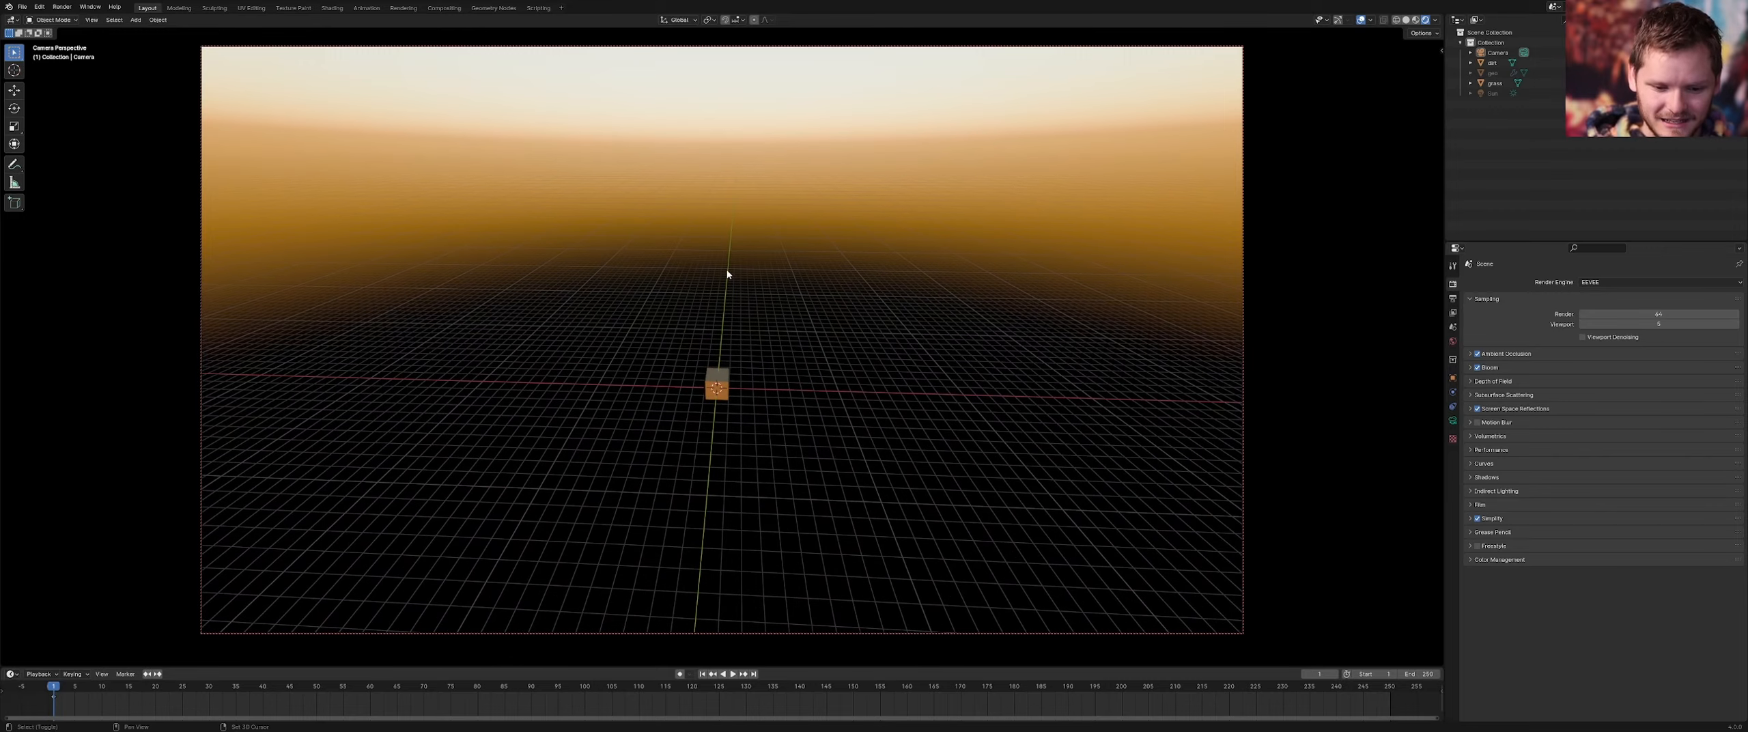
Select the grass cube, unlock the camera from the view and leave the camera view
scroll(718, 392, "up", 9)
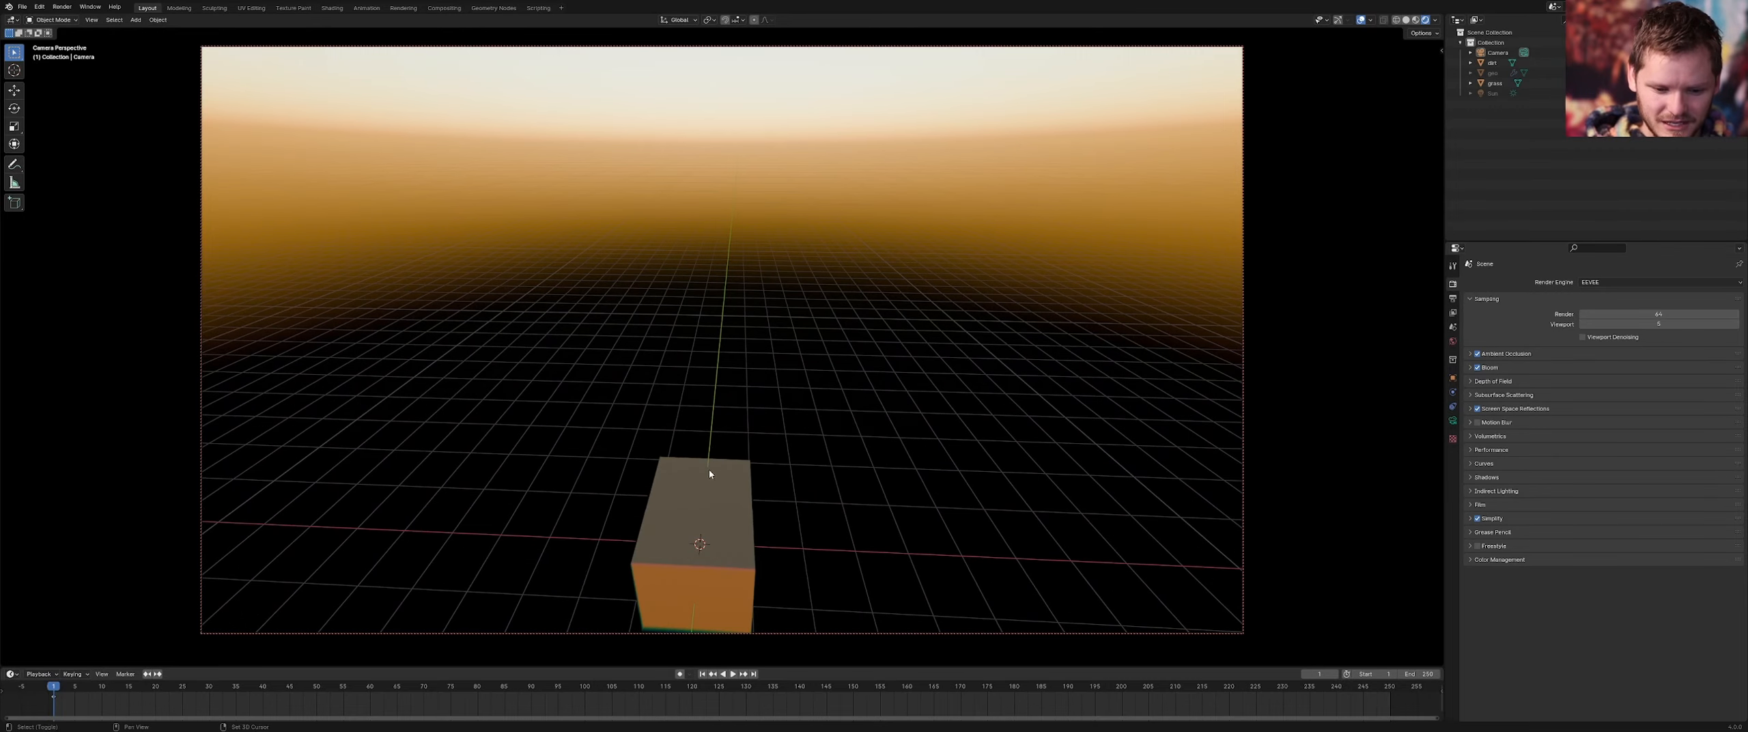
middle_click_drag(709, 469, 799, 388)
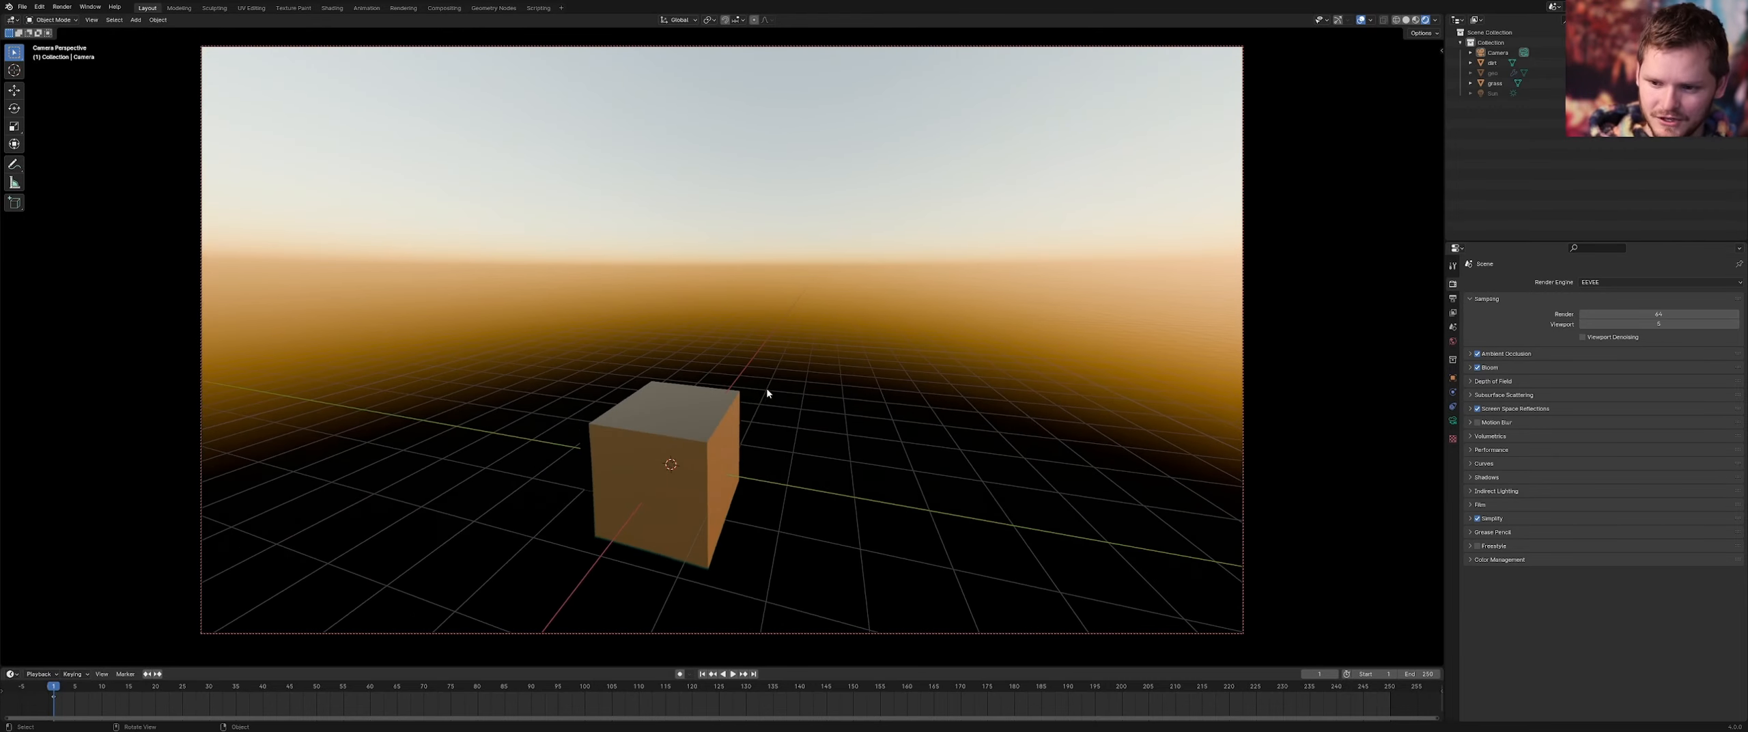
left_click(696, 420)
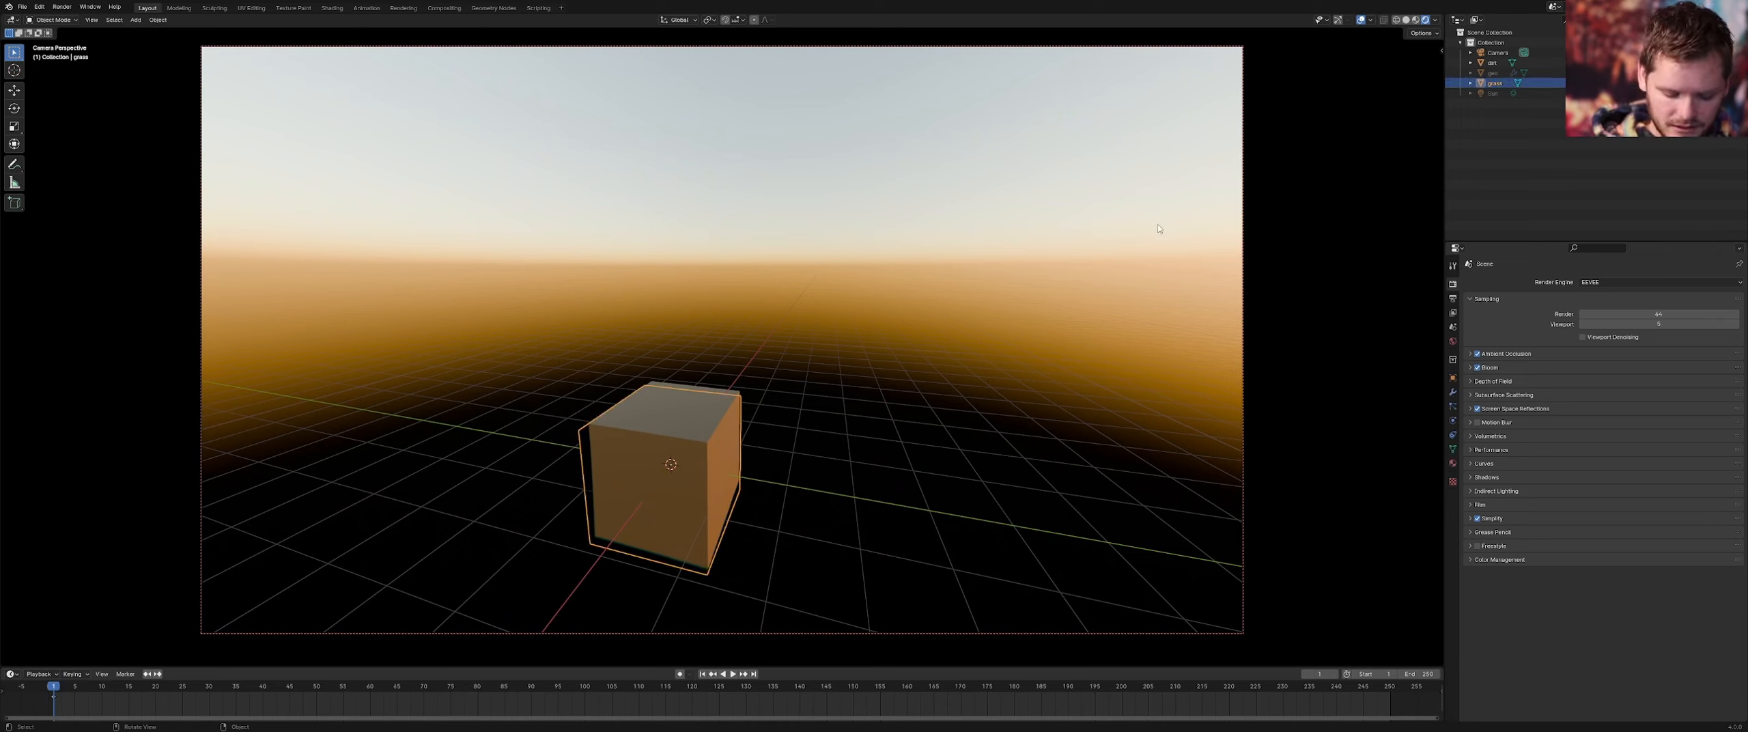
key("n")
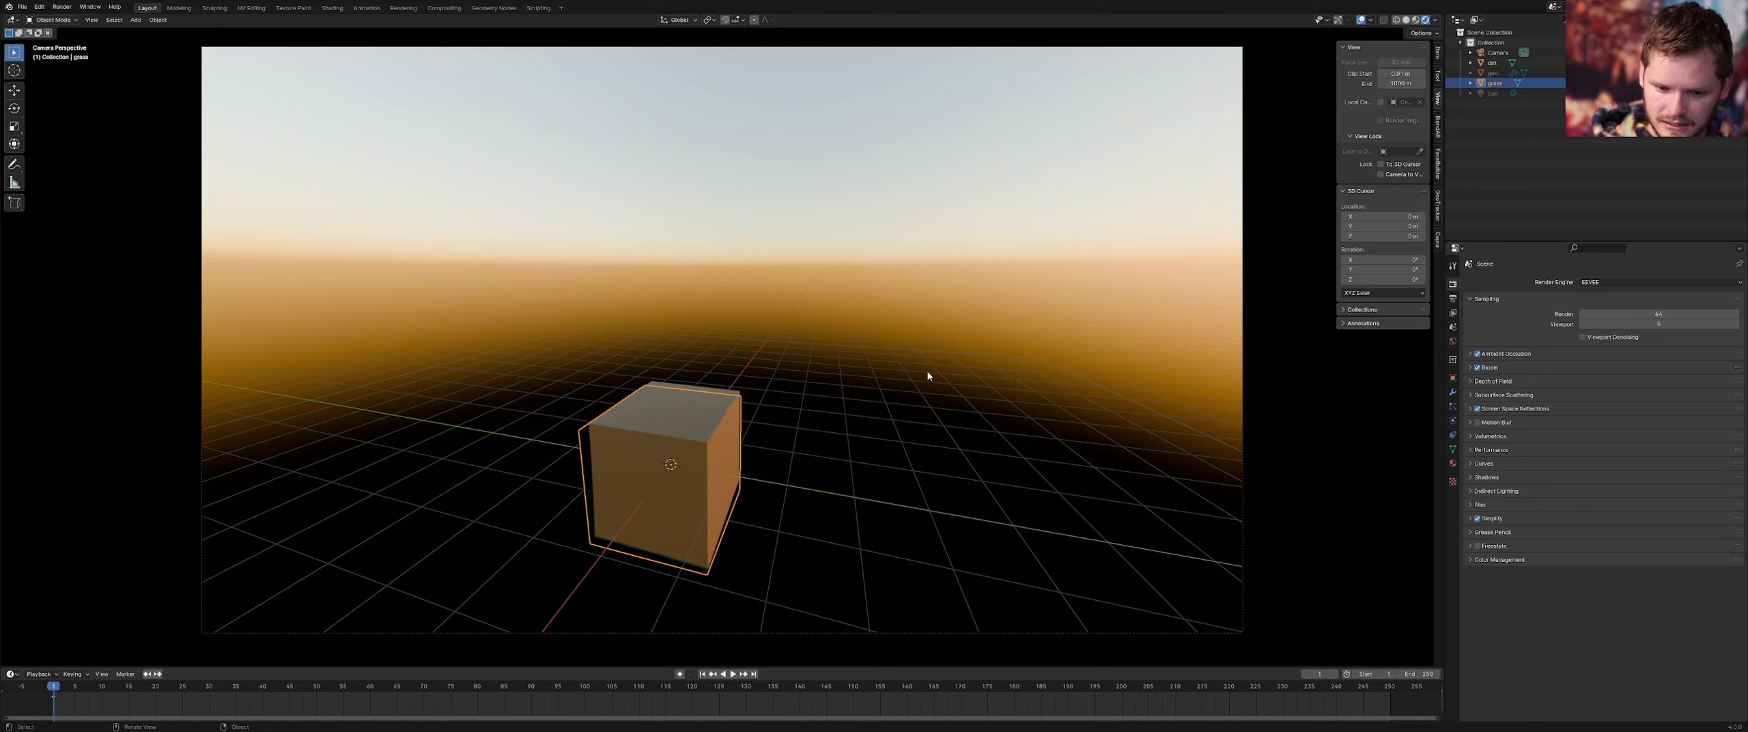
middle_click_drag(640, 442, 684, 384)
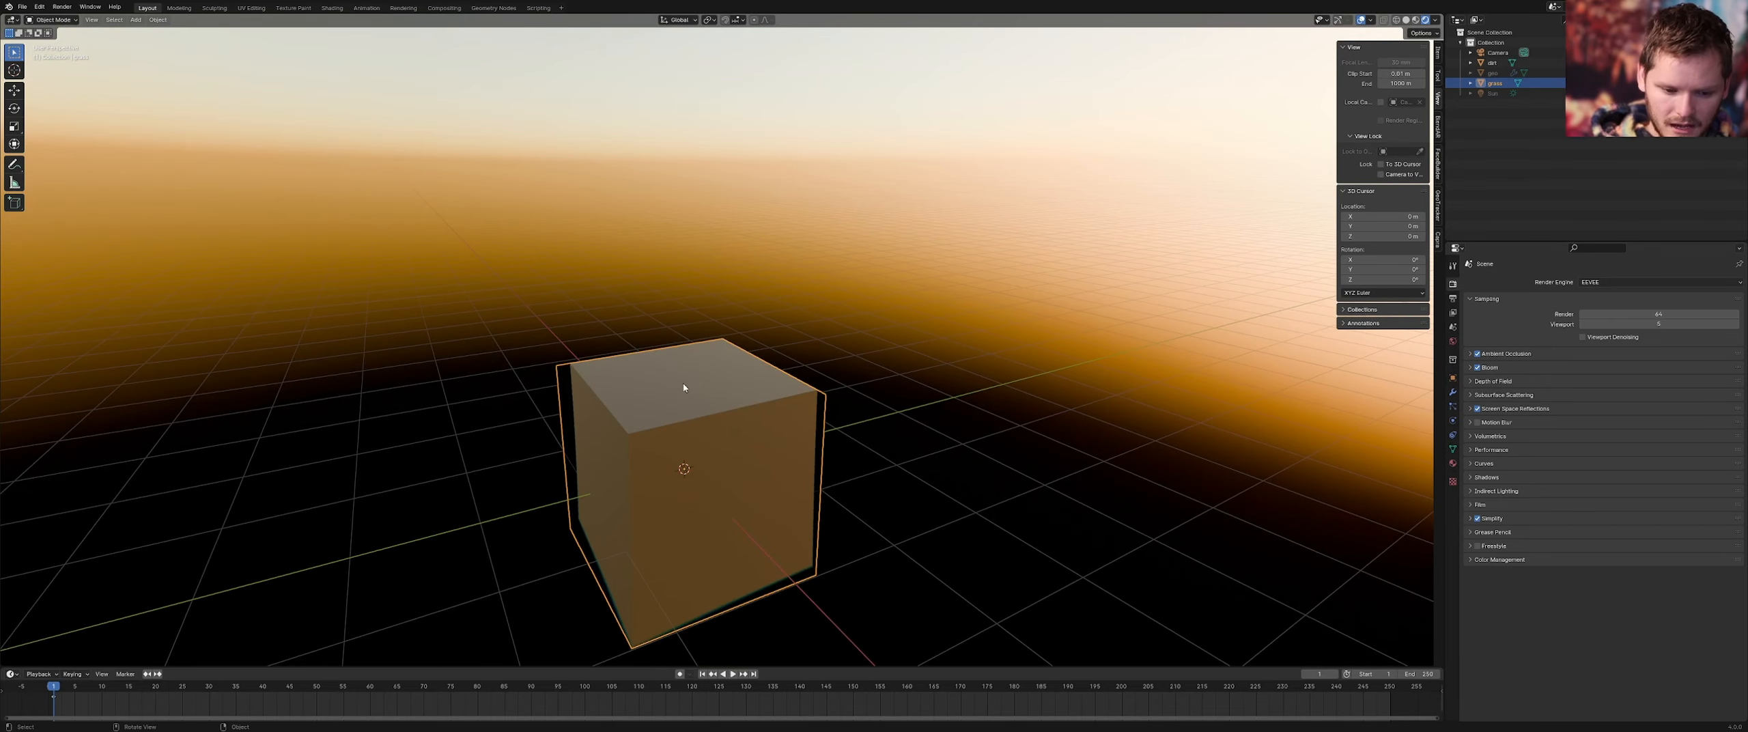
Move the grass cube aside so that it stands clear of the dirt cube
key("shift+d")
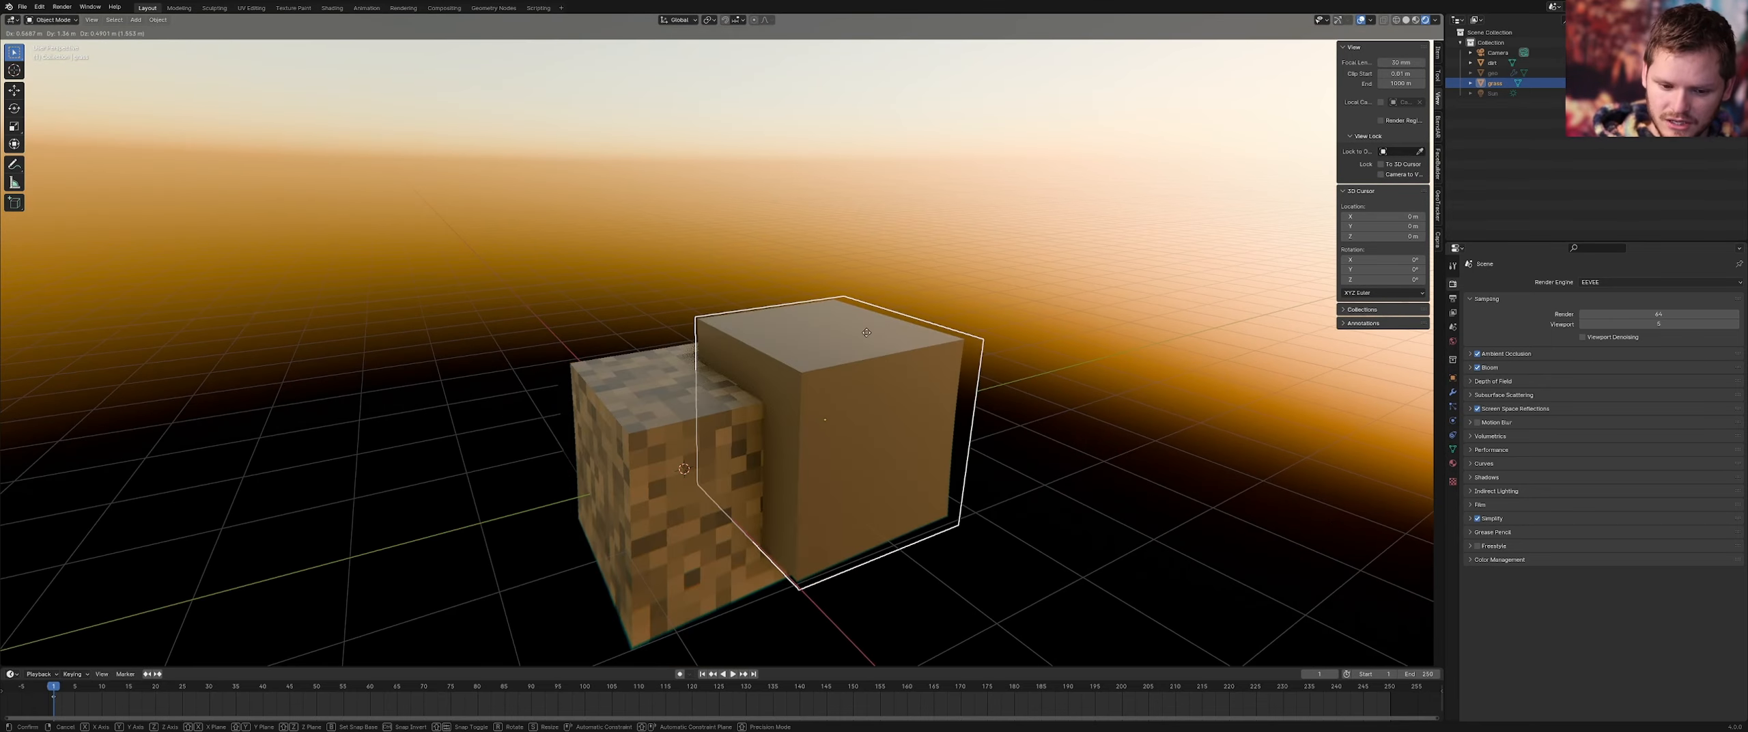
left_click(983, 314)
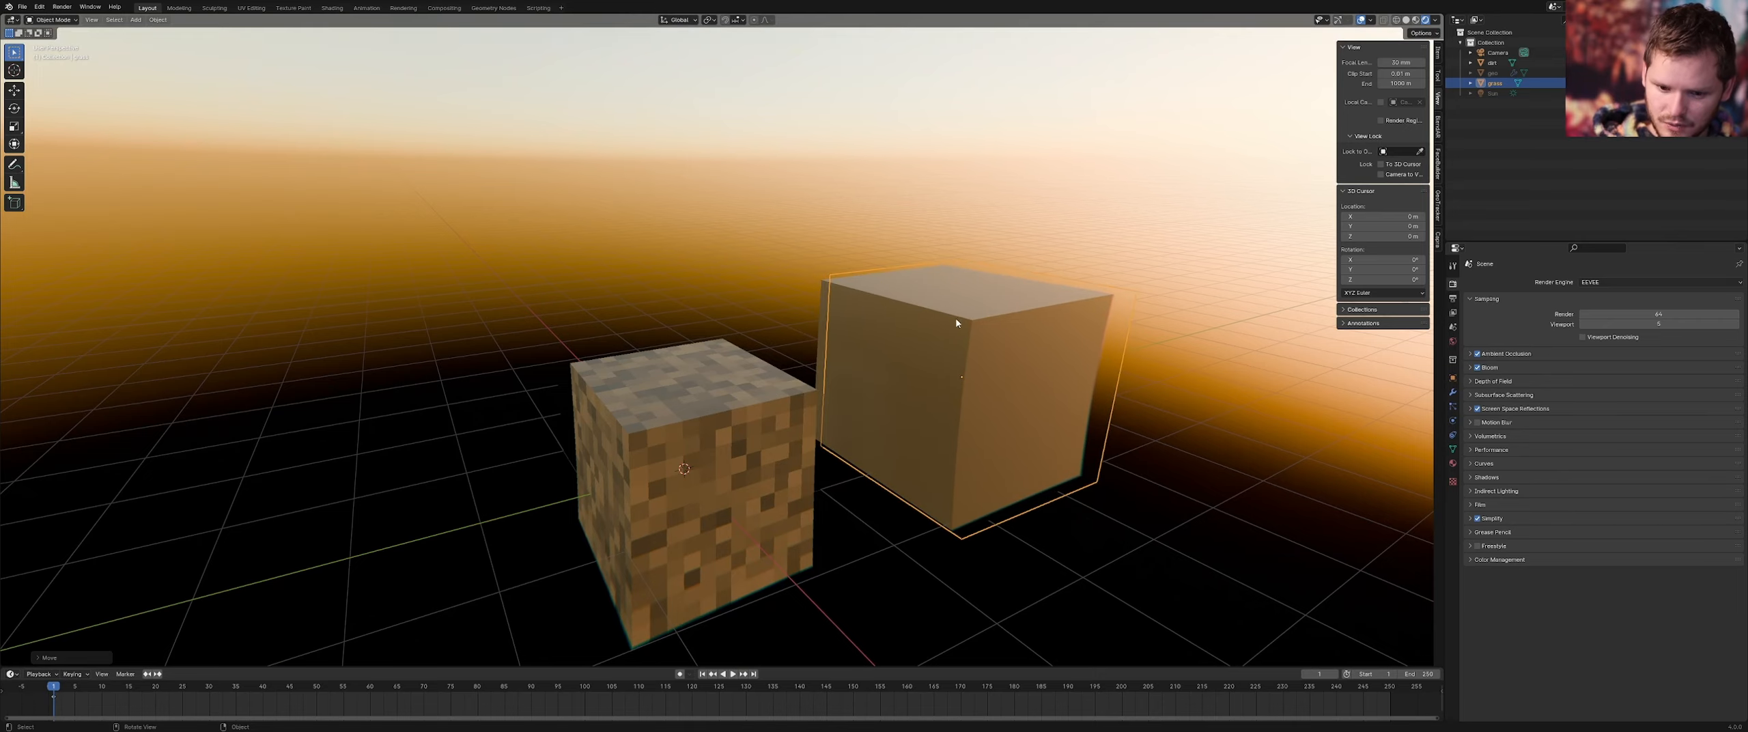
middle_click_drag(983, 314, 932, 336)
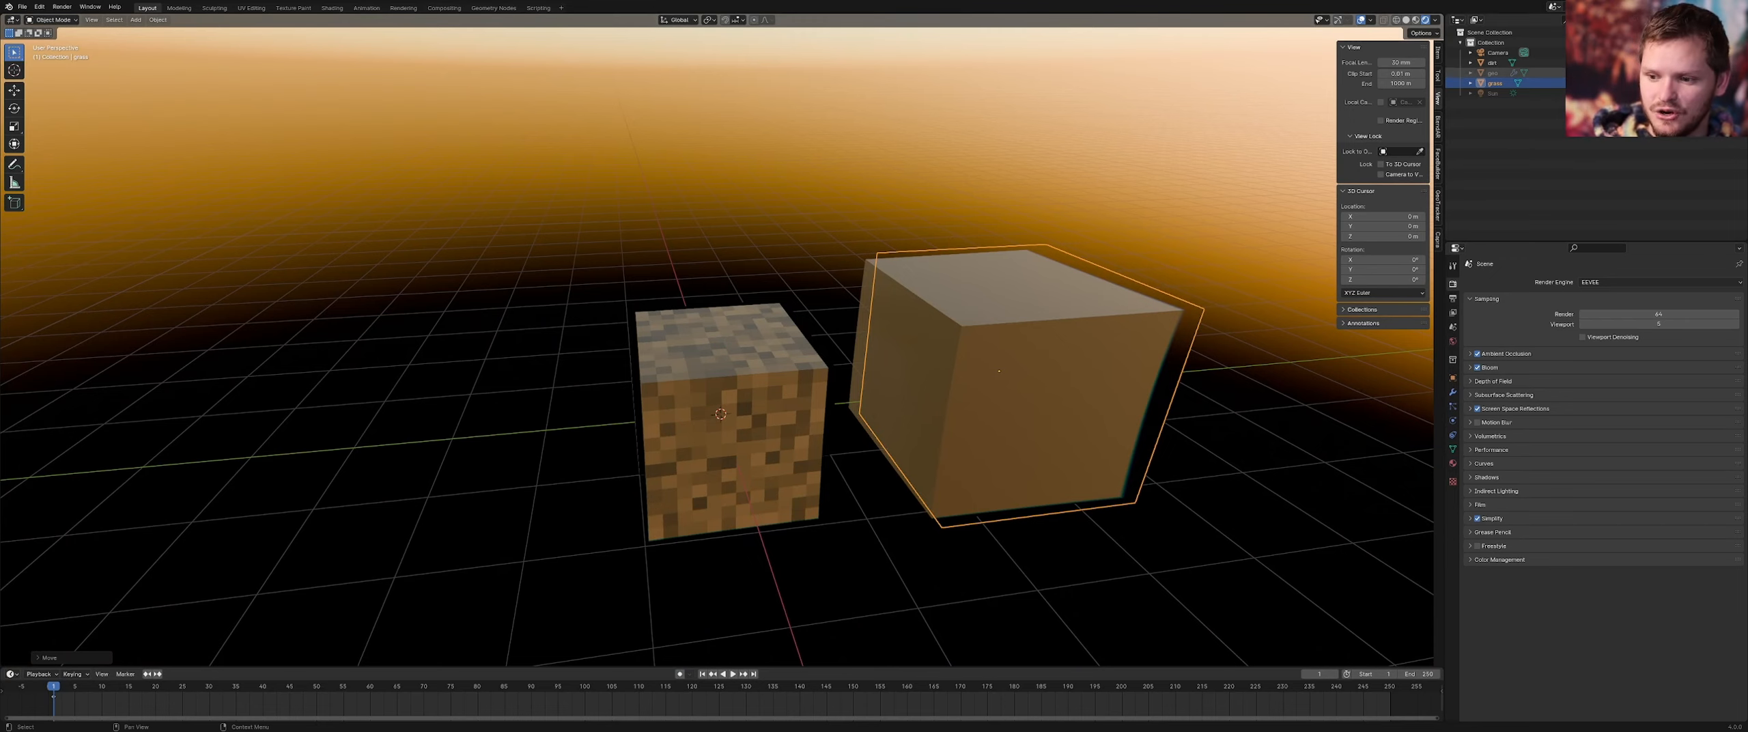
middle_click_drag(1042, 312, 1019, 307)
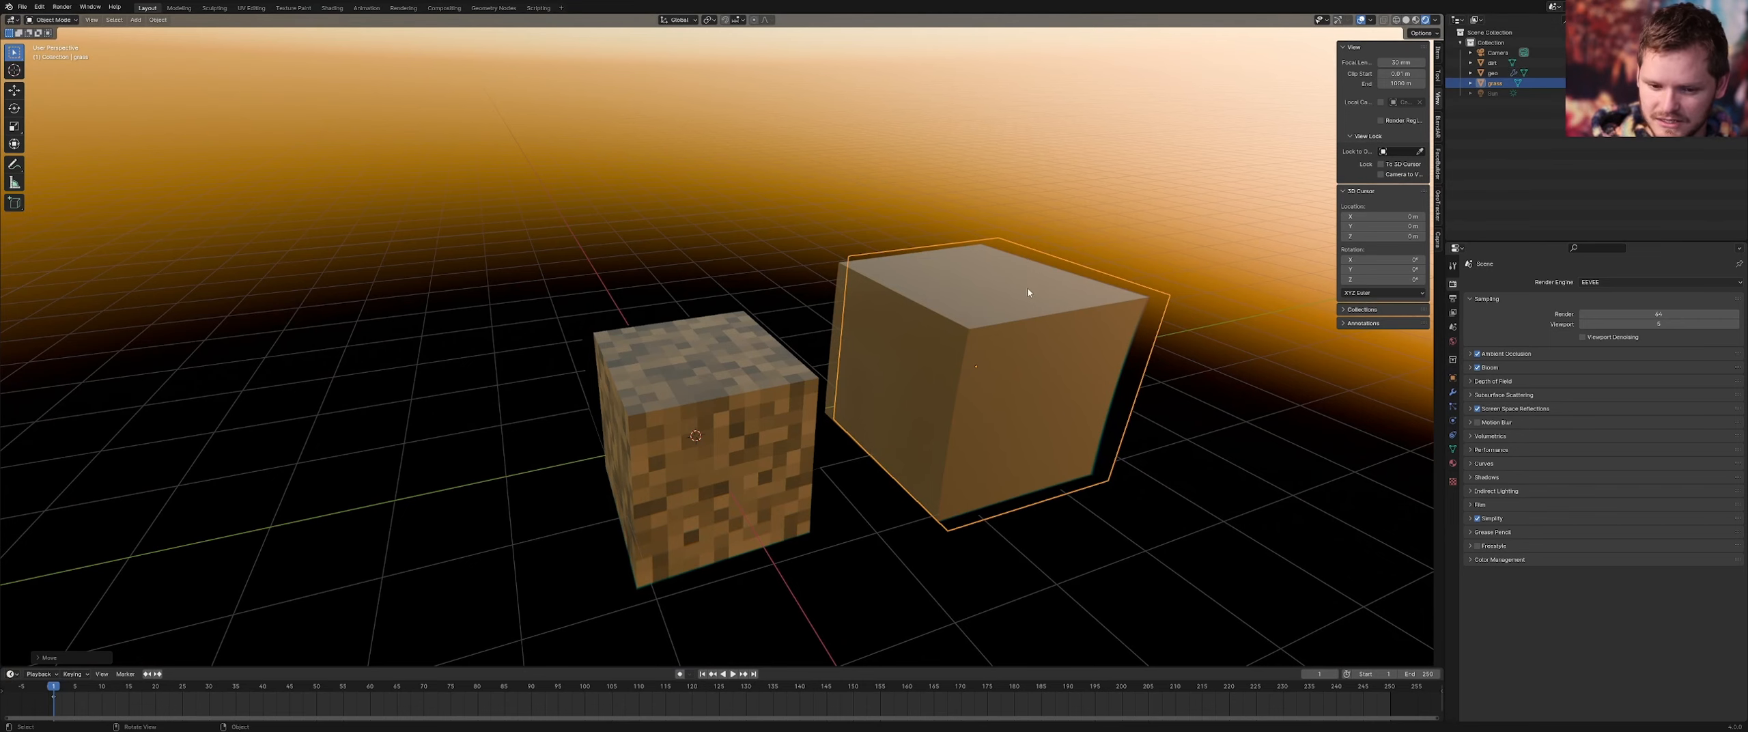
Frame all objects to examine the generated block terrain as a whole, and hide the terrain object again
scroll(1029, 293, "down", 6)
scroll(875, 250, "up", 12)
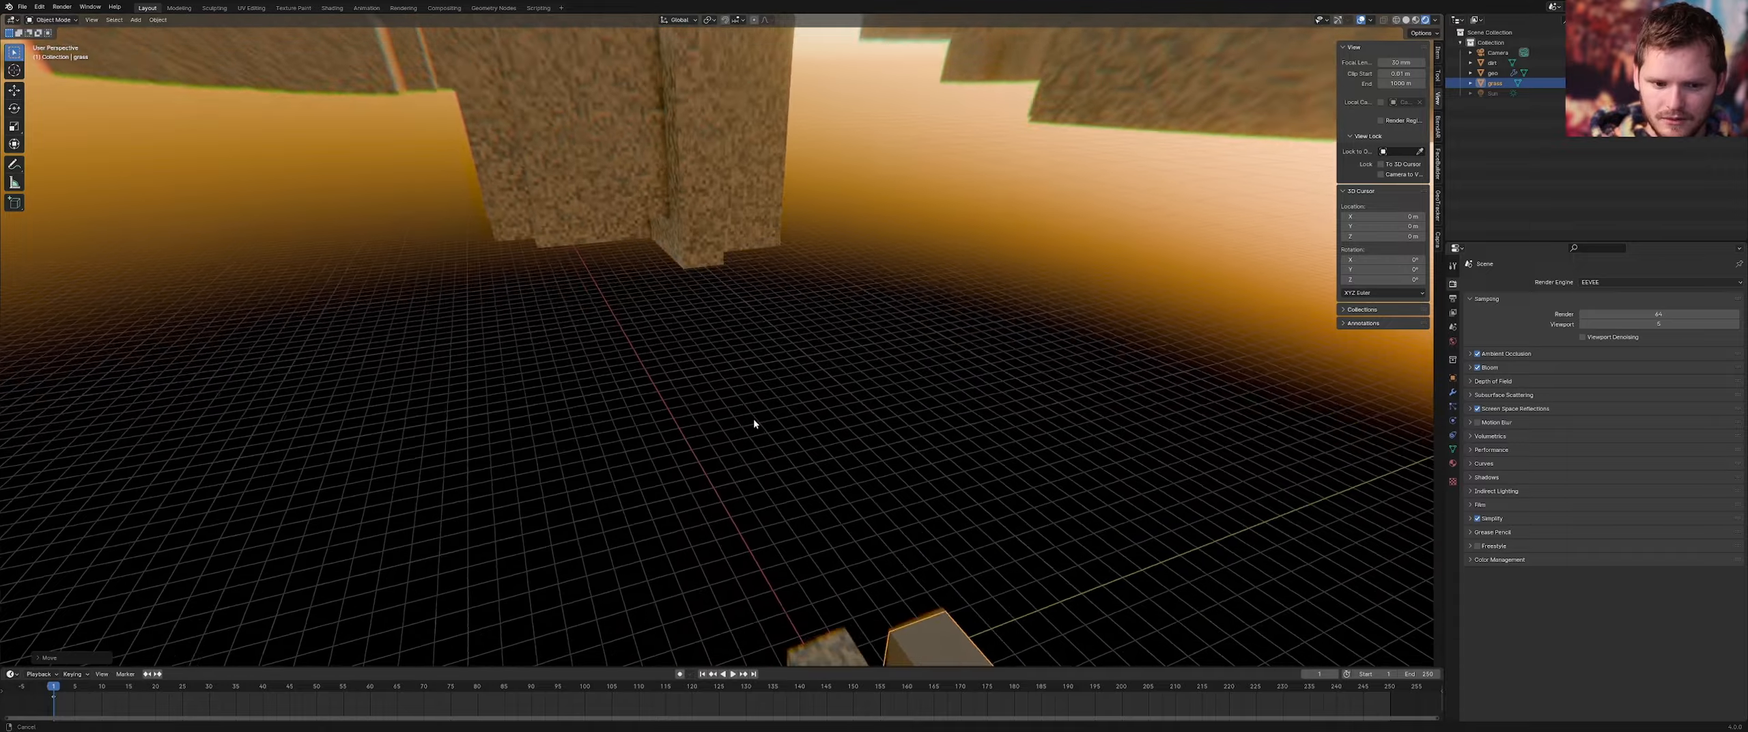
scroll(890, 413, "up", 8)
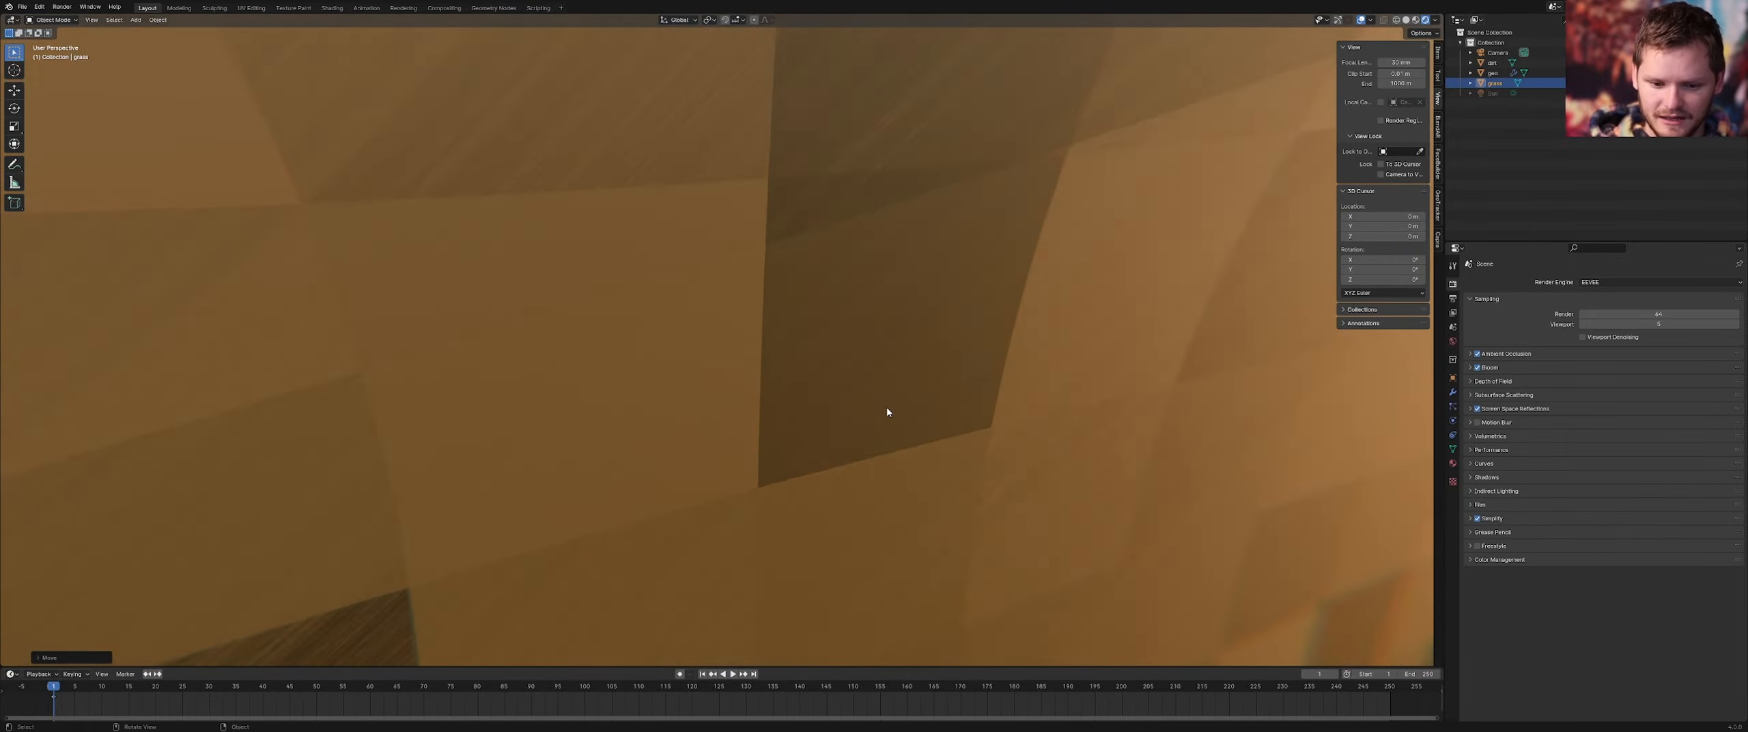
key("a")
key("F3")
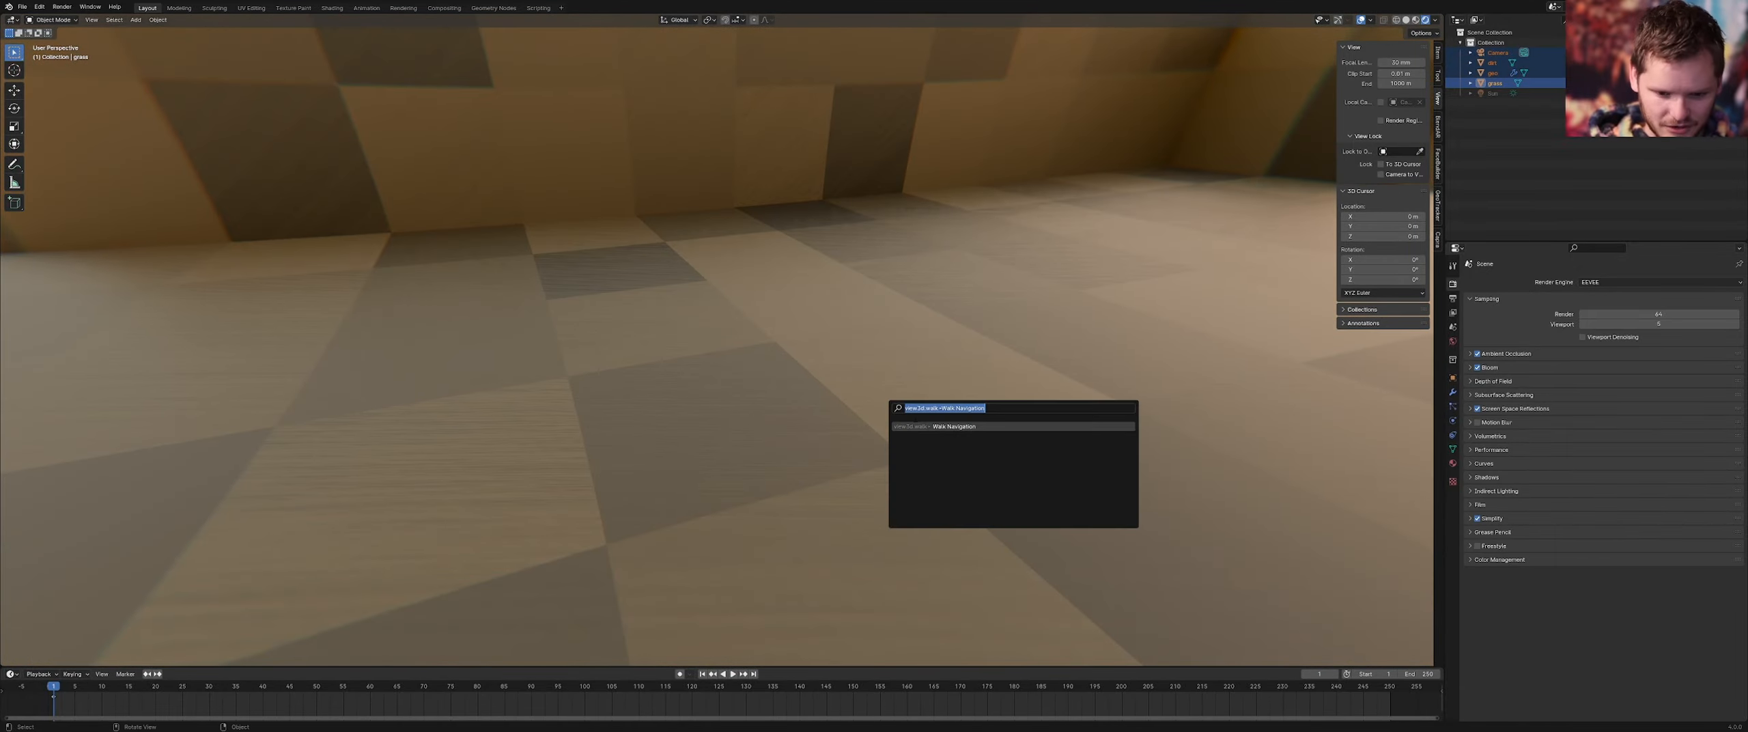
type("fra")
key("Return")
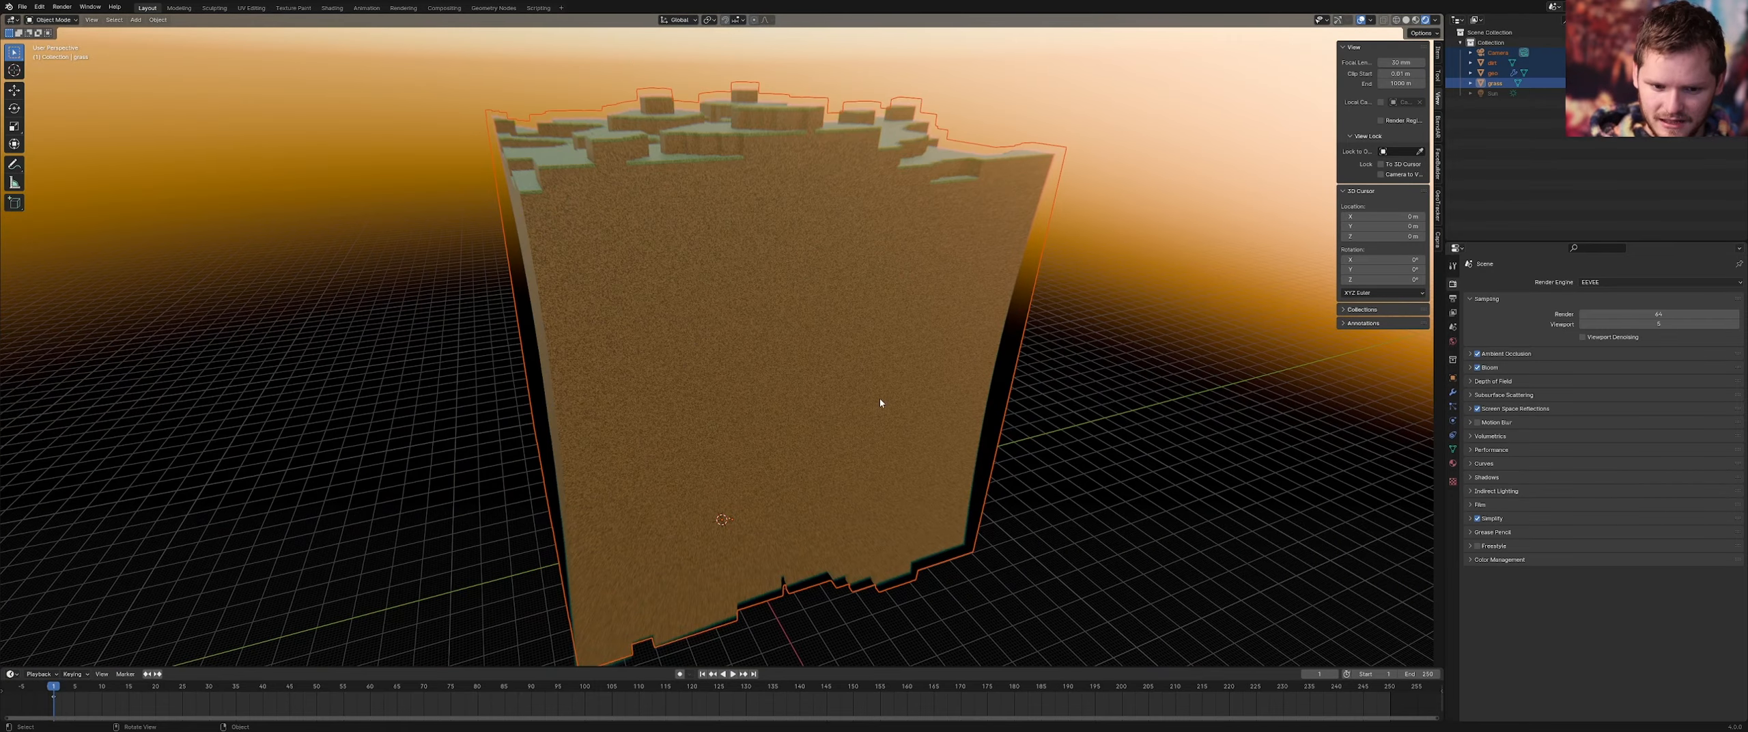
middle_click_drag(908, 491, 886, 409, "shift")
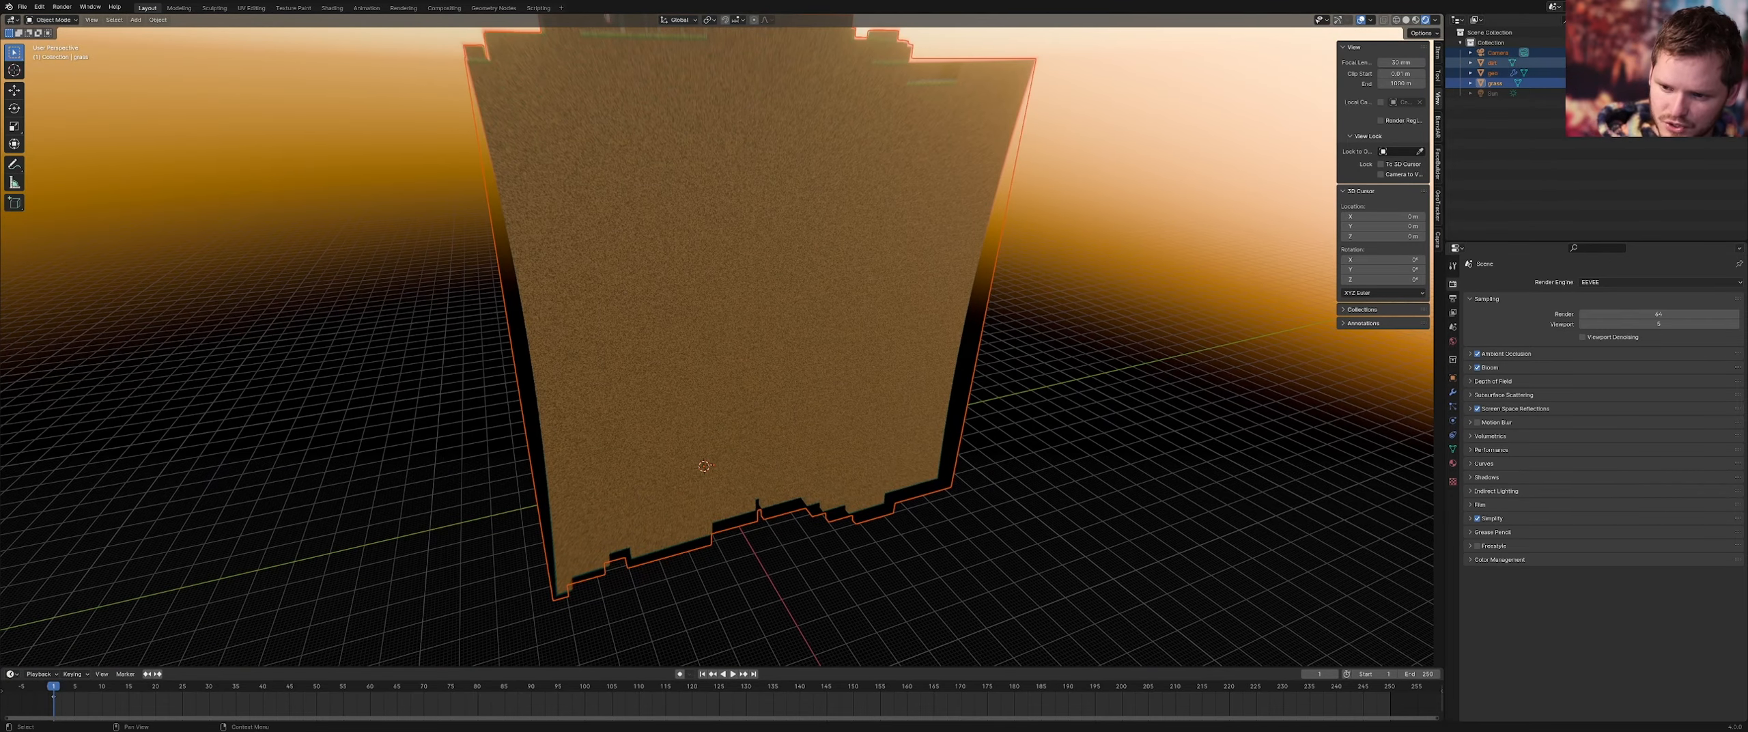
left_click(1731, 73)
Disable the compositor in the viewport shading settings
scroll(704, 476, "up", 5)
middle_click_drag(702, 478, 801, 254, "shift")
scroll(772, 463, "up", 5)
middle_click_drag(816, 499, 851, 320, "shift")
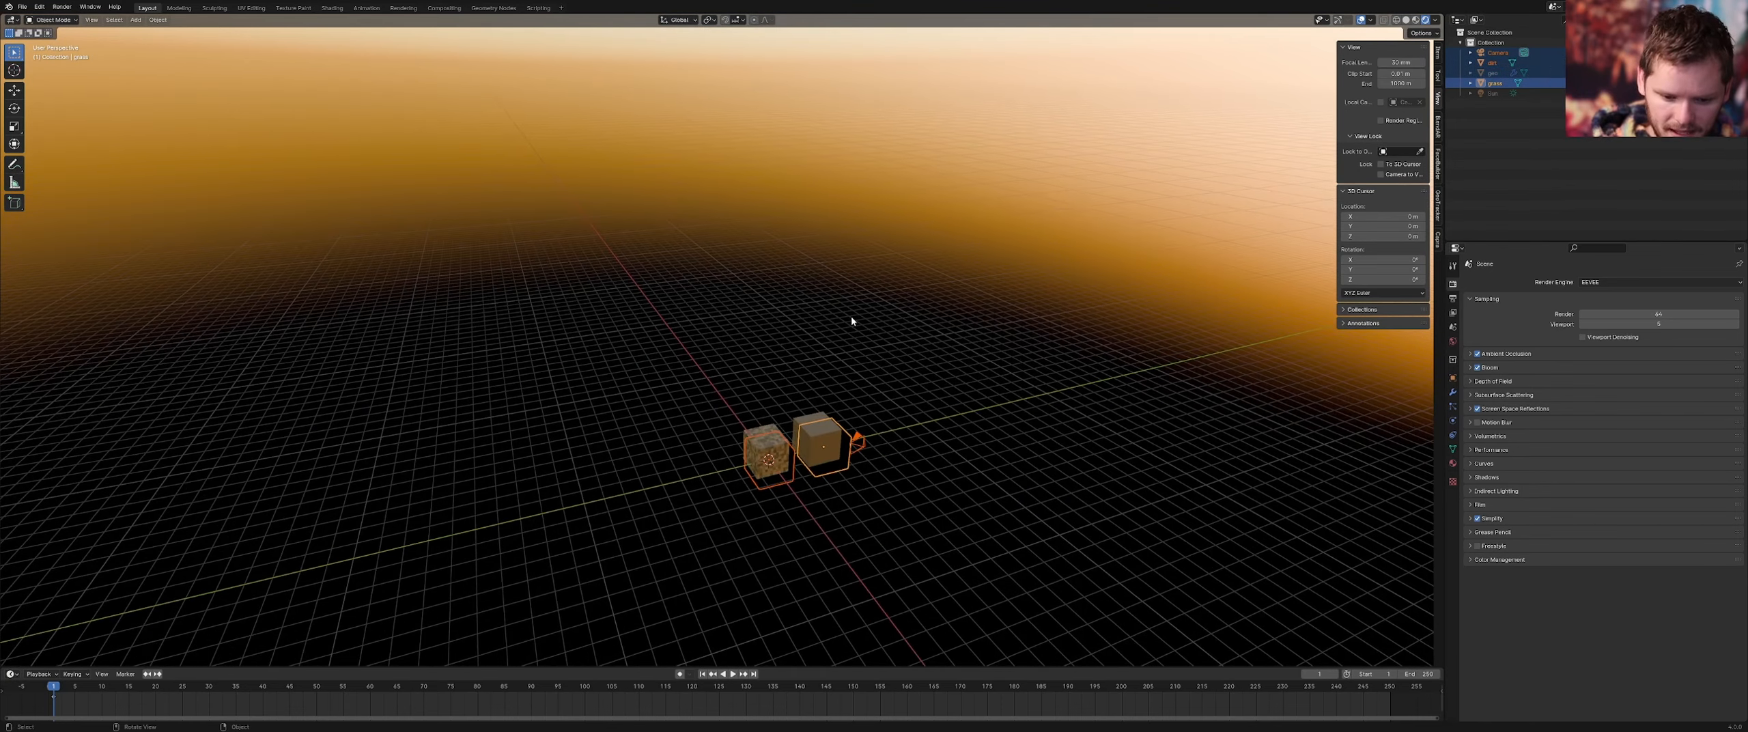
left_click(1437, 21)
left_click(1398, 177)
scroll(794, 497, "up", 4)
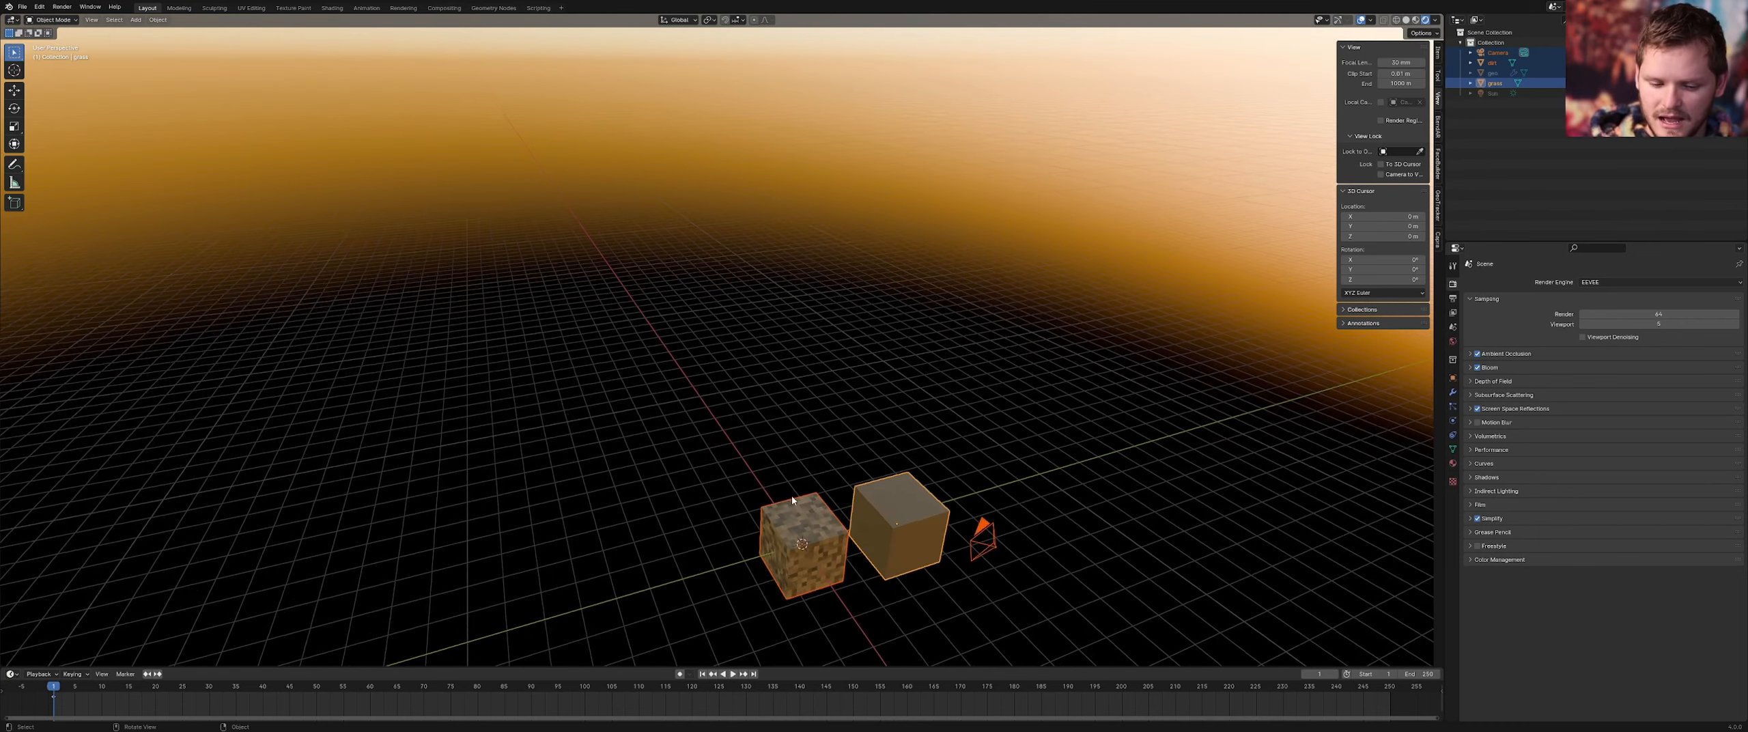
Deselect all objects and save the file
middle_click_drag(794, 497, 716, 373, "shift")
scroll(717, 377, "up", 2)
left_click(800, 309)
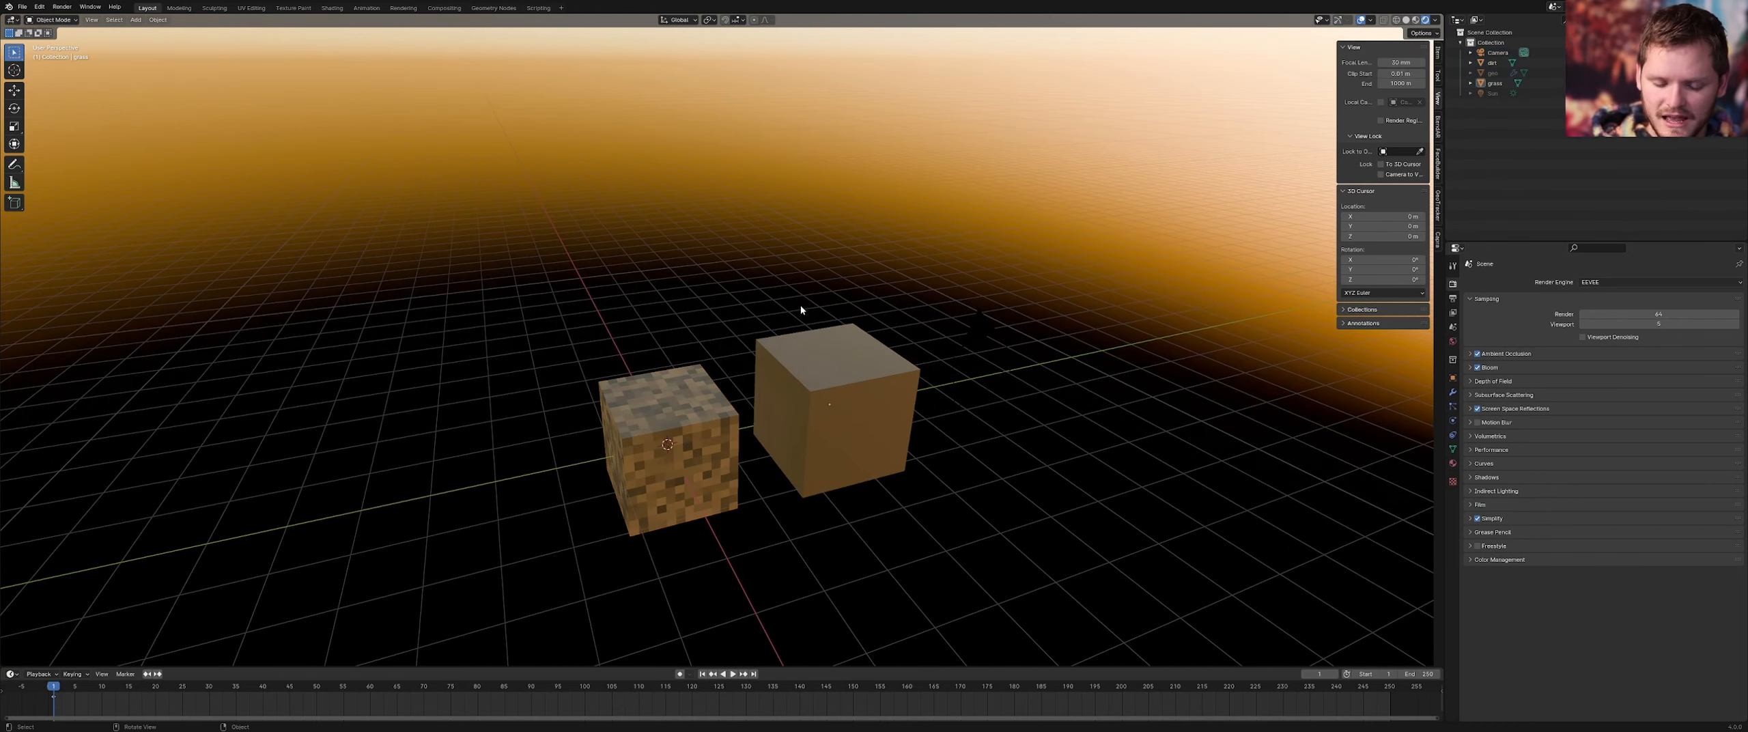
key("ctrl+s")
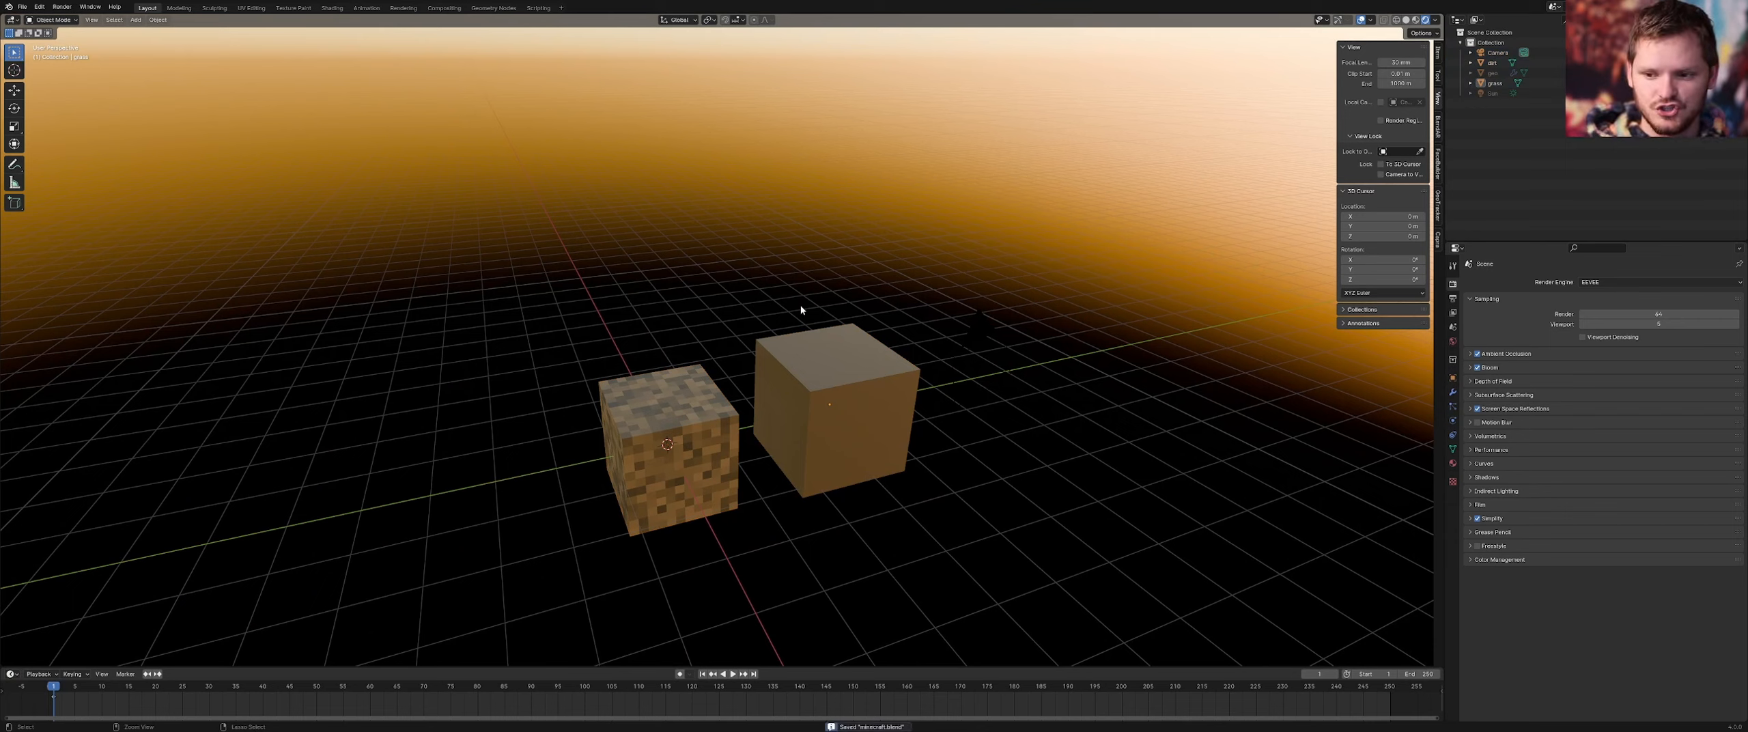
Duplicate the dirt cube and offset the copy 2 m along the X axis
left_click(700, 412)
key("shift+d")
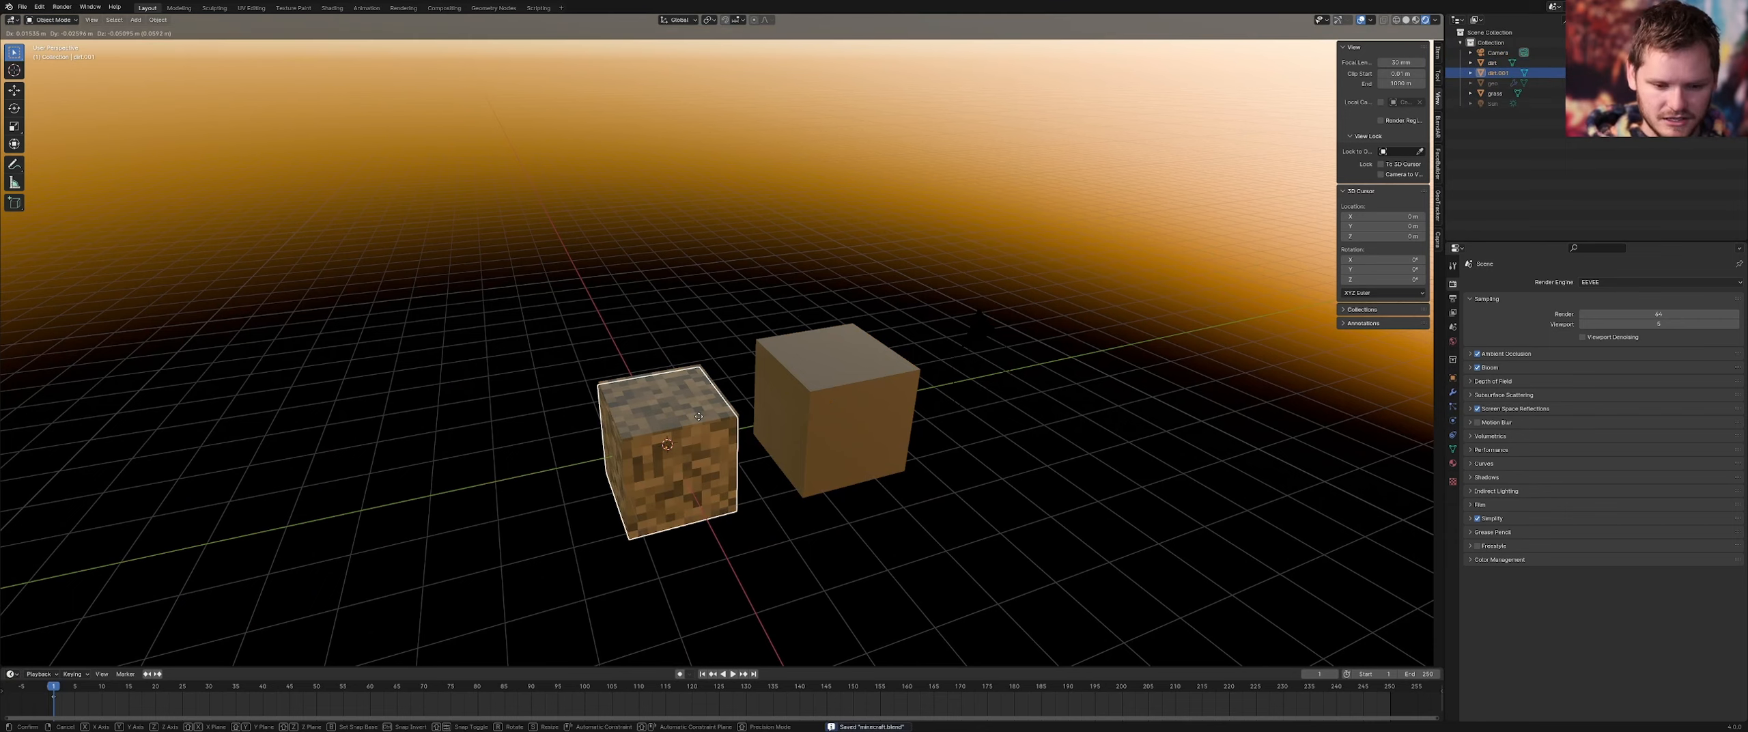
type("x2")
key("Return")
middle_click_drag(700, 416, 680, 368)
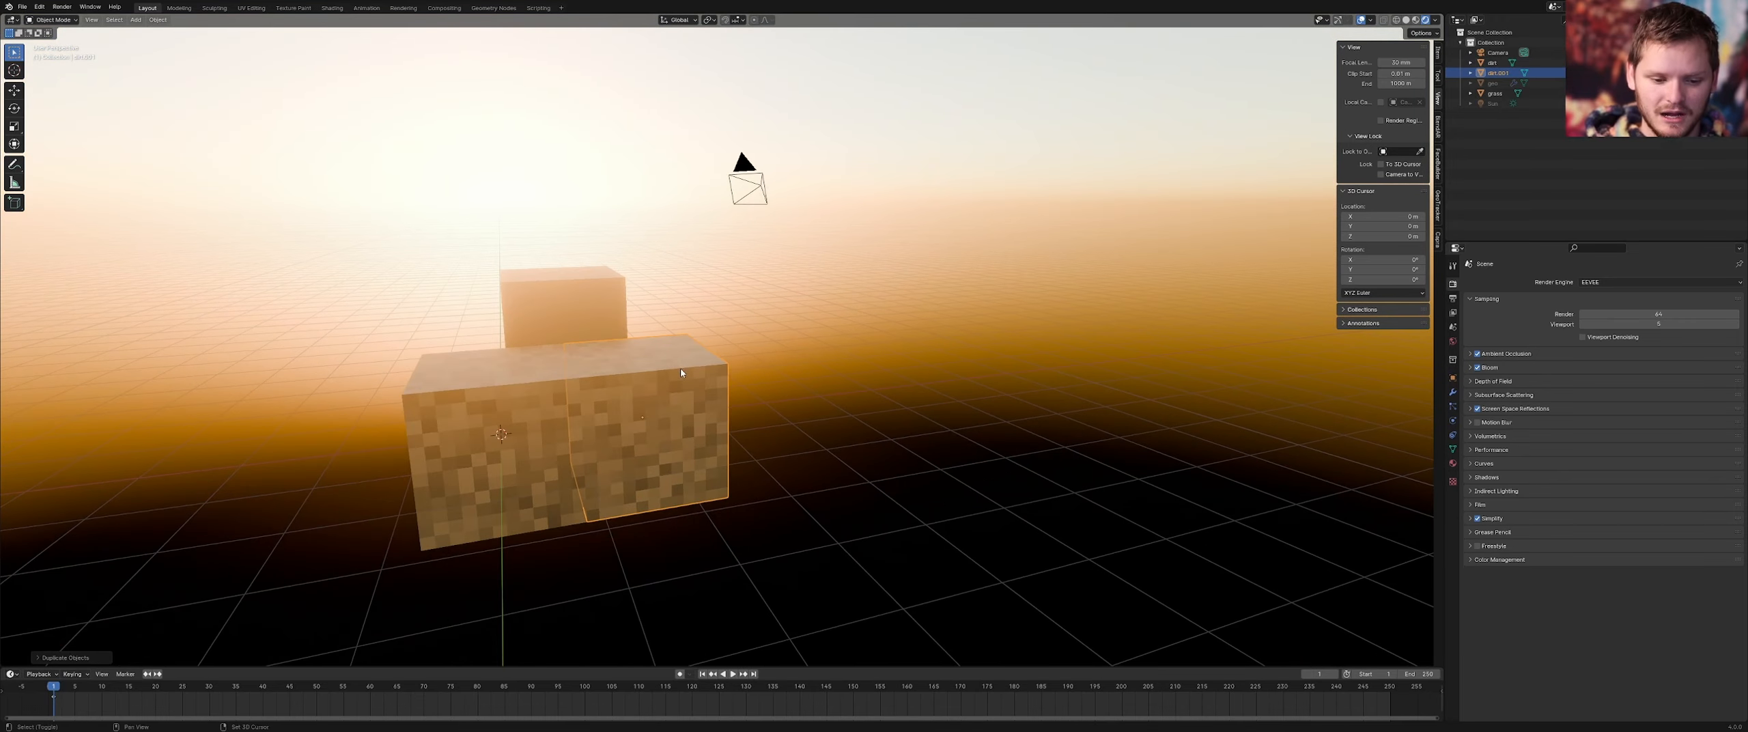
scroll(661, 435, "up", 3)
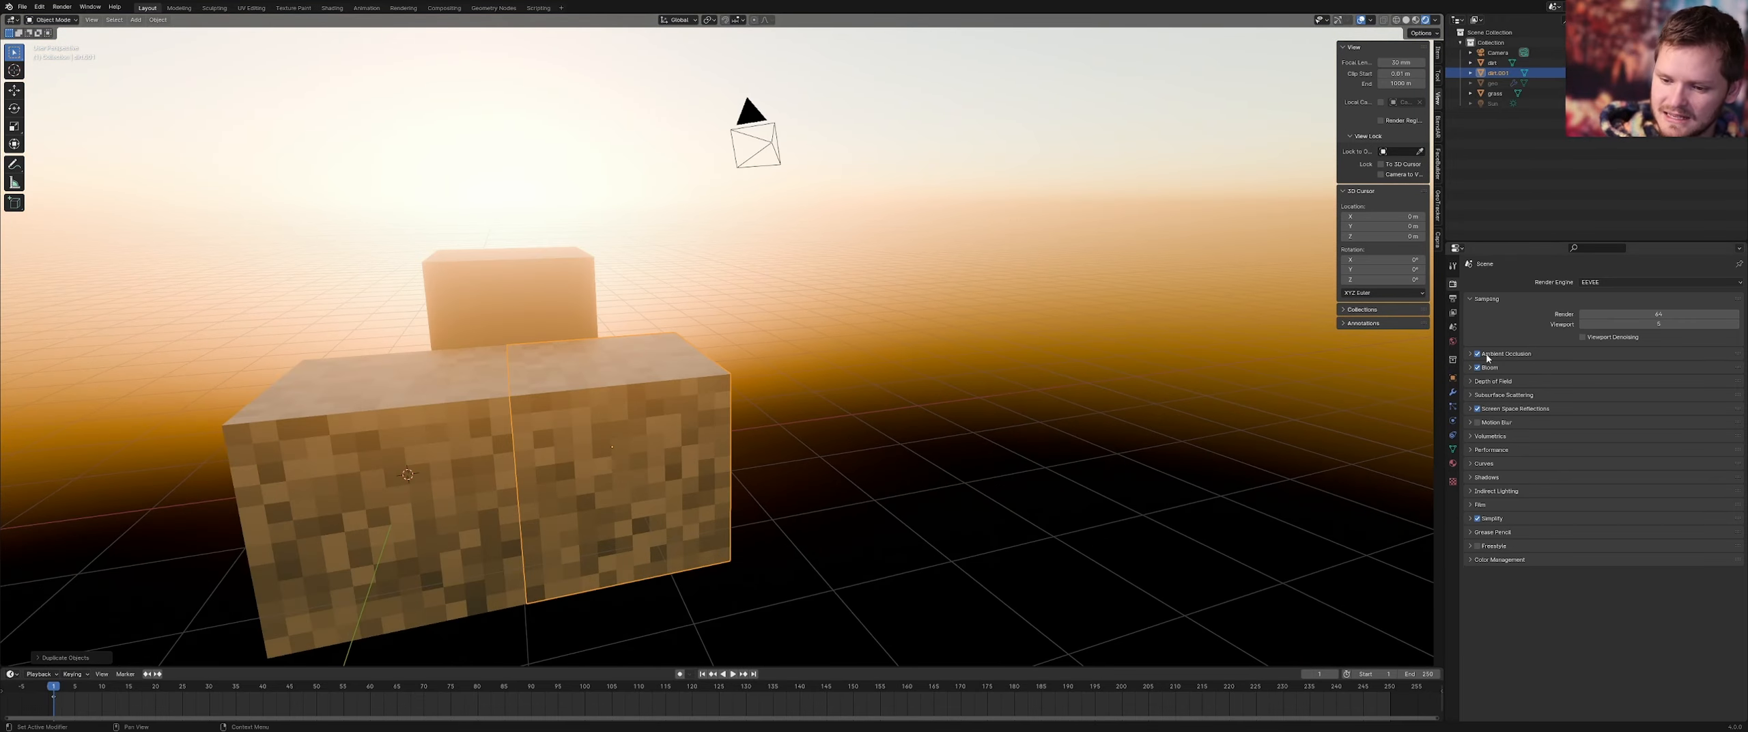
Make the render film background transparent and save the file
left_click(1480, 504)
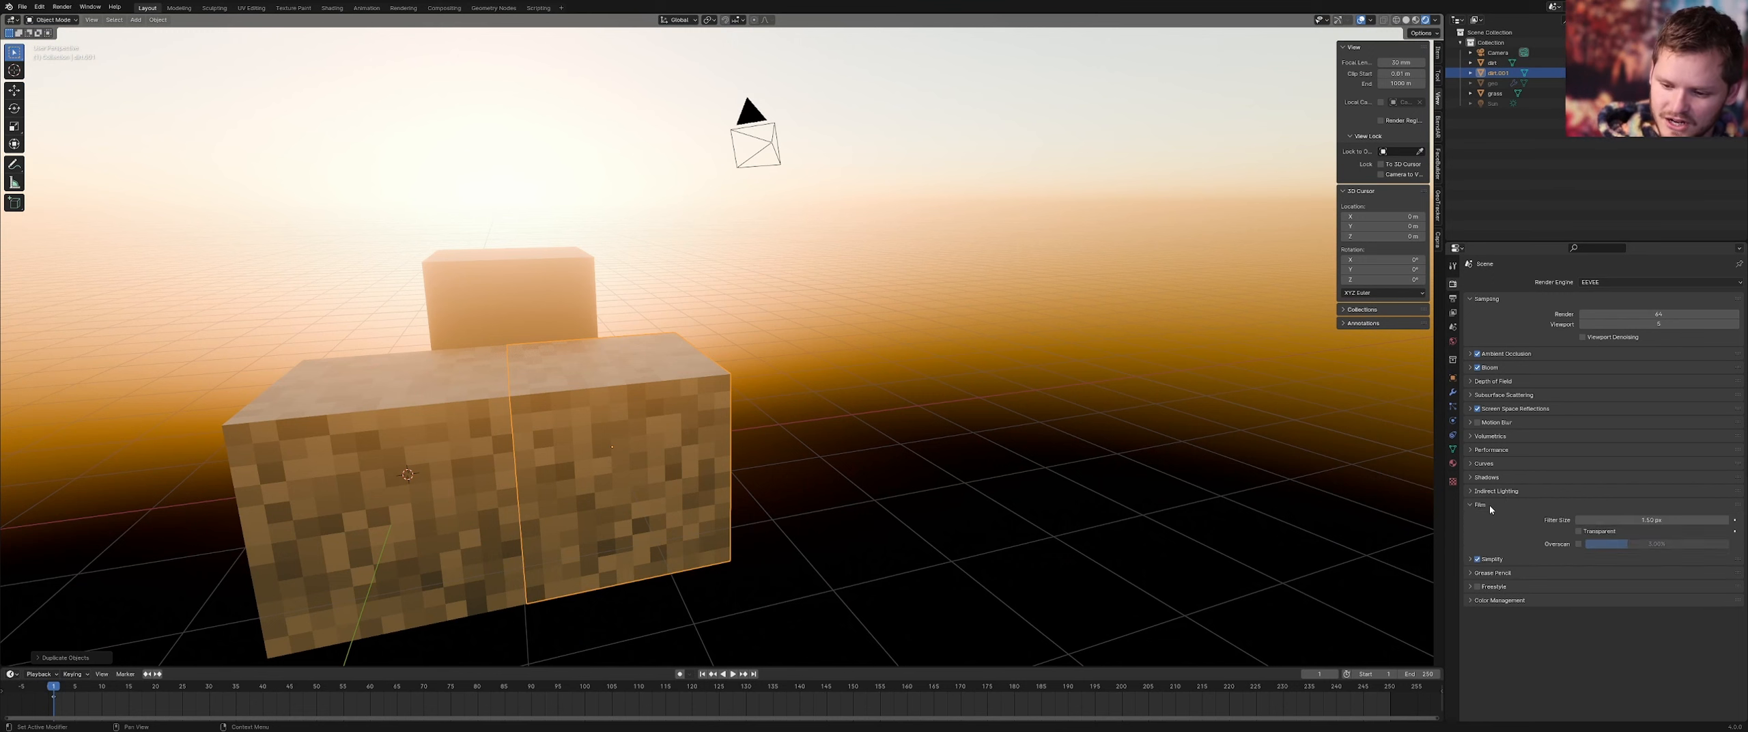
left_click(1578, 532)
left_click_drag(607, 559, 584, 407)
left_click_drag(664, 552, 654, 390)
mouse_move(696, 507)
left_mouse_down()
mouse_move(709, 375)
mouse_move(578, 442)
mouse_move(769, 512)
mouse_move(699, 493)
left_mouse_up()
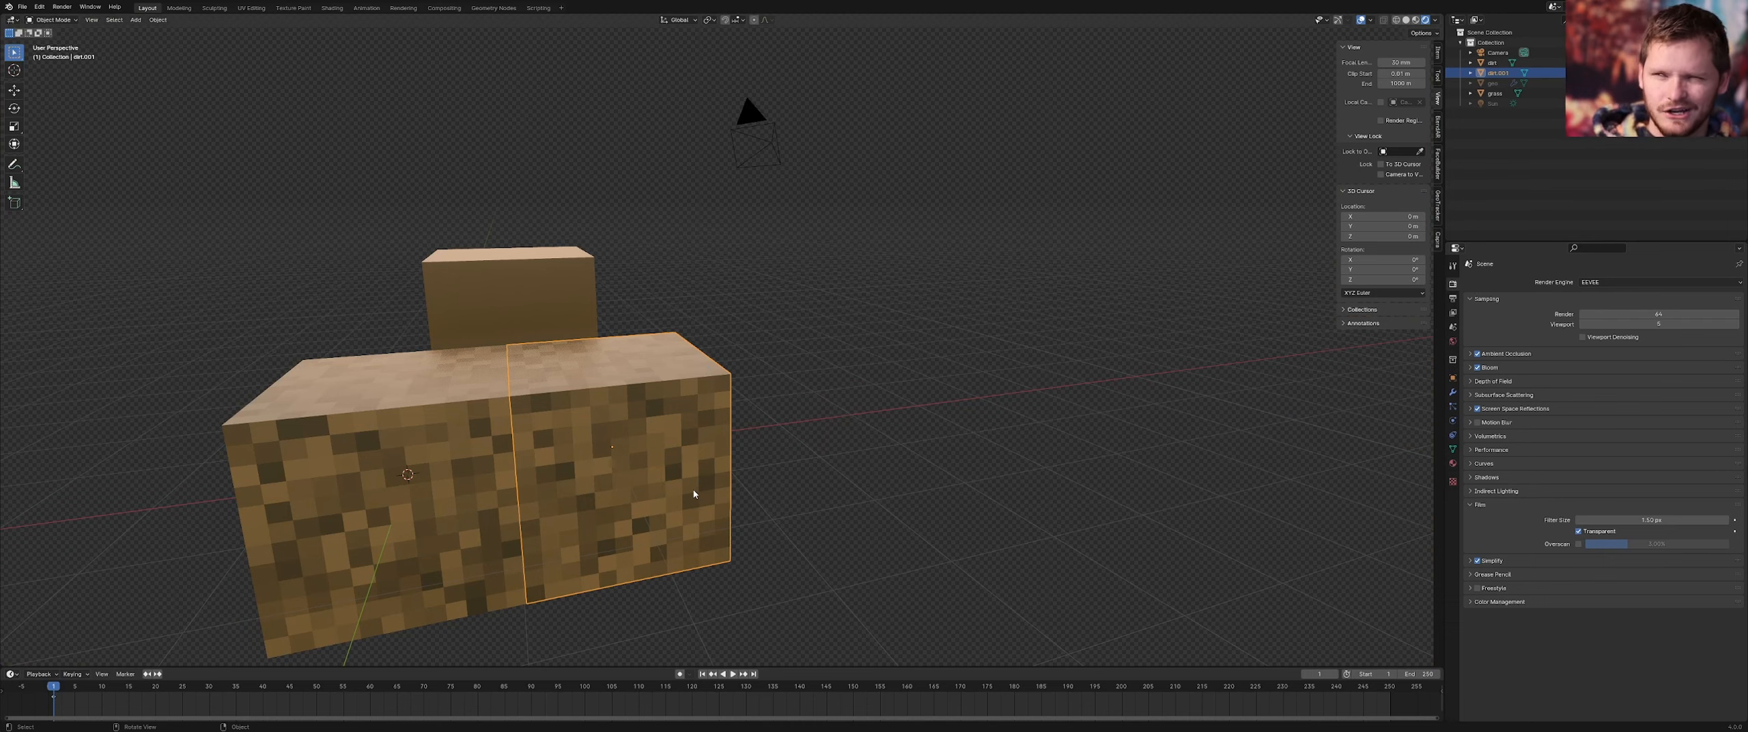
key("ctrl+s")
Rename the duplicated dirt cube as wood
middle_click_drag(628, 403, 687, 387, "shift")
double_click(1499, 72)
type("wood")
key("Return")
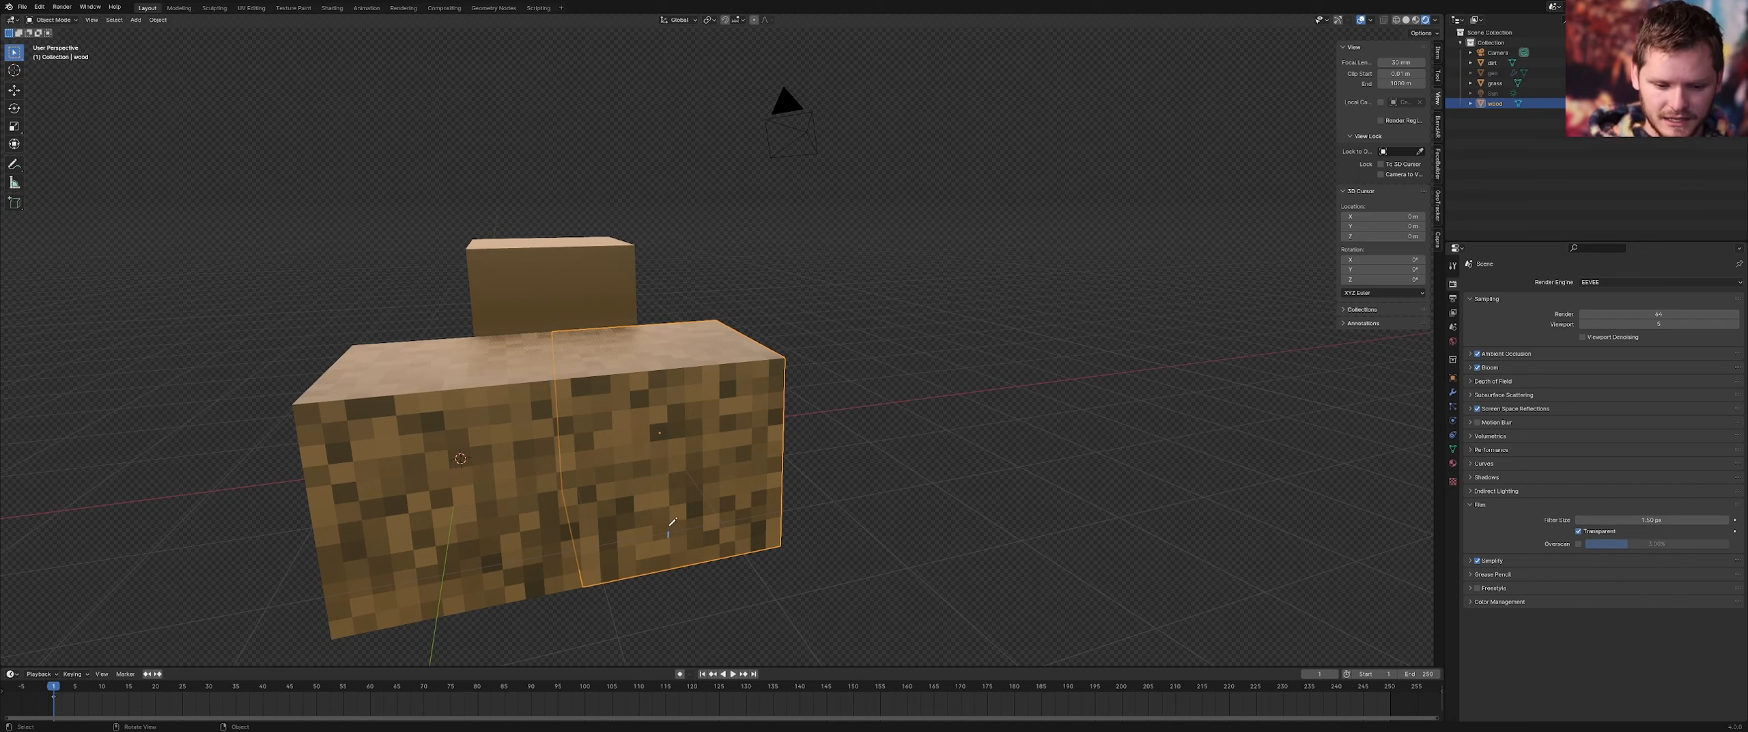
Hide the original dirt cube and select the wood cube
mouse_move(672, 523)
left_mouse_down()
mouse_move(669, 394)
mouse_move(702, 388)
left_mouse_up()
left_click_drag(739, 497, 734, 367)
mouse_move(672, 357)
middle_mouse_down("shift")
mouse_move(727, 388)
mouse_move(708, 408)
middle_mouse_up("shift")
mouse_move(639, 460)
left_mouse_down()
mouse_move(759, 358)
mouse_move(796, 435)
mouse_move(661, 456)
left_mouse_up()
mouse_move(649, 453)
right_mouse_down()
mouse_move(715, 356)
mouse_move(880, 579)
mouse_move(825, 630)
right_mouse_up()
scroll(594, 579, "down", 1)
scroll(594, 578, "down", 1)
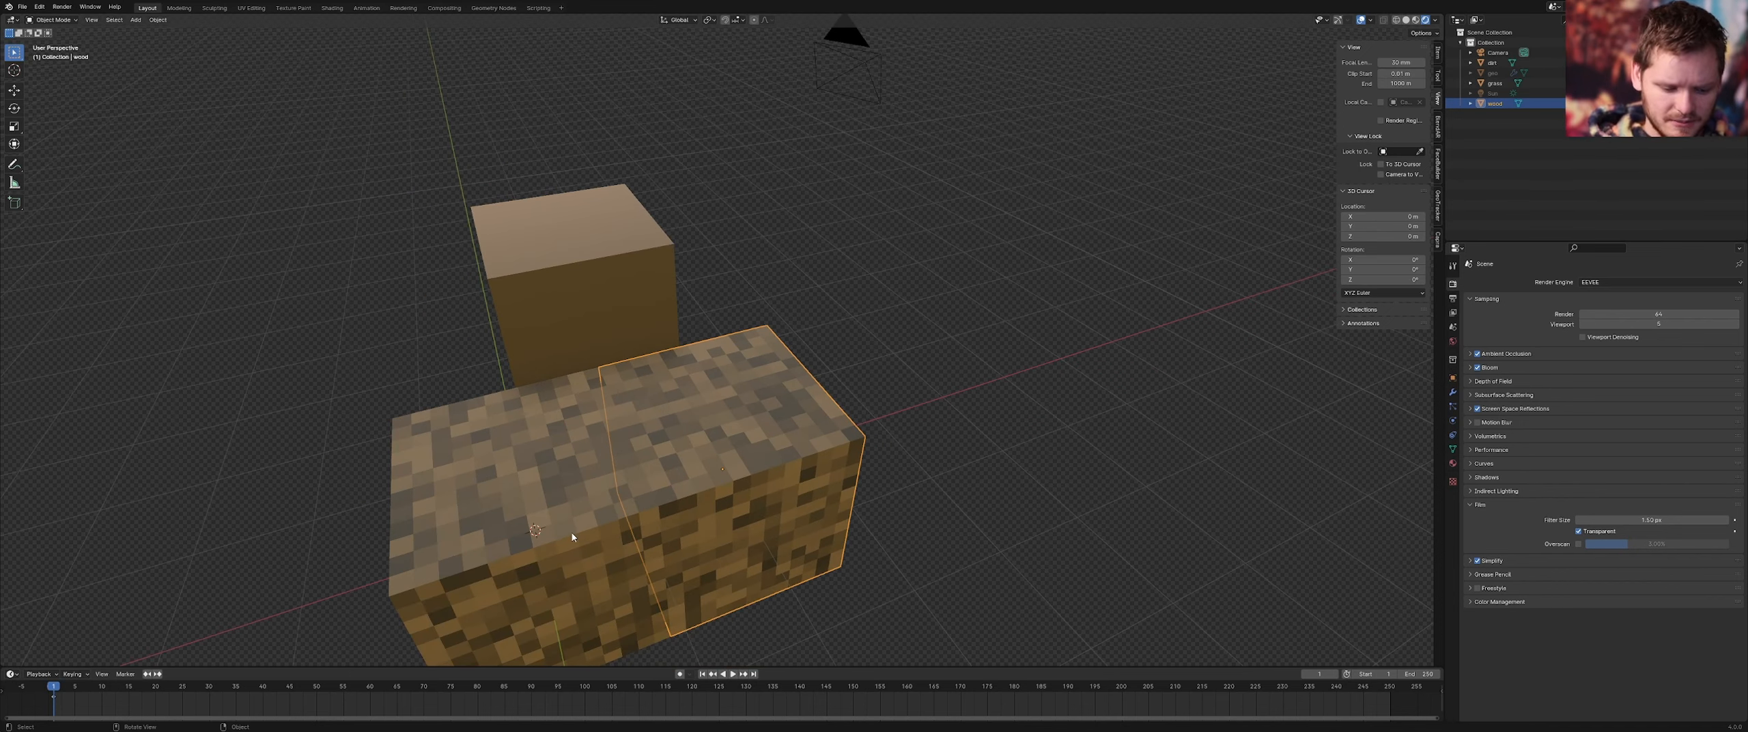
left_click(595, 578)
key("h")
left_click(732, 467)
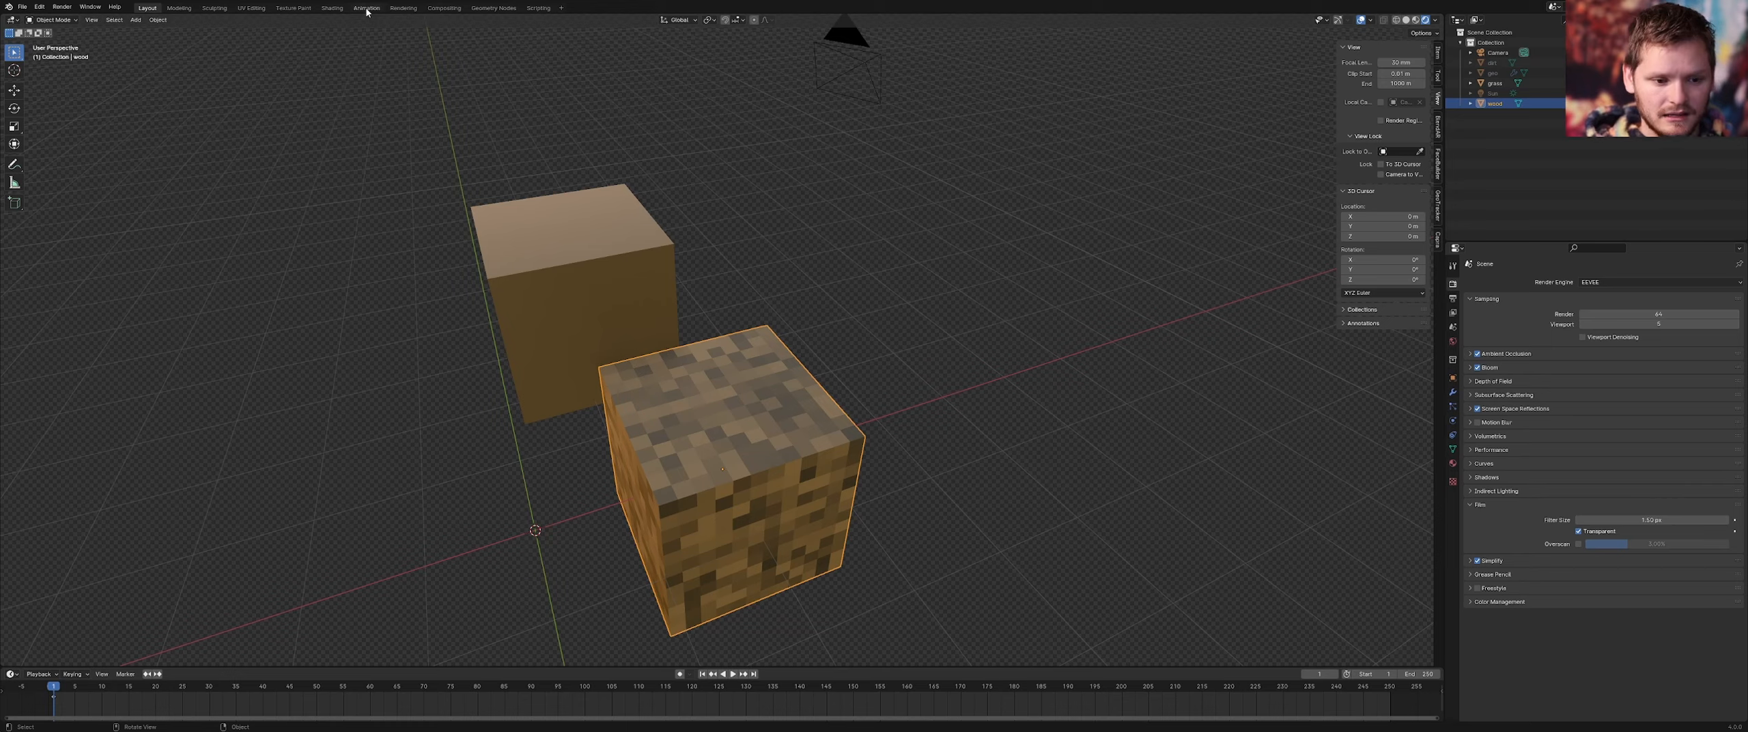
Switch to the Shading workspace, display the viewport in rendered mode and disable its compositor
left_click(332, 9)
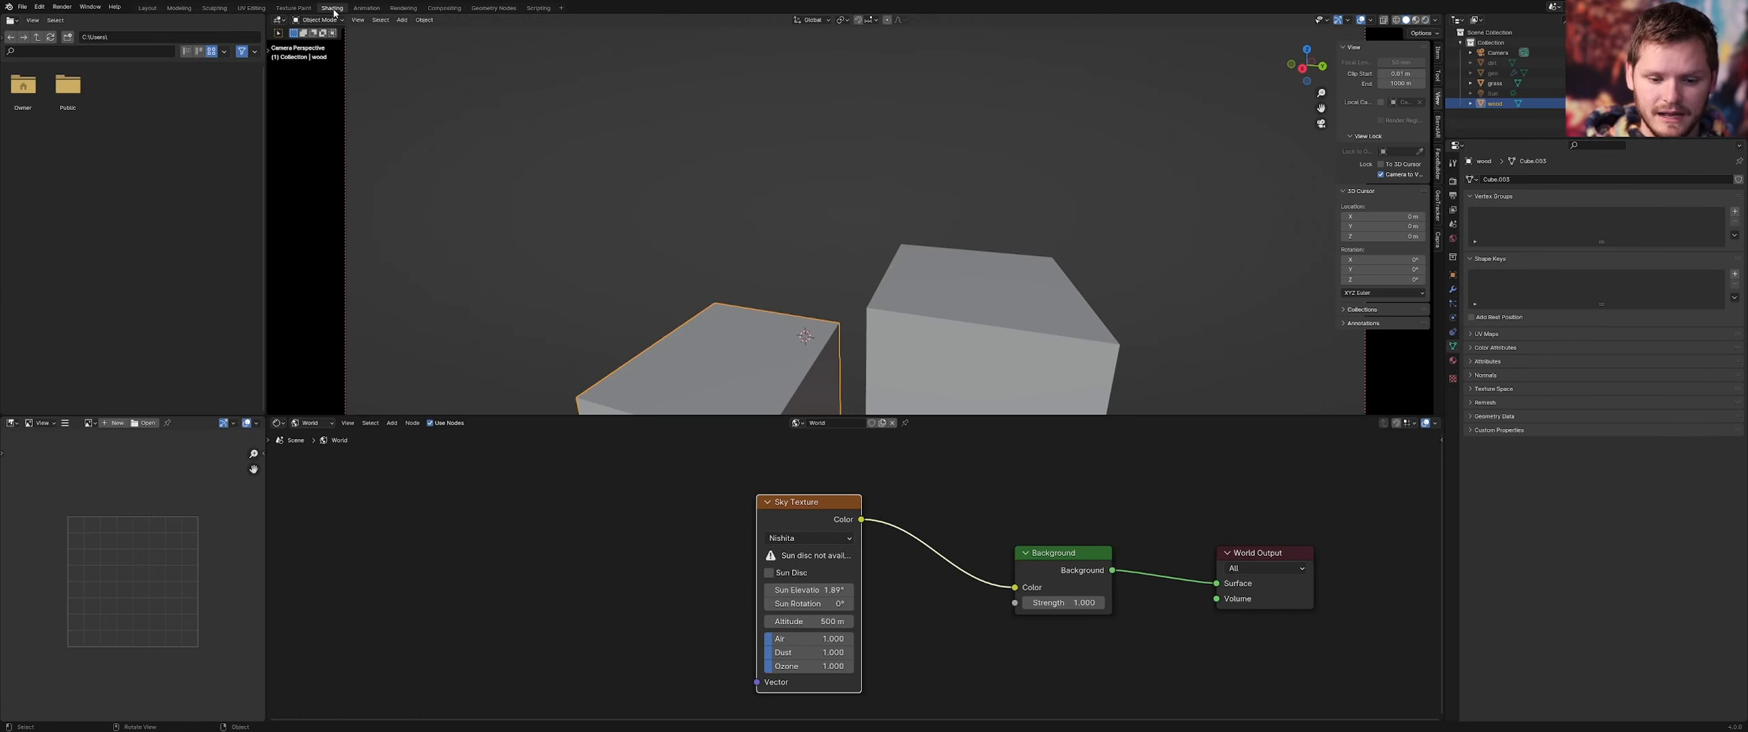
left_click(1426, 21)
middle_click_drag(772, 359, 886, 189)
left_click(1437, 19)
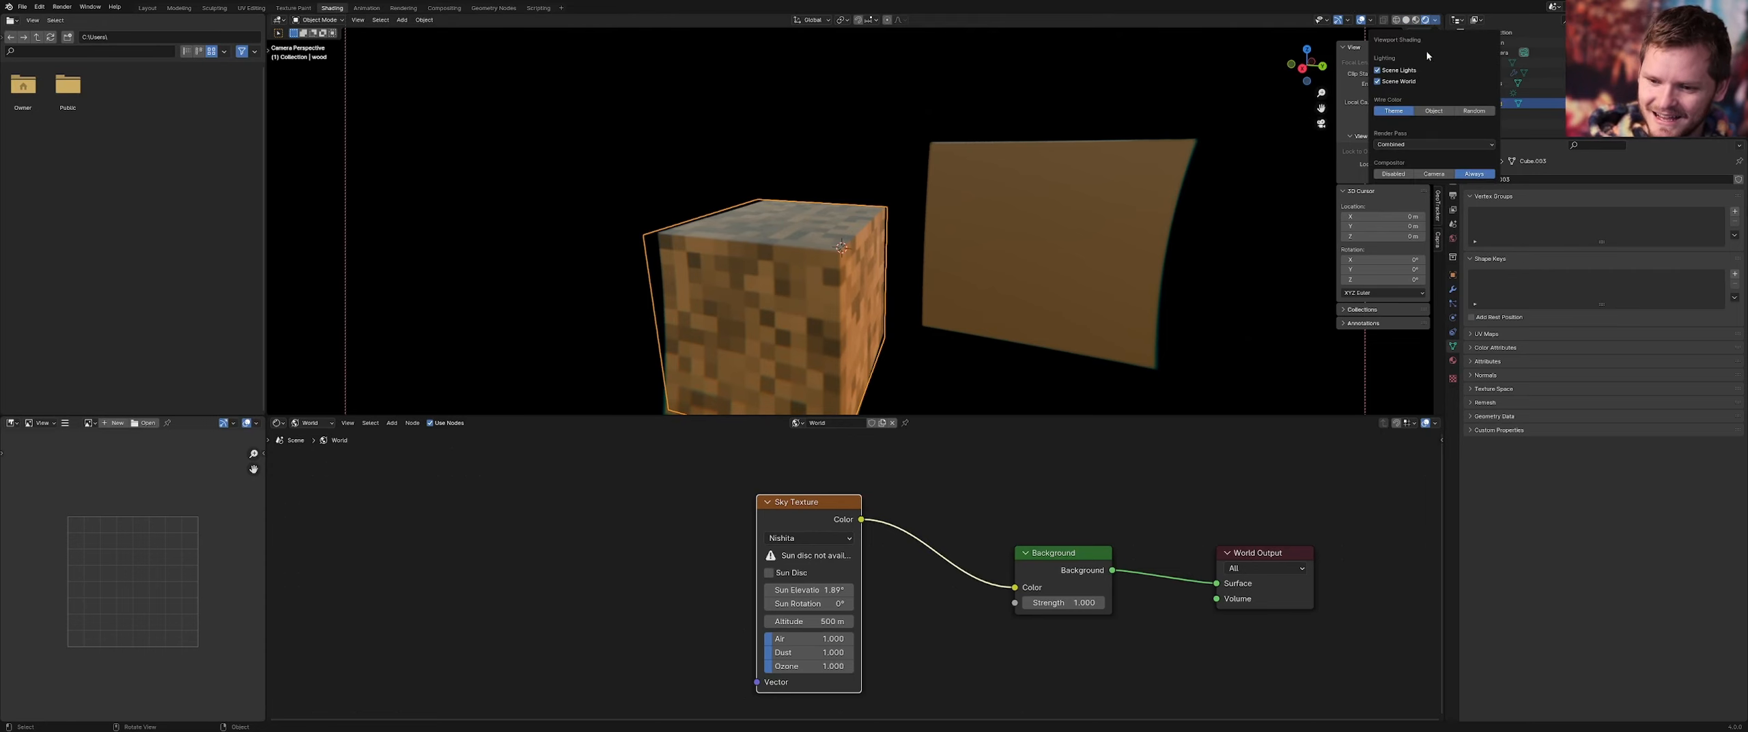
left_click(1394, 175)
middle_click_drag(904, 209, 895, 180)
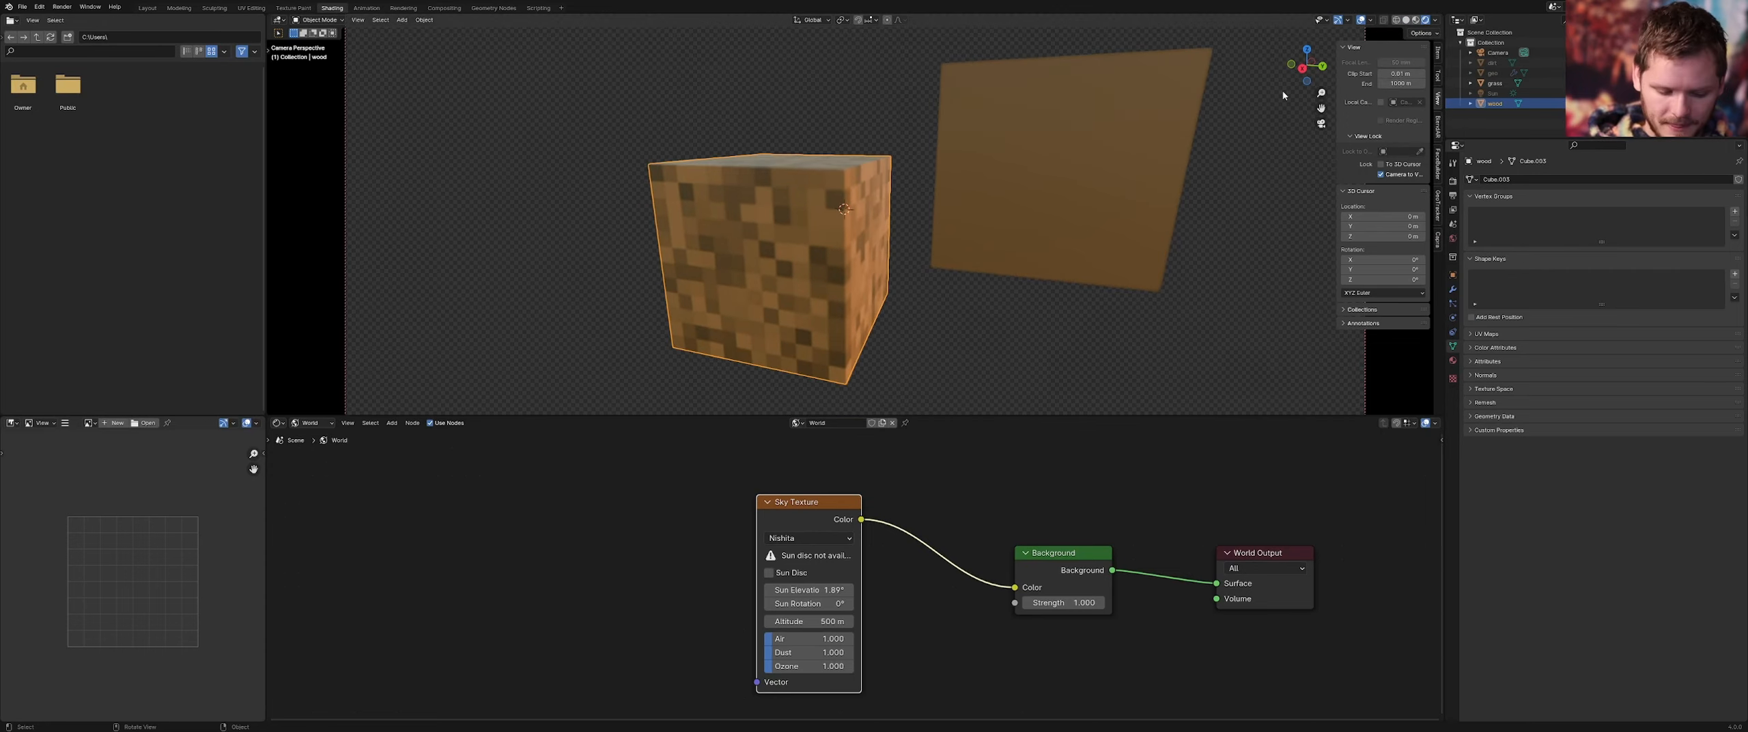
Unlock the camera from the Shading viewport, orbit out of the camera view and hide the camera object
left_click(1381, 174)
mouse_move(803, 246)
middle_mouse_down()
mouse_move(827, 234)
mouse_move(815, 225)
middle_mouse_up()
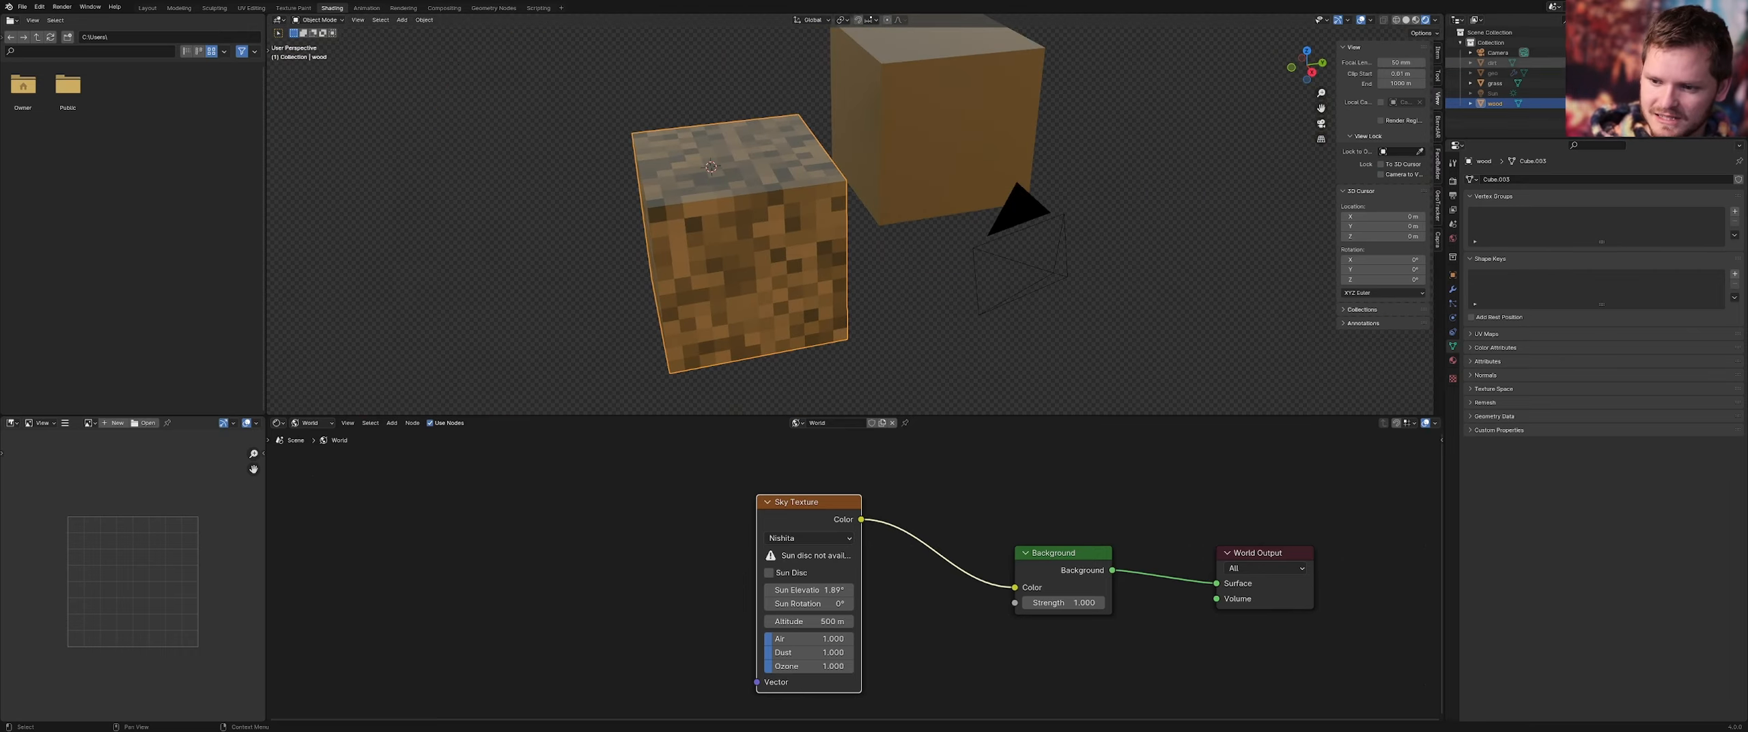
left_click(1729, 53)
middle_click_drag(853, 193, 902, 187, "shift")
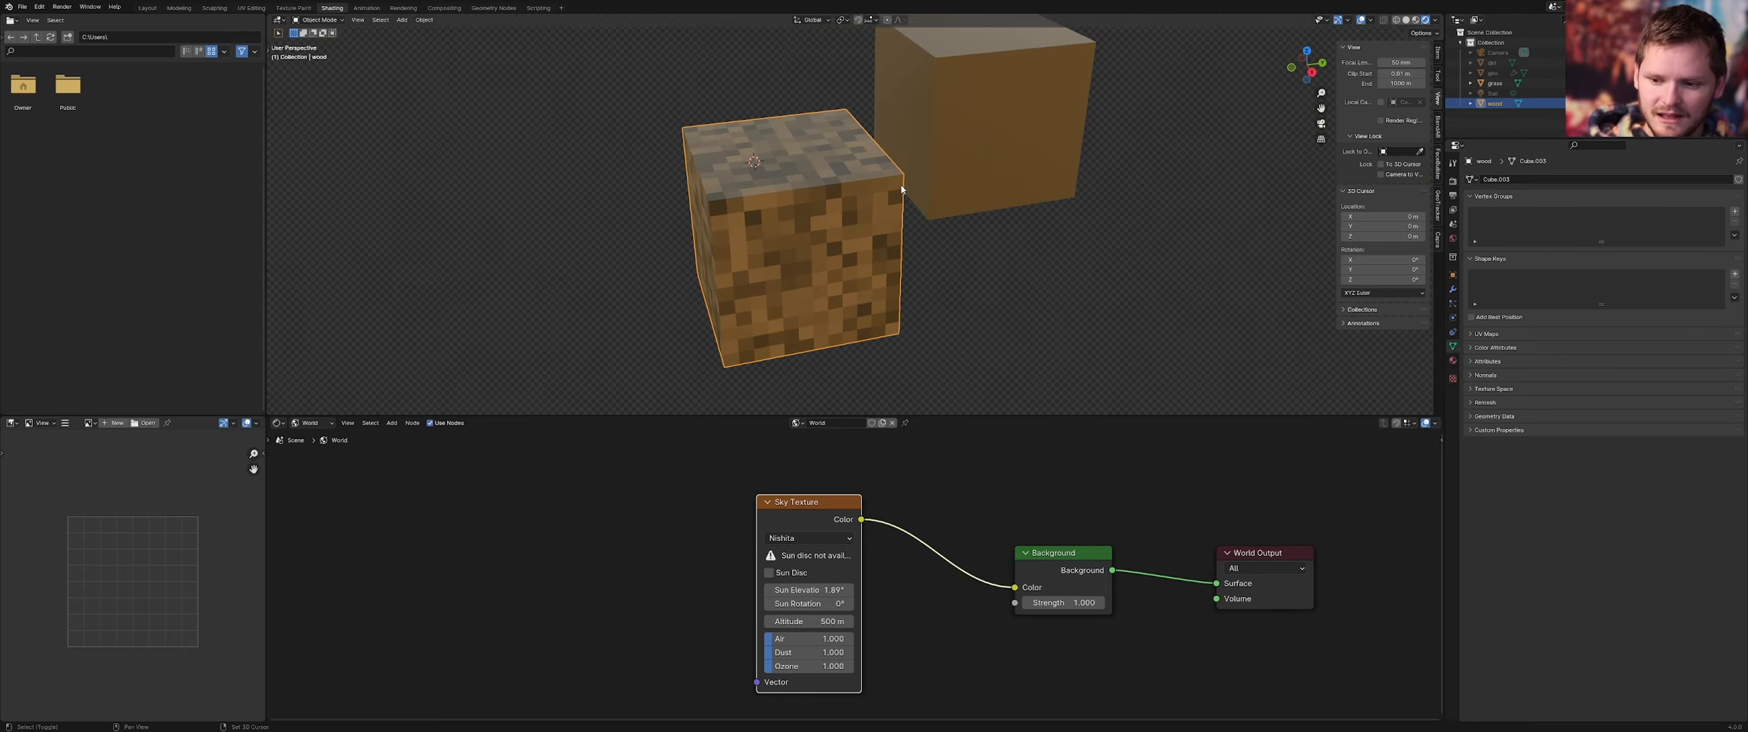
Switch the shader editor to the object's shader, make a separate copy of the cube's material and name it wood
left_click(311, 422)
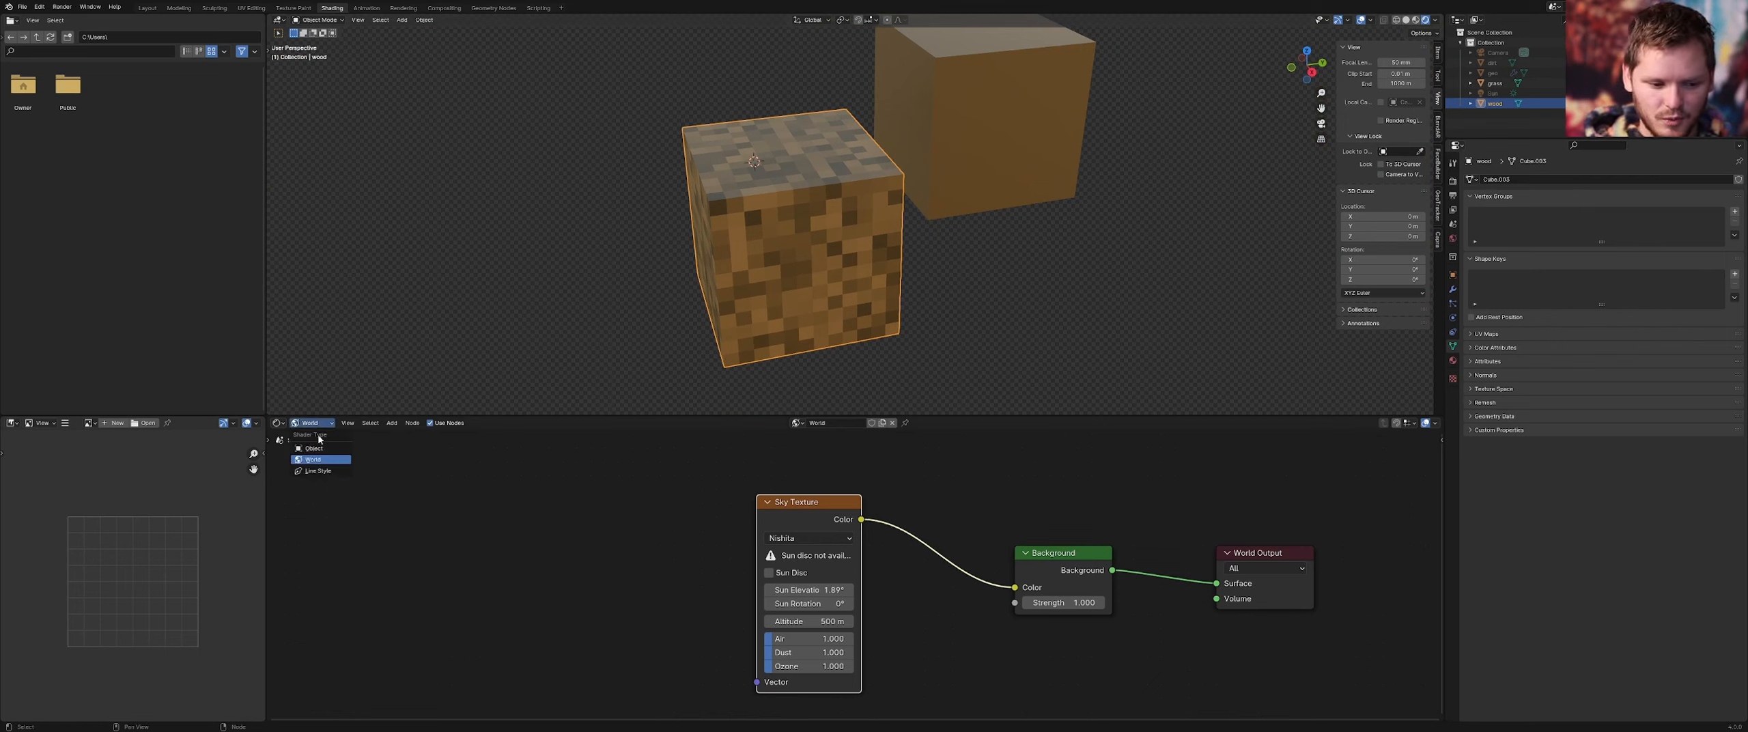
left_click(310, 438)
left_click(888, 423)
double_click(847, 423)
type("wood")
key("Return")
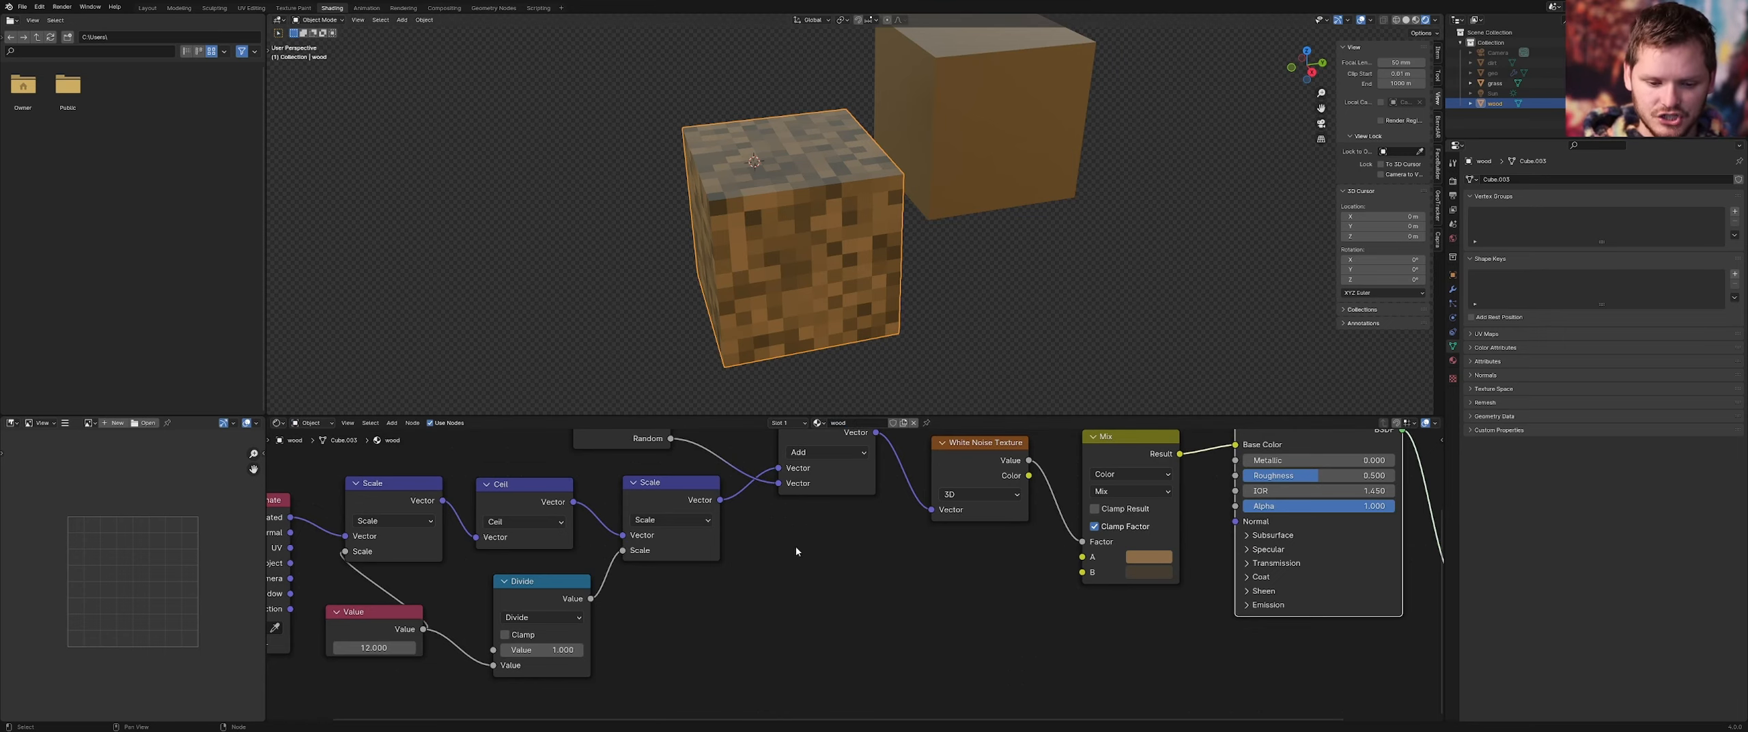
Preview the outputs of the Texture Coordinate node and the second Scale node on the wood cube
scroll(797, 552, "down", 2)
middle_click_drag(601, 541, 744, 545)
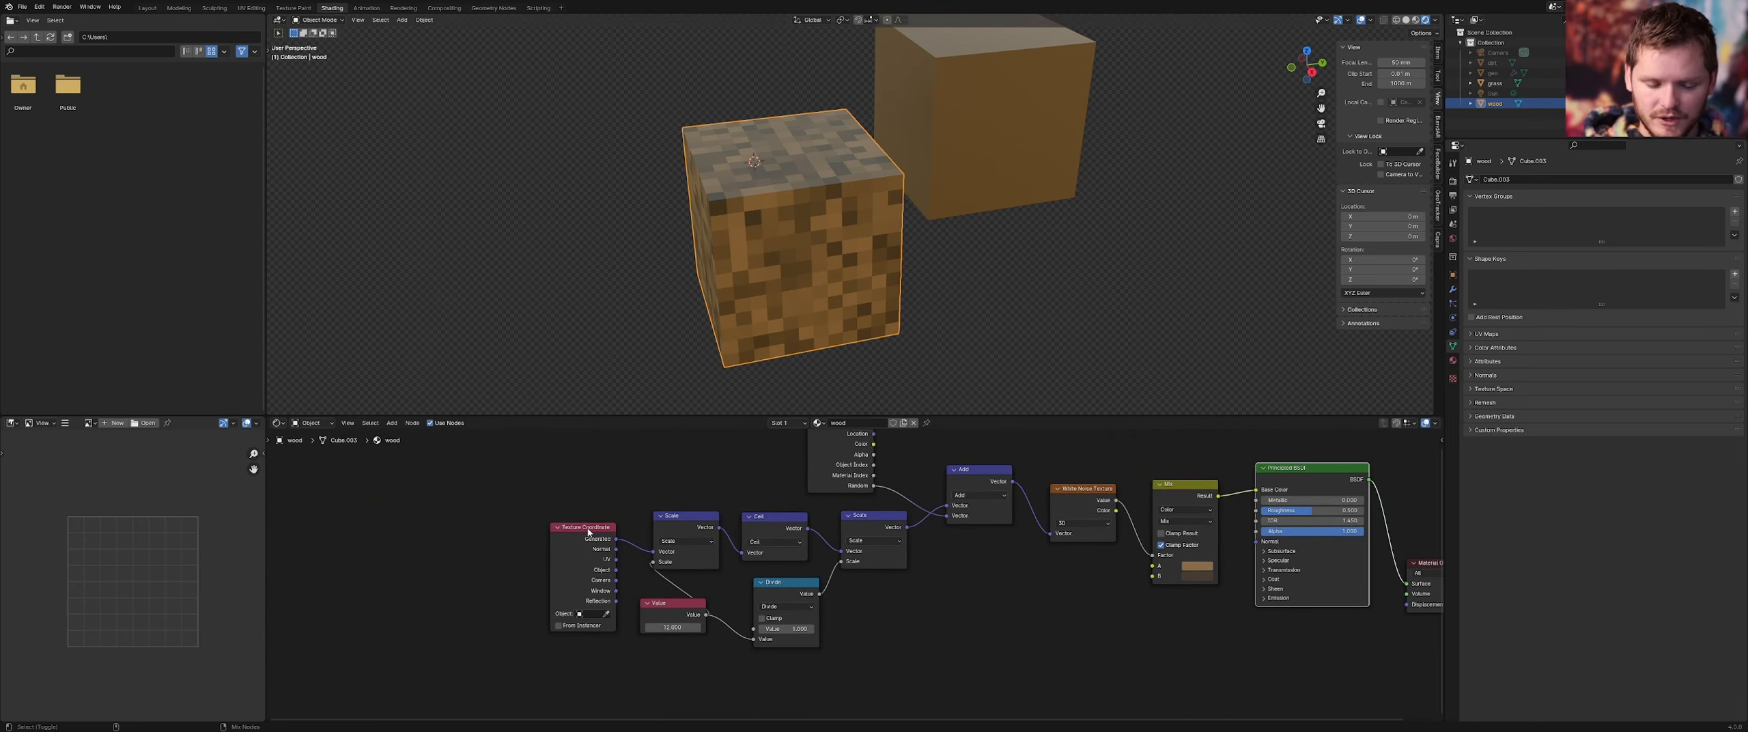
left_click(588, 532, "ctrl+shift")
left_click(873, 527, "ctrl+shift")
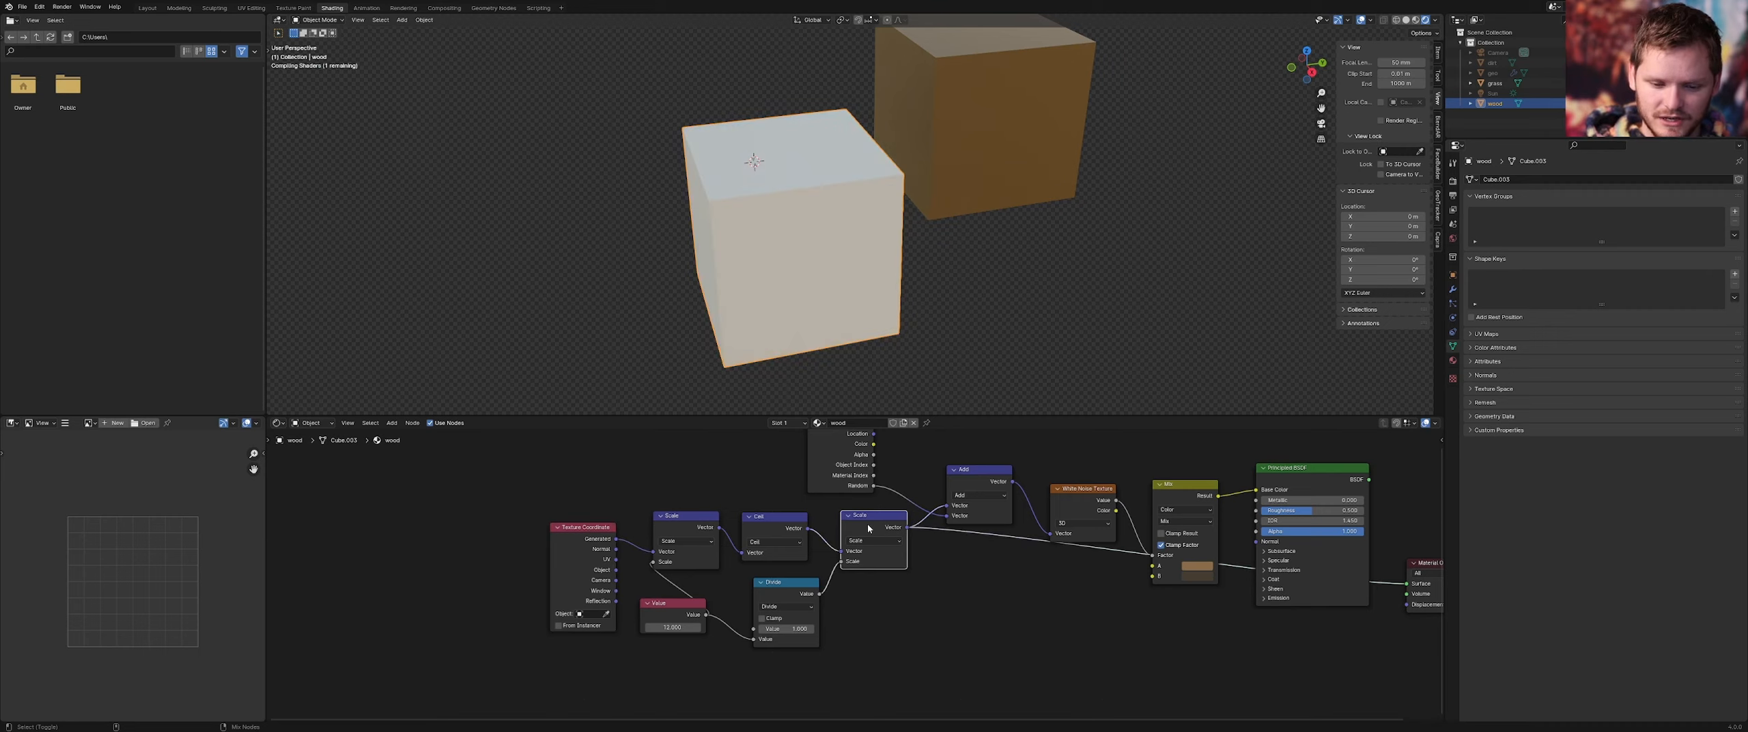
Preview the outputs of the Add and White Noise Texture nodes on the wood cube, and restore the Principled BSDF output
left_click(986, 482, "ctrl+shift")
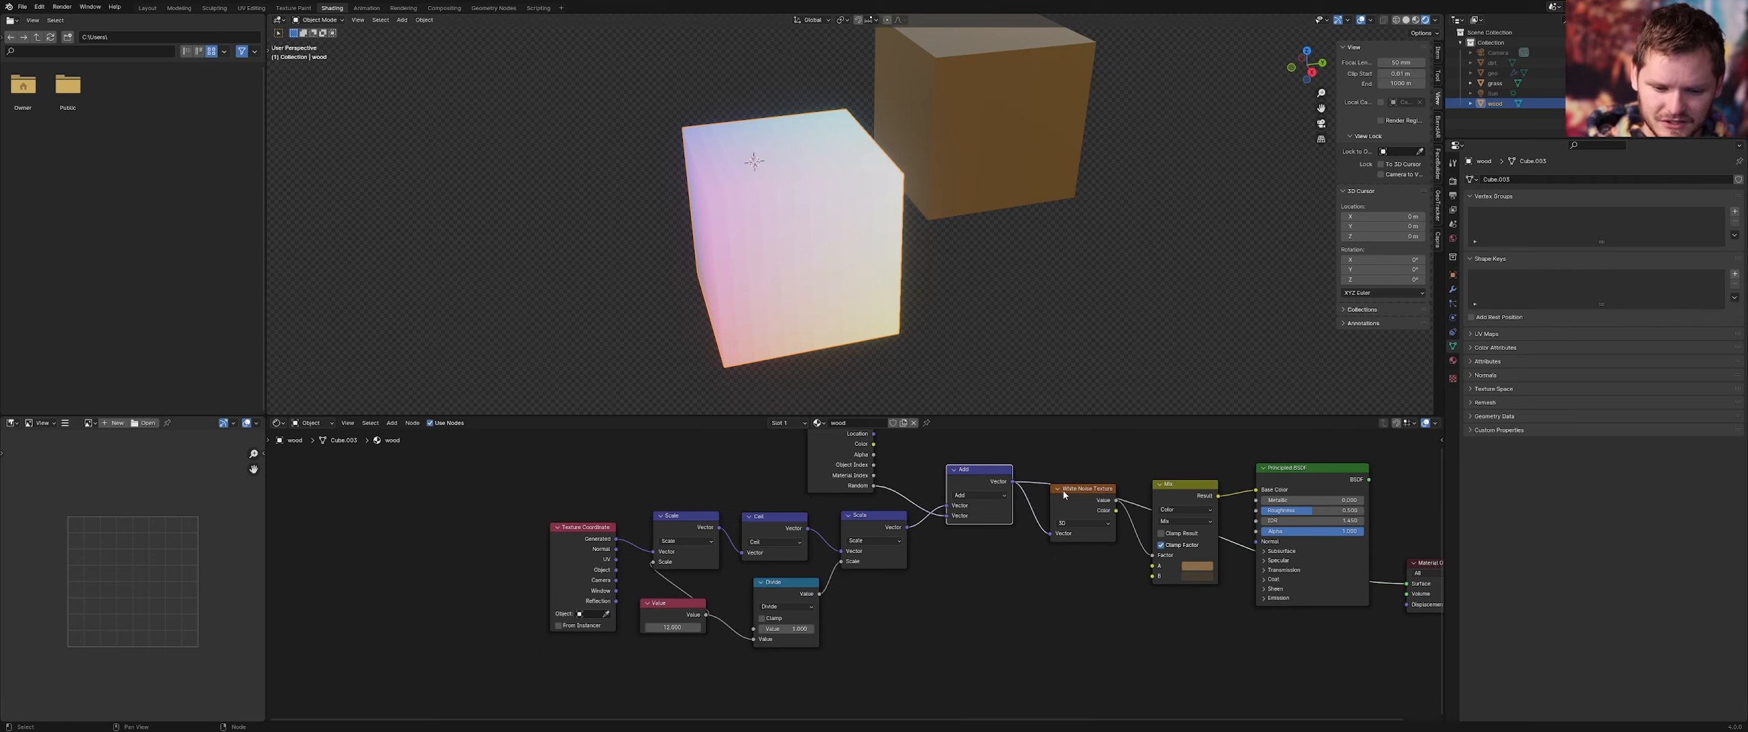
middle_click_drag(1083, 493, 874, 497)
left_click(876, 498, "ctrl+shift")
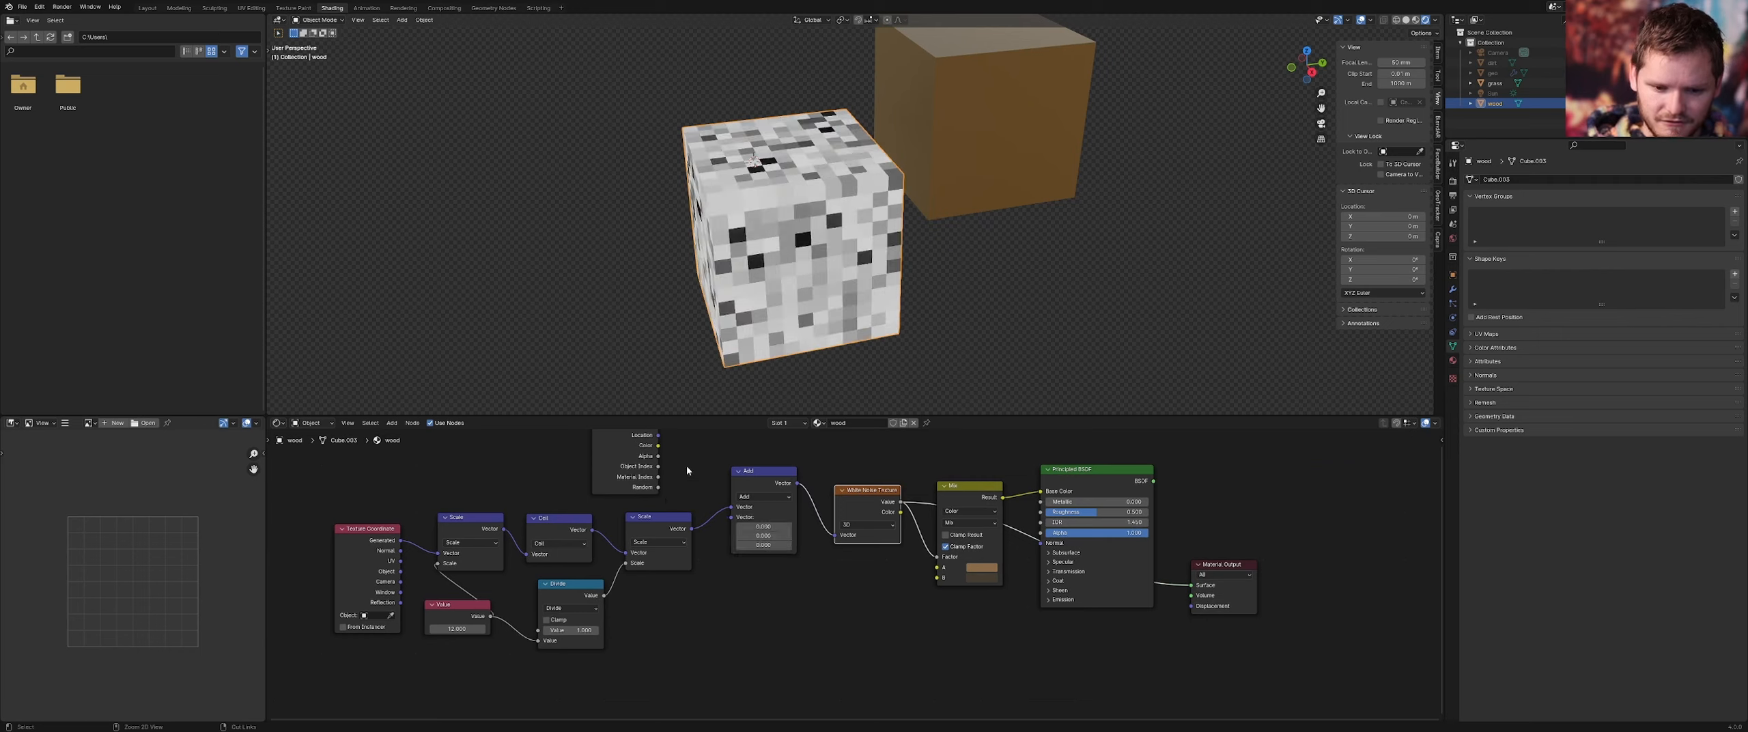
middle_click_drag(971, 511, 841, 493)
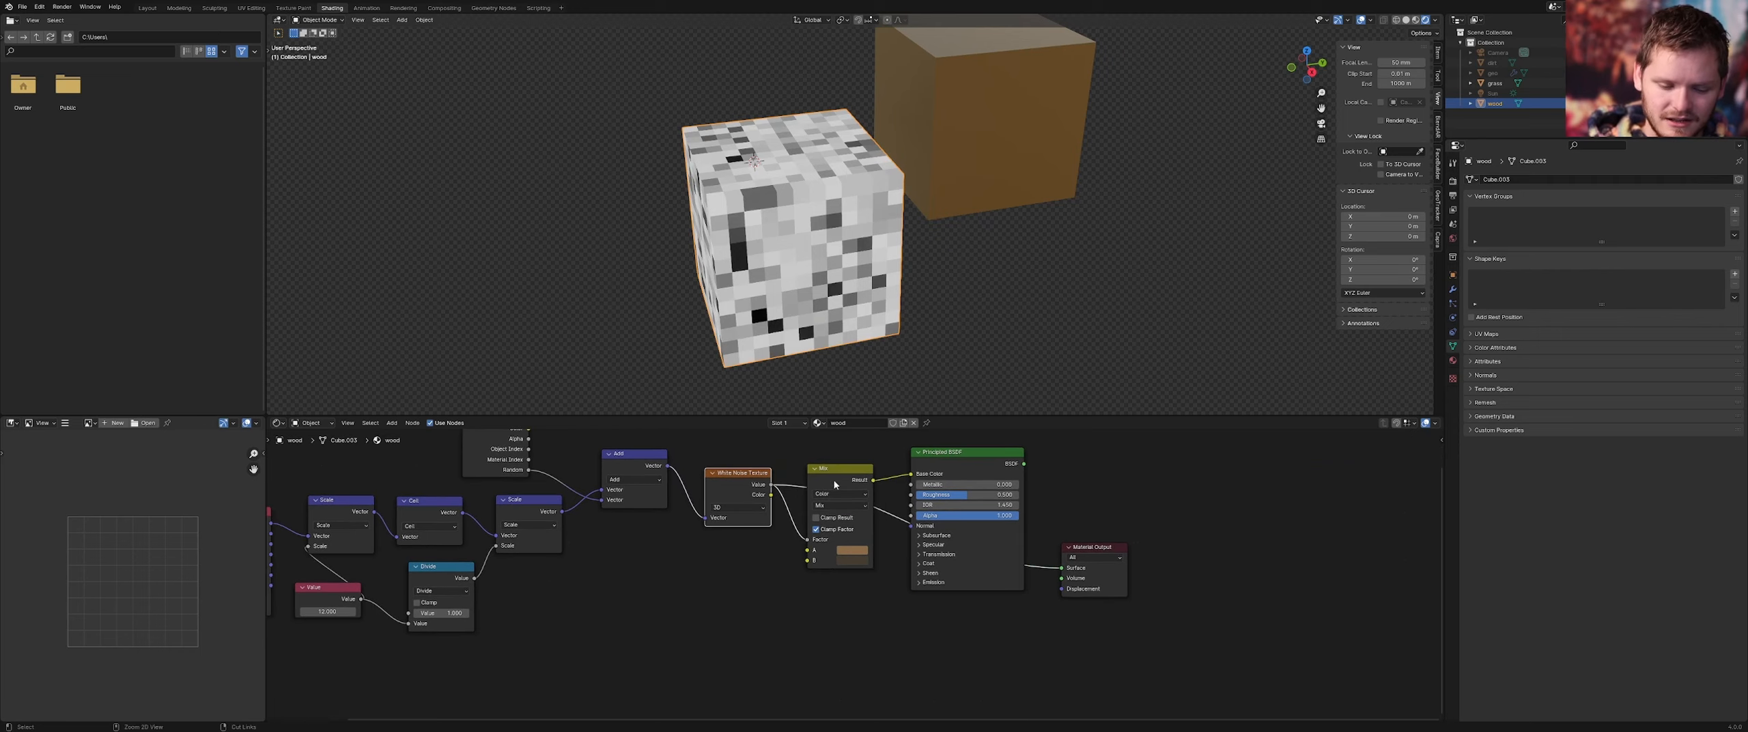
left_click(963, 462, "ctrl+shift")
left_click(971, 468, "ctrl+shift")
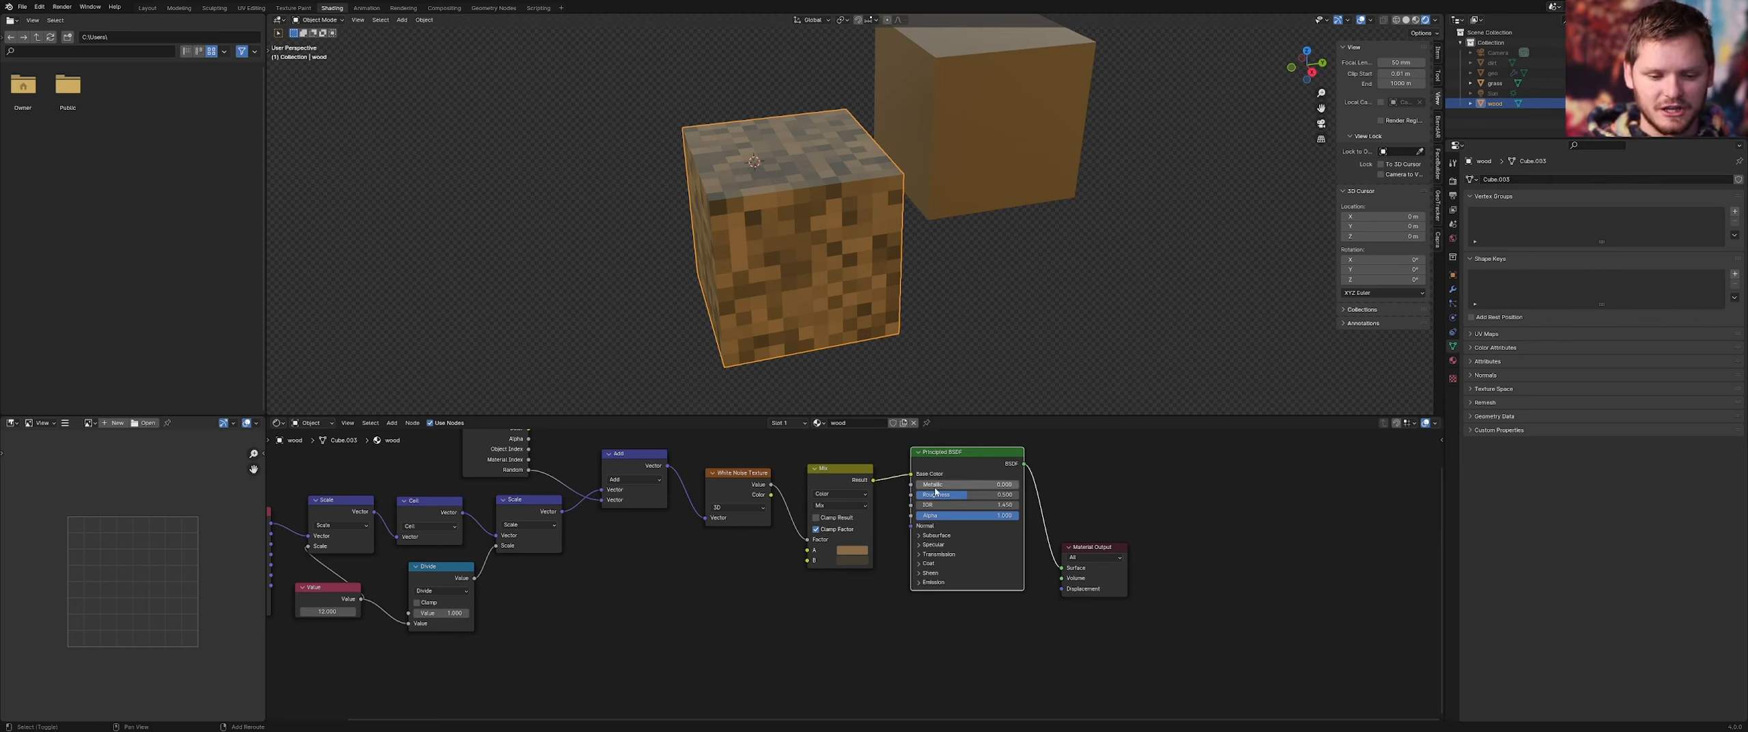
Sketch temporary vertical annotation strokes on the wood cube's side faces to illustrate the grain direction, and erase them
middle_click_drag(746, 356, 862, 281, "shift")
middle_click_drag(643, 545, 750, 510)
mouse_move(713, 320)
left_mouse_down()
mouse_move(722, 205)
mouse_move(746, 183)
mouse_move(770, 215)
left_mouse_up()
mouse_move(847, 291)
left_mouse_down()
mouse_move(840, 198)
mouse_move(870, 192)
left_mouse_up()
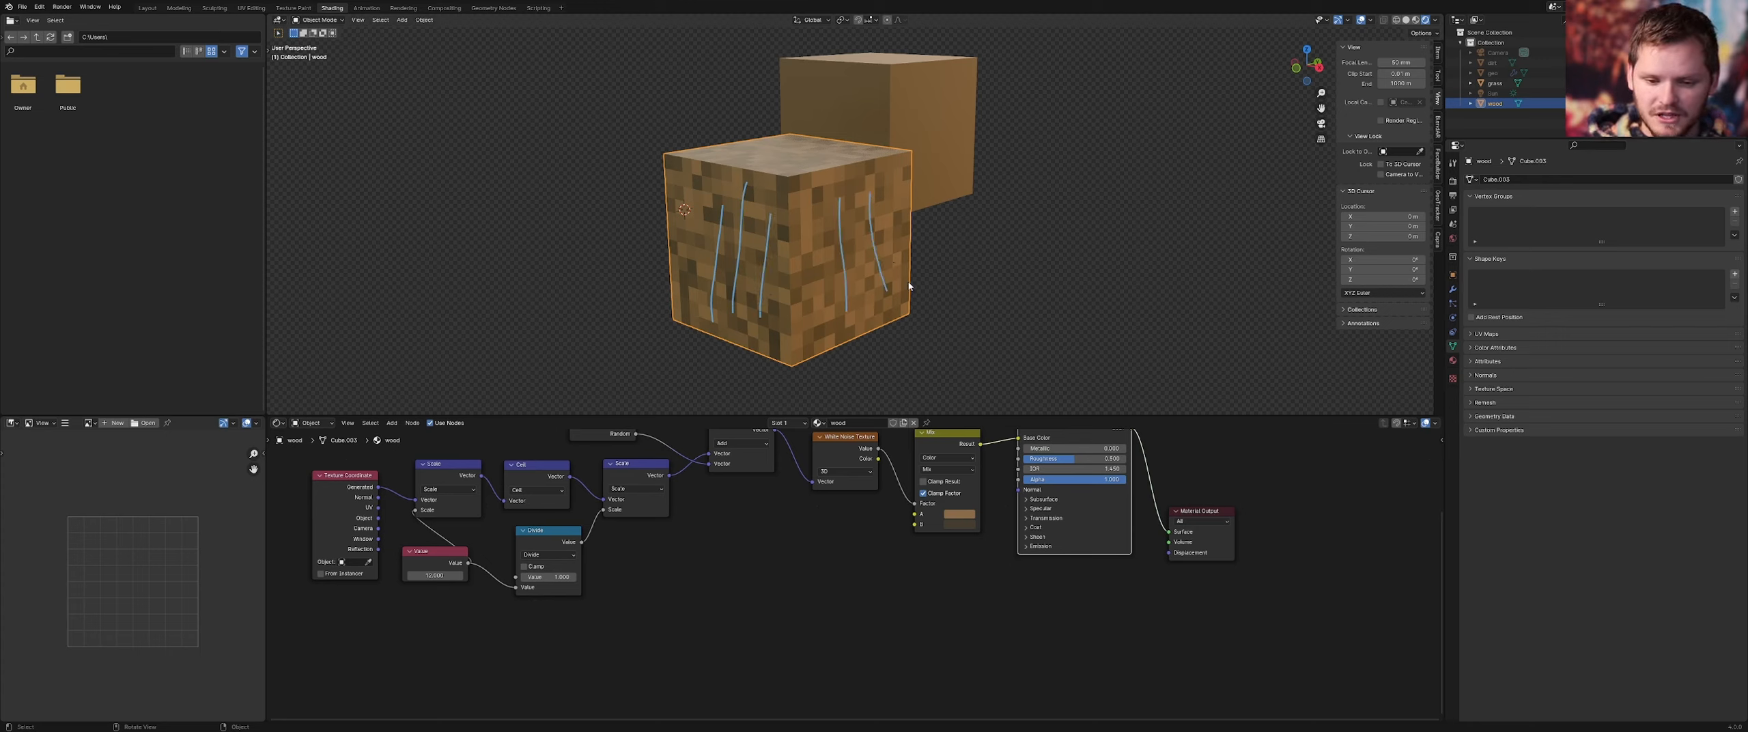
left_click_drag(908, 281, 897, 201)
mouse_move(936, 186)
right_mouse_down()
mouse_move(994, 236)
mouse_move(675, 285)
right_mouse_up()
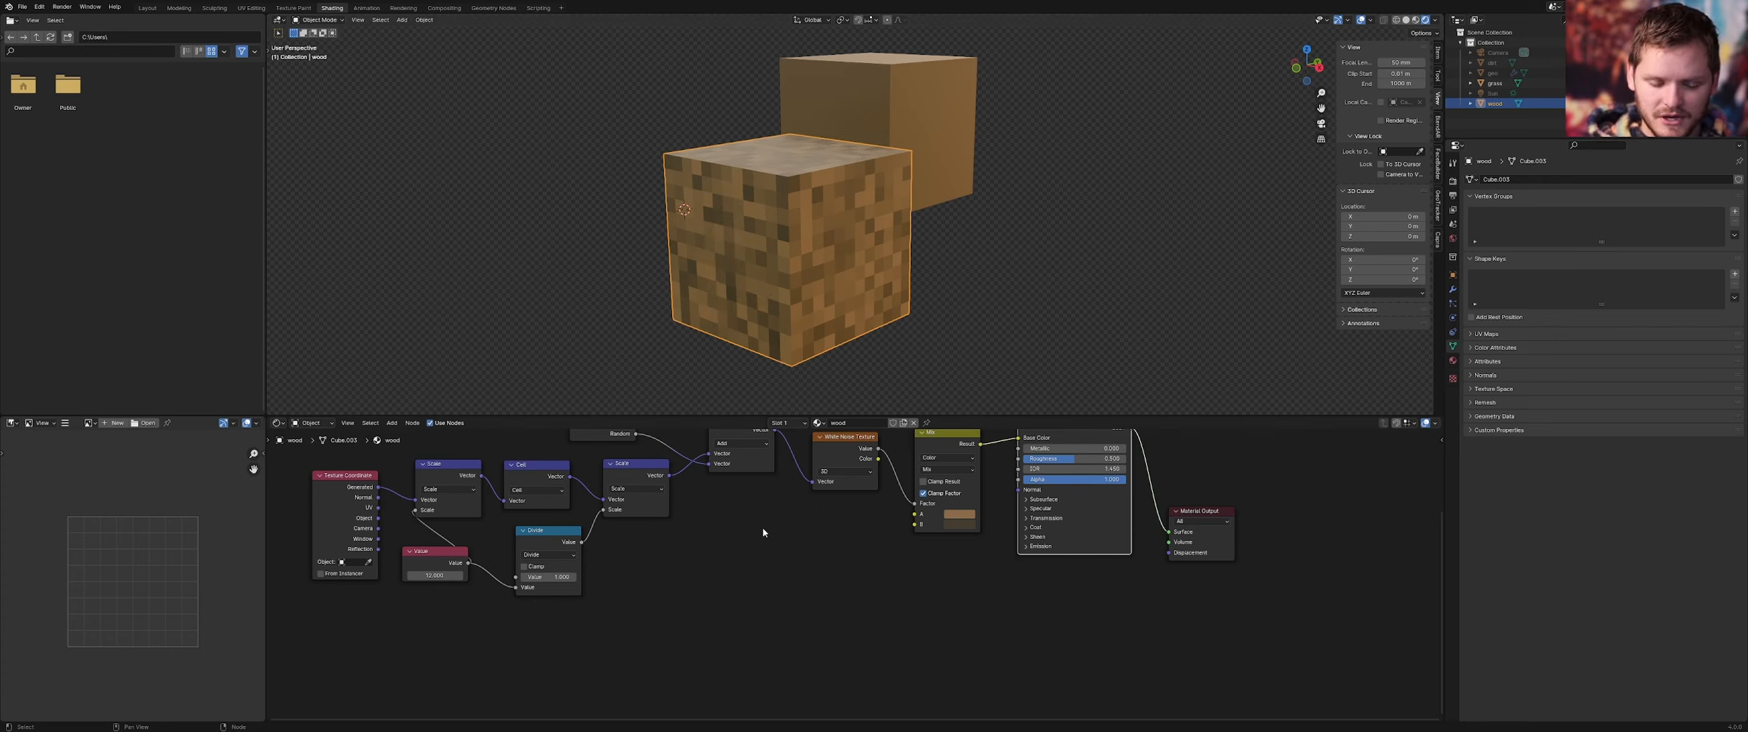
Add a Wave Texture node below the existing nodes and preview its color output on the wood cube
scroll(751, 533, "up", 4)
key("shift+a")
type("wave")
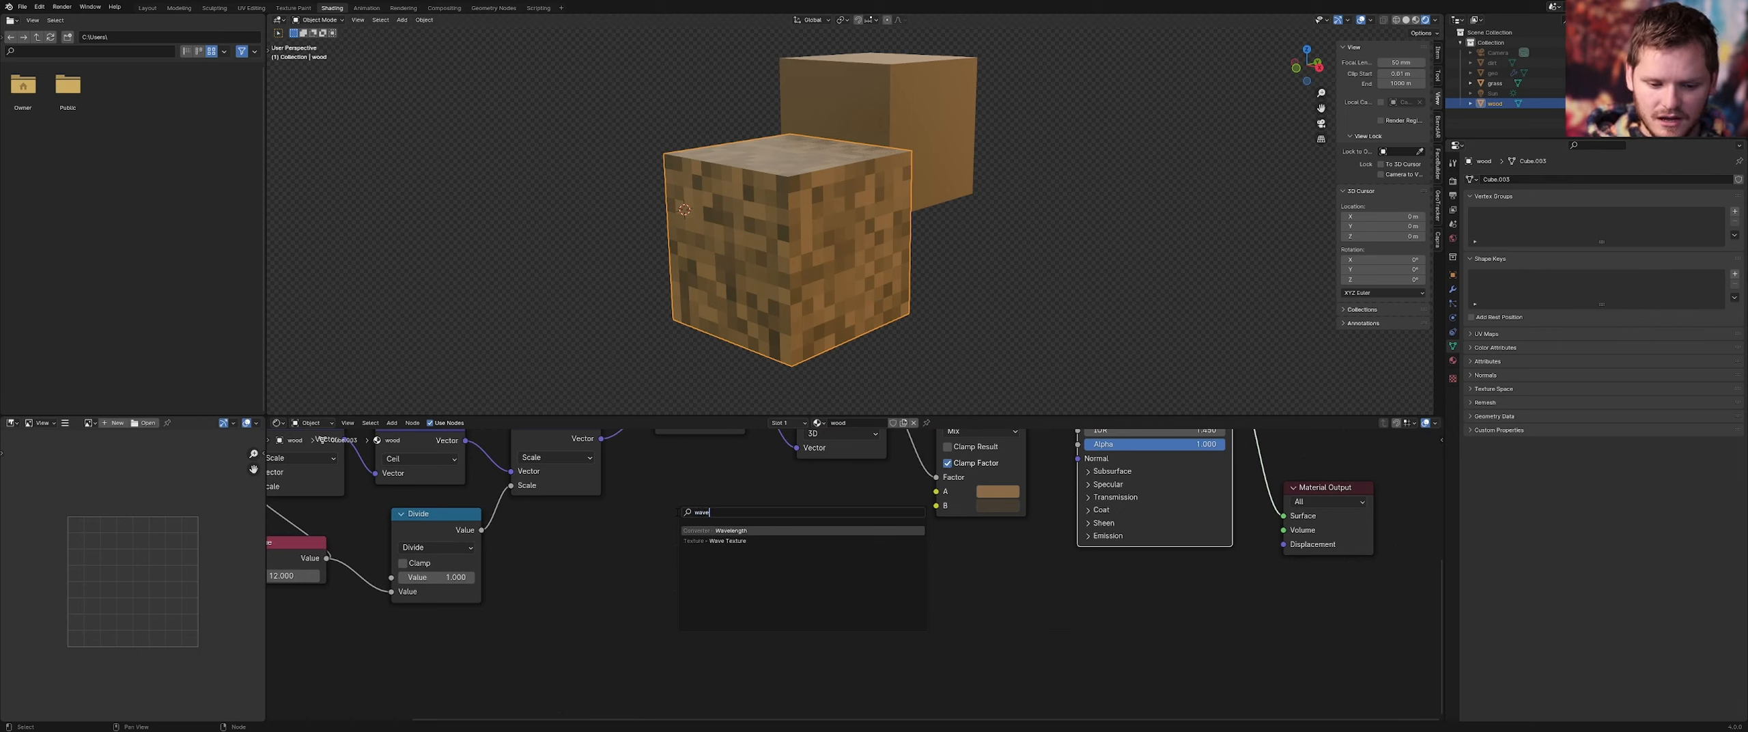
key("Down")
key("Return")
left_click(608, 540)
left_click(608, 540, "ctrl+shift")
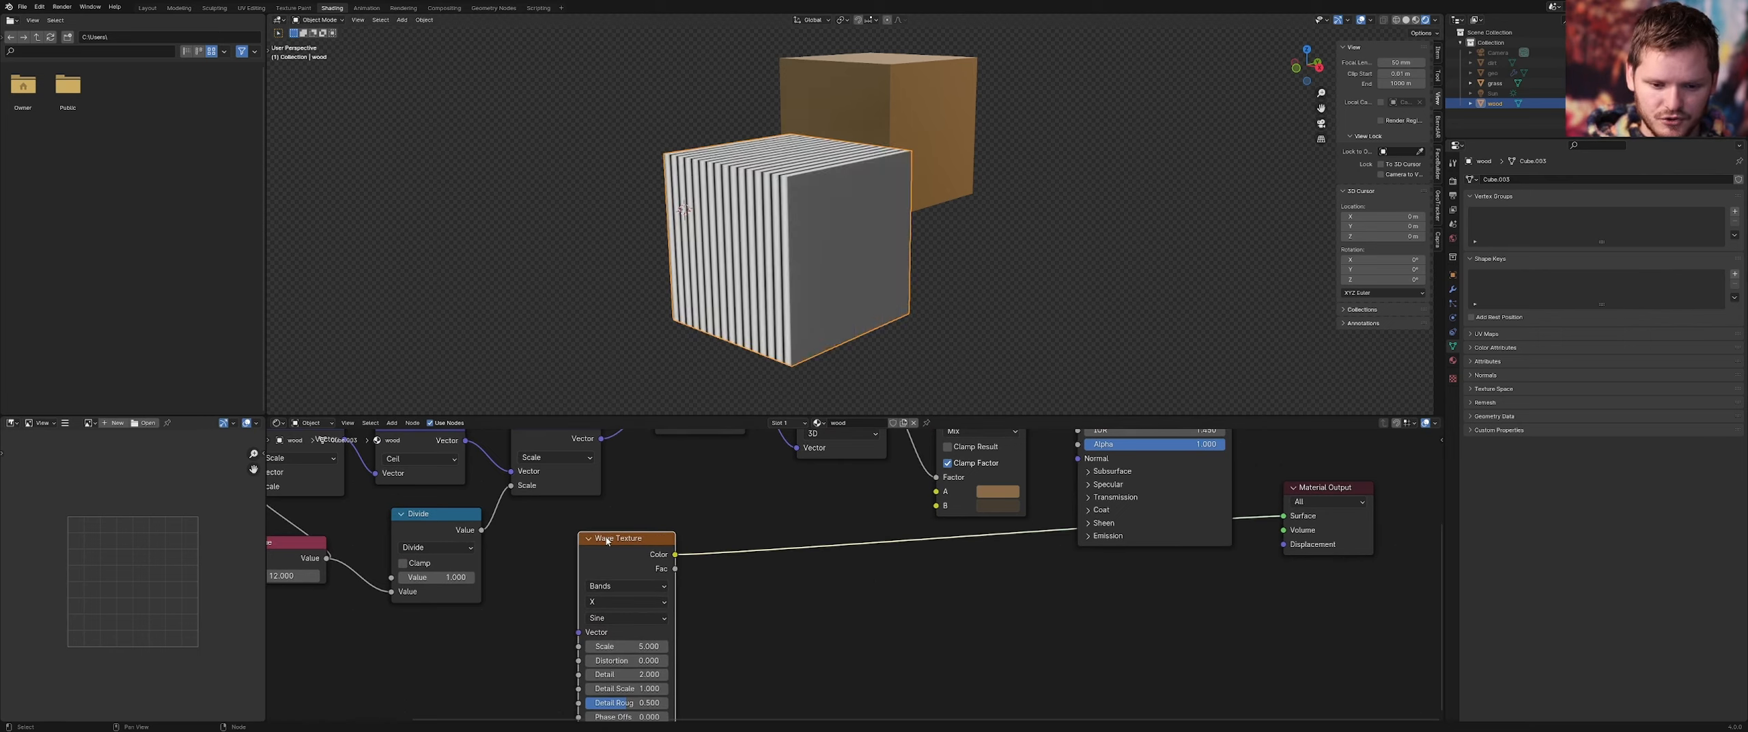
Try the Y bands direction on the Wave Texture node and switch it to Z, inspecting the stripes on the cube
middle_click_drag(739, 251, 849, 285)
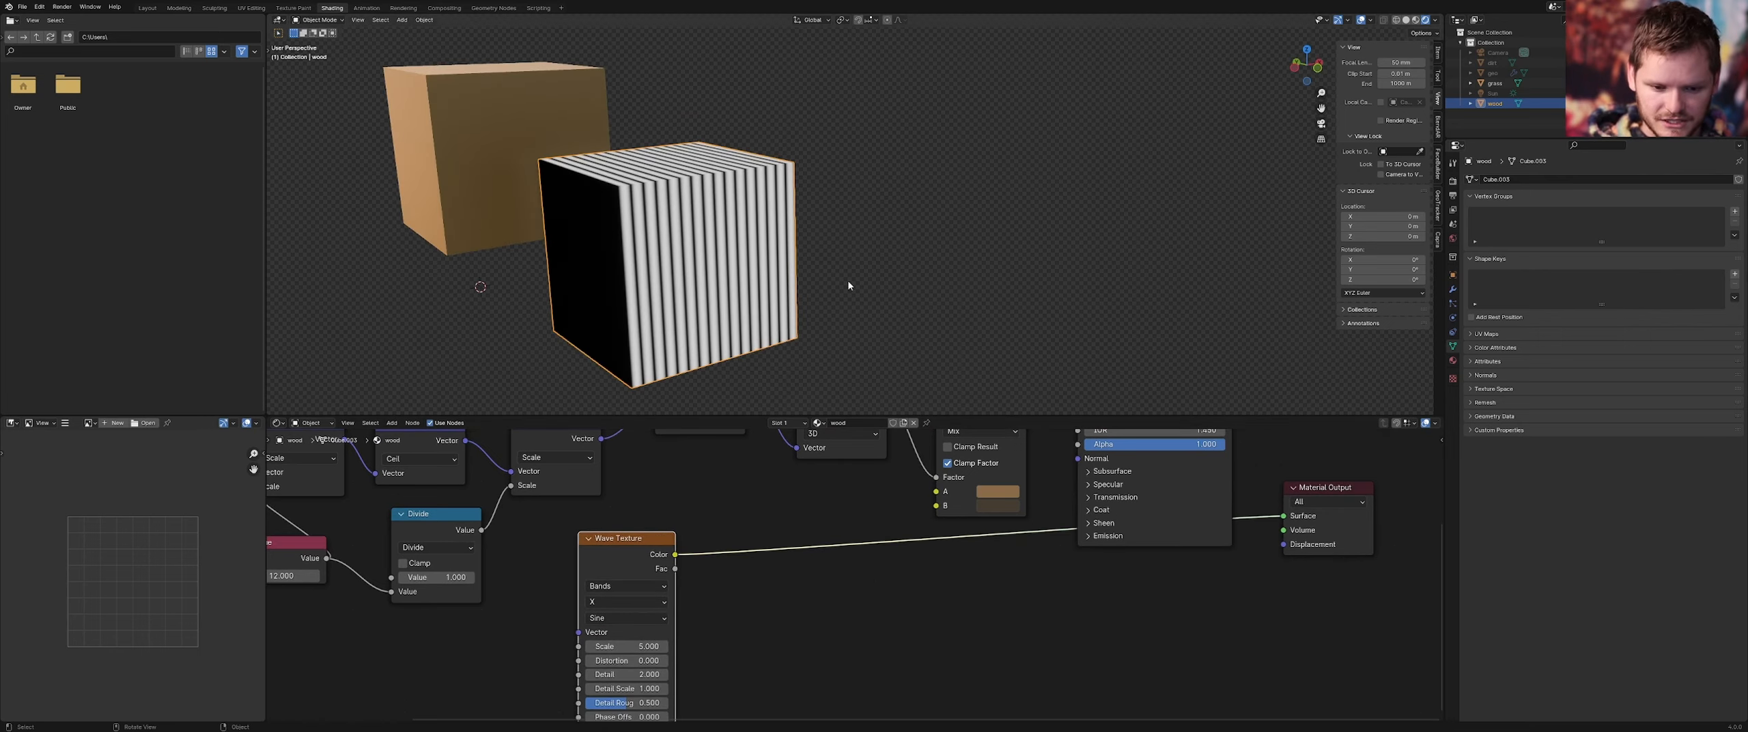
left_click(612, 602)
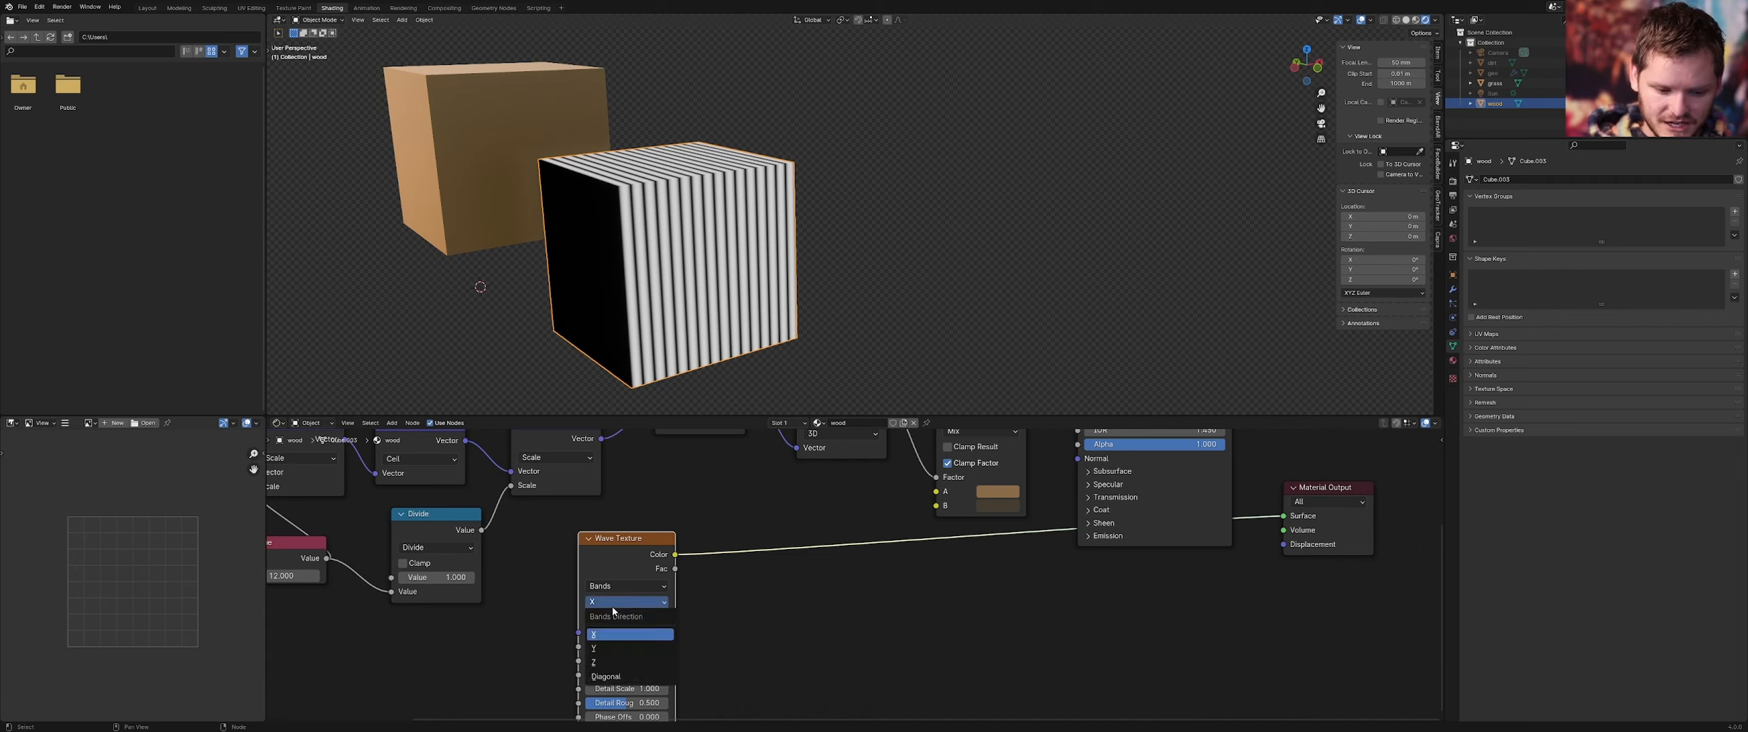
left_click(613, 650)
mouse_move(661, 306)
middle_mouse_down()
mouse_move(703, 314)
mouse_move(654, 329)
middle_mouse_up()
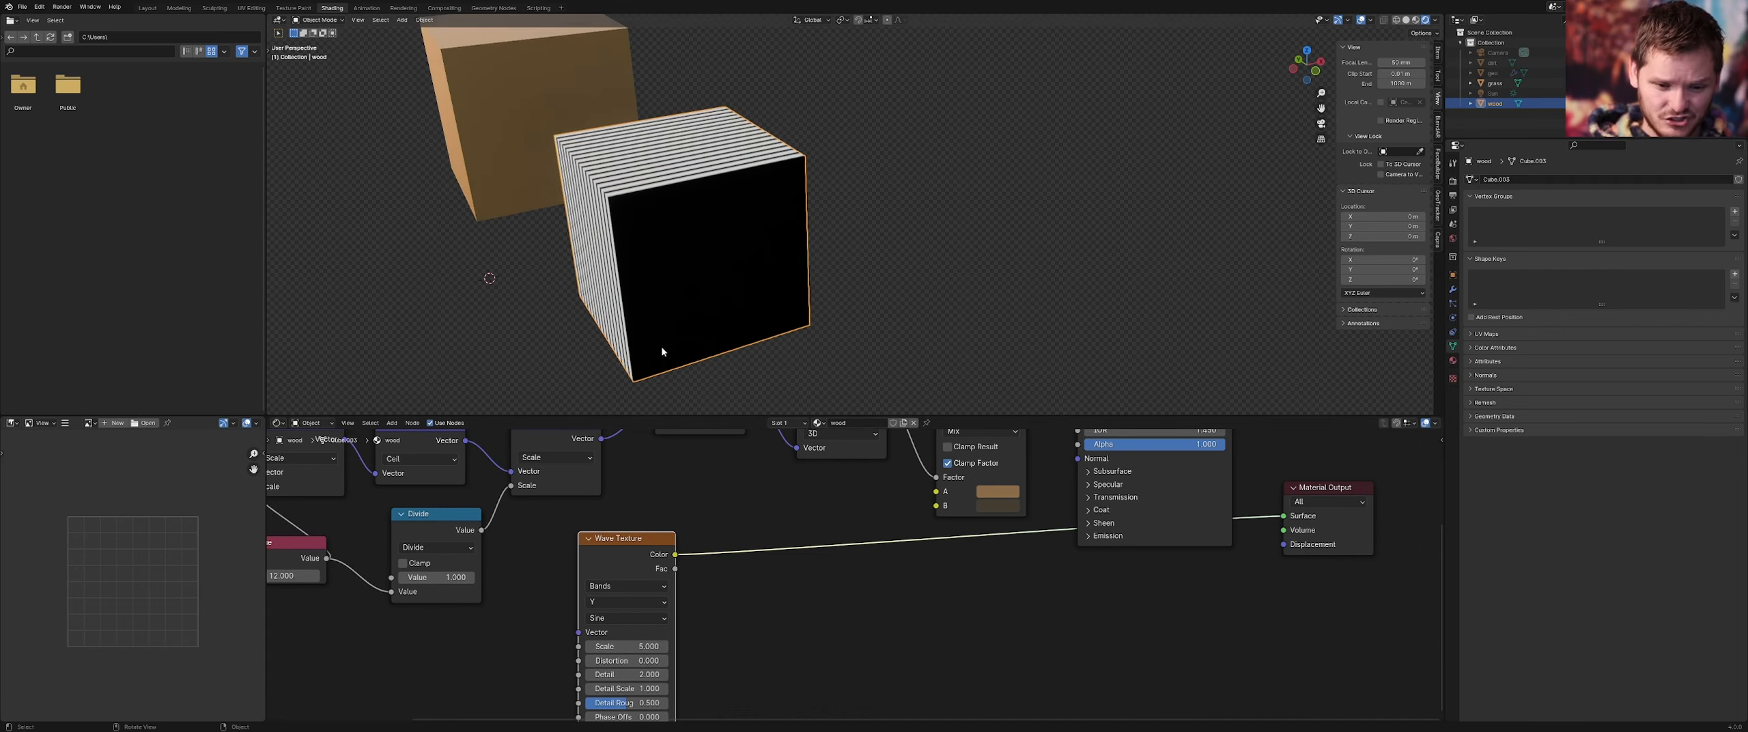
left_click(607, 603)
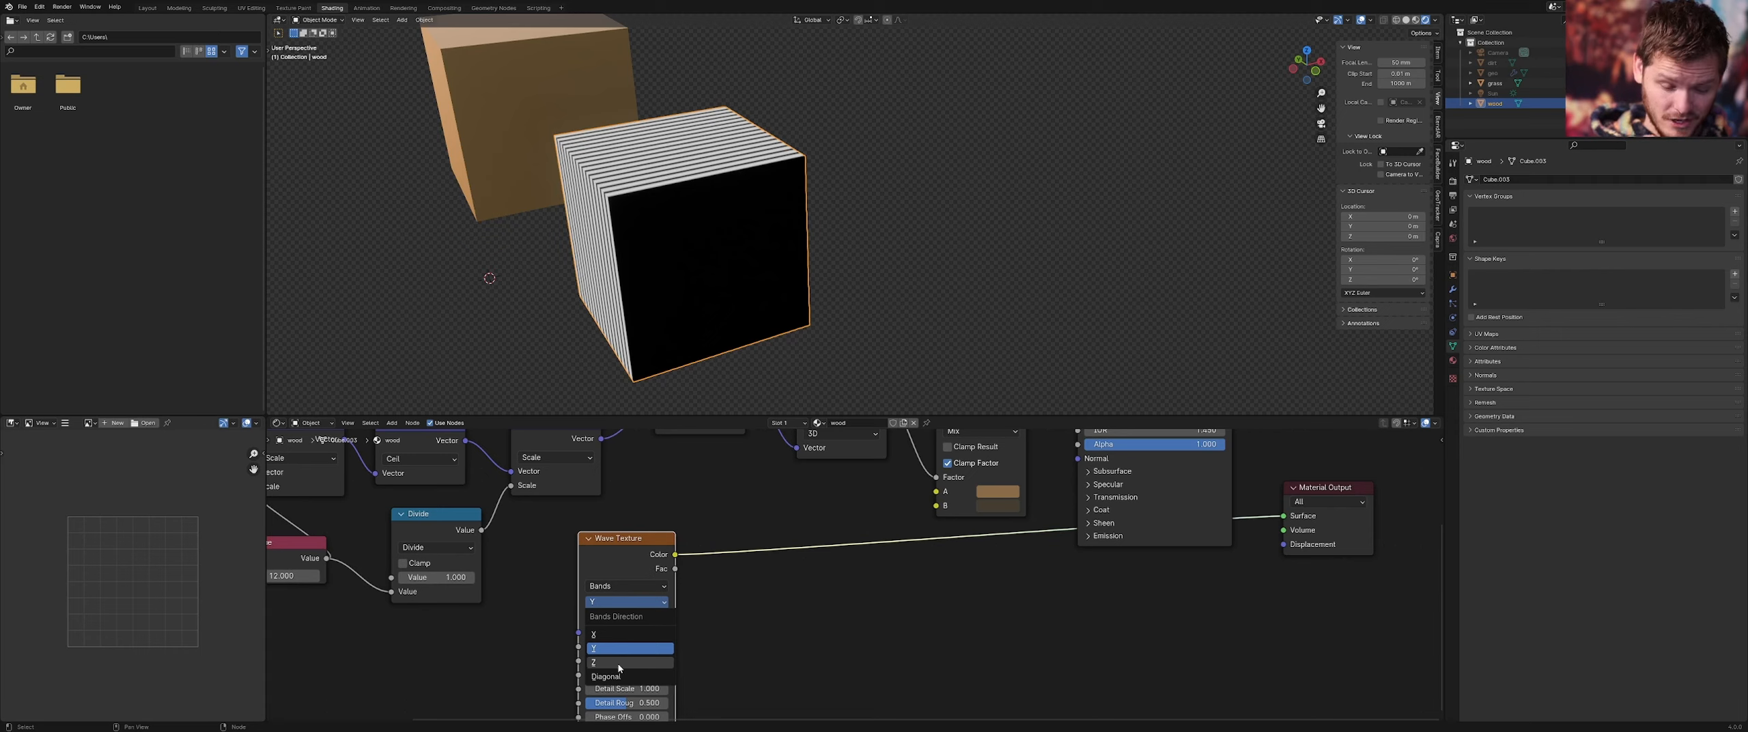
left_click(619, 663)
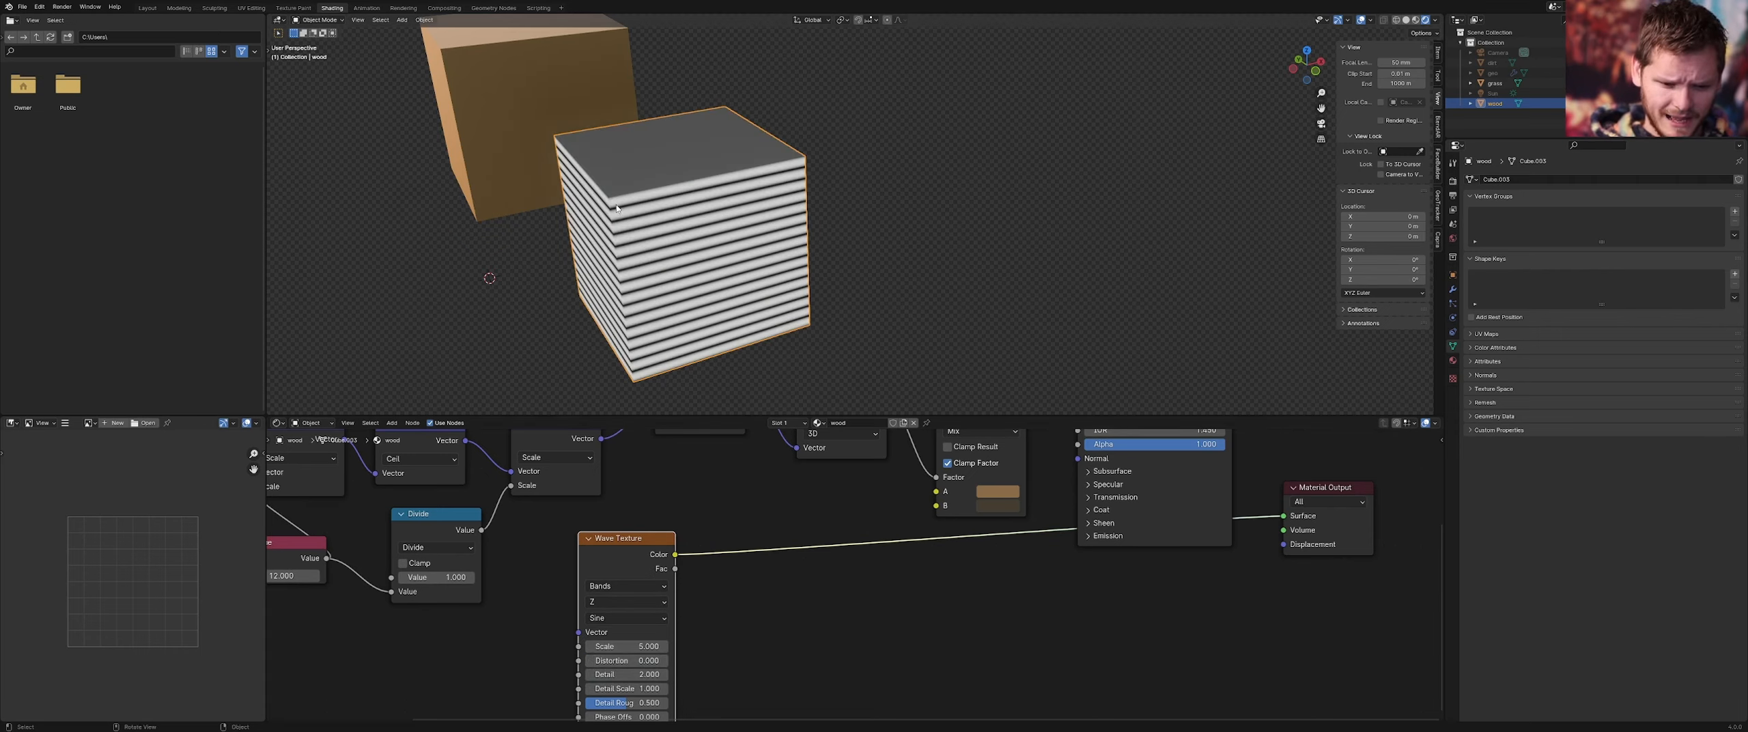
mouse_move(616, 209)
middle_mouse_down()
mouse_move(698, 208)
mouse_move(593, 212)
middle_mouse_up()
middle_click_drag(617, 603, 592, 536)
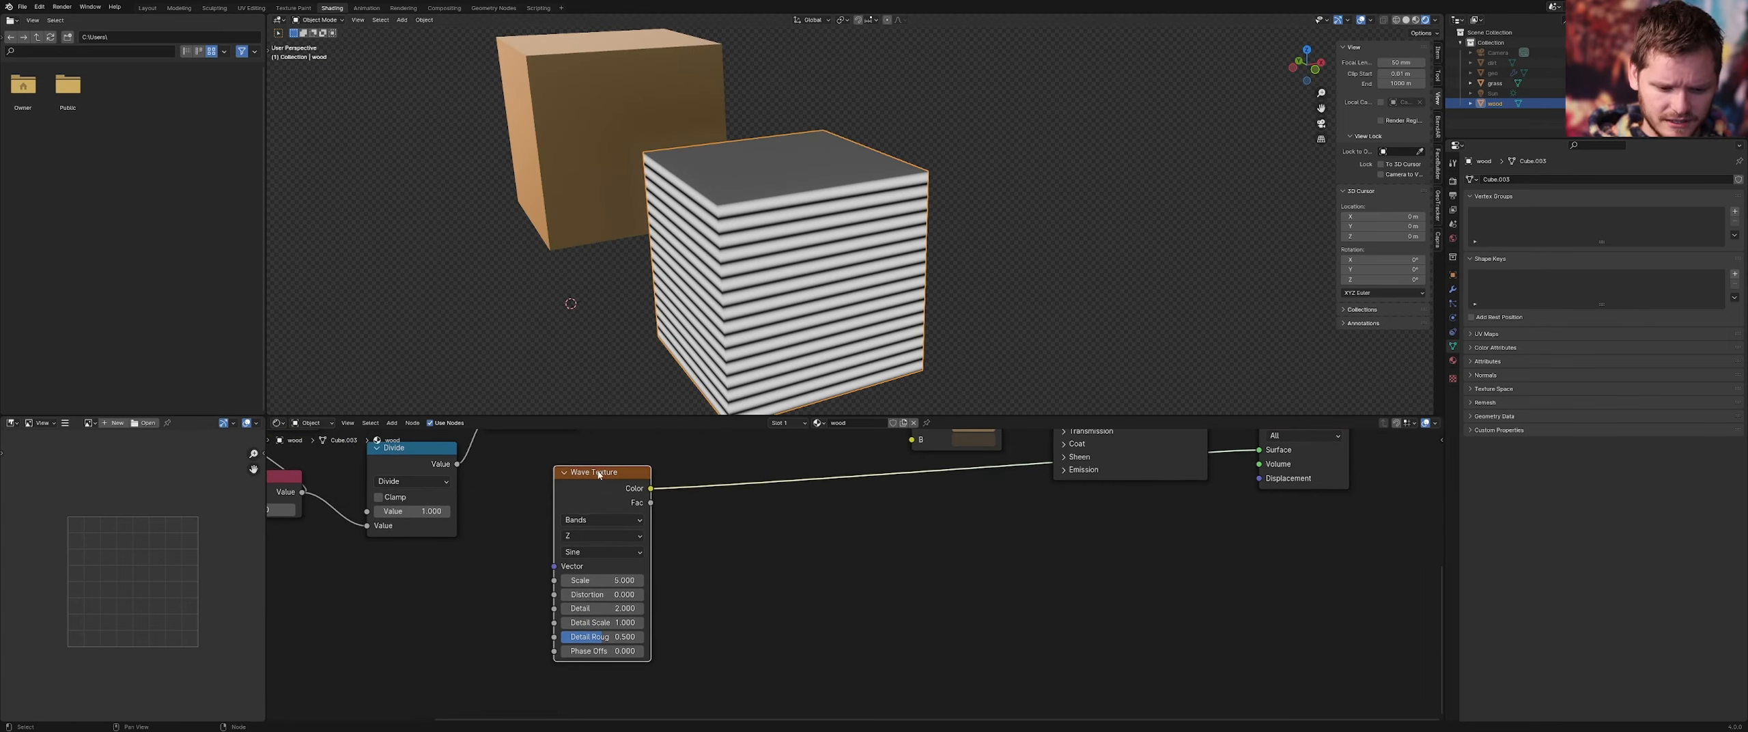
Move the Wave Texture node to a free area of the node graph and set its scale to 2
left_click_drag(600, 473, 694, 534)
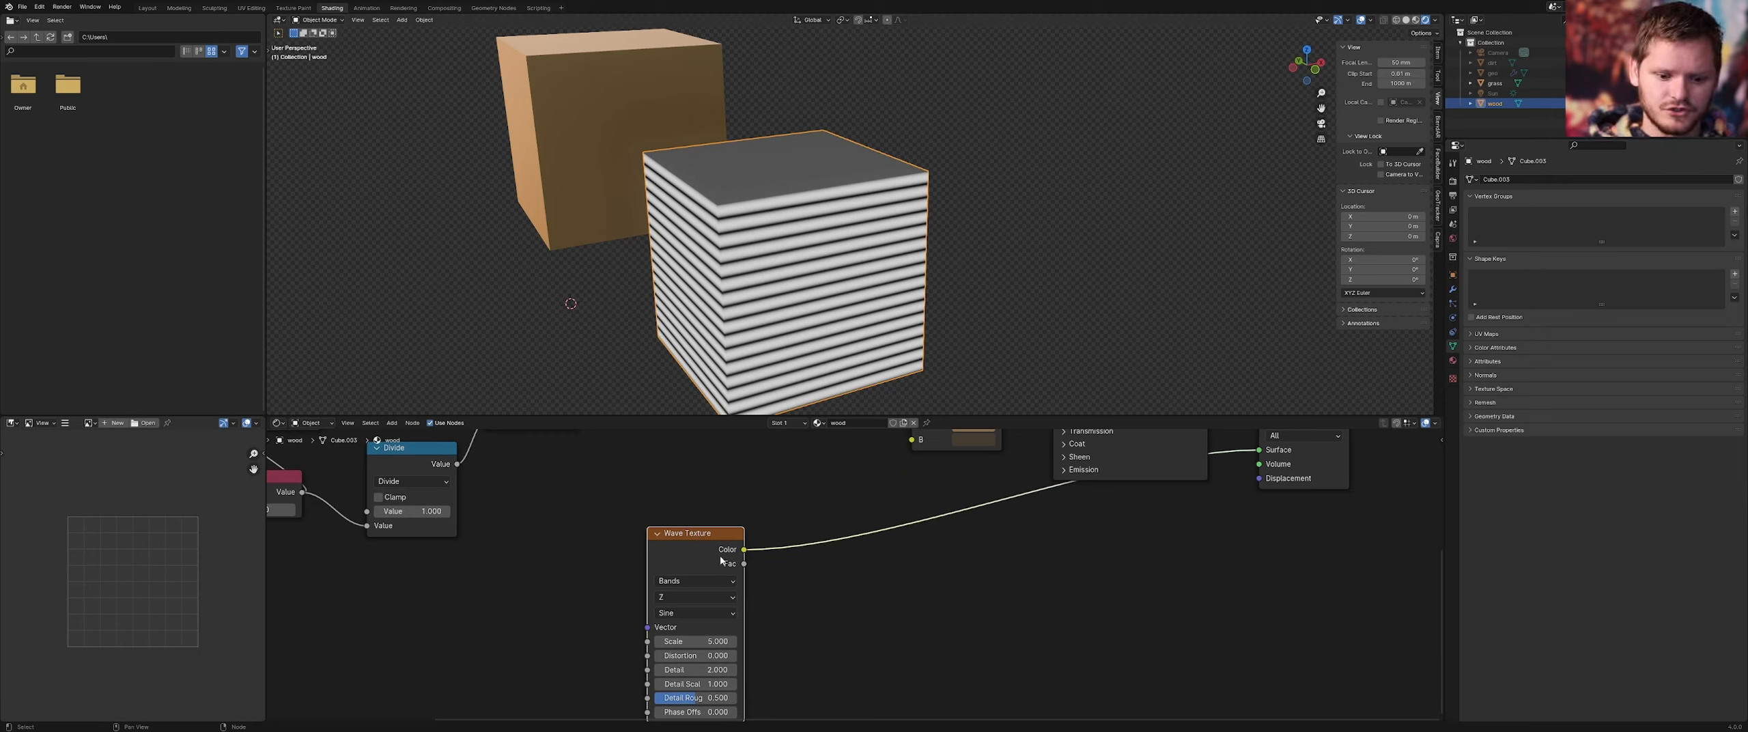
left_click(804, 633)
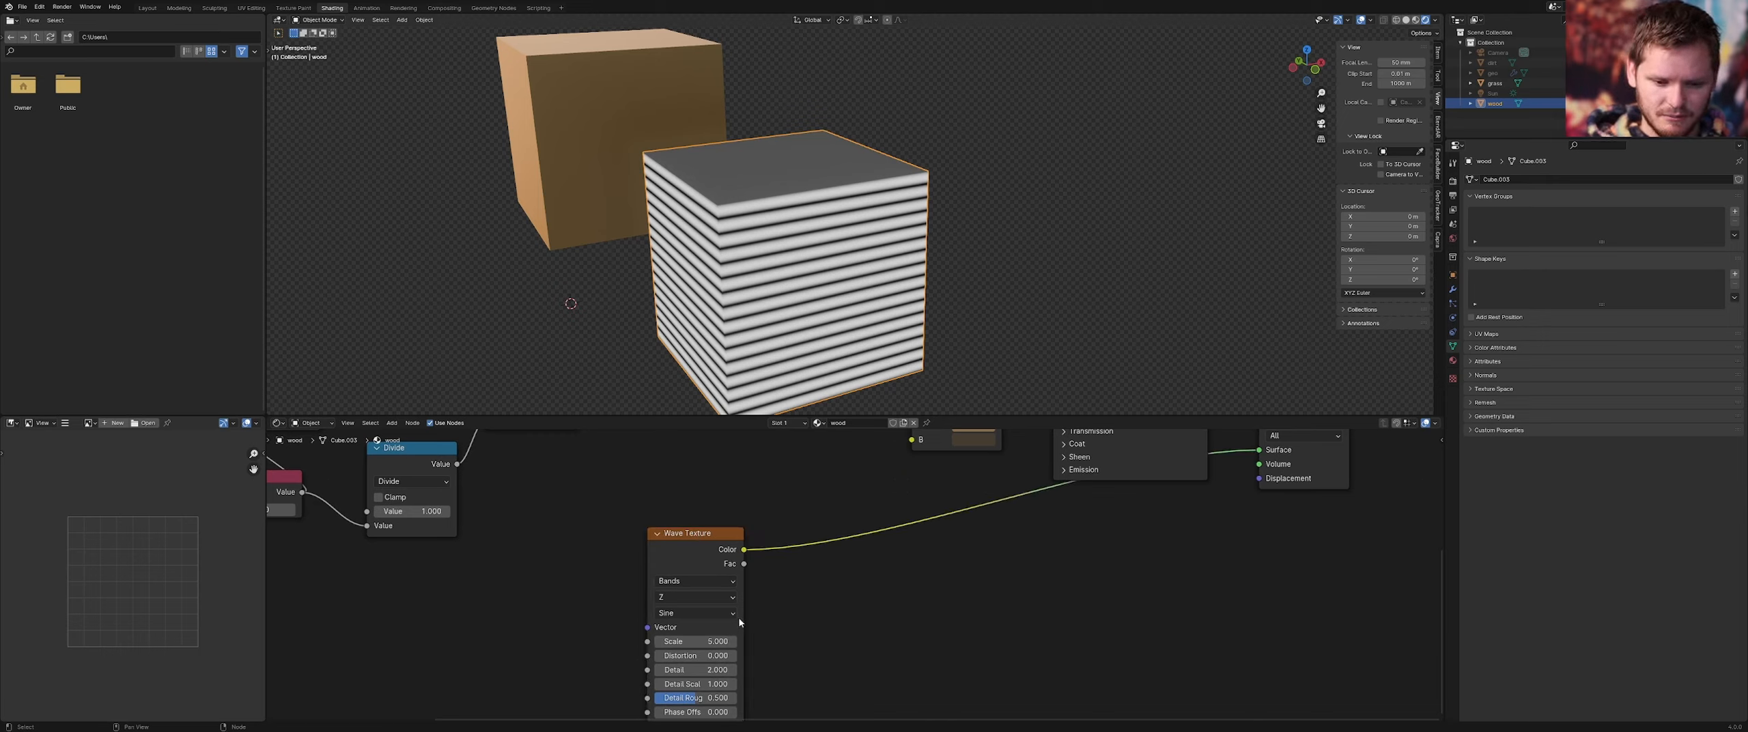
left_click(695, 641)
type("2")
key("Return")
Add connected Texture Coordinate and Mapping nodes to the Wave Texture's vector input
middle_click_drag(821, 295, 859, 236, "shift")
left_click(691, 541)
key("ctrl+t")
middle_click_drag(613, 592, 671, 487)
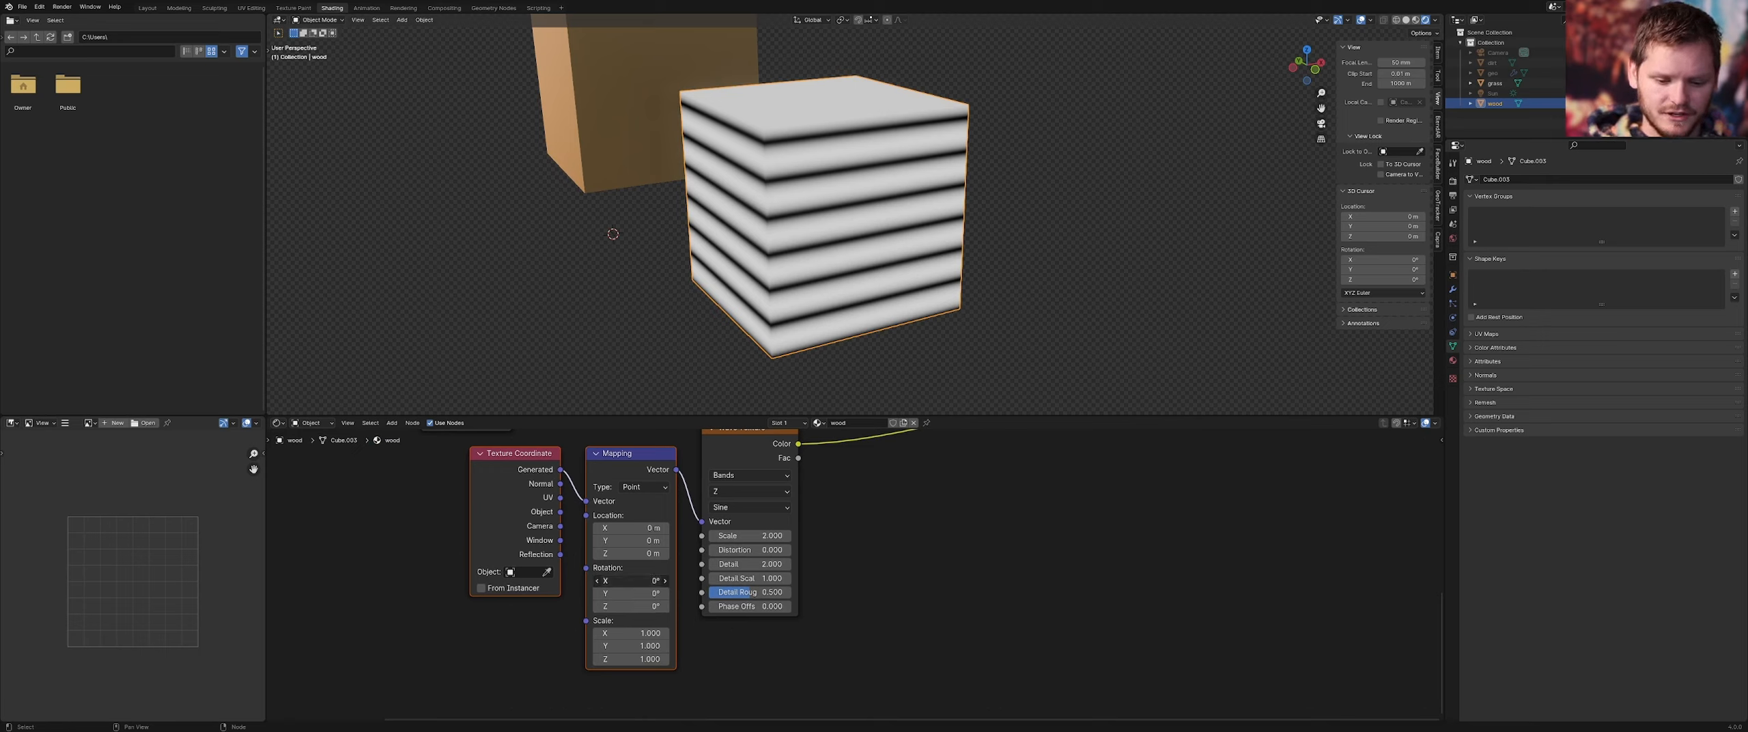
Try changing the Mapping node's rotation values and undo the changes
left_click_drag(635, 580, 618, 605)
key("ctrl+z")
key("ctrl+z")
key("ctrl+z")
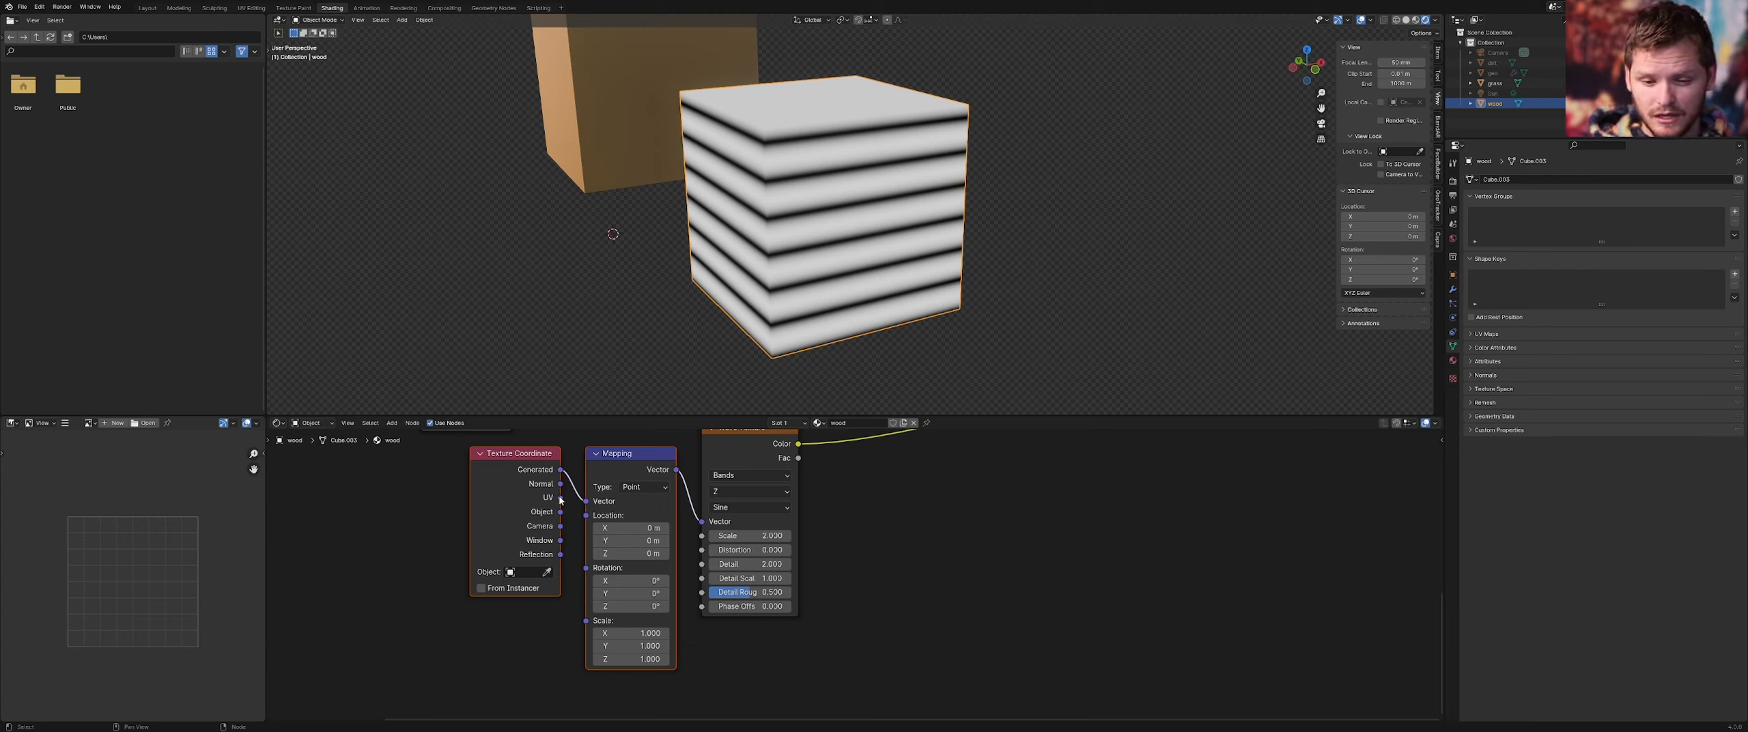
Connect the Texture Coordinate's UV output directly to the Wave Texture's vector input and delete the Mapping node
left_click_drag(560, 498, 702, 521)
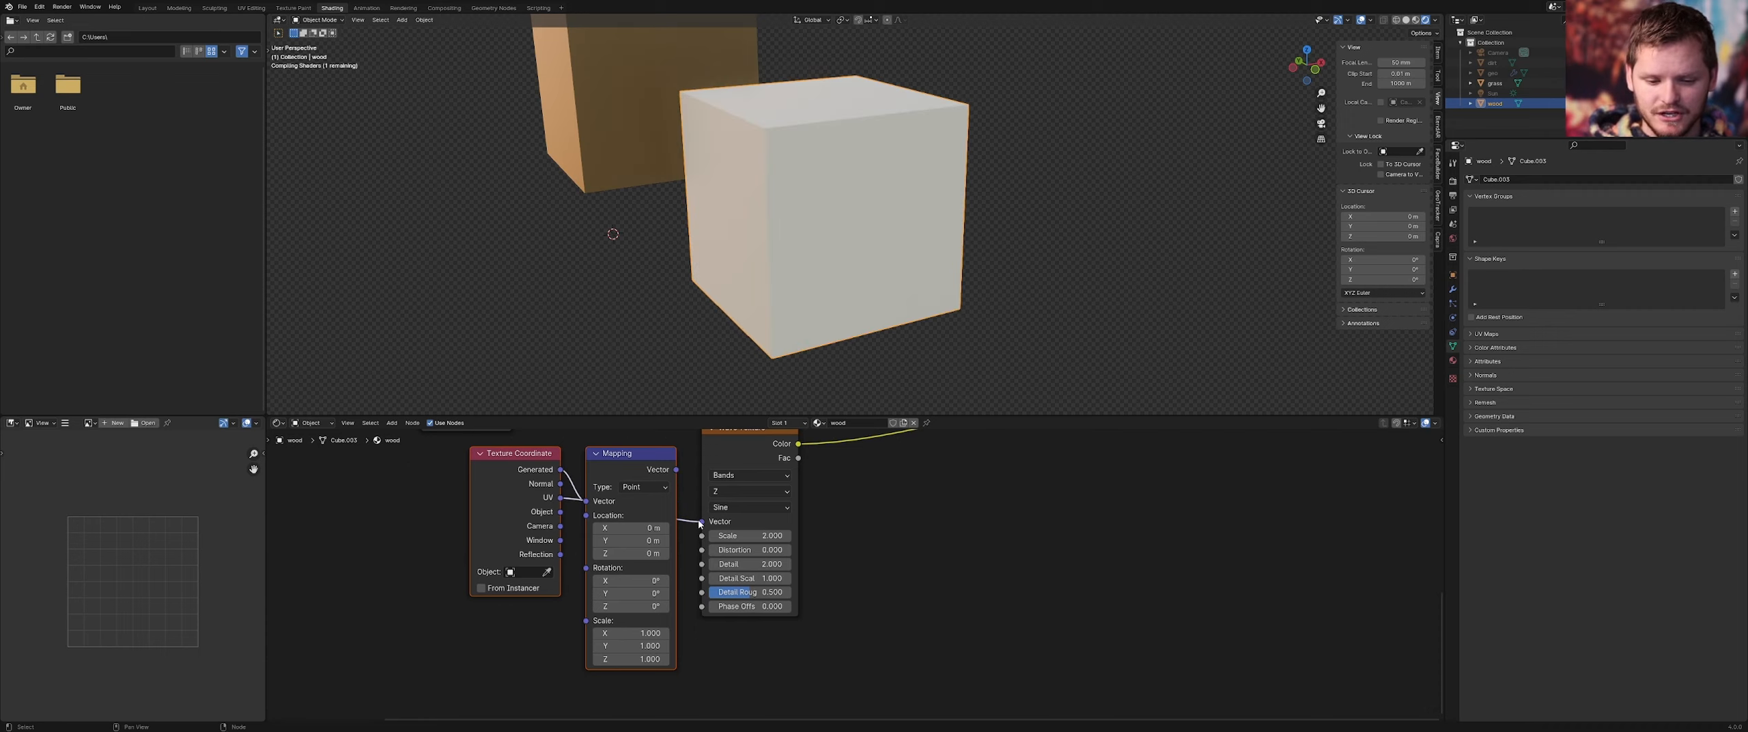
key("ctrl+x")
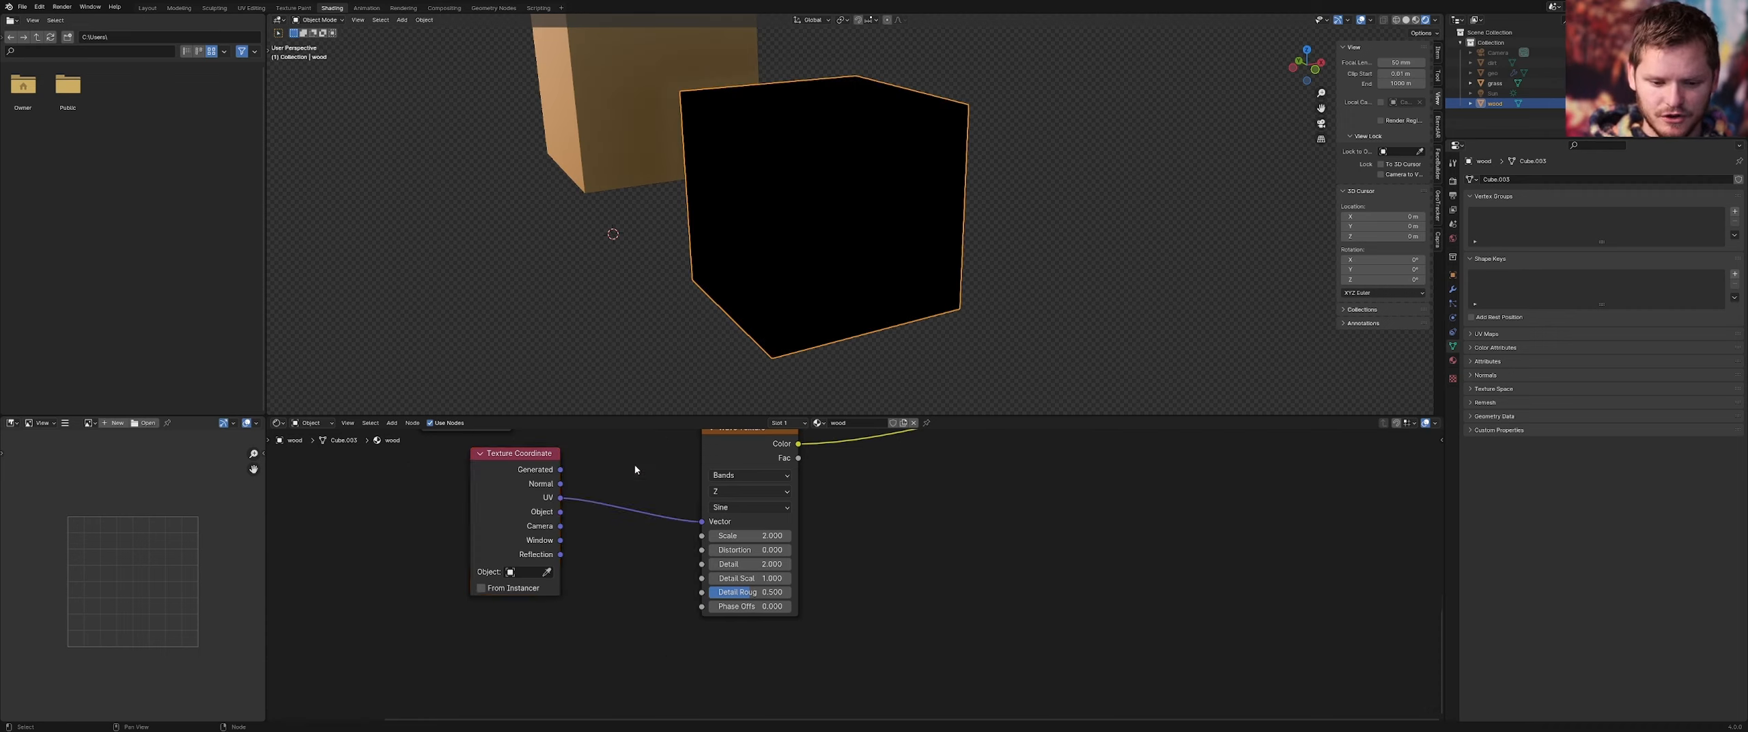
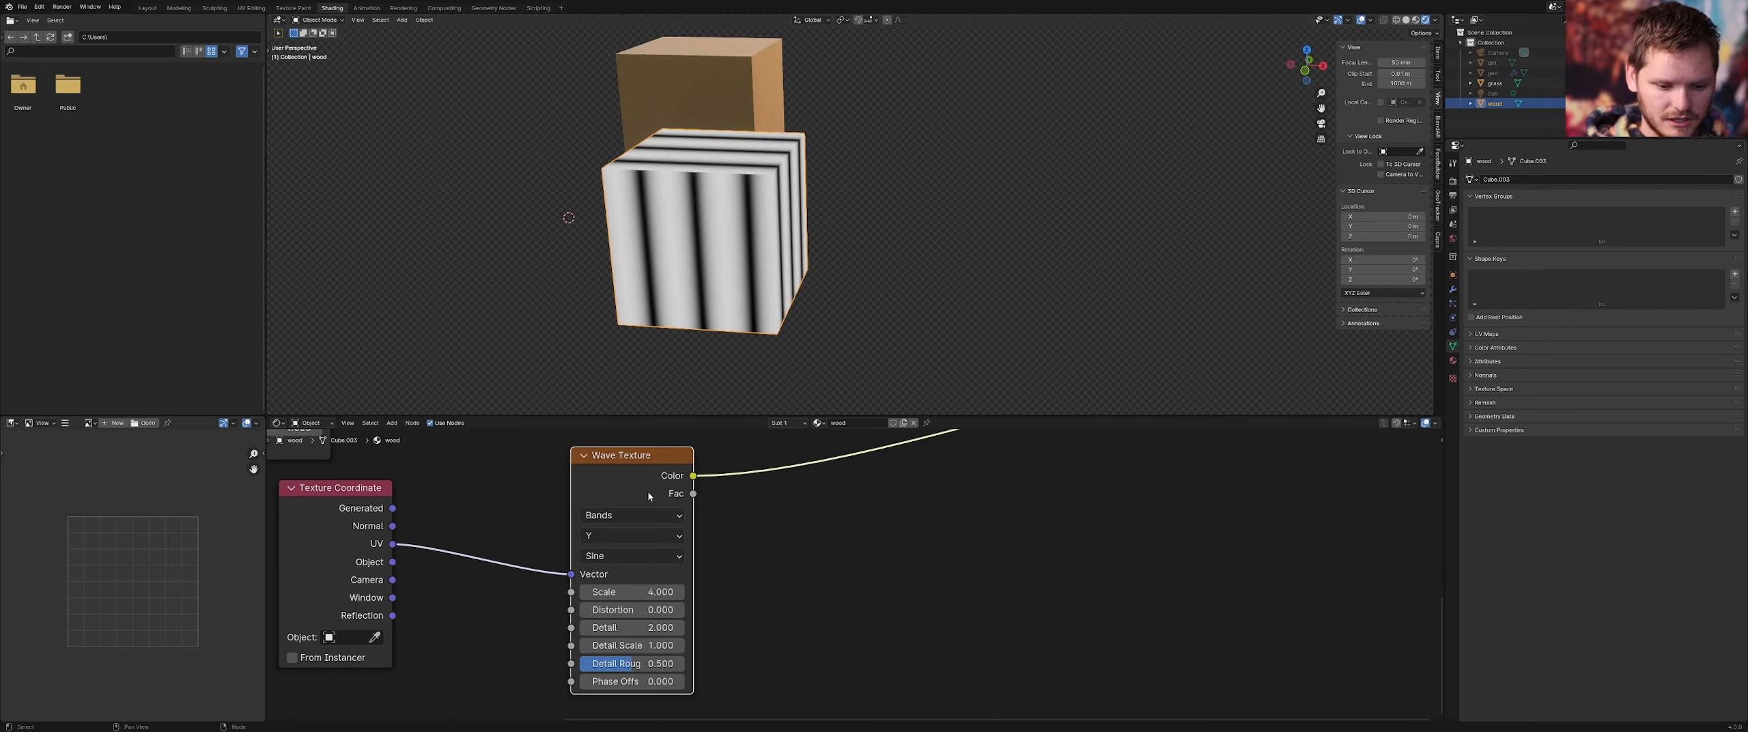
Set the Wave Texture's scale to 6 after trying a denser stripe pattern on the cube
left_click_drag(648, 592, 690, 592)
middle_click_drag(765, 299, 809, 251)
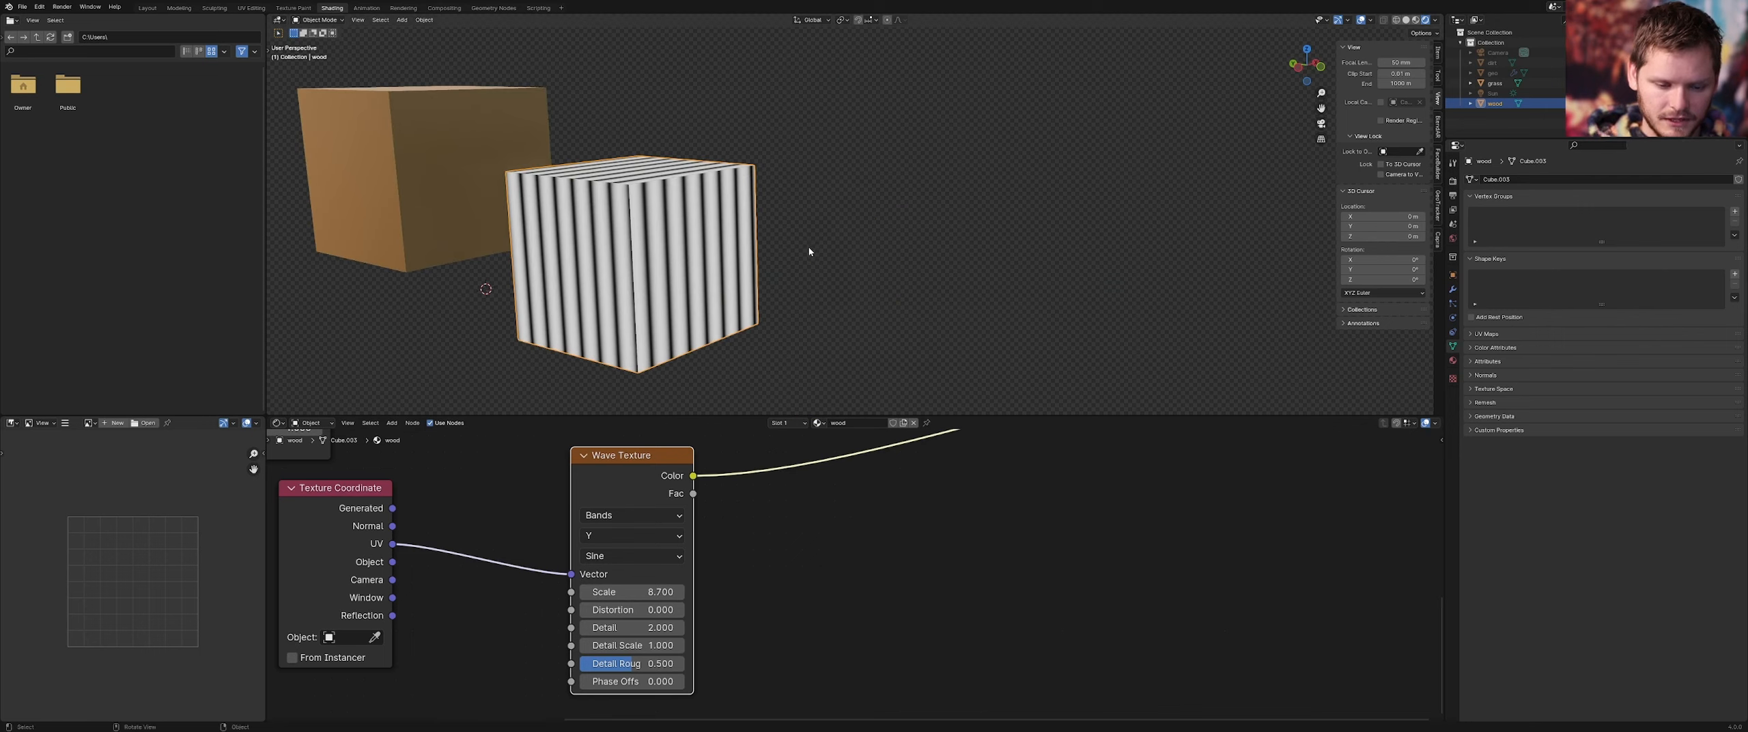
left_click(654, 592)
type("6")
key("Return")
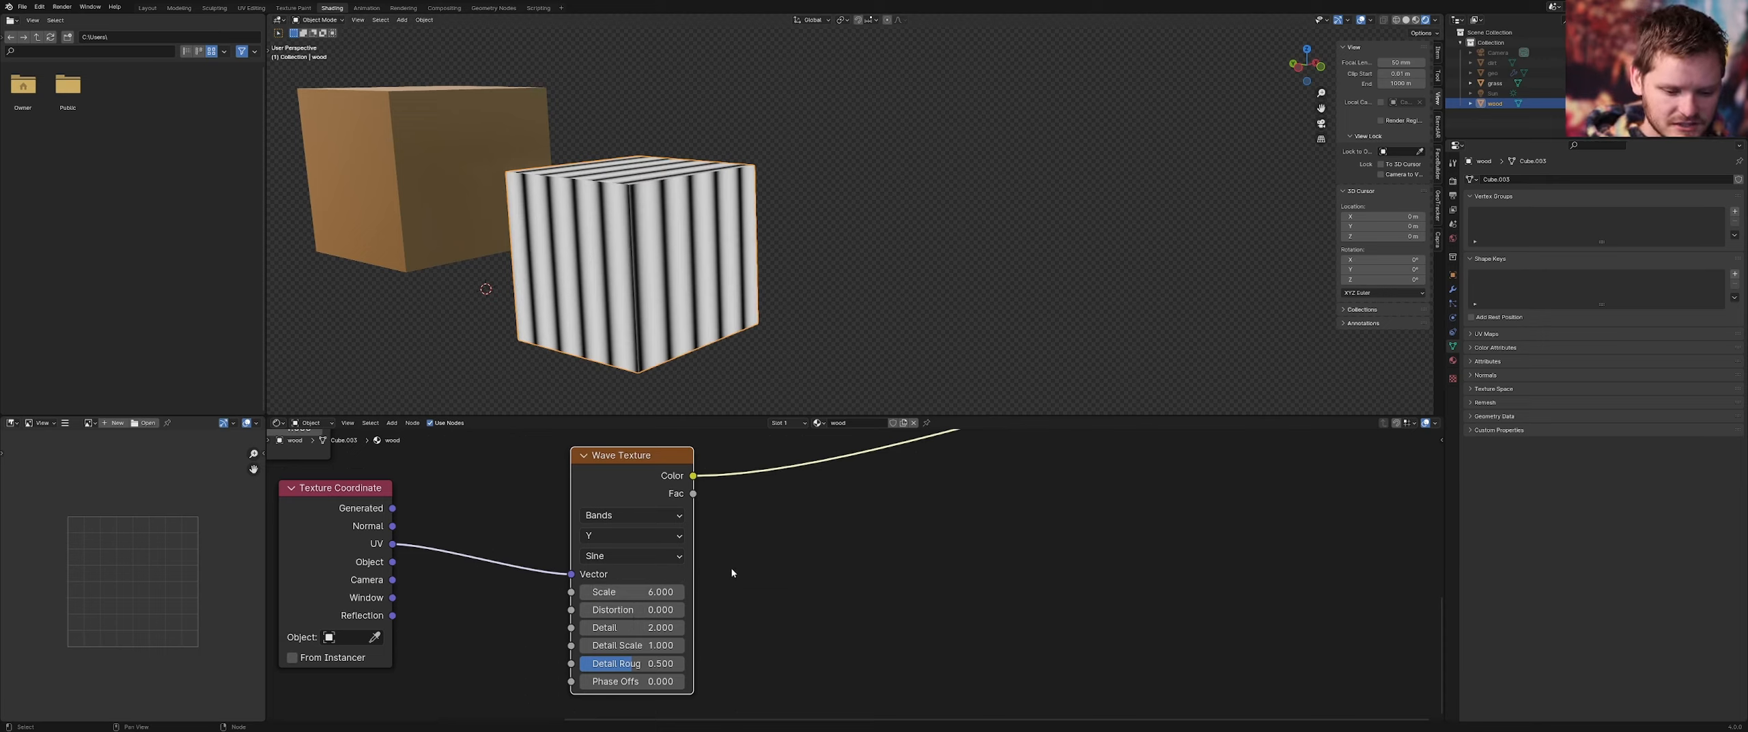
scroll(678, 260, "up", 2)
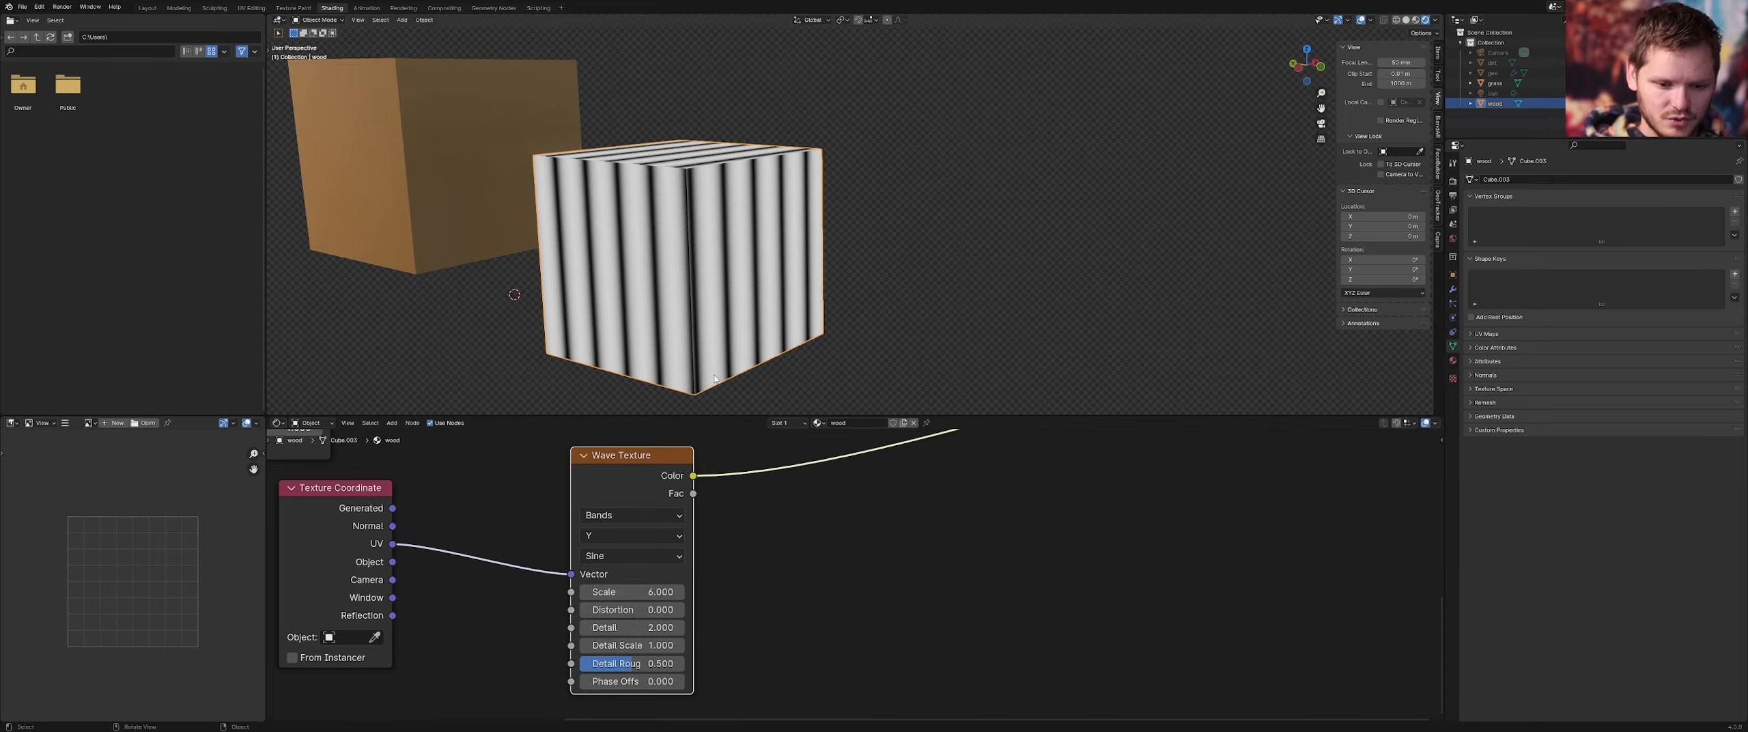
Move the new Texture Coordinate node away from the Wave Texture and duplicate the Scale, Ceil, Scale, Divide and Value nodes between them
scroll(786, 560, "down", 2)
middle_click_drag(560, 454, 673, 508)
left_click_drag(675, 590, 466, 611)
scroll(758, 471, "down", 3)
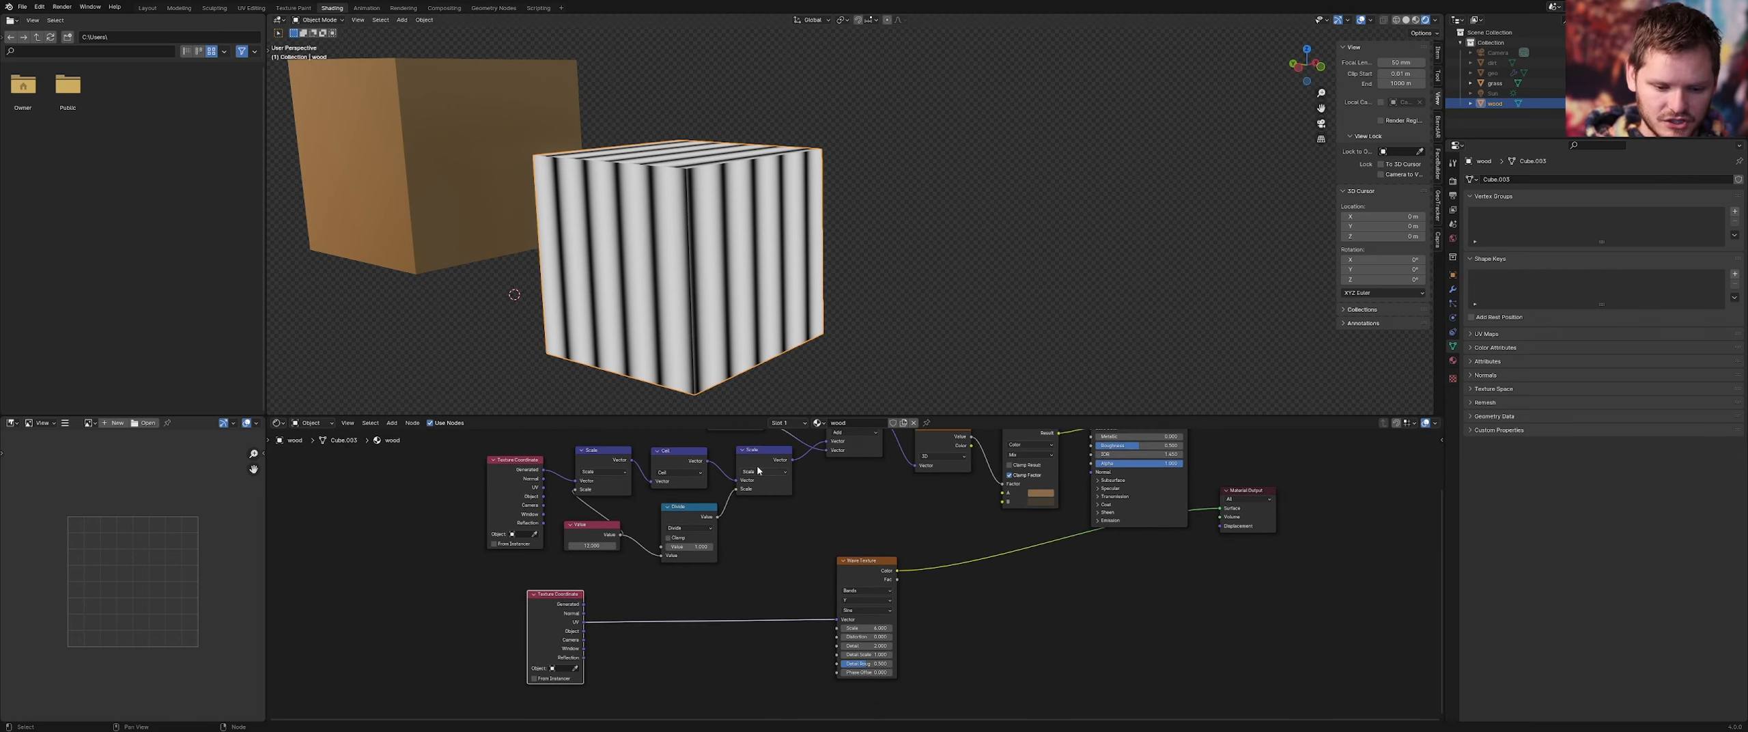
left_click_drag(790, 533, 585, 461)
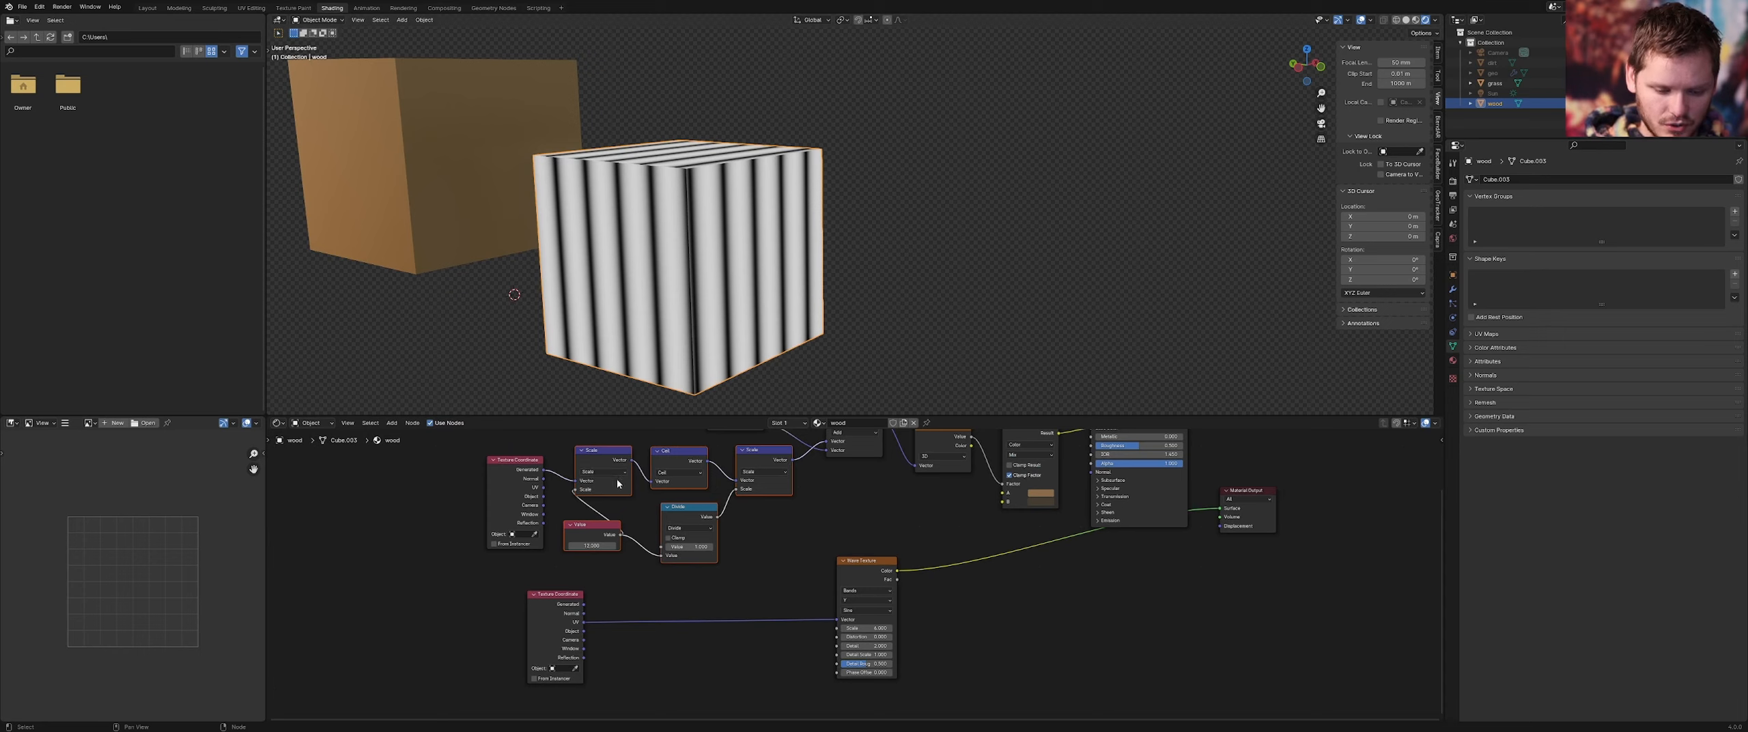
key("shift+d")
left_click(636, 679)
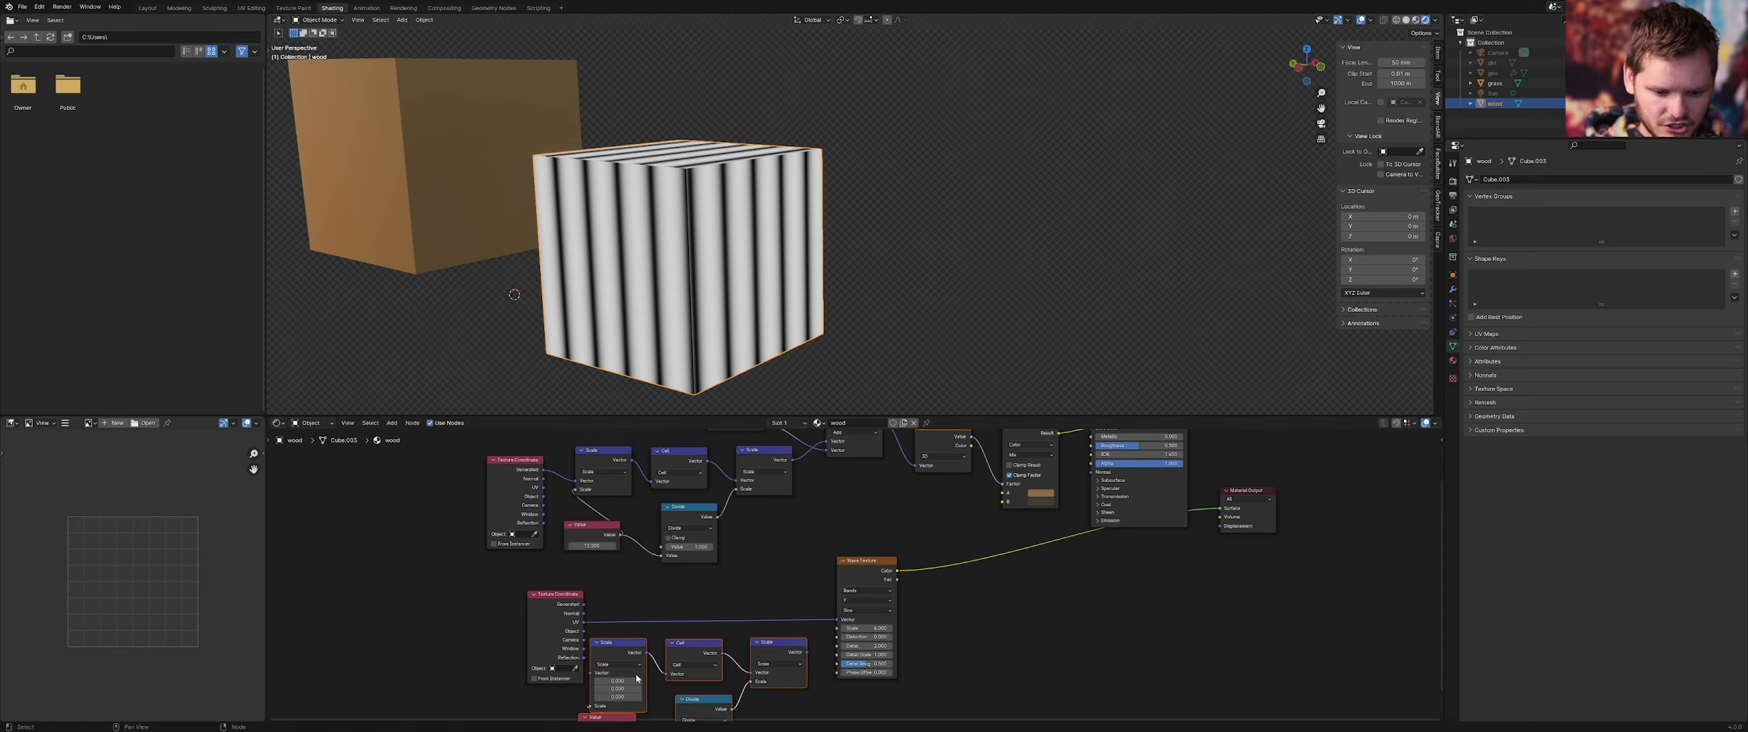
Connect the UV output to the duplicated first Scale node and the last Scale node's output to the Wave Texture's vector input
middle_click_drag(558, 627, 590, 543)
scroll(588, 545, "up", 3)
left_click_drag(541, 541, 562, 593)
middle_click_drag(816, 581, 676, 579)
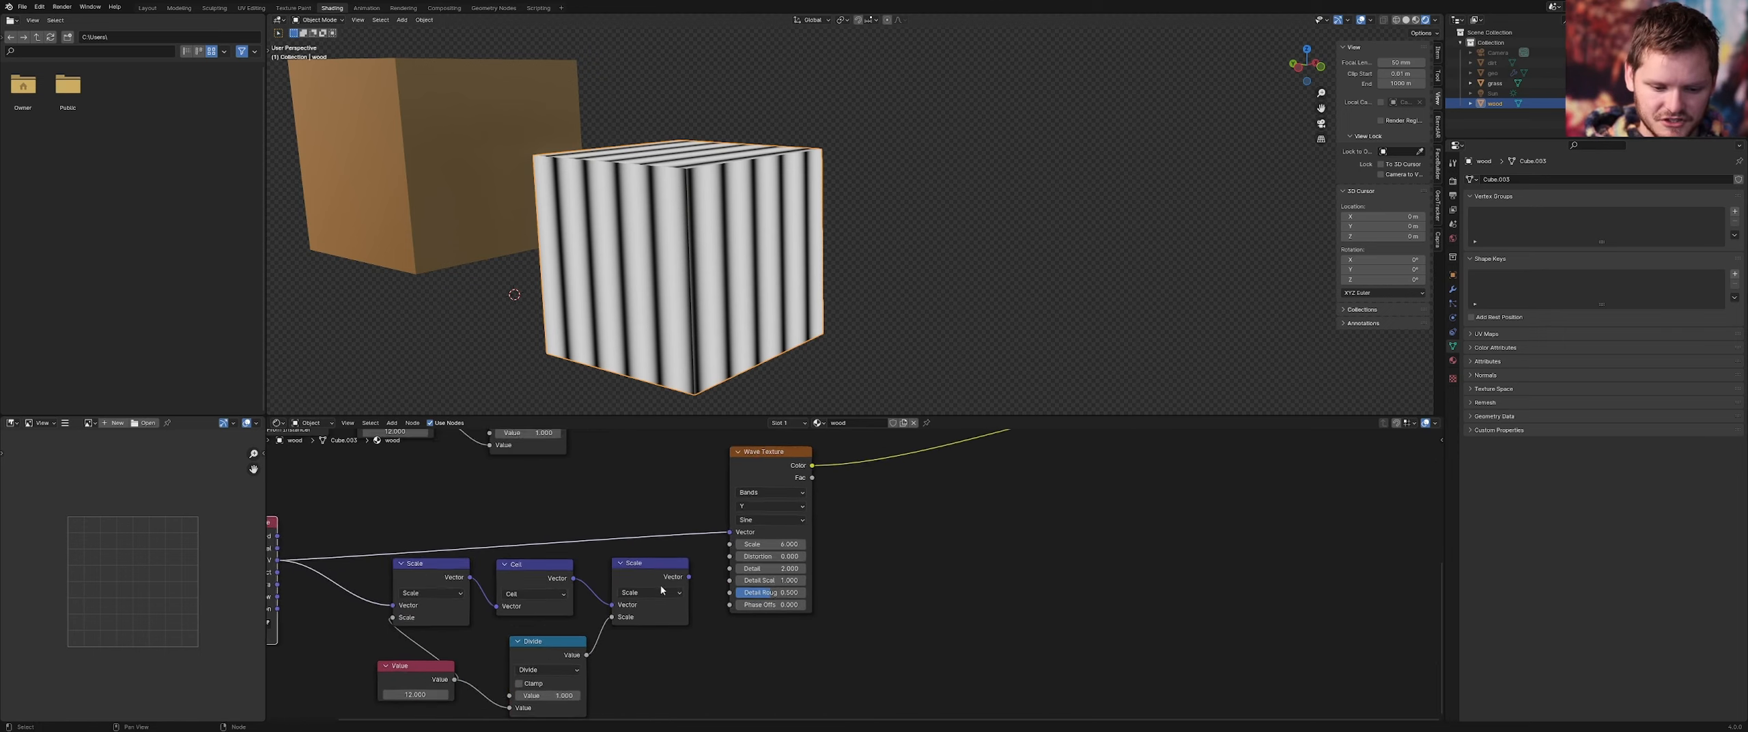
scroll(676, 579, "up", 1)
left_click_drag(676, 578, 721, 529)
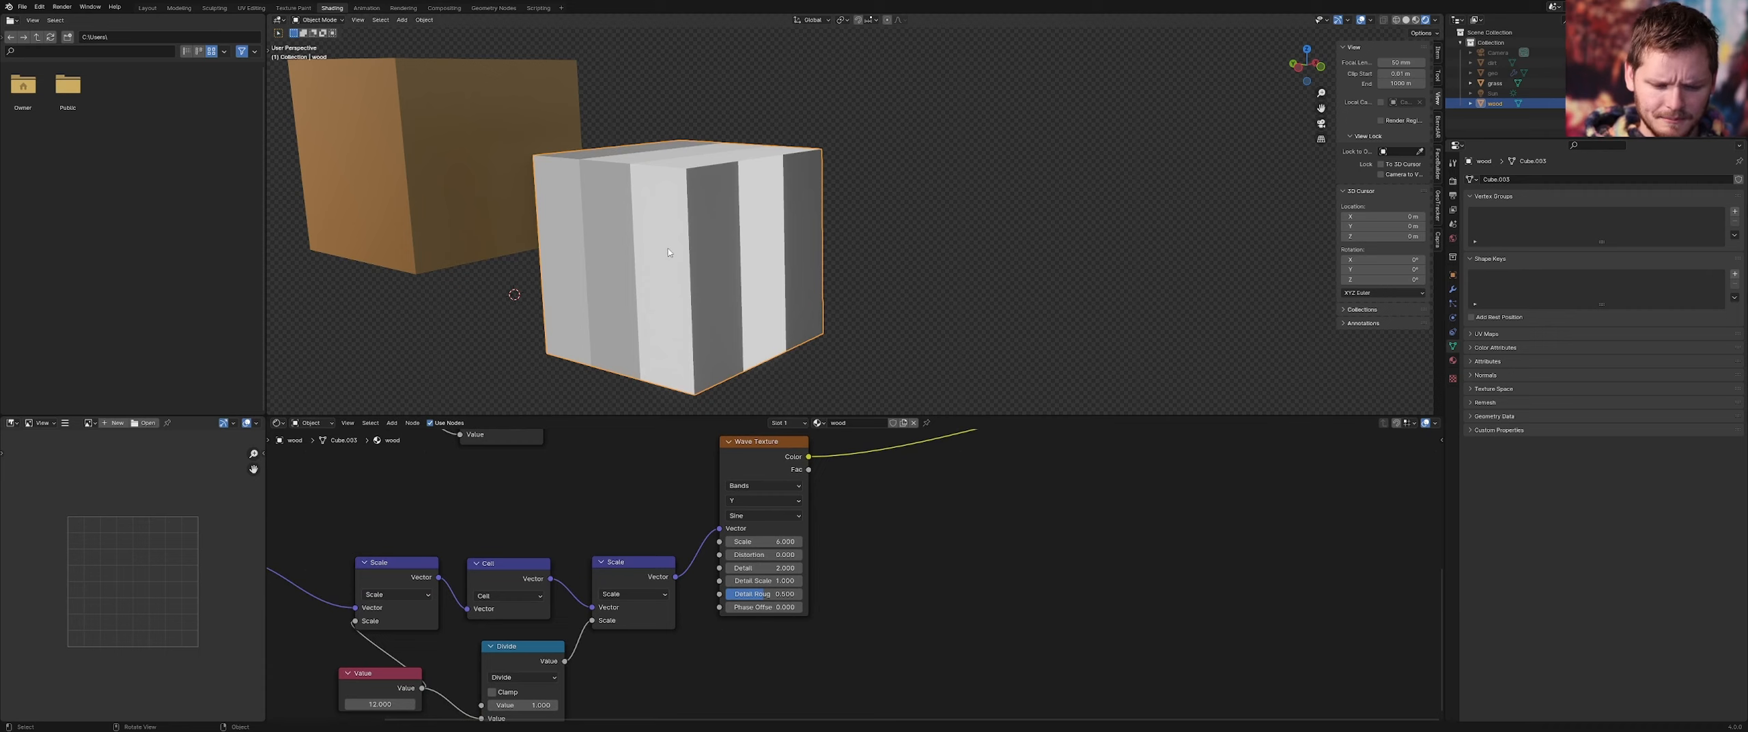
Try a higher number in the duplicated Value node to narrow the stripes, and undo the change
middle_click_drag(668, 252, 640, 419)
middle_click_drag(497, 578, 587, 491)
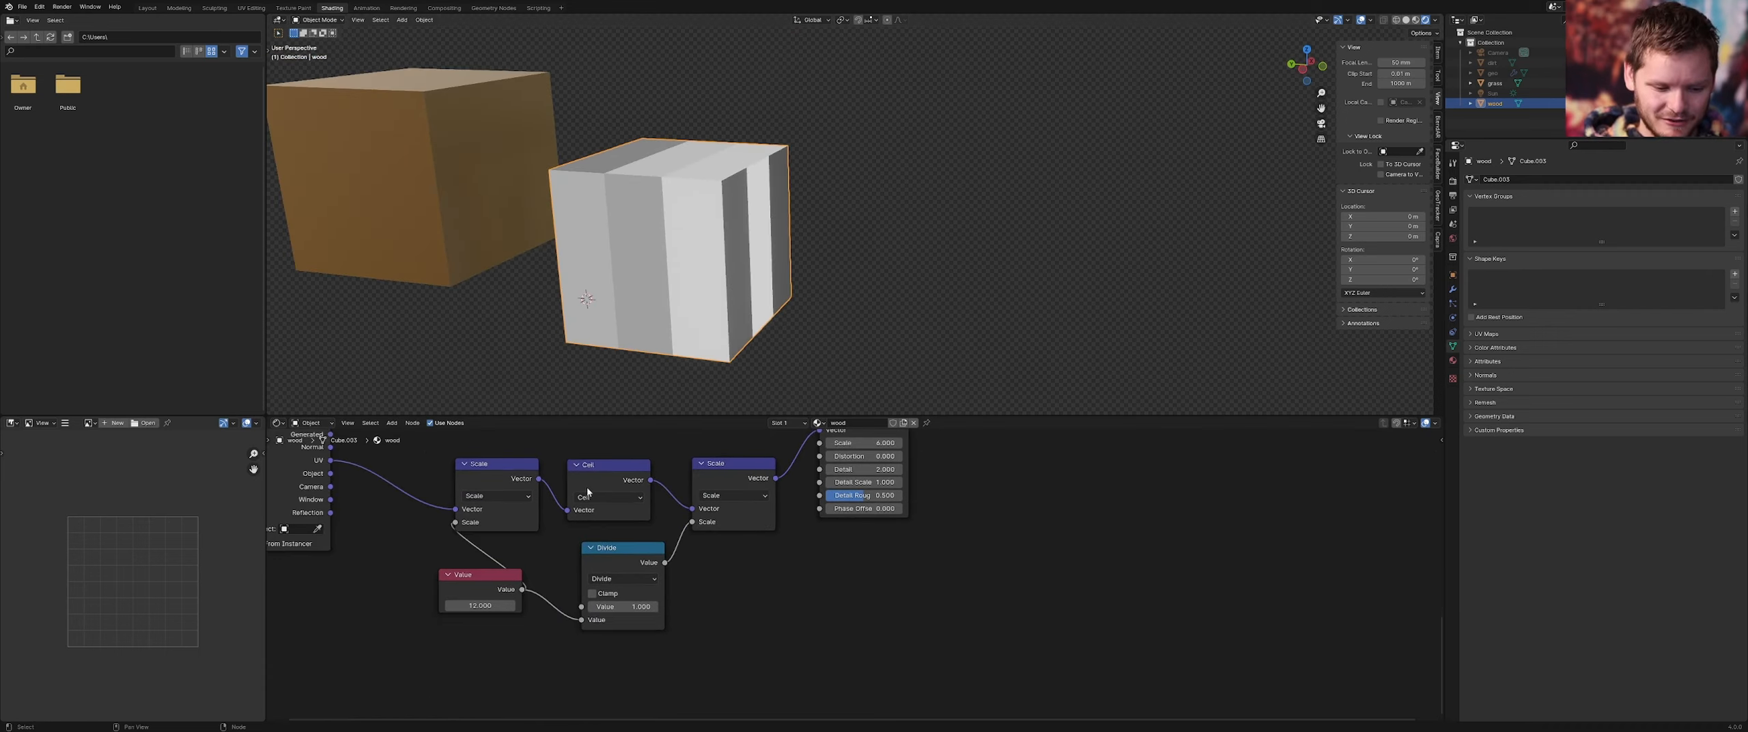
scroll(503, 603, "up", 1)
mouse_move(422, 612)
left_mouse_down()
mouse_move(641, 612)
mouse_move(422, 612)
left_mouse_up()
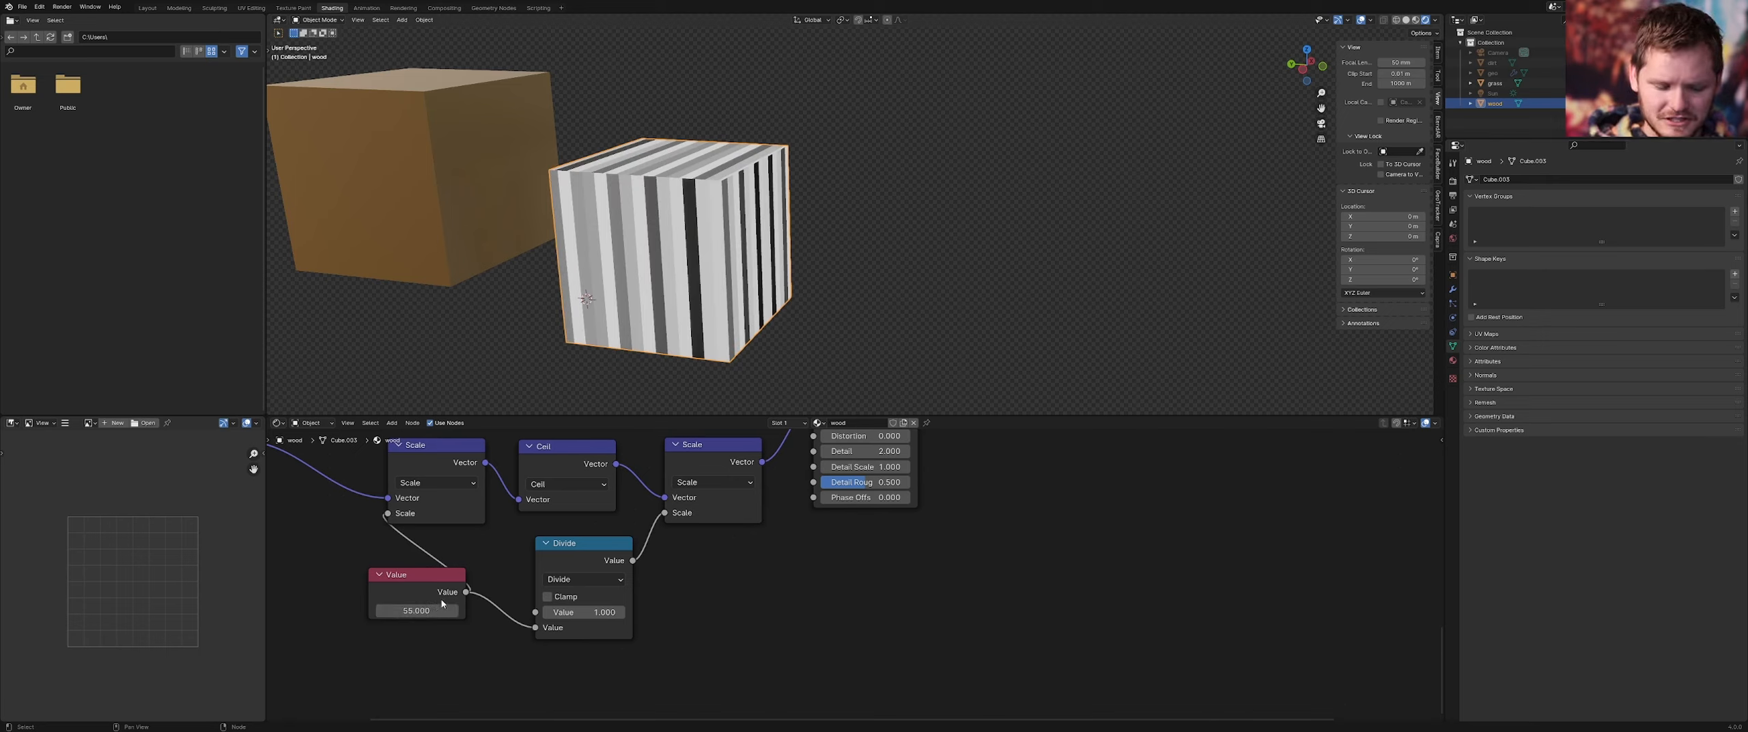
middle_click_drag(626, 264, 640, 248)
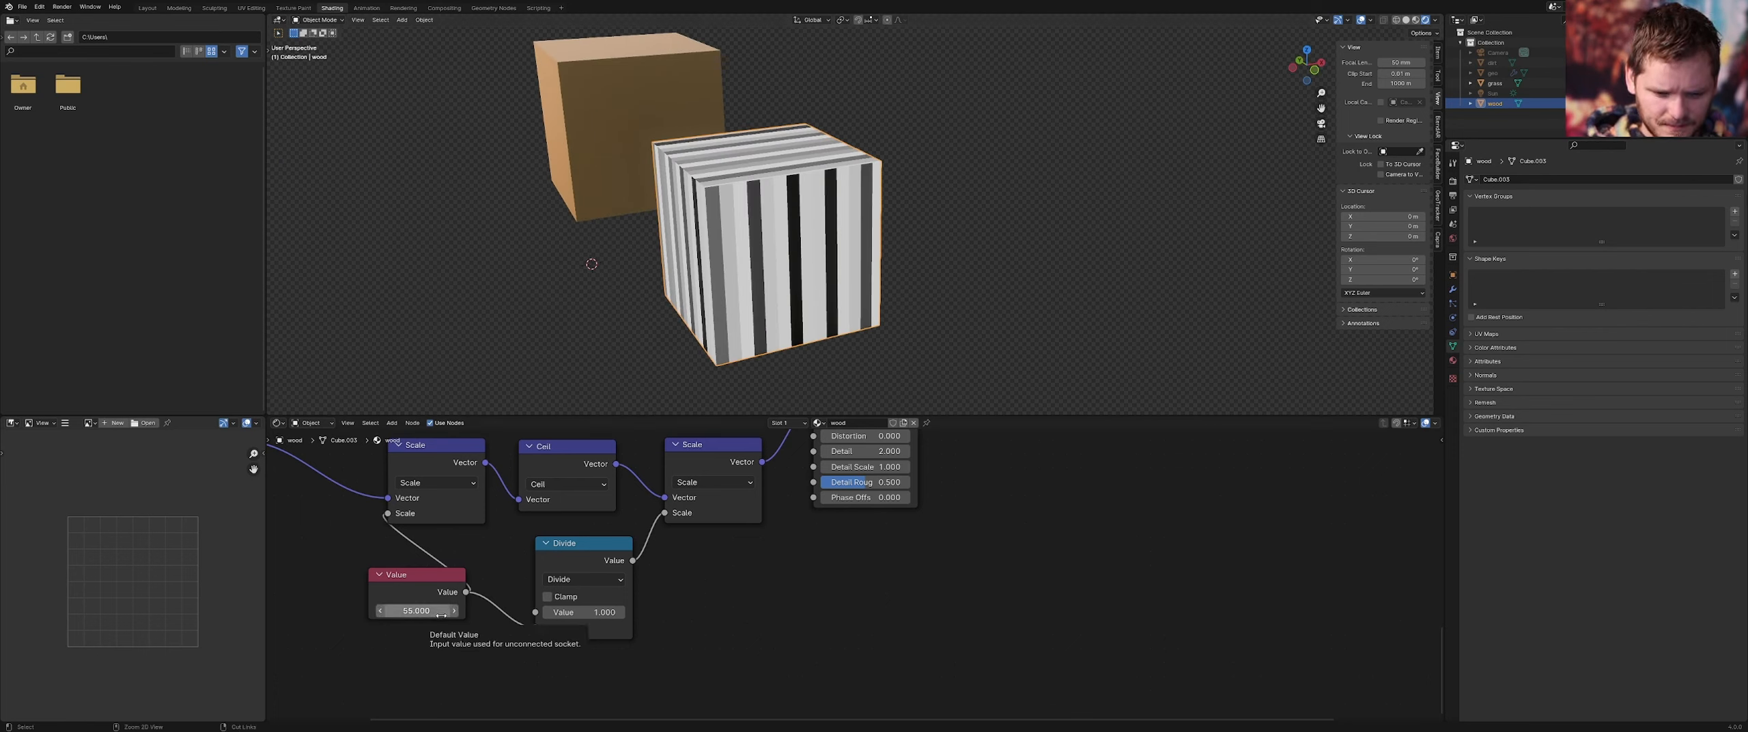
key("ctrl+z")
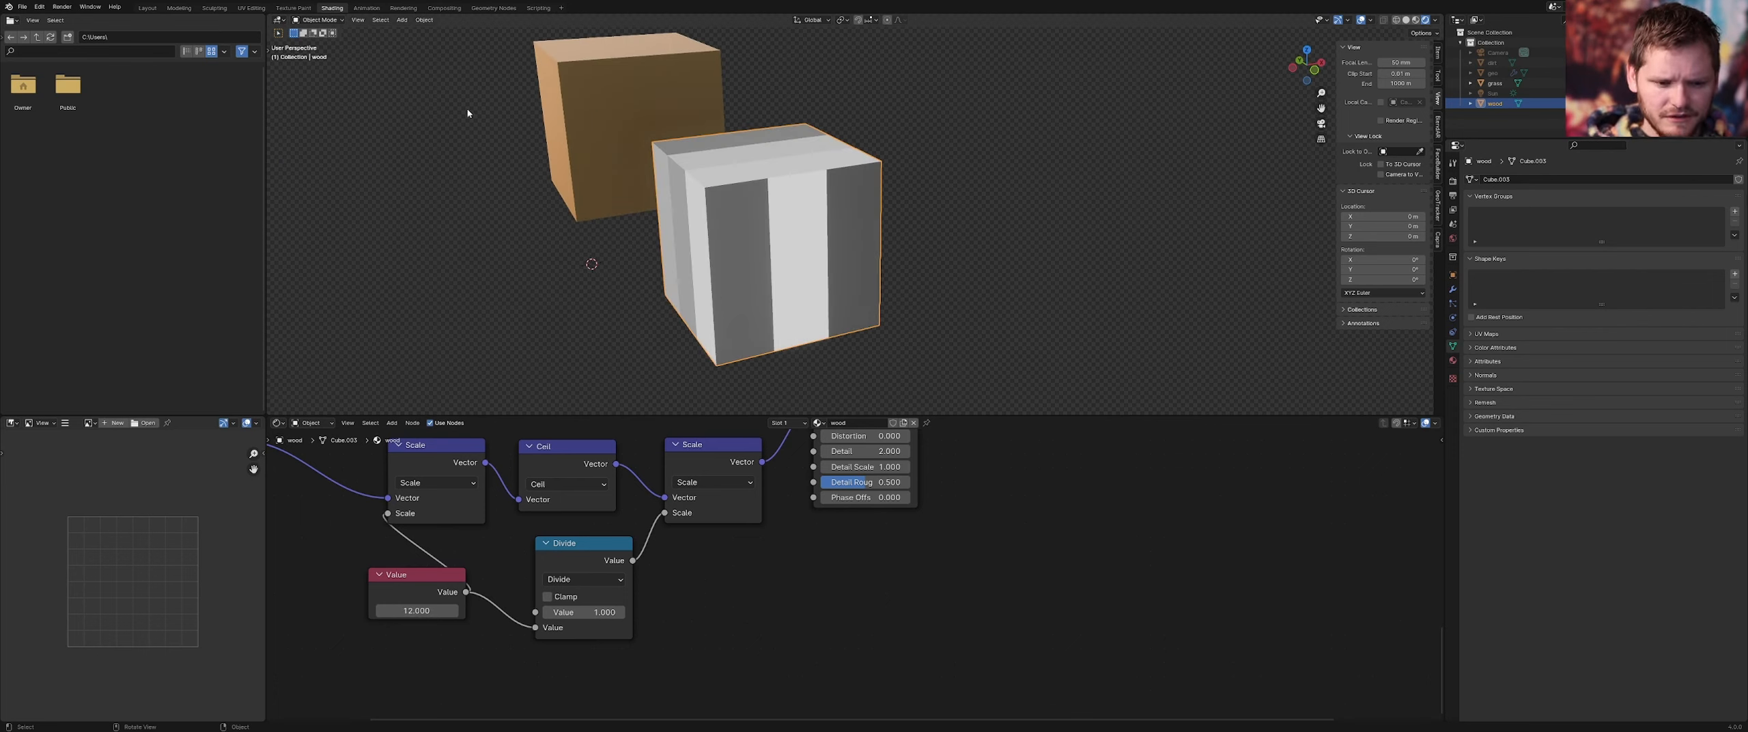
Reset the UV mapping of all the wood cube's faces in the UV Editing workspace and view the cube in Material Preview shading
left_click(252, 8)
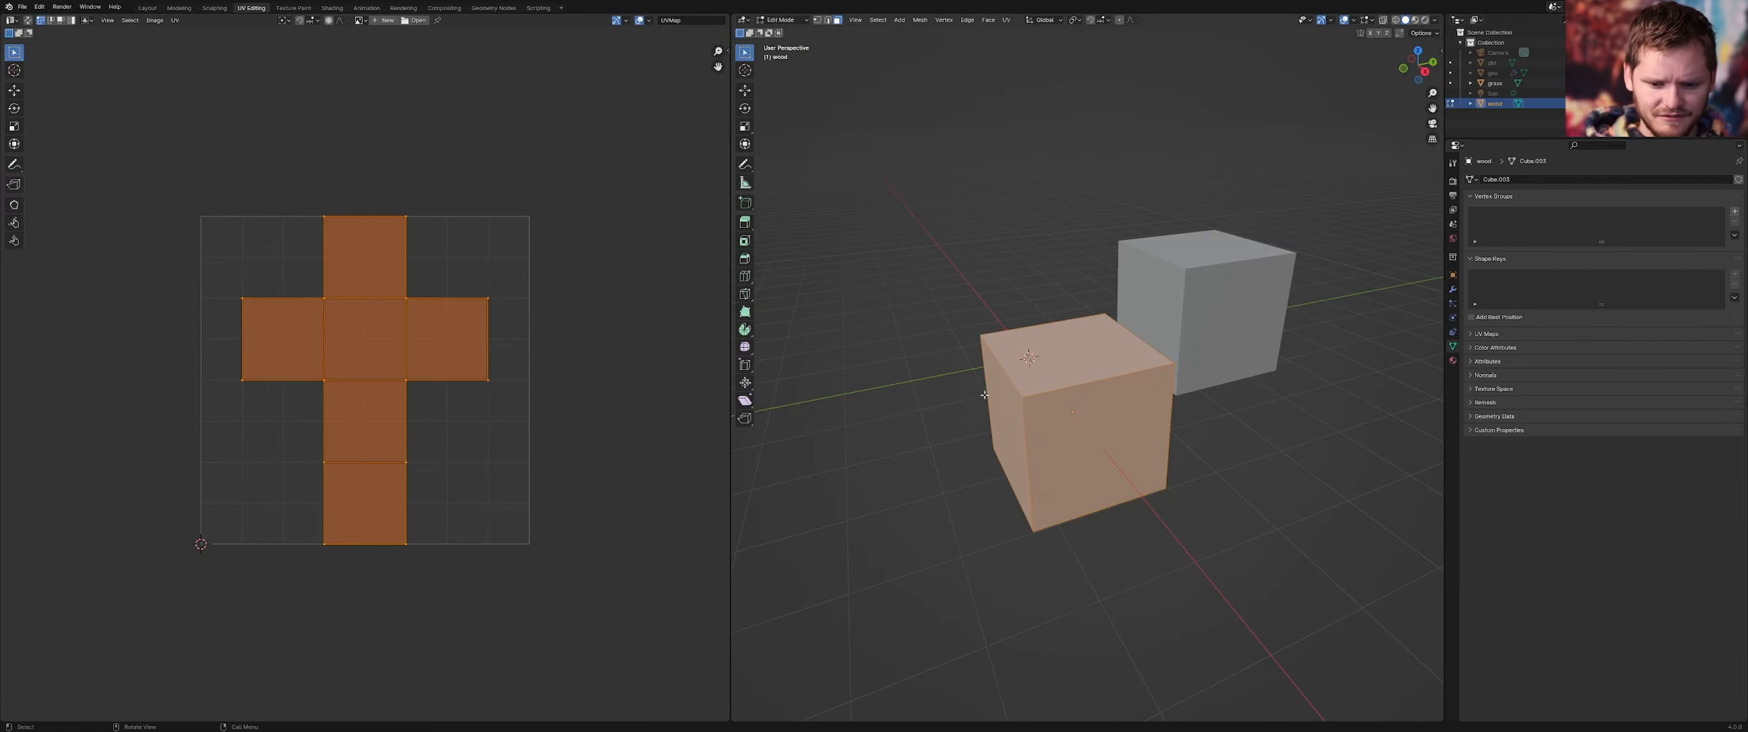
key("u")
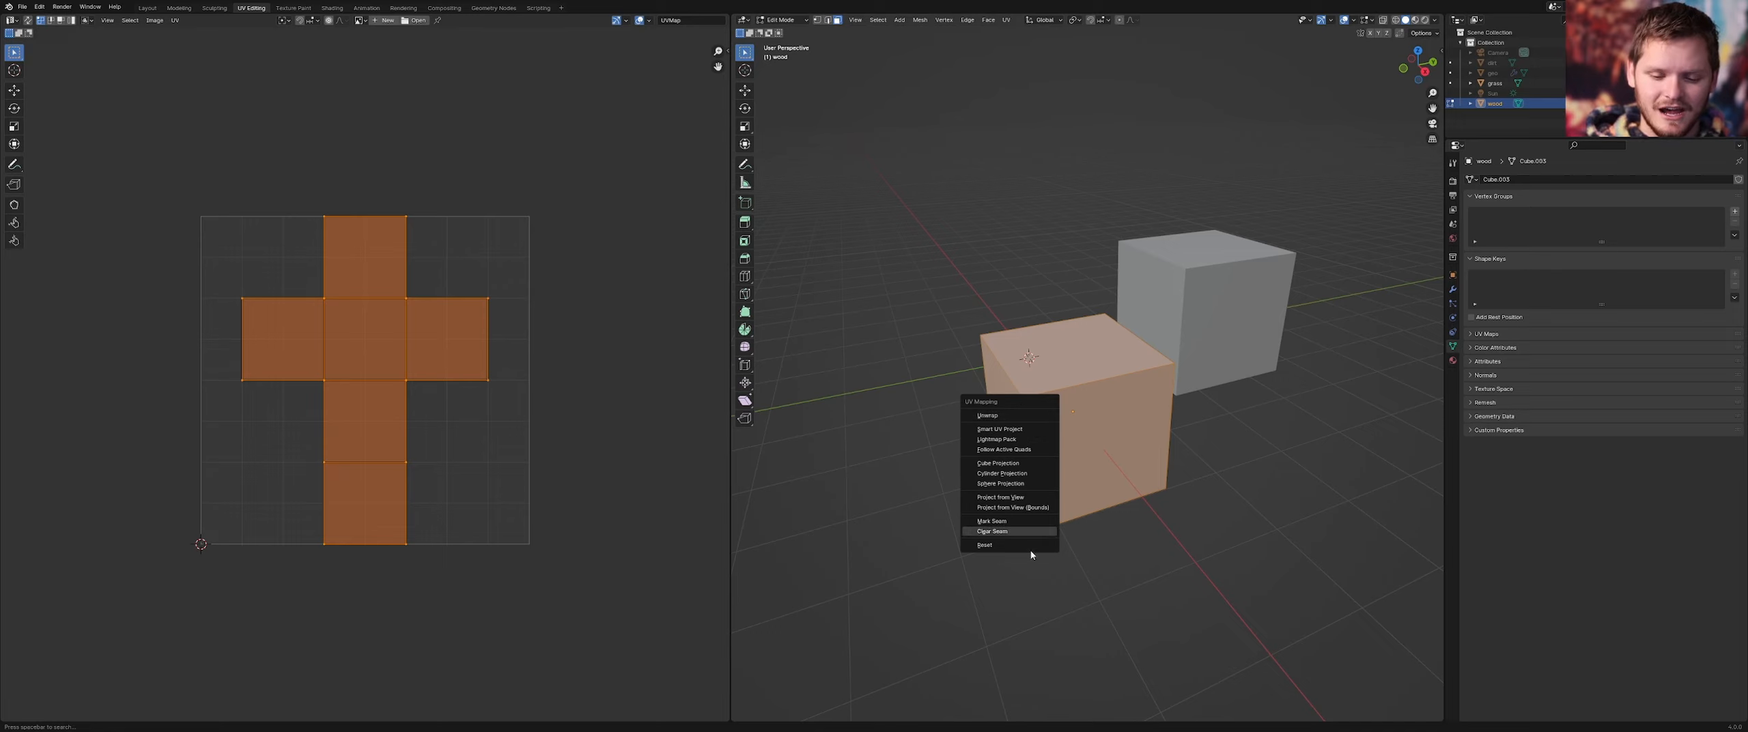
left_click(994, 546)
key("Tab")
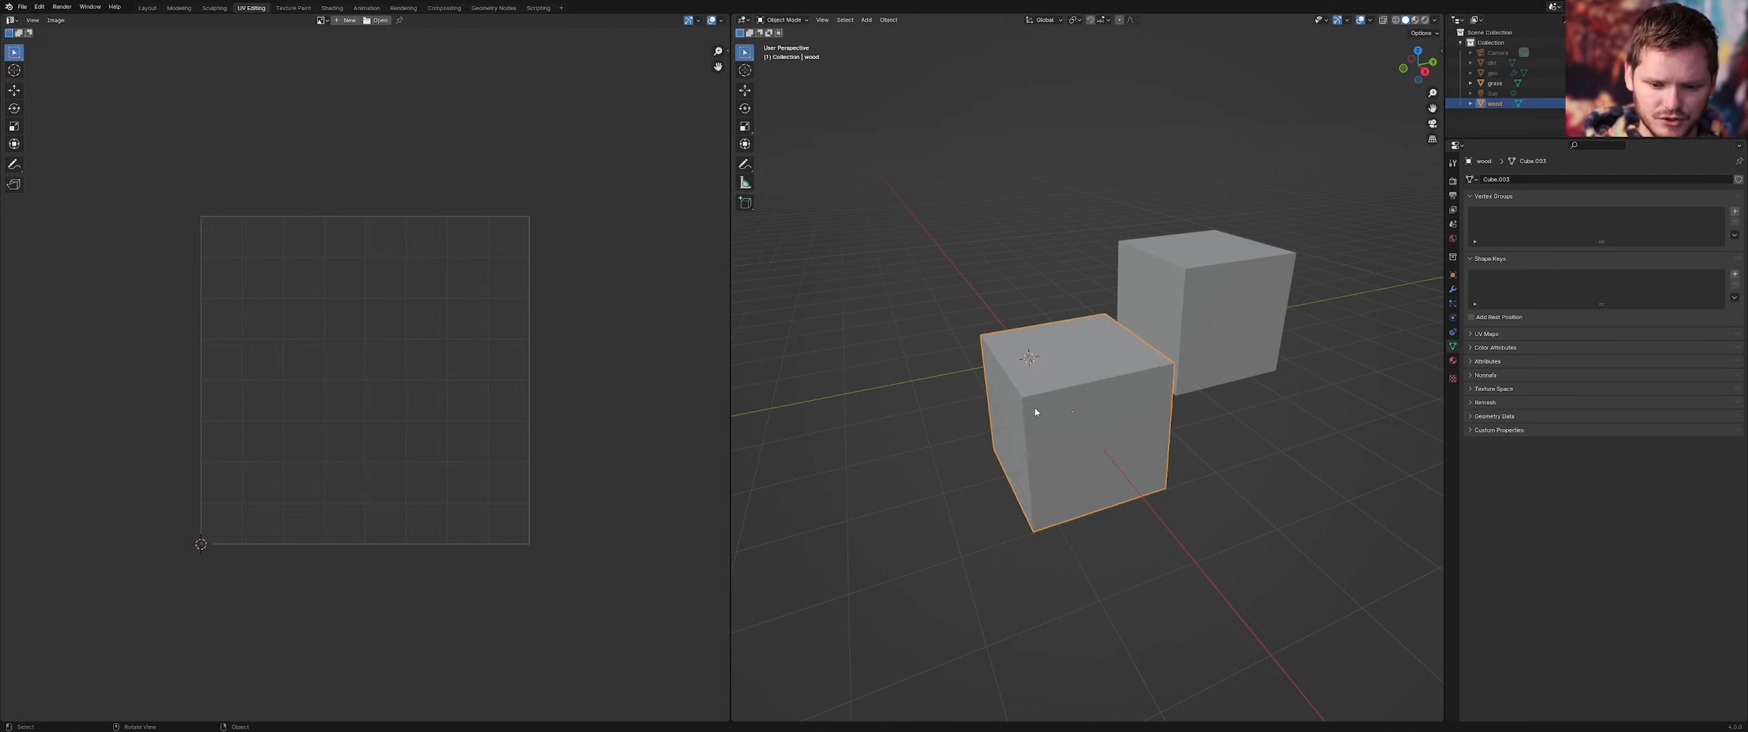
left_click(1417, 19)
middle_click_drag(1161, 274, 1068, 258)
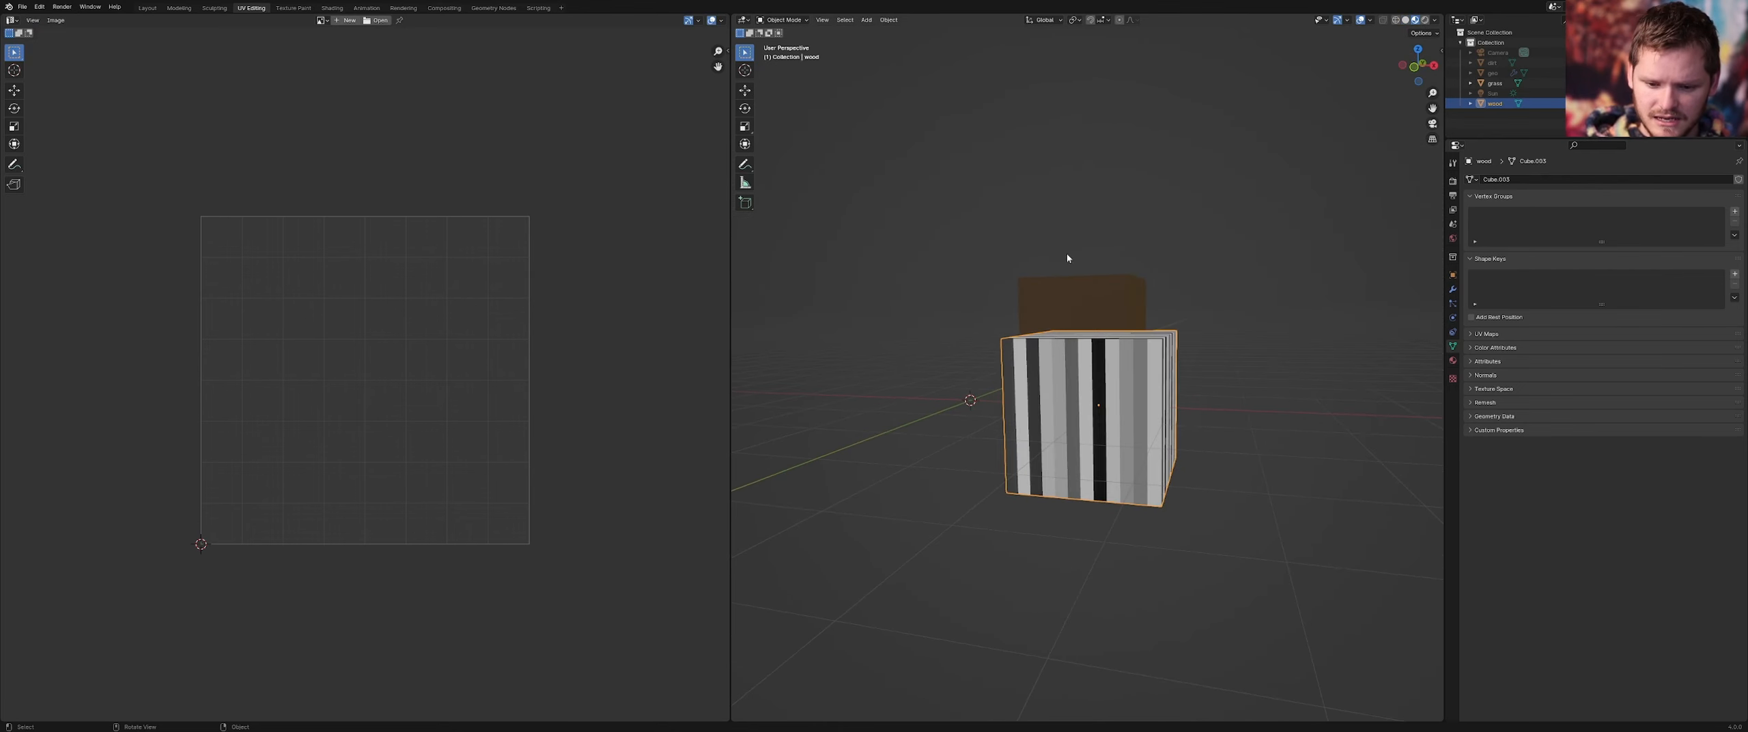
Mute the duplicated Scale, Ceil, Scale, Divide and Value nodes in the wood material to view the smooth stripes on the cube
left_click(332, 8)
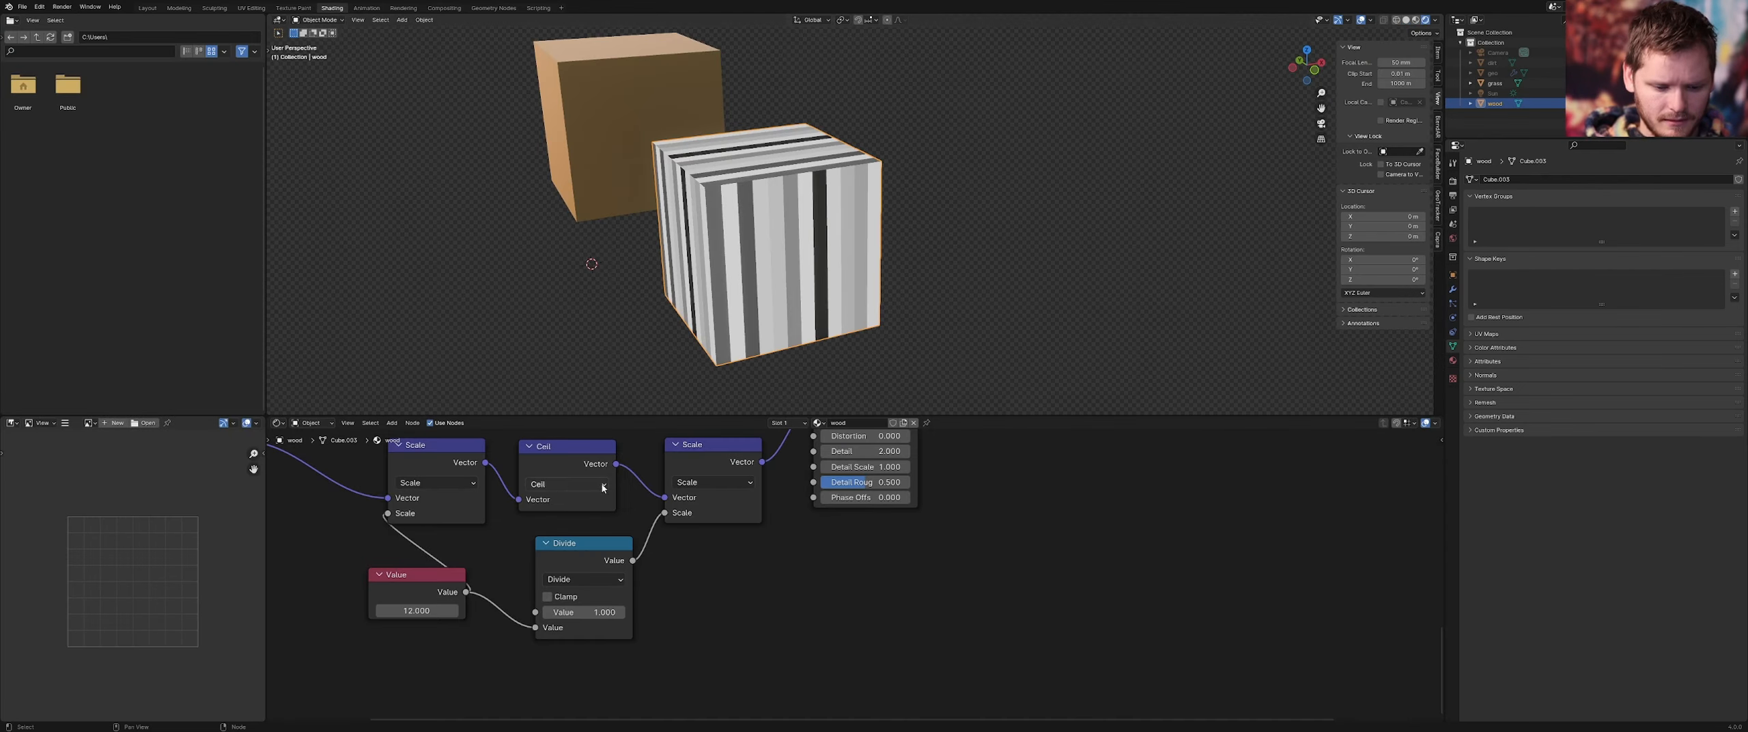
left_click_drag(726, 601, 416, 487)
key("m")
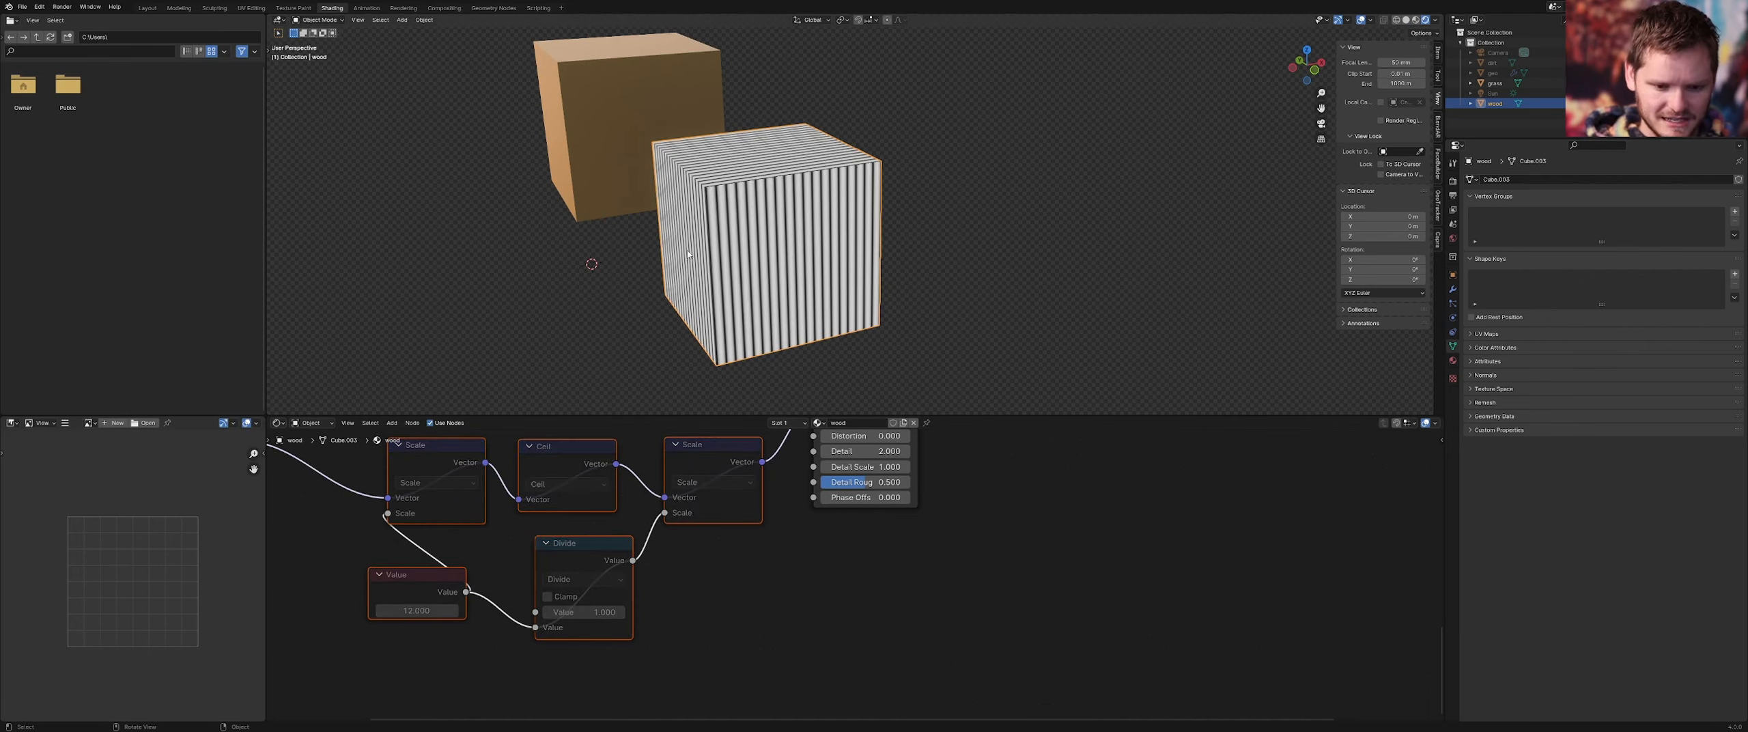
middle_click_drag(688, 254, 606, 205)
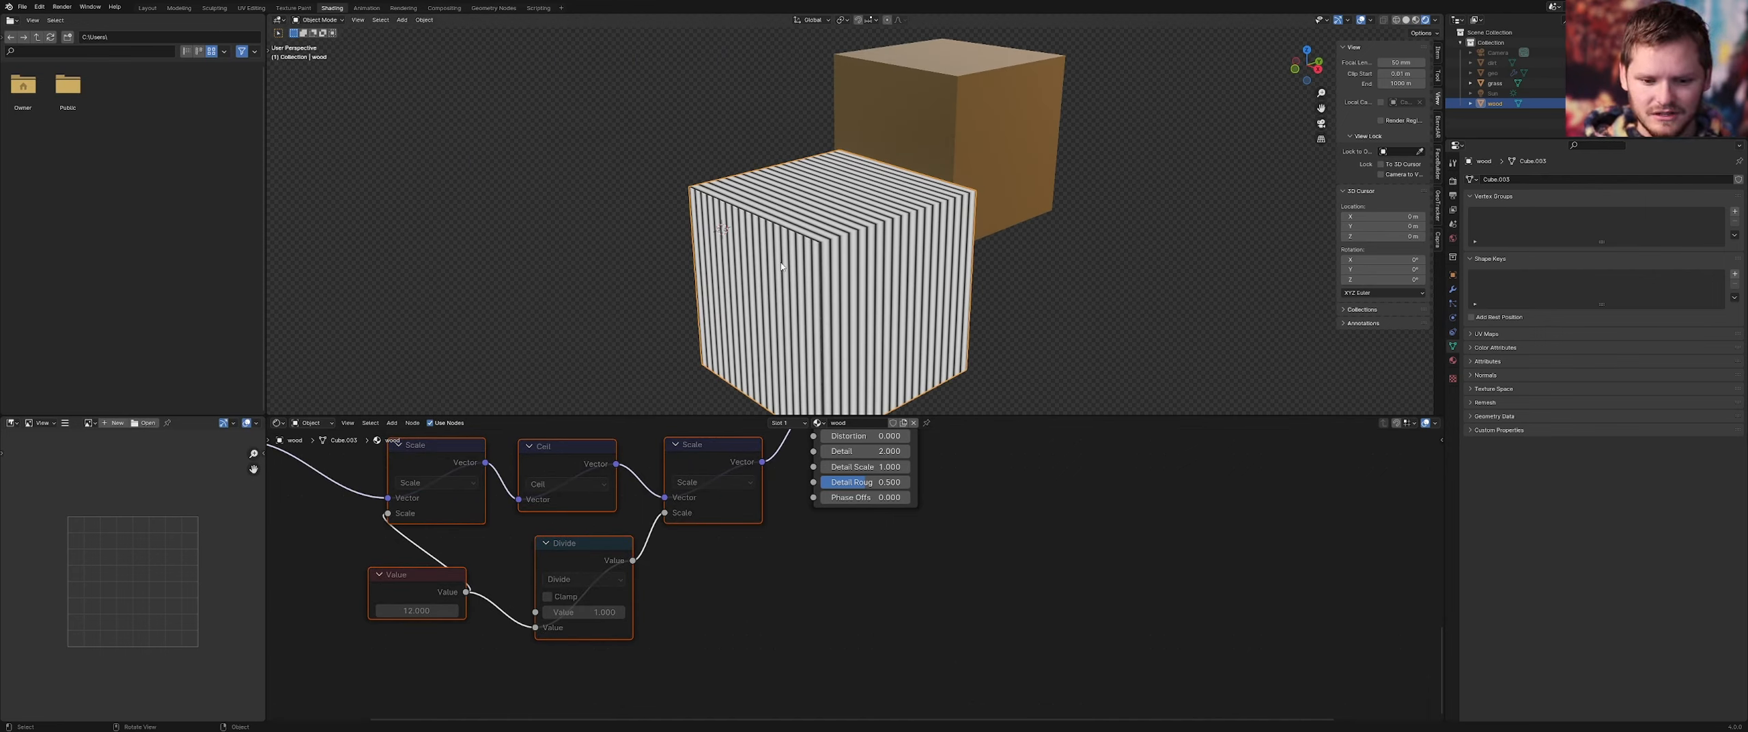
Try scaling up the cube's UV faces in the UV Editing workspace, and undo the change
left_click(251, 8)
key("alt+a")
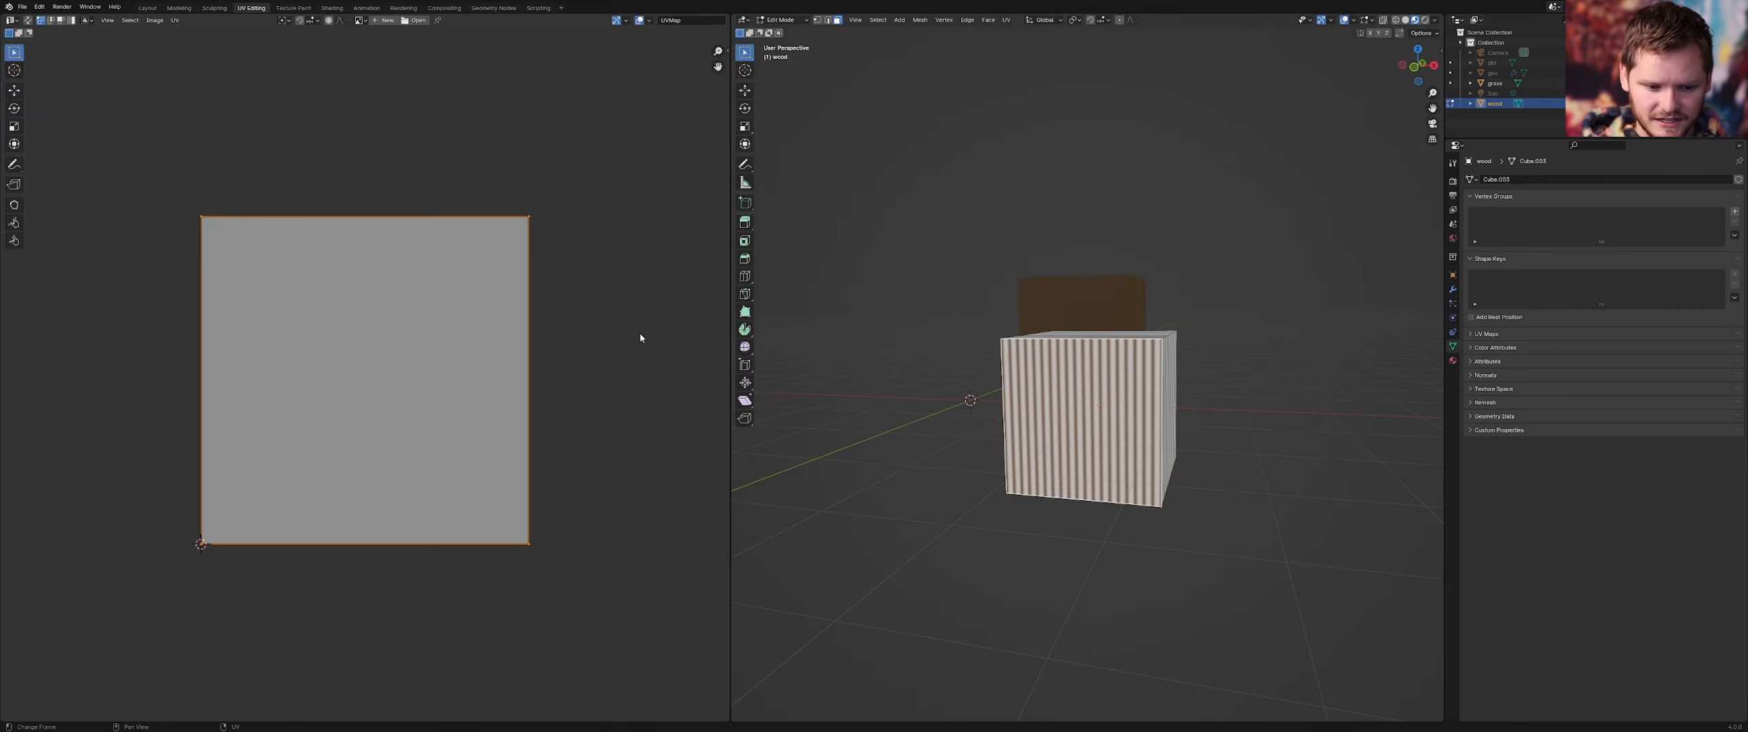
key("s")
left_click(694, 272)
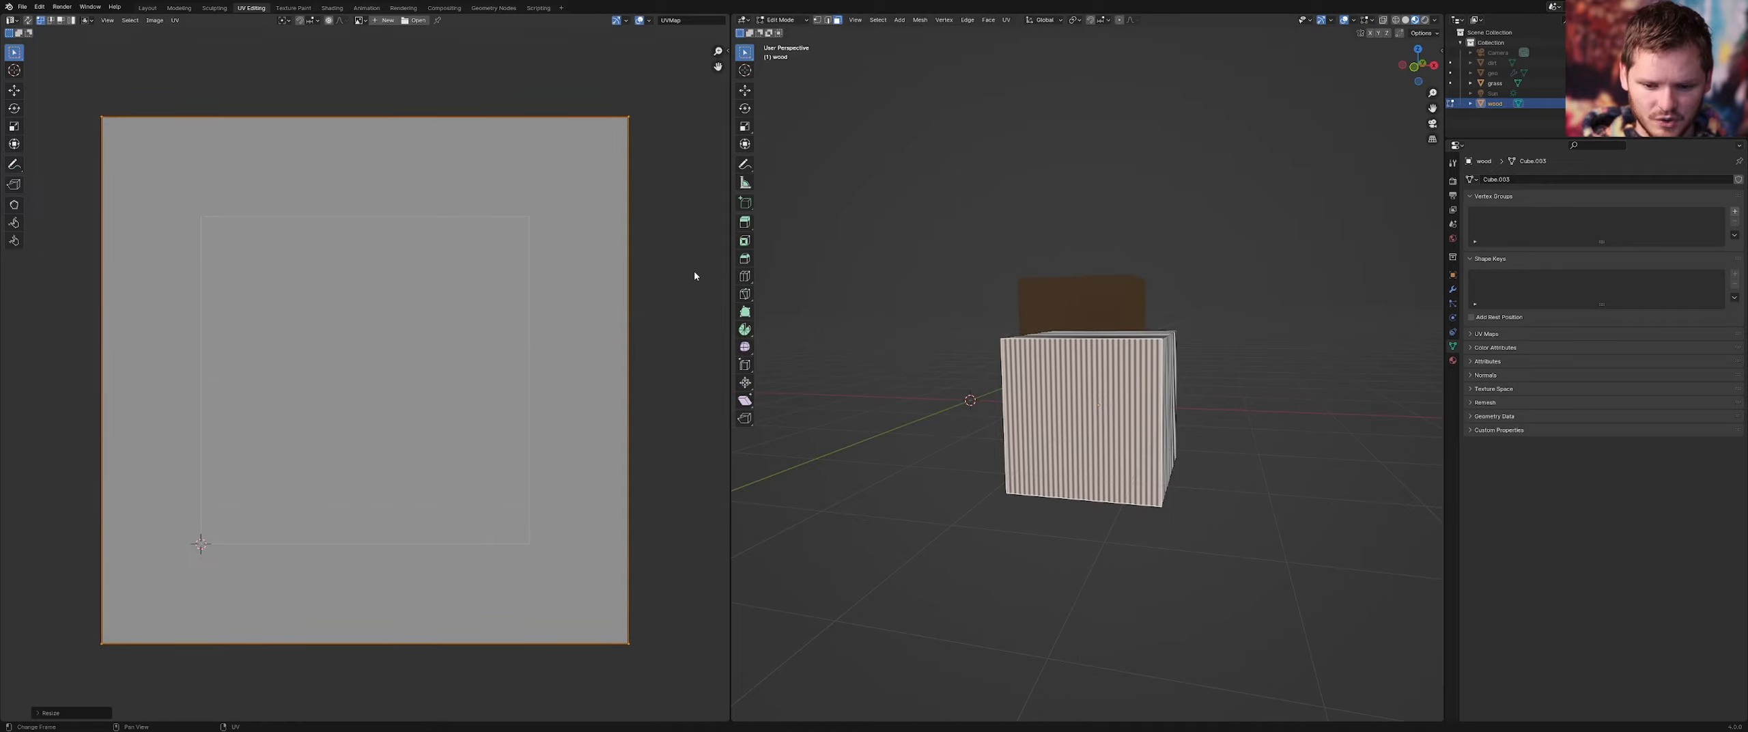
key("ctrl+z")
Select the wood cube's bottom and top faces and show its material properties
middle_click_drag(1038, 331, 1100, 457)
left_click(1102, 461)
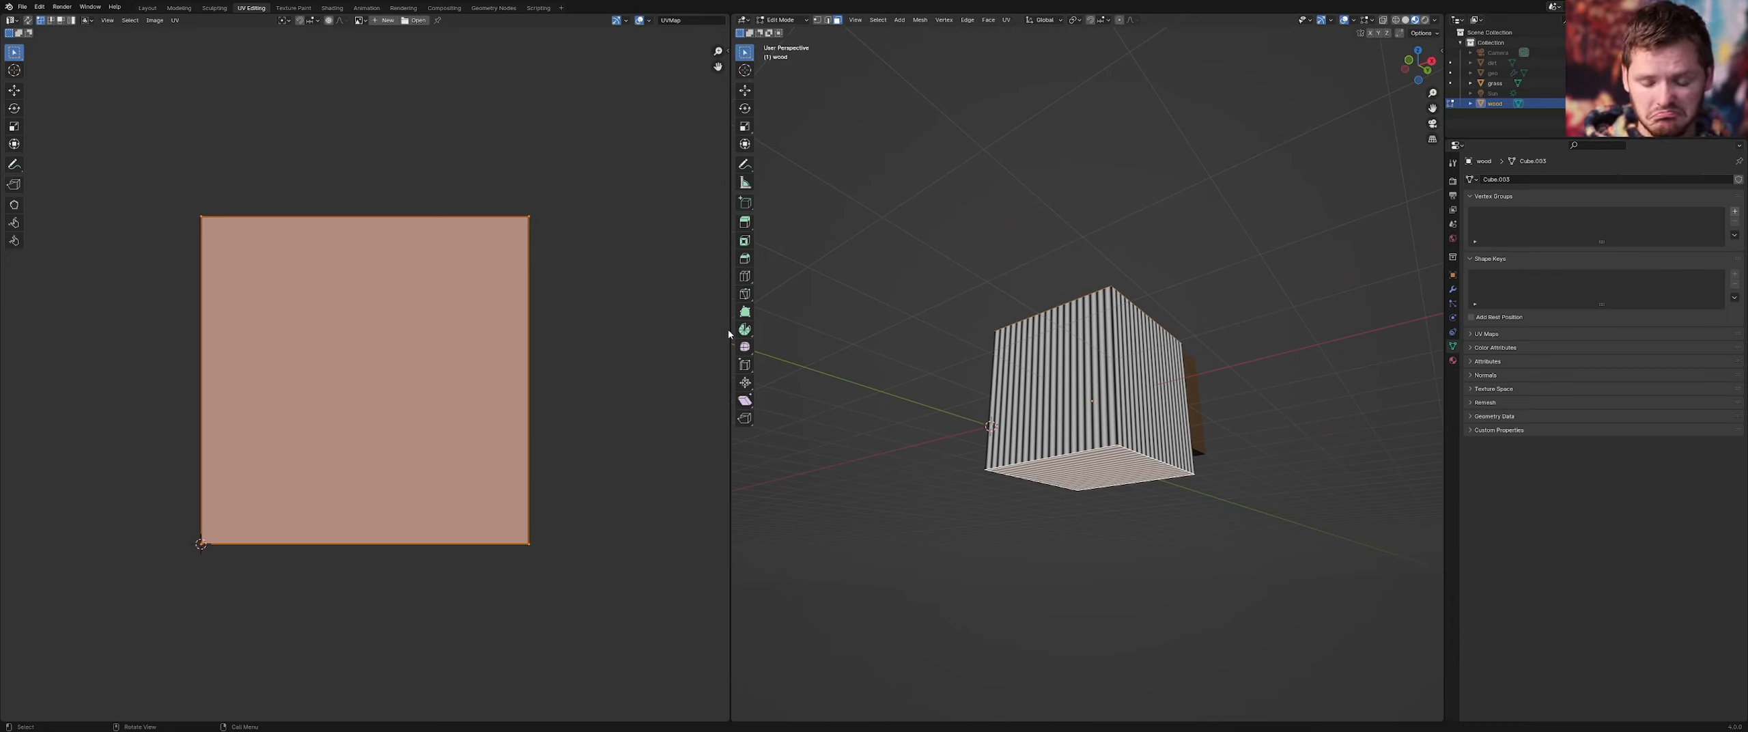
left_click(1453, 361)
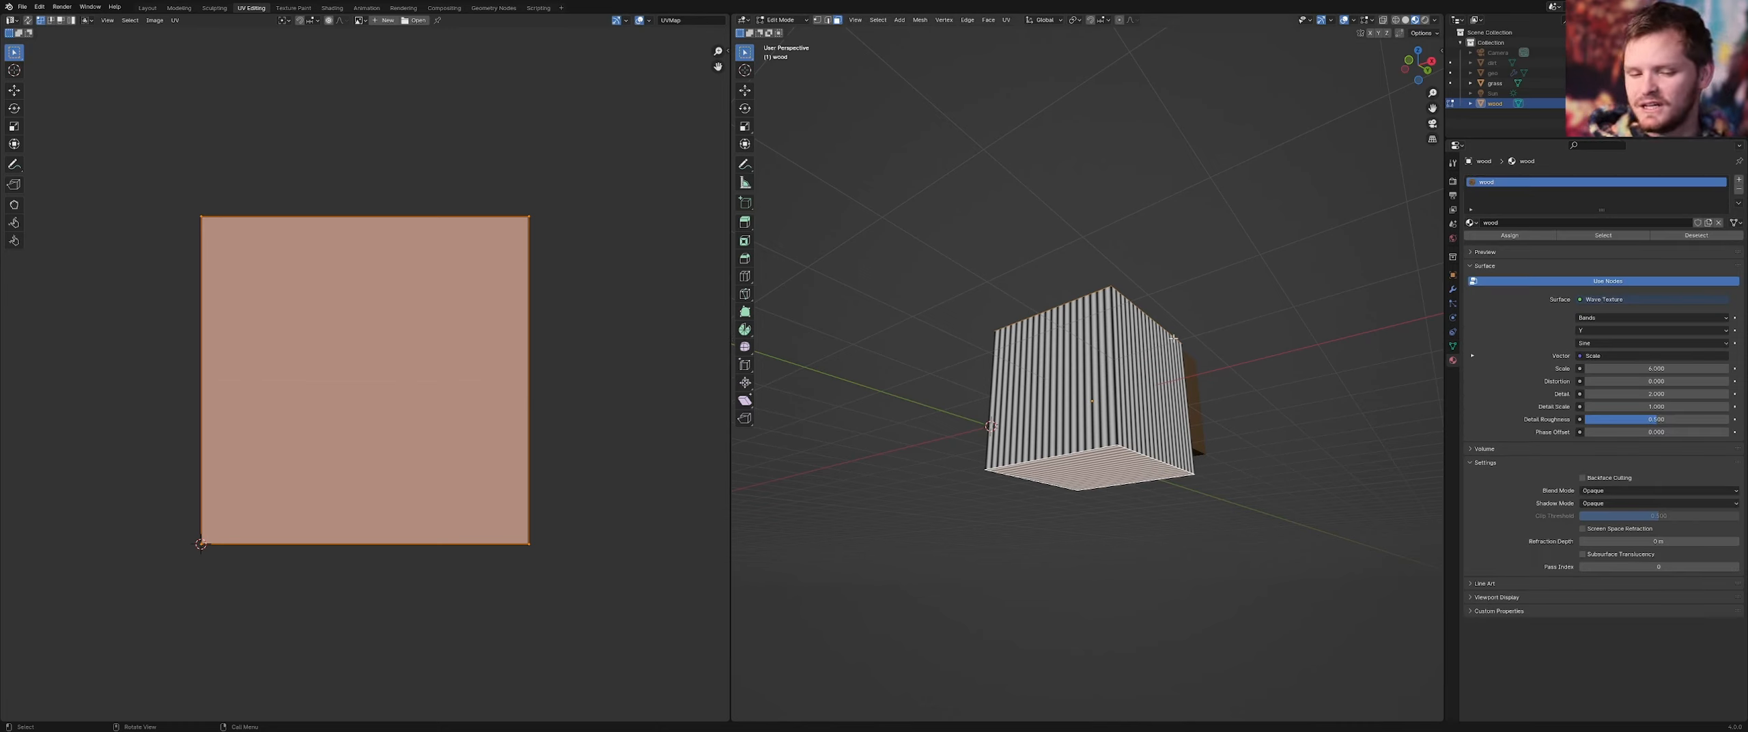
middle_click_drag(1173, 338, 1219, 413)
scroll(1096, 375, "up", 2)
middle_click_drag(1033, 254, 1051, 296, "shift")
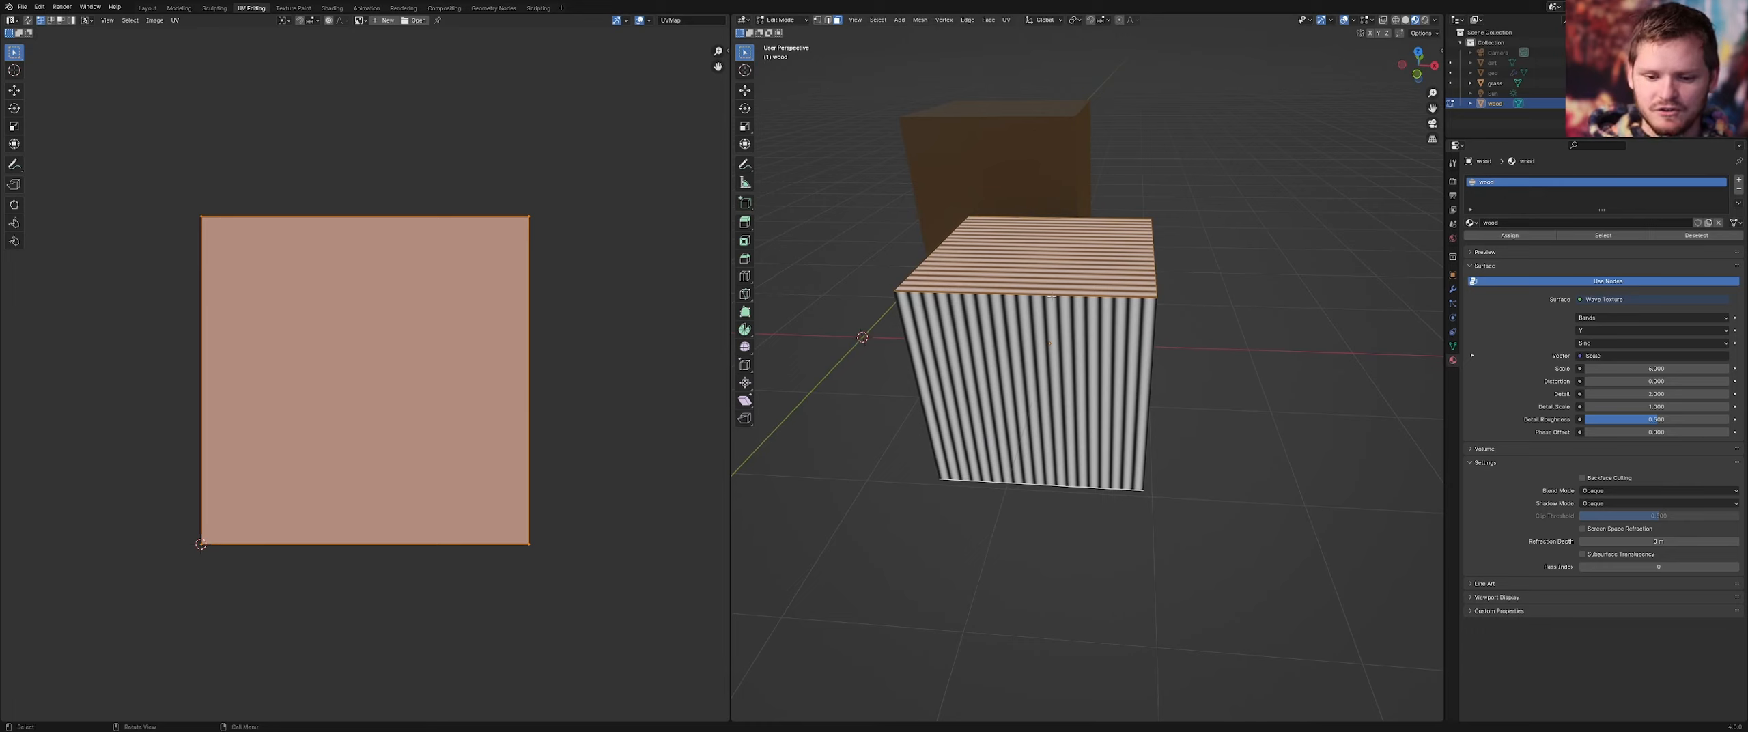
Add a second material slot with a new material named woodtop and assign it to the selected top and bottom faces
left_click(1739, 180)
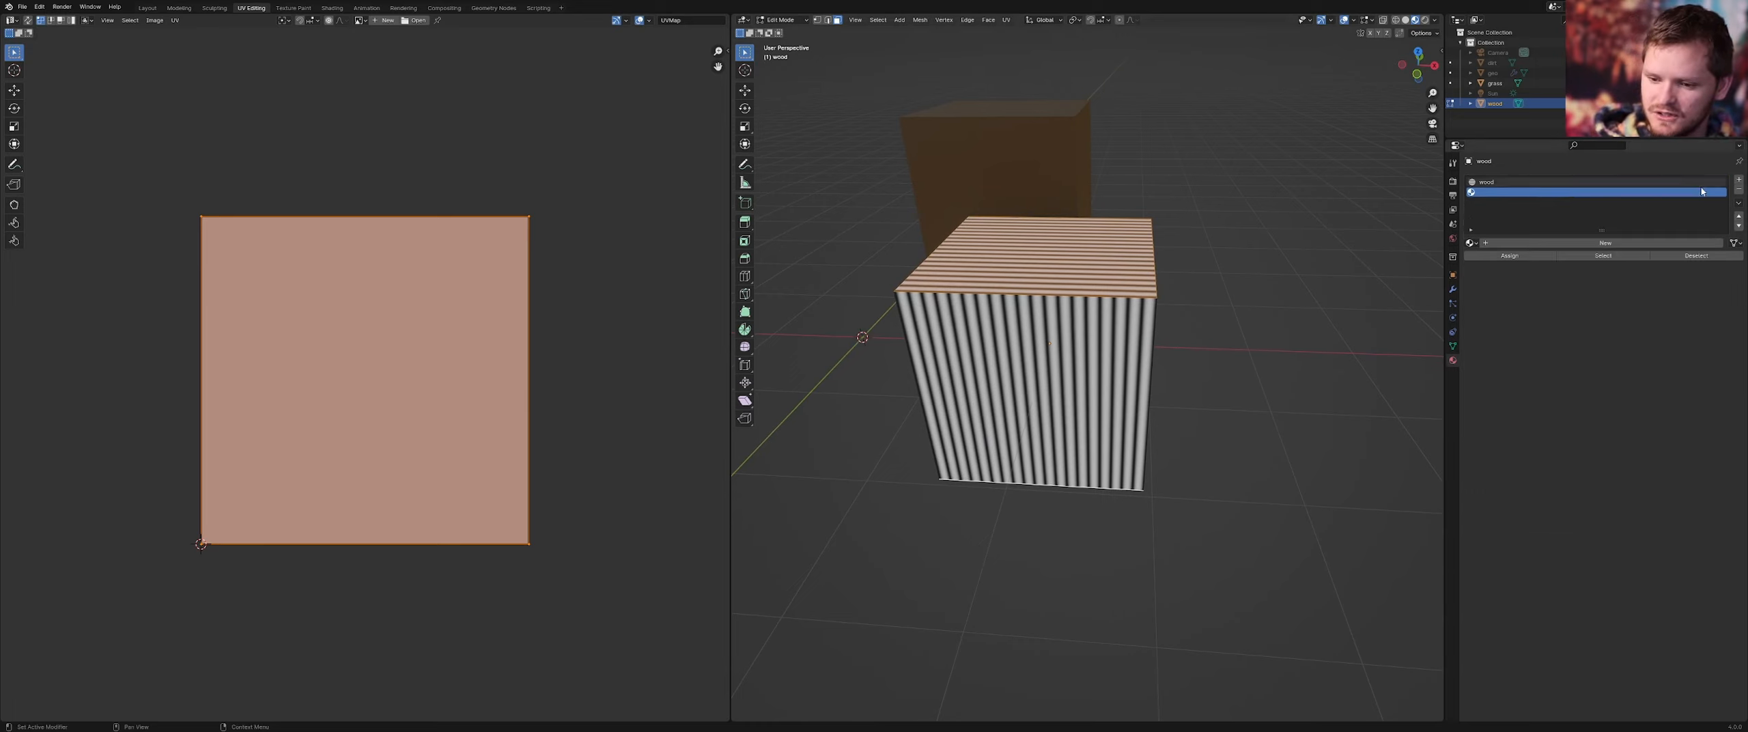
left_click(1511, 242)
left_click(1511, 242)
type("woodtop")
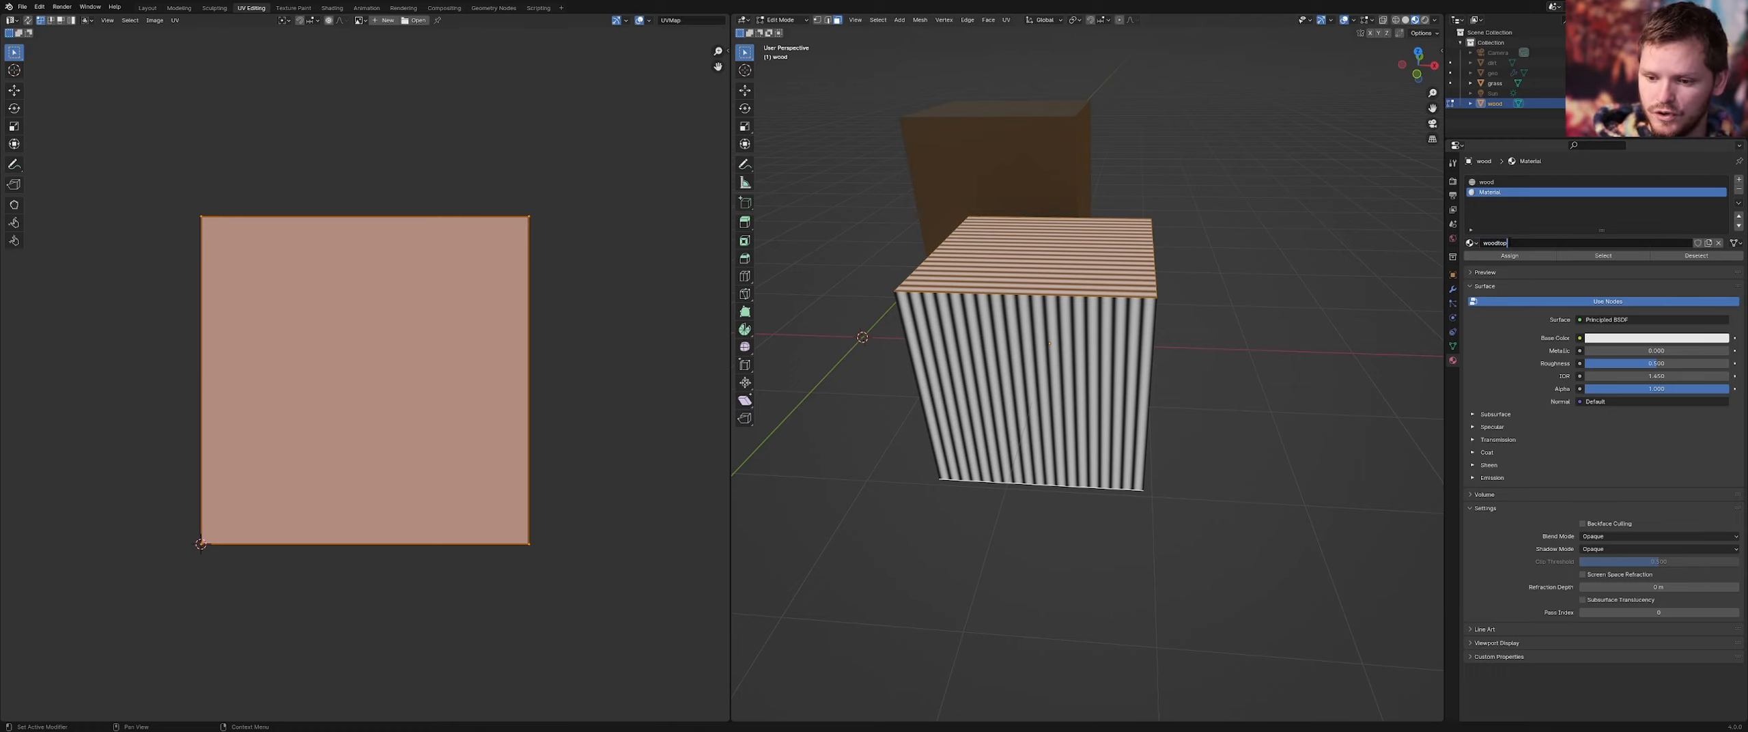
key("Return")
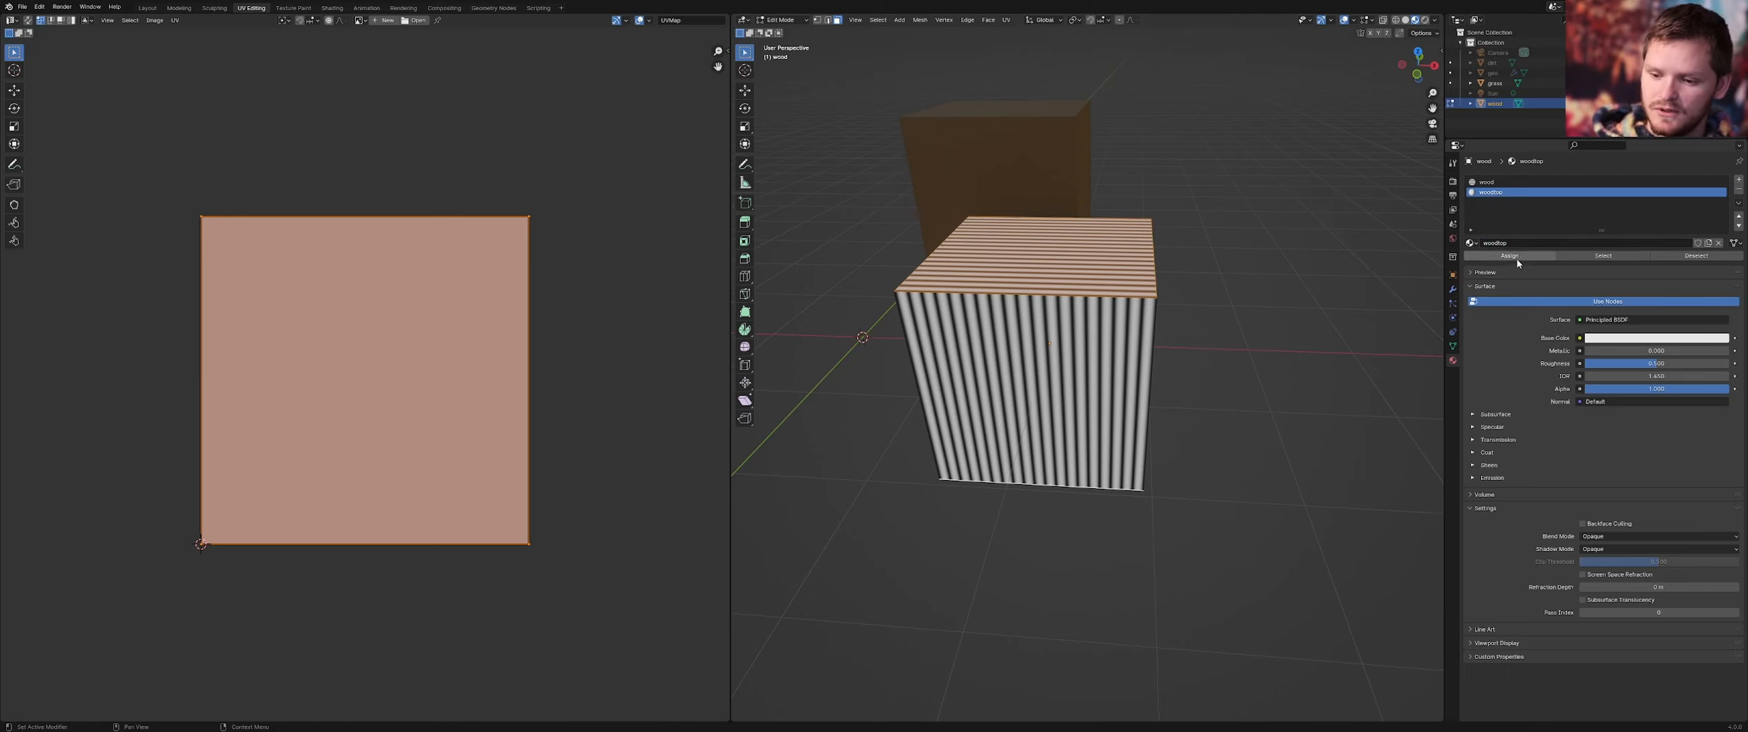
left_click(1510, 256)
key("Tab")
scroll(1093, 334, "down", 4)
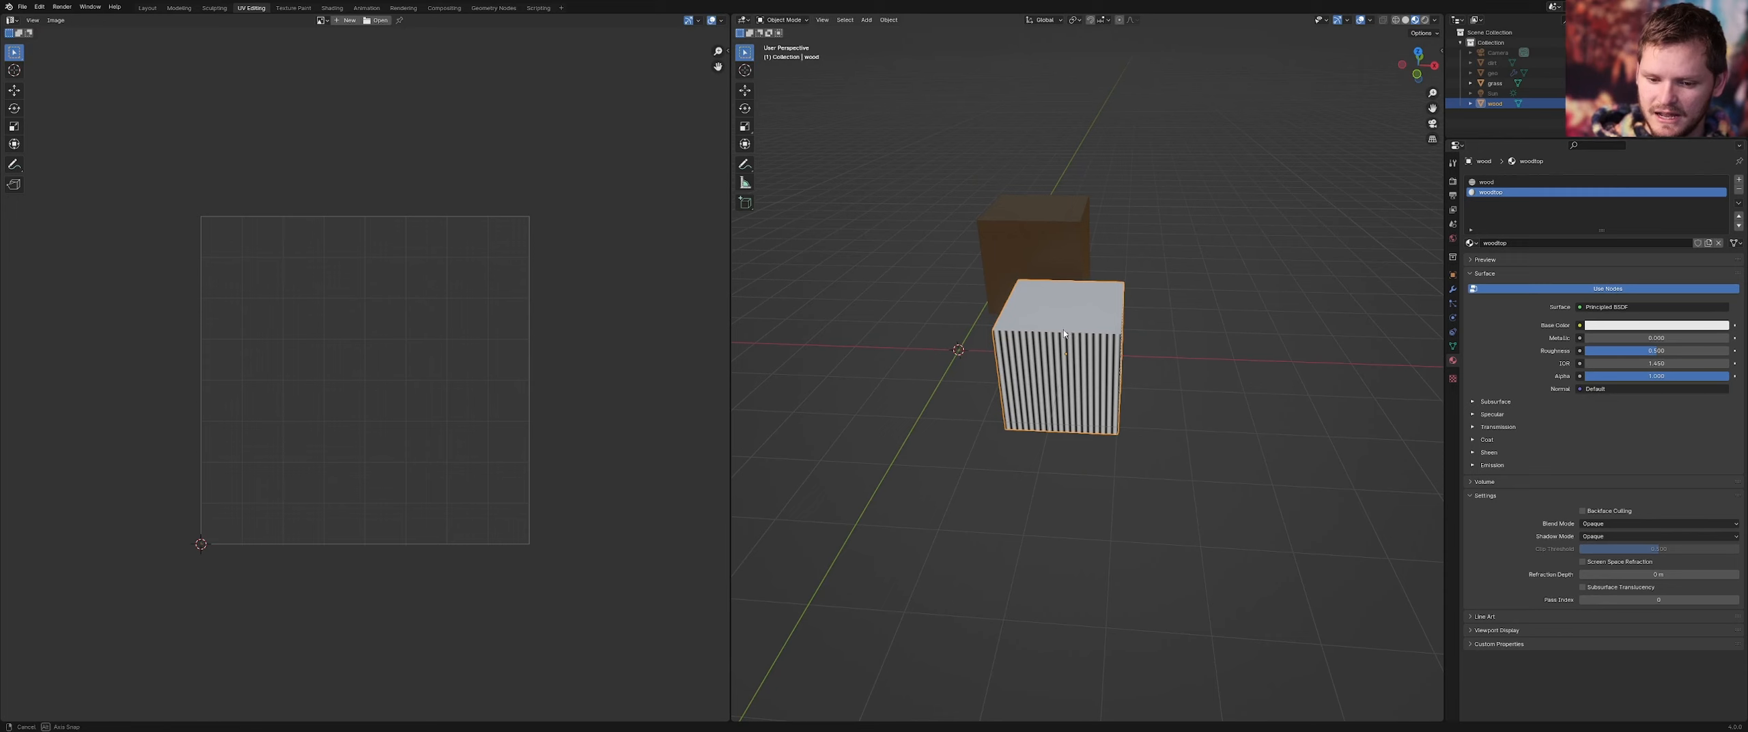
middle_click_drag(1086, 341, 1374, 297)
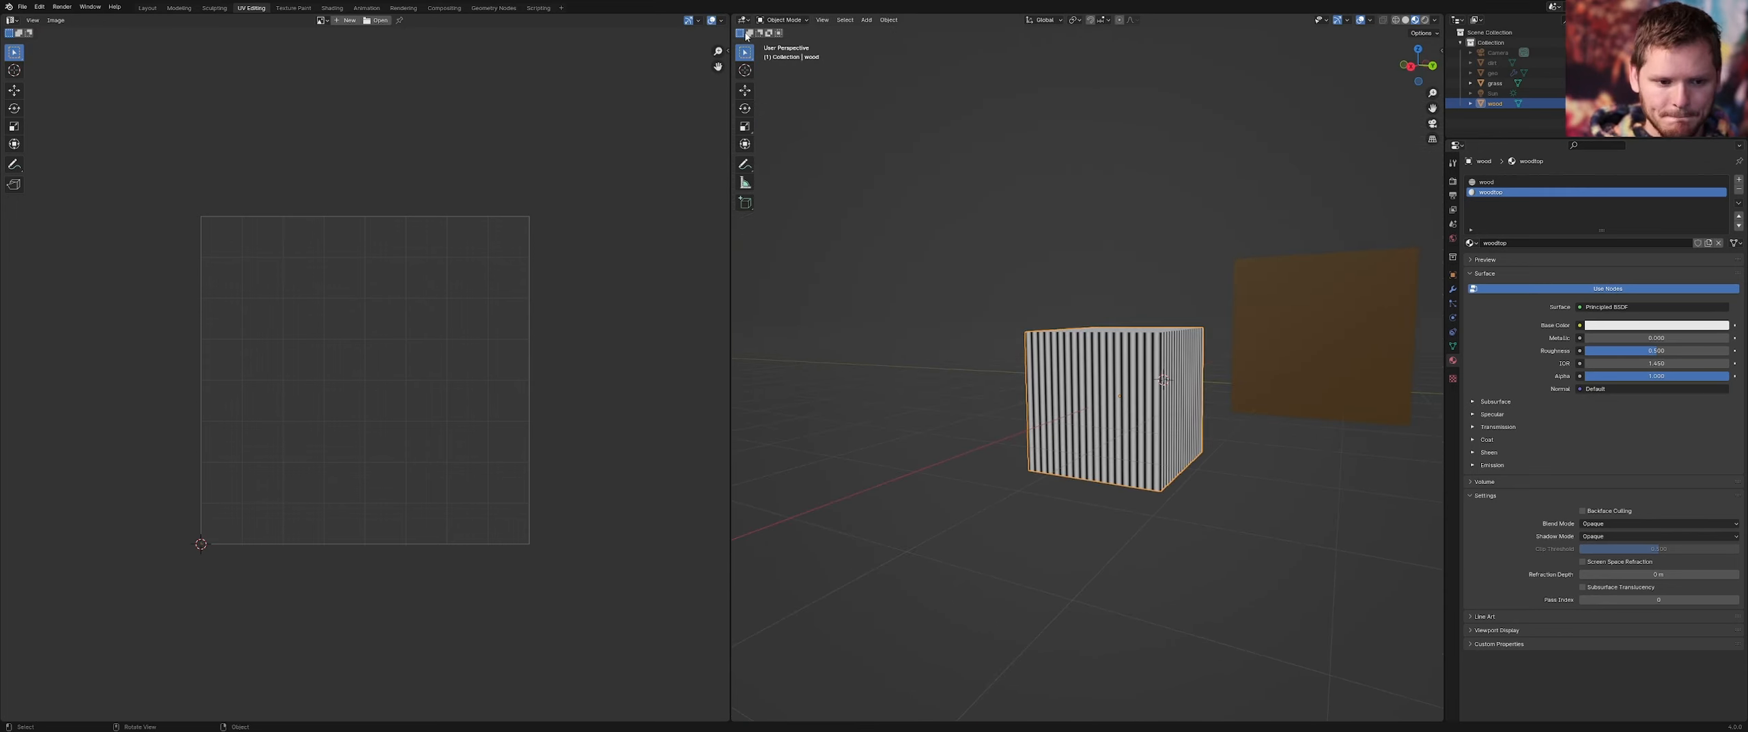
Return to the Shading workspace and make the wood material slot active to show its nodes
left_click(340, 8)
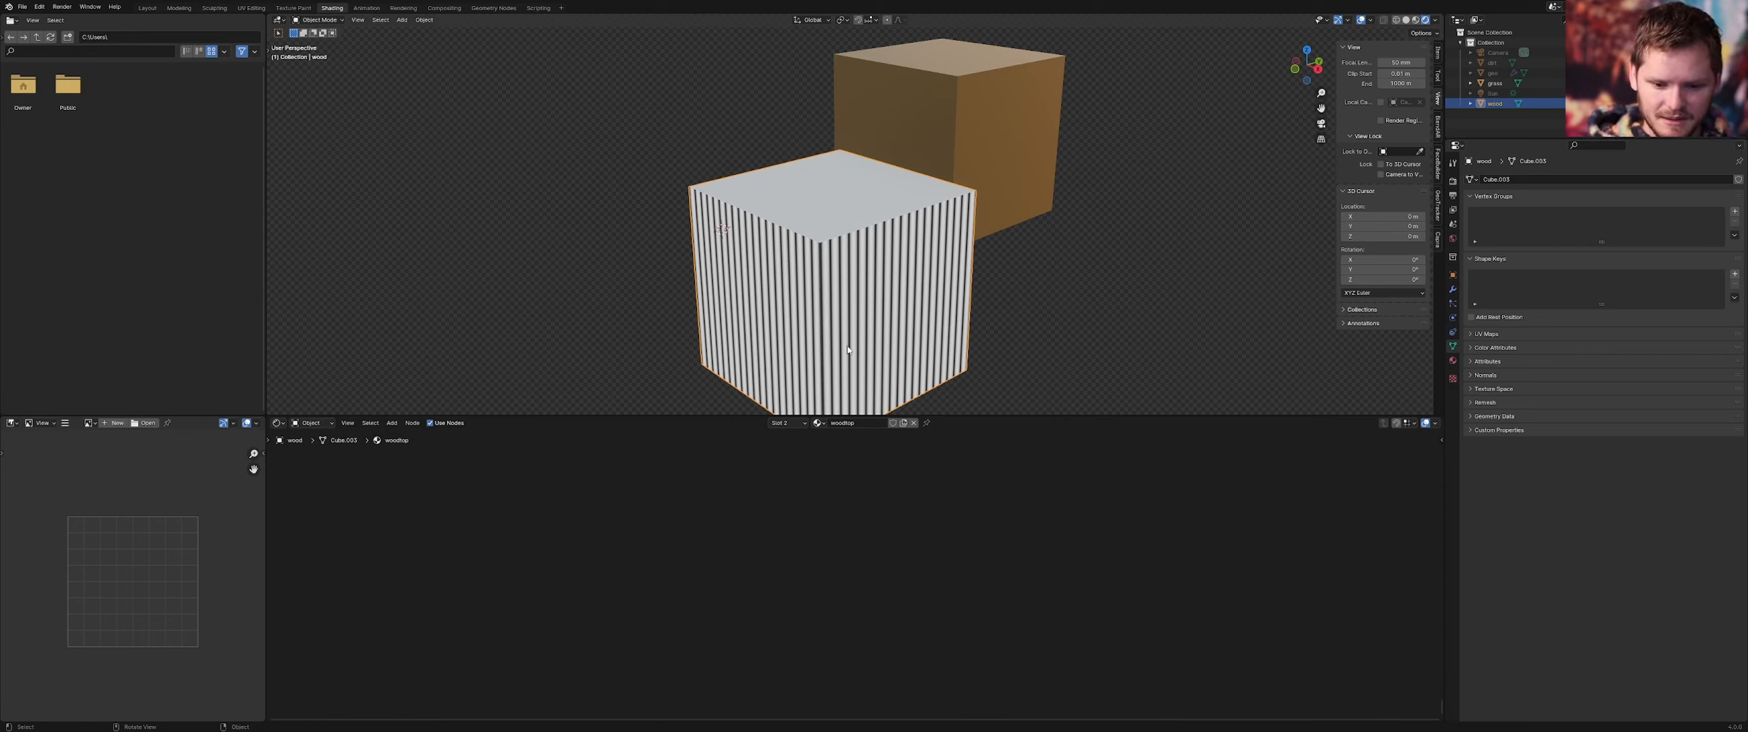
left_click(1453, 360)
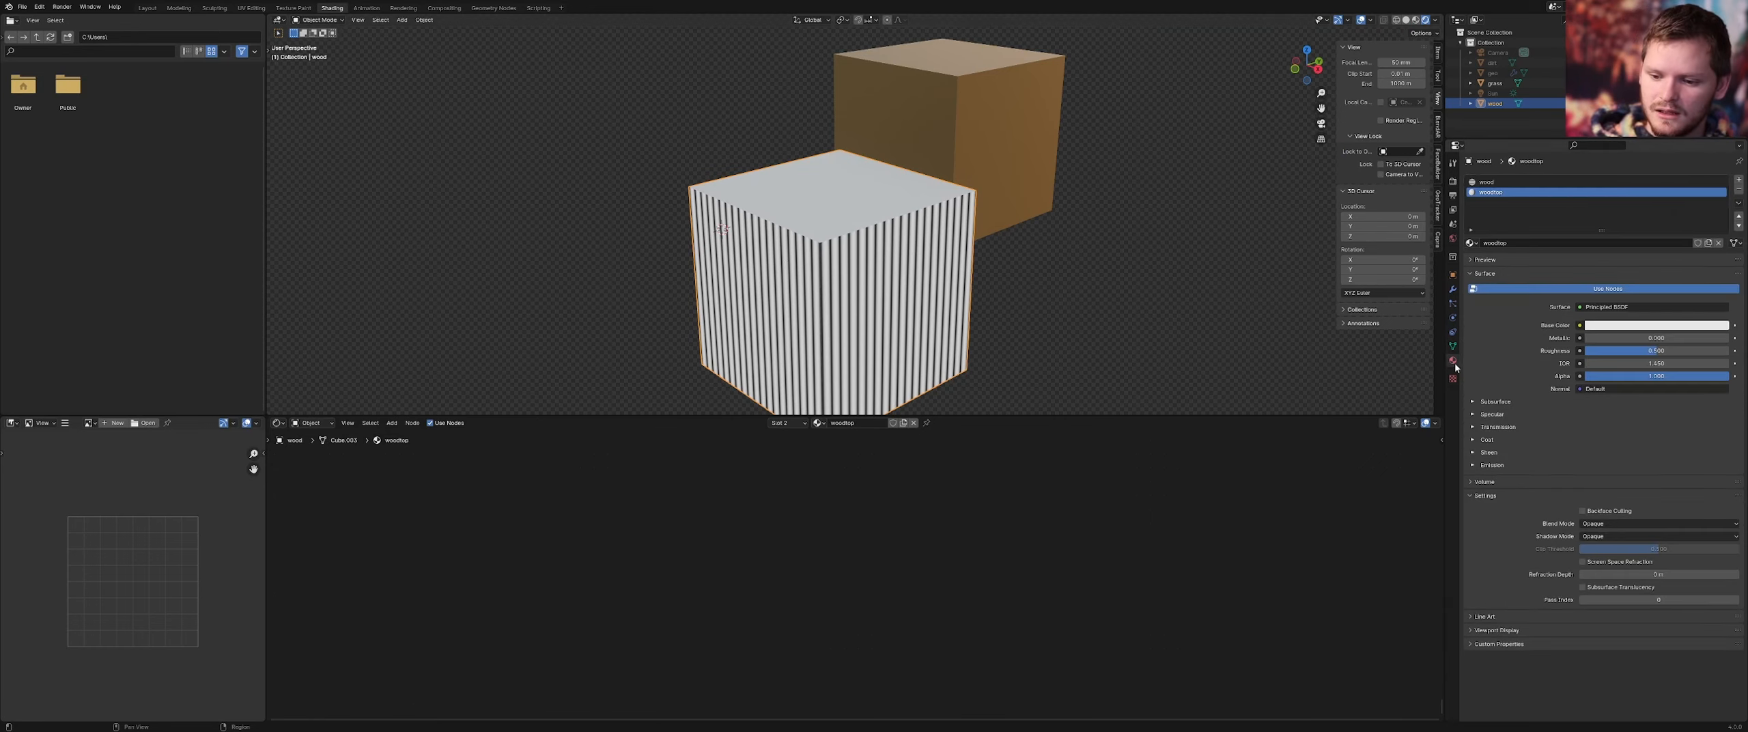
left_click(1489, 182)
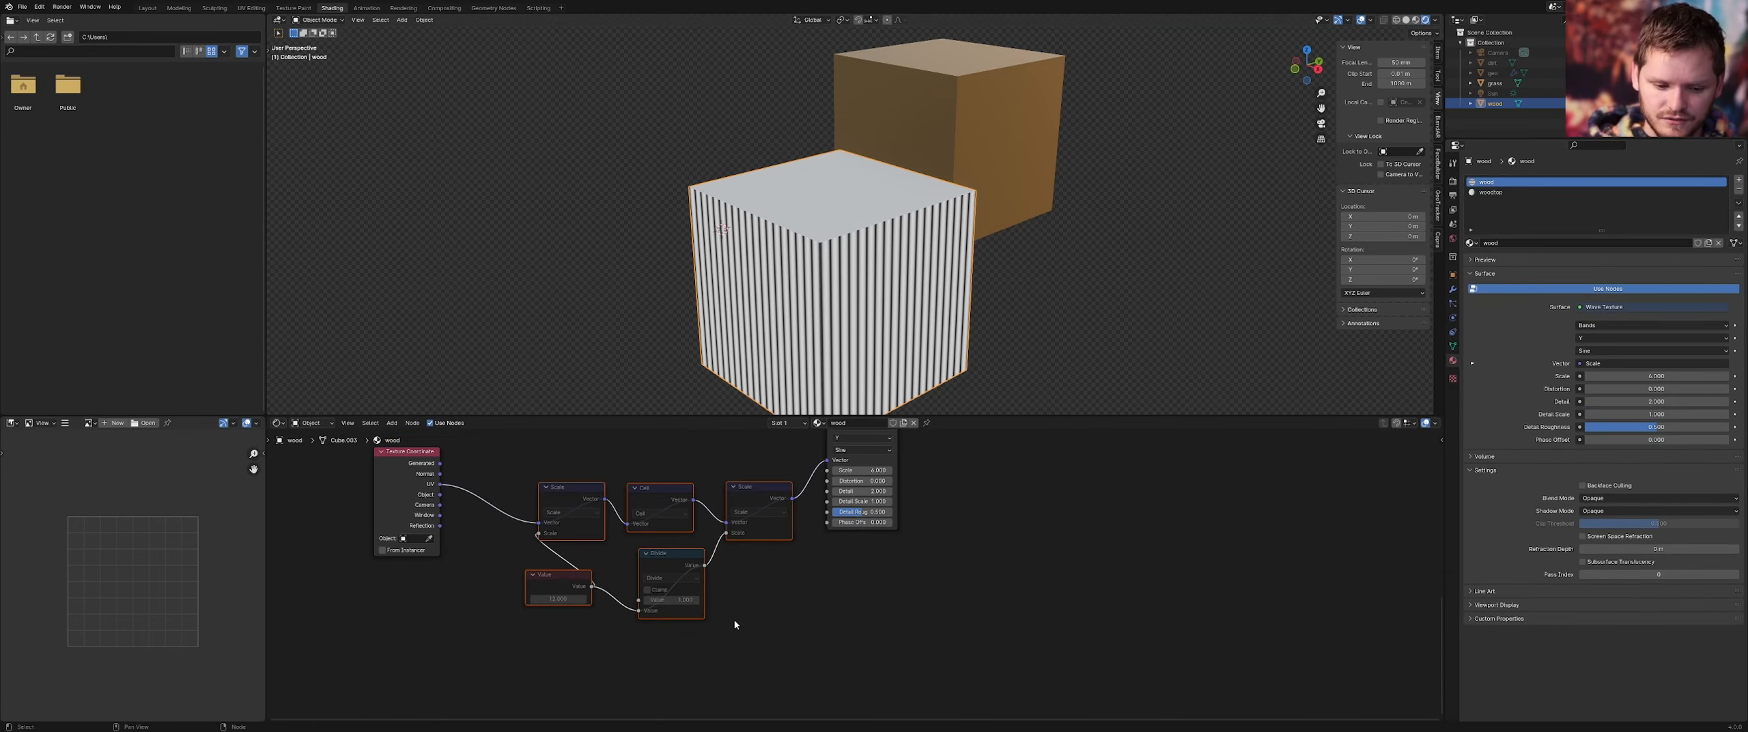
Compare the cube's stripes with the five pixelation nodes unmuted and muted, leaving the nodes muted
left_click_drag(735, 625, 540, 512)
key("m")
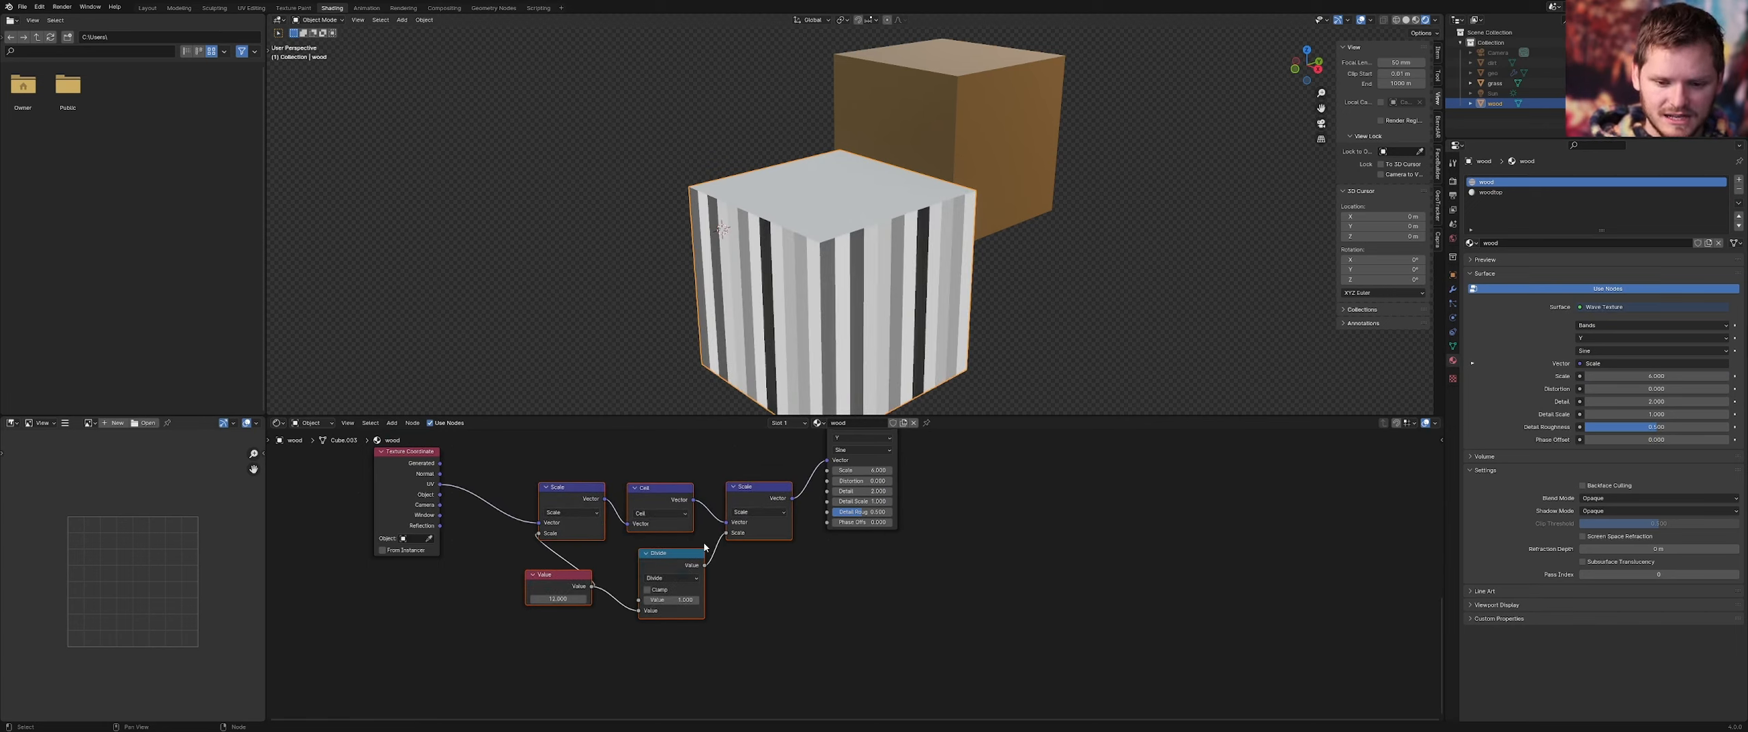
key("m")
key("m")
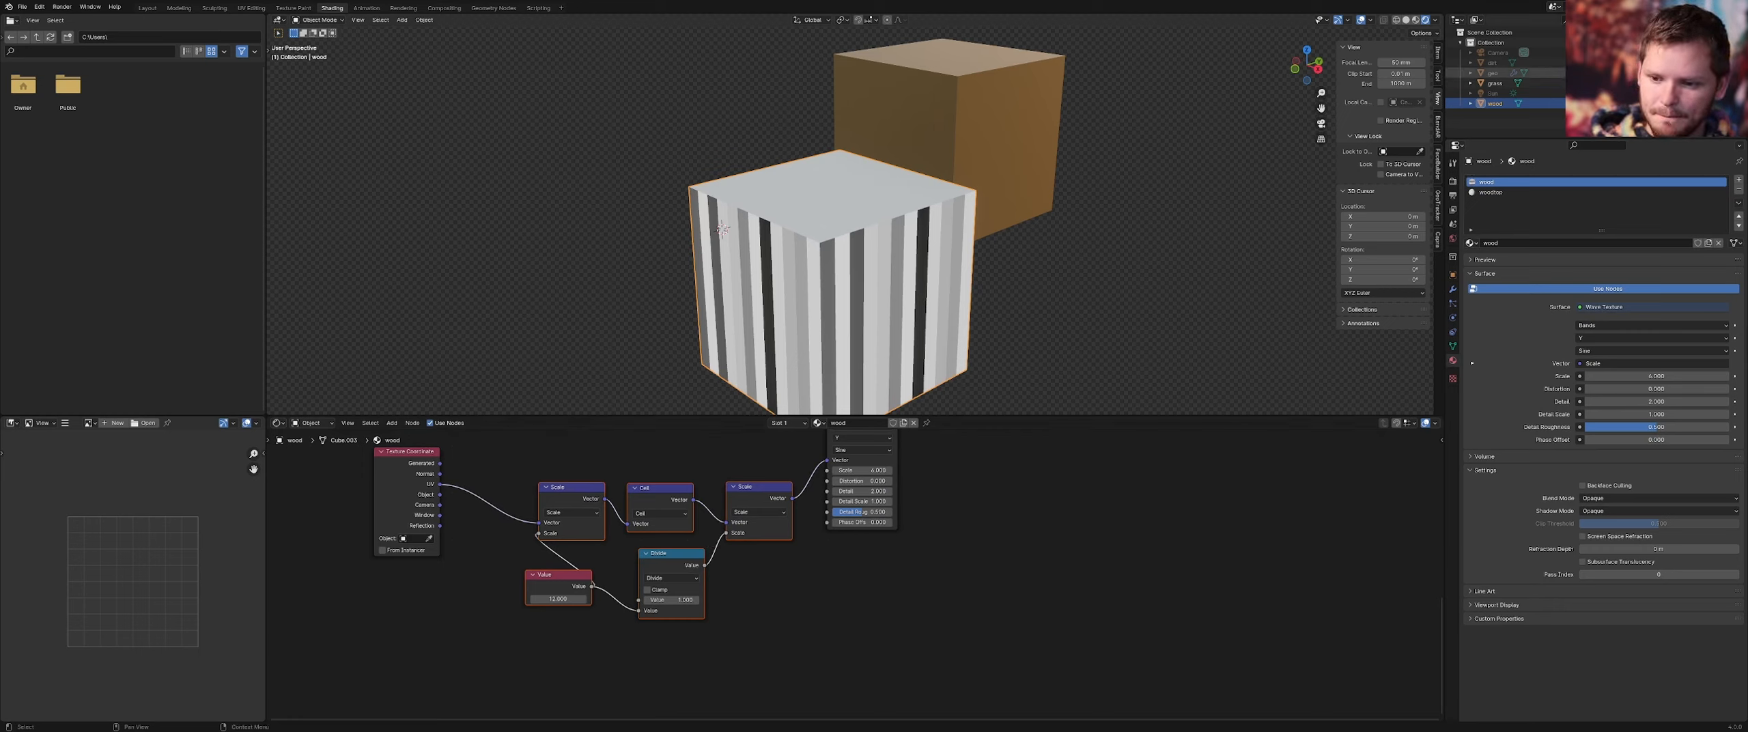
left_click(1729, 62)
middle_click_drag(761, 207, 822, 196)
key("ctrl+z")
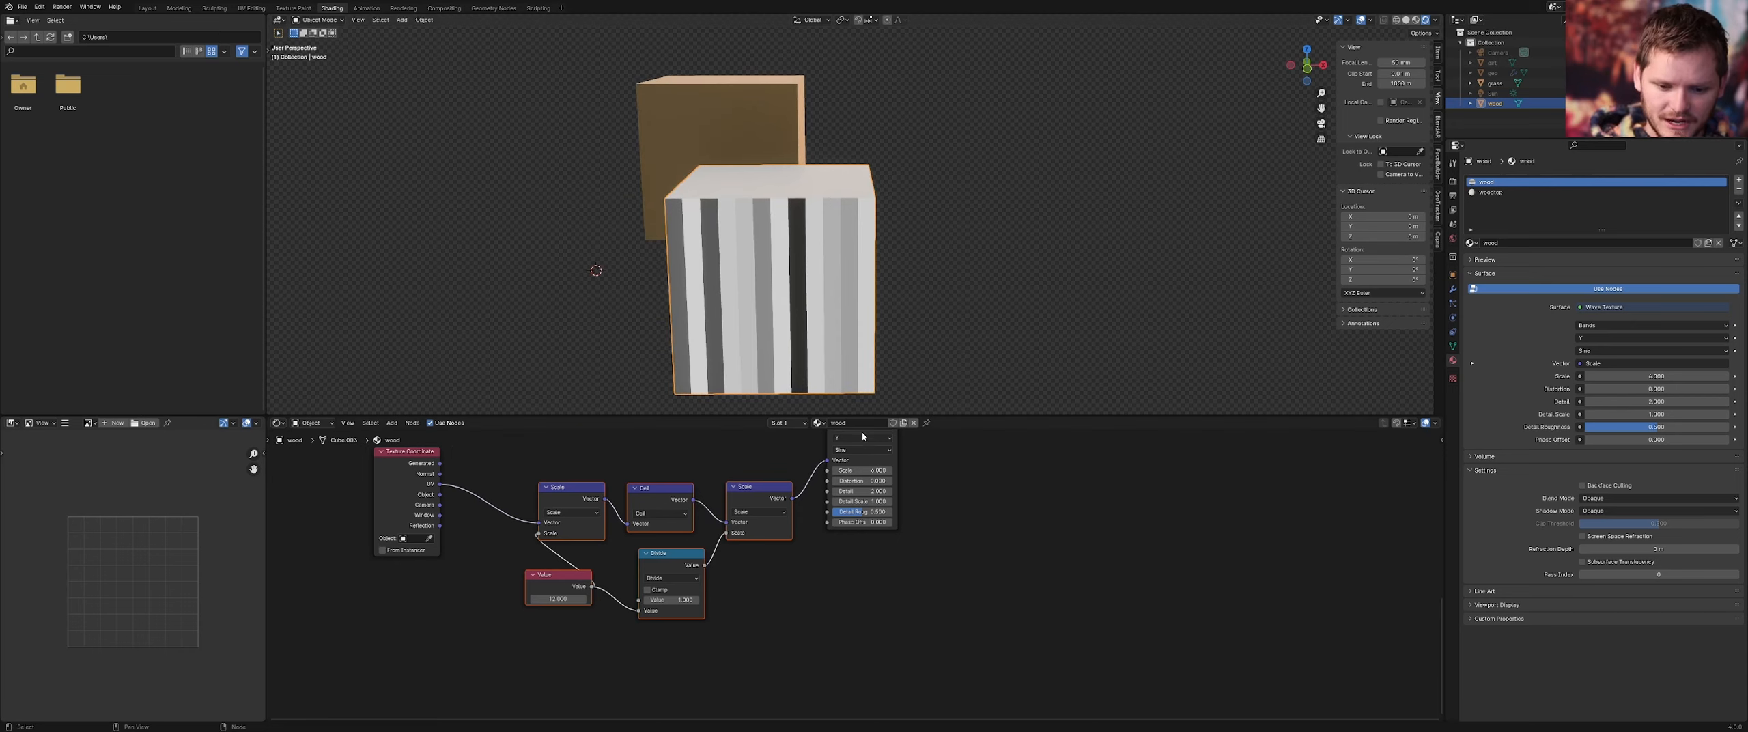
Try a Wave Texture distortion of 12.6 on the cube's vertical stripes
middle_click_drag(863, 436, 857, 509)
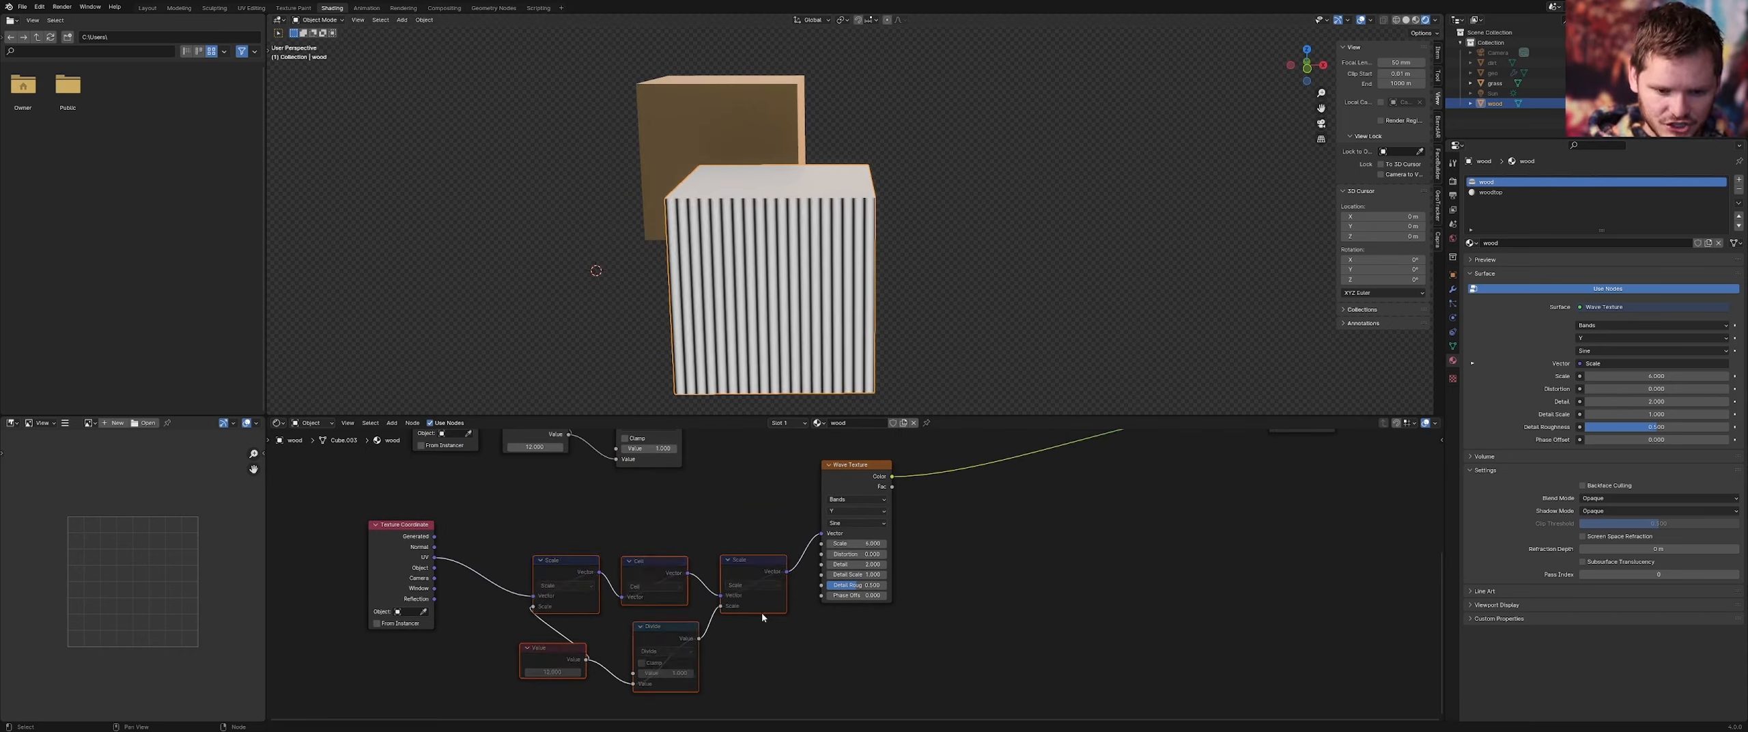
scroll(854, 574, "up", 3)
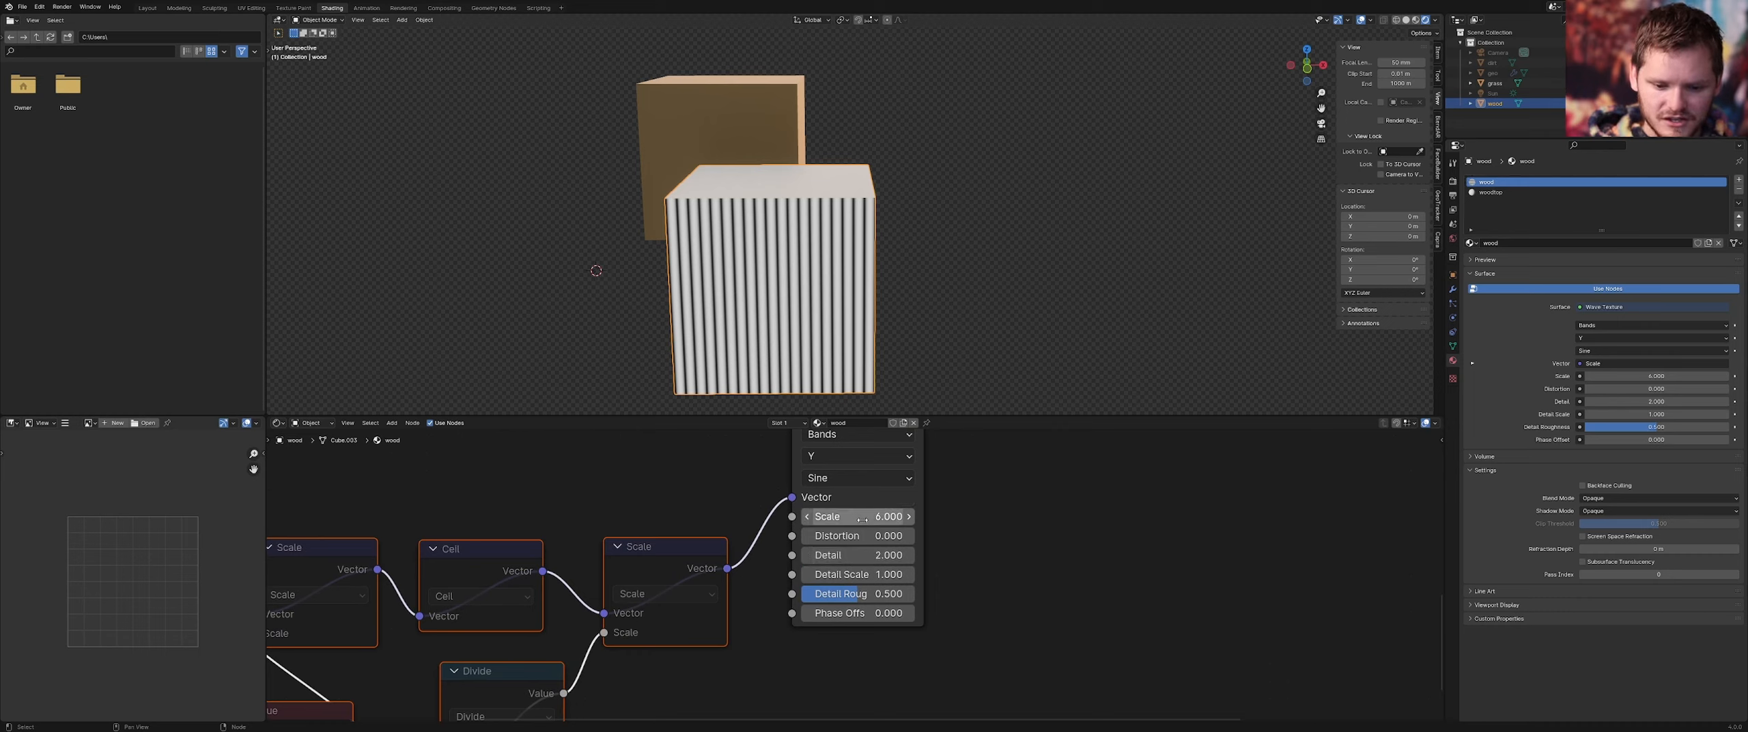
left_click_drag(865, 537, 956, 536)
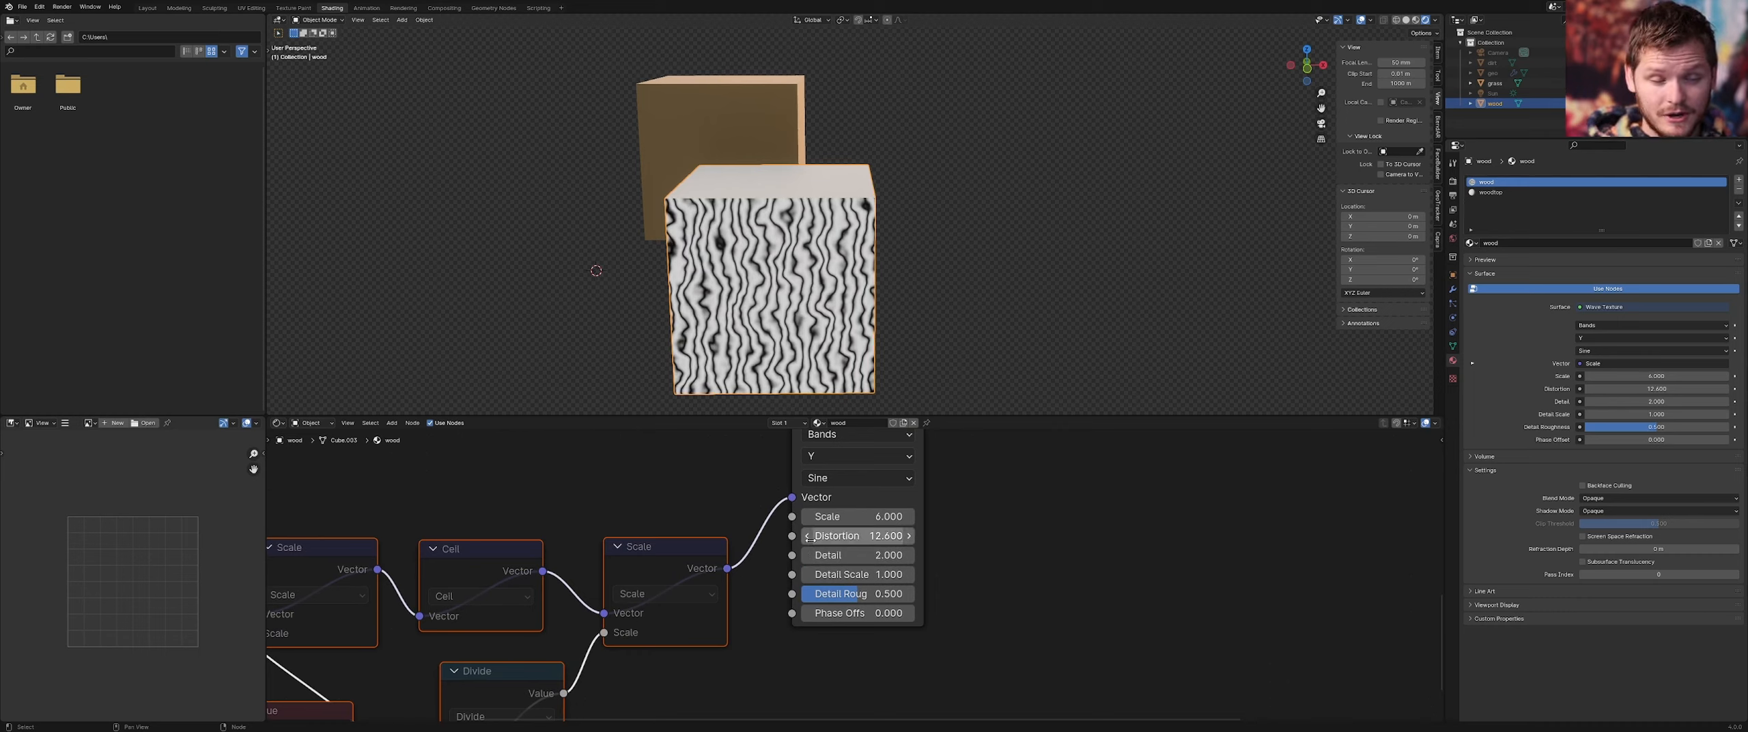
Unmute the Scale, Ceil, Scale, Divide and Value nodes that pixelate the Wave Texture
scroll(641, 544, "down", 3)
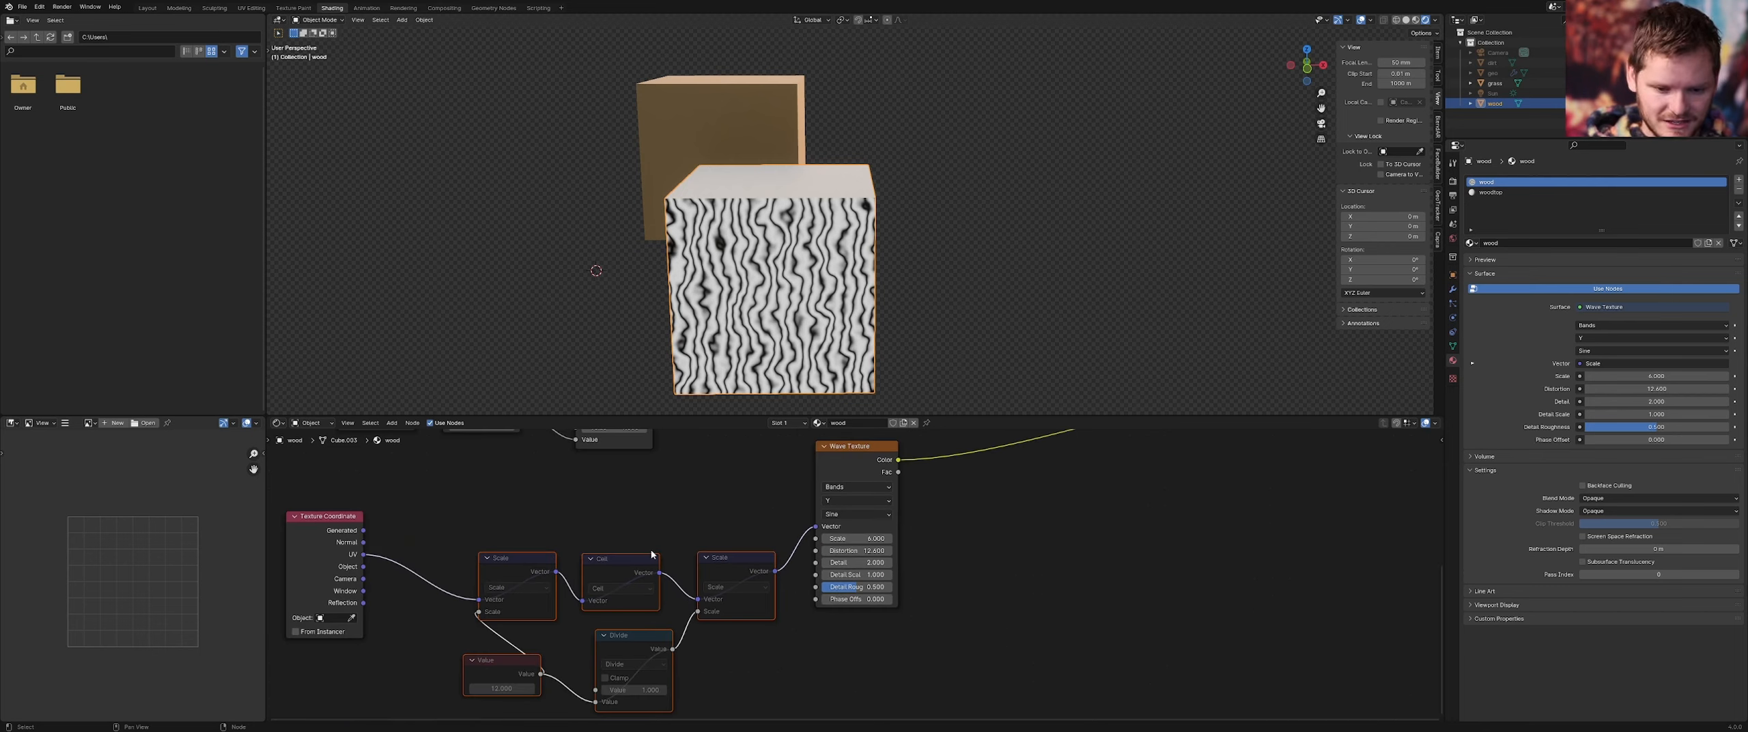
middle_click_drag(651, 629, 664, 582)
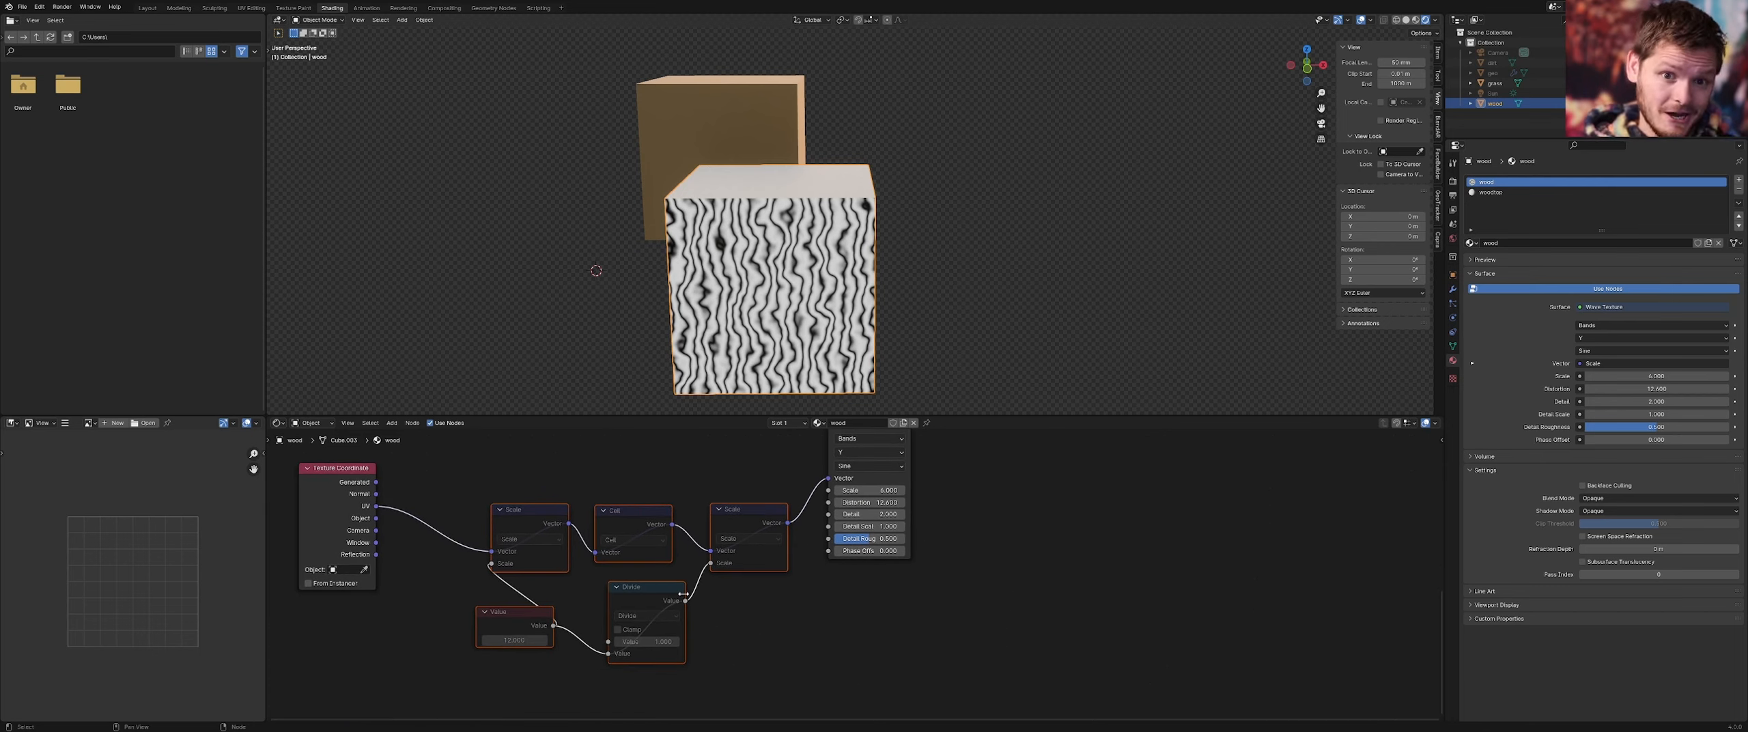
left_click_drag(728, 642, 528, 540)
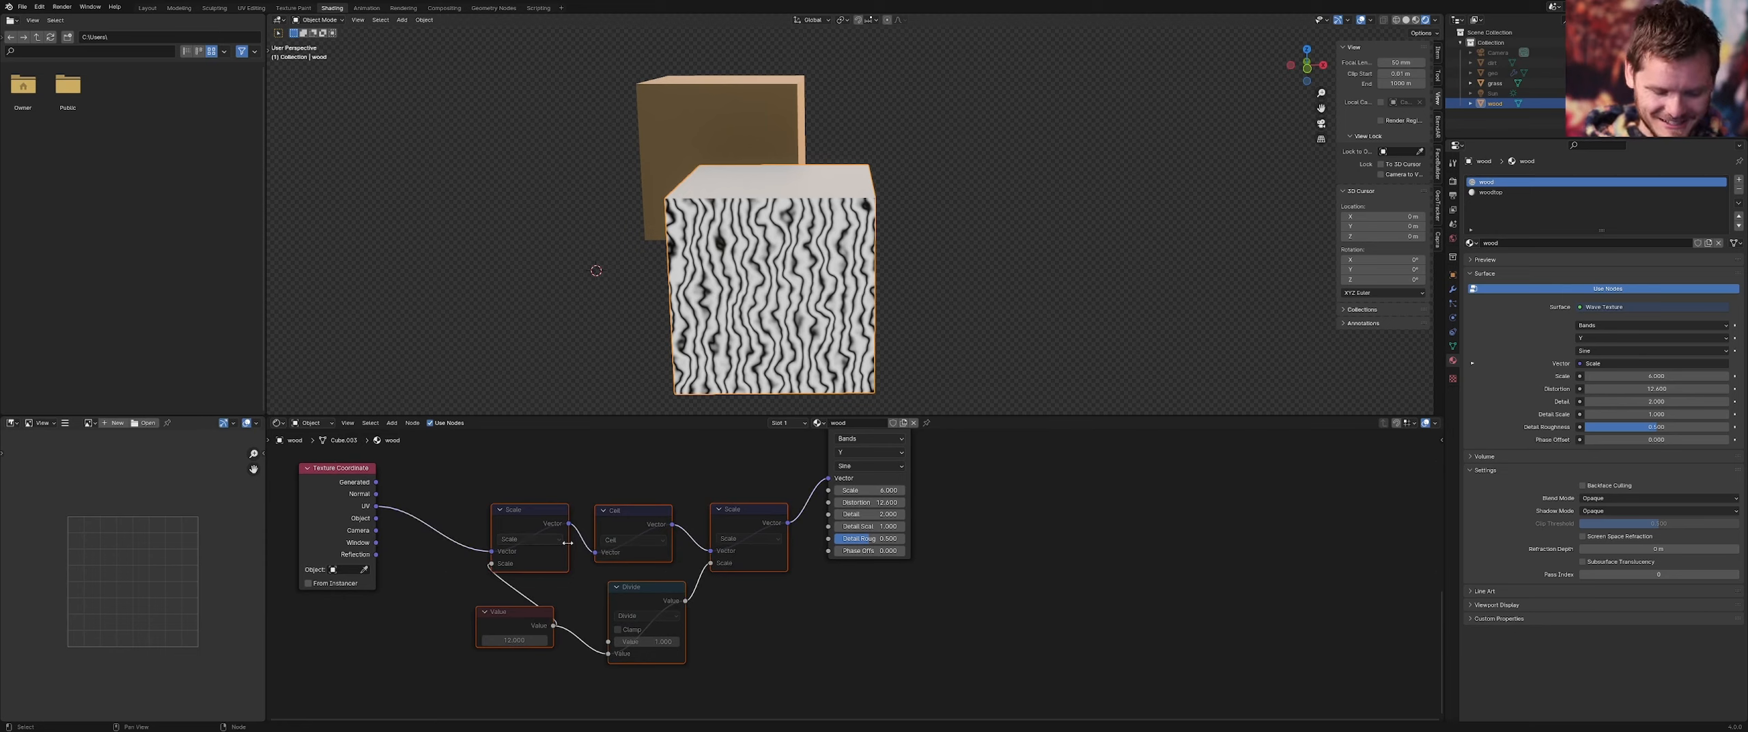
key("m")
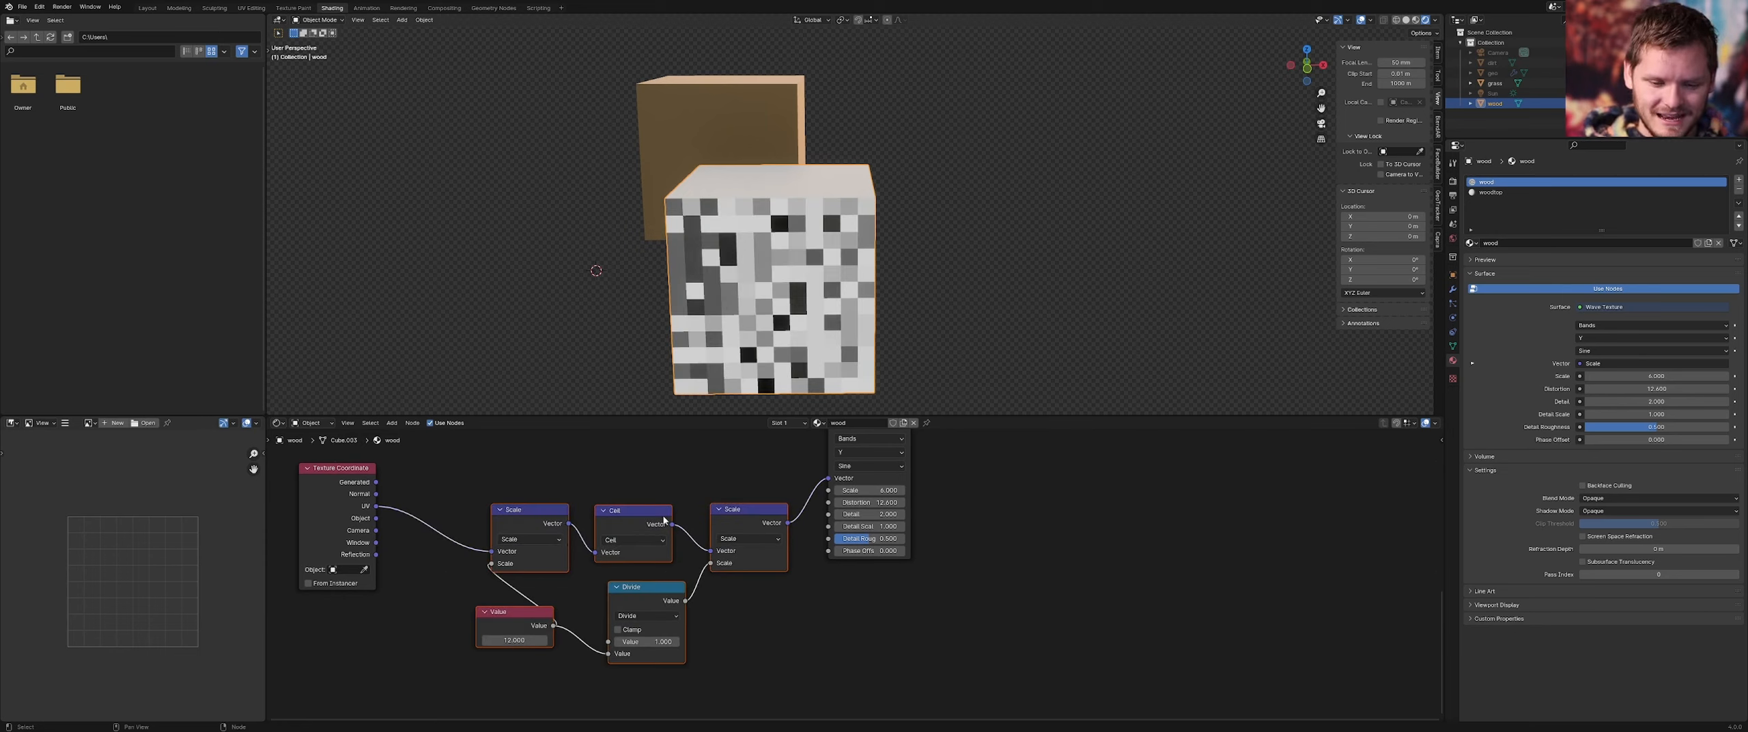
Set the Wave Texture's distortion to 3 after trying other values and undoing the extra changes
scroll(888, 472, "up", 2)
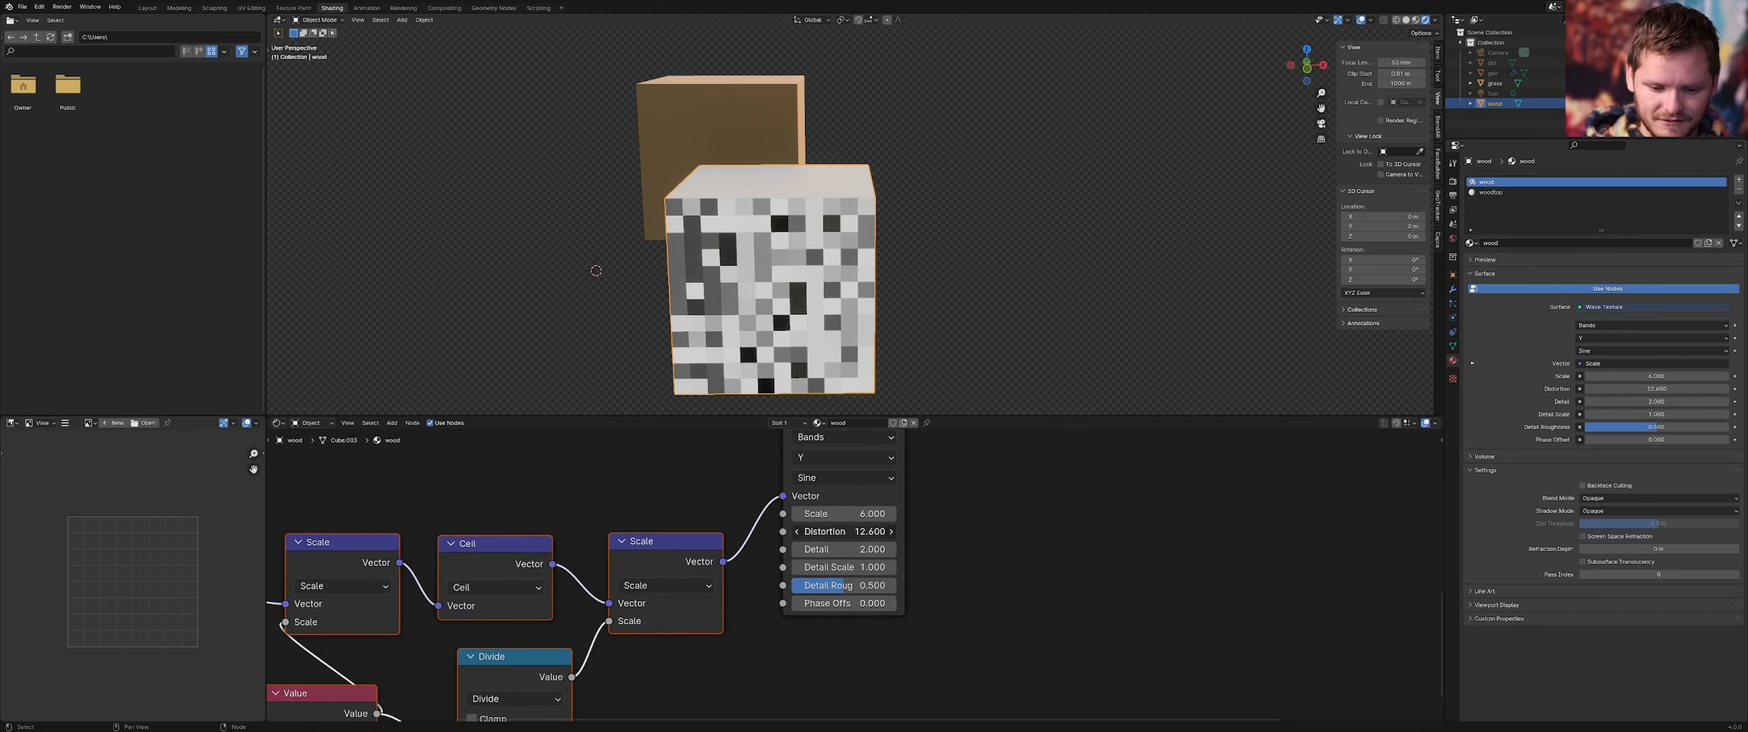
left_click(862, 536)
type("1")
key("Return")
left_click_drag(857, 533, 904, 566)
scroll(853, 565, "up", 2)
key("ctrl+z")
key("ctrl+z")
Set the Wave Texture's detail scale to 0.5 and view the cube from another angle
left_click(848, 570)
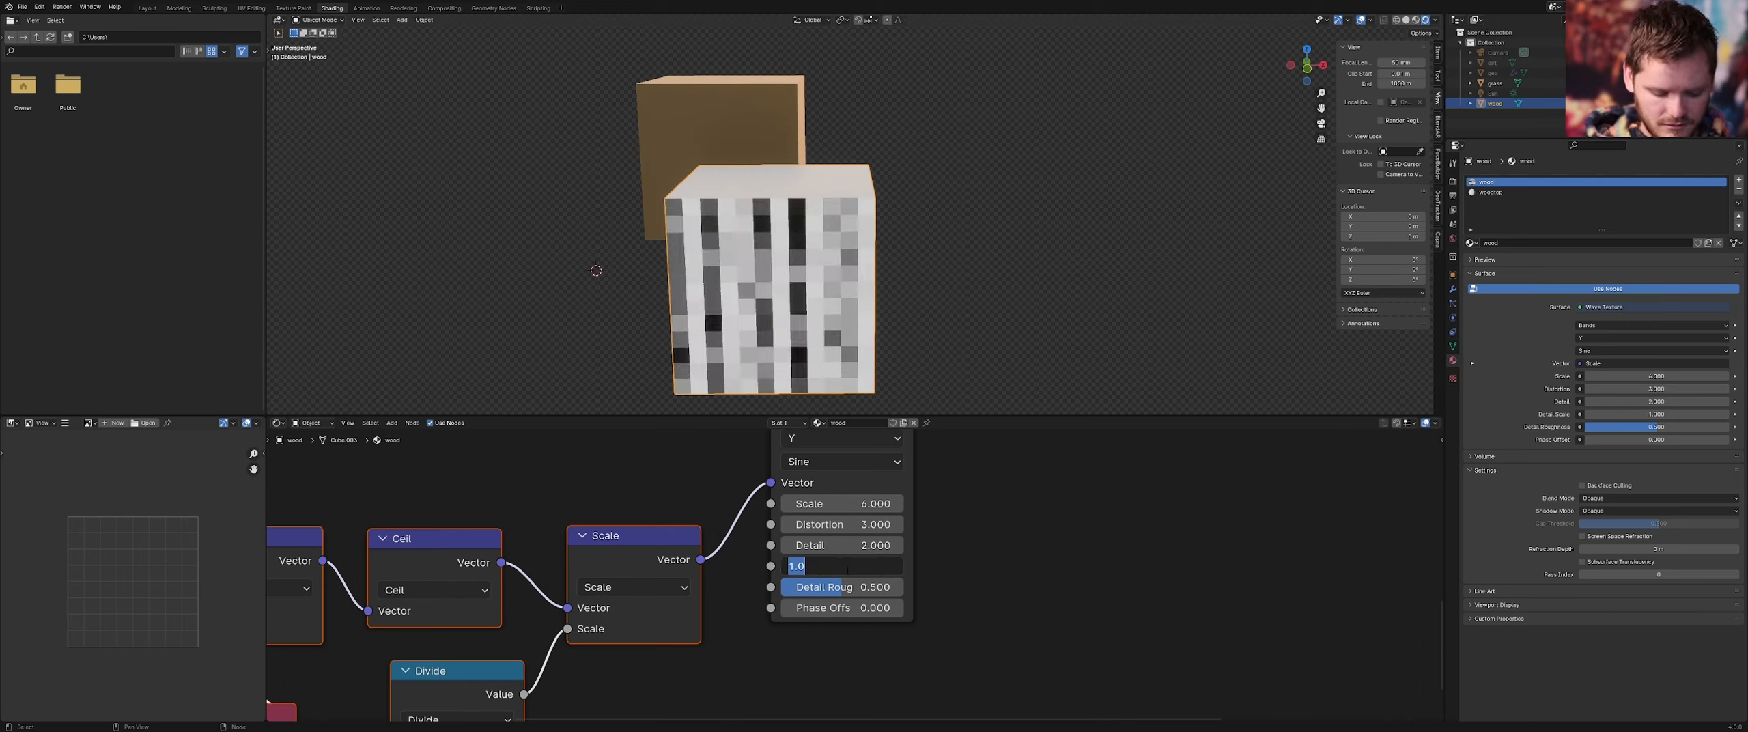
type(".5")
key("Return")
scroll(802, 280, "down", 3)
middle_click_drag(797, 273, 731, 257)
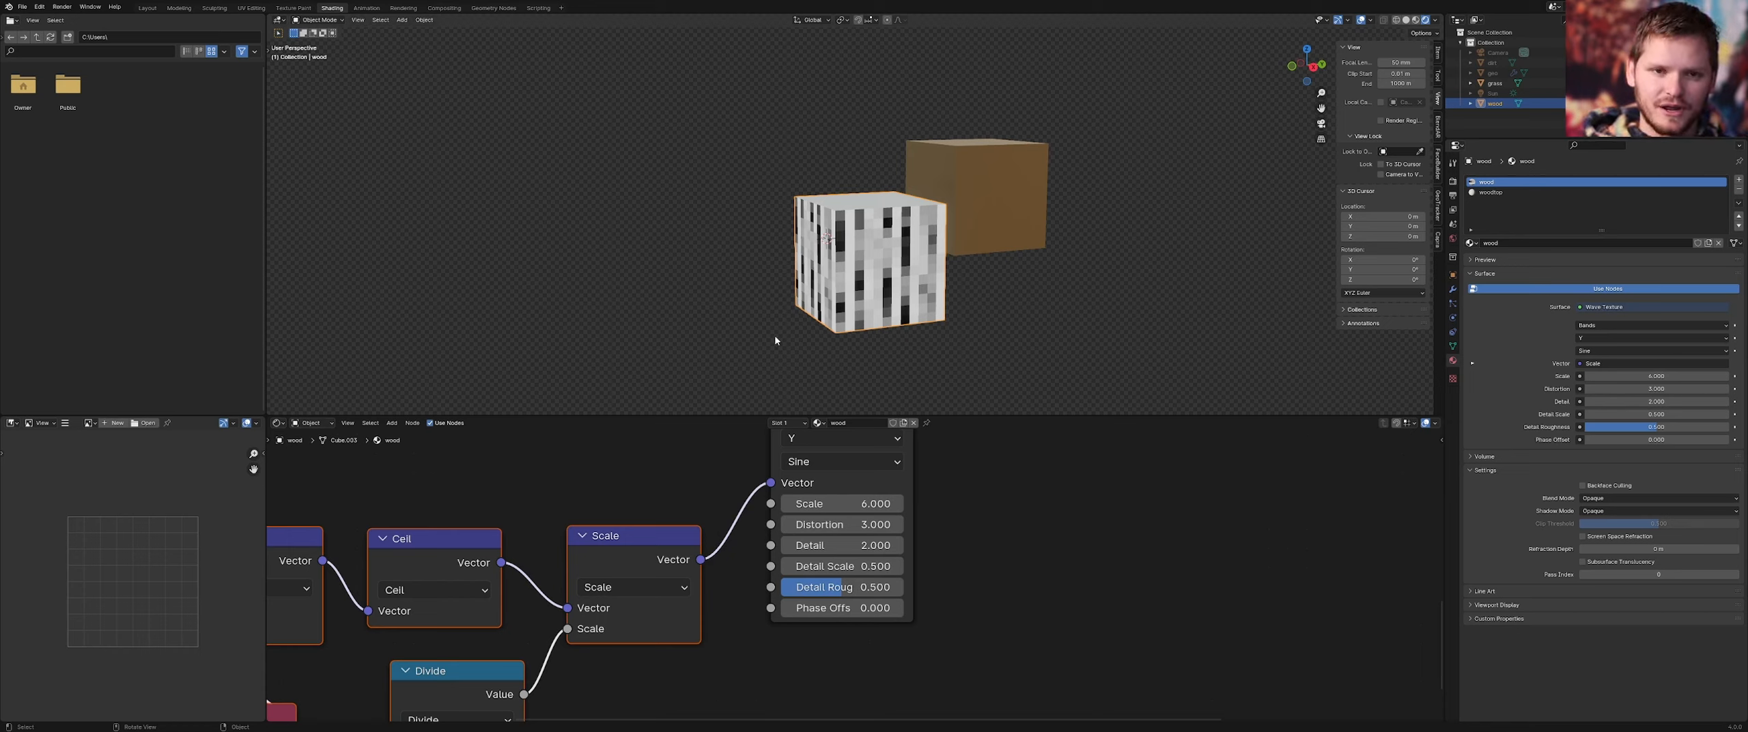
Set the Wave Texture's scale to 3 to widen the wood grain stripes
middle_click_drag(847, 473, 844, 530)
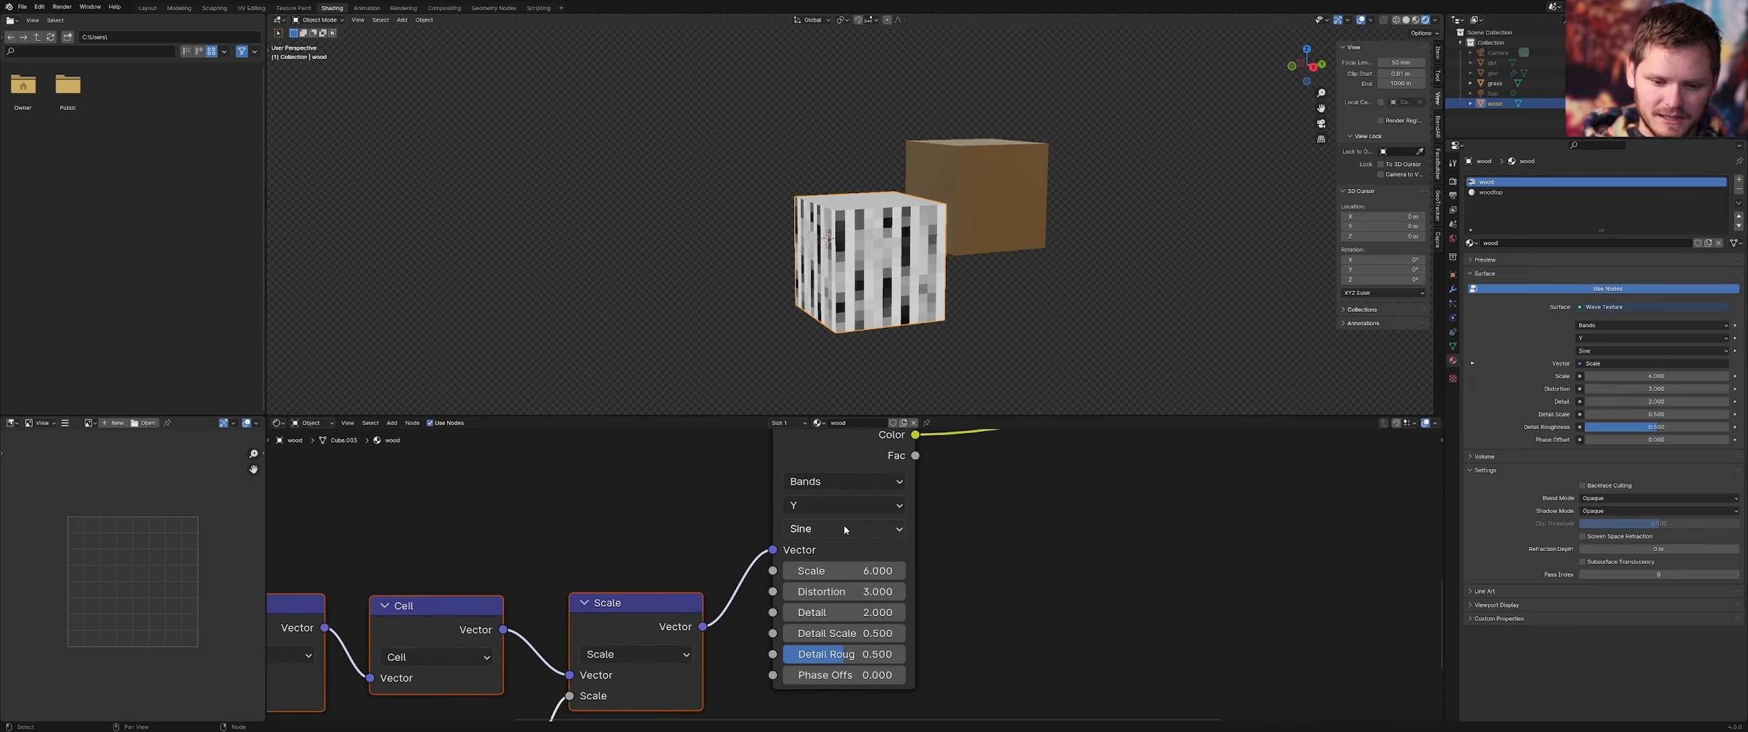
left_click(867, 571)
type("14.9")
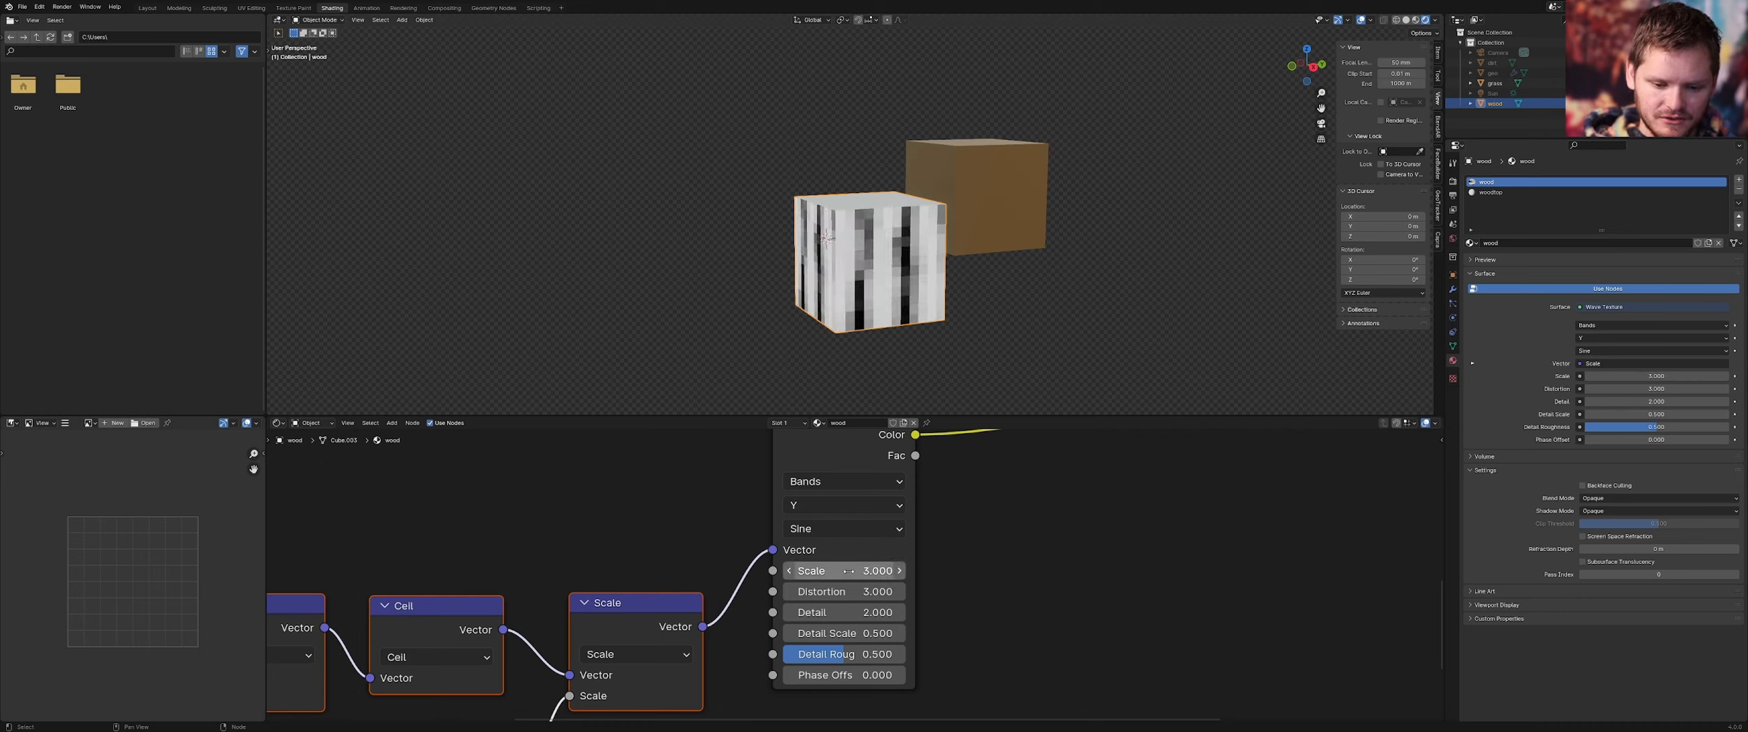
Set the Wave Texture's scale to 3 again, try a different scale and undo that change
key("Return")
left_click(861, 570)
type("3")
key("Return")
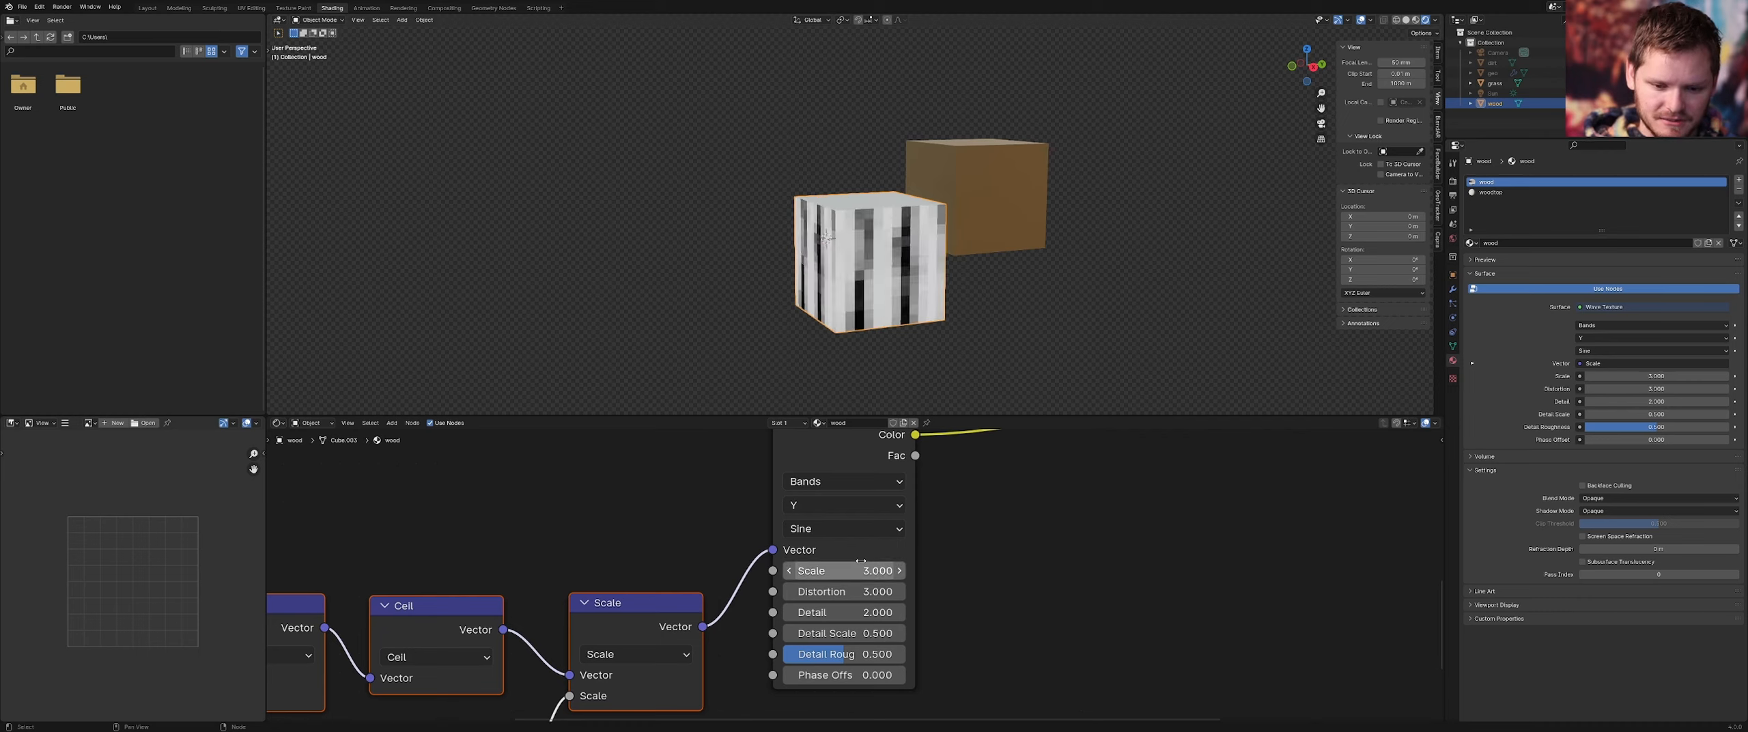
left_click_drag(859, 569, 915, 569)
key("ctrl+z")
Set the Wave Texture's scale to 5 and its distortion to 3.5
middle_click_drag(825, 278, 913, 274)
left_click(844, 570)
type("5")
key("Return")
left_click_drag(847, 591, 847, 591)
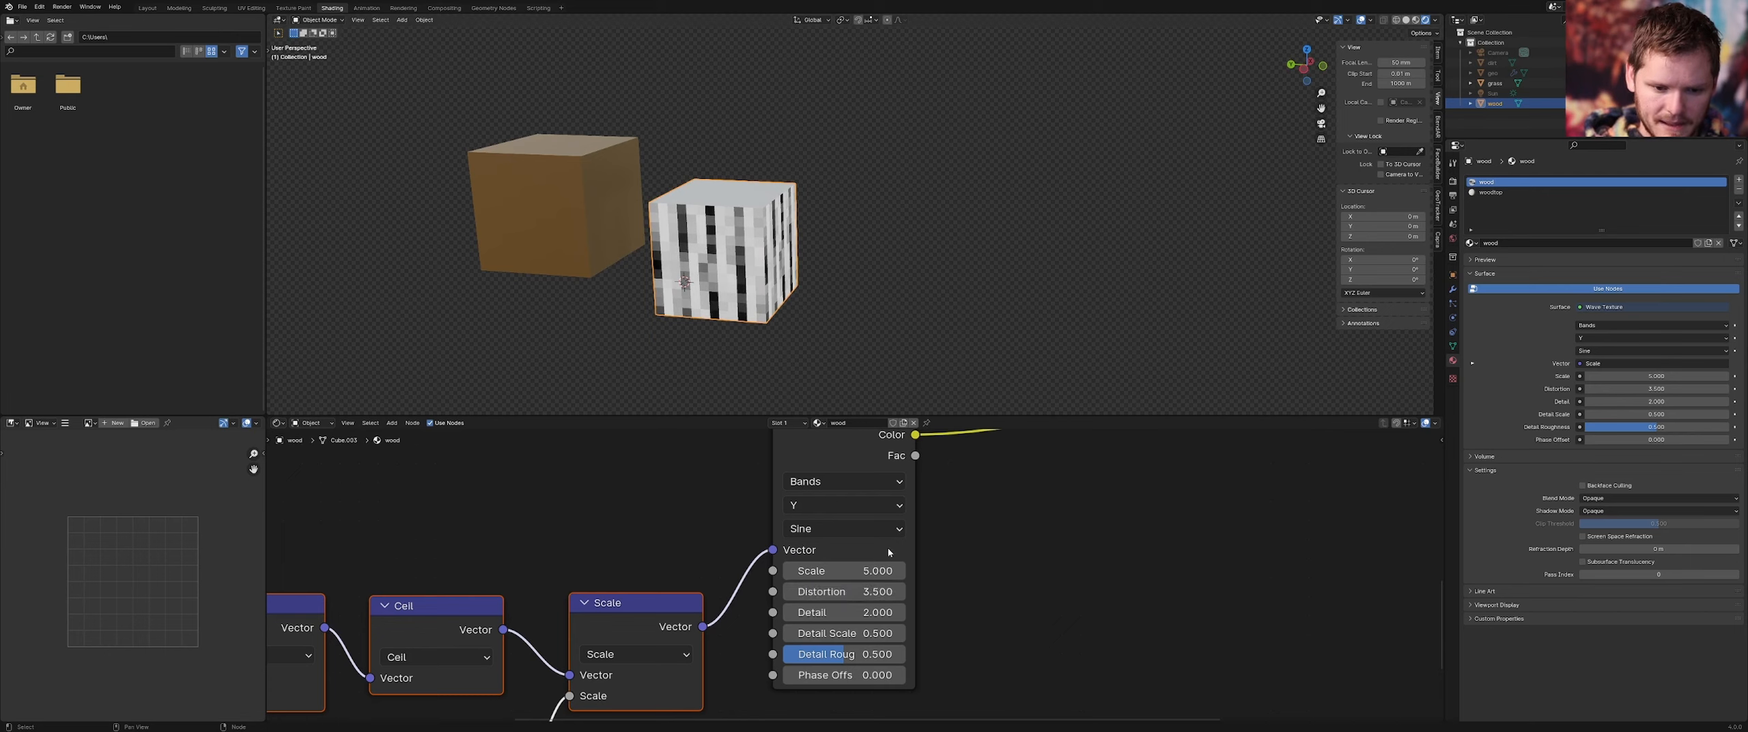
Duplicate the brown Mix node after the Wave Texture and feed the wave colour into the copy's Factor
scroll(888, 547, "down", 5)
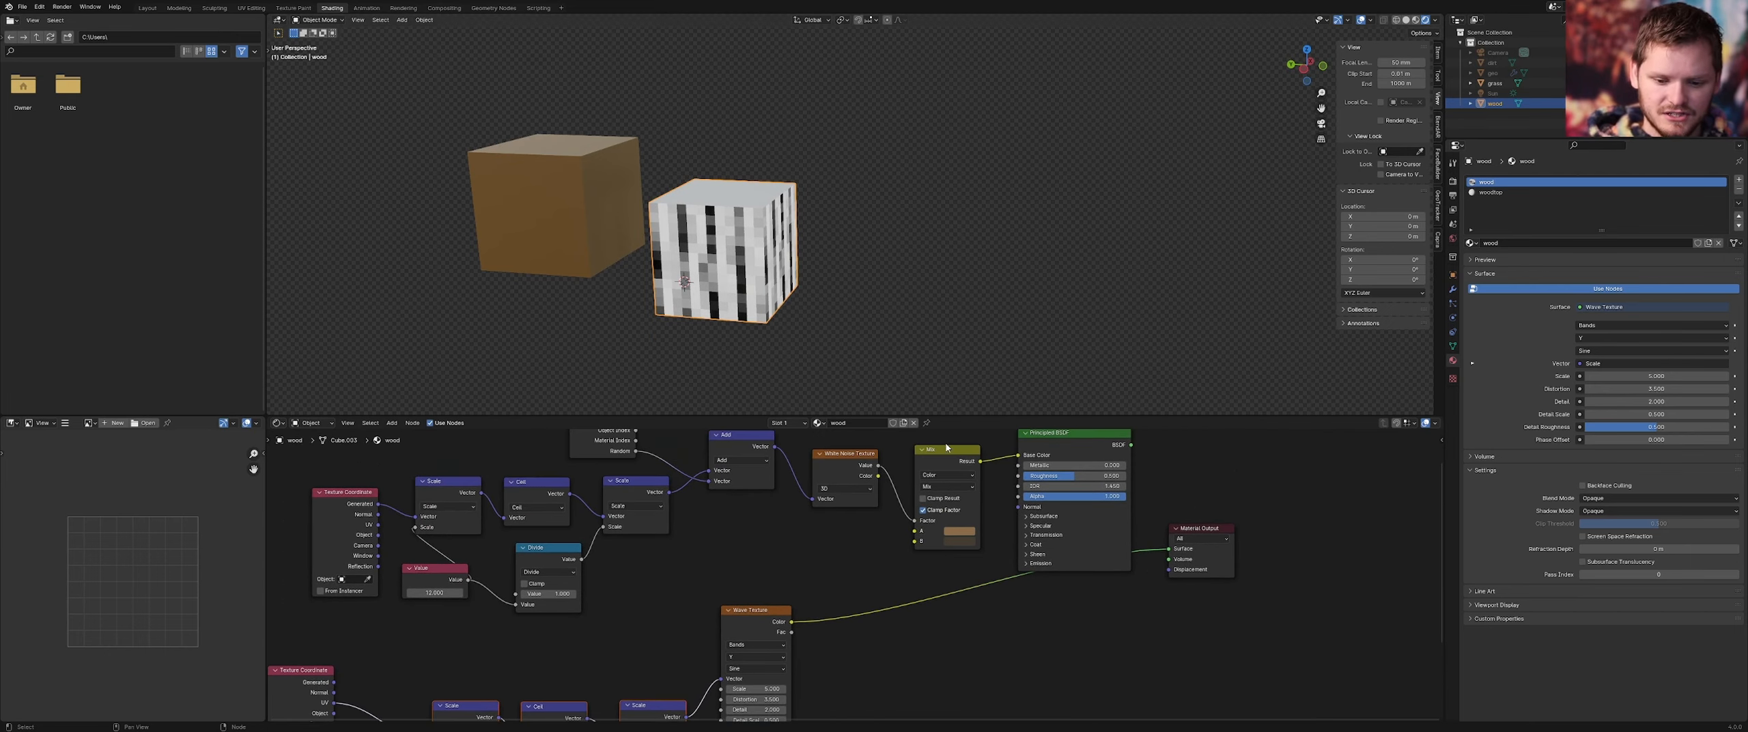
left_click(946, 449)
key("shift+d")
left_click(898, 592)
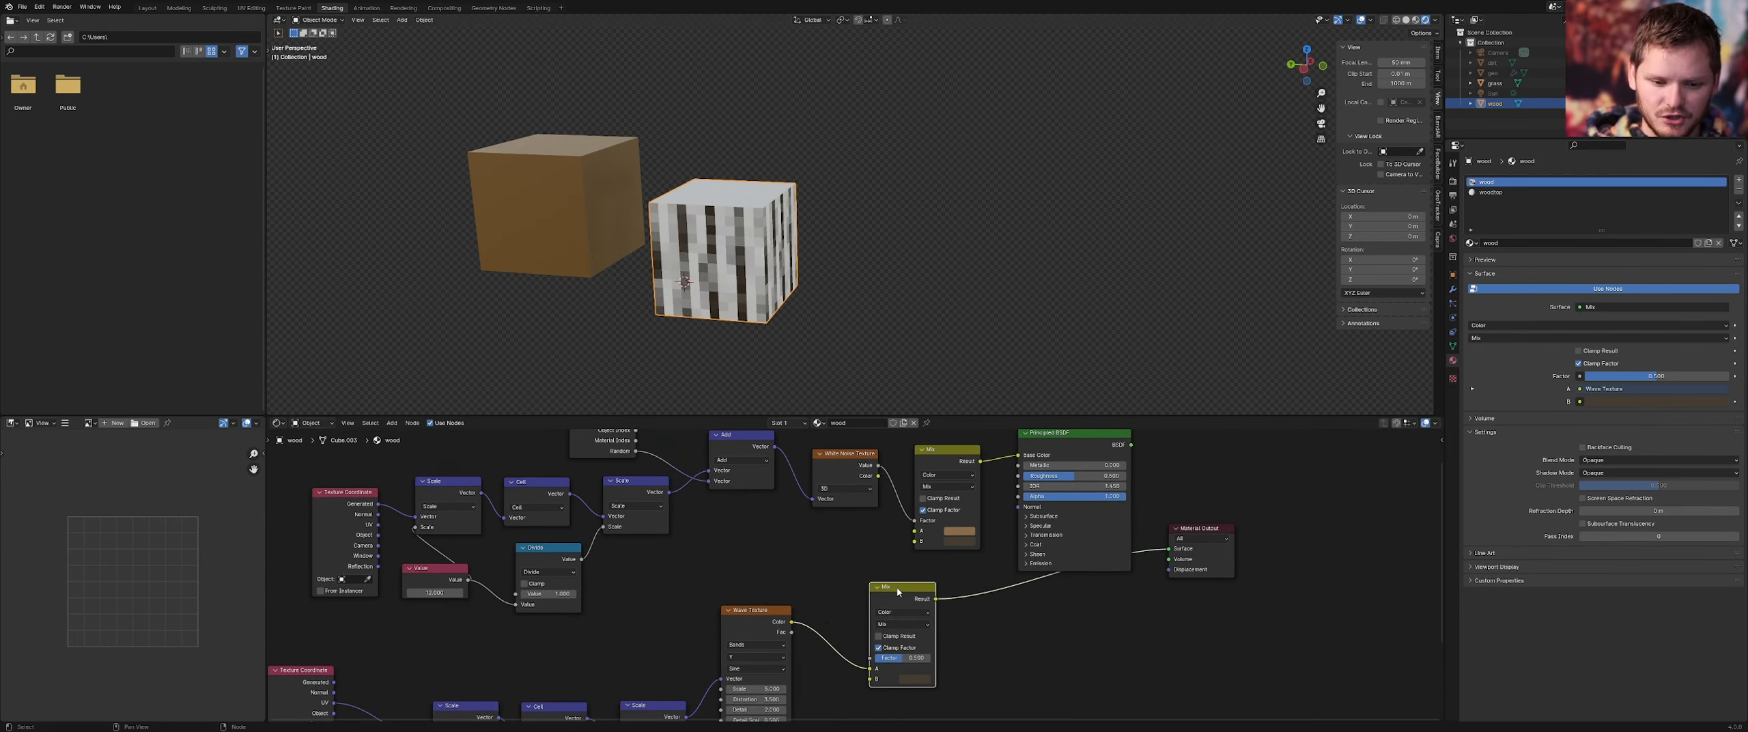
left_click_drag(870, 670, 869, 657)
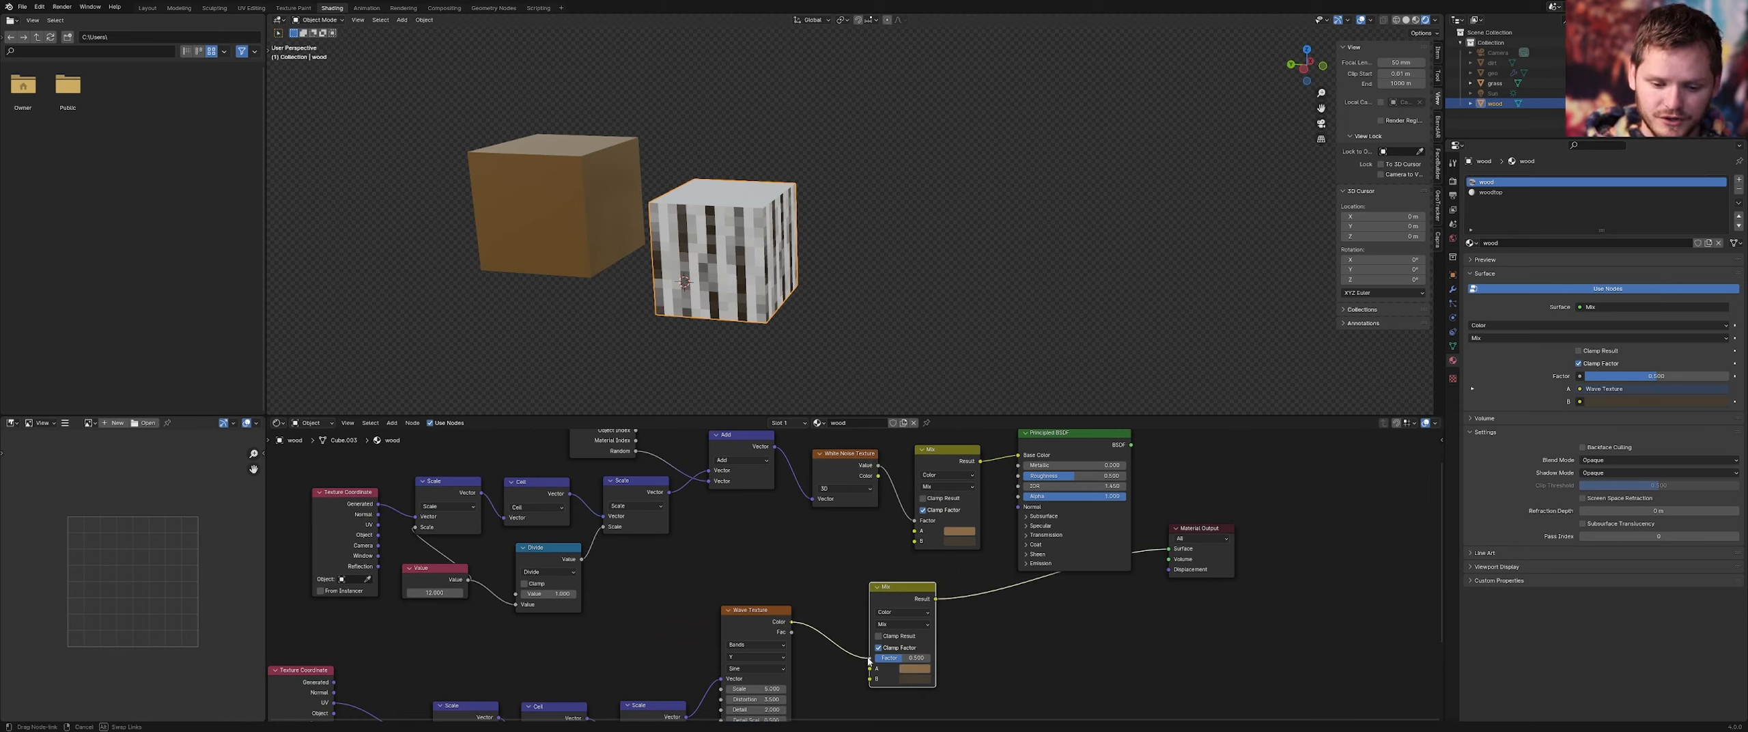
scroll(724, 256, "up", 3)
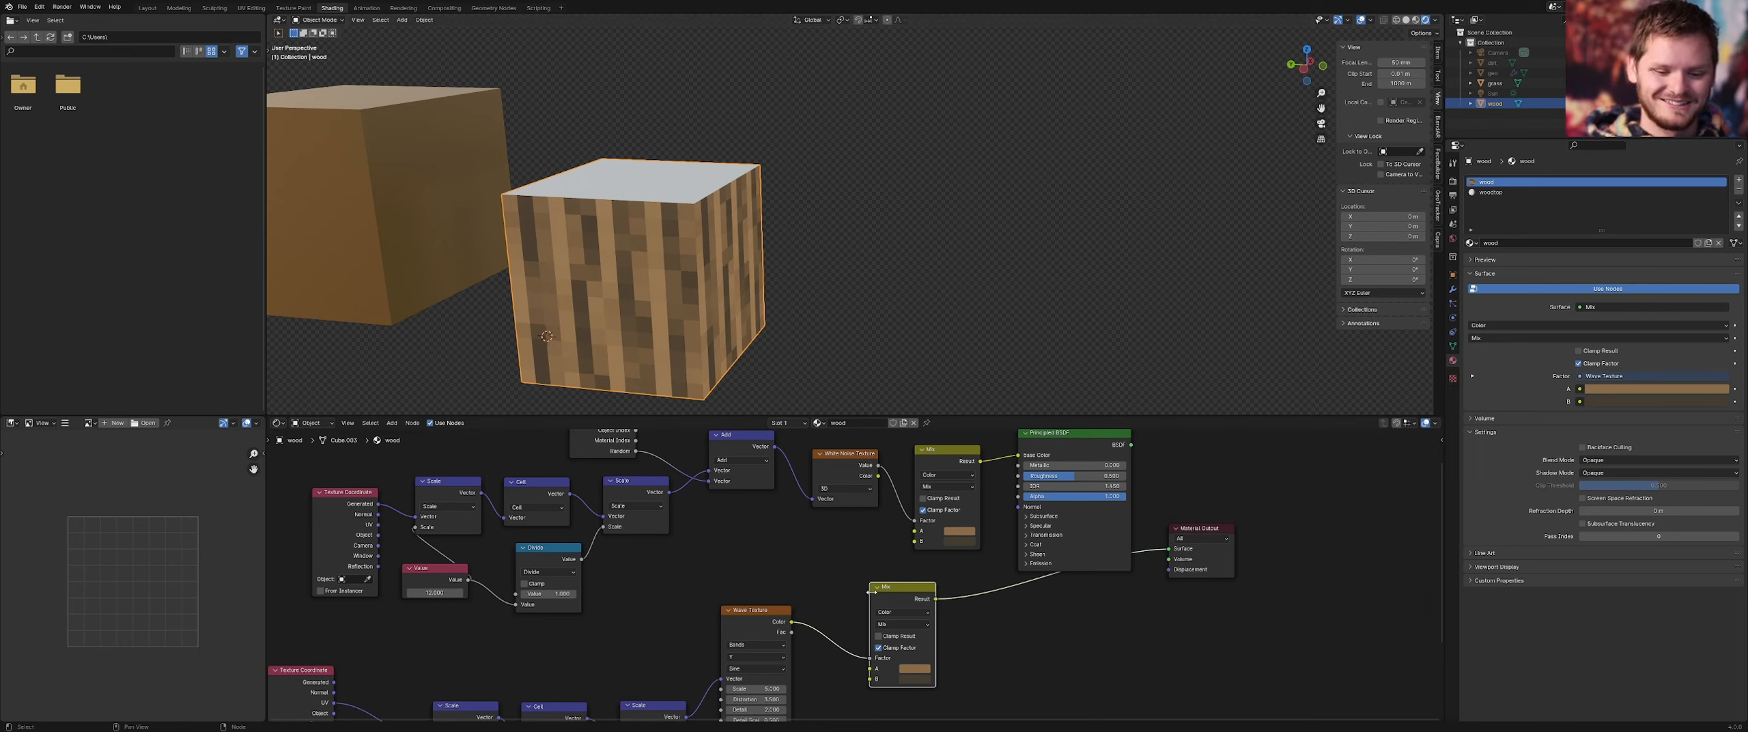
Move the new Mix node nearer the Wave Texture and insert a Hue/Saturation/Value node after it
middle_click_drag(871, 593, 741, 554)
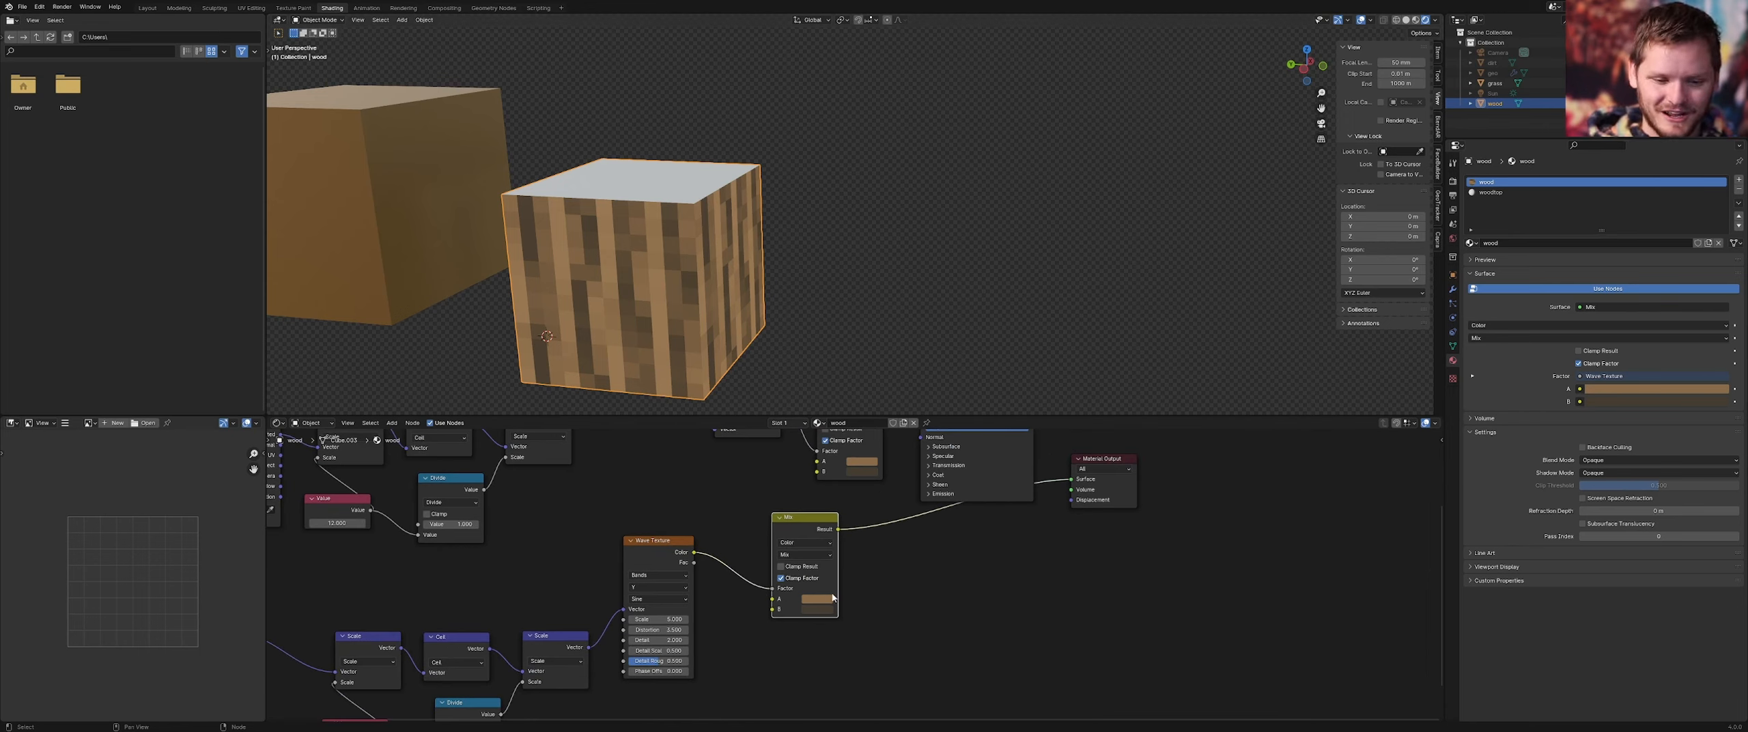
scroll(832, 599, "up", 2)
left_click_drag(783, 503, 720, 553)
key("shift+a")
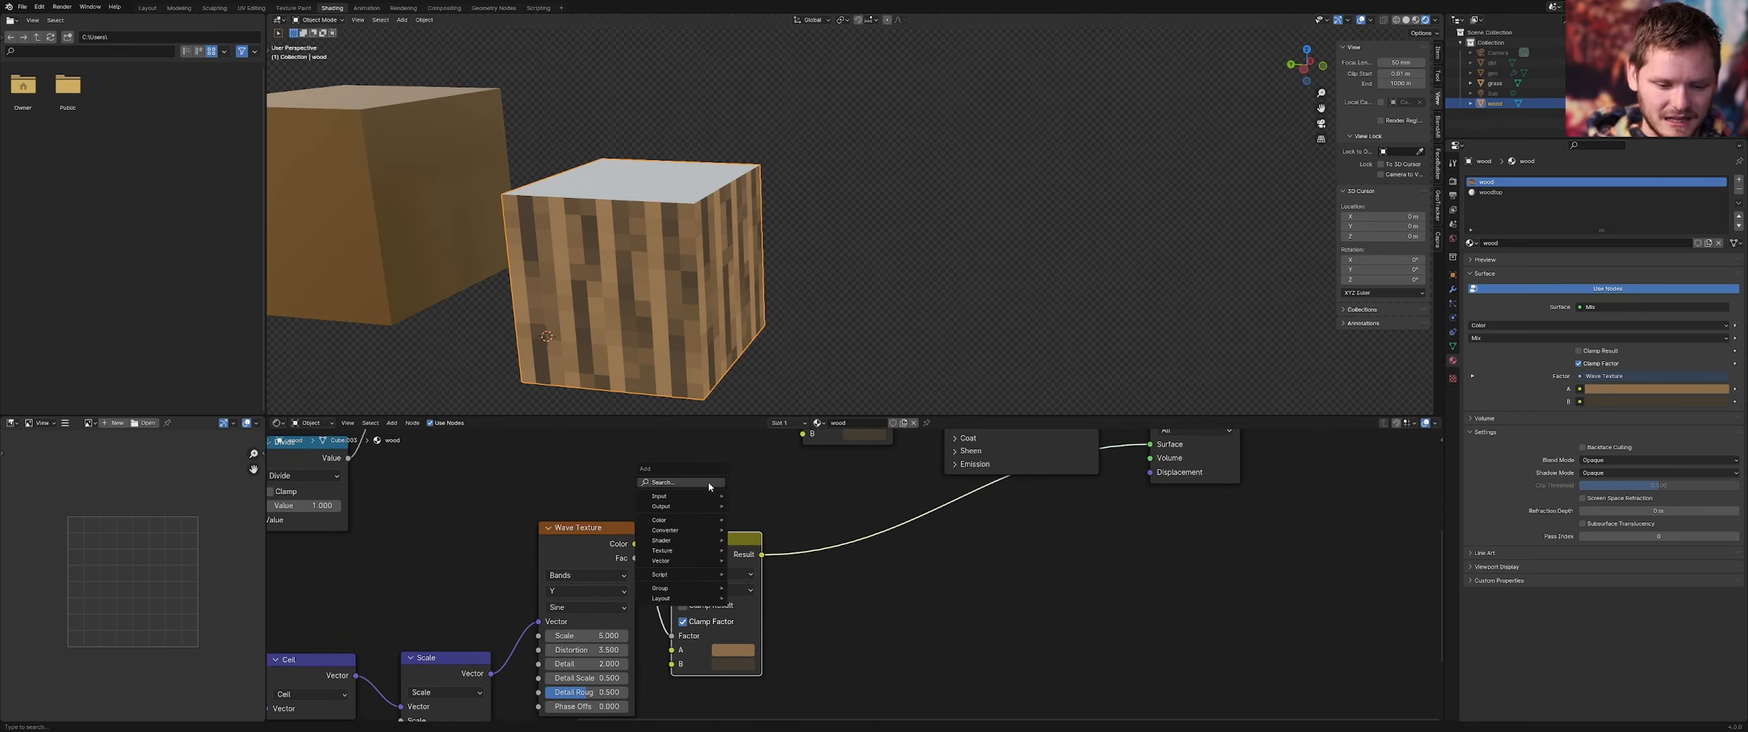
type("hu")
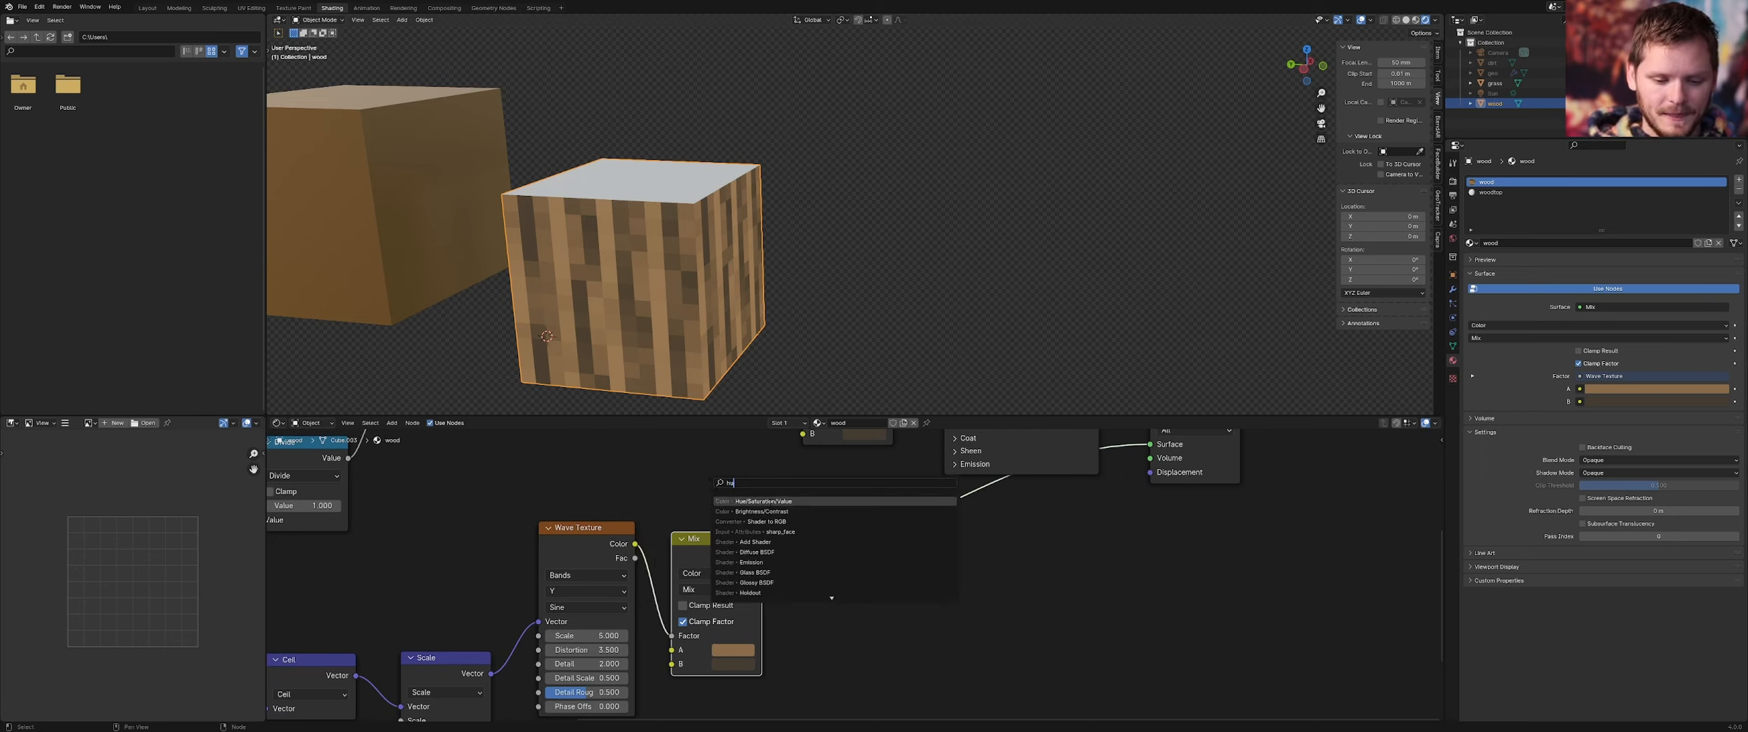
key("Return")
left_click(832, 557)
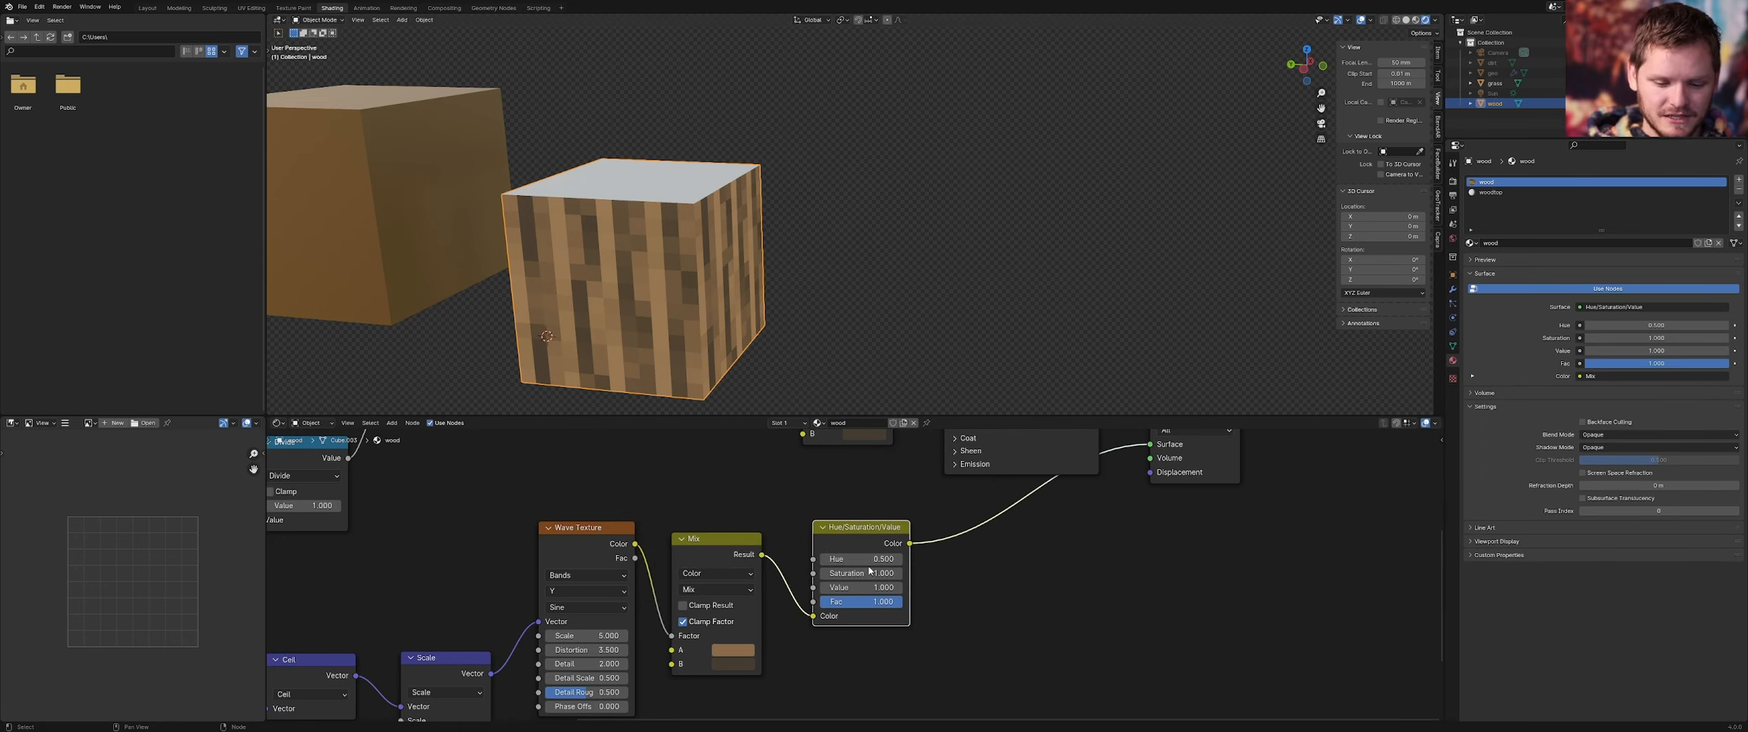
Try other settings on the Hue/Saturation/Value node and undo them
scroll(870, 571, "up", 2)
left_click_drag(862, 554, 909, 592)
key("ctrl+z")
key("ctrl+z")
Set the Hue/Saturation/Value node's value to 1.3 and try shifting the hue of the wood colours
left_click(865, 592)
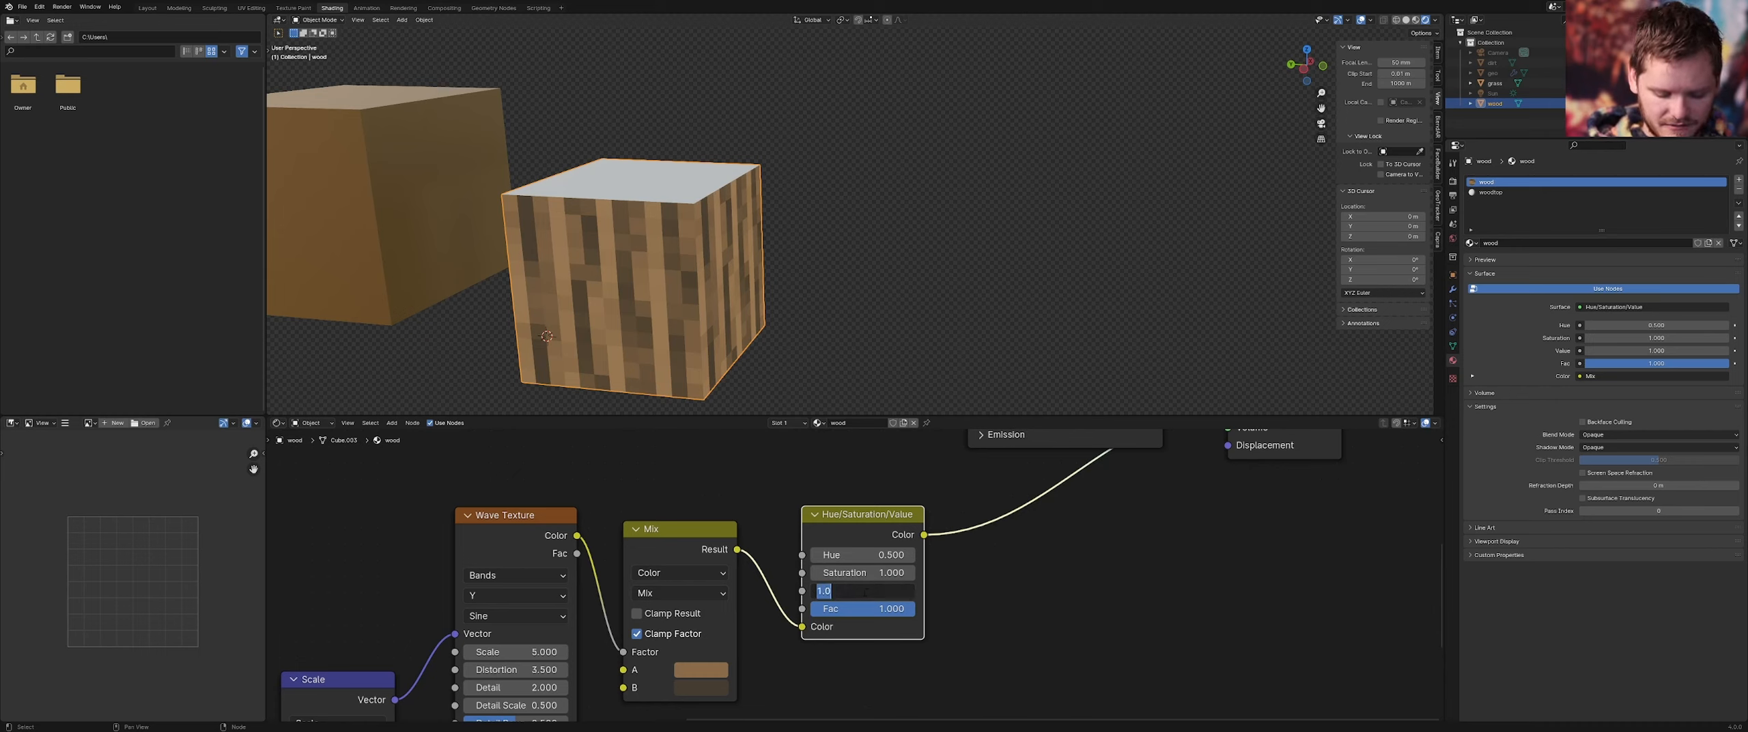
type("1.3")
key("Return")
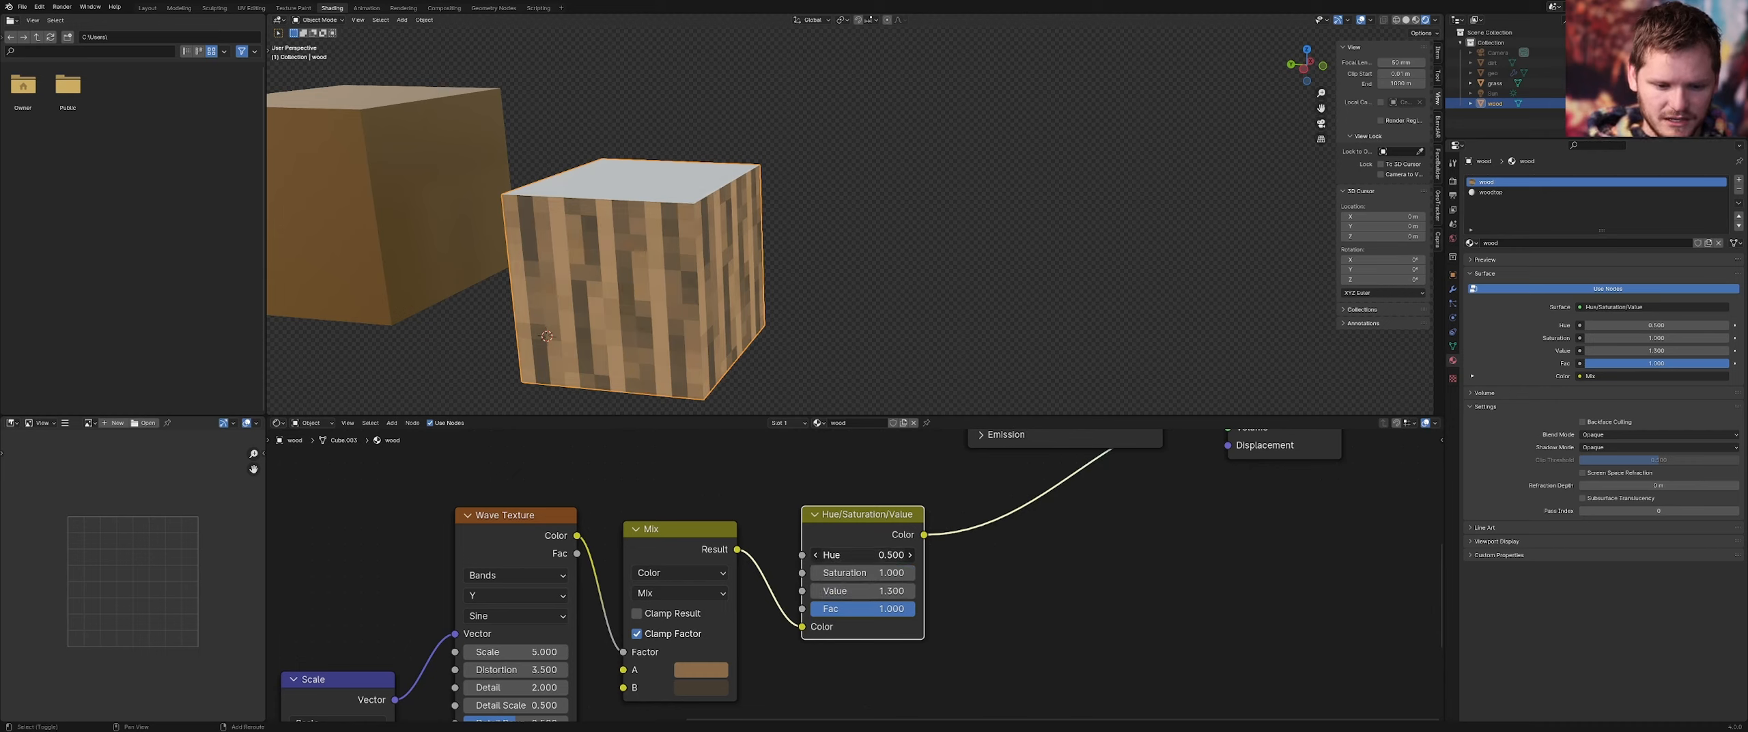
left_click_drag(864, 555, 1031, 555)
key("ctrl+z")
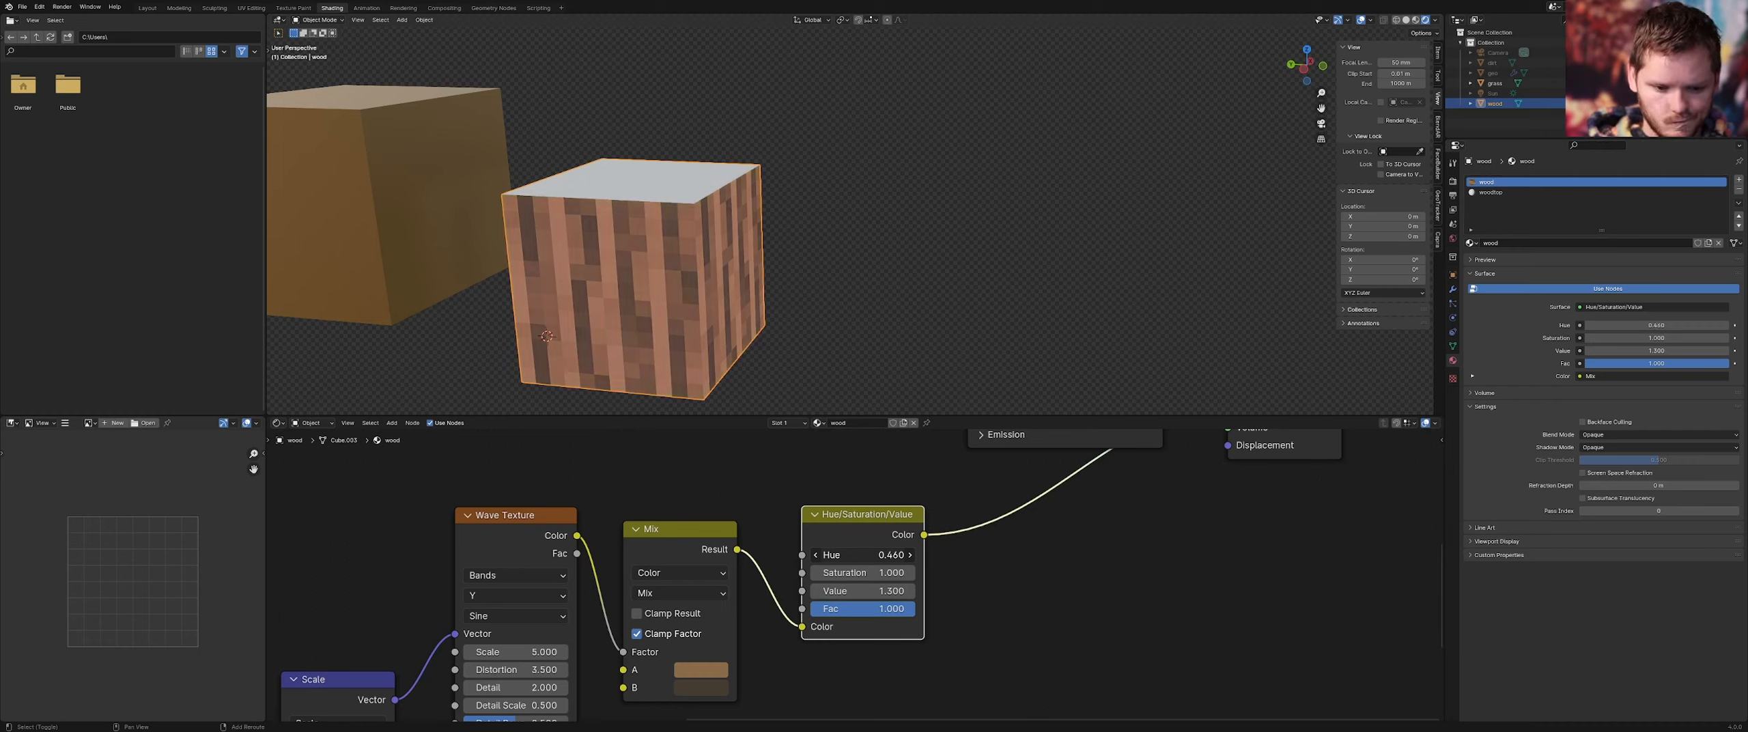
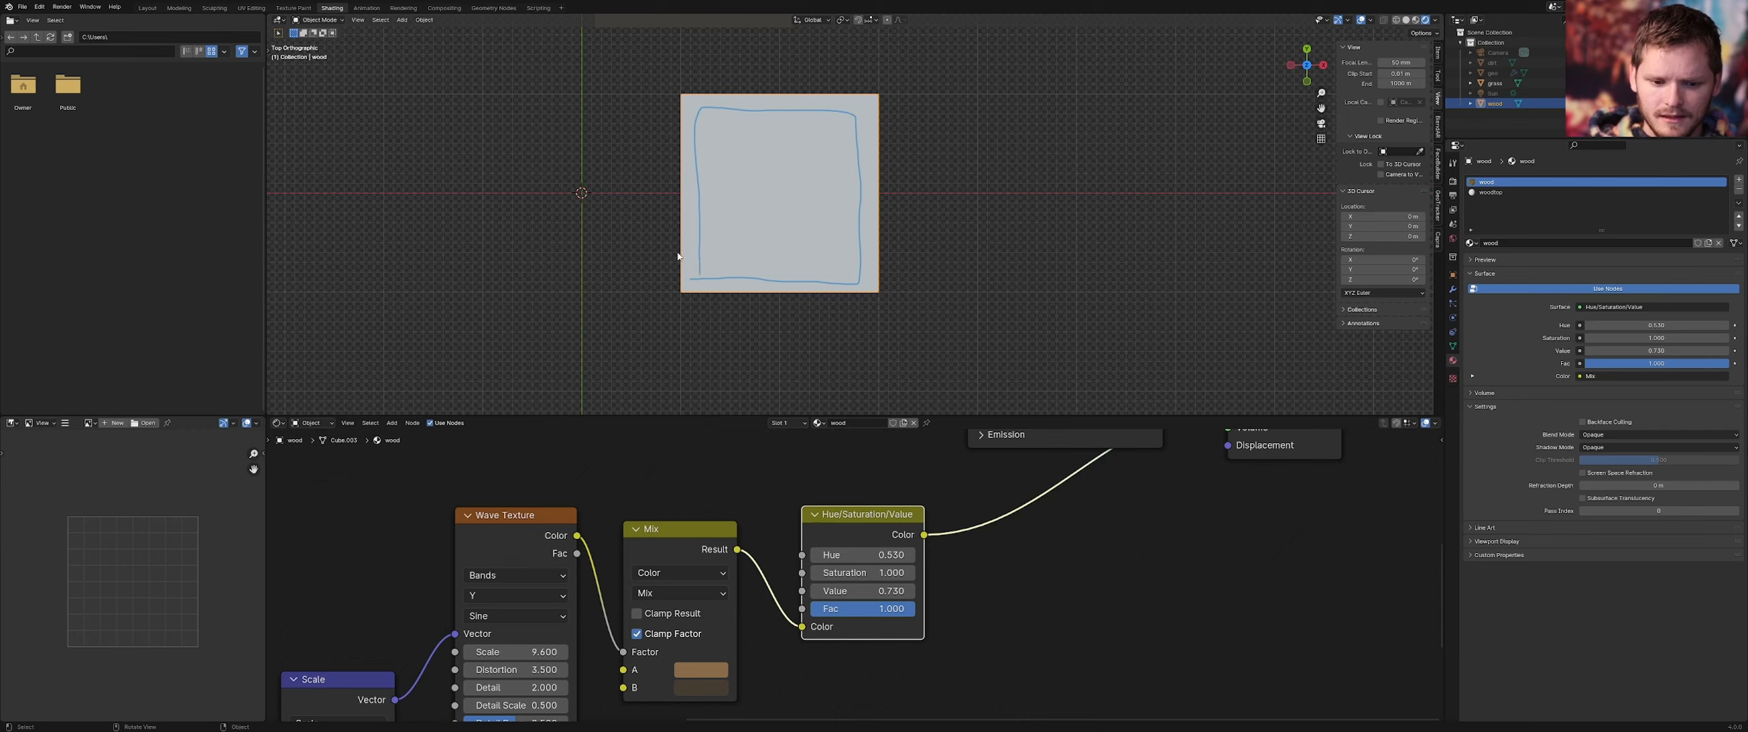
In top view, erase the annotation strokes drawn over the wood block's top face
middle_click_drag(871, 280, 689, 292)
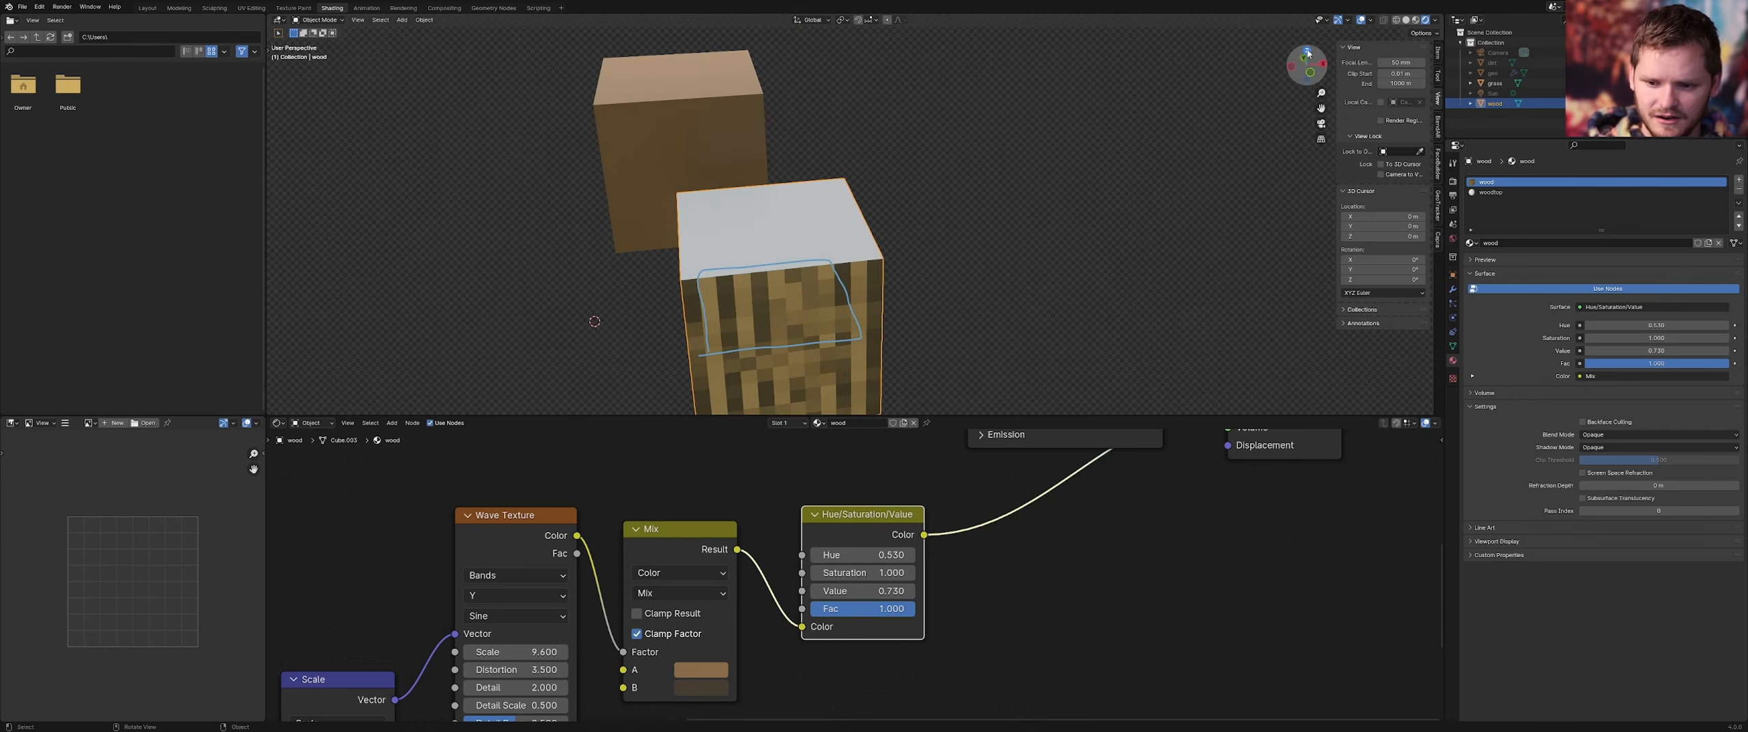
key("KP_7")
mouse_move(765, 237)
left_mouse_down()
mouse_move(762, 193)
mouse_move(834, 205)
mouse_move(735, 246)
mouse_move(844, 154)
mouse_move(850, 258)
mouse_move(723, 255)
left_mouse_up()
mouse_move(907, 317)
left_mouse_down("ctrl")
mouse_move(827, 249)
mouse_move(928, 203)
mouse_move(710, 145)
left_mouse_up("ctrl")
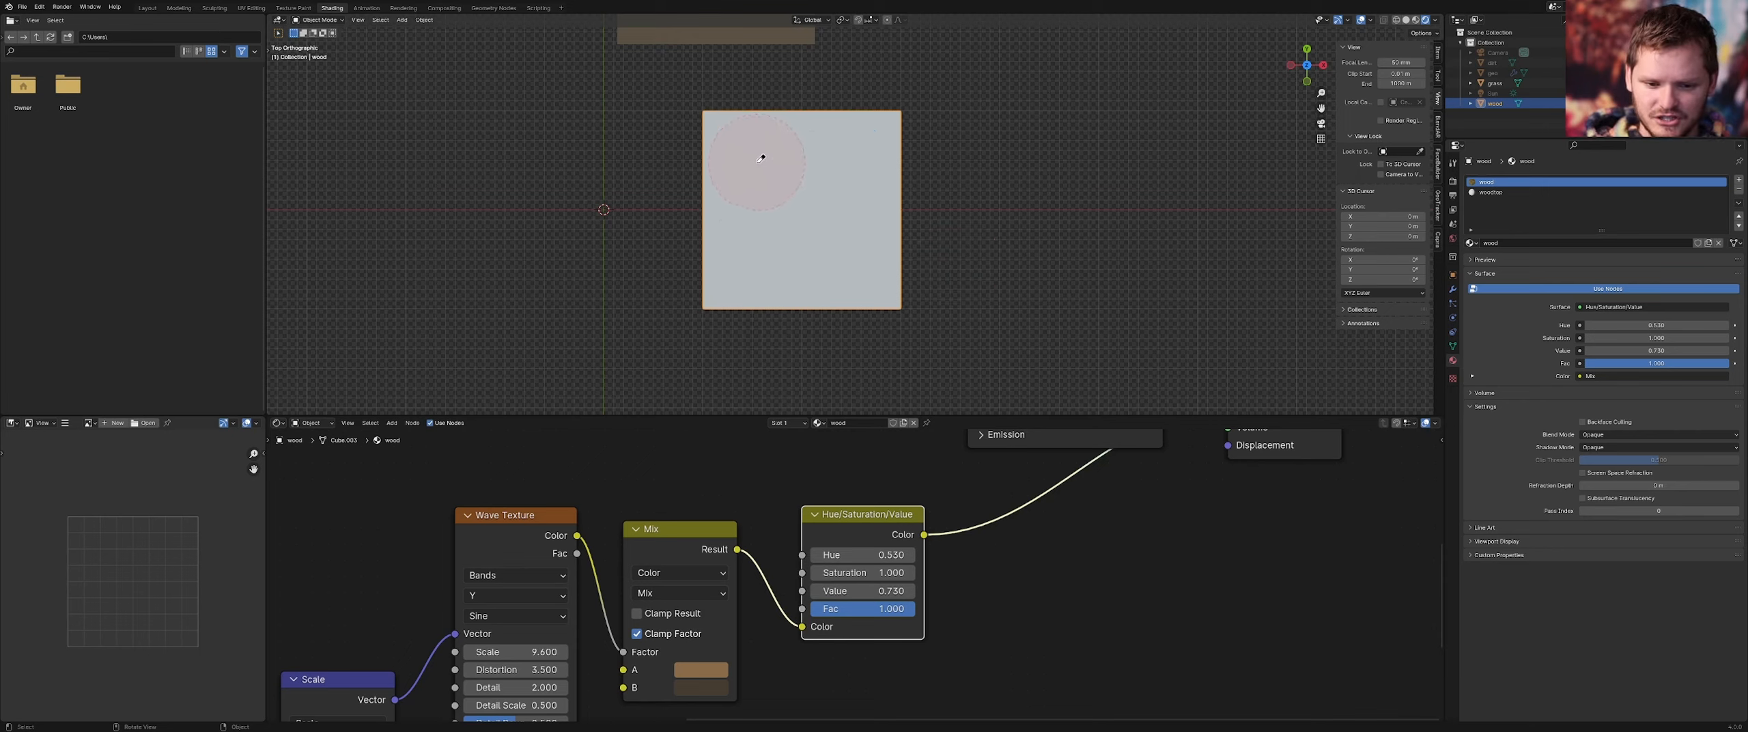
right_click(799, 211)
middle_click_drag(938, 219, 877, 165)
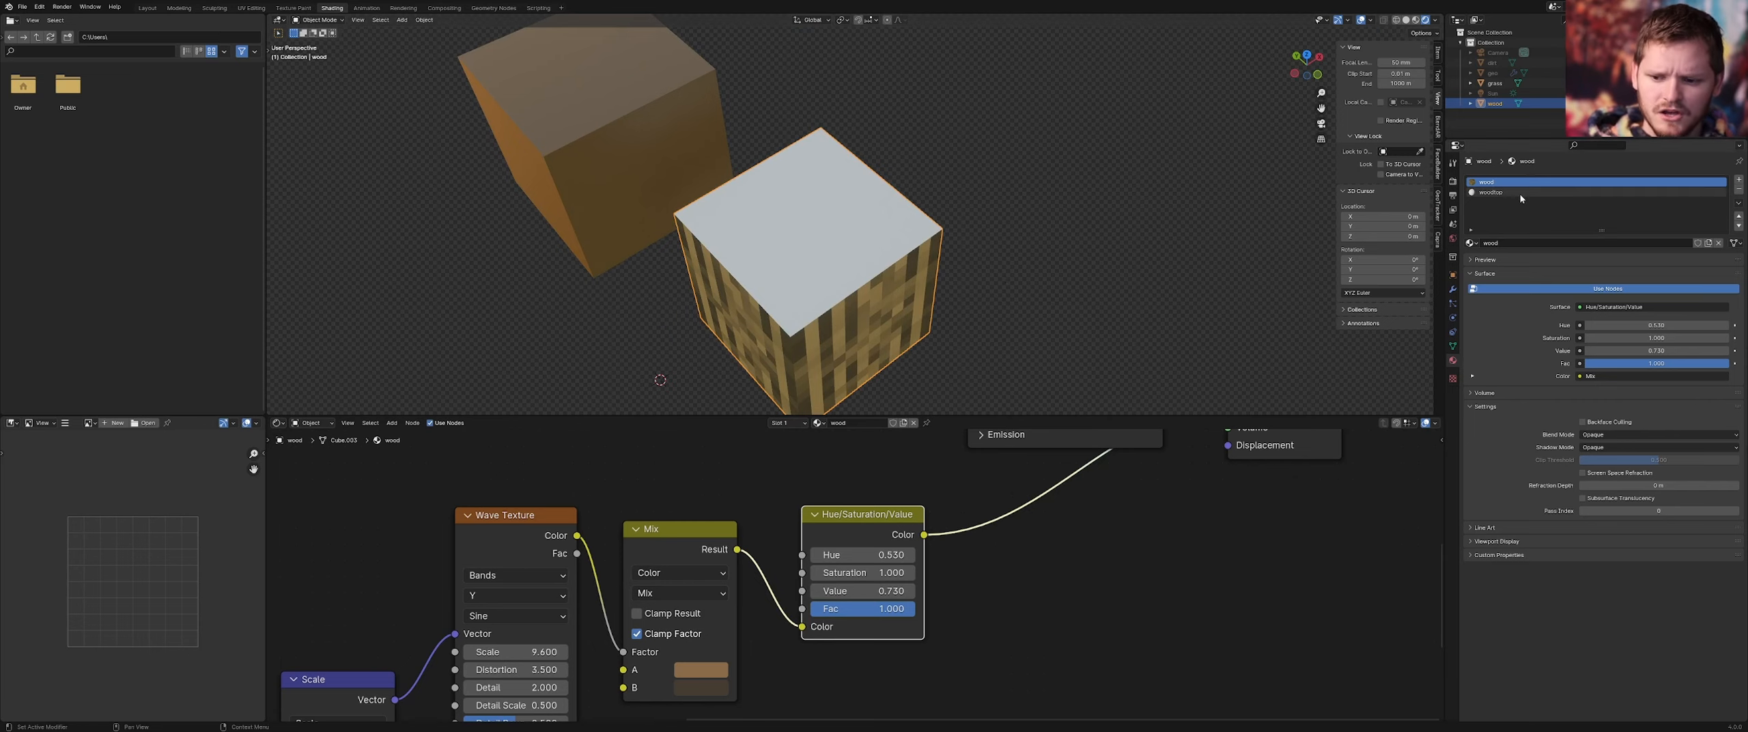
Assign the wood material to the woodtop slot and make it a single-user copy
left_click(1494, 194)
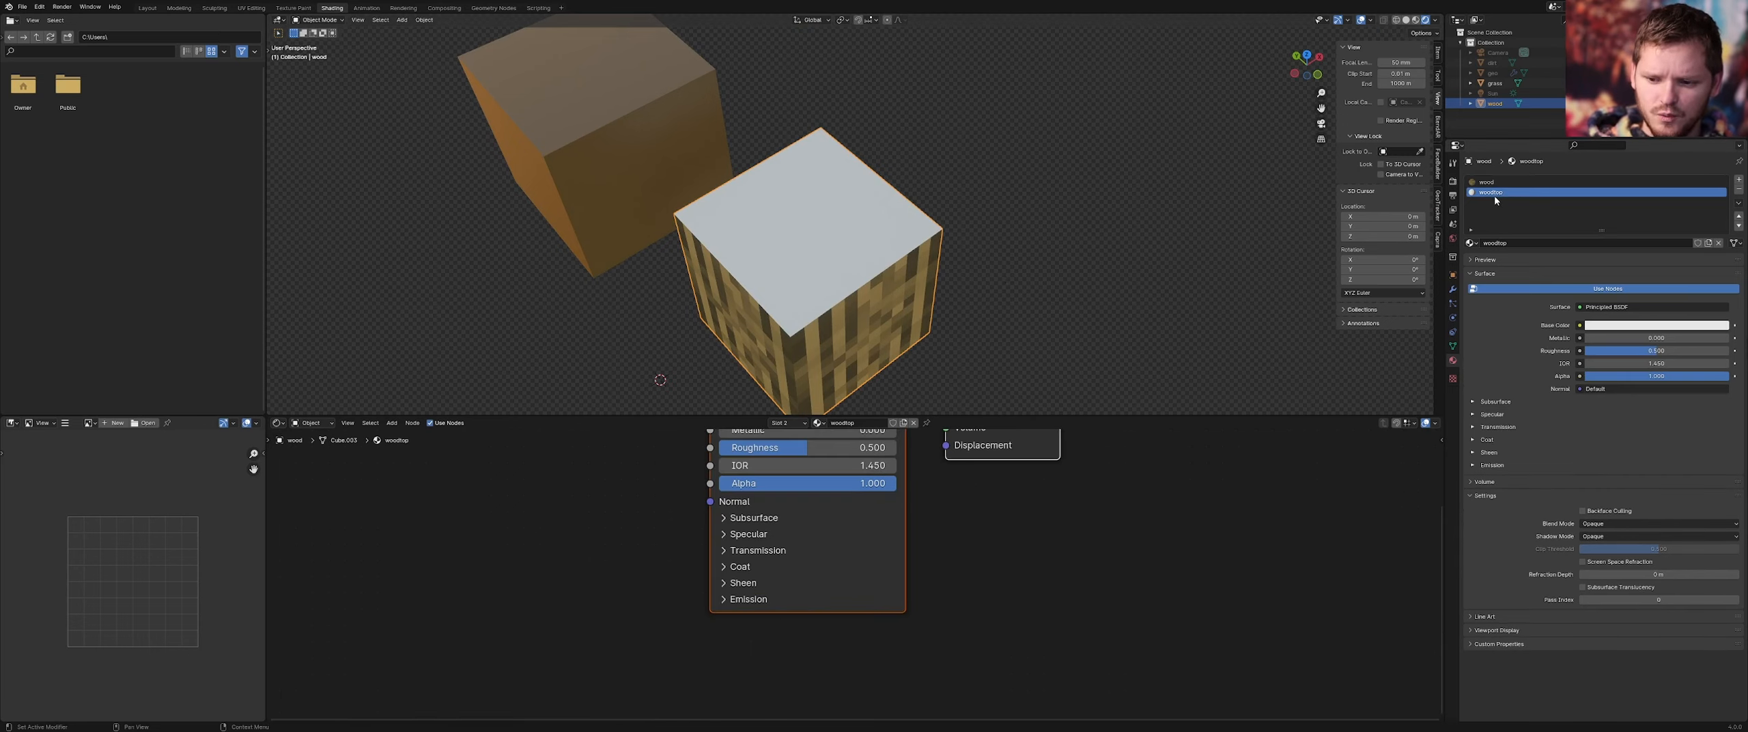
left_click(816, 423)
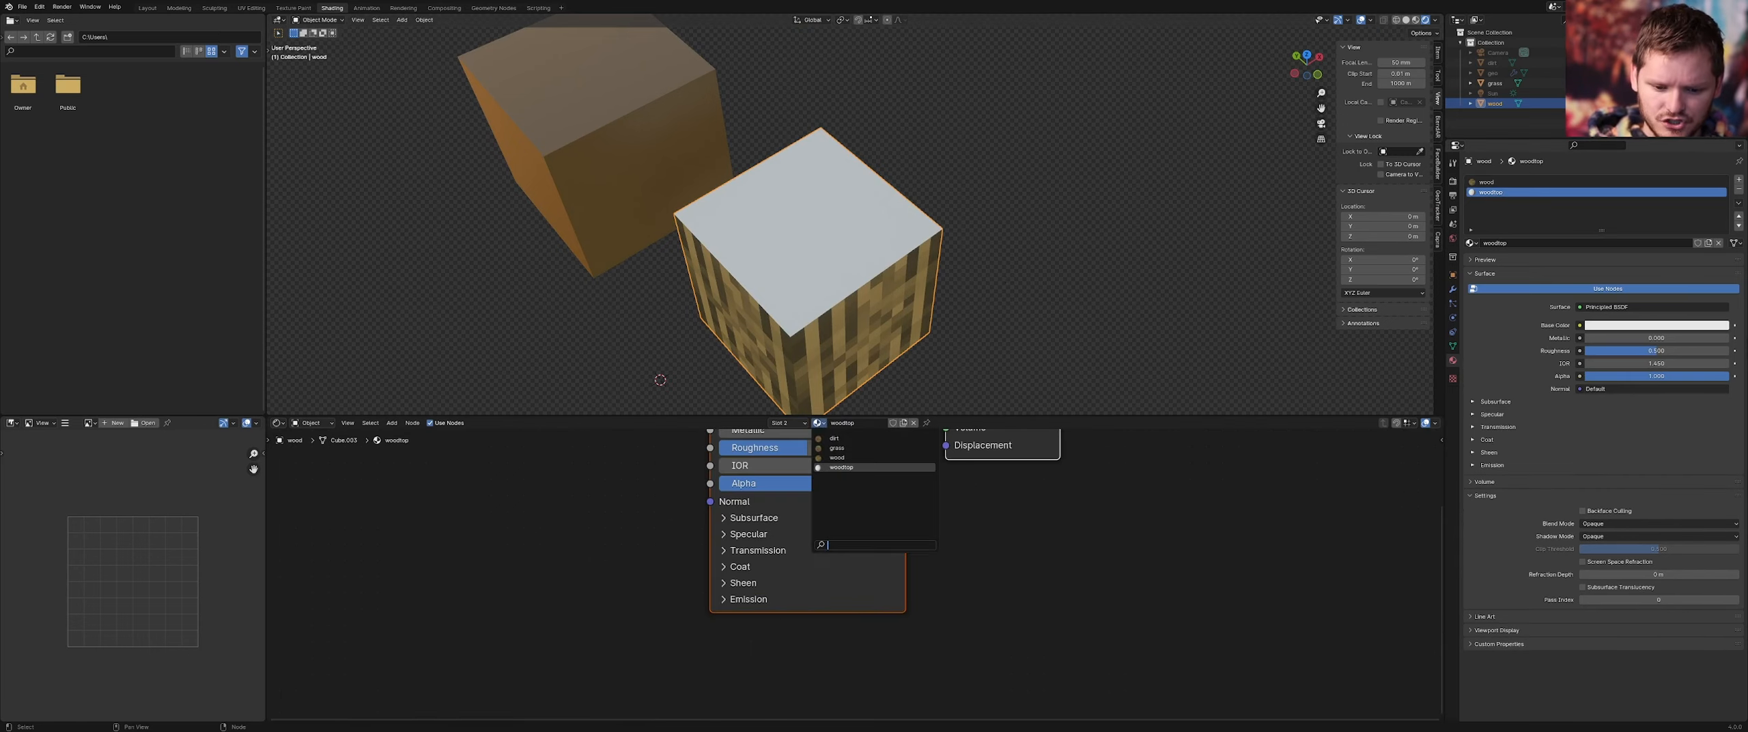
left_click(853, 464)
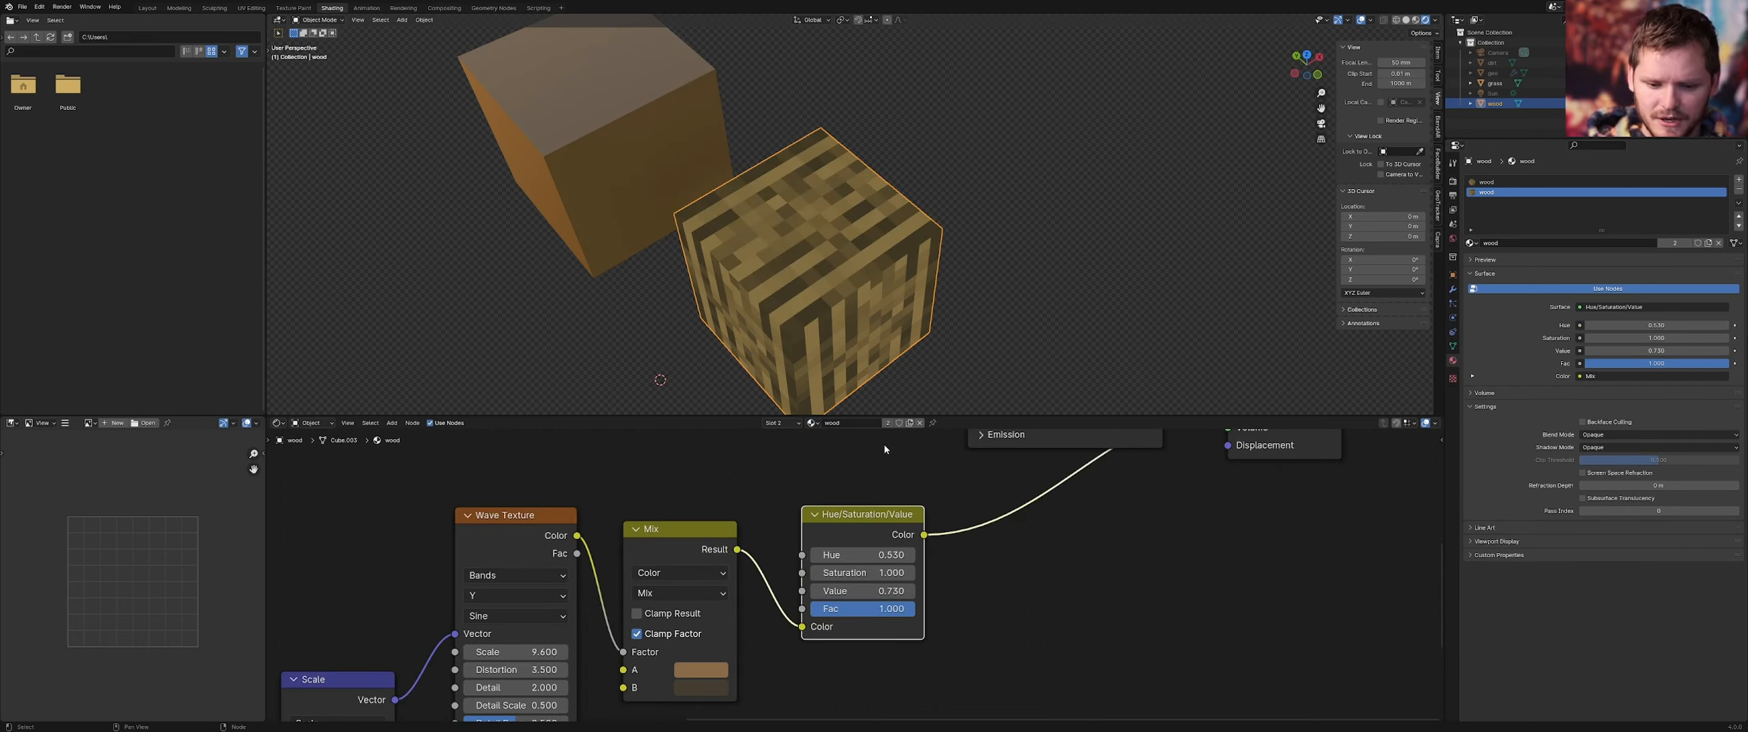
left_click(888, 422)
Rename the copied material as woodtop, and rename it again as woodtopnew
double_click(854, 423)
type("w")
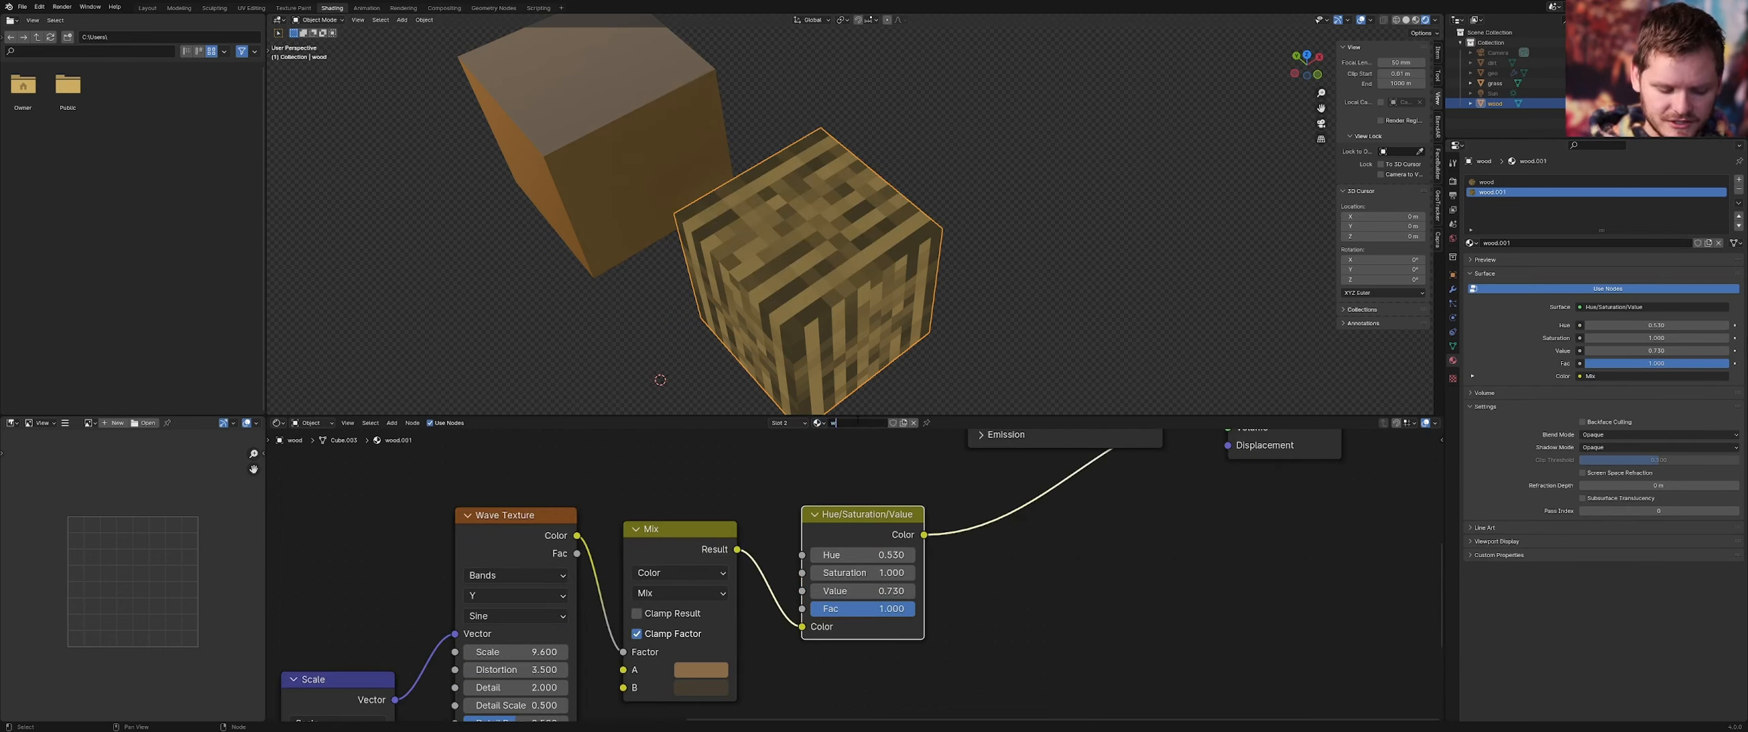
type("oodtop")
key("Return")
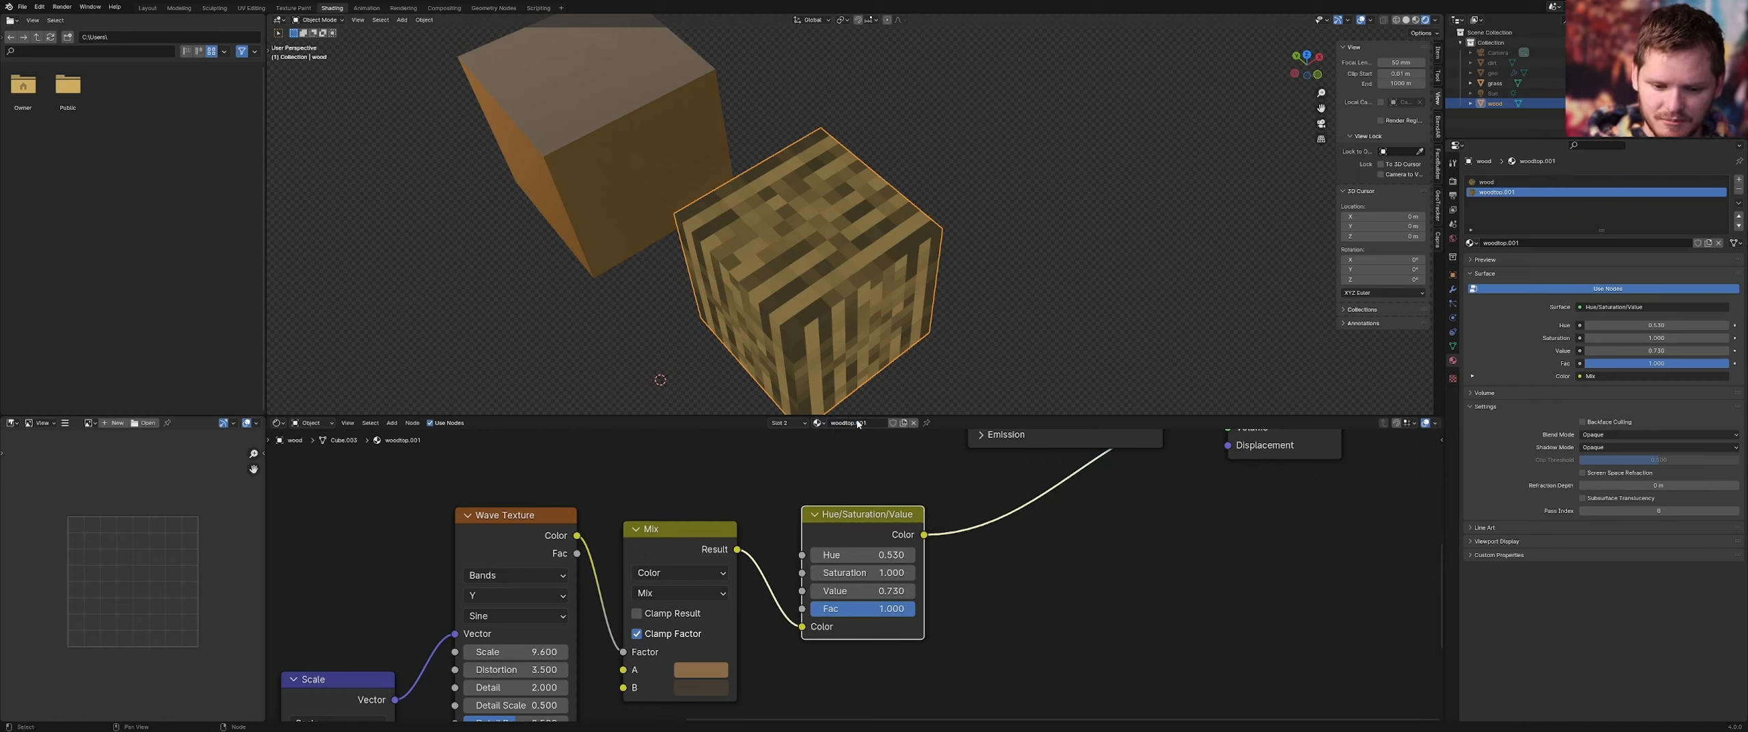
double_click(864, 425)
type("woodtopnew")
key("Return")
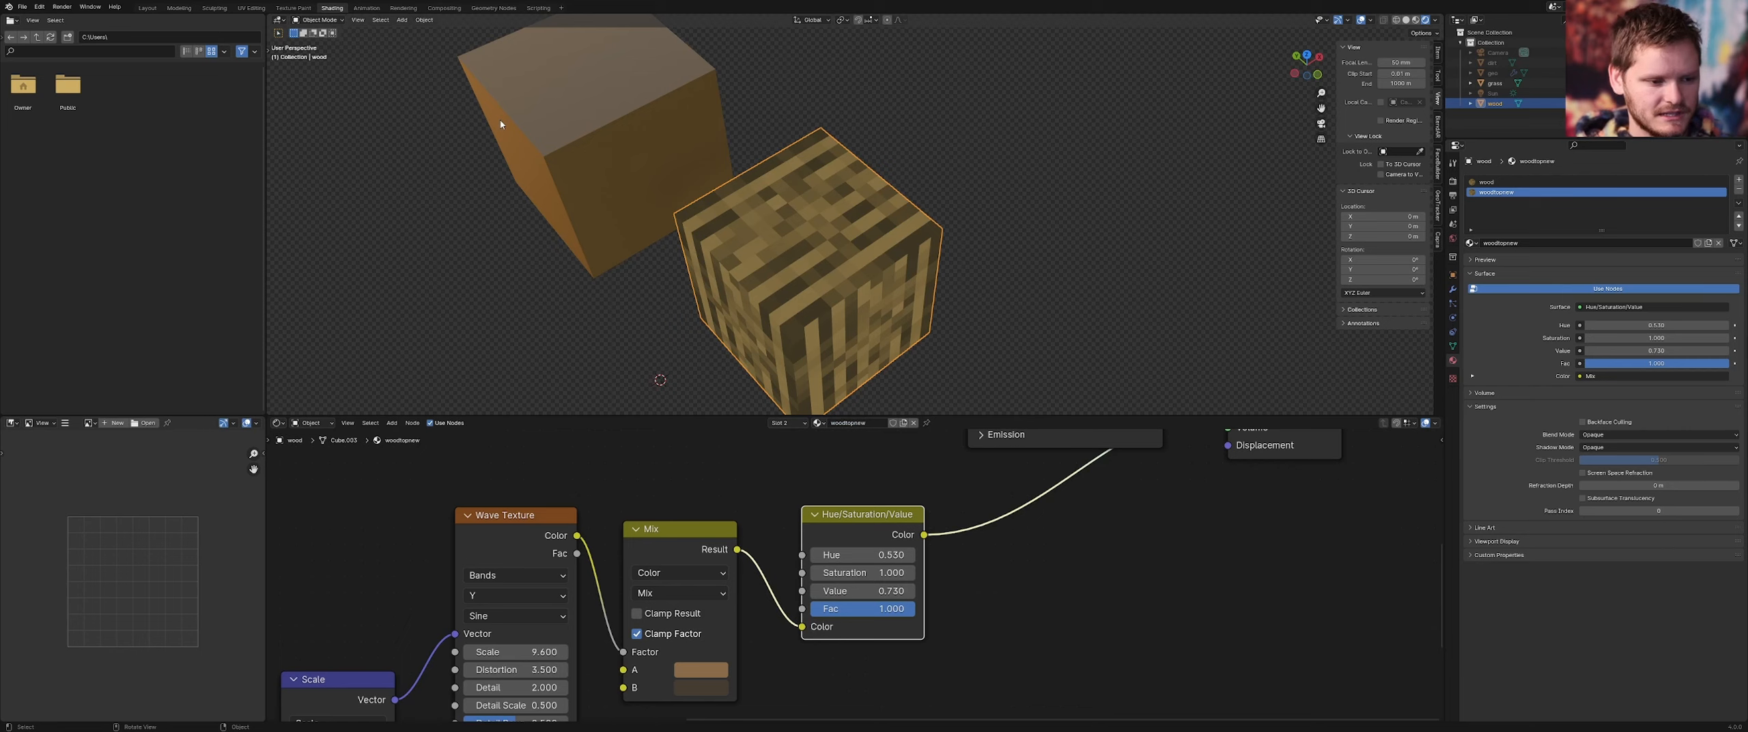
Purge the unused data-blocks from the file
left_click(22, 7)
mouse_move(59, 185)
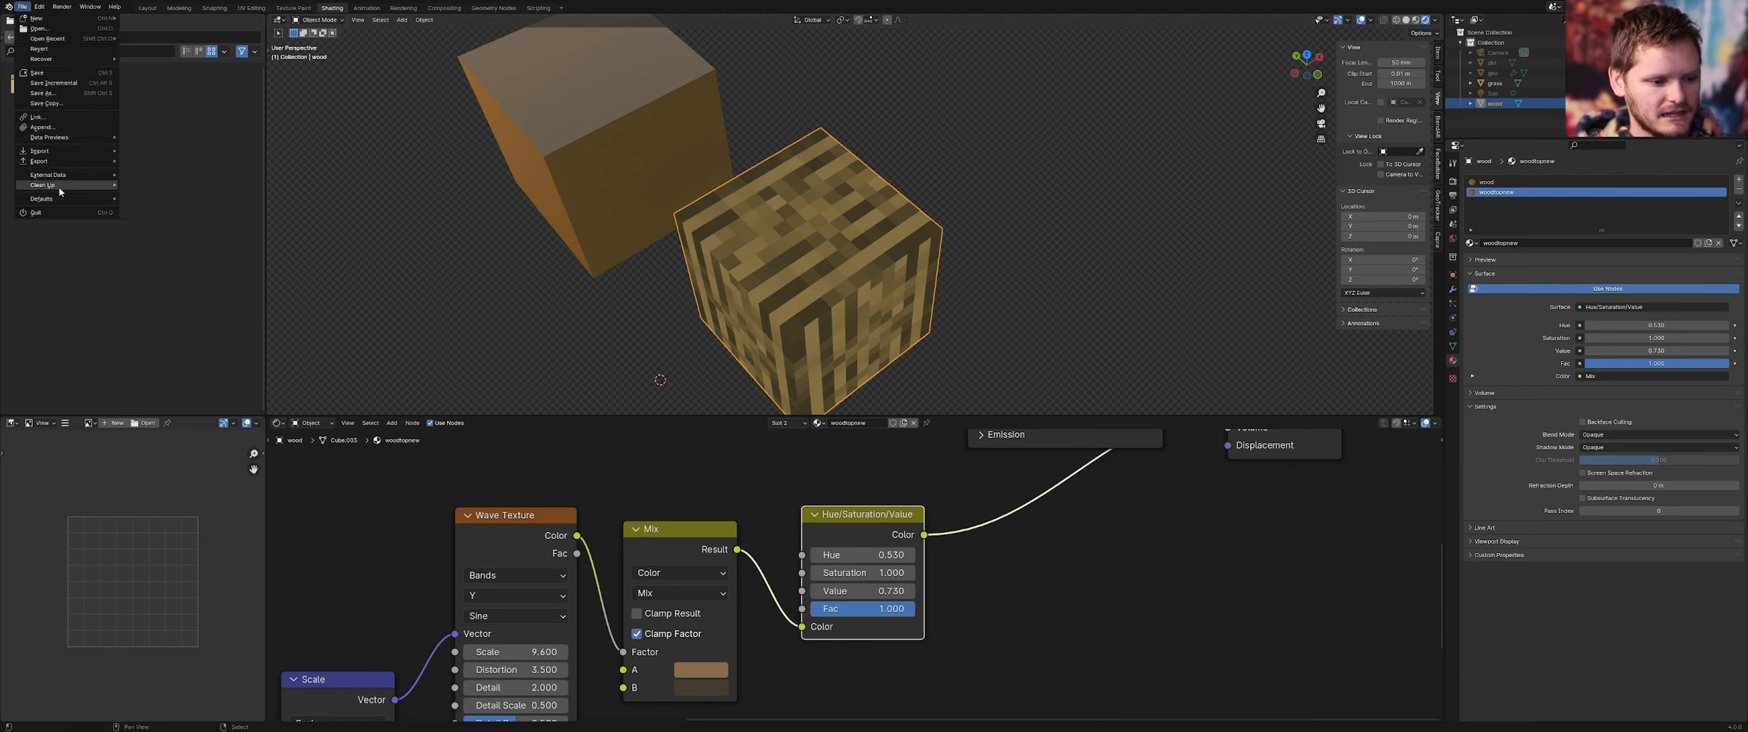
left_click(149, 185)
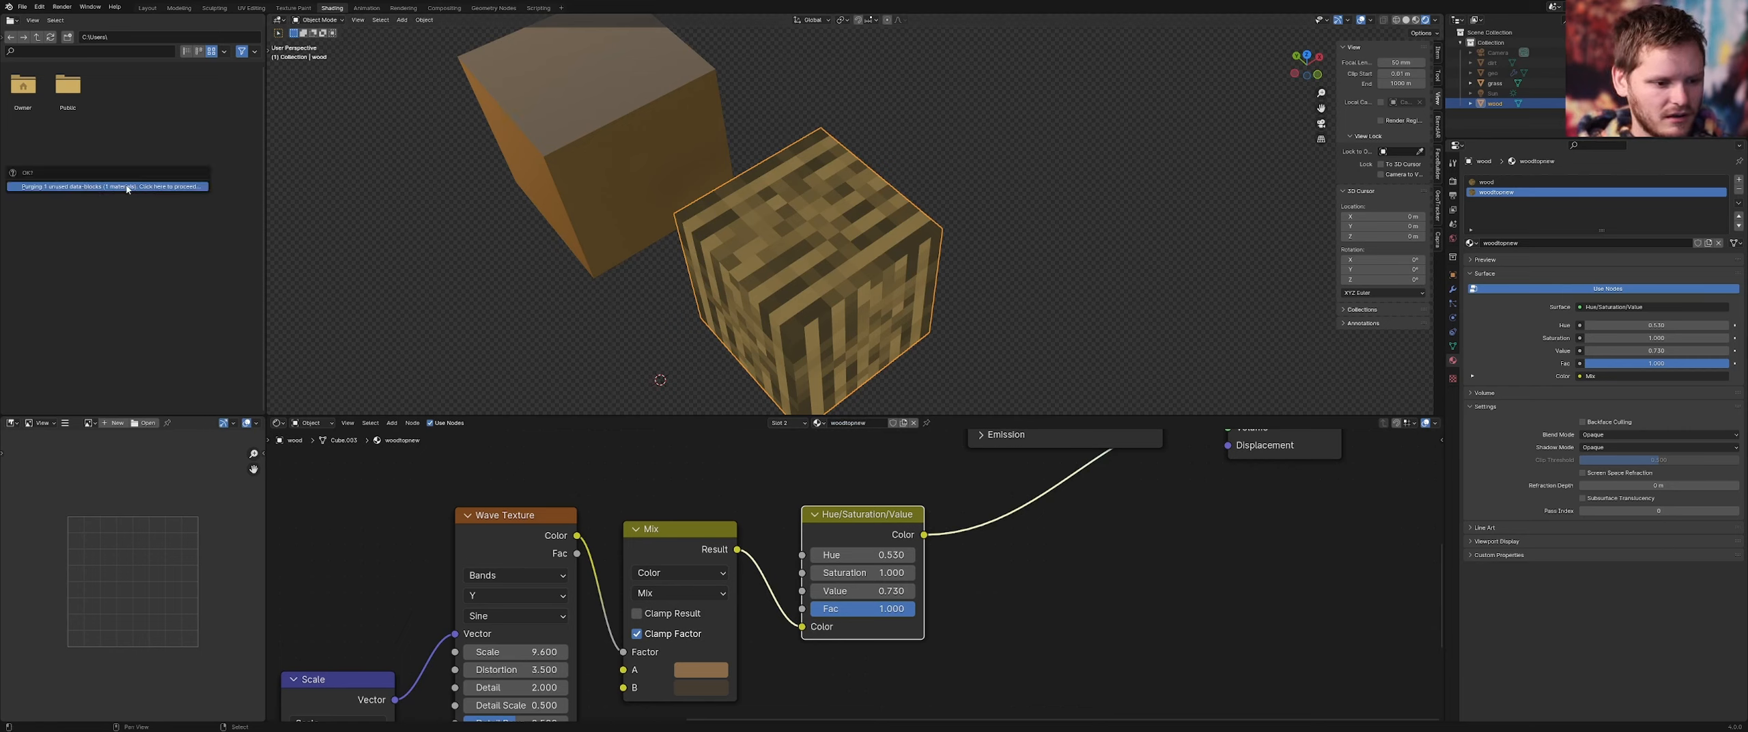
left_click(123, 187)
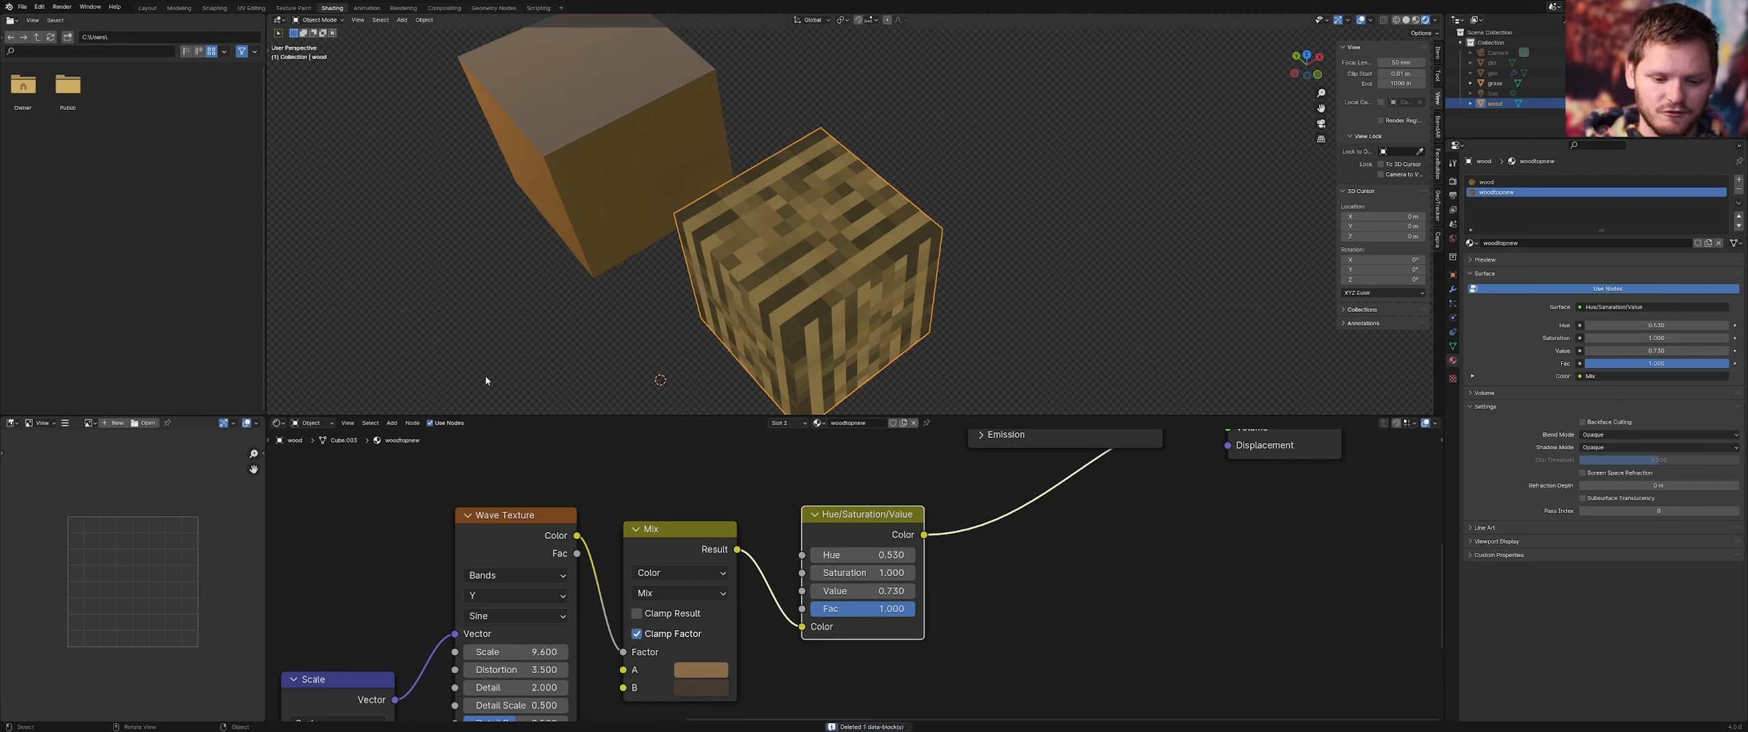
Rename the copied material as woodtop and save the file
left_click(874, 423)
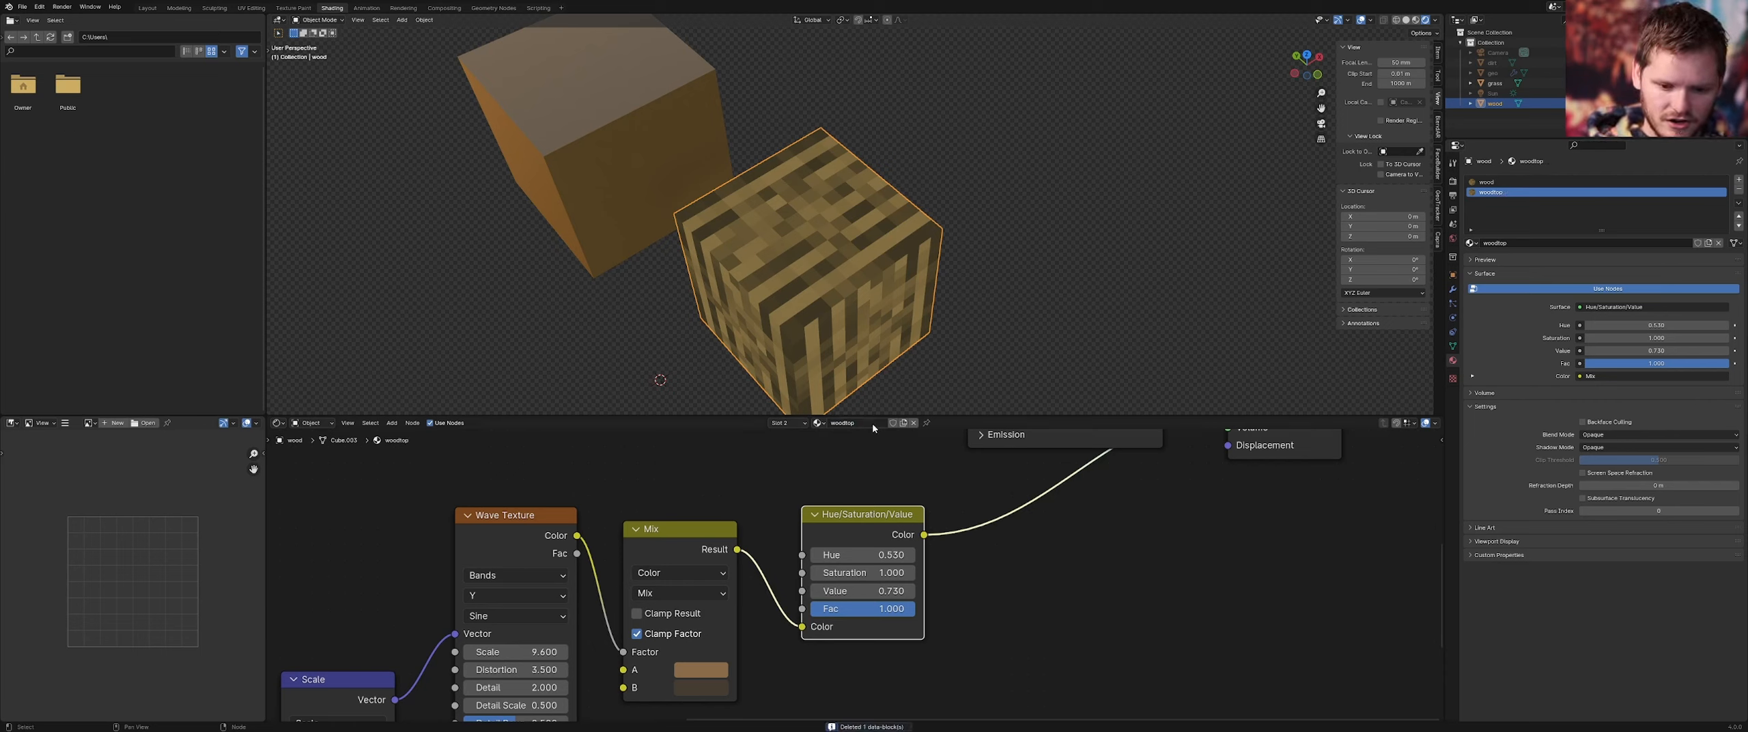
key("ctrl+s")
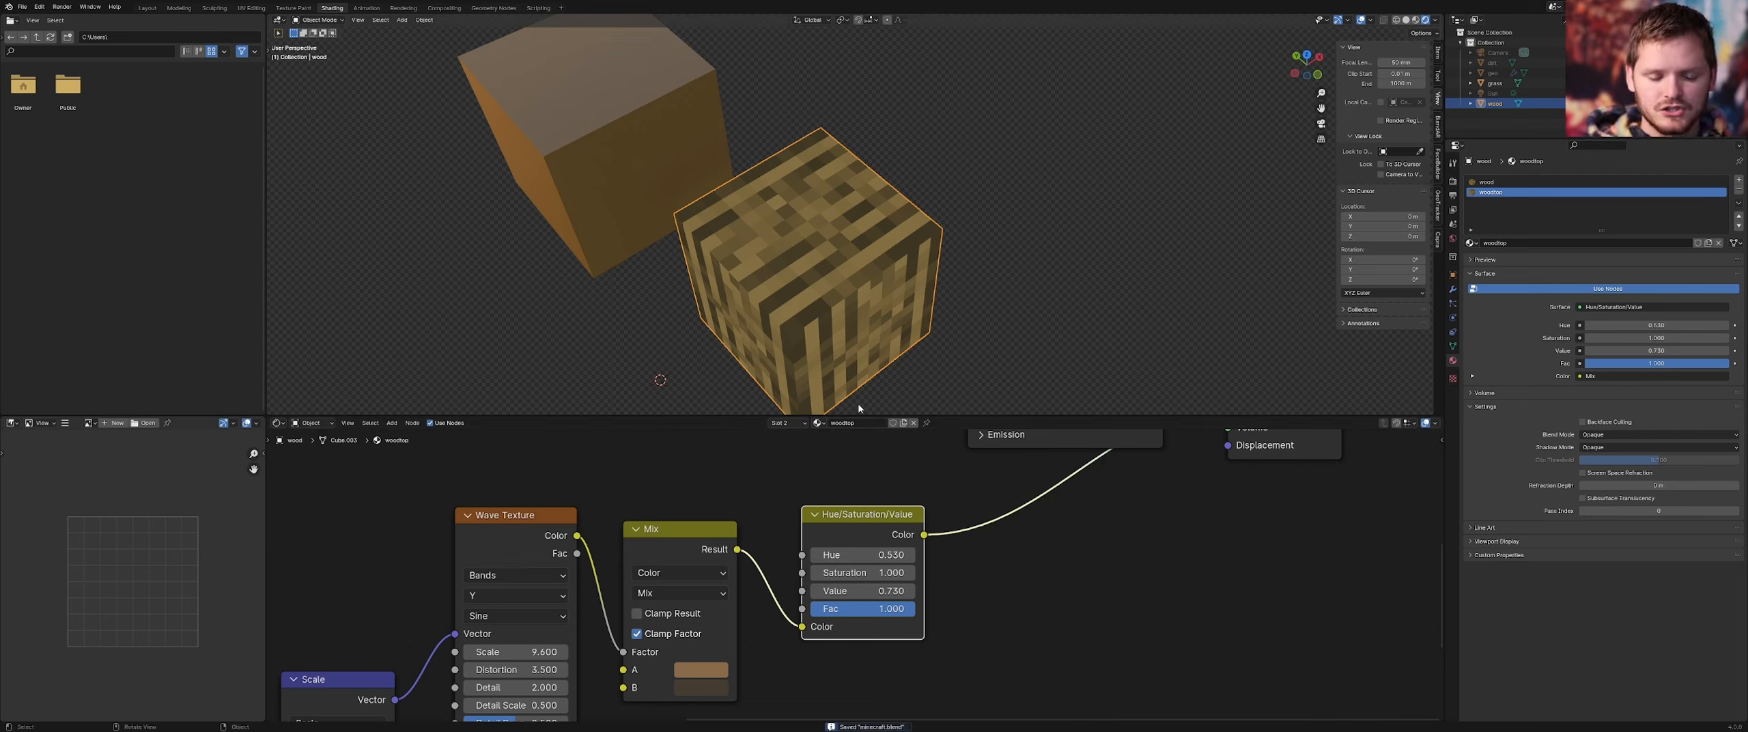
Preview the woodtop material's Wave Texture and mute the Scale, Ceil, Scale, Divide and Value nodes that pixelate it
scroll(678, 608, "down", 2)
left_click(614, 541, "ctrl+shift")
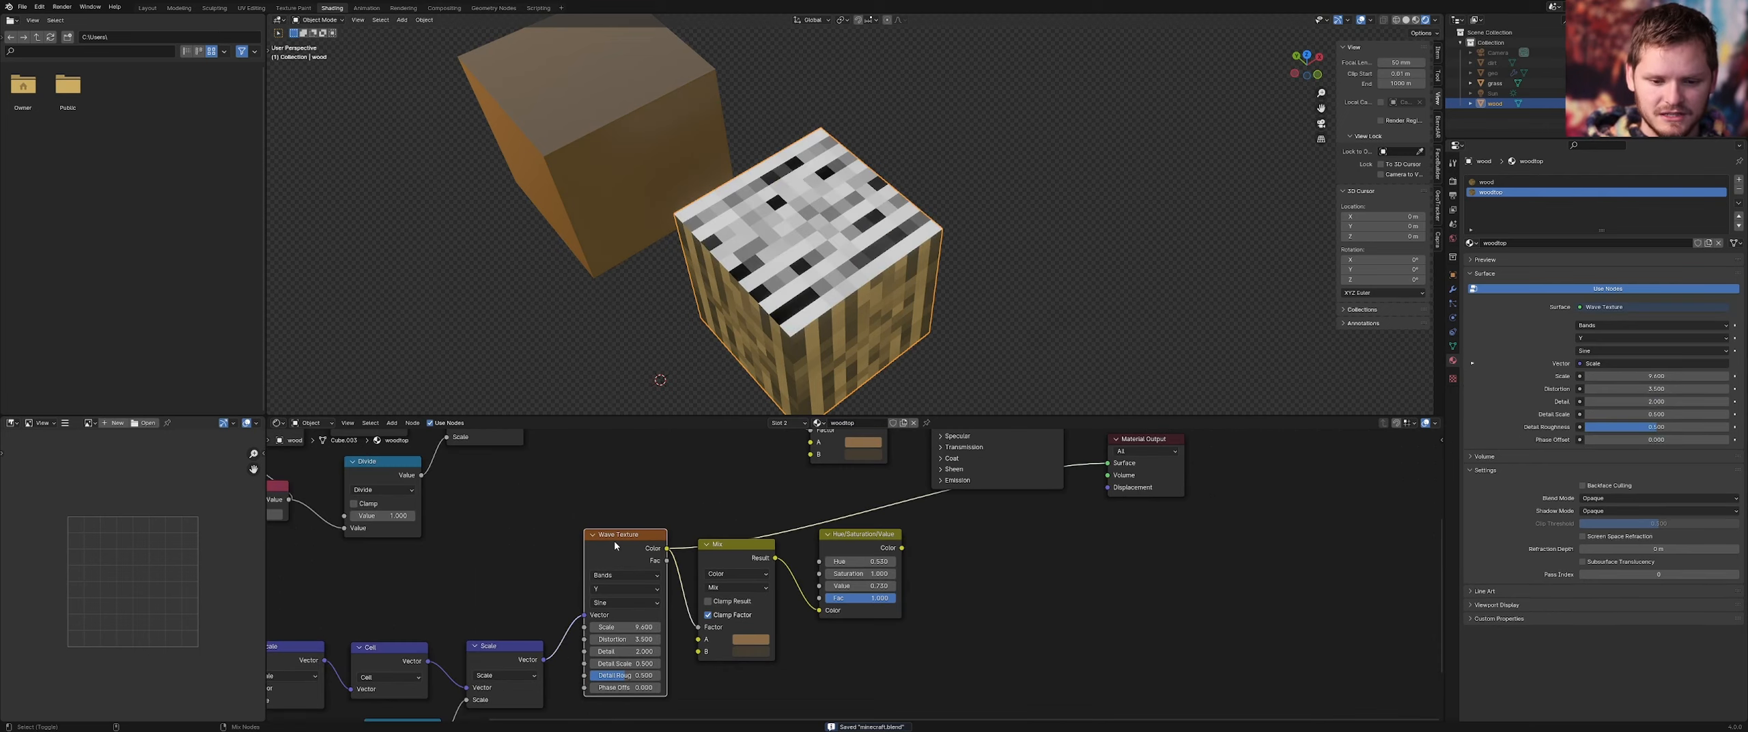
middle_click_drag(580, 649, 726, 517)
left_click_drag(658, 662, 379, 521)
key("m")
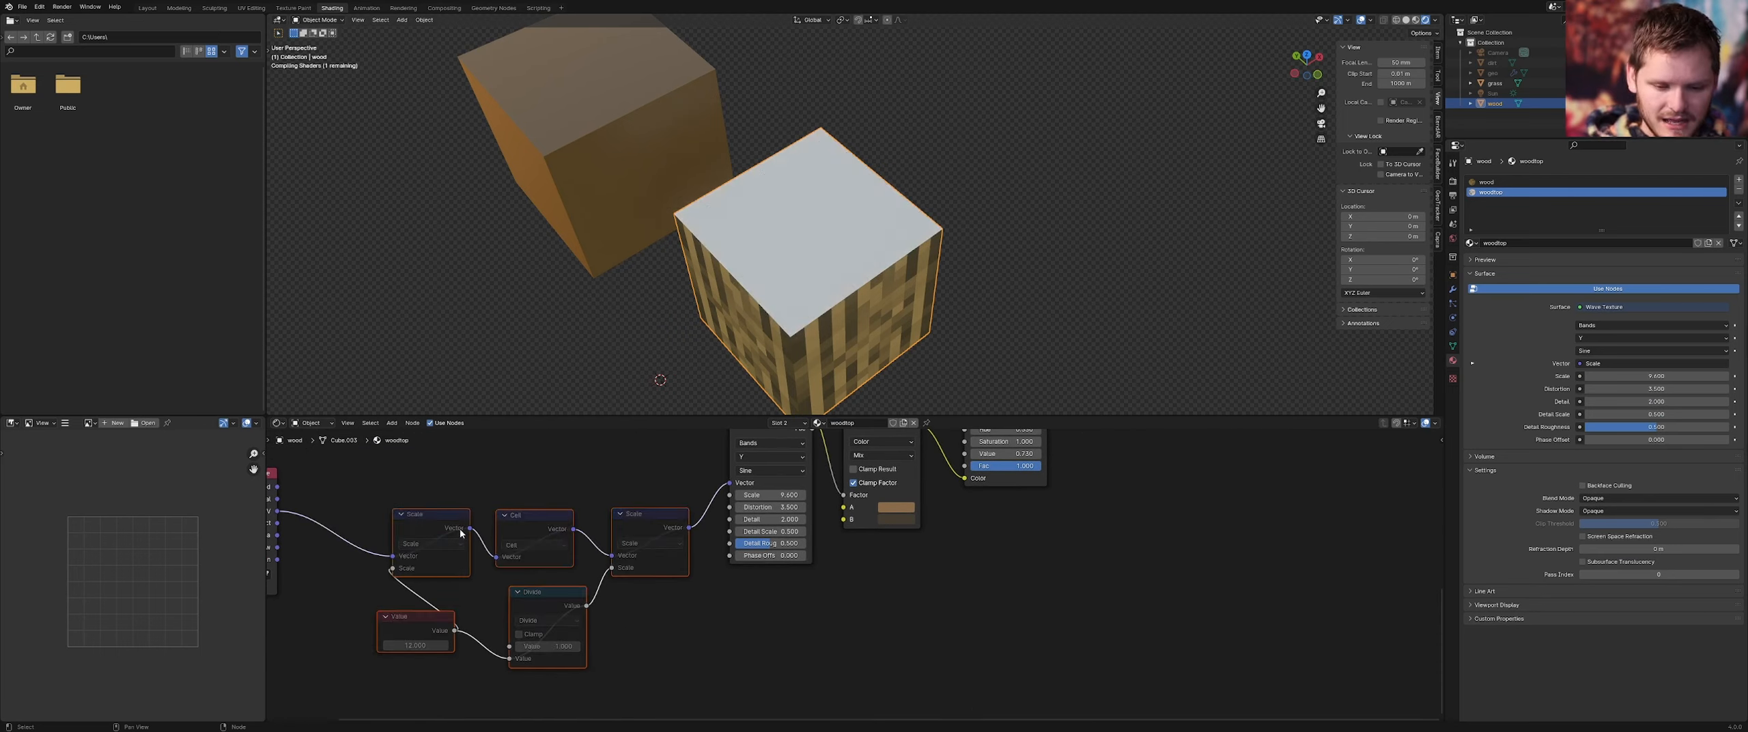
middle_click_drag(680, 489, 715, 571)
scroll(776, 549, "up", 2)
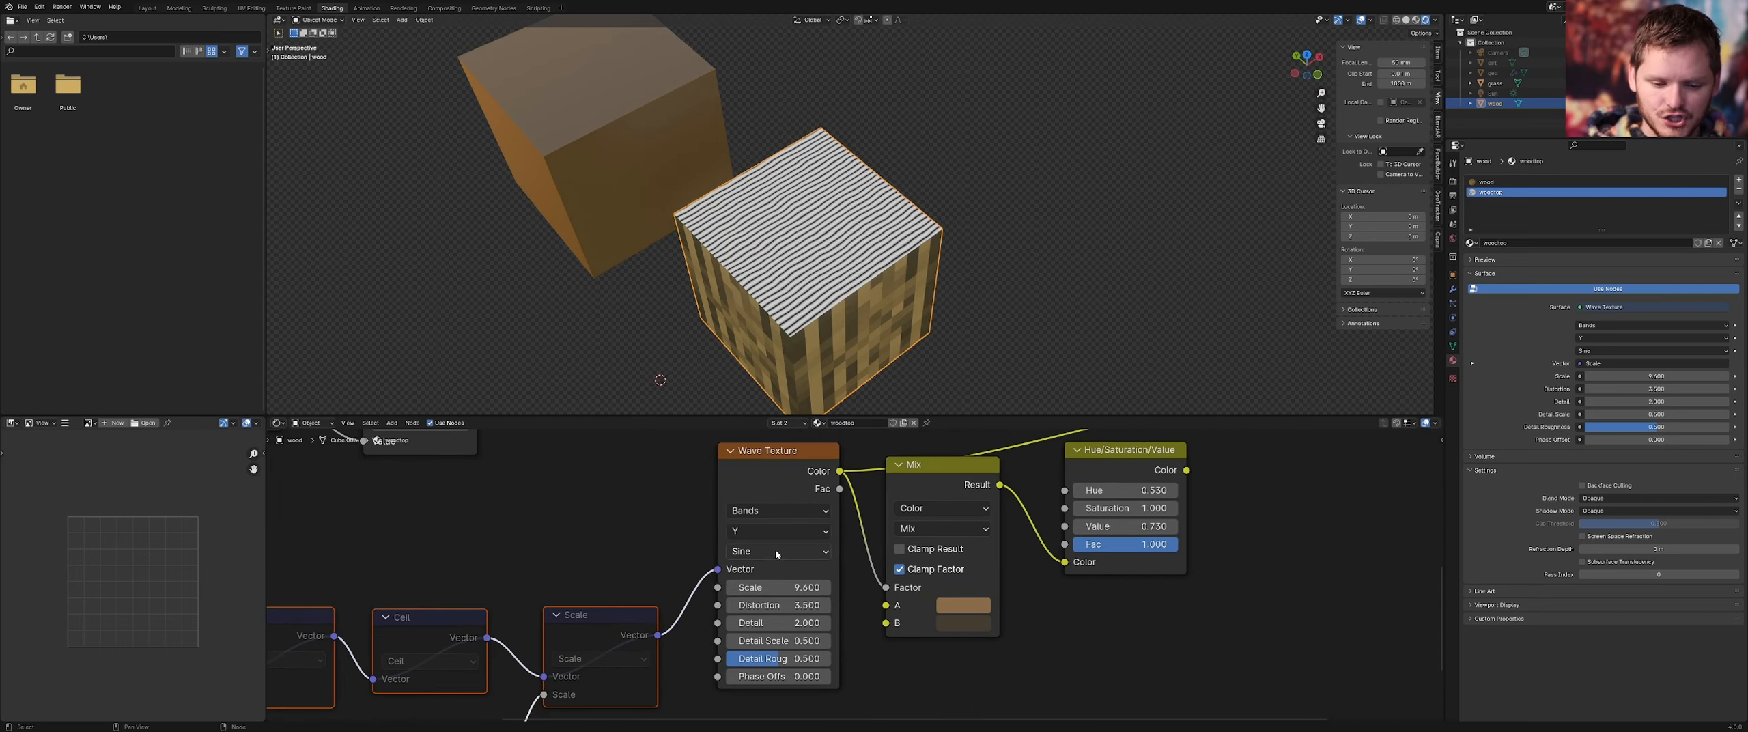
Try the Z bands direction on the woodtop Wave Texture with a distortion of 0, and undo the distortion change
left_click(759, 532)
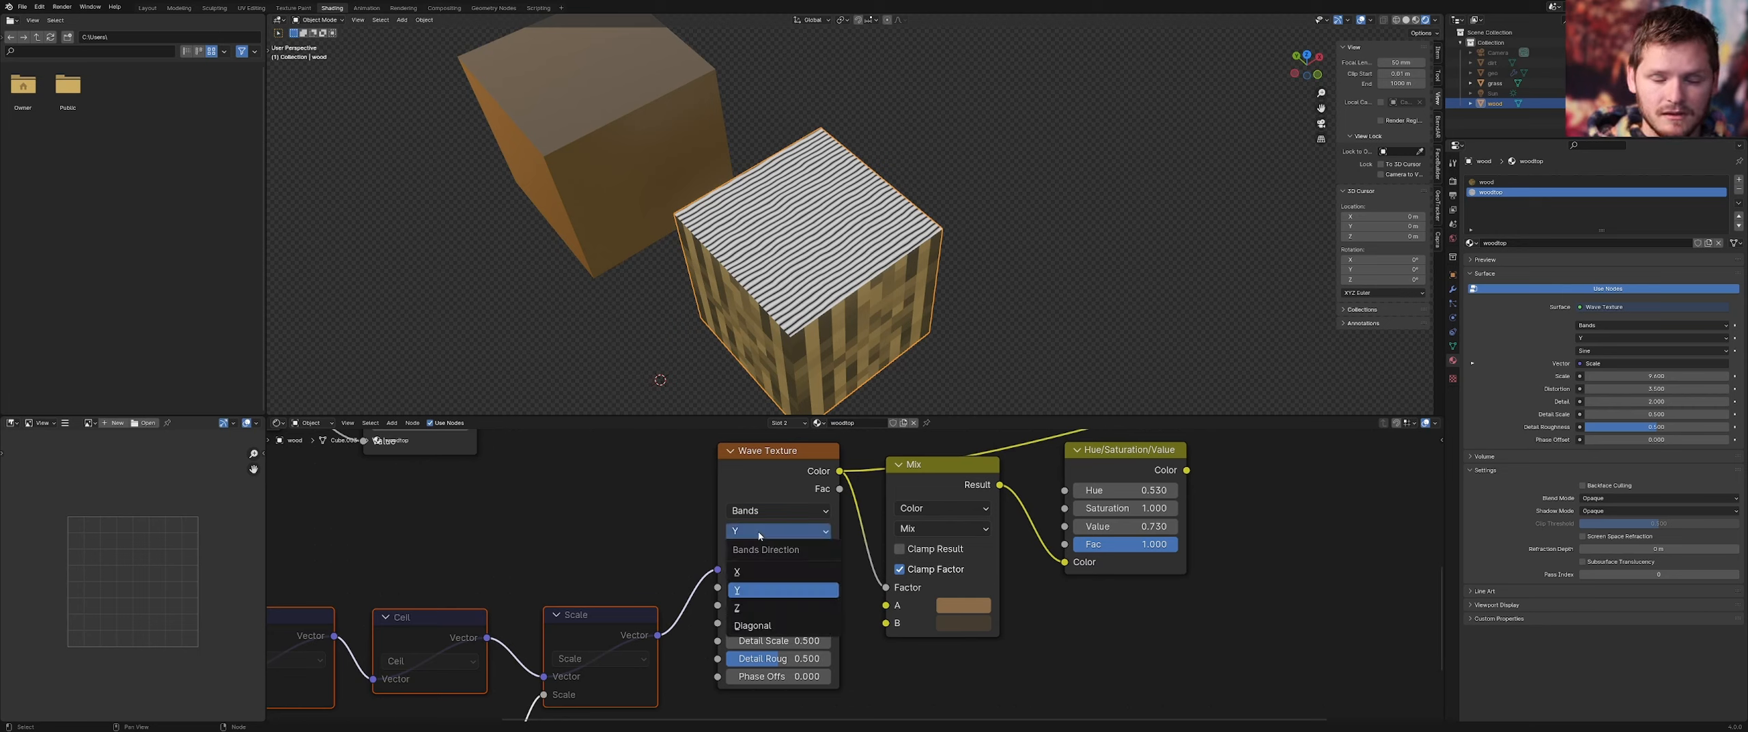
left_click(751, 607)
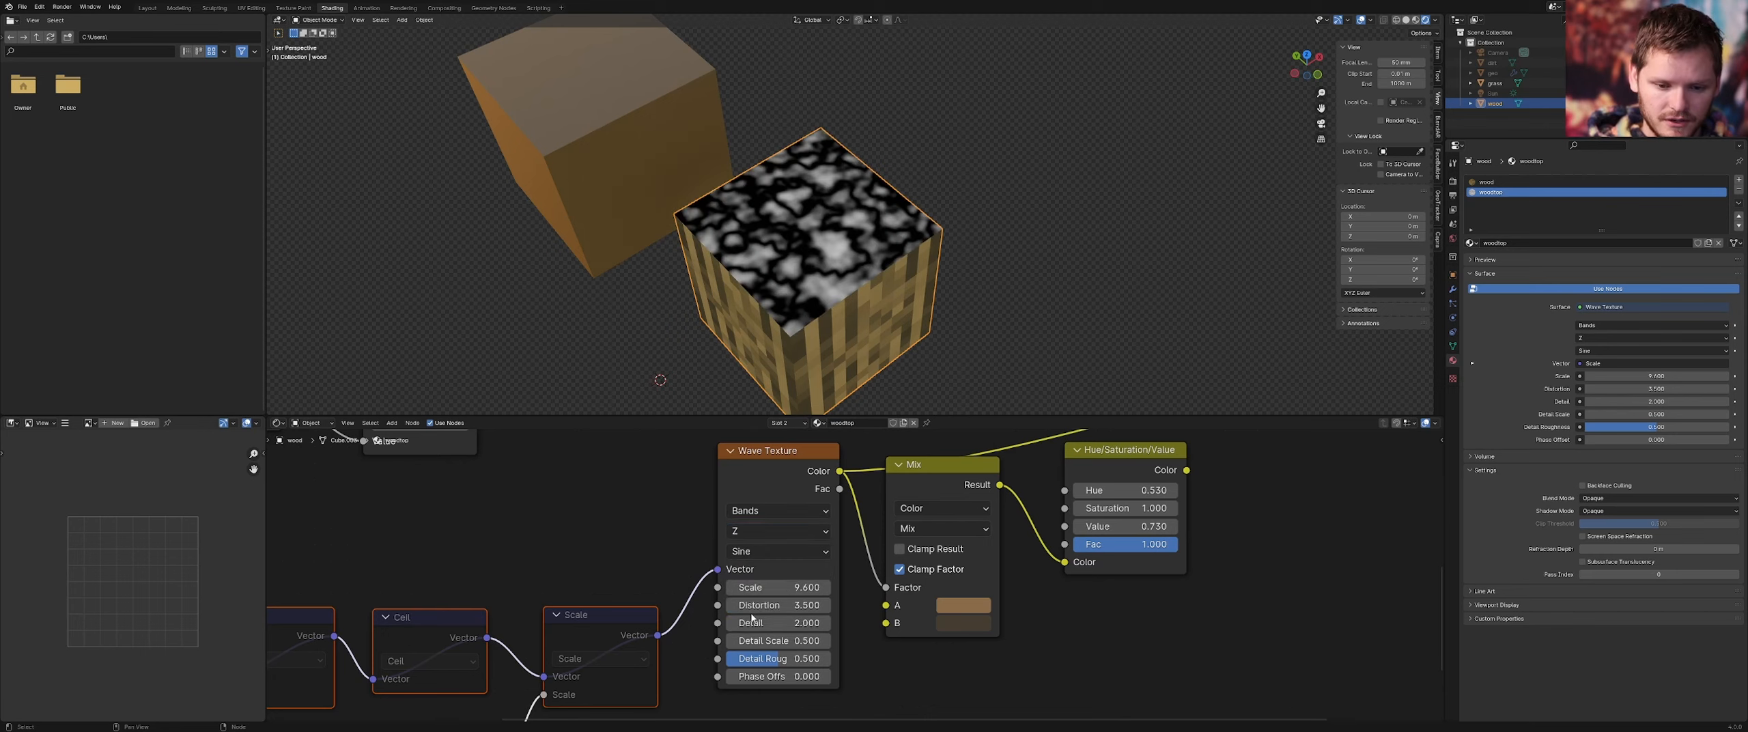
left_click(773, 606)
type("0")
key("Return")
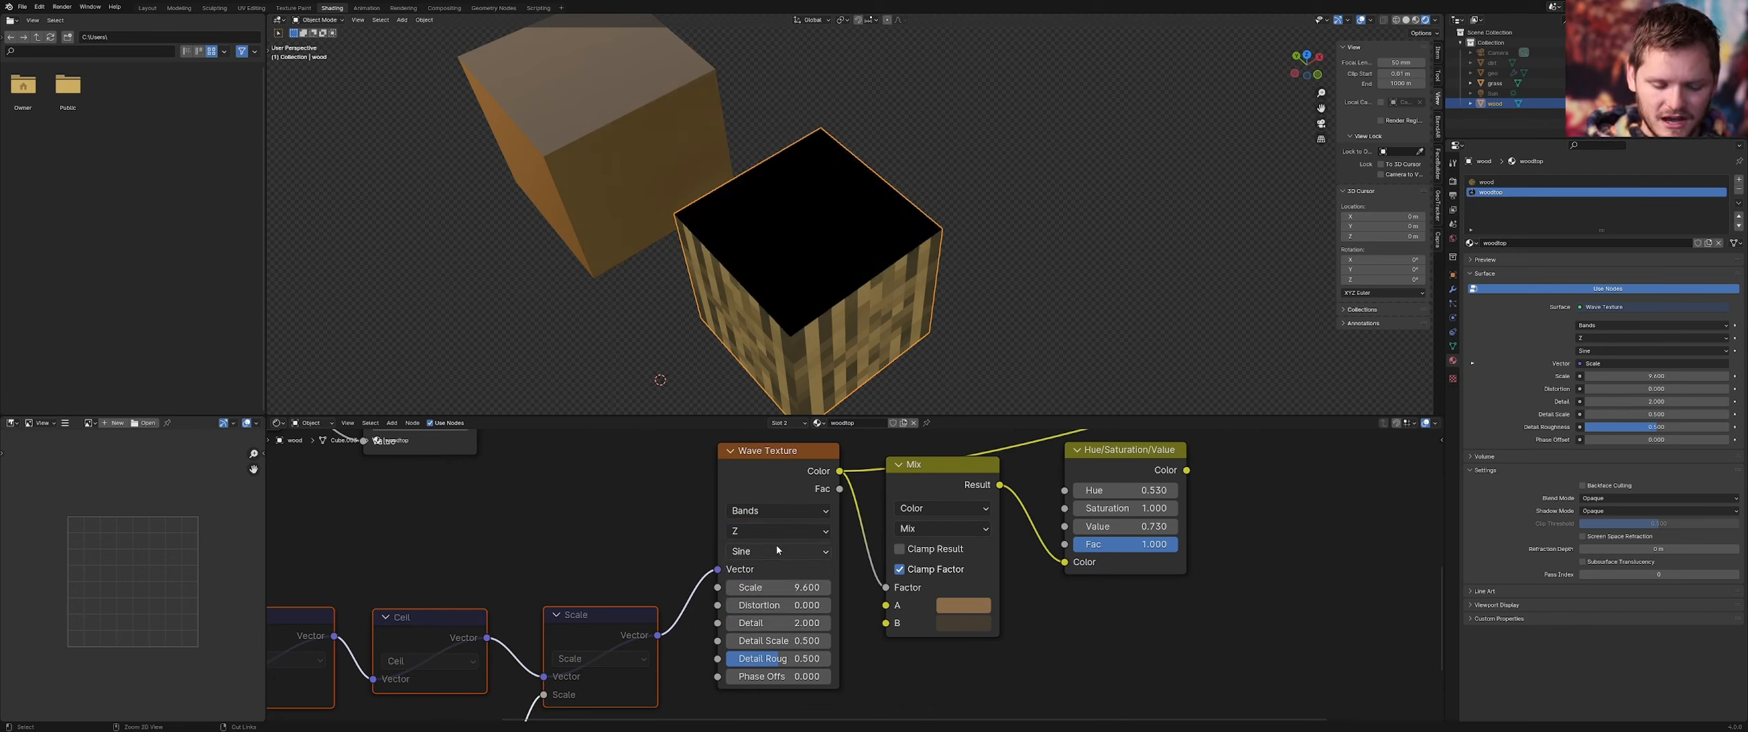
key("ctrl+z")
Switch the woodtop Wave Texture's type from Bands to Rings
left_click(764, 513)
left_click(767, 574)
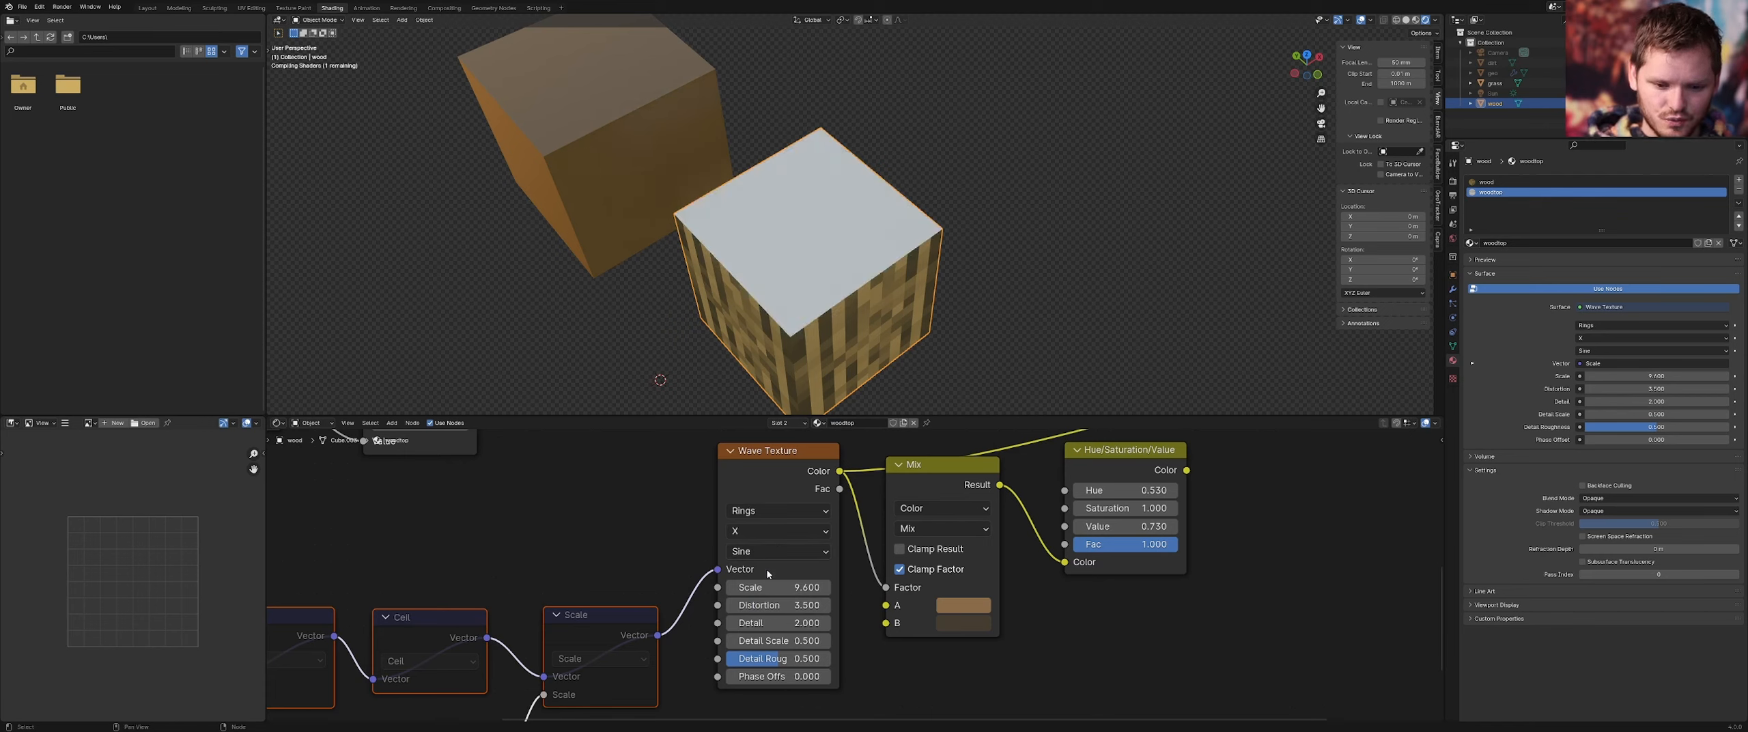
Set the woodtop Wave Texture's rings direction to Z and its scale to 2
left_click(753, 536)
left_click(742, 605)
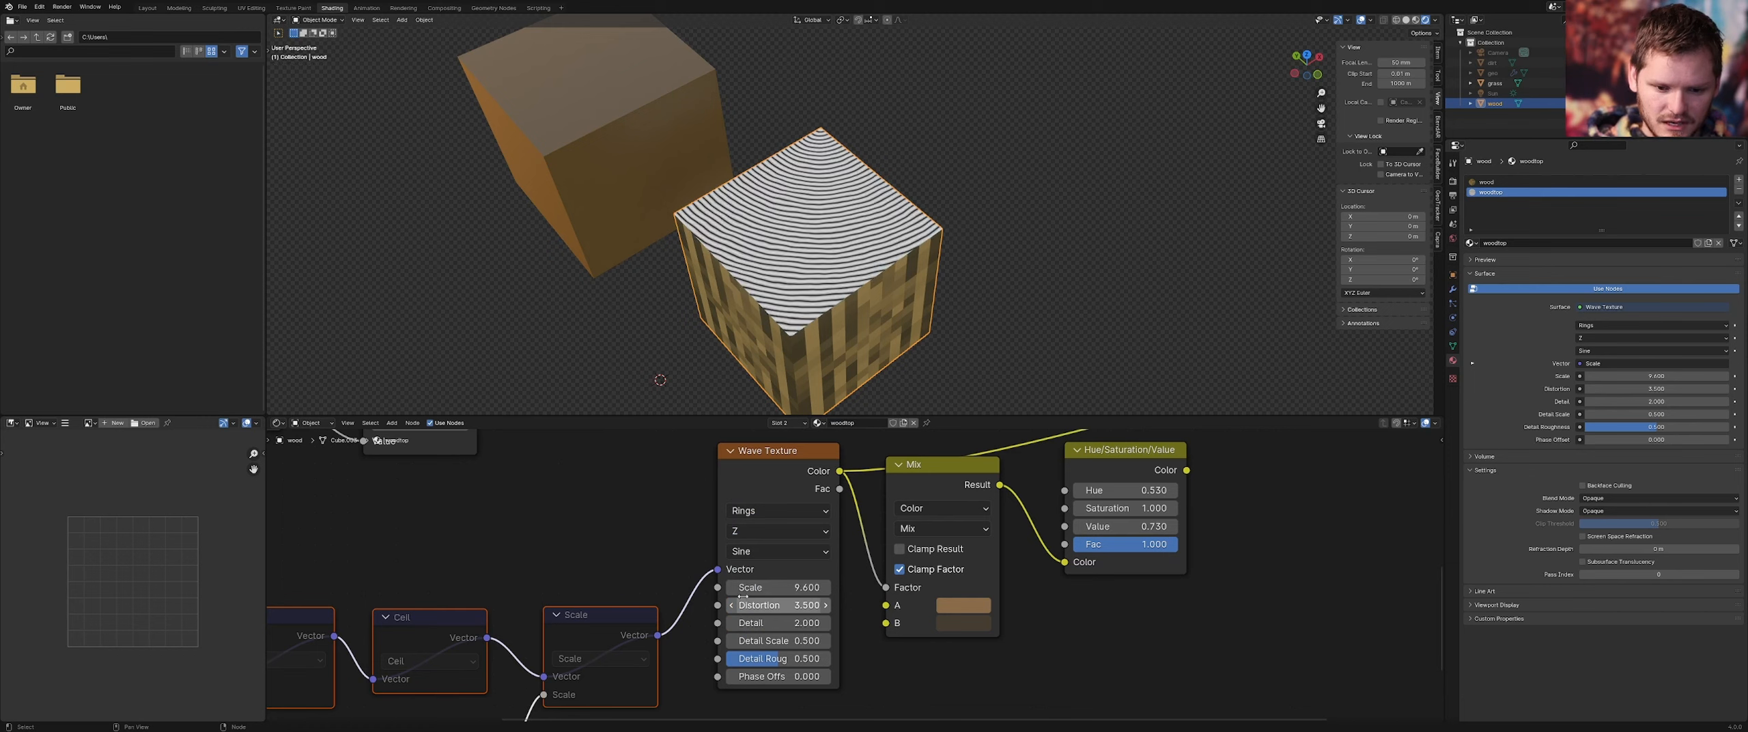
middle_click_drag(806, 383, 836, 402)
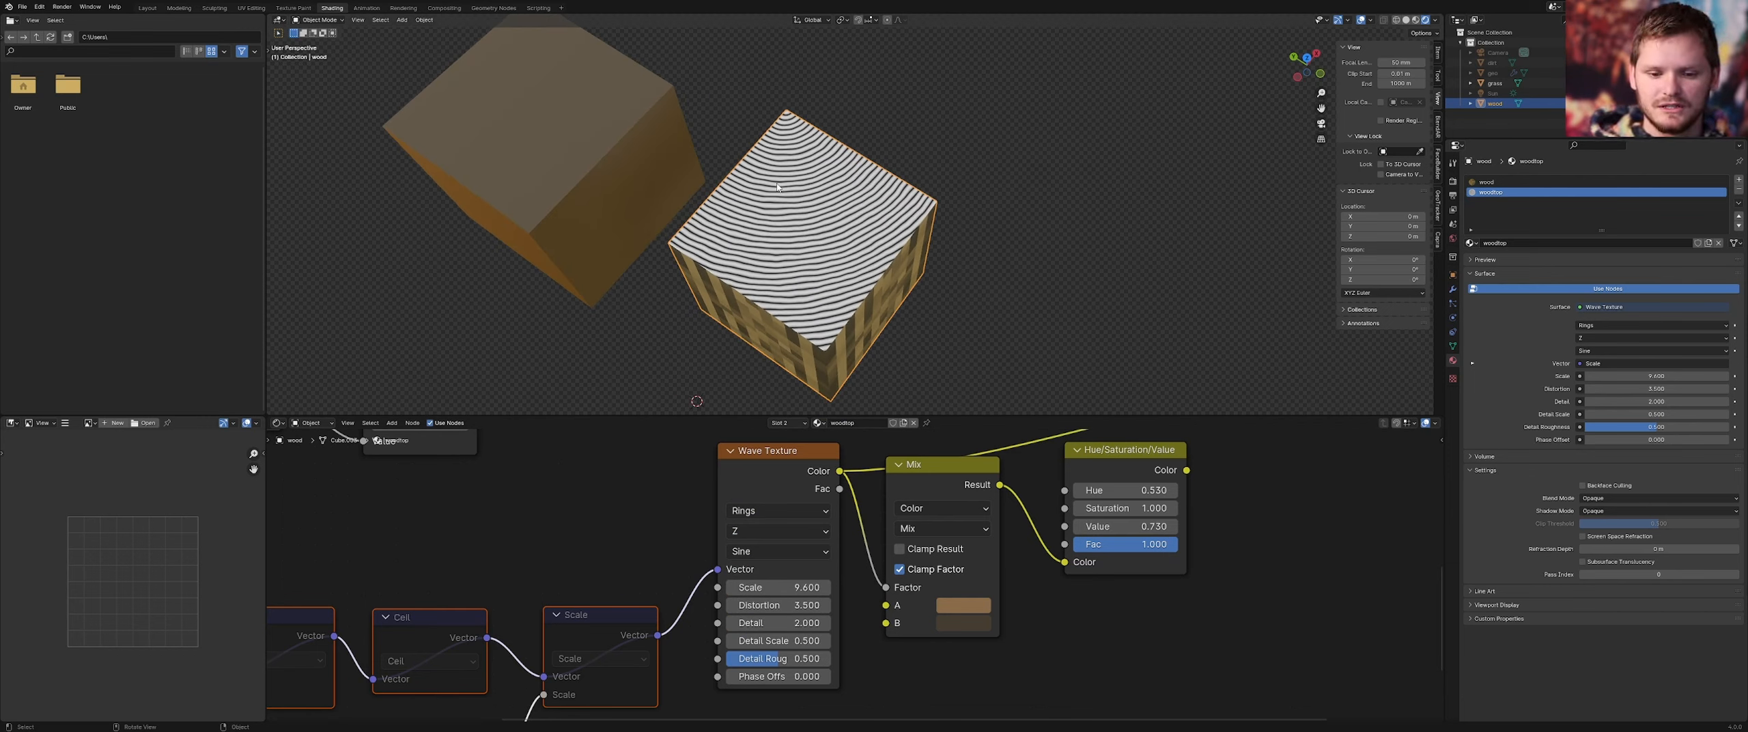
key("d")
mouse_move(762, 194)
left_mouse_down()
mouse_move(764, 219)
mouse_move(752, 180)
mouse_move(792, 174)
left_mouse_up()
right_click_drag(824, 183, 726, 214)
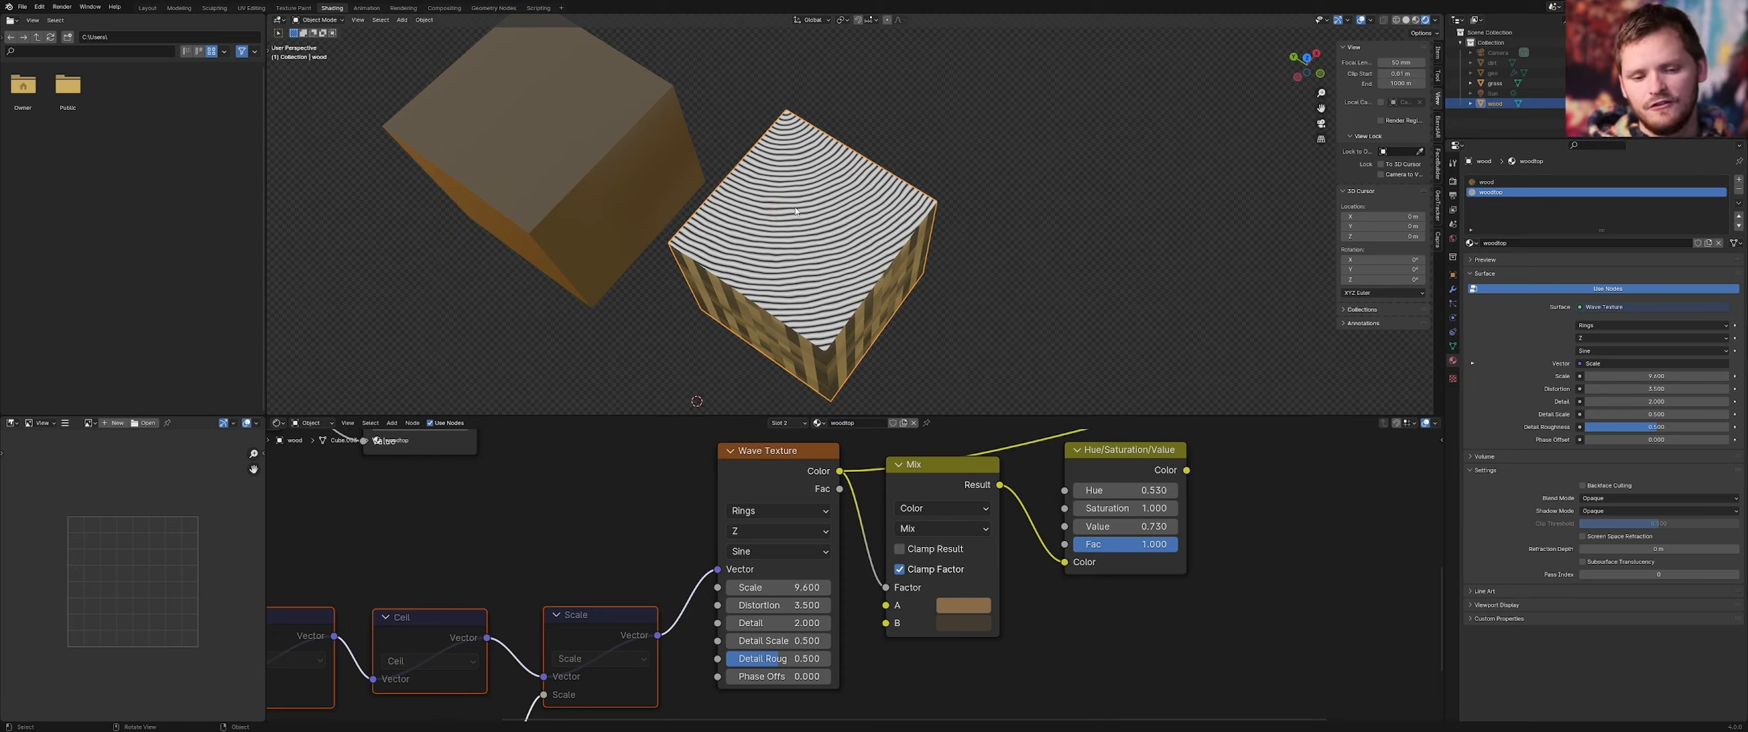
left_click(779, 587)
type("2")
key("Return")
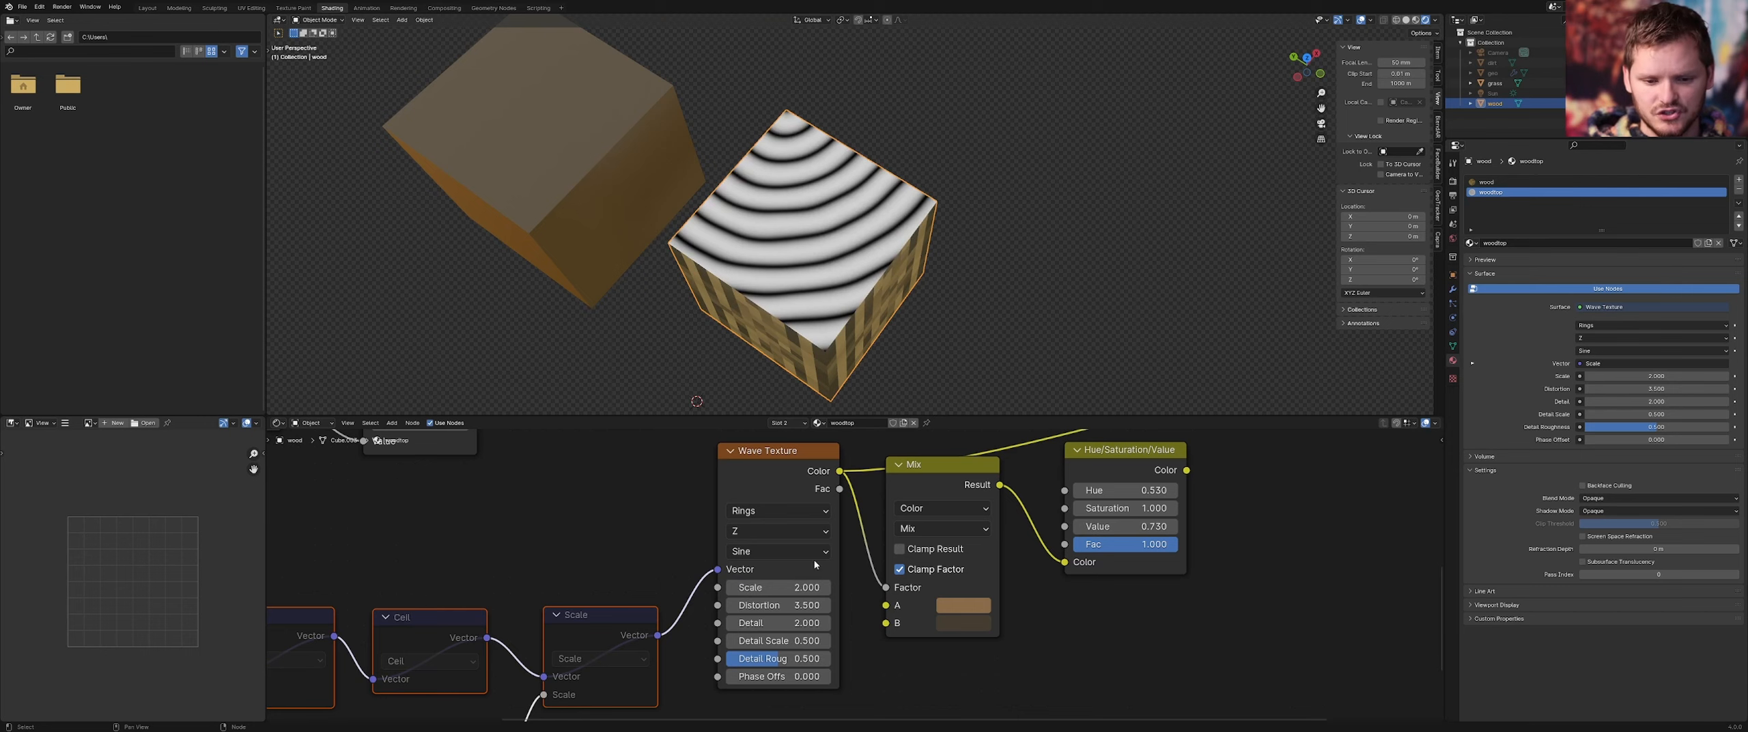
View the wood block's top face straight from above
left_click(1306, 57)
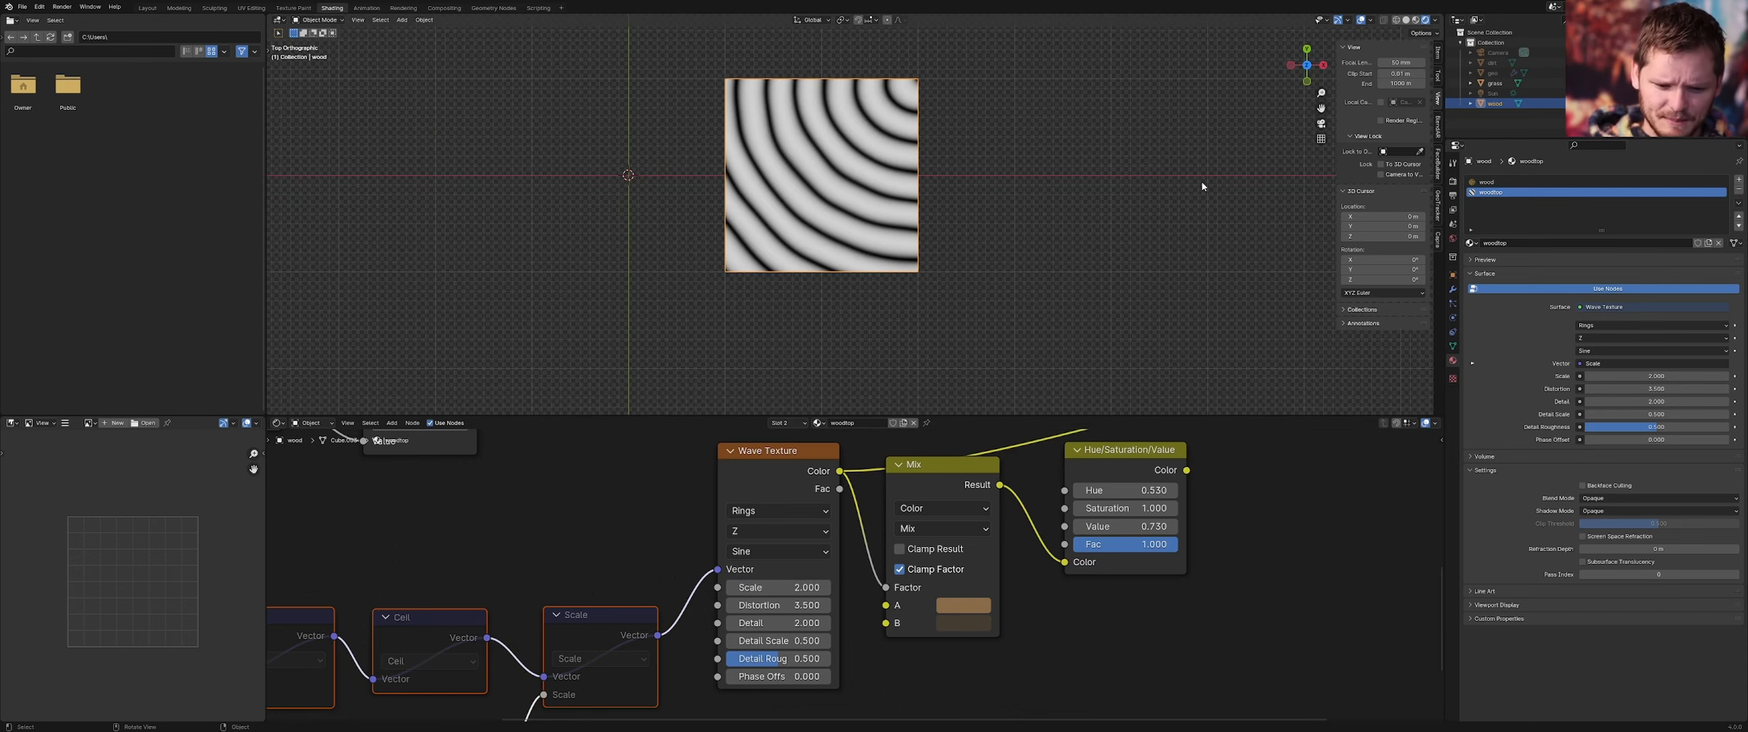
scroll(768, 504, "down", 3)
middle_click_drag(581, 574, 616, 552)
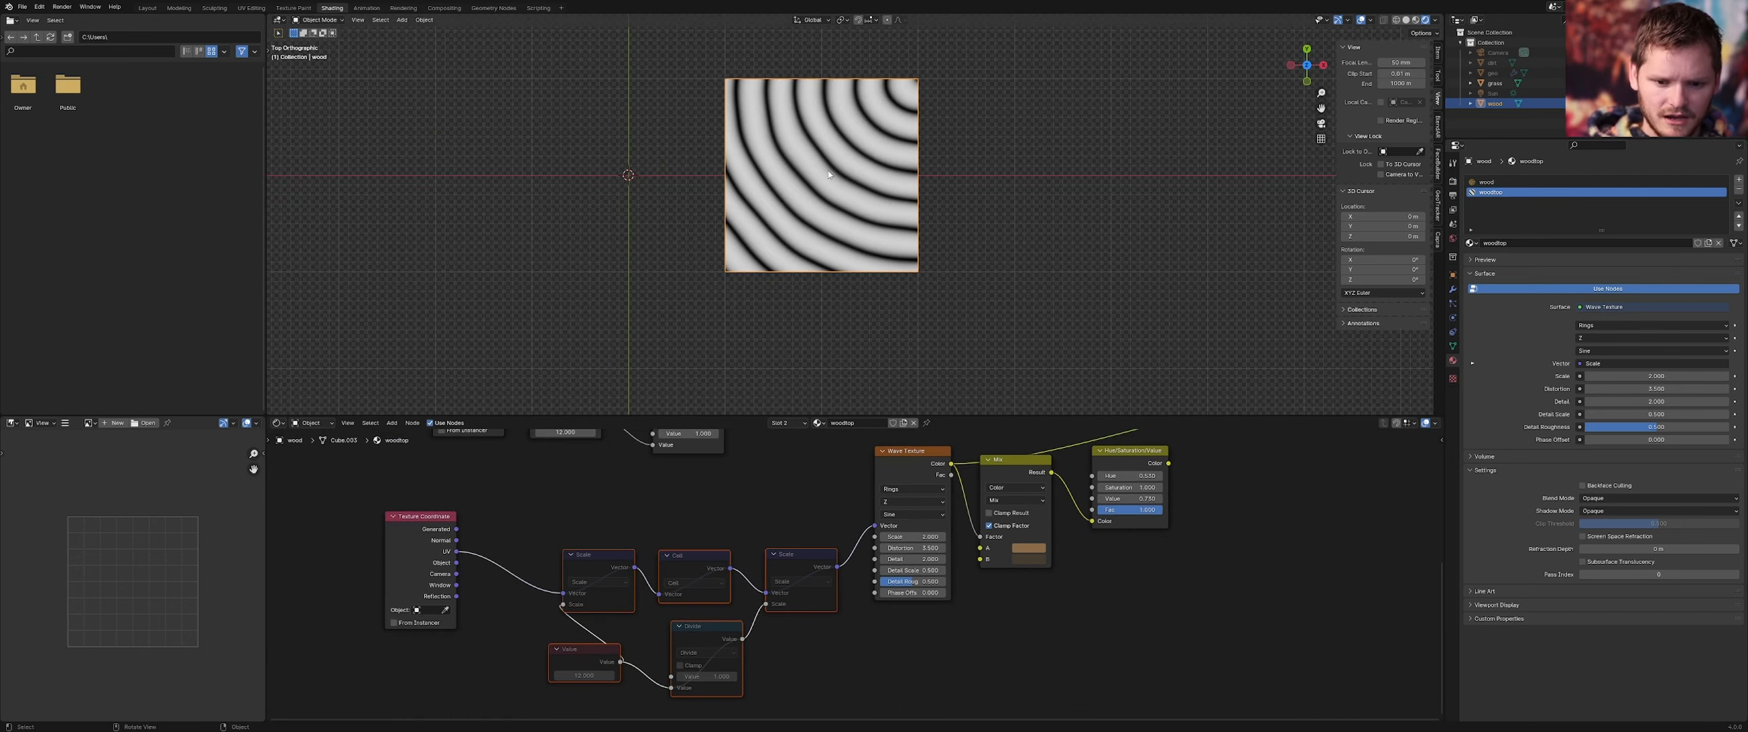
middle_click_drag(828, 175, 797, 228, "shift")
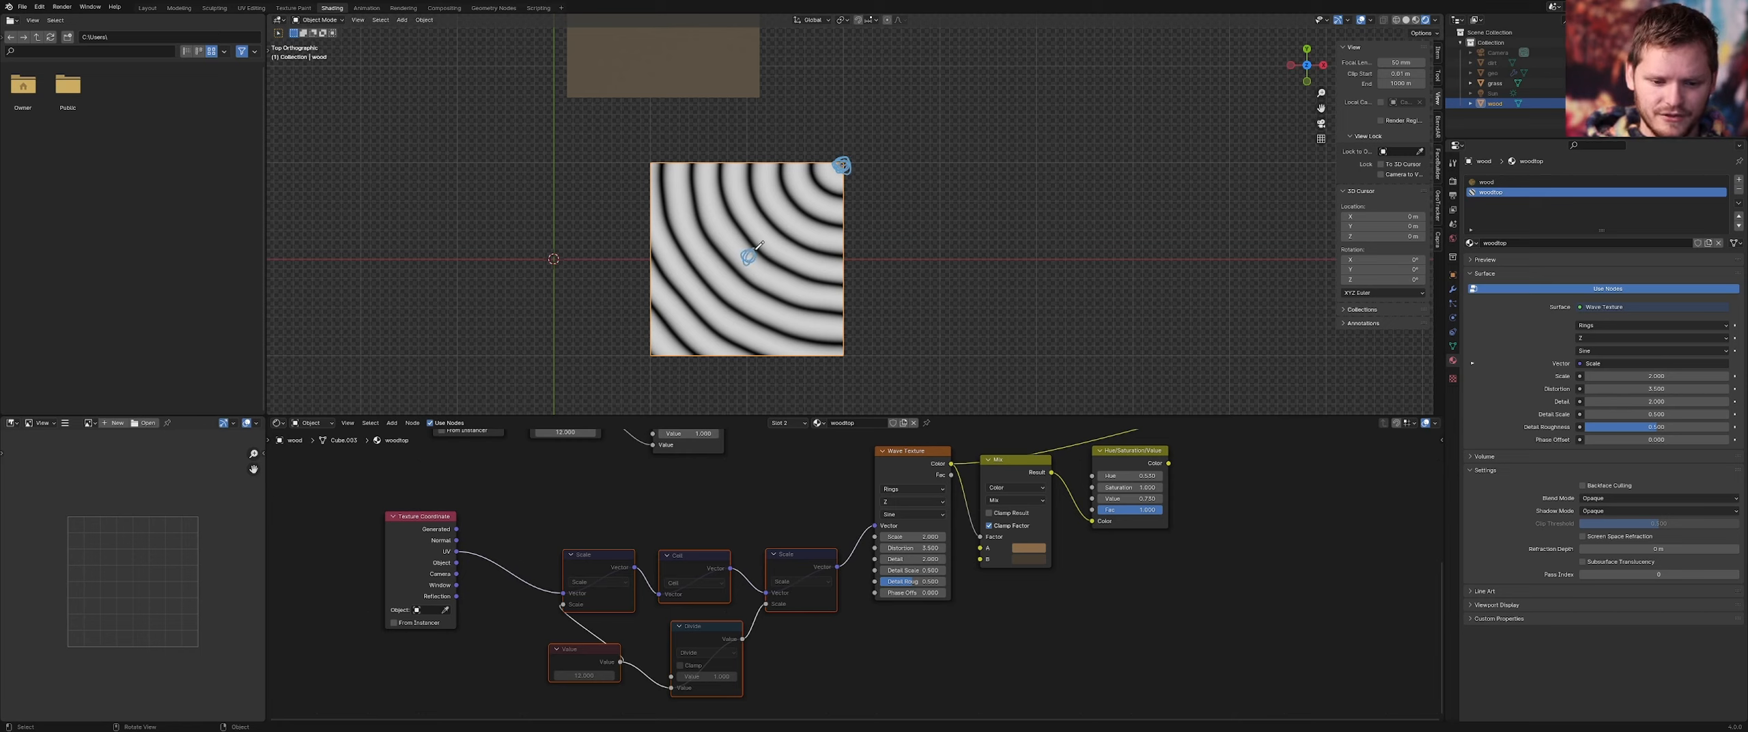
Try driving the first Scale node with Object texture coordinates instead of UV, and undo the change
left_click_drag(456, 563, 561, 593)
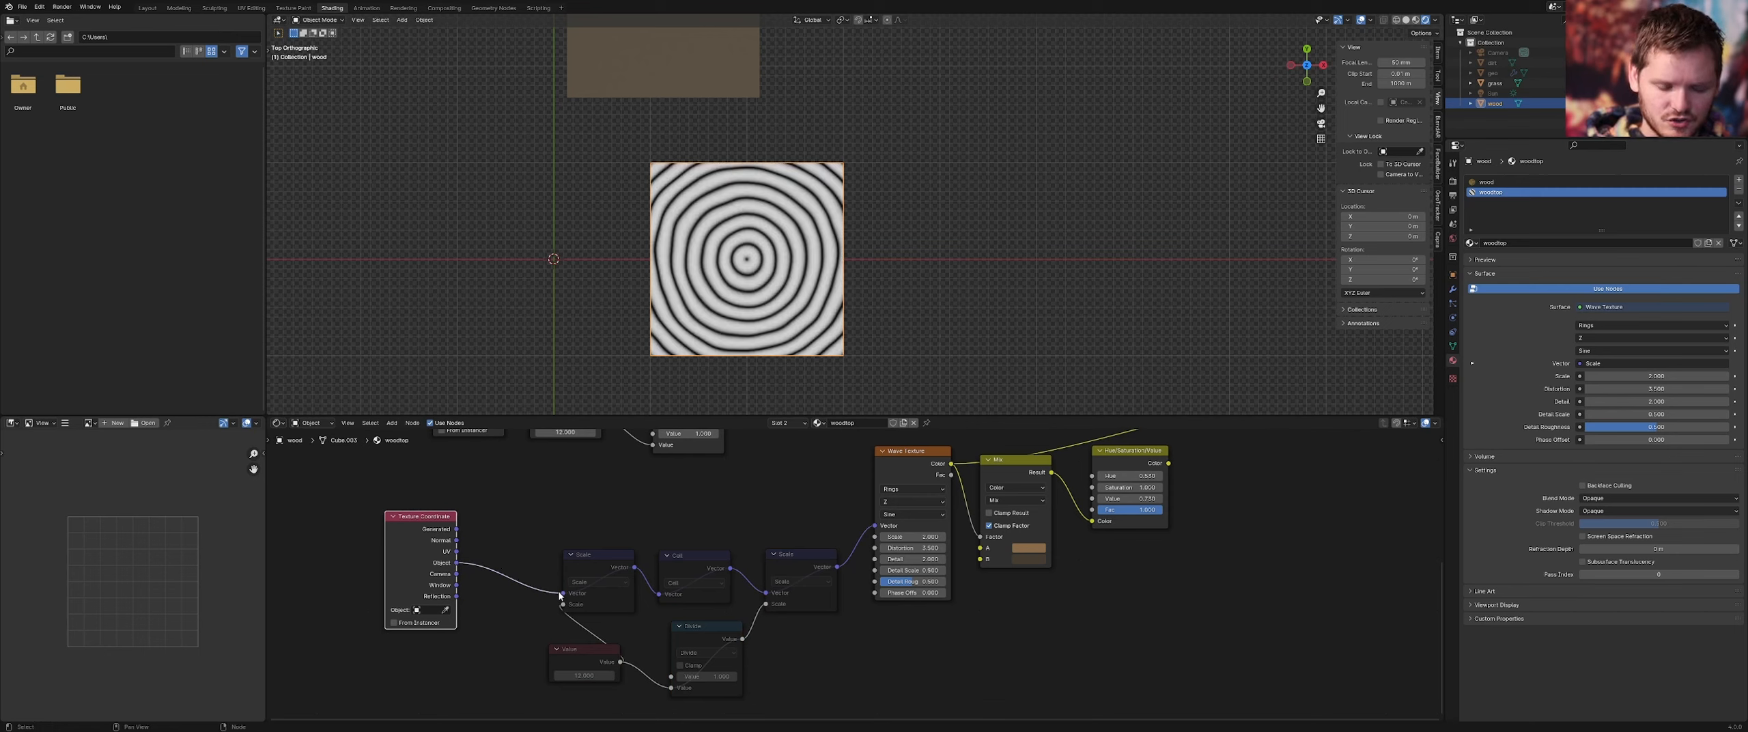
key("ctrl+z")
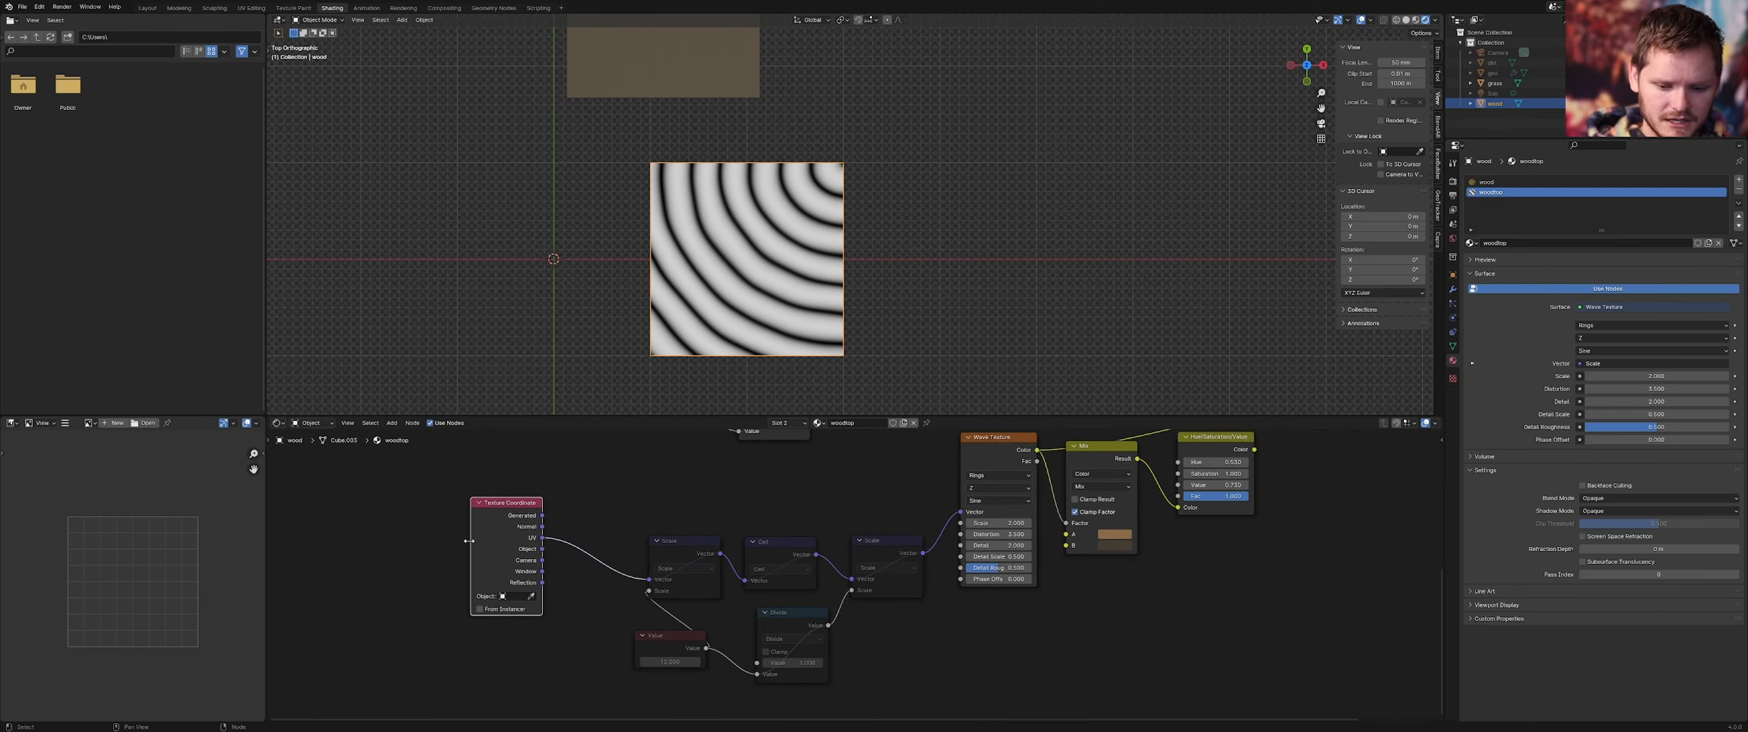
scroll(541, 516, "up", 2)
key("shift+a")
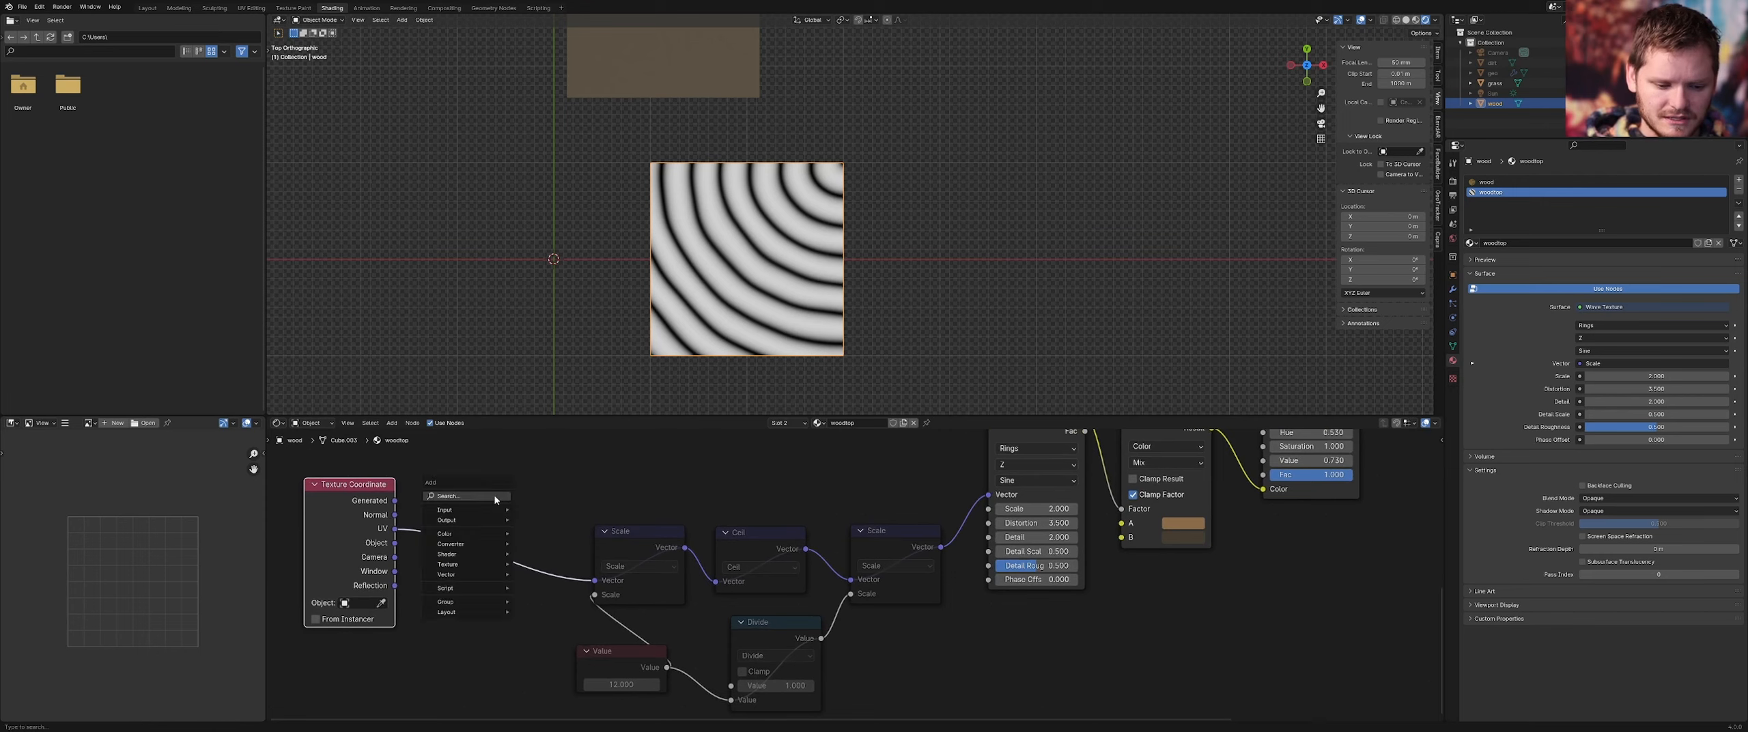
left_click(496, 498)
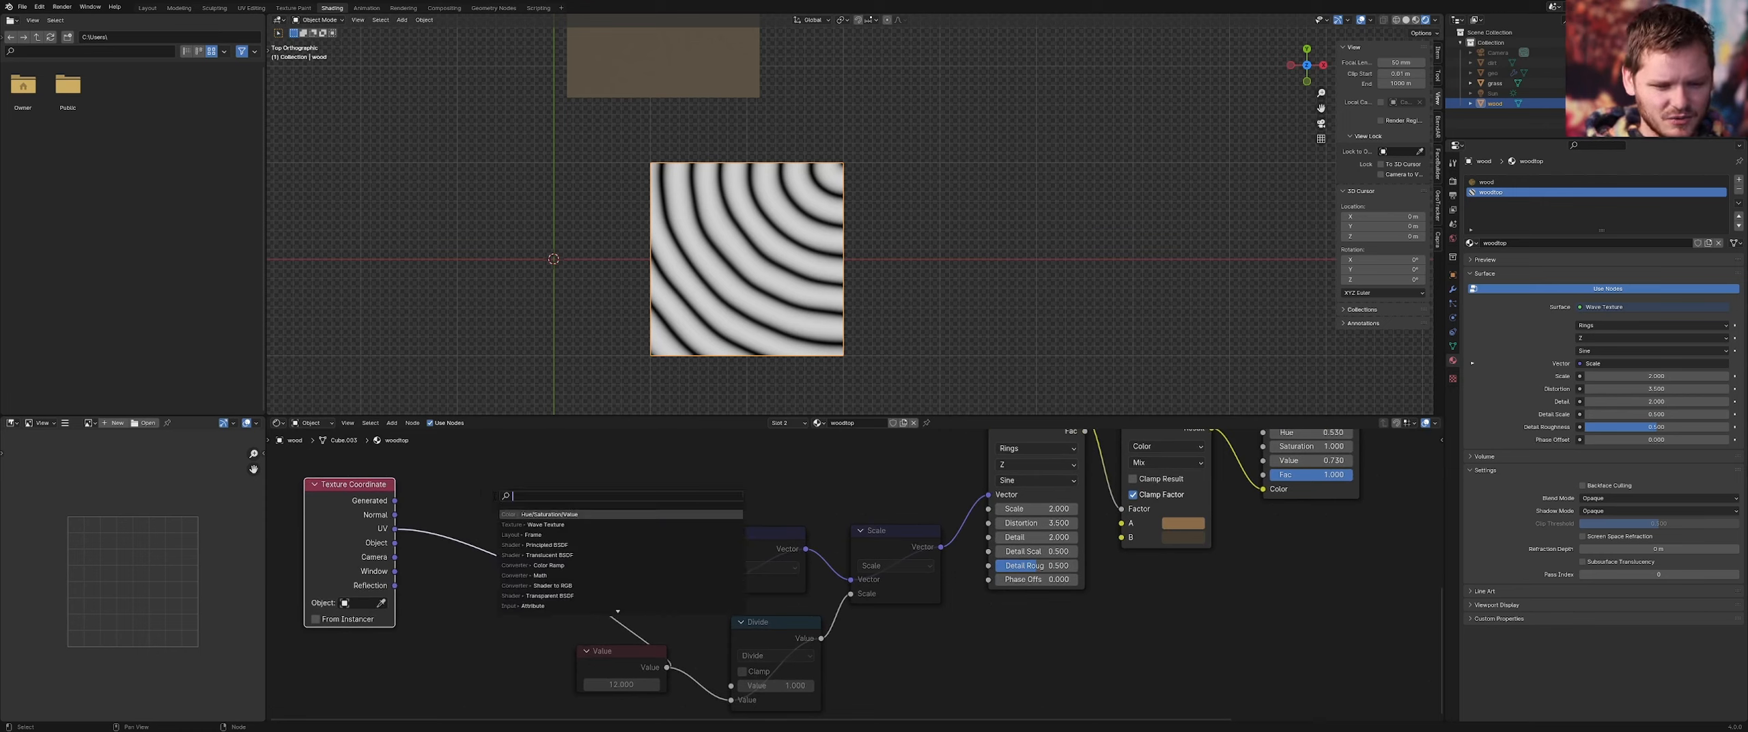
key("Escape")
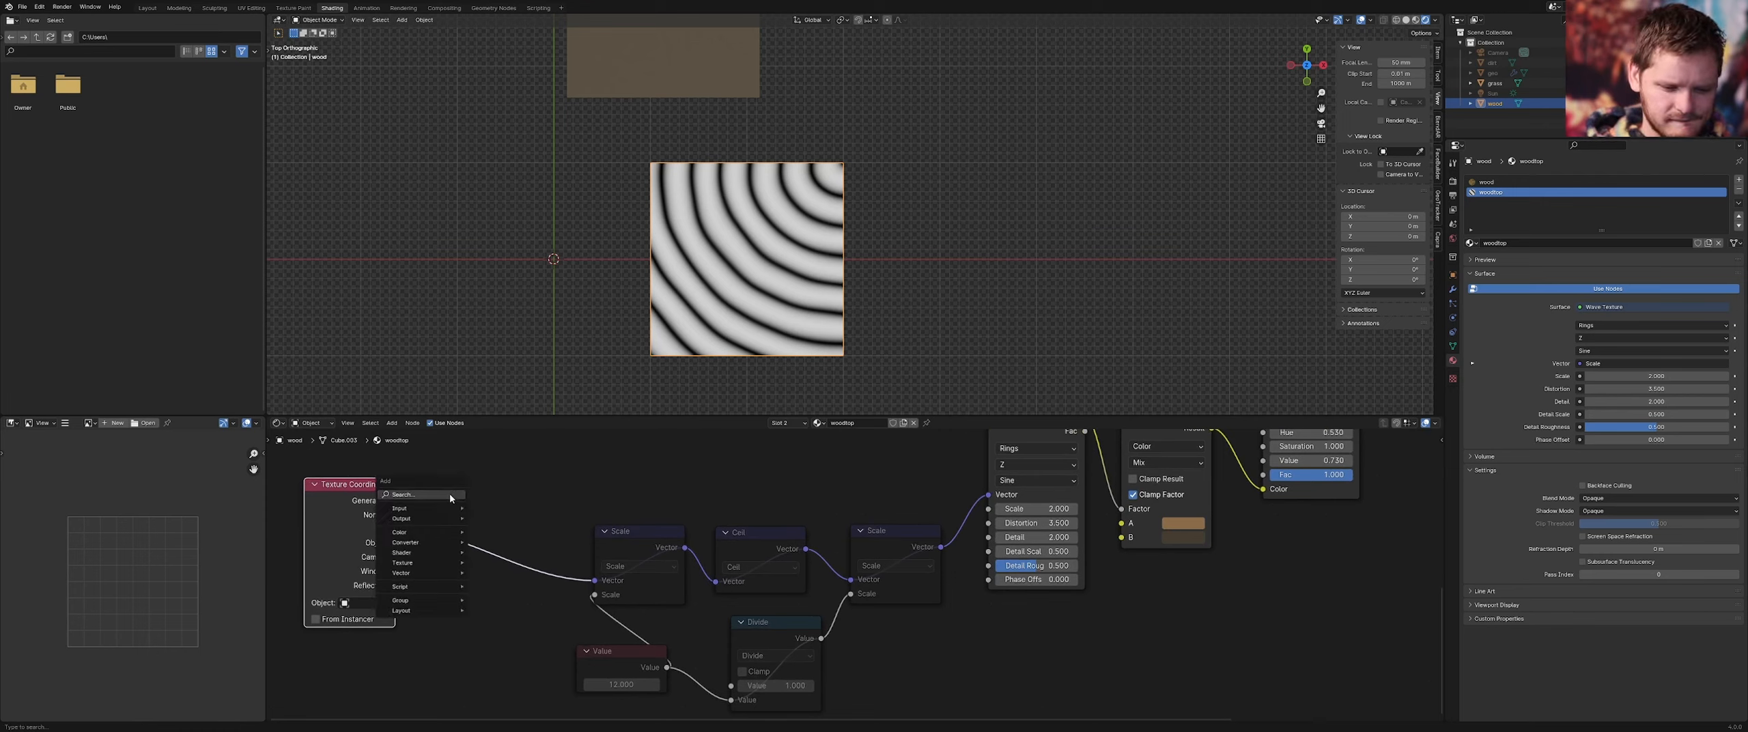
Insert a Vector Math node set to Add between the Texture Coordinate node and the first Scale node
key("shift+a")
type("vec")
left_click(506, 513)
left_click(448, 498)
Set all three vector values of the Add node to -0.5 to center the rings on the top face
scroll(464, 583, "up", 2)
scroll(463, 583, "up", 1)
left_click_drag(421, 573, 412, 605, "shift")
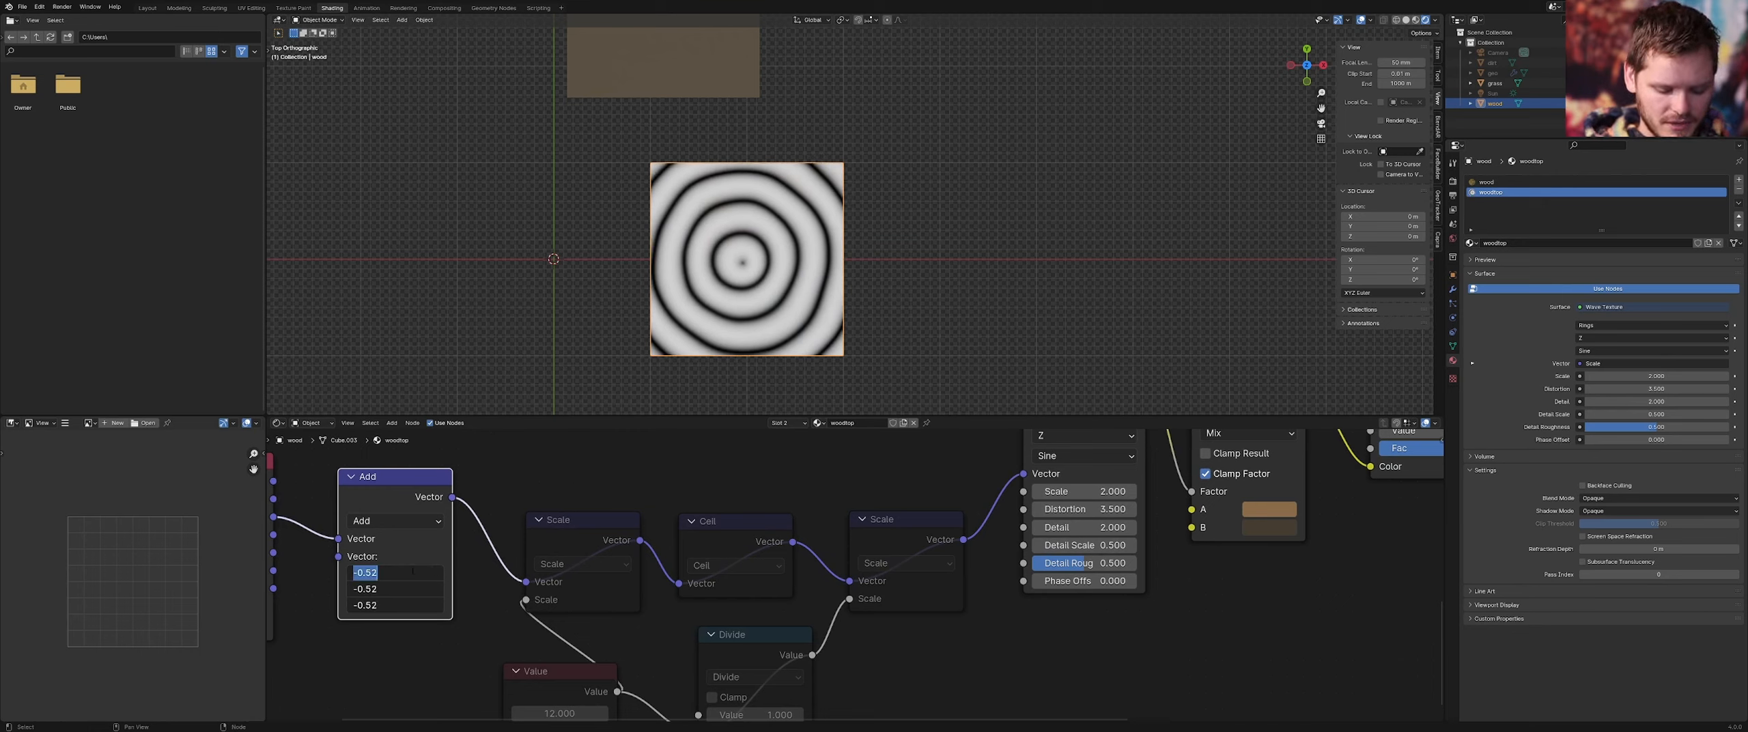
type("-0.5")
key("Return")
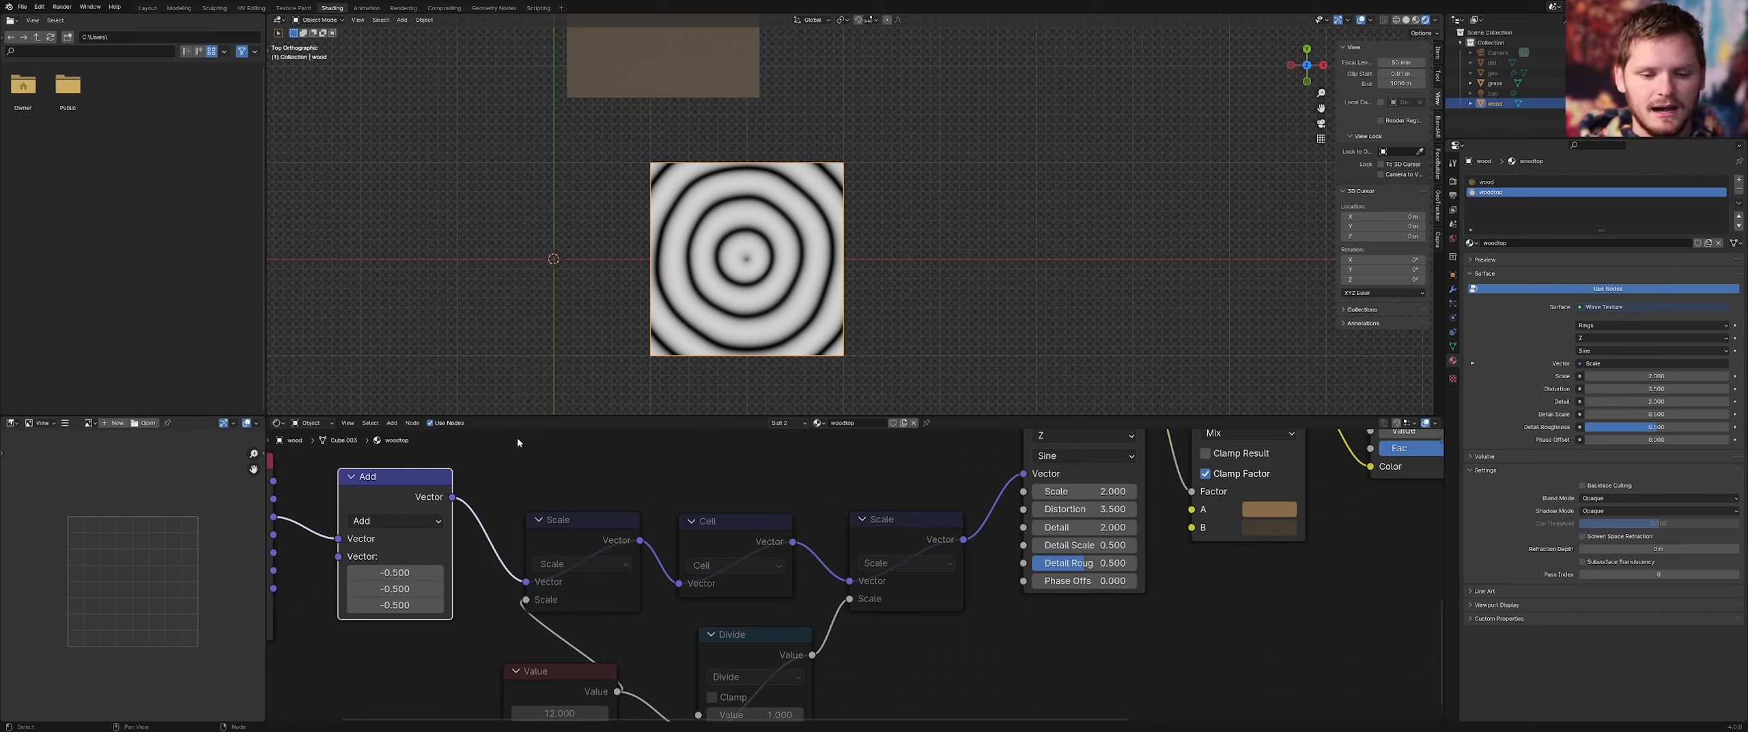
left_click_drag(747, 259, 742, 257)
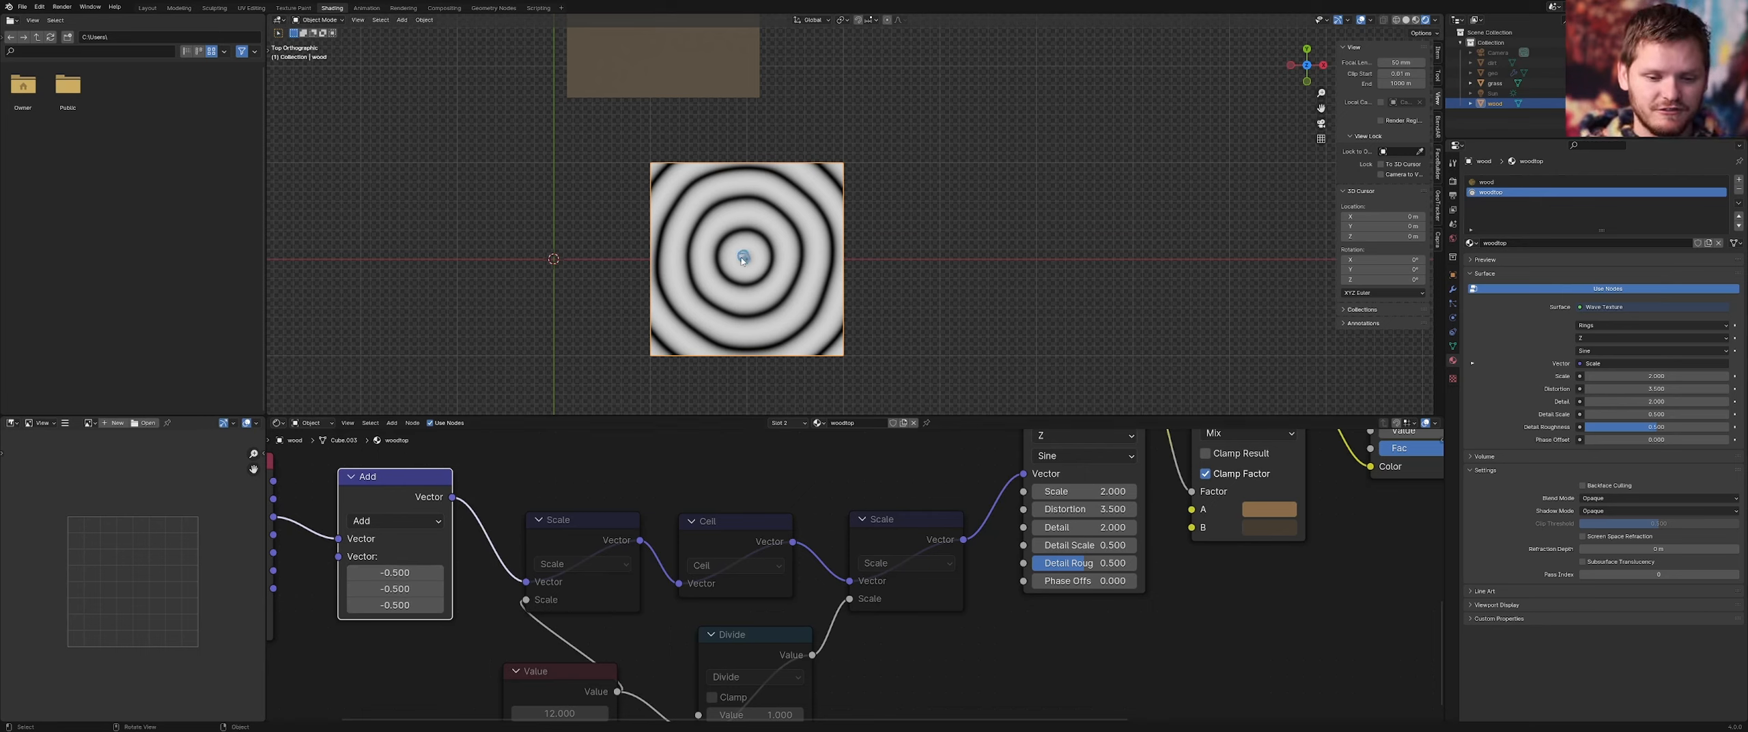
key("ctrl+z")
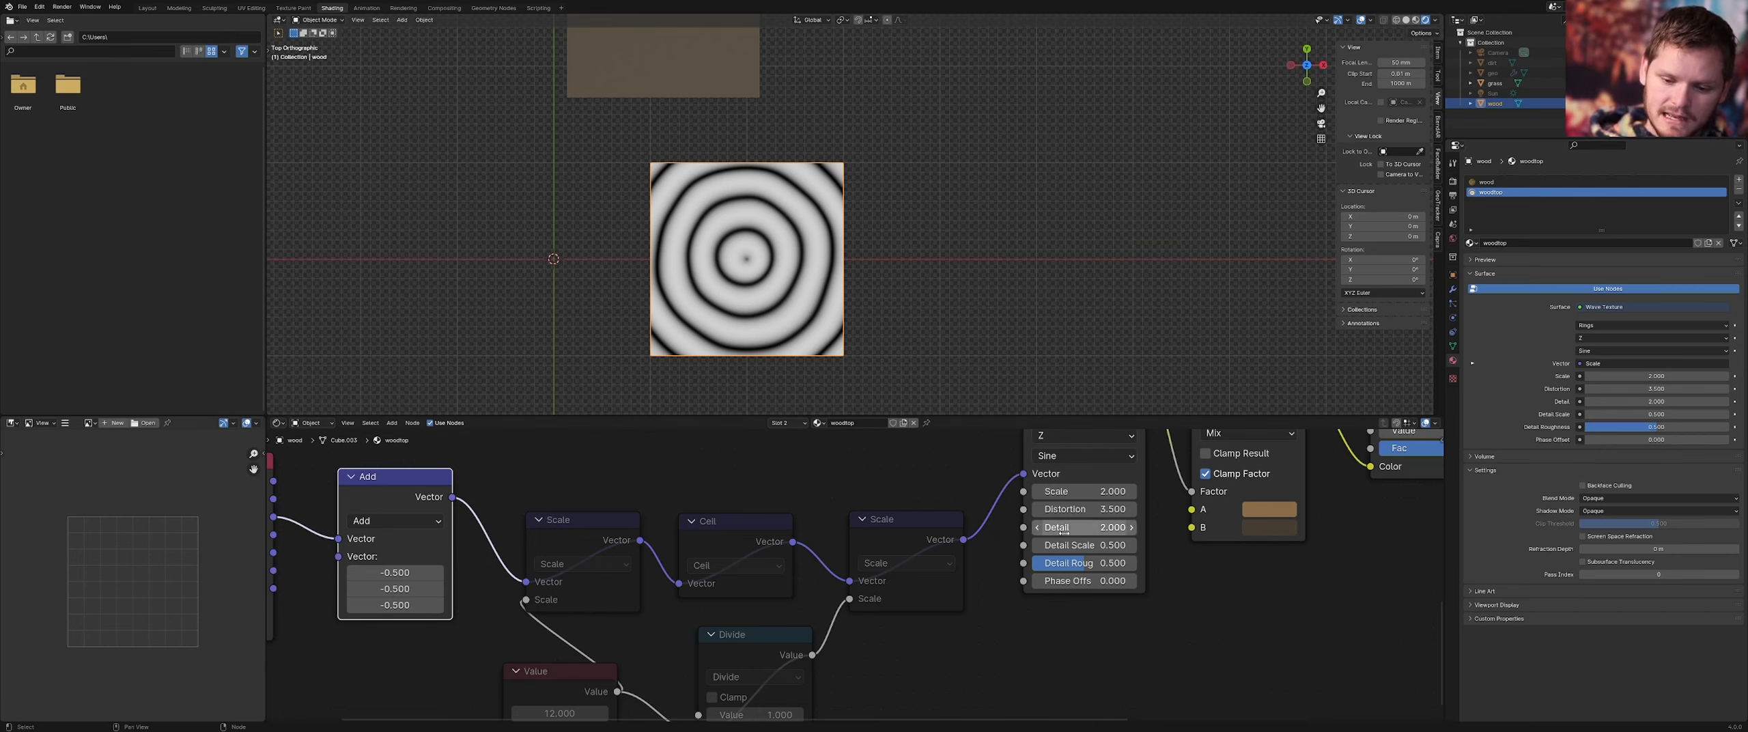
Unmute the Scale, Ceil, Scale, Divide and Value nodes, comparing the pixelated pattern with the smooth rings
scroll(893, 473, "down", 2)
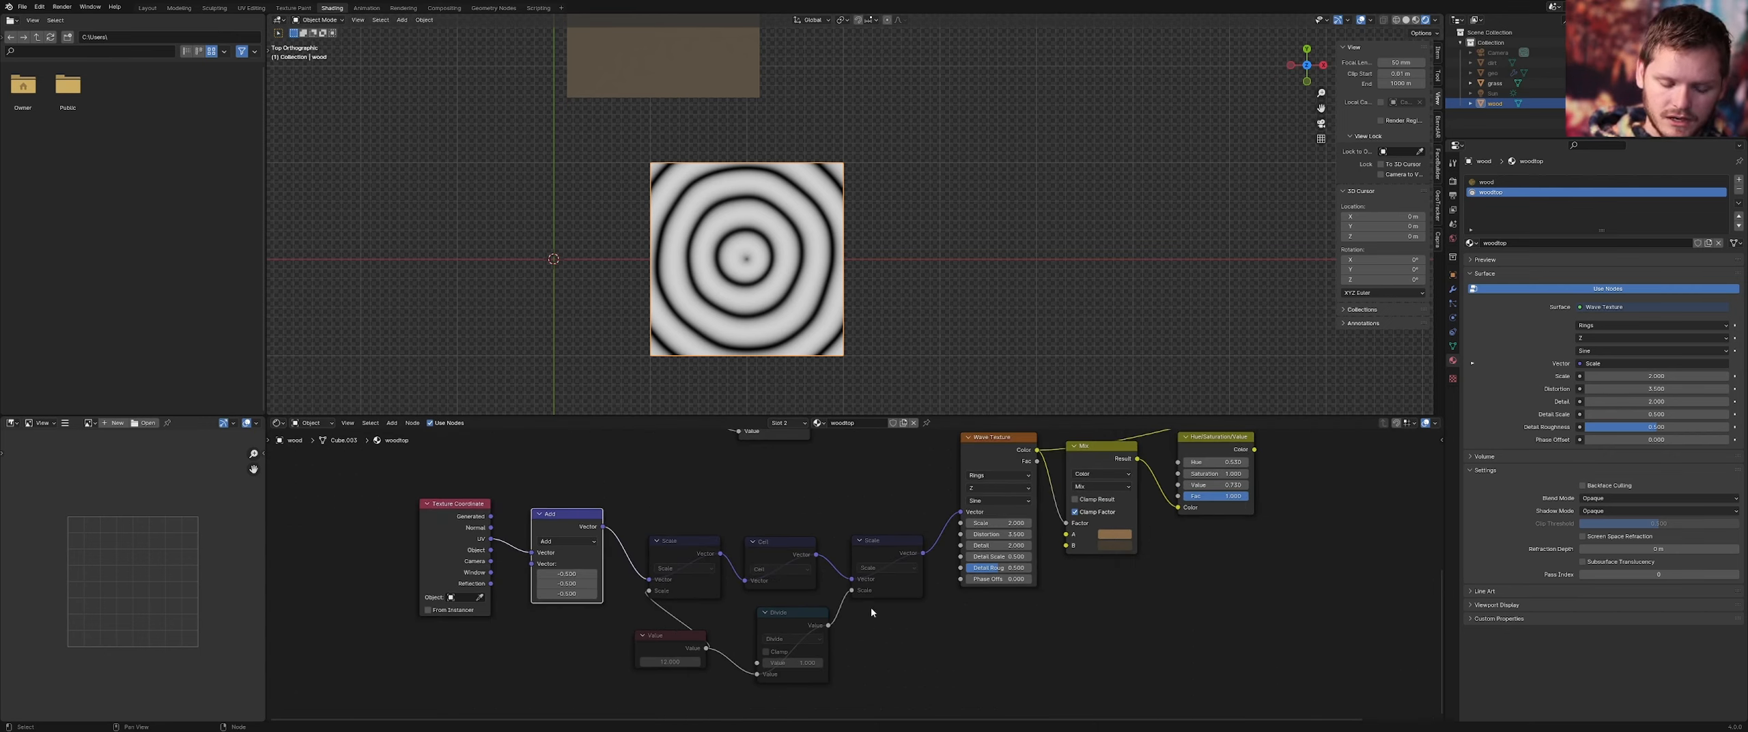
middle_click_drag(871, 612, 847, 574)
left_click_drag(874, 627, 645, 517)
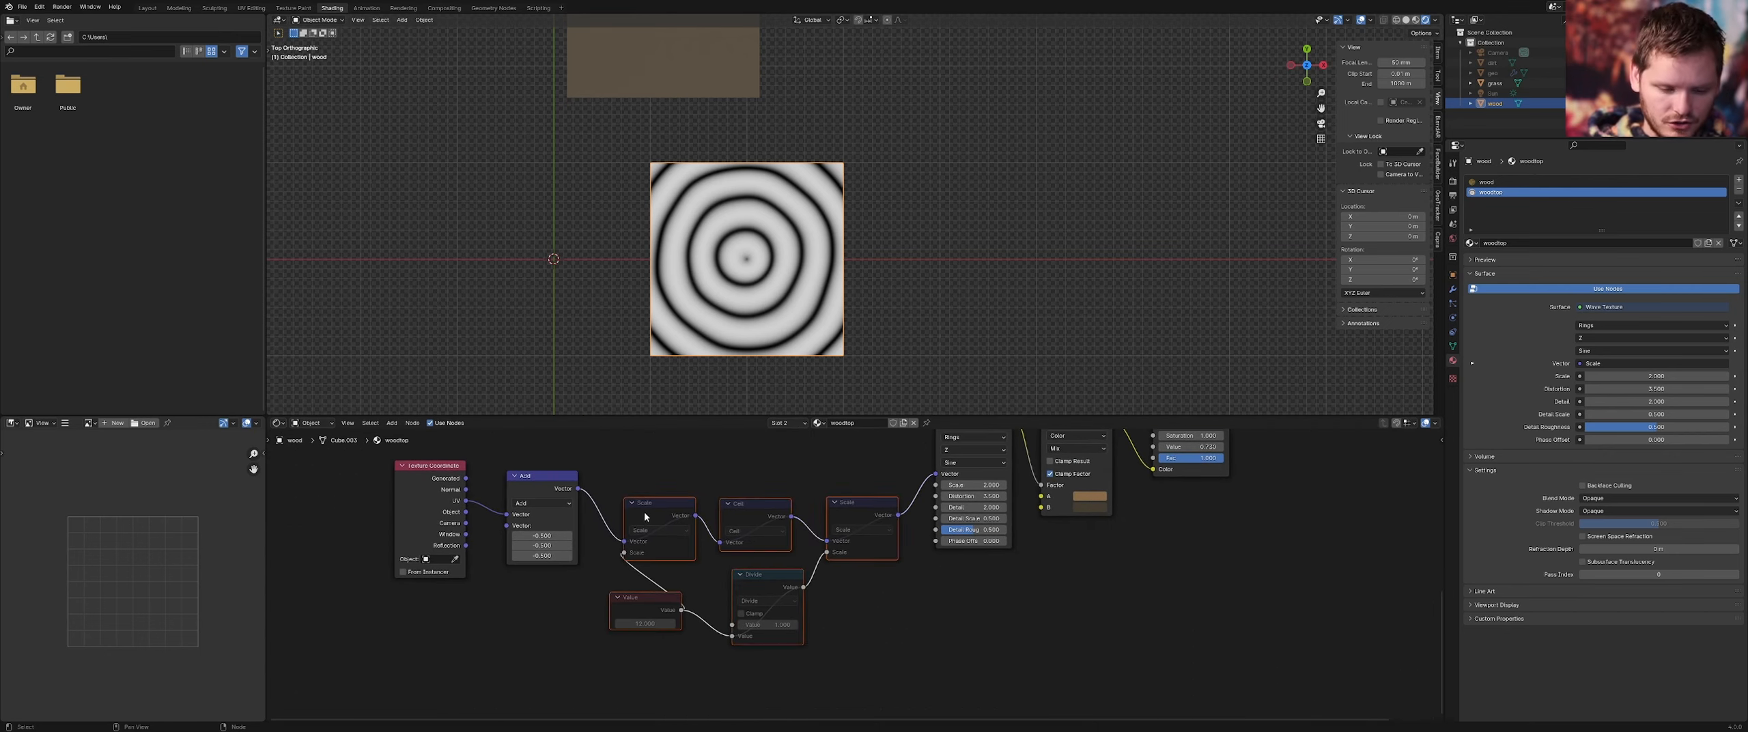
key("m")
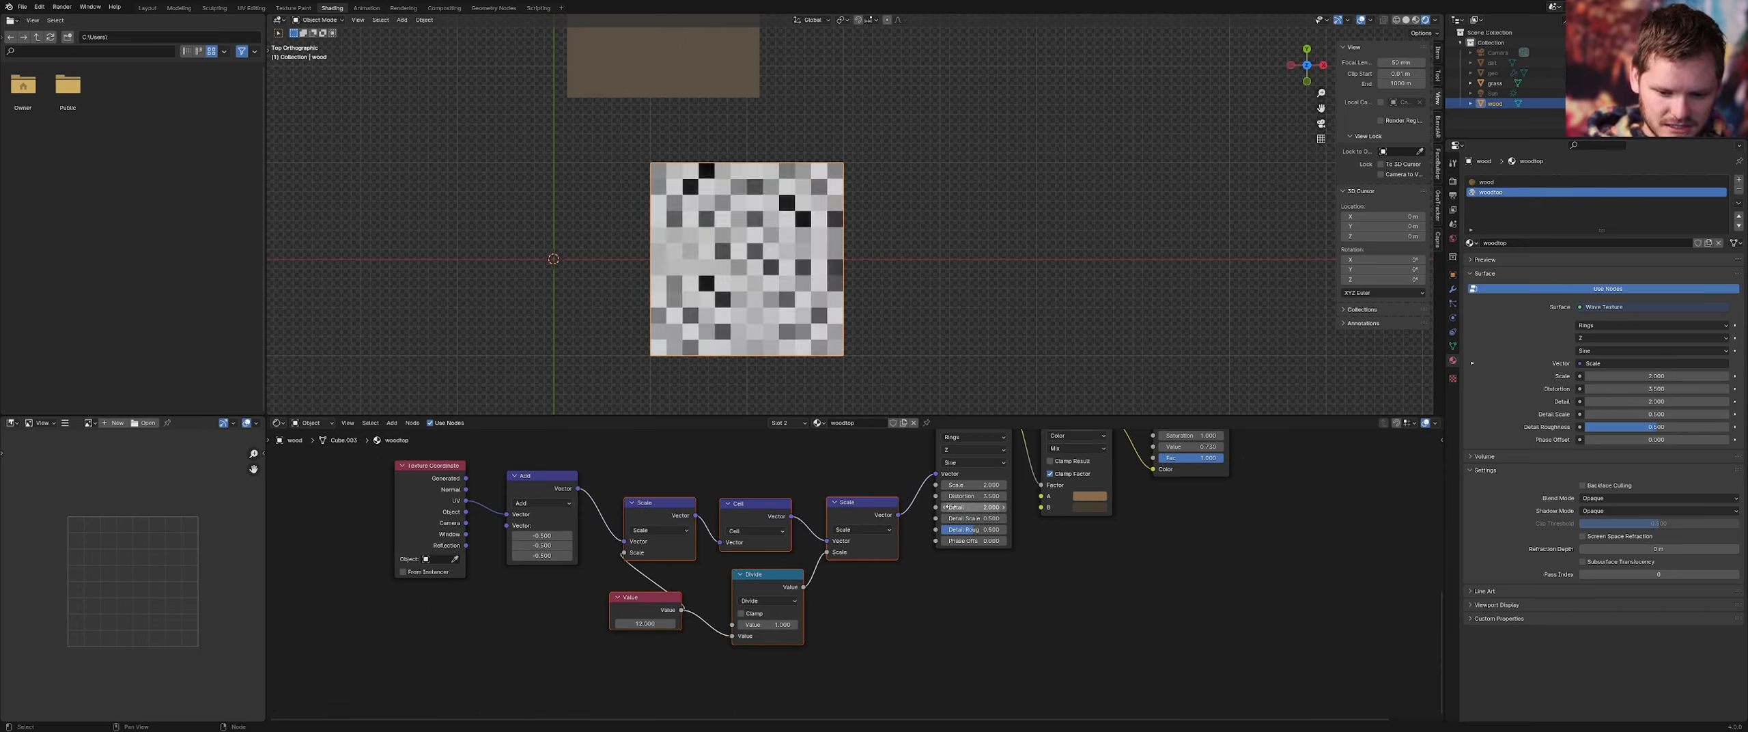
key("m")
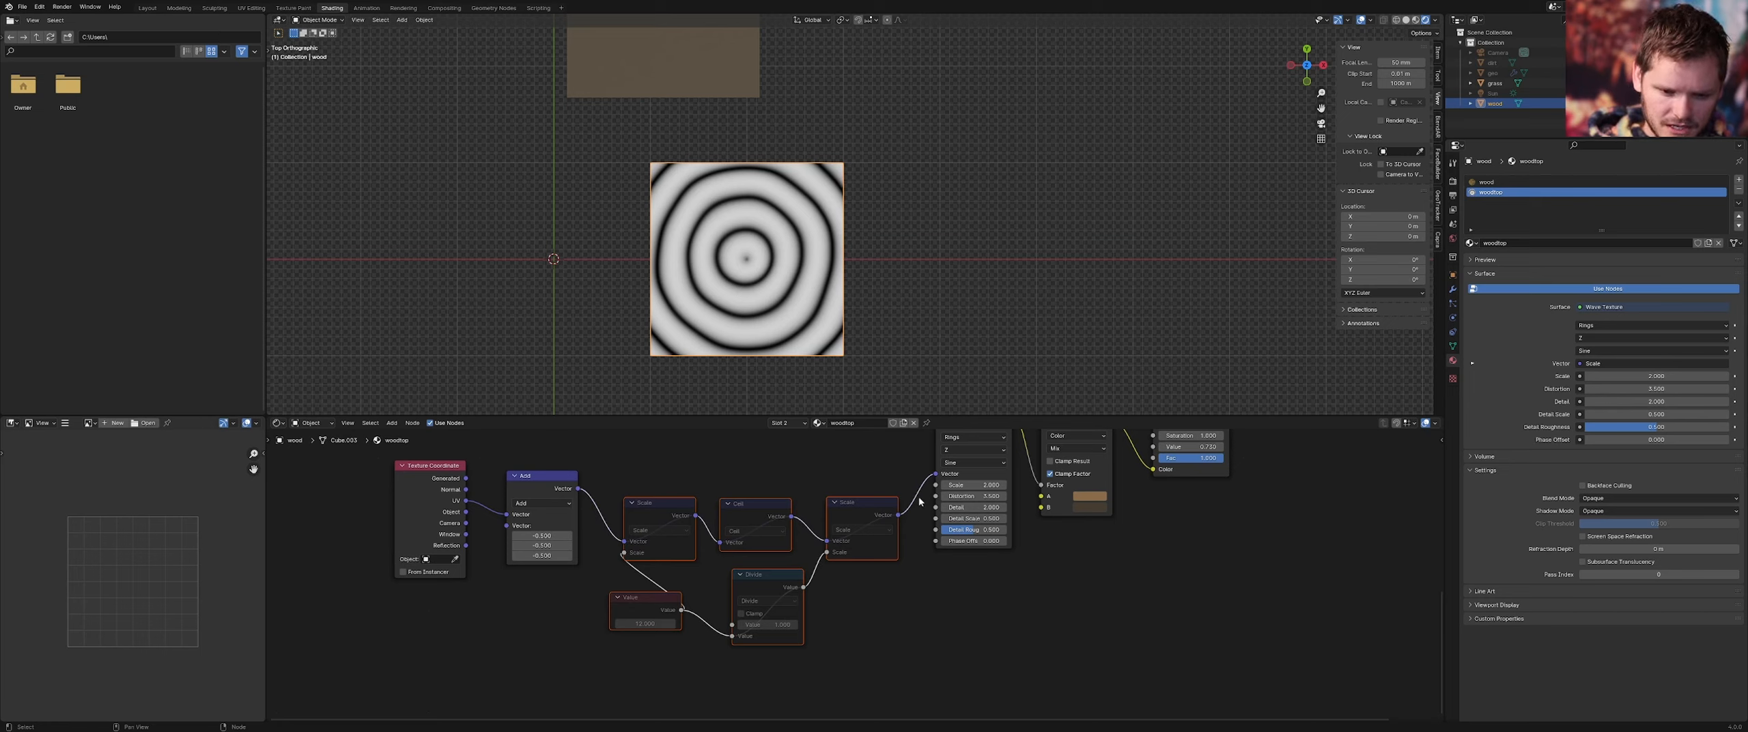
key("m")
Try a distortion of 1 on the woodtop Wave Texture, and set it to 0
scroll(888, 502, "up", 3)
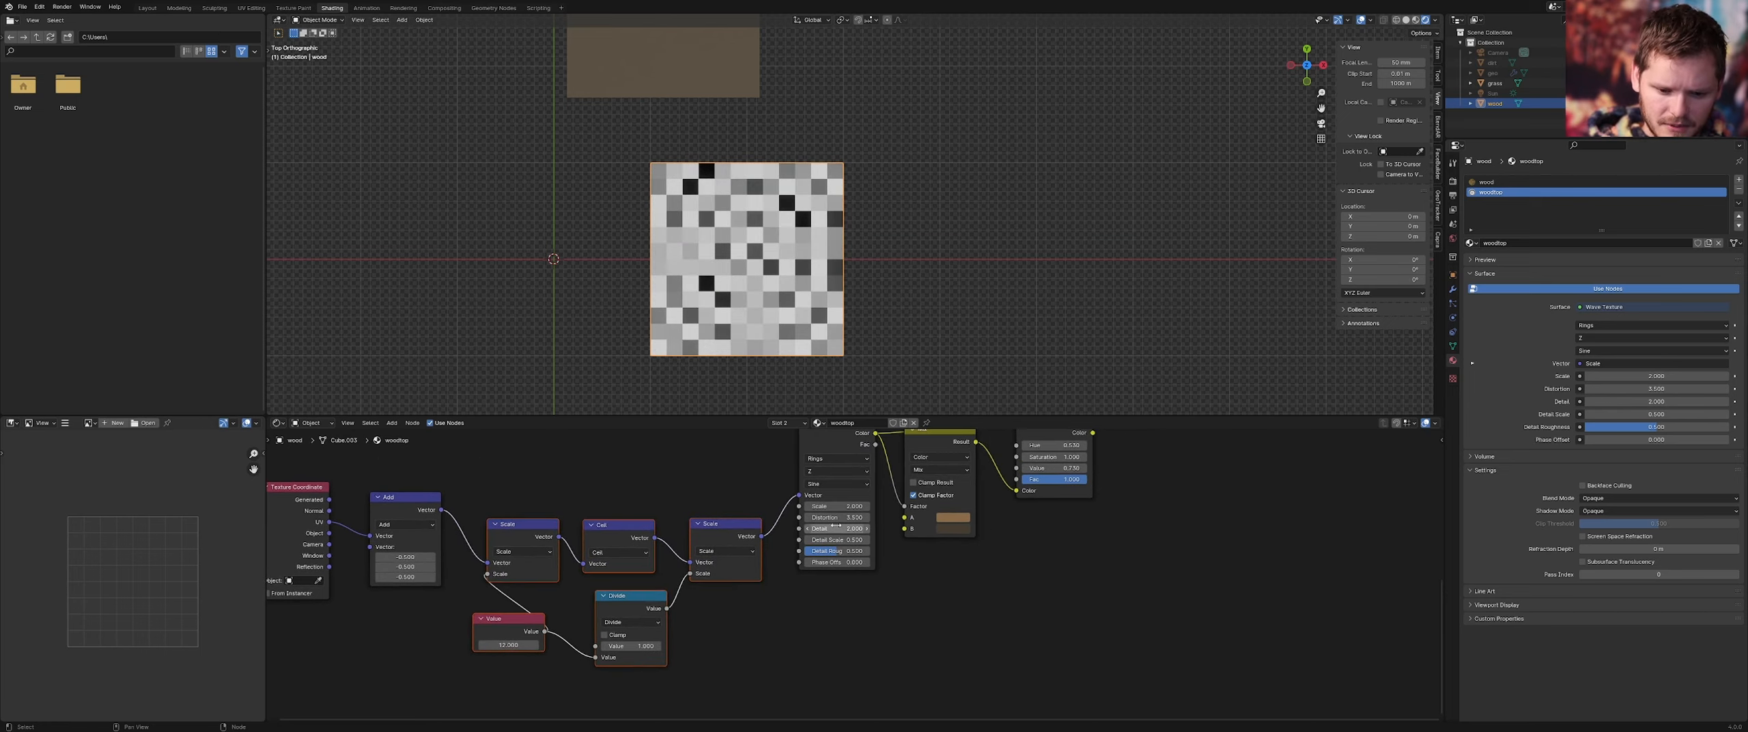
left_click(838, 496)
type("1")
key("Return")
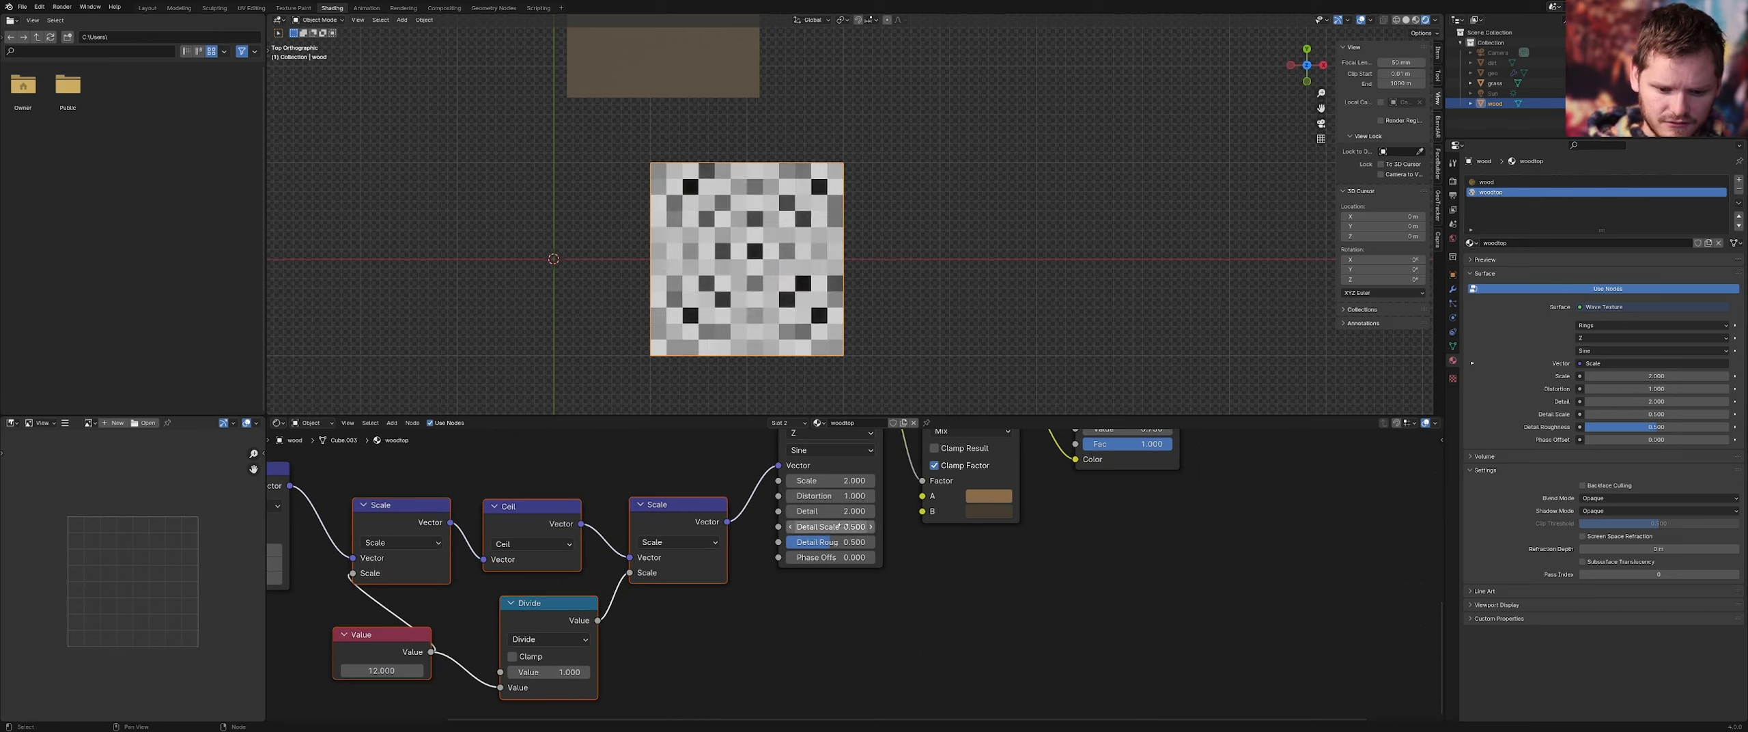
left_click(838, 496)
type("0")
key("Return")
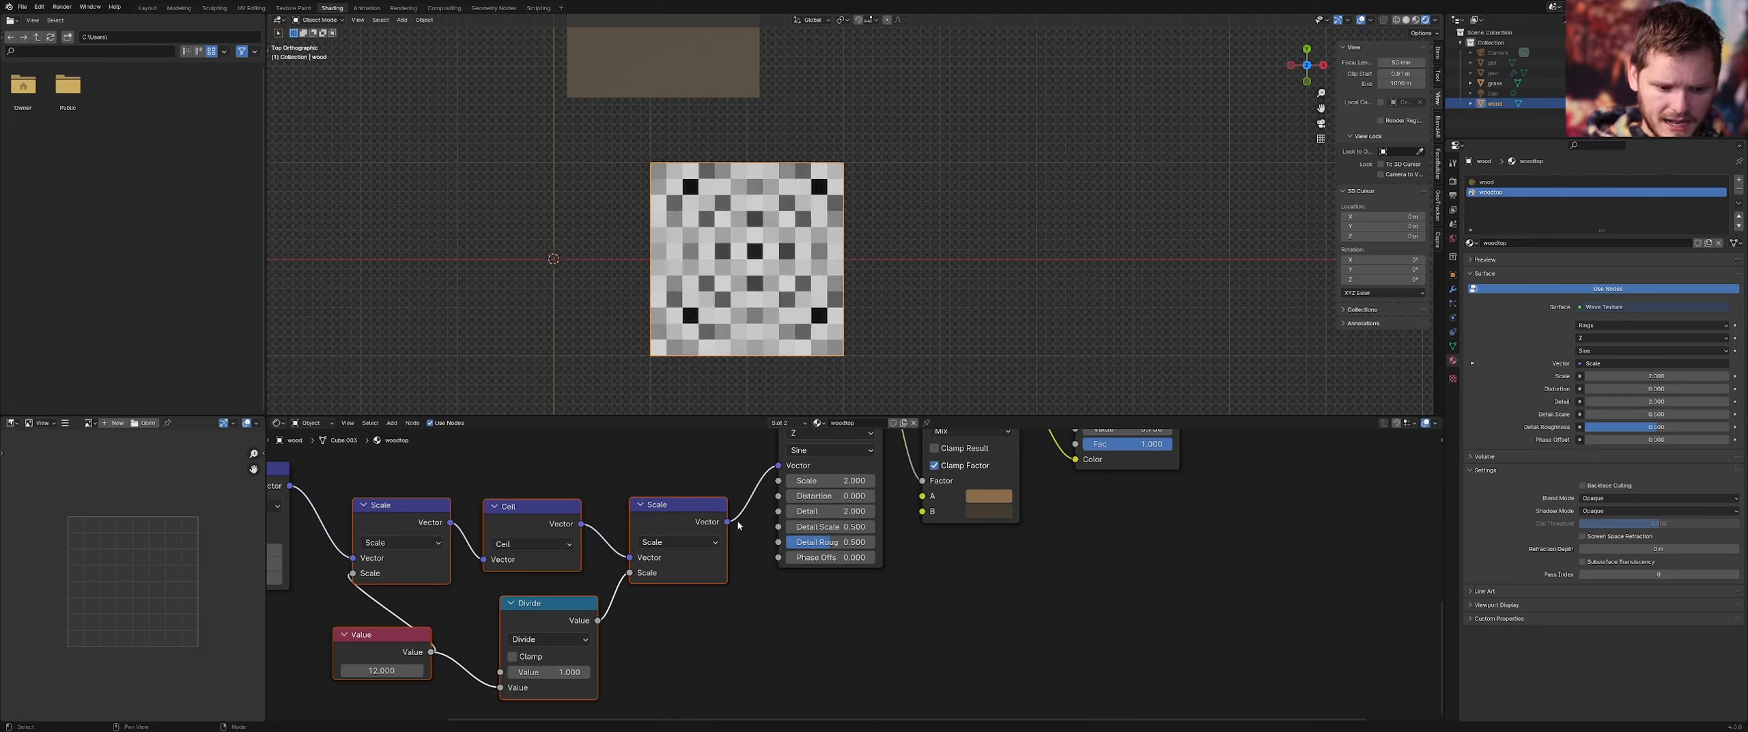
Preview the output of the Scale node feeding the Wave Texture, and return the preview to the Wave Texture
left_click(666, 525, "ctrl+shift")
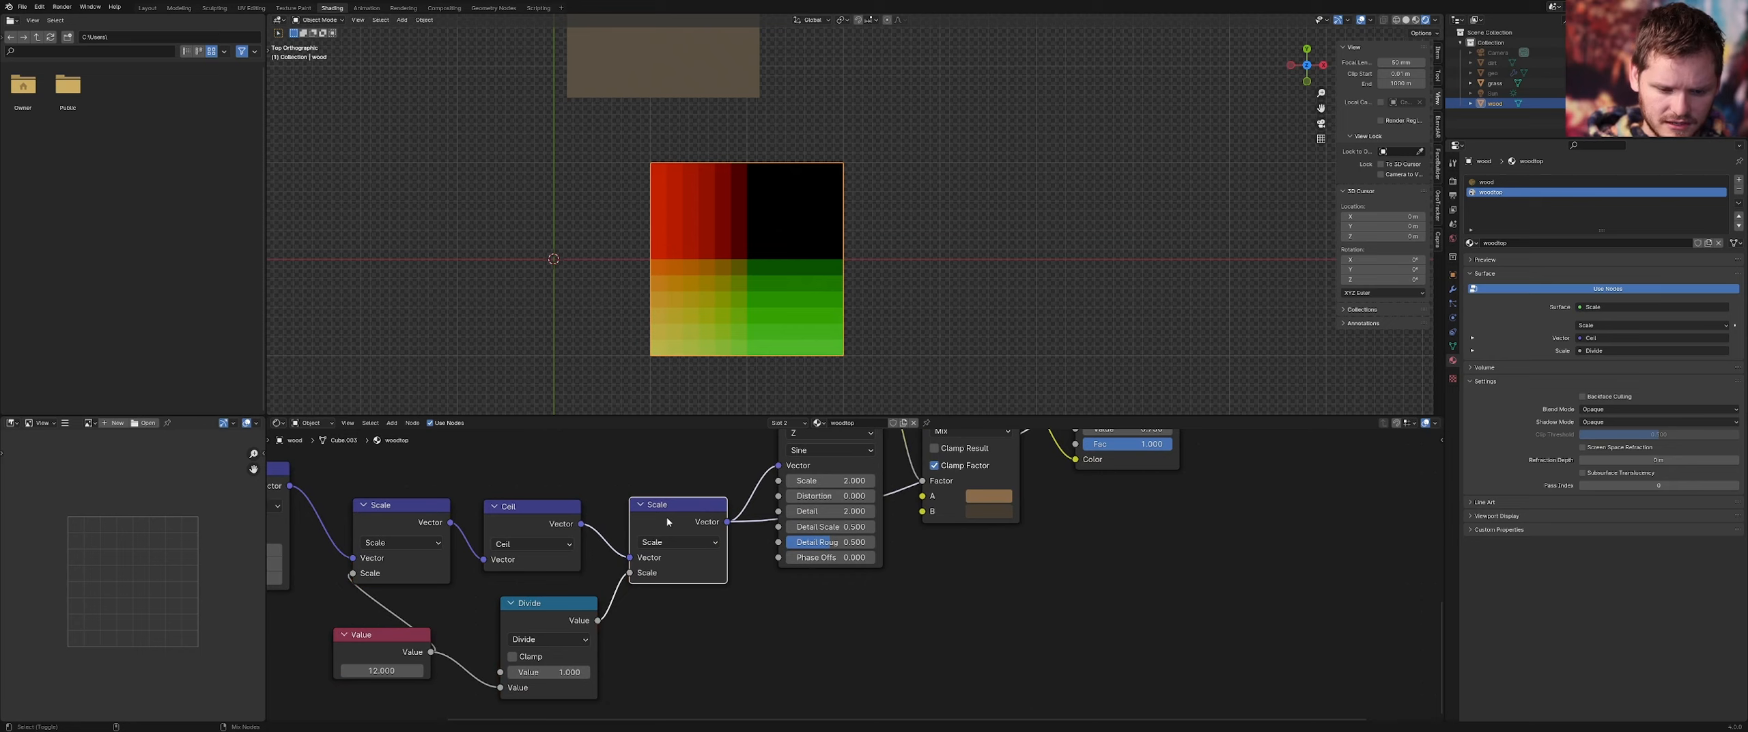
scroll(750, 528, "down", 5)
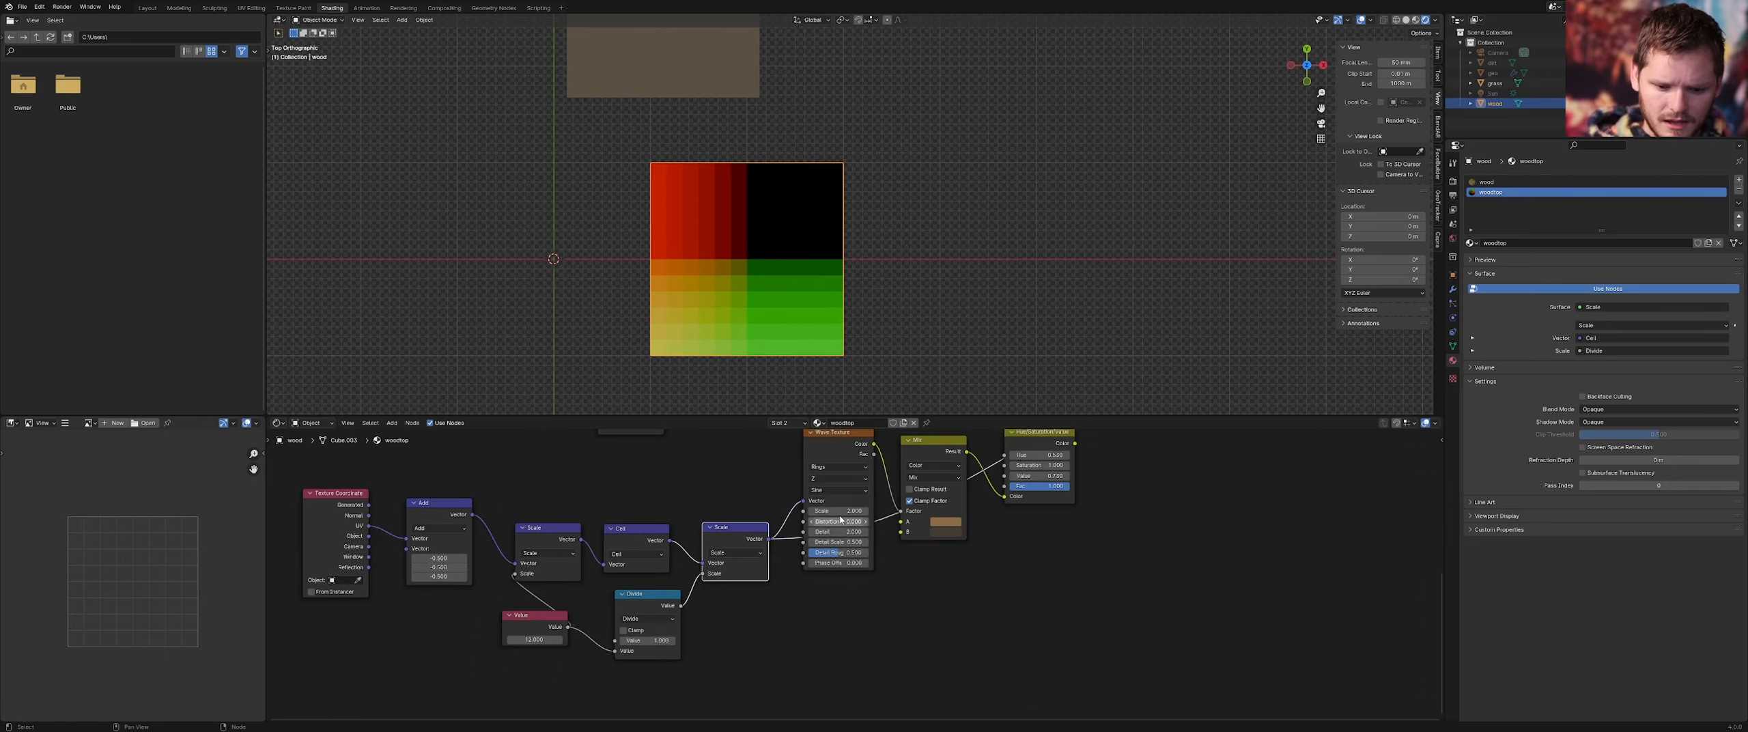
middle_click_drag(835, 456, 744, 531)
left_click(744, 531, "ctrl+shift")
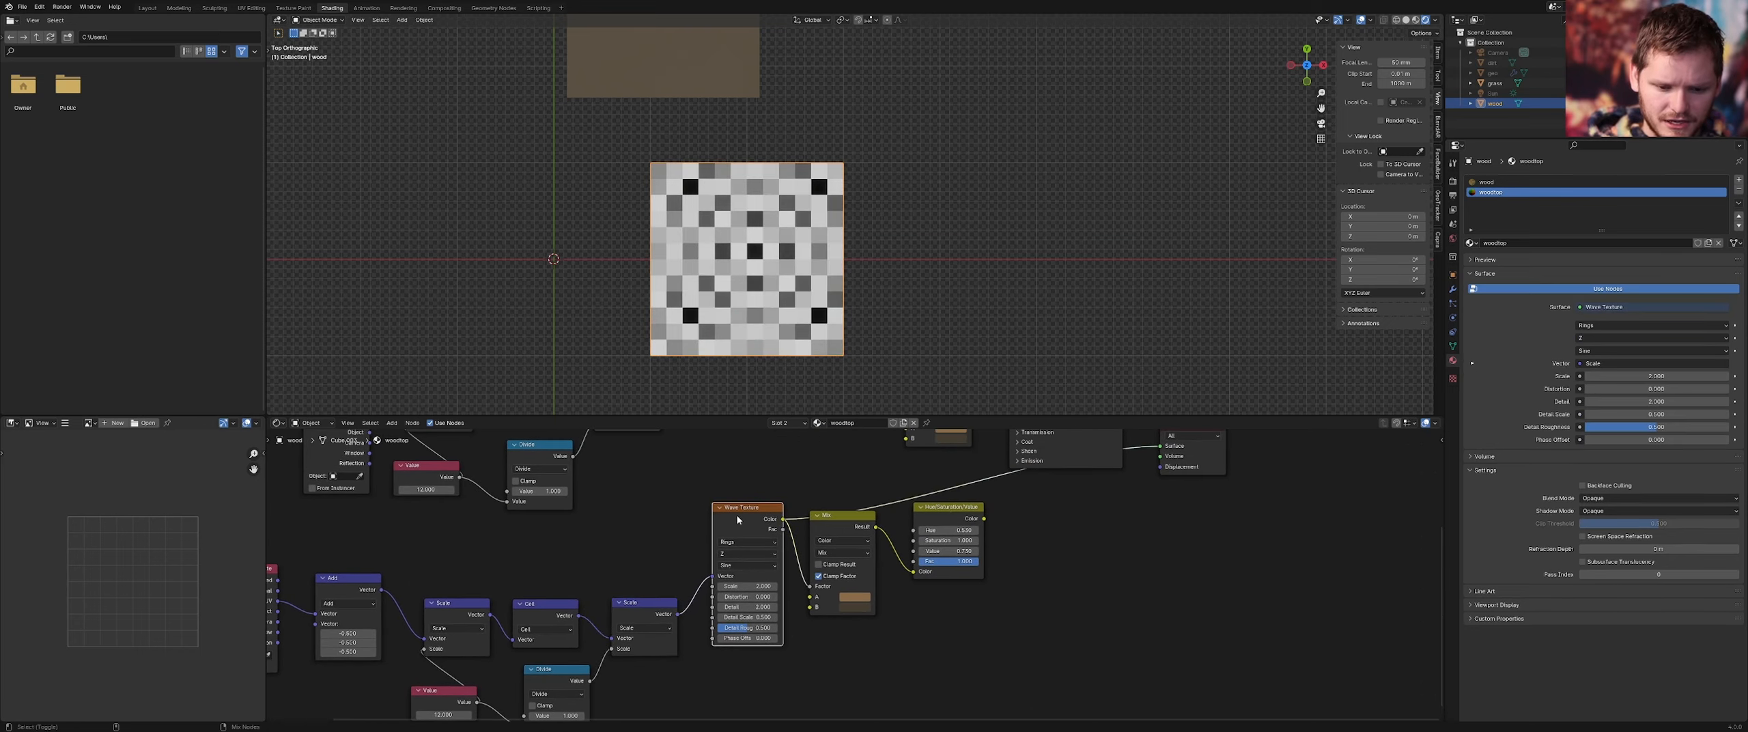
Try other scale and distortion values on the woodtop Wave Texture, and undo the changes
scroll(794, 589, "up", 3)
left_click_drag(765, 577, 841, 585)
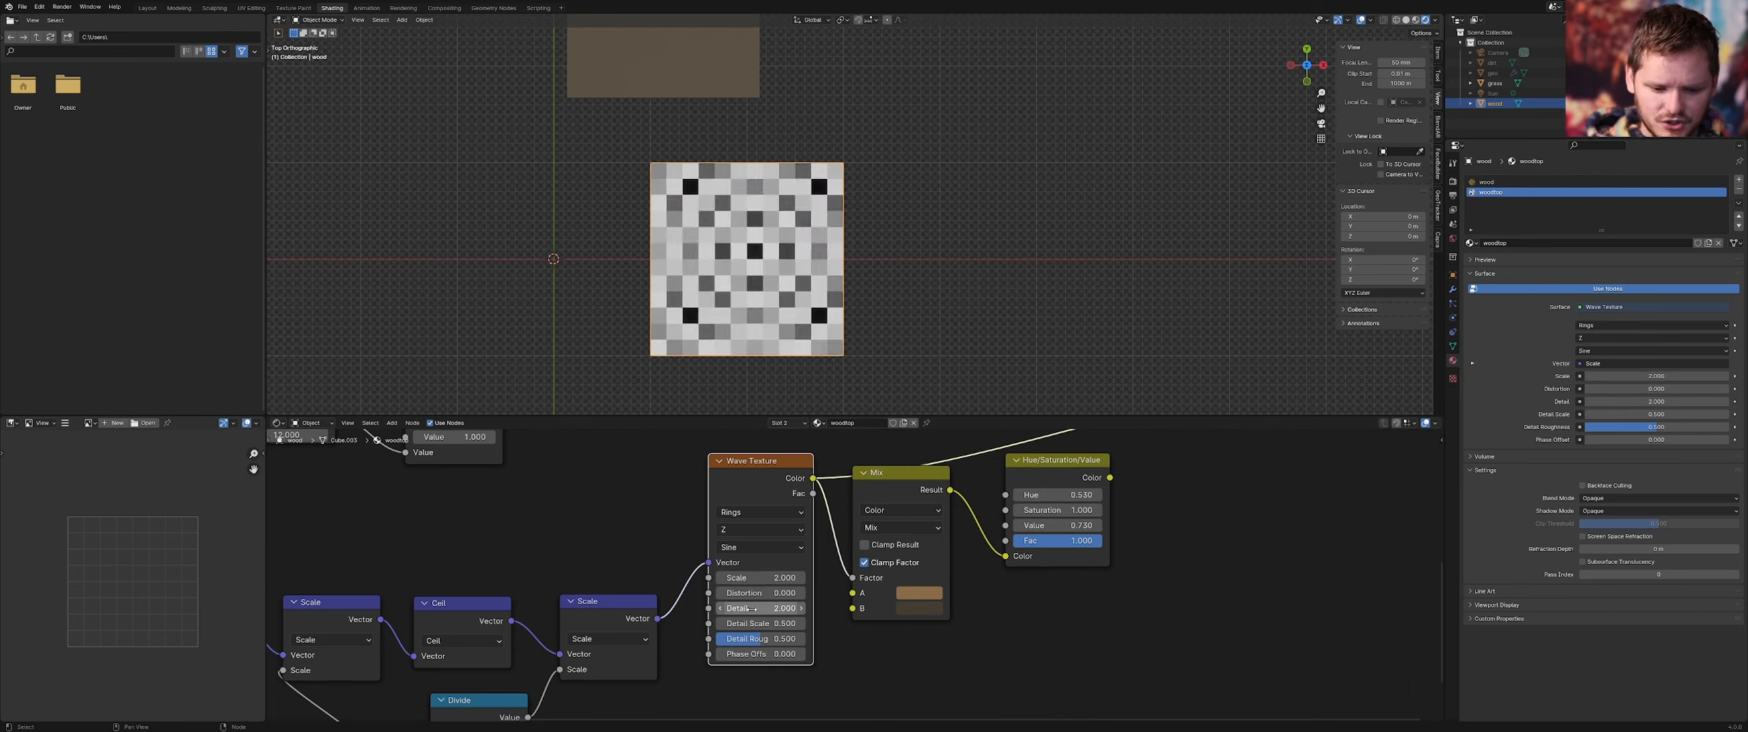
mouse_move(757, 594)
left_mouse_down("ctrl")
mouse_move(792, 594)
mouse_move(757, 595)
left_mouse_up("ctrl")
key("ctrl+z")
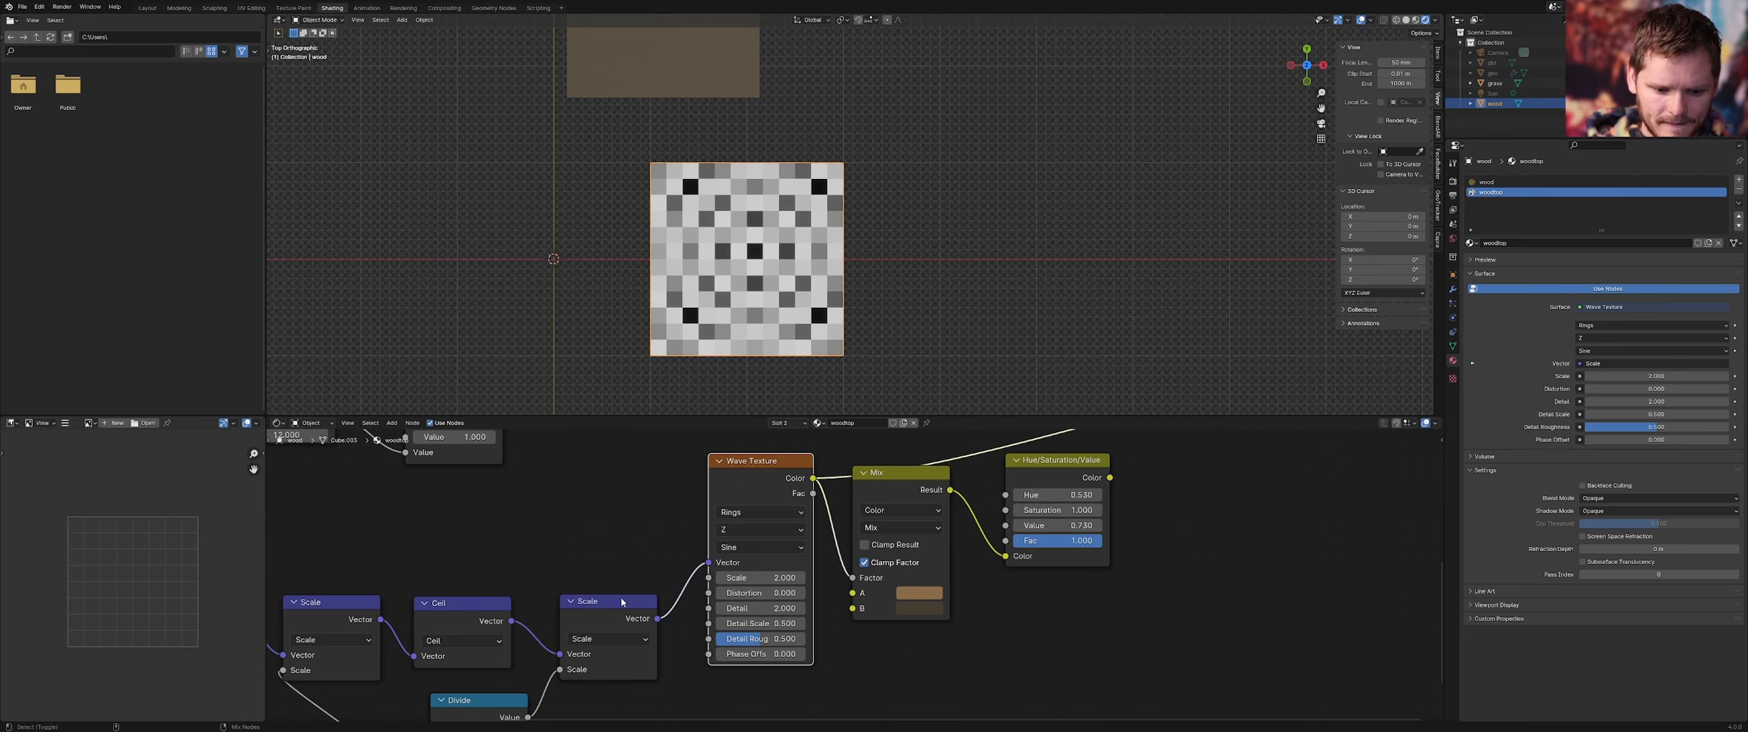
Inspect the pixelated coordinates from the last Scale node once more, and switch the preview back to the Wave Texture
left_click(602, 614, "ctrl+shift")
scroll(711, 530, "down", 2)
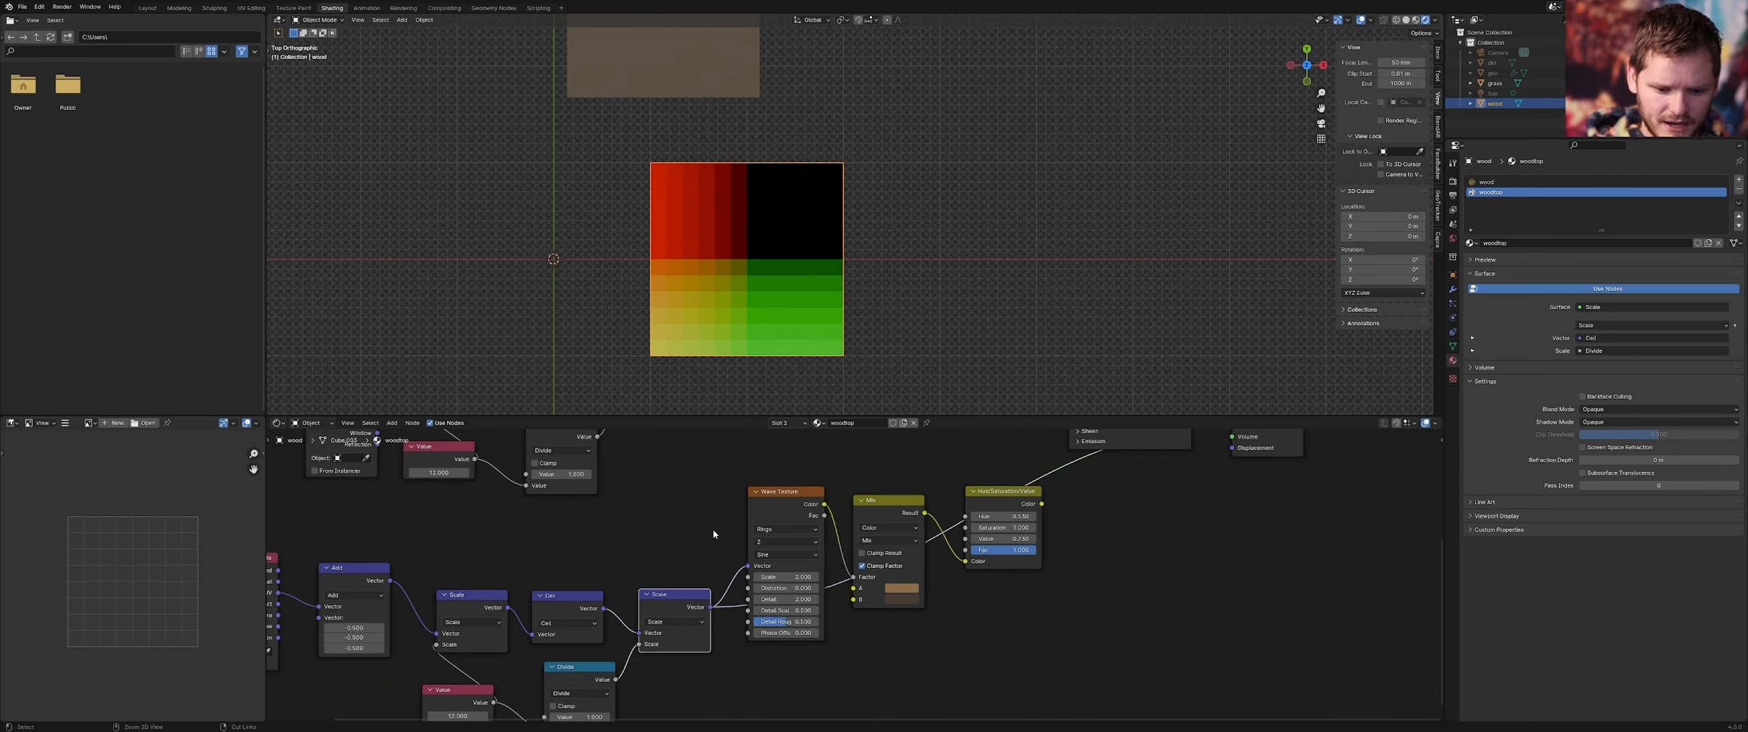
left_click(787, 510, "ctrl+shift")
Toggle muting of the Scale, Ceil, Scale, Divide and Value nodes to compare the ring pattern, leaving them muted
middle_click_drag(679, 581, 717, 508)
left_click_drag(704, 616, 491, 523)
key("m")
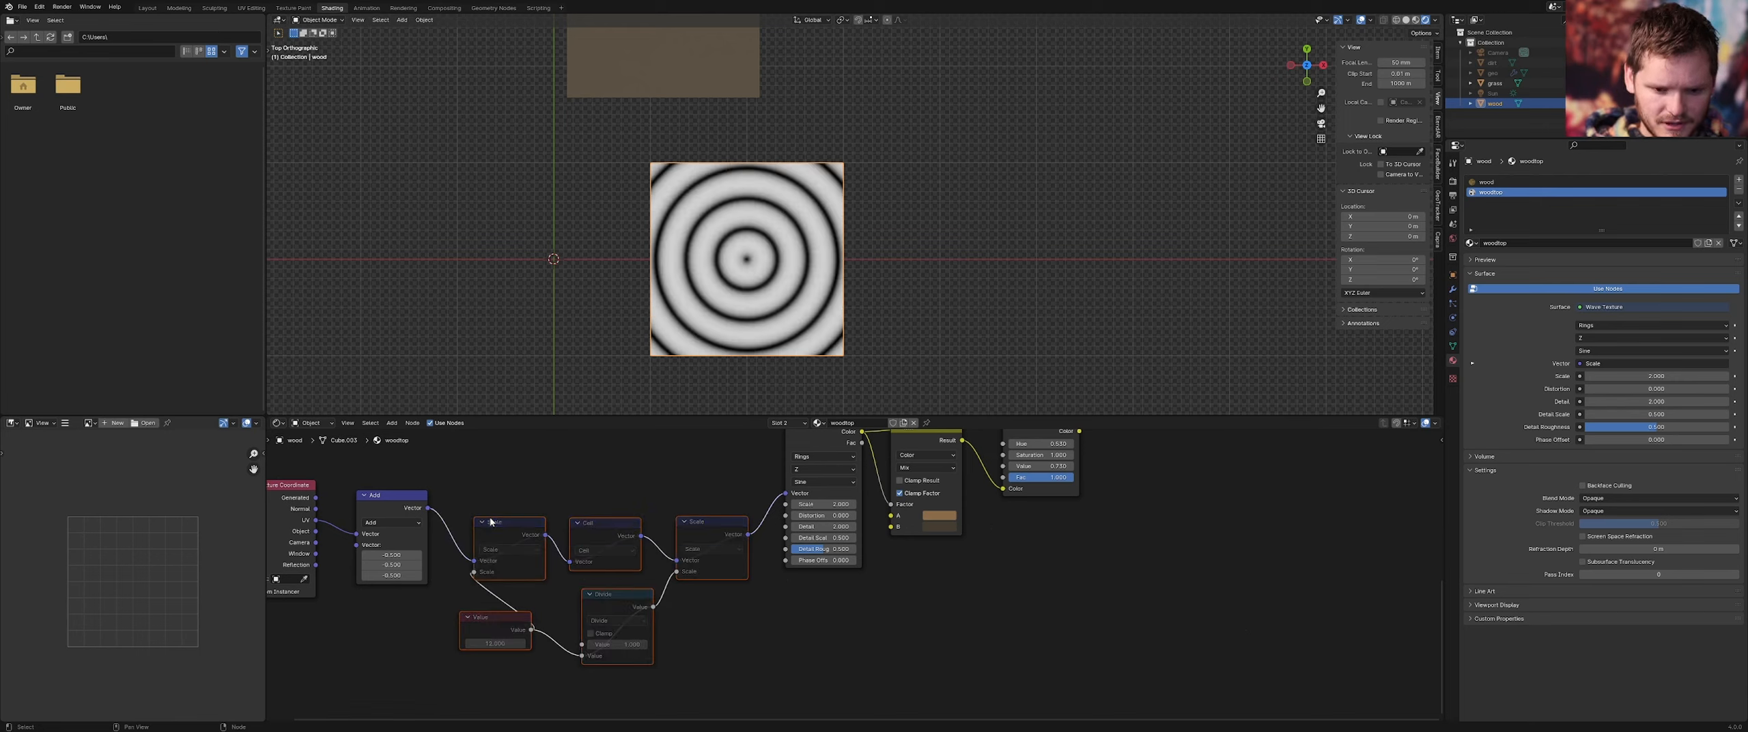
key("m")
key("m")
key("m")
middle_click_drag(416, 554, 555, 544)
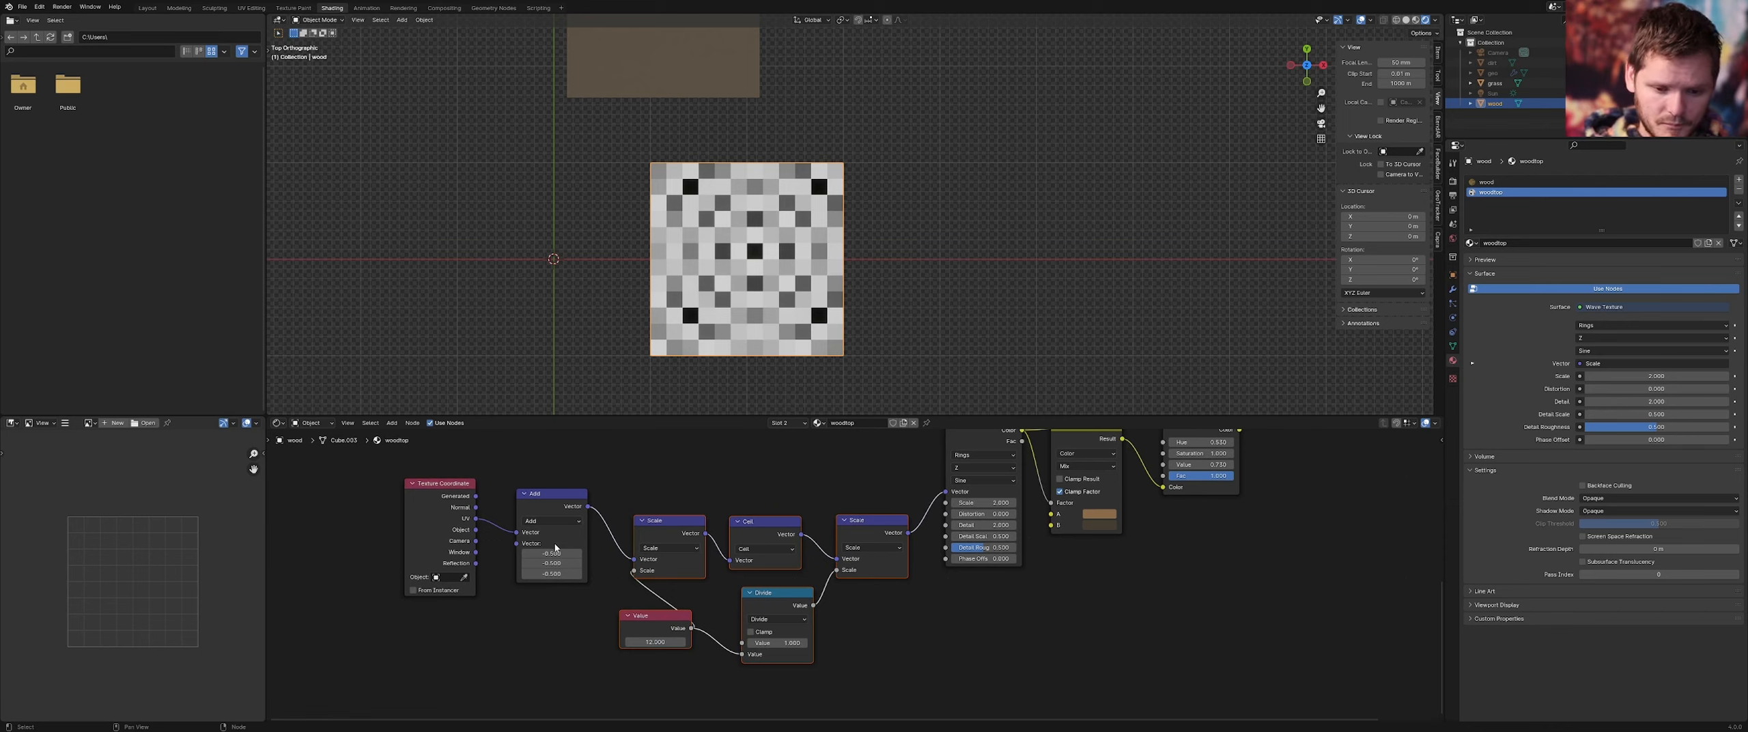
key("m")
key("m")
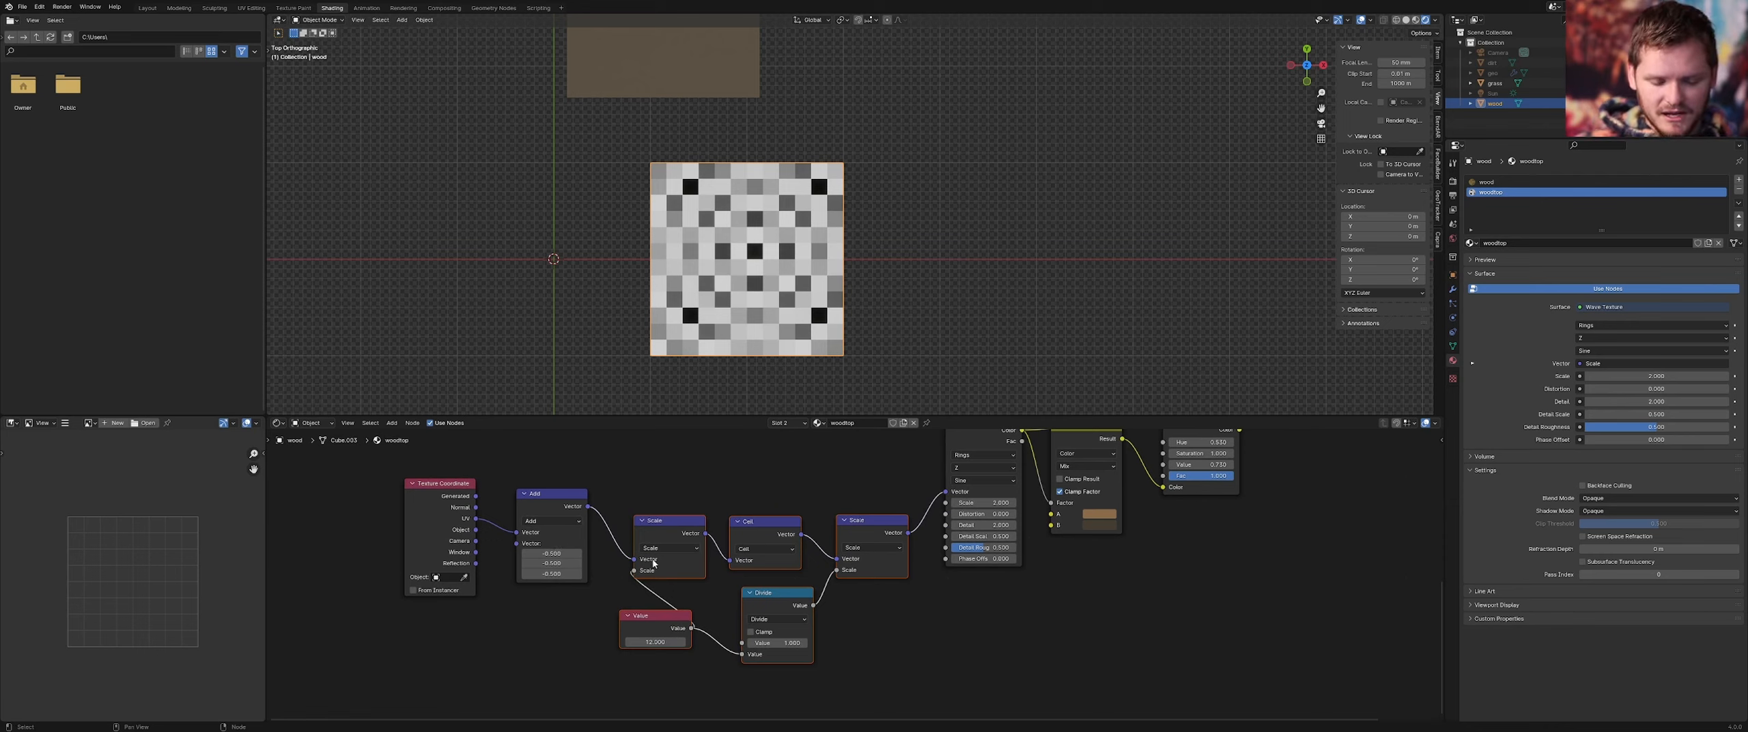
key("m")
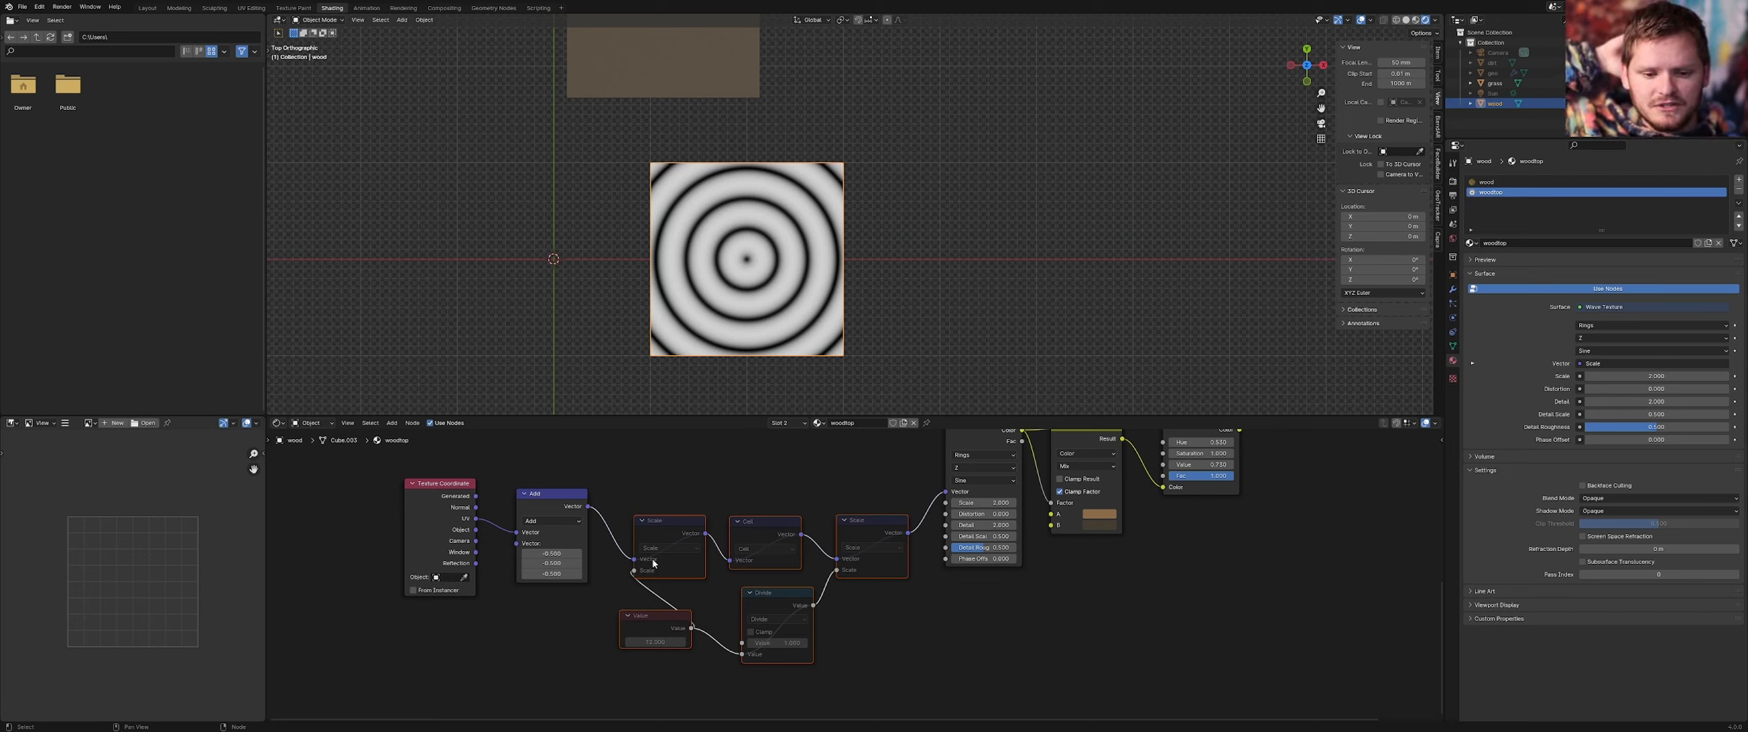
Set the woodtop Wave Texture's scale to 1.5
double_click(994, 504)
type("1.5")
key("Return")
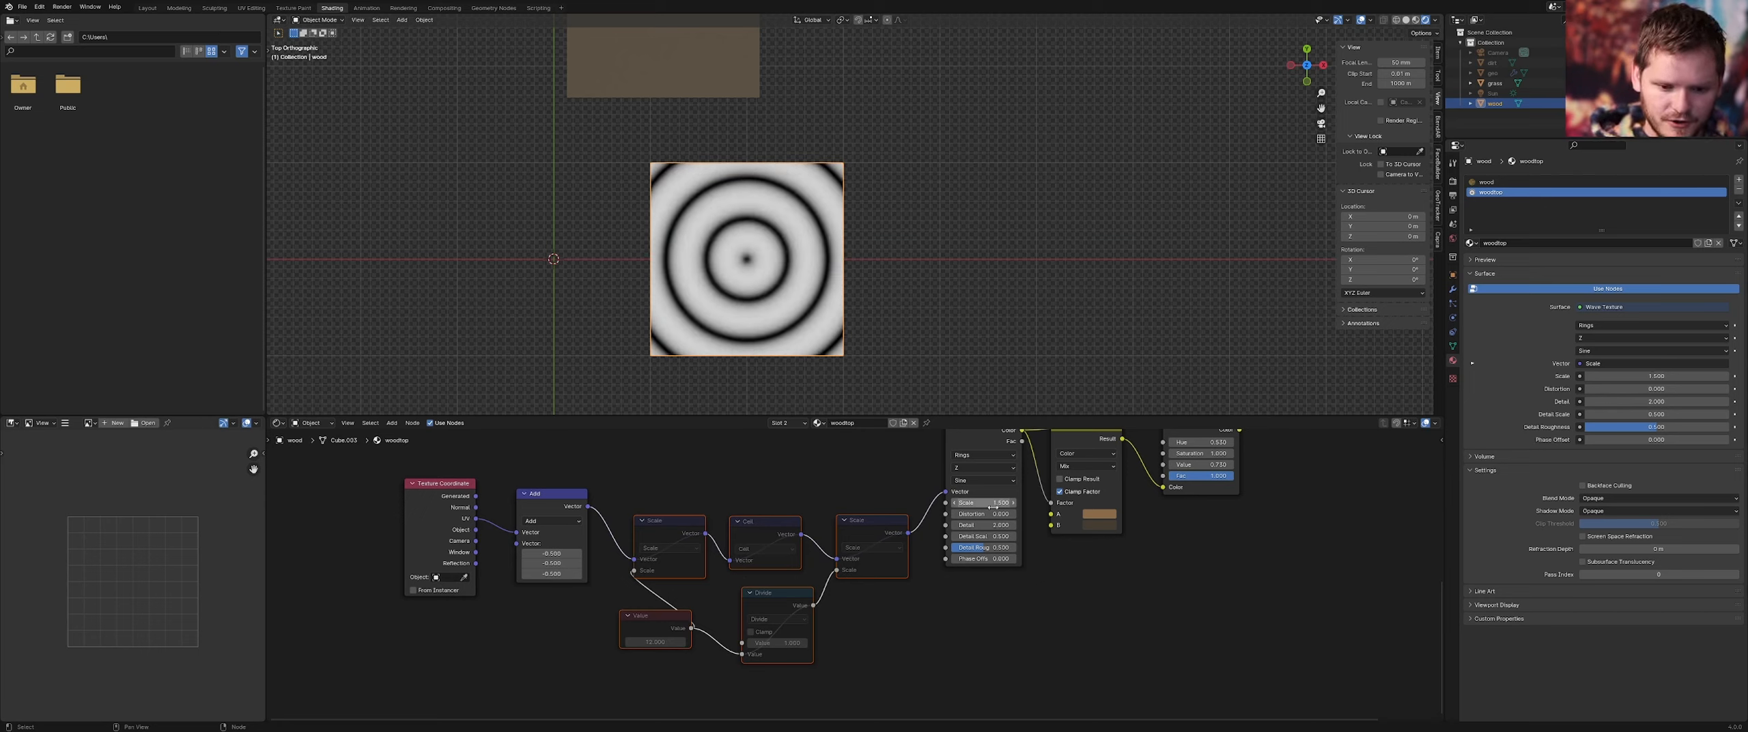
middle_click_drag(841, 549, 689, 601)
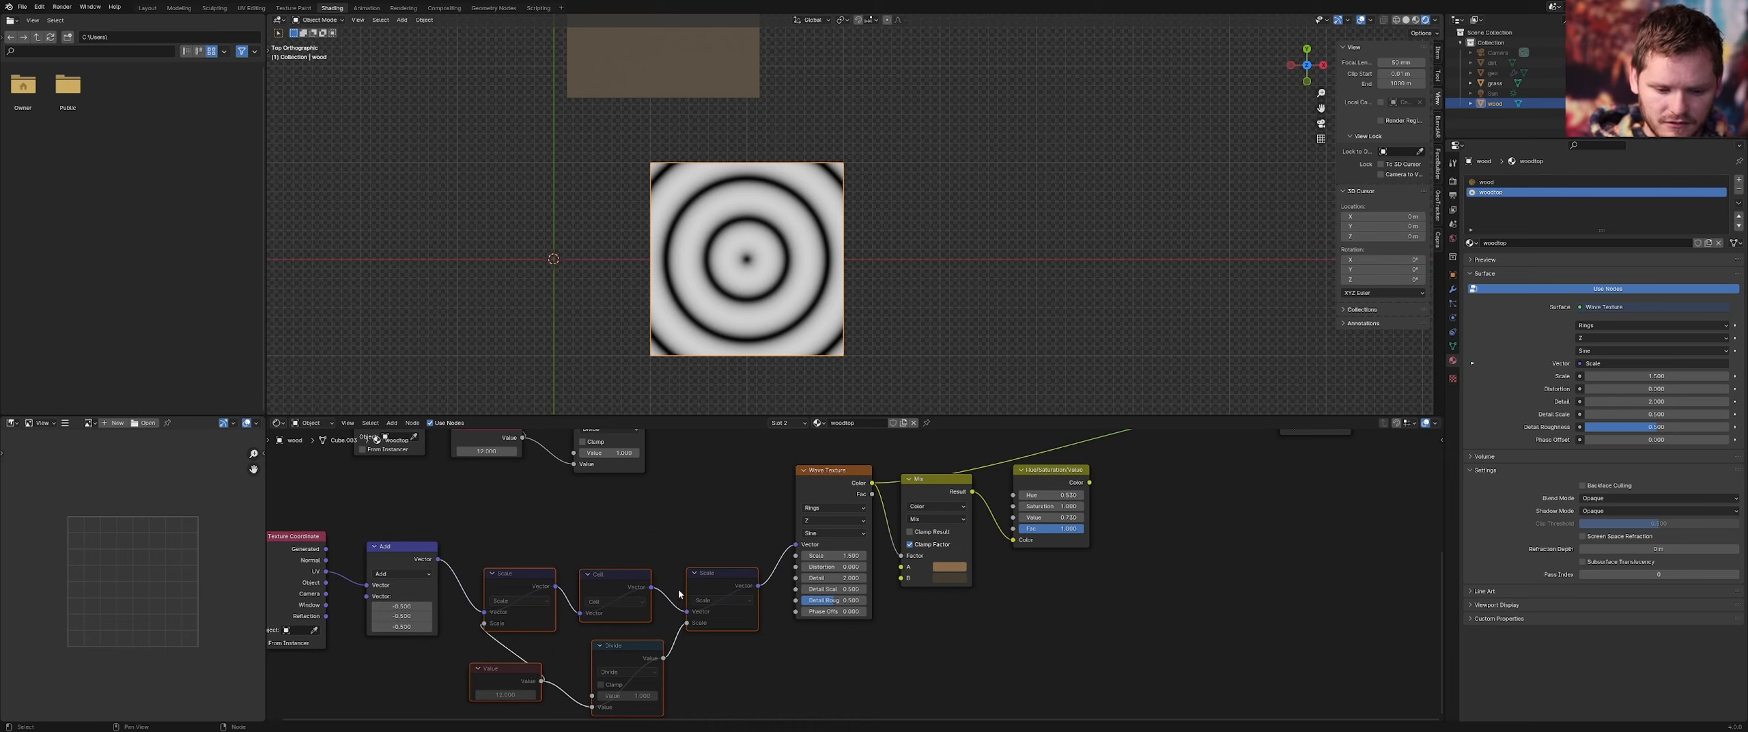
Unmute the Scale, Ceil, Scale, Divide and Value nodes, and try another Wave Texture scale before undoing it
key("m")
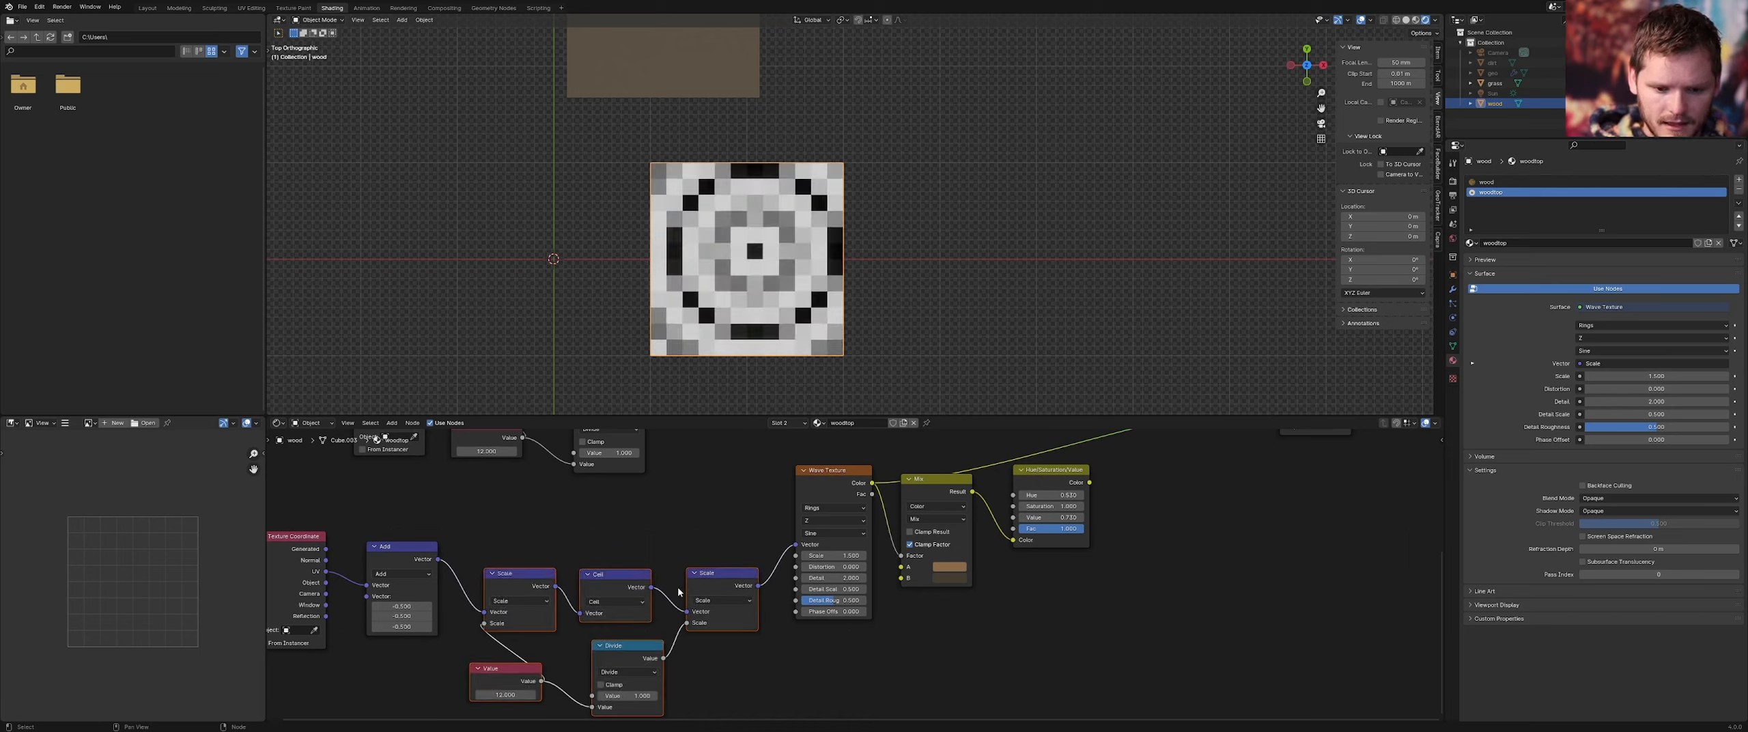
scroll(833, 555, "up", 1)
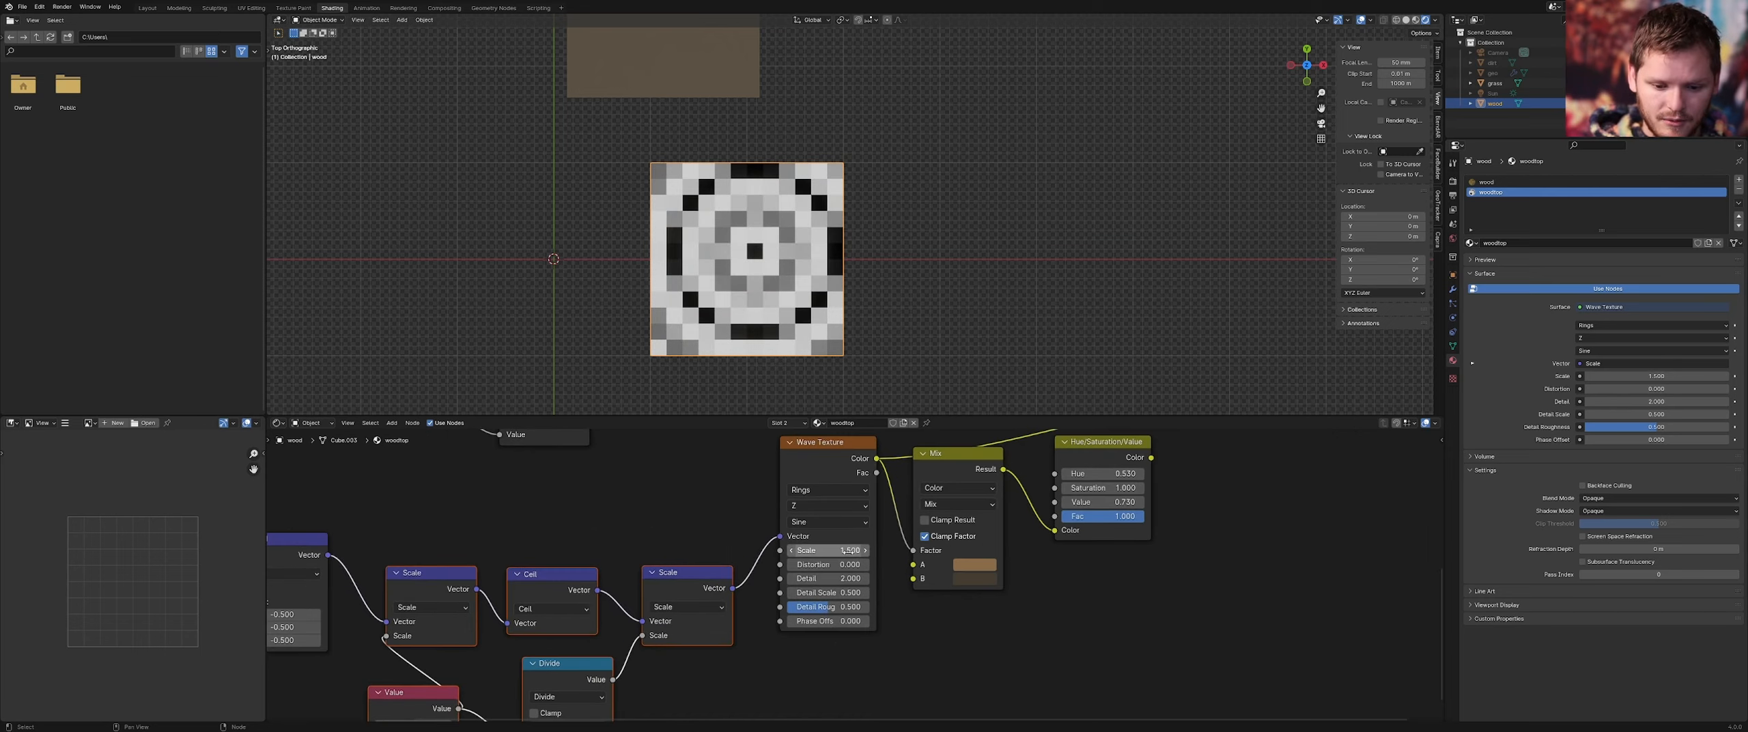
left_click_drag(827, 550, 833, 550)
key("ctrl+z")
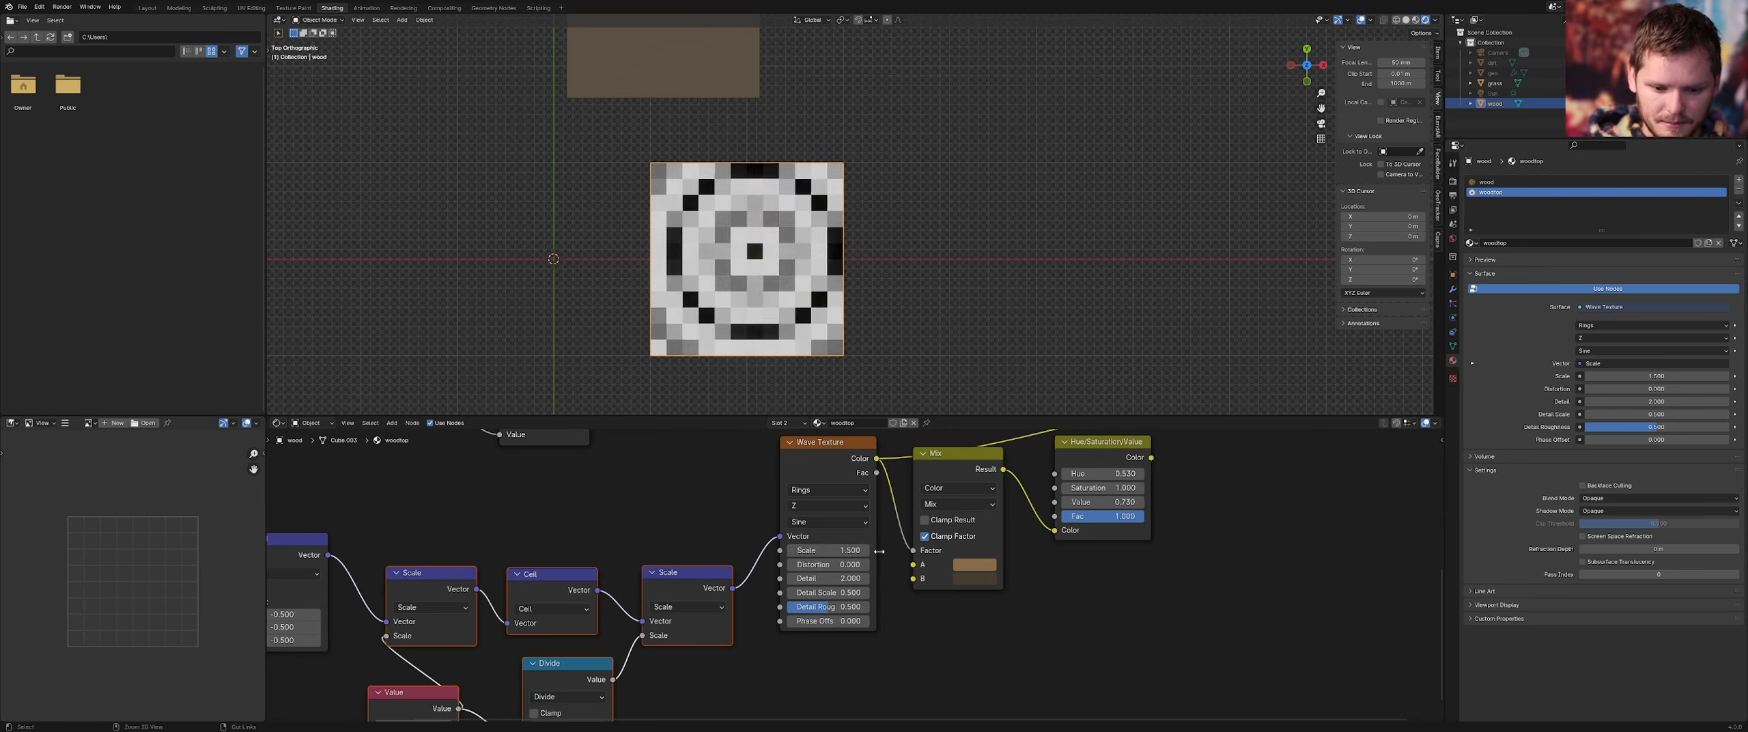
Move the woodtop Mix and Hue/Saturation/Value nodes farther away from the Wave Texture node
scroll(1052, 552, "down", 5)
left_click_drag(1070, 569, 937, 502)
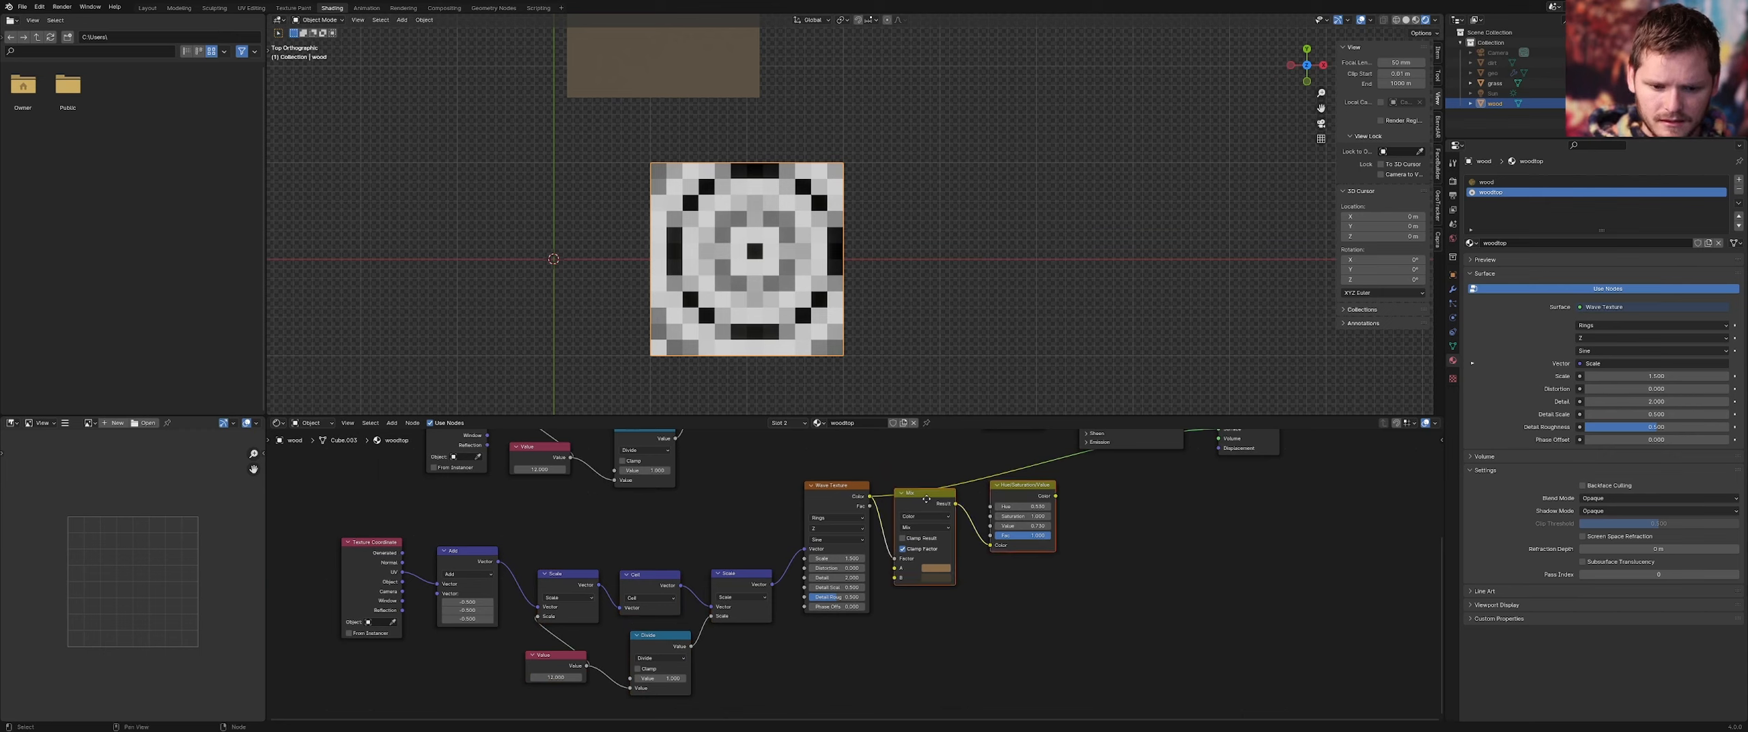
key("g")
left_click(891, 538)
Try 13 and 12 in the woodtop Value node and -0.54 for the Add node's offsets, and undo the offset change
middle_click_drag(661, 578, 817, 551)
scroll(853, 572, "up", 6)
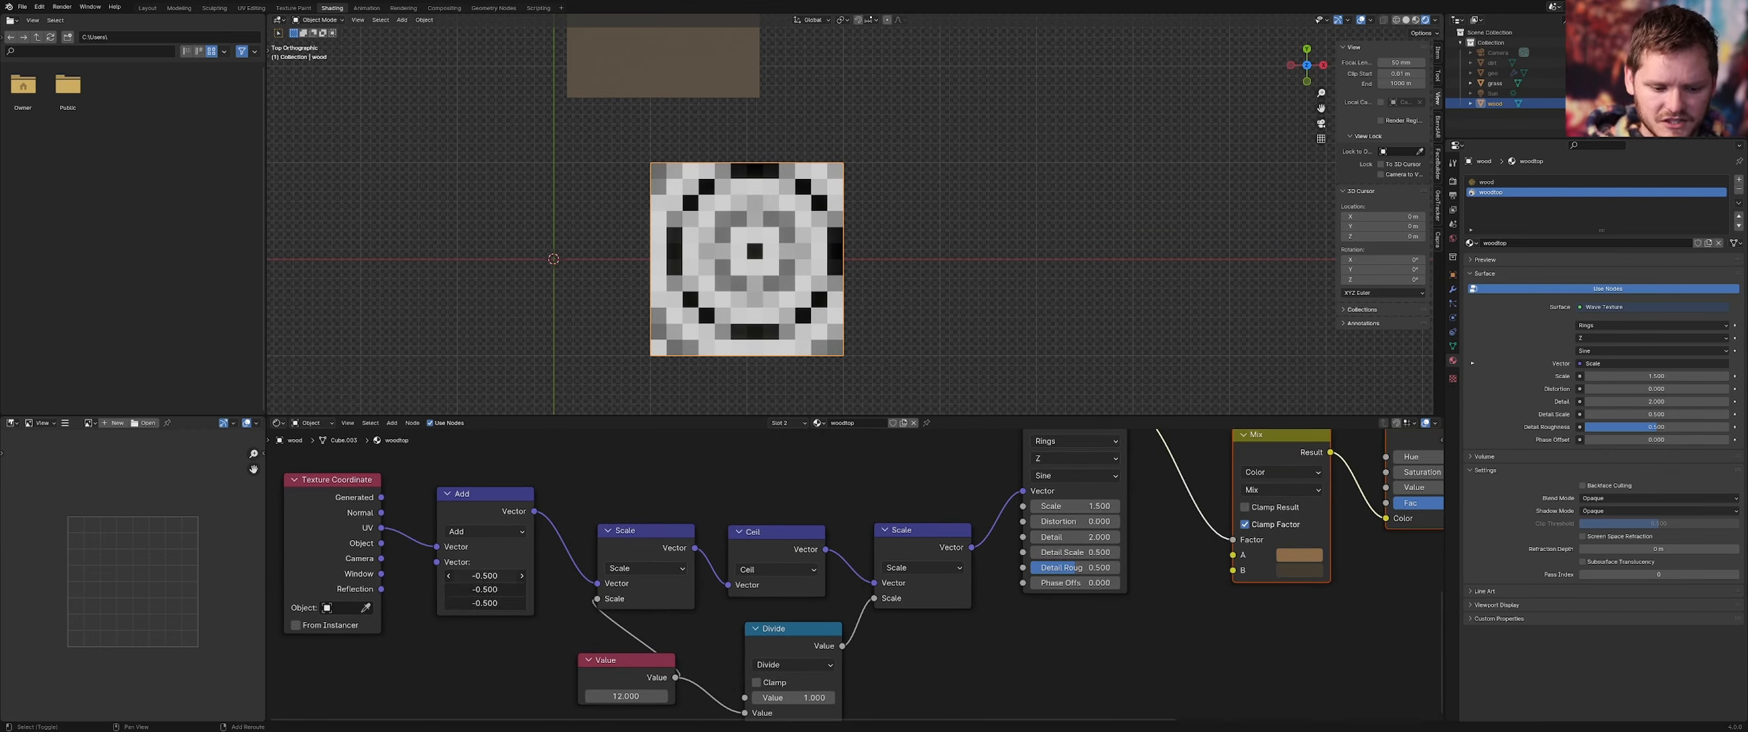
scroll(732, 258, "up", 1)
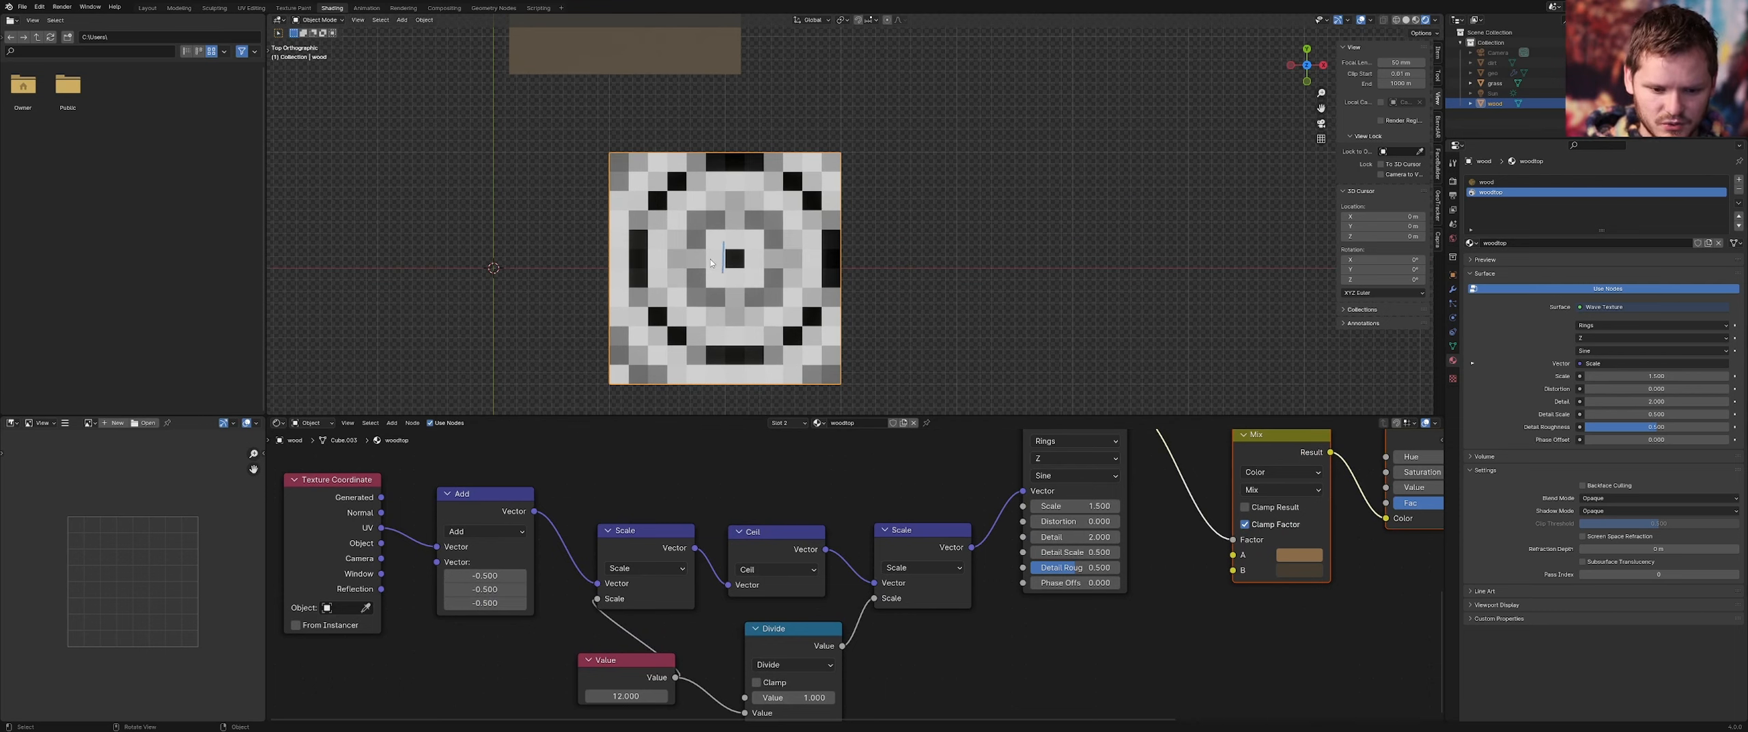
middle_click_drag(651, 595, 623, 540)
left_click(614, 640)
type("12")
key("Return")
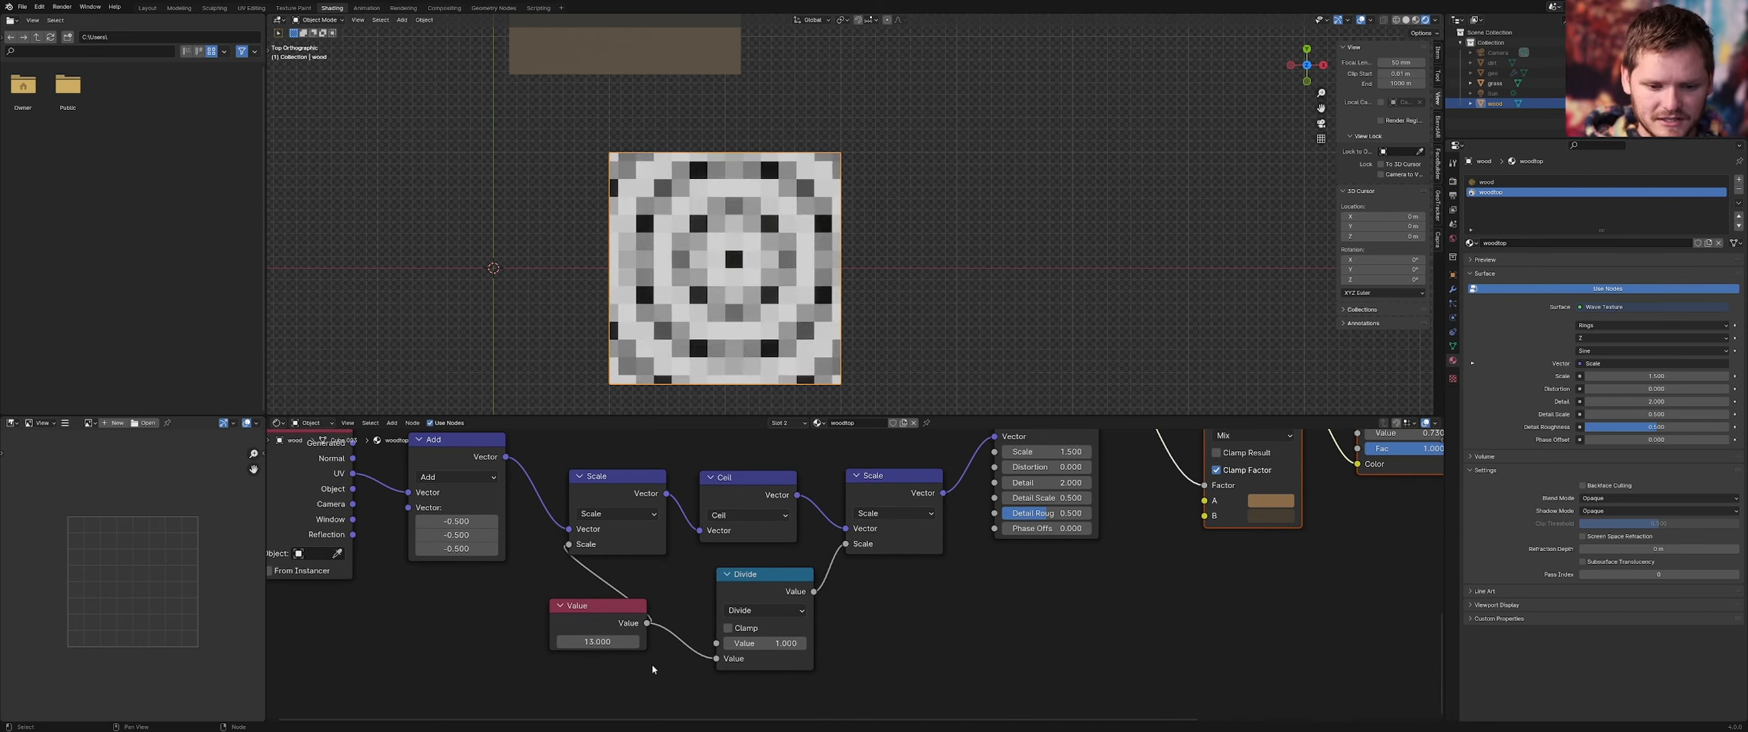
left_click_drag(456, 535, 449, 549)
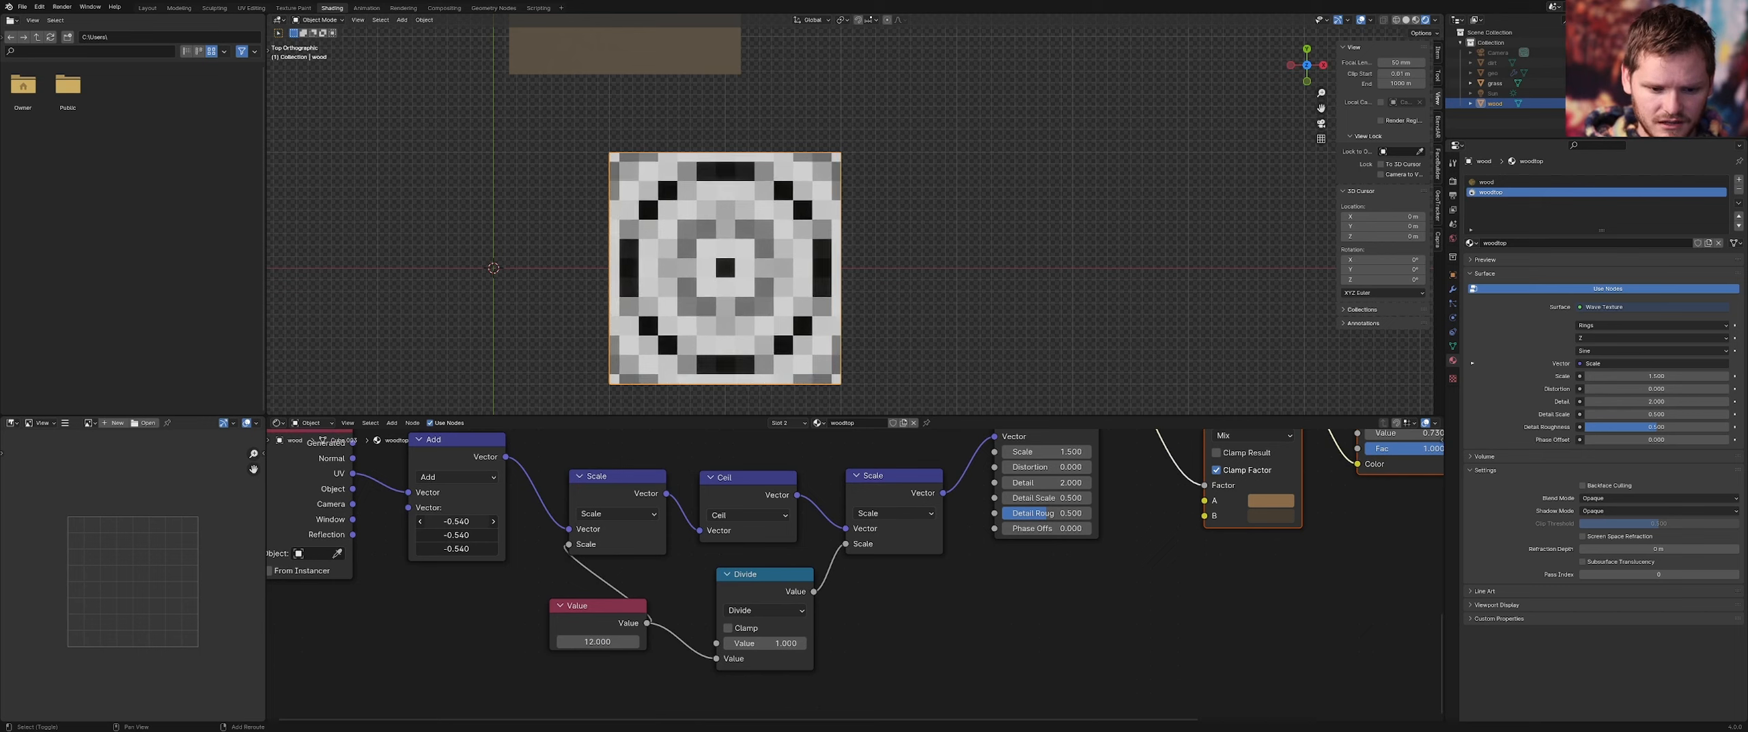
key("ctrl+z")
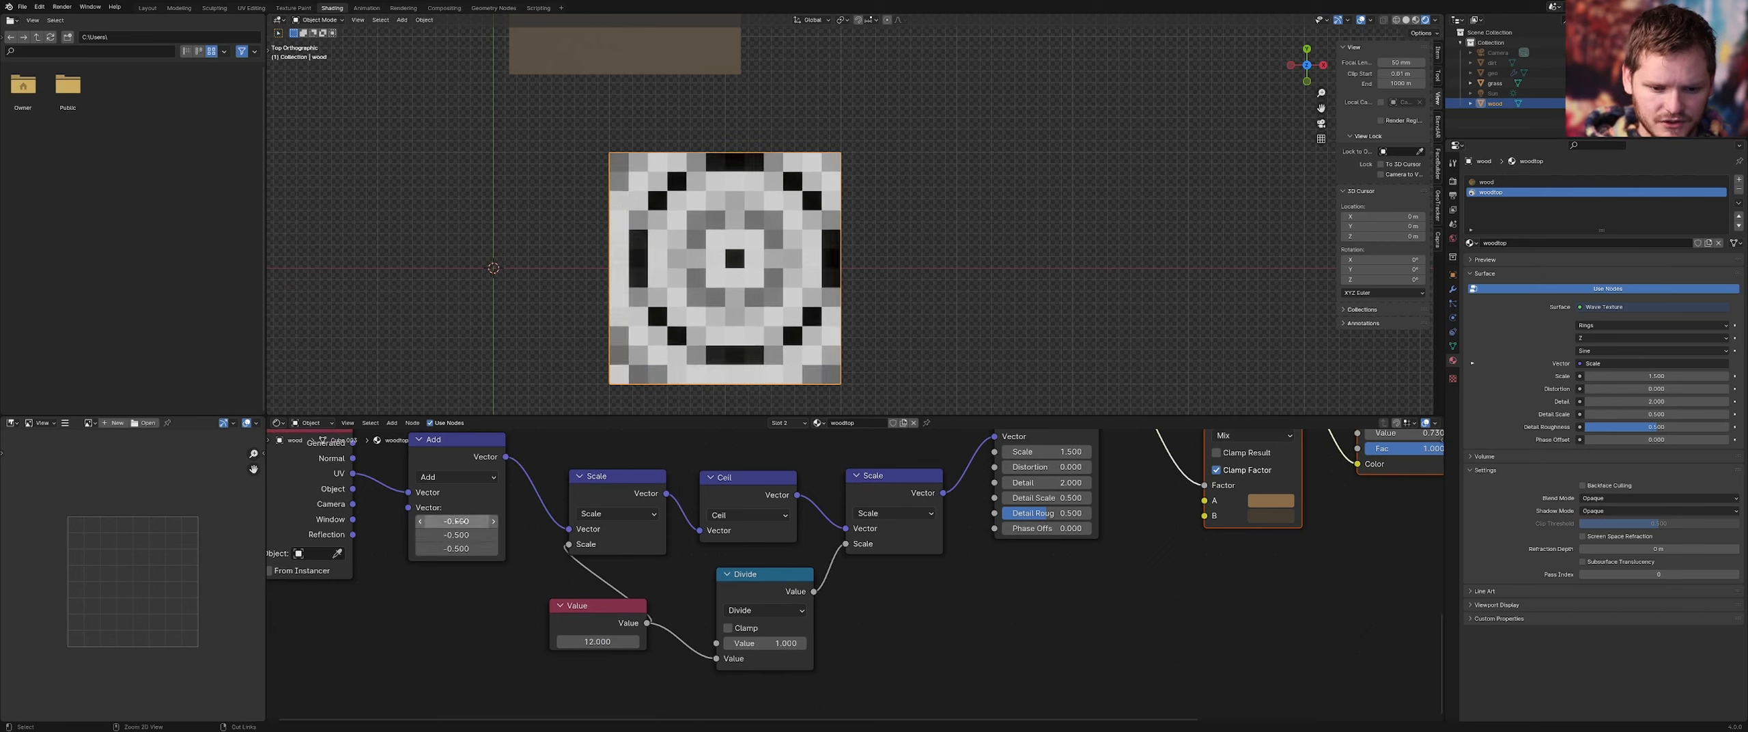
Set the woodtop Value node to 13 and all three Add node offsets to -0.54, and save the file
left_click(598, 642)
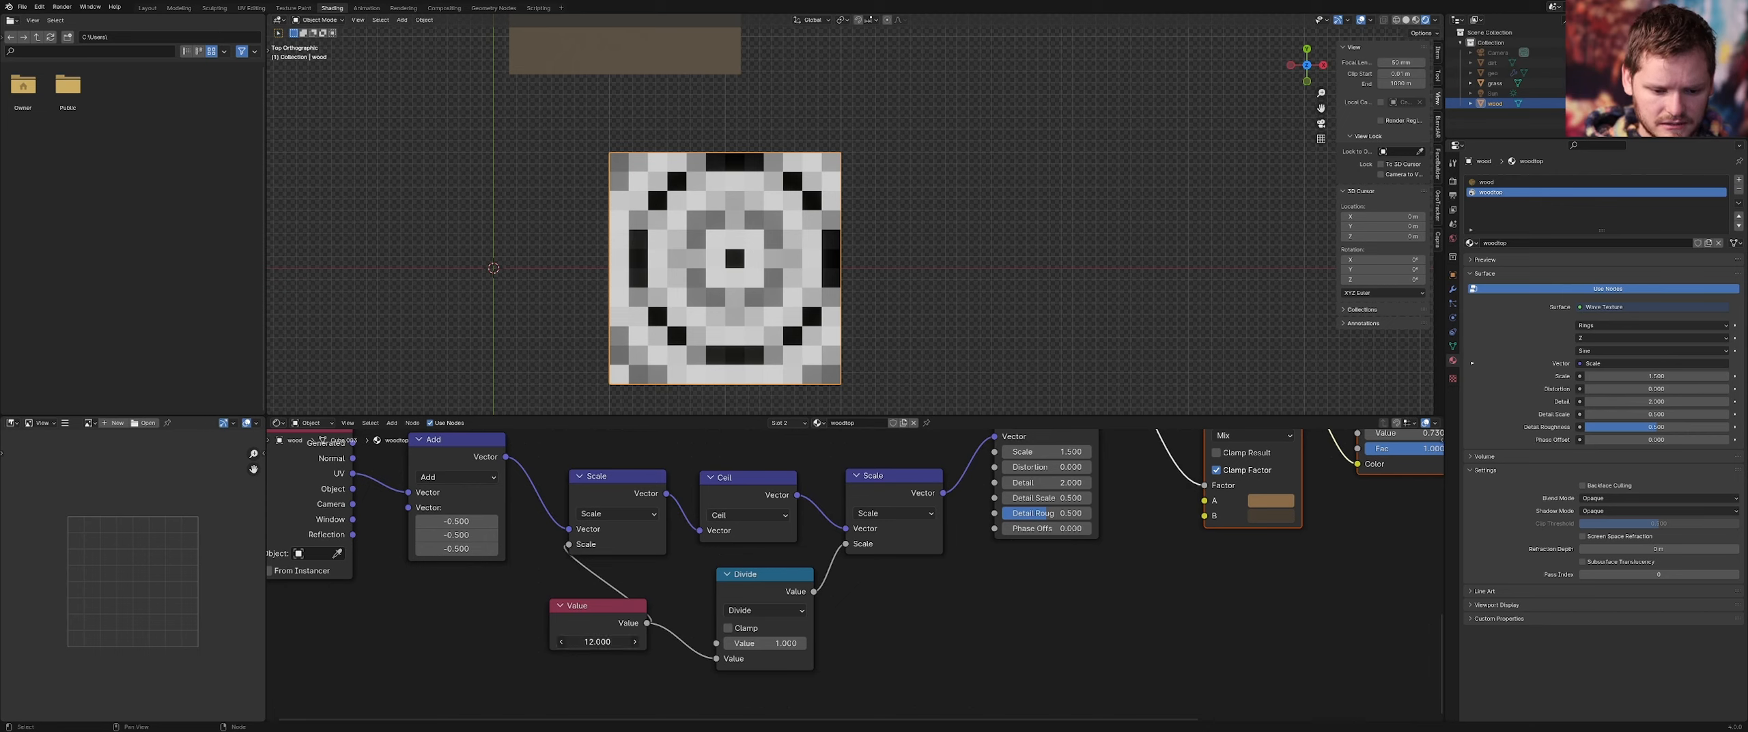
type("13")
key("Return")
left_click_drag(456, 521, 445, 548)
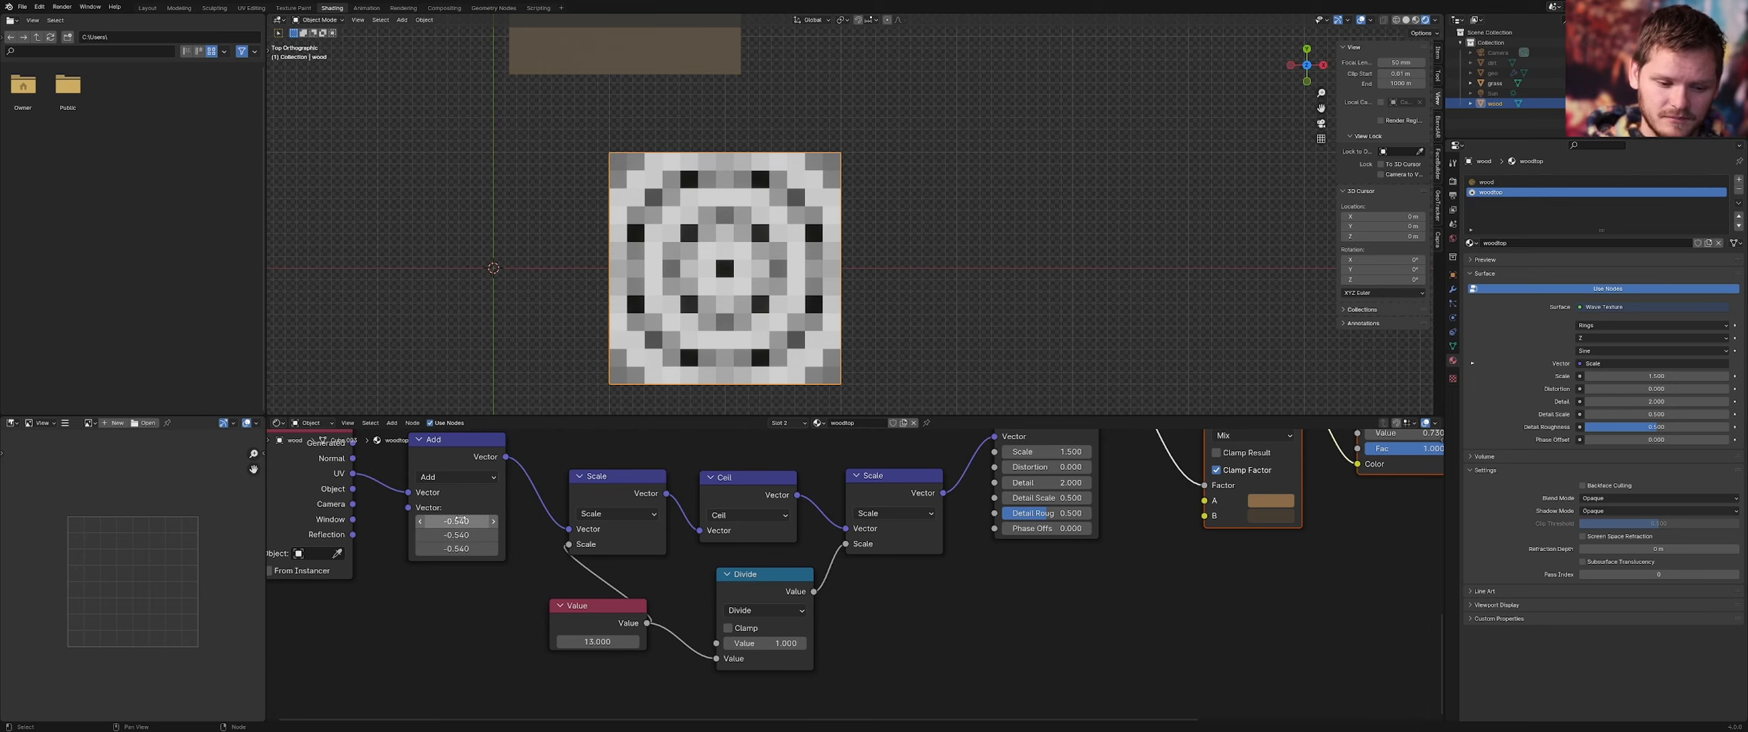
scroll(796, 264, "up", 4)
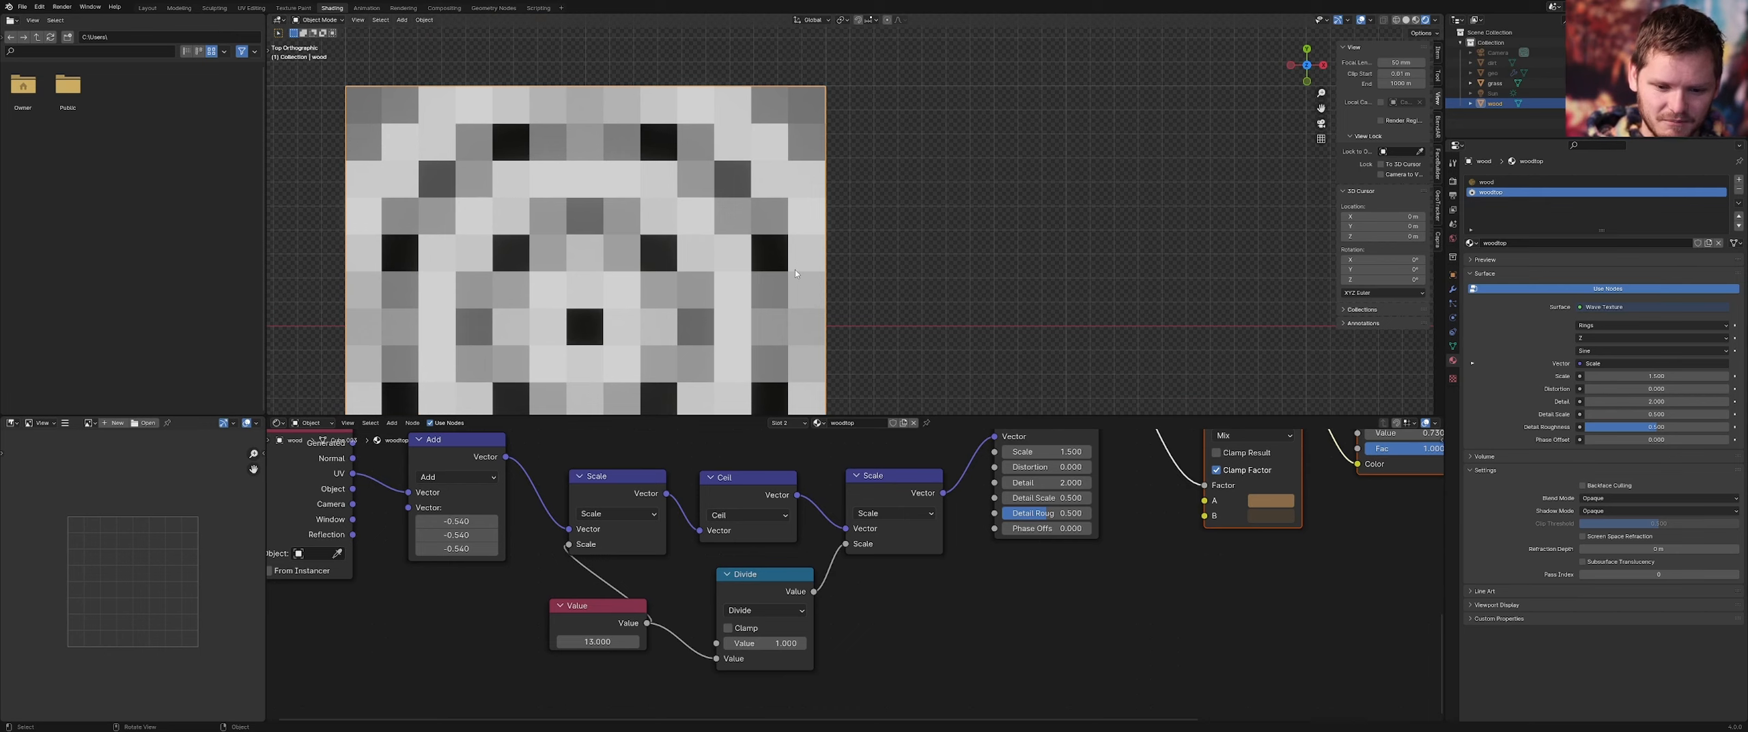
scroll(798, 280, "down", 4)
key("ctrl+s")
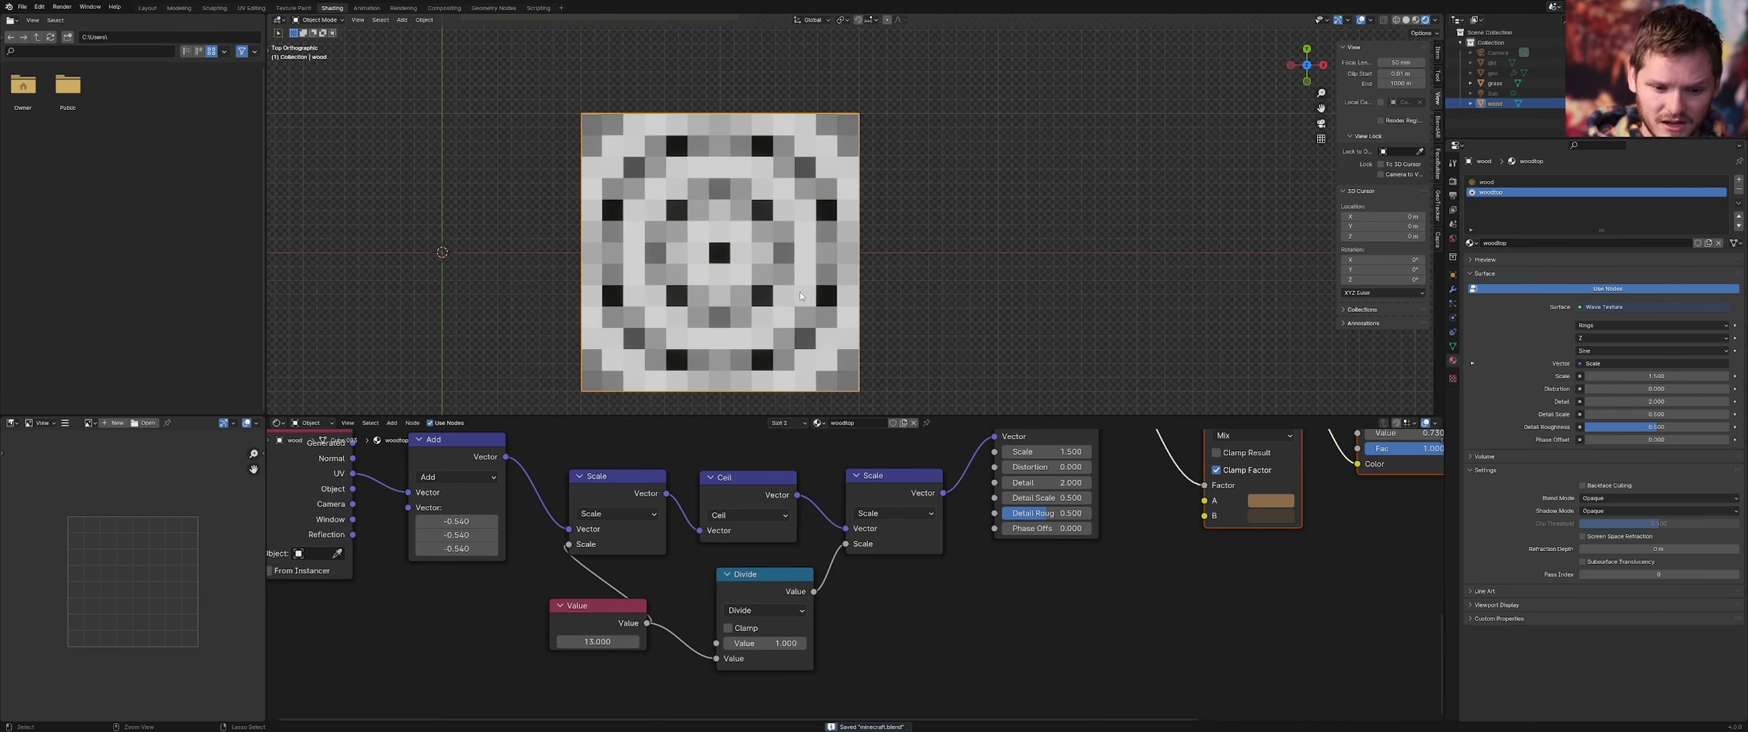
Try the Saw and Triangle wave profiles on the pixelated woodtop Wave Texture
scroll(859, 581, "down", 5)
middle_click_drag(859, 581, 704, 637)
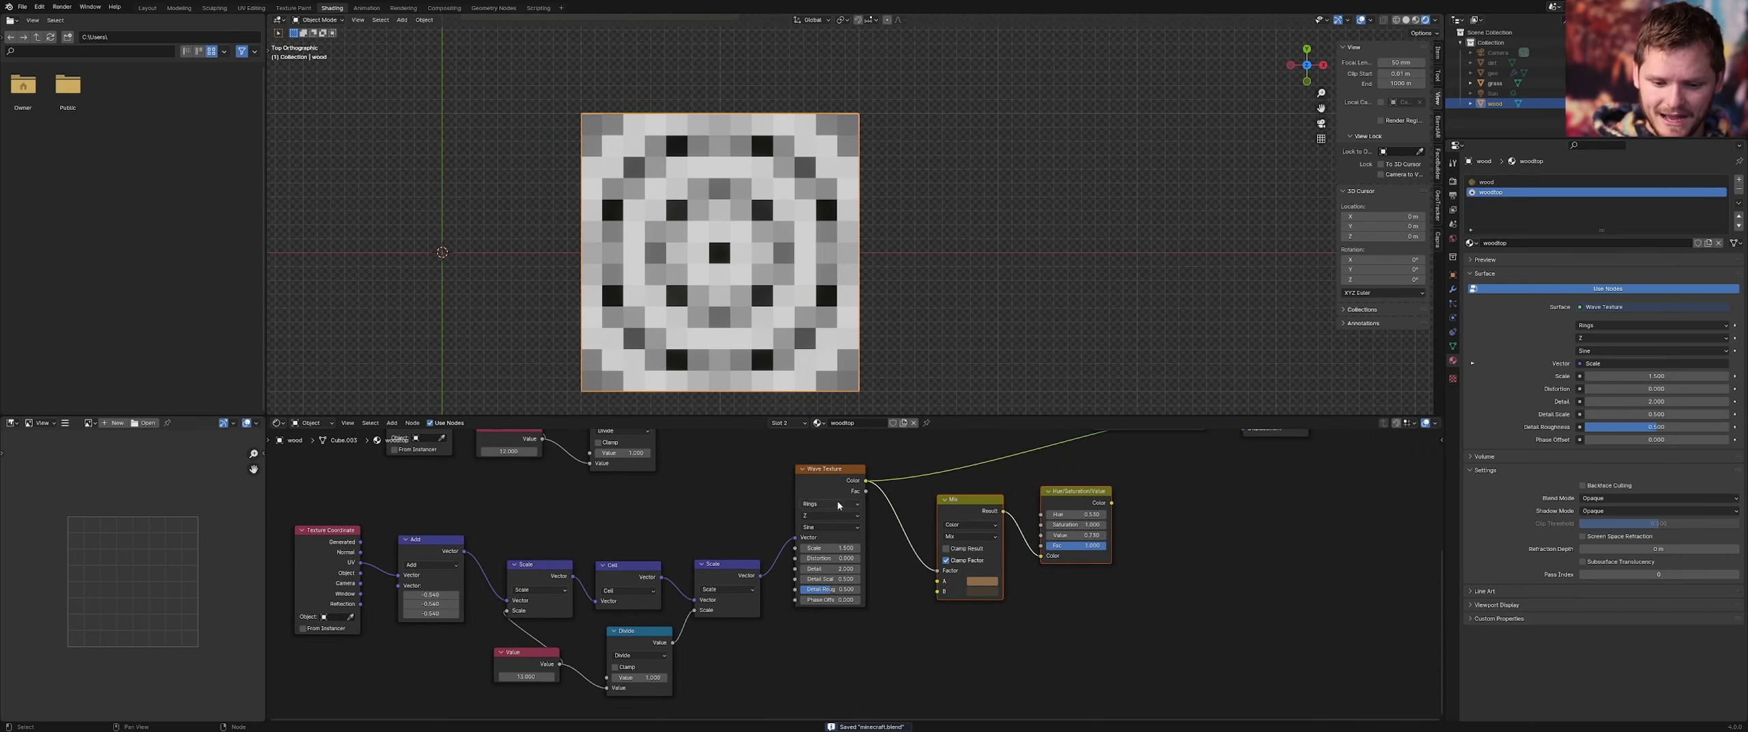
scroll(835, 509, "up", 2)
scroll(837, 519, "up", 2)
left_click(811, 492)
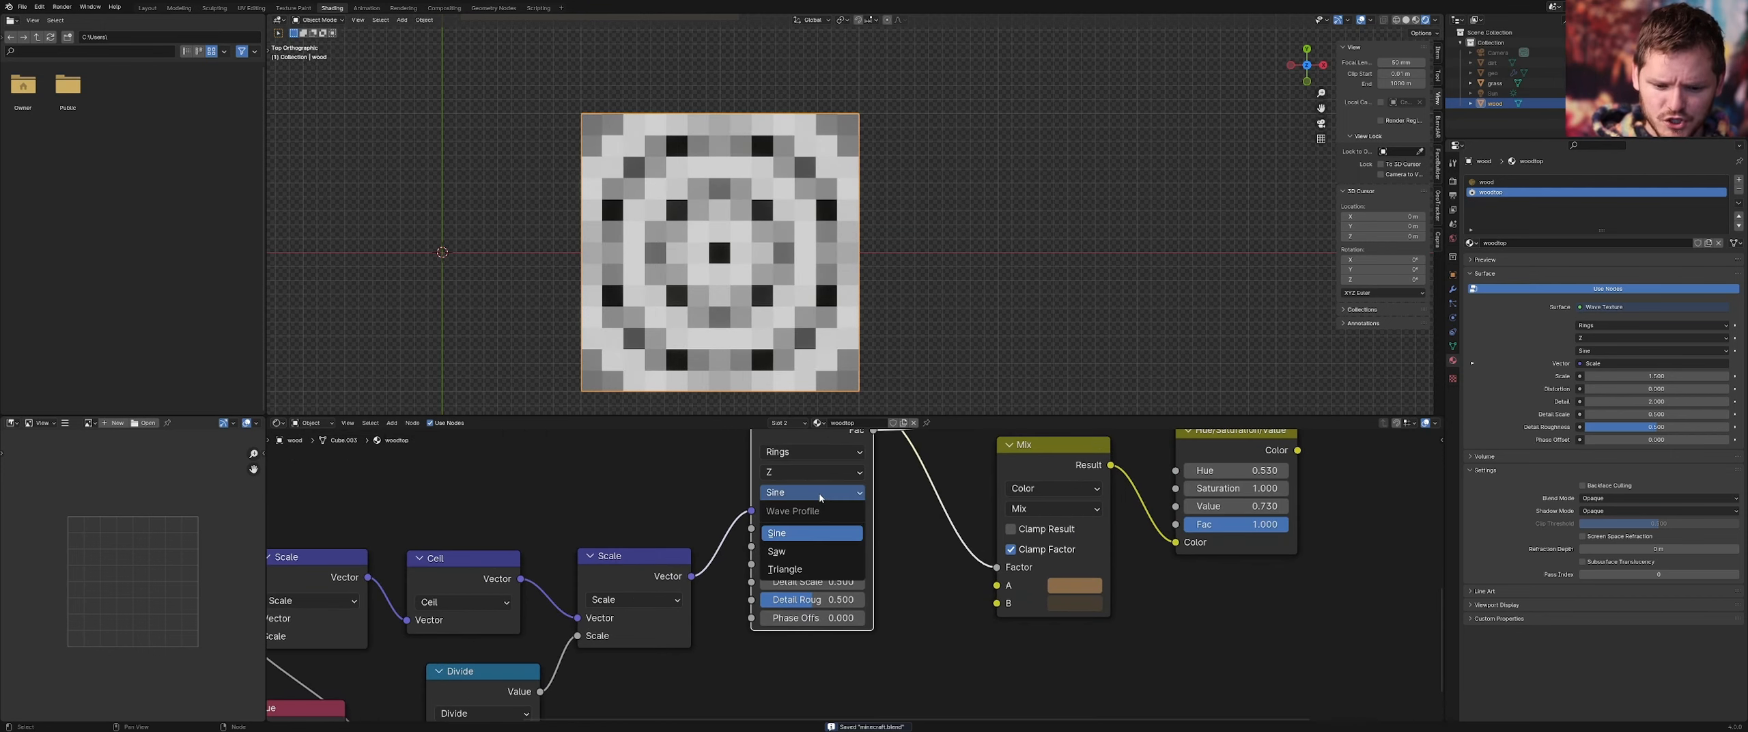
left_click(803, 553)
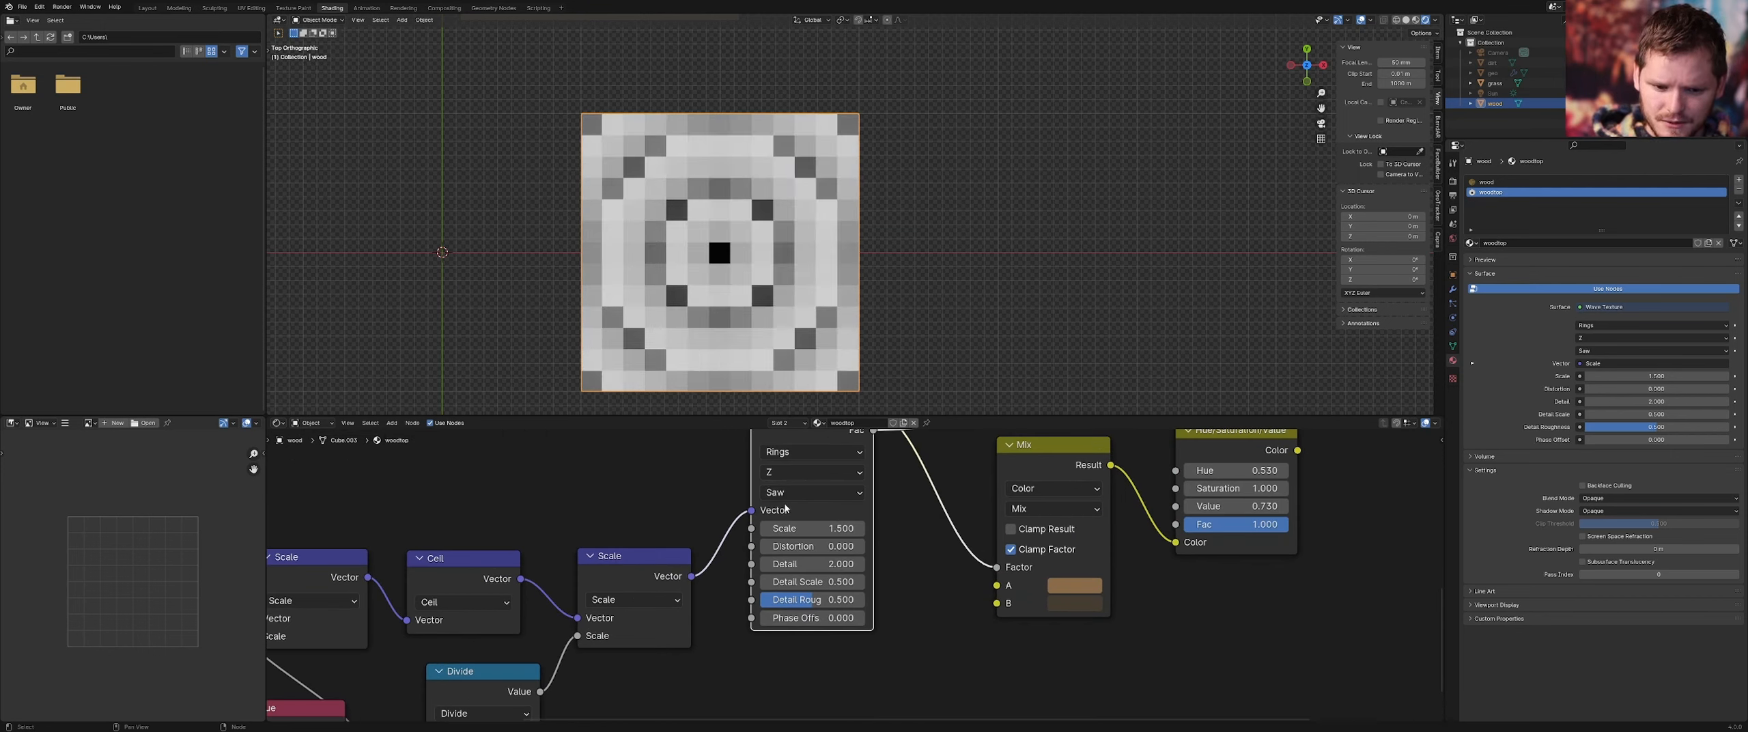
left_click(811, 492)
left_click(803, 571)
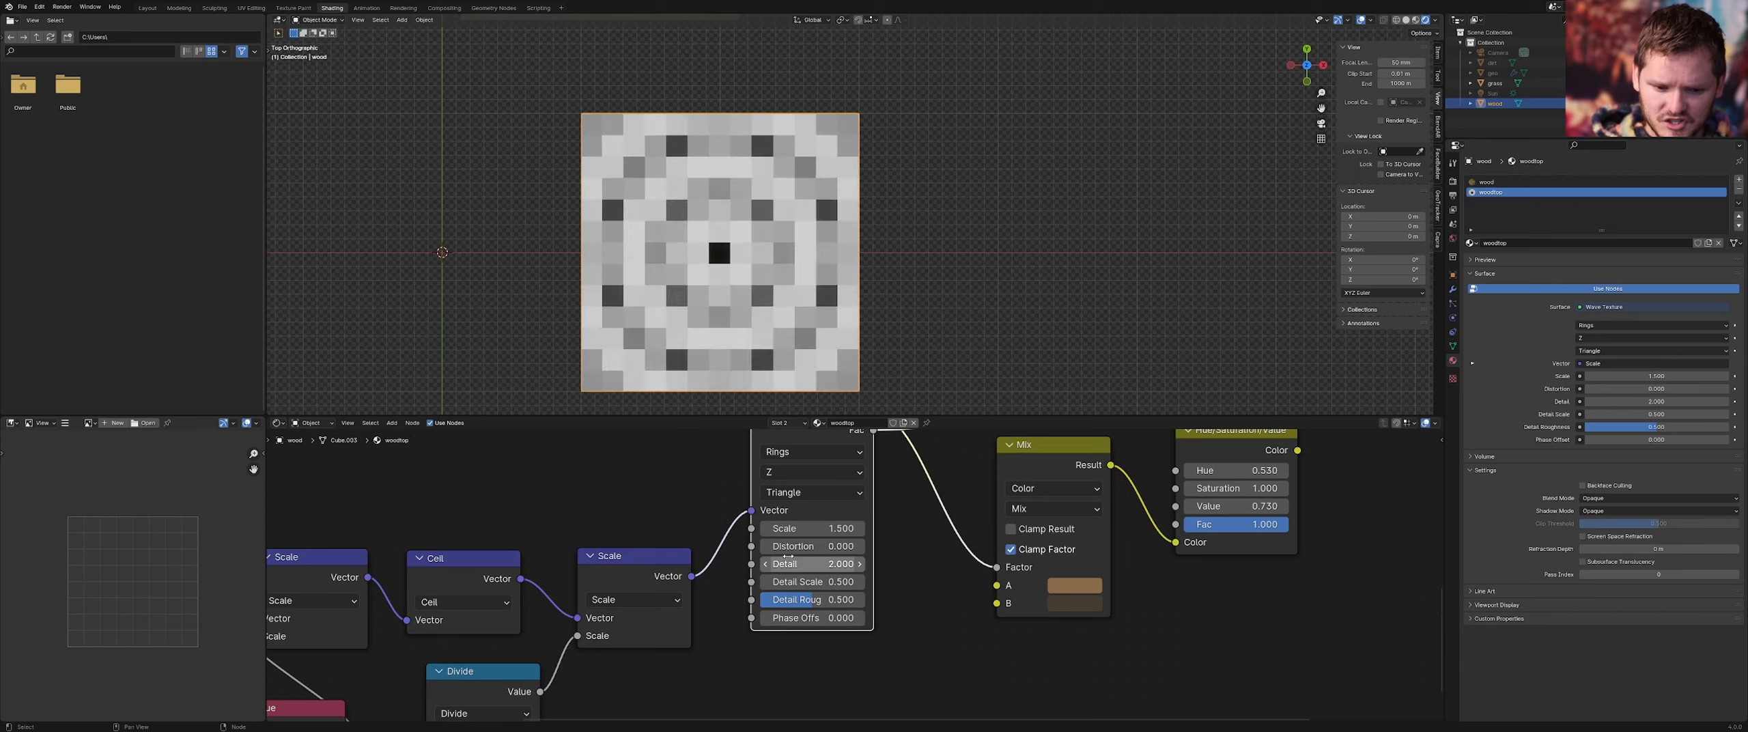
Mute the pixelation nodes to compare the Saw and Sine wave profiles, then restore the Sine profile and unmute the nodes
scroll(840, 572, "down", 3)
left_click_drag(737, 667, 447, 544)
left_click_drag(739, 683, 531, 566)
key("m")
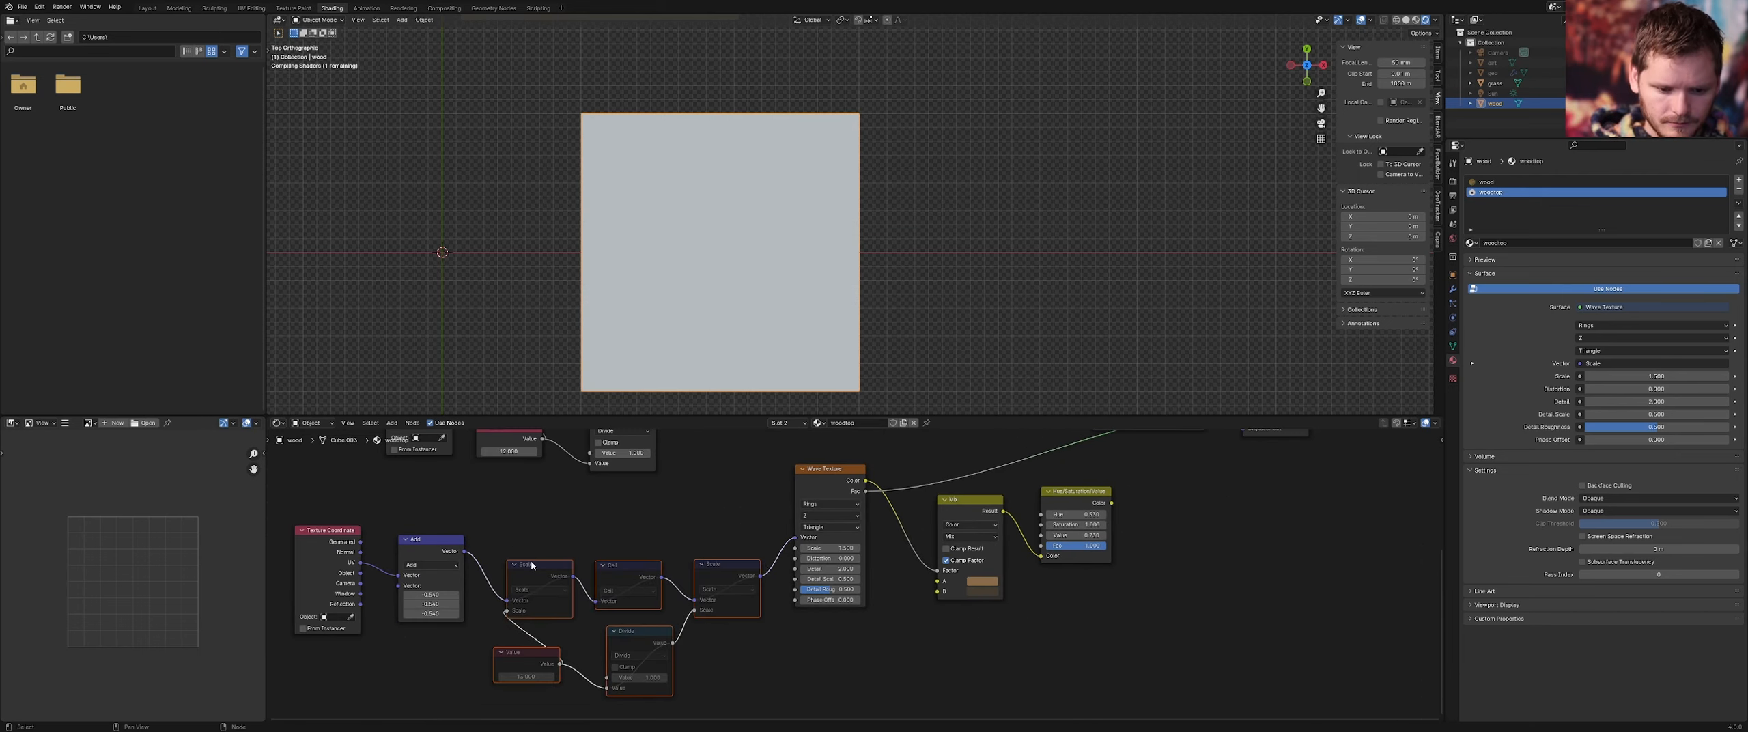
scroll(806, 532, "up", 3)
left_click(811, 493)
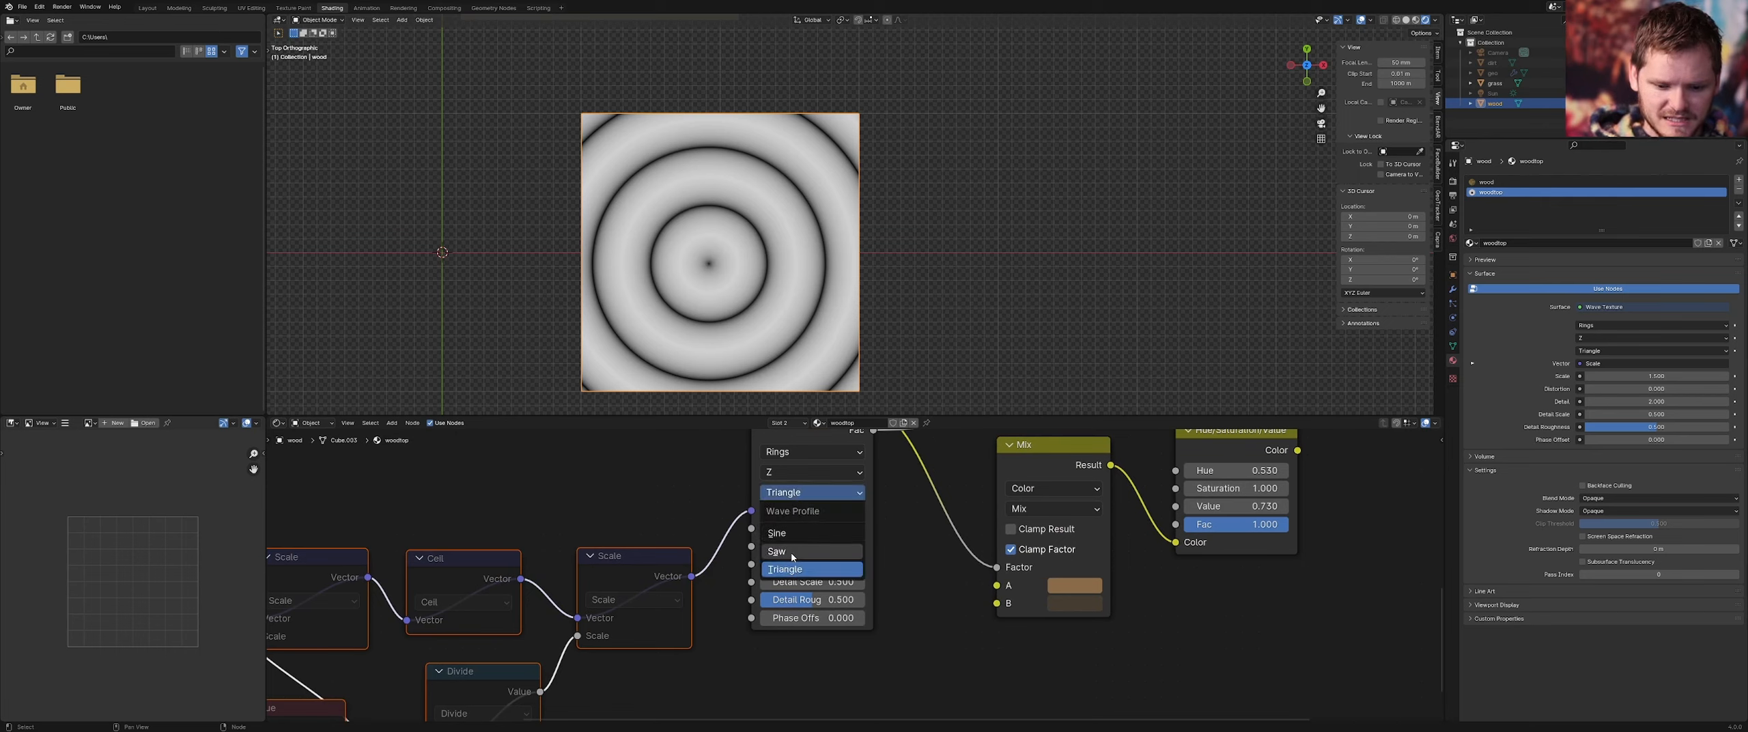
left_click(785, 529)
left_click(793, 492)
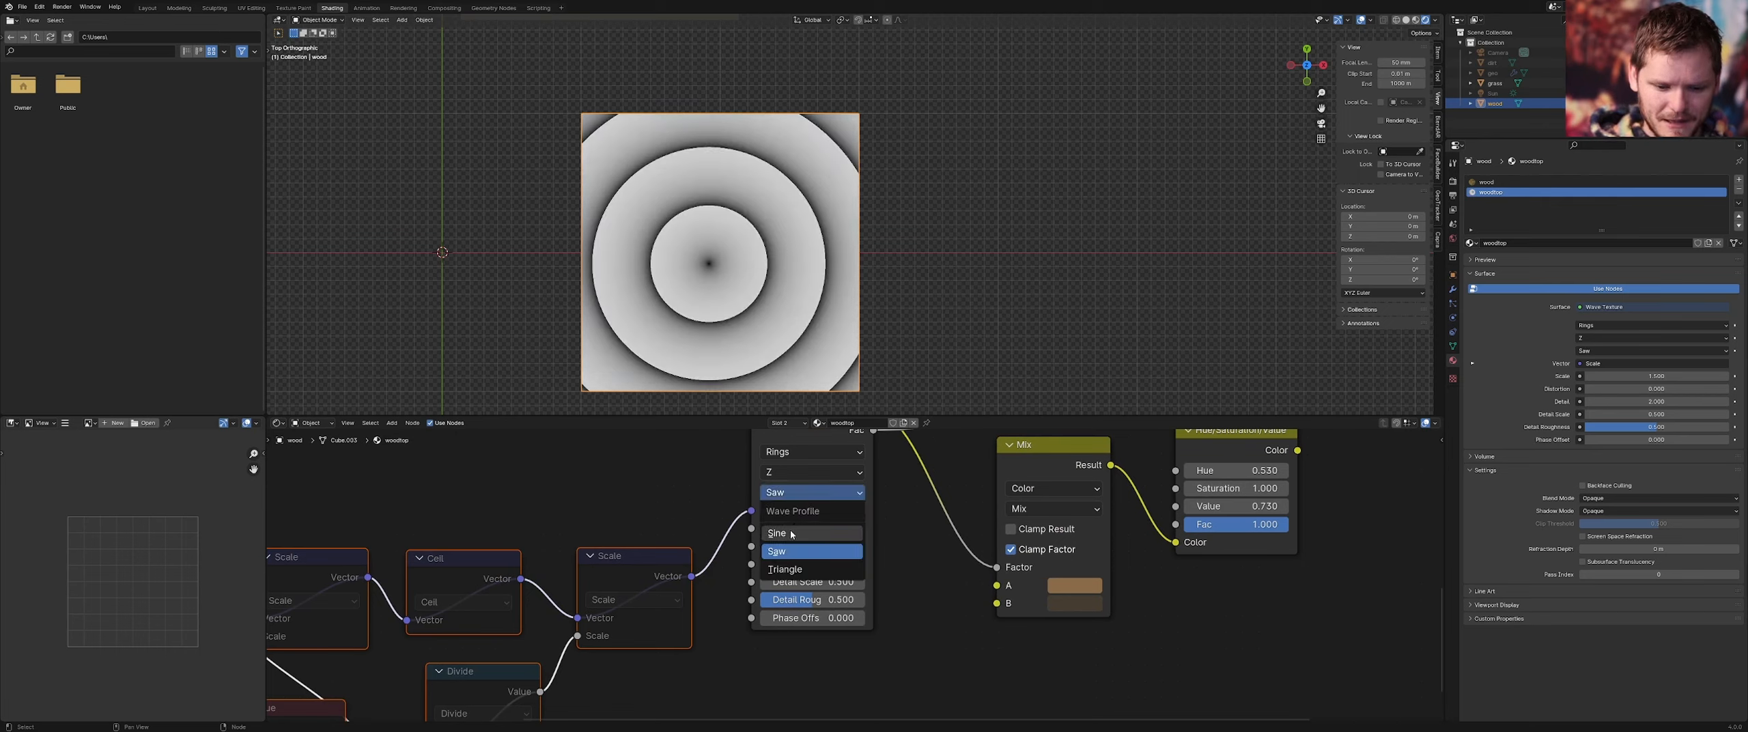
left_click(781, 517)
scroll(708, 613, "down", 2)
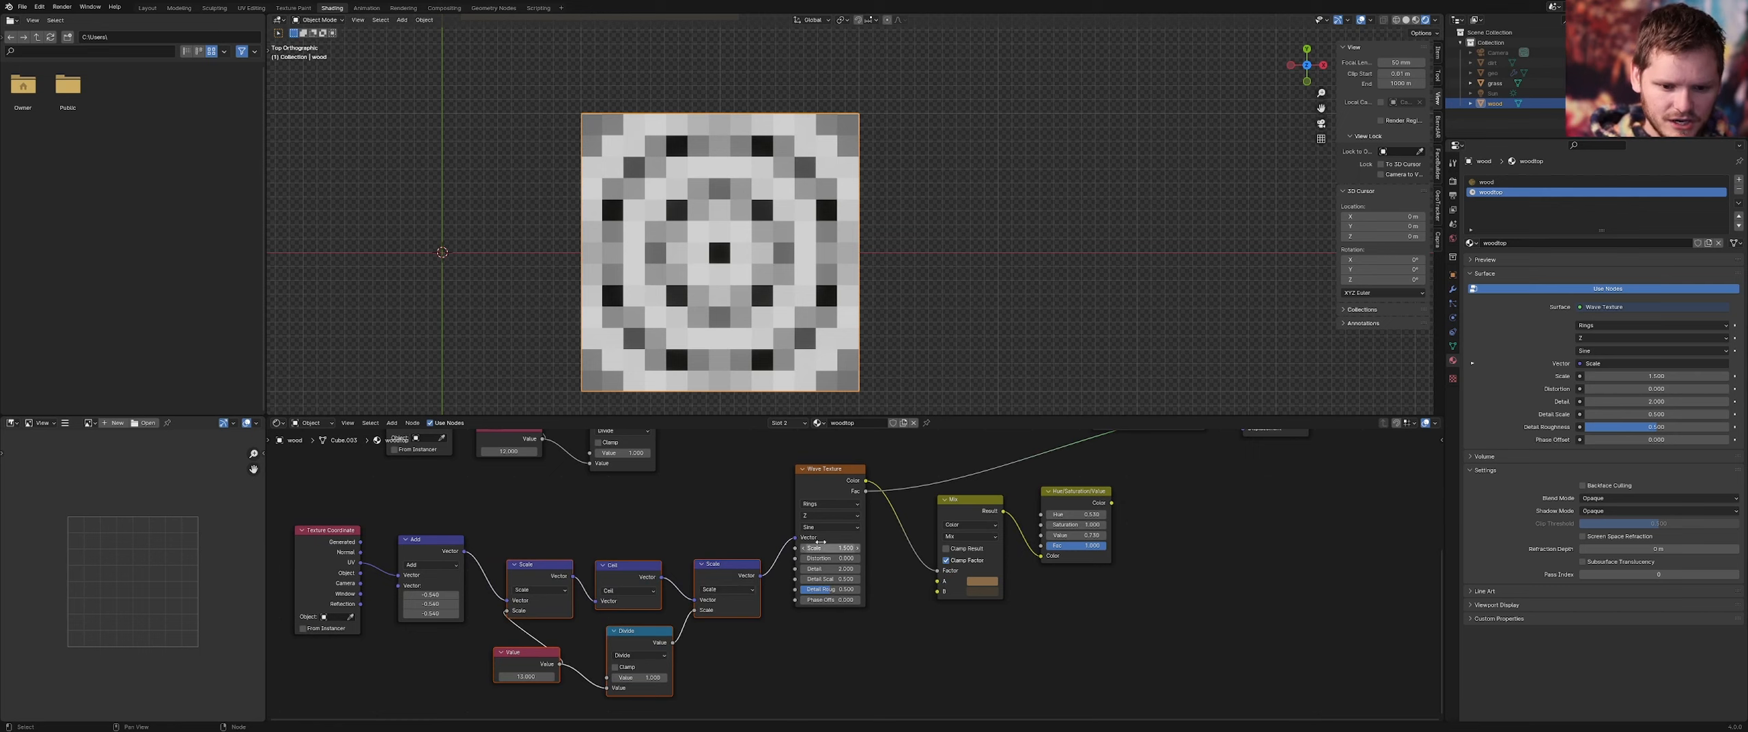
Set the woodtop Wave Texture's distortion to 1.29 and preview the Mix node's output
scroll(829, 536, "up", 2)
scroll(831, 539, "up", 1)
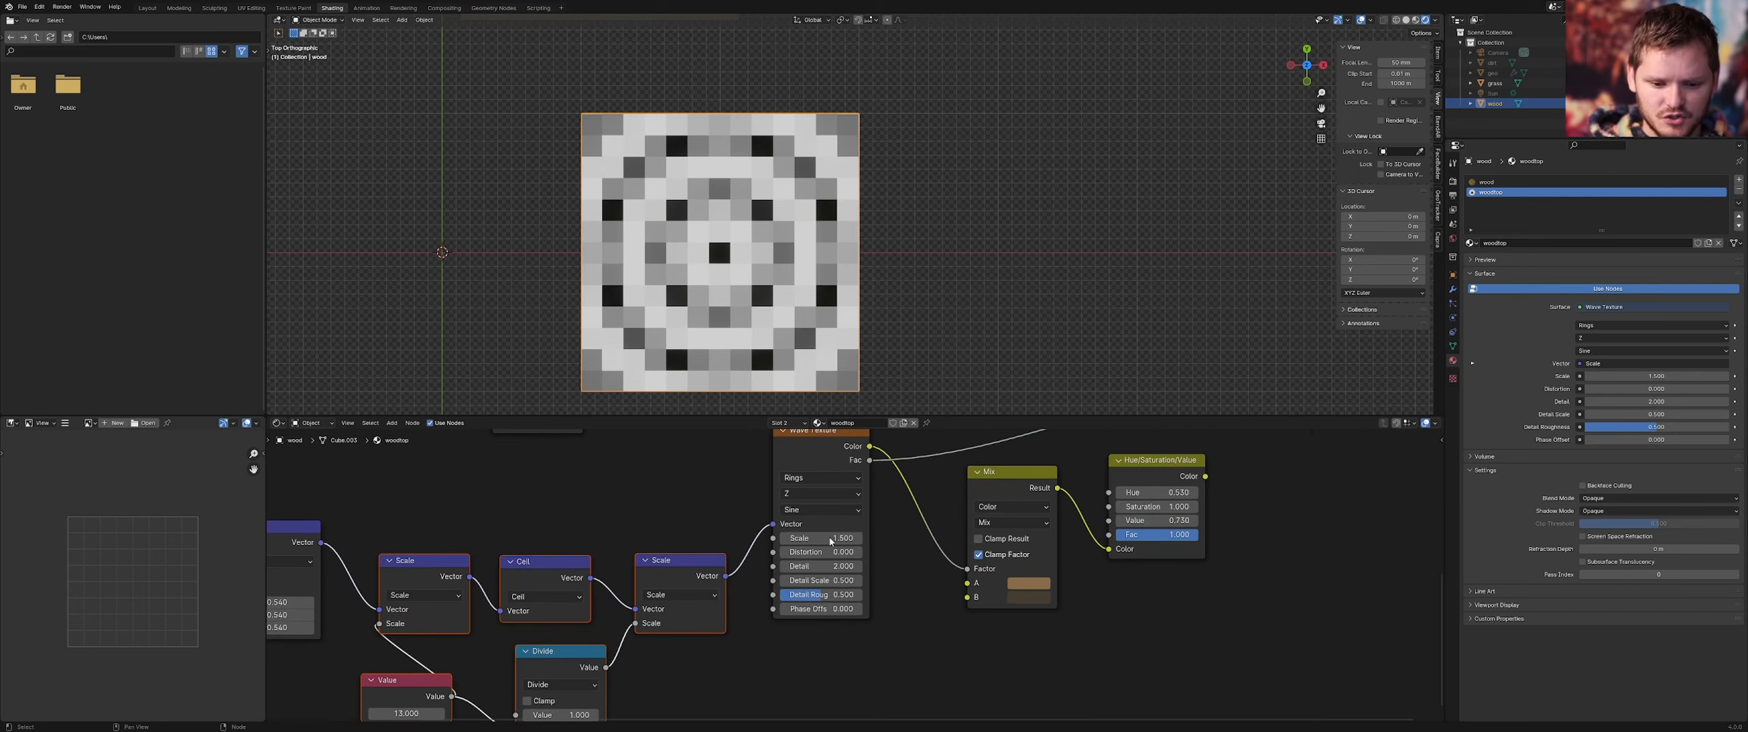
left_click_drag(819, 552, 908, 551)
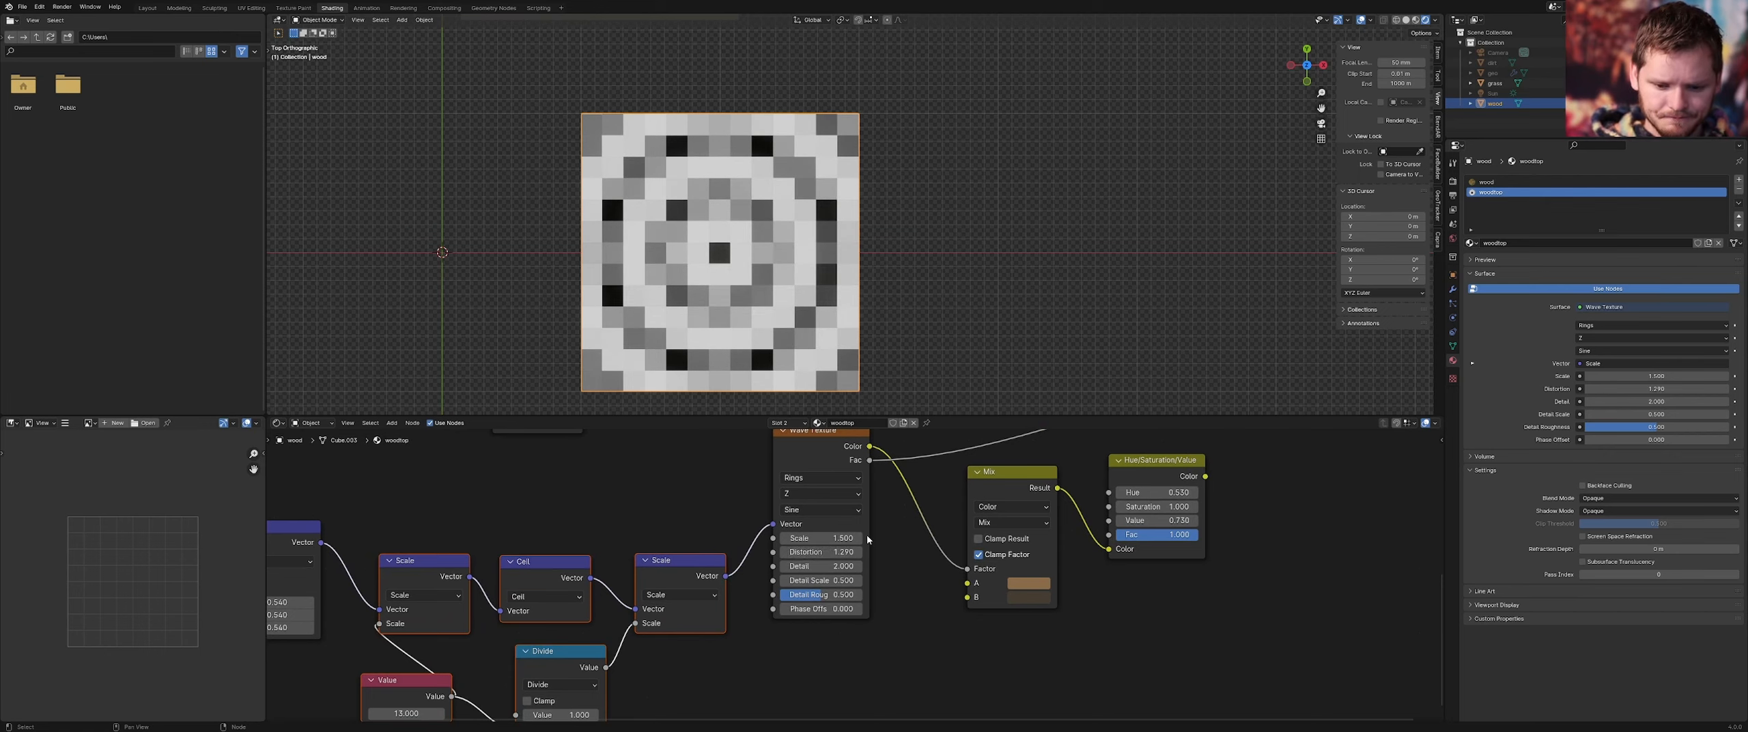
scroll(854, 570, "down", 2)
left_click(963, 521, "ctrl+shift")
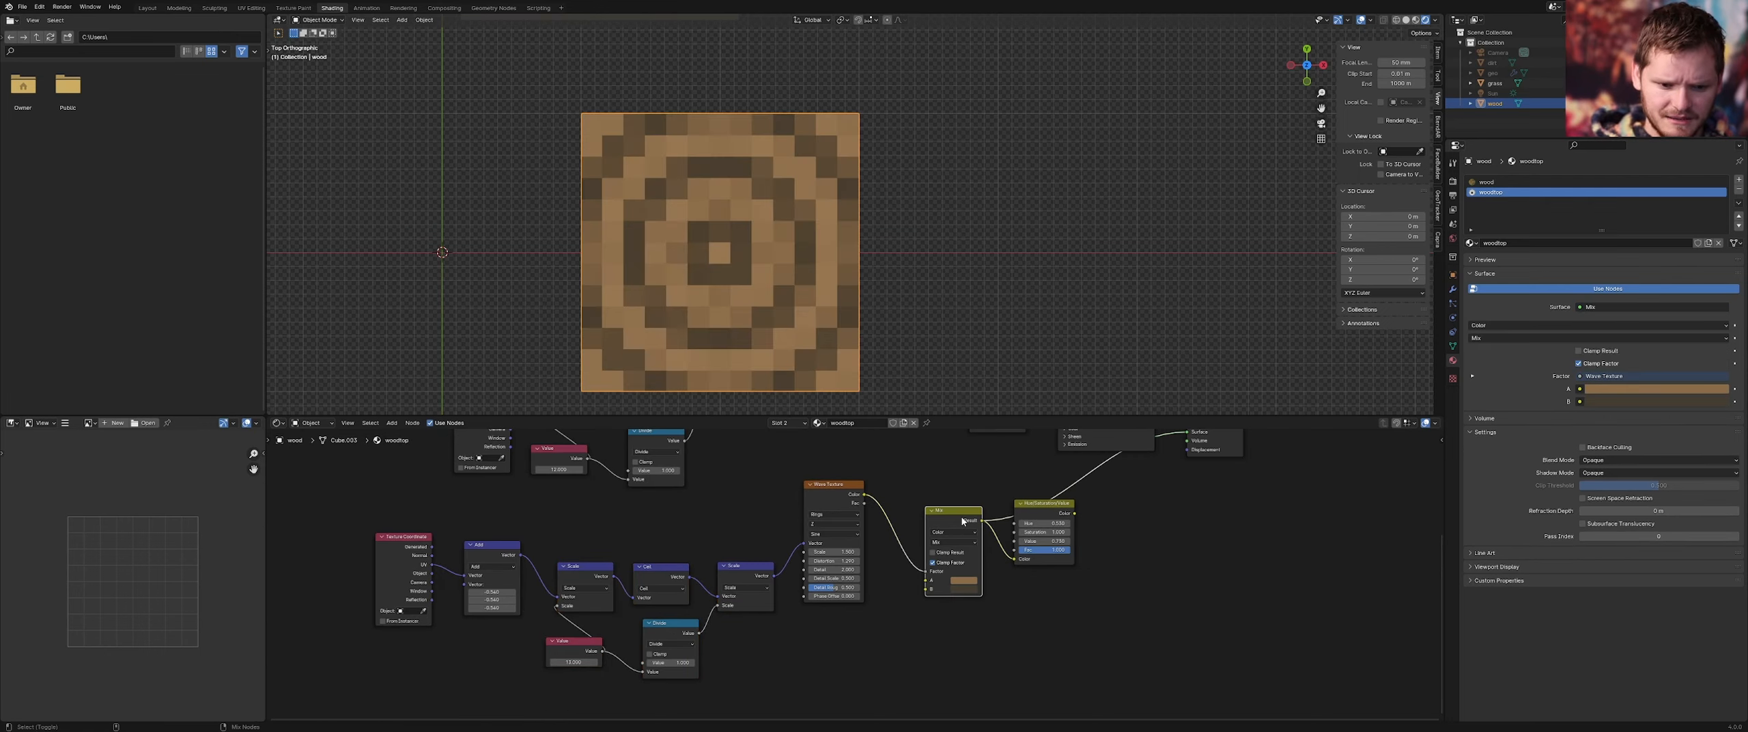
Set the Mix node's color A to value 0.5 with reduced saturation, and color B to hue 0.095, saturation 0.698 and value 0.048
middle_click_drag(1025, 533, 898, 512)
scroll(918, 512, "up", 2)
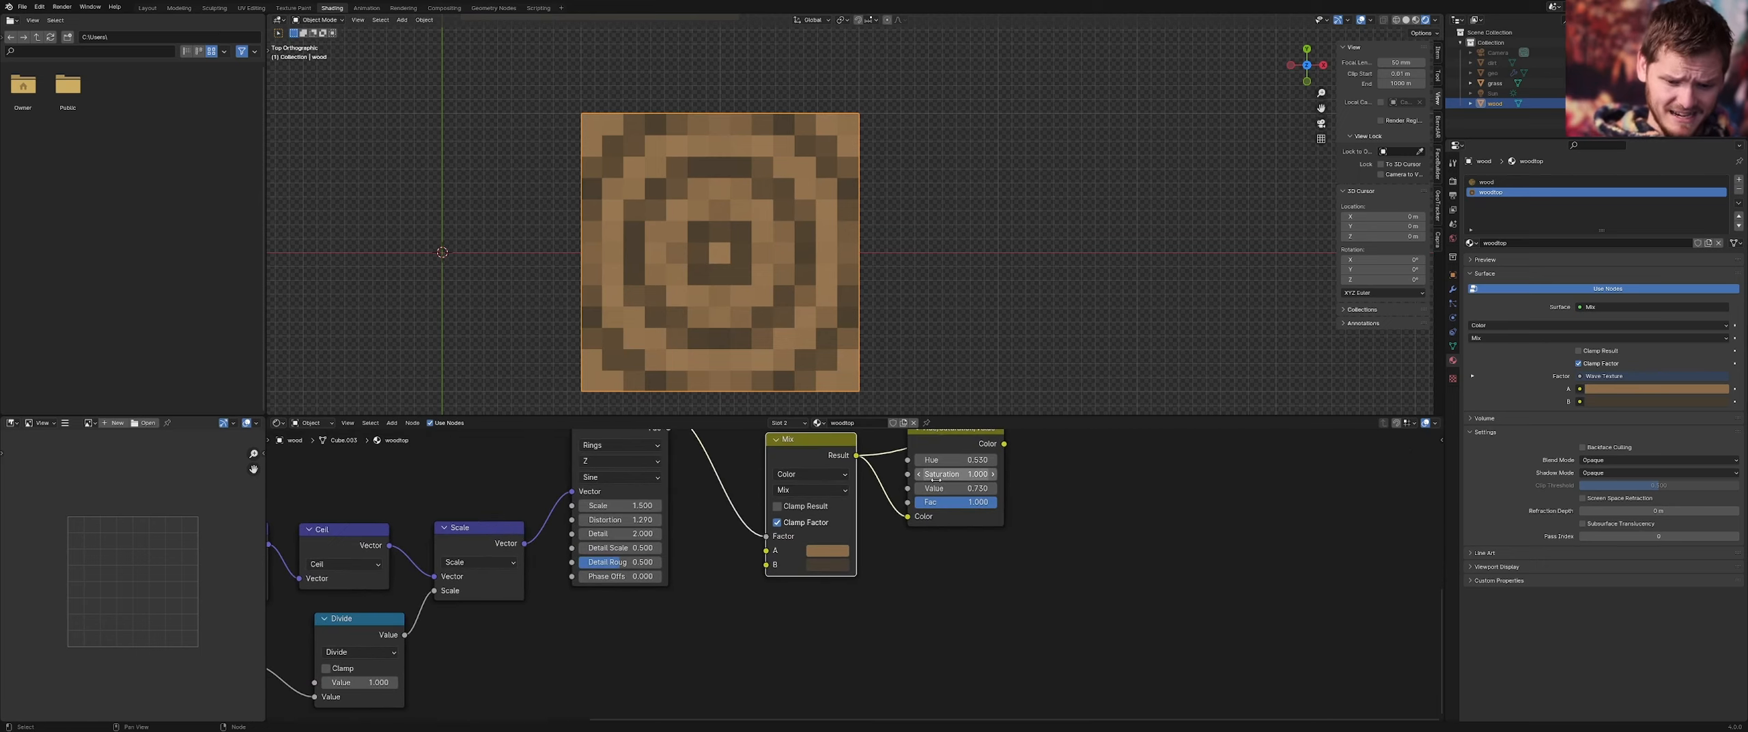
scroll(847, 546, "up", 3)
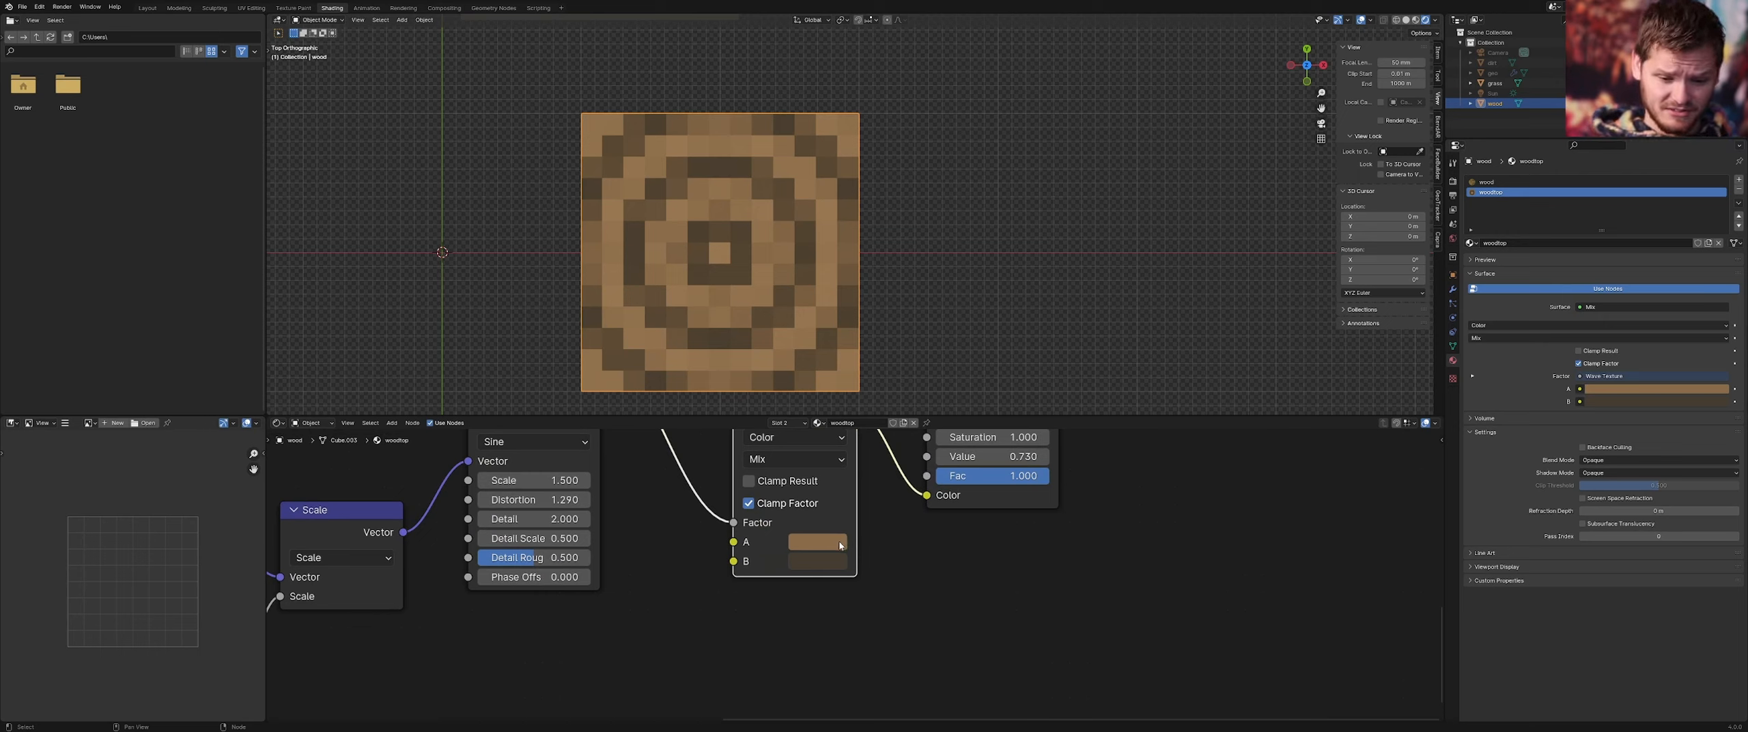
left_click(841, 545)
left_click(964, 302)
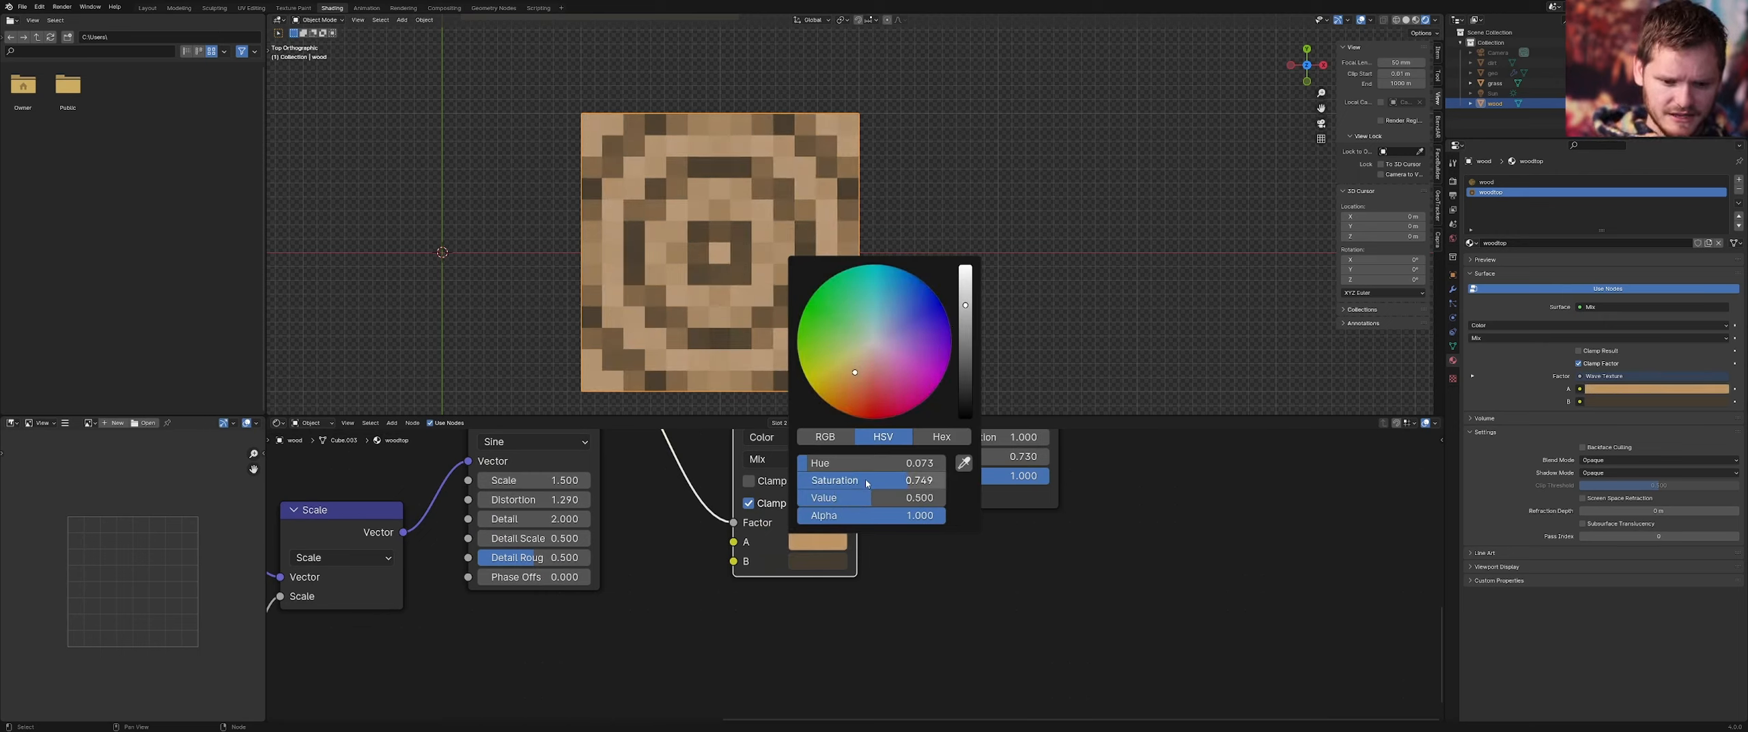
mouse_move(918, 480)
left_mouse_down()
mouse_move(889, 480)
mouse_move(911, 480)
left_mouse_up()
left_click(833, 561)
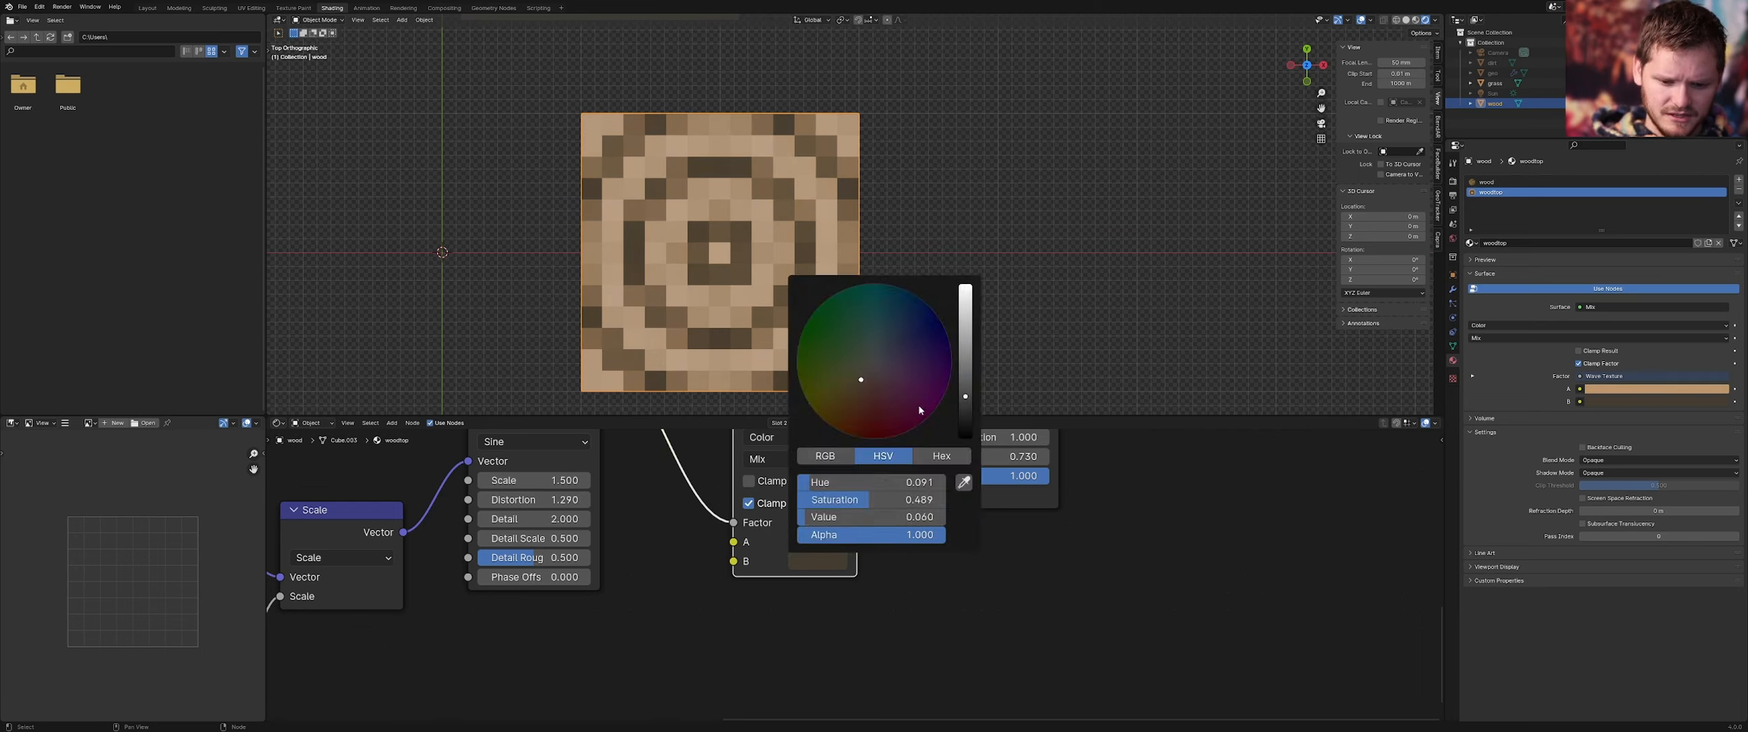
left_click_drag(971, 360, 943, 401)
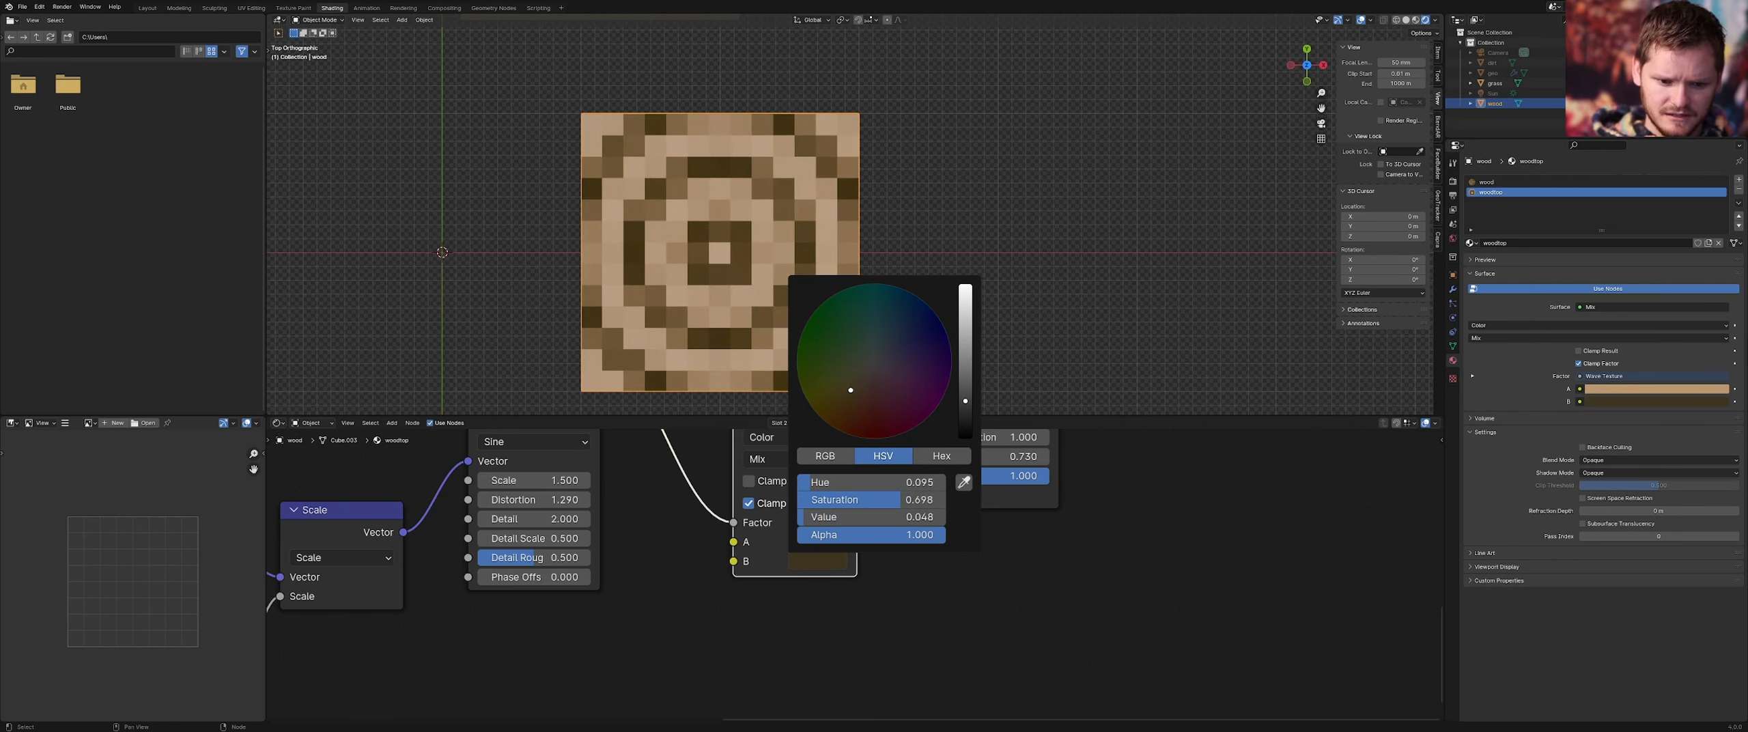
Try scales of 2 and 1.38 on the woodtop Wave Texture, and undo both changes
scroll(706, 251, "down", 2)
middle_click_drag(552, 500, 611, 530)
double_click(605, 511)
type("2")
key("Return")
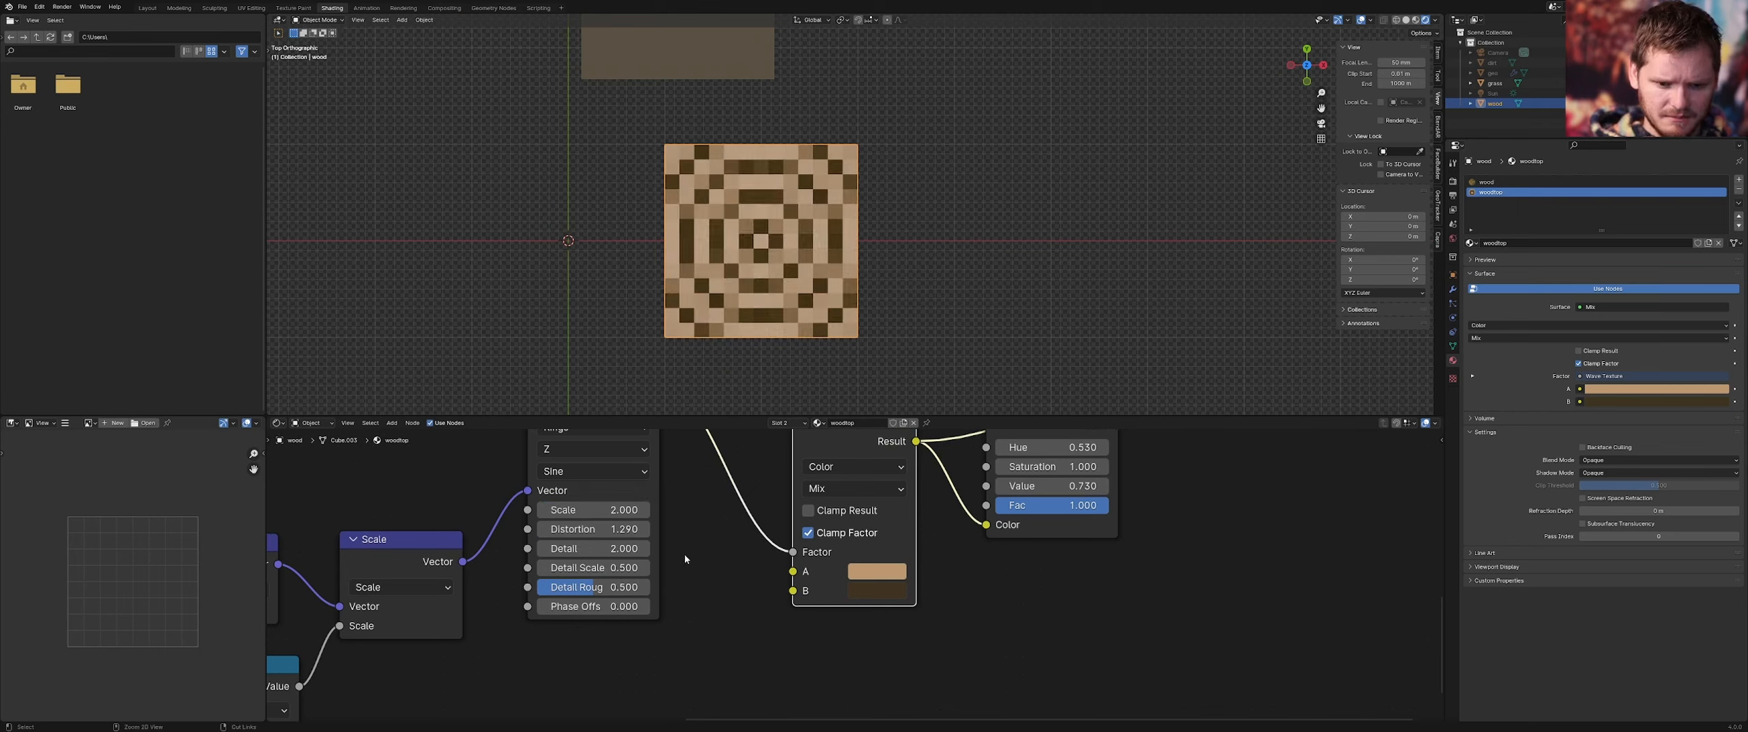
key("ctrl+z")
left_click_drag(607, 511, 574, 511, "shift")
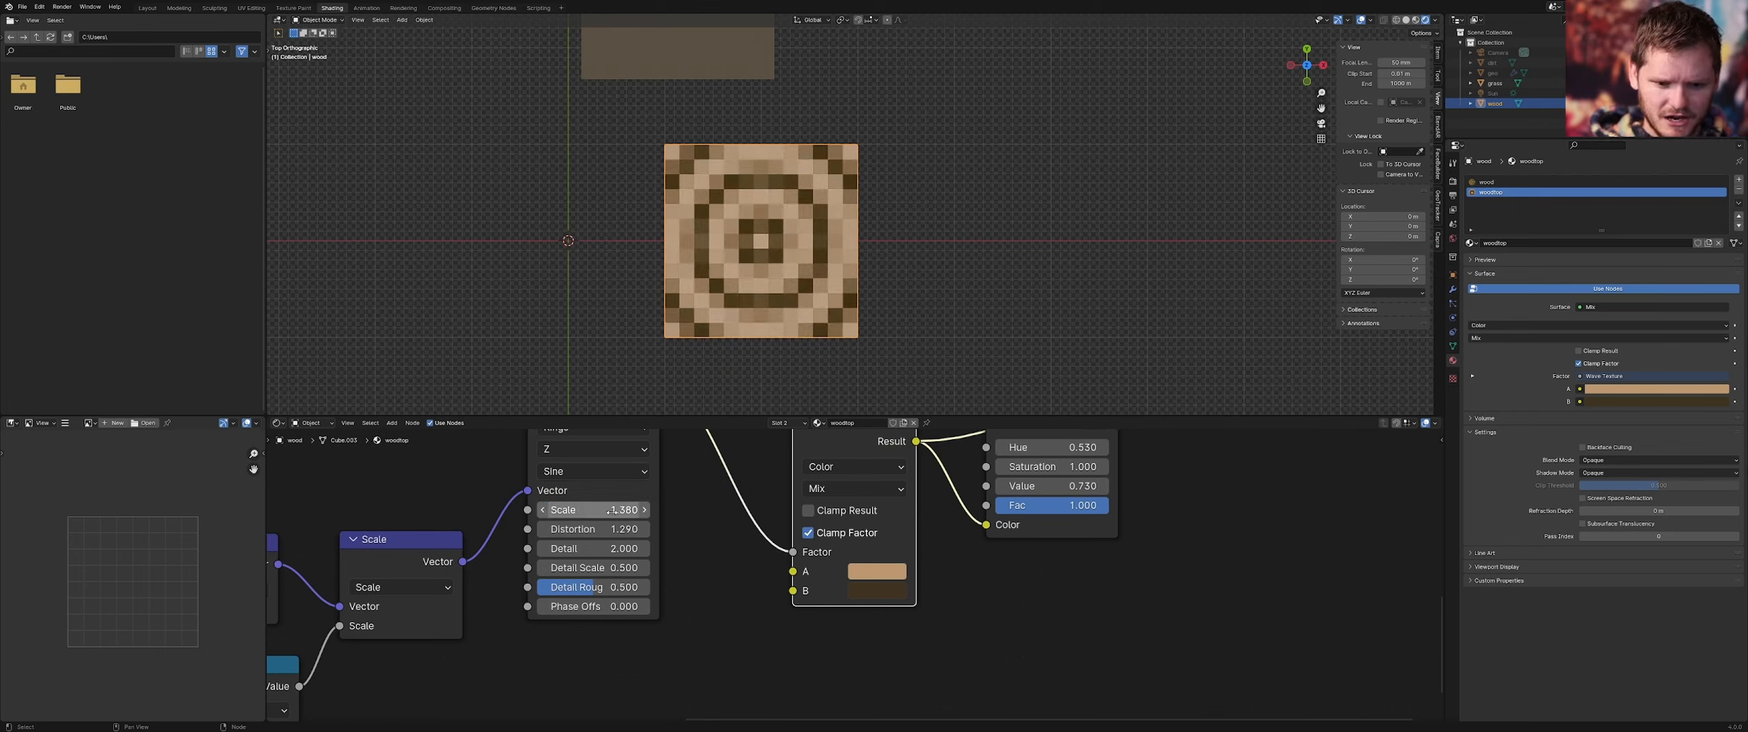
key("ctrl+z")
Preview the woodtop Wave Texture's output and examine the center pixel of the ring pattern
scroll(610, 511, "down", 6)
middle_click_drag(657, 504, 666, 538)
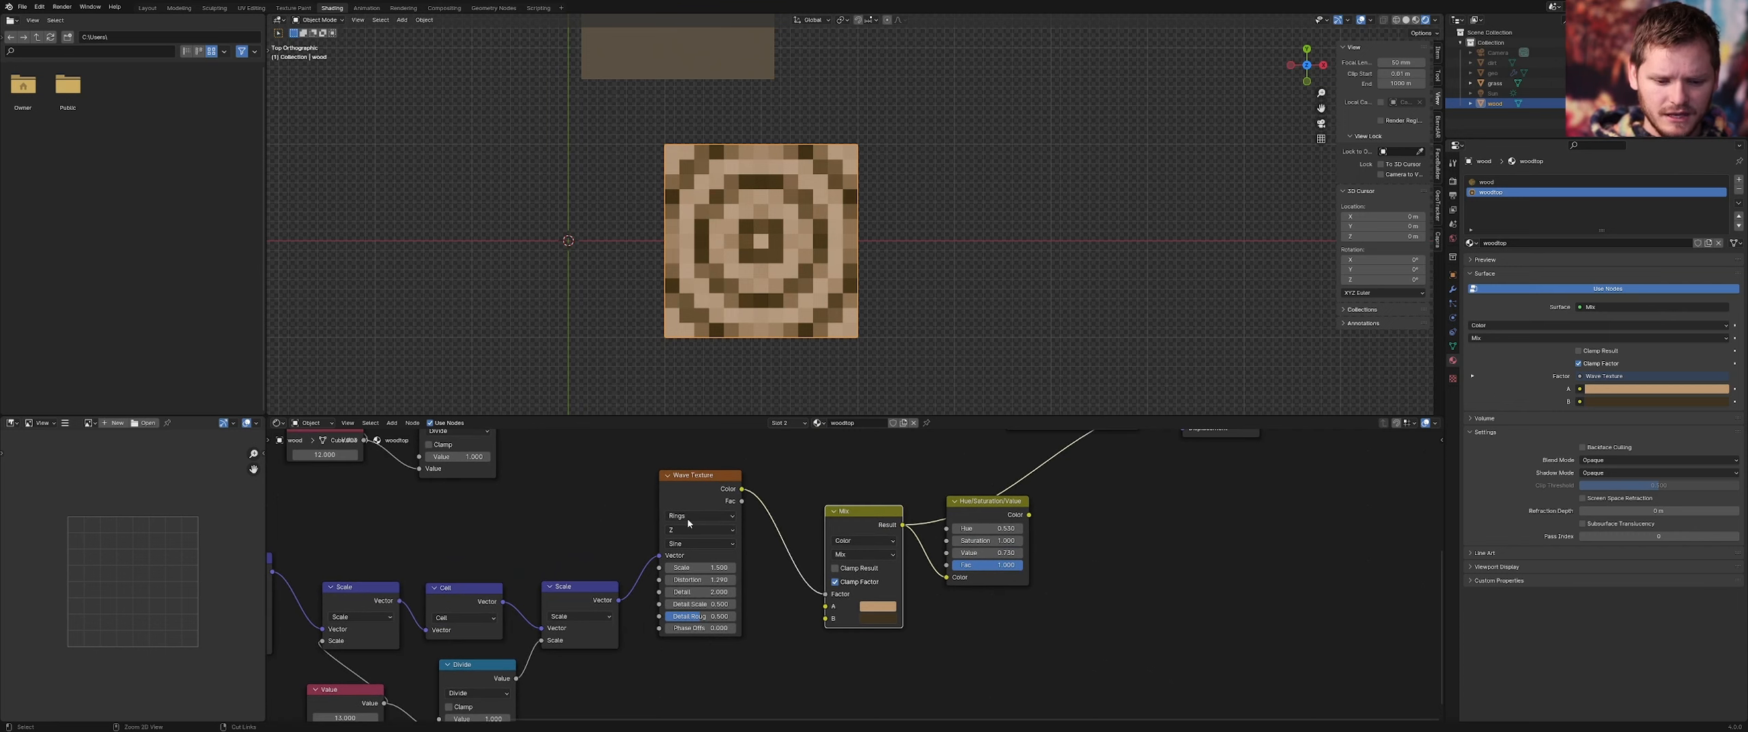
left_click(691, 487, "ctrl+shift")
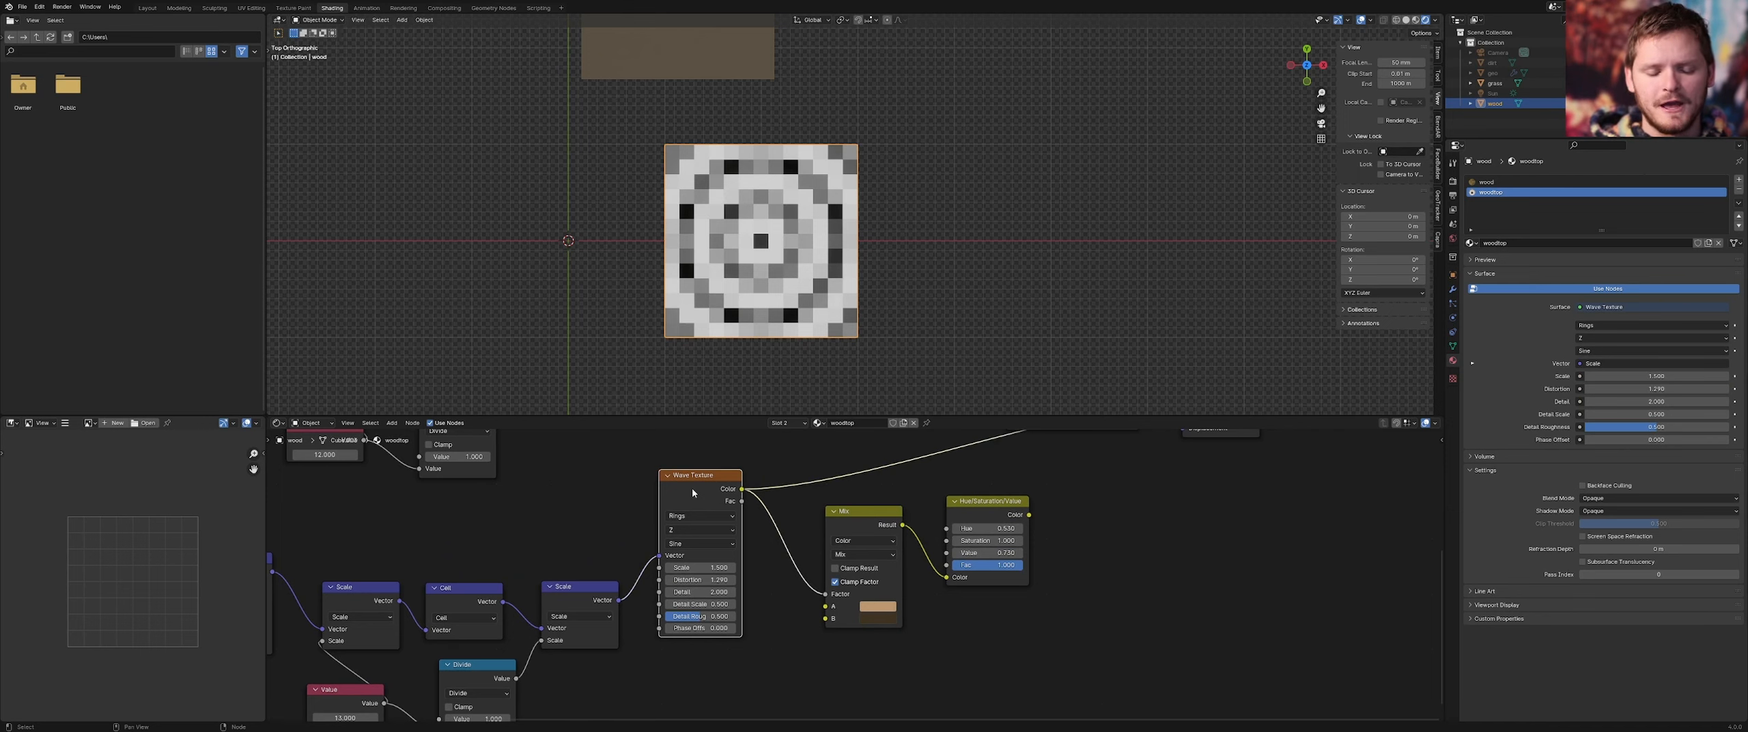
scroll(794, 311, "up", 2)
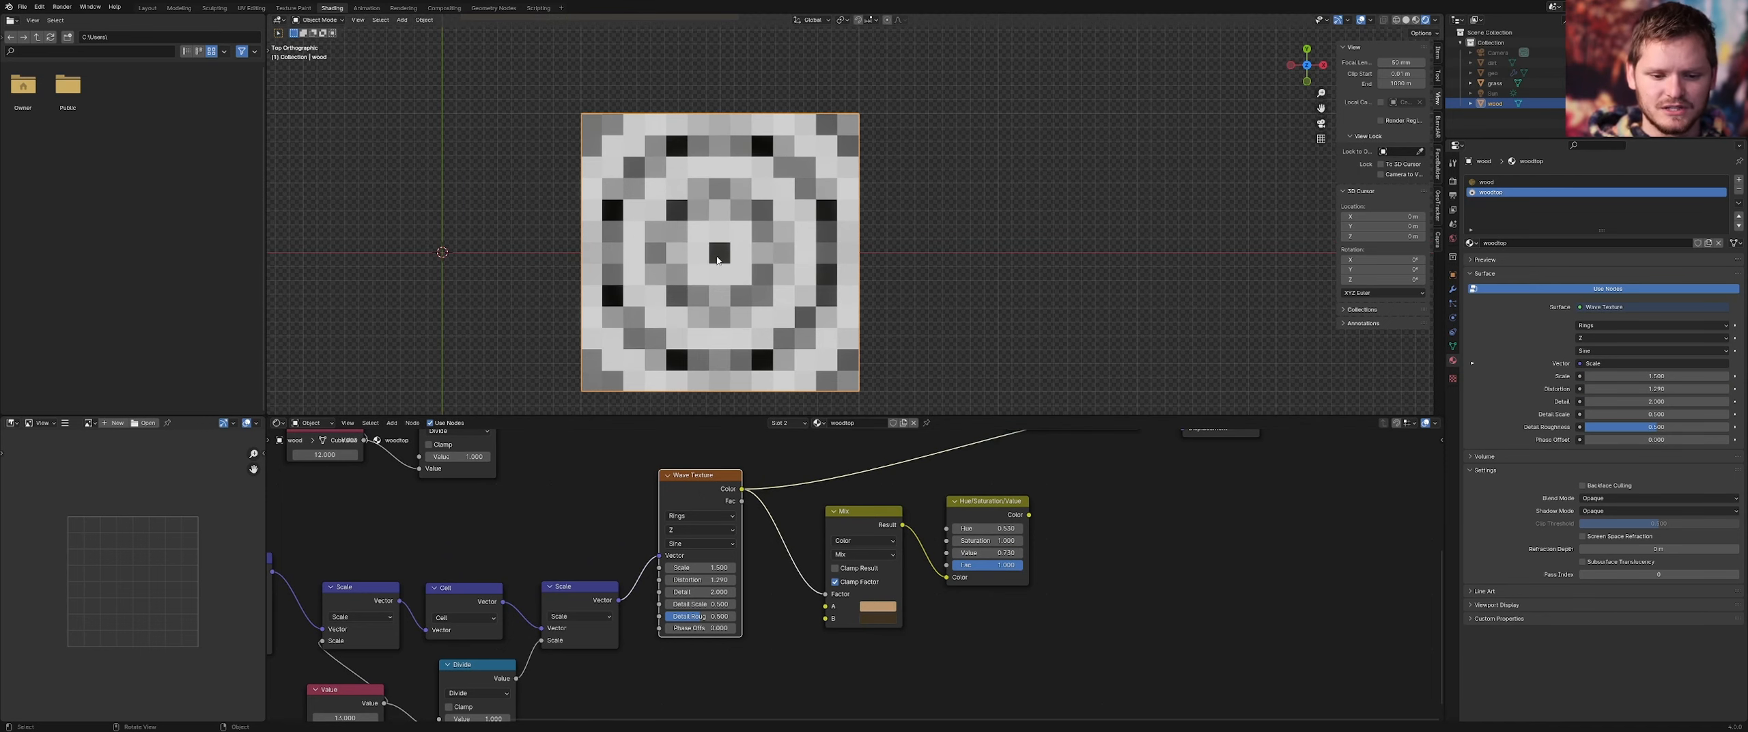
mouse_move(726, 239)
left_mouse_down()
mouse_move(708, 249)
mouse_move(732, 245)
left_mouse_up()
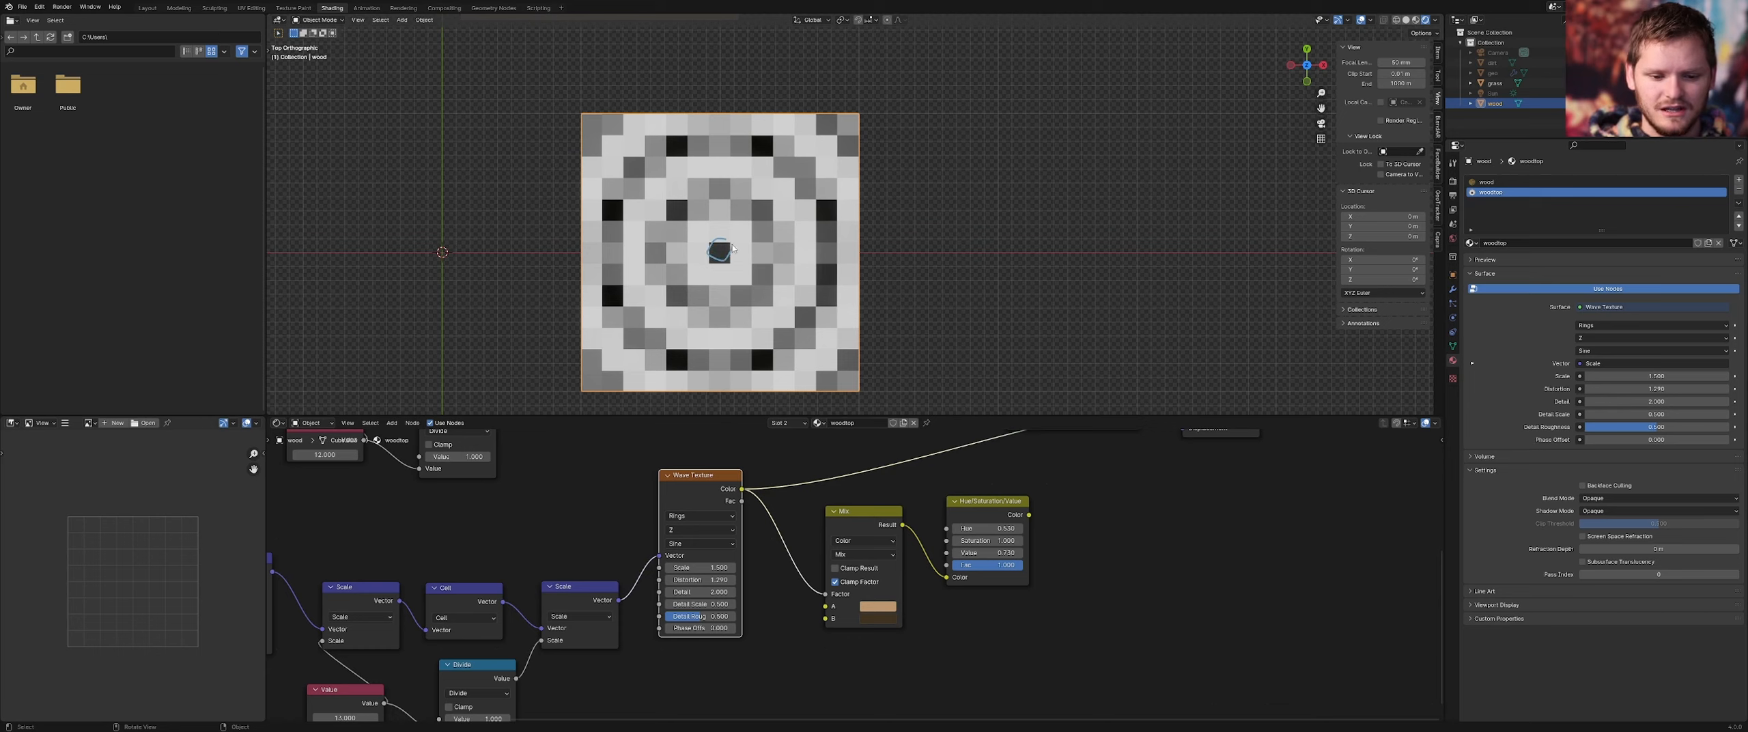
Circle the rings around the center pixel with annotation strokes, and erase the strokes
mouse_move(736, 168)
left_mouse_down()
mouse_move(657, 220)
mouse_move(707, 321)
mouse_move(729, 192)
left_mouse_up()
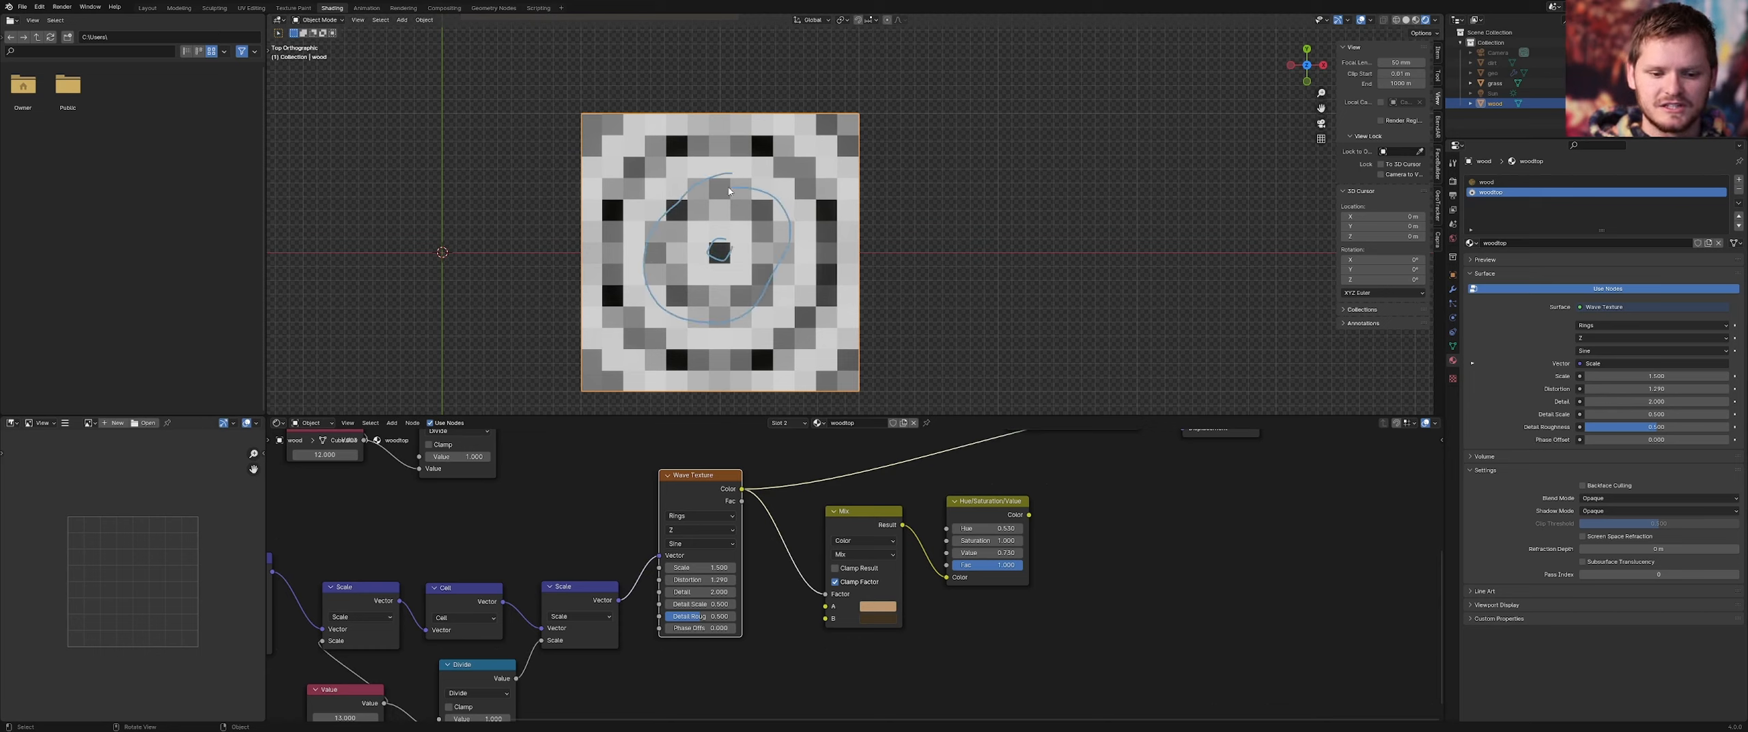
mouse_move(738, 139)
left_mouse_down()
mouse_move(614, 162)
mouse_move(607, 307)
mouse_move(710, 369)
mouse_move(773, 183)
mouse_move(736, 146)
left_mouse_up()
mouse_move(715, 139)
right_mouse_down()
mouse_move(780, 217)
mouse_move(805, 296)
mouse_move(758, 366)
mouse_move(614, 300)
mouse_move(625, 164)
mouse_move(717, 263)
right_mouse_up()
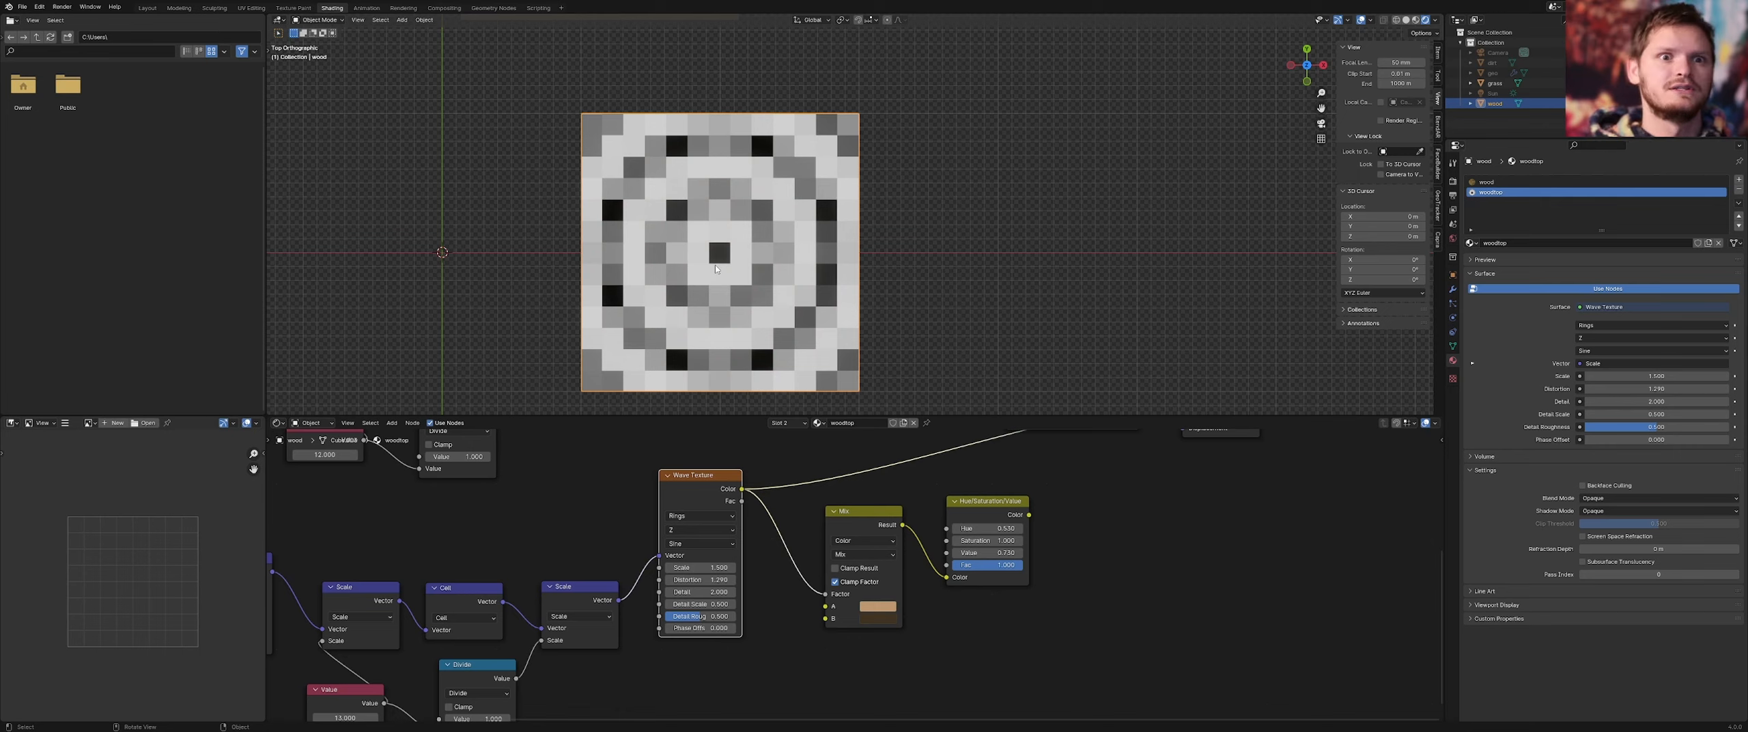
Annotate a square outline beside the wood plane, with a center mark and chained arrows running outward to one corner
middle_click_drag(1061, 234, 743, 232, "shift")
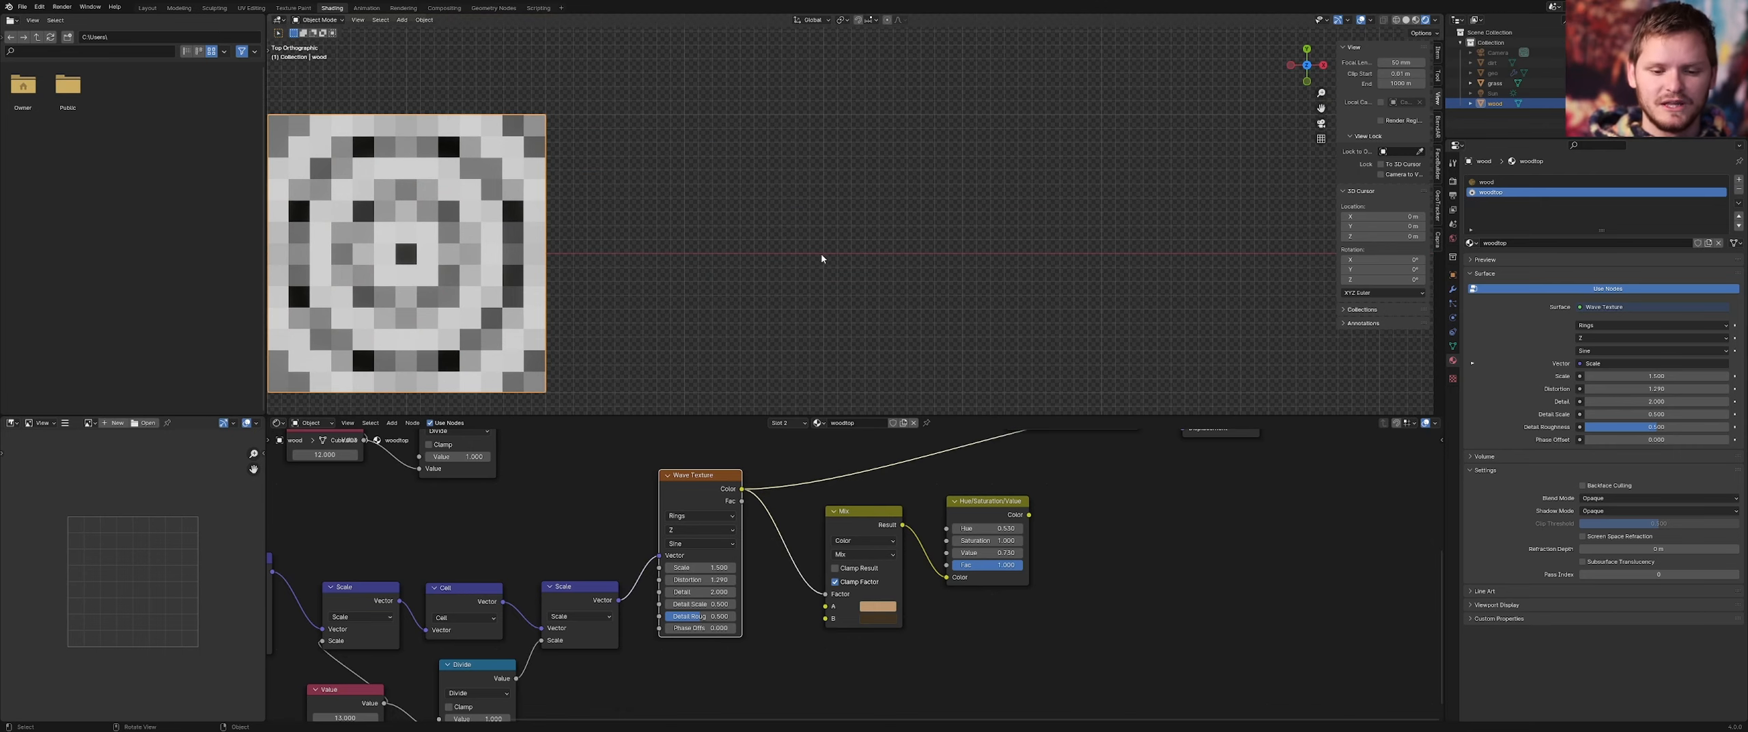
mouse_move(729, 384)
left_mouse_down()
mouse_move(703, 219)
mouse_move(721, 82)
mouse_move(1060, 112)
mouse_move(990, 353)
mouse_move(754, 374)
left_mouse_up()
left_click_drag(865, 256, 863, 243)
middle_click_drag(871, 256, 797, 282, "shift")
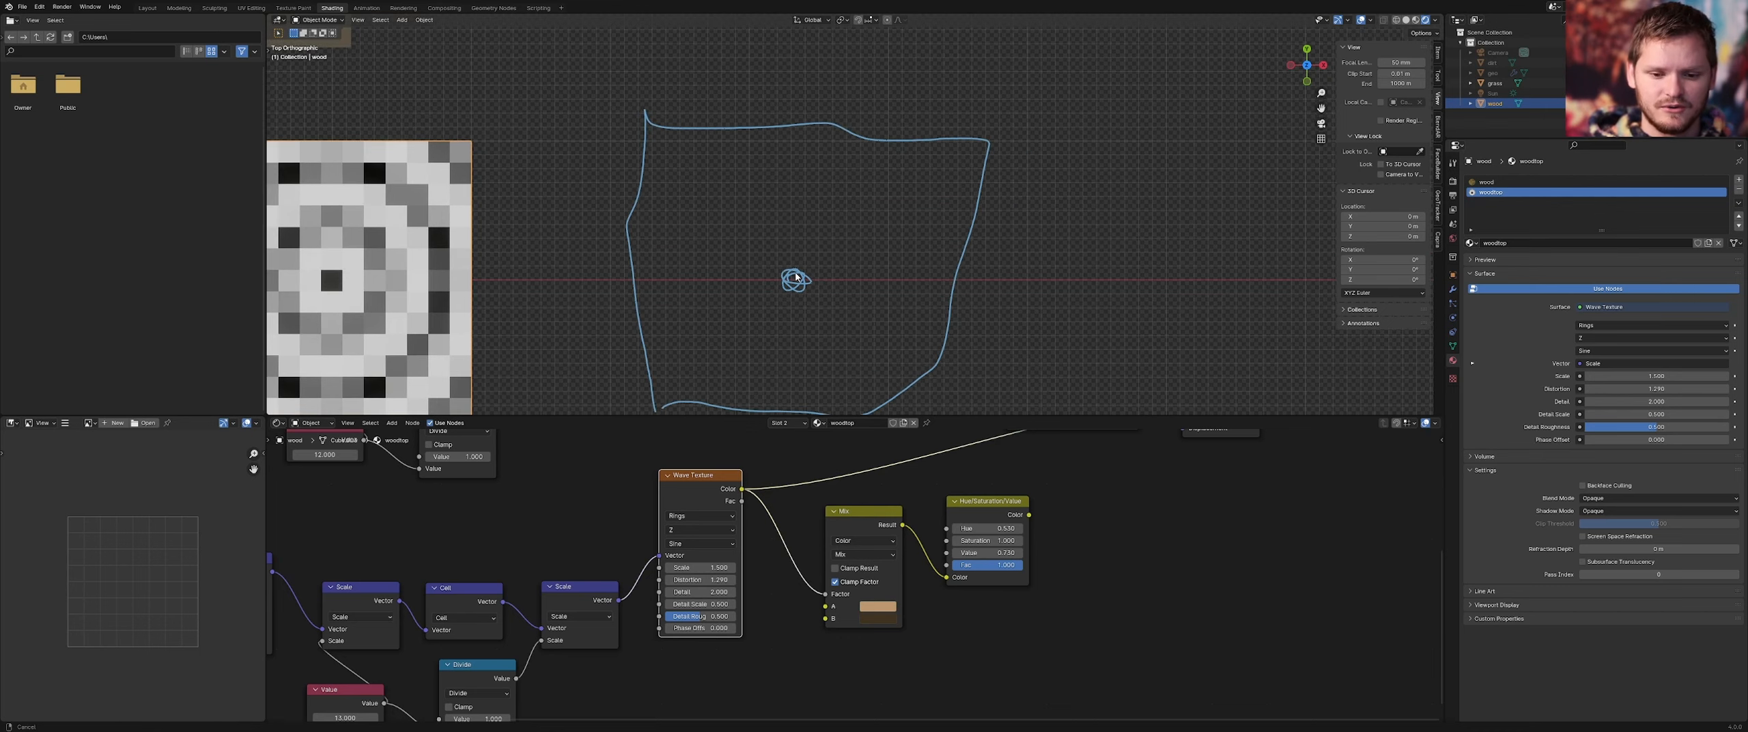
left_click_drag(798, 280, 829, 239)
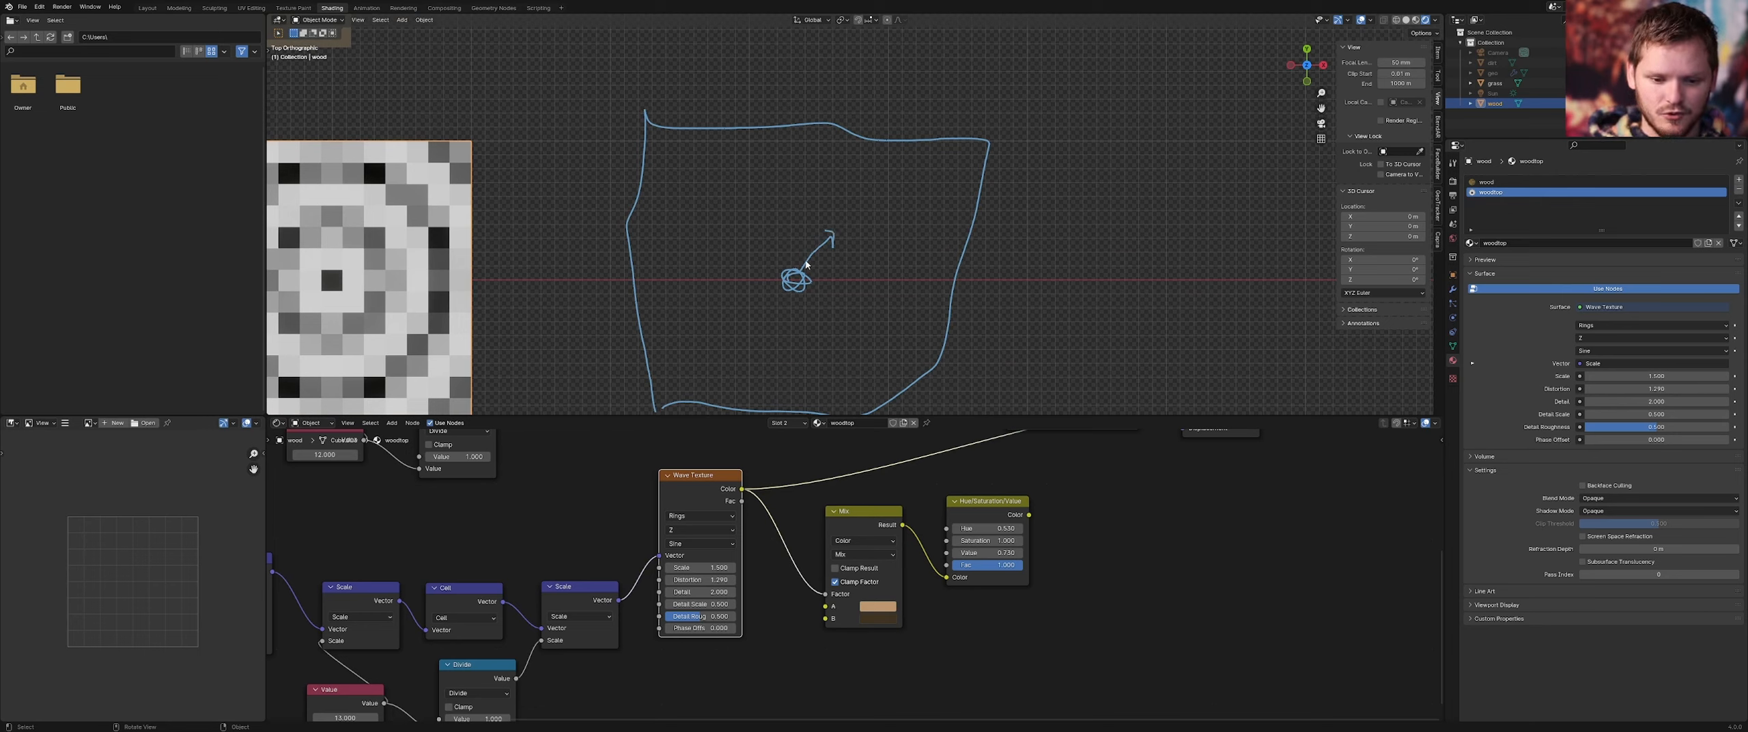
mouse_move(853, 214)
left_mouse_down()
mouse_move(935, 150)
mouse_move(921, 157)
left_mouse_up()
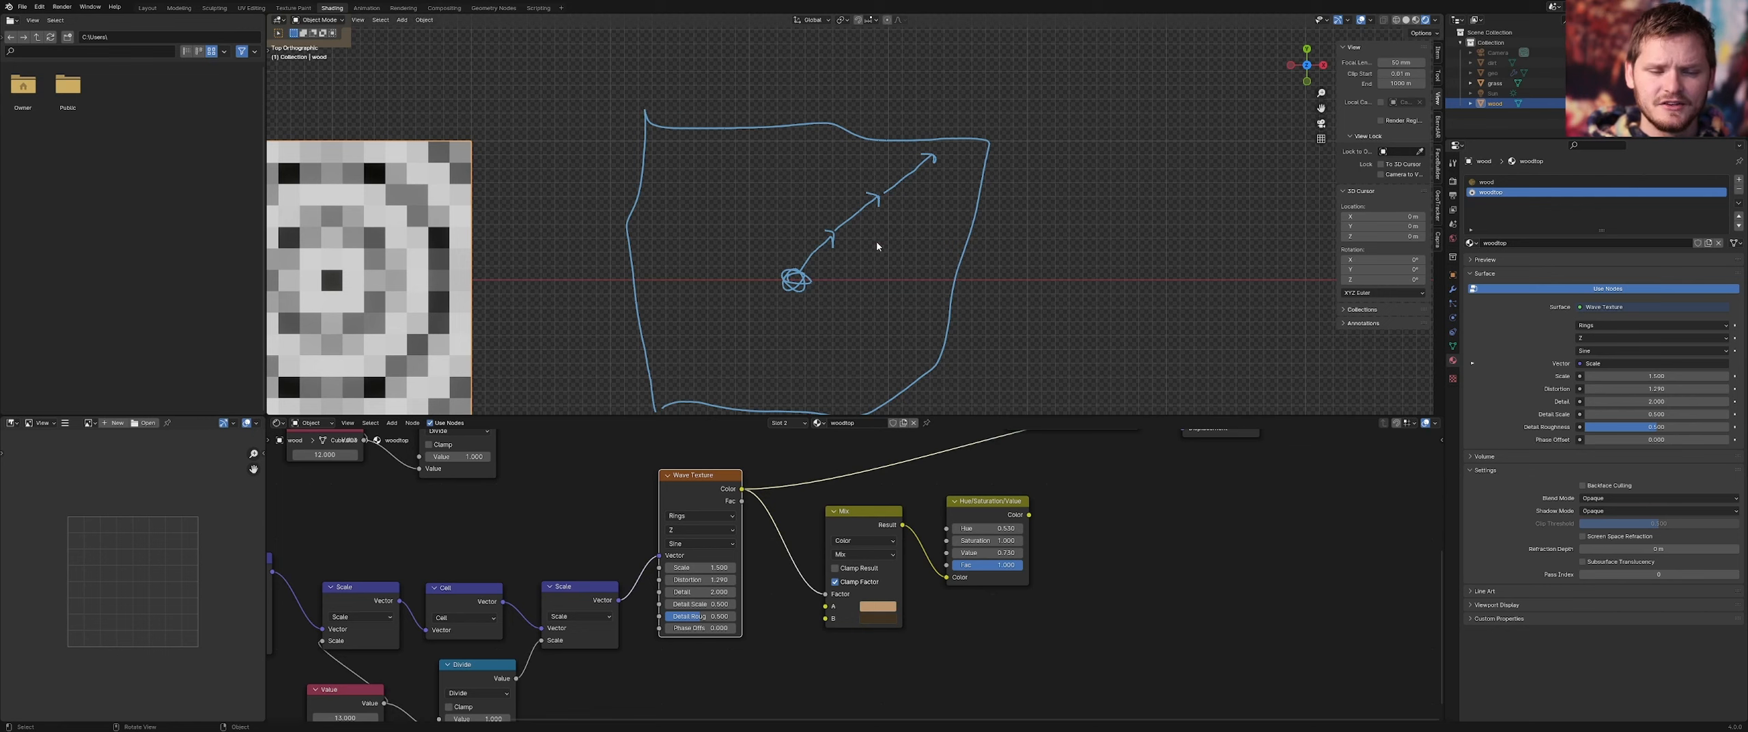
scroll(877, 243, "up", 1)
Add a wavy line along the arrows and more arrows toward the opposite corner, and erase the whole annotation sketch
left_click_drag(815, 302, 962, 175)
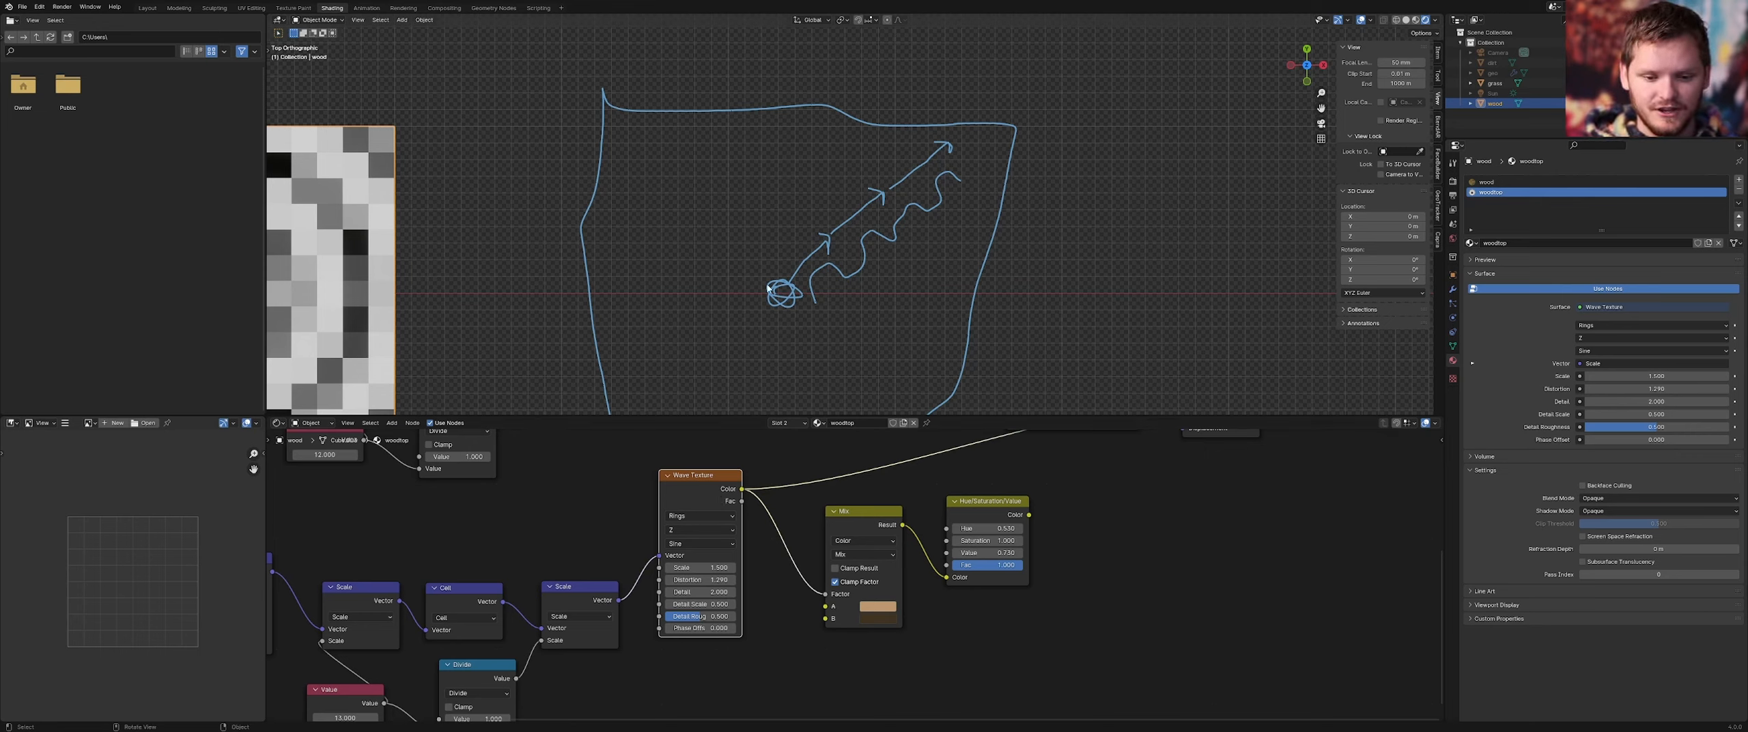
left_click_drag(771, 283, 637, 220)
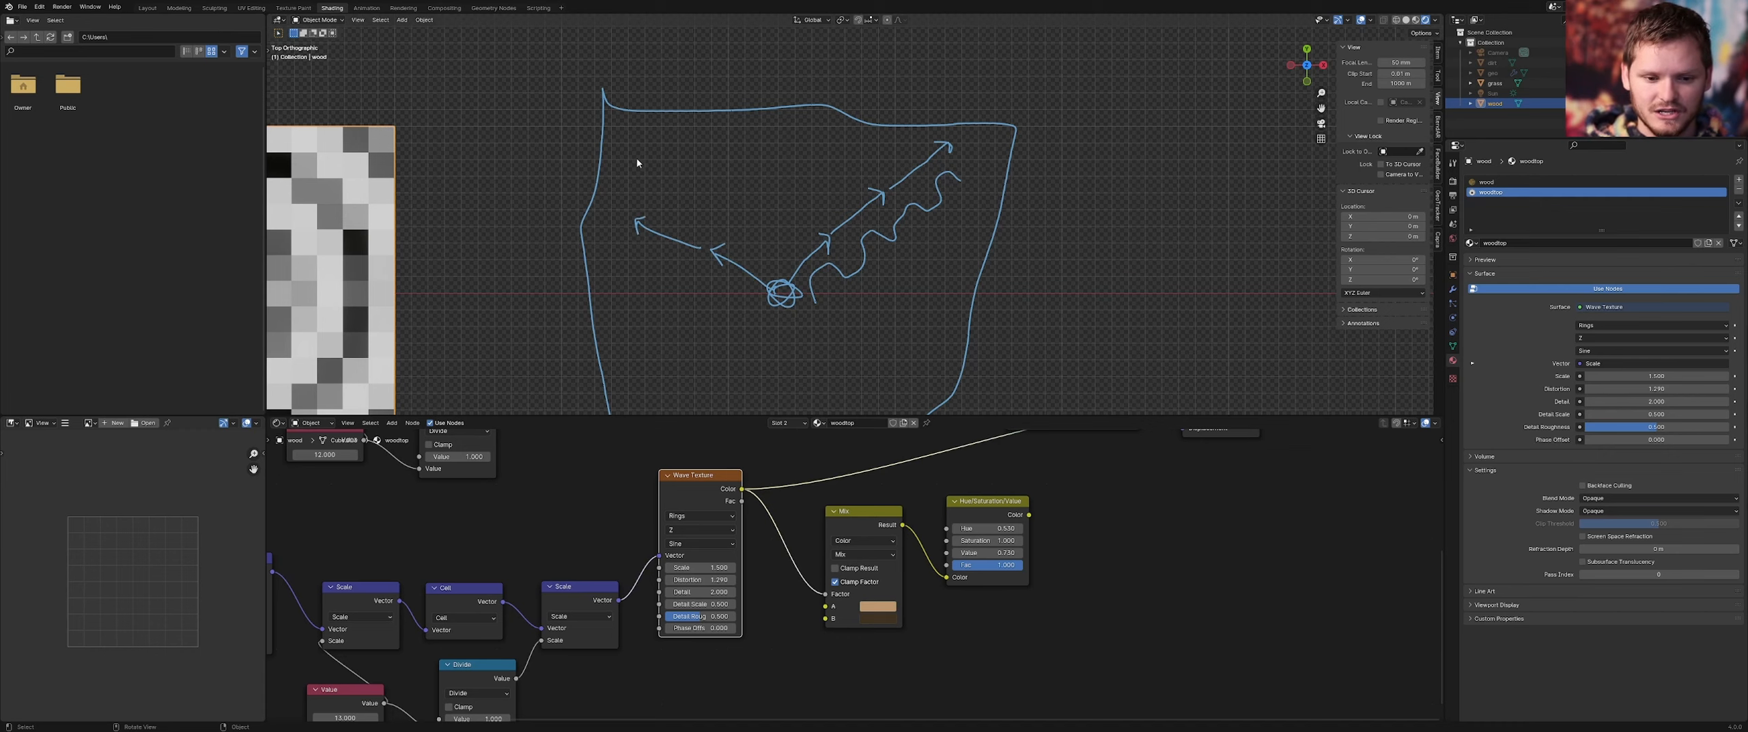
left_click_drag(623, 136, 633, 134)
scroll(828, 237, "down", 5)
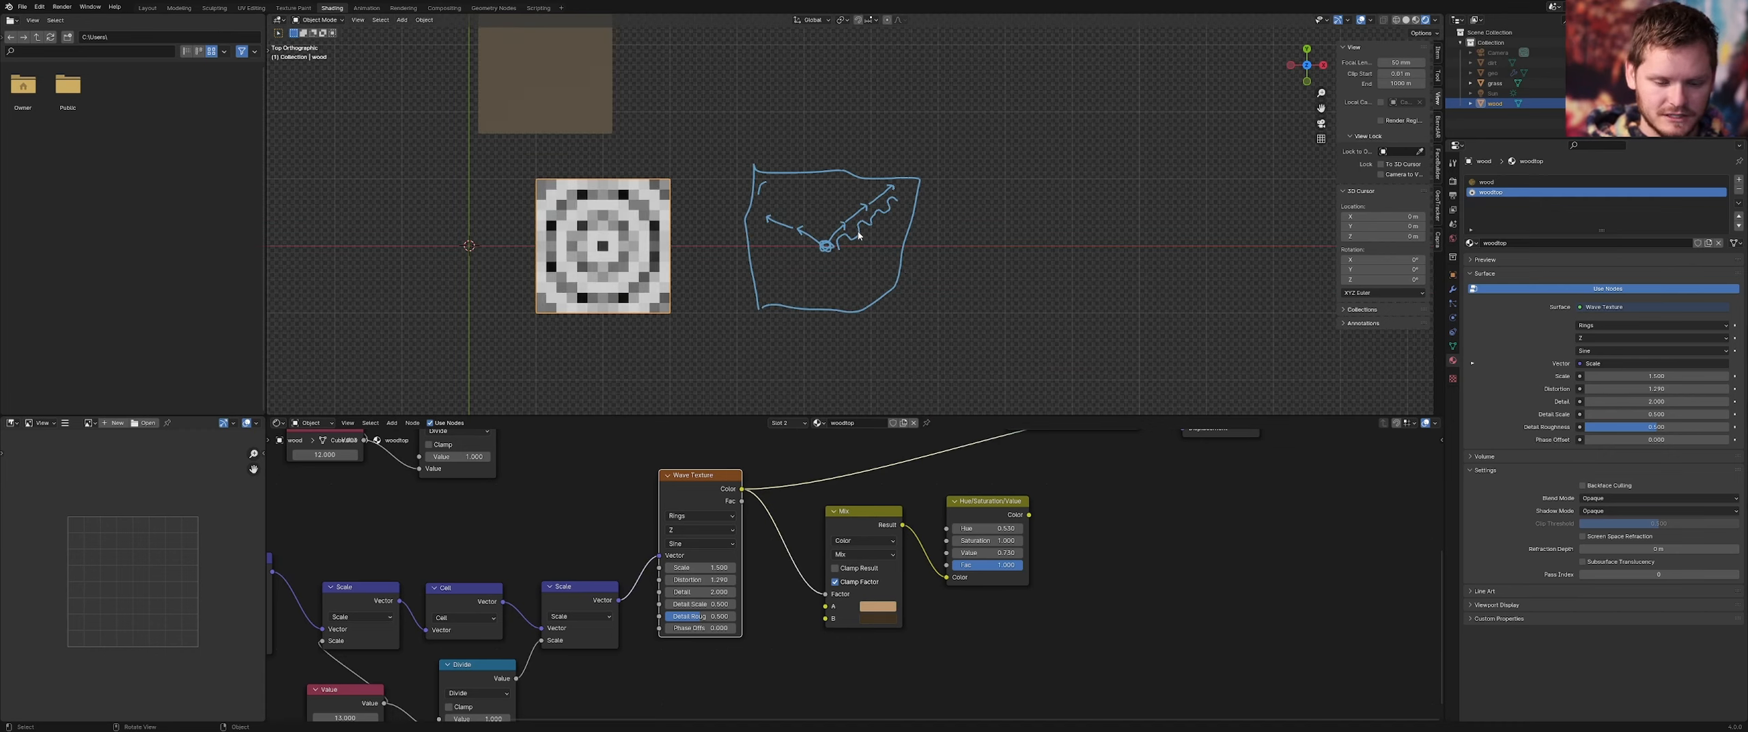
mouse_move(921, 296)
right_mouse_down()
mouse_move(777, 246)
mouse_move(819, 183)
mouse_move(897, 242)
right_mouse_up()
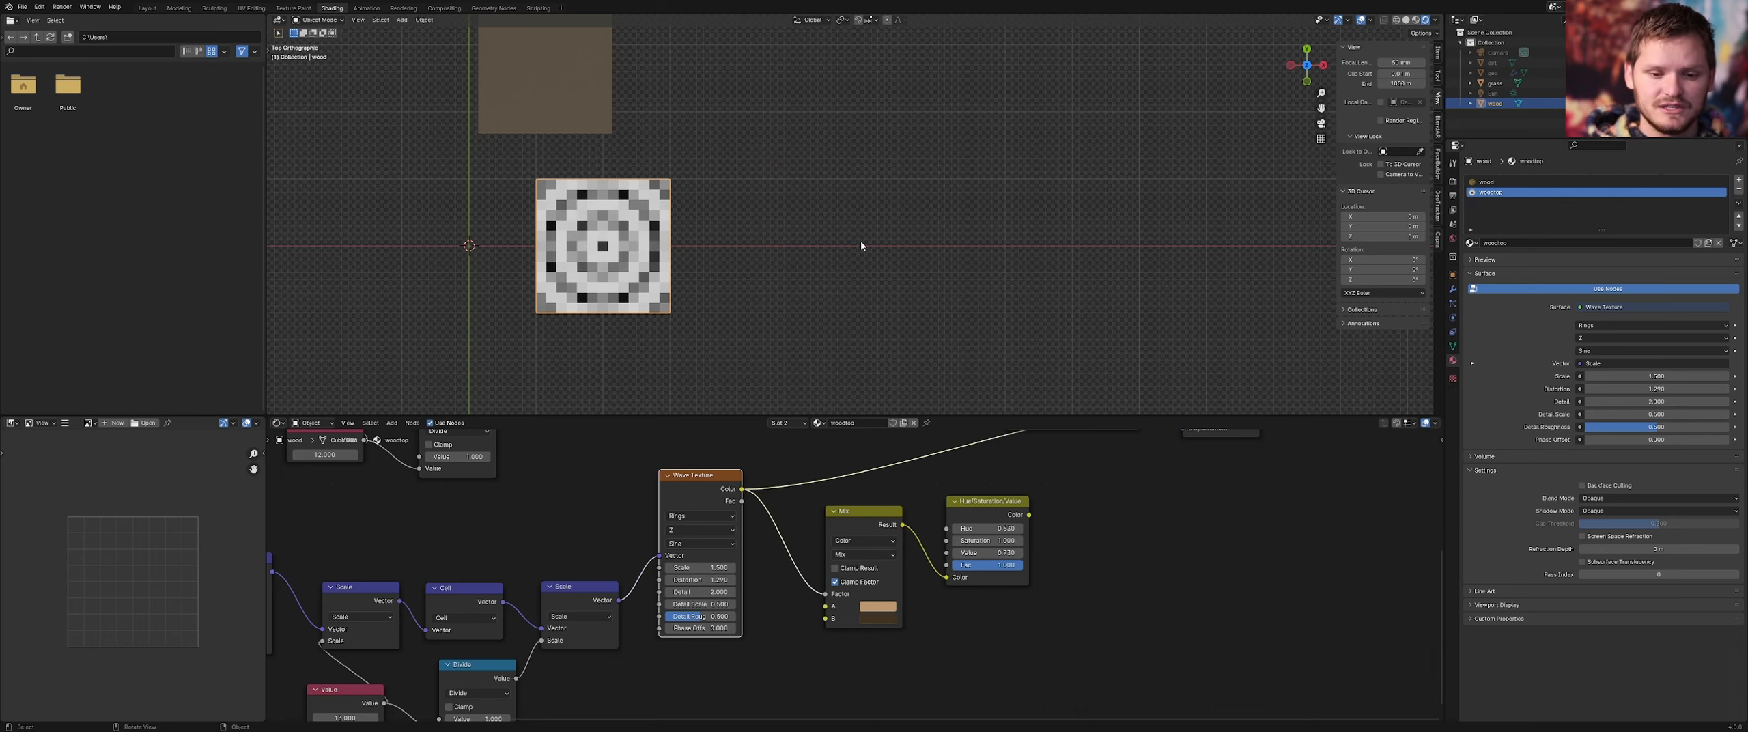
Annotate a new square with a center mark and a second point joined by horizontal and vertical lines, undoing the diagonal arrows
scroll(861, 240, "up", 2)
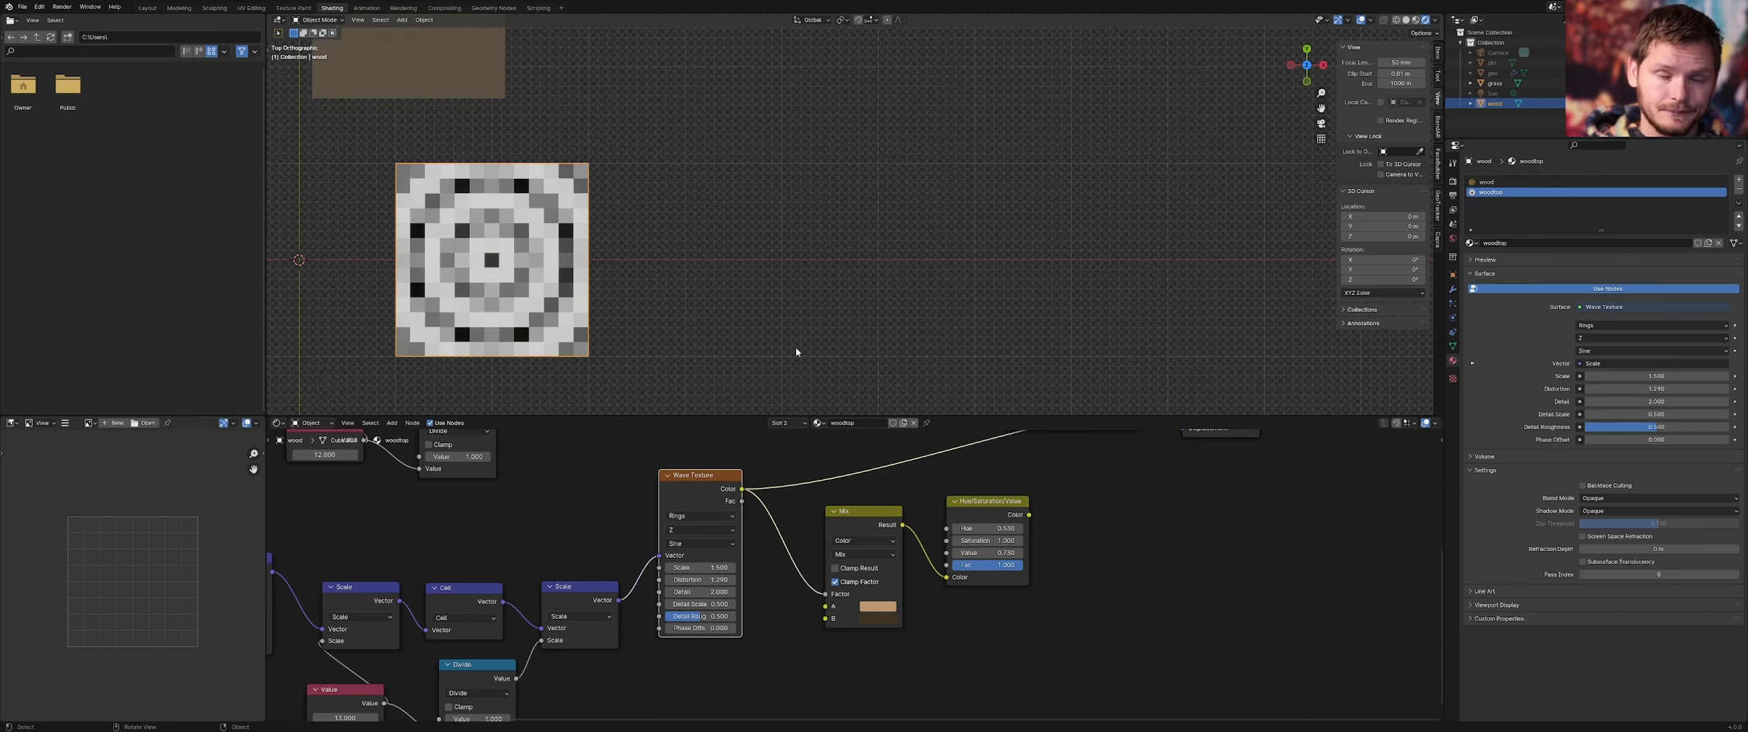
mouse_move(779, 372)
left_mouse_down()
mouse_move(763, 208)
mouse_move(777, 163)
mouse_move(990, 217)
mouse_move(811, 371)
left_mouse_up()
left_click_drag(866, 273, 926, 217)
scroll(907, 218, "up", 4)
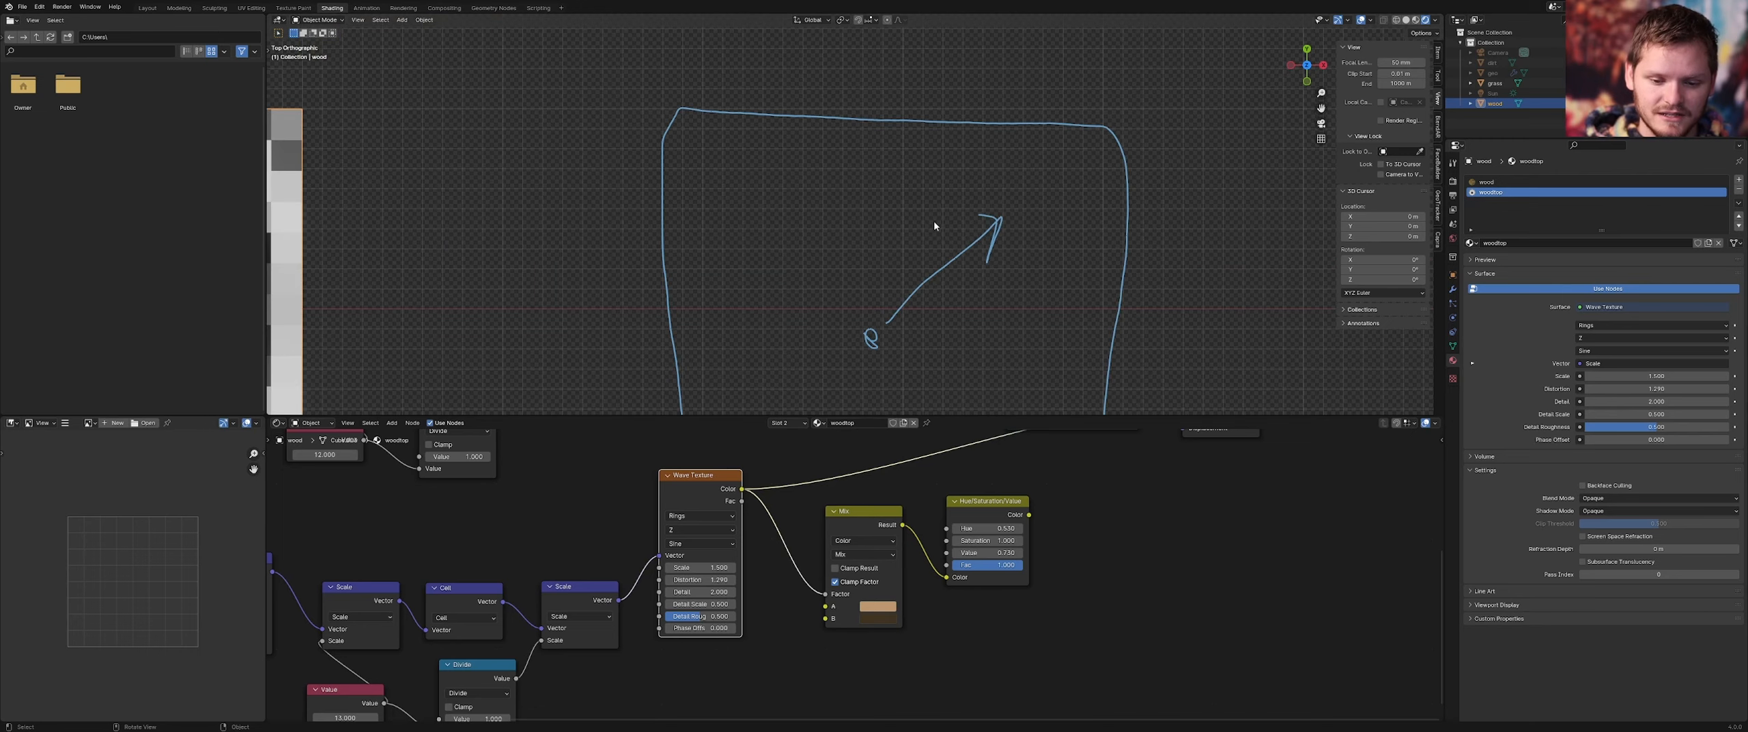
key("ctrl+z")
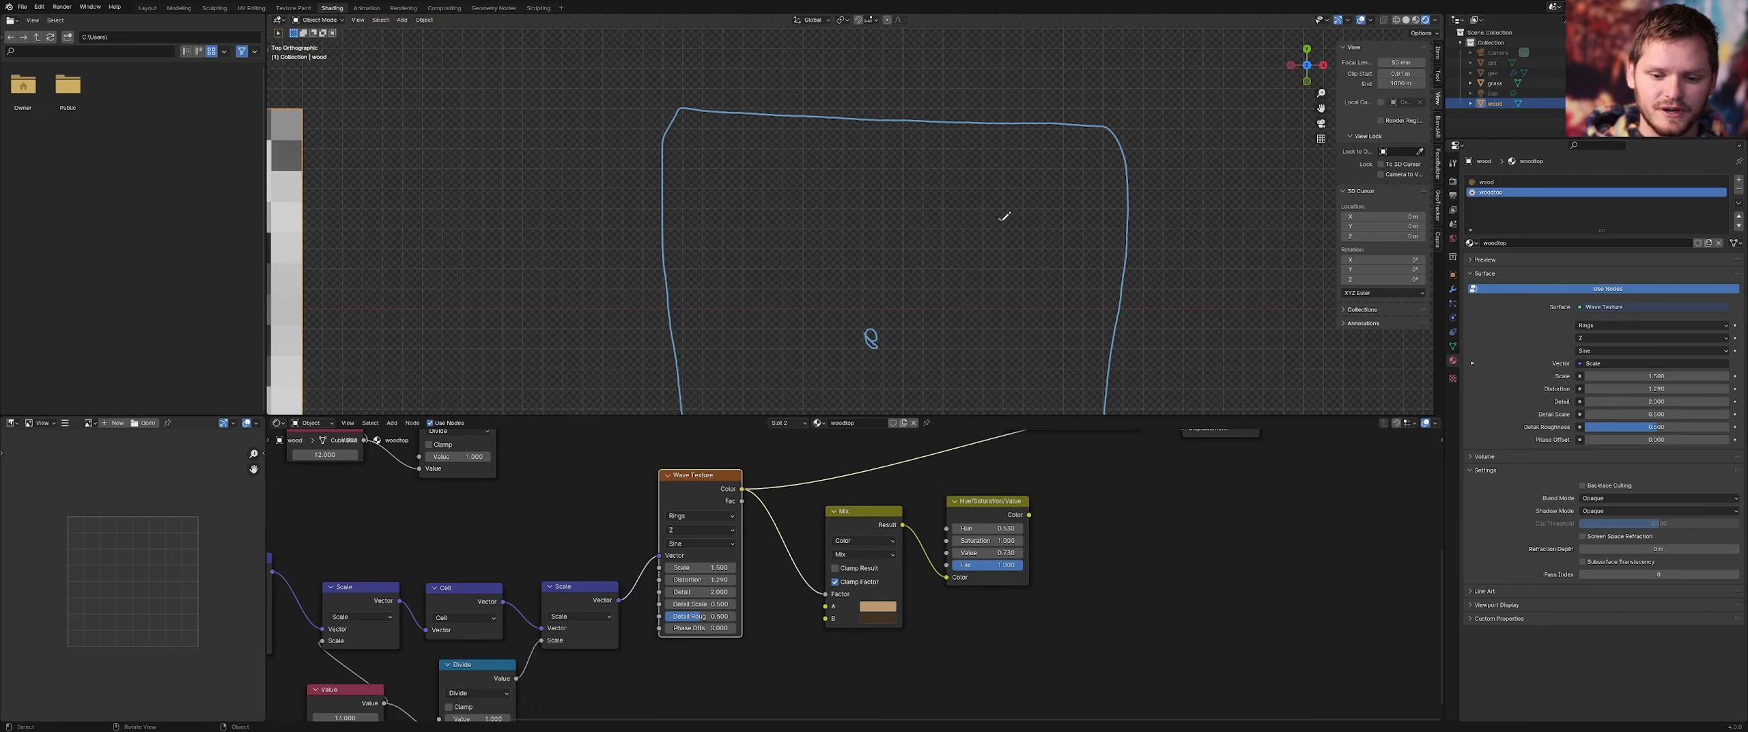
left_click_drag(1005, 217, 996, 224)
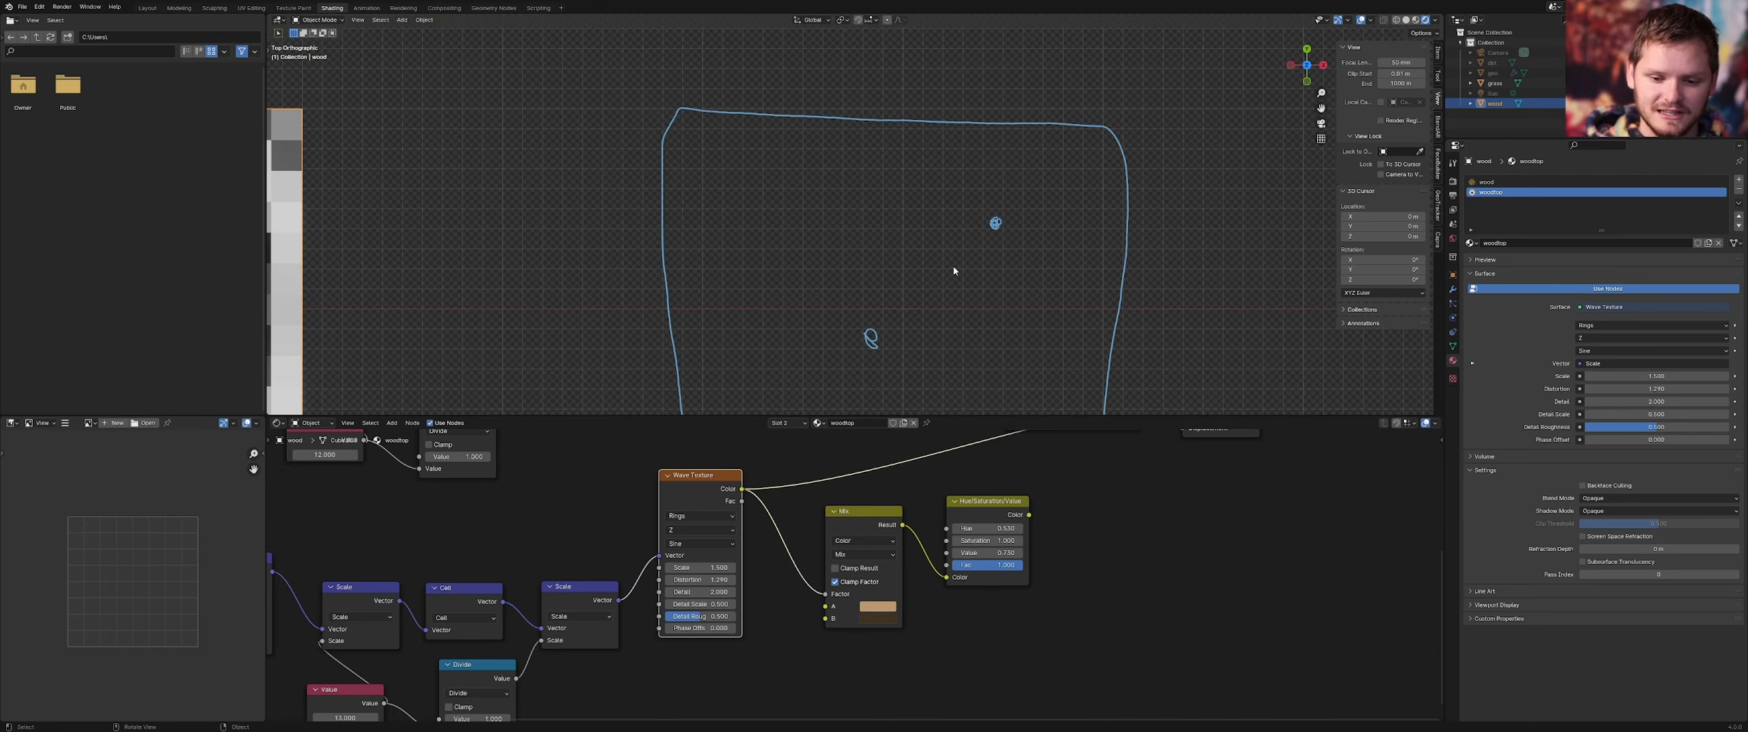
mouse_move(868, 342)
left_mouse_down()
mouse_move(1012, 339)
mouse_move(1001, 231)
left_mouse_up()
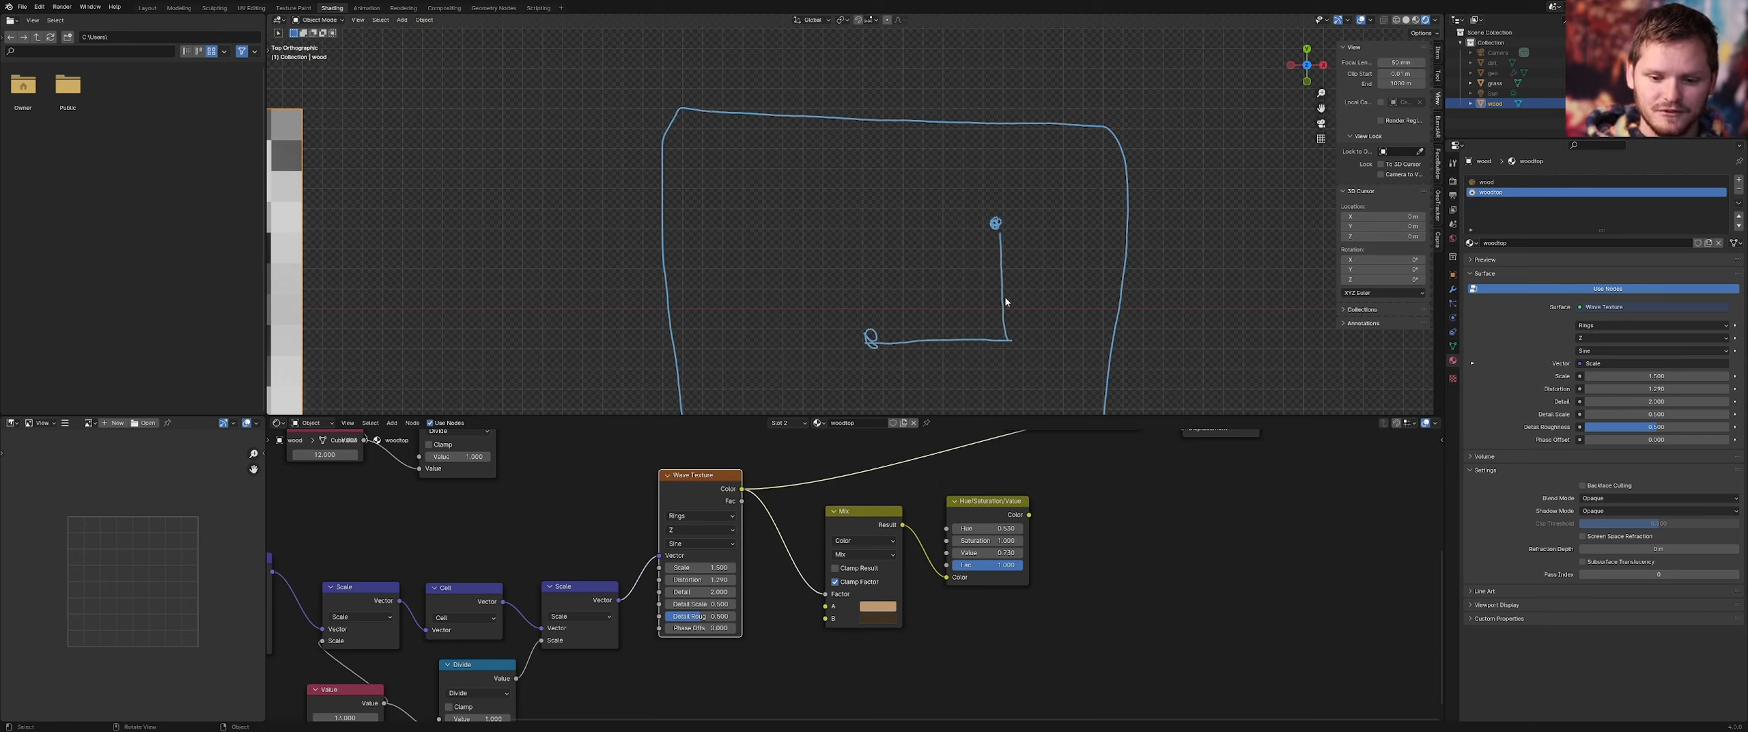
left_click_drag(872, 340, 985, 227)
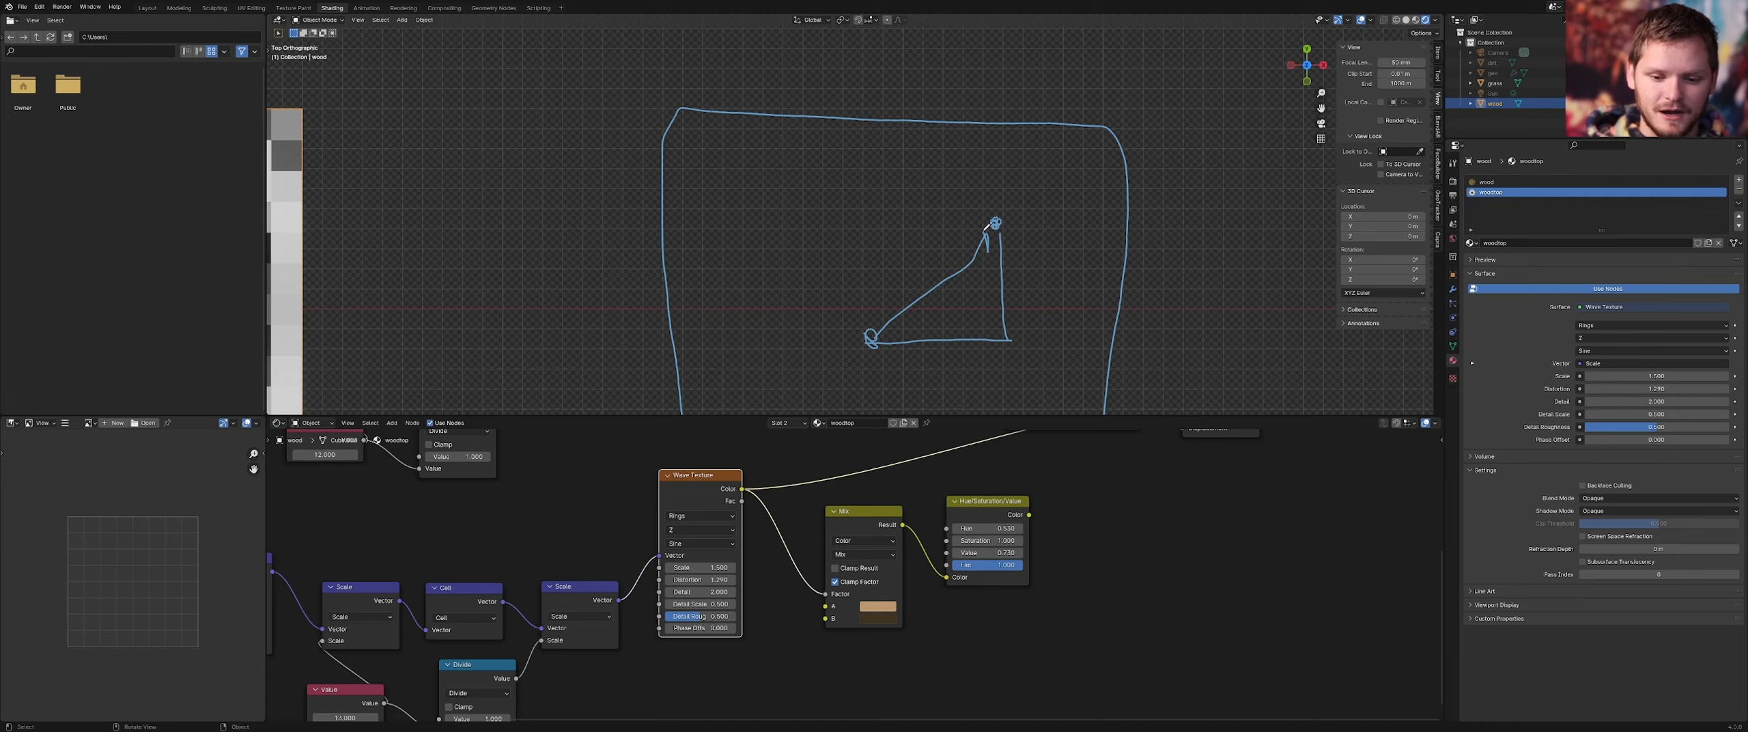
key("ctrl+z")
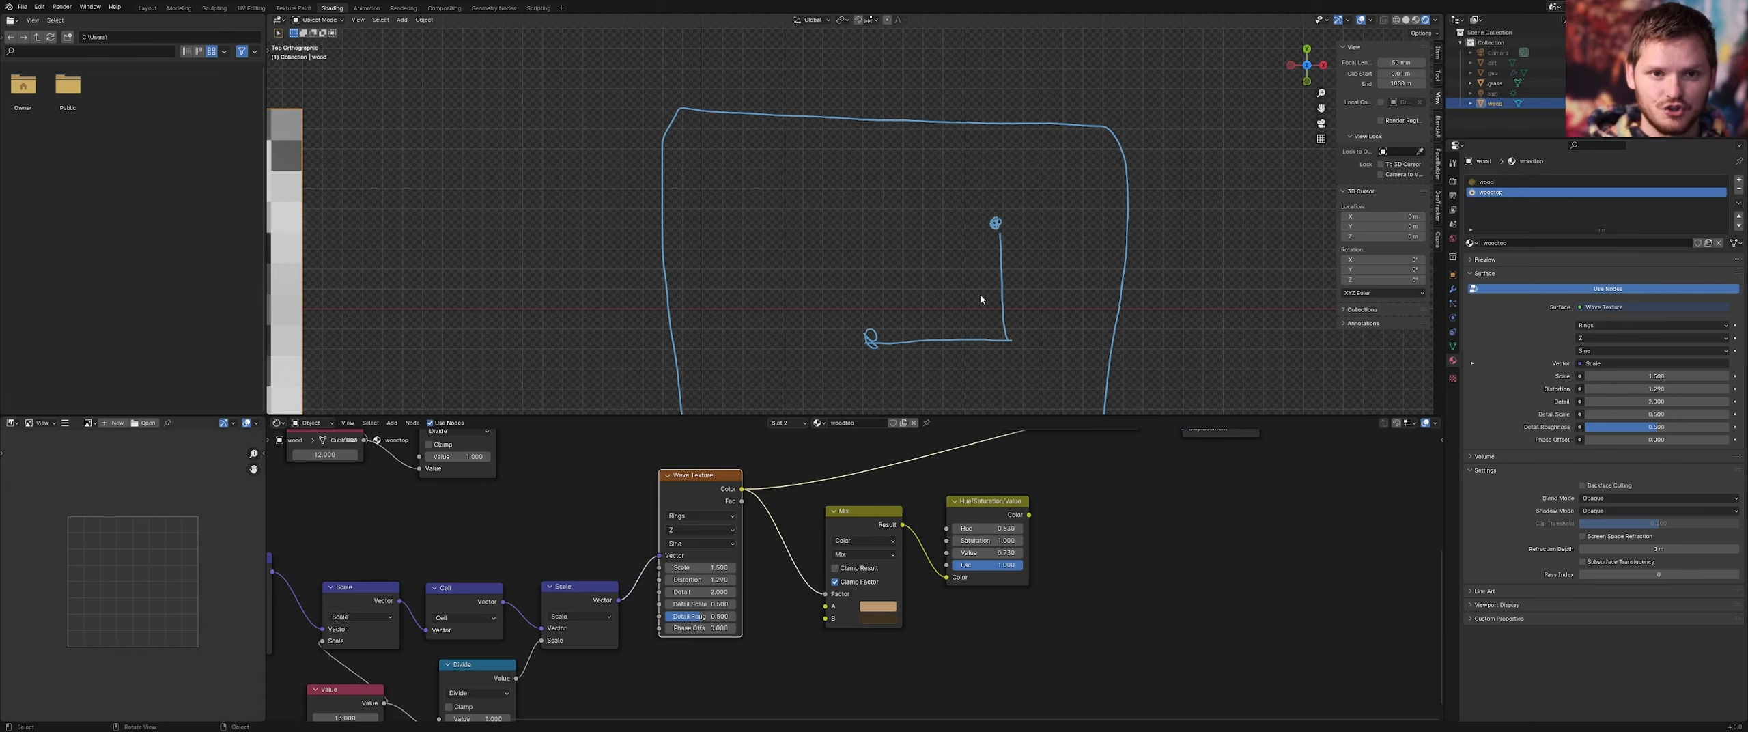
Try annotating crossing grid lines beside the center mark, and undo the grid strokes
middle_click_drag(960, 336, 914, 312, "shift")
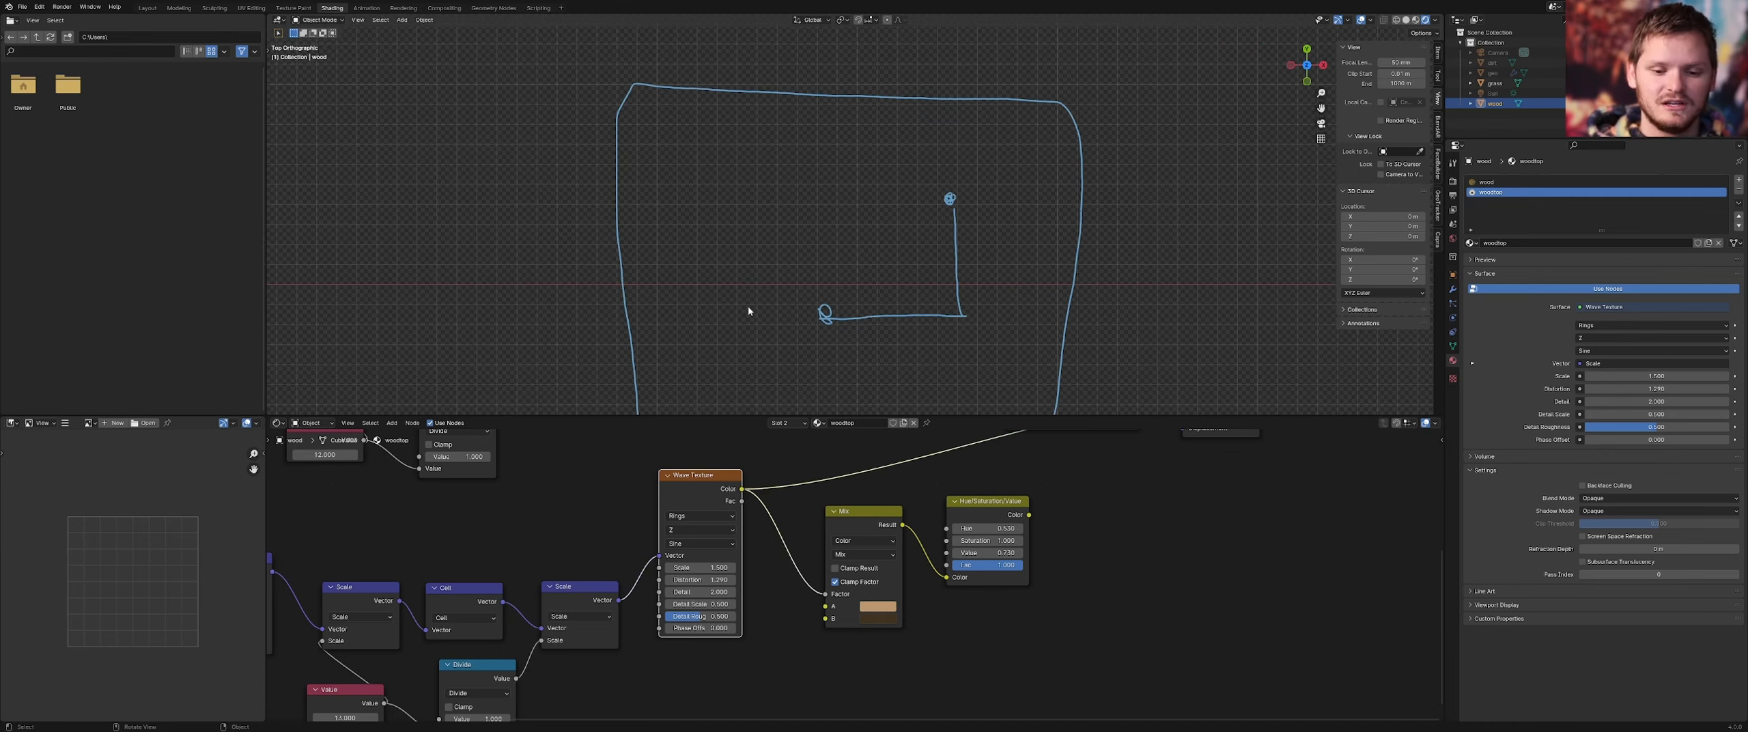
left_click_drag(760, 263, 820, 265)
mouse_move(715, 226)
left_mouse_down()
mouse_move(813, 221)
mouse_move(791, 311)
left_mouse_up()
left_click_drag(747, 179, 756, 320)
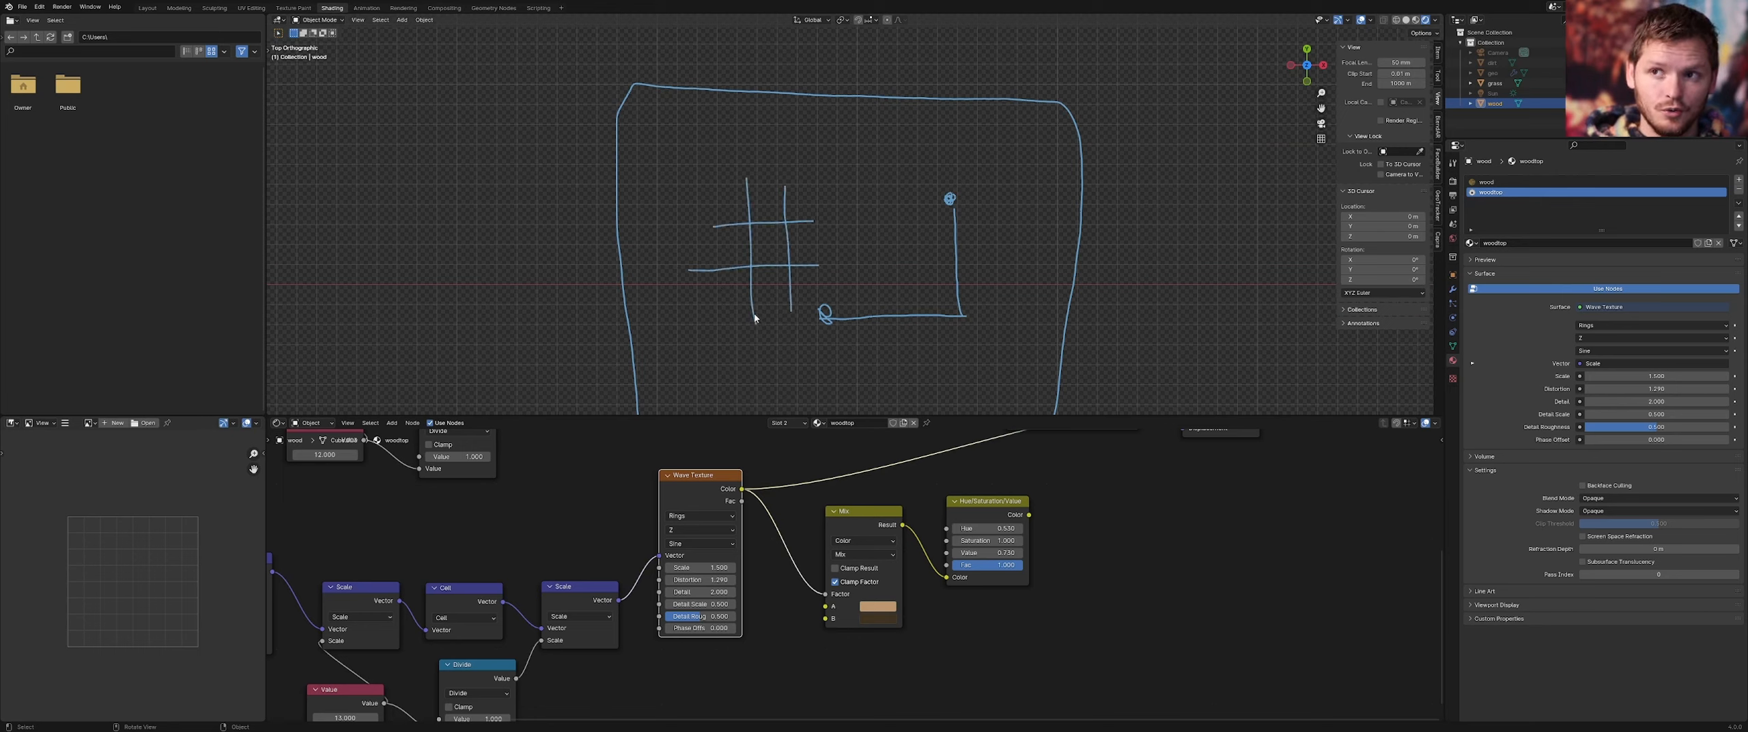
key("ctrl+z")
key("ctrl+z")
key("ctrl+z")
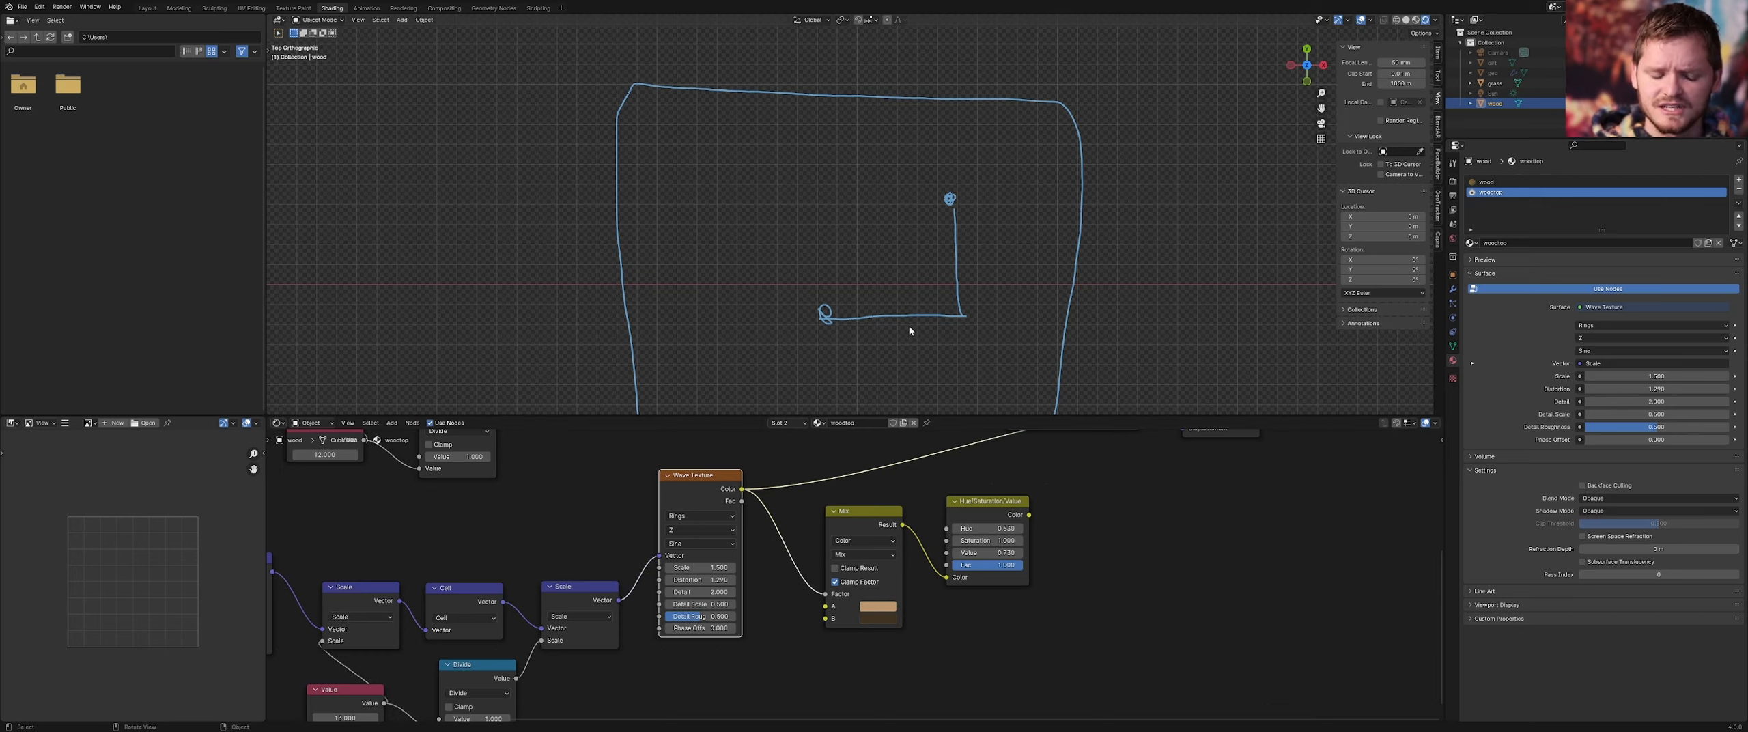
Save the file and preview the output of the woodtop Add node that offsets the UV coordinates
key("ctrl+s")
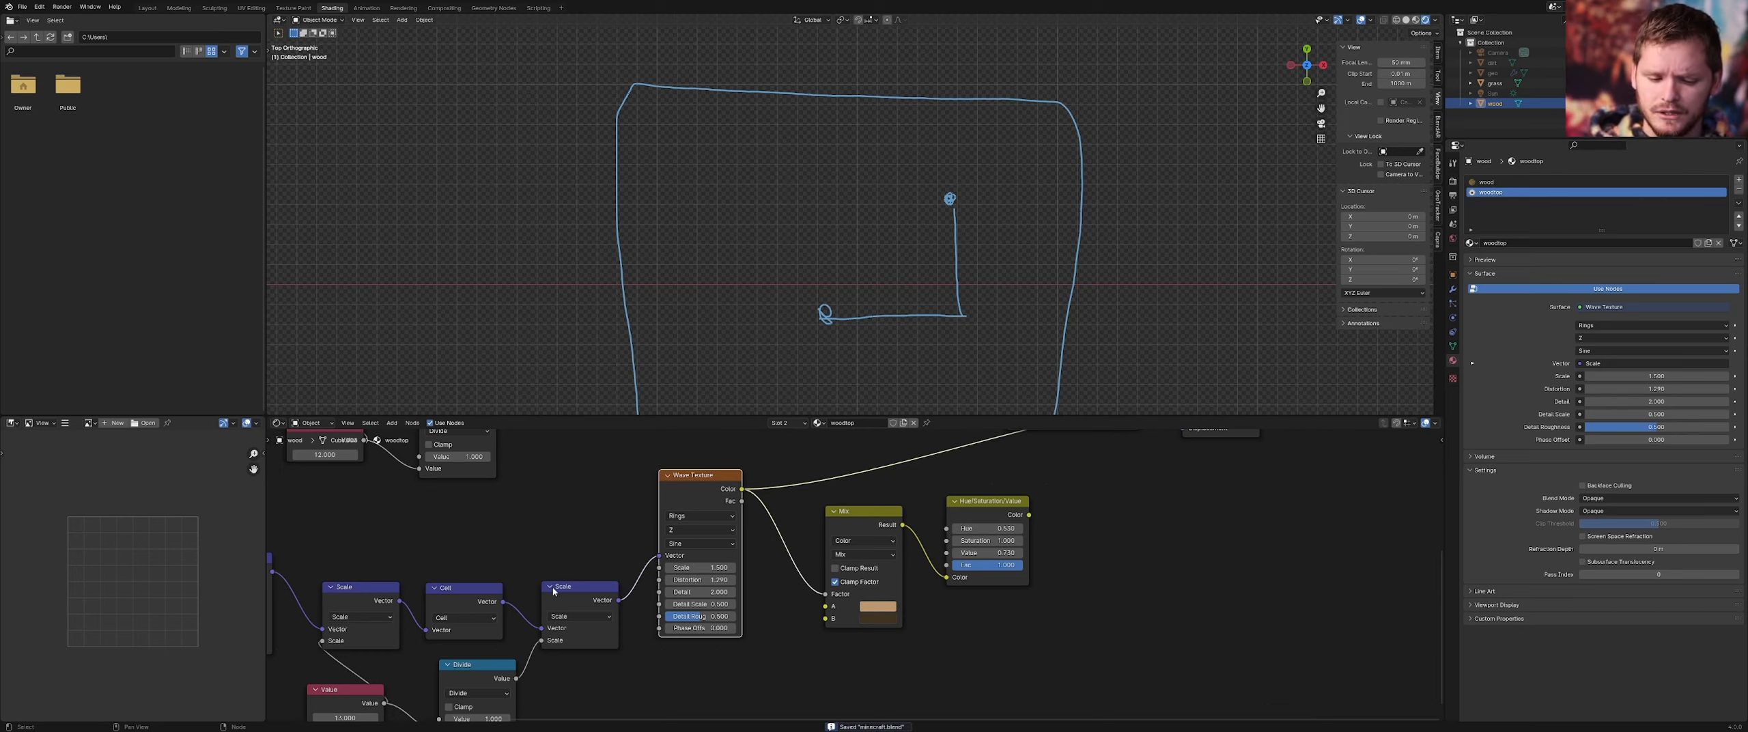
middle_click_drag(553, 587, 868, 524)
left_click_drag(347, 590, 549, 502)
key("g")
left_click(384, 544)
left_click(384, 544, "ctrl+shift")
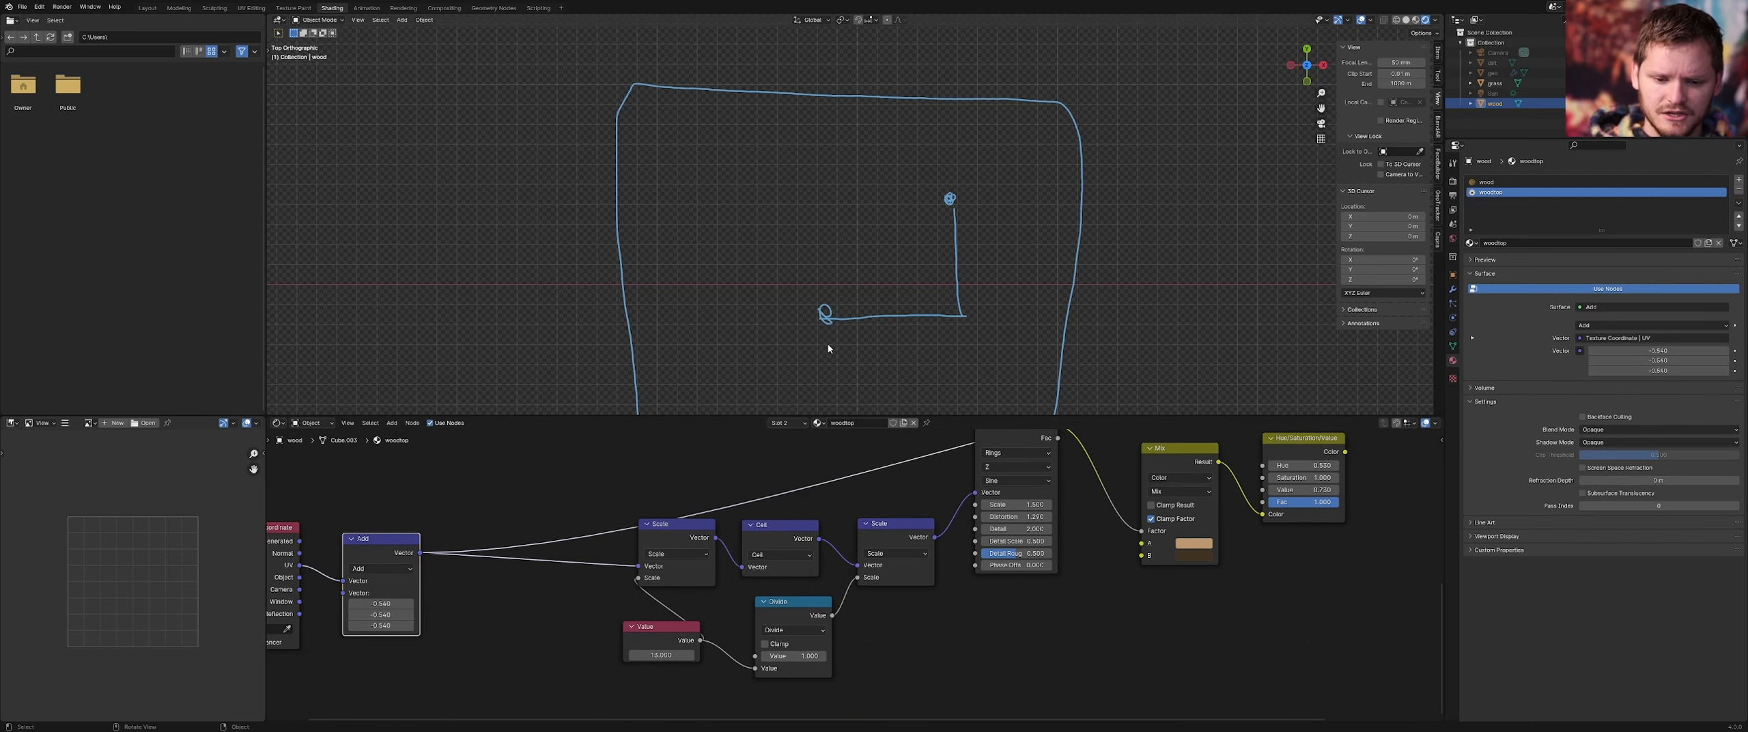
Erase the annotation sketch beside the plane, and compare the Texture Coordinate node's preview with the Add node's
scroll(894, 284, "down", 6)
mouse_move(793, 302)
right_mouse_down()
mouse_move(897, 292)
mouse_move(888, 168)
right_mouse_up()
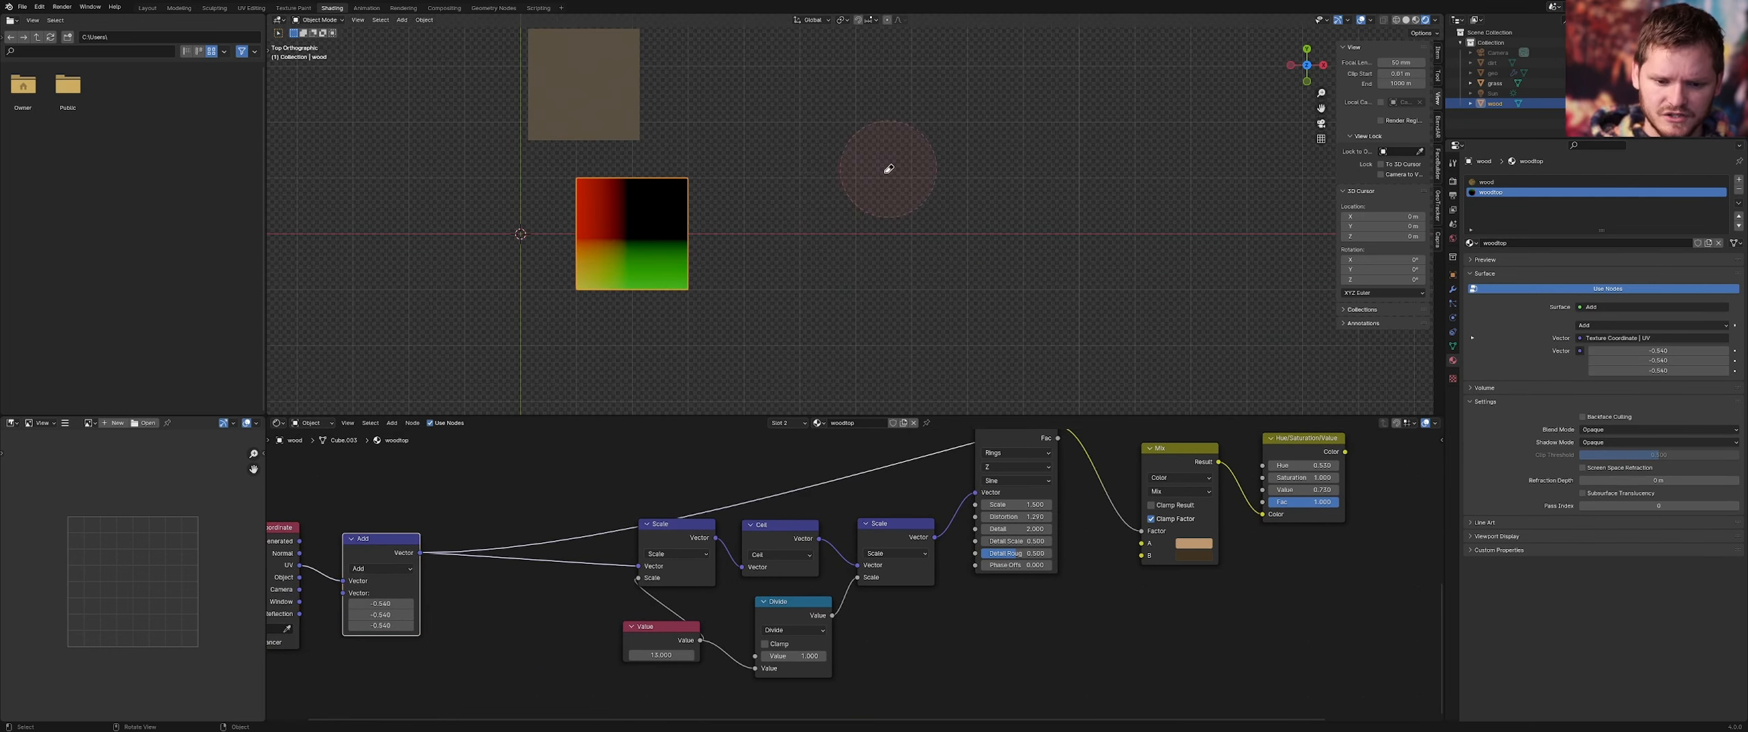
middle_click_drag(278, 498, 482, 524)
left_click(483, 524, "ctrl+shift")
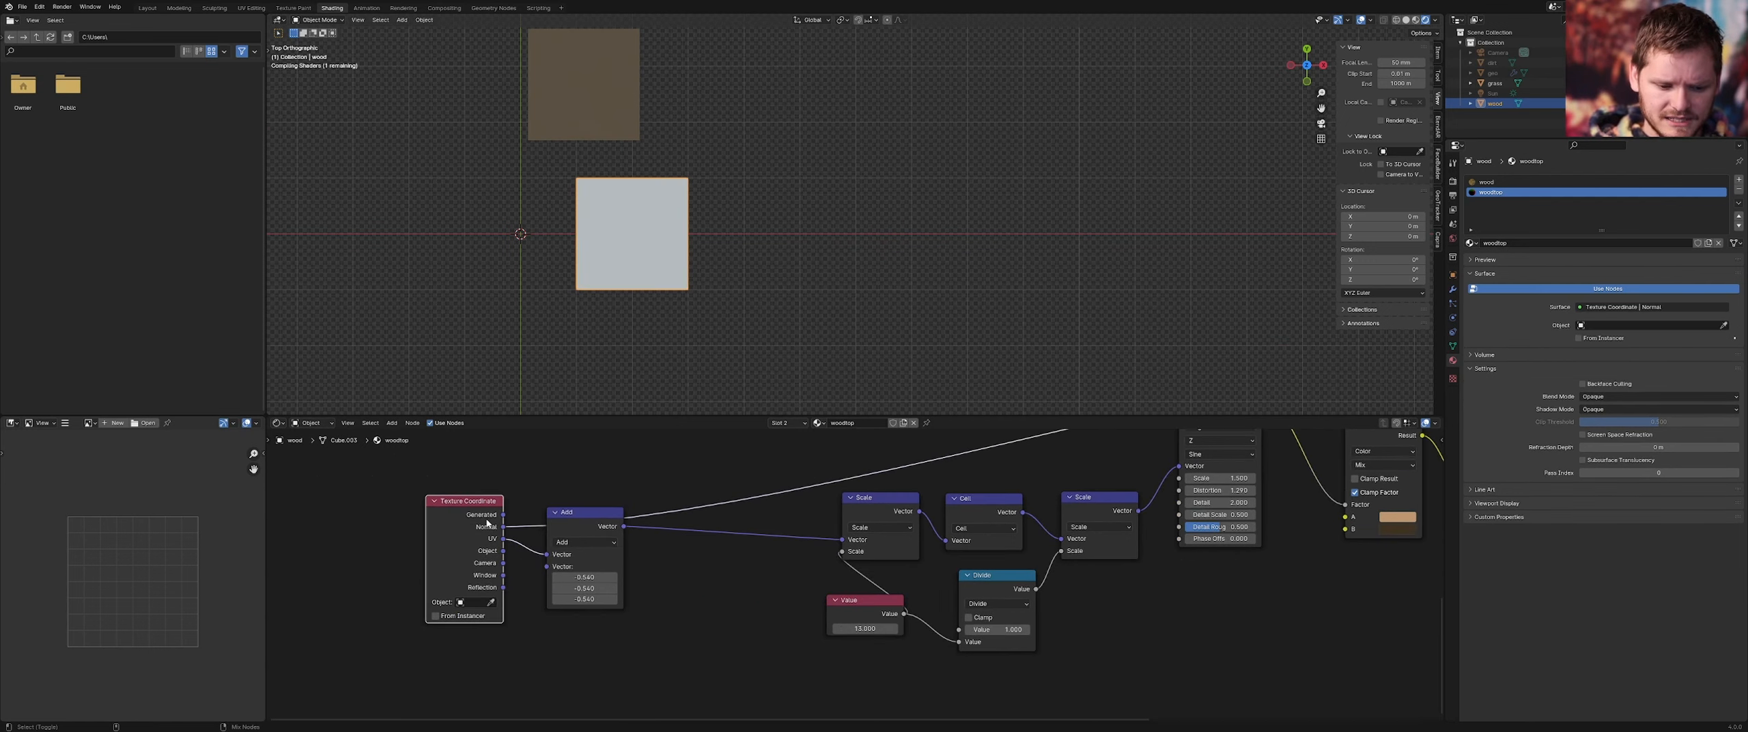
left_click(581, 527, "ctrl+shift")
Duplicate the Add node below the original, connect the UV coordinates to it and preview its output
middle_click_drag(581, 527, 620, 468)
key("shift+d")
left_click(620, 585)
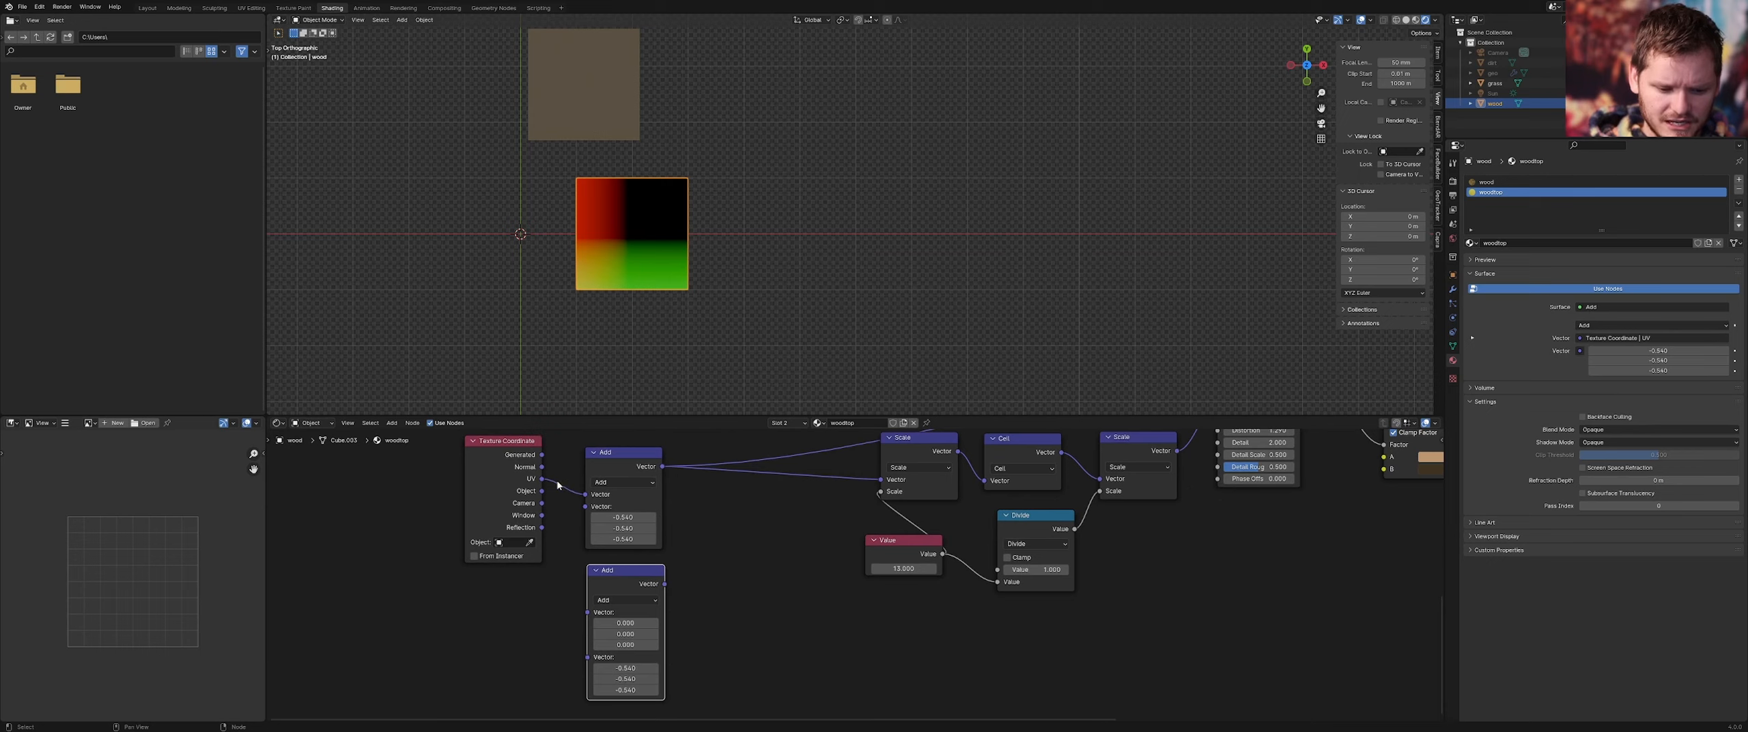
left_click_drag(543, 478, 587, 612)
left_click(626, 594, "ctrl+shift")
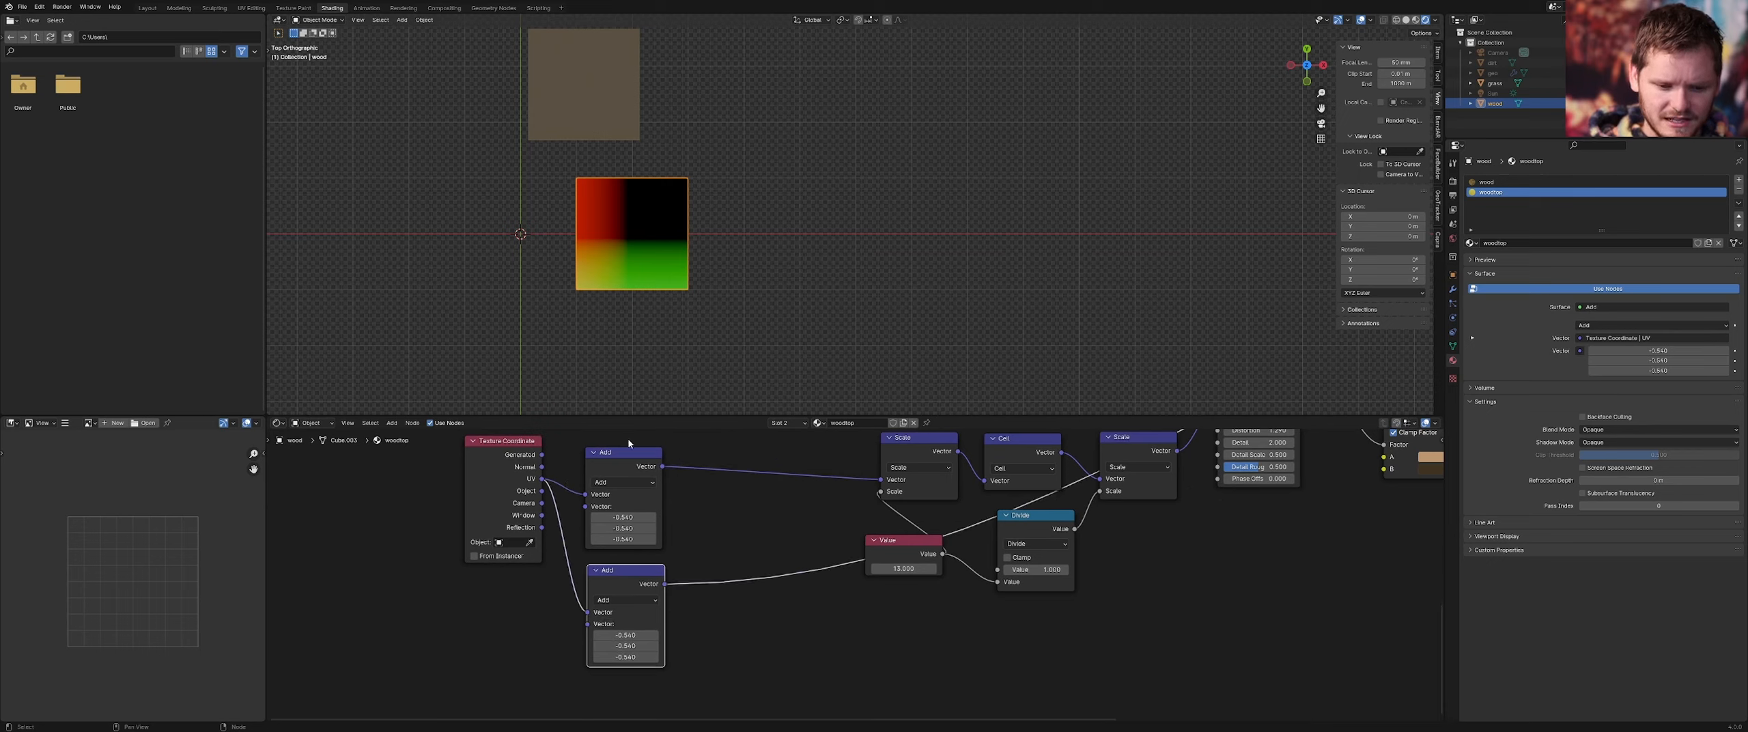
Set all three vector components of the duplicated Add node to -0.5
scroll(628, 443, "up", 2)
left_click(629, 600)
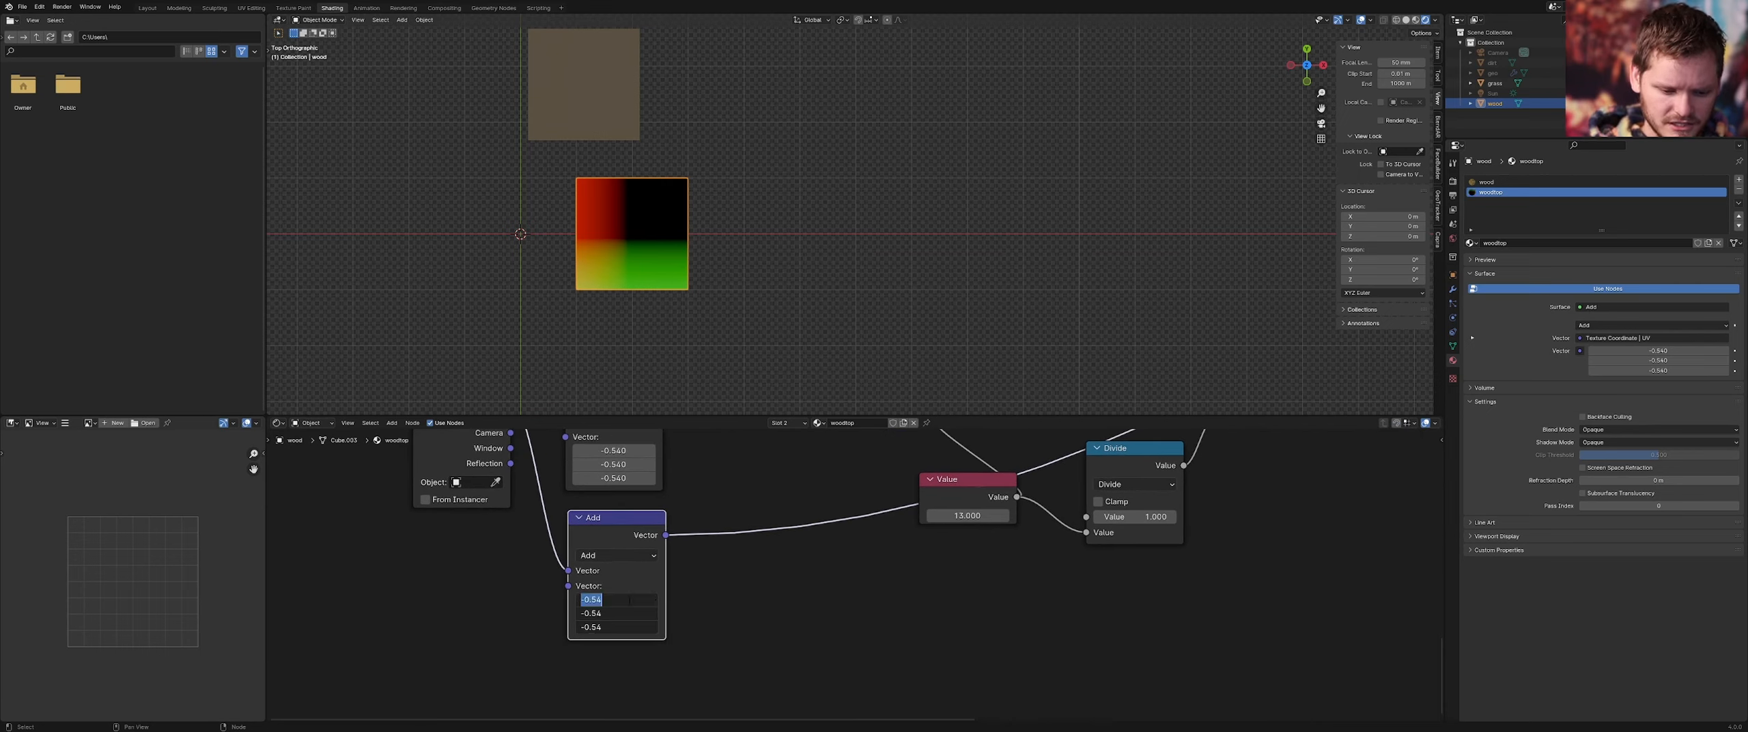
type("-0.5")
key("Return")
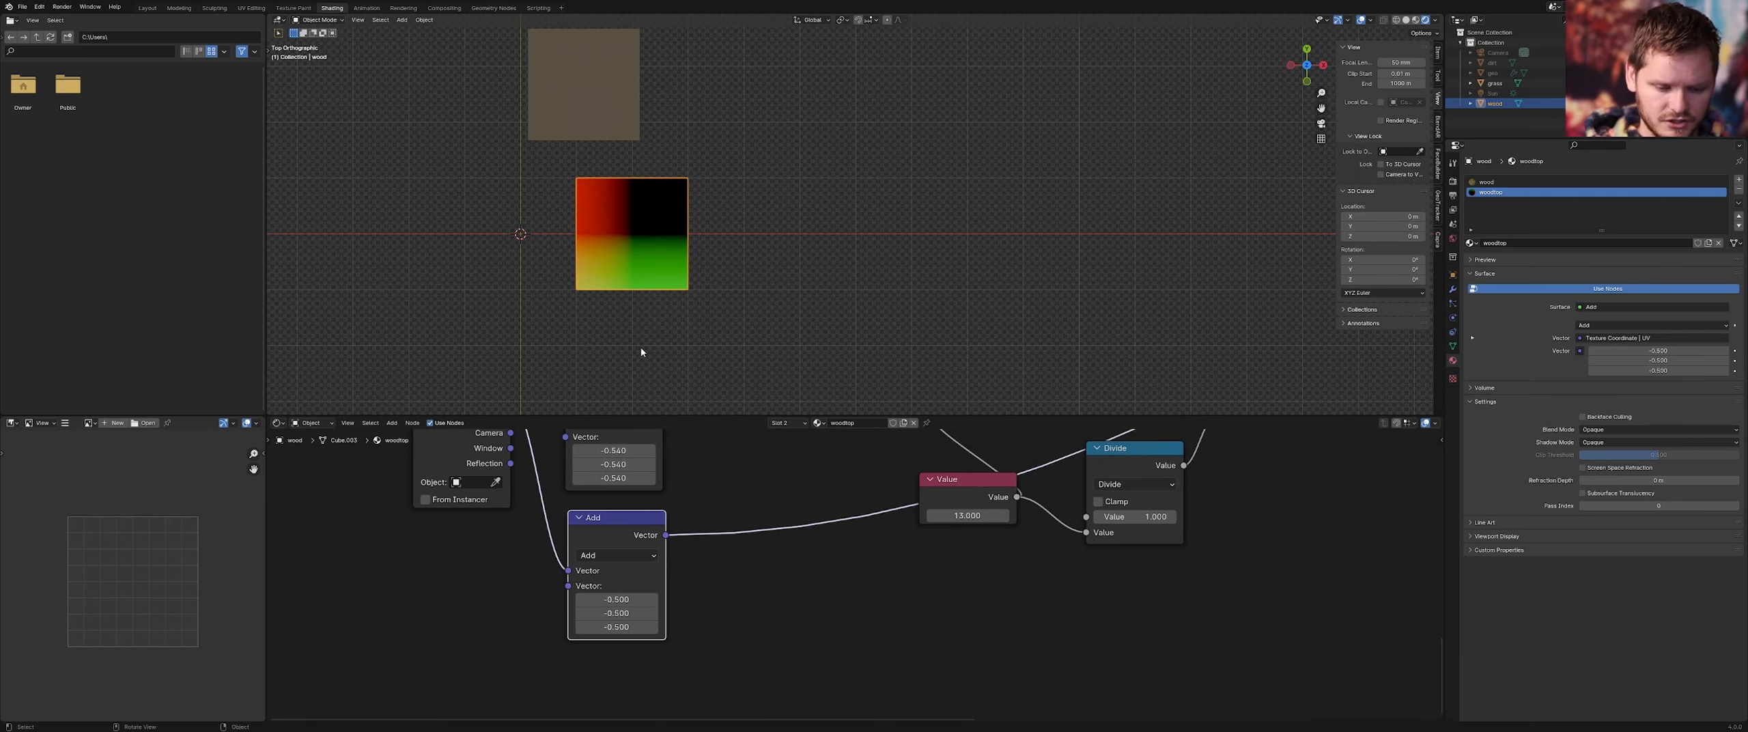
Move the duplicated Add node farther below the original, and examine the distance from the center of the gradient
scroll(644, 285, "up", 4)
middle_click_drag(535, 271, 695, 281, "shift")
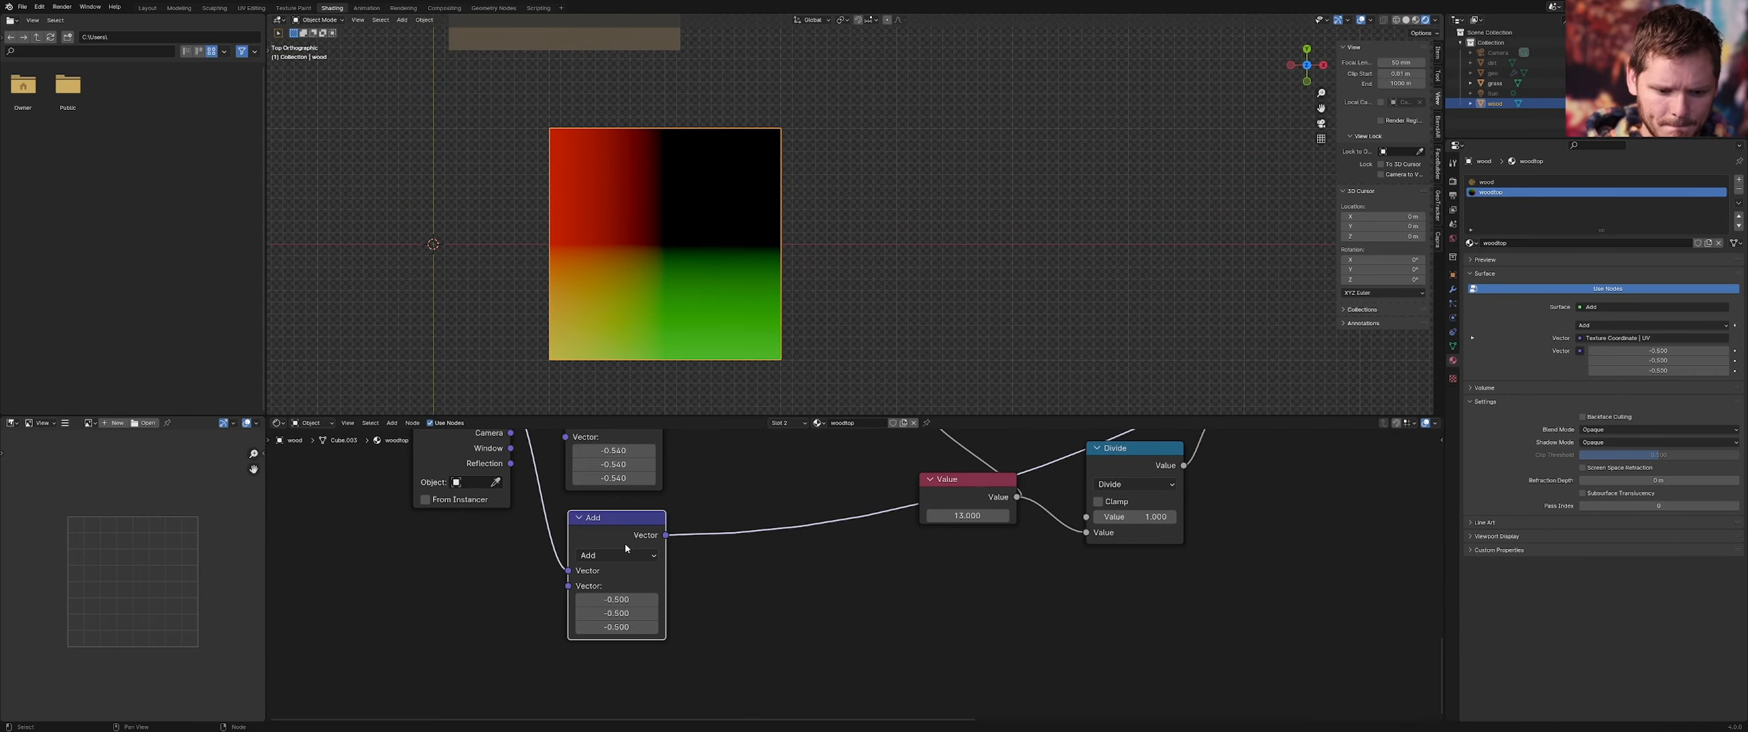
middle_click_drag(512, 505, 515, 543)
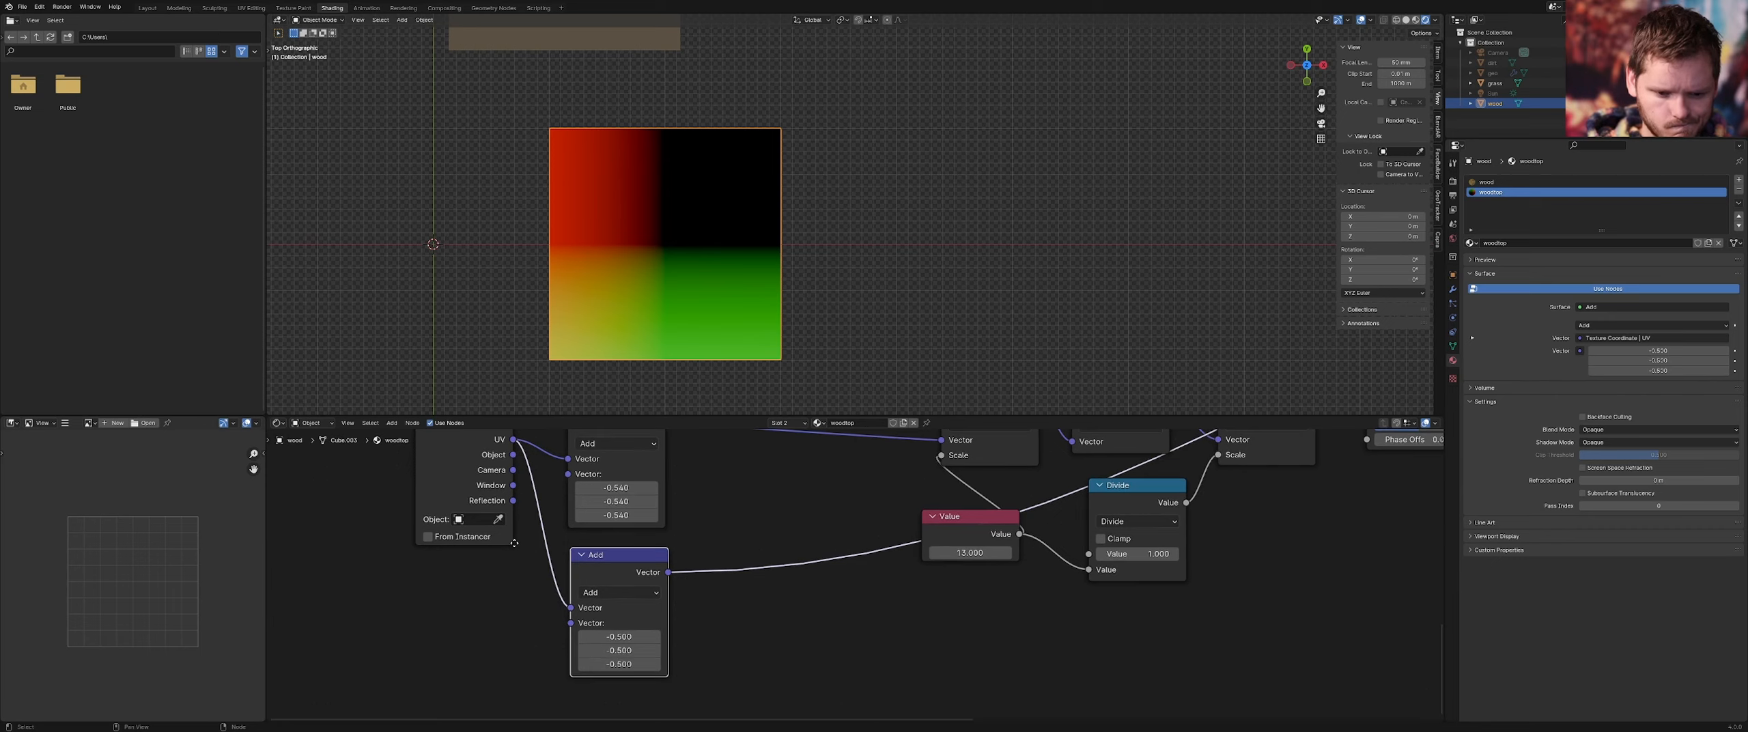
scroll(529, 561, "down", 2)
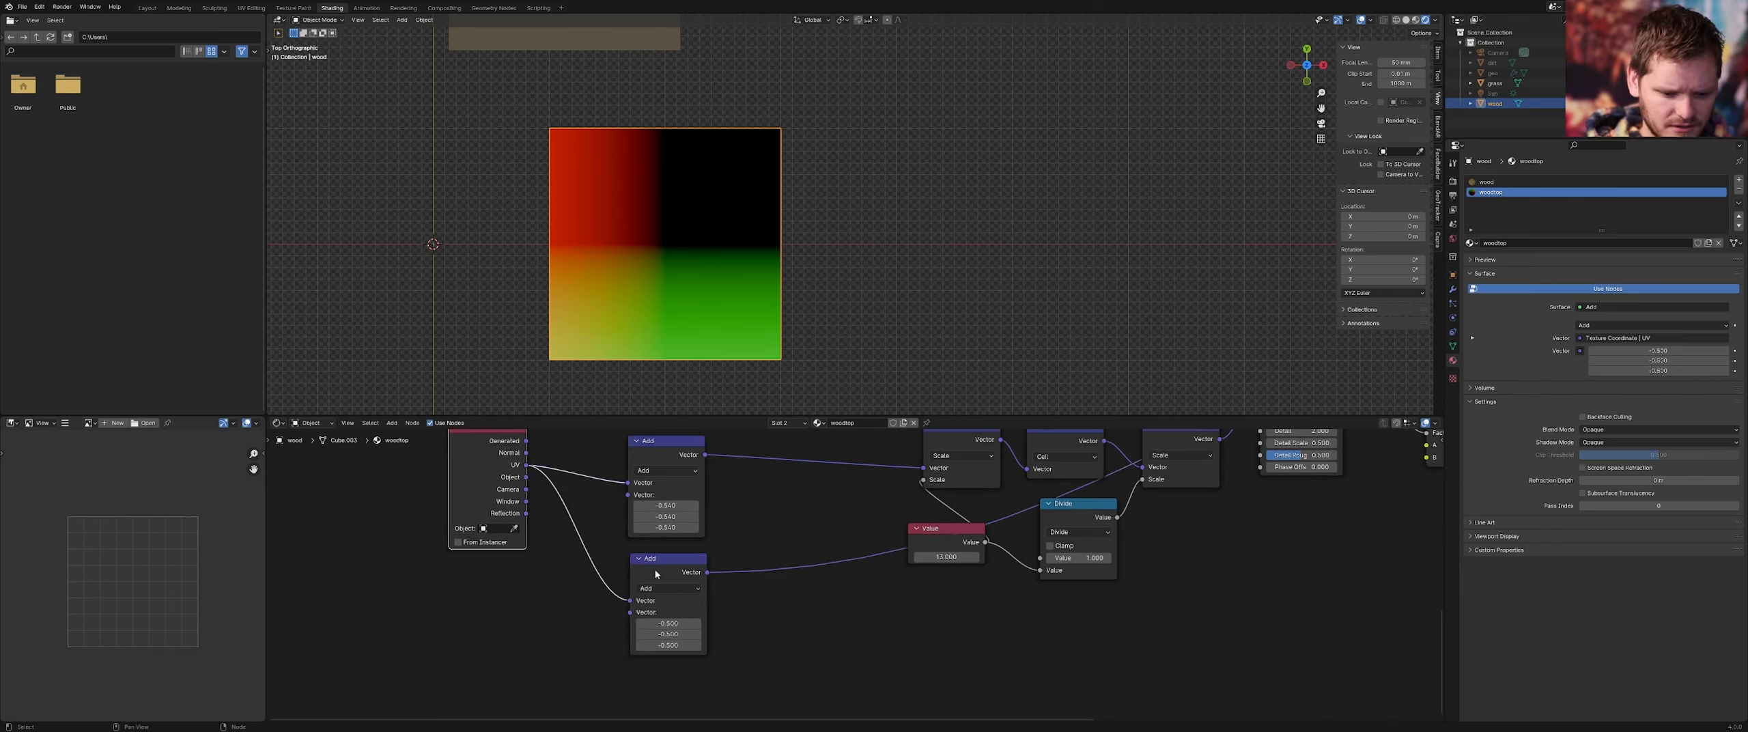
left_click_drag(656, 574, 613, 598)
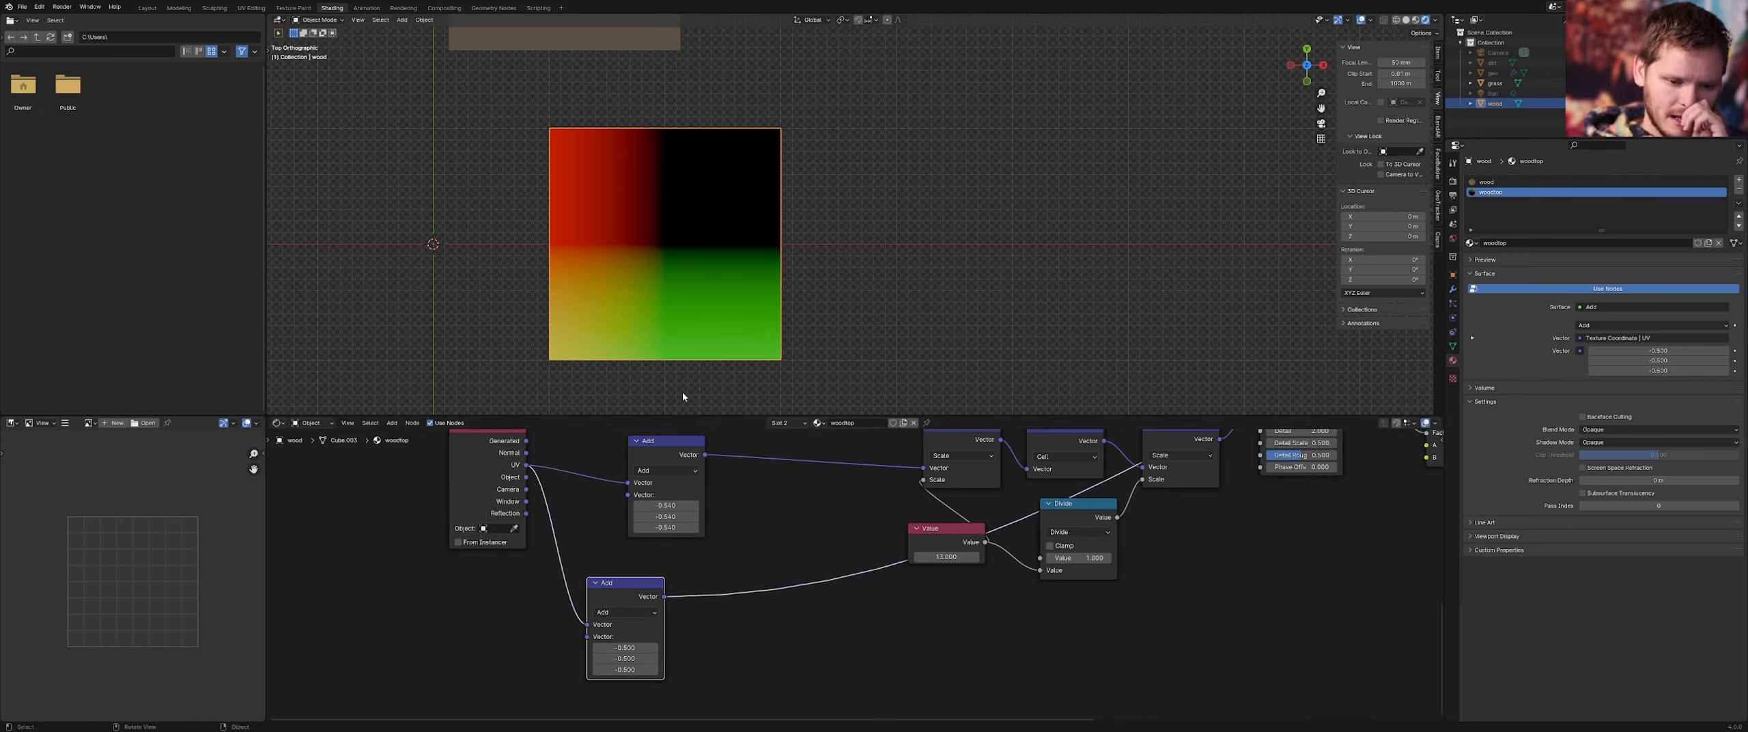
mouse_move(659, 251)
left_mouse_down()
mouse_move(714, 245)
mouse_move(710, 200)
left_mouse_up()
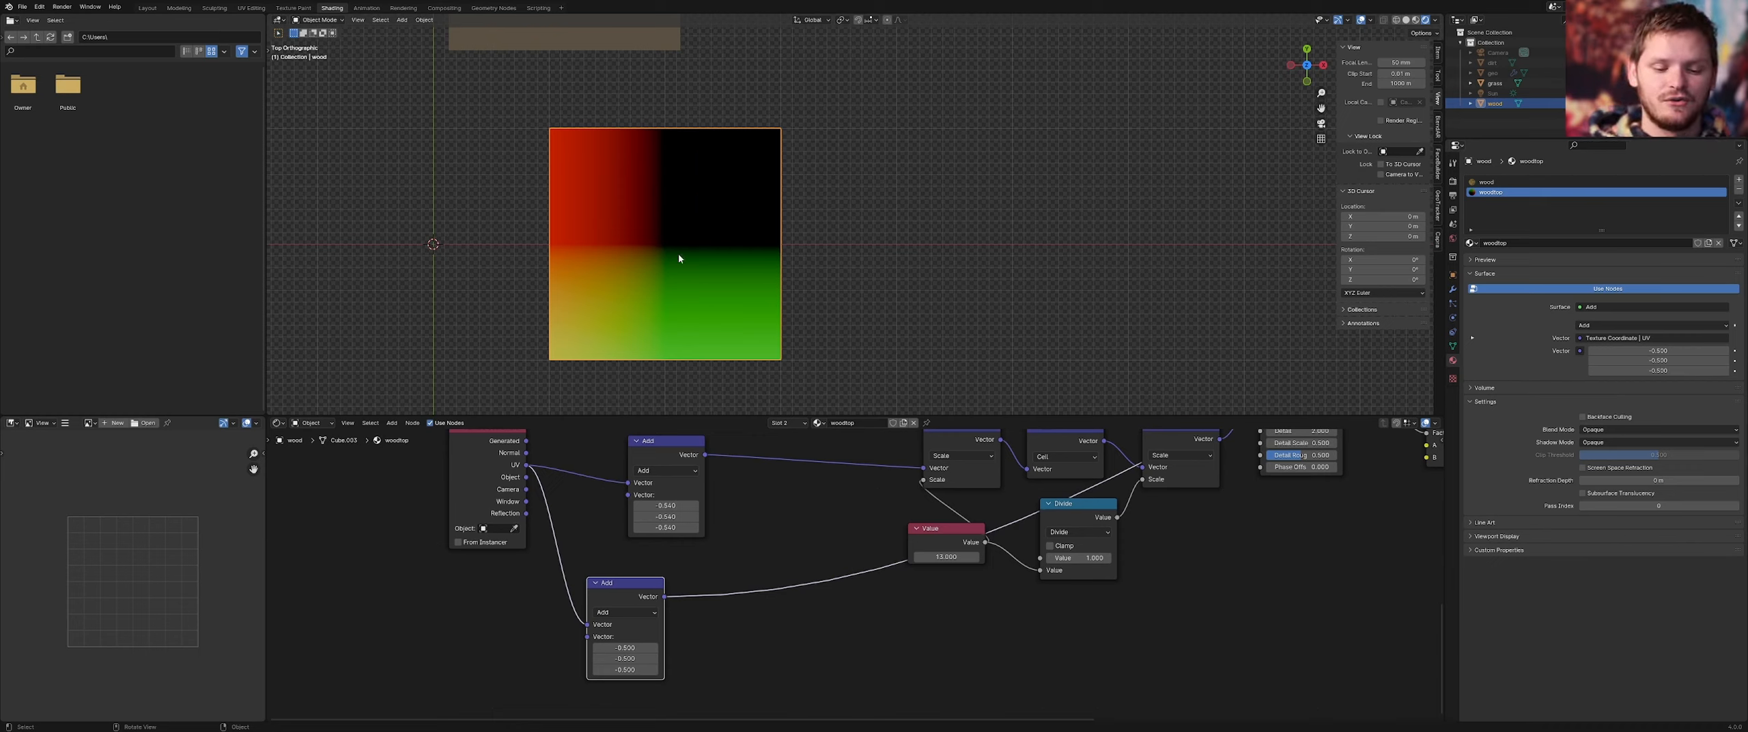
Add a Separate XYZ node after the -0.5 vector Add node and preview its Y output
middle_click_drag(703, 560, 668, 512)
key("shift+a")
type("sep")
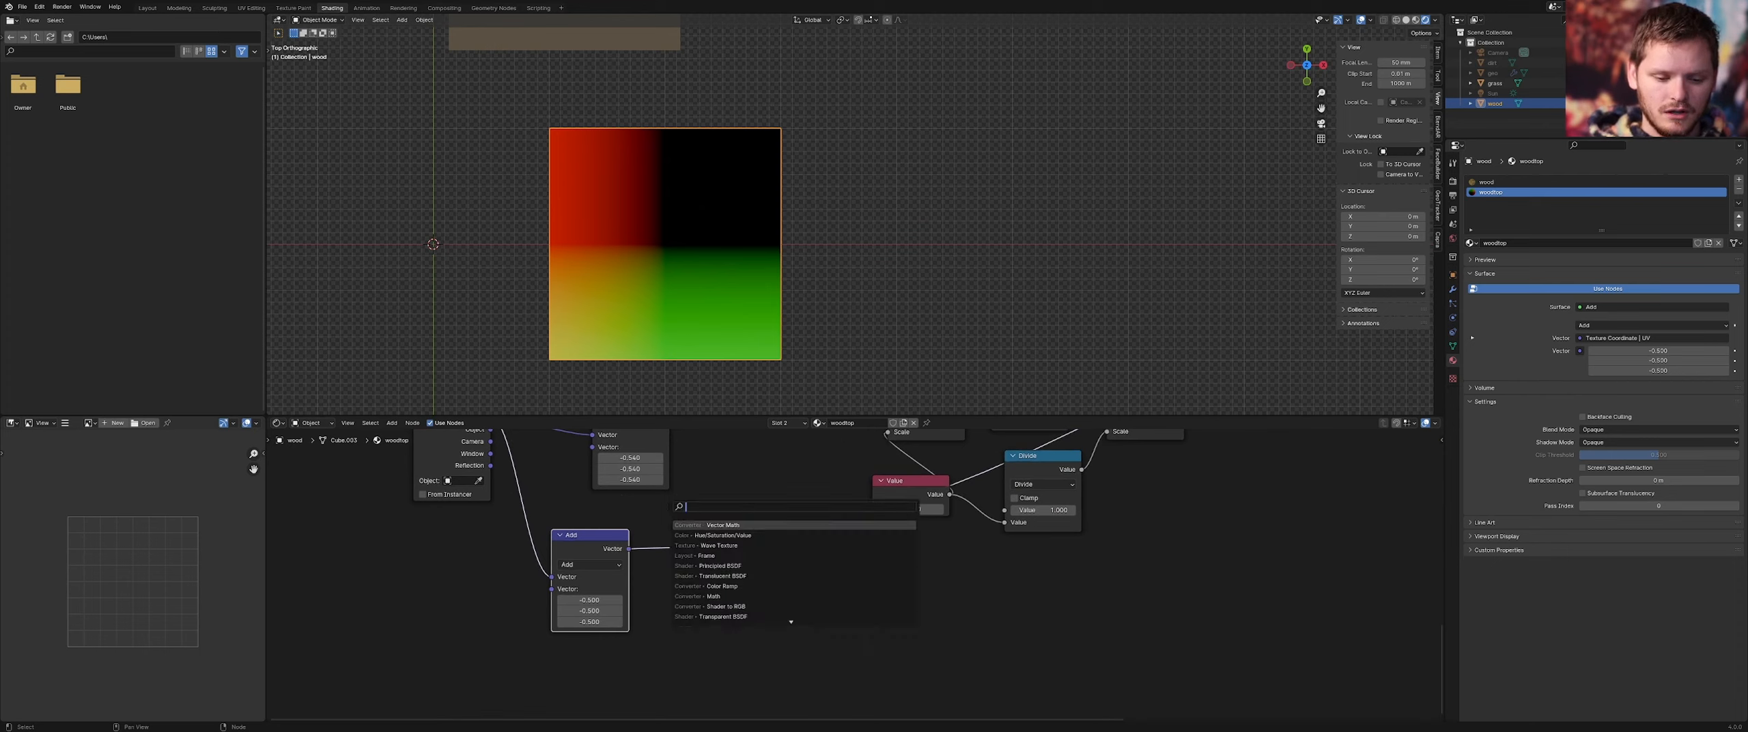
key("Return")
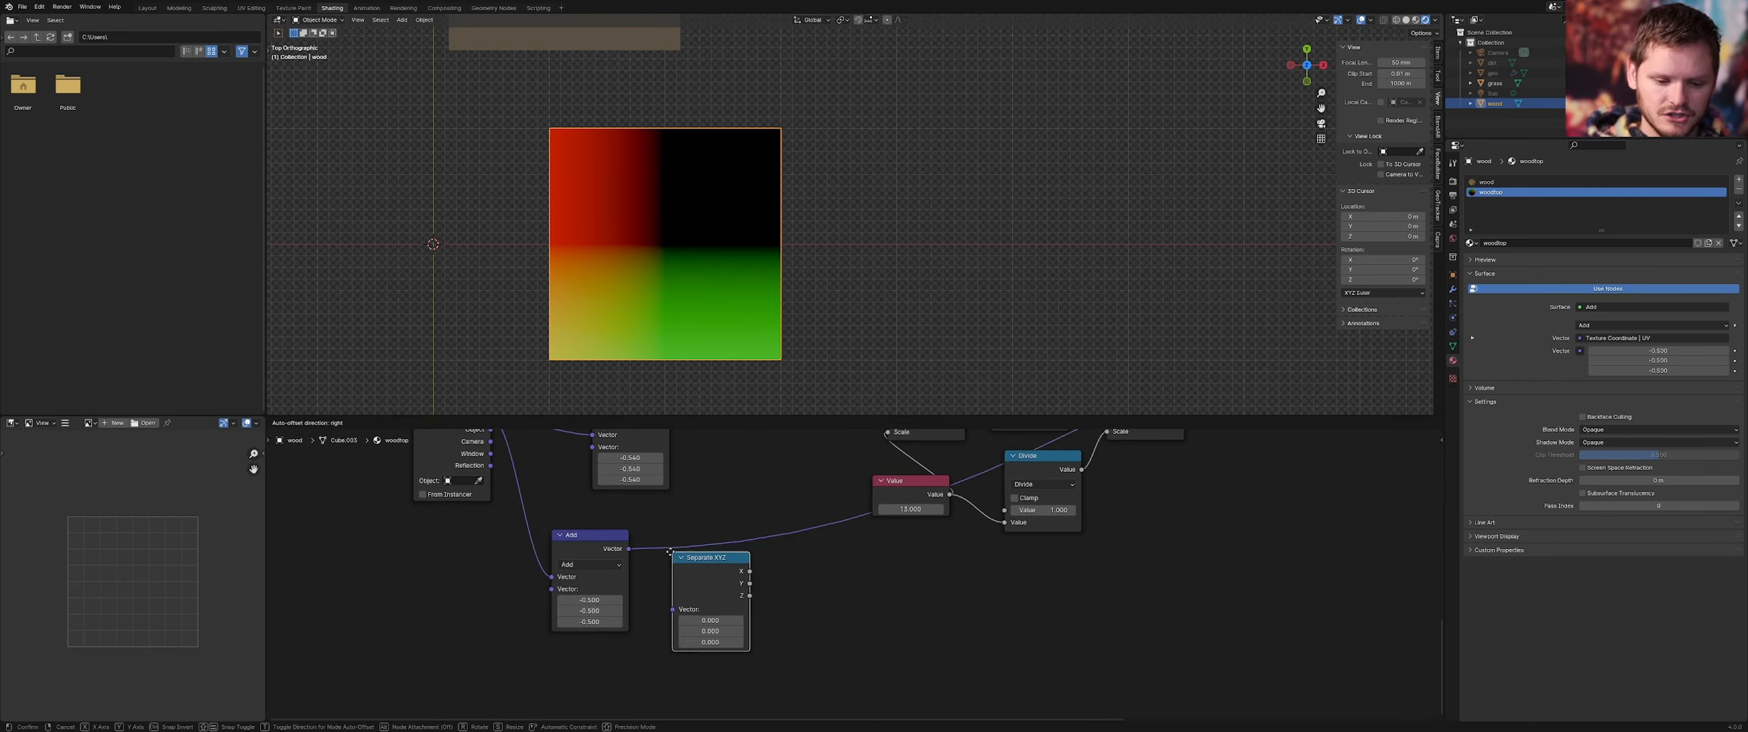
left_click(704, 544)
left_click(704, 542, "ctrl+shift")
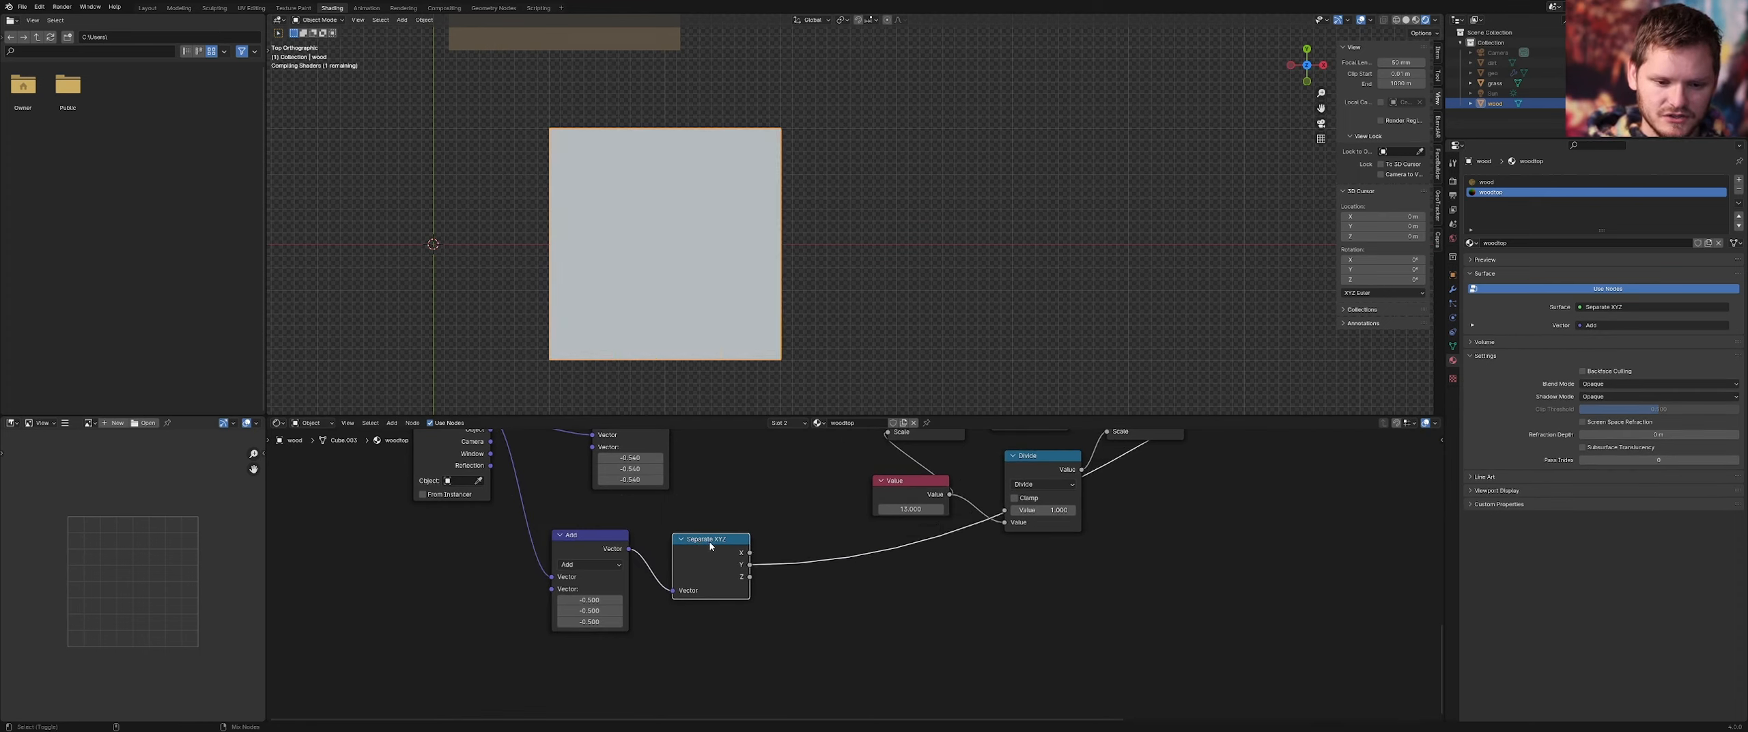
middle_click_drag(787, 519, 664, 529)
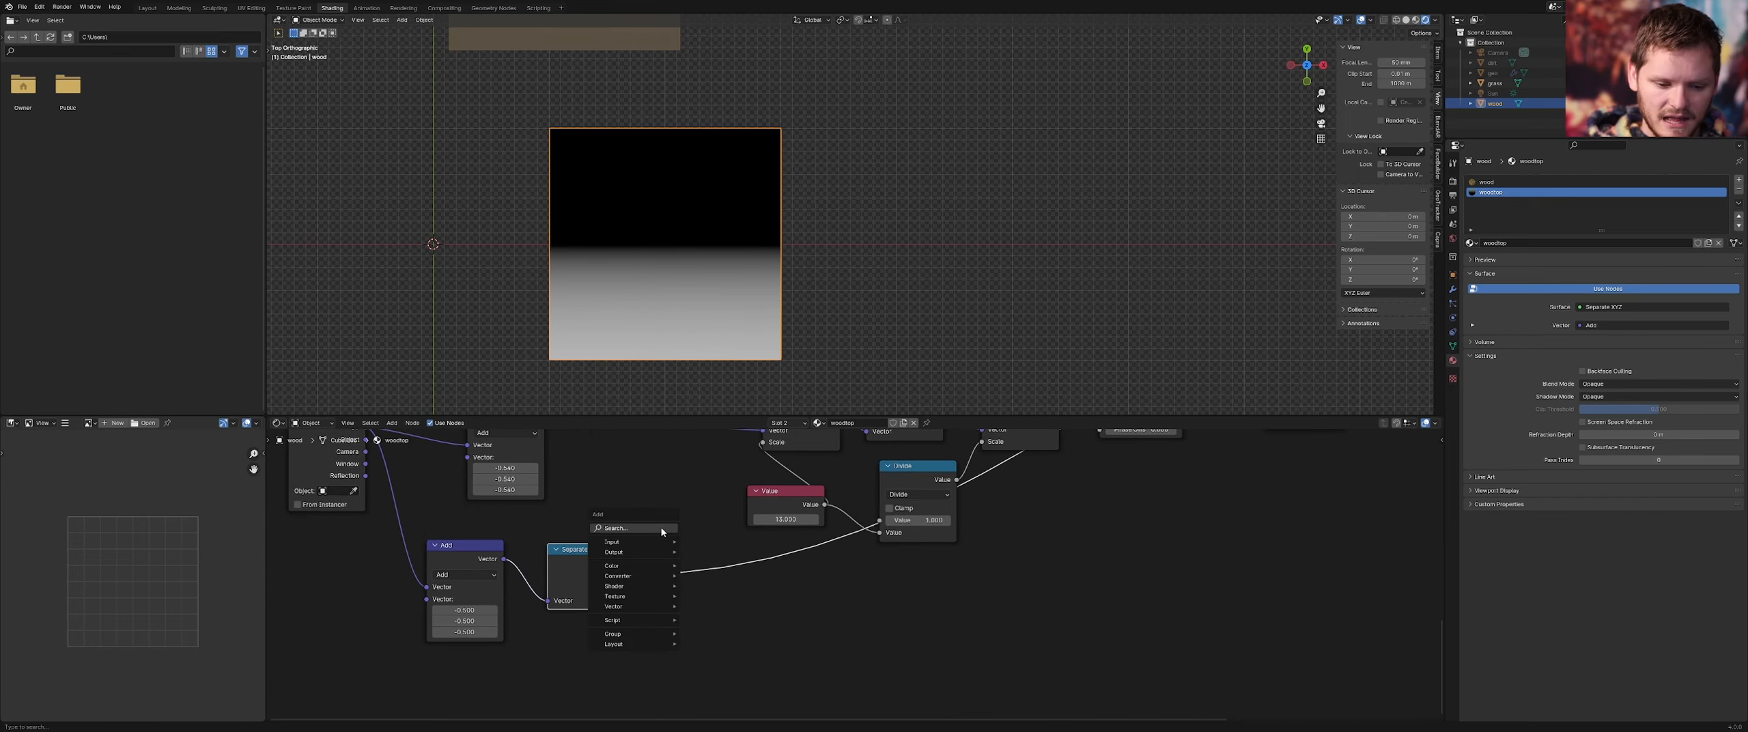
key("shift+a")
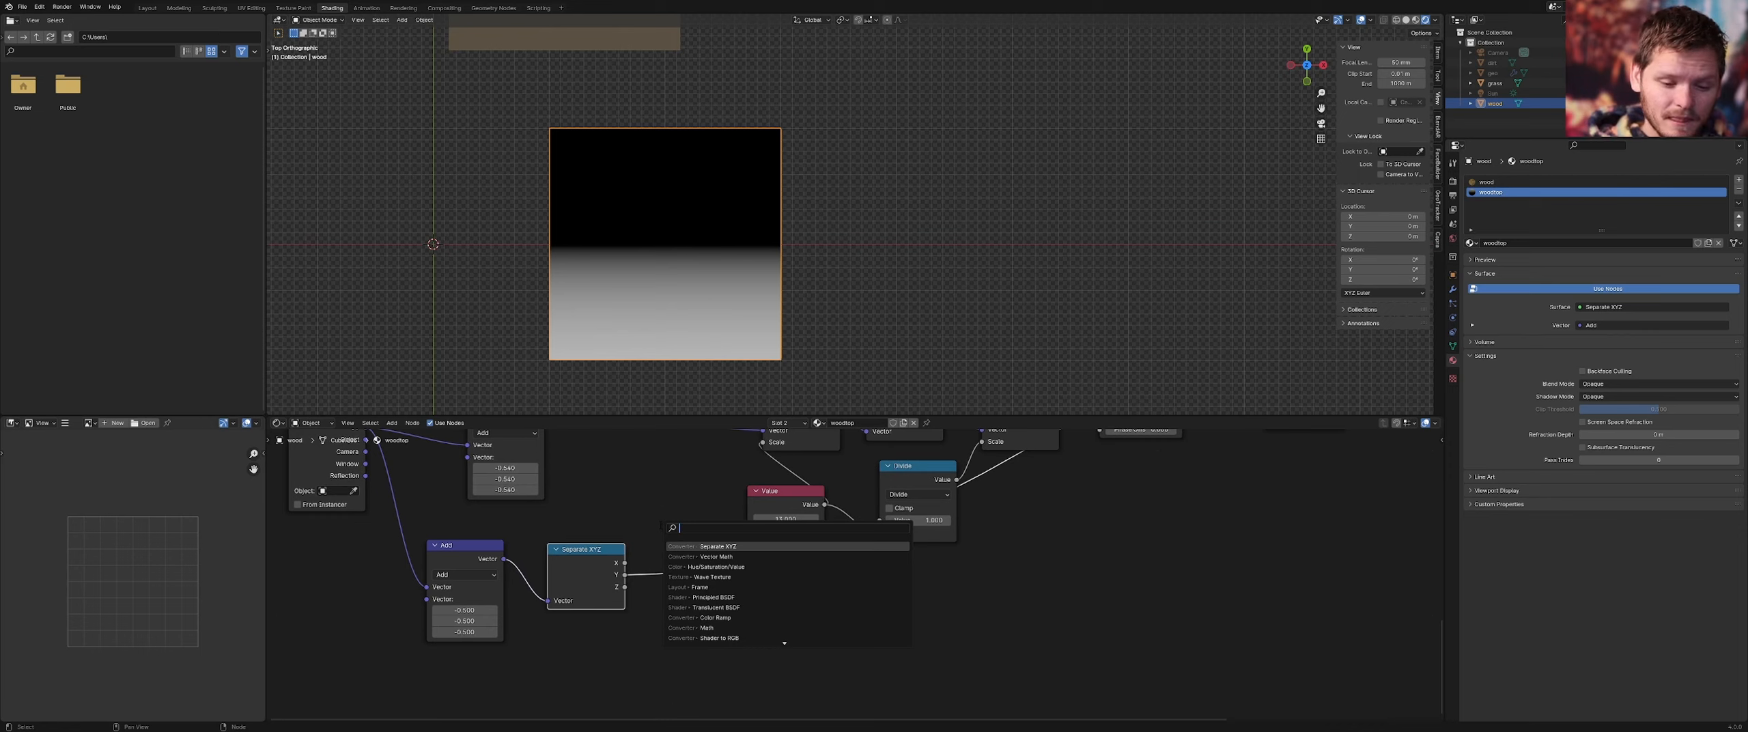
key("Escape")
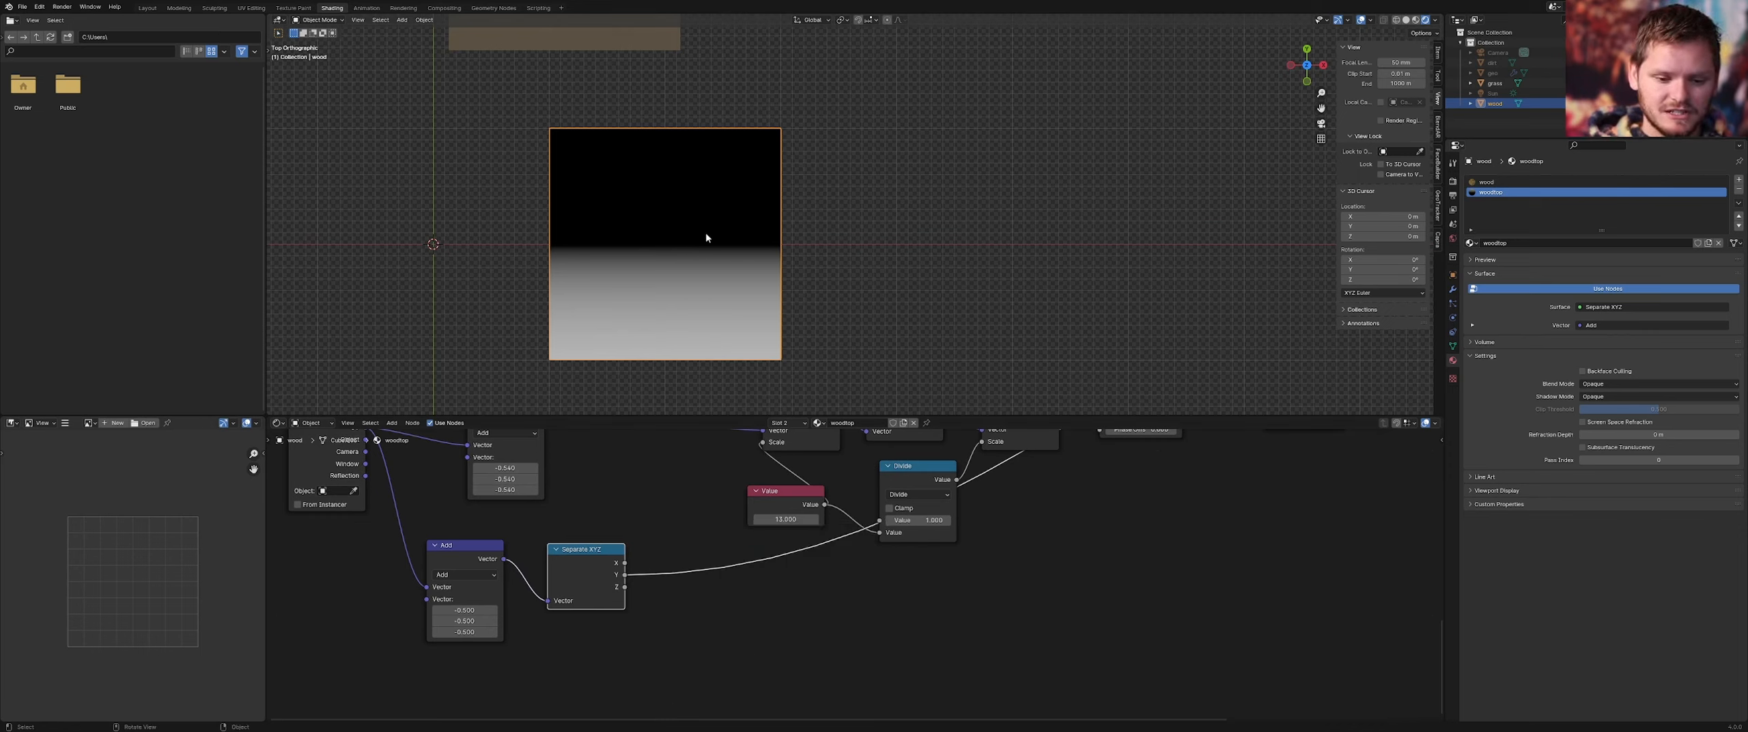
Sketch a horizontal annotation line across the plane's middle with arrows pointing away from it, and undo the arrows
left_click_drag(541, 242, 825, 244)
left_click_drag(643, 260, 646, 341)
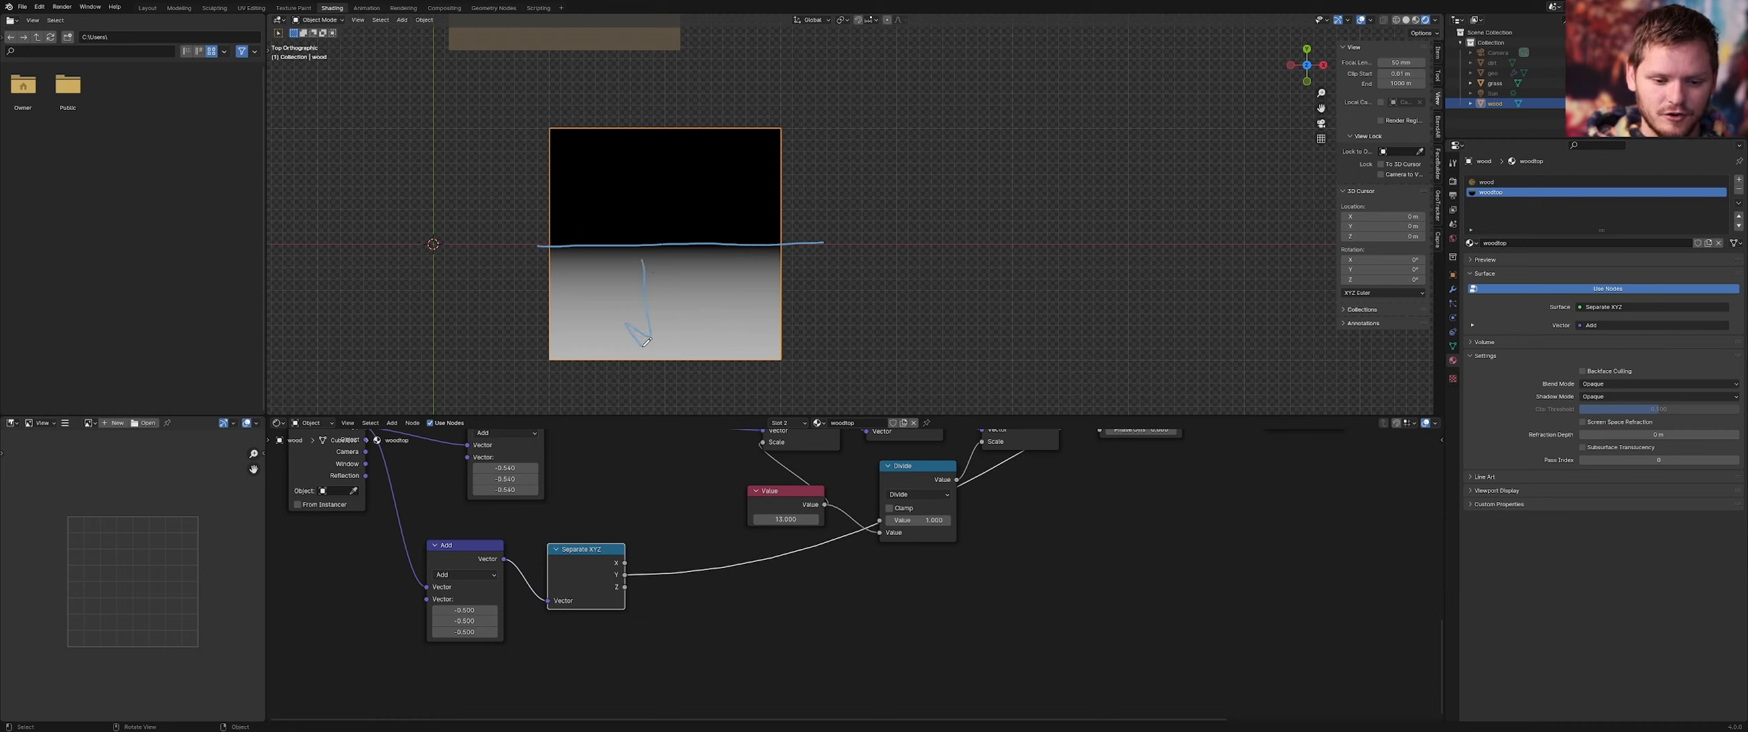
mouse_move(645, 164)
left_mouse_down()
mouse_move(623, 164)
mouse_move(658, 147)
left_mouse_up()
key("ctrl+z")
key("ctrl+z")
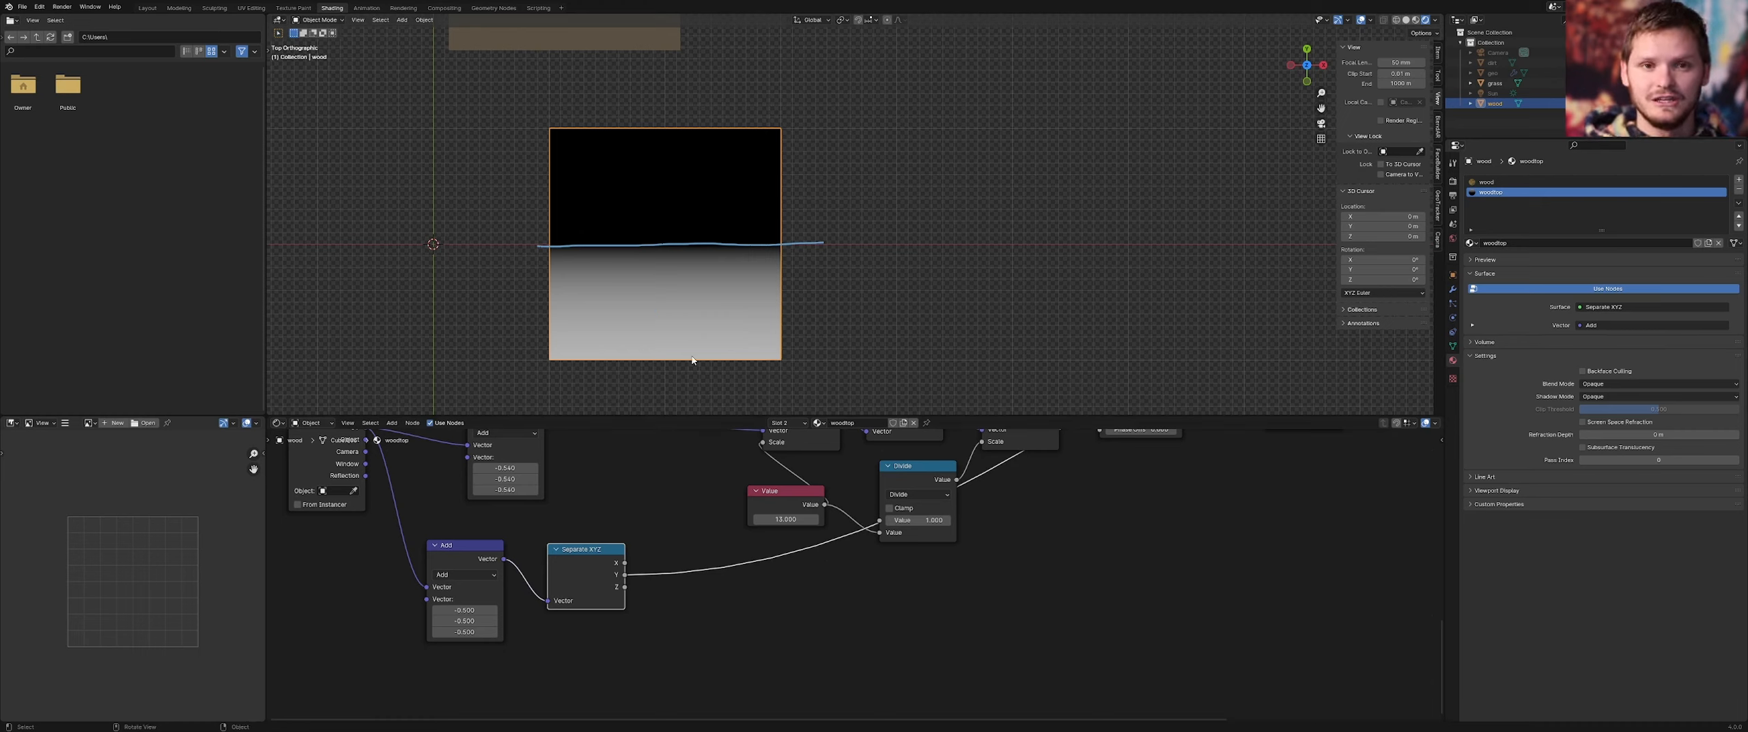
Add a Math node to the Separate XYZ node's Y output and set its operation to Absolute
scroll(645, 575, "up", 2)
key("shift+a")
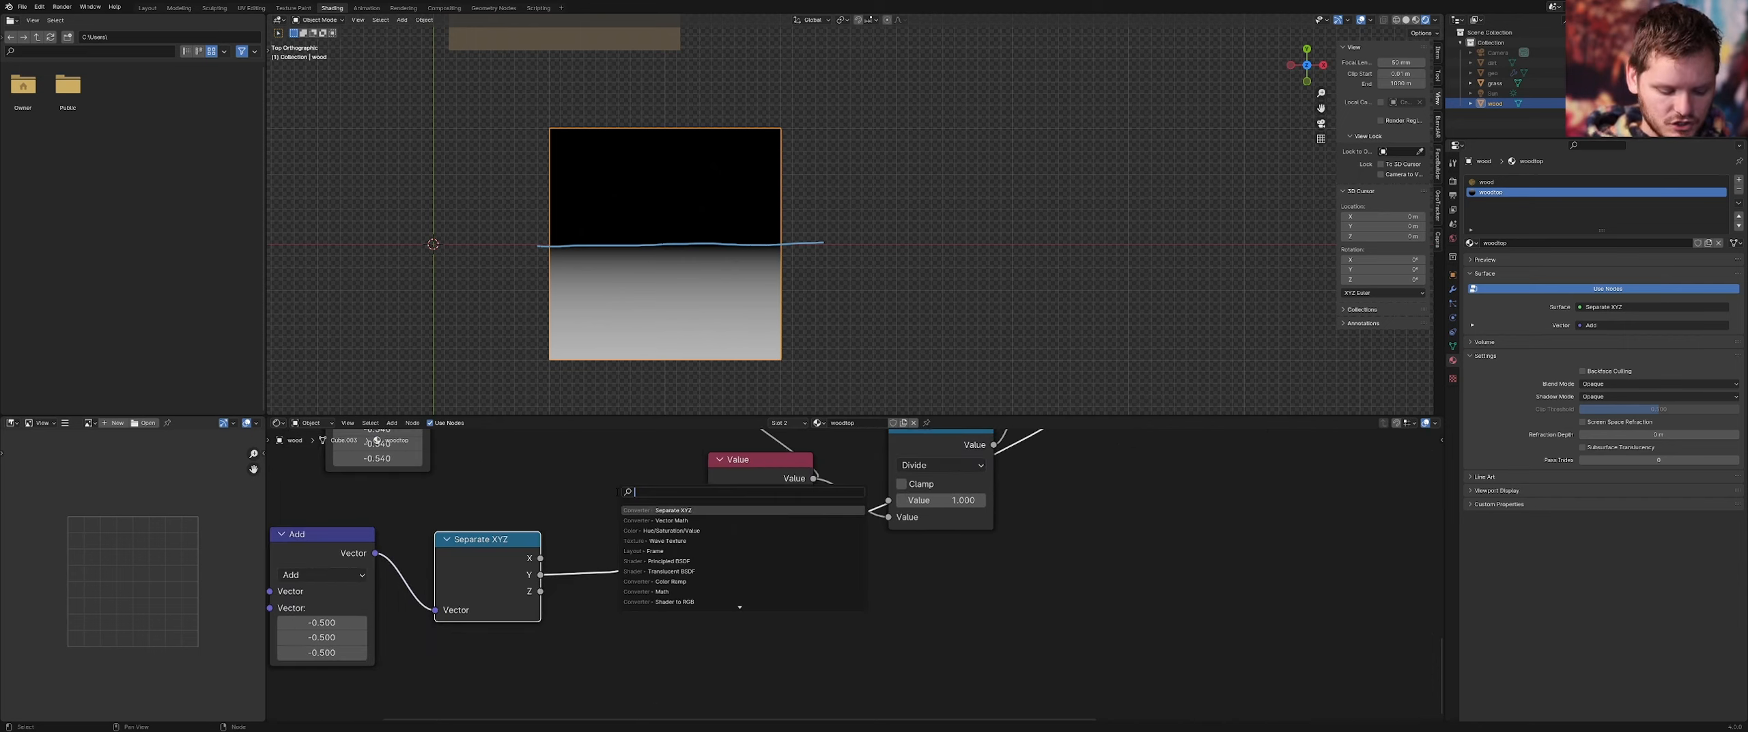
type("math")
key("Return")
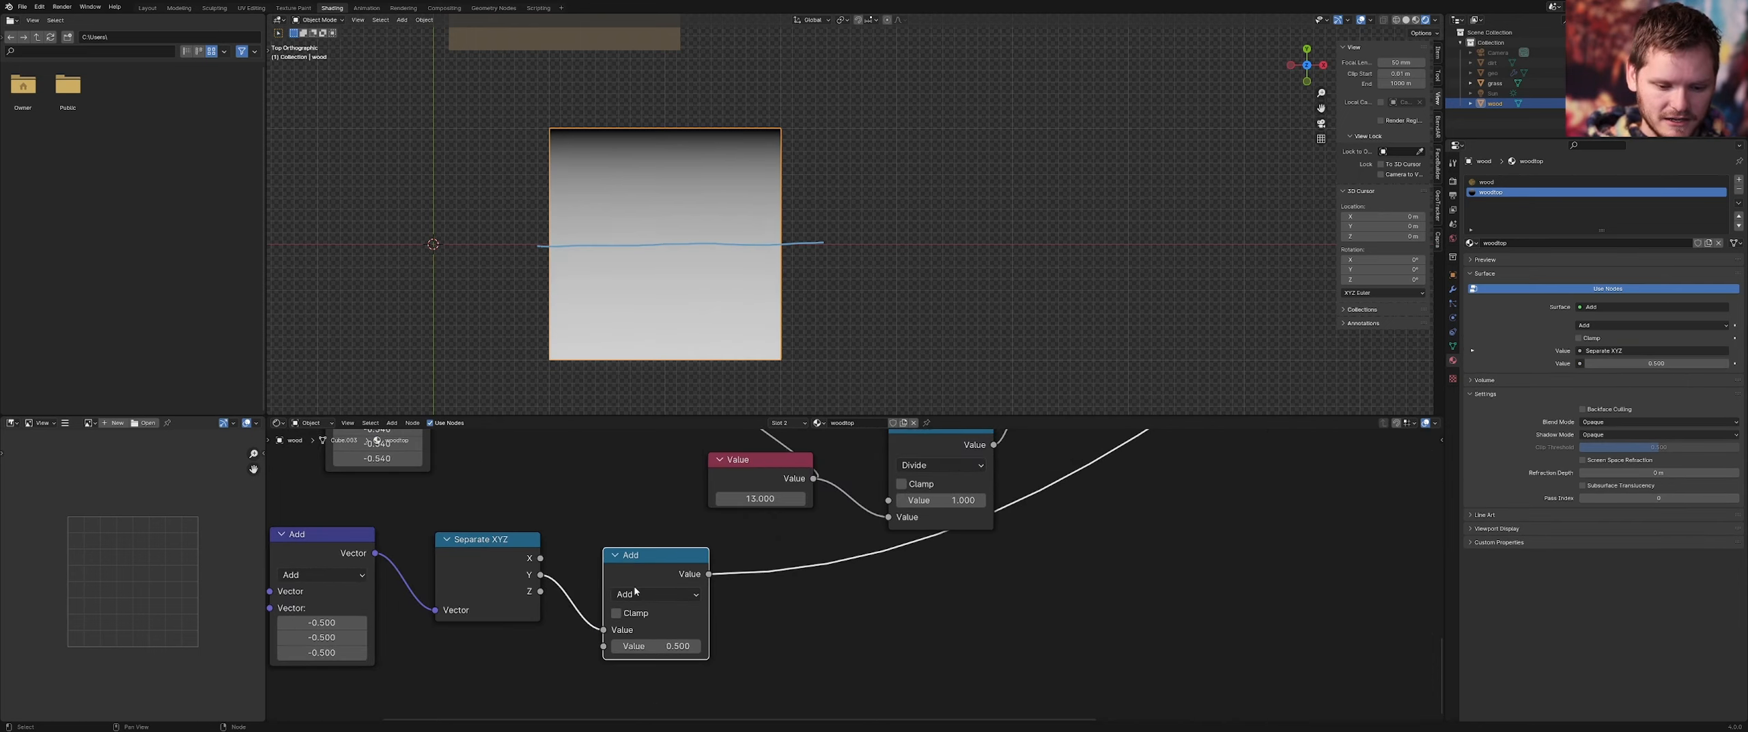
left_click(655, 594)
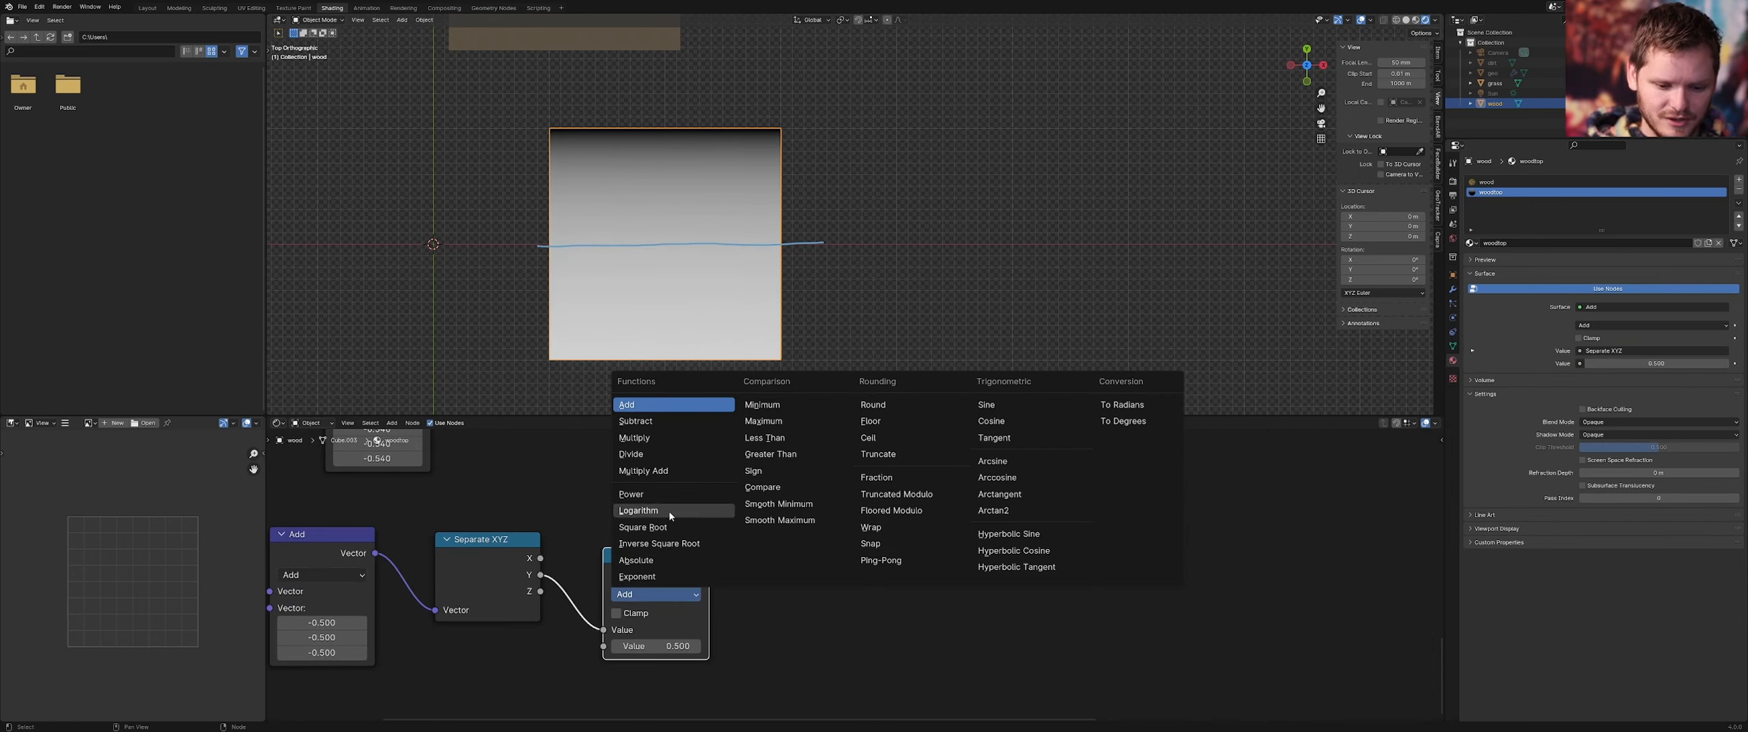
left_click(669, 560)
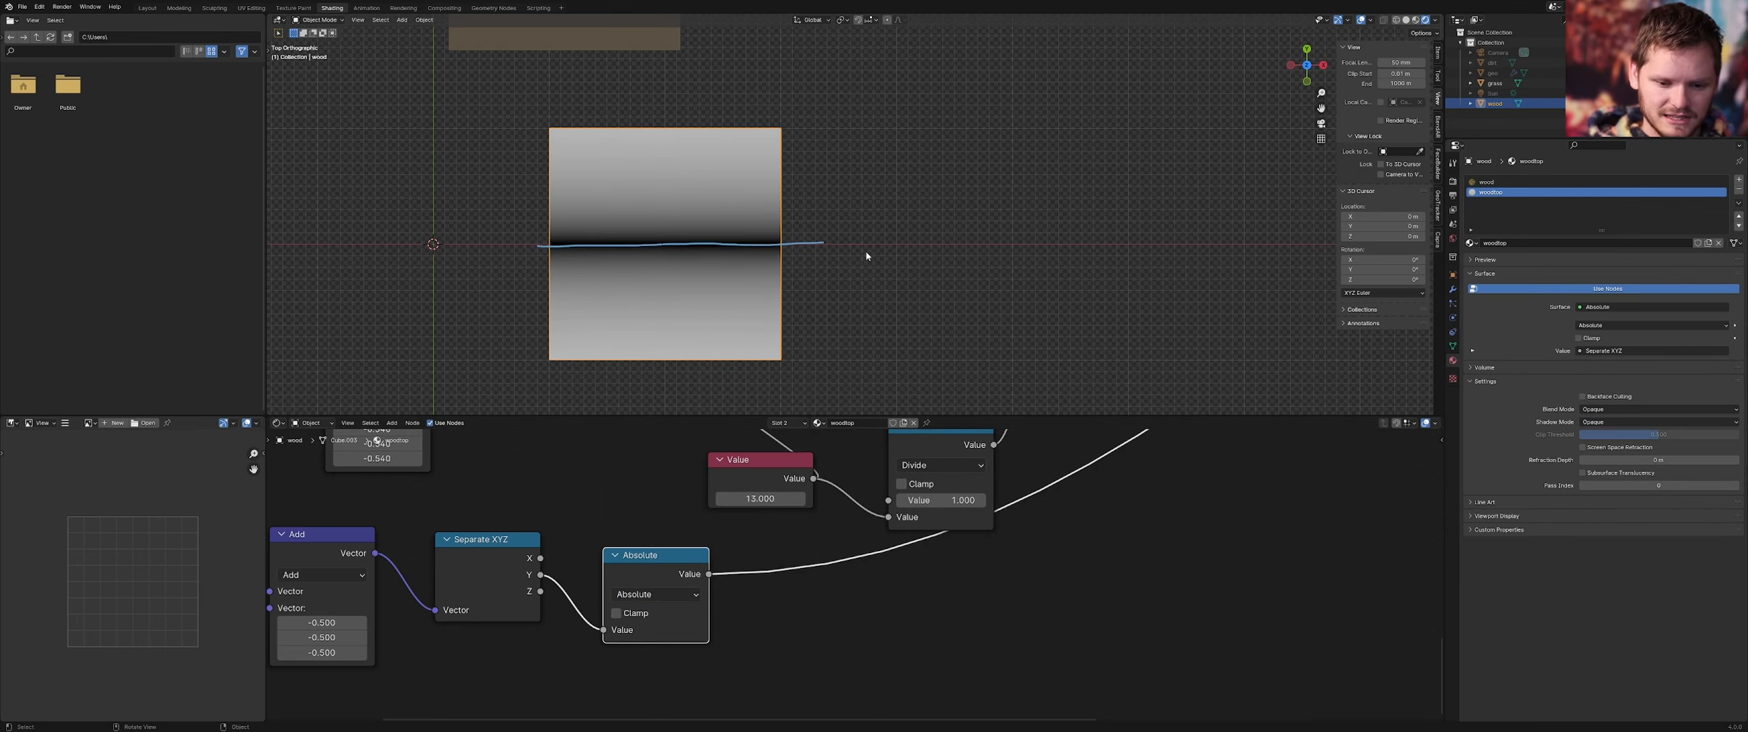
Duplicate the Absolute node above the original and connect the Separate XYZ node's X output to the upper Absolute node
scroll(859, 576, "down", 1)
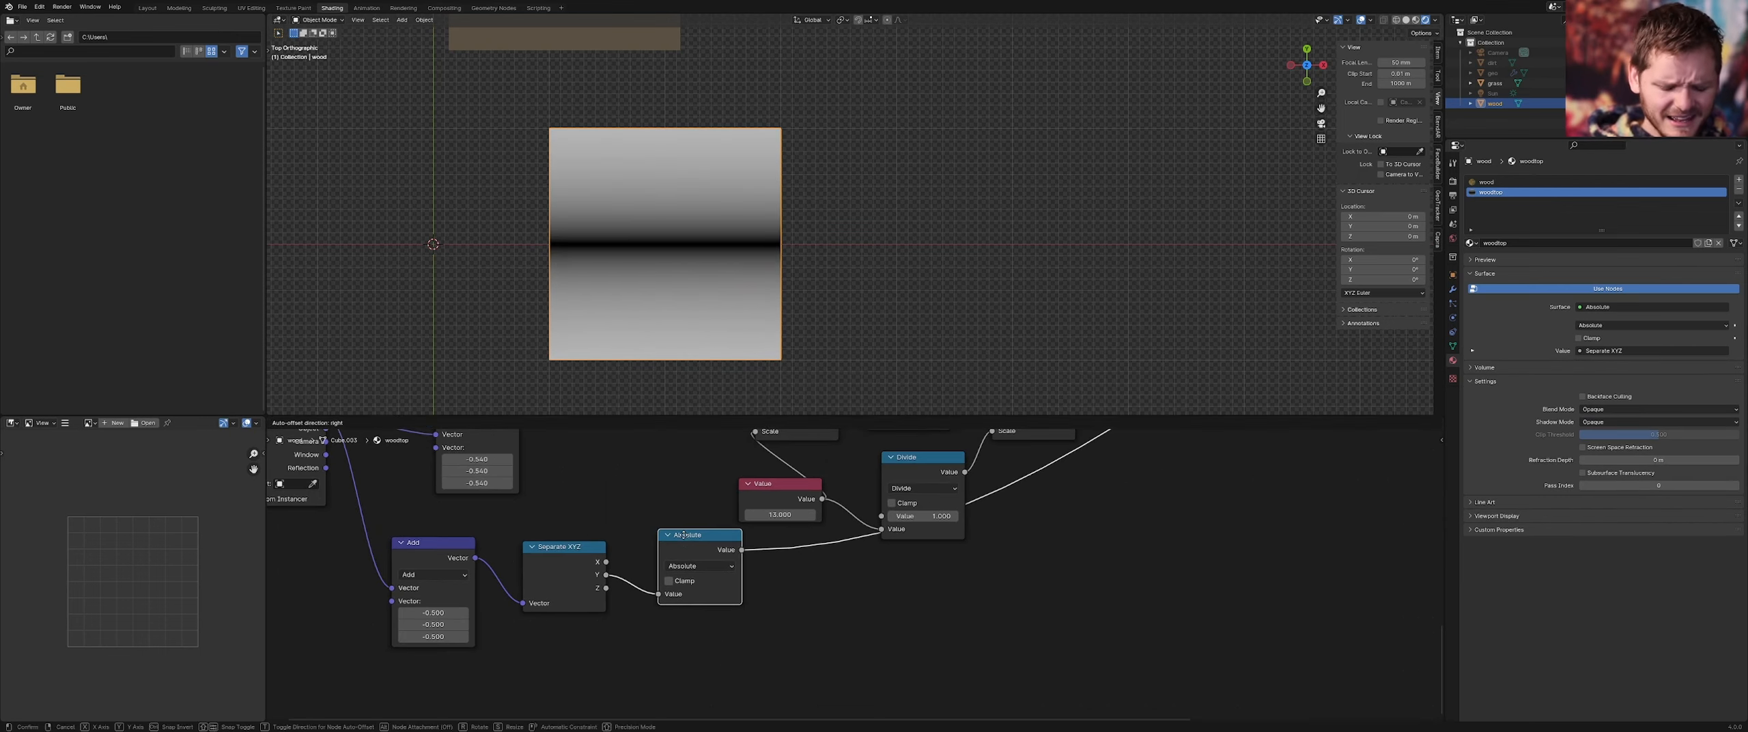
middle_click_drag(681, 565, 677, 501)
left_click_drag(677, 499, 685, 589)
key("shift+d")
left_click(681, 459)
left_click_drag(593, 517, 657, 552)
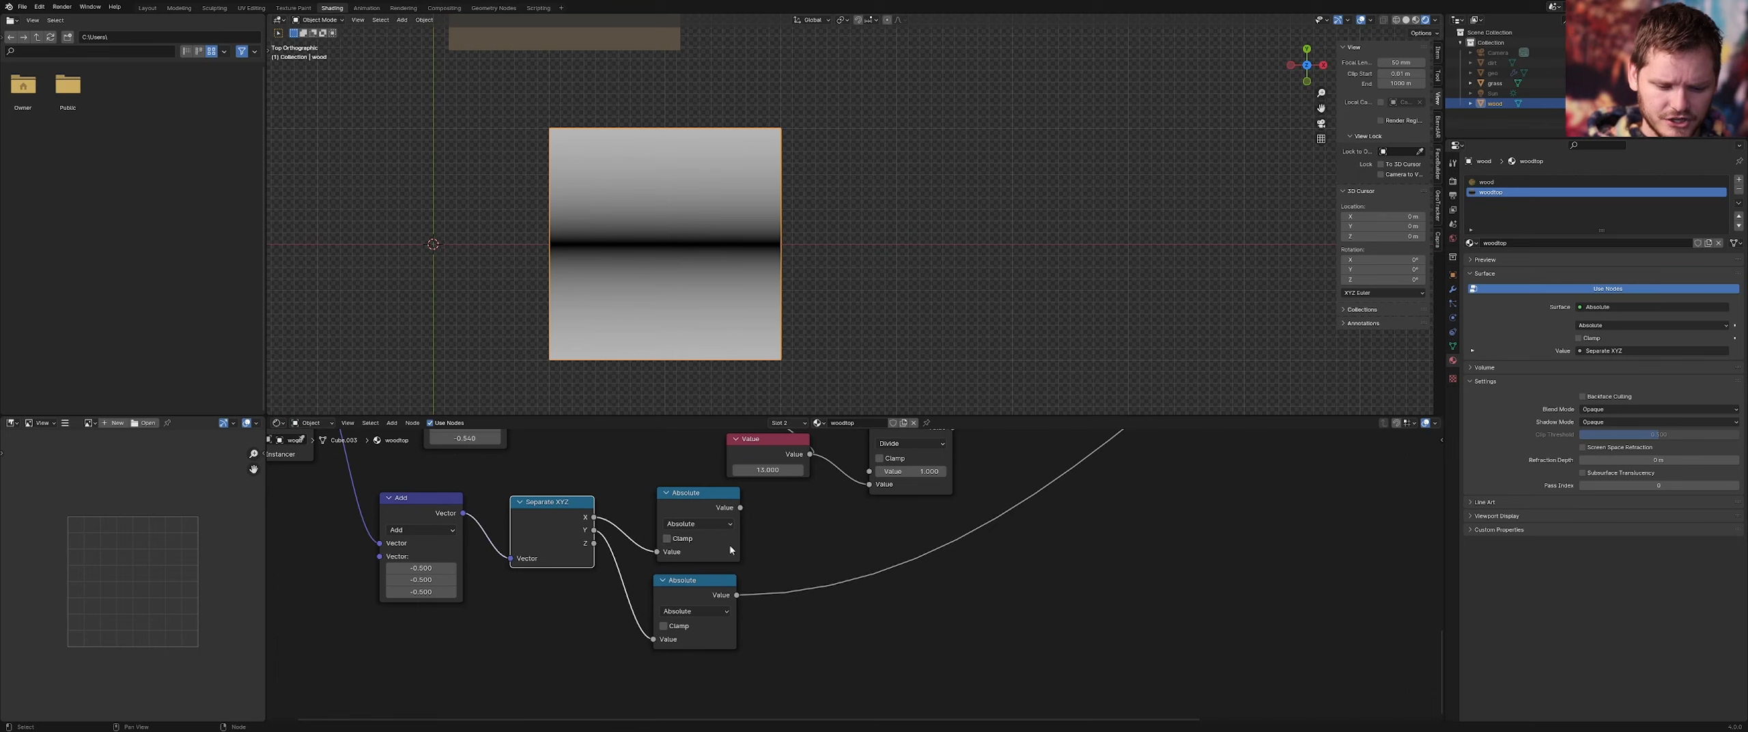
Duplicate an Absolute node, set the copy to Add, and connect both Absolute outputs to it
left_click(694, 582)
key("shift+d")
left_click(824, 573)
right_click_drag(721, 518, 796, 575, "alt")
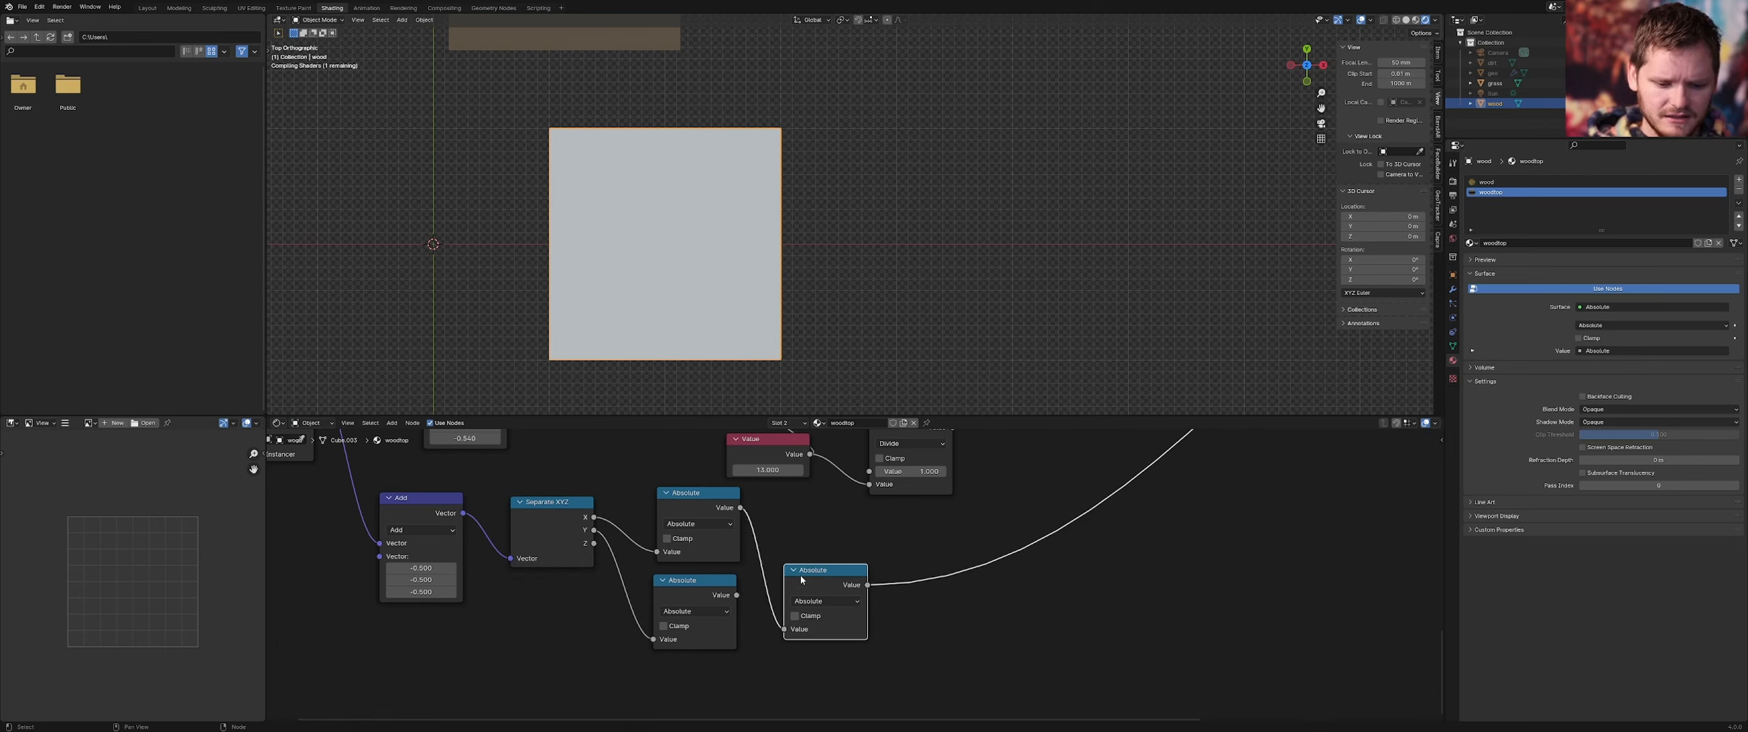
left_click(815, 601)
key("a")
right_click_drag(702, 598, 791, 627, "alt")
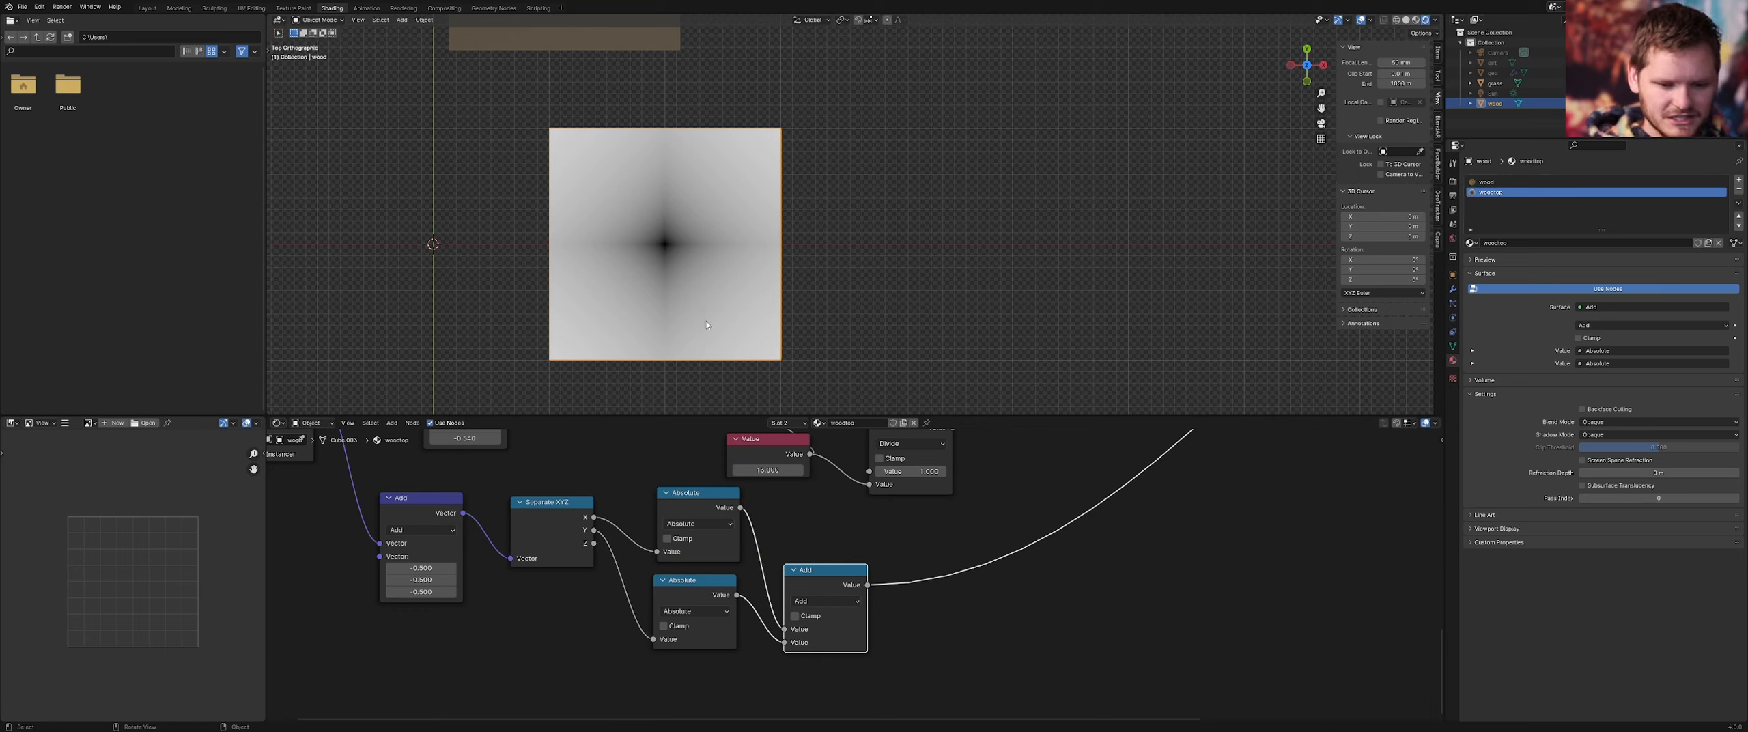
Duplicate the -0.5 vector Add node, place the copy below Separate XYZ, and feed the original's output into it
scroll(723, 540, "down", 3)
middle_click_drag(584, 550, 691, 547)
key("shift+a")
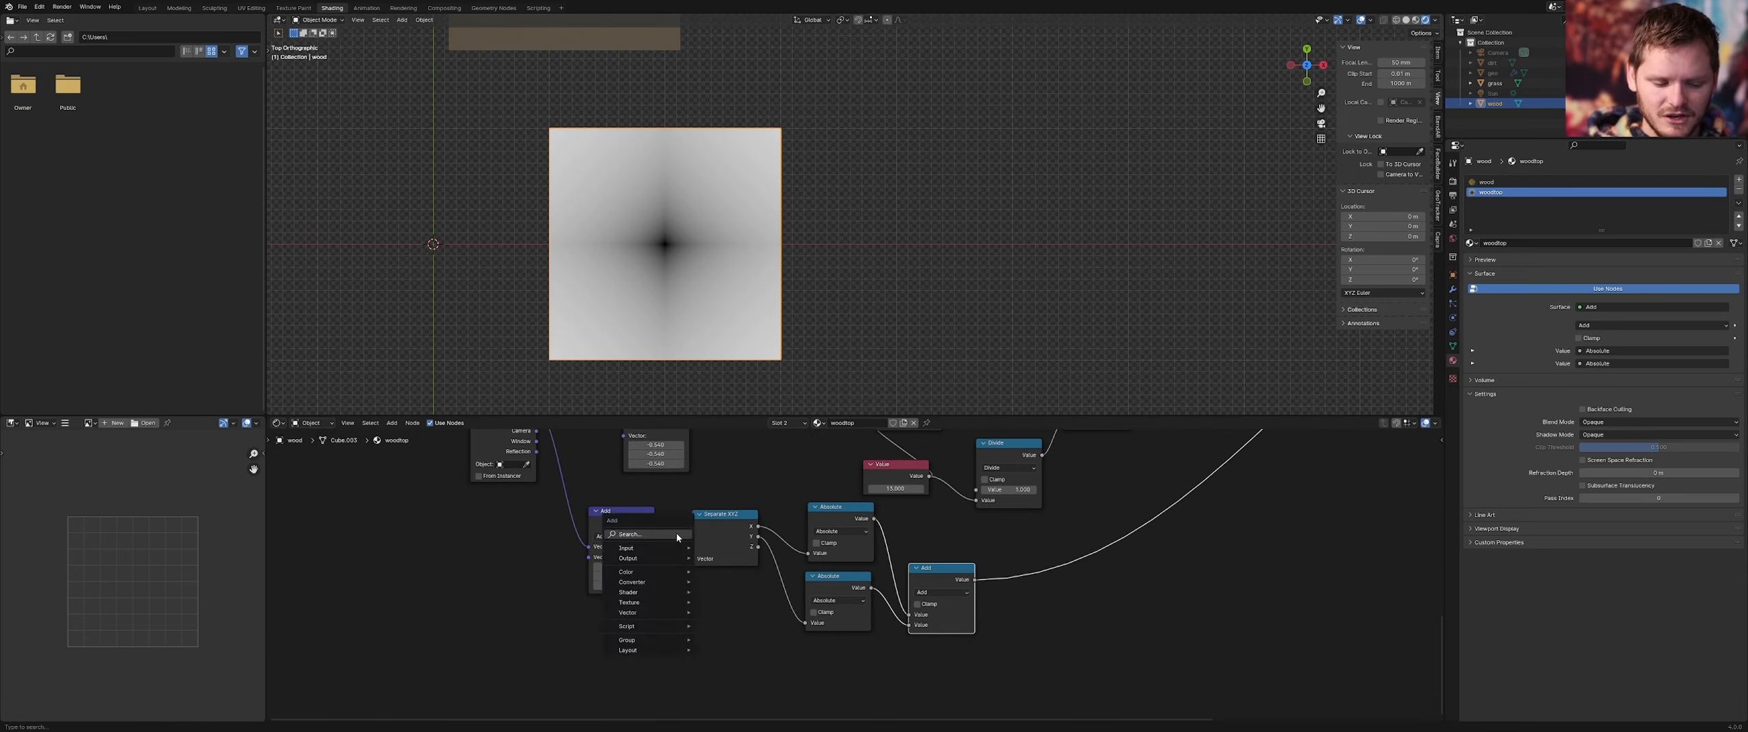
left_click(621, 504)
key("shift+d")
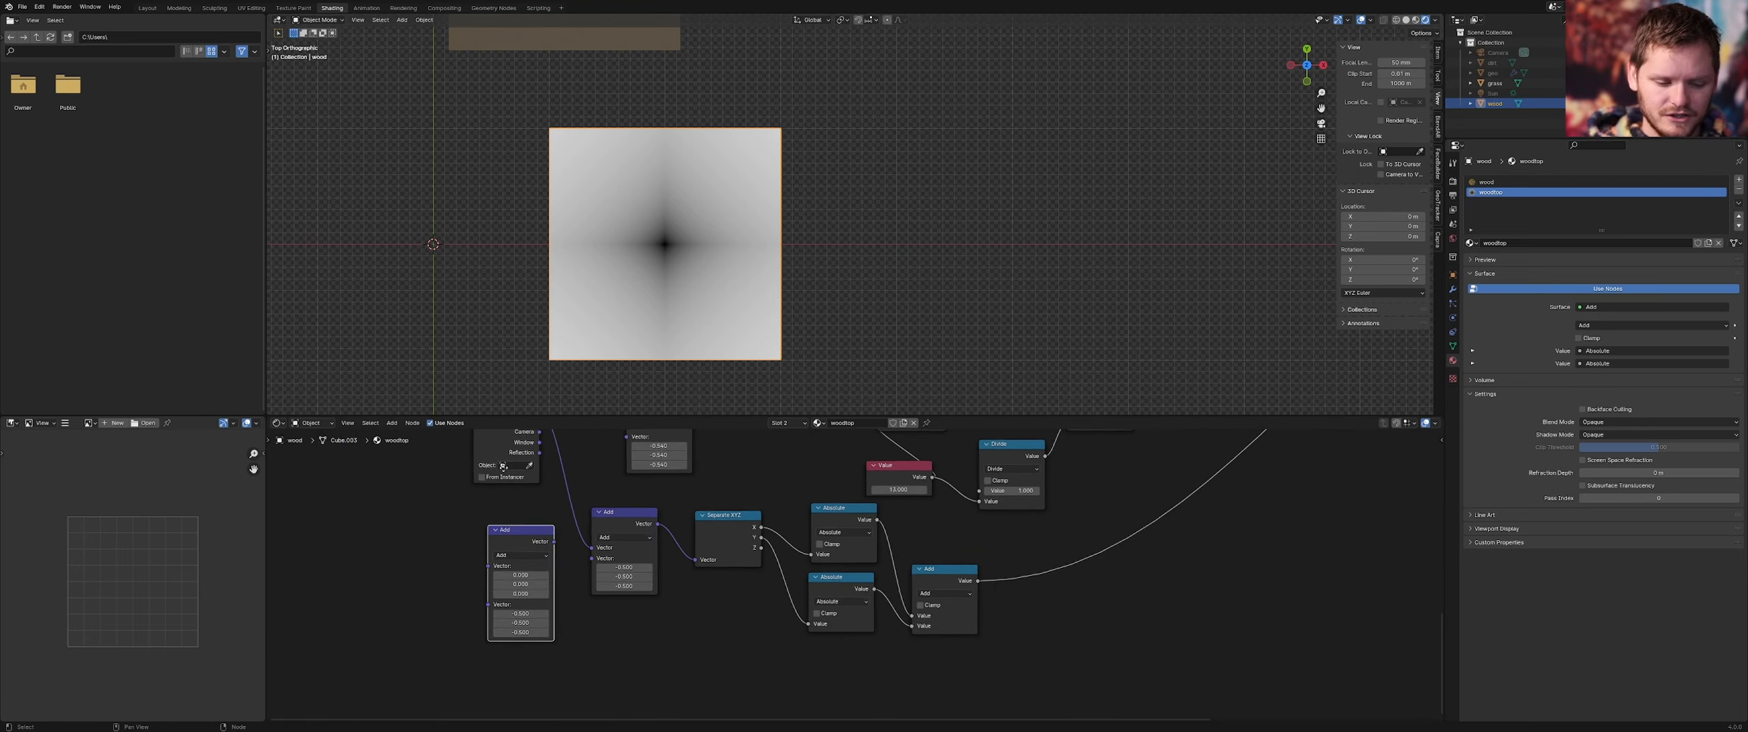
left_click(431, 451)
left_click_drag(458, 461, 533, 624)
key("Escape")
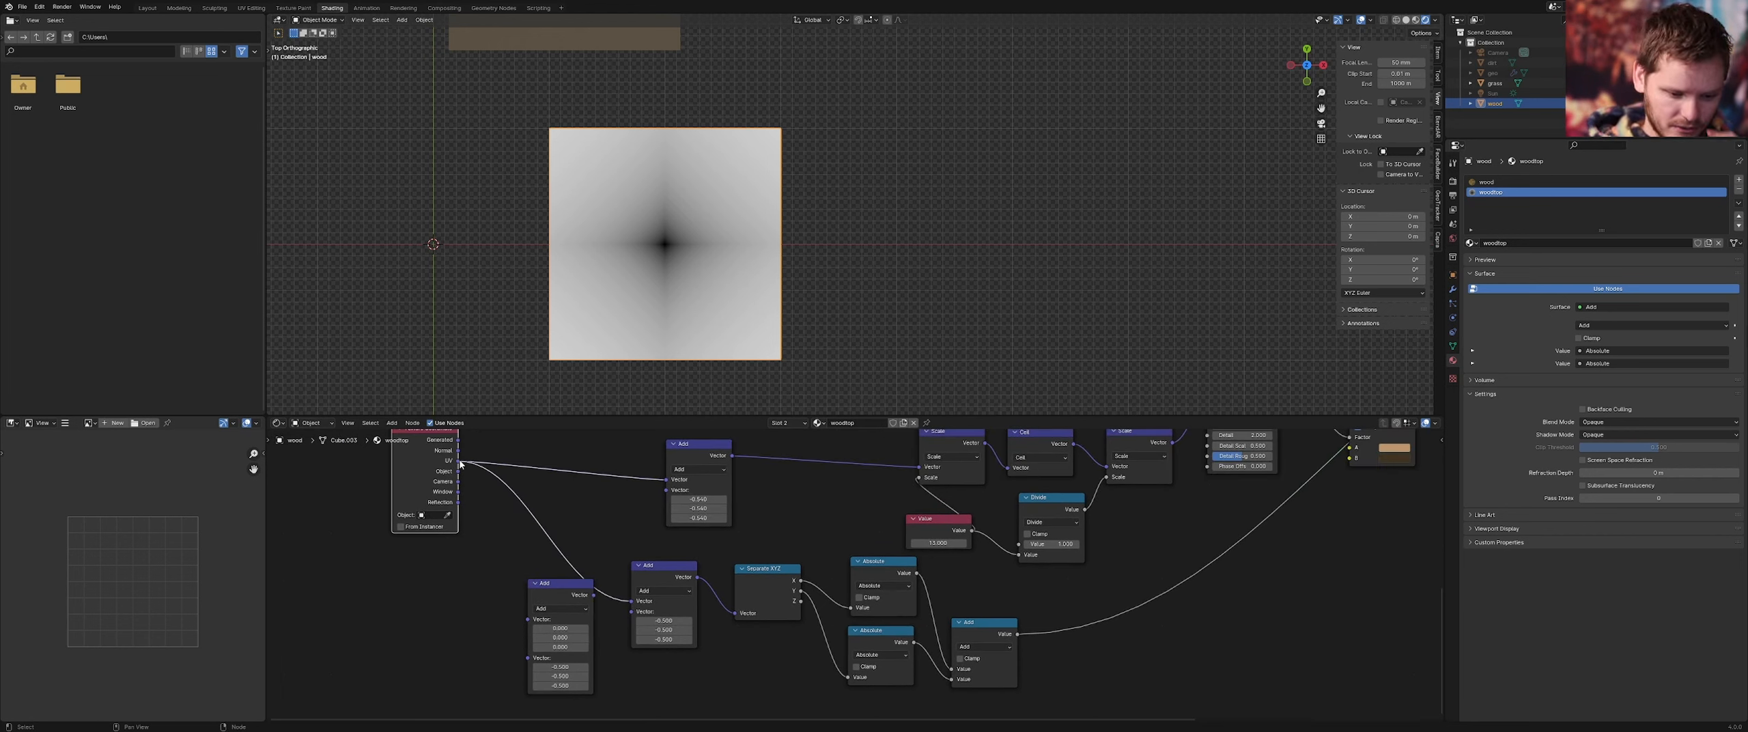
left_click_drag(565, 584, 721, 651)
left_click_drag(682, 579, 550, 559)
right_click_drag(547, 561, 676, 656, "alt")
middle_click_drag(696, 663, 631, 581)
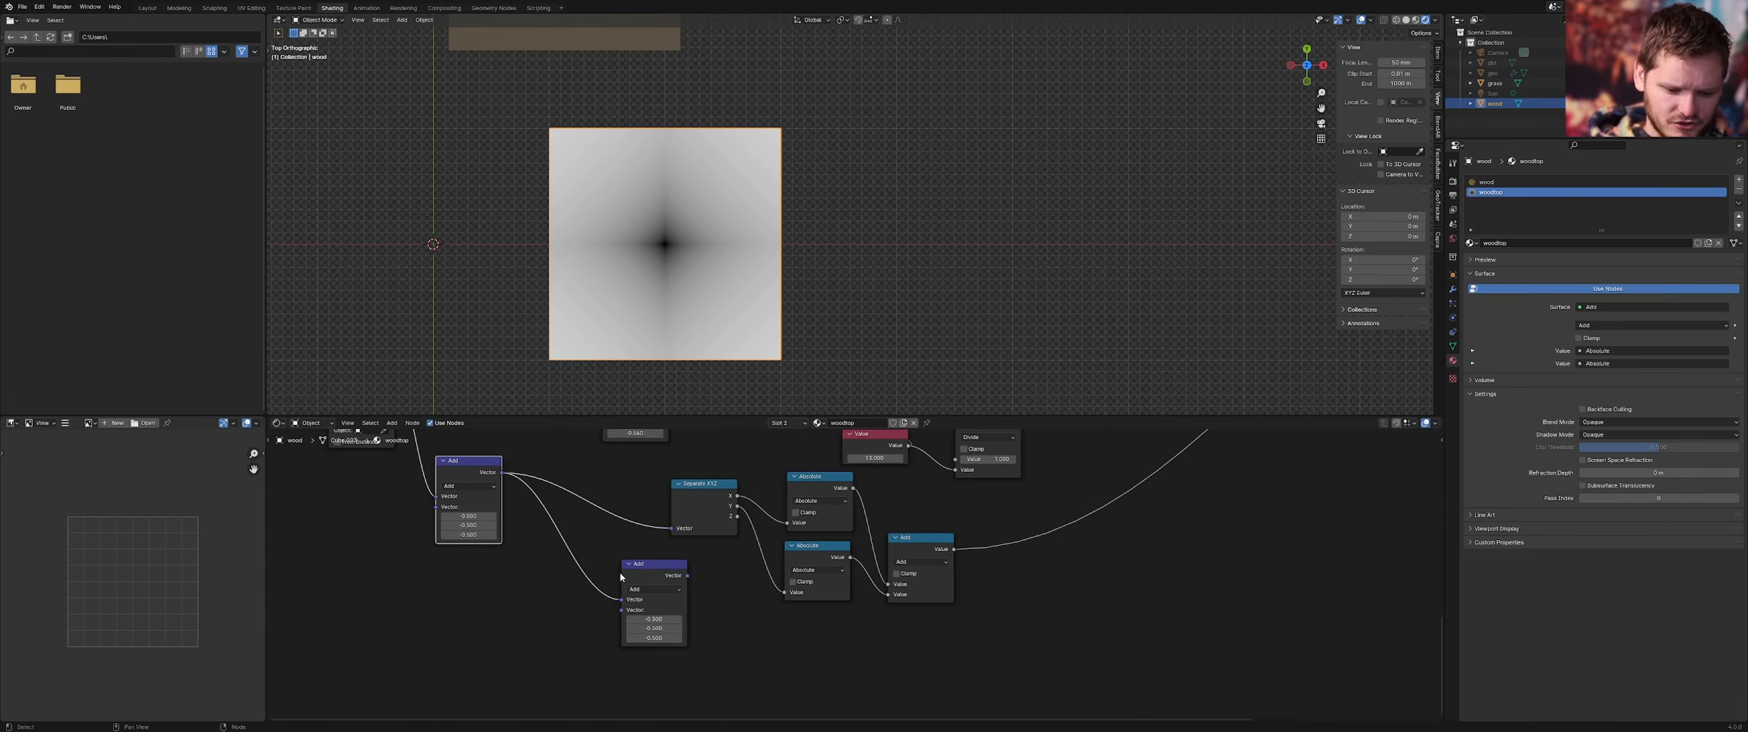
Set the duplicated vector Add node's operation to Length and preview its output
left_click(651, 582, "ctrl+shift")
scroll(642, 588, "up", 3)
left_click(624, 594)
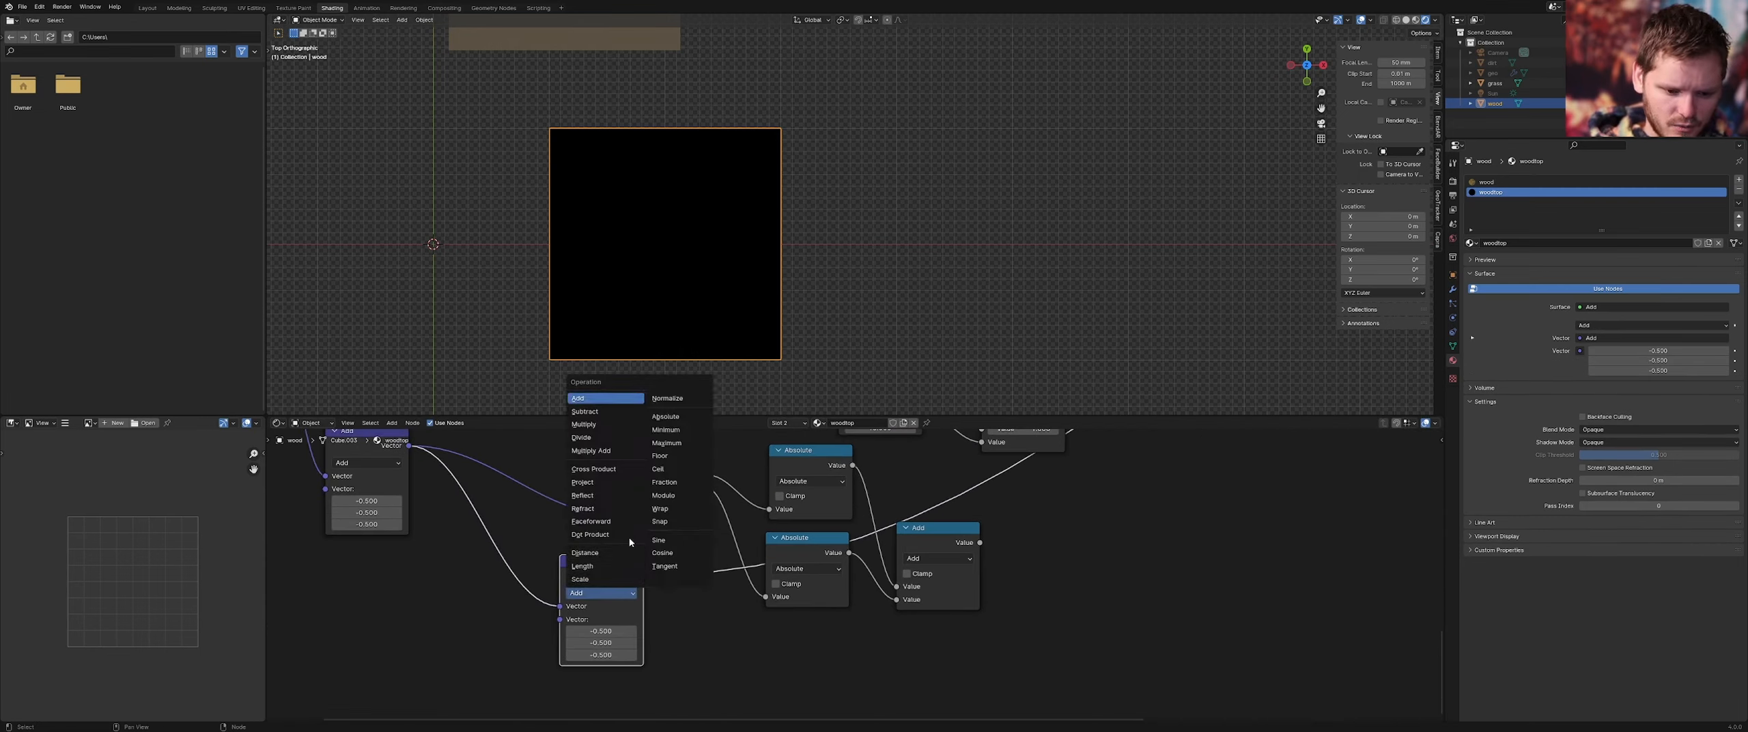
left_click(603, 566)
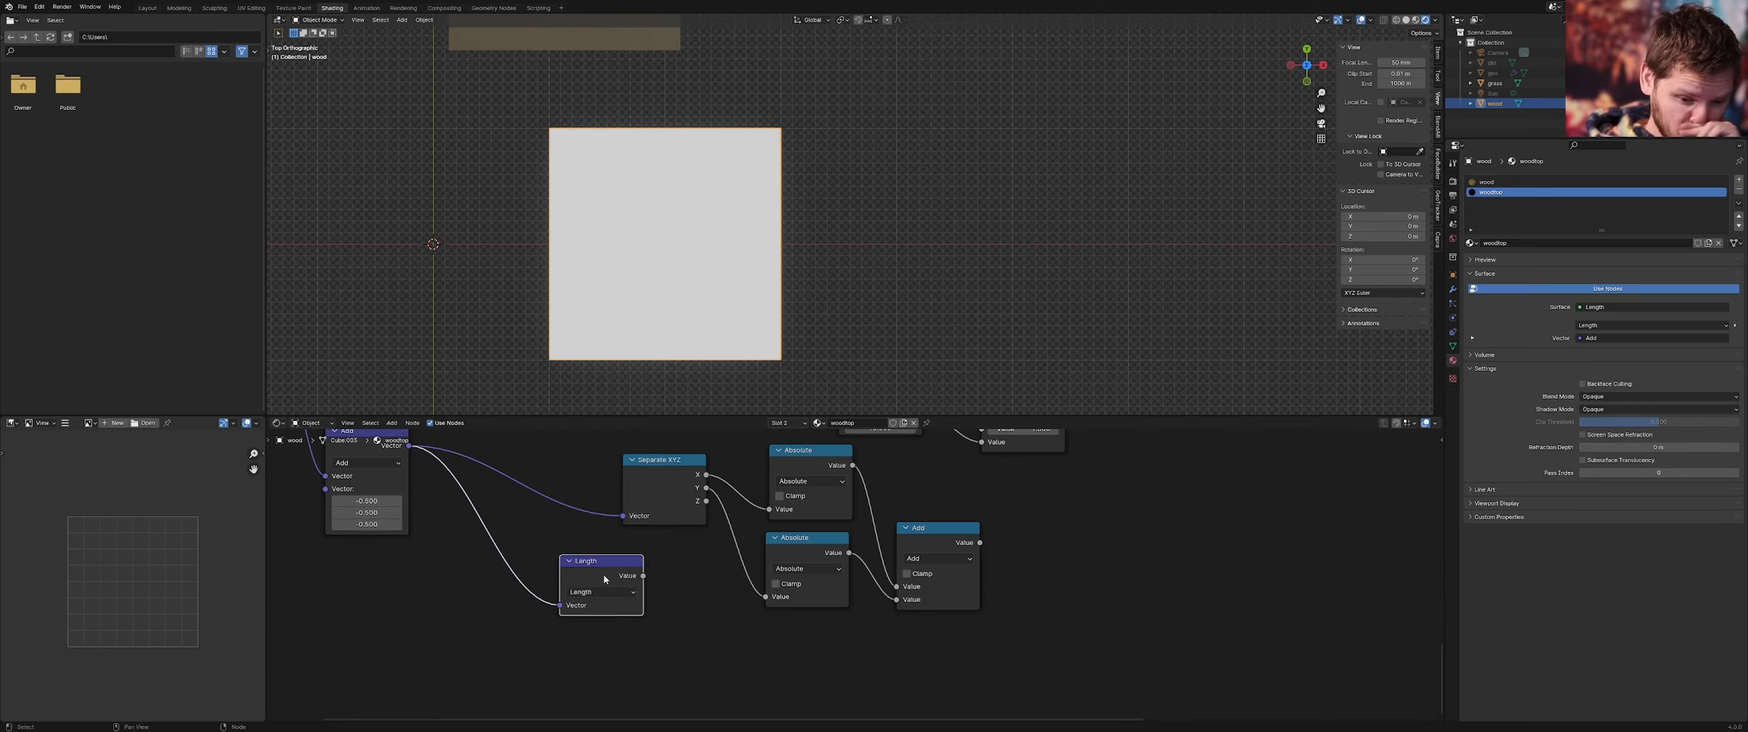
left_click(603, 571, "ctrl+shift")
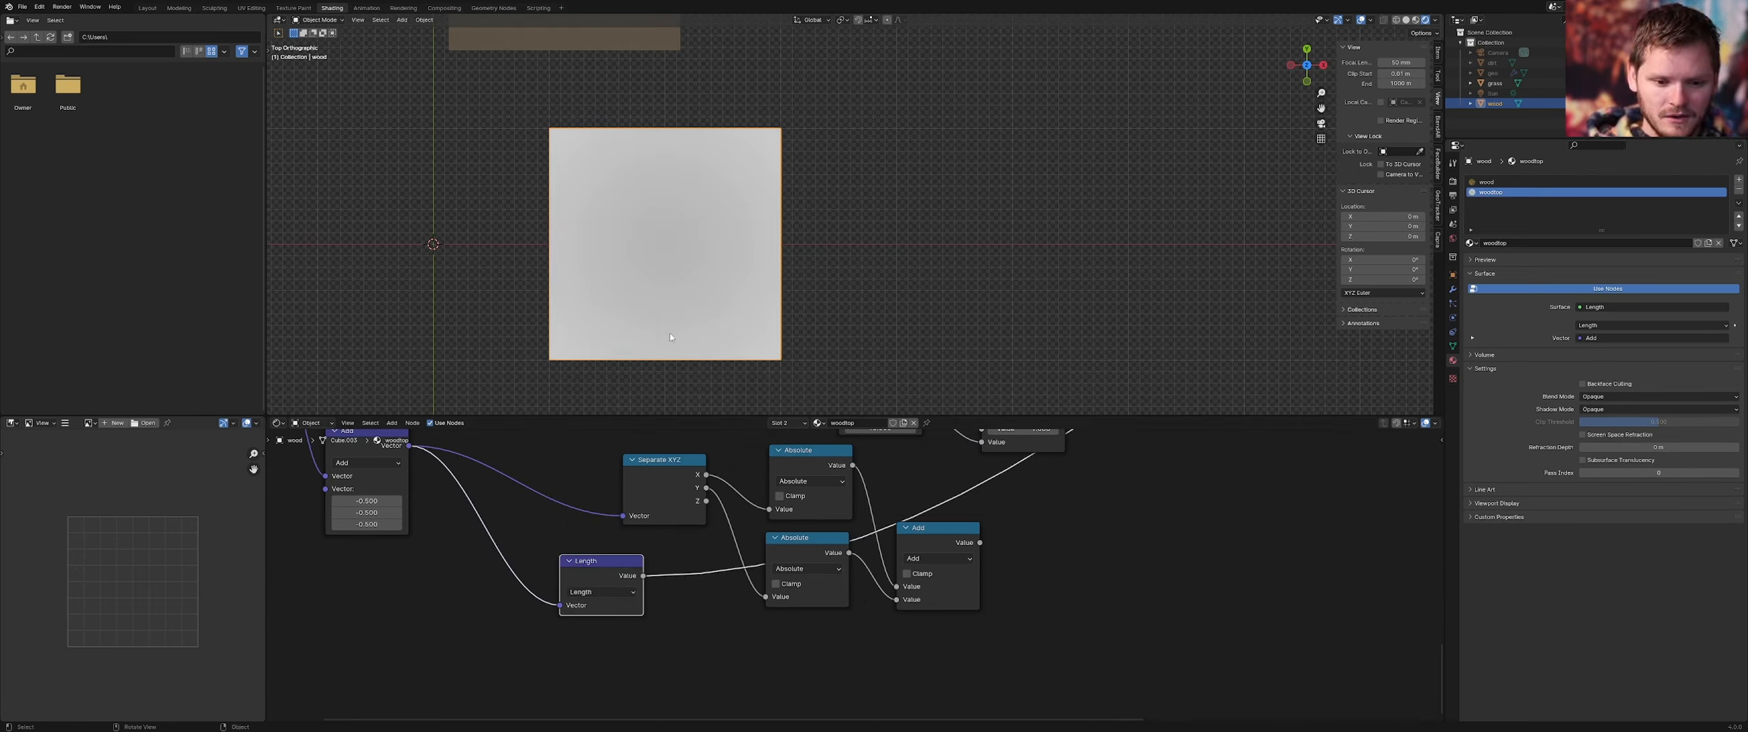
Duplicate the -0.5 vector Add node, insert the copy before the Length node, and set its operation to Multiply
middle_click_drag(450, 534, 564, 567)
left_click(482, 476)
middle_click_drag(483, 476, 443, 449)
key("shift+d")
left_click(543, 522)
left_click(564, 540)
left_click(552, 370)
Set the Multiply node's vector to 1 in X and Y and 0 in Z
double_click(570, 599)
type("0.5")
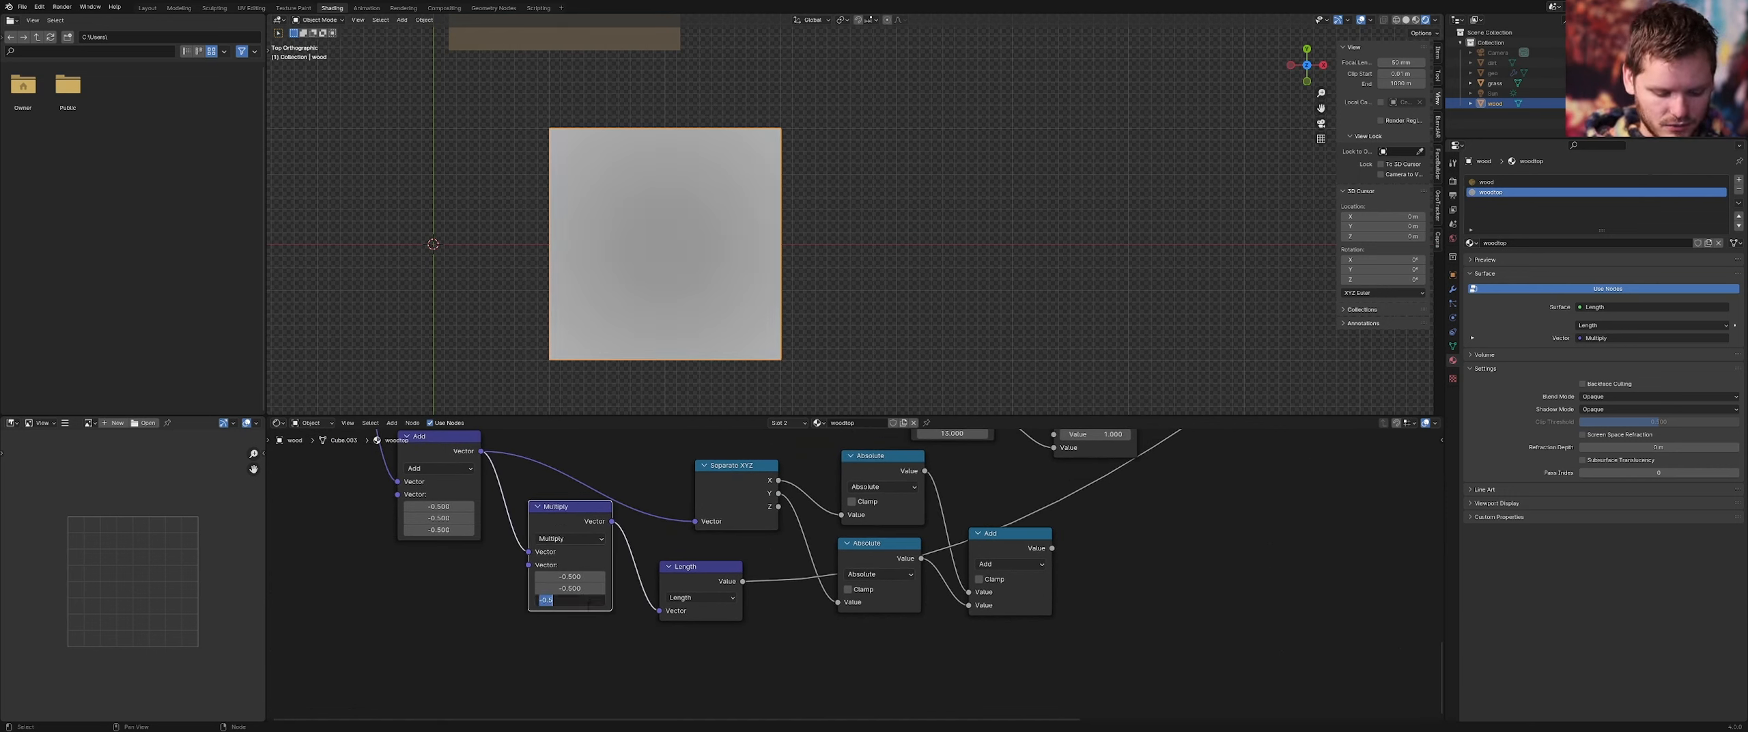
key("Return")
left_click_drag(569, 577, 570, 587)
type("1")
key("Return")
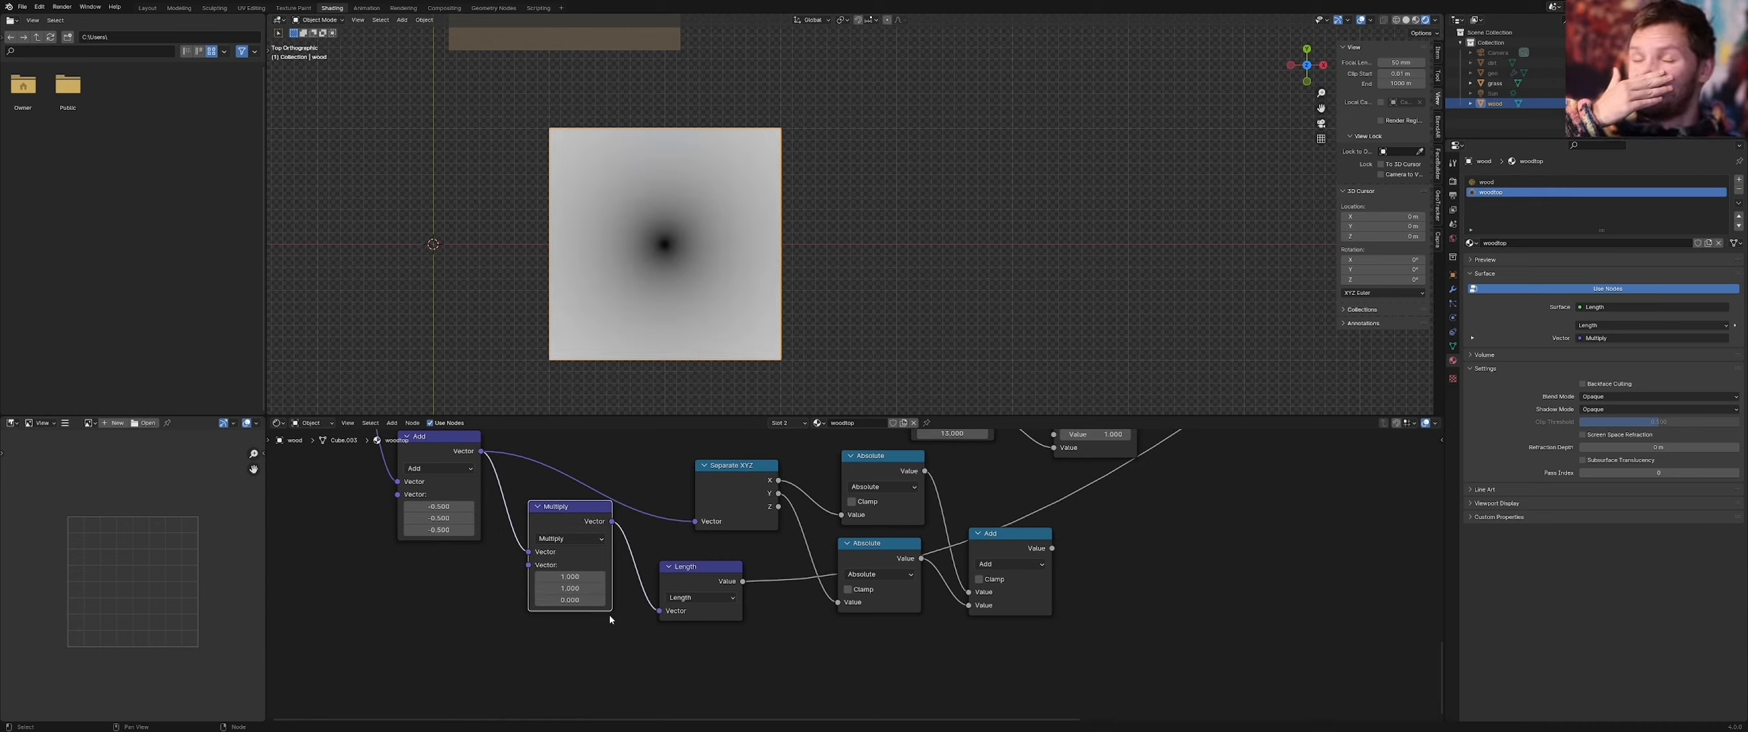
Delete the Multiply and Length nodes, and preview the Add node that combines both Absolute values
scroll(609, 615, "down", 1)
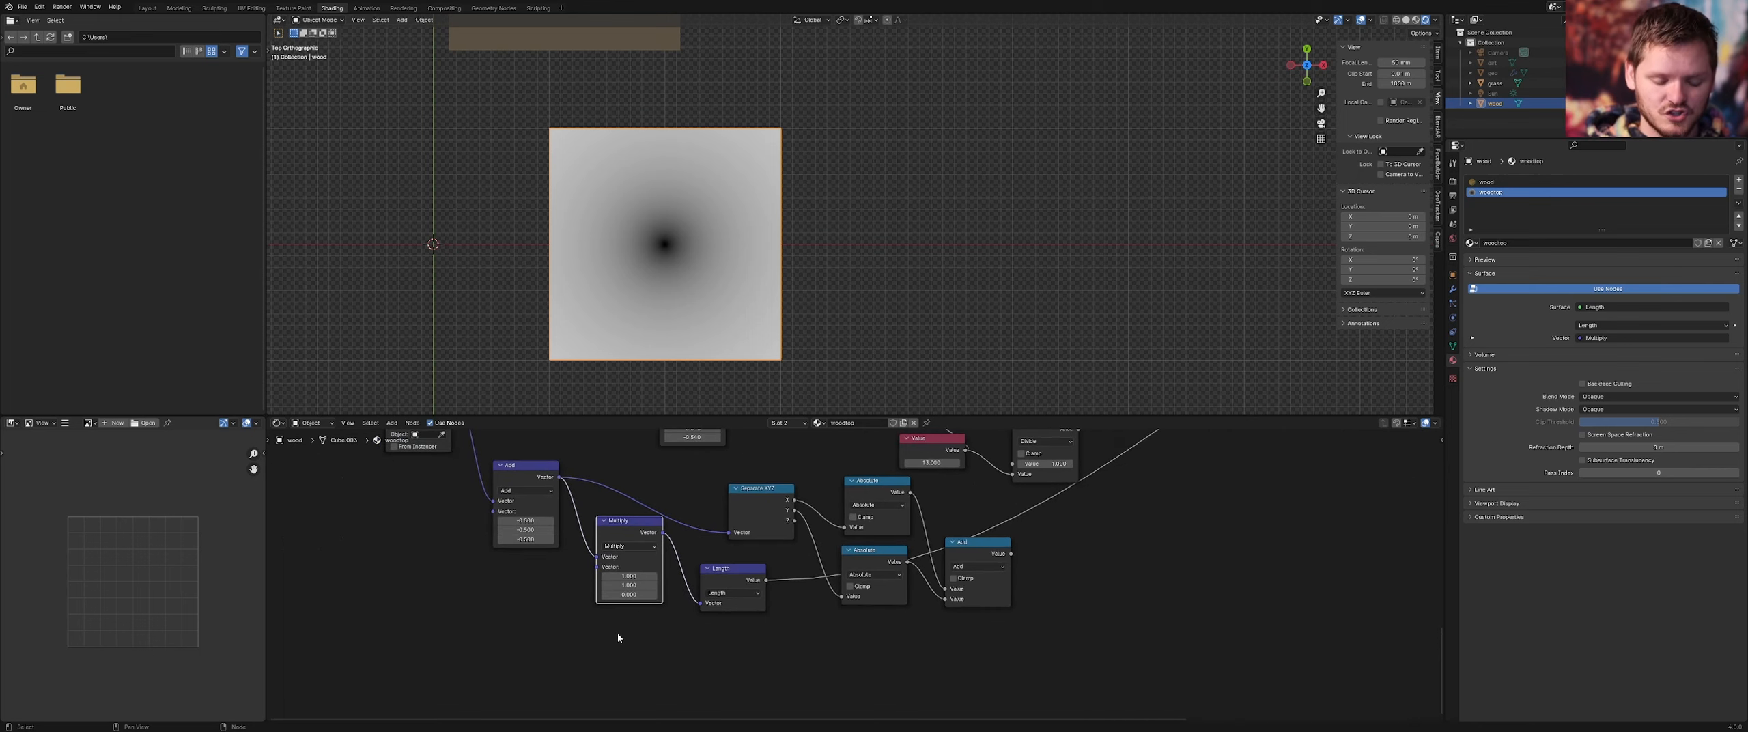
left_click_drag(615, 633, 717, 582)
key("ctrl+x")
middle_click_drag(771, 558, 601, 582)
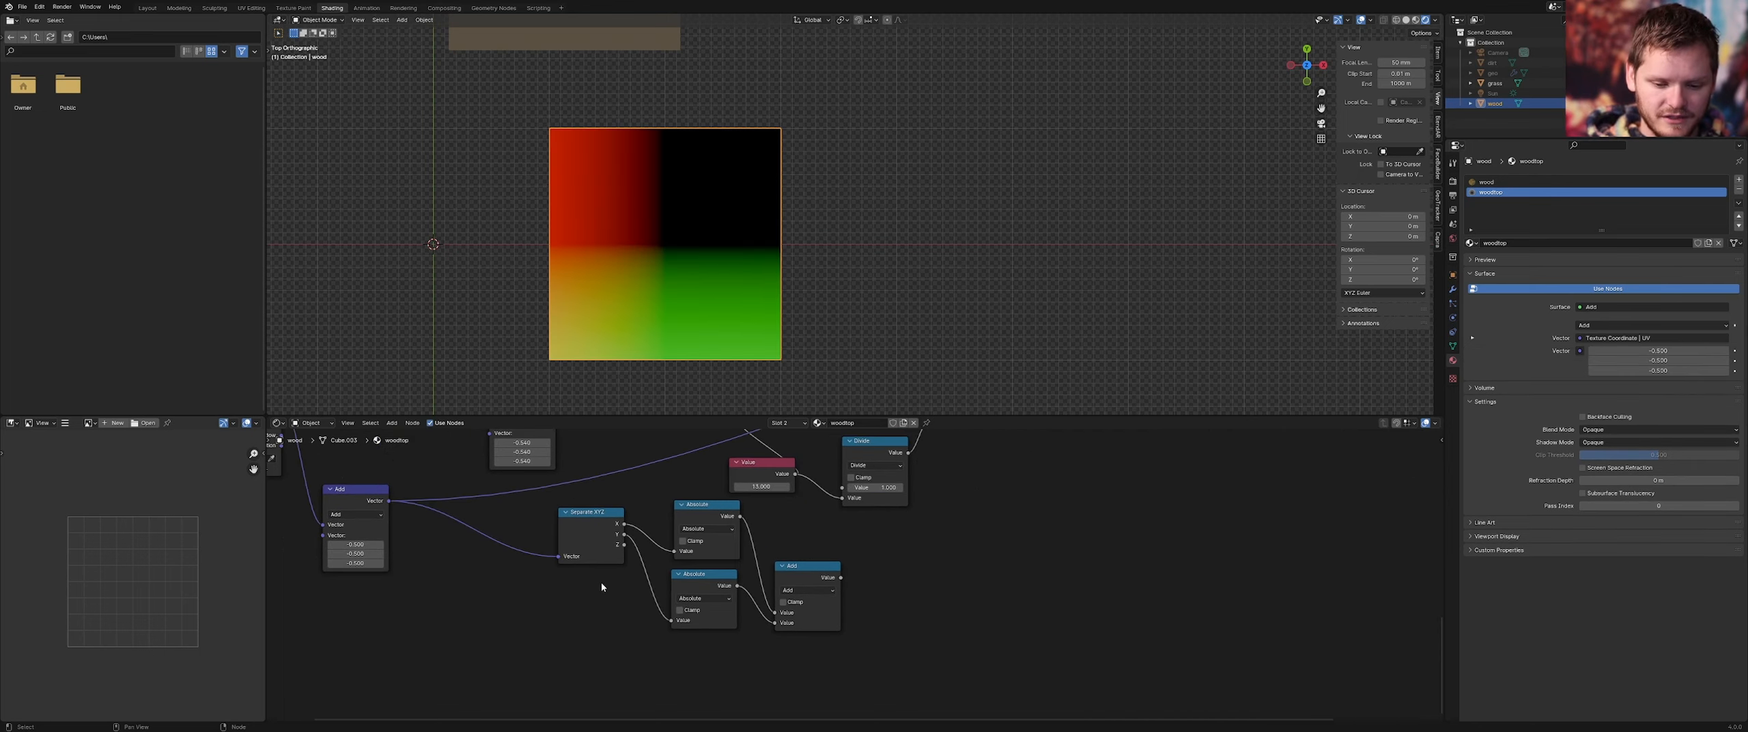
left_click(800, 578, "ctrl+shift")
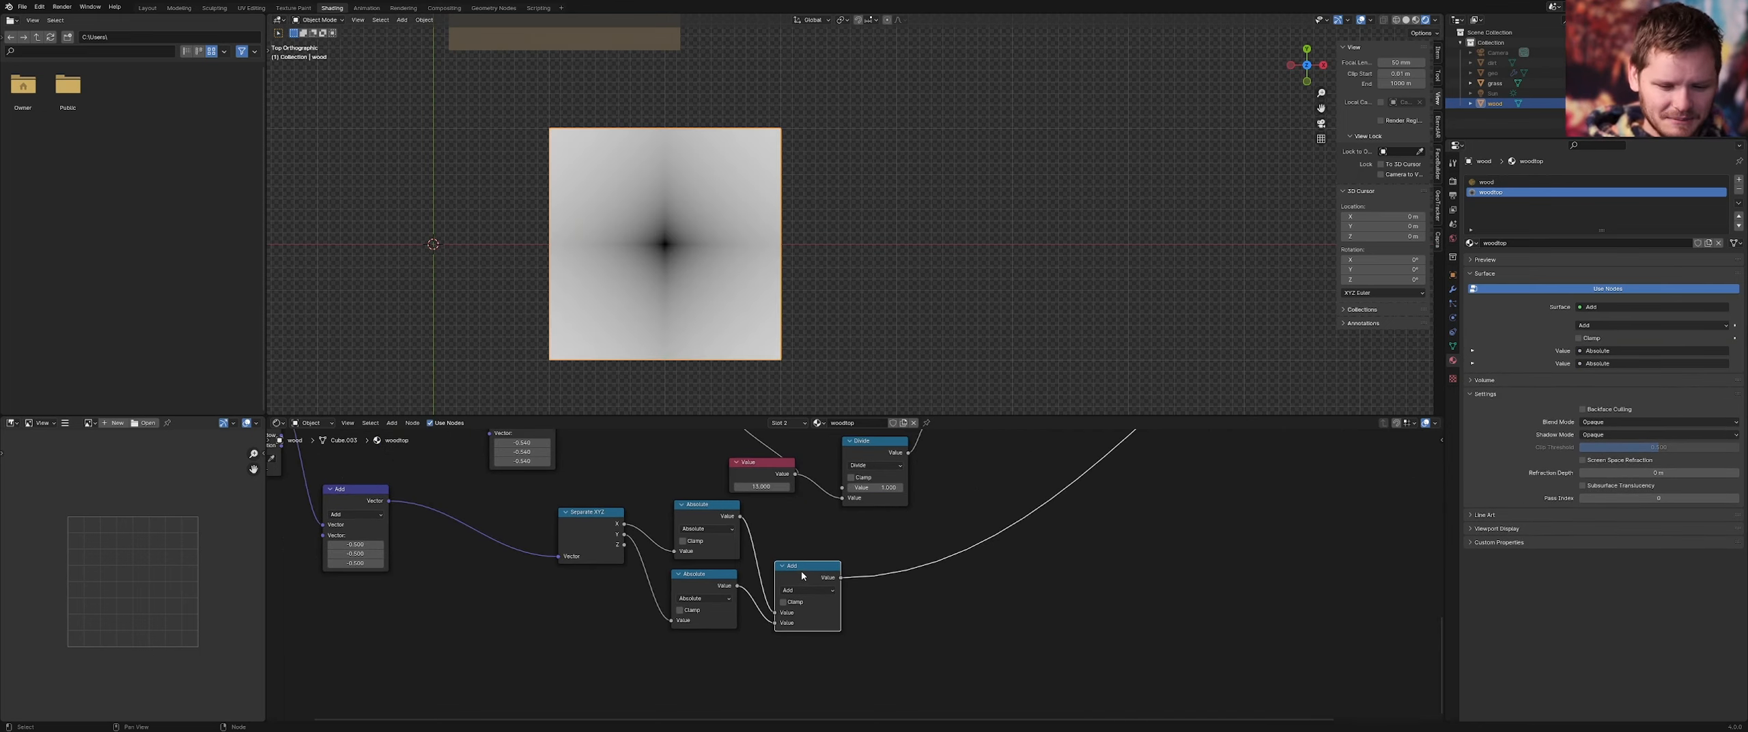
Duplicate the final Add node as a following Greater Than node with a threshold of about 0.19
scroll(800, 578, "up", 1)
key("shift+d")
left_click(940, 552)
key("ctrl+period")
left_click_drag(948, 617, 847, 617, "shift")
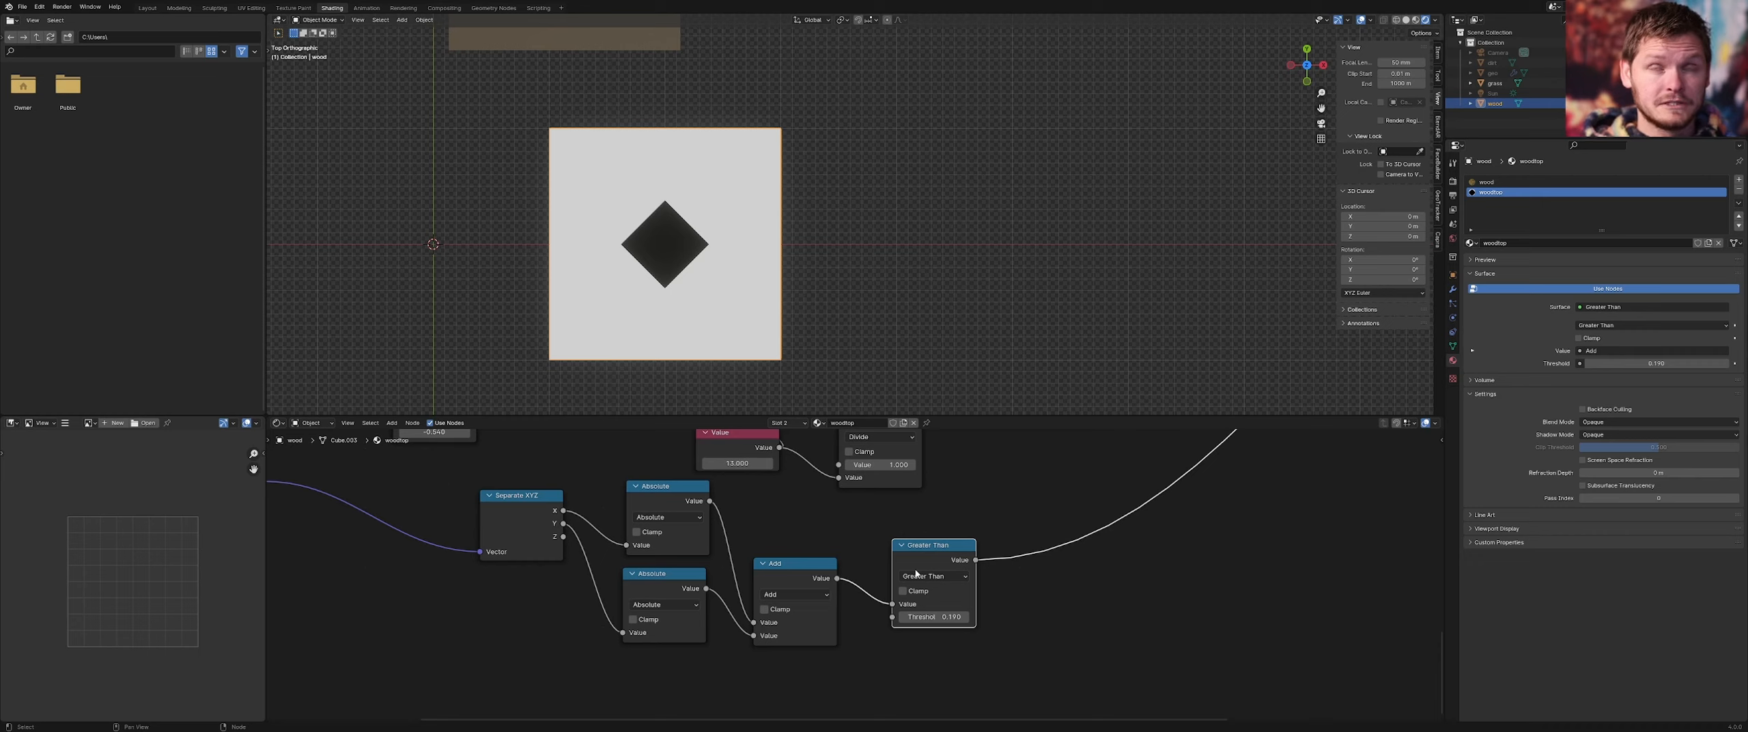
Adjust the Greater Than threshold, undo that change, and delete the node while keeping the Add node previewed
left_click_drag(944, 617, 955, 617)
key("ctrl+z")
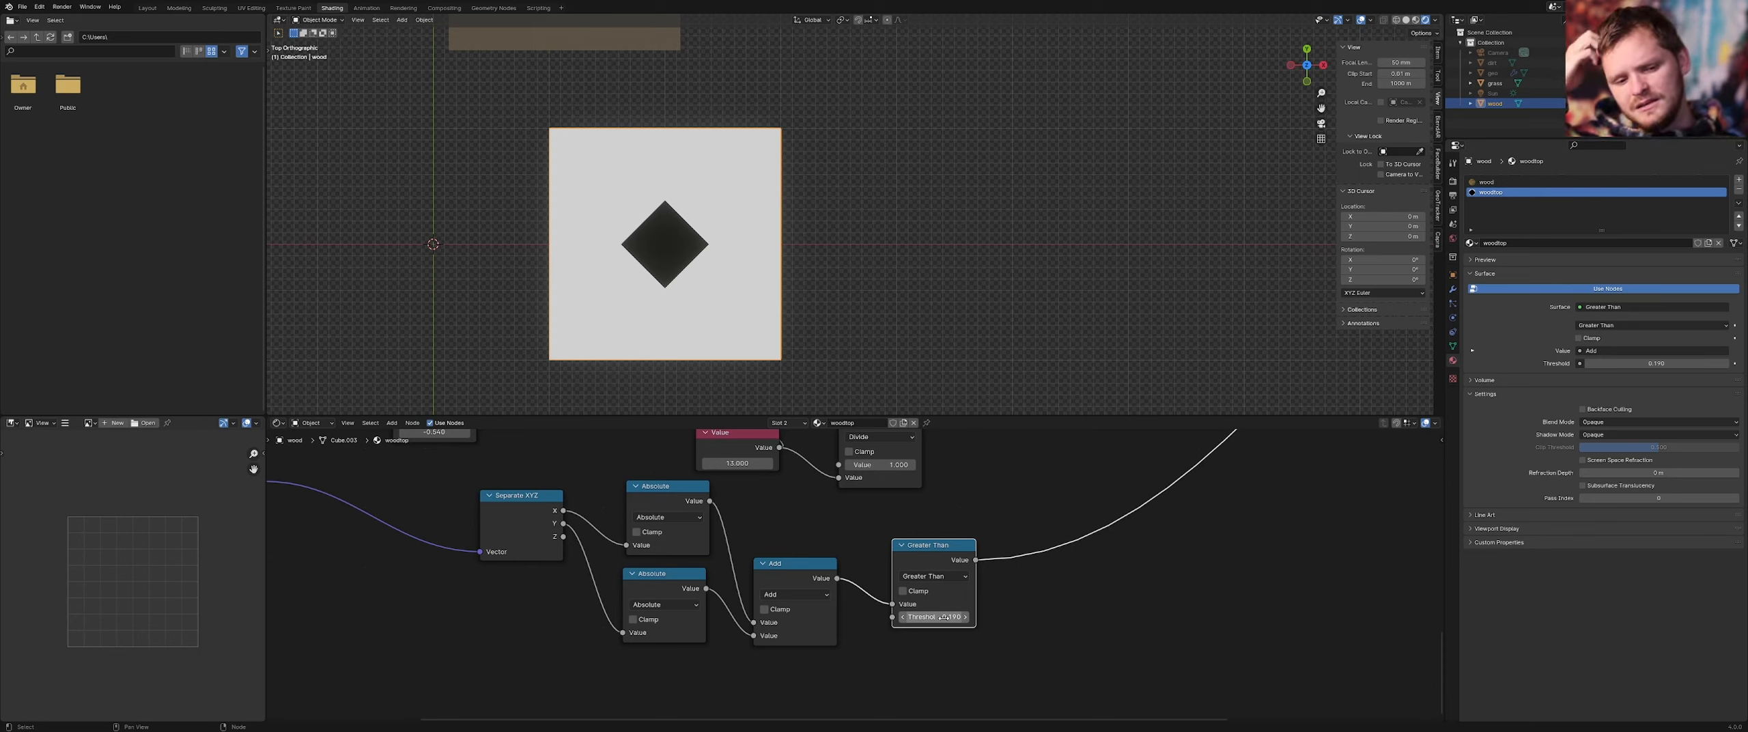
mouse_move(923, 552)
left_mouse_down()
mouse_move(1049, 562)
mouse_move(956, 553)
left_mouse_up()
key("ctrl+x")
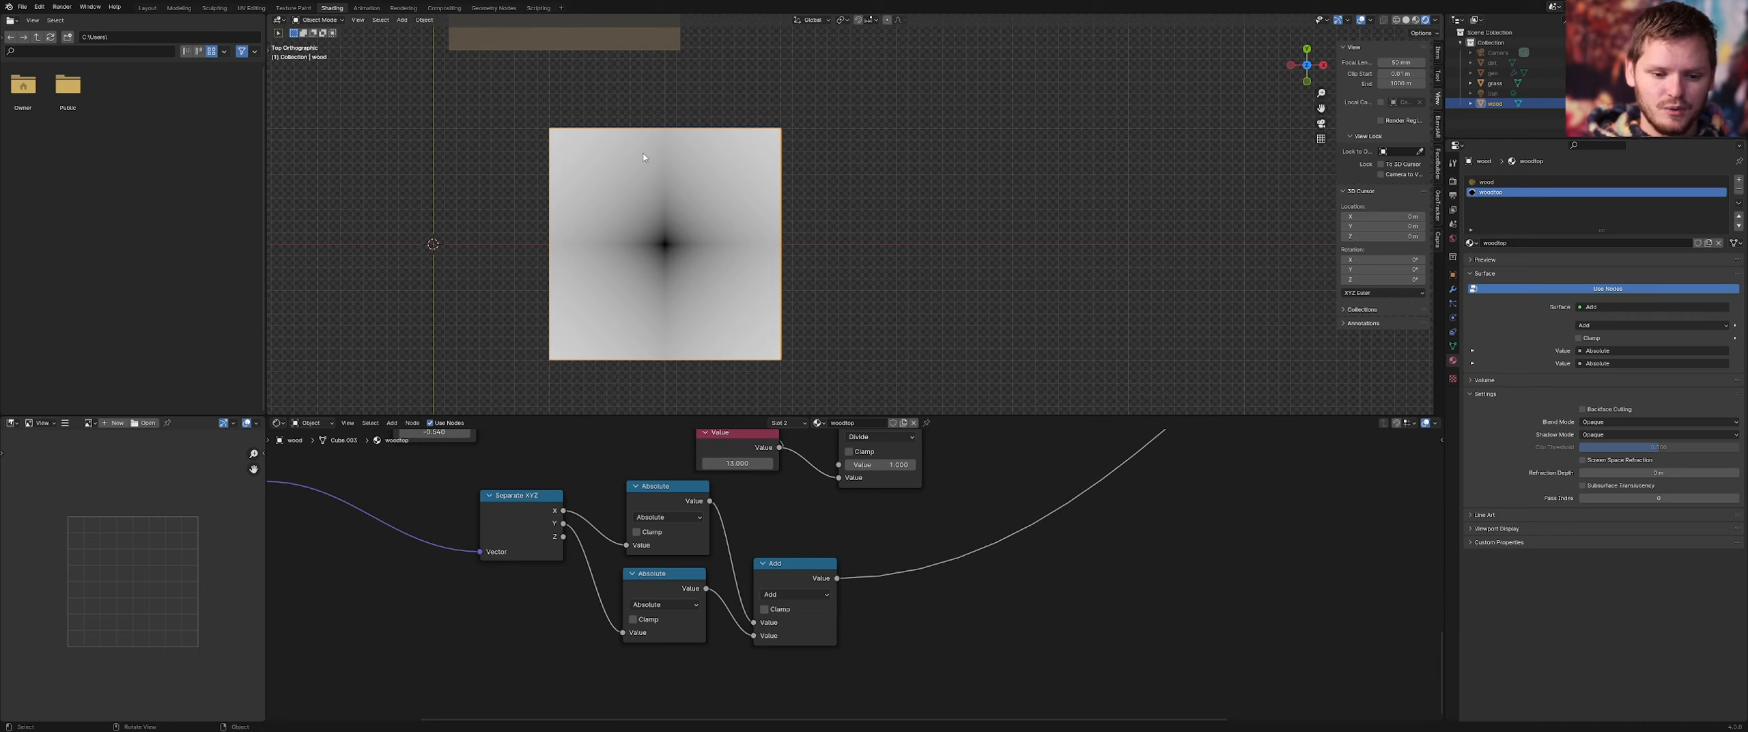
Sketch a path from the plane's center to its corner and distance lines beside the plane, erasing the annotations
mouse_move(704, 202)
left_mouse_down()
mouse_move(732, 147)
mouse_move(773, 127)
left_mouse_up()
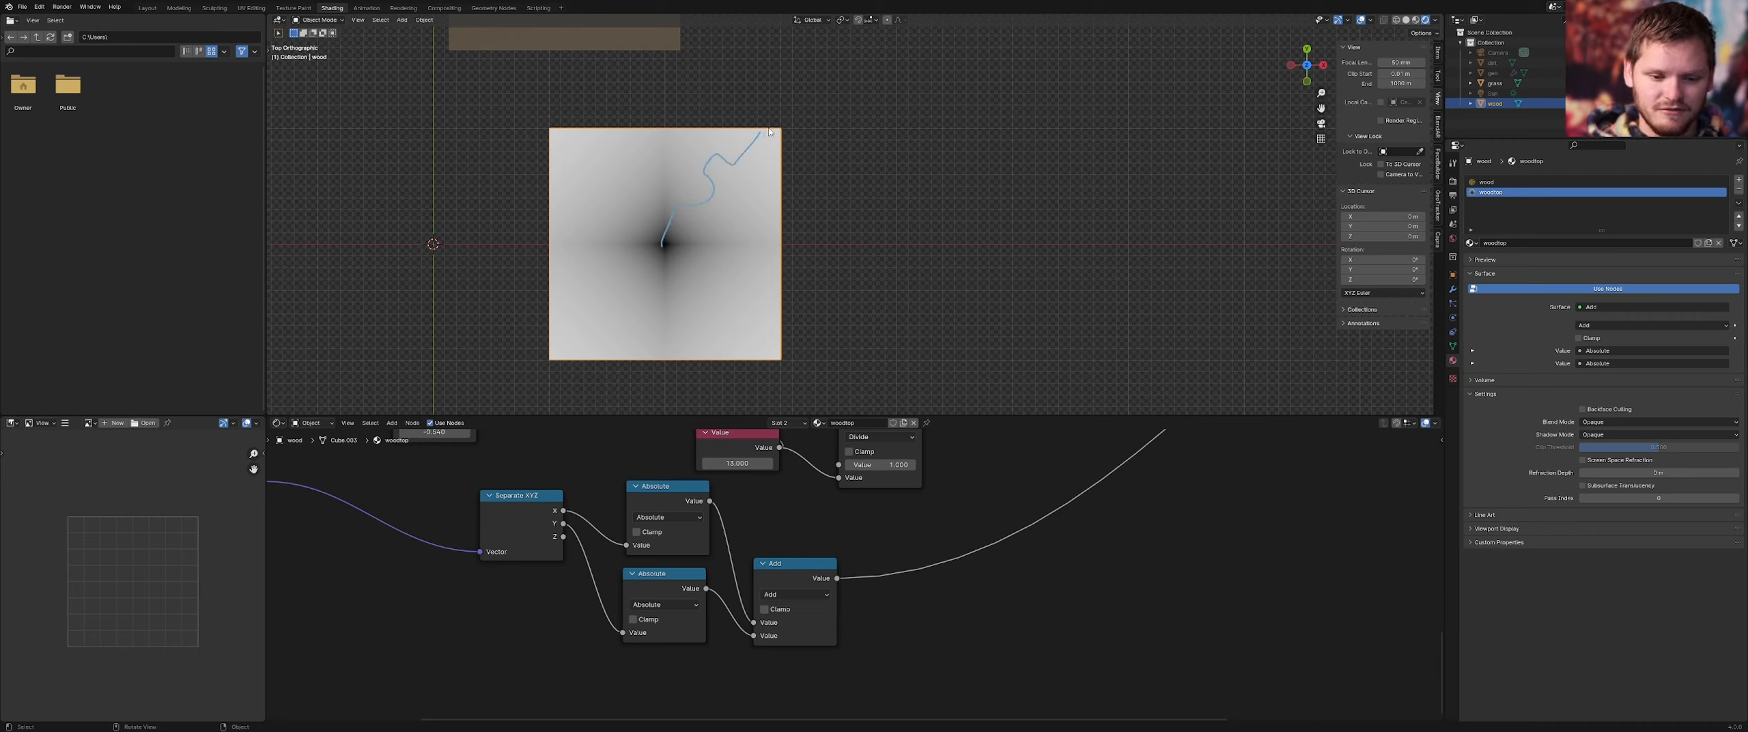
right_click_drag(773, 127, 650, 288)
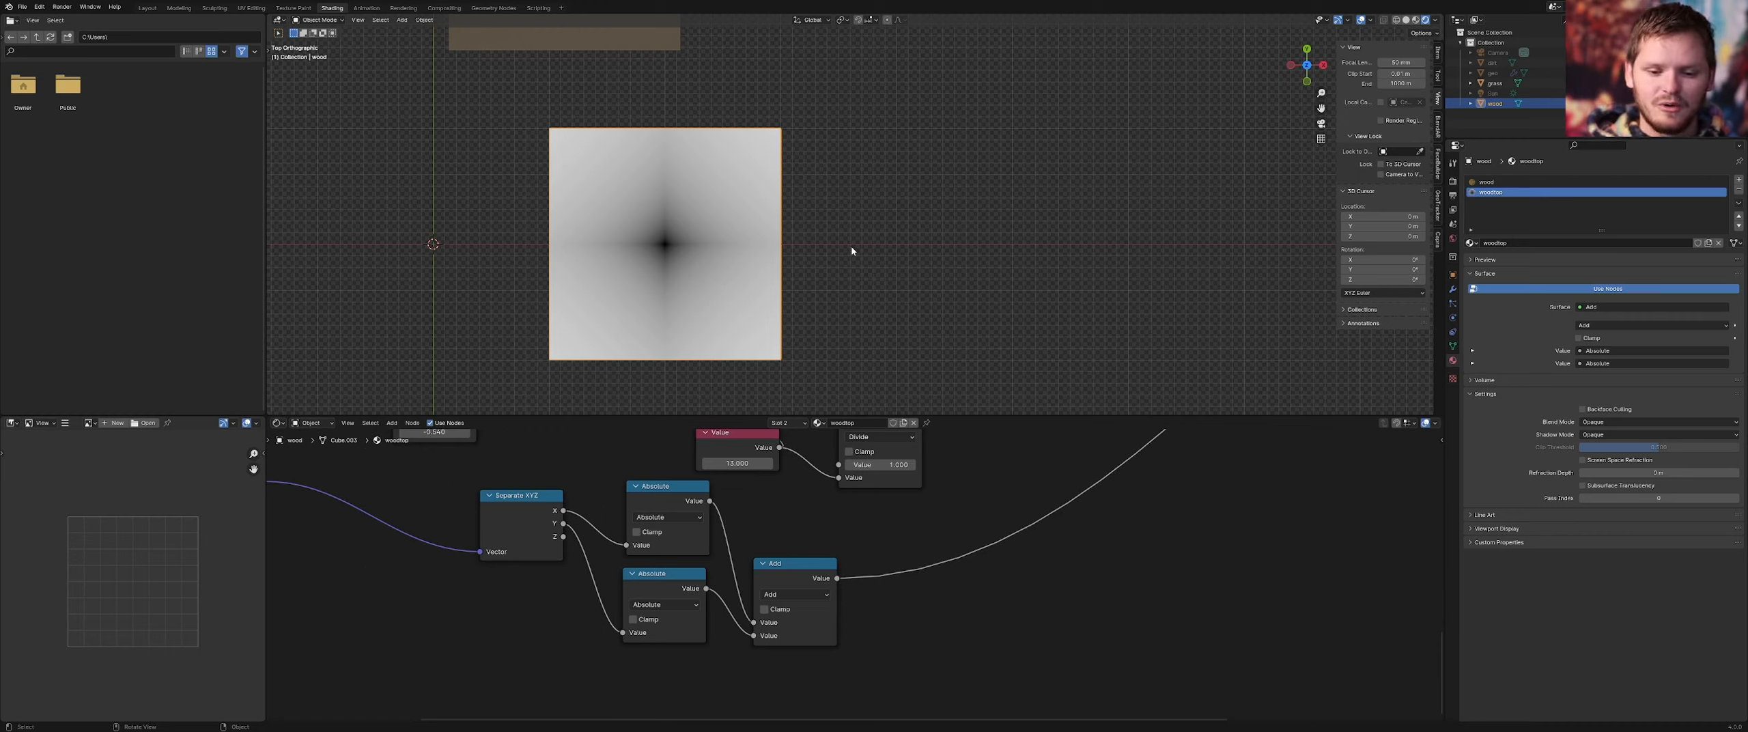
mouse_move(841, 245)
left_mouse_down()
mouse_move(960, 243)
mouse_move(965, 136)
left_mouse_up()
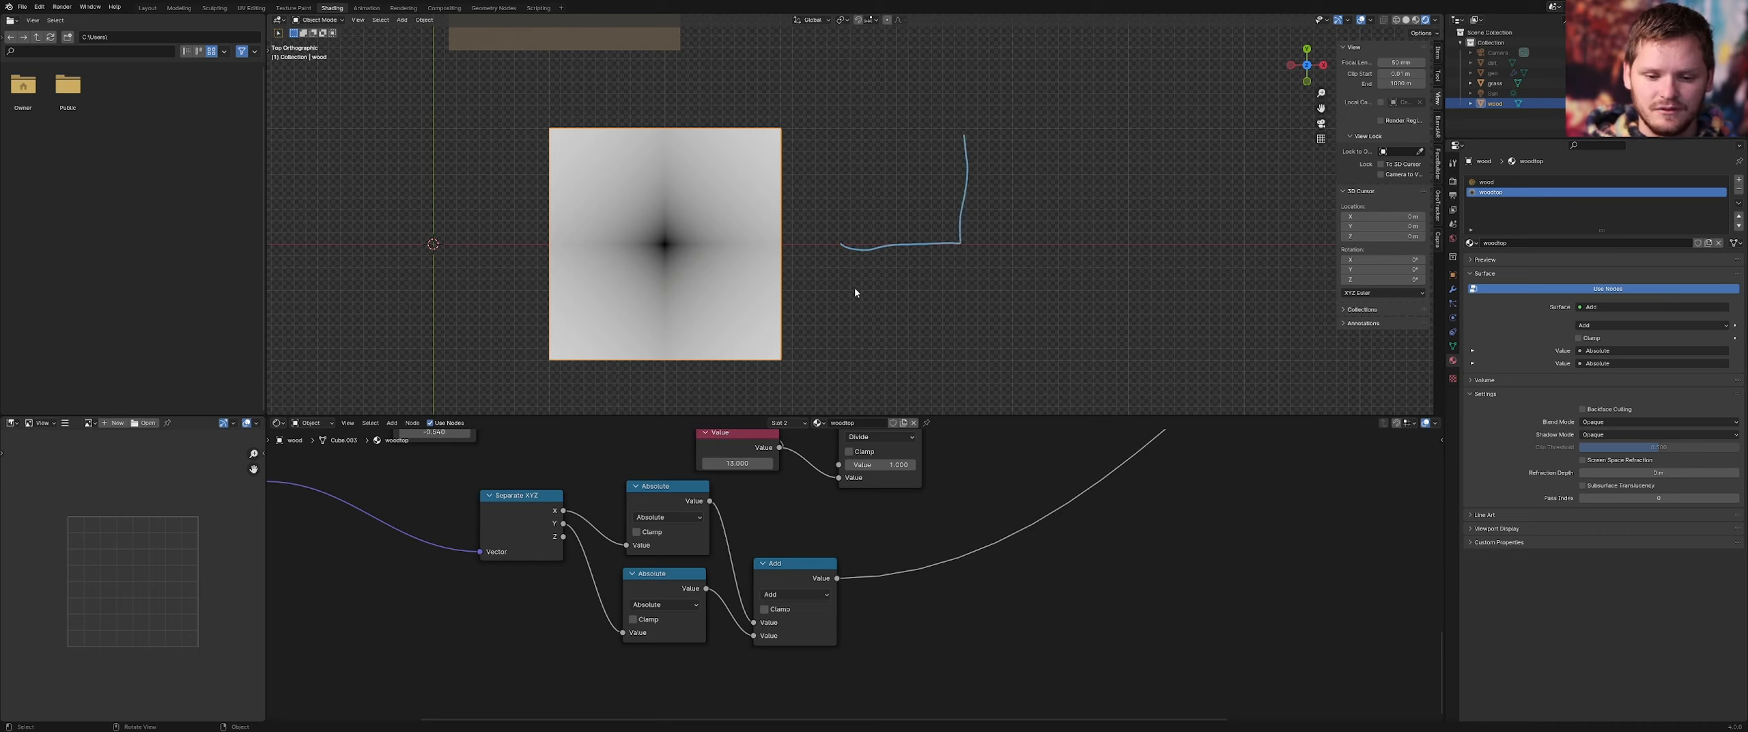
mouse_move(855, 280)
left_mouse_down()
mouse_move(997, 254)
mouse_move(1011, 129)
left_mouse_up()
right_click_drag(1010, 128, 895, 252)
Duplicate the Add node that combines both Absolute values as a following Sine node, leaving space between them
key("shift+d")
left_click(987, 538)
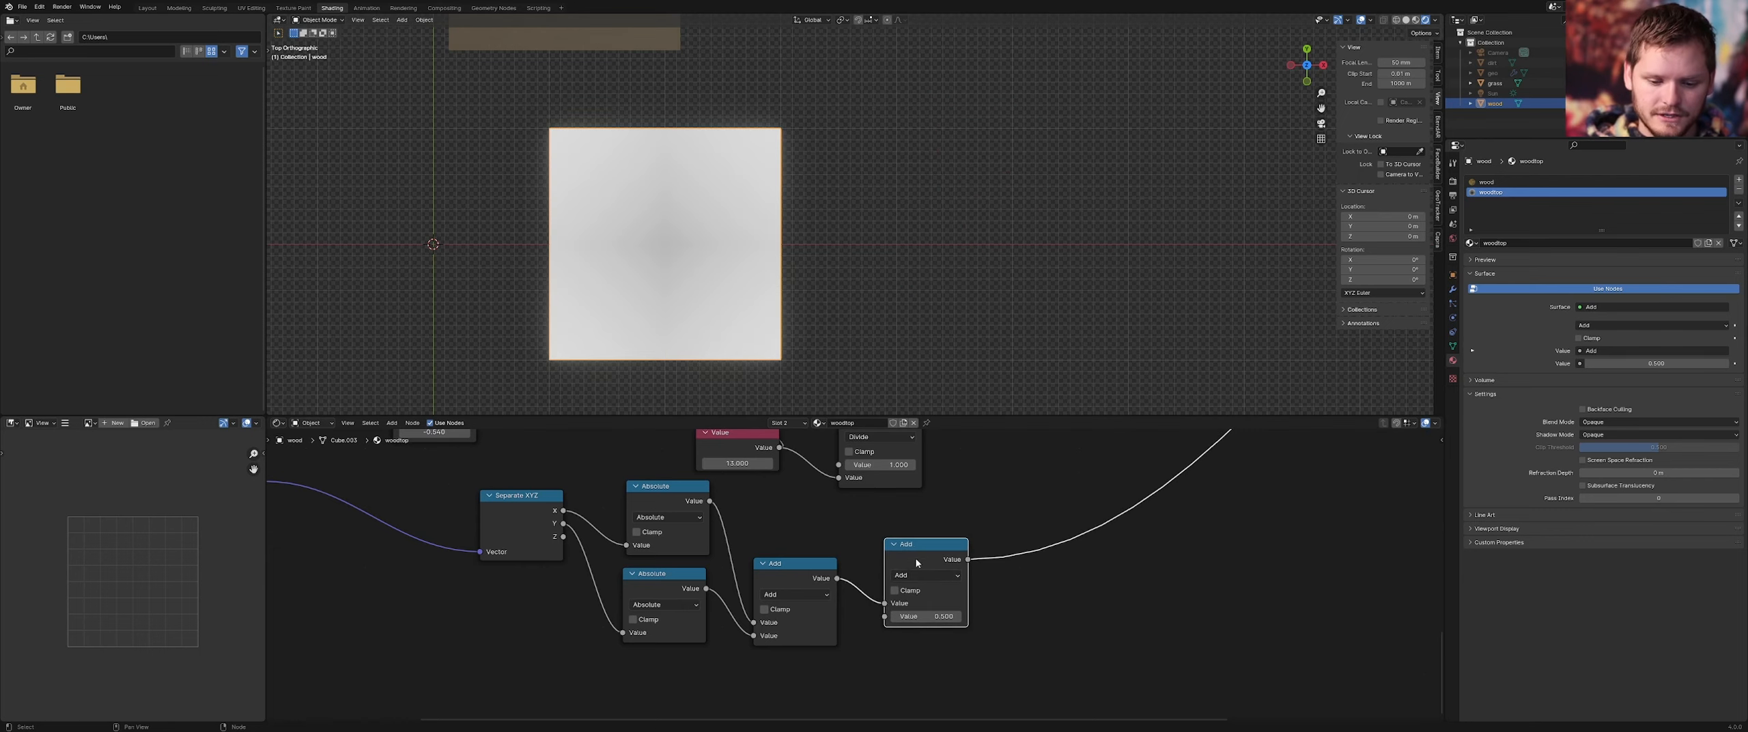
left_click(926, 575)
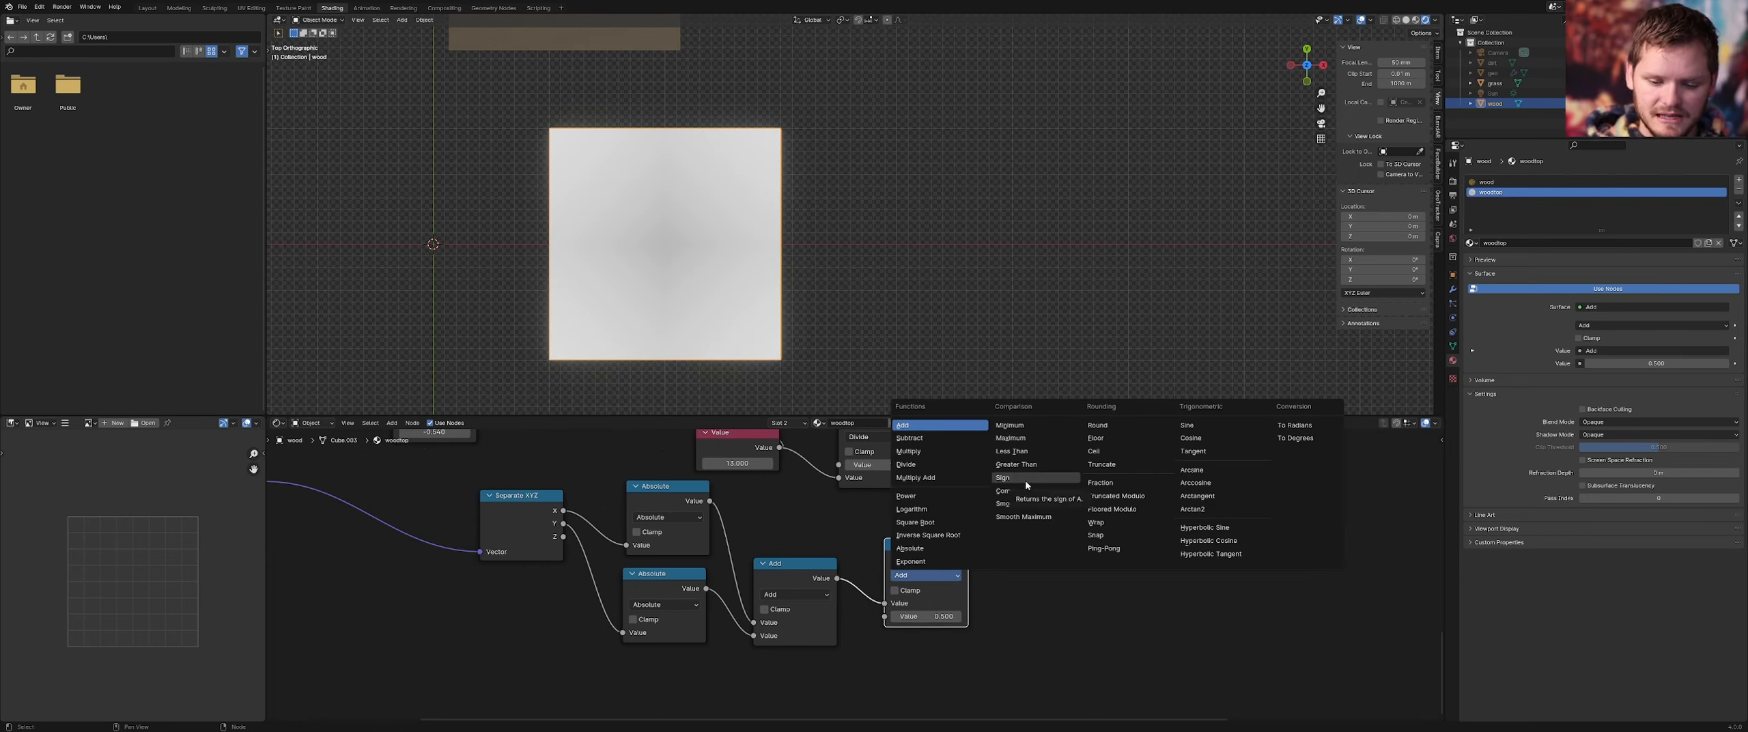
left_click(1187, 425)
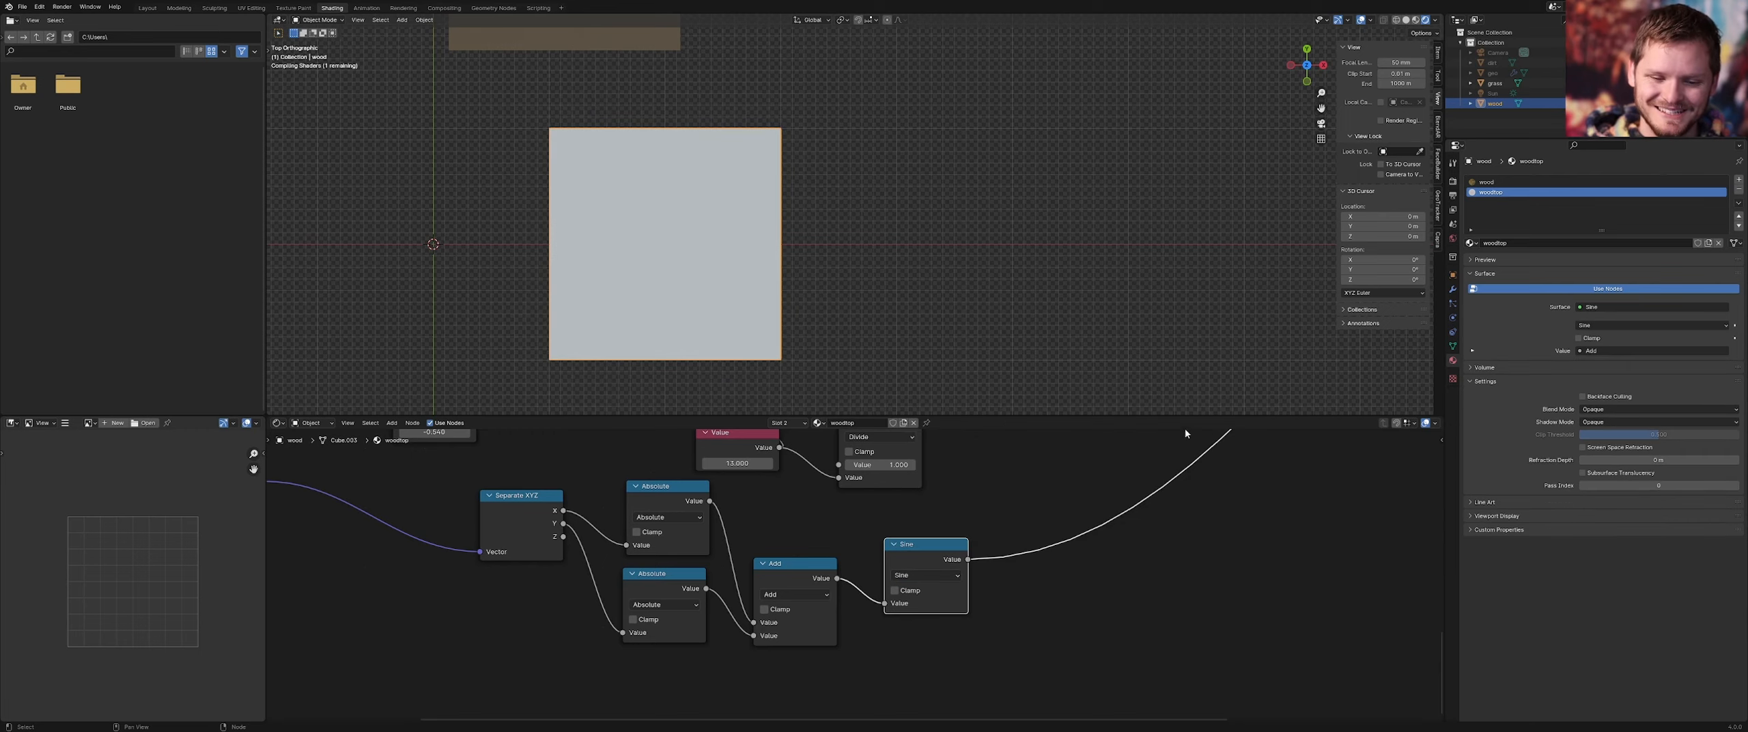
left_click_drag(931, 554, 1062, 561)
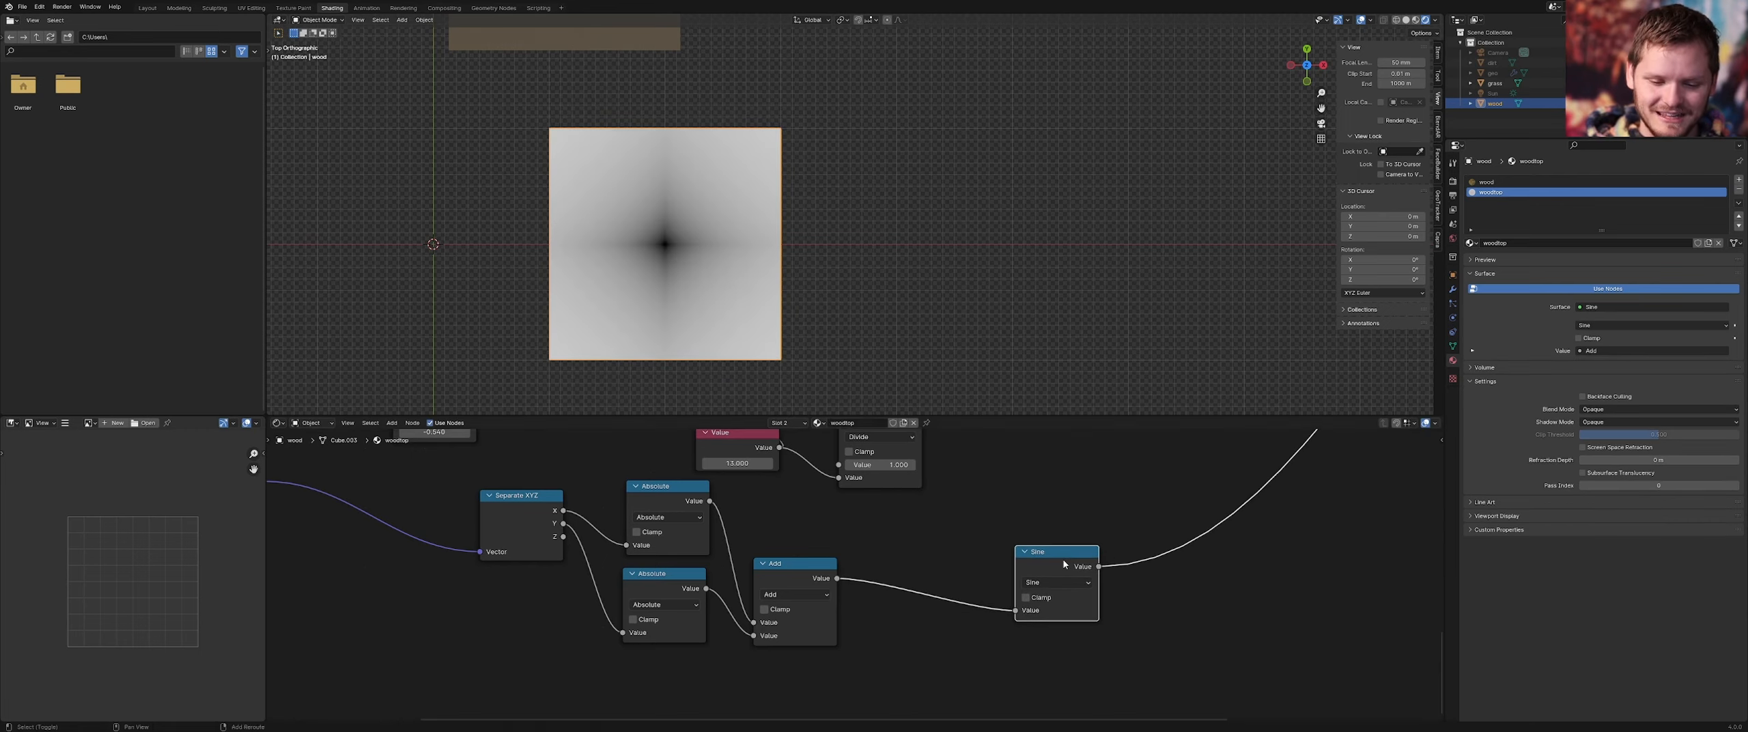
Insert a Multiply node between the Add and Sine nodes and raise its multiplier to create repeating bands
key("shift+d")
left_click(945, 565)
left_click(935, 585)
key("m")
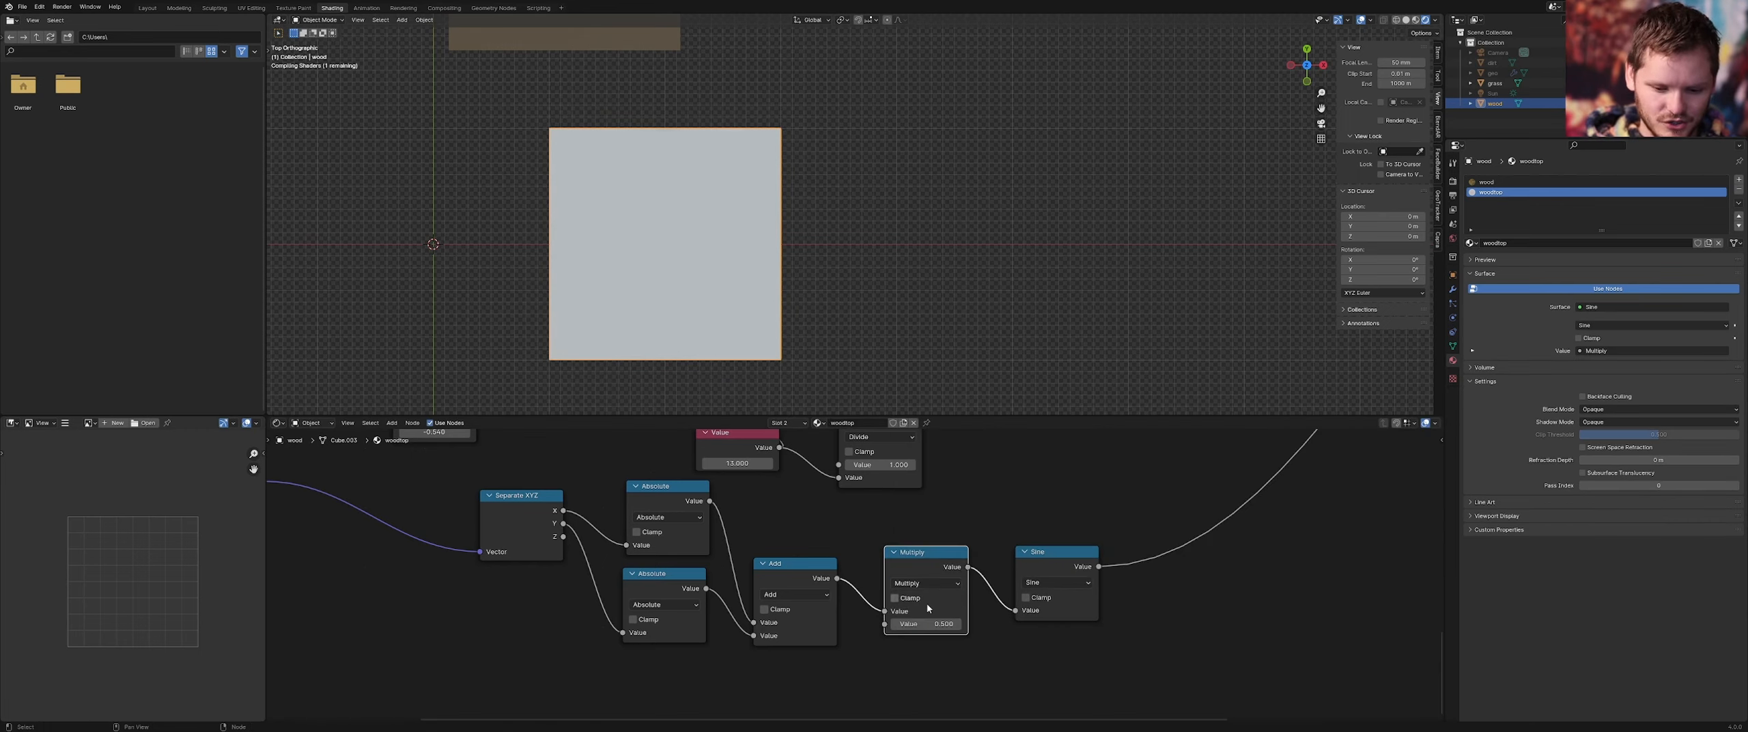
left_click_drag(928, 624, 1084, 624)
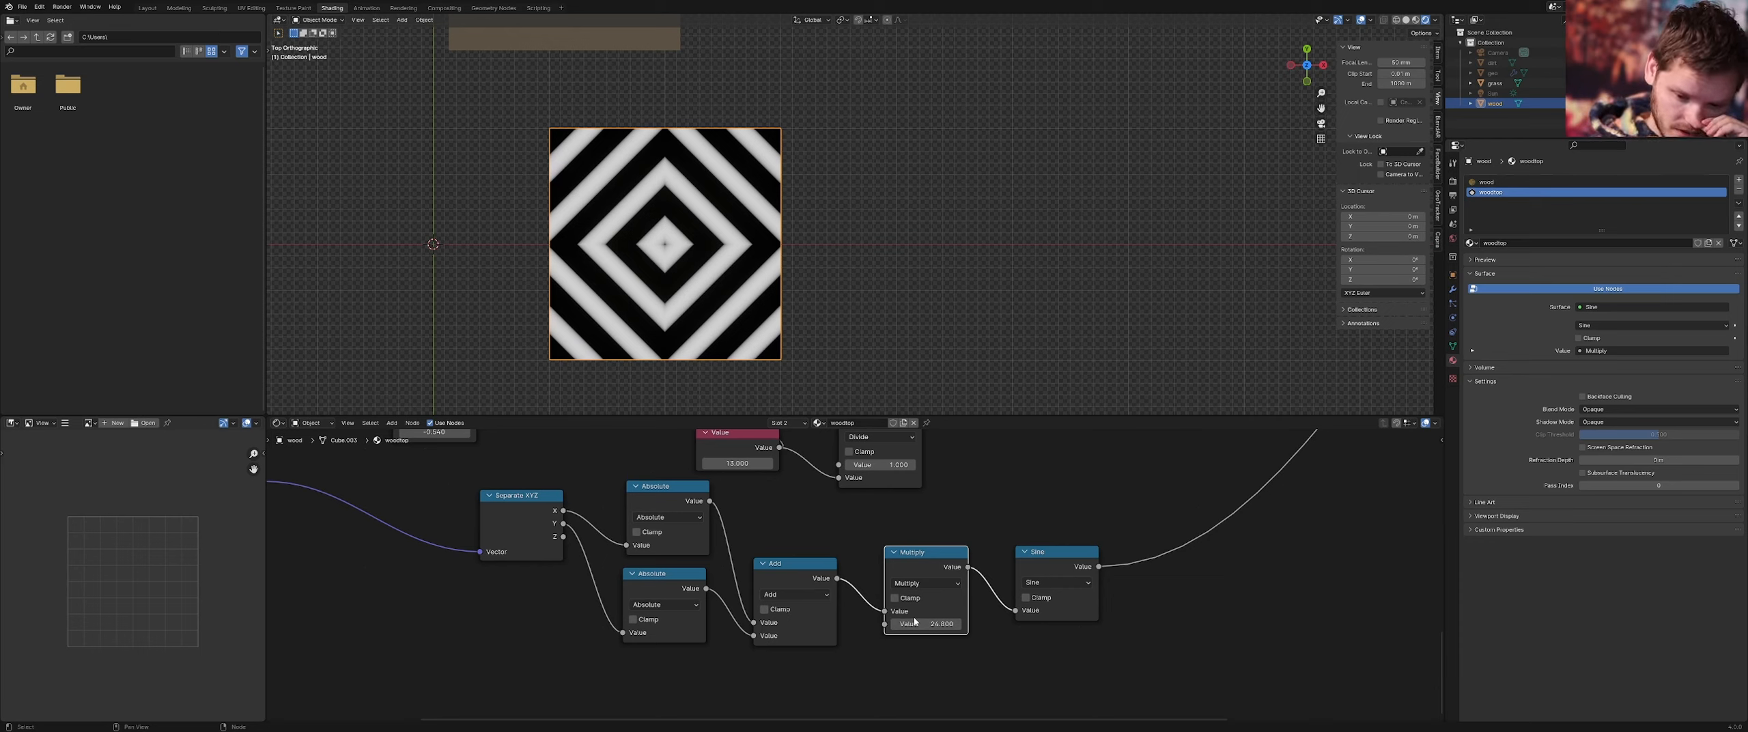
Try a multiplier of 12 in the Multiply node before the Sine, and settle on 24
left_click(915, 622)
type("12")
key("Return")
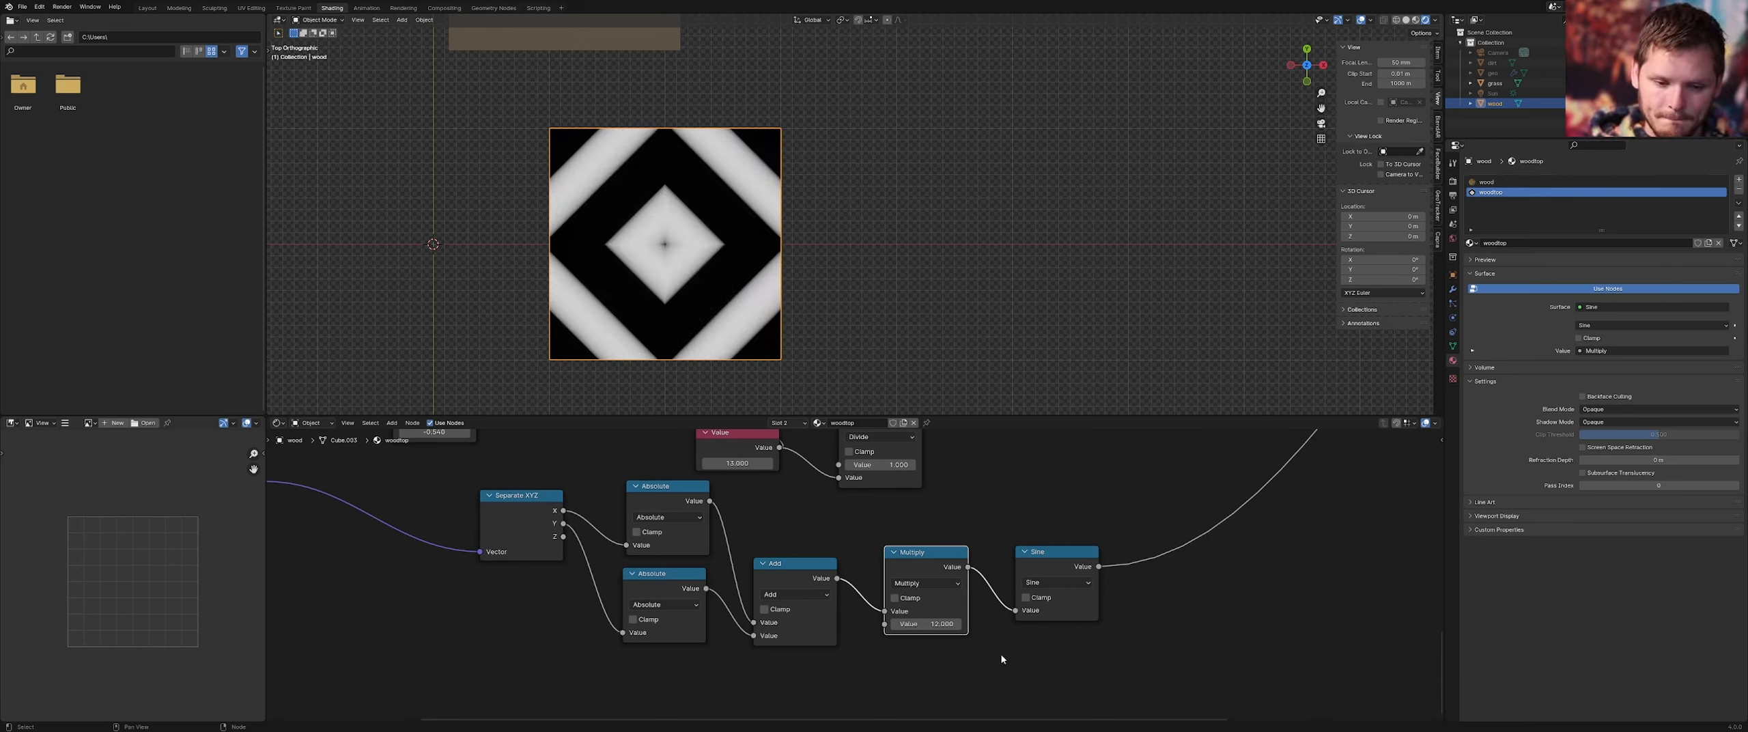
left_click(915, 624)
type("2")
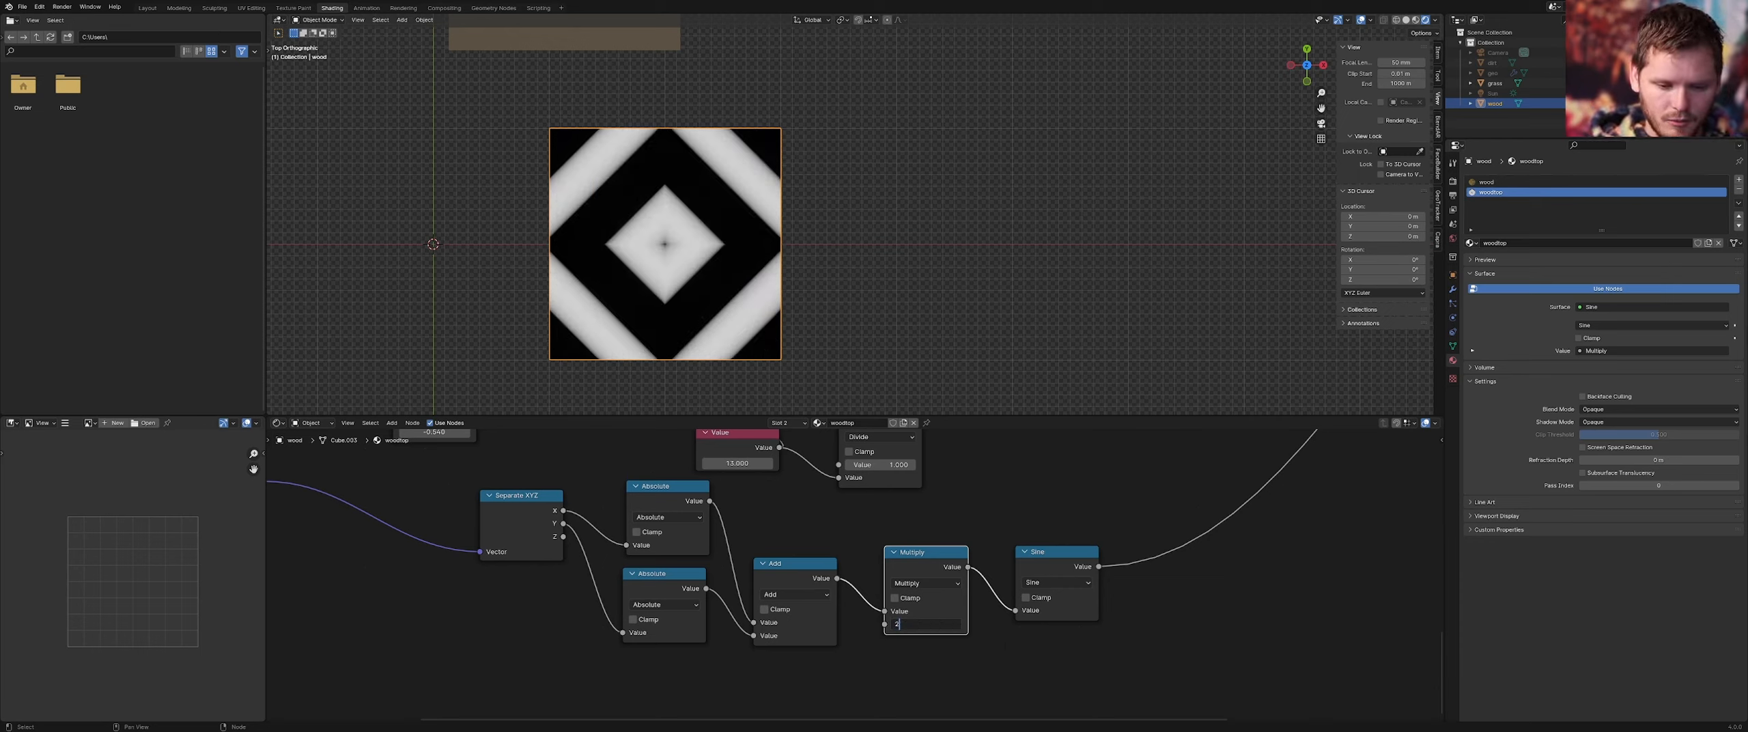
type("4")
key("Return")
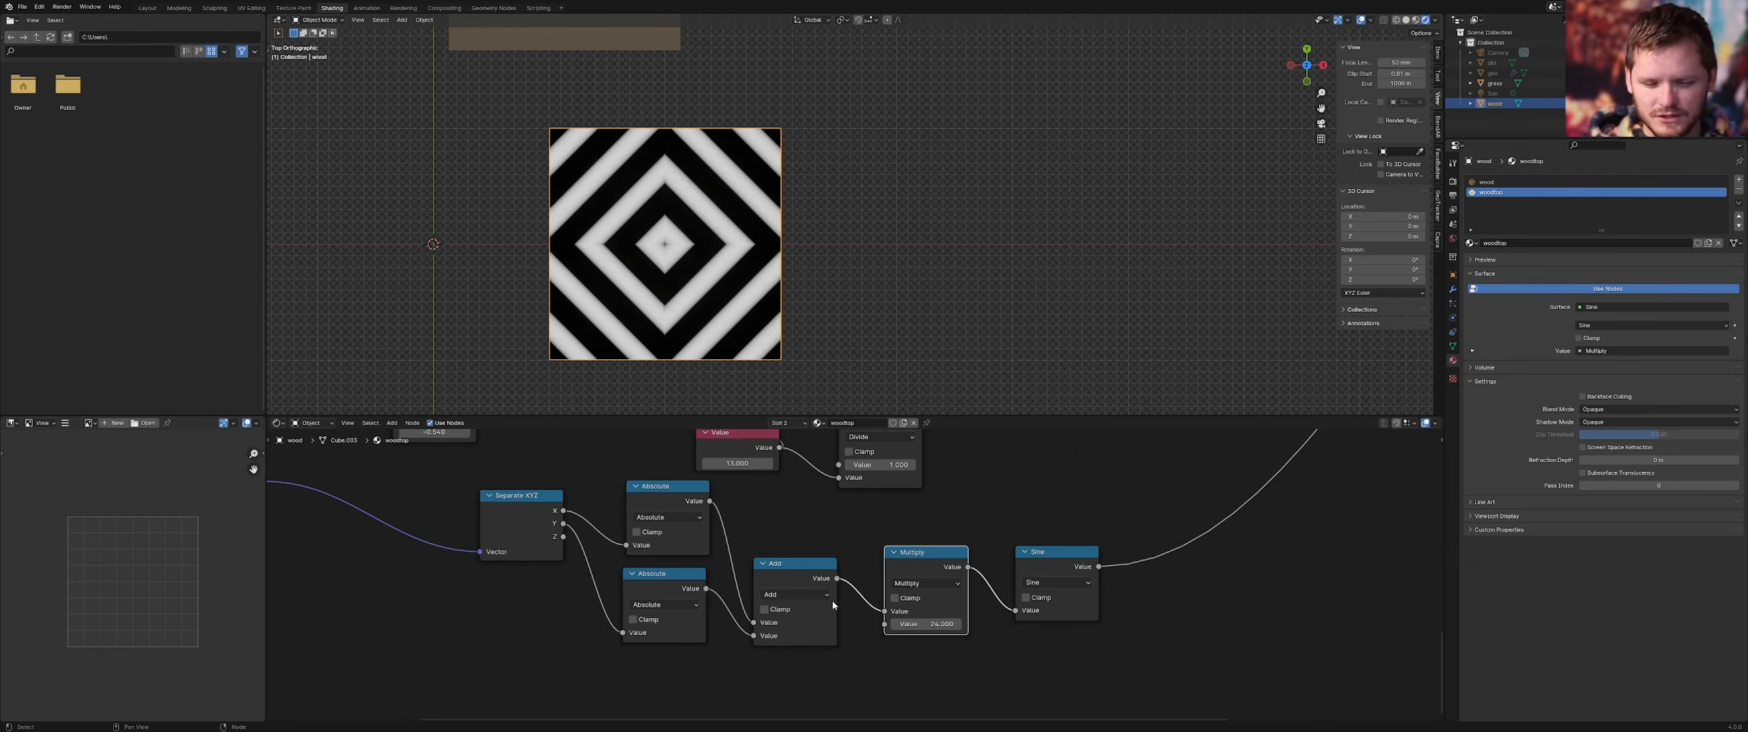
middle_click_drag(533, 562, 728, 604)
middle_click_drag(568, 538, 707, 576)
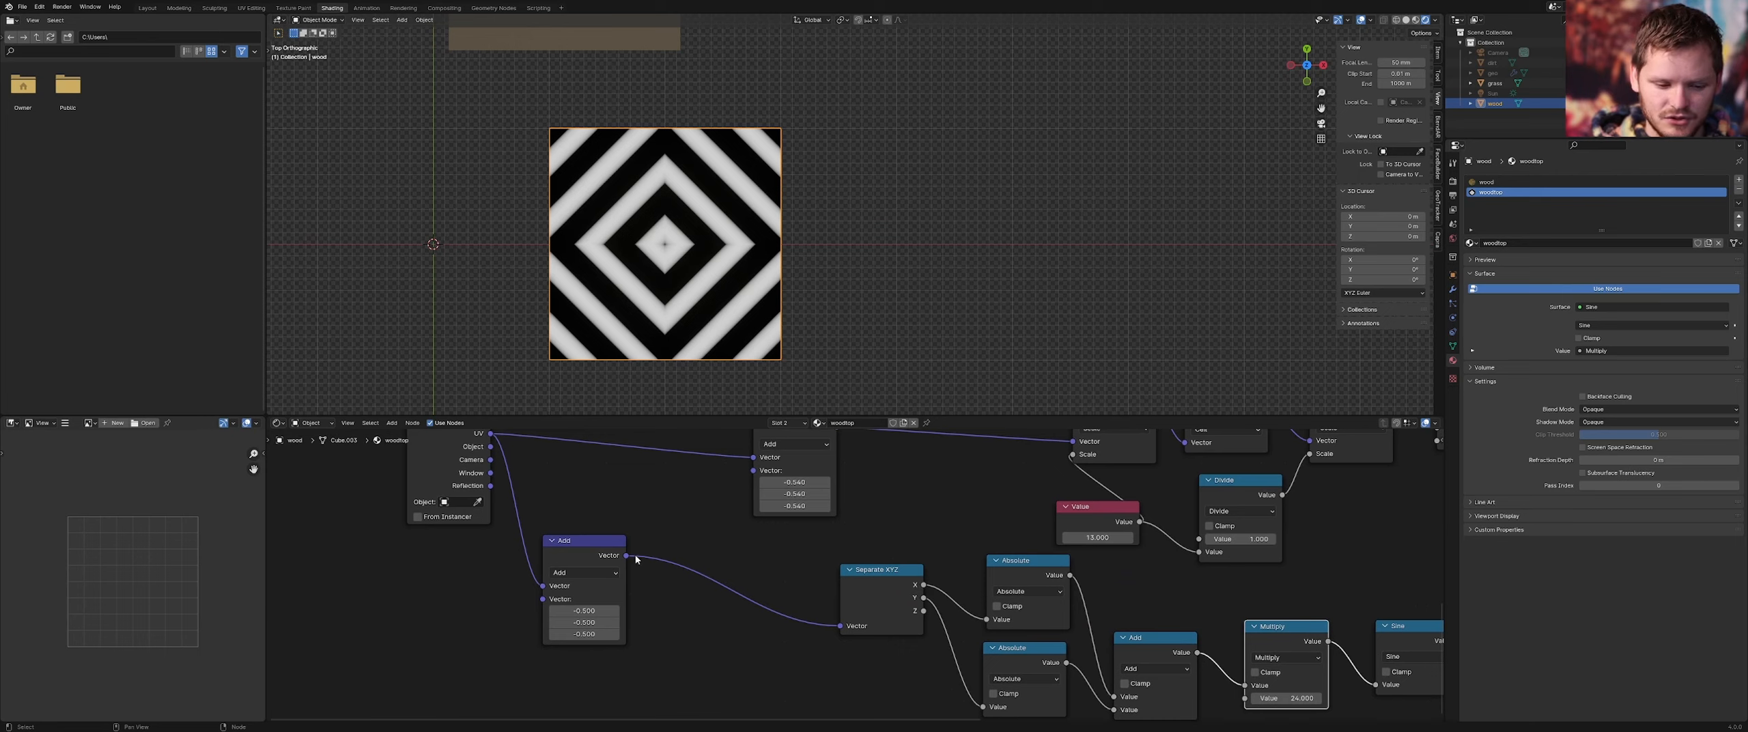
key("shift+a")
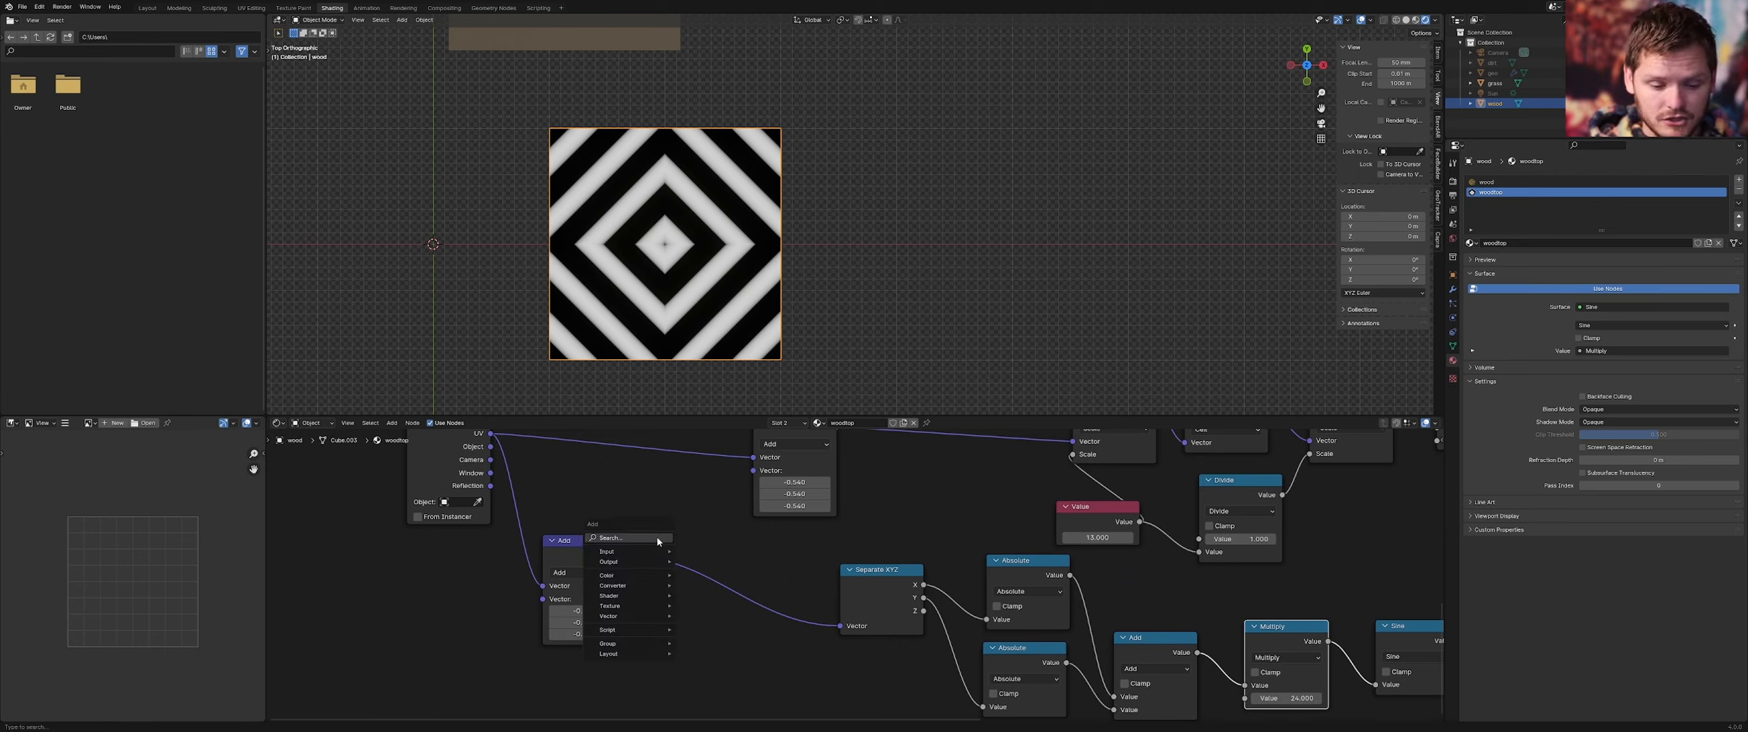
type("ve")
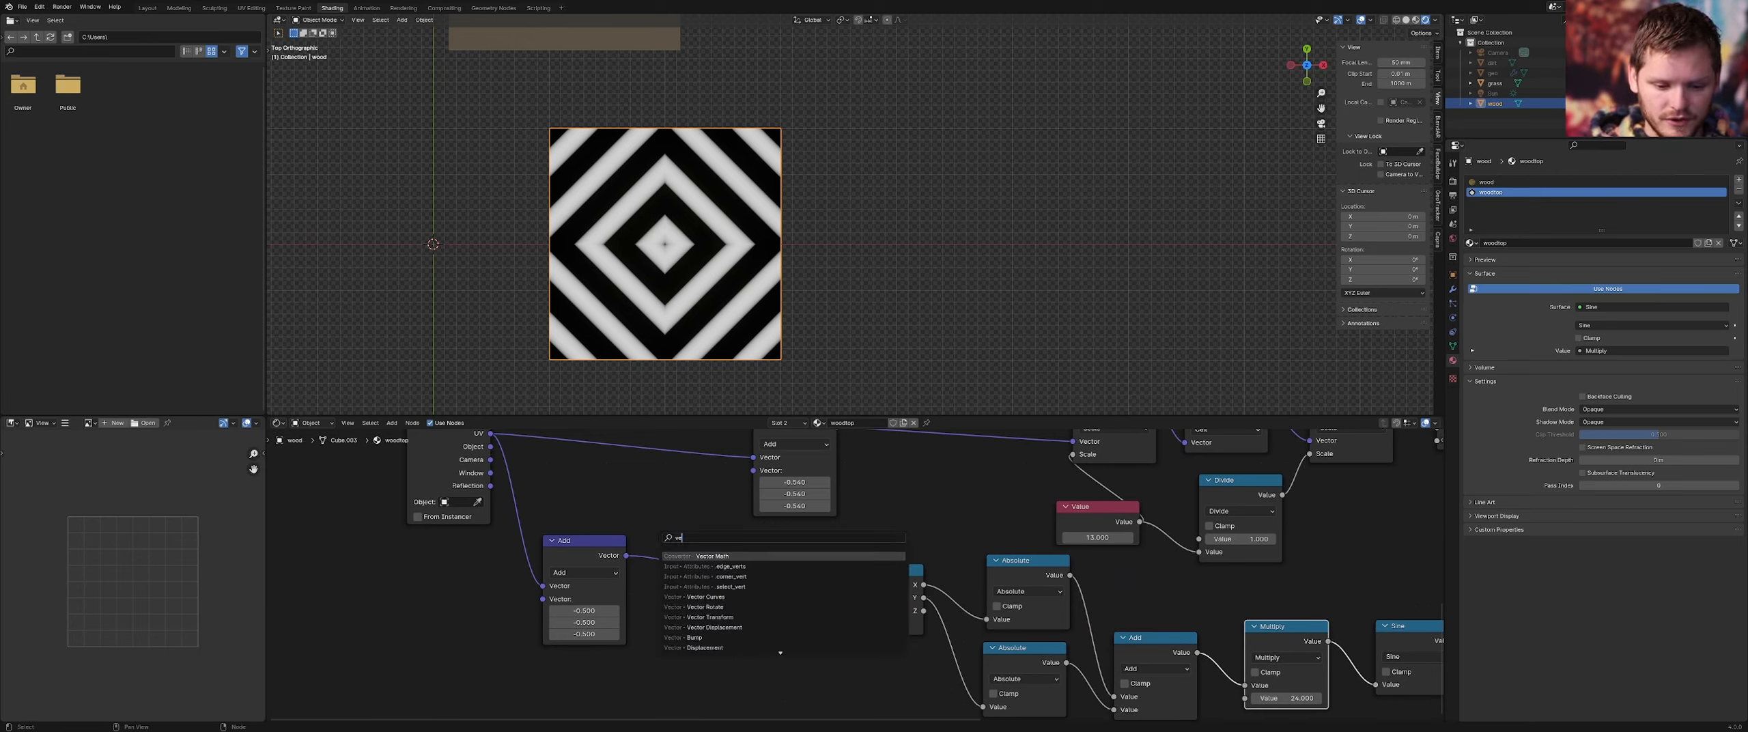
key("Return")
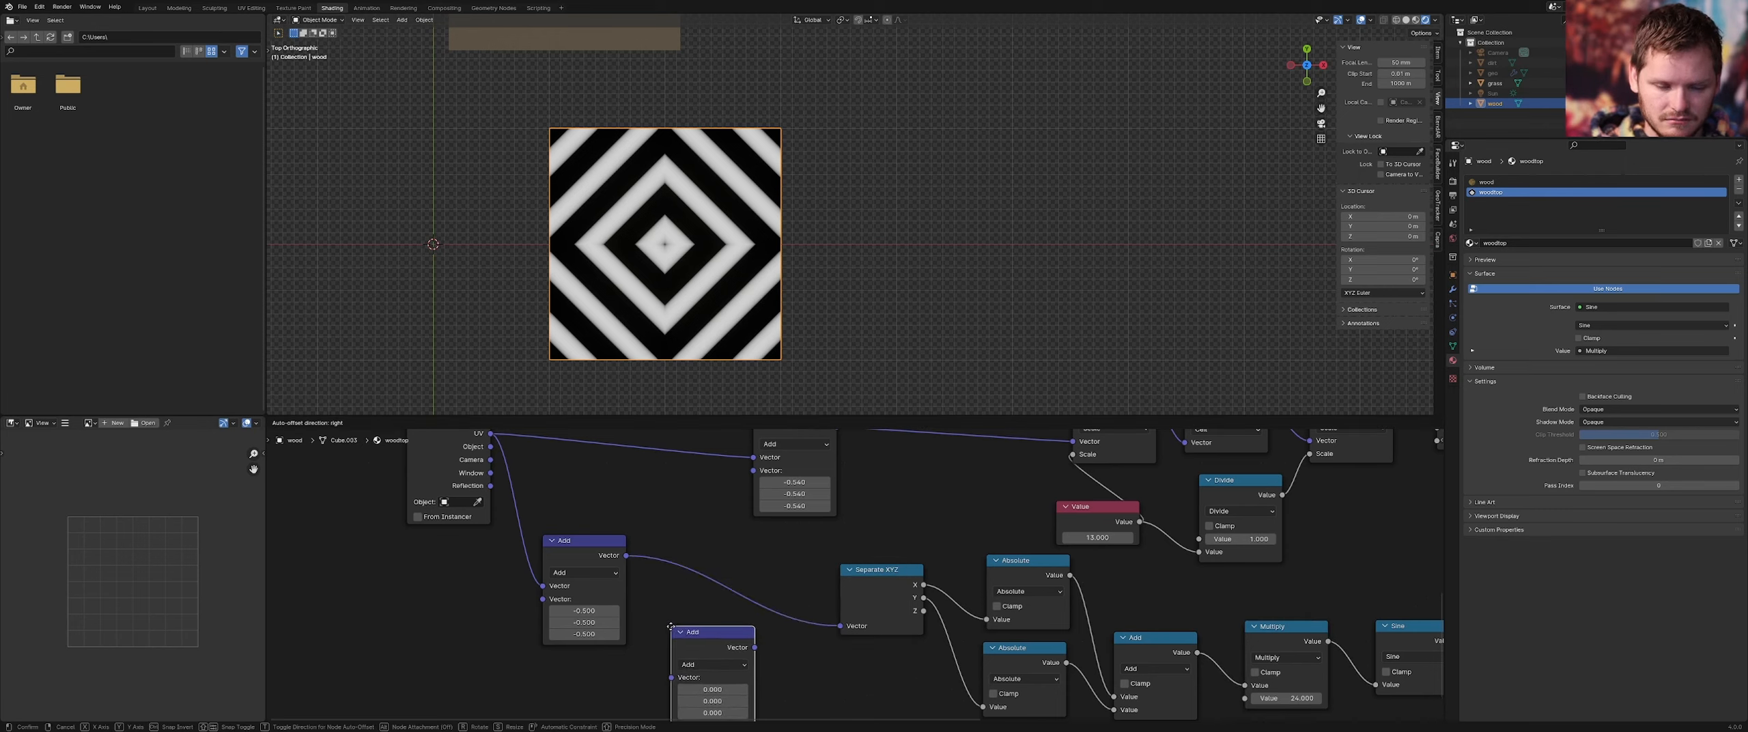
left_click(672, 625)
key("x")
Insert a Mapping node between the lower vector Add node and Separate XYZ, keeping its scale at 1
key("shift+a")
type("mapp")
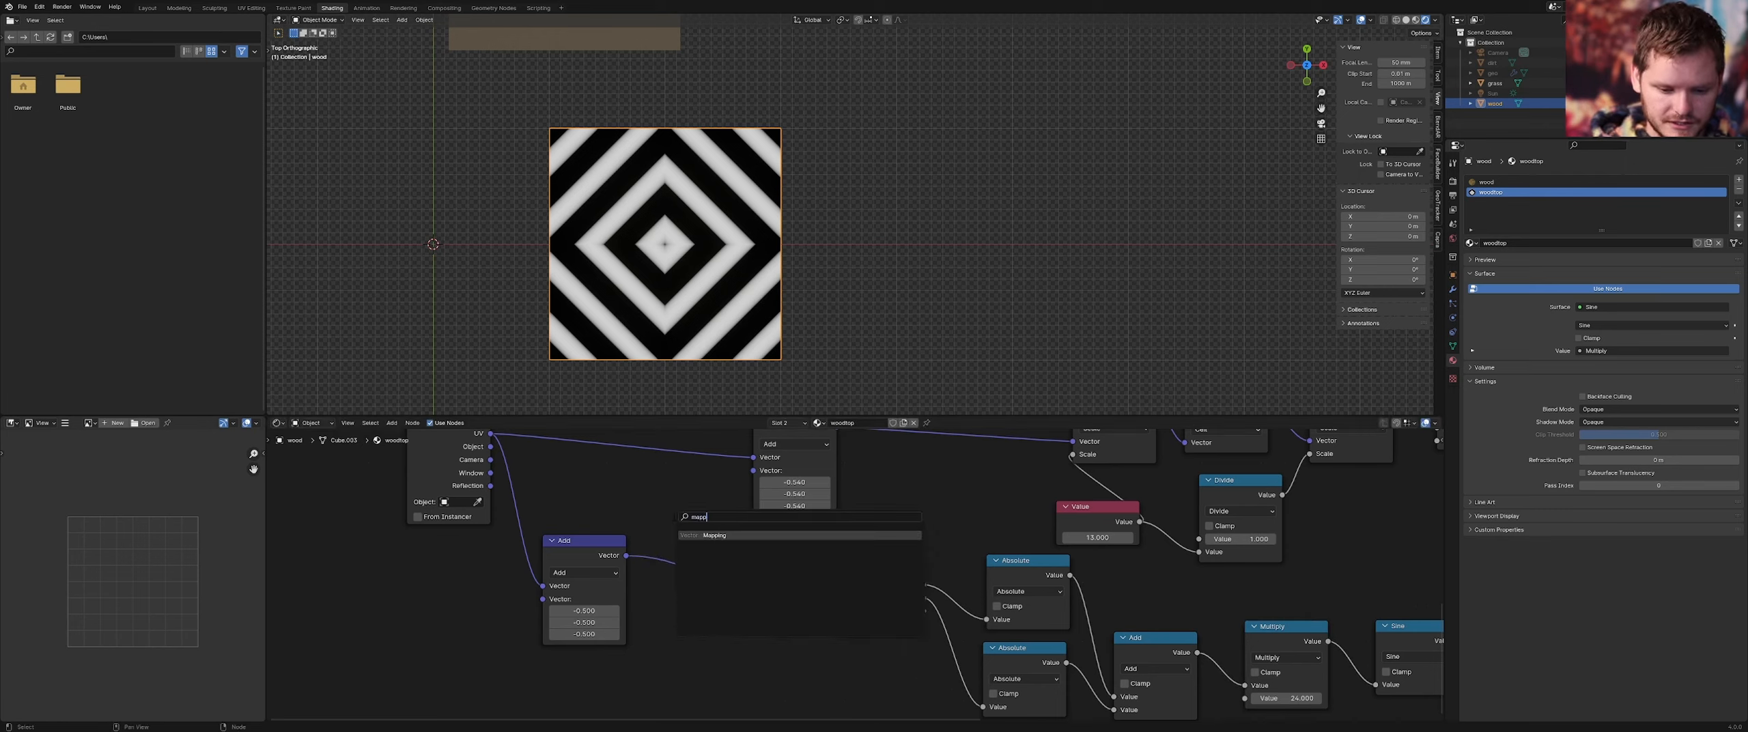
key("Return")
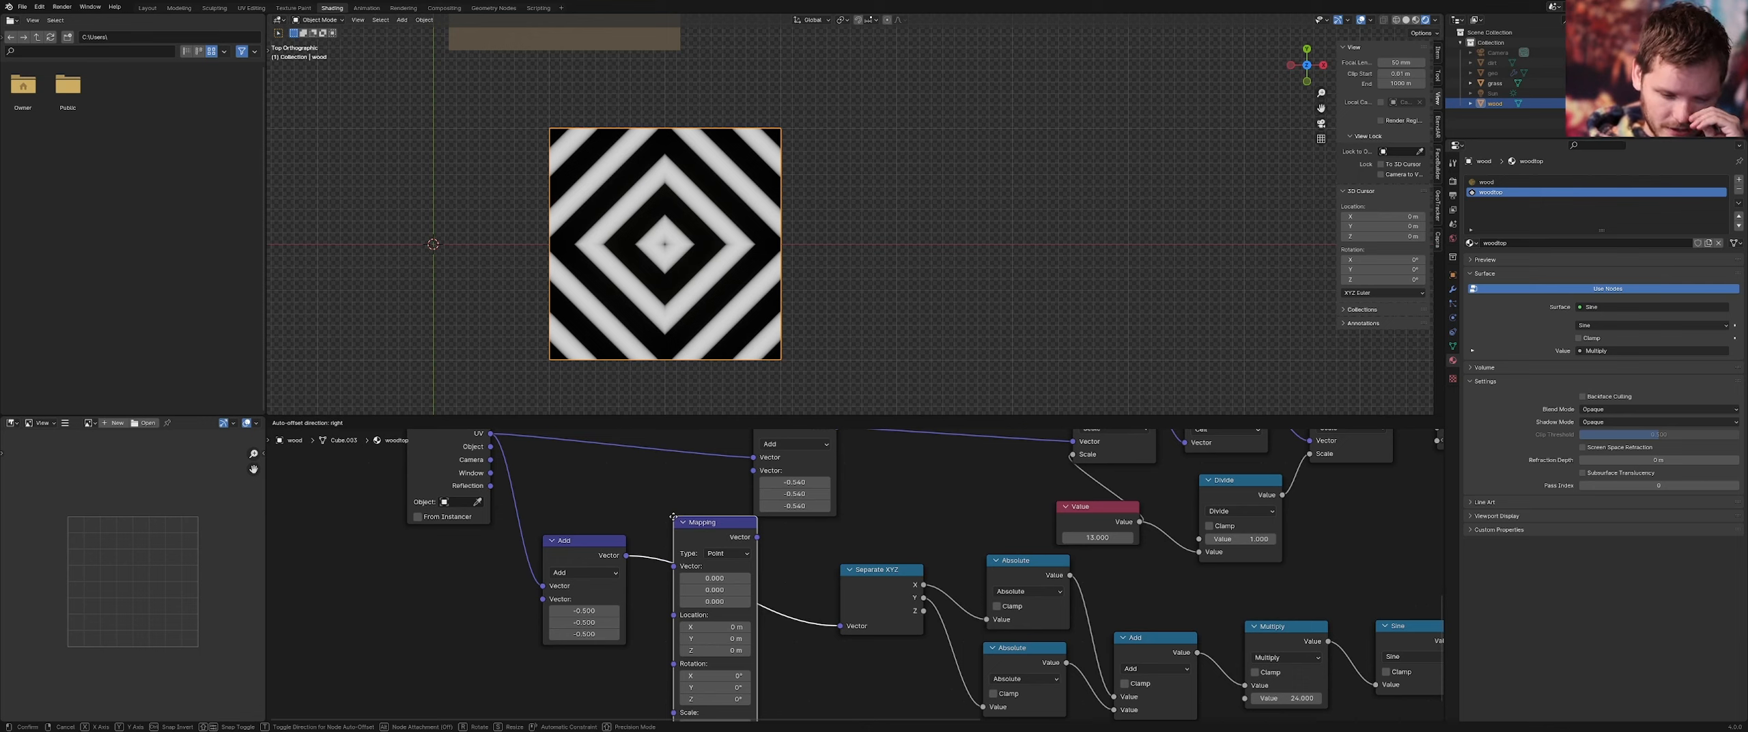
left_click(674, 518)
middle_click_drag(764, 604, 754, 566)
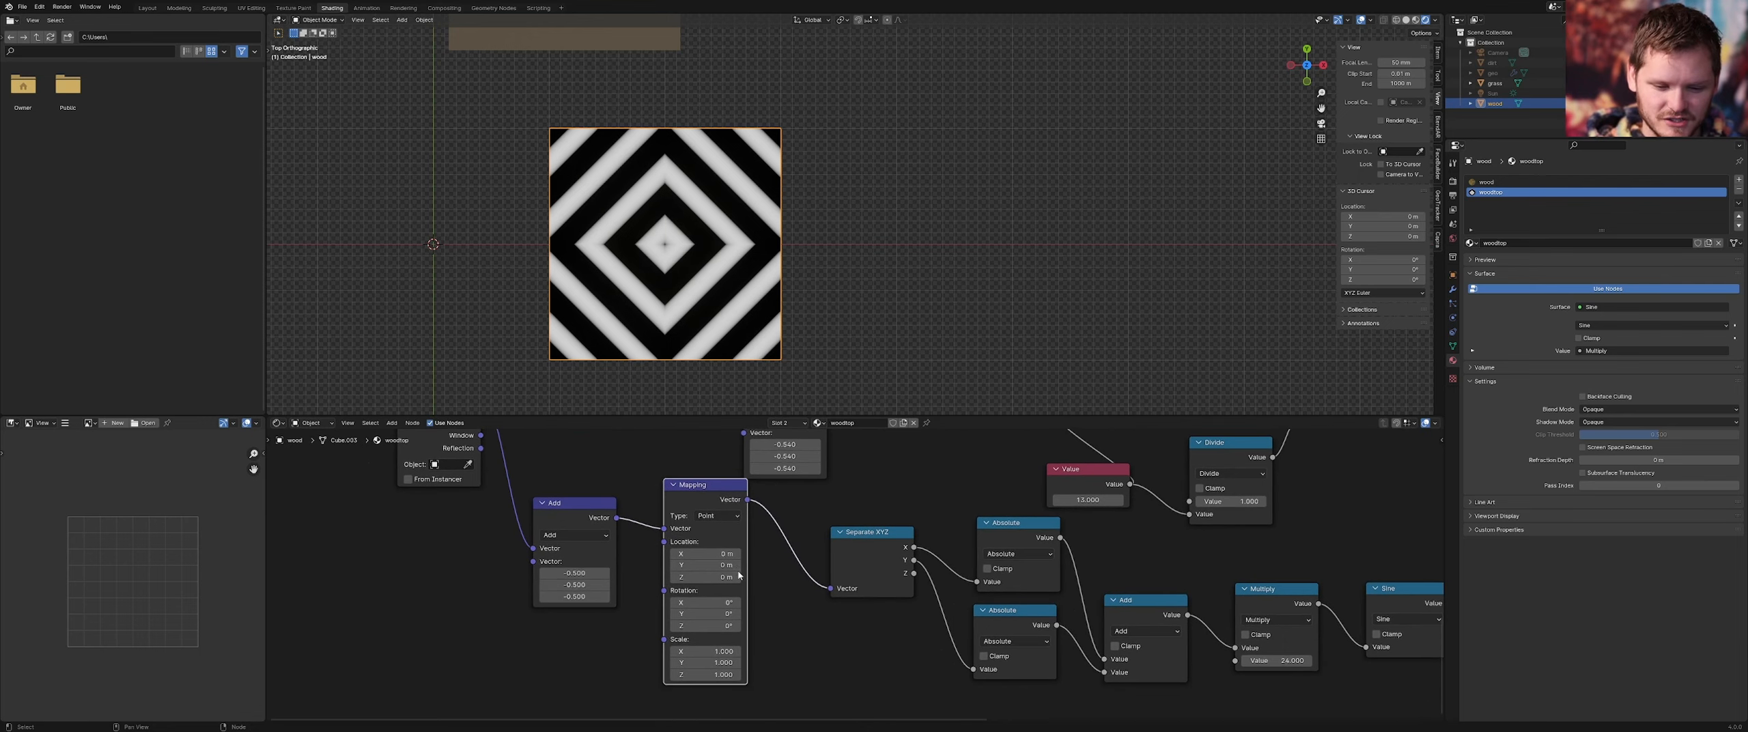
left_click_drag(715, 676, 724, 676)
right_click(715, 675)
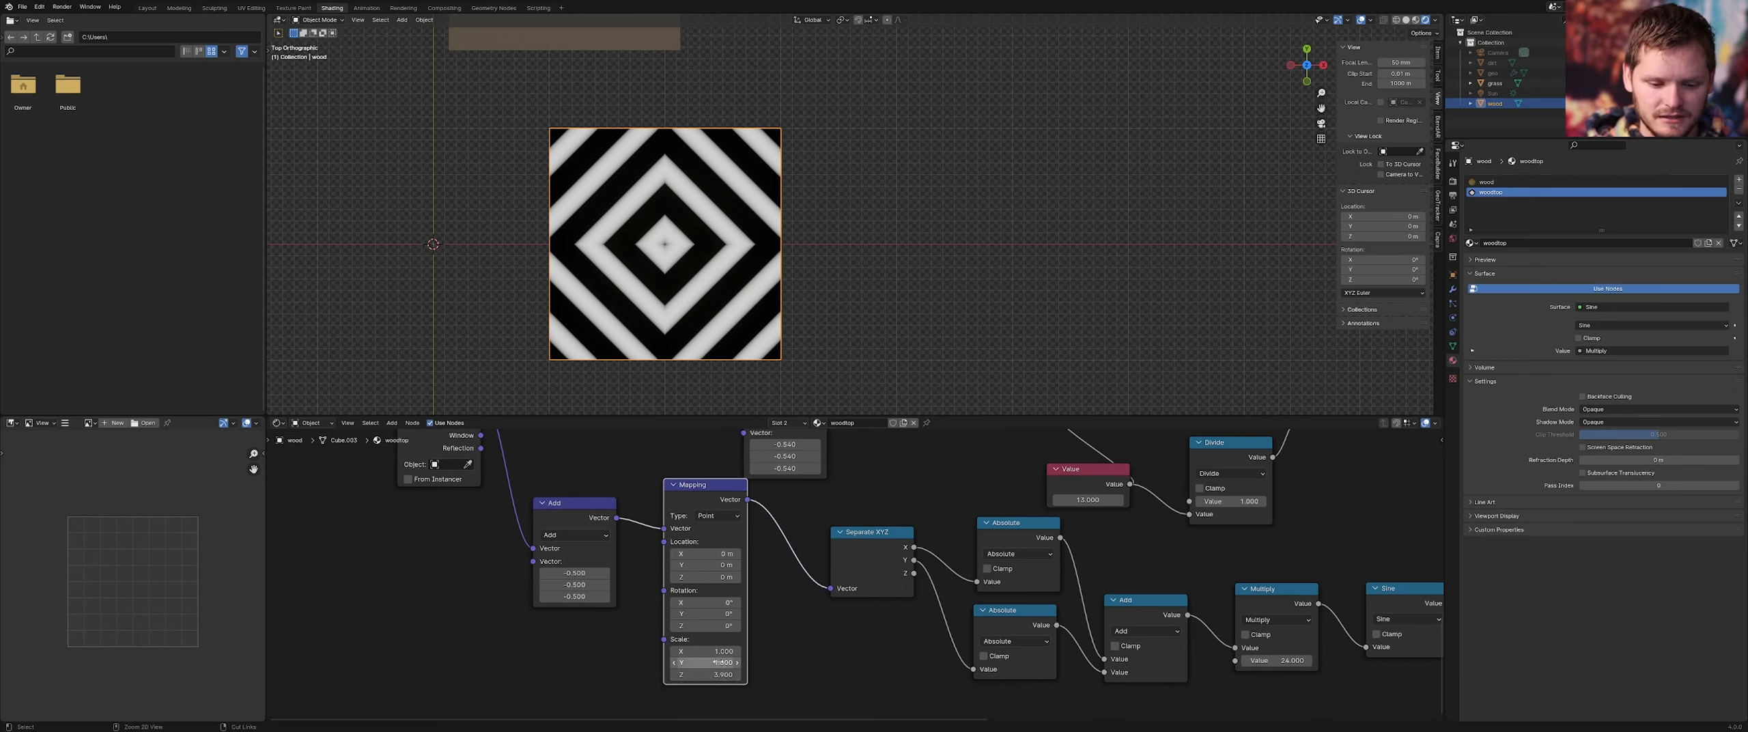
Set the Mapping node's Z rotation to 45° to square up the diamond rings
left_click_drag(715, 626, 757, 626)
double_click(714, 626)
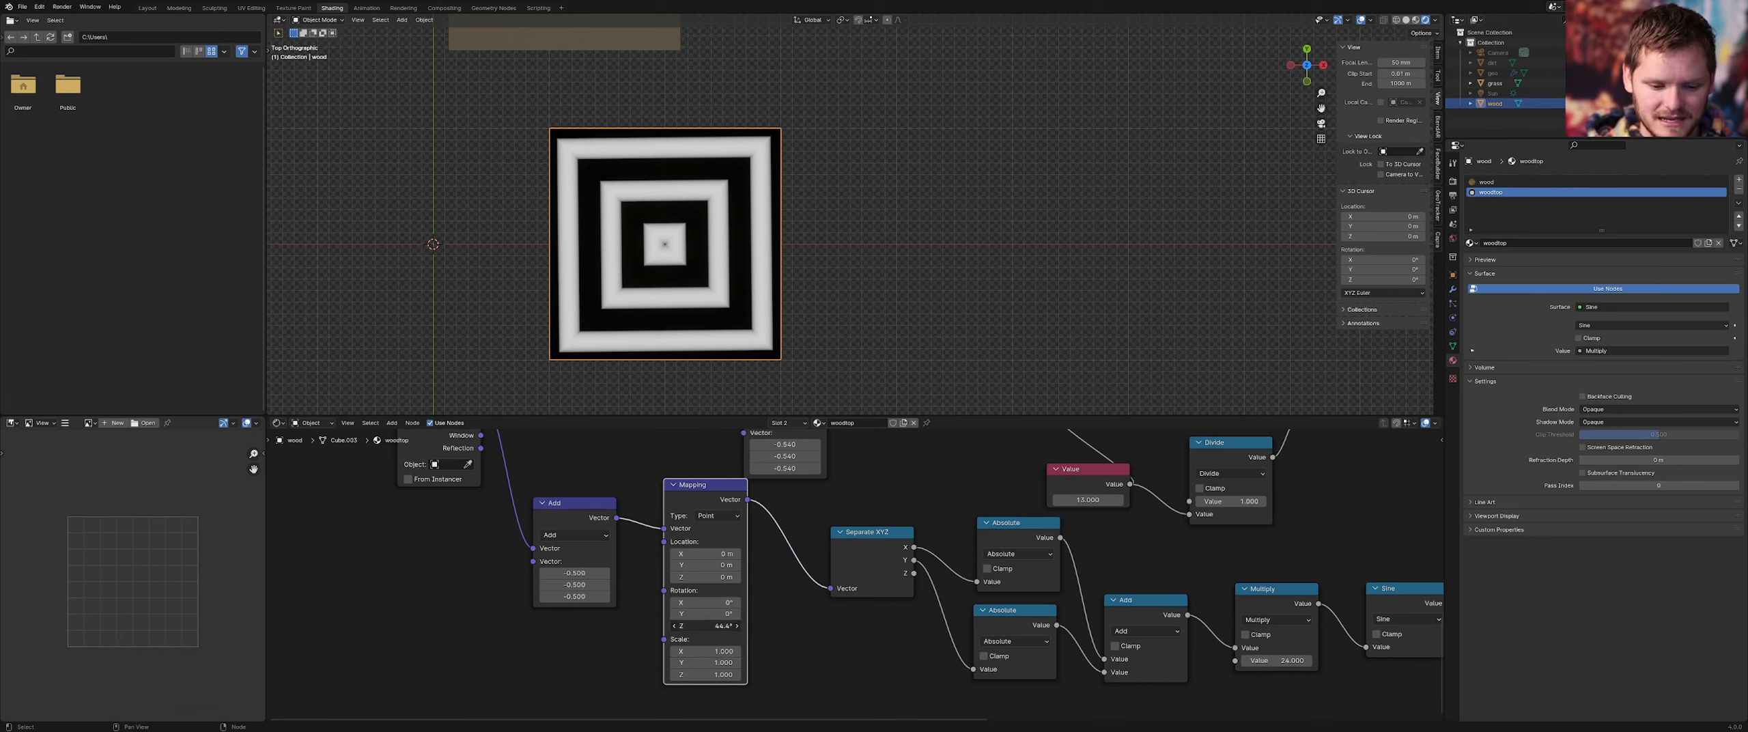
type("90")
key("Return")
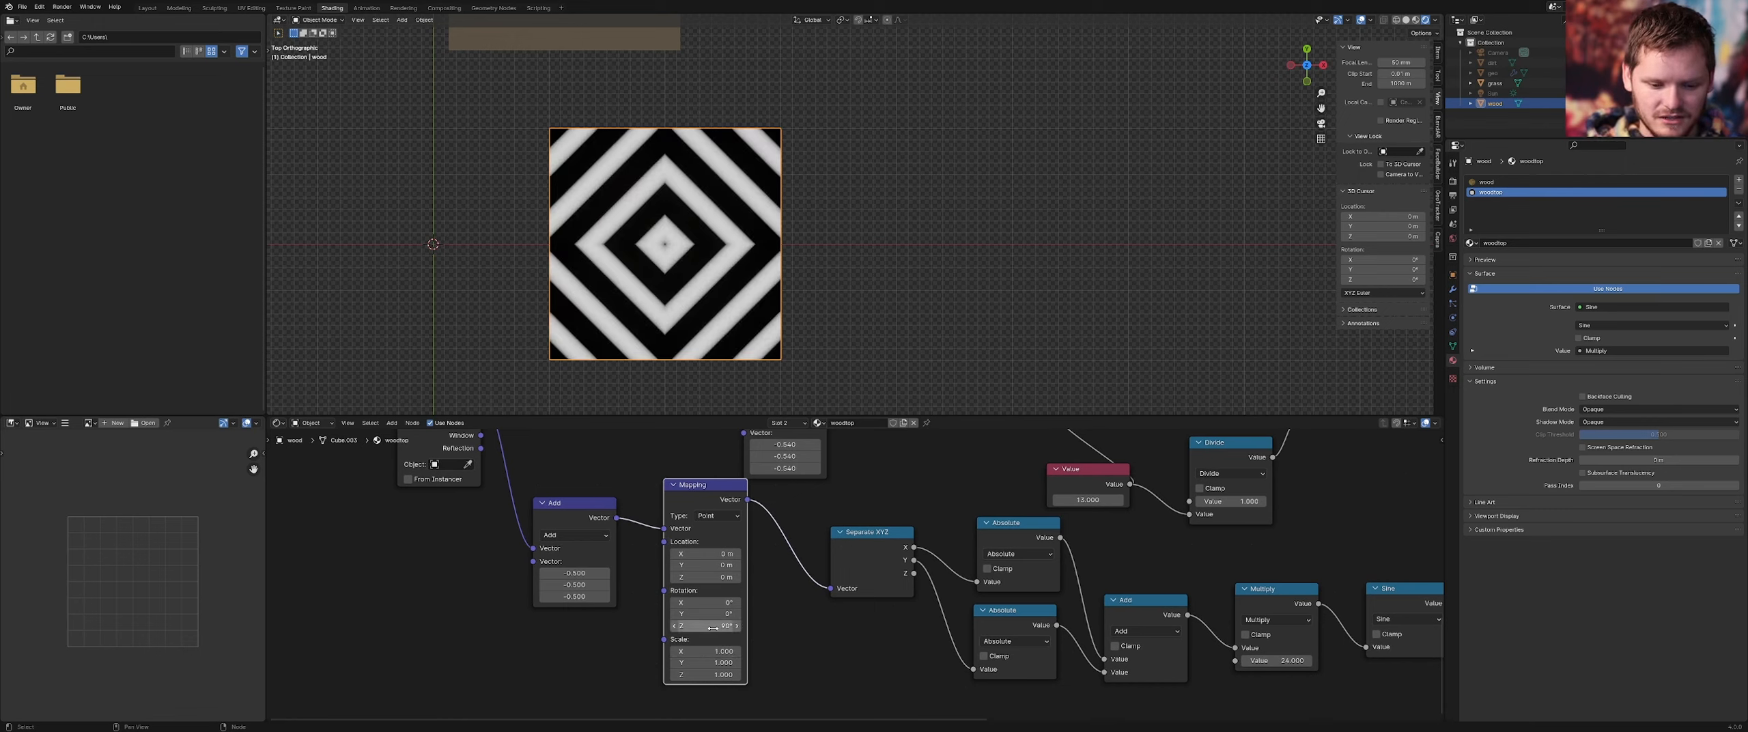
double_click(713, 626)
type("0")
key("Return")
double_click(713, 626)
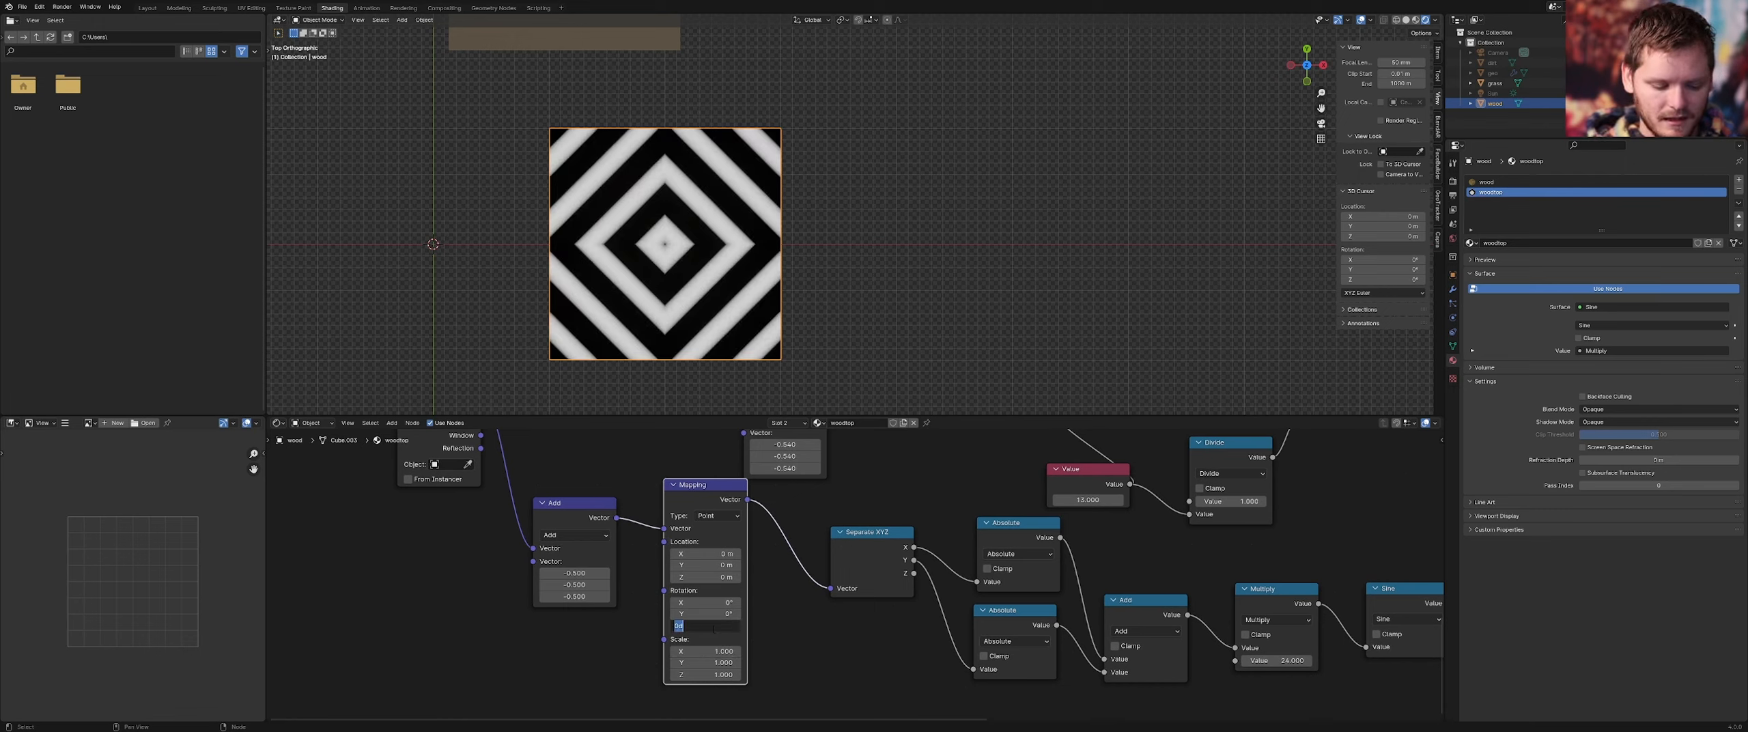
type("45")
key("Return")
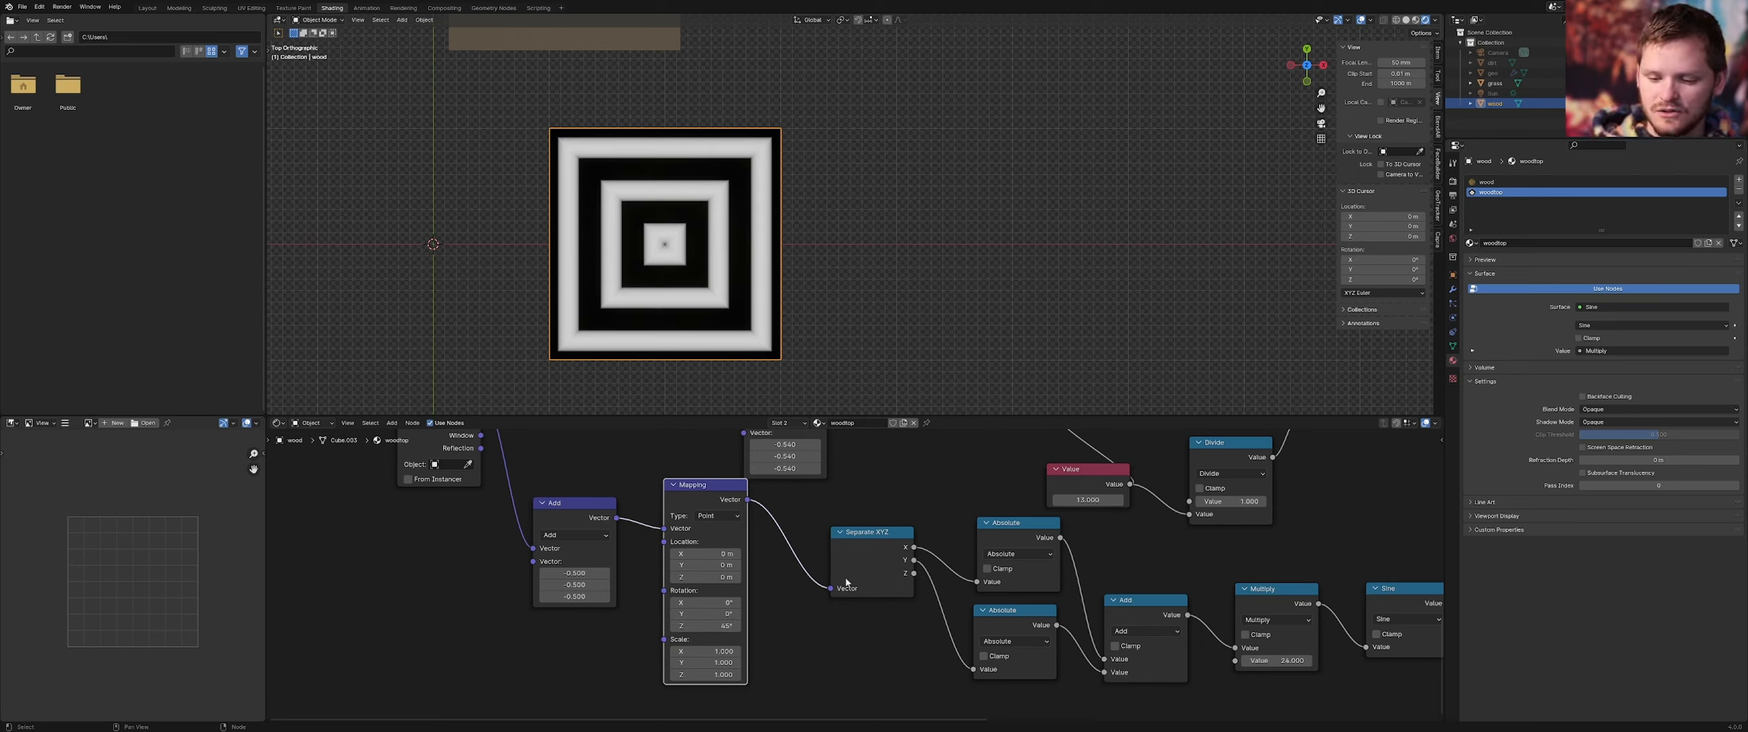
middle_click_drag(1109, 637, 913, 611)
left_click_drag(1066, 636, 1136, 636)
key("ctrl+z")
Preview the original Wave Texture rings and compare them with the Sine node's square rings
scroll(1024, 565, "down", 6)
middle_click_drag(948, 492, 802, 591)
left_click(951, 497, "ctrl+shift")
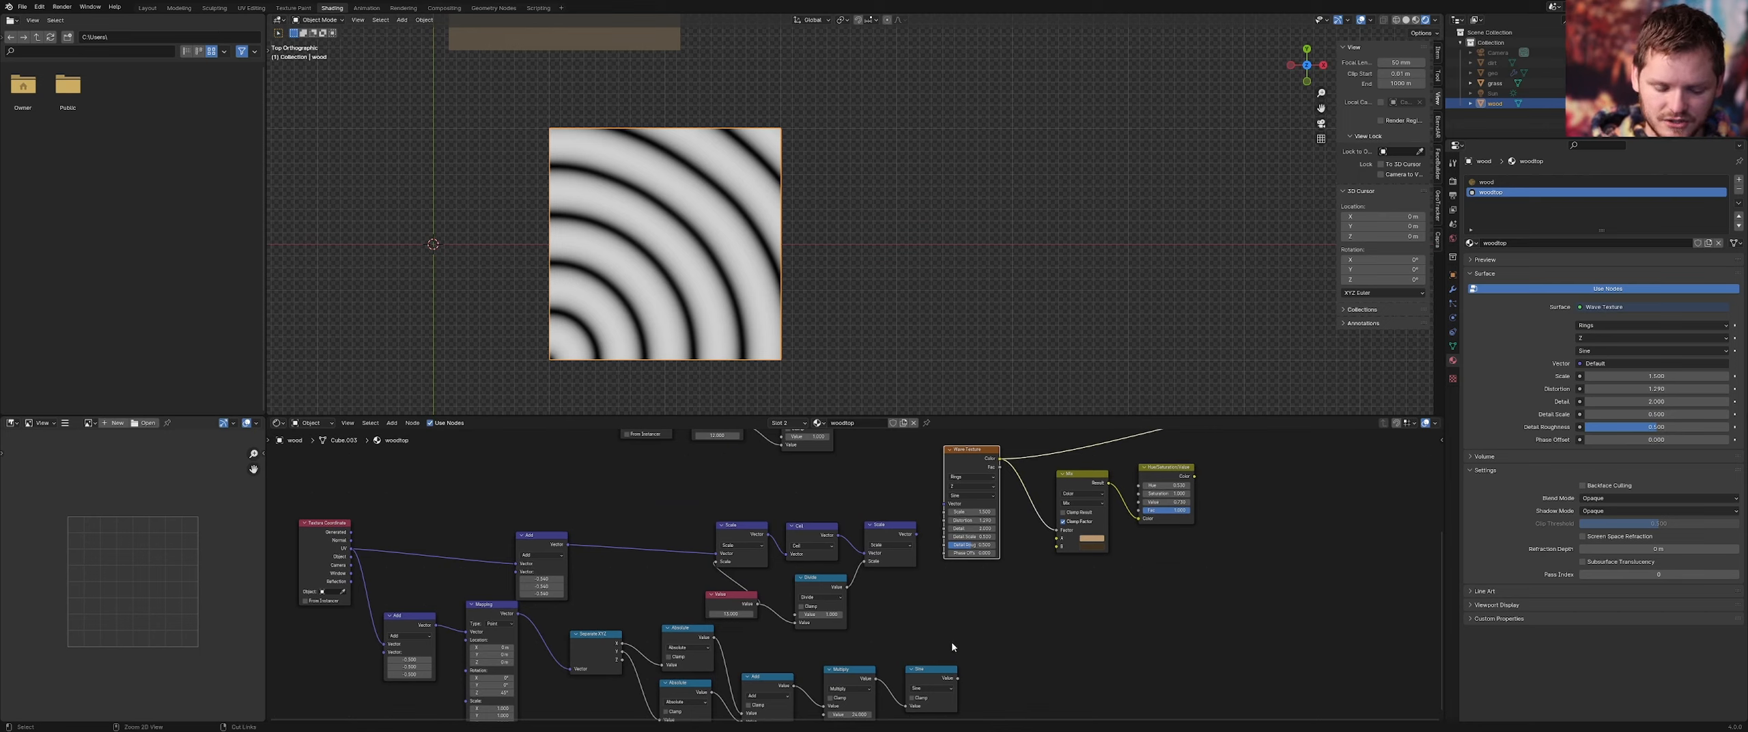
left_click(938, 679, "ctrl+shift")
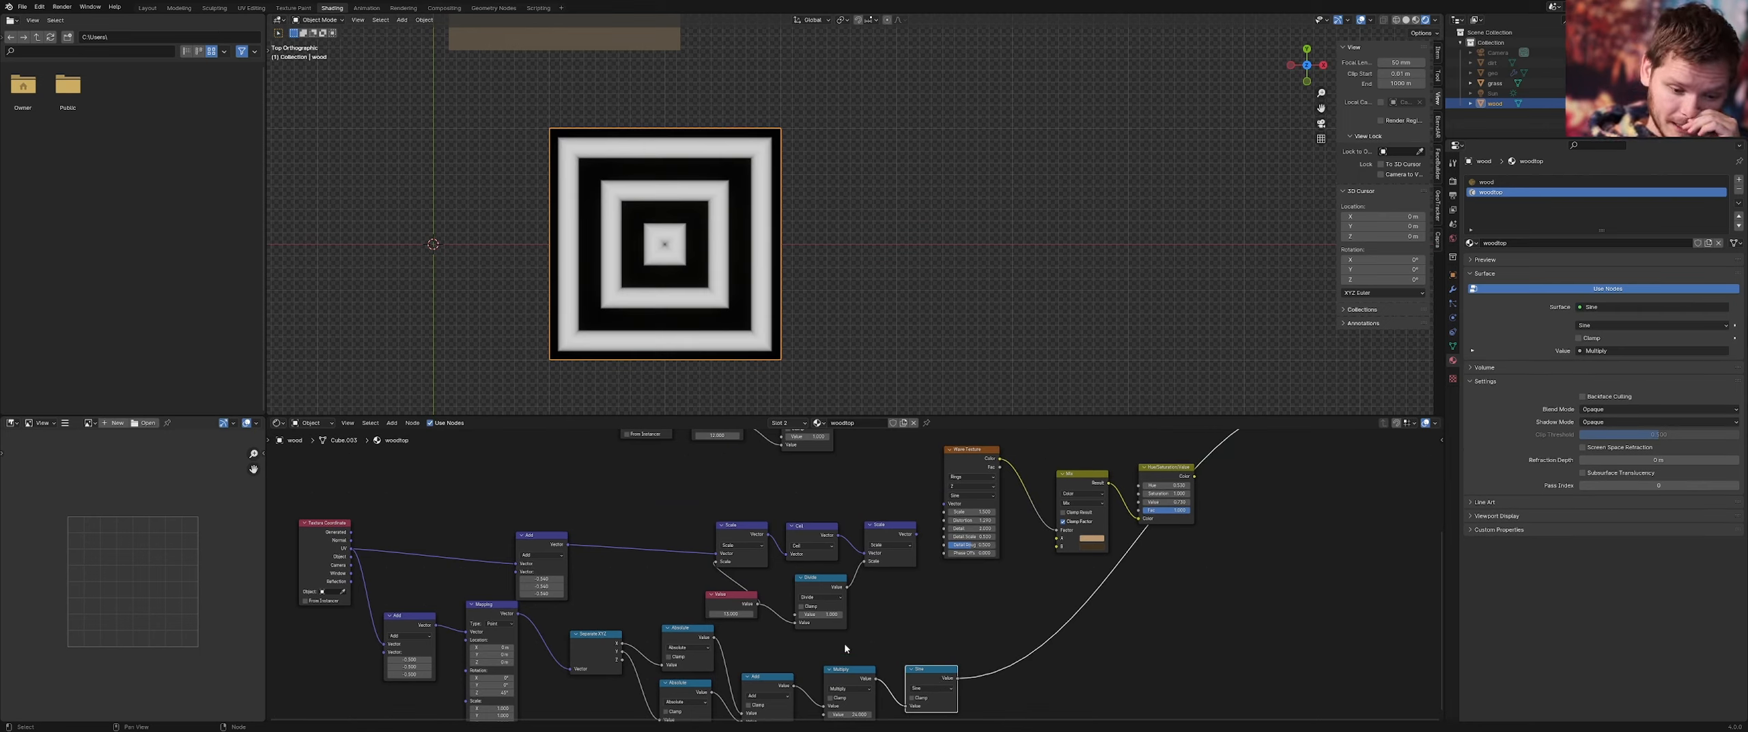
Duplicate the Value, Divide, Ceil and both Scale pixelation nodes, feed the copy from the Mapping node, and preview its last Scale
middle_click_drag(409, 642, 565, 627)
left_click_drag(422, 648, 430, 590)
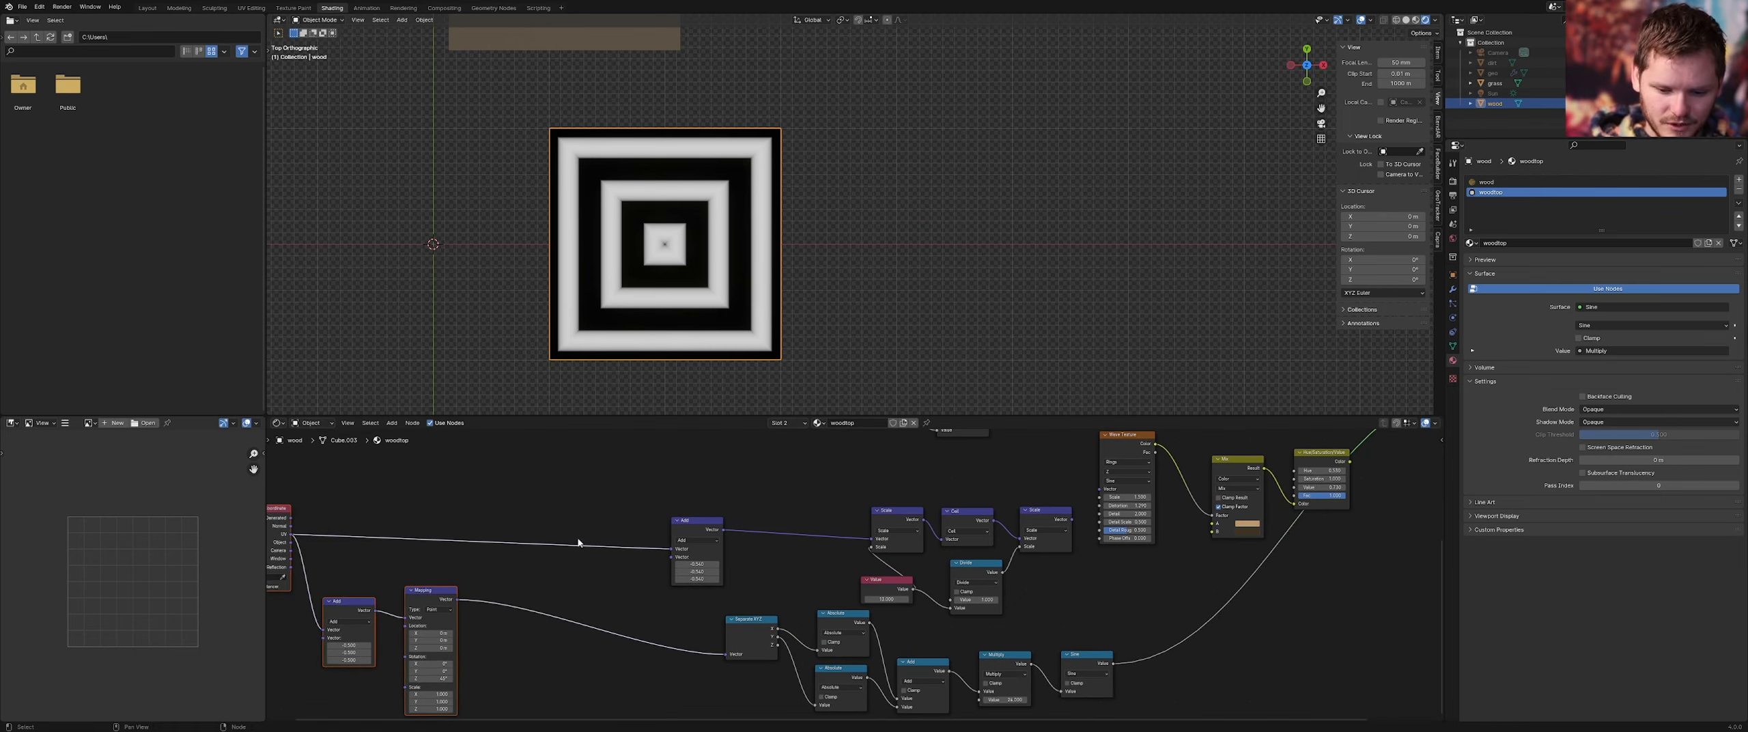
left_click_drag(853, 489, 1045, 587)
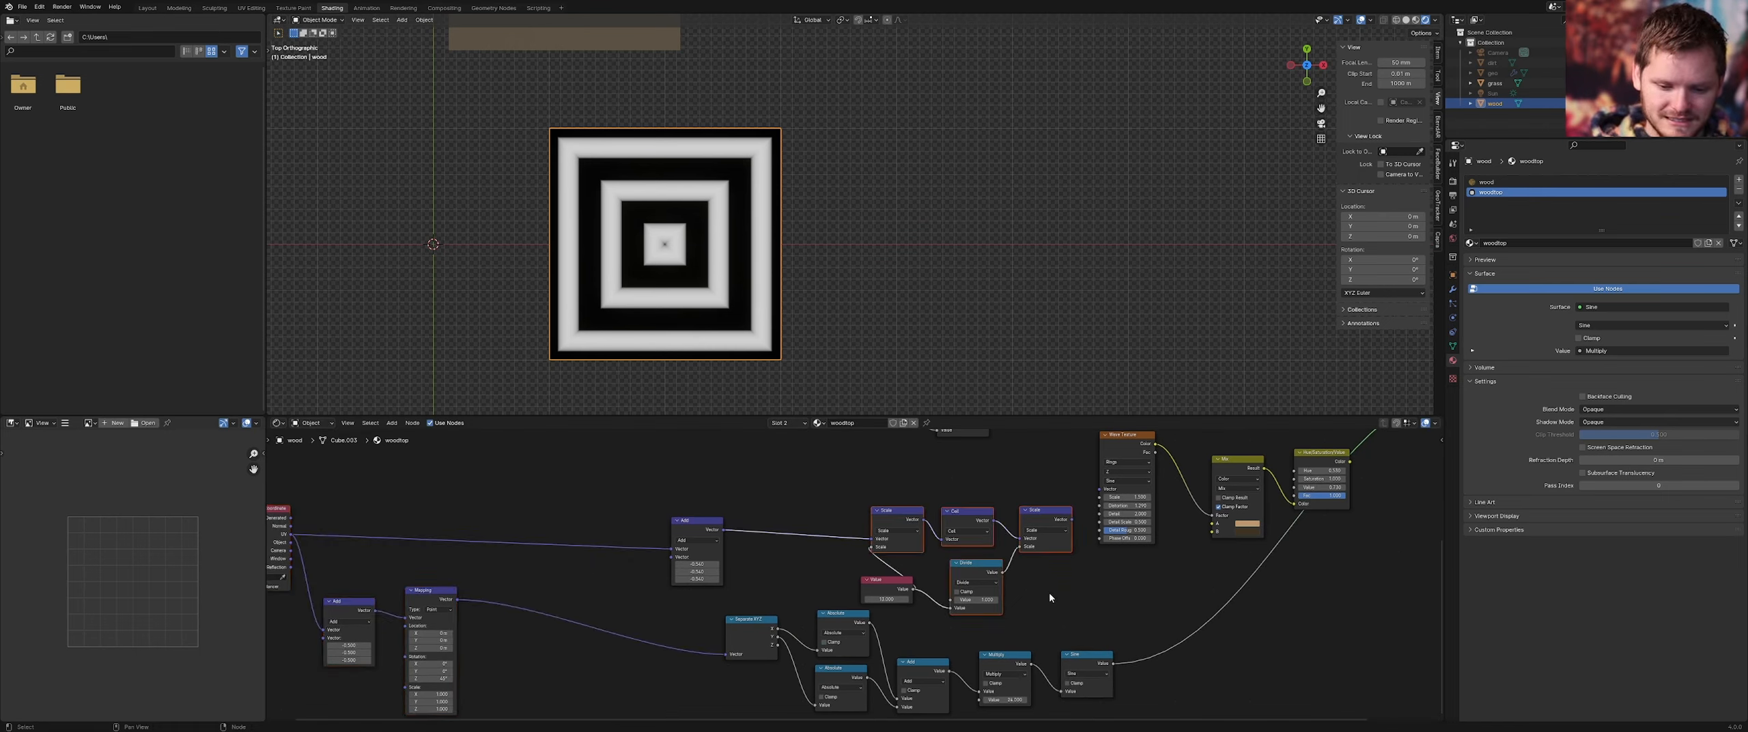
middle_click_drag(867, 541, 952, 478)
key("shift+d")
left_click(559, 635)
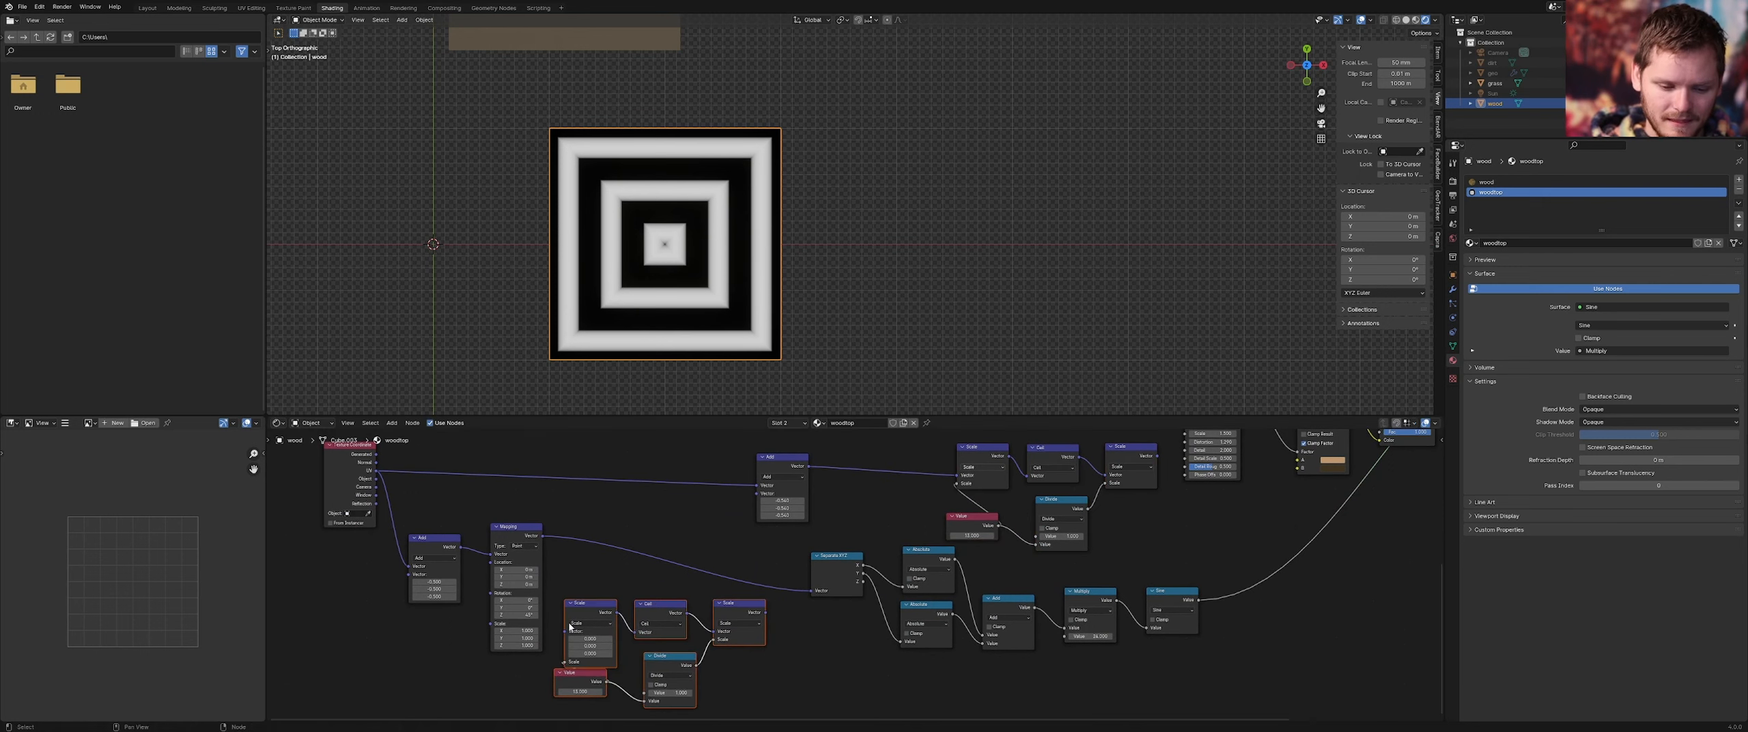
right_click_drag(533, 573, 590, 635, "alt")
left_click(739, 608, "ctrl+shift")
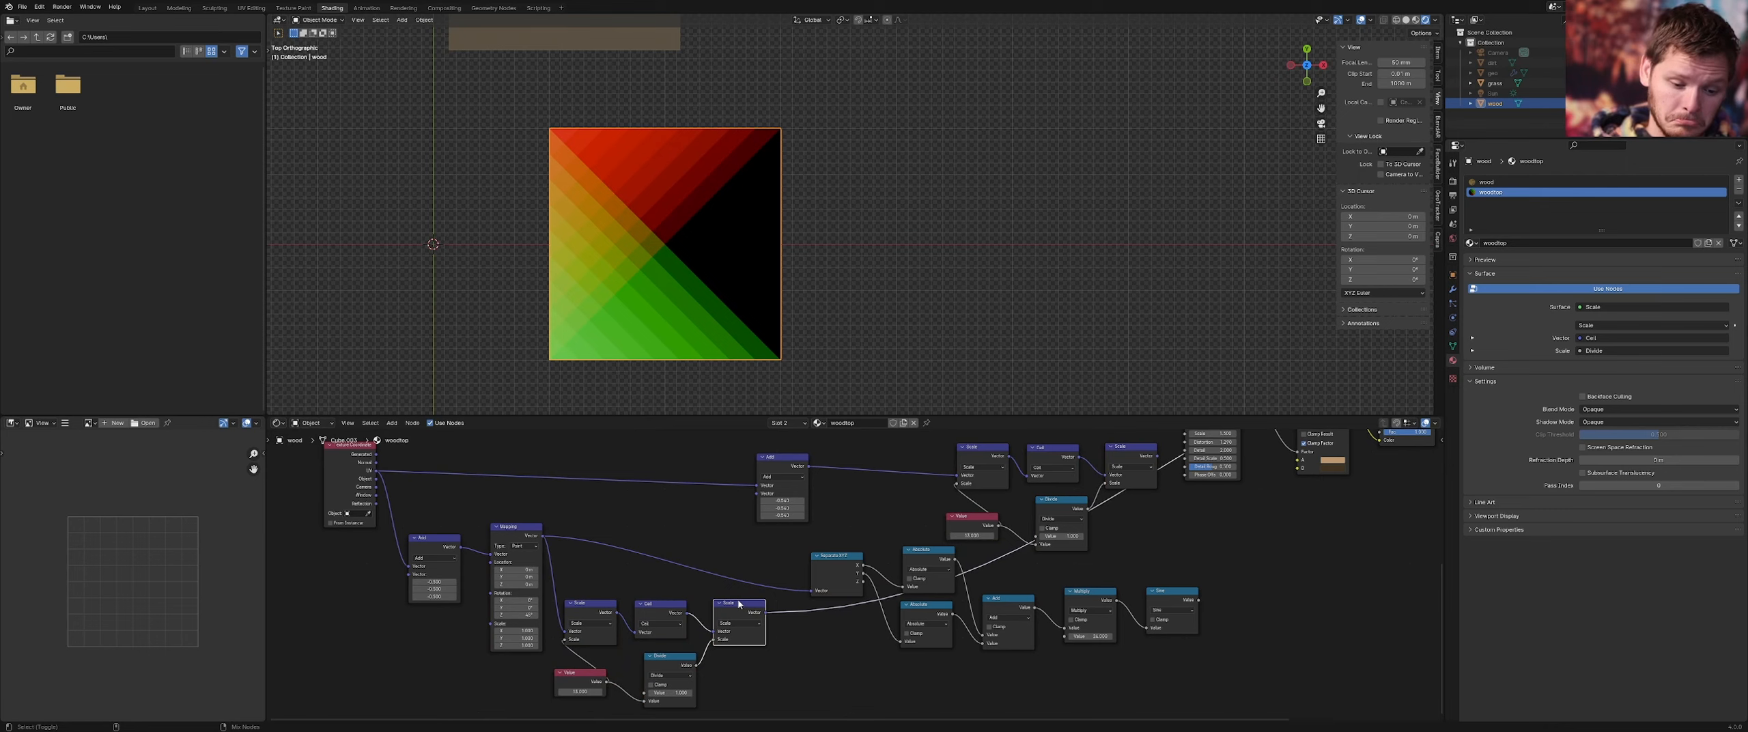
Toggle muting on the Mapping node to compare the pixel grid with and without its rotation
left_click(513, 536)
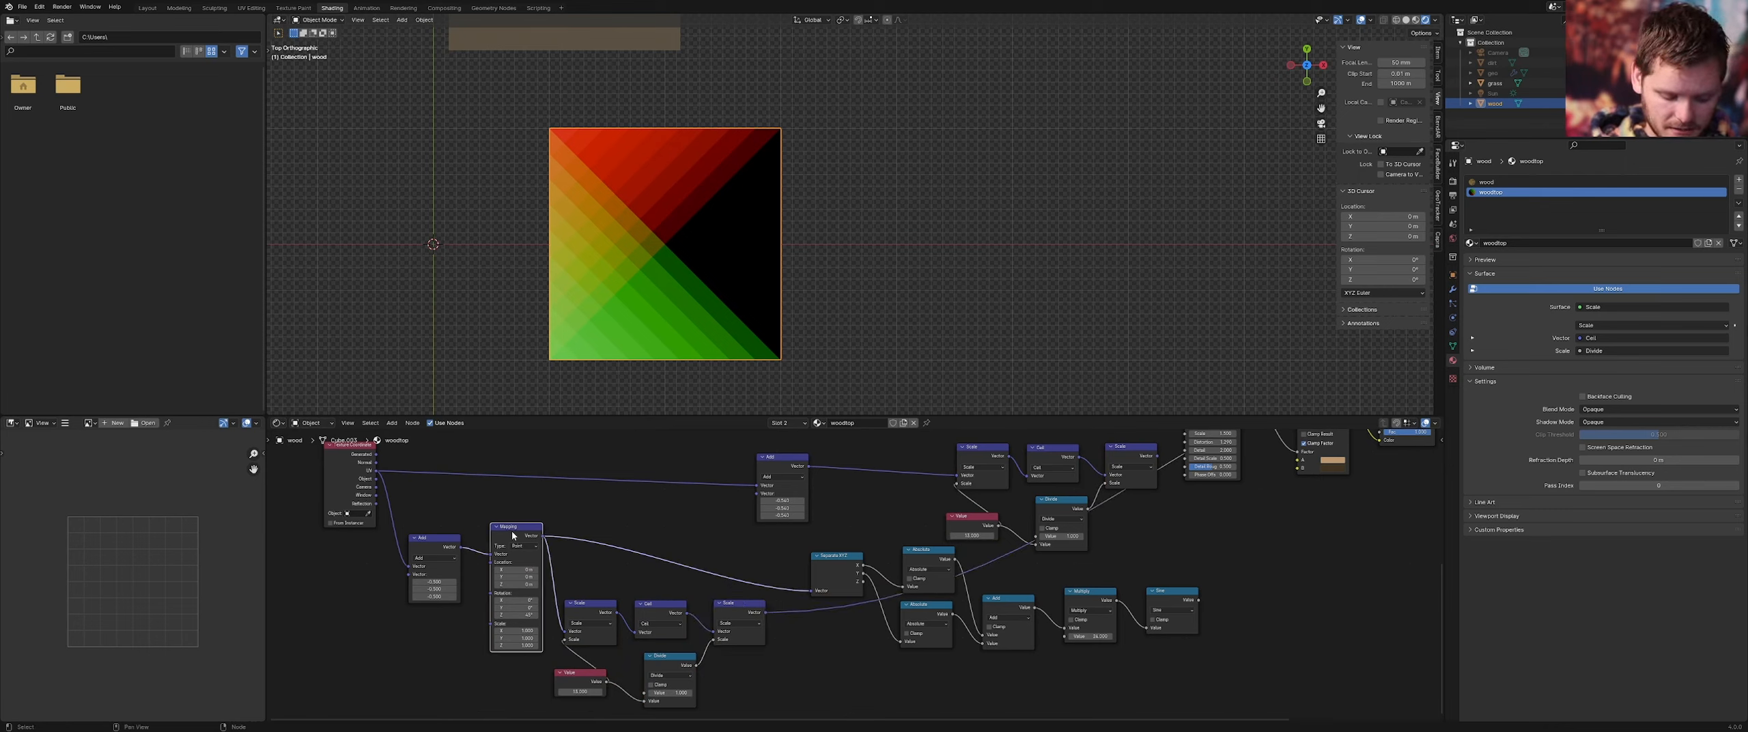
key("m")
key("m")
key("m")
key("m")
key("m")
key("m")
key("m")
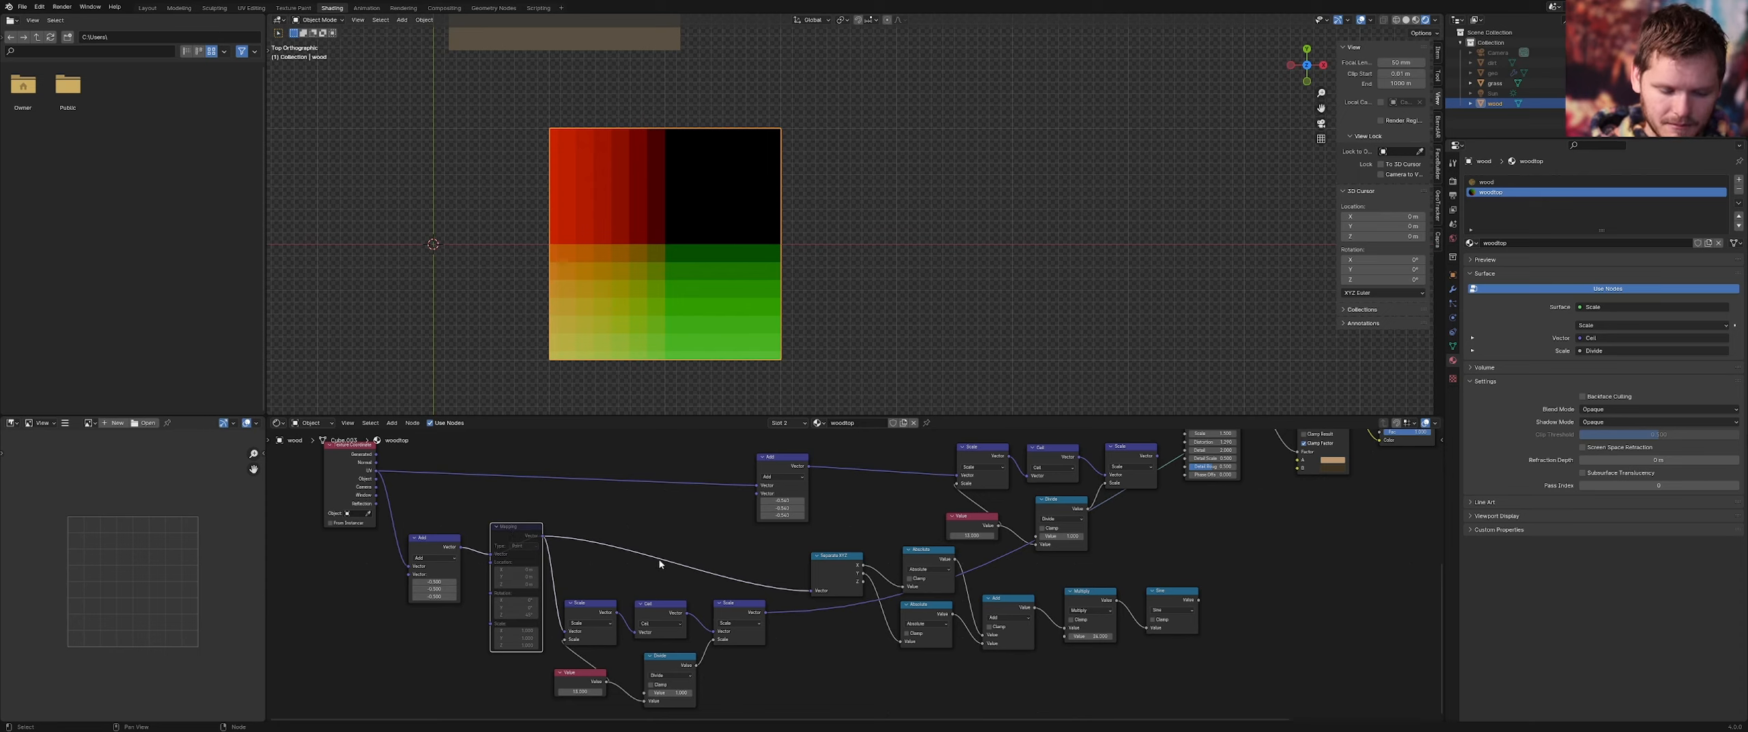
key("m")
key("m")
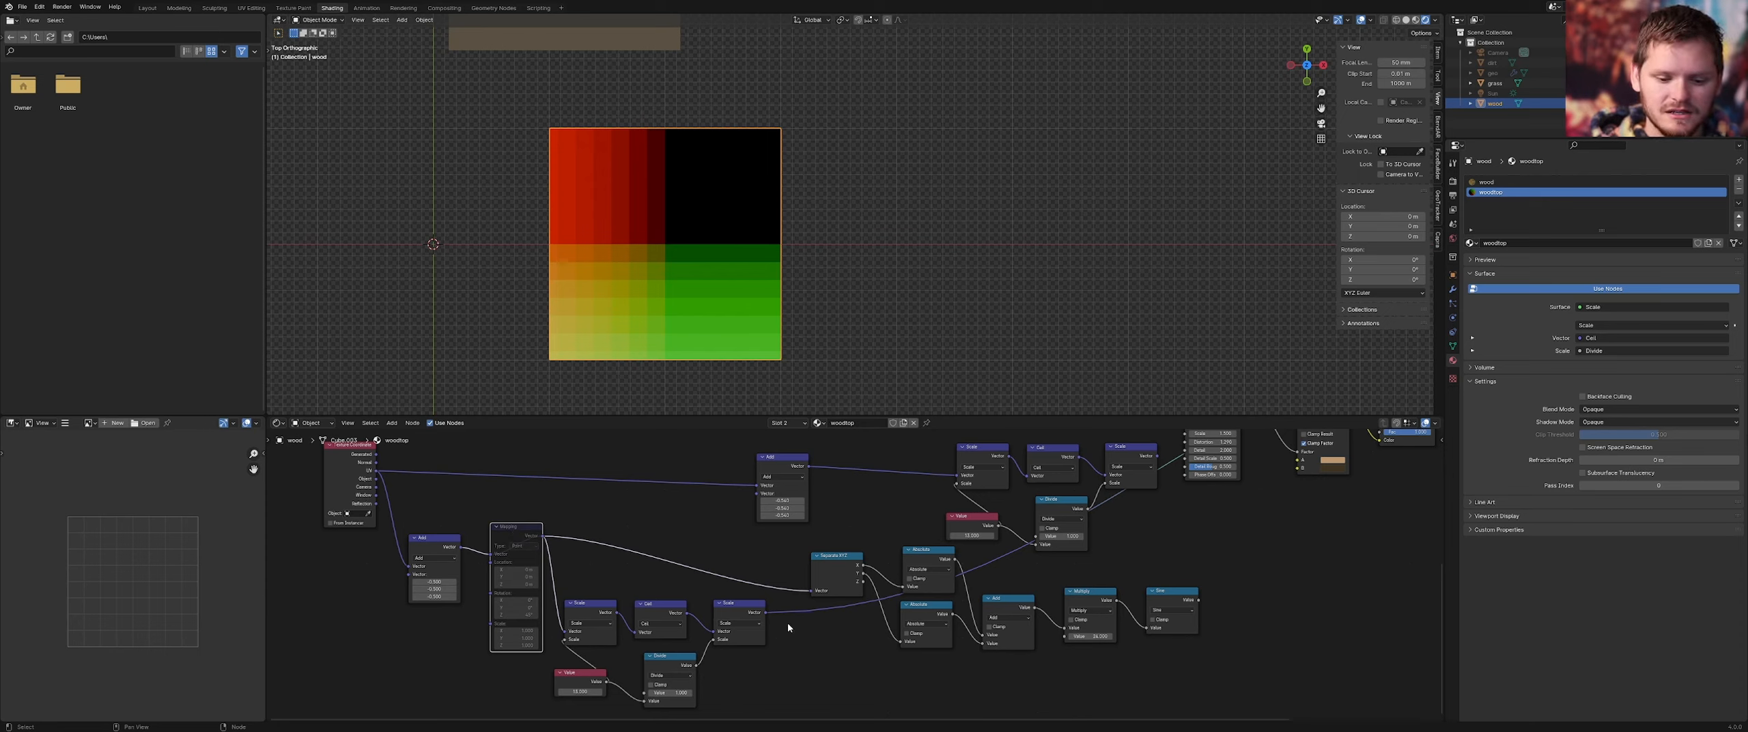
Feed the duplicated last Scale into Separate XYZ, and preview the Sine output with the Mapping node unmuted
left_click_drag(764, 612, 812, 590)
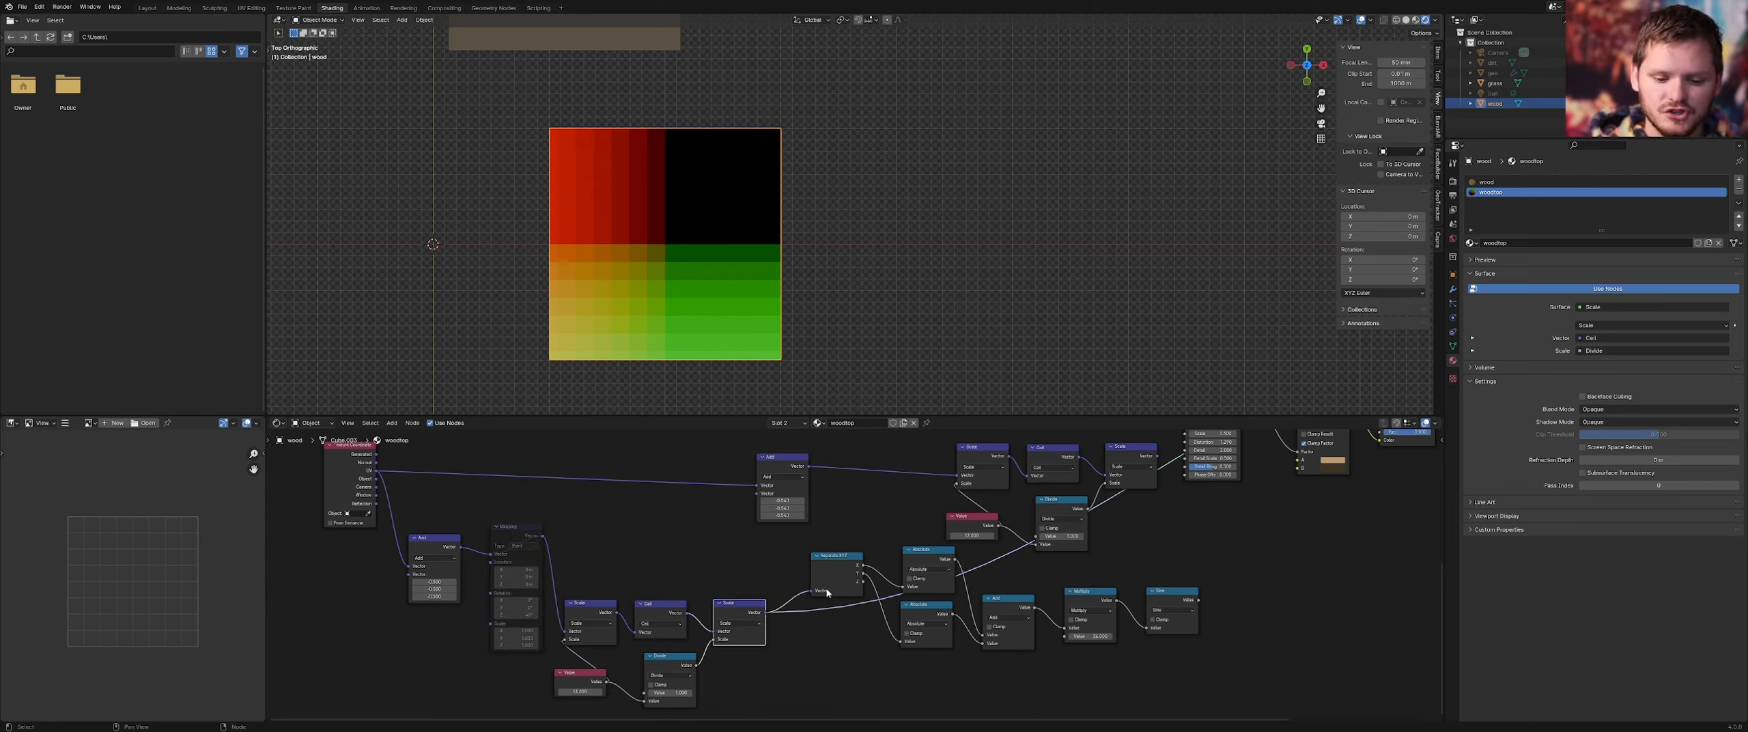
left_click(1156, 600, "ctrl+shift")
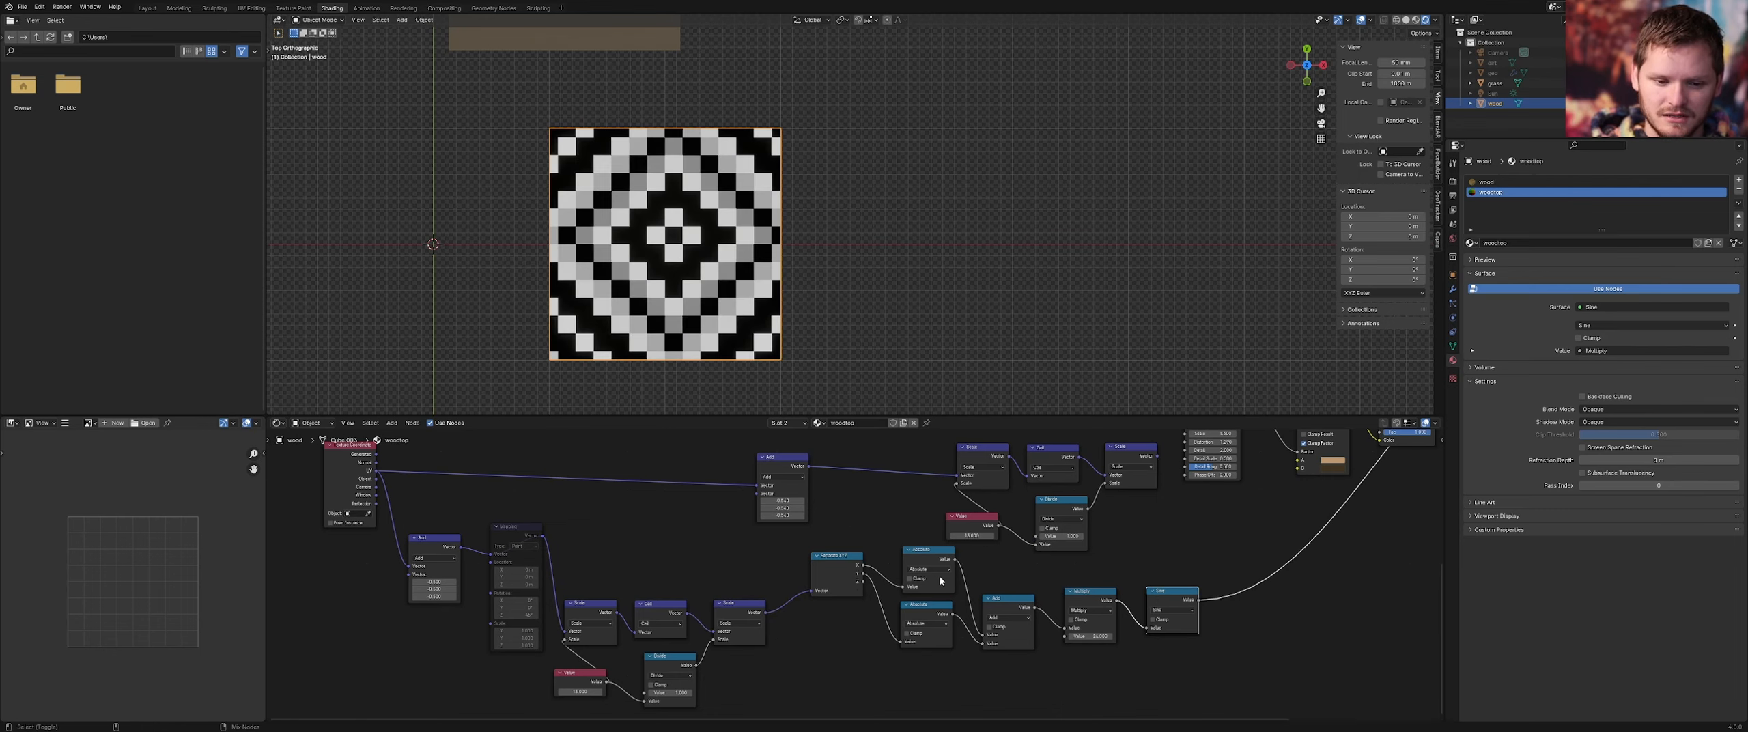
left_click(507, 543)
key("m")
middle_click_drag(525, 571, 593, 554)
scroll(594, 554, "up", 1)
scroll(593, 554, "up", 2)
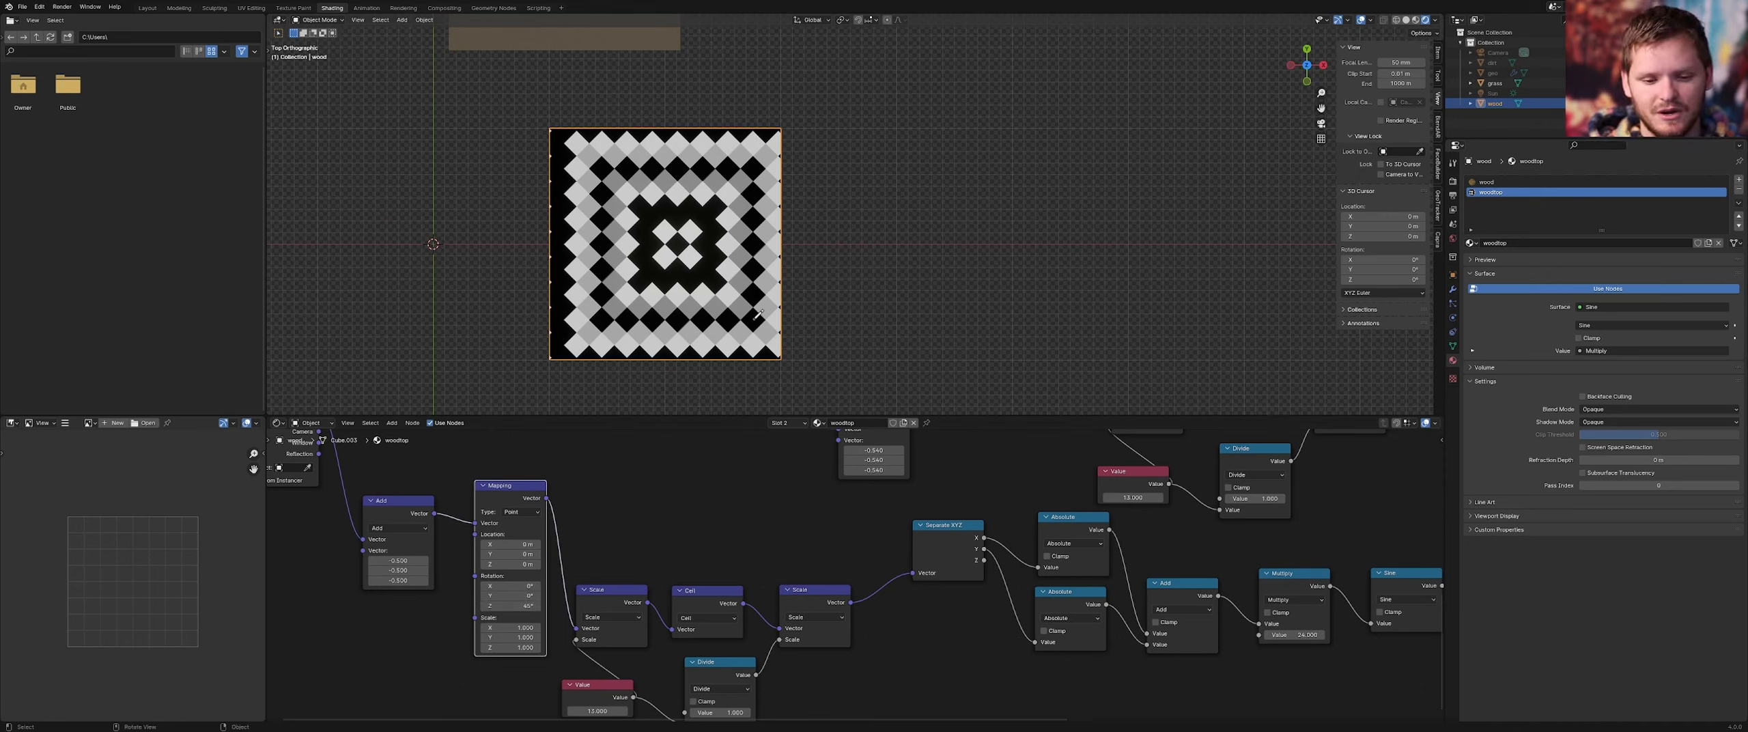
Trace the pattern's uneven edge, and feed the Mapping node from the upper vector Add instead of the lower one
left_click_drag(758, 315, 760, 162)
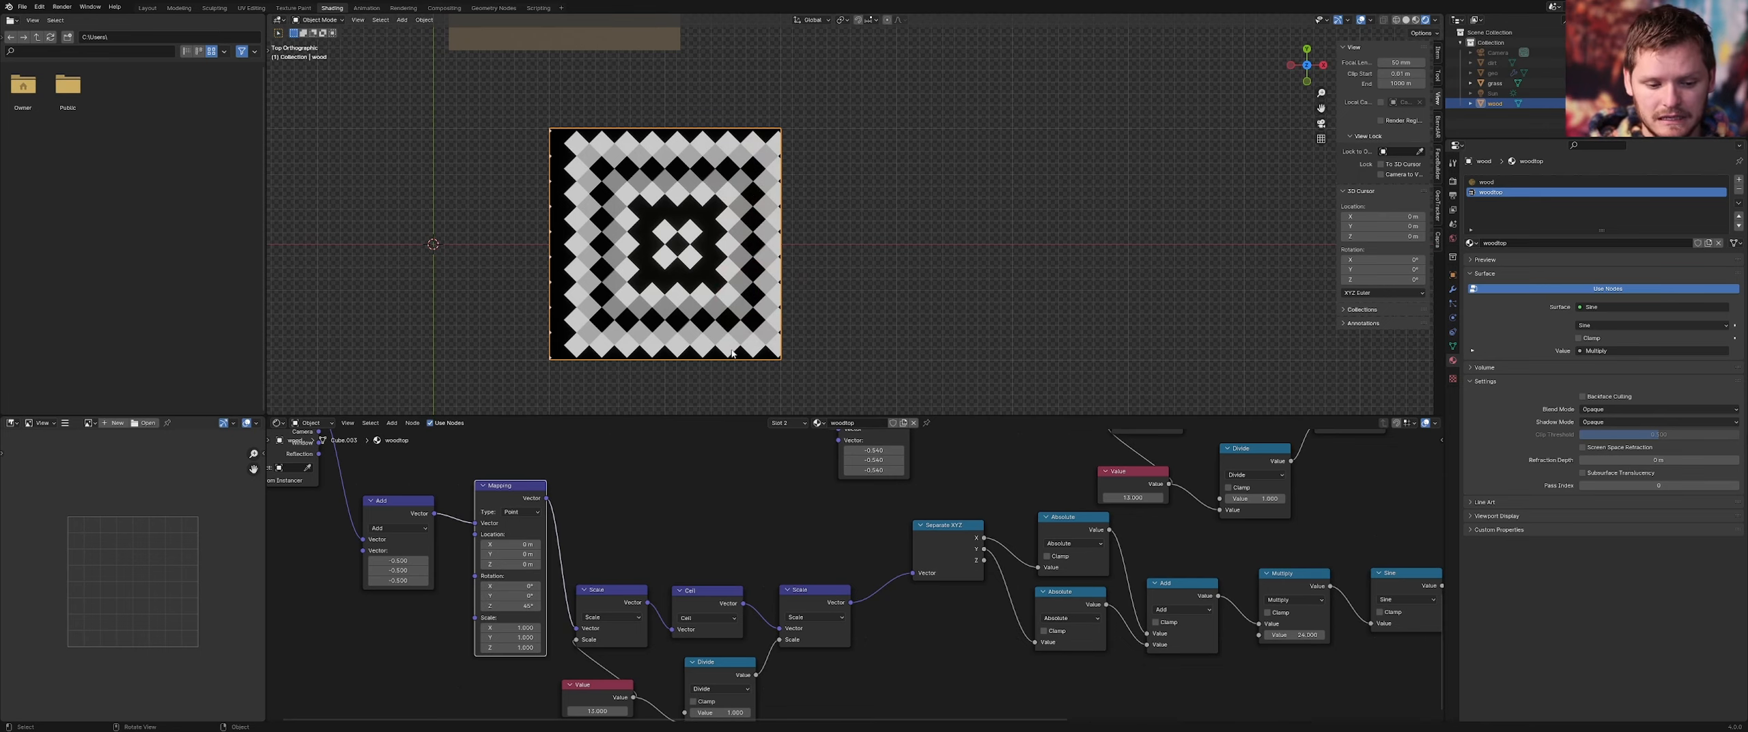
middle_click_drag(752, 466, 911, 544)
left_click_drag(1017, 481, 626, 599)
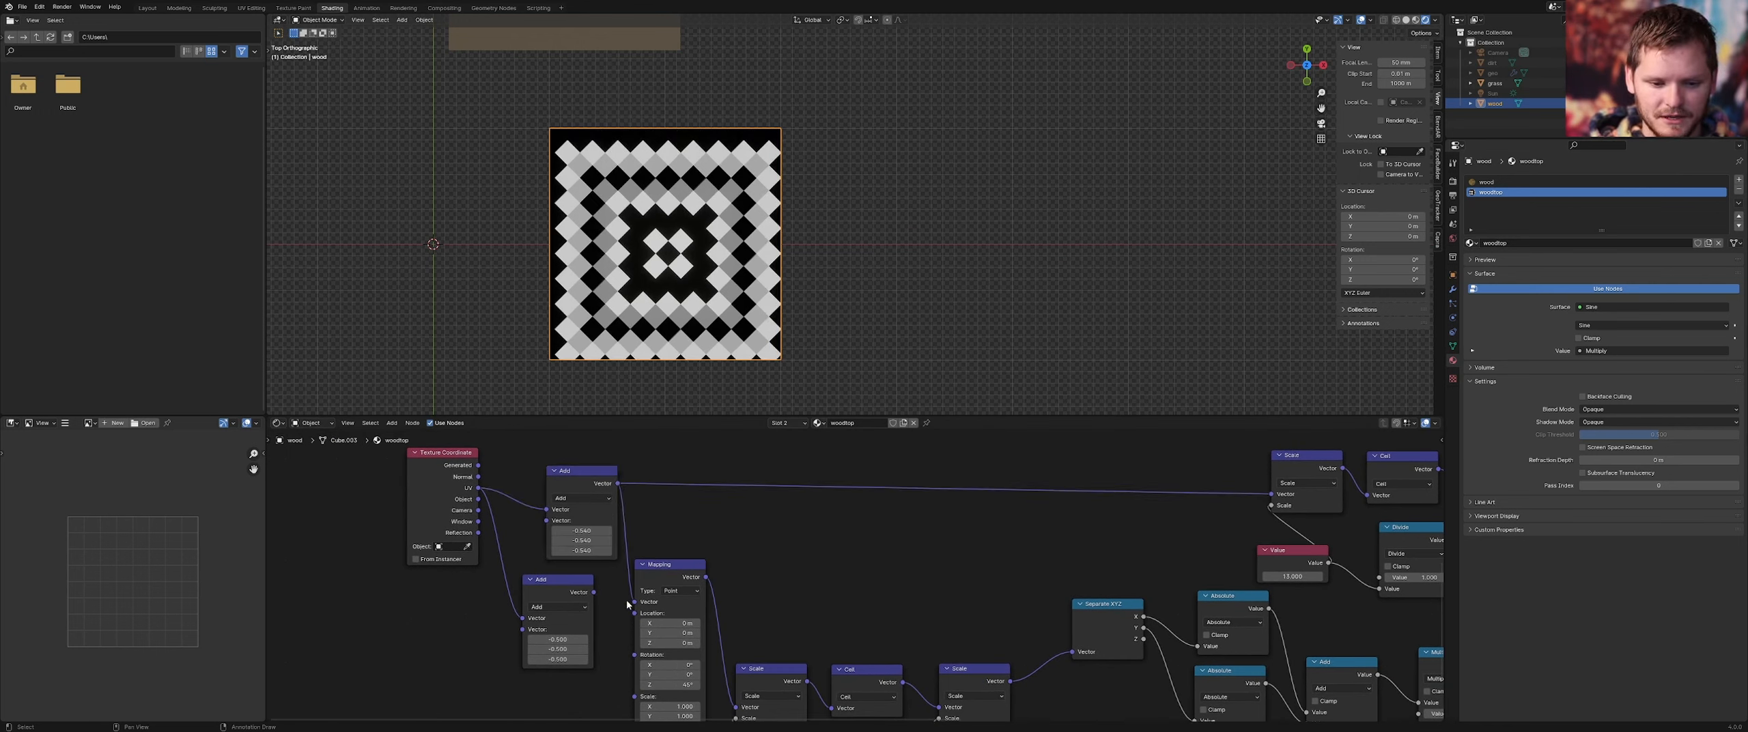
Undo the Mapping node's rewiring, and set the duplicated Value node driving its pixelation to 12
key("ctrl+z")
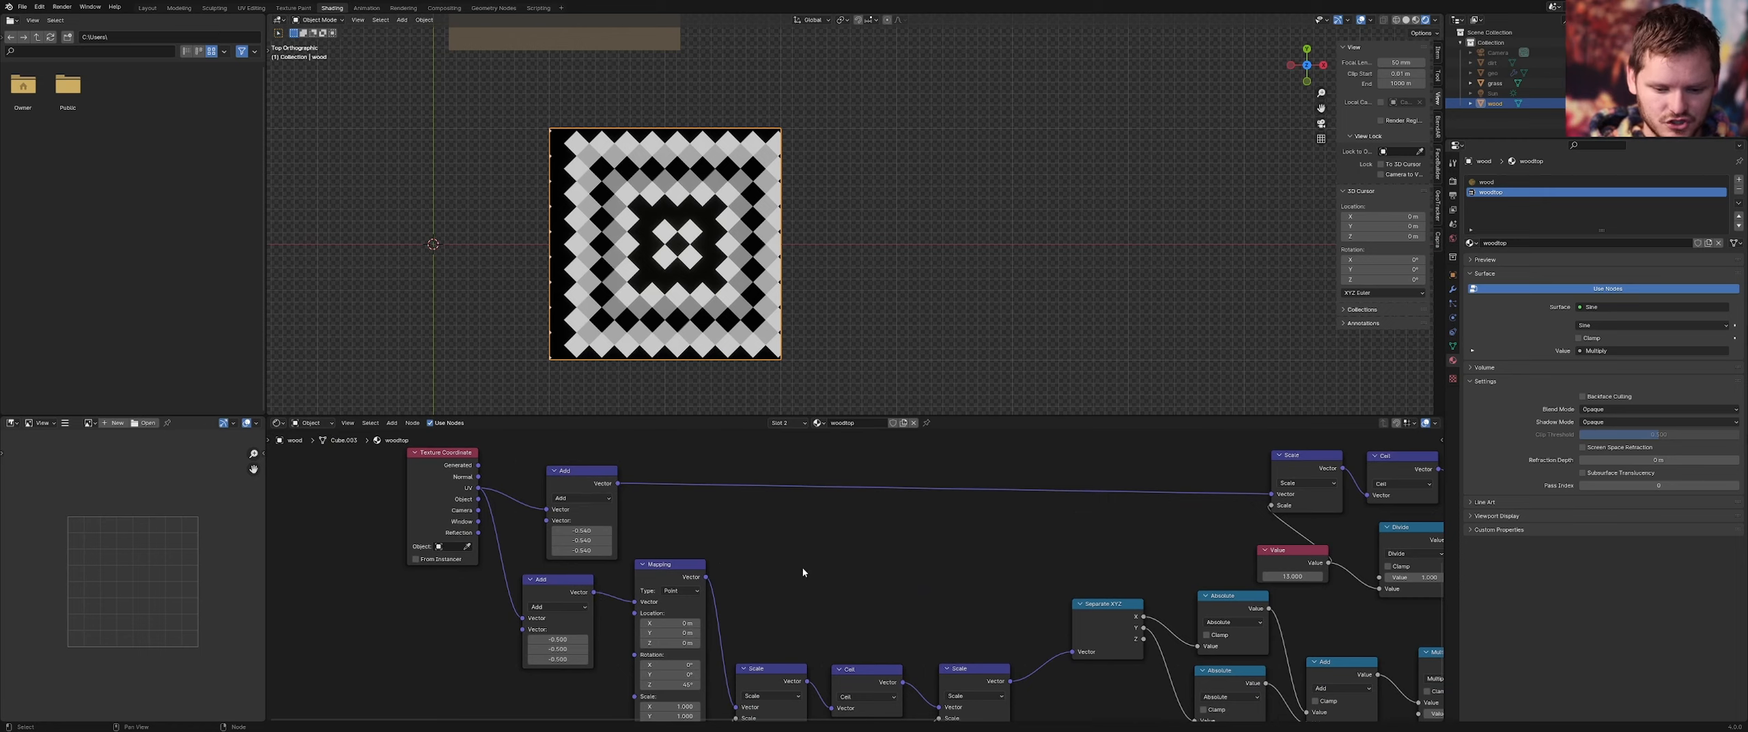
middle_click_drag(804, 566, 688, 453)
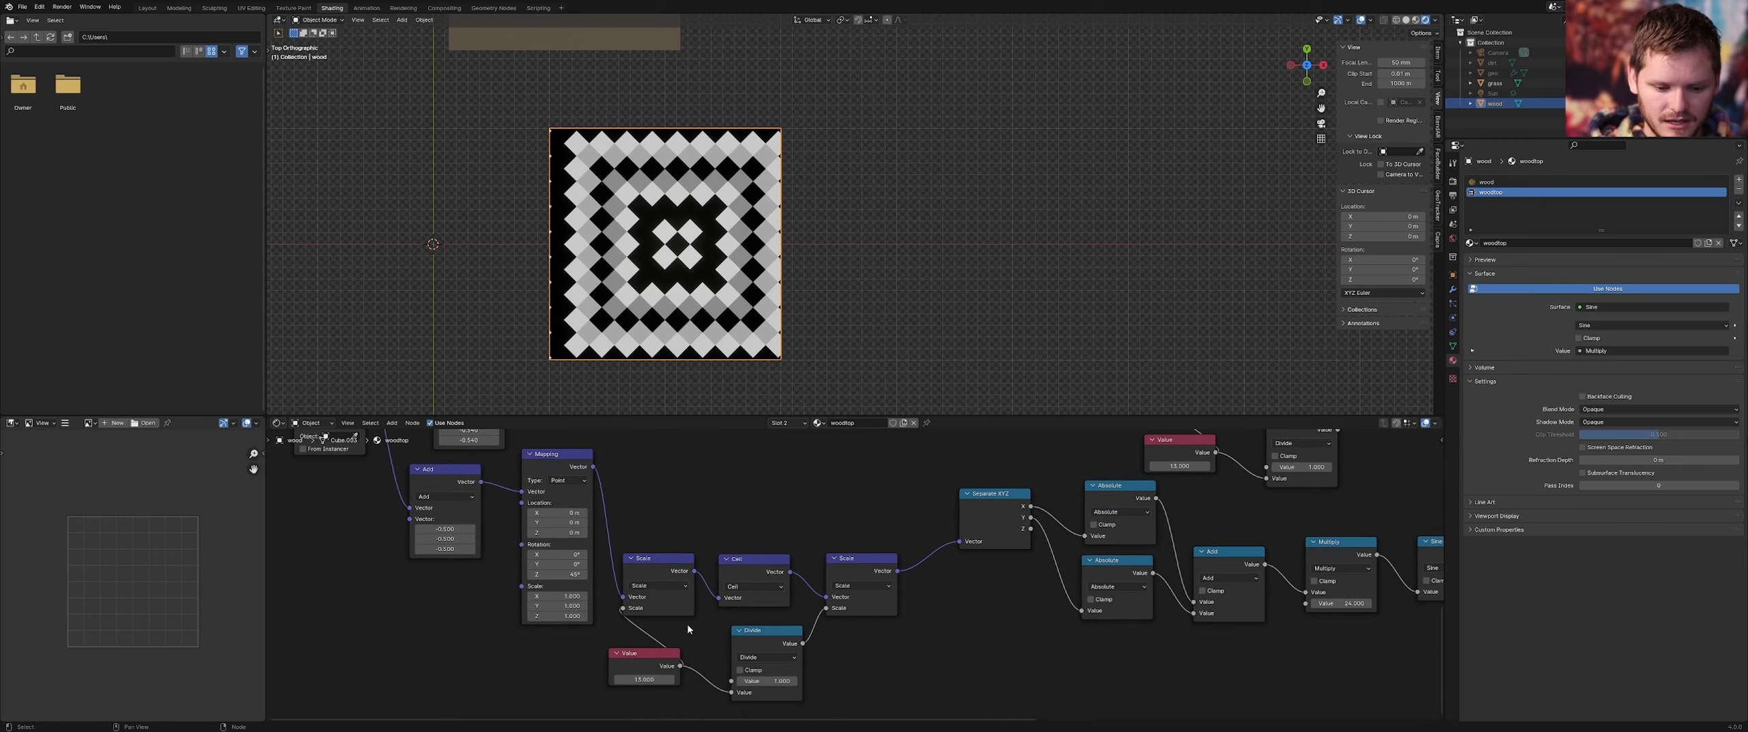
double_click(656, 679)
type("12")
key("Return")
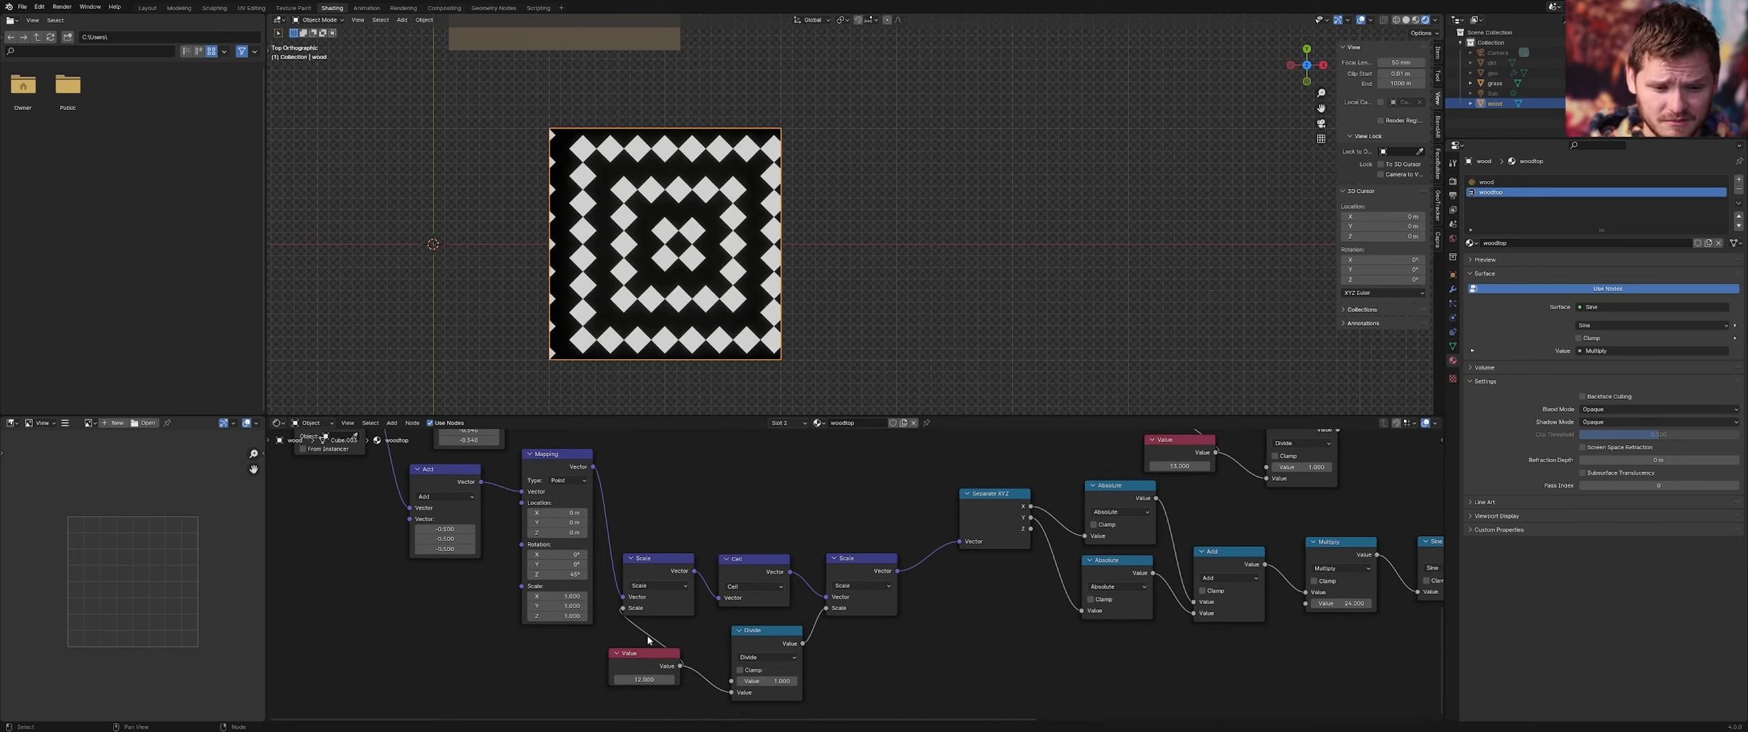
Try an offset of -0.530 on all three values of the lower vector Add node
middle_click_drag(547, 556, 740, 599)
scroll(640, 575, "up", 3)
left_click_drag(581, 573, 562, 597, "shift")
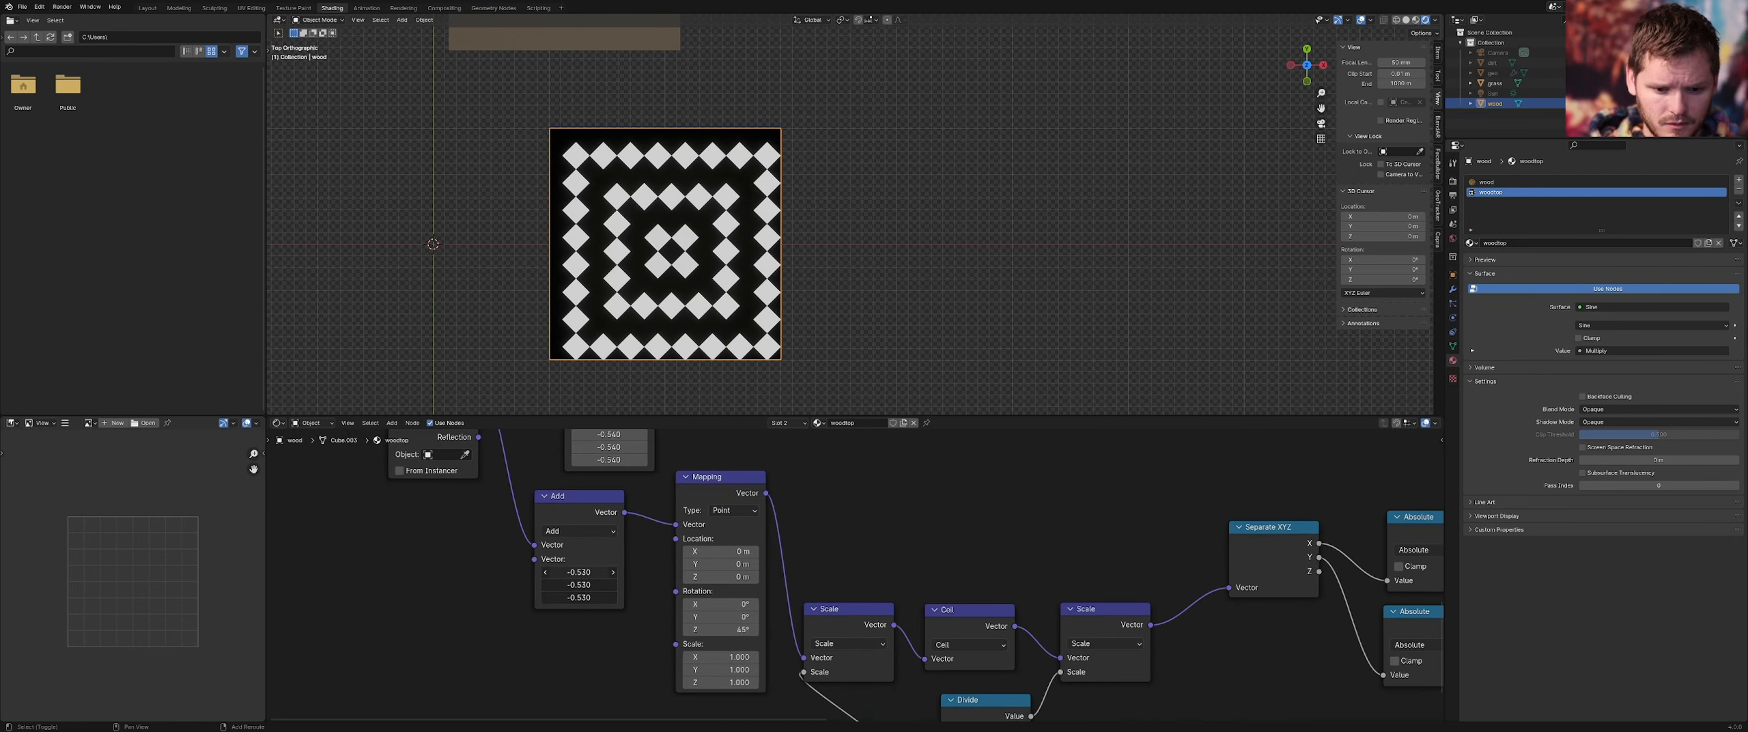
key("ctrl+z")
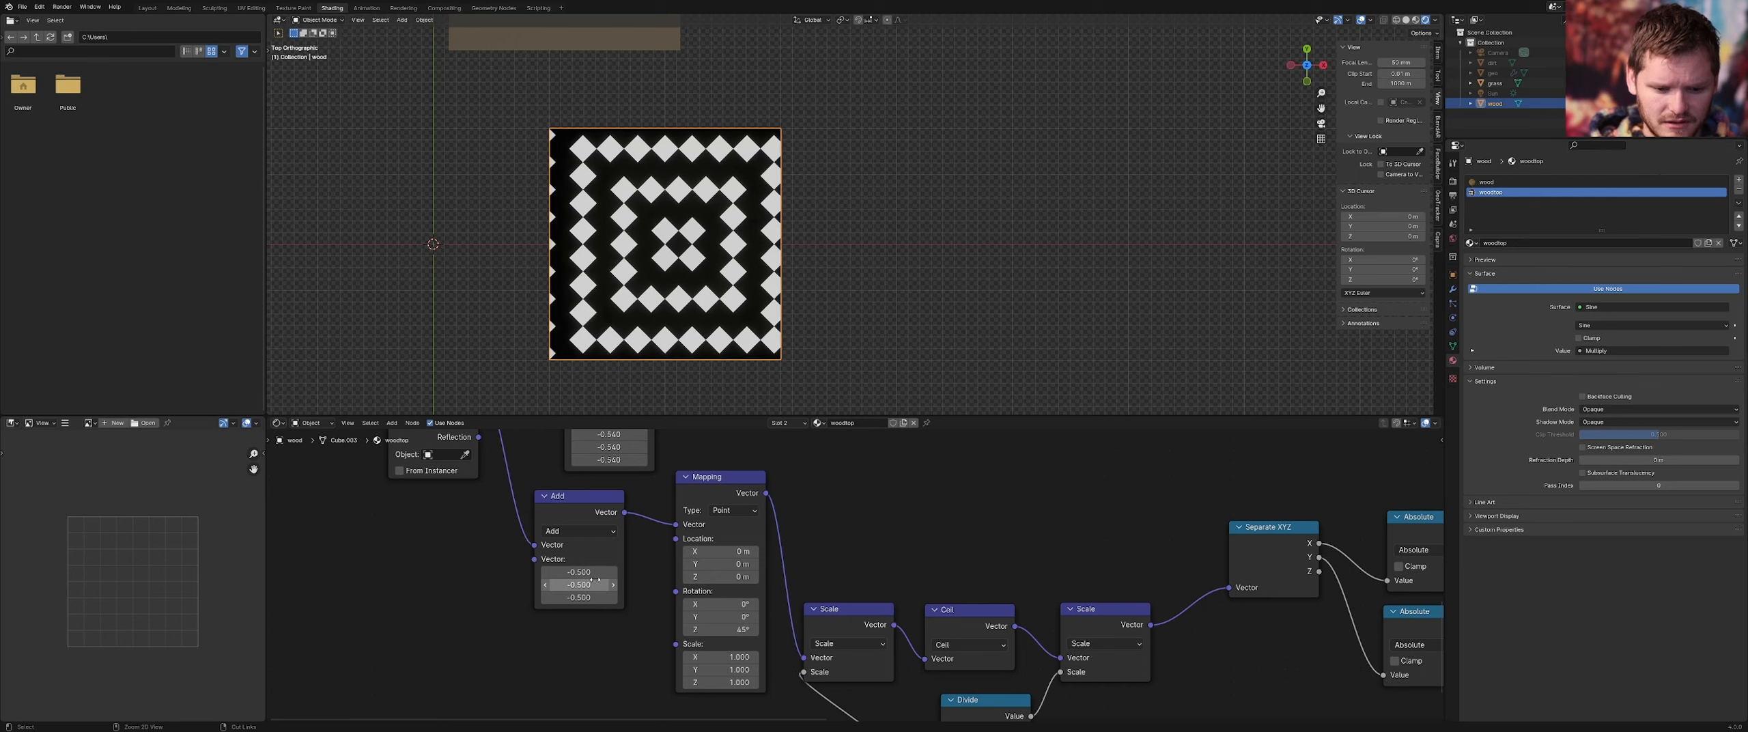
Try feeding the Mapping node from the upper vector Add again
middle_click_drag(598, 531, 601, 535)
scroll(600, 535, "down", 2)
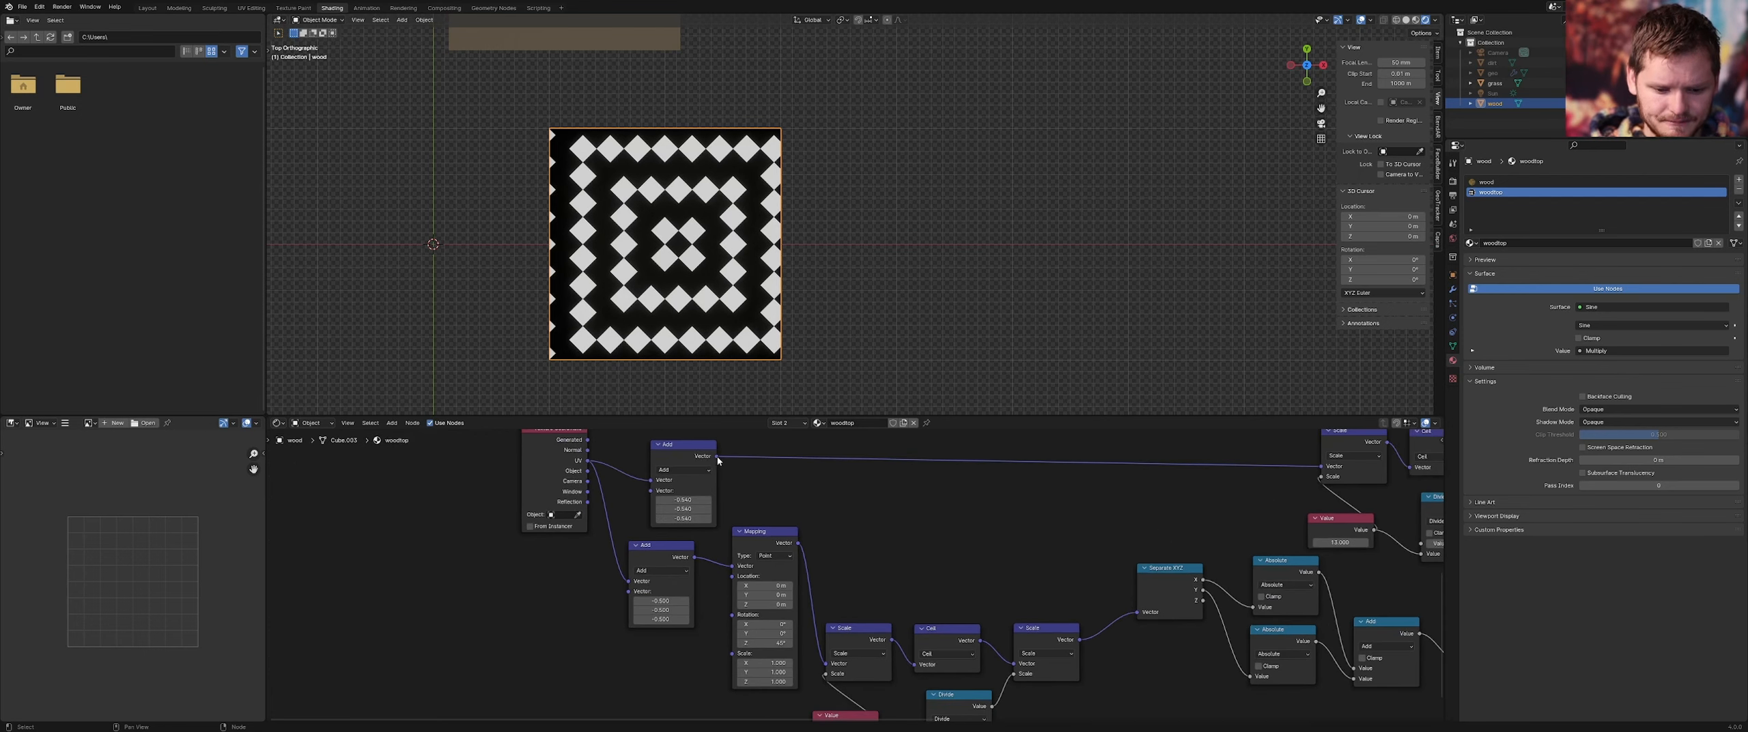
left_click_drag(717, 456, 738, 569)
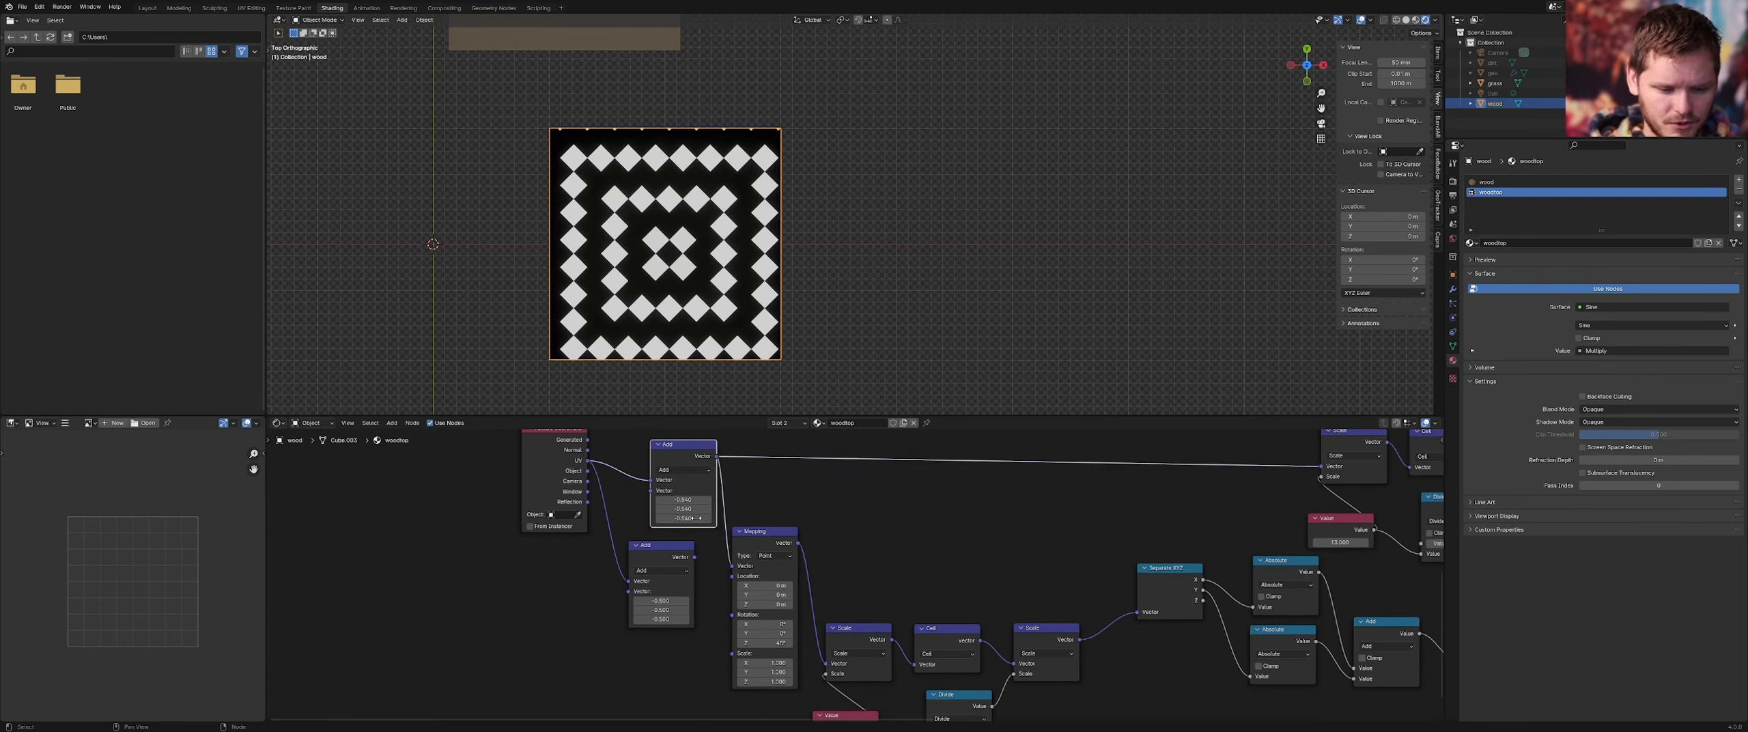
key("ctrl+z")
Set the lower vector Add node's X offset to -0.550, and save the file
scroll(666, 550, "up", 3)
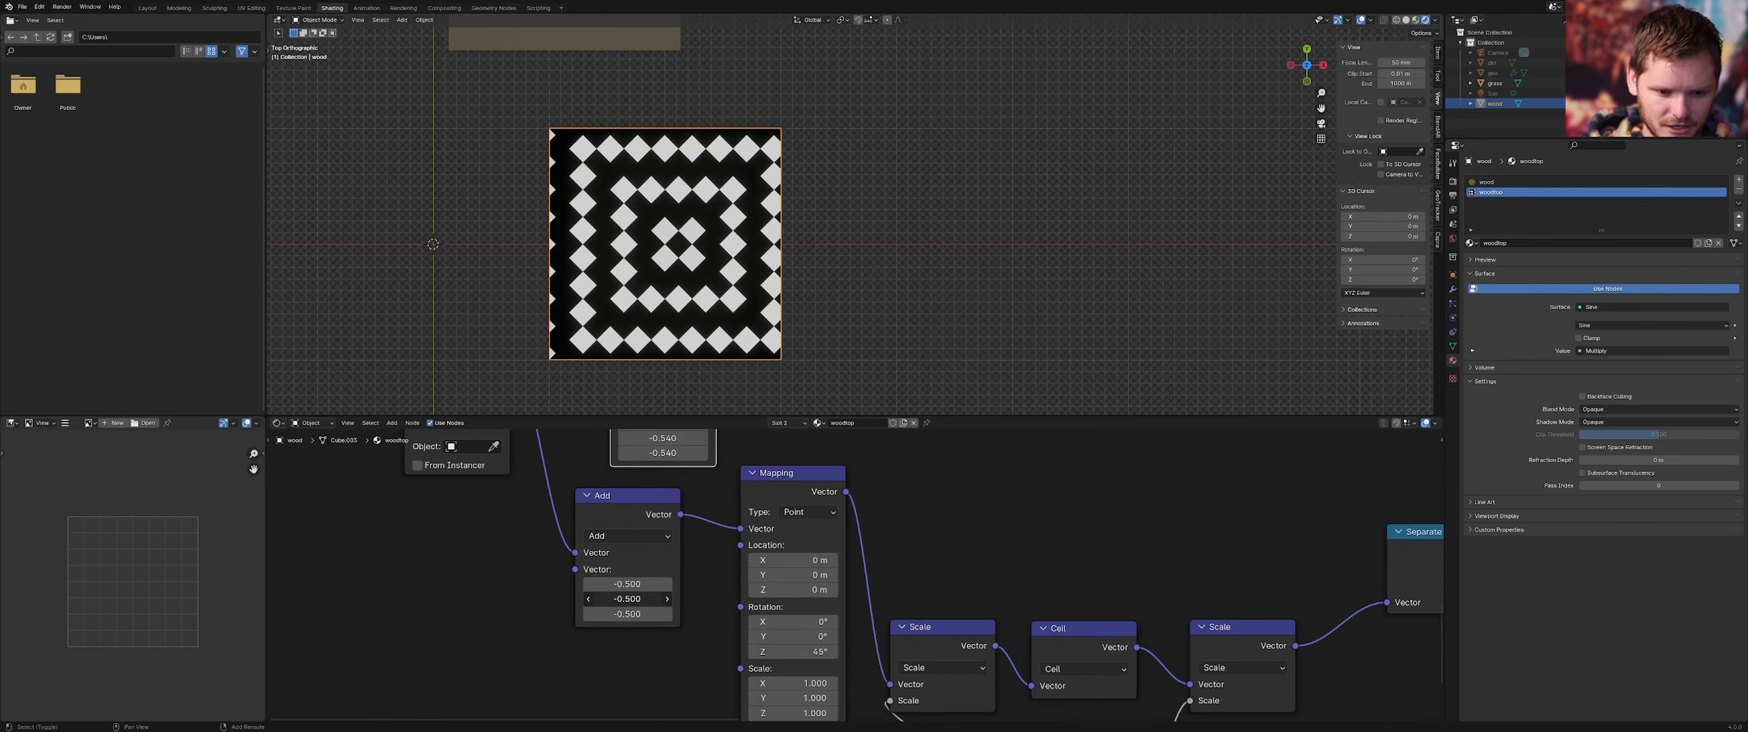
mouse_move(627, 599)
left_mouse_down()
mouse_move(605, 599)
mouse_move(630, 599)
mouse_move(613, 584)
left_mouse_up()
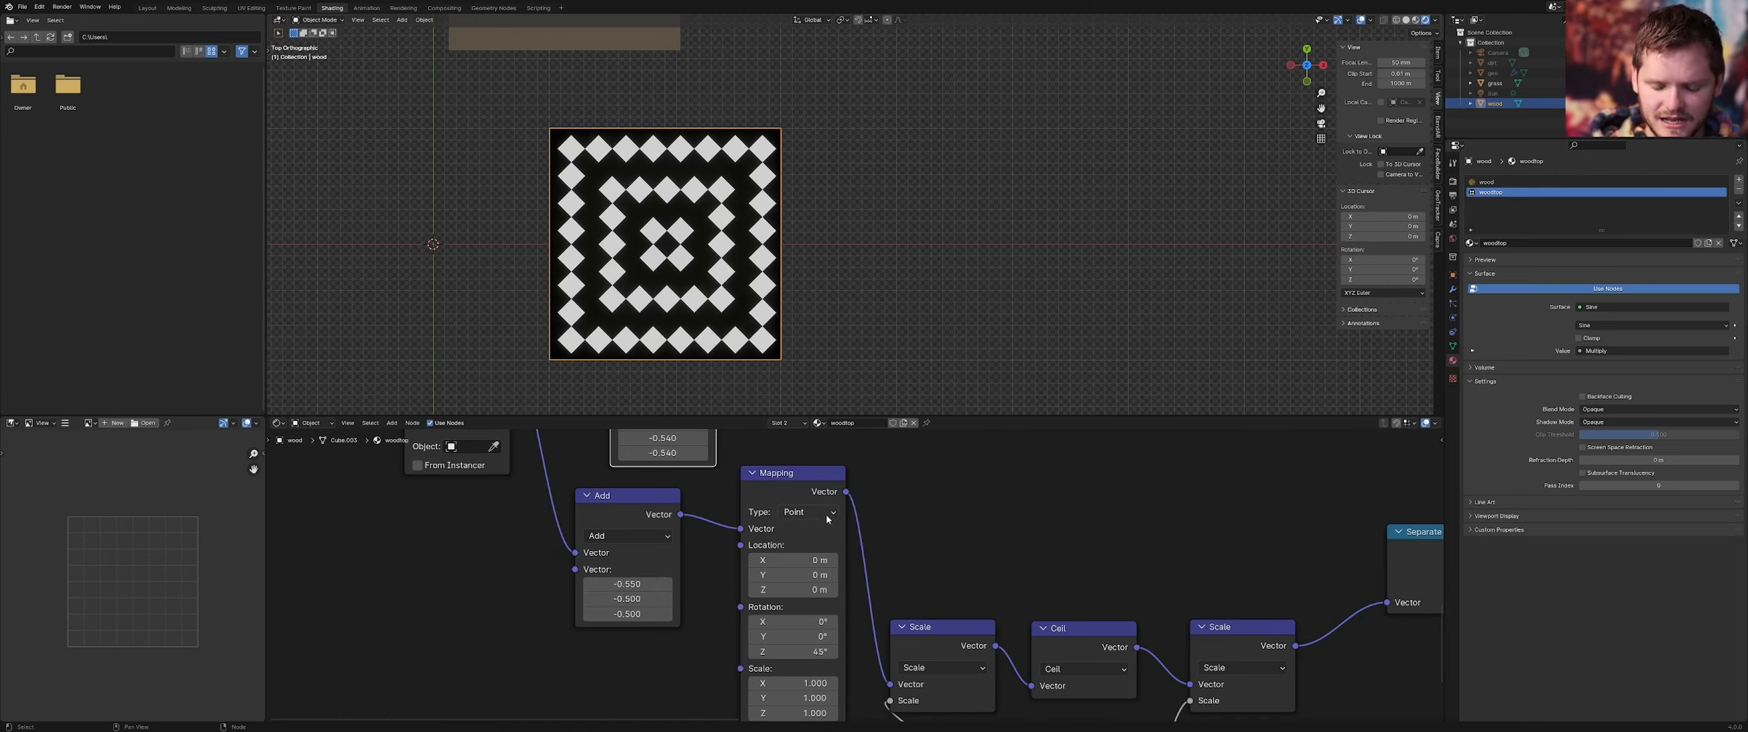
key("ctrl+s")
Try higher pixel counts, including 13, in the duplicated Value node
scroll(829, 513, "down", 1)
middle_click_drag(829, 513, 717, 410)
left_click_drag(802, 672, 843, 672)
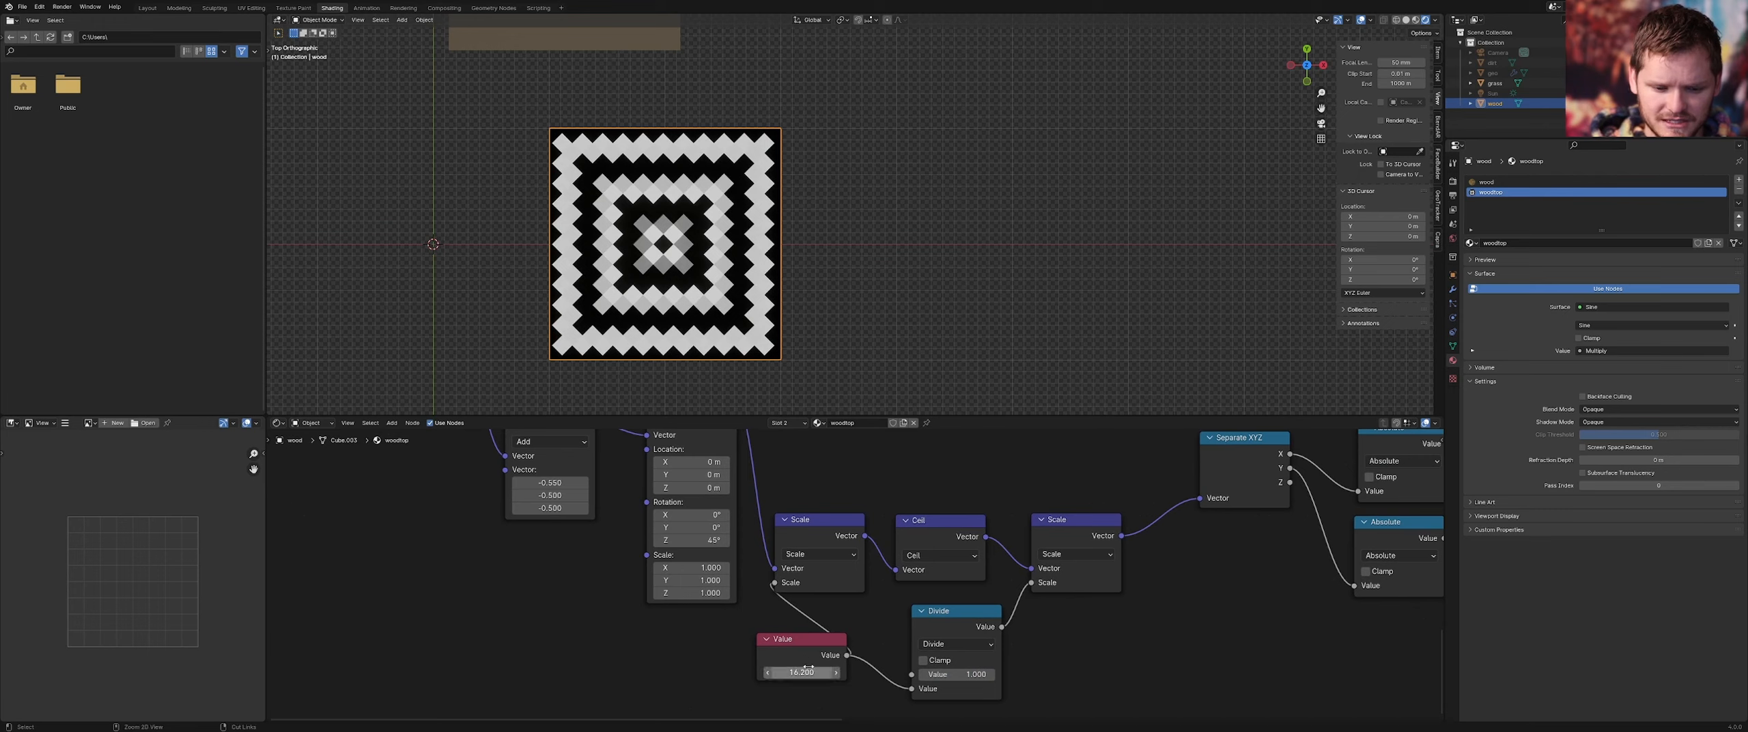
key("ctrl+z")
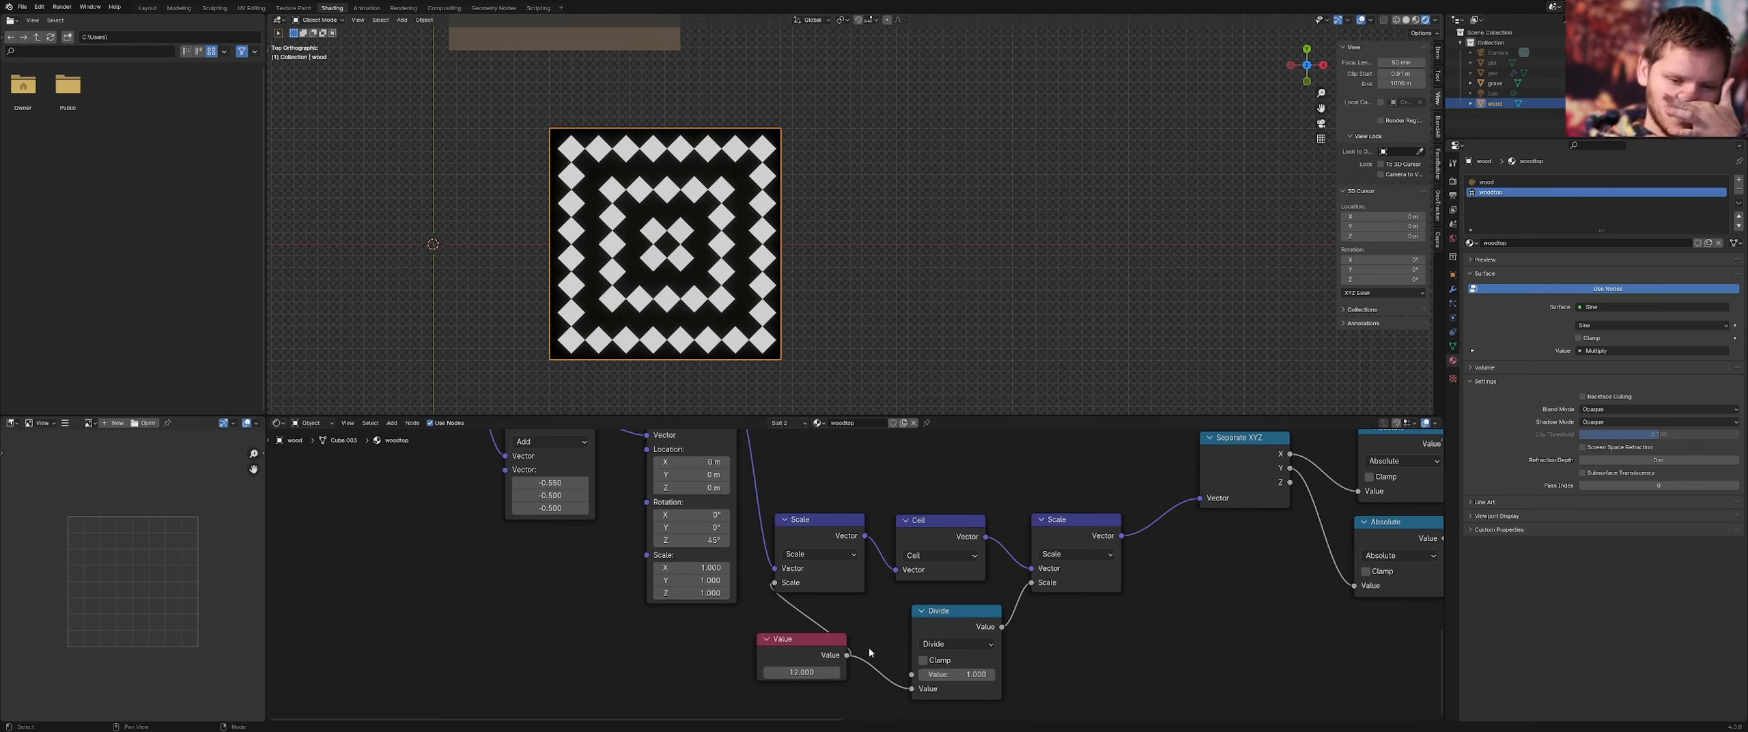
left_click(801, 672)
type("13")
key("Return")
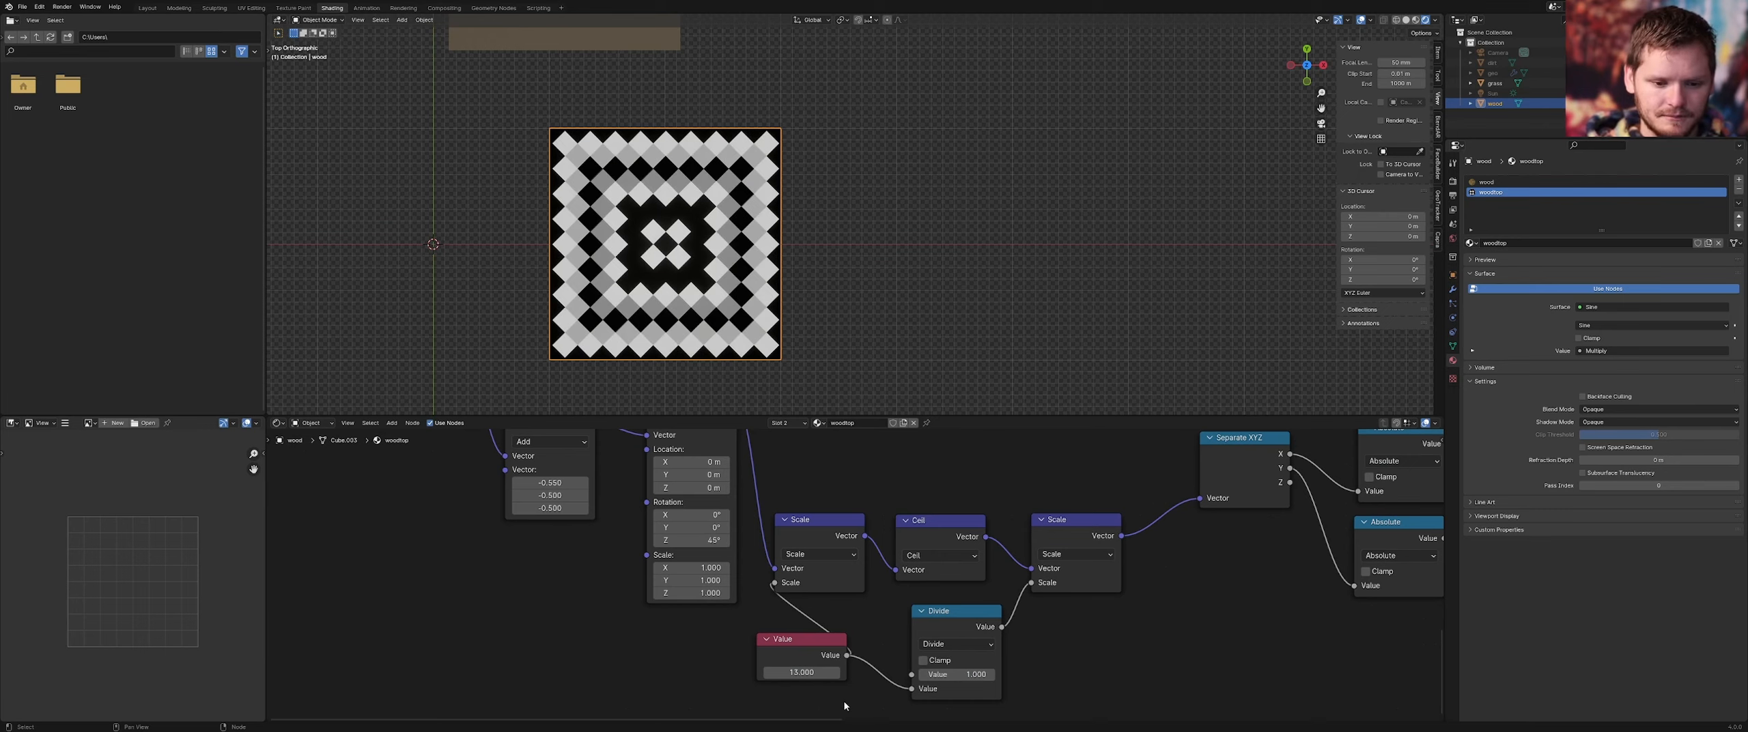
key("ctrl+z")
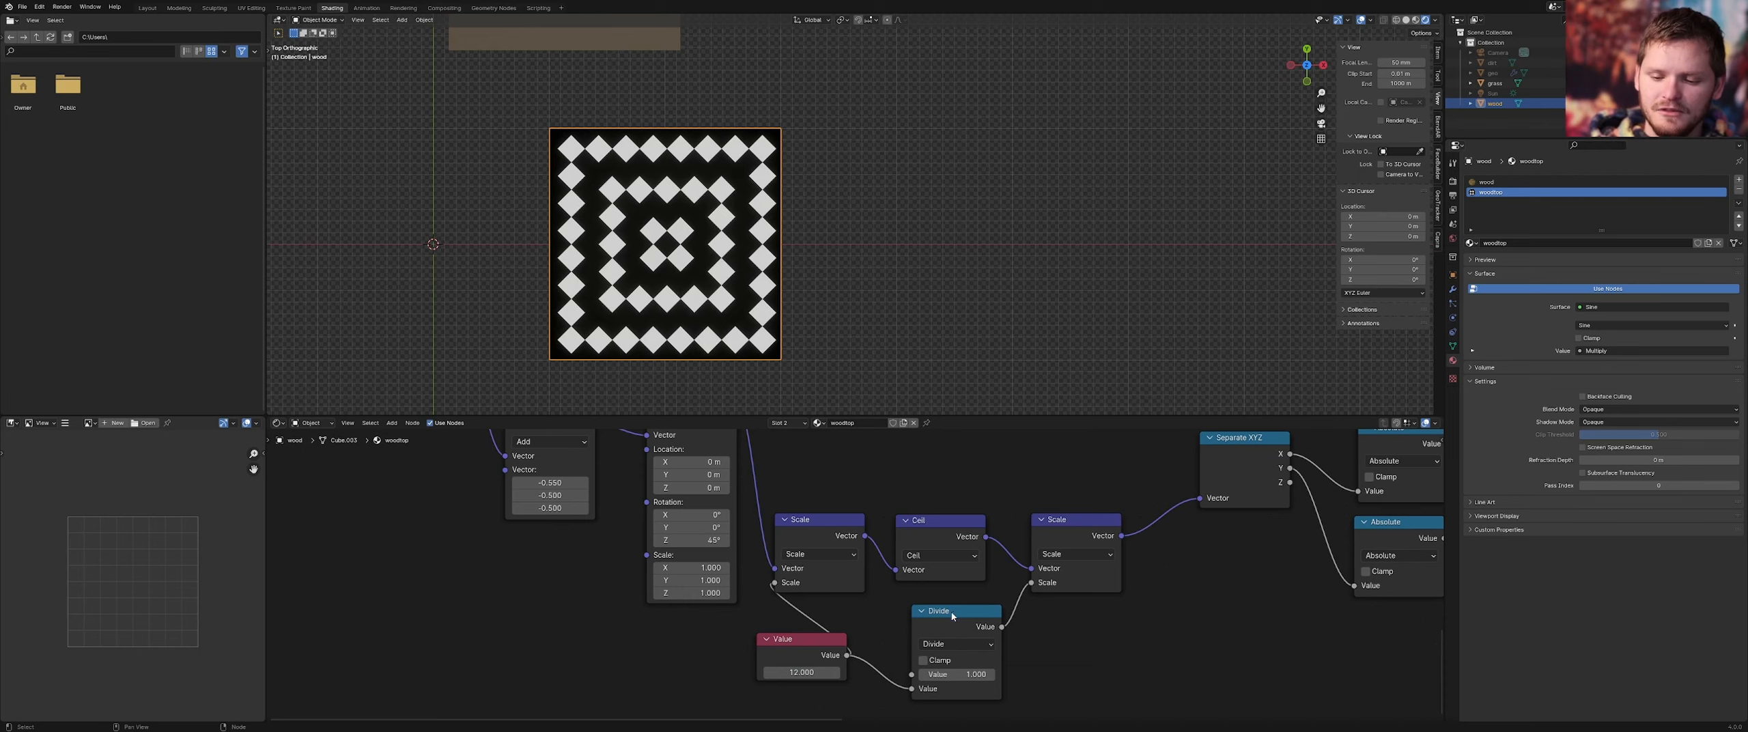
Try a different factor on the Multiply node that feeds Sine
scroll(954, 611, "down", 2)
middle_click_drag(1123, 568, 881, 595)
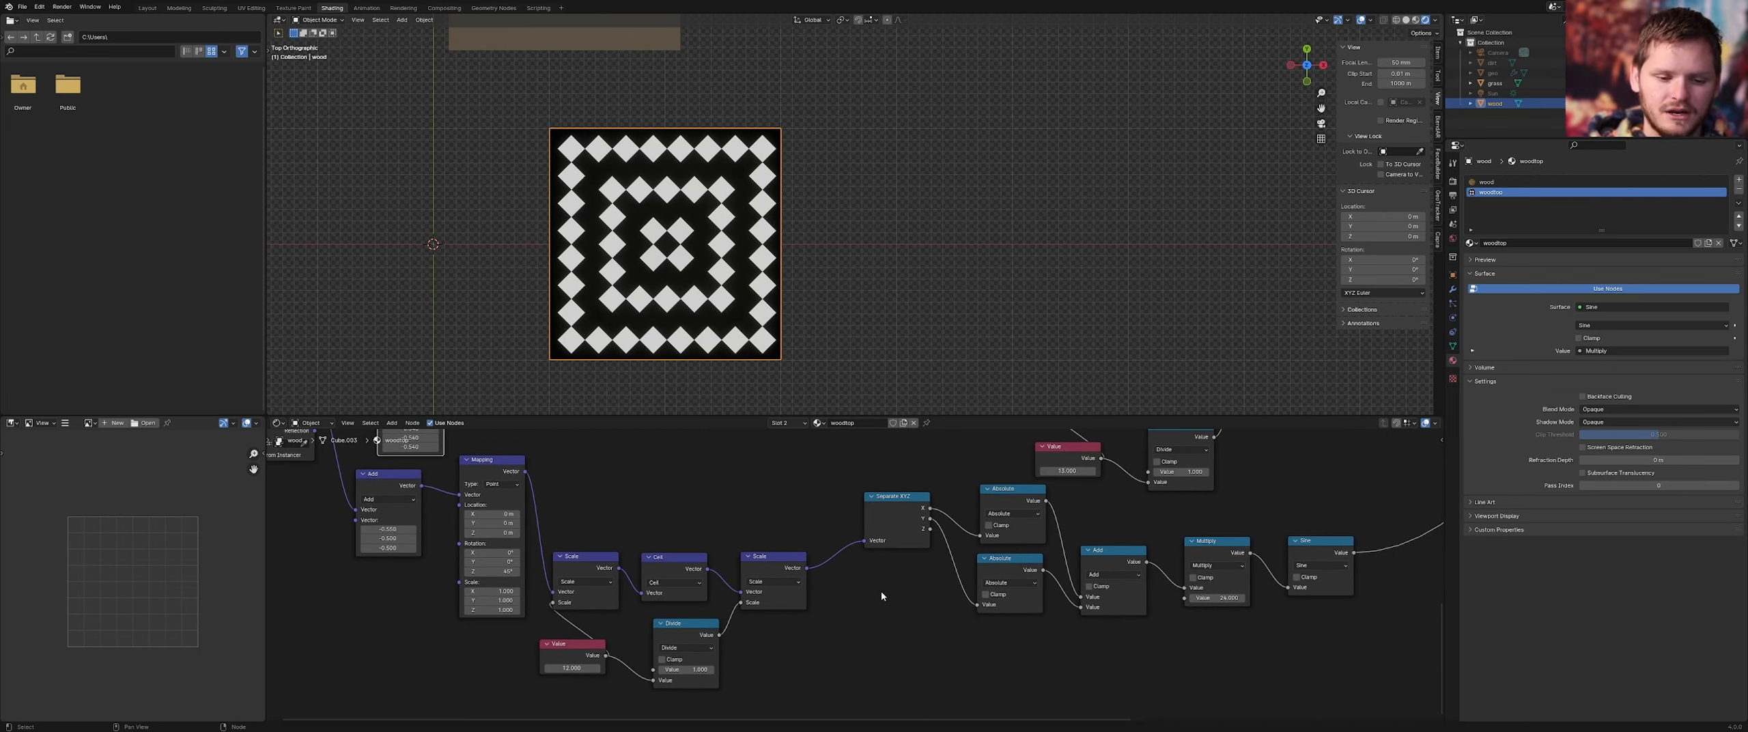
mouse_move(1229, 599)
left_mouse_down()
mouse_move(1188, 599)
mouse_move(1226, 599)
left_mouse_up()
key("ctrl+z")
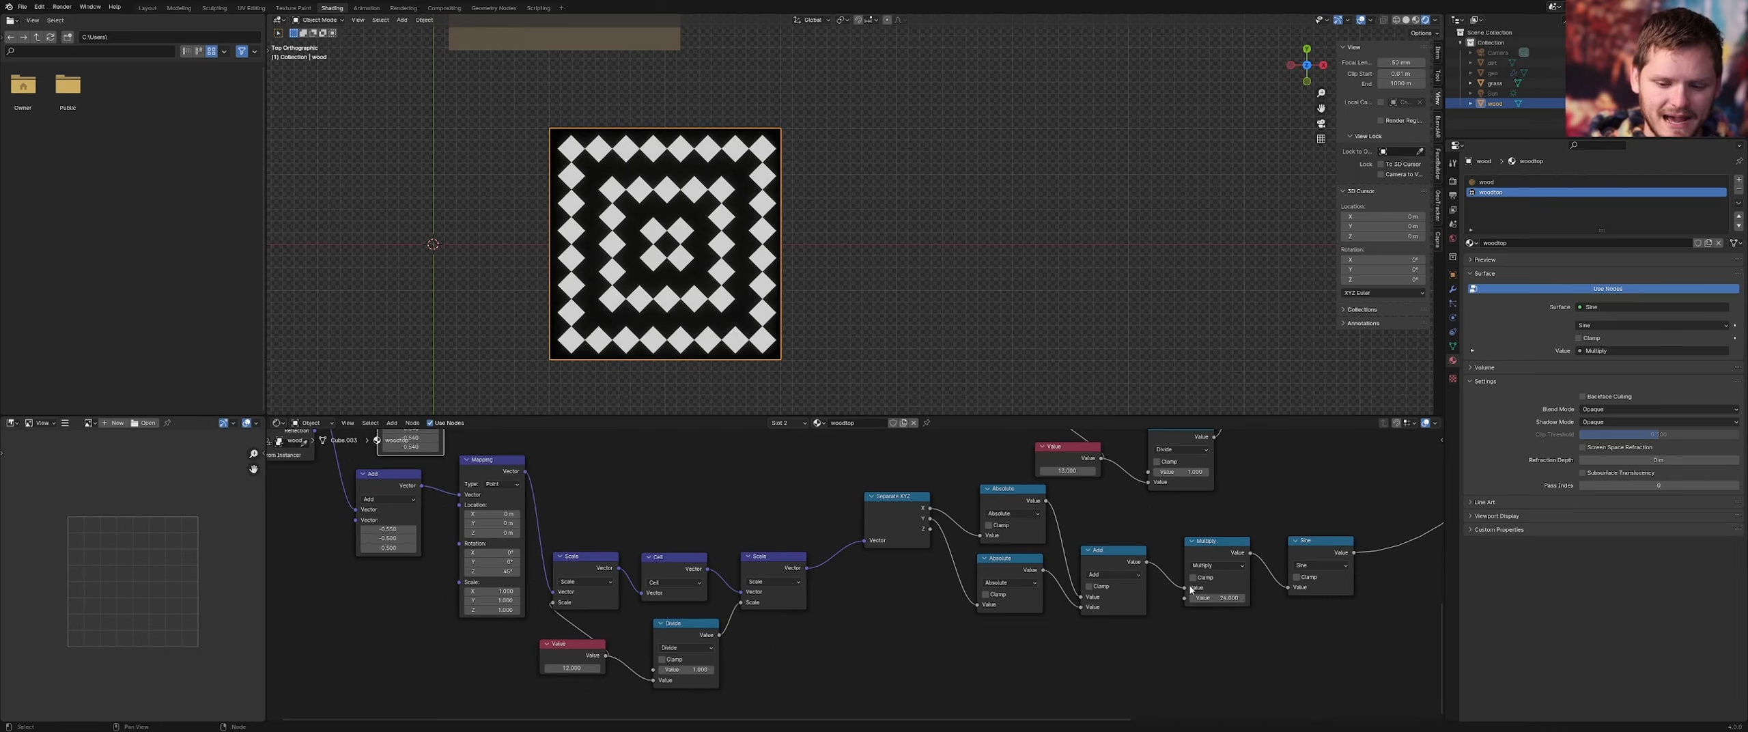
Preview the output of the Add node that joins both Absolute nodes, and return the preview to Sine
middle_click_drag(1182, 589, 818, 583)
left_click(745, 561, "ctrl+shift")
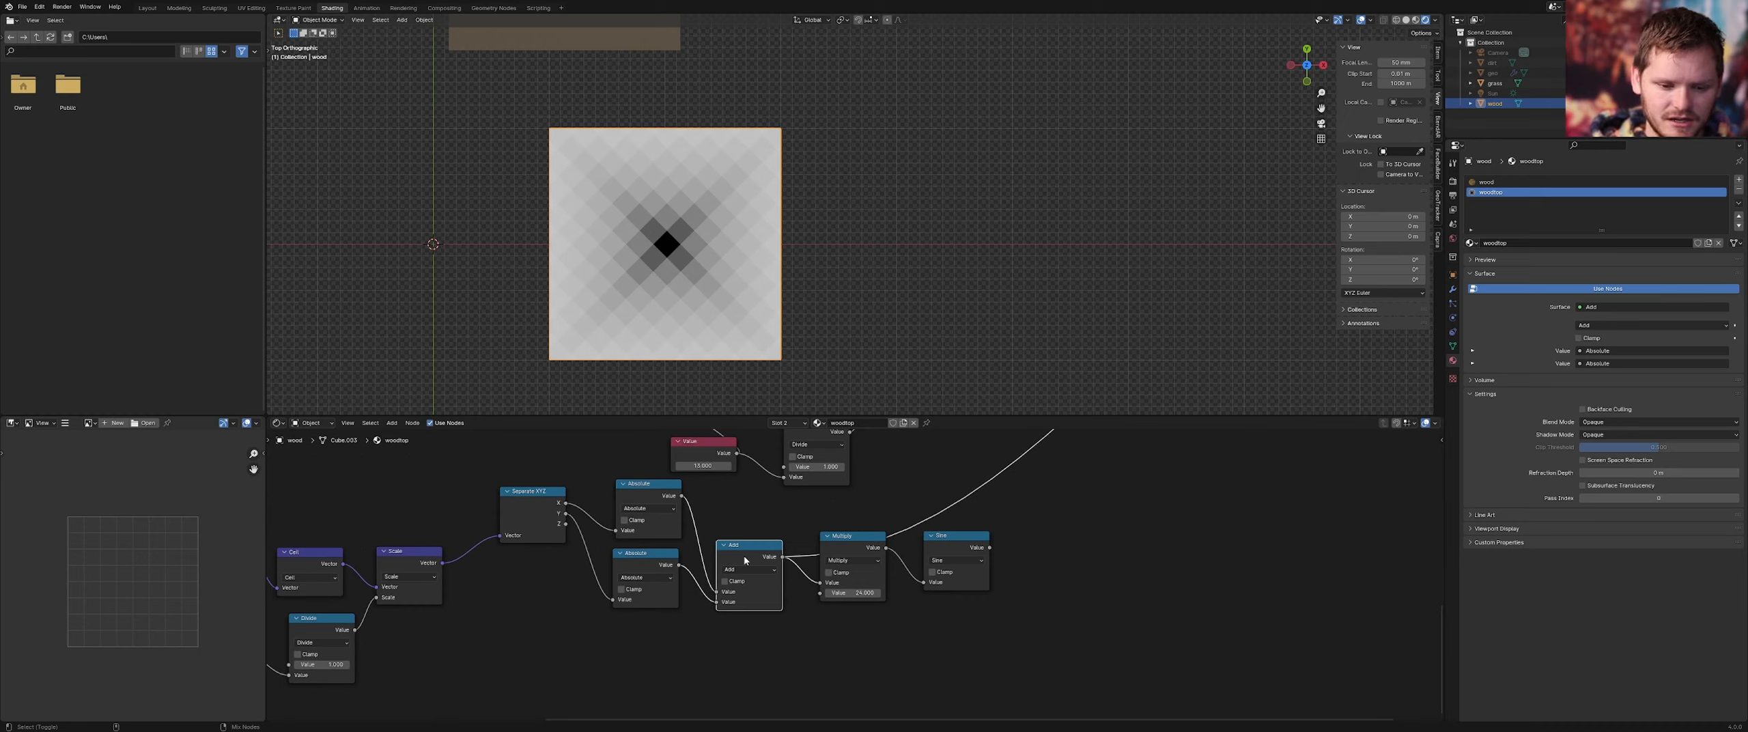
left_click(956, 548, "ctrl+shift")
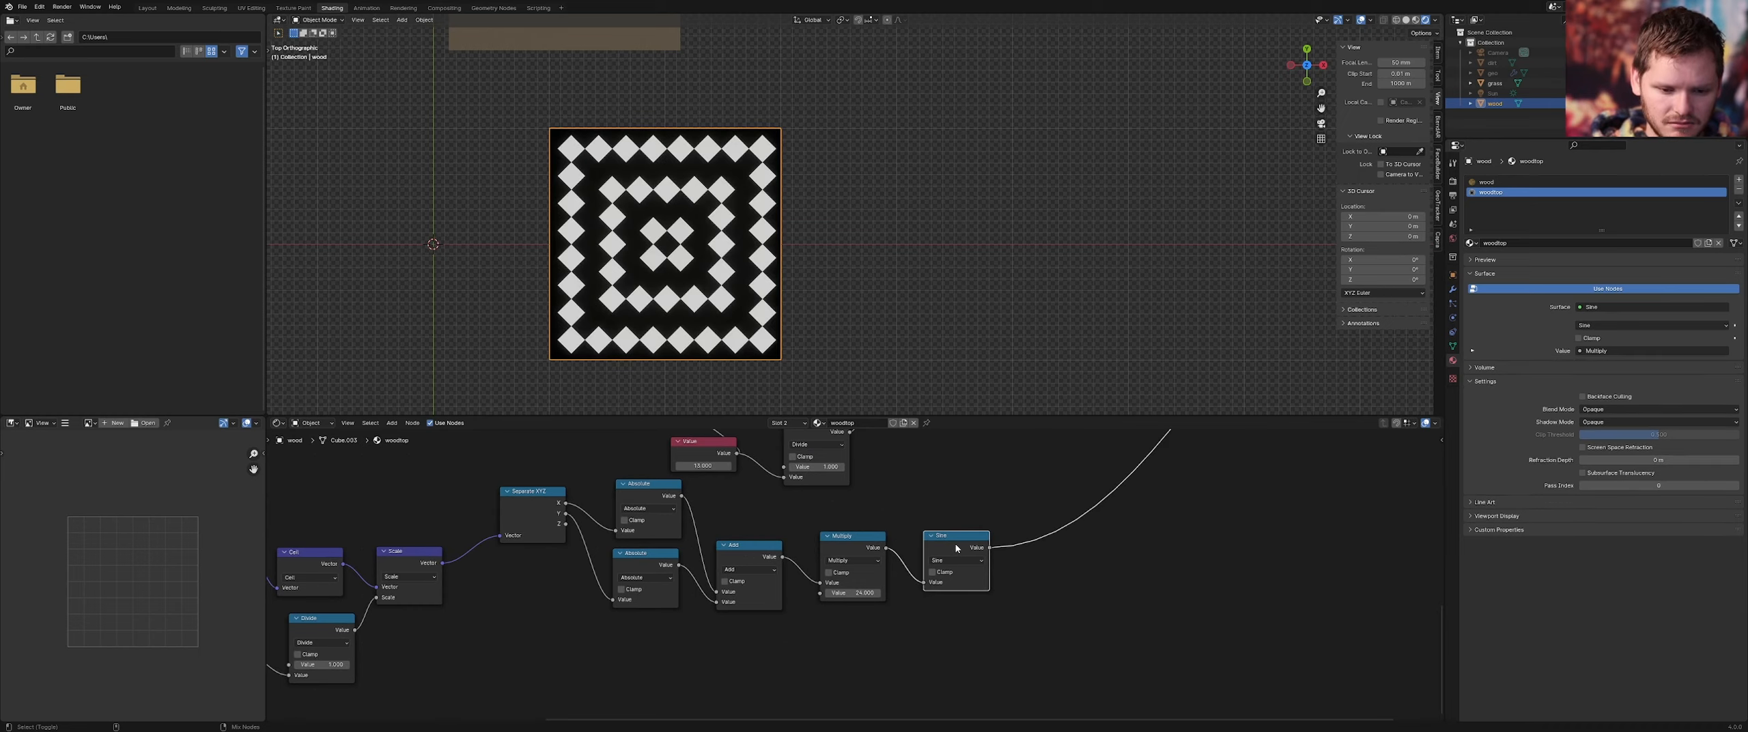
Try a different Z rotation on the Mapping node ahead of the pixelation nodes
middle_click_drag(441, 600, 765, 569)
left_click_drag(445, 539, 497, 538)
key("ctrl+z")
Move the nodes ahead of Separate XYZ back to make room, and insert a duplicate Mapping node between the last Scale and Separate XYZ
scroll(449, 557, "down", 5)
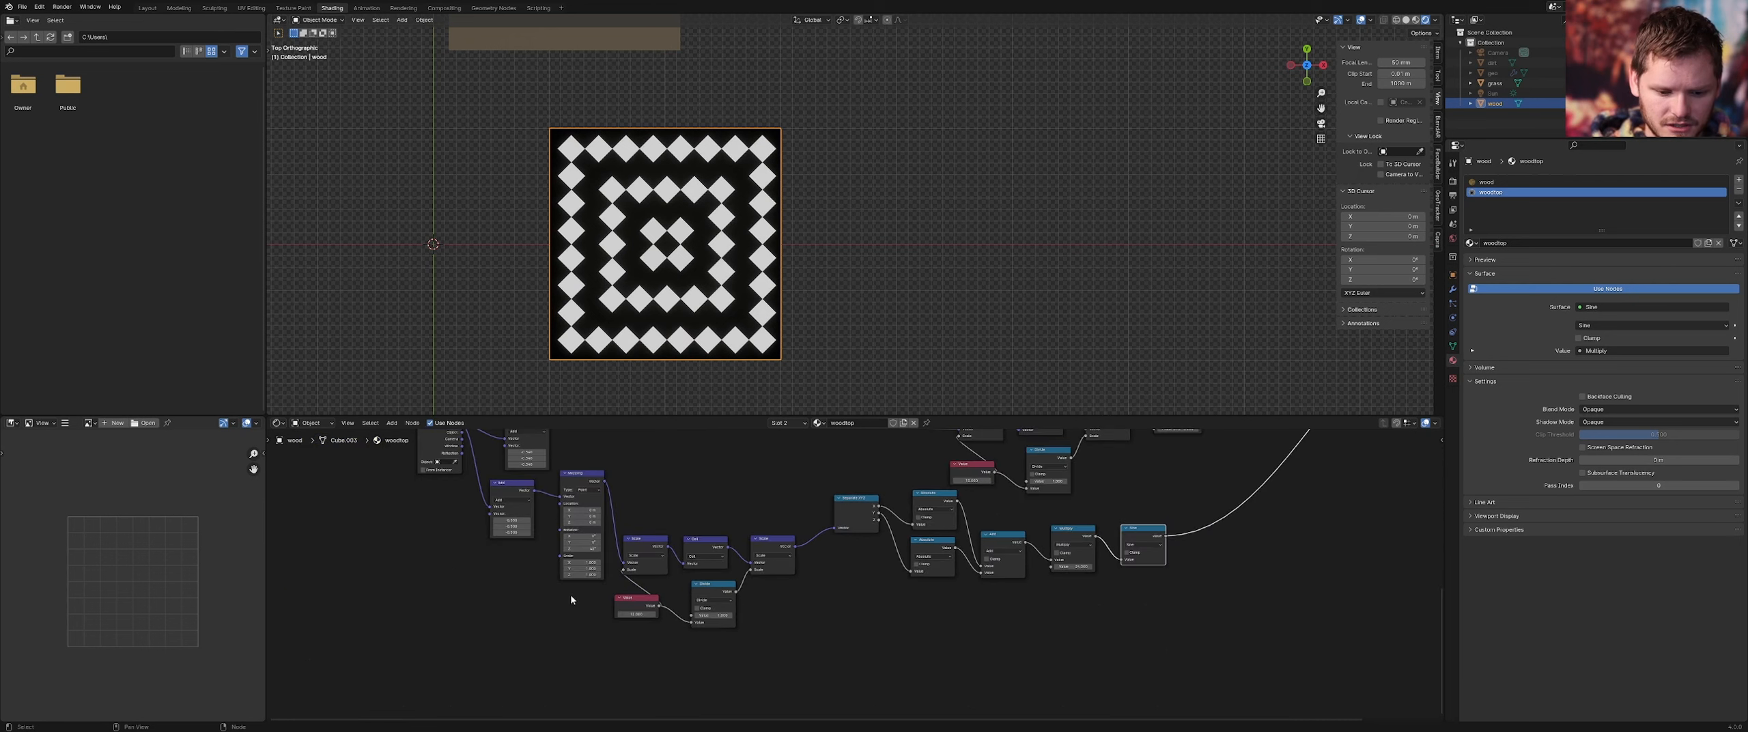
left_click(599, 473)
left_click_drag(456, 635, 762, 528)
key("g")
left_click(646, 579)
scroll(539, 532, "up", 4)
left_click(537, 530)
key("shift+d")
left_click(670, 534)
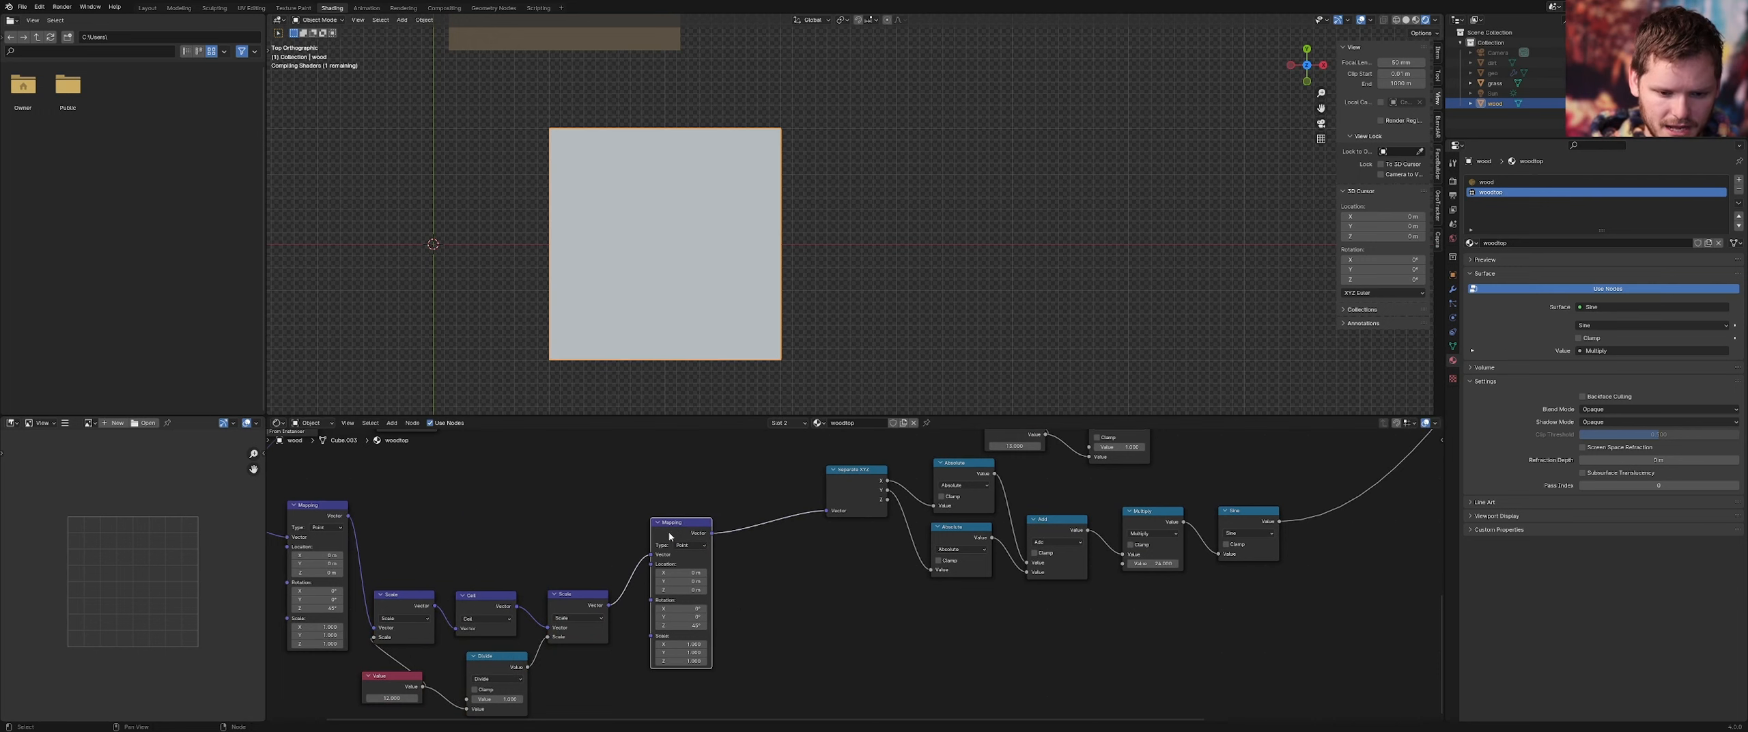
Set the duplicated Mapping node's Z rotation to 0°
scroll(679, 638, "up", 1)
left_click(669, 629)
type("0")
key("Return")
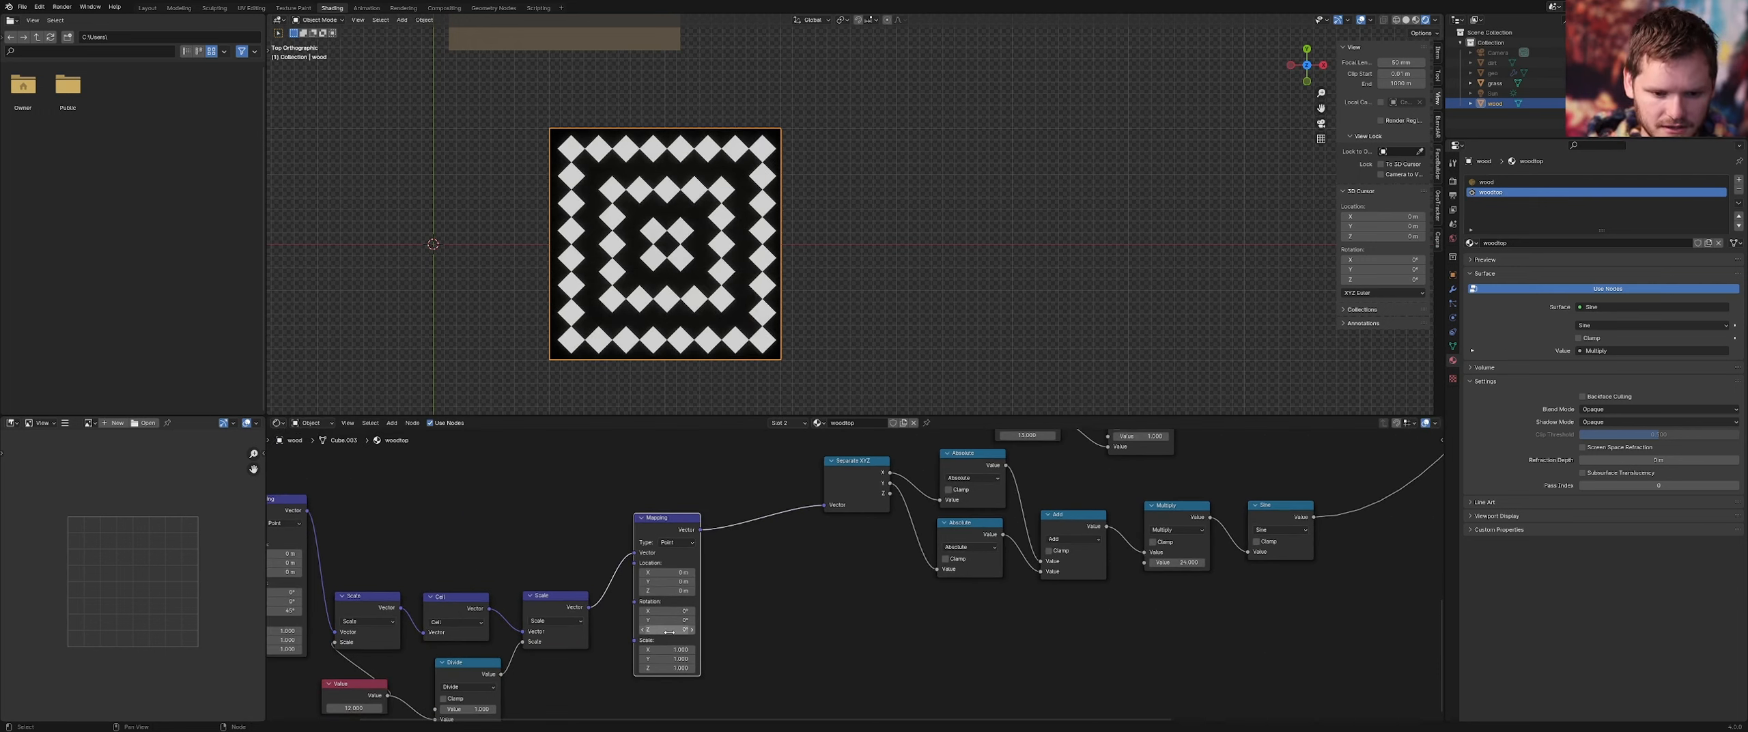
Try other Z rotations on the duplicated Mapping node while previewing its output, and return the preview to Sine
left_click_drag(668, 631, 865, 631)
key("ctrl+z")
middle_click_drag(588, 604, 704, 594)
scroll(703, 594, "up", 1)
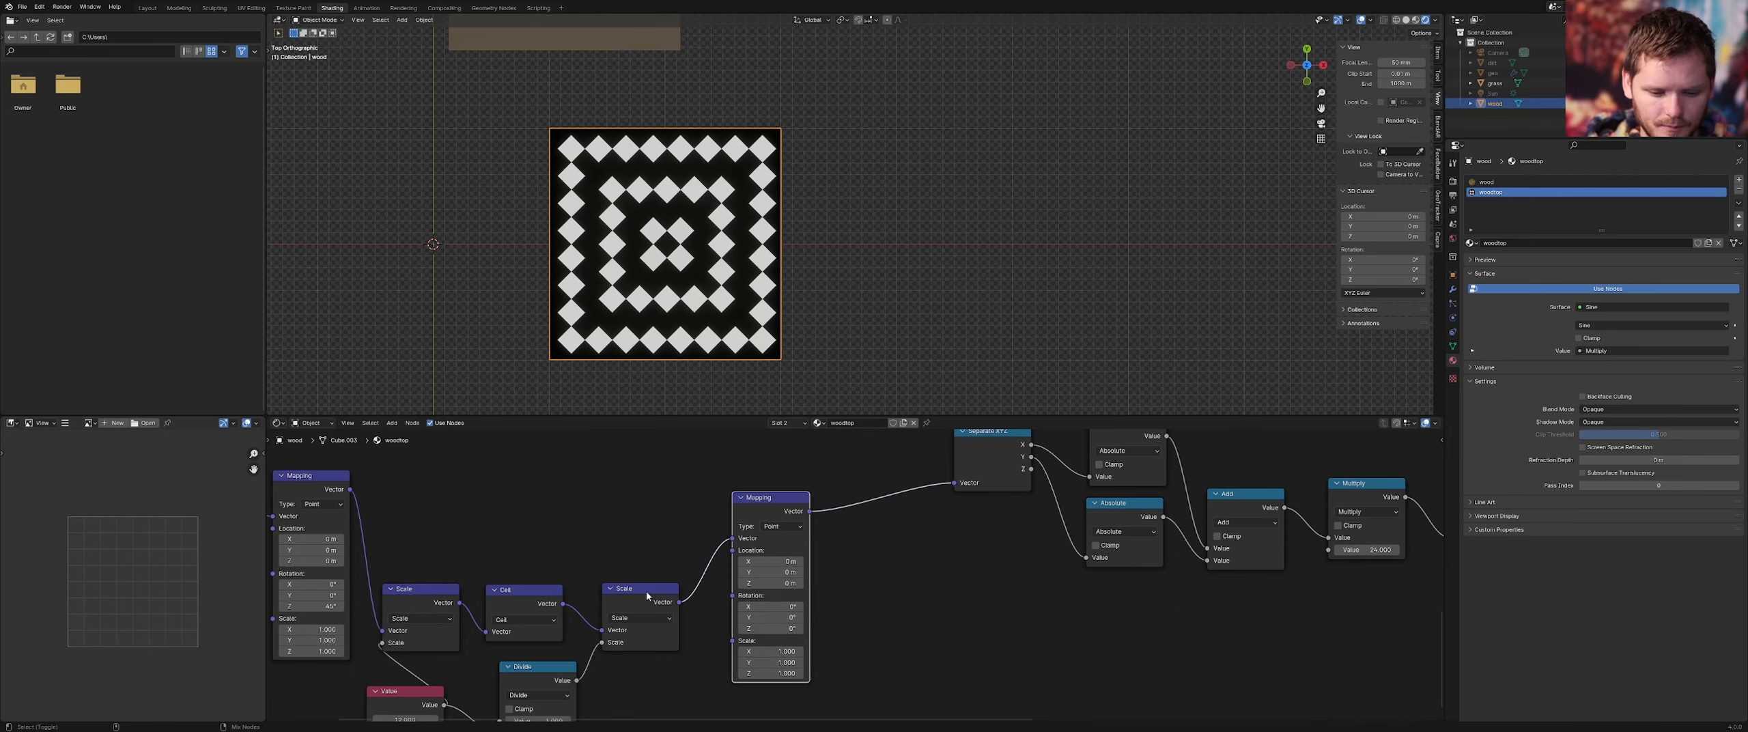
left_click(768, 594, "ctrl+shift")
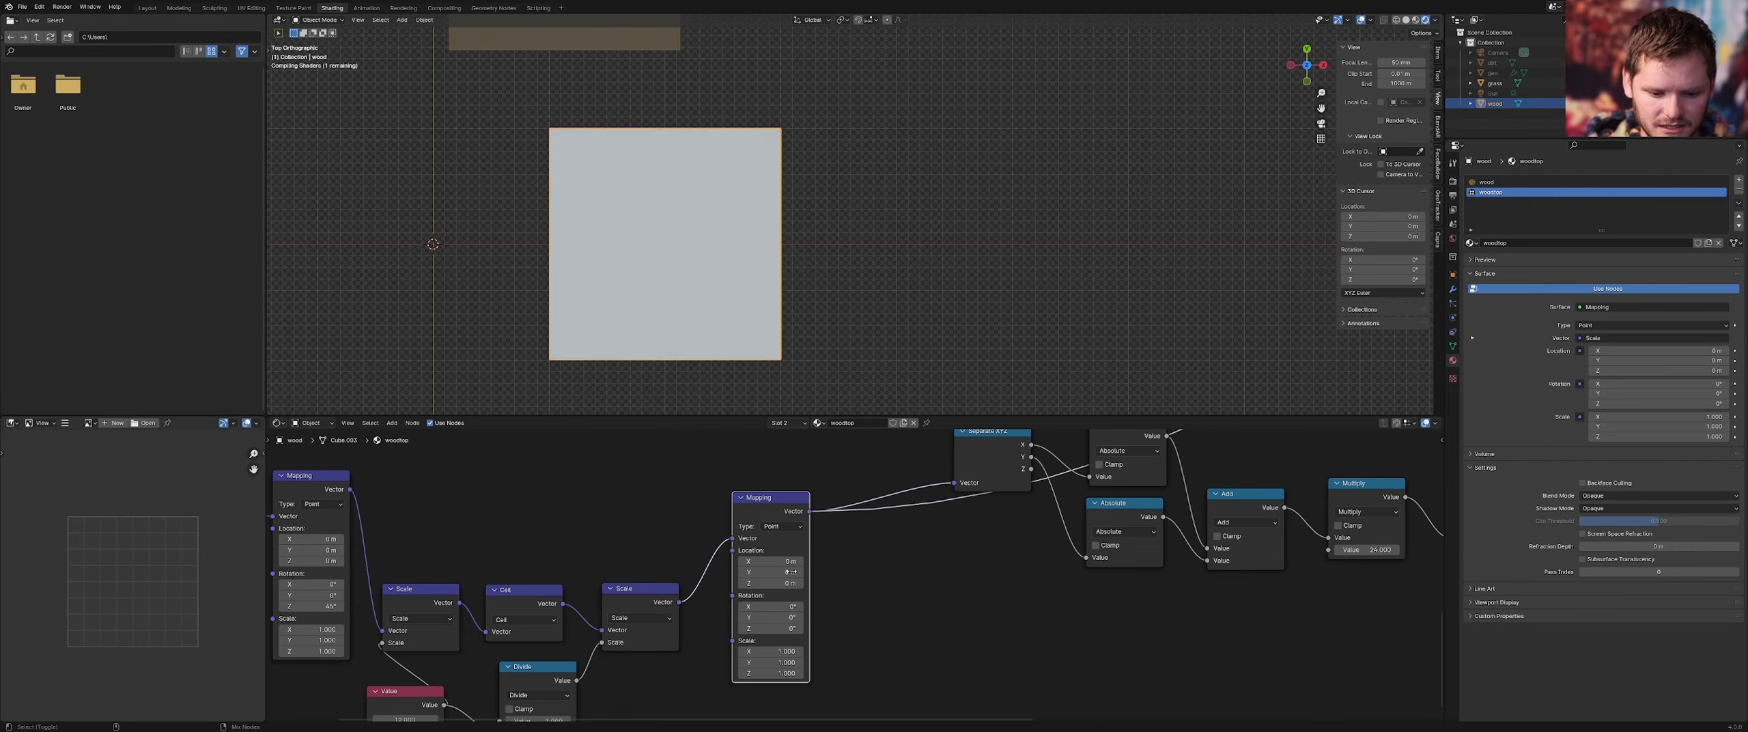
left_click_drag(770, 628, 853, 628)
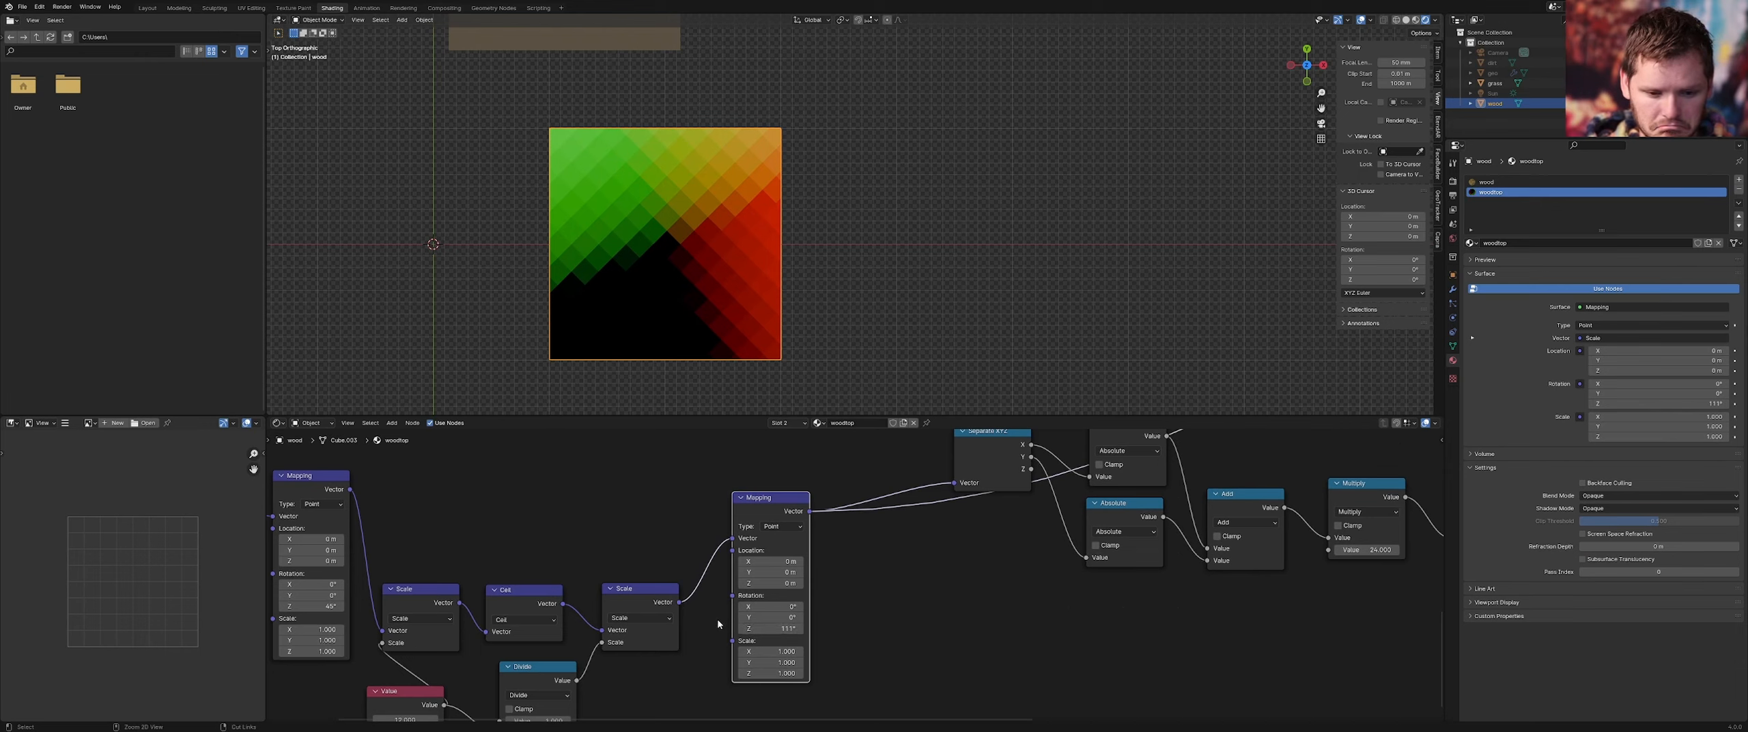
key("ctrl+z")
scroll(853, 620, "down", 2)
left_click(1271, 534, "ctrl+shift")
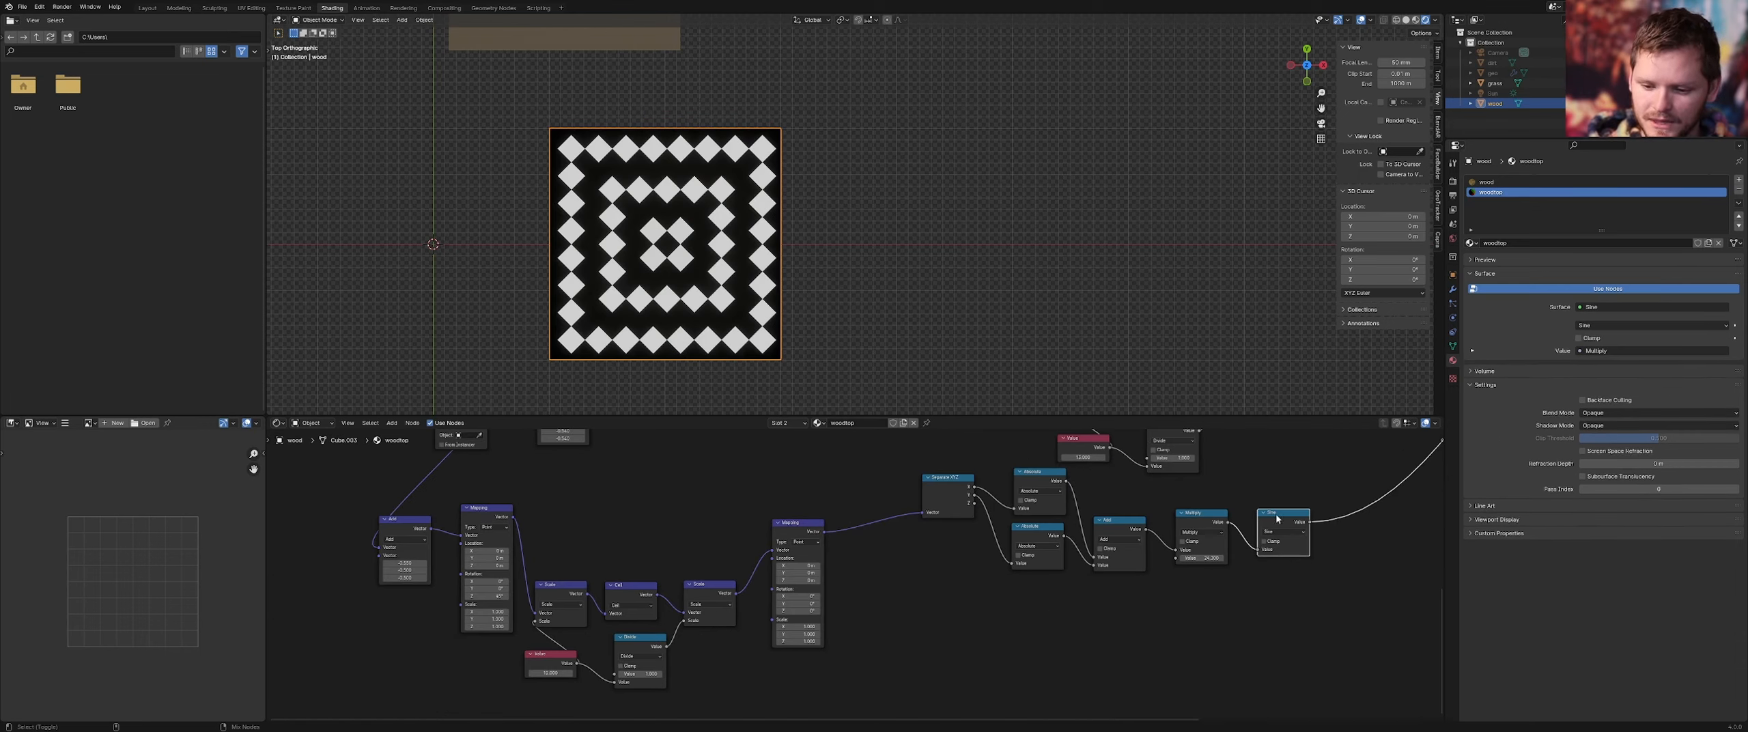
Try further Z rotations, including 45°, on the duplicated Mapping node while previewing Sine
scroll(862, 620, "up", 3)
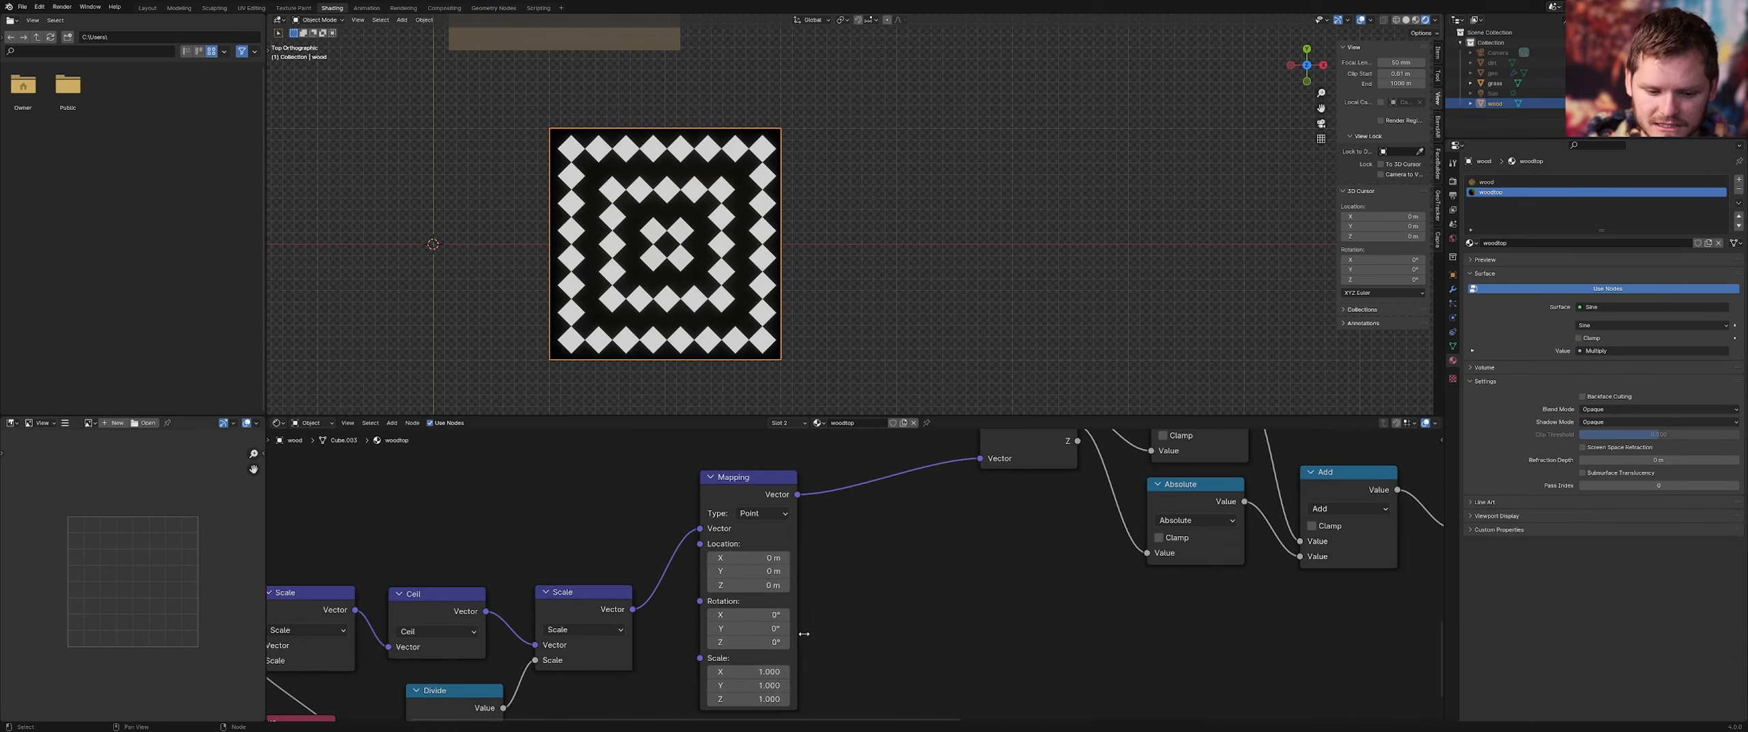
left_click_drag(741, 644, 903, 644)
key("ctrl+z")
left_click(753, 646)
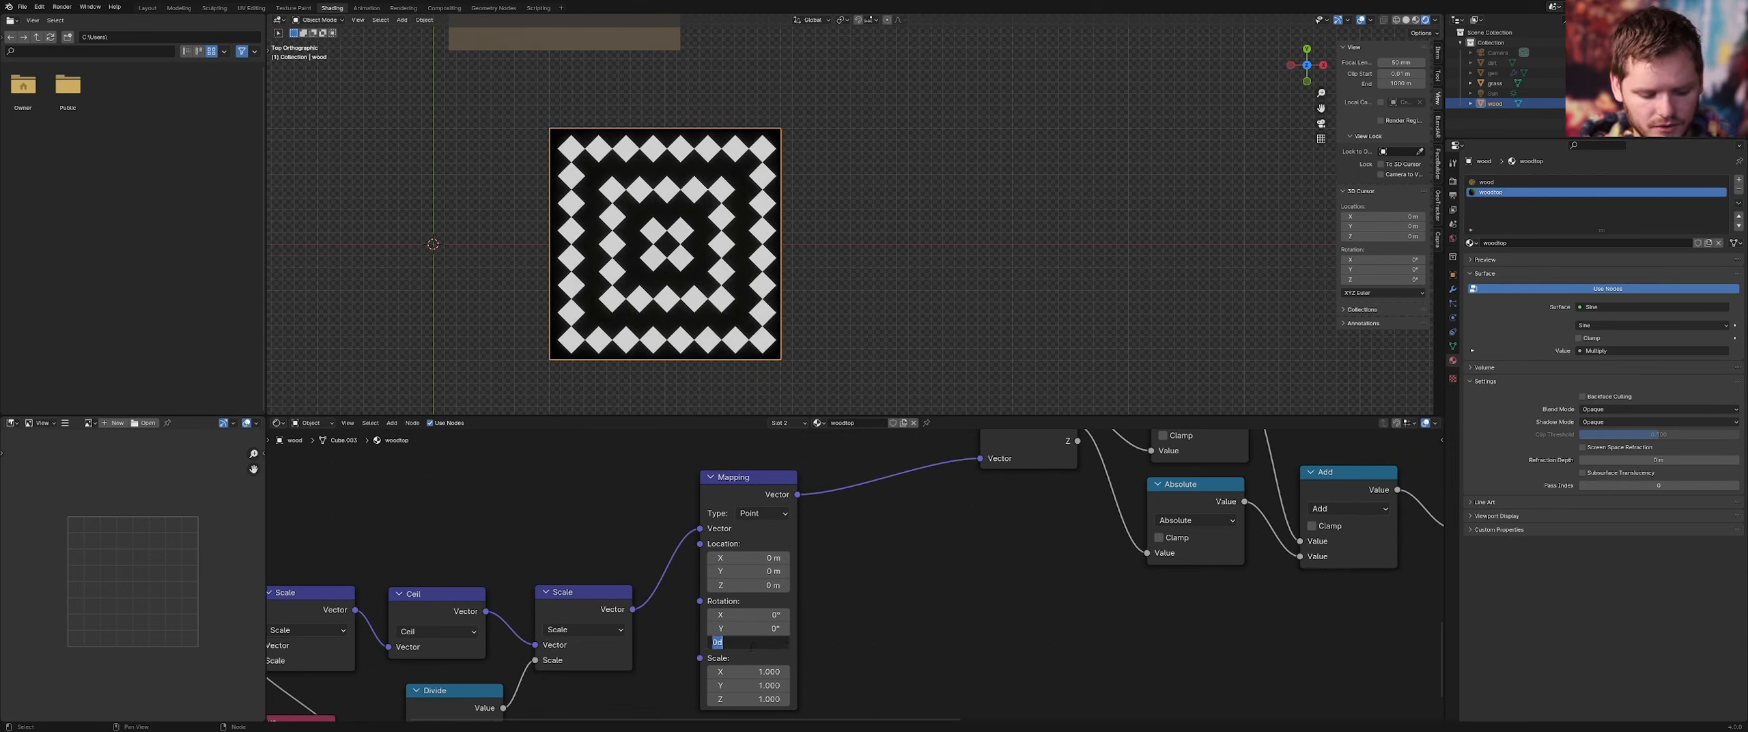
type("45")
key("Return")
key("ctrl+z")
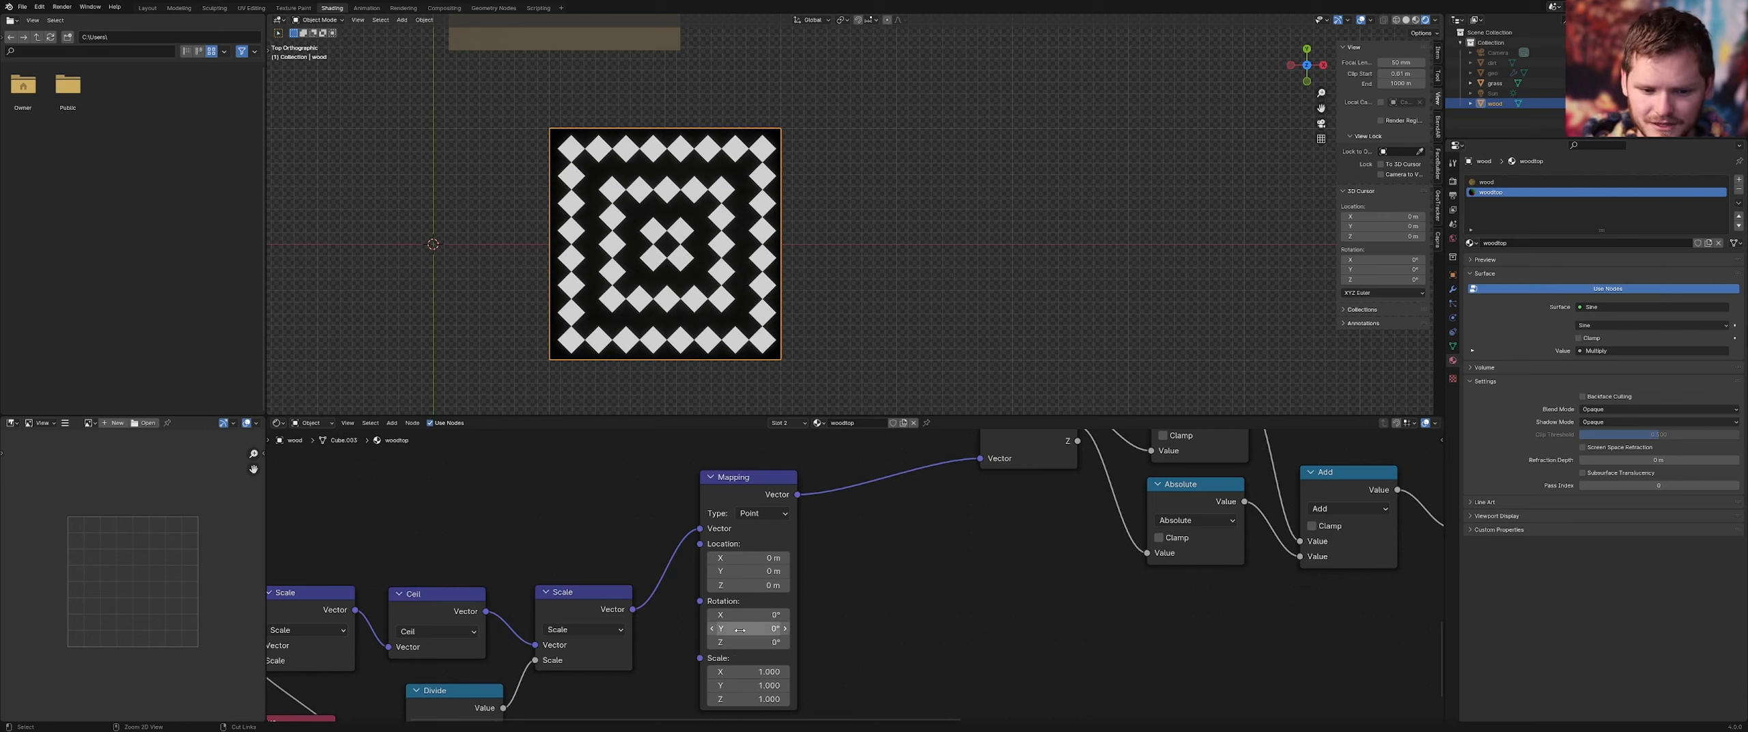
Try Subtract instead of Add for combining the two Absolute outputs
middle_click_drag(1101, 607, 812, 695)
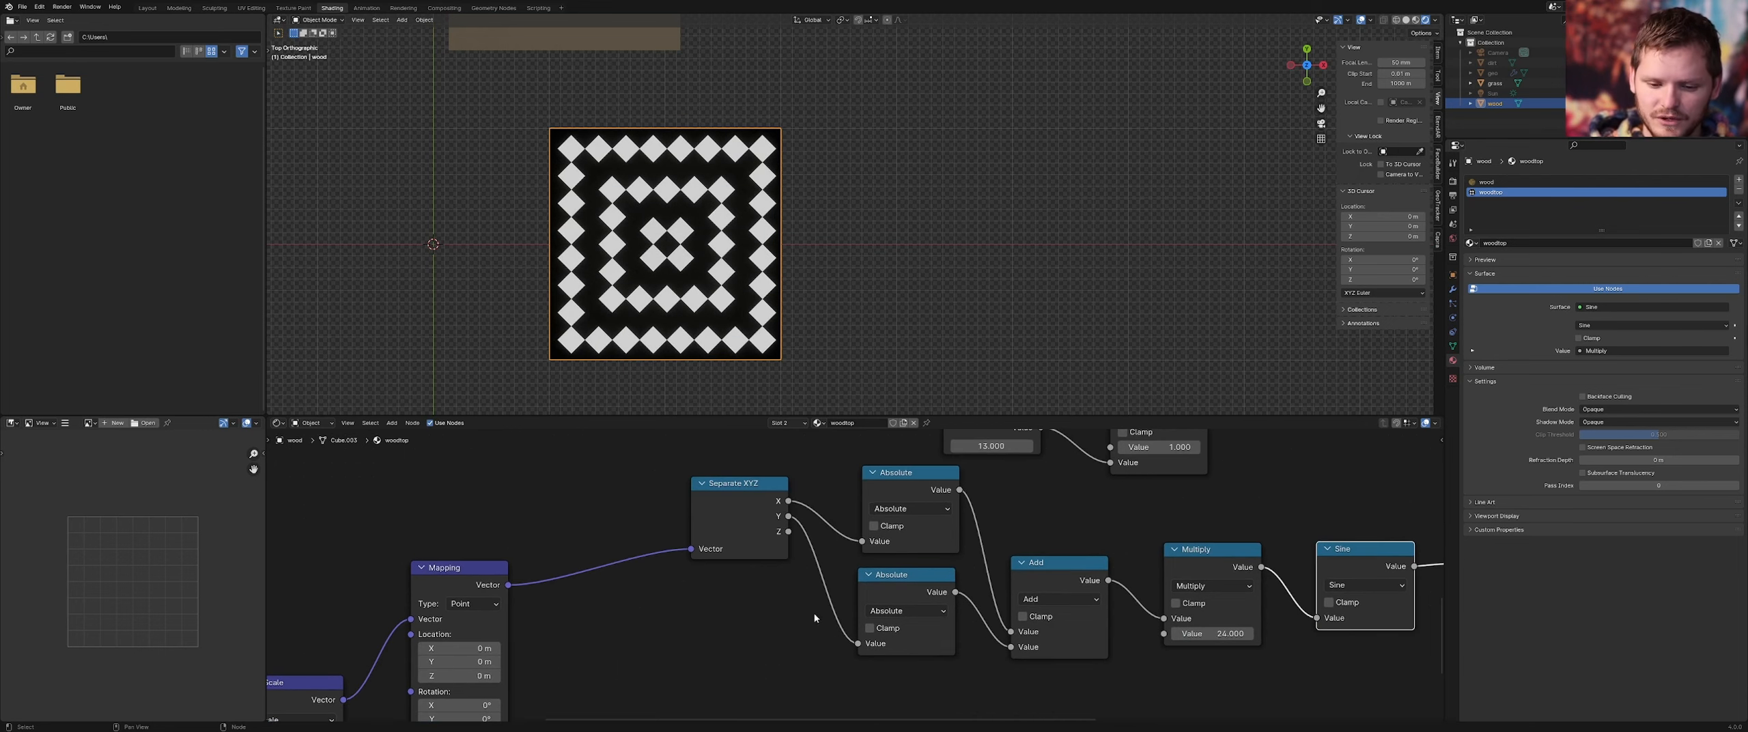
left_click(1057, 599)
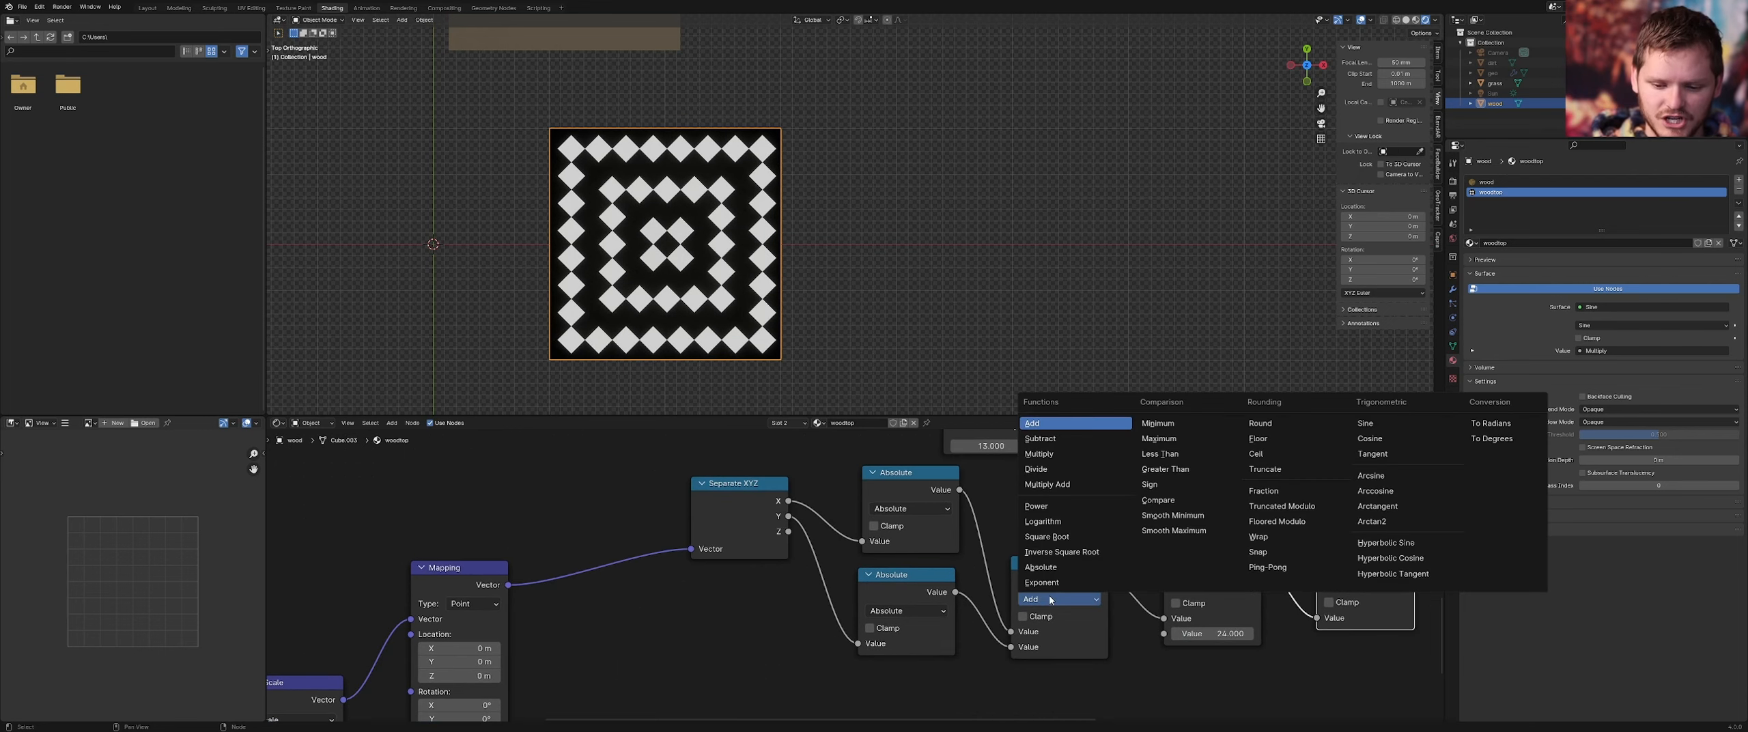
left_click(1035, 427)
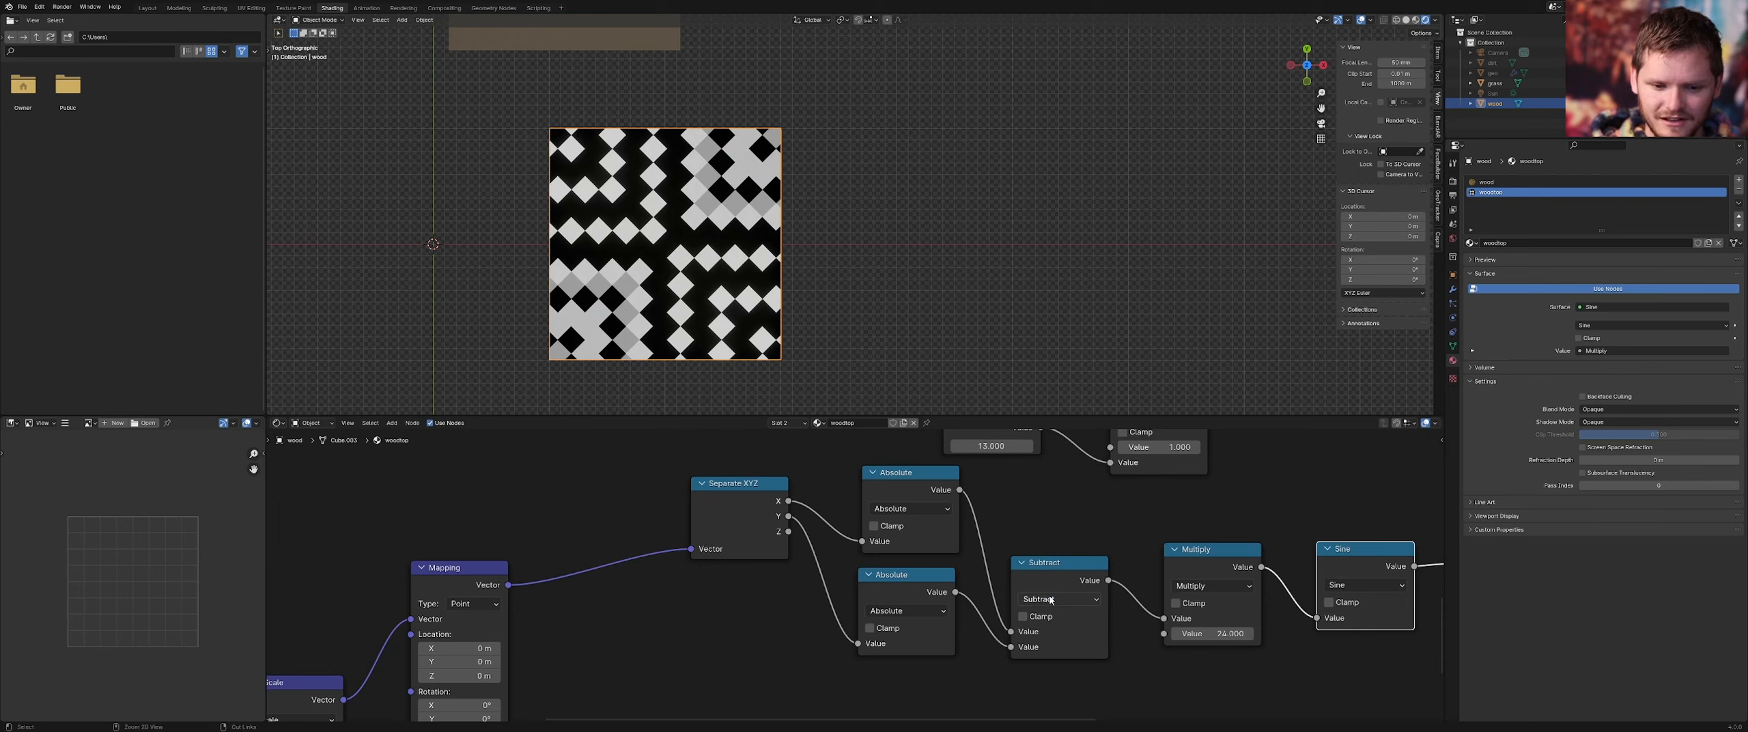
key("ctrl+z")
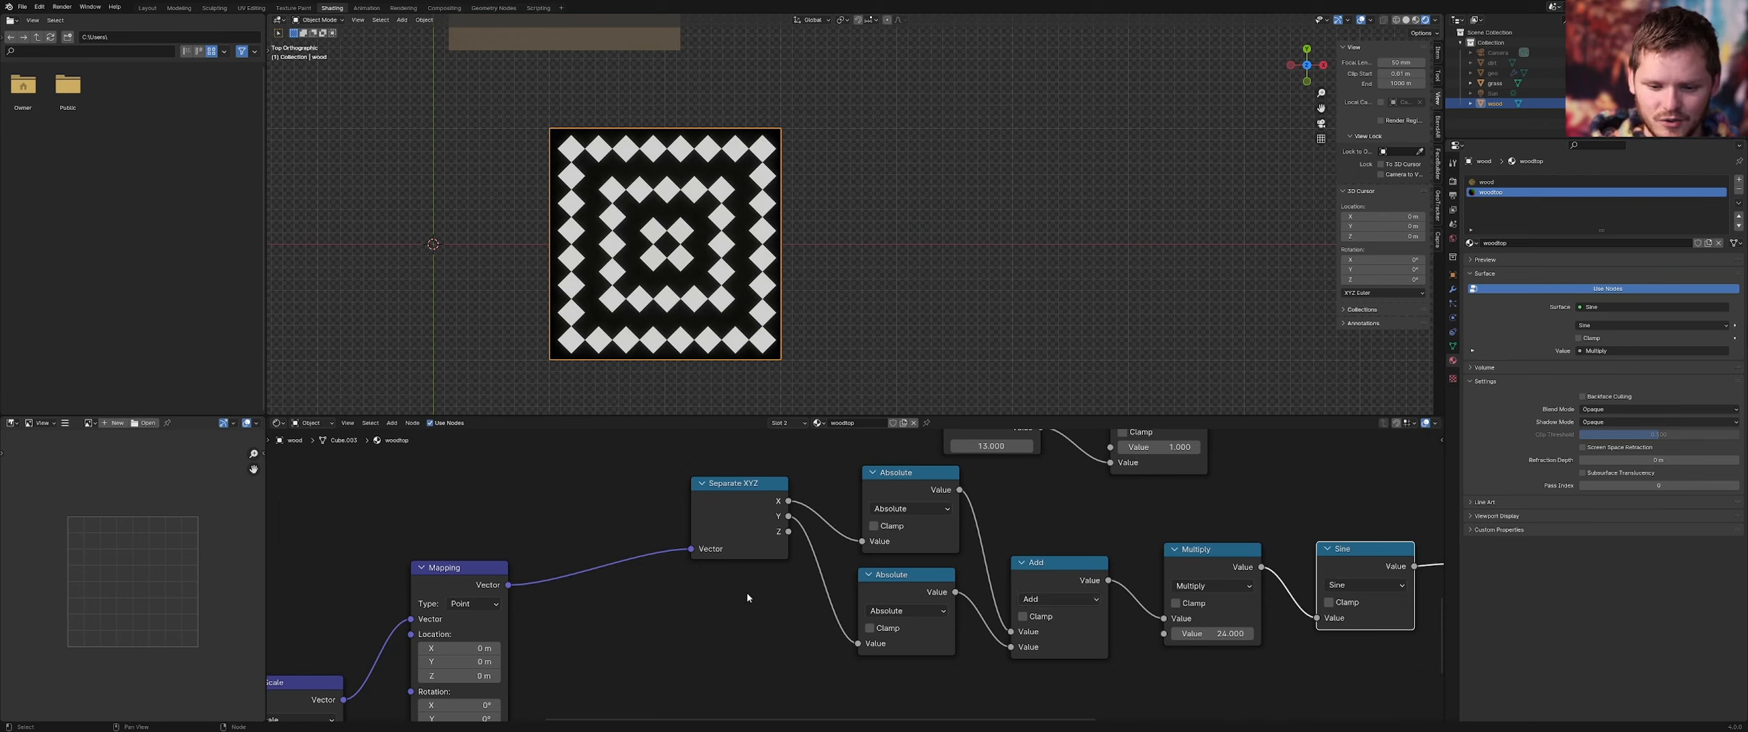
Move Separate XYZ and both Absolute nodes away from the Add node to make room between them
scroll(759, 590, "down", 2)
left_click_drag(732, 623, 903, 530)
key("g")
left_click(808, 566)
Try a Multiply node, duplicated from the upper Absolute, between that Absolute and Add, adjusting its factor, and remove it
left_click(805, 547)
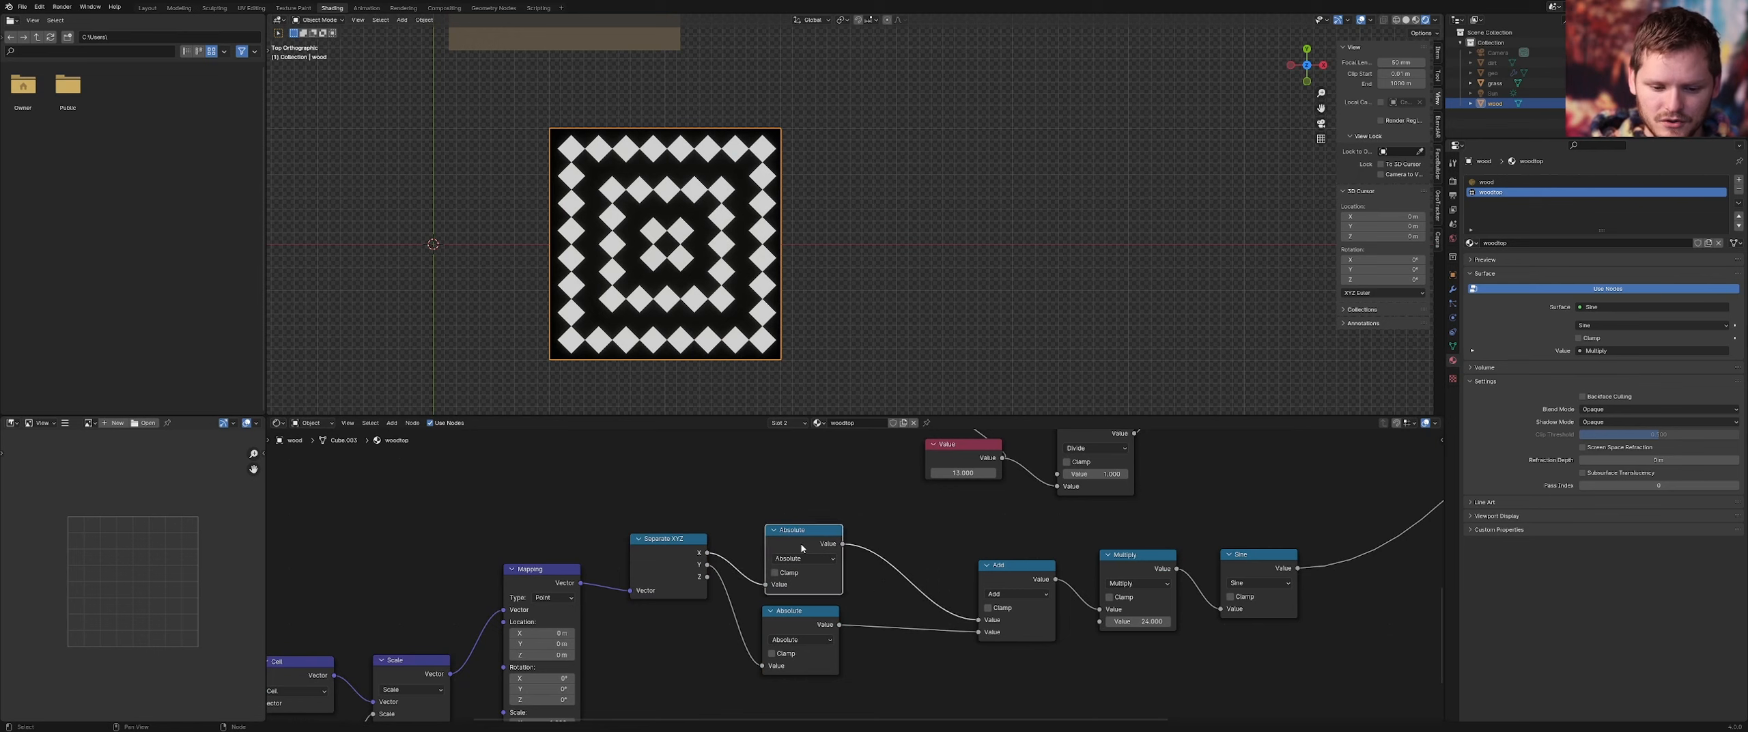
key("shift+d")
left_click(925, 547)
left_click(911, 559)
key("m")
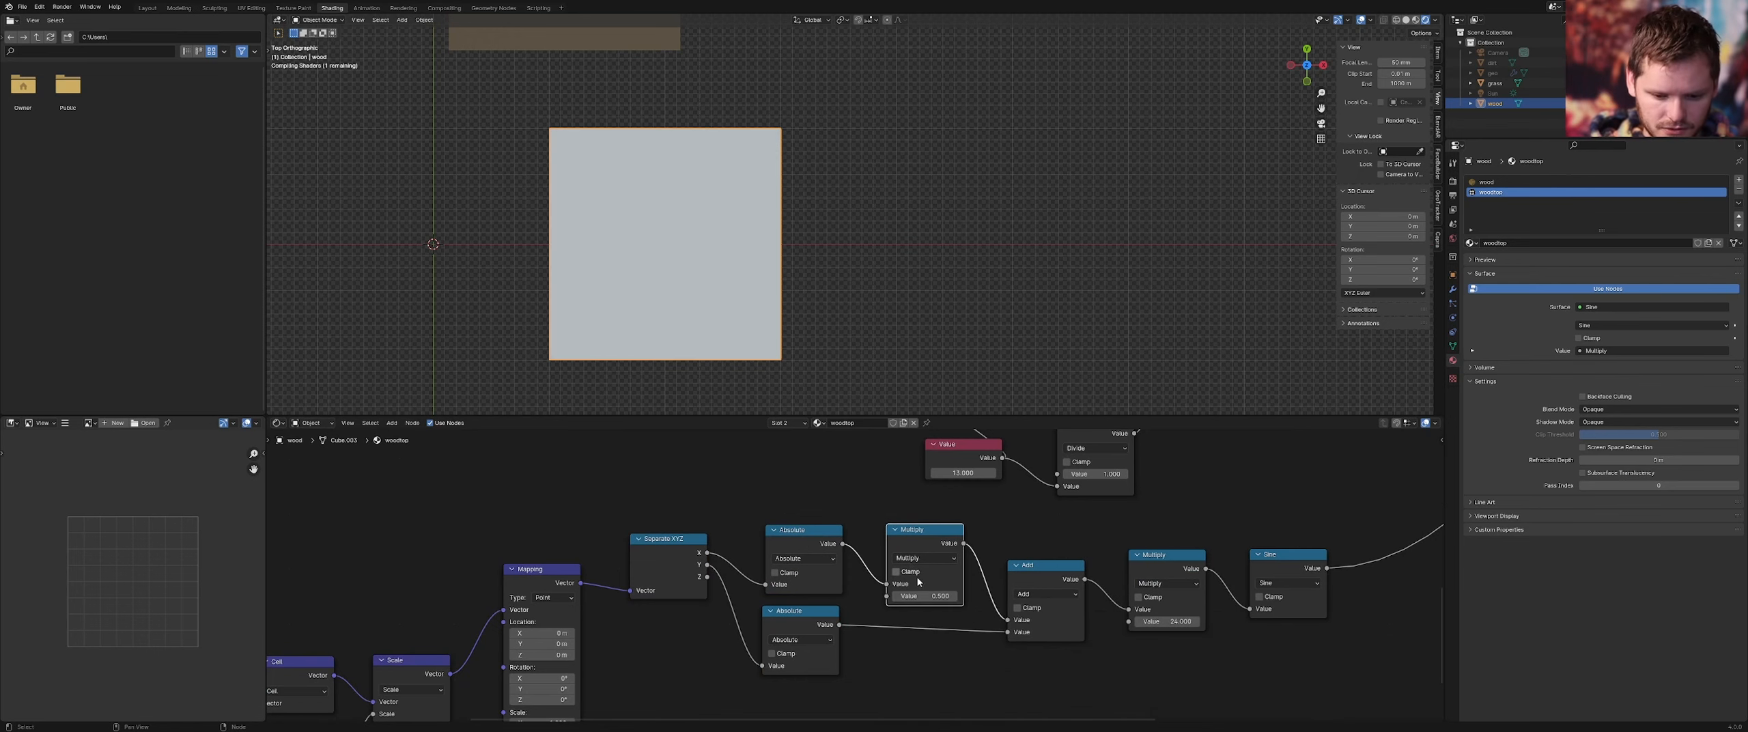
mouse_move(917, 596)
left_mouse_down("shift")
mouse_move(965, 596)
mouse_move(929, 590)
left_mouse_up("shift")
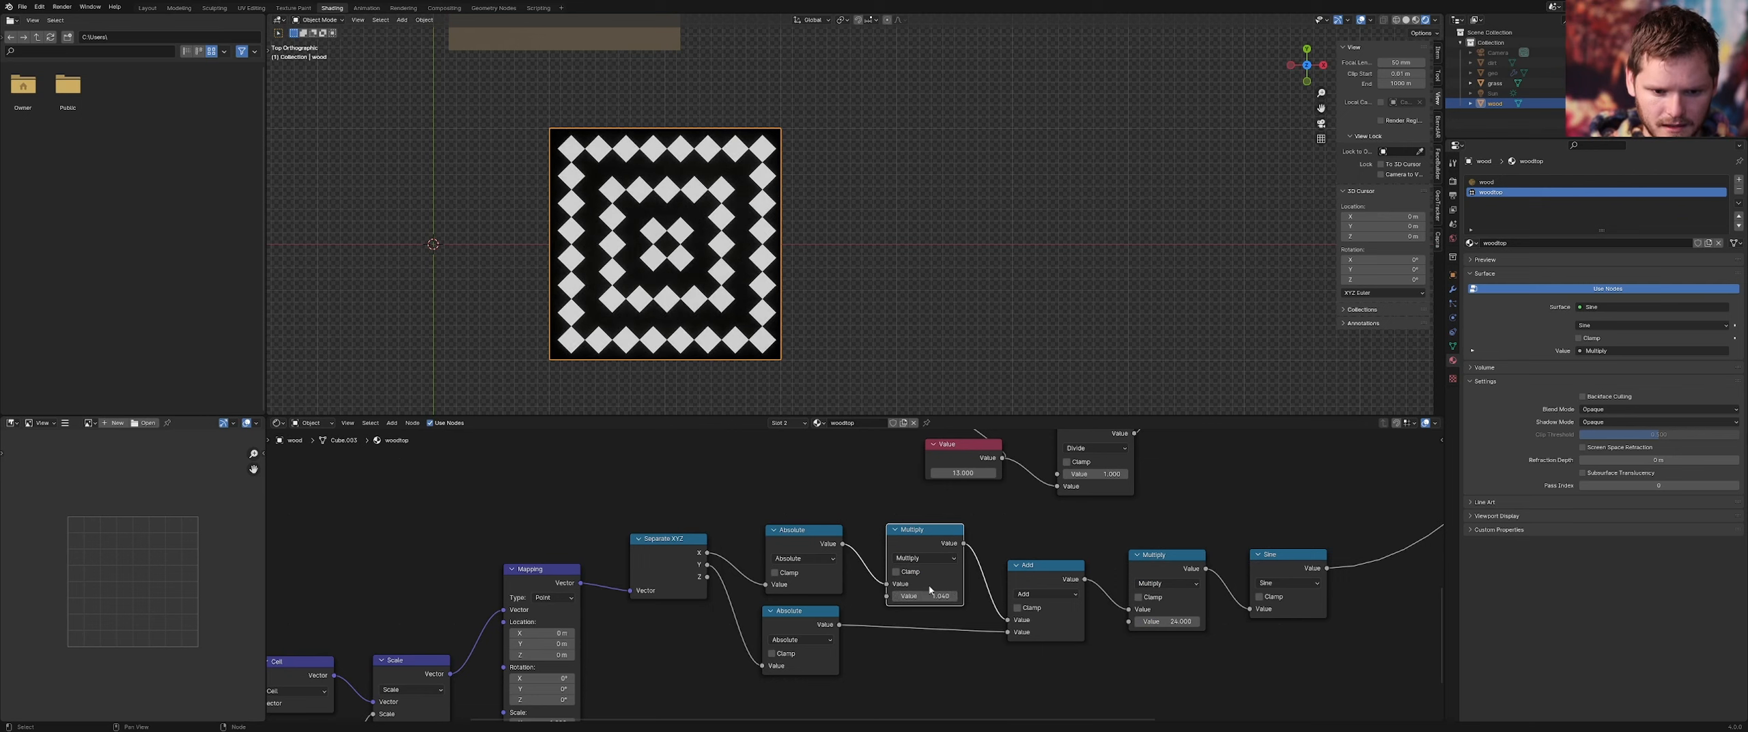
key("ctrl+x")
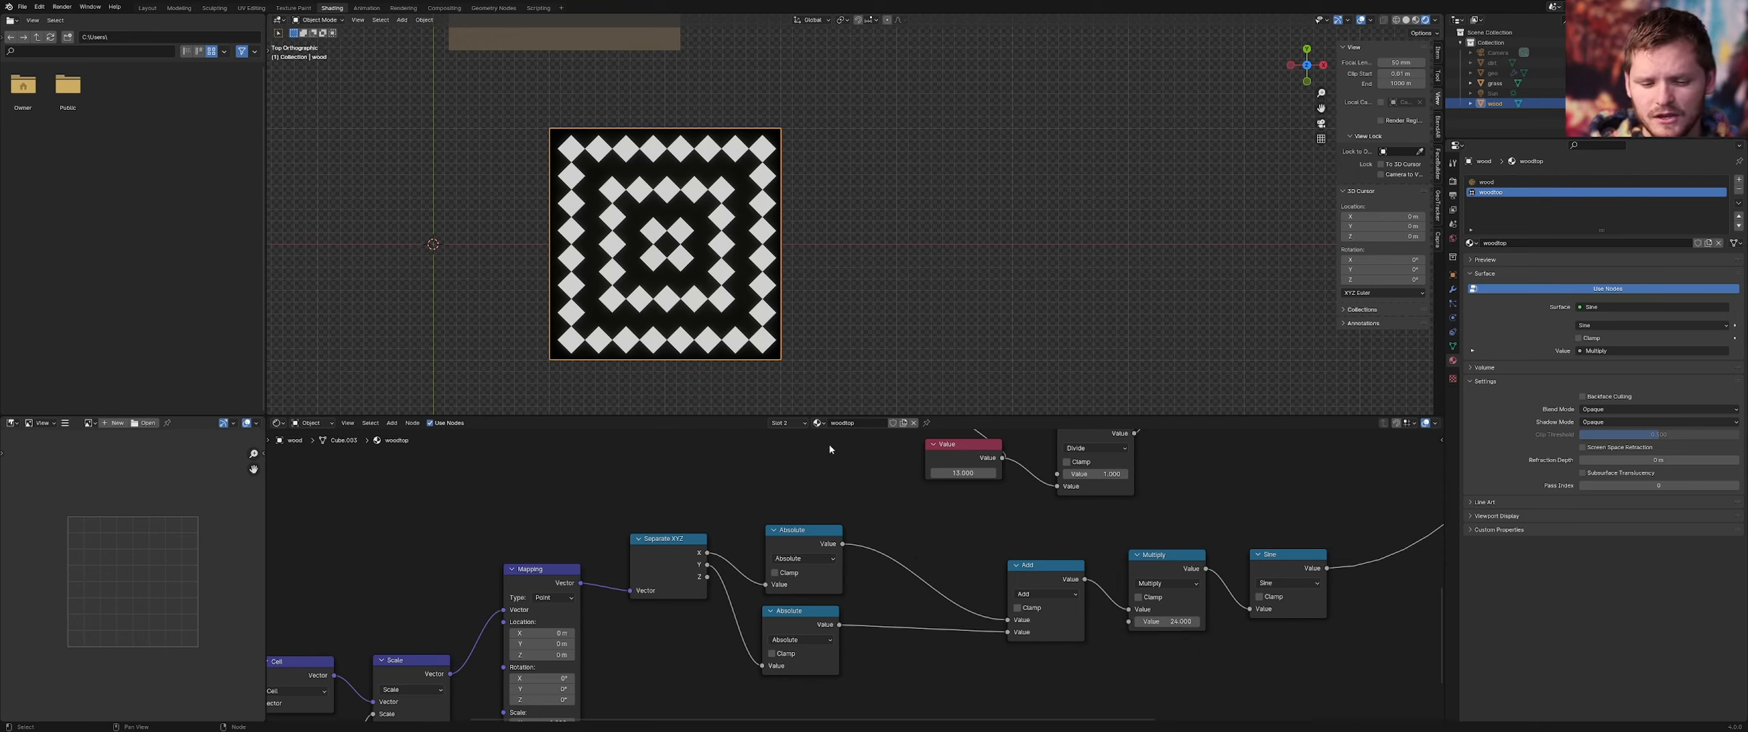
Sketch temporary annotation strokes outward from the centre of the square ring pattern, and remove them
mouse_move(666, 240)
left_mouse_down()
mouse_move(732, 242)
mouse_move(728, 170)
left_mouse_up()
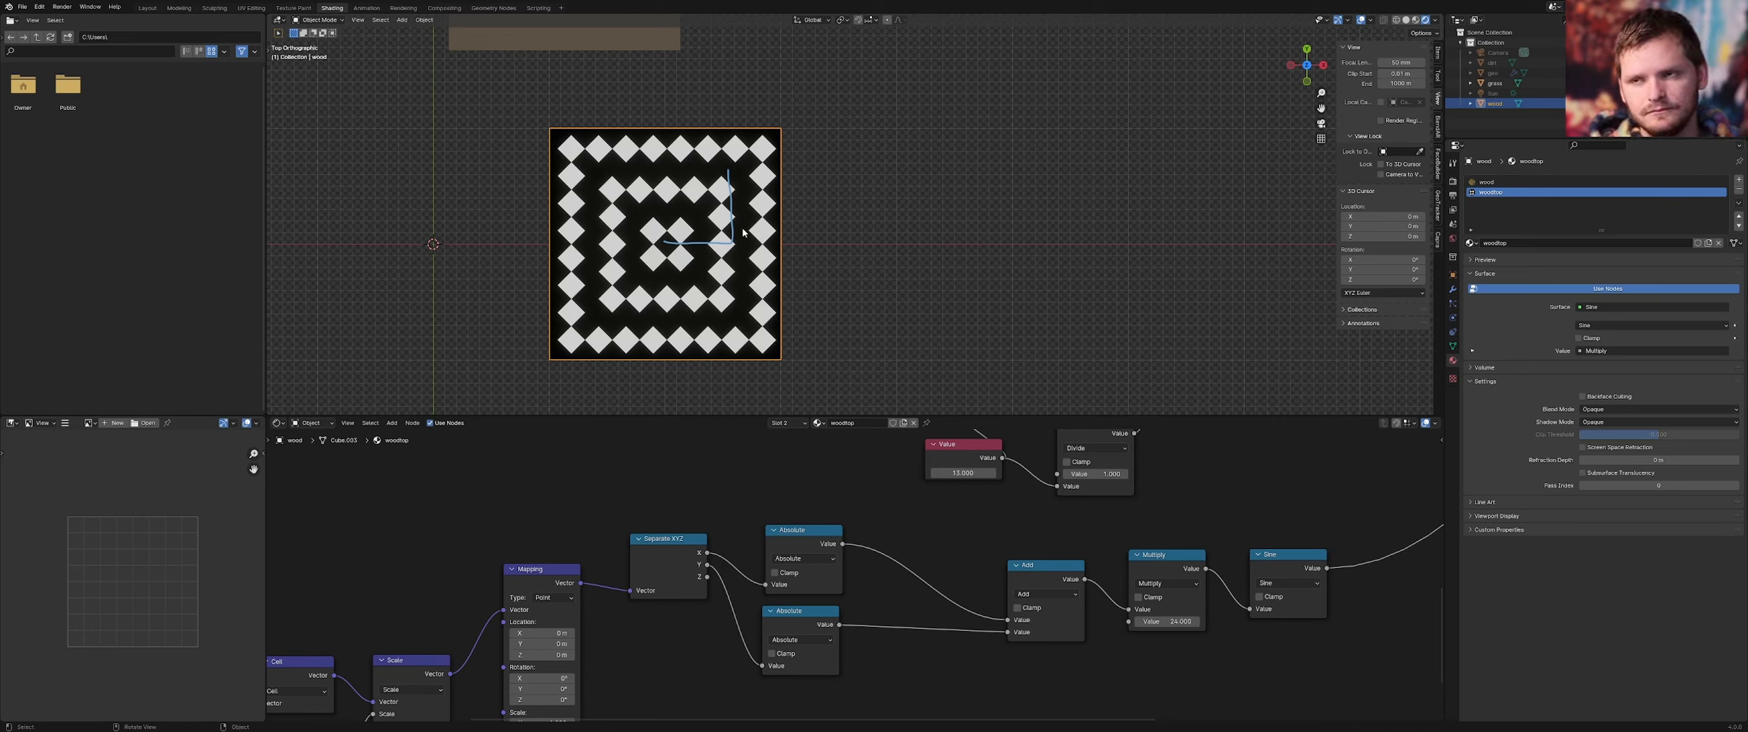
mouse_move(746, 241)
right_mouse_down()
mouse_move(722, 188)
mouse_move(680, 242)
right_mouse_up()
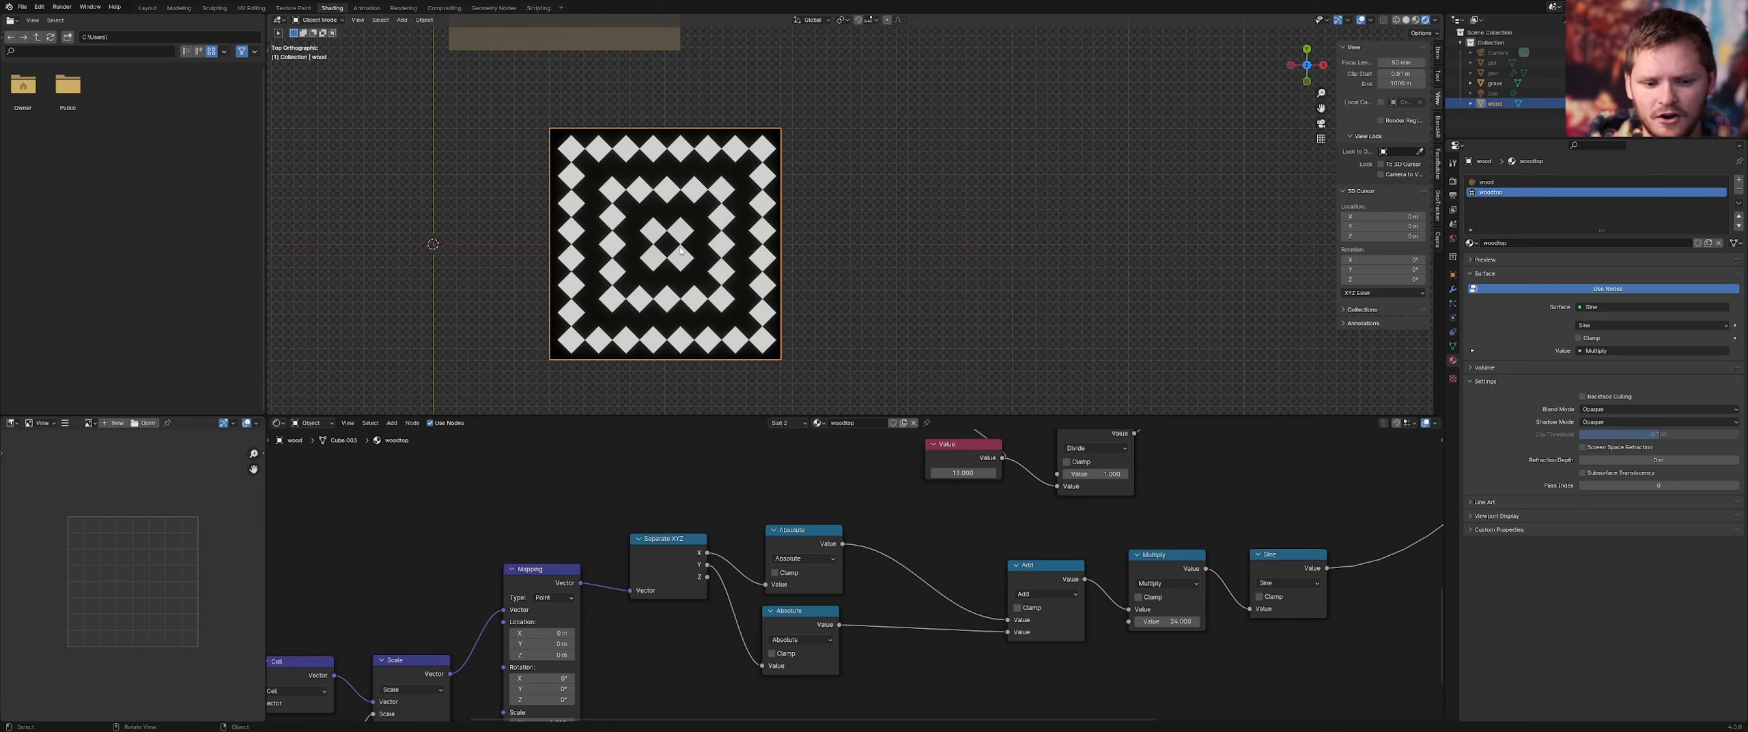
mouse_move(668, 247)
left_mouse_down()
mouse_move(712, 287)
mouse_move(748, 258)
left_mouse_up()
key("ctrl+z")
key("ctrl+z")
key("ctrl+z")
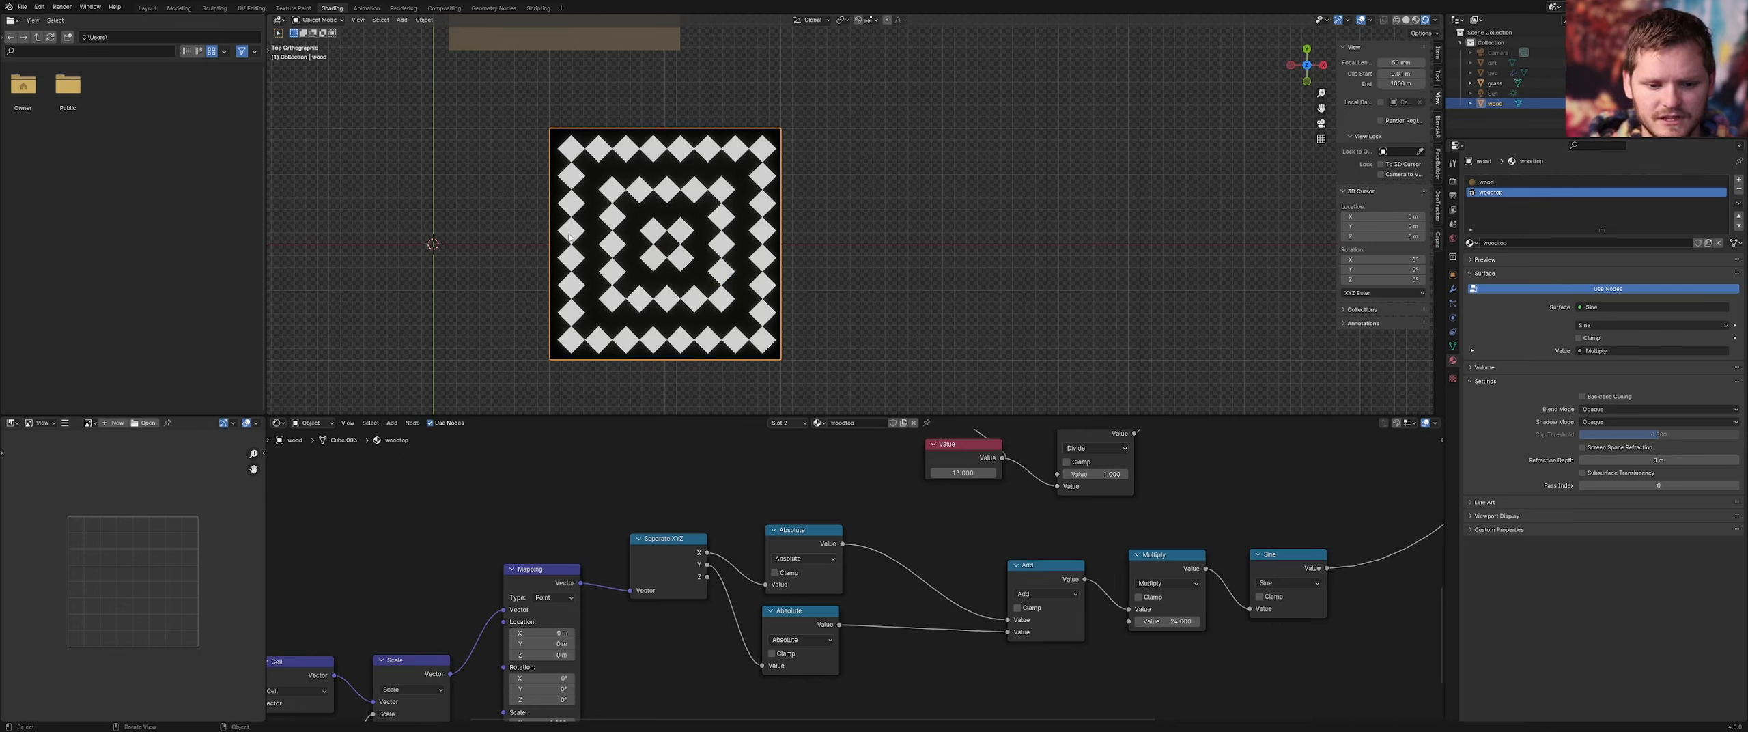
Mark the block top's crossing centre lines and its two diagonals with temporary annotation strokes, and remove them
left_click_drag(540, 238, 813, 227)
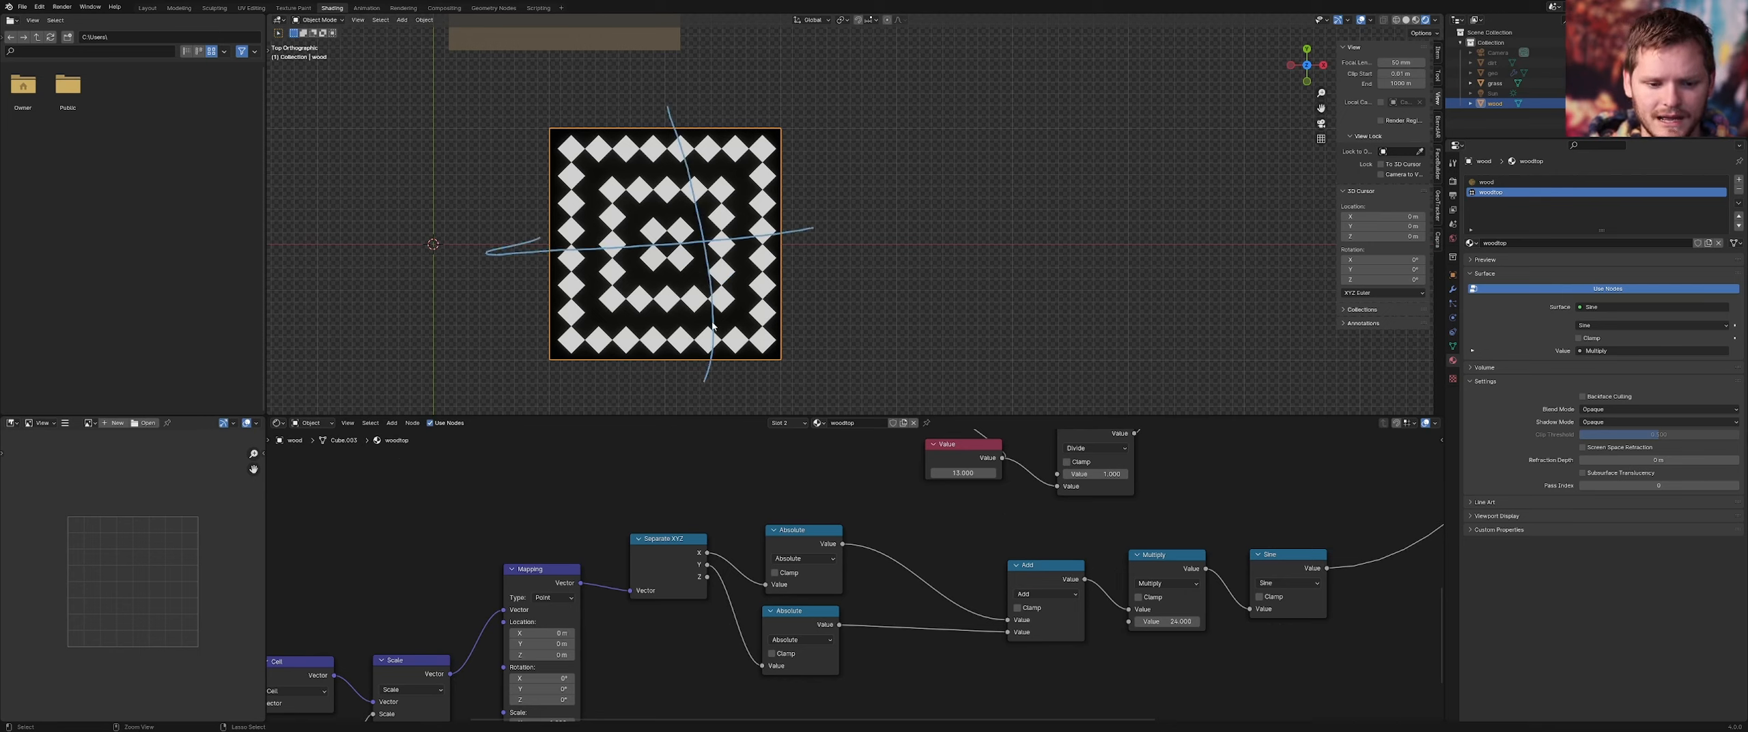
key("ctrl+z")
left_click_drag(521, 377, 795, 111)
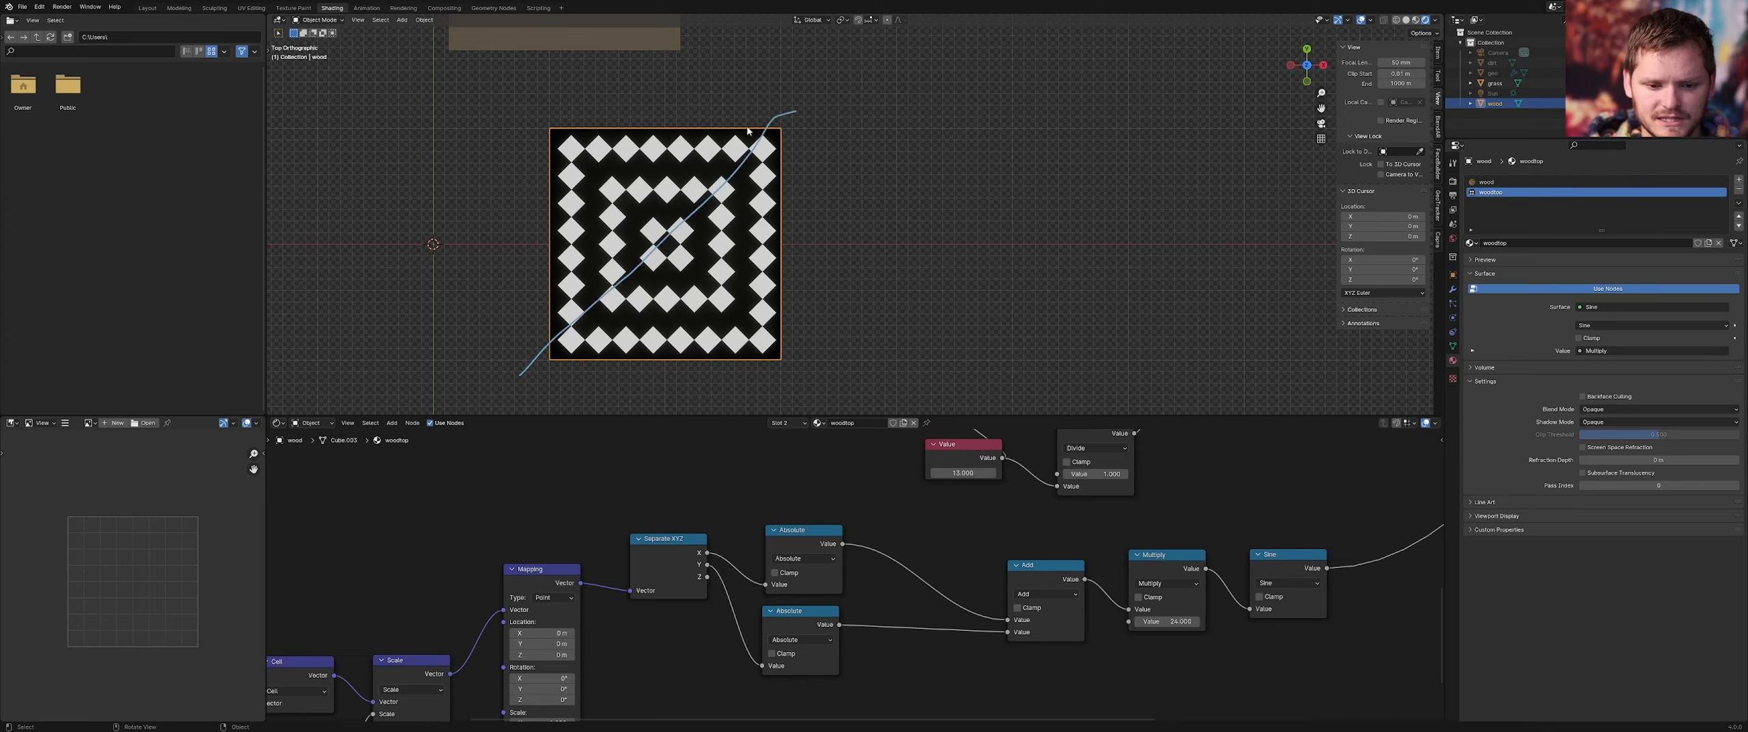
left_click_drag(544, 116, 738, 299)
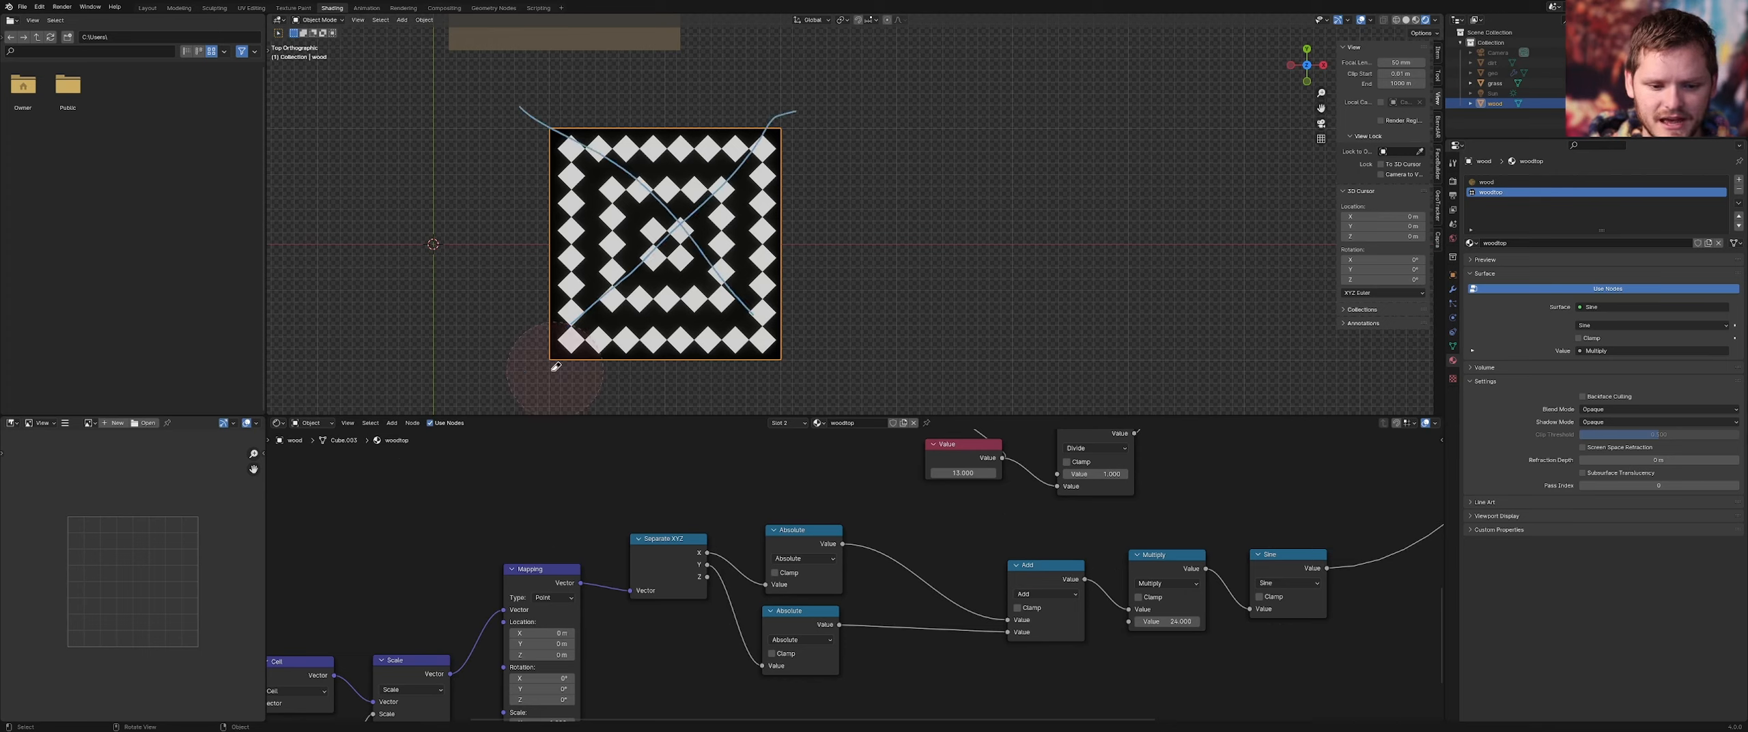
mouse_move(774, 340)
right_mouse_down()
mouse_move(694, 275)
mouse_move(809, 175)
mouse_move(763, 140)
mouse_move(642, 171)
mouse_move(519, 134)
right_mouse_up()
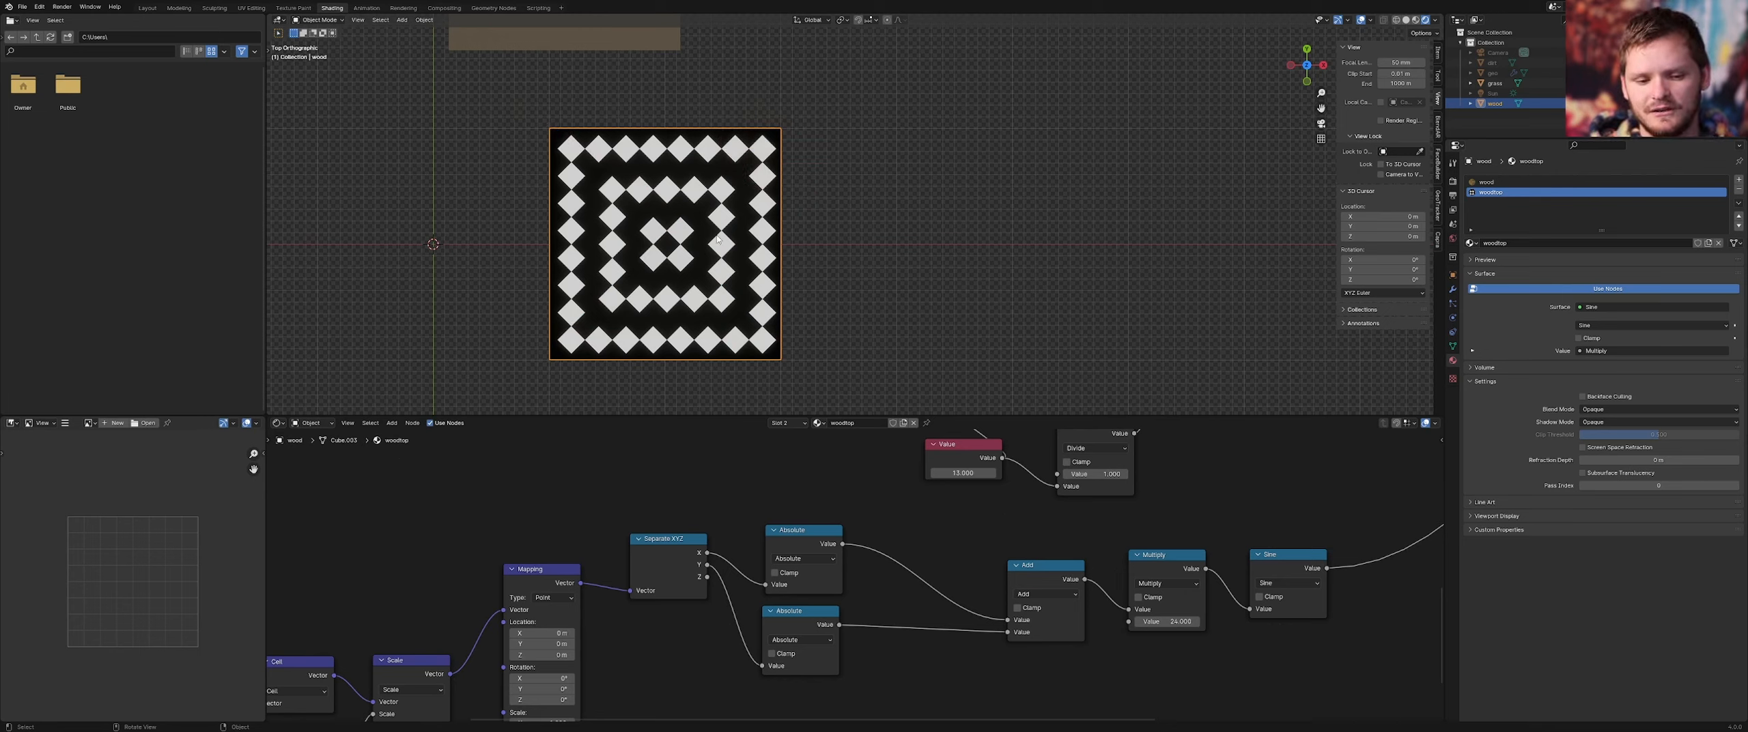
Annotate a horizontal and a vertical centre line across the checkered pattern, and undo both strokes
mouse_move(496, 242)
left_mouse_down()
mouse_move(710, 232)
mouse_move(526, 237)
left_mouse_up()
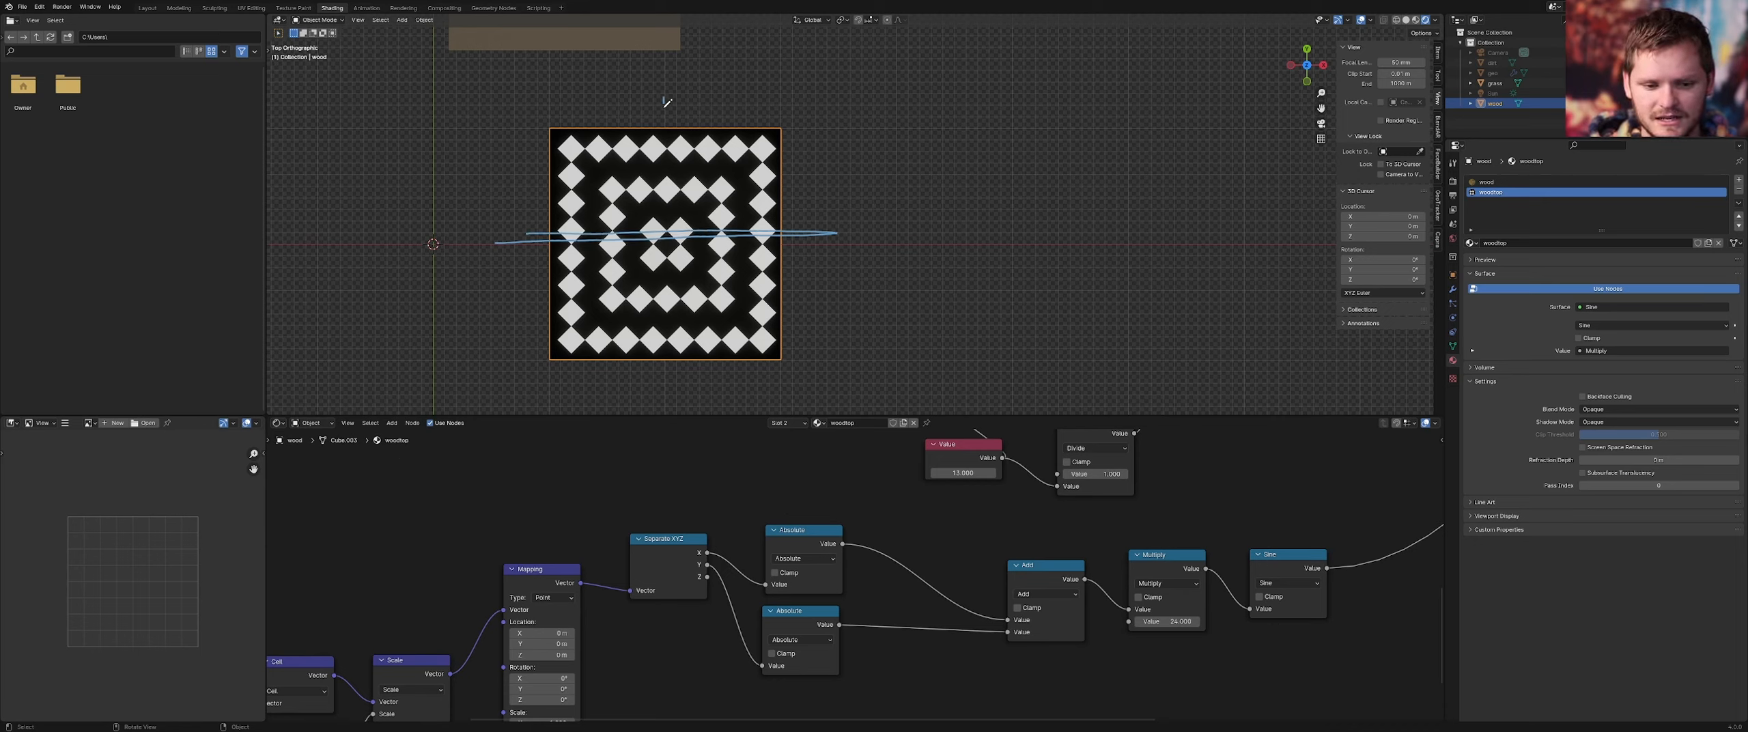
left_click_drag(664, 100, 683, 348)
key("ctrl+z")
key("ctrl+z")
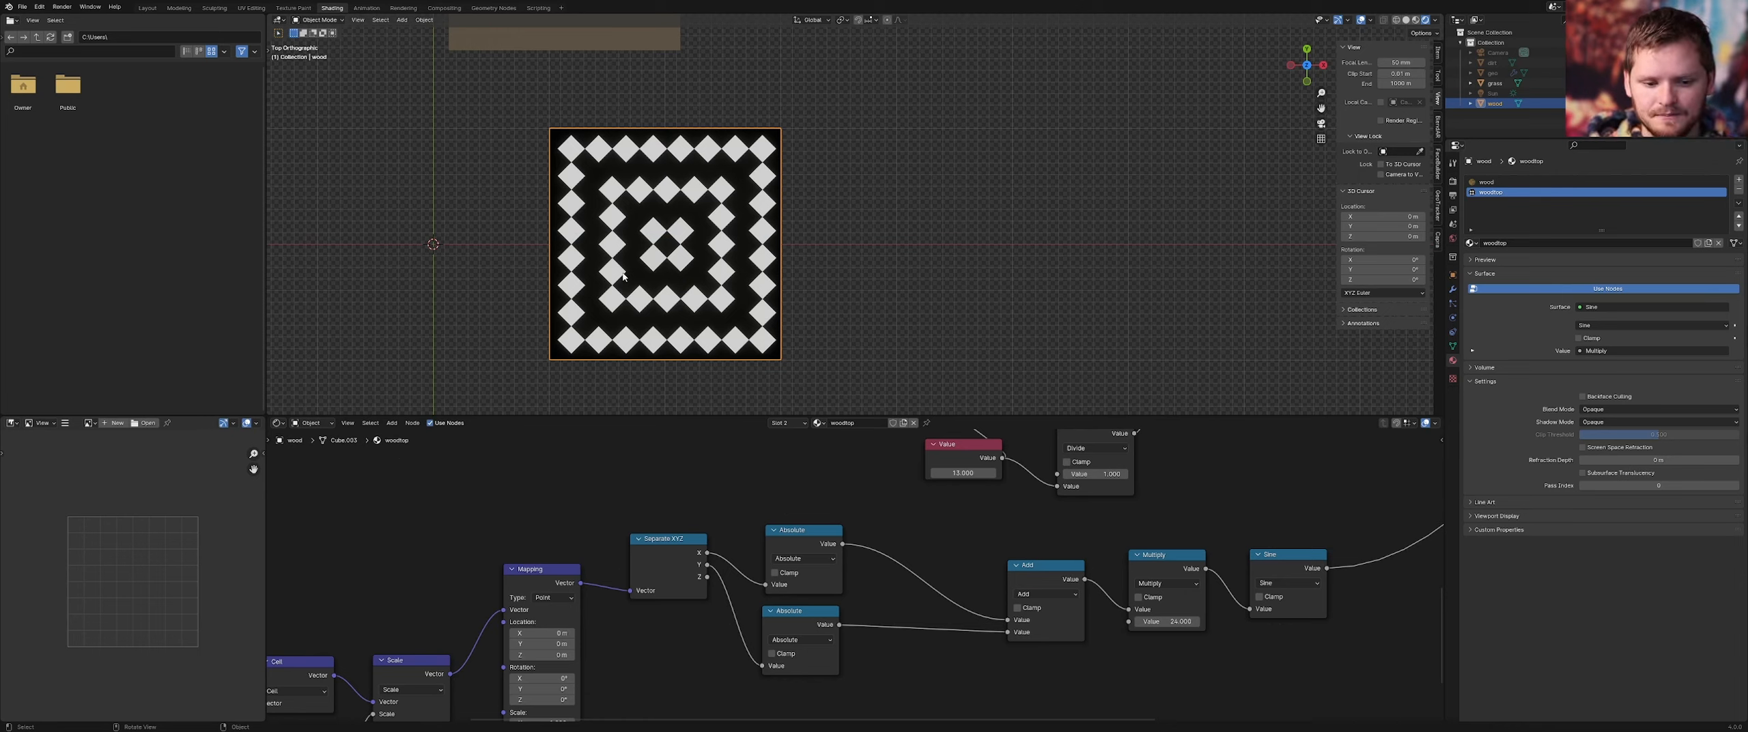
Annotate a diagonal line across the pattern and handwrite the equations y=x and y-x=0 beside it
left_click_drag(513, 389, 803, 111)
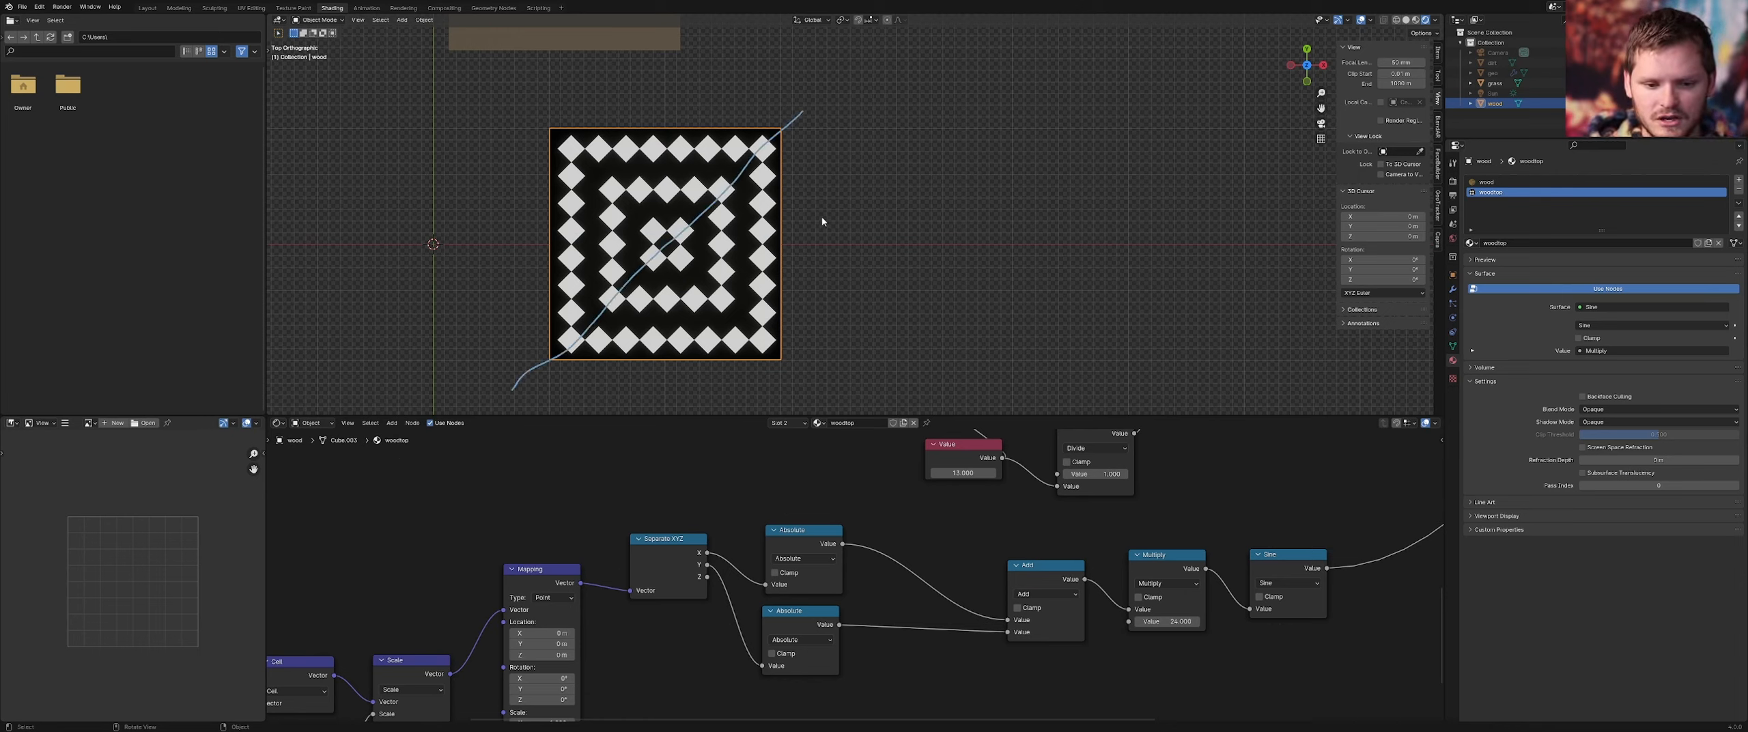
mouse_move(881, 219)
left_mouse_down()
mouse_move(902, 228)
mouse_move(889, 278)
mouse_move(957, 211)
left_mouse_up()
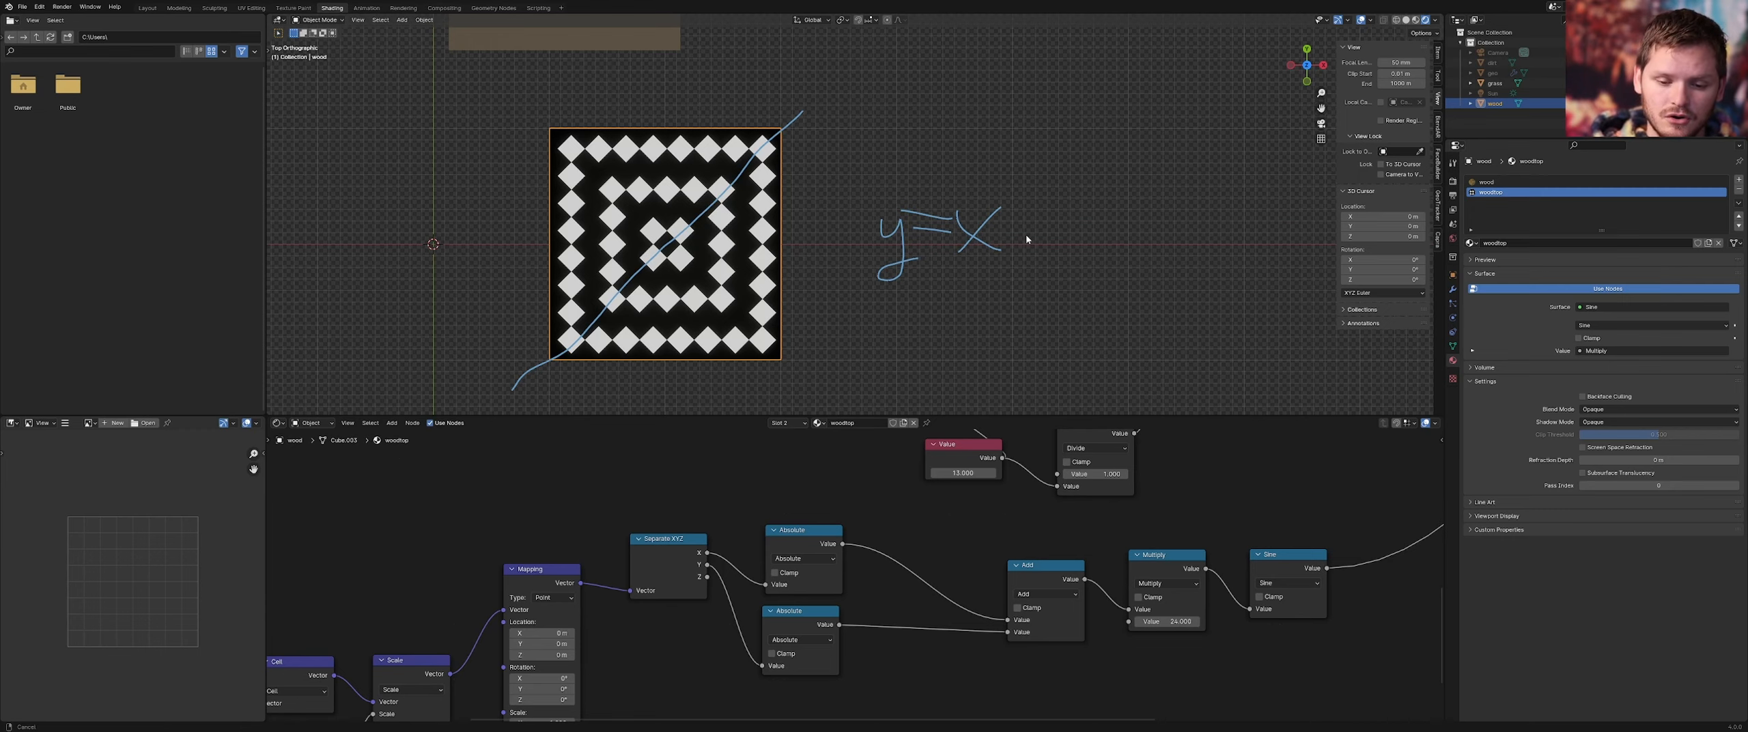
middle_click_drag(1026, 235, 722, 236, "shift")
mouse_move(786, 214)
left_mouse_down()
mouse_move(816, 206)
mouse_move(792, 265)
mouse_move(851, 219)
mouse_move(896, 248)
mouse_move(864, 240)
mouse_move(950, 205)
mouse_move(998, 241)
mouse_move(991, 202)
left_mouse_up()
mouse_move(1031, 157)
left_mouse_down()
mouse_move(1011, 194)
mouse_move(1040, 155)
left_mouse_up()
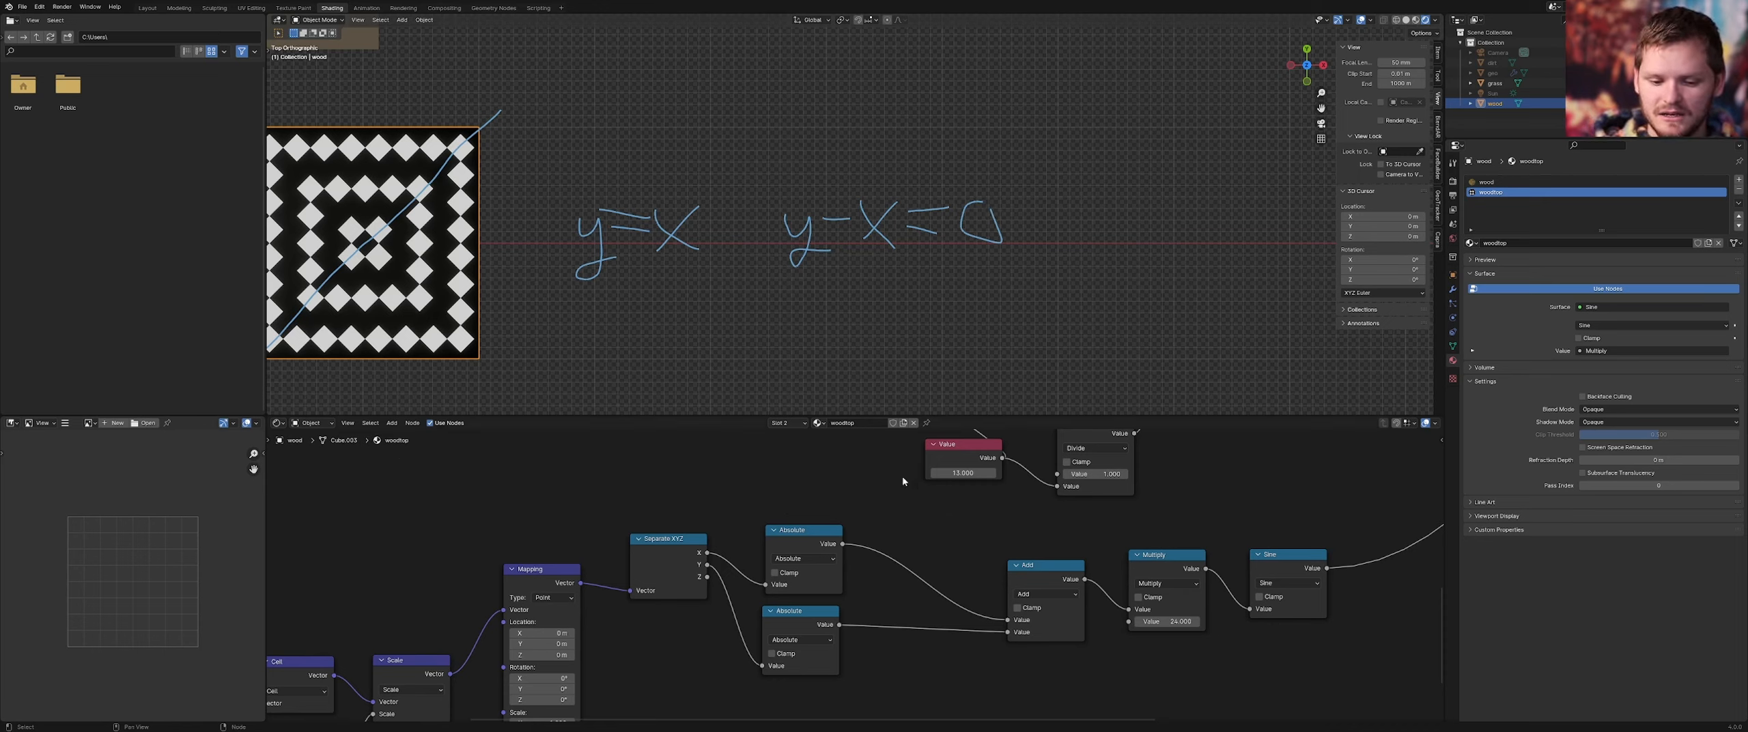
Duplicate an Absolute node, change it to Subtract, feed it Separate XYZ's Y and X outputs in that order, and preview it
middle_click_drag(818, 543, 830, 470)
left_click(829, 470, "shift")
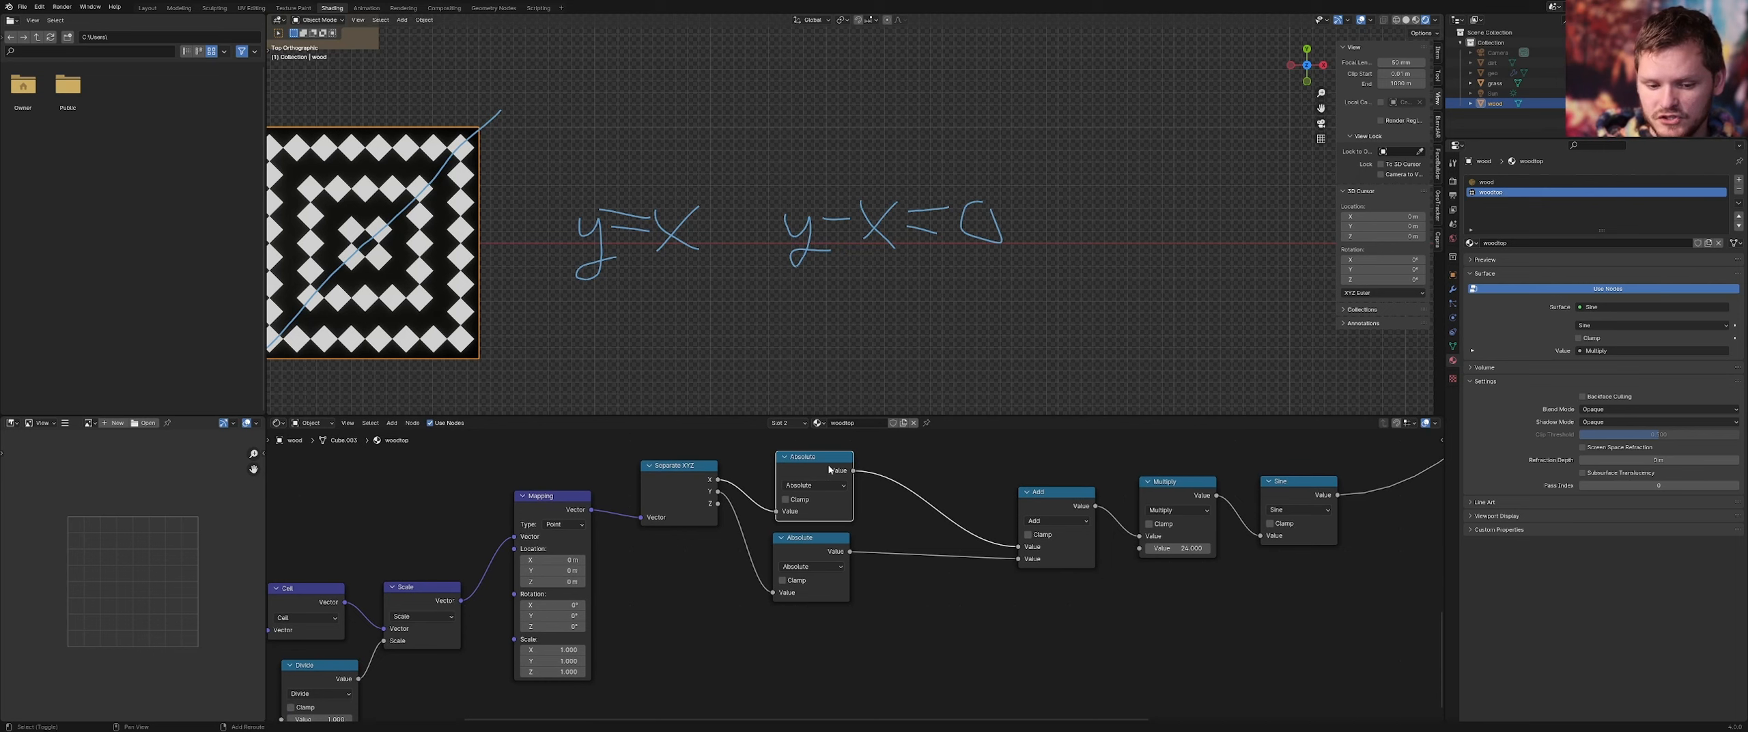
key("shift+d")
left_click(929, 610)
left_click_drag(718, 492, 868, 649)
left_click(902, 630)
key("s")
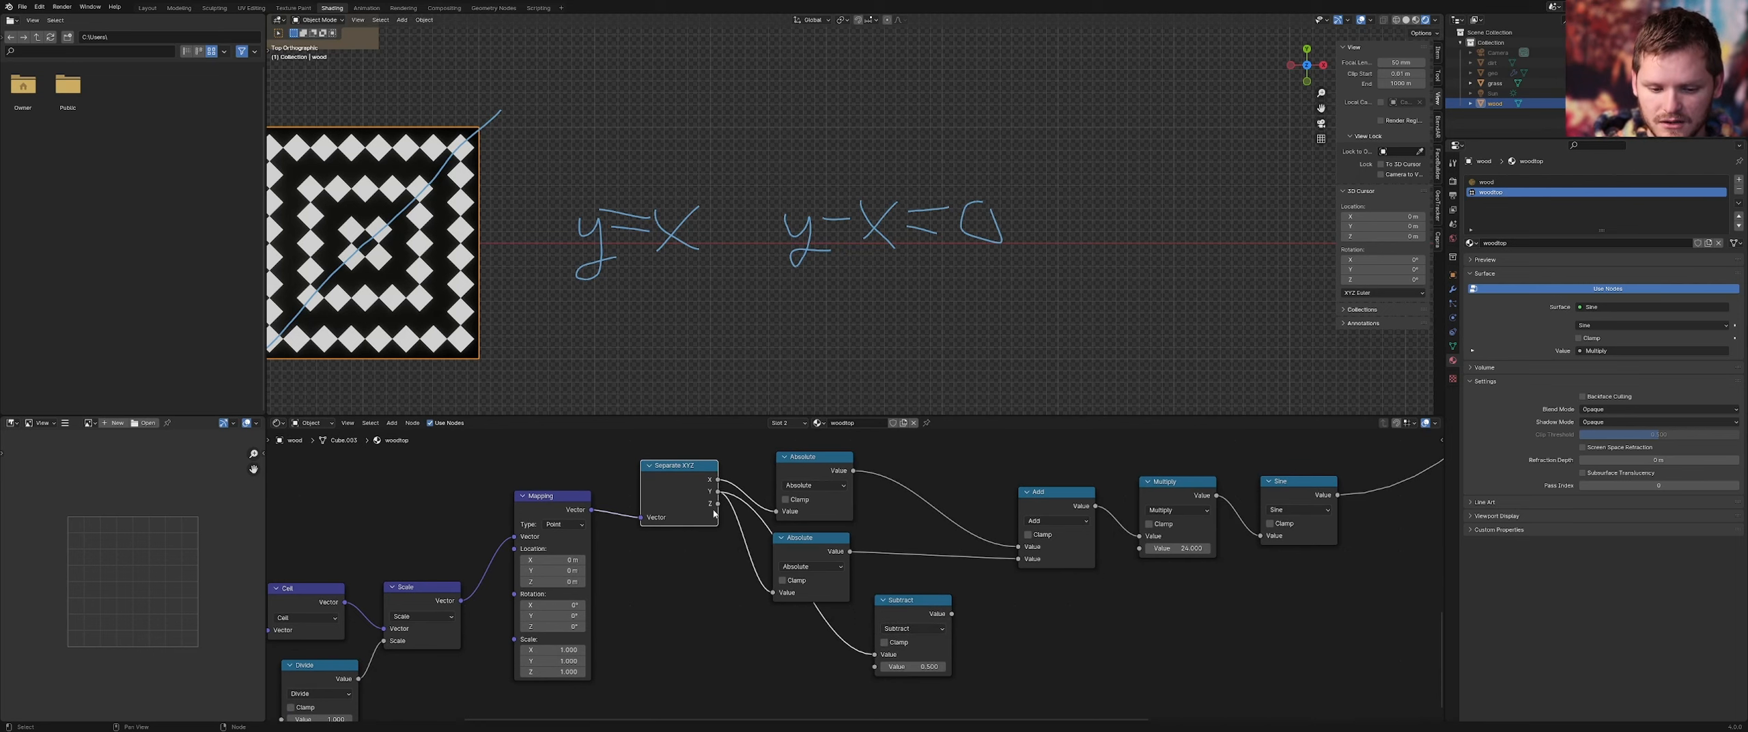
left_click_drag(718, 481, 875, 667)
left_click(917, 620, "ctrl+shift")
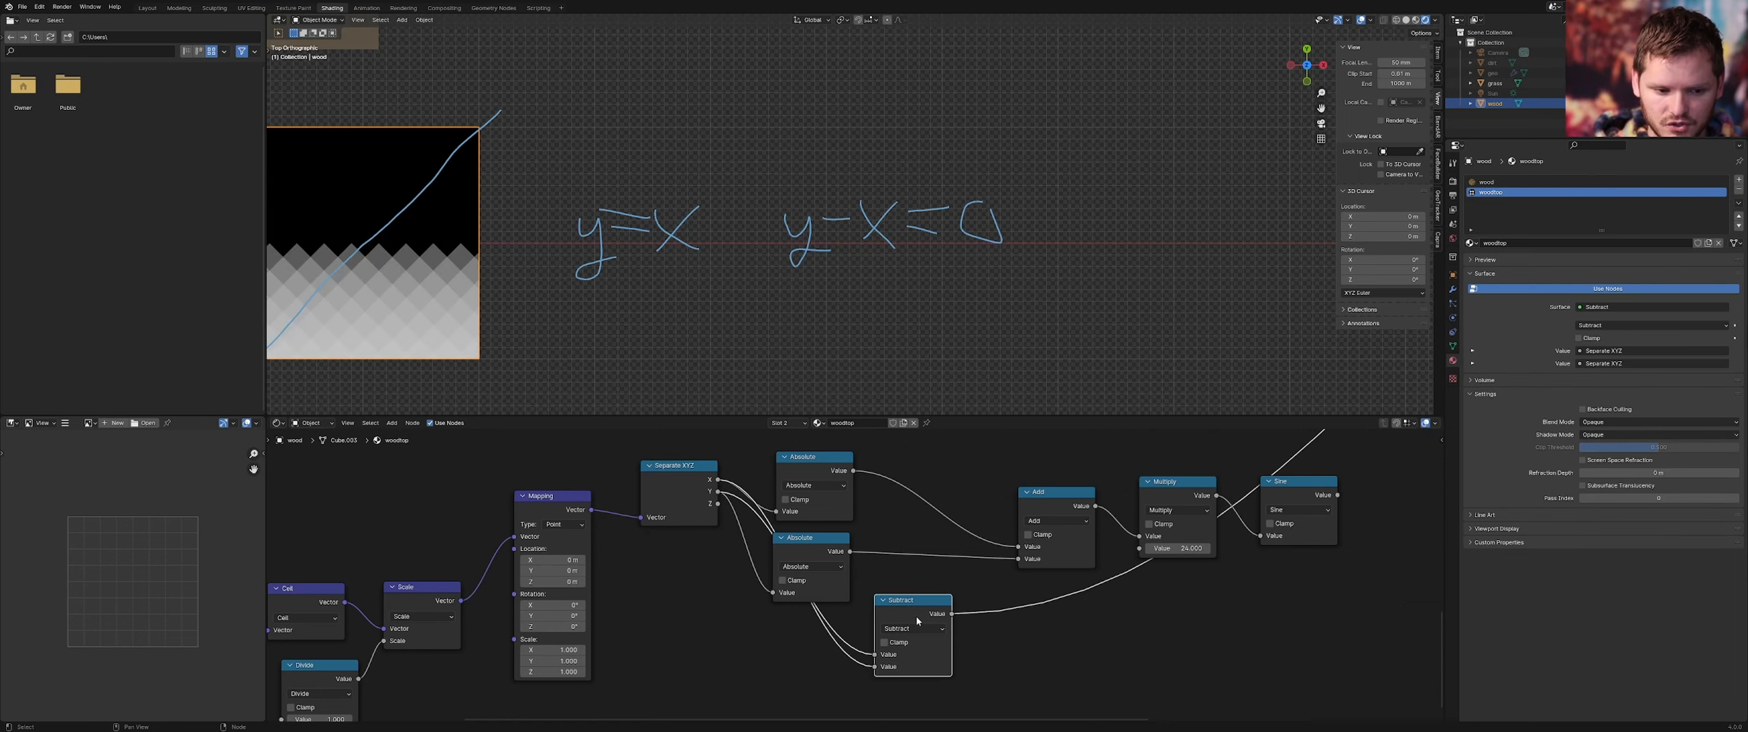
Reposition the Separate XYZ and Subtract nodes, and insert a duplicated Absolute node after the Subtract
middle_click_drag(473, 351, 626, 355, "shift")
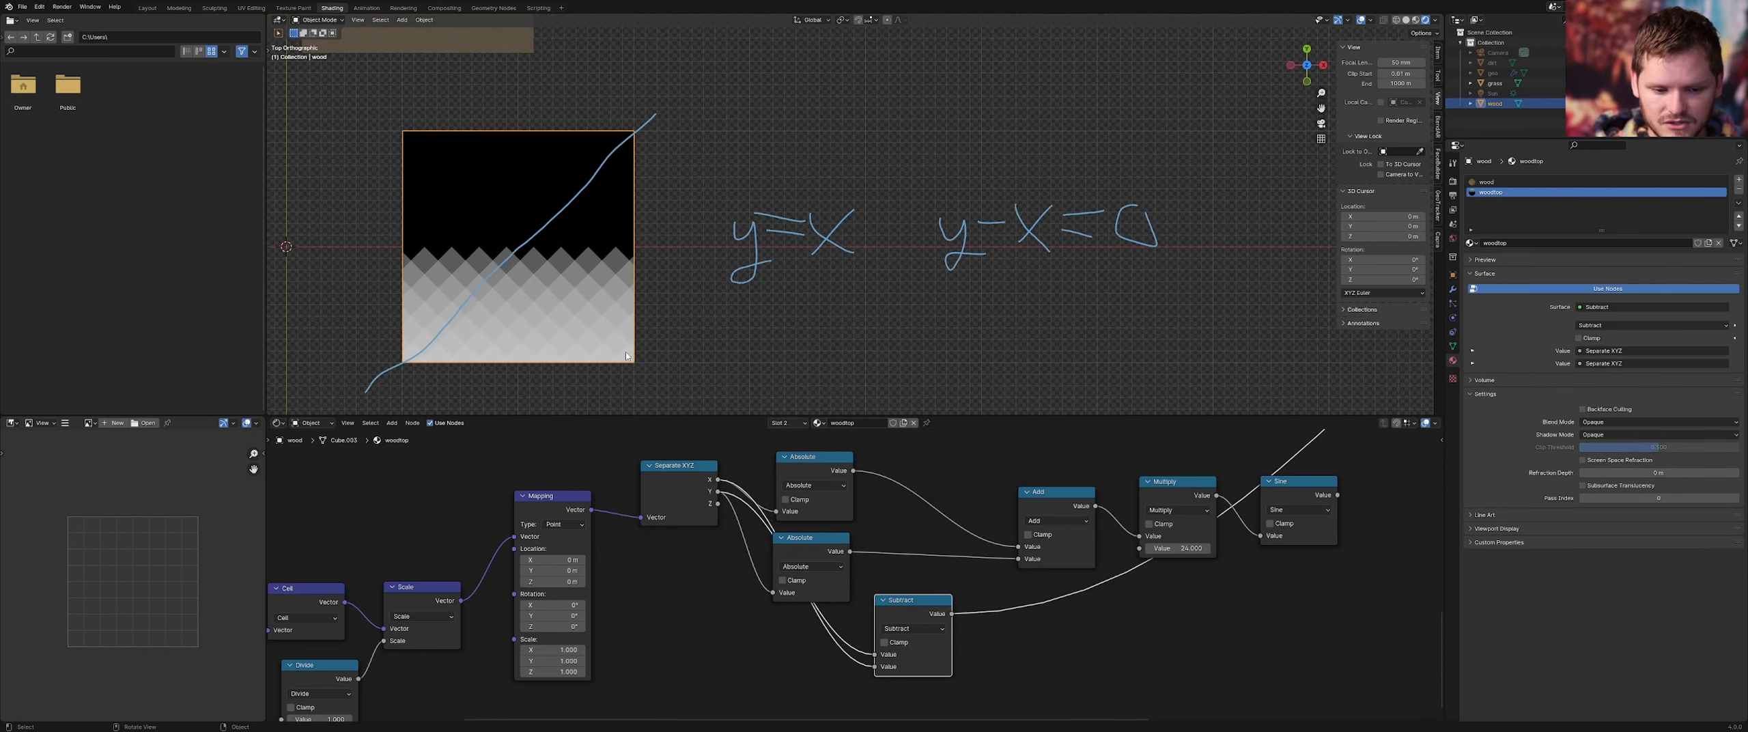
left_click_drag(676, 489, 680, 562)
left_click_drag(898, 610, 856, 634)
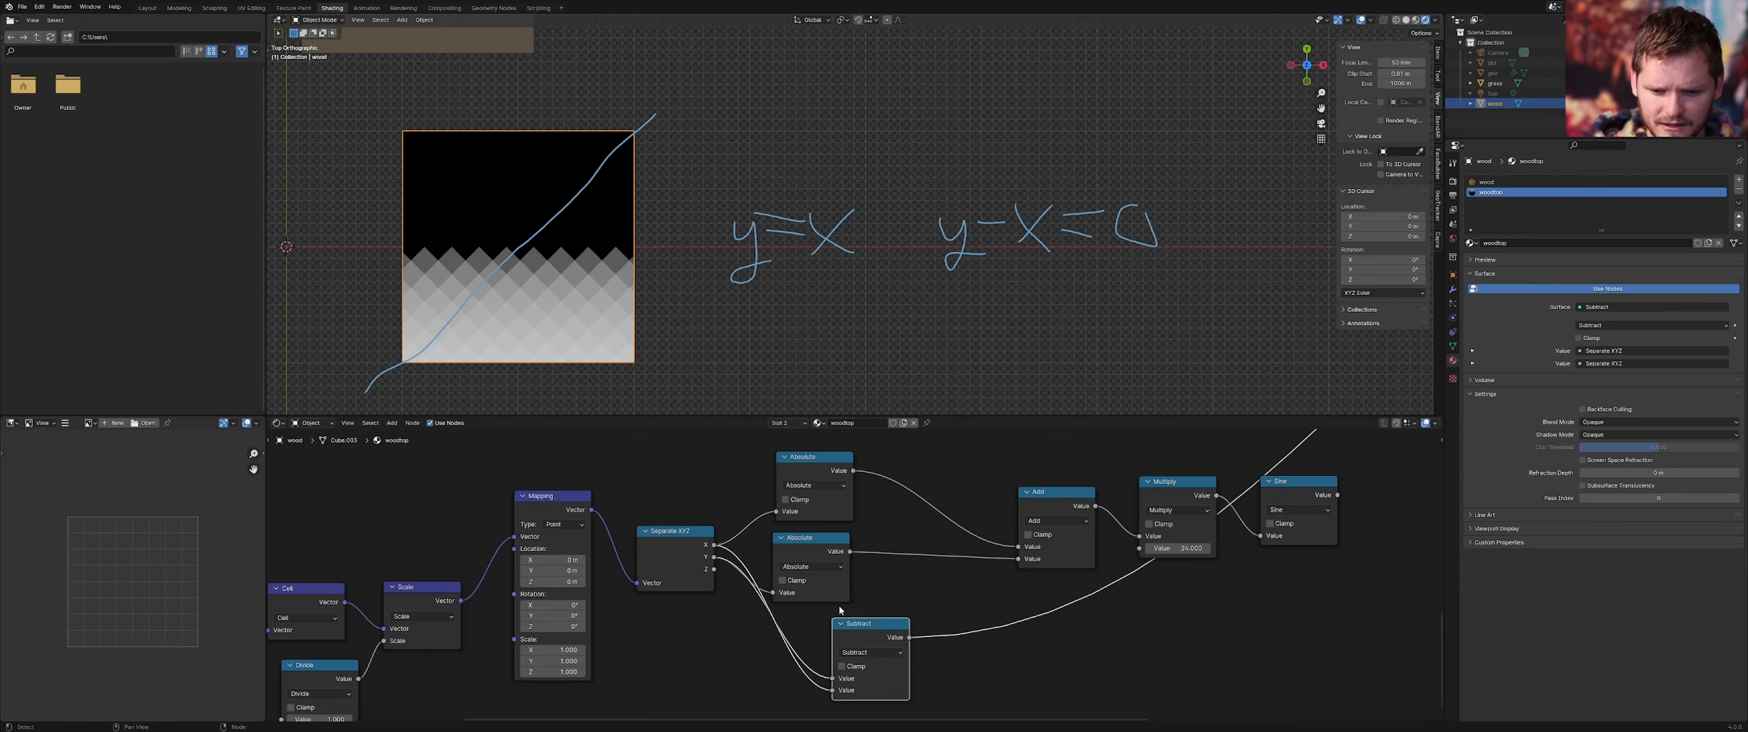
key("shift+d")
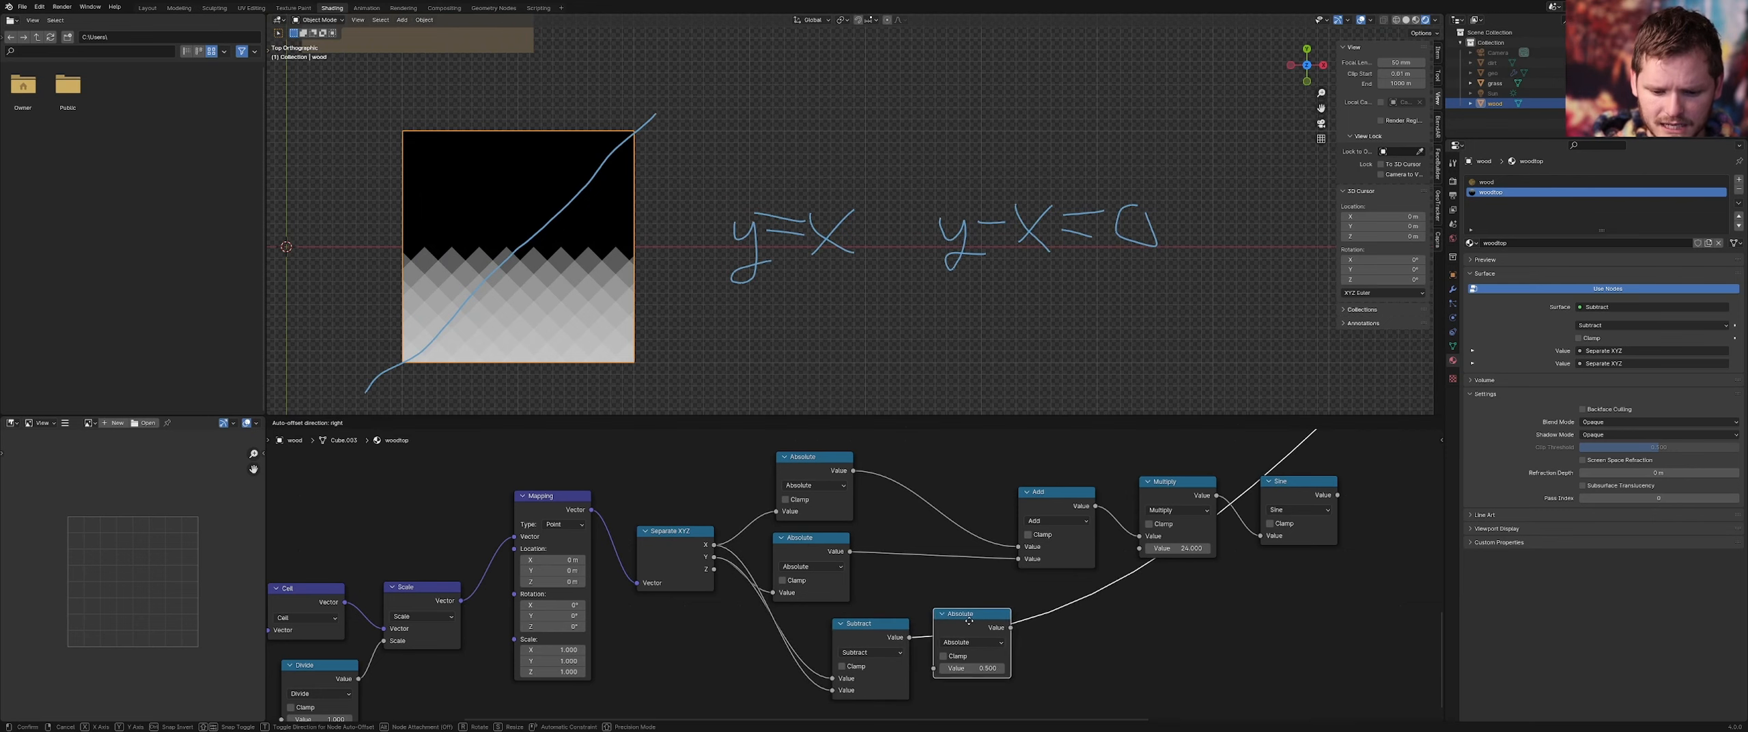
left_click(968, 625)
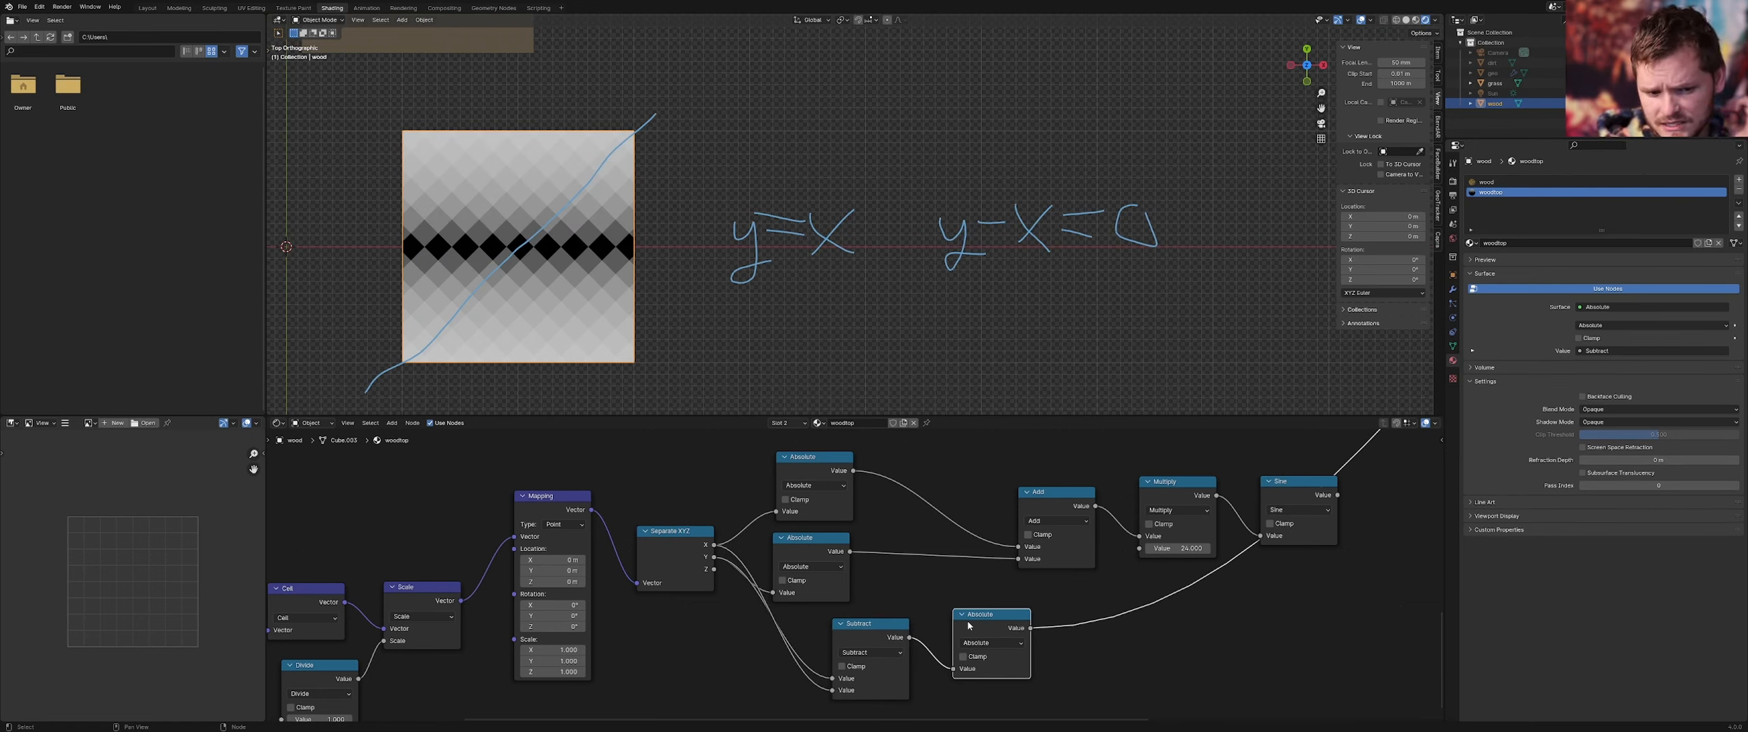
Try a 45° Z rotation on the Mapping node feeding Separate XYZ, and undo it
left_click(563, 627)
type("45")
key("Return")
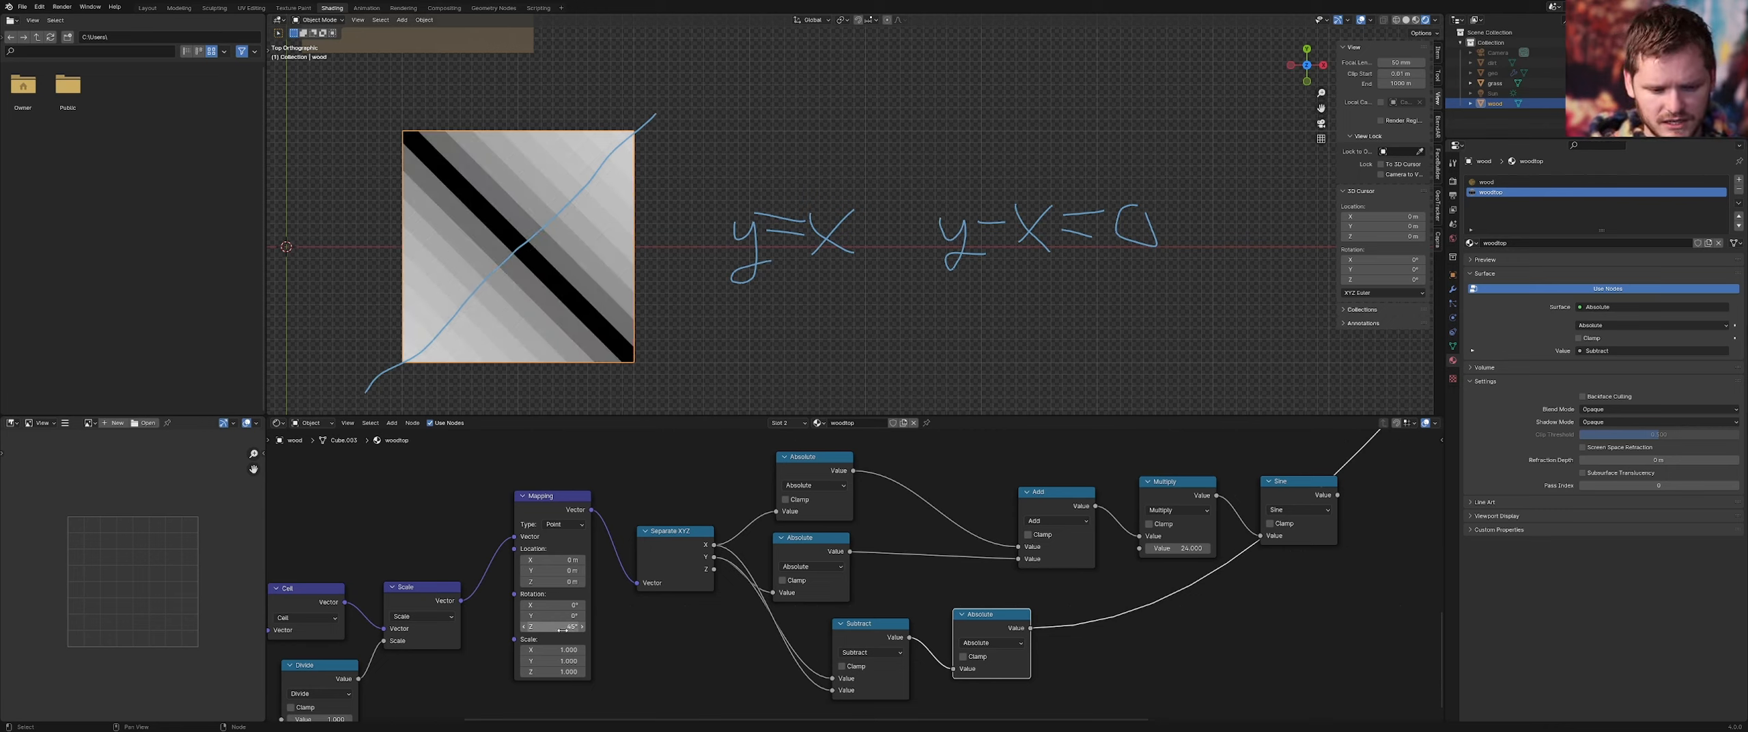
key("ctrl+z")
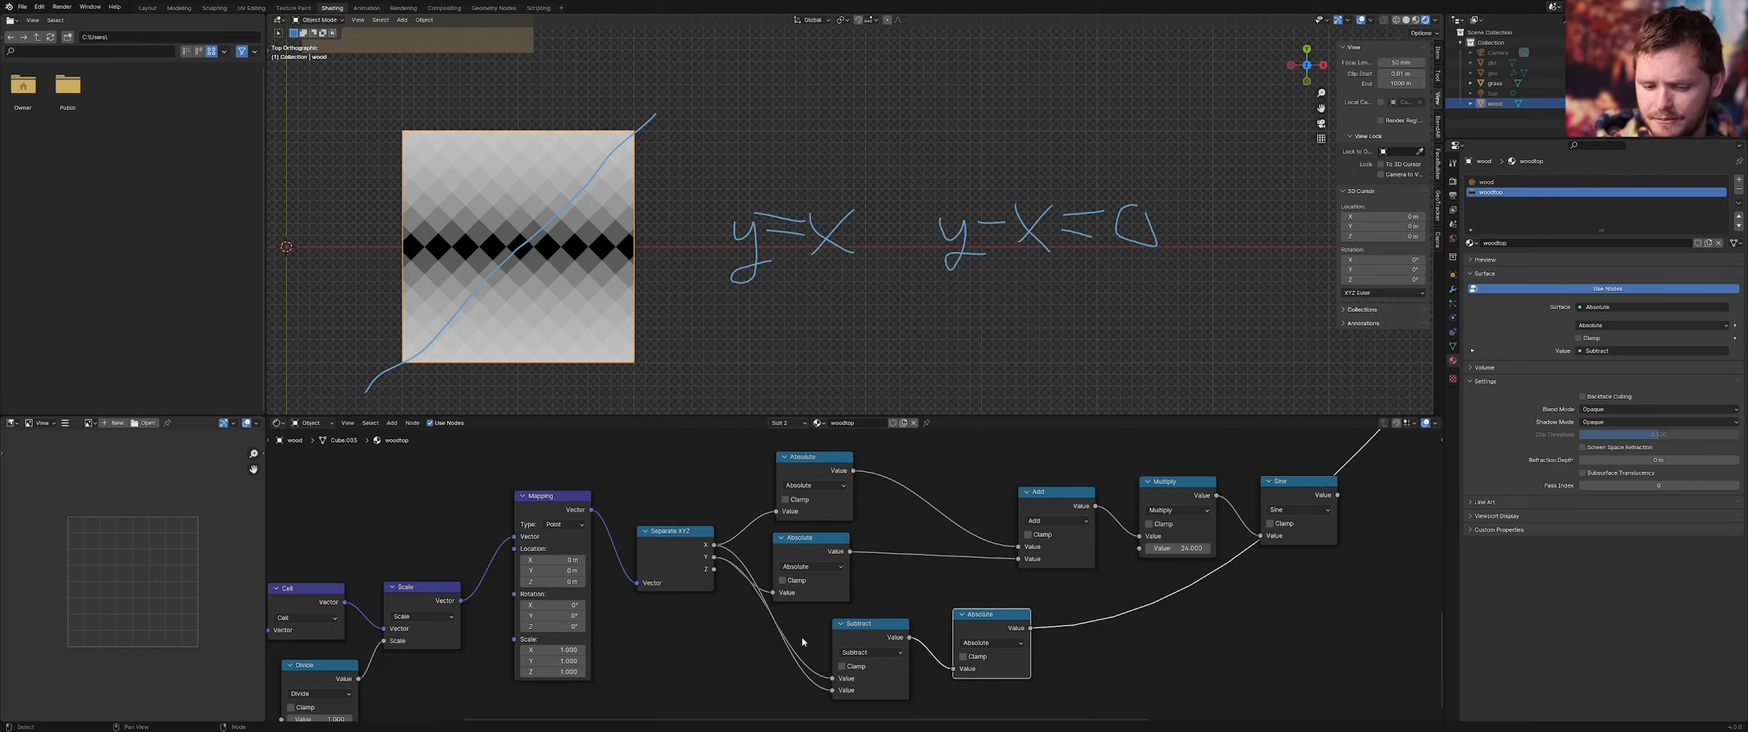
Replace the handwritten equations with an opposite diagonal line and its equation, and erase both annotations
mouse_move(1104, 279)
right_mouse_down()
mouse_move(936, 234)
mouse_move(703, 257)
mouse_move(665, 227)
right_mouse_up()
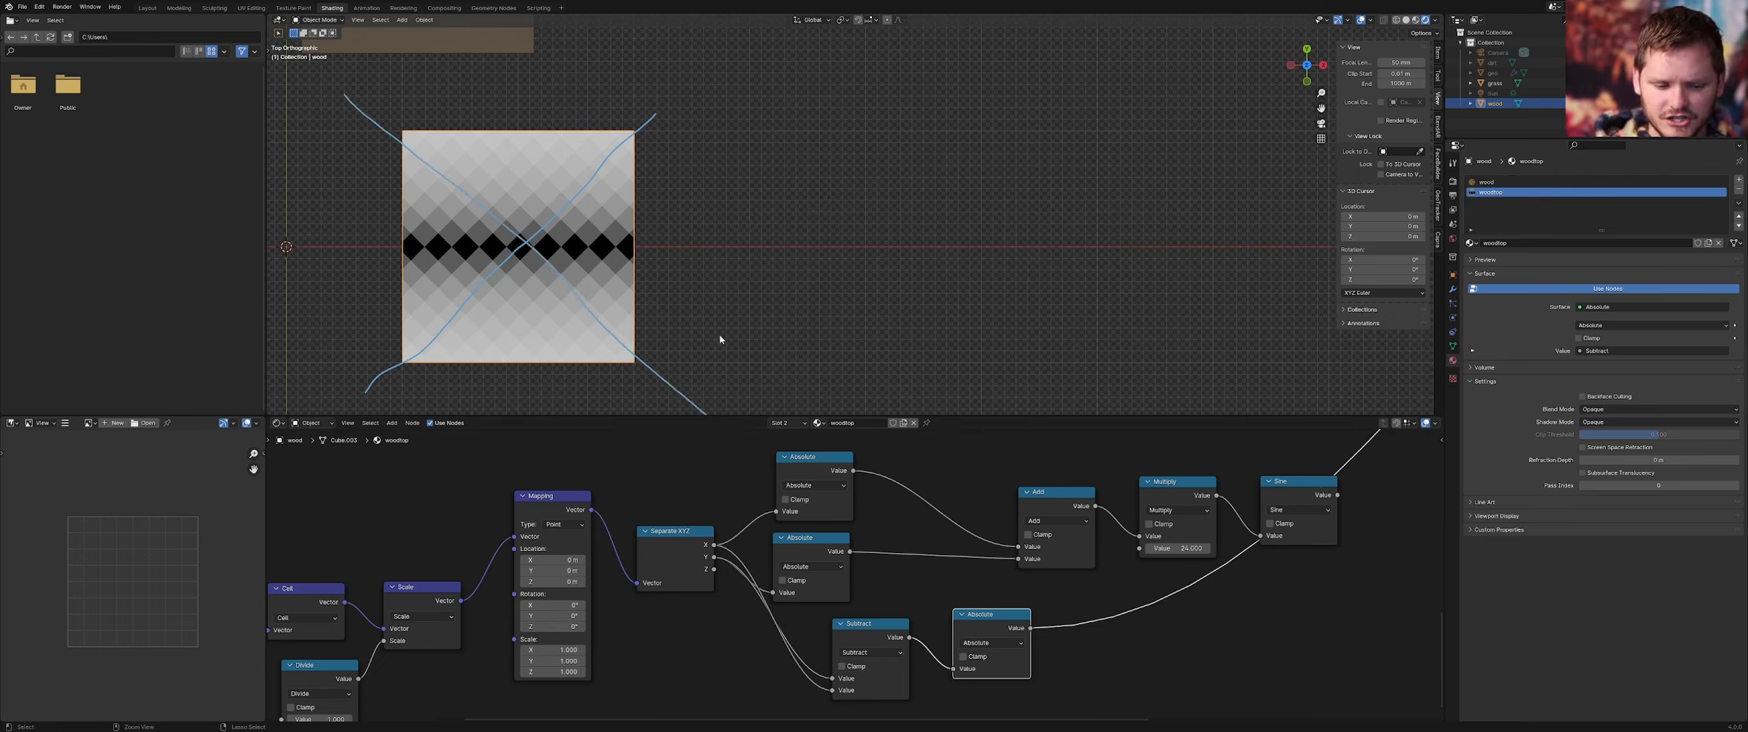
mouse_move(707, 231)
left_mouse_down()
mouse_move(732, 235)
mouse_move(694, 298)
left_mouse_up()
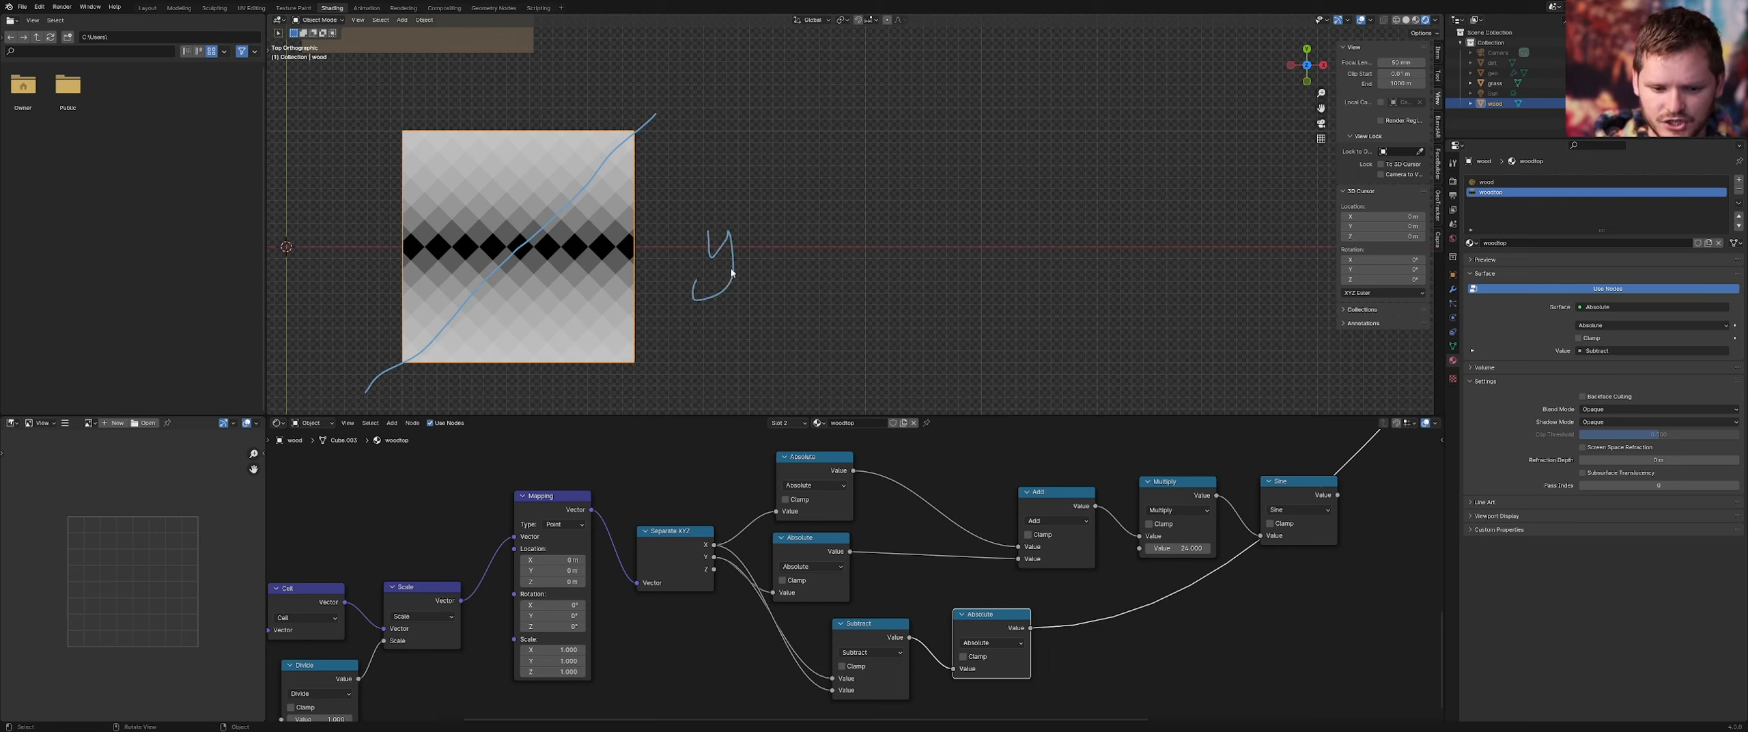
mouse_move(741, 240)
left_mouse_down()
mouse_move(805, 216)
mouse_move(862, 252)
left_mouse_up()
right_click_drag(869, 225, 824, 236)
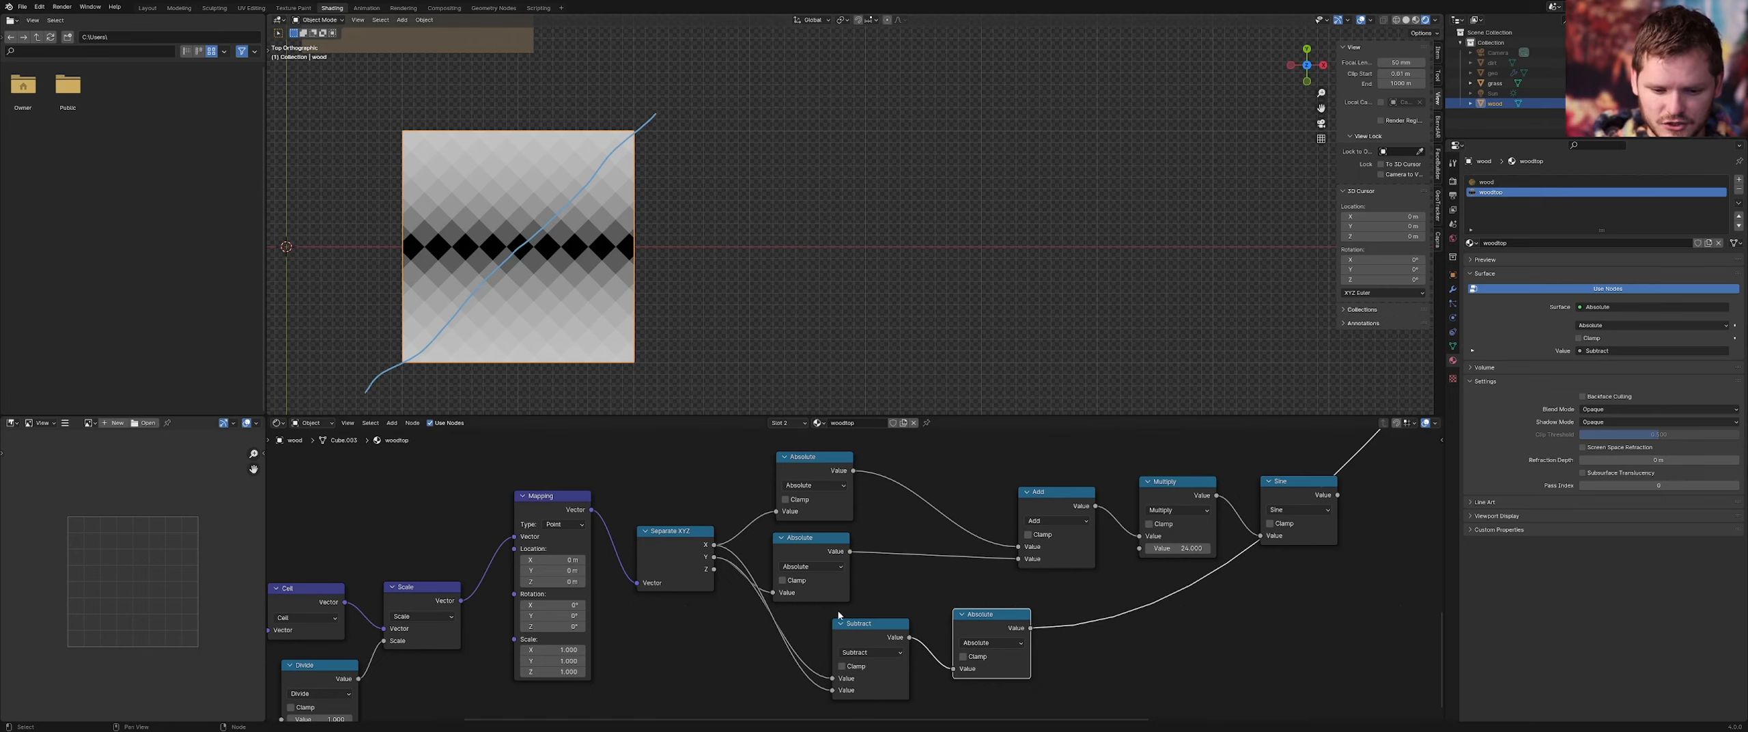
Duplicate the Subtract node below itself, change the copy to Add, and connect Separate XYZ's X and Y outputs to it
scroll(839, 616, "down", 2)
middle_click_drag(838, 615, 832, 541)
left_click(854, 548)
key("shift+d")
left_click(863, 652)
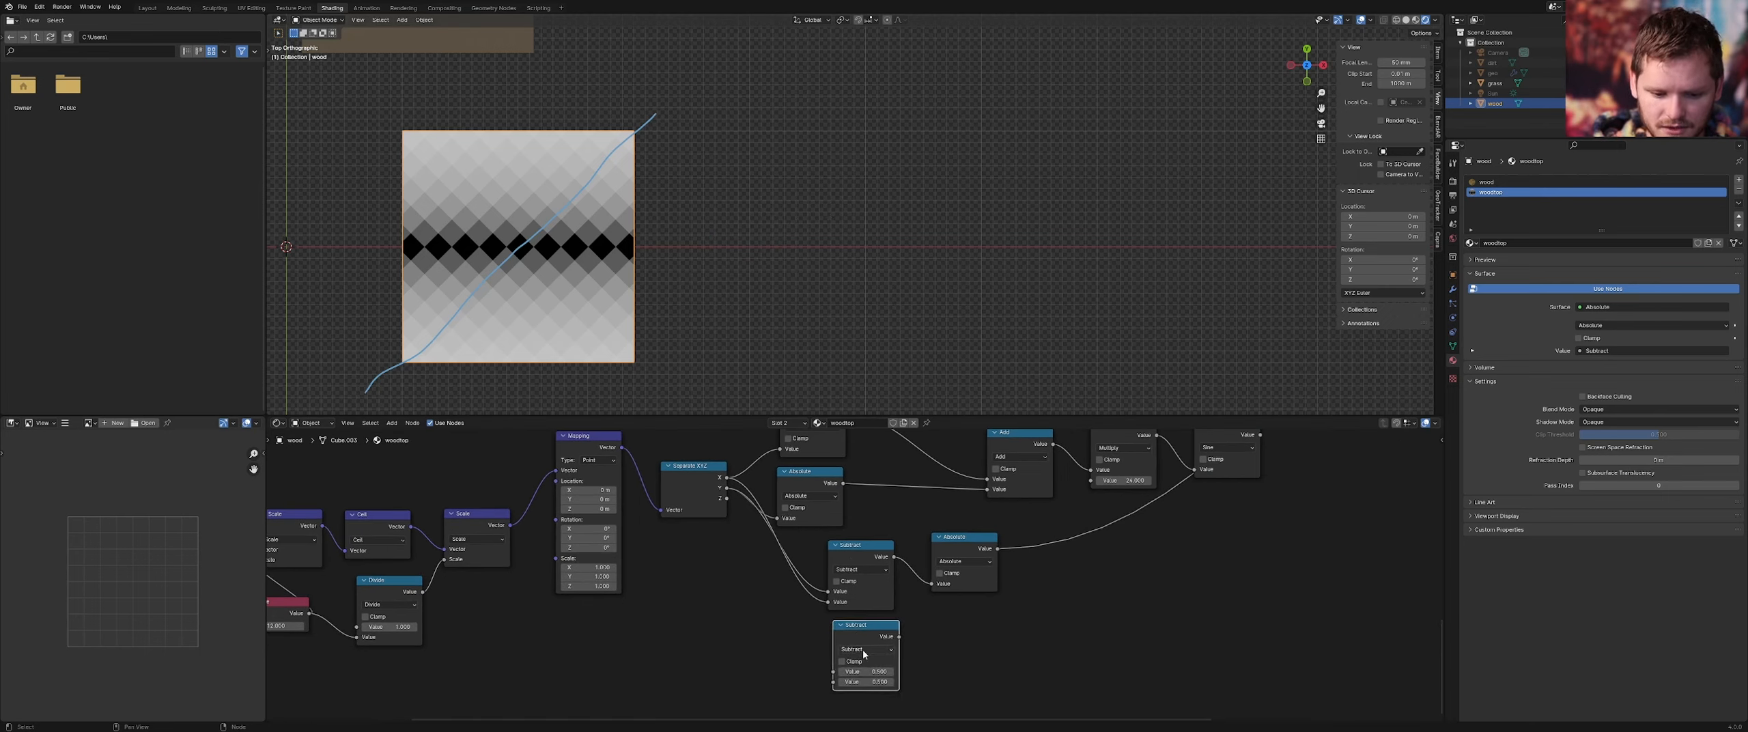
left_click(863, 650)
left_click(846, 644)
mouse_move(728, 488)
left_mouse_down()
mouse_move(820, 595)
mouse_move(833, 683)
mouse_move(728, 490)
left_mouse_up()
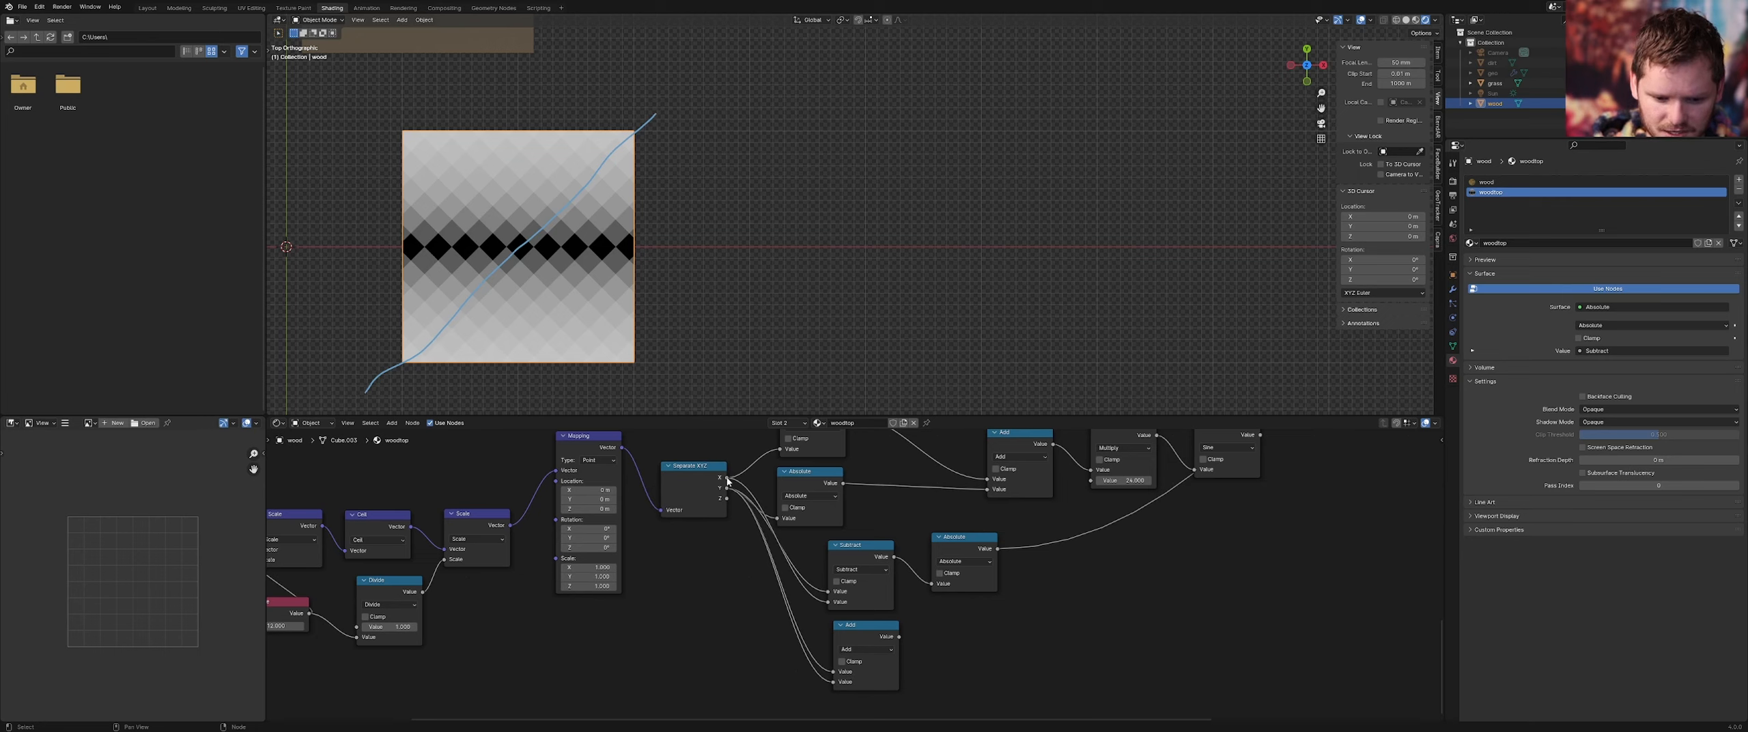
right_click_drag(728, 482, 734, 520, "ctrl")
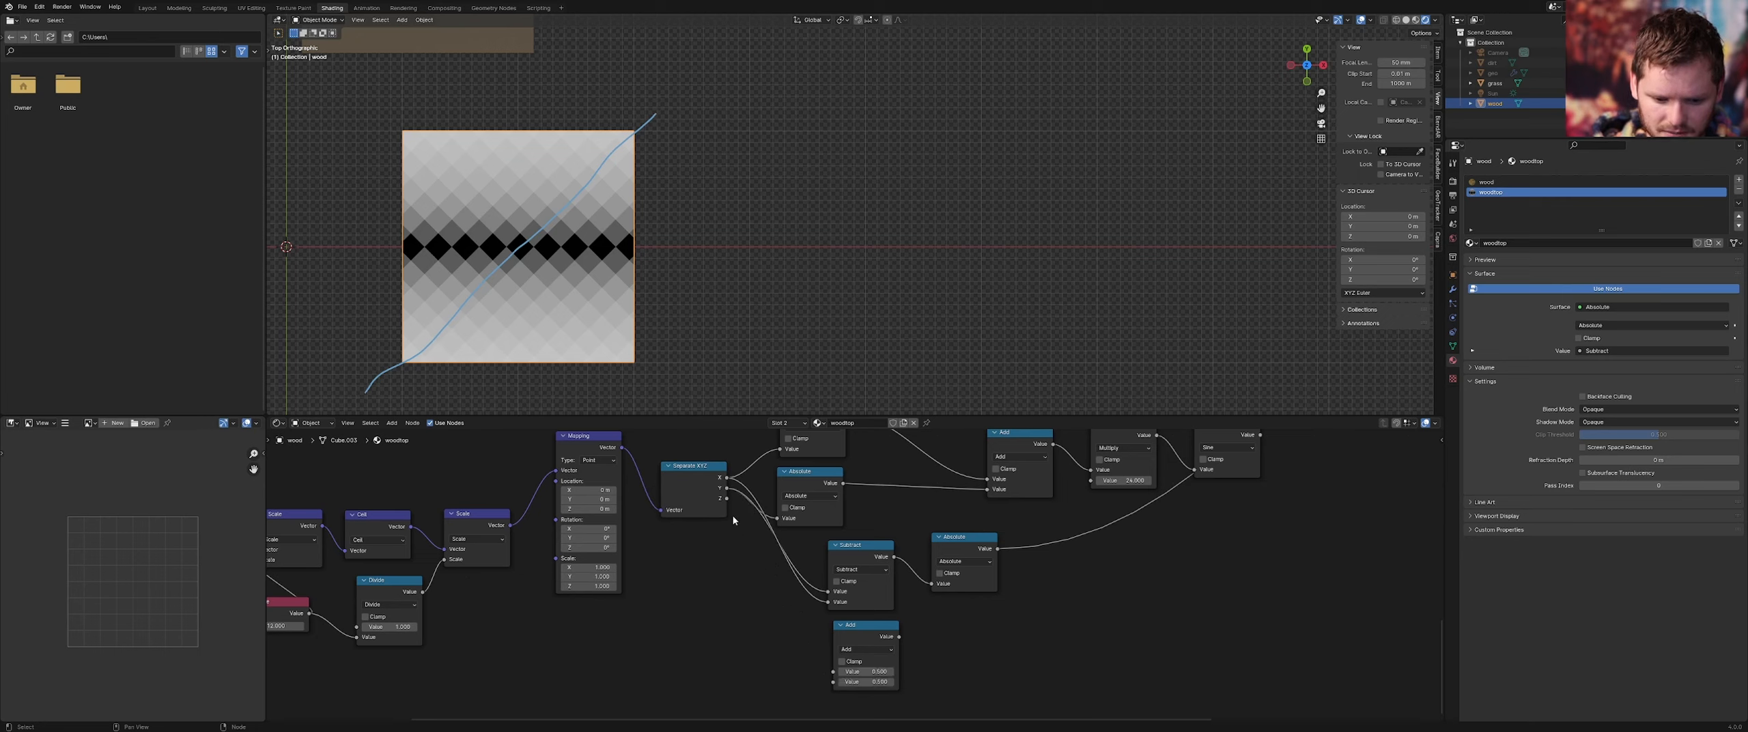
mouse_move(727, 480)
left_mouse_down()
mouse_move(833, 673)
mouse_move(742, 557)
mouse_move(728, 489)
left_mouse_up()
Duplicate the Absolute node after the Subtract, connect the copy to the new Add node, and preview it
left_click(962, 549)
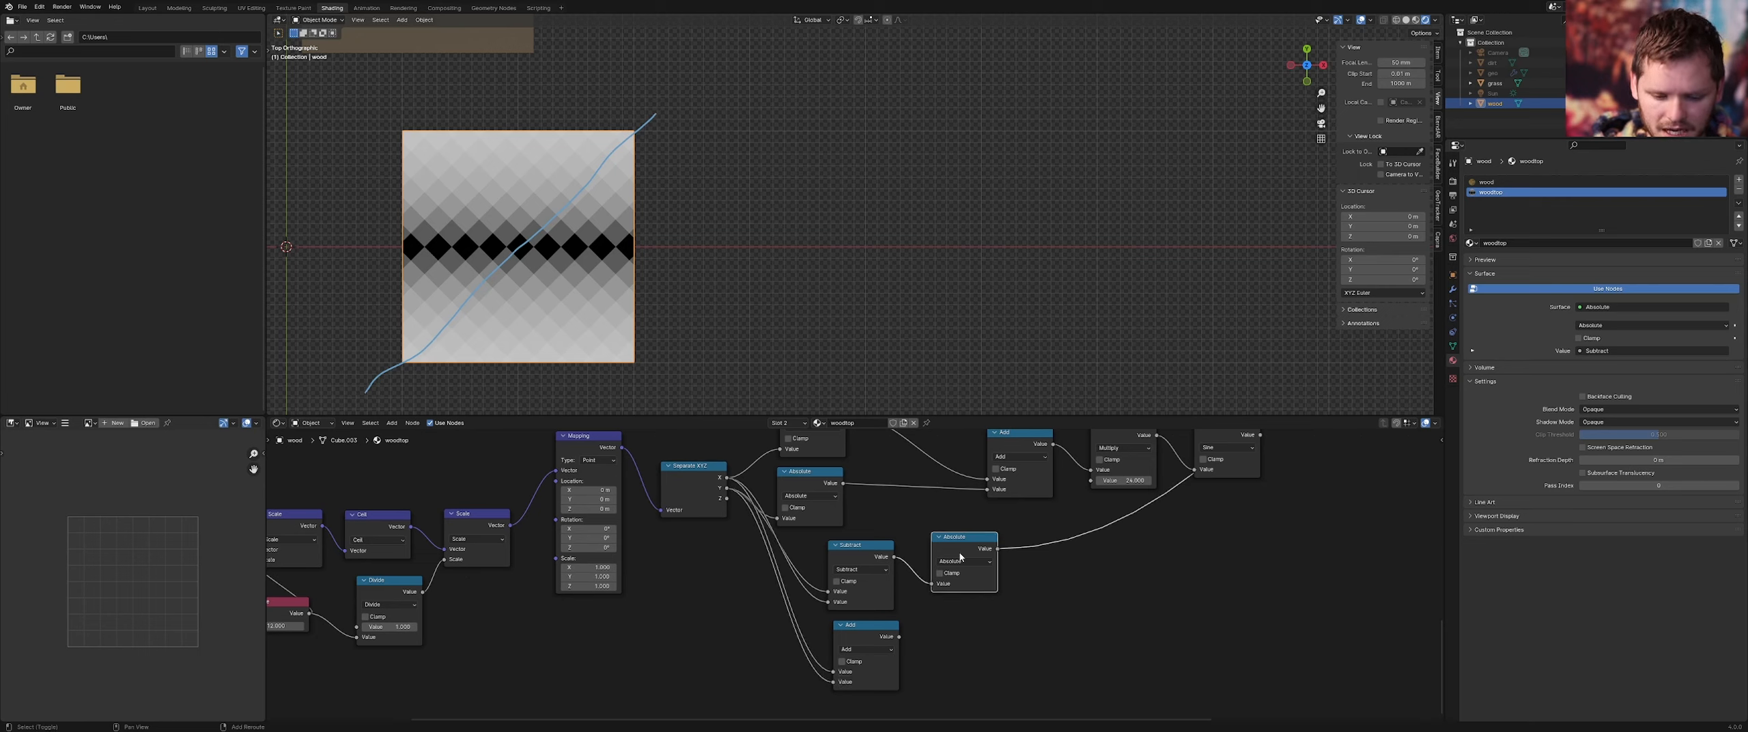
key("shift+d")
left_click(968, 643)
right_click_drag(879, 641, 978, 646, "alt")
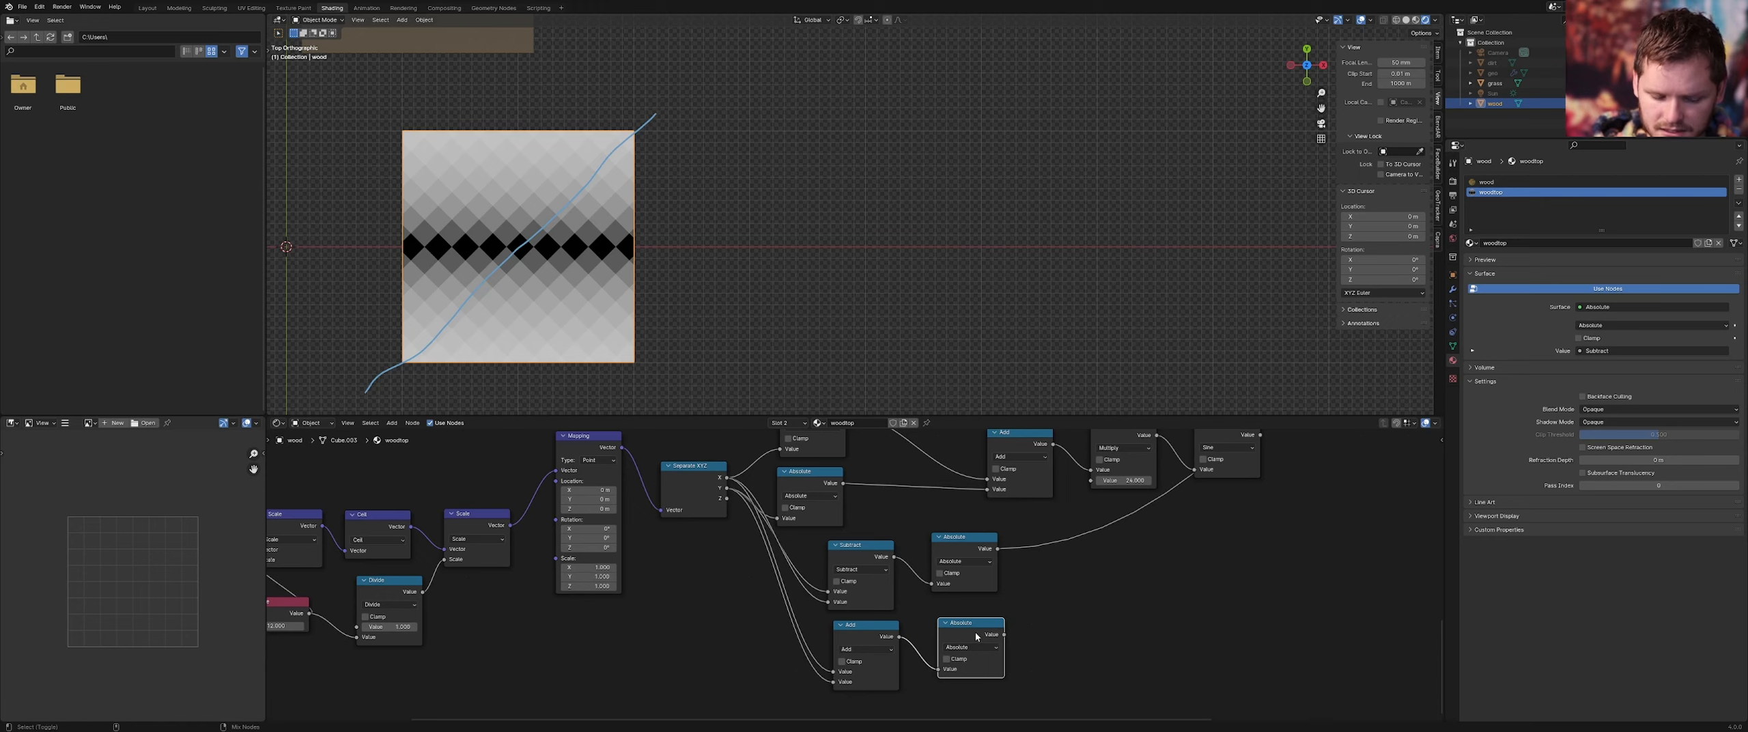
left_click(977, 636, "ctrl+shift")
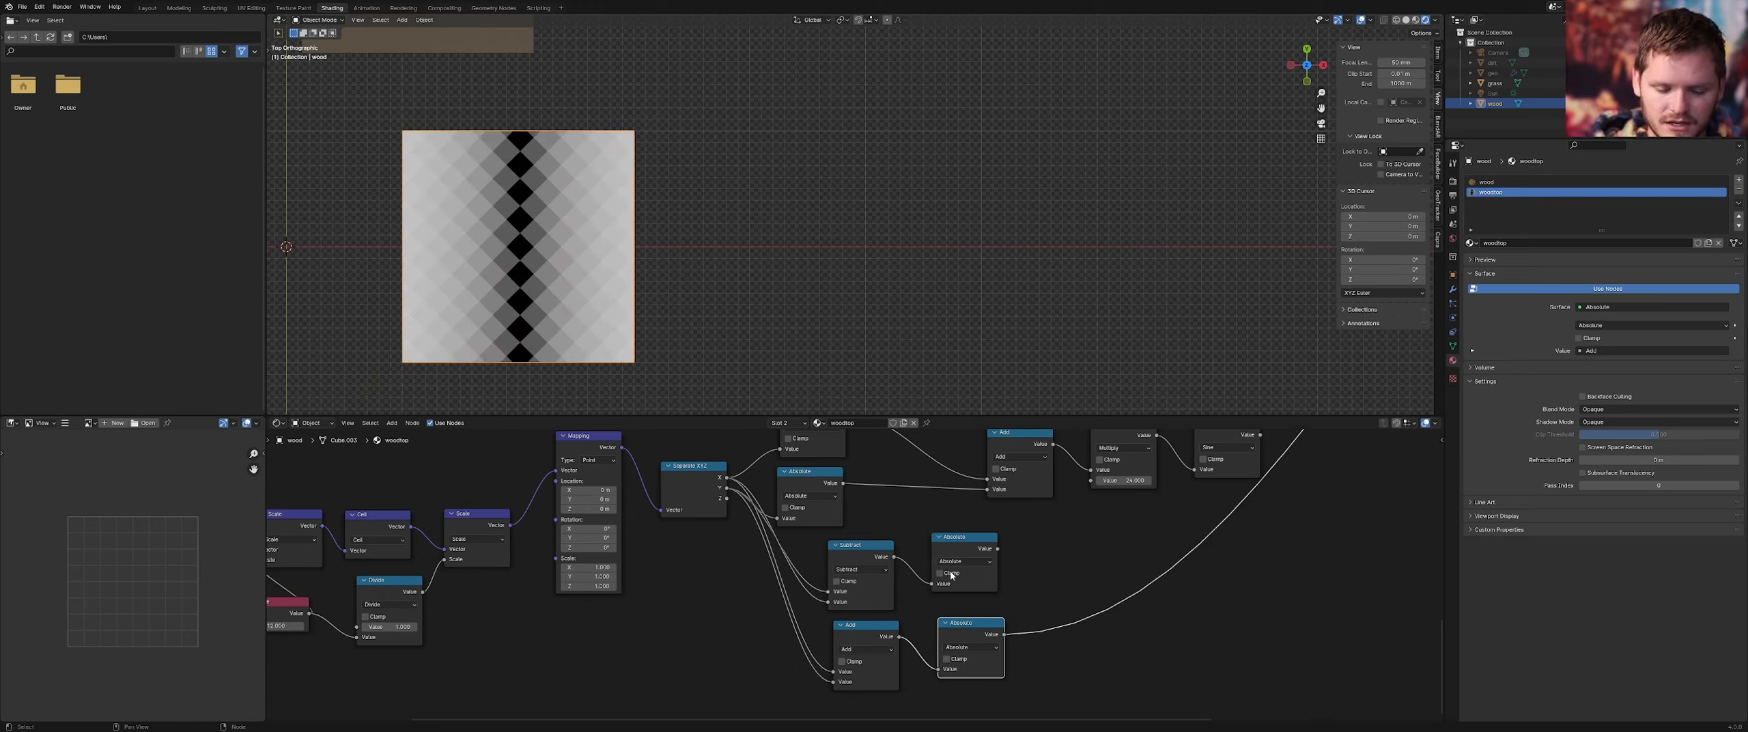
Sum the two new Absolute outputs with an Add math node, and compare its preview with the upper Add node's
middle_click_drag(941, 562, 731, 542)
left_click_drag(751, 633, 726, 632)
key("shift+d")
left_click(878, 616)
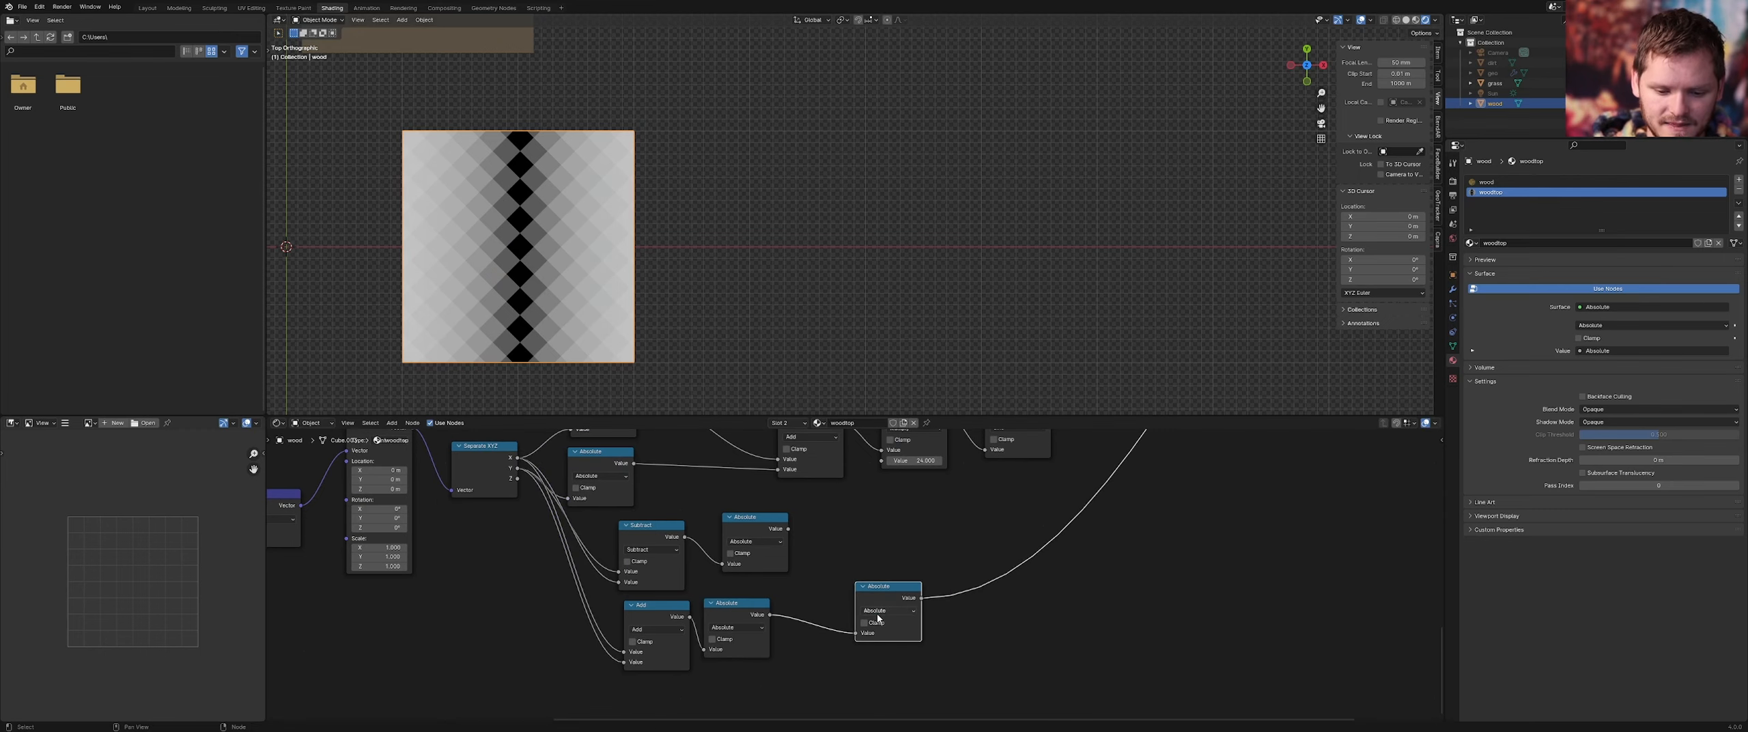
key("ctrl+KP_Add")
right_click_drag(772, 547, 867, 630, "alt")
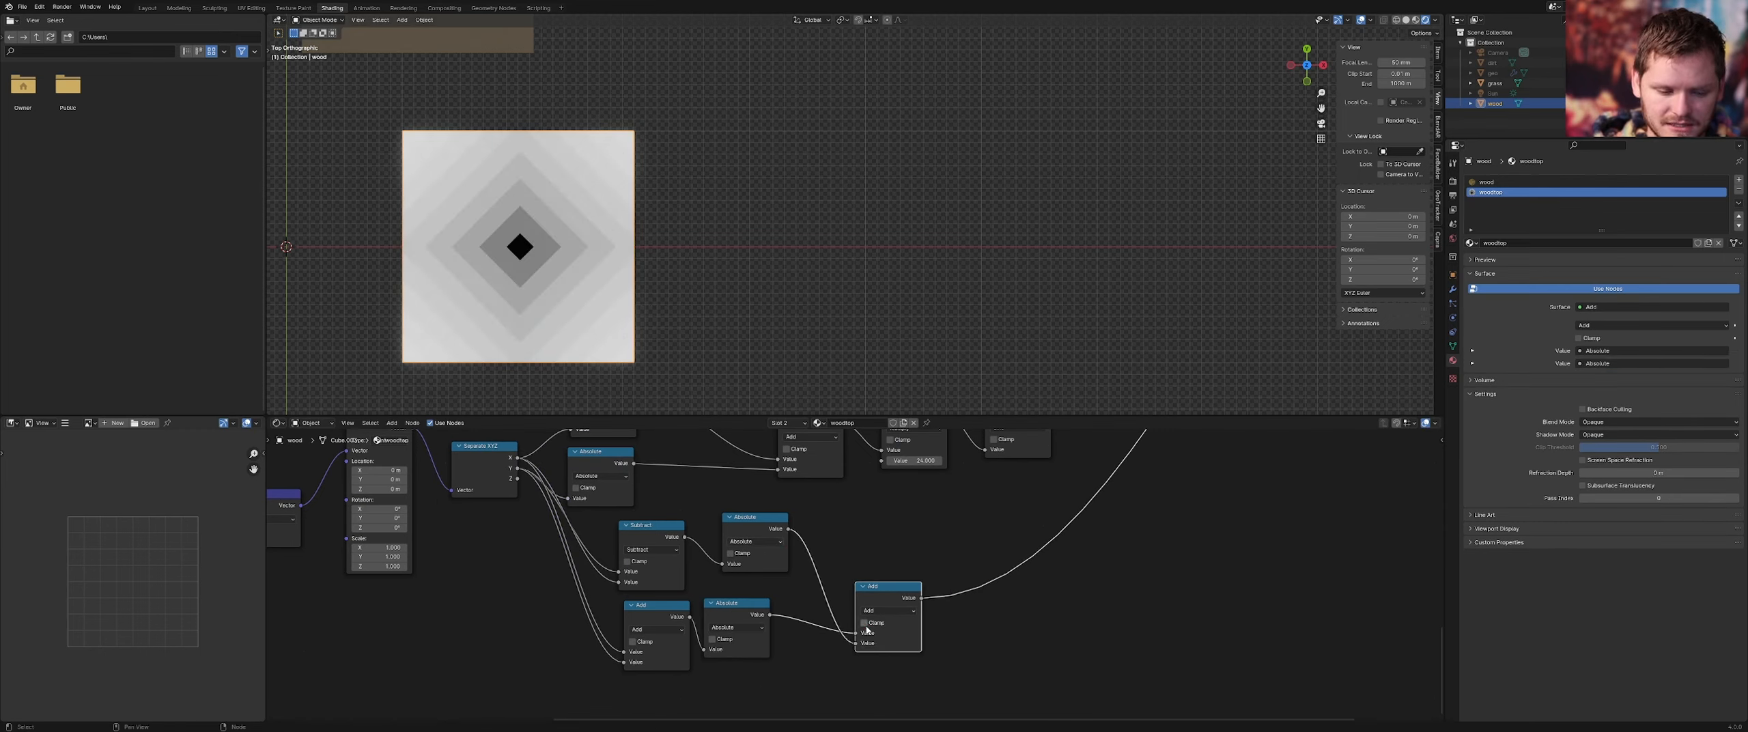
middle_click_drag(844, 522, 848, 572)
left_click(808, 462, "ctrl+shift")
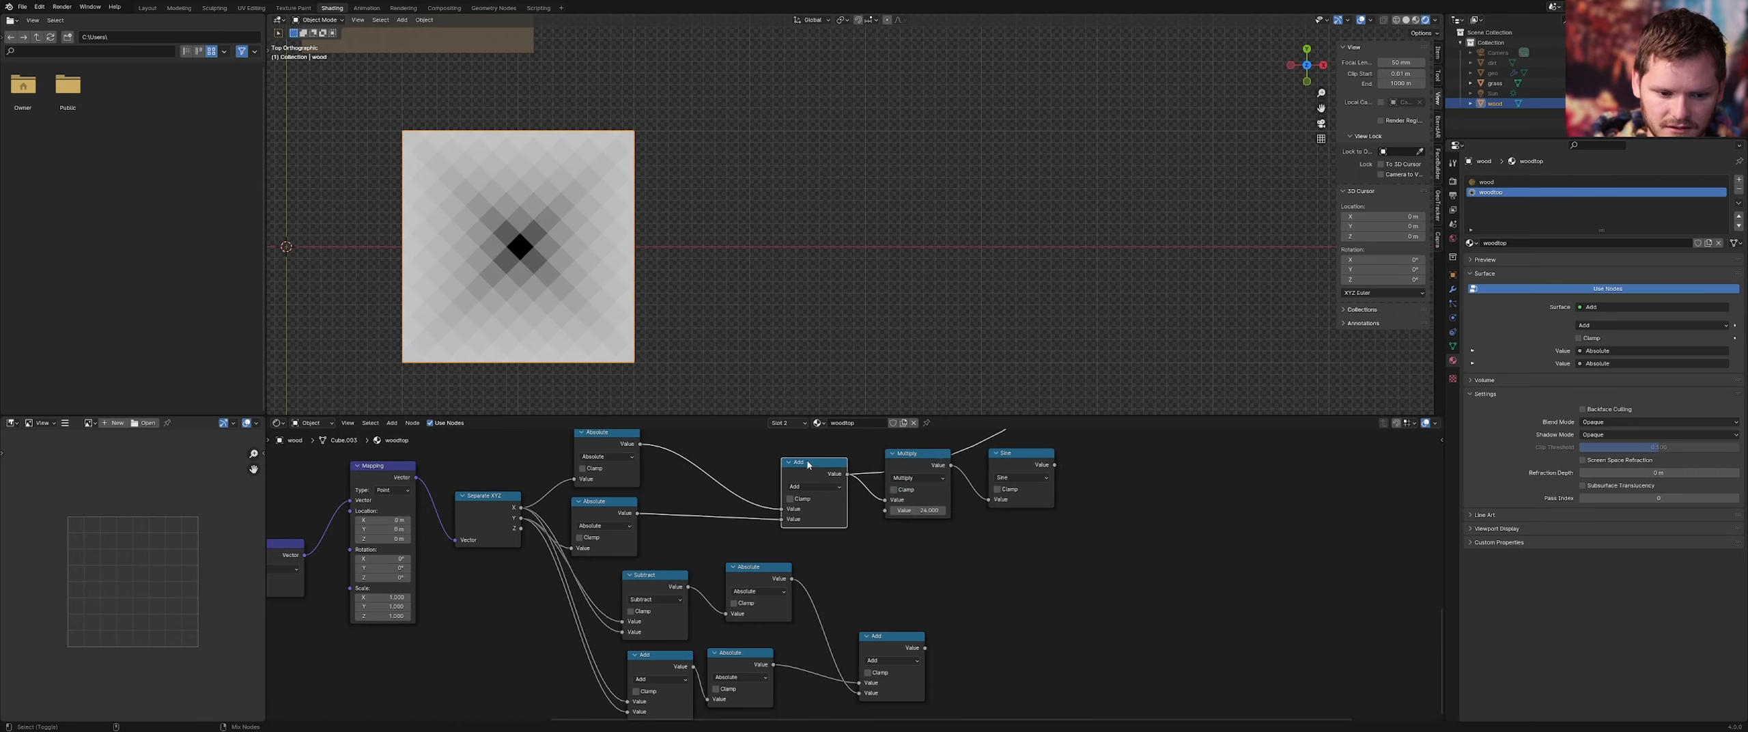
left_click(894, 649, "ctrl+shift")
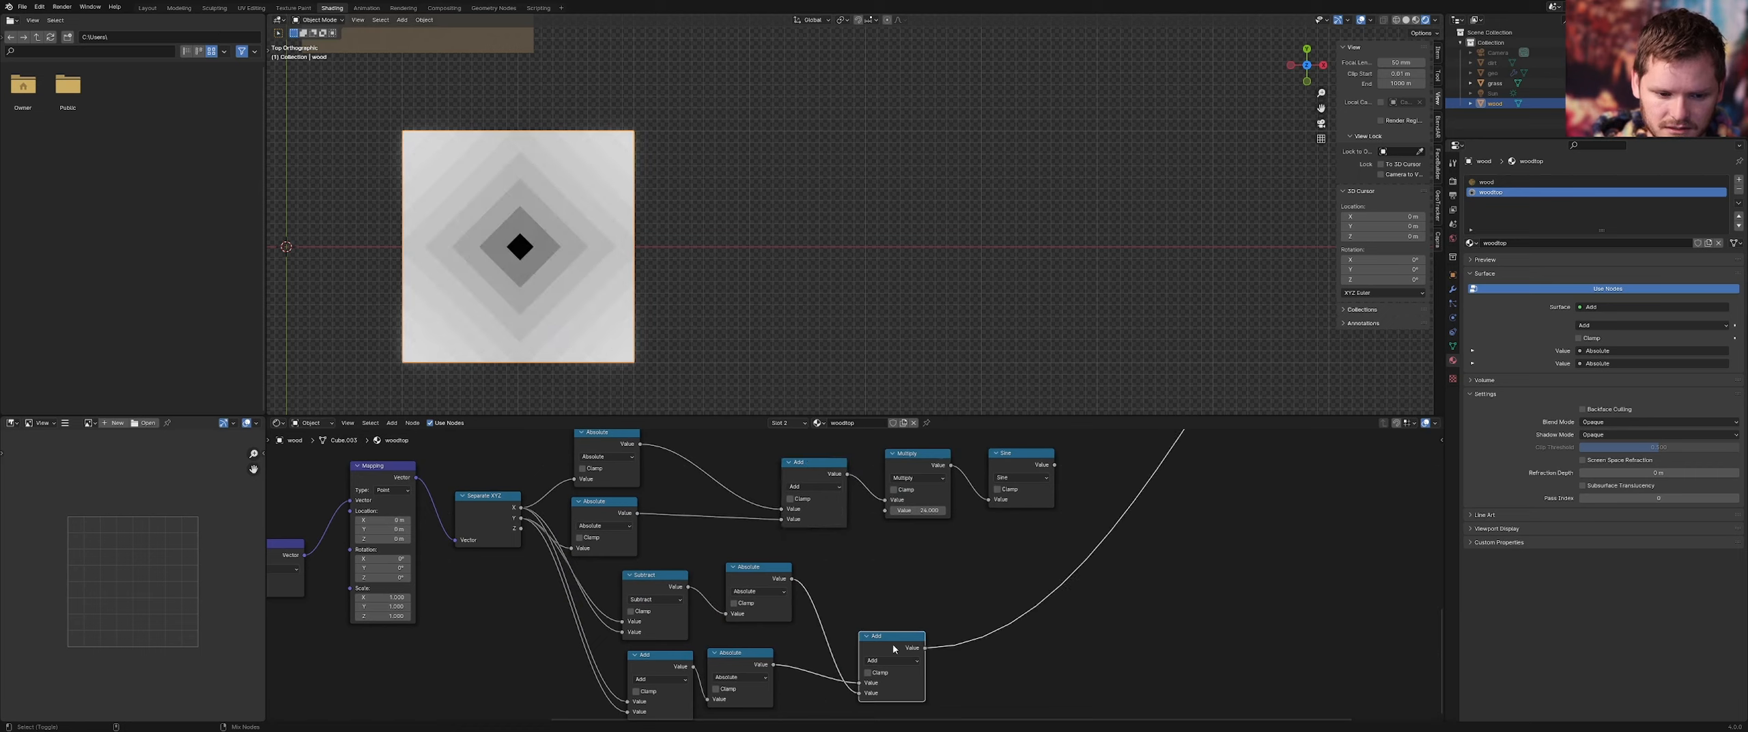
Duplicate the Multiply and Sine nodes after the lower Add node, and compare the new Sine's preview with the original's
left_click_drag(894, 649, 864, 625)
left_click(919, 467)
key("shift+d")
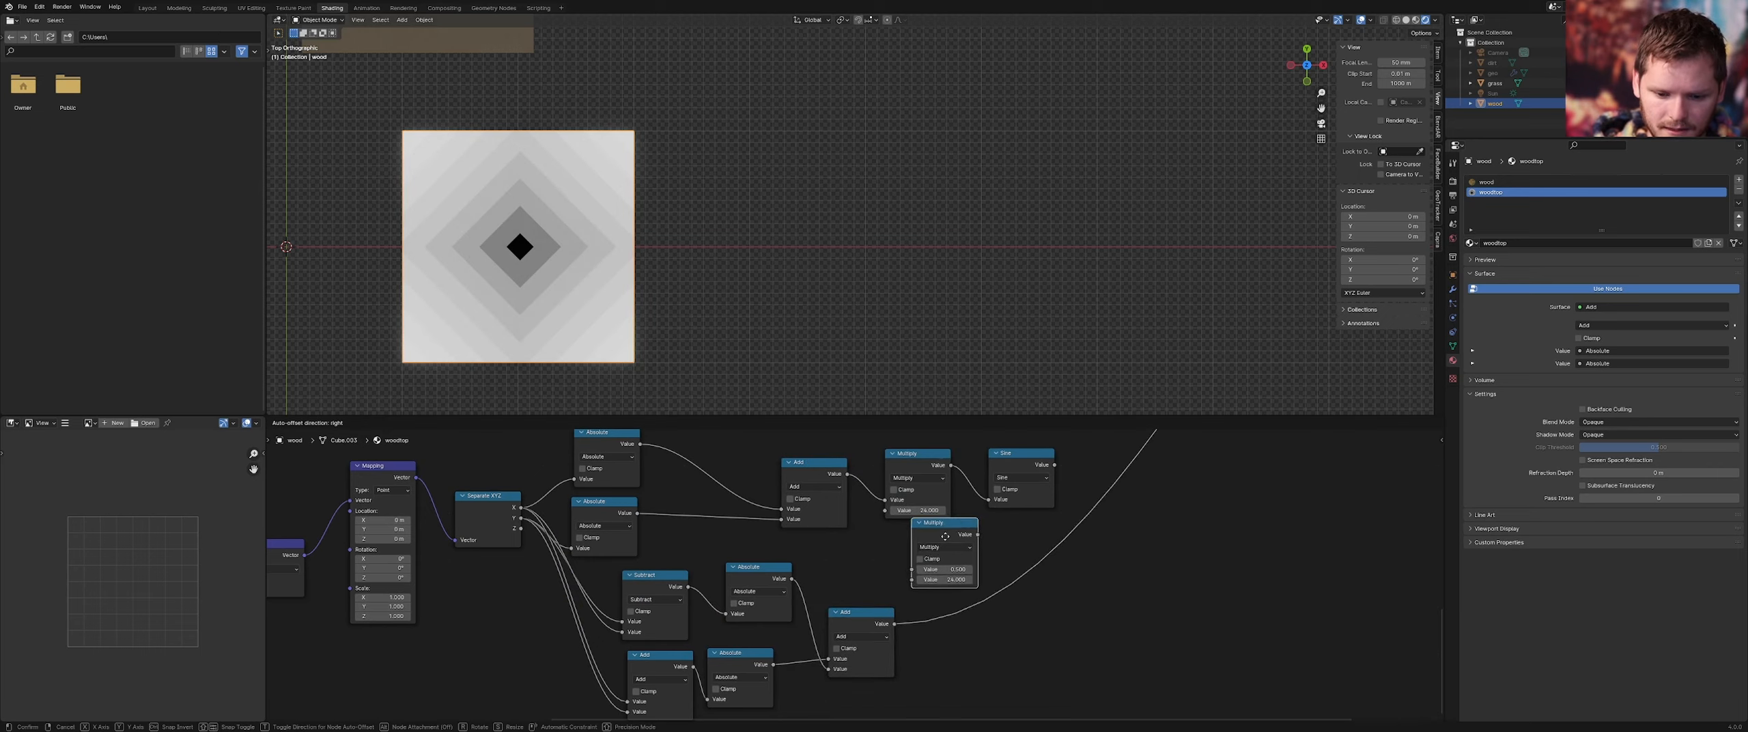
left_click(953, 606)
left_click(1029, 474)
key("shift+d")
left_click(1068, 594)
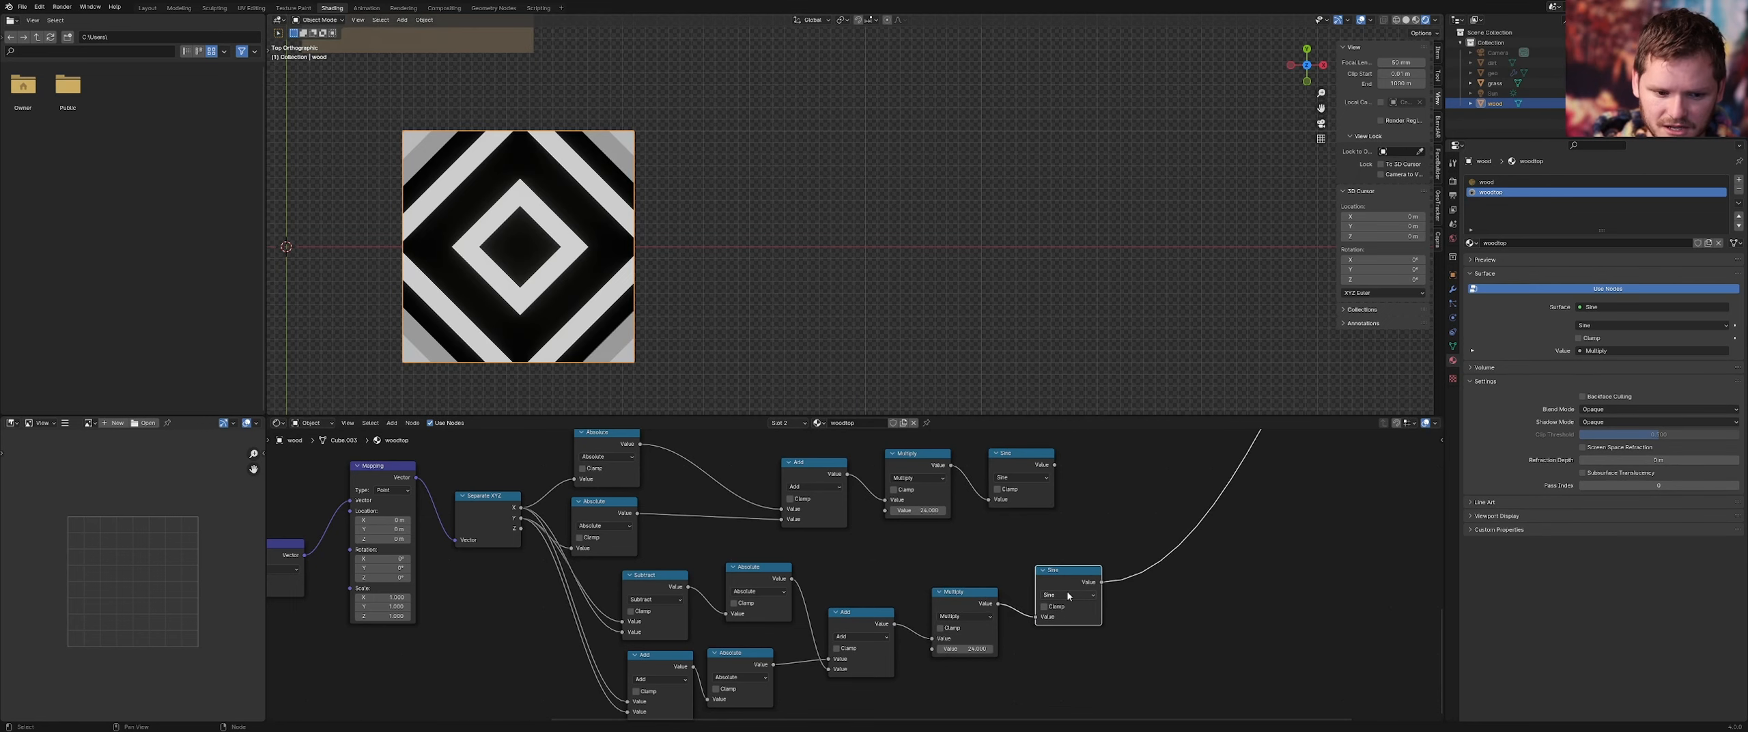
left_click(1009, 468, "ctrl+shift")
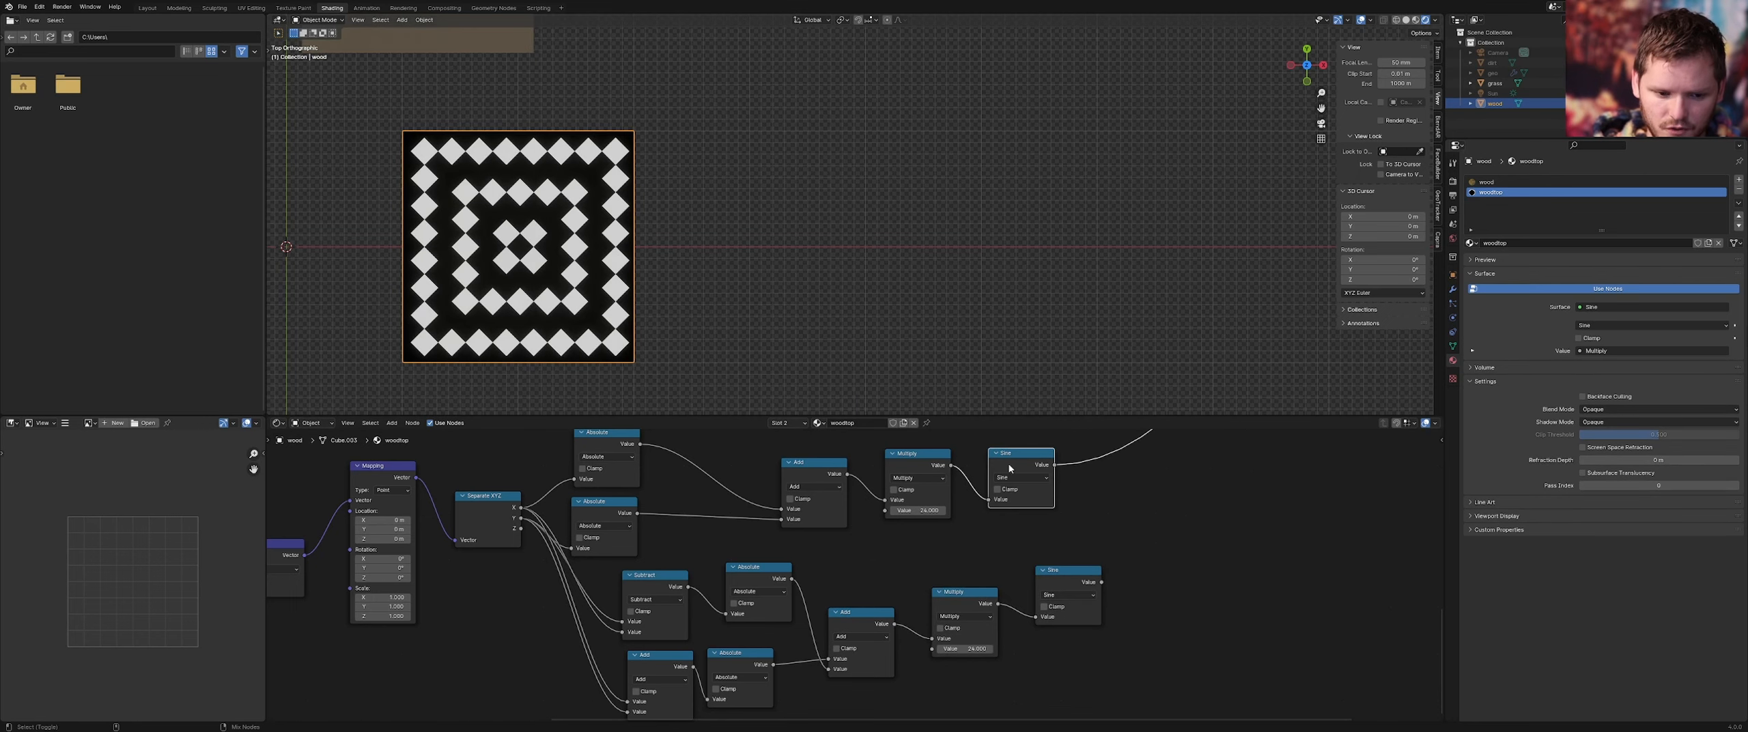
left_click(1075, 589, "ctrl+shift")
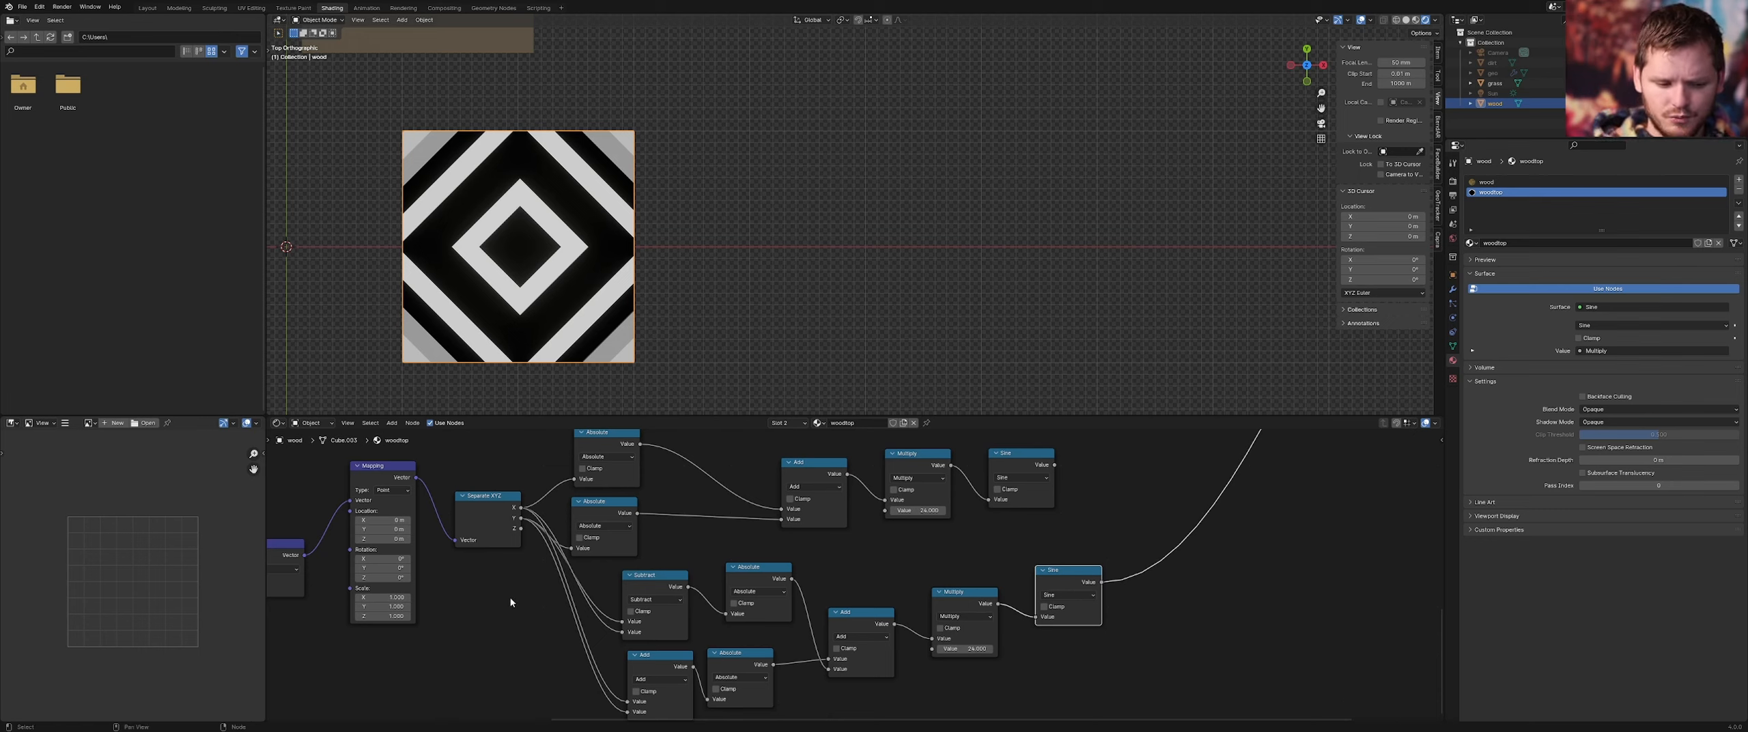
Try a different Z rotation on the Mapping node feeding Separate XYZ while previewing the new Sine, and undo it
middle_click_drag(625, 599, 857, 597)
scroll(858, 596, "up", 3)
left_click(567, 584)
mouse_move(567, 580)
left_mouse_down()
mouse_move(618, 579)
mouse_move(585, 579)
left_mouse_up()
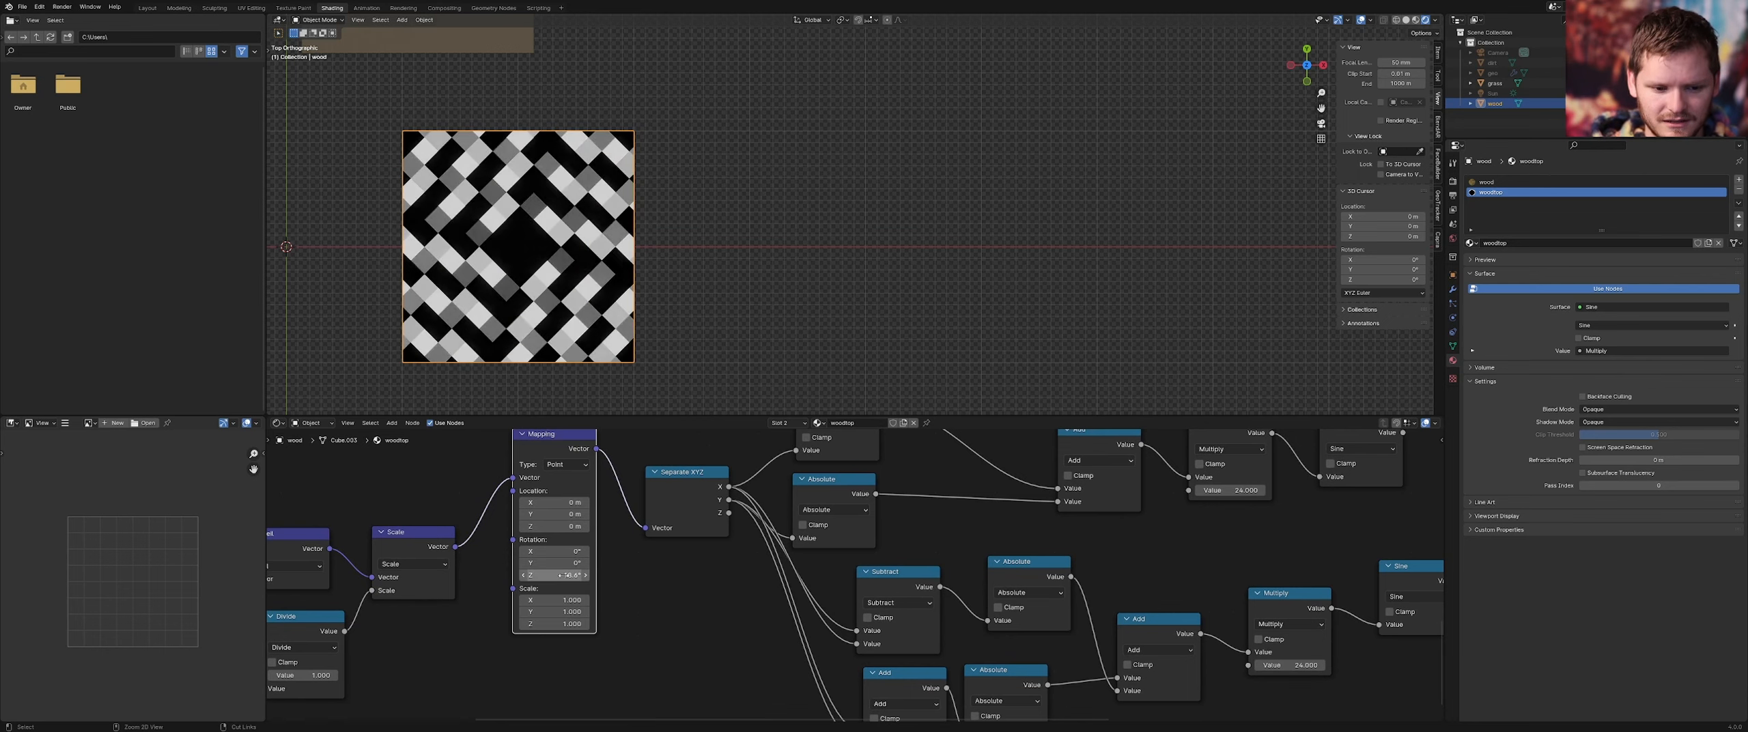
key("ctrl+z")
Set the Z rotation of the Mapping node before the first Scale node to 0°
scroll(567, 578, "down", 5)
middle_click_drag(504, 587, 799, 577)
scroll(541, 558, "up", 4)
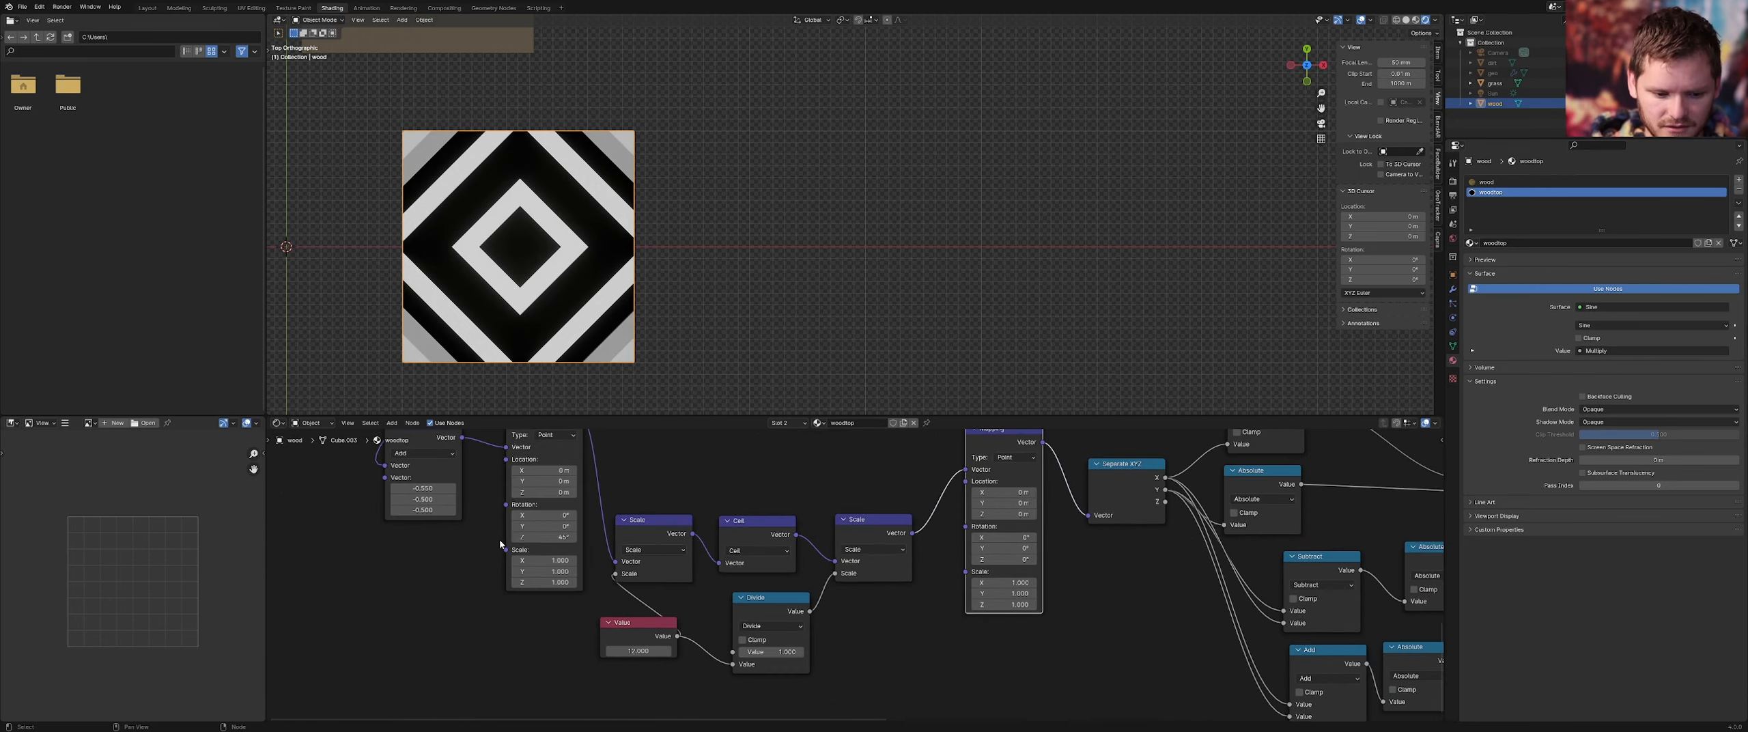
double_click(548, 538)
type("0")
key("Return")
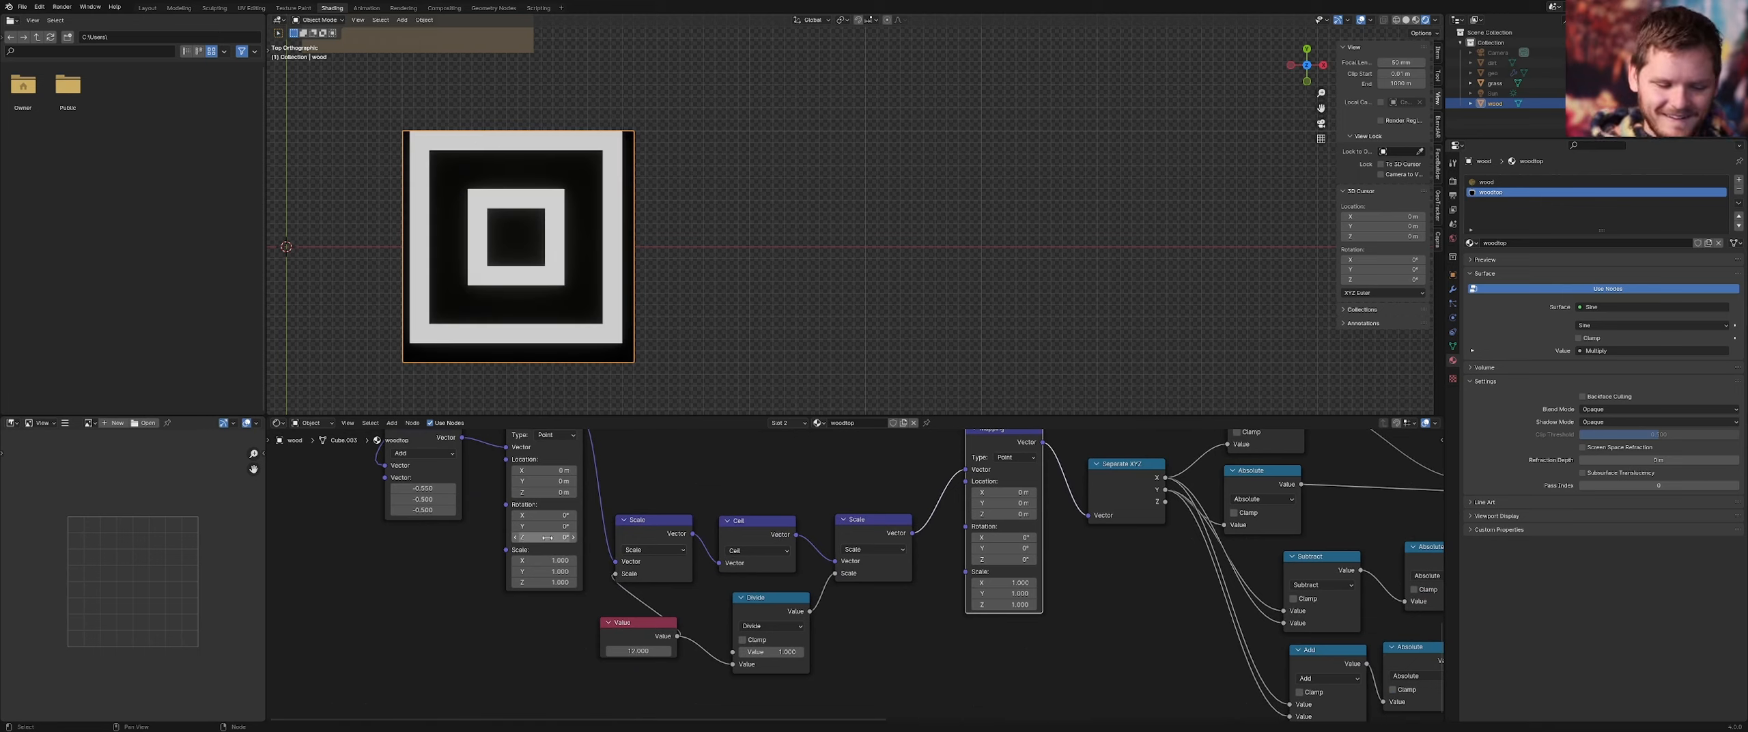
Try a slight adjustment to the Add vector node's offset before the first Mapping node, and undo it
middle_click_drag(468, 520, 851, 601)
scroll(589, 539, "up", 3)
scroll(851, 594, "up", 4)
mouse_move(735, 581)
left_mouse_down("shift")
mouse_move(749, 581)
mouse_move(726, 581)
left_mouse_up("shift")
key("ctrl+z")
Set the Value node that drives the first Scale node and the Divide node to 13
scroll(777, 611, "down", 4)
middle_click_drag(779, 630, 711, 523)
double_click(933, 682)
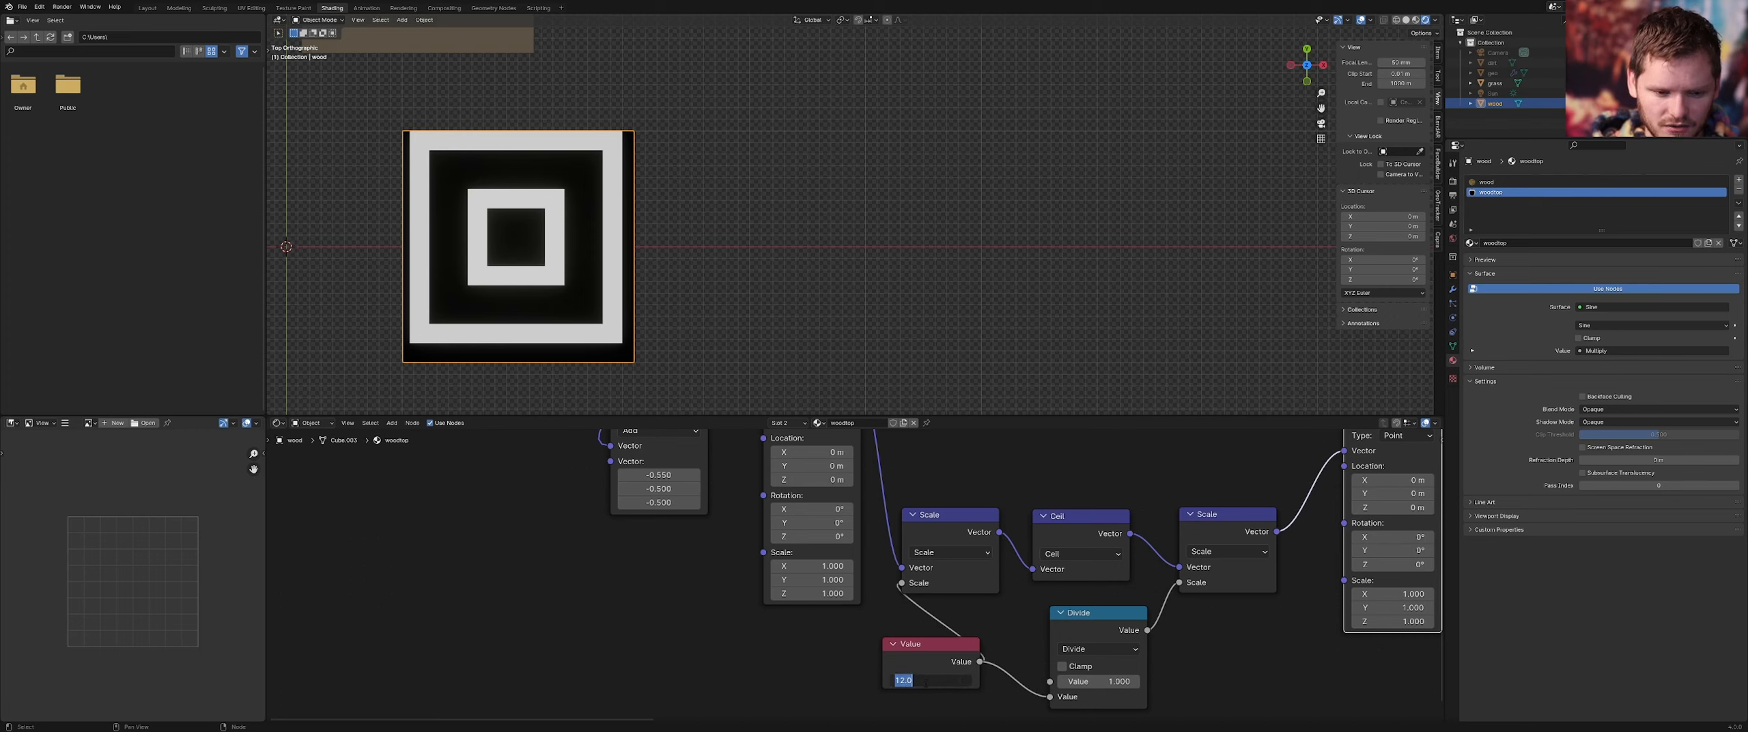
type("13")
key("Return")
Set the X and Y offsets of the Add vector node before the first Mapping node to -0.54, and save the file
middle_click_drag(702, 589, 754, 646)
scroll(710, 570, "up", 4)
scroll(708, 565, "up", 1)
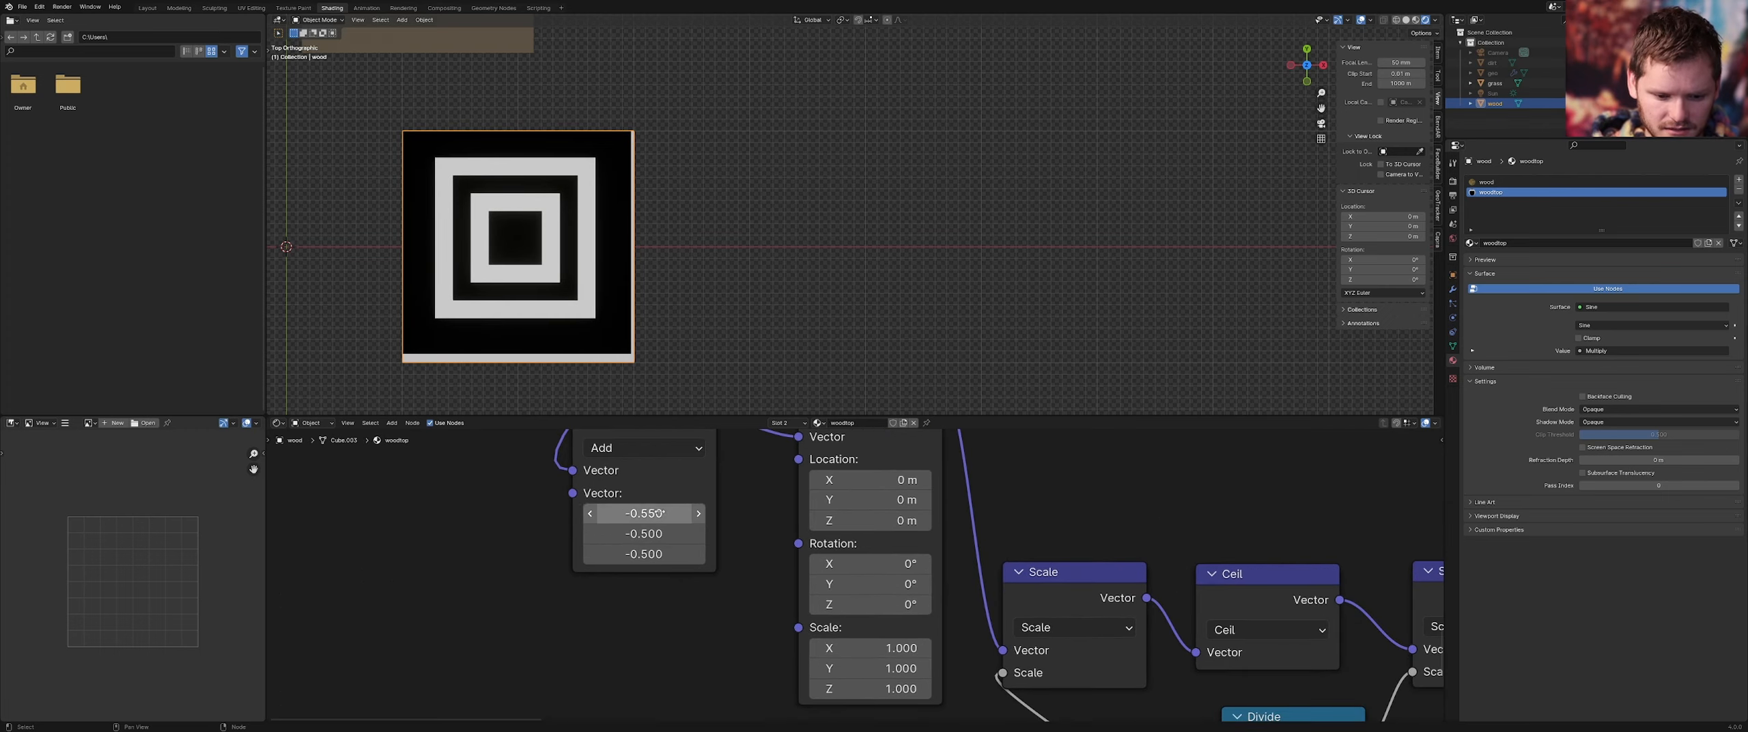
left_click_drag(645, 513, 655, 513)
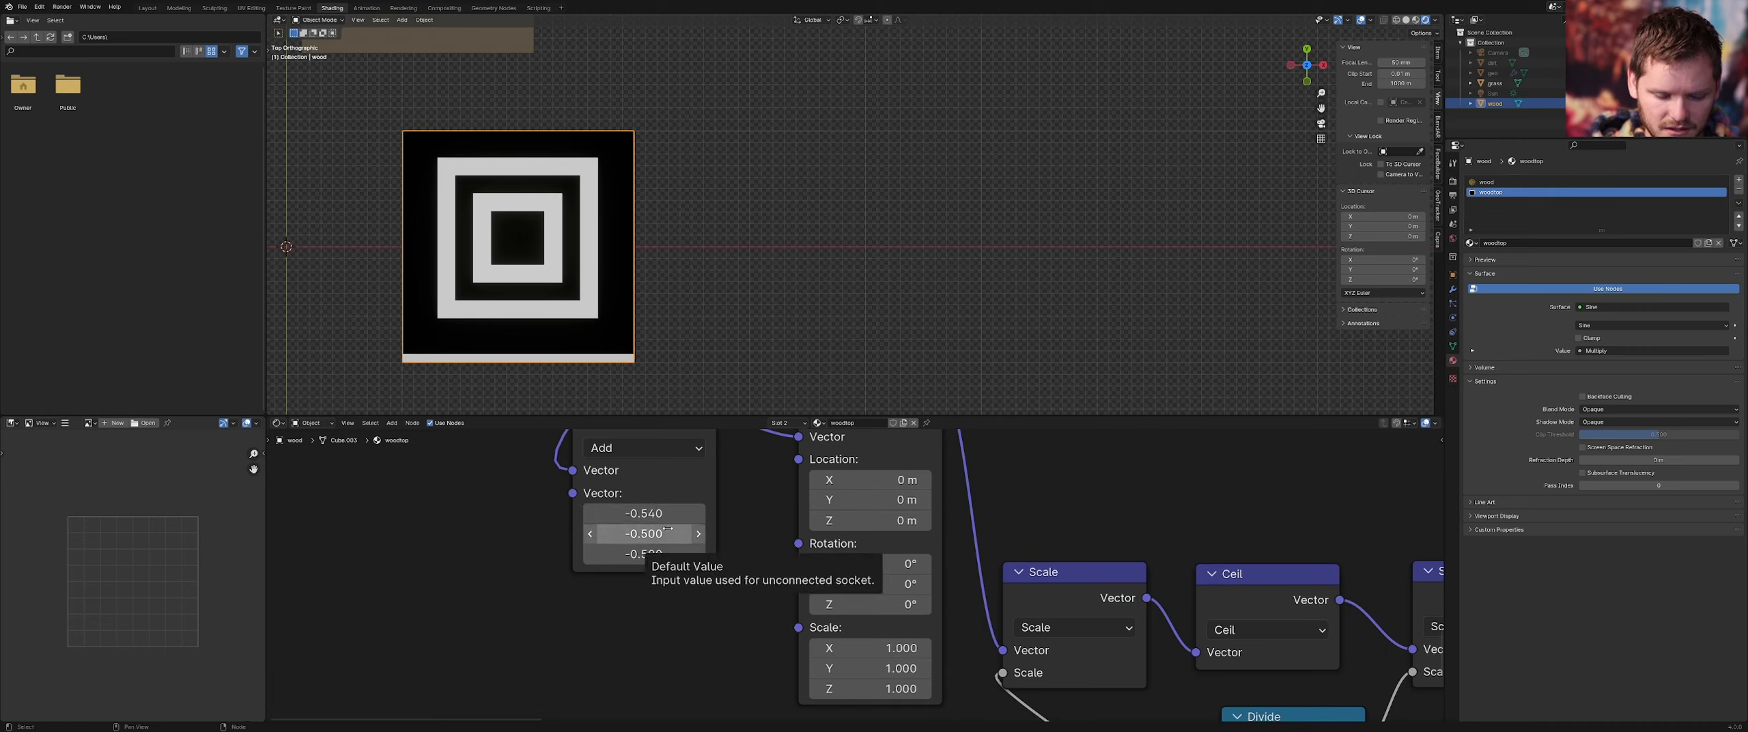
left_click(668, 529)
type("-")
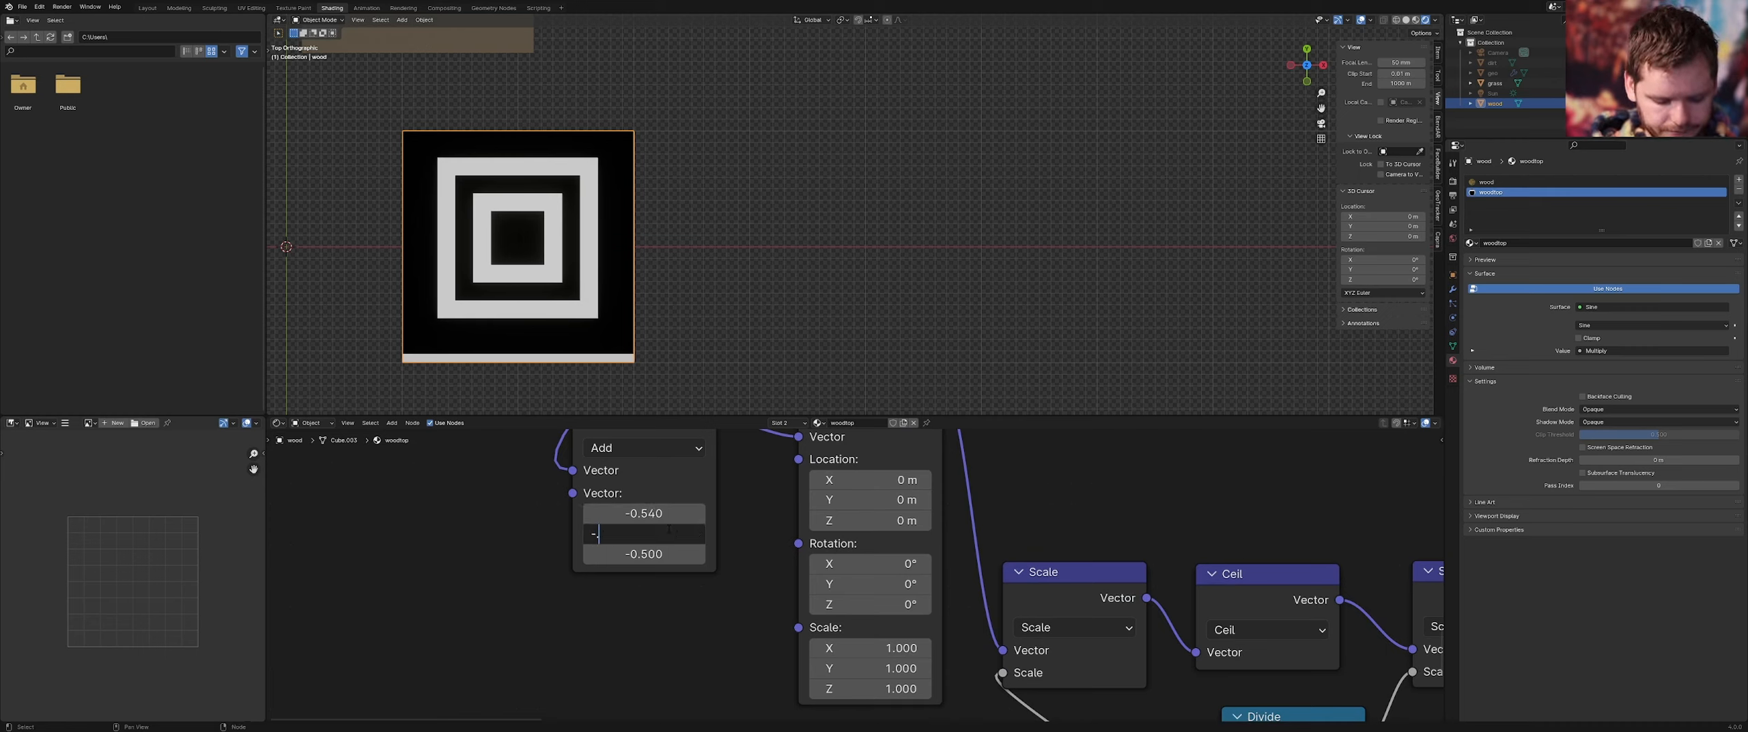
type("0.54")
key("Return")
key("ctrl+s")
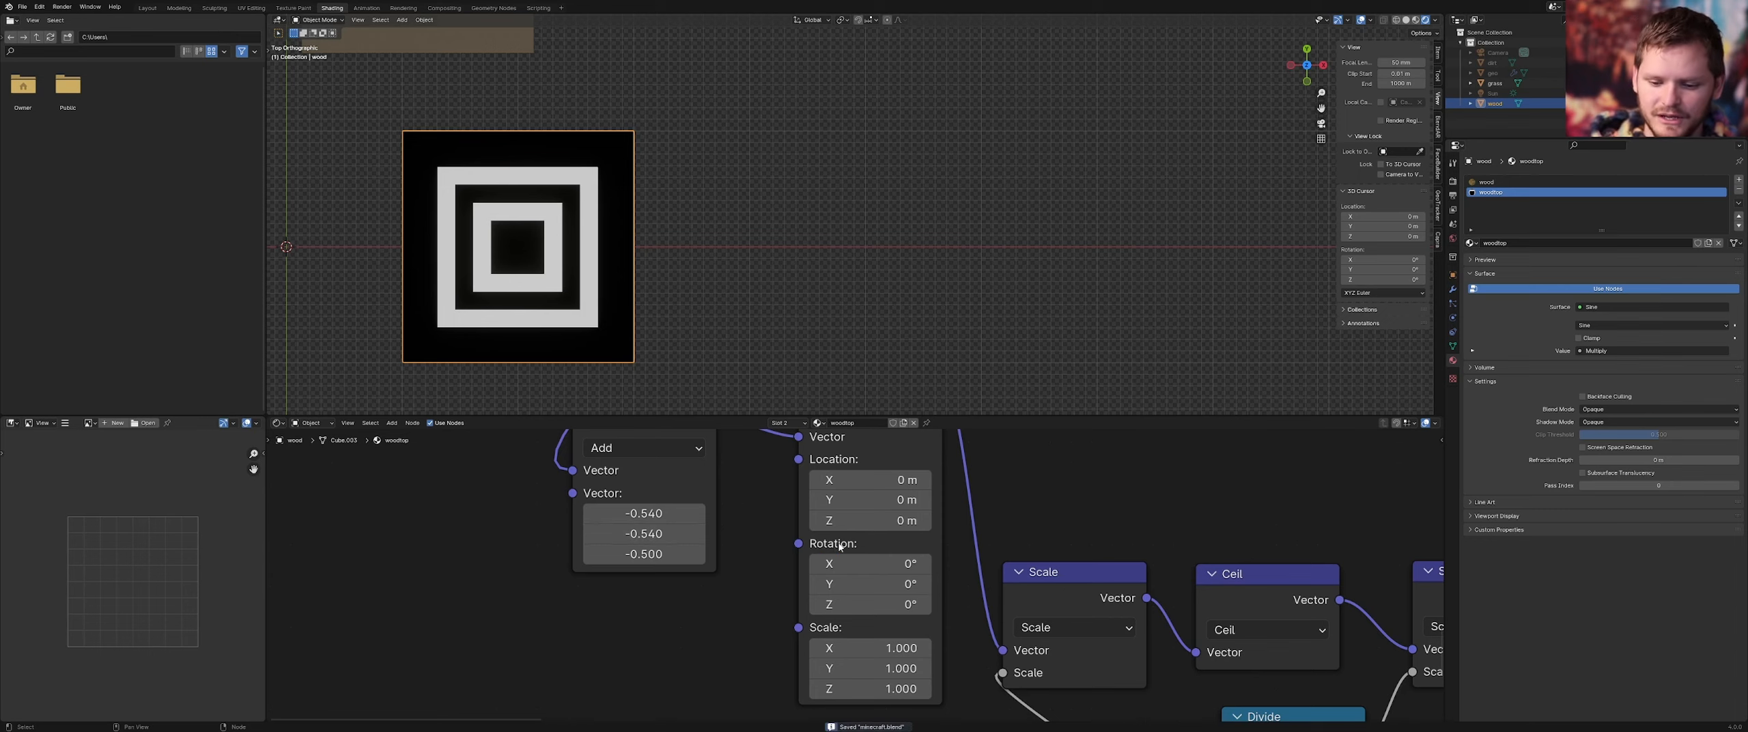
Try a different multiplier on the Multiply node before the lower Sine, and undo it
scroll(847, 556, "down", 8)
middle_click_drag(1188, 592, 723, 559)
middle_click_drag(981, 580, 609, 533)
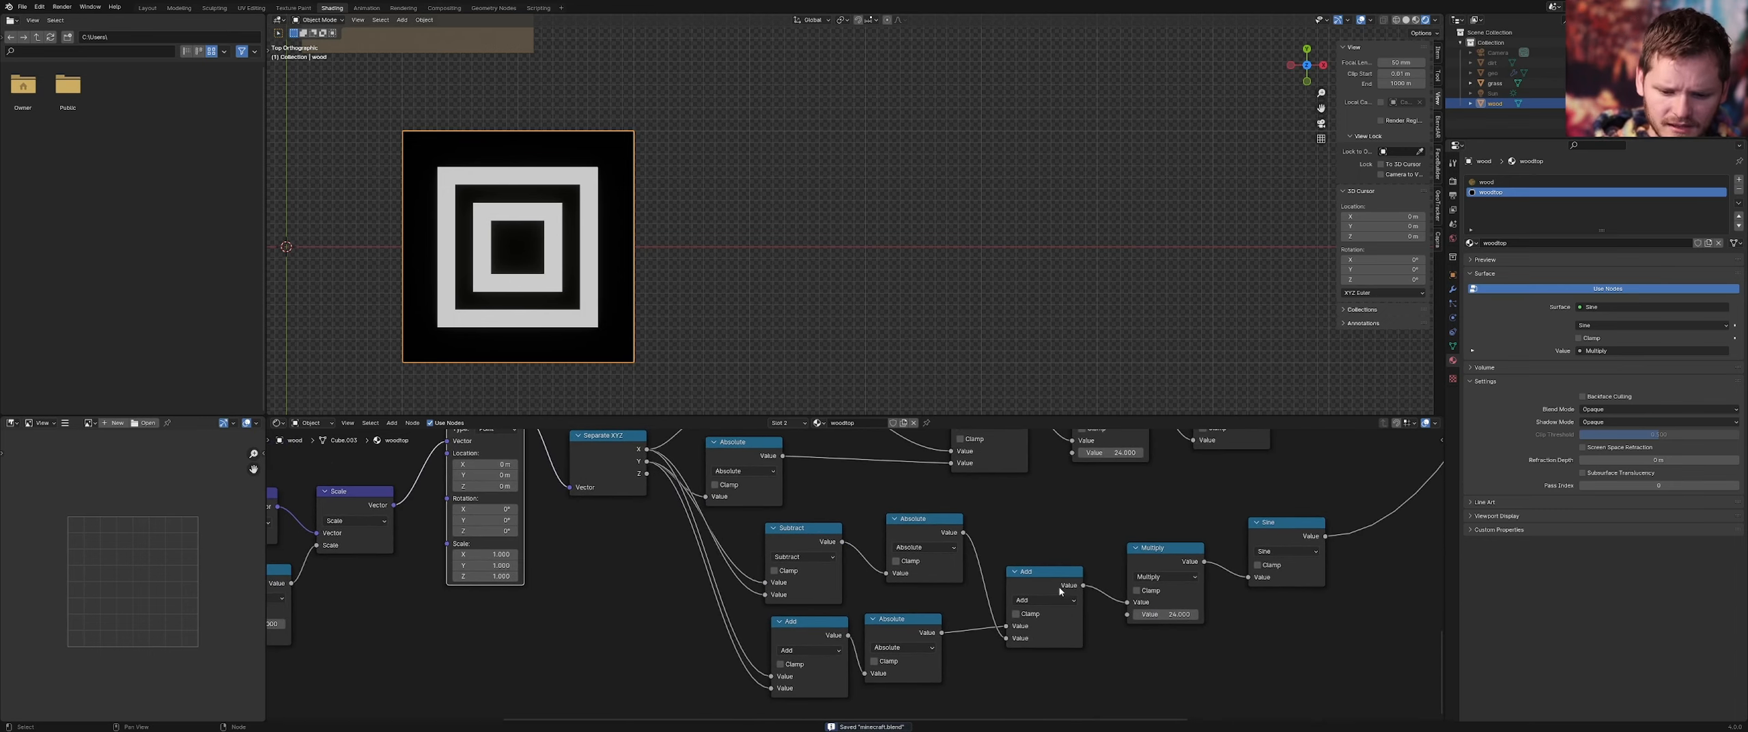
middle_click_drag(1130, 608, 847, 592)
left_click(877, 601)
left_click_drag(877, 601, 978, 602)
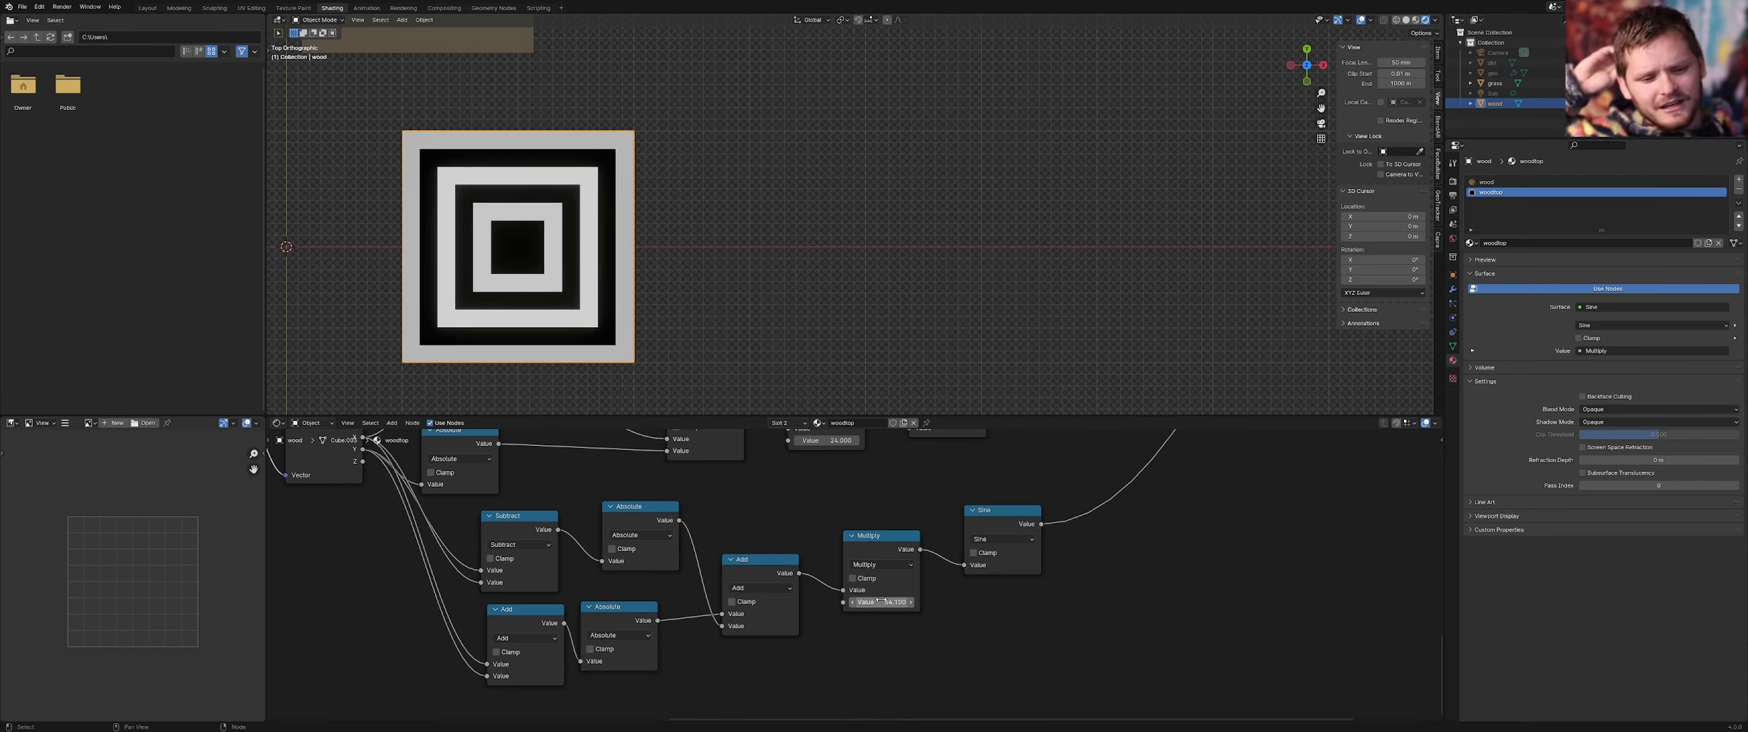
key("ctrl+z")
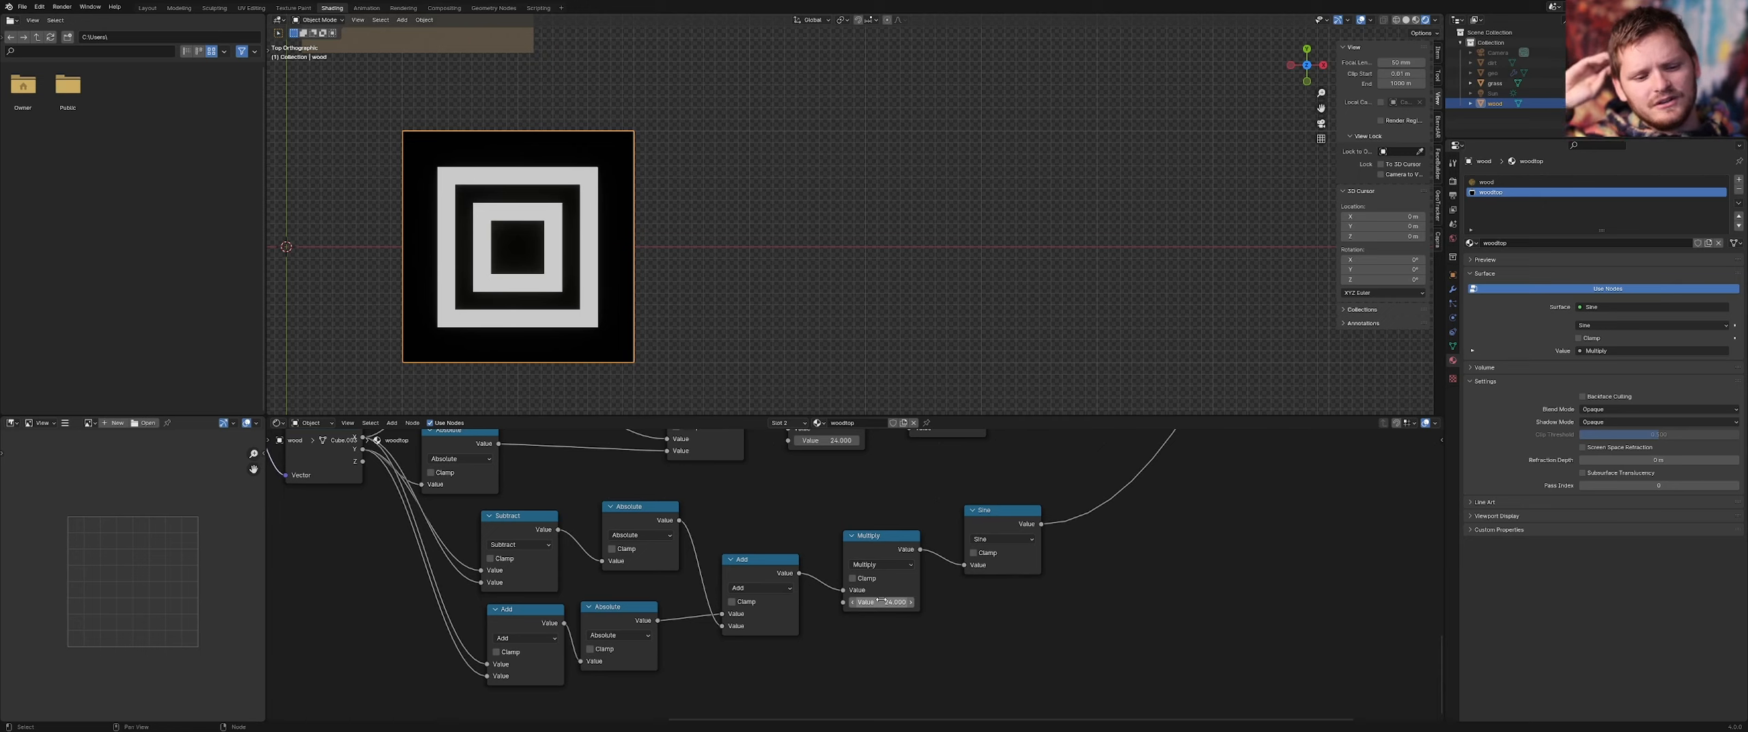
Set the multiplier of the Multiply node before the lower Sine to 27.5
left_click(998, 527)
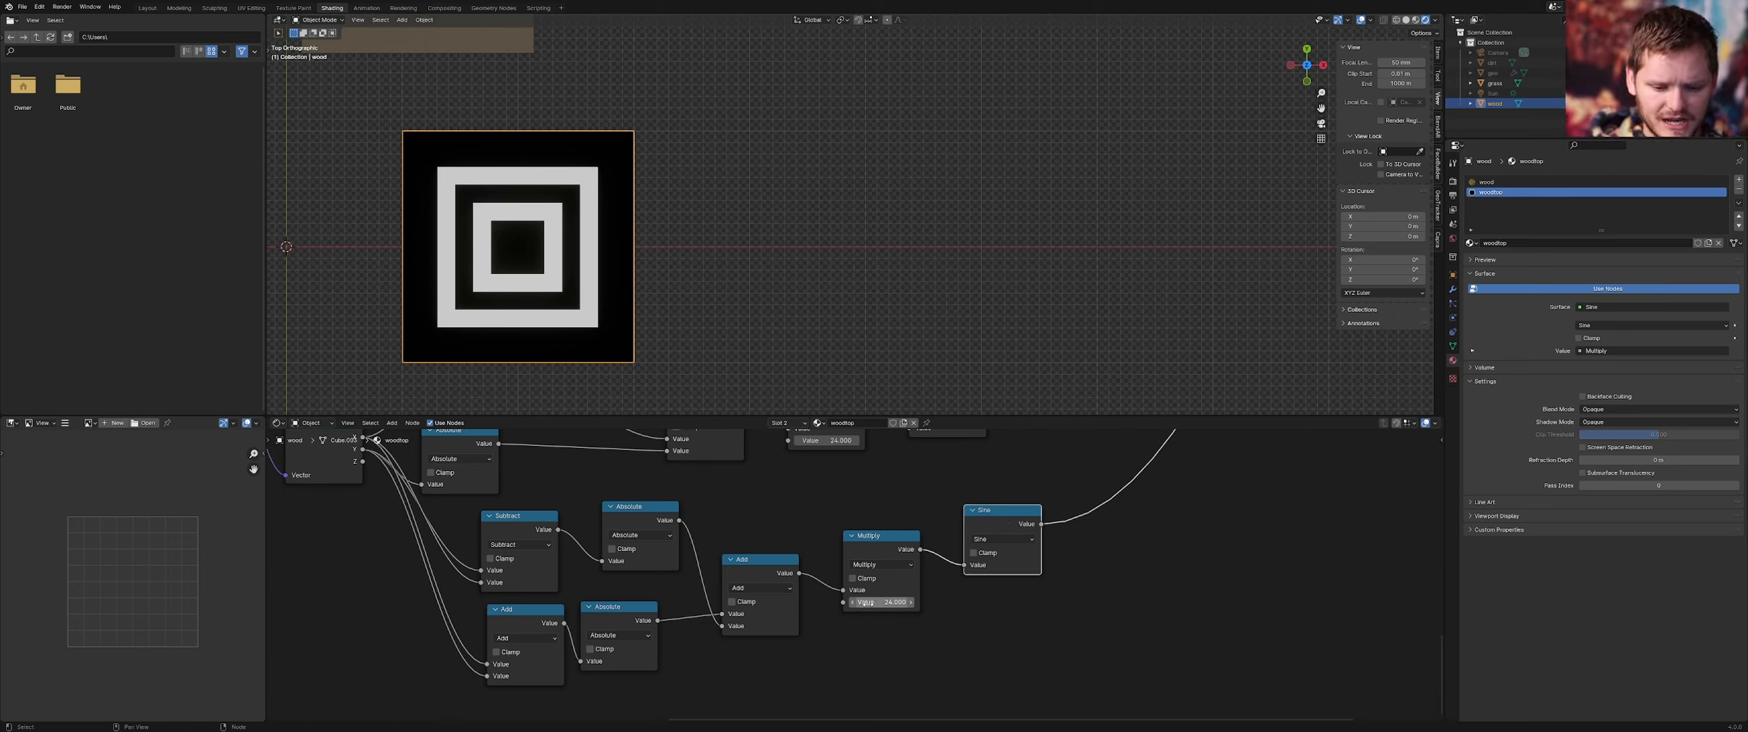
left_click(870, 552, "ctrl+shift")
key("ctrl+z")
mouse_move(884, 603)
left_mouse_down()
mouse_move(913, 603)
mouse_move(891, 602)
left_mouse_up()
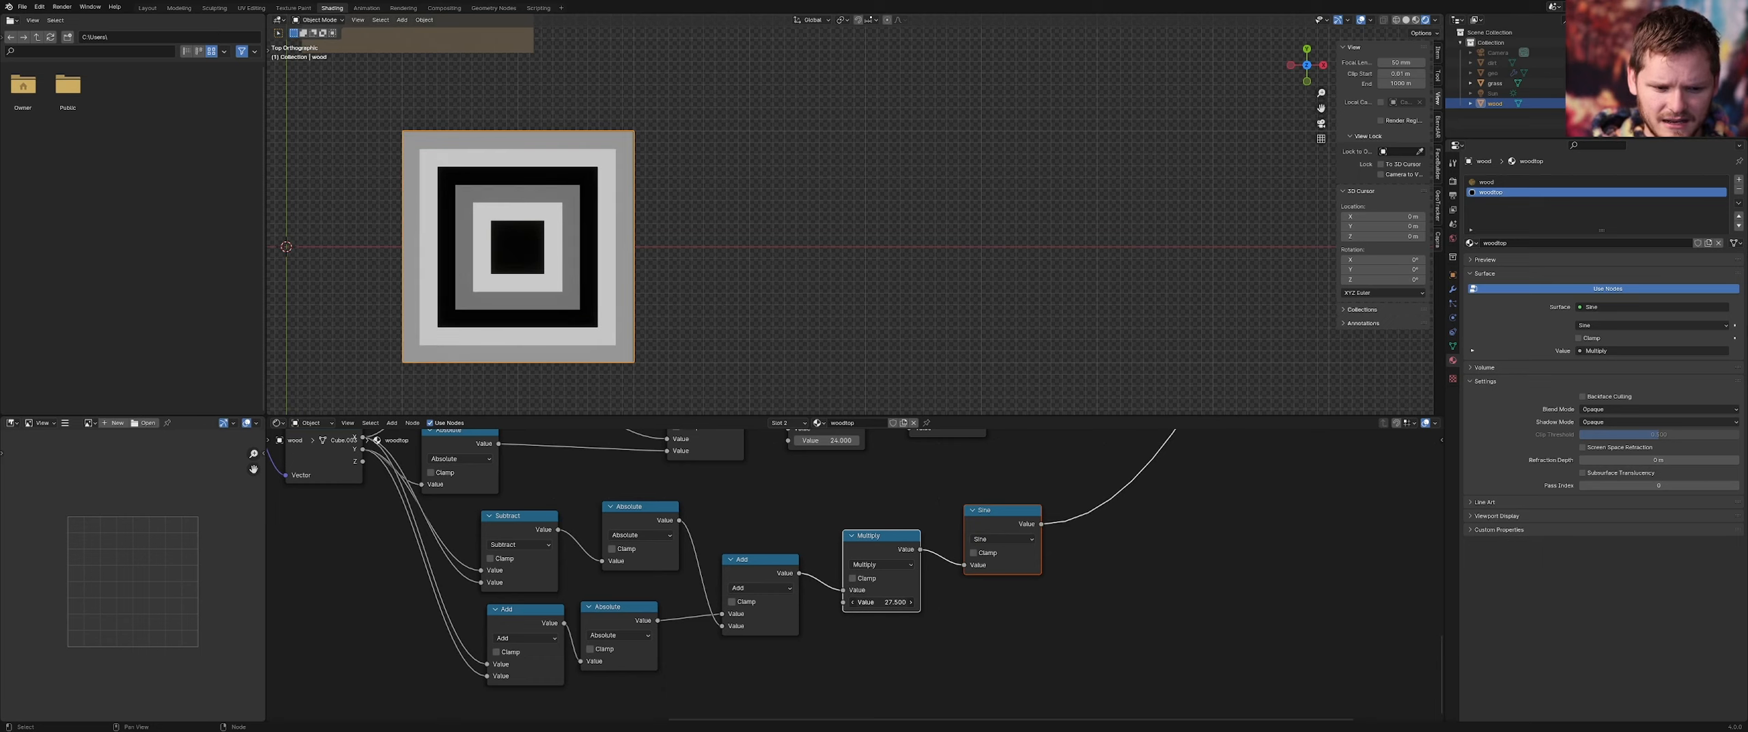
Duplicate the brown Mix node onto the link after the lower Sine, and reroute the Sine's output to its Factor
scroll(950, 579, "down", 8)
middle_click_drag(965, 505, 726, 646)
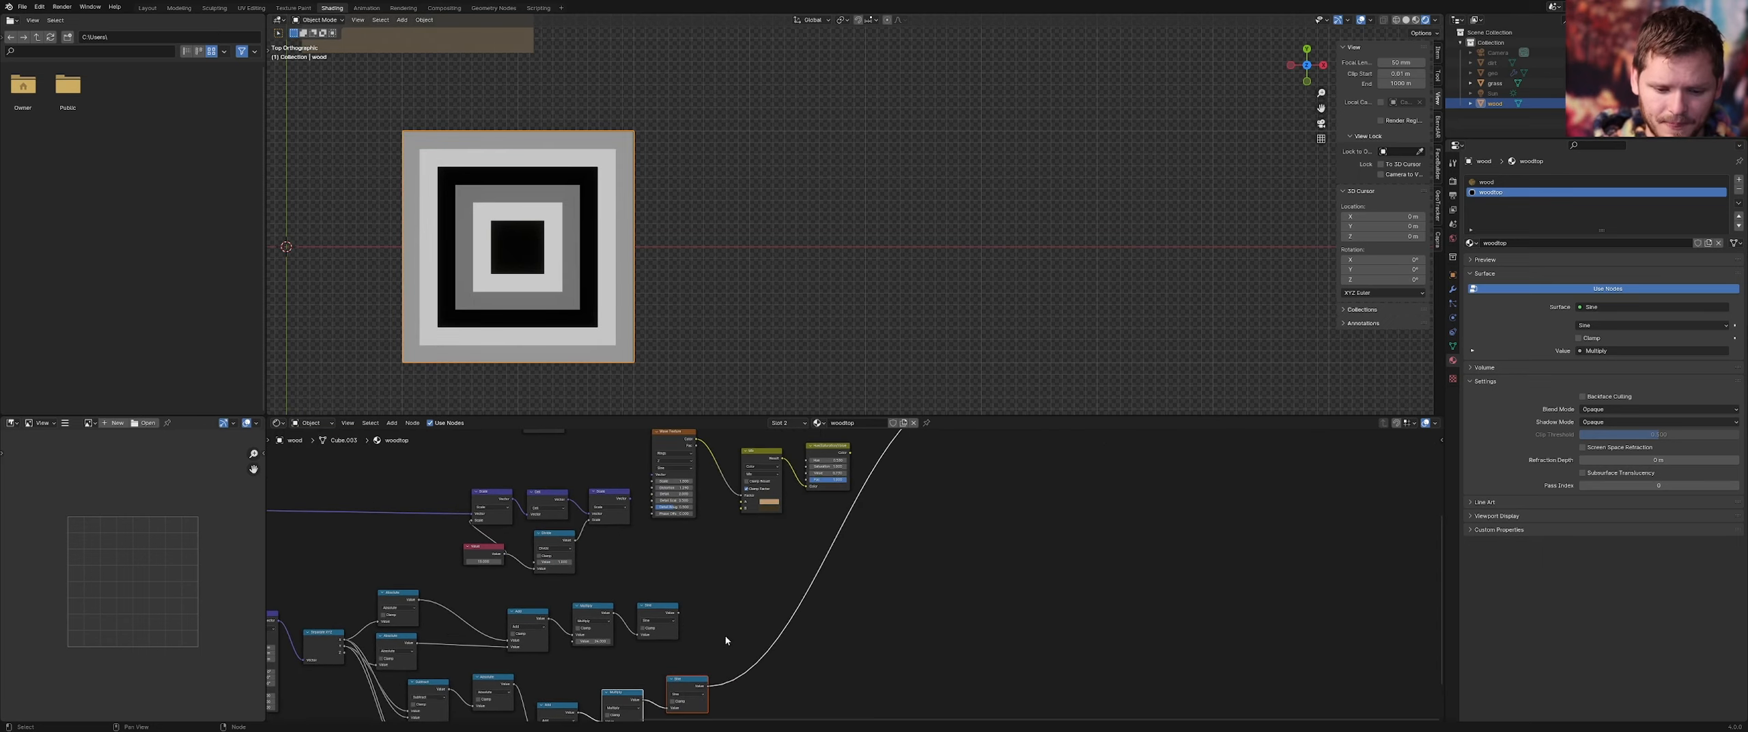
scroll(785, 504, "down", 2)
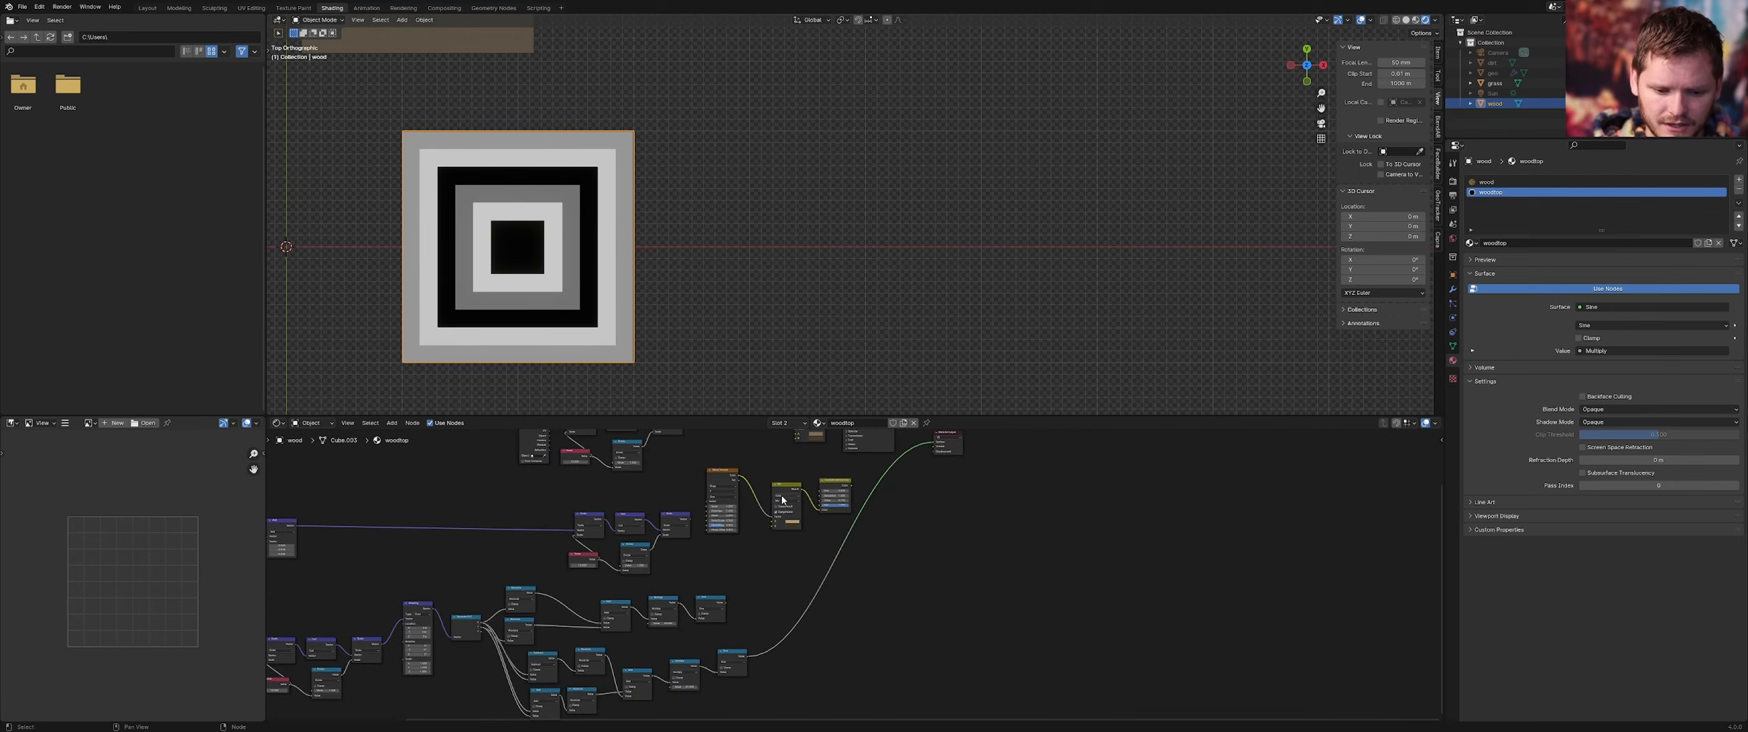
key("shift+d")
left_click(816, 604)
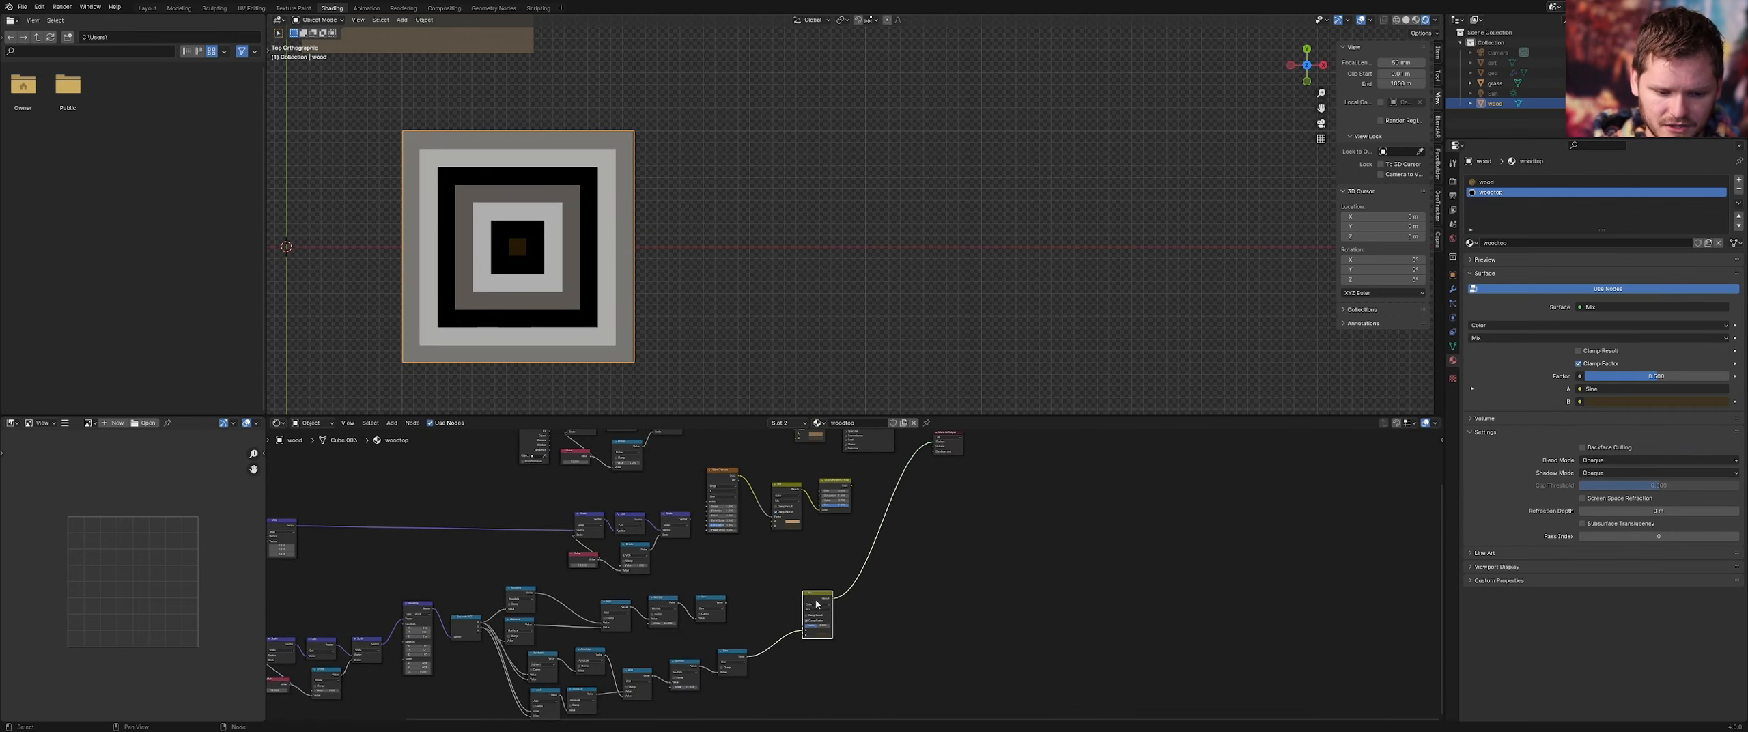
scroll(825, 647, "up", 5)
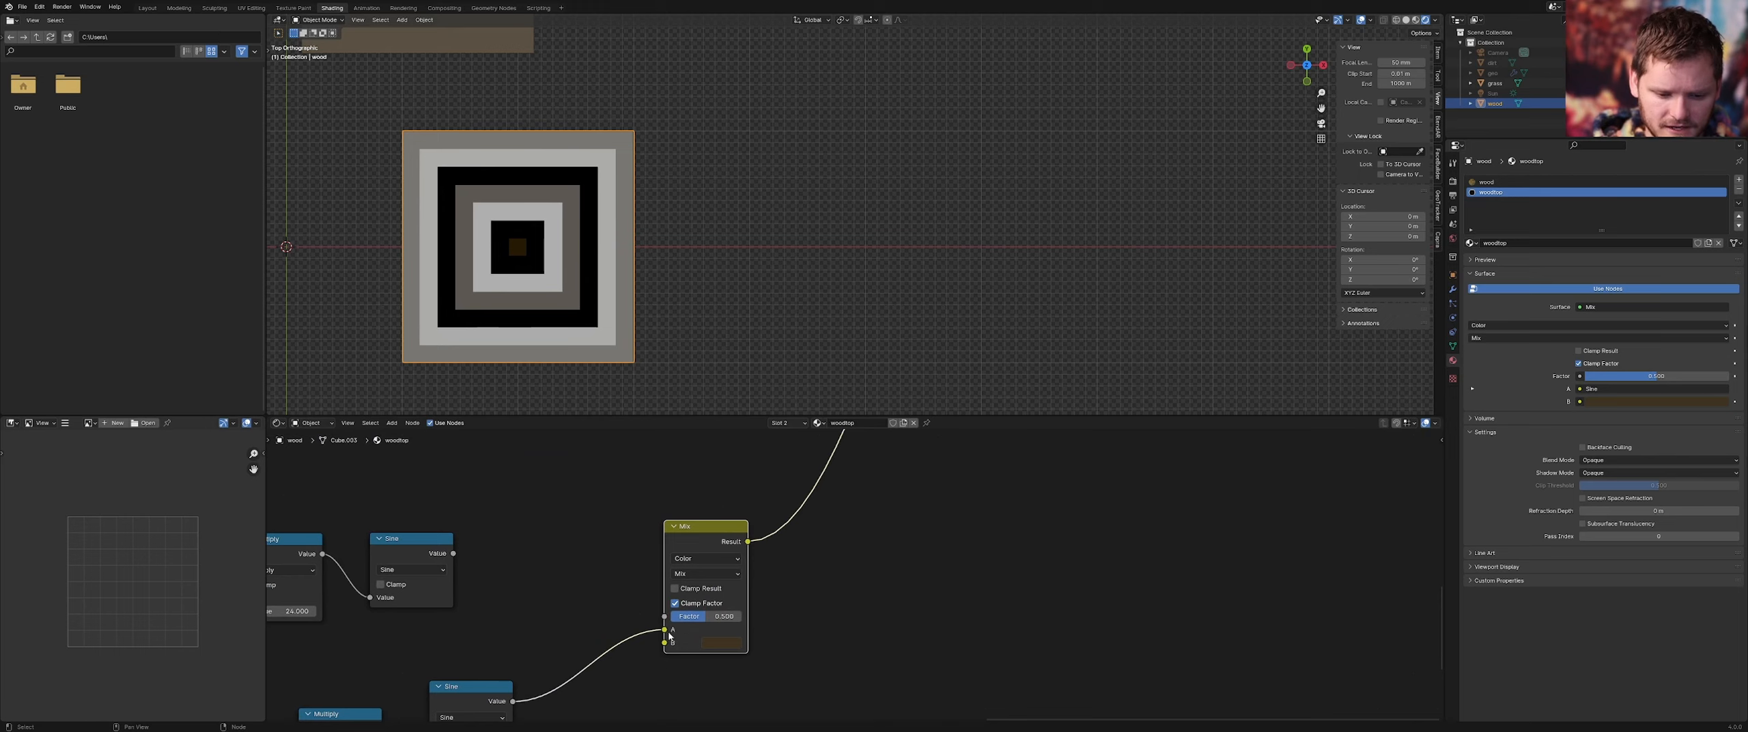
left_click_drag(665, 629, 665, 618)
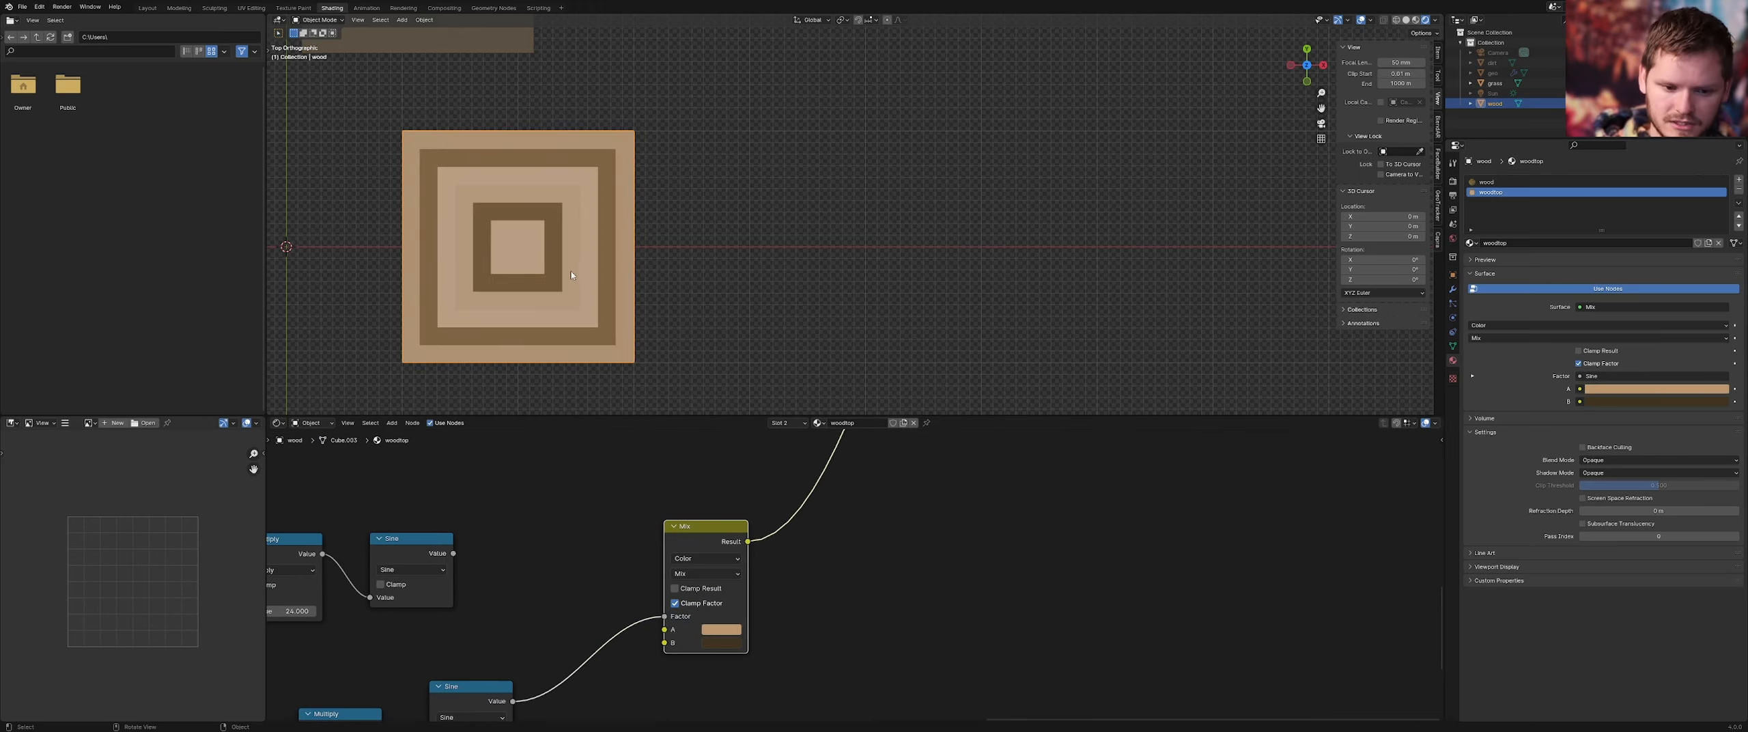
Examine the coloured rings on the cube's top face, and preview the White Noise Texture
middle_click_drag(572, 275, 746, 187)
scroll(669, 262, "up", 4)
middle_click_drag(638, 289, 735, 252, "shift")
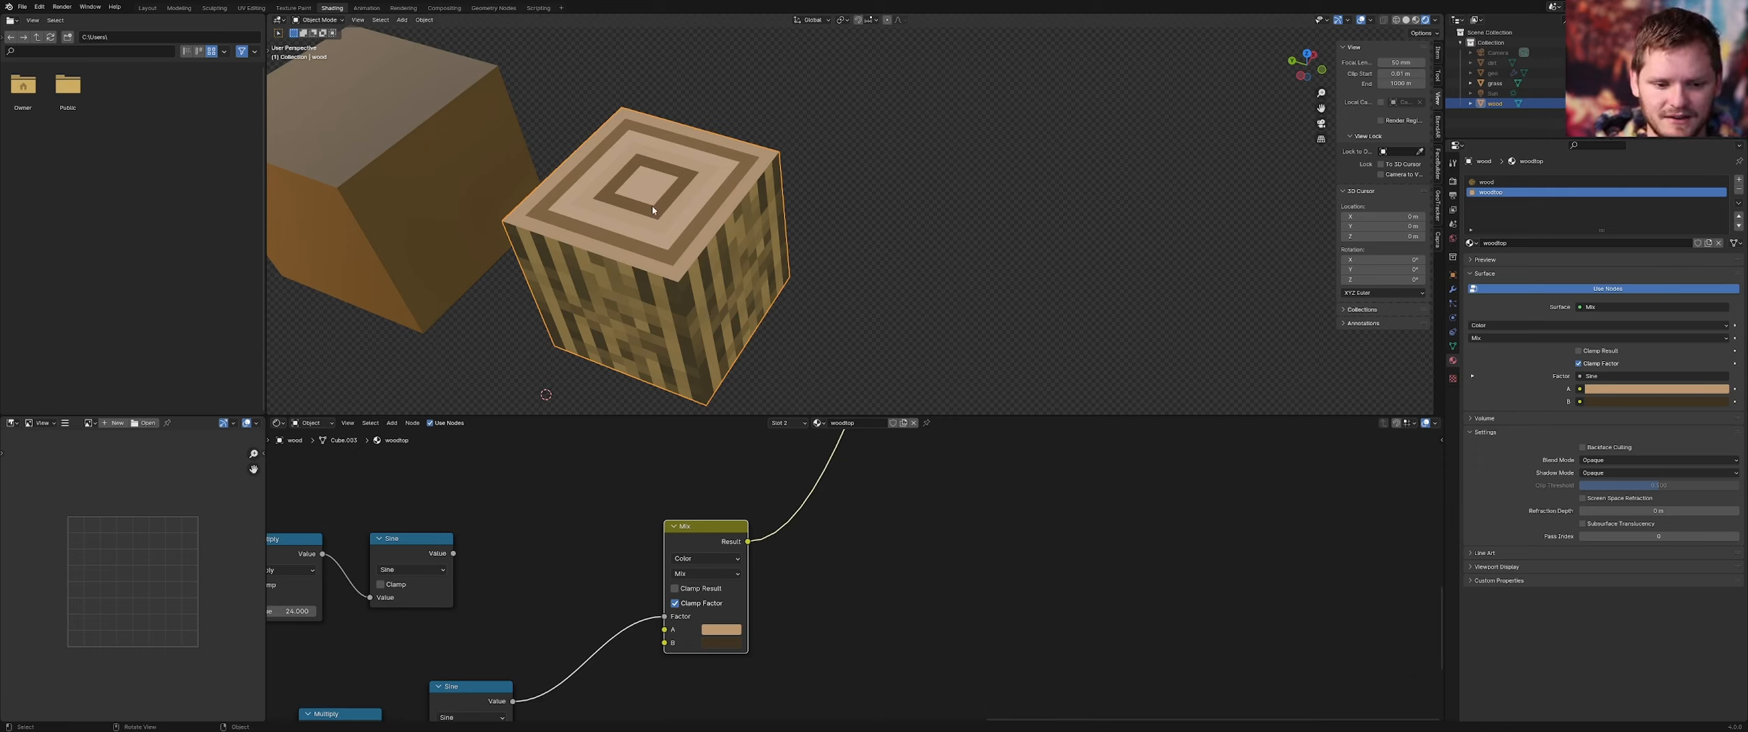
scroll(735, 506, "down", 9)
middle_click_drag(691, 470, 668, 629)
left_click(735, 470, "ctrl+shift")
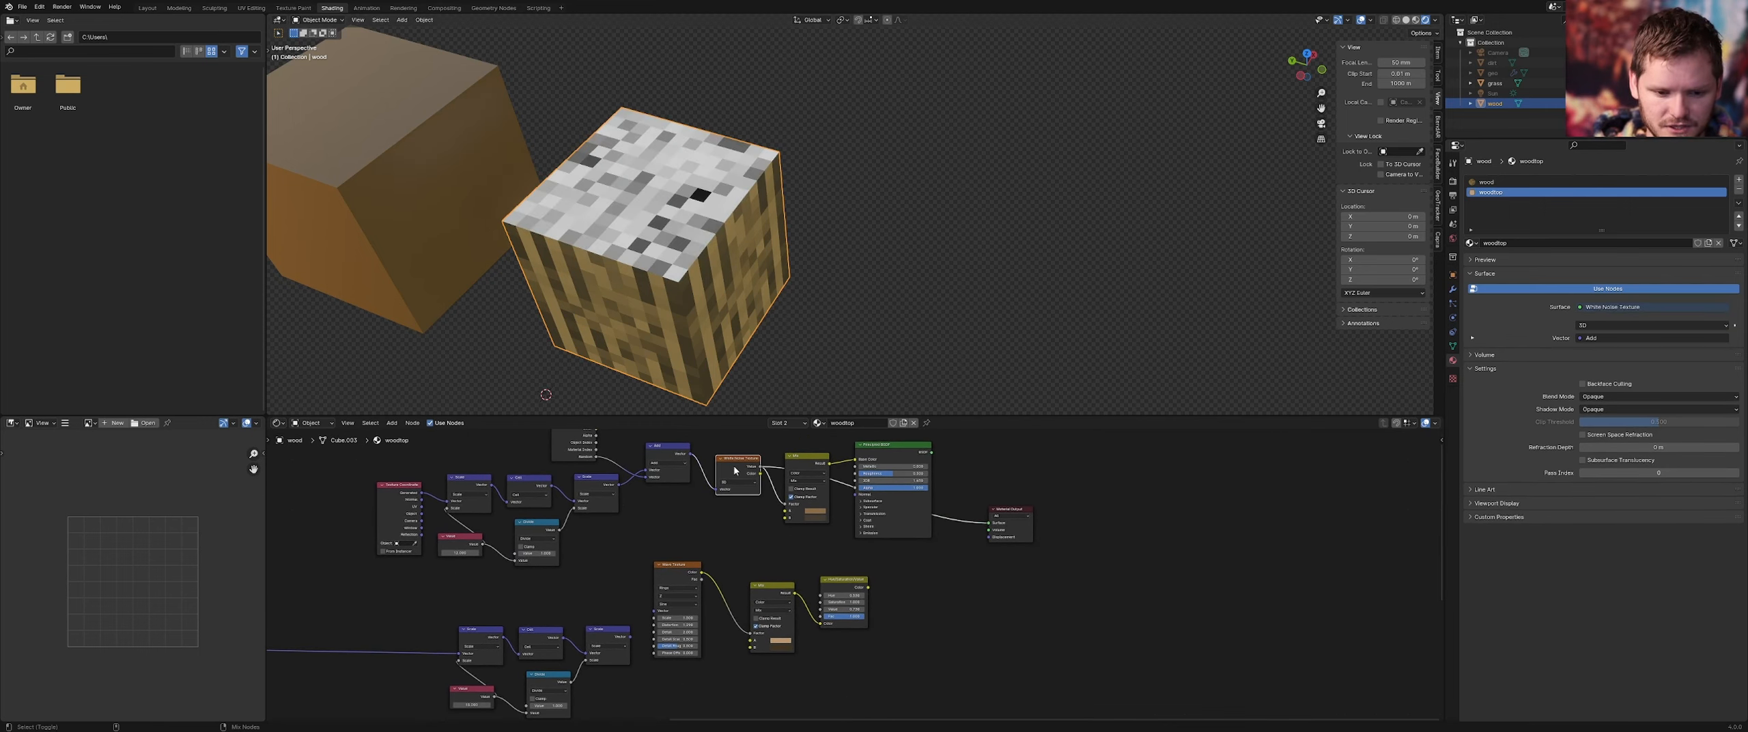
Delete the unused texture node with its Mix and Hue/Saturation/Value nodes
scroll(828, 512, "down", 2)
scroll(855, 581, "up", 5)
middle_click_drag(865, 617, 858, 534)
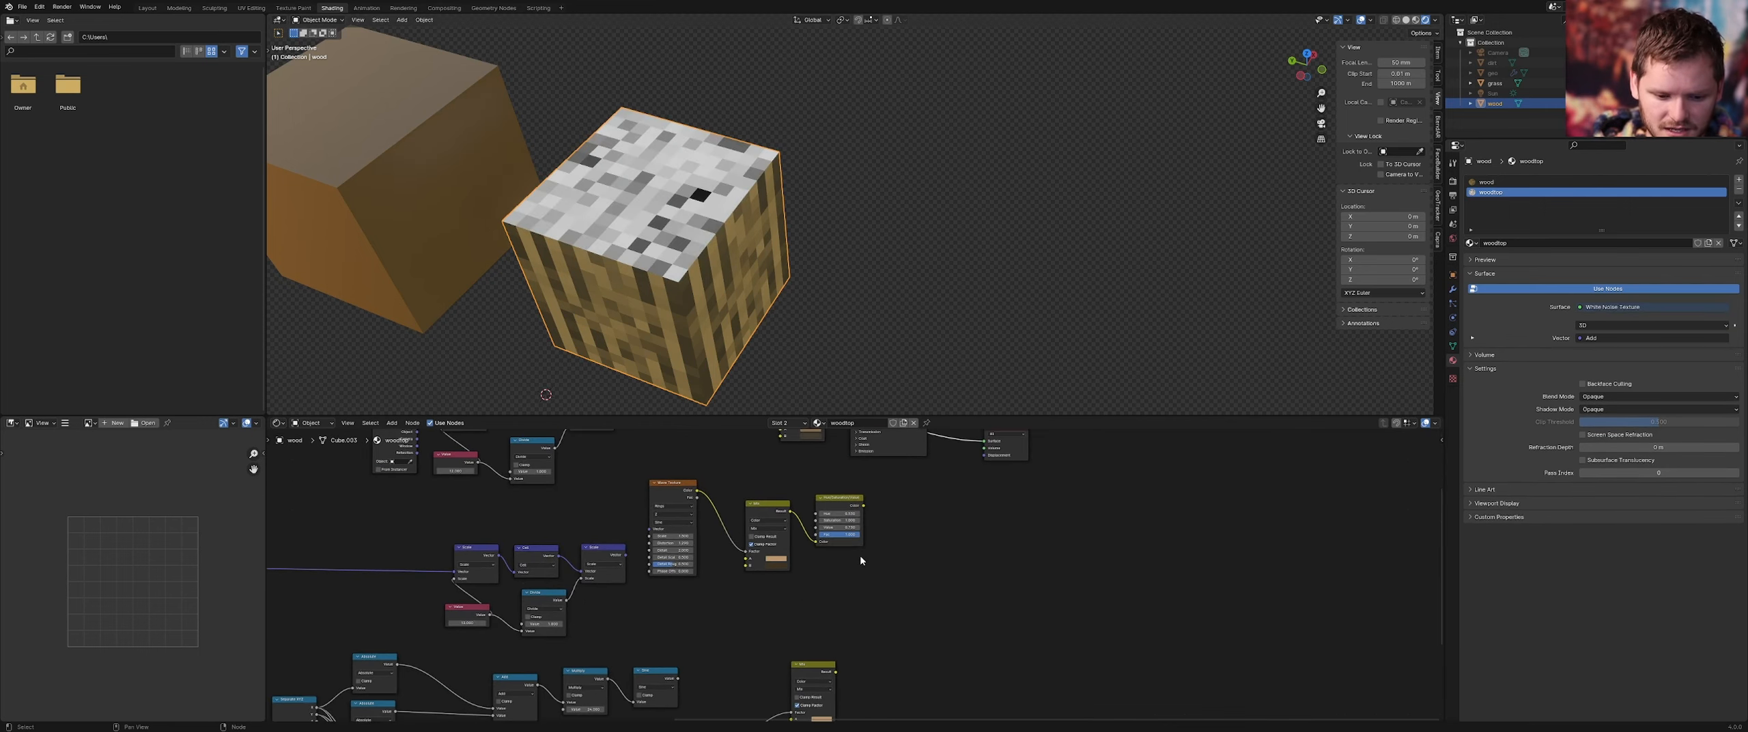
left_click_drag(898, 592, 662, 497)
key("x")
Move the White Noise, Mix, Principled BSDF and Material Output nodes closer to the ring network, and delete that Mix node
middle_click_drag(698, 495, 649, 583)
left_click_drag(986, 579, 681, 456)
key("g")
left_click(723, 608)
middle_click_drag(723, 608, 670, 525)
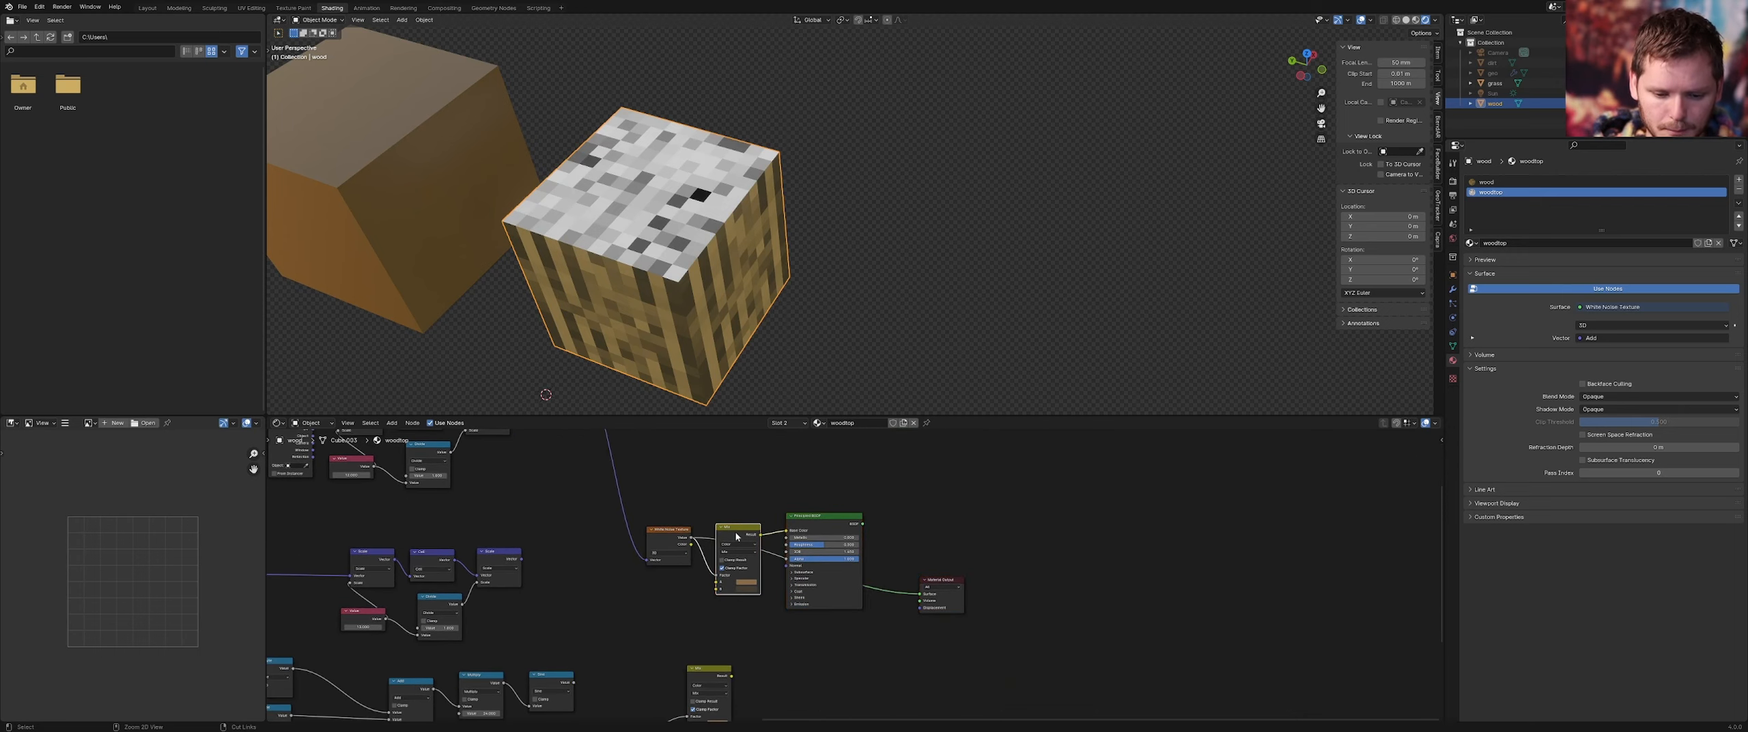
left_click(736, 536)
key("x")
middle_click_drag(688, 608, 648, 501)
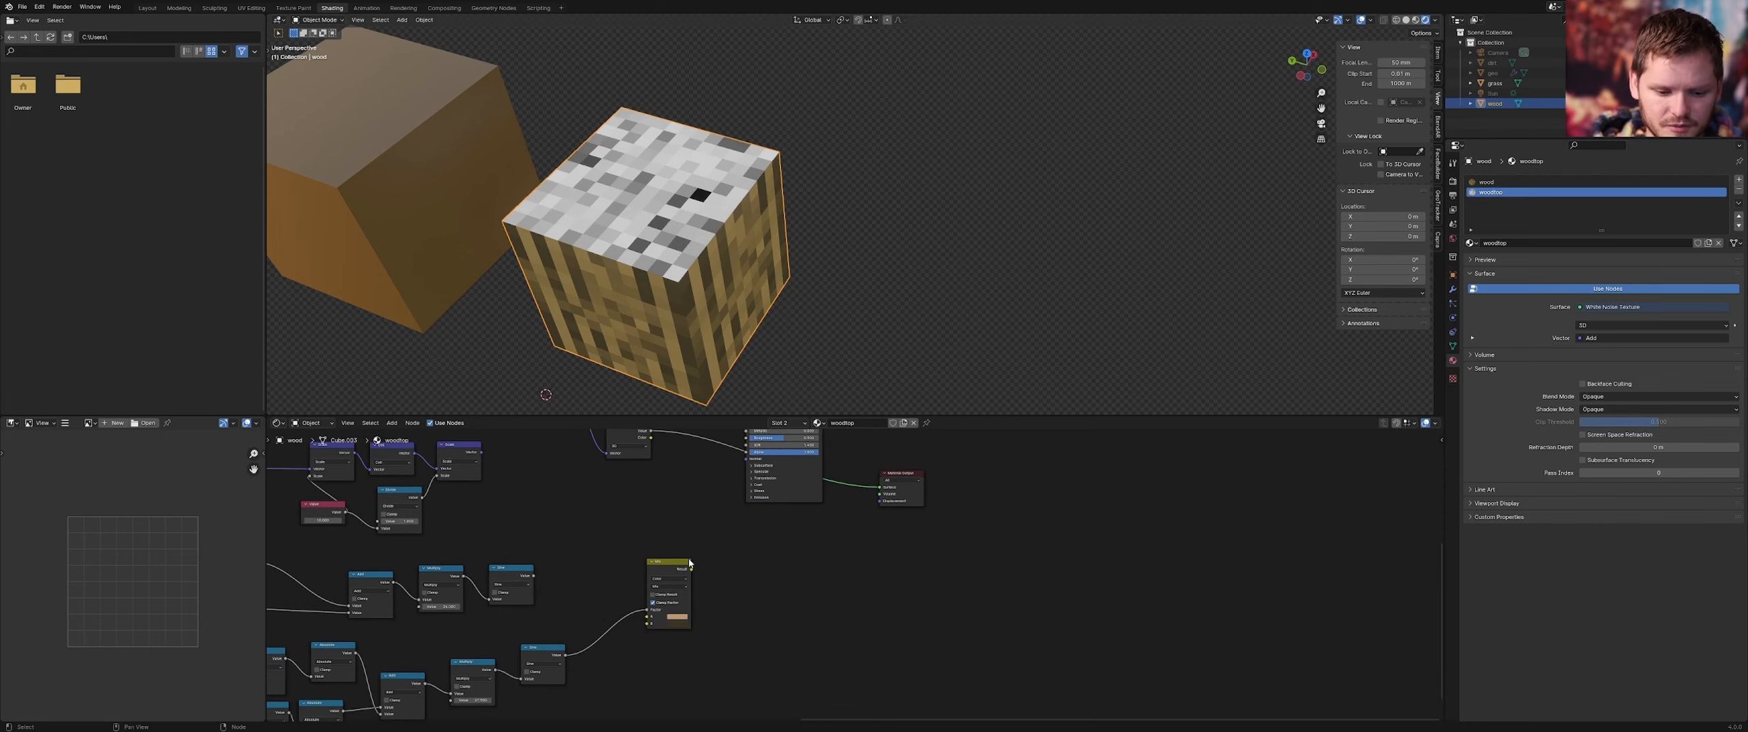
Duplicate the Mix node fed by the lower Sine and place the copy beside it
left_click_drag(663, 569, 663, 617)
key("shift+d")
left_click(720, 568)
scroll(669, 566, "up", 3)
left_click(603, 562)
scroll(624, 531, "down", 3)
middle_click_drag(575, 454, 642, 508)
key("ctrl+z")
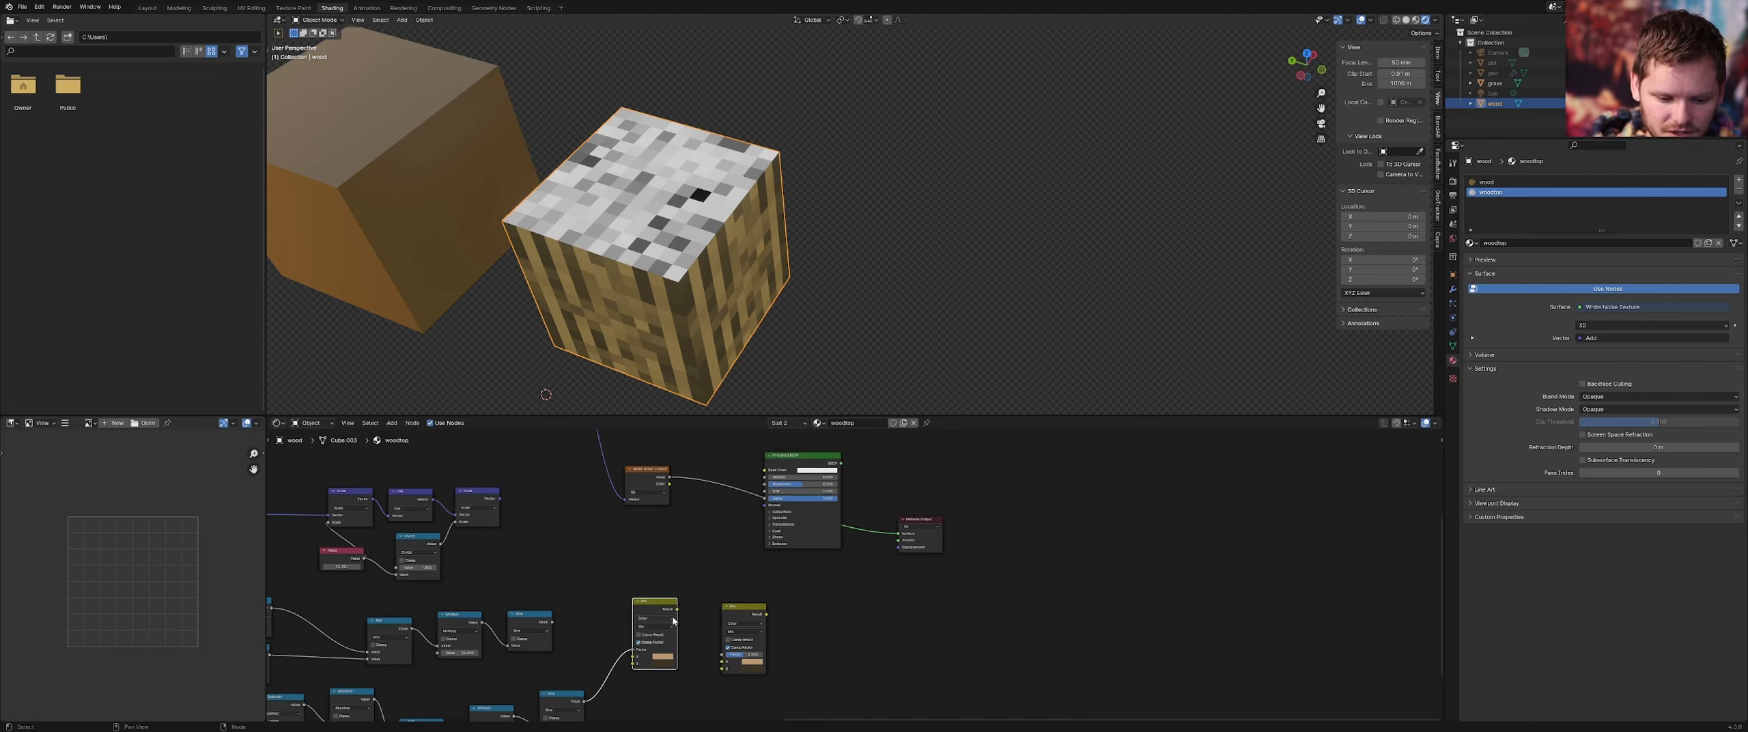
Preview the ring Mix node, and connect its result to the copy's A input and the White Noise value to the copy's Factor
left_click(676, 613, "ctrl+shift")
left_click_drag(678, 608, 721, 661)
left_click_drag(670, 477, 728, 655)
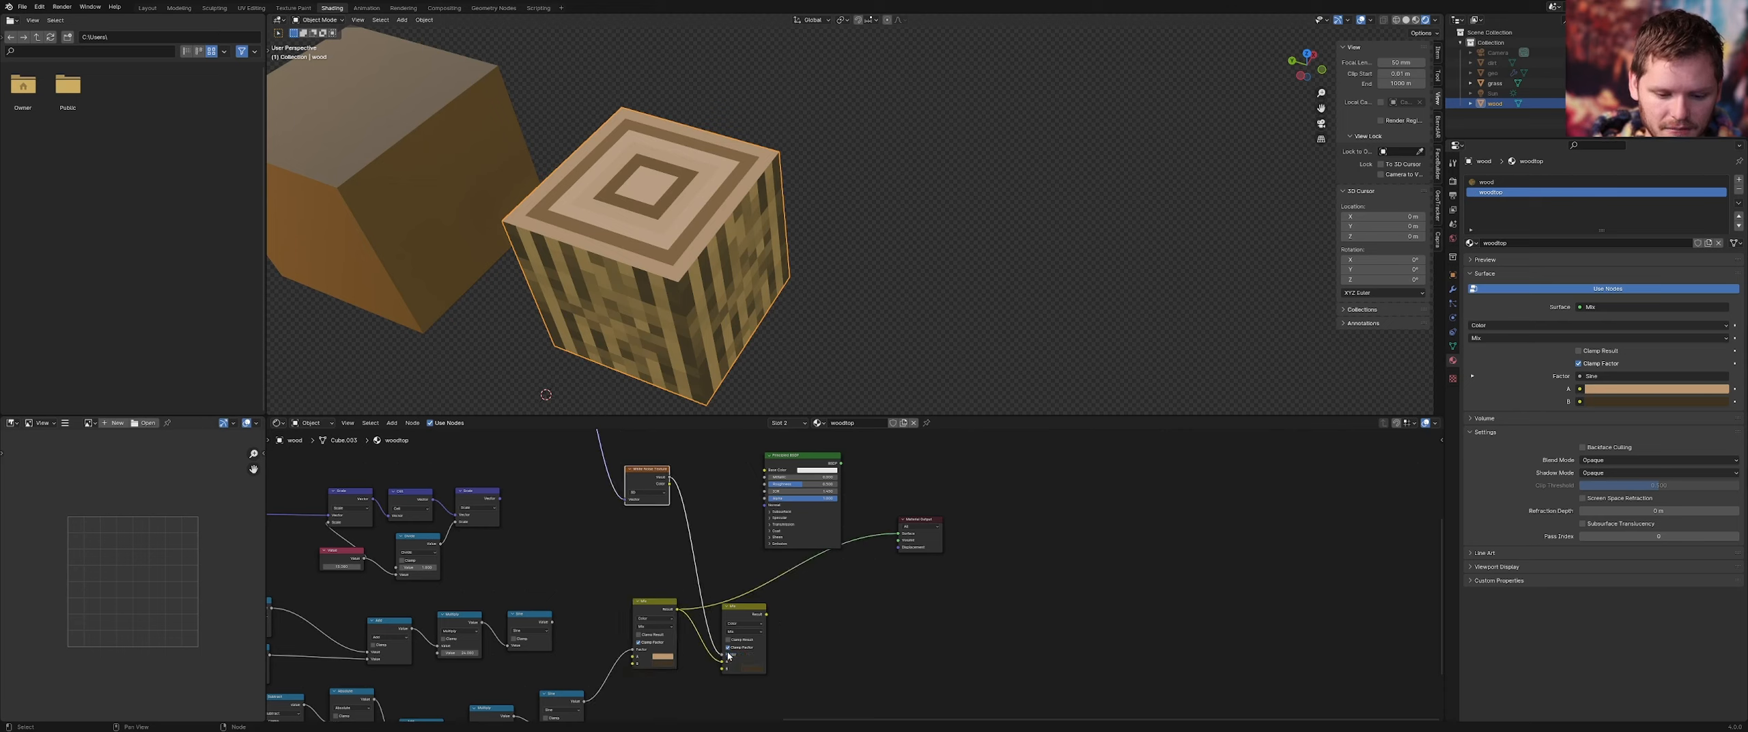
left_click(652, 482, "ctrl+shift")
key("ctrl+z")
Set the copied Mix node's blend mode to Multiply and its B colour to black
middle_click_drag(726, 659, 710, 600)
scroll(710, 598, "up", 6)
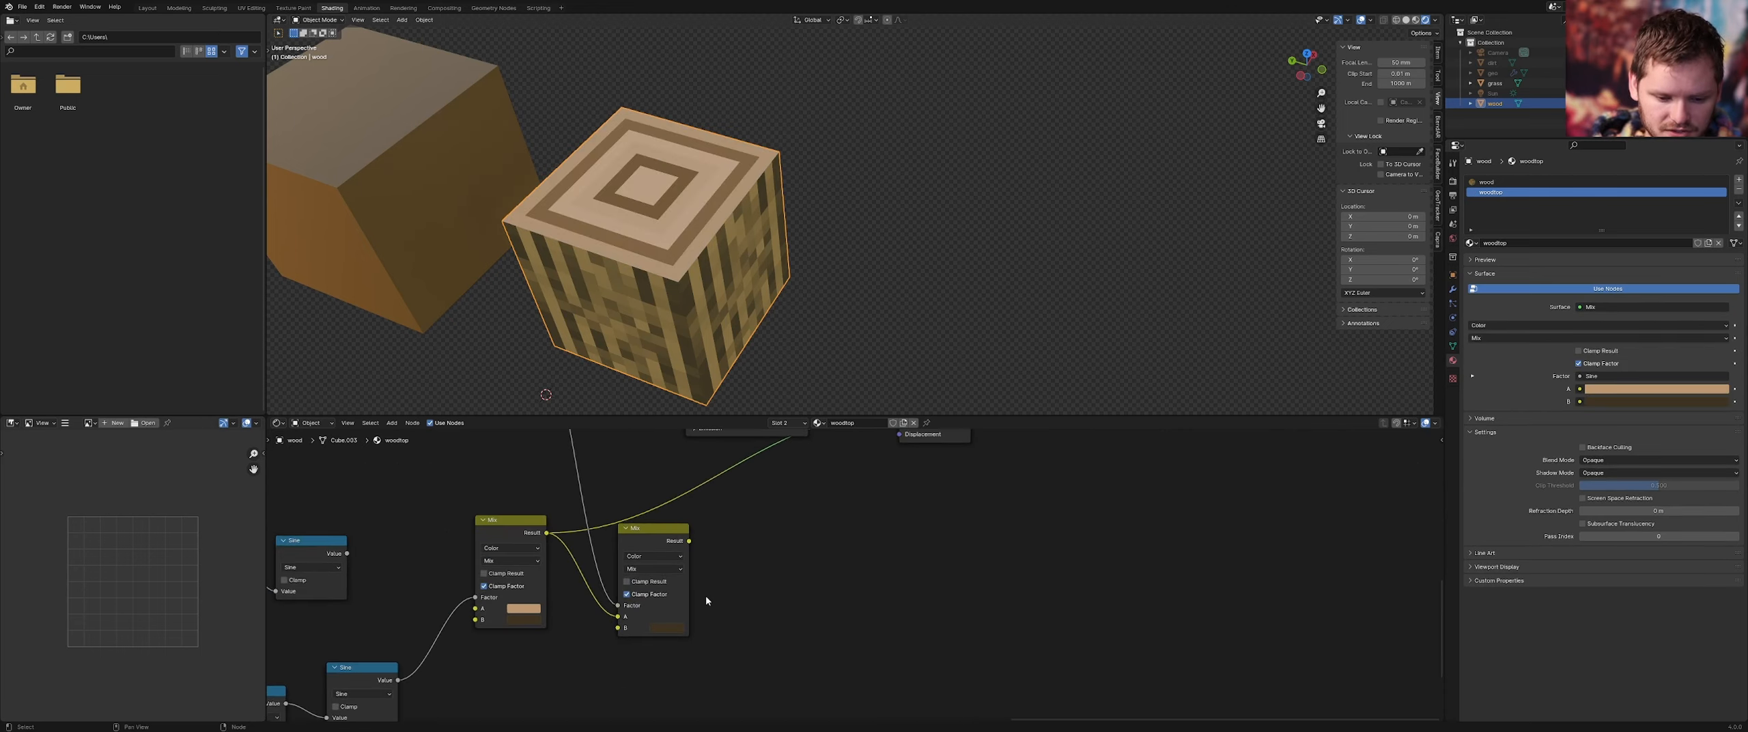
scroll(710, 601, "up", 1)
left_click(636, 568)
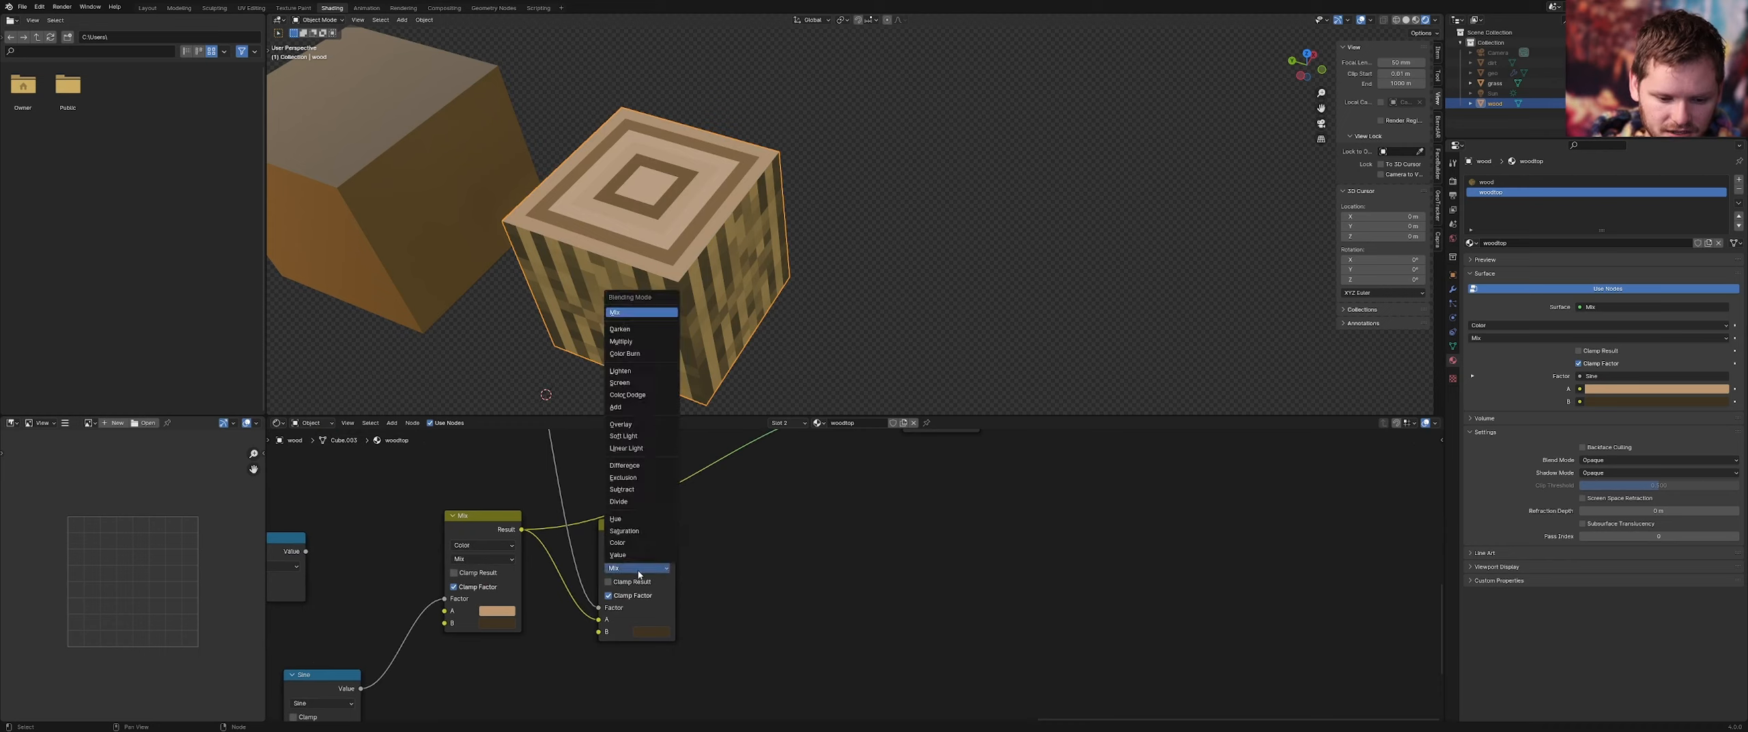
left_click(636, 341)
left_click(655, 632)
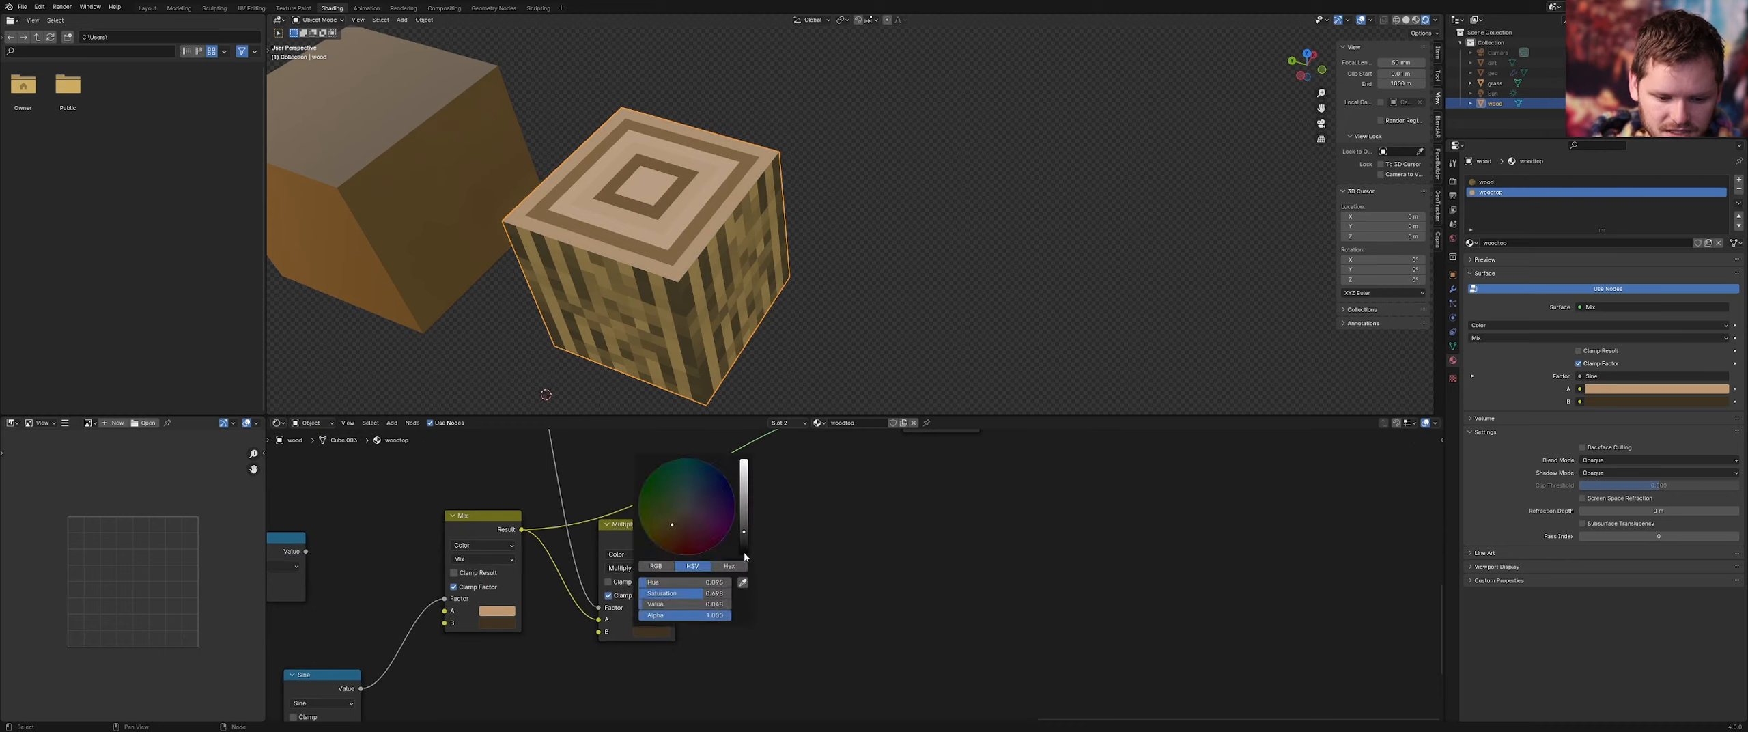
left_click_drag(744, 556, 744, 558)
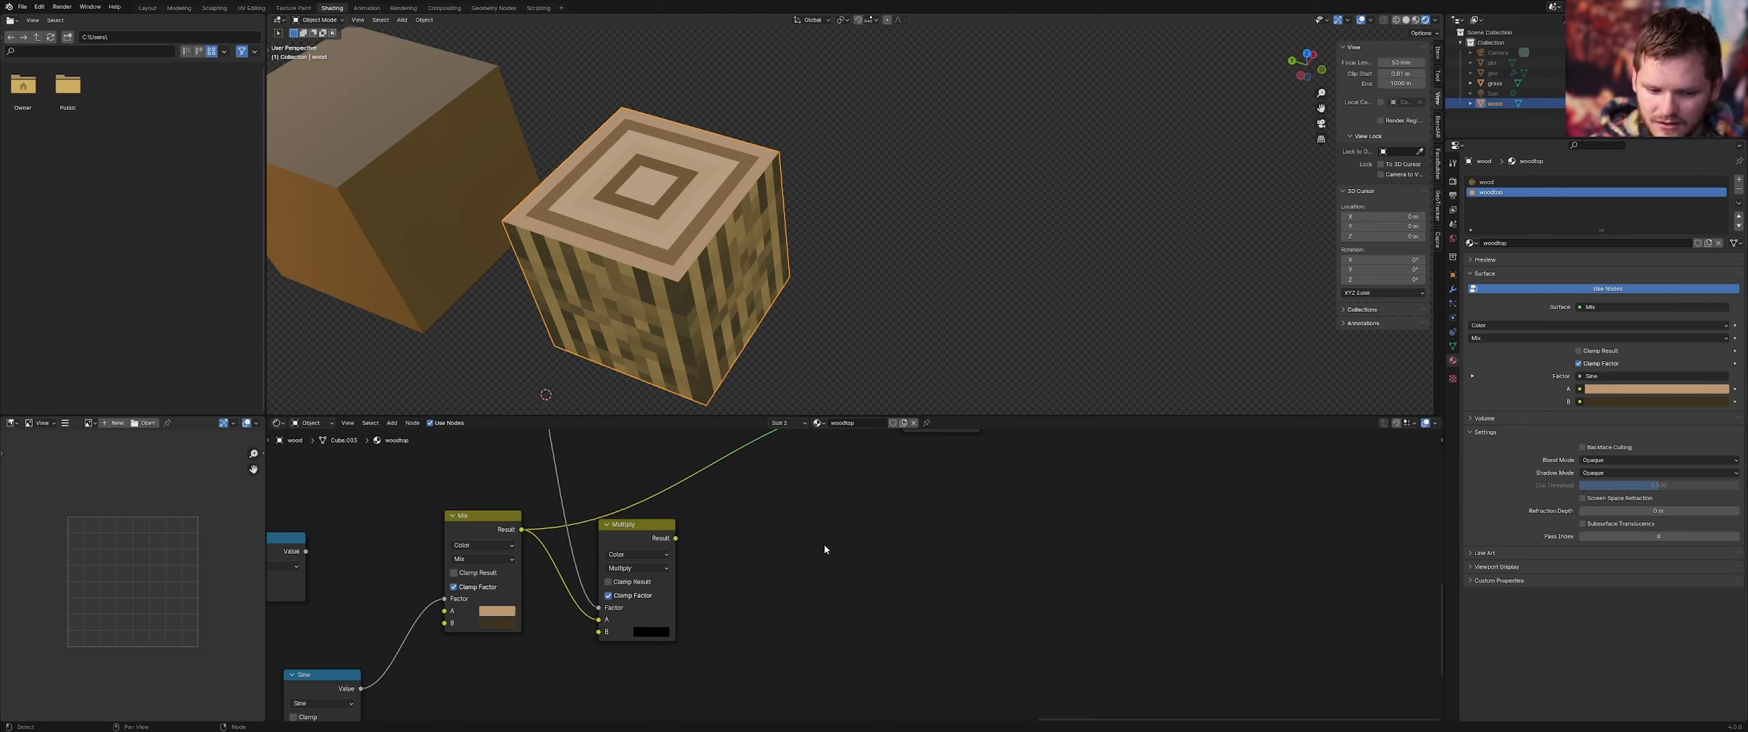
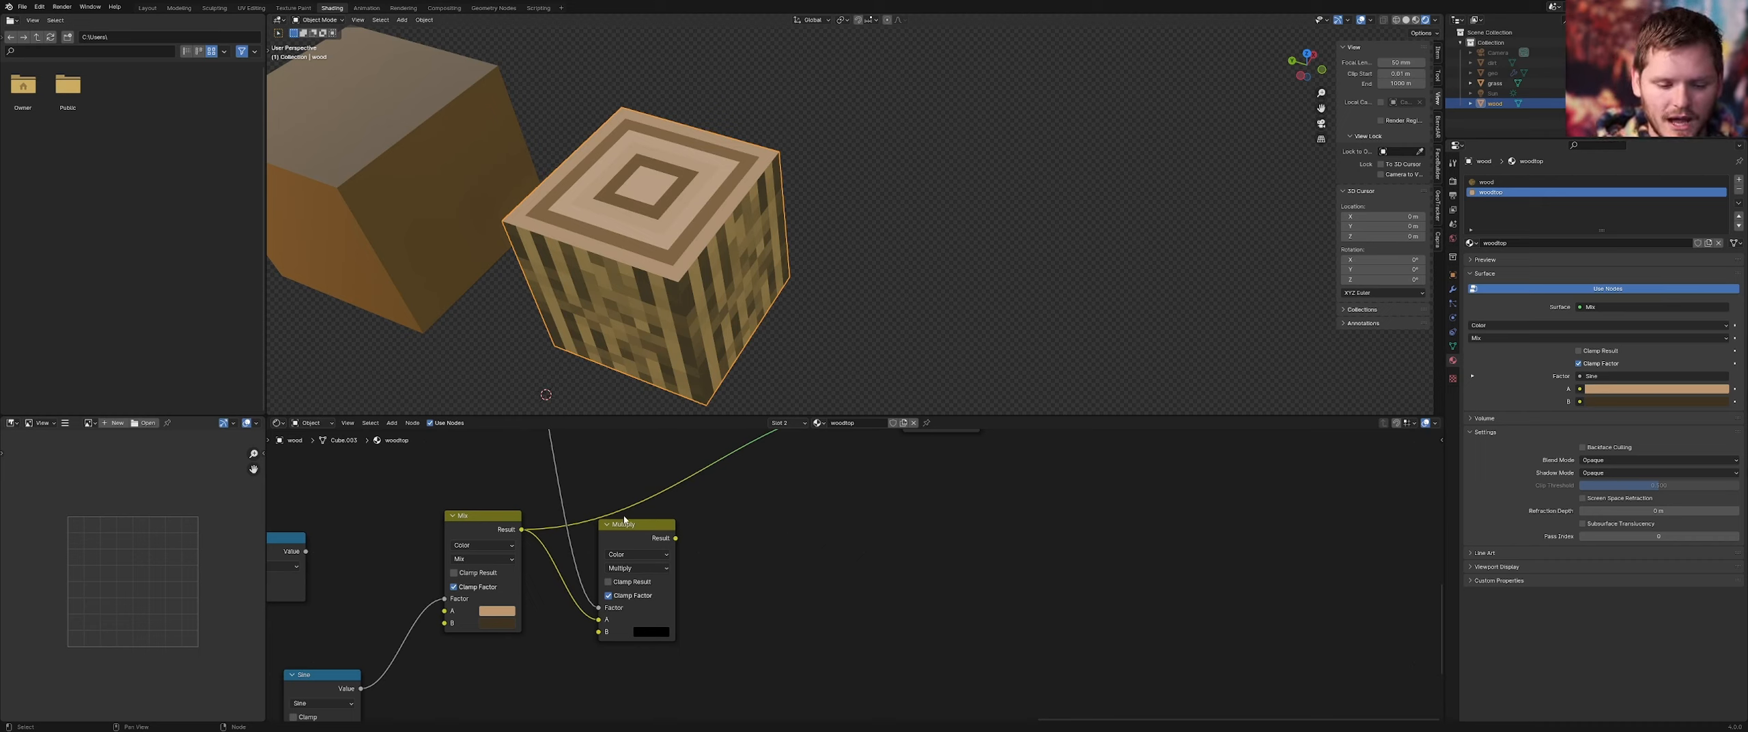
Delete the Multiply colour node and insert a Vector Math node between the ring Mix and the Material Output
middle_click_drag(624, 519, 650, 577)
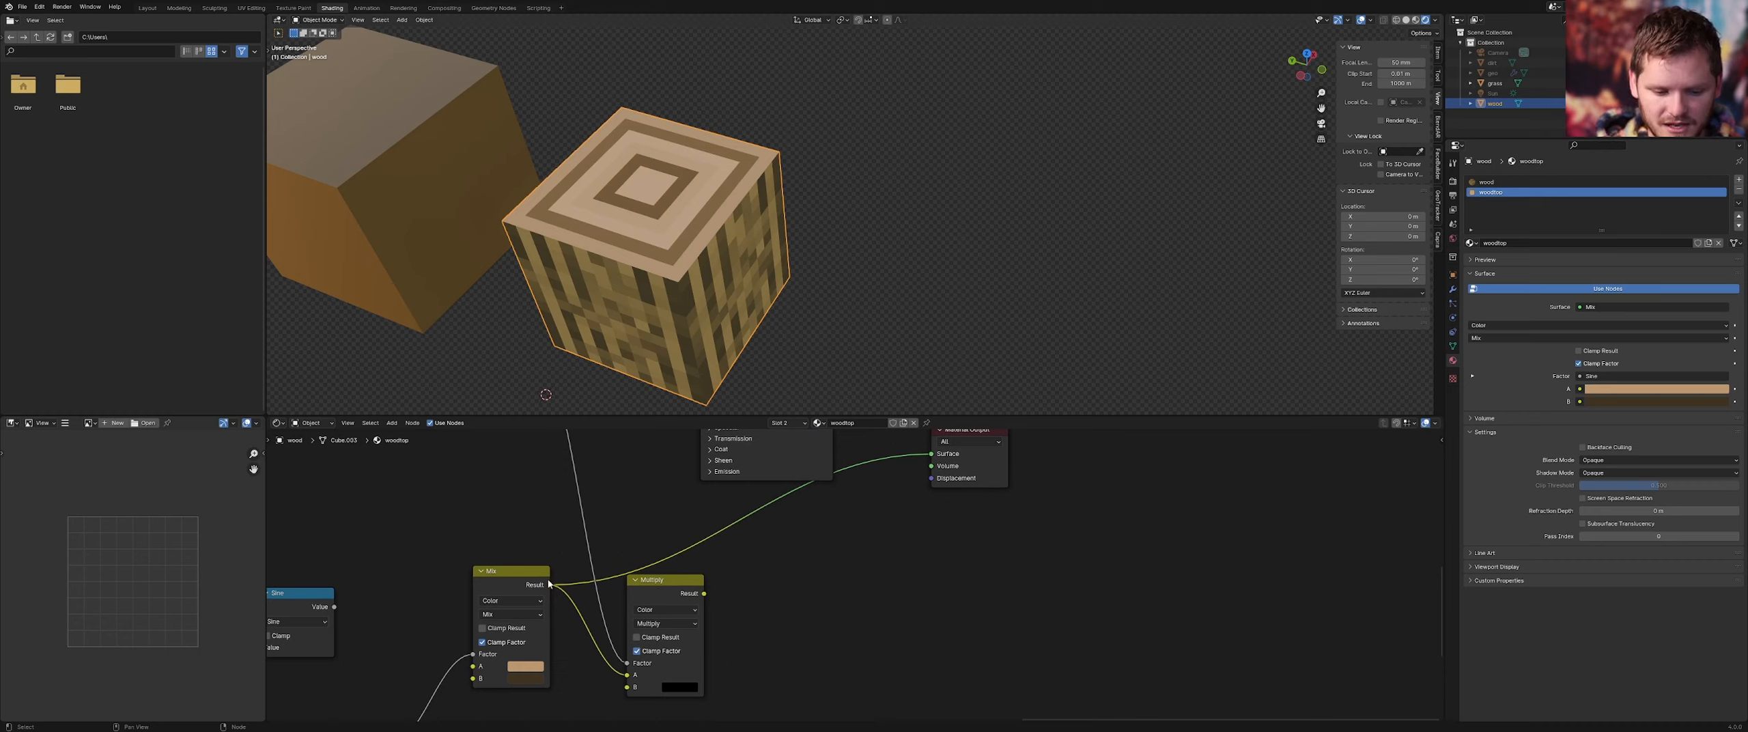
scroll(628, 577, "down", 3)
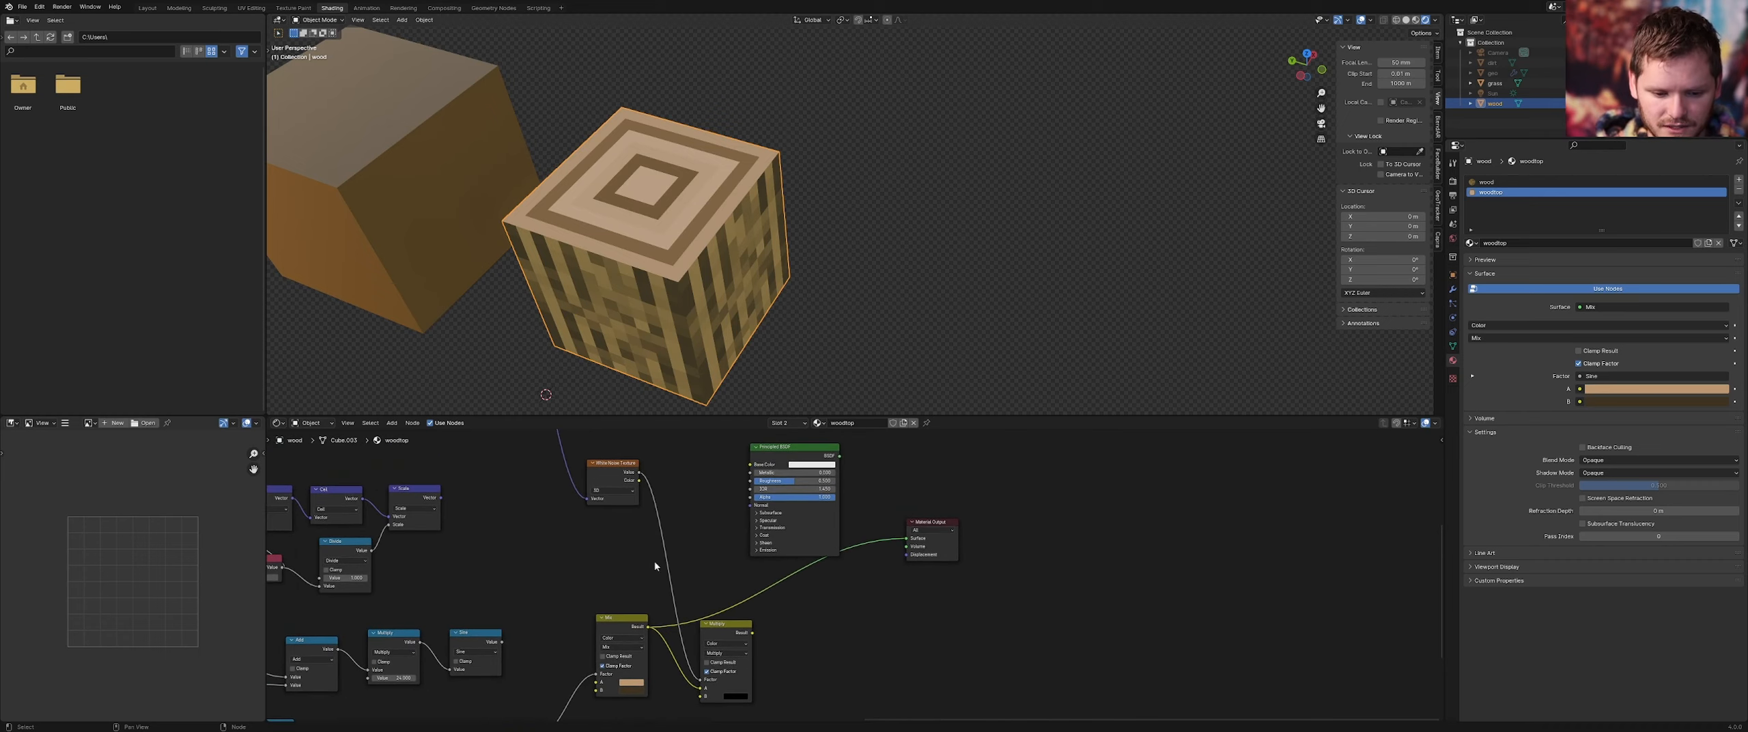
key("x")
key("shift+a")
type("vec")
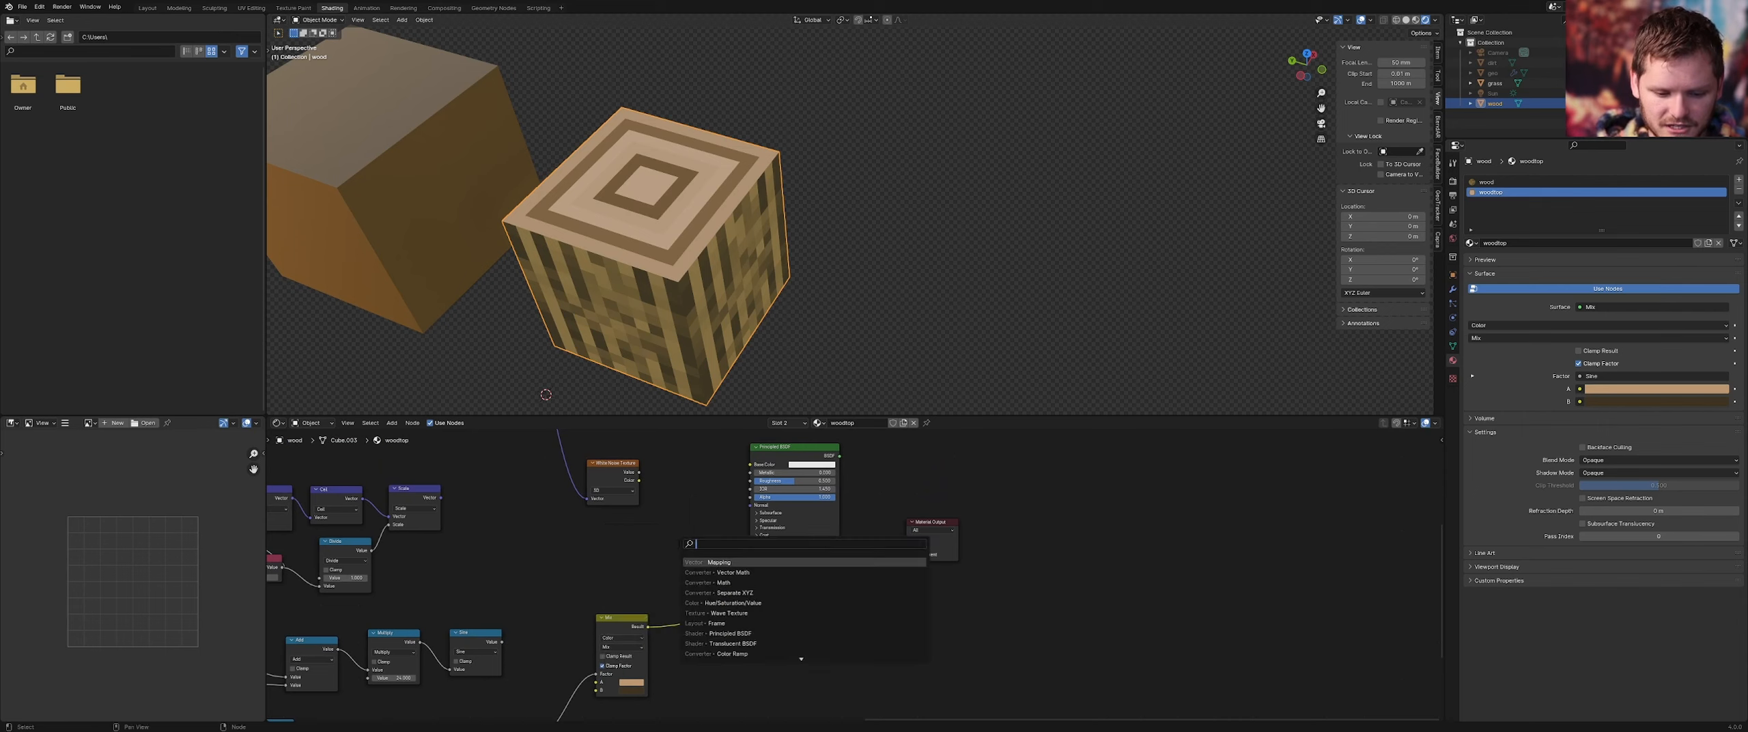
key("Return")
left_click(724, 616)
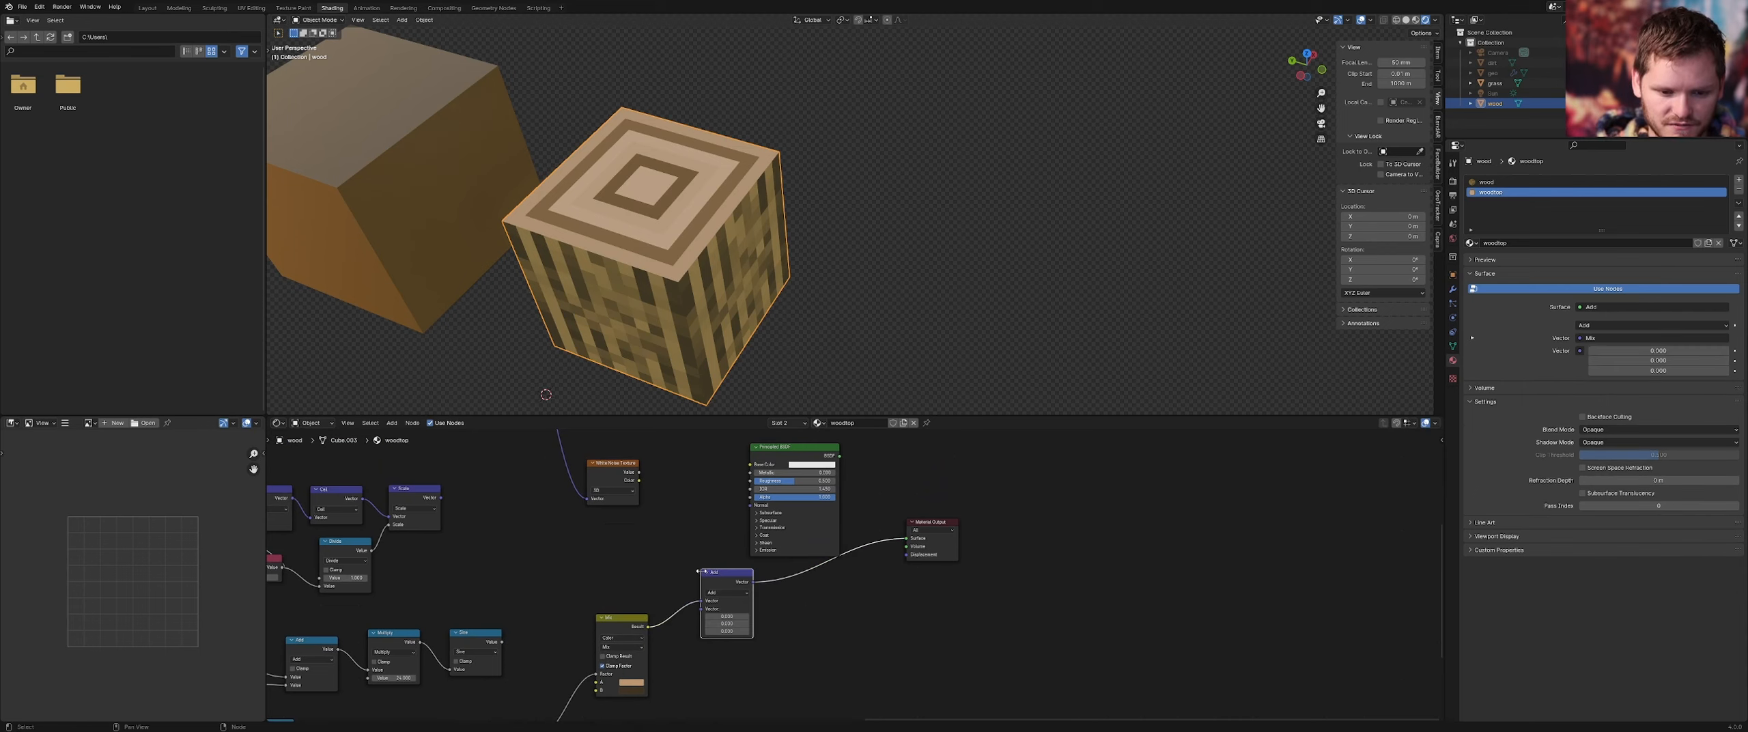
Set the new Vector Math node's operation to Scale, and connect the White Noise Texture's value to its Scale input
scroll(724, 616, "up", 1)
mouse_move(703, 623)
left_mouse_down()
mouse_move(734, 623)
mouse_move(687, 622)
left_mouse_up()
key("ctrl+z")
left_click(704, 598)
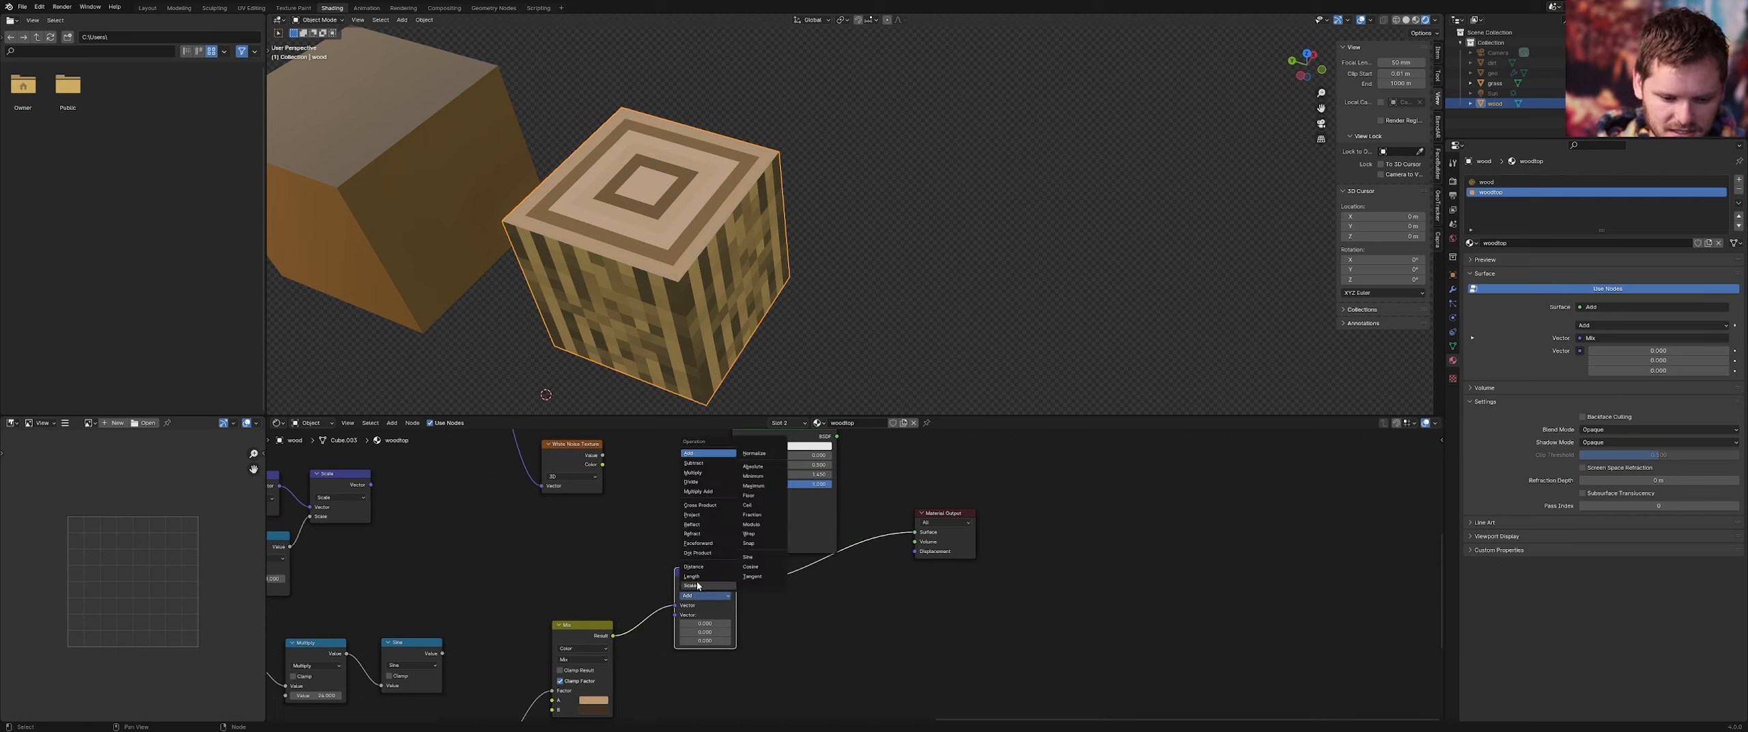
left_click(689, 585)
left_click_drag(705, 615, 737, 615)
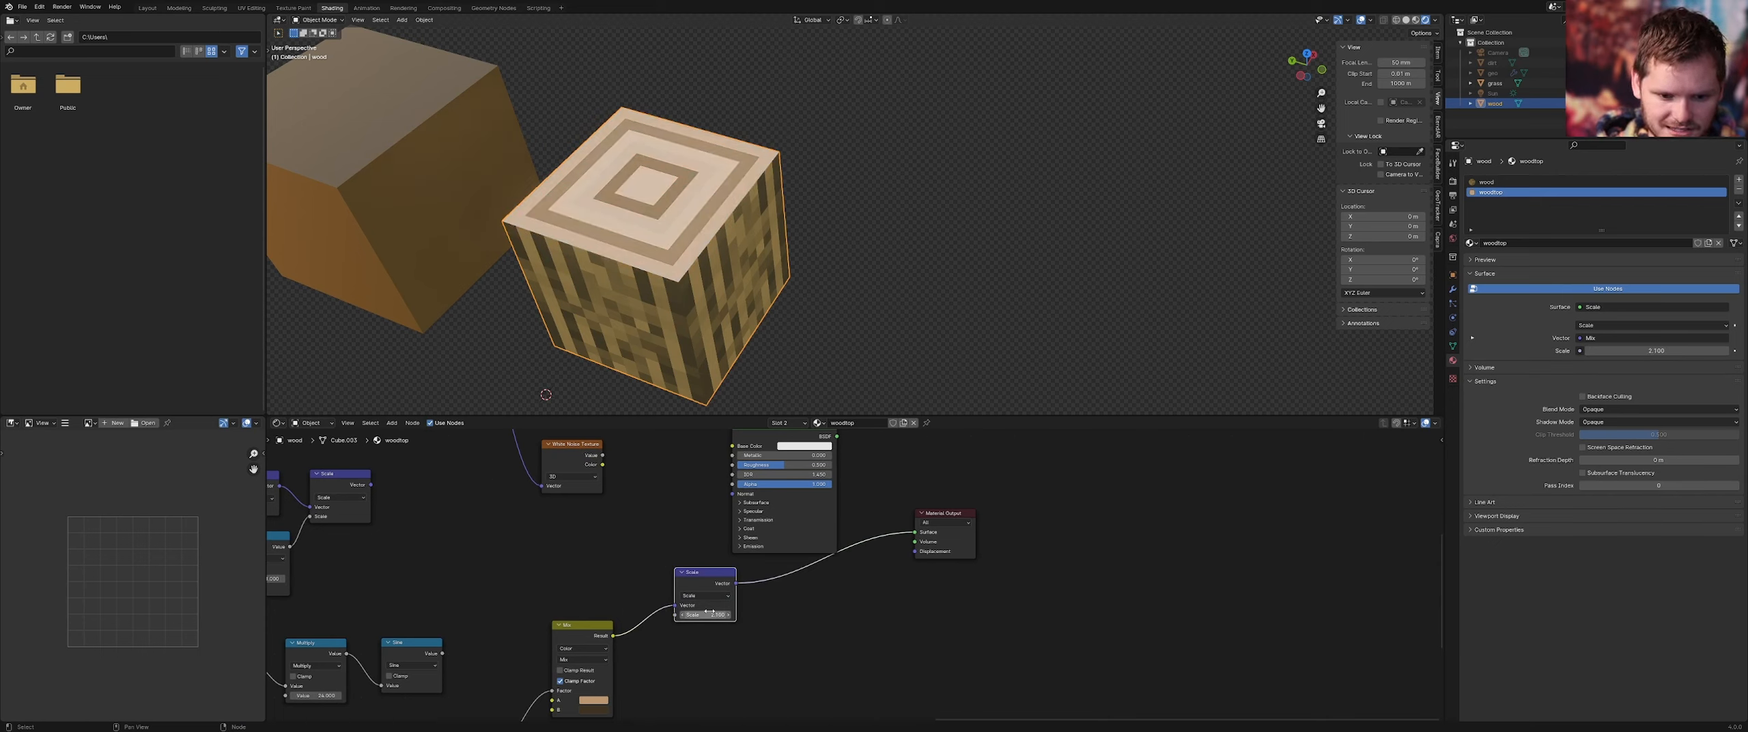
key("ctrl+z")
middle_click_drag(614, 462, 612, 499)
left_click_drag(601, 495, 674, 652)
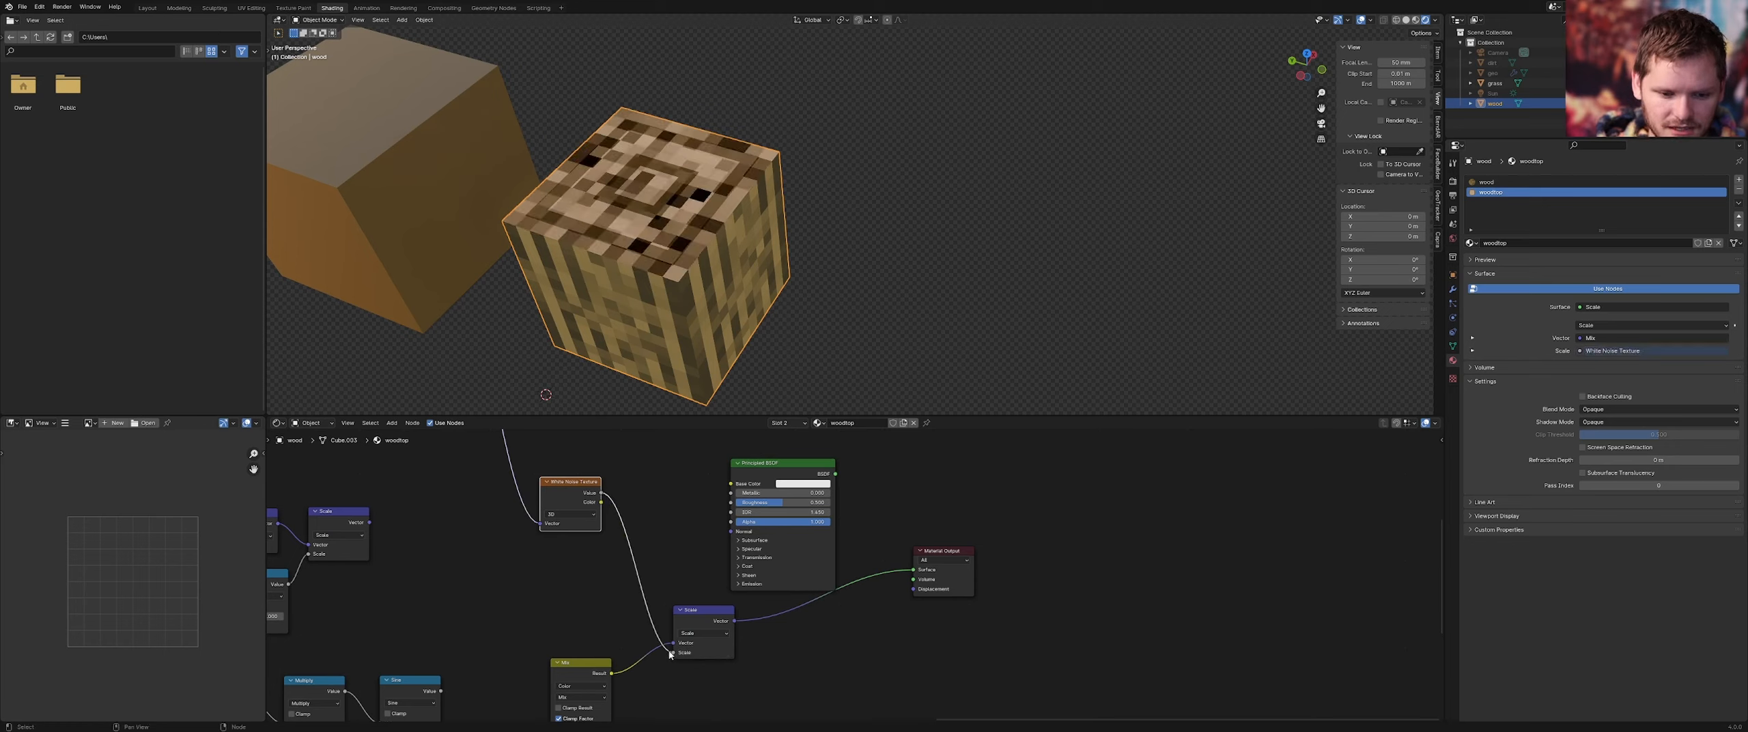
Examine the noise over the rings on the cube's top face and the math node chain that generates them
middle_click_drag(703, 293, 758, 318)
scroll(741, 290, "up", 3)
scroll(464, 513, "down", 7)
middle_click_drag(382, 505, 594, 529)
scroll(594, 529, "up", 5)
middle_click_drag(1144, 698, 972, 623)
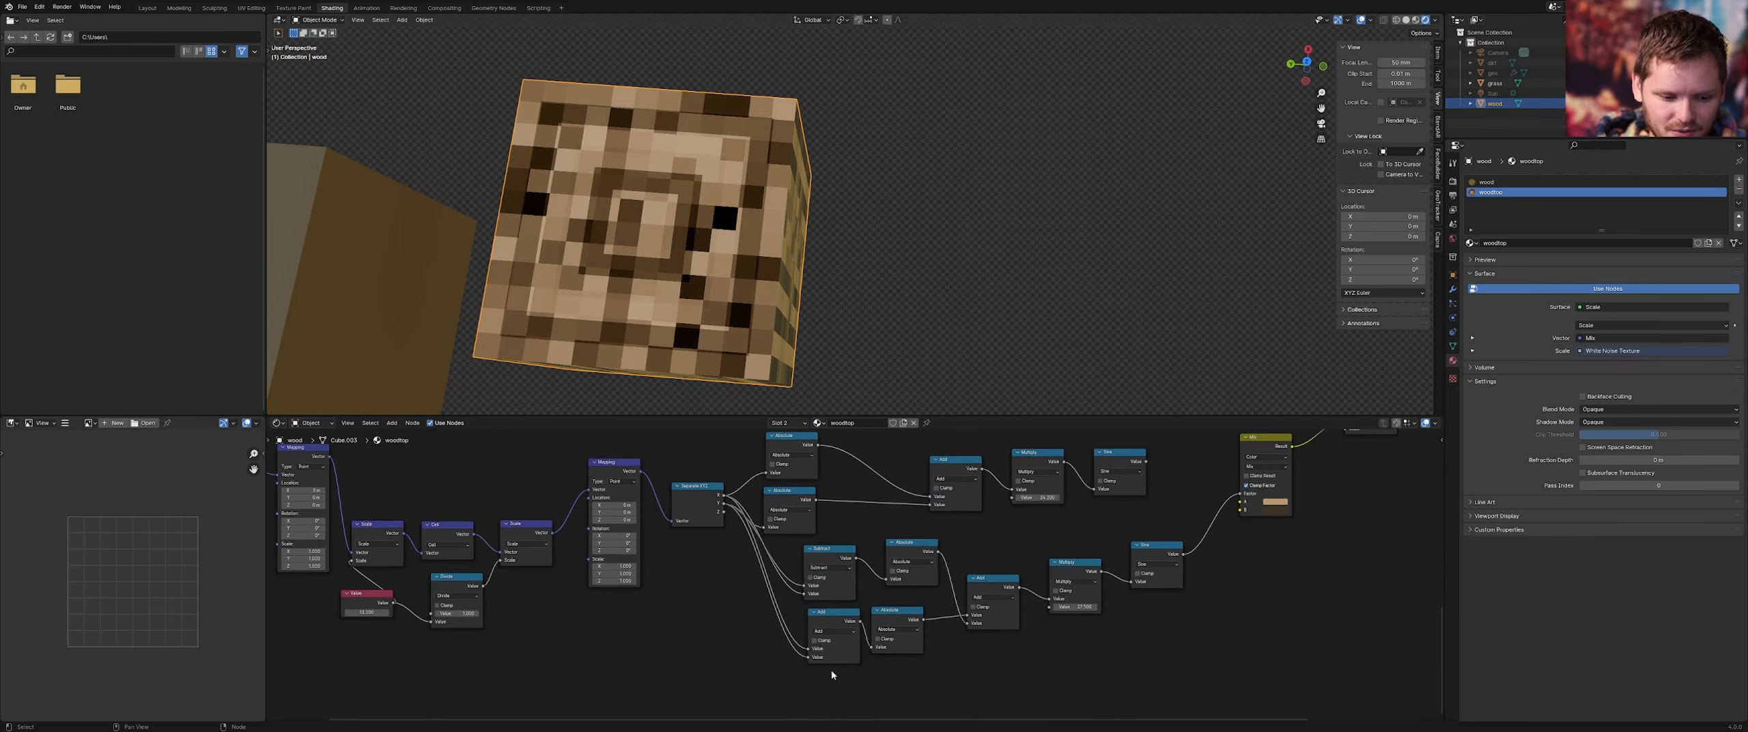
Try a pixelation Value of 12 for the rings and view the cube's top face straight on
double_click(368, 613)
type("12")
key("Return")
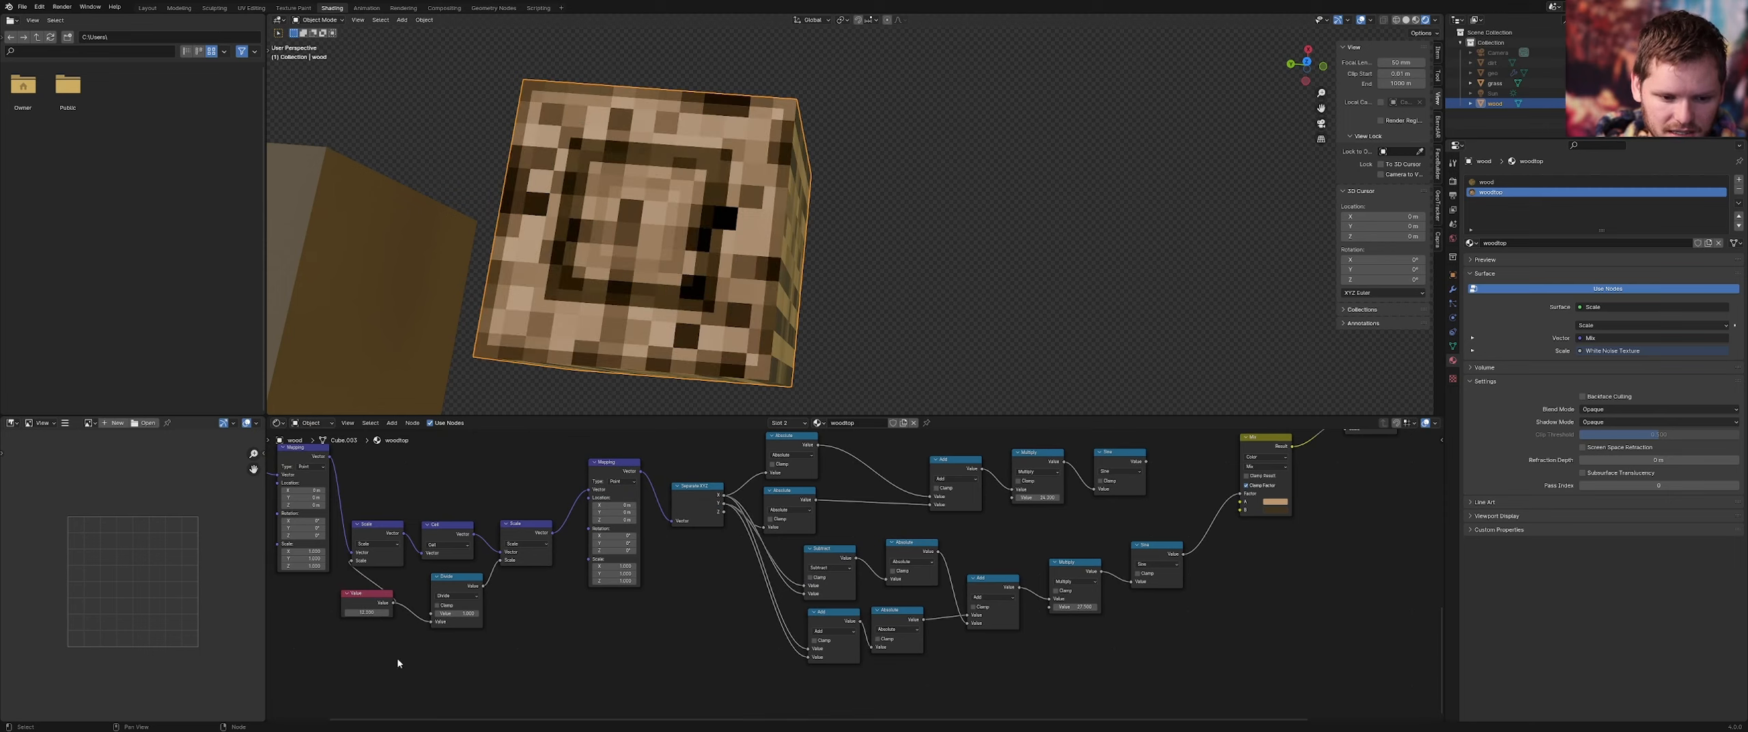
scroll(721, 617, "down", 1)
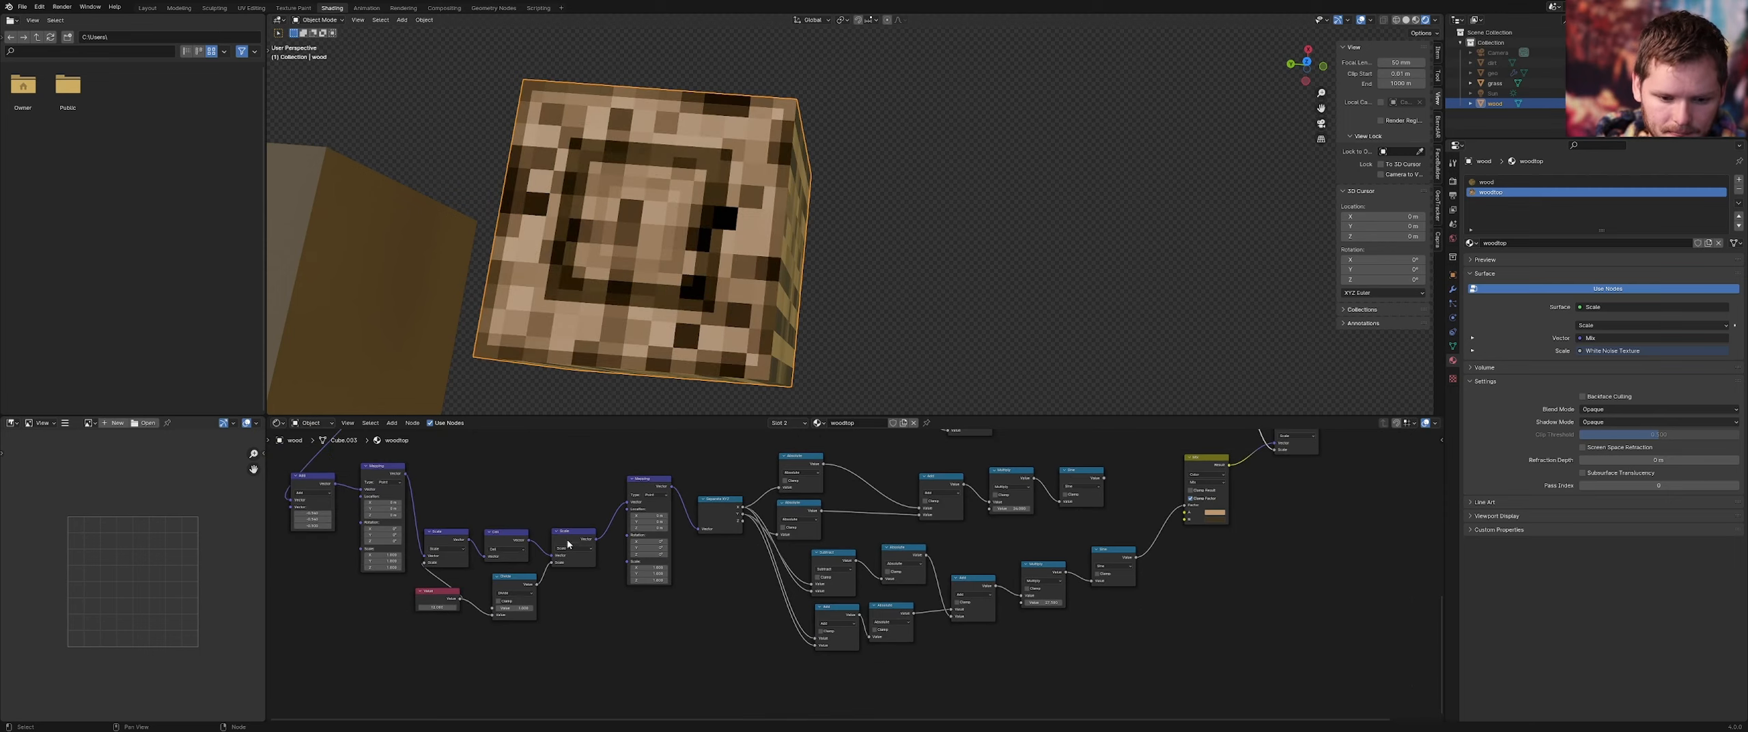
left_click(1307, 63)
middle_click_drag(894, 78, 856, 294, "shift")
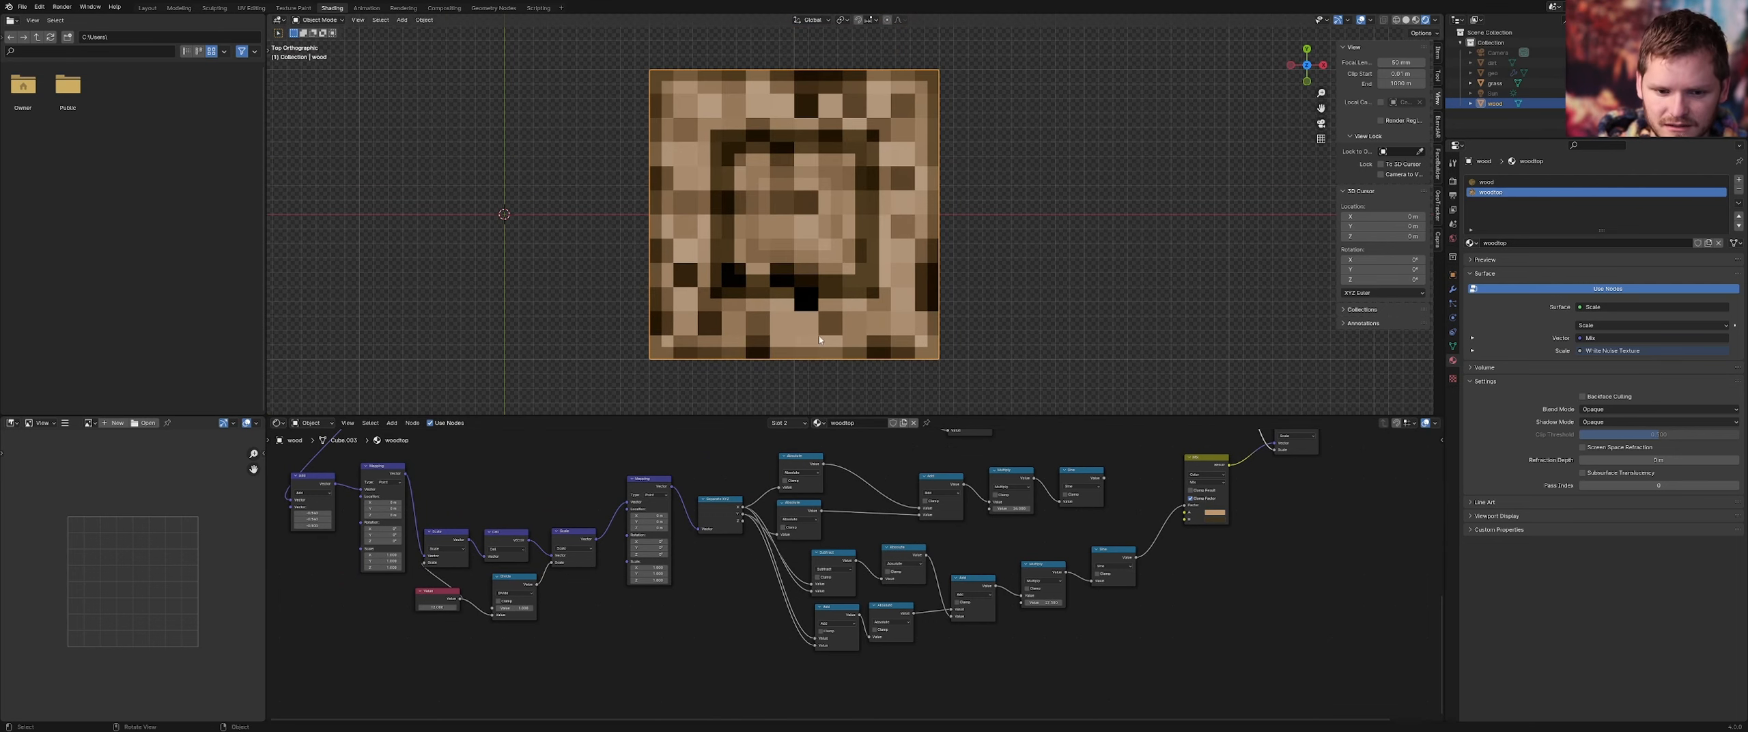
Try an offset of -0.5 on all three axes of the rings' Vector Add node, then undo it and the Value change
scroll(489, 571, "up", 3)
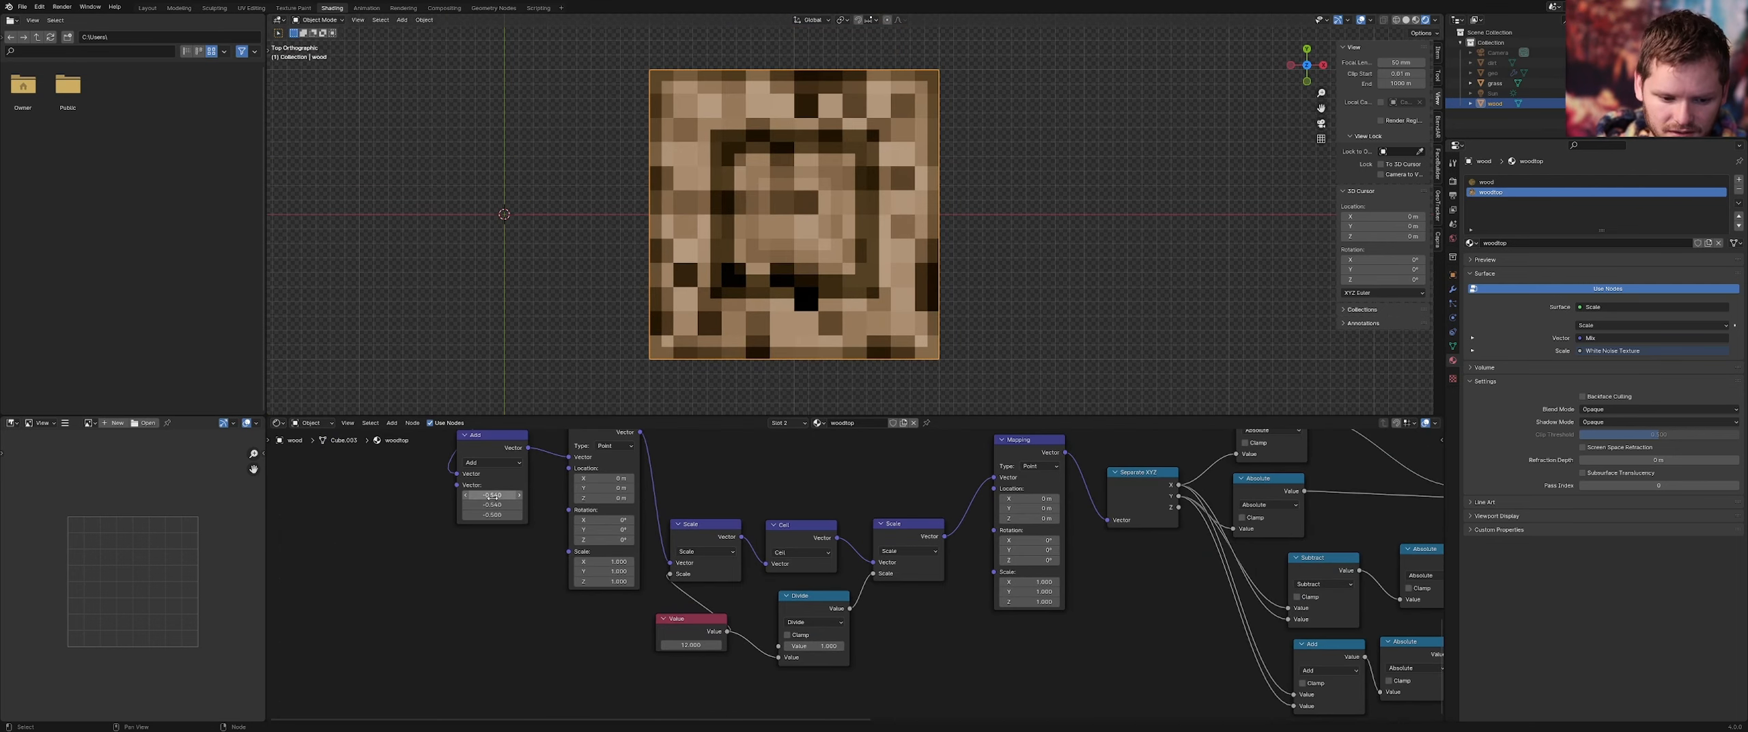
left_click_drag(492, 495, 492, 515)
type("-0")
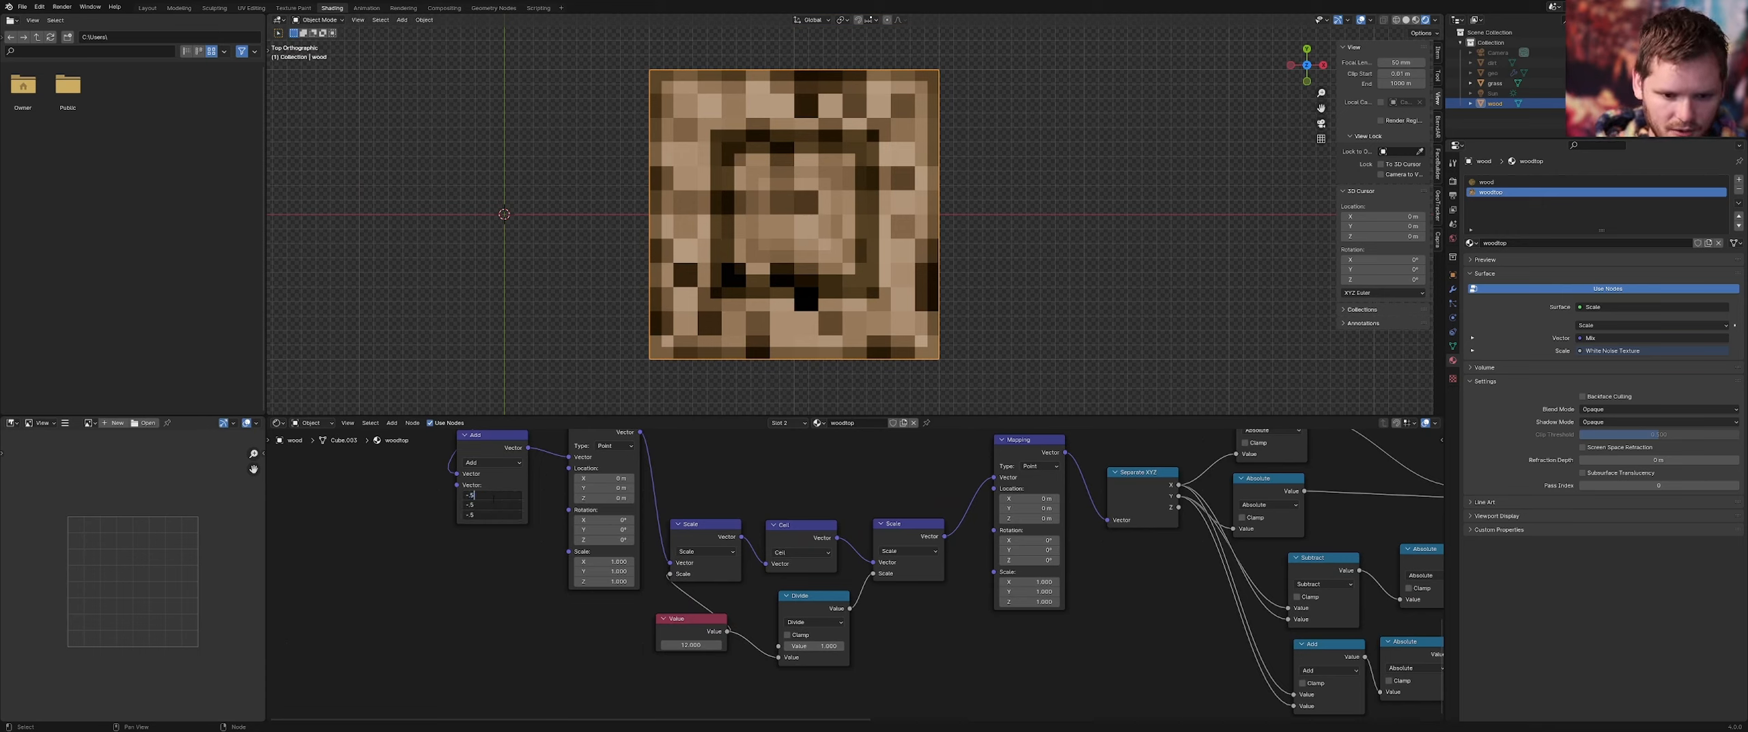
type(".5")
key("Return")
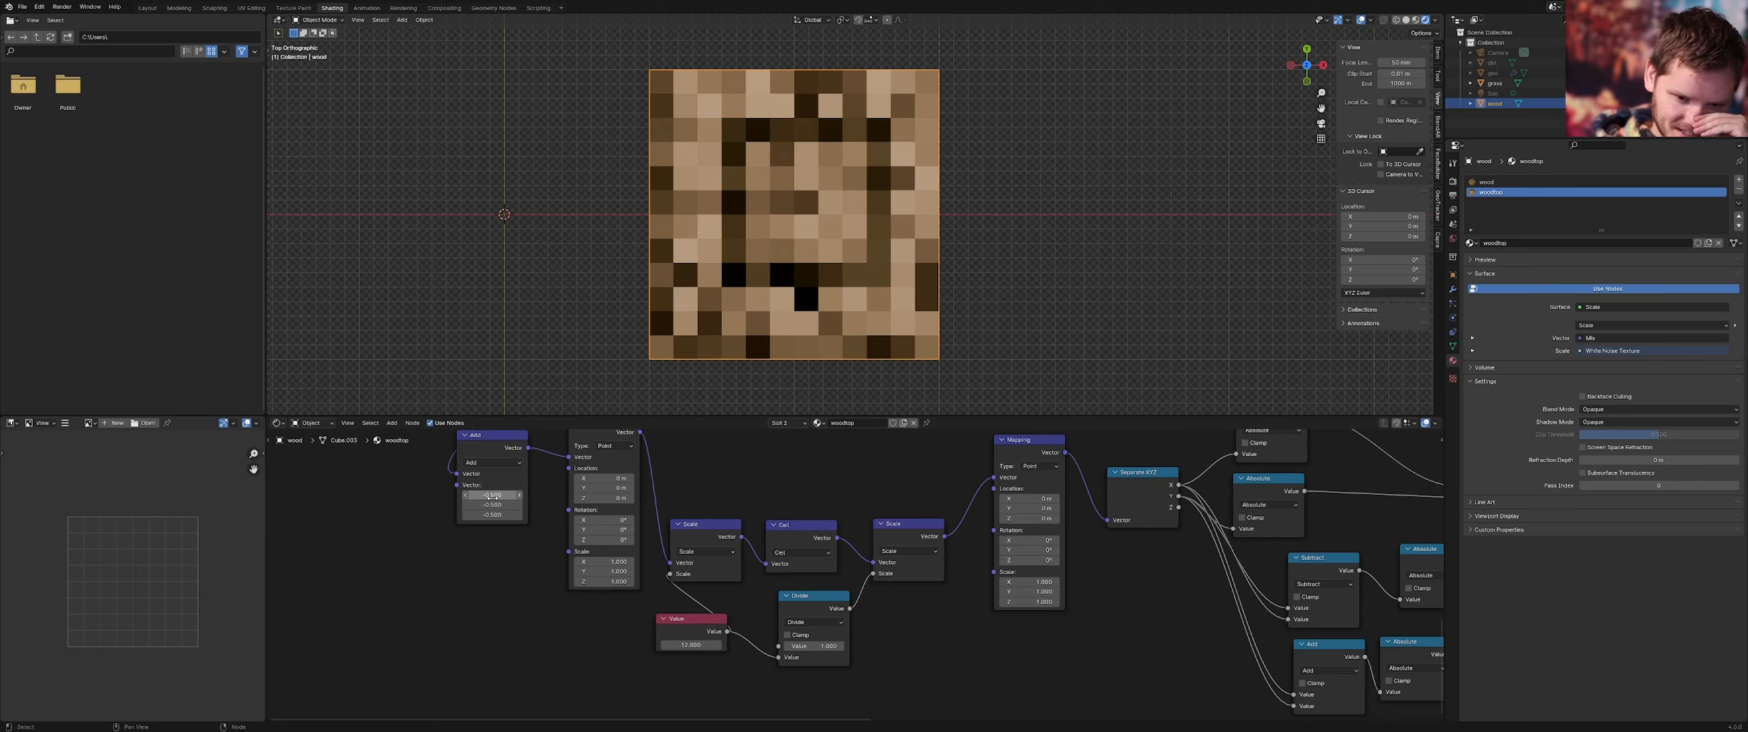
key("ctrl+z")
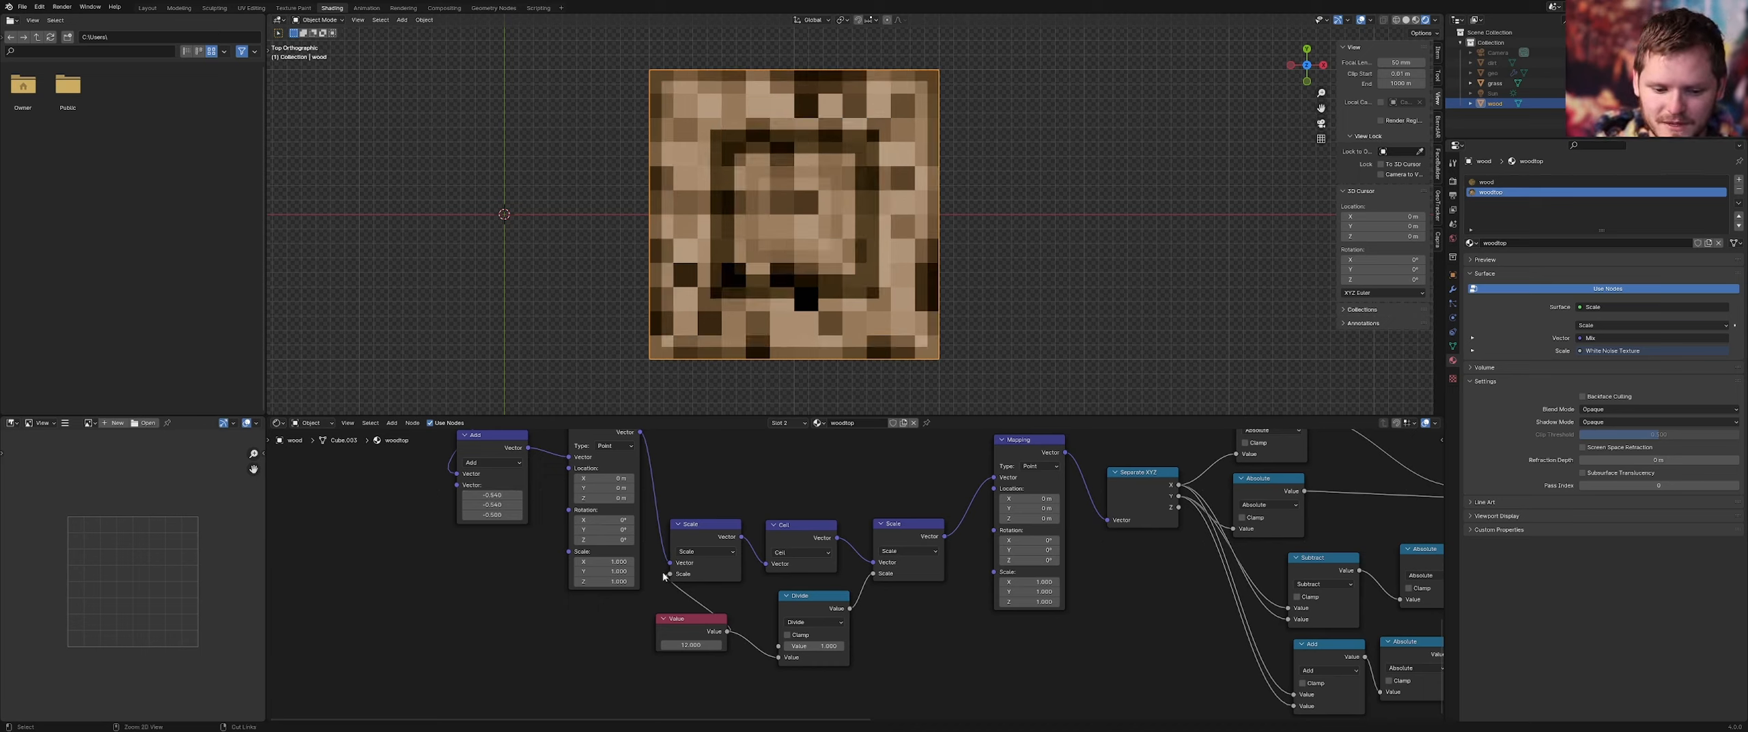
key("ctrl+z")
Try Values of 14 and 15 on the disconnected Scale–Ceil–Scale pixelation chain
scroll(717, 591, "down", 6)
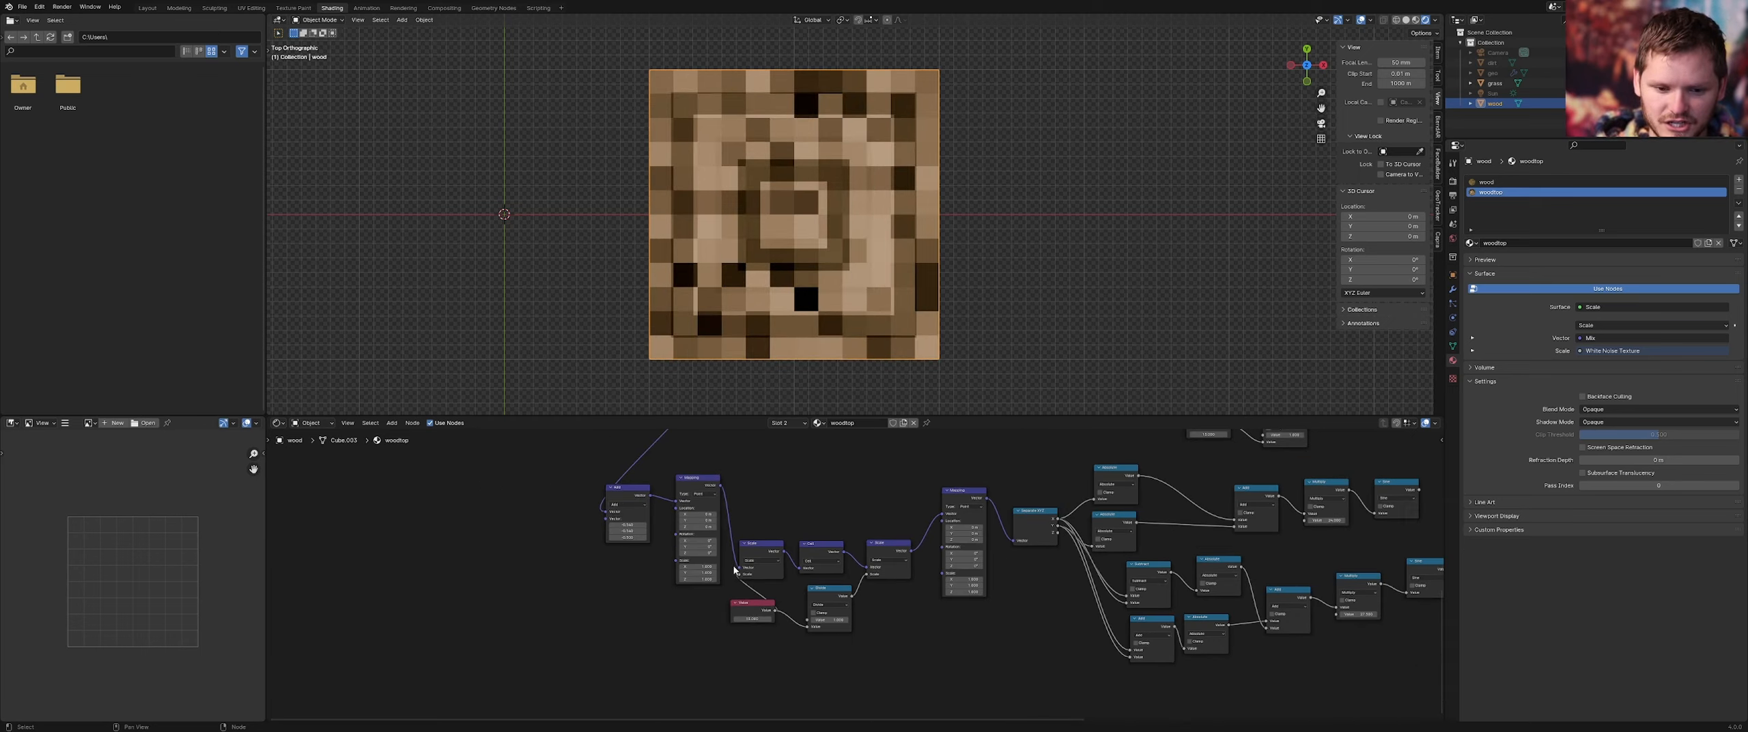
middle_click_drag(780, 498, 656, 641)
scroll(710, 596, "up", 4)
middle_click_drag(936, 566, 601, 558)
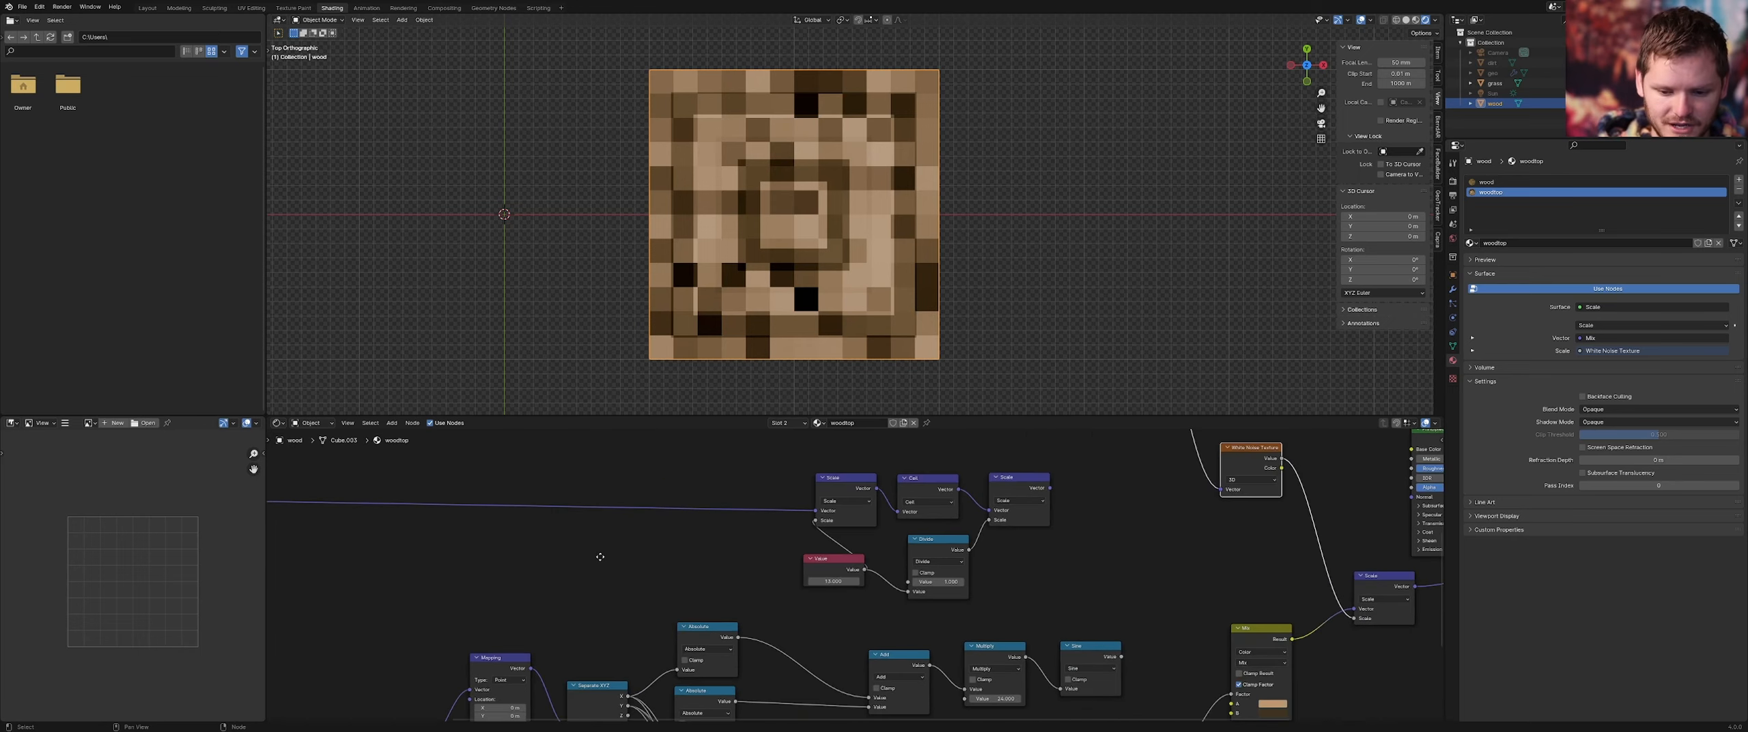
scroll(683, 567, "up", 3)
left_click(847, 583)
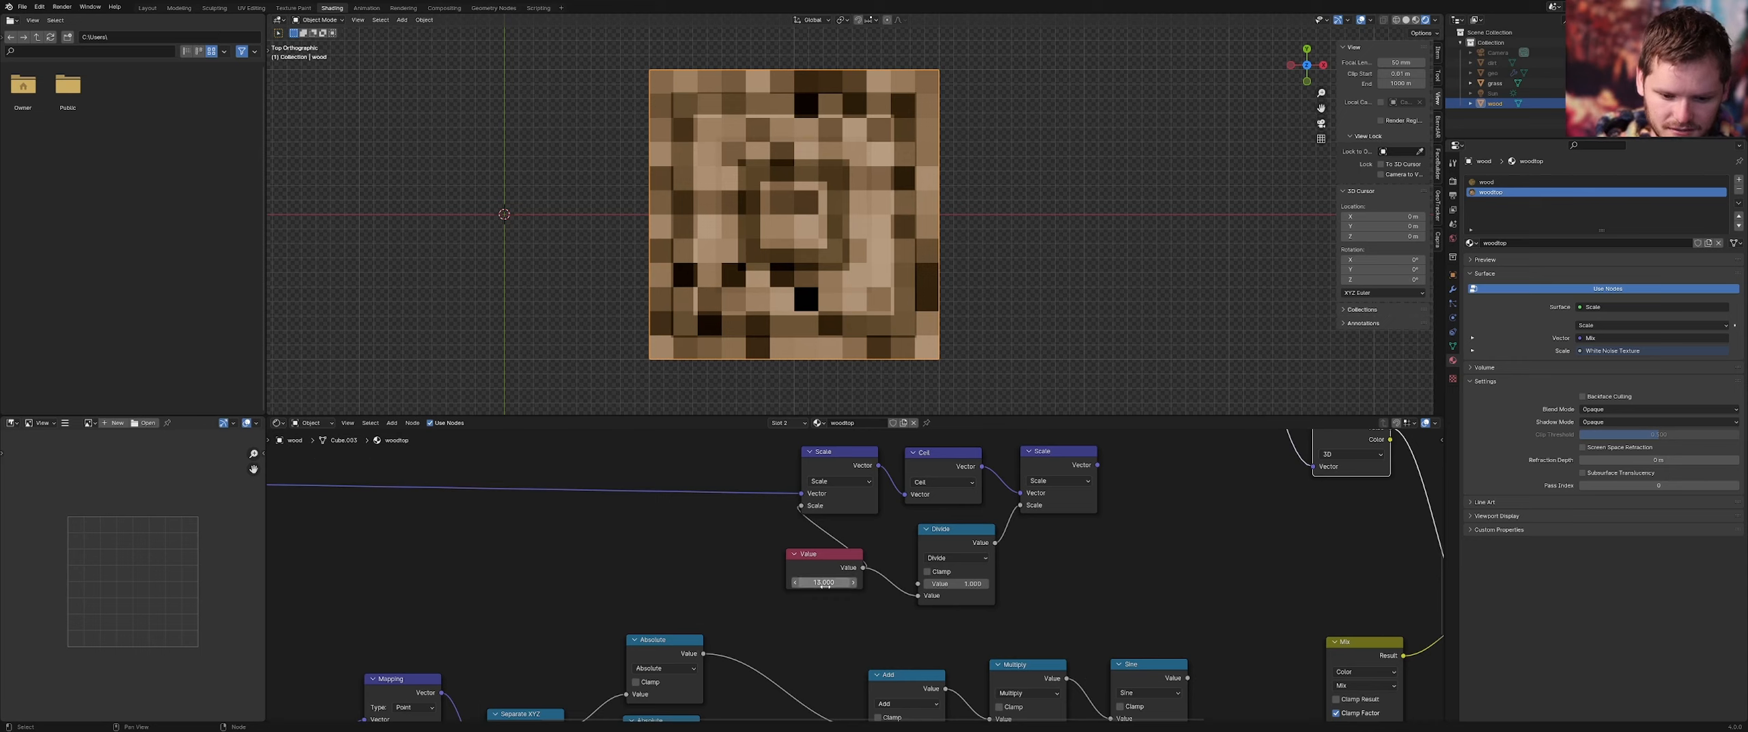
double_click(825, 585)
type("14")
key("Return")
double_click(825, 585)
type("15")
key("Return")
Delete the disconnected pixelation chain and set the Value node of the noise's pixelation chain to 13
scroll(887, 608, "down", 4)
left_click_drag(1000, 594, 823, 525)
key("x")
middle_click_drag(869, 486, 852, 624)
scroll(847, 605, "up", 4)
scroll(814, 564, "down", 3)
scroll(799, 564, "up", 2)
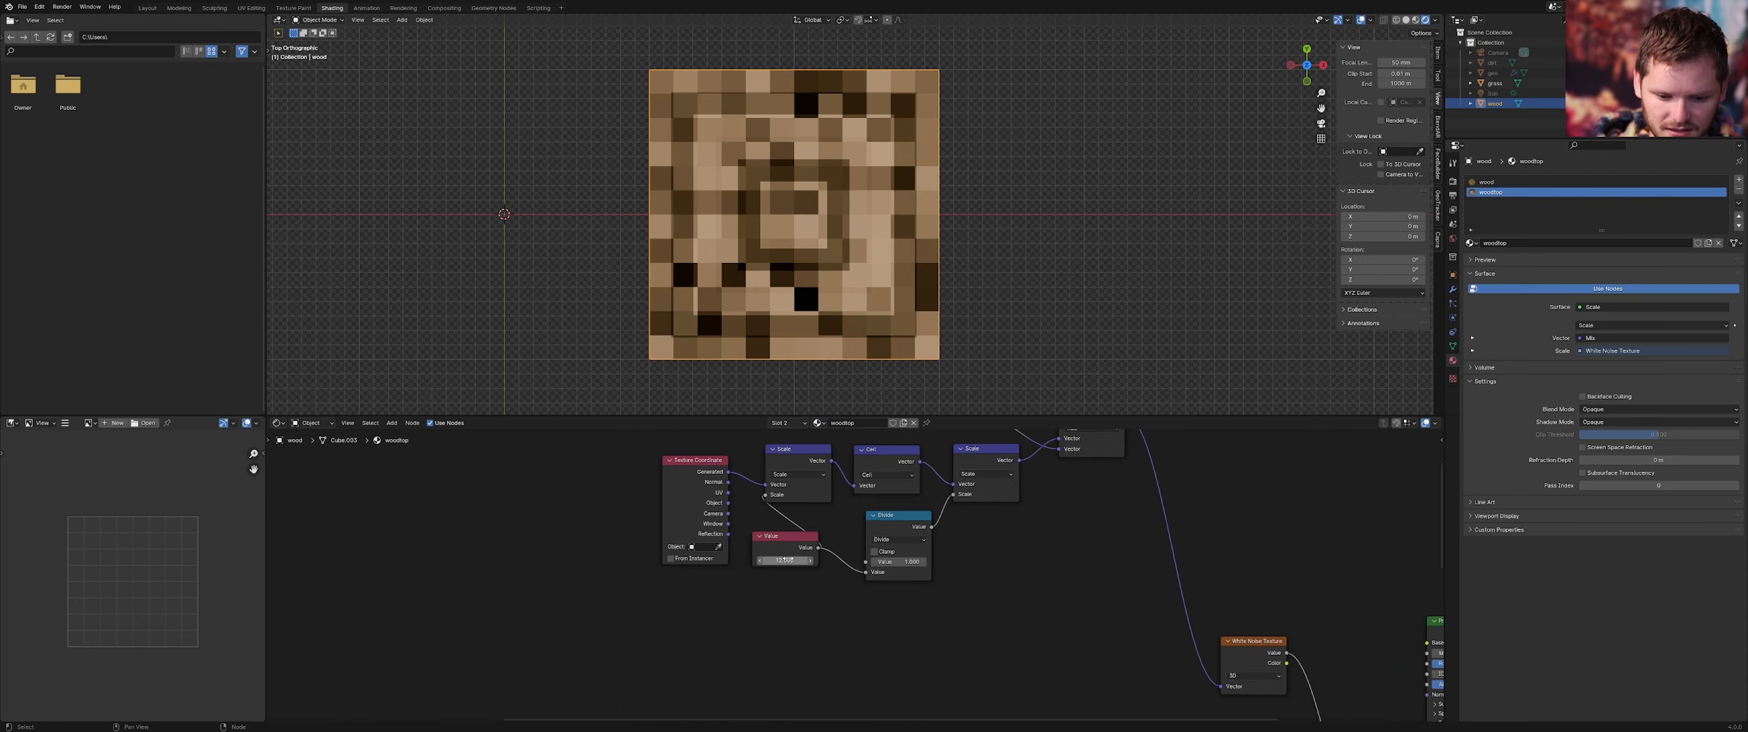
double_click(793, 560)
type("13")
key("Return")
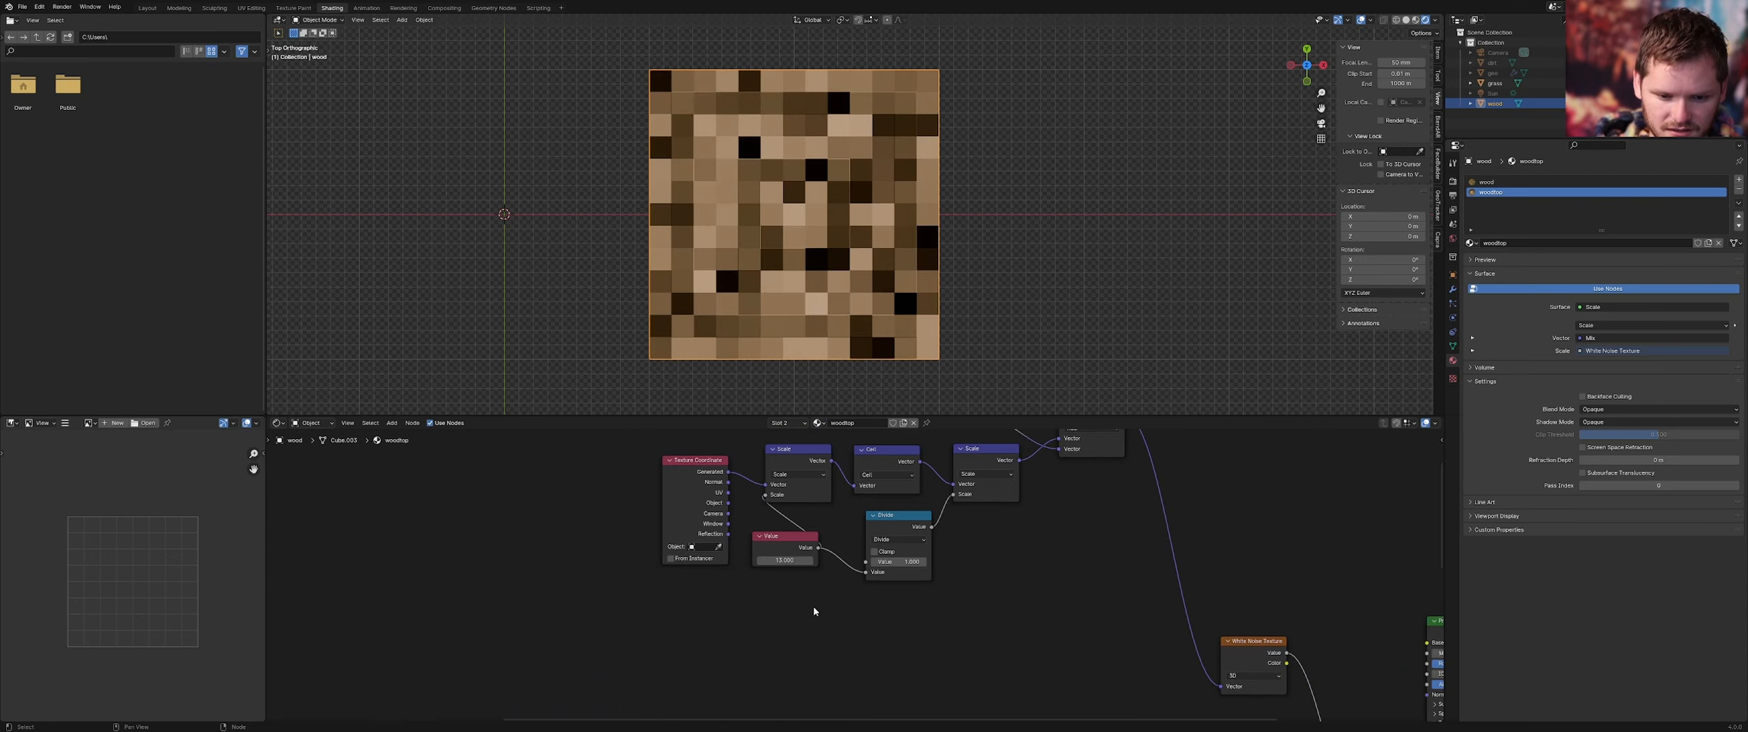
Preview the White Noise Texture and the ring Mix separately, then return the preview to the Vector Math Scale node
scroll(817, 594, "down", 2)
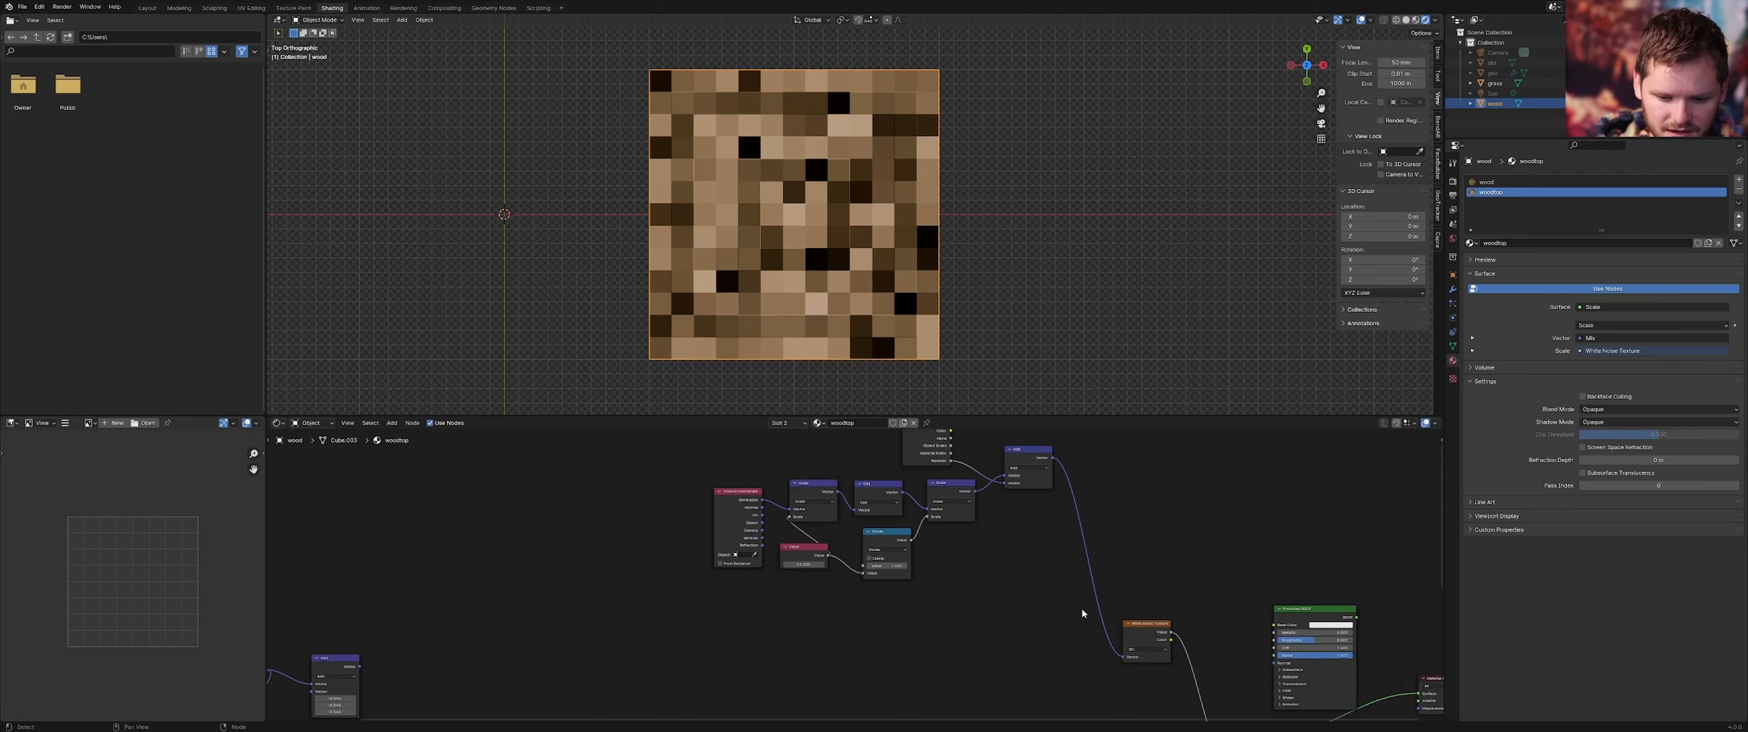
middle_click_drag(1081, 608, 840, 506)
left_click(898, 536, "ctrl+shift")
middle_click_drag(902, 683, 833, 598)
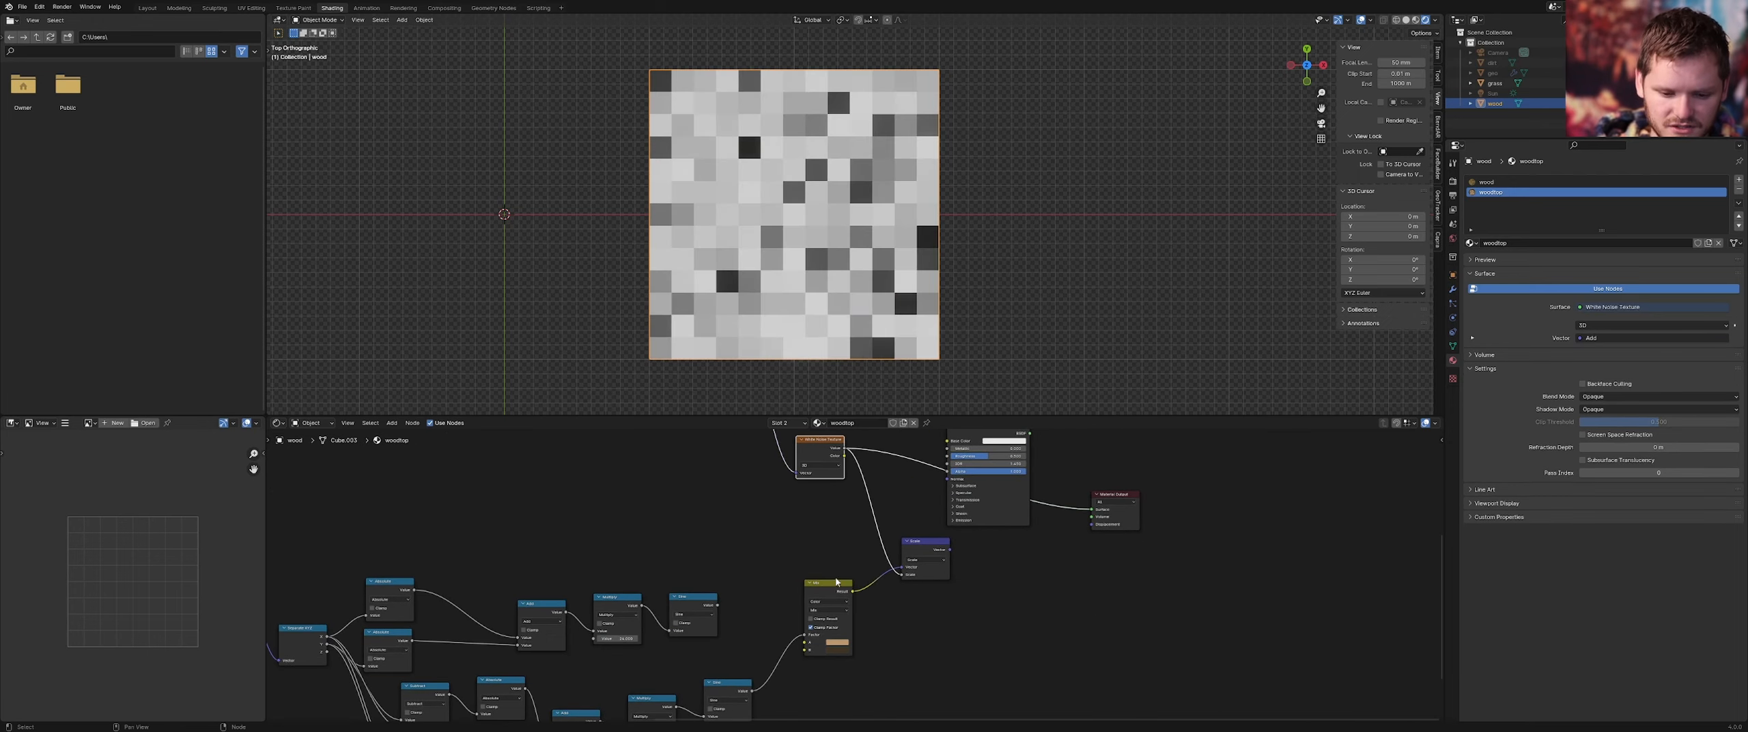
left_click(832, 598, "ctrl+shift")
left_click(918, 553, "ctrl+shift")
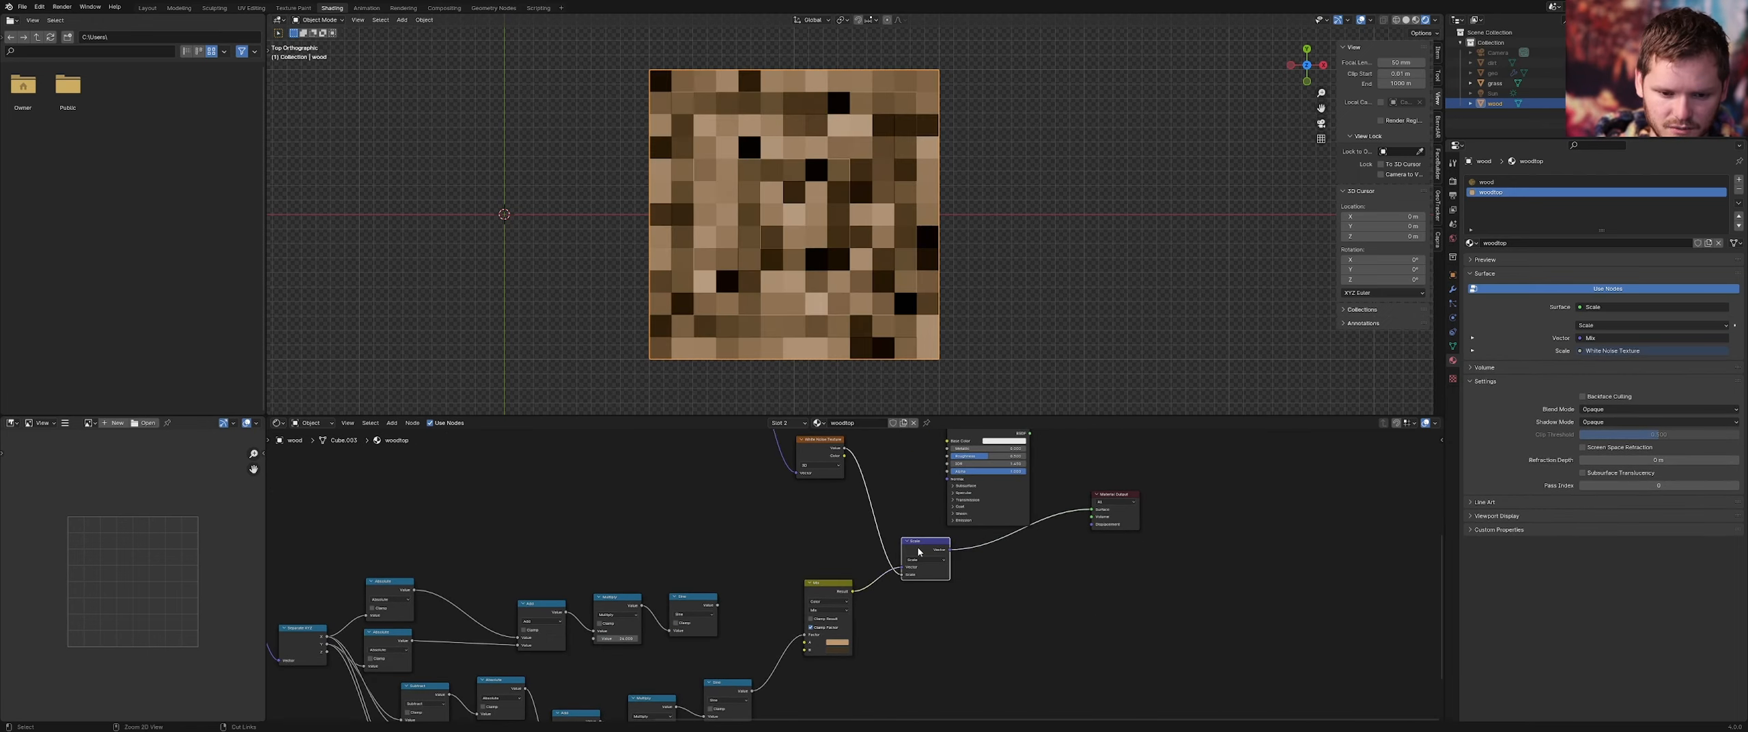
Spread the nodes apart and insert a Math node set to Add between the White Noise value and the Scale node
left_click_drag(919, 553, 934, 570)
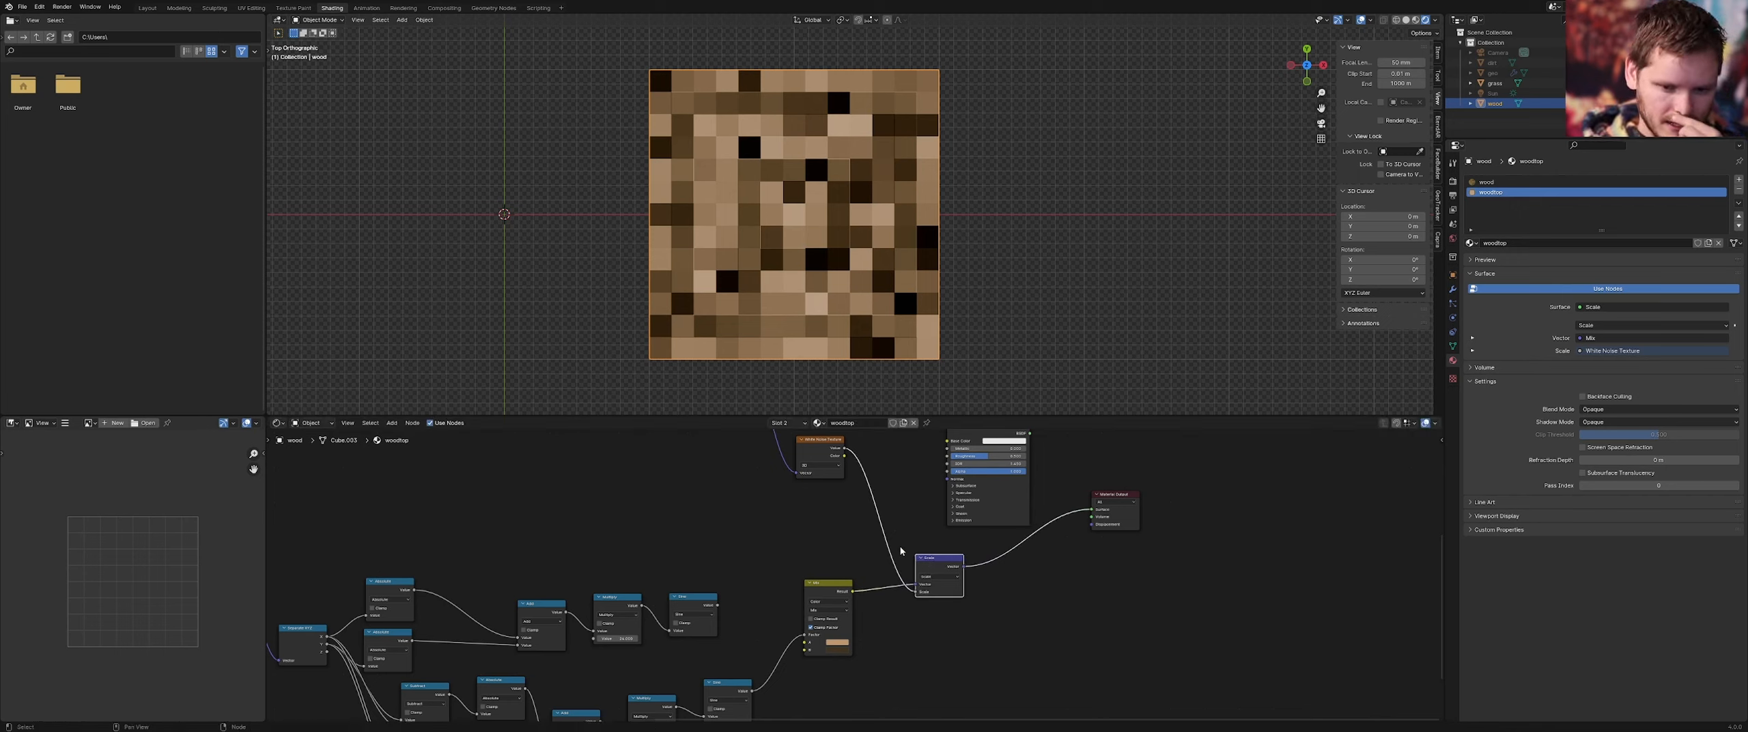
left_click_drag(826, 451, 722, 491)
scroll(792, 482, "up", 3)
key("shift+a")
left_click(790, 473)
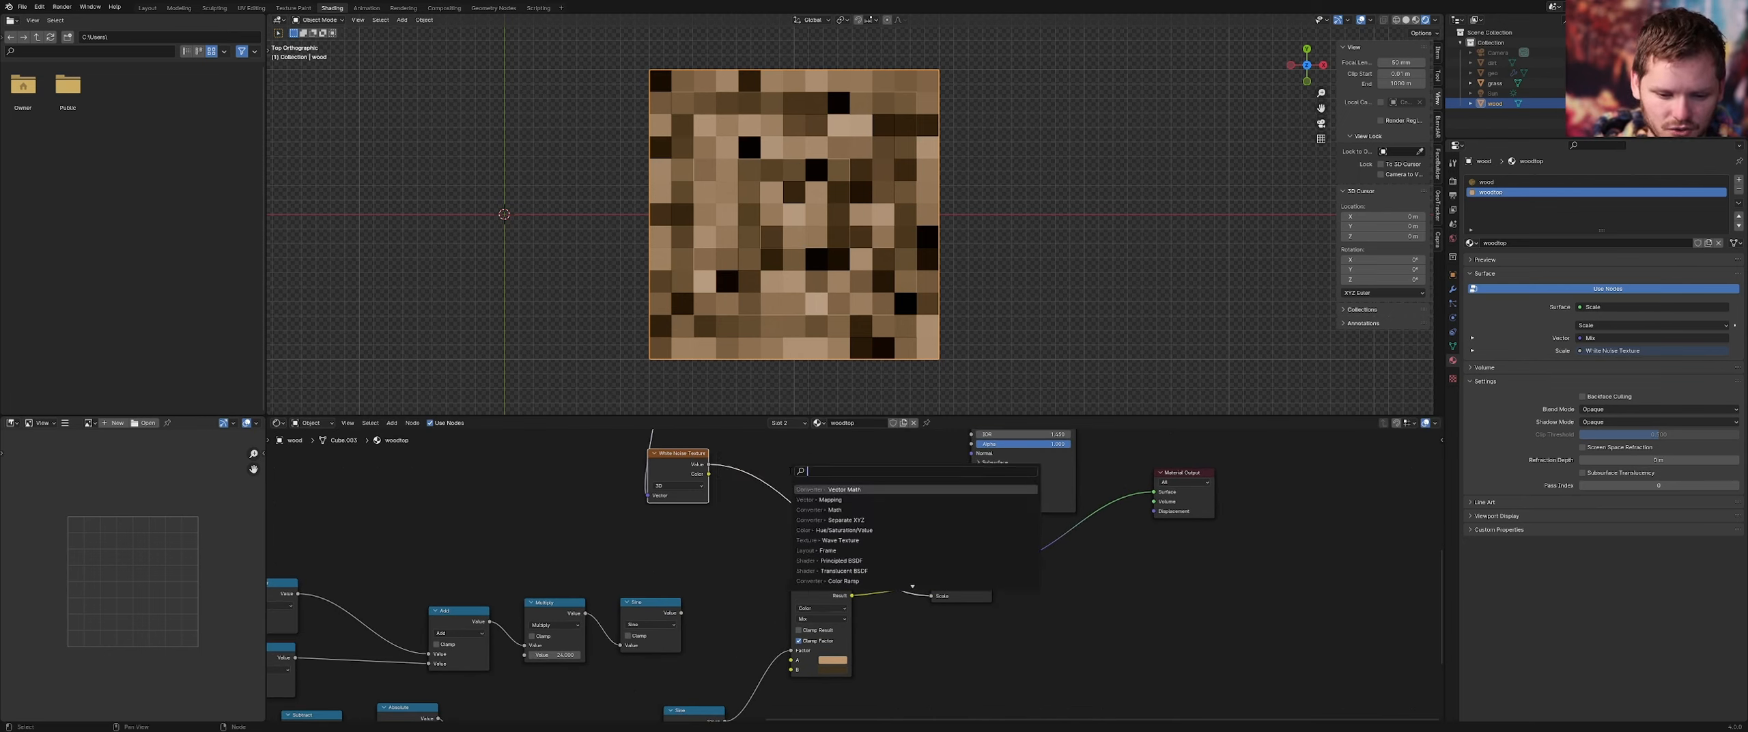
type("add")
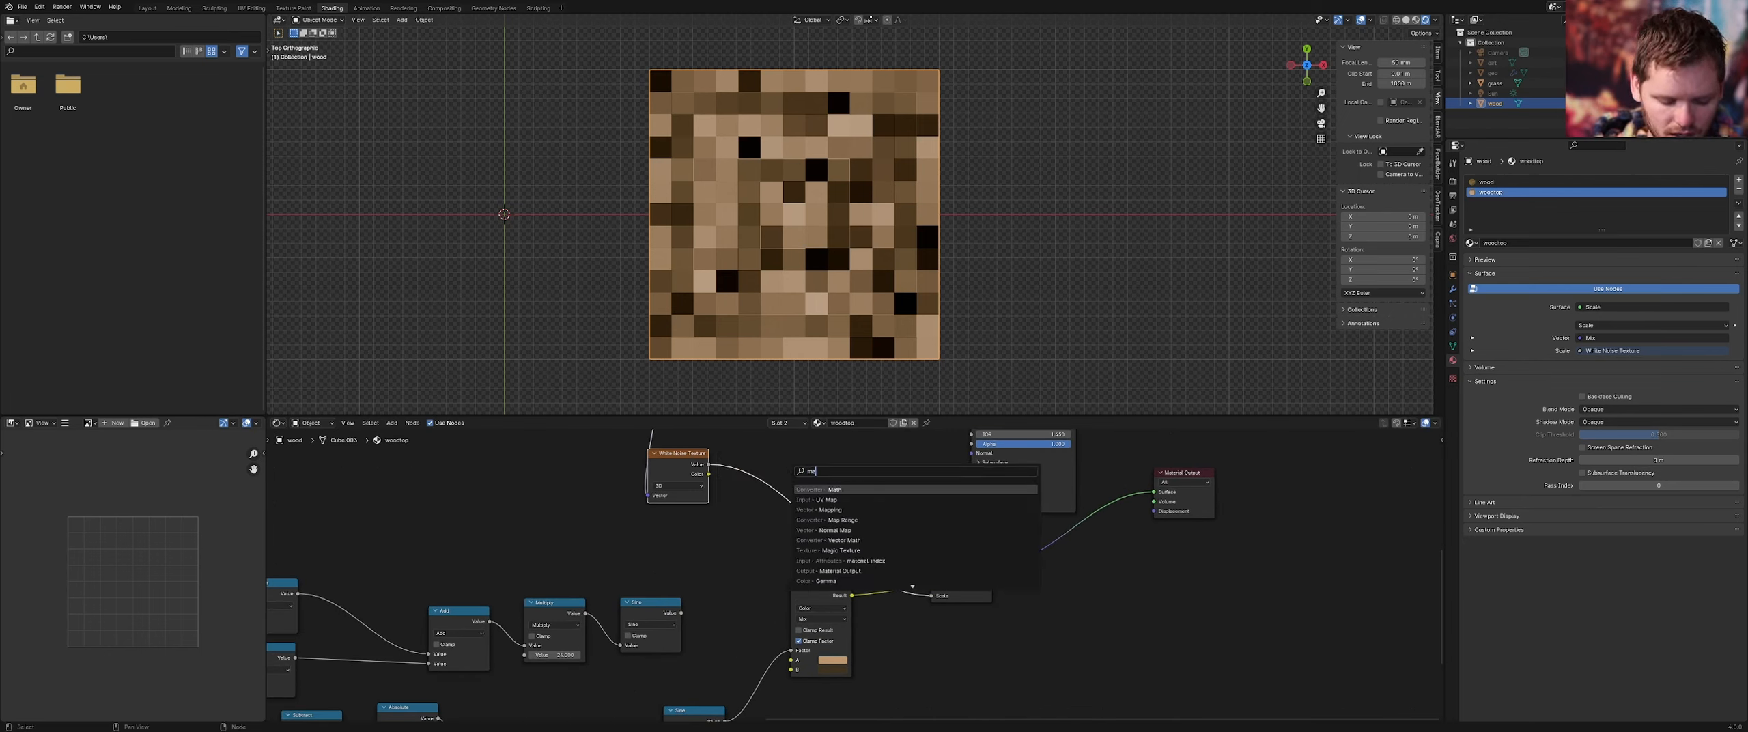
key("Return")
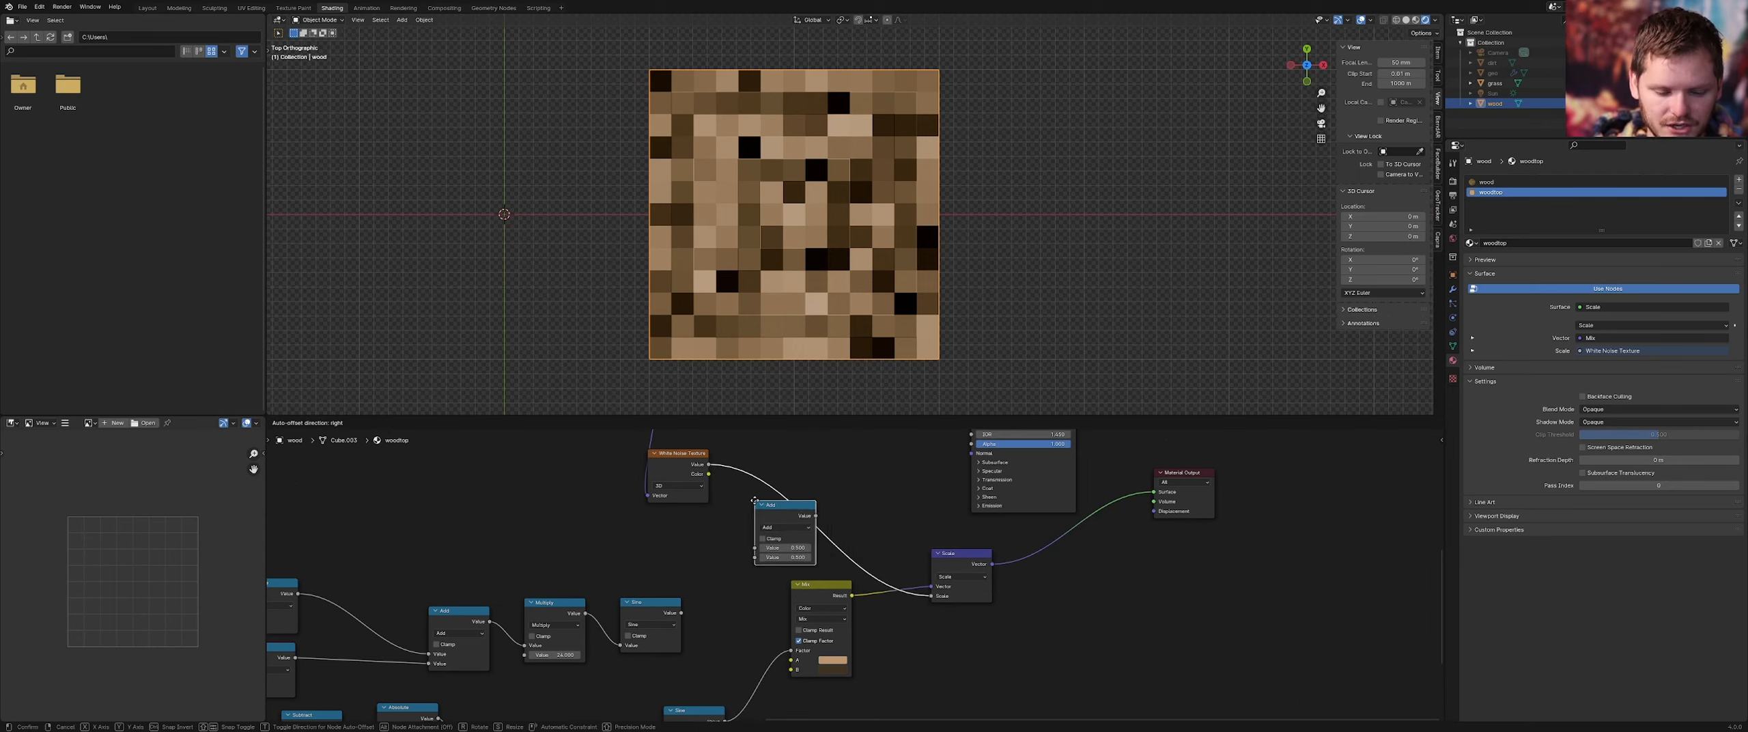
left_click(759, 489)
Increase the Add node's value from 0 to soften the dark noise pixels, and enable Clamp on it
left_click(792, 512)
left_click(790, 525)
mouse_move(792, 542)
left_mouse_down()
mouse_move(683, 542)
mouse_move(800, 542)
left_mouse_up()
key("ctrl+z")
left_click(784, 515)
key("a")
double_click(790, 540)
type("0")
key("Return")
mouse_move(792, 541)
left_mouse_down("shift")
mouse_move(871, 541)
mouse_move(775, 535)
mouse_move(812, 535)
left_mouse_up("shift")
scroll(760, 524, "up", 1)
left_click(746, 511)
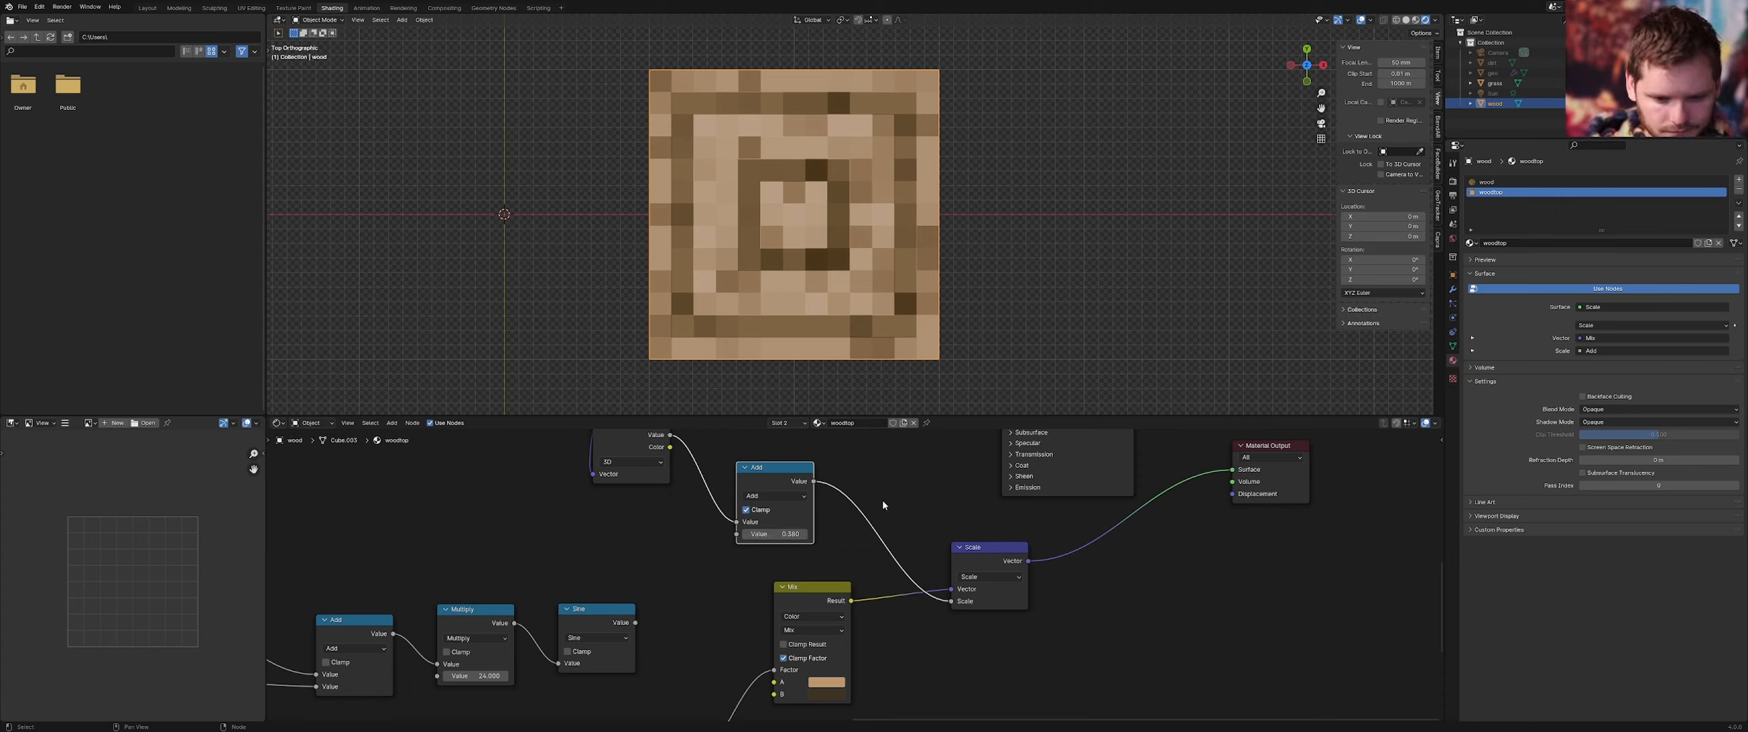
Make the ring Mix node's A colour a brighter, more saturated orange-brown with a value of about 0.67
middle_click_drag(885, 285, 901, 202)
middle_click_drag(835, 259, 818, 305)
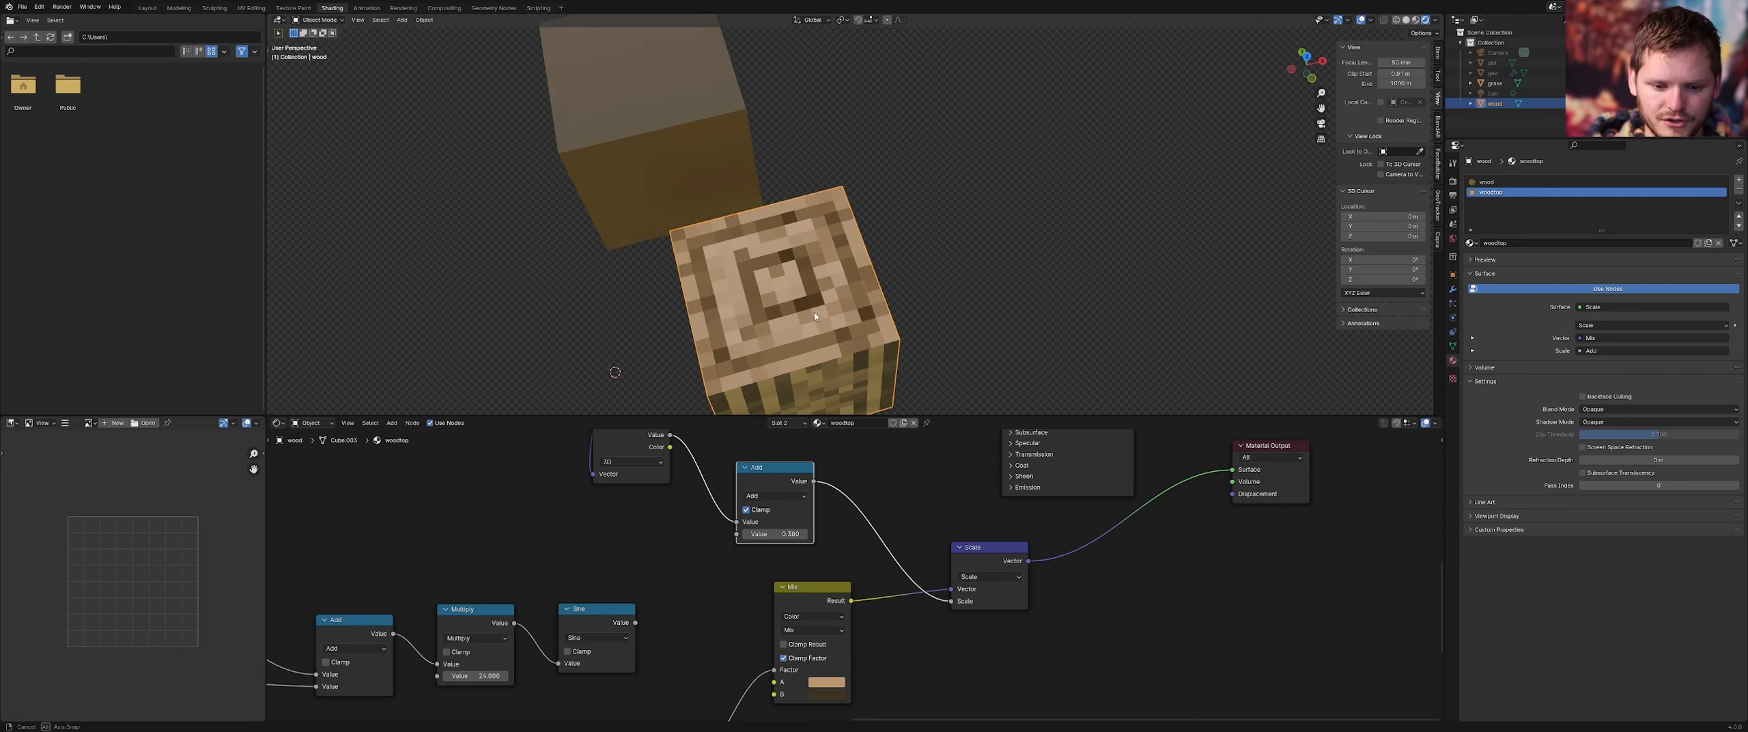
scroll(828, 591, "down", 2)
middle_click_drag(795, 640, 779, 560)
scroll(793, 577, "up", 4)
left_click(792, 596)
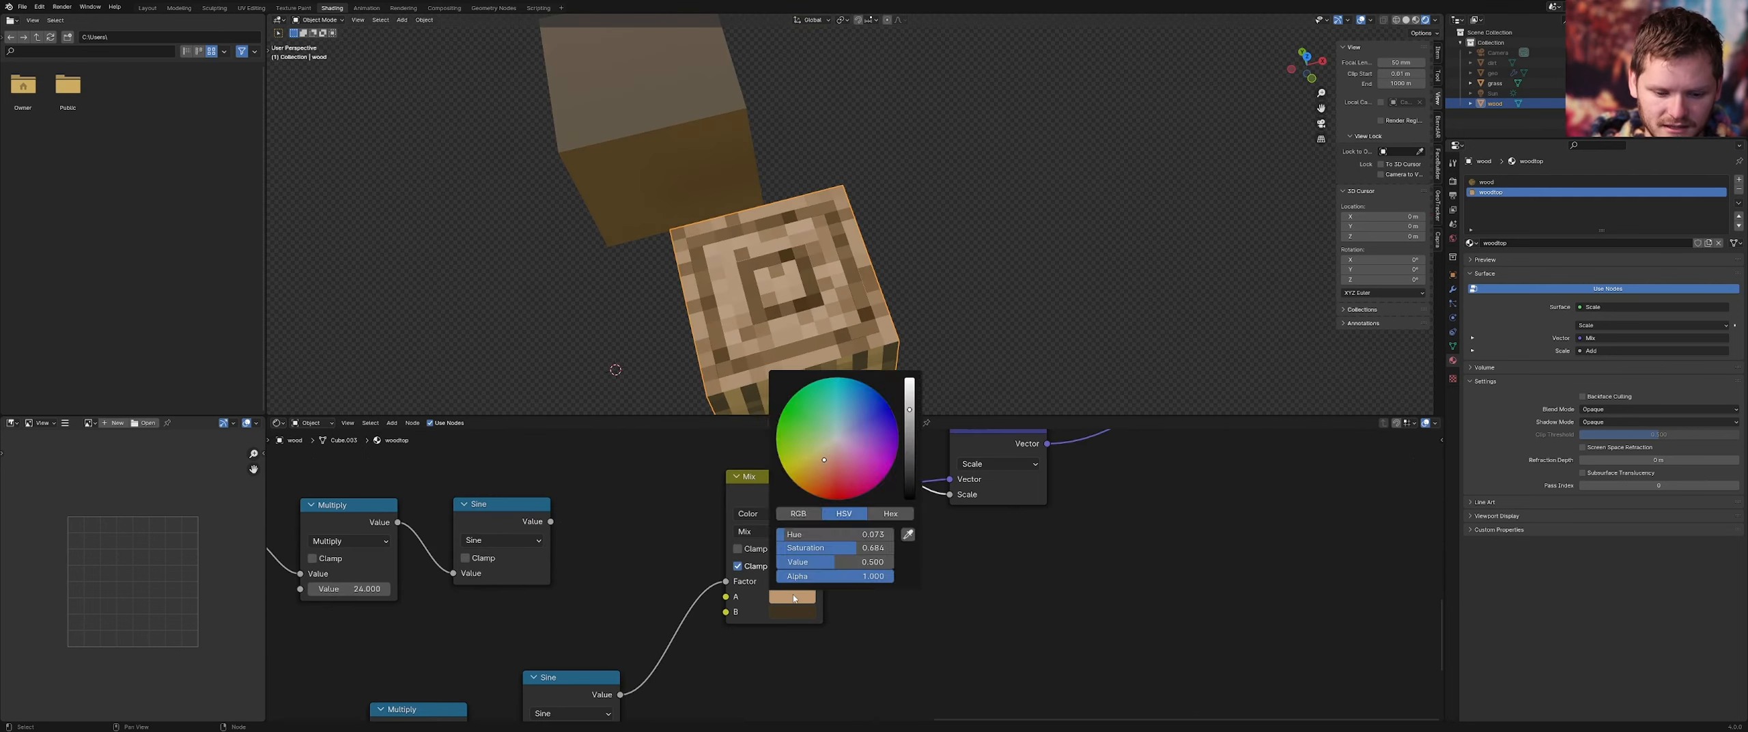
left_click_drag(818, 474, 817, 471)
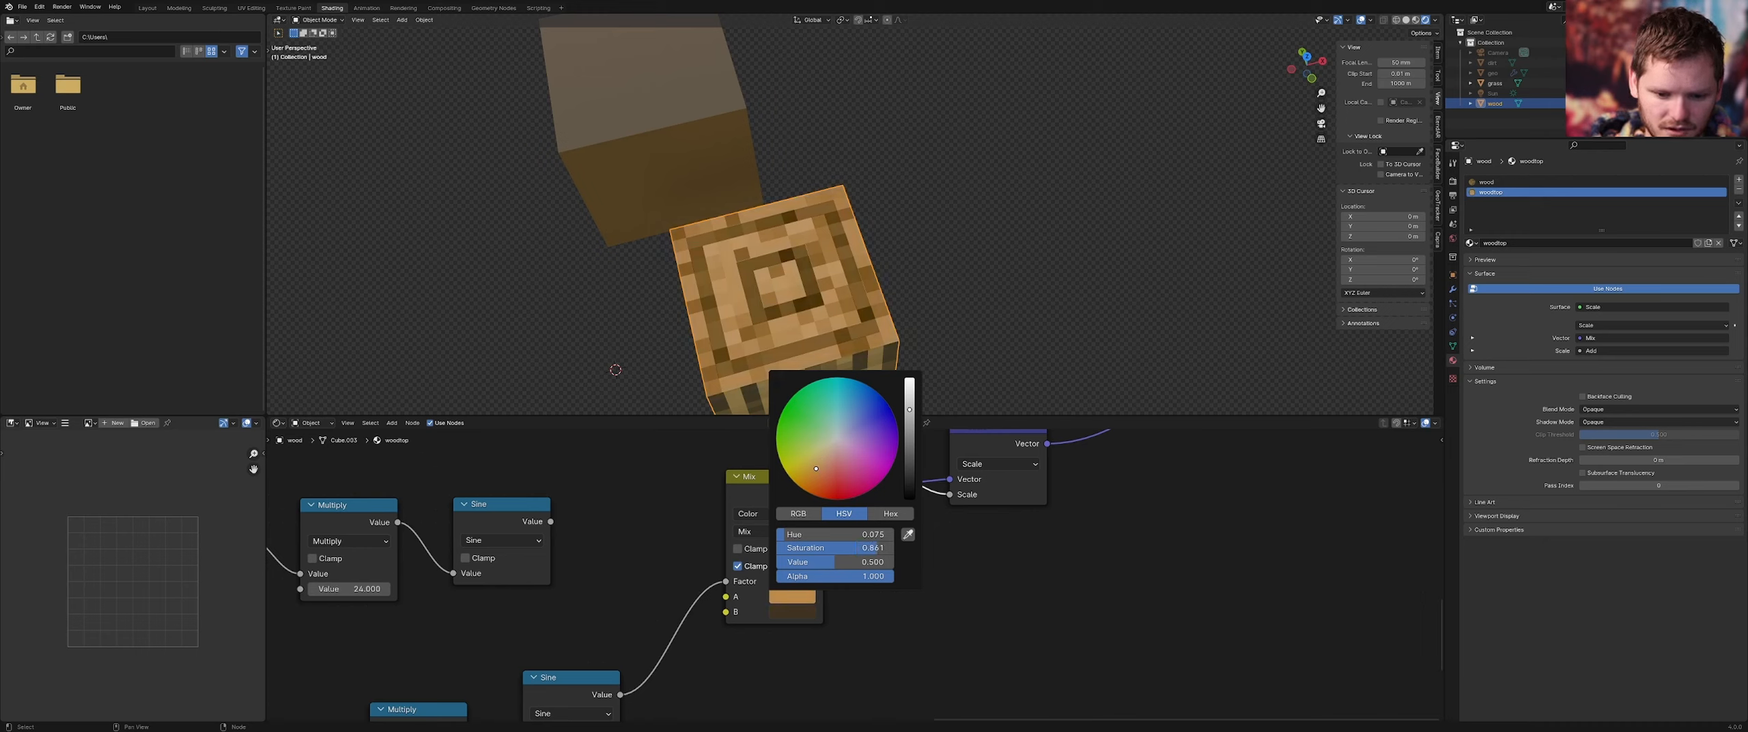
left_click_drag(909, 410, 910, 397)
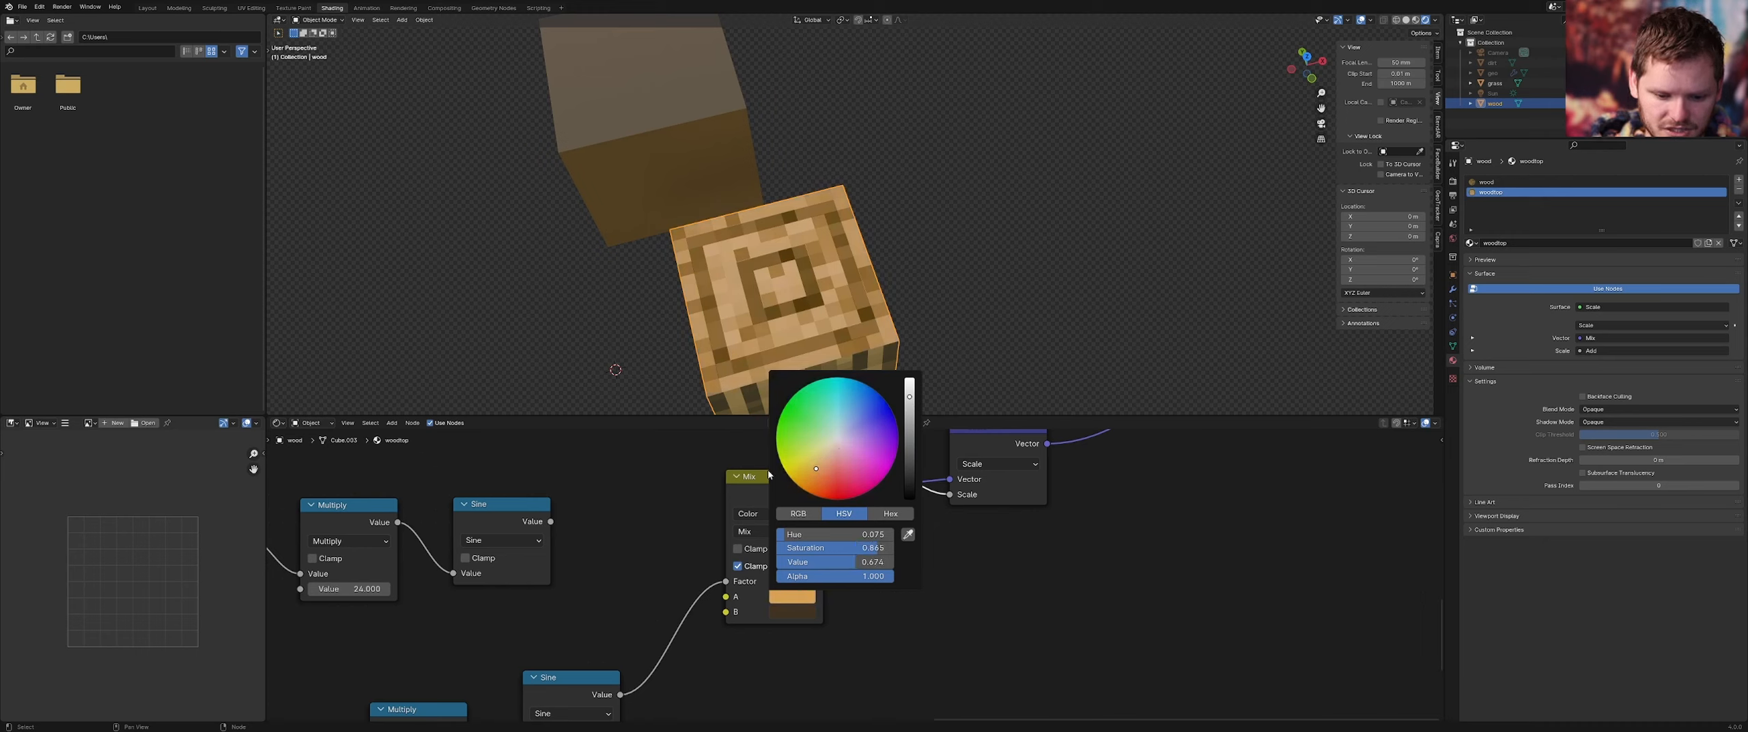
Set the ring Mix node's B colour to a dark brown with saturation about 0.43 and value 0.018
left_click(790, 615)
mouse_move(911, 505)
left_mouse_down()
mouse_move(910, 471)
mouse_move(909, 497)
left_mouse_up()
mouse_move(834, 565)
left_mouse_down()
mouse_move(780, 565)
mouse_move(852, 565)
mouse_move(826, 565)
left_mouse_up()
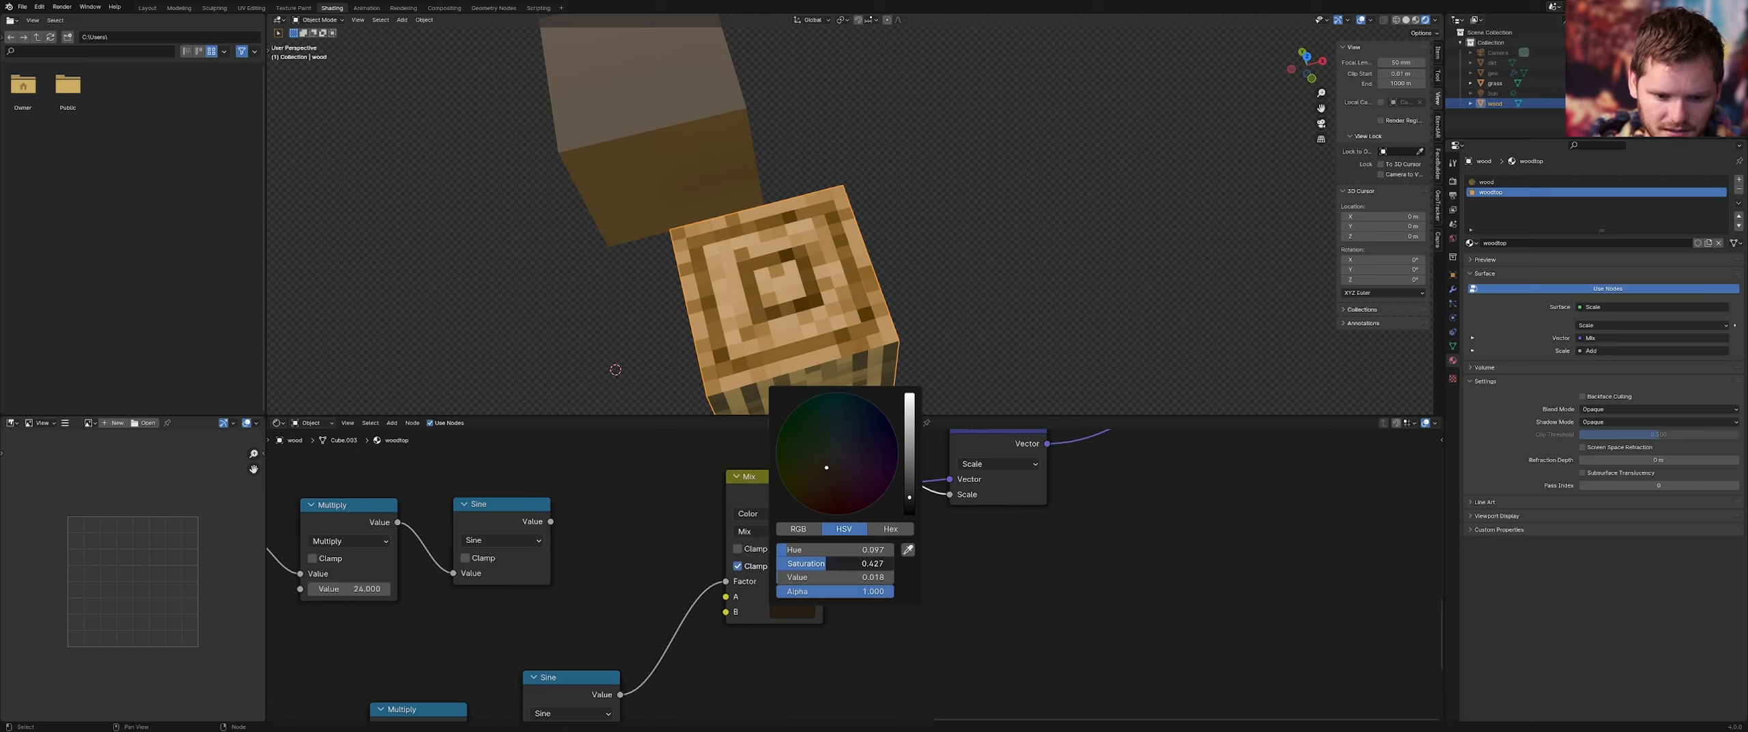
Fine-tune the multiplier of the Multiply node feeding the rings' connected Sine node
scroll(656, 593, "down", 7)
middle_click_drag(630, 595, 739, 497)
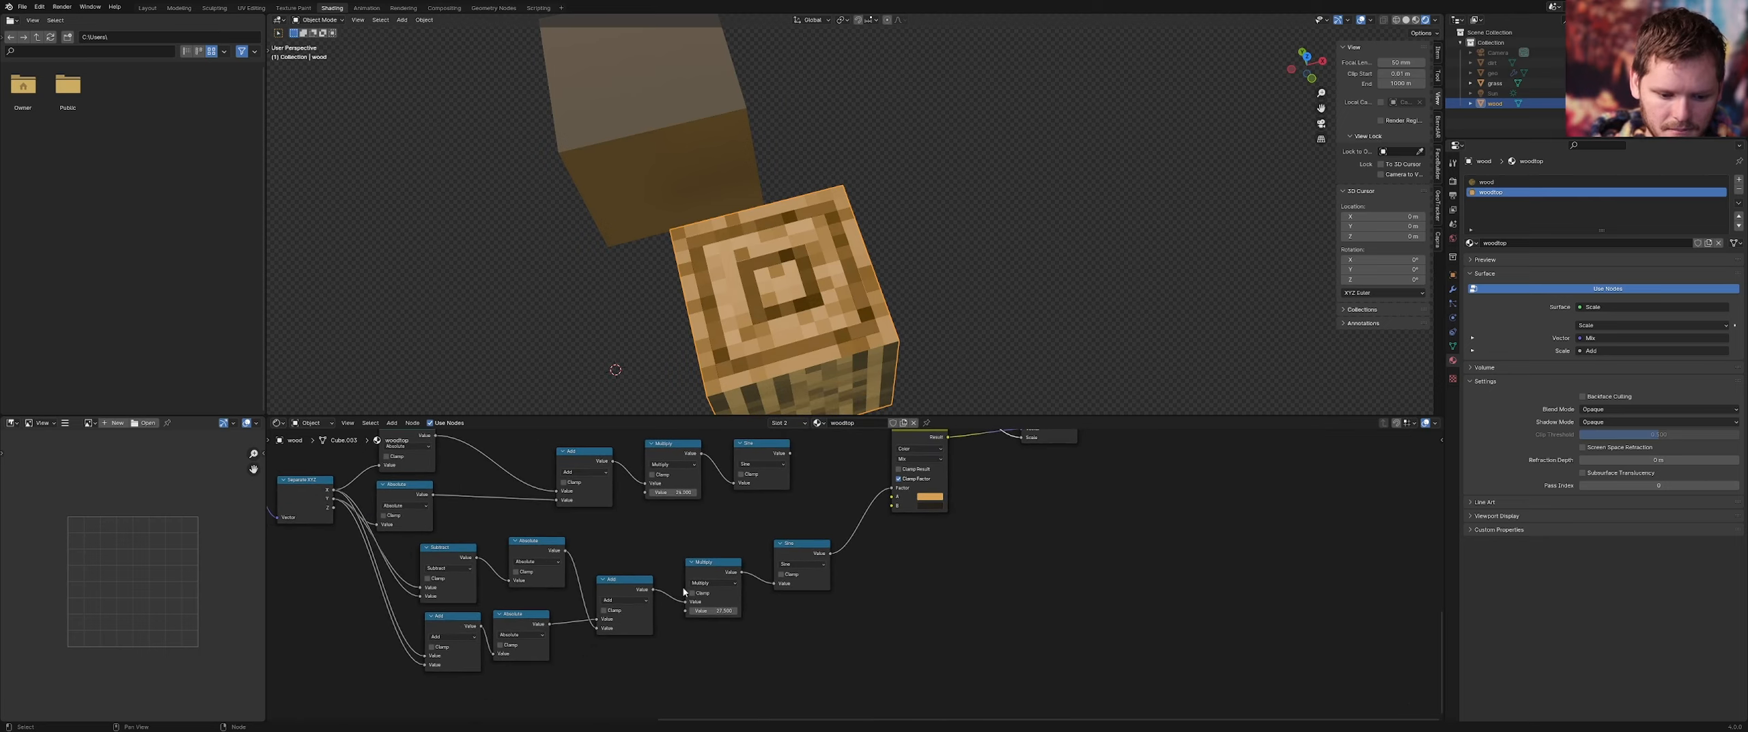
scroll(727, 512, "up", 4)
mouse_move(662, 624)
left_mouse_down()
mouse_move(745, 624)
mouse_move(622, 624)
mouse_move(666, 624)
left_mouse_up()
left_click_drag(661, 624, 712, 629)
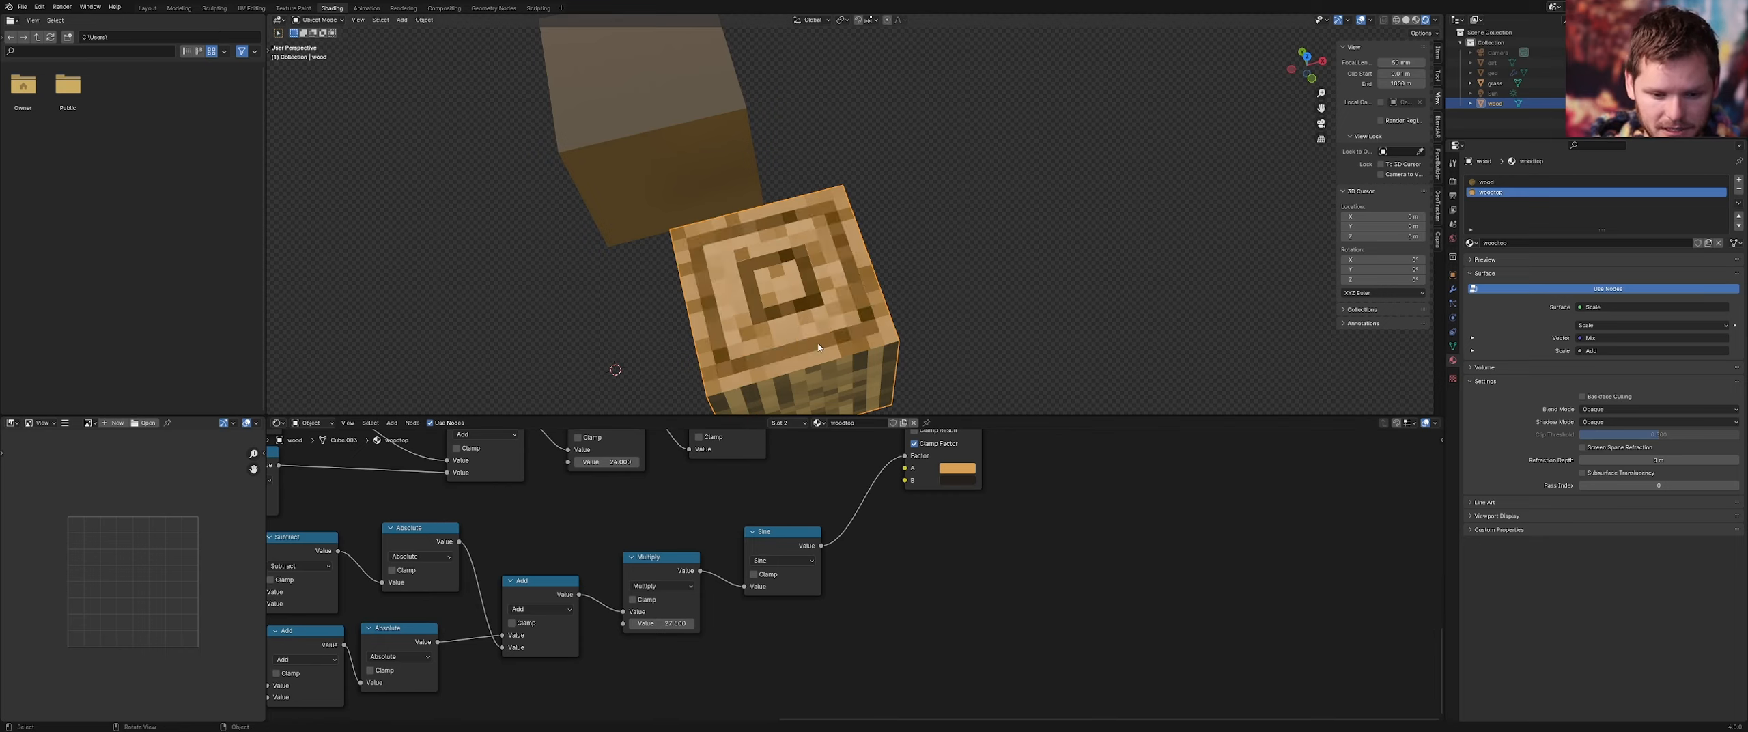
Connect the woodtop Scale node's output to the Principled BSDF's Base Color and the shader to the Material Output
middle_click_drag(819, 347, 877, 233)
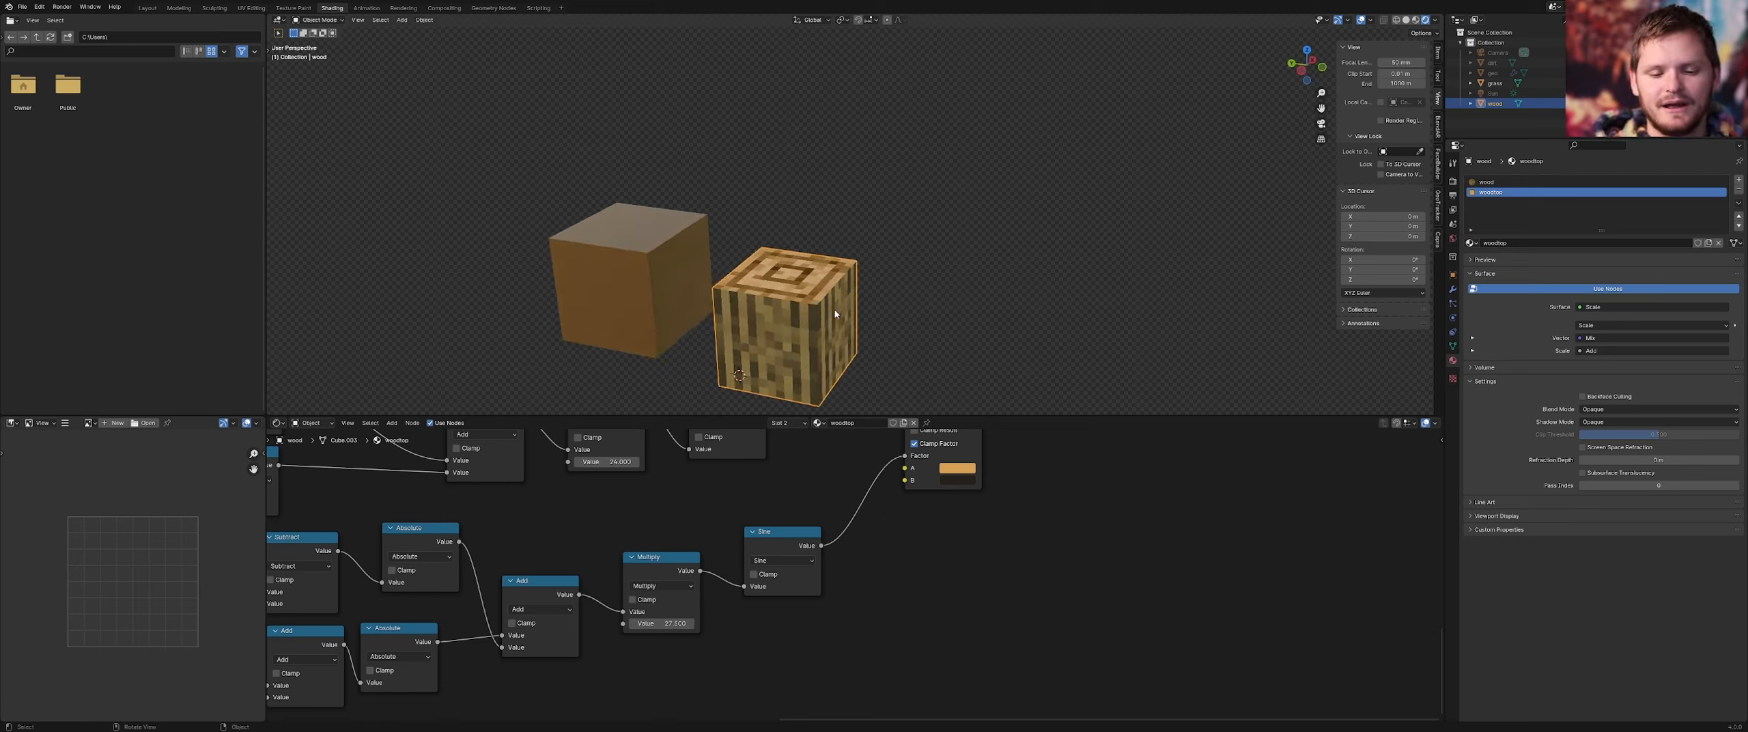
scroll(834, 314, "up", 2)
scroll(892, 473, "down", 3)
middle_click_drag(892, 474, 732, 591)
middle_click_drag(901, 527, 887, 572)
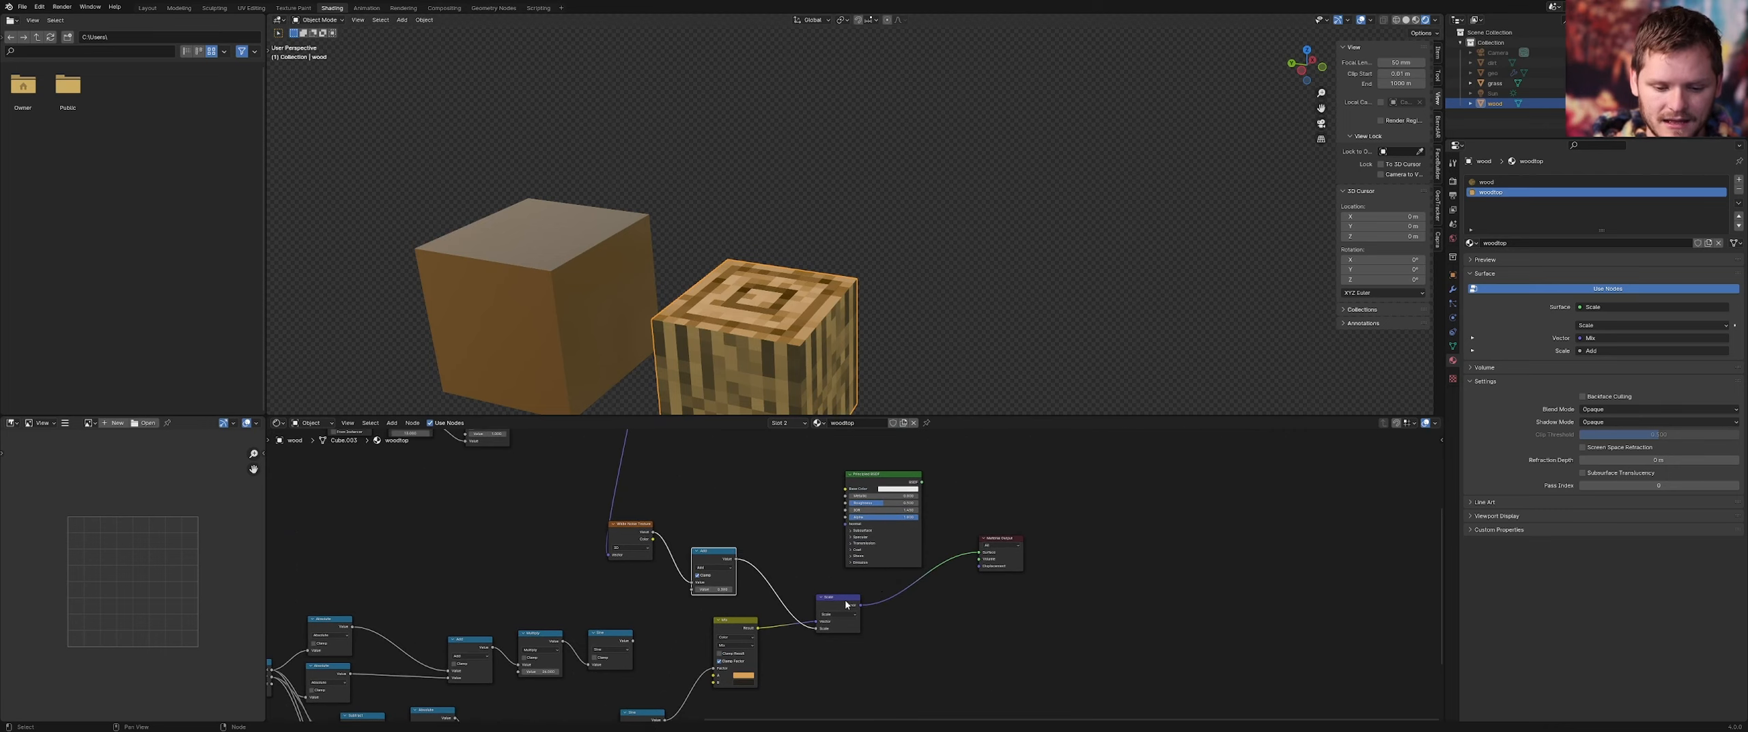
scroll(847, 604, "up", 2)
mouse_move(833, 613)
left_mouse_down()
mouse_move(848, 468)
mouse_move(896, 524)
left_mouse_up()
left_click(886, 450, "ctrl+shift")
middle_click_drag(819, 323, 856, 265, "shift")
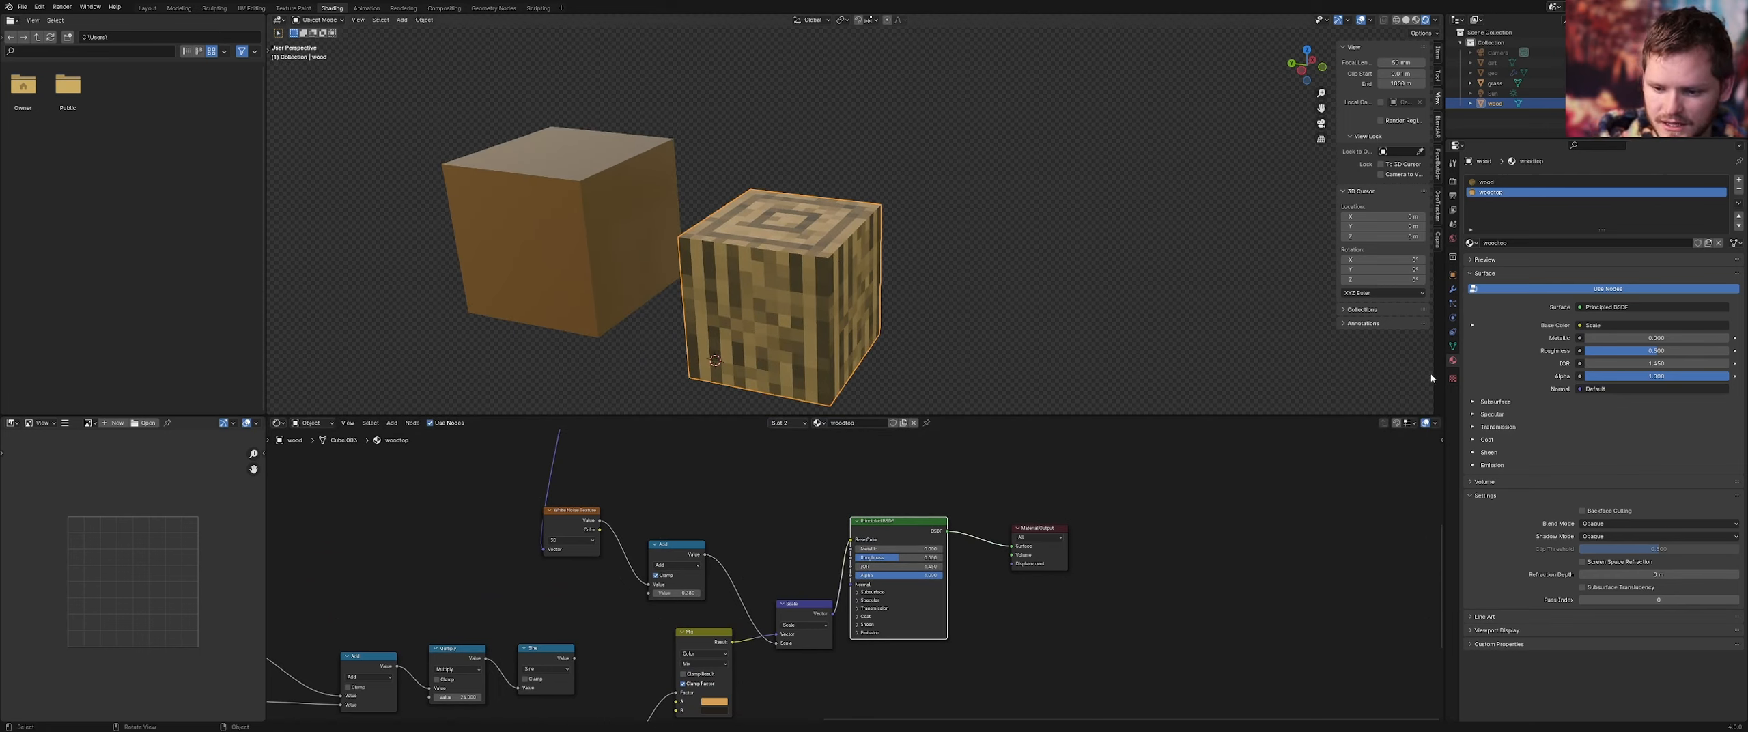
In the wood material, route the Hue/Saturation/Value node into the Principled BSDF's Base Color and the shader to the Material Output
left_click(1505, 183)
scroll(878, 573, "up", 4)
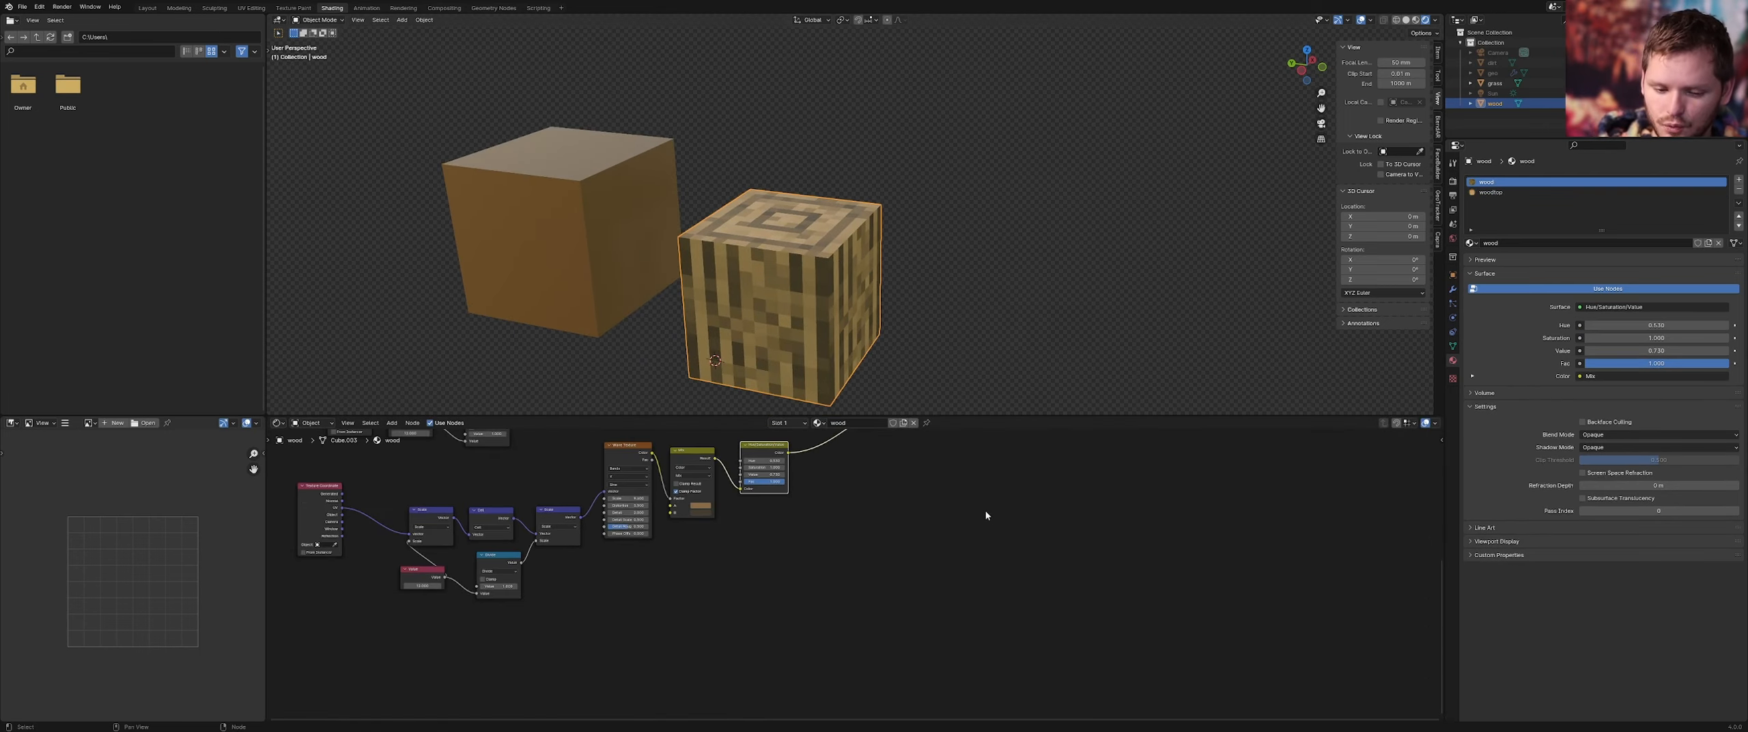
middle_click_drag(853, 534, 948, 575)
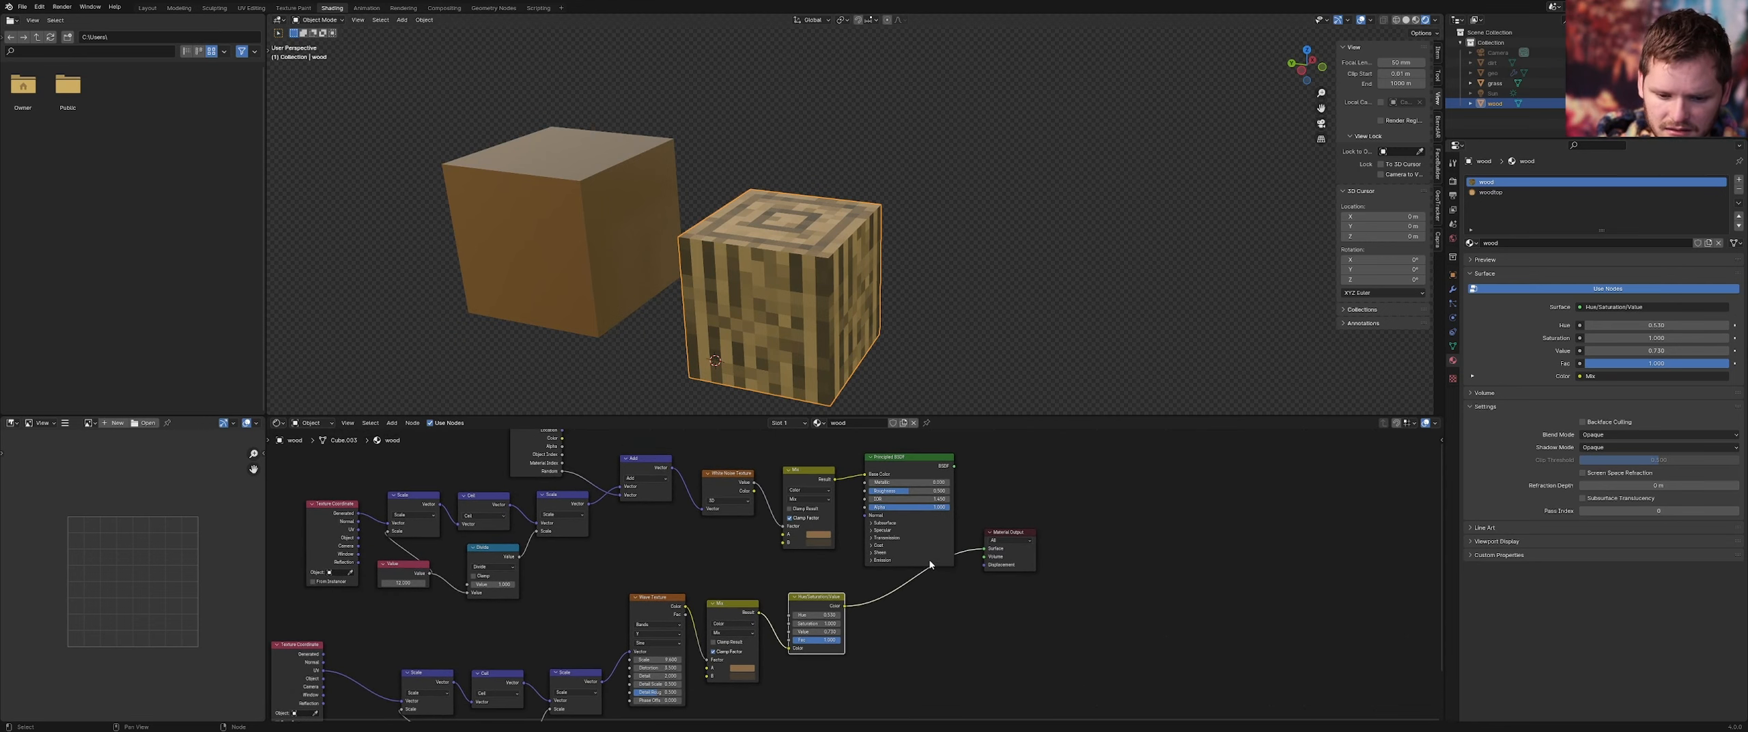
left_click(885, 541, "ctrl+shift")
left_click_drag(845, 607, 865, 474)
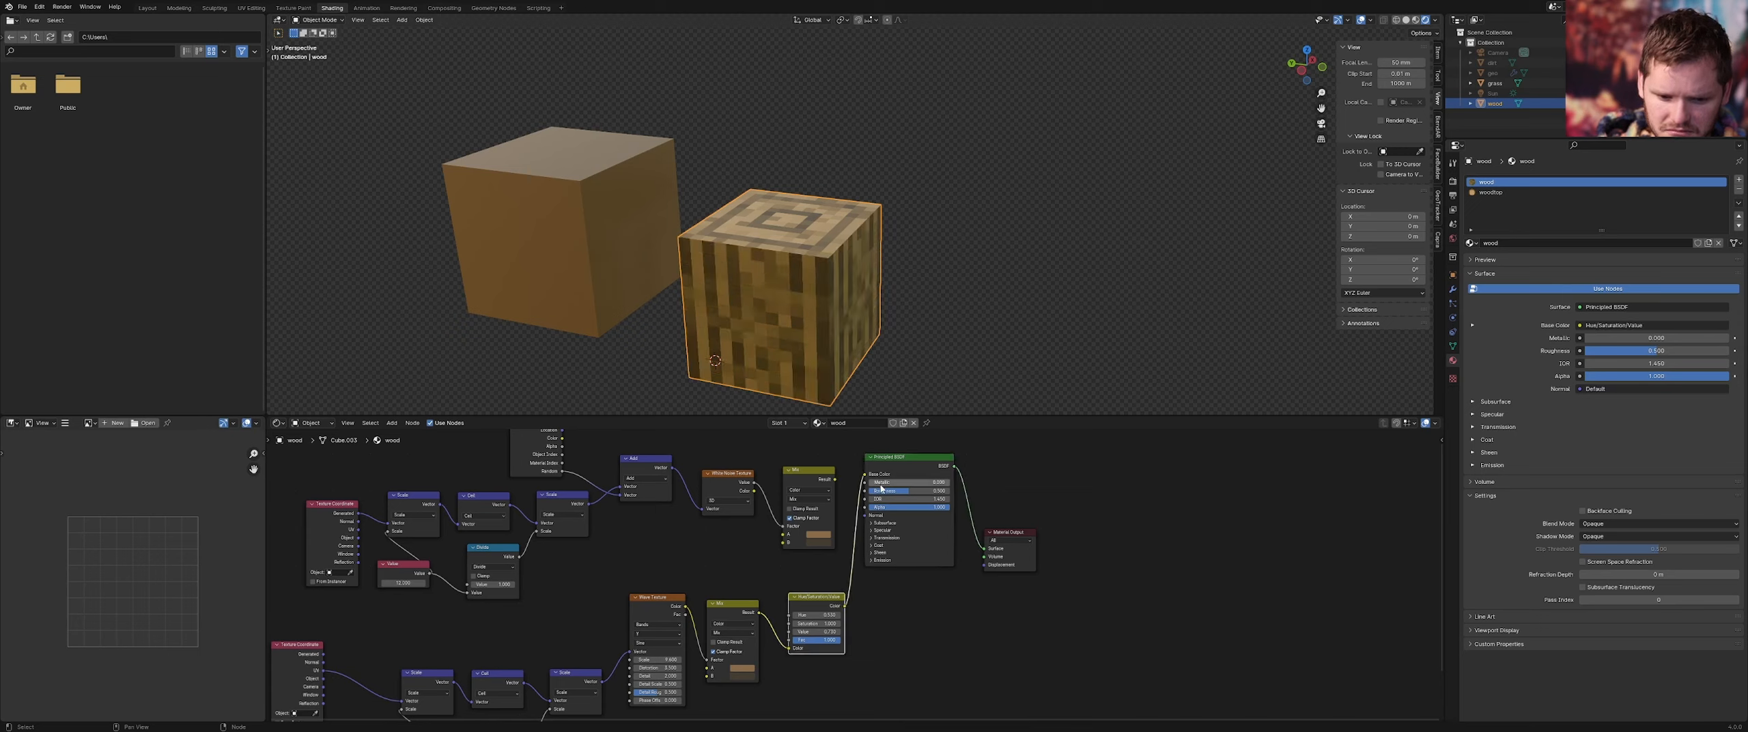
Delete the unused White Noise node chain from the wood material
scroll(855, 573, "down", 2)
left_click_drag(831, 572, 445, 469)
key("x")
Move the remaining texture chain up beside the Principled BSDF in the wood material, and save the file
middle_click_drag(609, 554, 640, 508)
scroll(549, 532, "down", 3)
left_click_drag(558, 515, 864, 645)
key("g")
left_click(844, 565)
middle_click_drag(904, 517, 794, 568)
scroll(794, 567, "up", 2)
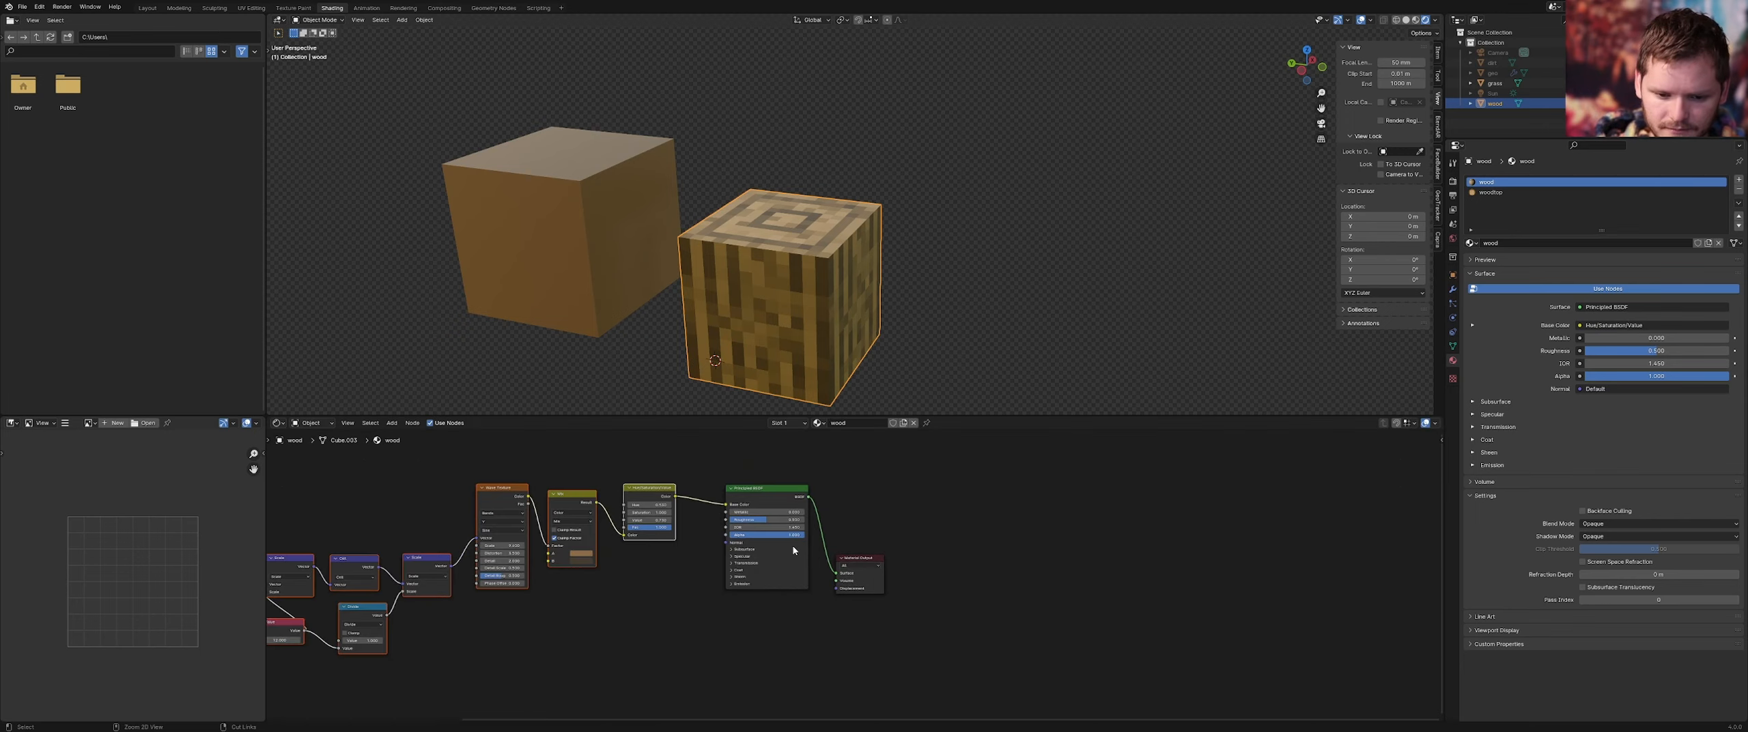
key("ctrl+s")
middle_click_drag(881, 301, 868, 356)
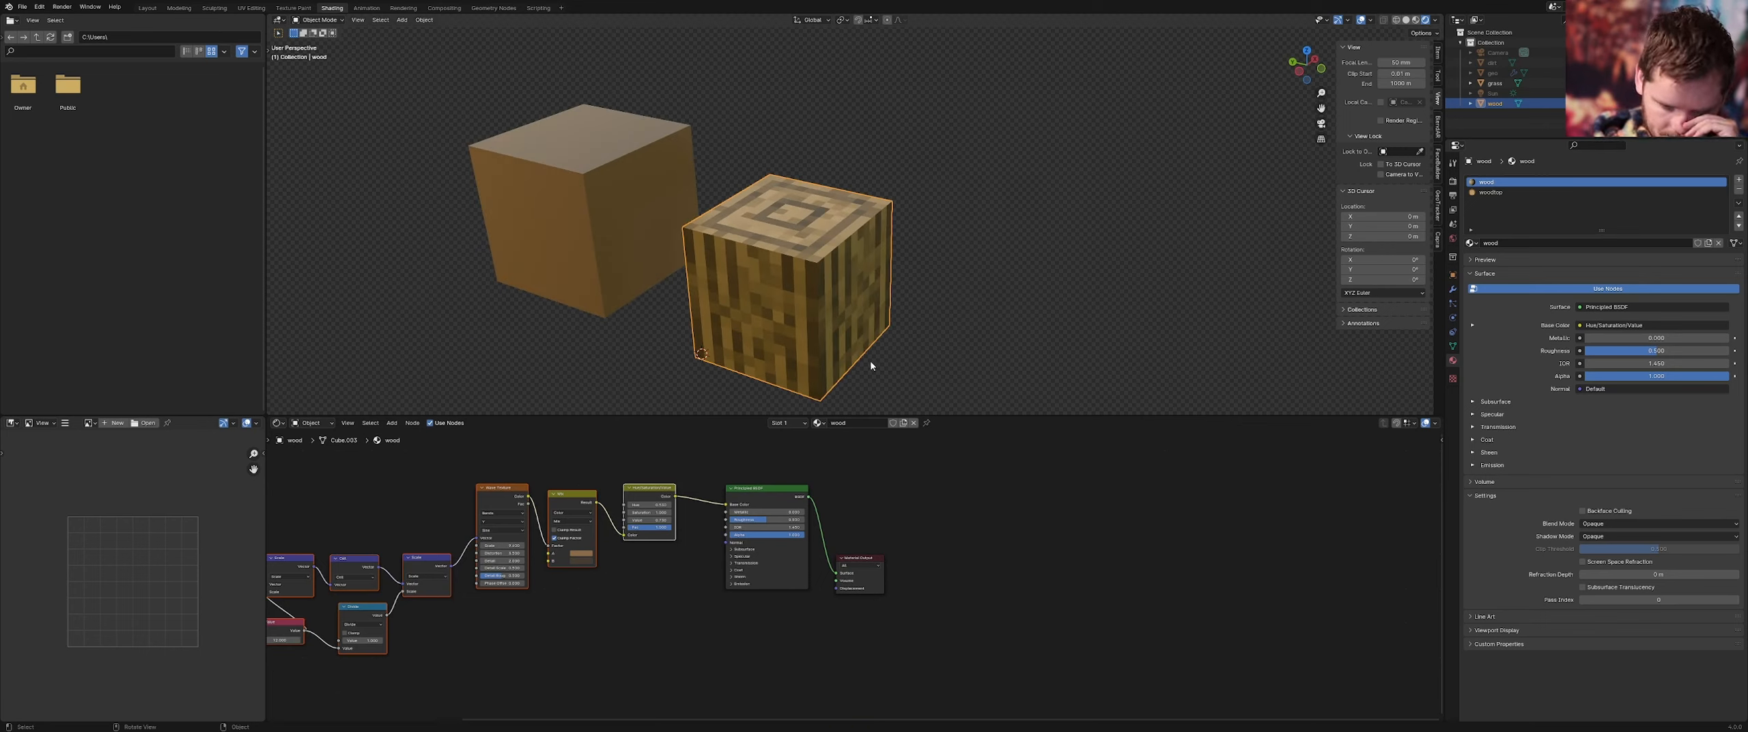
Move the Principled BSDF and Material Output nodes further from the Hue/Saturation/Value node in the wood material, and save the file
scroll(856, 577, "up", 6)
left_click_drag(925, 615, 632, 457)
key("g")
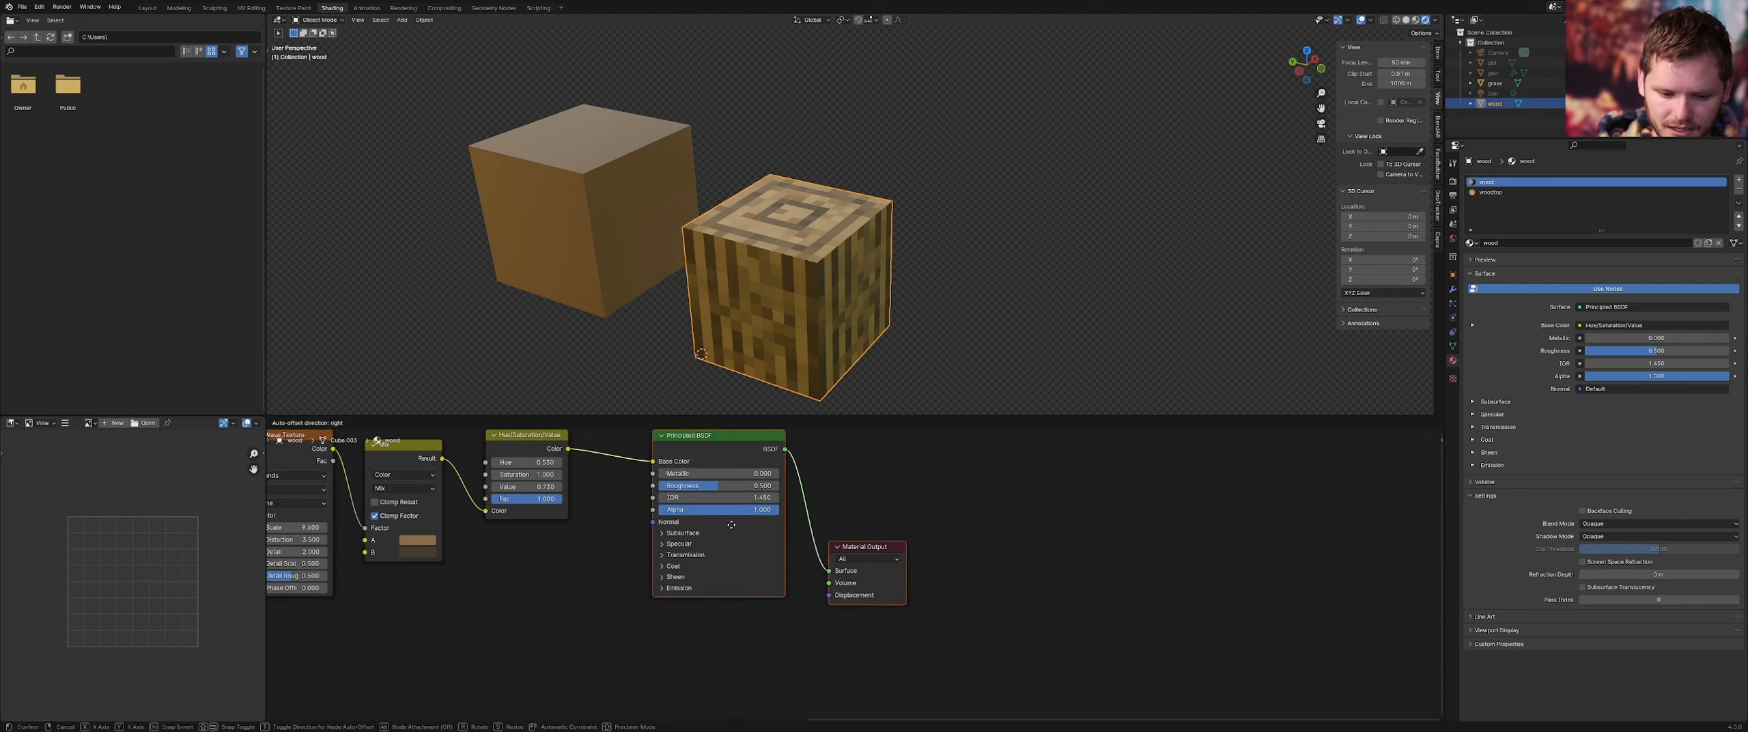
left_click(841, 467)
middle_click_drag(821, 298, 870, 281, "shift")
key("ctrl+s")
Add a Bump node between the Hue/Saturation/Value node and the Principled BSDF
scroll(702, 472, "up", 3)
key("shift+a")
left_click(697, 470)
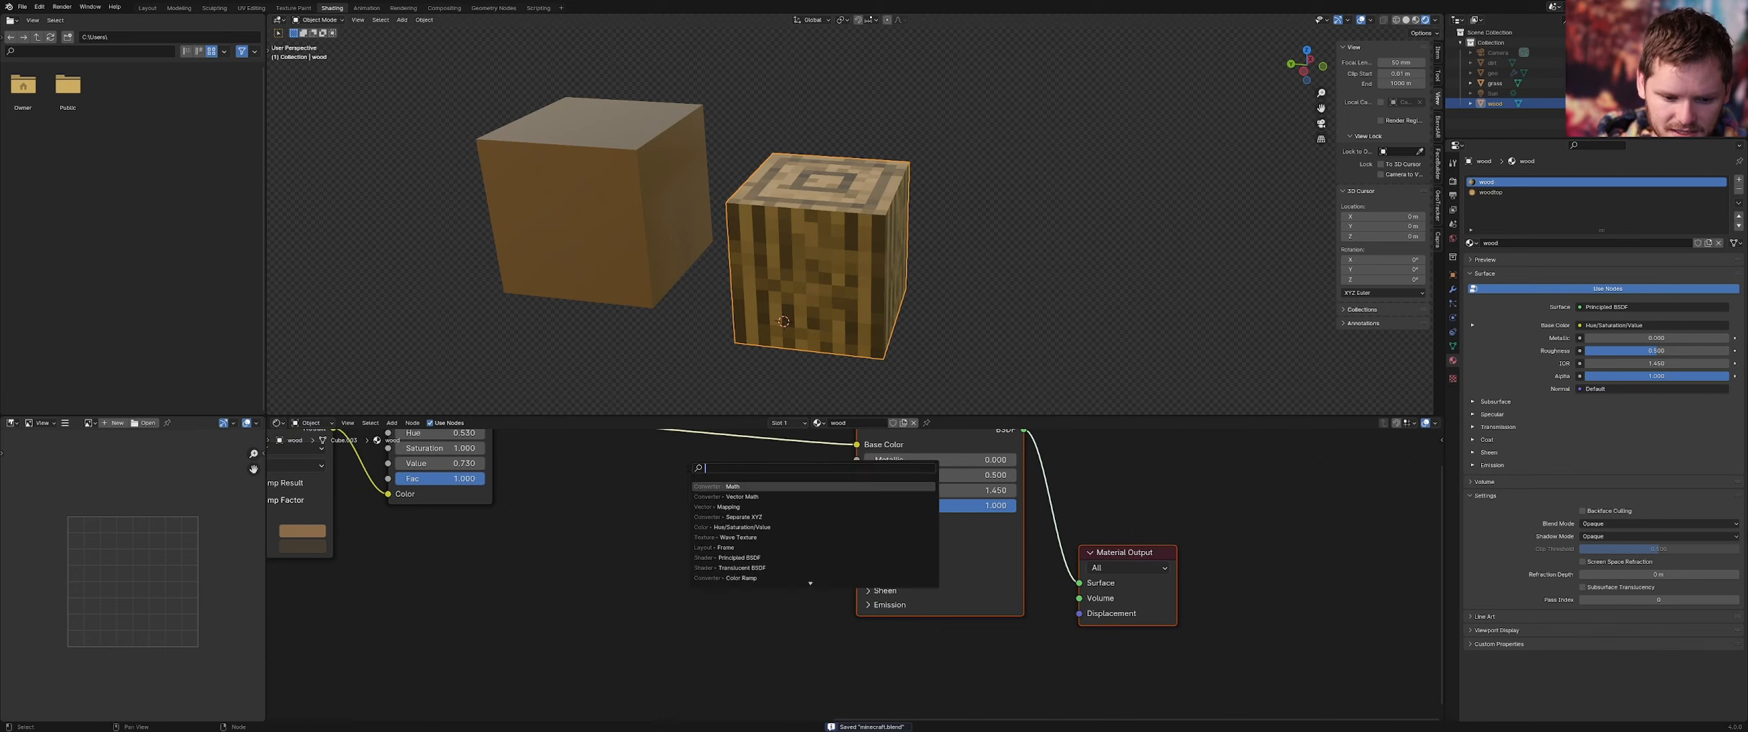
type("bump")
key("Return")
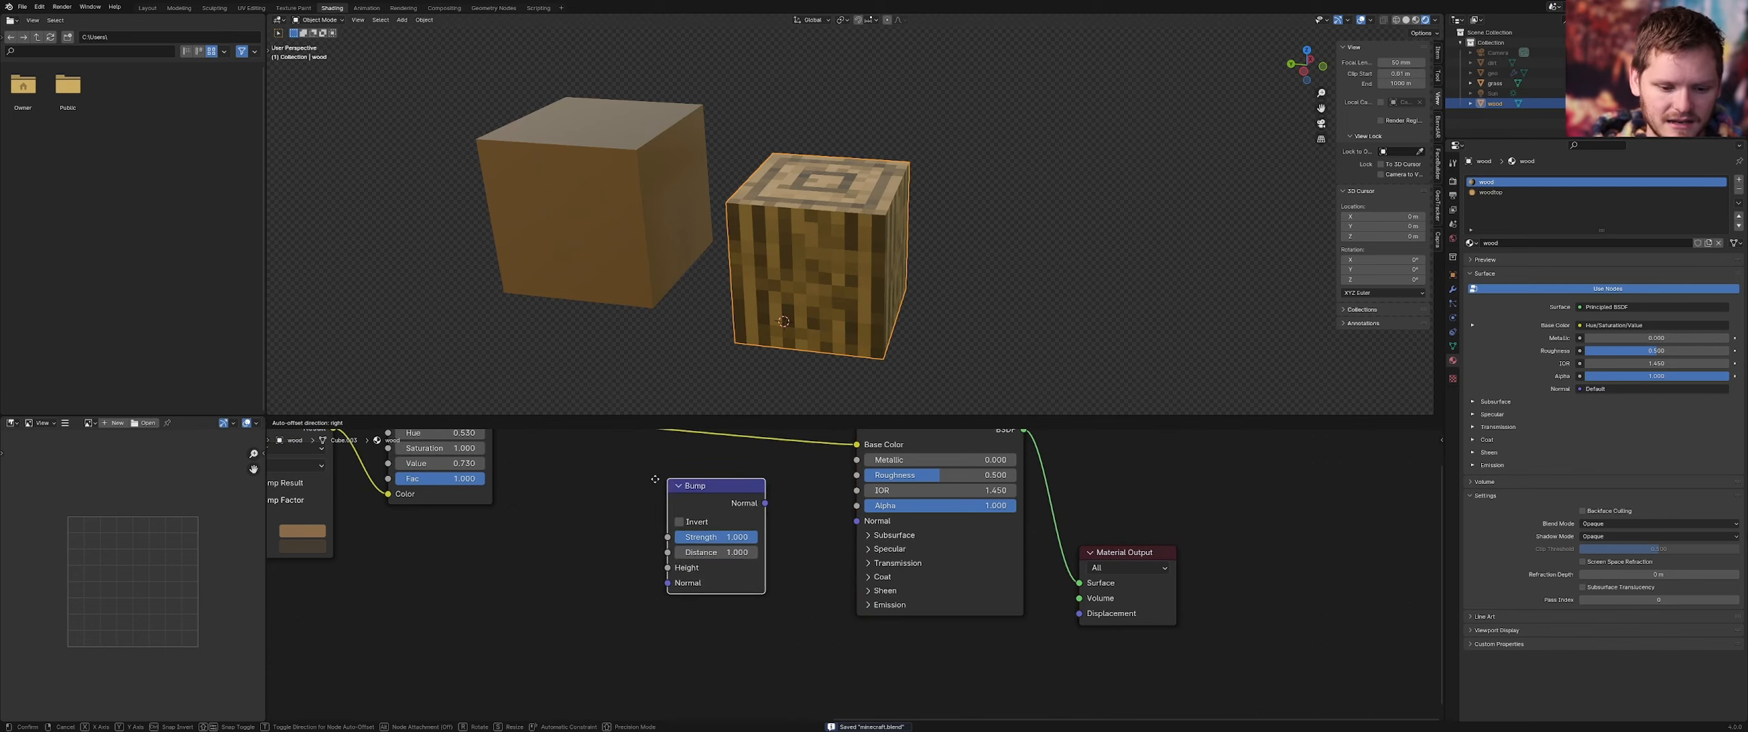
middle_click_drag(561, 458, 629, 514)
Connect the Hue/Saturation/Value color to the Bump Height, the Bump to the Principled BSDF's Normal, and the shader to the Material Output
left_click(529, 471, "ctrl+shift")
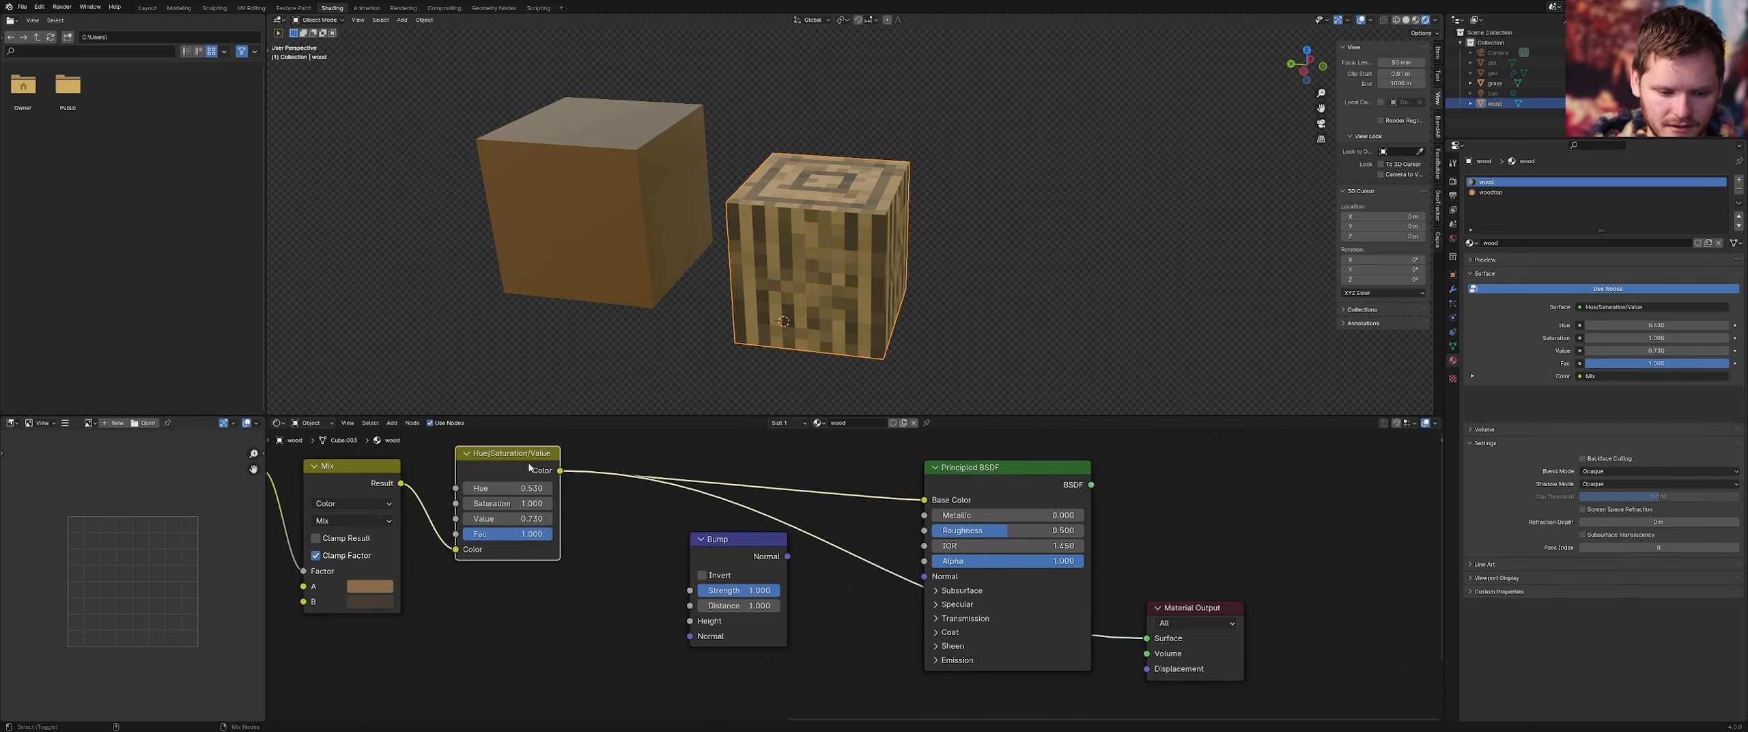
left_click_drag(560, 471, 704, 624)
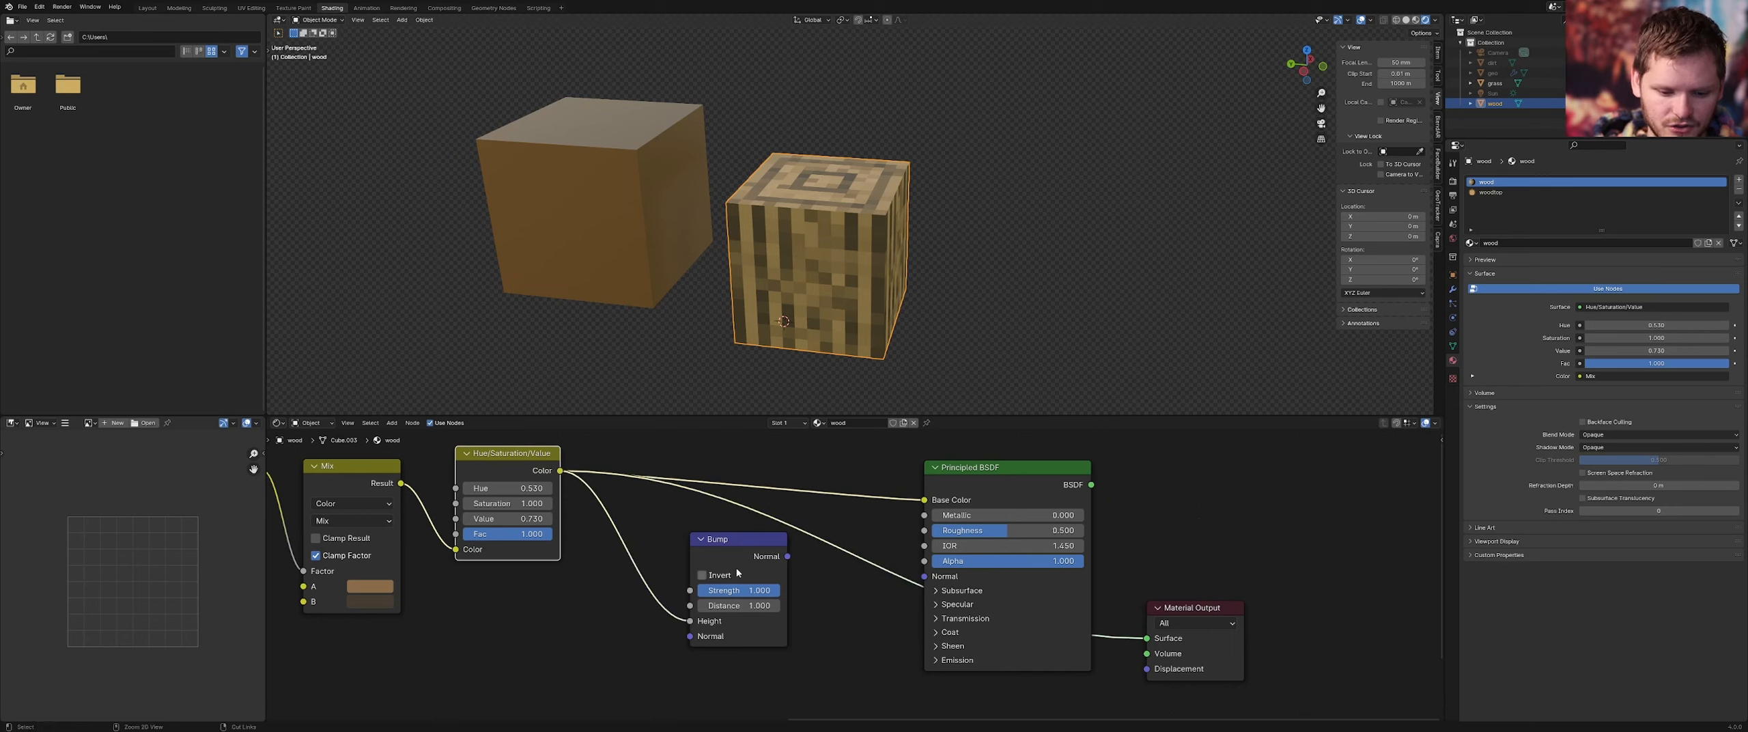
left_click(736, 568, "ctrl+shift")
mouse_move(806, 301)
middle_mouse_down()
mouse_move(829, 293)
mouse_move(809, 309)
middle_mouse_up()
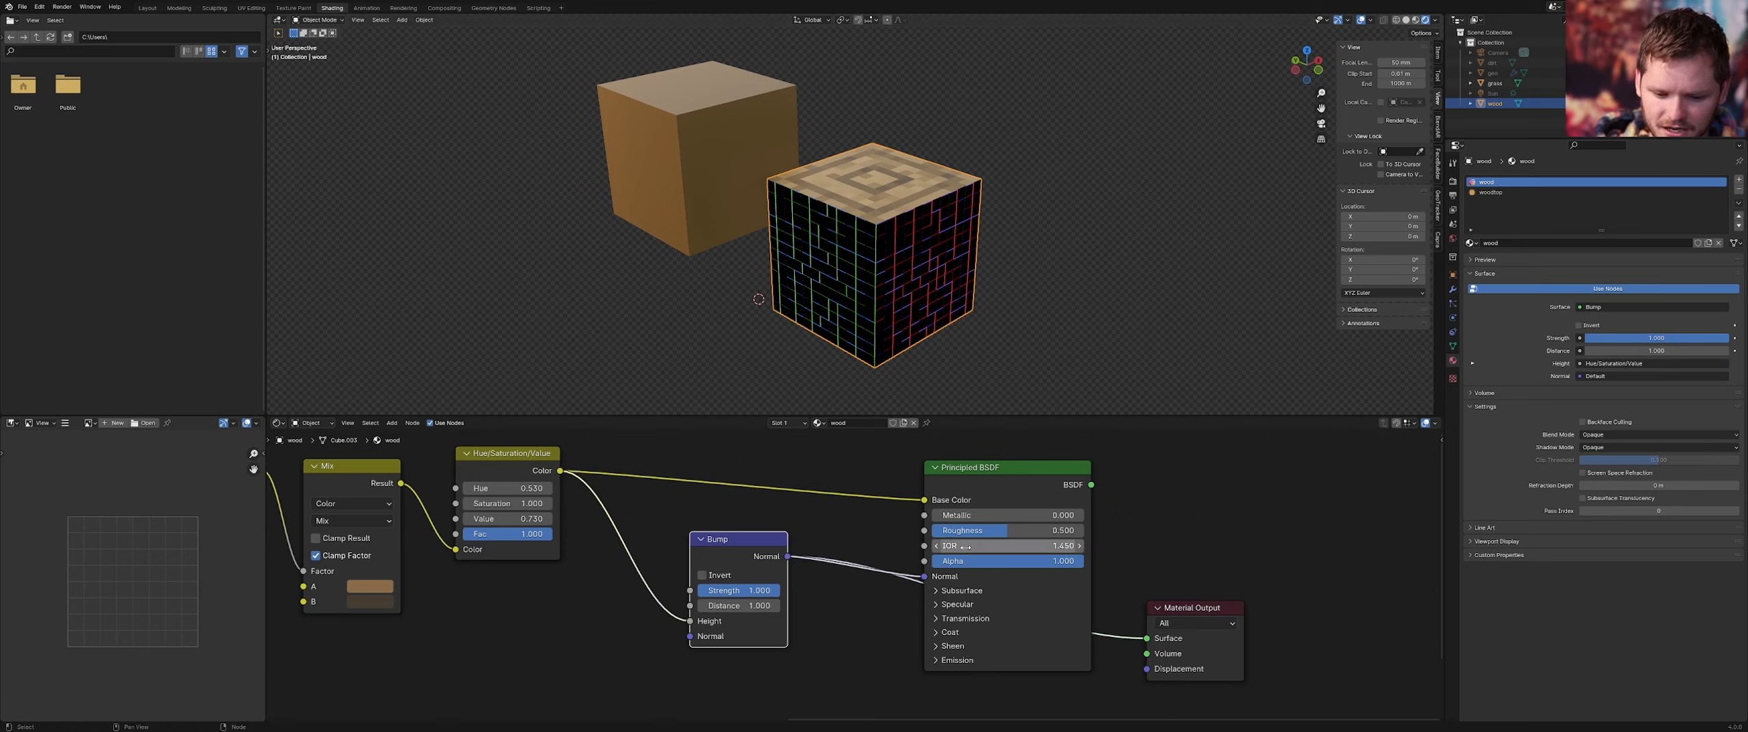
left_click(1006, 478, "ctrl+shift")
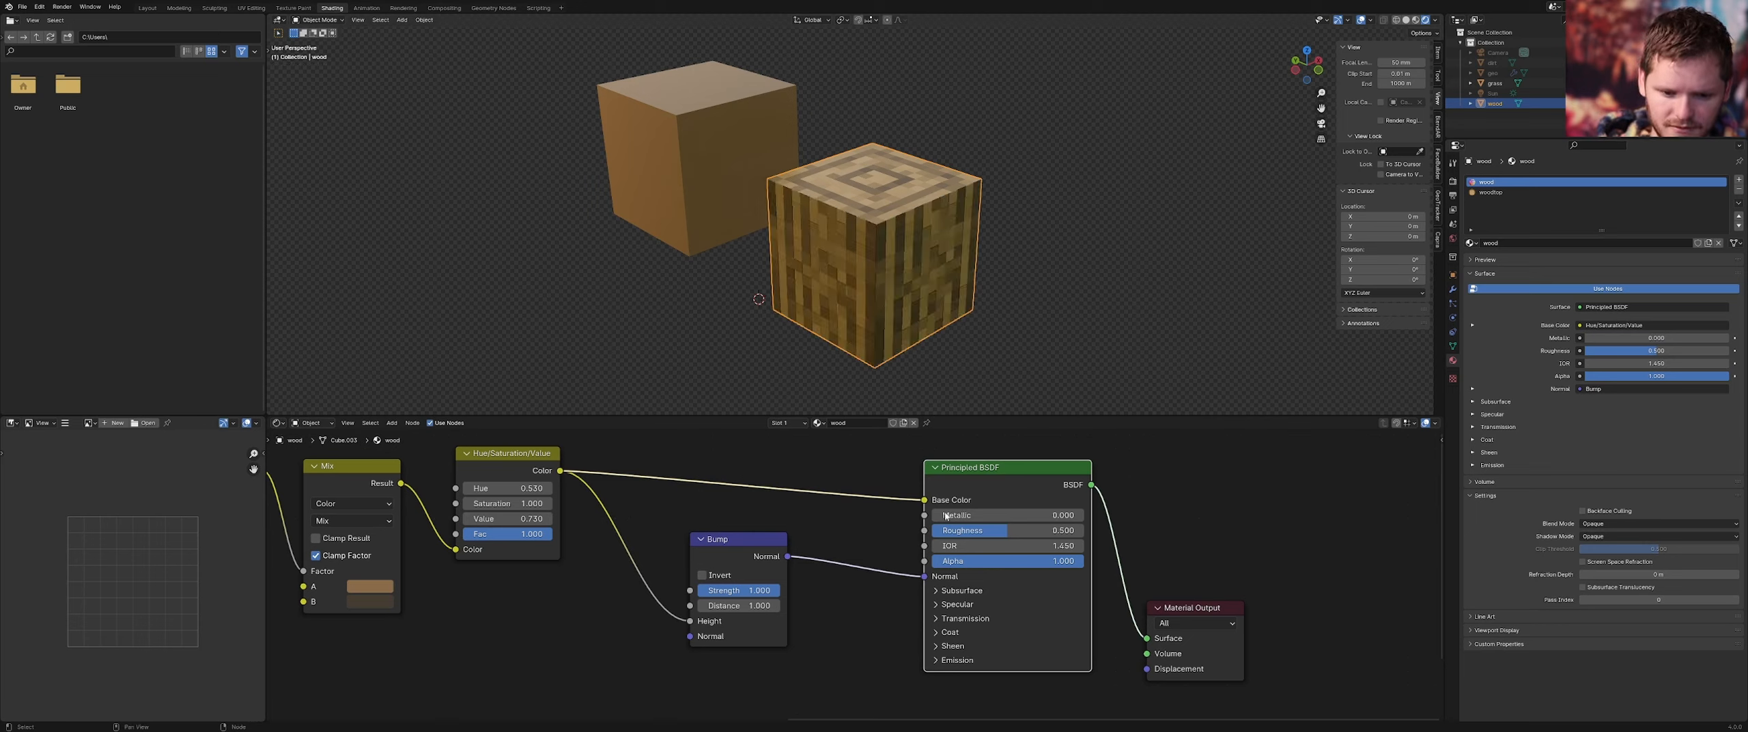
right_click_drag(857, 544, 857, 543, "ctrl")
key("ctrl+z")
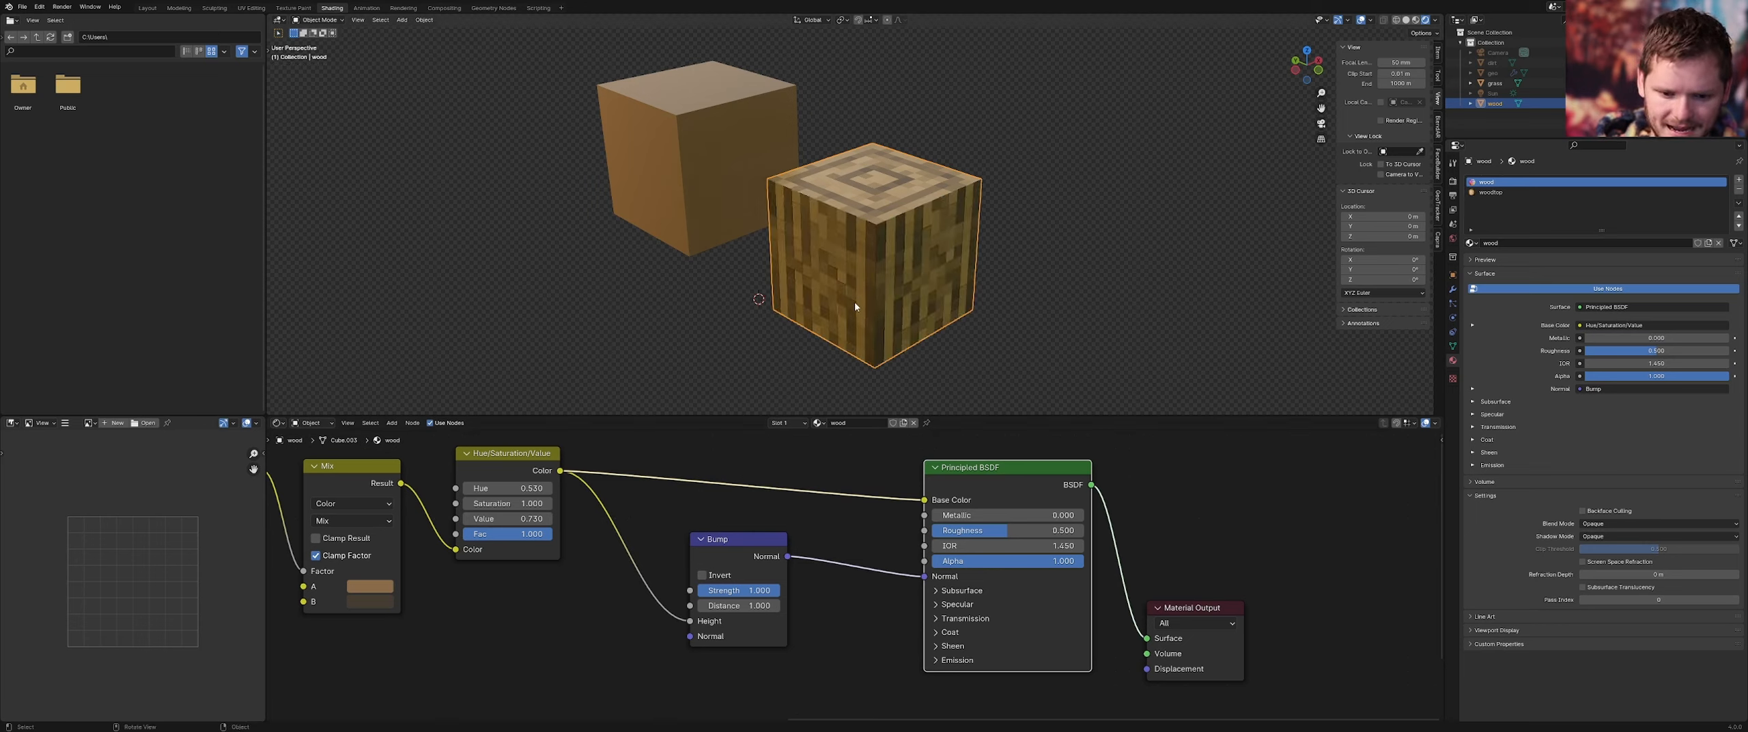
Set the Bump node's Distance to 0.1, judging the relief on the wood block
scroll(852, 303, "up", 3)
middle_click_drag(850, 333, 888, 324)
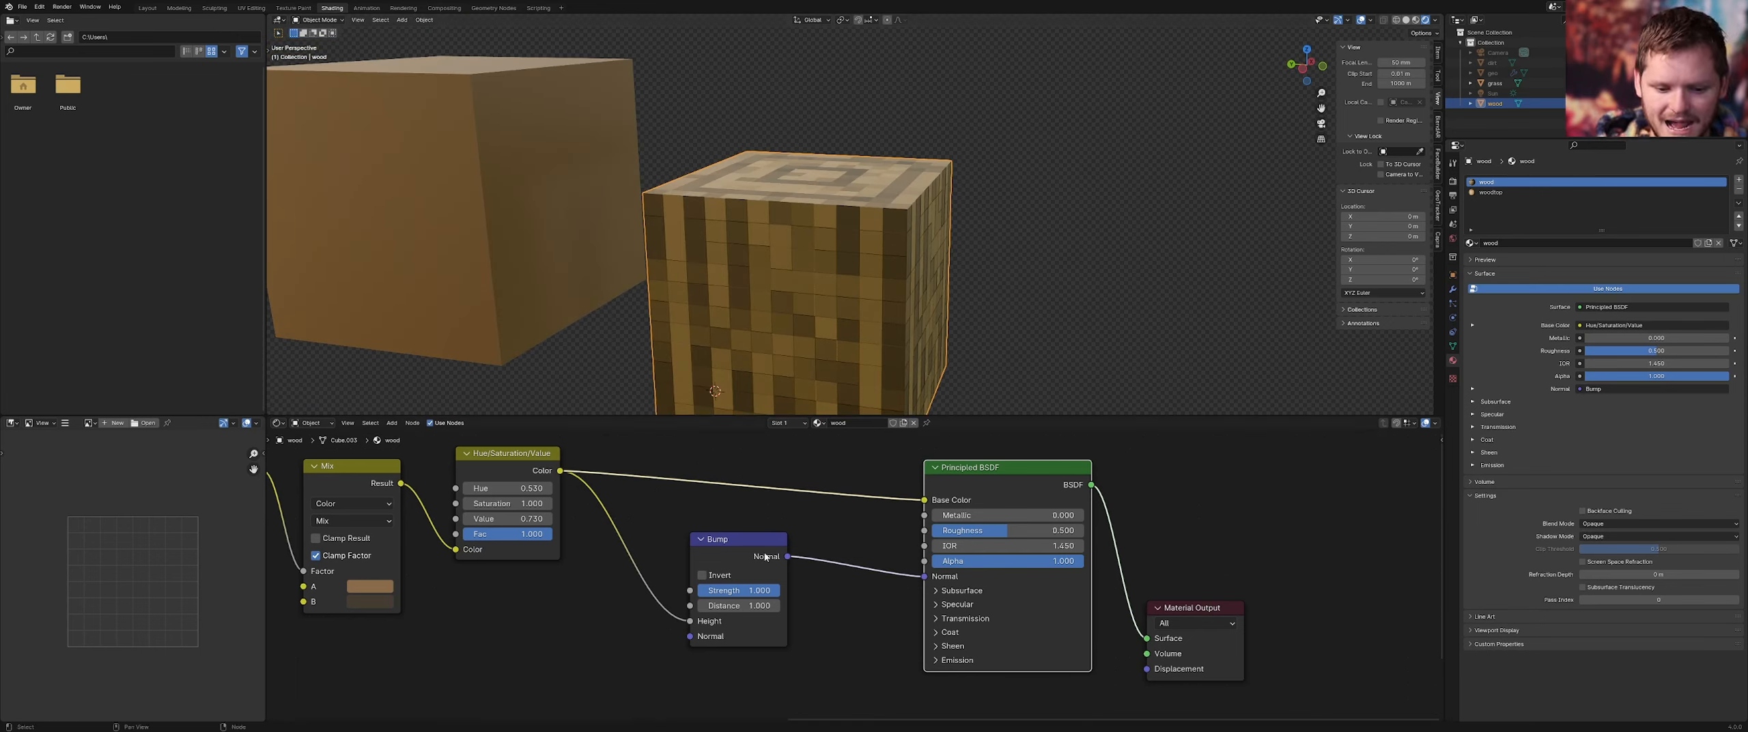
left_click_drag(756, 605, 778, 605, "shift")
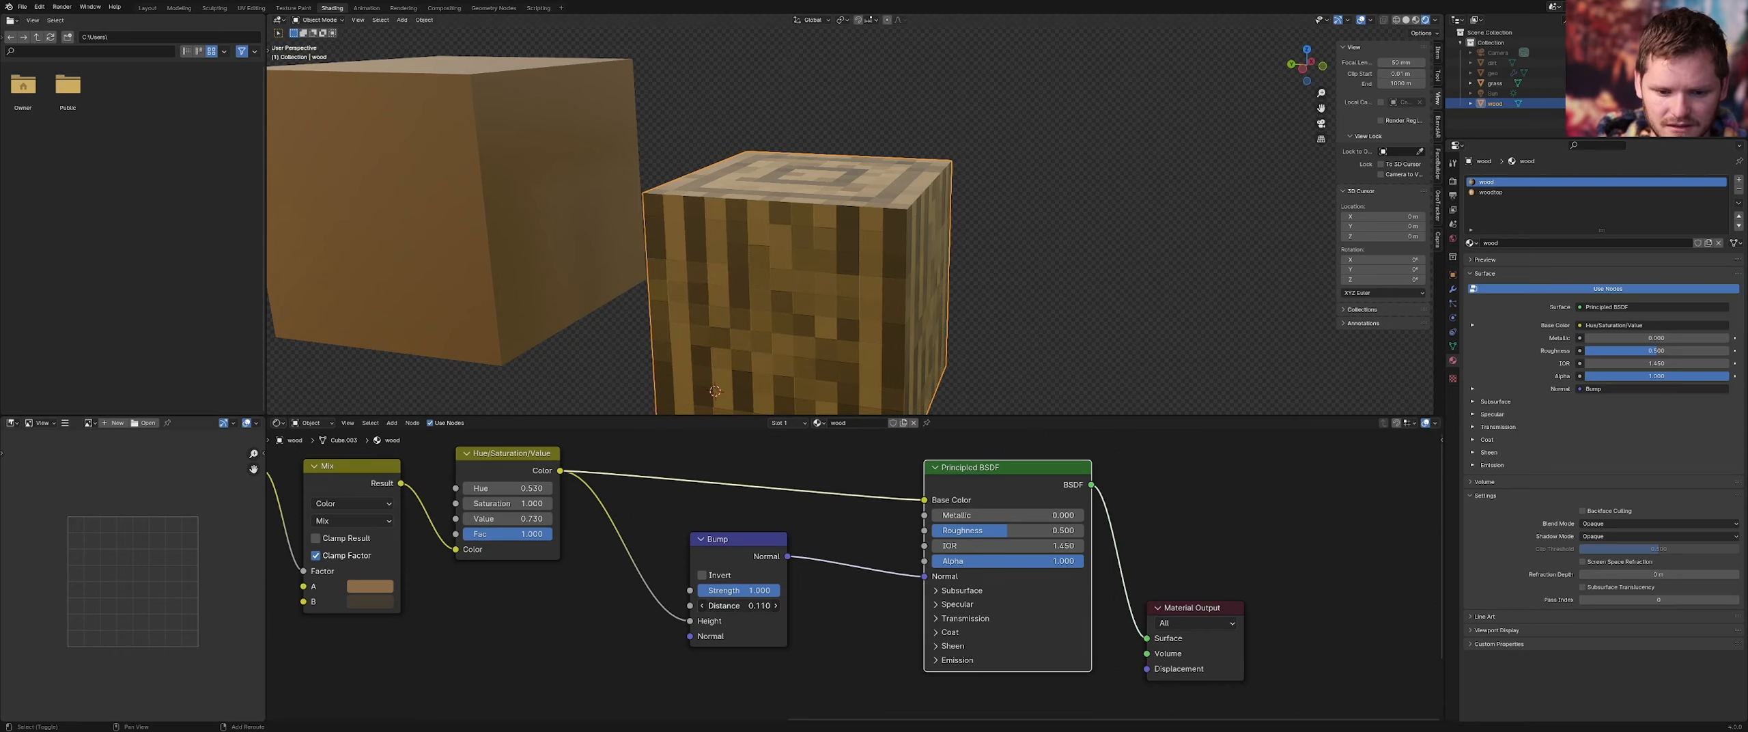
scroll(812, 291, "down", 5)
middle_click_drag(812, 291, 773, 297)
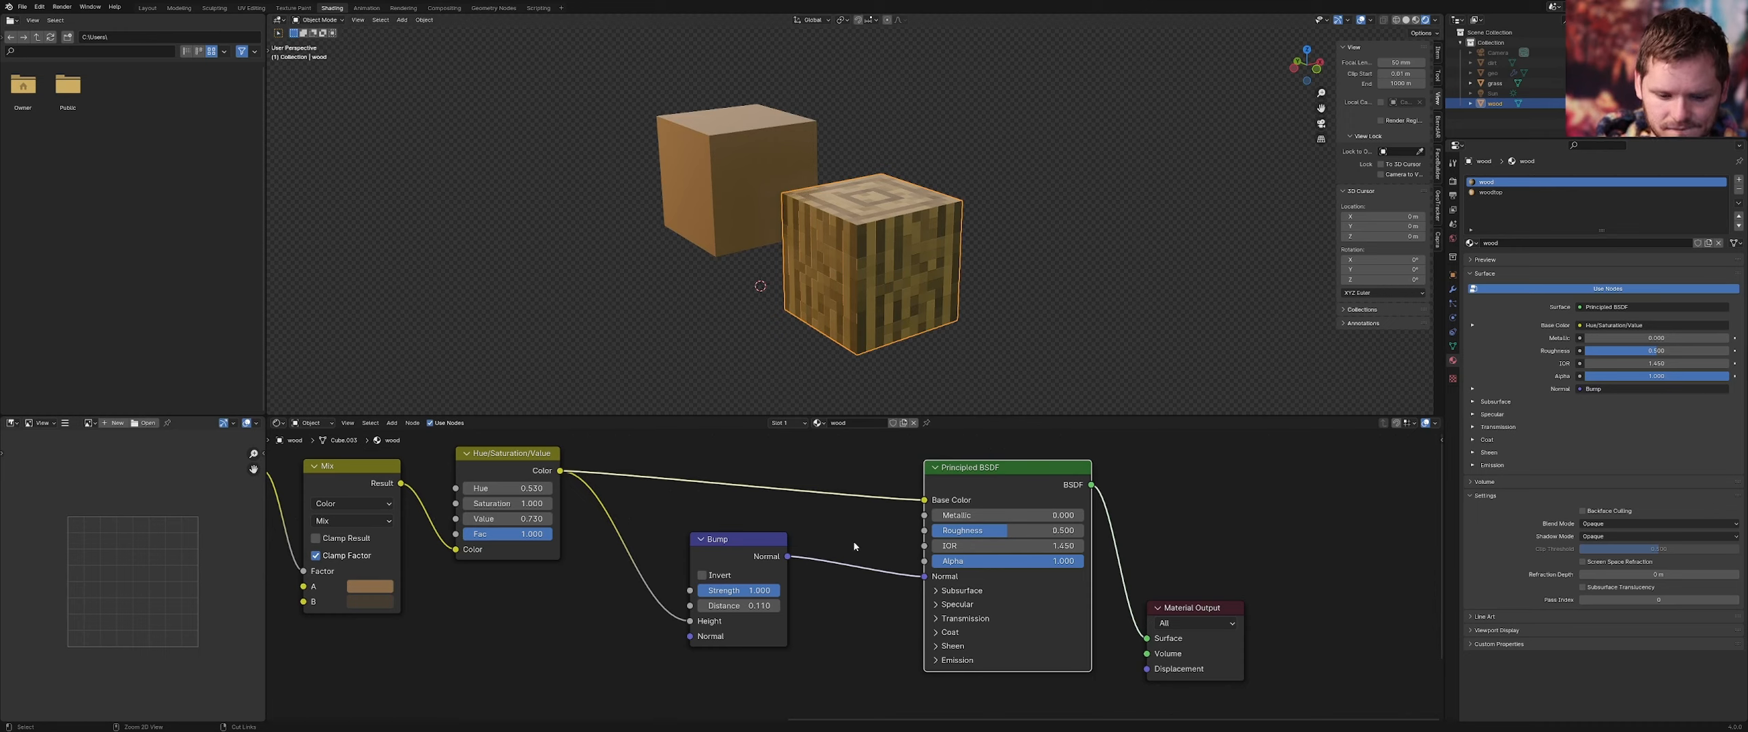
left_click_drag(757, 606, 756, 608)
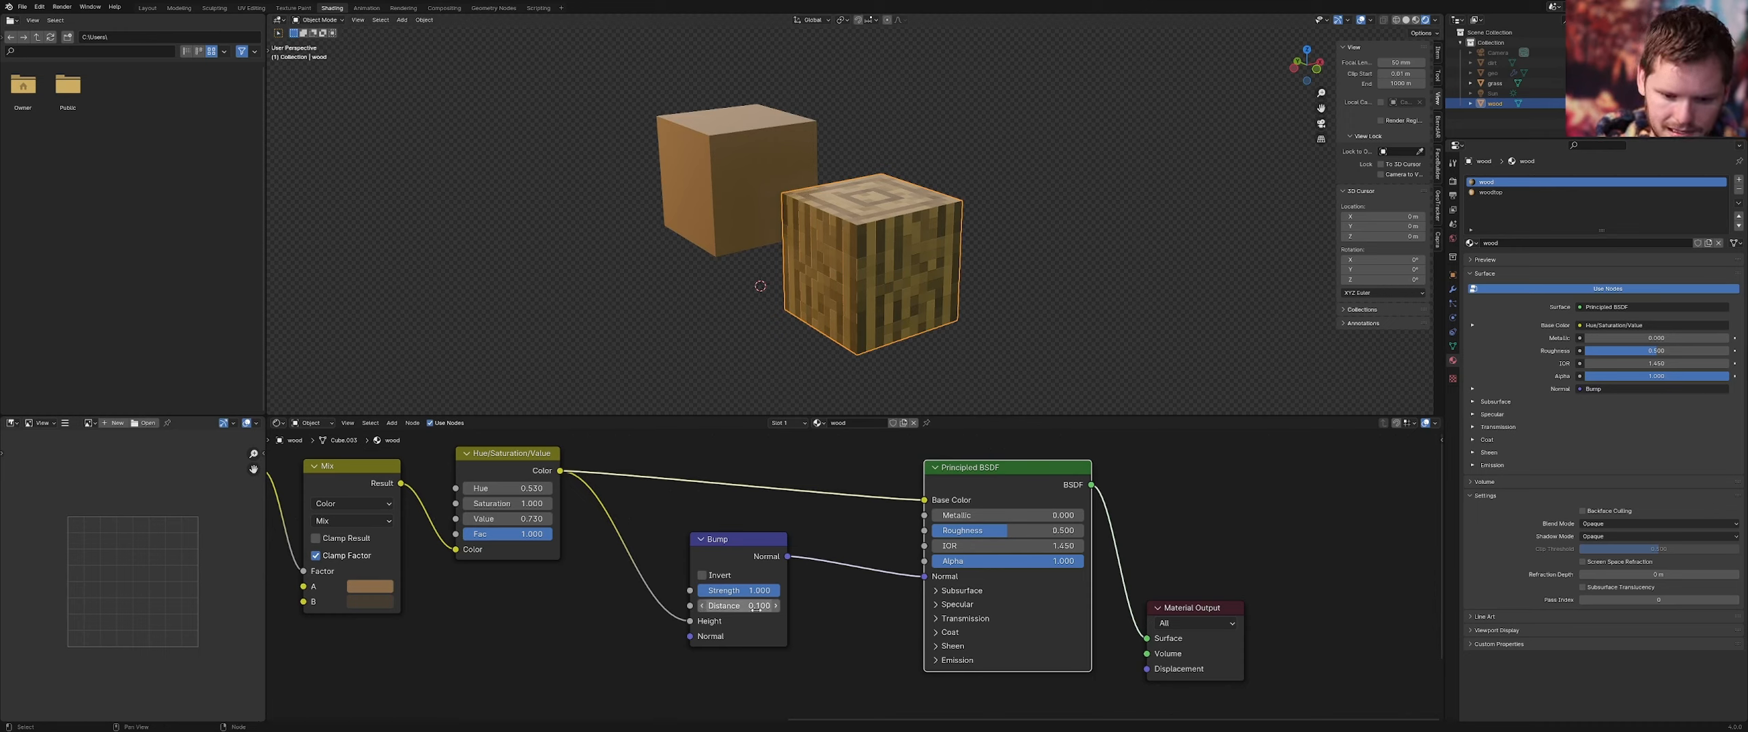
Compare the unshaded Hue/Saturation/Value output with the Principled BSDF result on the wood block
left_click(515, 456, "ctrl+shift")
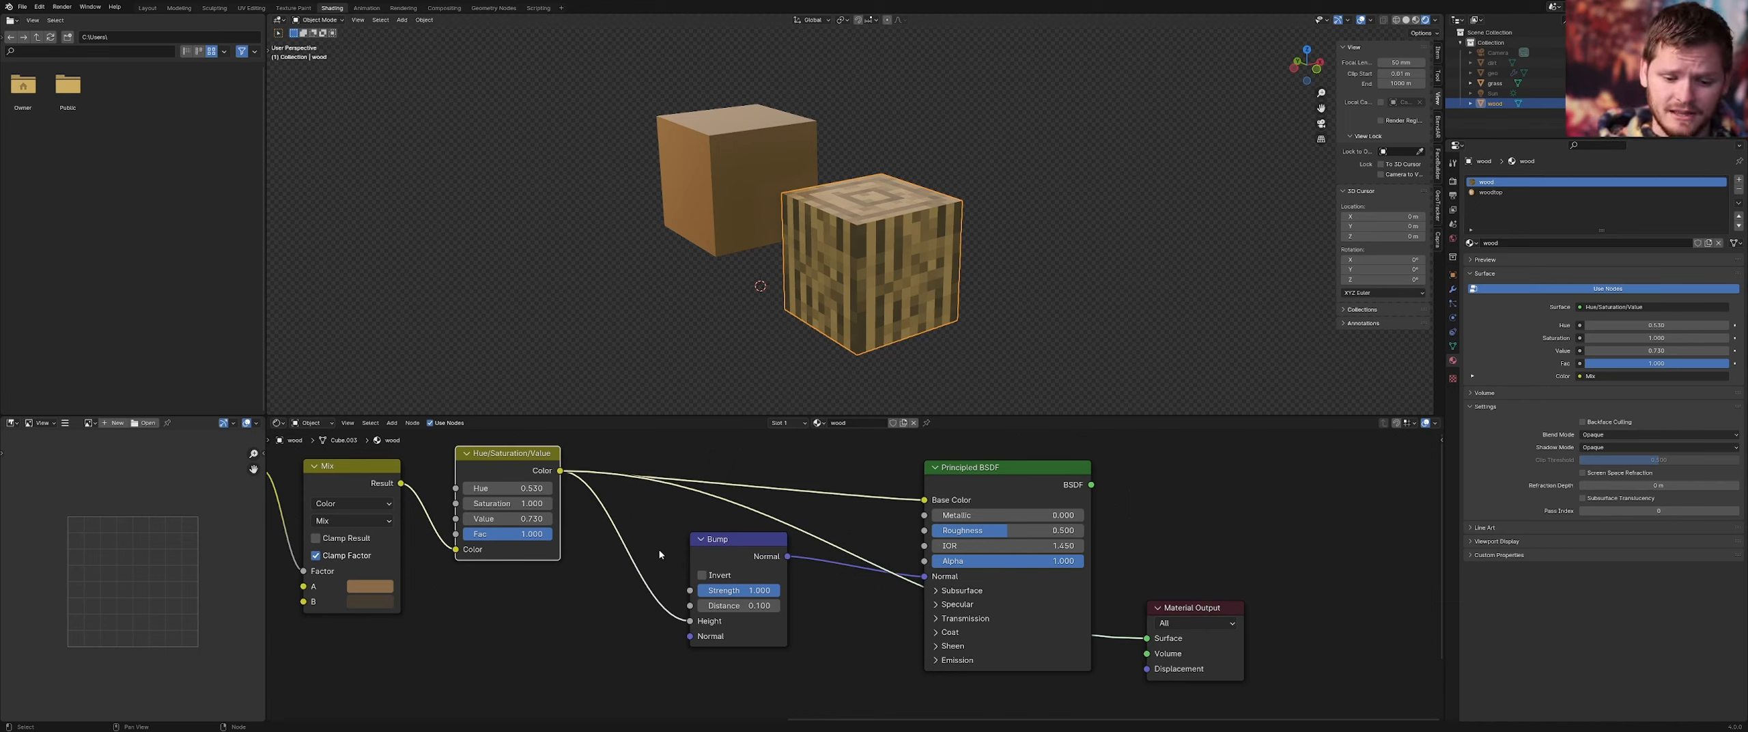
left_click(1014, 477, "ctrl+shift")
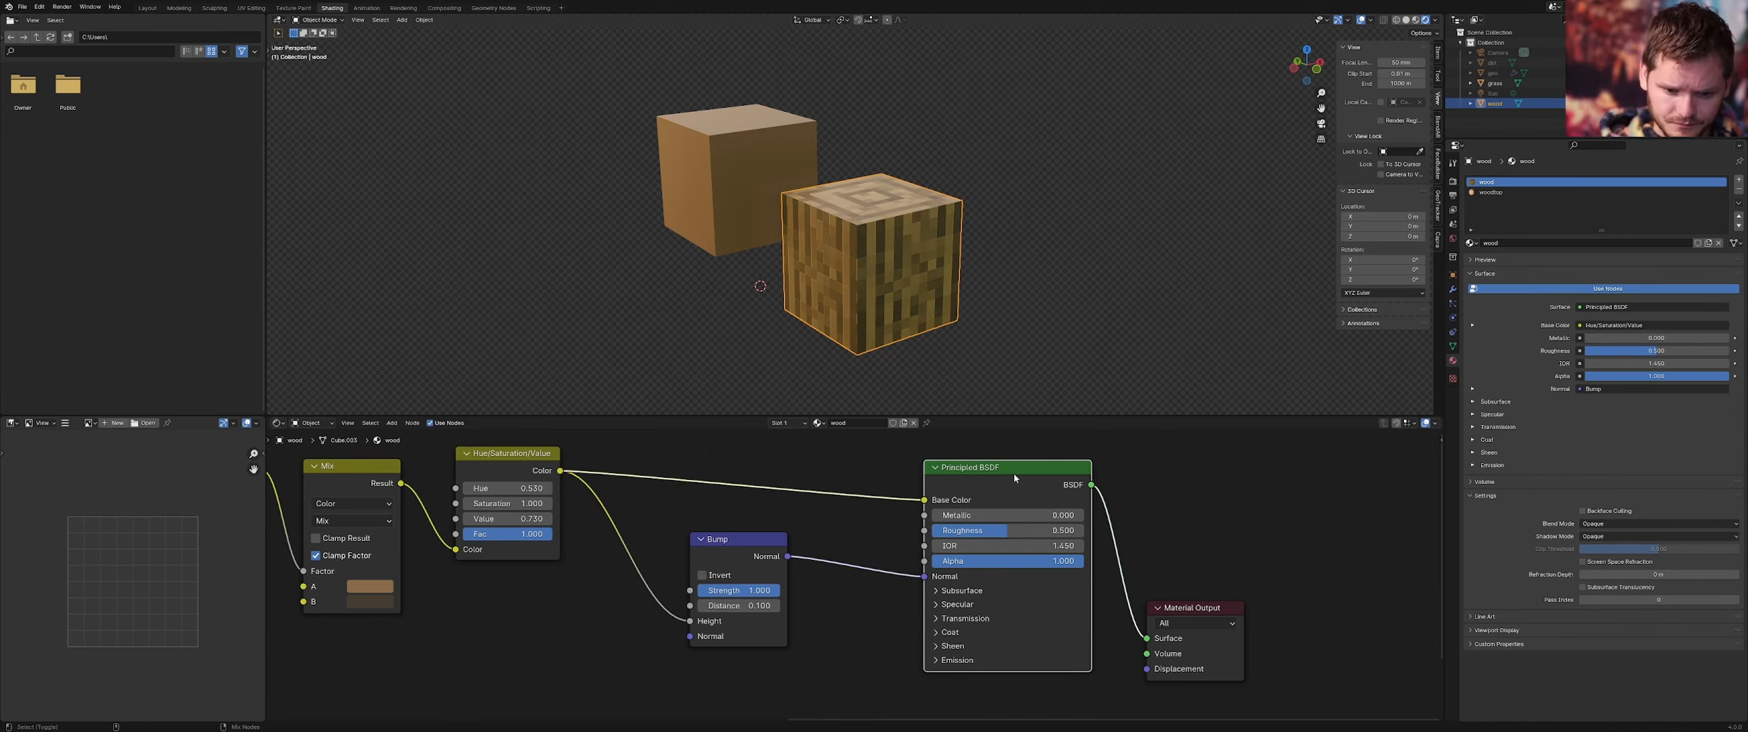
scroll(893, 233, "up", 5)
middle_click_drag(895, 239, 909, 272)
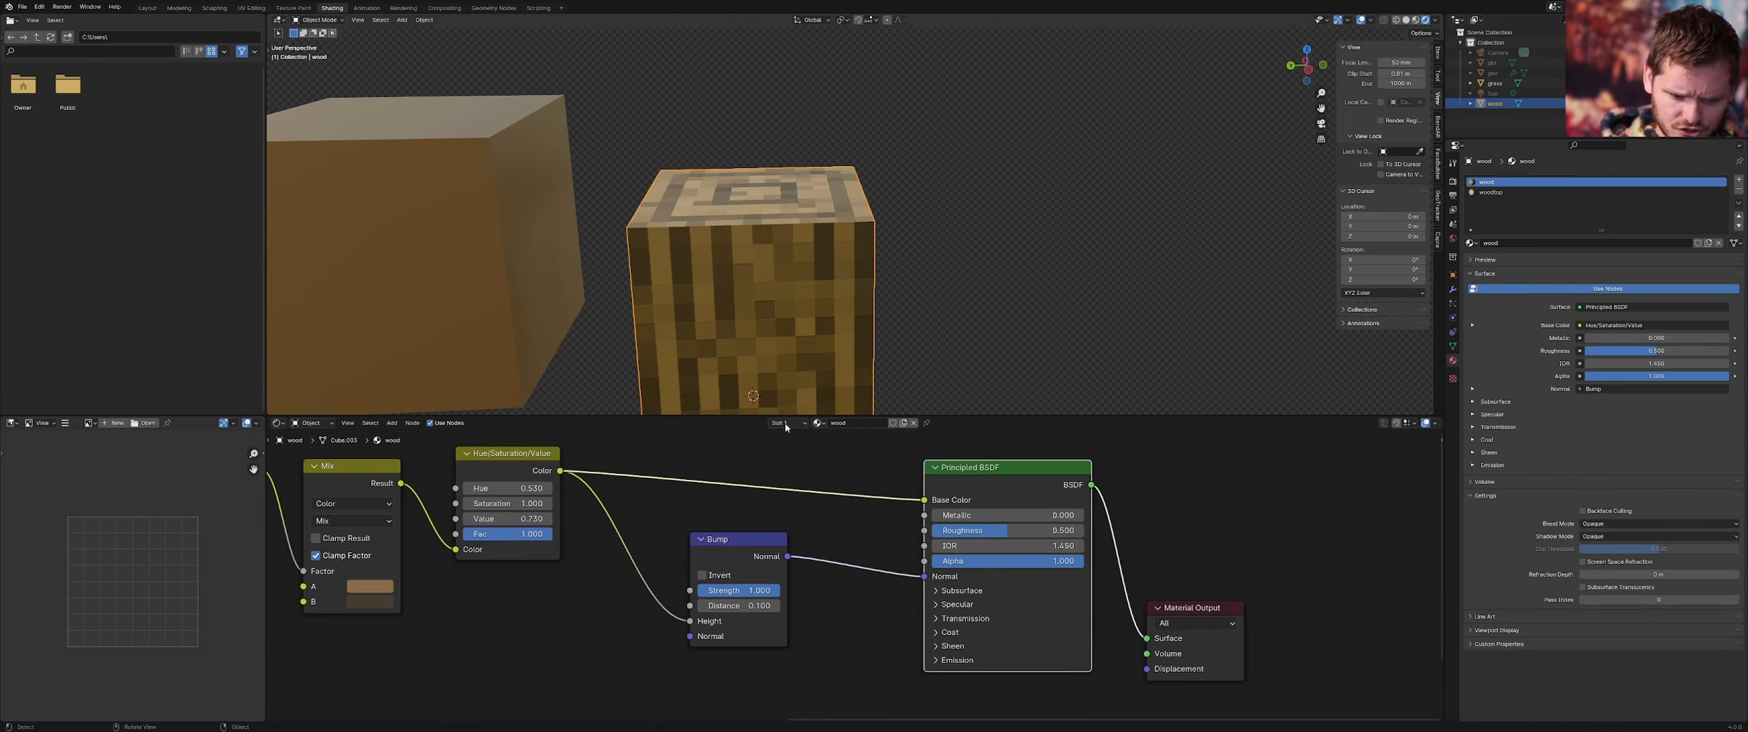
Duplicate the whole wood texture node chain below the original and preview the copy's Hue/Saturation/Value output
scroll(539, 594, "down", 5)
left_click_drag(469, 612, 798, 486)
key("shift+d")
left_click(790, 597)
left_click(790, 597, "ctrl+shift")
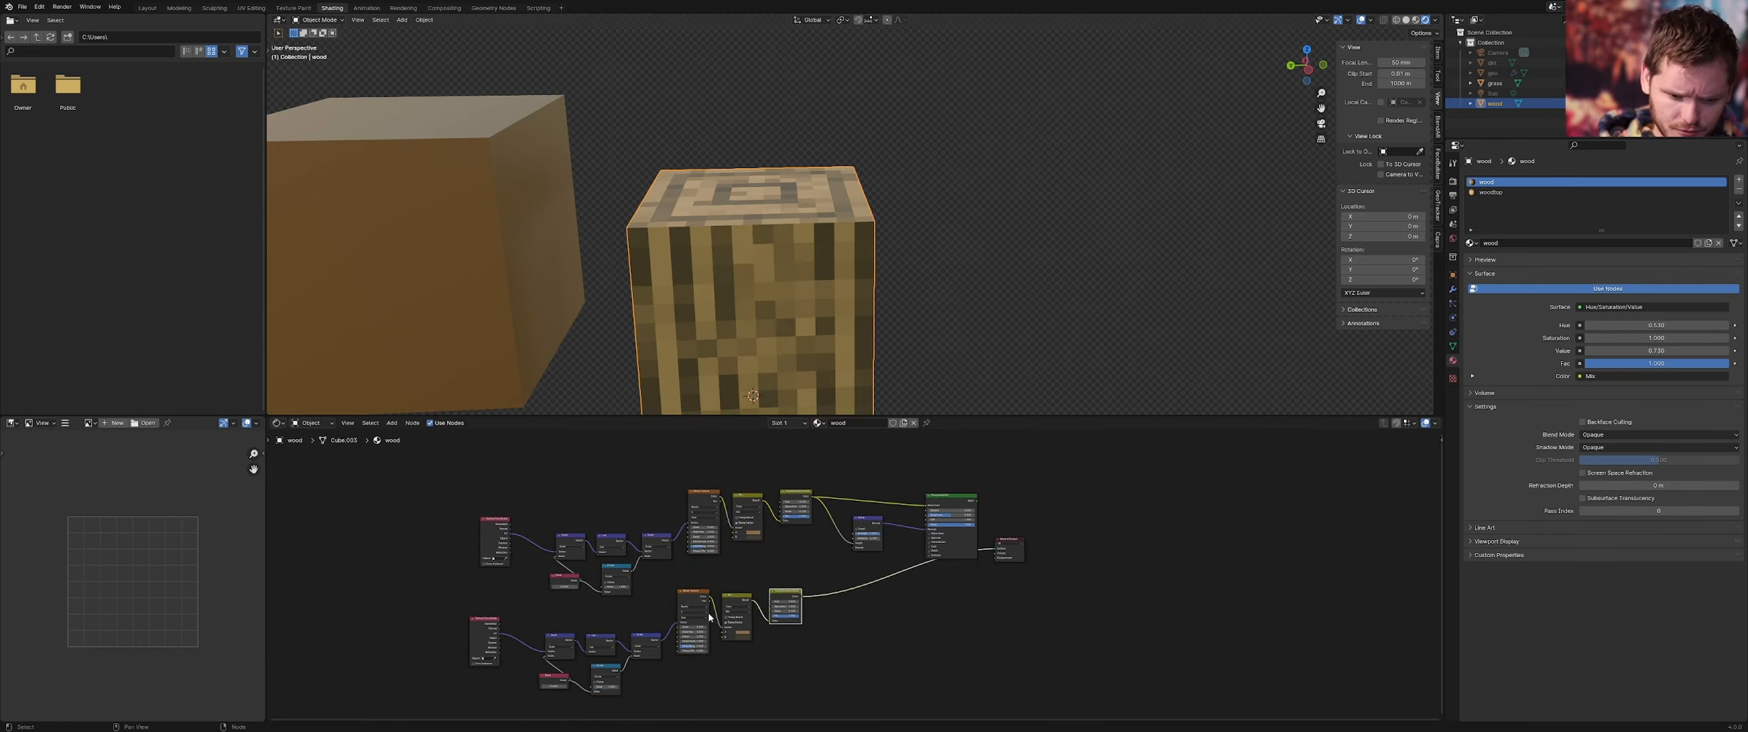
scroll(710, 592, "up", 5)
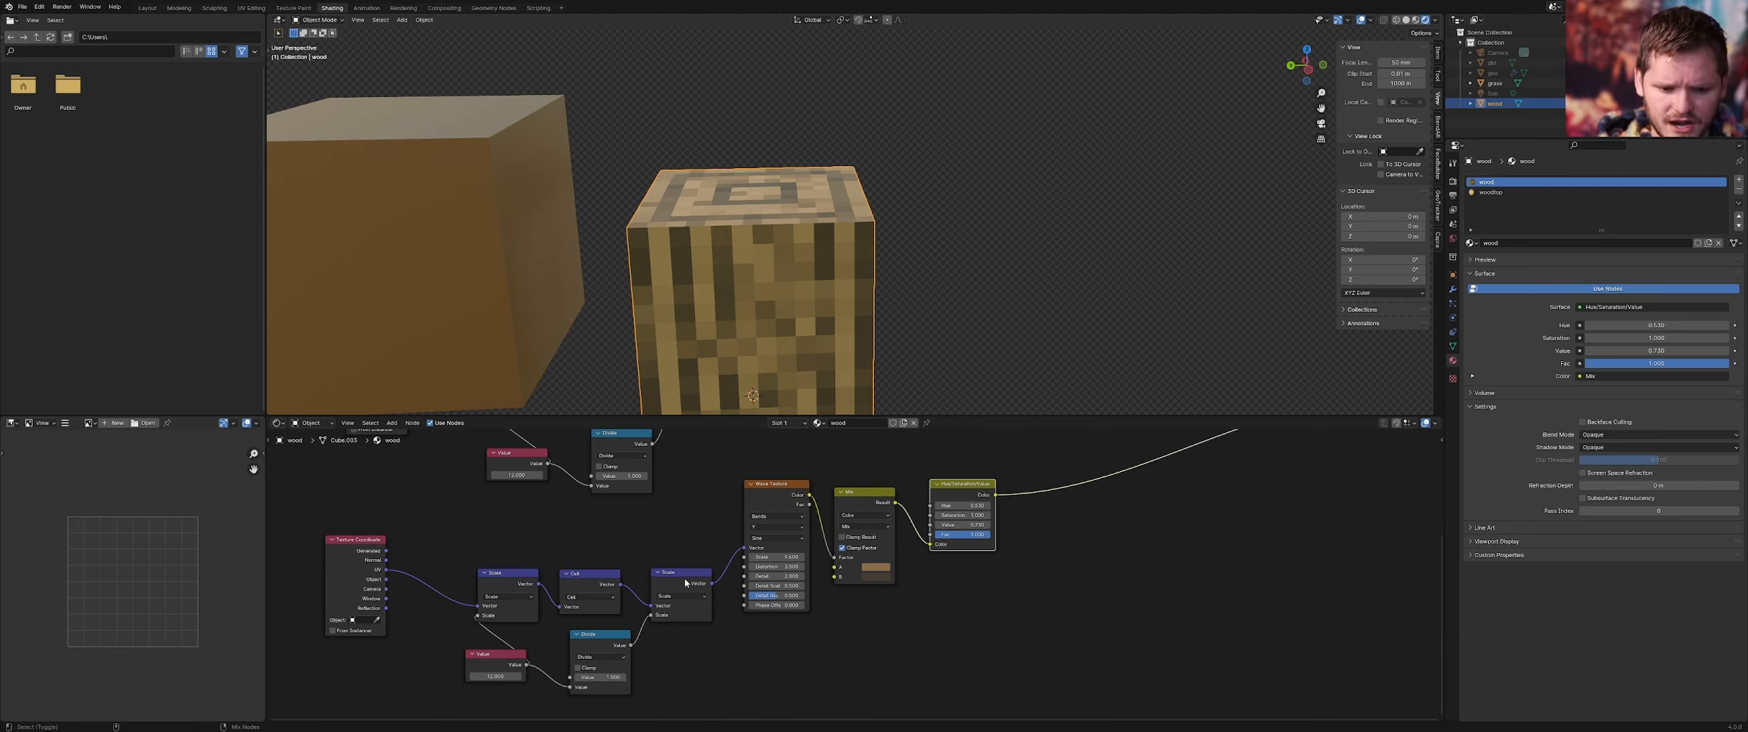
Preview the copied chain's last Scale node and move its coordinate nodes away from the Wave Texture to make room
left_click(686, 583, "ctrl+shift")
scroll(686, 583, "down", 2)
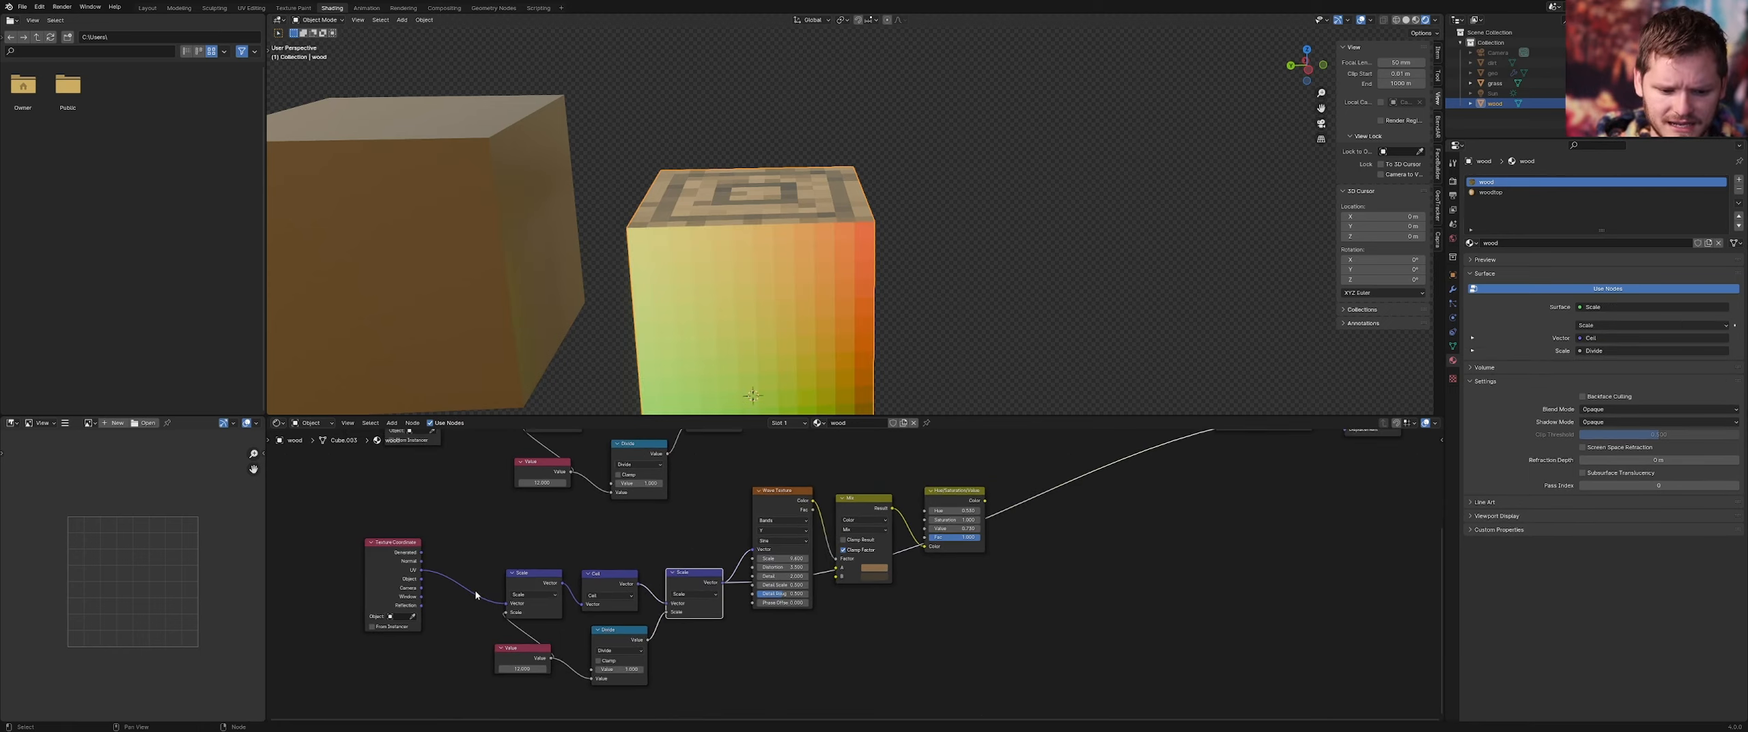
left_click_drag(412, 669, 726, 564)
key("g")
left_click(589, 575)
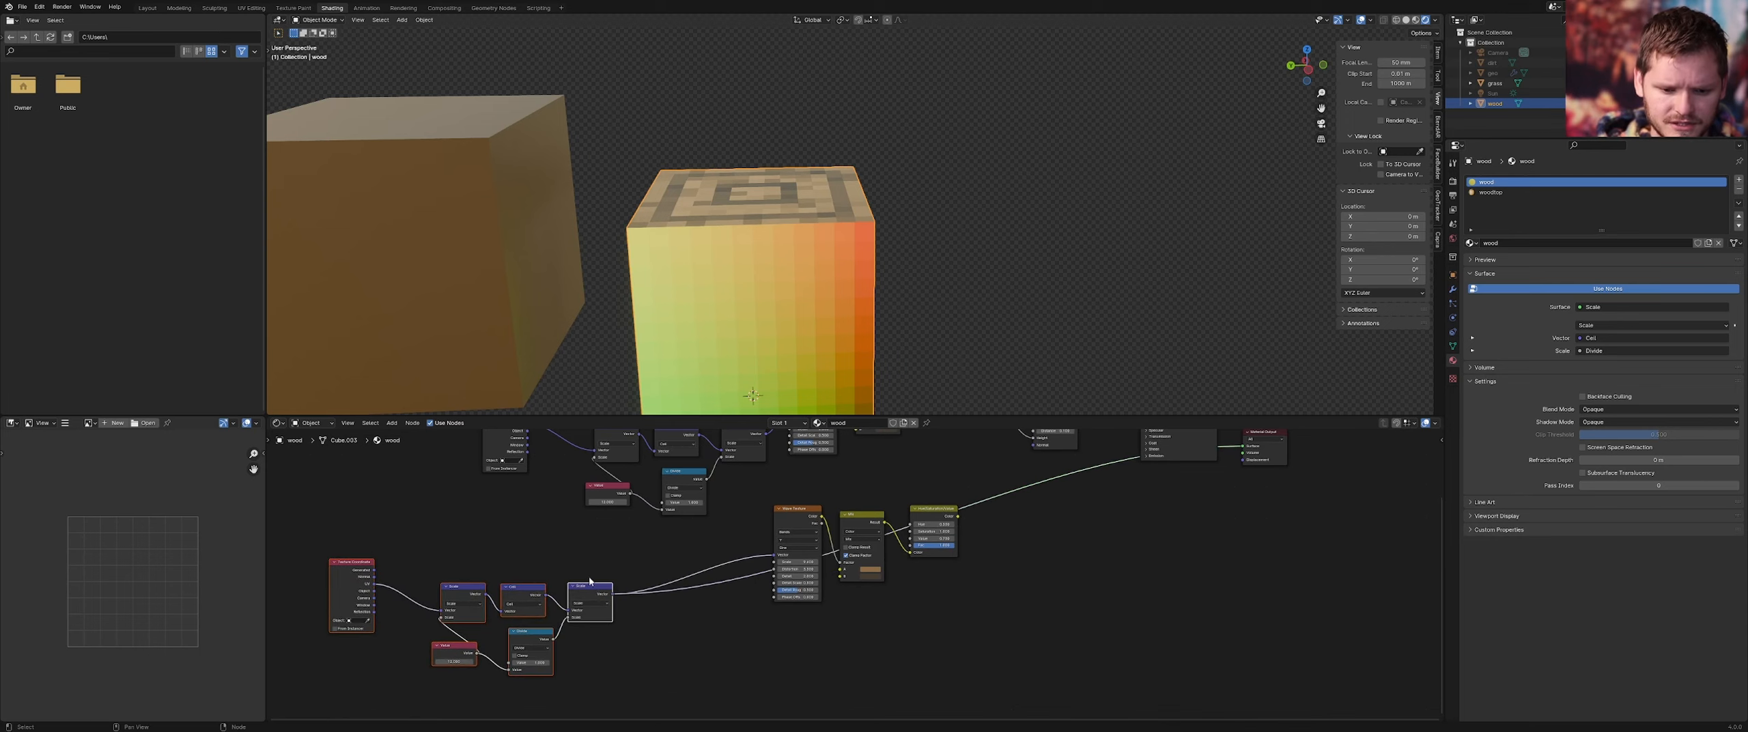
Add a Noise Texture node below the last Scale node of the copied chain
scroll(595, 587, "up", 6)
middle_click_drag(596, 592, 699, 529)
key("shift+a")
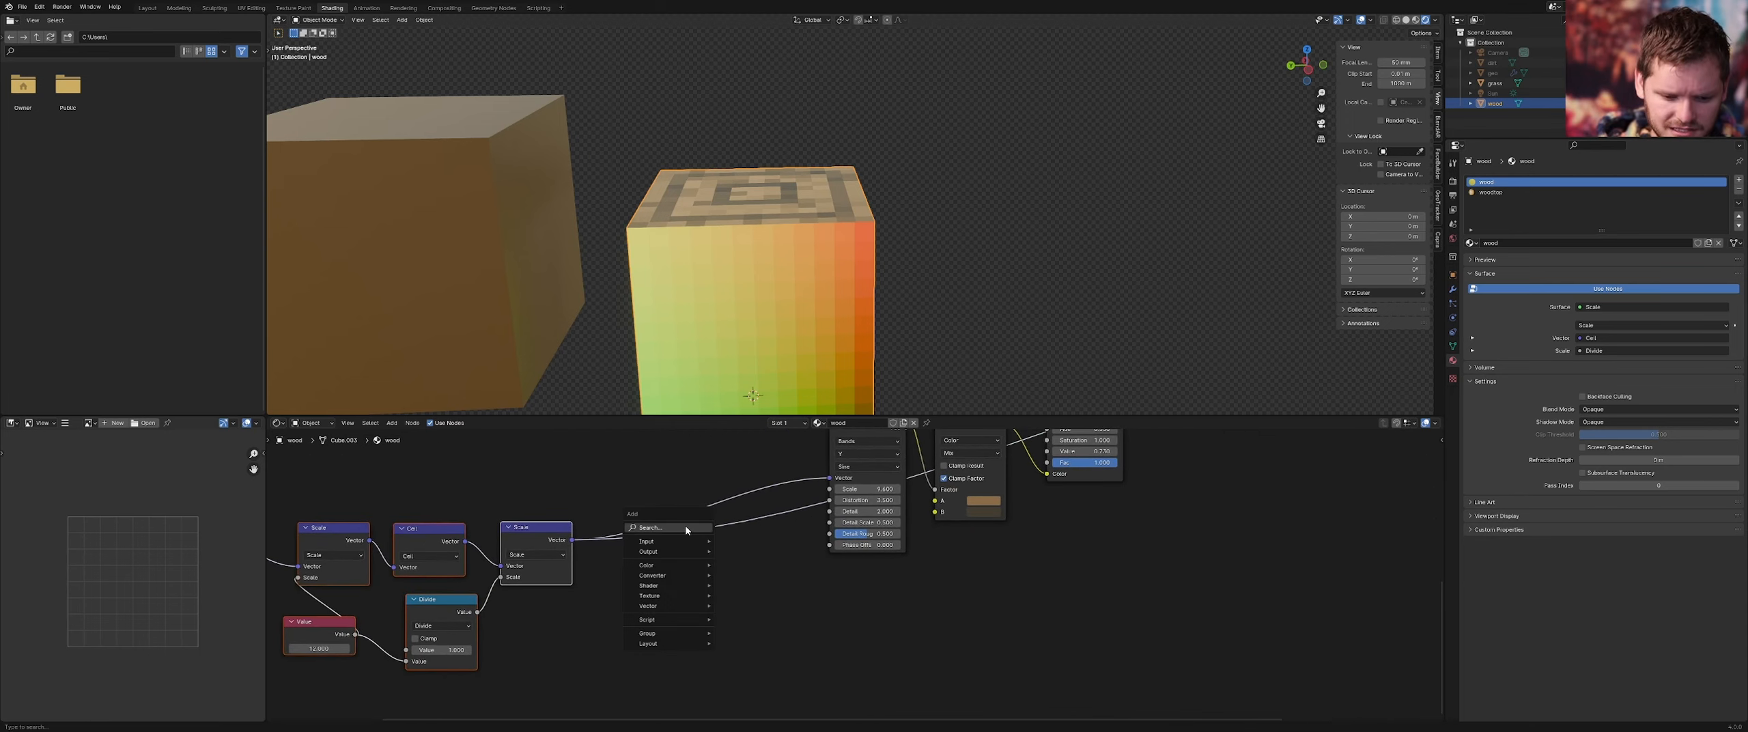
type("noi")
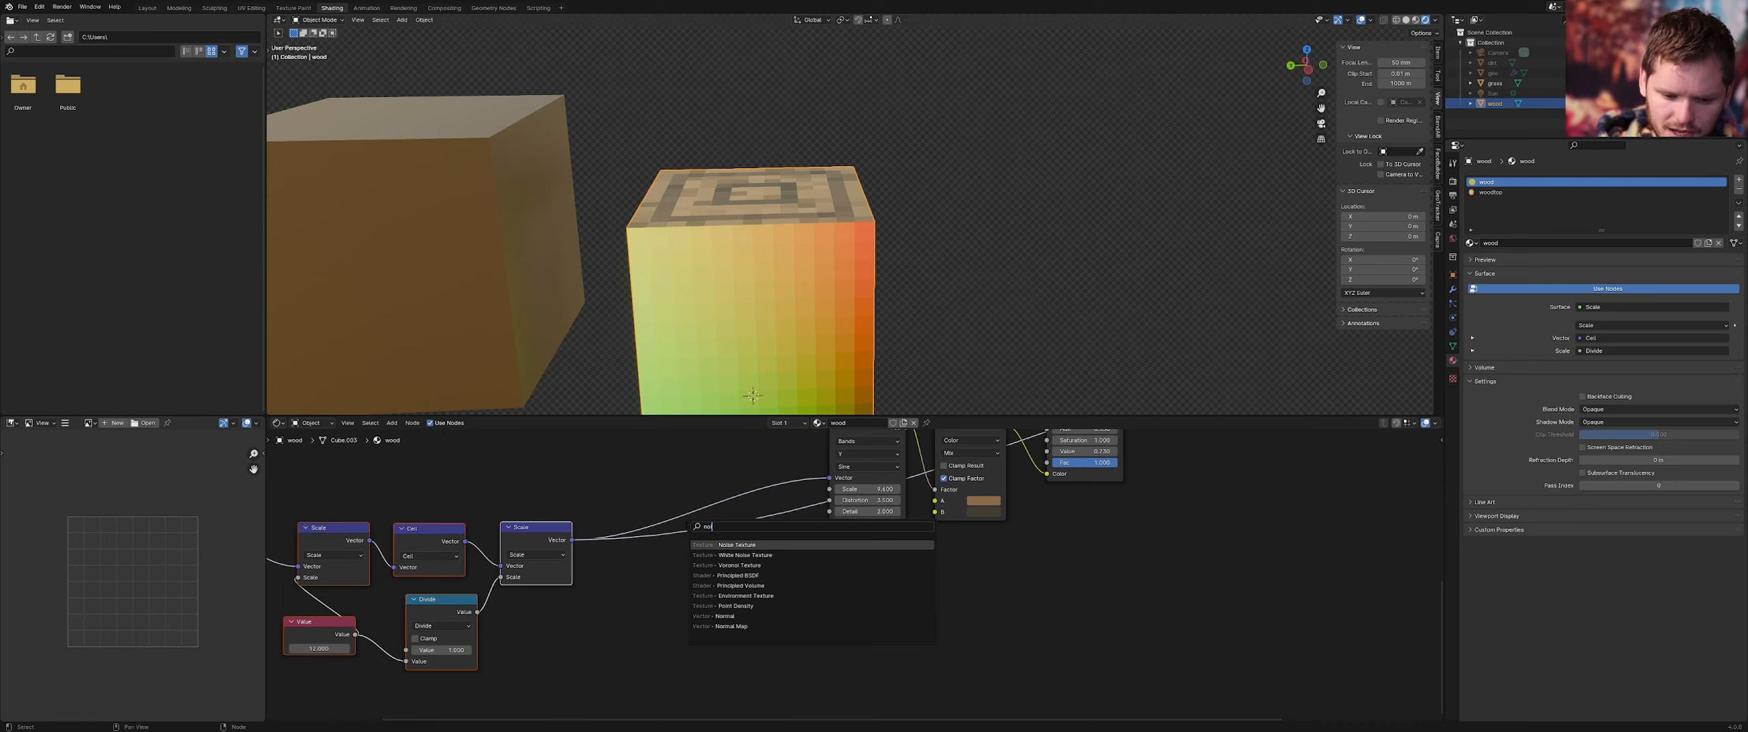
key("Return")
left_click(558, 595)
Connect the copied Texture Coordinate's UV output to the Noise Texture's Vector and preview the noise
scroll(557, 582, "down", 5)
middle_click_drag(559, 582, 635, 585)
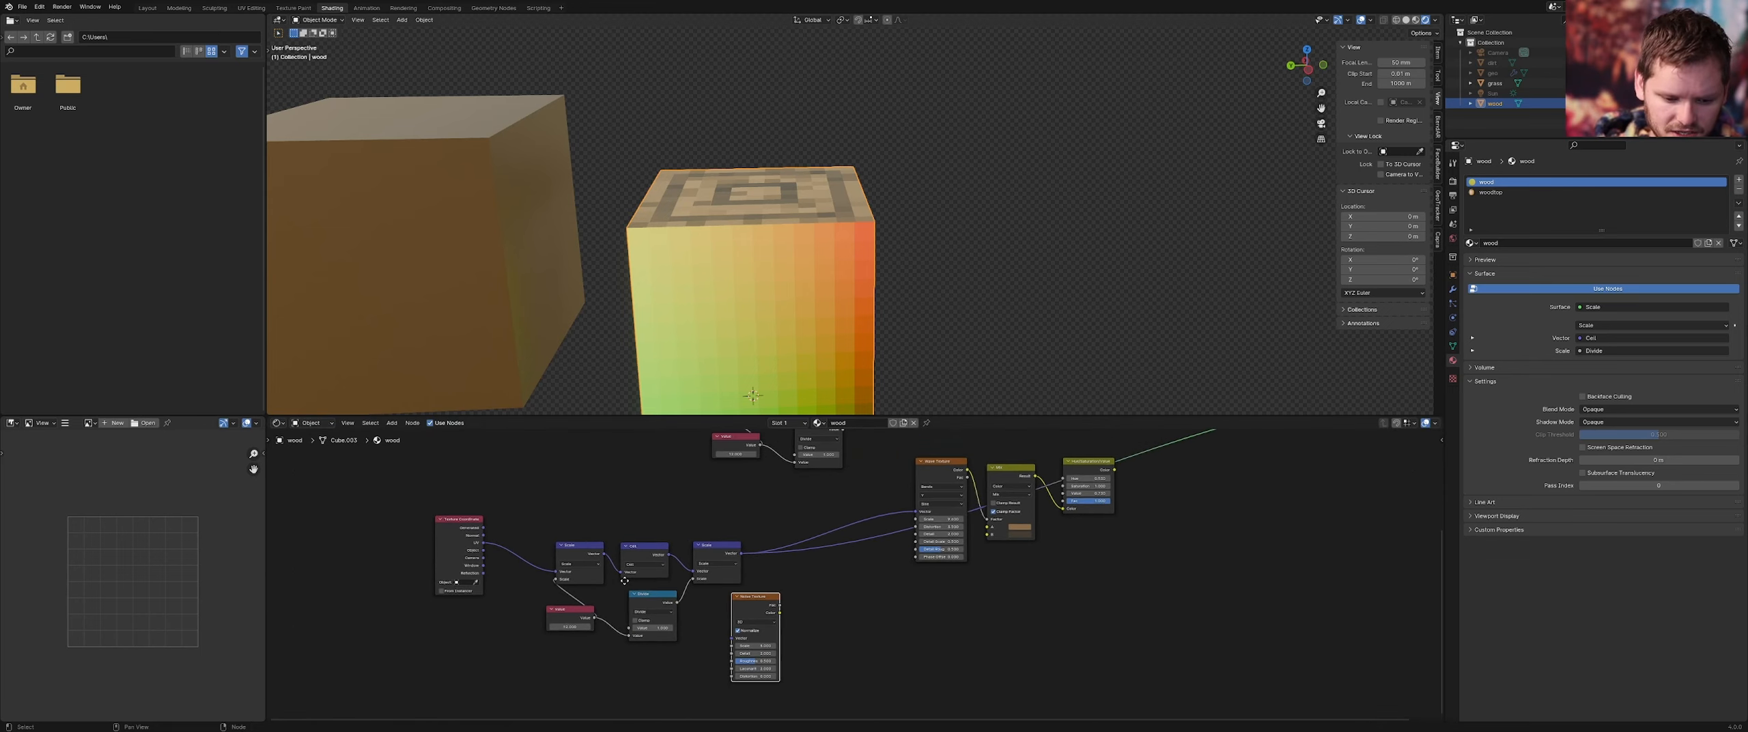
scroll(491, 554, "up", 2)
left_click(421, 540)
left_click_drag(421, 543, 693, 611)
left_click(731, 614, "ctrl+shift")
scroll(784, 514, "up", 1)
scroll(784, 515, "up", 2)
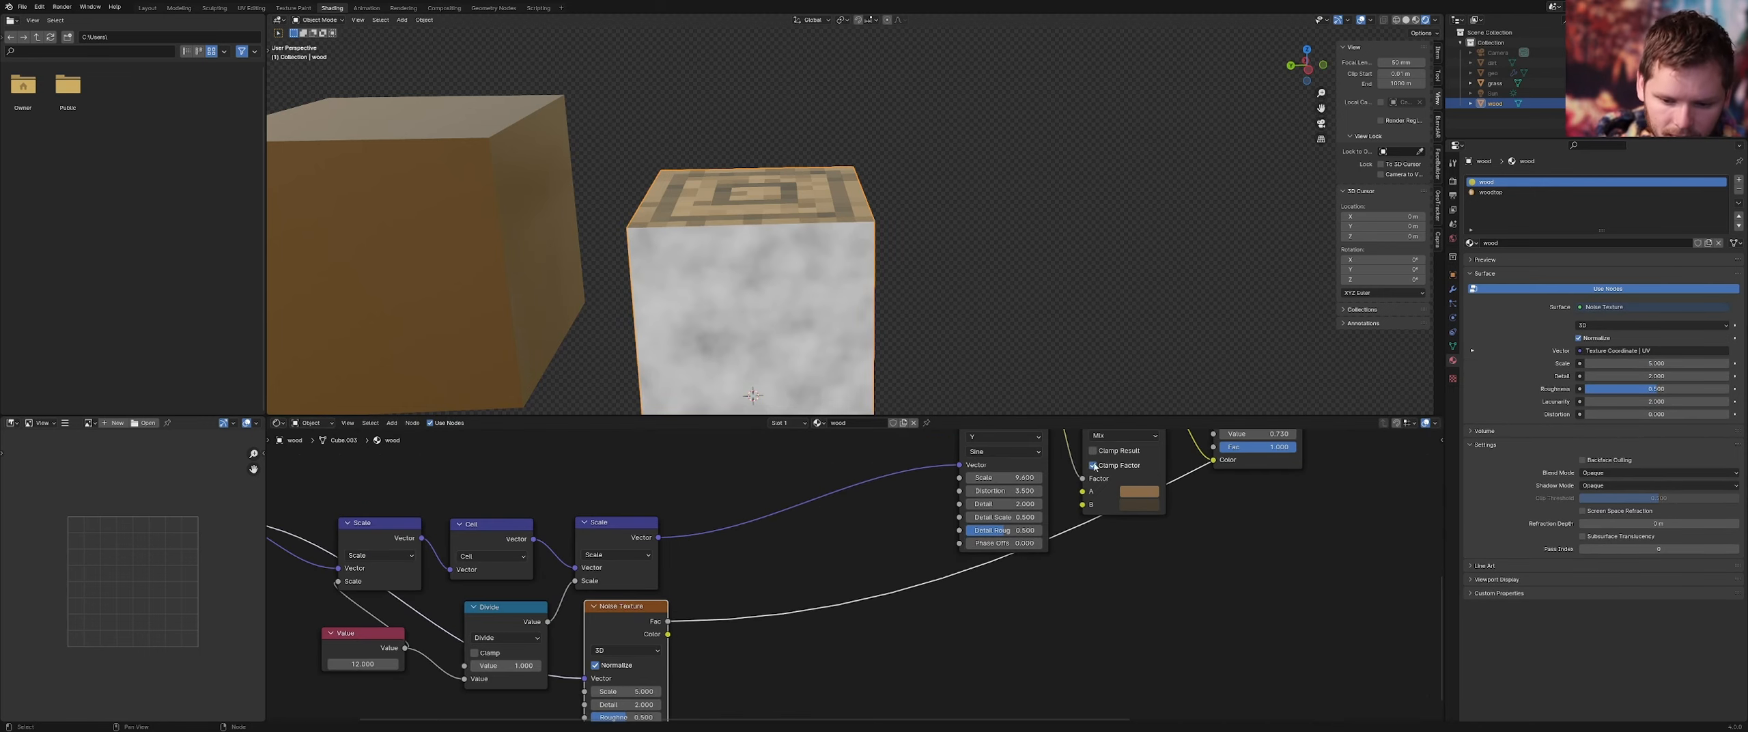
Insert a duplicate Mix node between the copied Scale and Wave Texture nodes, and feed the Noise Texture's Color into its B input
key("shift+d")
left_click(847, 490)
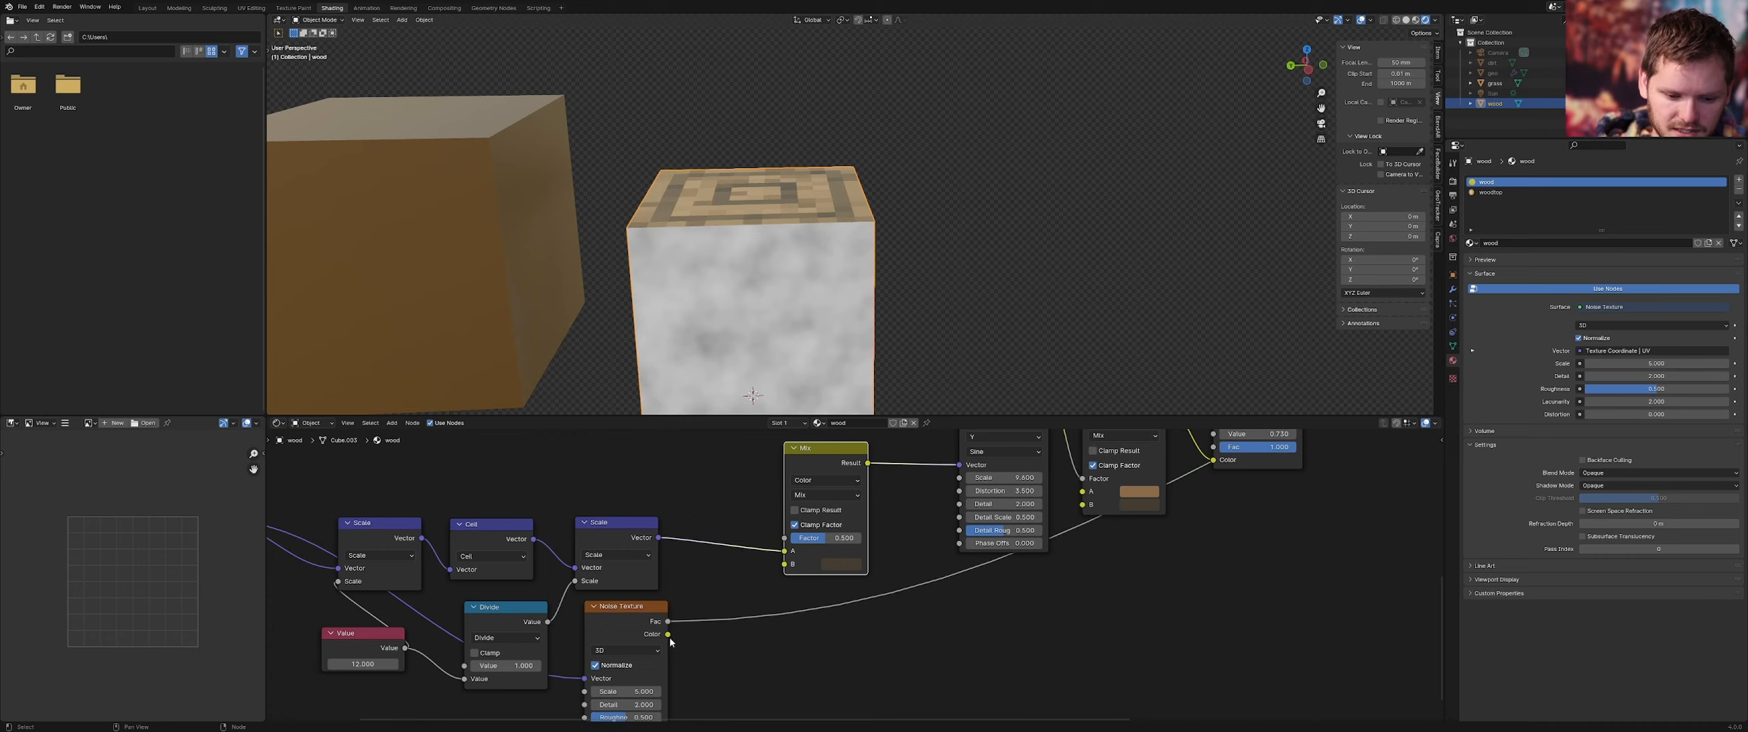
left_click_drag(668, 634, 793, 566)
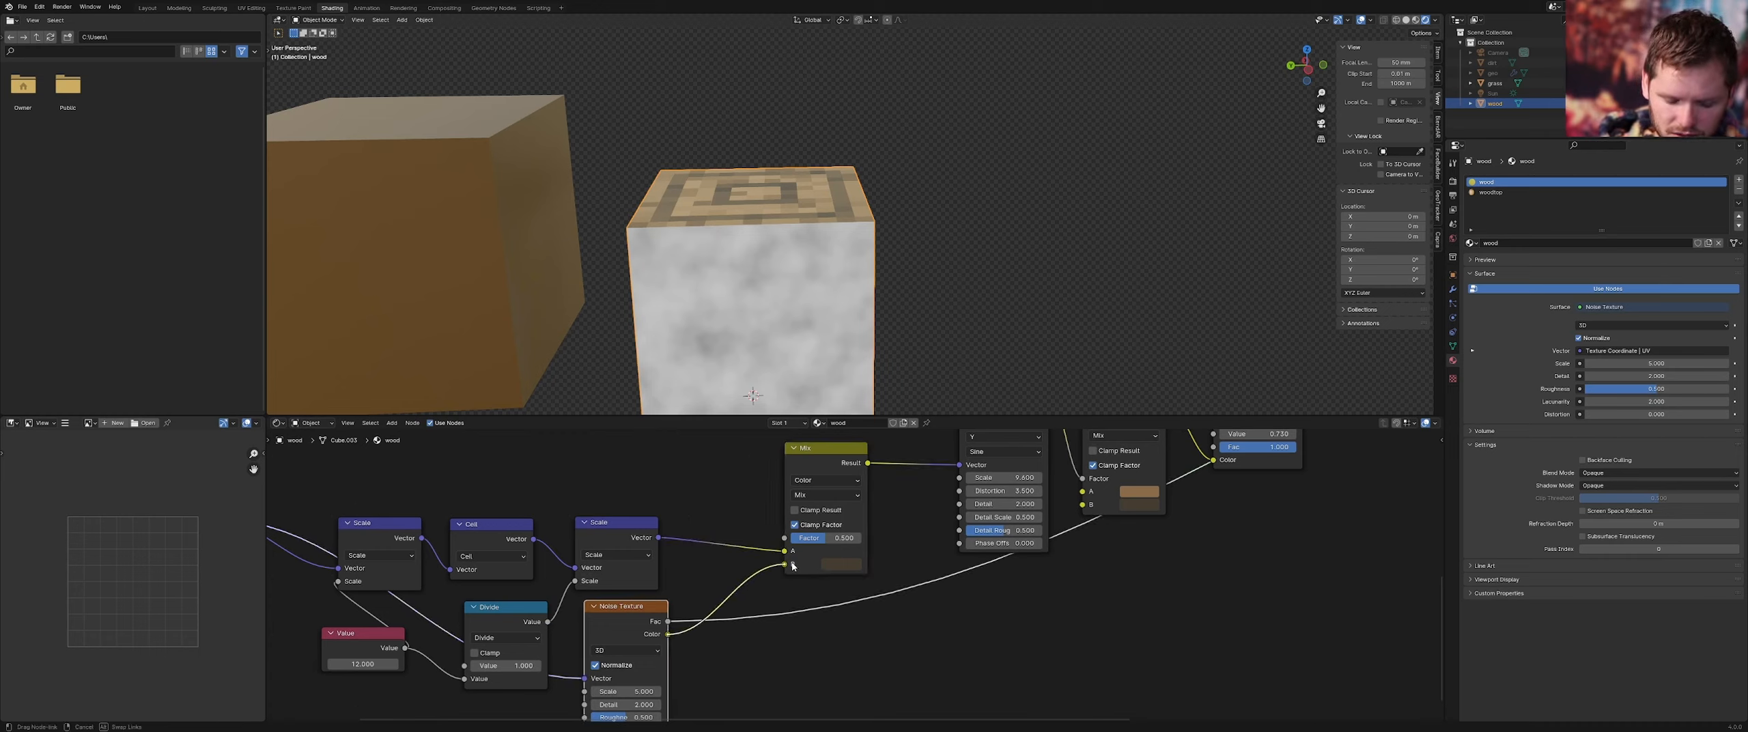
left_click_drag(793, 567, 793, 566)
scroll(763, 572, "up", 1)
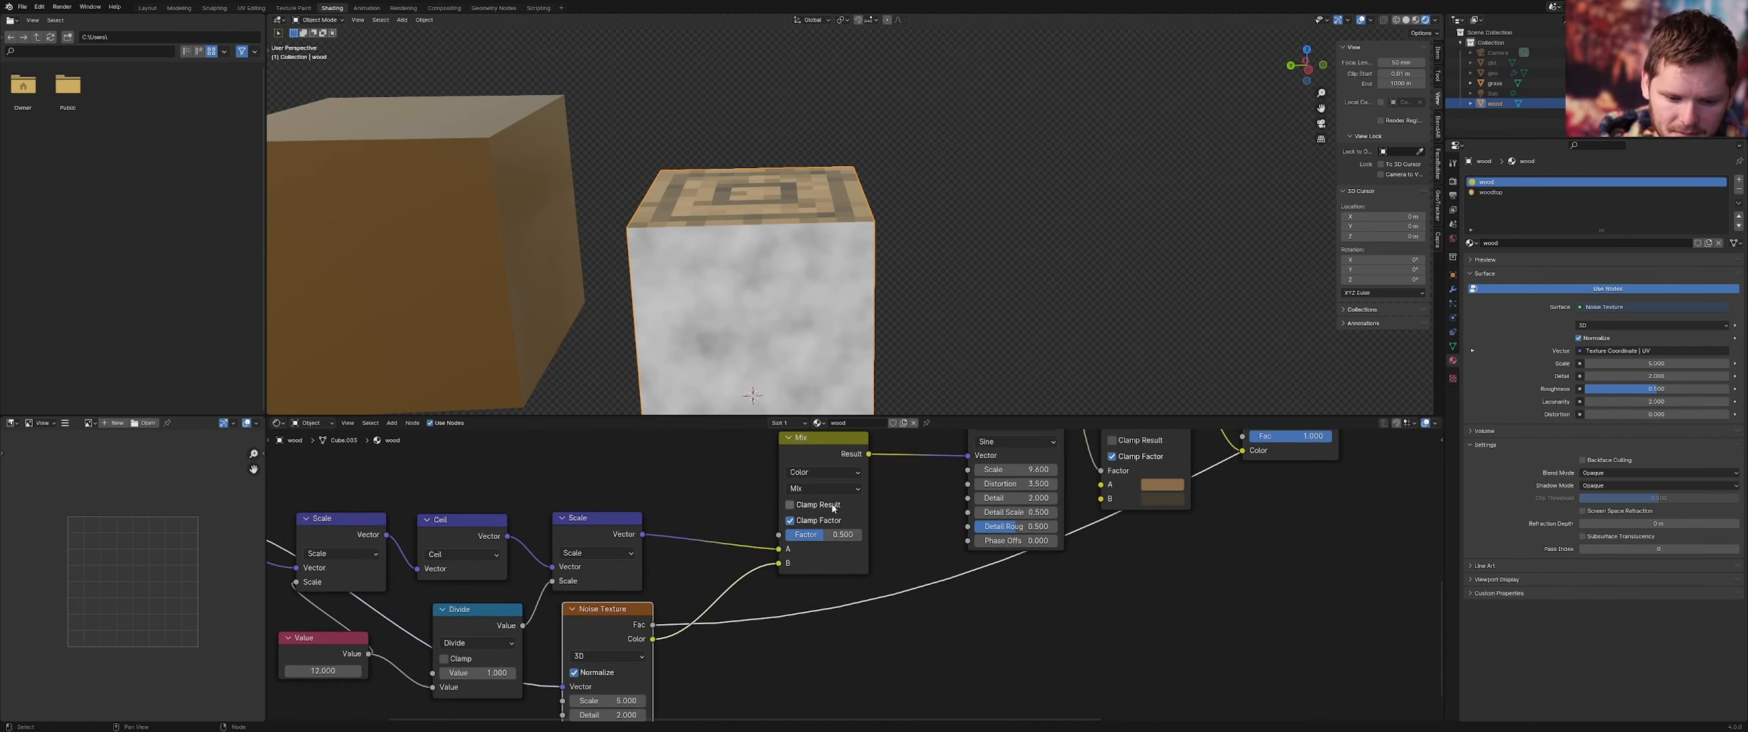
Set the inserted Mix node's blending mode to Linear Light, preview it, and lower its Factor
left_click(826, 495)
left_click(826, 349)
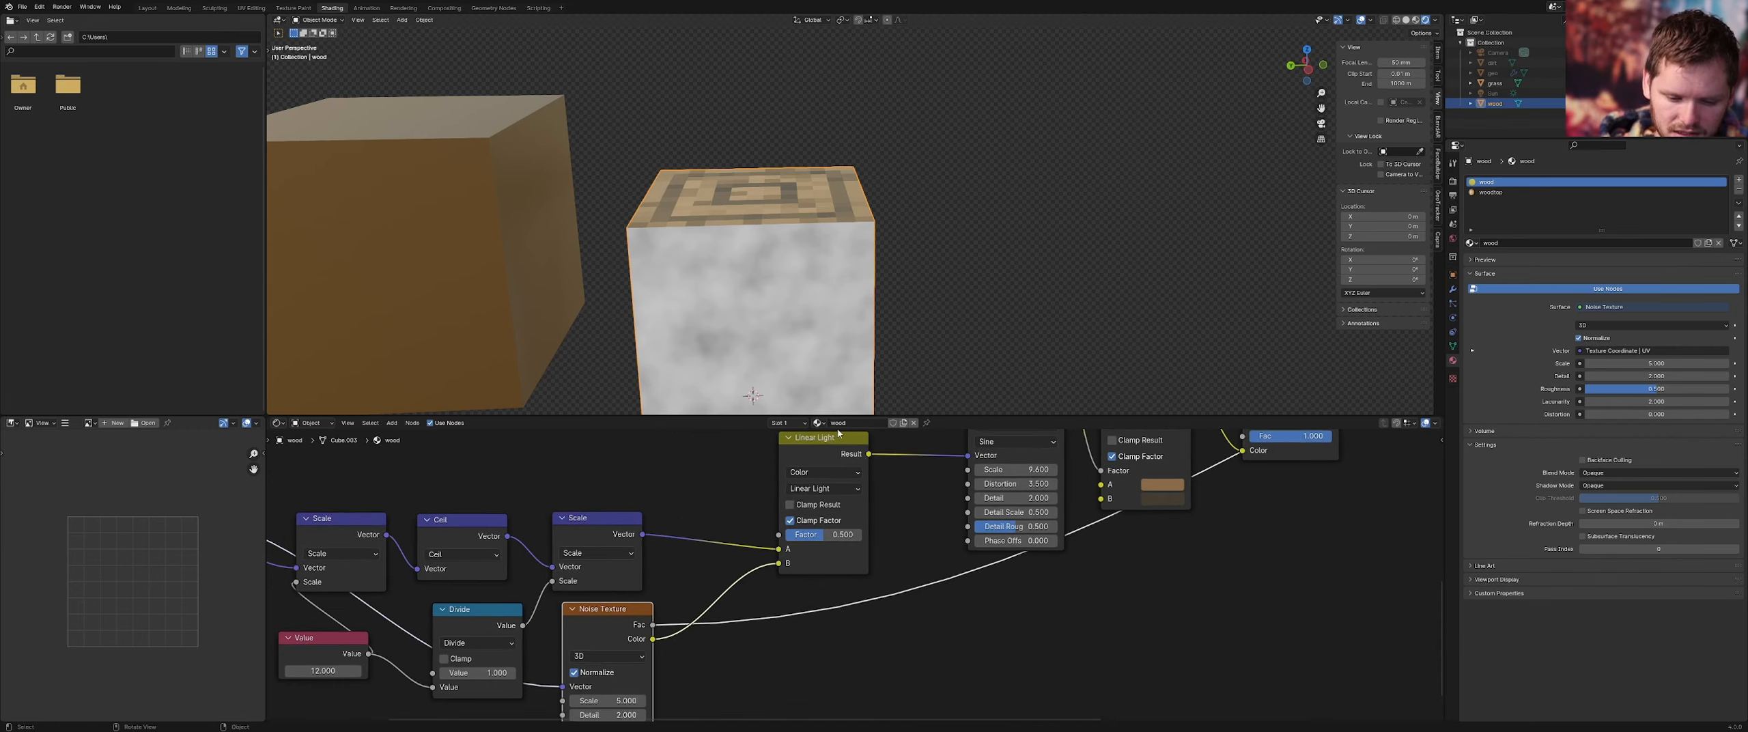
scroll(821, 517, "up", 2)
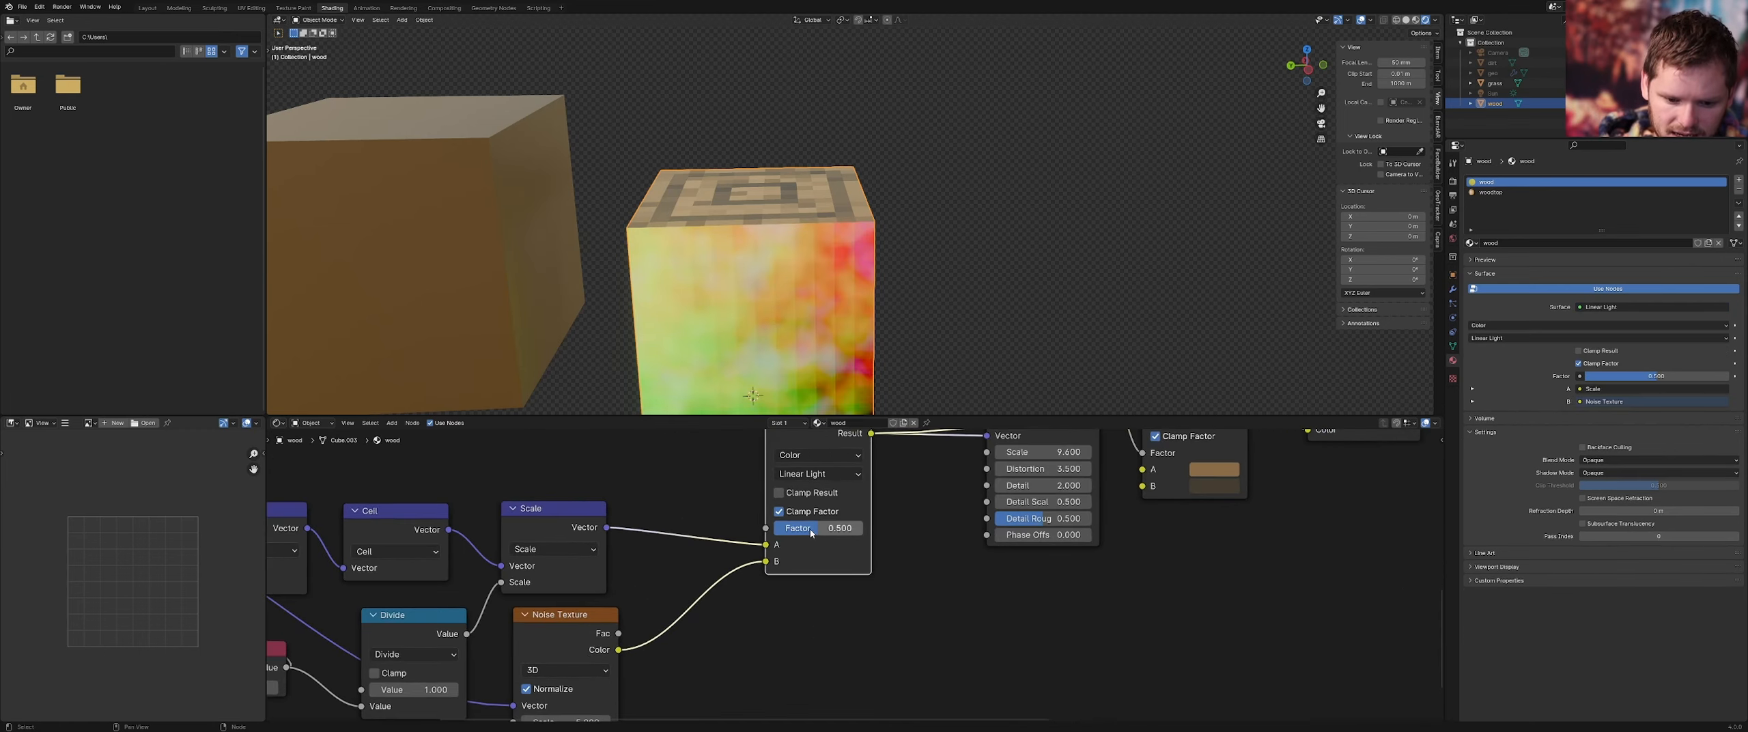
mouse_move(822, 528)
left_mouse_down()
mouse_move(778, 528)
mouse_move(799, 529)
left_mouse_up()
Delete the copied chain's color Mix and Hue/Saturation/Value nodes, feed its Wave Texture Fac into the Bump Height, and preview the Bump
scroll(874, 526, "down", 3)
middle_click_drag(959, 464, 802, 550)
middle_click_drag(950, 512, 758, 623)
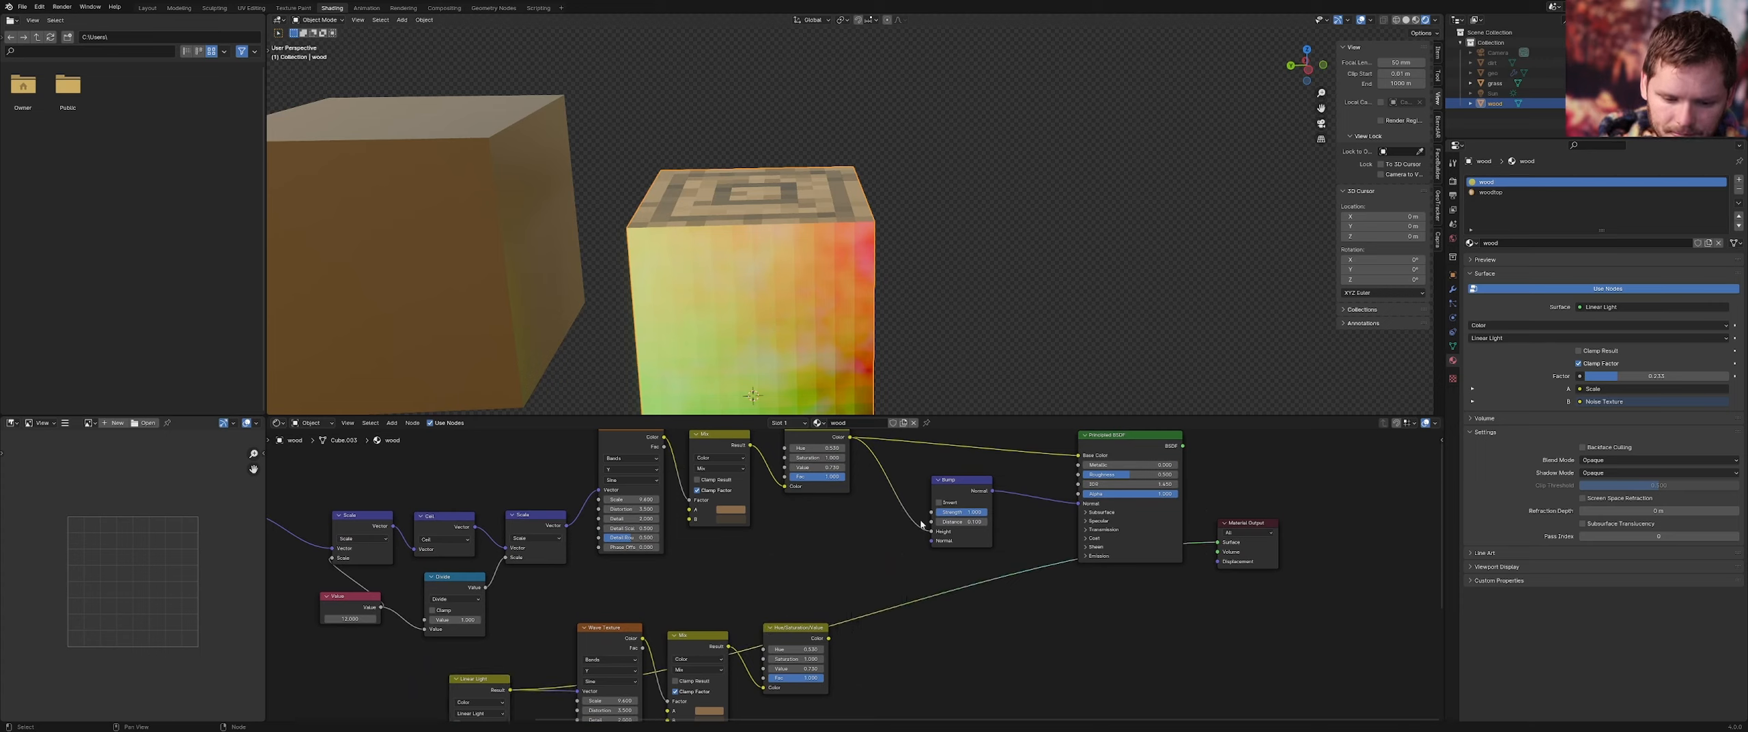
middle_click_drag(852, 608, 859, 553)
left_click_drag(847, 635, 937, 475)
key("x")
middle_click_drag(968, 462, 834, 540)
left_click(840, 512, "ctrl+shift")
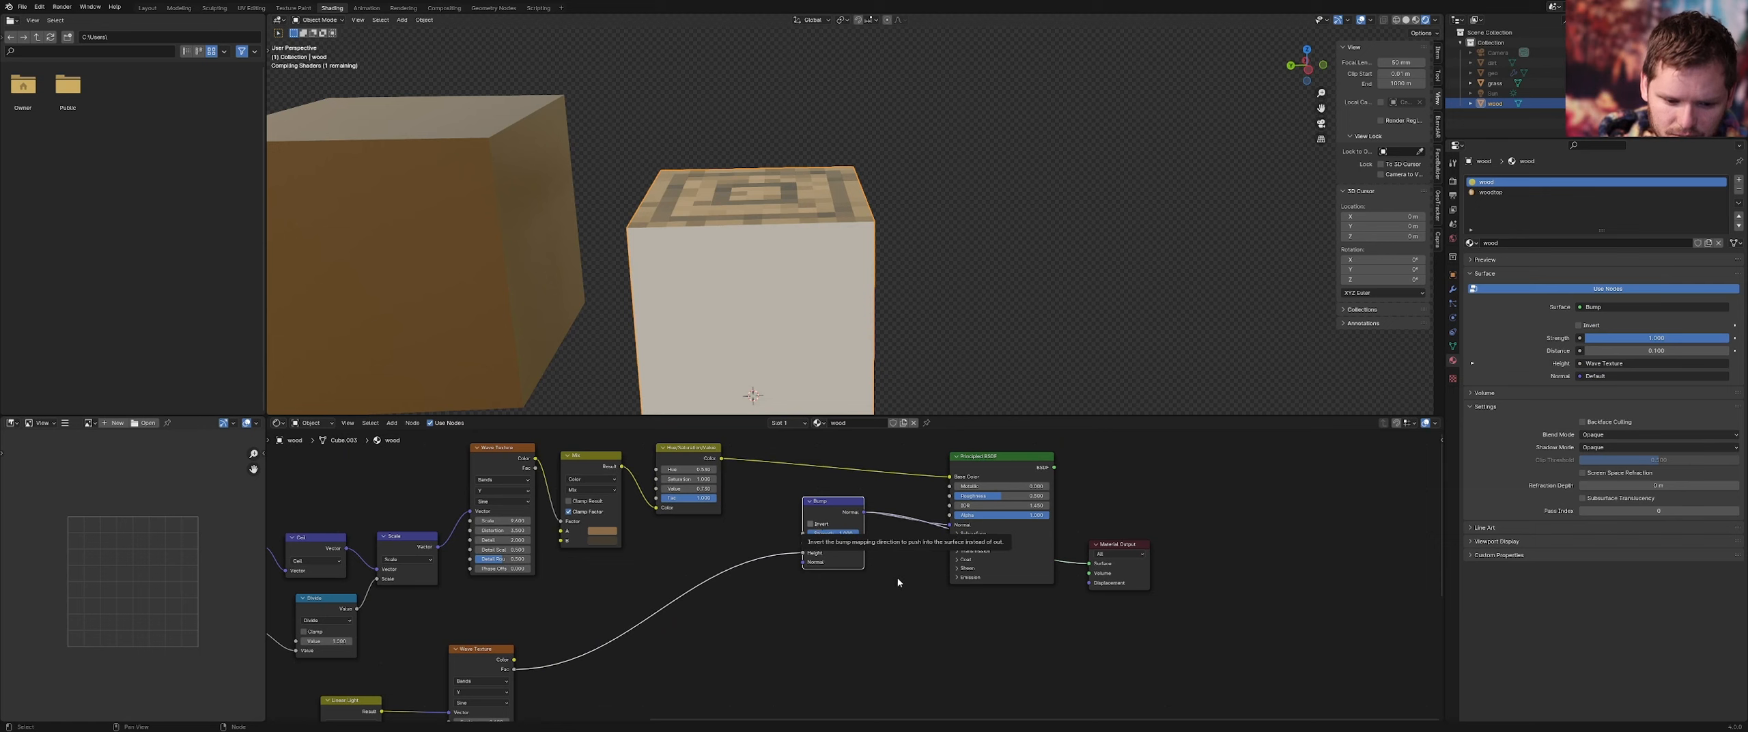
Set the Linear Light node's Factor to 0.002
scroll(874, 580, "up", 2)
middle_click_drag(577, 616, 1039, 421)
left_click_drag(597, 662, 582, 662)
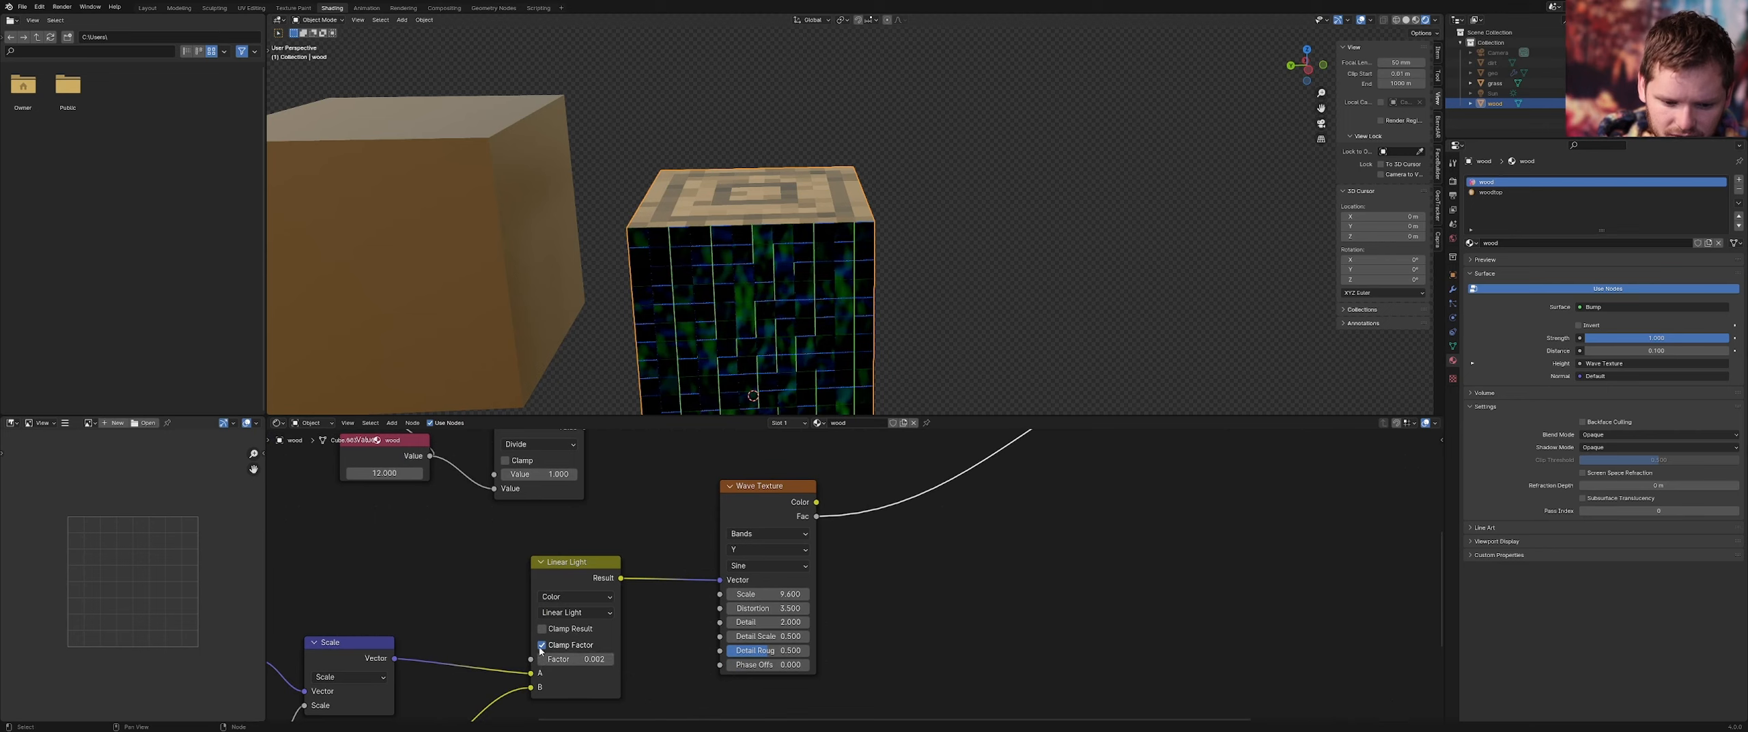
Raise the Noise Texture's Scale to about 173.8 and check the bump detail on the wood block
scroll(529, 670, "down", 3)
middle_click_drag(528, 669, 648, 552)
scroll(597, 657, "up", 1)
left_click_drag(597, 657, 723, 657)
scroll(748, 304, "up", 5)
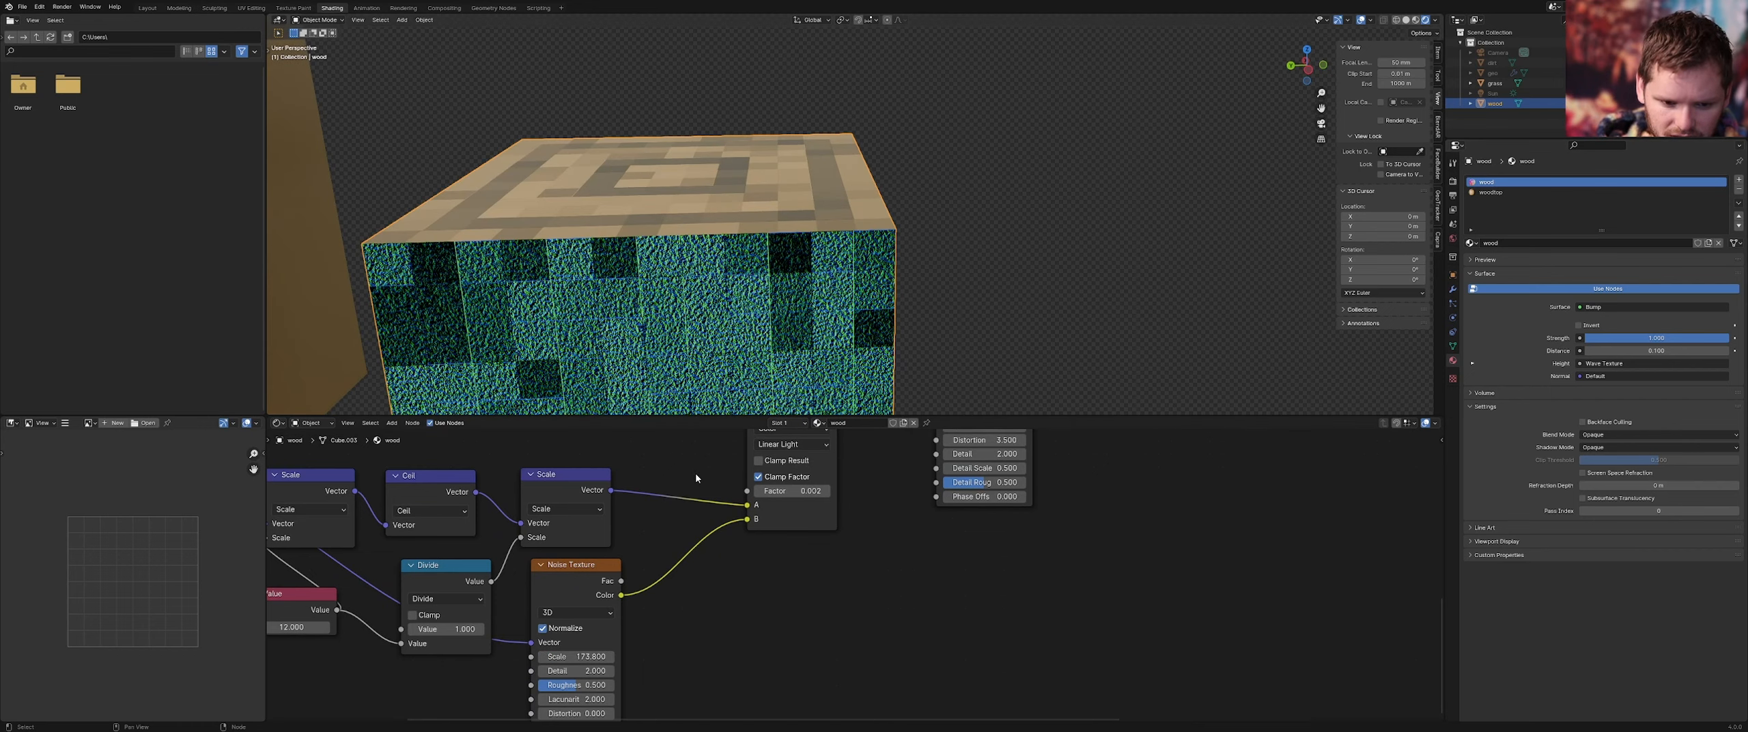
Connect the last Scale node's Vector output to the Noise Texture's Vector and place the Noise Texture below that connection
scroll(634, 518, "down", 5)
left_click_drag(657, 568, 755, 562)
left_click_drag(689, 518, 713, 580)
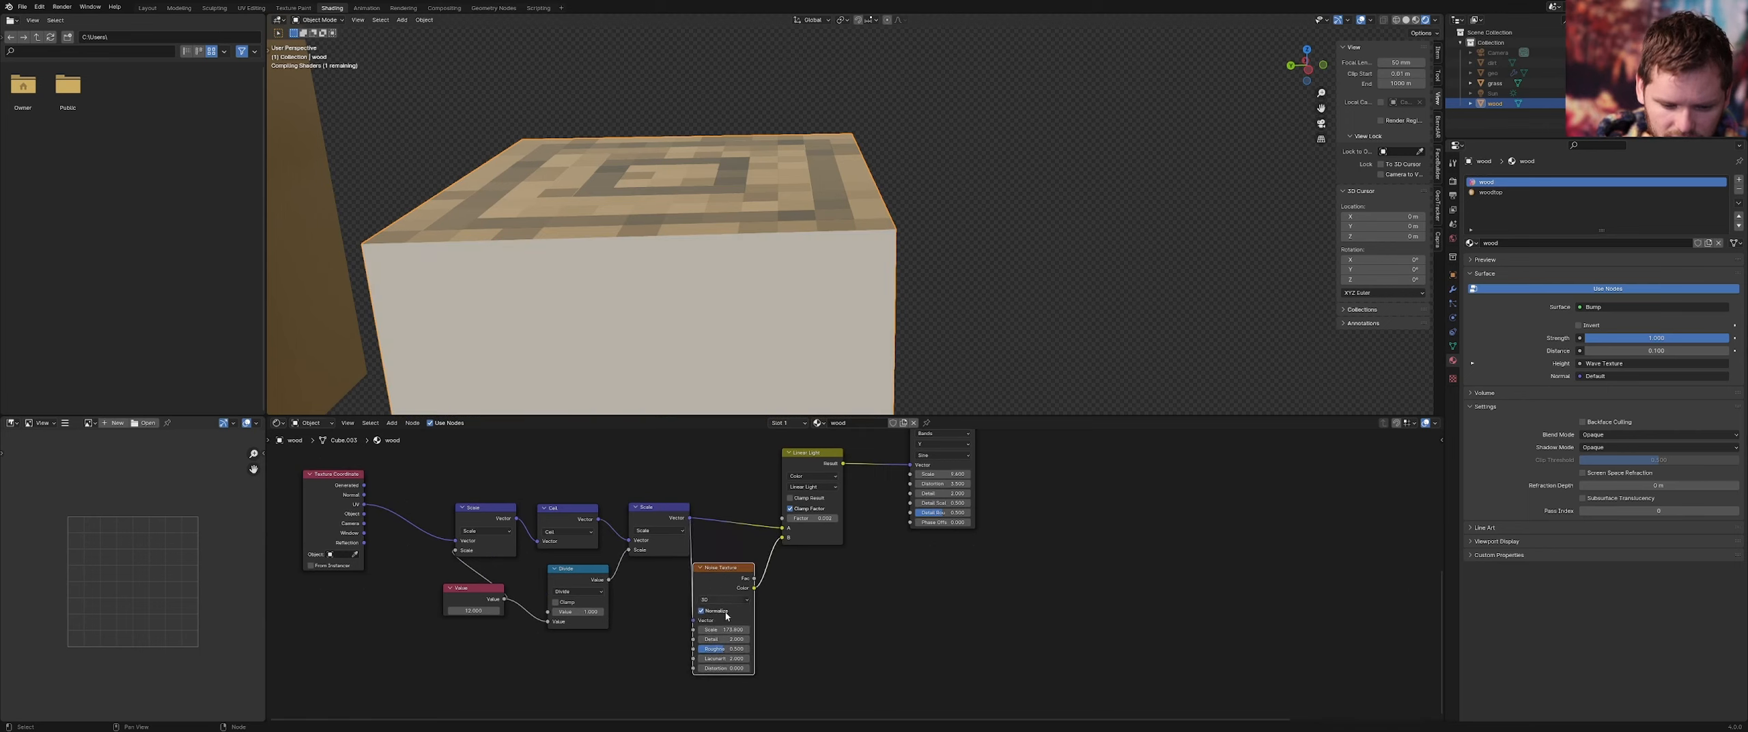
middle_click_drag(726, 616, 712, 591)
scroll(683, 601, "up", 2)
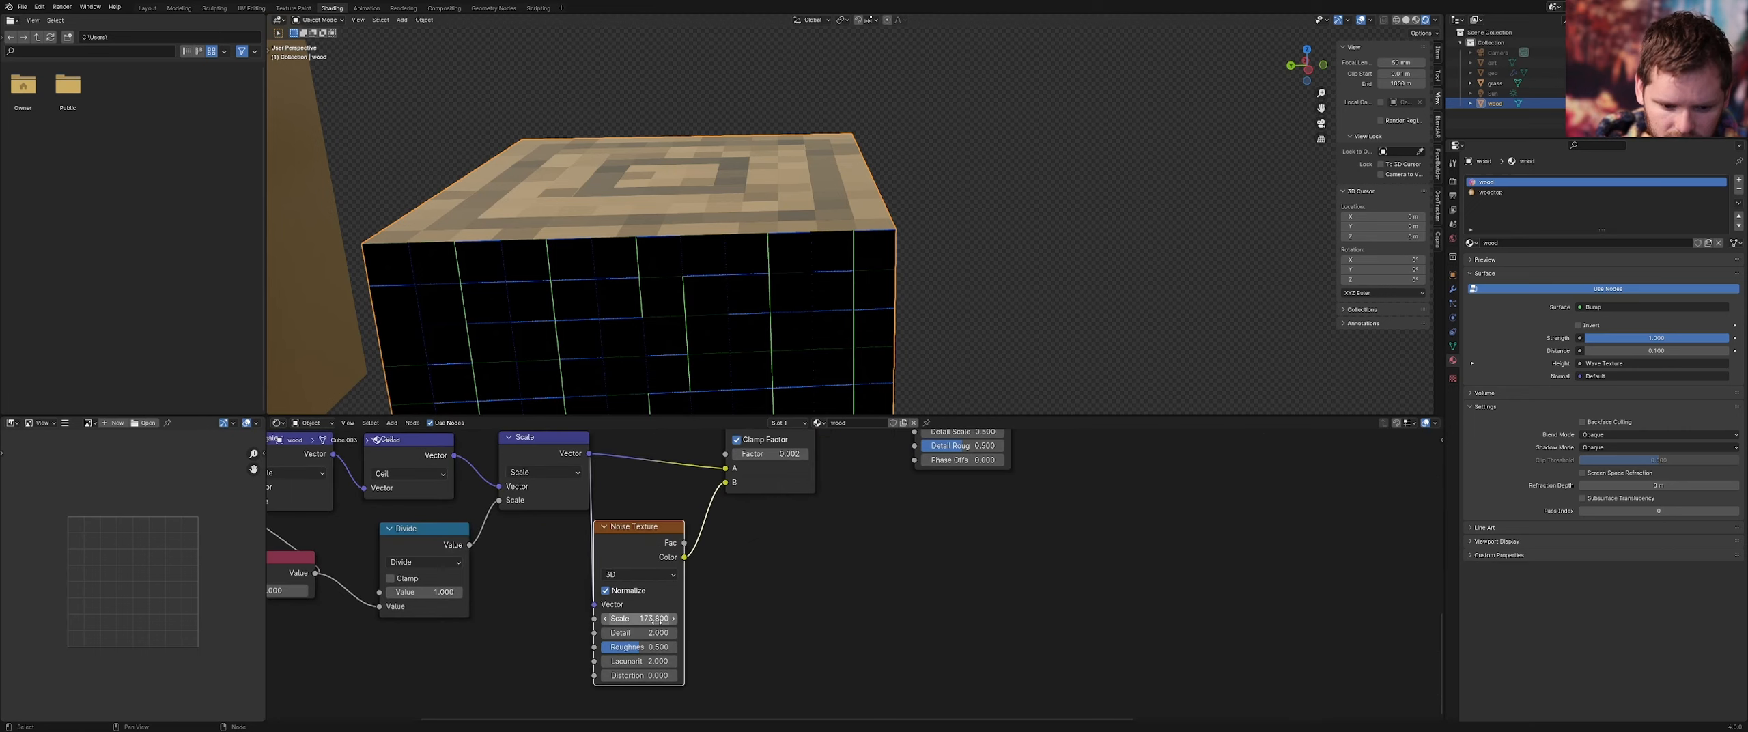
left_click_drag(767, 465, 808, 465)
key("ctrl+z")
key("ctrl+z")
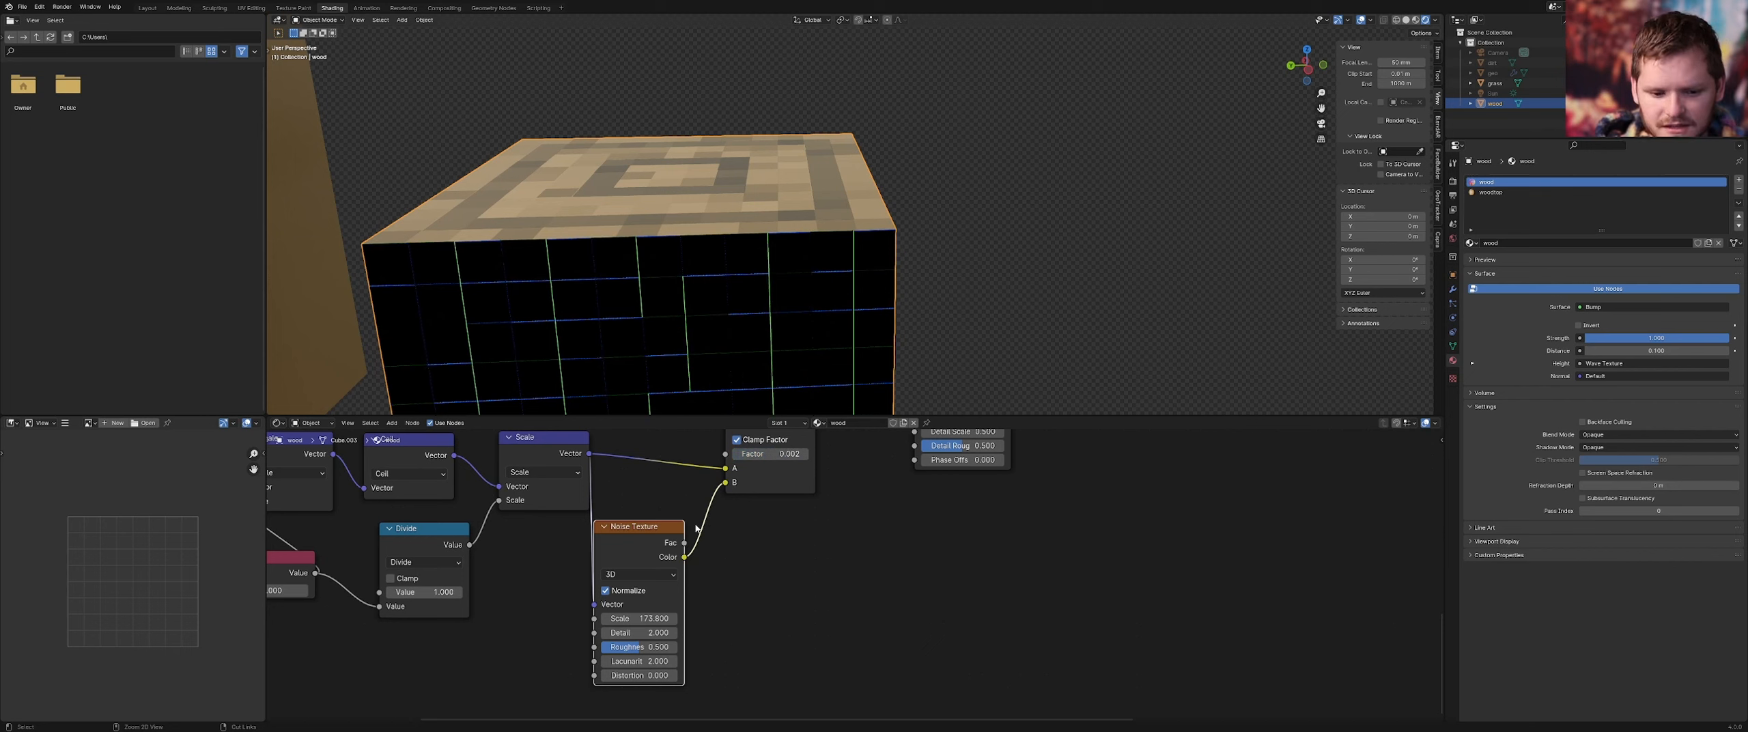
Undo the Noise Texture's rewiring and repositioning, and preview the wood material through the Principled BSDF
key("ctrl+z")
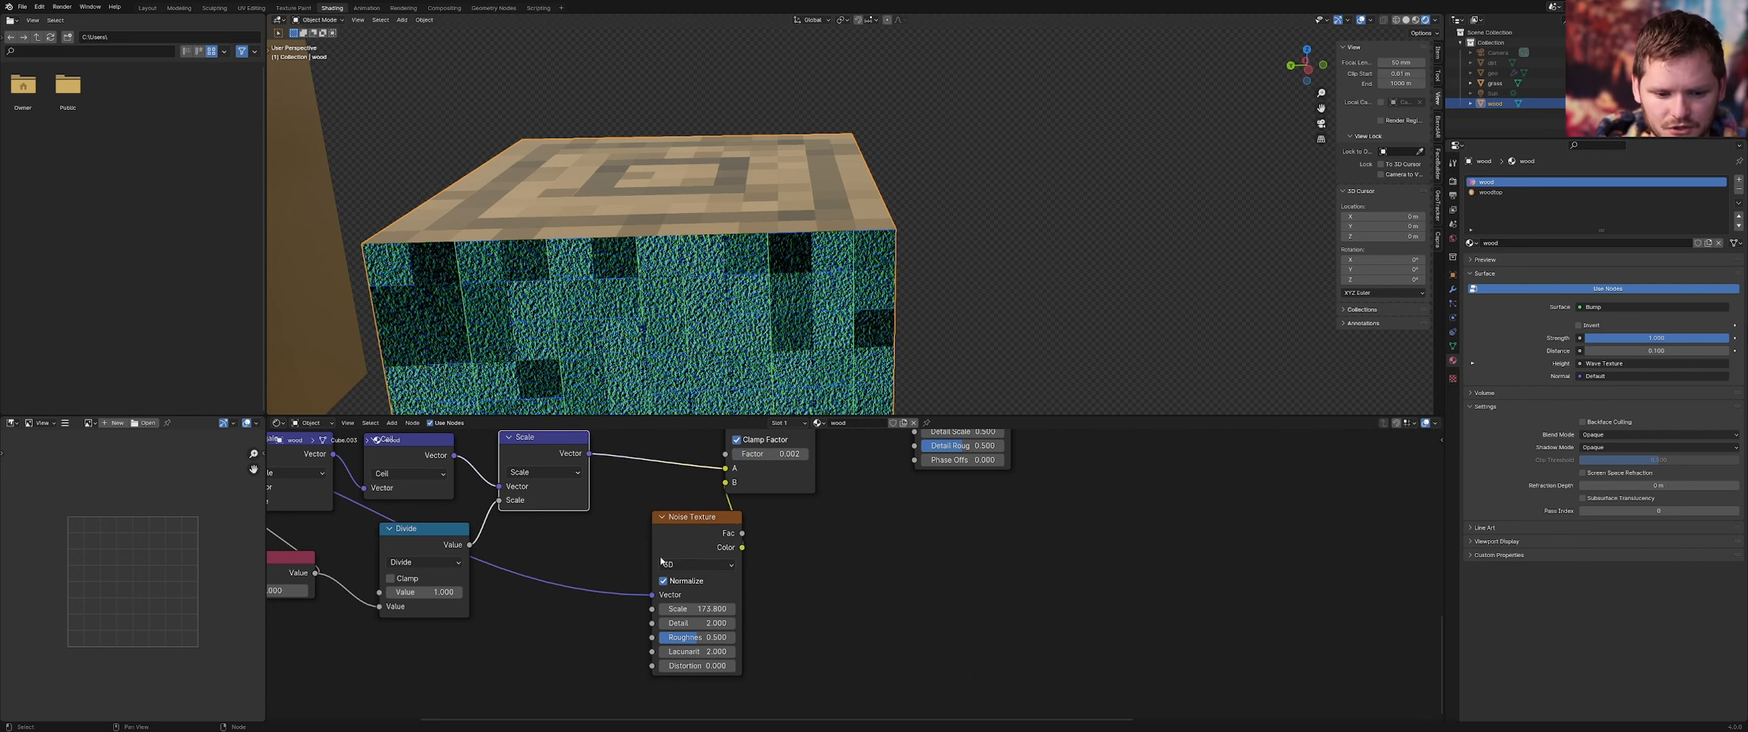
middle_click_drag(664, 567, 488, 590)
scroll(724, 533, "down", 6)
middle_click_drag(862, 461, 631, 599)
middle_click_drag(856, 498, 668, 574)
left_click(844, 473, "ctrl+shift")
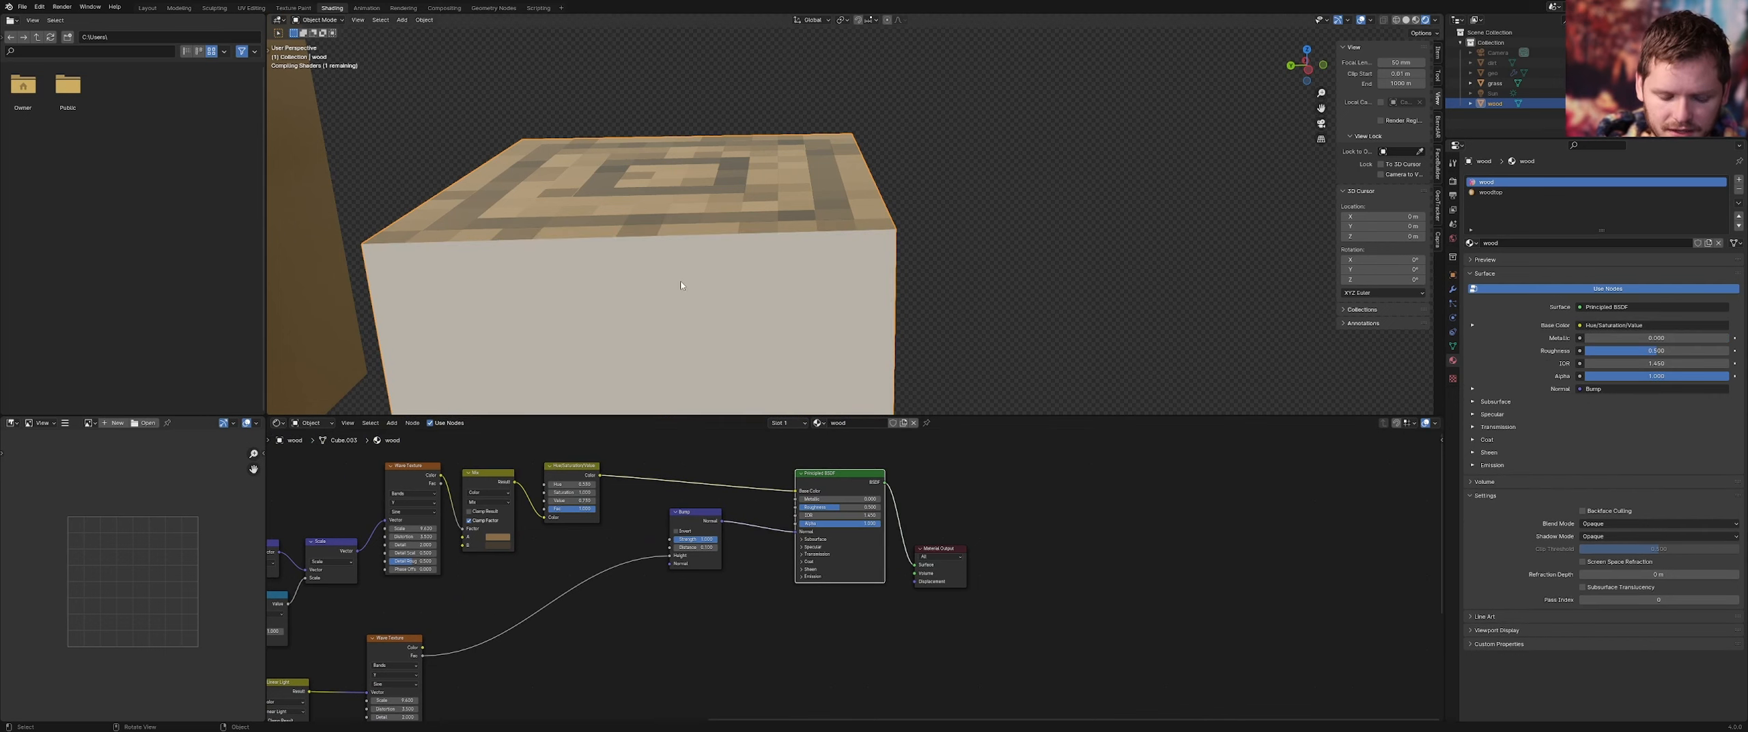
mouse_move(681, 286)
middle_mouse_down()
mouse_move(706, 322)
mouse_move(701, 267)
middle_mouse_up()
scroll(728, 287, "up", 3)
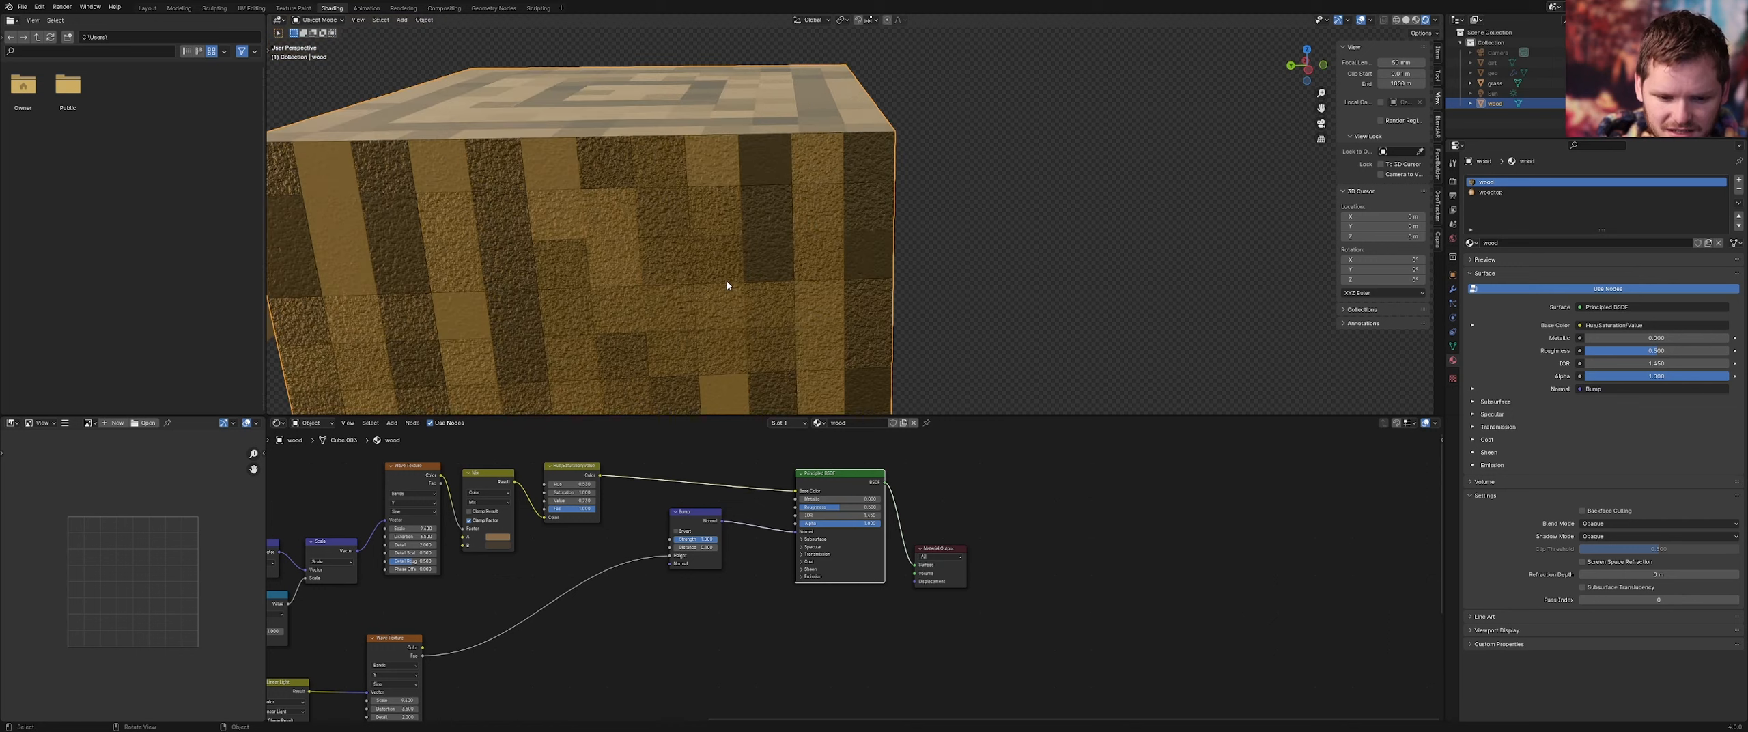
Set the Noise Texture's Scale to 1, raise it moderately, and check the bump relief on the wood block
middle_click_drag(444, 592, 623, 468)
scroll(445, 588, "up", 6)
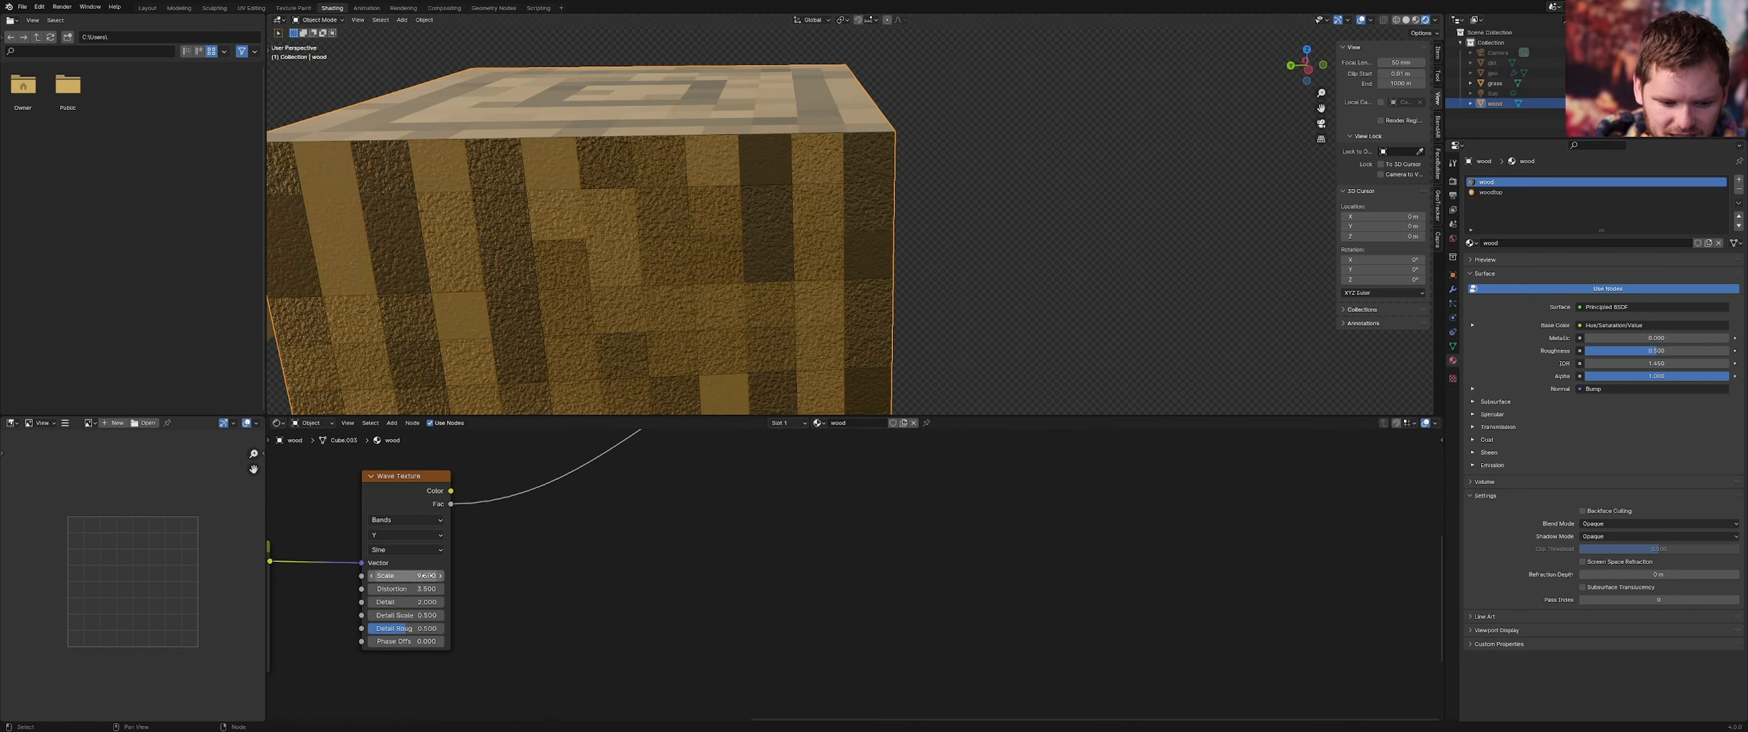
scroll(451, 580, "down", 7)
middle_click_drag(466, 570, 634, 456)
scroll(560, 575, "up", 5)
left_click(524, 581)
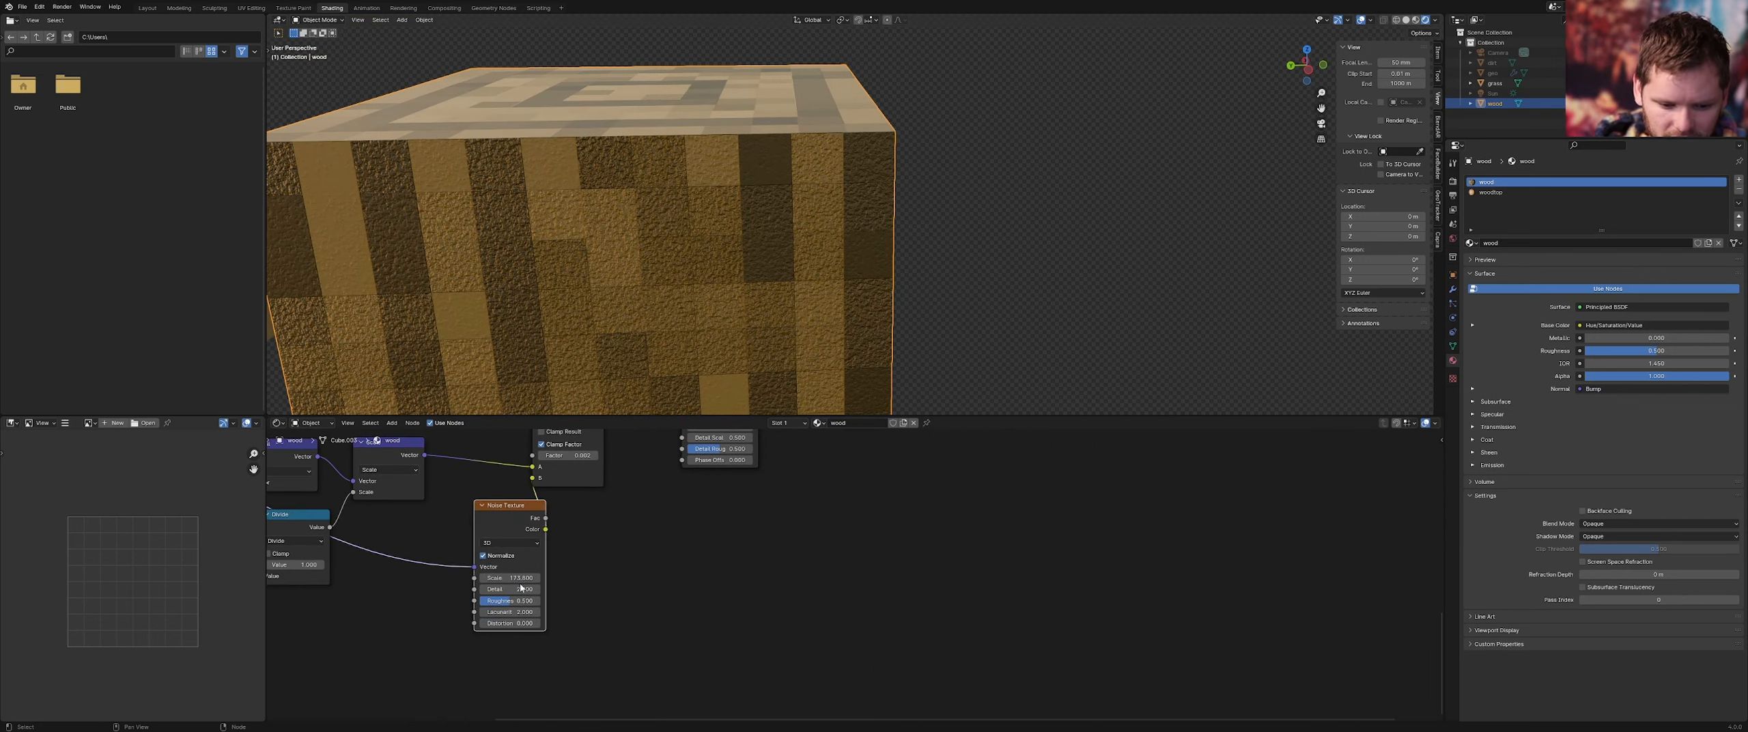
left_click(522, 580)
type("1")
key("Return")
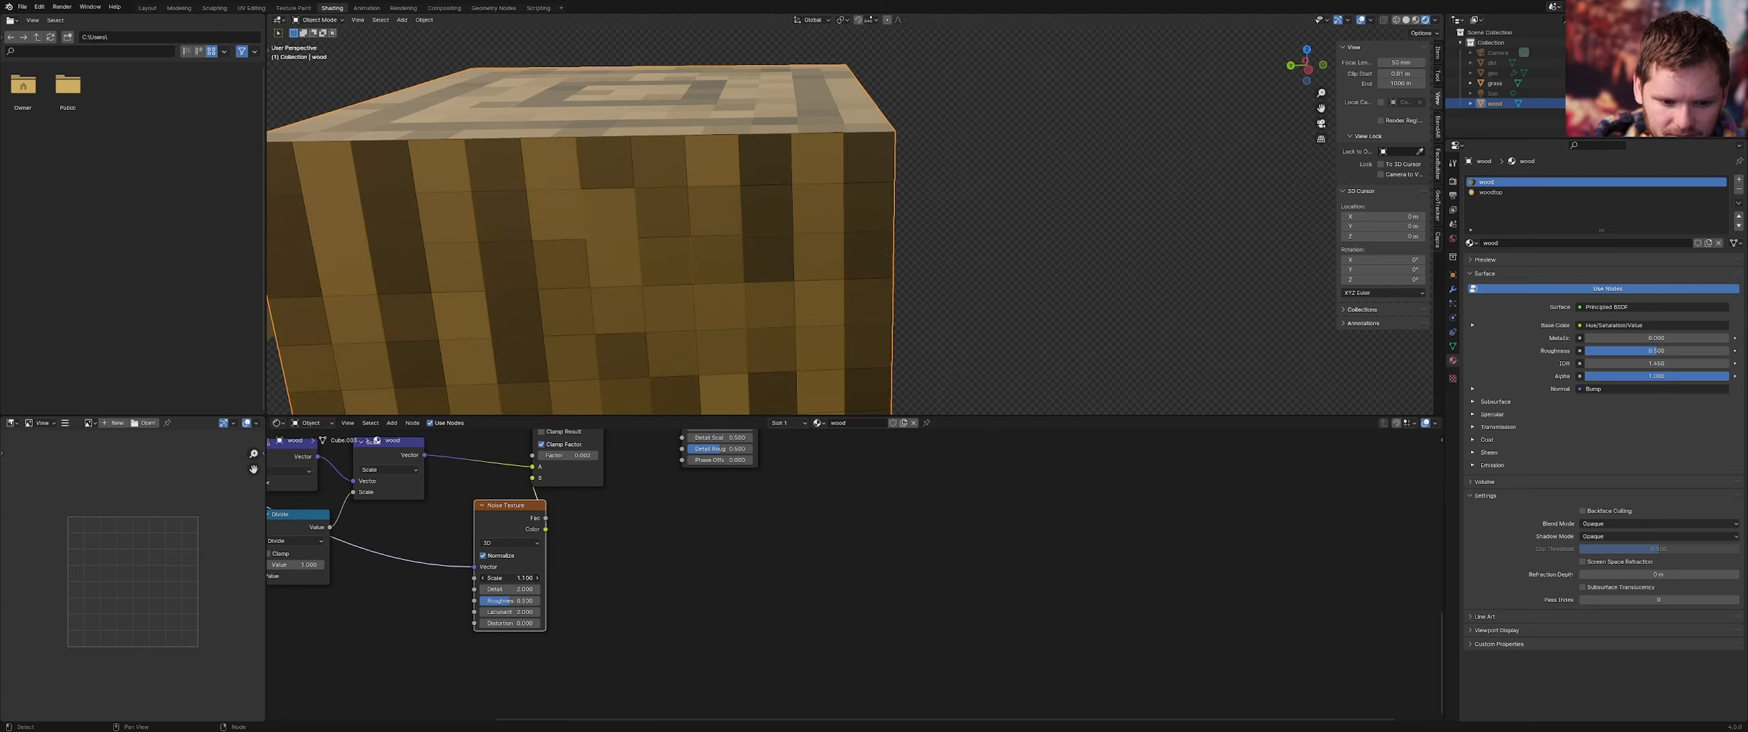
mouse_move(516, 580)
left_mouse_down()
mouse_move(553, 580)
mouse_move(516, 580)
mouse_move(540, 590)
left_mouse_up()
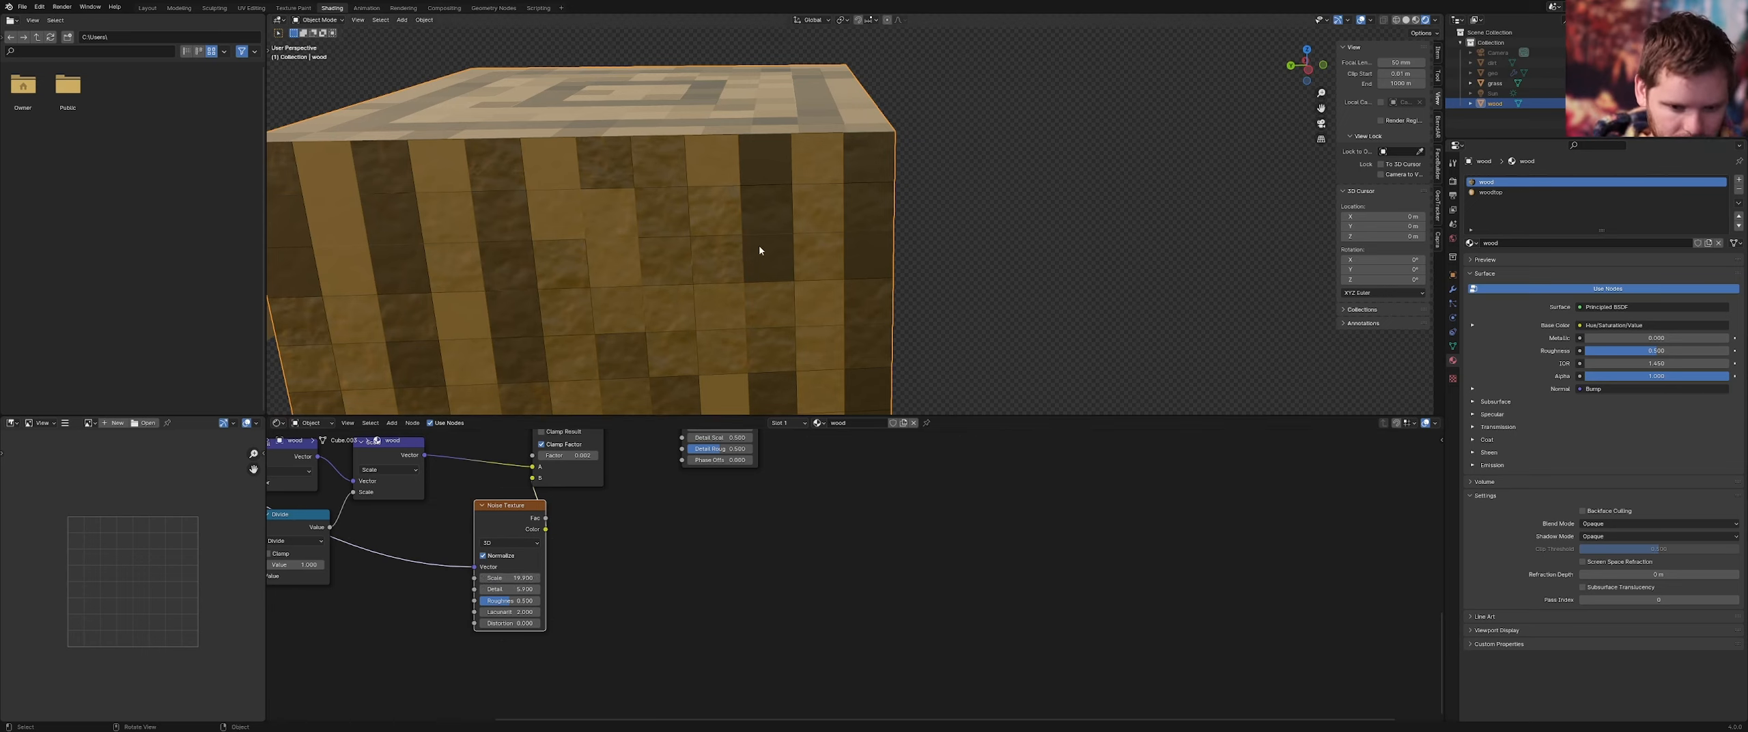
scroll(760, 246, "down", 8)
middle_click_drag(770, 251, 762, 284)
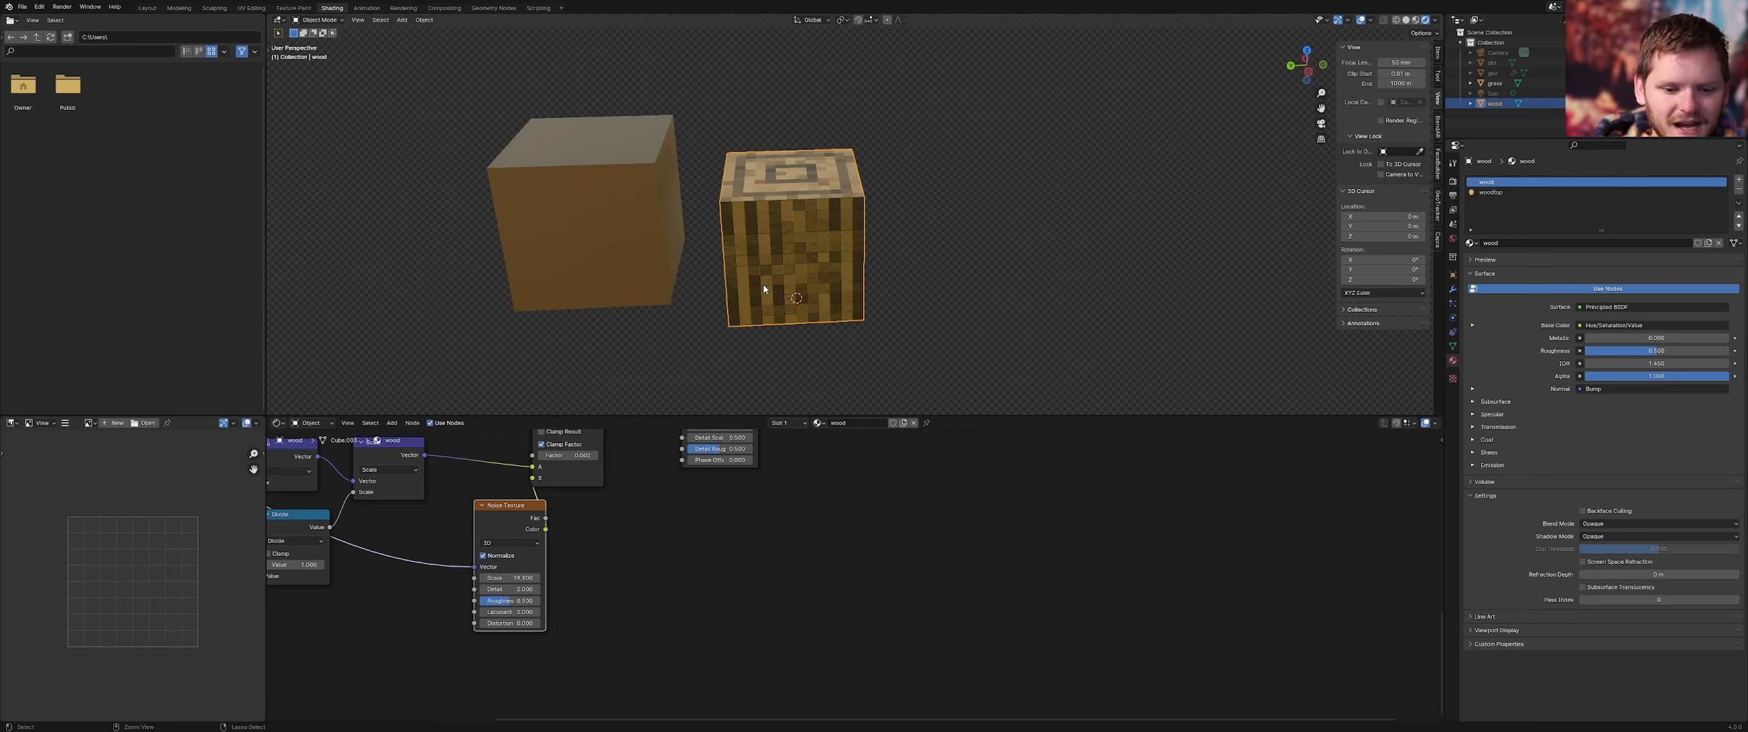
Delete the Noise Texture node and the Bump node from the wood material
key("x")
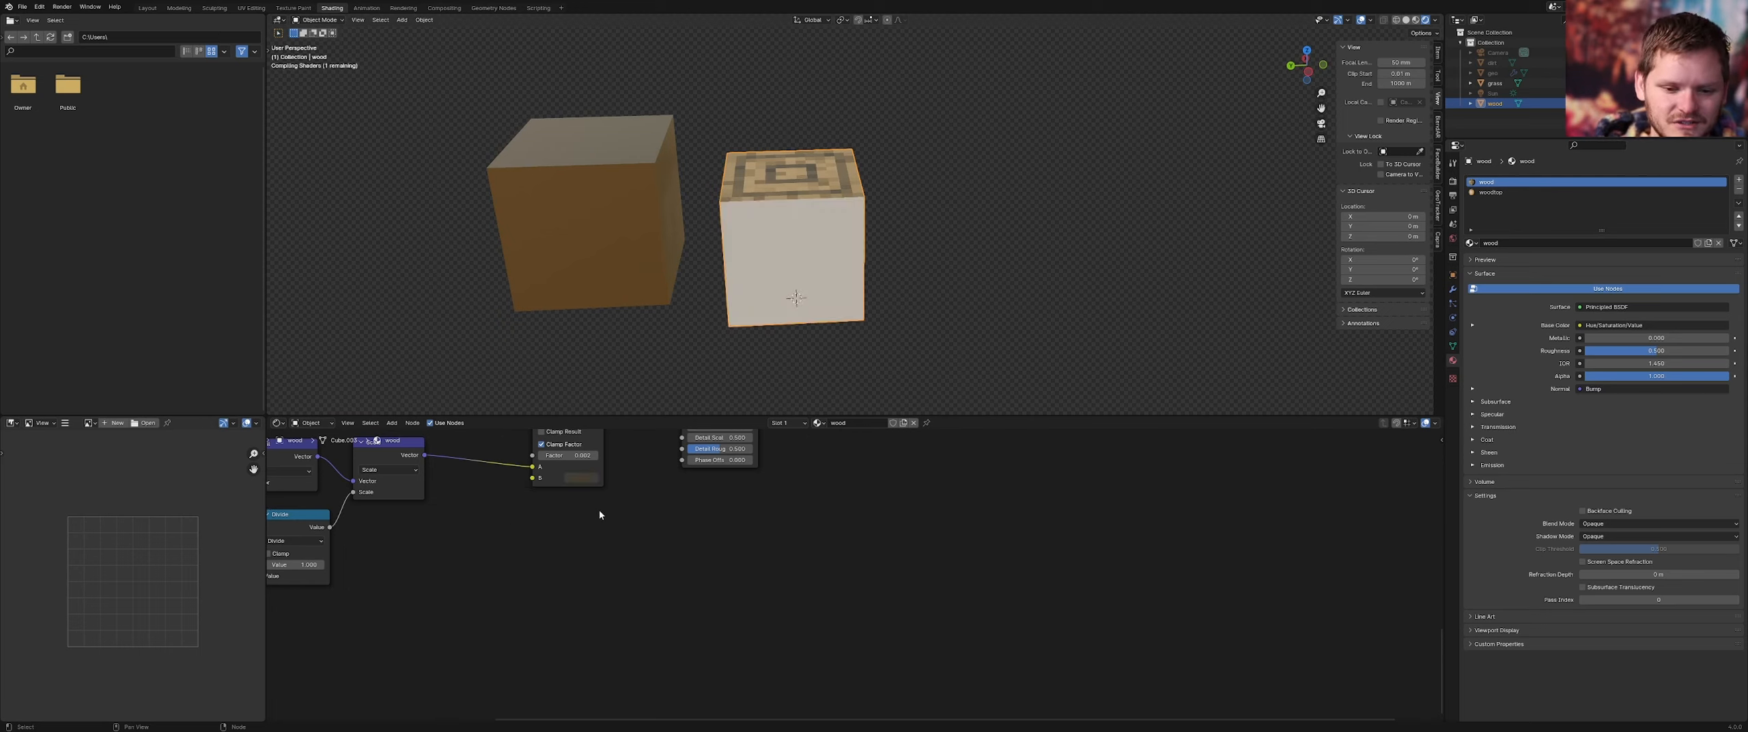
middle_click_drag(666, 545, 577, 643)
scroll(633, 566, "down", 4)
middle_click_drag(765, 460, 624, 570)
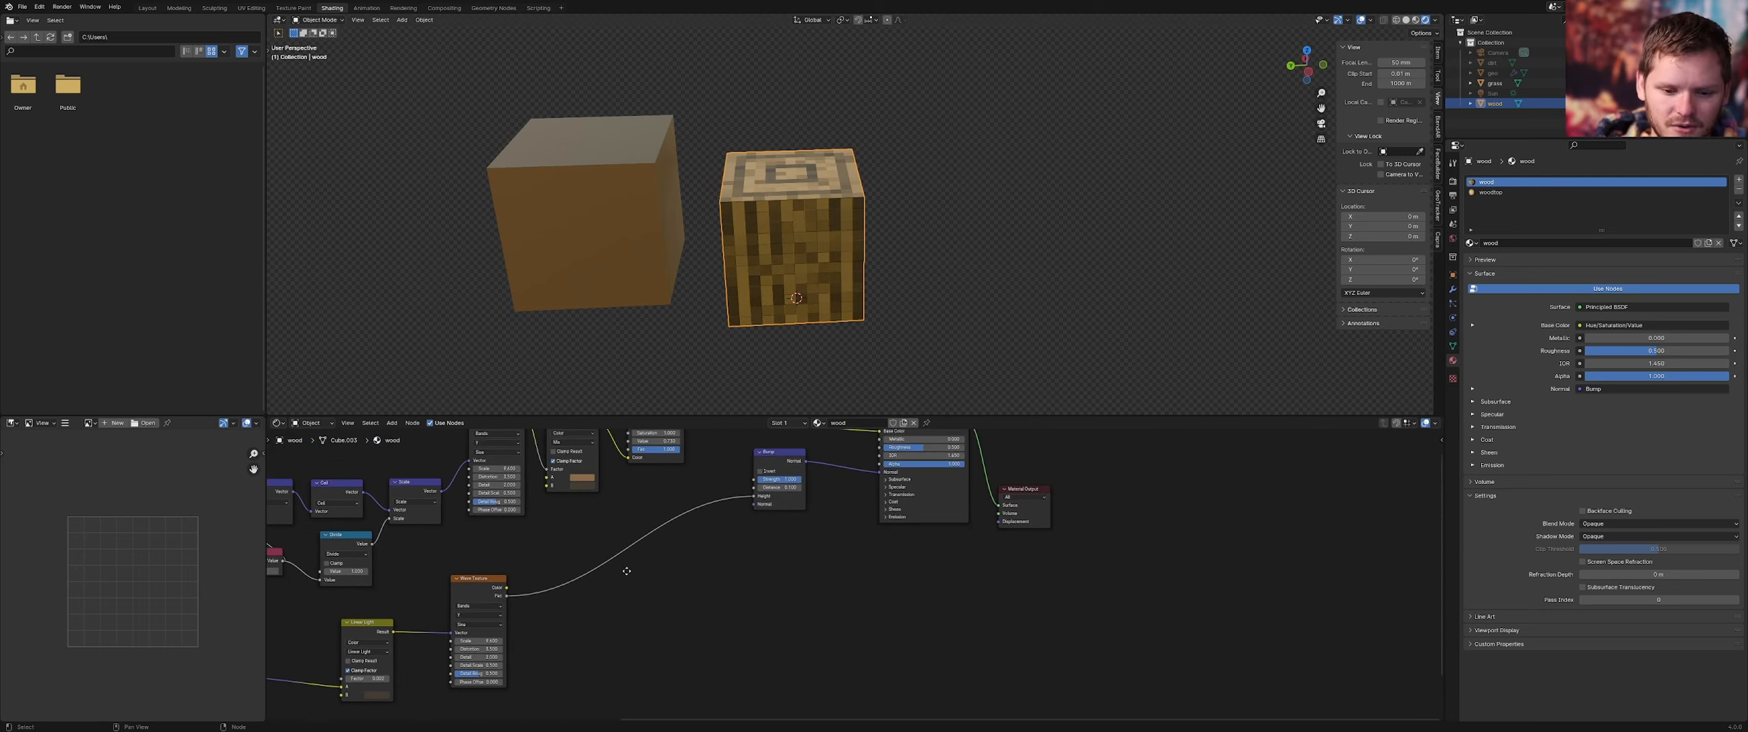
middle_click_drag(747, 502, 662, 549)
left_click(693, 502)
key("x")
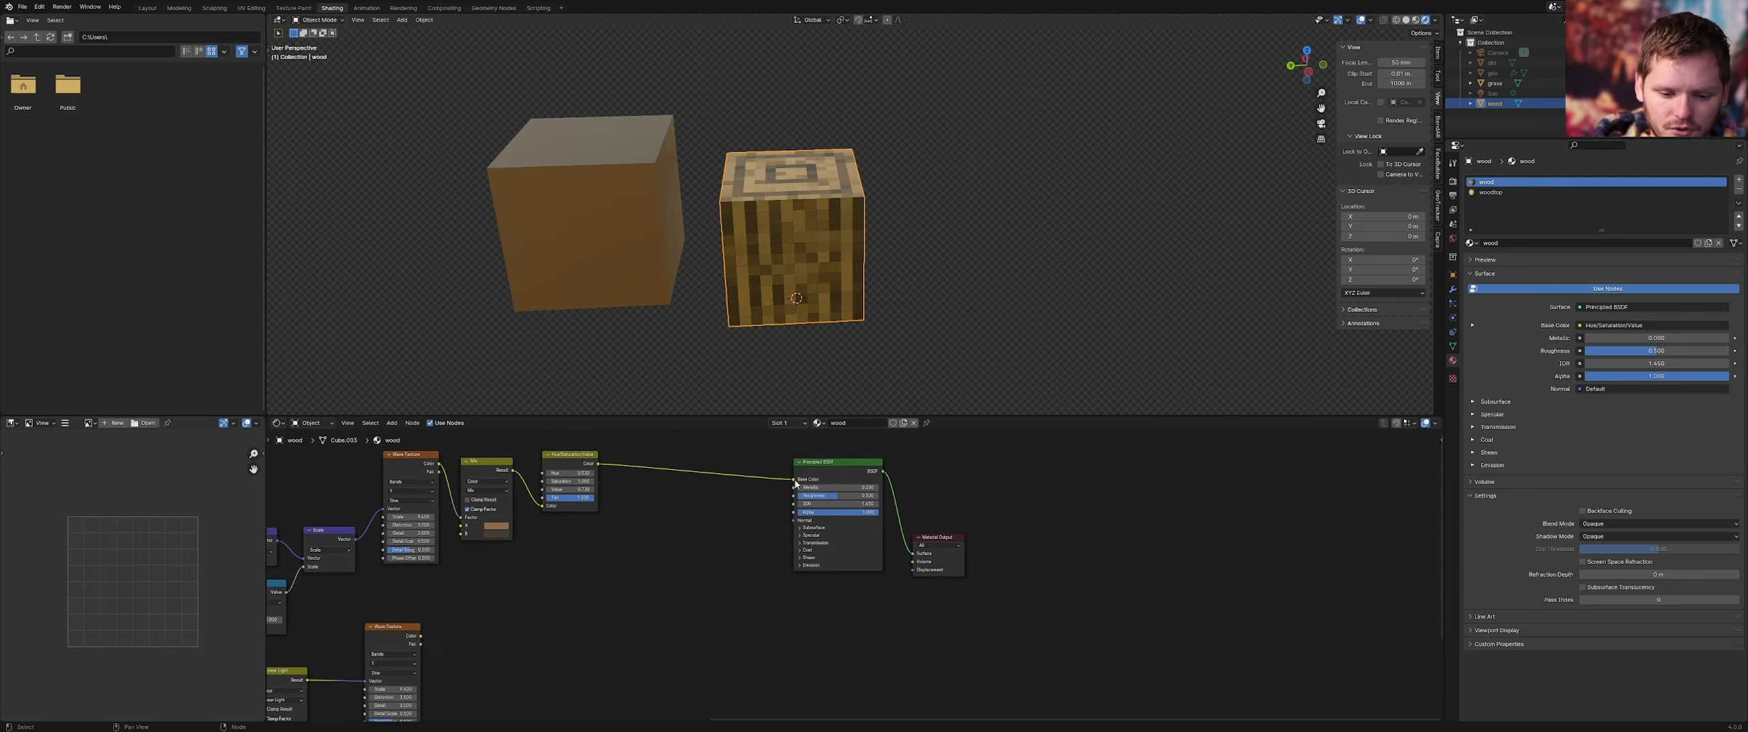
Move the Principled BSDF closer to the Hue/Saturation/Value node and raise its Roughness to about 0.78
left_click(823, 471)
left_click_drag(823, 471, 609, 474)
scroll(700, 495, "up", 3)
middle_click_drag(697, 338, 745, 302)
left_click_drag(635, 474, 691, 474)
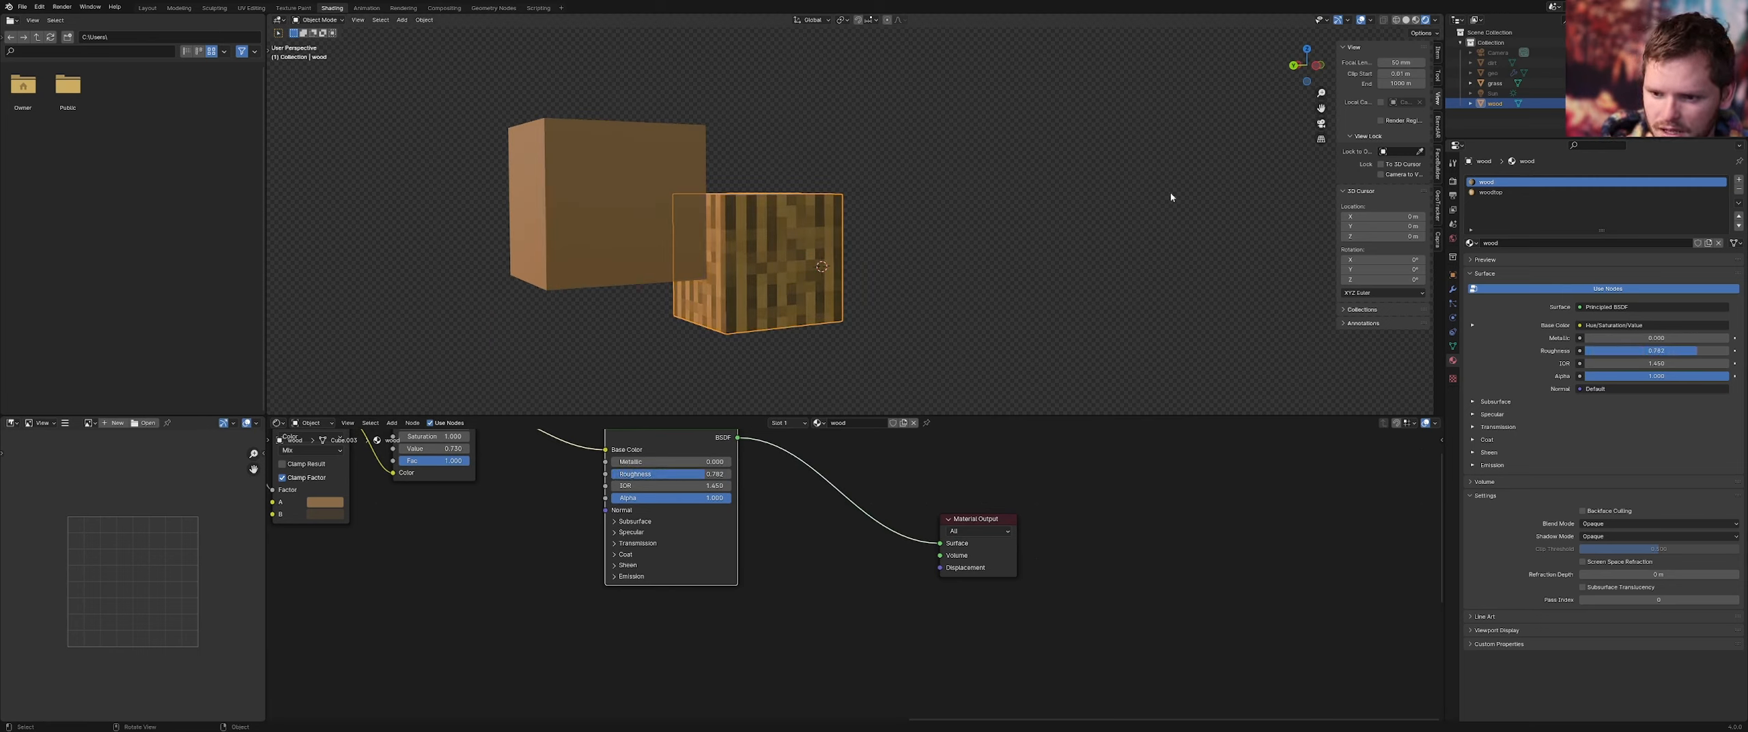
Show the dirt block and set its Principled BSDF Roughness to 0.75
left_click(1492, 62)
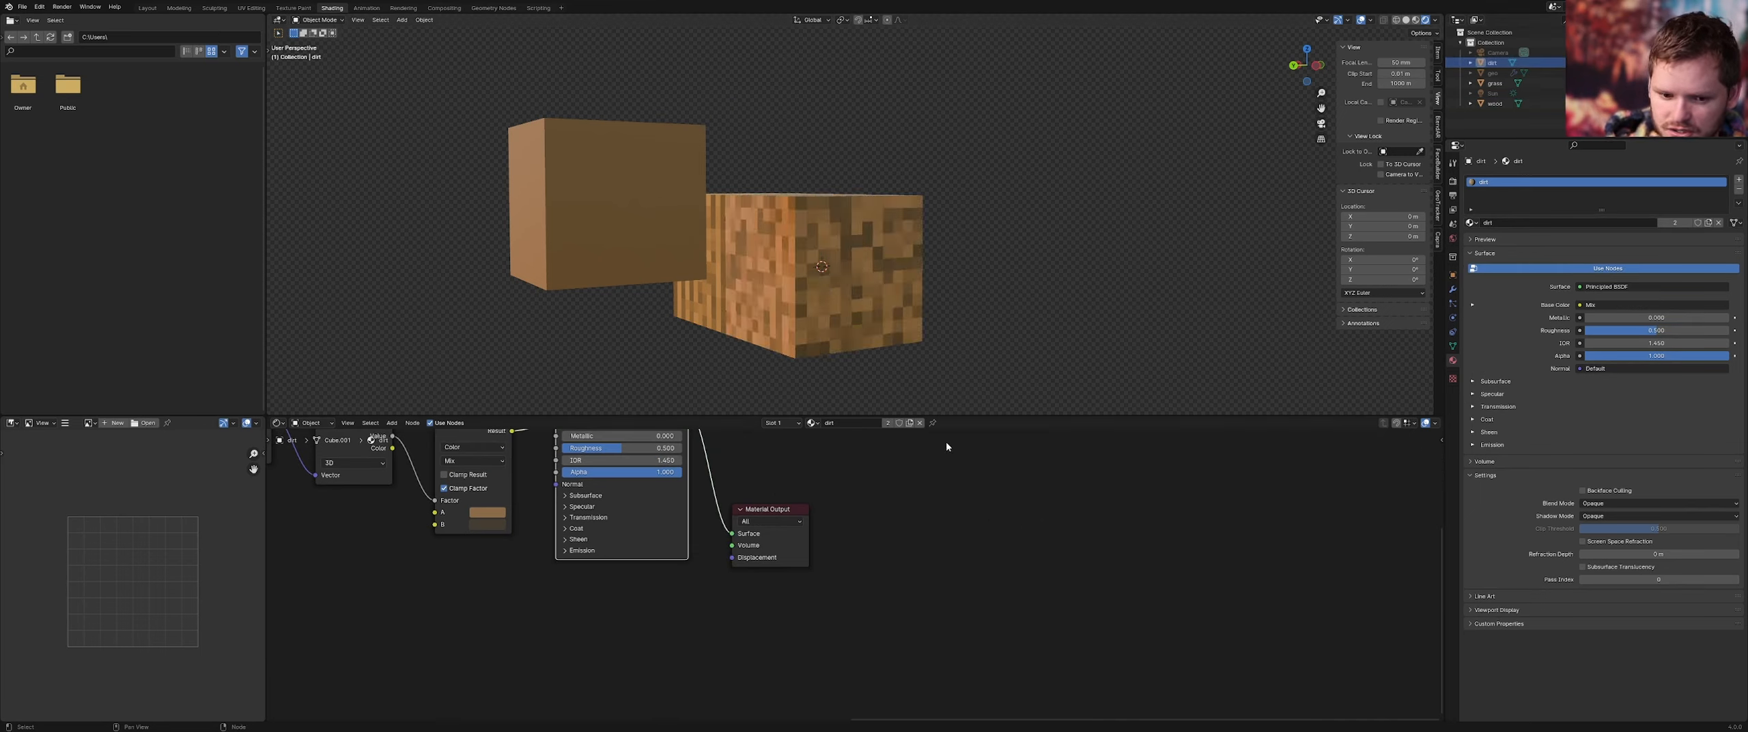
middle_click_drag(642, 475, 686, 551)
left_click(686, 527)
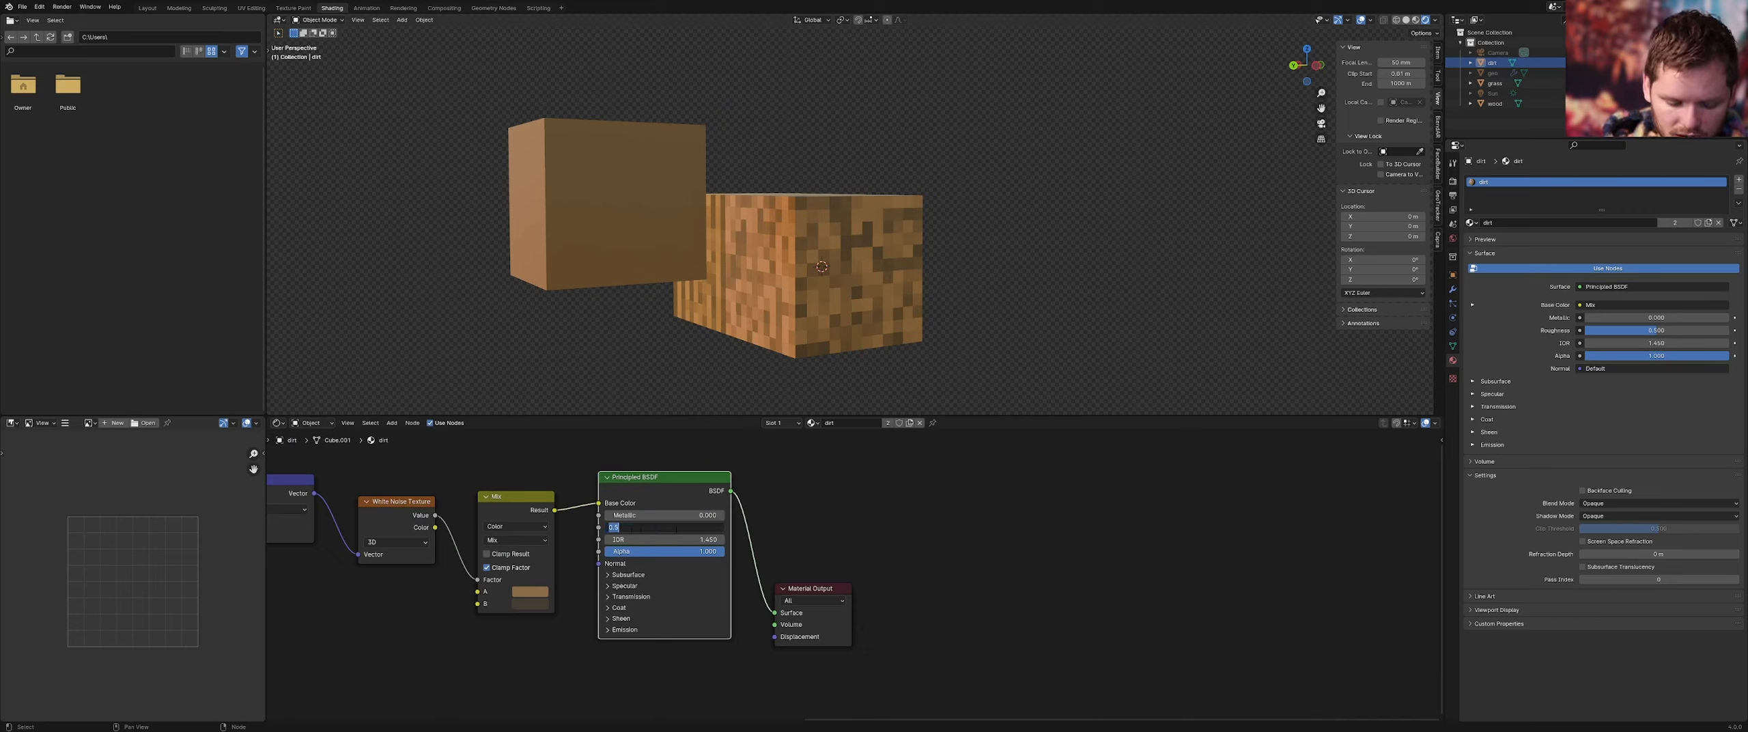
type(".75")
key("Return")
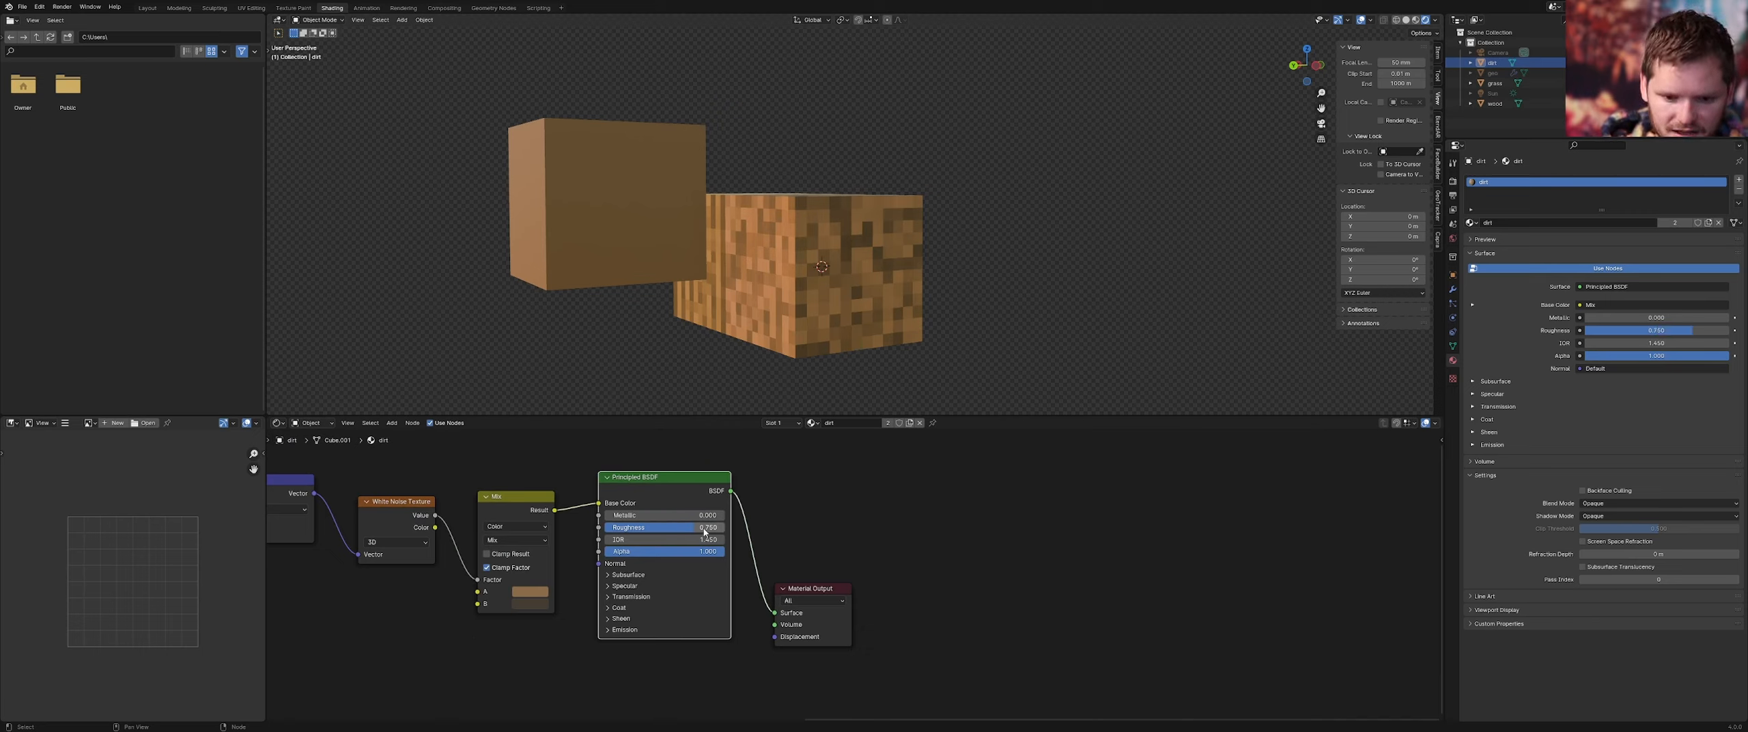
middle_click_drag(958, 279, 855, 250)
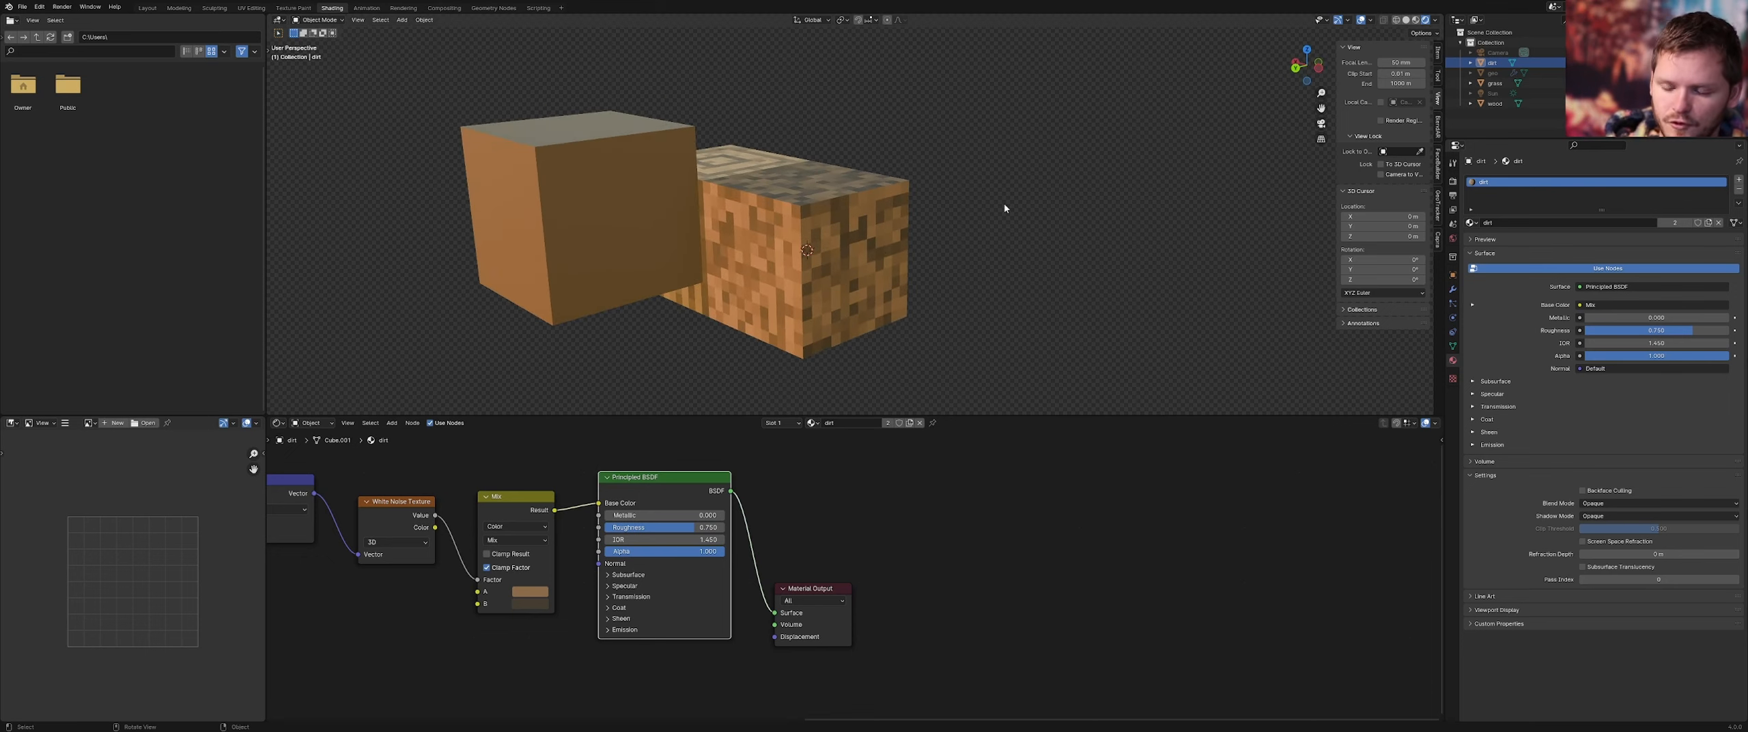
Select the grass block and set its Principled BSDF Roughness to 0.75
left_click(1542, 83)
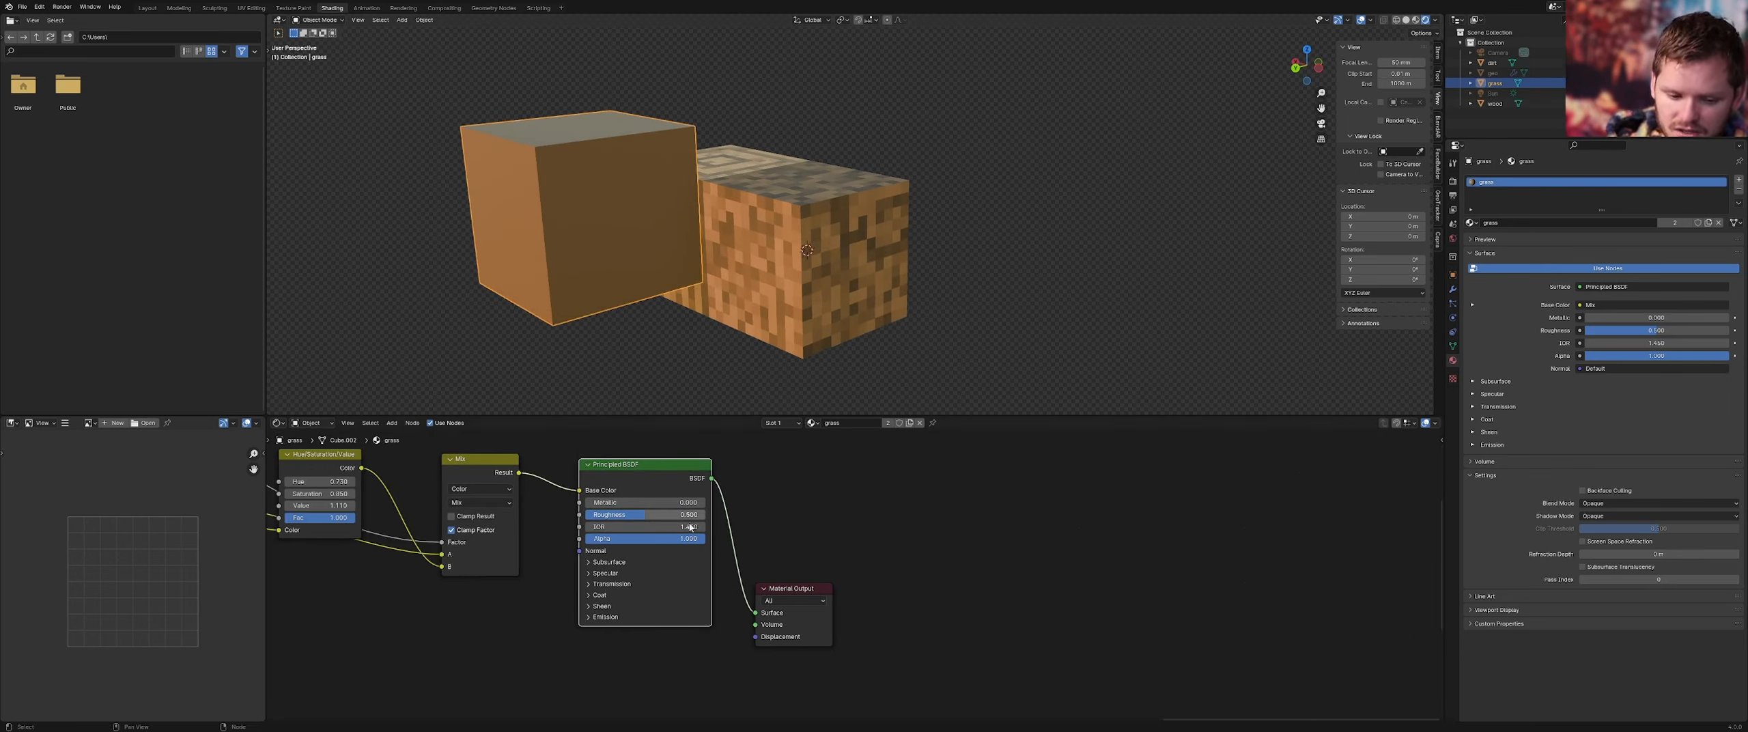
left_click(666, 515)
type(".75")
key("Return")
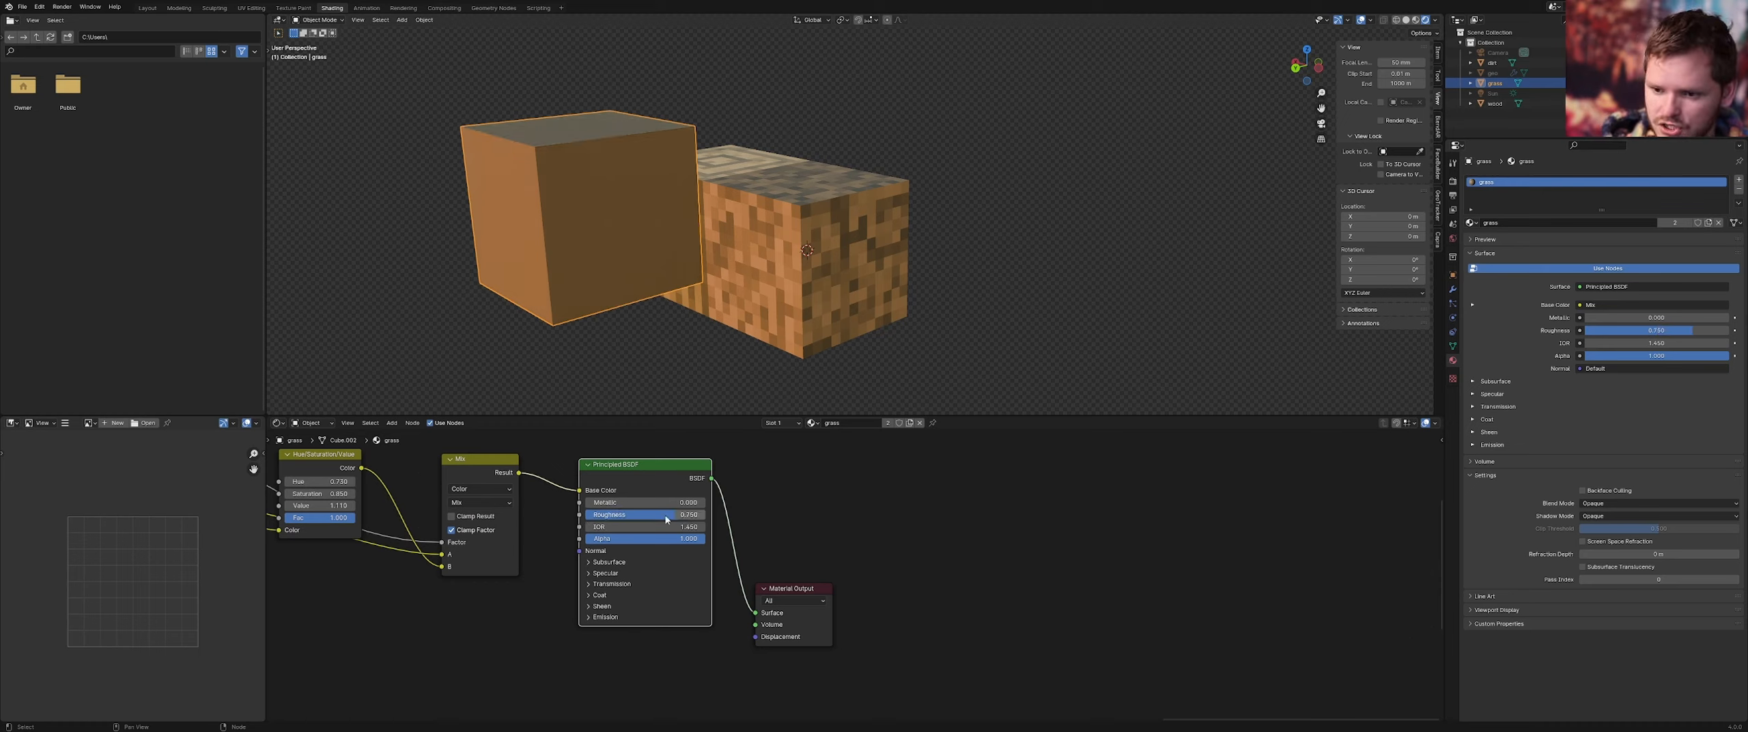
Hide the grass and dirt blocks and select the wood block
left_click(1727, 83)
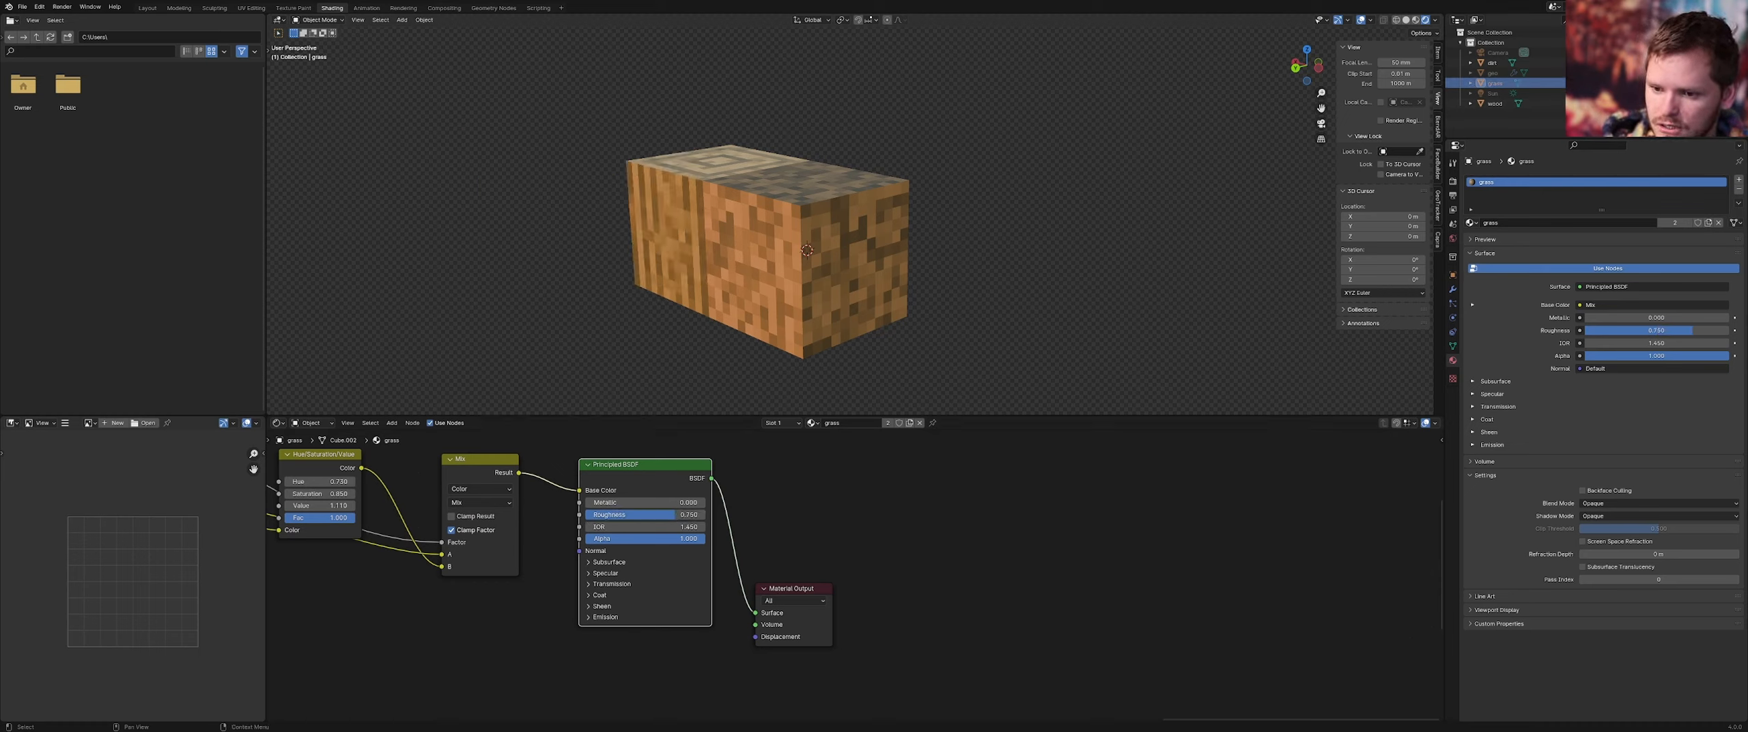
left_click(1727, 63)
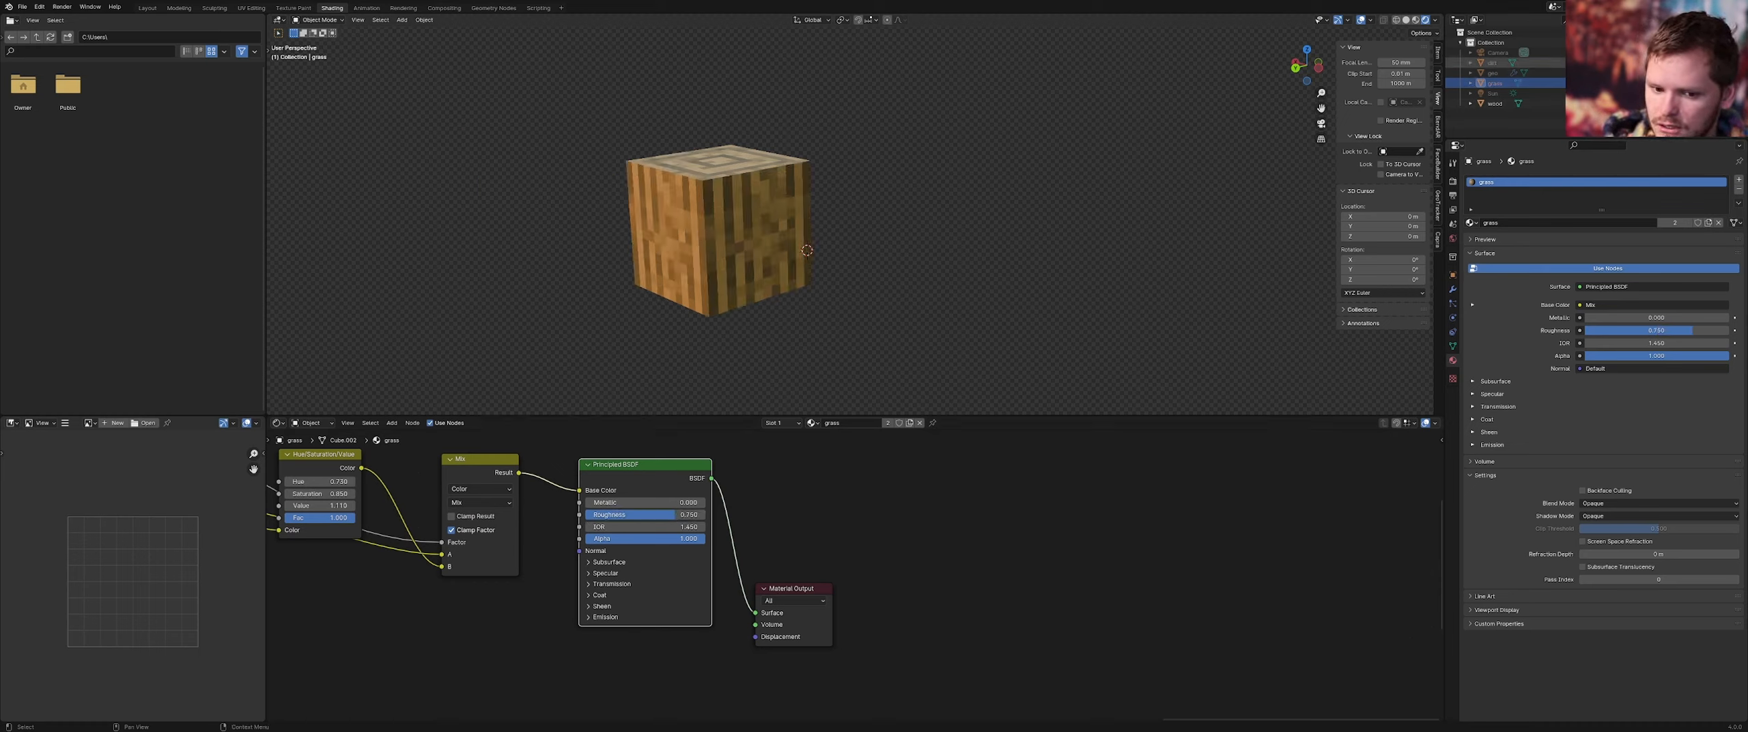
left_click(1494, 103)
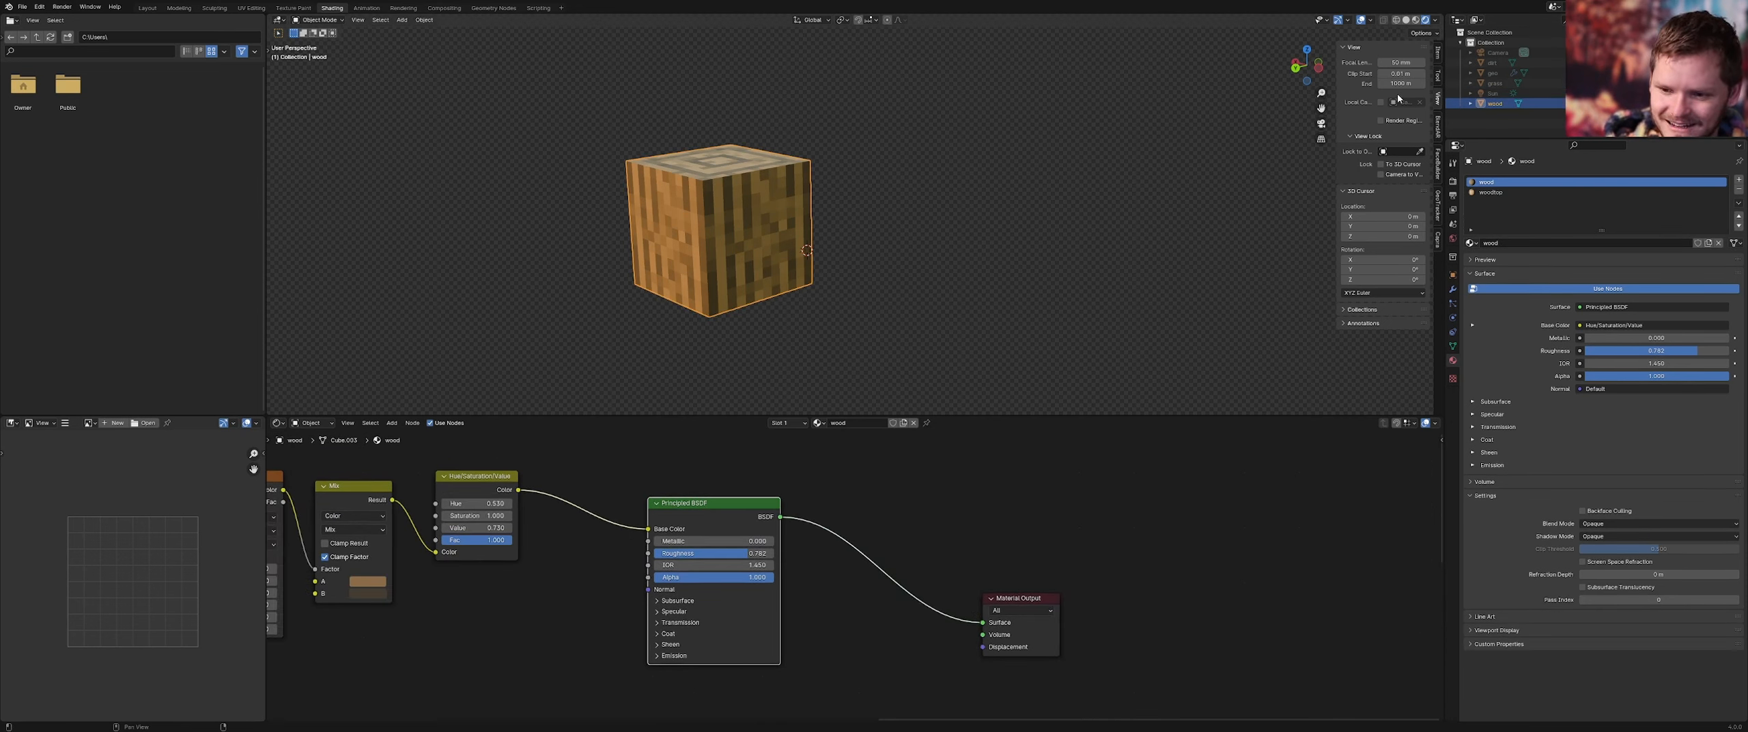
Set the wood block's X location to 0 m and save the file
left_click(1436, 55)
left_click(1386, 72)
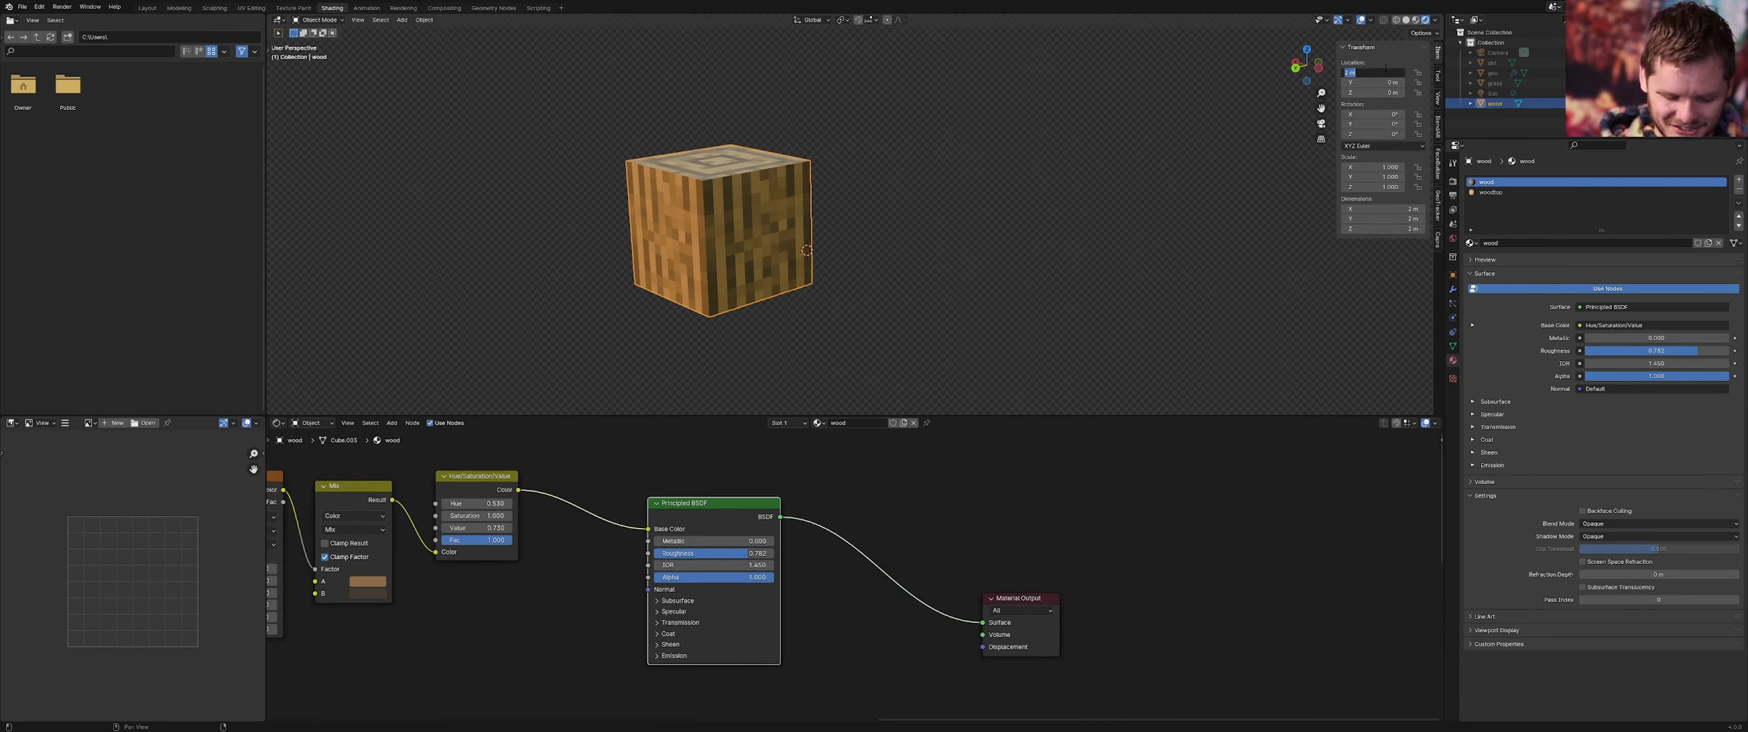
key("Return")
mouse_move(786, 178)
middle_mouse_down()
mouse_move(879, 249)
mouse_move(831, 205)
mouse_move(858, 205)
mouse_move(806, 184)
middle_mouse_up()
key("ctrl+s")
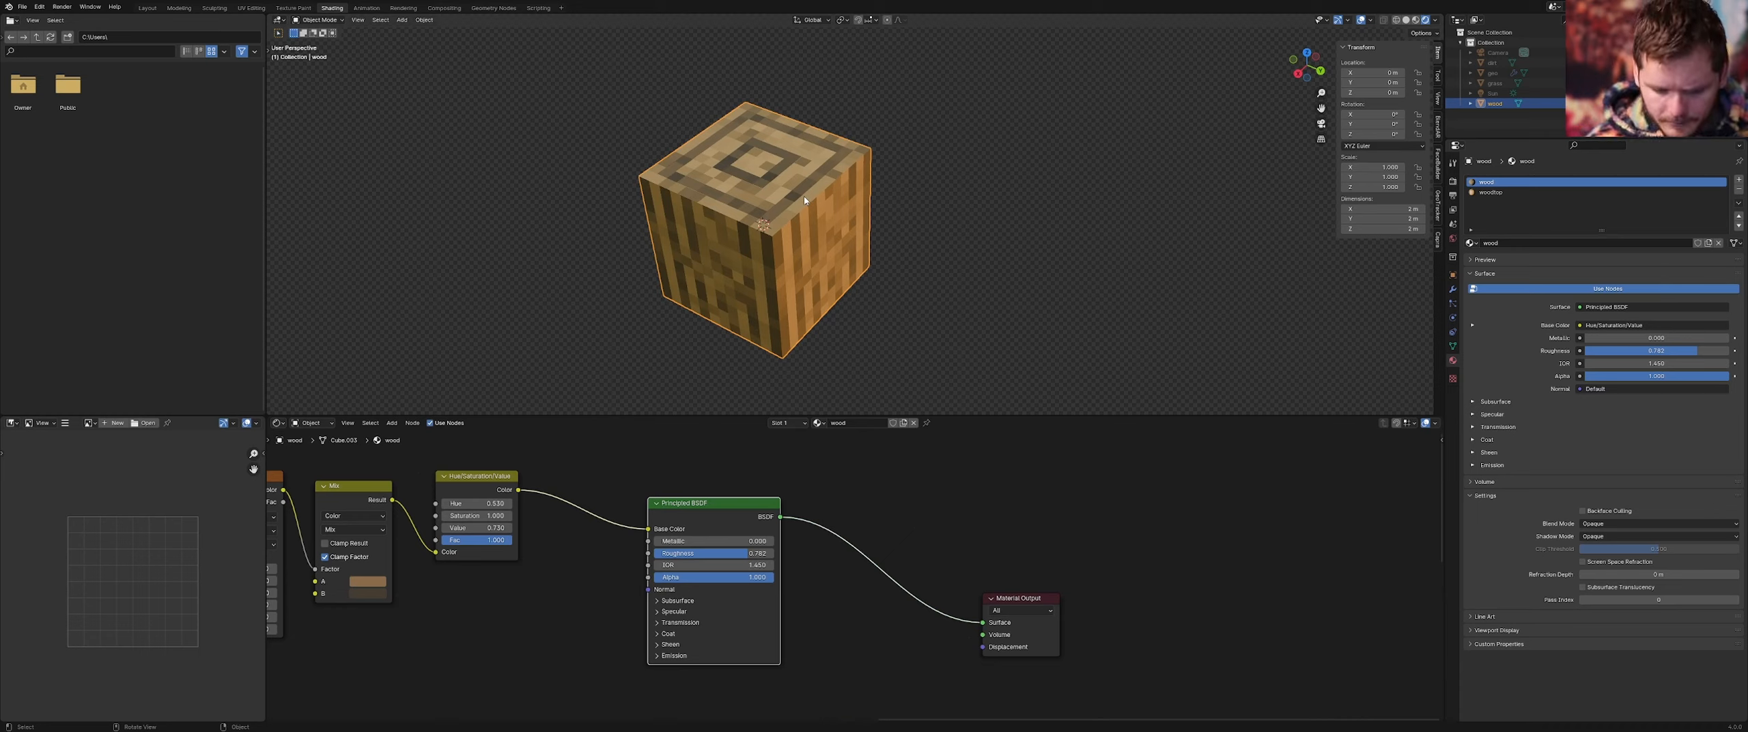
Duplicate the wood block twice upward along Z to check how the bark pattern stacks as a trunk
middle_click_drag(749, 203, 786, 216)
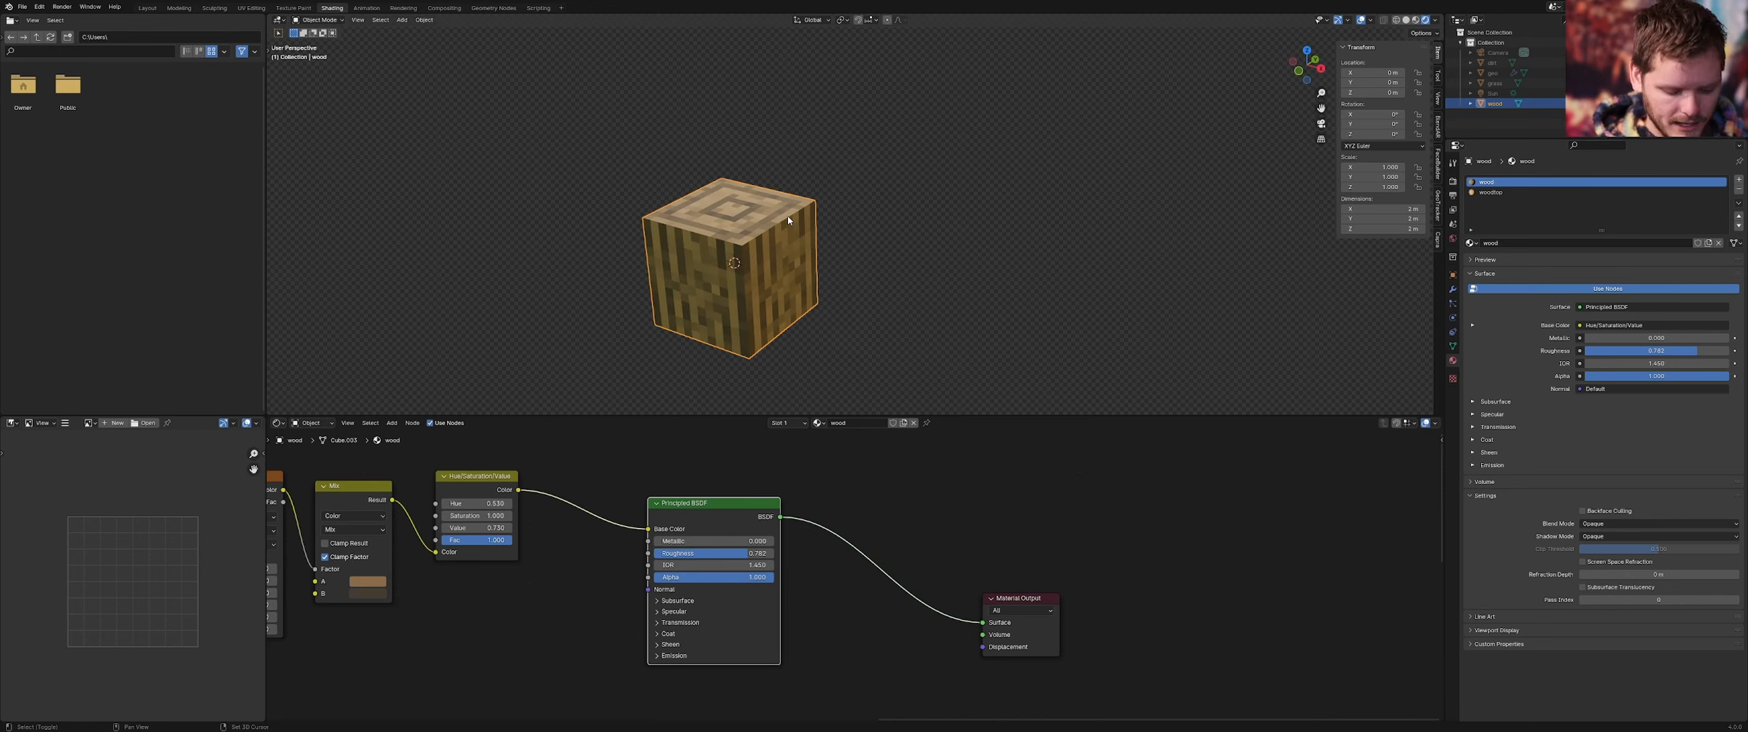
key("shift+d")
key("z")
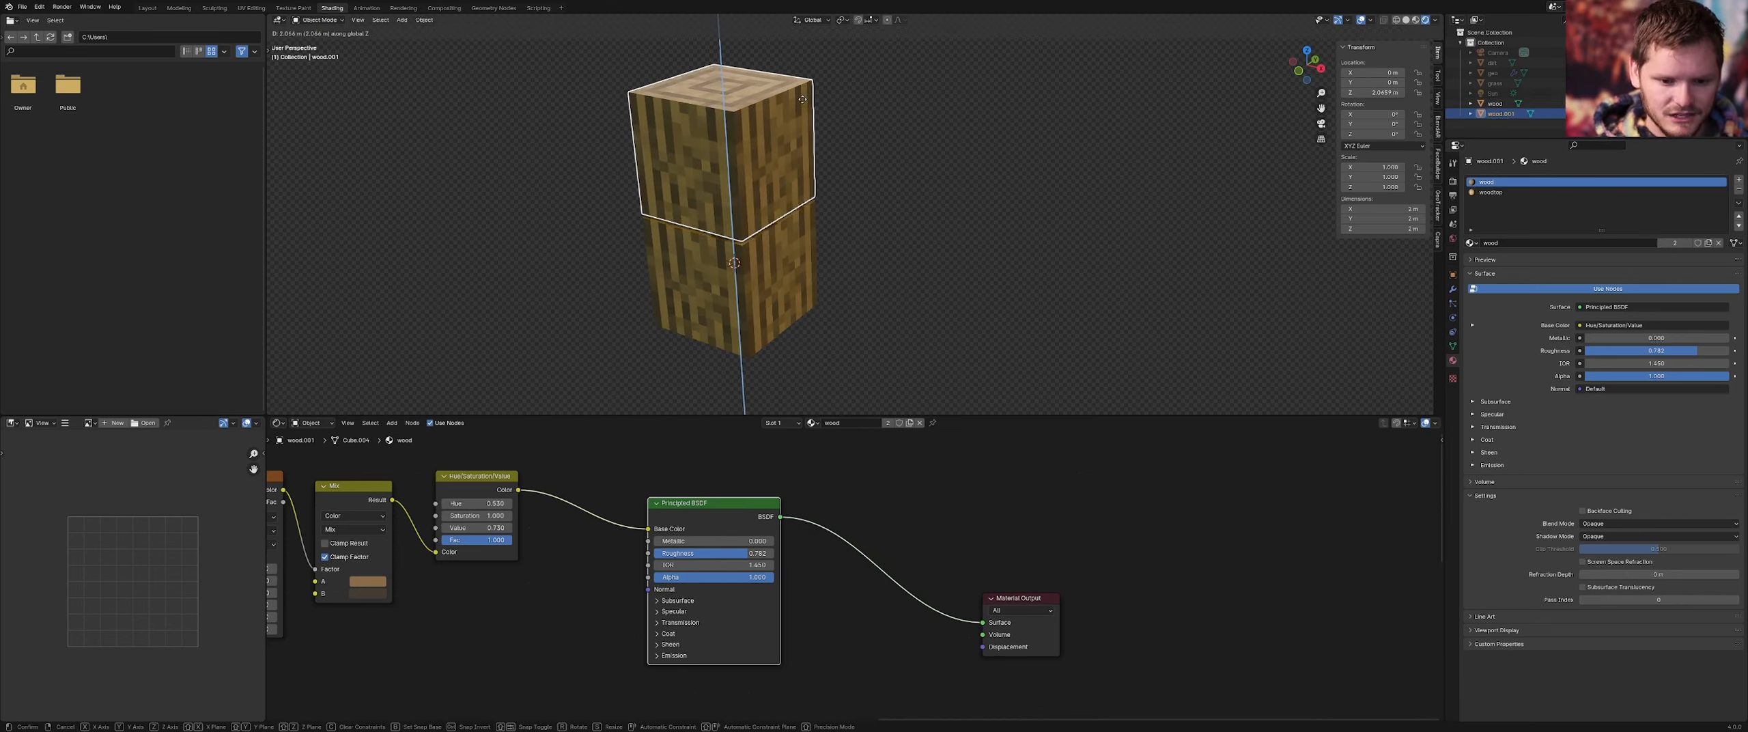
left_click(802, 106)
middle_click_drag(777, 142, 827, 138)
key("shift+d")
key("z")
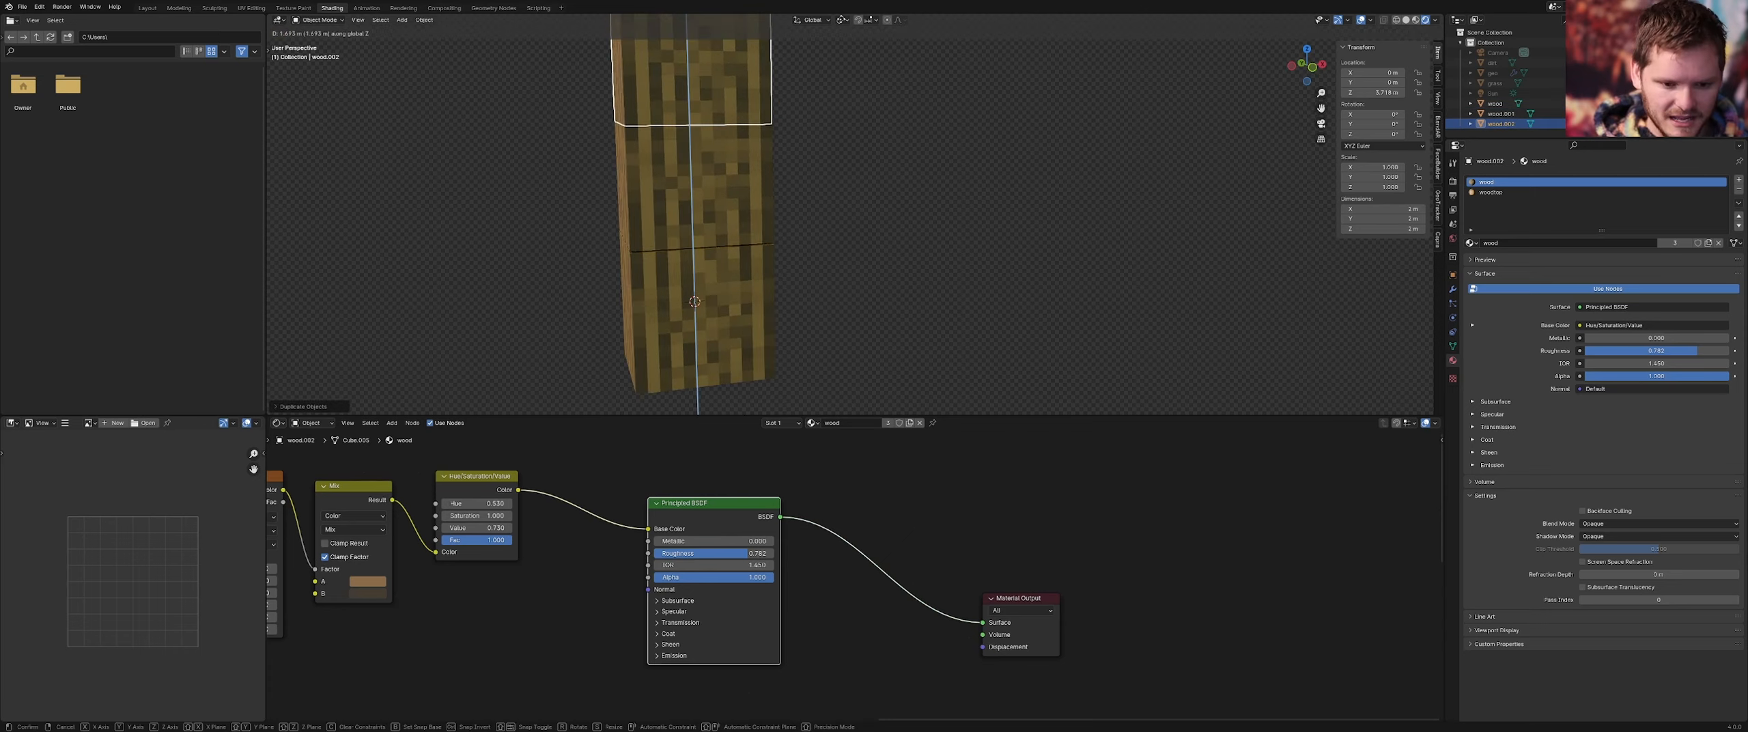
left_click(694, 135)
Delete both stacked duplicates and reselect the original wood block
key("Delete")
left_click(702, 159)
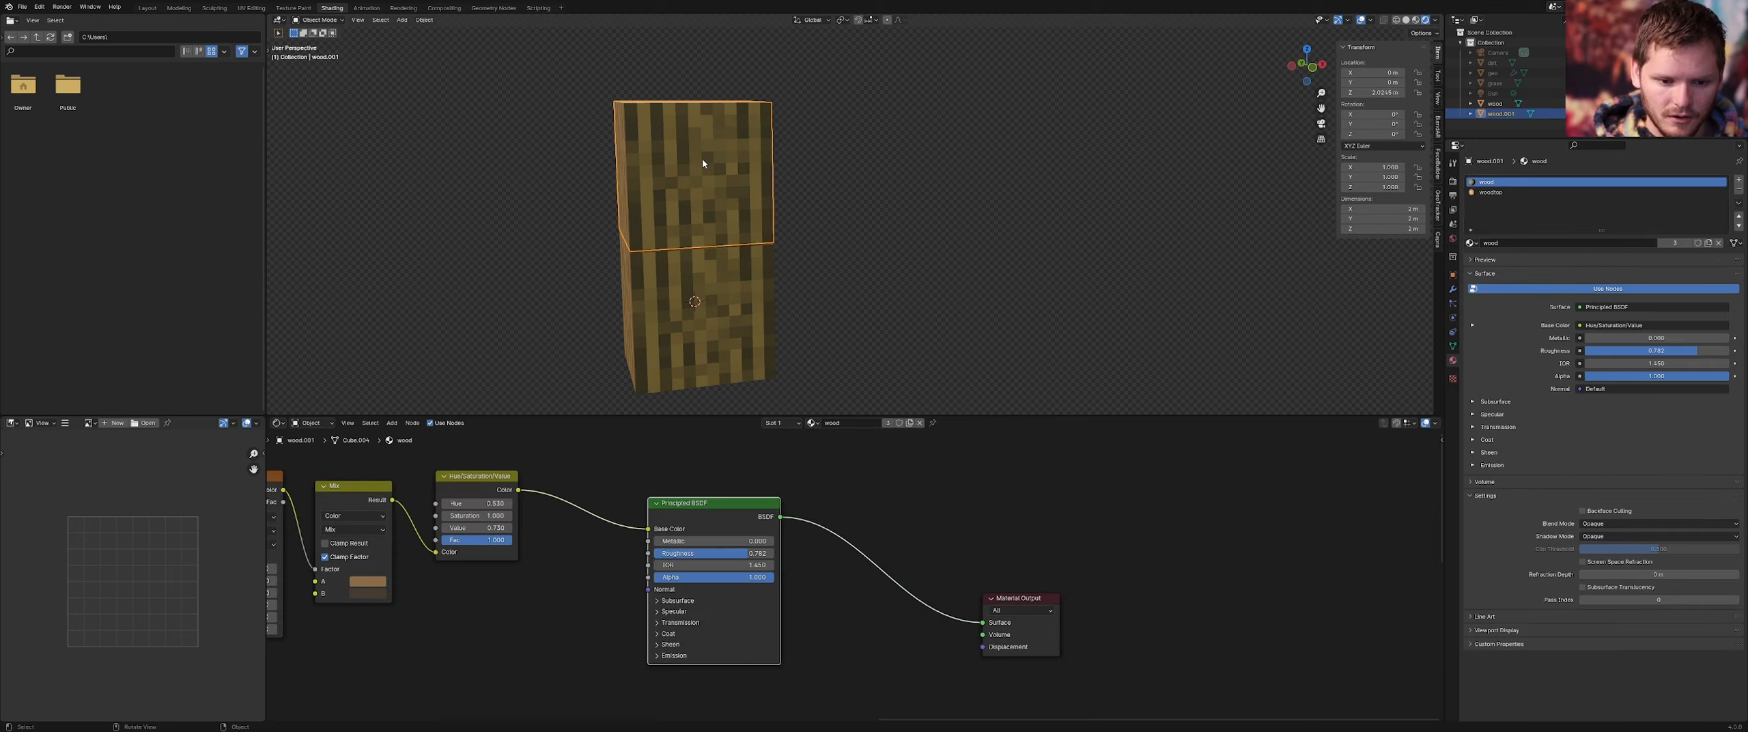
key("Delete")
left_click(721, 267)
Delete the disconnected lower chain of bump nodes from the wood material and frame the remaining nodes
scroll(570, 501, "down", 8)
middle_click_drag(488, 538, 674, 521)
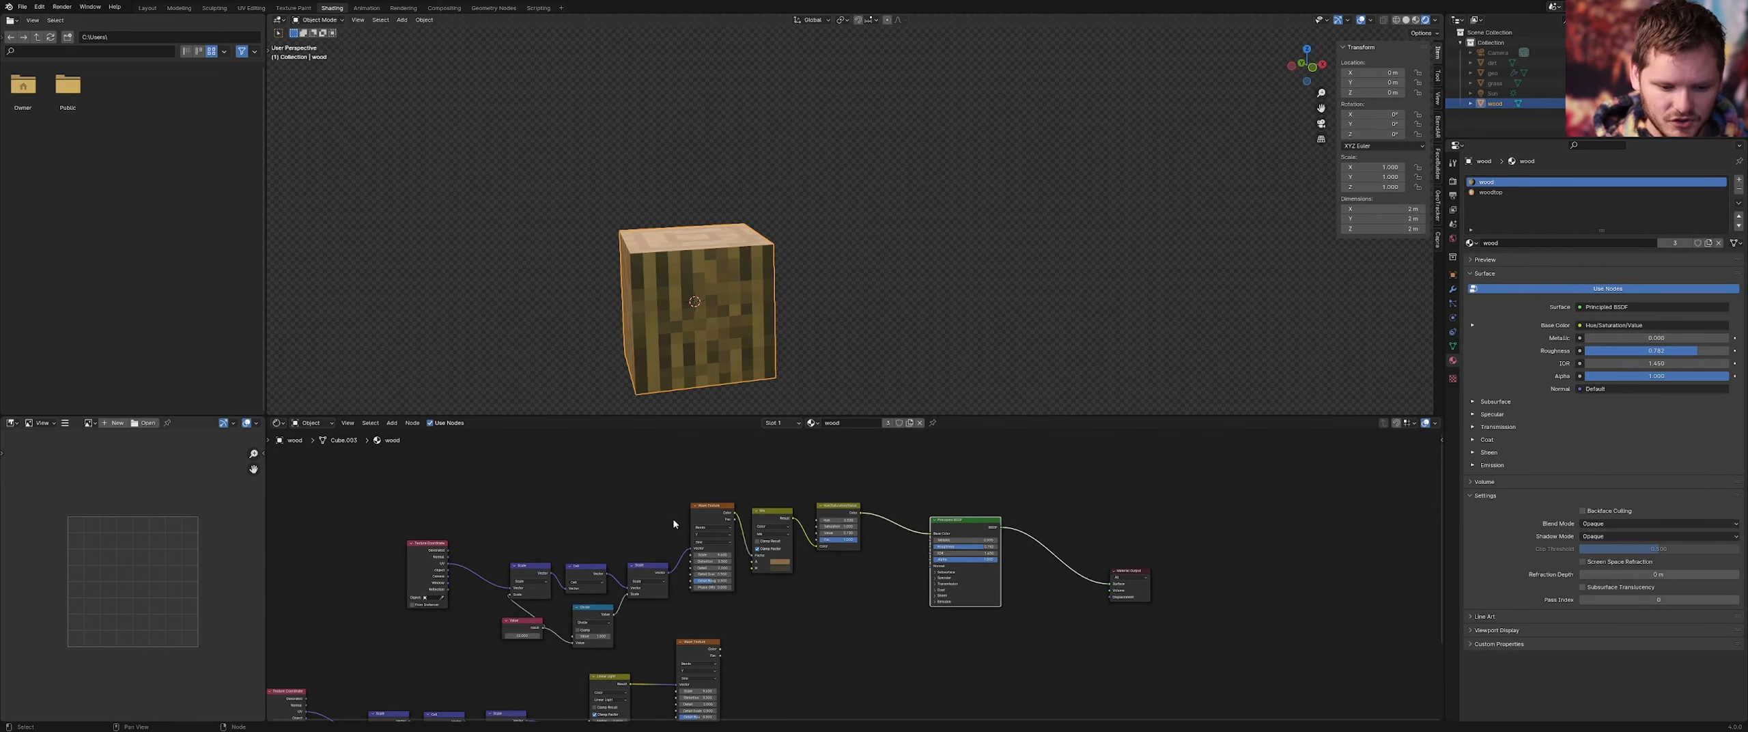
scroll(655, 531, "up", 6)
scroll(665, 532, "down", 1)
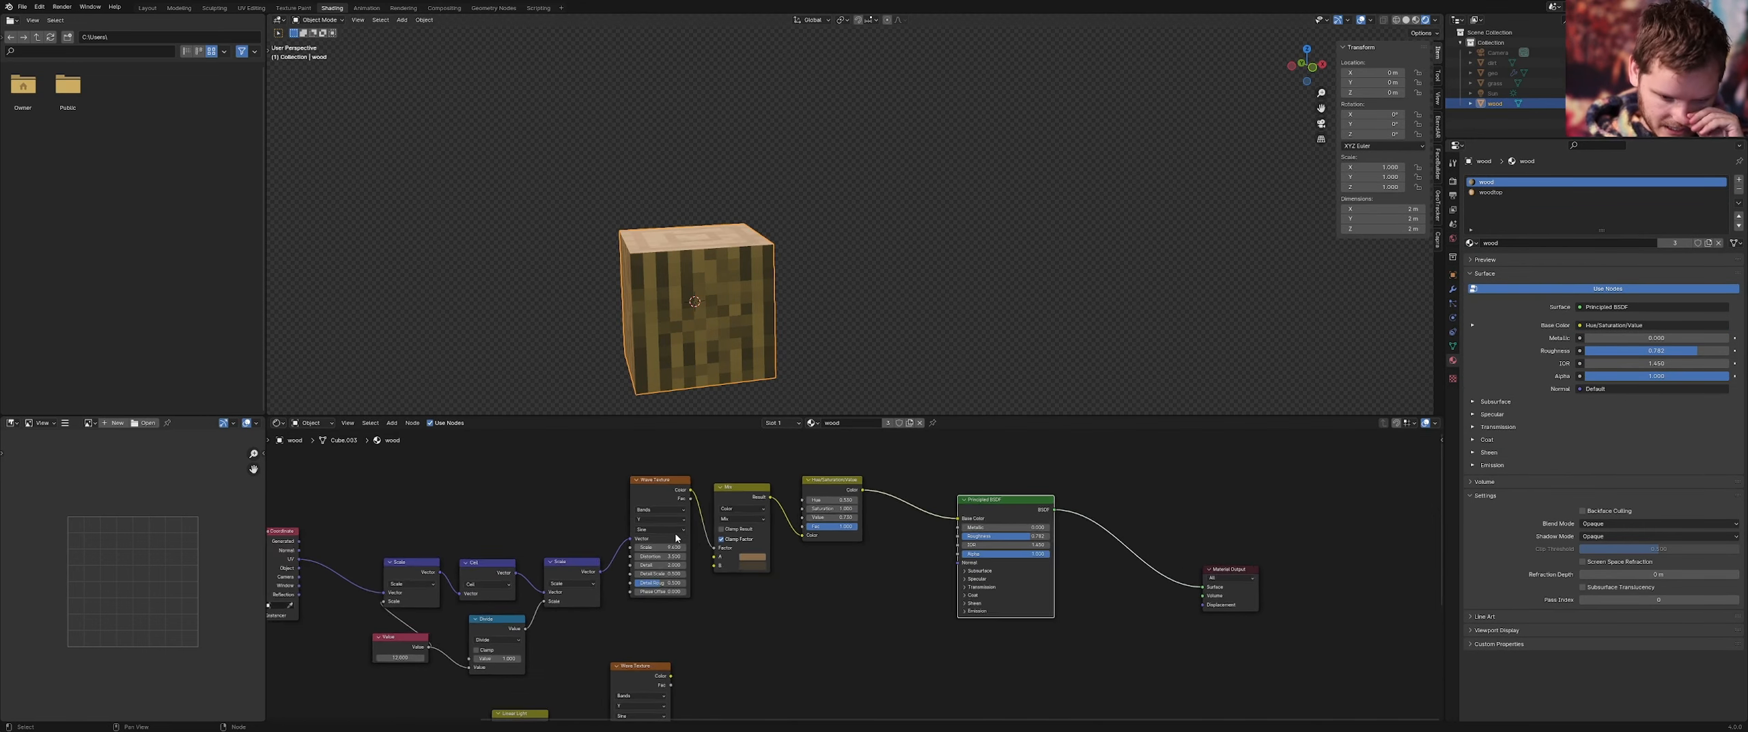
middle_click_drag(721, 556, 767, 464)
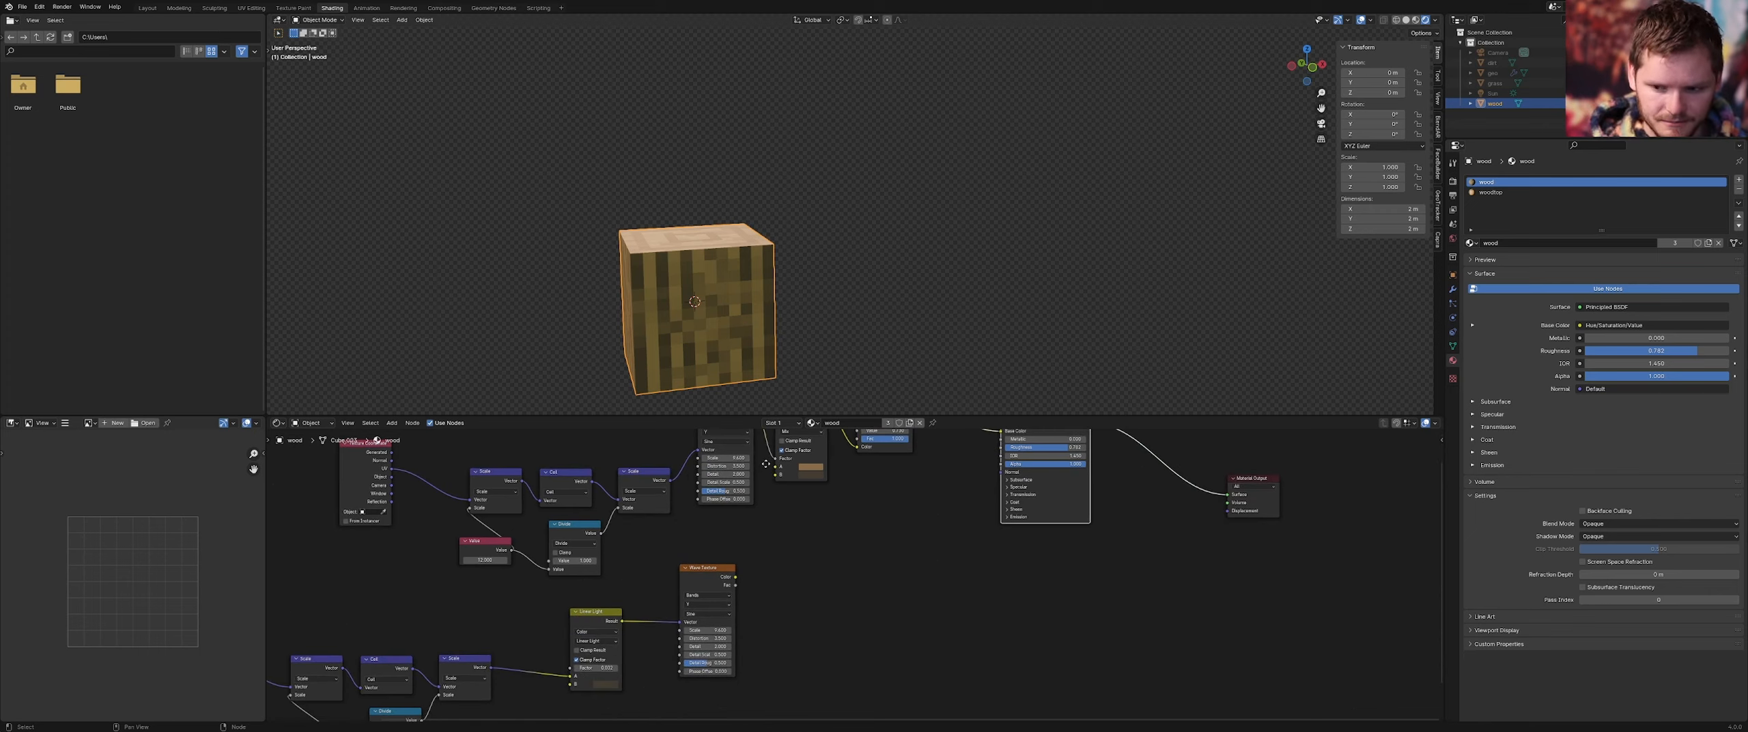
middle_click_drag(683, 543, 710, 518)
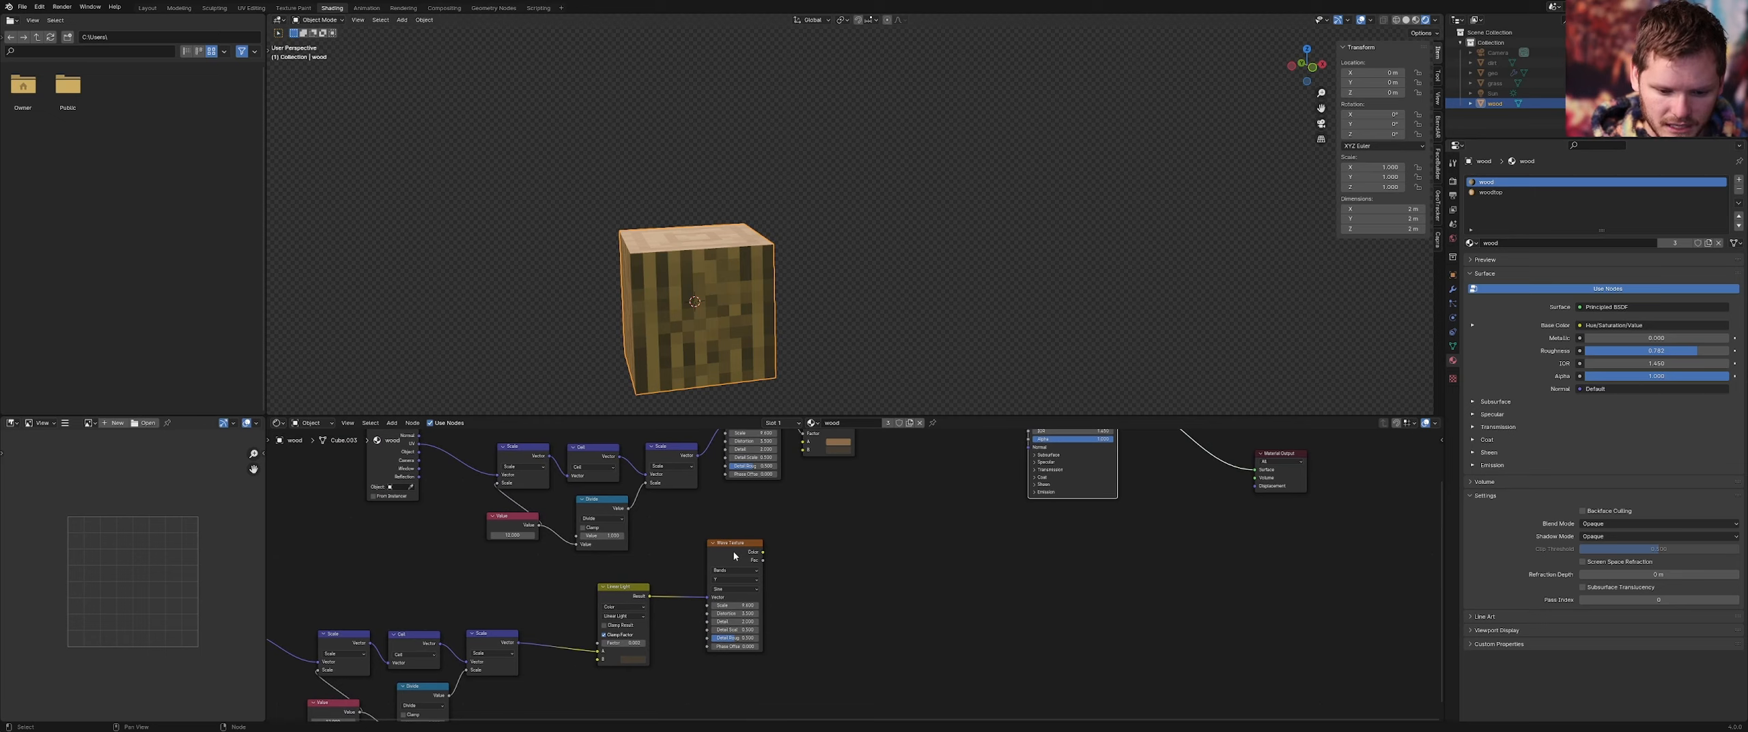
scroll(734, 556, "up", 2)
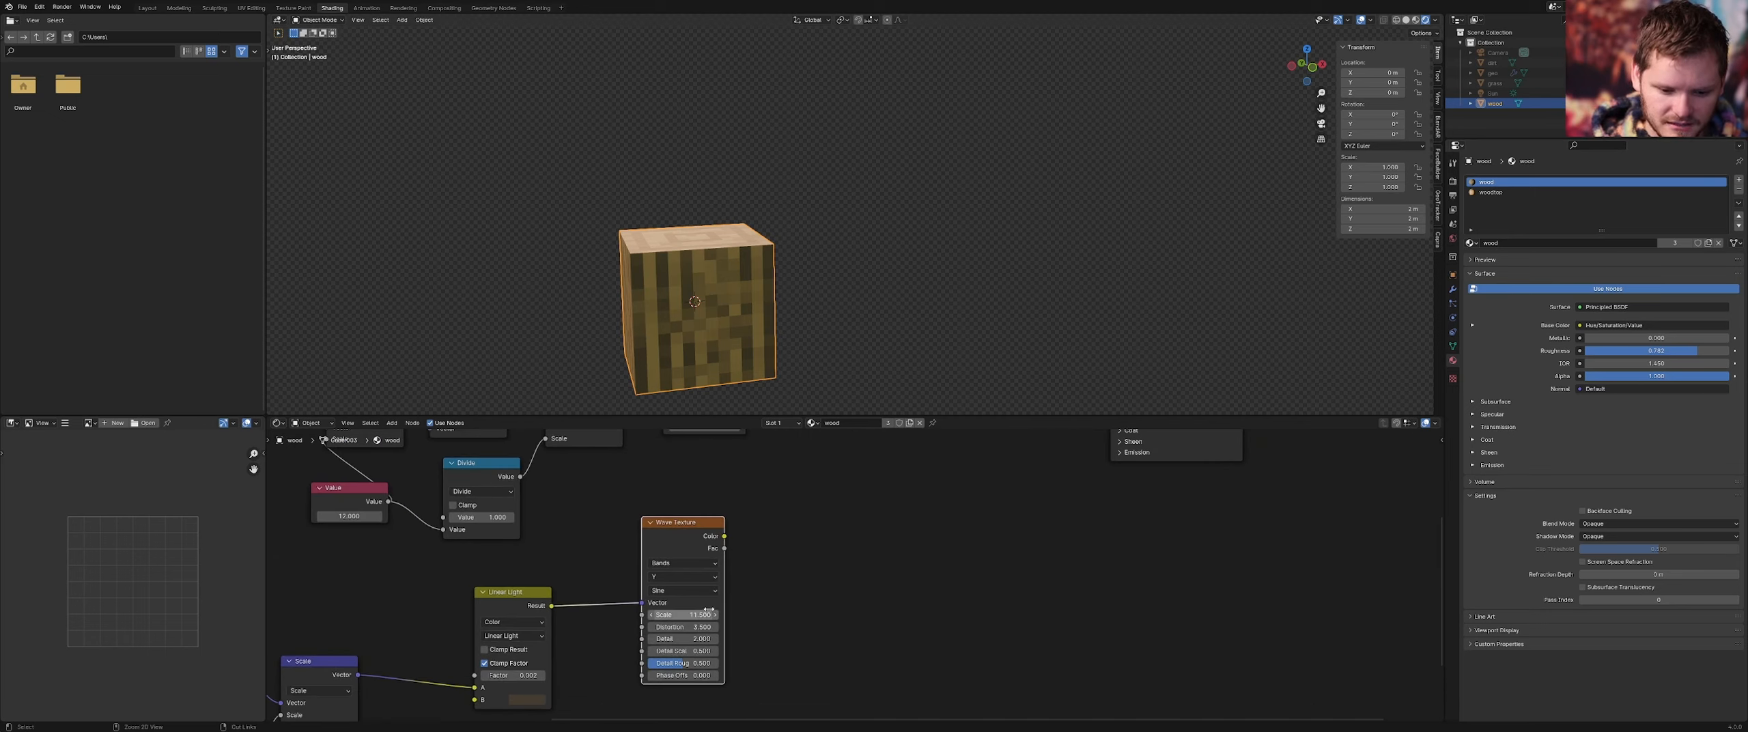
scroll(717, 640, "down", 3)
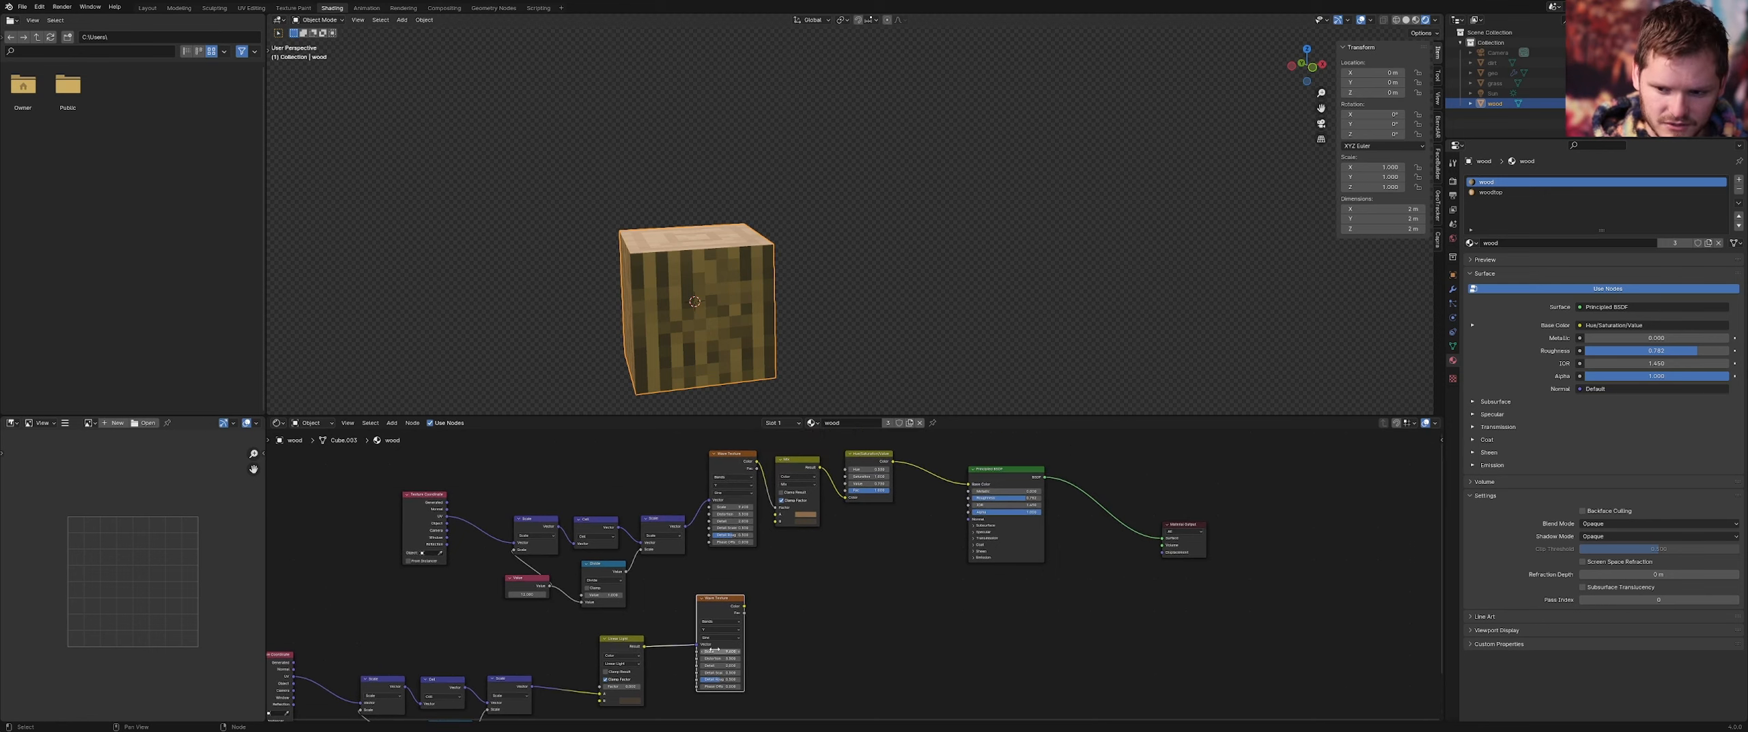
middle_click_drag(714, 649, 834, 554)
scroll(835, 554, "down", 2)
left_click_drag(888, 630, 510, 562)
key("x")
key("Home")
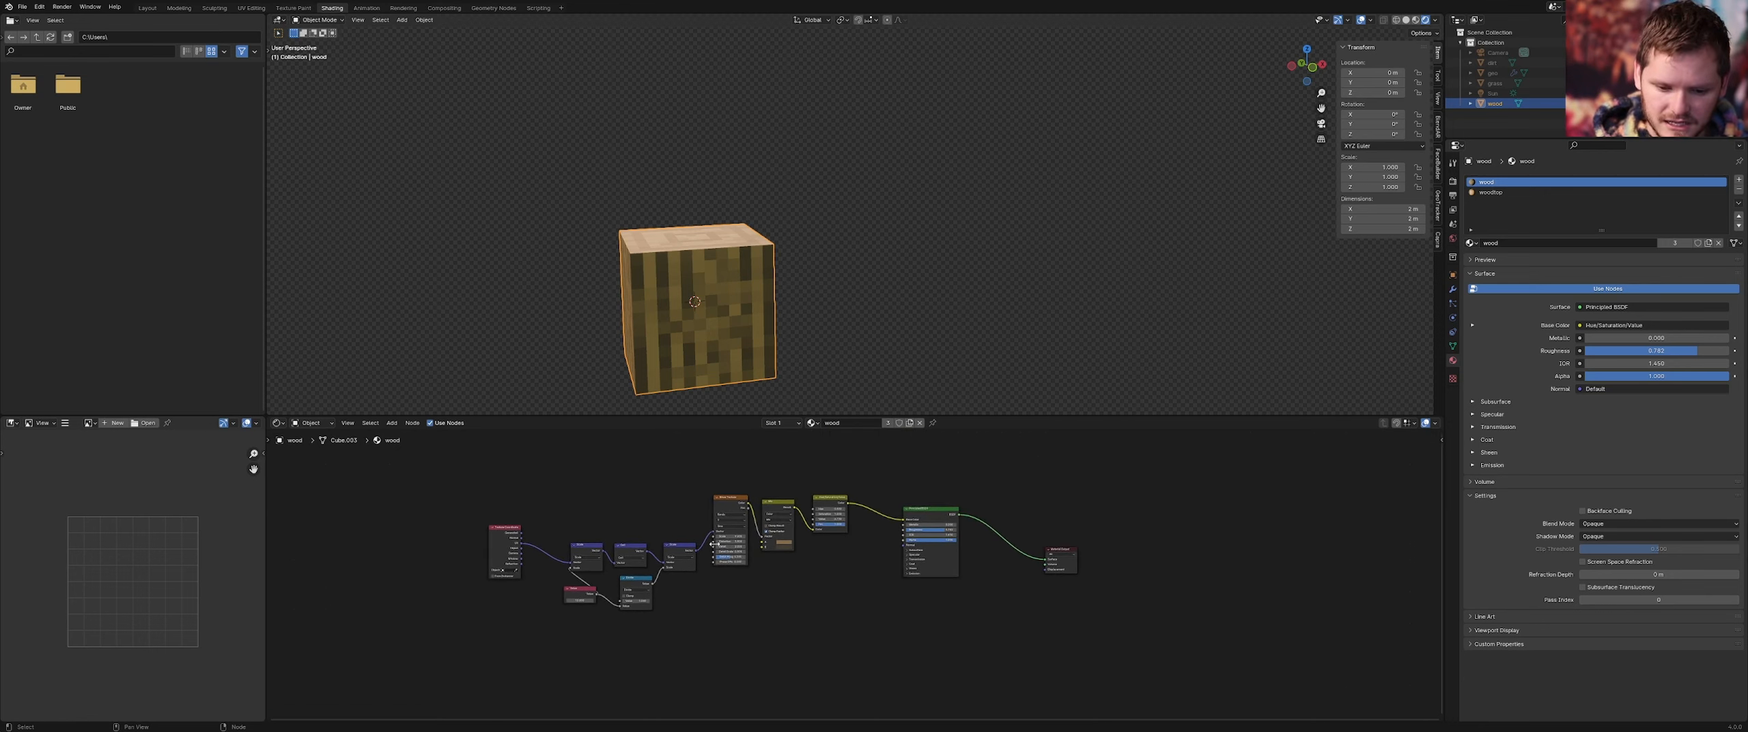
scroll(687, 514, "up", 3)
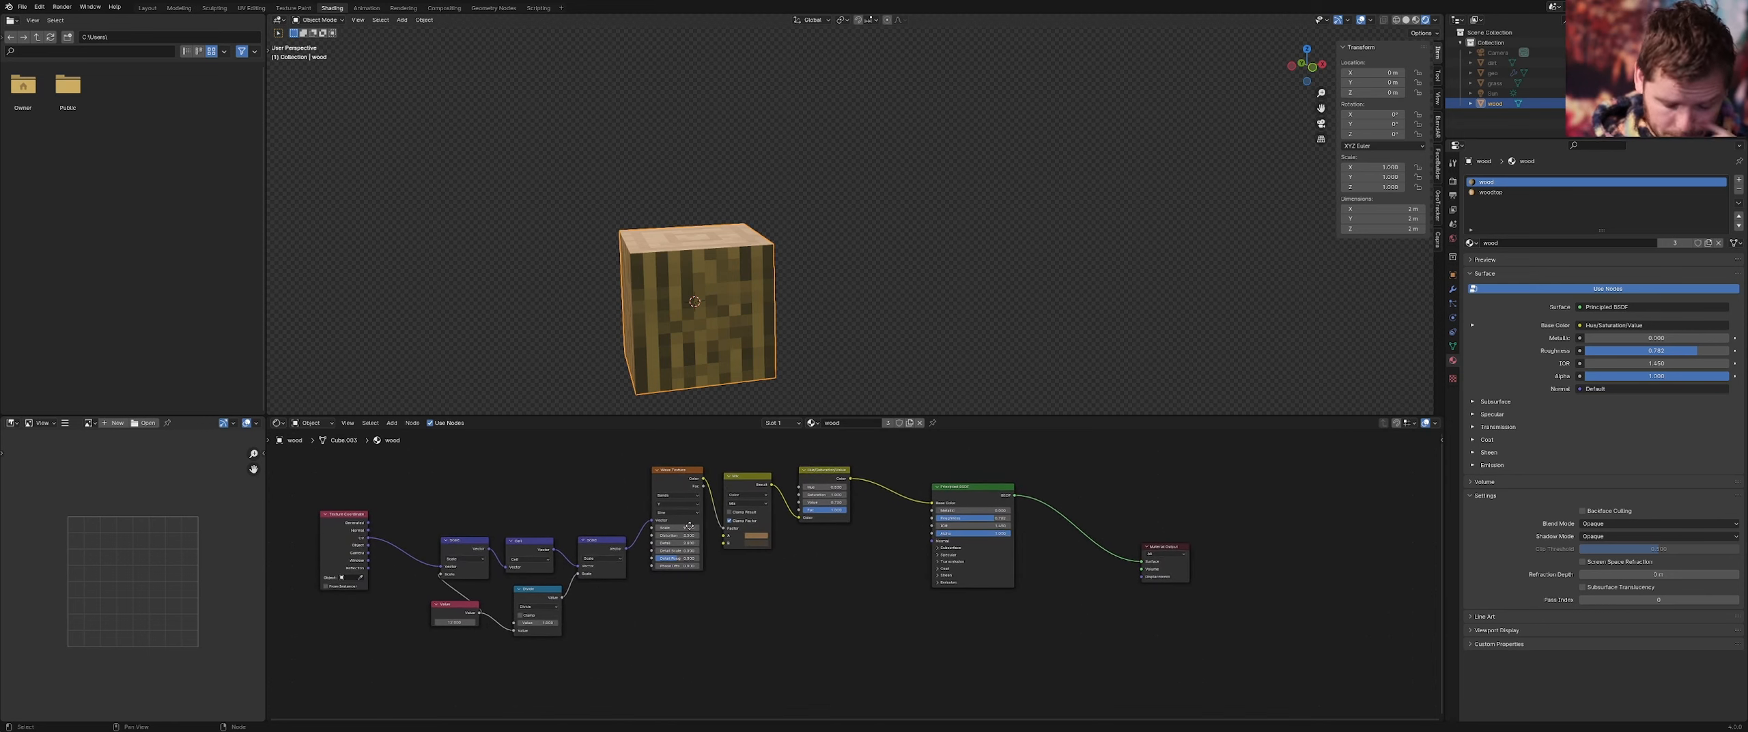
Try a different phase offset on the wood's Wave Texture, preview its raw output, and restore the Principled BSDF output
scroll(704, 534, "up", 5, "ctrl")
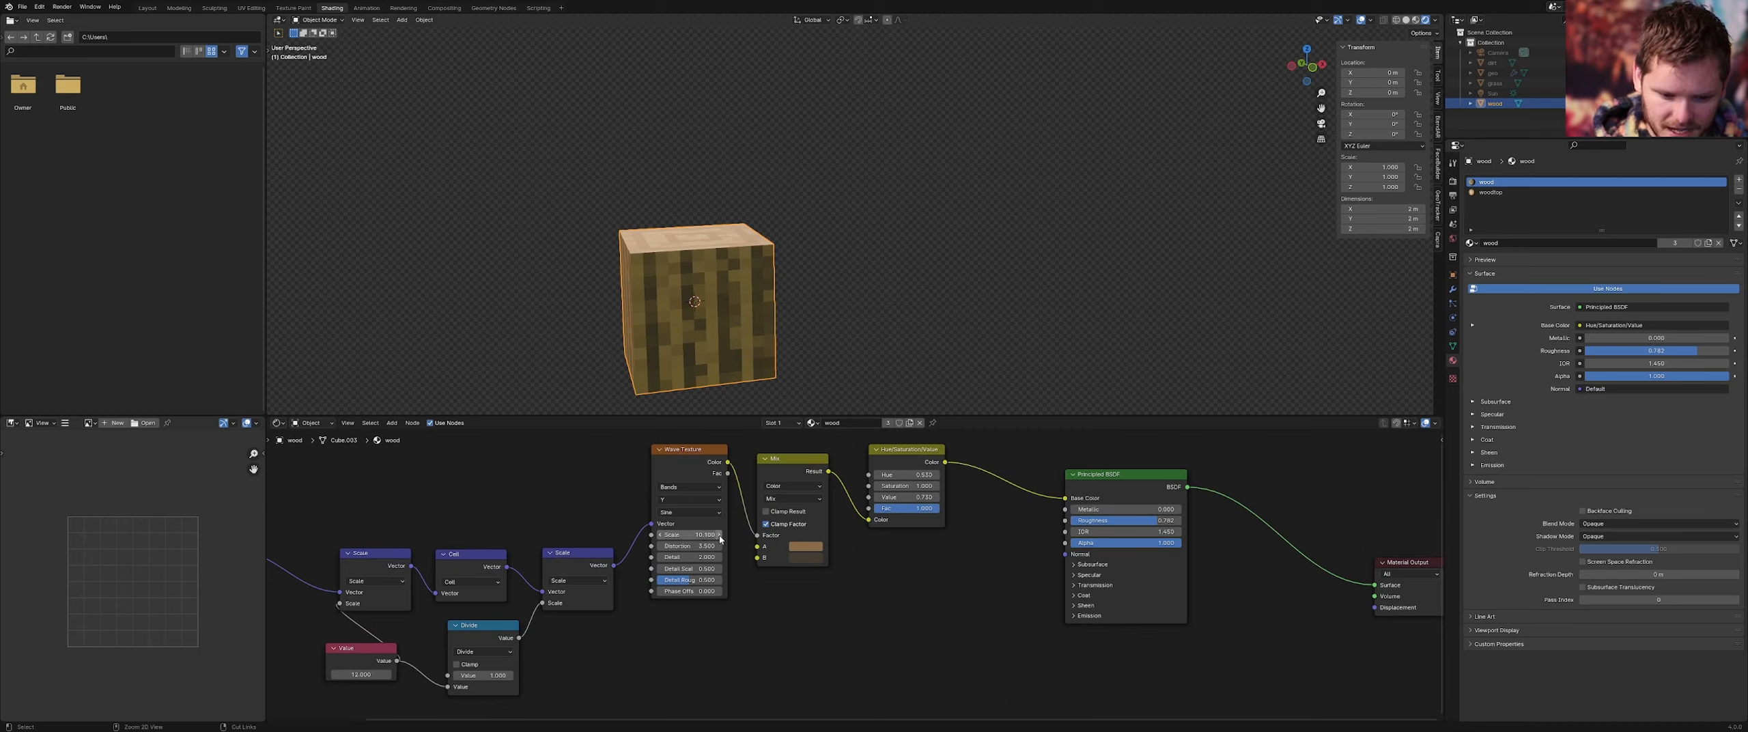
scroll(703, 535, "down", 5, "ctrl")
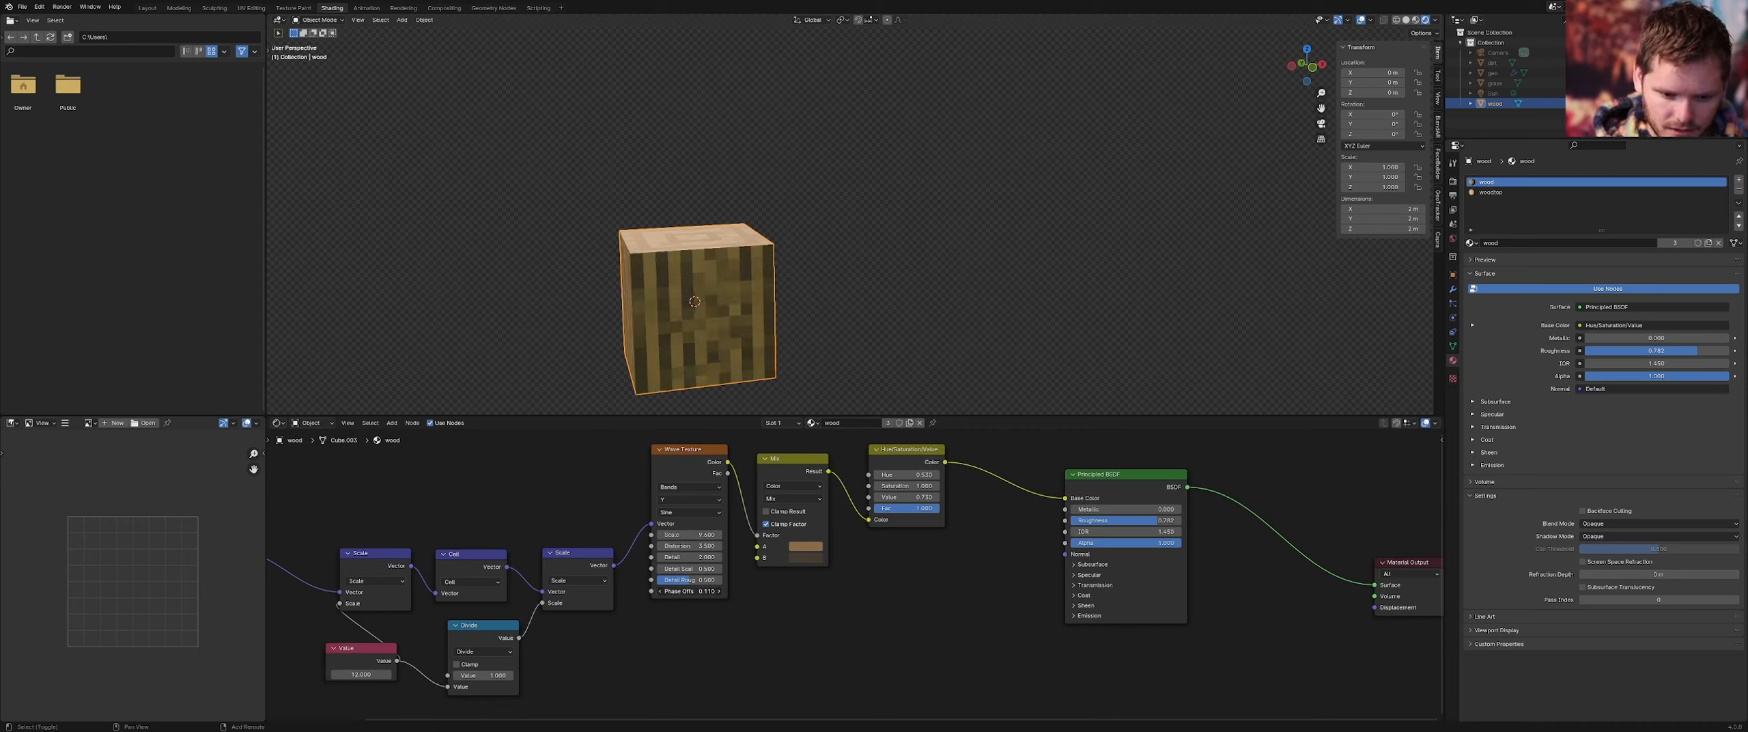
left_click_drag(704, 592, 730, 589, "shift")
key("ctrl+z")
left_click(715, 465, "ctrl+shift")
key("ctrl+z")
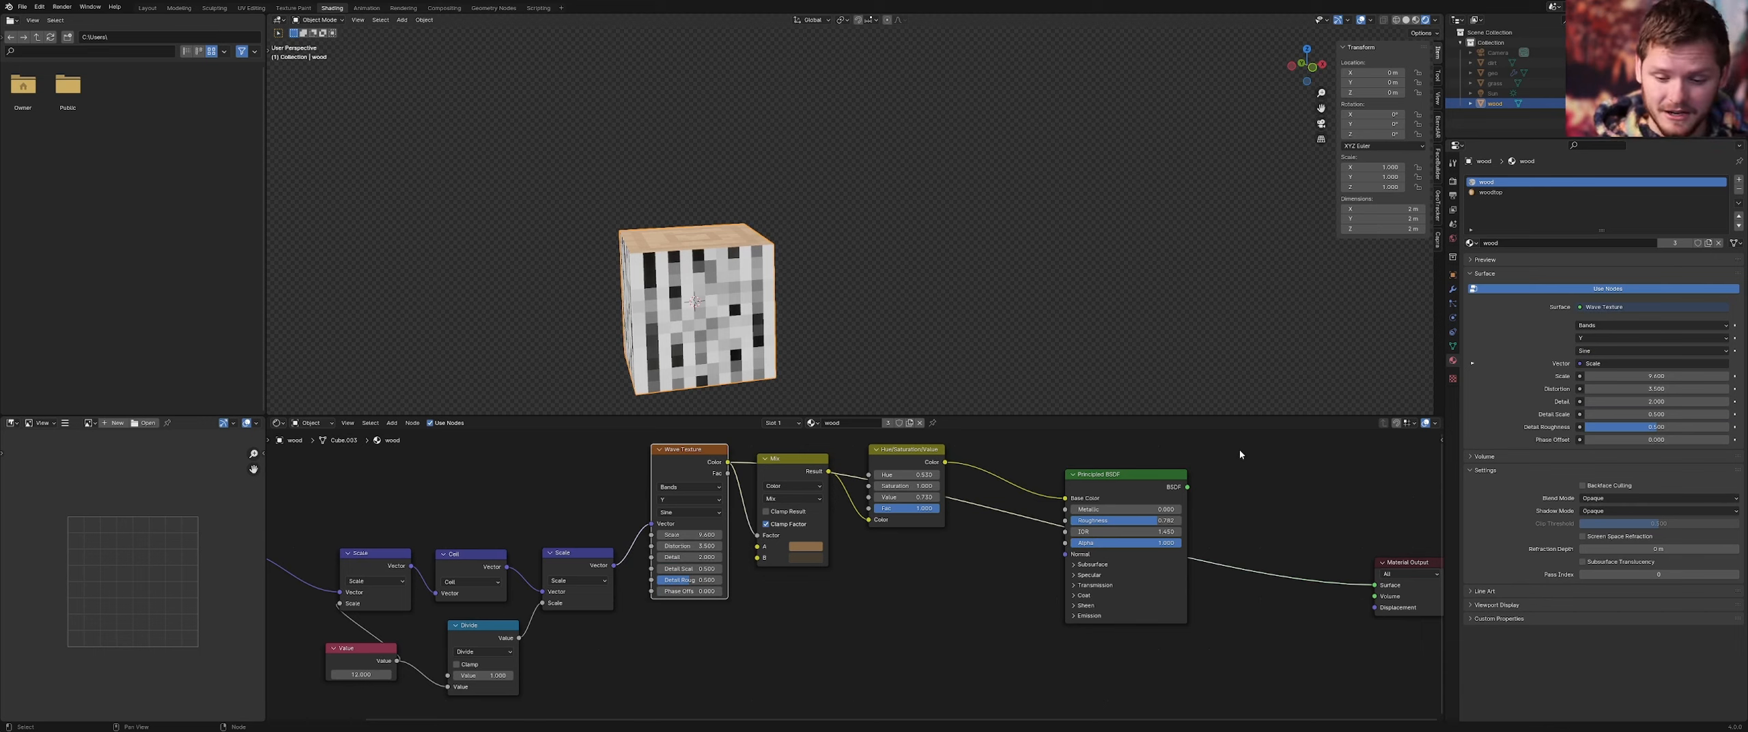
left_click(1138, 486, "ctrl+shift")
Add an Object Info node above the Scale and Ceil nodes in the wood material
middle_click_drag(686, 558, 888, 596)
scroll(847, 563, "up", 4)
key("shift+a")
type("ob")
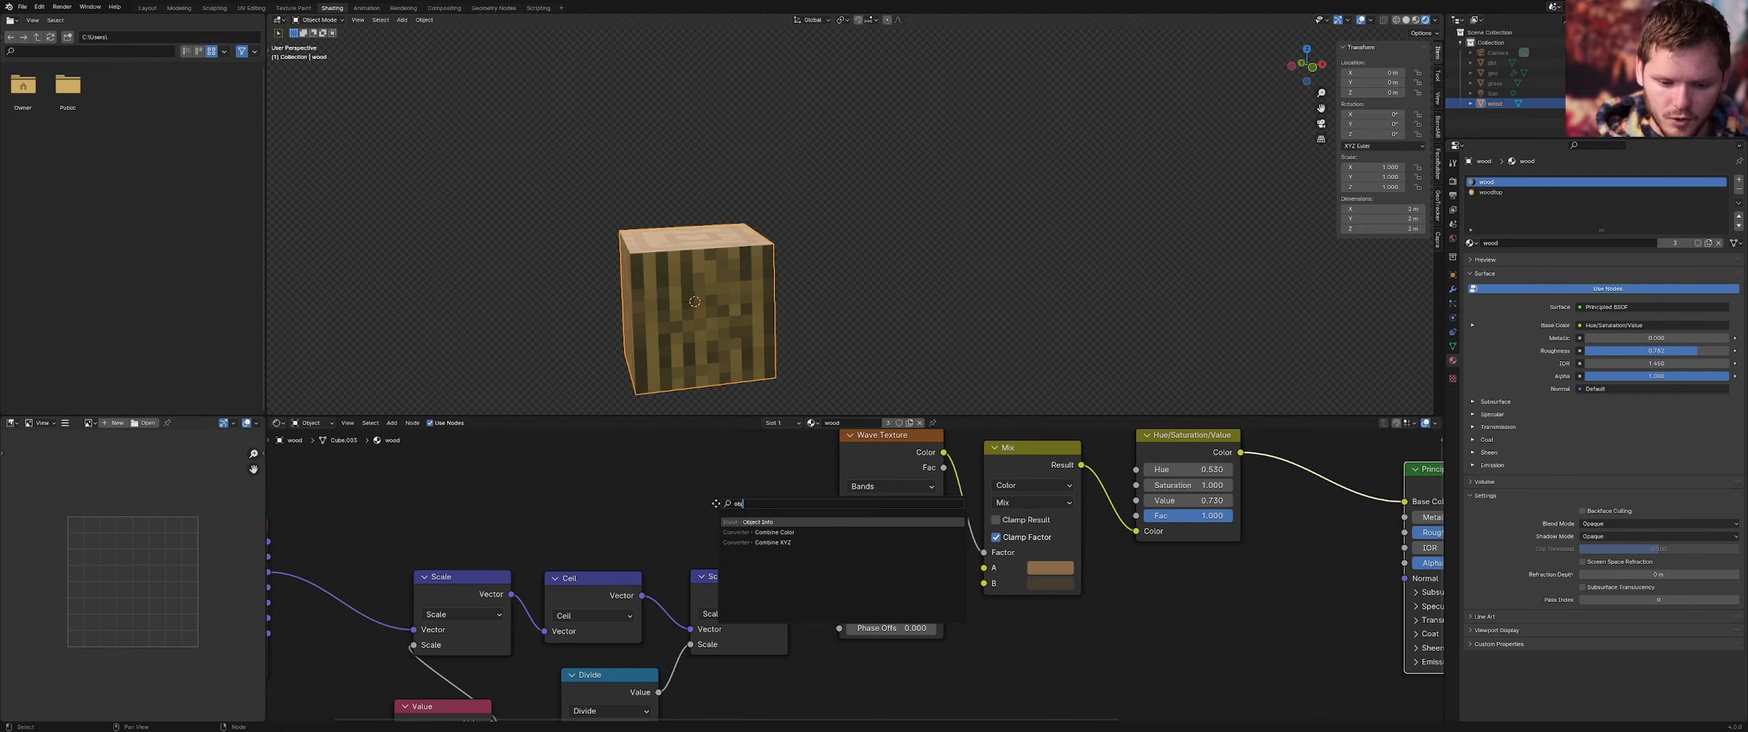
key("Return")
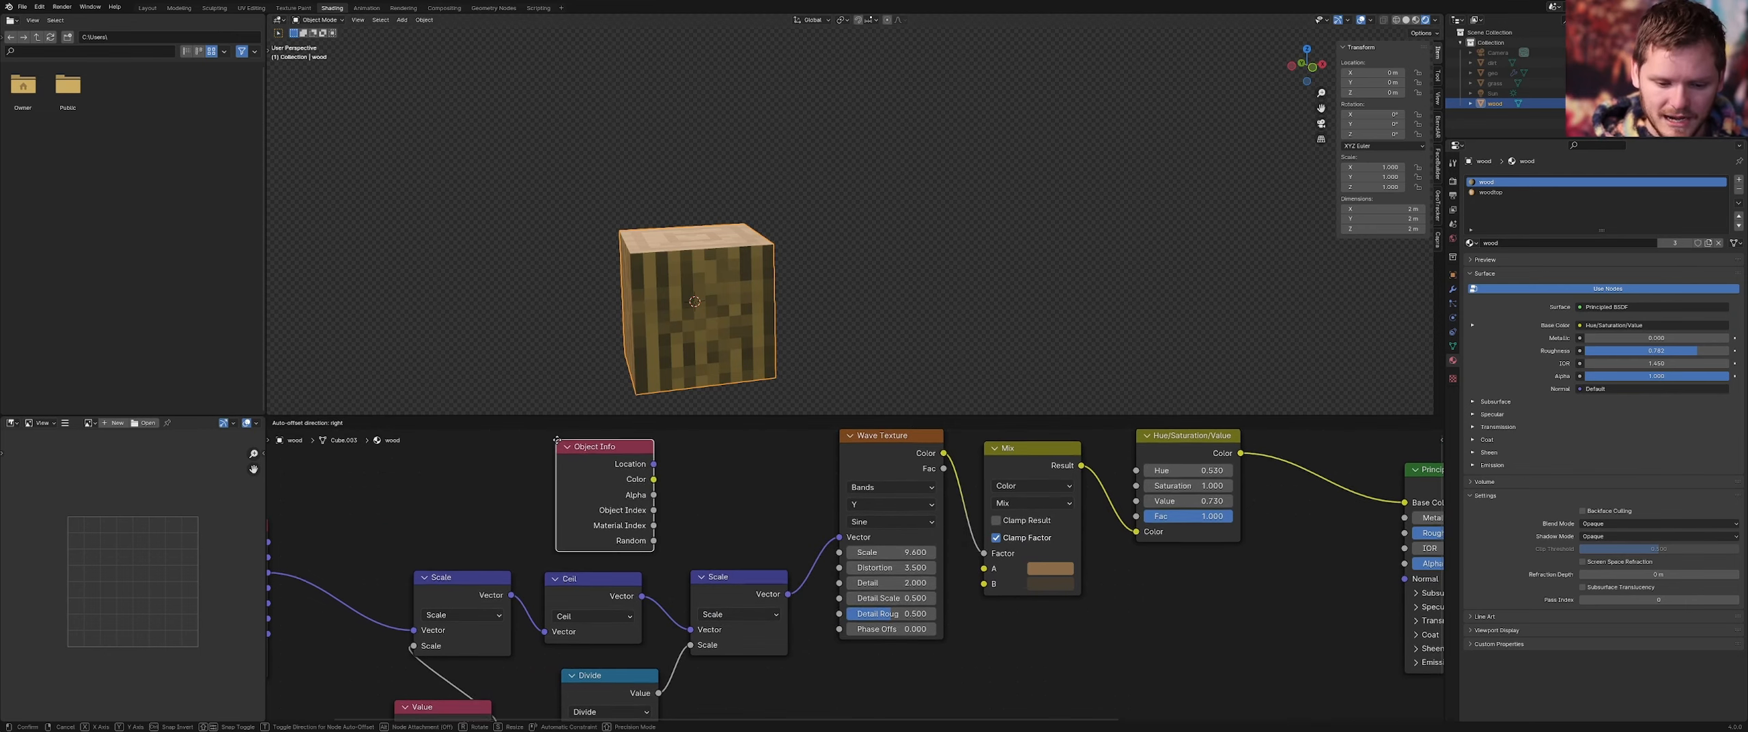
left_click(536, 474)
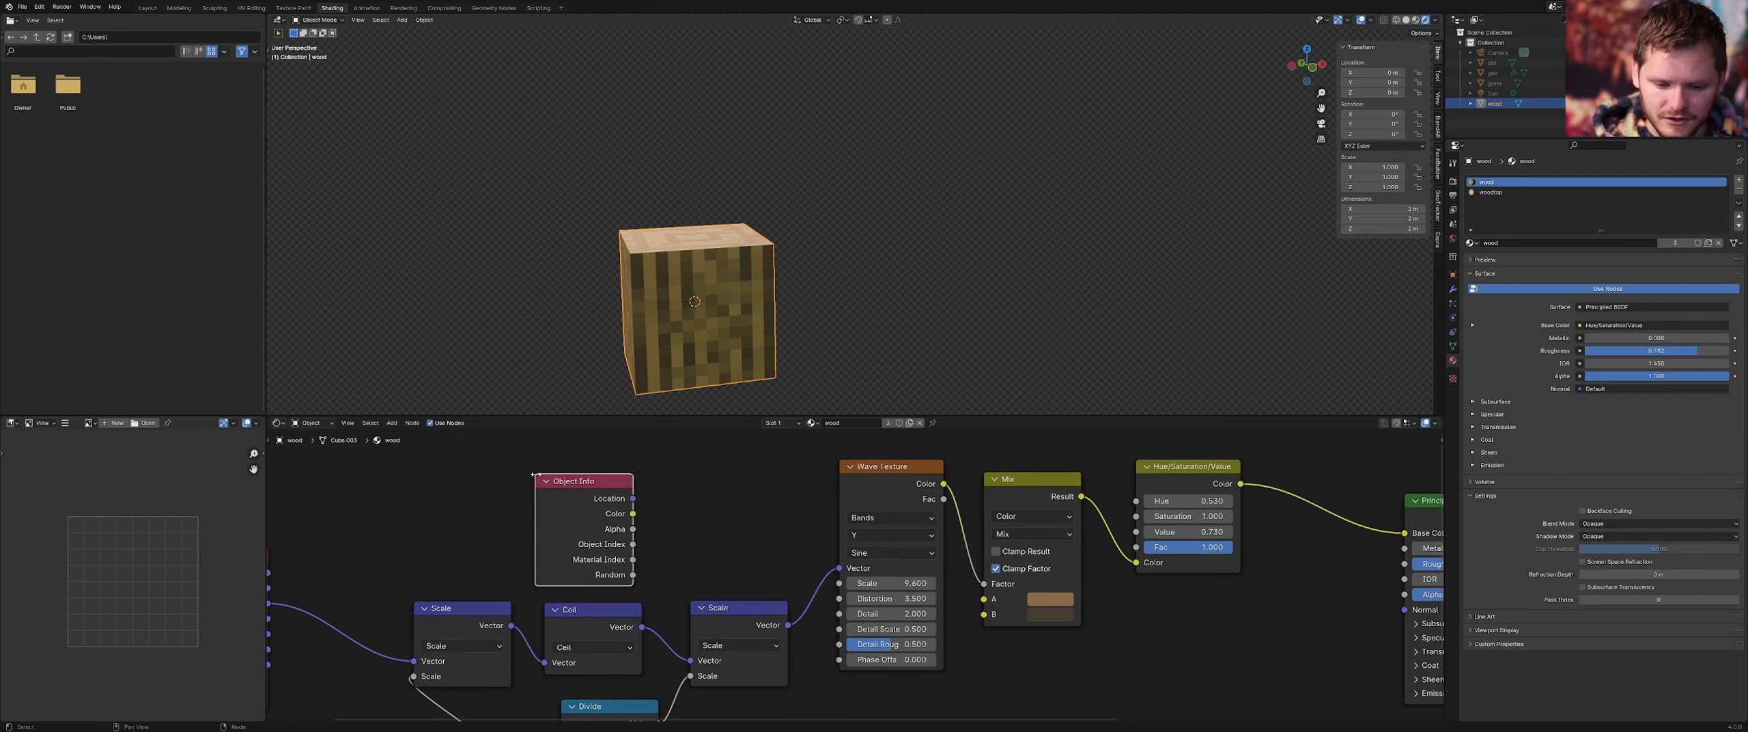
Check the dirt material's random setup, and connect the wood's Object Info Random output to the Wave Texture's Phase Offset
left_click(1493, 62)
middle_click_drag(817, 475, 815, 541)
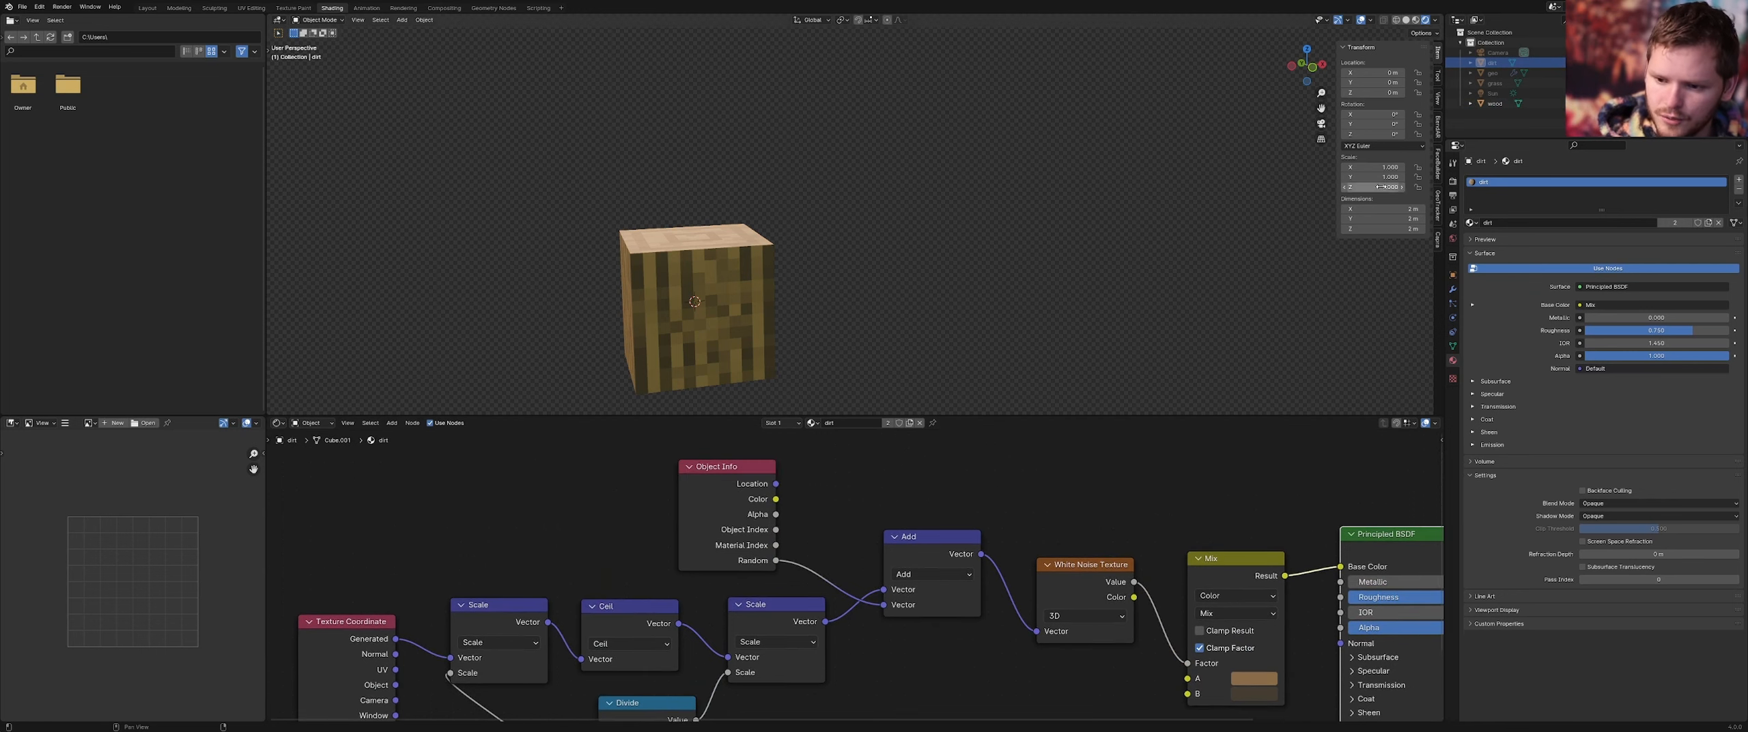
left_click(1495, 104)
middle_click_drag(671, 631, 625, 521)
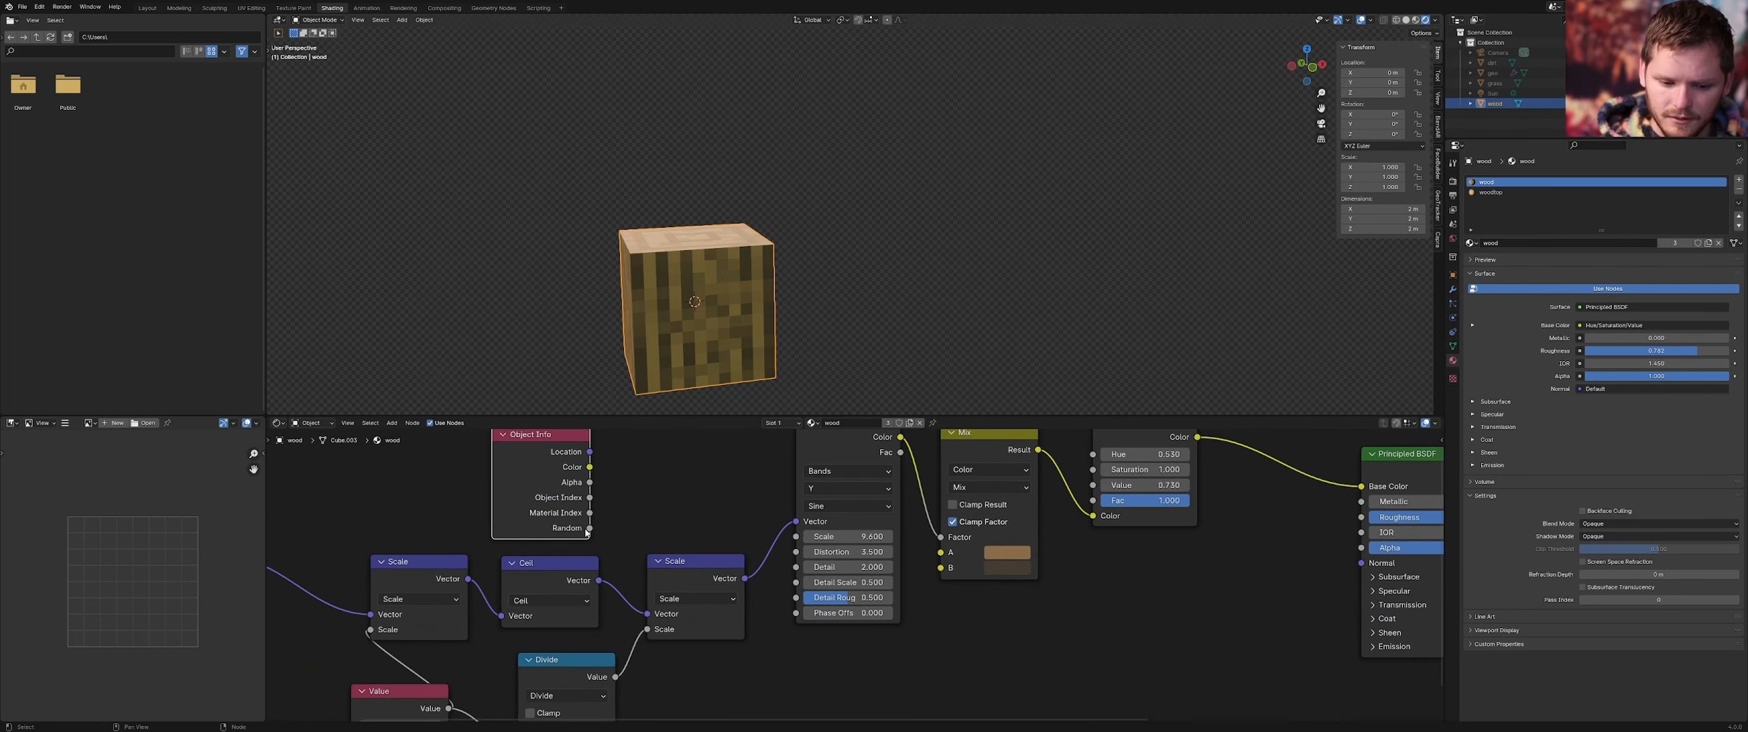
left_click_drag(588, 530, 798, 613)
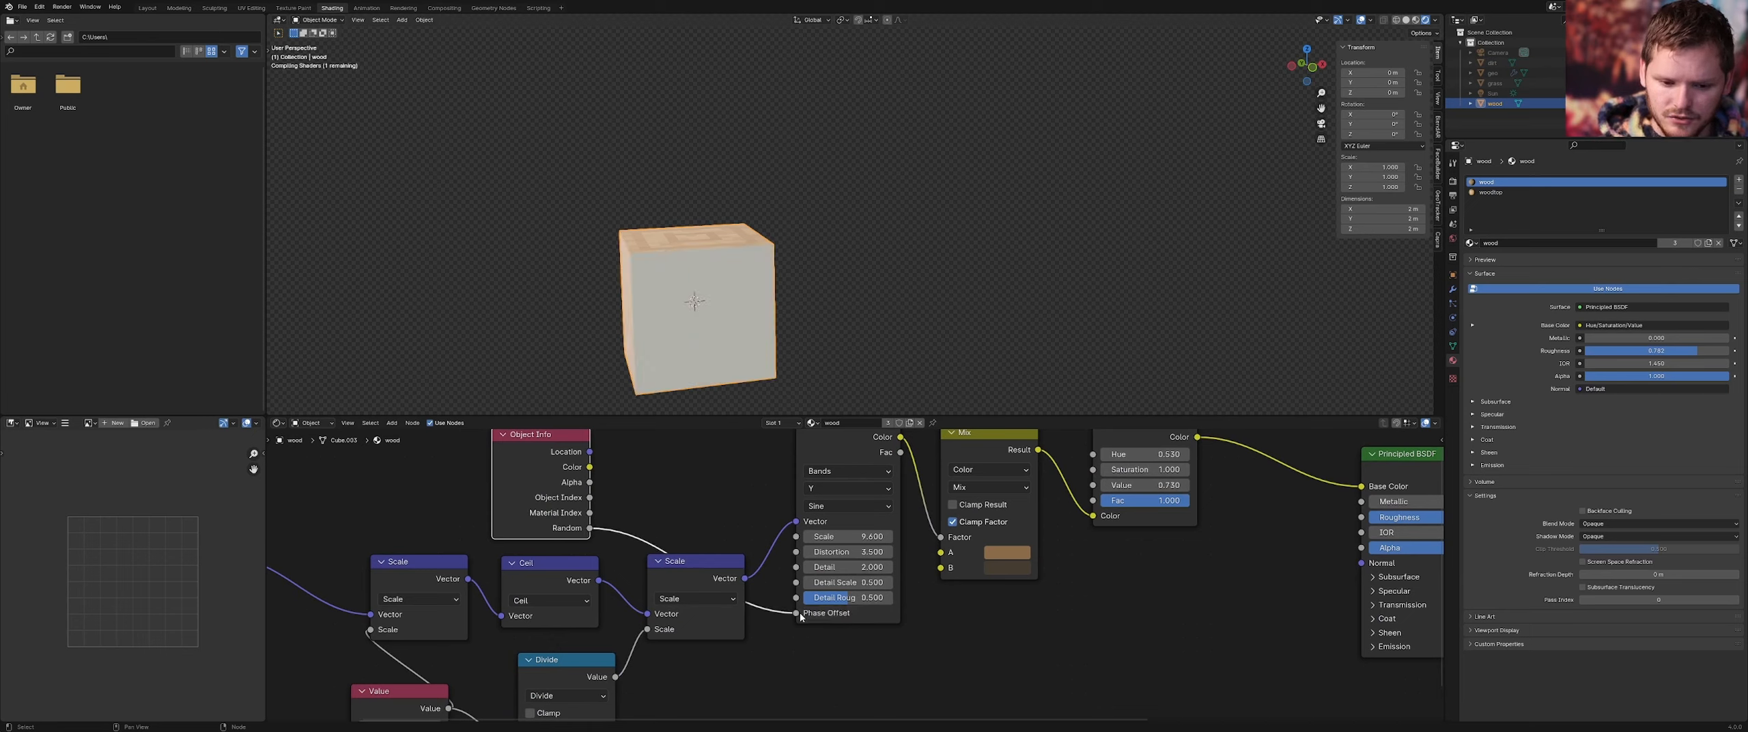
Duplicate the wood block three times around the original to test the bark variation
key("shift+d")
left_click(874, 270)
key("shift+d")
left_click(1058, 262)
key("shift+d")
left_click(918, 130)
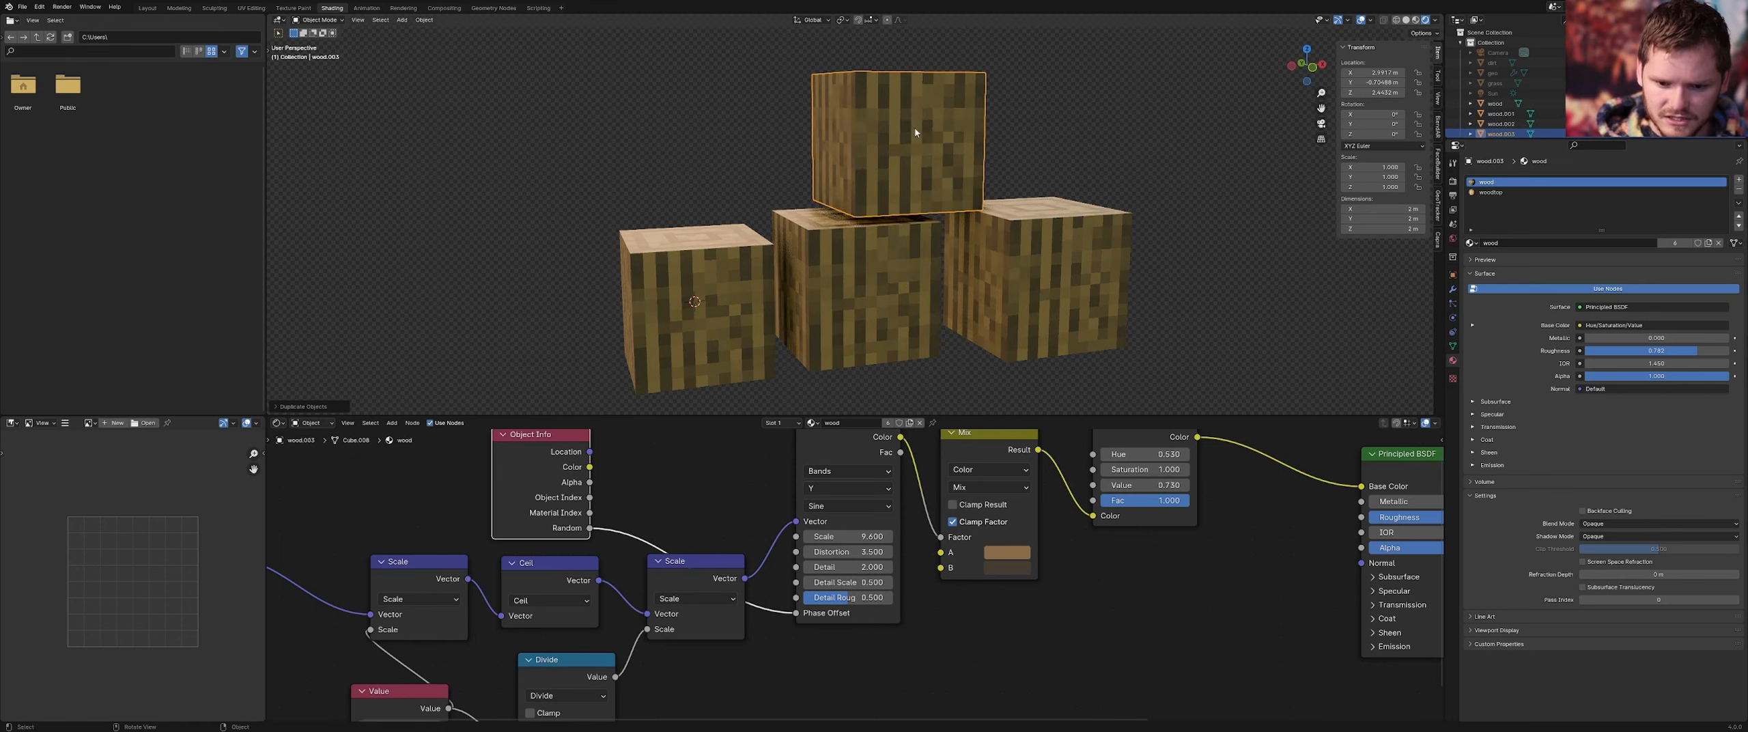
Delete the three loose test duplicates of the wood block
key("x")
left_click(917, 130)
left_click(1023, 209)
key("x")
left_click(1023, 208)
left_click(925, 223)
key("x")
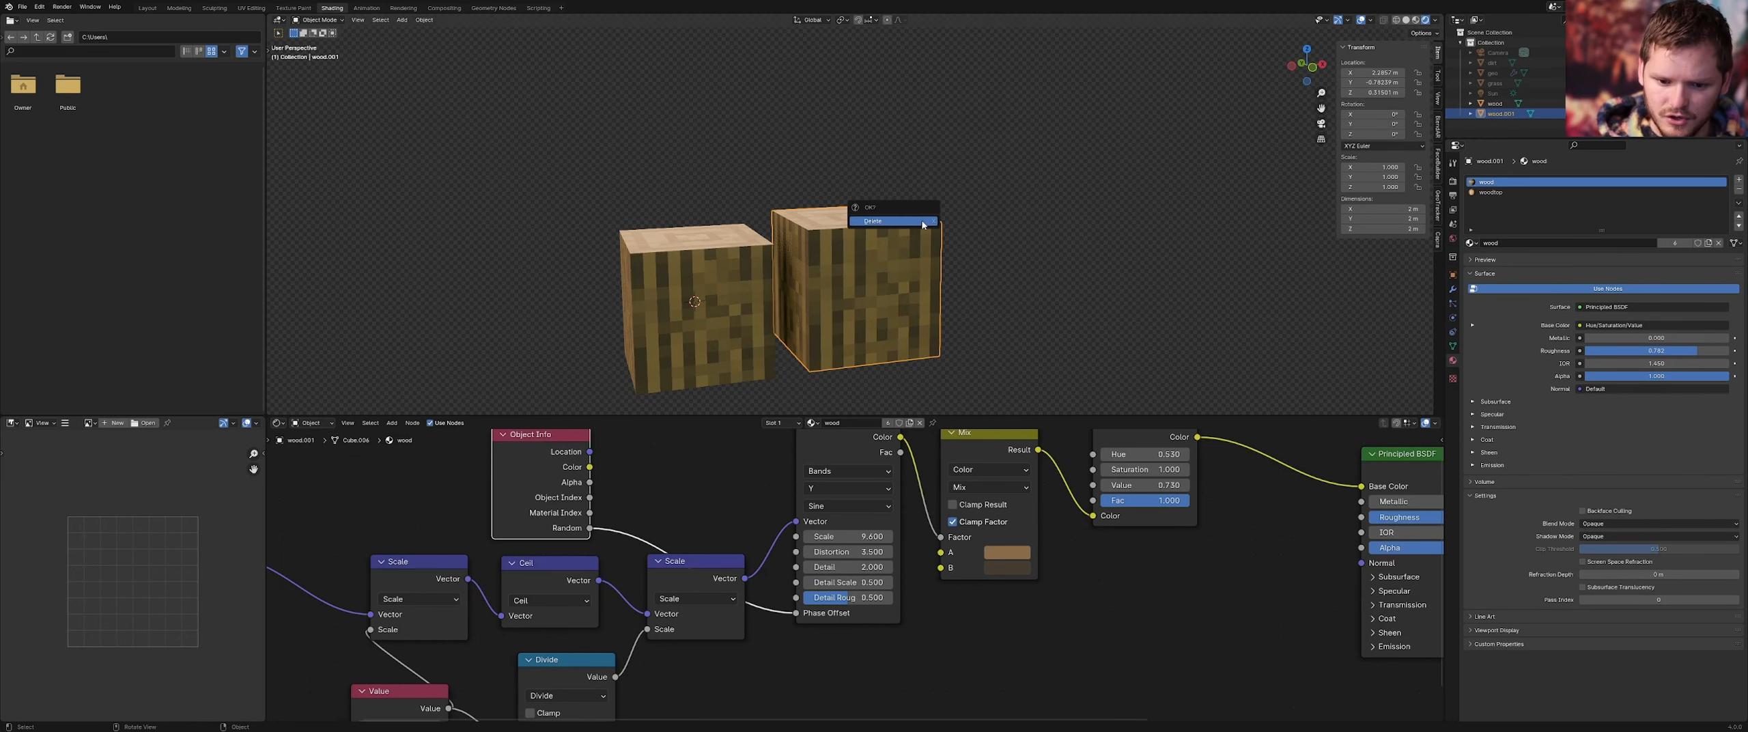
left_click(924, 223)
Stack two duplicates of the wood block above the original along Z, spaced 2 m apart
left_click(747, 273)
key("shift+d")
key("z")
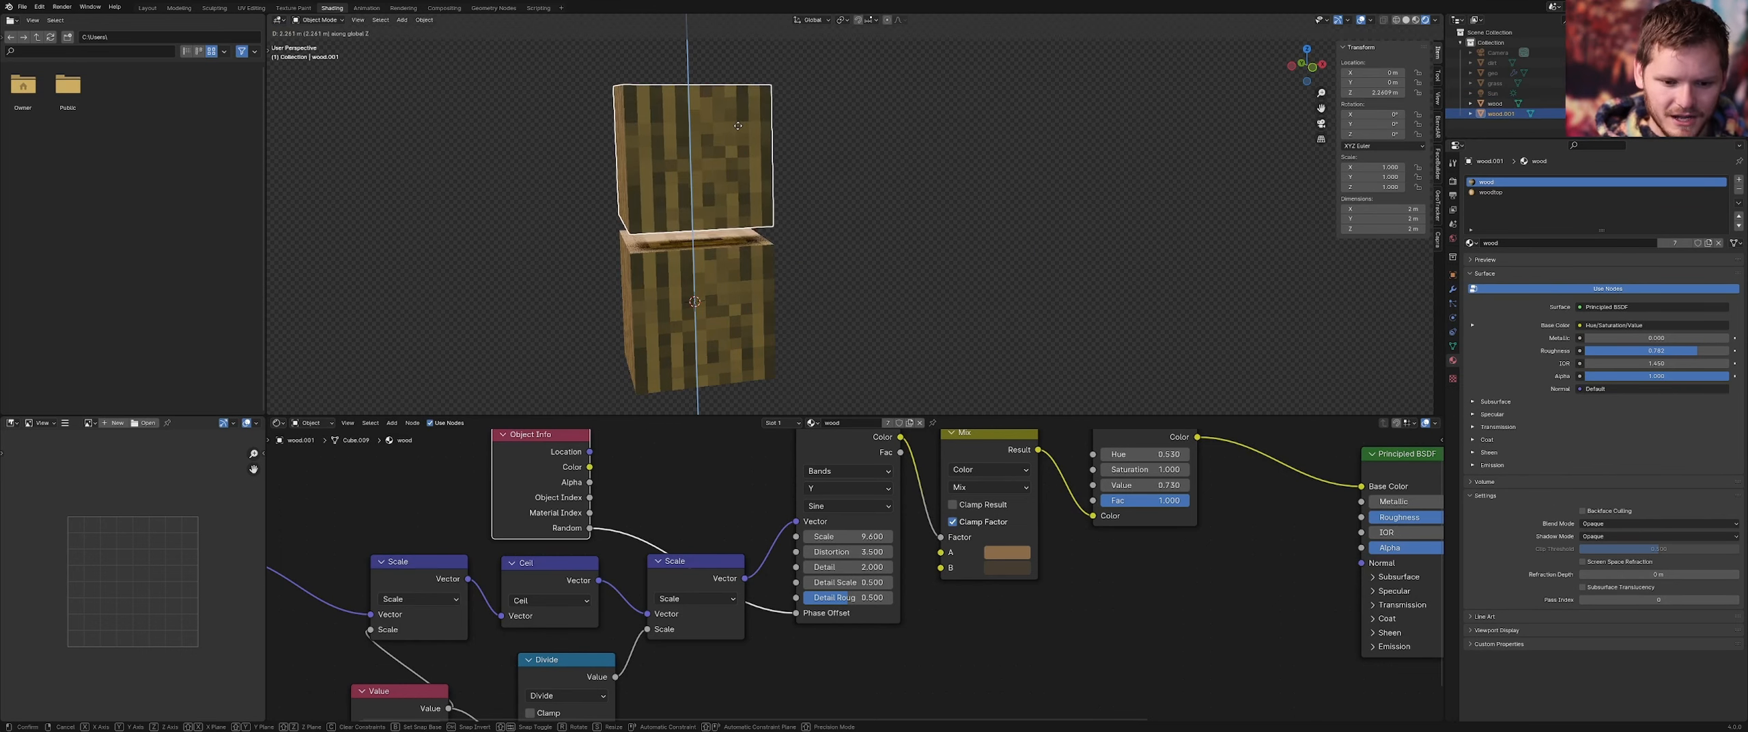
left_click(738, 140)
middle_click_drag(738, 140, 747, 172)
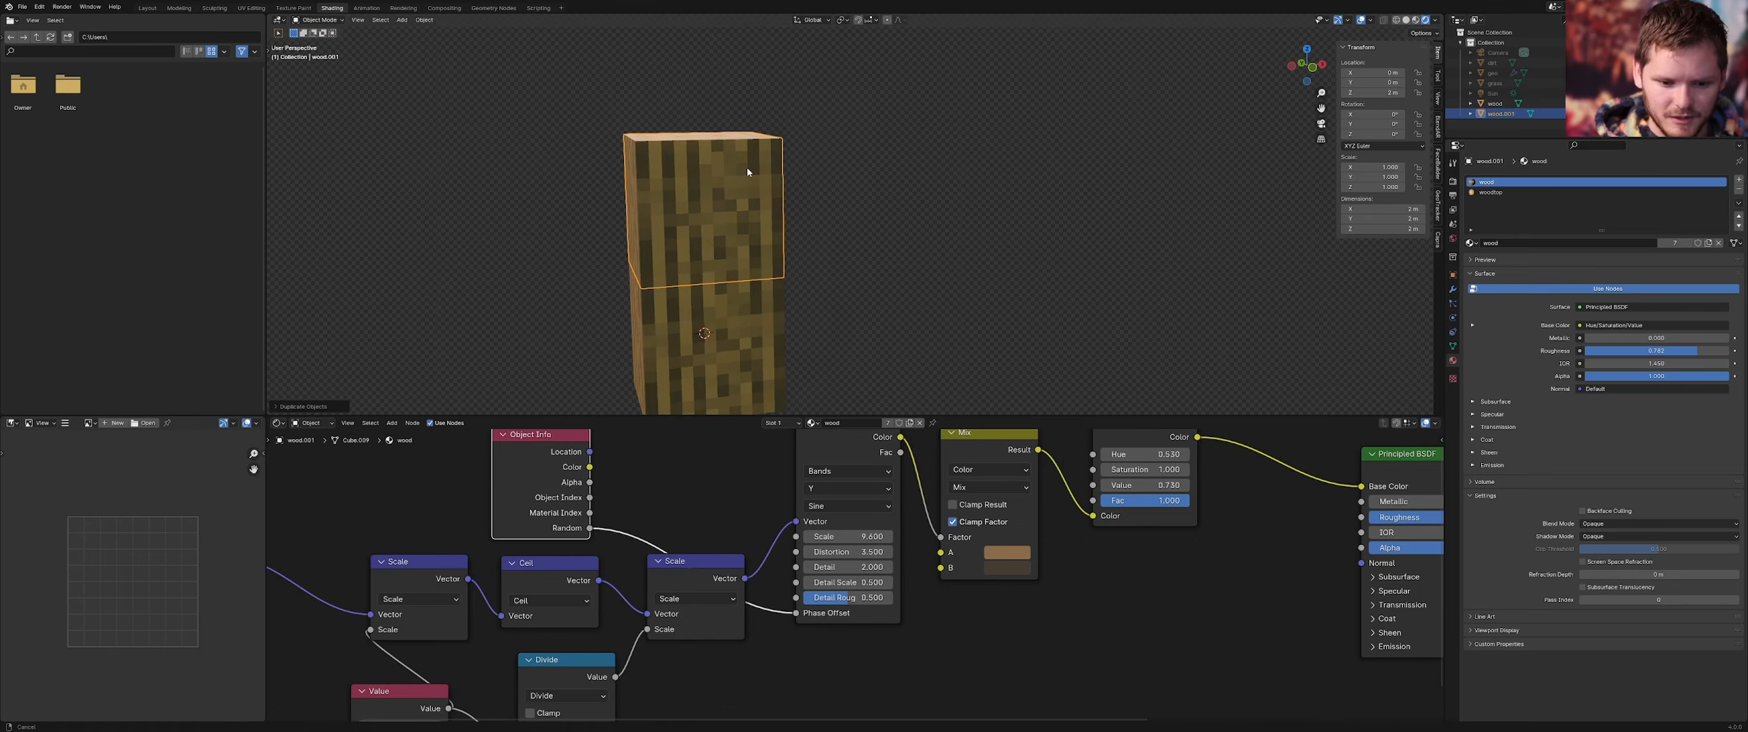
key("shift+d")
key("z")
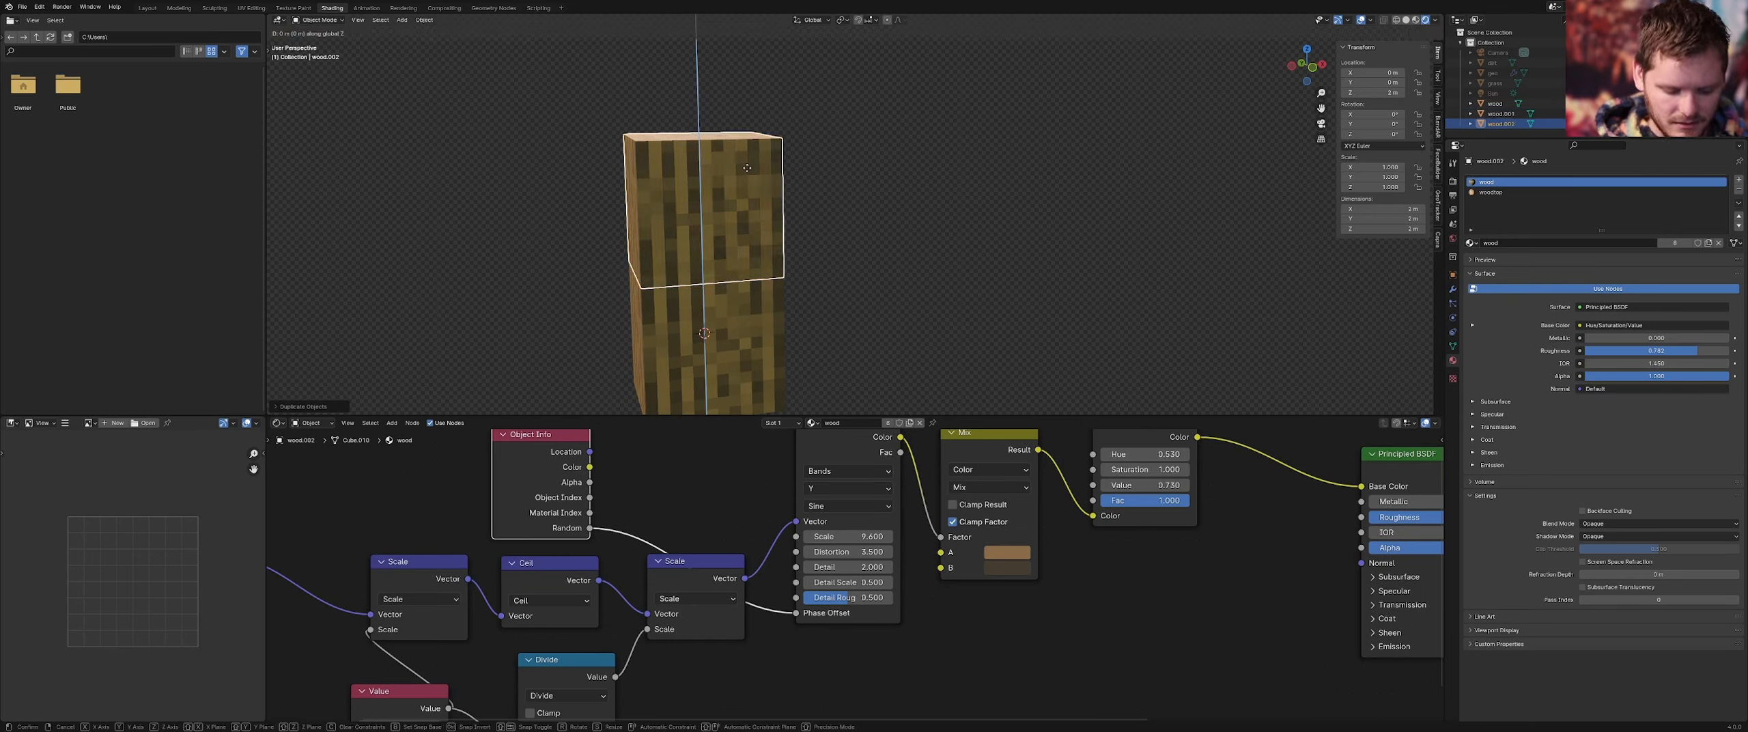
key("2")
left_click(747, 167)
middle_click_drag(754, 239, 750, 235)
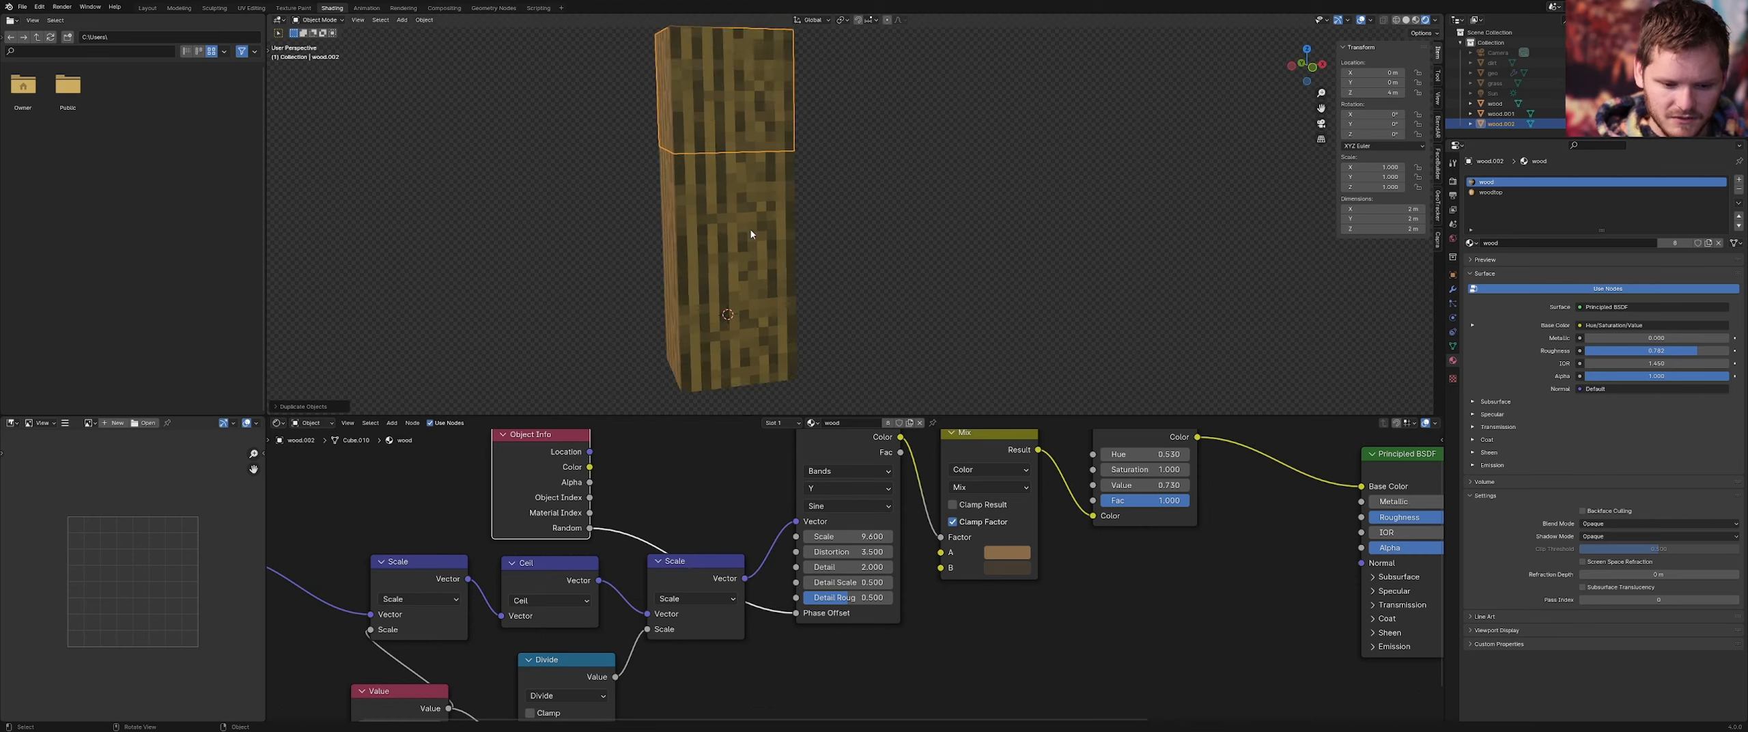
Try moving the top wood block away from the stack, and undo the move
key("g")
left_click(792, 162)
key("ctrl+z")
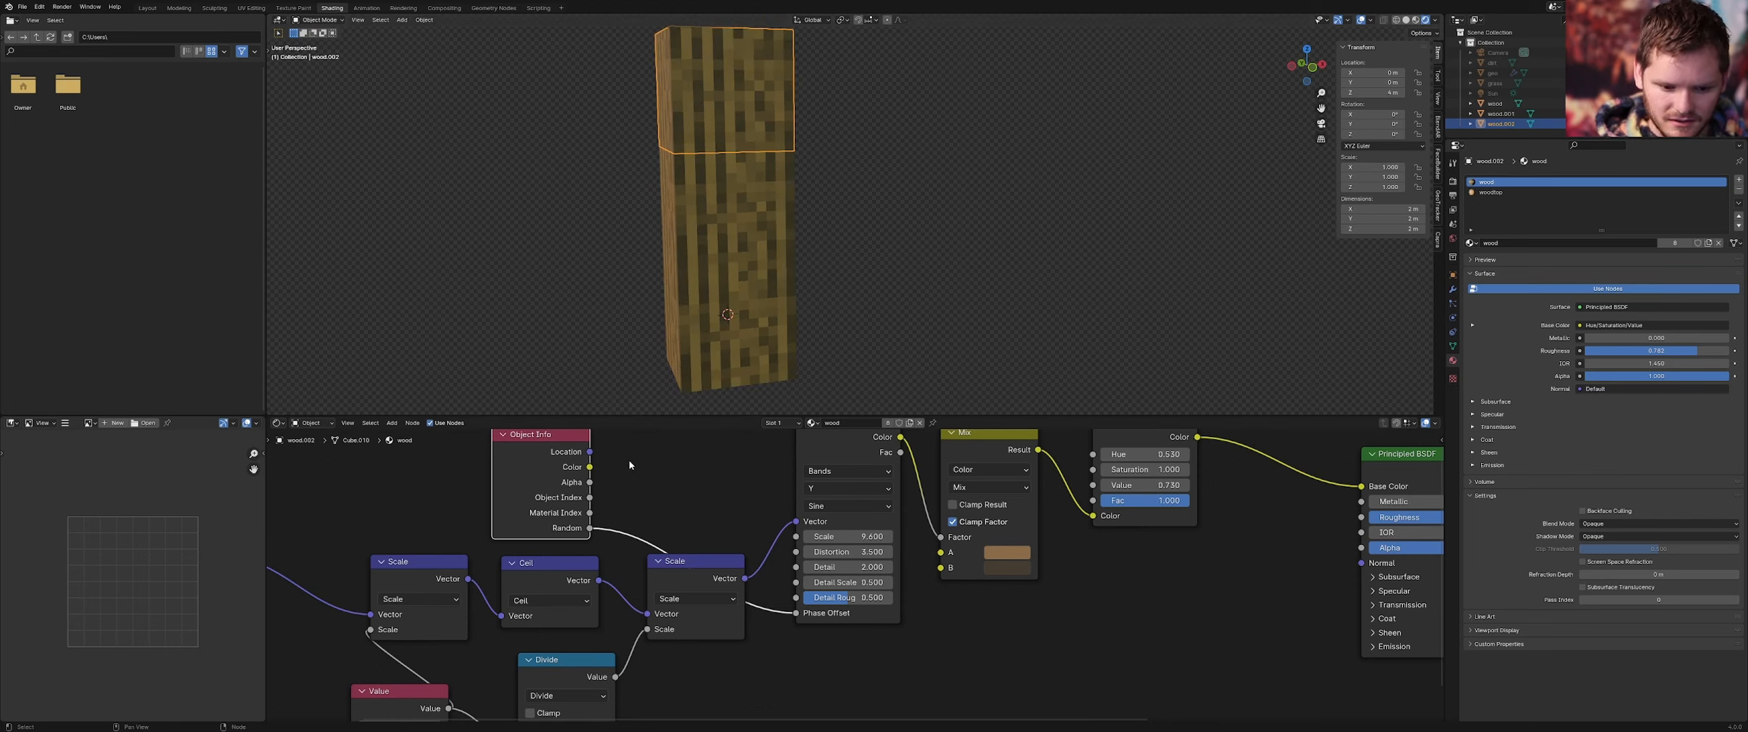
Insert a Math node set to Multiply between the Object Info Random output and the Wave Texture's Phase Offset
middle_click_drag(631, 523, 741, 578)
key("g")
left_click(618, 549)
key("shift+a")
left_click(631, 467)
type("math")
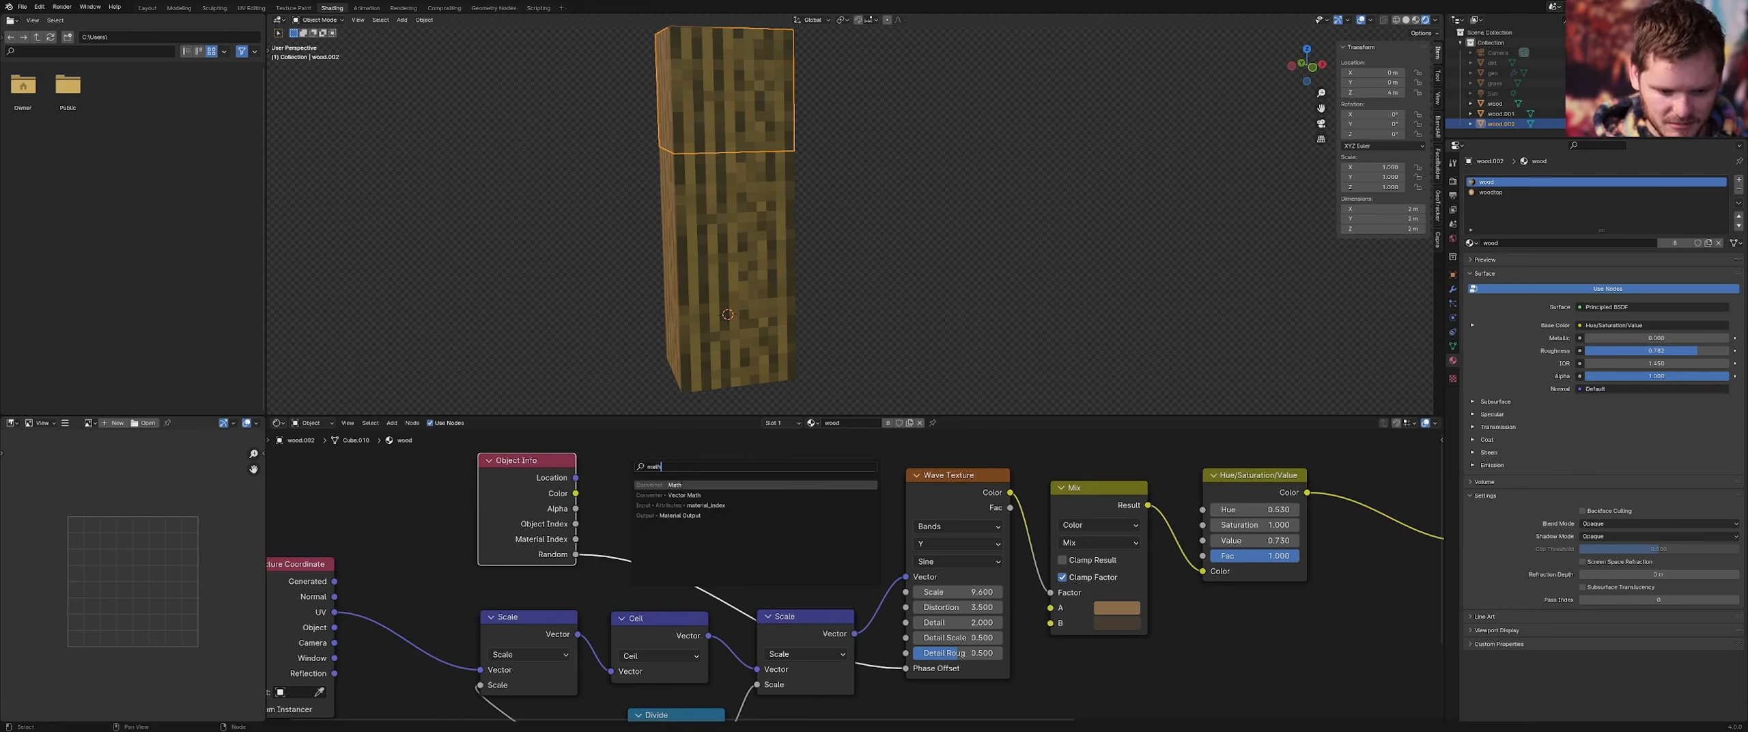
key("Return")
left_click(633, 480)
left_click(673, 527)
left_click(675, 591)
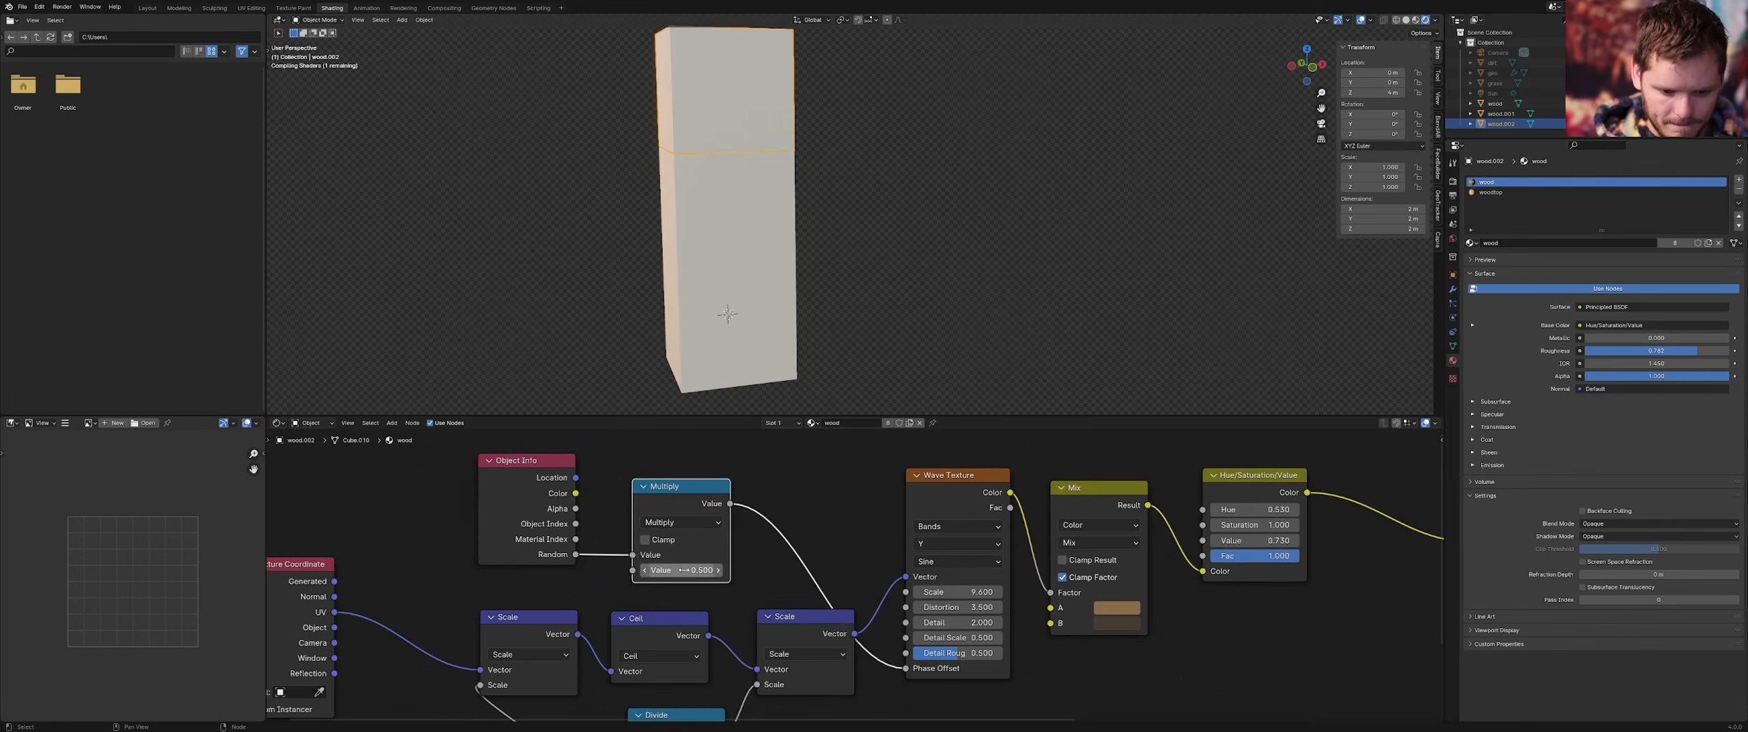
Set the Multiply node's value to 5 and inspect the bark variation on the stacked blocks
left_click_drag(682, 571, 716, 570)
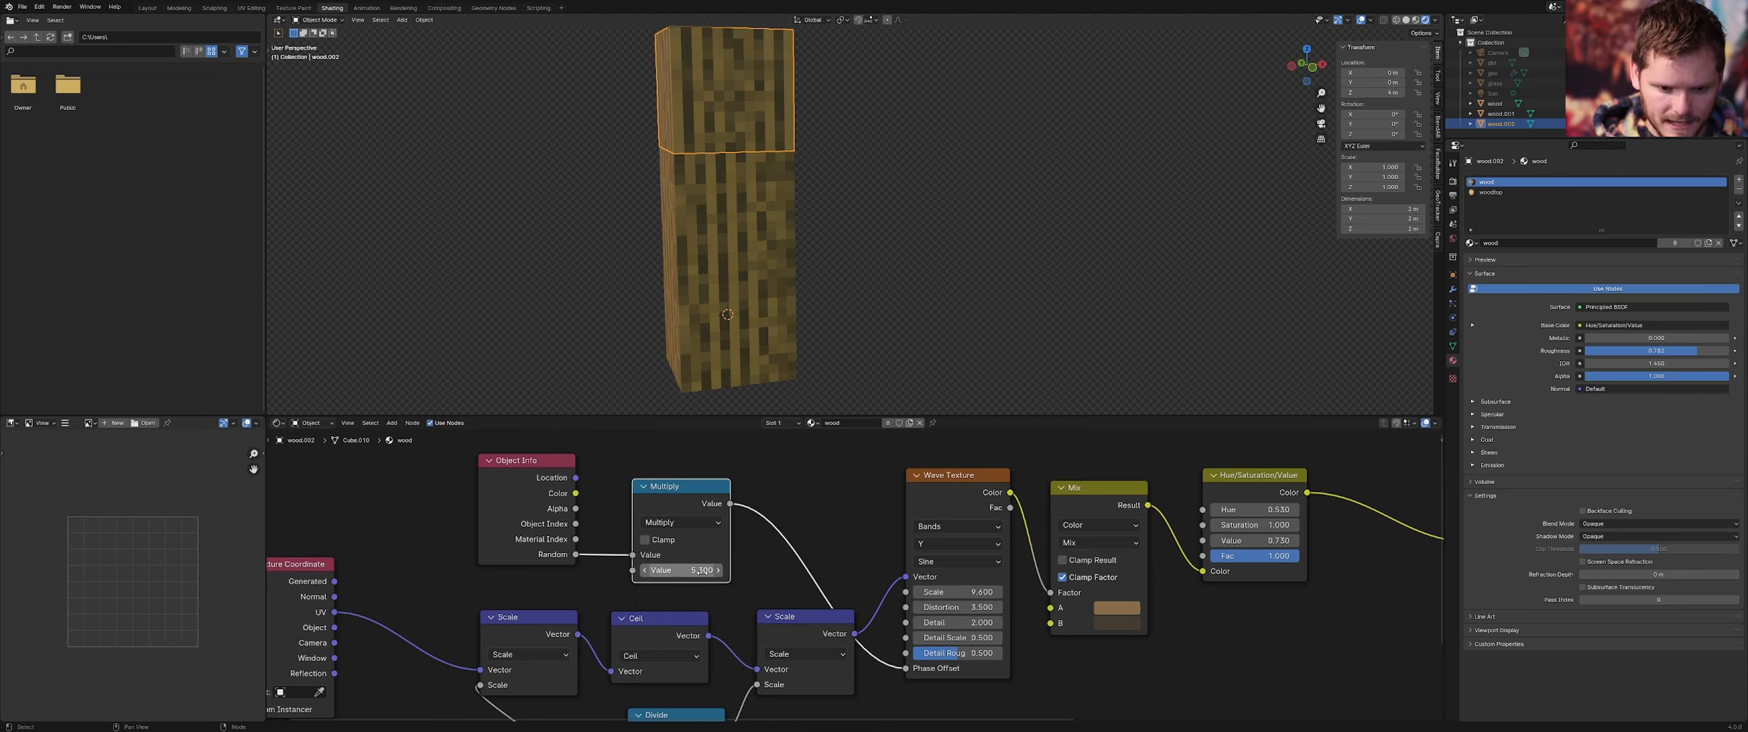
left_click(700, 571)
type("5")
key("Return")
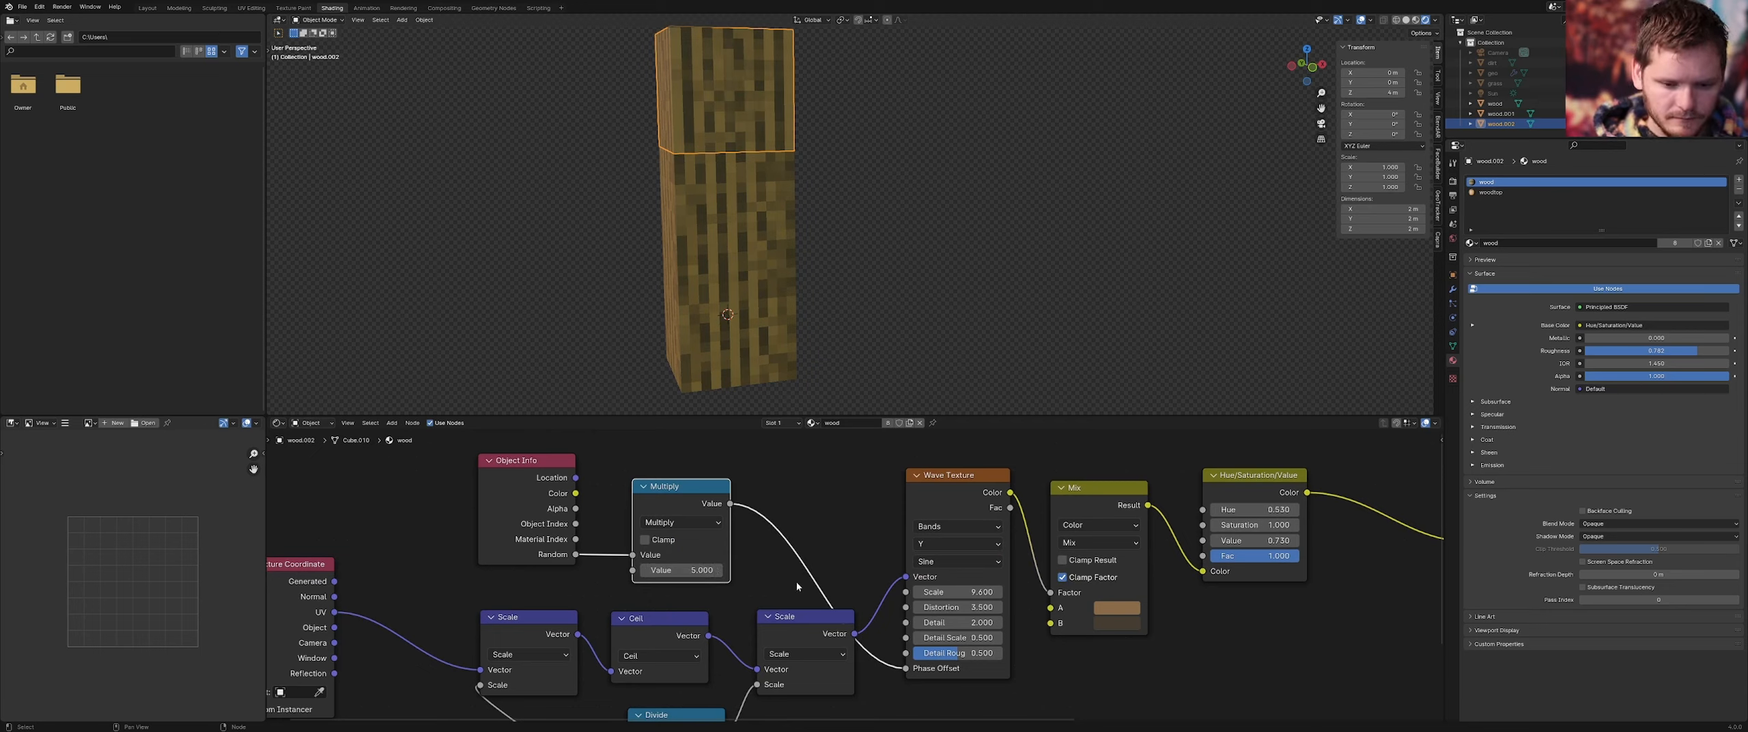
left_click(891, 295)
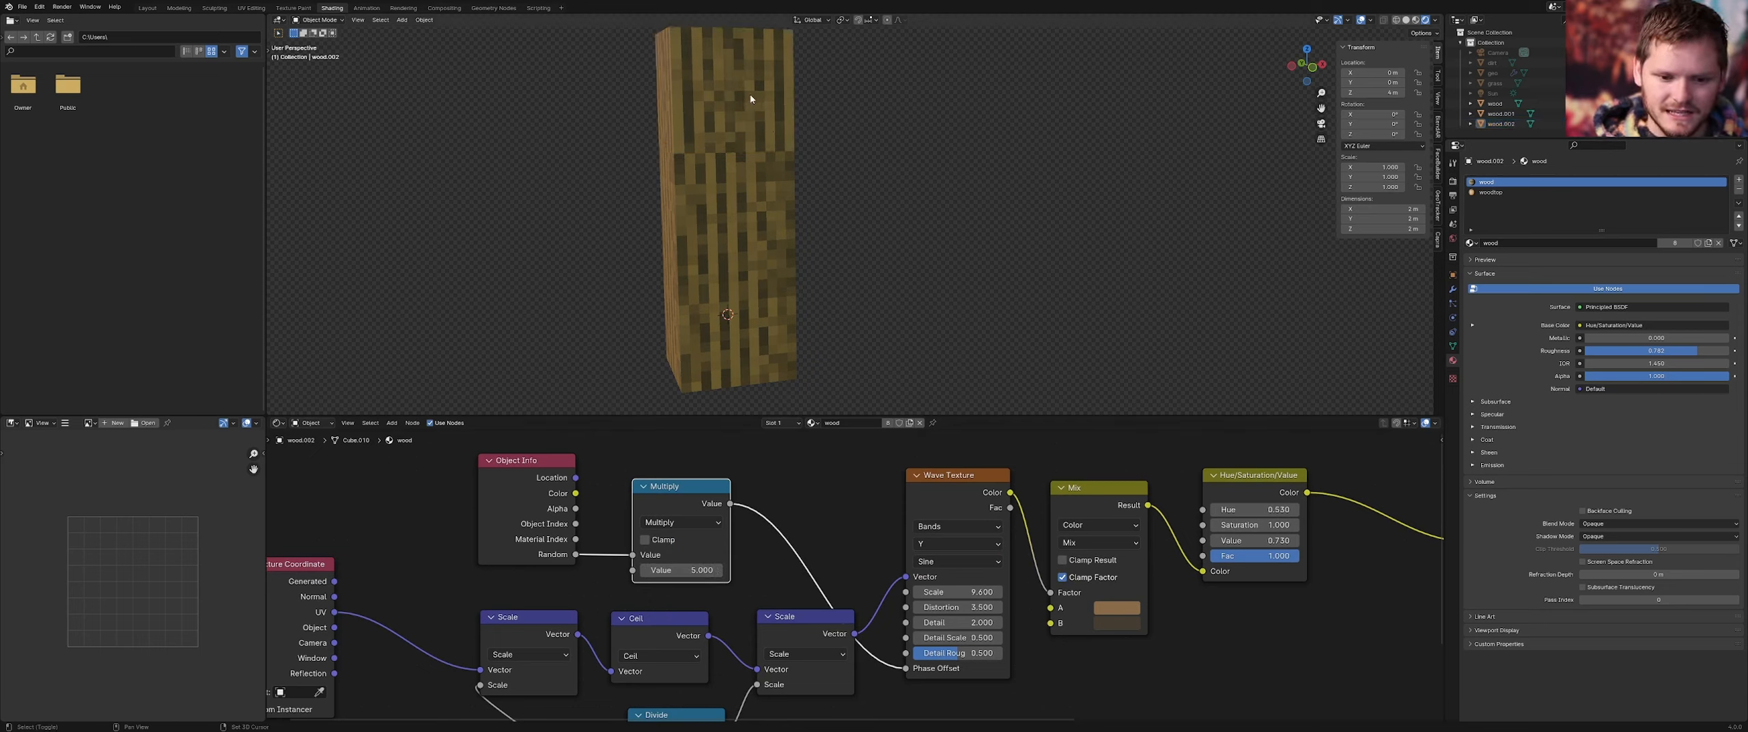
middle_click_drag(751, 99, 772, 110)
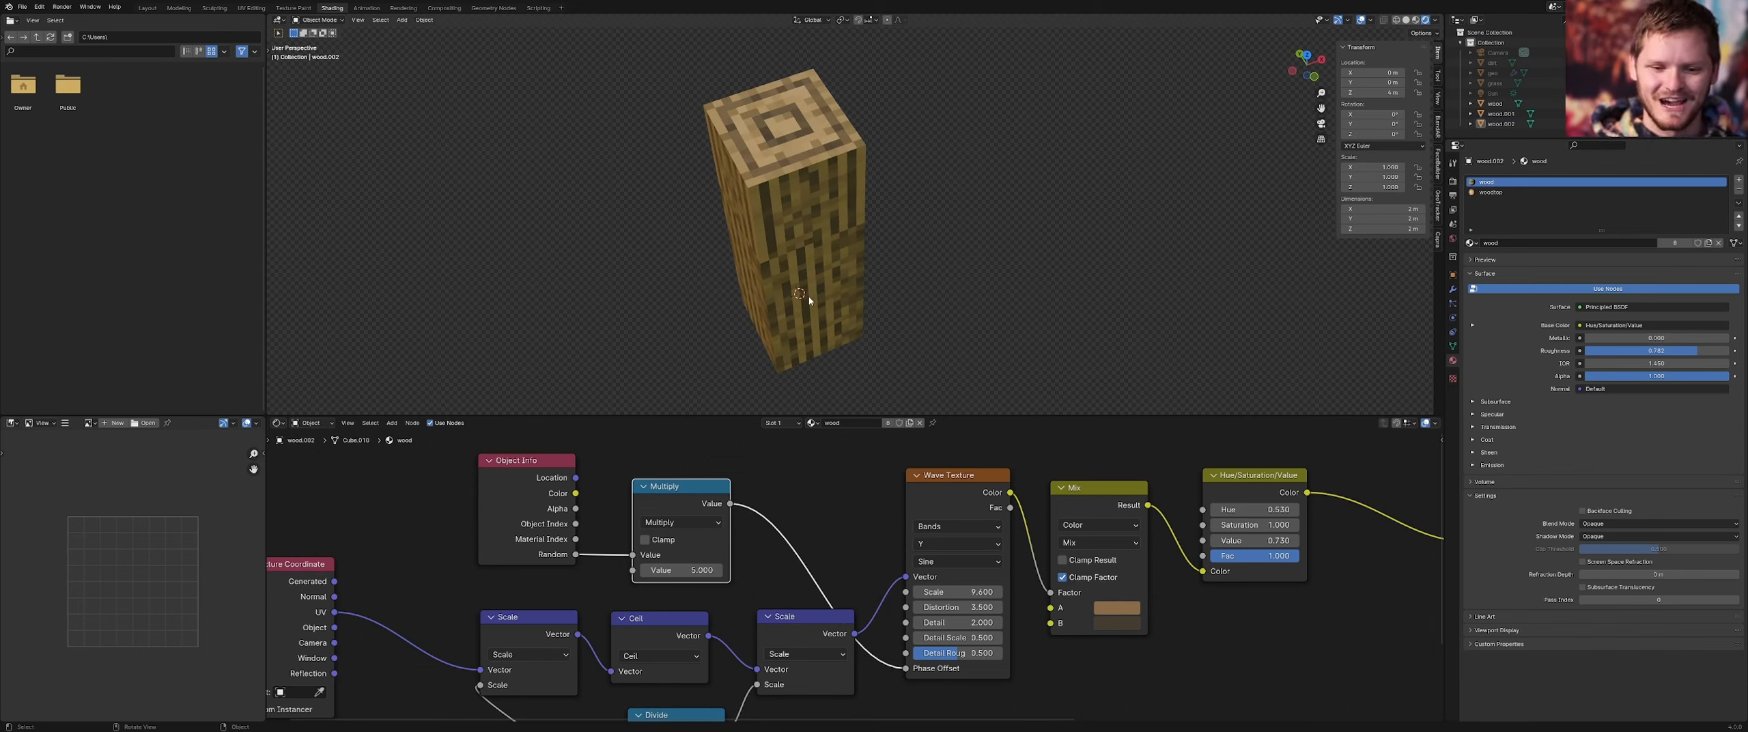
Try other Multiply values, including 5.1 and 1, and set the final value to 3
scroll(758, 546, "up", 4)
left_click(668, 570)
left_click(726, 573)
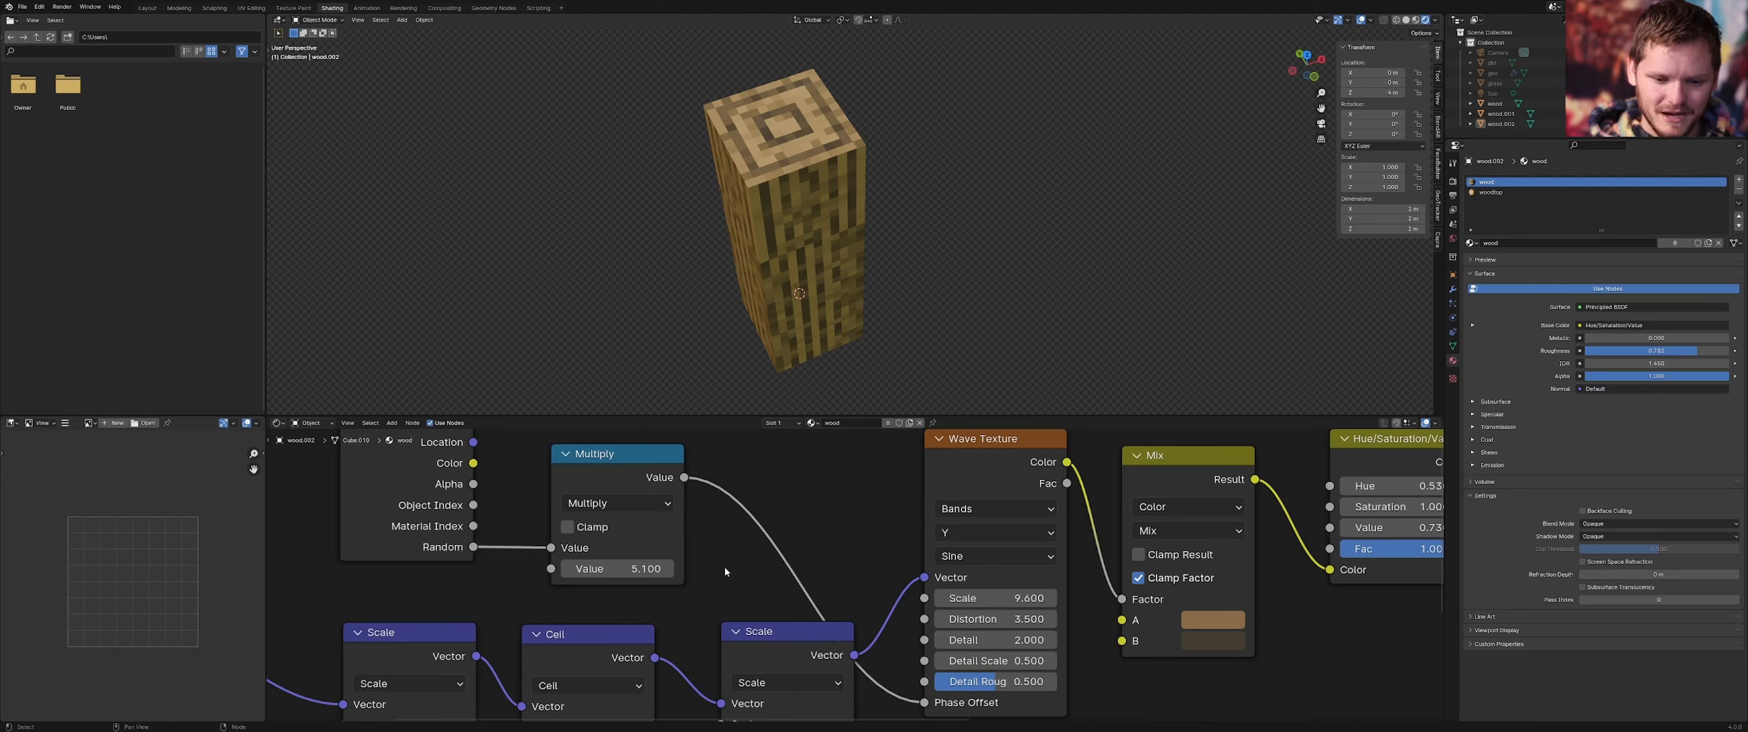
left_click(629, 569)
type("1")
key("Return")
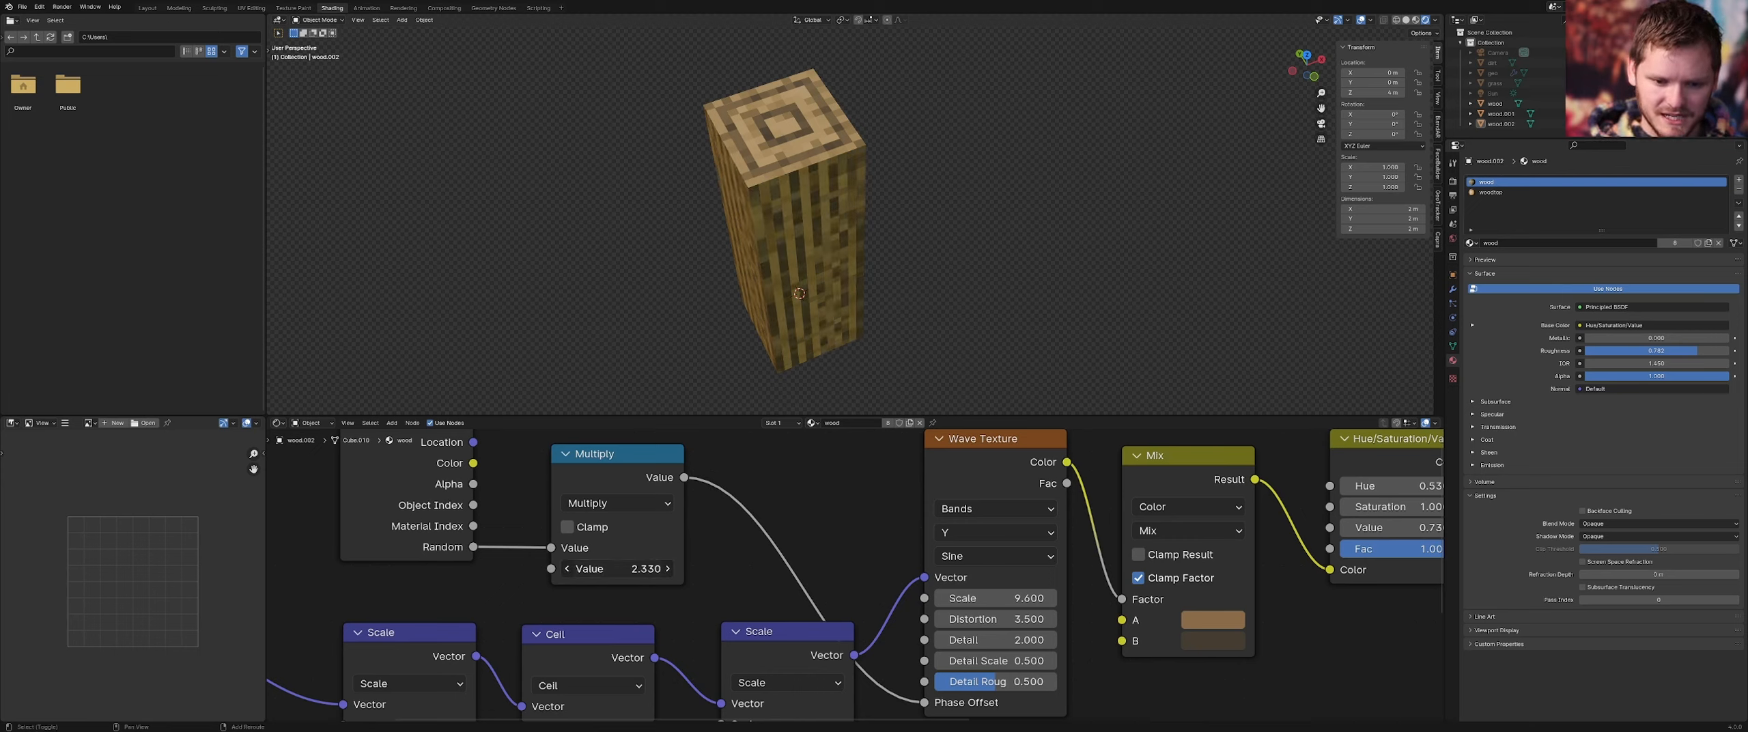
left_click(636, 573)
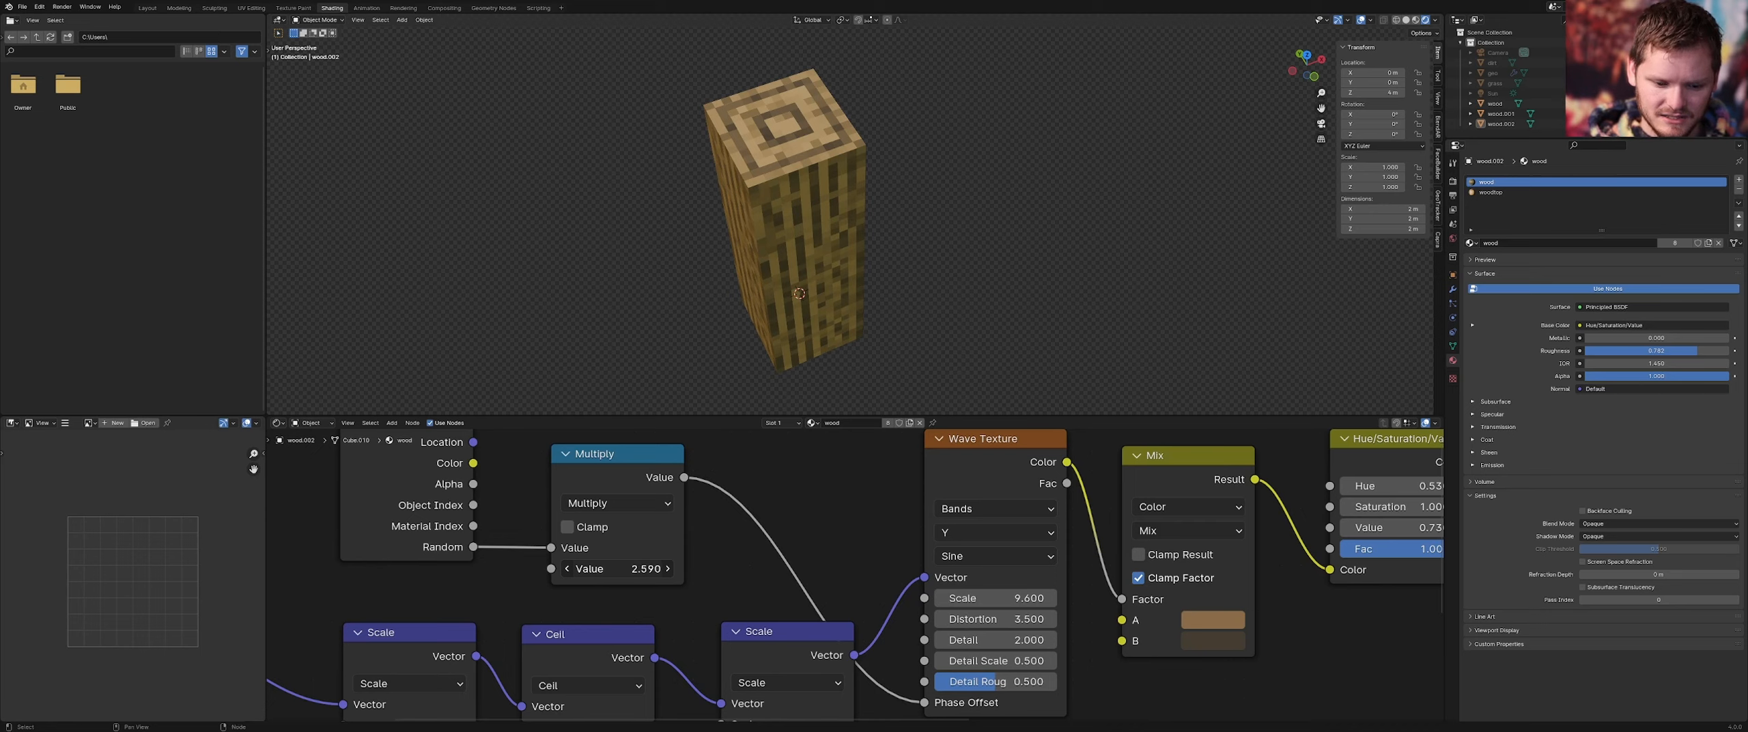
type("3")
key("Return")
Duplicate the top wood block 2 m upward along Z to extend the trunk
scroll(839, 259, "down", 4)
middle_click_drag(838, 260, 907, 194)
scroll(870, 203, "up", 4)
middle_click_drag(791, 161, 863, 217, "shift")
key("shift+d")
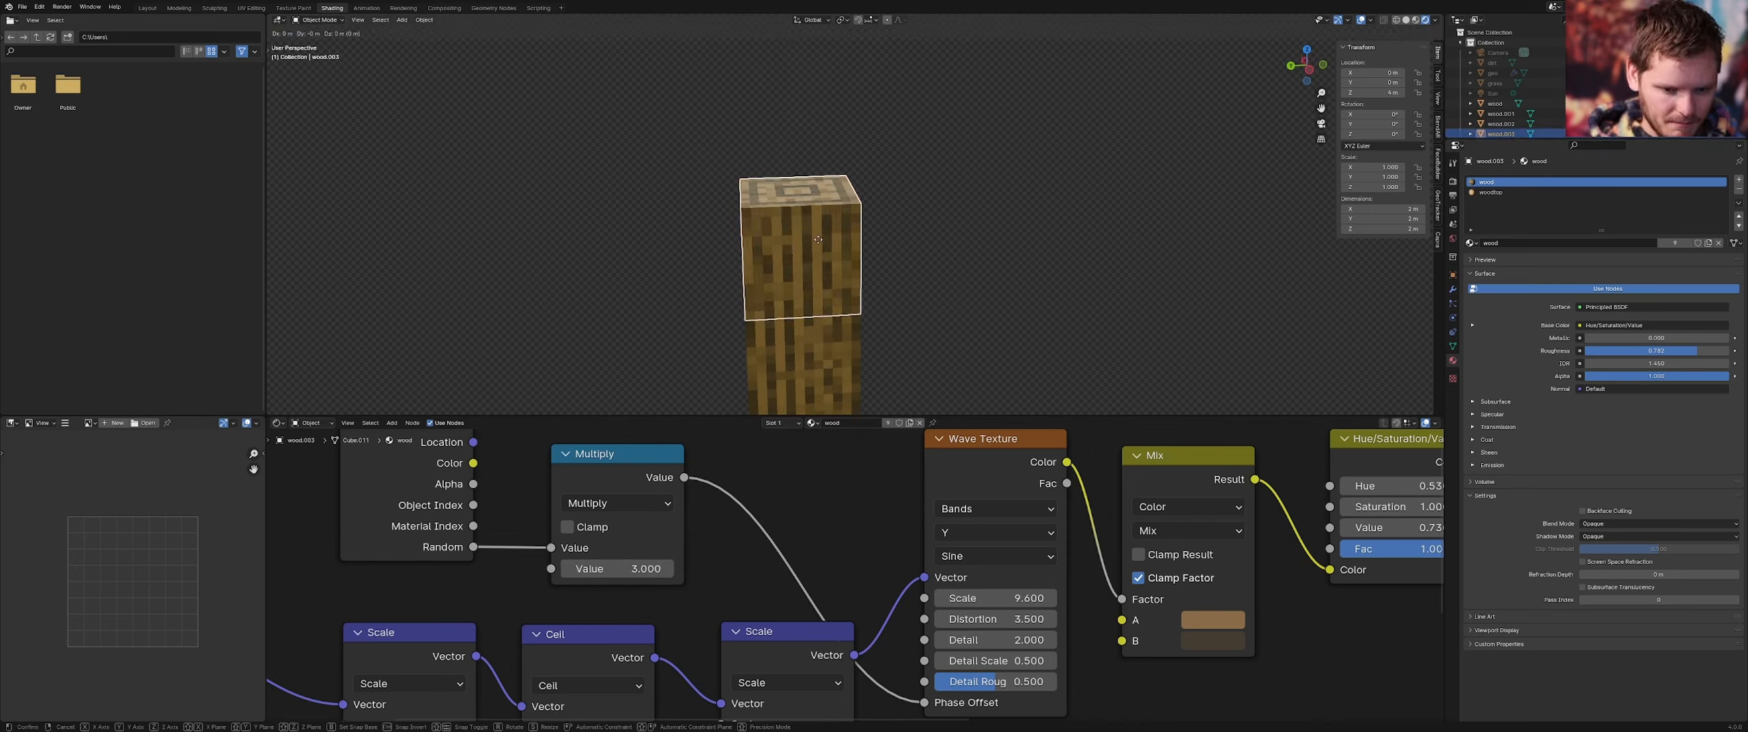
type("z2")
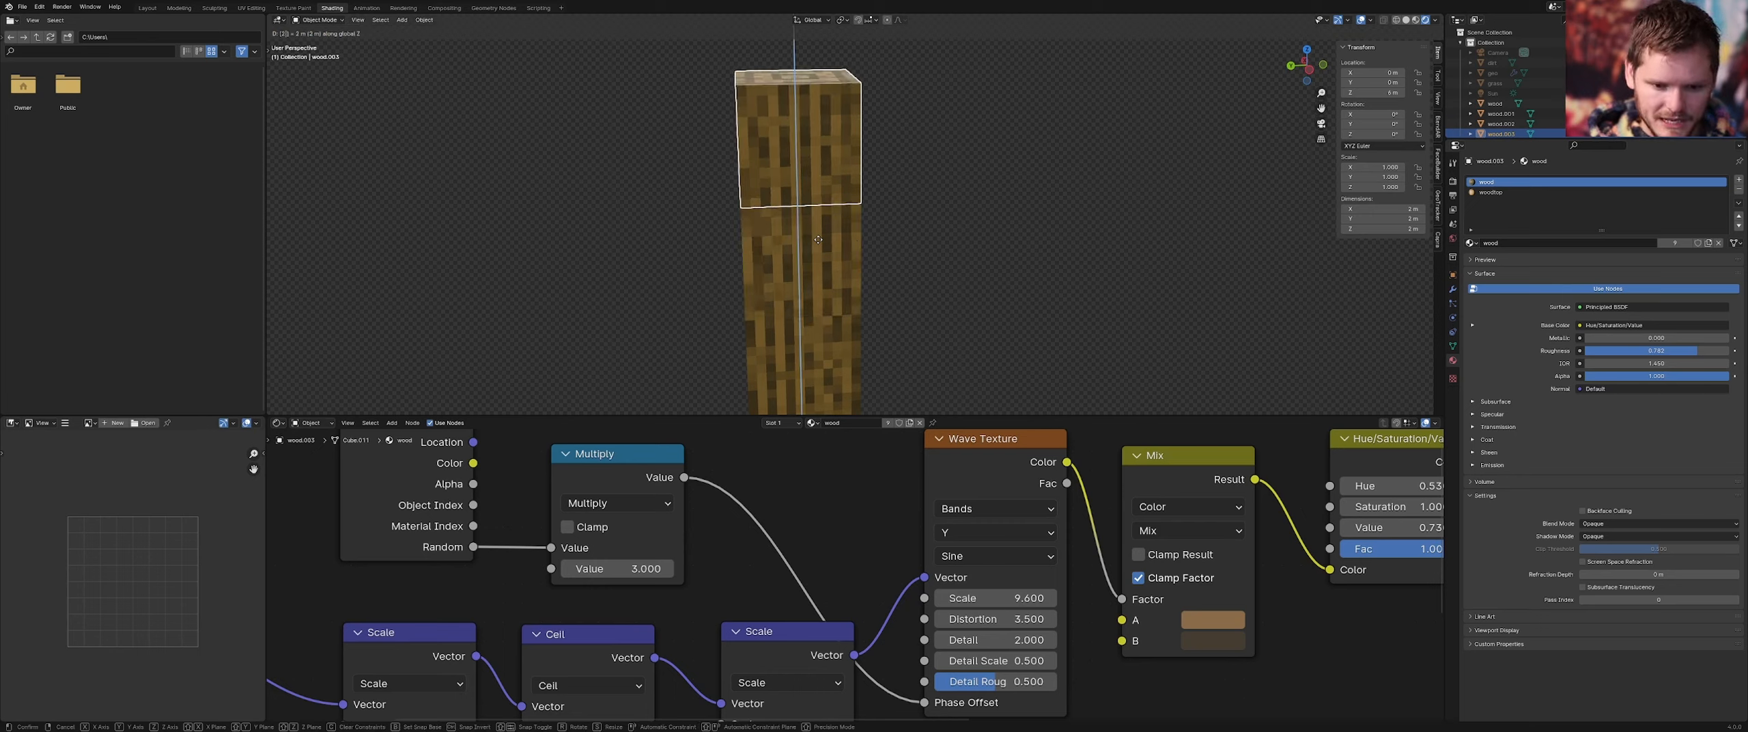
key("Return")
Try moving a middle wood block out of the trunk, and undo the move
scroll(848, 266, "down", 3)
middle_click_drag(844, 312, 838, 277, "shift")
left_click(834, 279)
key("g")
left_click(676, 270)
key("ctrl+z")
left_click(881, 190)
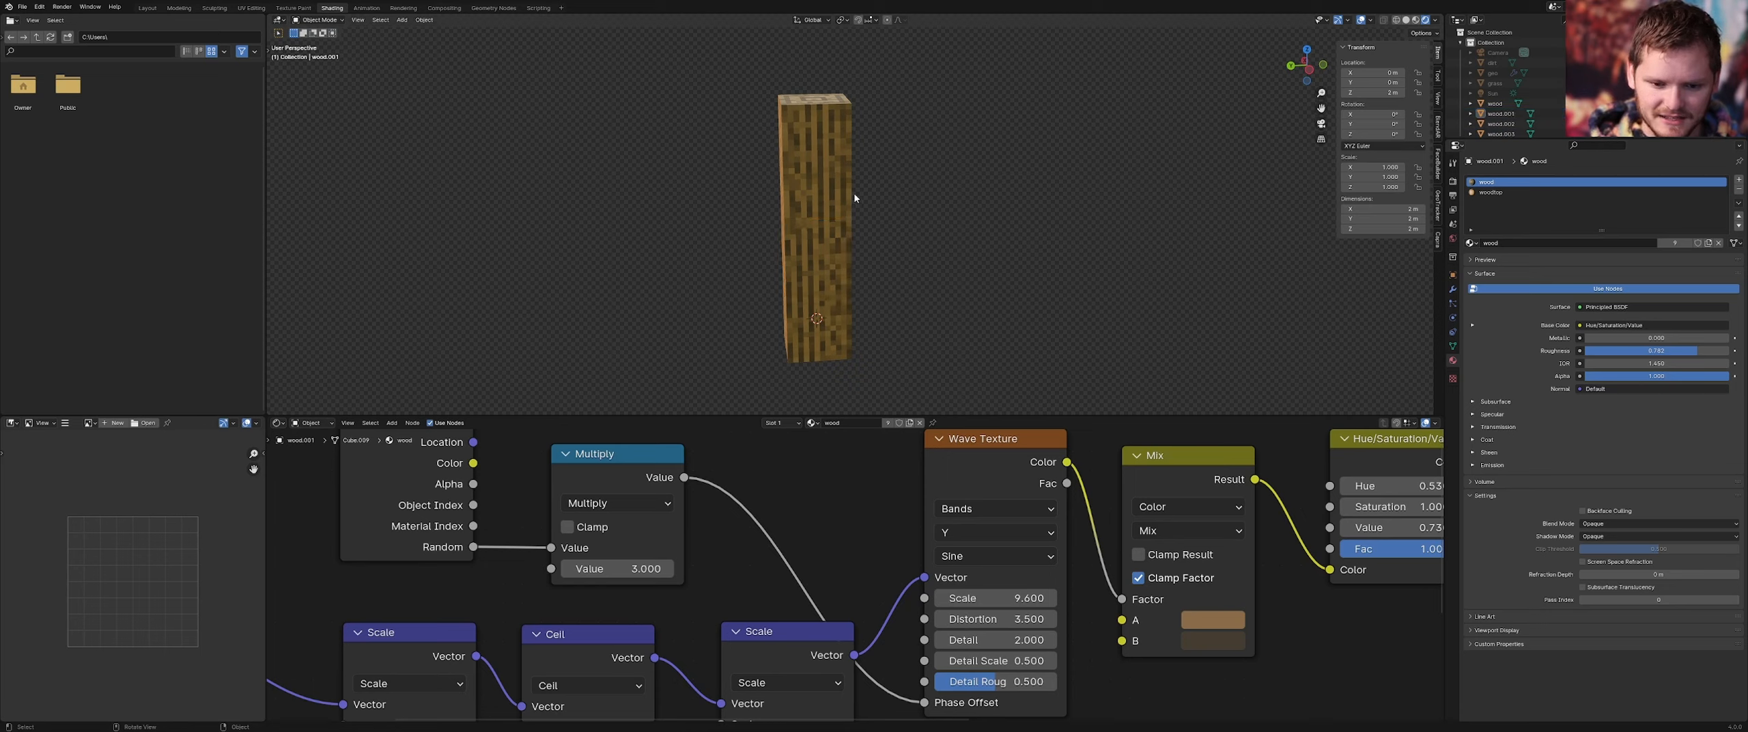
Save the file and enlarge the outliner area above the material properties
scroll(849, 191, "down", 2)
key("ctrl+s")
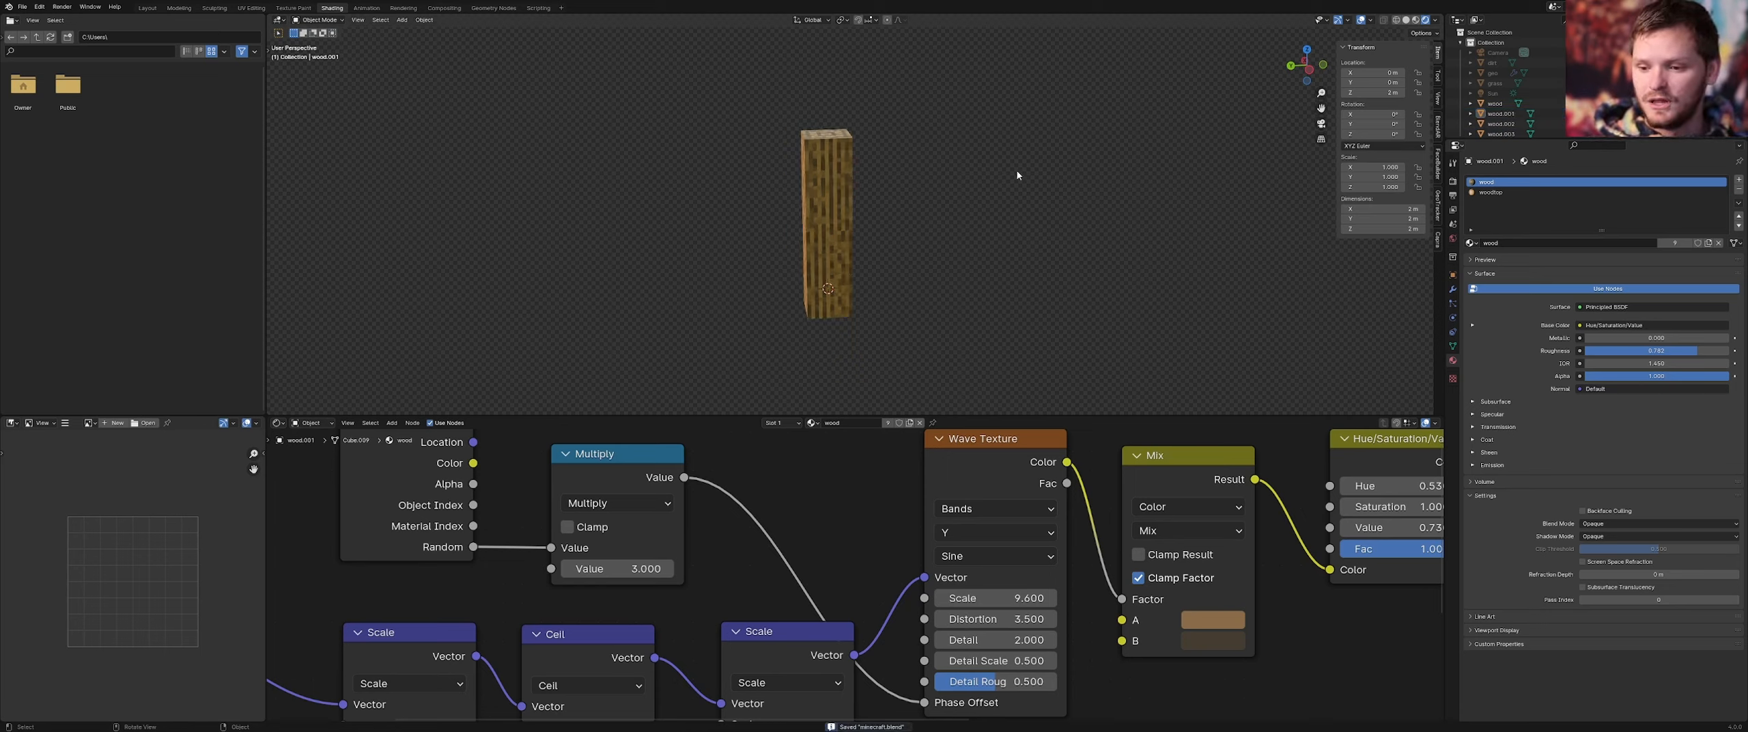
left_click_drag(1527, 140, 1527, 234)
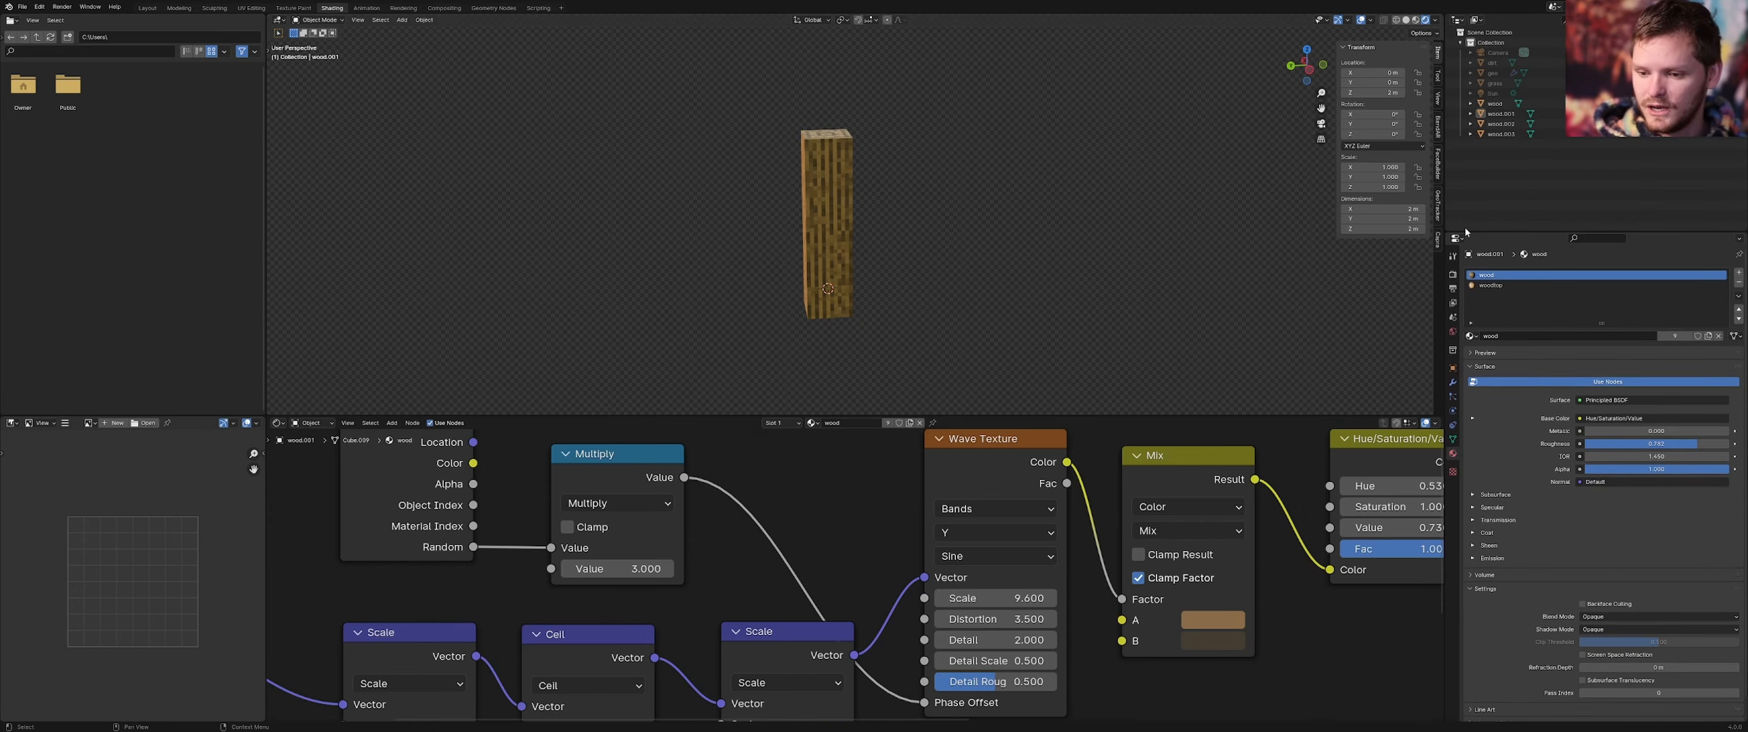
Duplicate the trunk's top block 2 m upward along Z and save the file
middle_click_drag(897, 190, 918, 226, "shift")
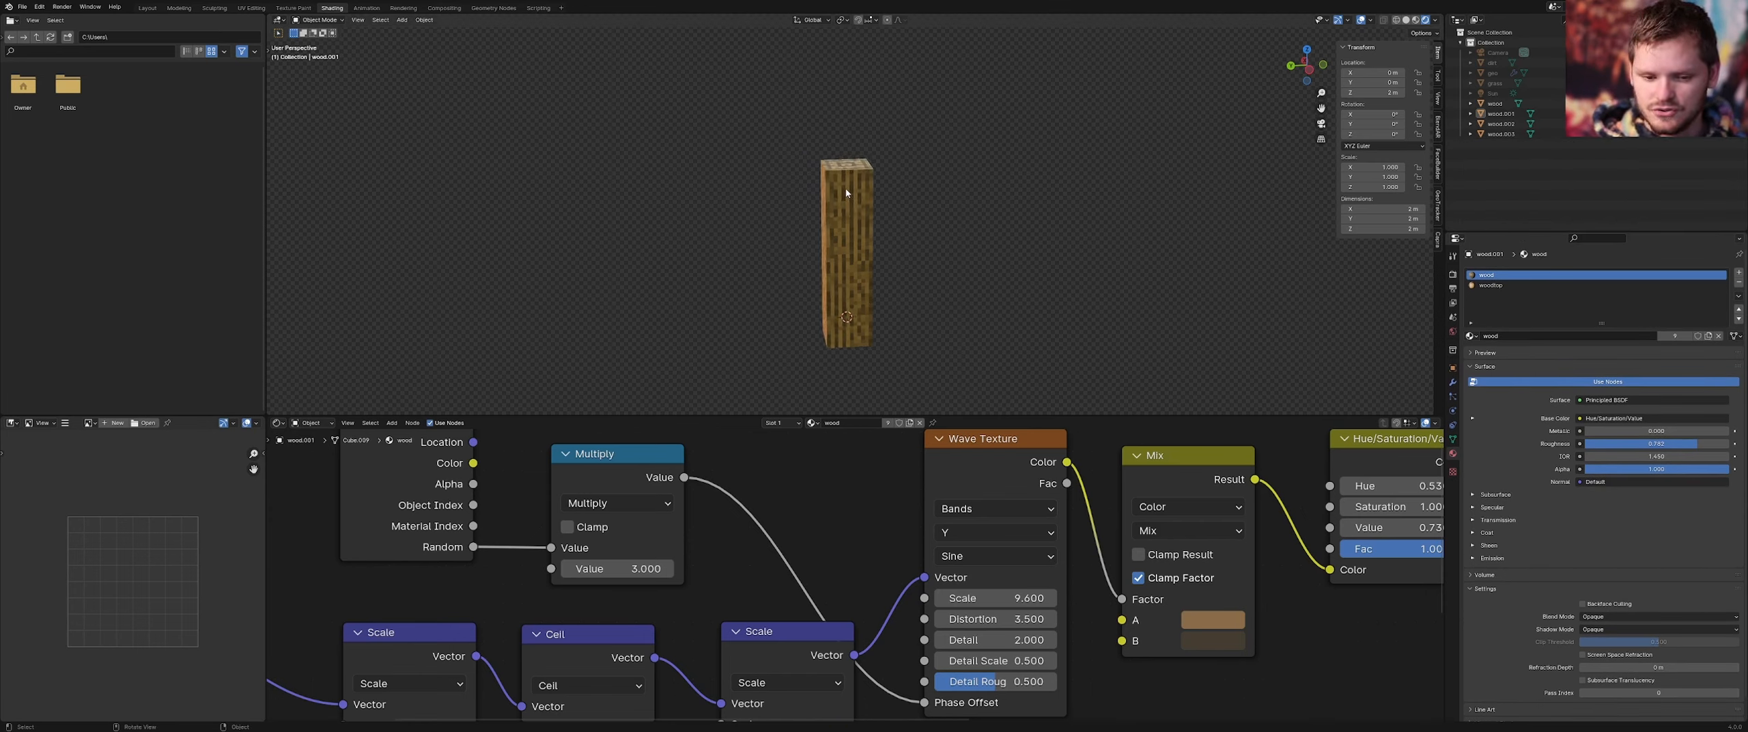
key("shift+d")
type("z2")
key("Return")
left_click(905, 193)
middle_click_drag(905, 193, 907, 198)
key("ctrl+s")
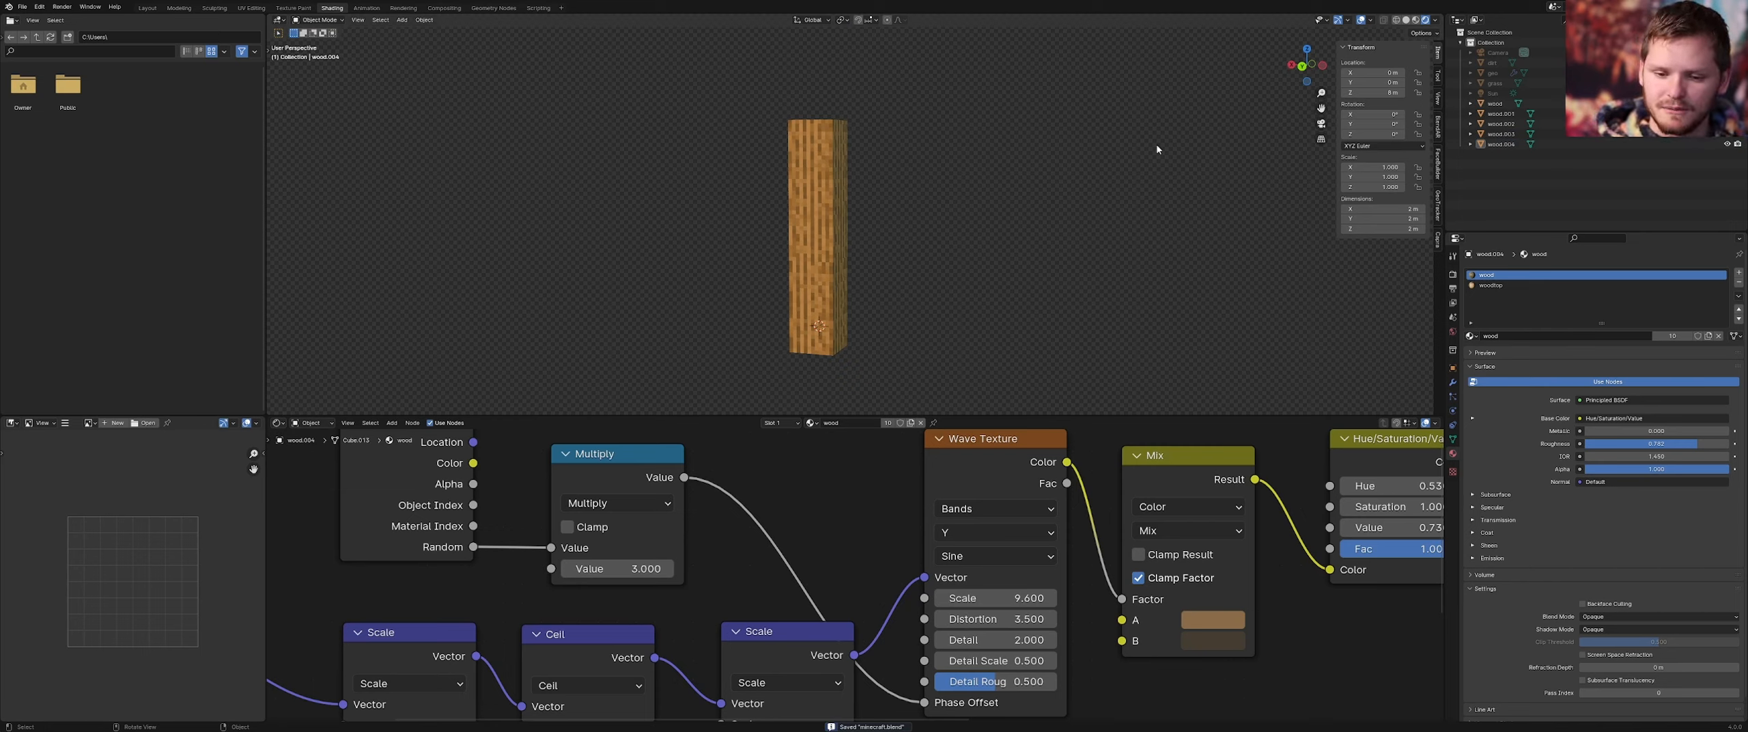
Hide all the wood blocks in the viewport and add a new mesh cube
left_click(1727, 144)
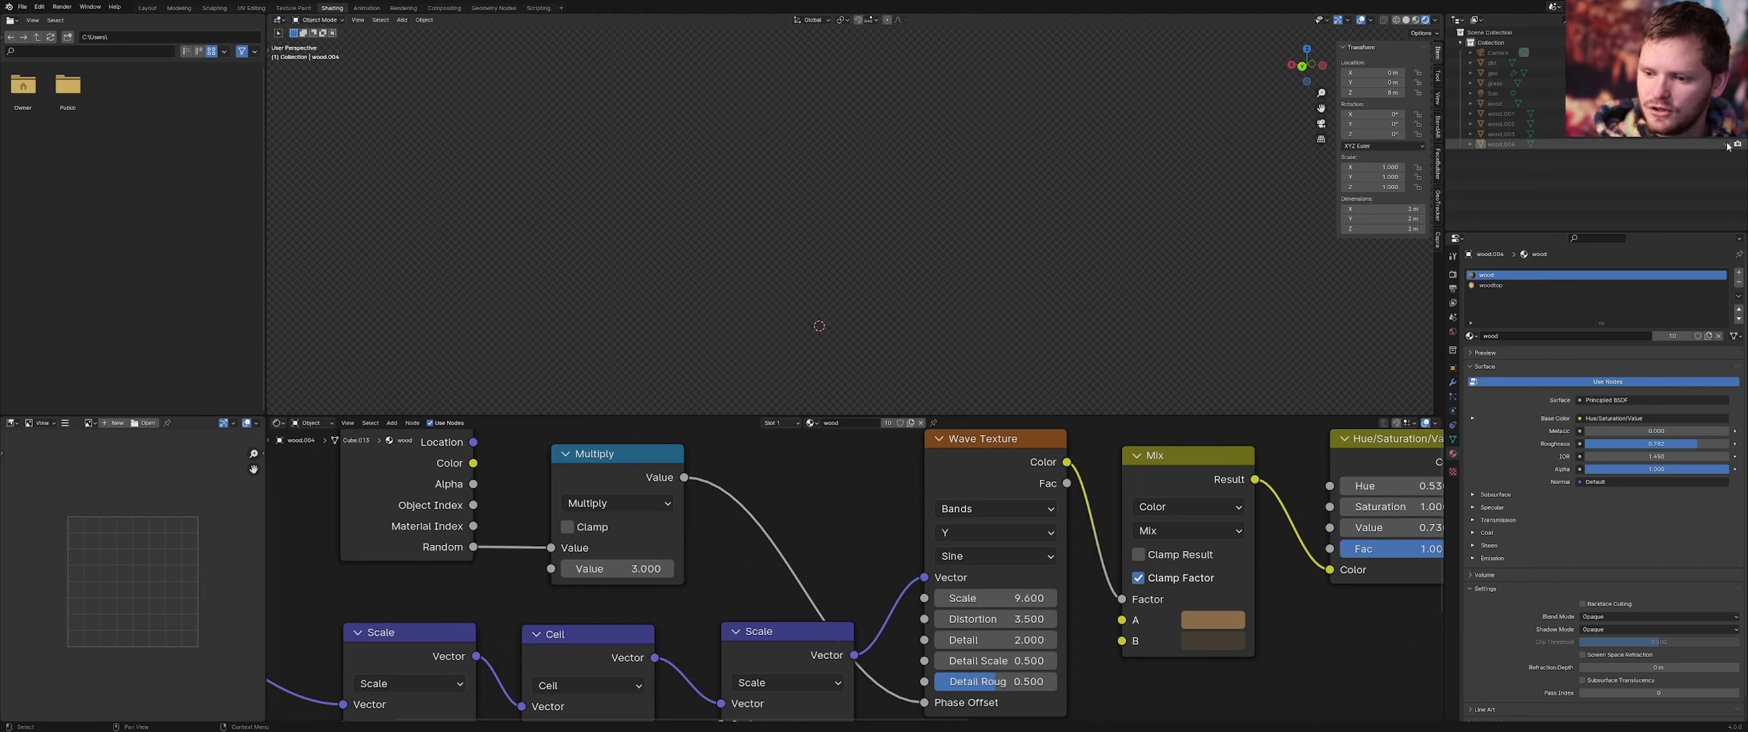
key("shift+a")
mouse_move(861, 177)
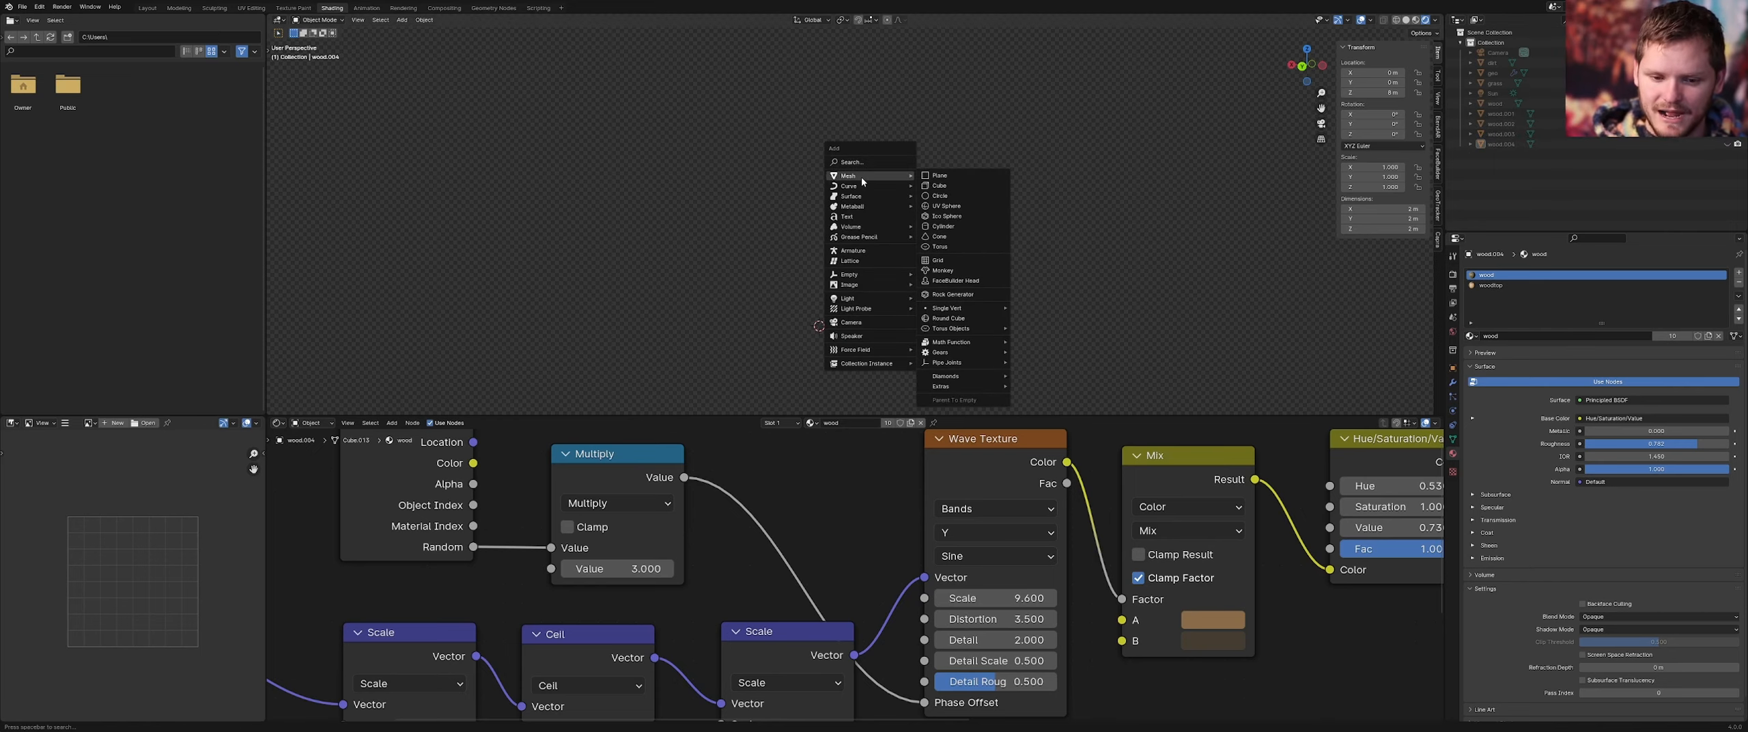
left_click(940, 186)
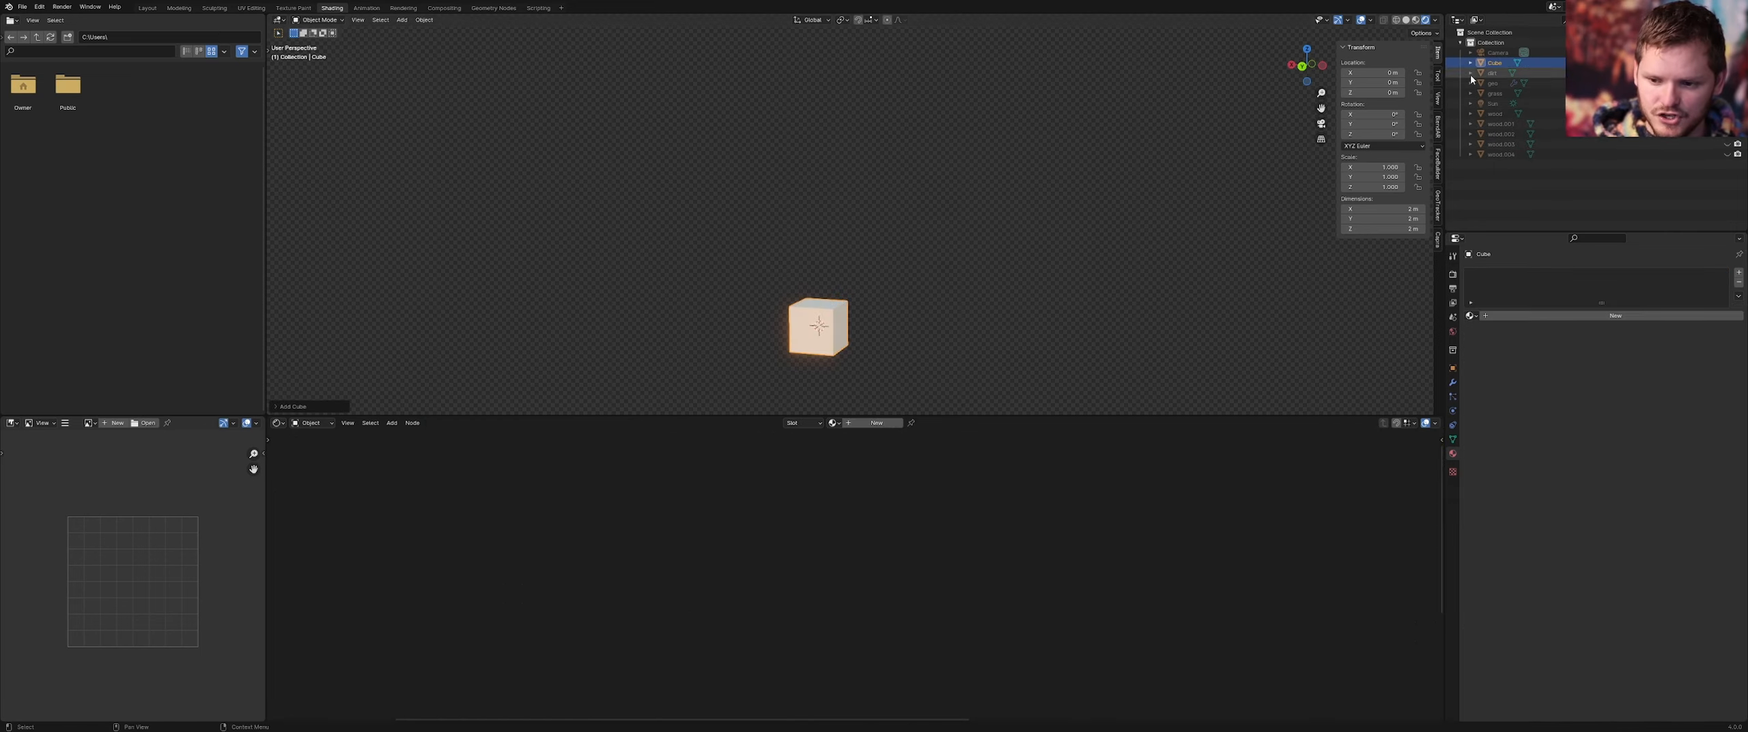
Reselect the new cube and turn off Bloom in the scene's render settings
left_click(1495, 74)
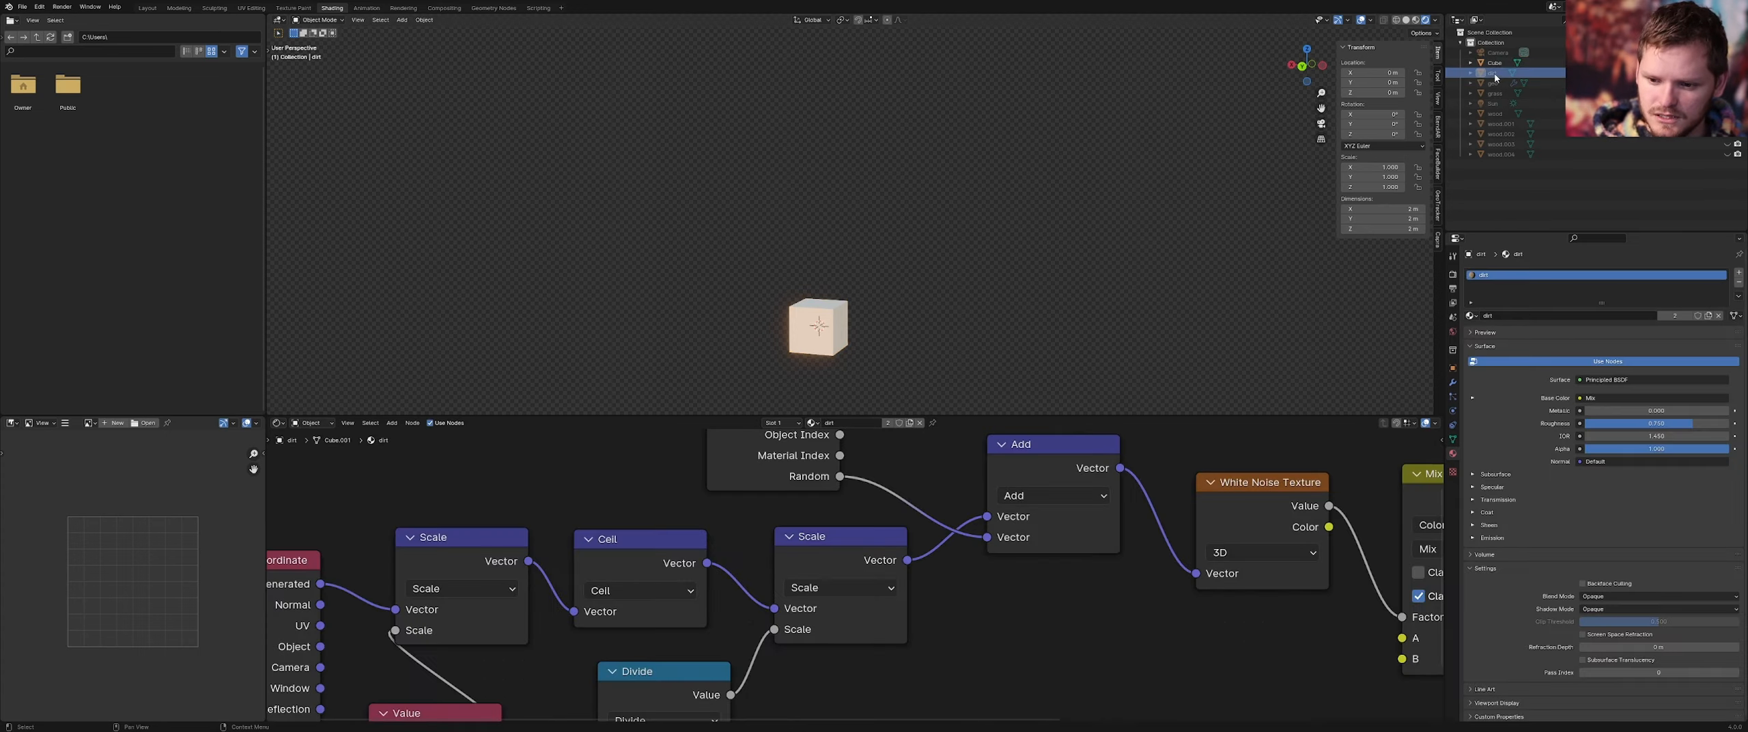
left_click(1496, 65)
middle_click_drag(898, 303, 942, 206, "shift")
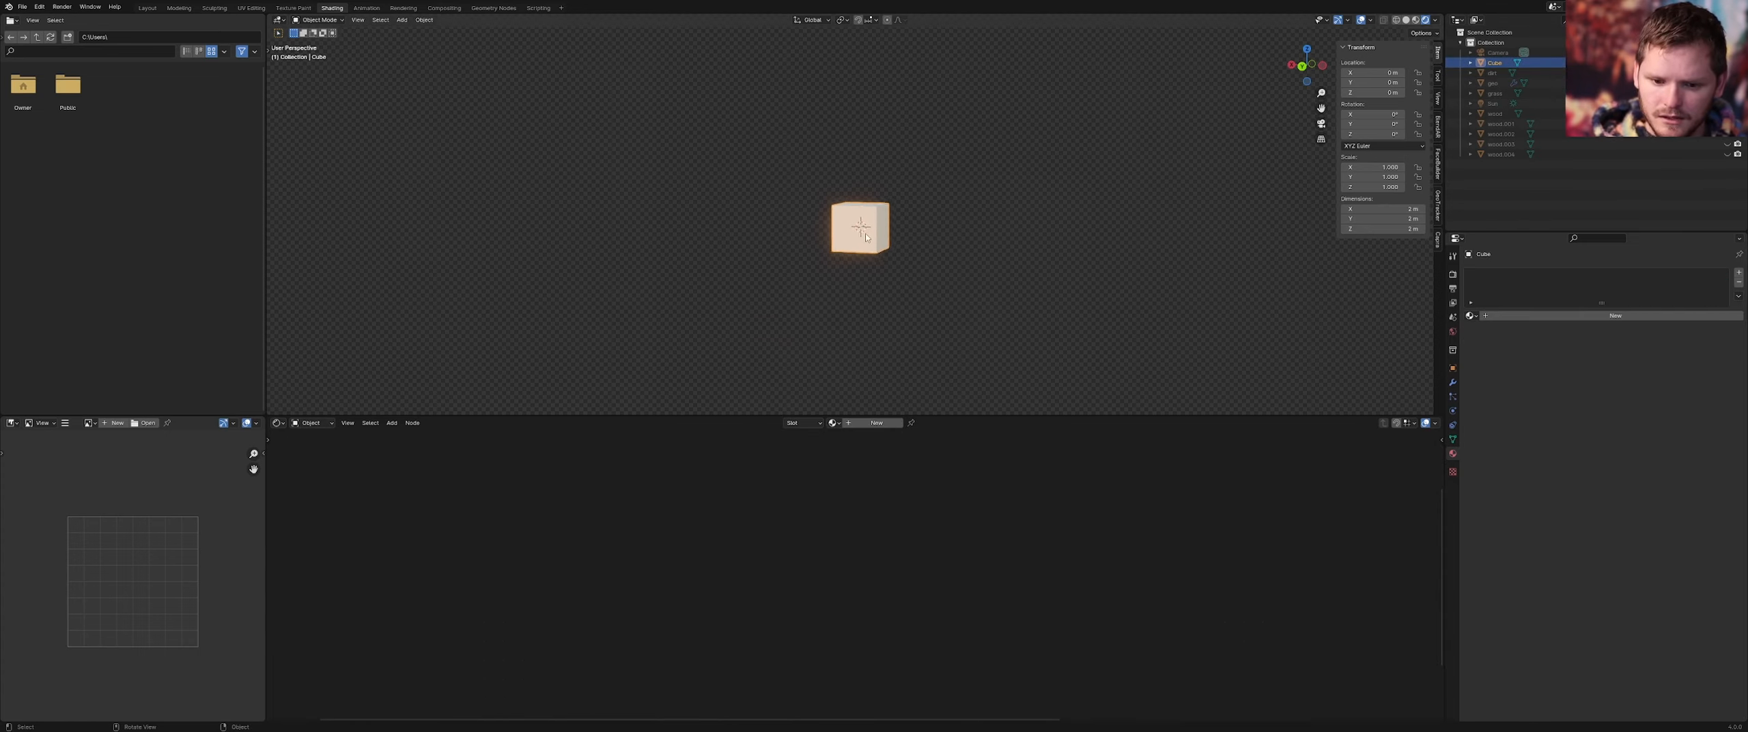
scroll(946, 205, "up", 5)
left_click(1436, 20)
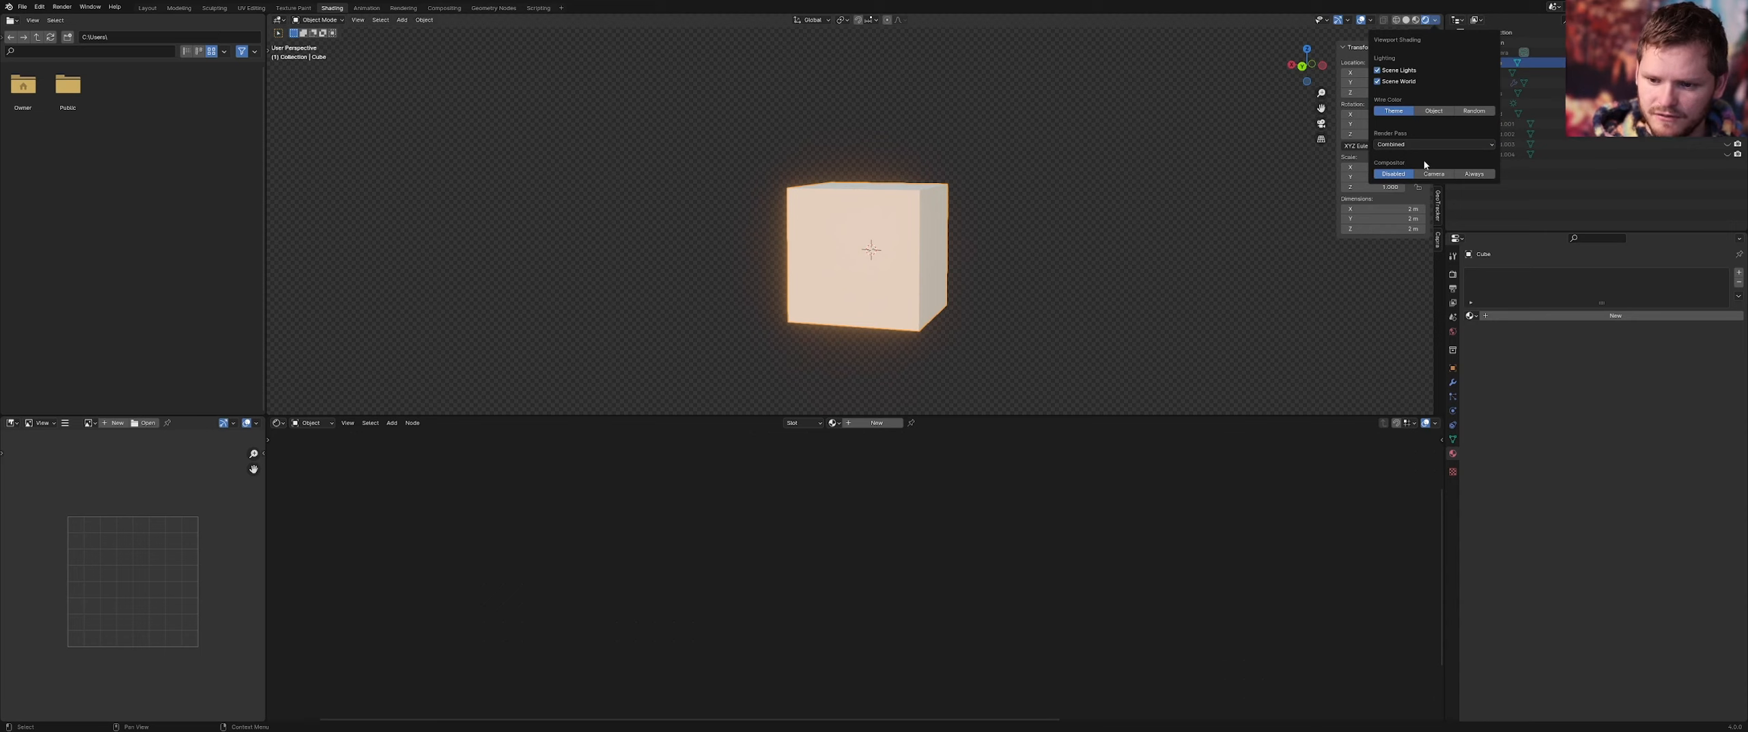
left_click(1452, 273)
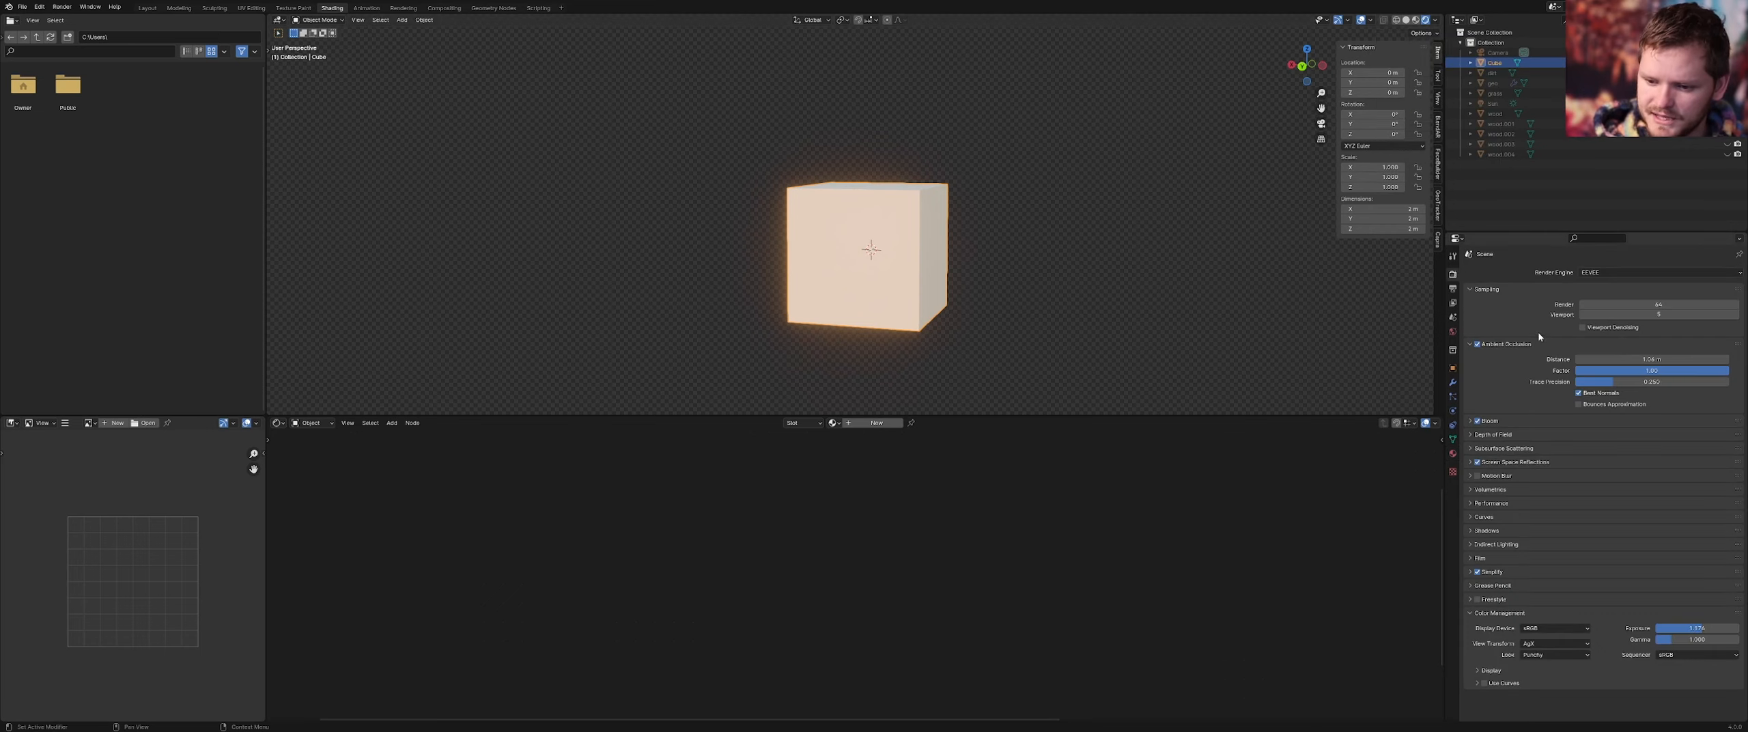
left_click(1478, 421)
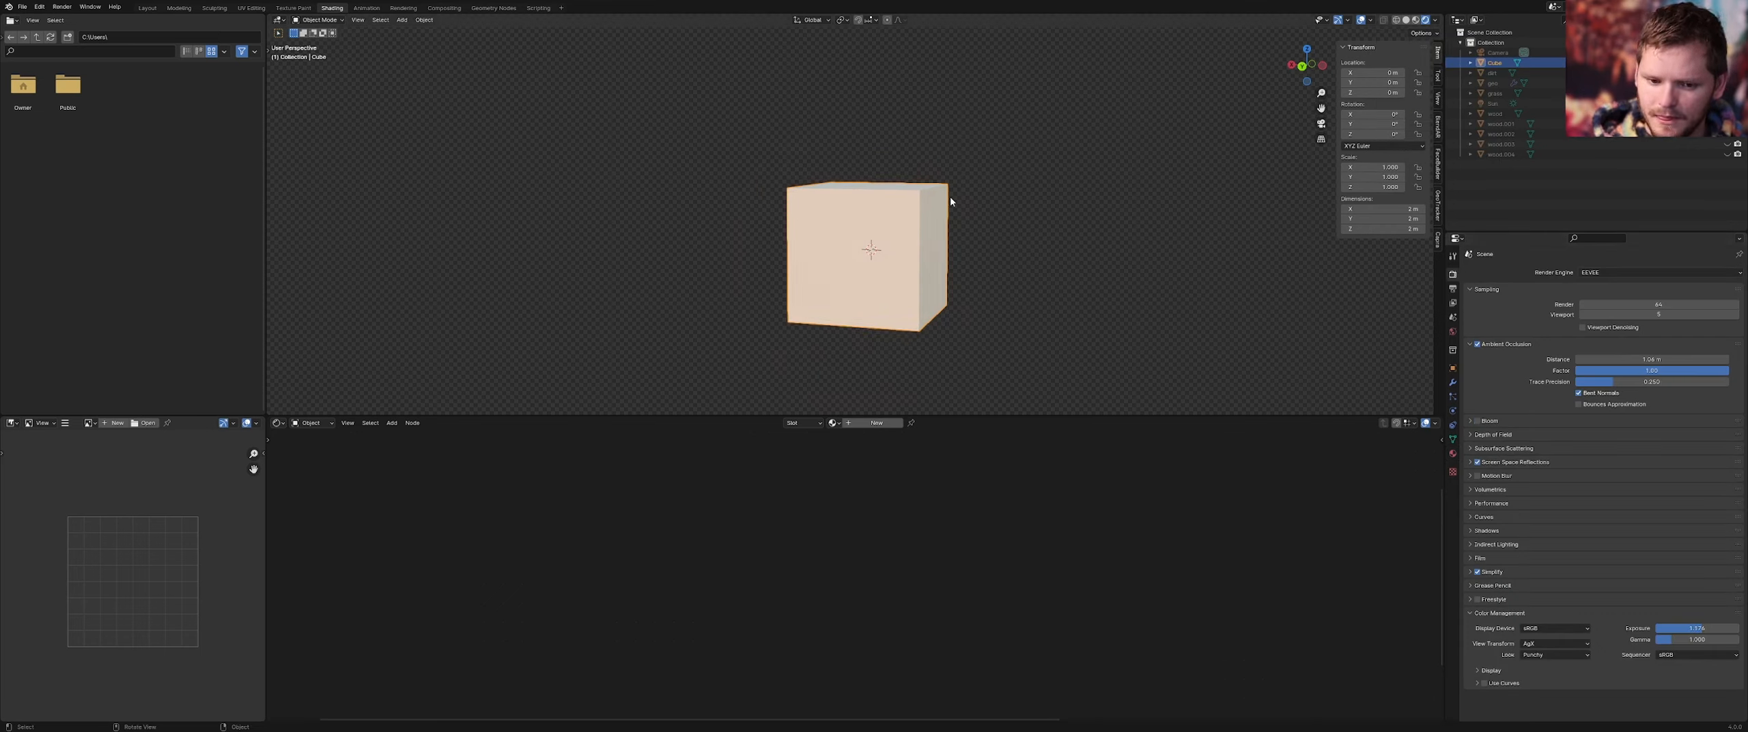
middle_click_drag(901, 215, 917, 231)
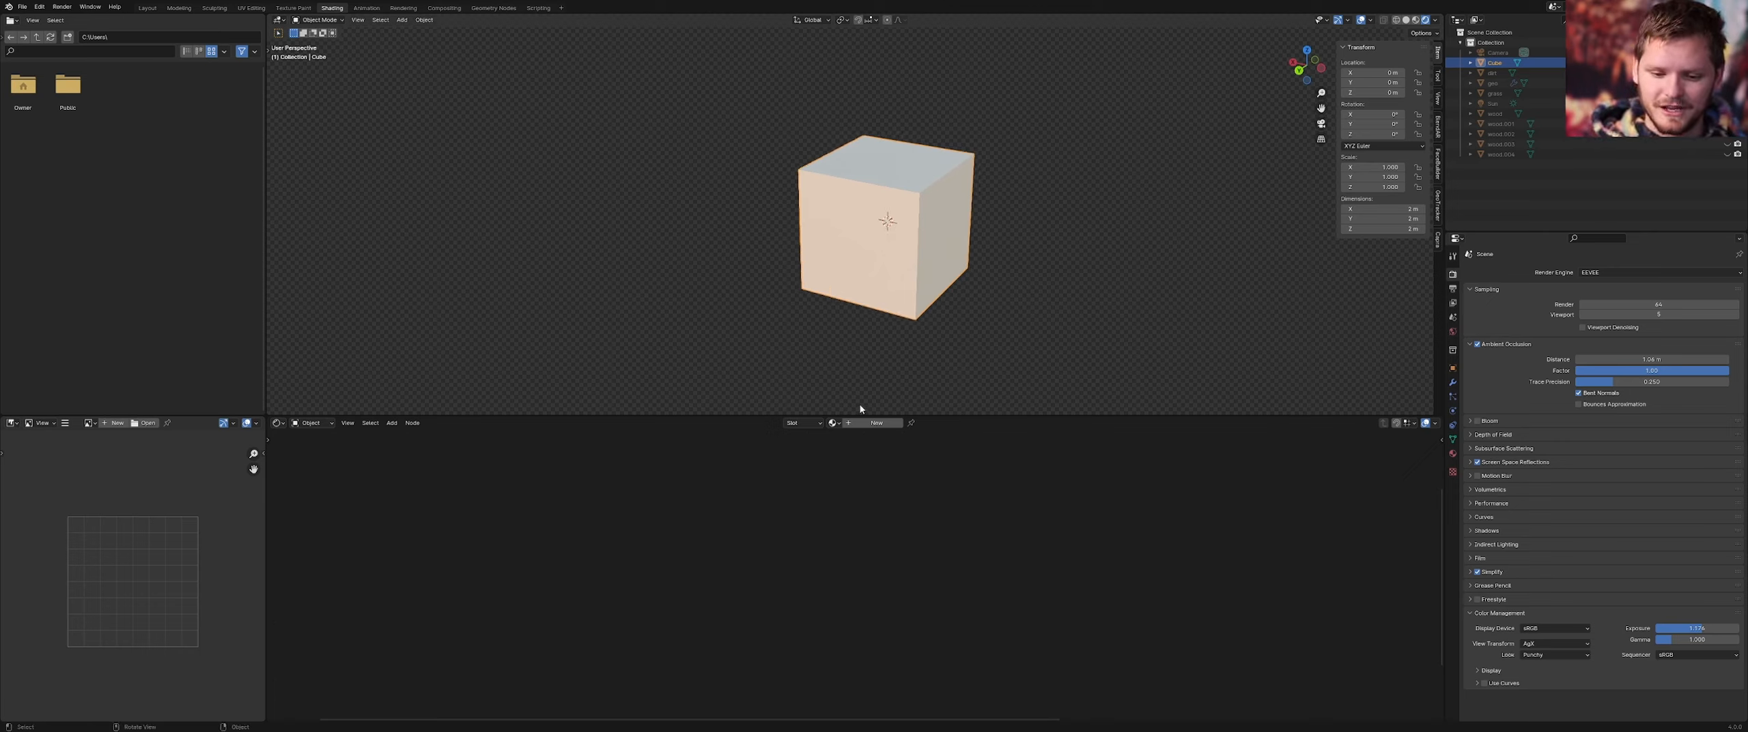
Create a new material named leaves on the cube
left_click(873, 424)
type("leaves")
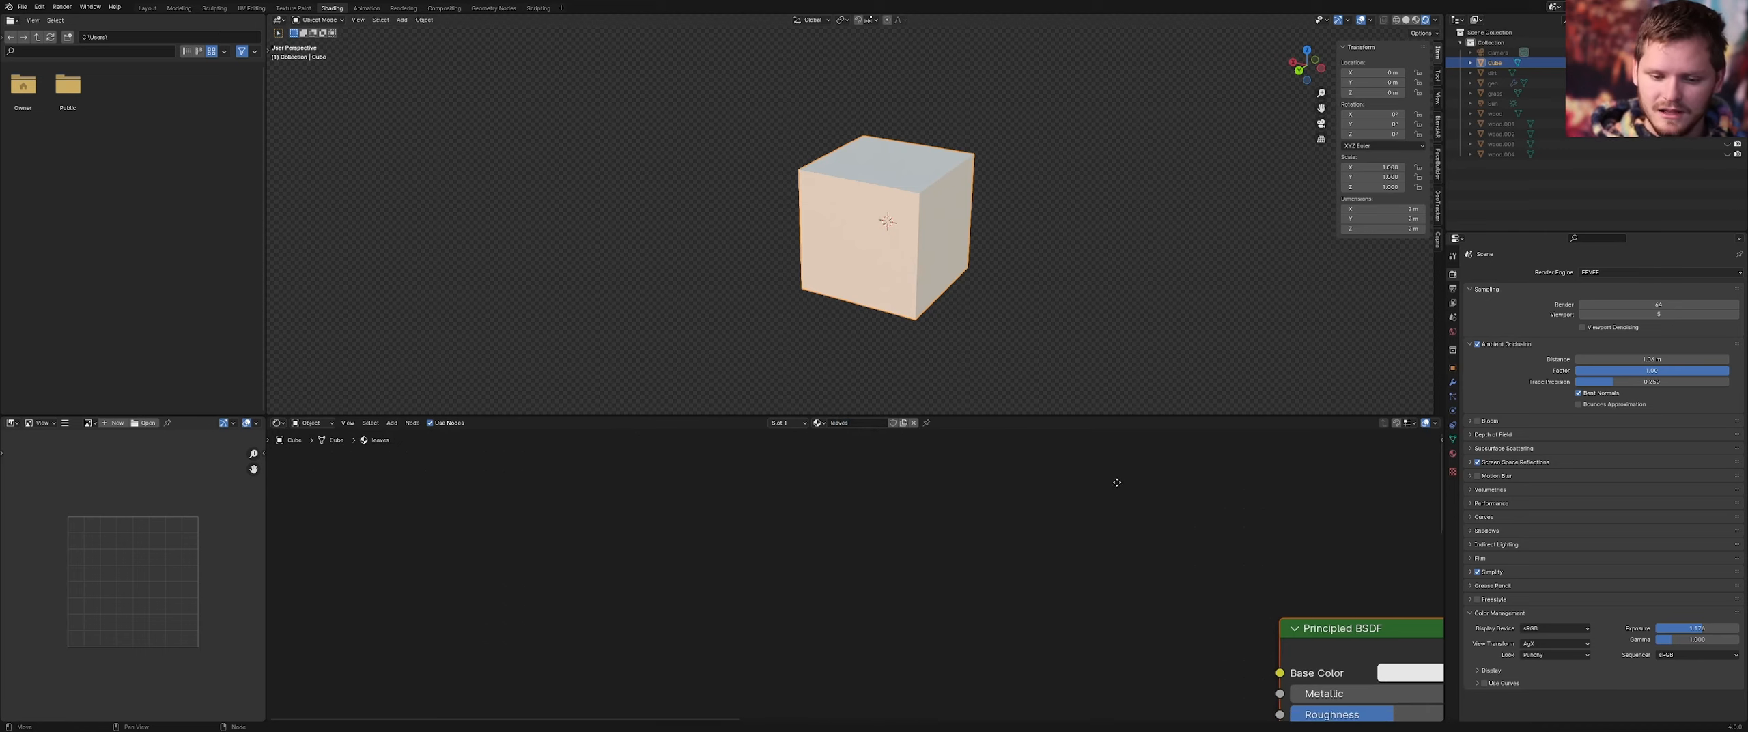
key("Home")
Try a bright green base color on the leaves material, and undo the color change
left_click(1032, 592)
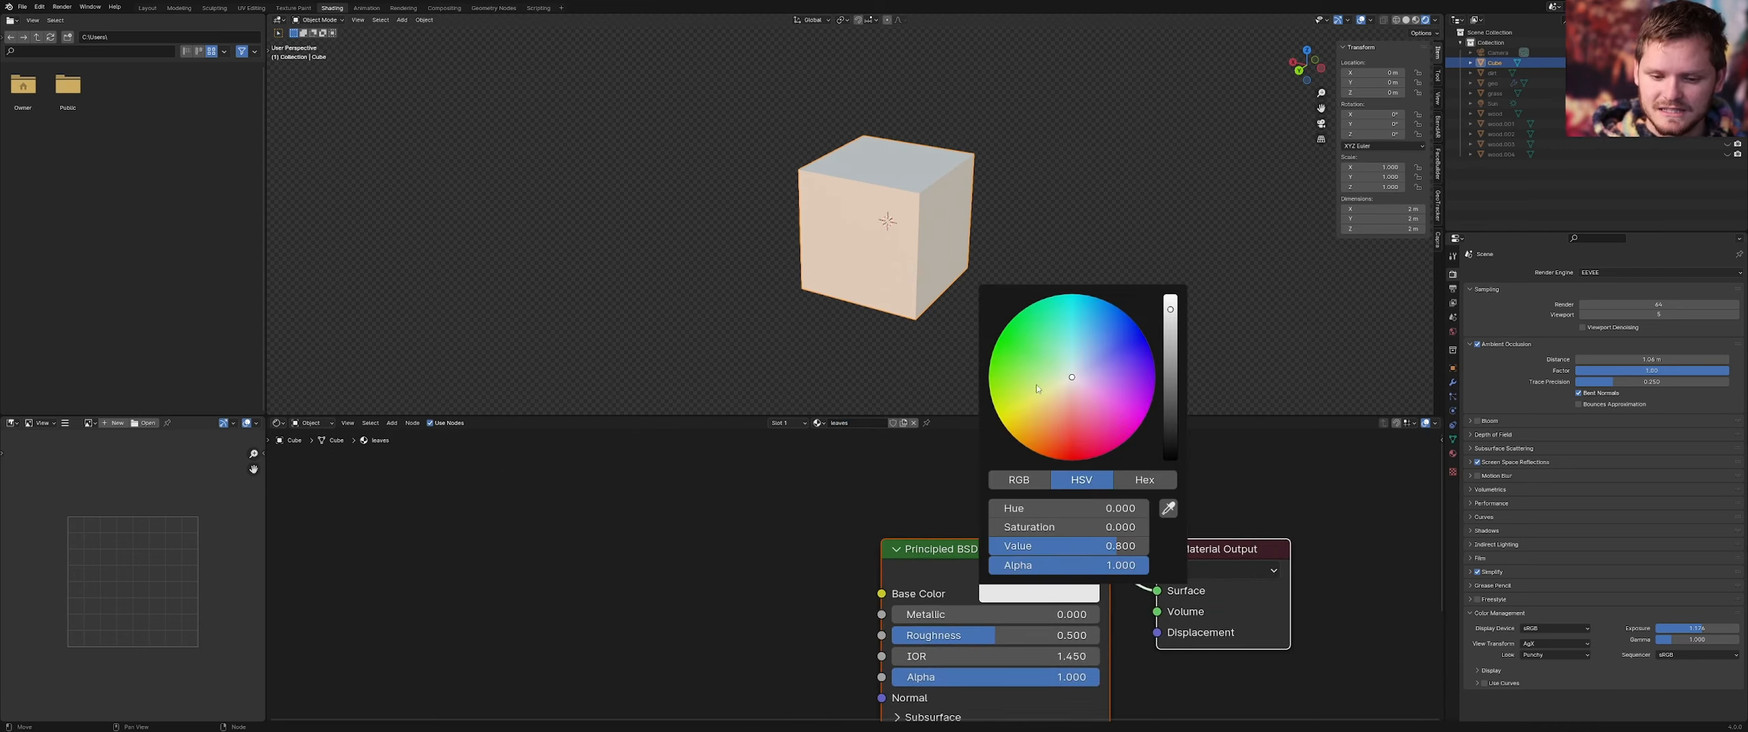
left_click_drag(1039, 395, 990, 361)
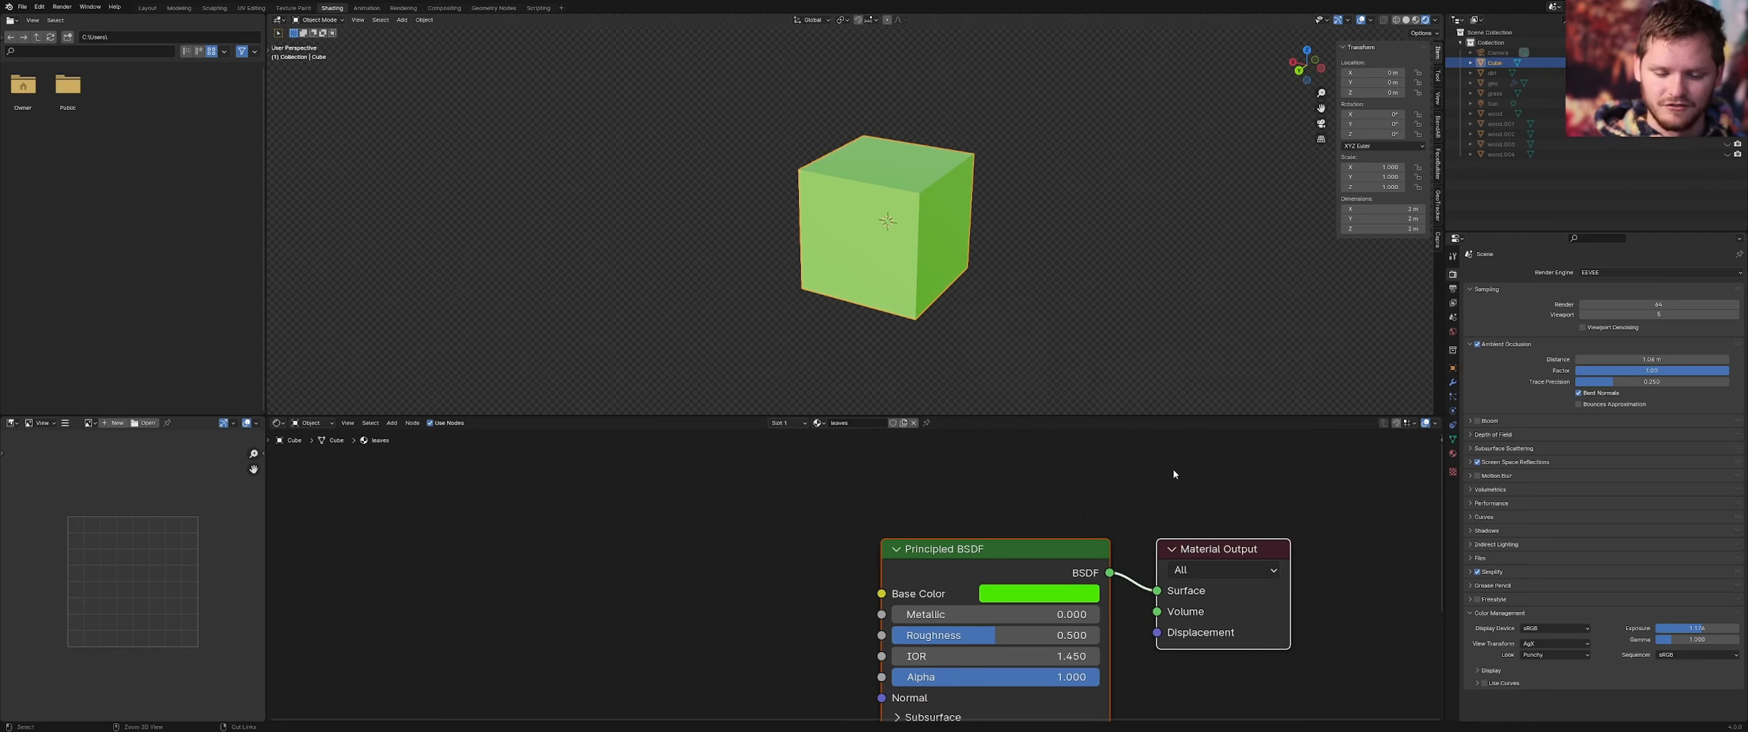
key("ctrl+z")
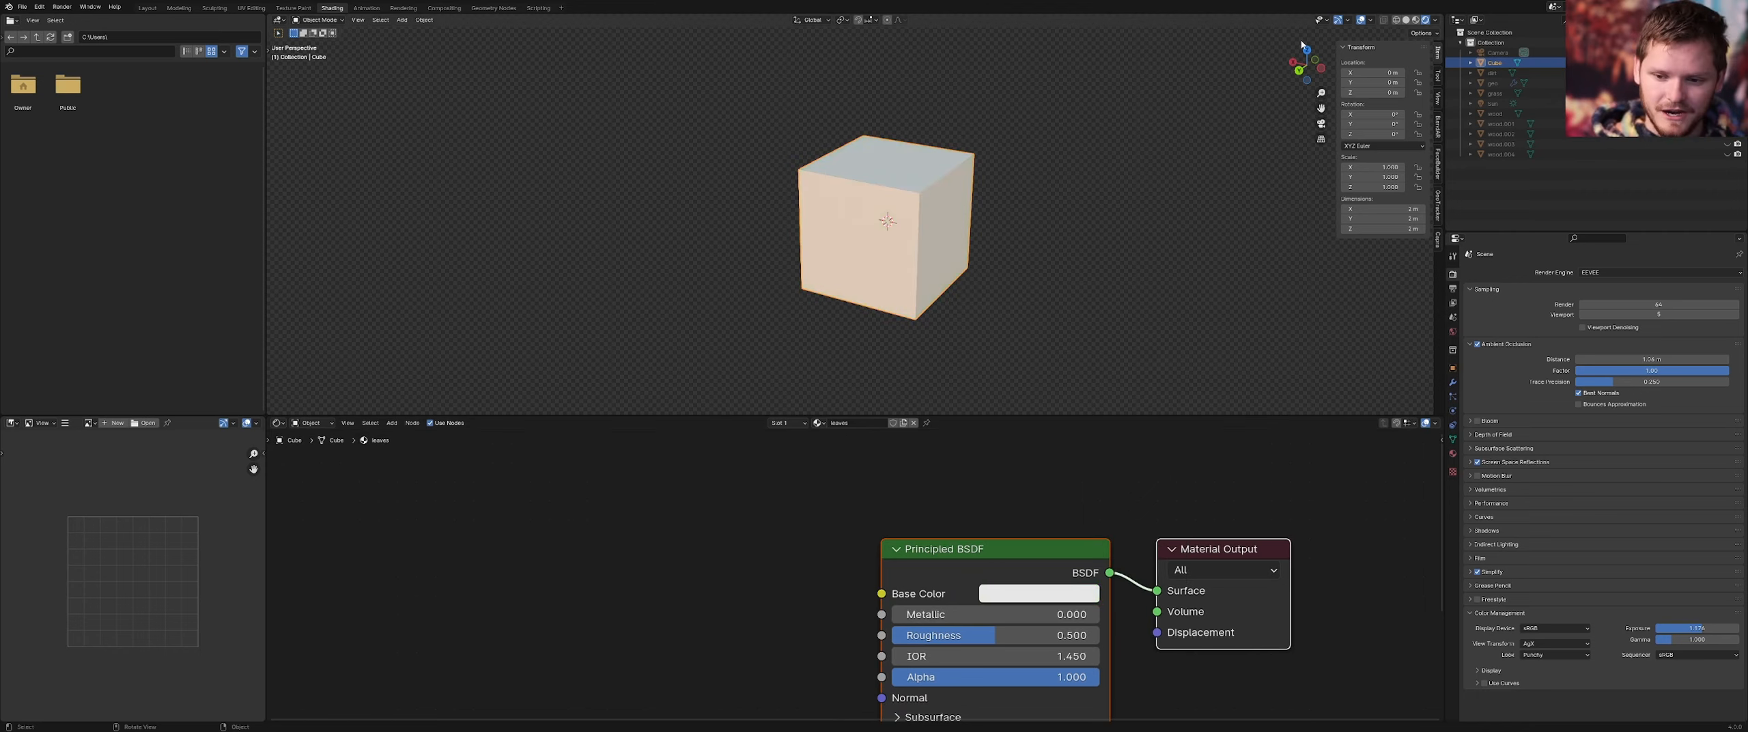
Look at the blank cube face straight on in back orthographic view
left_click(1300, 70)
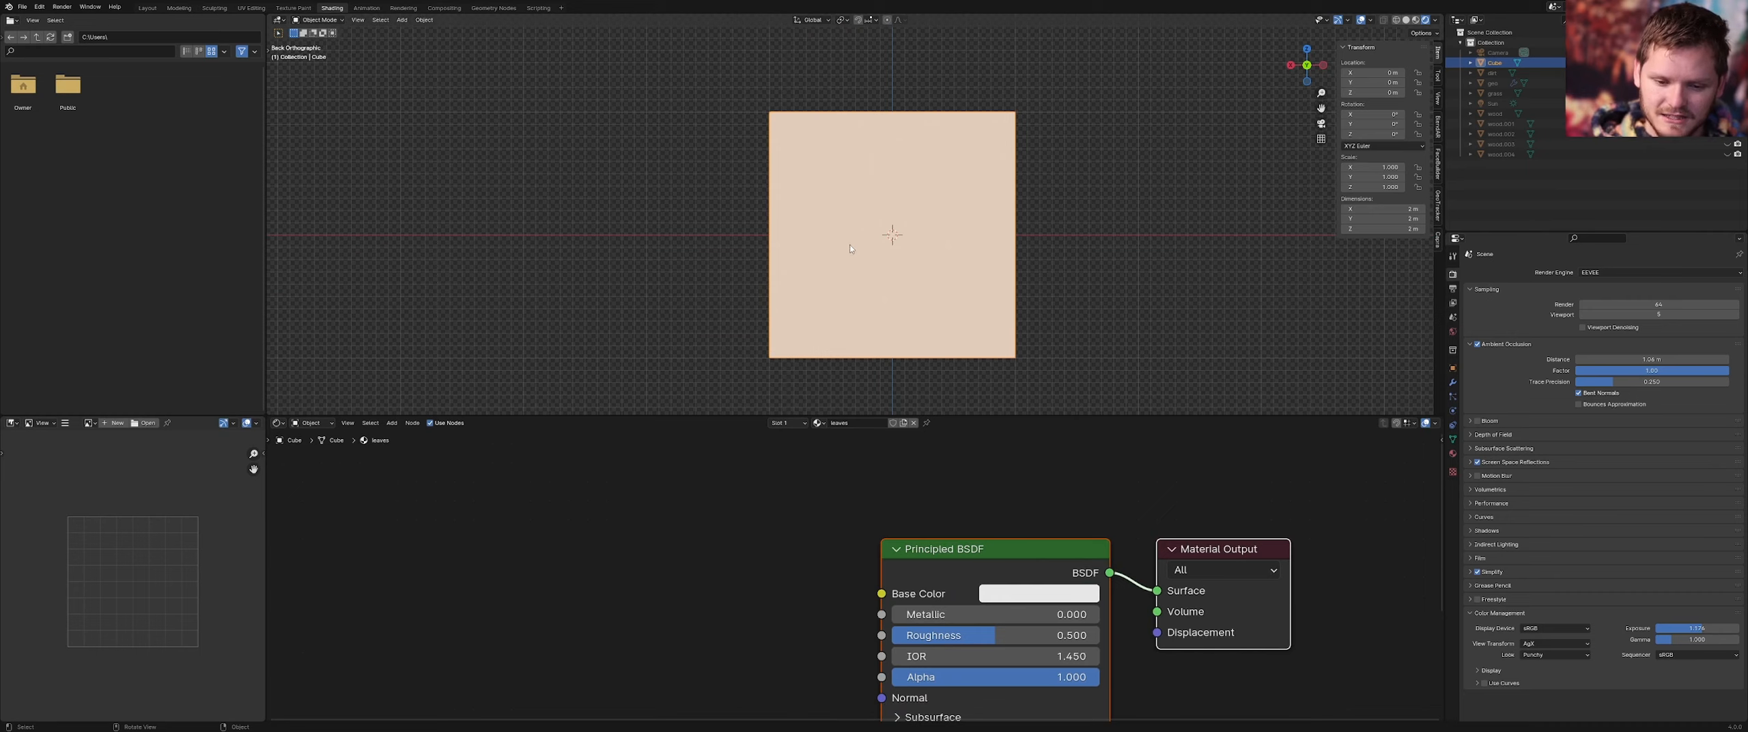
mouse_move(850, 249)
left_mouse_down()
mouse_move(885, 205)
mouse_move(852, 240)
left_mouse_up()
mouse_move(911, 188)
left_mouse_down()
mouse_move(930, 162)
mouse_move(908, 189)
left_mouse_up()
mouse_move(923, 319)
left_mouse_down()
mouse_move(937, 278)
mouse_move(963, 318)
mouse_move(919, 315)
left_mouse_up()
mouse_move(922, 311)
right_mouse_down()
mouse_move(909, 192)
mouse_move(945, 181)
right_mouse_up()
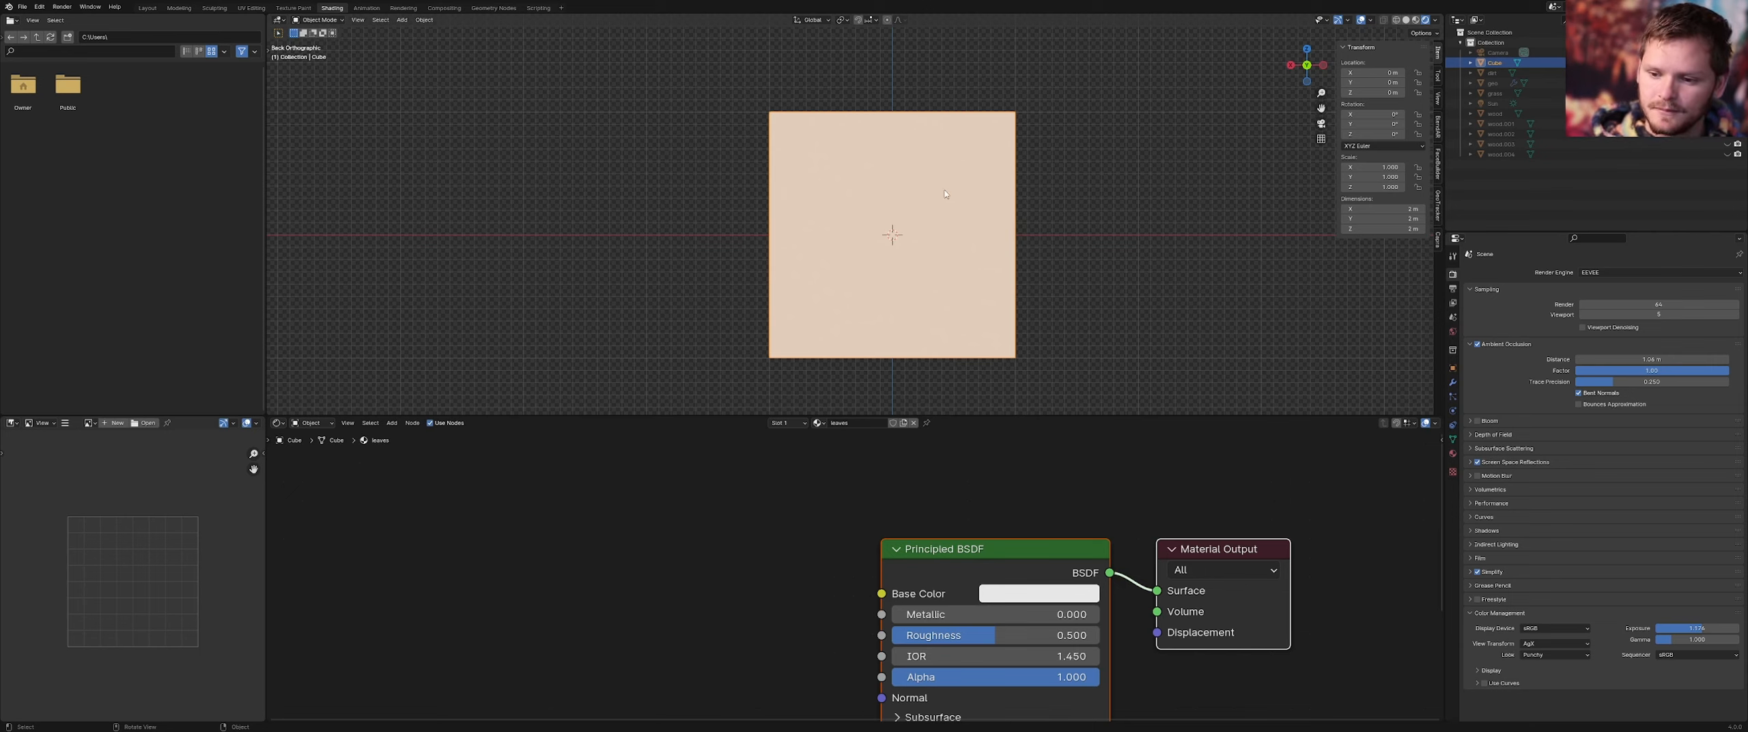
Copy the dirt material's pixel noise nodes, from Texture Coordinate and Object Info through White Noise Texture
left_click(1493, 73)
scroll(691, 555, "down", 2)
scroll(691, 554, "down", 2)
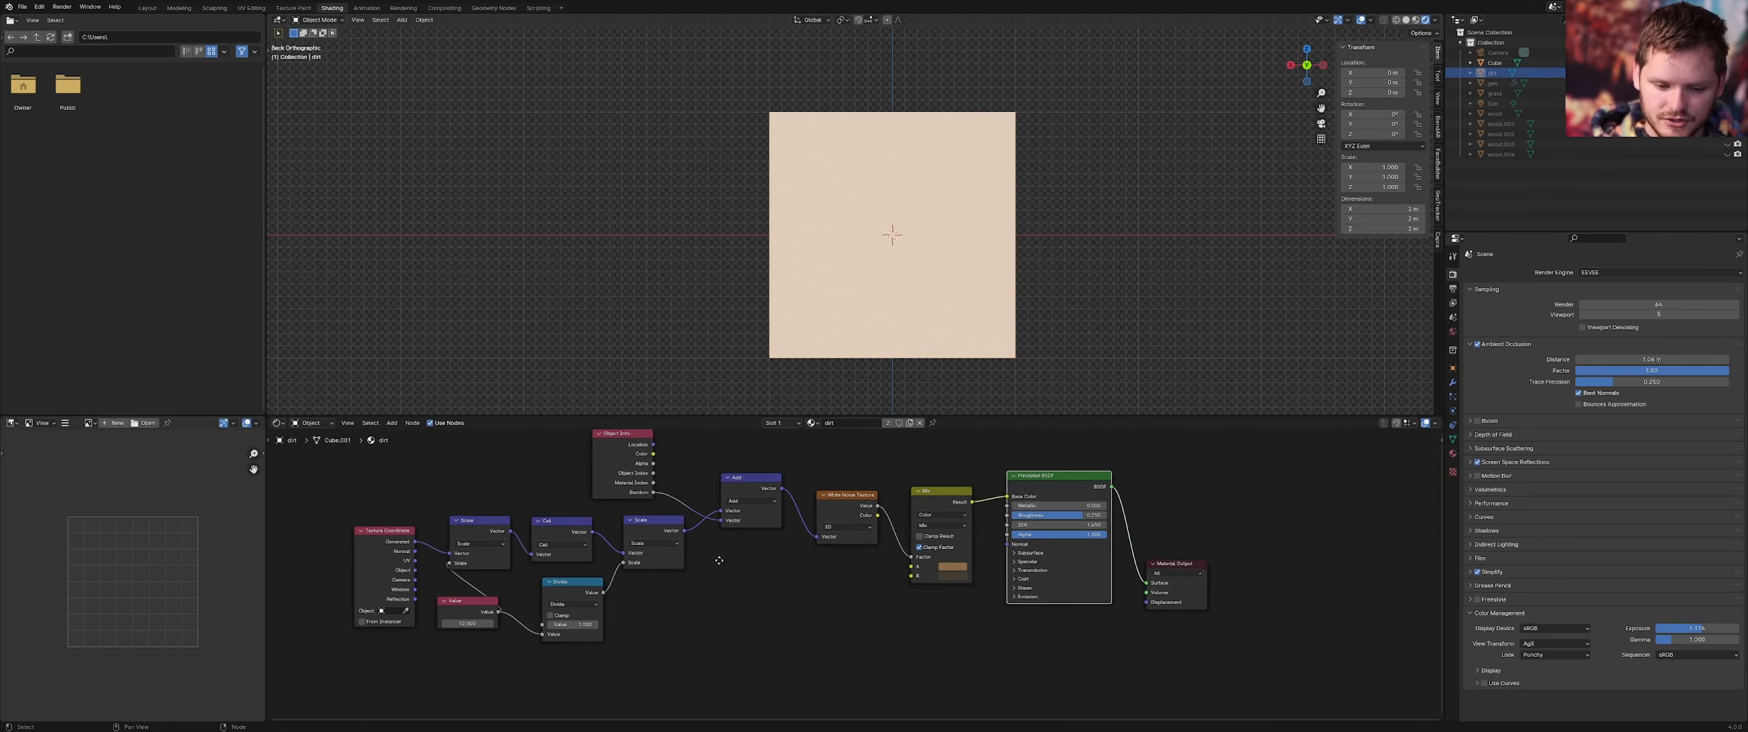
left_click_drag(958, 648, 444, 459)
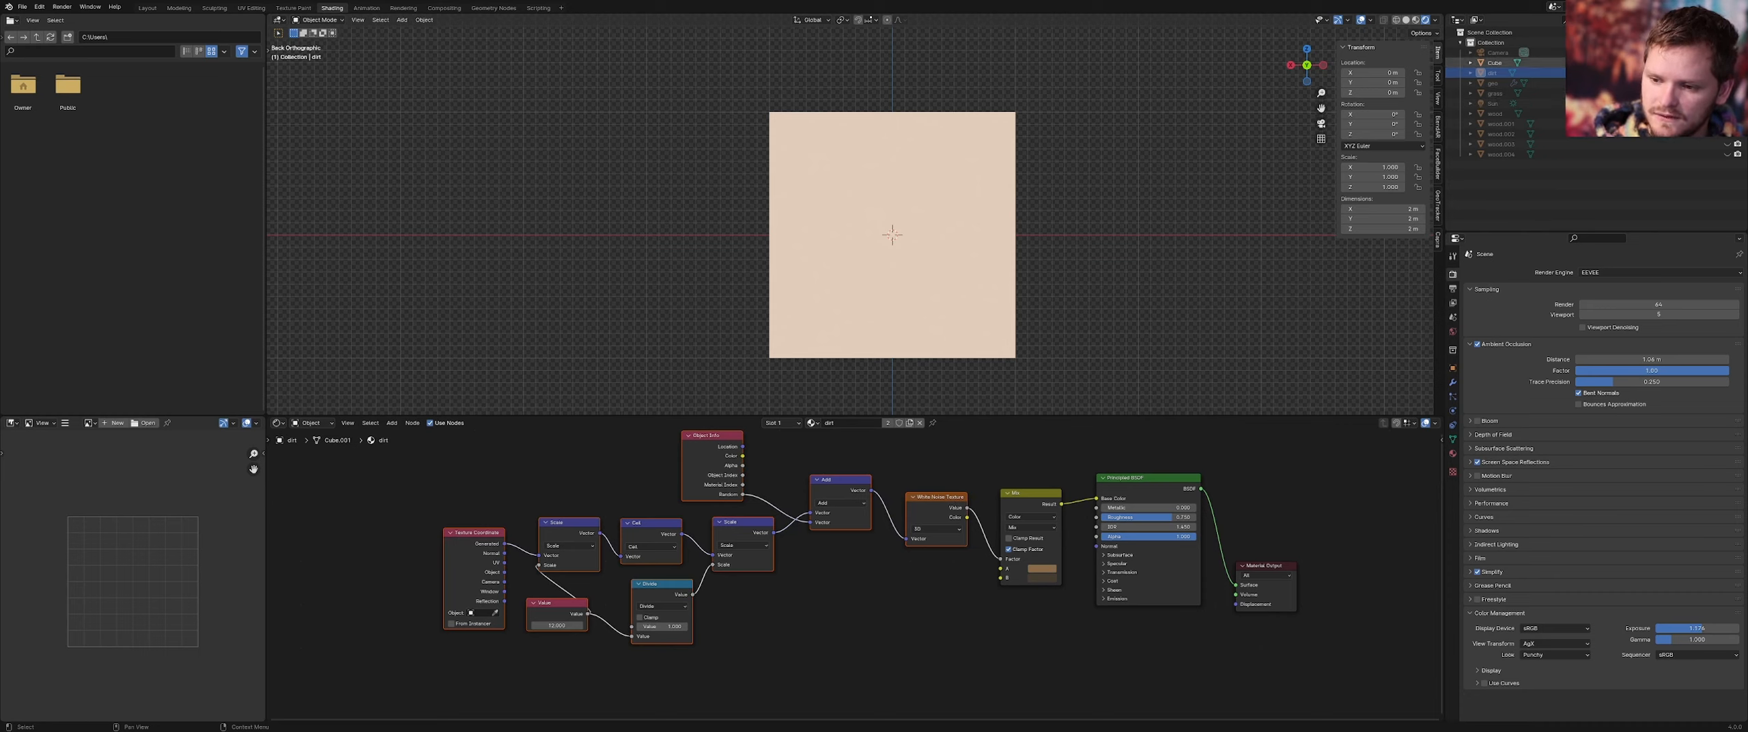
Rename the new cube object as leaves
left_click(1495, 63)
double_click(1495, 62)
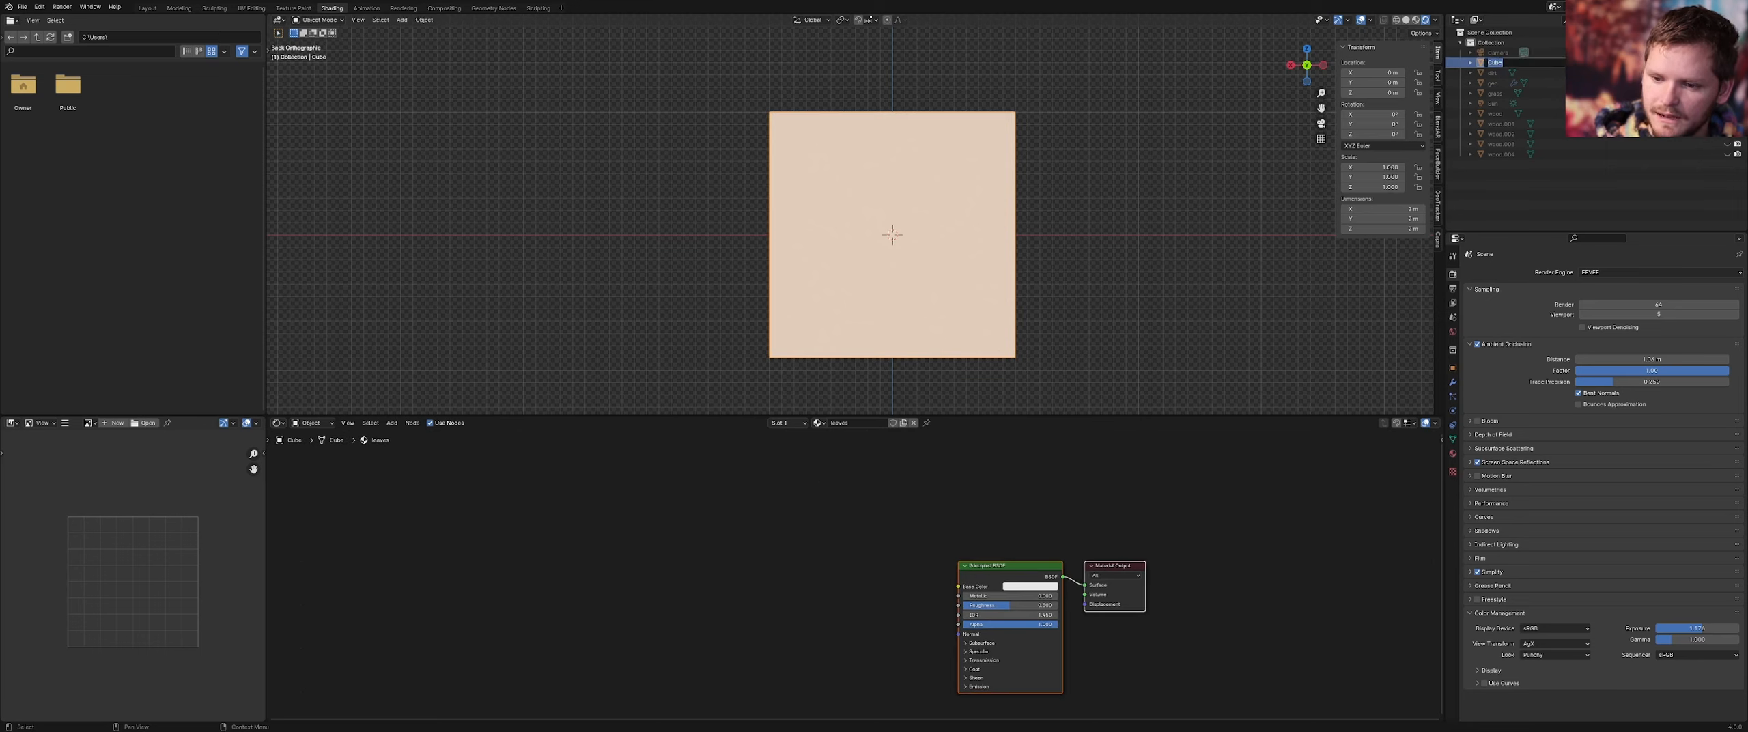
type("leaves")
key("Return")
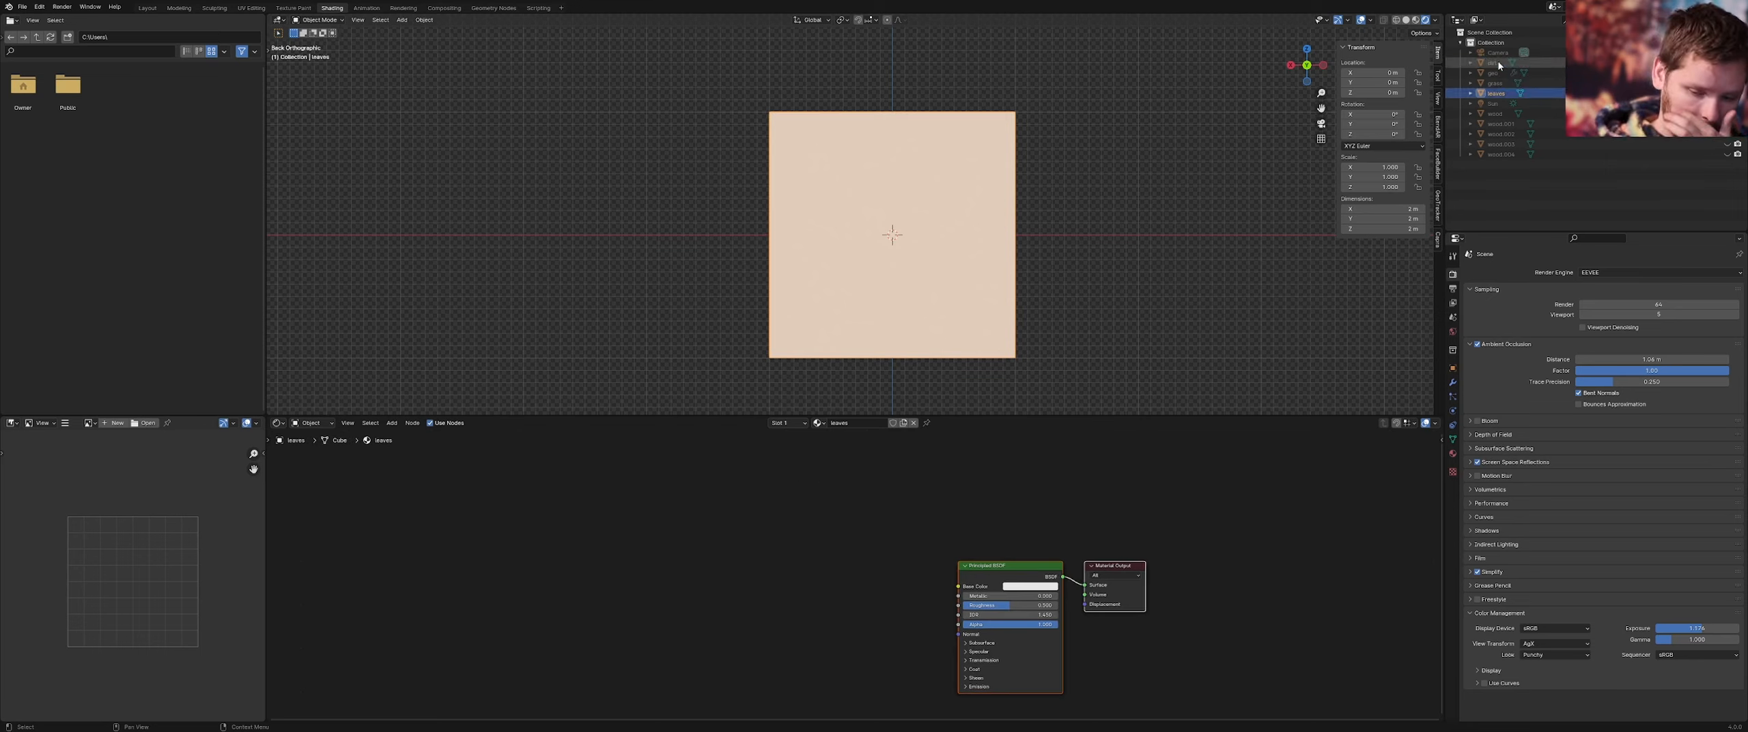
Paste the copied noise nodes into the leaves material and preview the White Noise Texture on the cube
left_click(738, 554)
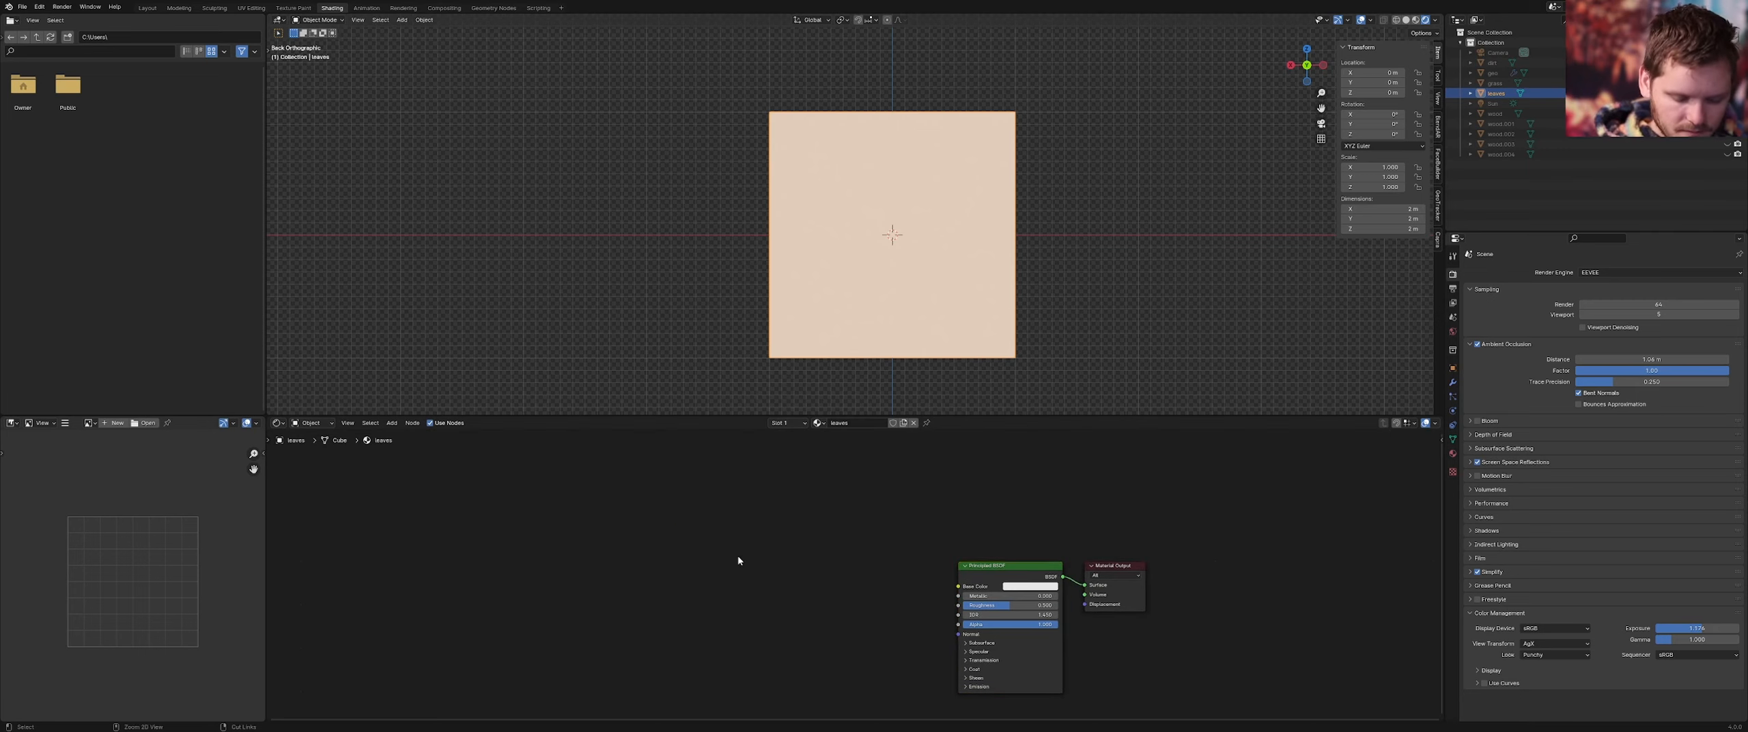
key("ctrl+v")
middle_click_drag(829, 531, 896, 531)
key("g")
left_click(652, 557)
left_click(812, 550, "ctrl+shift")
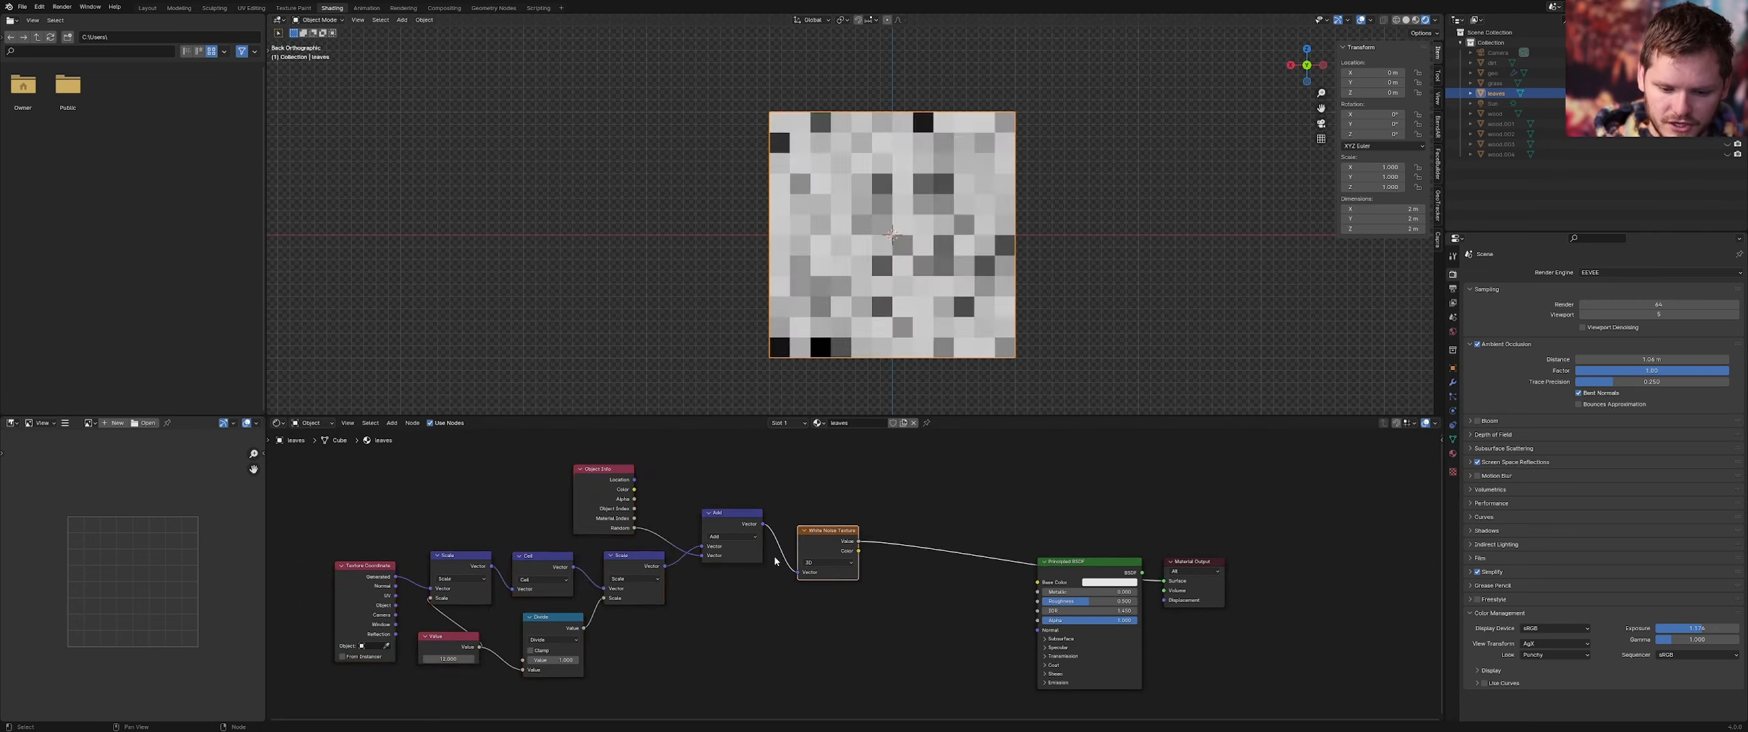
Move all the pasted noise nodes farther away from the Principled BSDF to make room between them
scroll(773, 559, "down", 3)
left_click_drag(441, 668, 864, 490)
key("g")
left_click(744, 527)
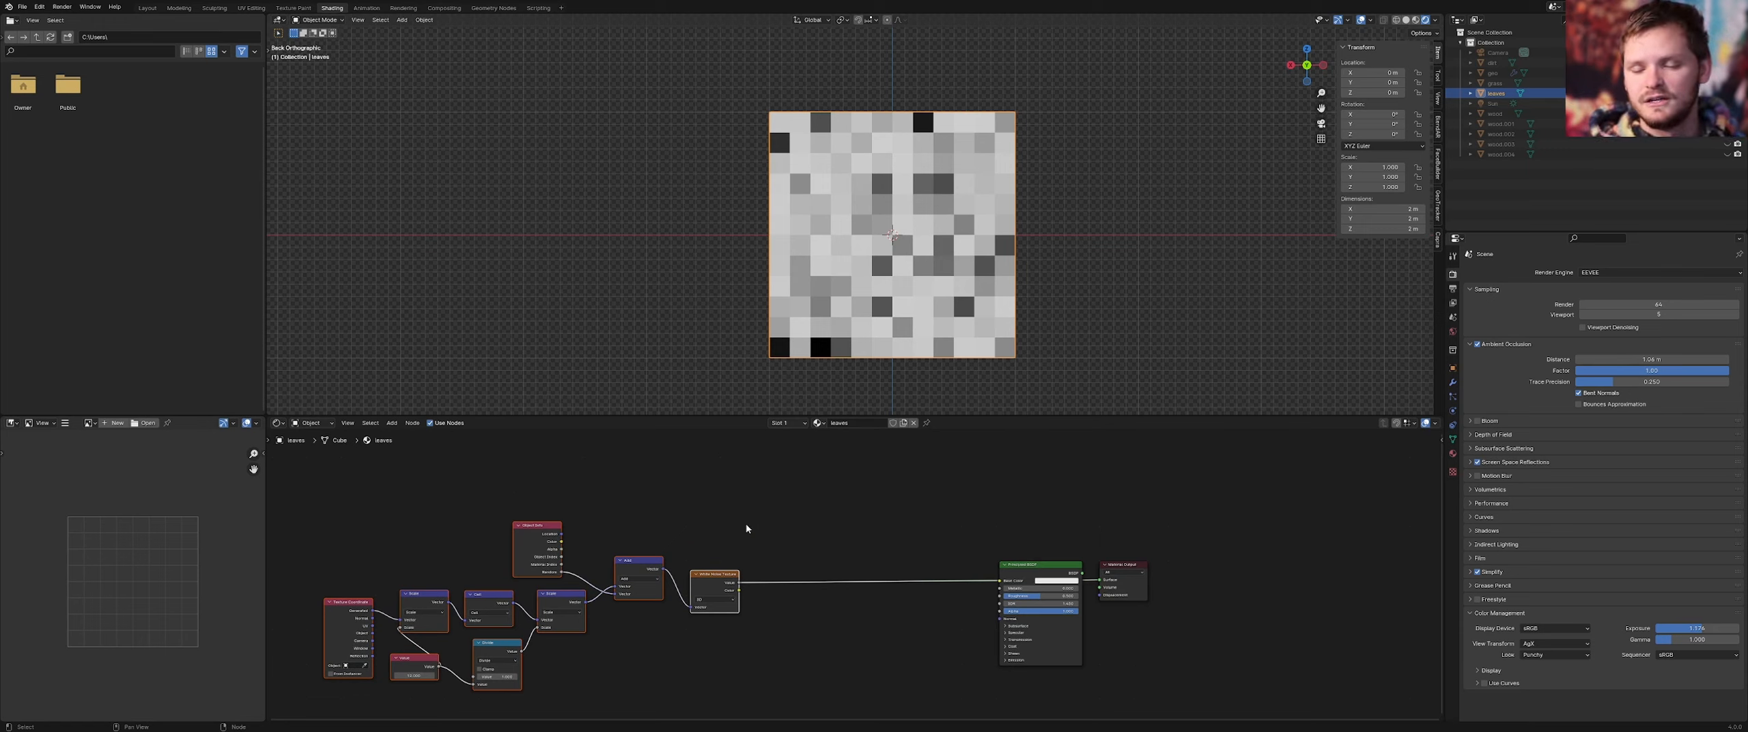
Insert a Math node set to Greater Than after the White Noise Texture, keeping its threshold at 0.500
scroll(801, 521, "up", 2)
key("shift+a")
left_click(720, 517)
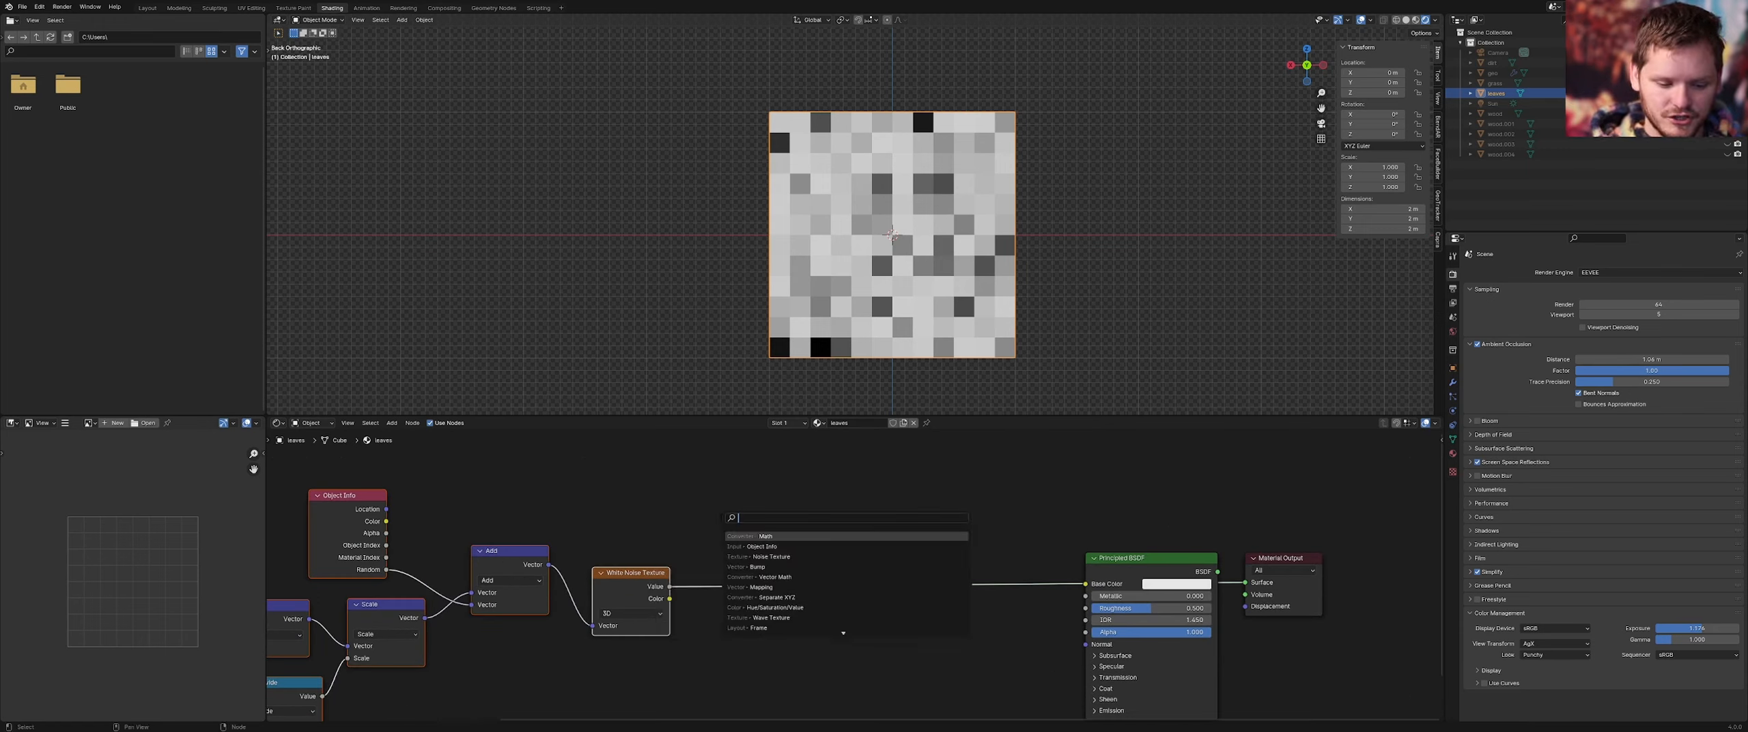
type("math")
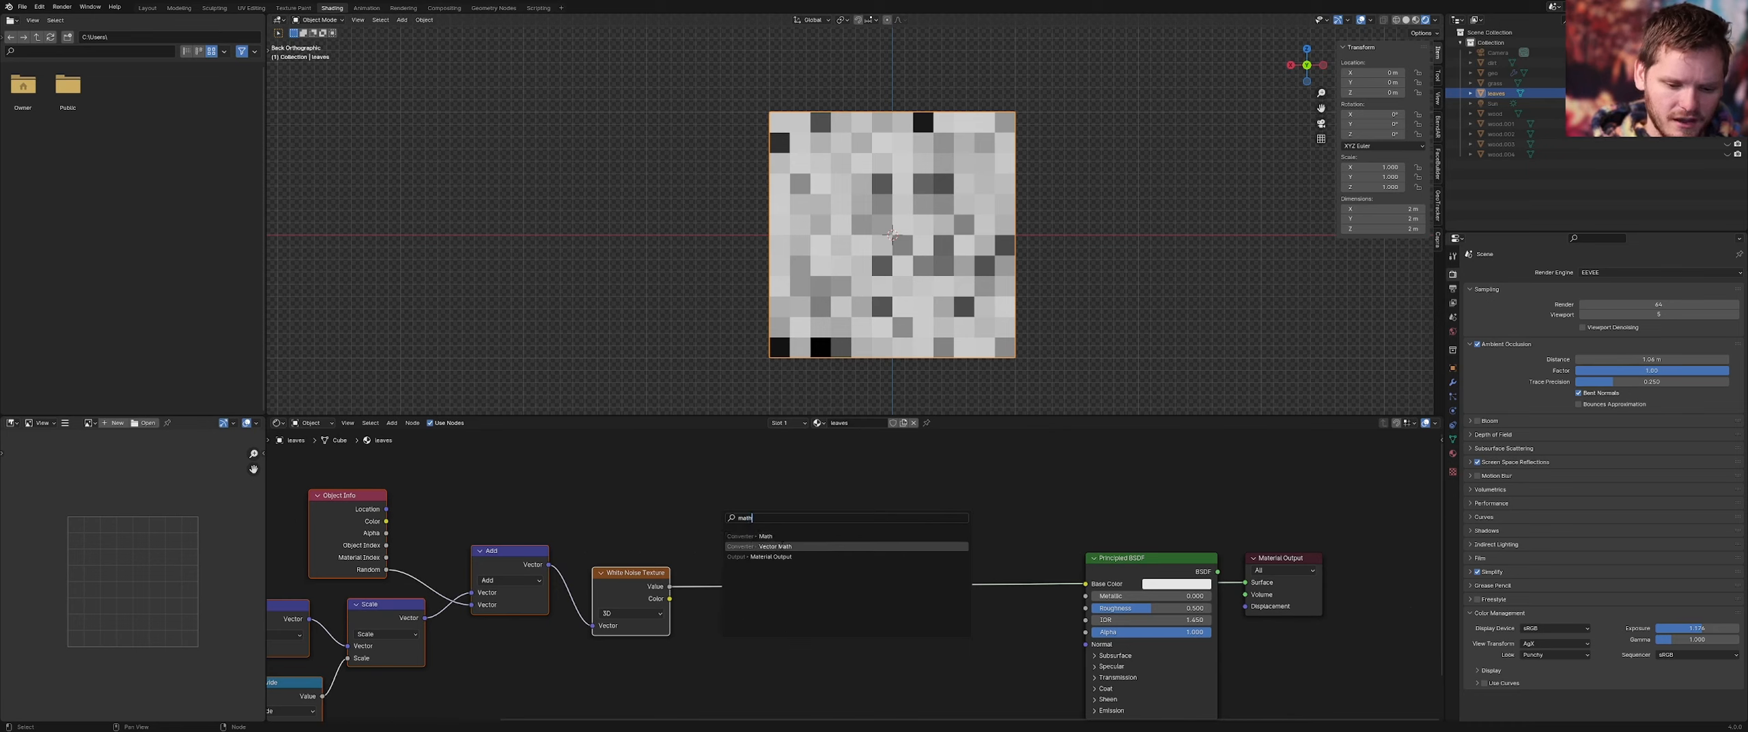
left_click(758, 536)
left_click(748, 566)
left_click(748, 566)
key("g")
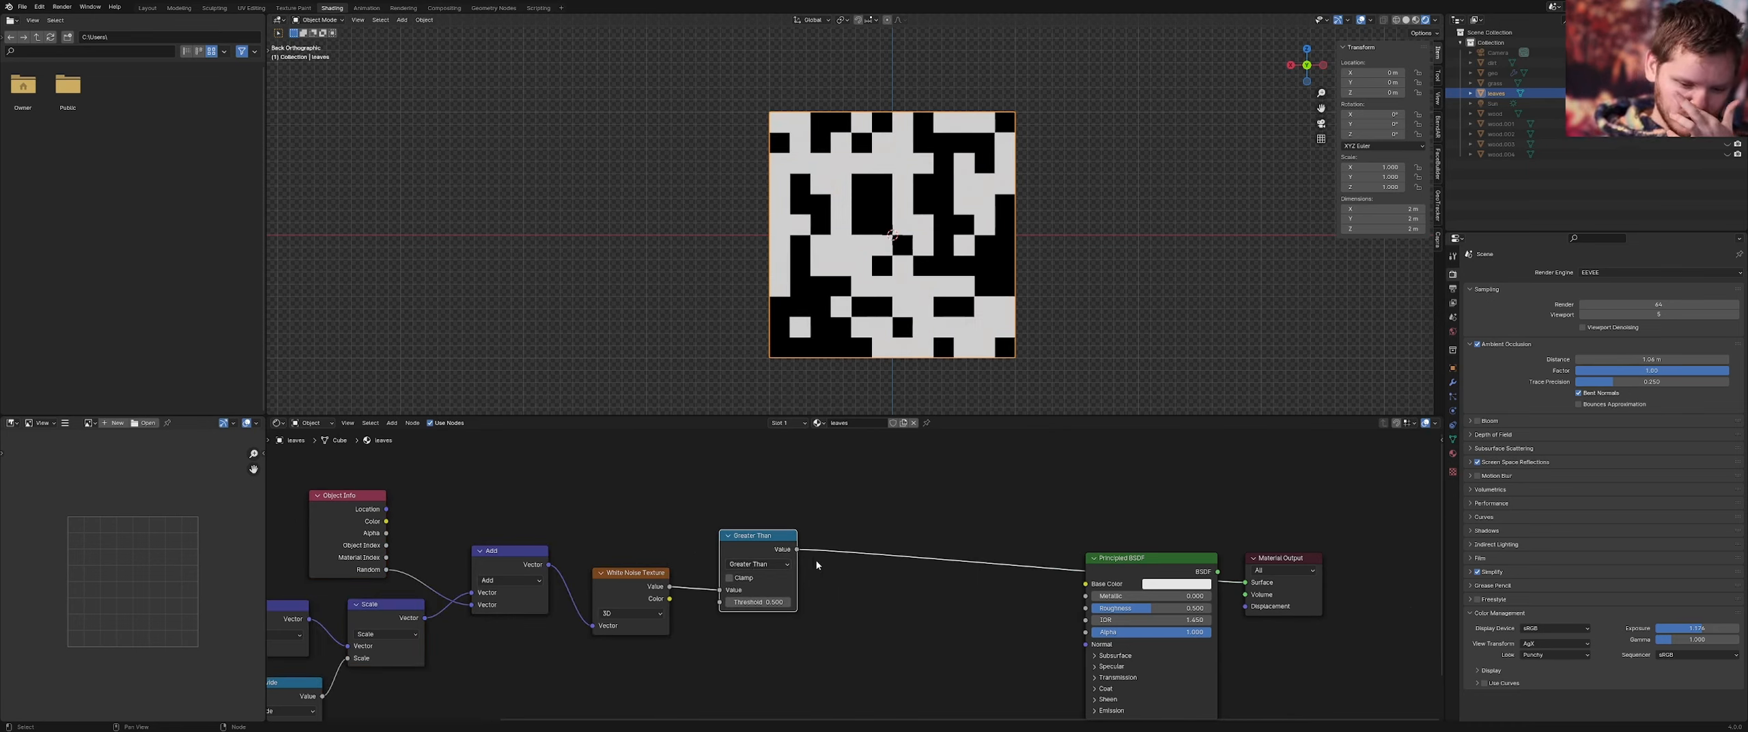
mouse_move(760, 602)
left_mouse_down("shift")
mouse_move(806, 602)
mouse_move(778, 602)
left_mouse_up("shift")
key("ctrl+z")
Connect the Greater Than value to the Principled BSDF's Alpha, route the shader to the Material Output, and reposition the shader node
middle_click_drag(868, 564, 723, 514)
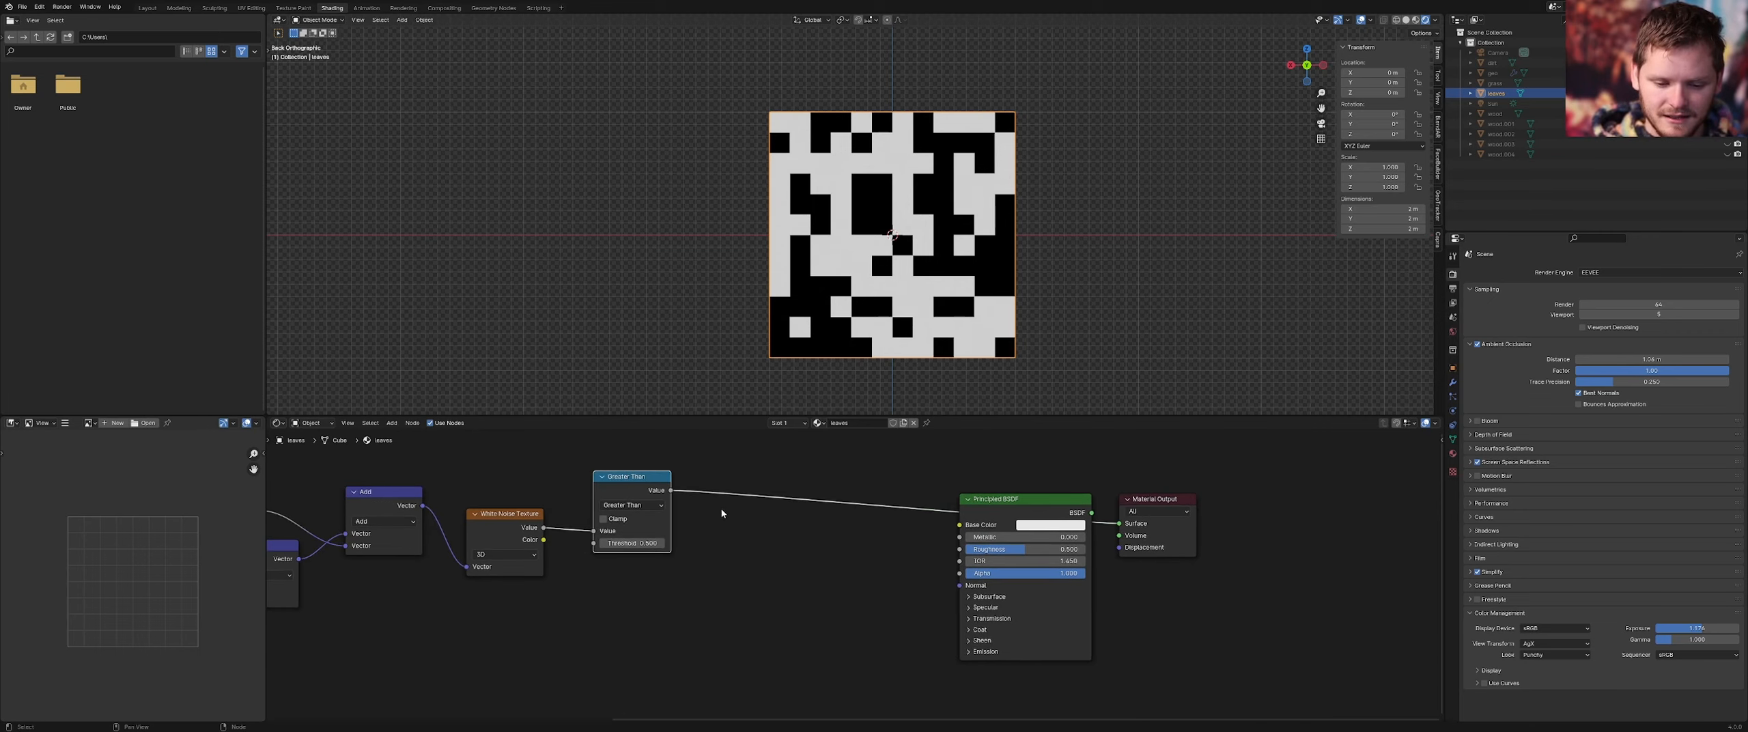
left_click_drag(673, 490, 826, 578)
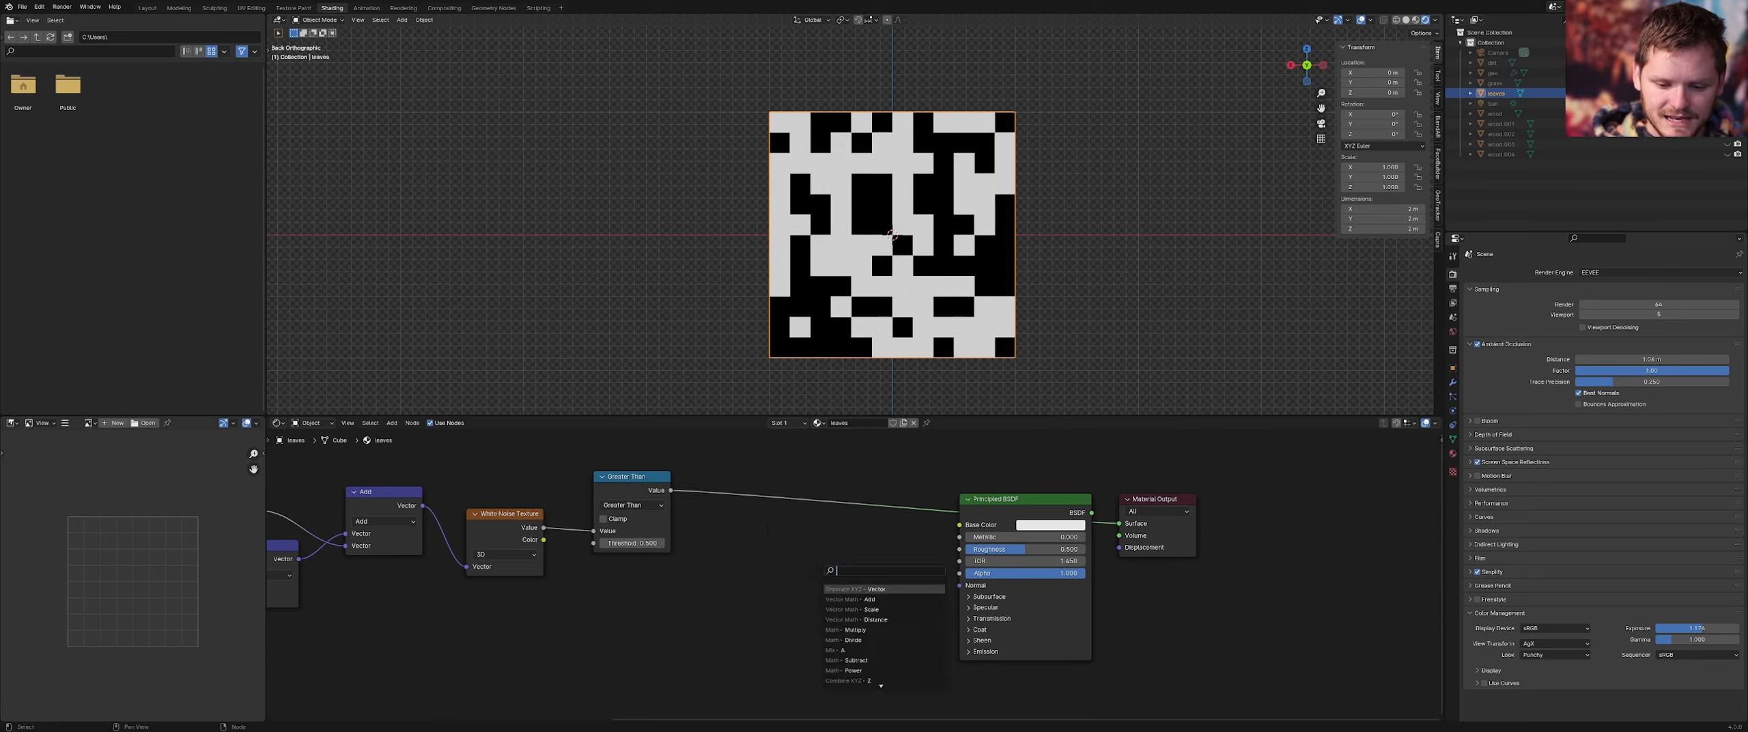
left_click_drag(960, 574, 662, 491)
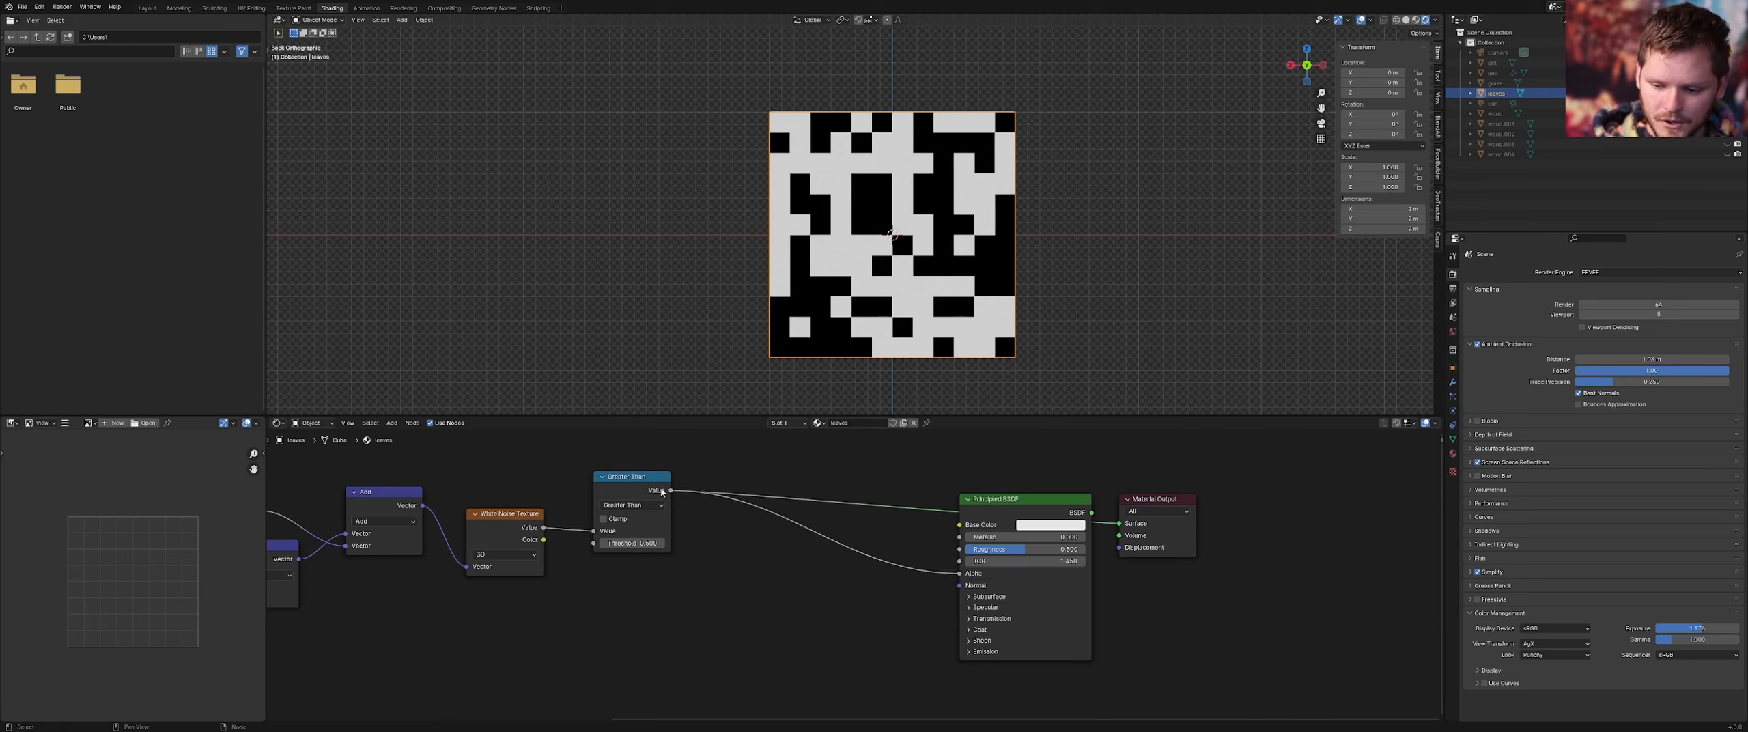
left_click(1001, 512, "ctrl+shift")
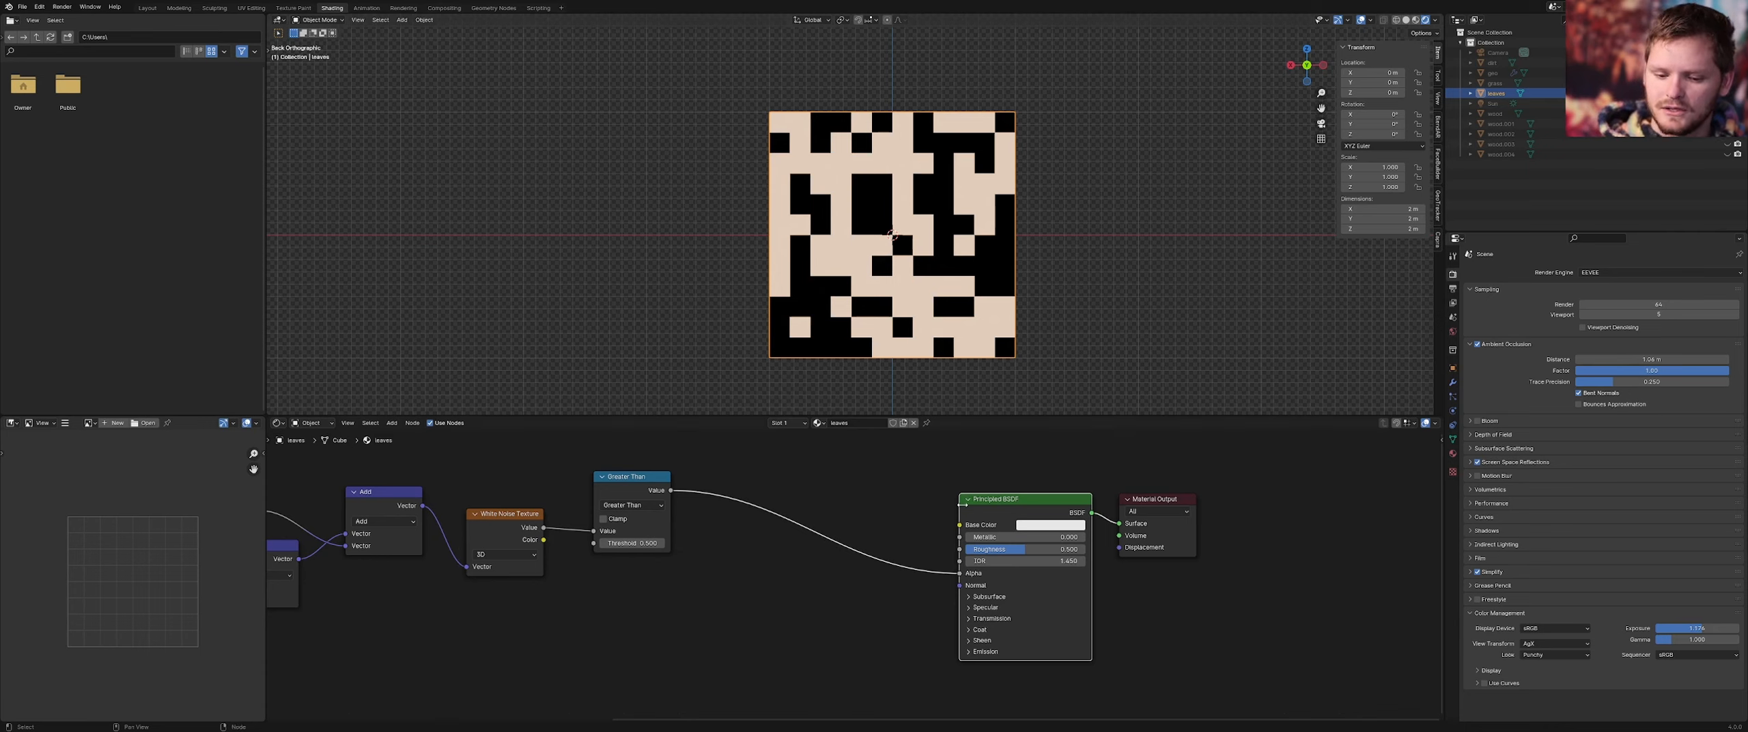
left_click_drag(1009, 508, 960, 485)
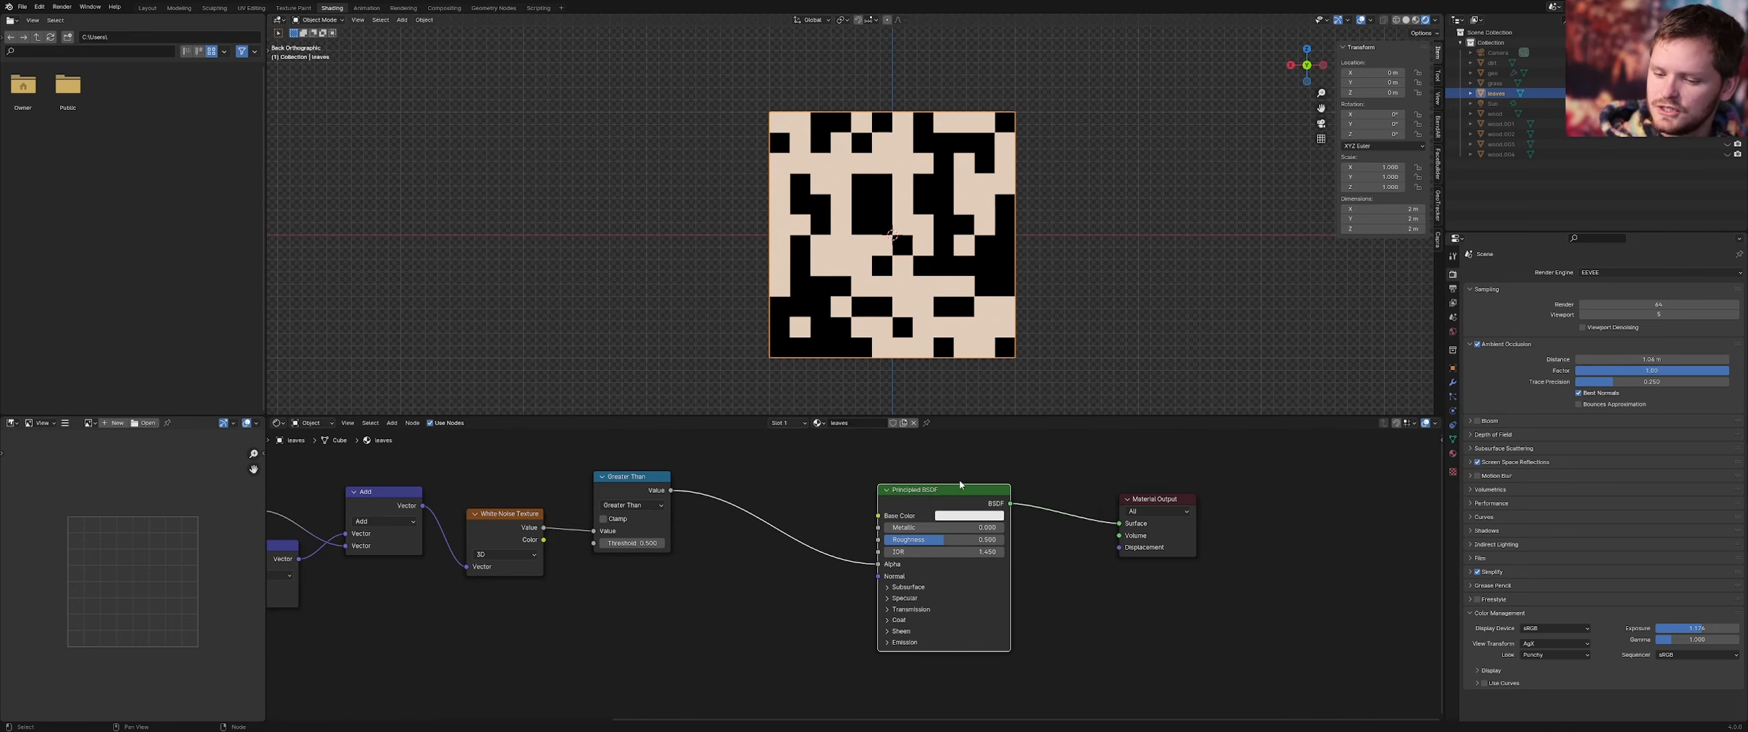
Try the Alpha Clip and Alpha Blend blend modes on the leaves material and inspect the cube with each
left_click(1452, 453)
scroll(1612, 563, "down", 1)
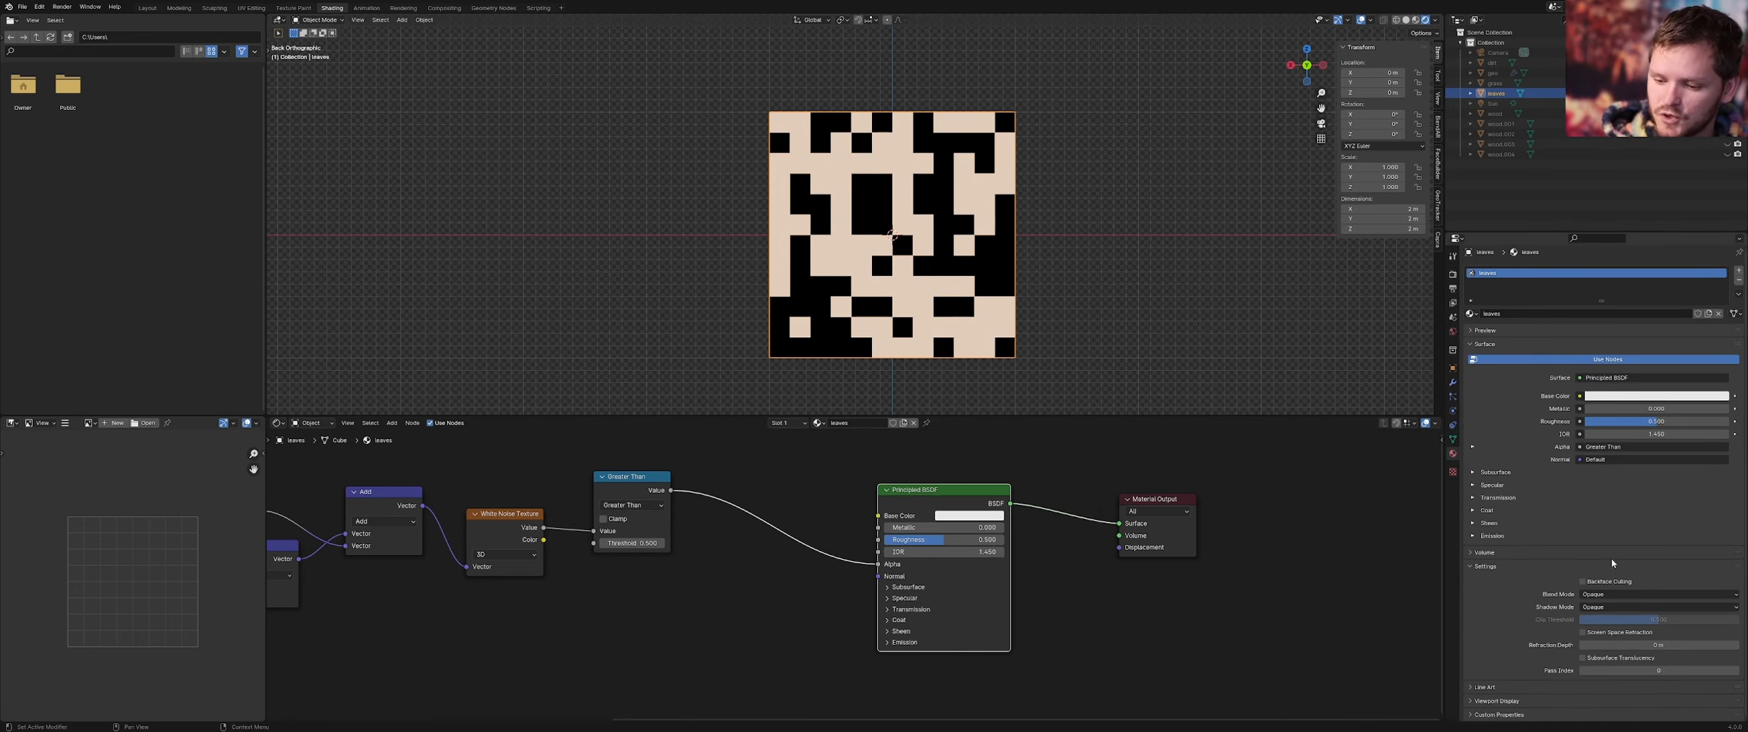
left_click(1619, 598)
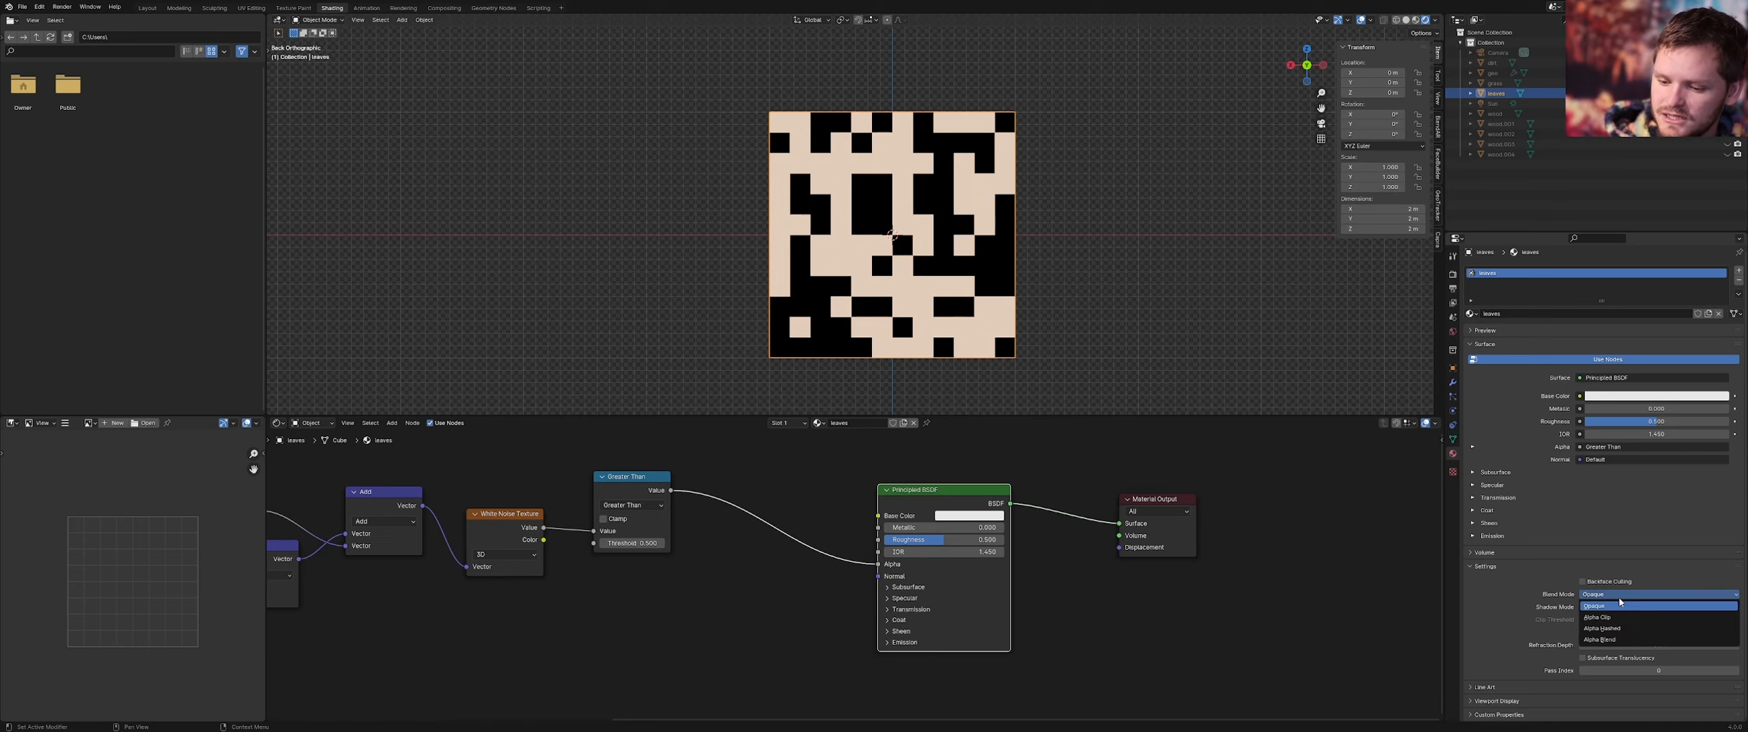
left_click(1619, 618)
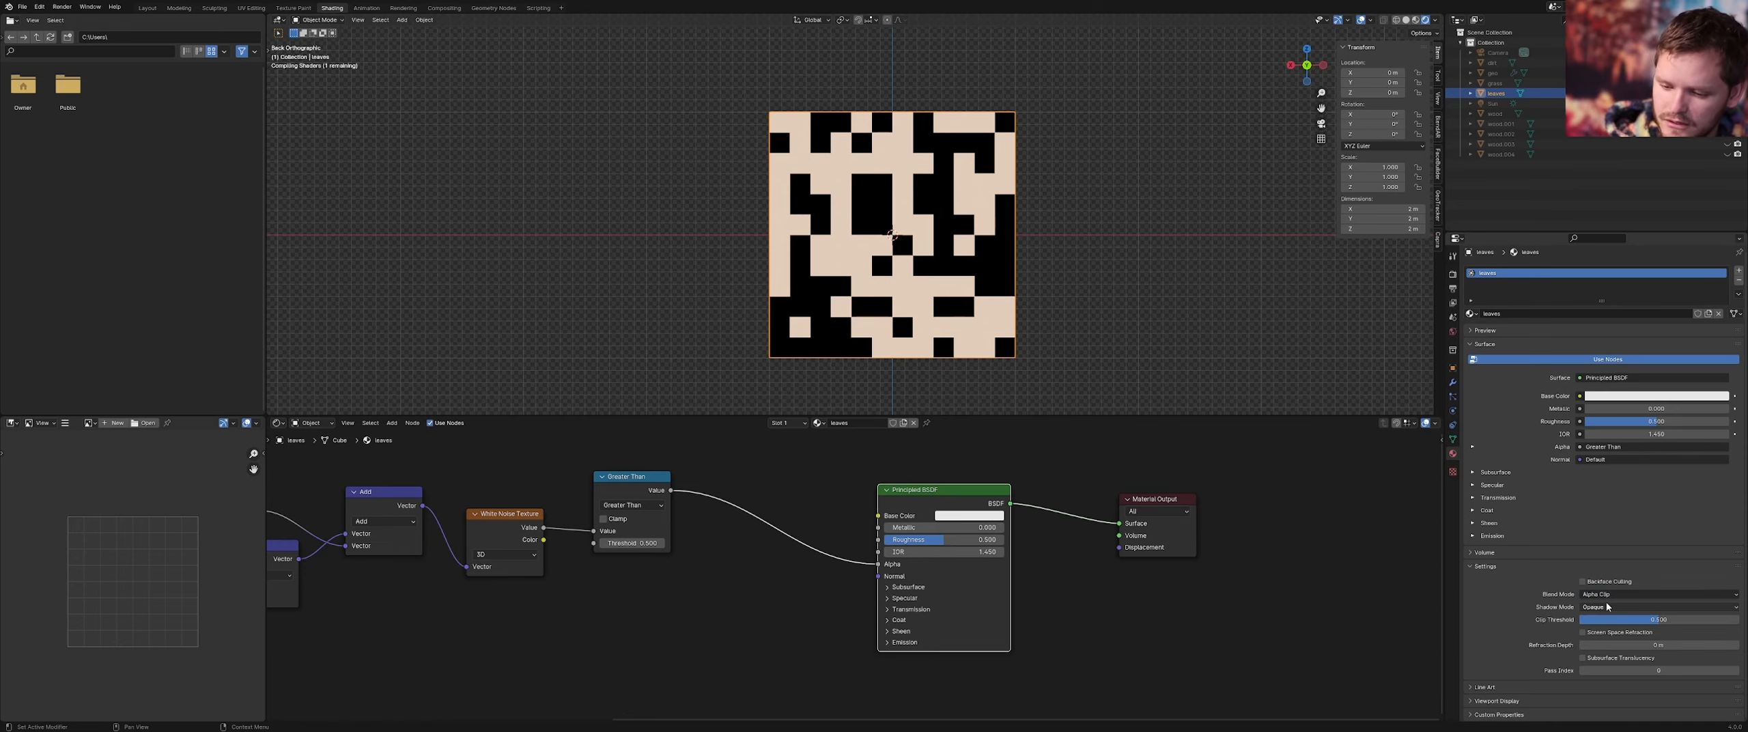
middle_click_drag(956, 294, 1112, 312)
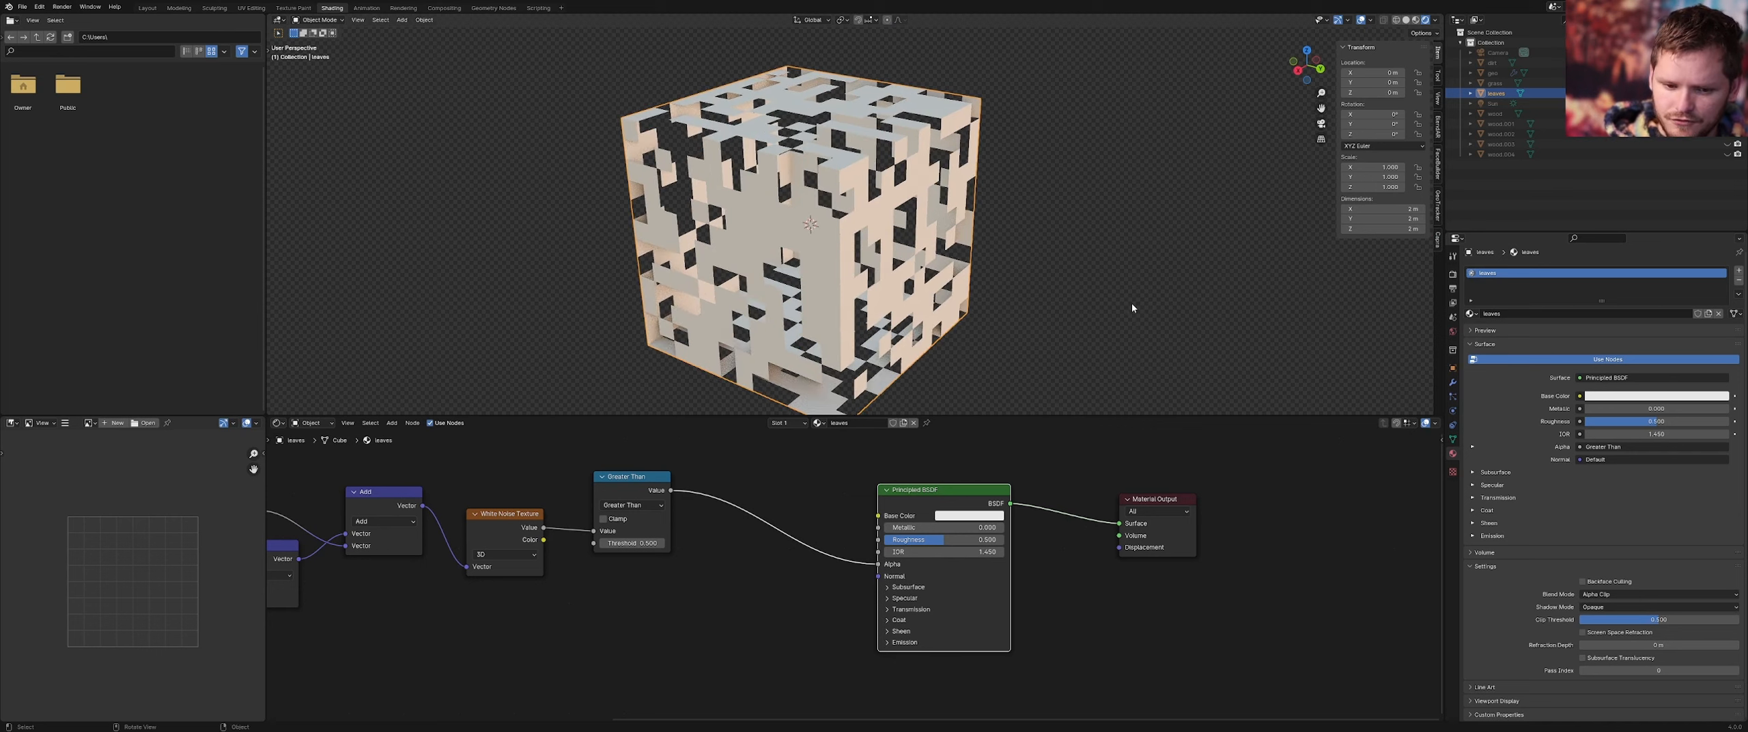
left_click(1606, 594)
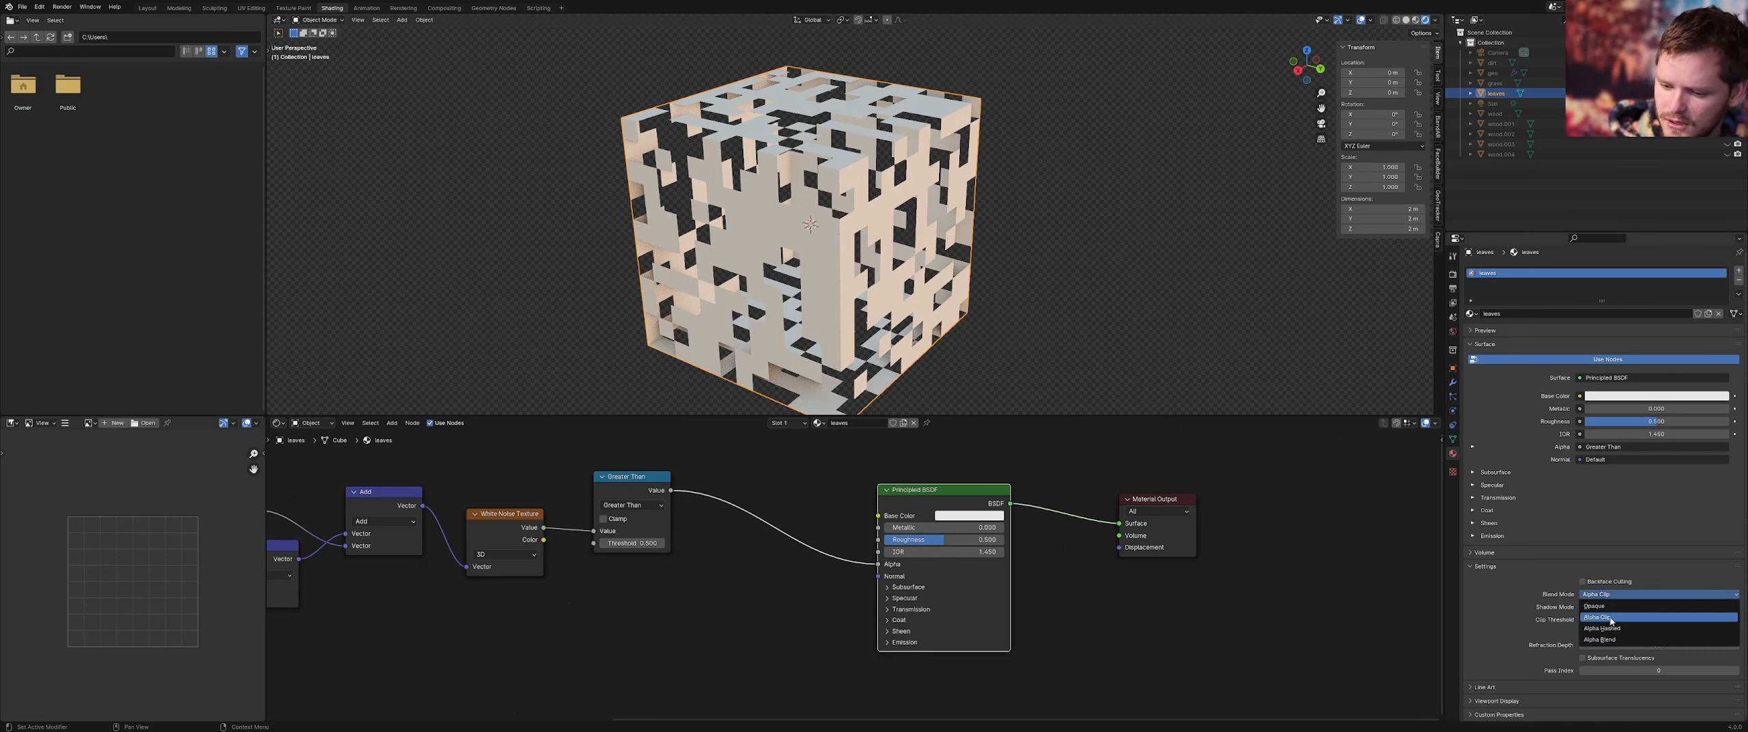
left_click(1616, 640)
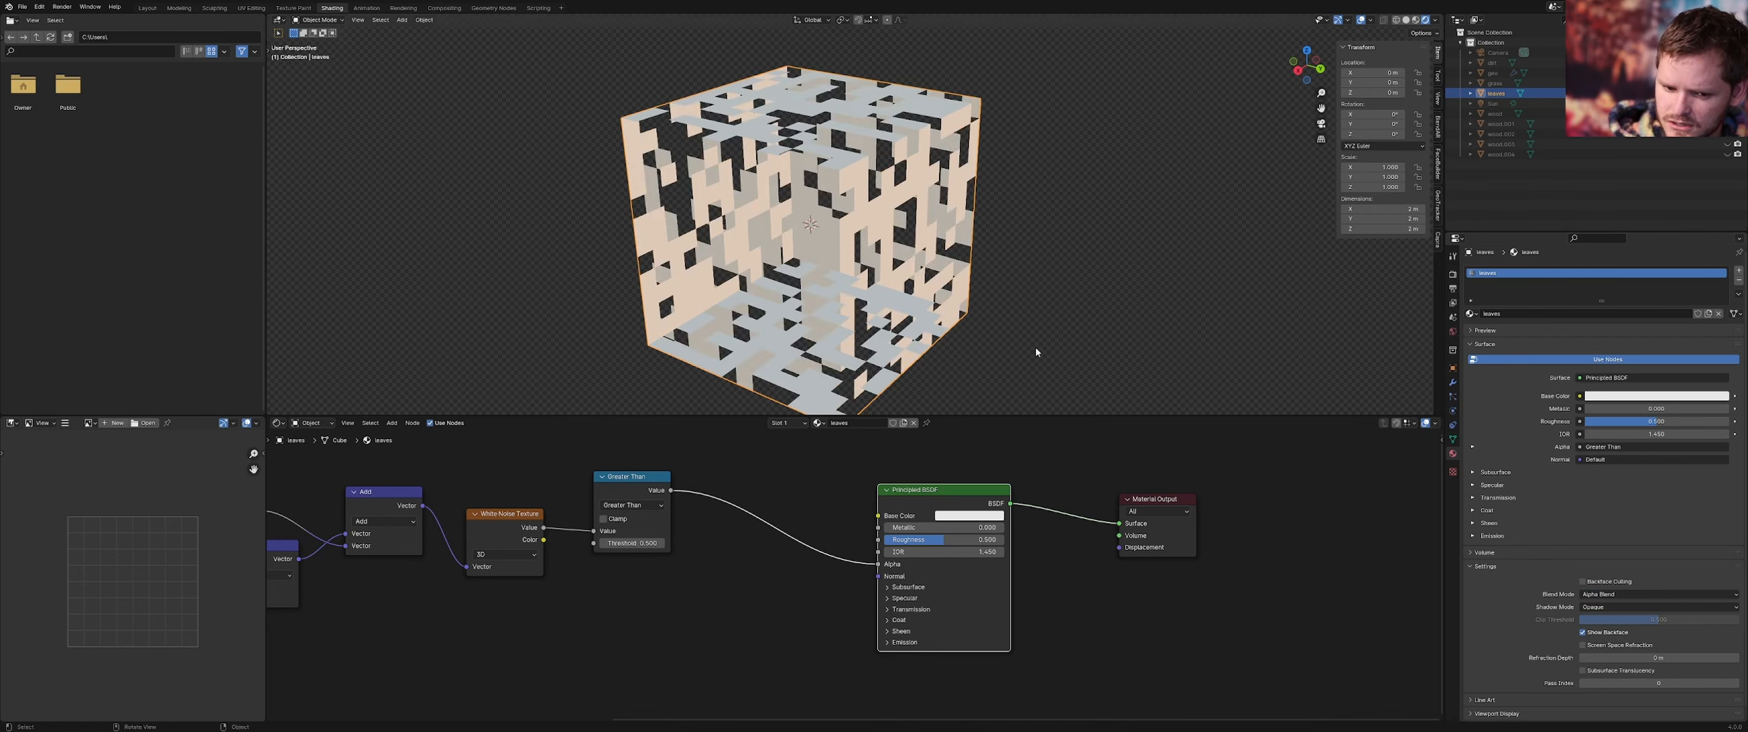
middle_click_drag(1035, 352, 1024, 321)
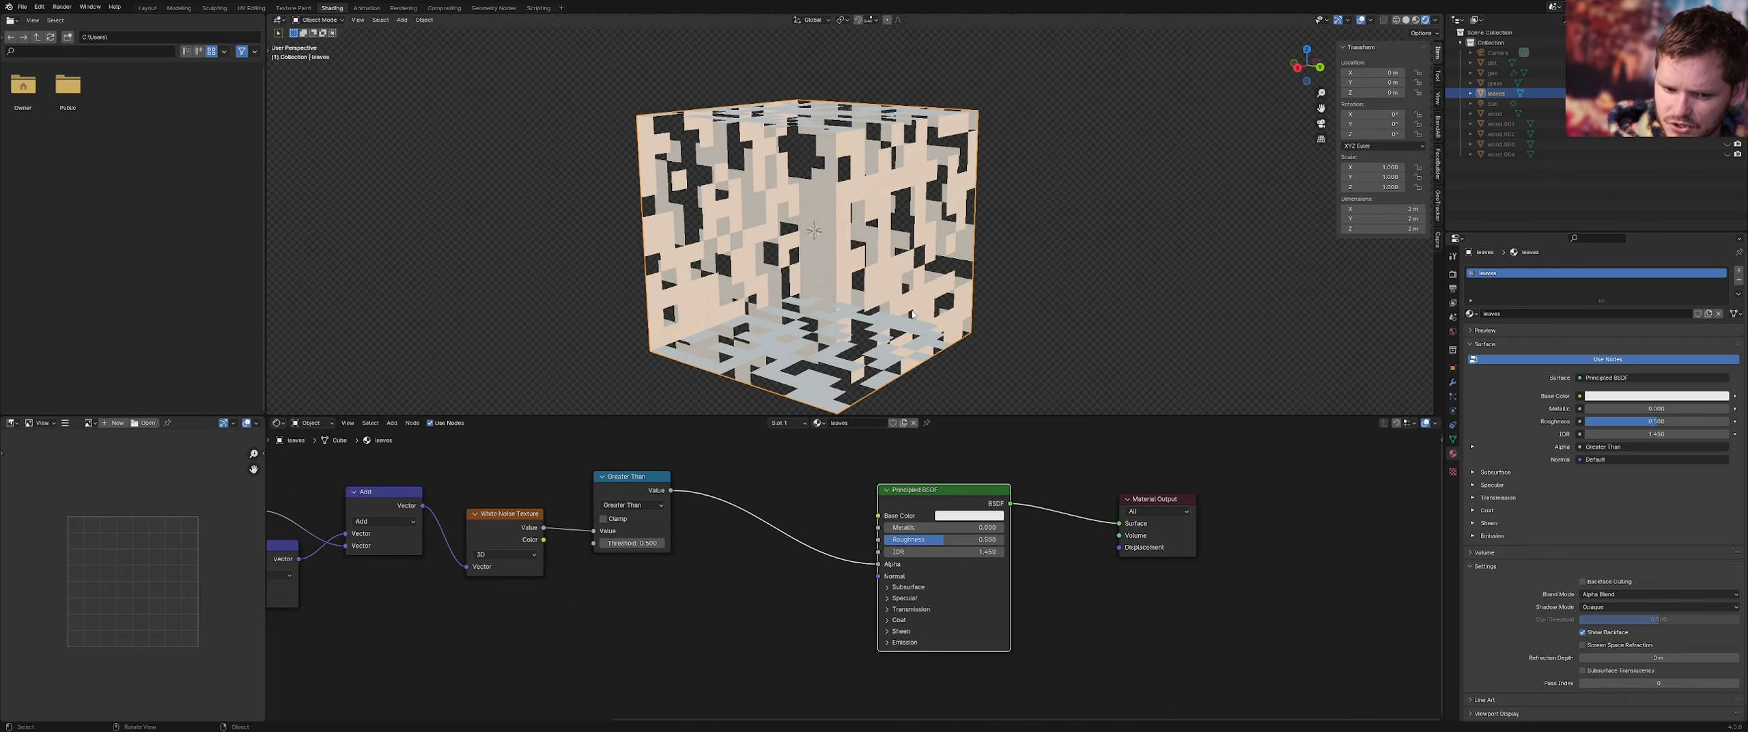
Set the leaves material's blend mode to Alpha Hashed
left_click(1607, 594)
left_click(1612, 625)
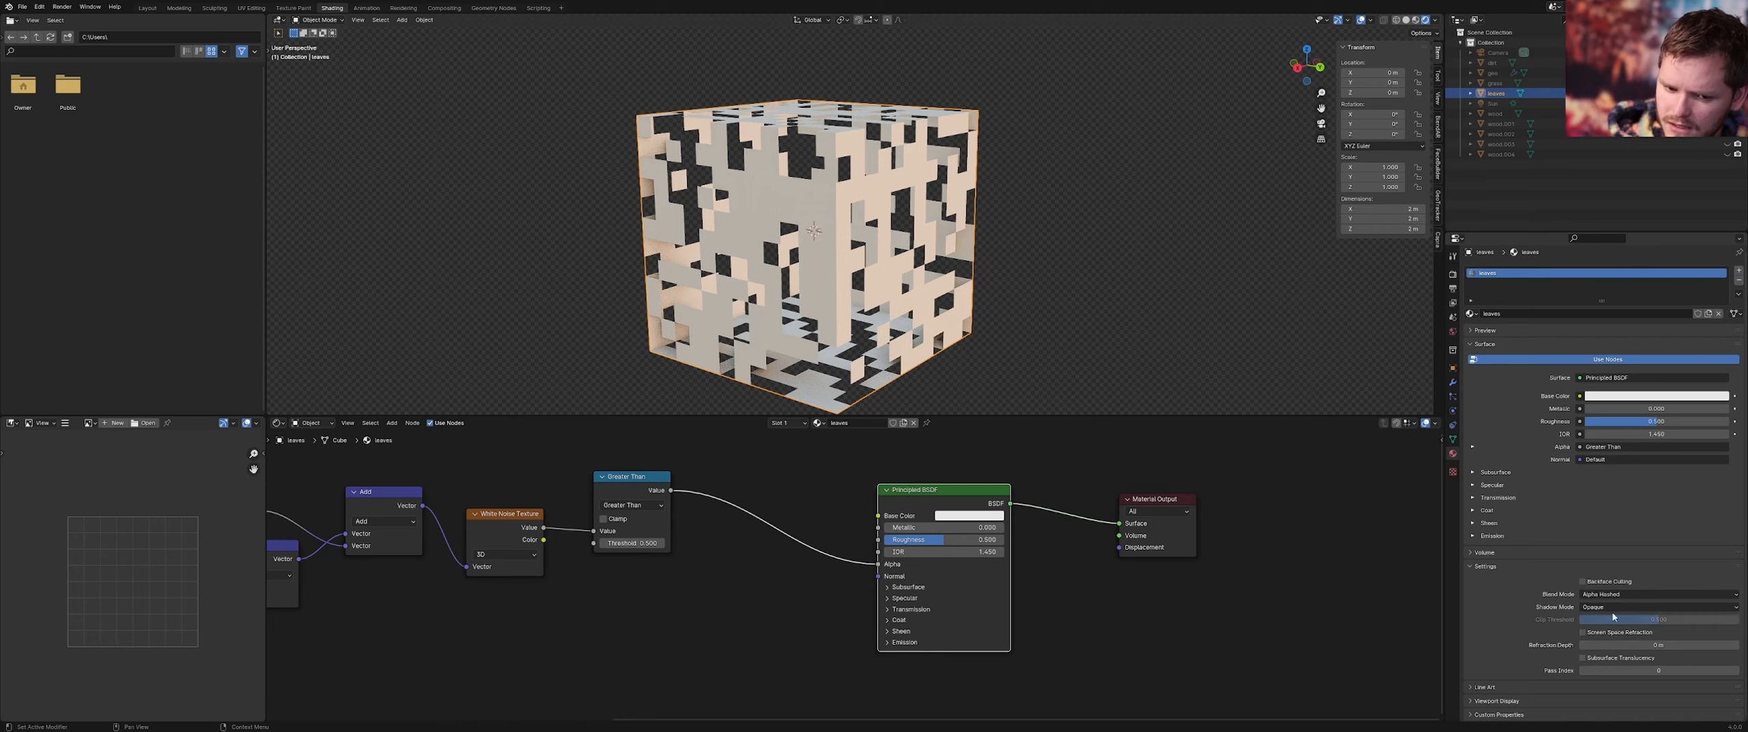
Set the leaves material's blend mode to Alpha Clip and inspect the cube from another angle
left_click(1603, 594)
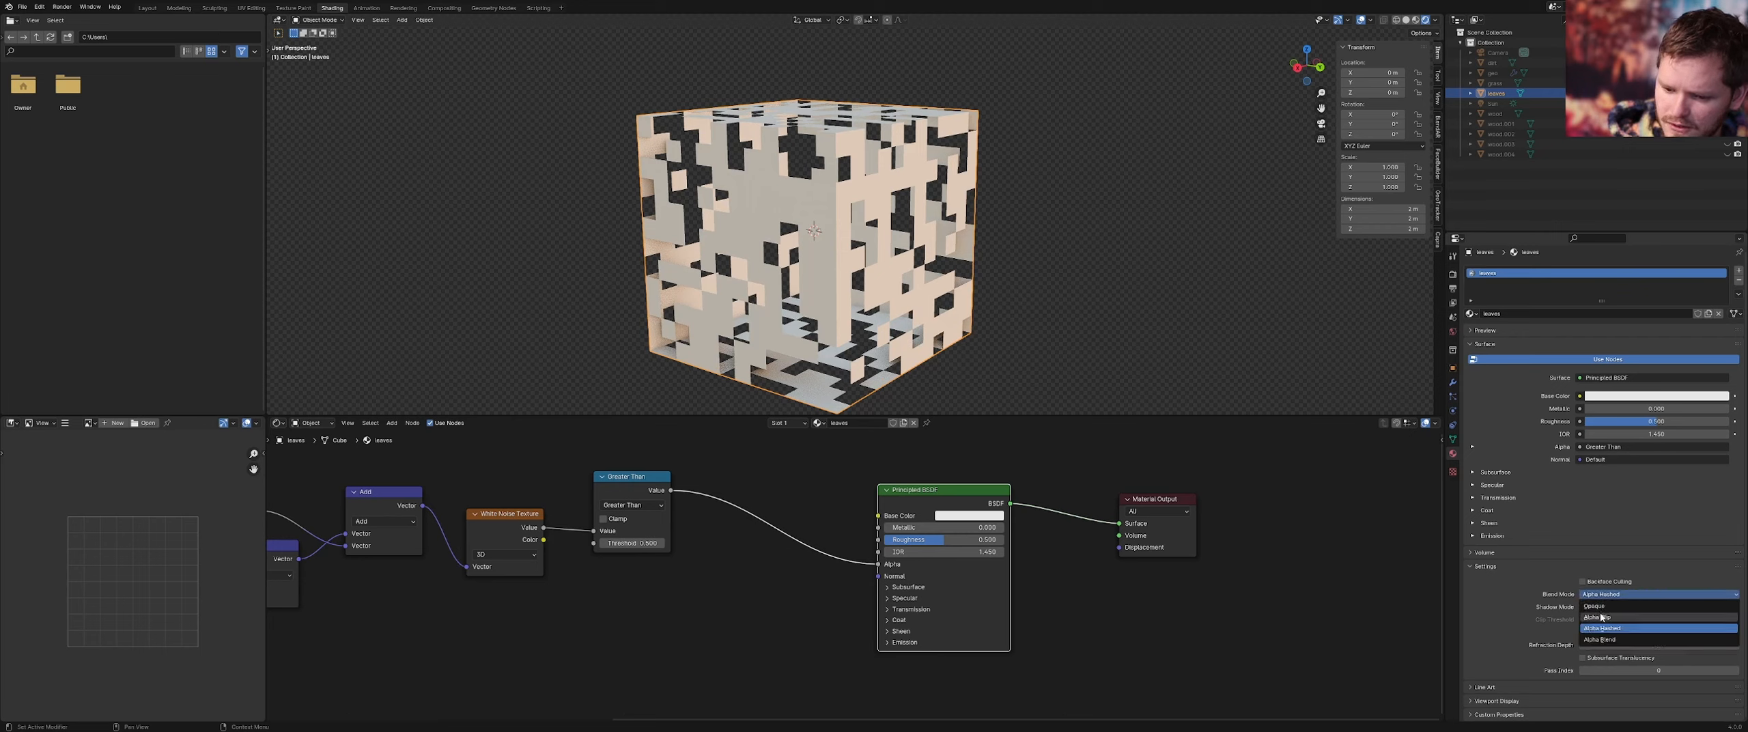
left_click(1601, 617)
middle_click_drag(888, 268, 878, 255)
Set the Principled BSDF's Base Color to dark green with hue 0.299, saturation 1.000 and value 0.061, and inspect the cube
scroll(899, 561, "up", 4)
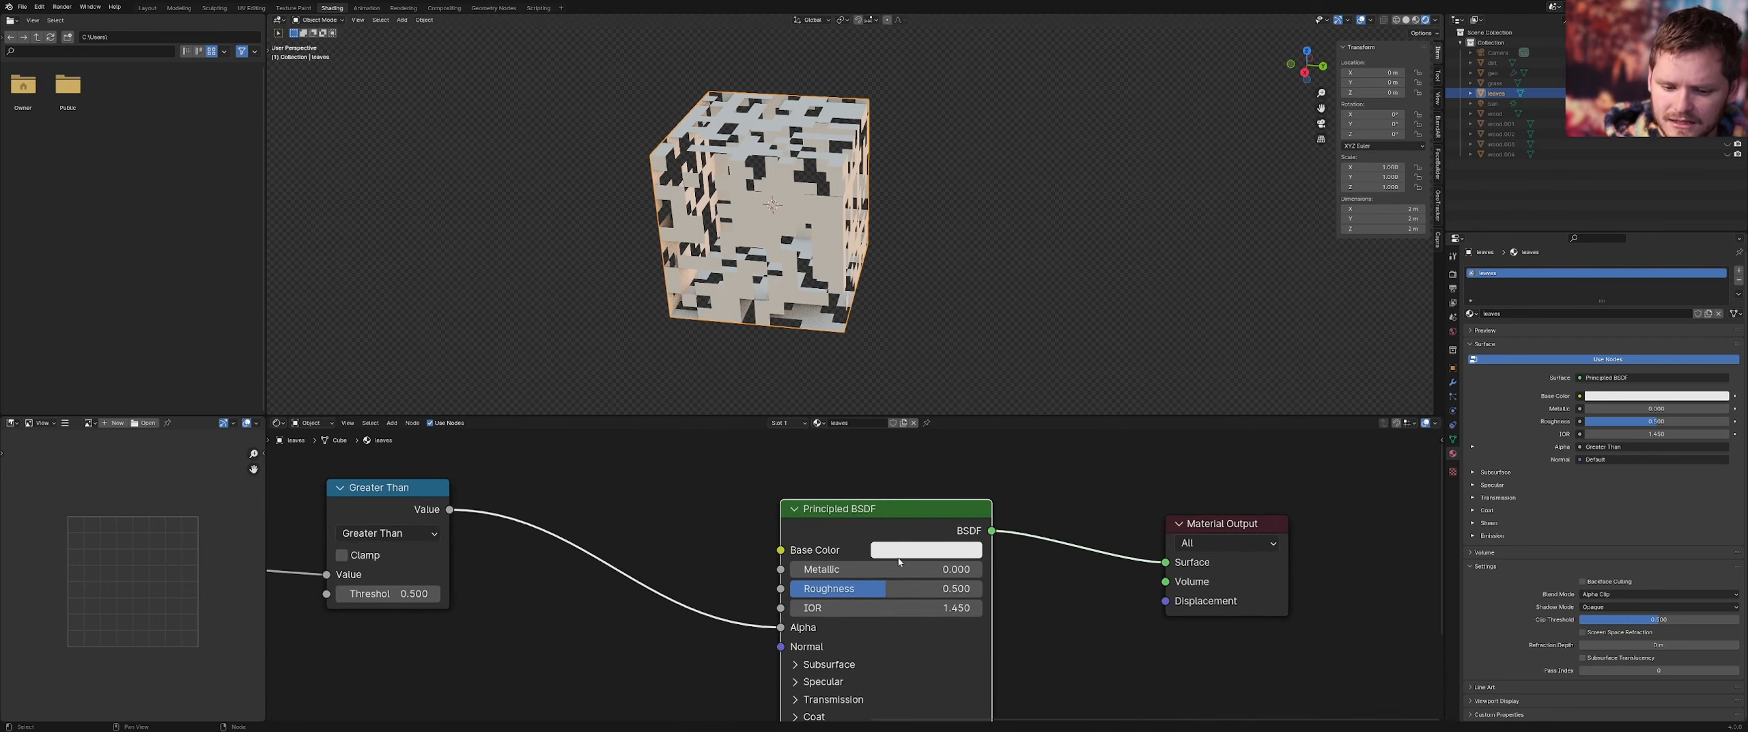
left_click(898, 550)
left_click_drag(902, 351, 879, 344)
left_click_drag(1047, 362, 1048, 386)
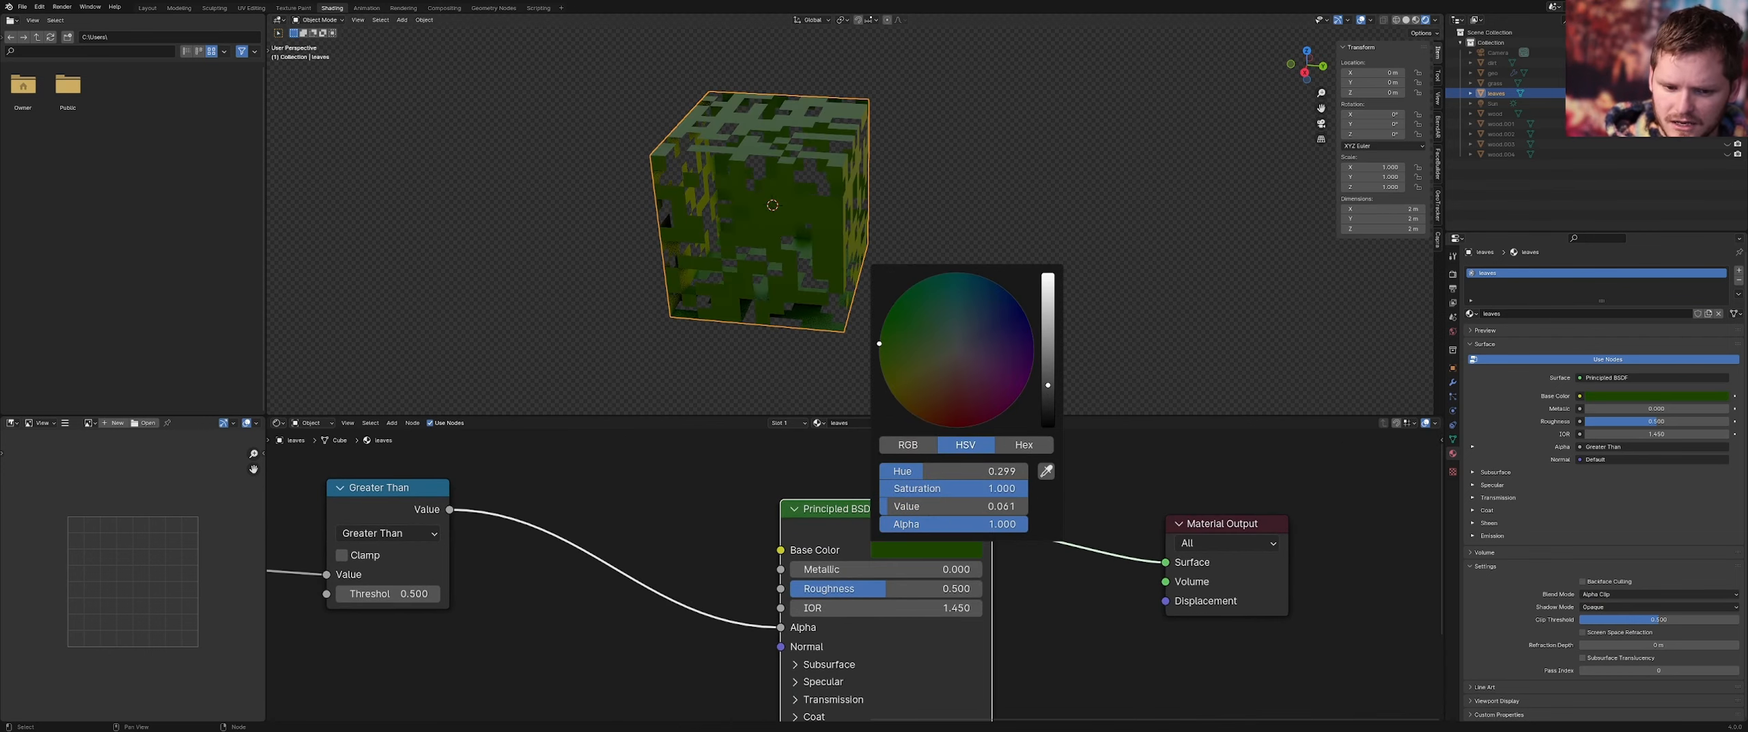
scroll(862, 196, "down", 4)
middle_click_drag(840, 210, 769, 197)
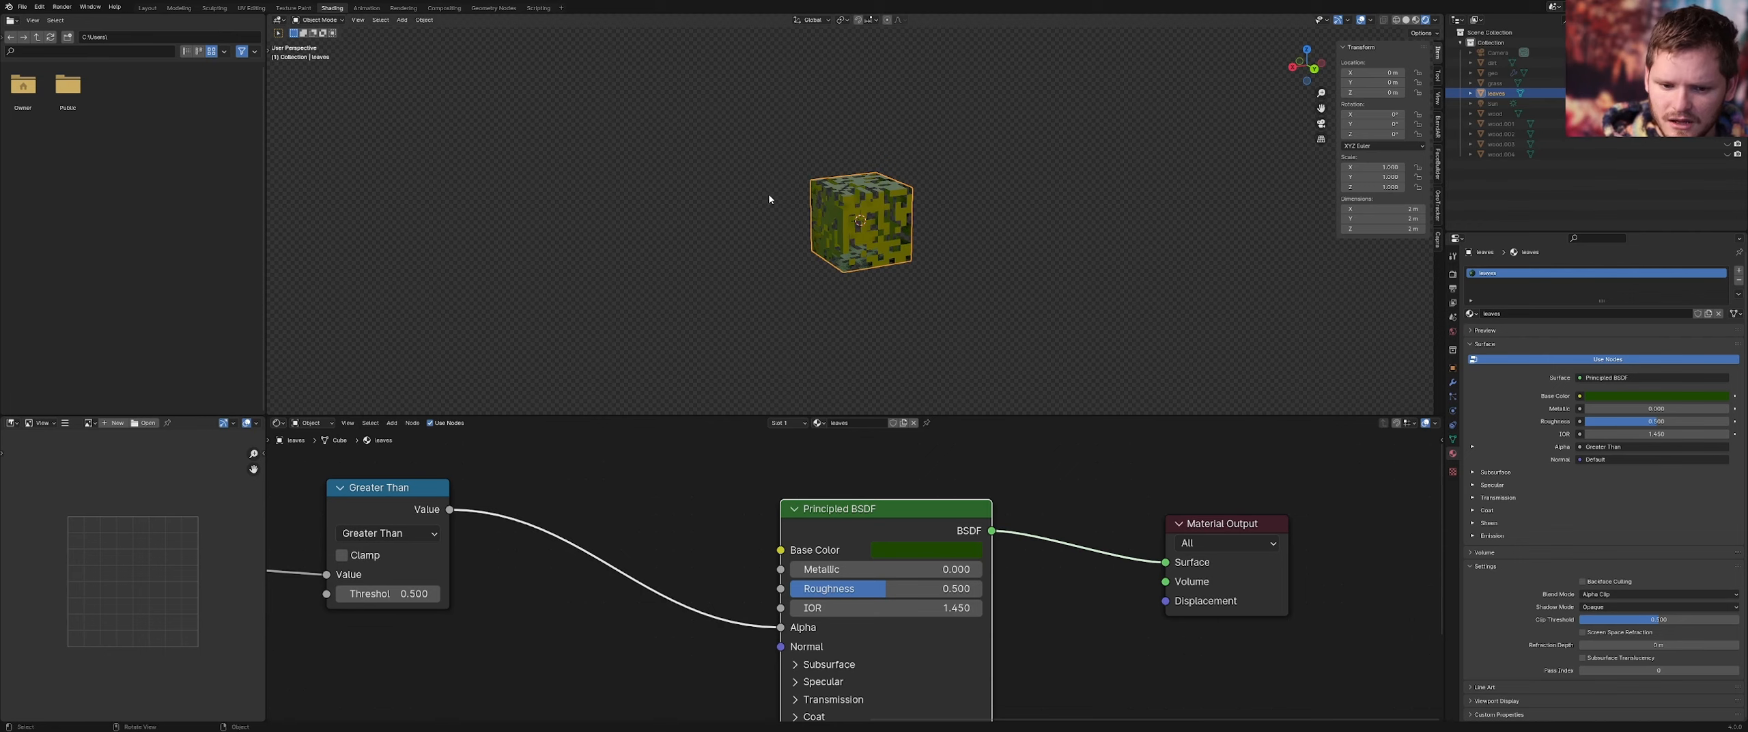
scroll(833, 215, "up", 3)
scroll(578, 526, "down", 7)
middle_click_drag(577, 527, 670, 539)
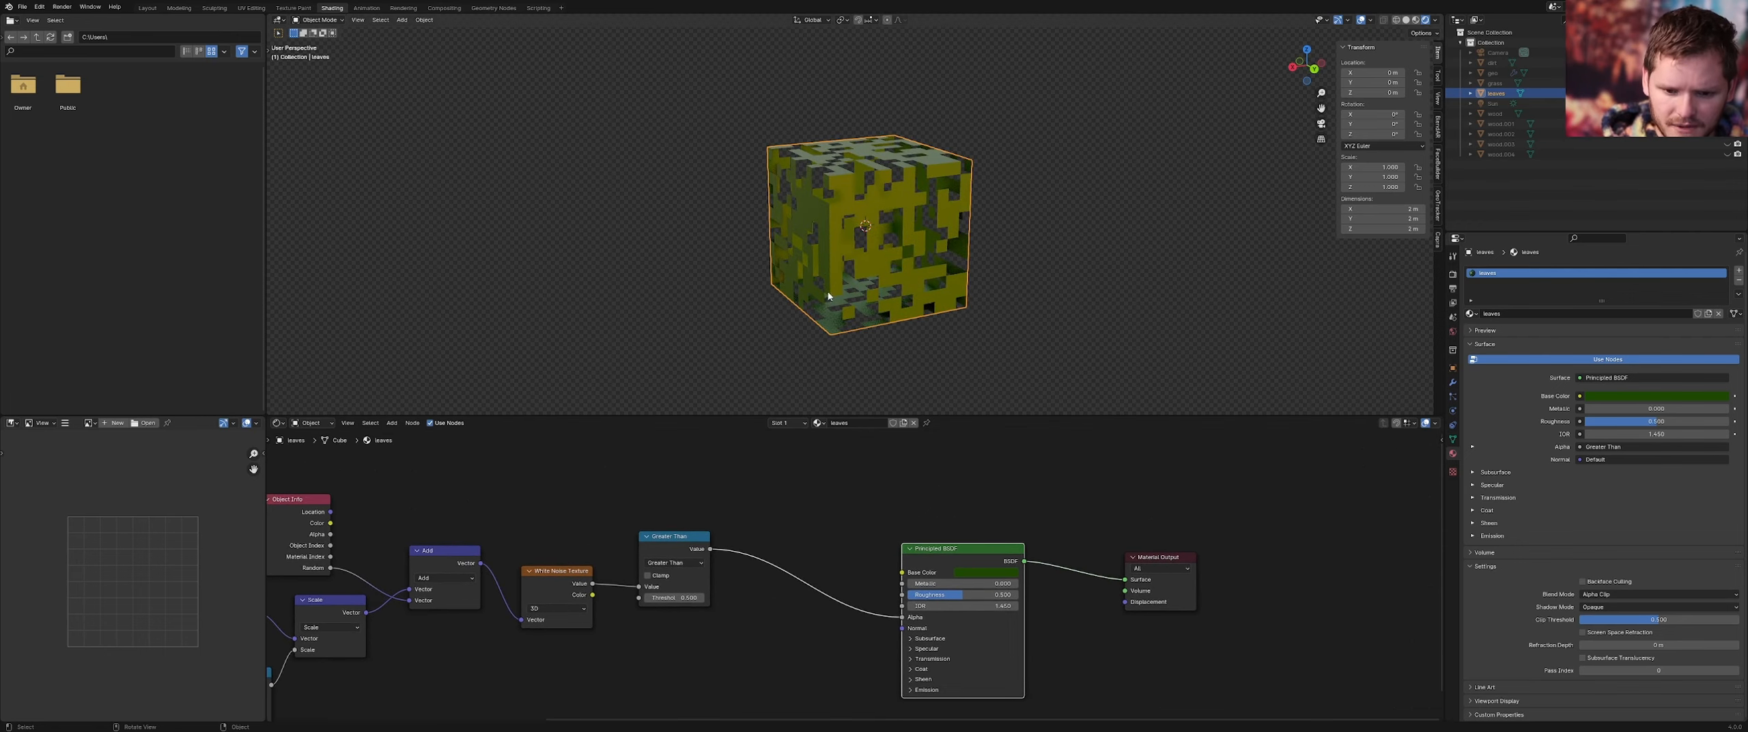
scroll(846, 282, "up", 5)
Preview the White Noise Texture on the cube and rearrange the White Noise Texture and Greater Than nodes to make room
scroll(587, 495, "down", 4)
middle_click_drag(561, 507, 636, 500)
scroll(614, 519, "up", 2)
left_click(678, 571, "ctrl+shift")
left_click_drag(687, 568, 699, 490)
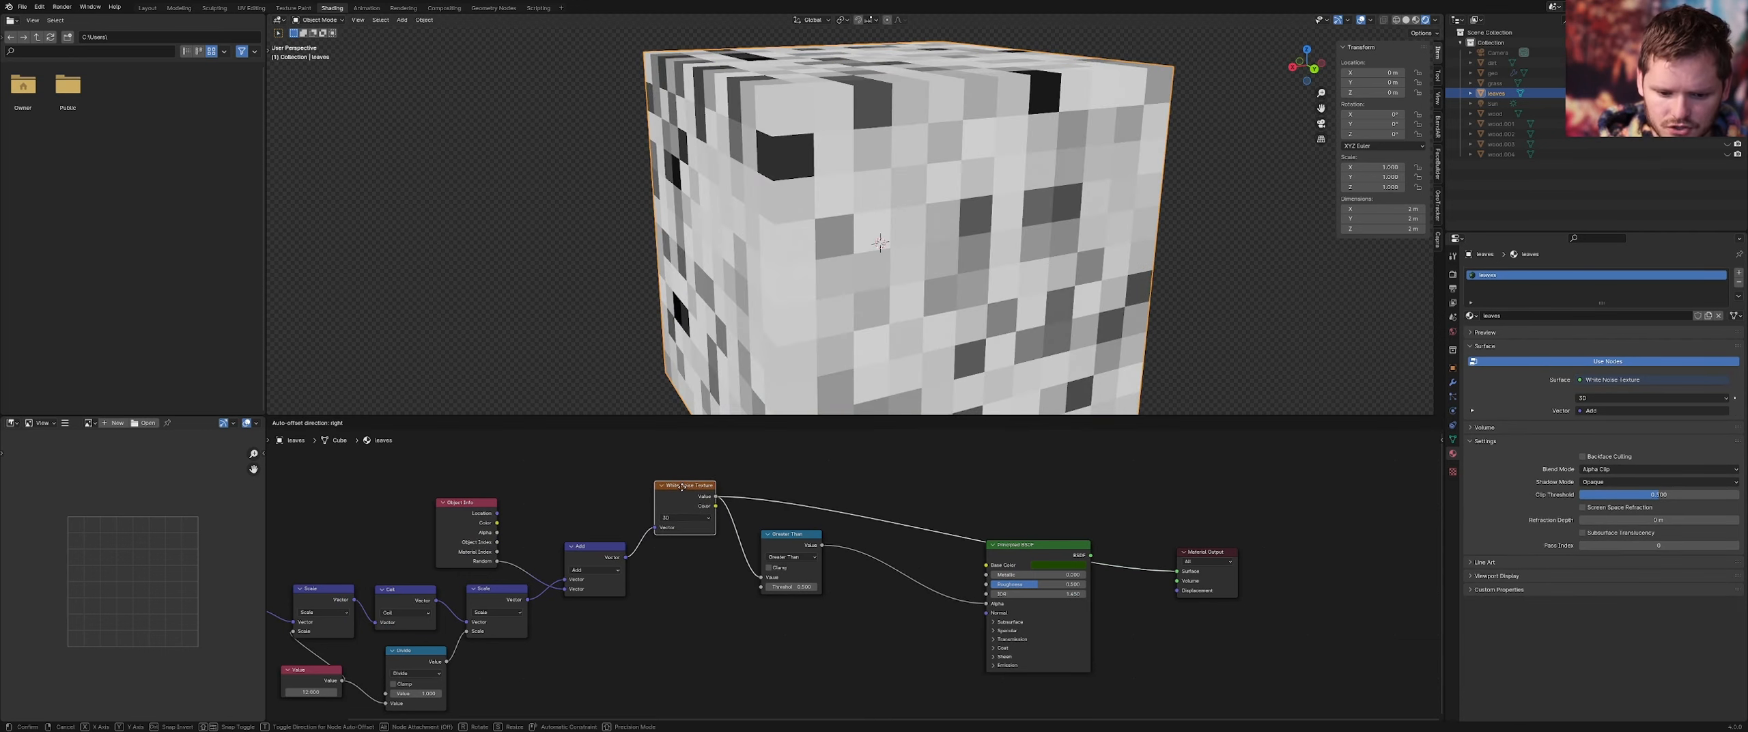
scroll(754, 490, "up", 2)
middle_click_drag(698, 478, 699, 605)
scroll(723, 506, "up", 2)
left_click_drag(698, 604, 692, 648)
key("shift+a")
type("mi")
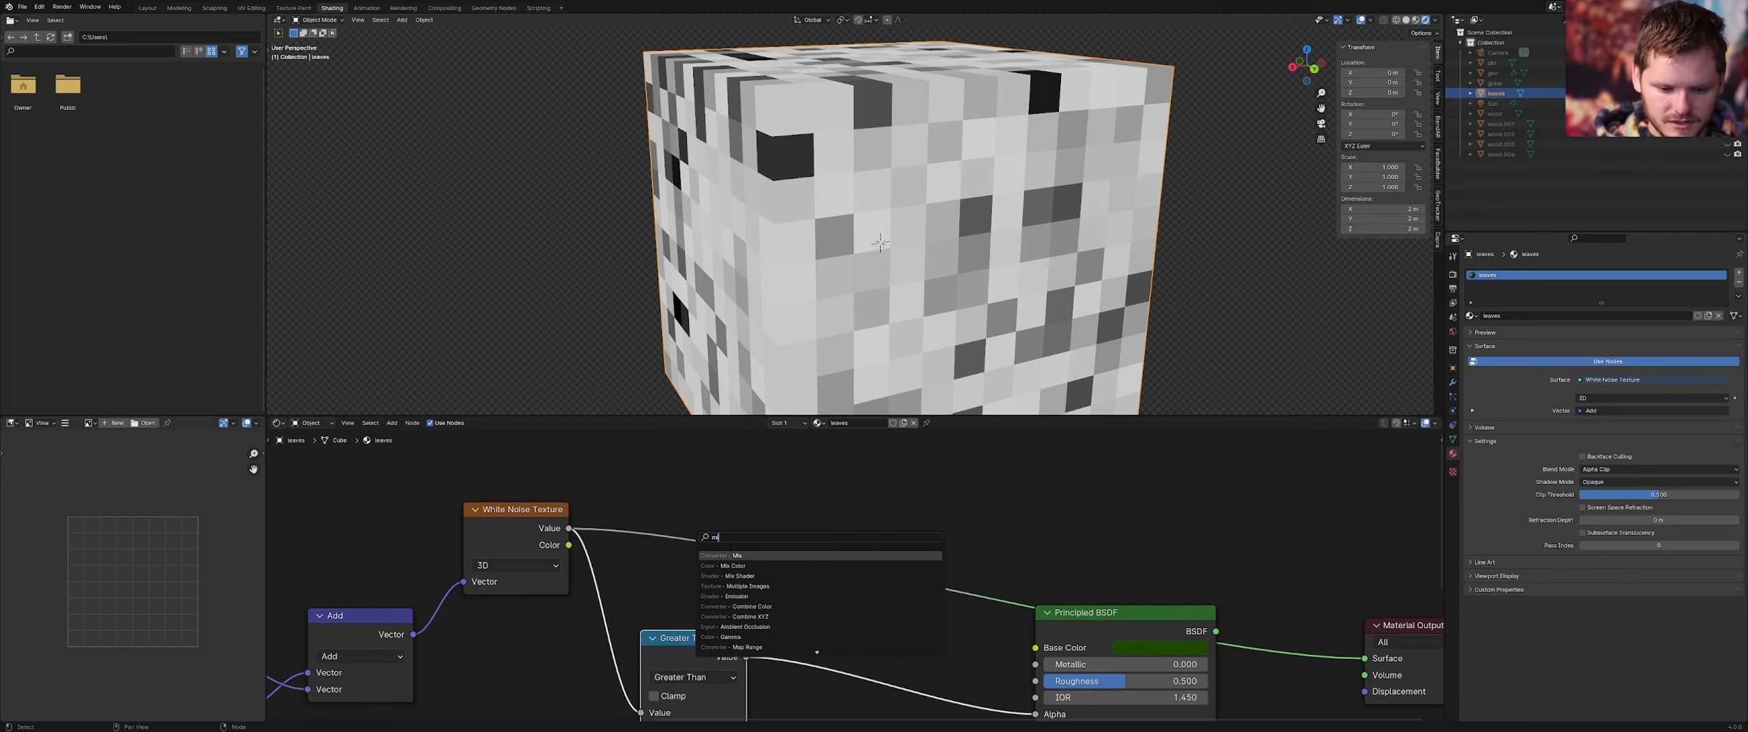
key("Return")
left_click(679, 496)
key("ctrl+z")
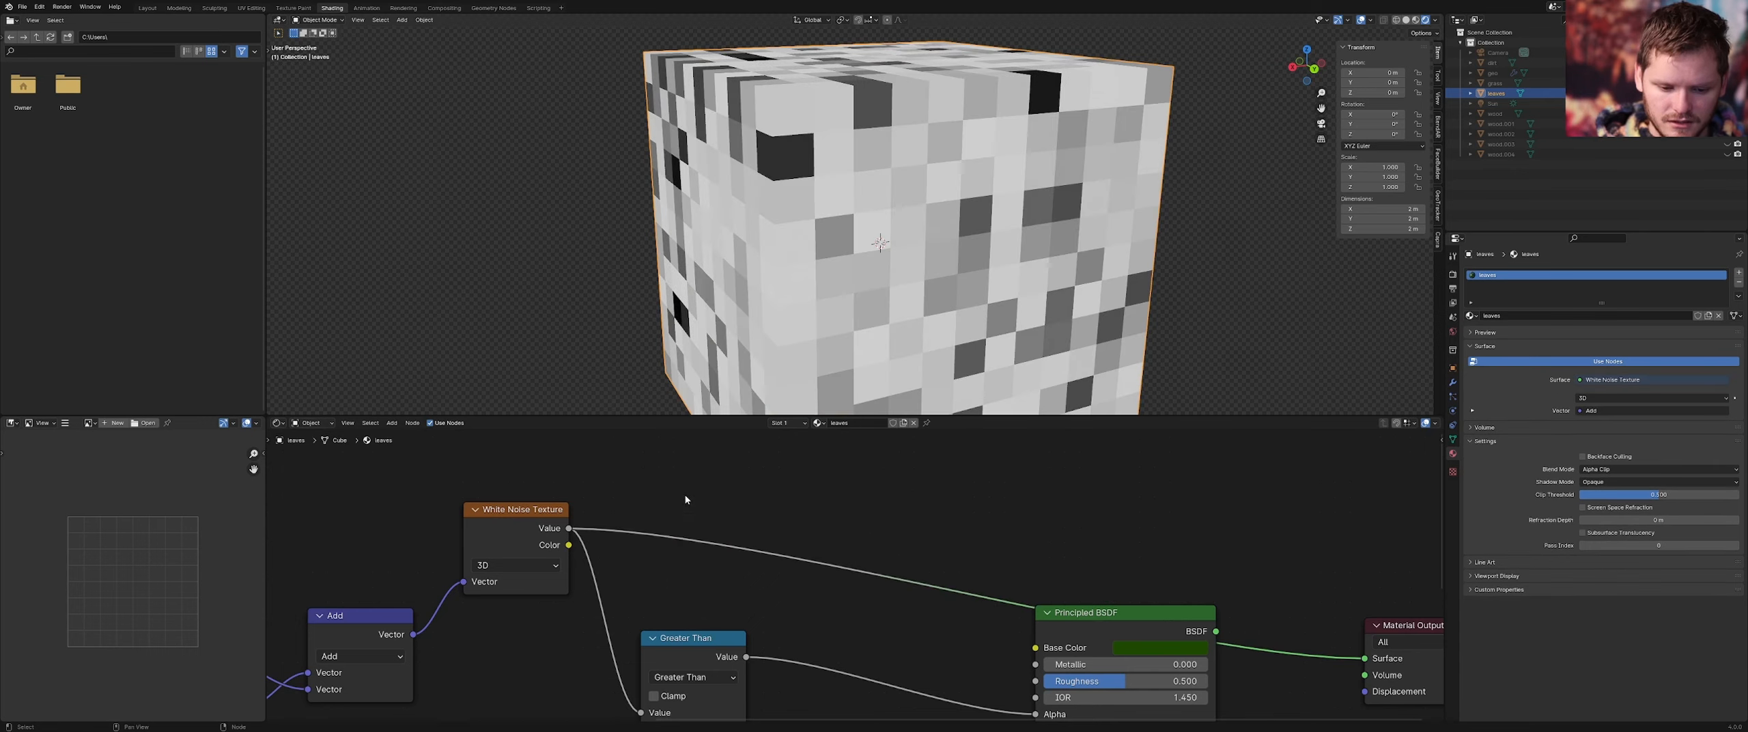
Insert a Mix Color node after the White Noise Texture and feed the noise value into its Factor
key("shift+a")
type("mi")
key("Return")
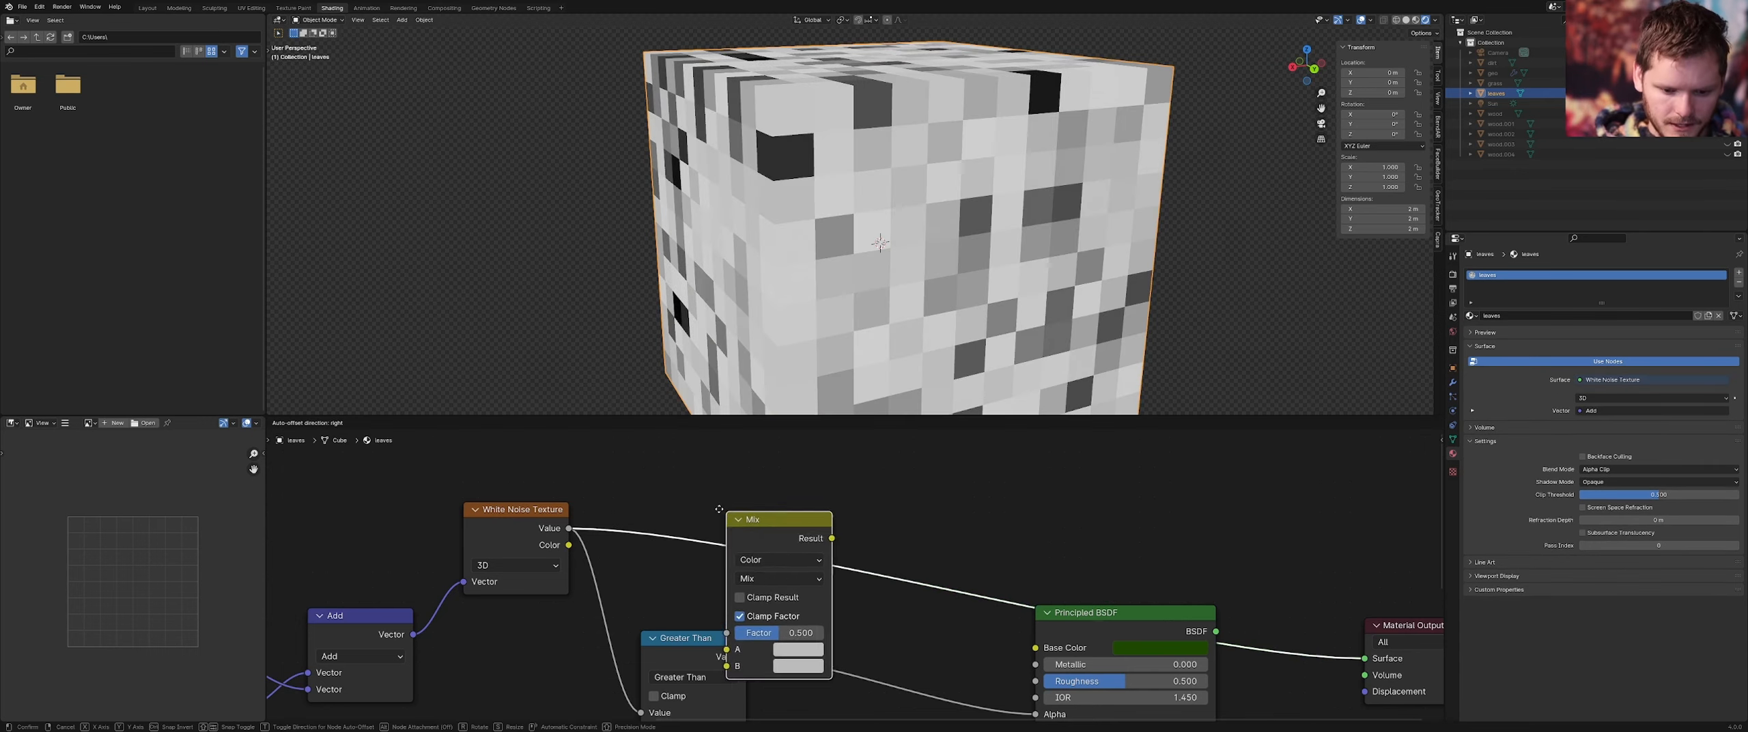
left_click(719, 509)
scroll(706, 547, "up", 2)
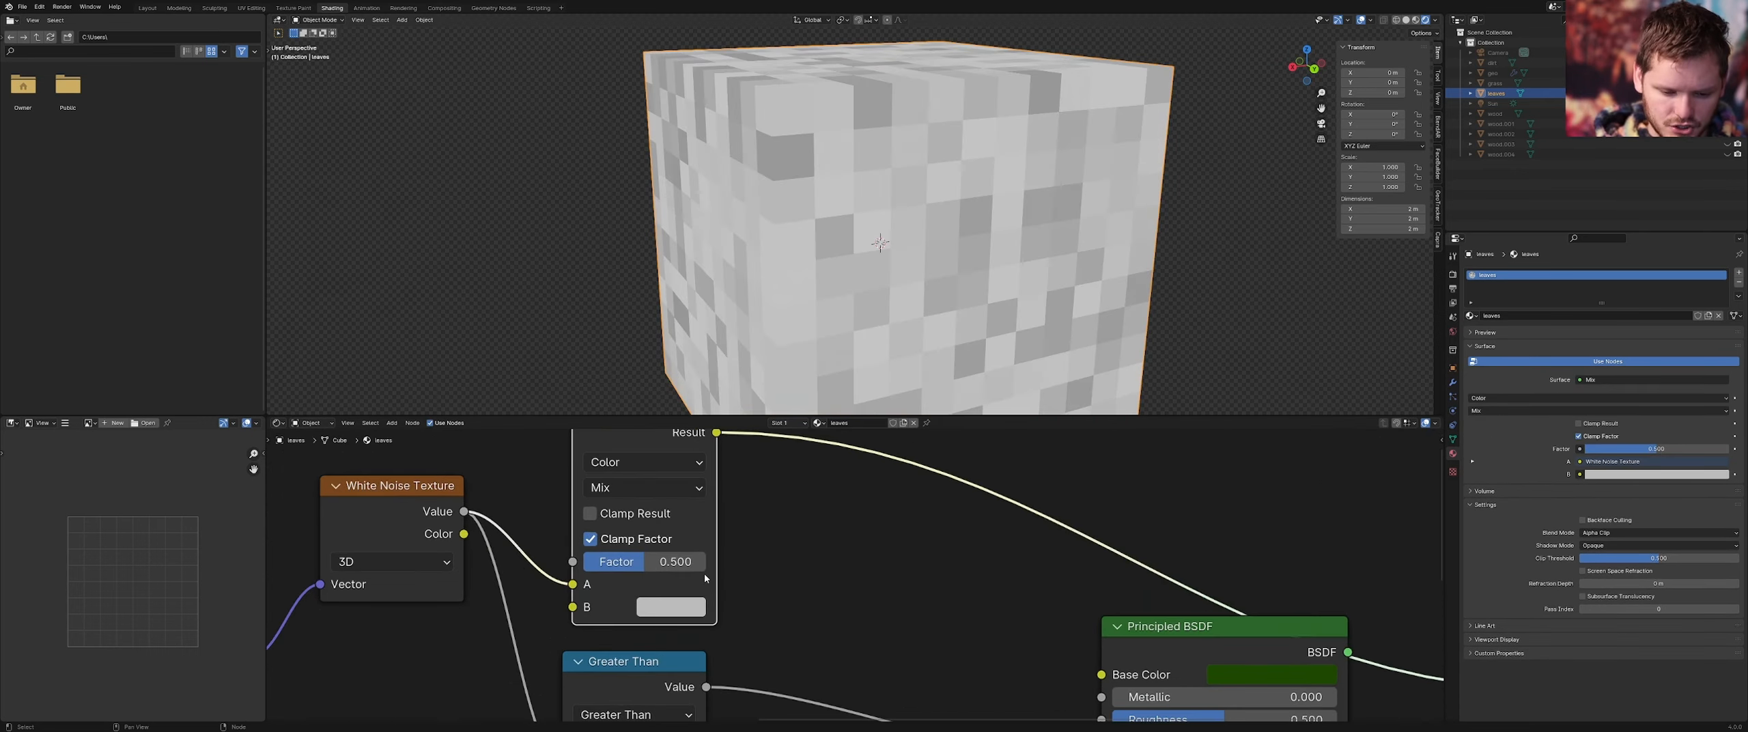
left_click_drag(585, 583, 573, 562)
Set Mix color A to green with hue 0.283, saturation 0.955 and value 0.500, copy it to B, and darken B to near black
left_click(671, 584)
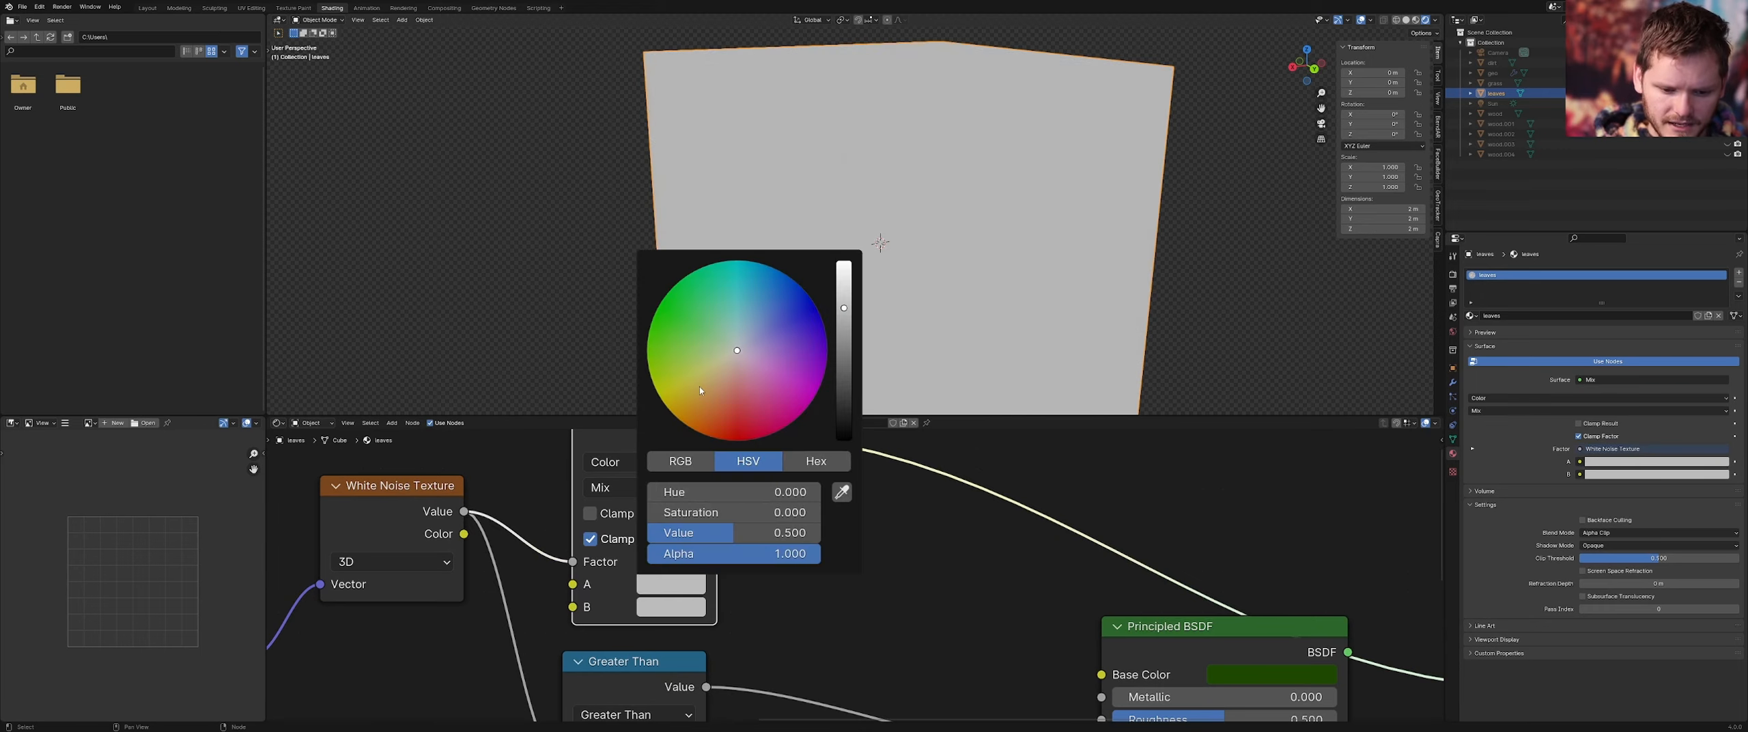
left_click(675, 352)
left_click_drag(674, 352, 666, 350)
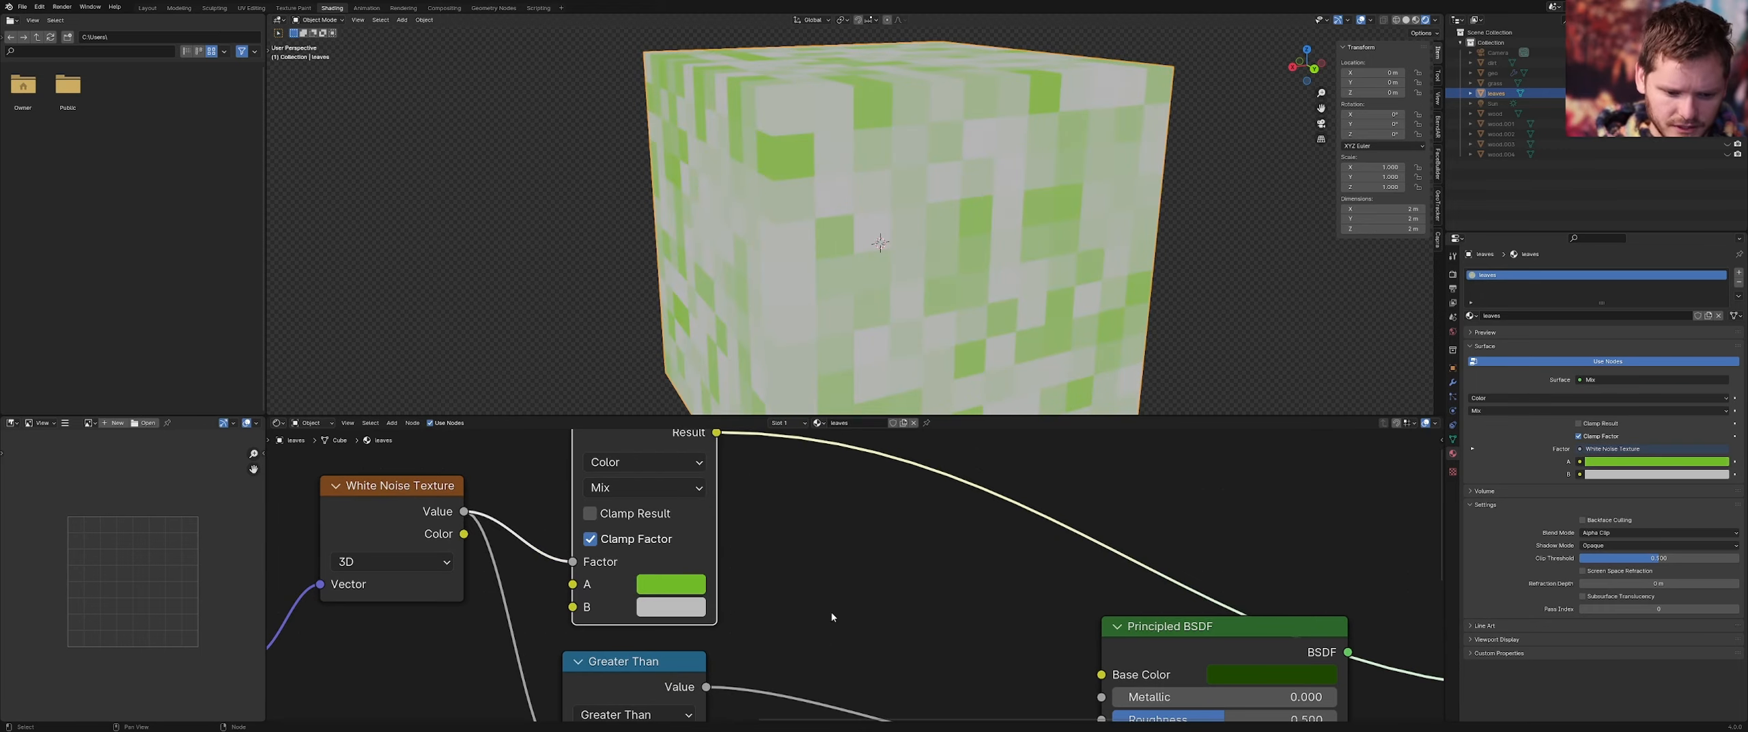
key("ctrl+c")
key("ctrl+v")
left_click(676, 607)
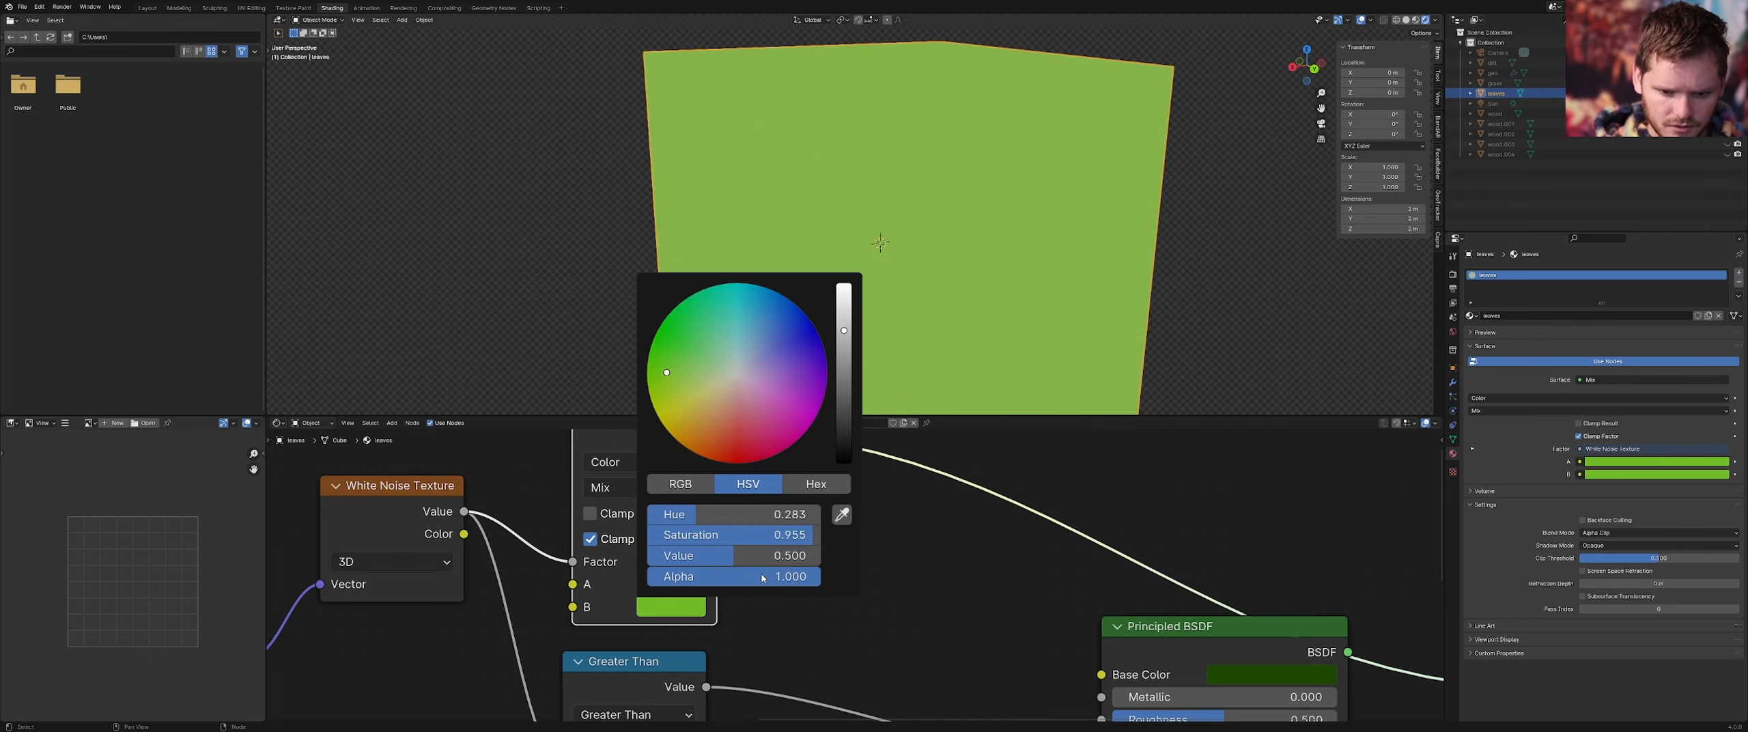
left_click(845, 435)
scroll(1128, 612, "down", 3)
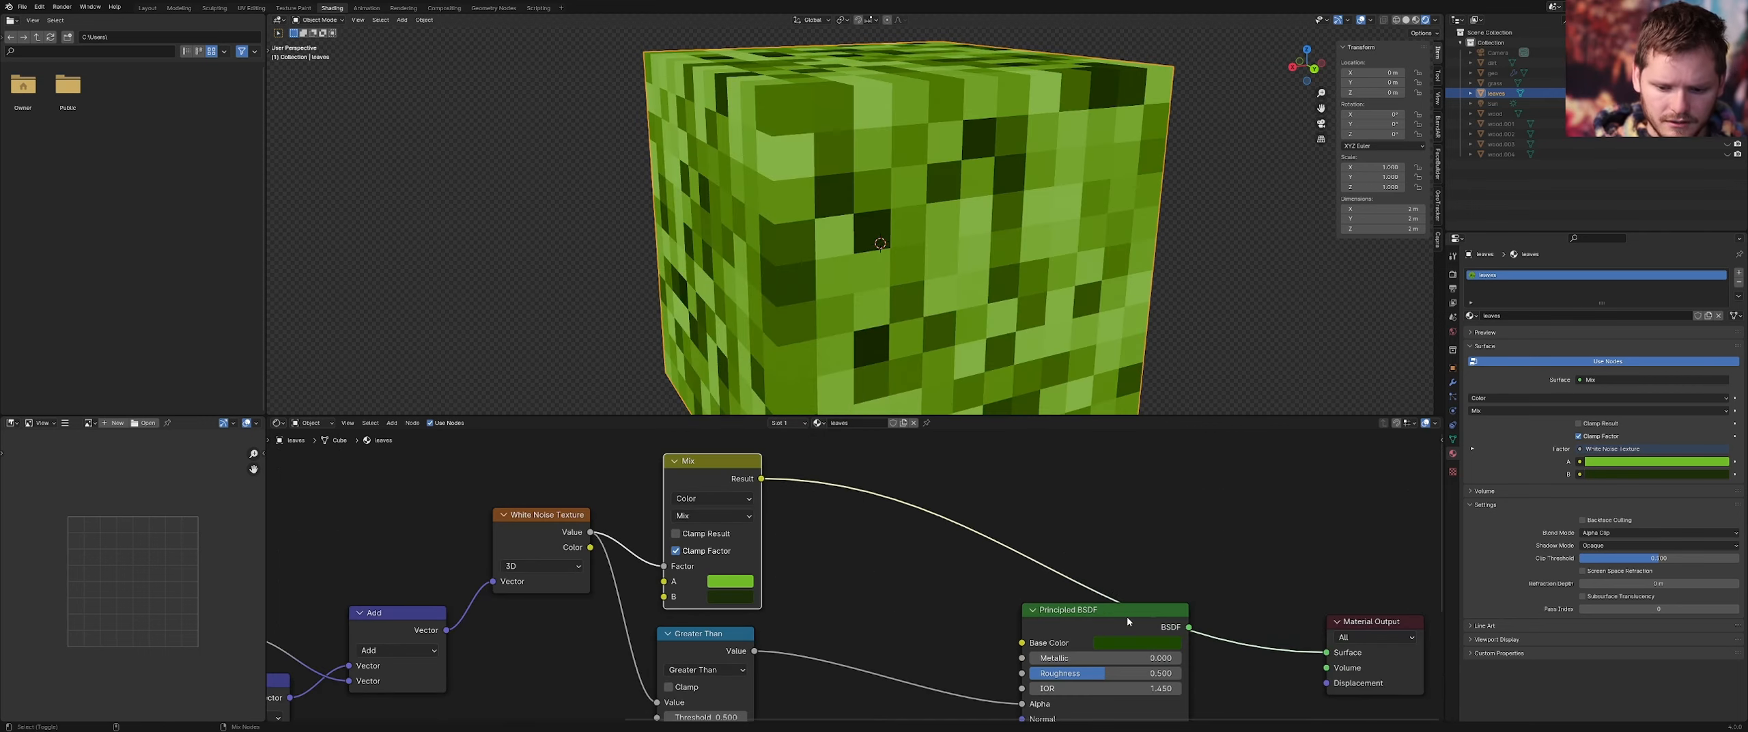
Reconnect the Principled BSDF to the Material Output and link the Mix result to its Base Color
scroll(900, 242, "down", 4)
middle_click_drag(900, 241, 949, 232)
left_click(758, 480)
left_click_drag(760, 479, 1021, 642)
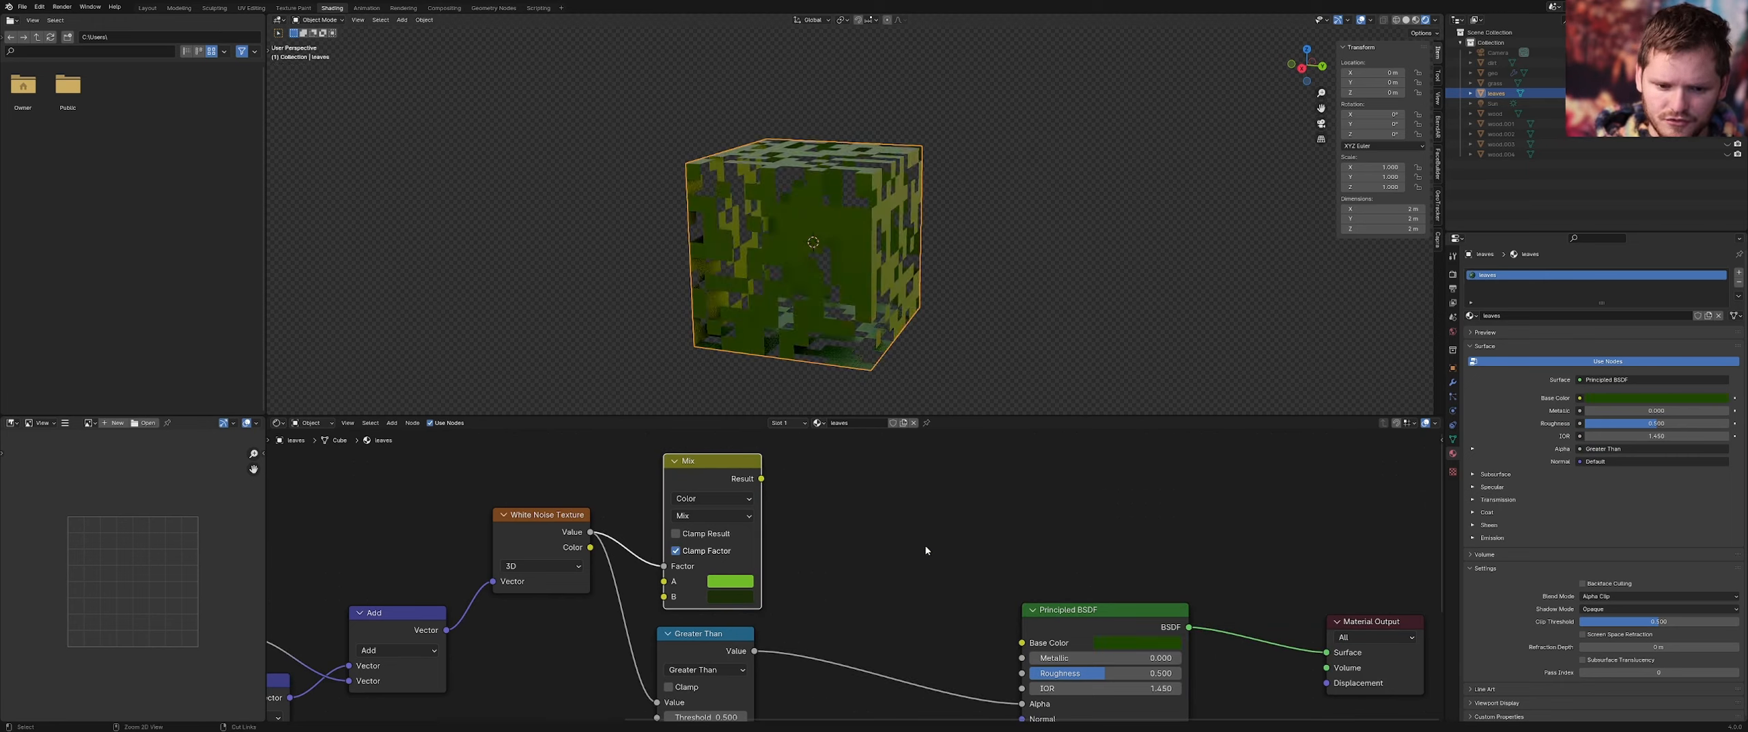
scroll(890, 265, "down", 4)
middle_click_drag(891, 271, 946, 229)
scroll(880, 249, "up", 4)
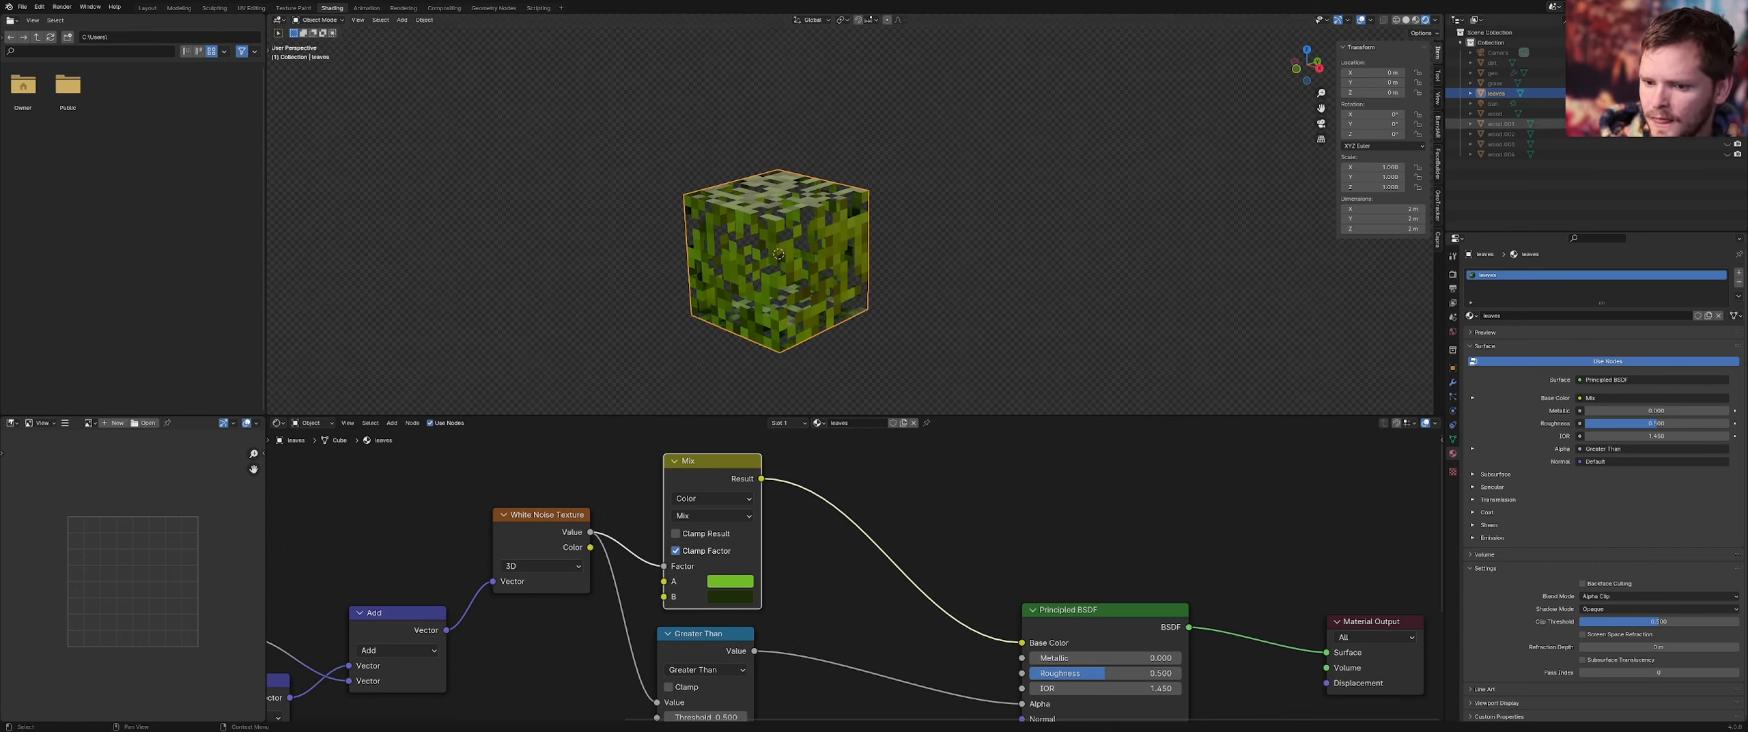
Unhide the wood blocks and move the leaves cube 10 m up along Z to the top of the trunk
left_click_drag(1728, 123, 1733, 152)
left_click(1728, 113)
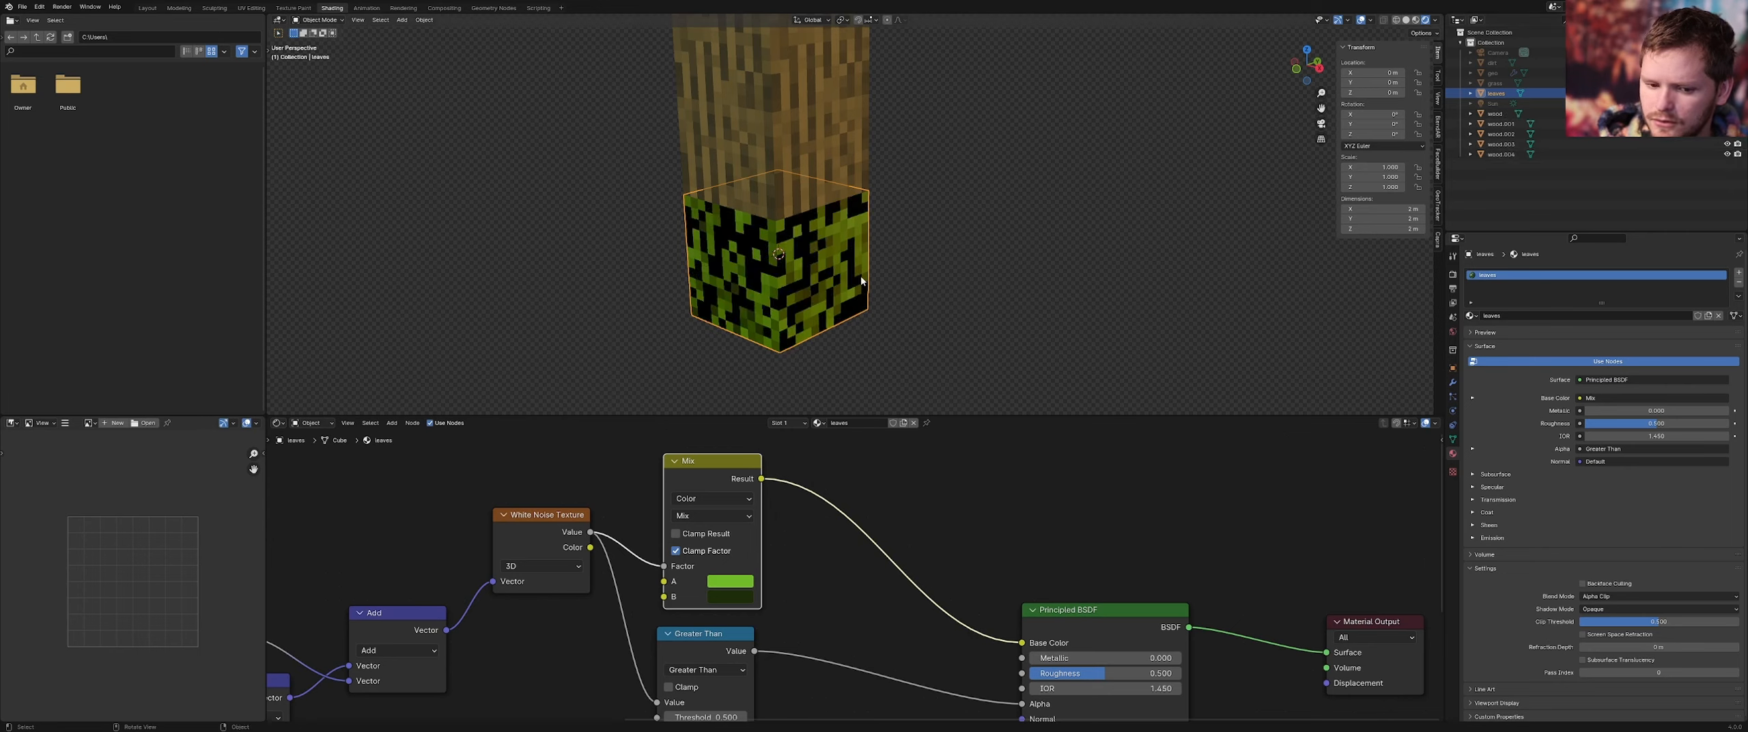
left_click(1302, 75)
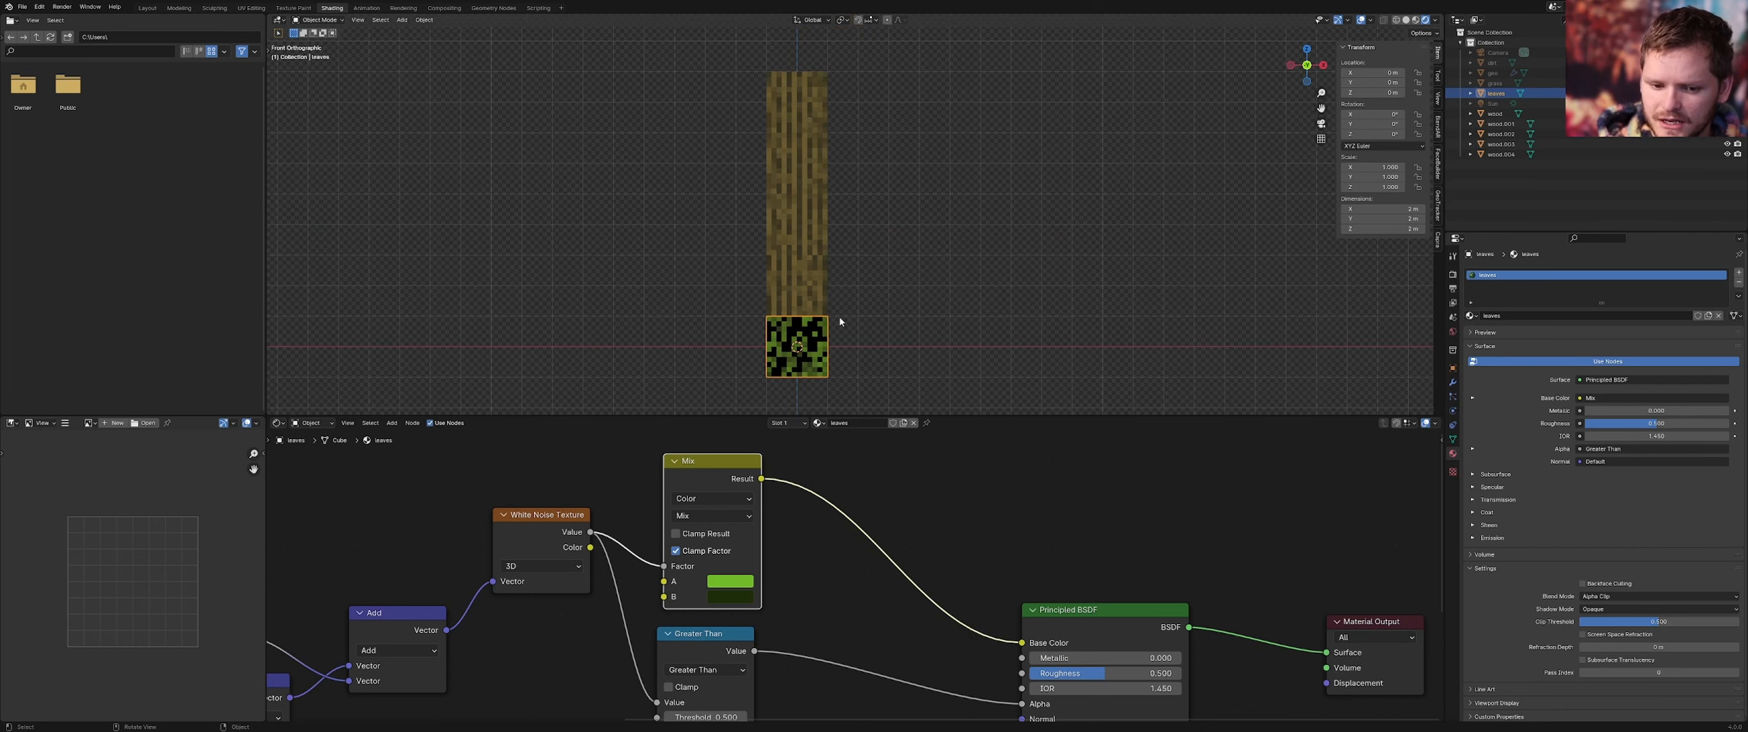
type("gz")
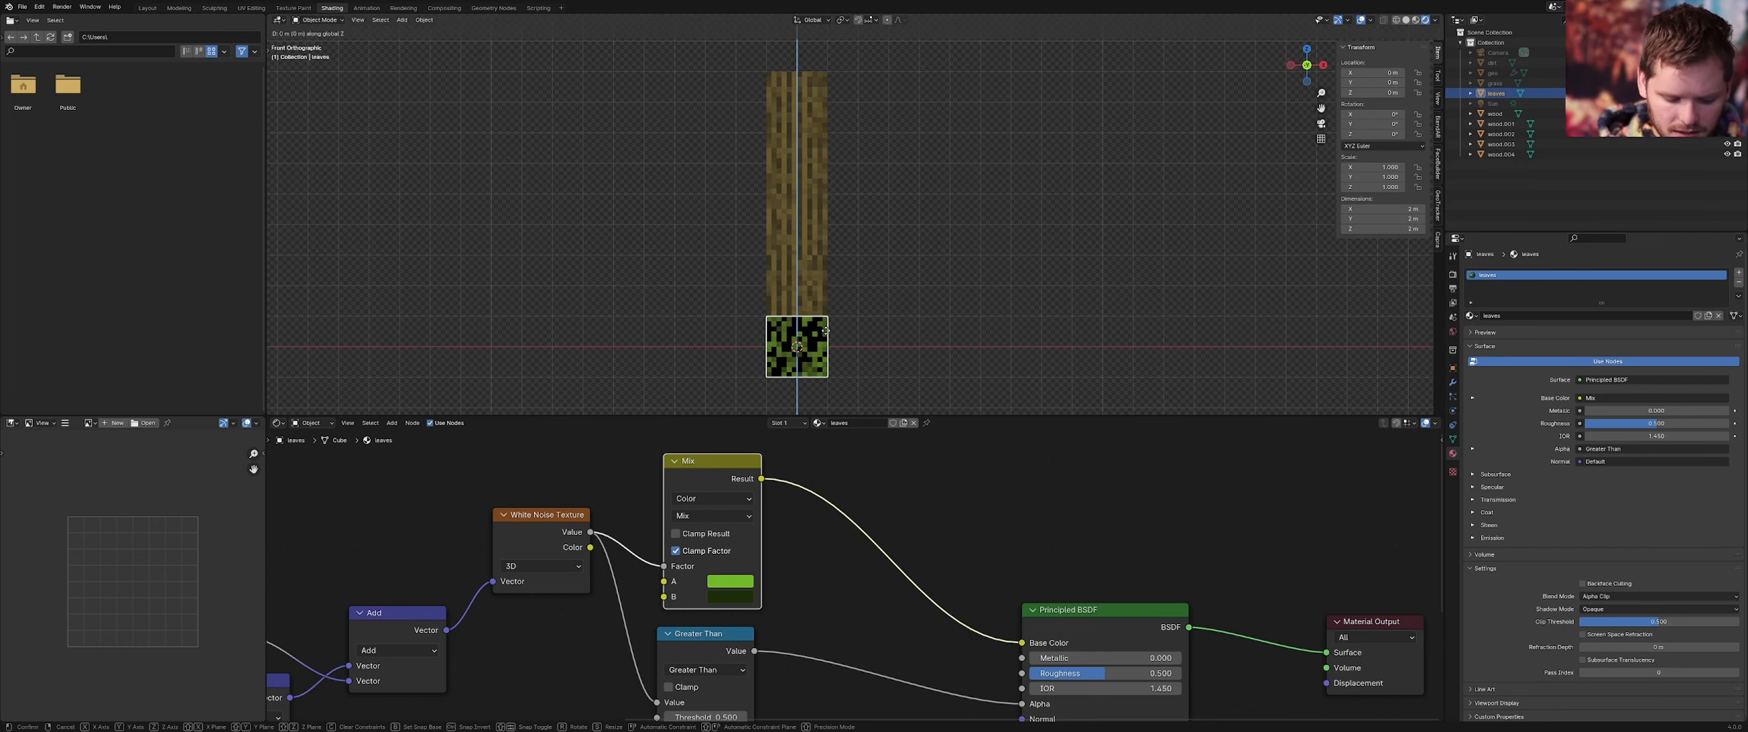
type("10")
key("Return")
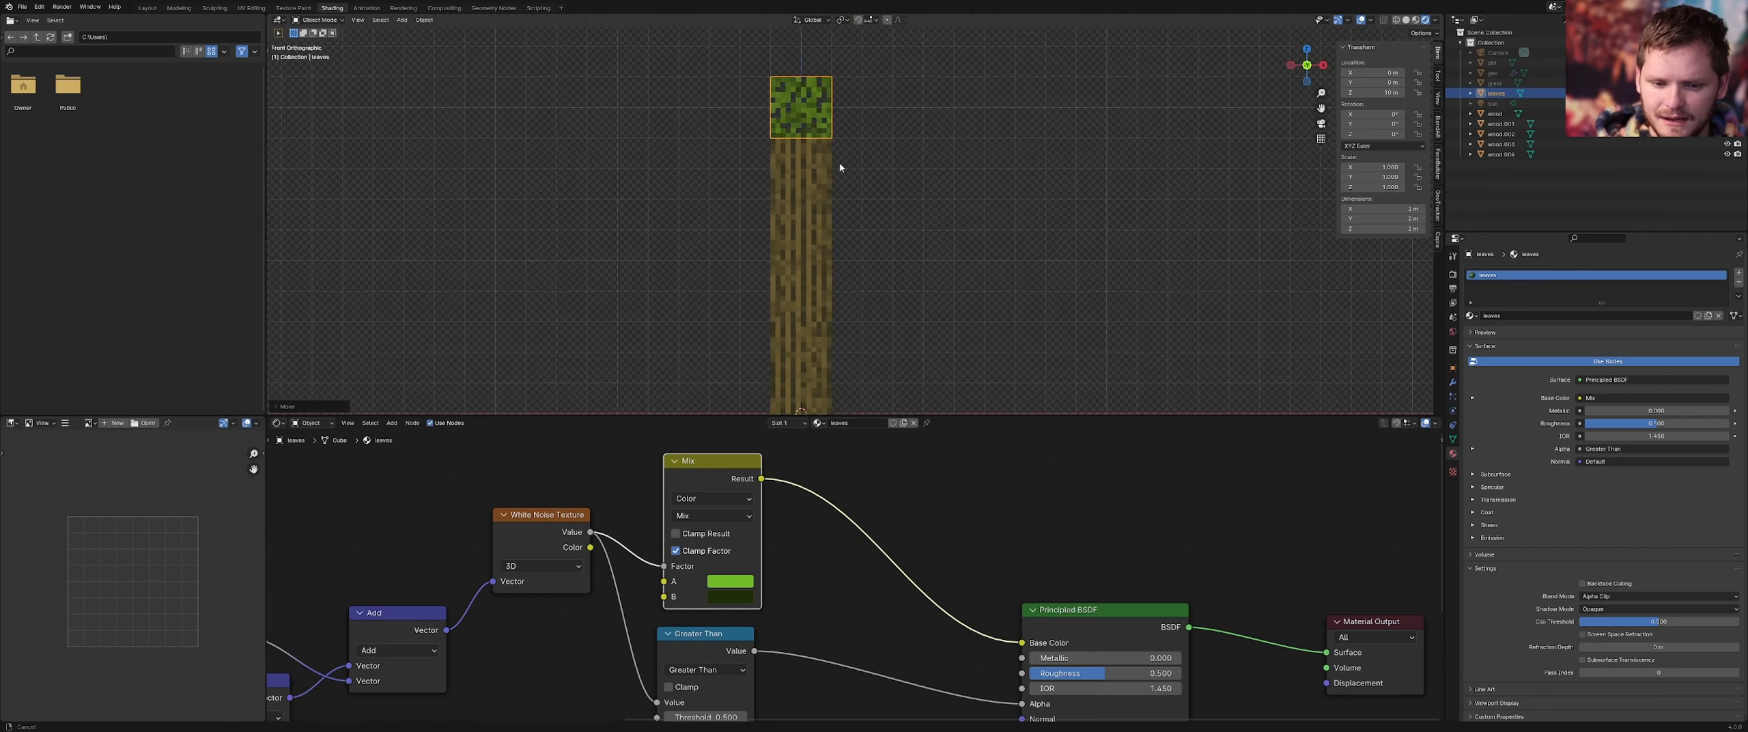
middle_click_drag(840, 168, 744, 172)
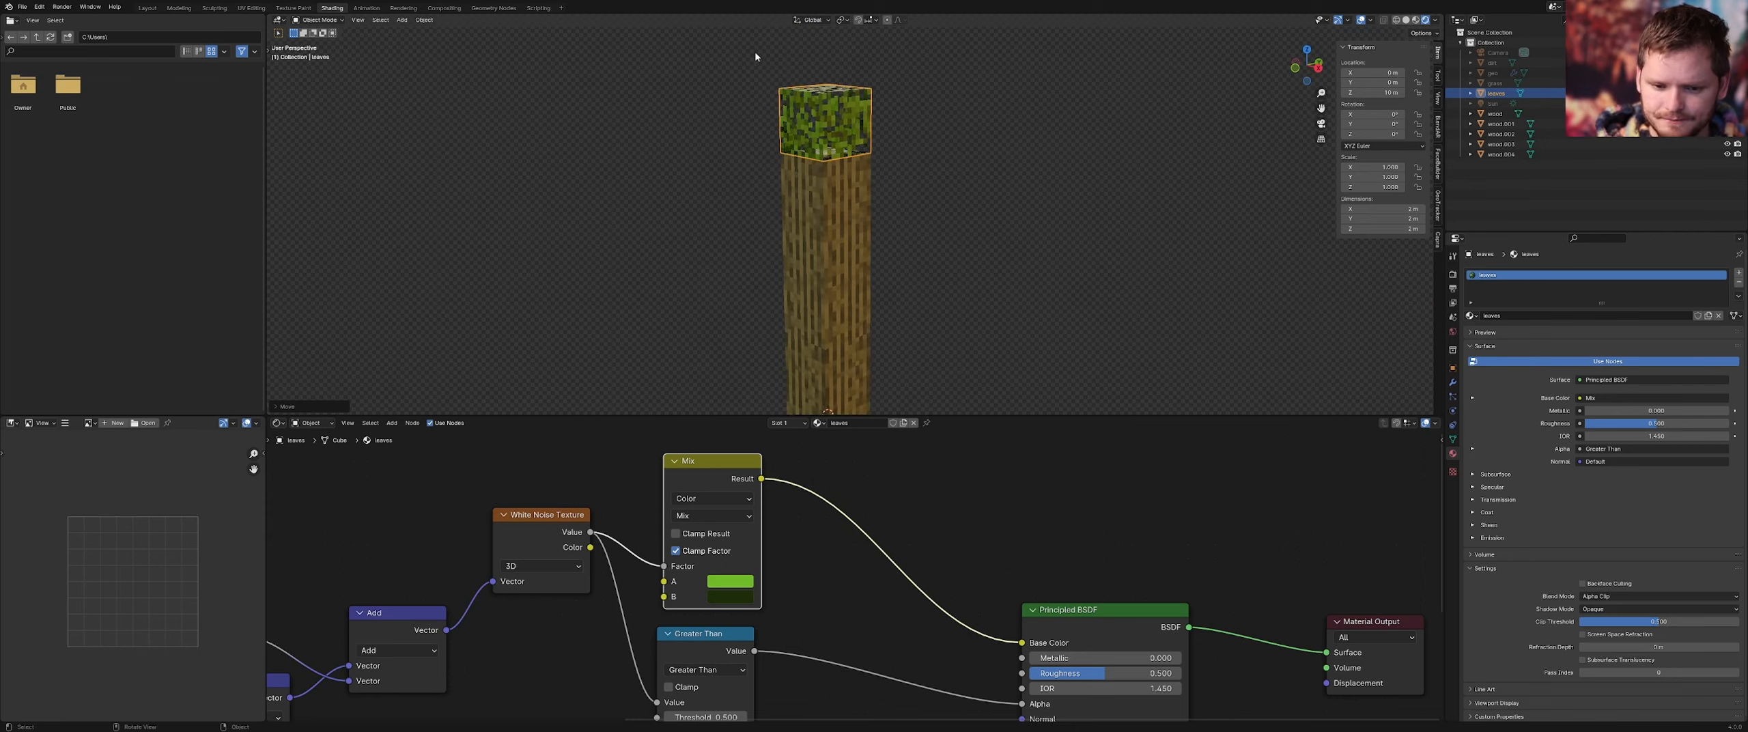
View the leaves cube straight from the right side and save the file
scroll(616, 535, "down", 2)
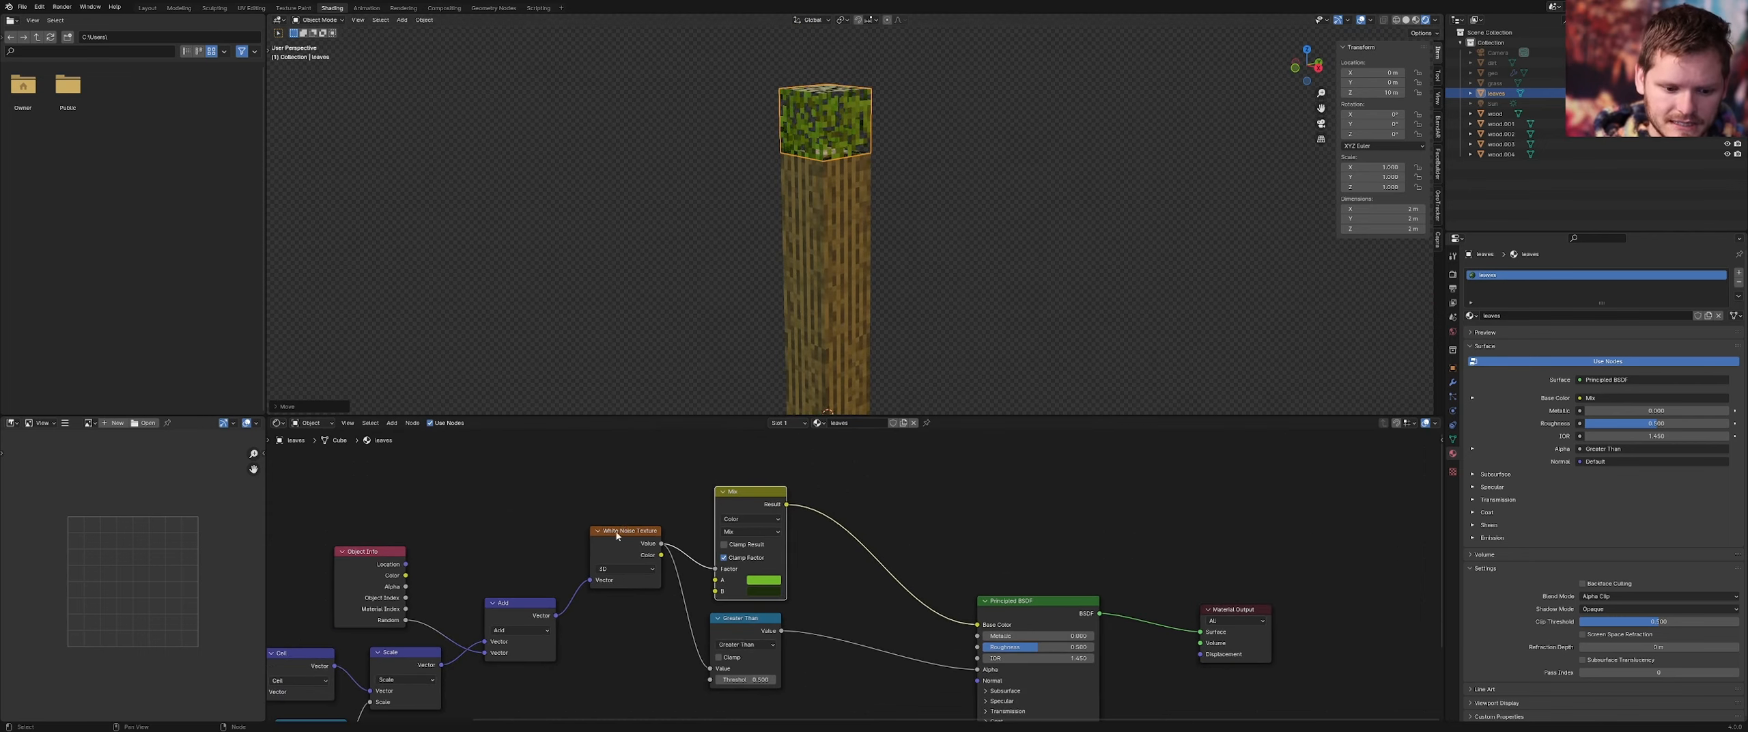
middle_click_drag(631, 550, 844, 504)
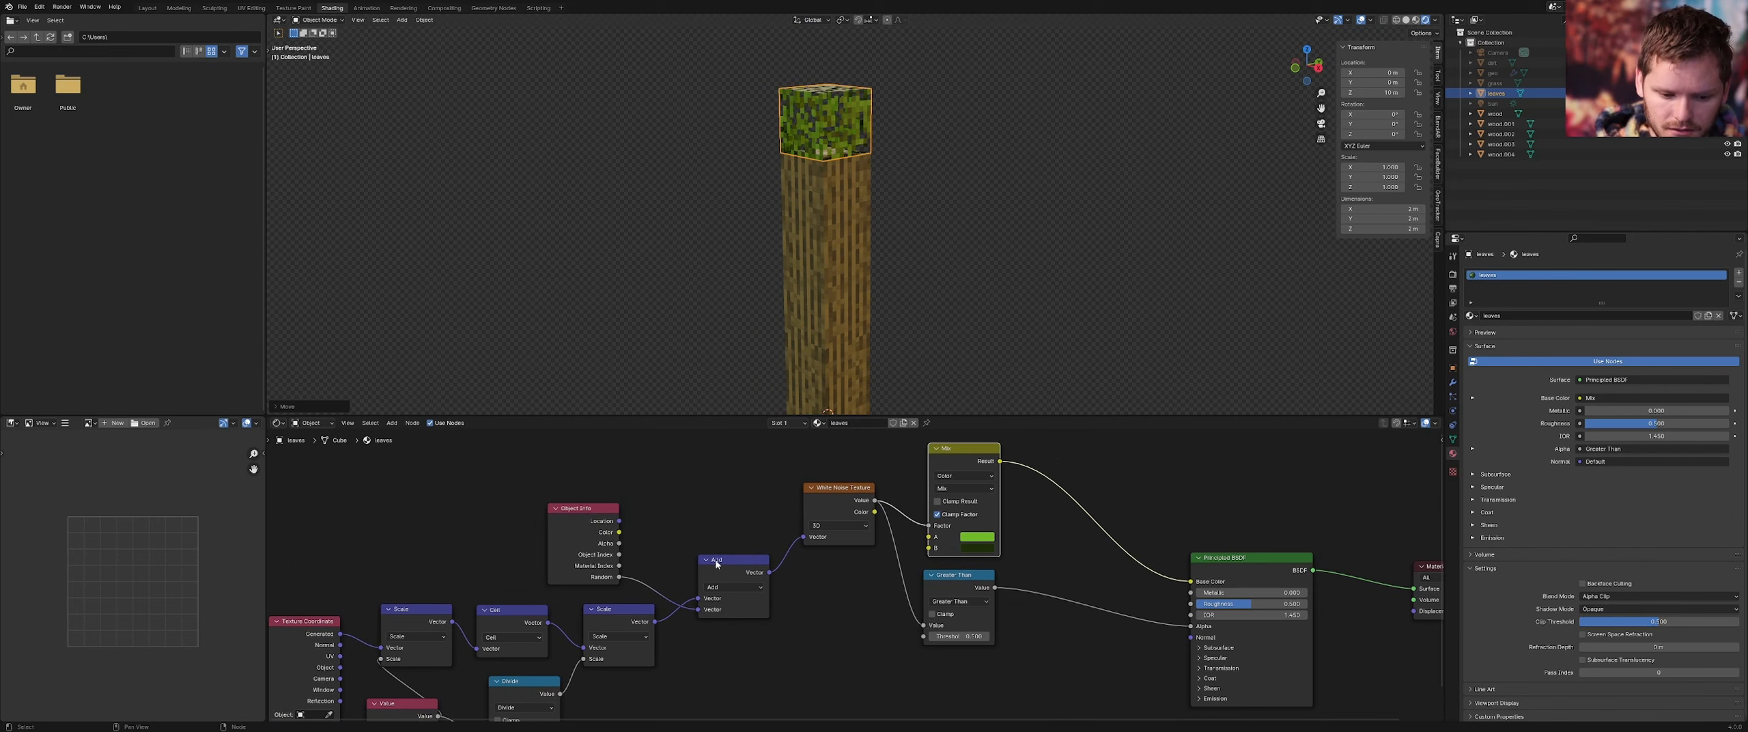
left_click(1318, 66)
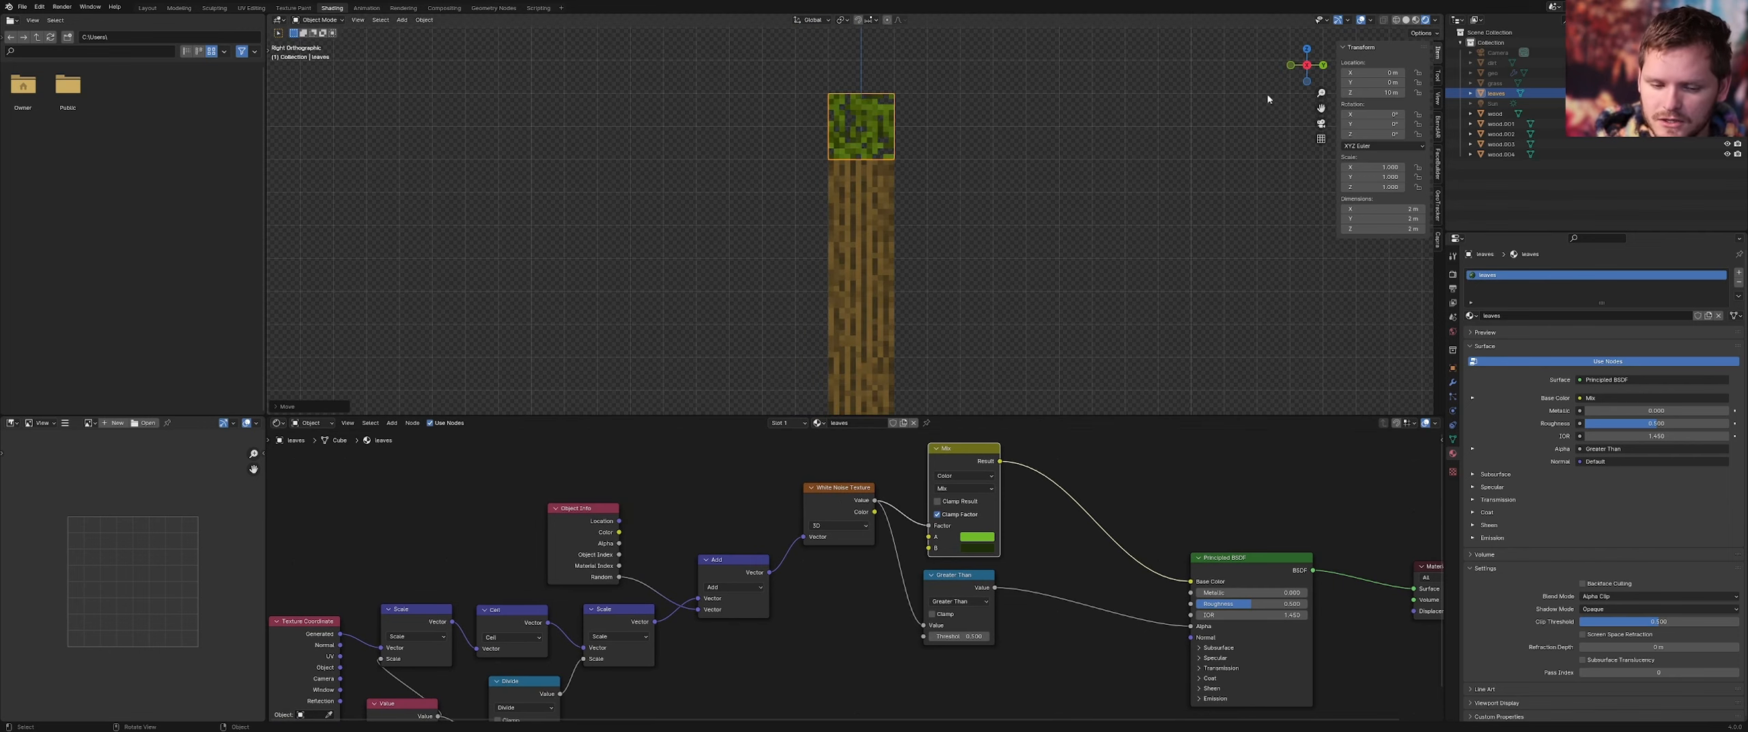
scroll(985, 166, "up", 2)
key("ctrl+s")
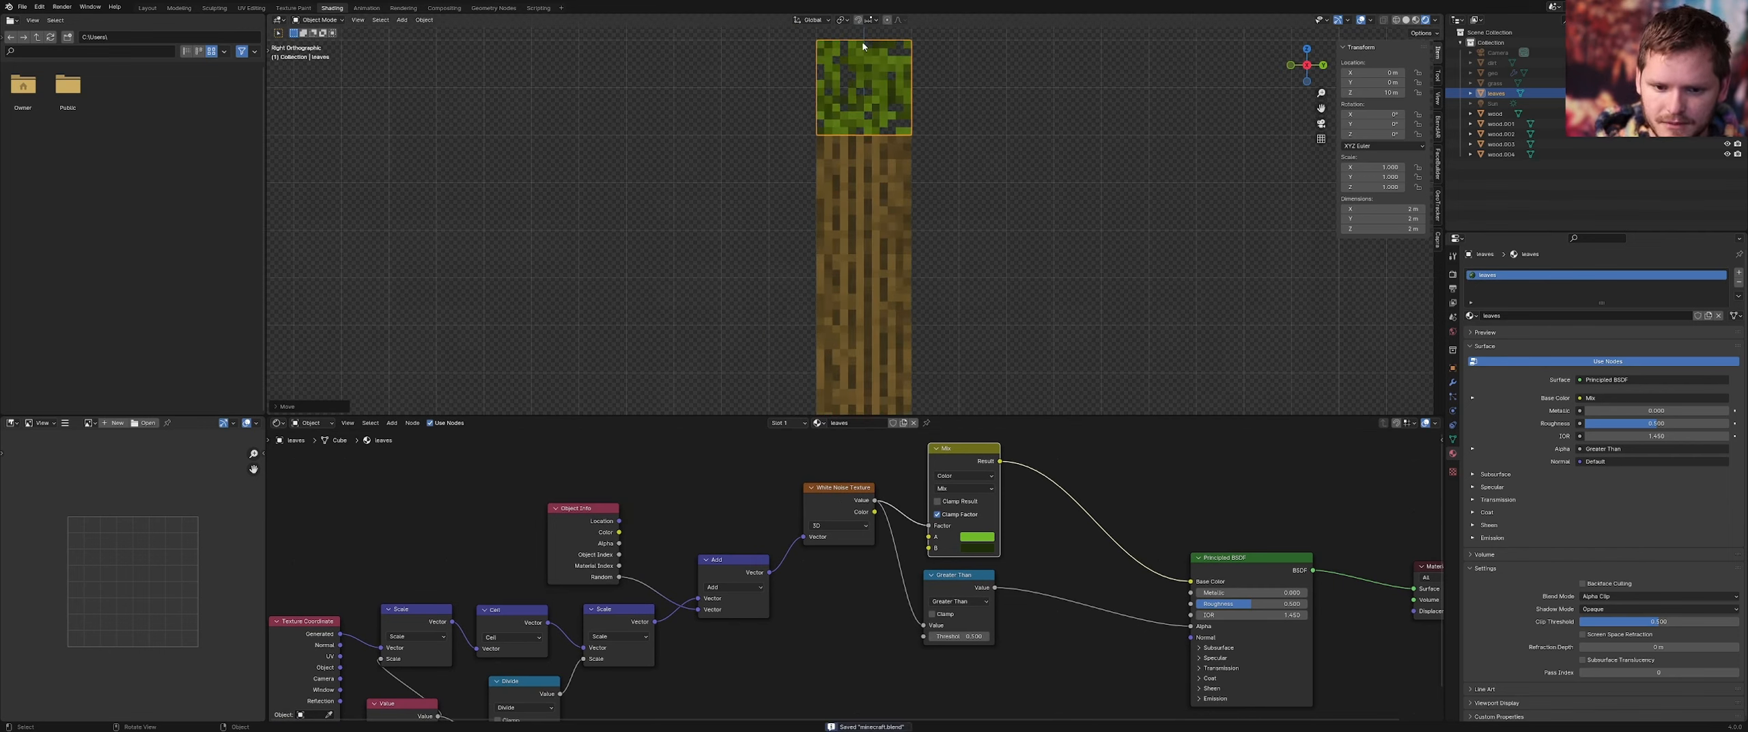
Try to move the leaves cube 2 m along the Y axis
key("g")
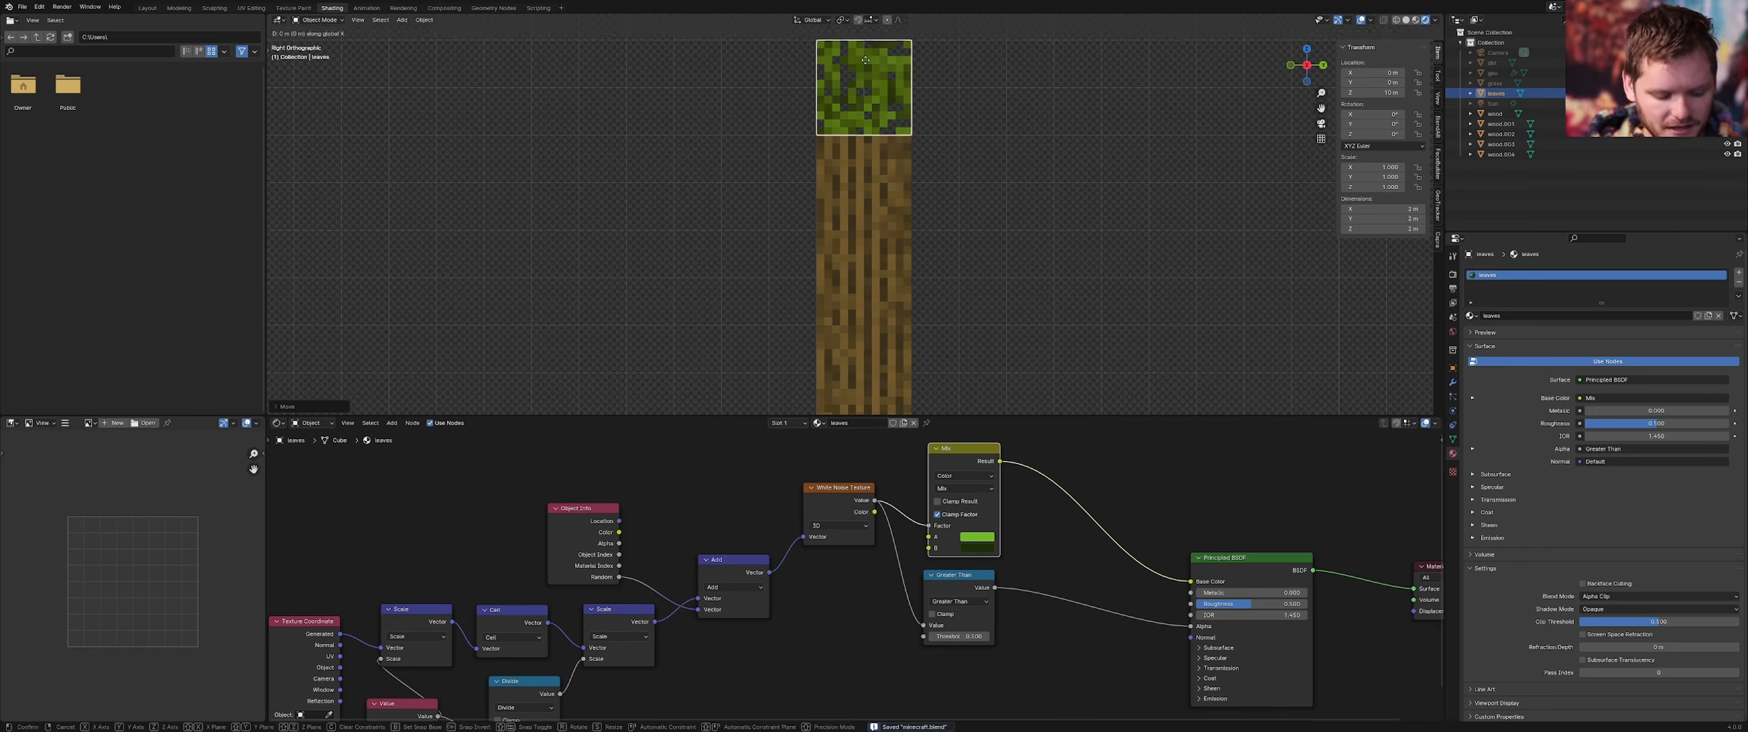
key("2")
key("Return")
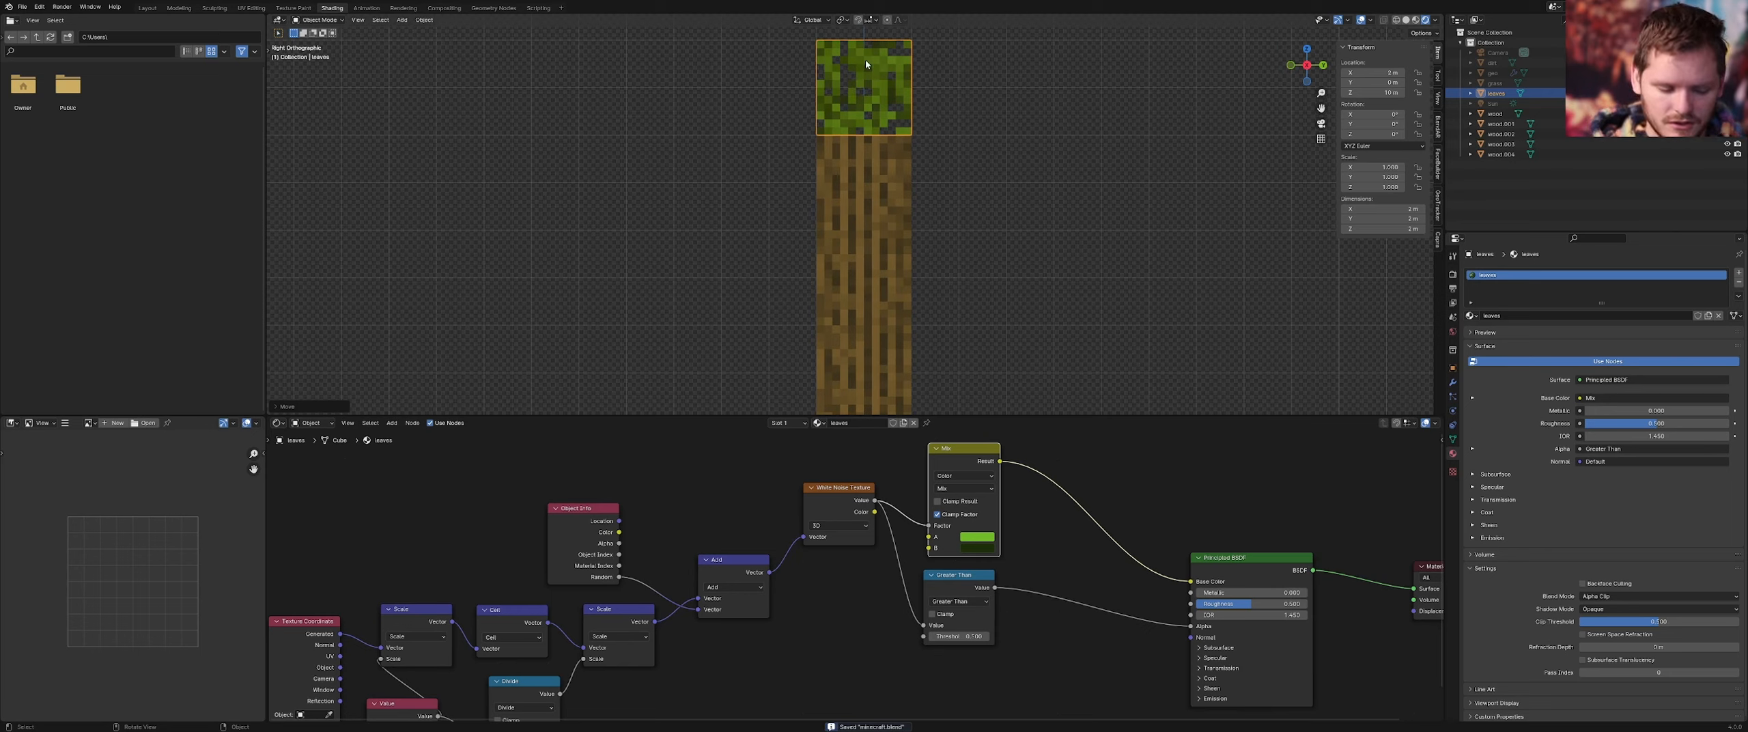
middle_click_drag(866, 64, 983, 82)
key("ctrl+z")
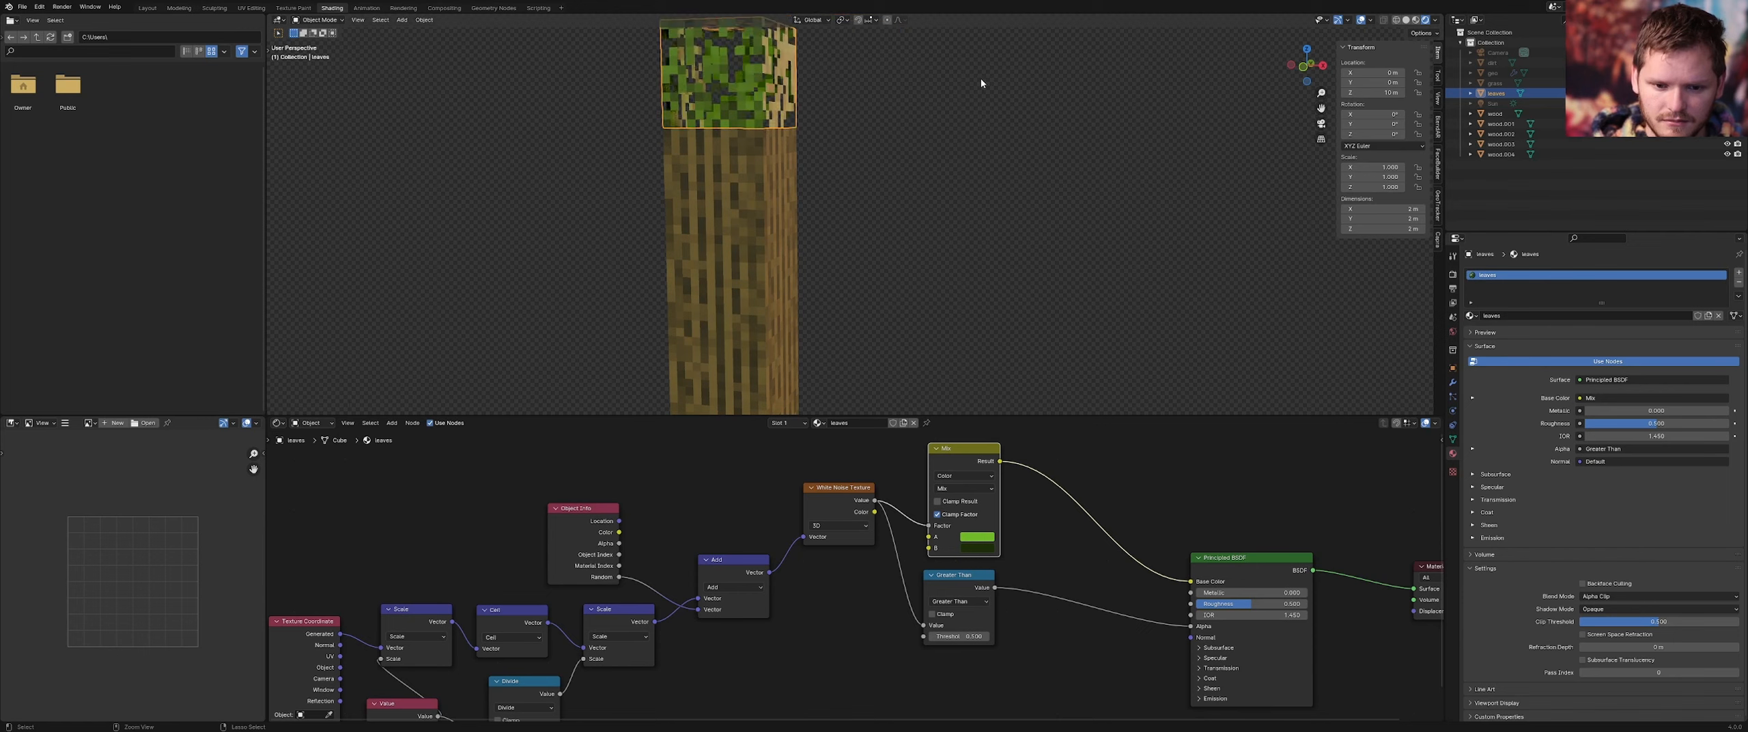
Turn on snapping and try moving the leaves cube sideways off the trunk in the right view
left_click(859, 20)
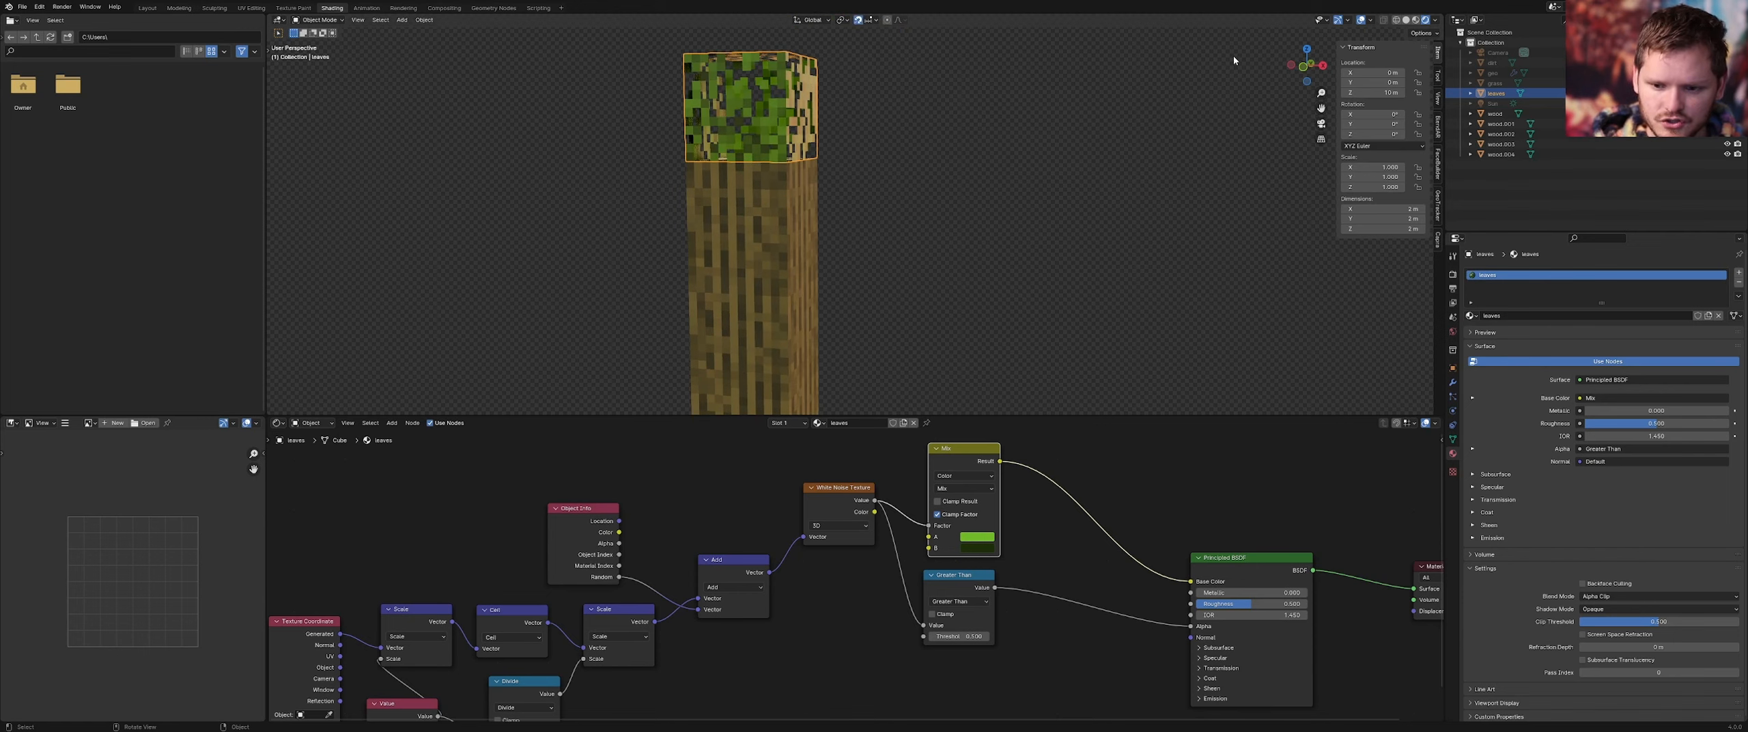
left_click(1322, 64)
key("g")
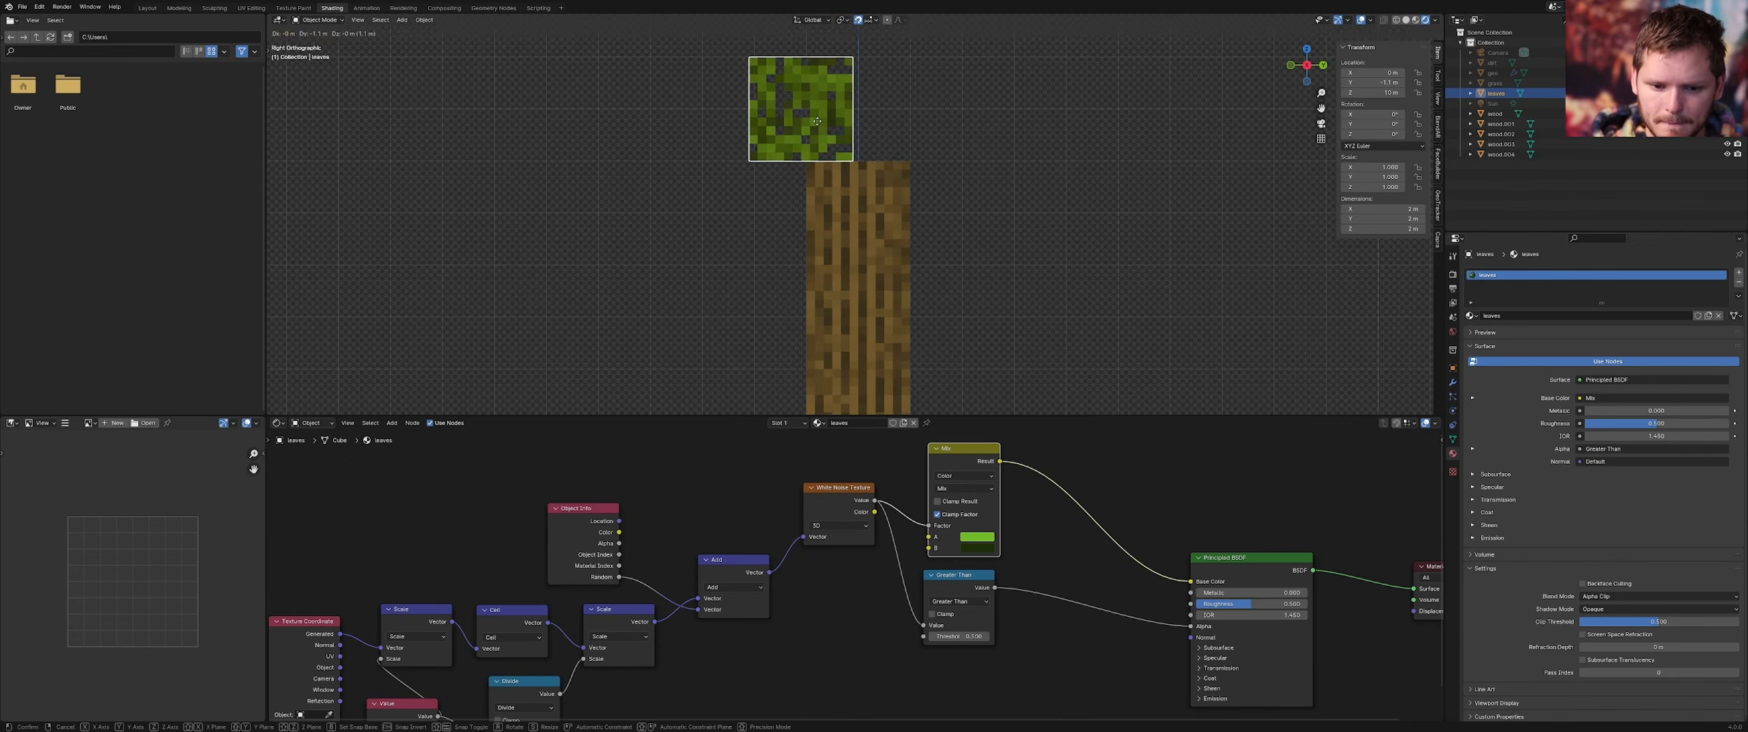
left_click(873, 117)
Set the snap target to Vertex, try moving the leaves cube with it, and undo the move
left_click(870, 23)
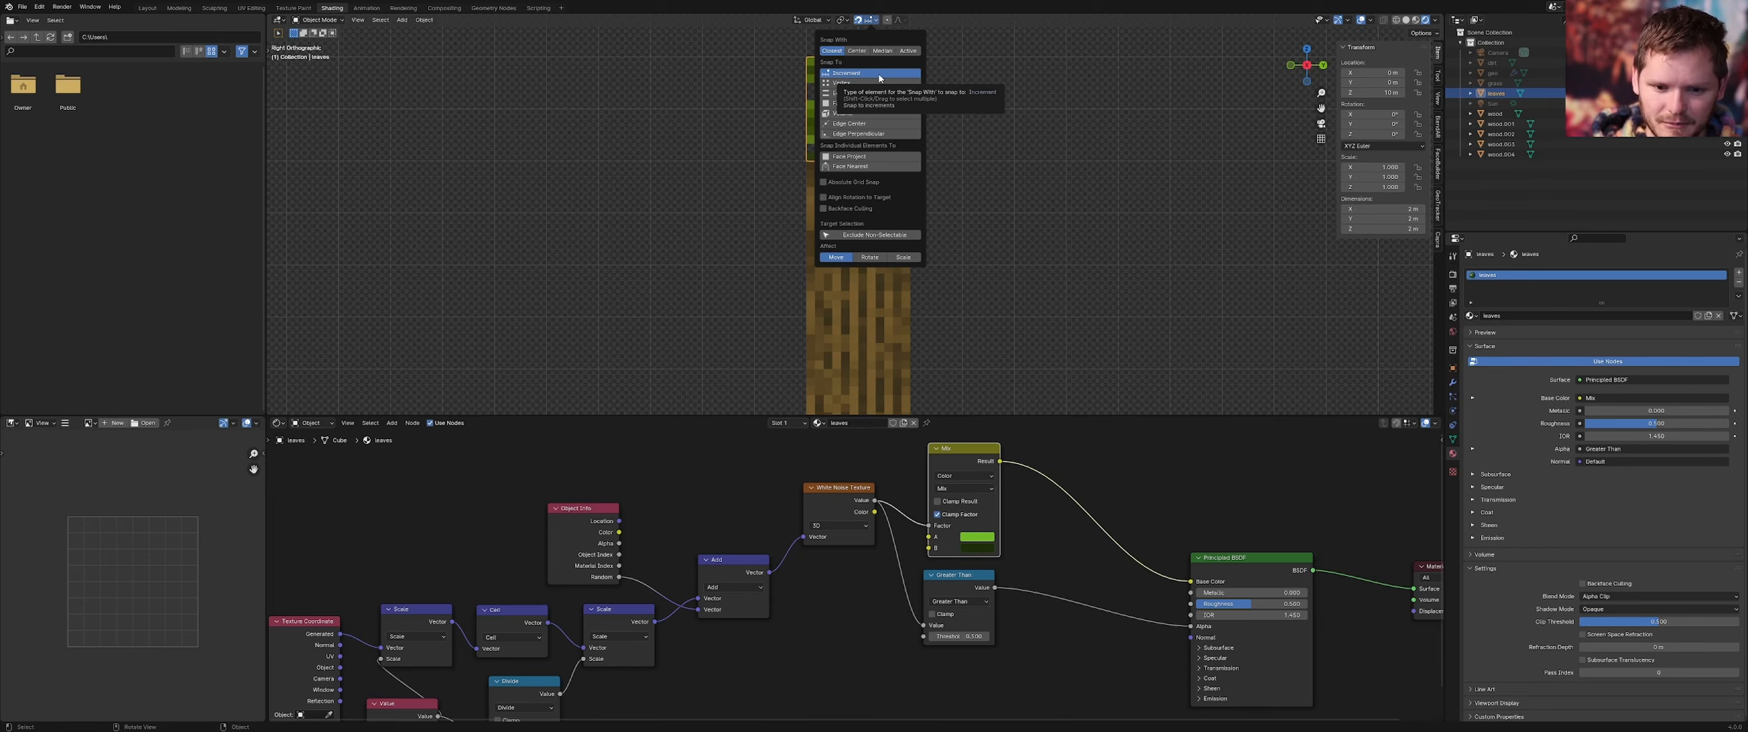
left_click(847, 82)
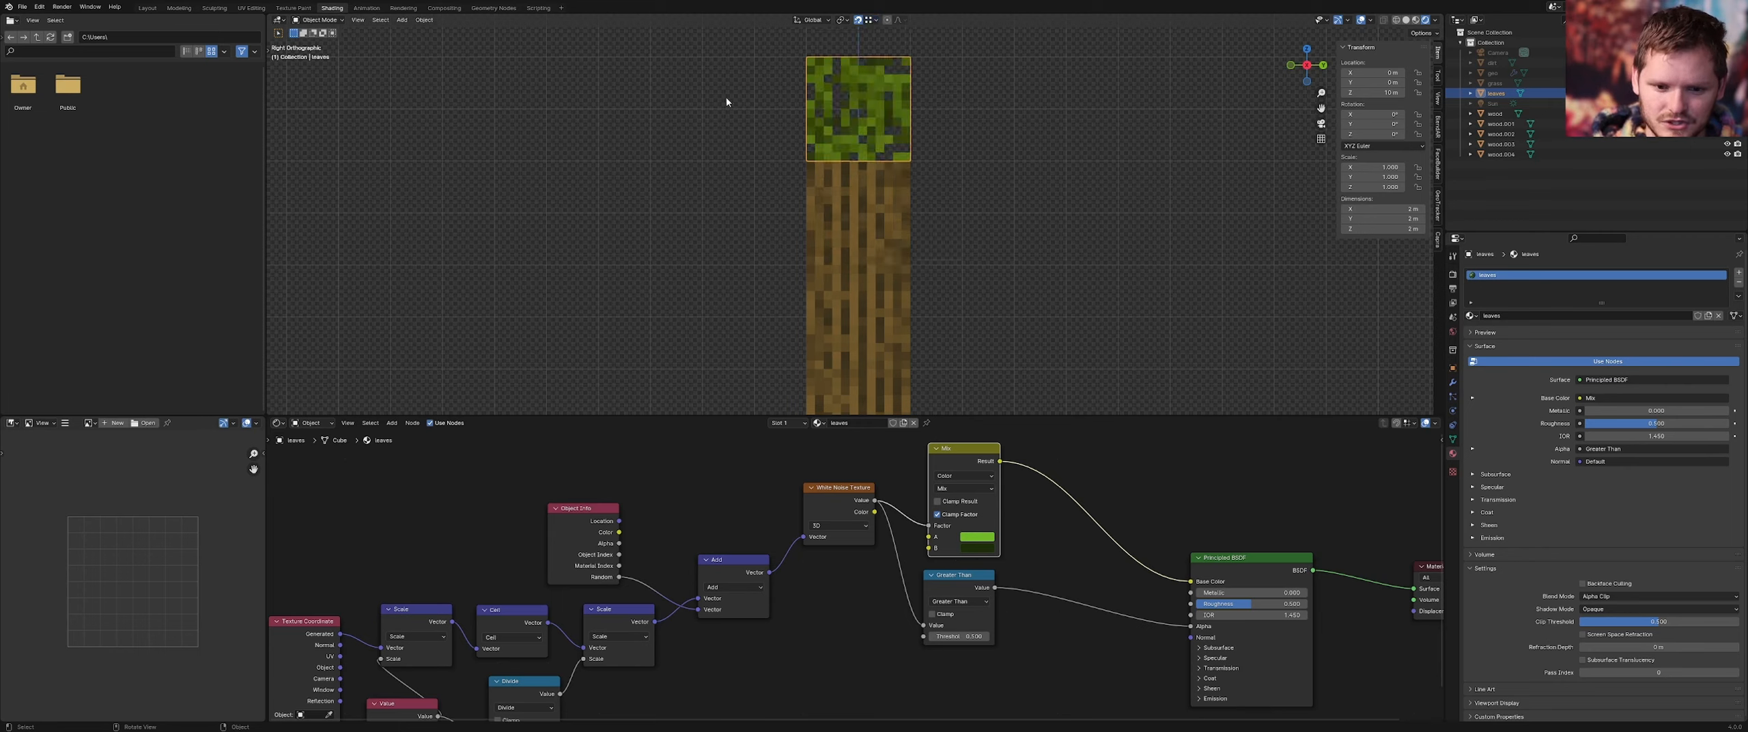
key("g")
left_click(801, 95)
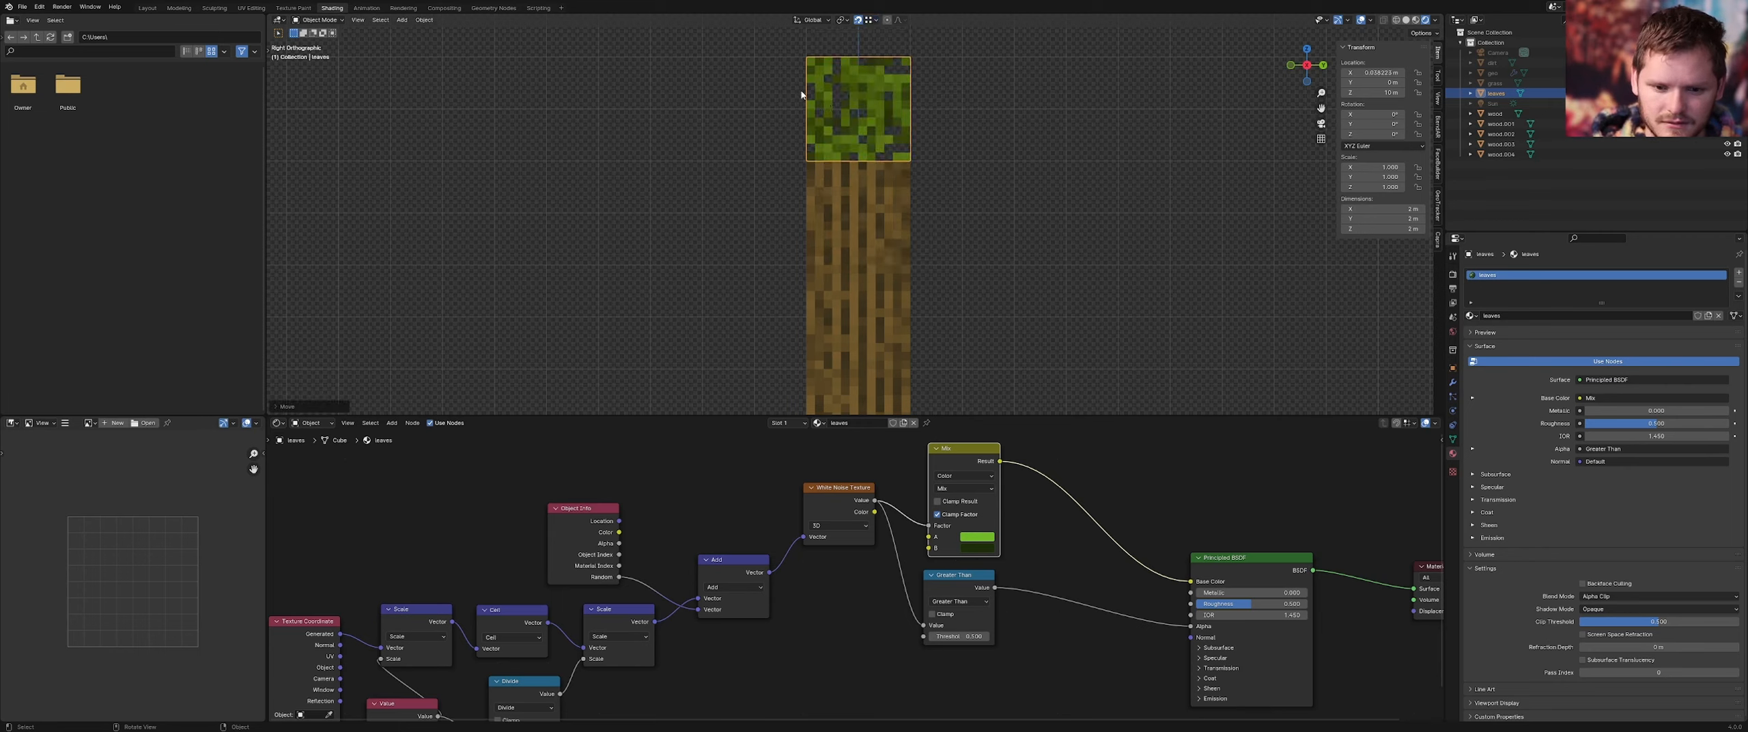
key("ctrl+z")
Set the snap target to Face, try moving the leaves cube with it, and undo the move
left_click(871, 20)
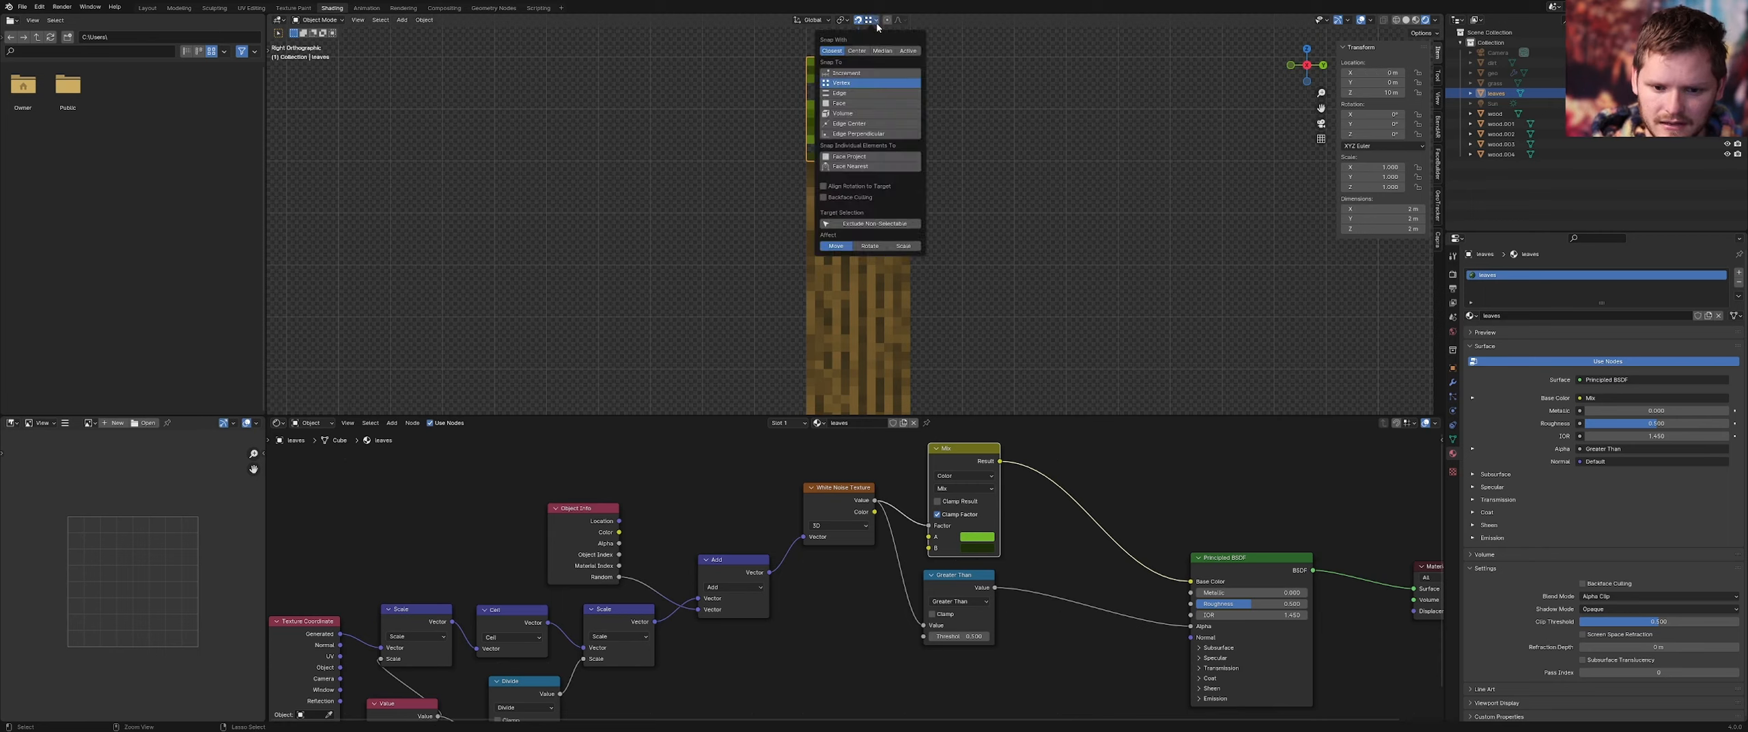
left_click(851, 102)
key("g")
left_click(724, 123)
key("ctrl+z")
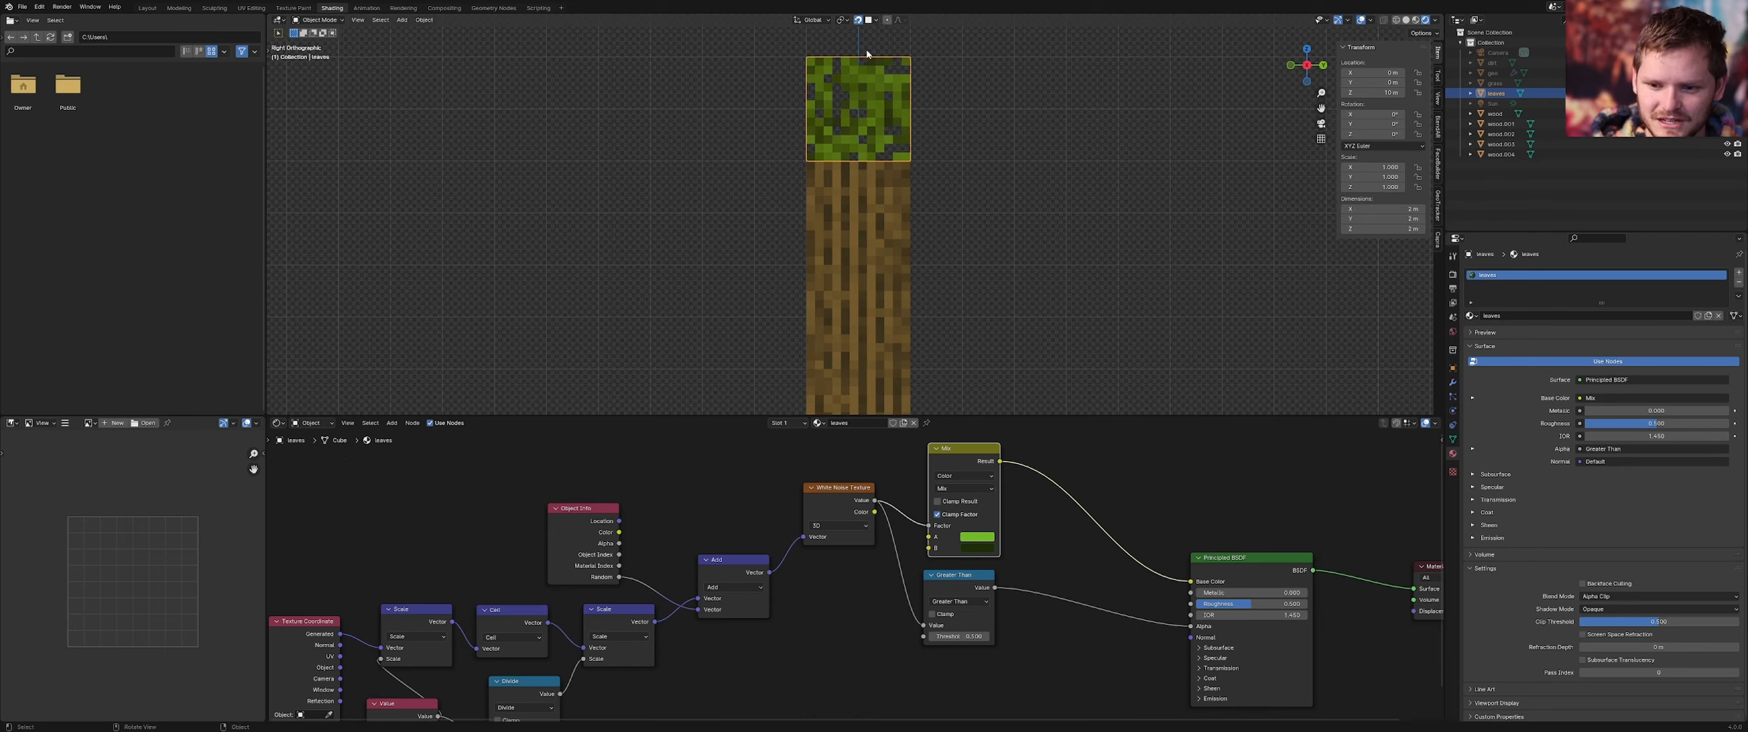
Try moving the leaves cube along the Y axis off the trunk, and undo the move
key("g")
key("y")
left_click(737, 122)
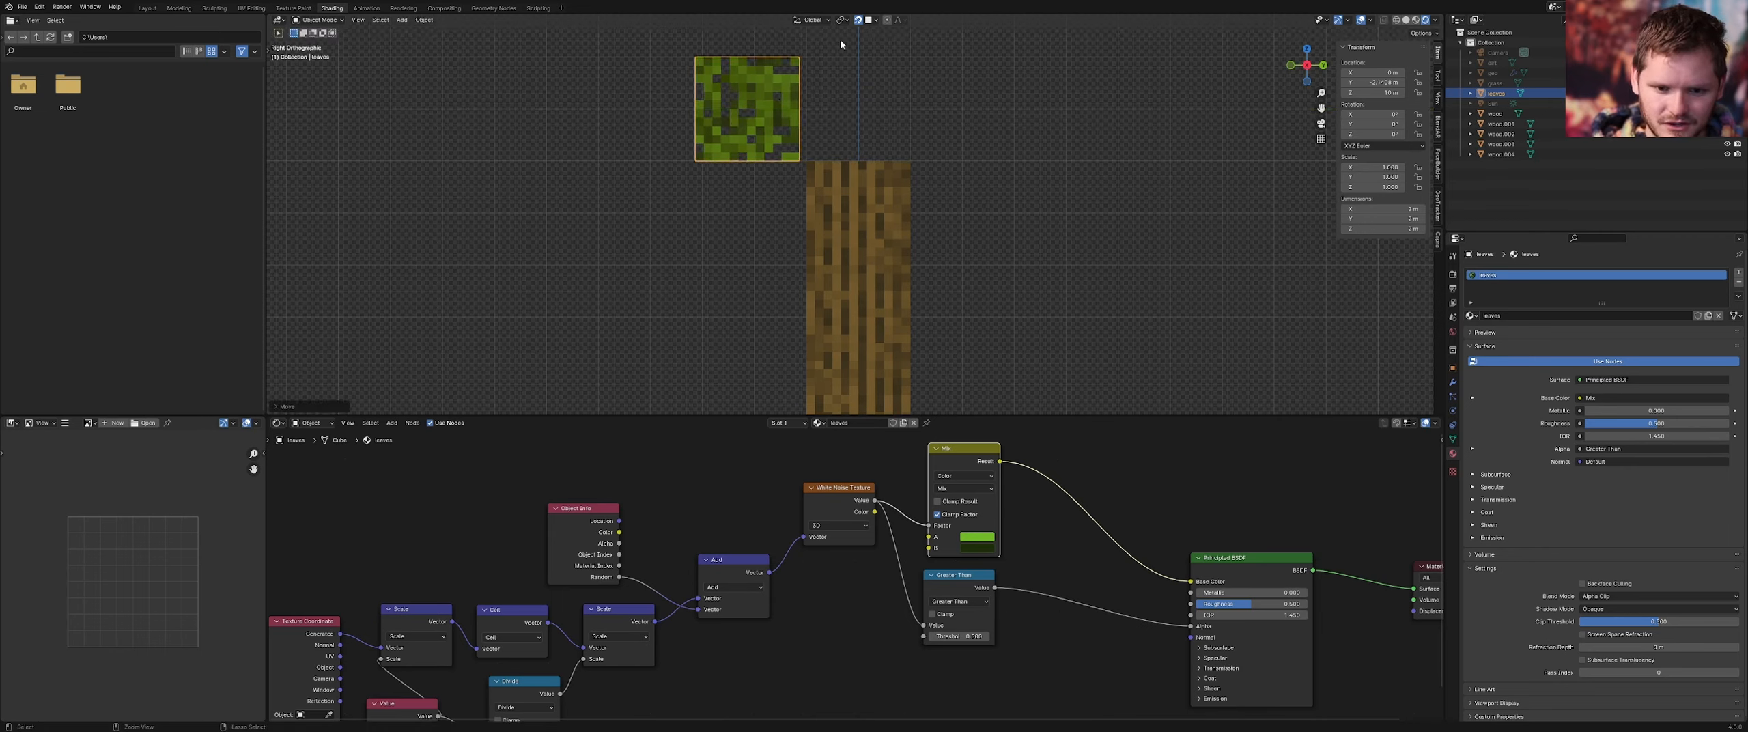
key("ctrl+z")
Switch the snap target to Vertex, try sliding the leaves cube along Y with it, and undo the move
left_click(872, 22)
left_click(841, 82)
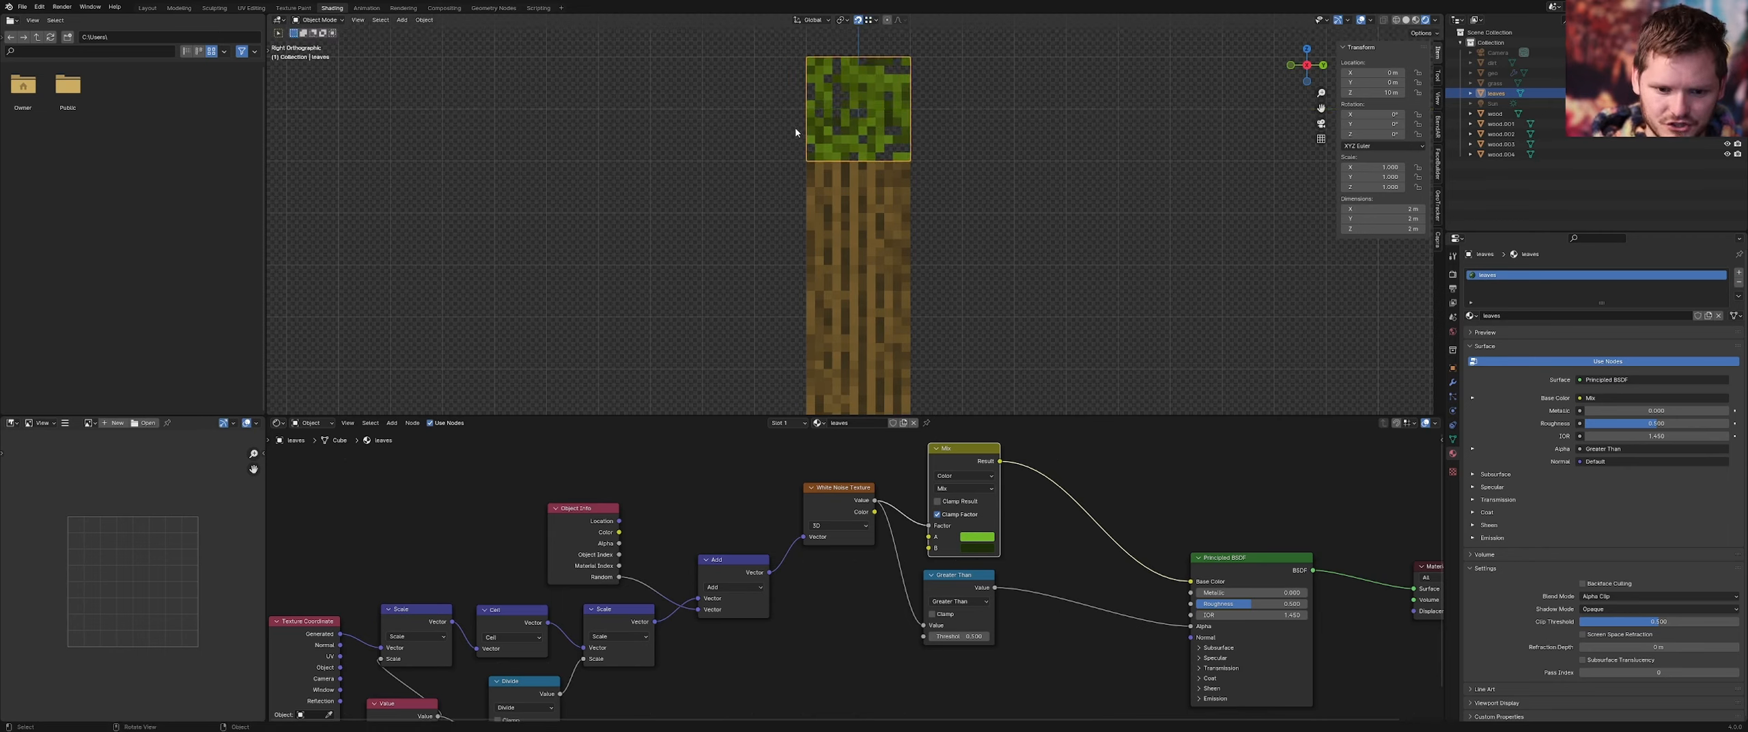
key("g")
key("y")
left_click(696, 138)
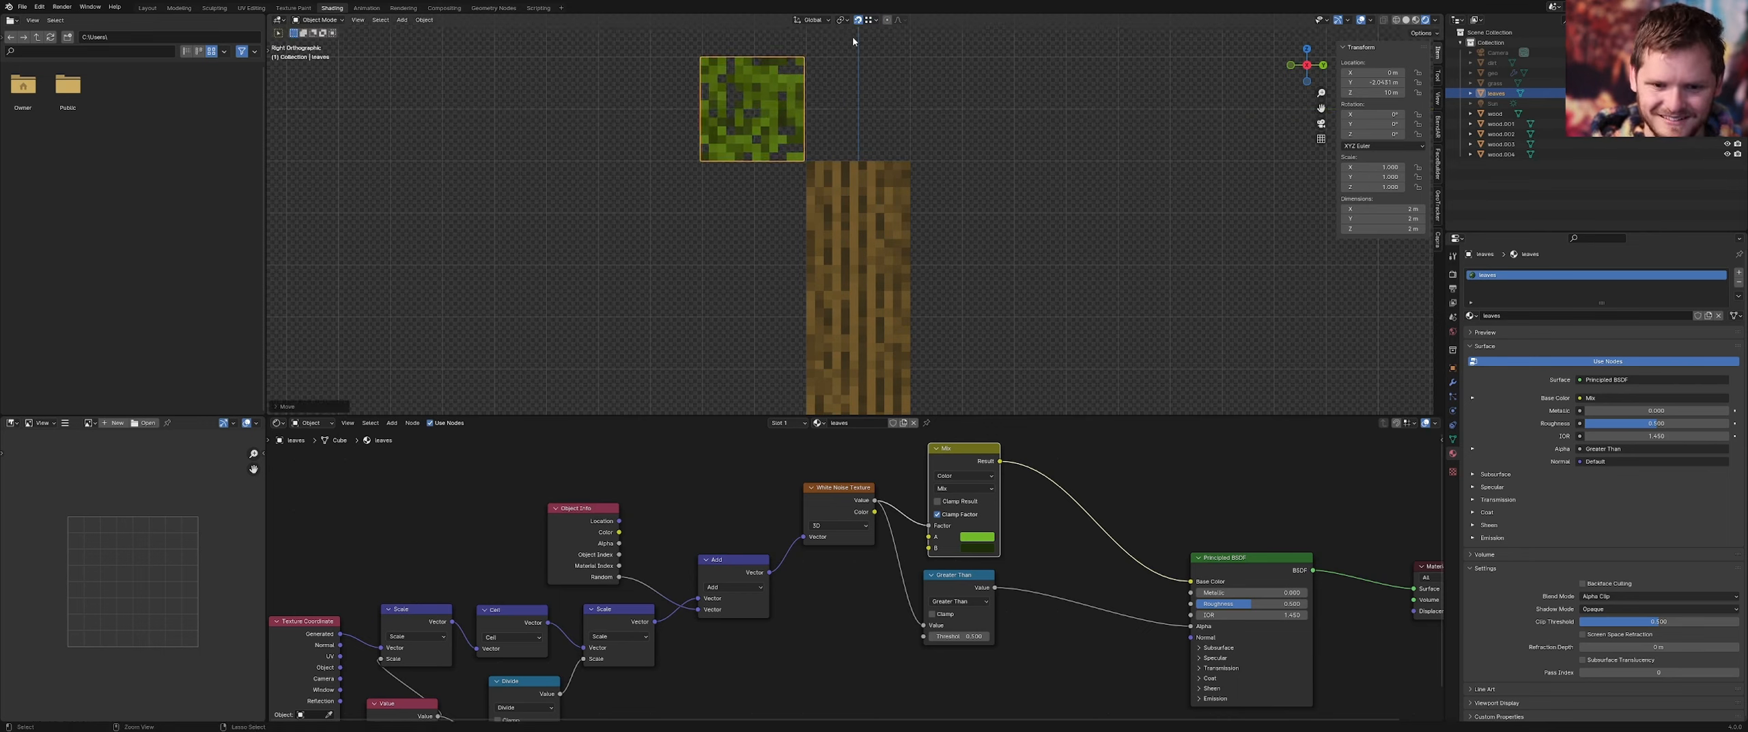
key("ctrl+z")
Set the snap target to Volume, try moving the leaves cube along Y with it, and undo the move
left_click(873, 19)
left_click(844, 114)
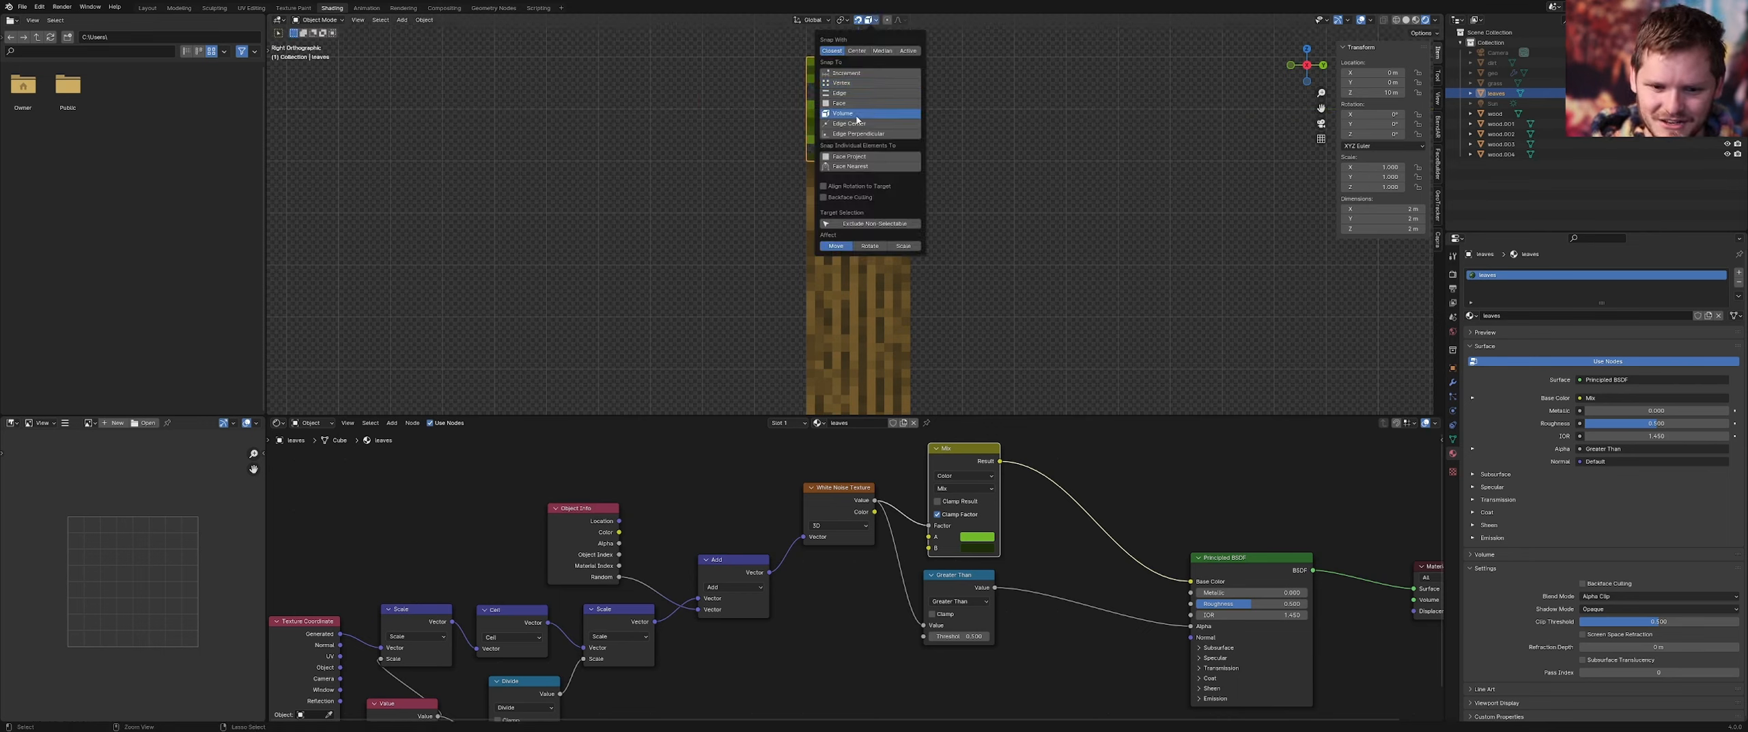
key("g")
key("y")
left_click(650, 156)
key("ctrl+z")
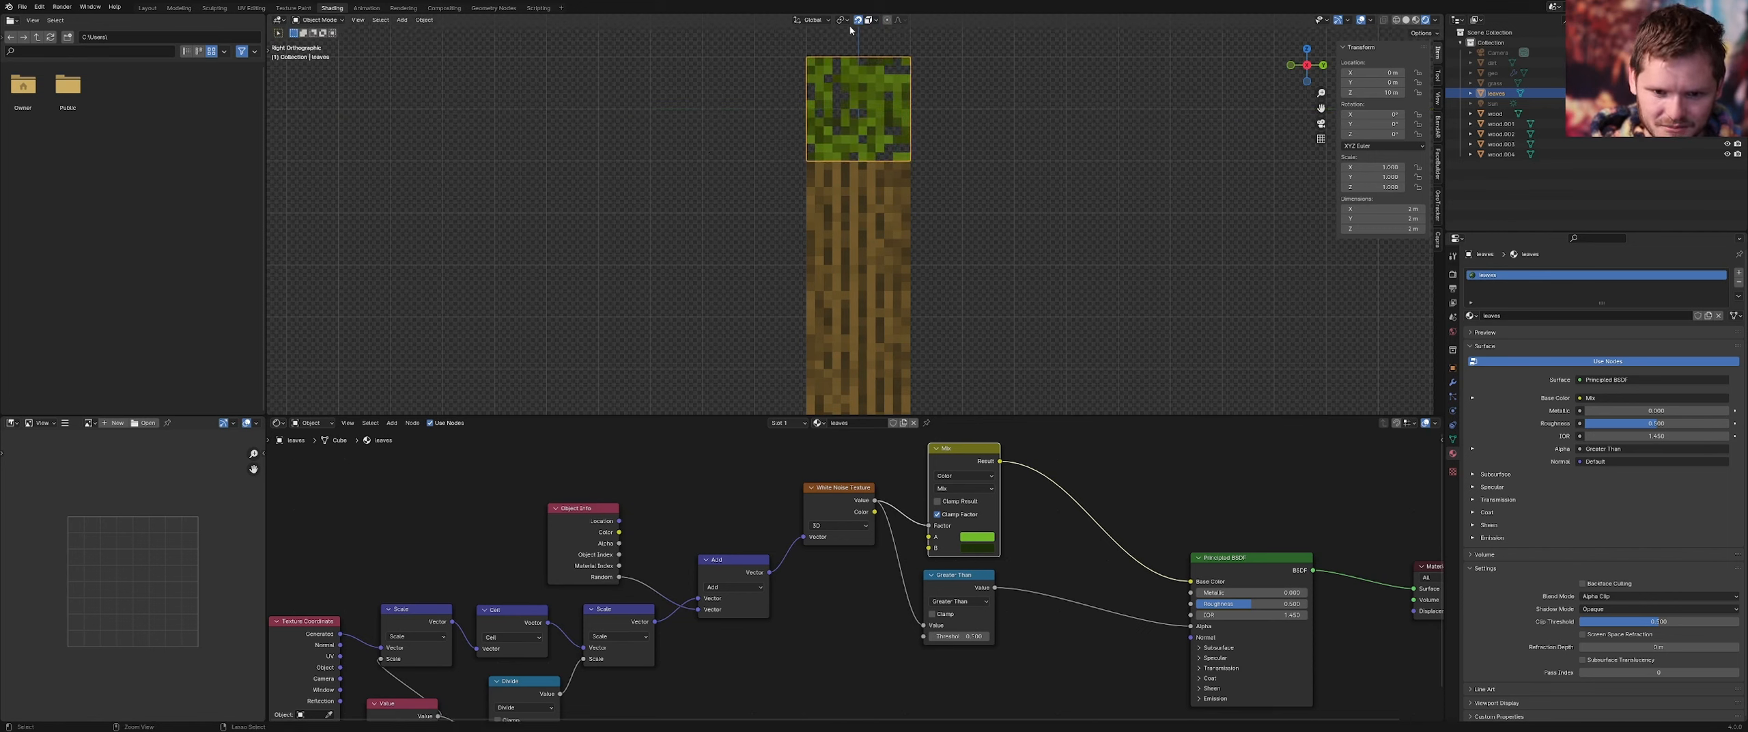
Set the snap target to Increment and the viewport overlay's grid scale to 3
left_click(868, 20)
left_click(847, 74)
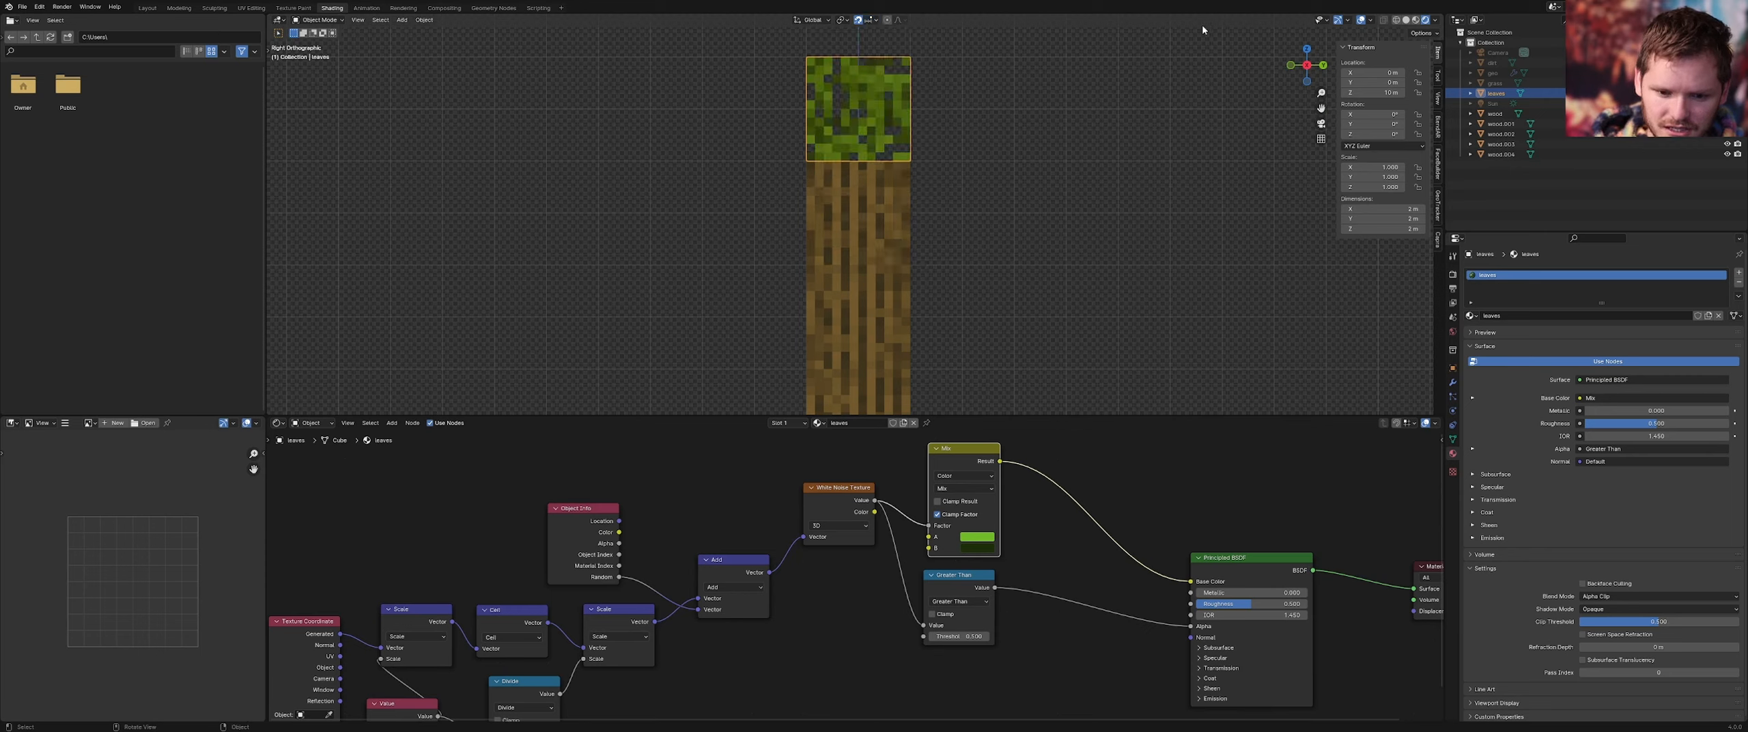
left_click(1435, 21)
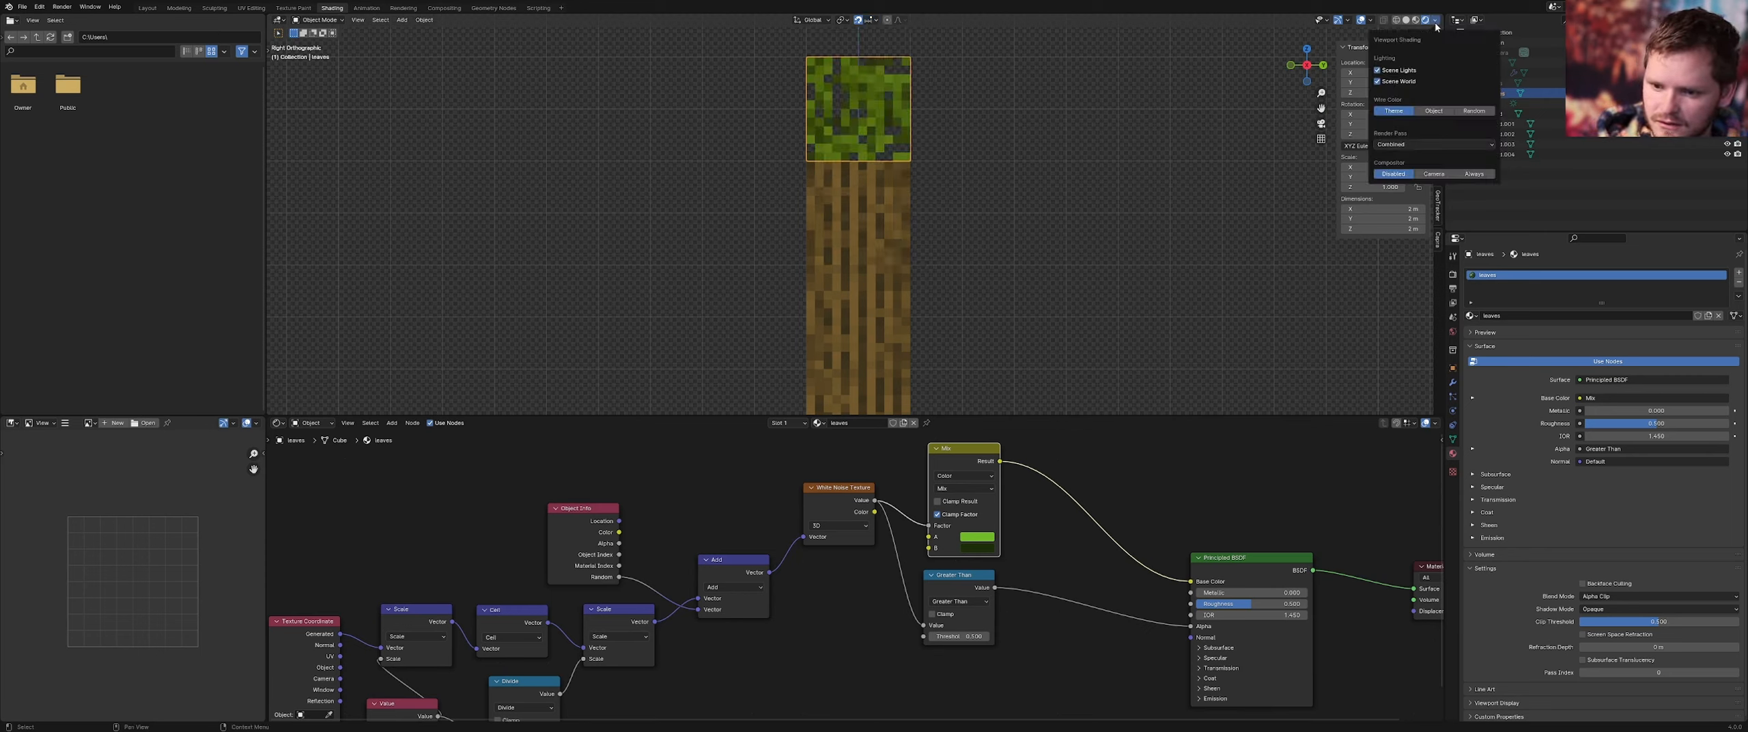
left_click(1371, 22)
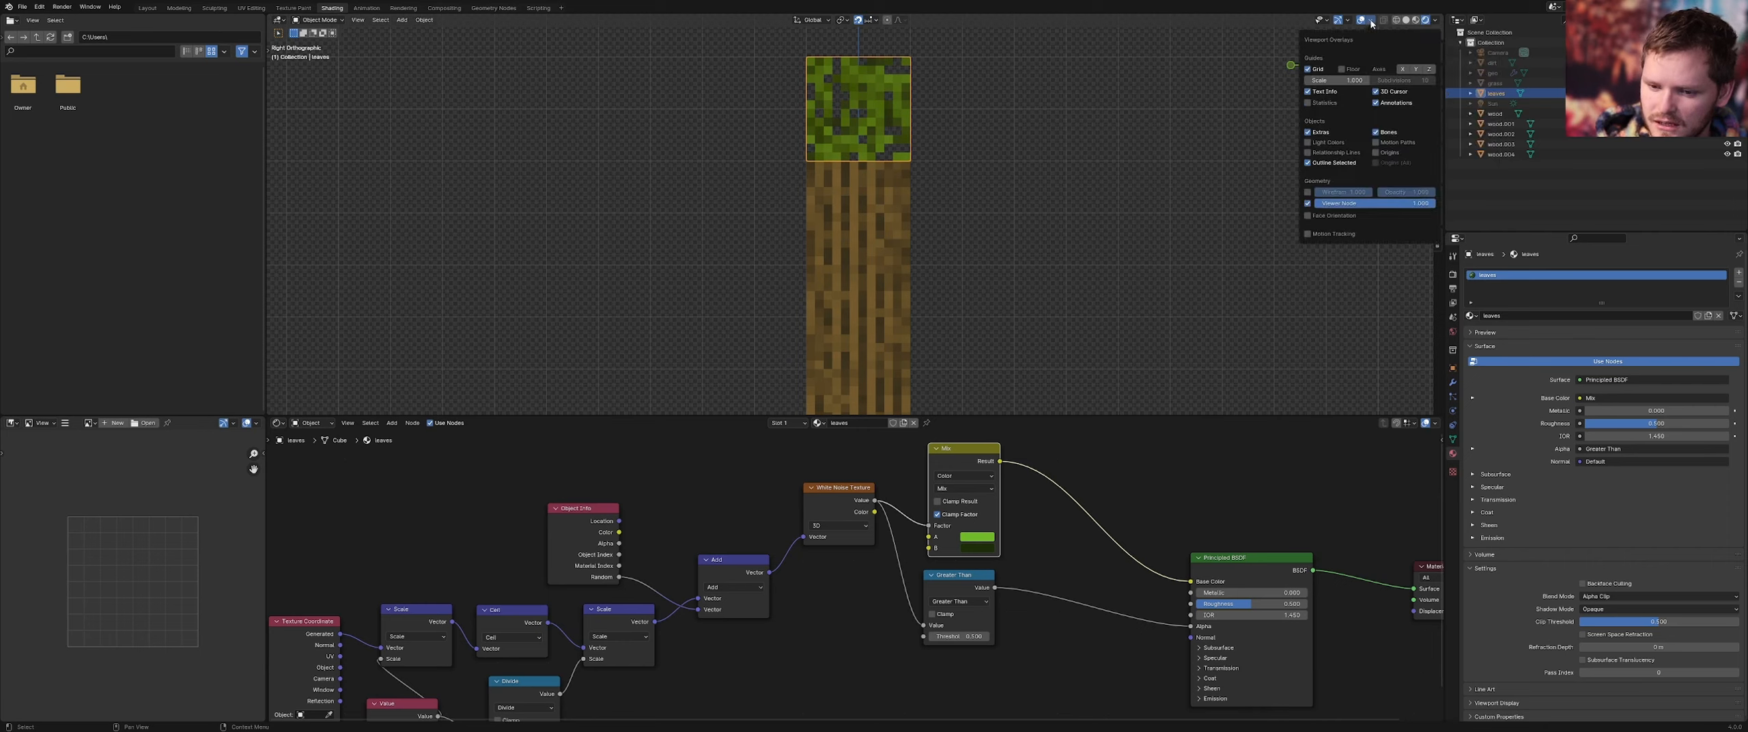
left_click_drag(1338, 80, 1344, 80)
left_click(1342, 81)
type("3")
key("Return")
Try moving the leaves cube along Y with the new grid scale, and put it back on the trunk
key("g")
key("x")
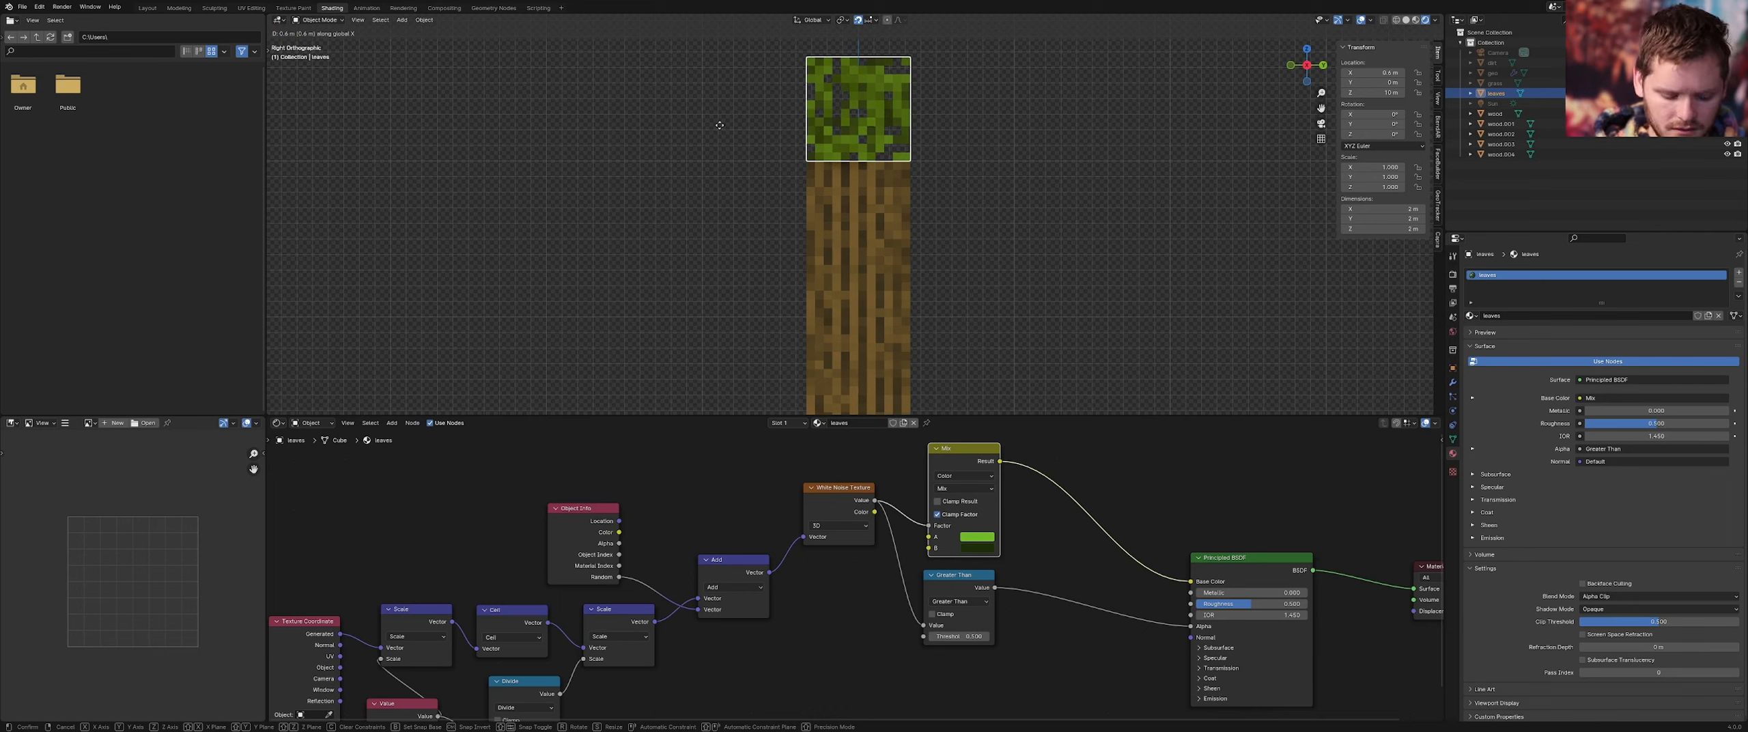
key("y")
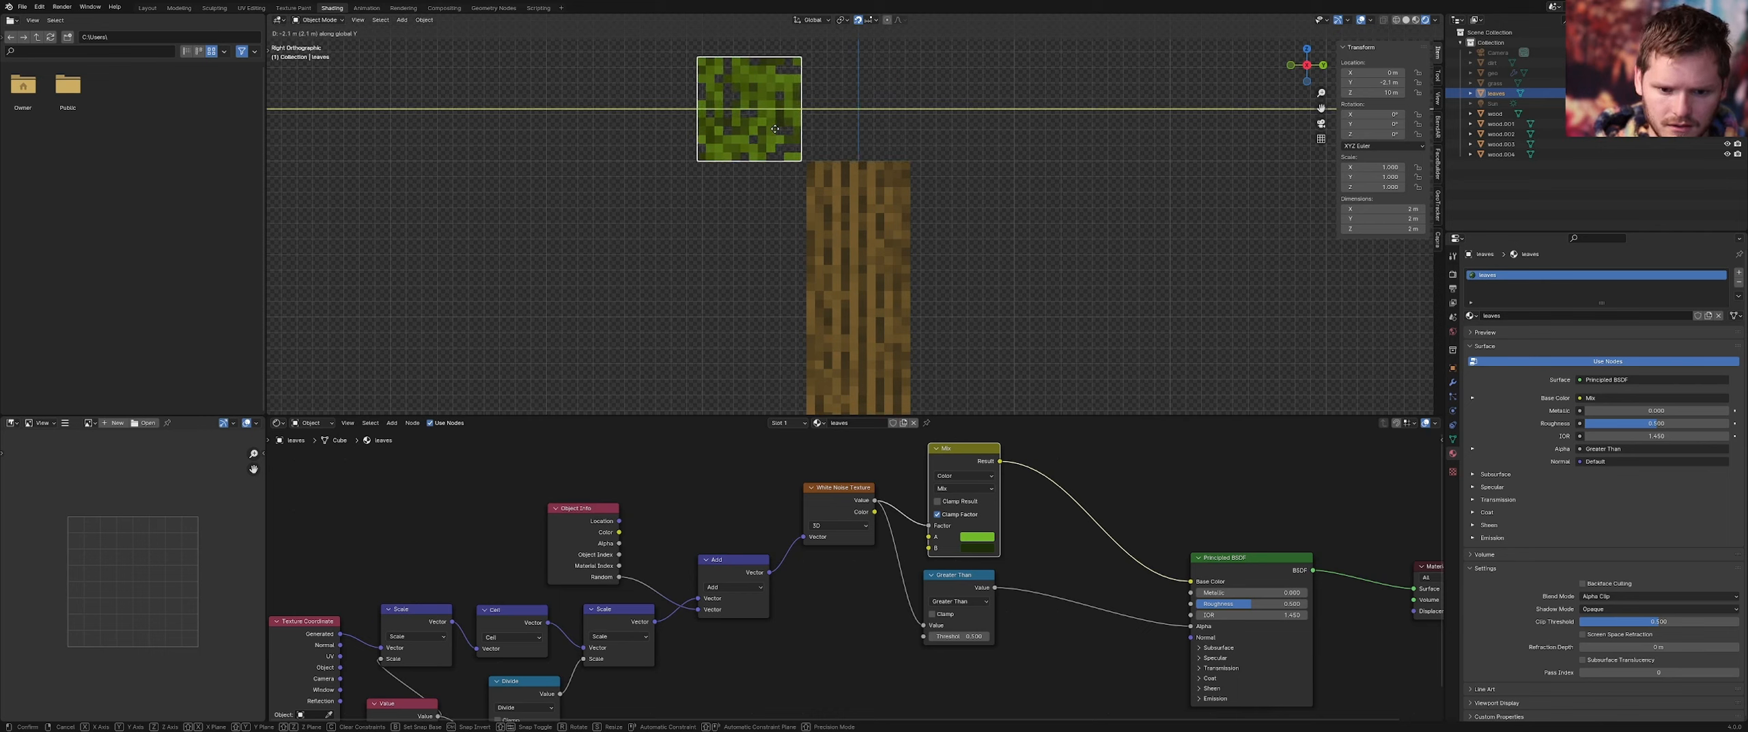
left_click(885, 128)
Set the viewport grid scale to 1, try moving the leaves cube along Y, and cancel the move
left_click(1370, 20)
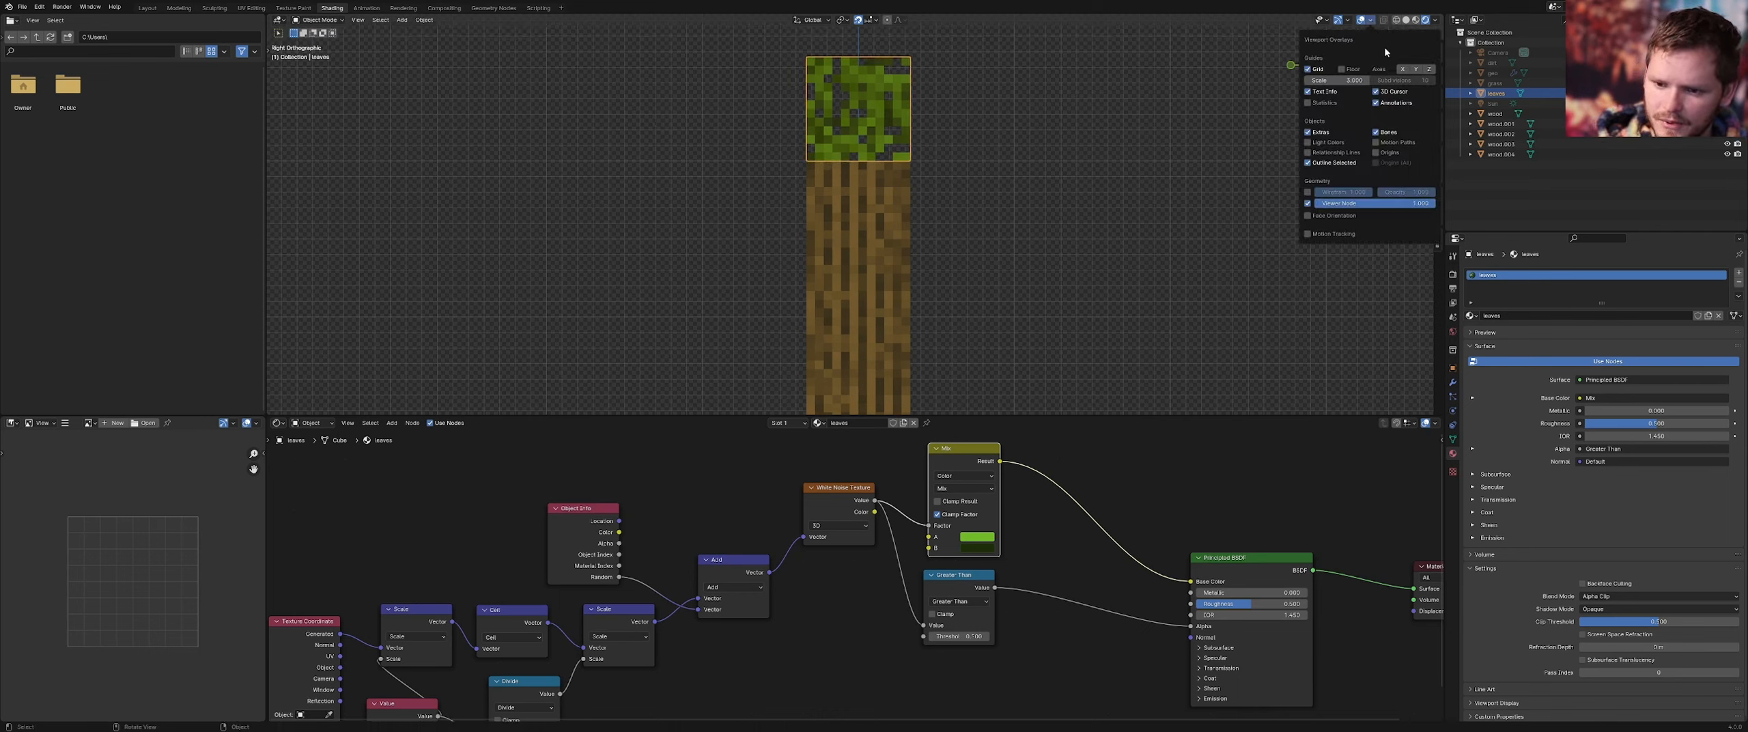
left_click(1355, 80)
type("1")
key("Return")
key("n")
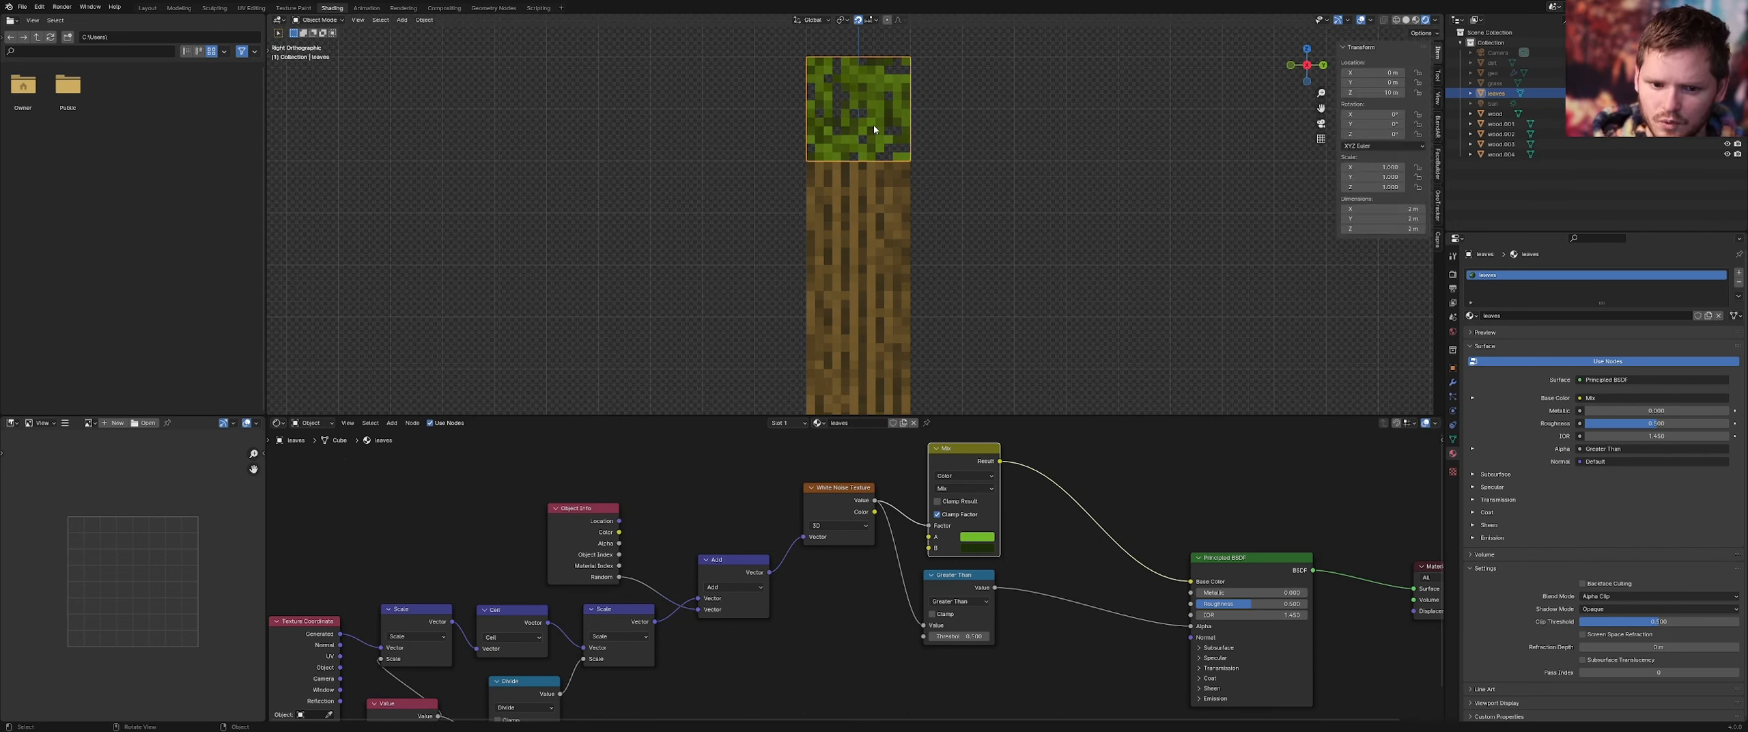
key("g")
key("y")
key("Escape")
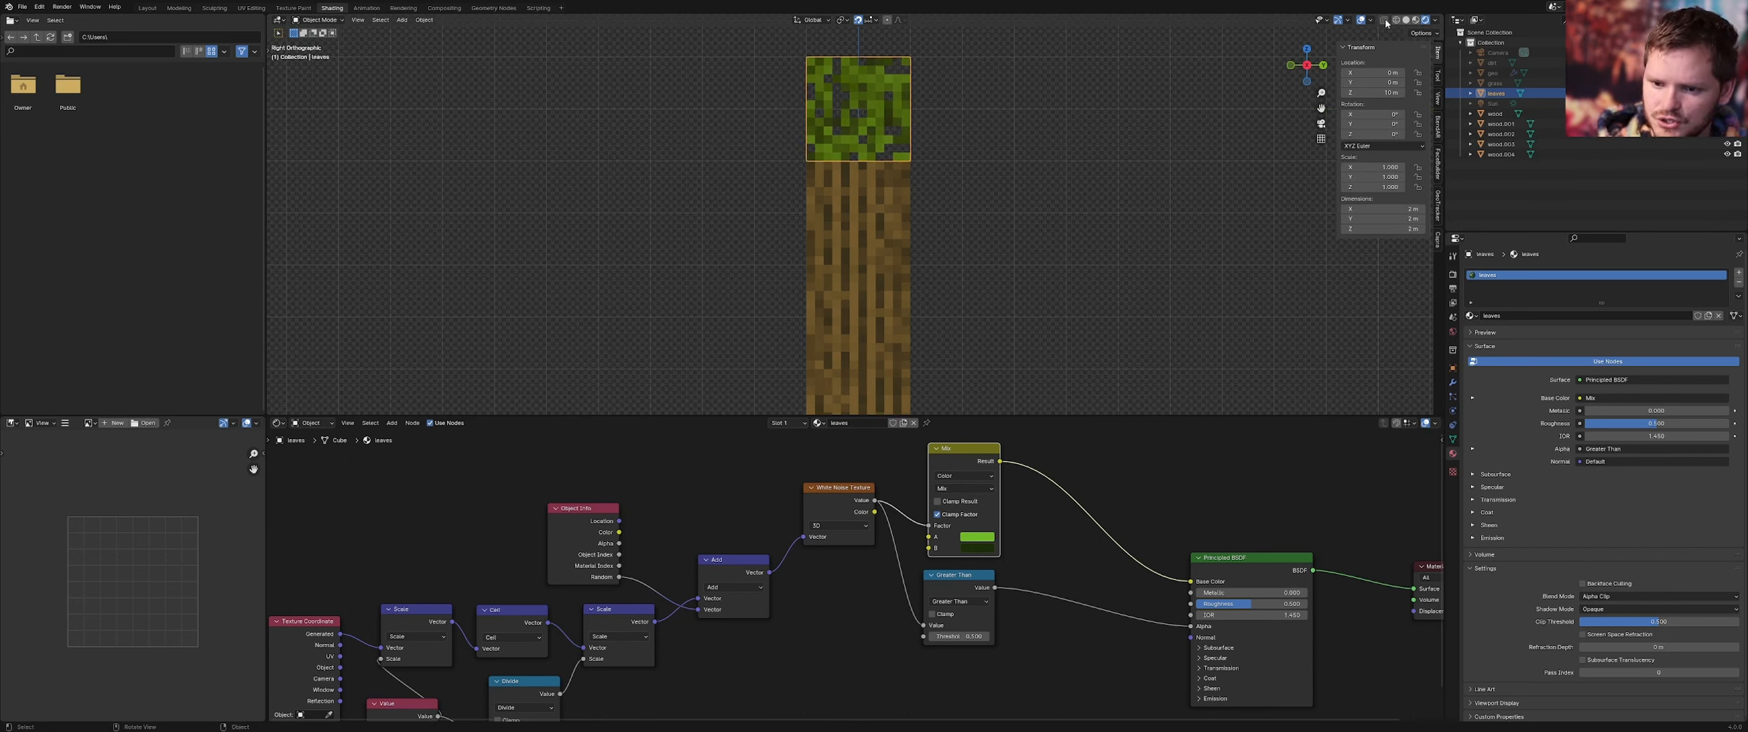
Set the viewport grid scale to 4, try moving the leaves cube along Y, and undo the move
left_click(1372, 20)
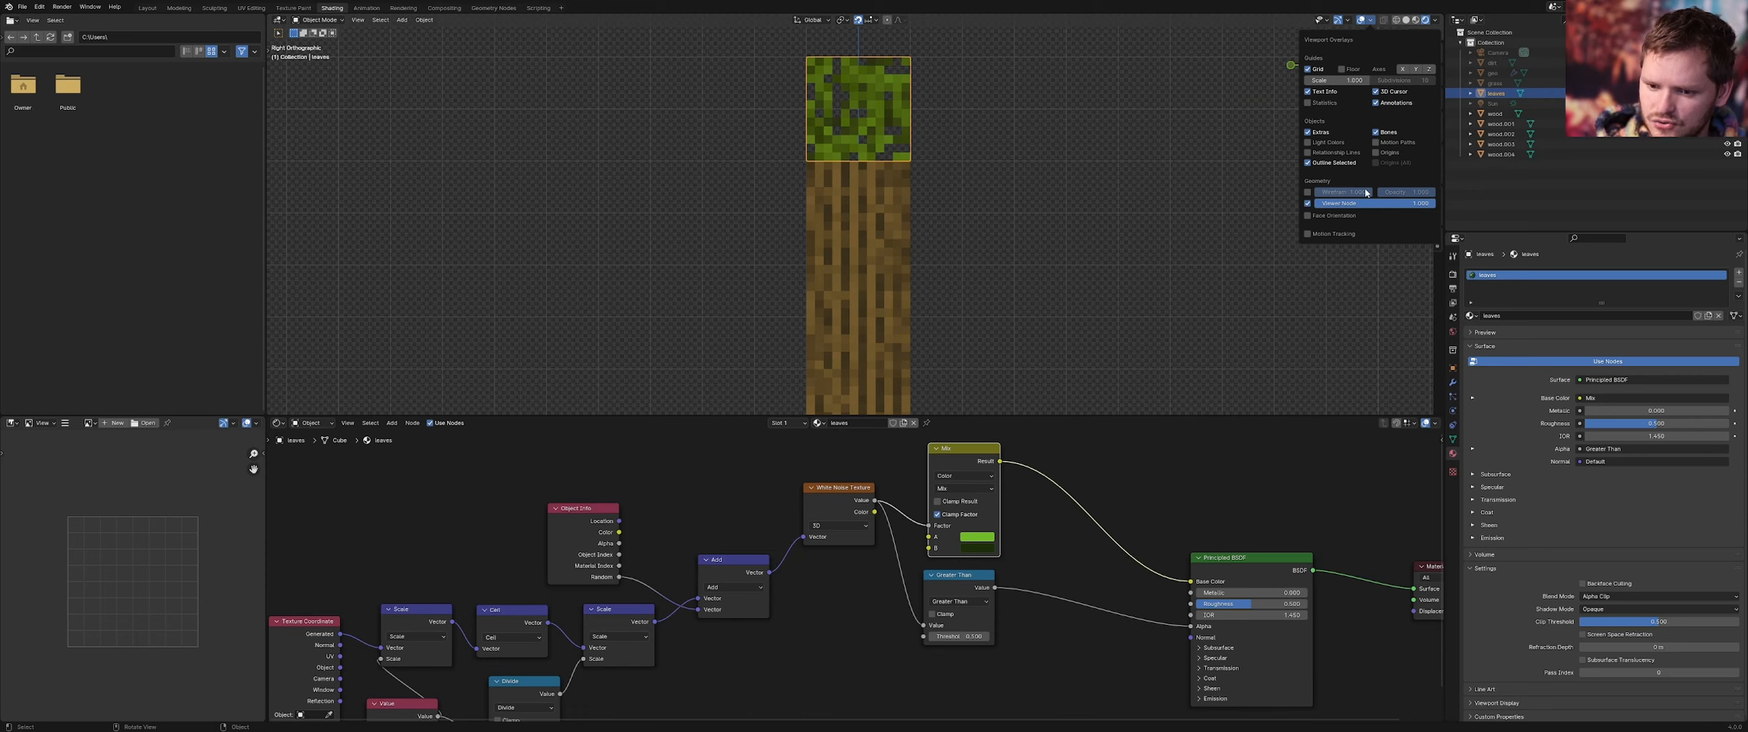
left_click(1335, 80)
type("4")
key("Return")
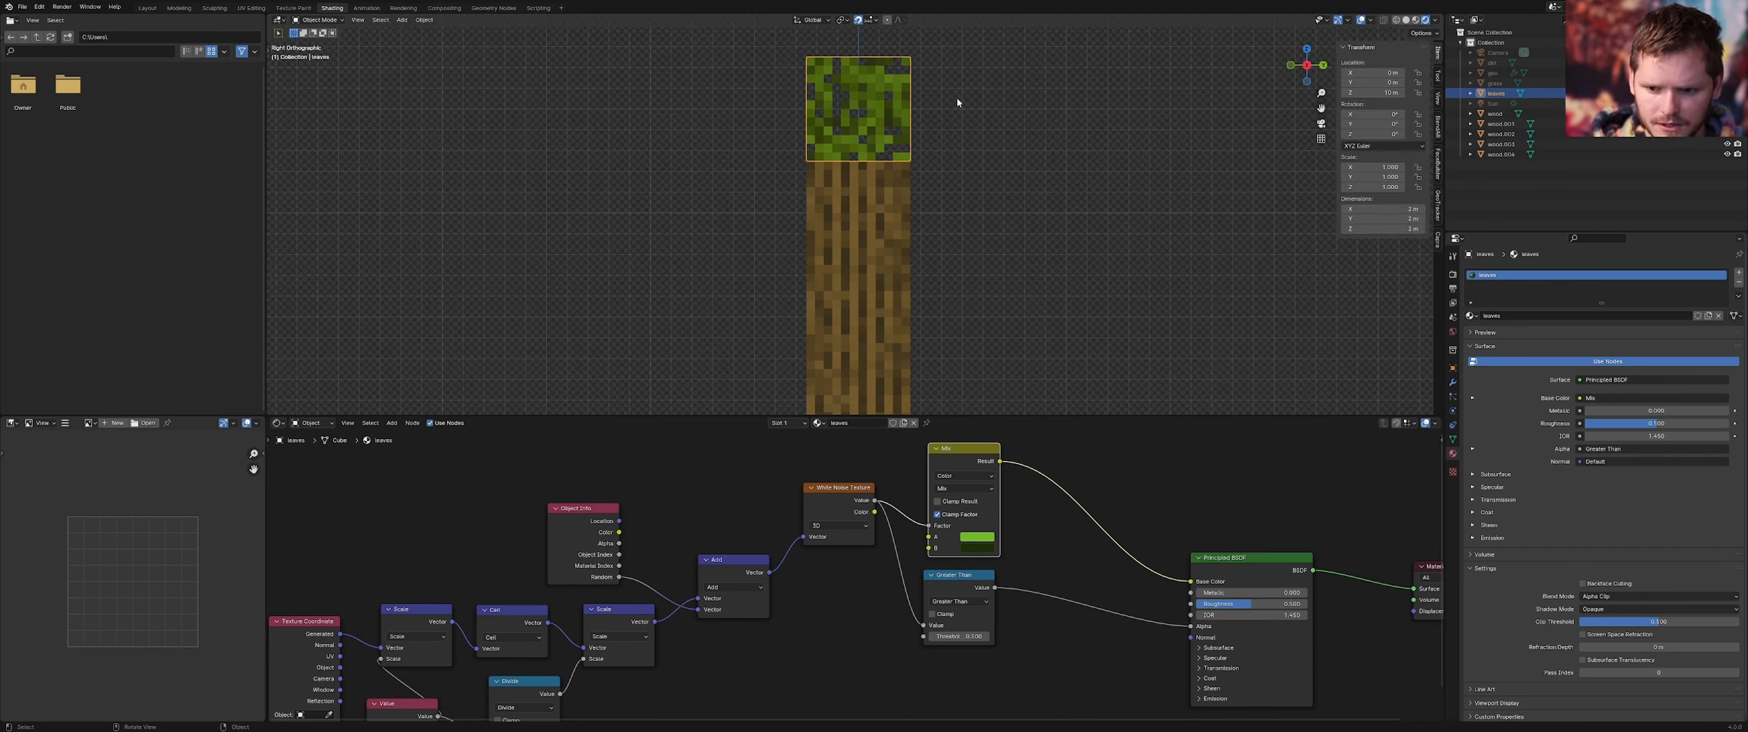
key("g")
key("y")
left_click(867, 114)
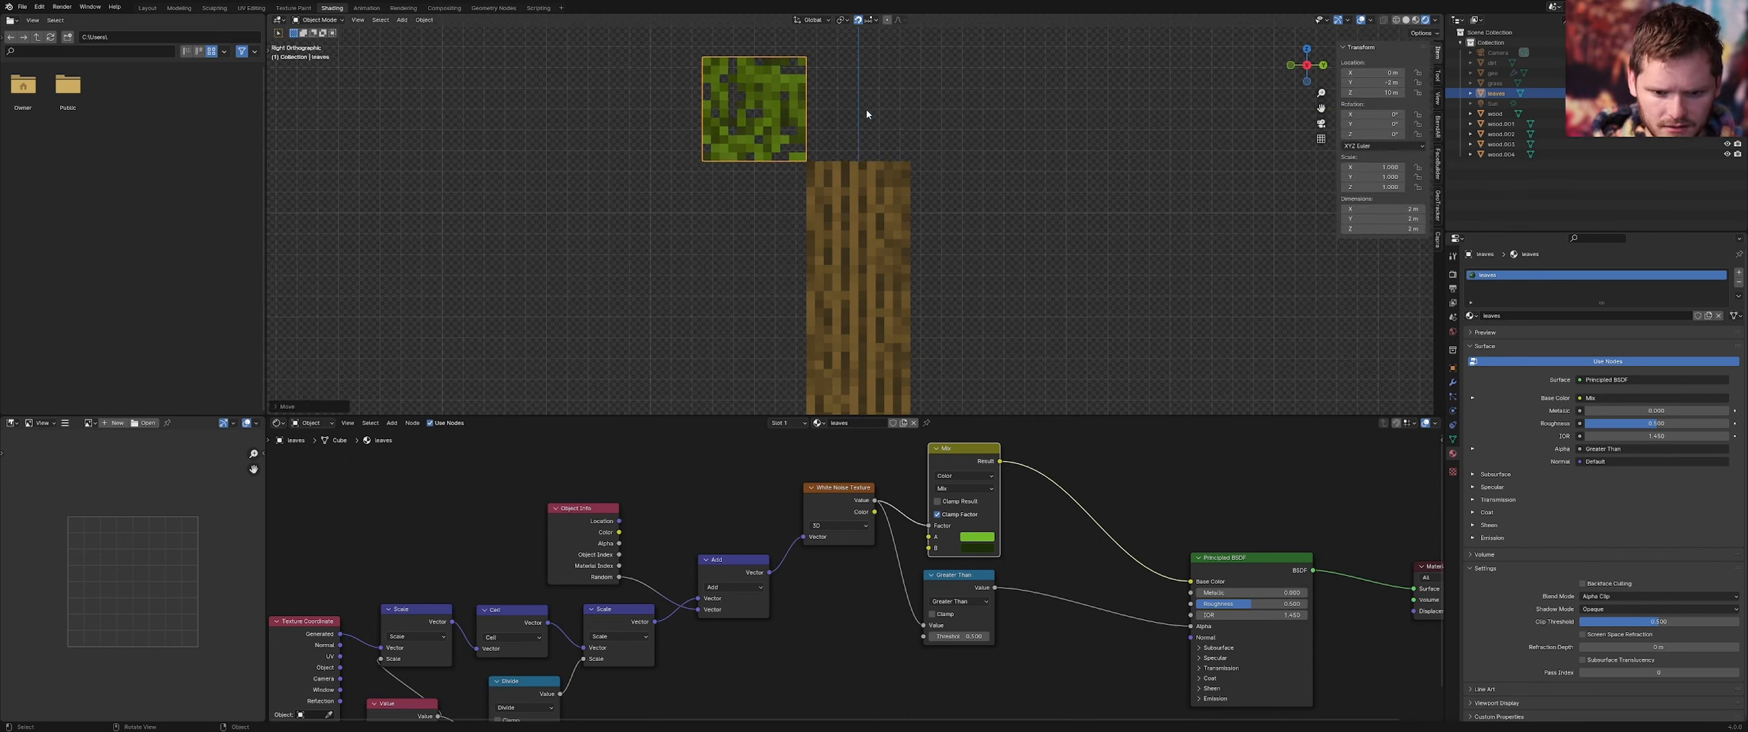
key("ctrl+z")
Set the viewport grid scale to 8, try moving the leaves cube along Y, and cancel the move
left_click(1364, 20)
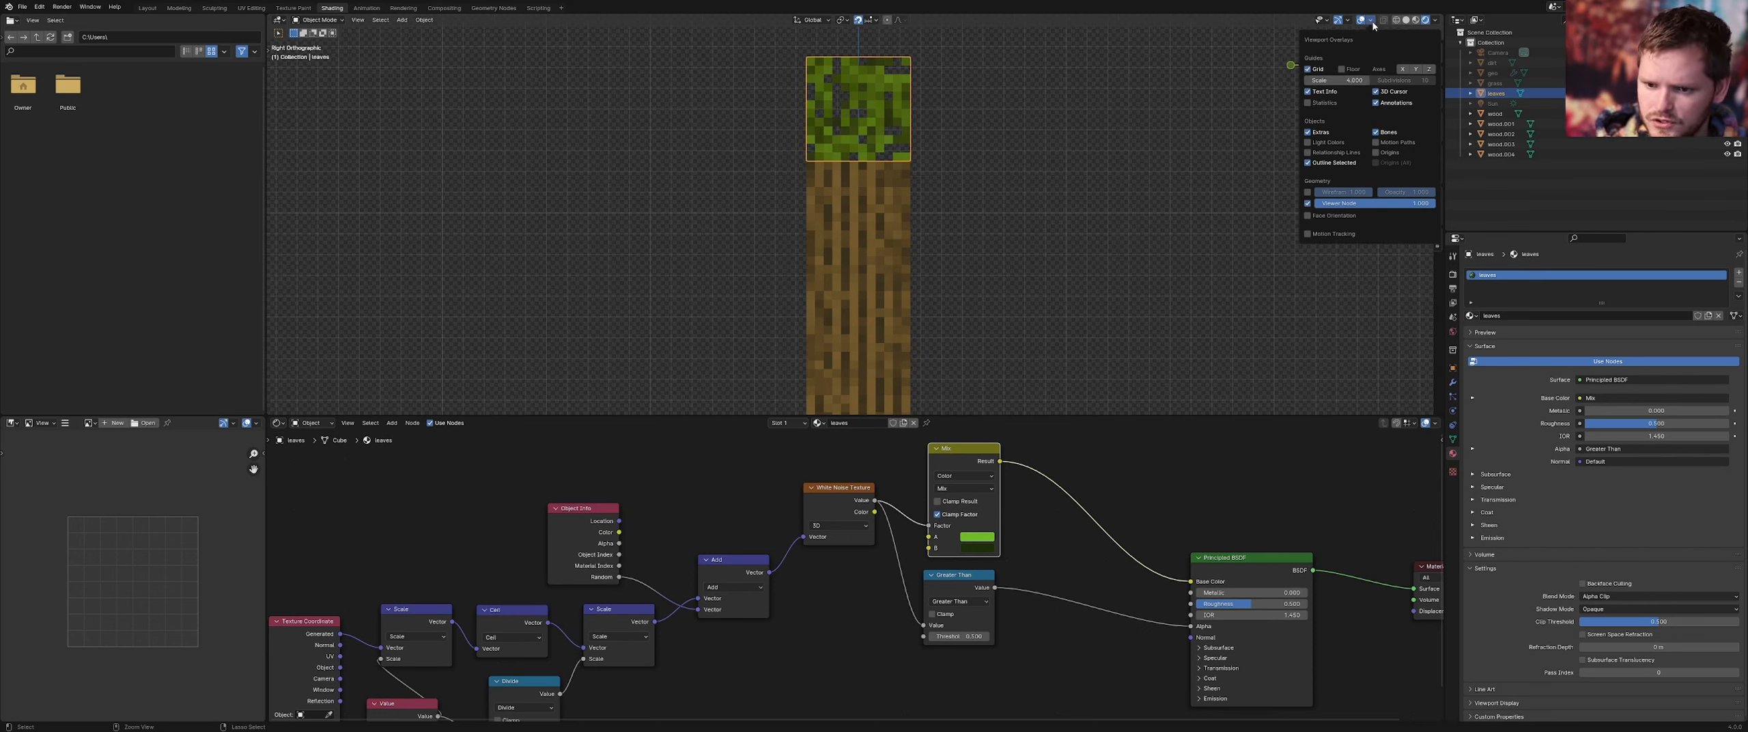
left_click(1354, 80)
type("8")
key("Return")
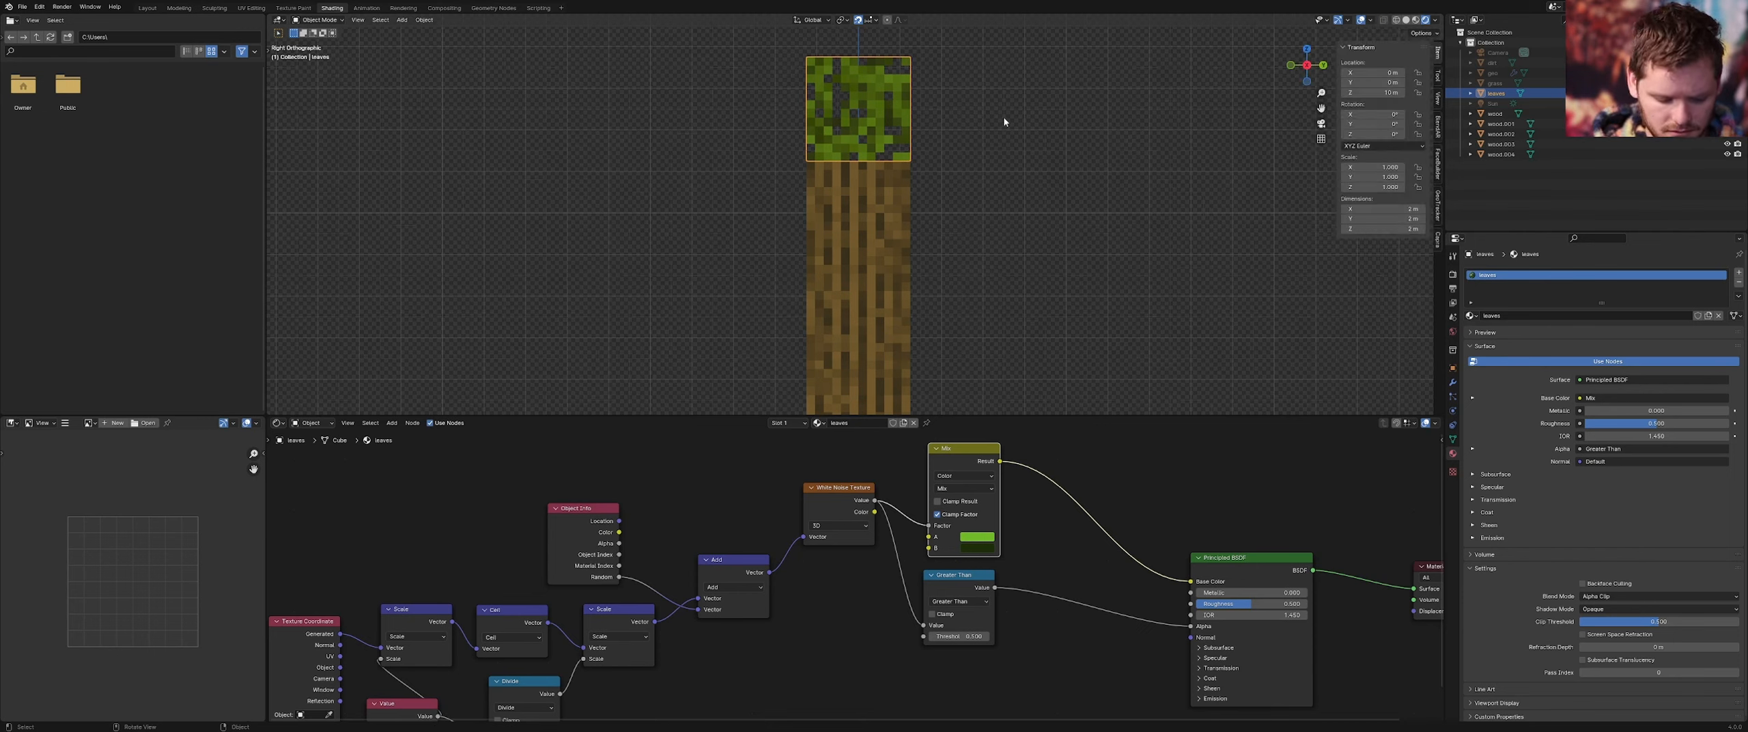
key("g")
key("y")
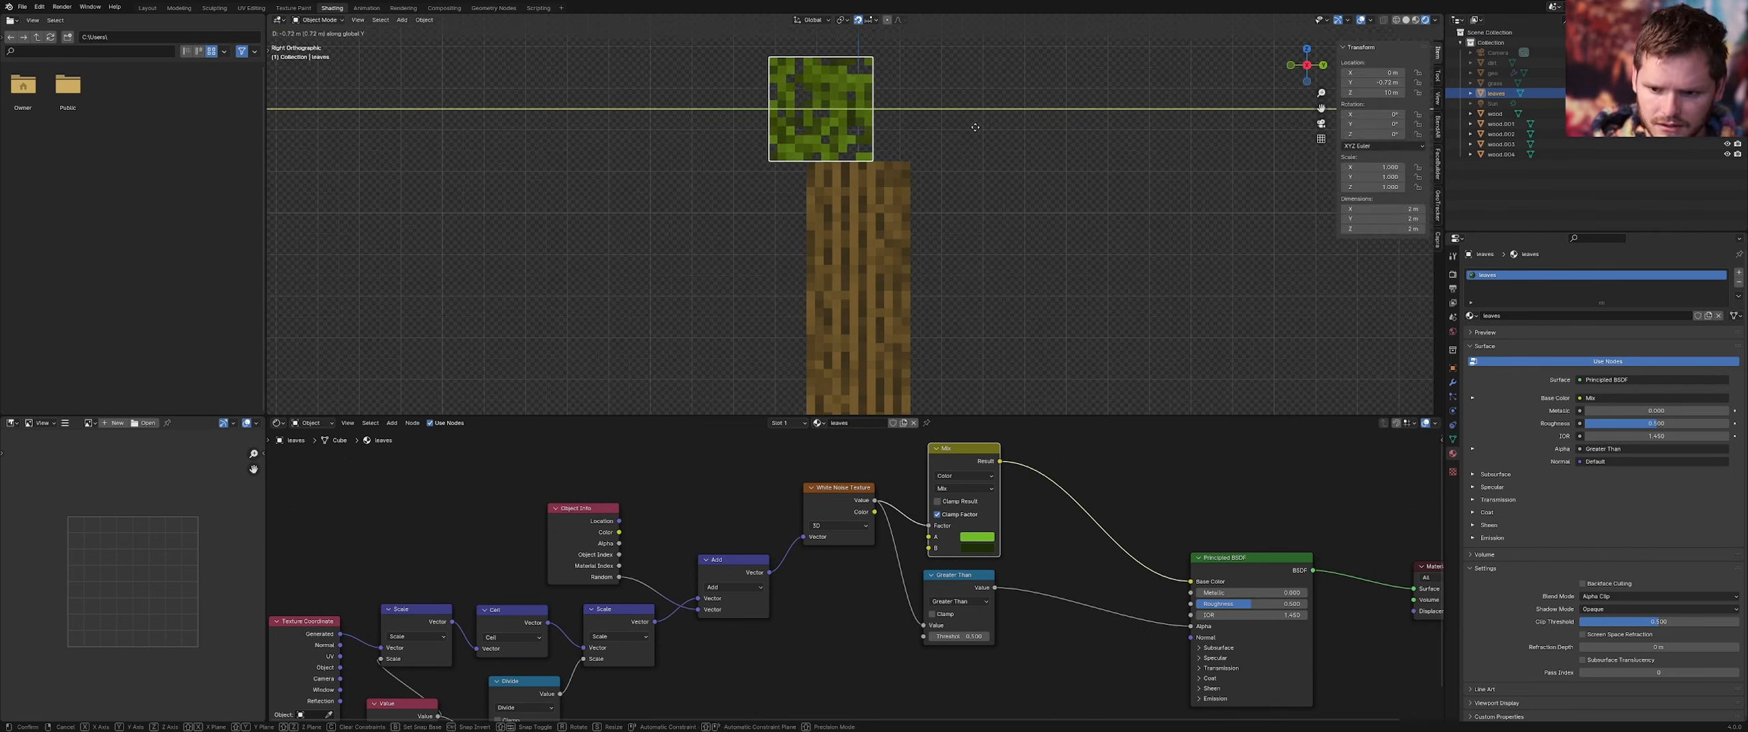
key("Escape")
Change the viewport grid scale once more and move the leaves cube -2 m along Y, beside the top of the trunk
left_click(1372, 22)
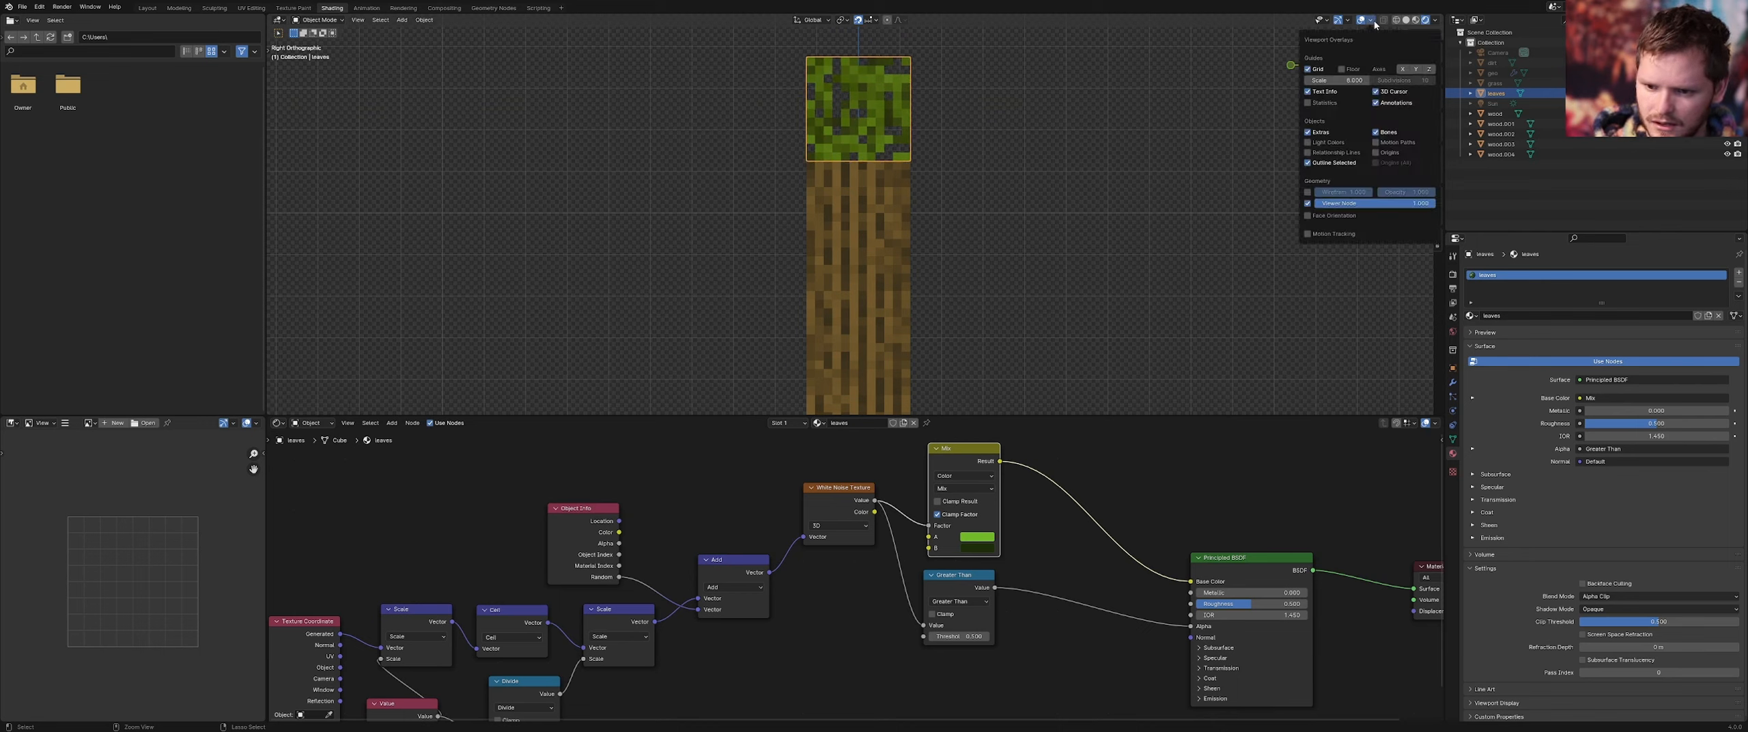
left_click(1335, 80)
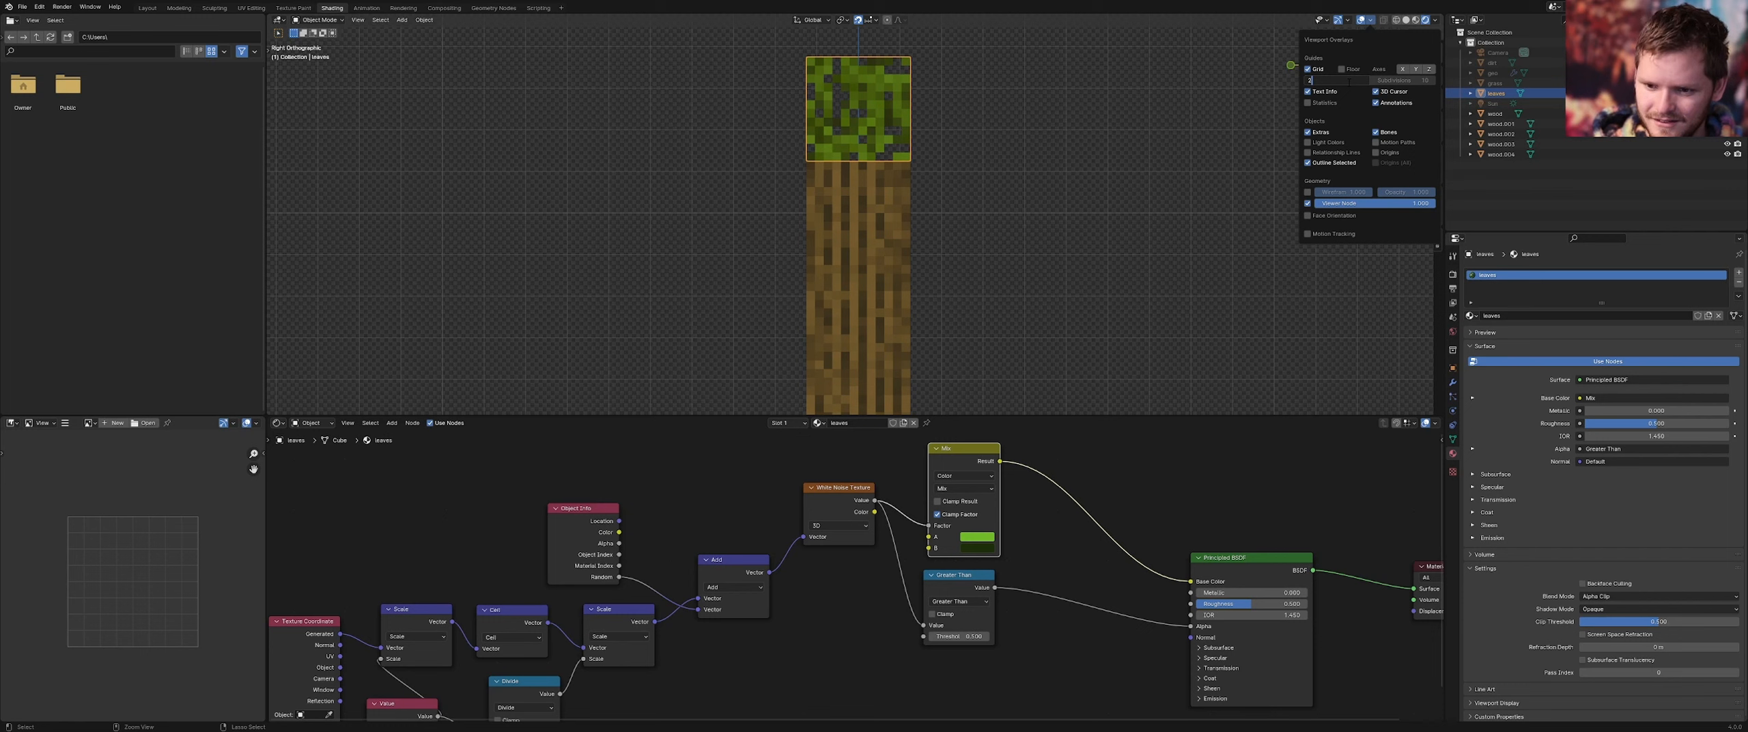
key("Return")
key("n")
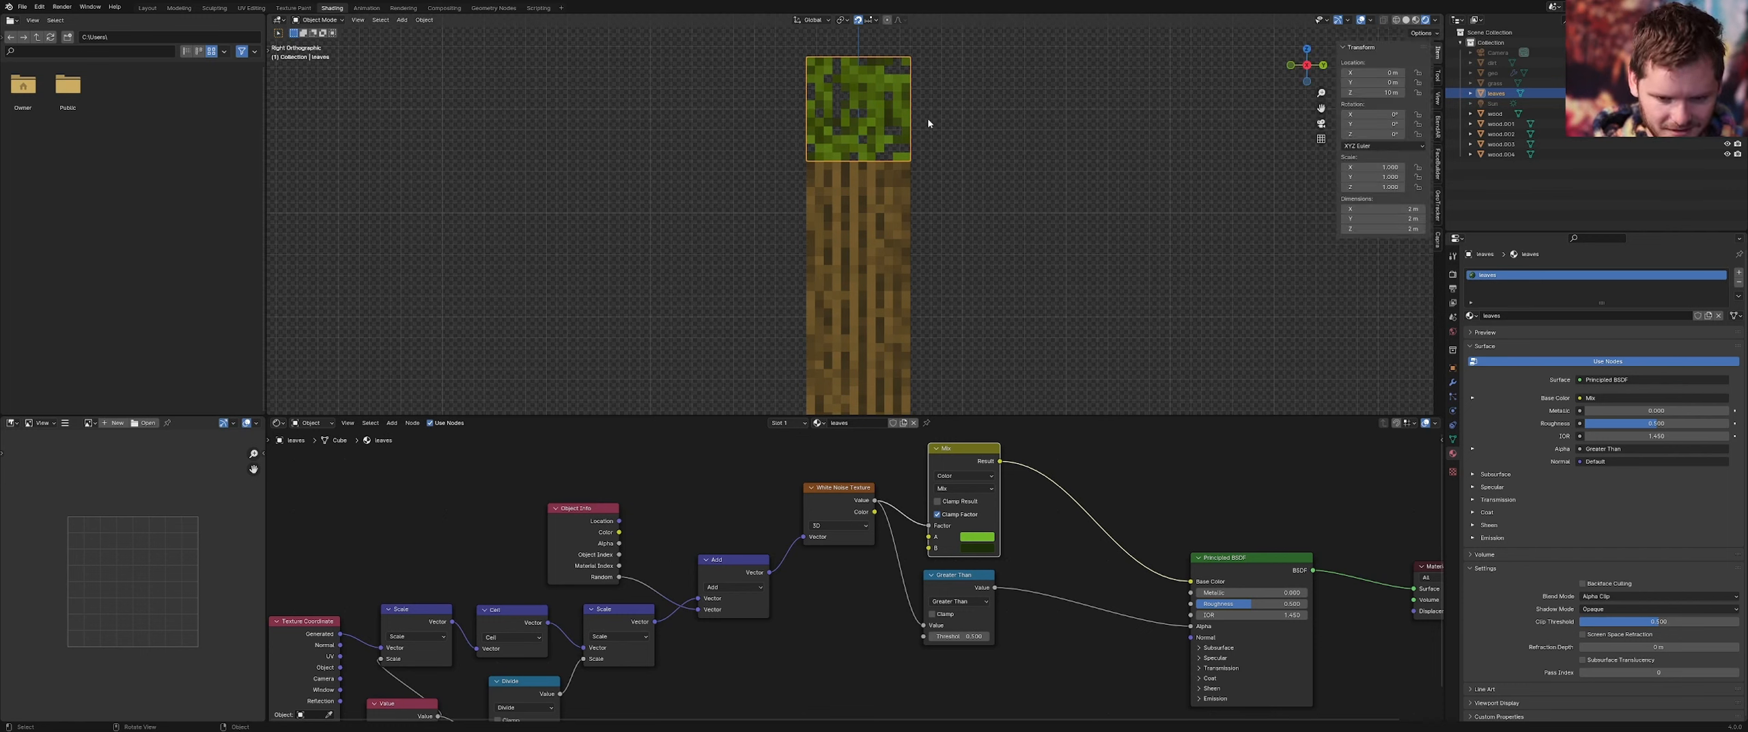
key("g")
key("y")
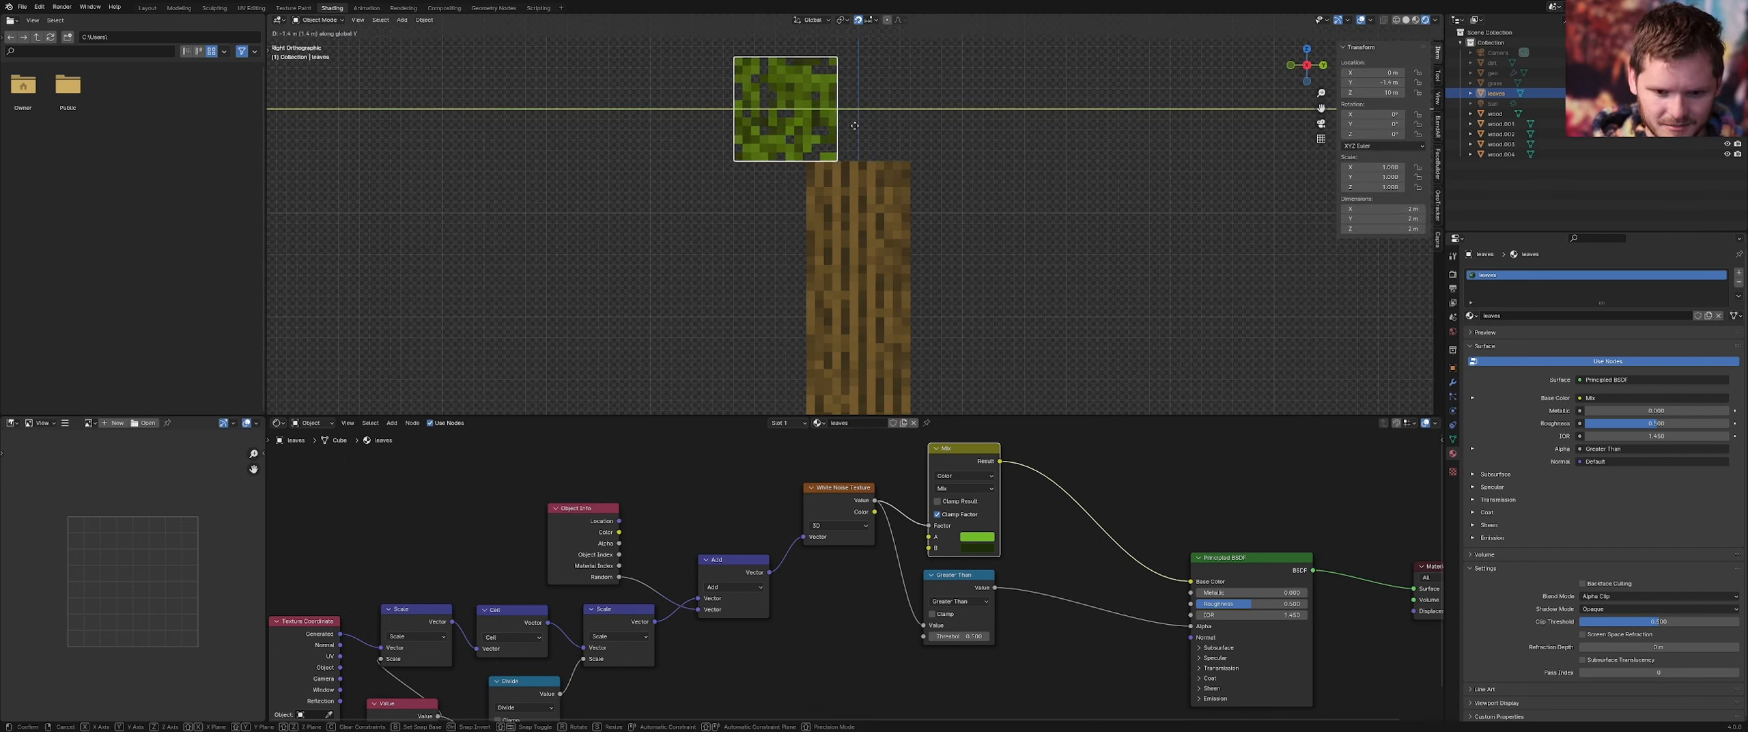
left_click(824, 132)
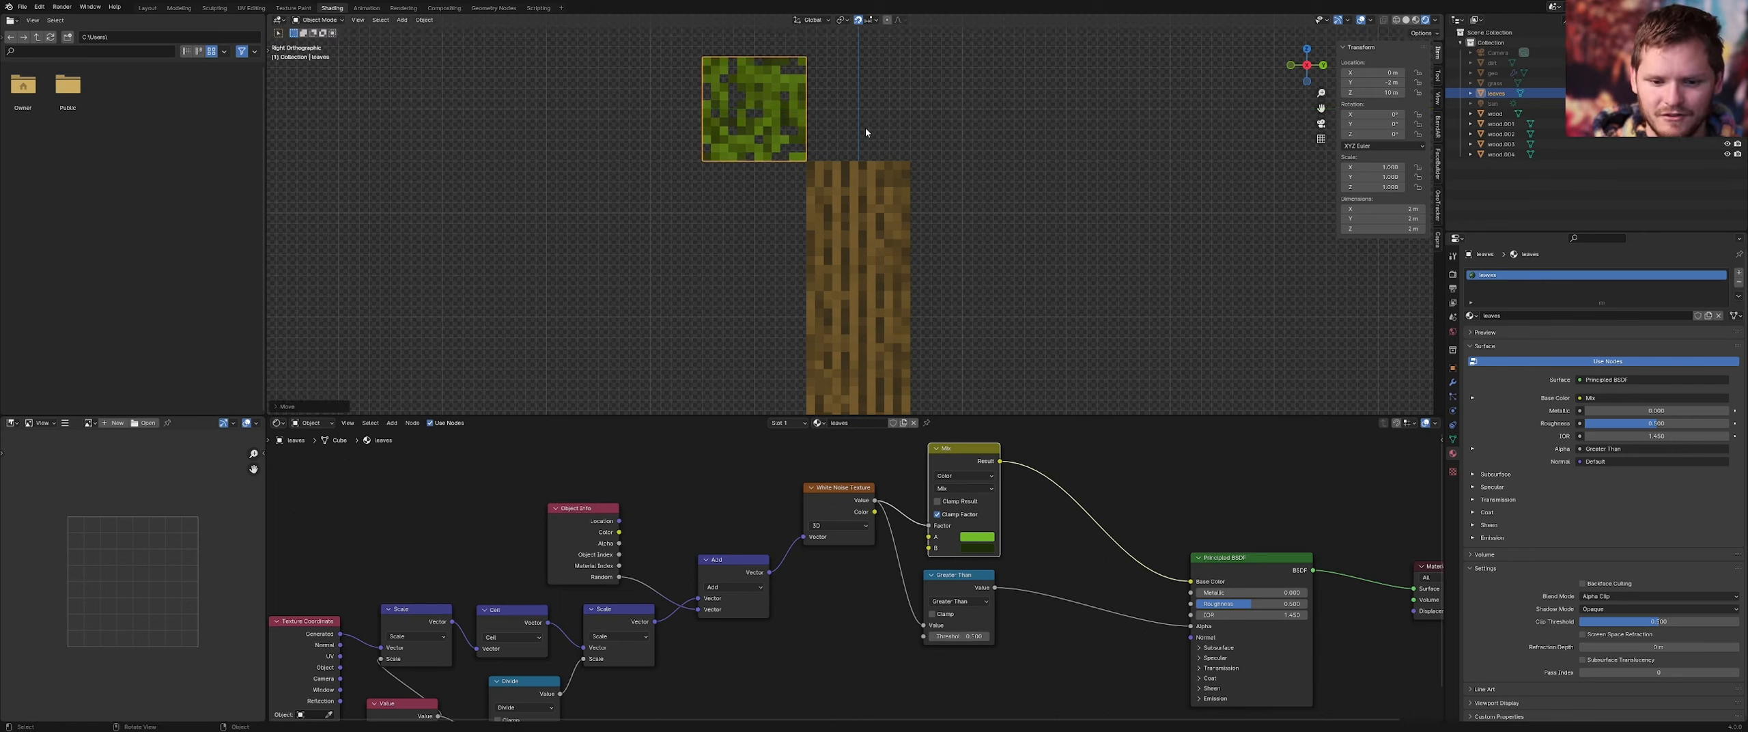
Duplicate the leaves cube along Y and place the copy directly on top of the trunk
key("shift+d")
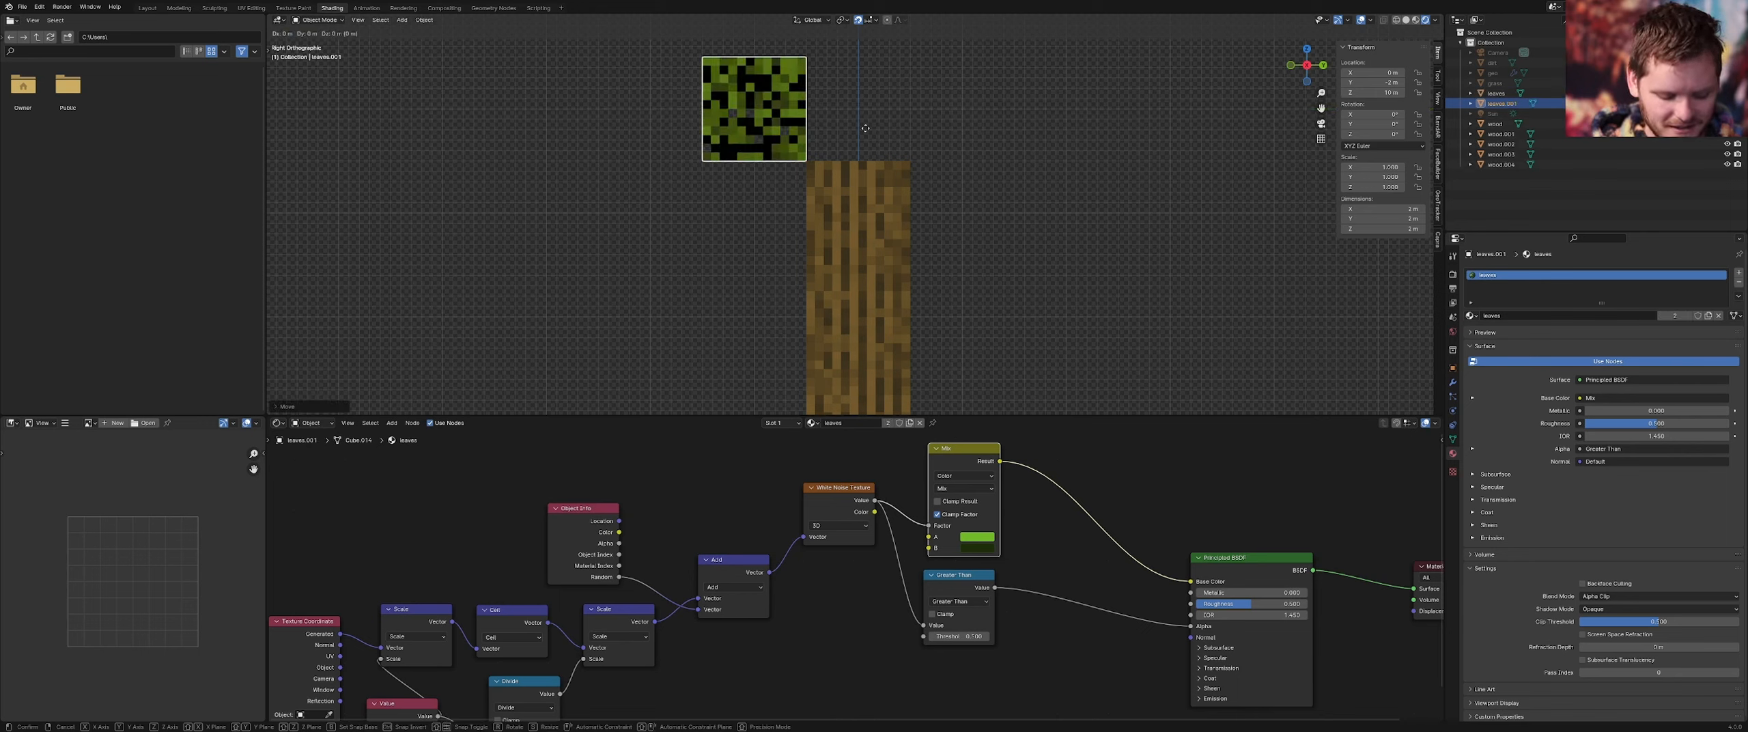
key("y")
left_click(849, 124)
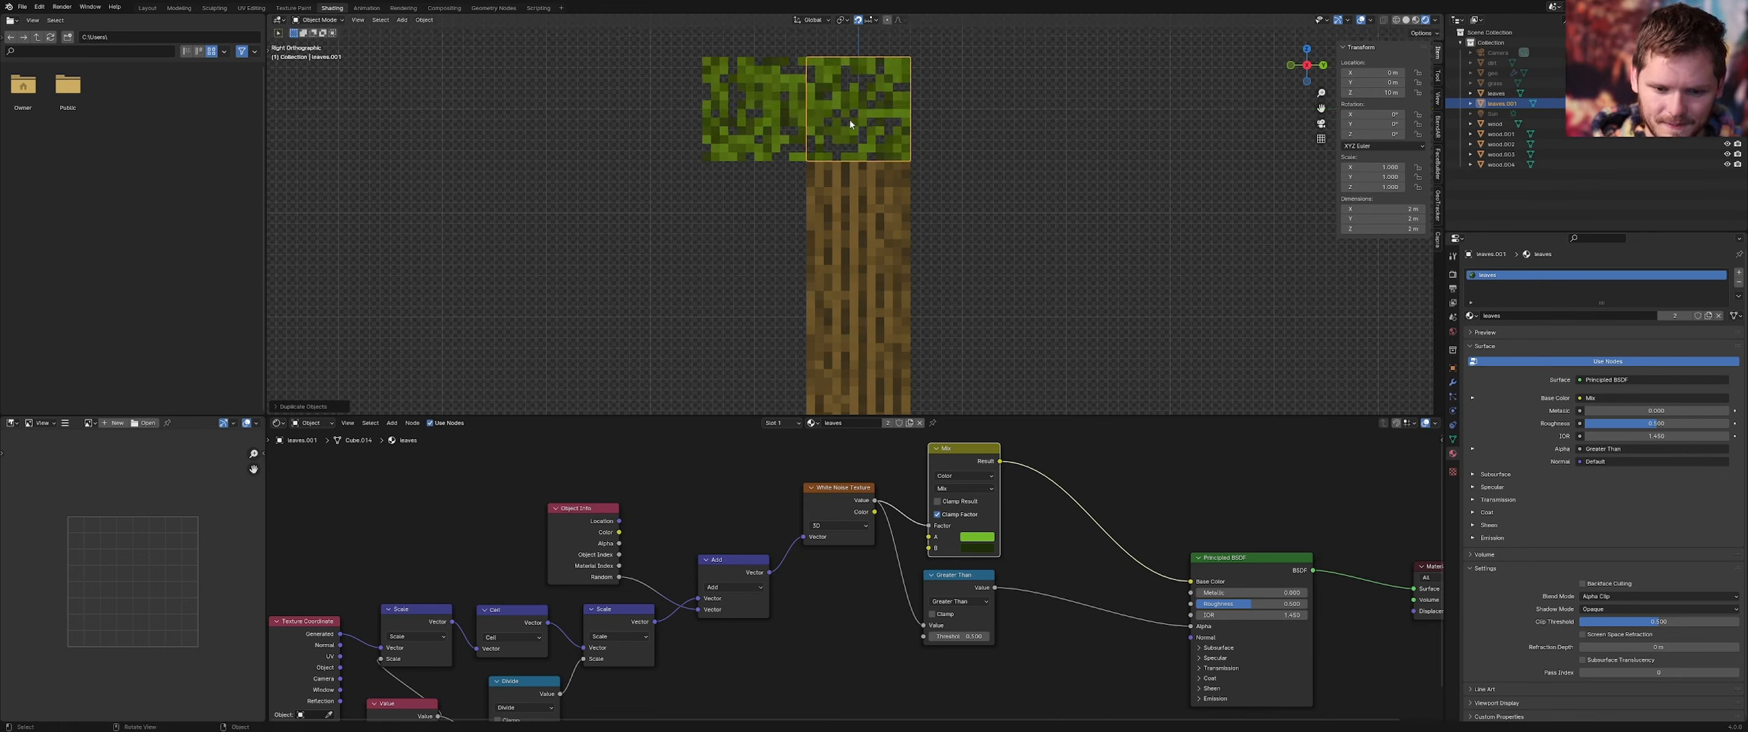
Try placing a linked duplicate of the trunk-top leaves cube along Y in the right view, and delete the duplicate
middle_click_drag(850, 119, 1049, 105)
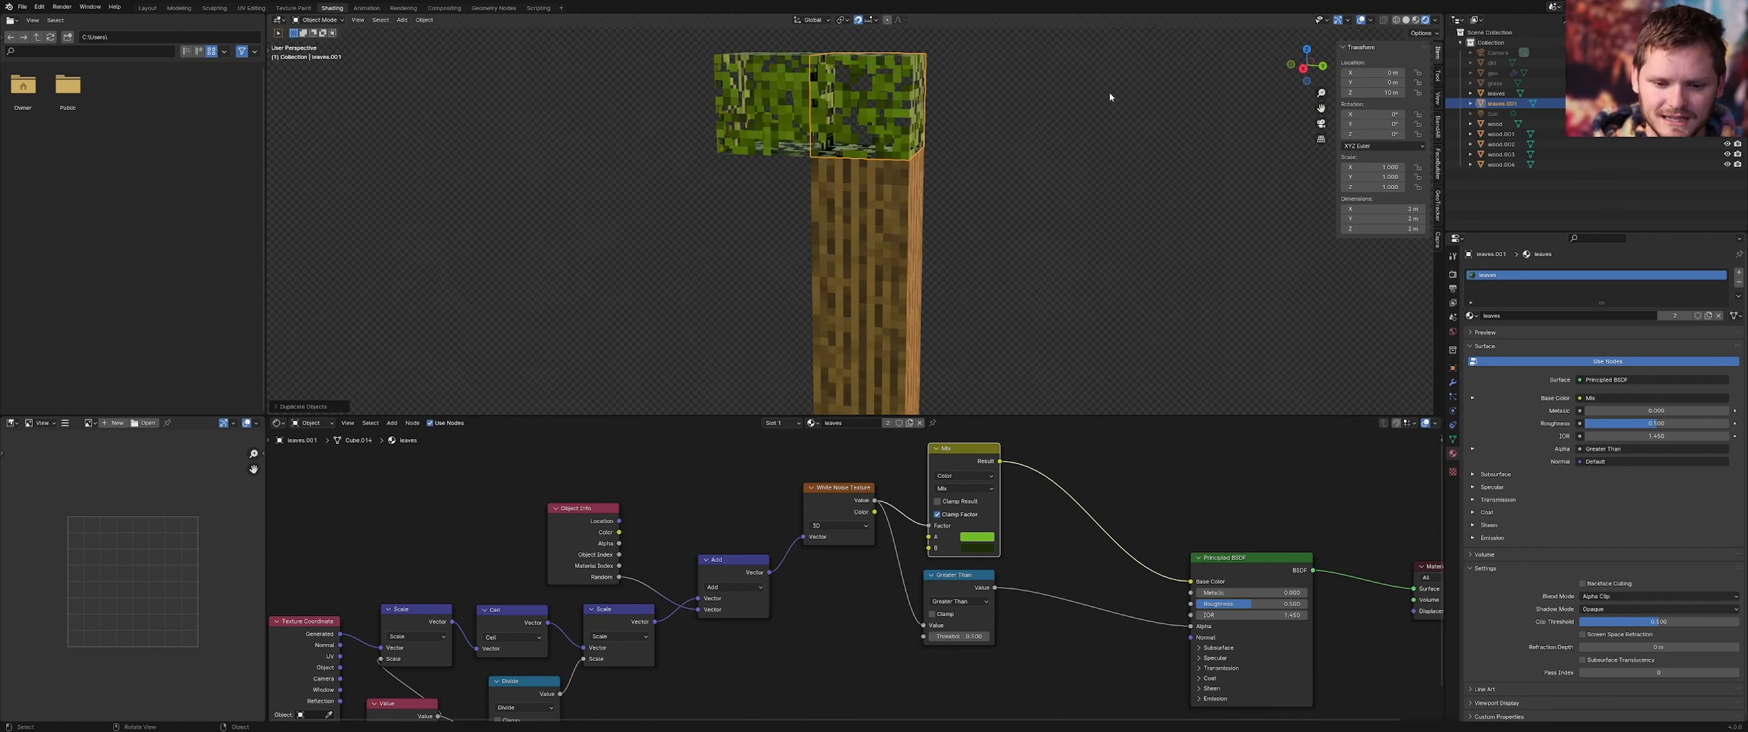
left_click(1304, 69)
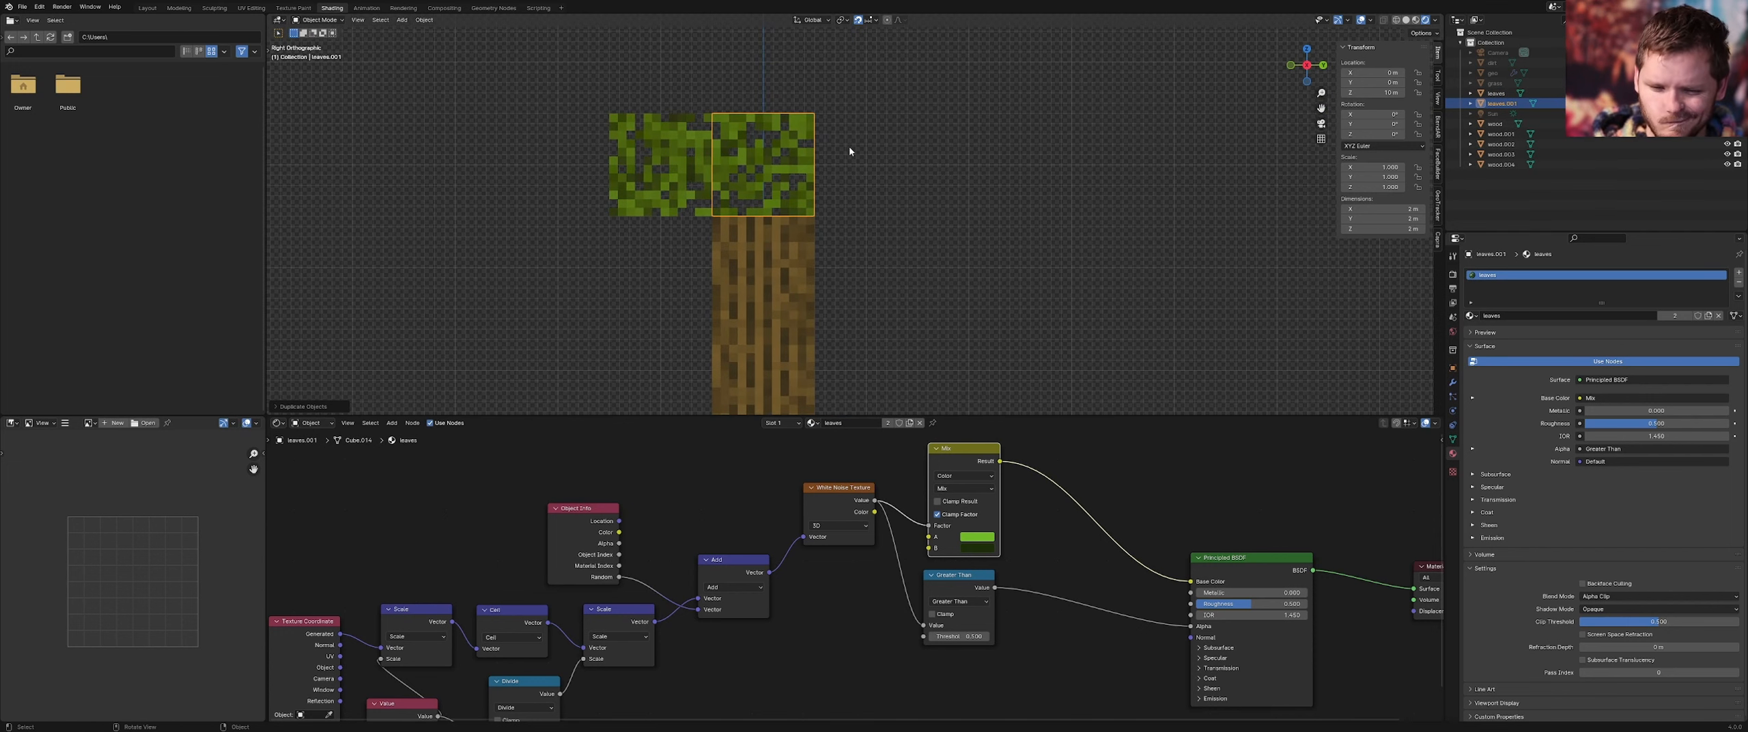
key("alt+d")
key("y")
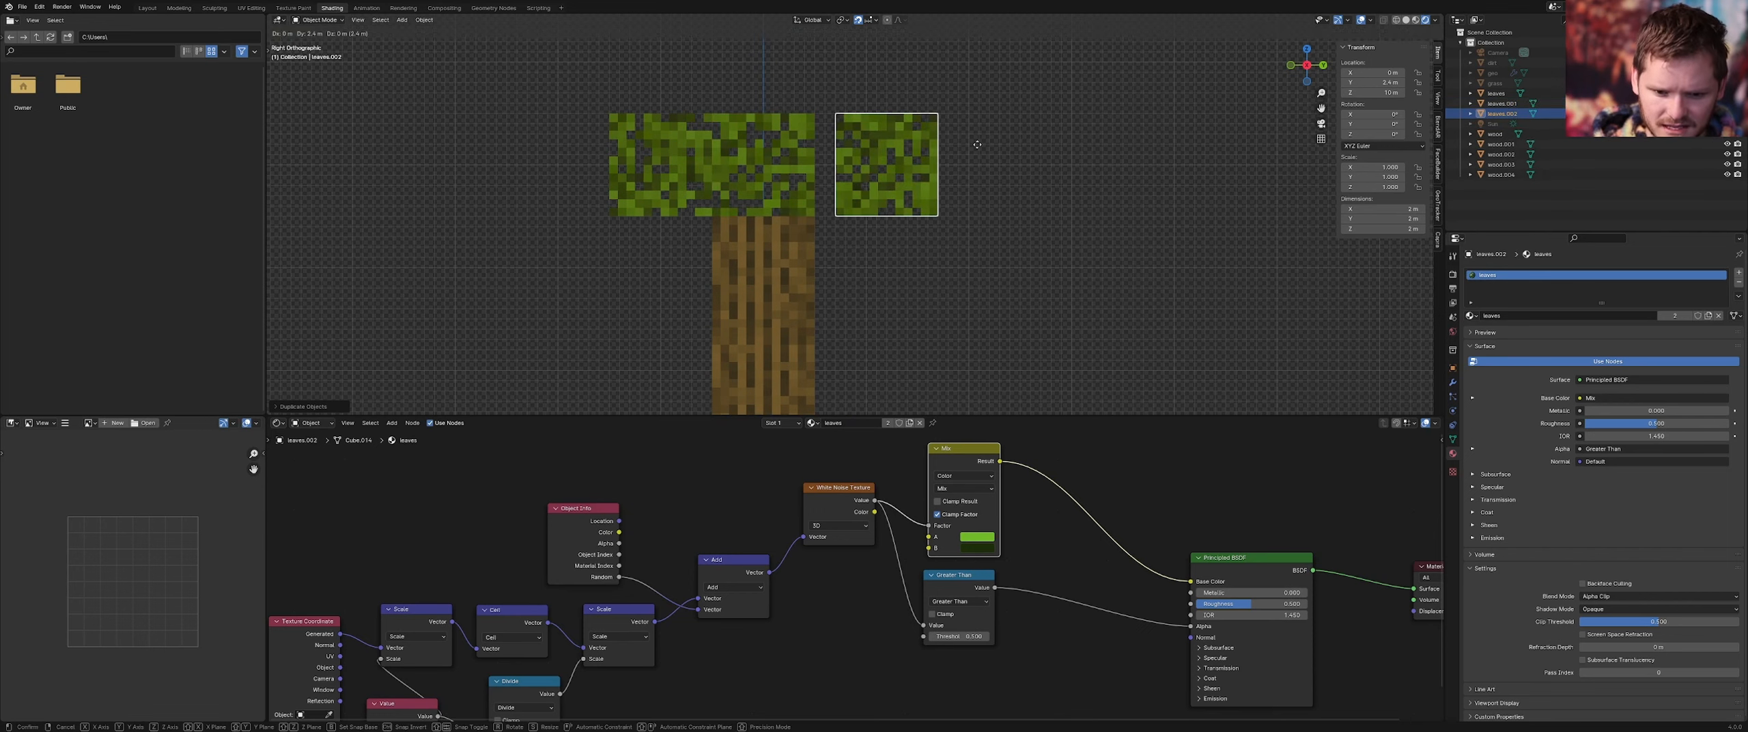
left_click(978, 149)
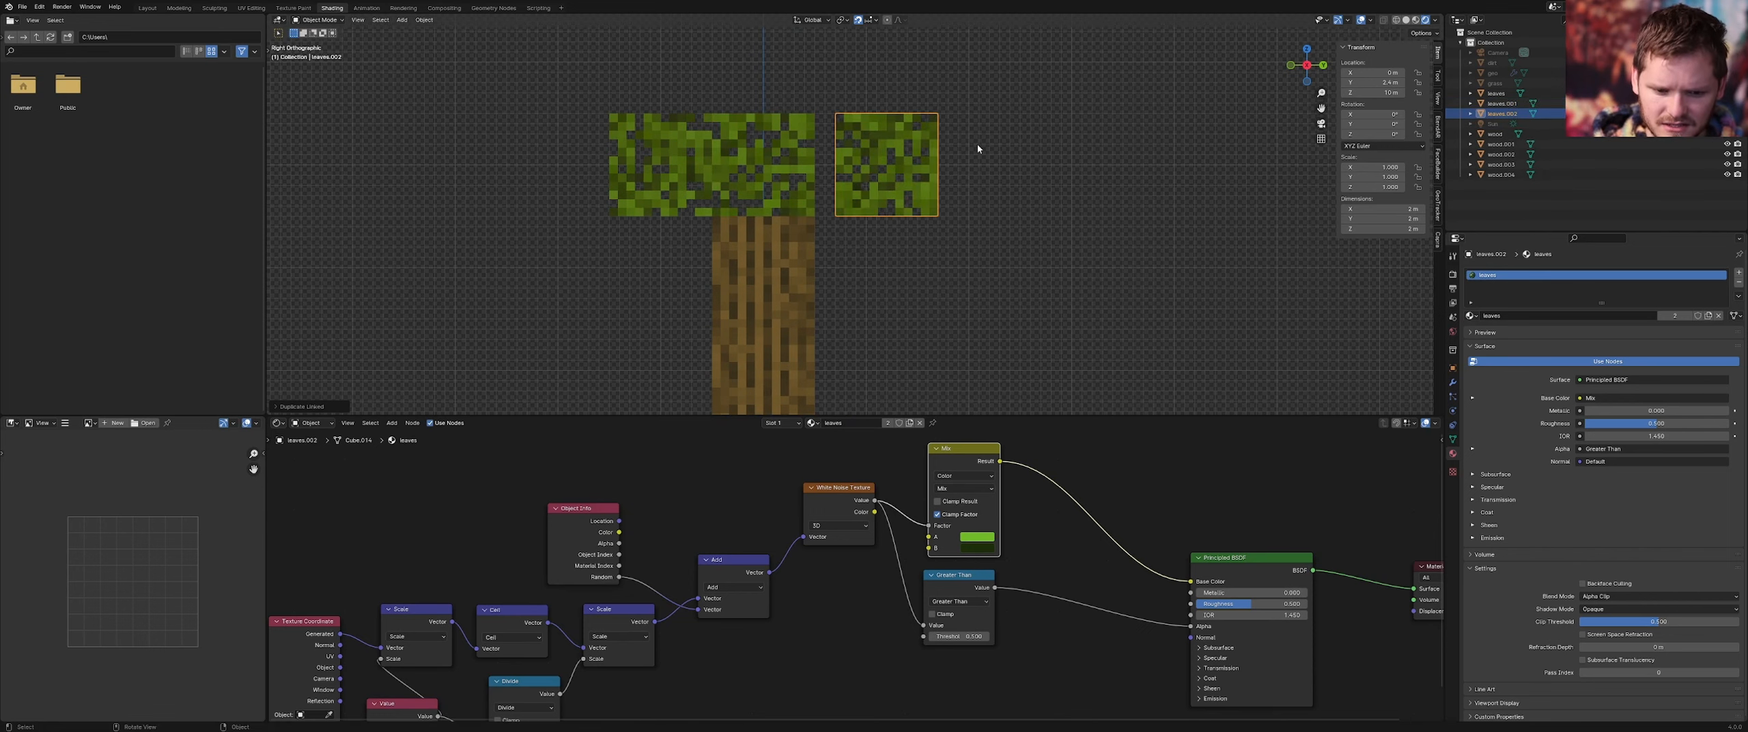
key("x")
left_click(925, 143)
Duplicate the leaves cube above the trunk and place the copy 2 m along Y, flush against it
scroll(806, 153, "up", 2)
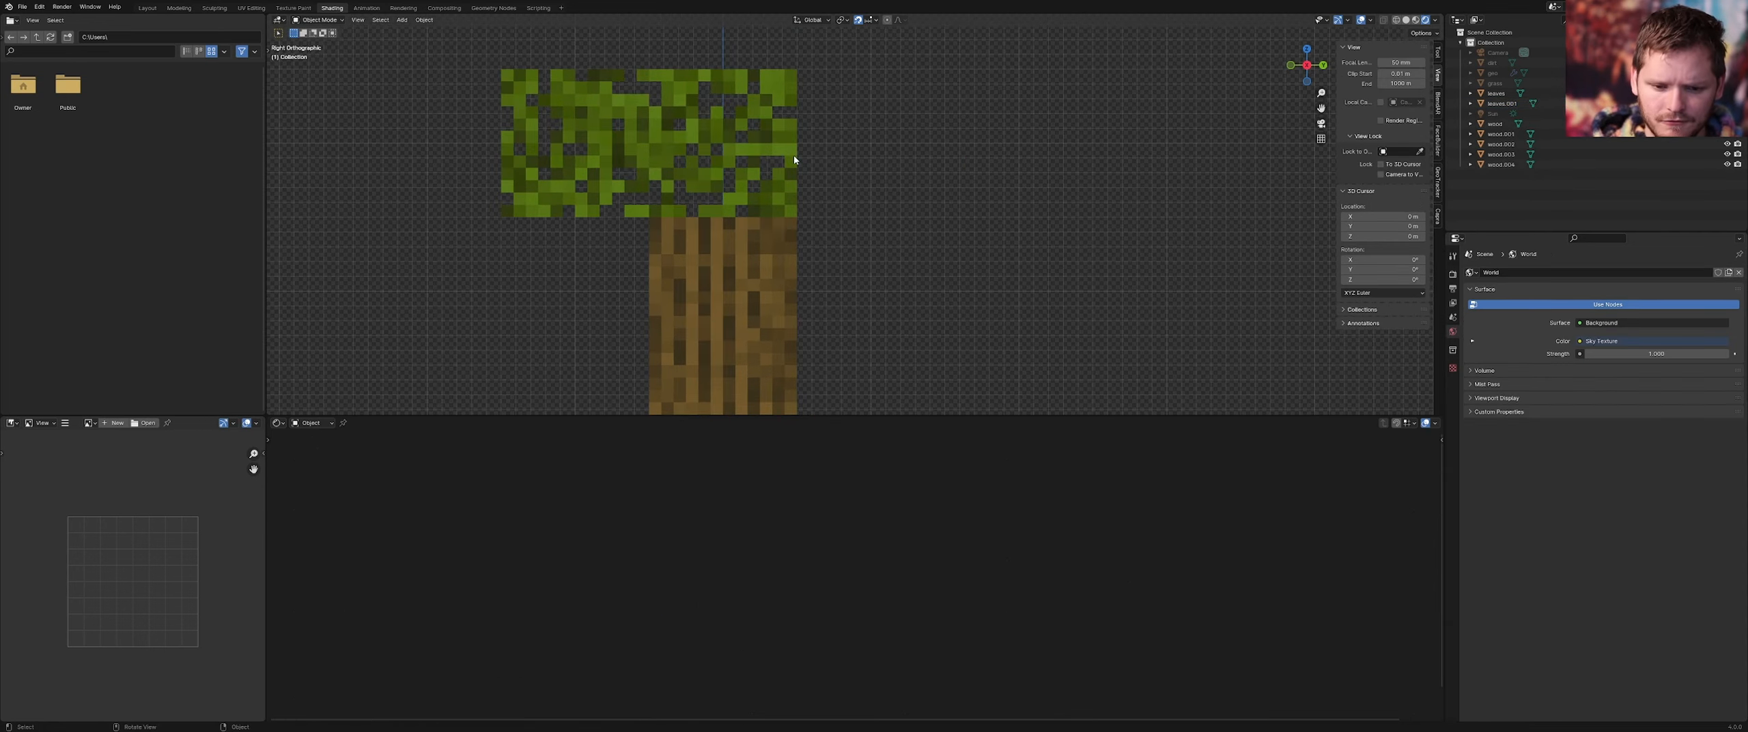
middle_click_drag(793, 154, 790, 193, "shift")
left_click(752, 176)
key("shift+d")
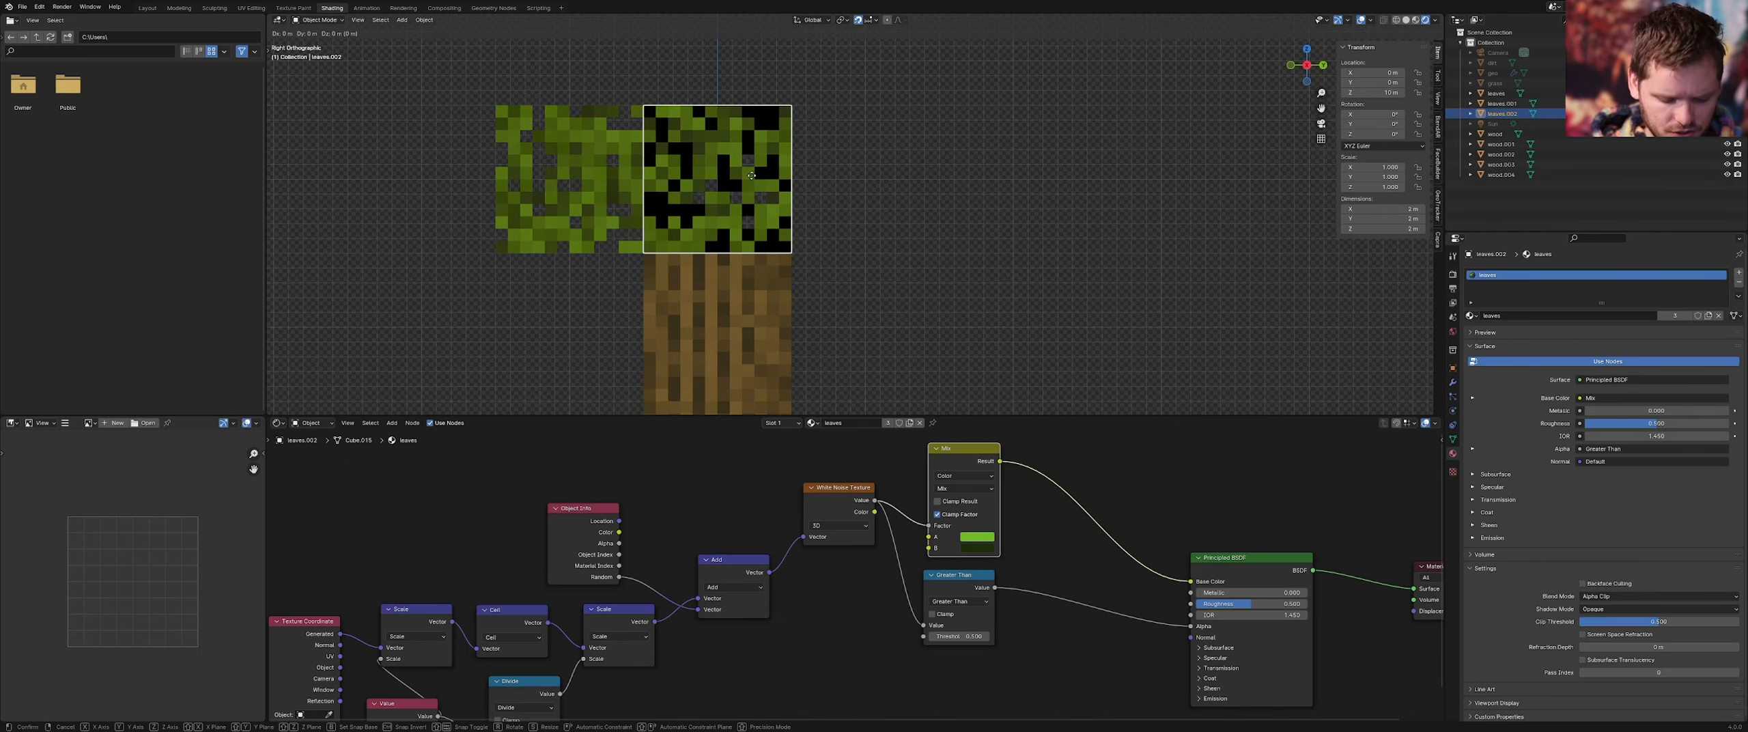
key("y")
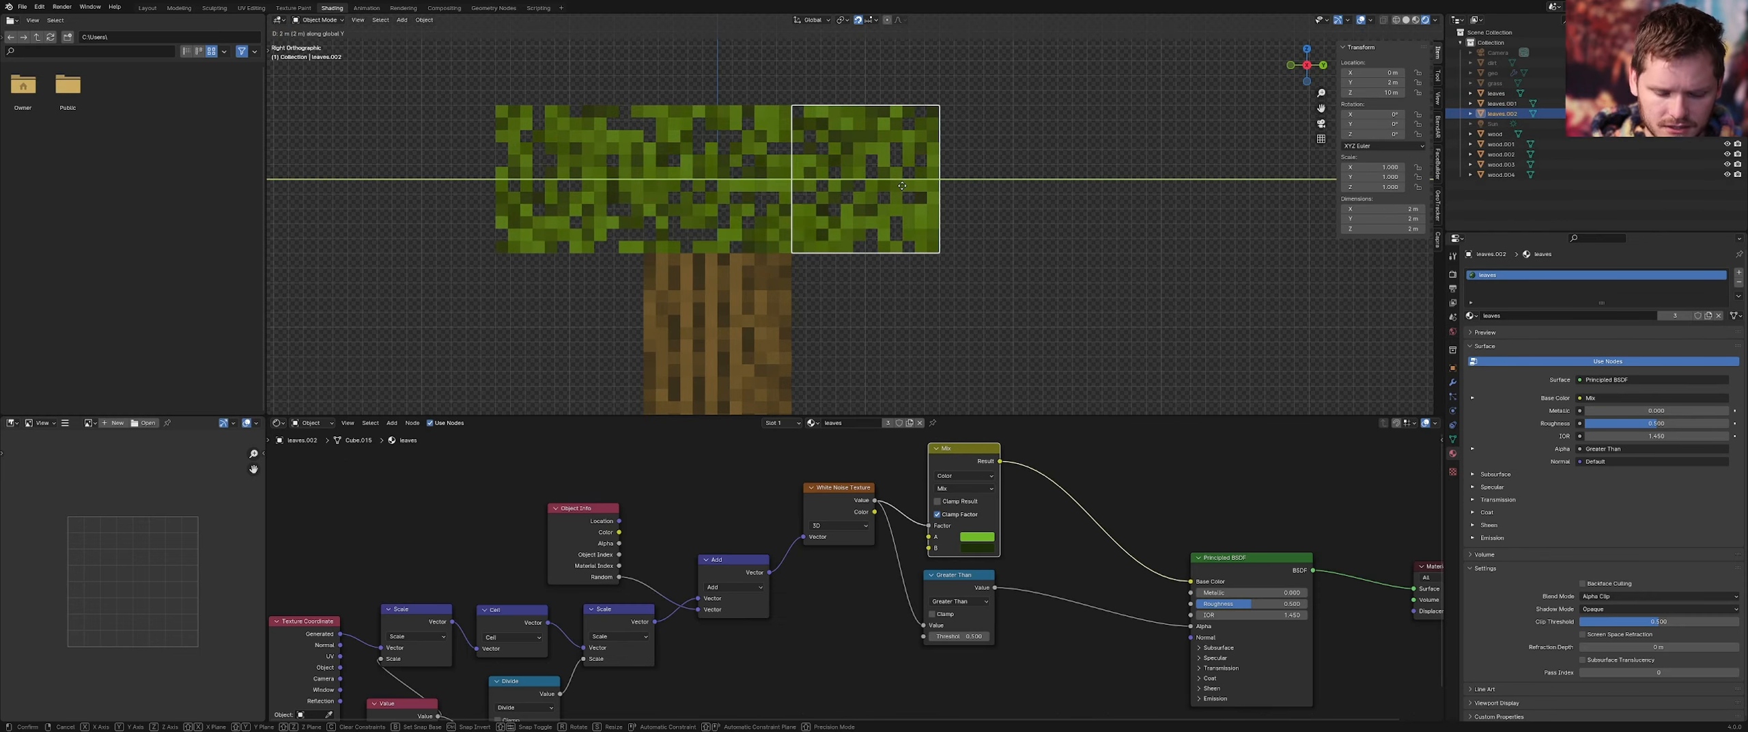
left_click(902, 186)
Duplicate the newest leaves cube along Y again and place the copy flush against the outer end of the row
scroll(820, 174, "down", 3)
key("shift+d")
key("y")
left_click(945, 184)
Duplicate three adjacent leaves cubes of the canopy row and place the copies 2 m up along Z as a second layer
left_click(685, 181)
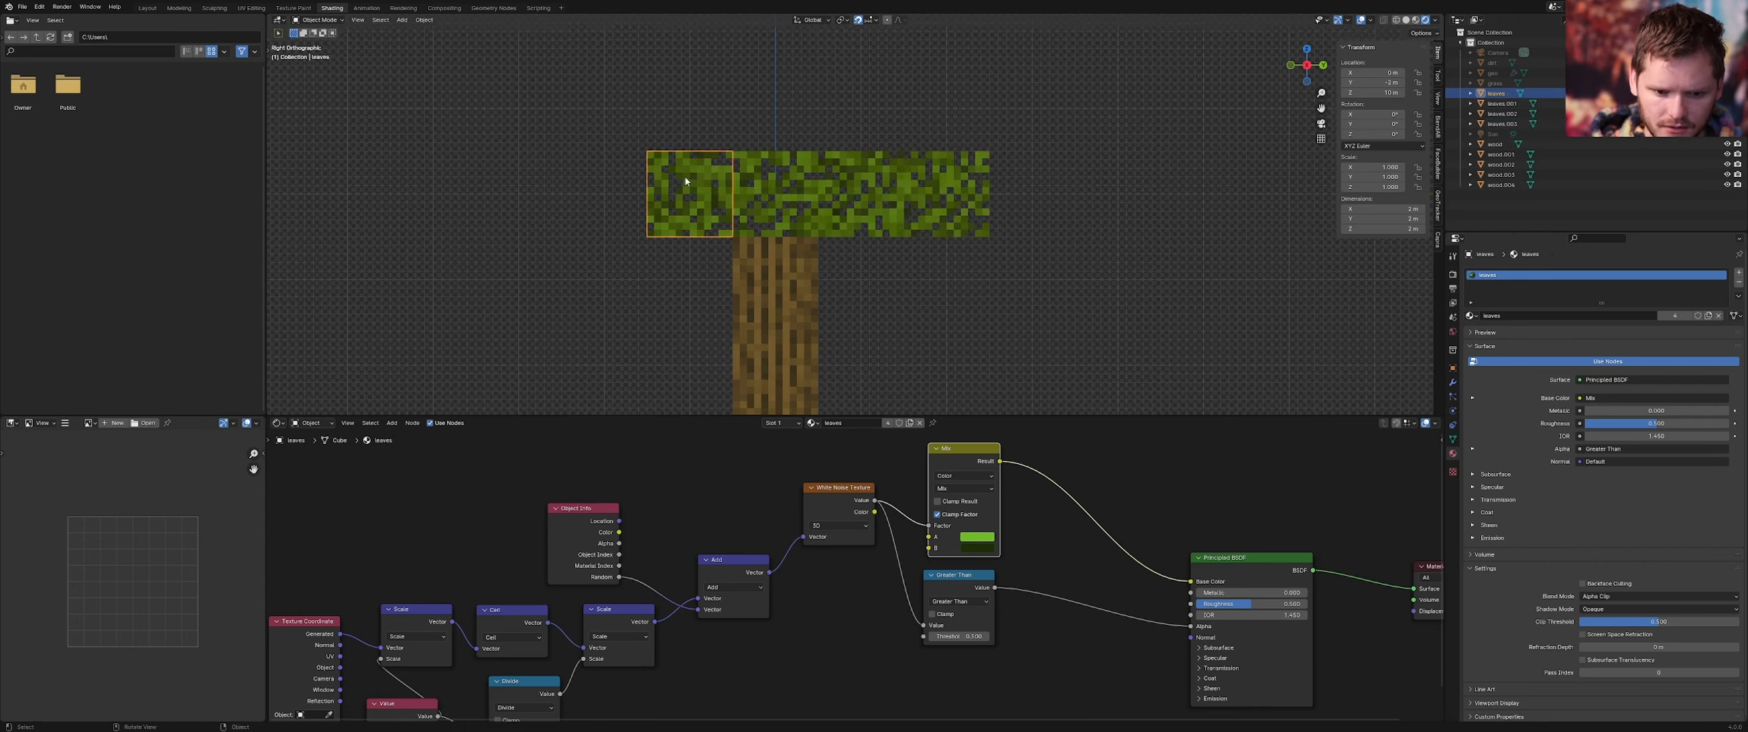
left_click_drag(859, 131, 702, 180)
key("shift+d")
key("y")
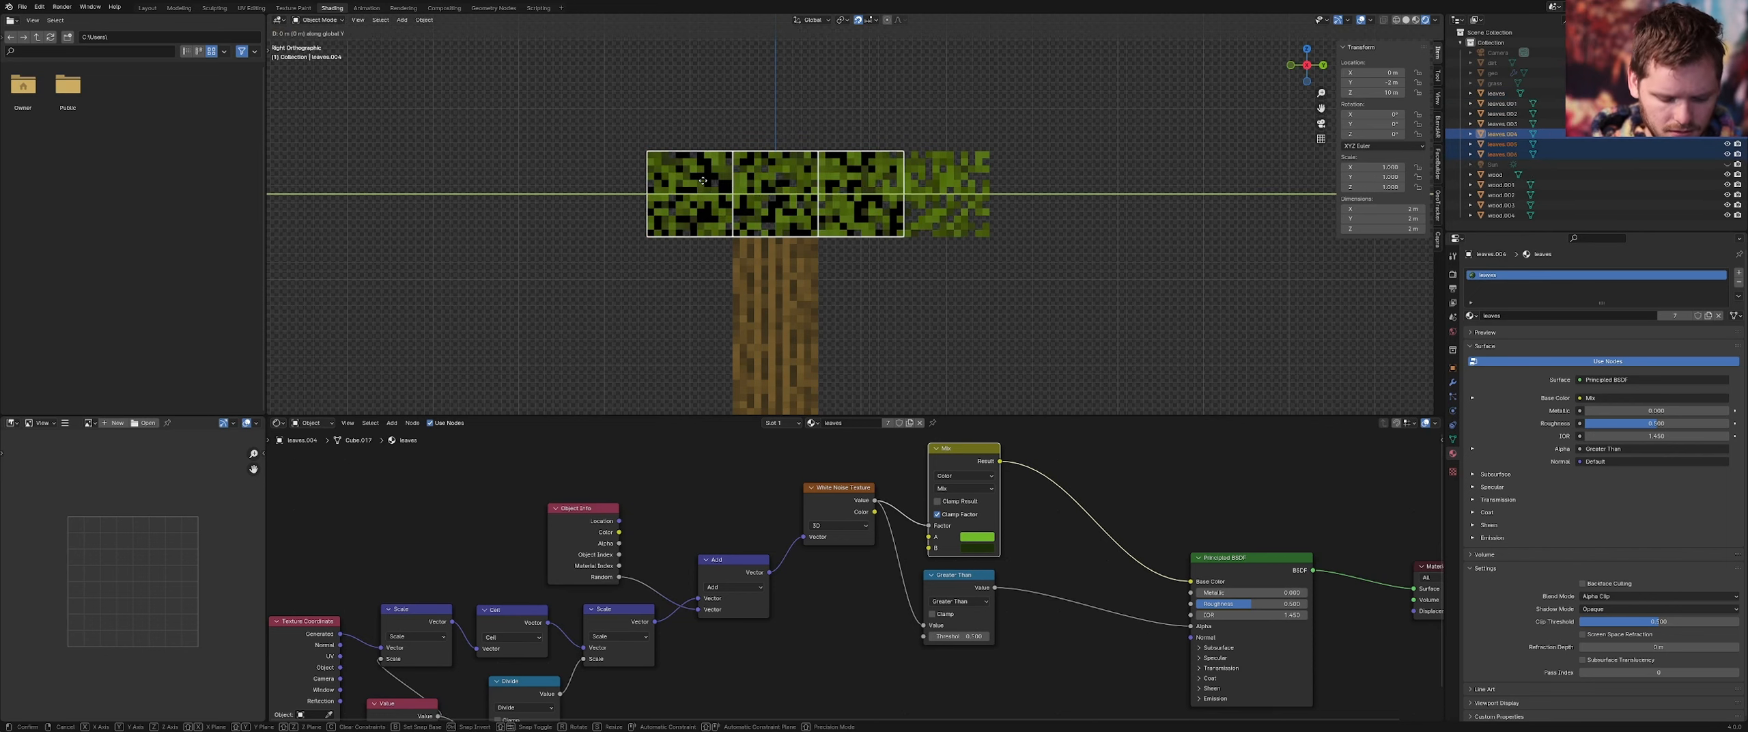
key("z")
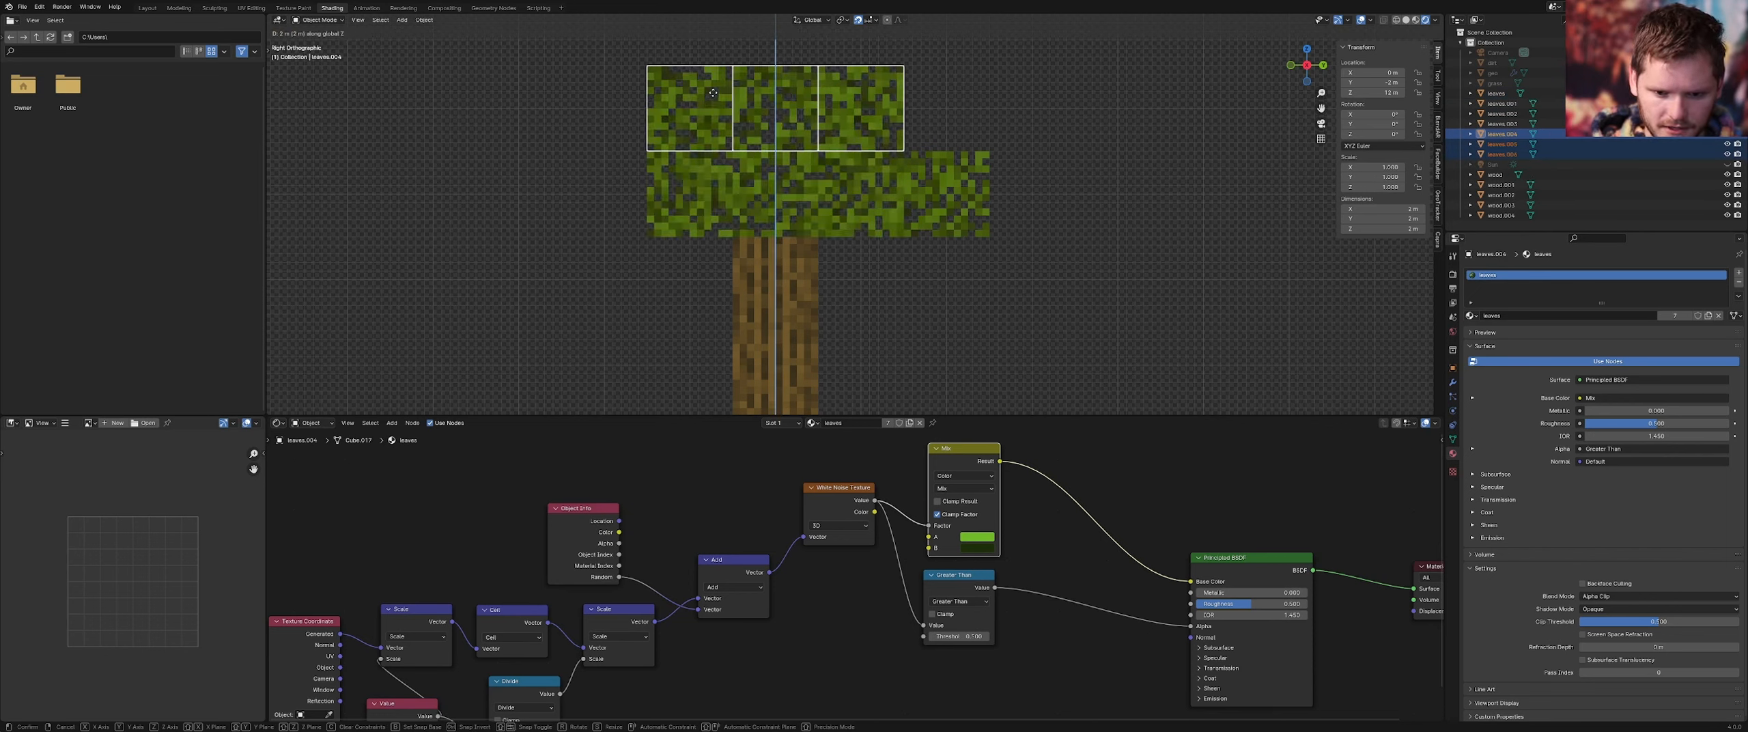
left_click(713, 93)
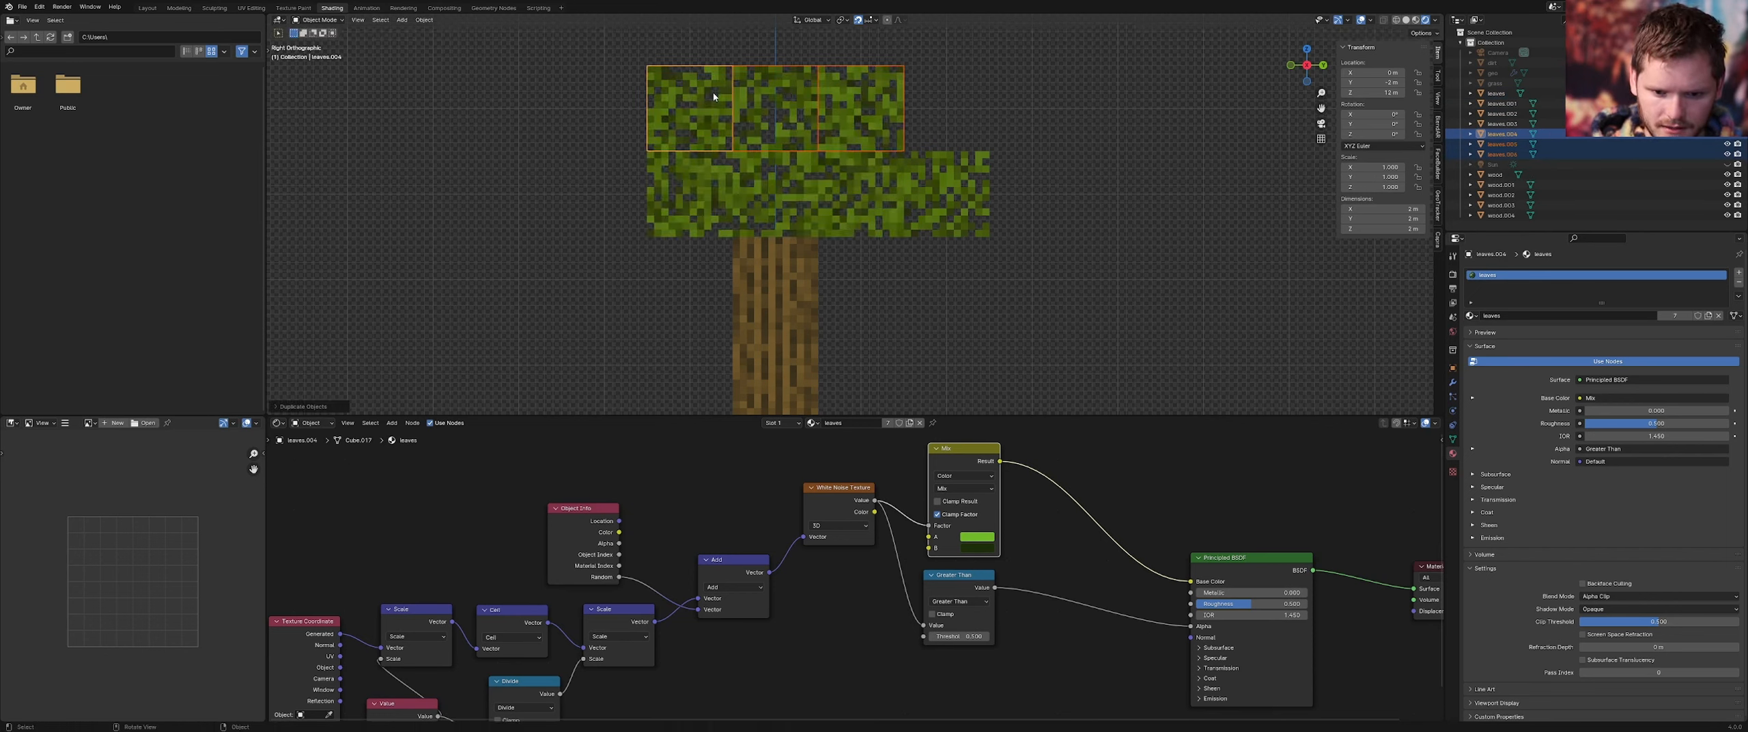
Select all leaves cubes in the back view using wireframe display, and duplicate them along X flush against one side of the originals
left_click(1323, 65)
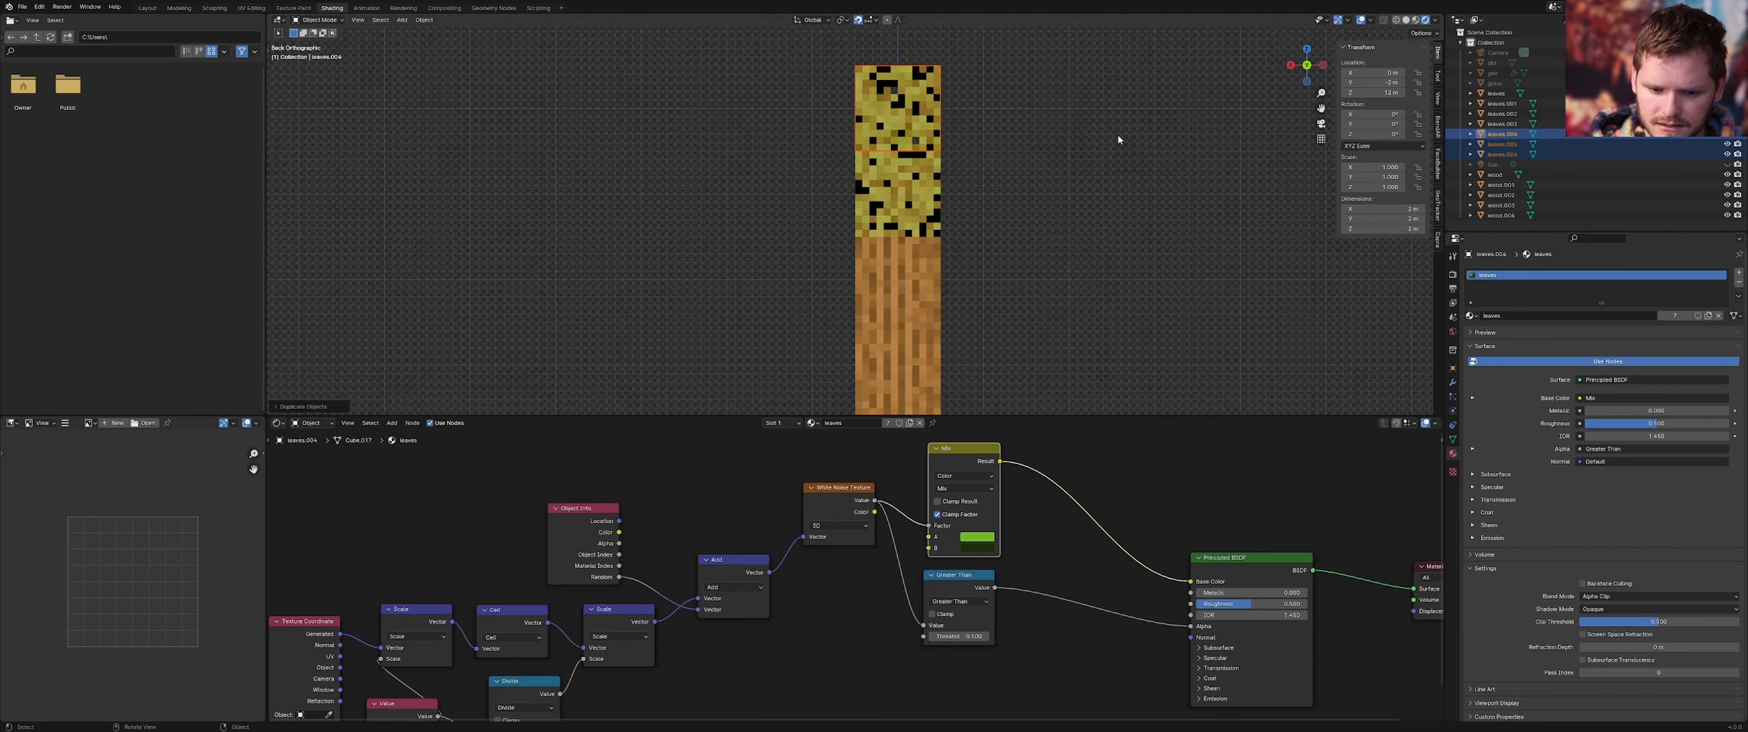
left_click(1396, 21)
left_click_drag(1045, 206, 879, 81)
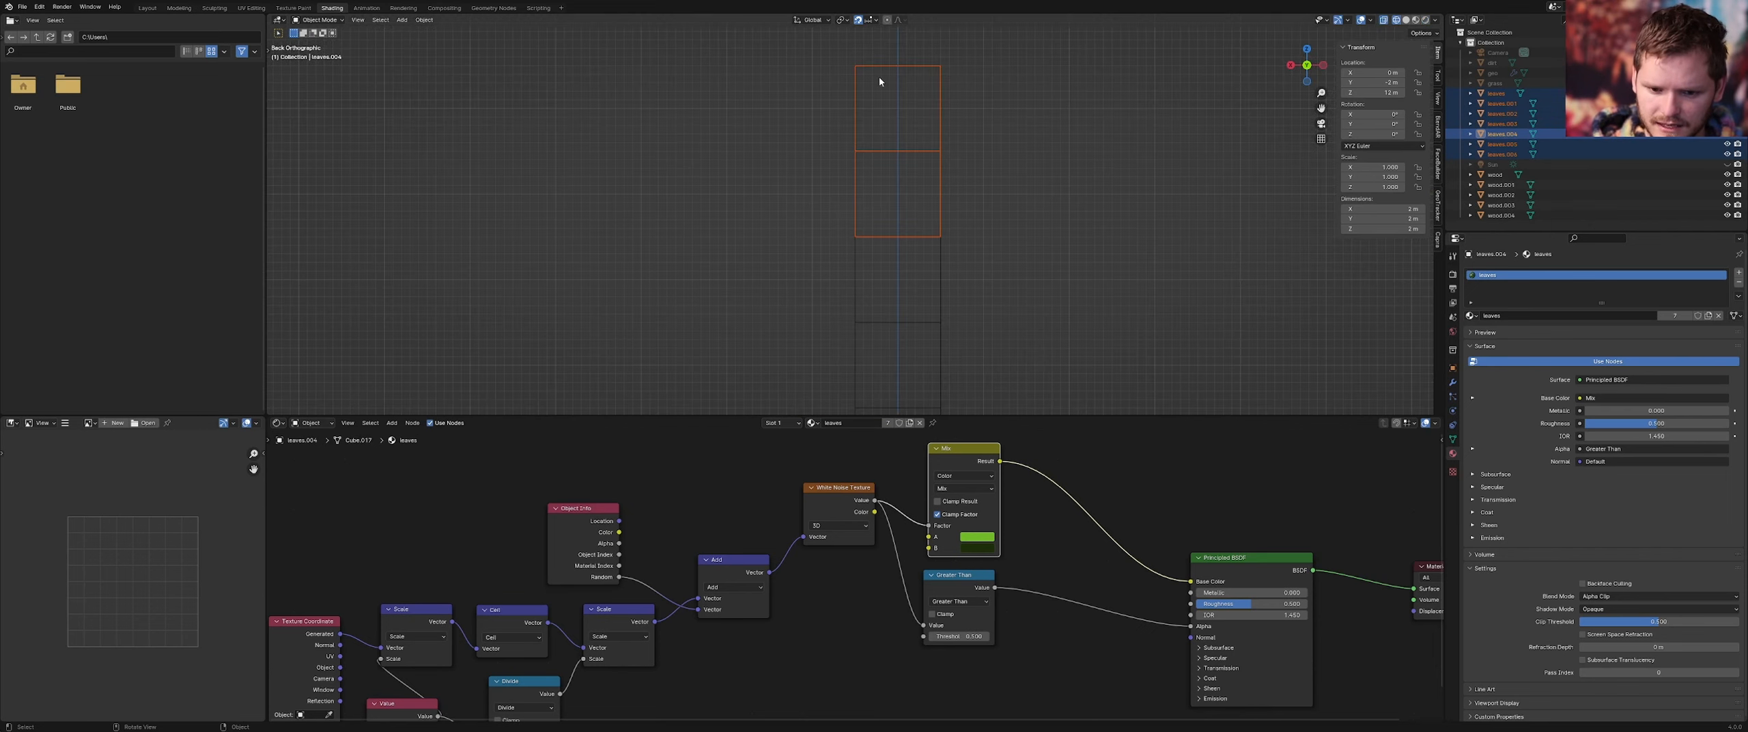
left_click(1407, 21)
left_click(1419, 21)
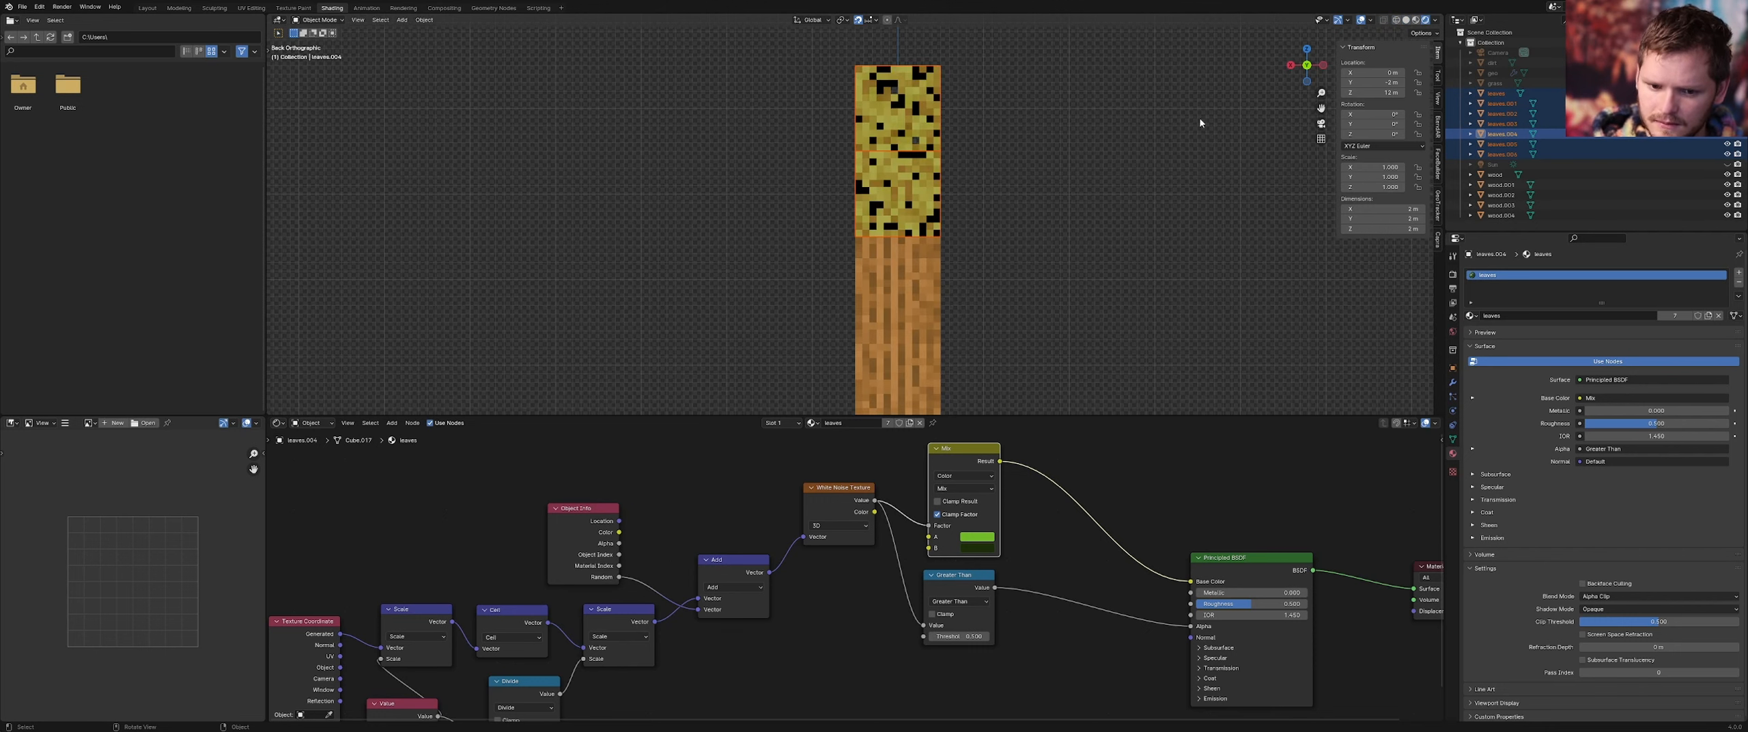
key("shift+d")
key("x")
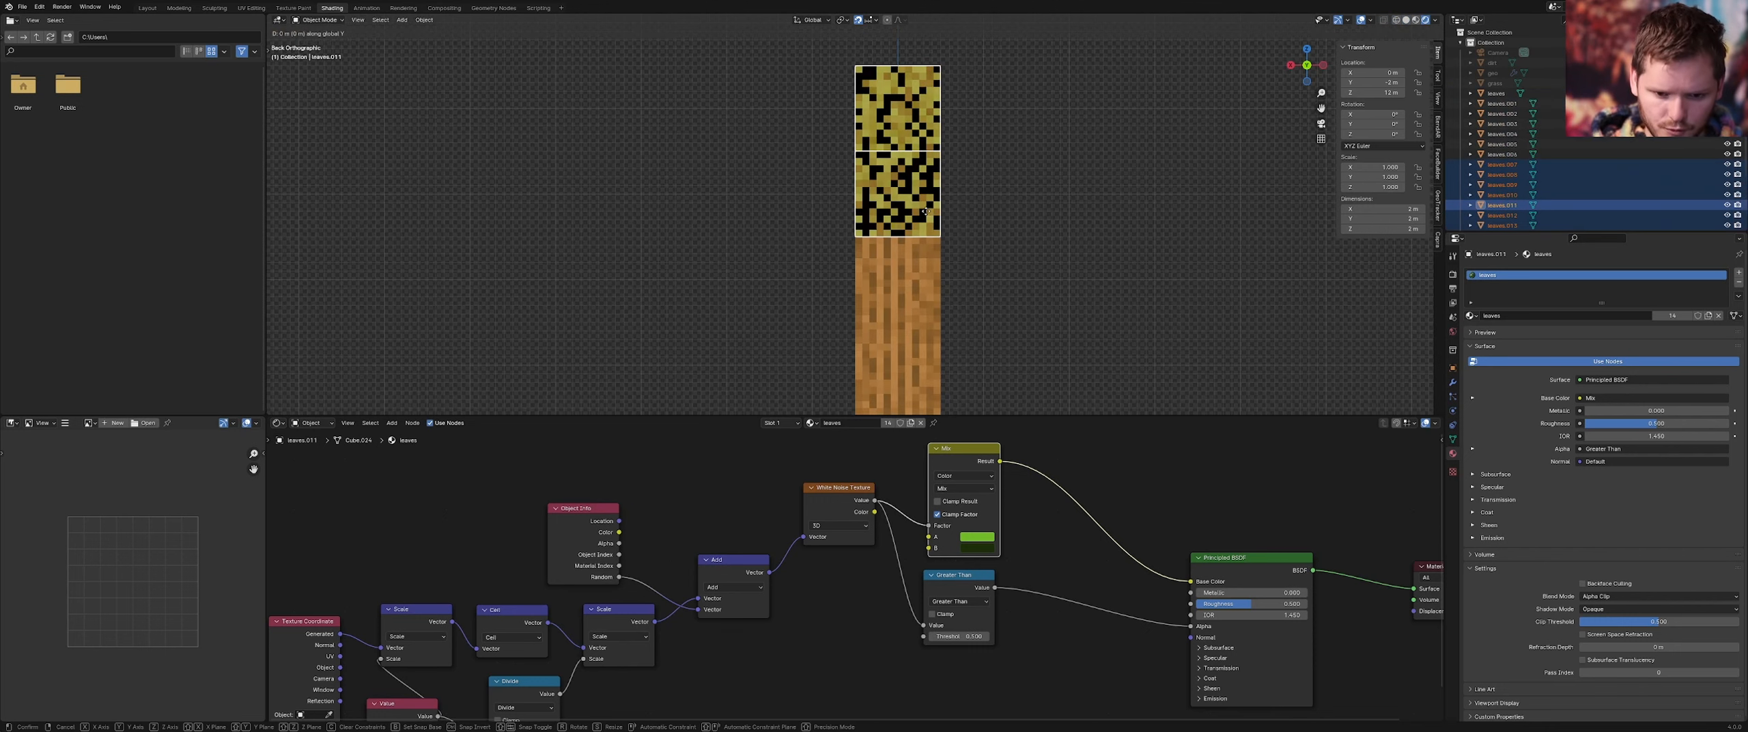
left_click(890, 201)
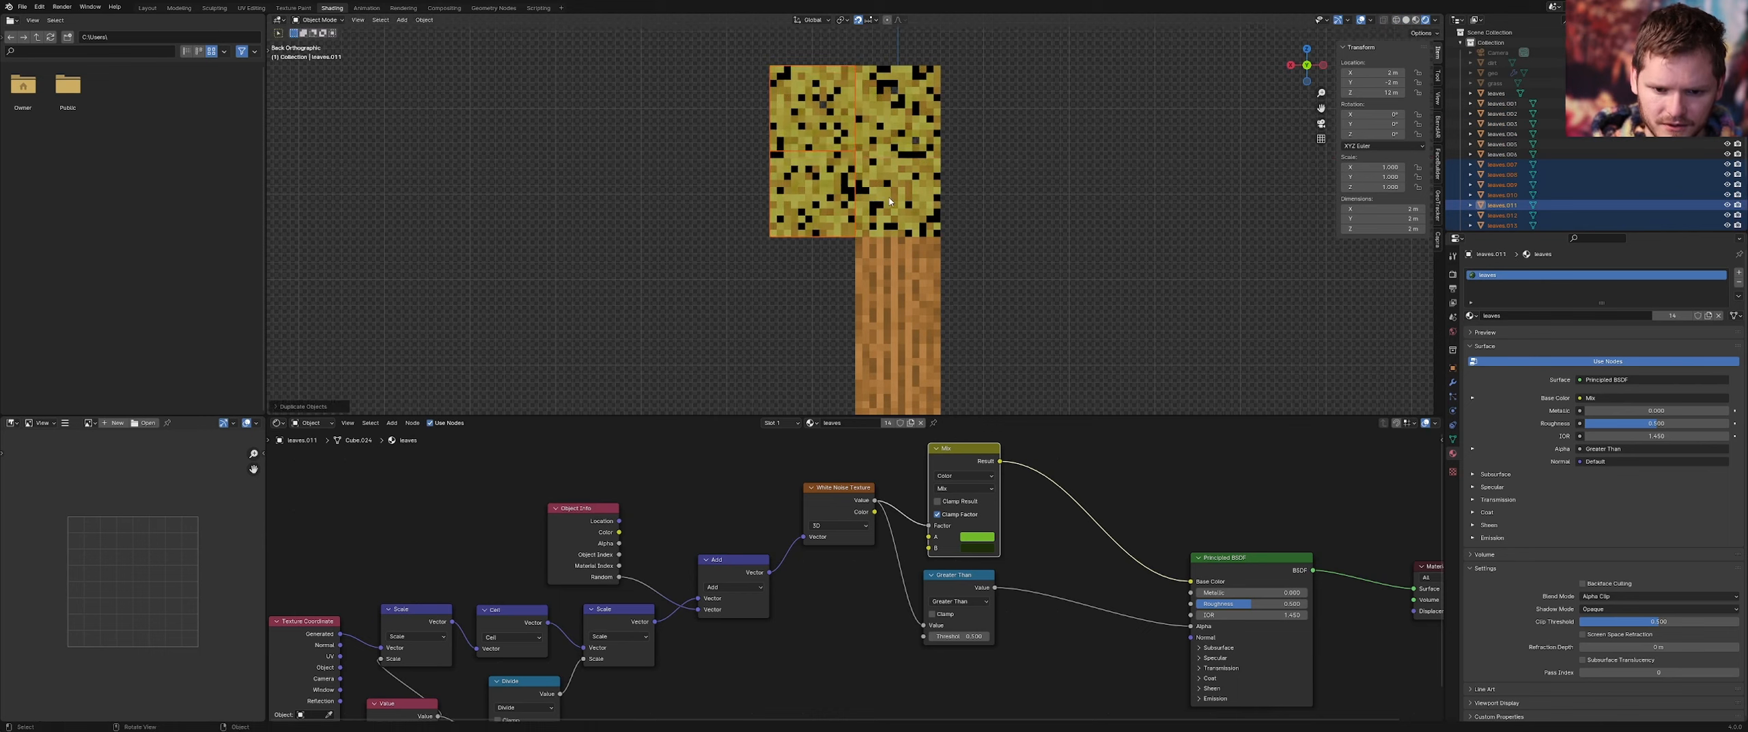
Duplicate the selected leaves slice along X and place the copy on the opposite side of the centre slice
key("shift+d")
key("x")
left_click(1046, 181)
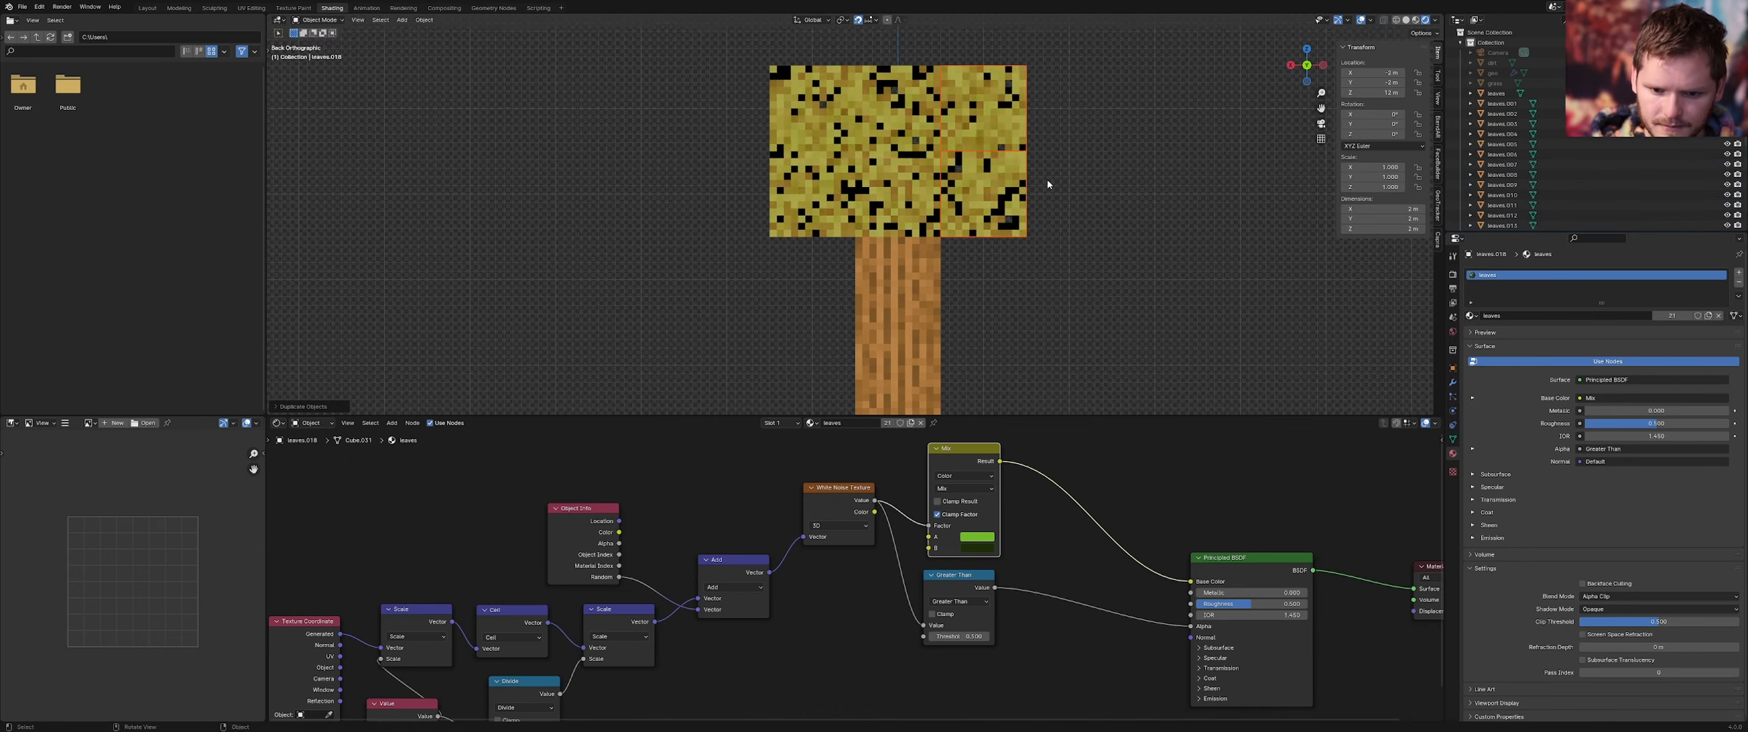
Duplicate the three end leaves cubes of the lower canopy layer along Y and place the copies flush outward
middle_click_drag(1047, 179, 863, 161)
left_click(743, 210)
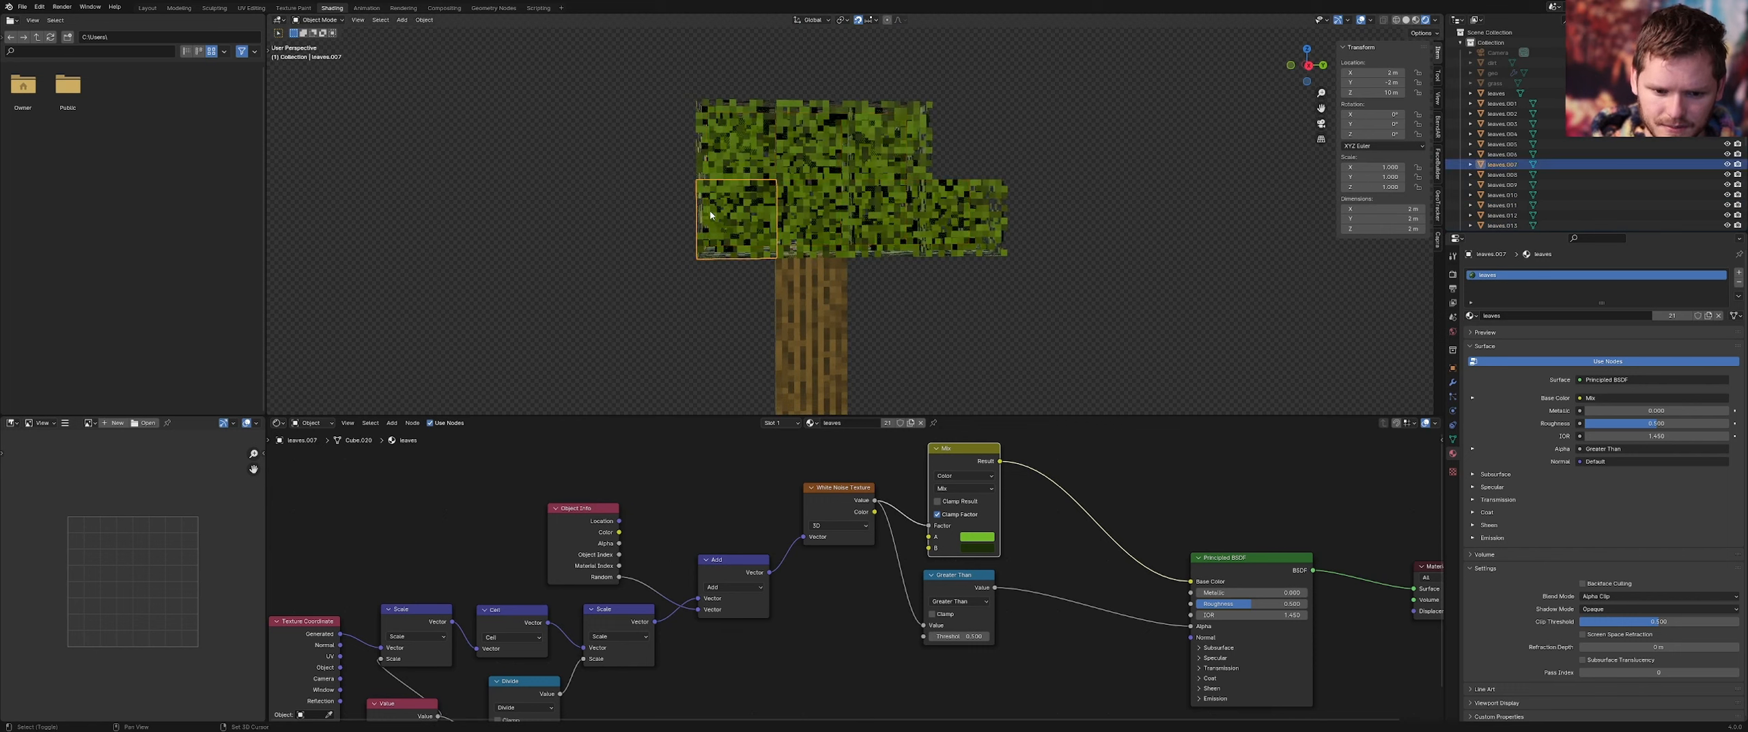
middle_click_drag(758, 207, 866, 201)
left_click(691, 200)
mouse_move(691, 199)
middle_mouse_down()
mouse_move(757, 192)
mouse_move(718, 192)
middle_mouse_up()
key("shift+d")
key("y")
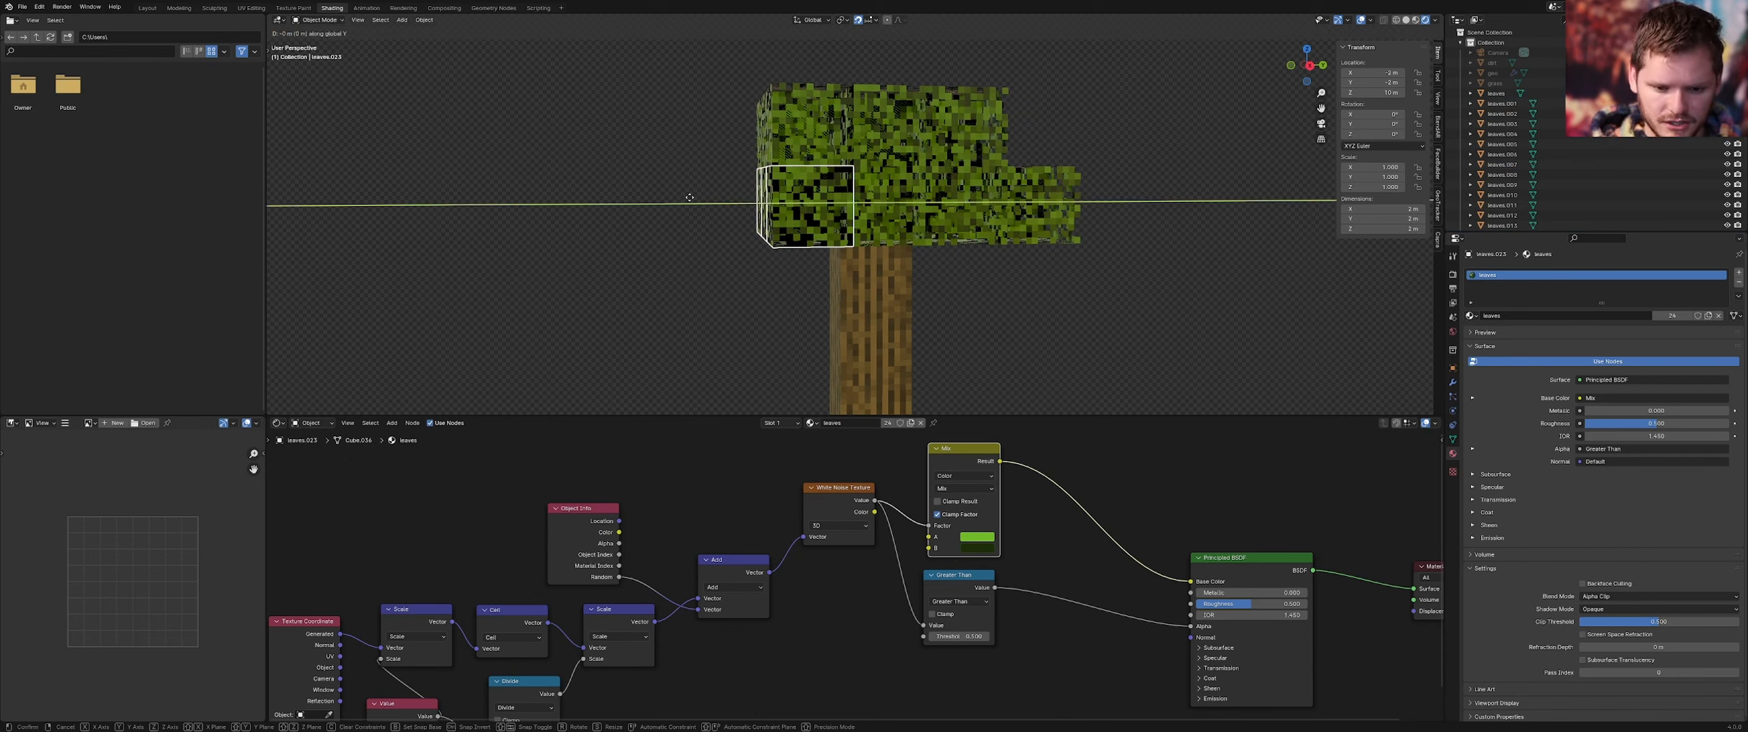
left_click(686, 198)
Try stacking a duplicate of one upper-layer leaves cube along Z on top of the canopy, and undo it
middle_click_drag(686, 198, 821, 150)
left_click(821, 151)
key("shift+d")
key("z")
left_click(836, 97)
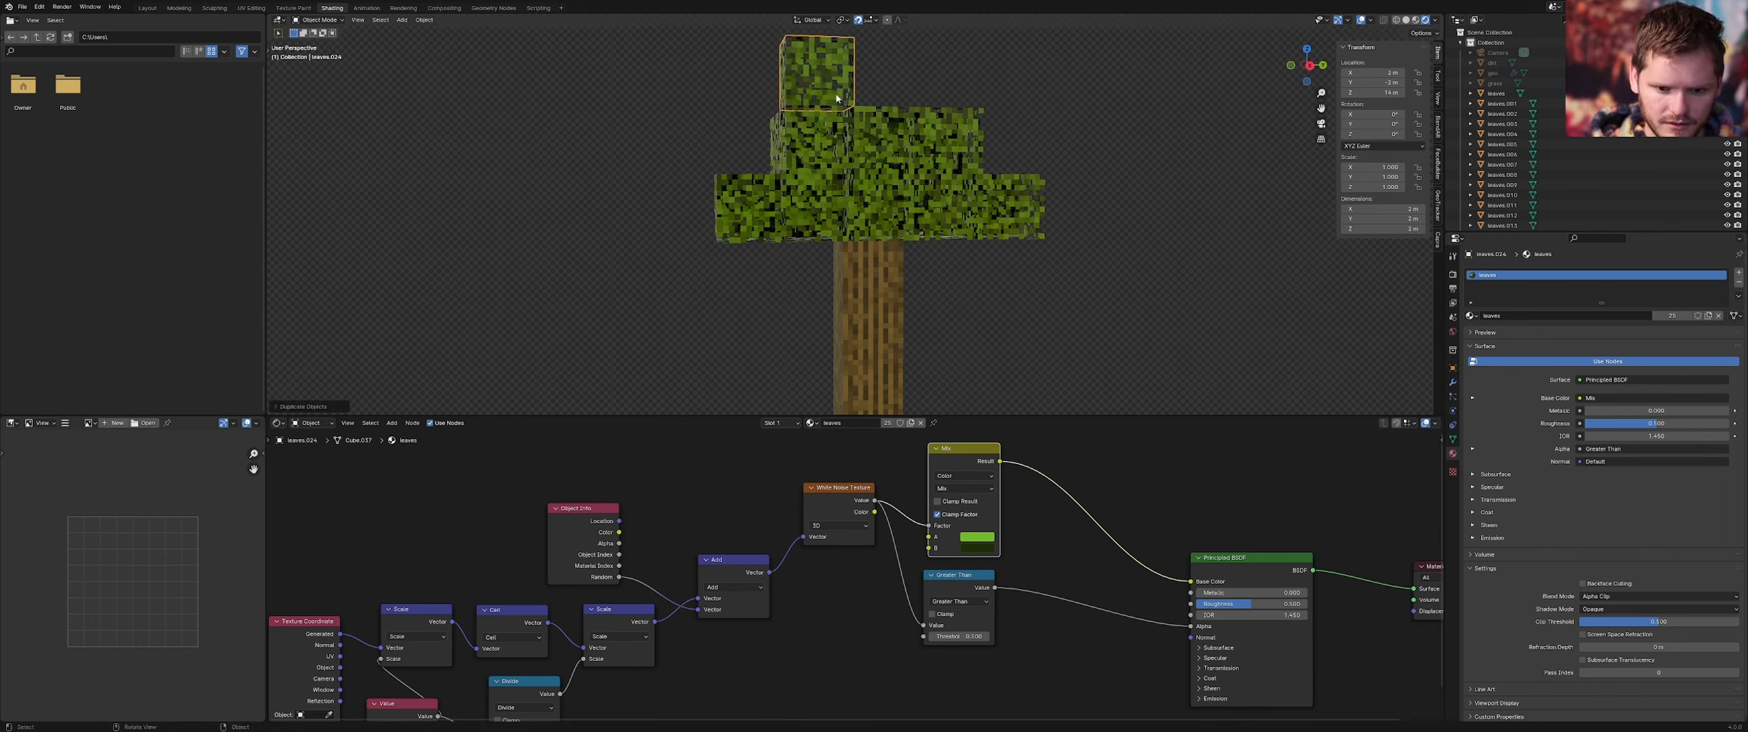
key("ctrl+z")
Duplicate two neighbouring leaves cubes of the upper layer along Z and place the copies on top as the canopy's crown
middle_click_drag(836, 97, 853, 172)
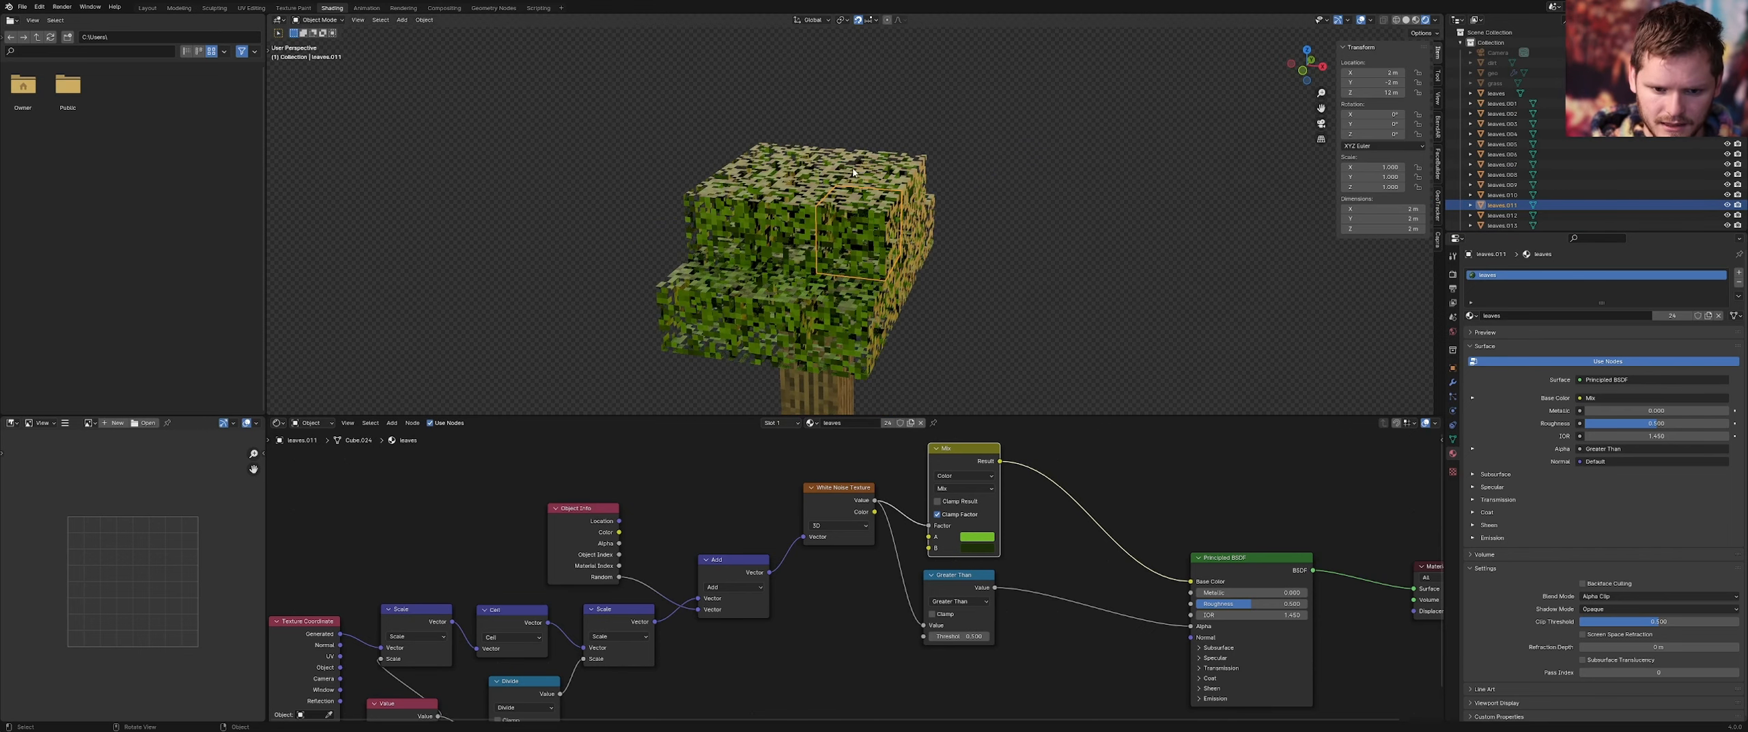
scroll(853, 172, "up", 1)
left_click(809, 163)
left_click(791, 189, "shift")
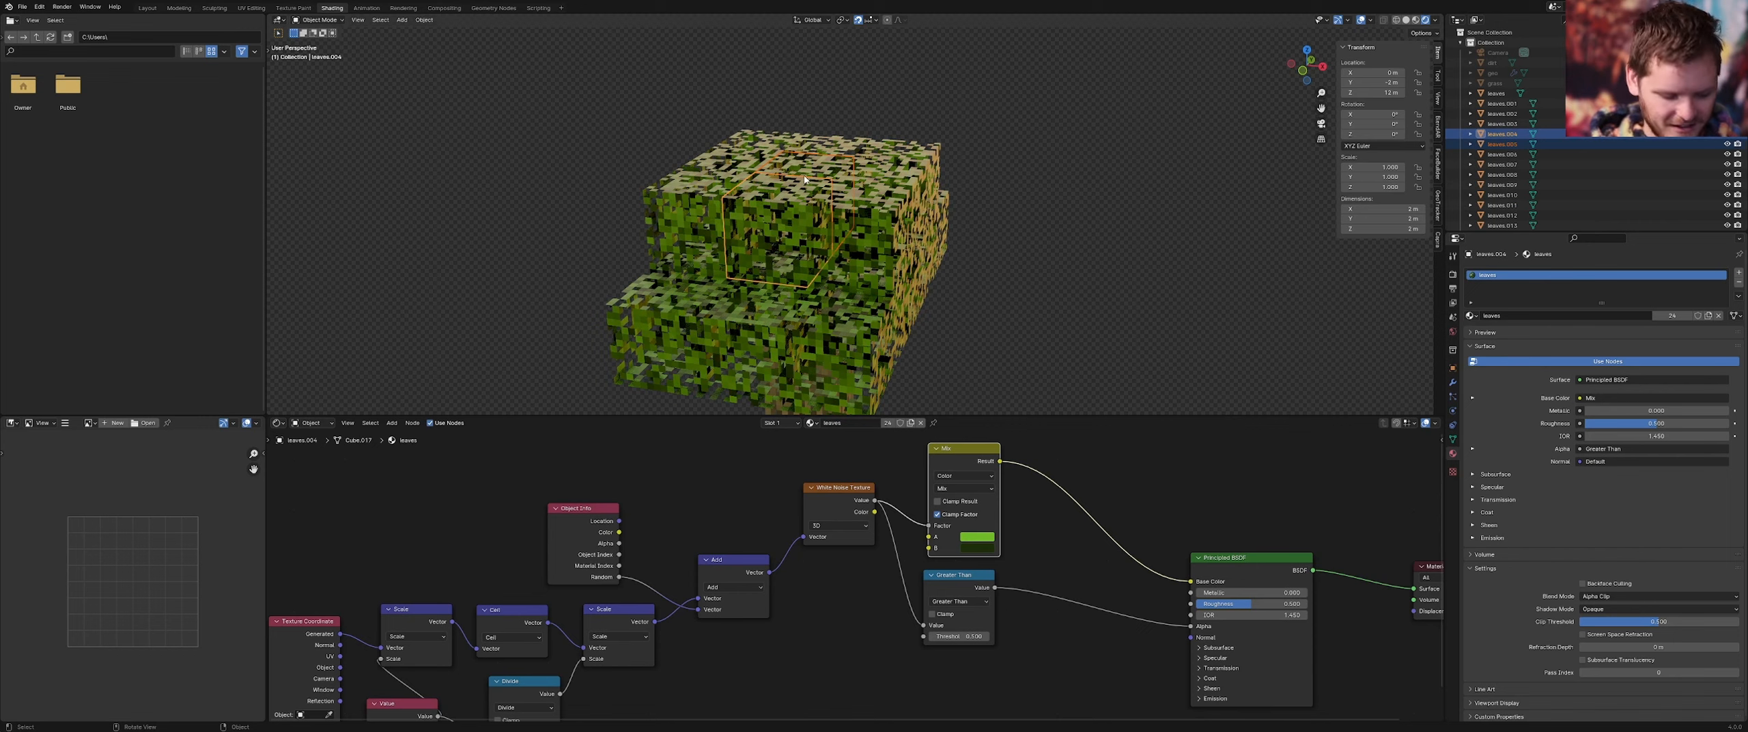
key("shift+d")
key("z")
left_click(813, 102)
left_click(966, 160)
scroll(895, 158, "down", 2)
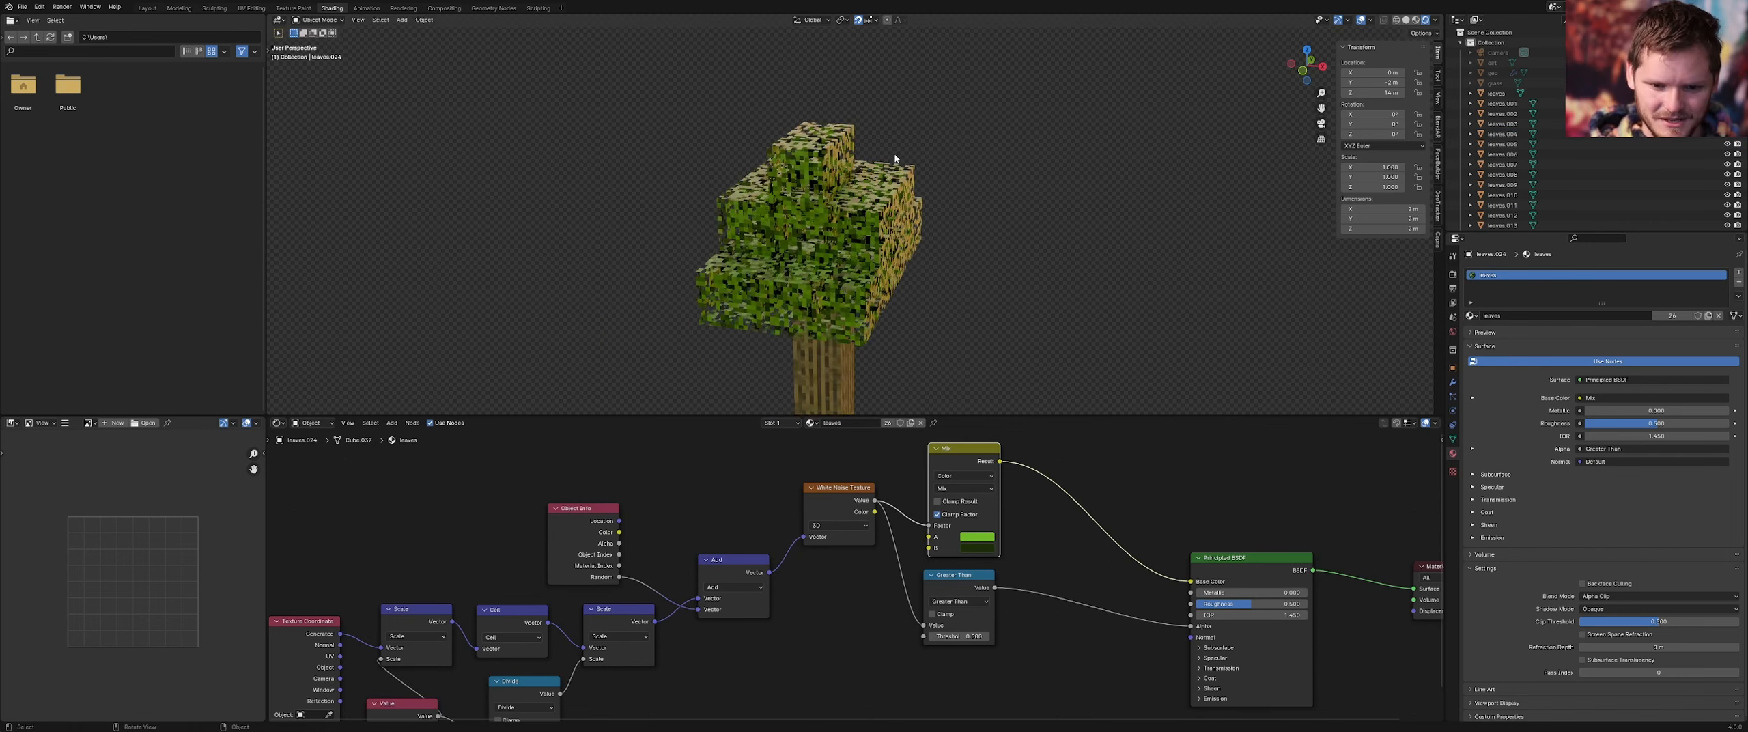
Duplicate two adjacent leaves cubes on the side of the lower canopy layer along X and place the copies flush outward
middle_click_drag(895, 158, 921, 215)
scroll(810, 223, "up", 3)
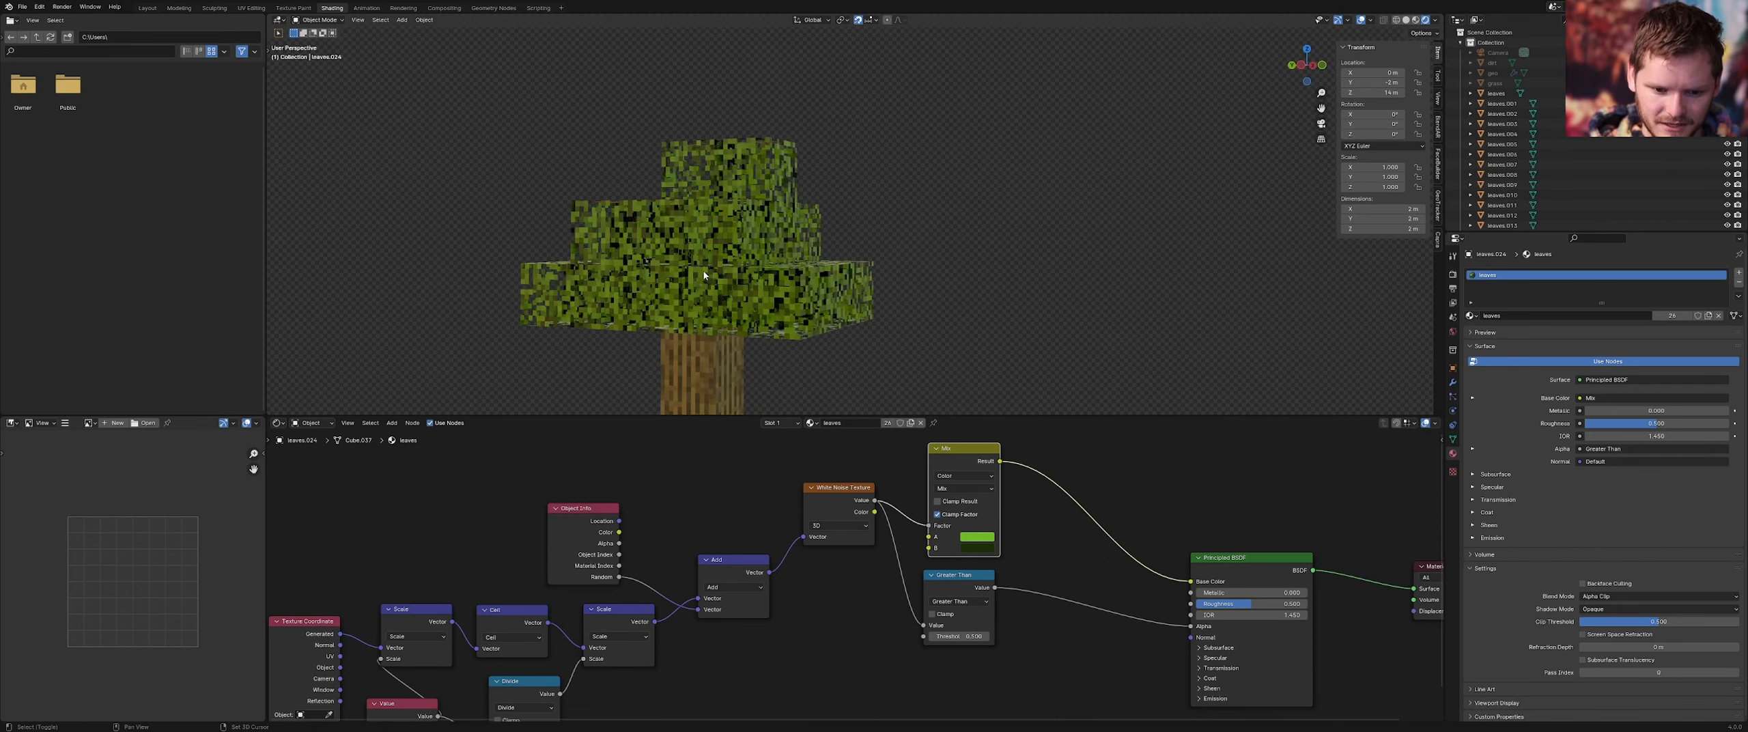
left_click(810, 223)
left_click(738, 223, "shift")
key("shift+d")
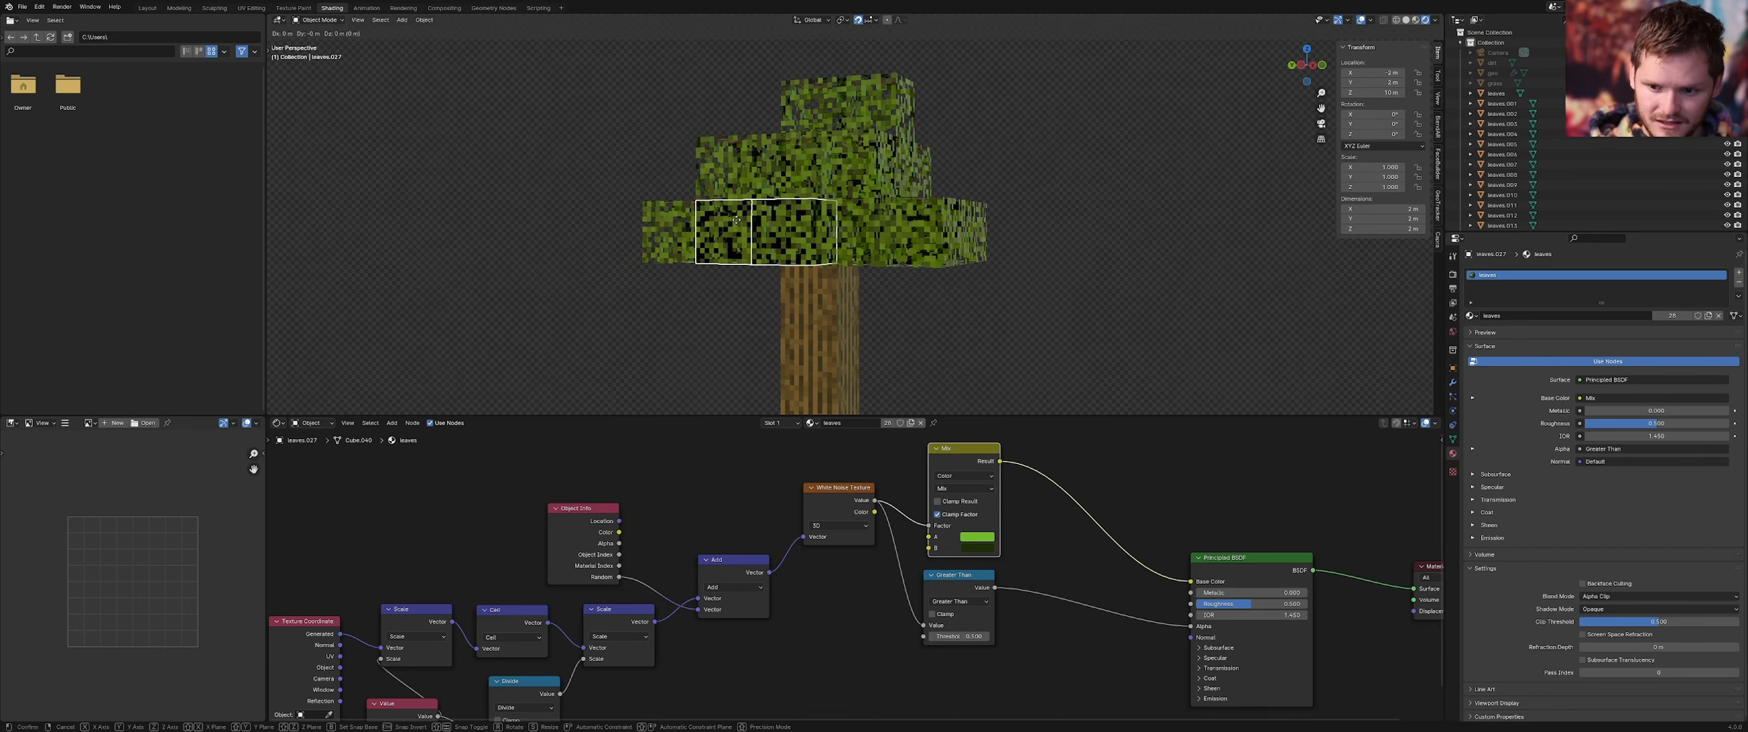
key("x")
left_click(704, 222)
Duplicate a leaves cube on the canopy's underside next to the trunk and place the copy directly below it along Z
middle_click_drag(1031, 209, 999, 250)
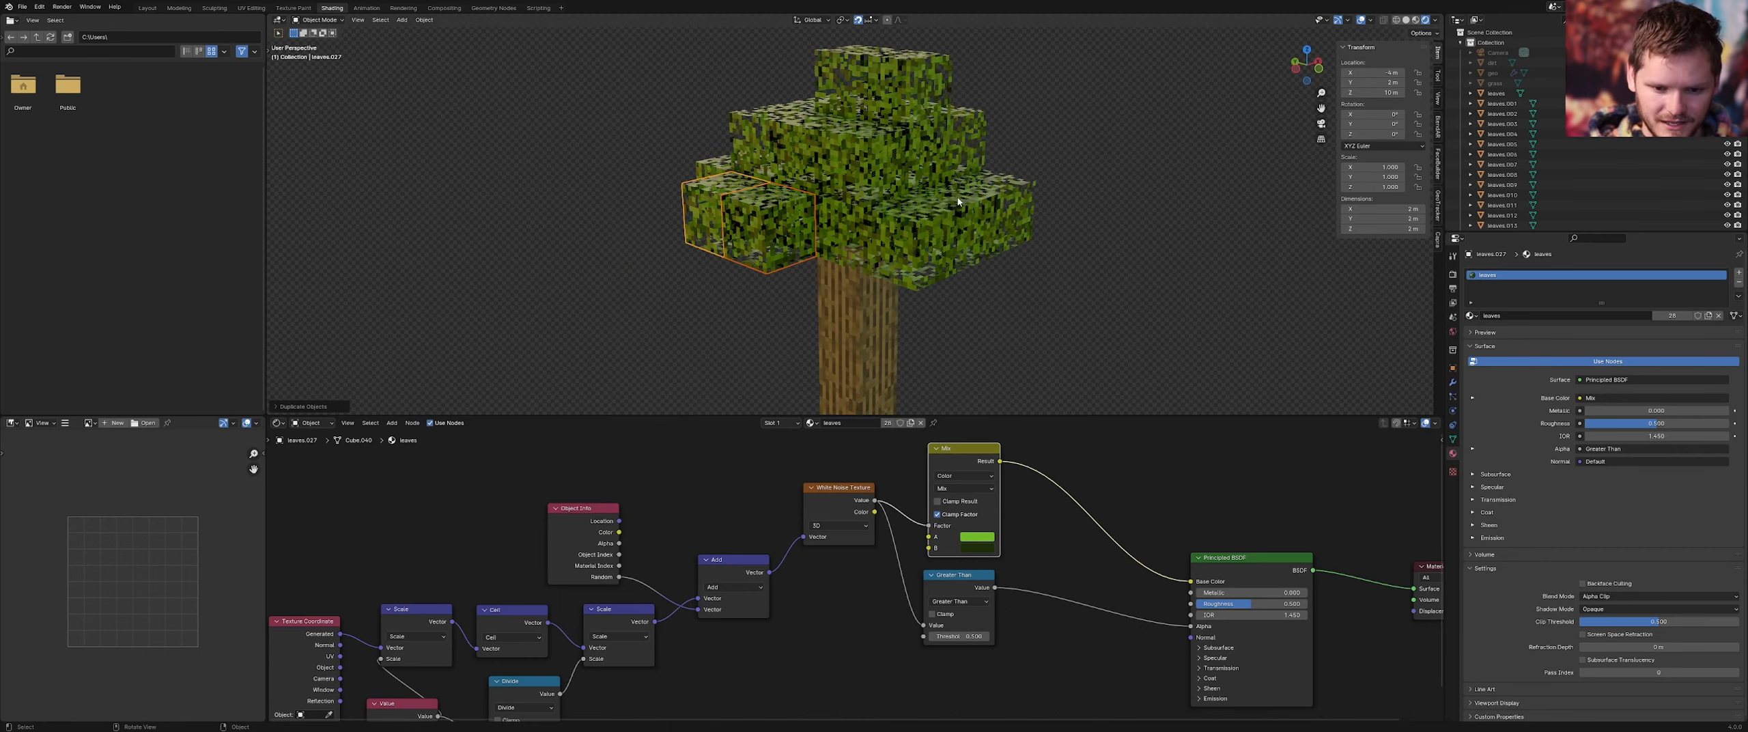
scroll(999, 251, "down", 3)
scroll(953, 175, "up", 3)
middle_click_drag(954, 175, 865, 224)
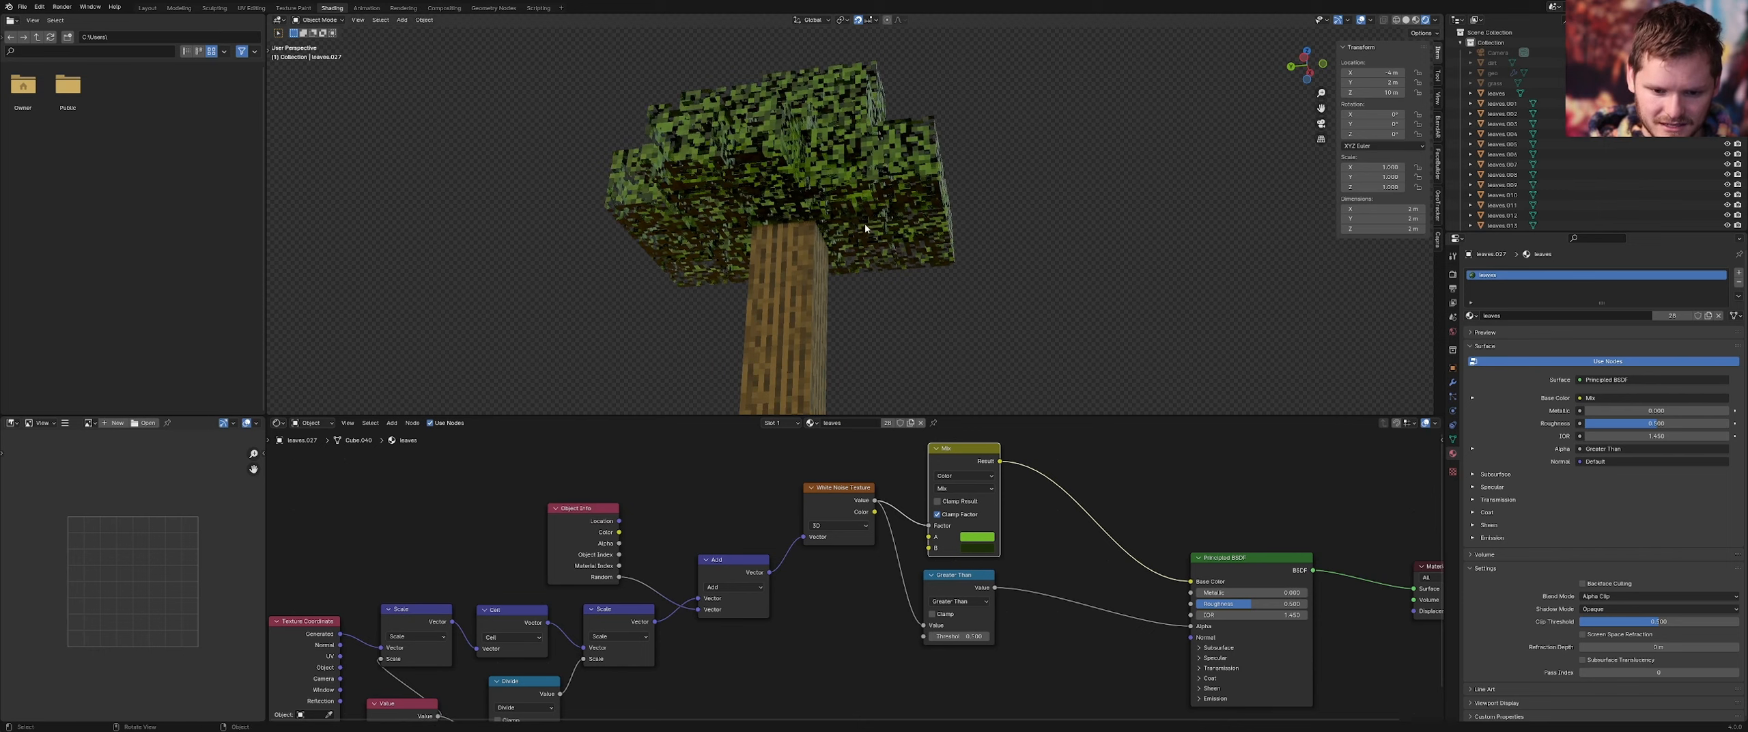
left_click(863, 231)
key("shift+d")
key("z")
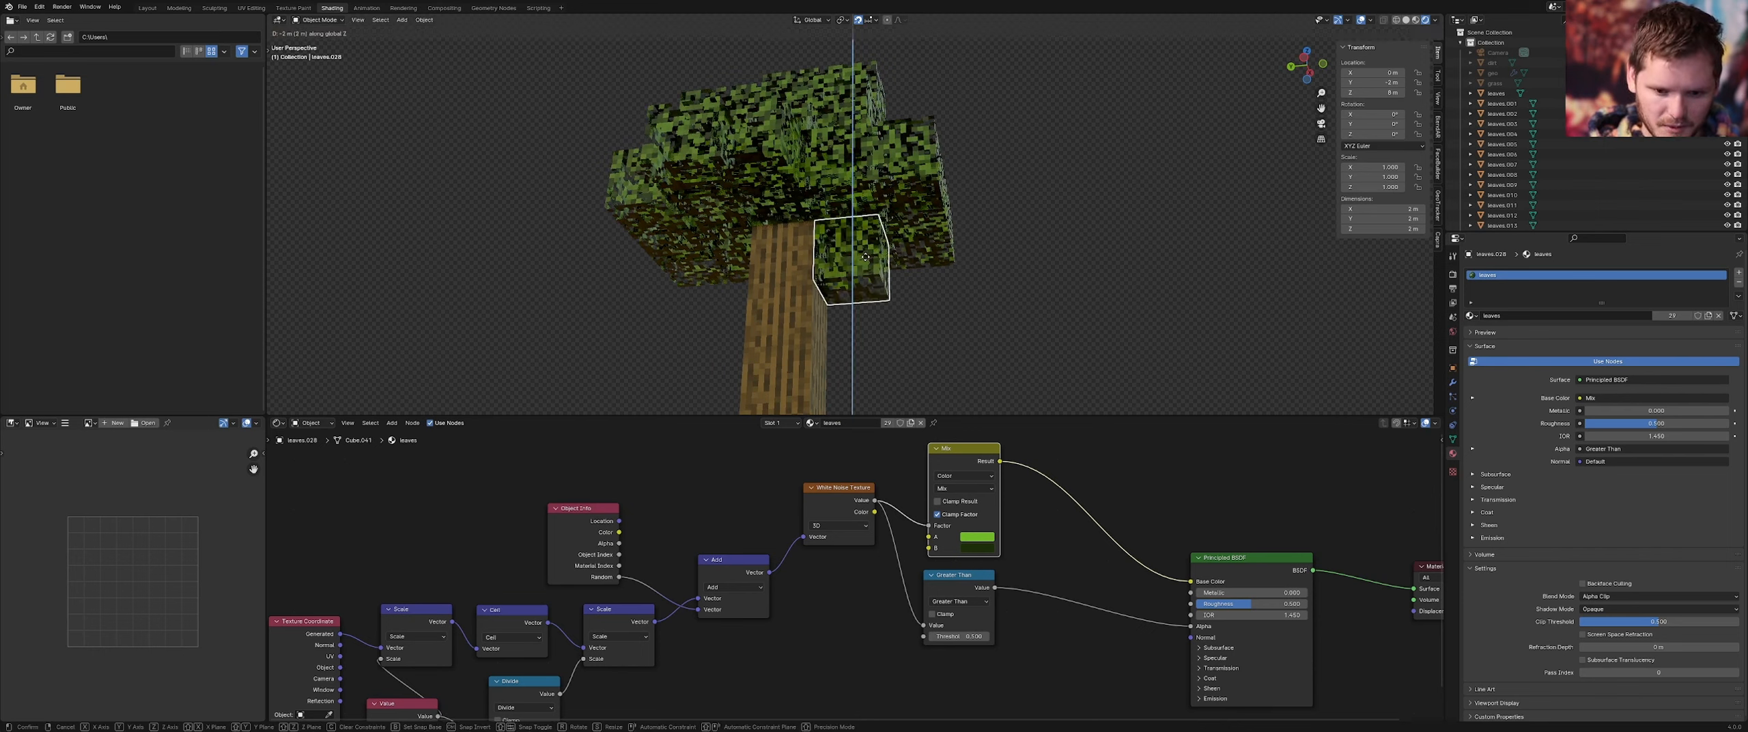
left_click(861, 264)
Duplicate another underside leaves cube on a different side of the trunk down along Z, and clear the selection
middle_click_drag(862, 263, 967, 248)
left_click(795, 222)
key("shift+d")
key("z")
left_click(800, 290)
key("alt+a")
scroll(839, 229, "down", 4)
scroll(887, 232, "up", 3)
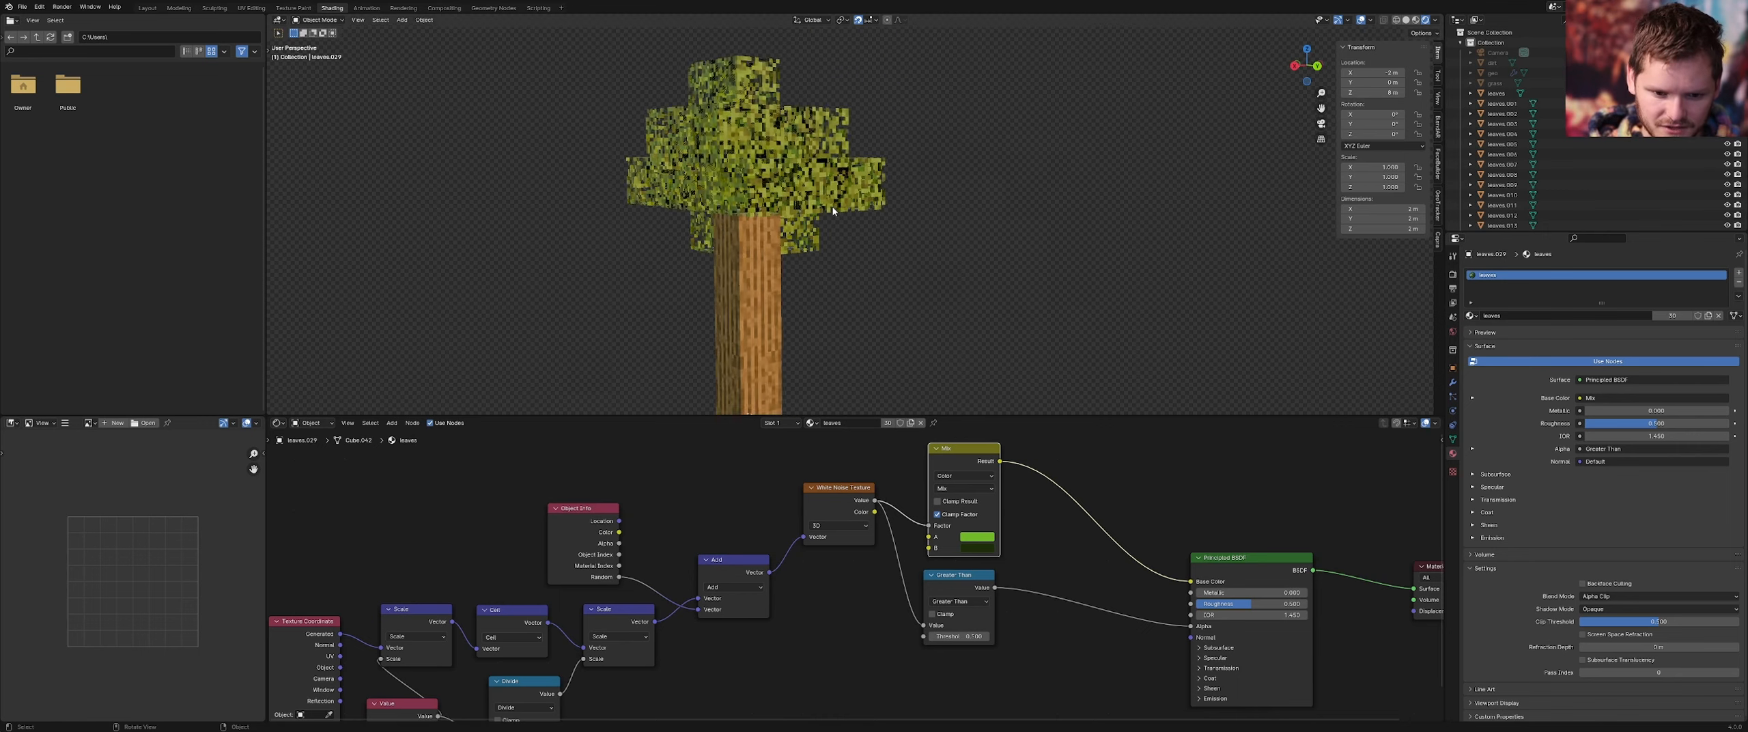
Delete one leaves cube from the side of the lower canopy layer above the trunk
left_click(751, 186)
key("x")
left_click(751, 185)
Duplicate leaves cubes on the canopy's side down along Z, and shift the copies along X below the canopy
middle_click_drag(751, 186, 730, 164)
left_click(694, 195)
left_click(642, 188)
key("shift+d")
key("z")
left_click(620, 238)
key("g")
key("x")
left_click(568, 195)
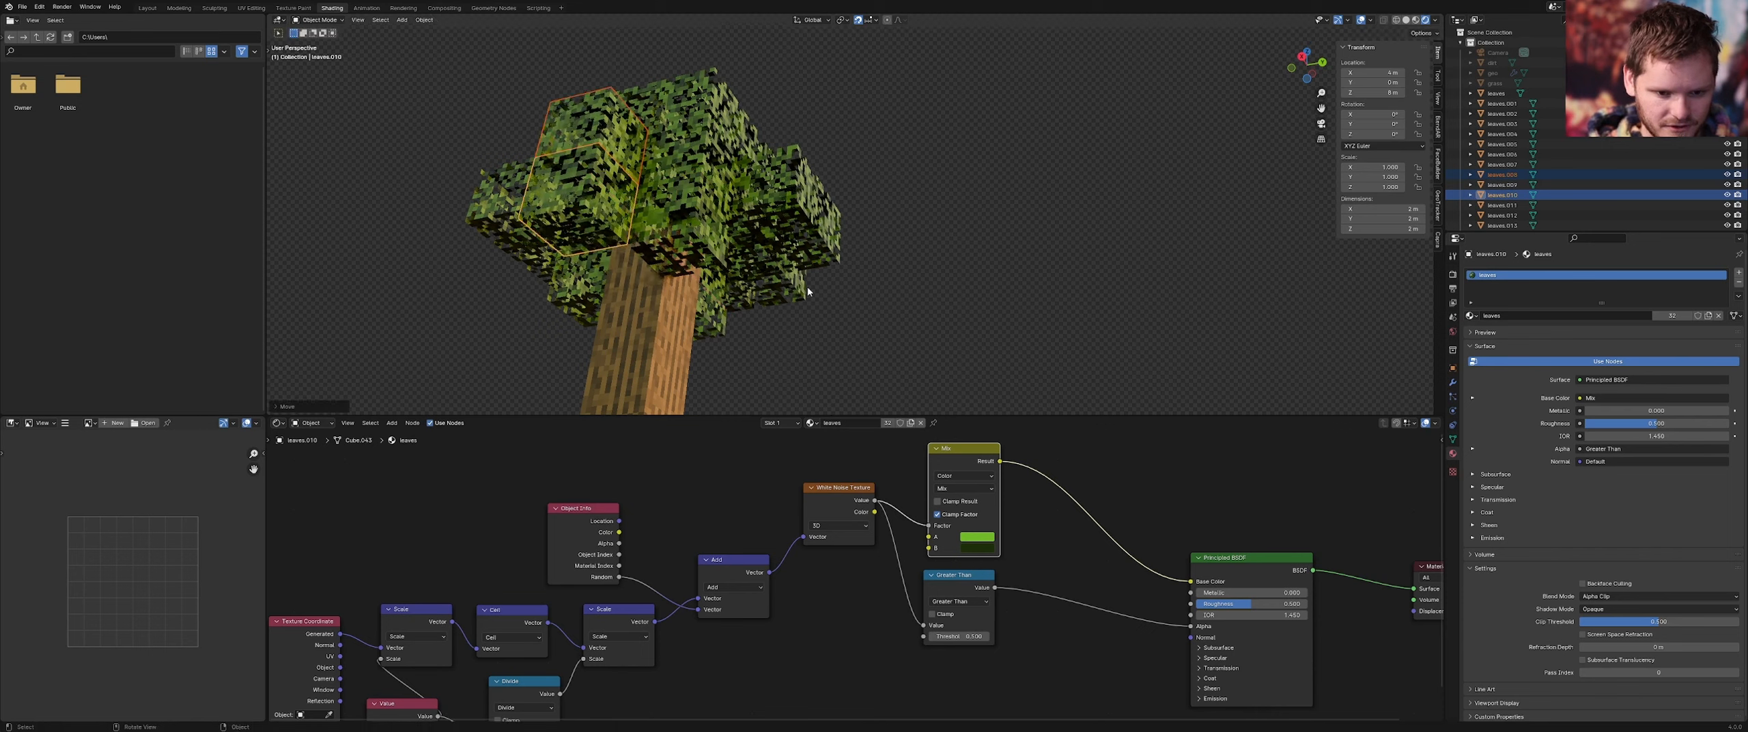
left_click(899, 292)
Delete the outer leaves cube of the canopy directly above the low protruding cube
scroll(896, 289, "down", 5)
middle_click_drag(784, 193, 870, 214)
scroll(770, 170, "up", 3)
left_click(751, 176)
key("x")
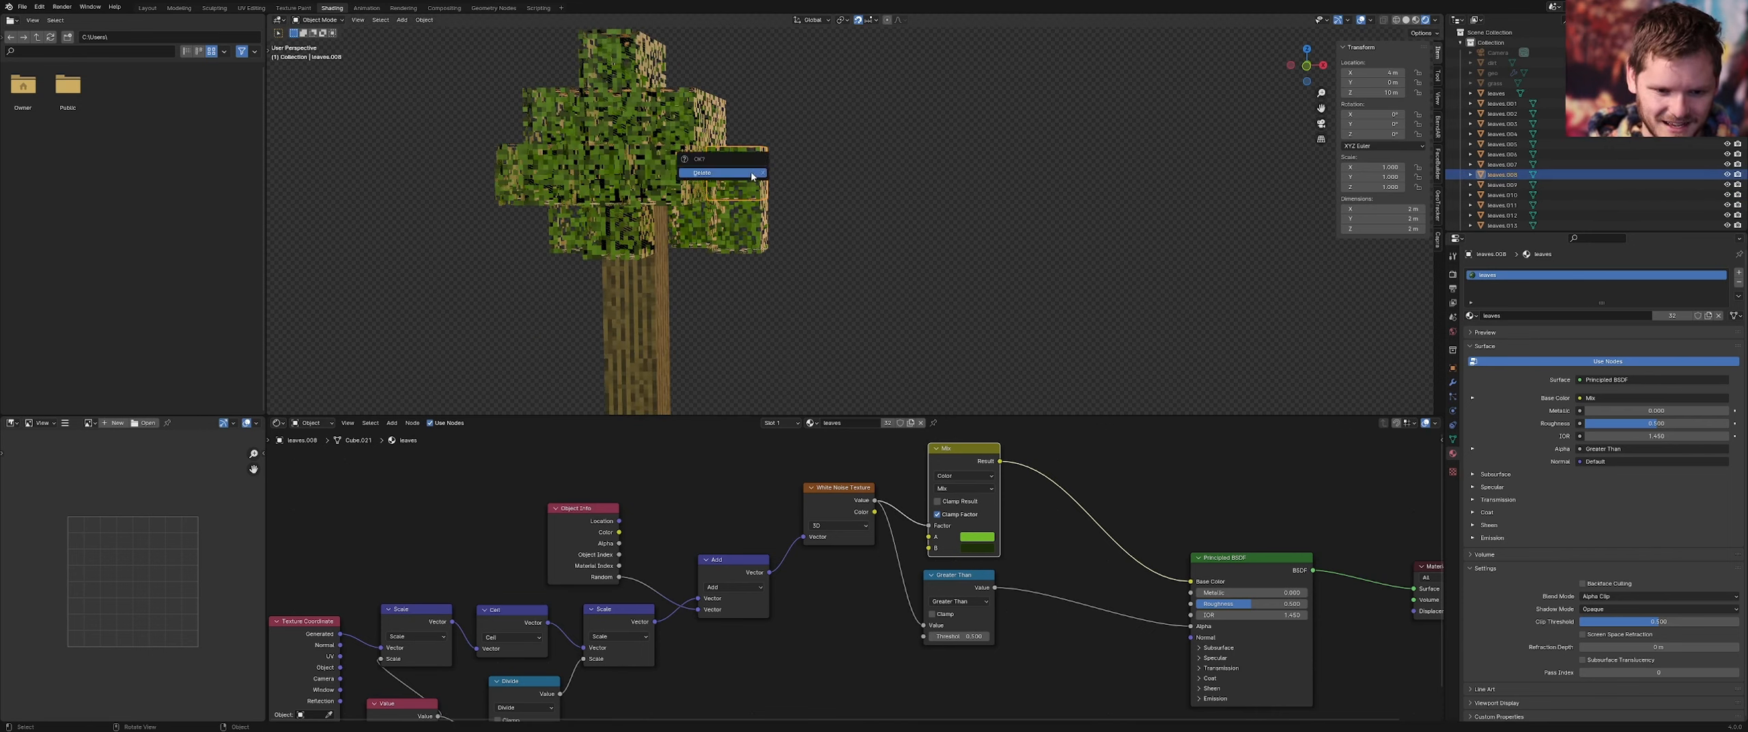
left_click(754, 175)
scroll(824, 198, "down", 2)
Duplicate two side leaves cubes above the low protruding cube along X and place the copies outward
middle_click_drag(770, 204, 744, 171)
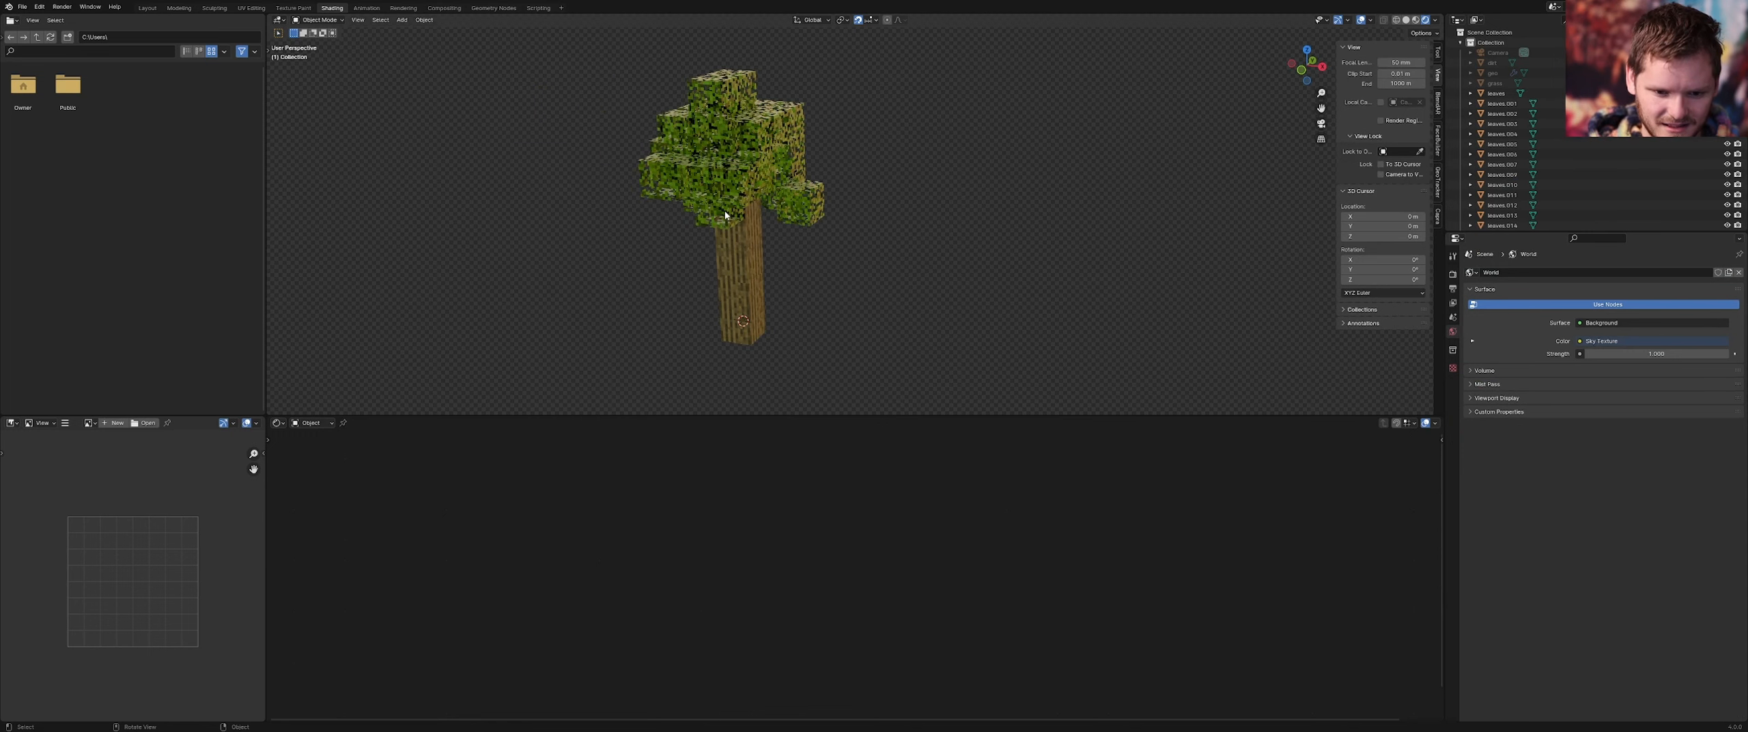
scroll(755, 145, "up", 3)
left_click(706, 144)
left_click(731, 131, "shift")
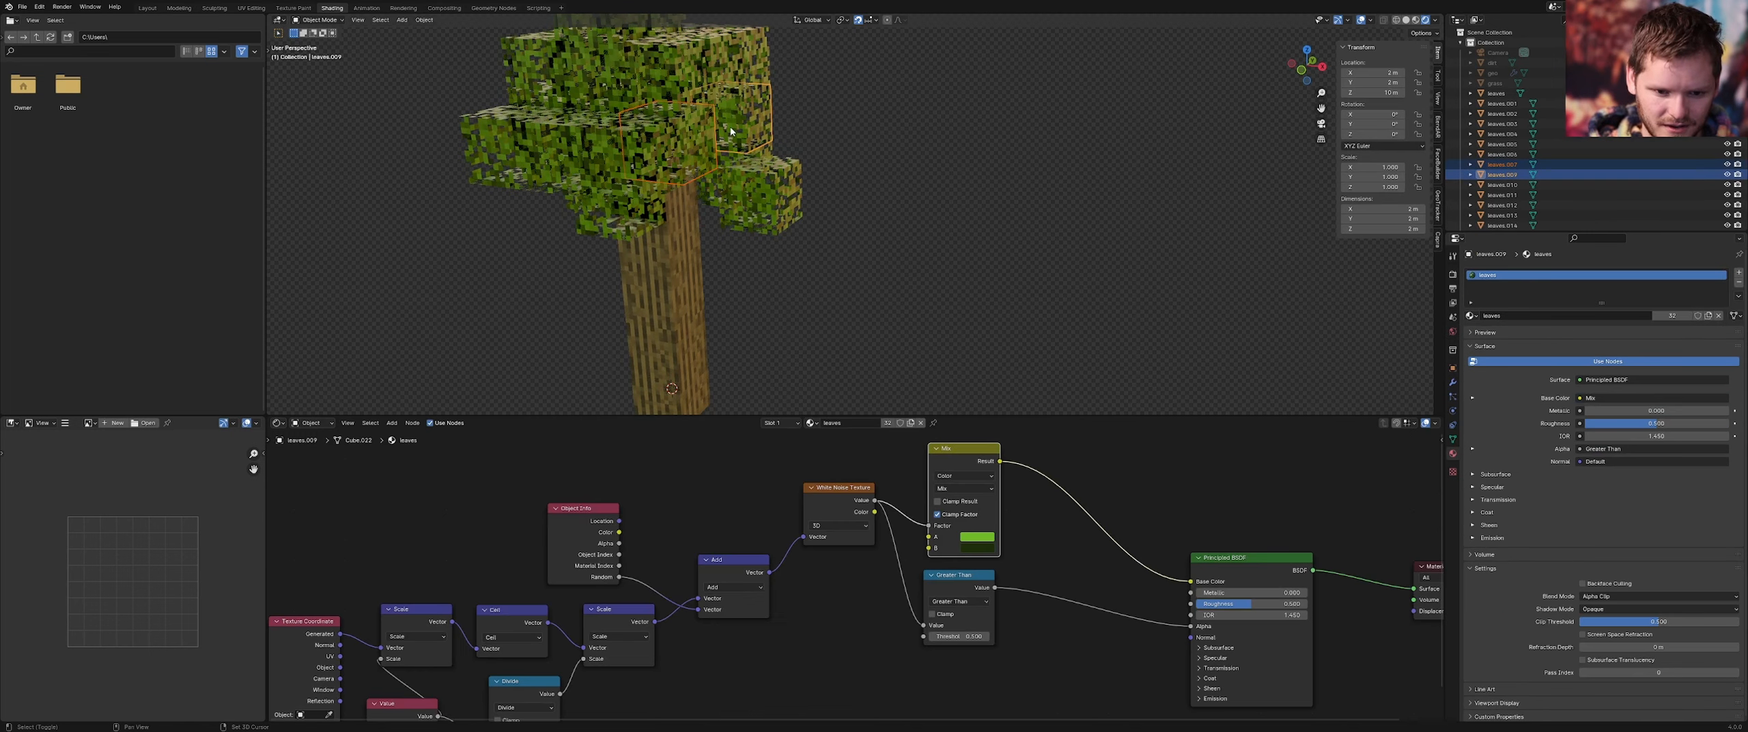
key("shift+d")
key("x")
left_click(773, 127)
middle_click_drag(745, 113, 811, 211, "shift")
Delete a surplus leaves cube at the outer edge of the canopy
left_click(812, 201)
scroll(748, 205, "down", 5)
scroll(811, 210, "up", 3)
middle_click_drag(664, 186, 733, 258, "shift")
key("x")
left_click(704, 241)
Try adding a duplicate of the front middle leaves cube along X at the canopy's side, and delete the copy
scroll(710, 241, "down", 3)
scroll(754, 313, "up", 3)
middle_click_drag(754, 314, 731, 225)
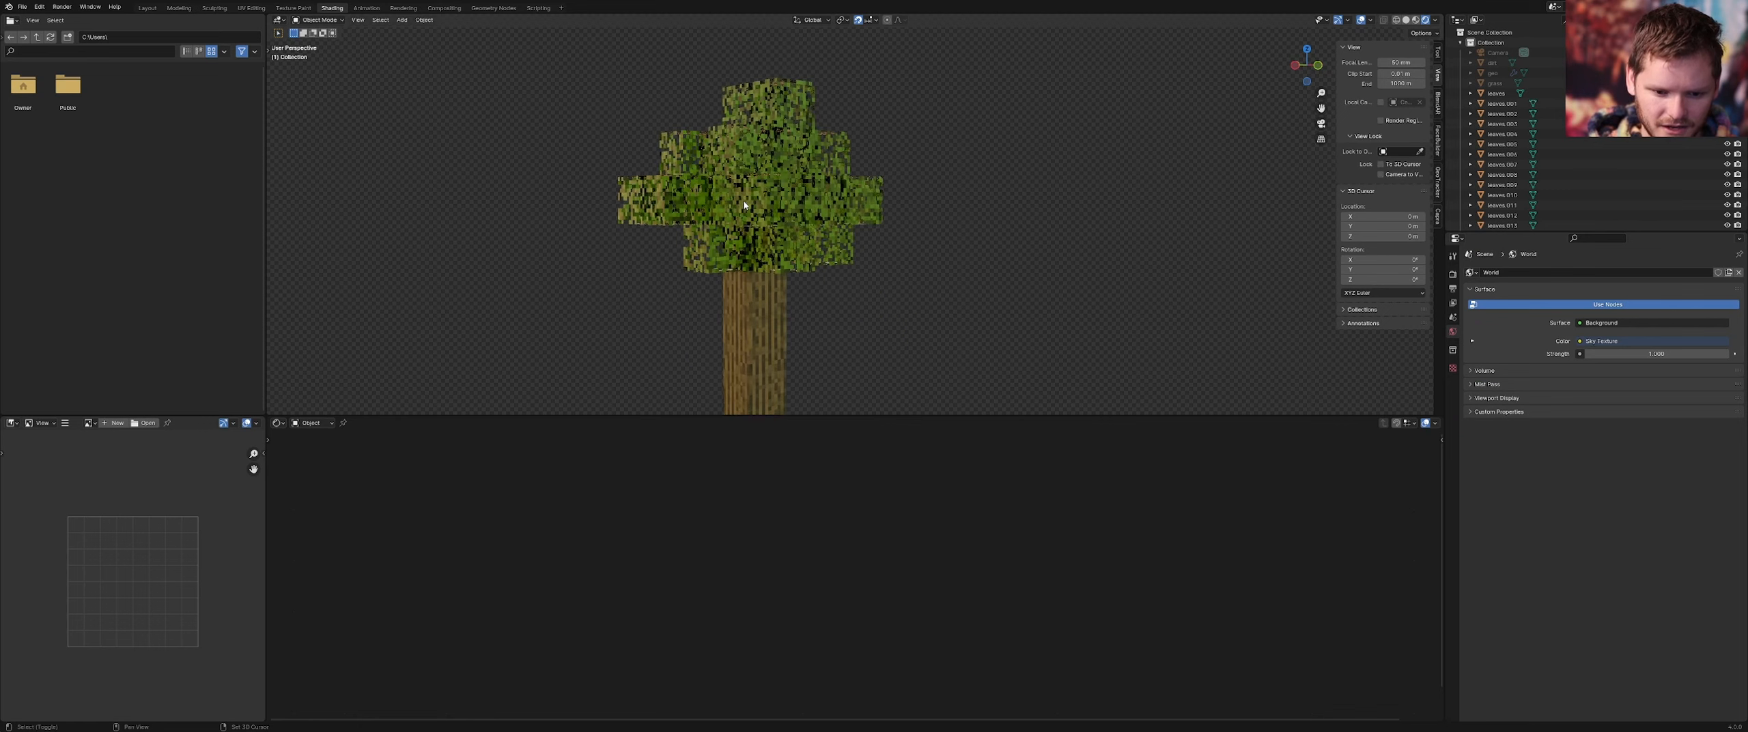
scroll(731, 225, "up", 2)
left_click(724, 203)
key("shift+d")
key("x")
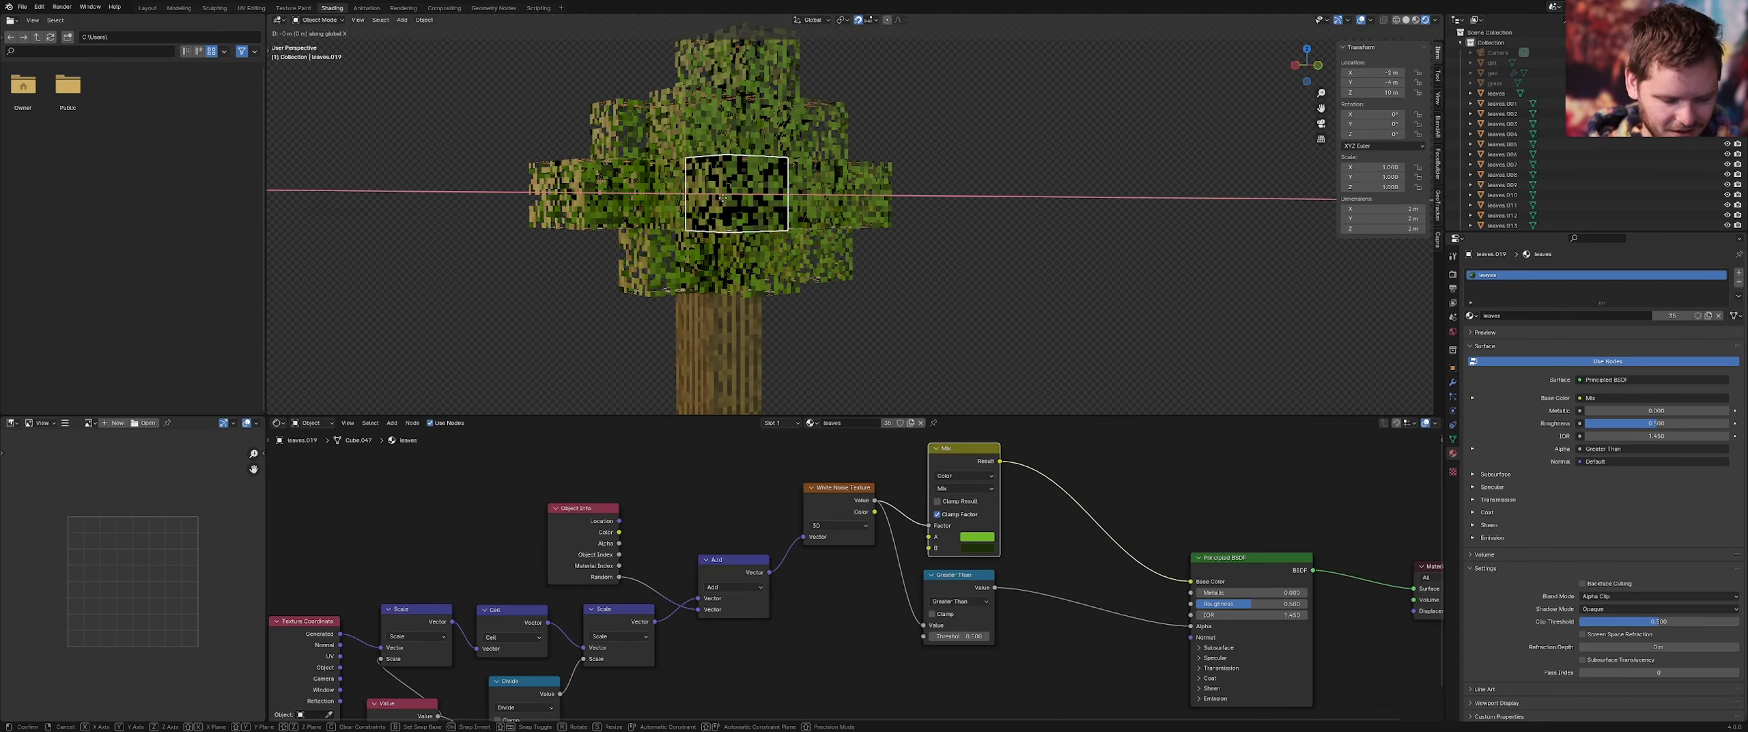
left_click(830, 218)
middle_click_drag(831, 218, 826, 251)
key("x")
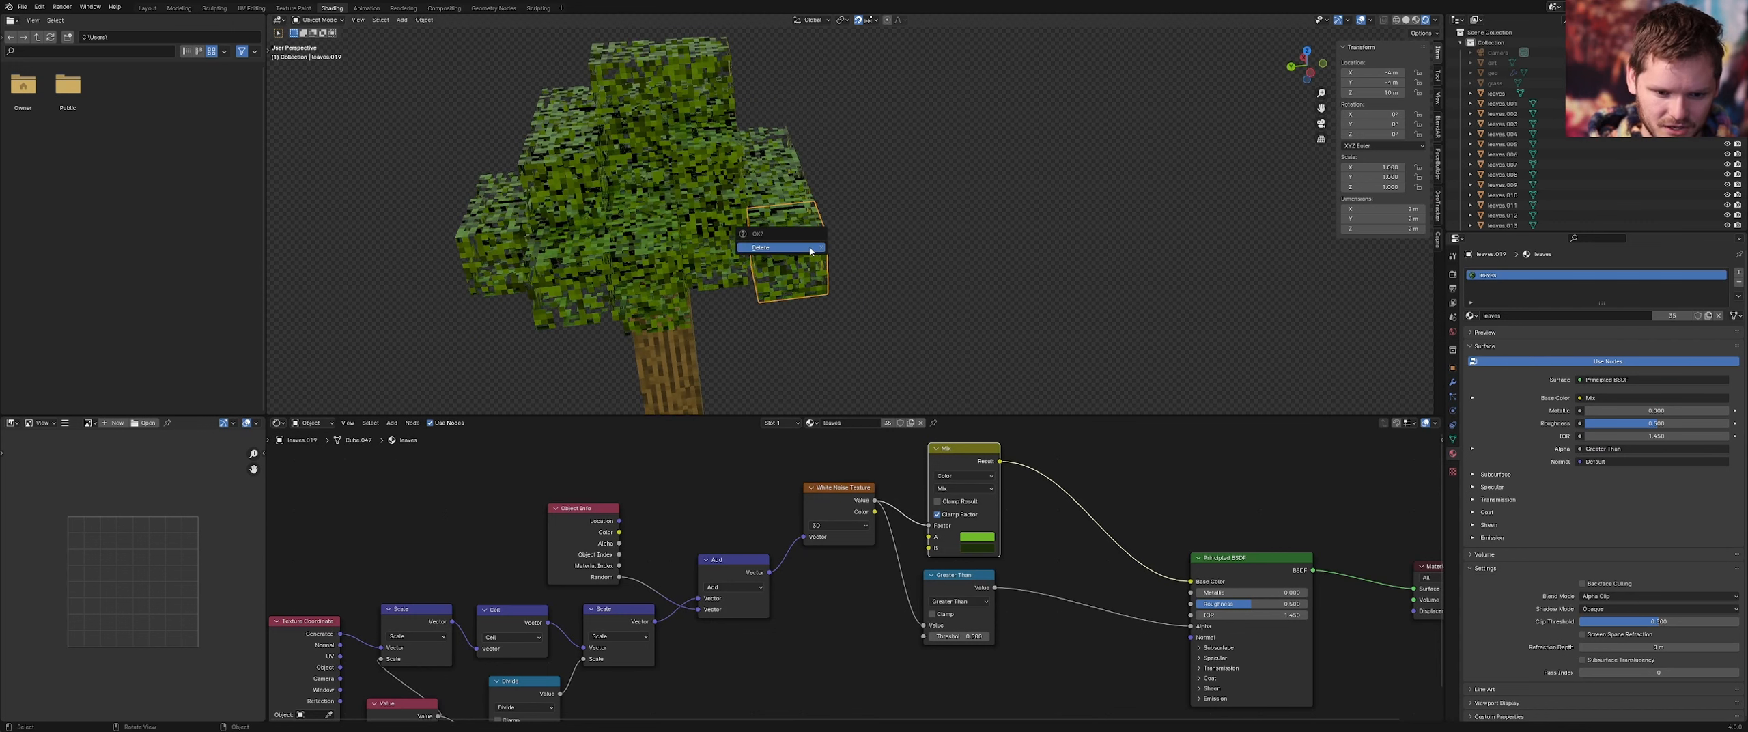
left_click(813, 253)
Duplicate a leaves cube and place the copy under the canopy against the upper trunk
scroll(744, 217, "down", 2)
middle_click_drag(738, 217, 798, 179)
middle_click_drag(710, 288, 678, 127, "shift")
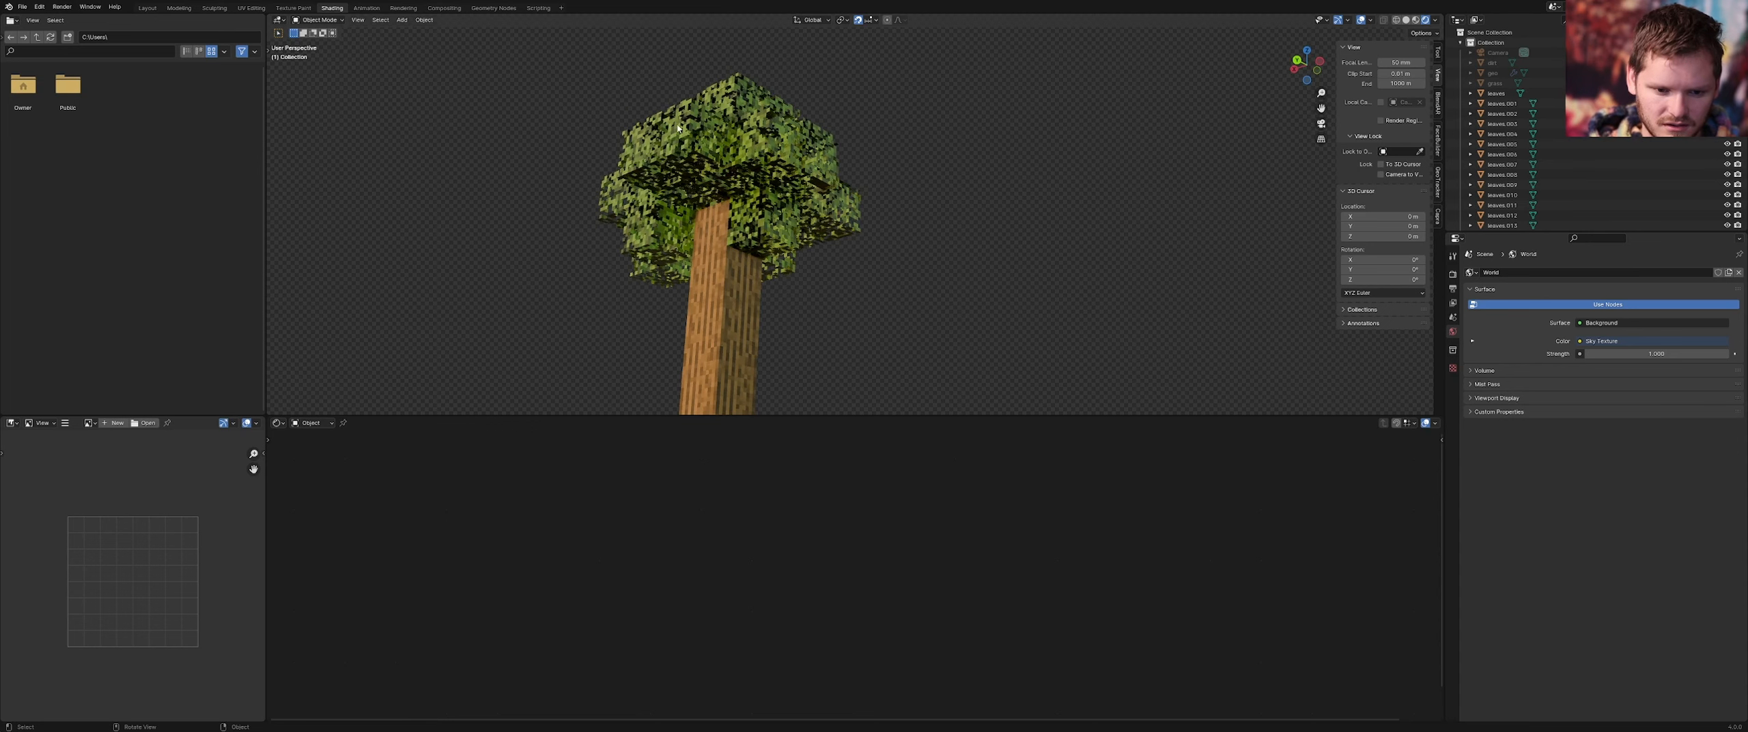
left_click(702, 193)
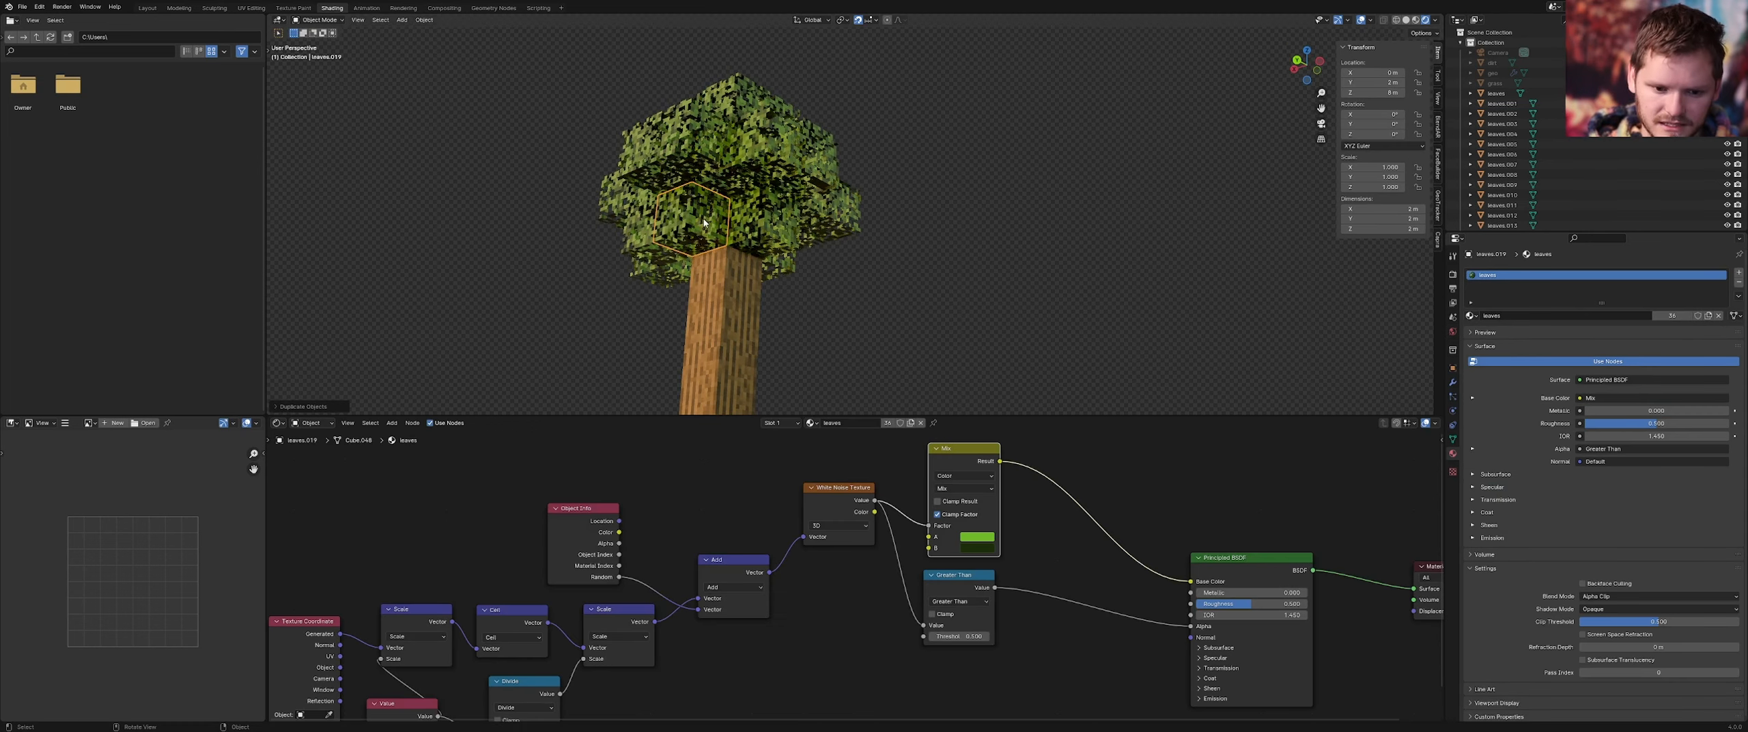
middle_click_drag(751, 211, 847, 259)
Duplicate the outermost side leaves cube of the lower canopy layer and place the copy along Y
left_click(806, 171)
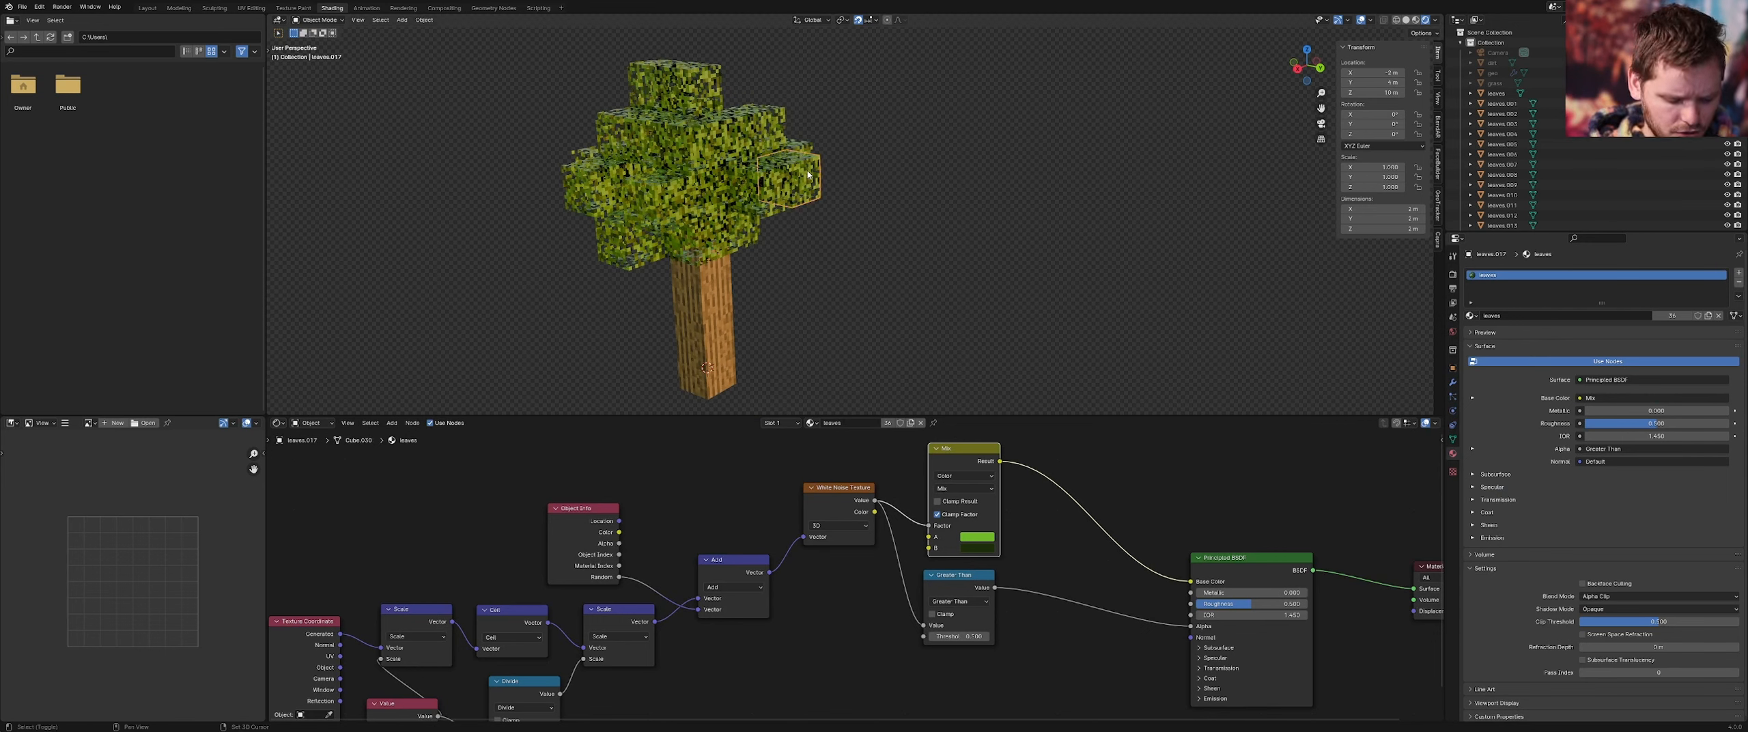
key("shift+d")
key("x")
key("y")
left_click(896, 224)
middle_click_drag(896, 224, 672, 235)
Move a leaves cube at the canopy's edge along Z, and delete a surplus leaves cube there
left_click(837, 195)
key("g")
key("z")
left_click(912, 205)
left_click(914, 207)
key("x")
left_click(840, 169)
Duplicate the low leaves cube beside the trunk along X and place the copy under the canopy
scroll(777, 196, "up", 5)
left_click(672, 235)
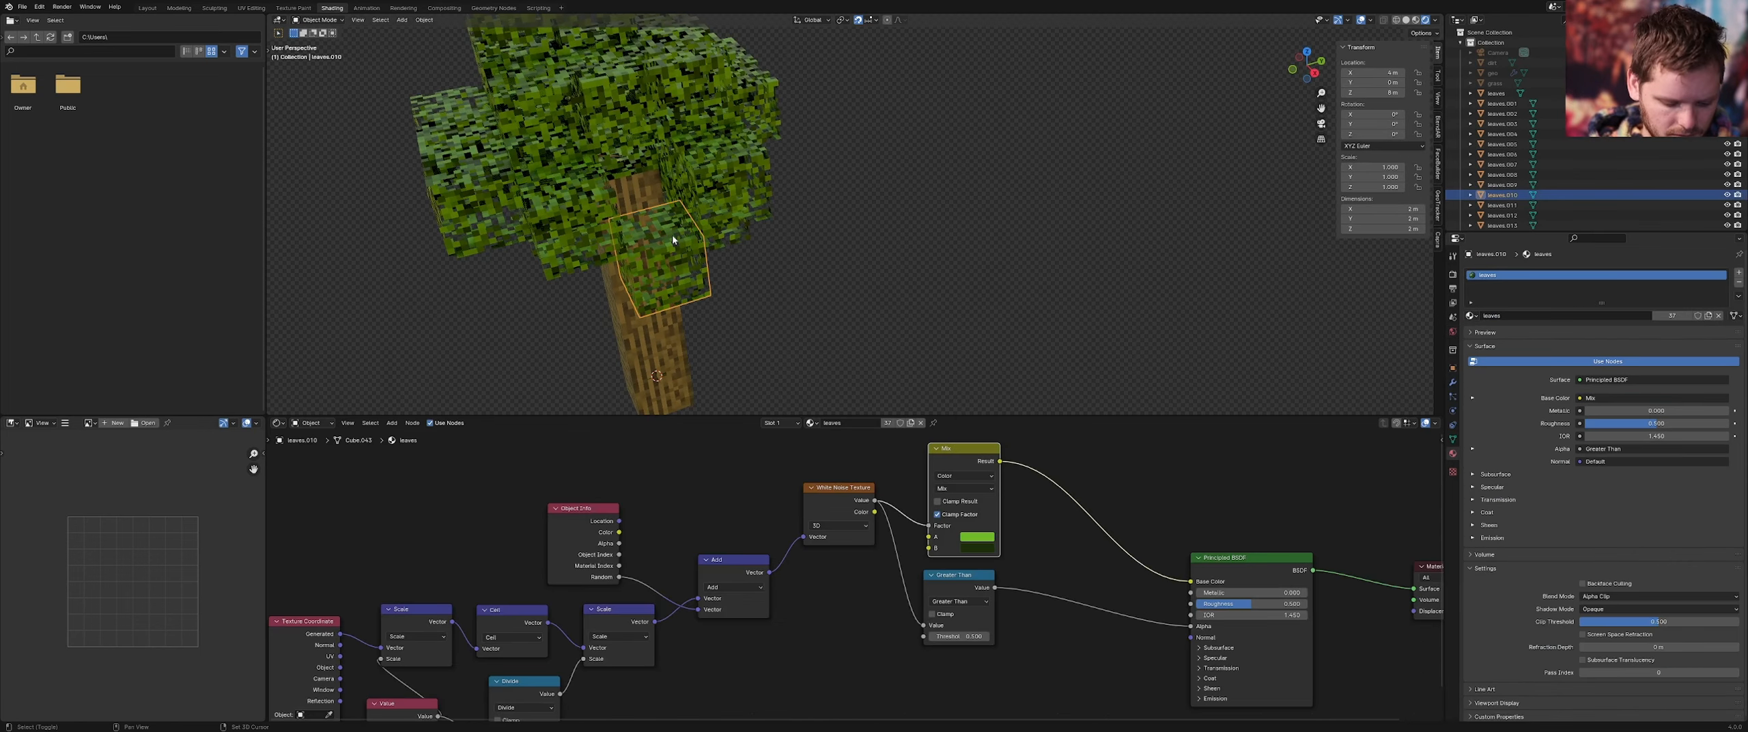
key("shift+d")
key("y")
key("x")
left_click(649, 195)
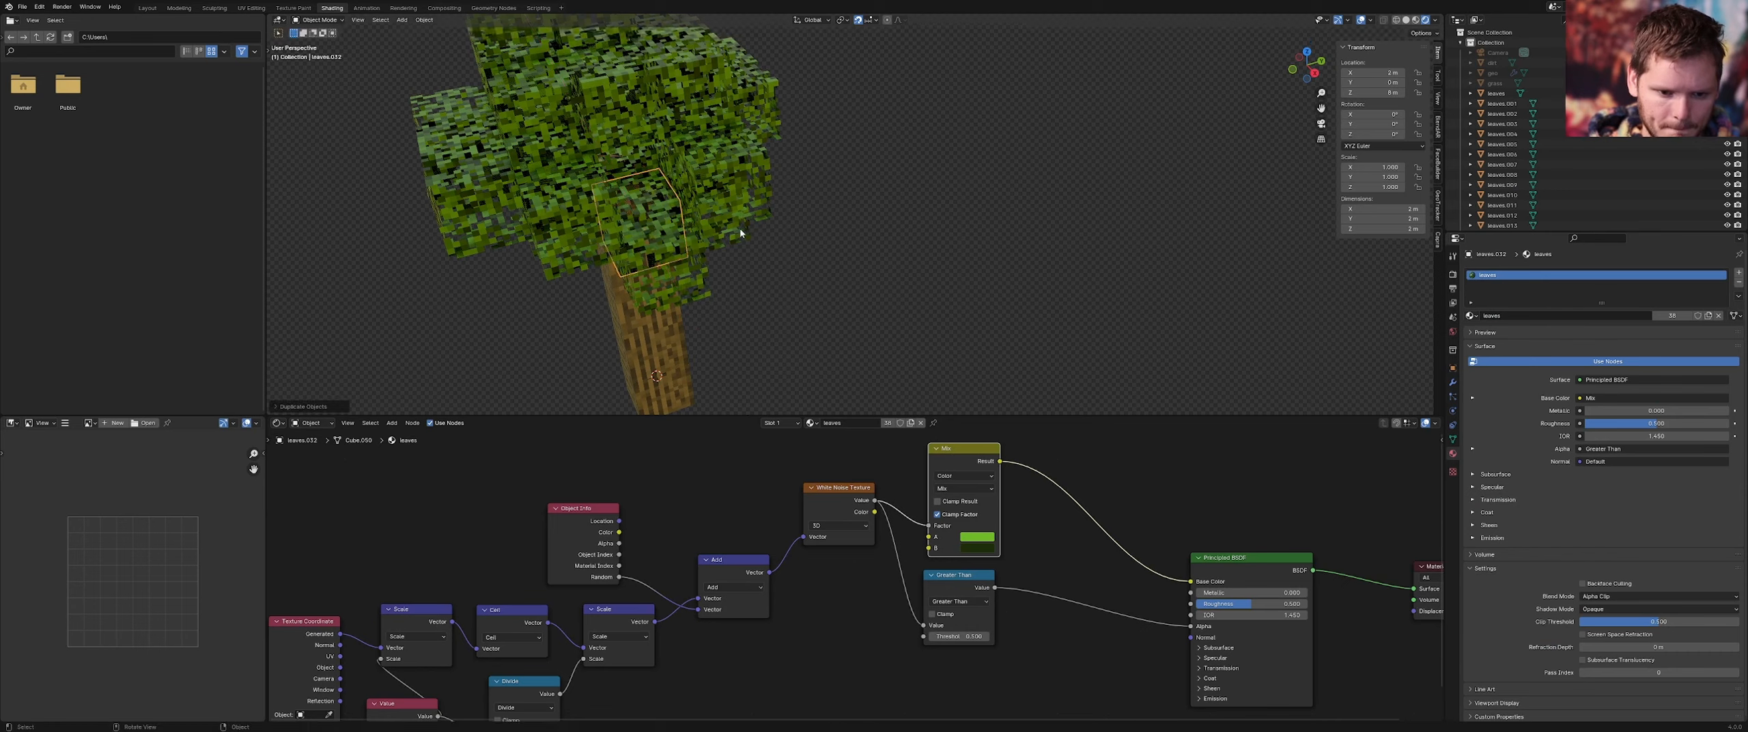
Delete two surplus leaves cubes from different sides of the canopy, including a corner cube of the second layer
scroll(727, 208, "down", 4)
middle_click_drag(726, 209, 865, 160)
middle_click_drag(836, 186, 913, 176)
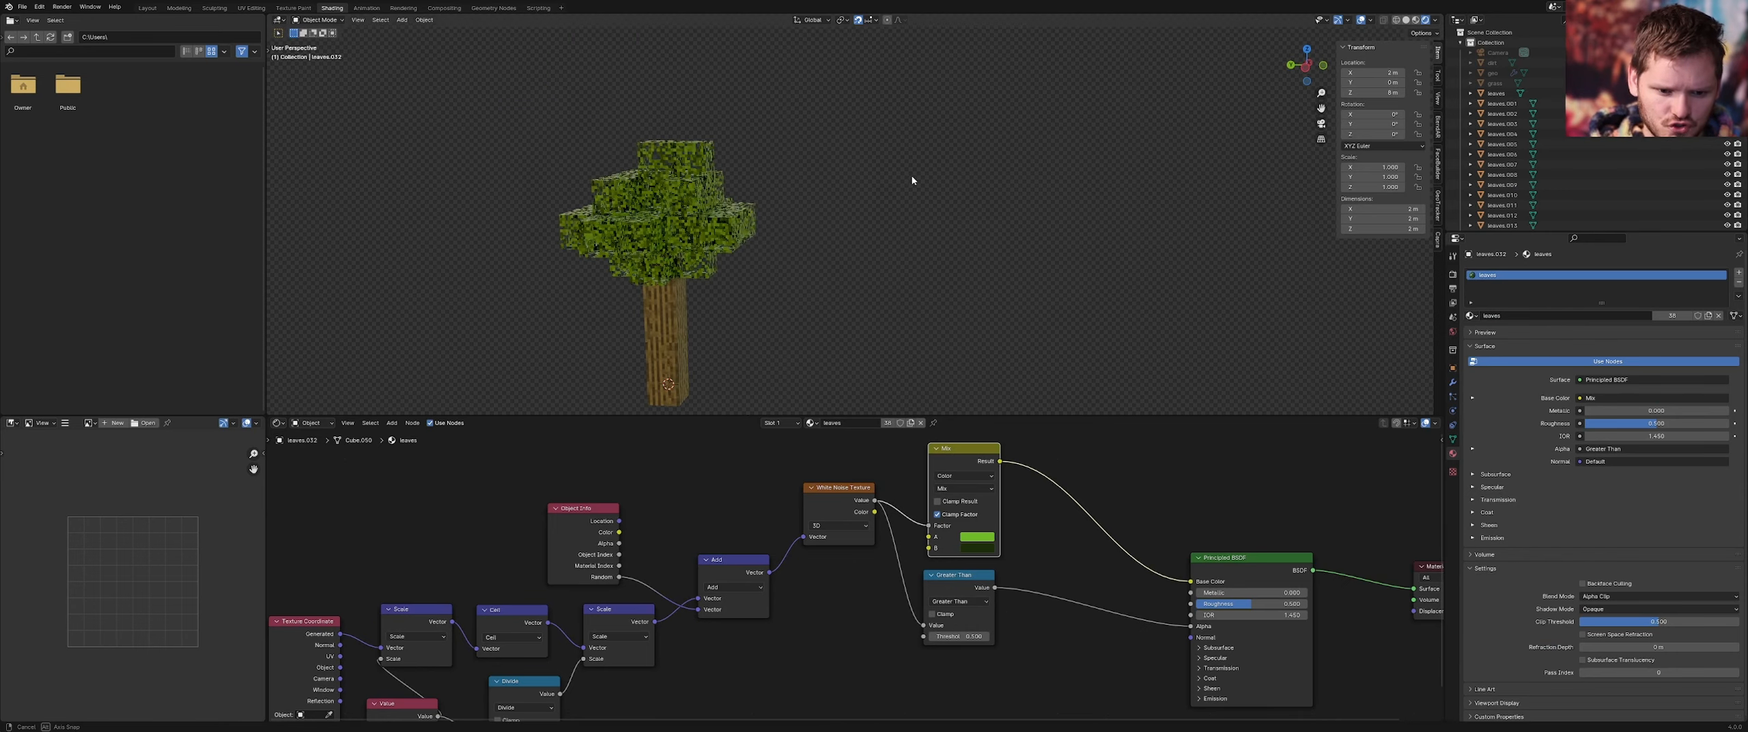
left_click(693, 204)
key("x")
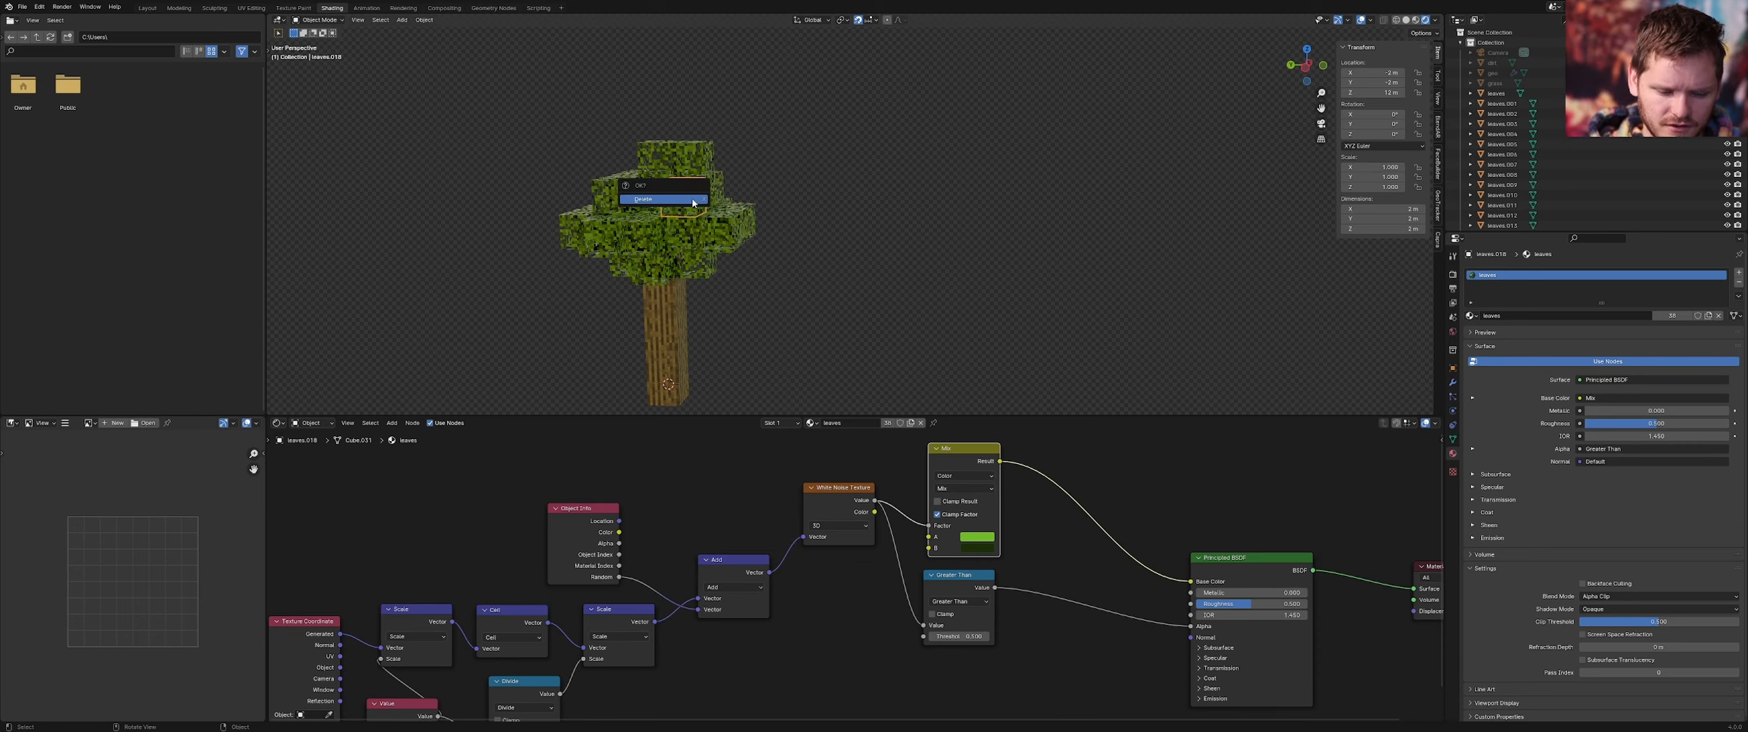
left_click(693, 200)
middle_click_drag(693, 202, 752, 177)
scroll(671, 222, "up", 2)
middle_click_drag(580, 239, 845, 139, "shift")
left_click(731, 164)
key("x")
left_click(732, 157)
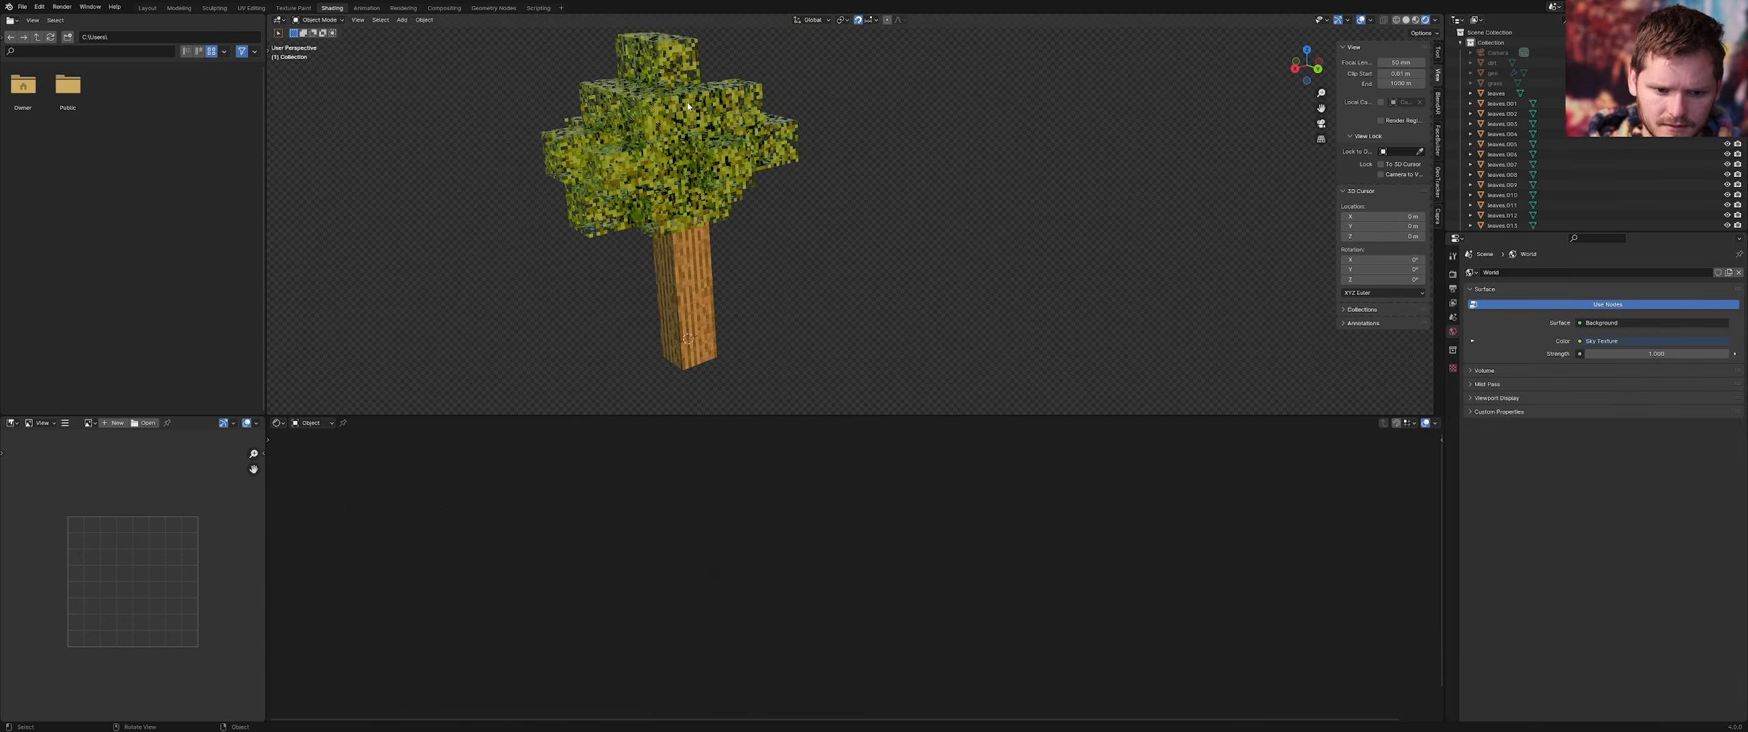
Delete two surplus leaves cubes from different sides of the canopy, starting with the one just below the treetop cube
left_click(689, 106)
key("x")
left_click(689, 104)
middle_click_drag(689, 104, 858, 172)
left_click(745, 183)
key("x")
left_click(744, 183)
Delete another surplus leaves cube from the canopy, and extend the canopy's outer side edge with a leaves cube
left_click(737, 163)
left_click(858, 172)
scroll(806, 172, "up", 2)
middle_click_drag(730, 171, 752, 214)
key("x")
left_click(566, 175)
scroll(813, 184, "down", 5)
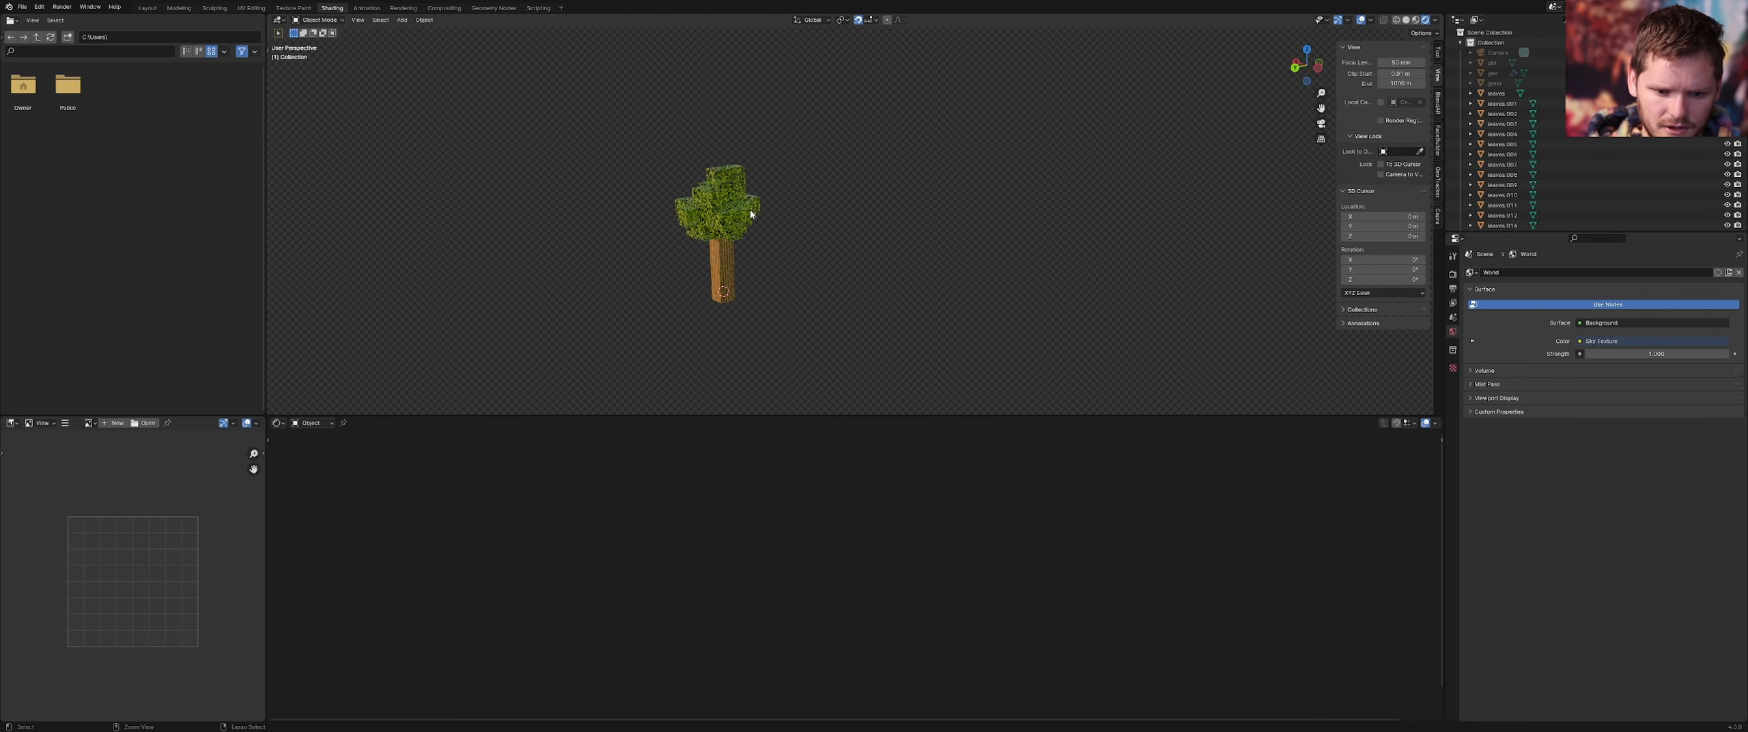
left_click(752, 213)
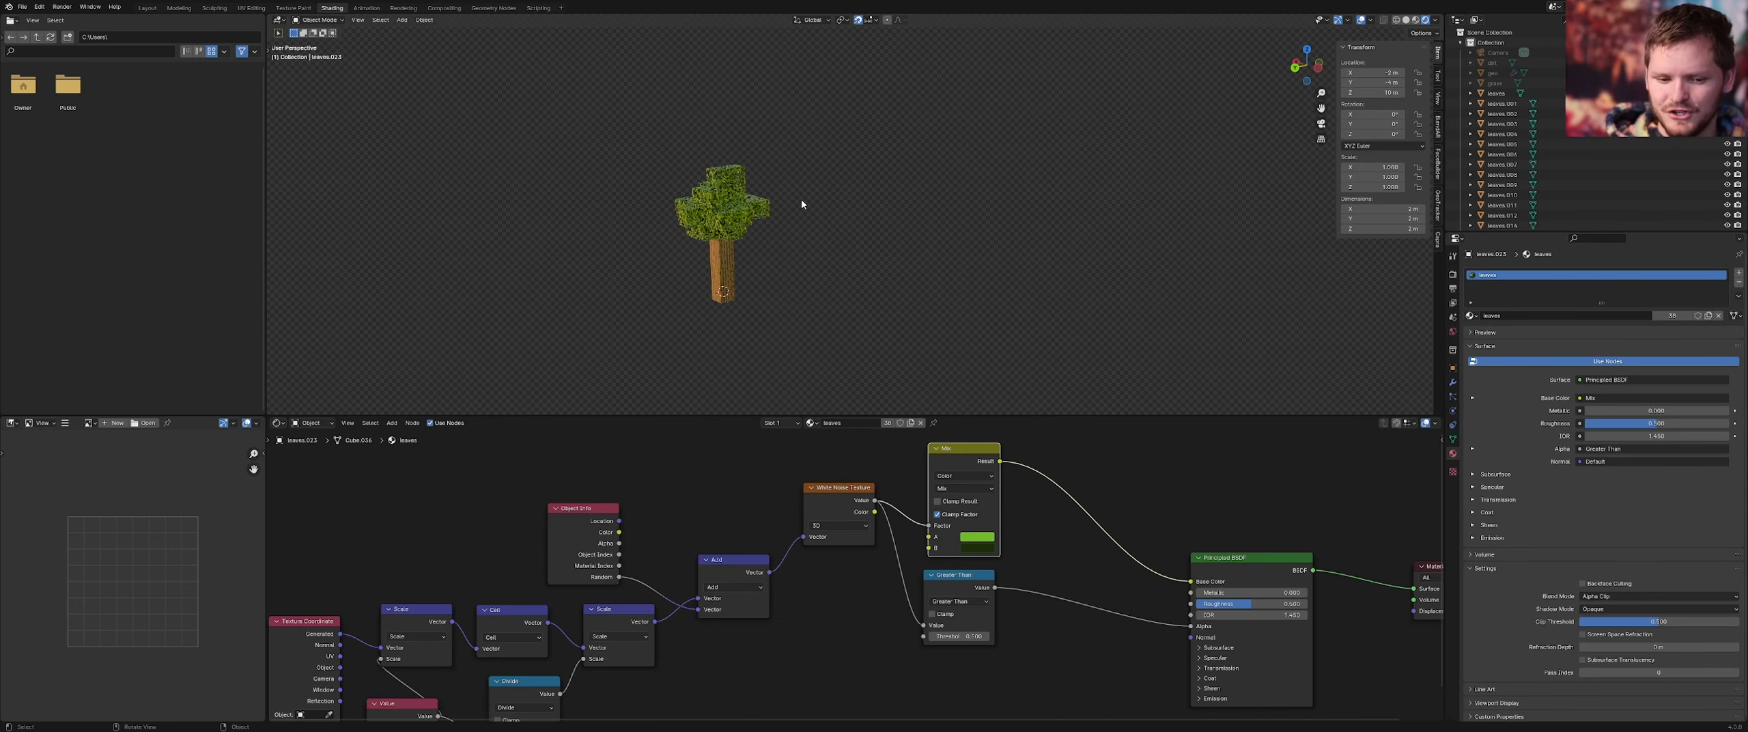
Enlarge the outliner area so the whole object list fits, and save the file
scroll(793, 235, "up", 1)
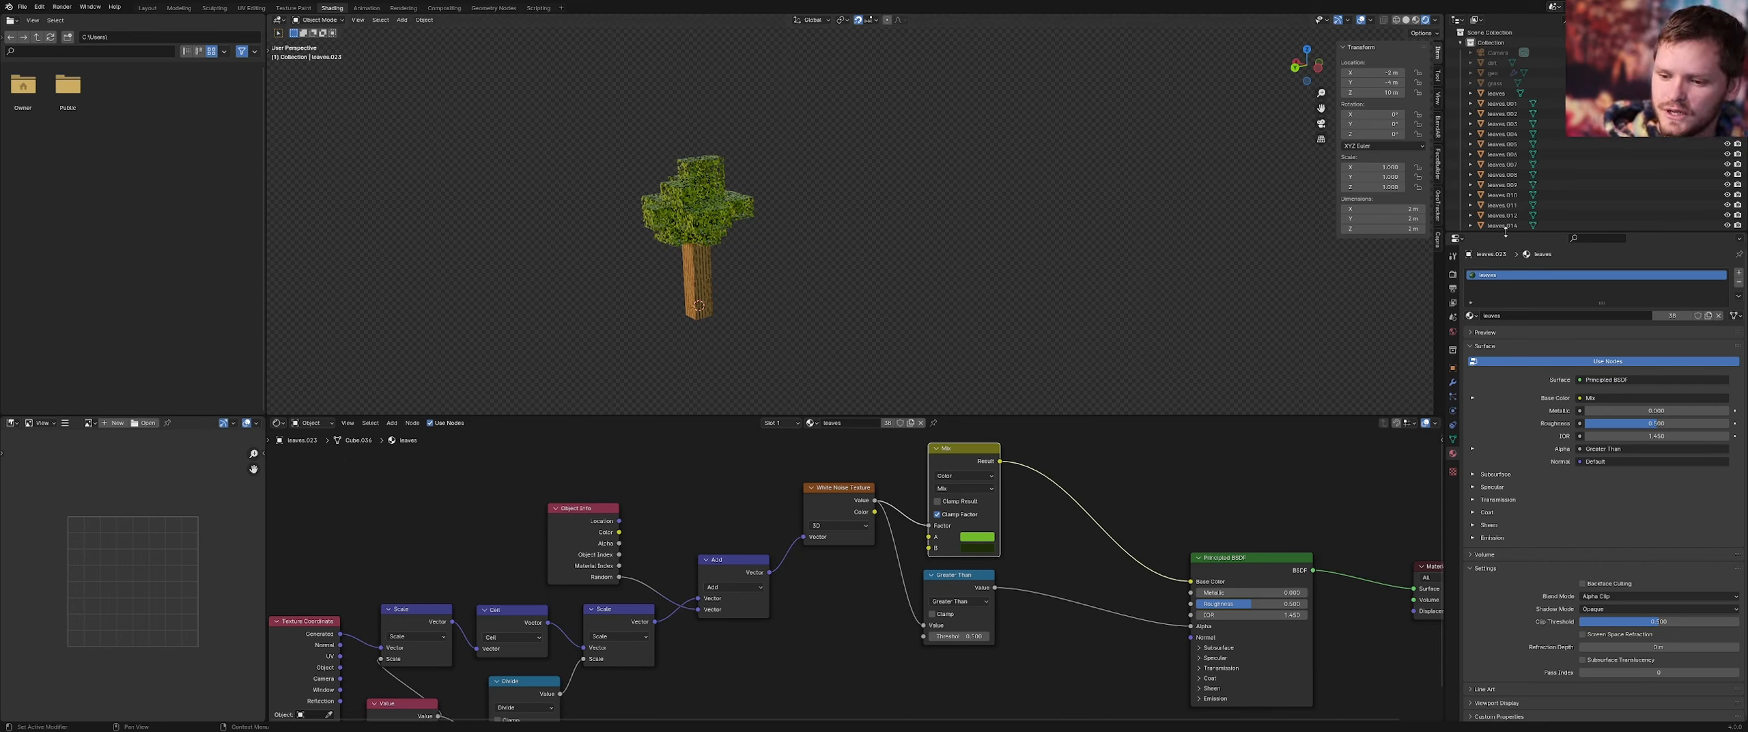
left_click_drag(1506, 232, 1524, 480)
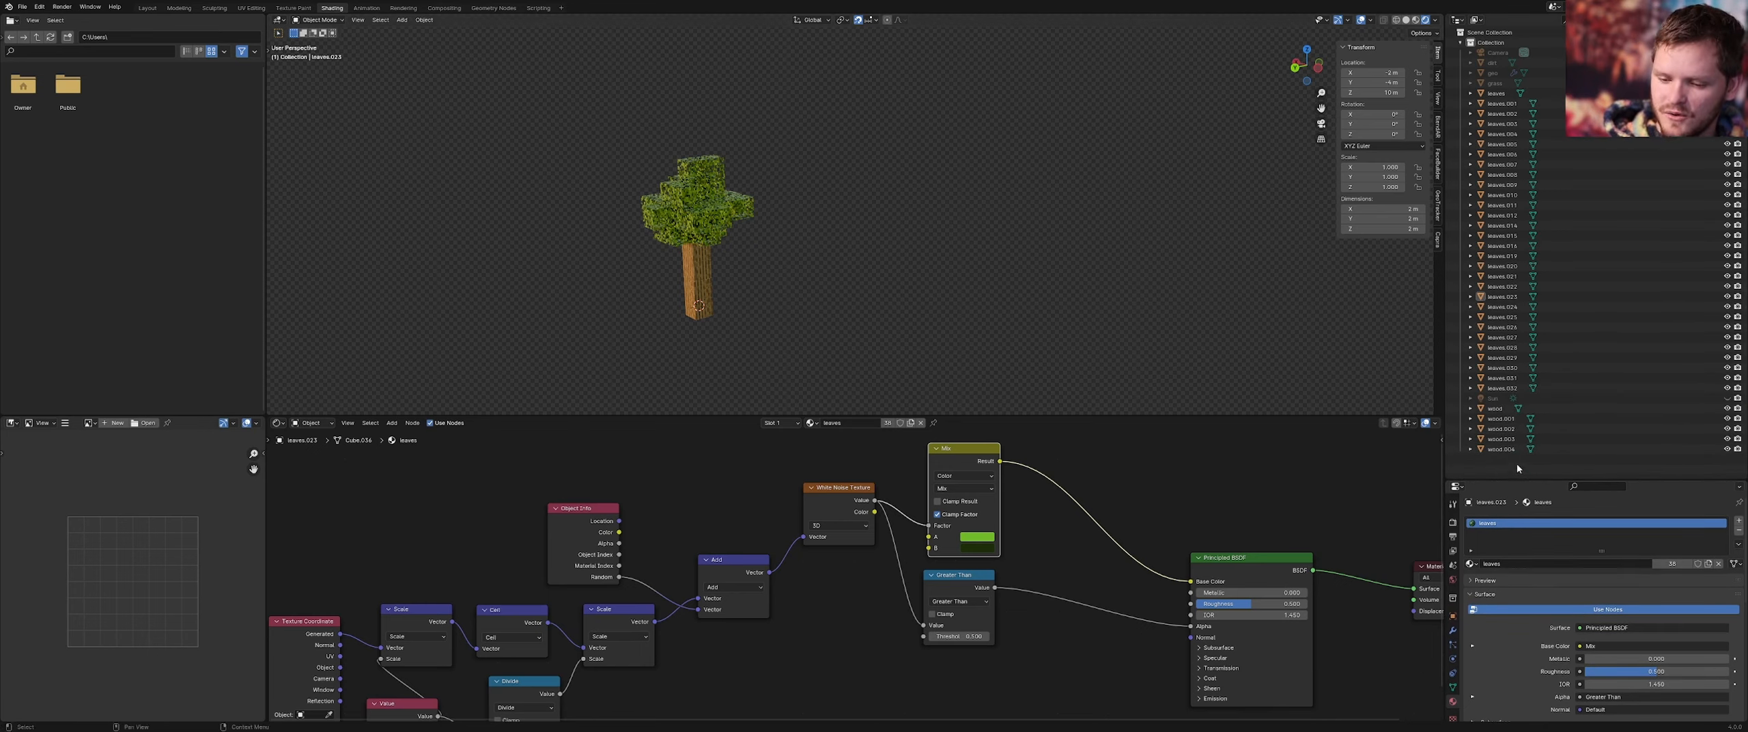
key("ctrl+s")
Select all the leaves and wood objects of the tree, try joining them into one object, and undo the join
left_click(1496, 388)
left_click(1495, 94, "shift")
left_click_drag(803, 371, 596, 126)
key("ctrl+j")
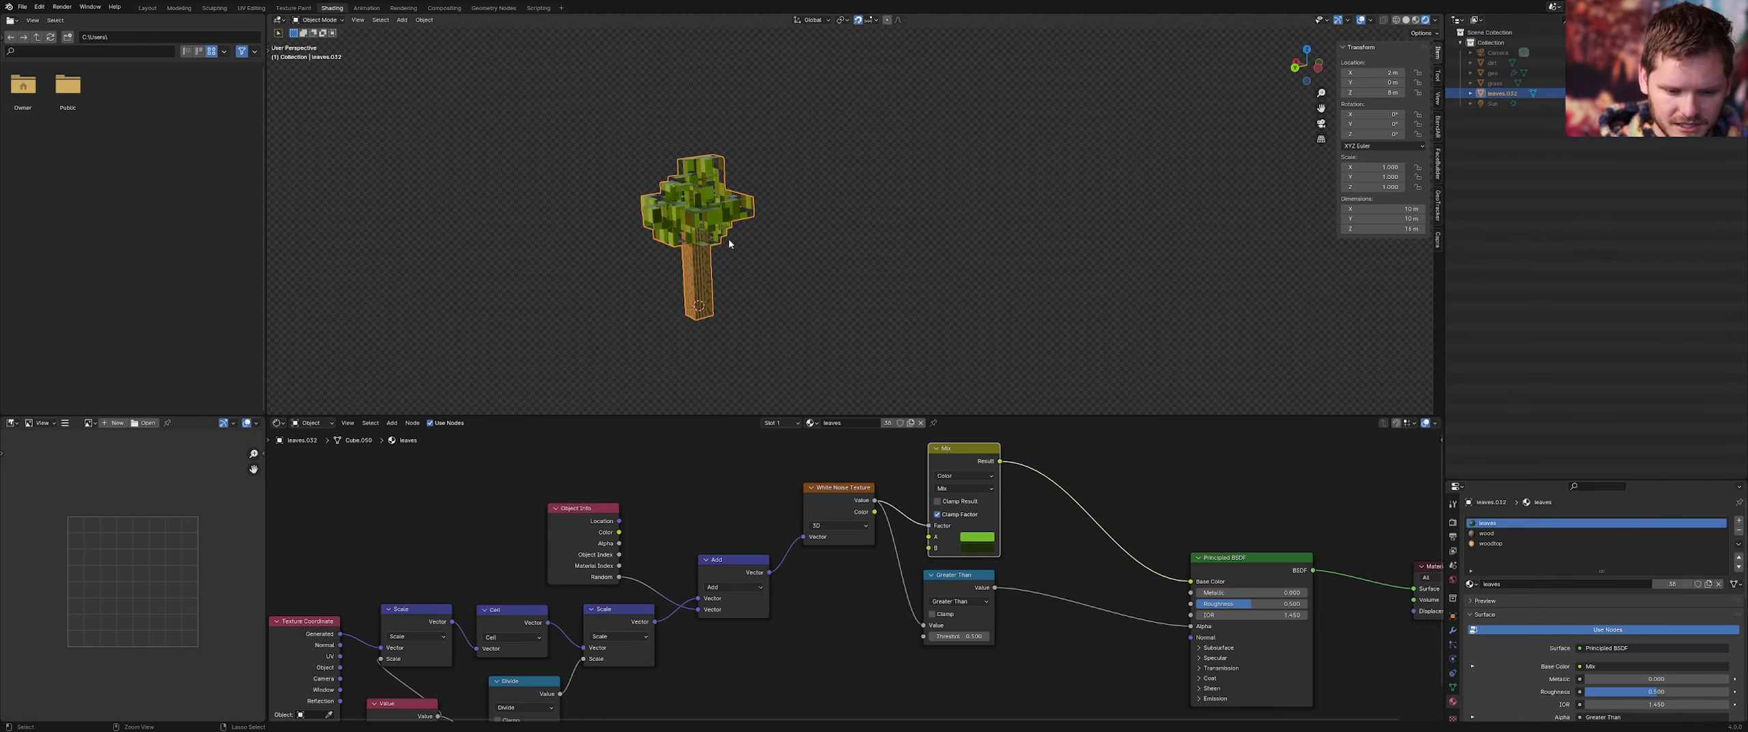
key("ctrl+z")
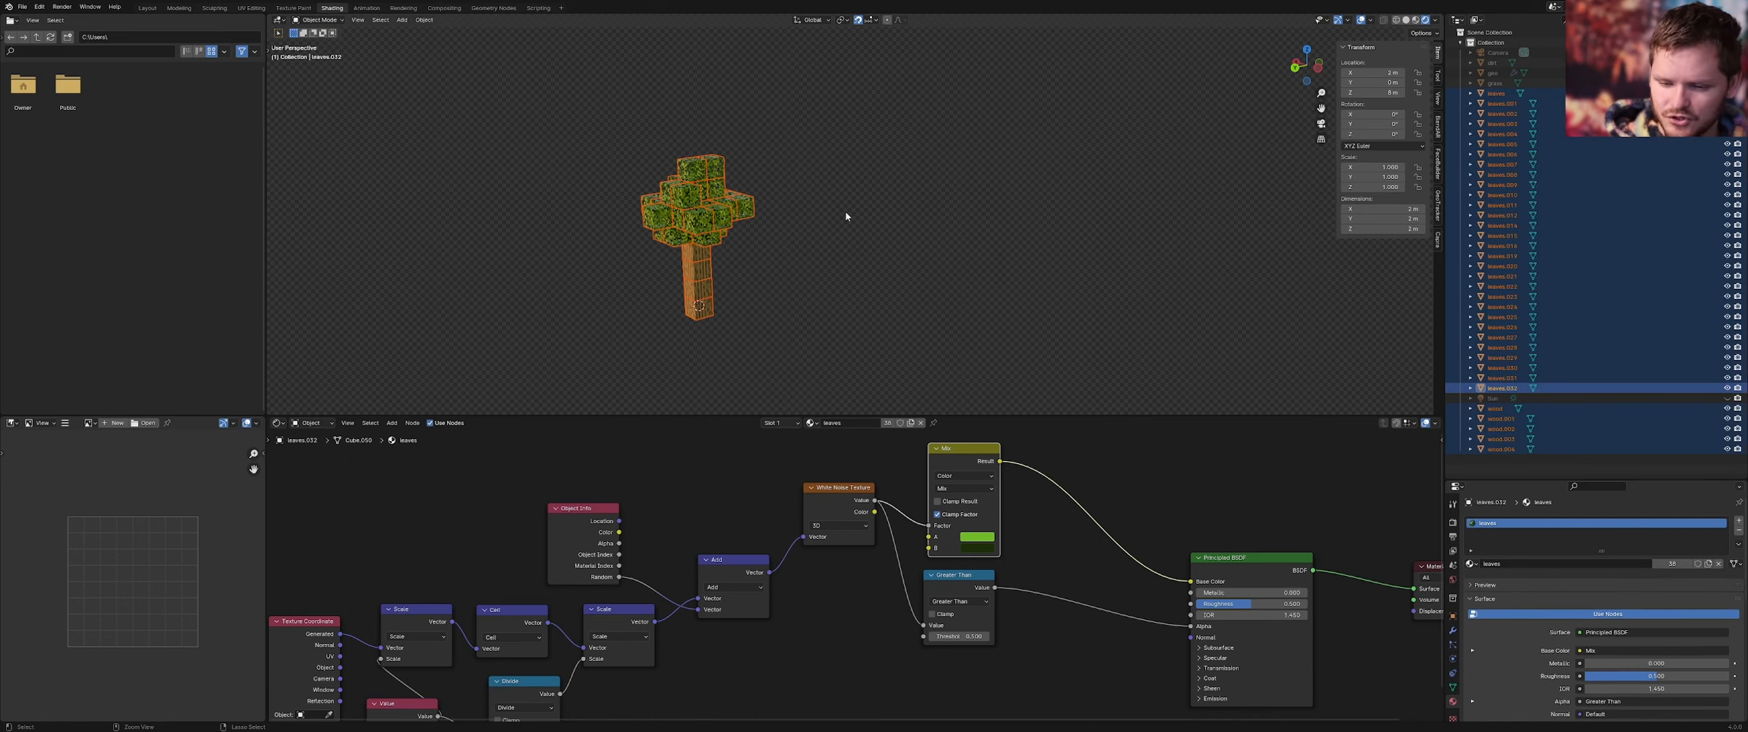
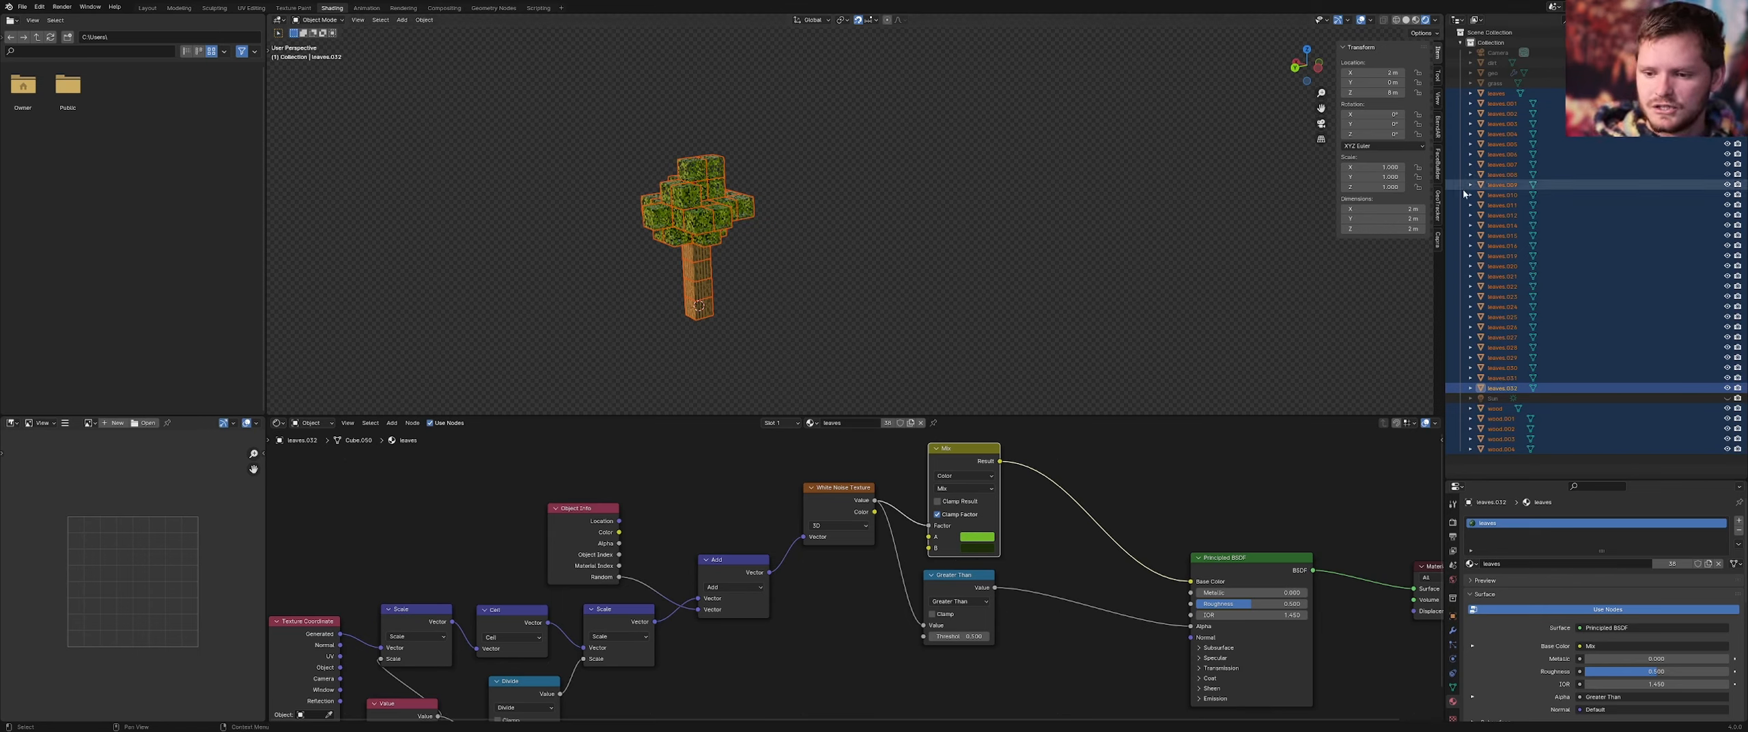
Move the selected tree parts into a new collection named tree, collapse it and exclude it from the view layer
key("m")
left_click(1503, 187)
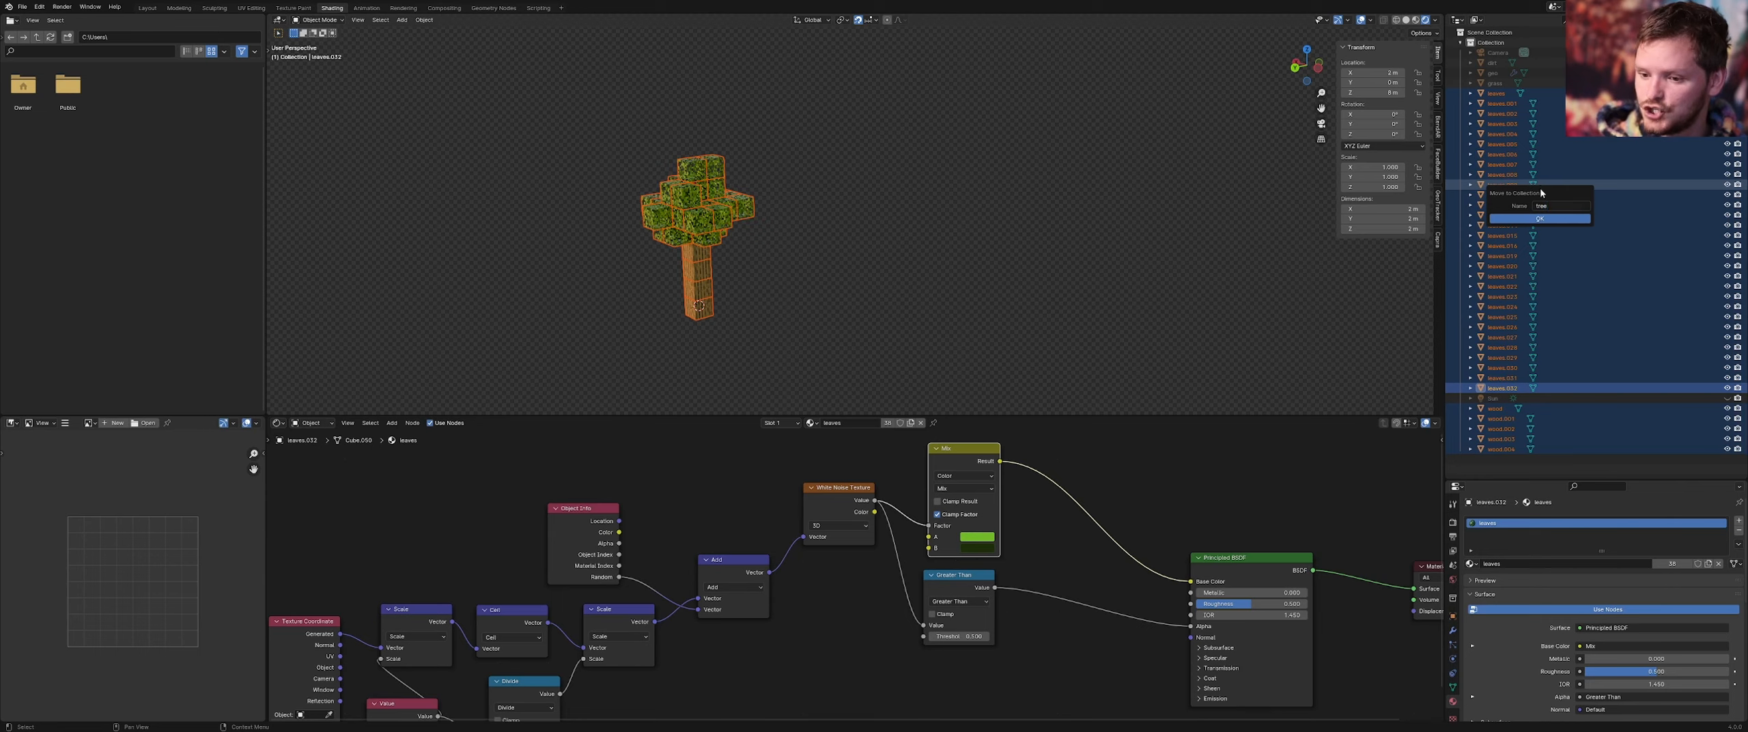
key("Return")
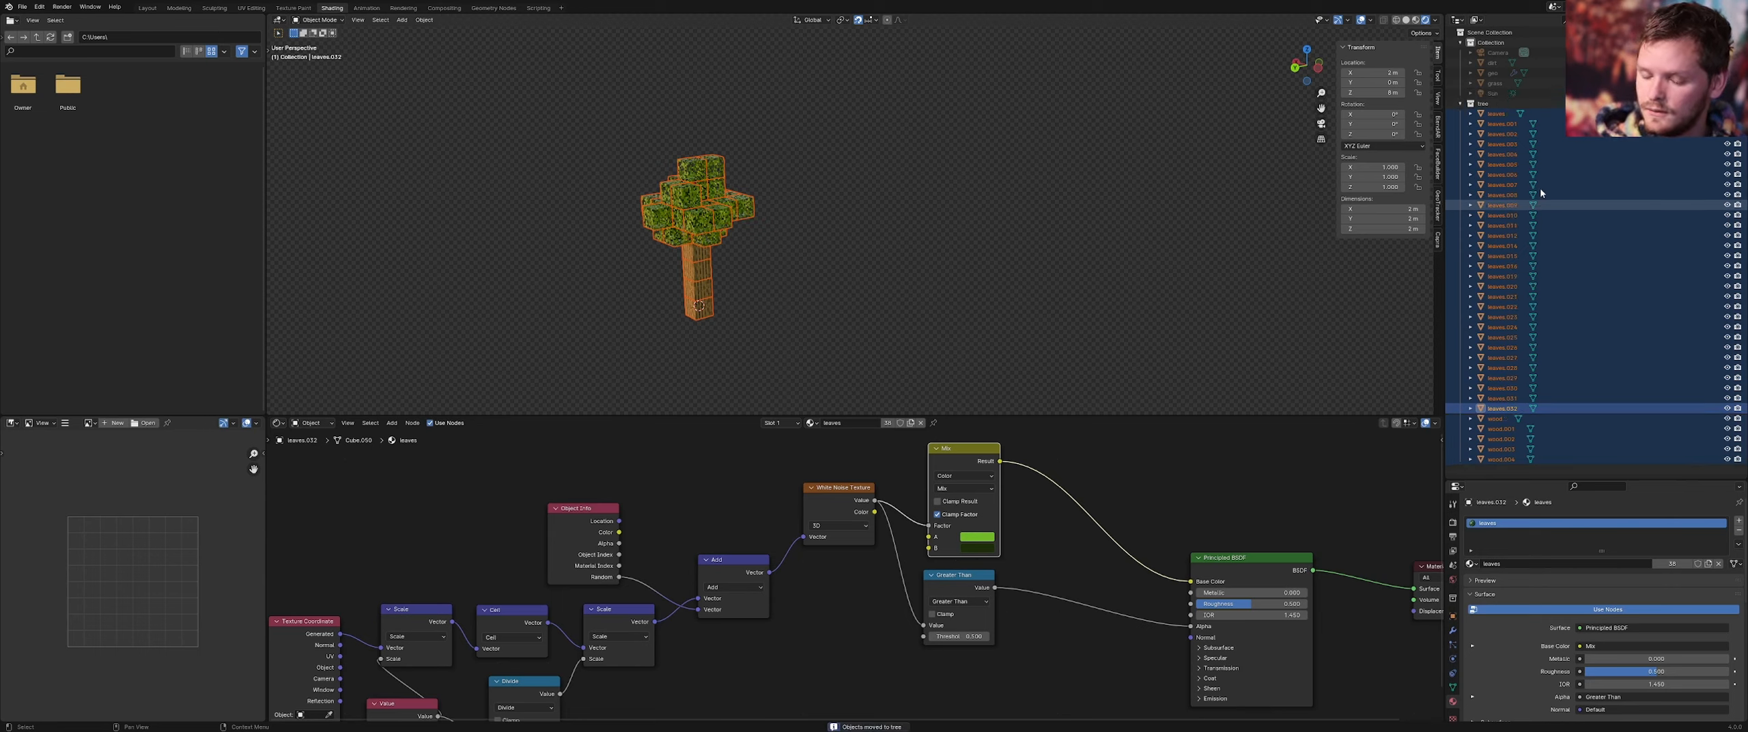
left_click(1460, 103)
left_click(1488, 106)
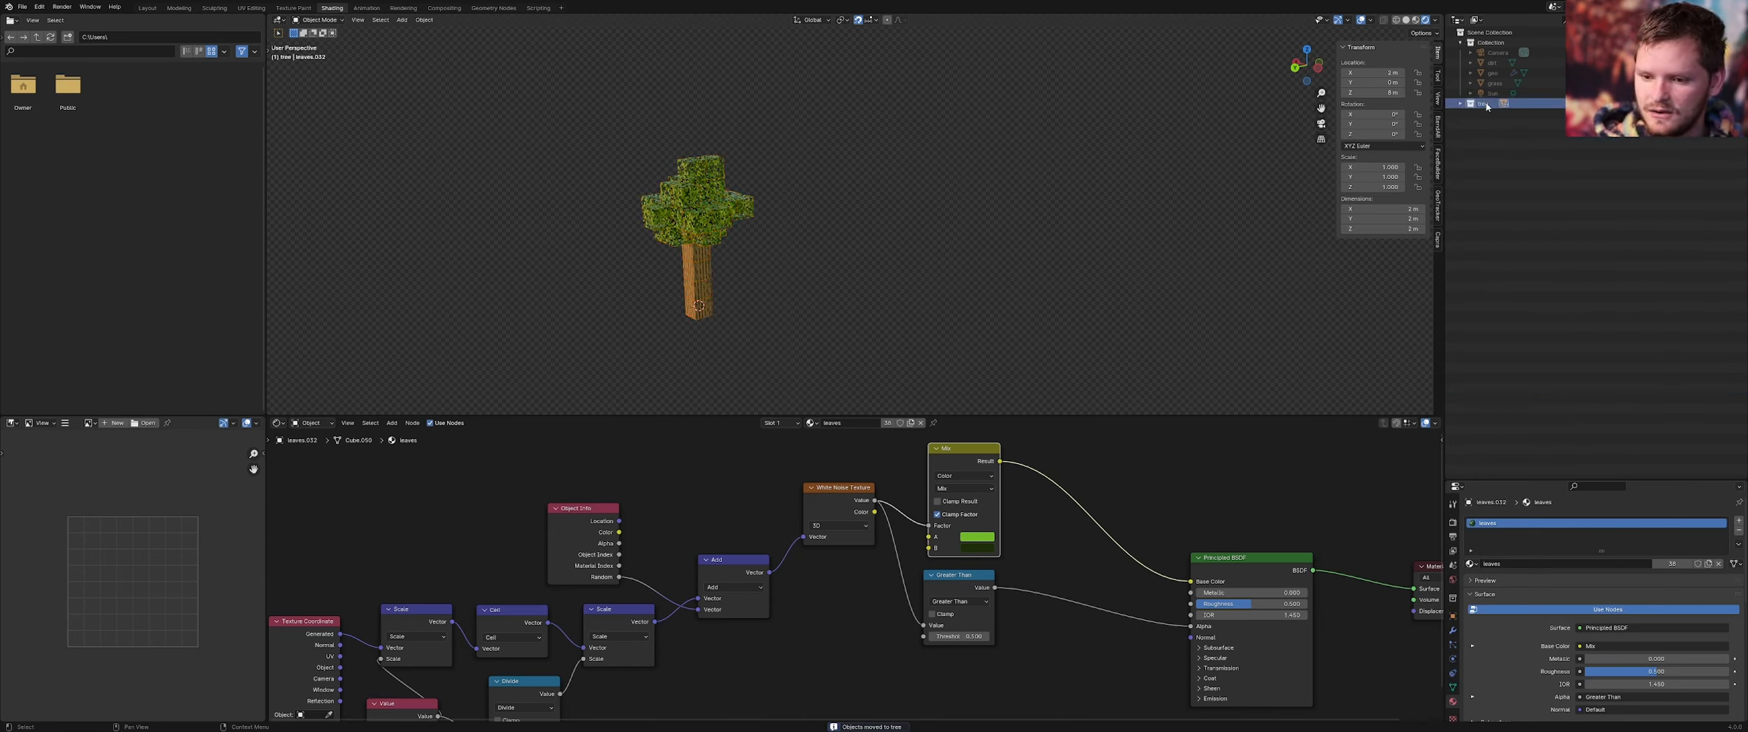
left_click(1718, 103)
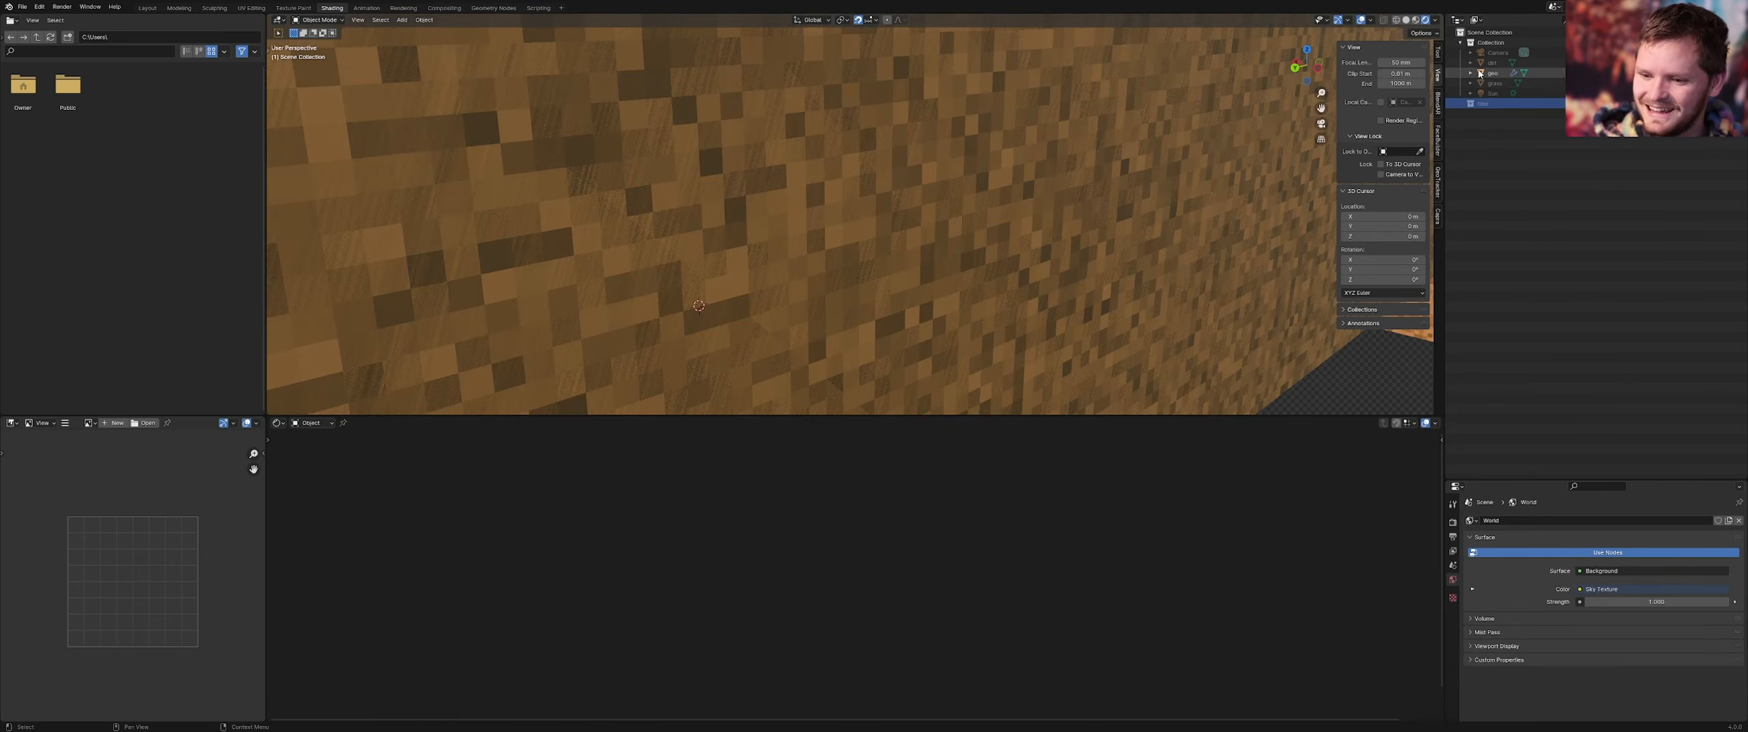
Select the geo terrain object and bring its upper surface into view
left_click(1479, 73)
key("KP_Decimal")
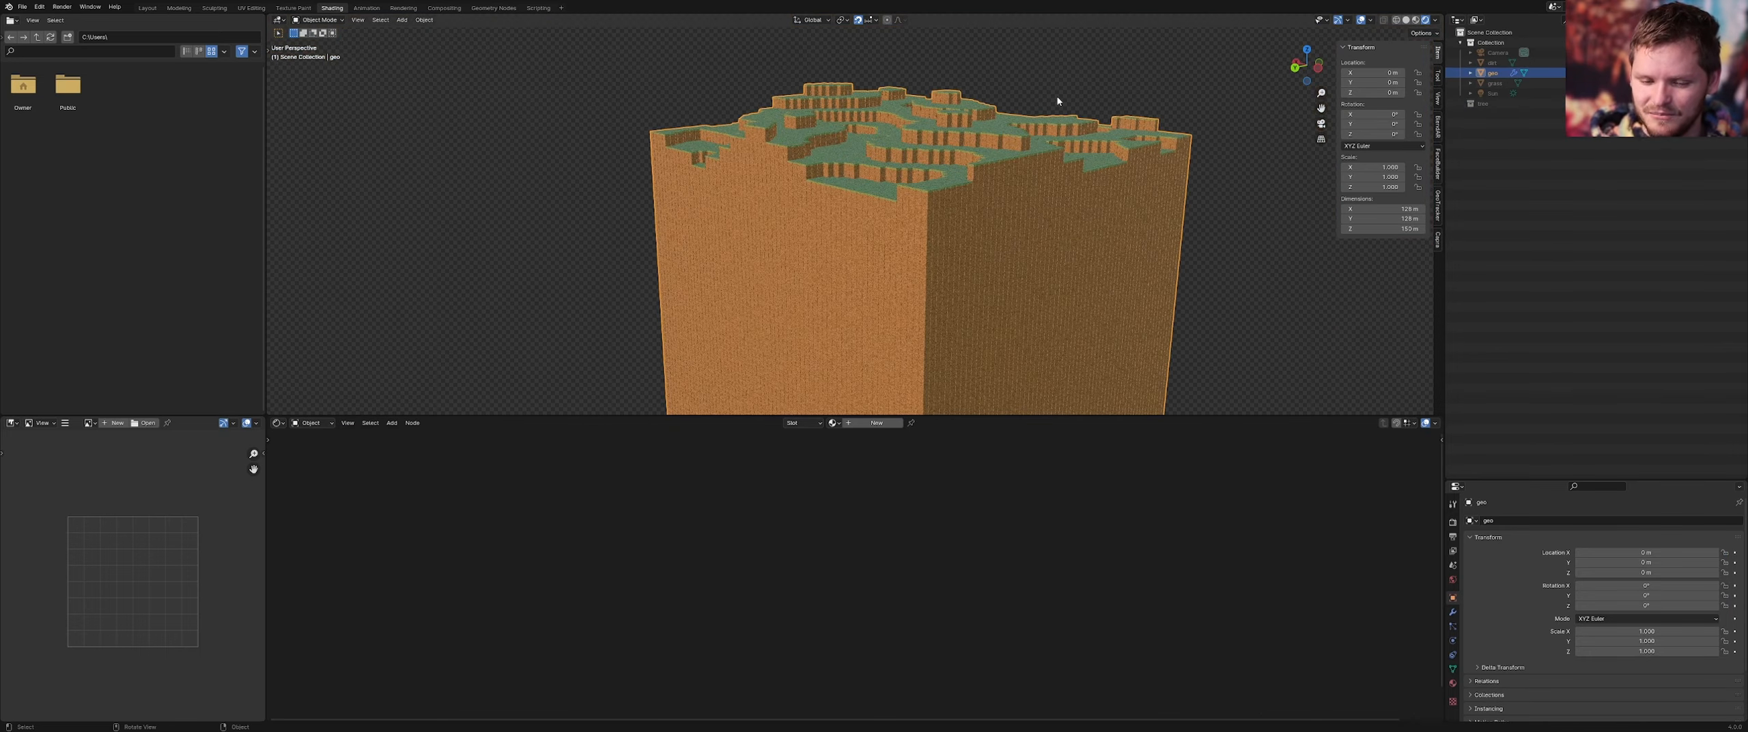
scroll(986, 209, "up", 3)
middle_click_drag(990, 218, 1034, 275)
Sketch temporary annotation strokes along the terrain's surface outline and remove them again
key("d")
mouse_move(964, 245)
left_mouse_down()
mouse_move(738, 107)
mouse_move(857, 216)
mouse_move(892, 212)
left_mouse_up()
key("ctrl+z")
mouse_move(828, 312)
middle_mouse_down()
mouse_move(851, 276)
mouse_move(817, 274)
middle_mouse_up()
key("ctrl+z")
key("ctrl+z")
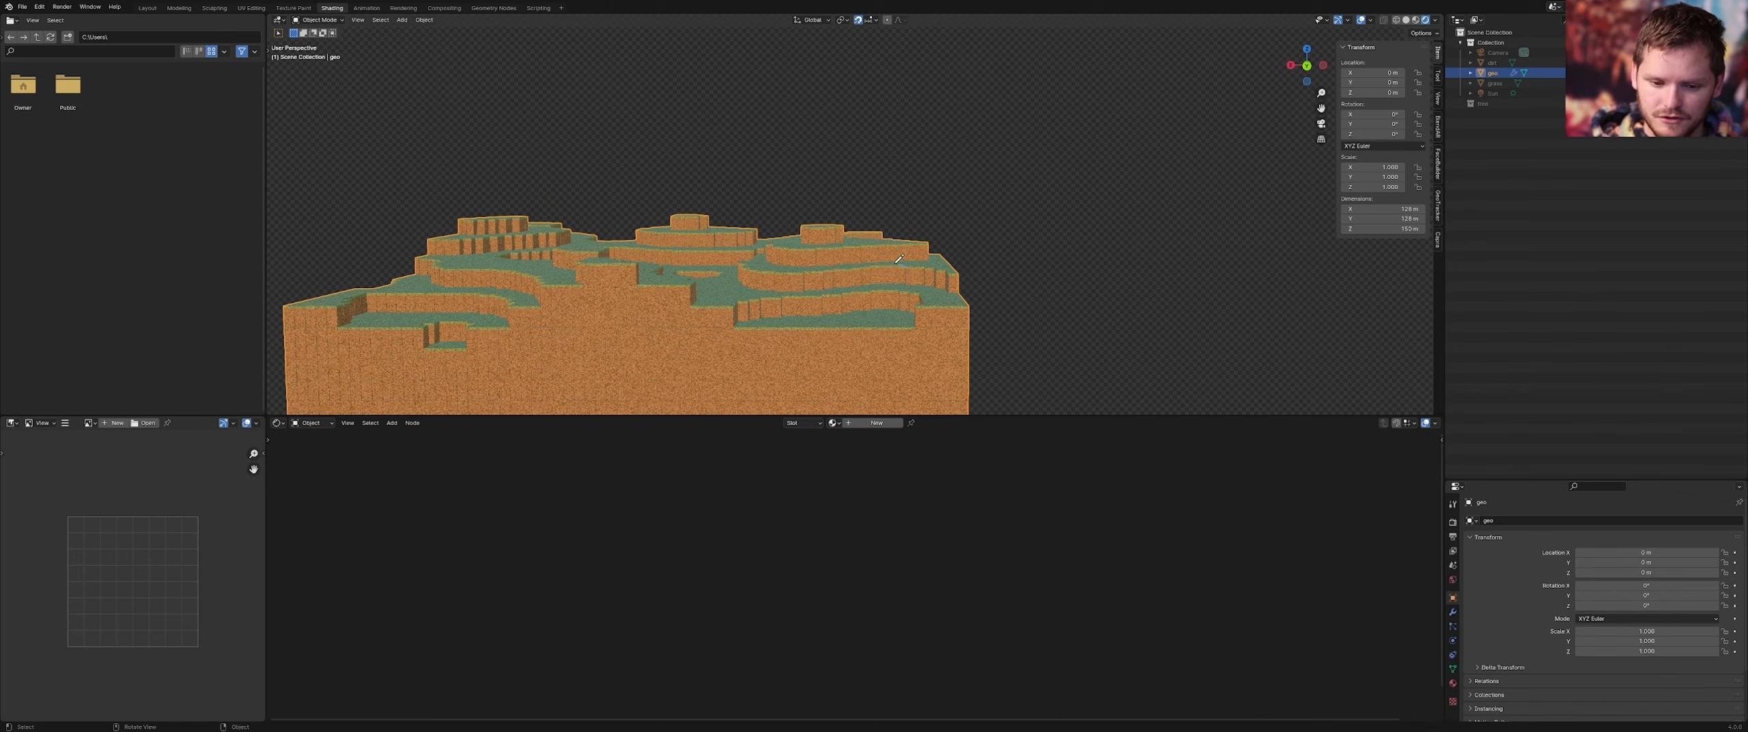
key("d")
mouse_move(905, 265)
left_mouse_down()
mouse_move(829, 207)
mouse_move(800, 234)
mouse_move(753, 184)
mouse_move(695, 215)
left_mouse_up()
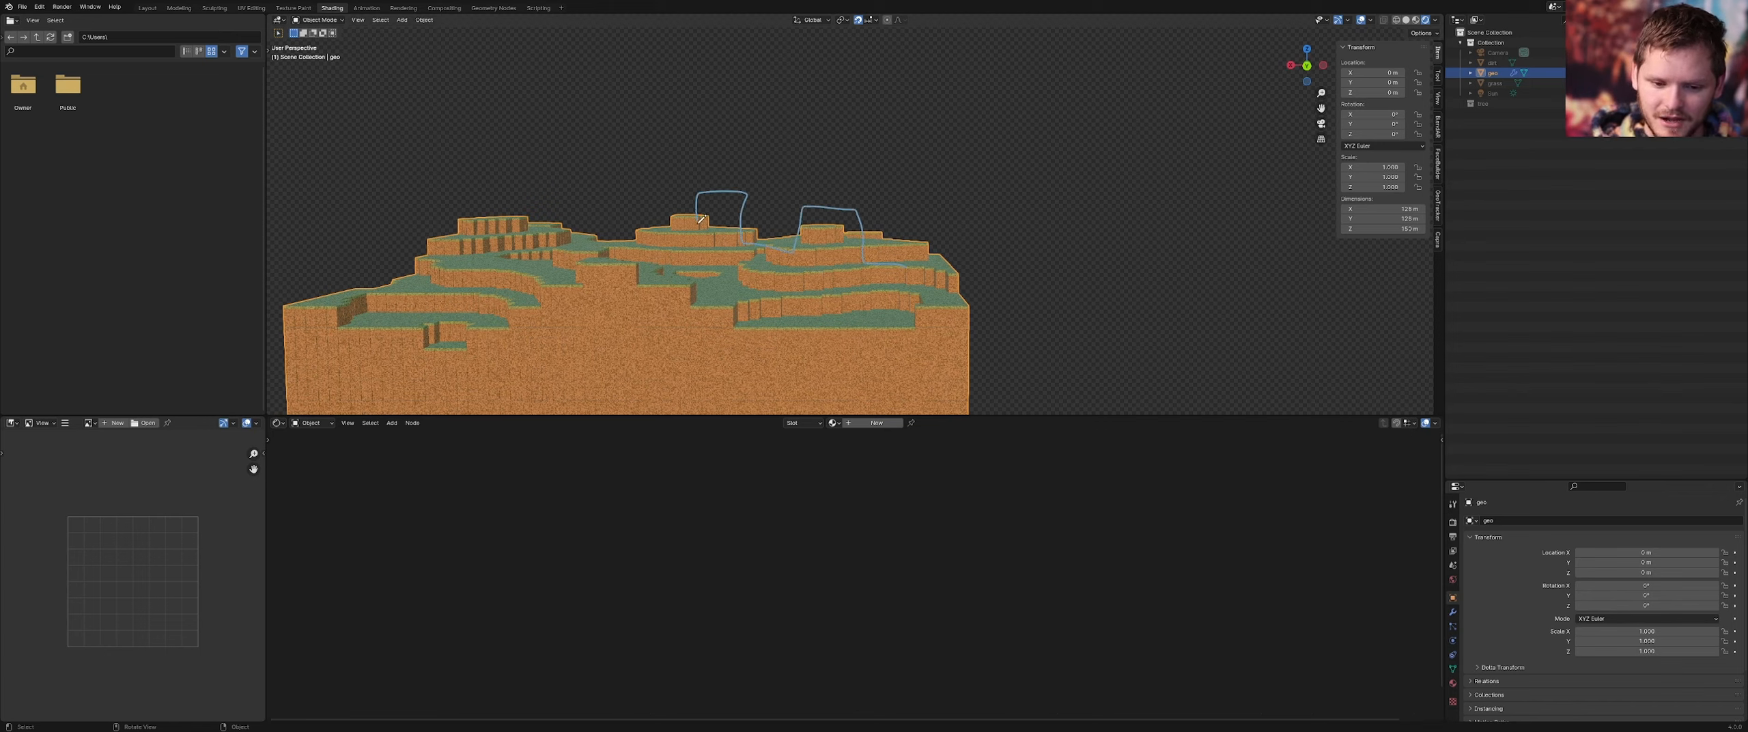
right_click_drag(698, 217, 1003, 207)
scroll(964, 234, "up", 1)
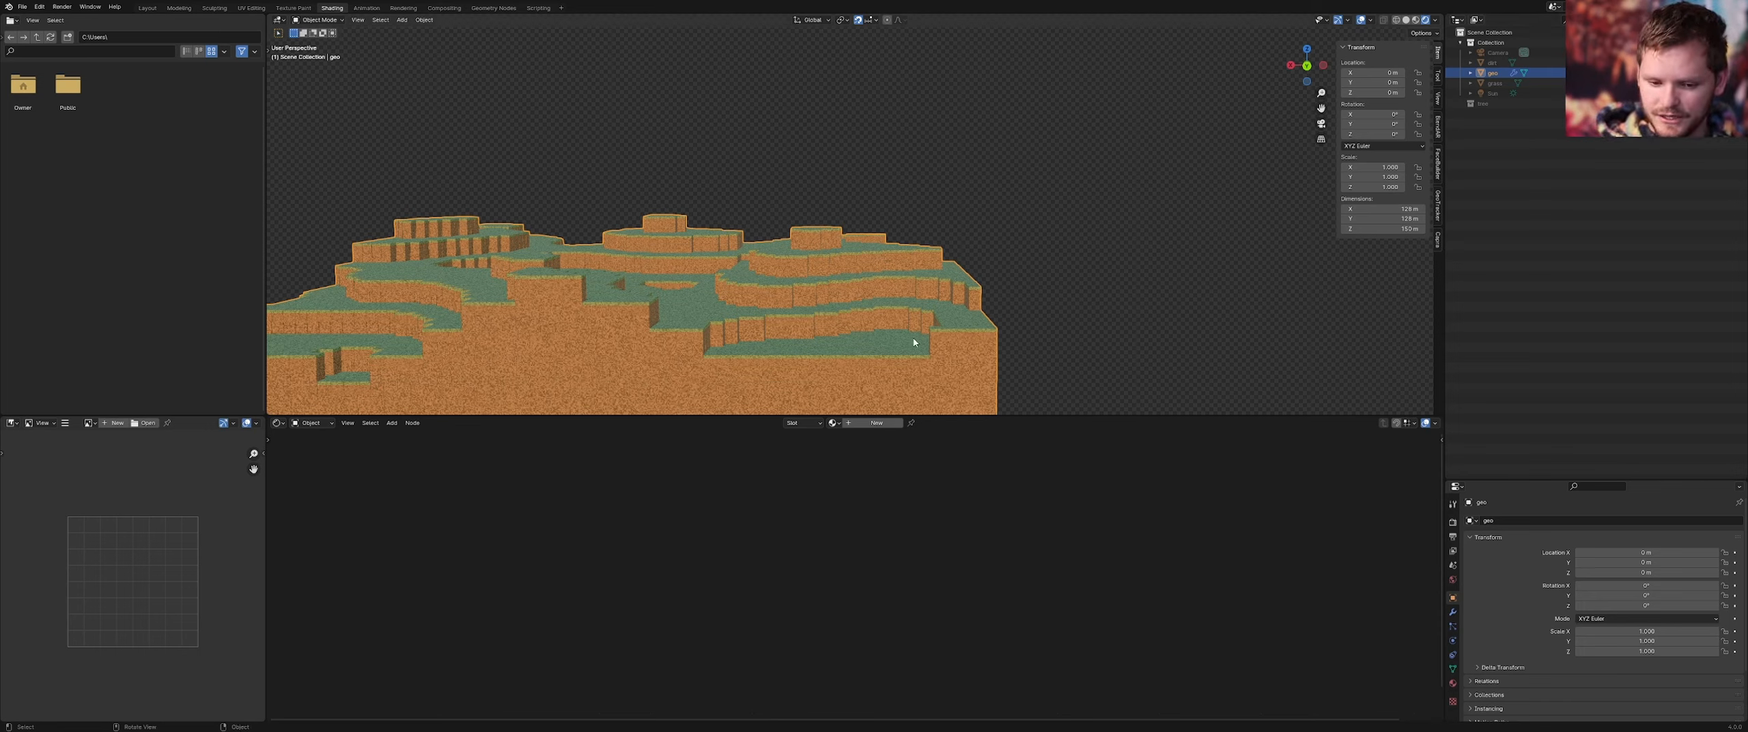
Open the geo object's node tree in the Geometry Nodes workspace and frame the whole terrain in the viewport
left_click(1453, 612)
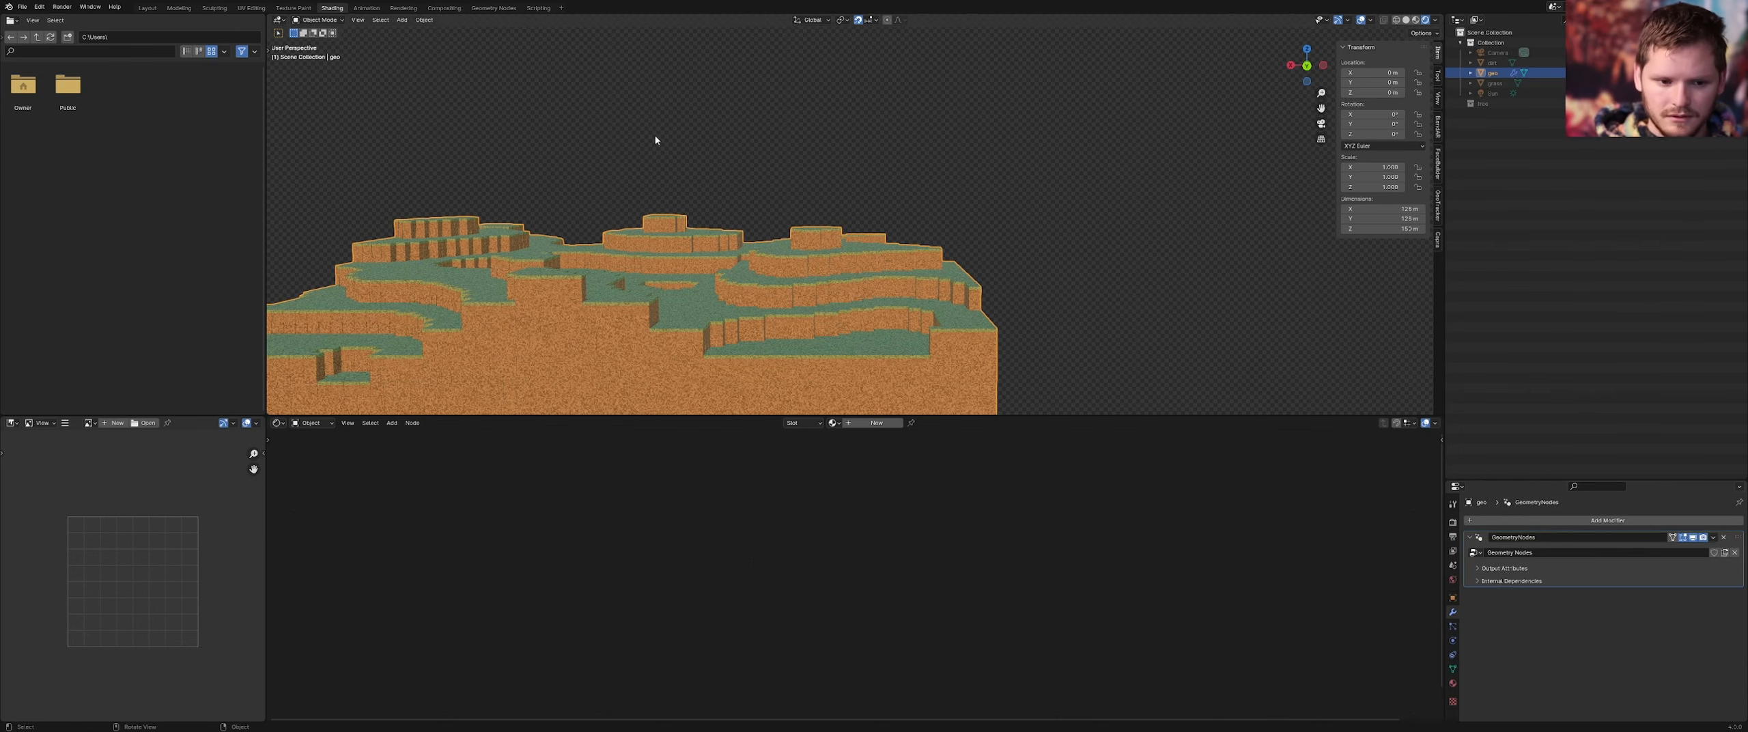
left_click(493, 8)
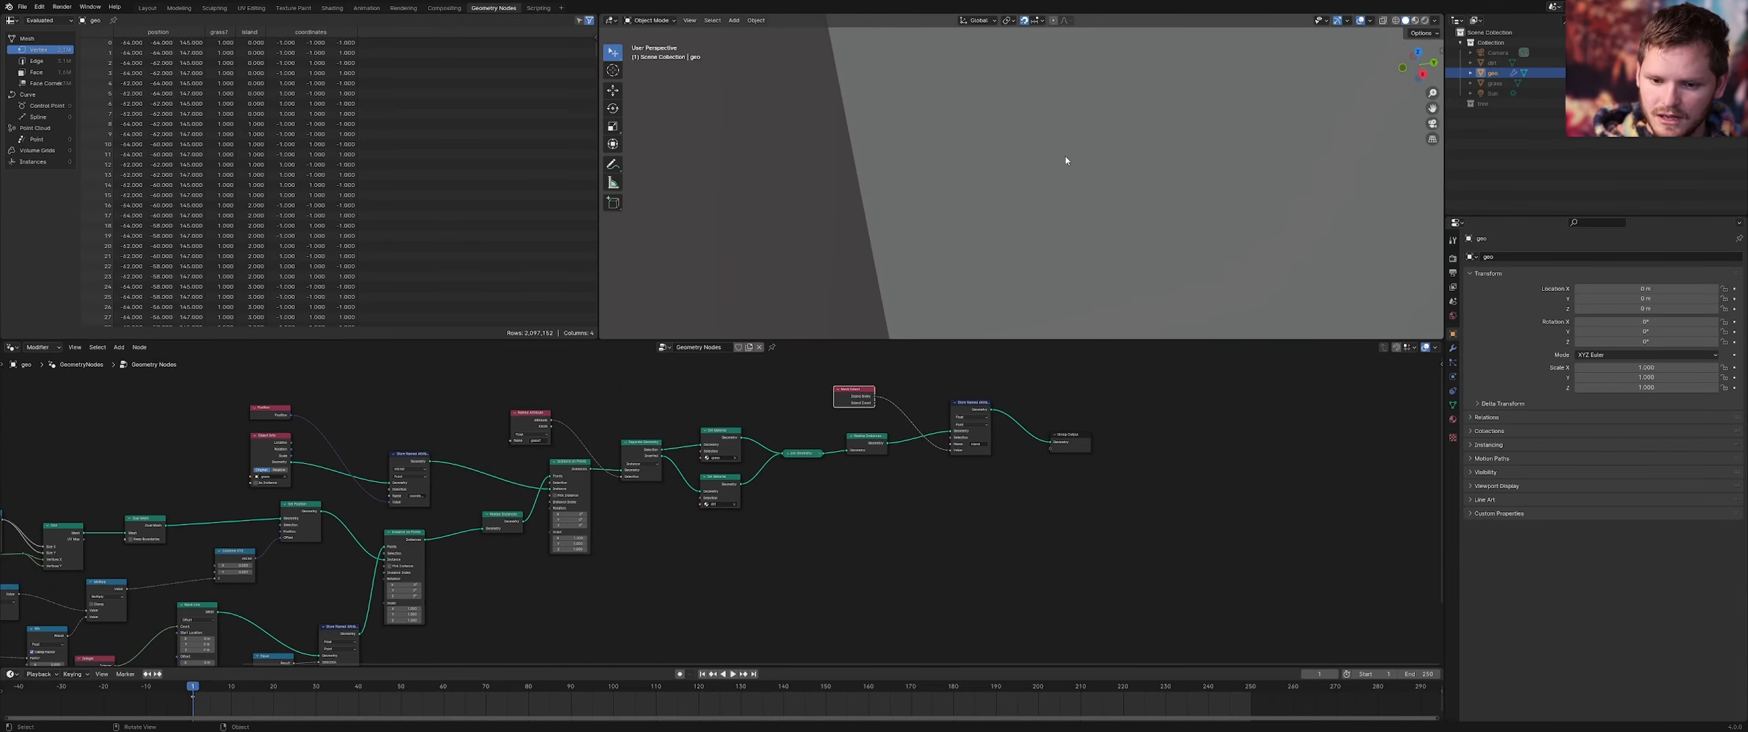
scroll(1066, 161, "down", 8)
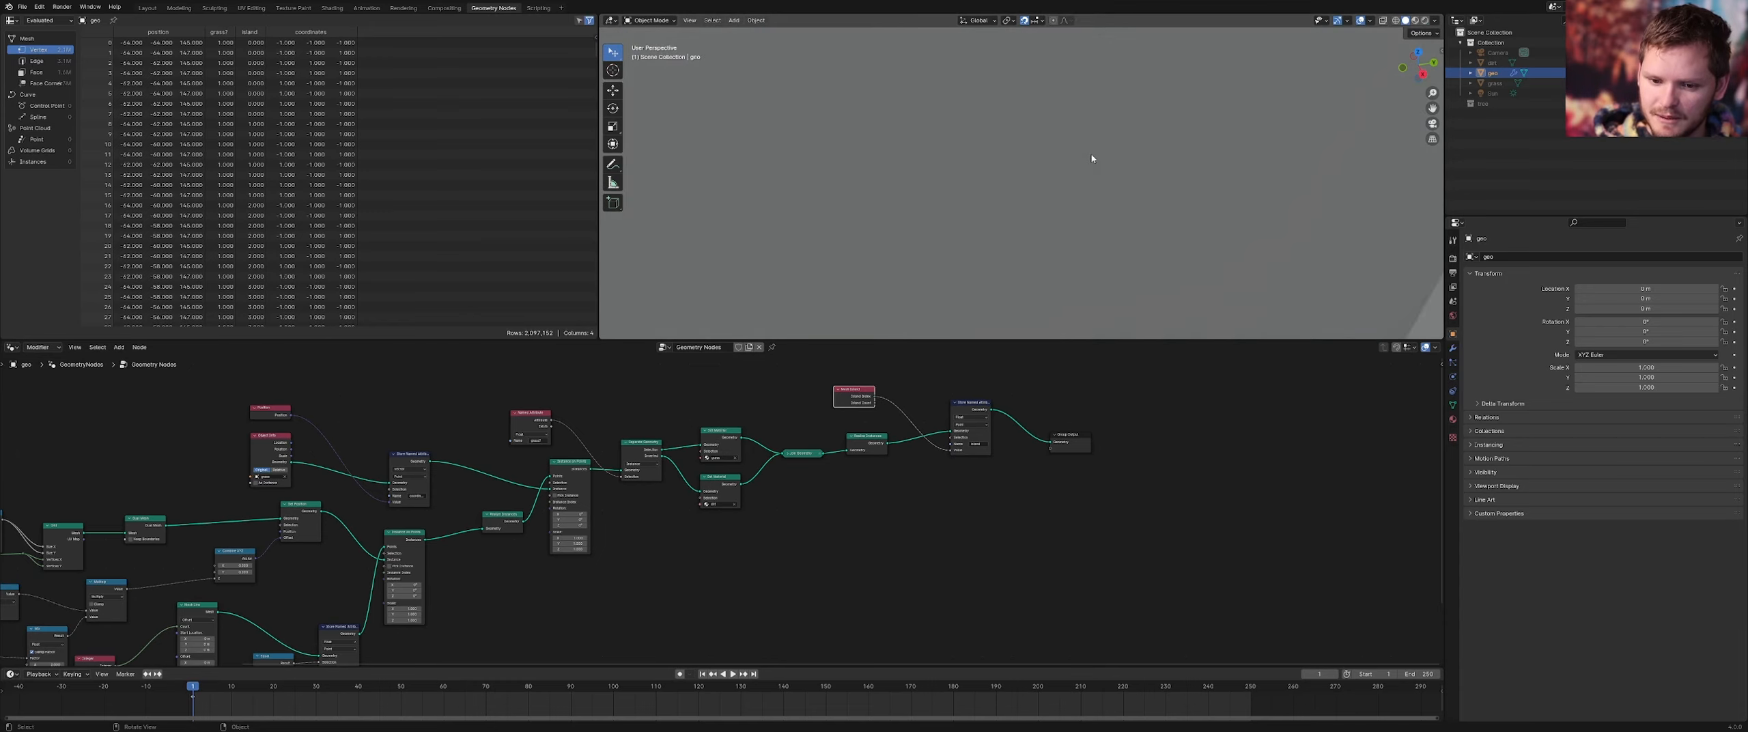
scroll(1092, 159, "down", 3)
key("F3")
type("fra")
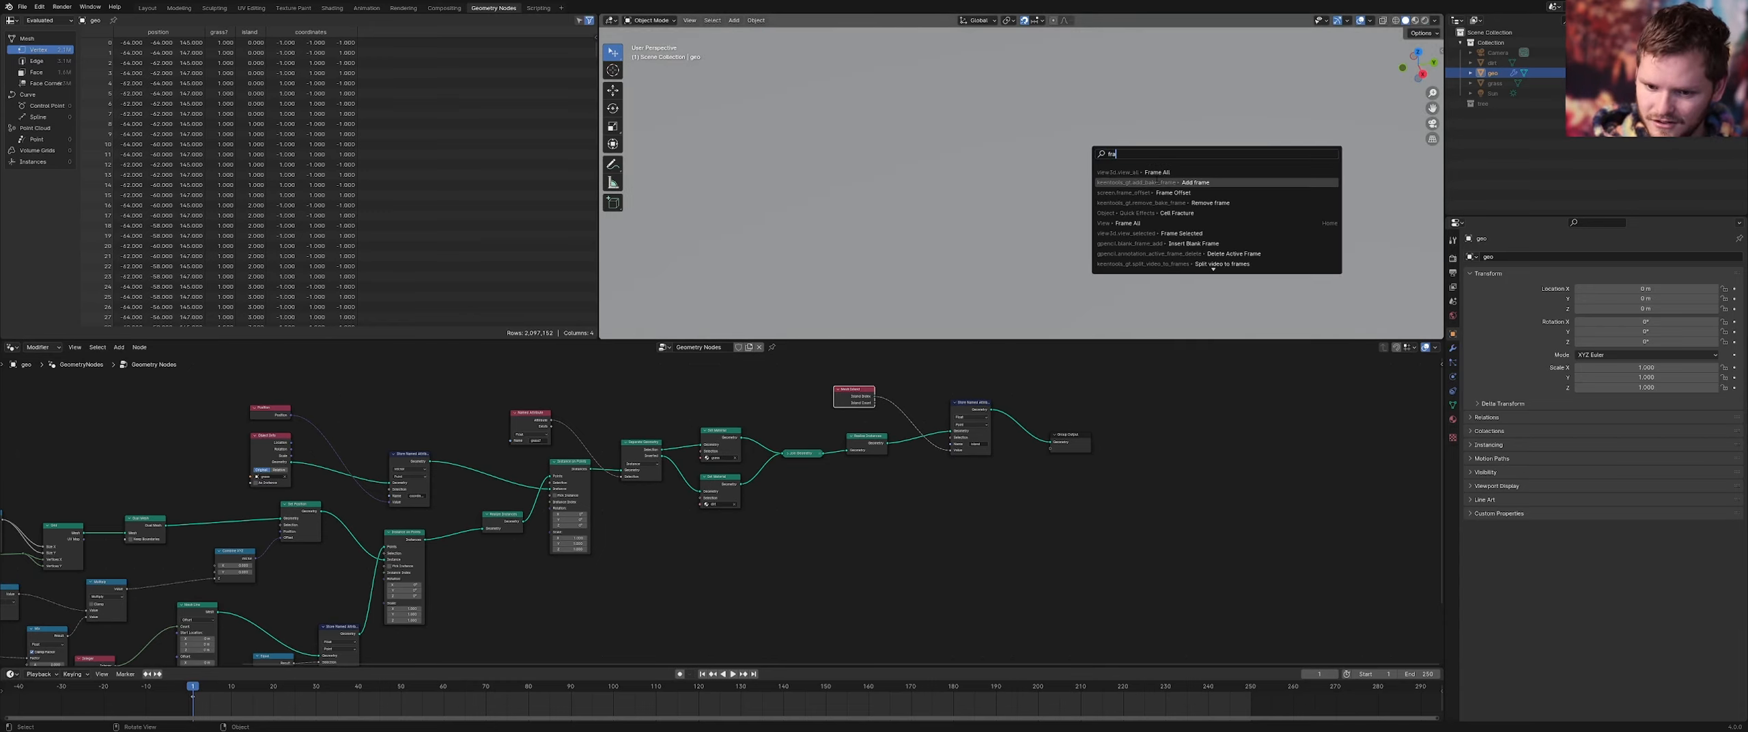
left_click(1154, 176)
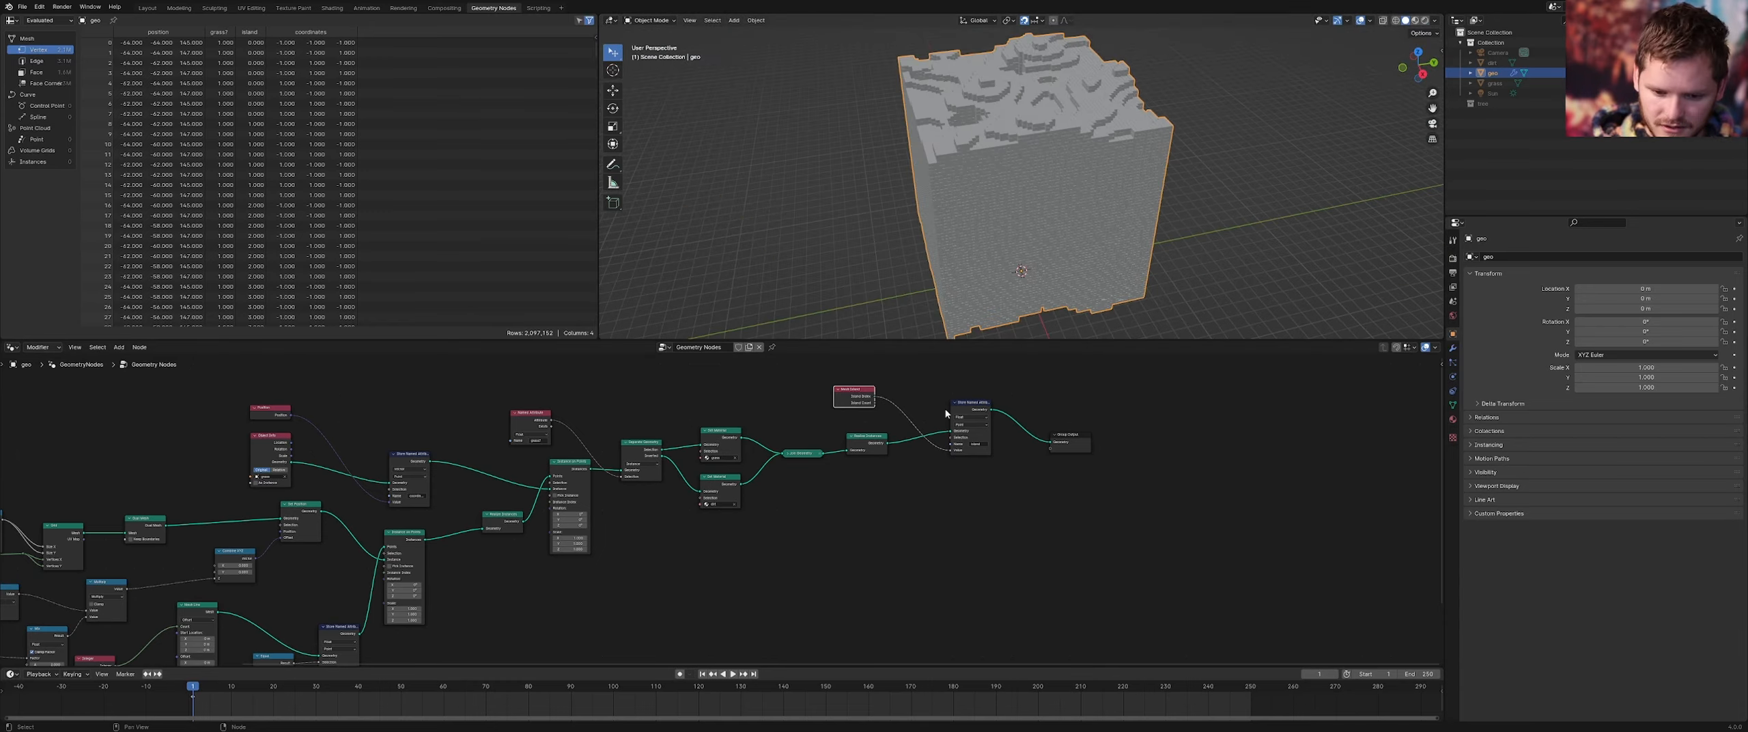
Preview the outputs of the Set Material, Separate Geometry and Instance on Points nodes to check what each contributes
scroll(744, 423, "up", 3)
left_click(714, 417, "alt+shift")
middle_click_drag(936, 171, 983, 79)
left_click(714, 478, "alt+shift")
left_click(618, 437, "alt+shift")
left_click(530, 459, "alt+shift")
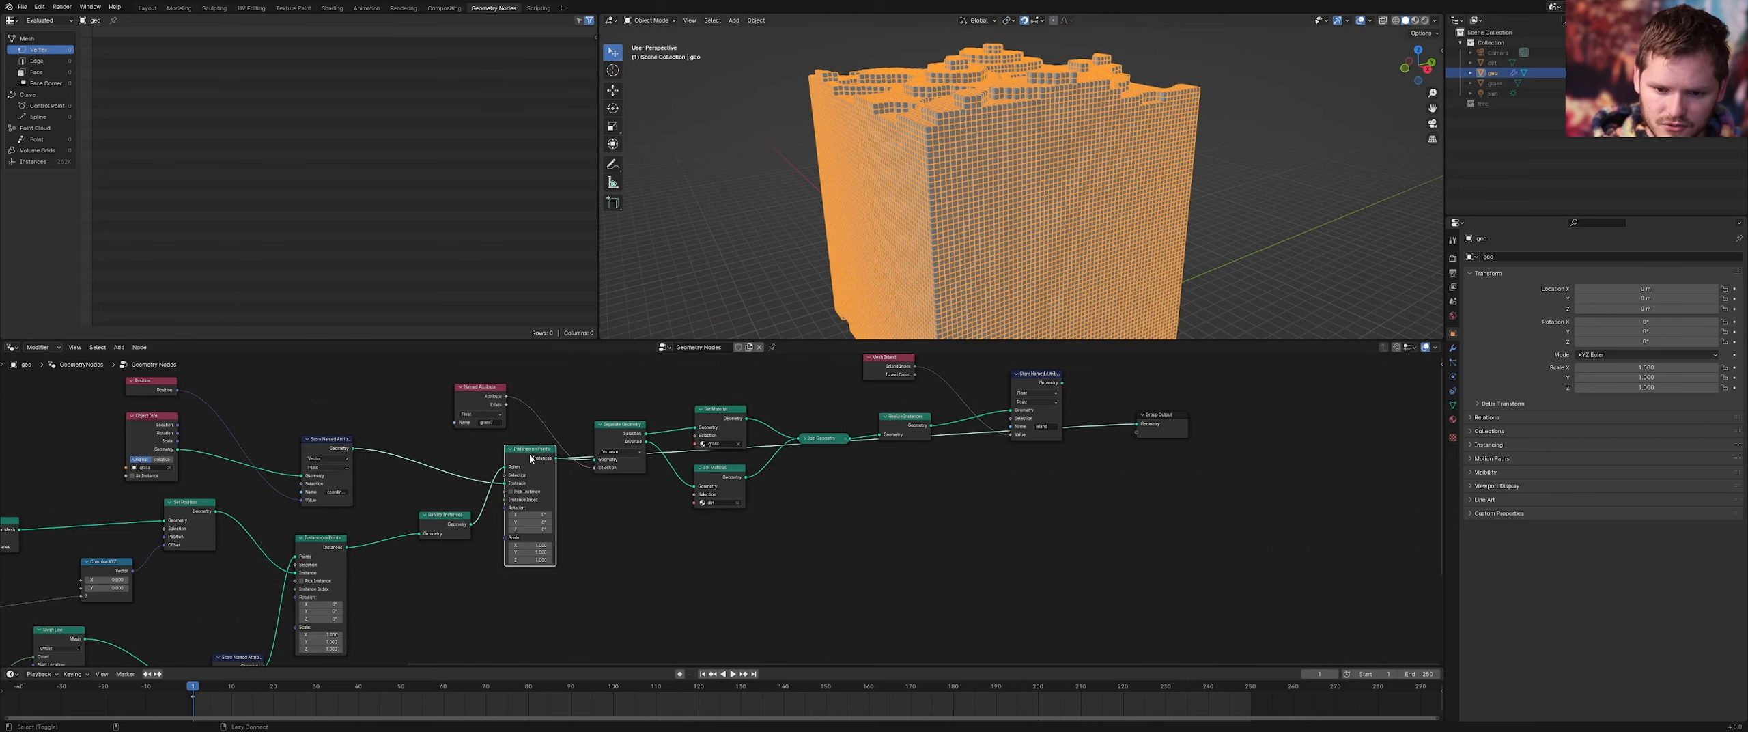
key("ctrl+z")
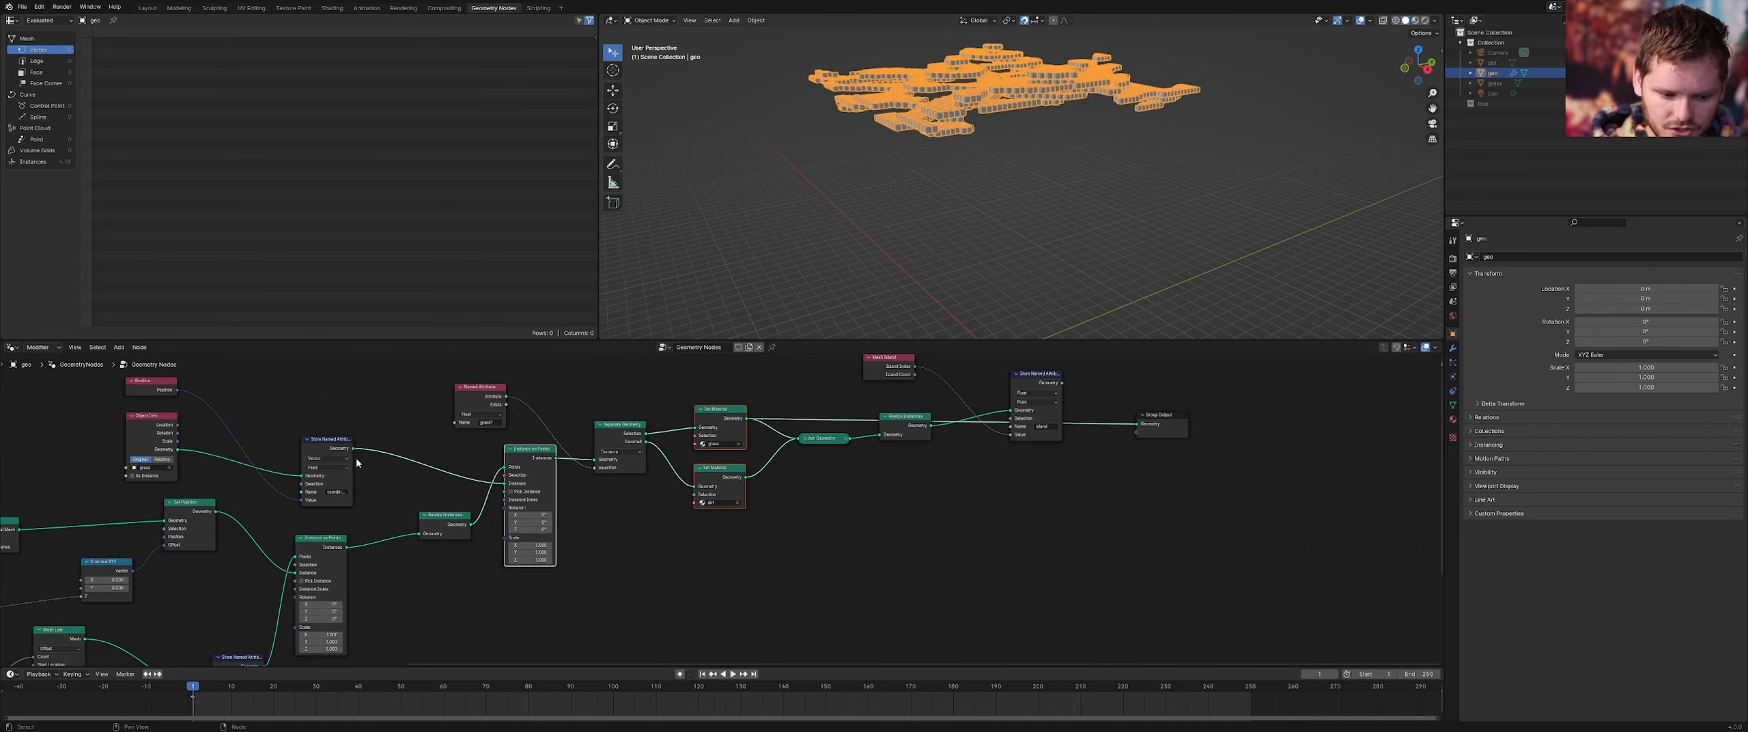
left_click(613, 431, "alt+shift")
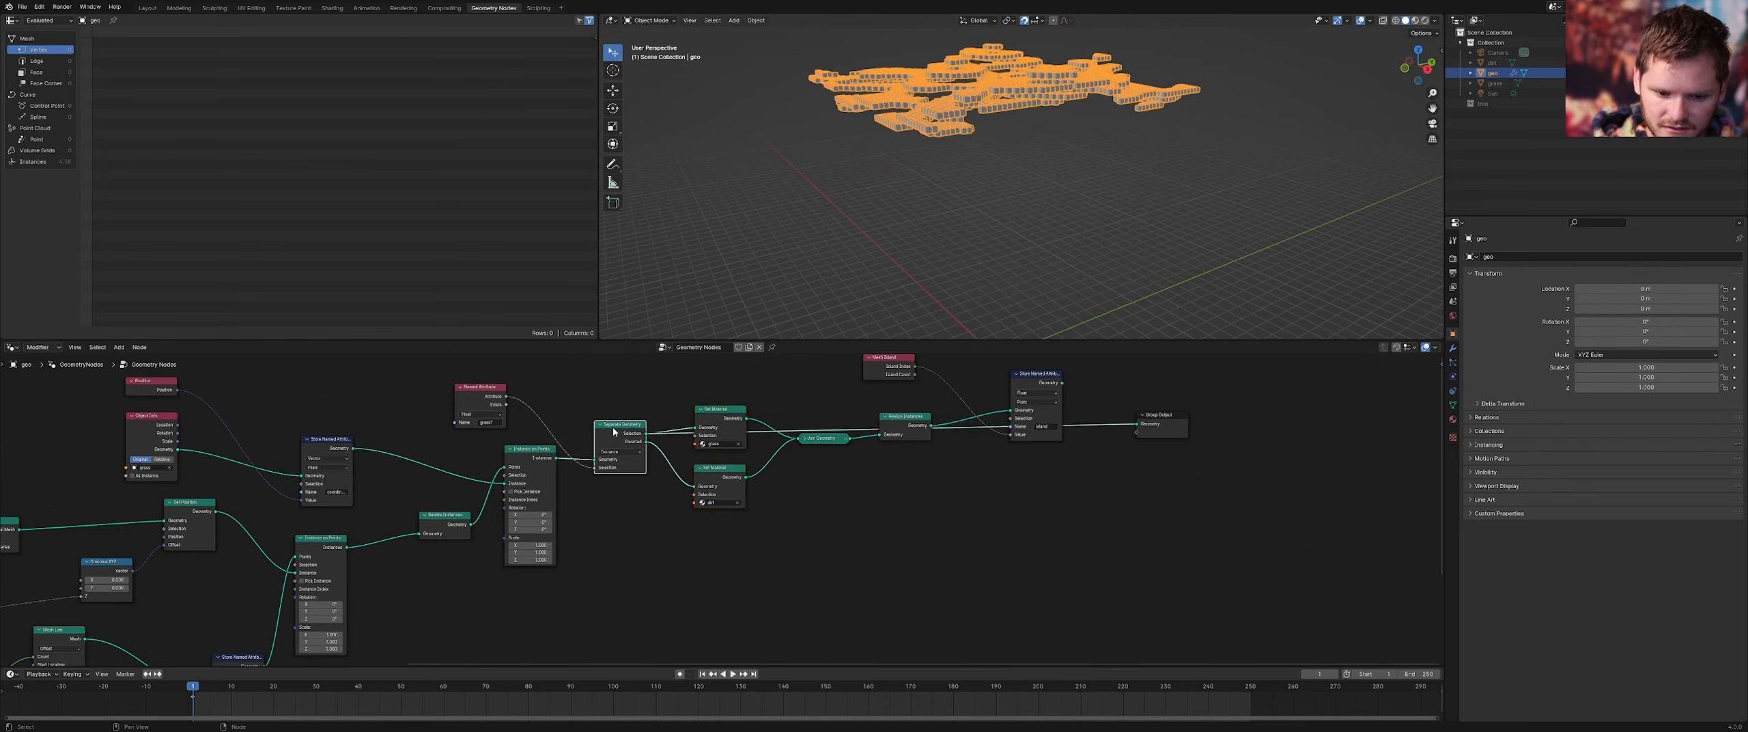
key("ctrl+z")
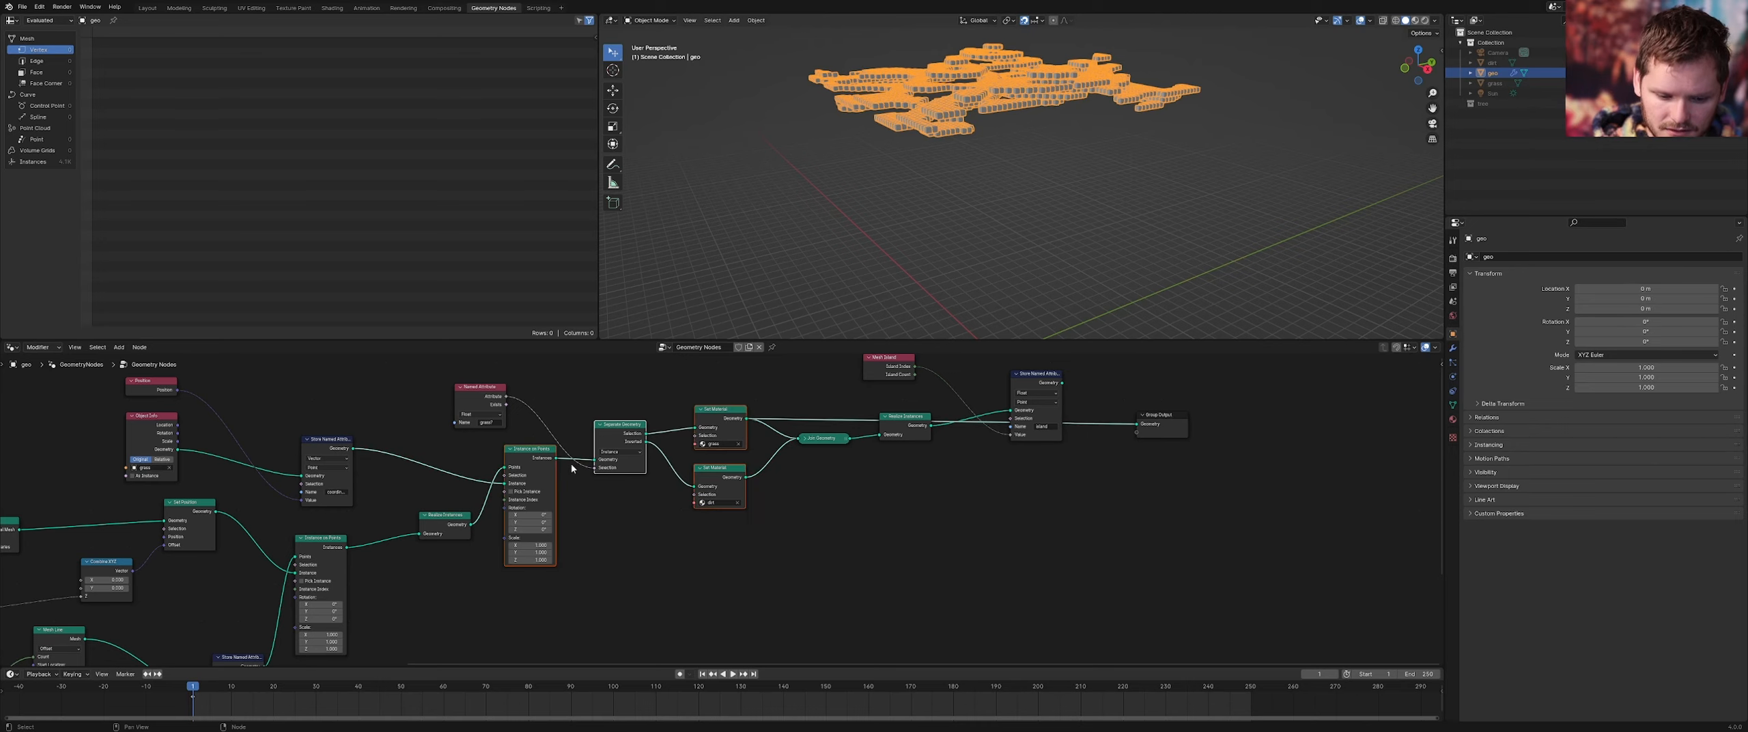
middle_click_drag(567, 440, 677, 406)
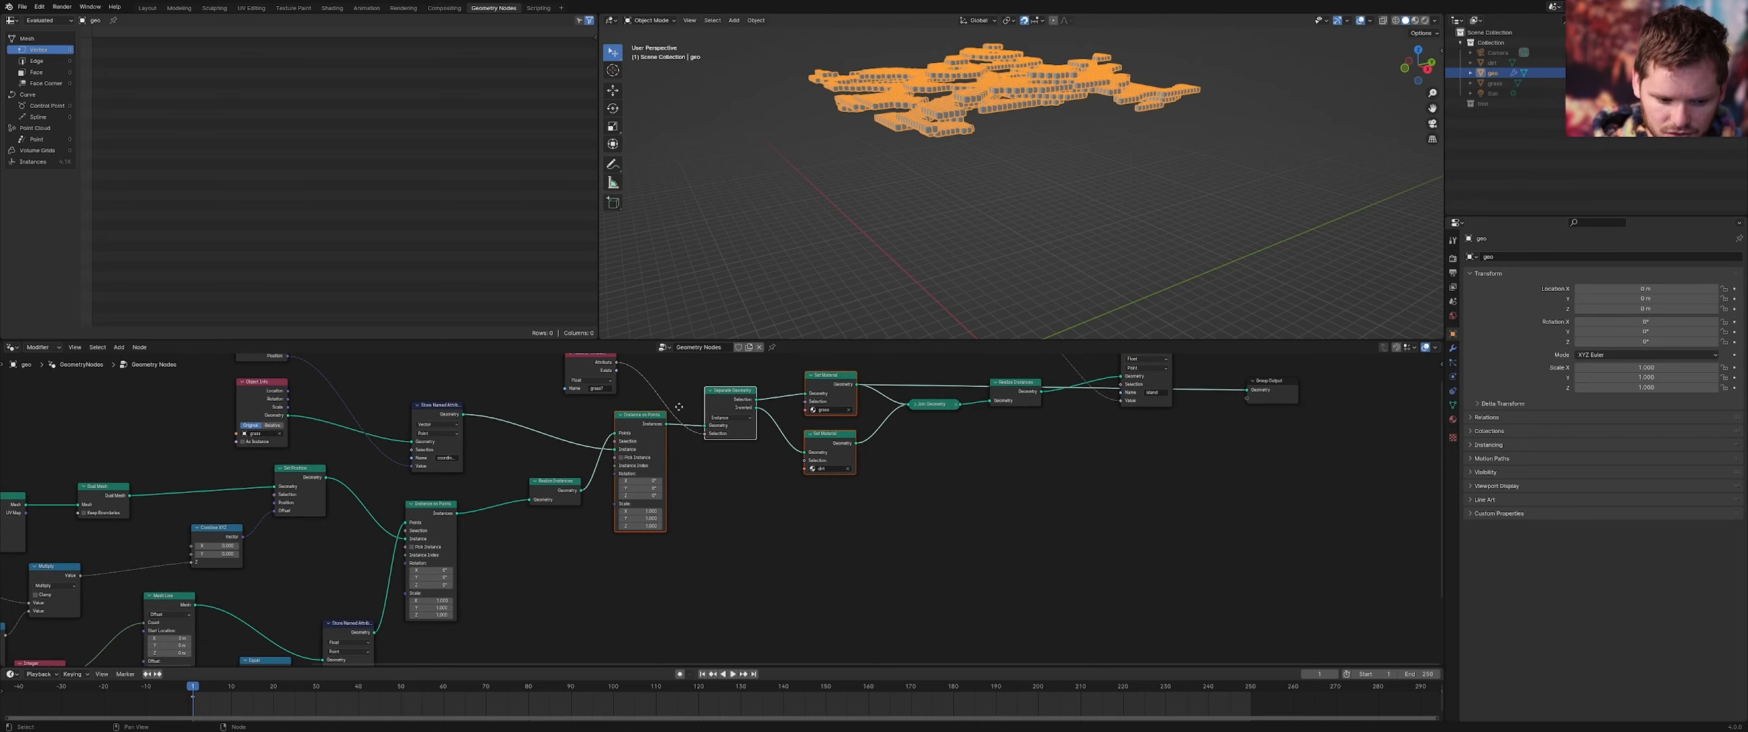
Preview the Set Position node's surface mesh, compare it with the following Instance on Points output, and return to the surface
left_click(301, 480, "ctrl+shift")
middle_click_drag(725, 308, 814, 113)
left_click(438, 515, "ctrl+shift")
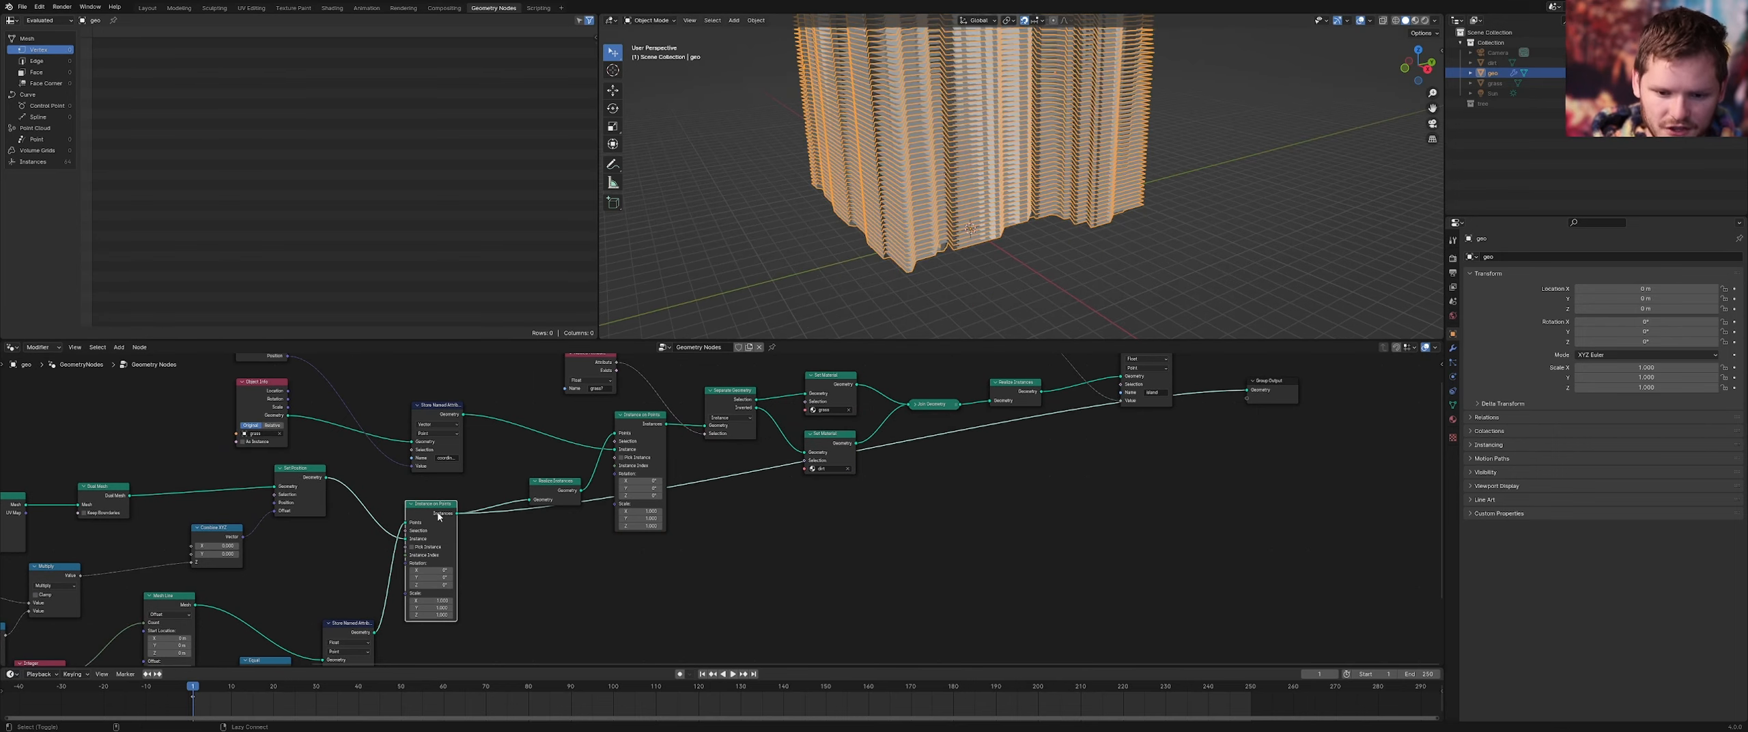
key("ctrl+z")
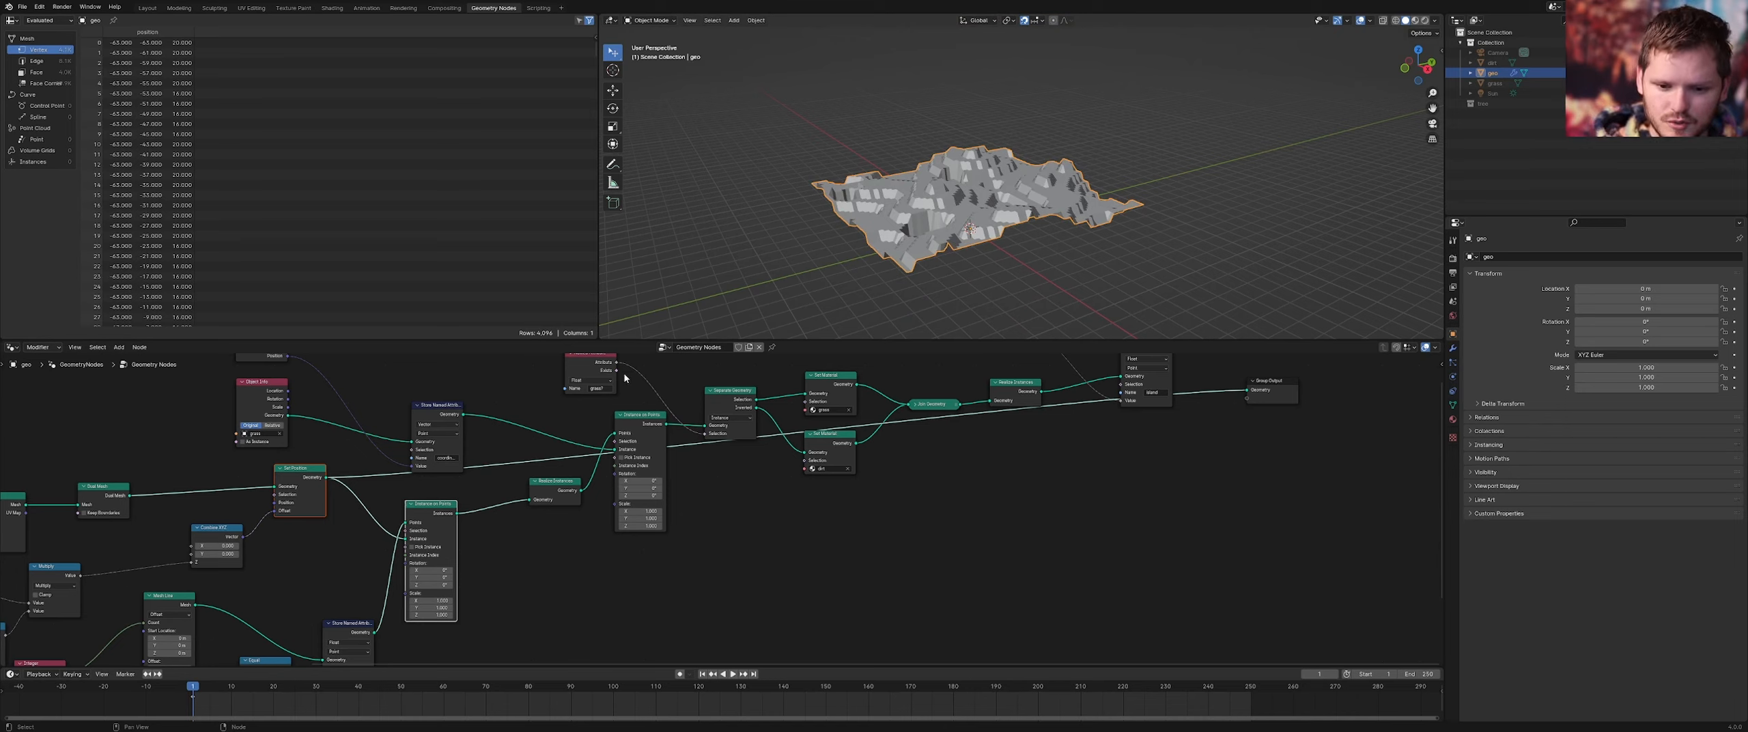
Add a separate Instance on Points node and connect the Set Position geometry to its Points input
key("shift+a")
type("ins")
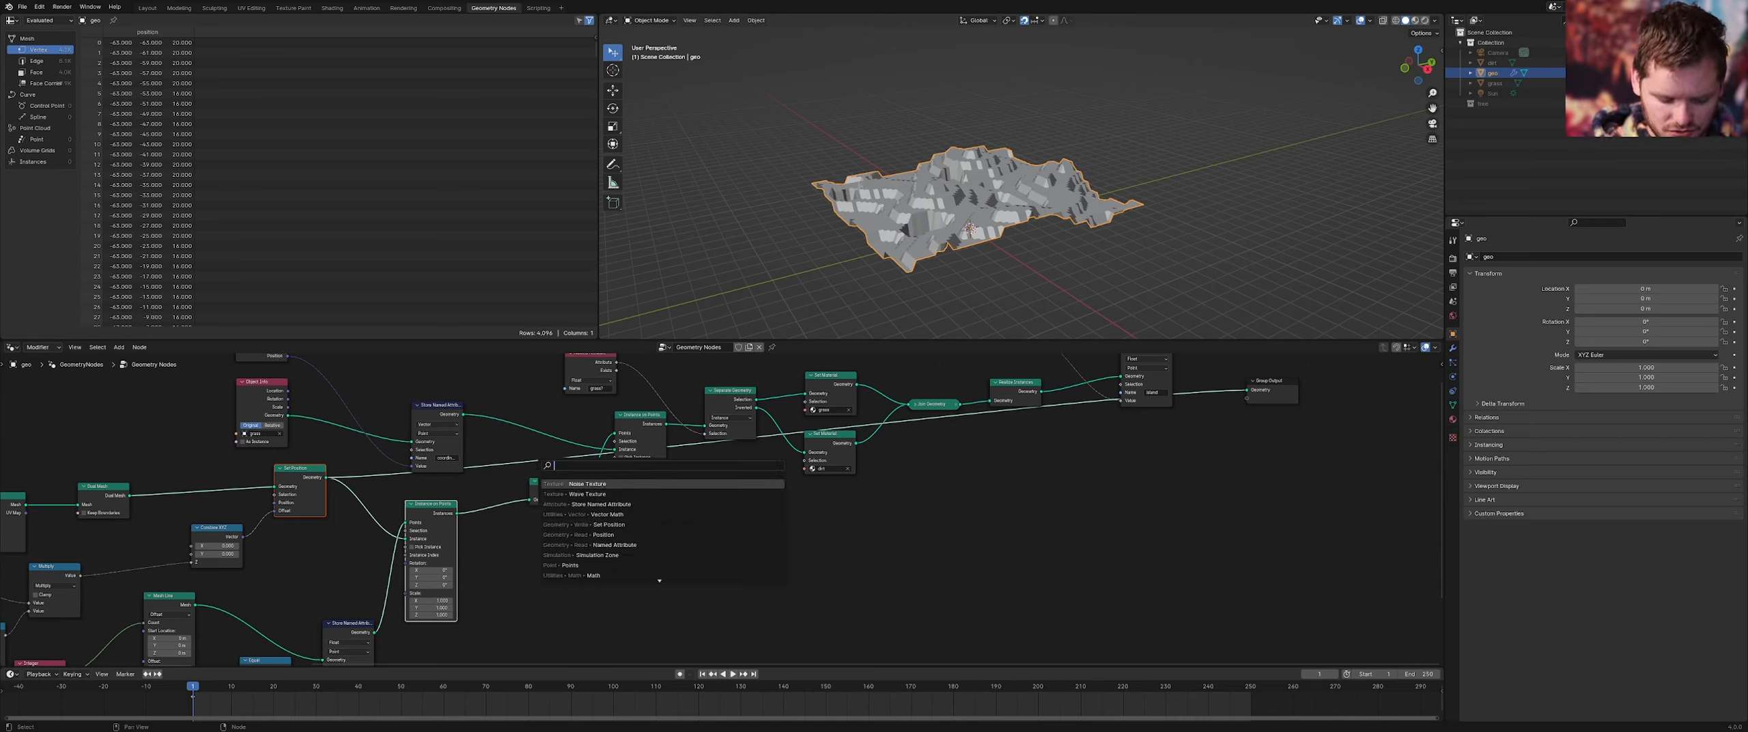
type("t on")
key("Return")
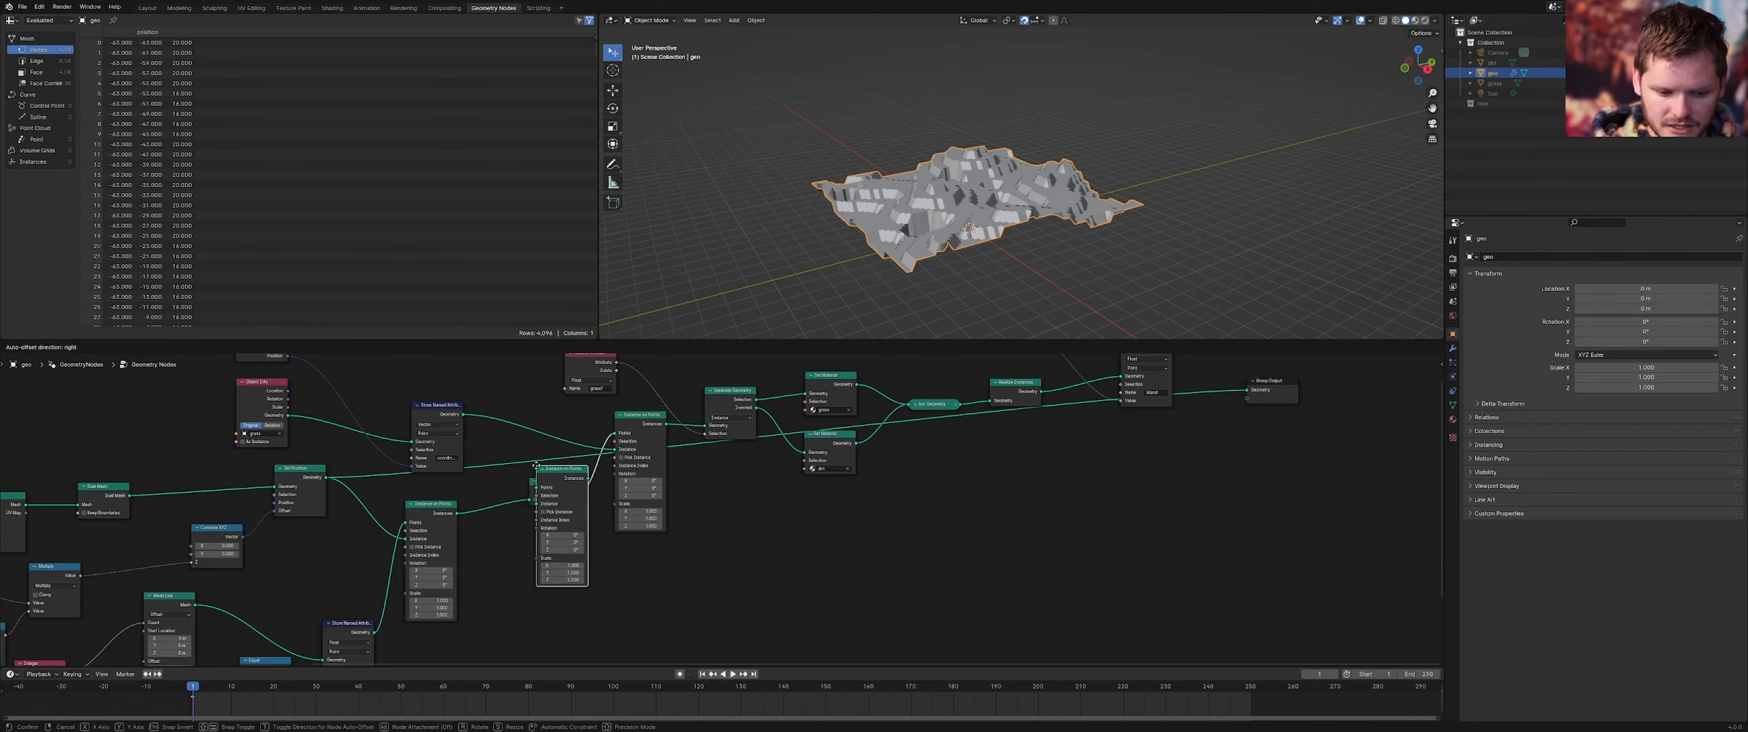
left_click(574, 544)
middle_click_drag(509, 531, 515, 487)
scroll(341, 471, "up", 2)
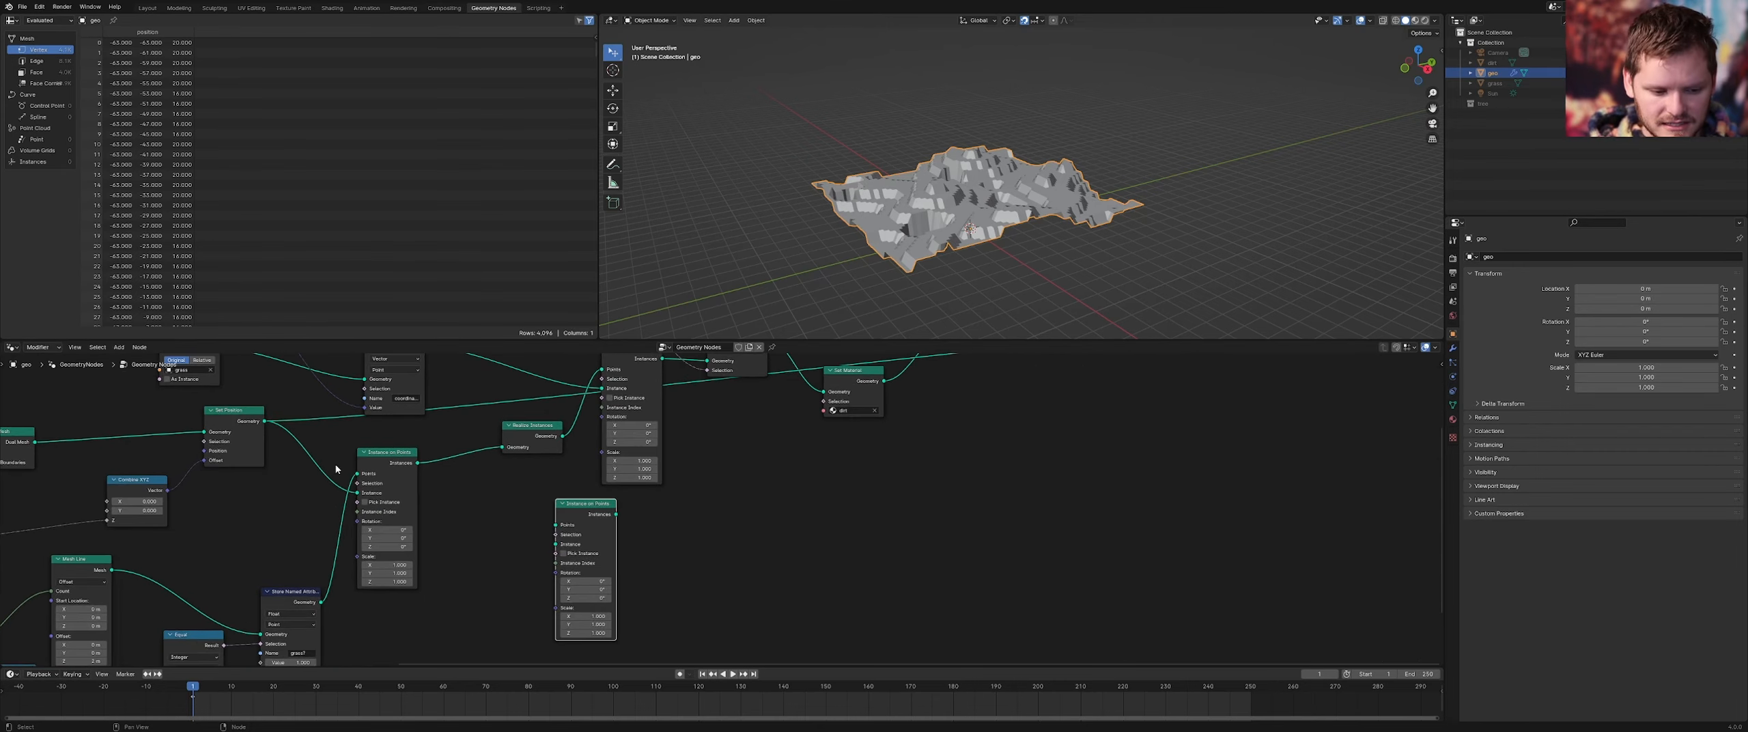
left_click_drag(264, 421, 544, 489)
Add a Cylinder node as the new Instance on Points node's instance and send the resulting instances to the group output
left_click(696, 517)
scroll(696, 517, "up", 2)
type("cylind")
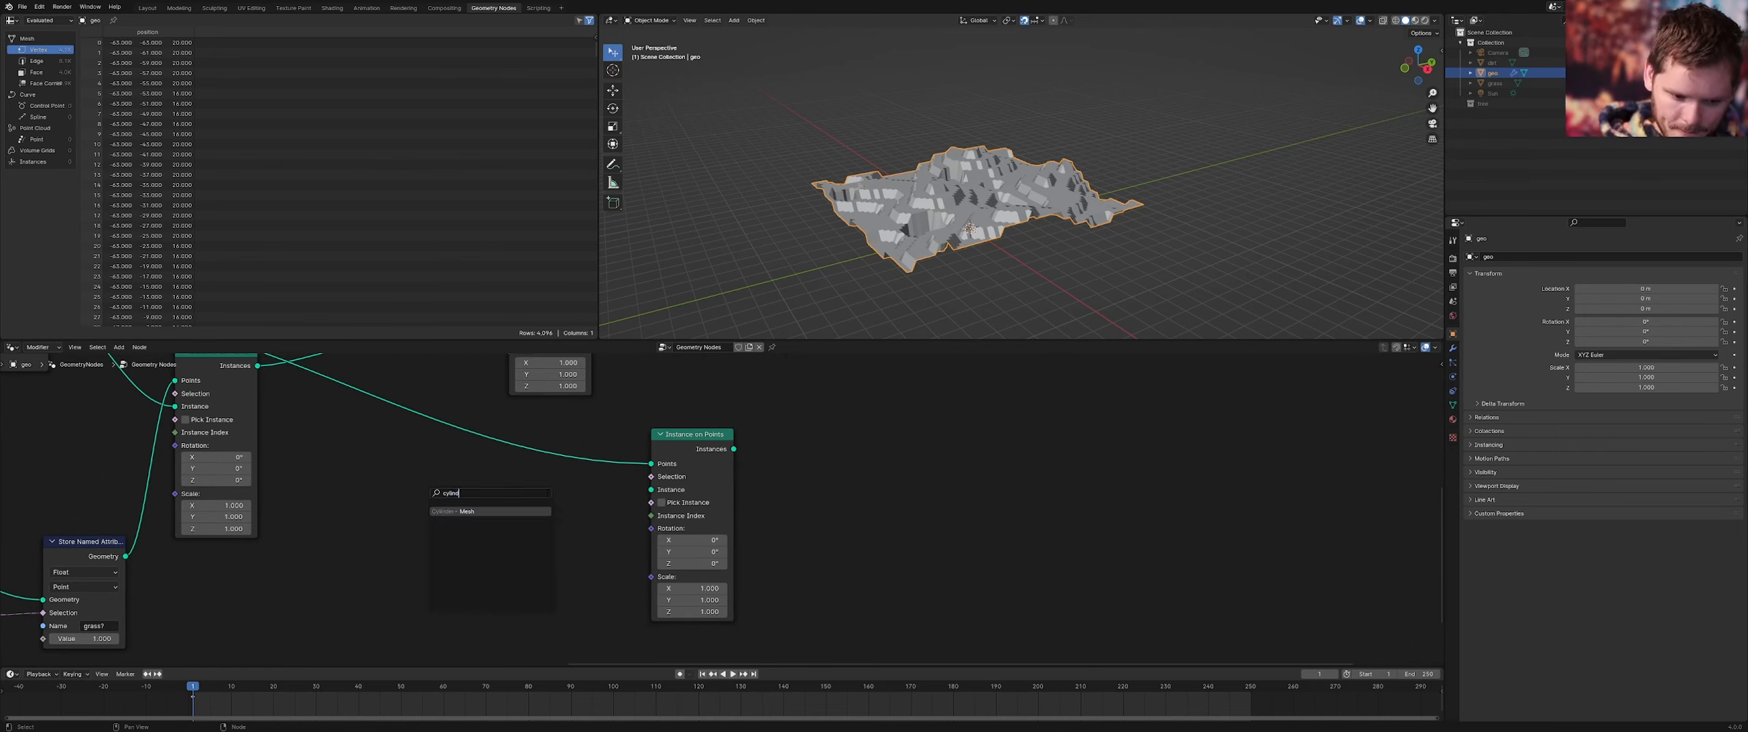
key("Return")
left_click(546, 492)
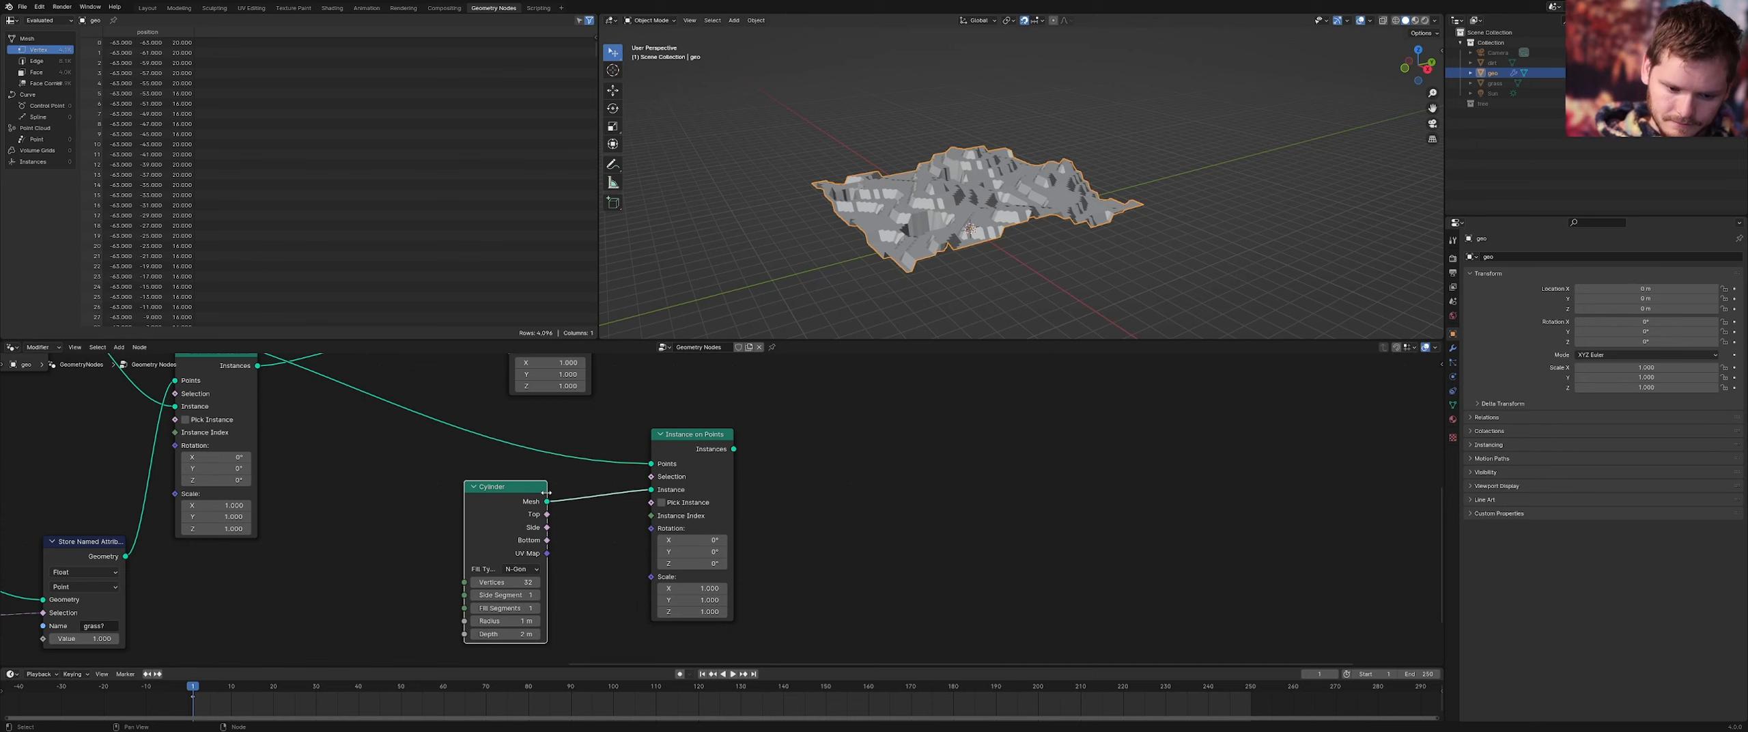
left_click(713, 448, "alt+shift")
scroll(881, 205, "up", 3)
left_click(894, 102)
middle_click_drag(894, 116, 930, 122)
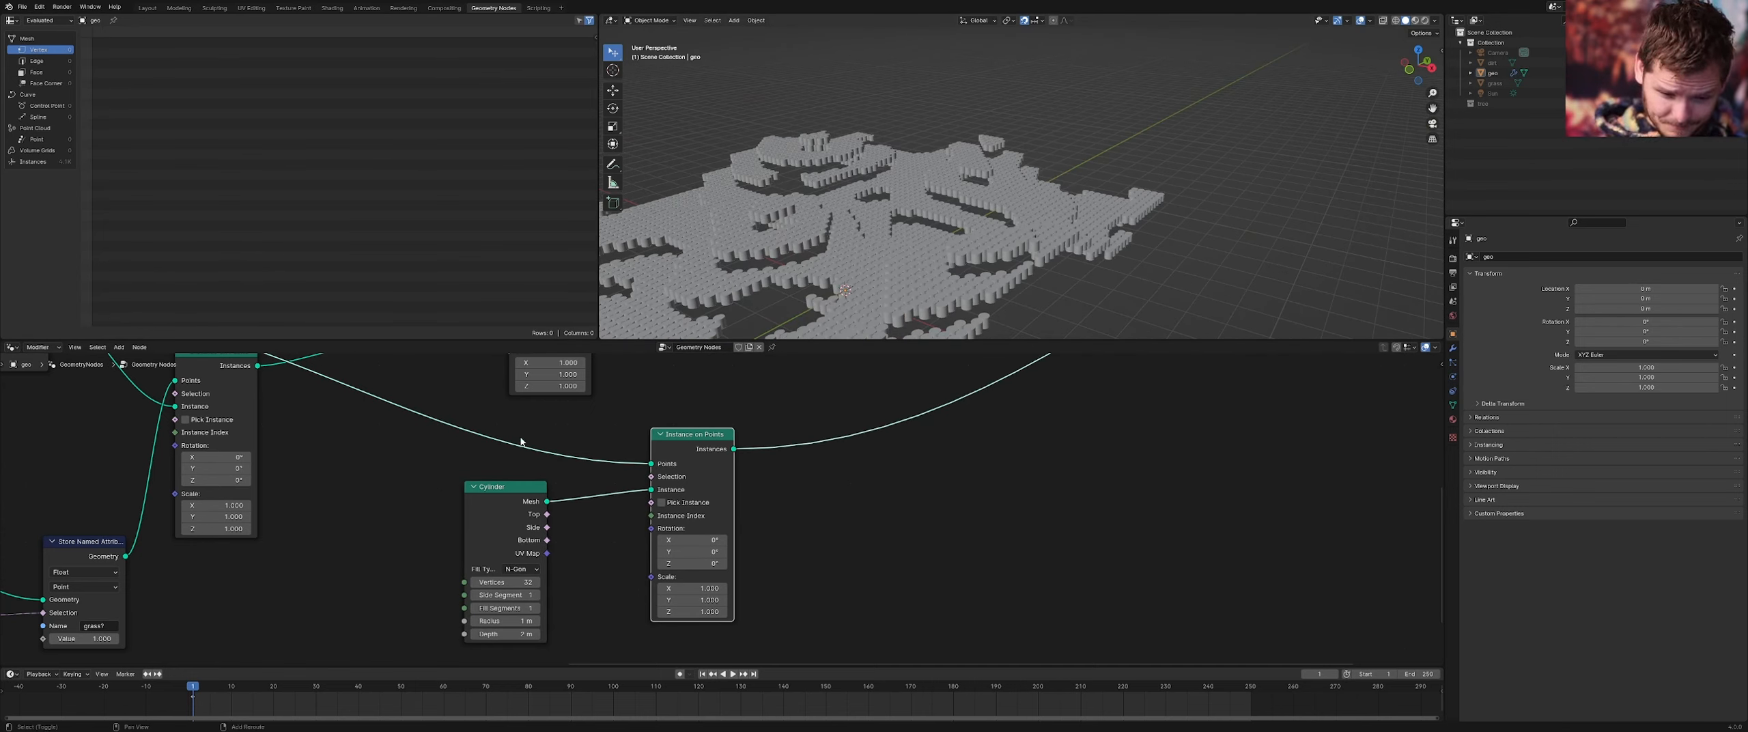
Add a Random Value node set to Boolean and connect it to the Selection input of the new Instance on Points node
key("shift+a")
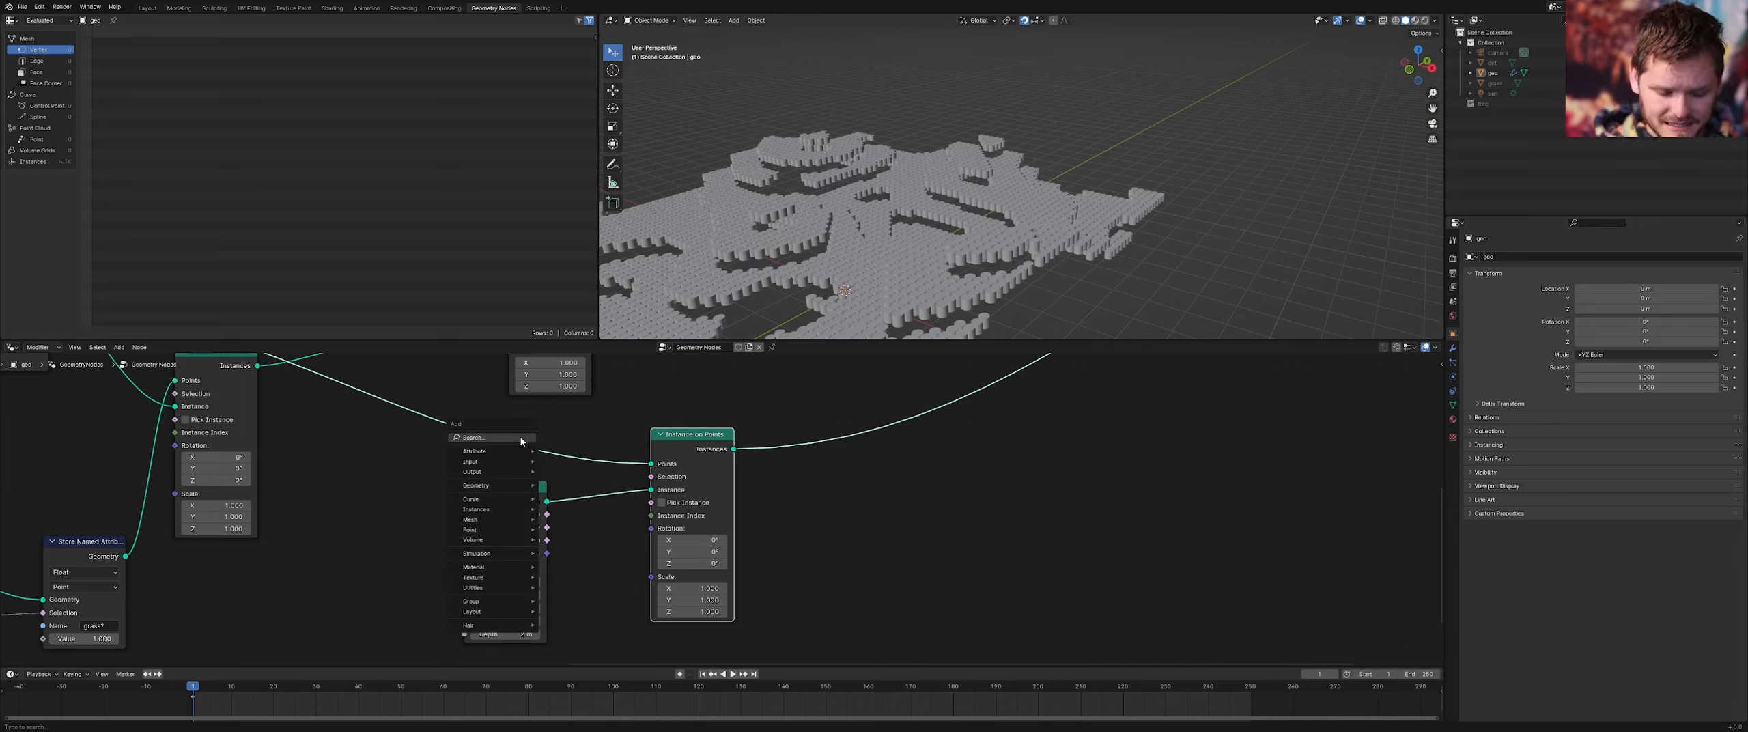
left_click(493, 437)
type("random")
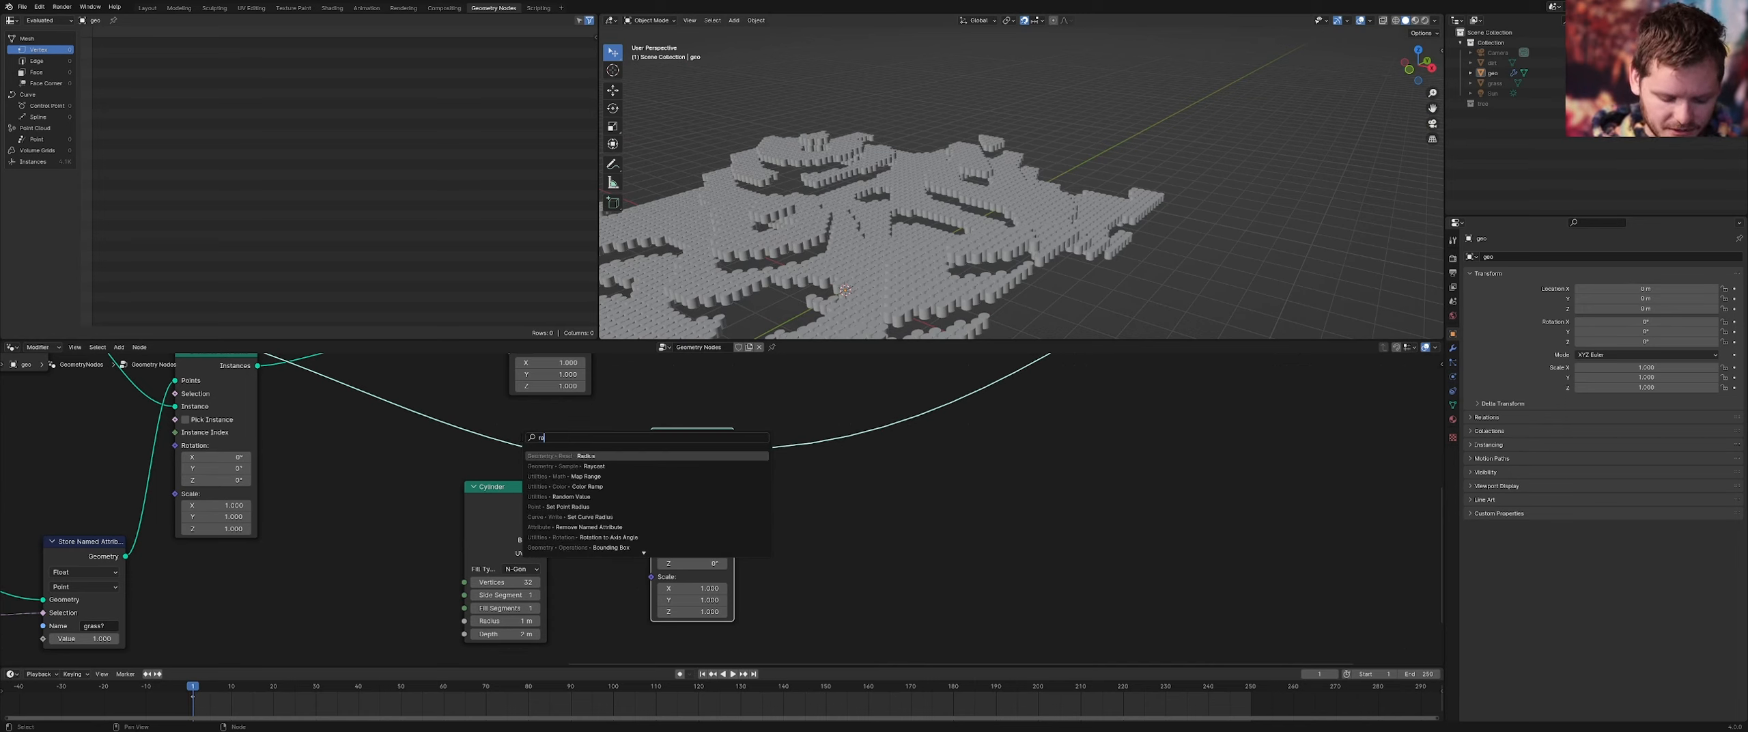
key("Return")
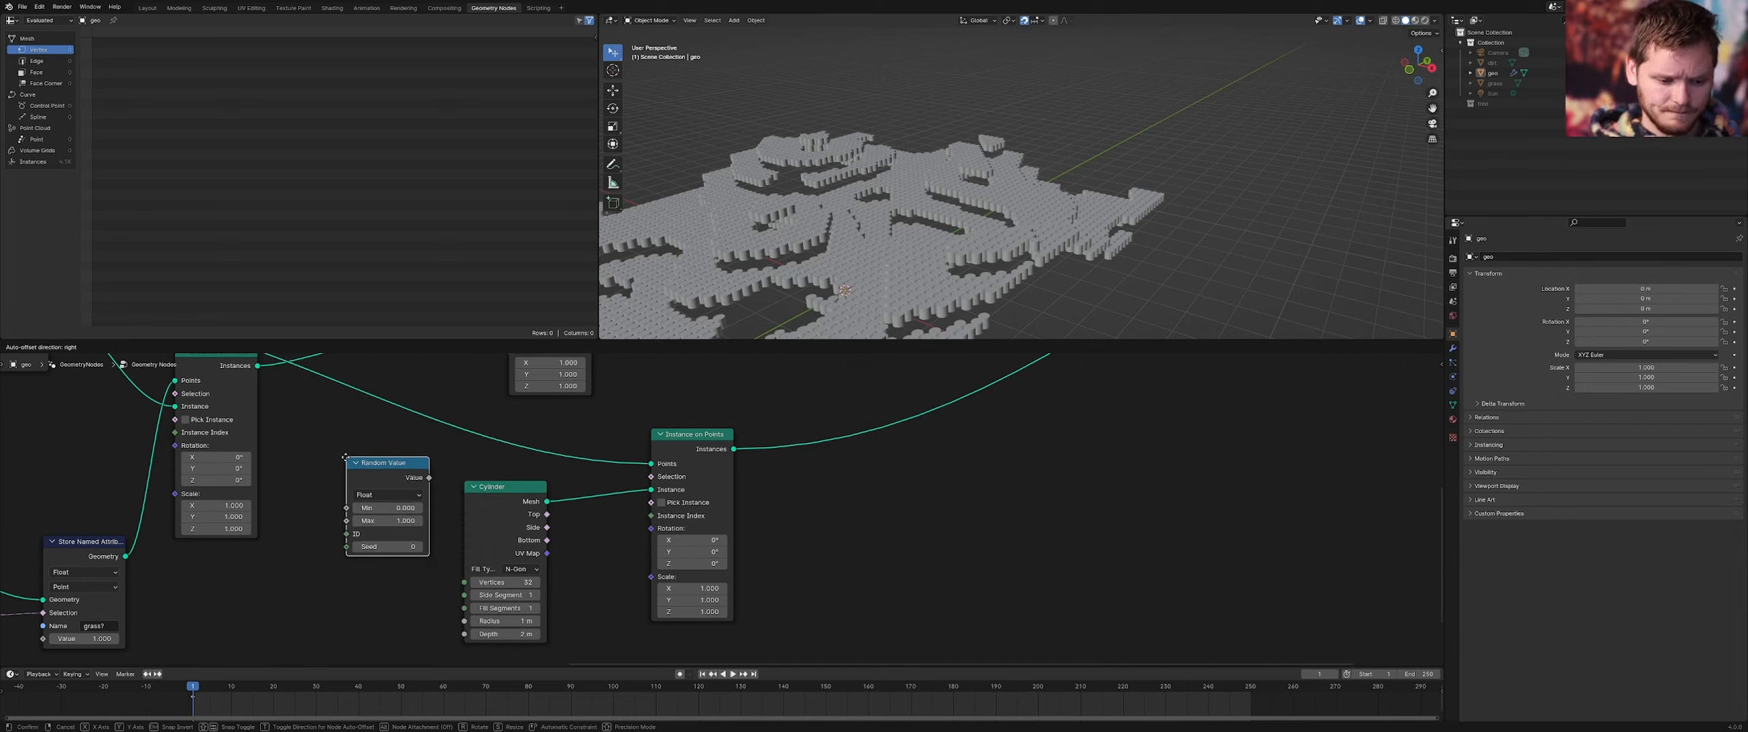
left_click(209, 466)
left_click(386, 493)
left_click(396, 561)
left_click_drag(428, 477, 651, 477)
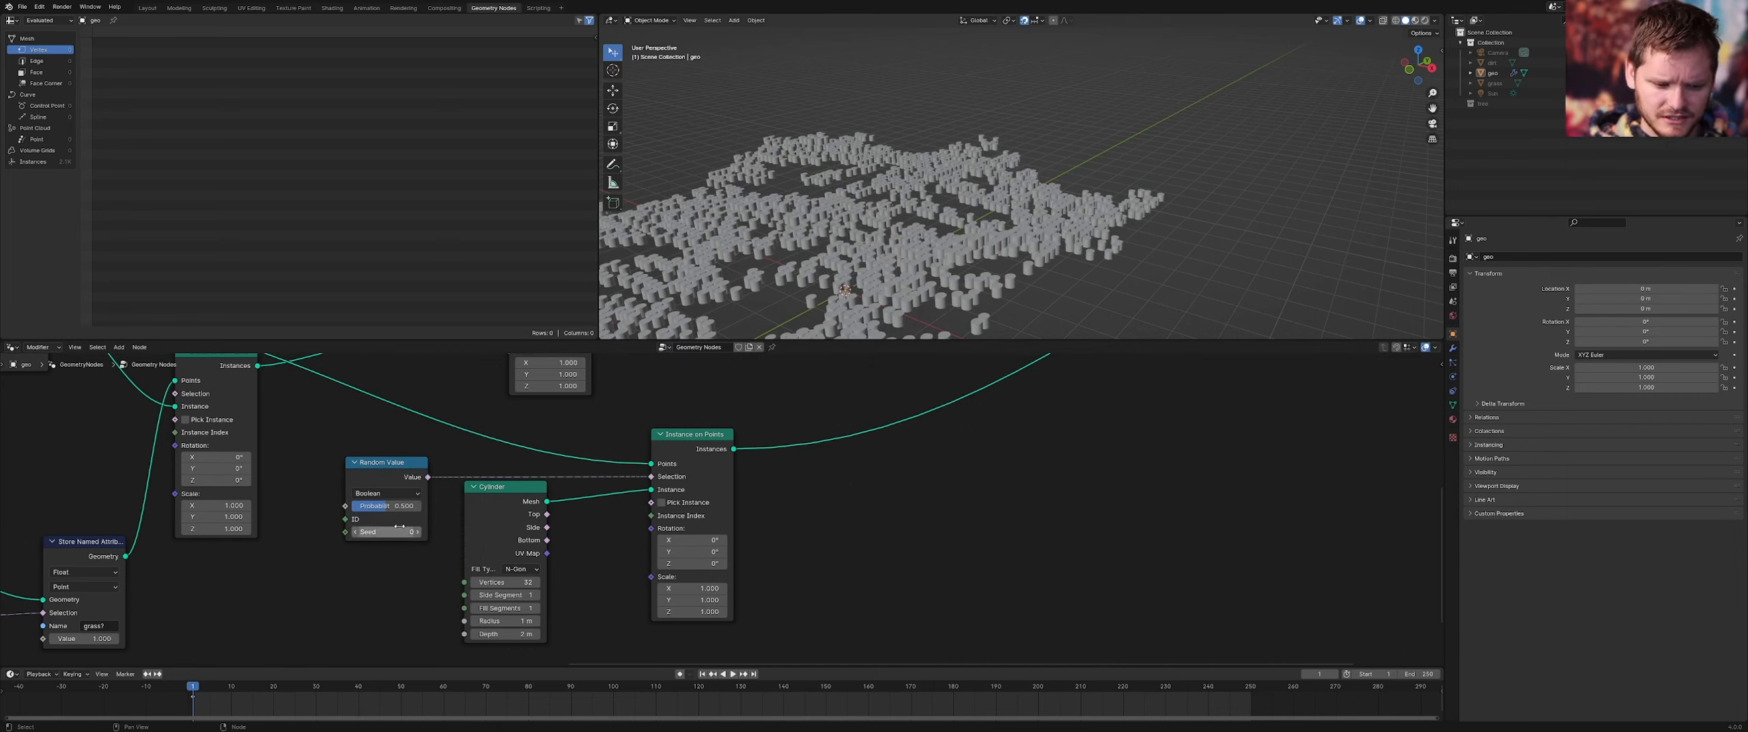
Delete the Random Value and Cylinder nodes feeding the new Instance on Points node
left_click_drag(403, 506, 368, 505)
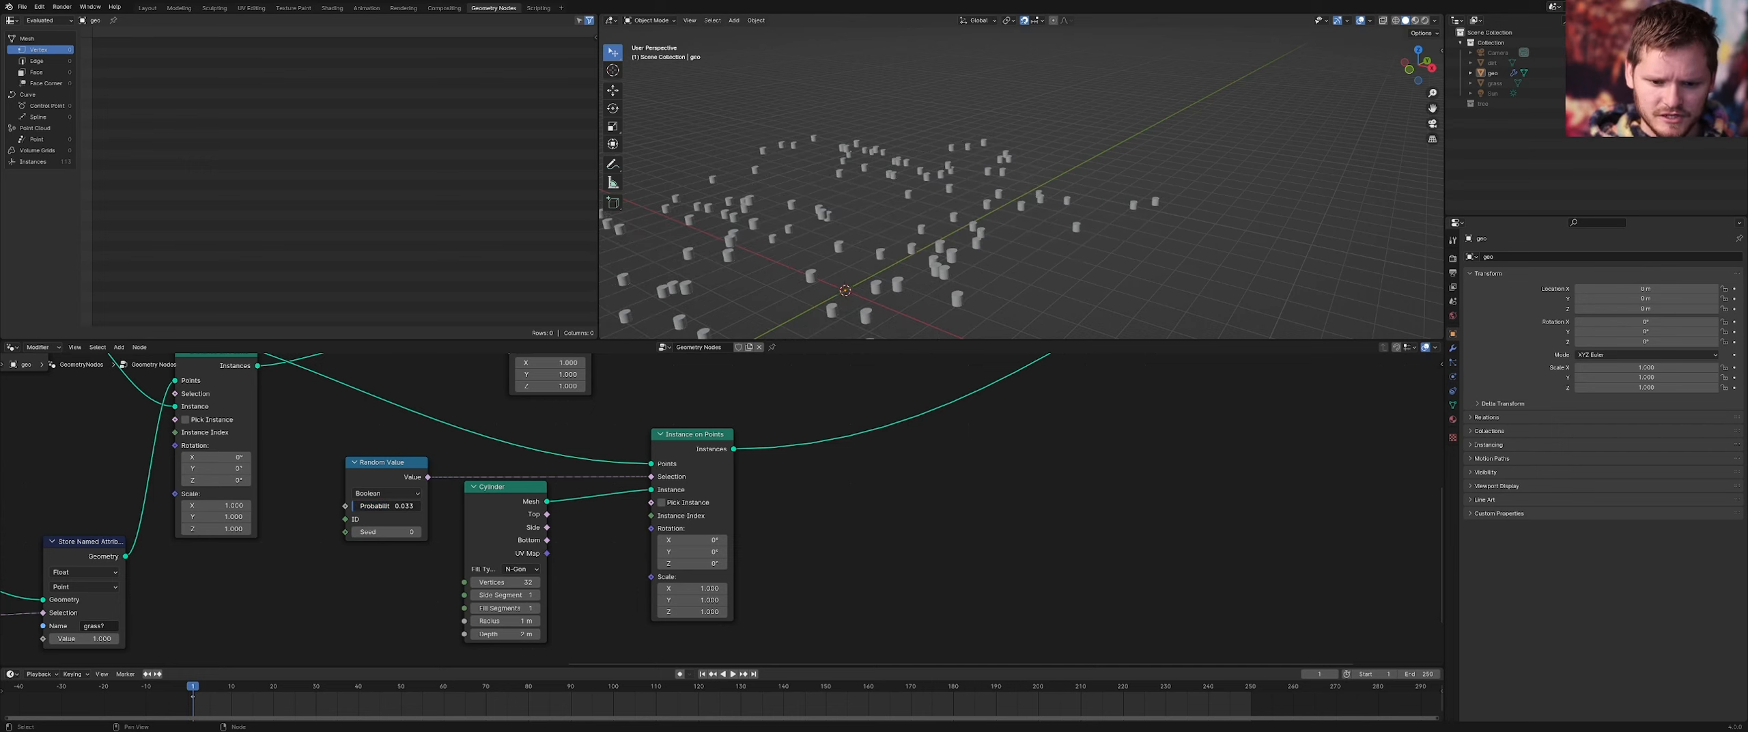
left_click(381, 478)
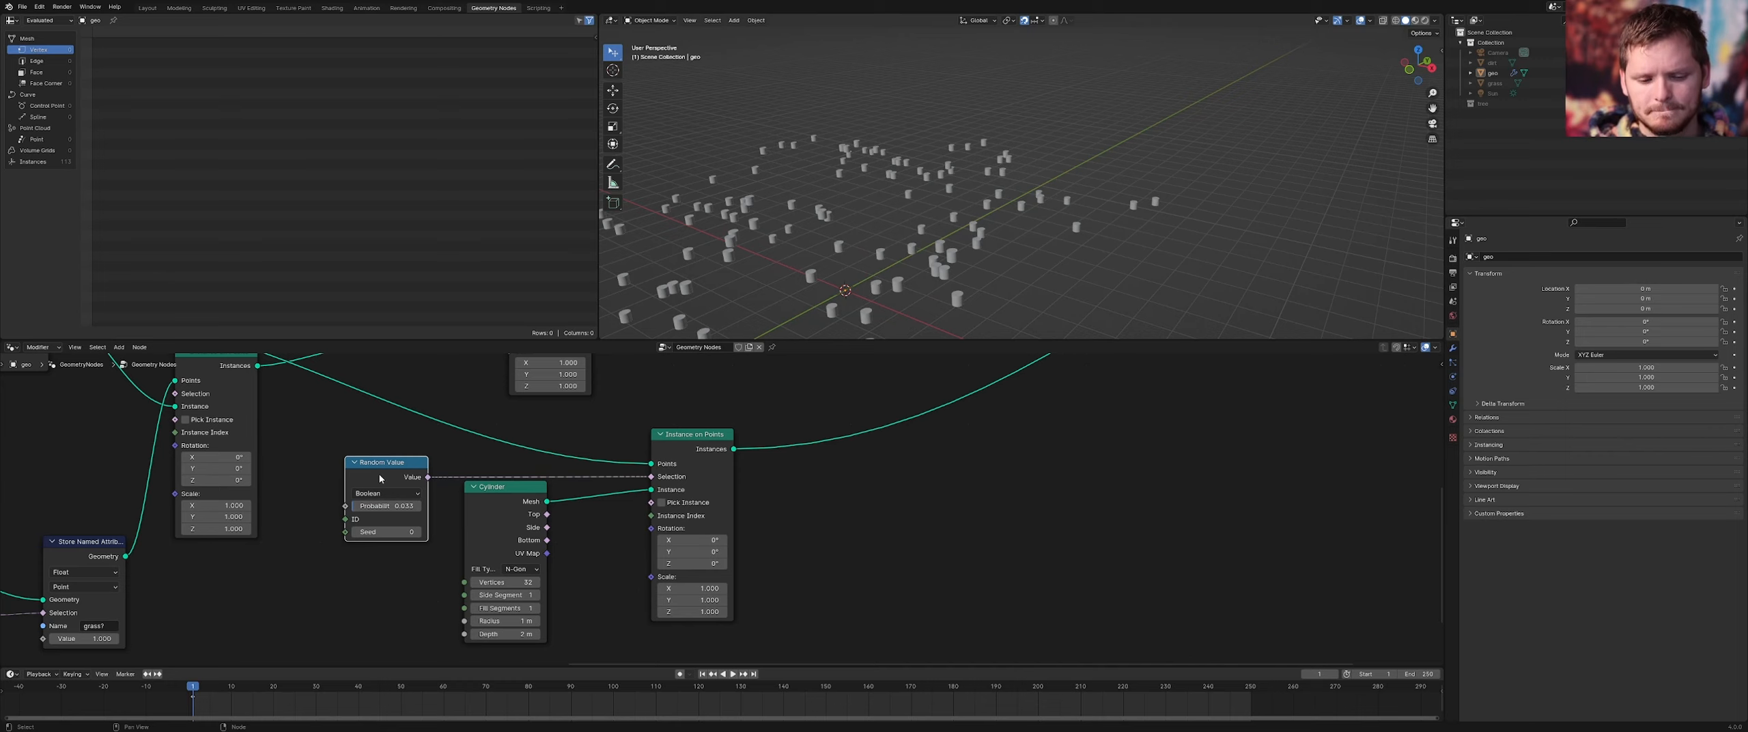
key("x")
left_click(497, 492)
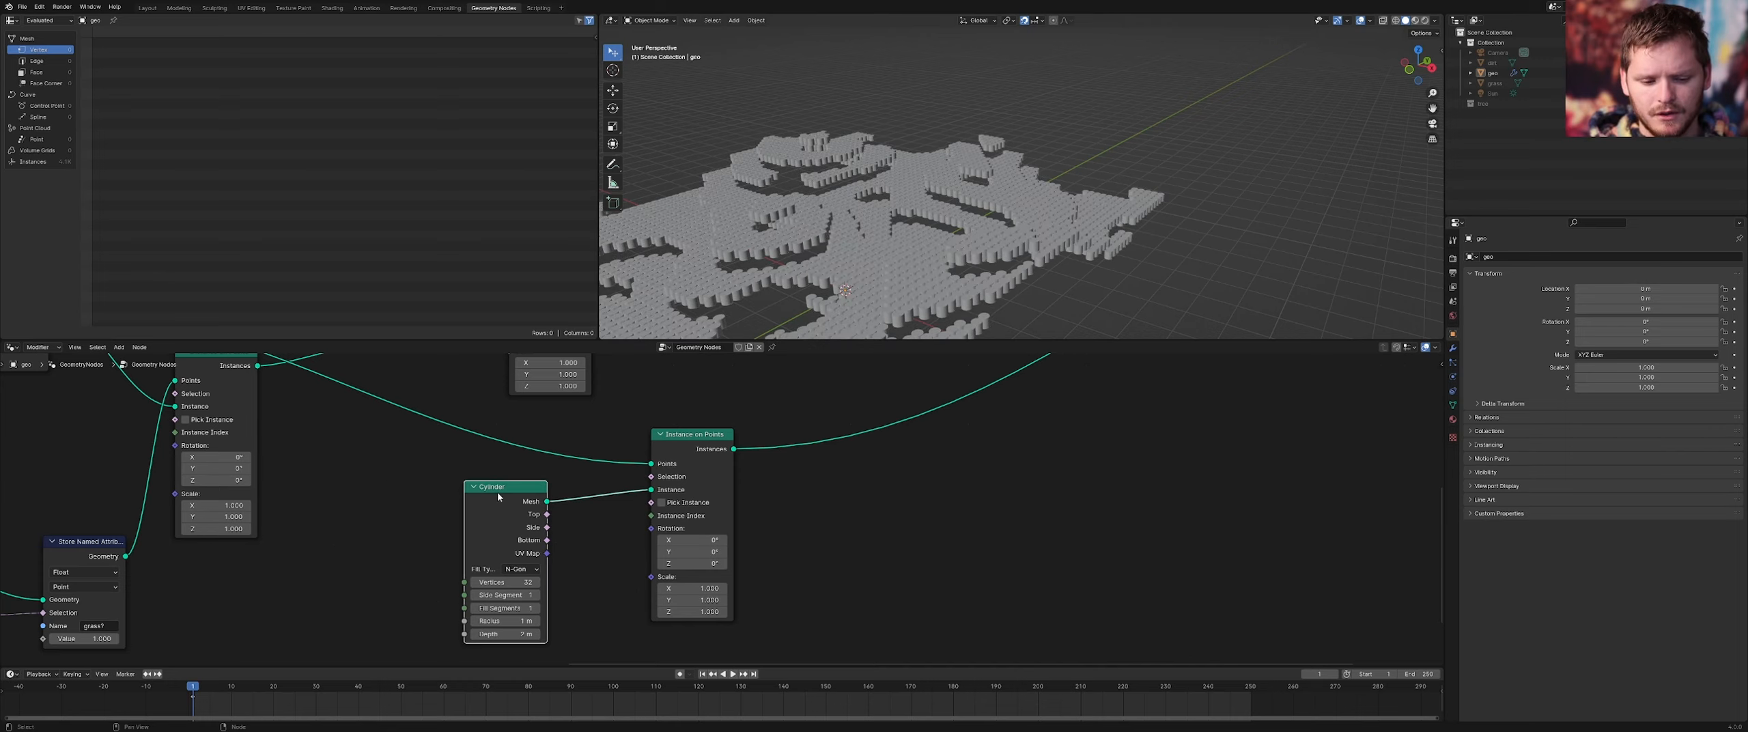
key("x")
Add a Collection Info node beside the new Instance on Points node and save the file
middle_click_drag(459, 505, 527, 456)
key("shift+a")
left_click(481, 453)
type("coll")
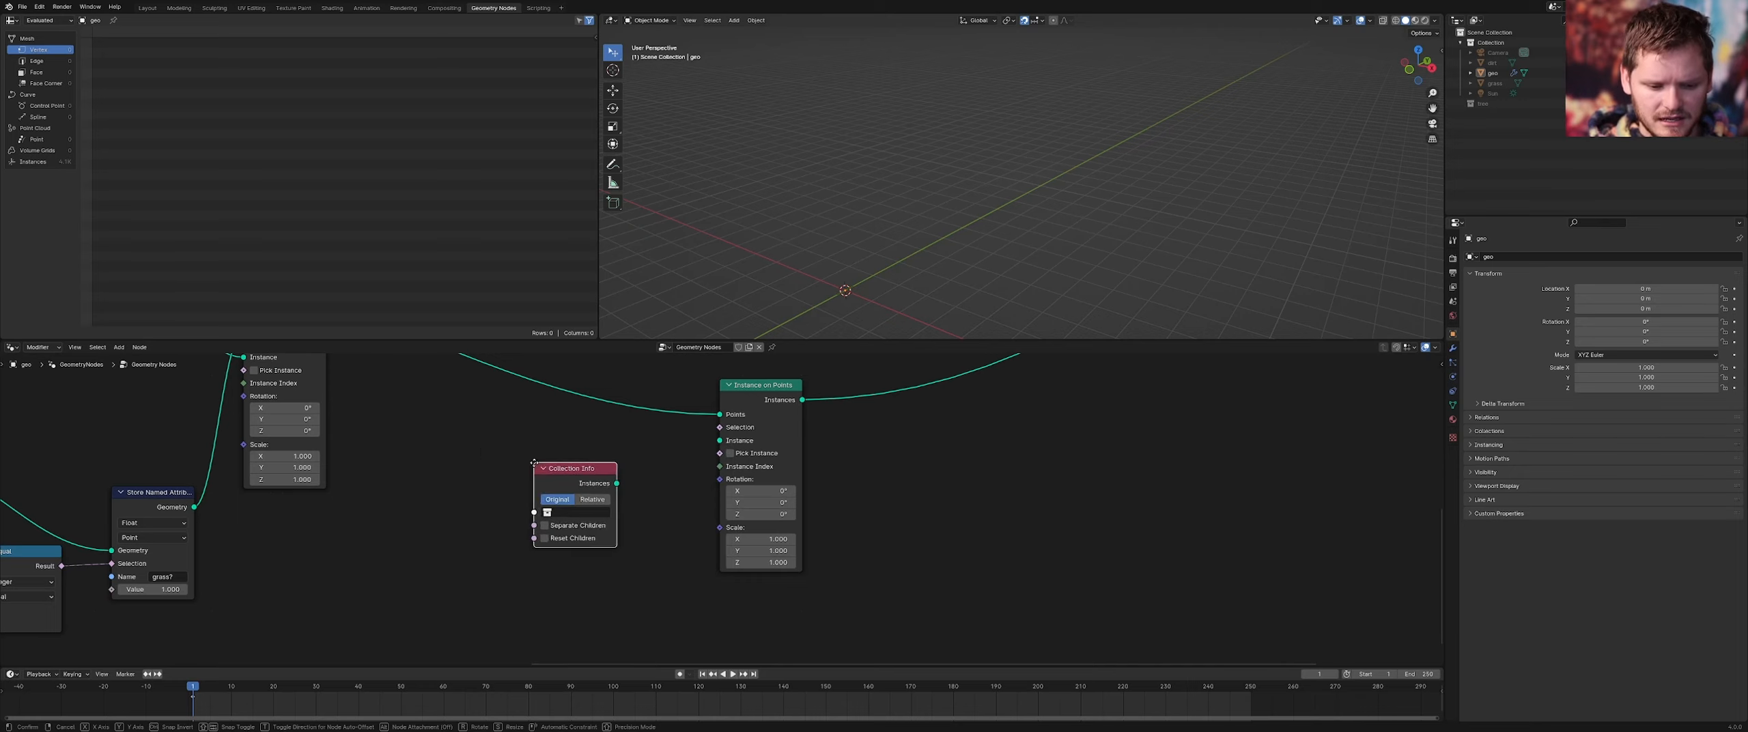
key("Return")
left_click(508, 482)
key("ctrl+s")
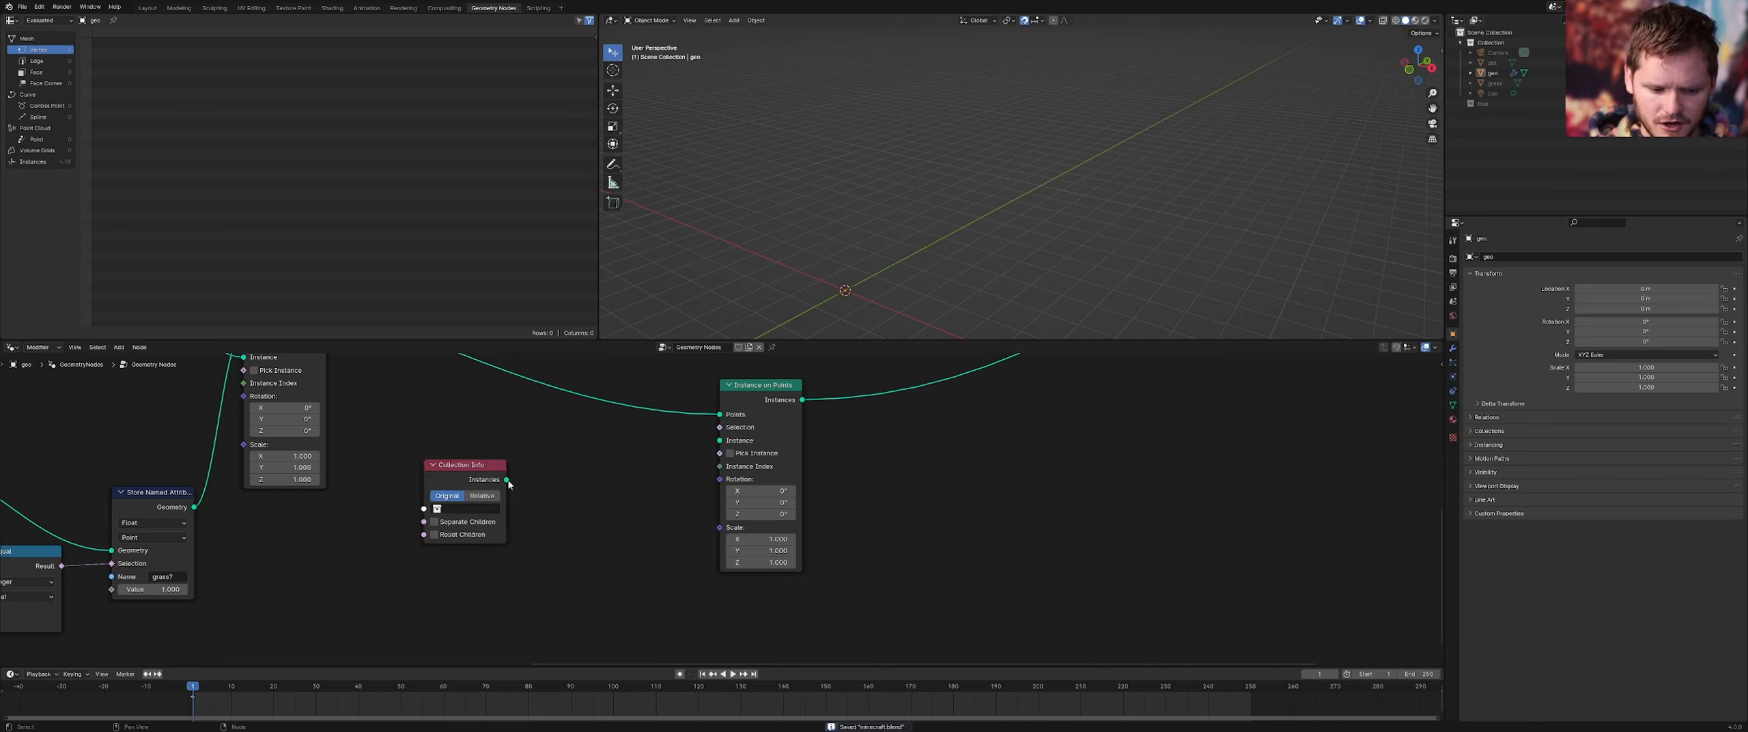
Choose the tree collection in the Collection Info node and connect its Instances output to the Instance input of Instance on Points
left_click(452, 509)
left_click(464, 537)
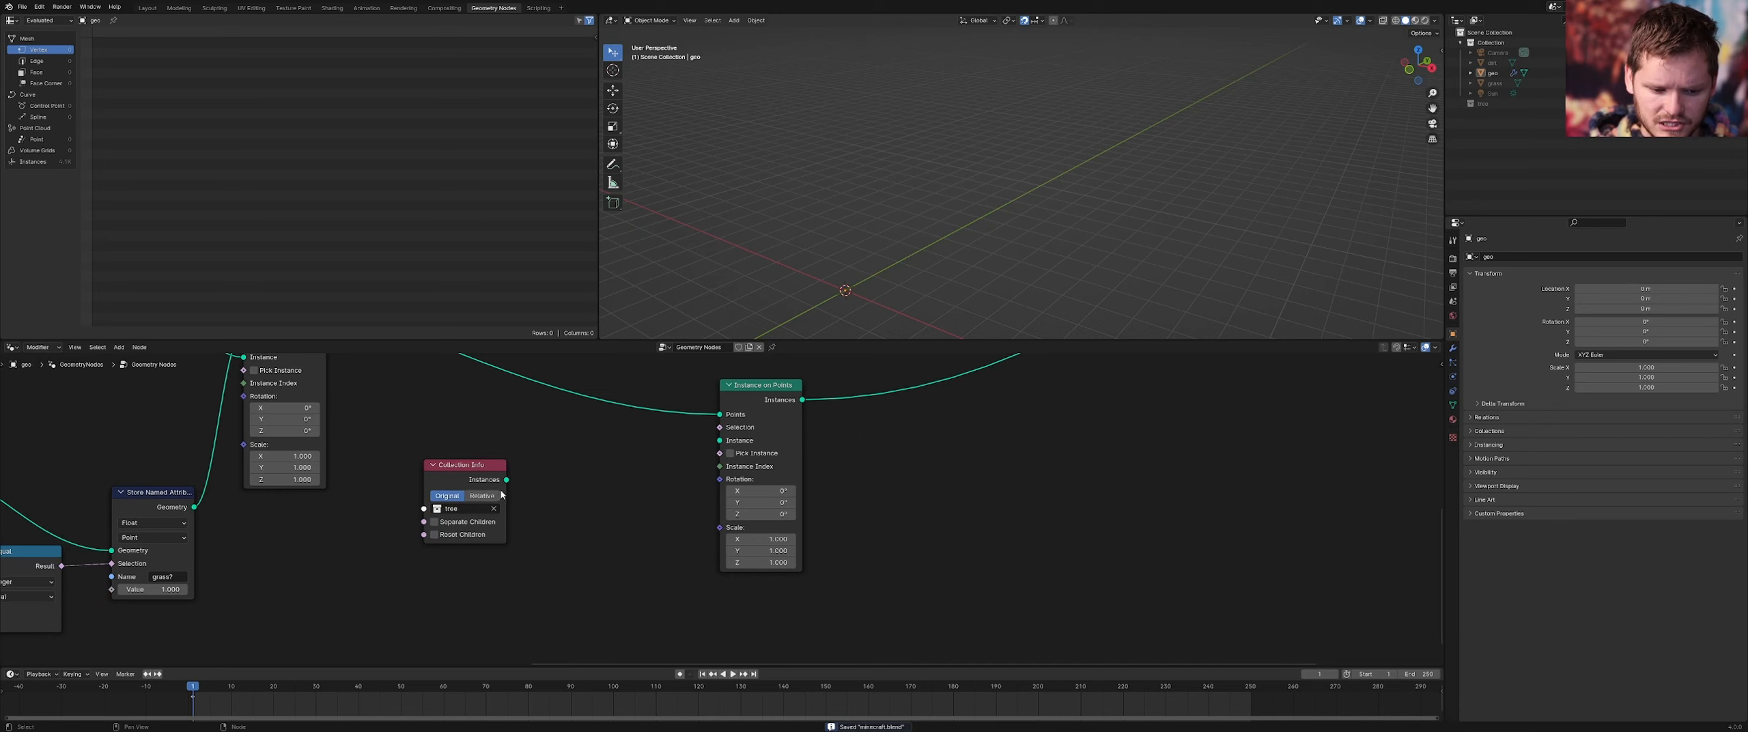
left_click_drag(506, 479, 720, 440)
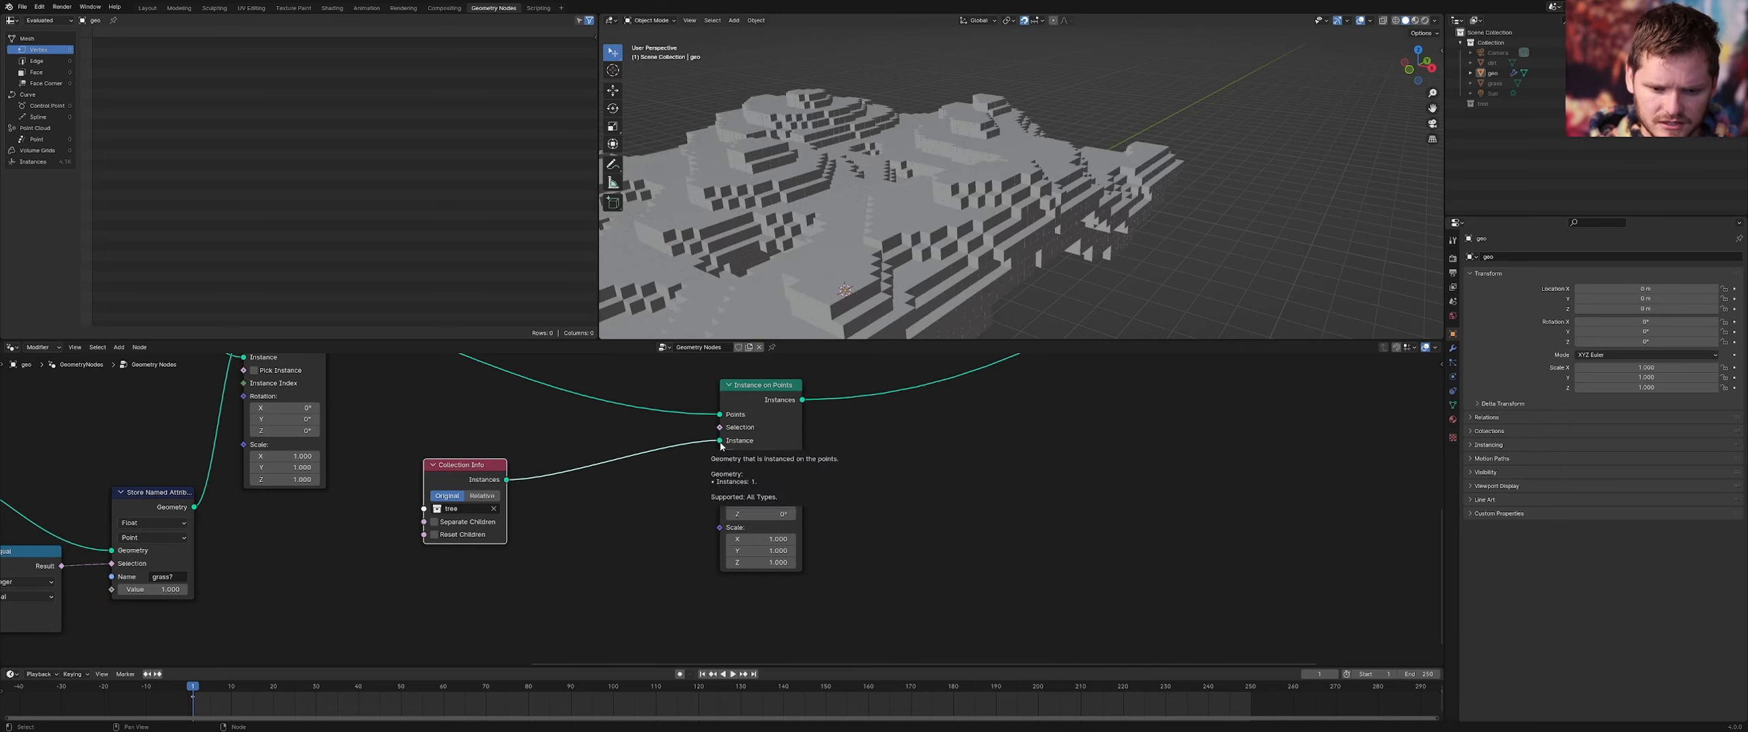
middle_click_drag(786, 261, 787, 264)
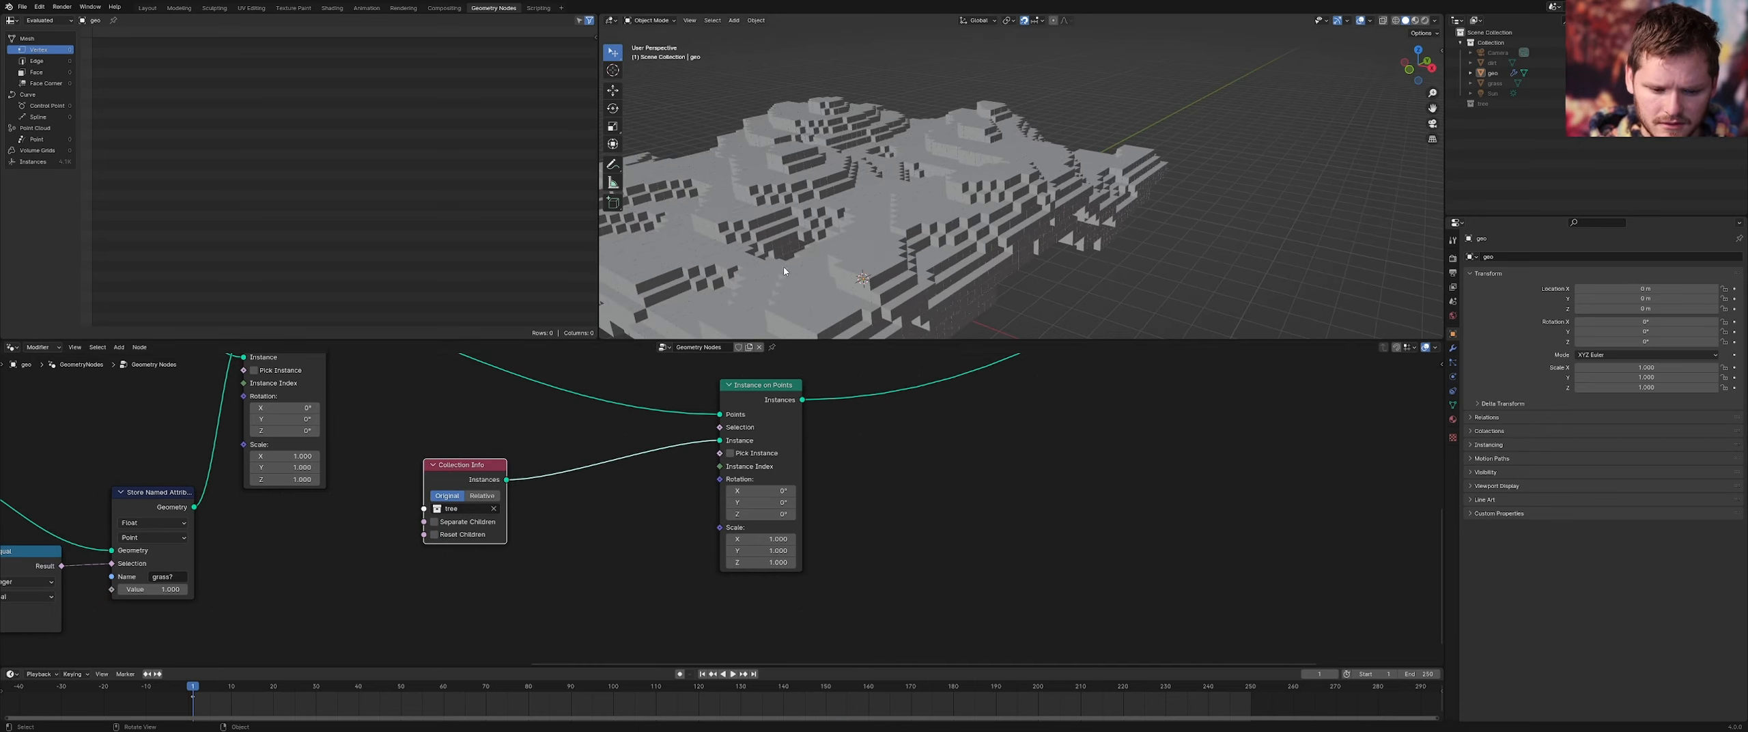
Set the Collection Info node to Relative and try its child-handling options
left_click(487, 496)
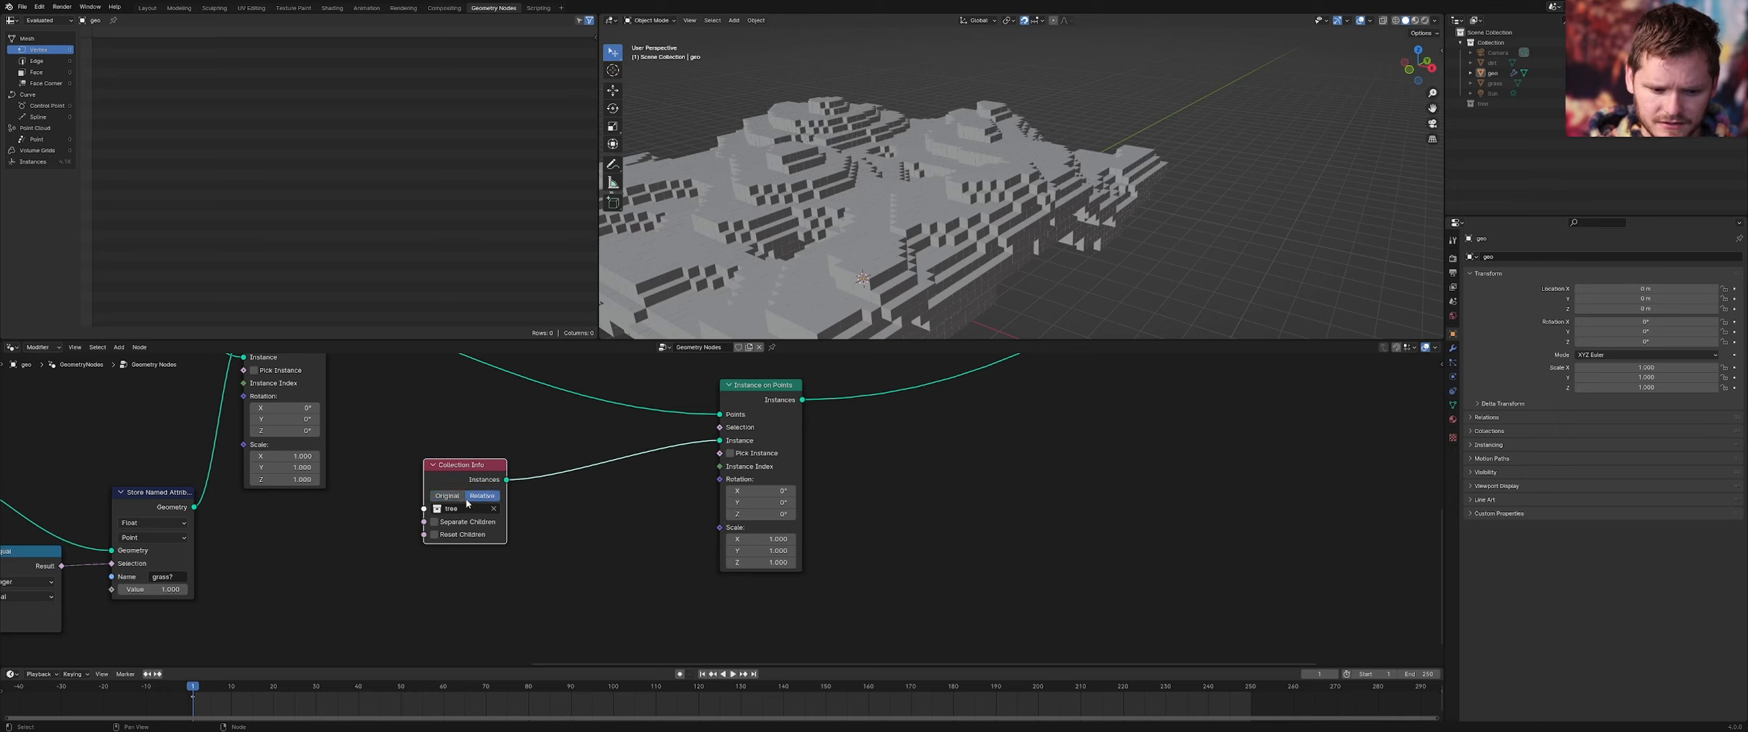
left_click(431, 538)
left_click(432, 537)
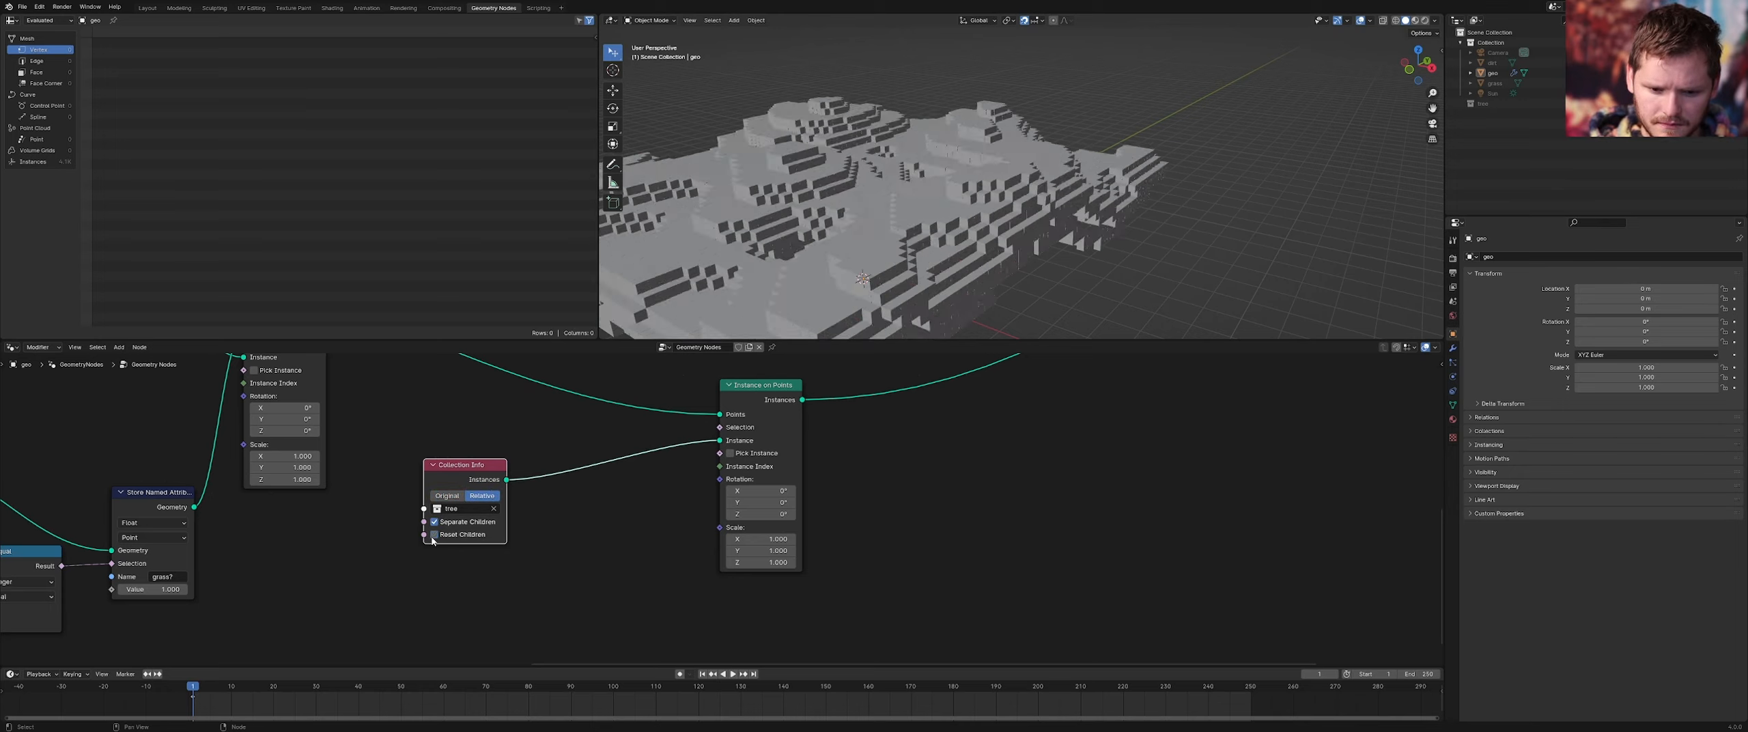
Preview the Collection Info output in the viewport and as instances in the spreadsheet, and enable Separate Children
left_click(441, 523, "ctrl+shift")
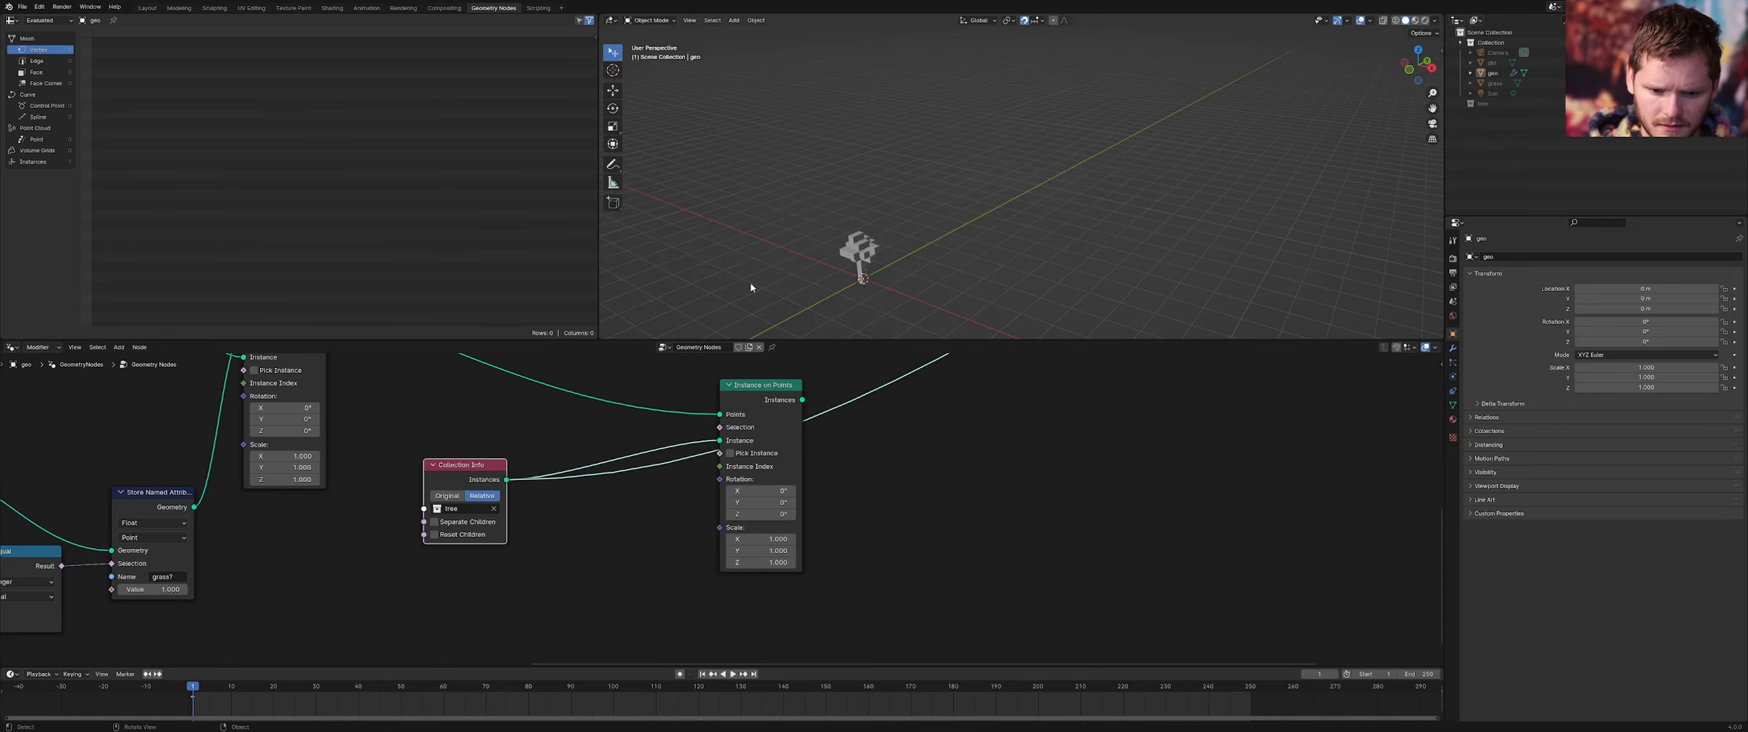
scroll(967, 194, "up", 5)
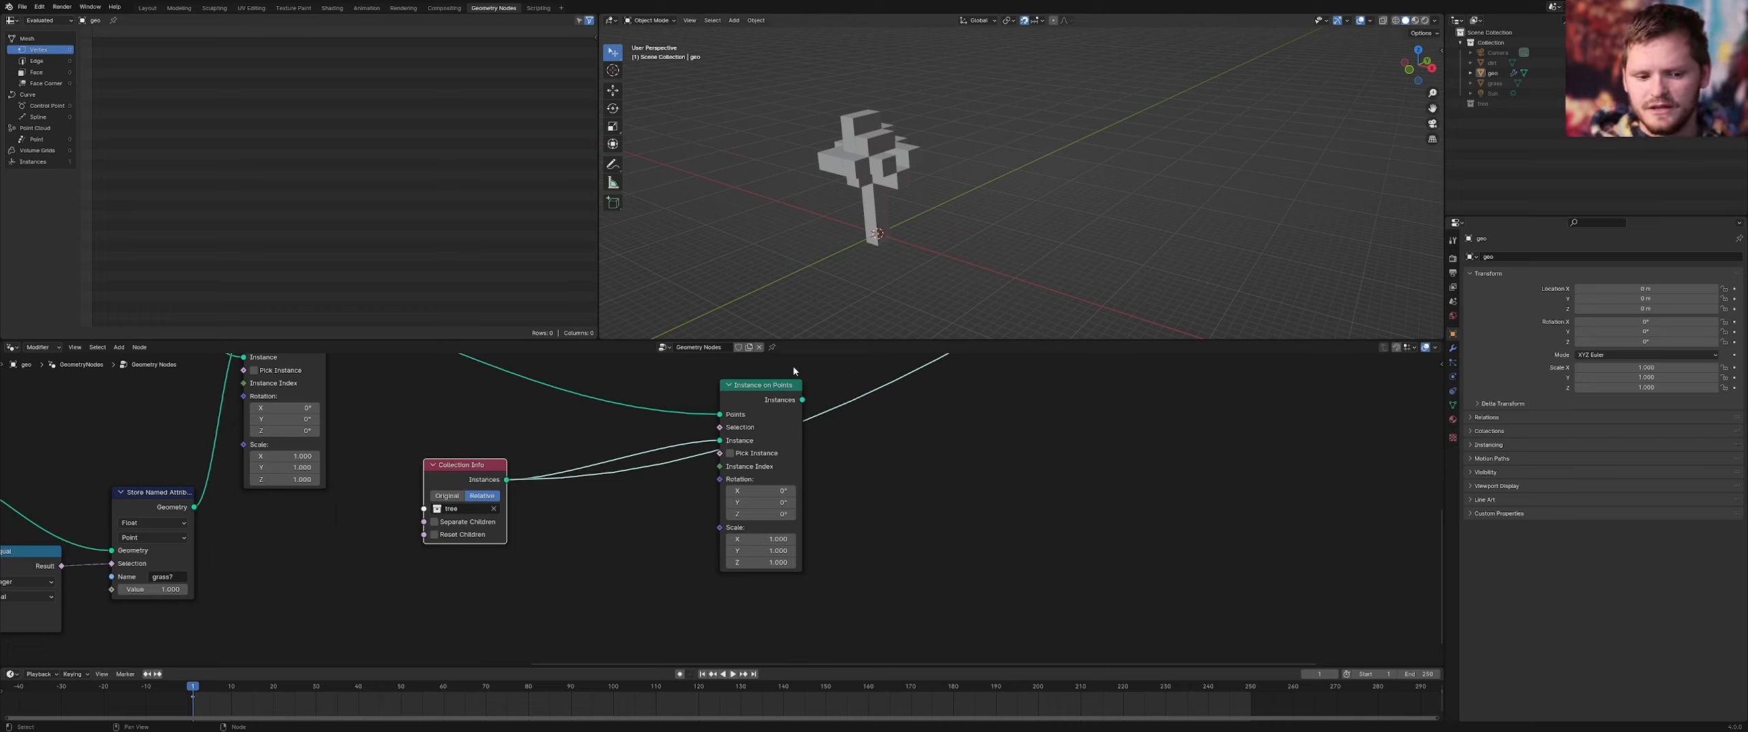
left_click(51, 163)
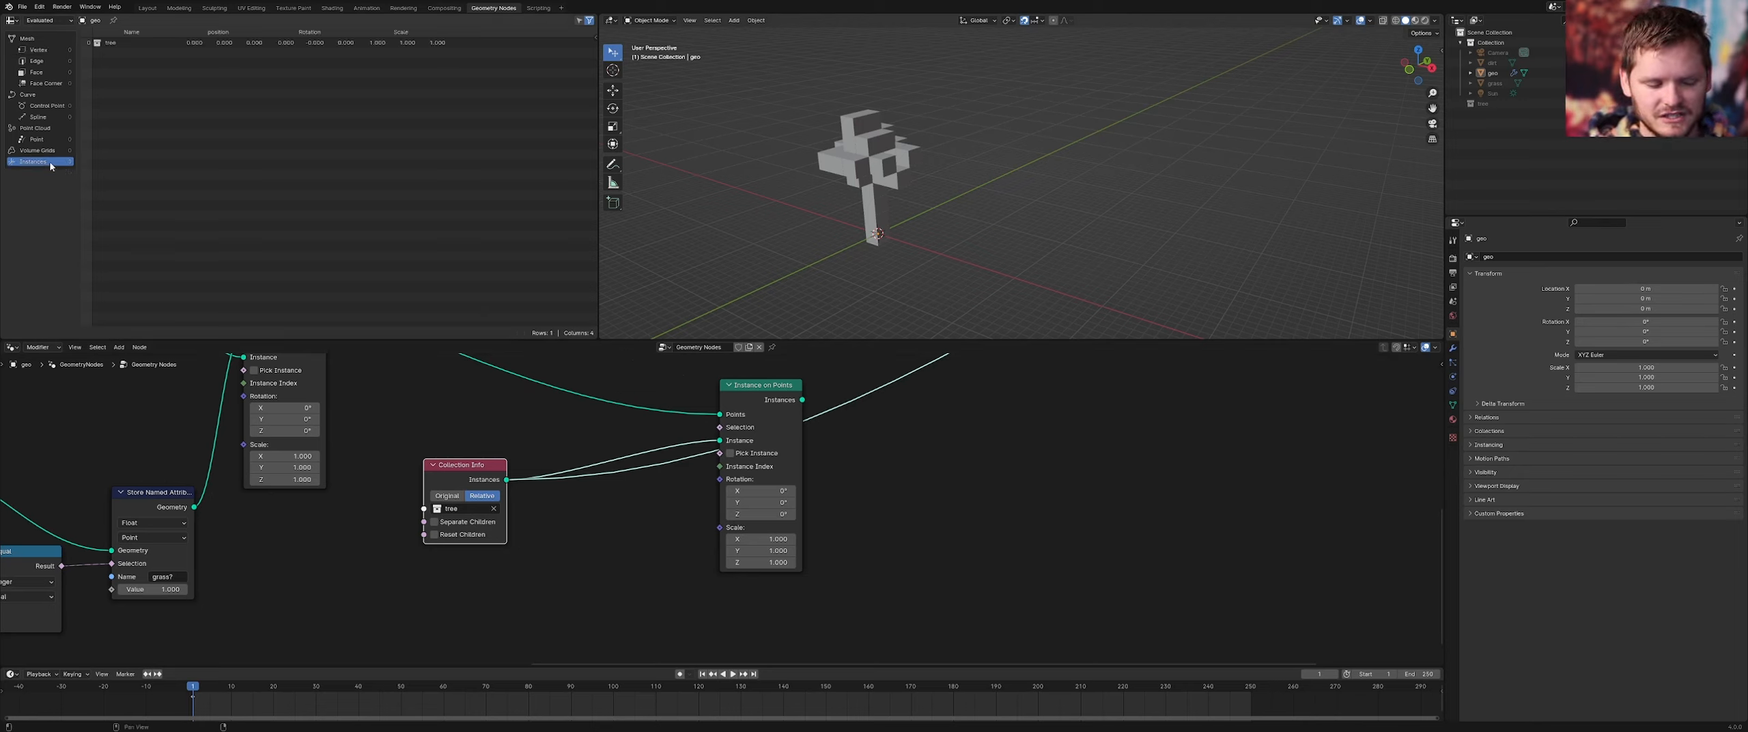
left_click(433, 522)
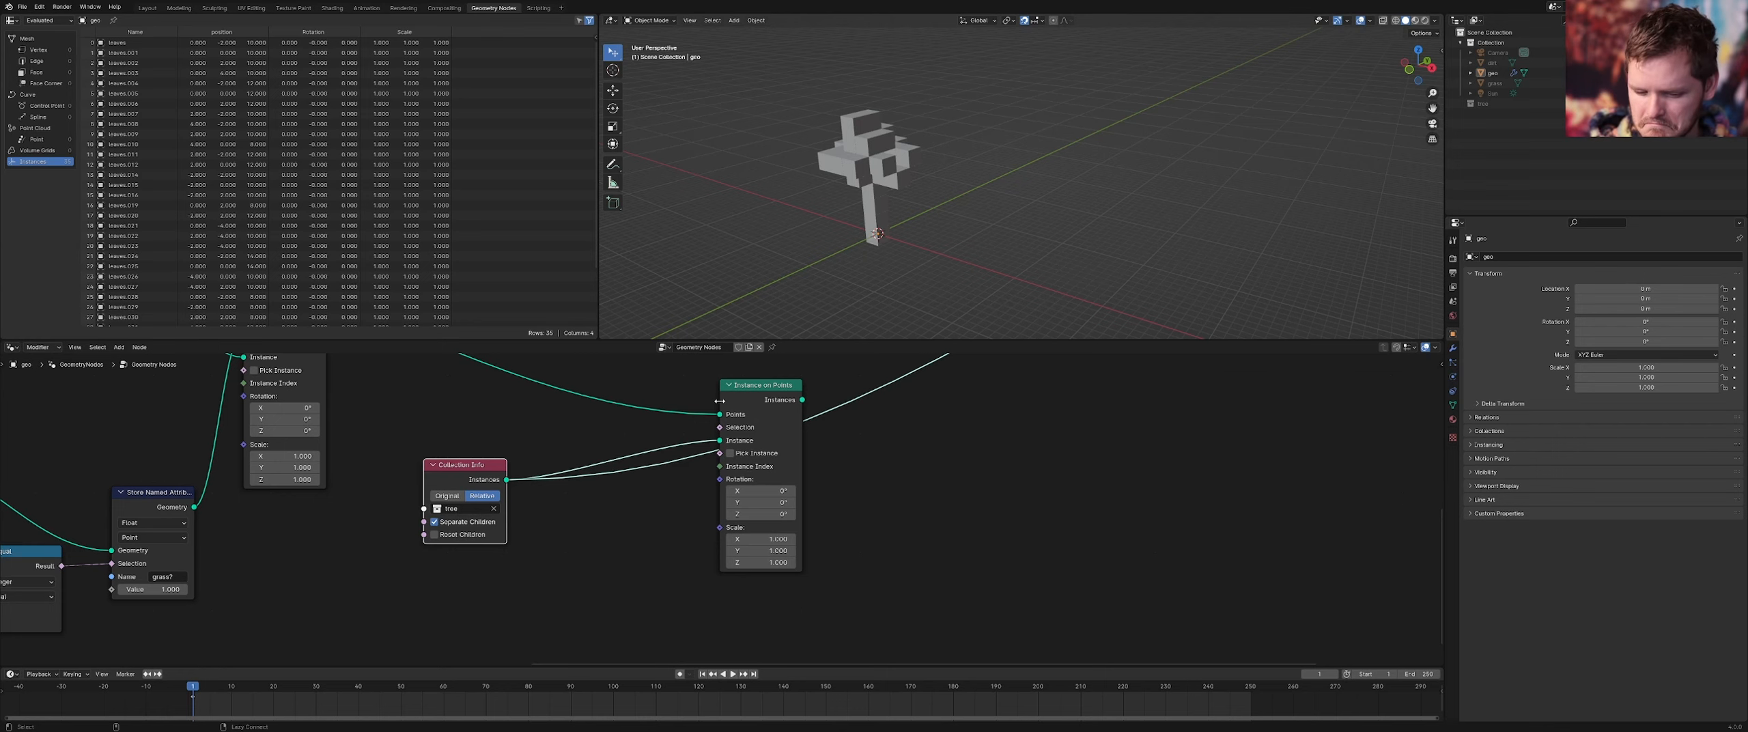
Preview the Instance on Points output with the tree collection and frame the entire result in the viewport
left_click(776, 401, "ctrl+shift")
scroll(950, 215, "down", 3)
scroll(951, 215, "down", 5)
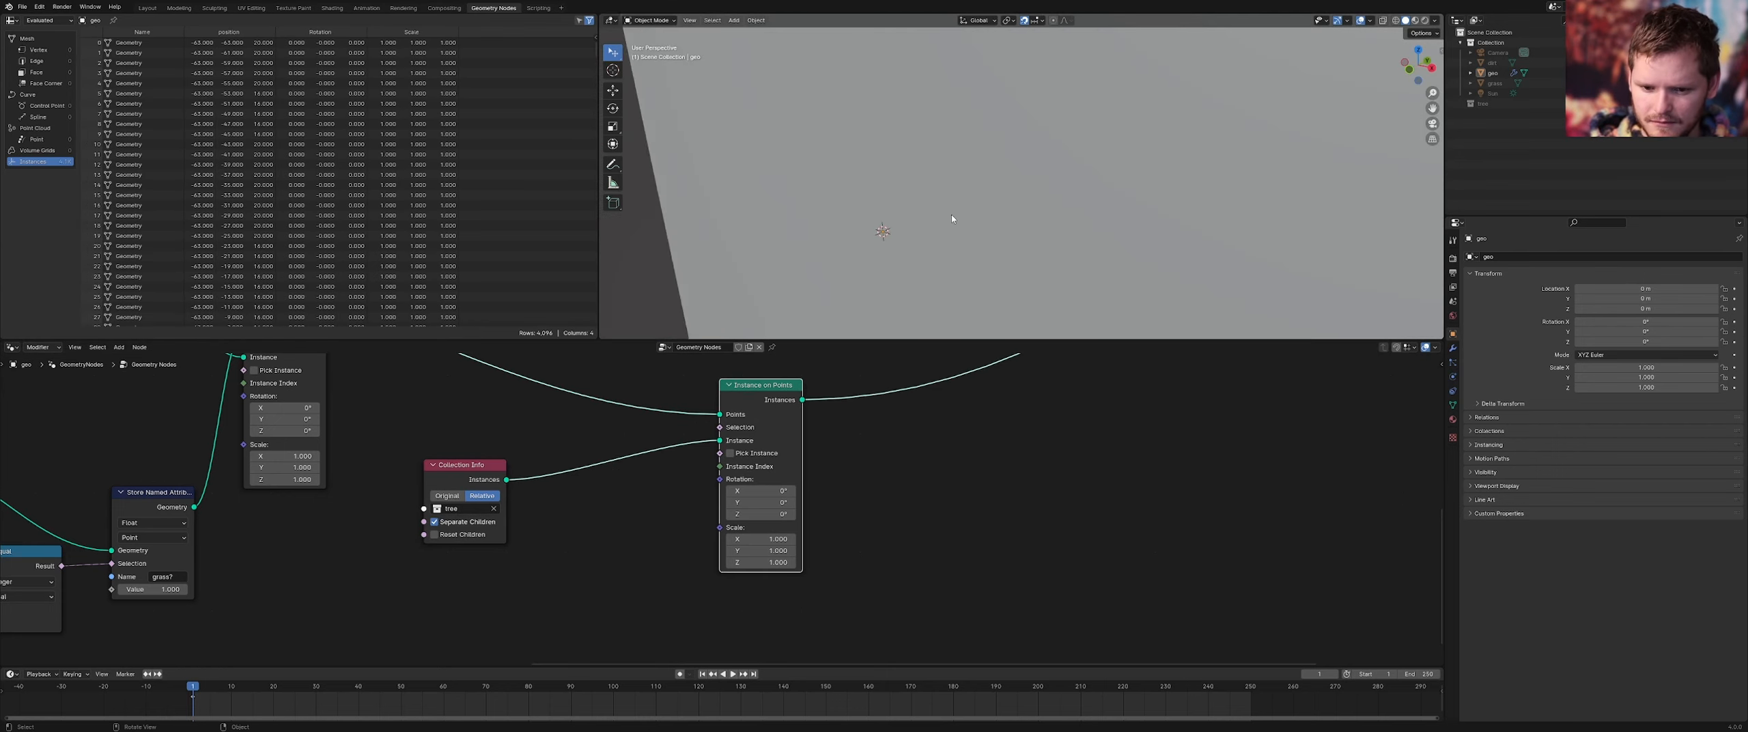
left_click(950, 215)
key("F3")
type("frame")
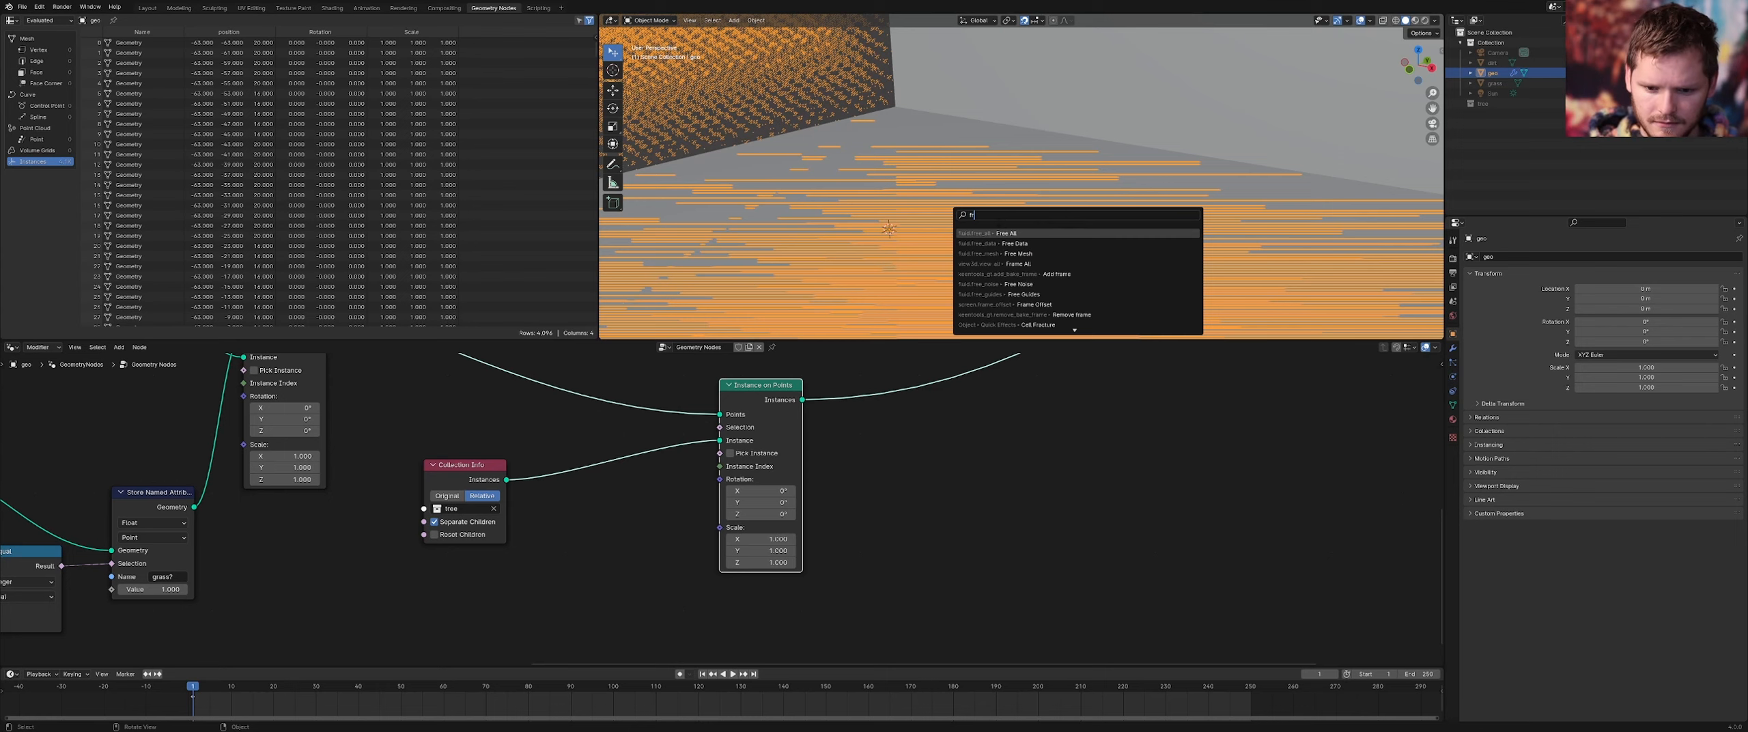
key("Return")
left_click(1084, 262)
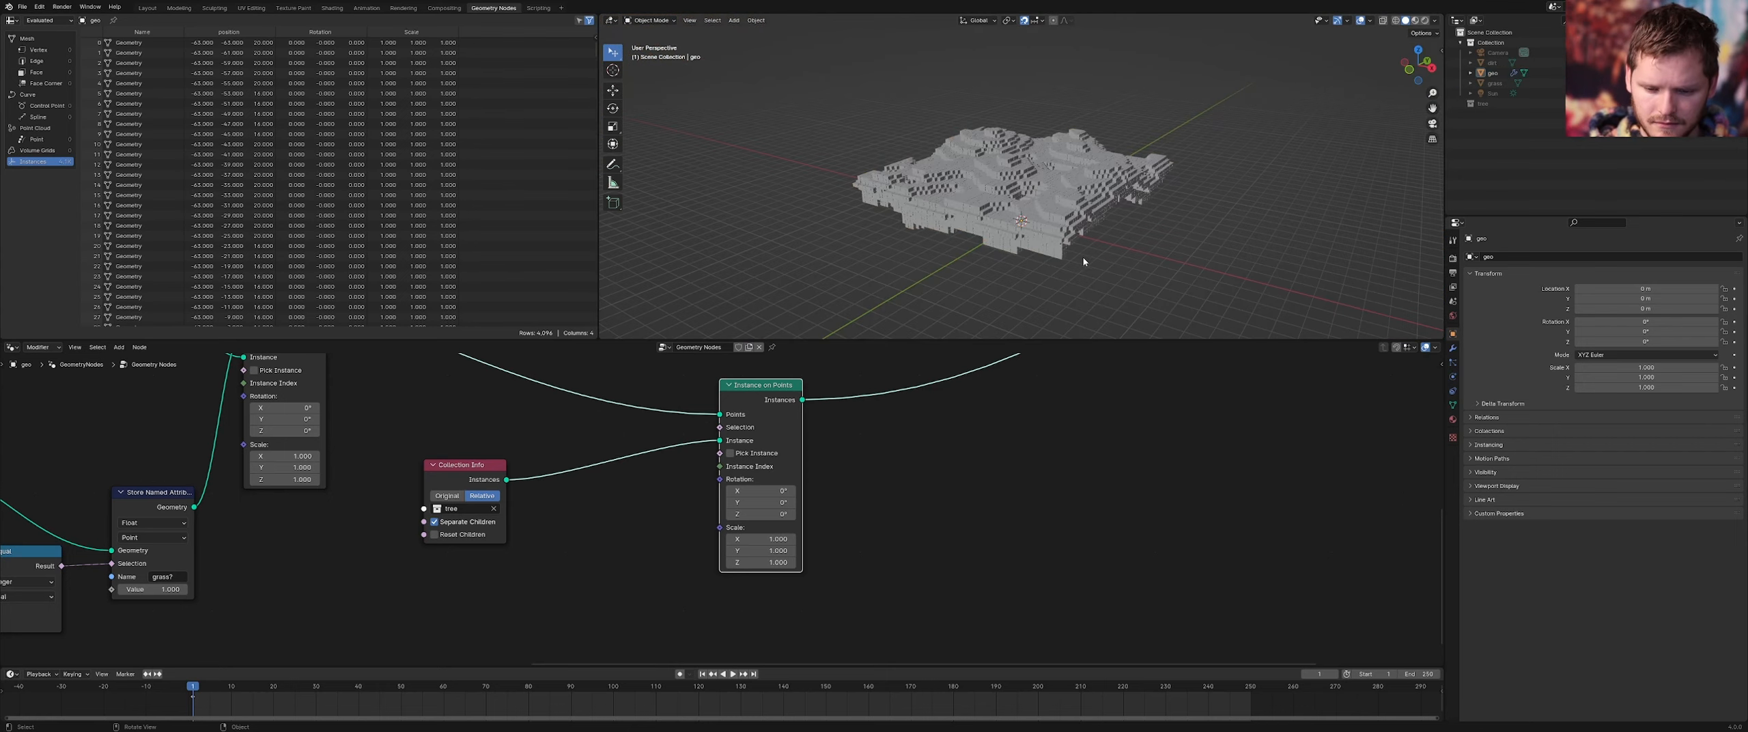
scroll(1072, 265, "up", 1)
Add a Random Value node and connect it to the Selection input of the tree Instance on Points node
middle_click_drag(676, 415, 833, 459)
key("shift+a")
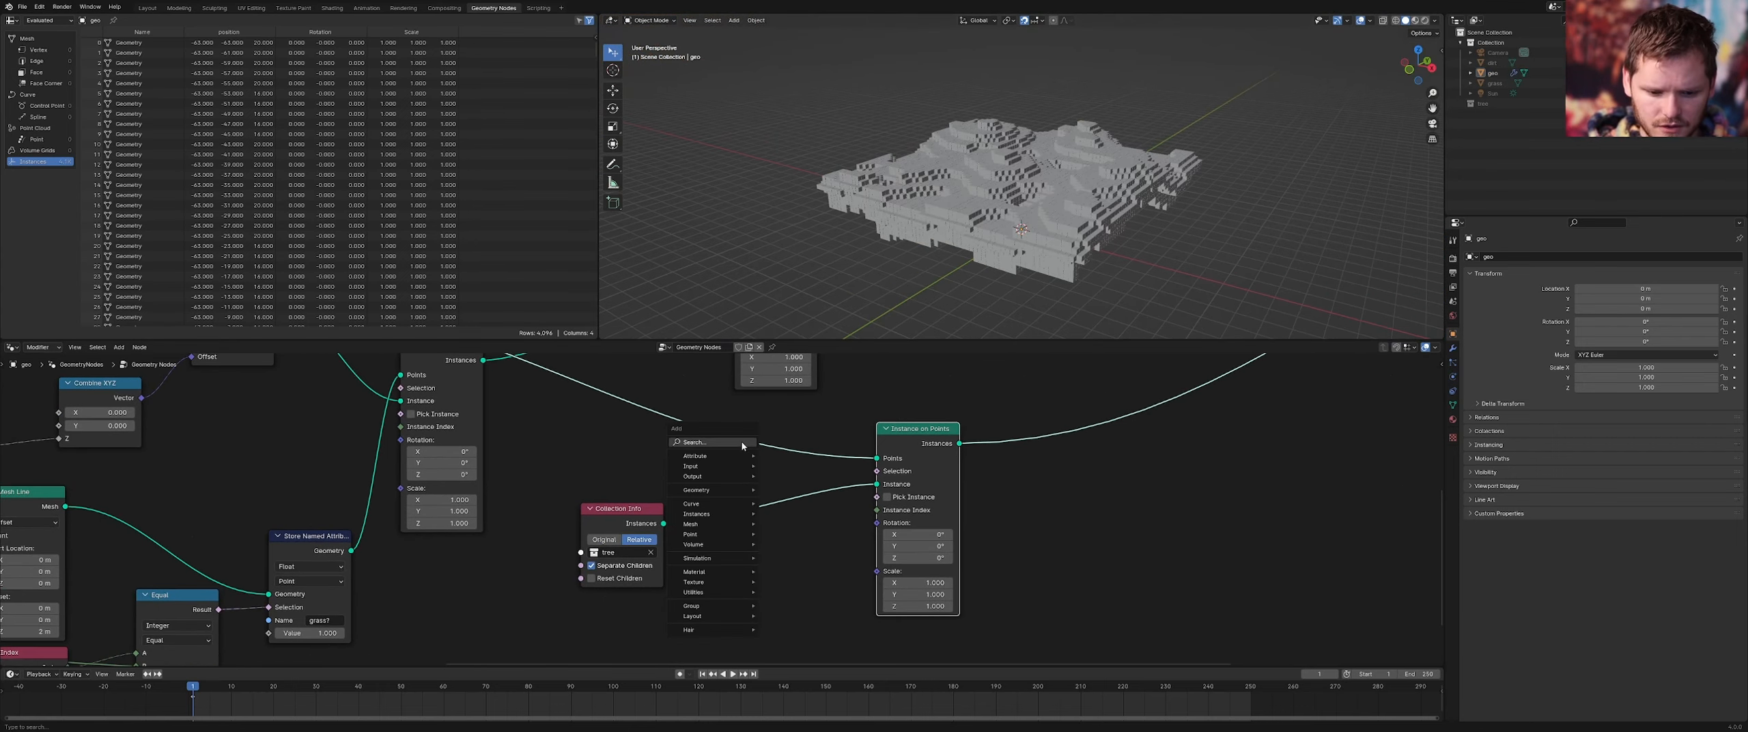
left_click(741, 440)
type("rand")
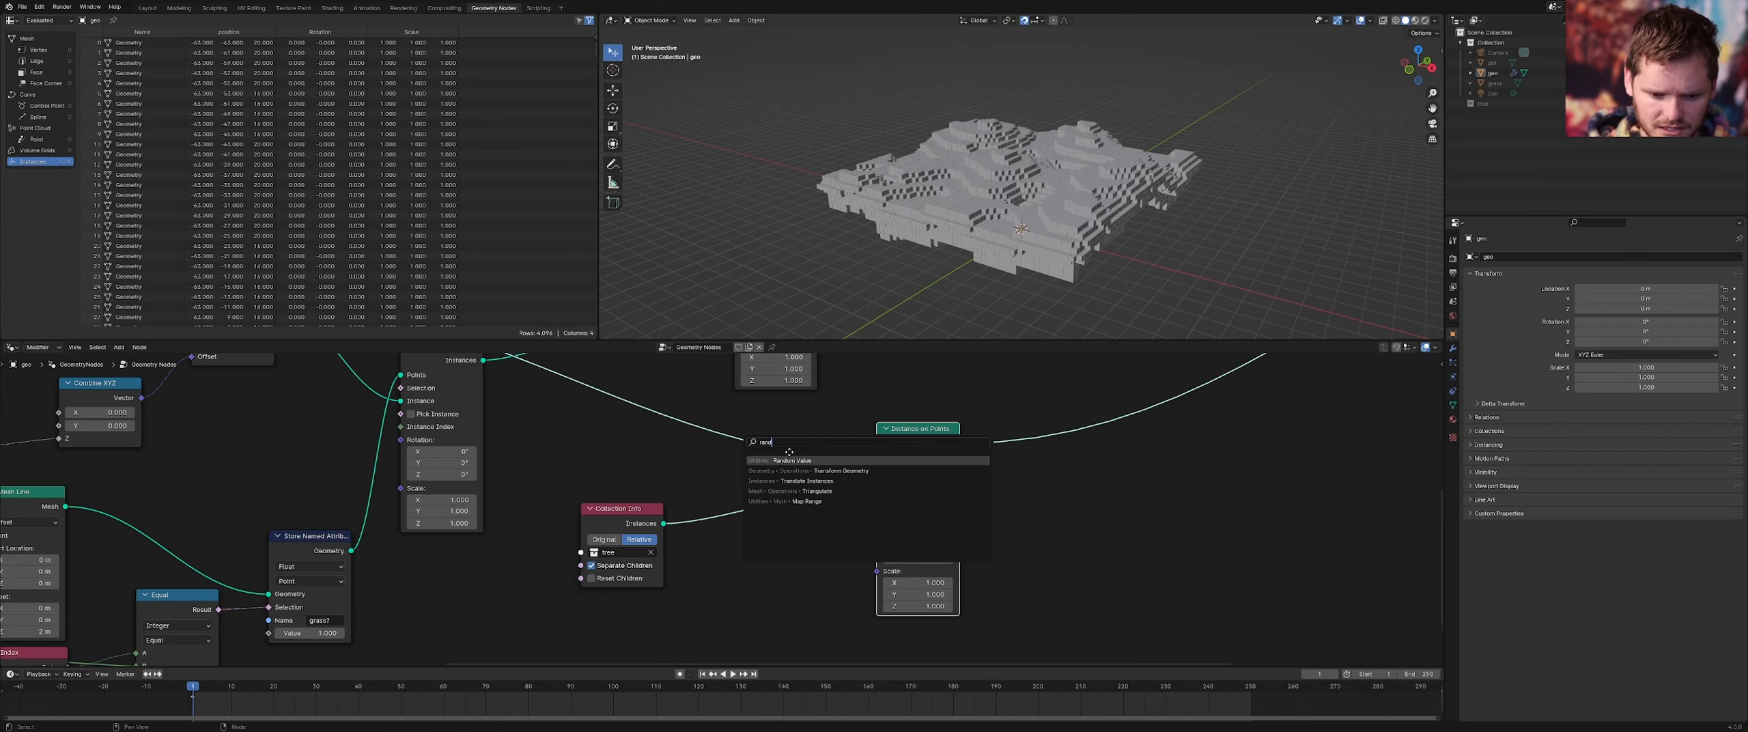
key("Return")
left_click(585, 425)
left_click_drag(588, 430, 877, 472)
Set the Random Value node to Boolean with a probability below 0.01 and reconnect it to the Selection input
scroll(722, 506, "up", 2)
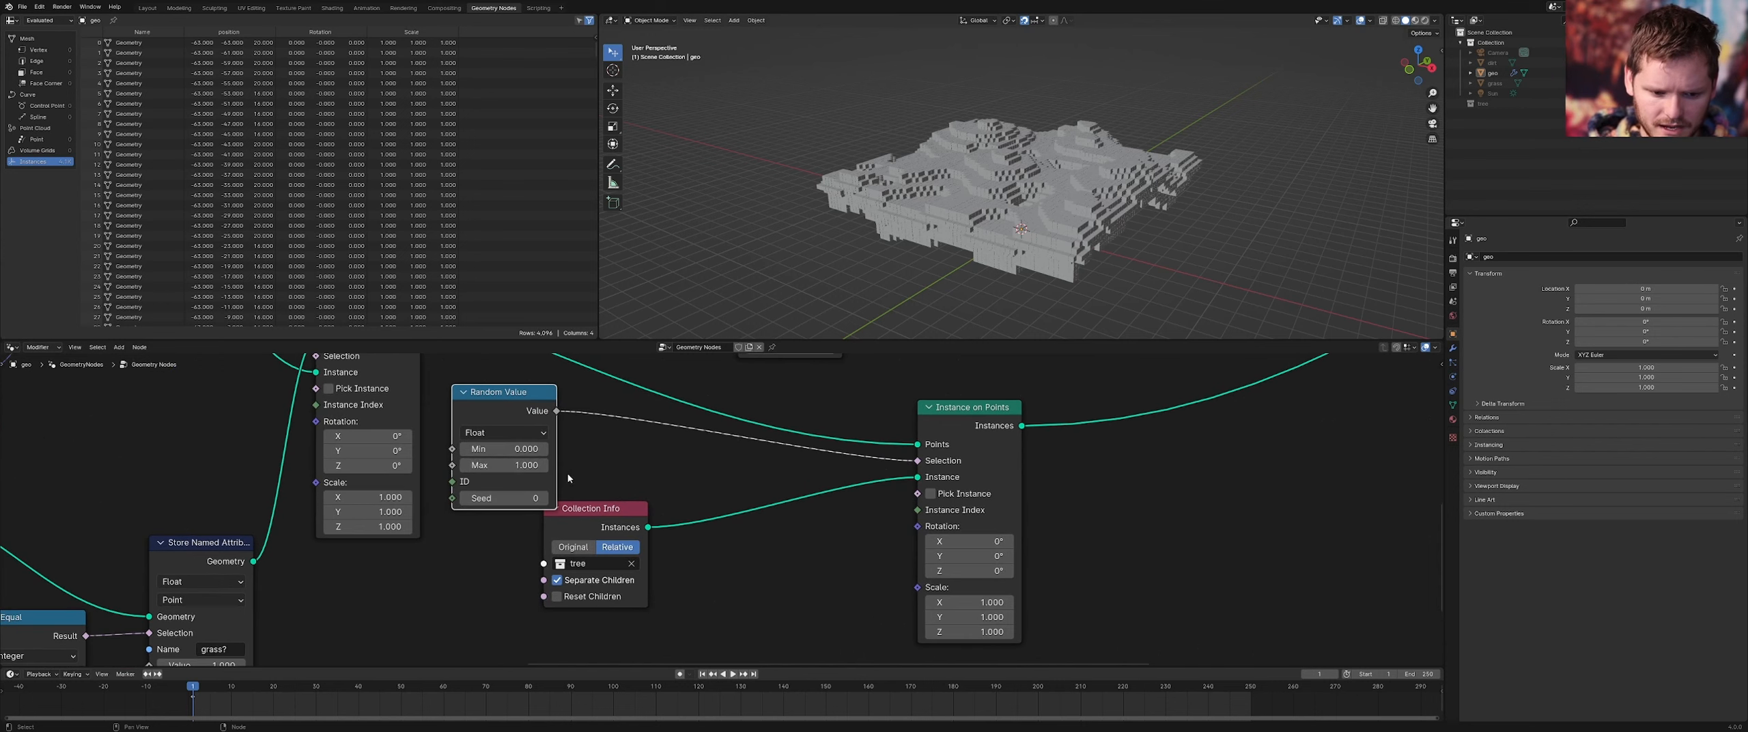
double_click(516, 465)
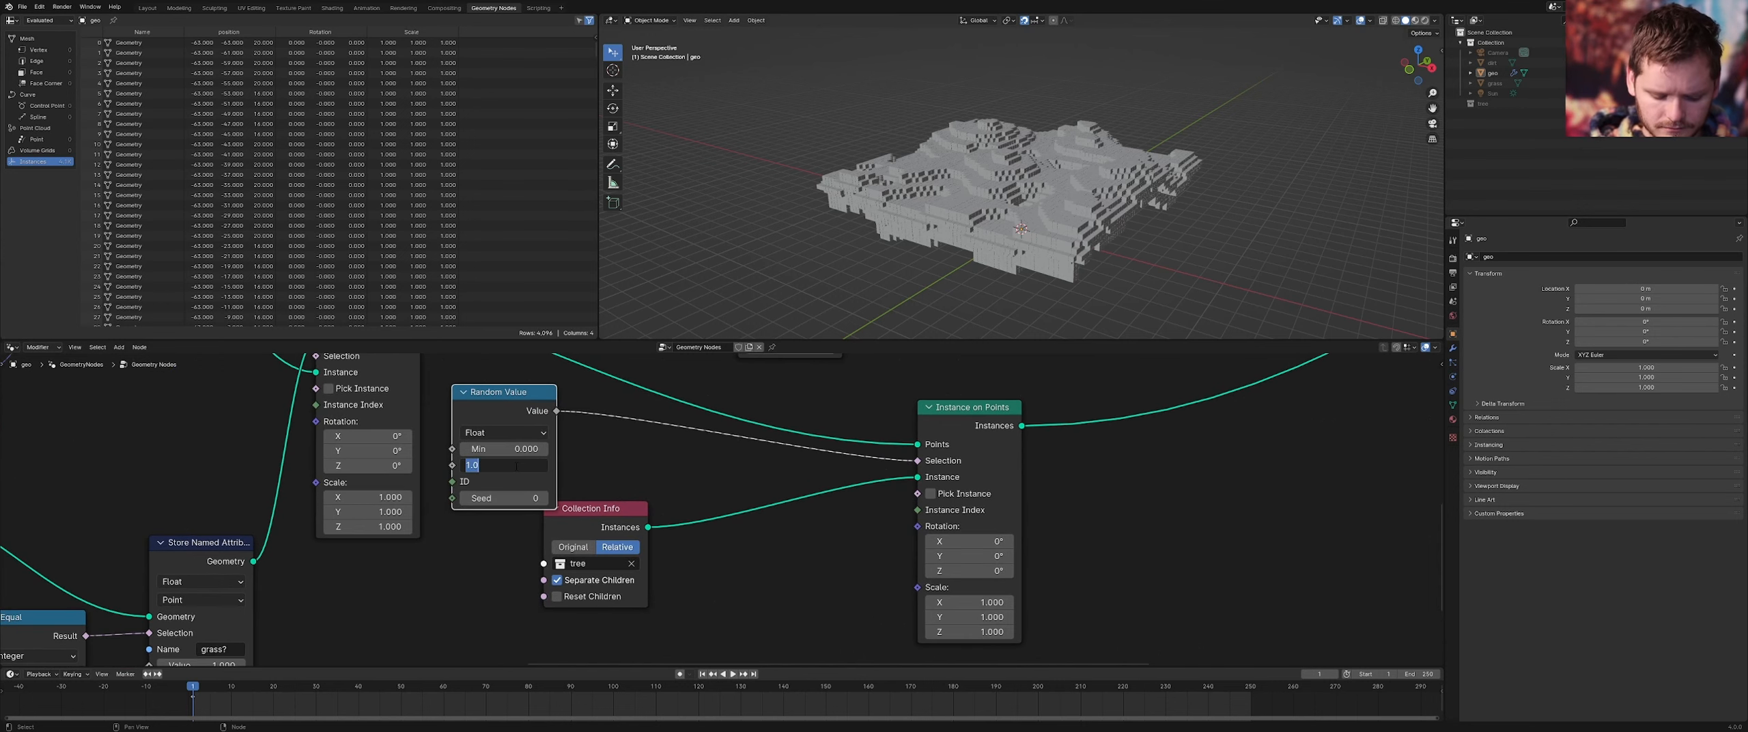
left_click(482, 438)
left_click(482, 435)
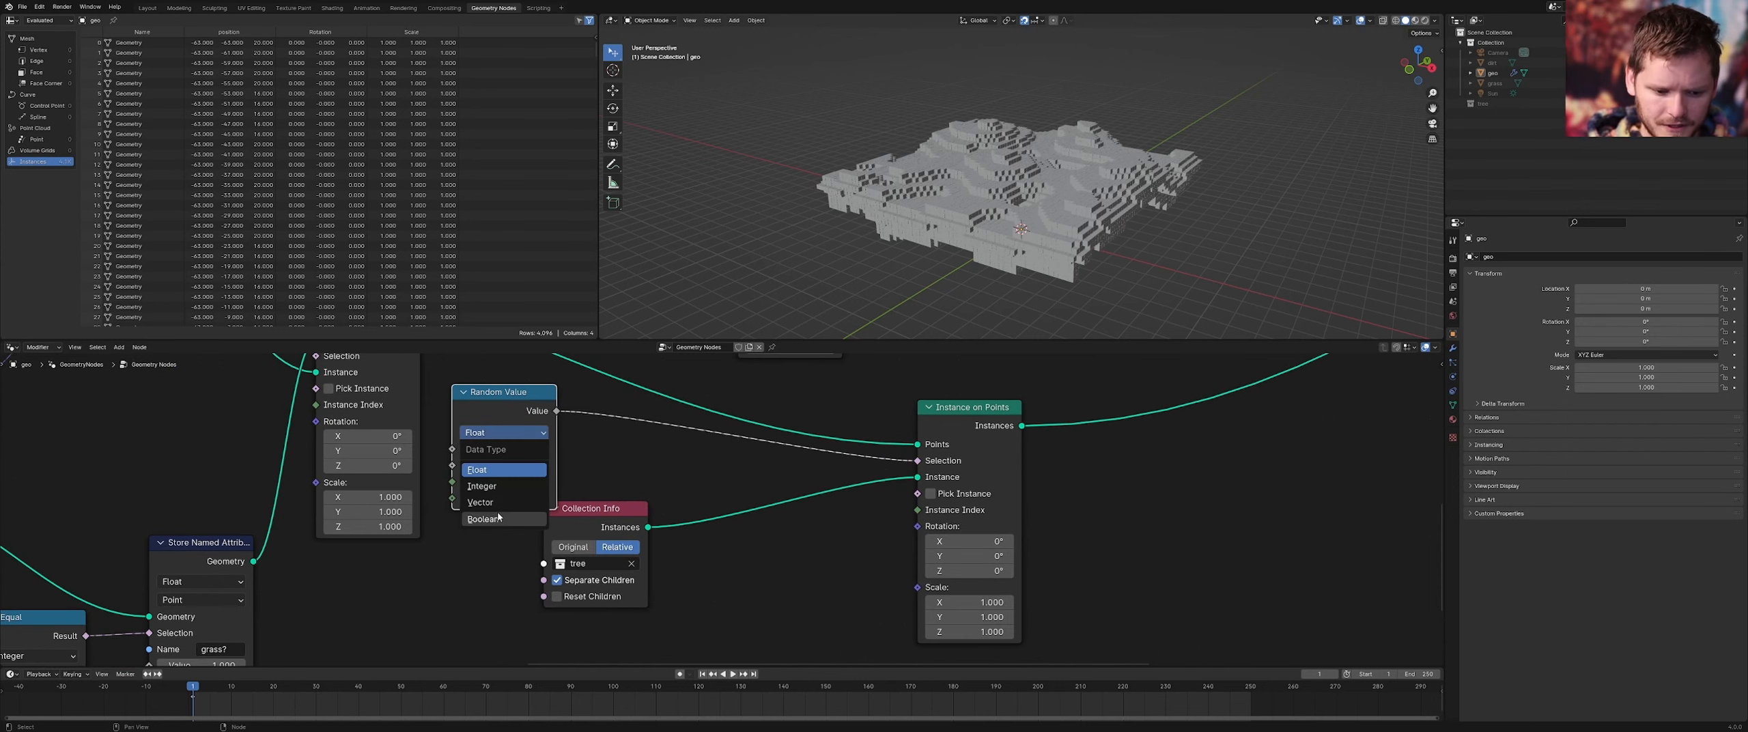
left_click(484, 519)
left_click(503, 448)
left_click_drag(504, 447, 488, 447)
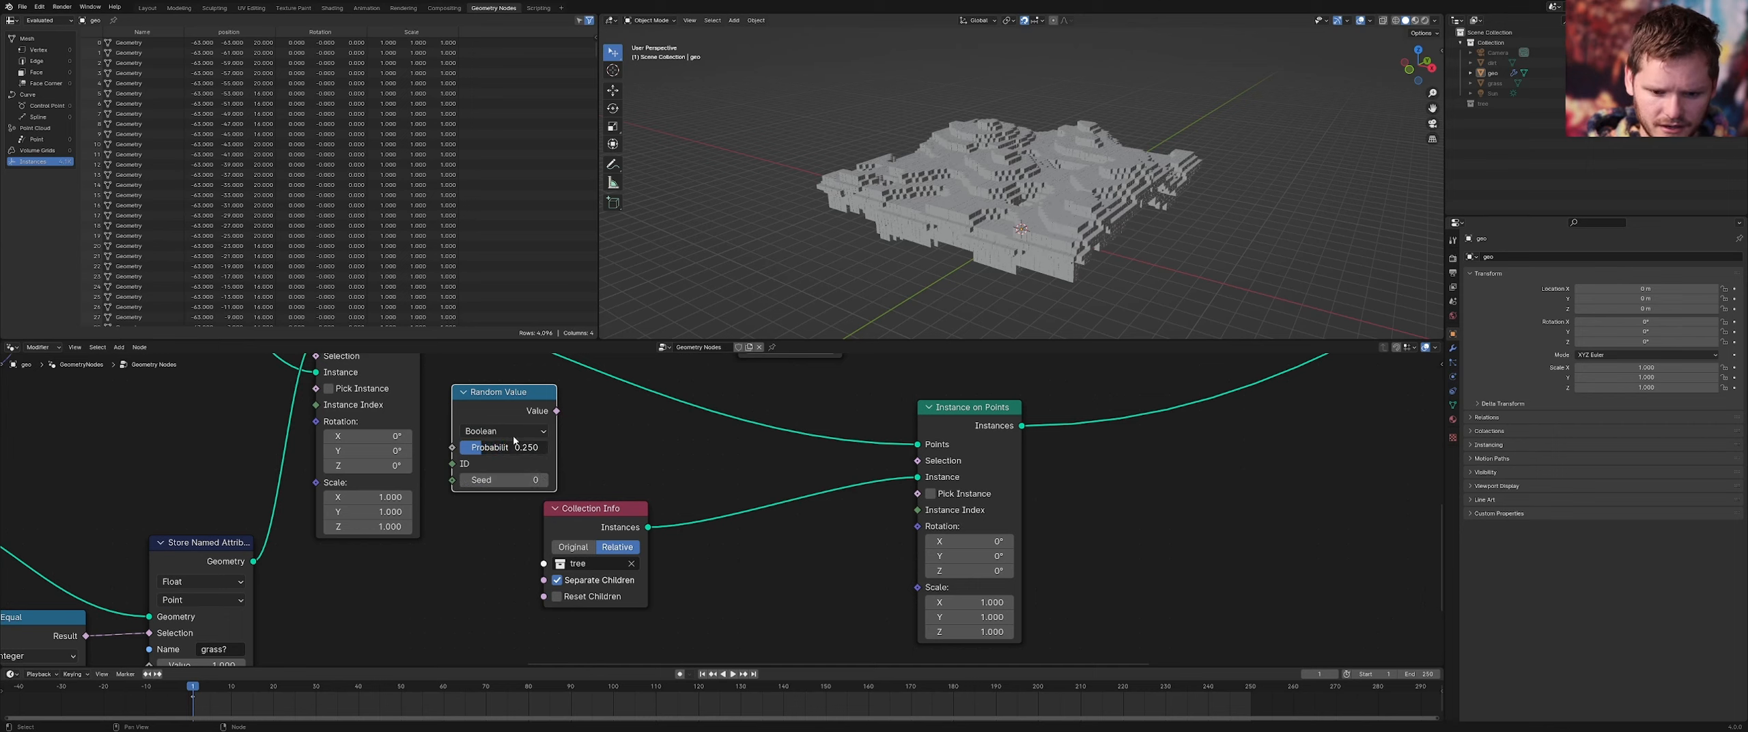
left_click_drag(556, 410, 917, 460)
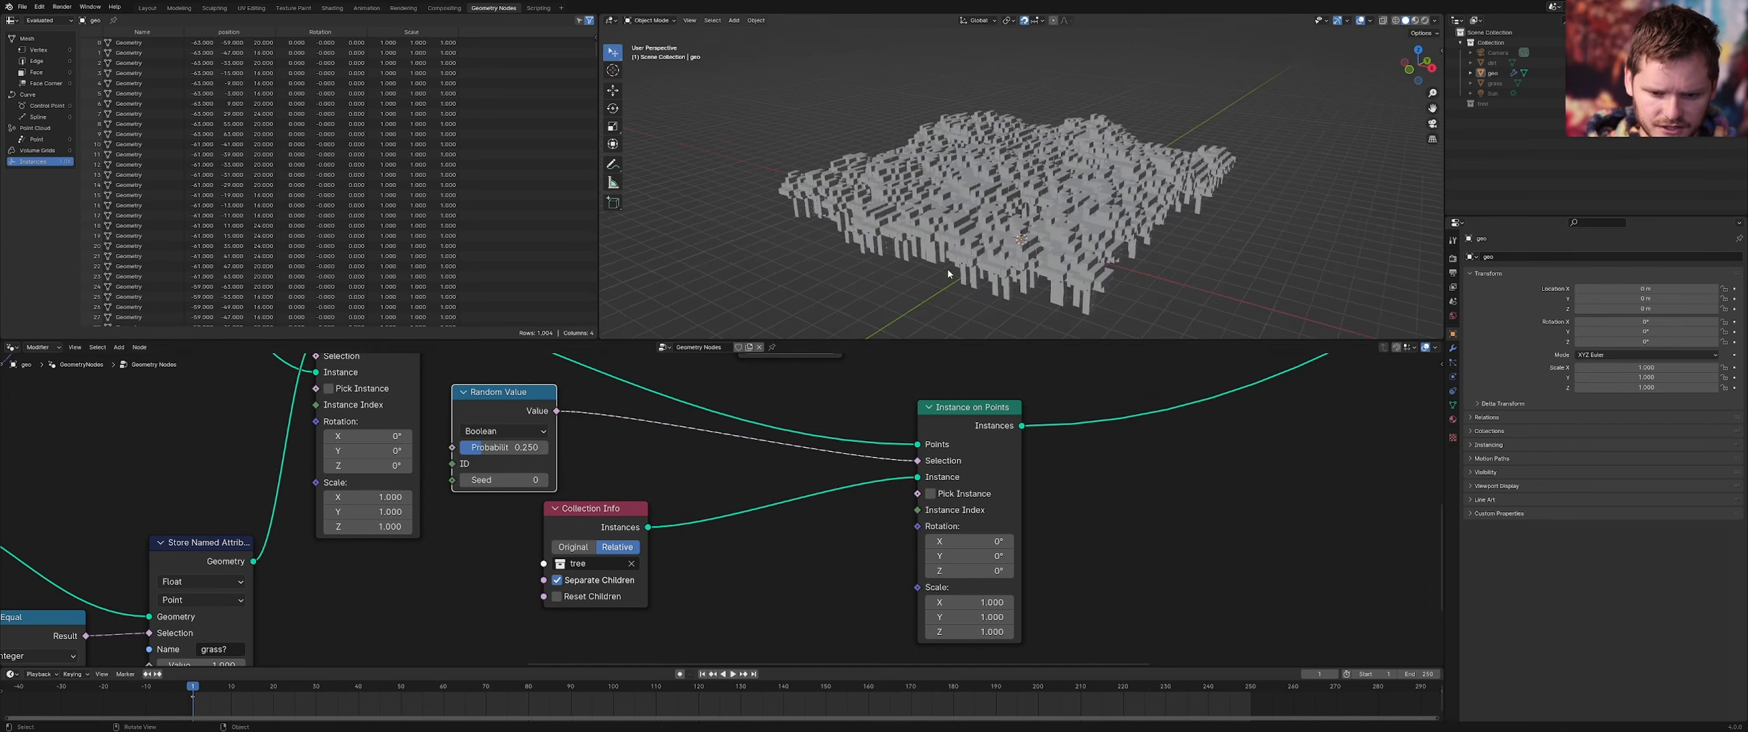
scroll(948, 274, "up", 2)
left_click_drag(480, 448, 461, 448)
Compare the Set Position surface with the scattered tree instances from the front view and return to the surface
scroll(922, 400, "down", 4)
middle_click_drag(781, 428, 748, 487)
scroll(465, 403, "down", 1)
middle_click_drag(451, 398, 496, 450)
left_click(357, 406, "ctrl+shift")
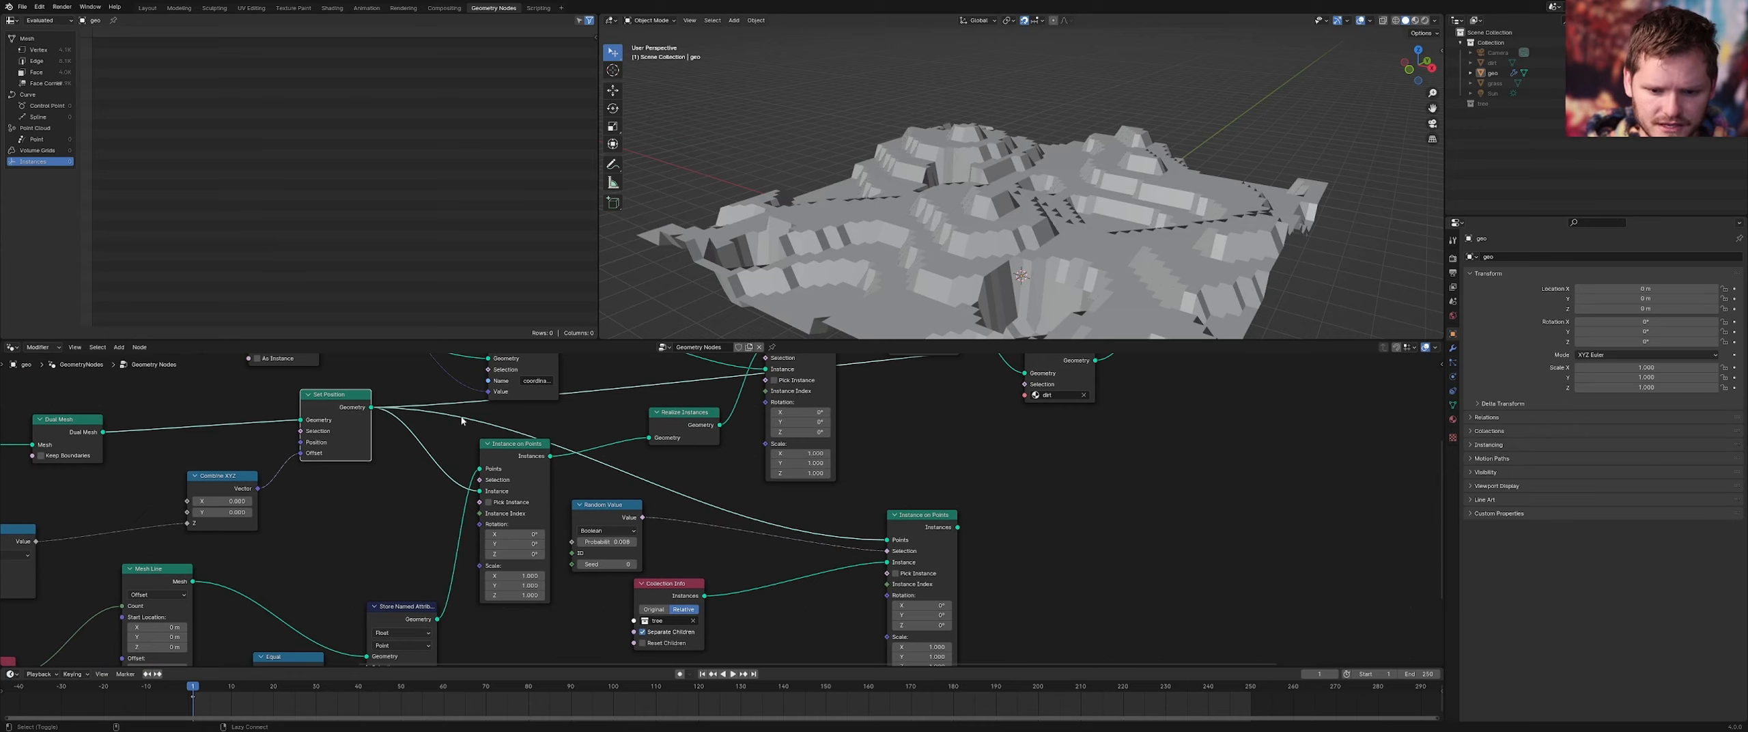
left_click(1408, 75)
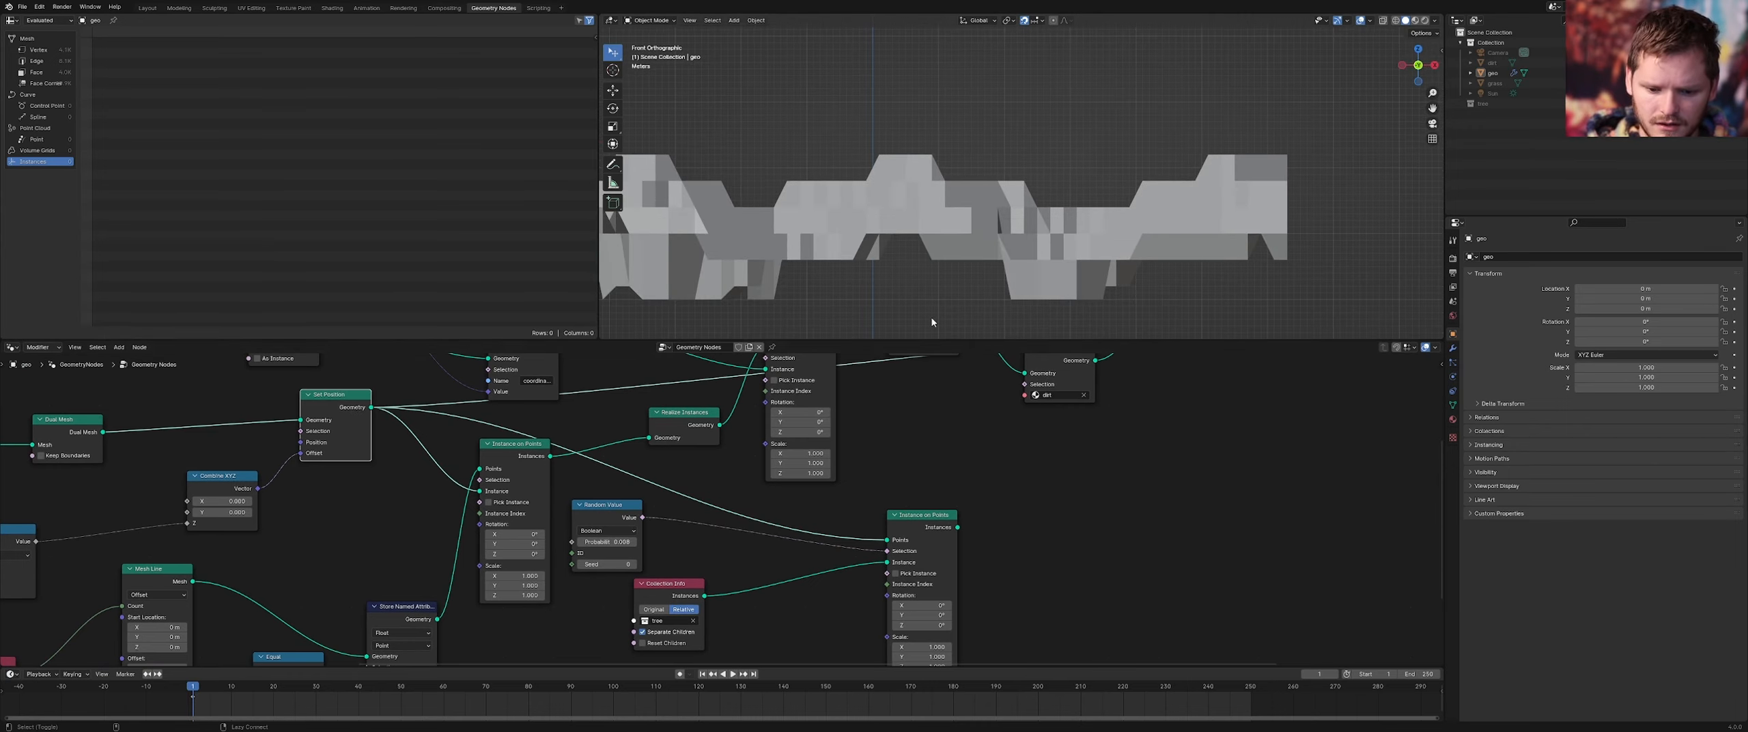
key("a")
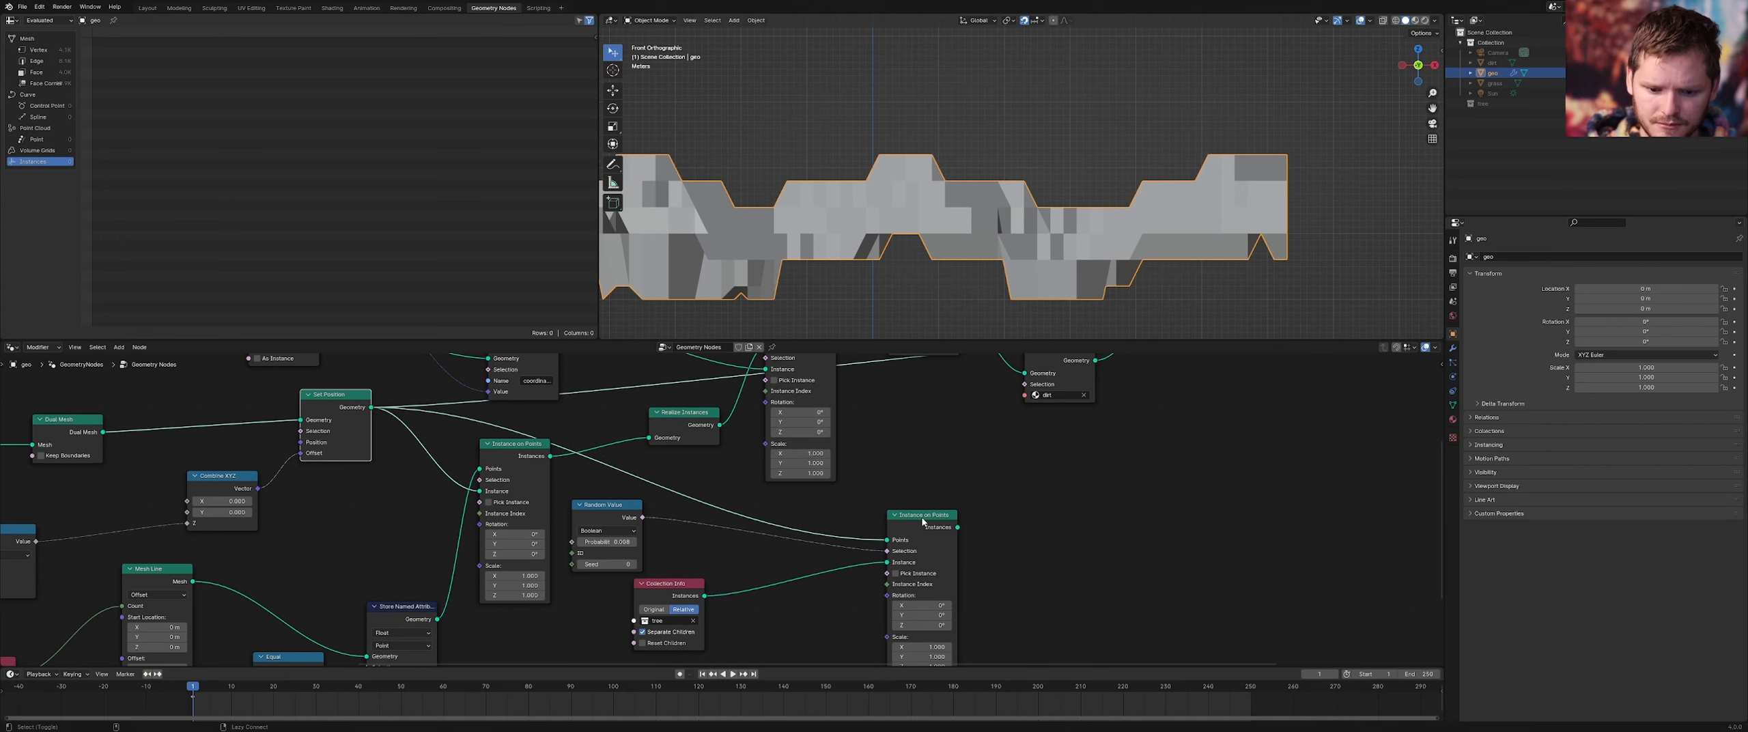
left_click(923, 522, "ctrl+shift")
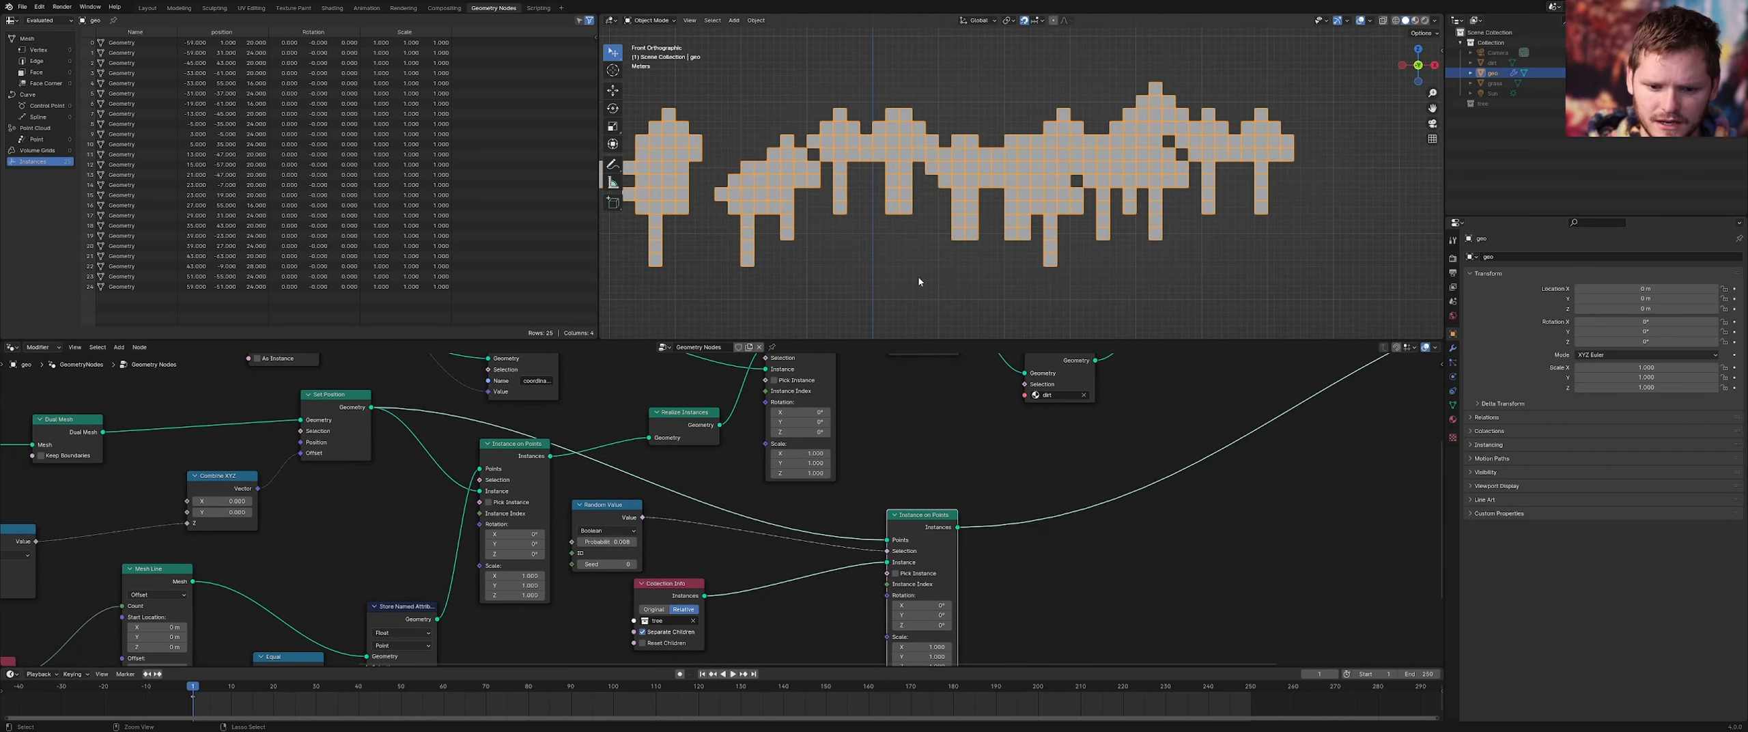
key("ctrl+z")
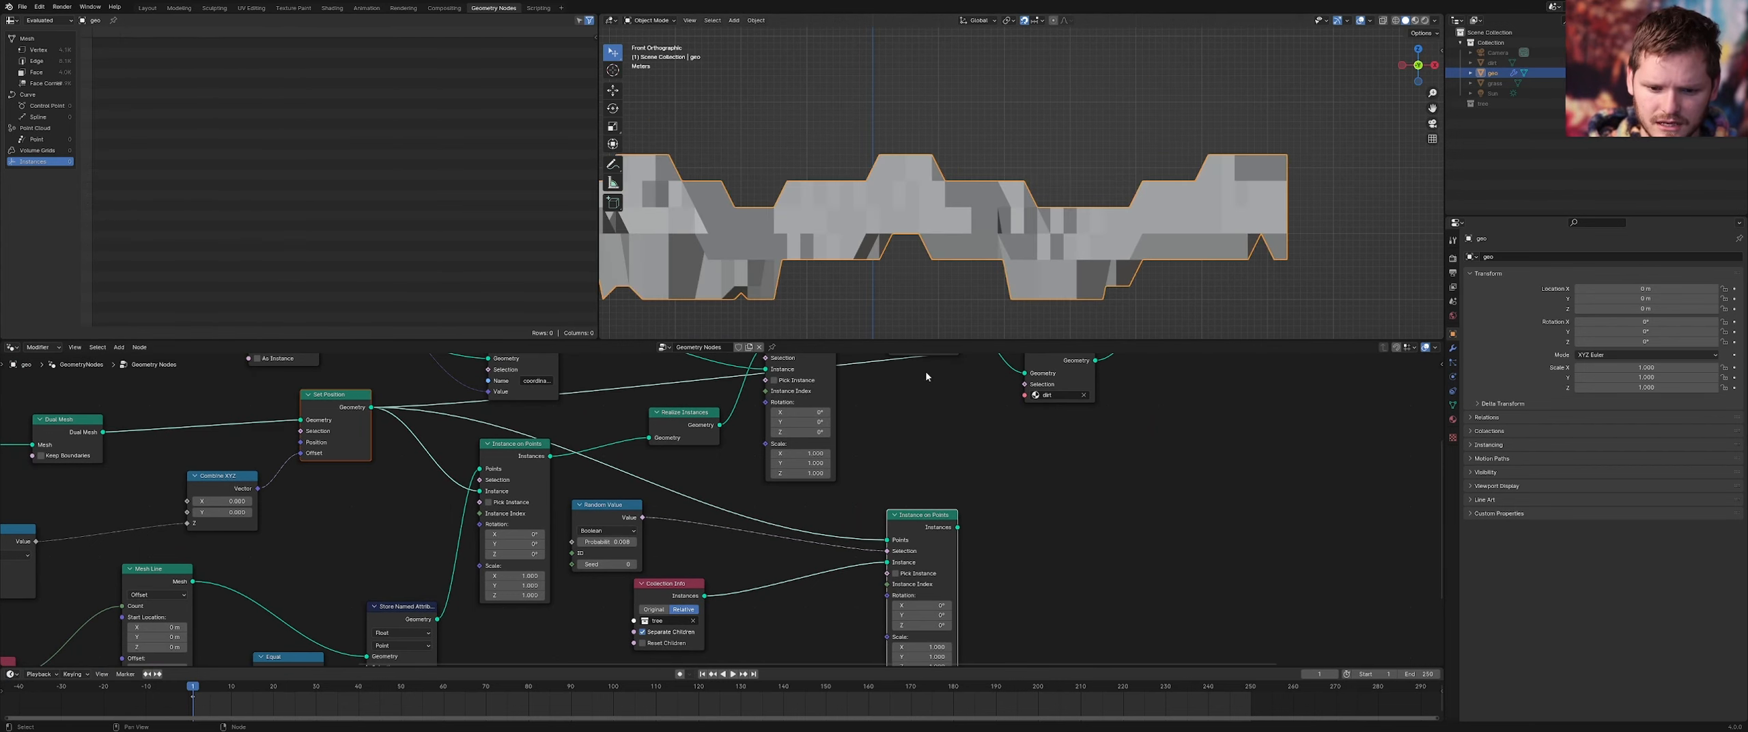
Combine the tree instances with the Set Position surface through a Join Geometry node and inspect how the trunks meet the terrain
scroll(904, 447, "down", 2)
right_click_drag(881, 532, 434, 456, "ctrl+shift")
middle_click_drag(880, 315, 897, 220)
scroll(896, 220, "up", 3)
scroll(896, 221, "up", 3)
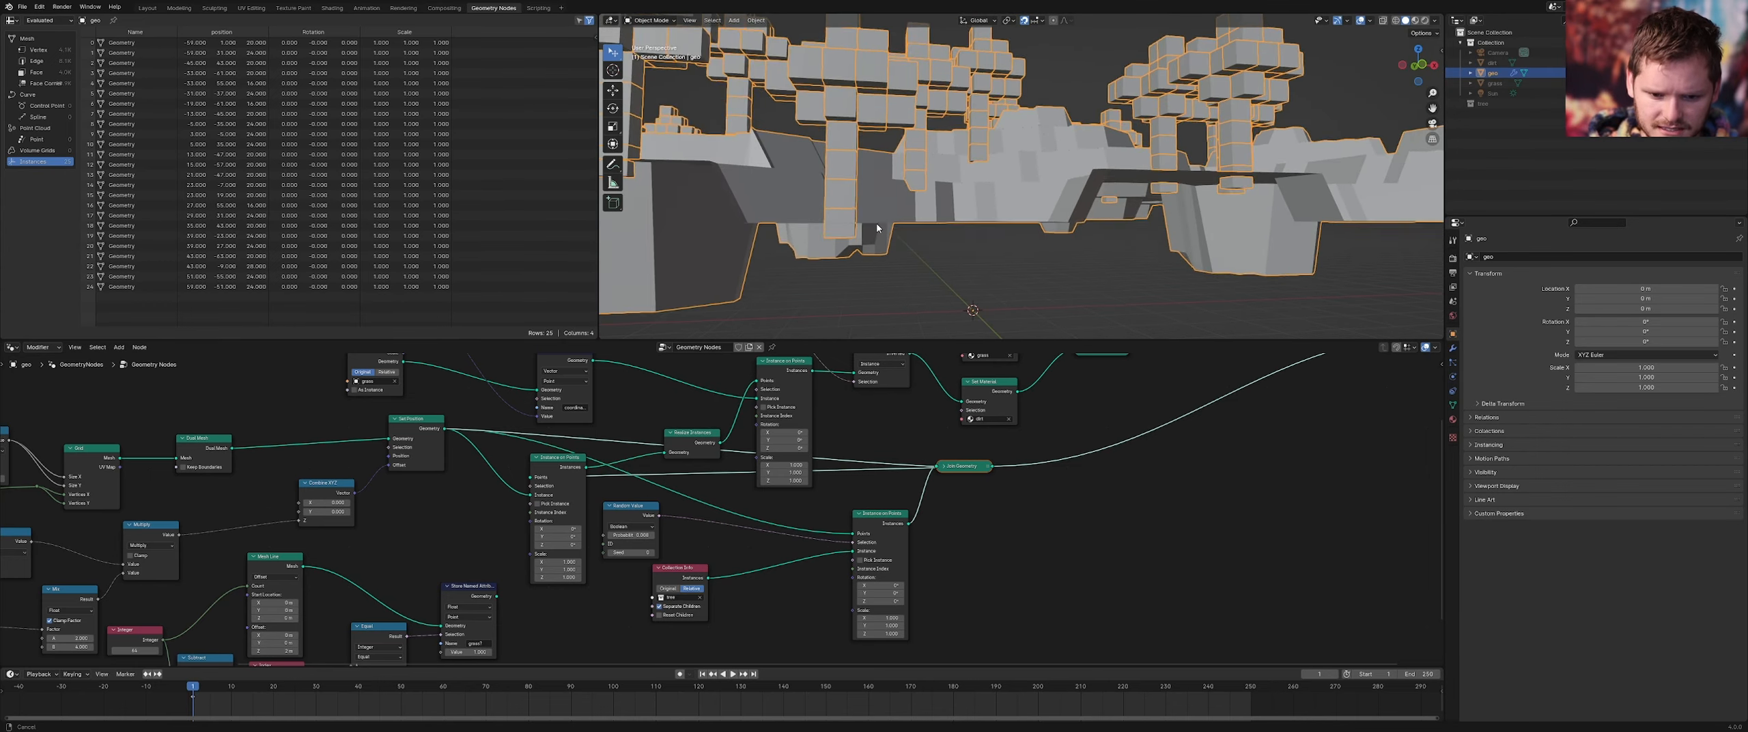
Insert a Transform Geometry node between the Collection Info node and the tree Instance on Points node
left_click_drag(682, 572, 608, 594)
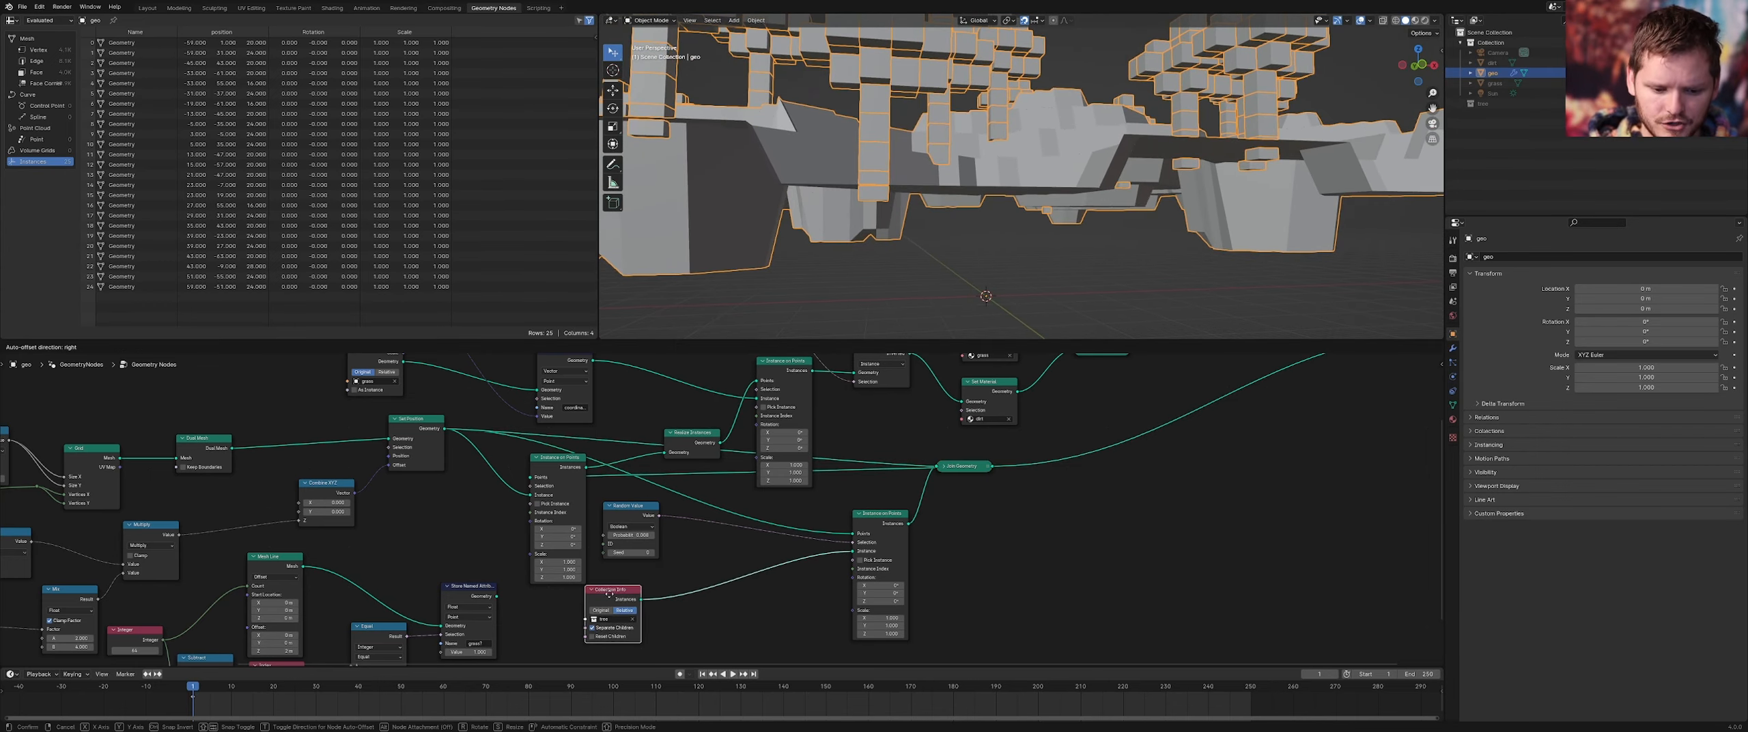
key("shift+a")
type("trans")
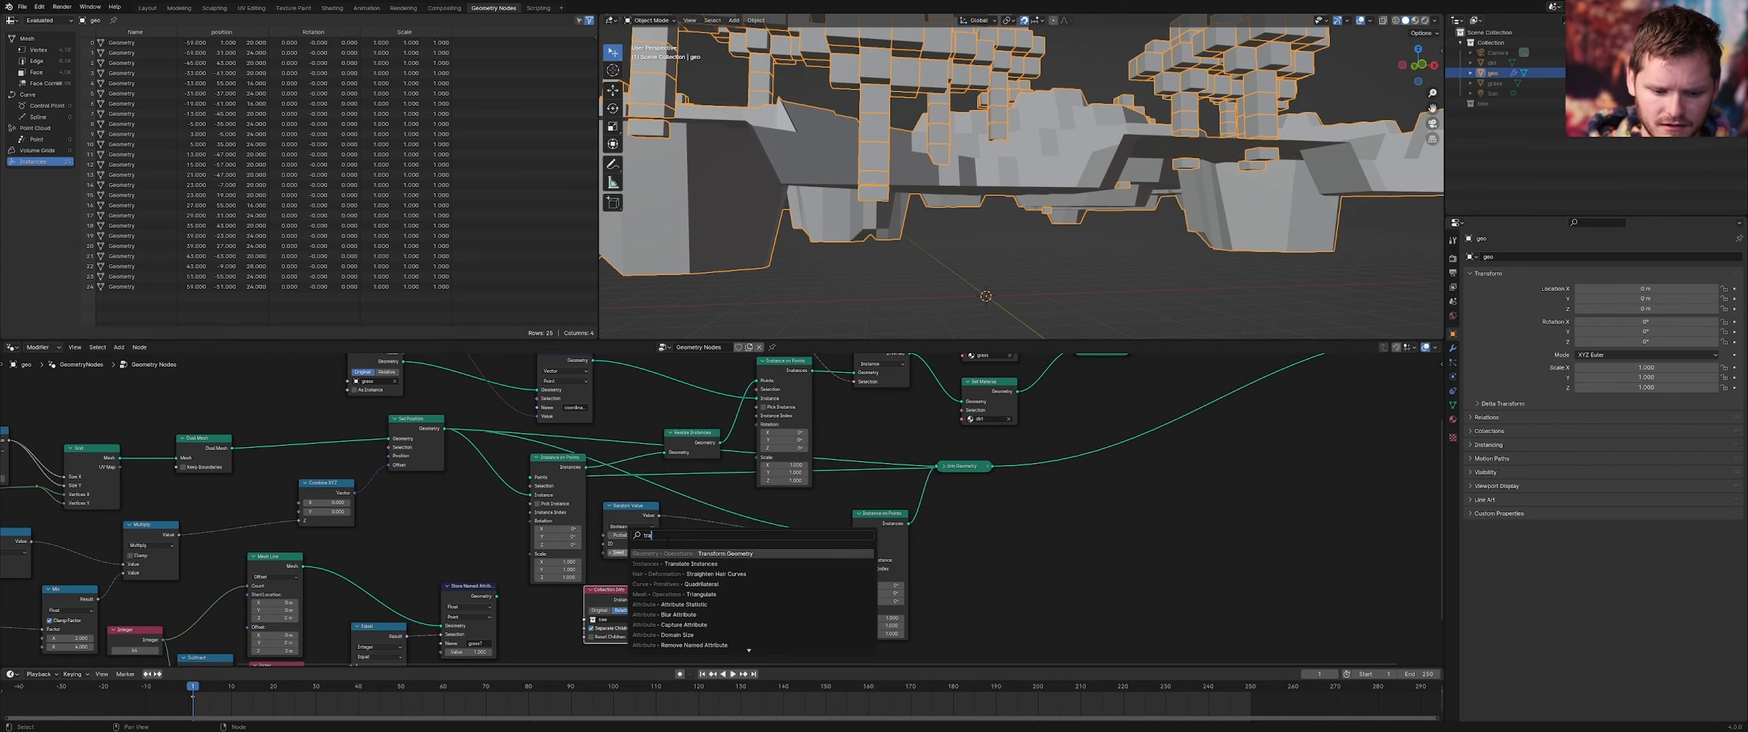
key("Return")
left_click(685, 565)
middle_click_drag(691, 584, 672, 512)
Set the Transform Geometry node's Z translation to 1 m and check the trunk bases against the surface
scroll(687, 548, "up", 4)
left_click_drag(687, 558, 741, 558, "shift")
left_click(687, 559)
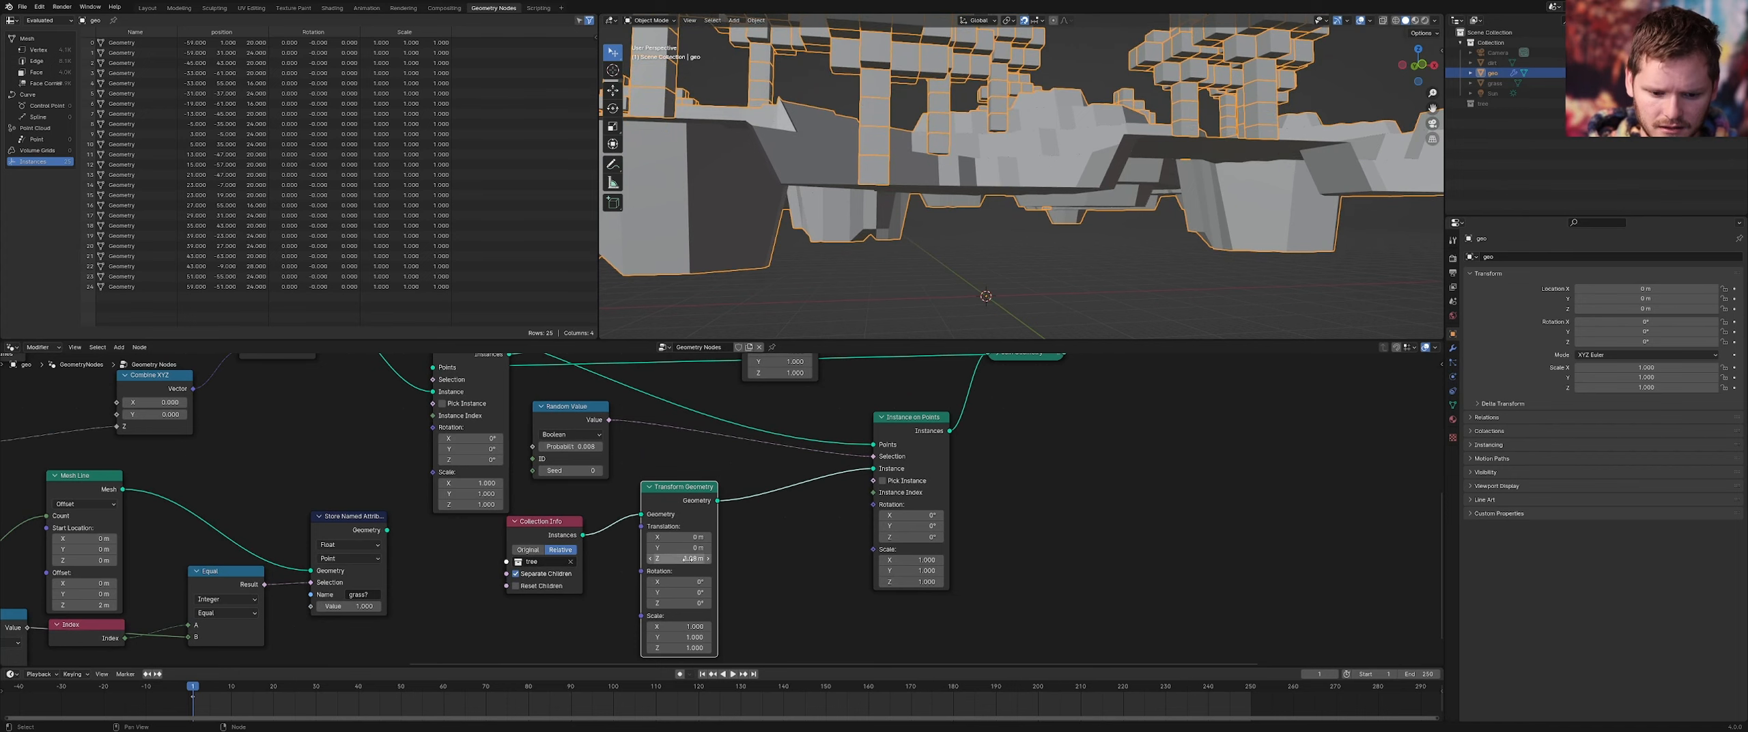
type("1")
key("Return")
middle_click_drag(974, 233, 1040, 259)
scroll(964, 224, "up", 4)
mouse_move(965, 224)
middle_mouse_down()
mouse_move(938, 224)
mouse_move(941, 239)
mouse_move(966, 196)
mouse_move(883, 189)
mouse_move(951, 217)
middle_mouse_up()
scroll(966, 192, "up", 3)
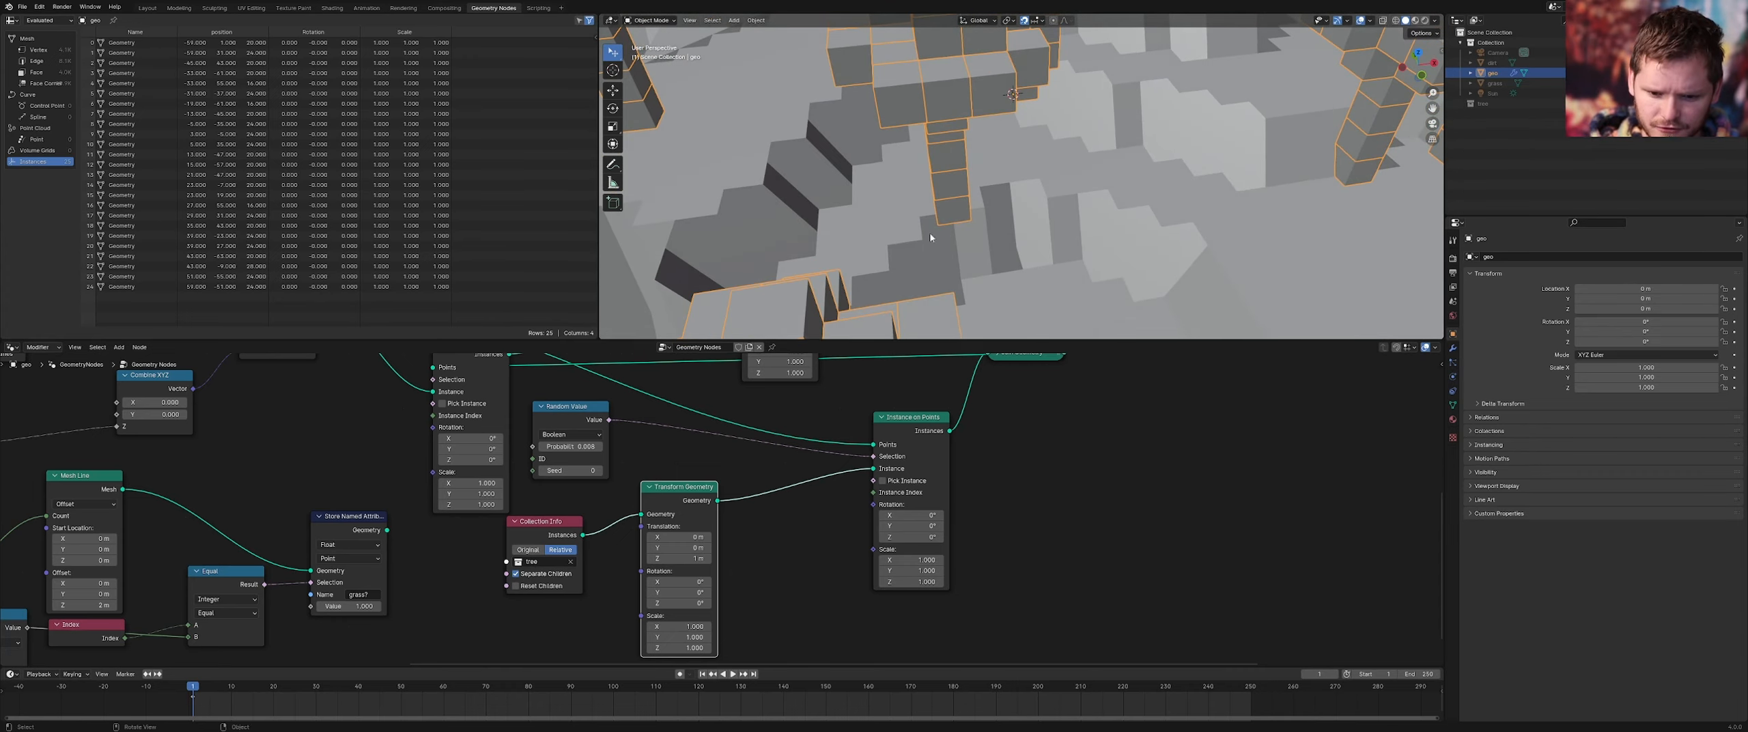
Move the new Join Geometry node farther from the Instance on Points nodes, toward the group output
scroll(909, 433, "down", 7)
middle_click_drag(915, 412, 826, 492)
left_click_drag(825, 499, 973, 484)
middle_click_drag(1088, 376, 922, 419)
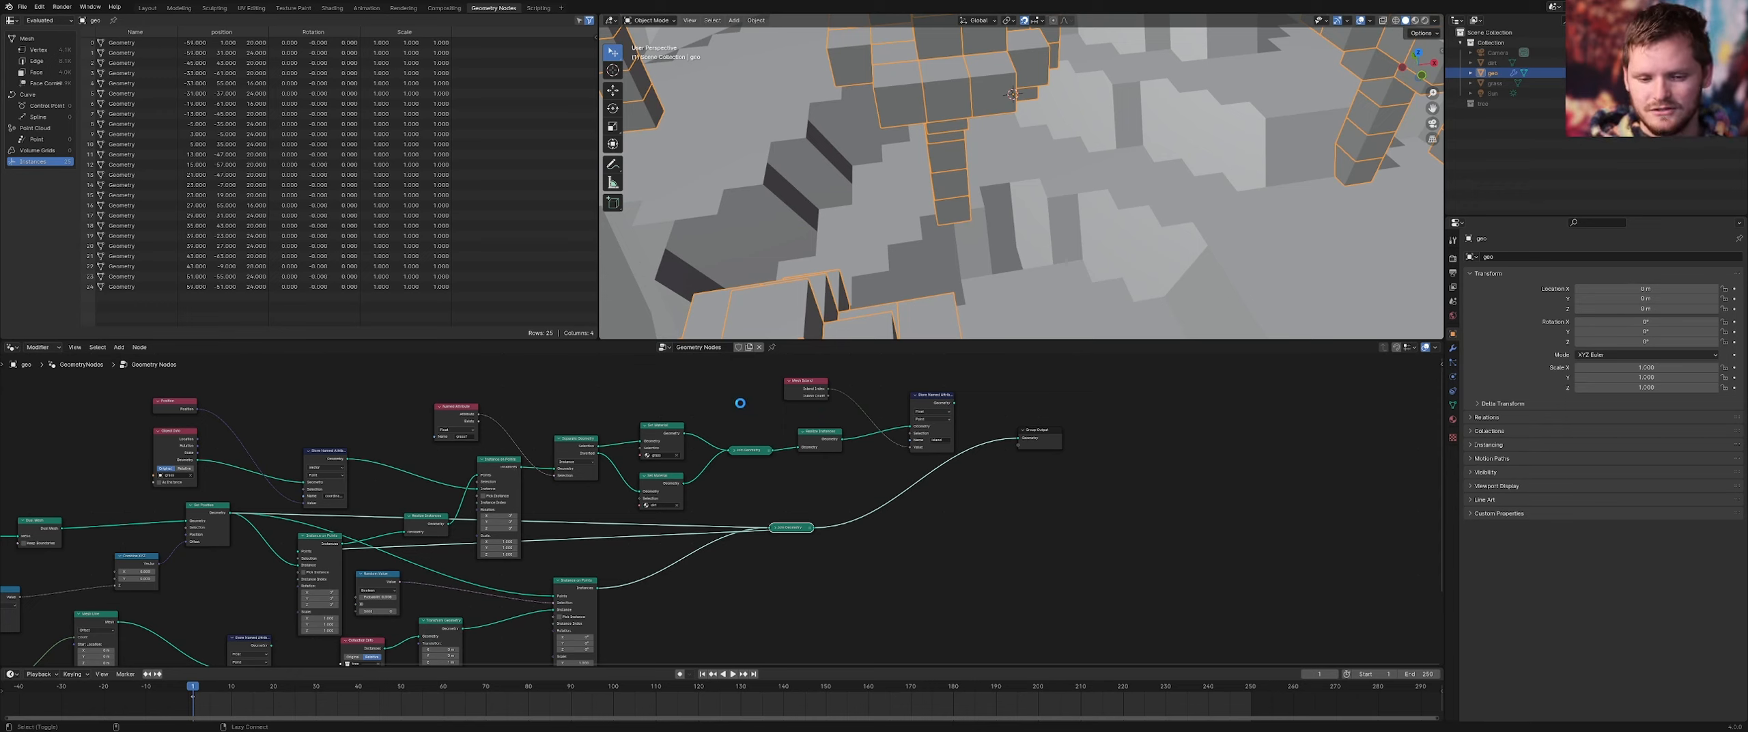
Dismiss the system prompt about ending the unresponsive process
key("alt+Tab")
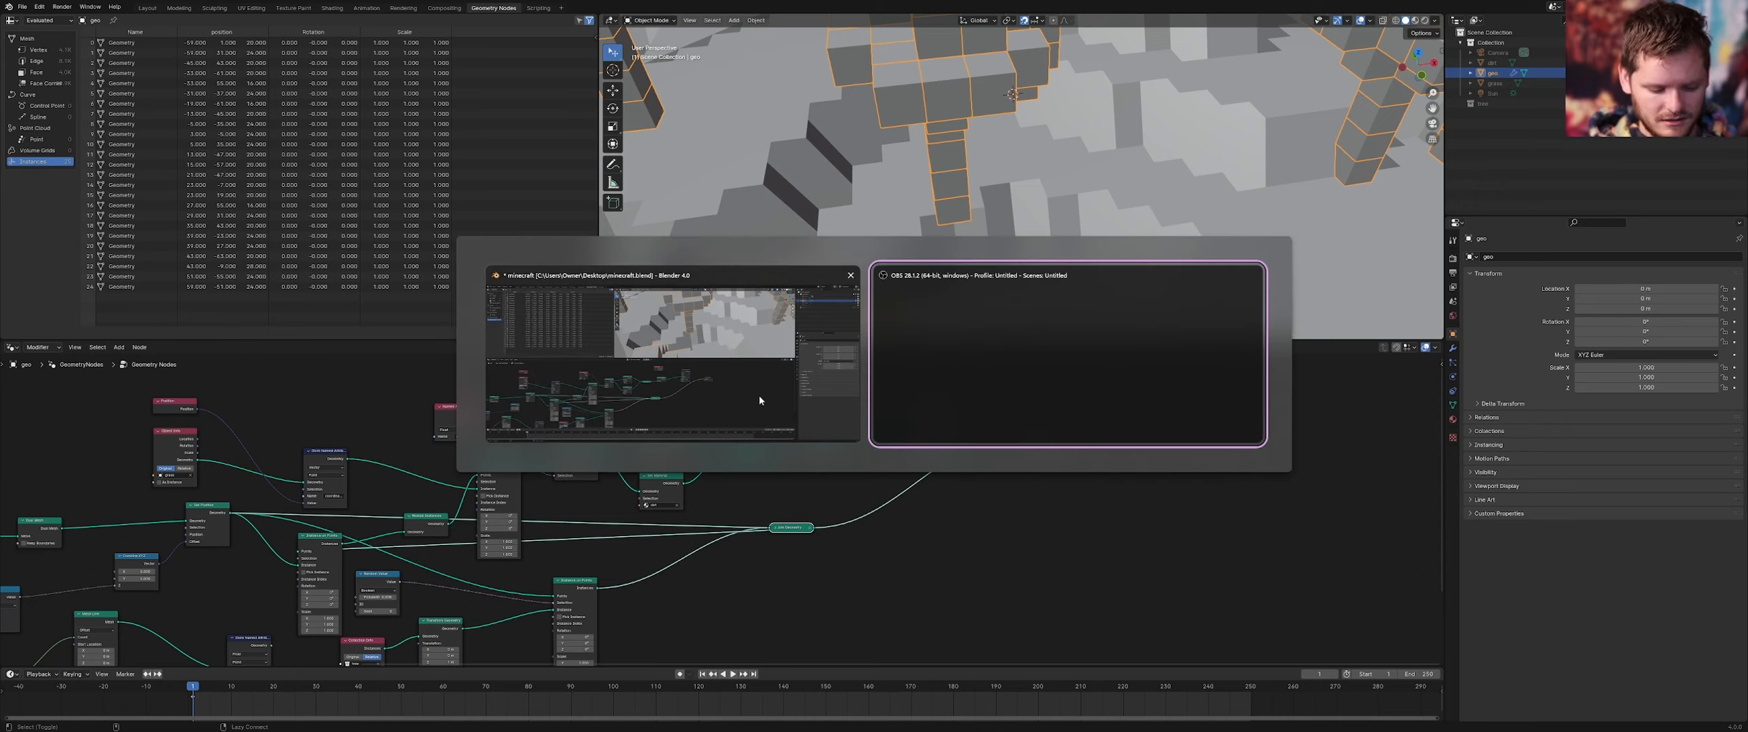
left_click(931, 392)
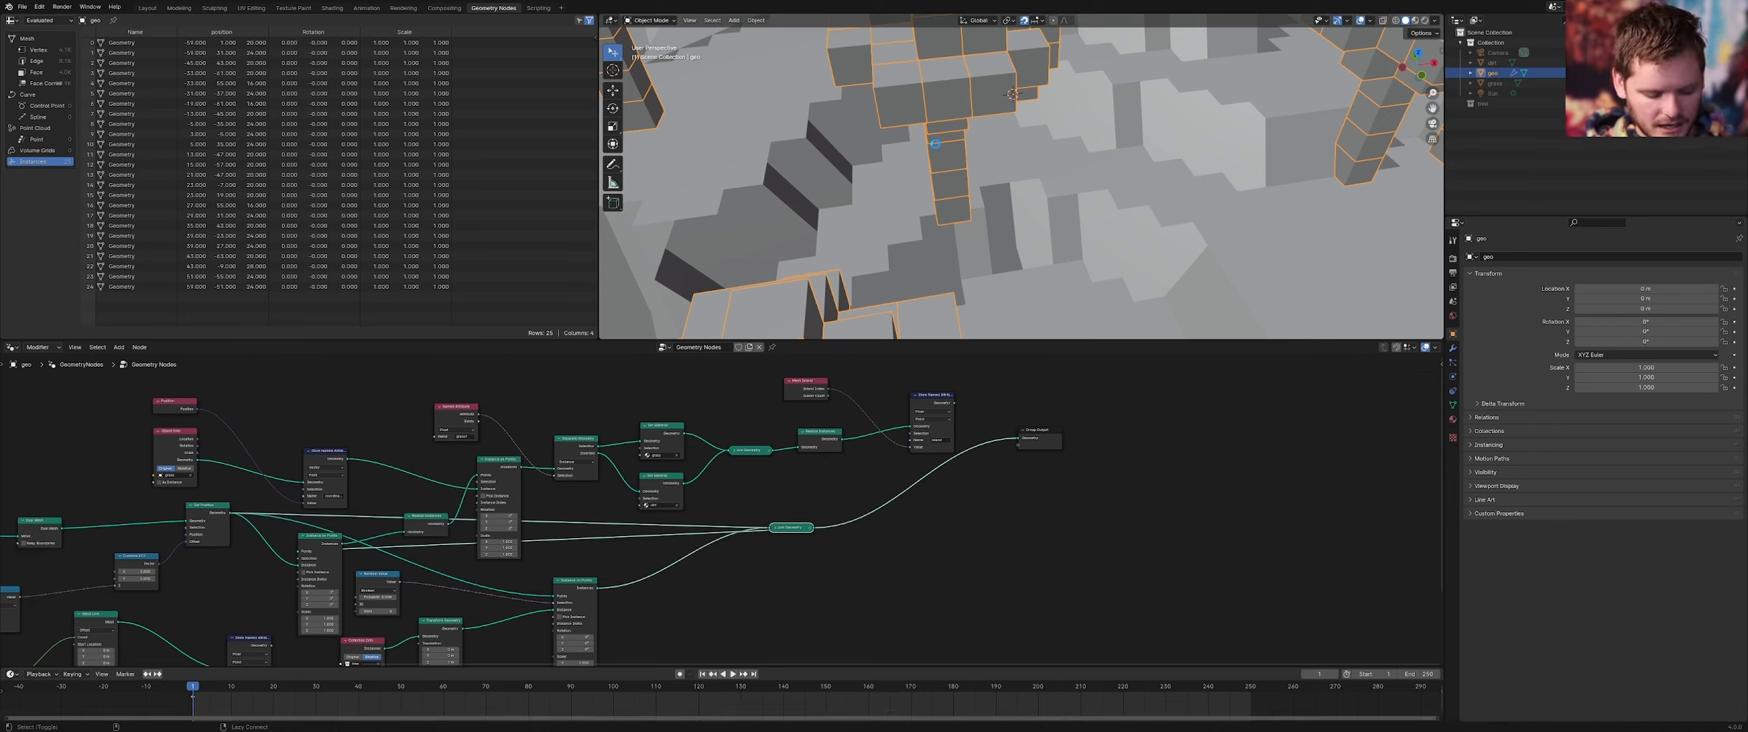
key("ctrl+shift+Escape")
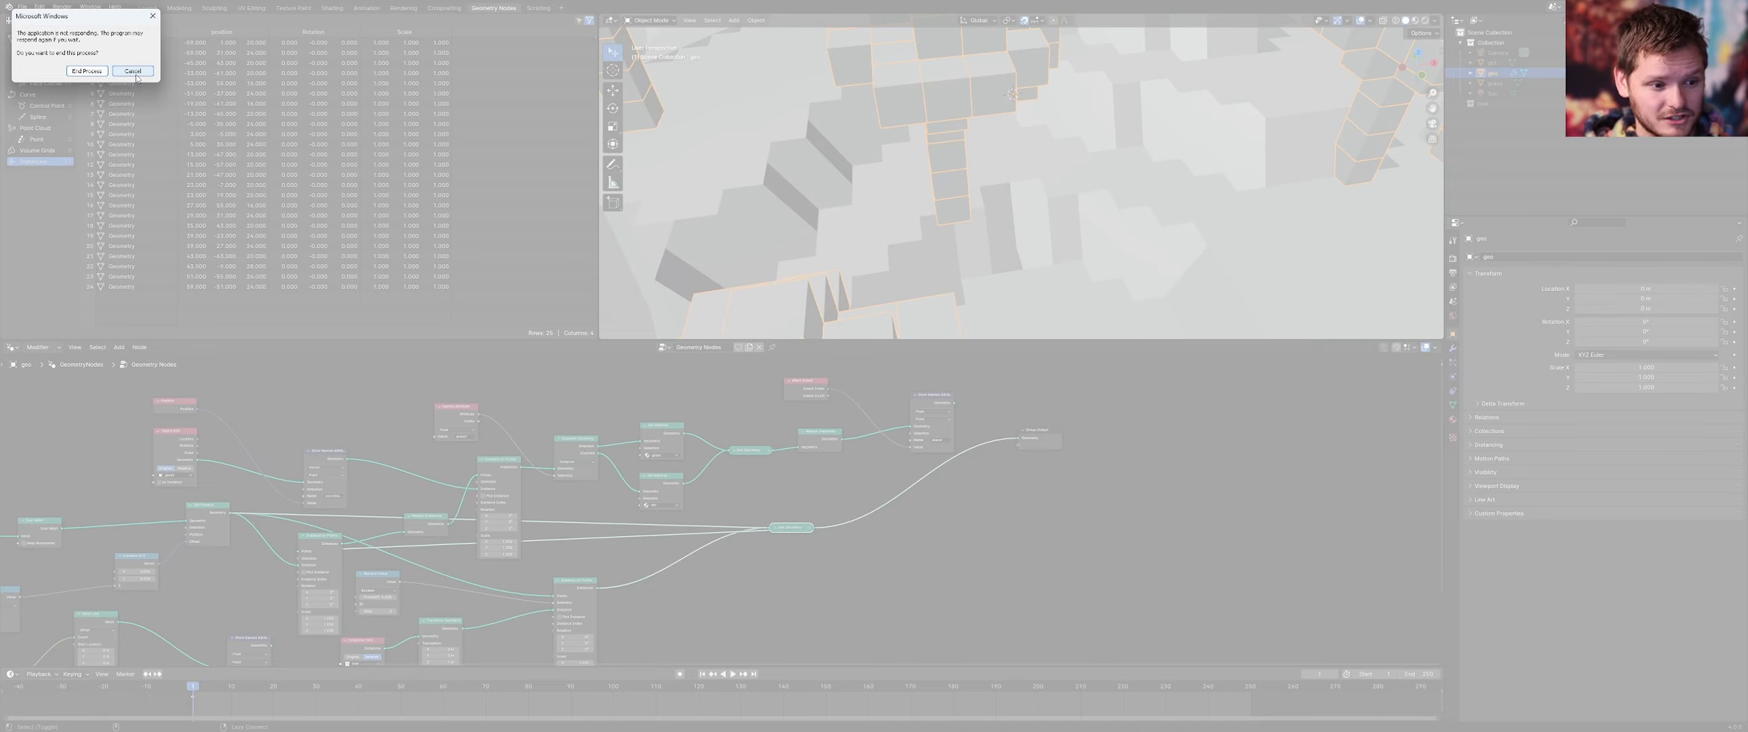
left_click(134, 72)
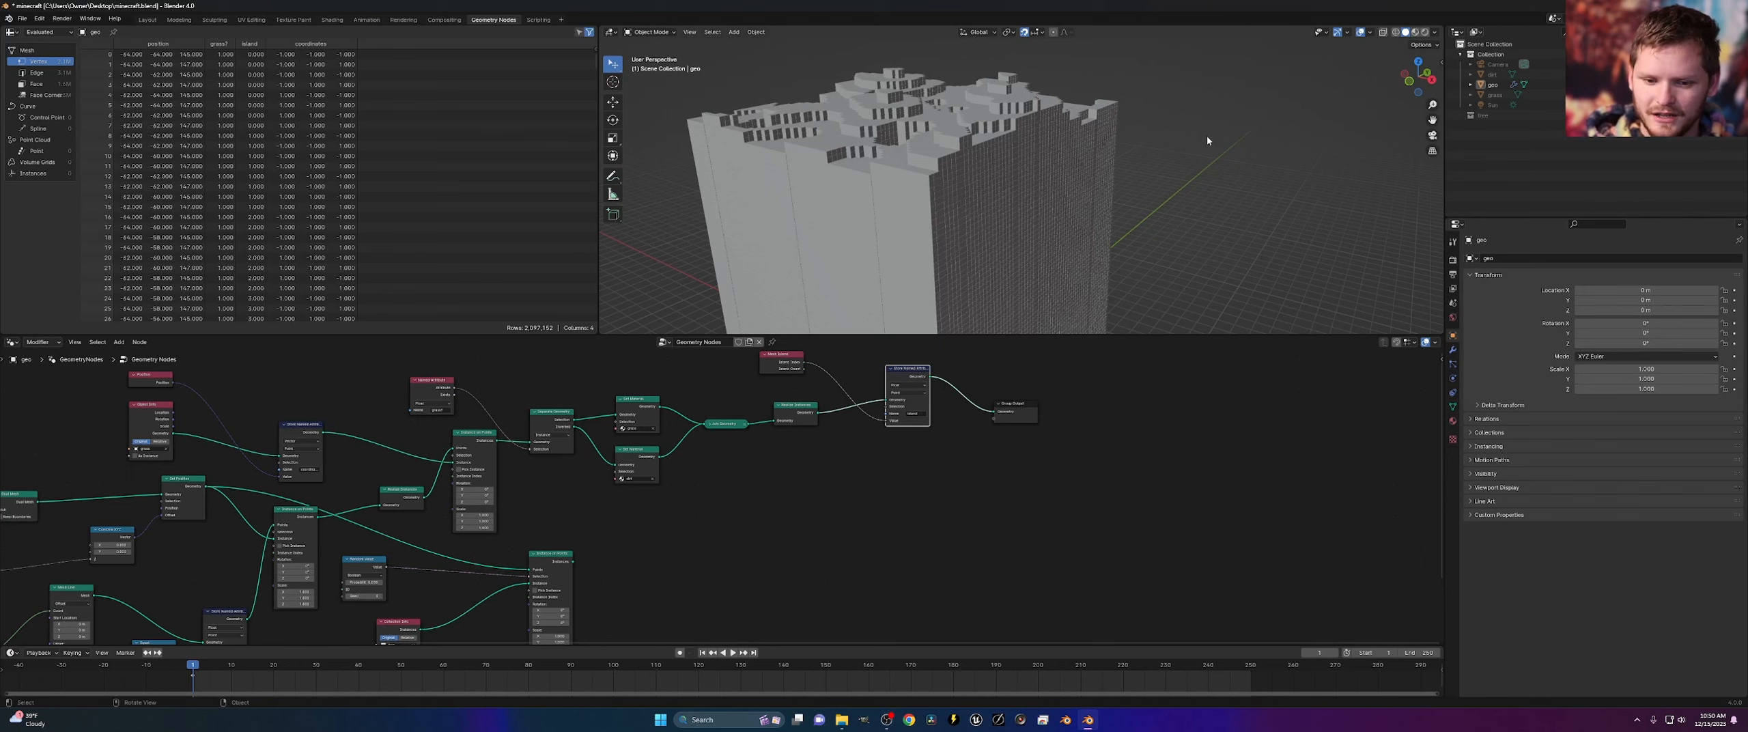
Make the reopened Blender window fullscreen and save the file minecraft.blend
key("q")
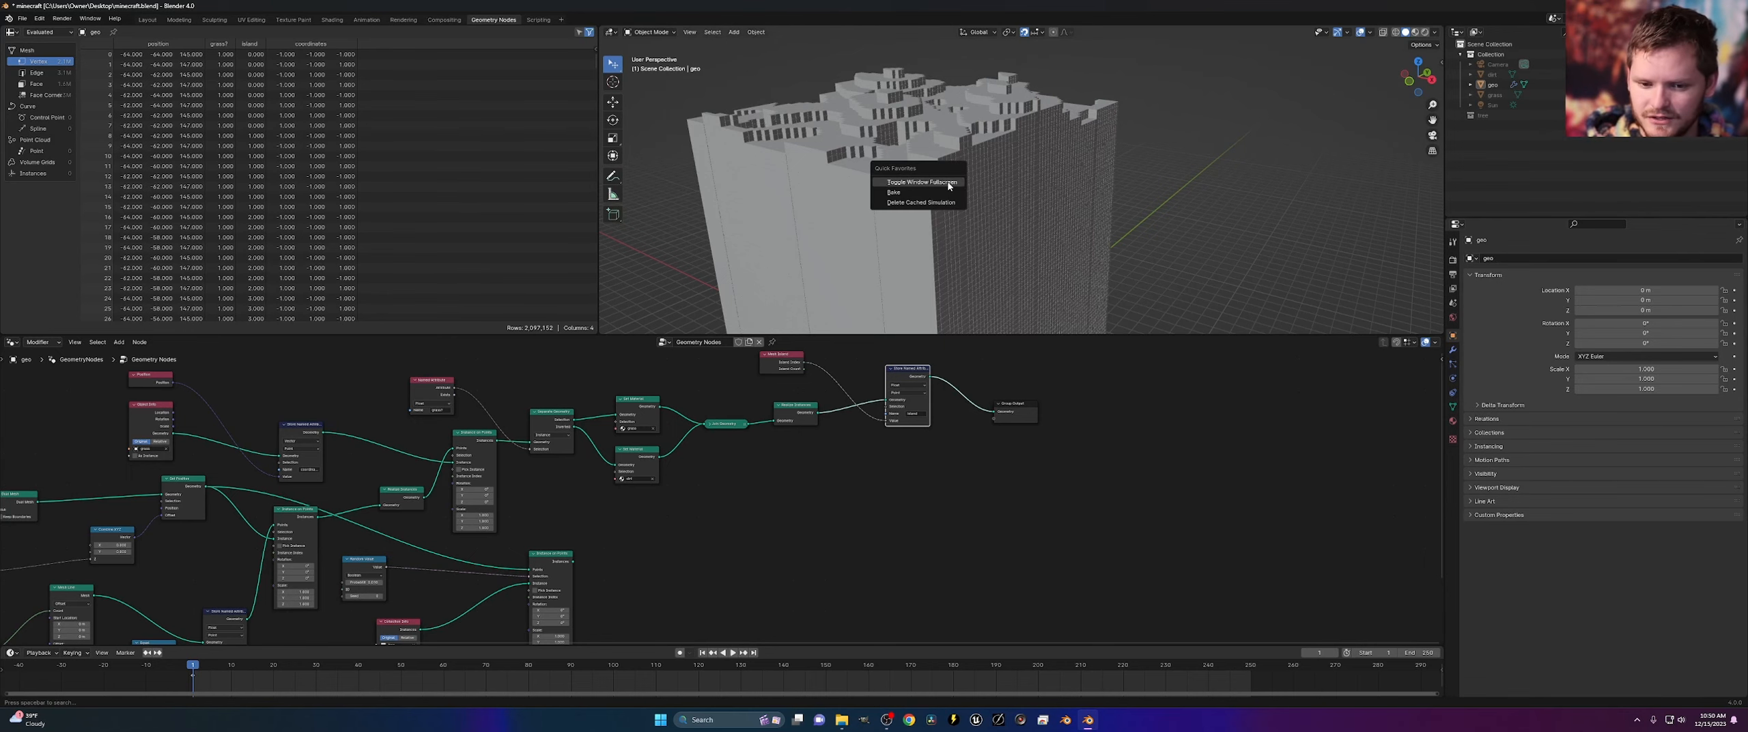
left_click(950, 183)
scroll(958, 175, "up", 3)
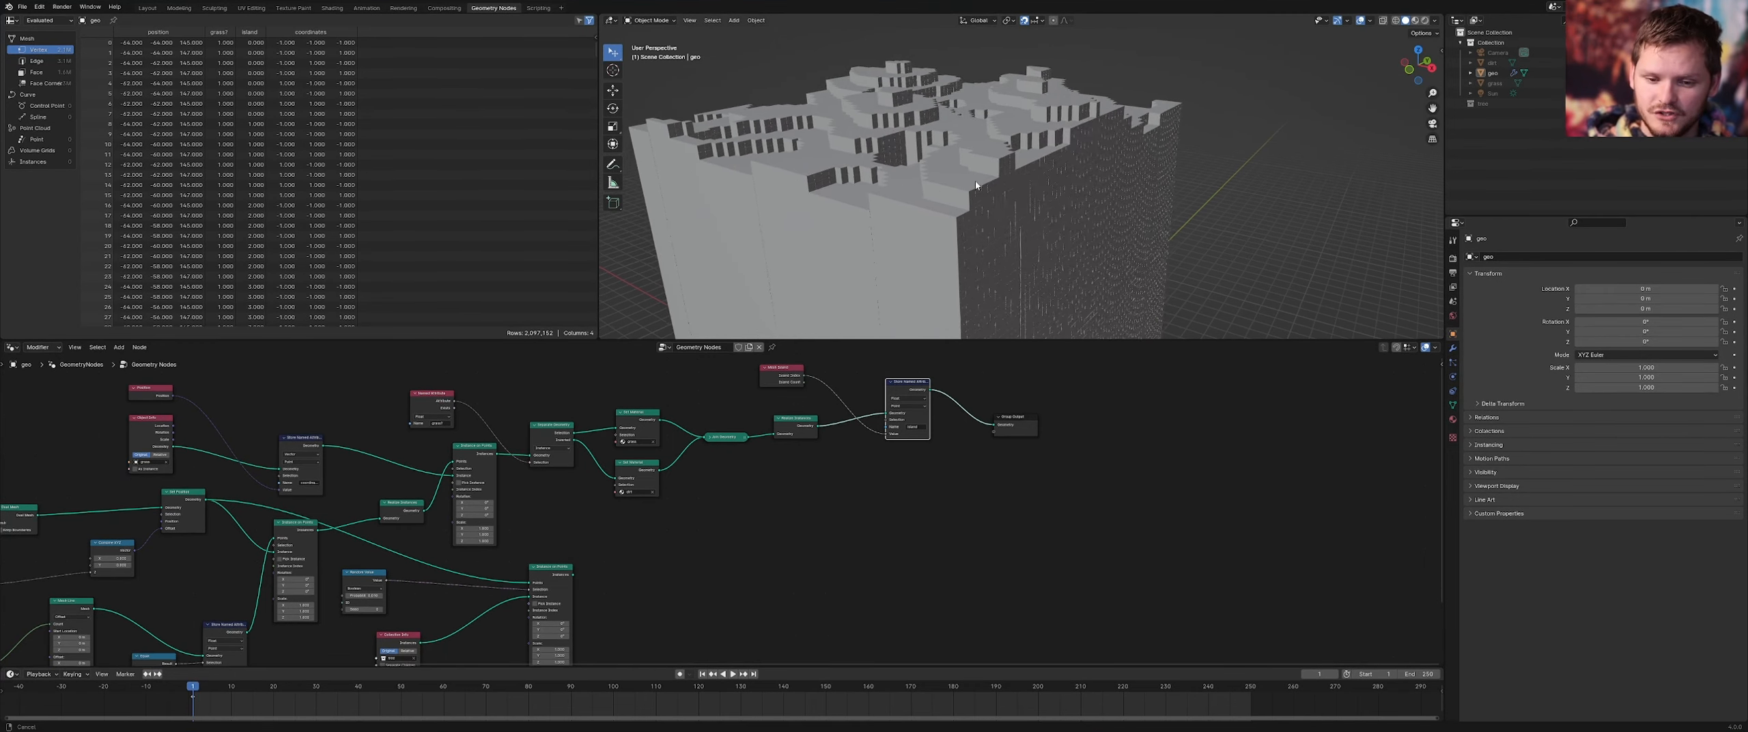
key("ctrl+s")
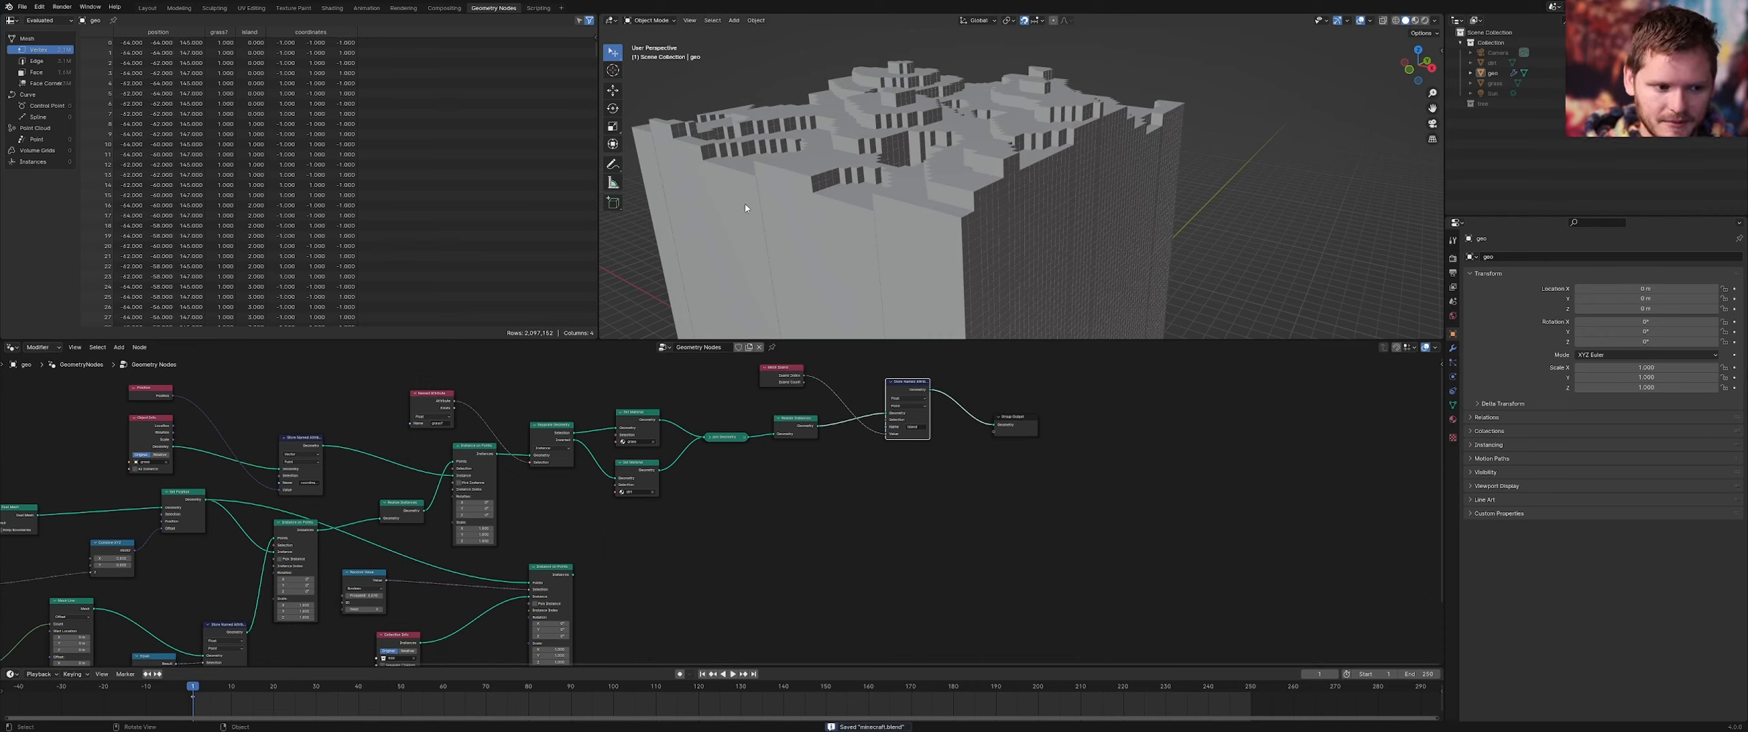
Set the Integer node that feeds the Mesh Line's count to 32 and check the shortened terrain columns
middle_click_drag(747, 208, 787, 216)
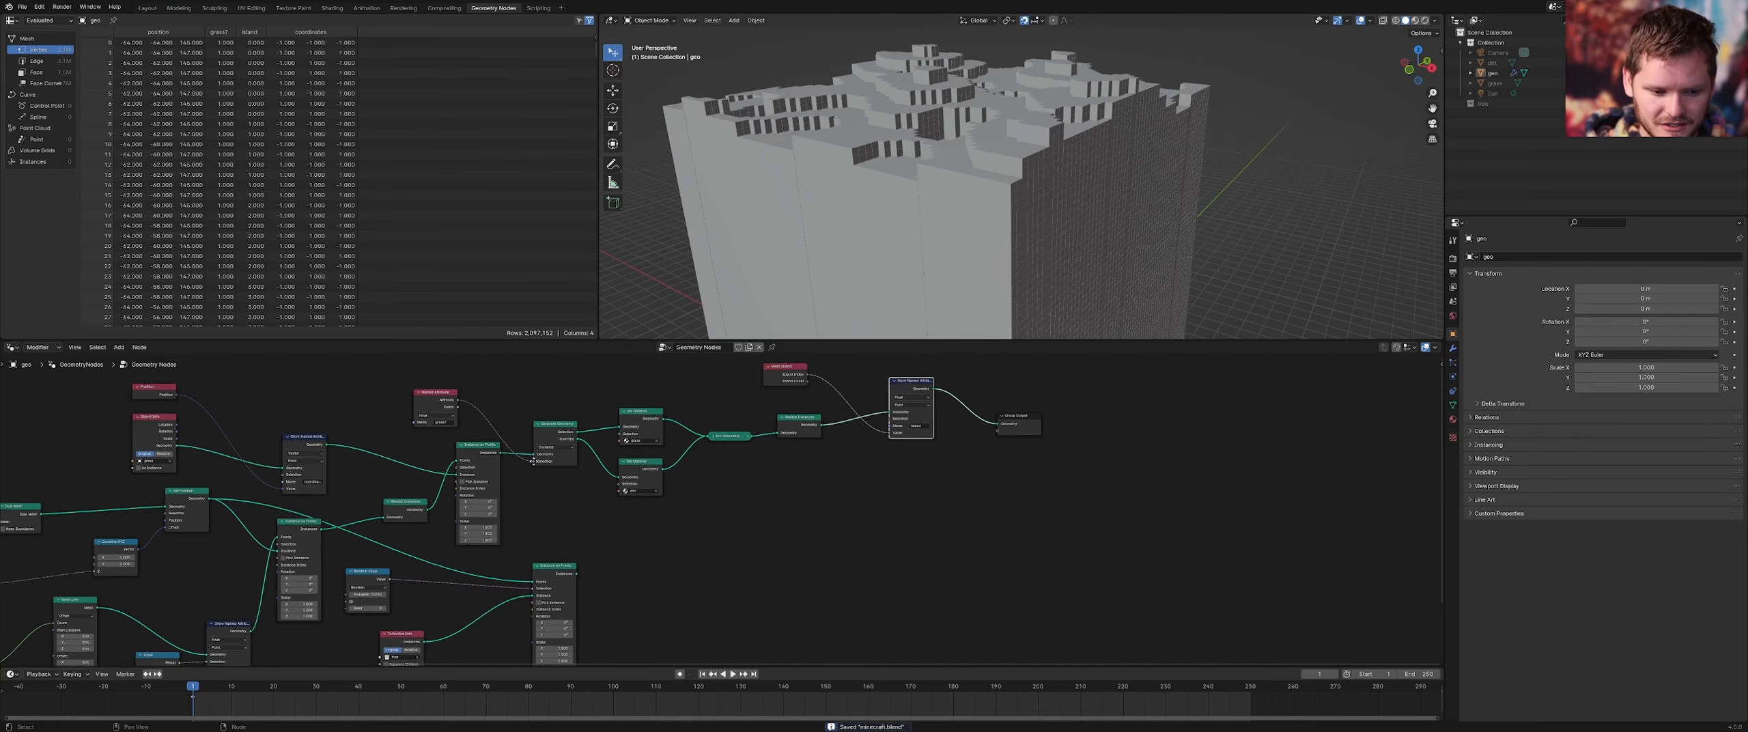
middle_click_drag(525, 464, 668, 449)
middle_click_drag(534, 541, 651, 441)
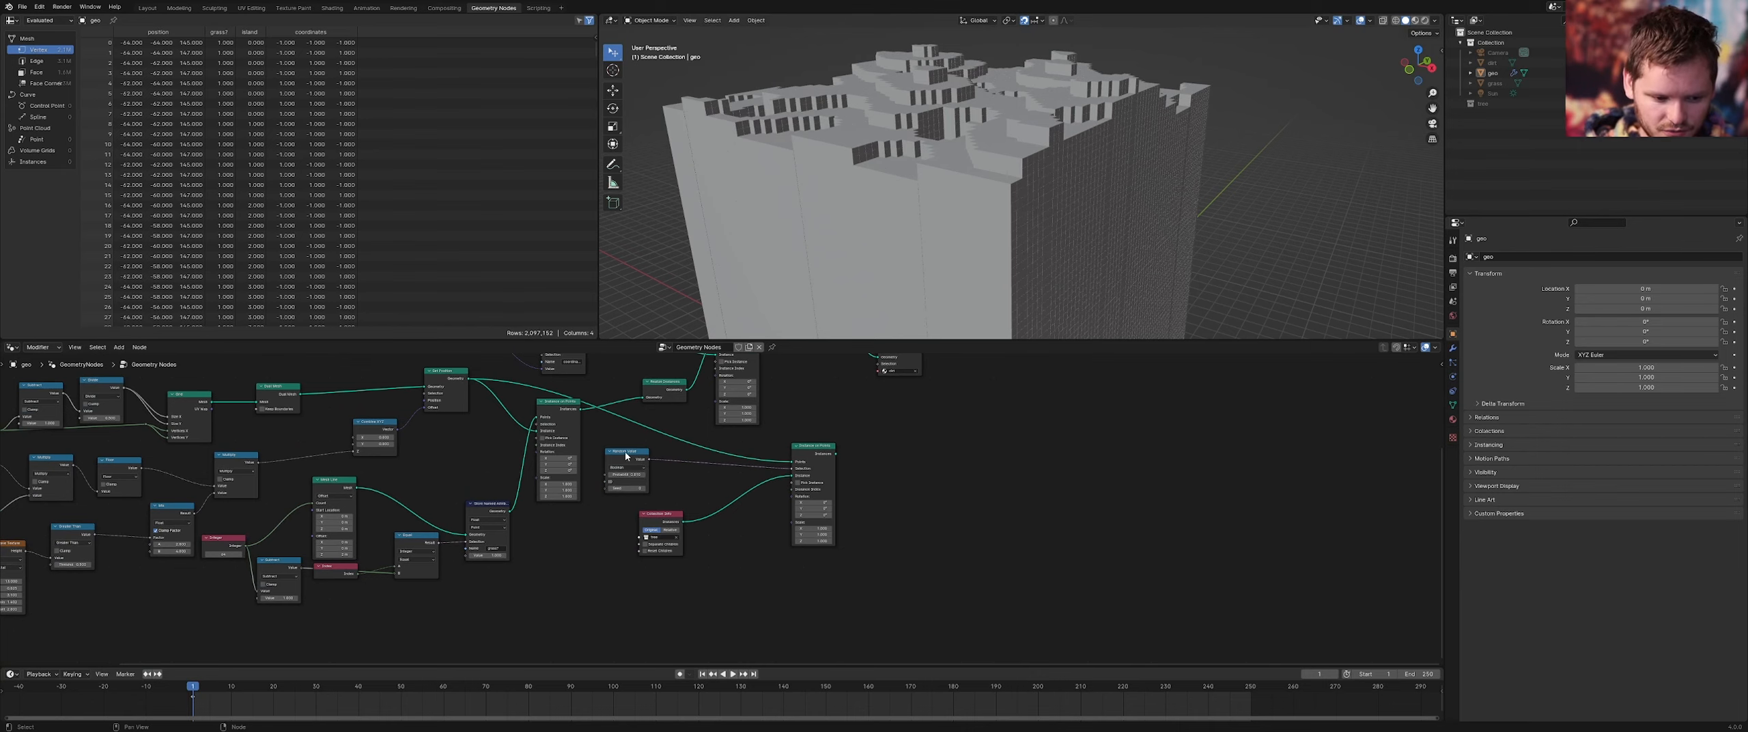
middle_click_drag(473, 469, 475, 490)
middle_click_drag(659, 437, 607, 514)
middle_click_drag(496, 512, 601, 472)
scroll(601, 472, "up", 4)
middle_click_drag(325, 565, 484, 493)
scroll(484, 492, "up", 1)
left_click(341, 529)
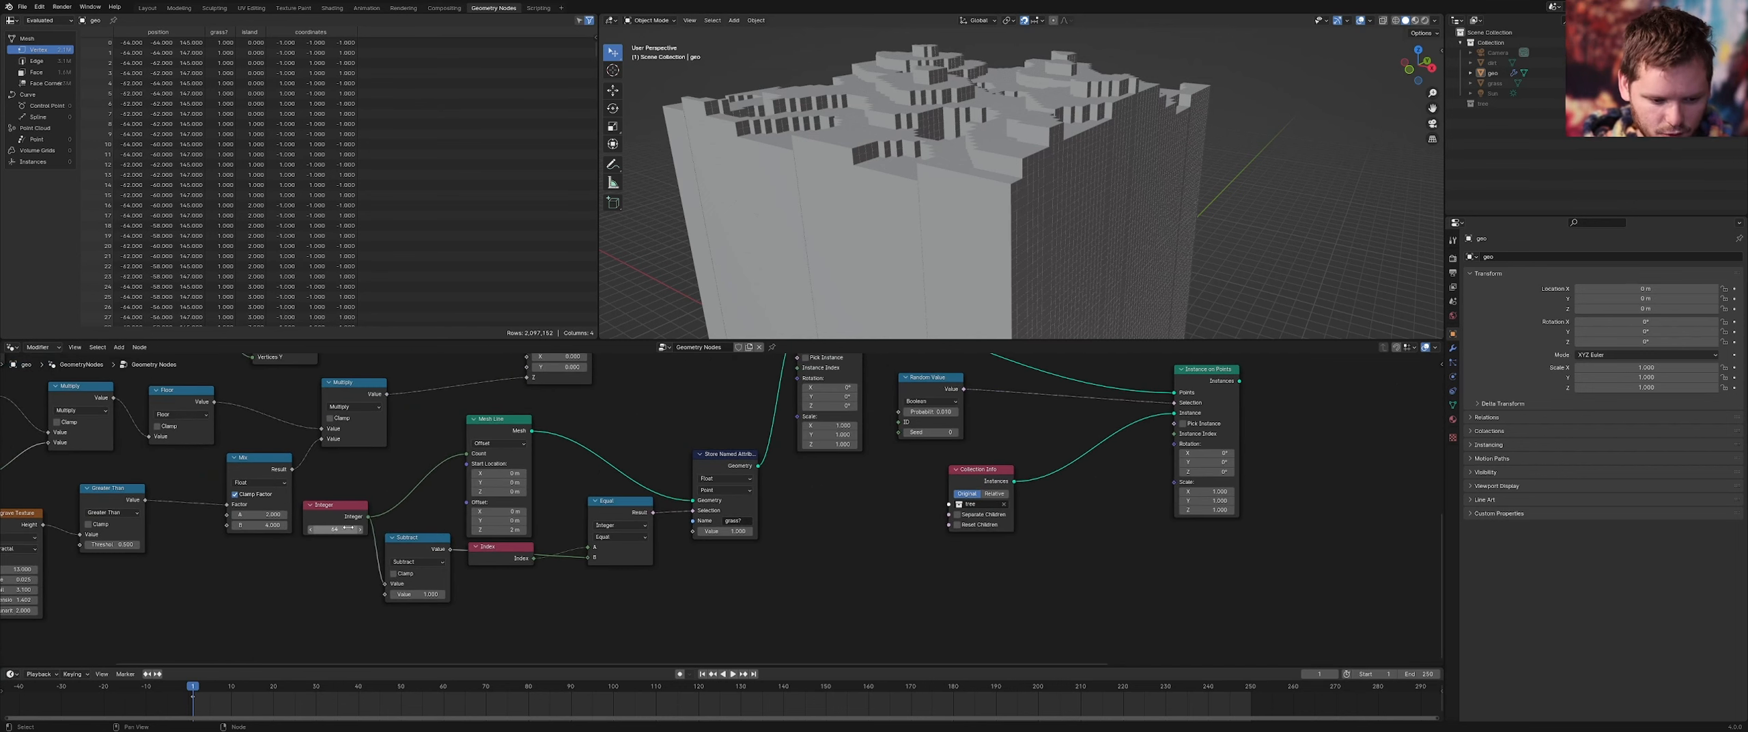
key("Return")
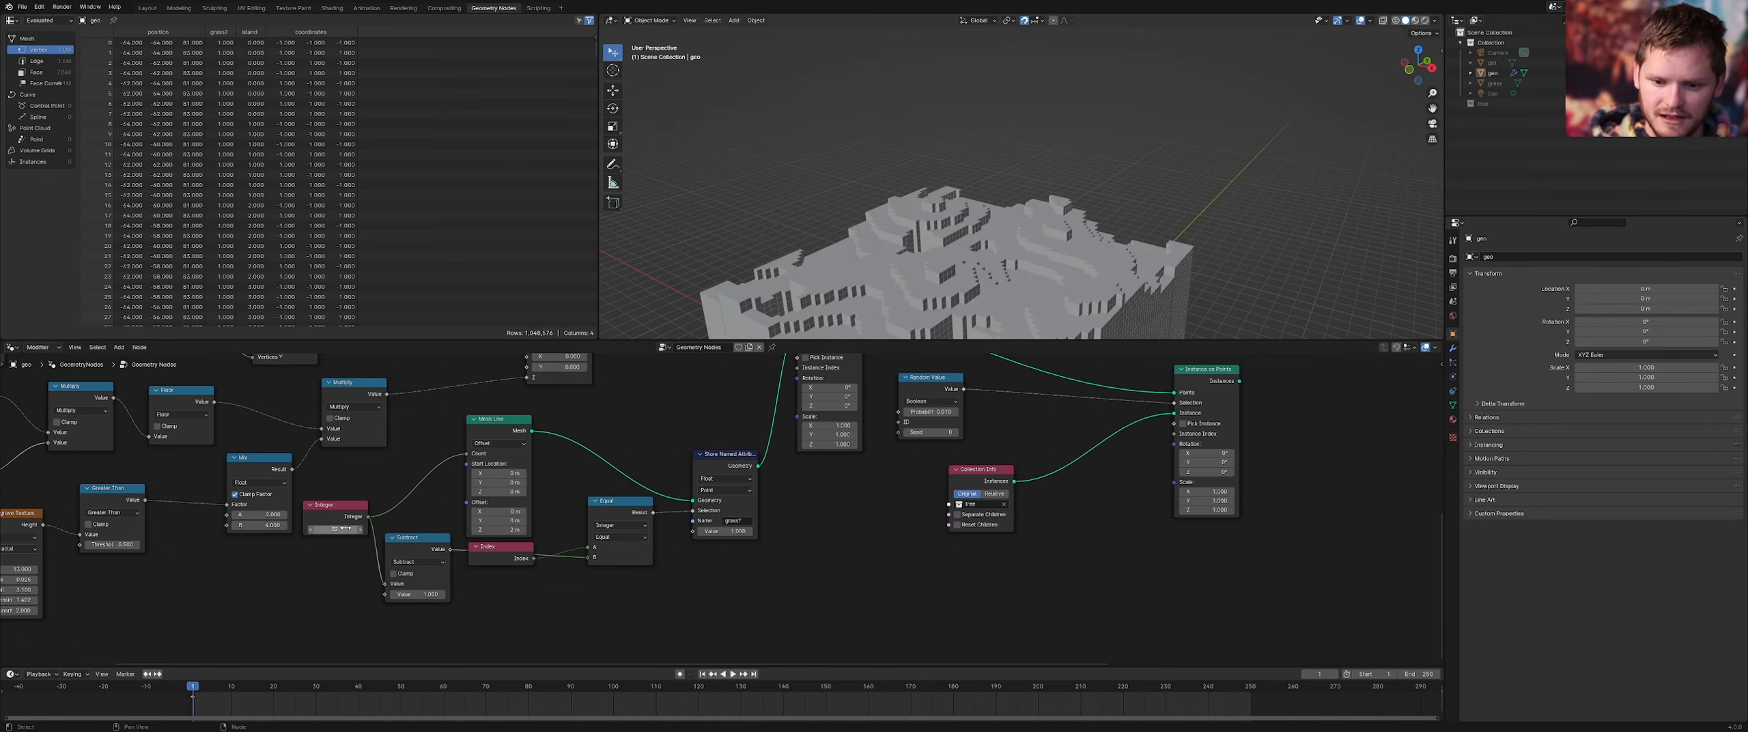
middle_click_drag(937, 119, 956, 134)
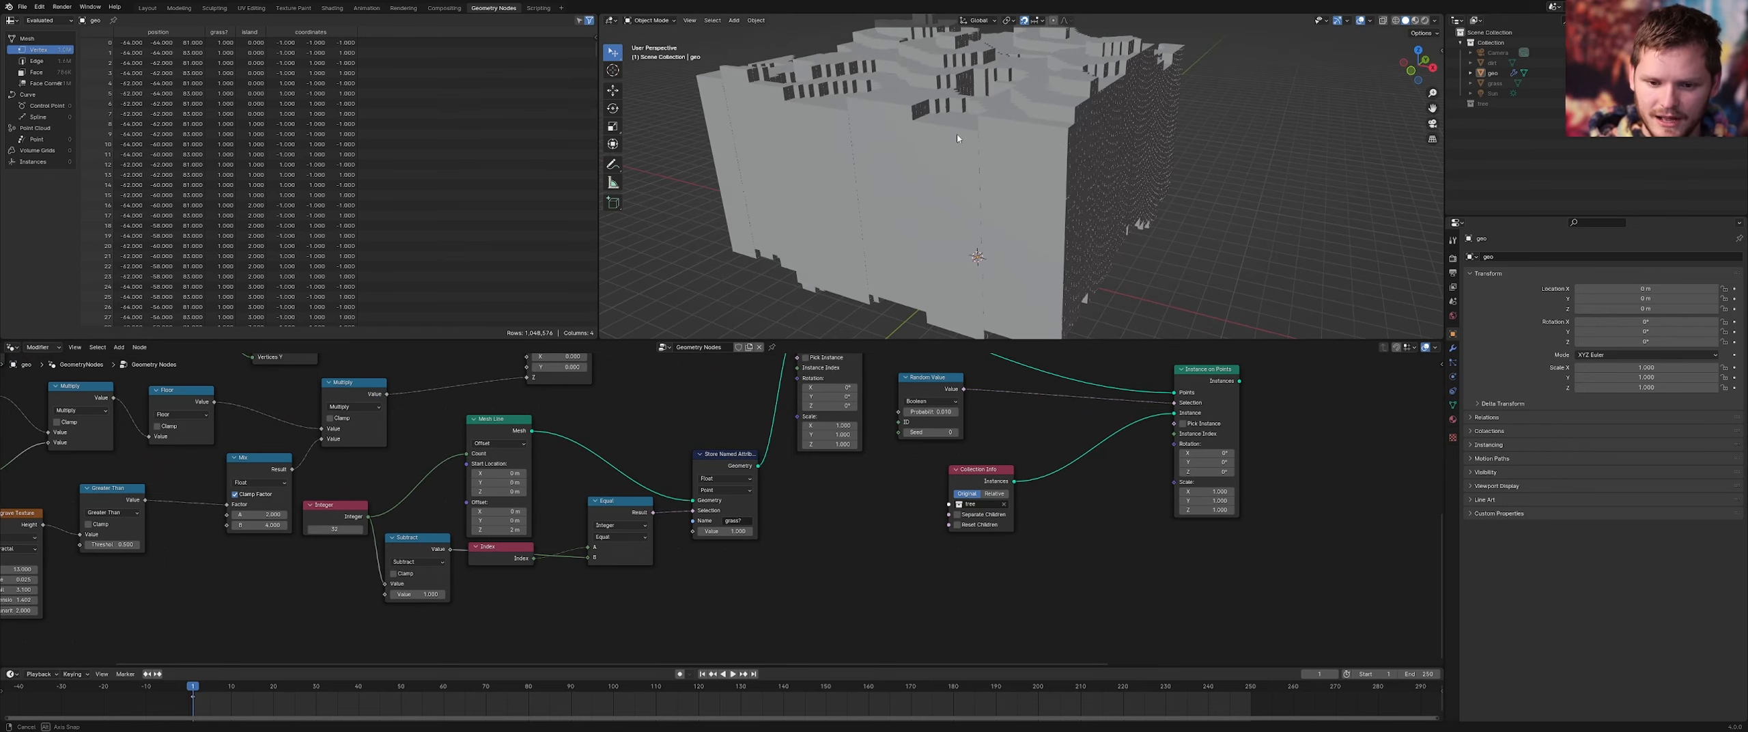
Preview the tree Instance on Points output and the final terrain output alternately to compare the two
scroll(1120, 403, "down", 6)
middle_click_drag(1213, 404, 776, 590)
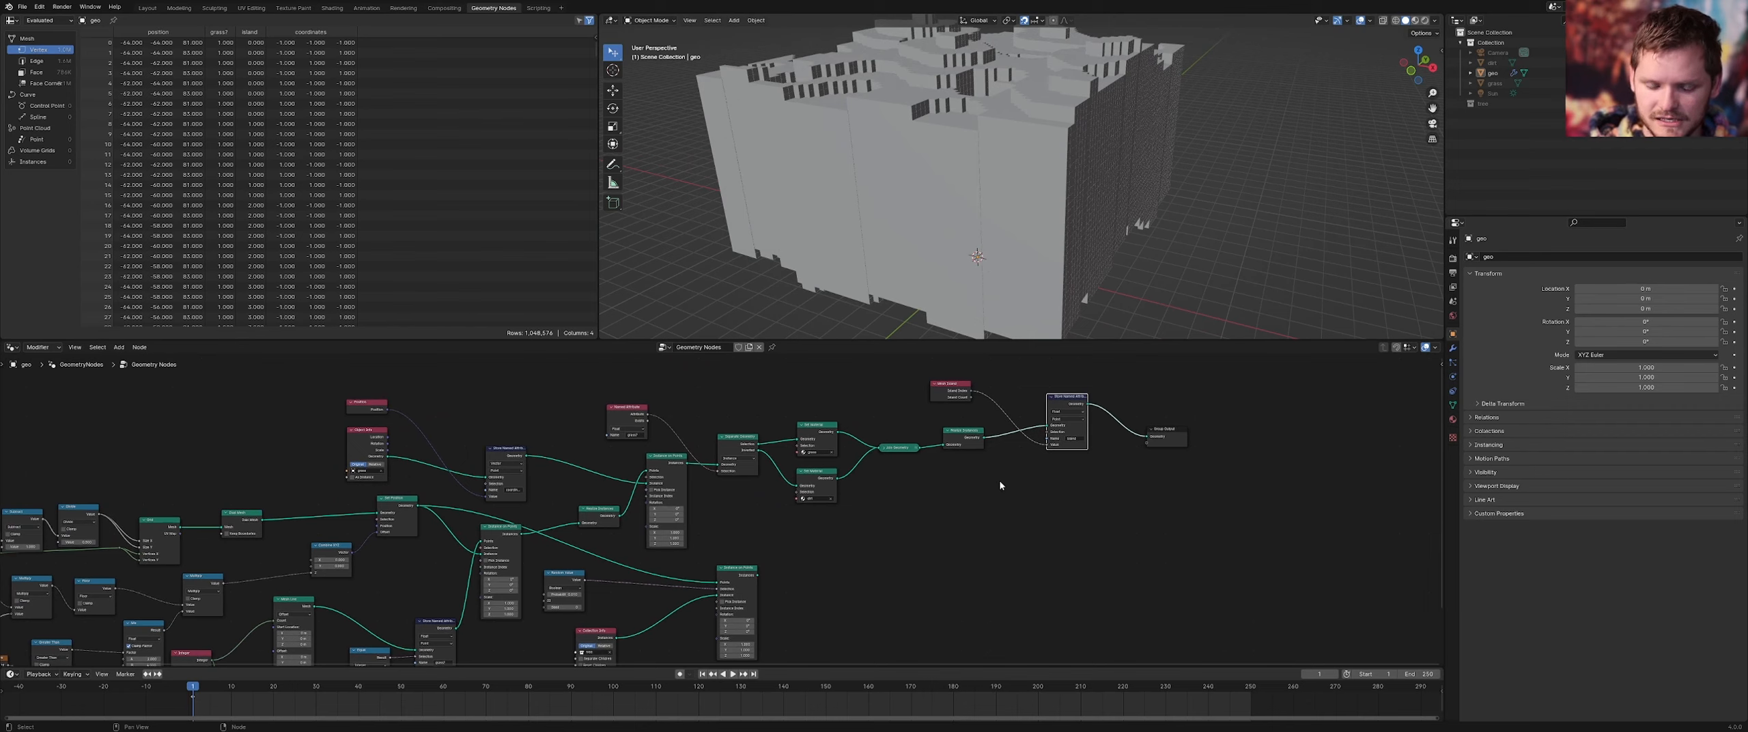
left_click(740, 574, "ctrl+shift")
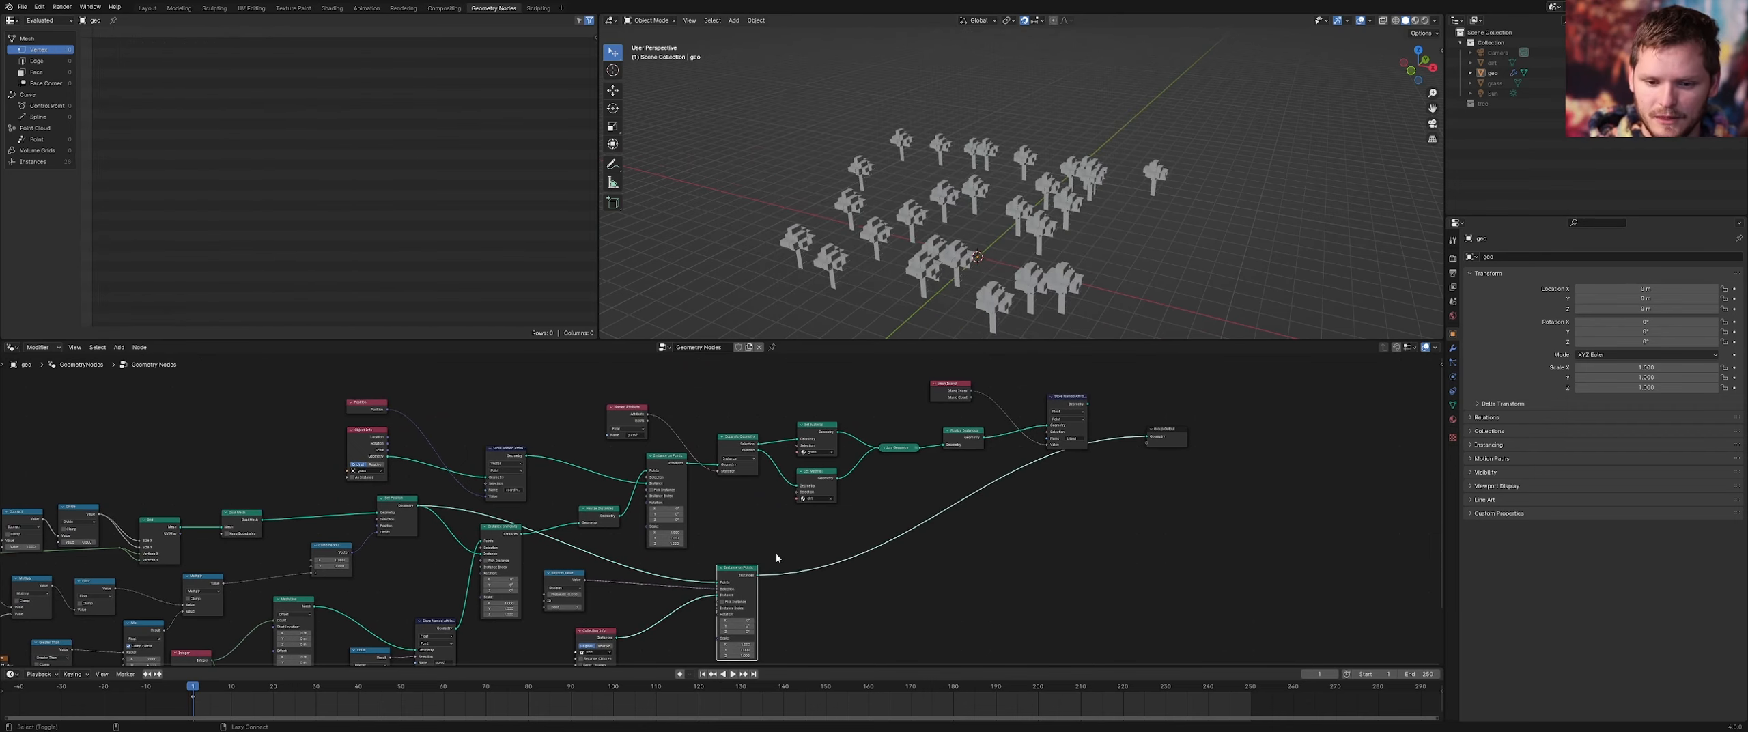
left_click(1070, 406, "ctrl+shift")
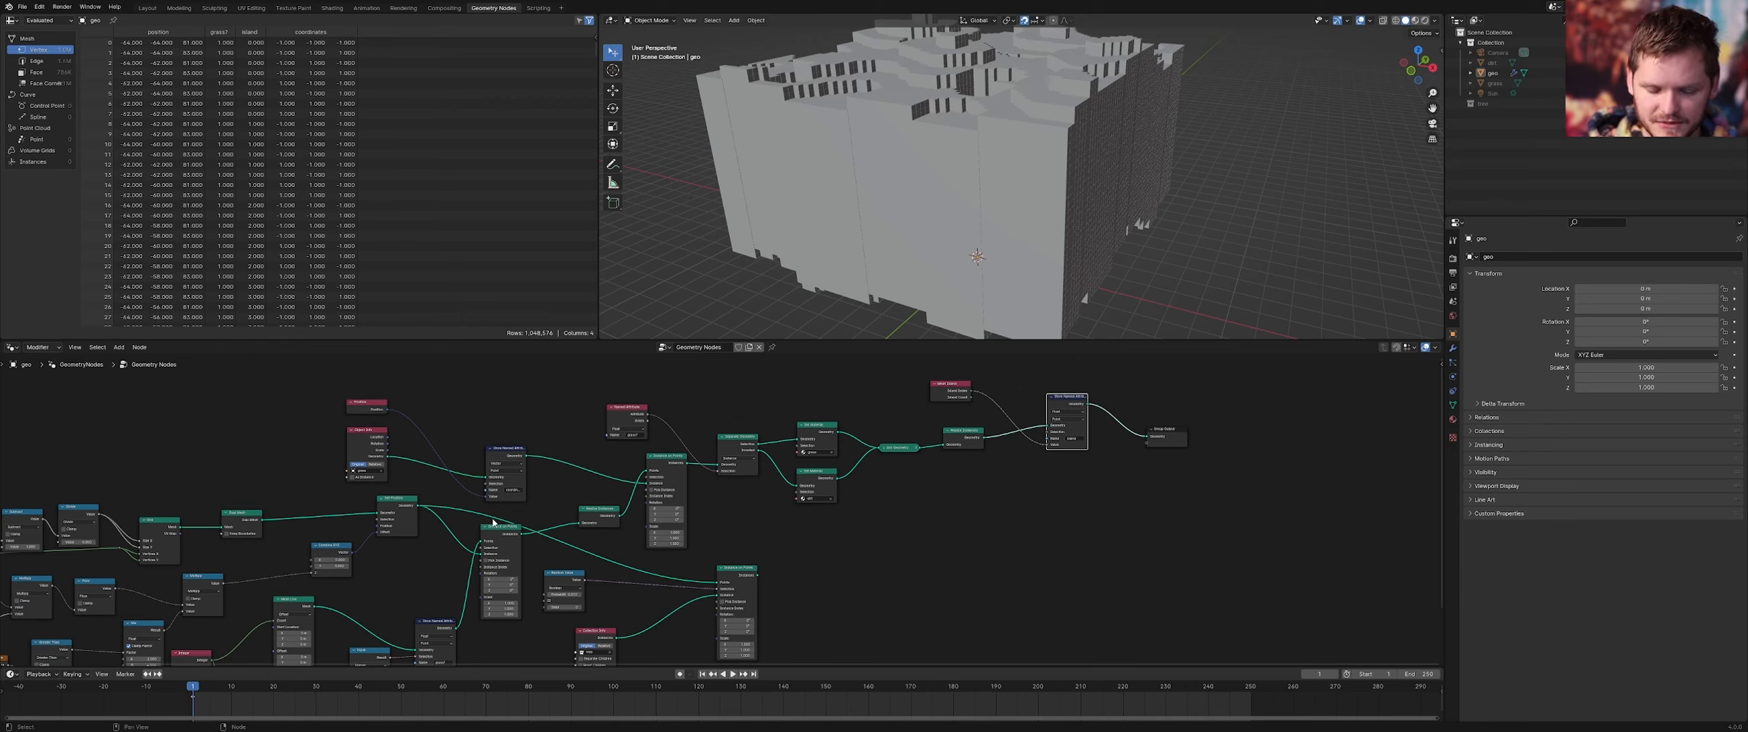
left_click(737, 579, "ctrl+shift")
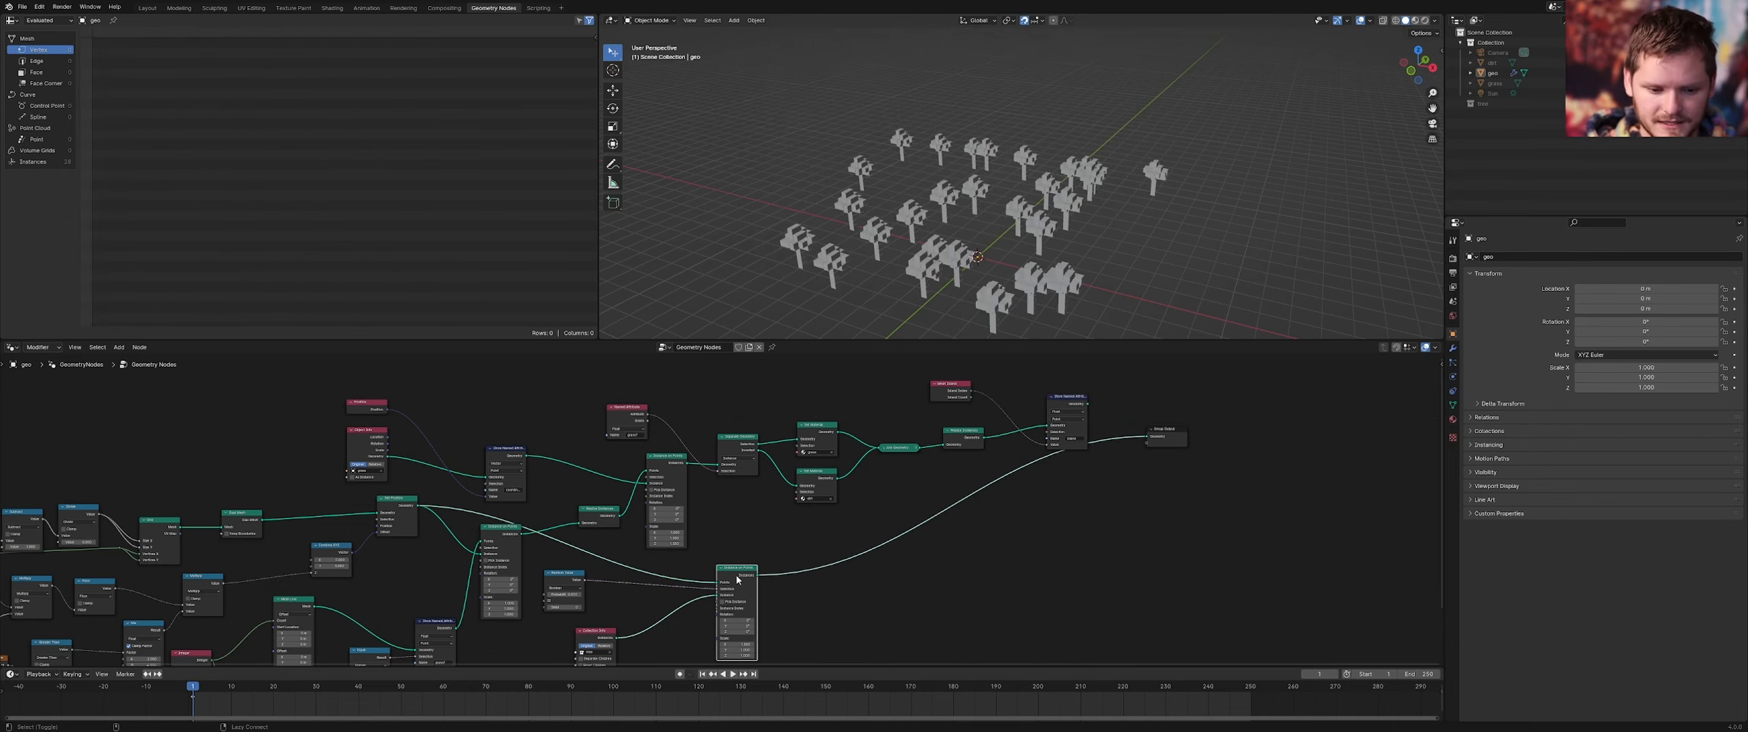
Preview the terrain chain node by node, from the Set Position surface and column instances through Realize Instances, block instances and Separate Geometry
left_click(497, 536, "ctrl+shift")
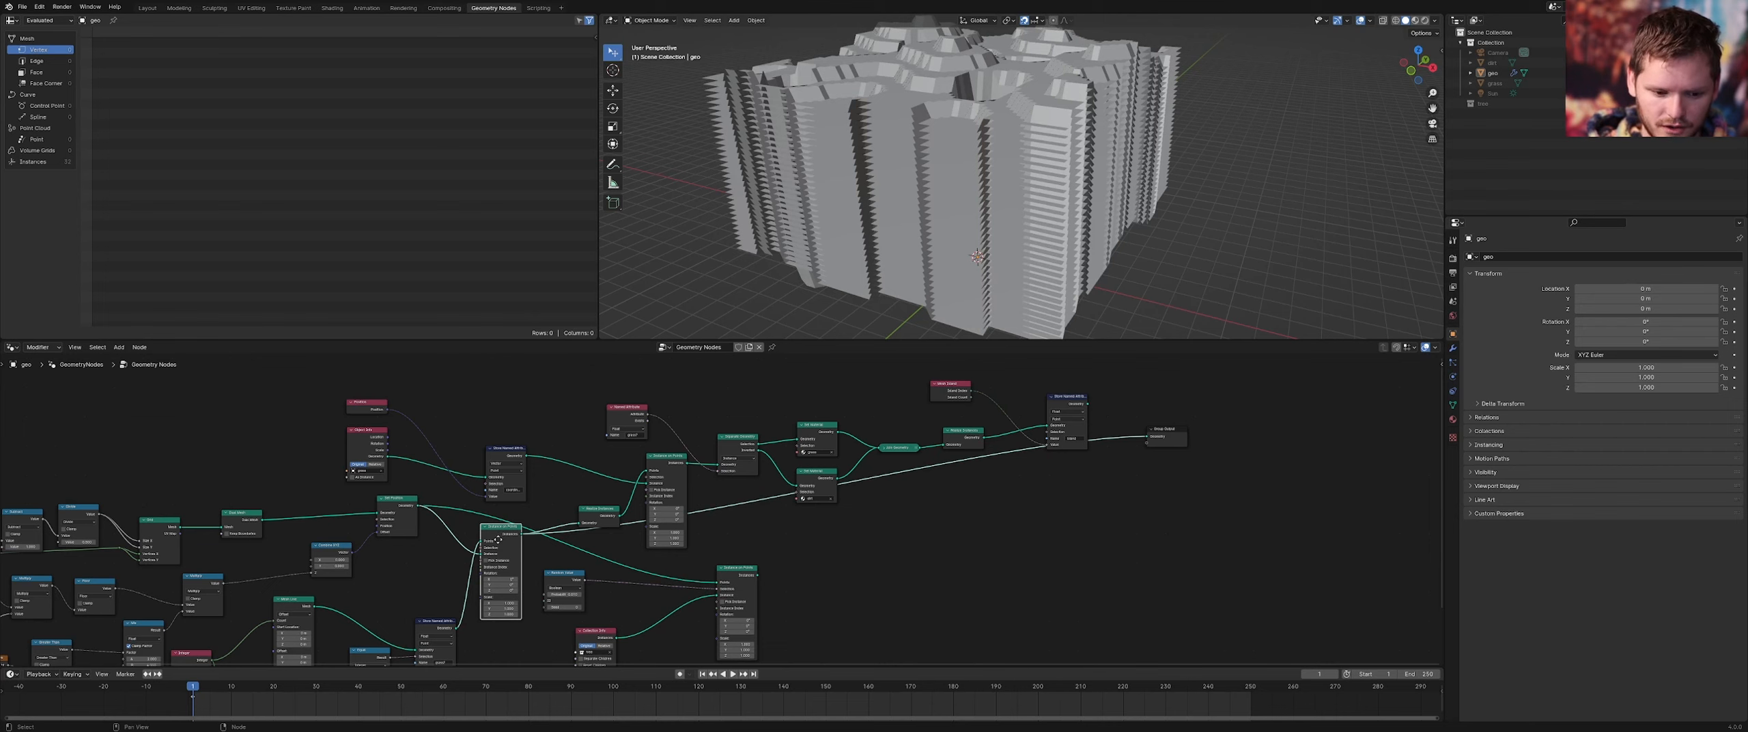
middle_click_drag(497, 536, 512, 510)
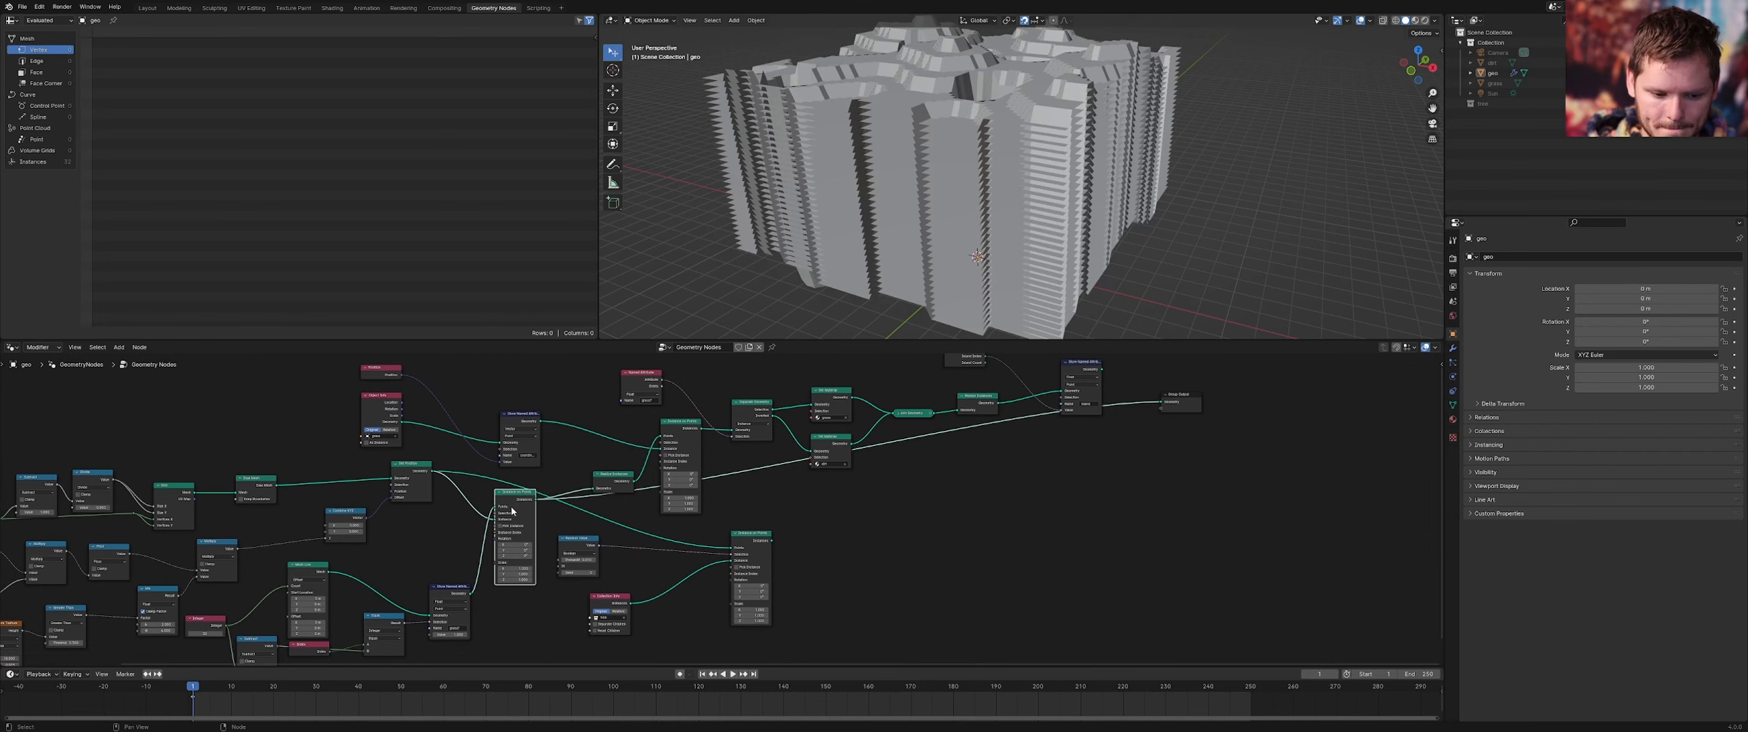
left_click(417, 471, "ctrl+shift")
mouse_move(531, 504)
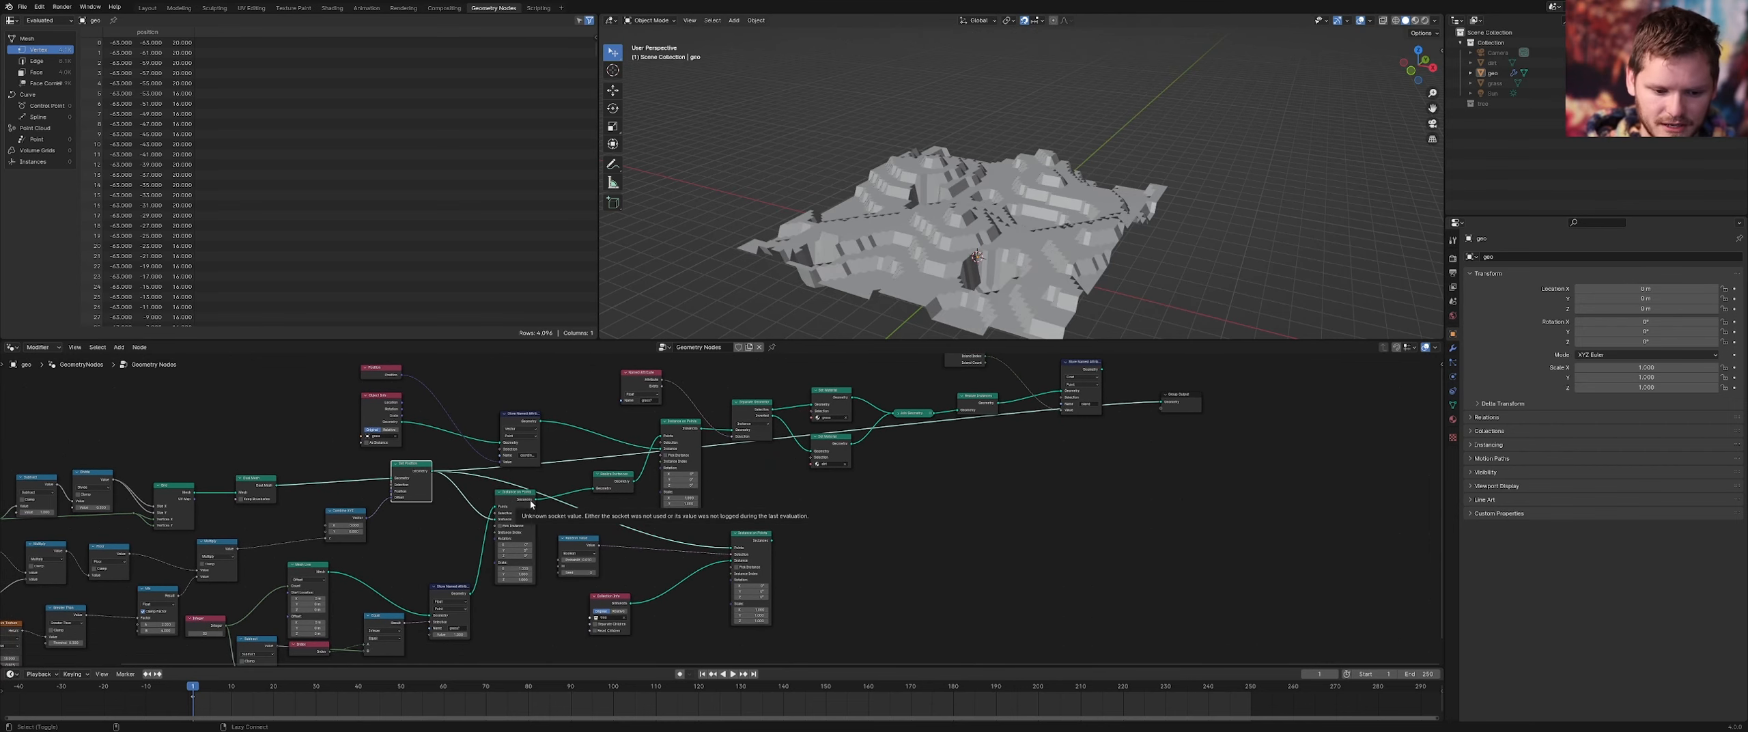
left_click(524, 503, "ctrl+shift")
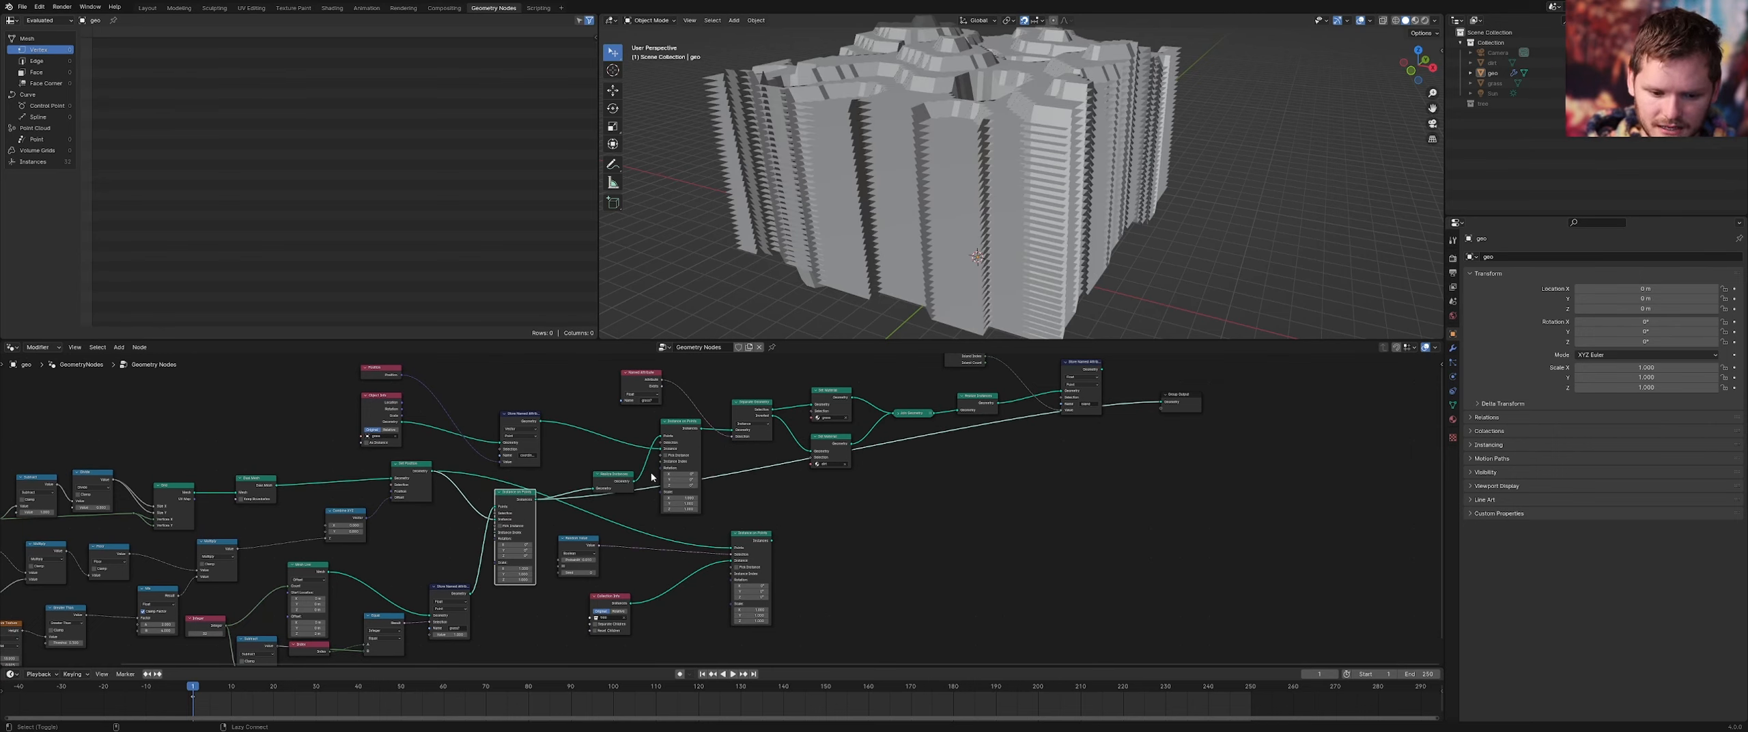
left_click(617, 481, "ctrl+shift")
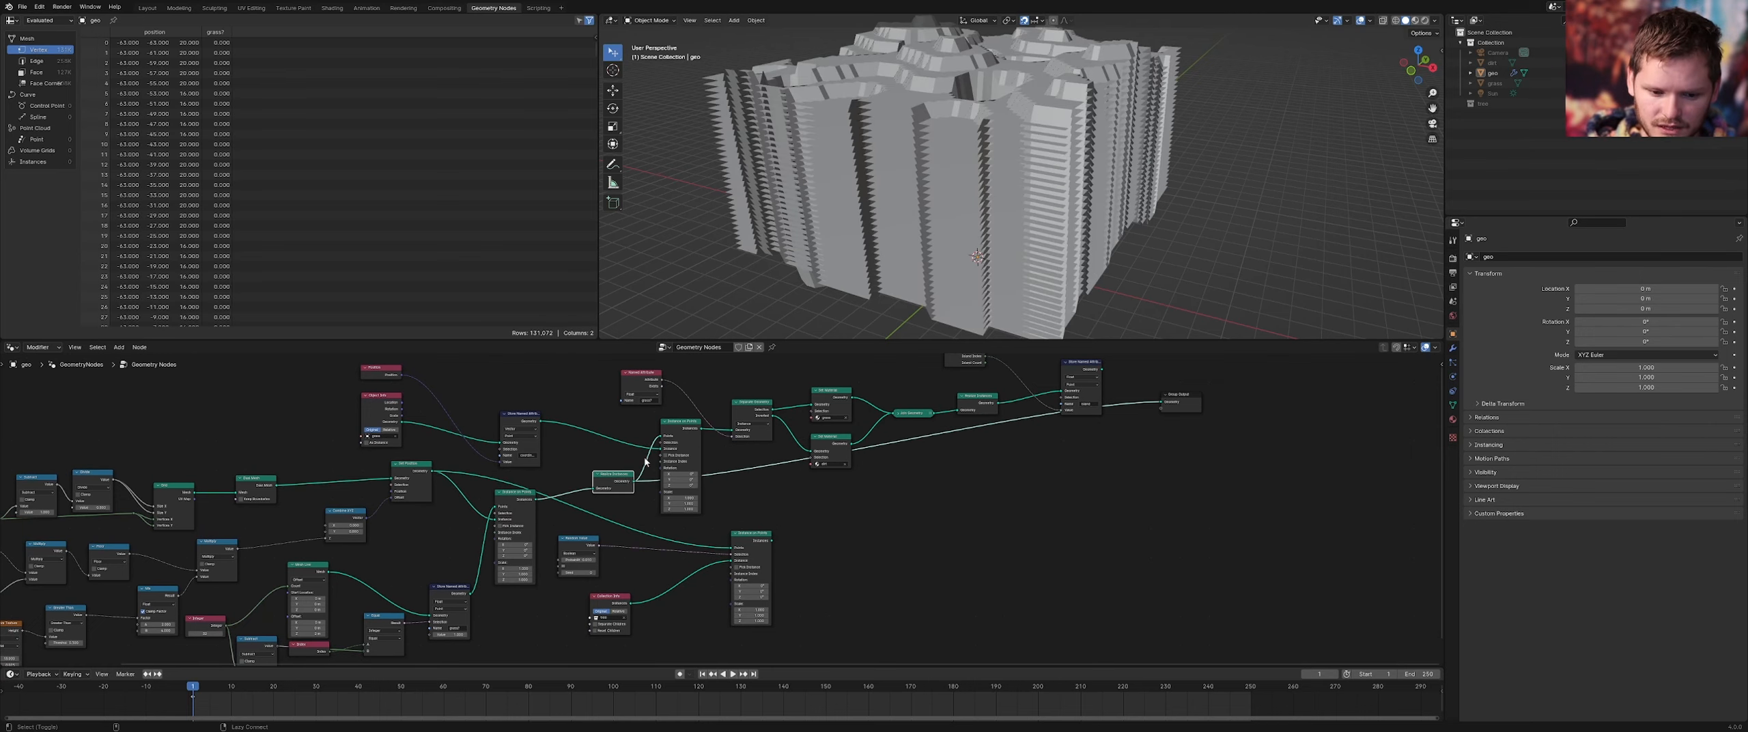
left_click(682, 431, "ctrl+shift")
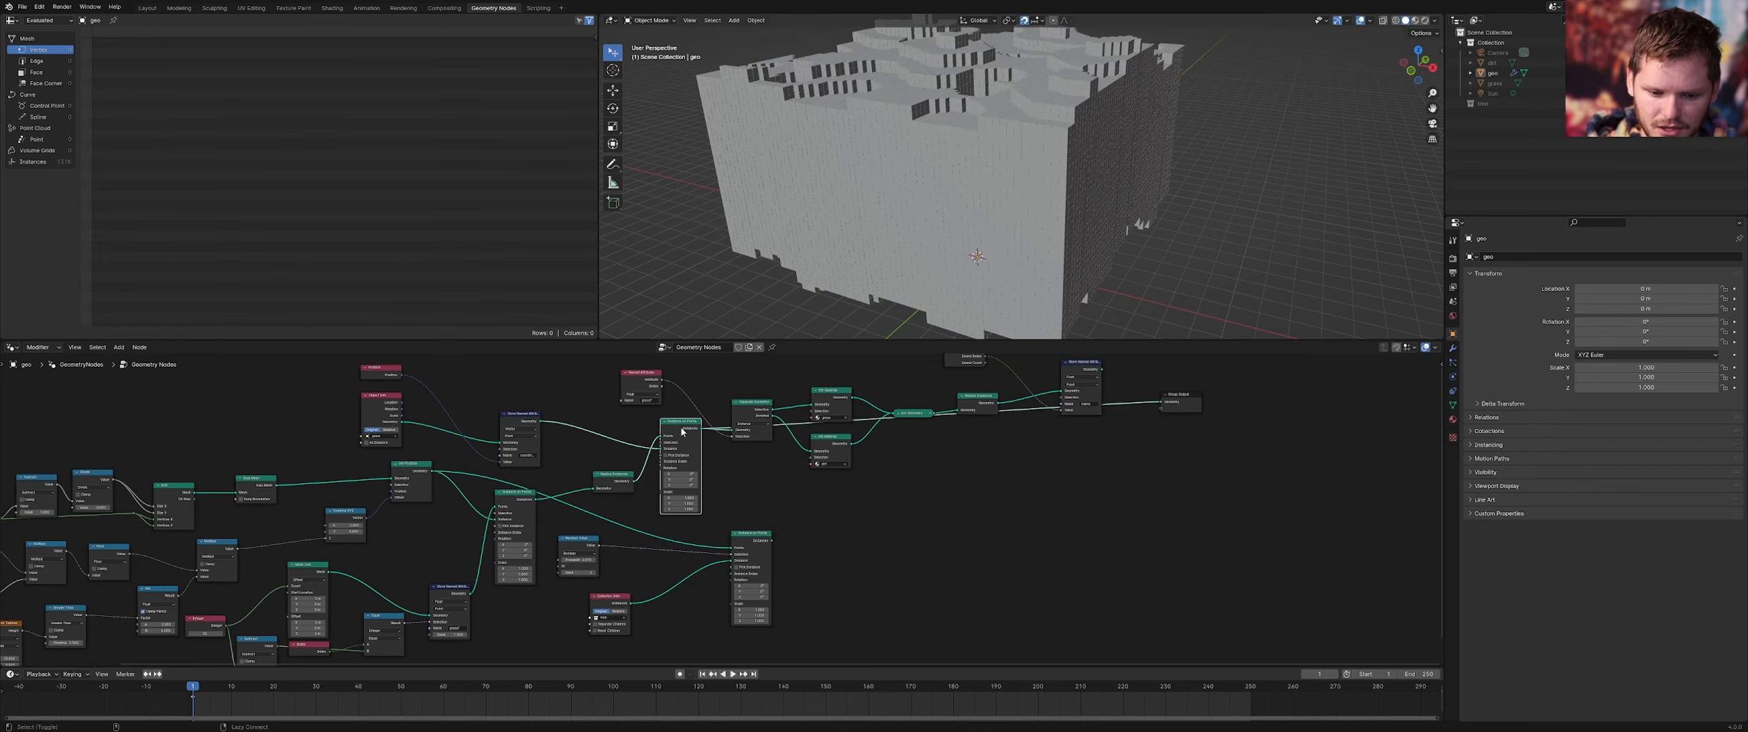
left_click(756, 418, "ctrl+shift")
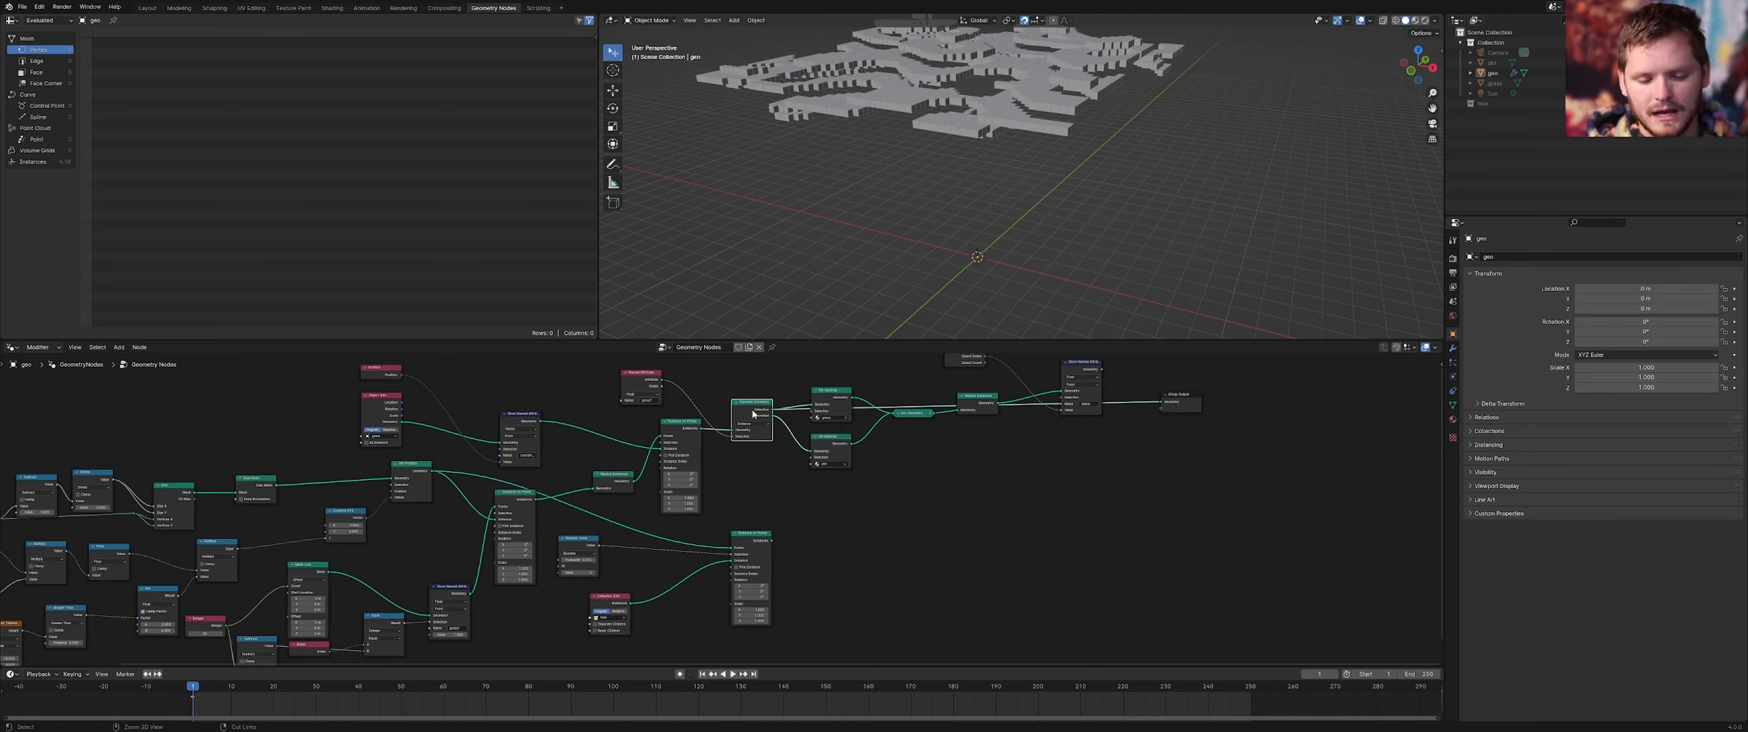
left_click(726, 429, "ctrl+shift")
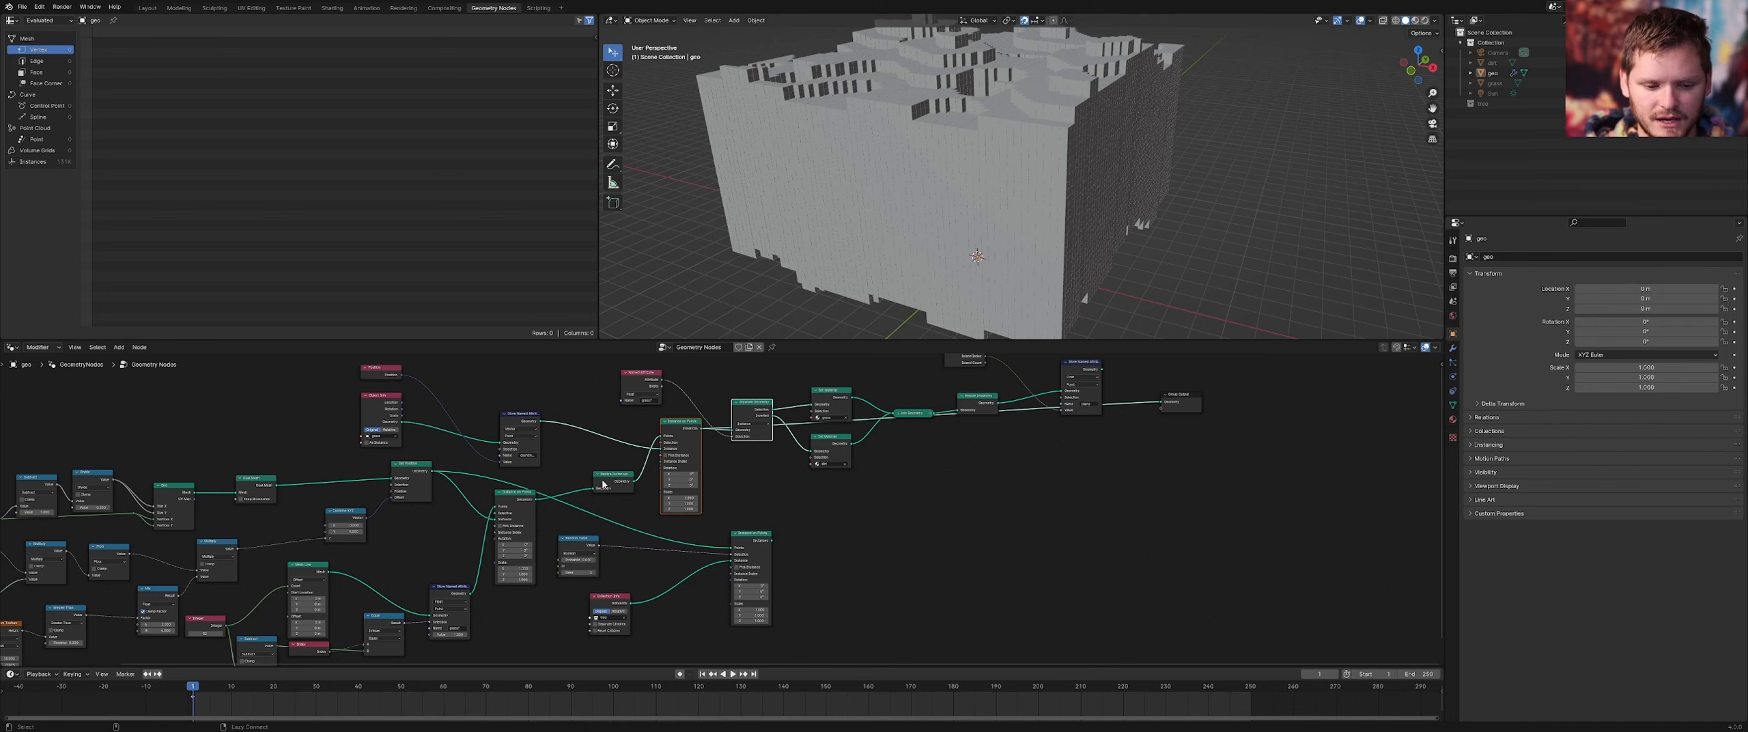
Preview the column Instance on Points node and examine the Mesh Line and Store Named Attribute nodes feeding it
left_click(509, 502, "ctrl+shift")
middle_click_drag(511, 501, 653, 410)
scroll(592, 502, "up", 6)
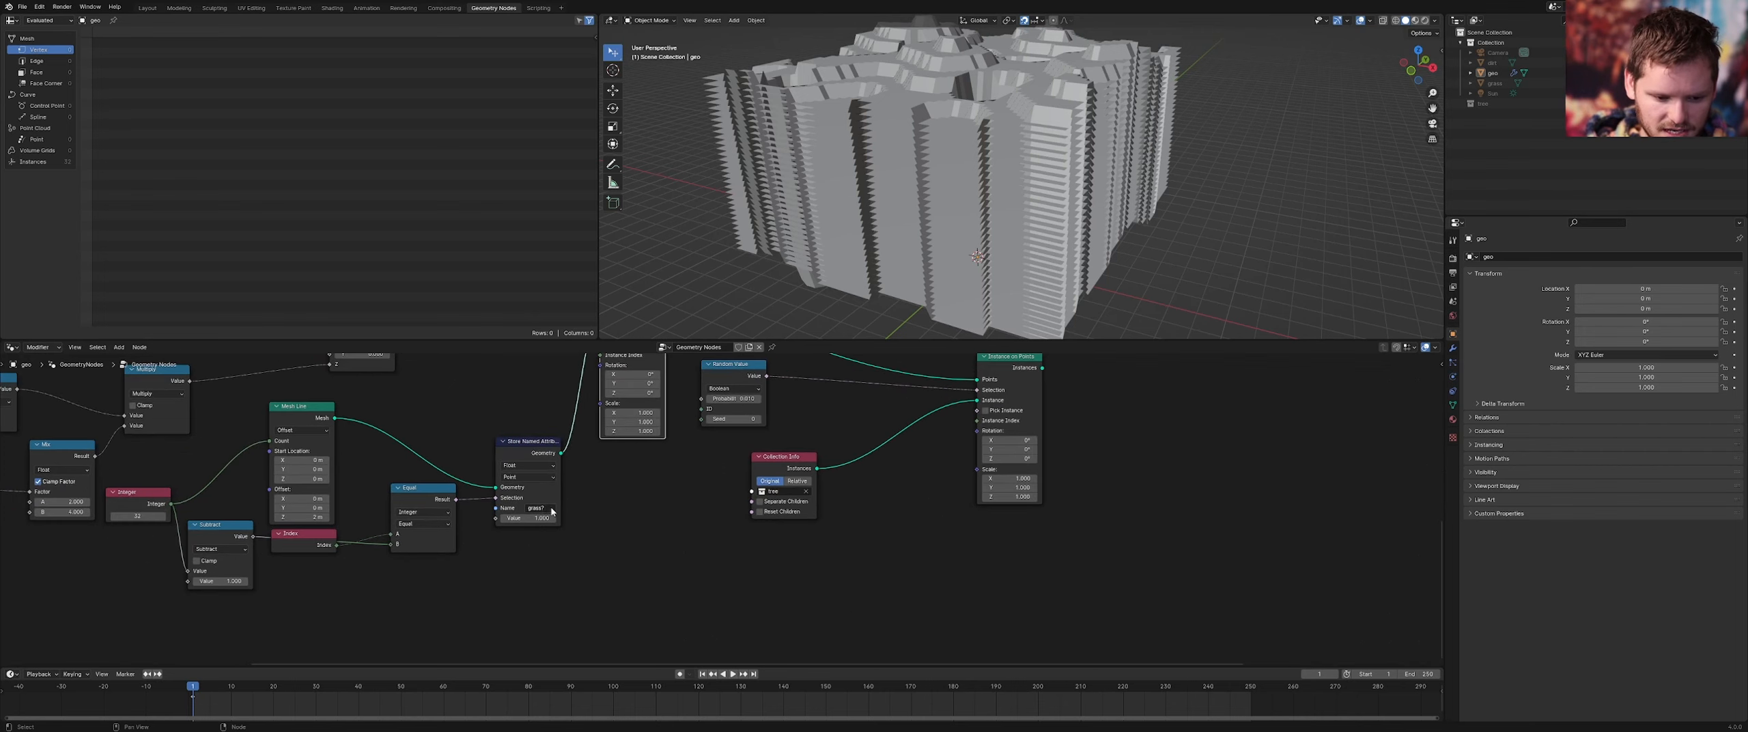
scroll(724, 509, "down", 3)
middle_click_drag(881, 432, 833, 519)
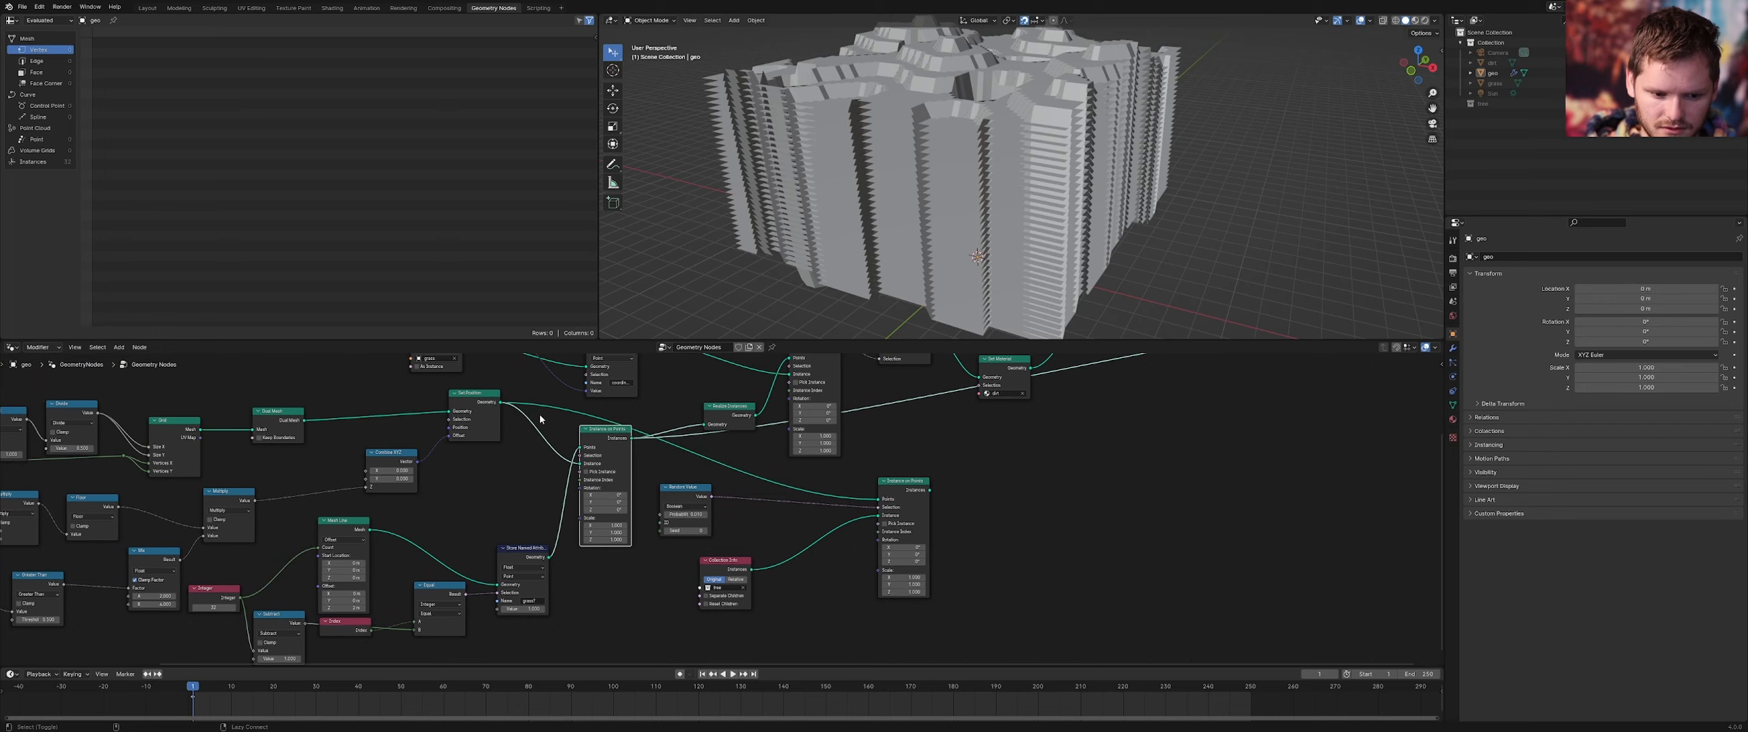
Connect the column Instance on Points output to the tree node's Points input in place of Set Position, and preview the trees
left_click(502, 403)
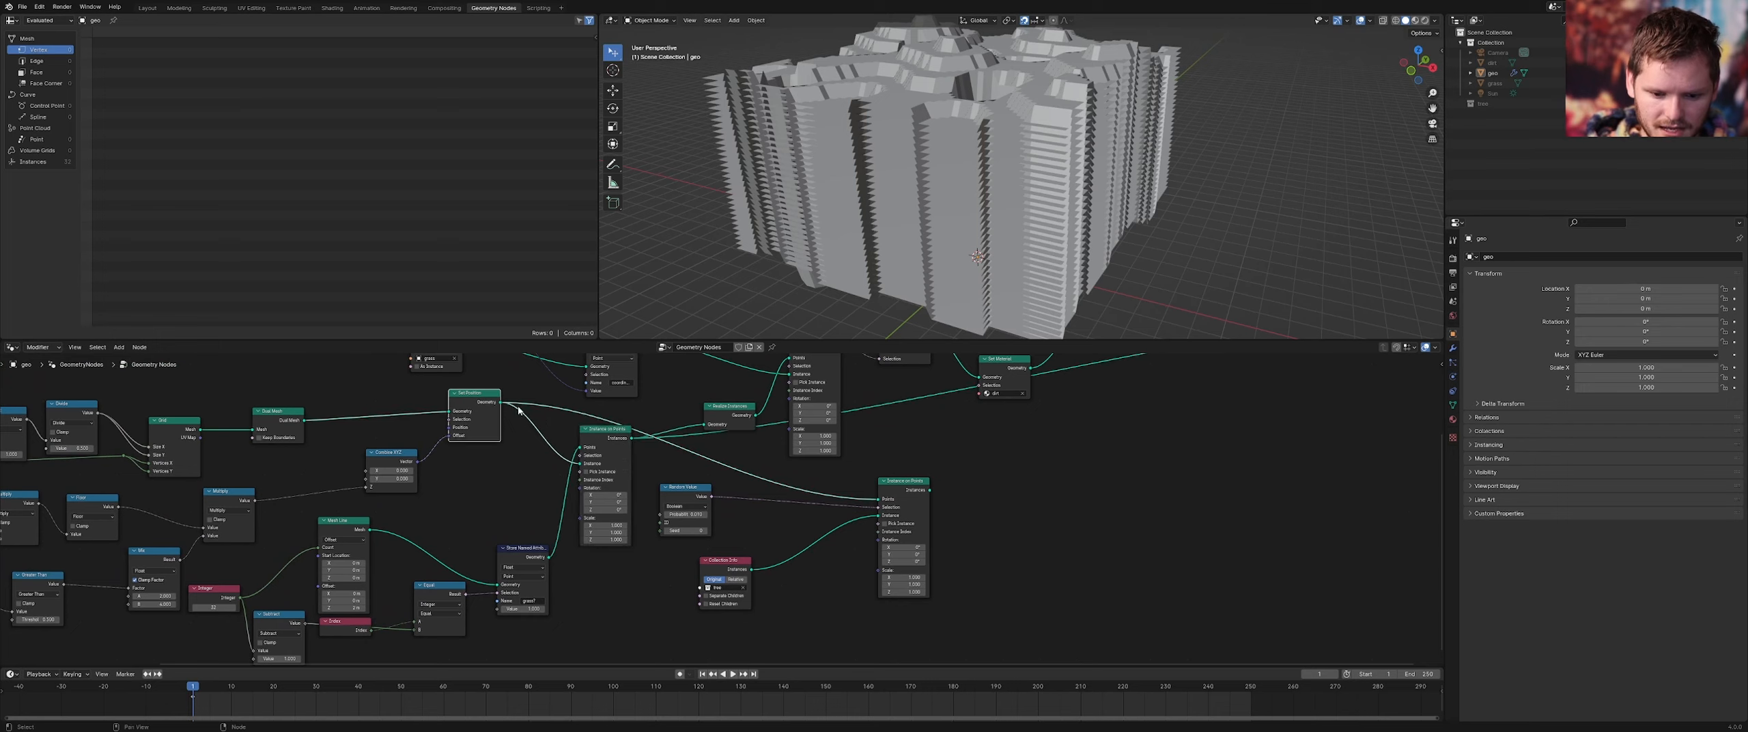
left_click(902, 487, "ctrl+shift")
left_click(468, 406, "ctrl+shift")
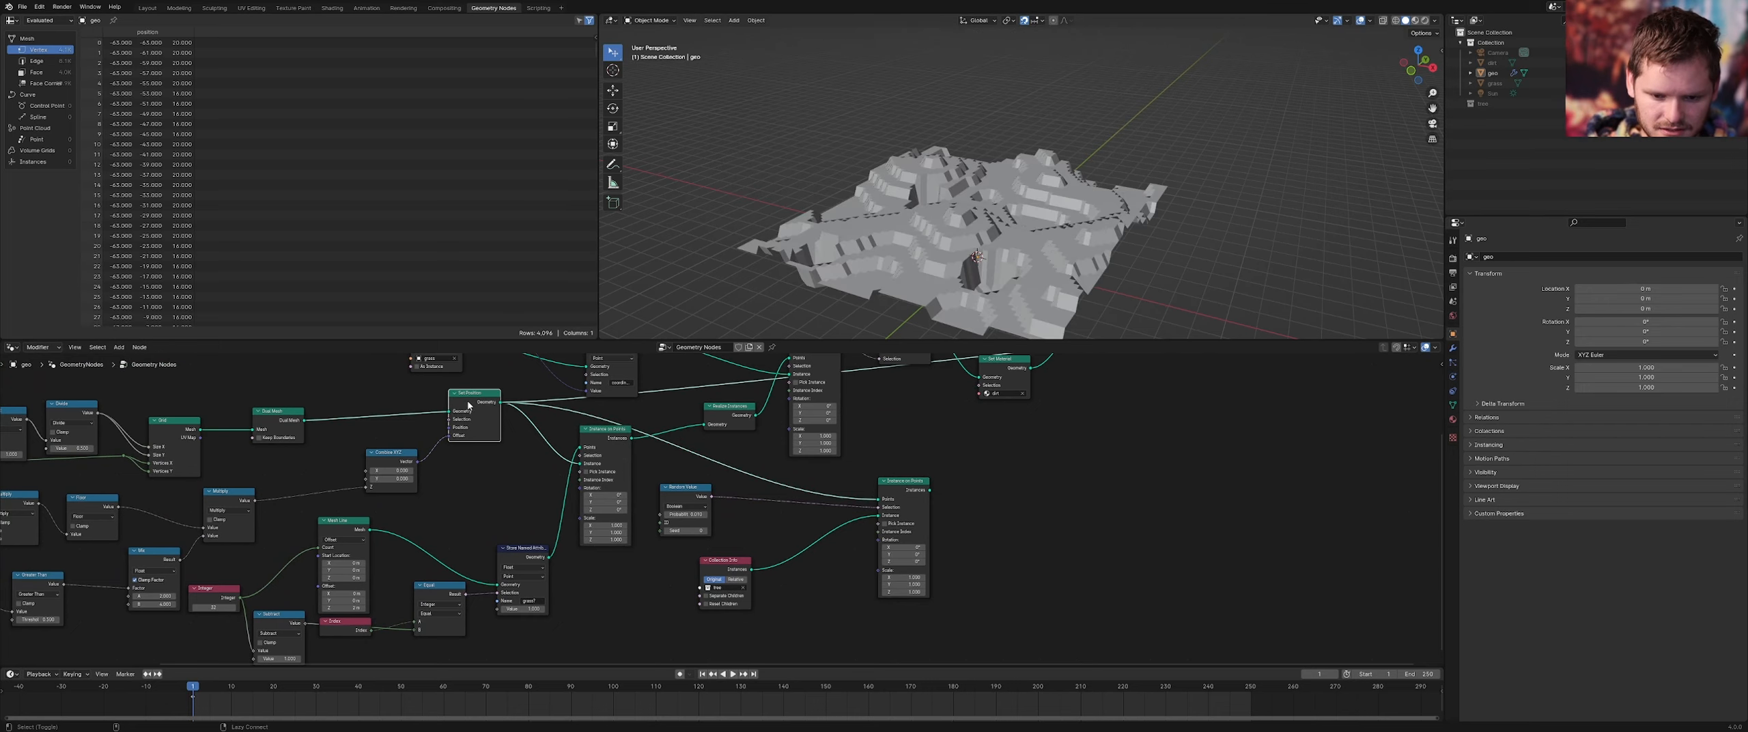
left_click_drag(468, 406, 461, 406)
left_click(601, 441, "ctrl+shift")
left_click_drag(630, 438, 881, 501)
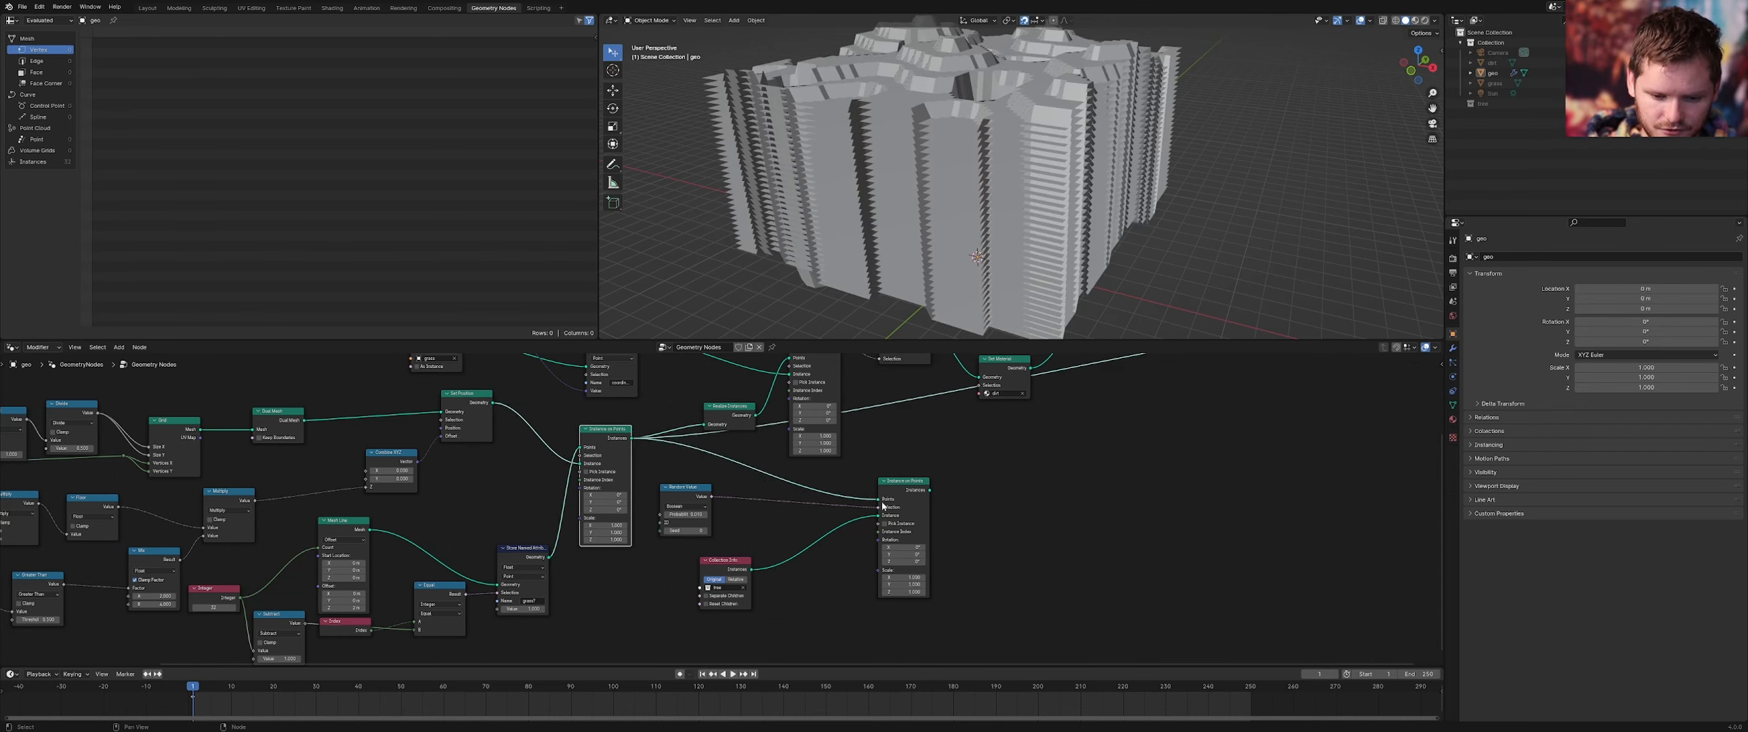
left_click(896, 496, "ctrl+shift")
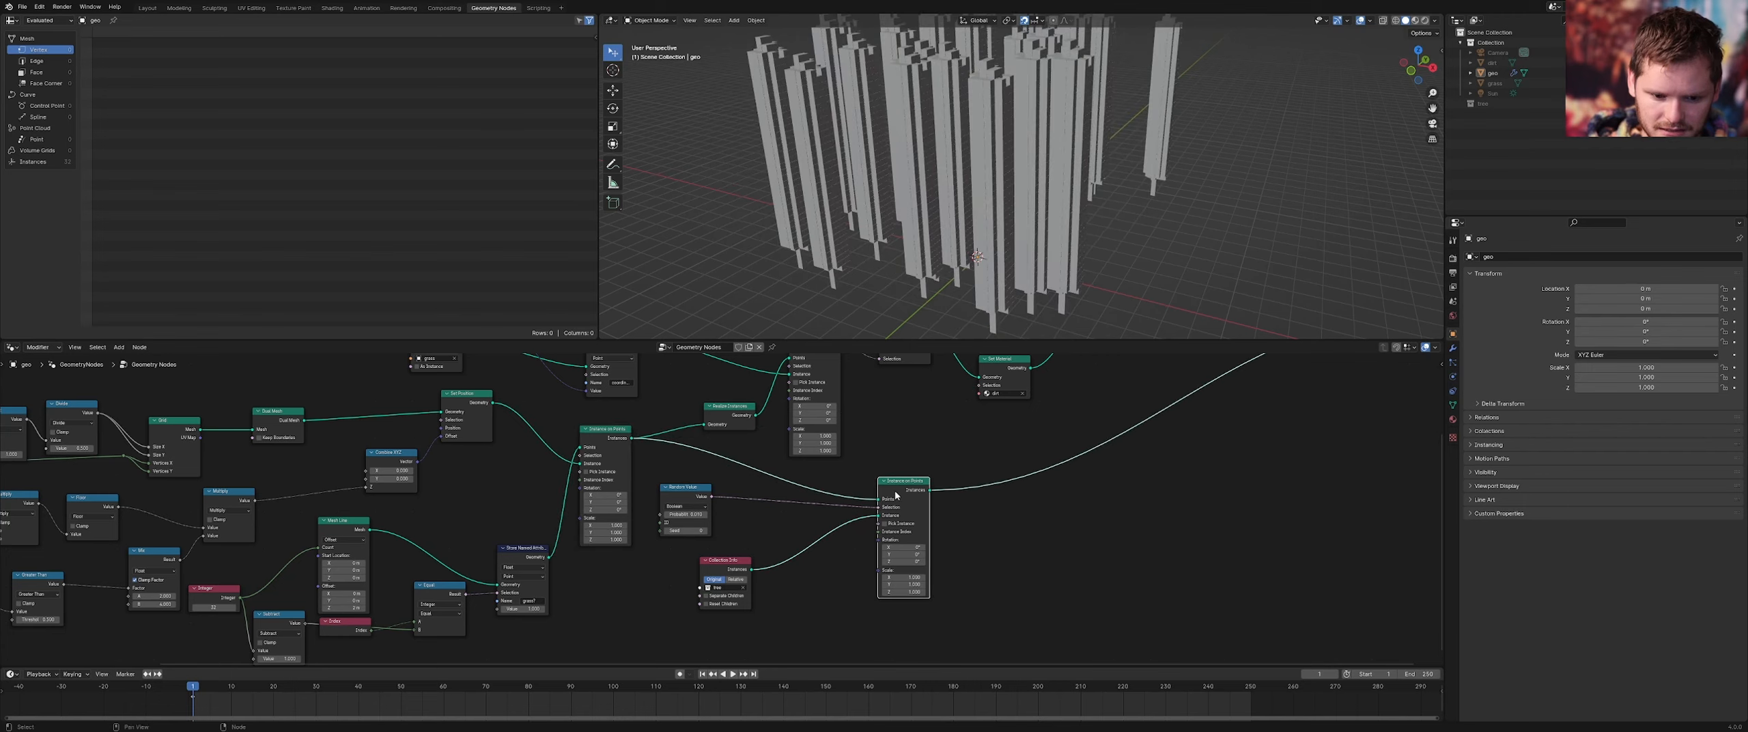
Move the tree Instance on Points and Collection Info nodes farther from the column nodes, comparing column and tree previews
left_click_drag(902, 493, 994, 494)
scroll(968, 204, "down", 2)
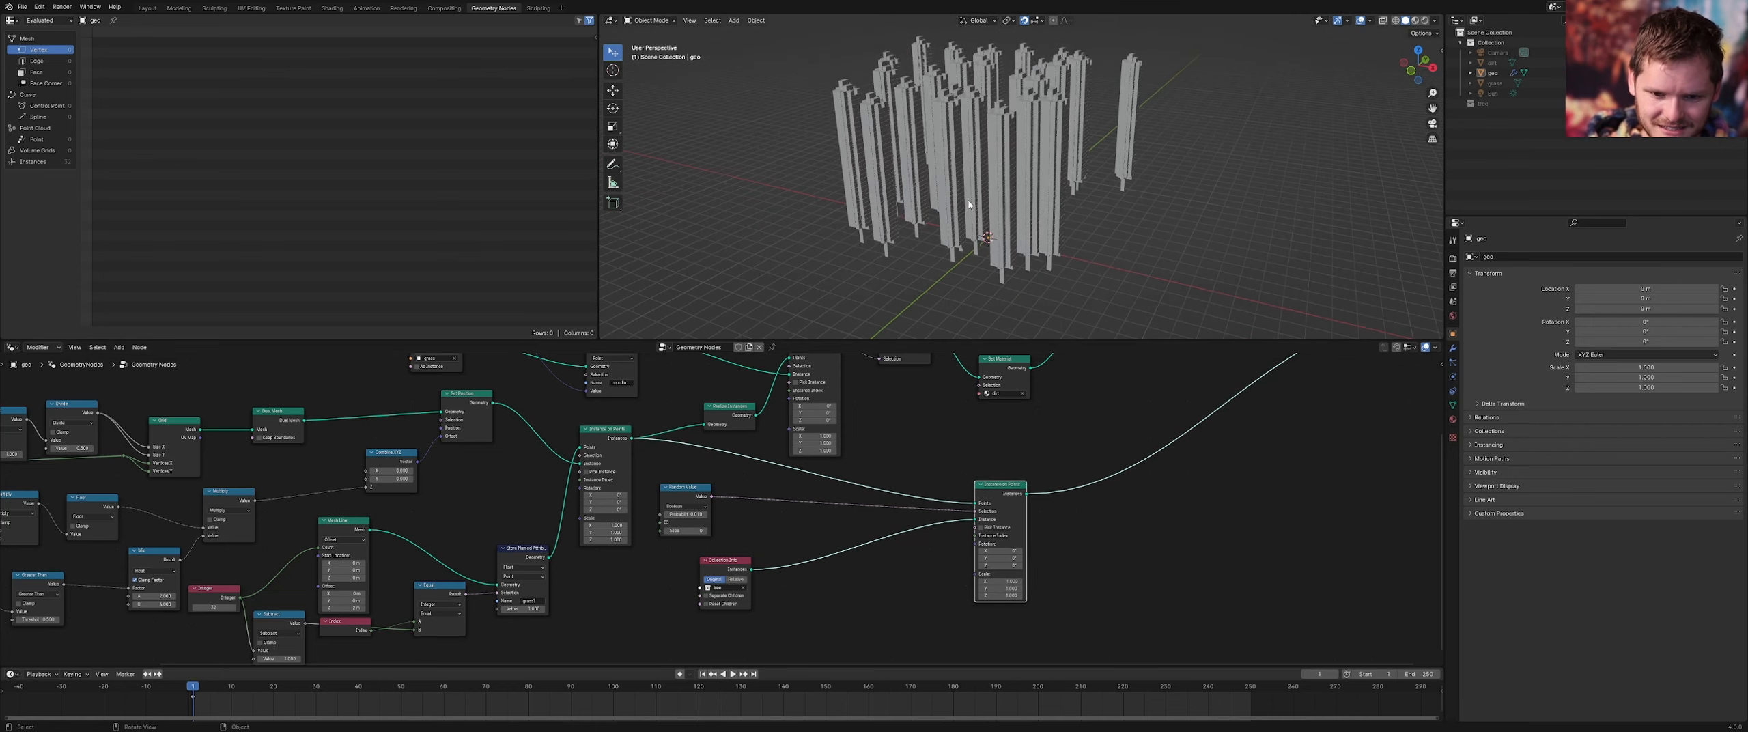
left_click(613, 434, "alt+shift")
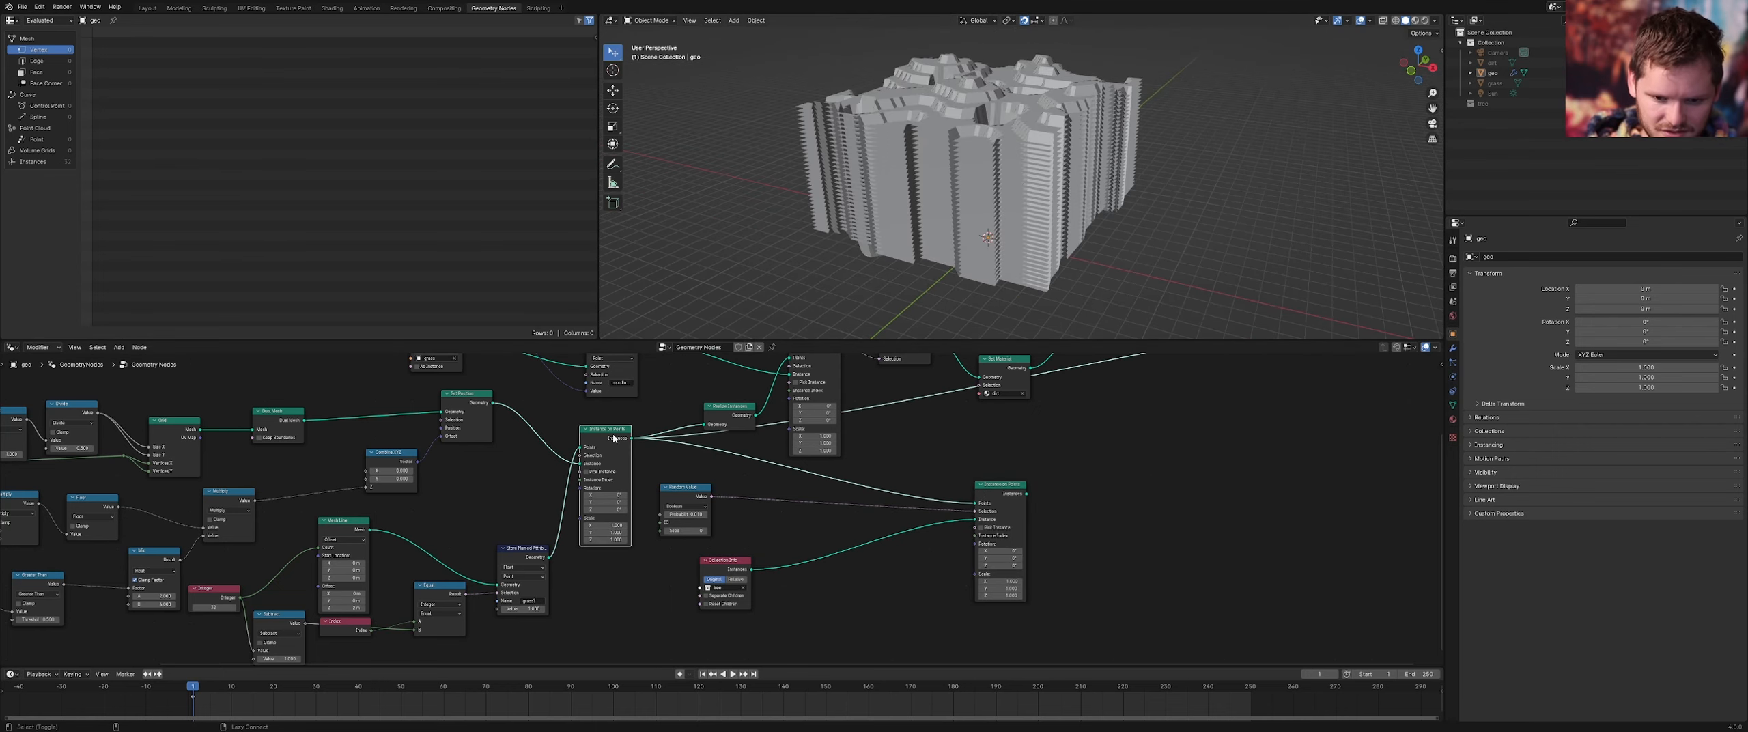
left_click(1004, 490, "alt+shift")
middle_click_drag(782, 512, 781, 459)
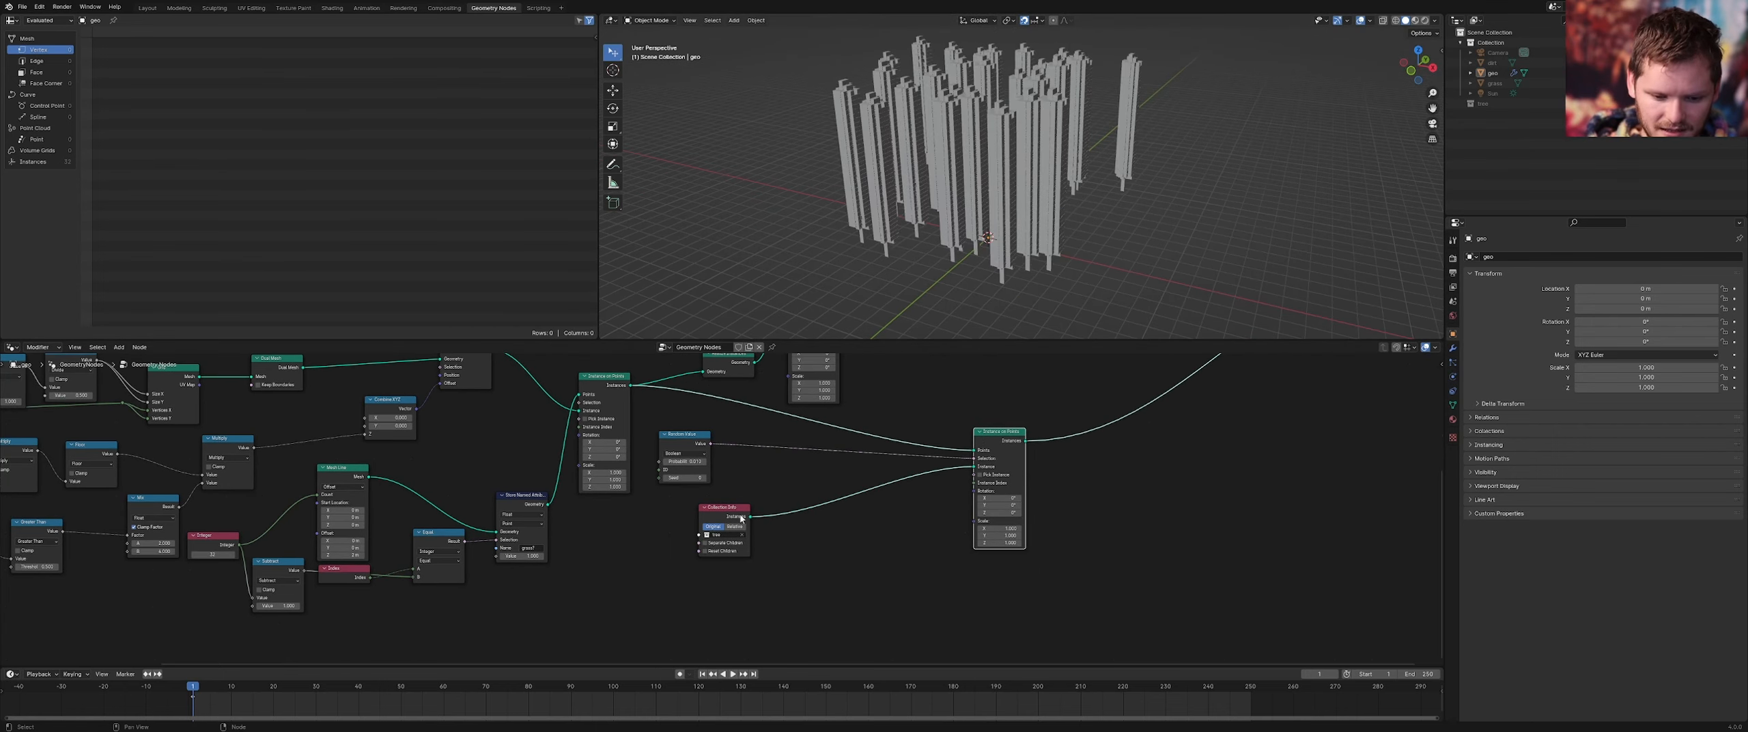
left_click_drag(738, 511, 878, 546)
Select the geo object in the viewport and inspect its tree instances up close
scroll(851, 519, "up", 1)
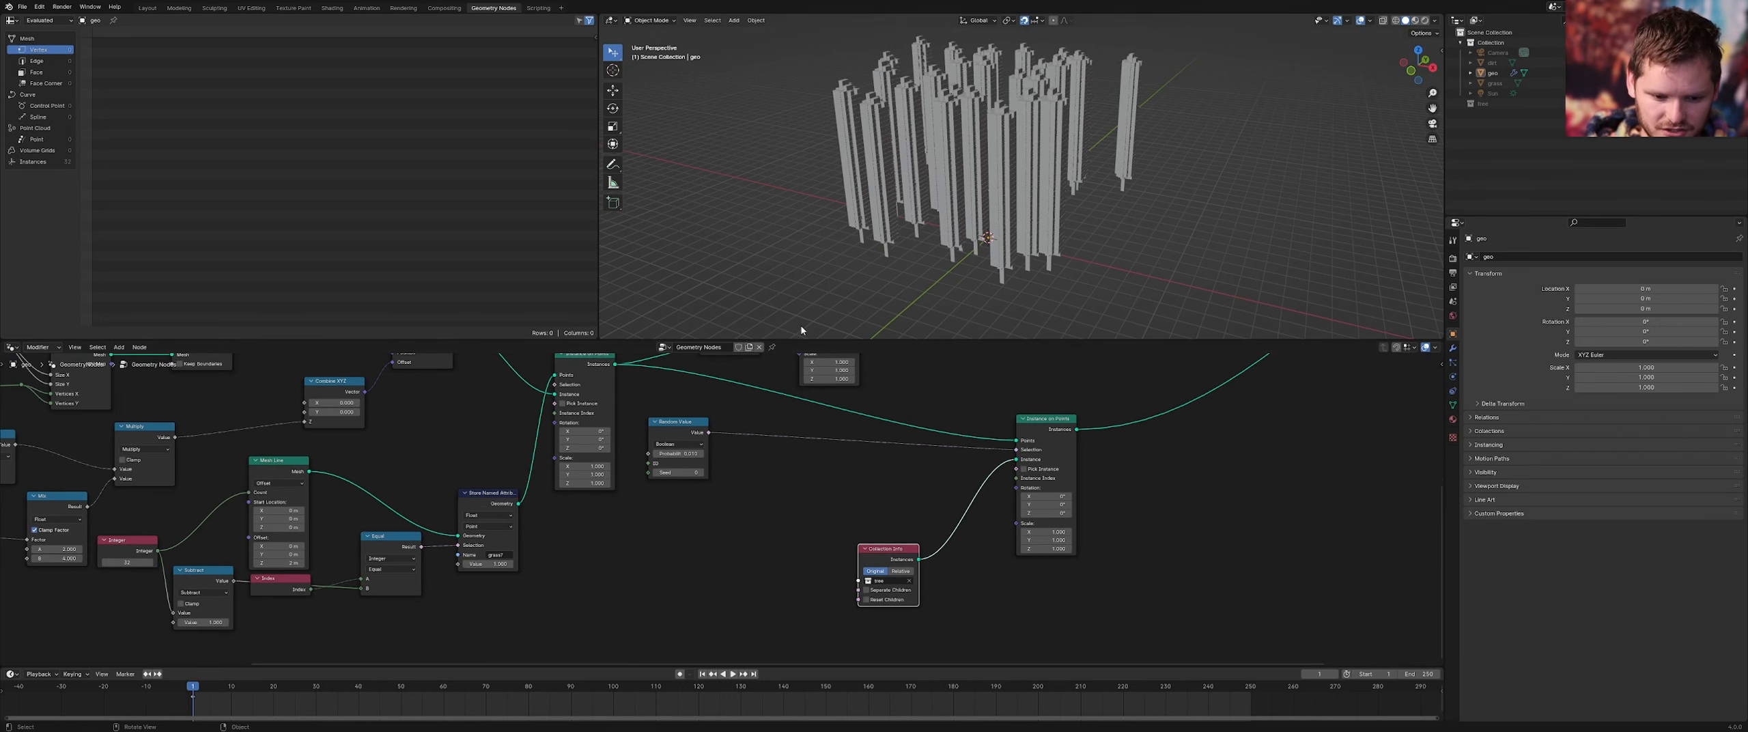
scroll(974, 107, "up", 3)
left_click(999, 142)
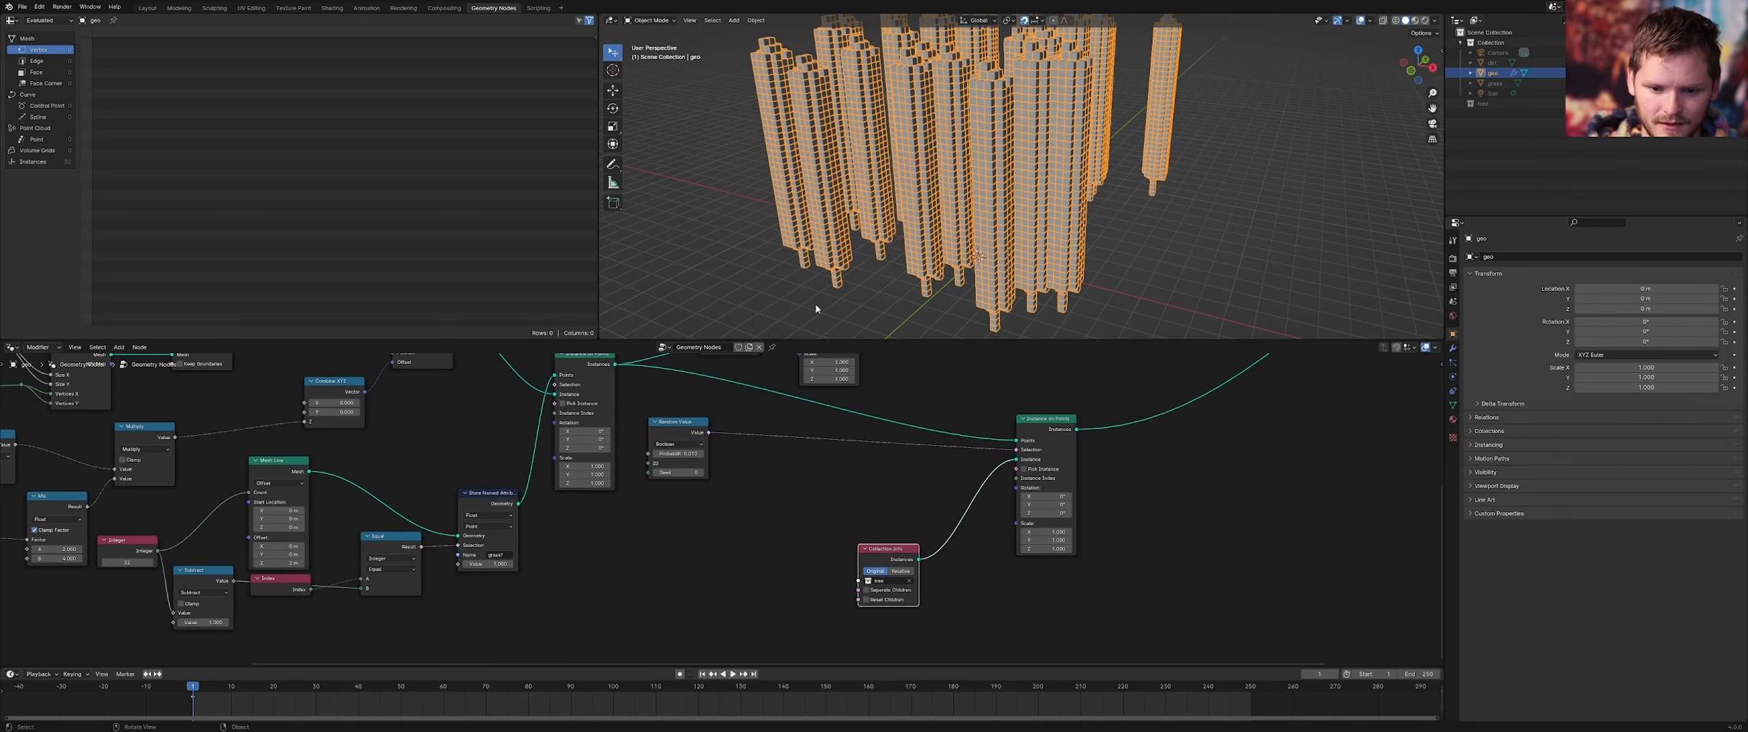
Add a Named Attribute node below the Random Value node and set its attribute name to "grass"
key("shift+a")
type("set")
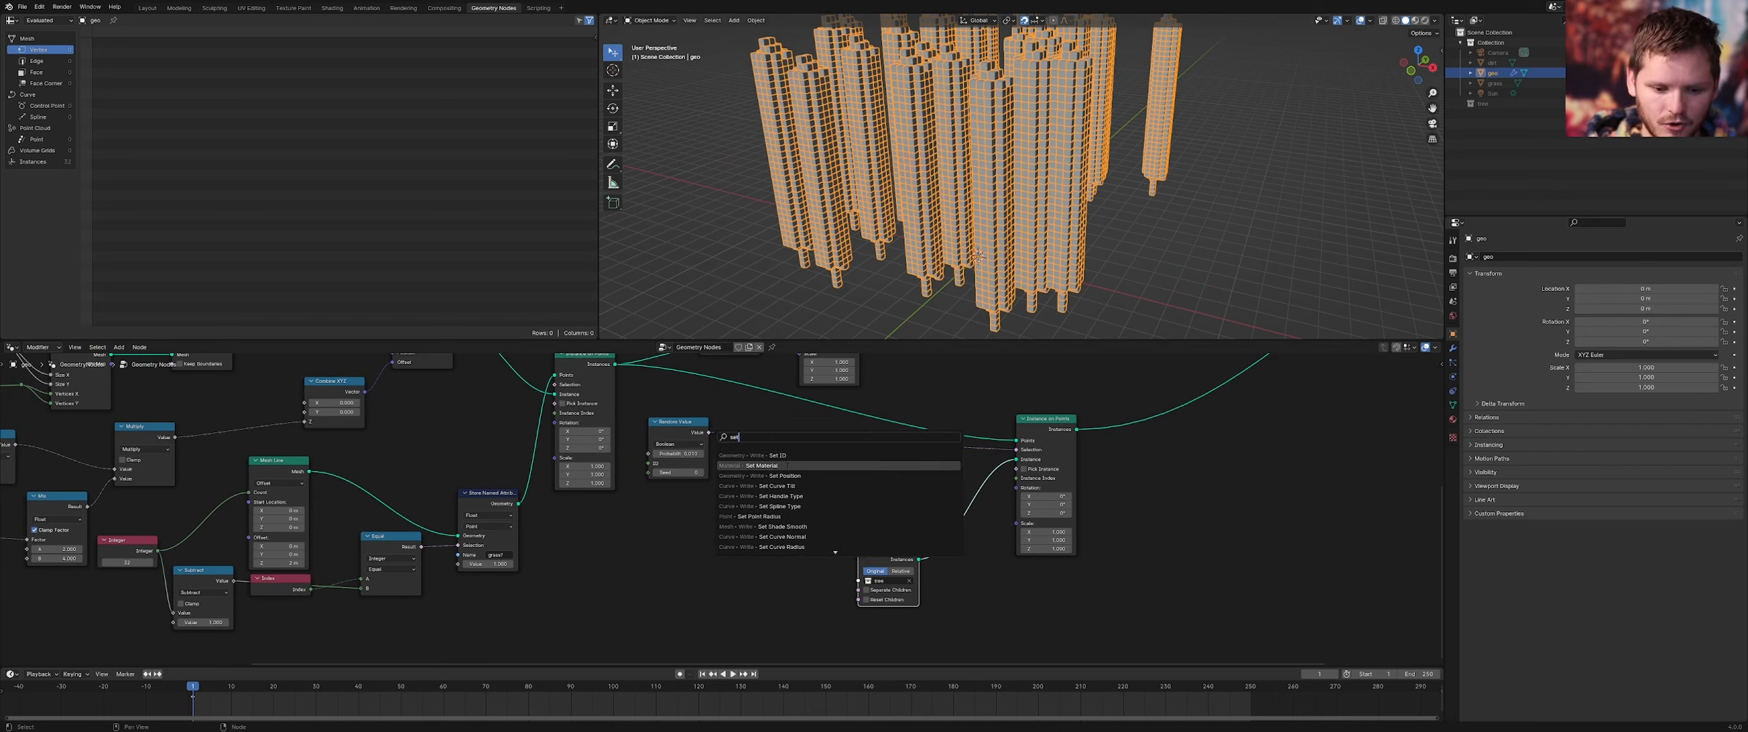
key("BackSpace")
key("BackSpace")
key("BackSpace")
type("named")
key("Return")
left_click(665, 500)
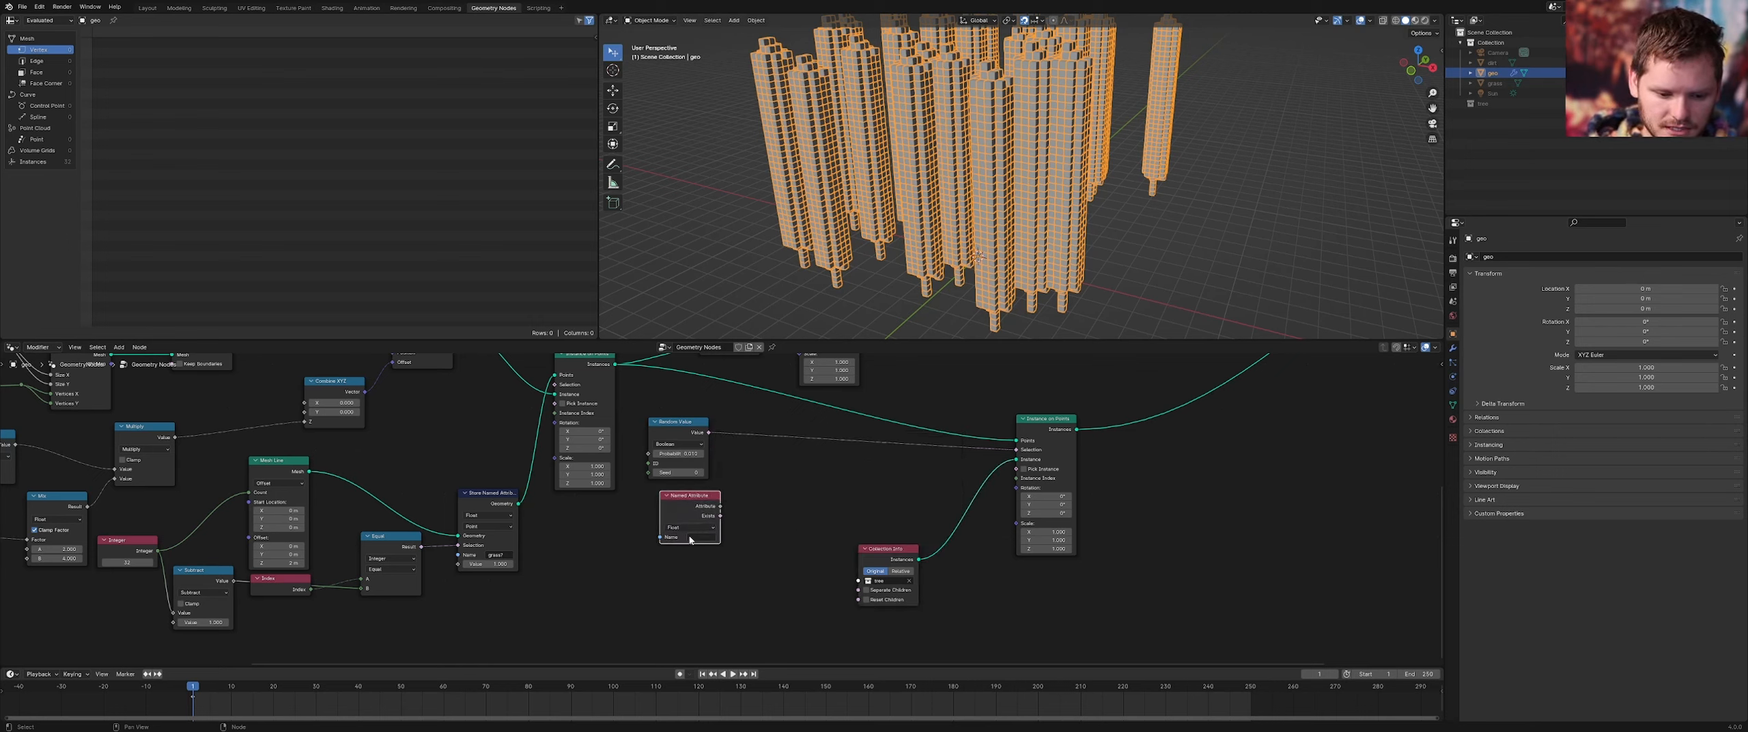
left_click(702, 538)
type("gr")
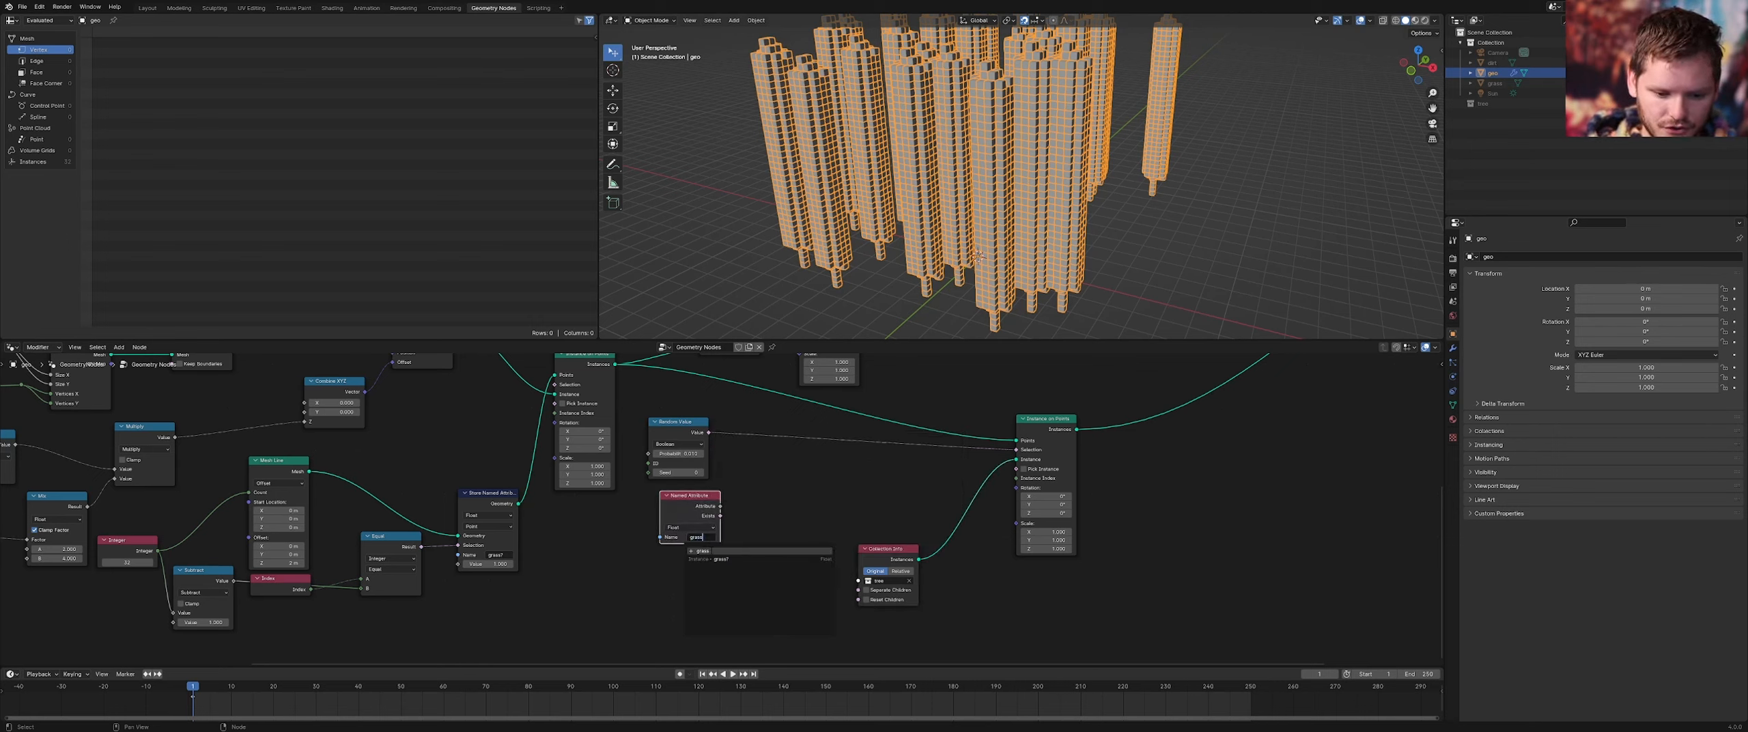
type("ass")
key("Return")
Insert a Multiply math node between Random Value and the tree node's Selection, with the named attribute as its second value
key("shift+a")
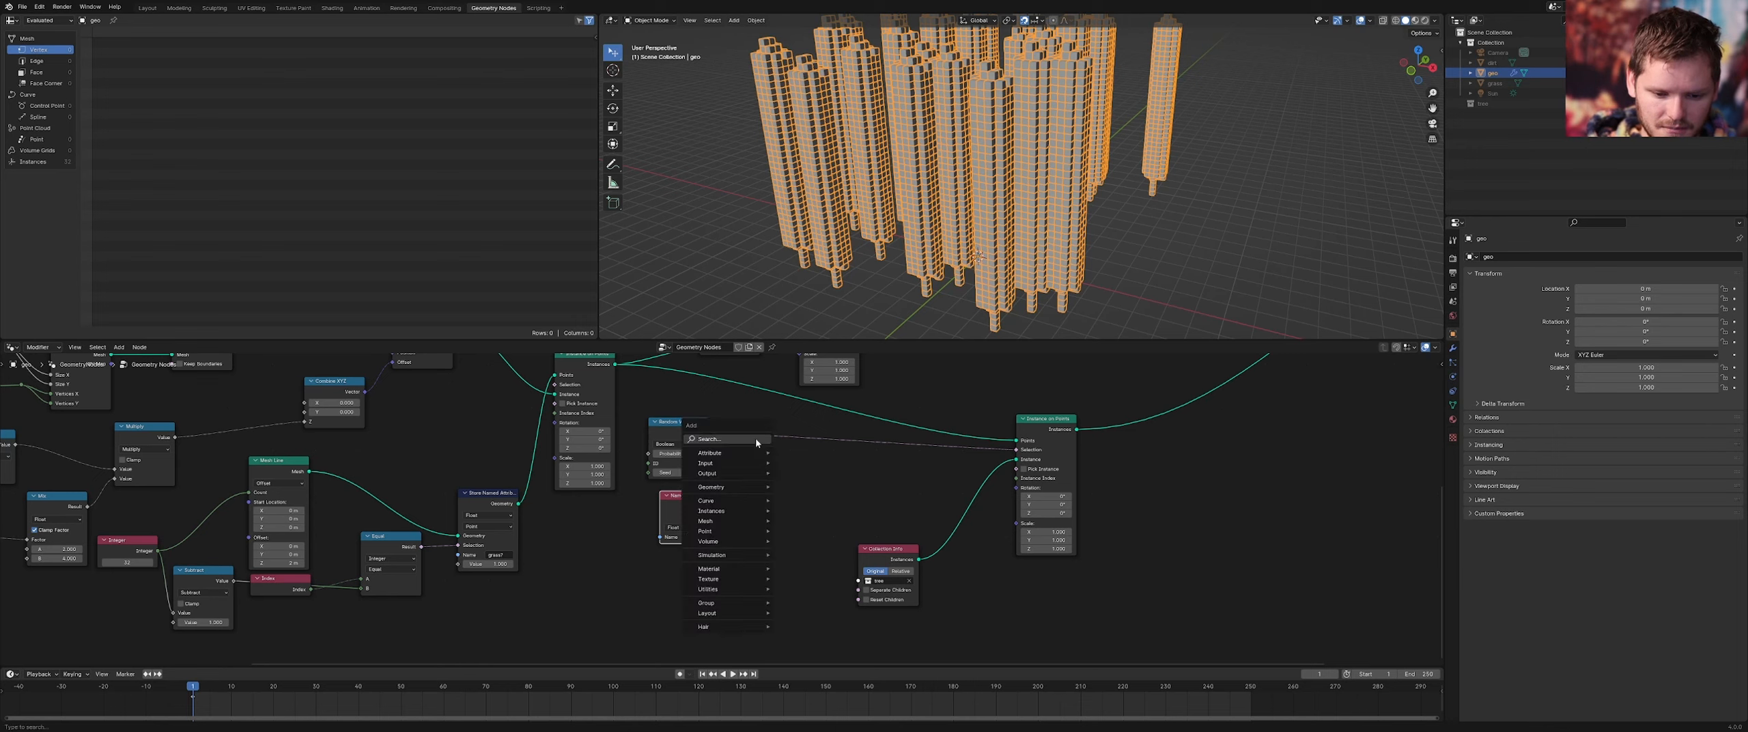
left_click(756, 441)
type("math")
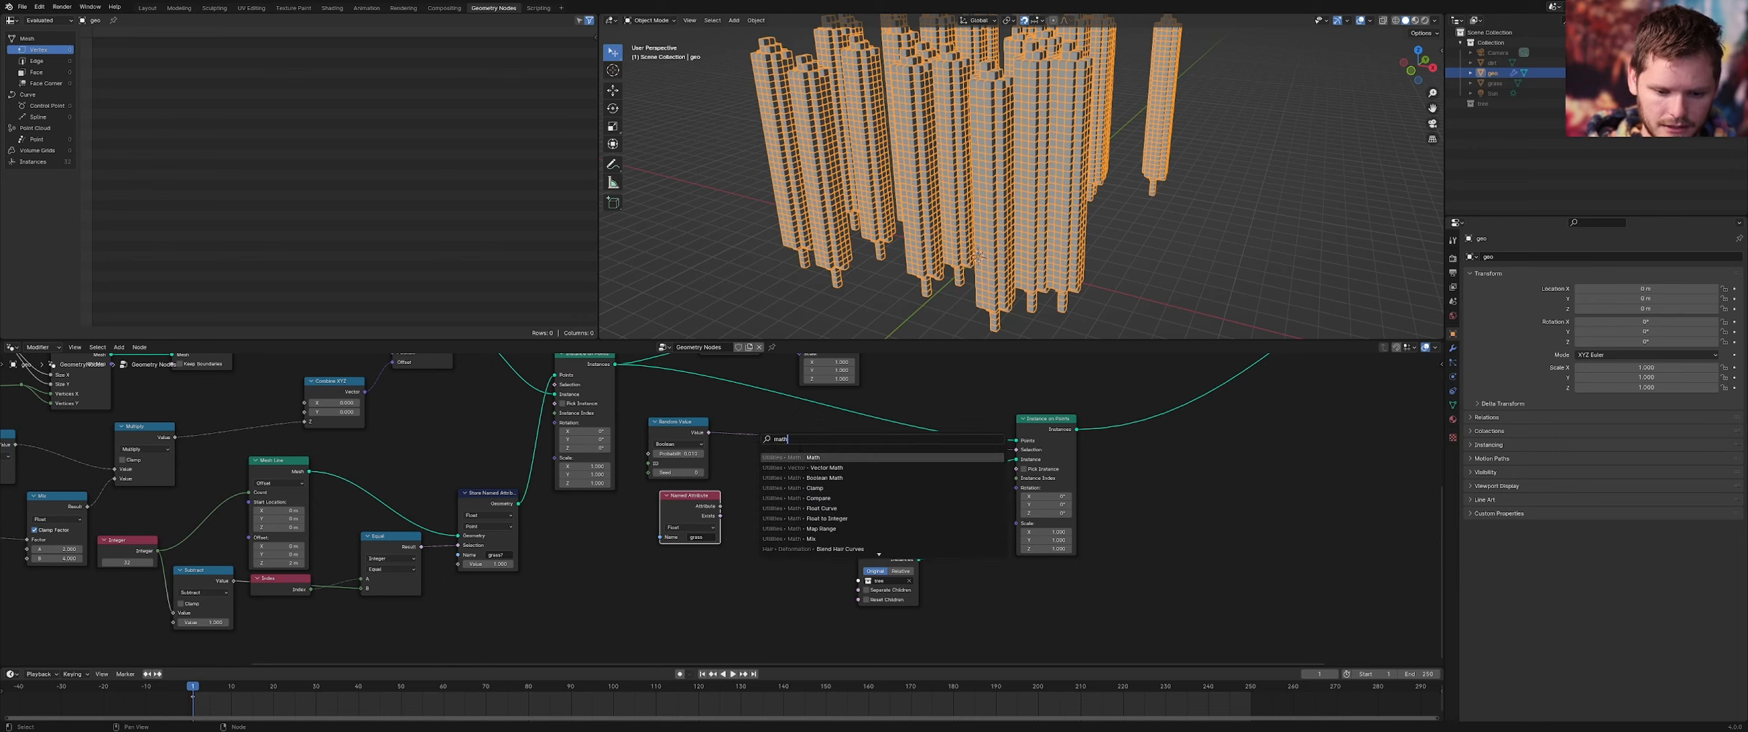
key("Return")
left_click(784, 485)
left_click(802, 502)
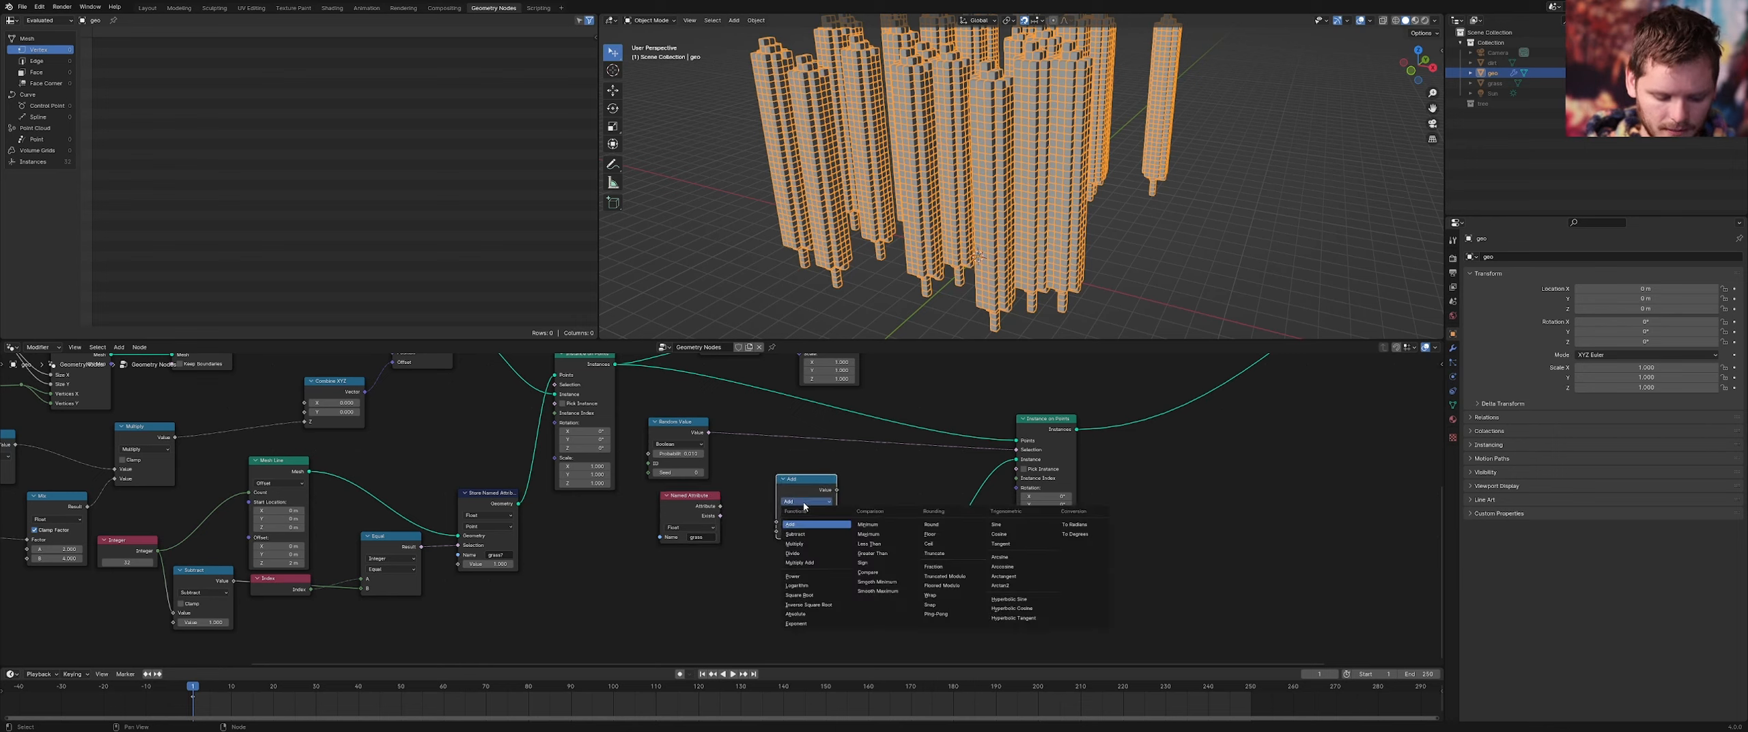
key("m")
left_click_drag(802, 486, 795, 441)
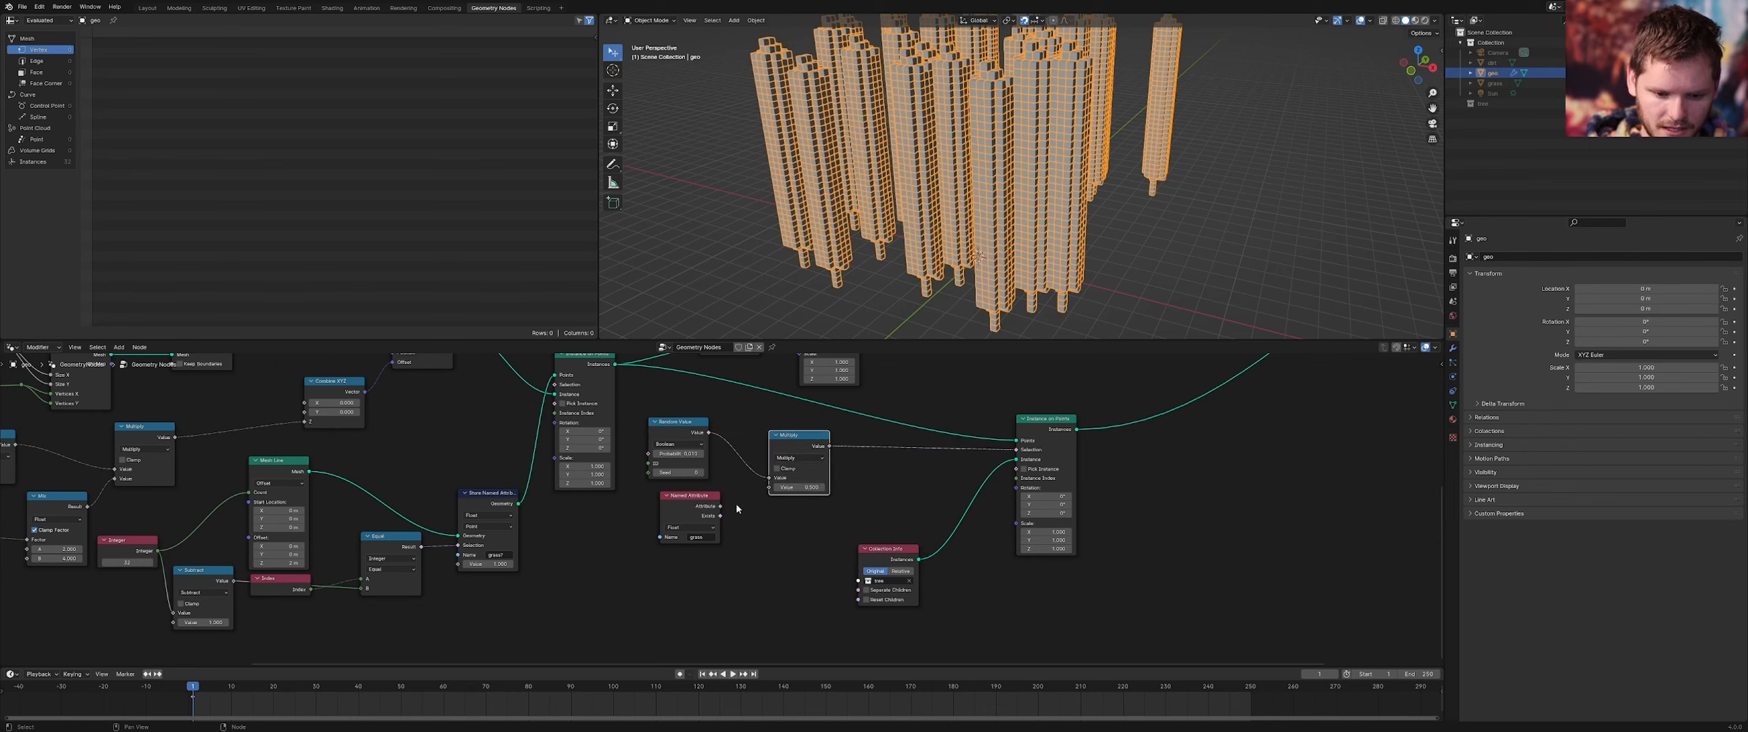
left_click_drag(720, 506, 770, 487)
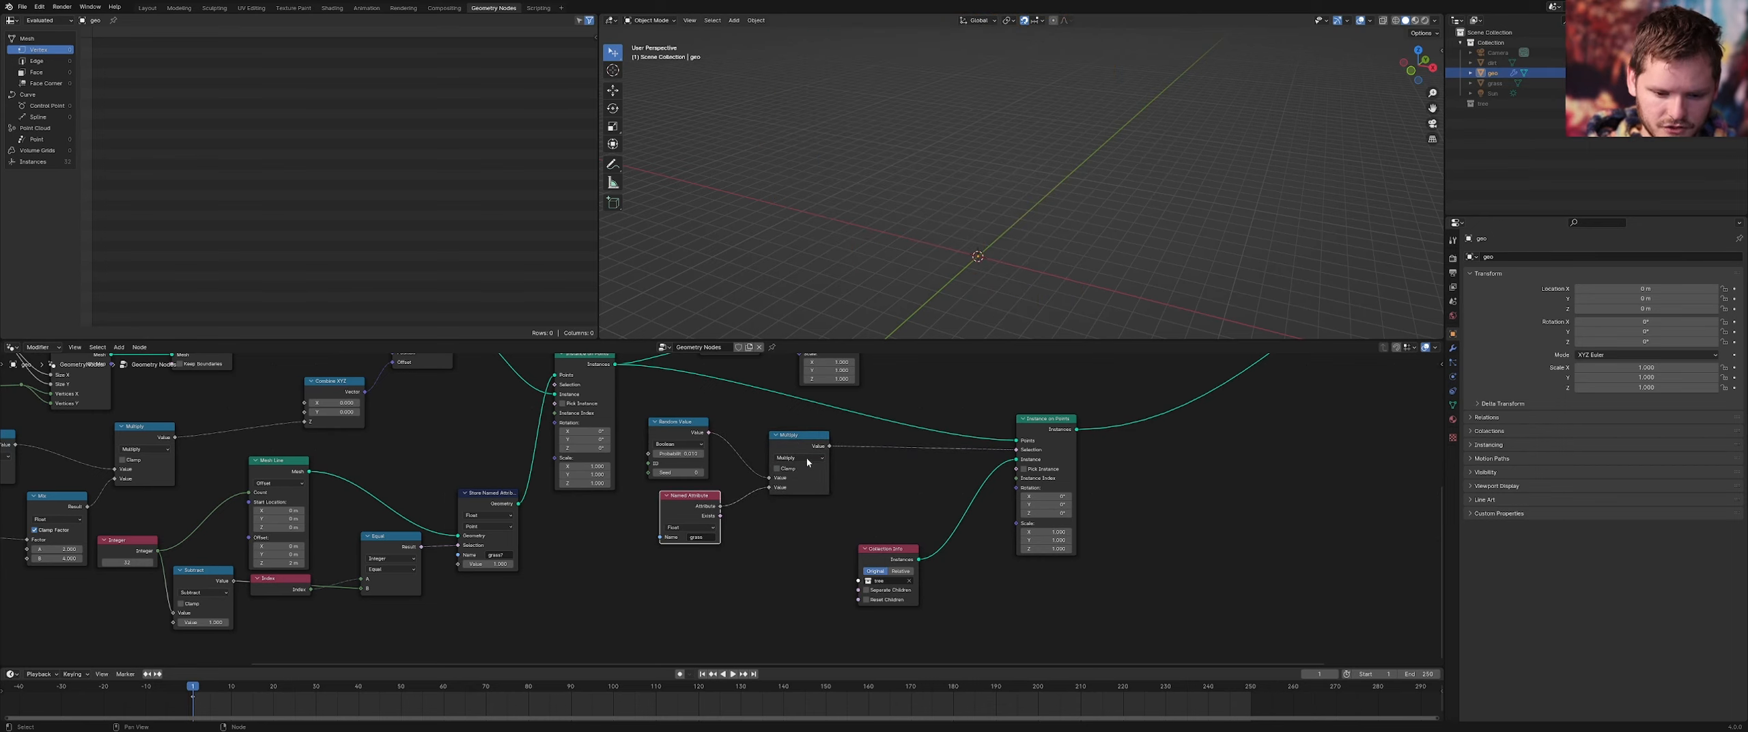
Try a Realize Instances node between the column instances and the tree node's Points input, and remove it again
scroll(898, 270, "down", 3)
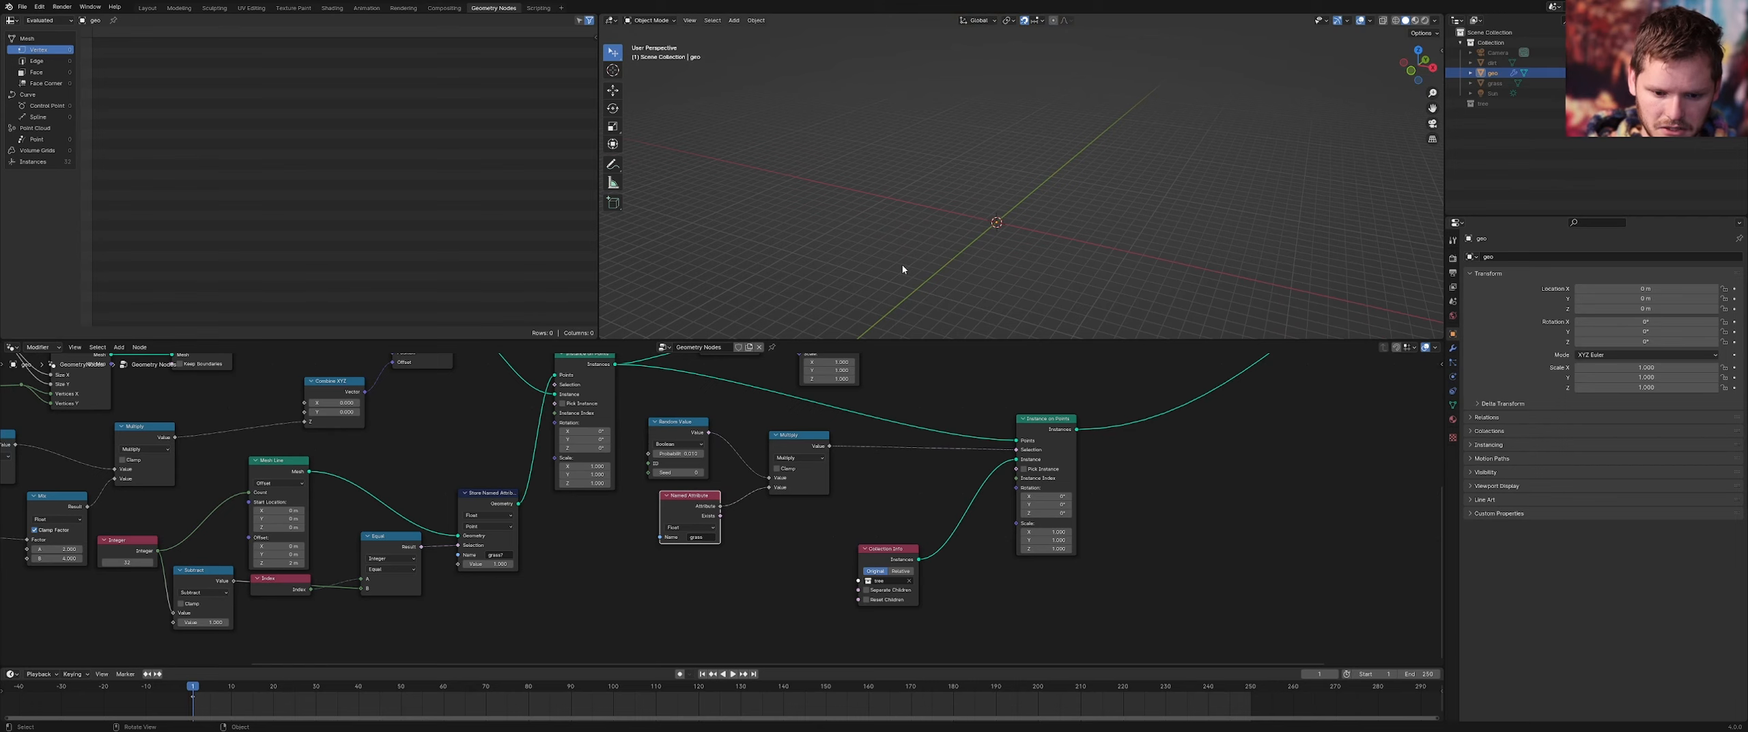
middle_click_drag(706, 417, 681, 469)
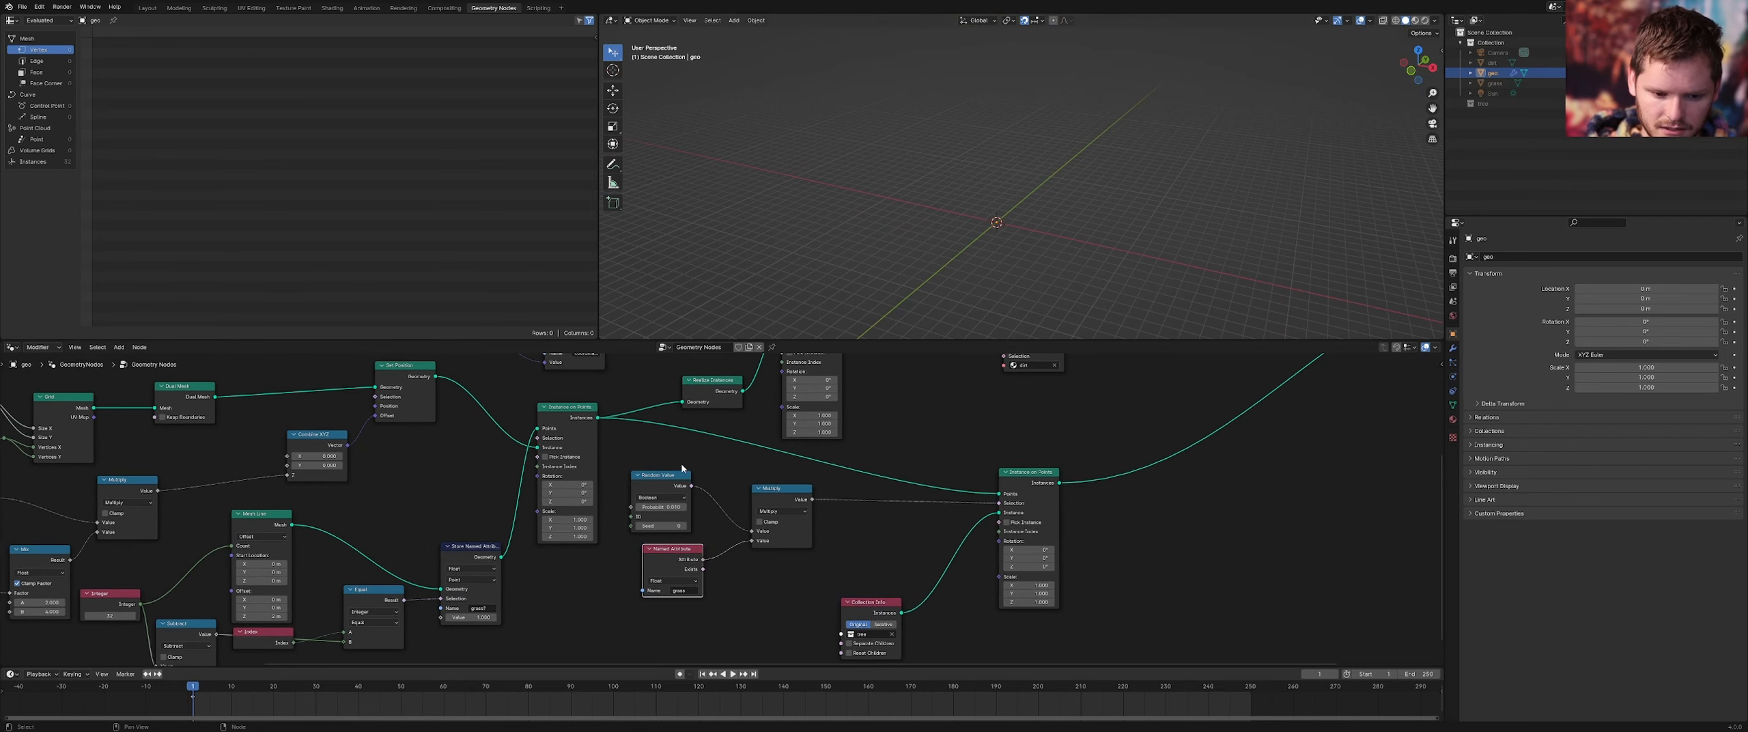
key("shift+a")
type("rea")
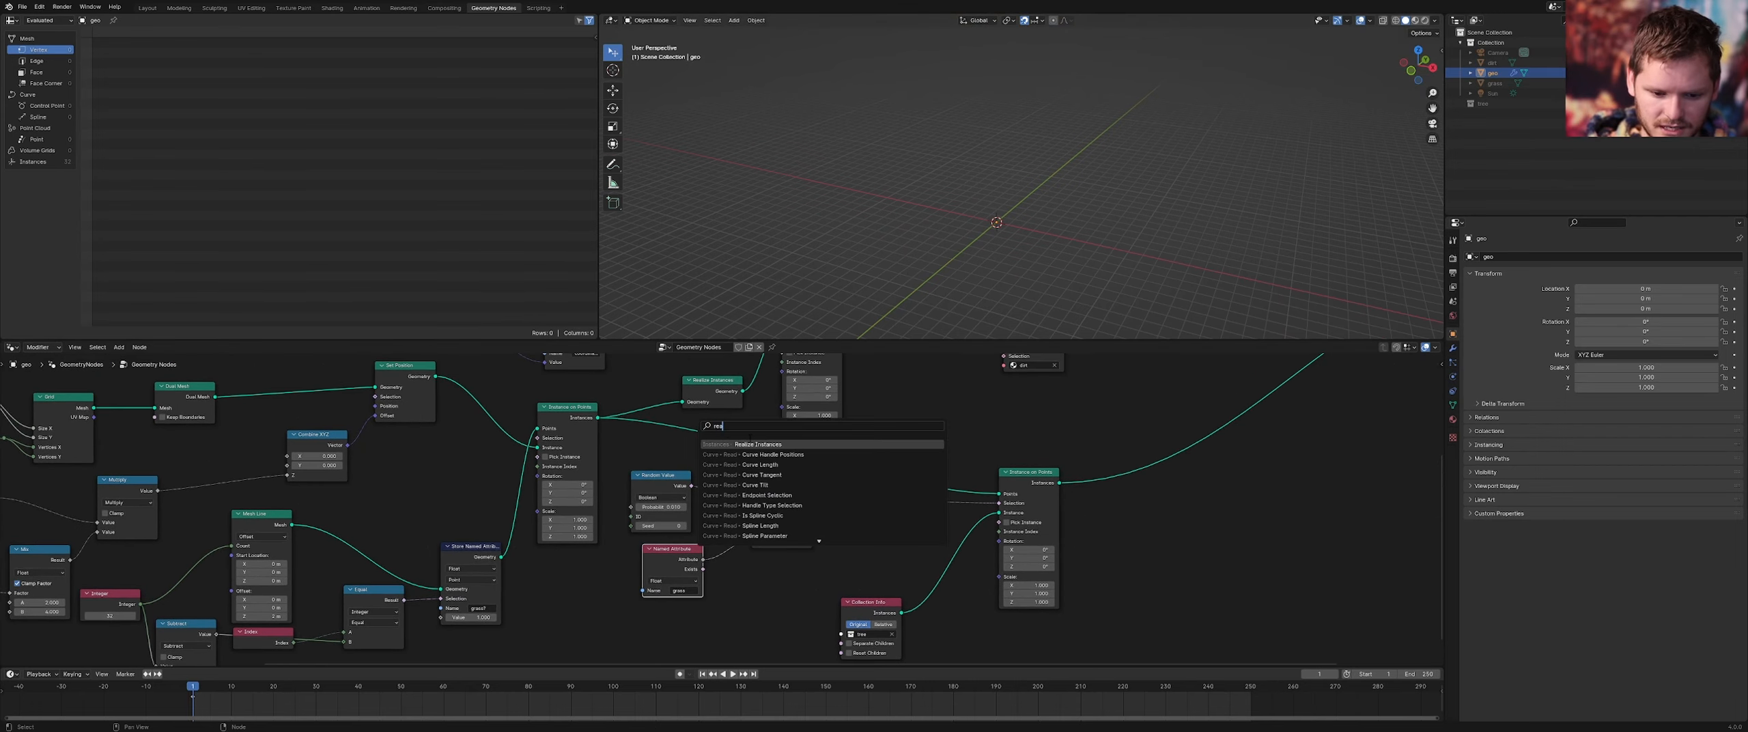
key("Return")
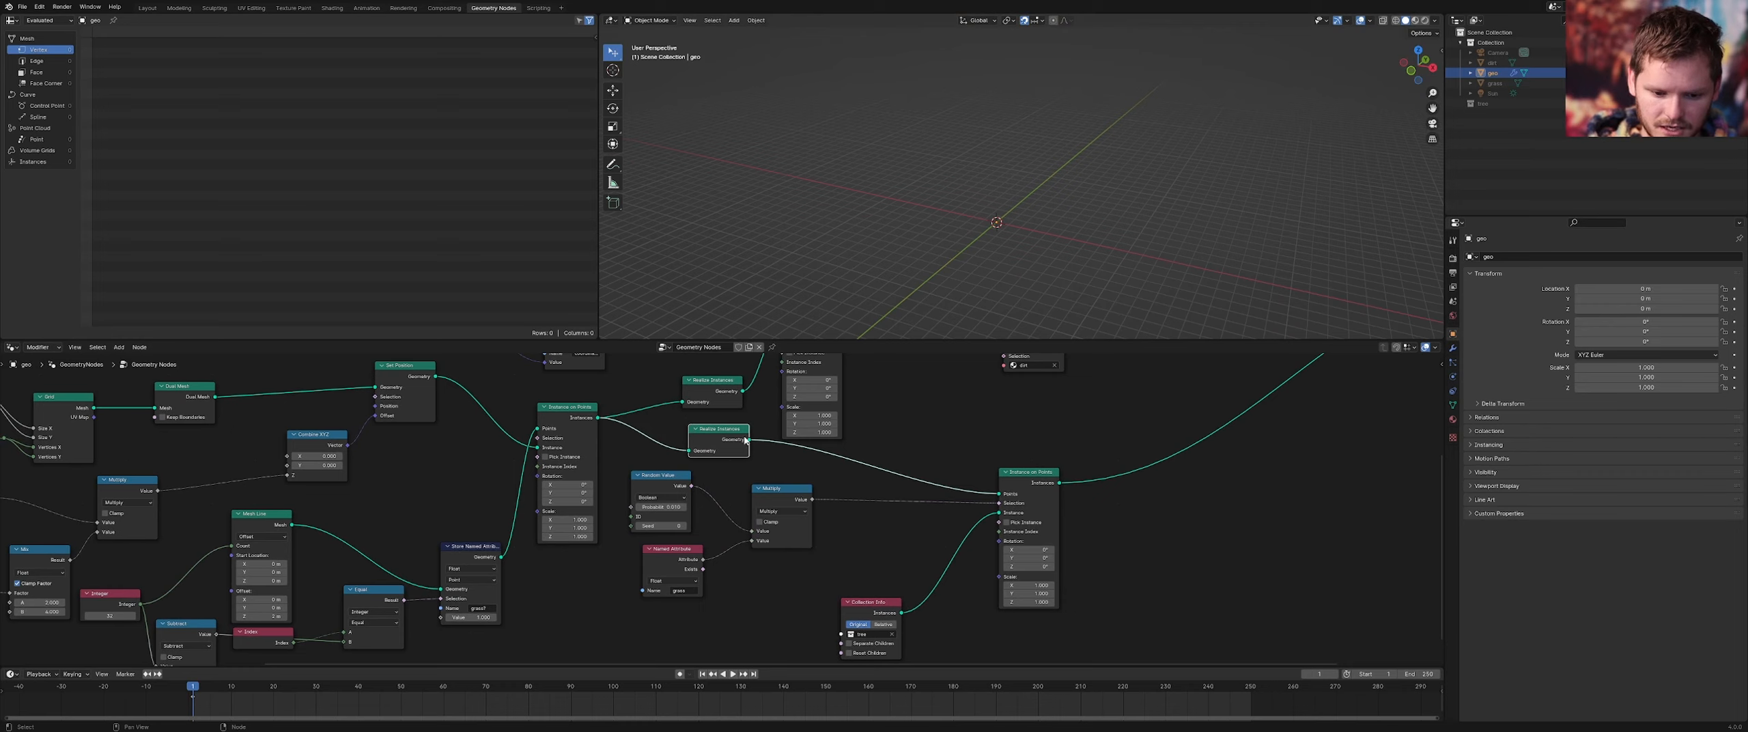
middle_click_drag(893, 321, 976, 232)
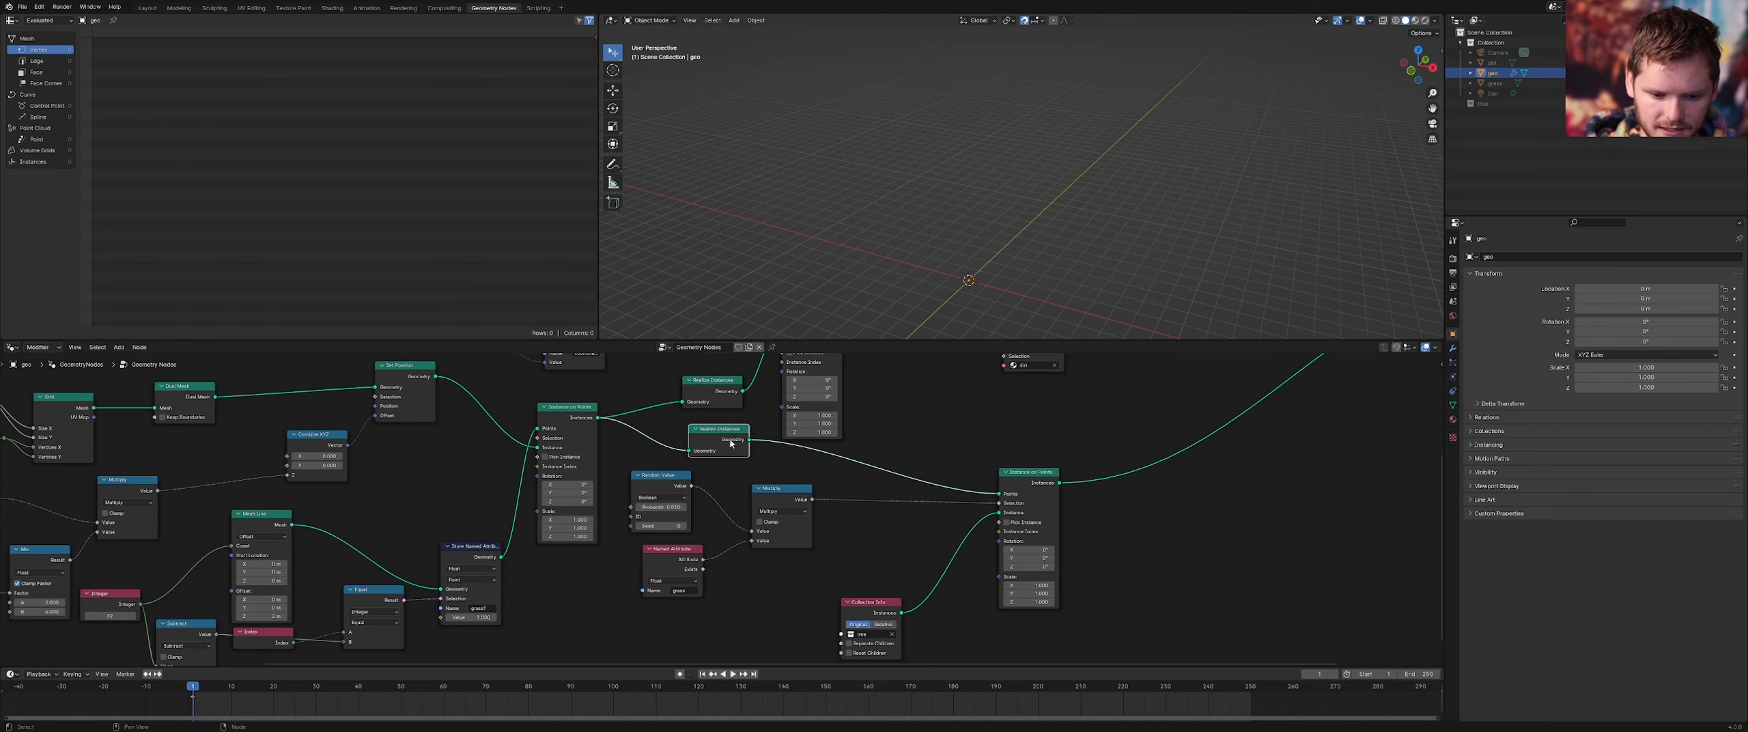
key("ctrl+x")
Preview the column Instance on Points output and move its Store Named Attribute node closer to it
left_click(576, 419)
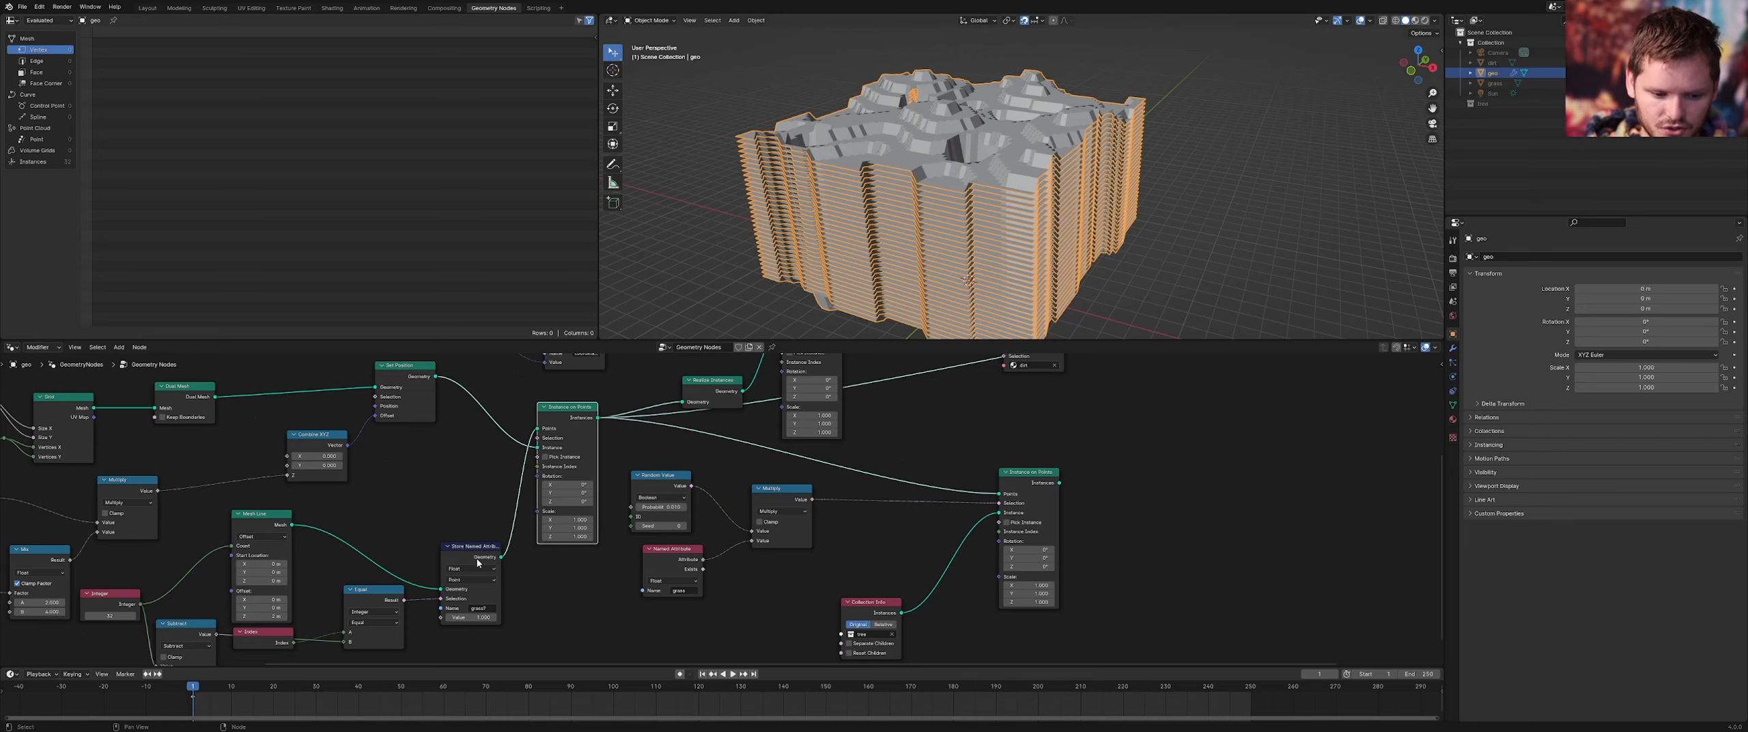
left_click_drag(478, 562, 456, 497)
mouse_move(585, 418)
middle_mouse_down()
mouse_move(578, 464)
mouse_move(585, 430)
middle_mouse_up()
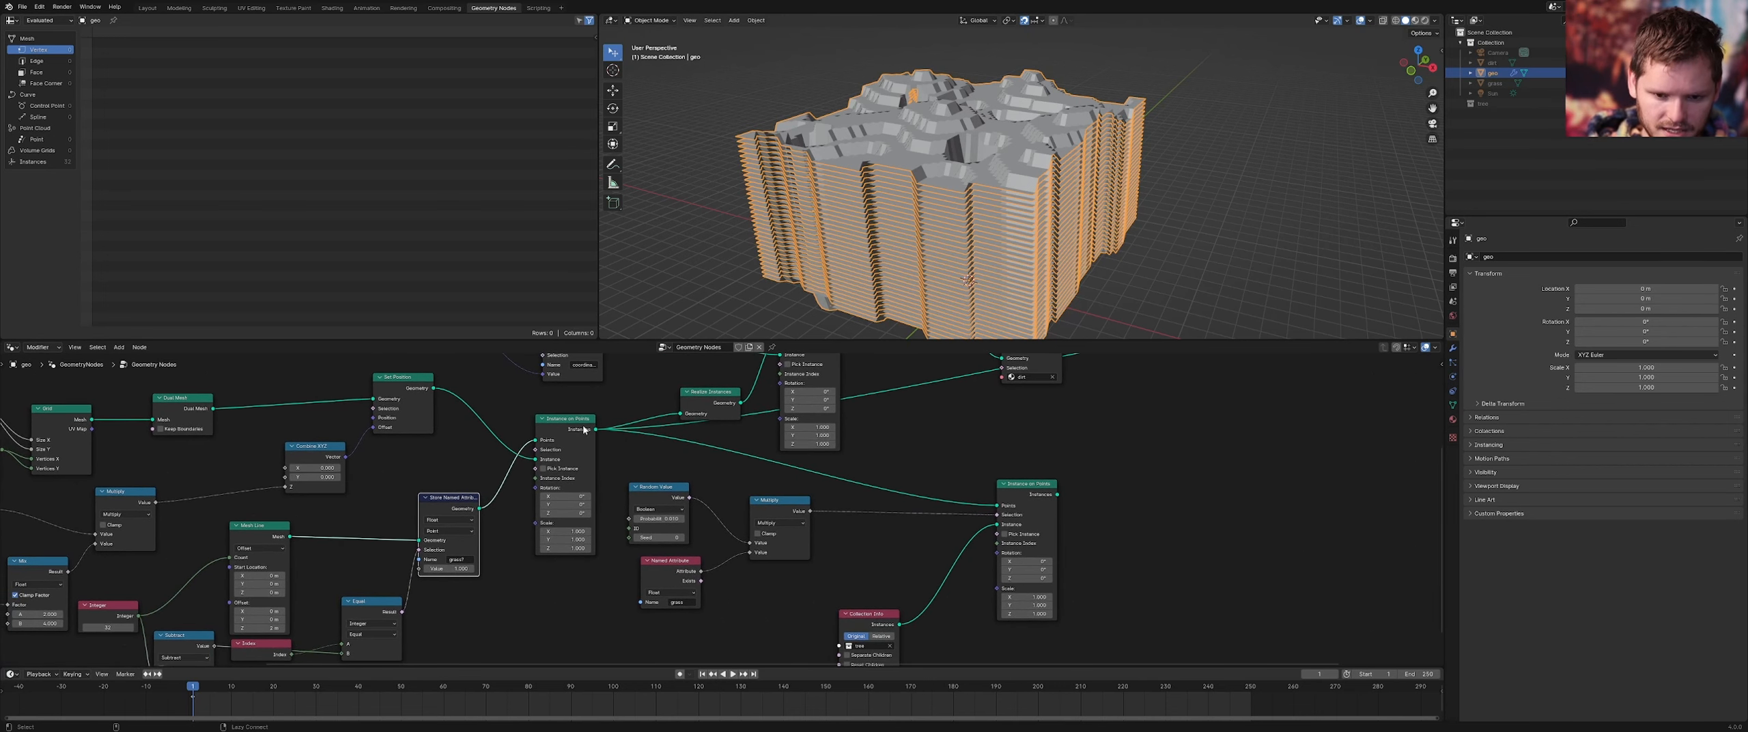
mouse_move(584, 429)
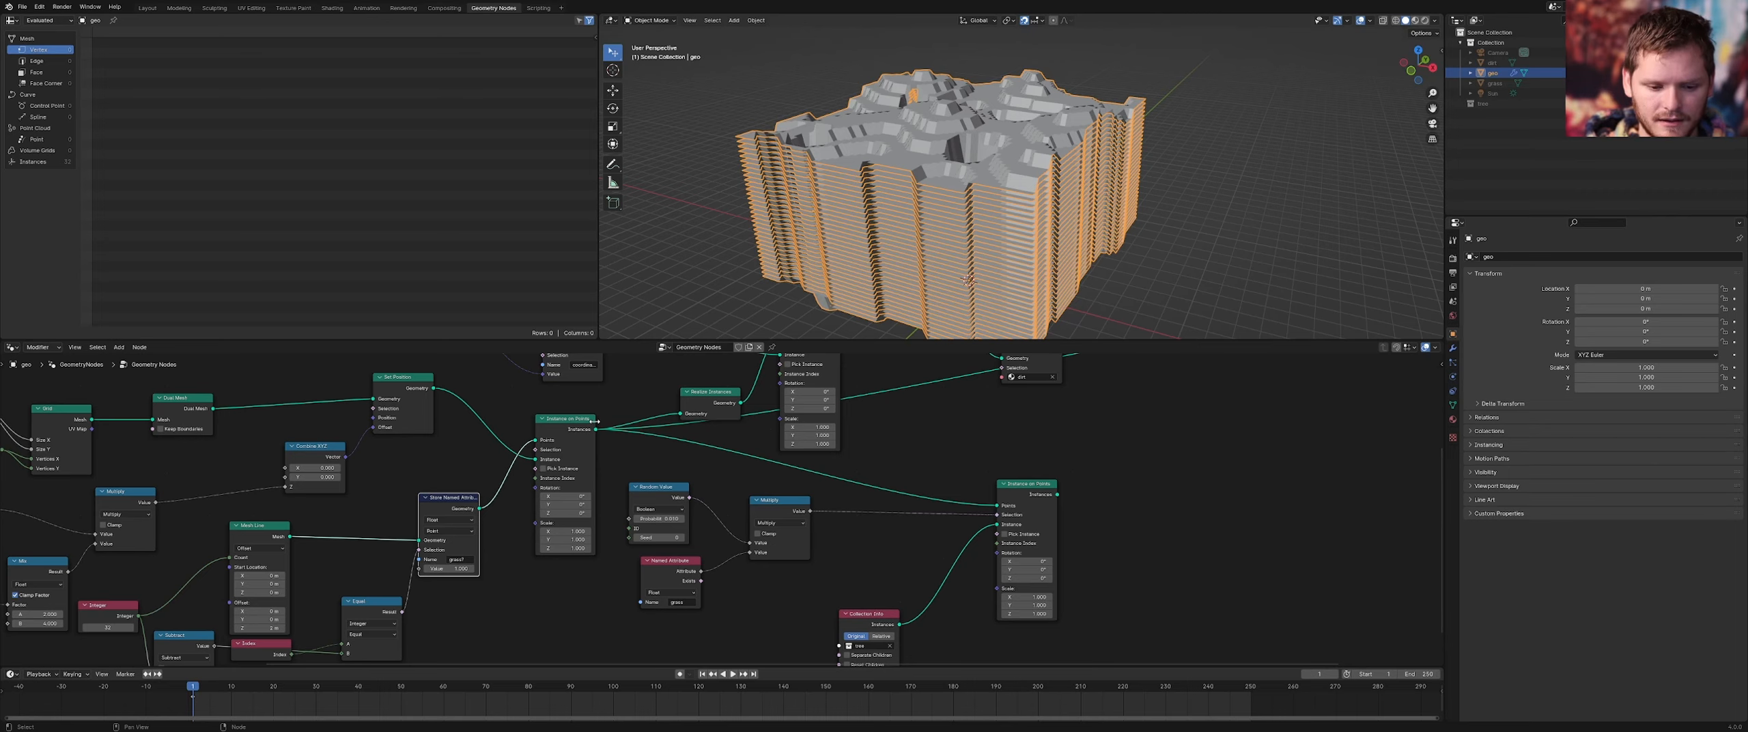
left_click(594, 424, "ctrl+shift")
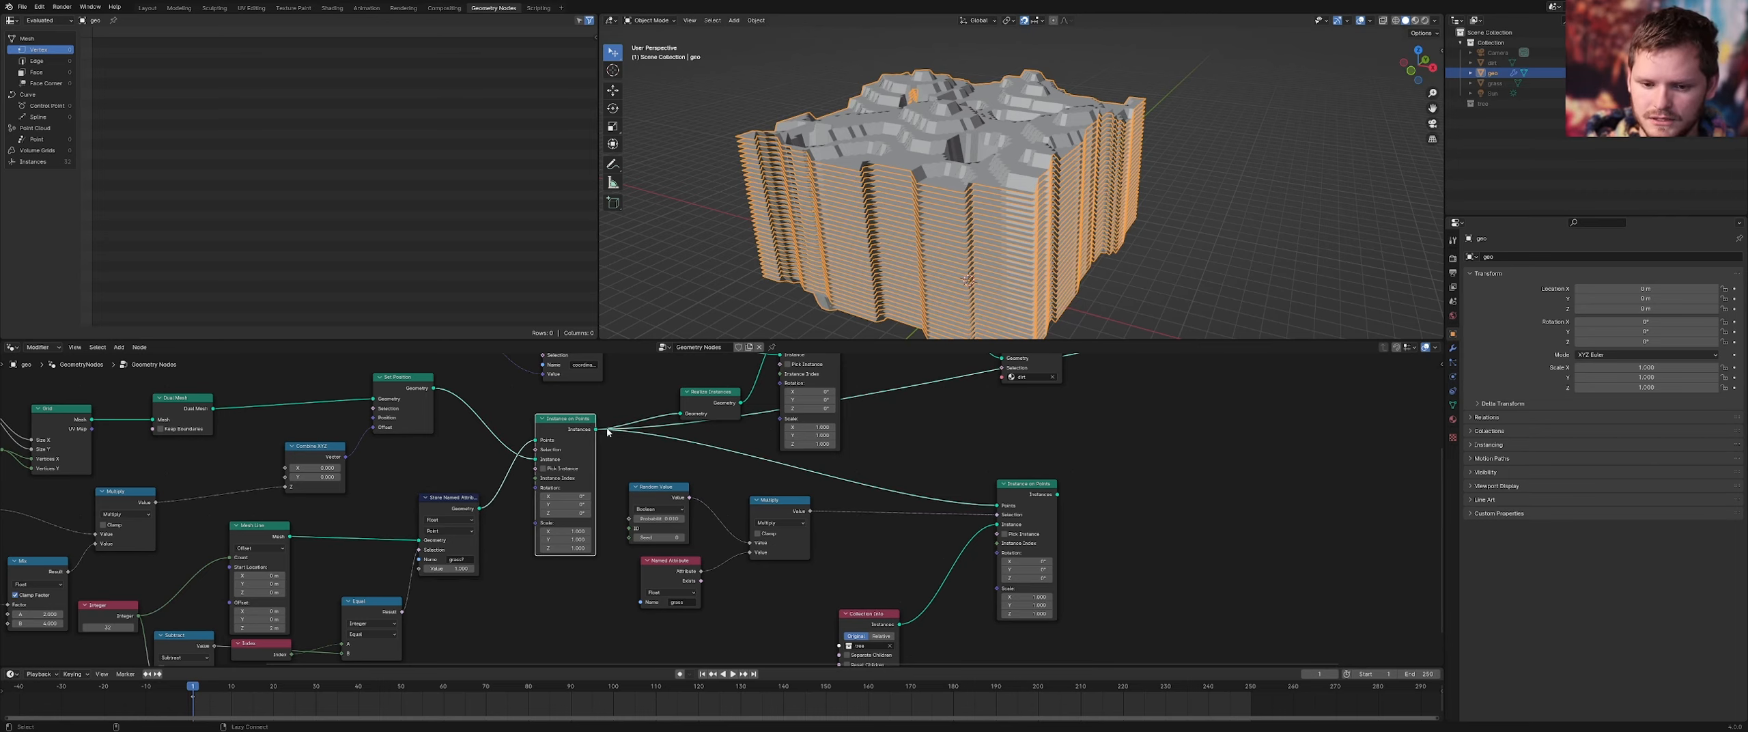
Examine the terrain's attribute and material nodes, comparing previews of the Store Named Attribute output and the column instances
middle_click_drag(871, 408, 600, 546)
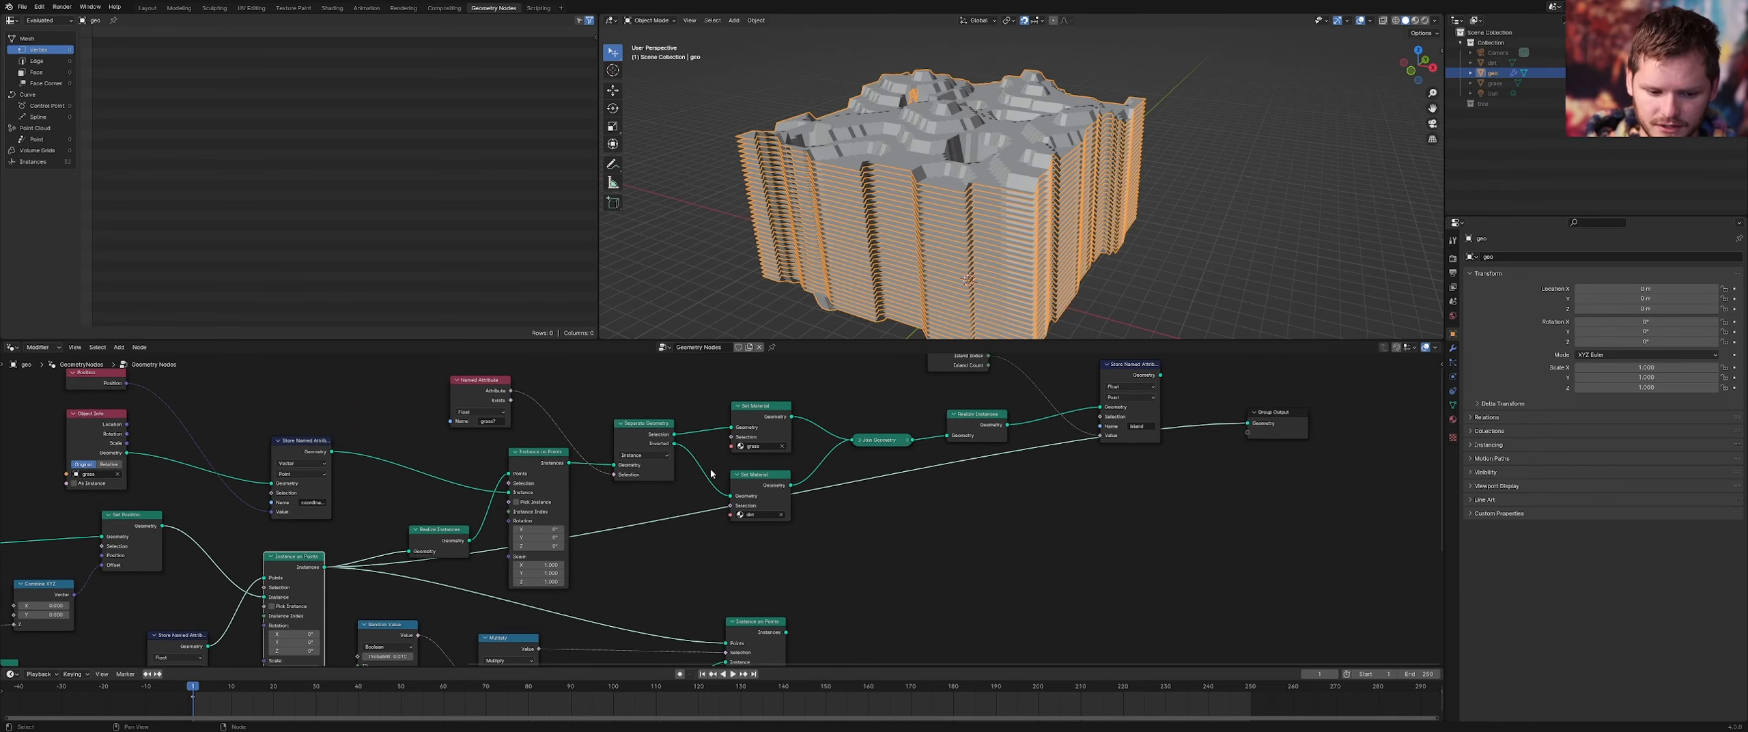
left_click_drag(762, 415, 756, 413)
middle_click_drag(460, 533, 518, 540)
left_click_drag(539, 387, 534, 388)
middle_click_drag(543, 489, 647, 386)
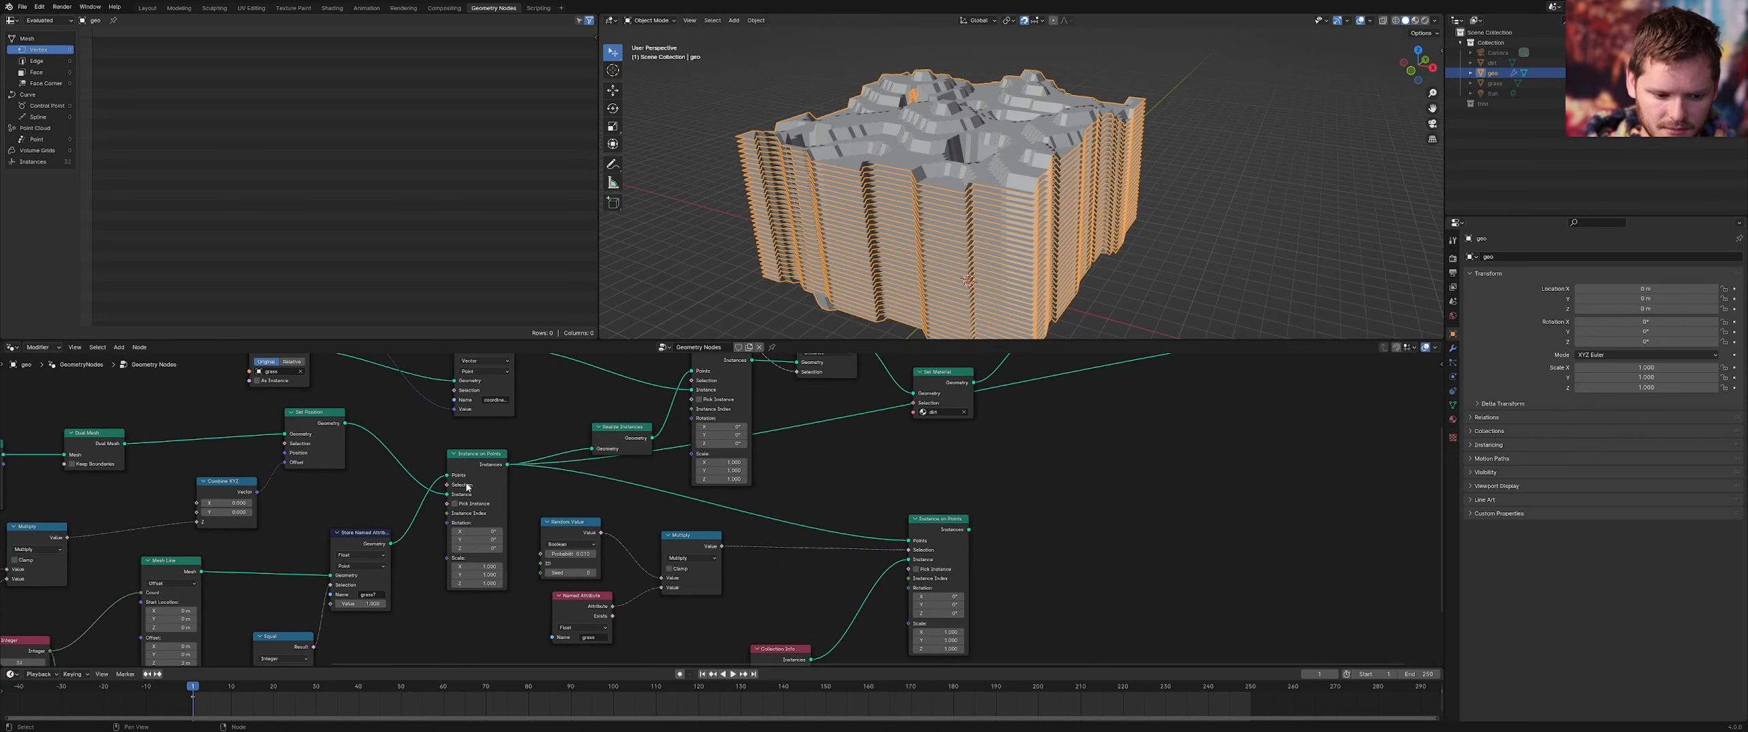
left_click(371, 540, "ctrl+shift")
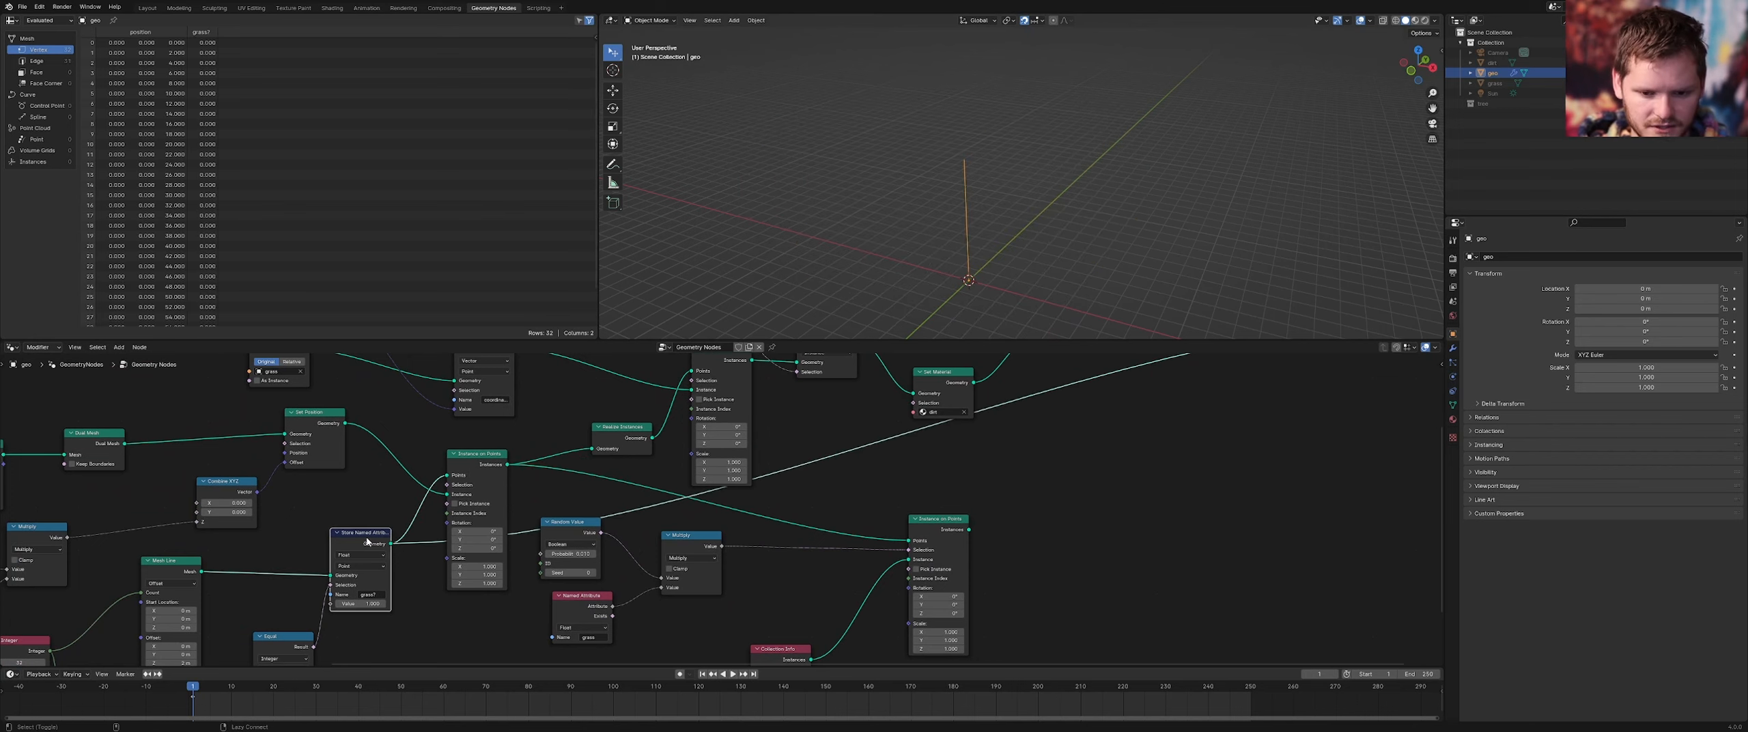
left_click(474, 462, "ctrl+shift")
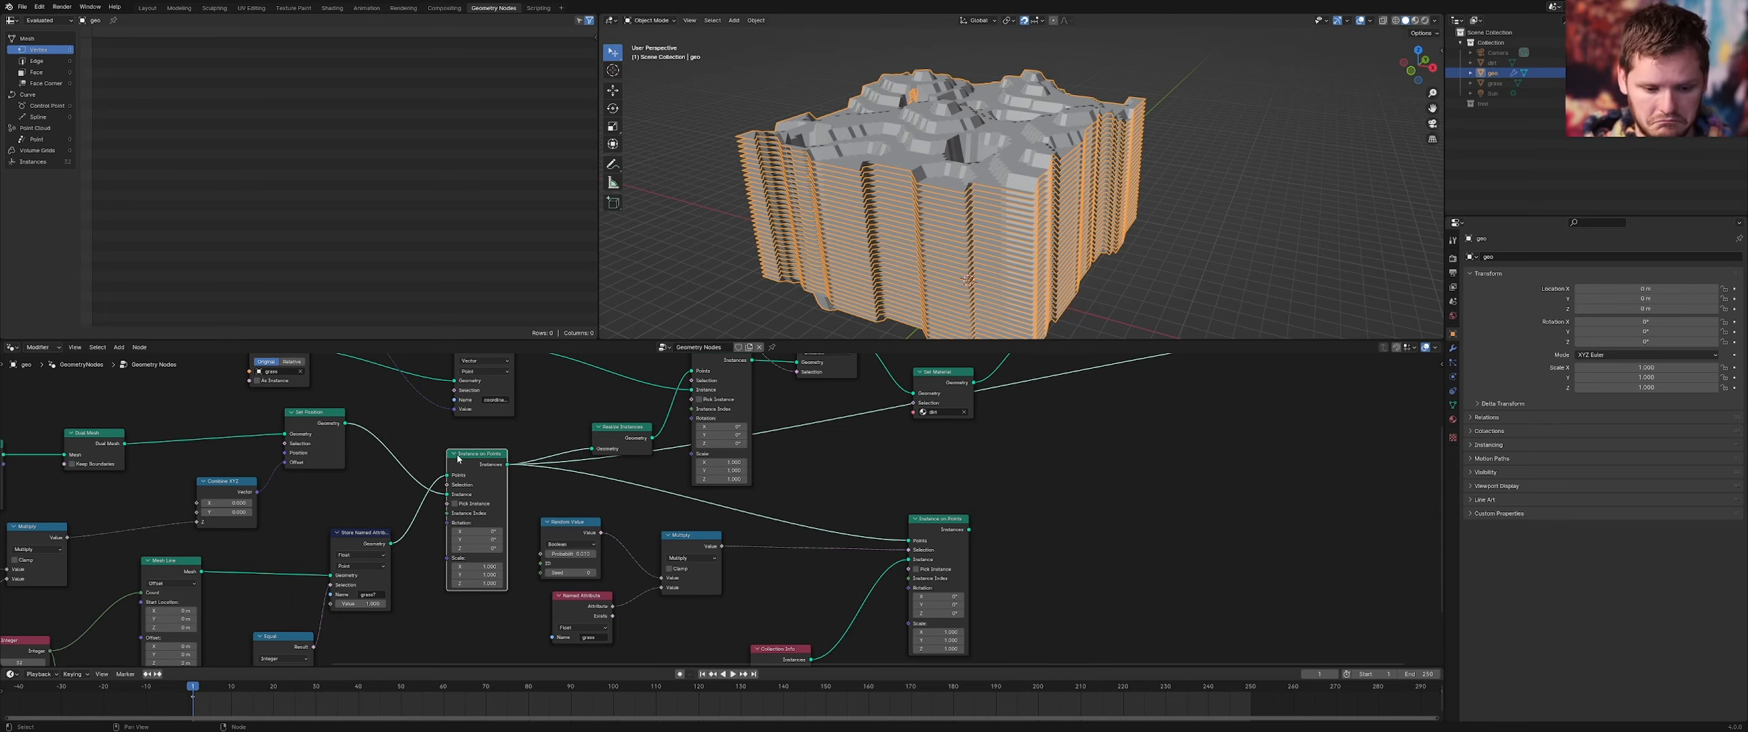
Attach a Viewer node to the column instances, feed it the named attribute as Value, and set its domain to Instance
middle_click_drag(619, 519, 582, 498)
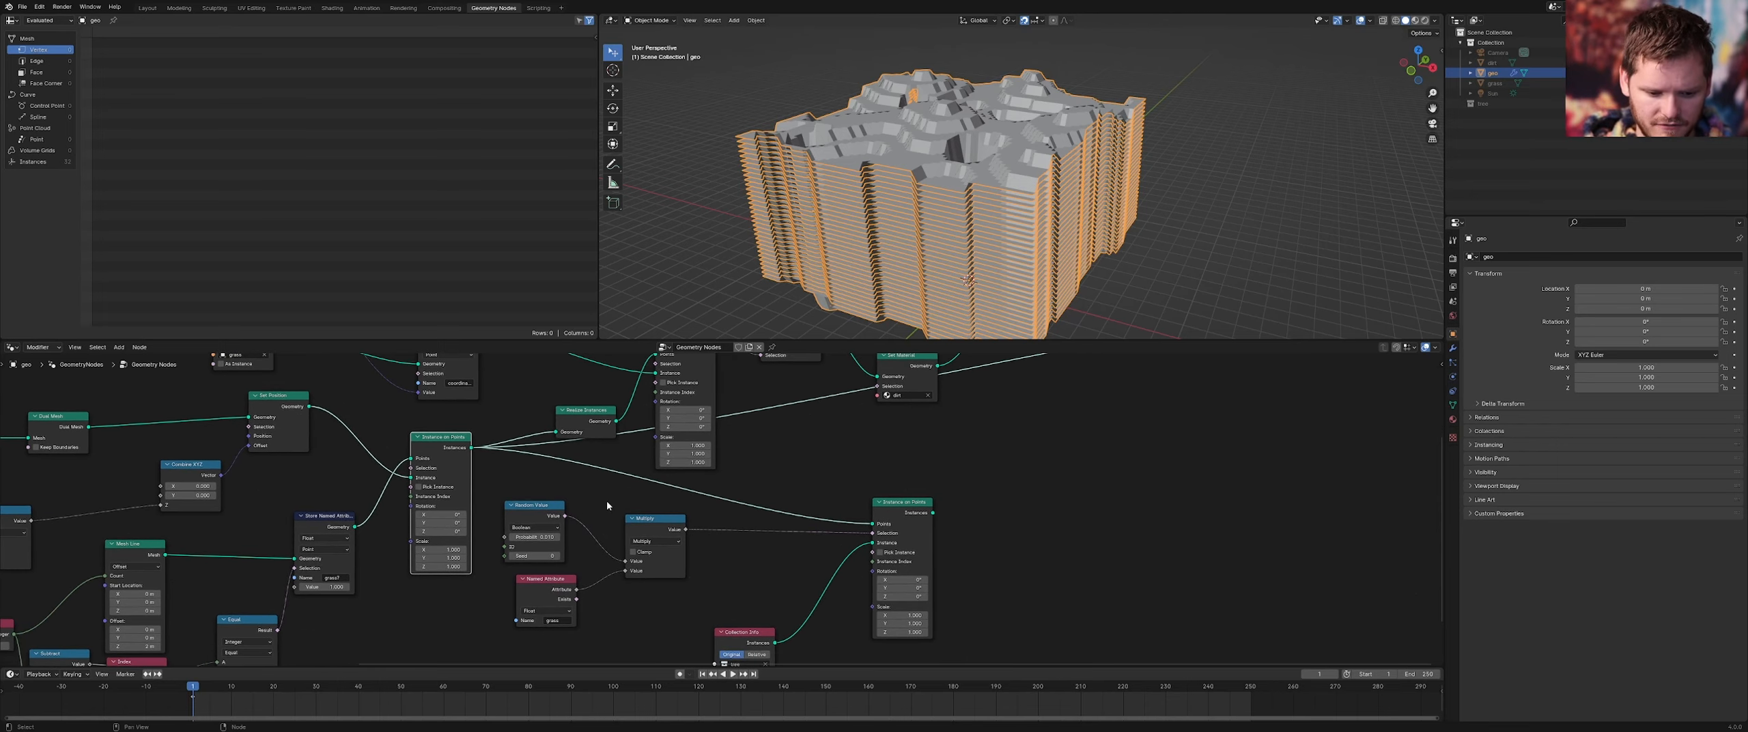
left_click(446, 440, "ctrl+shift")
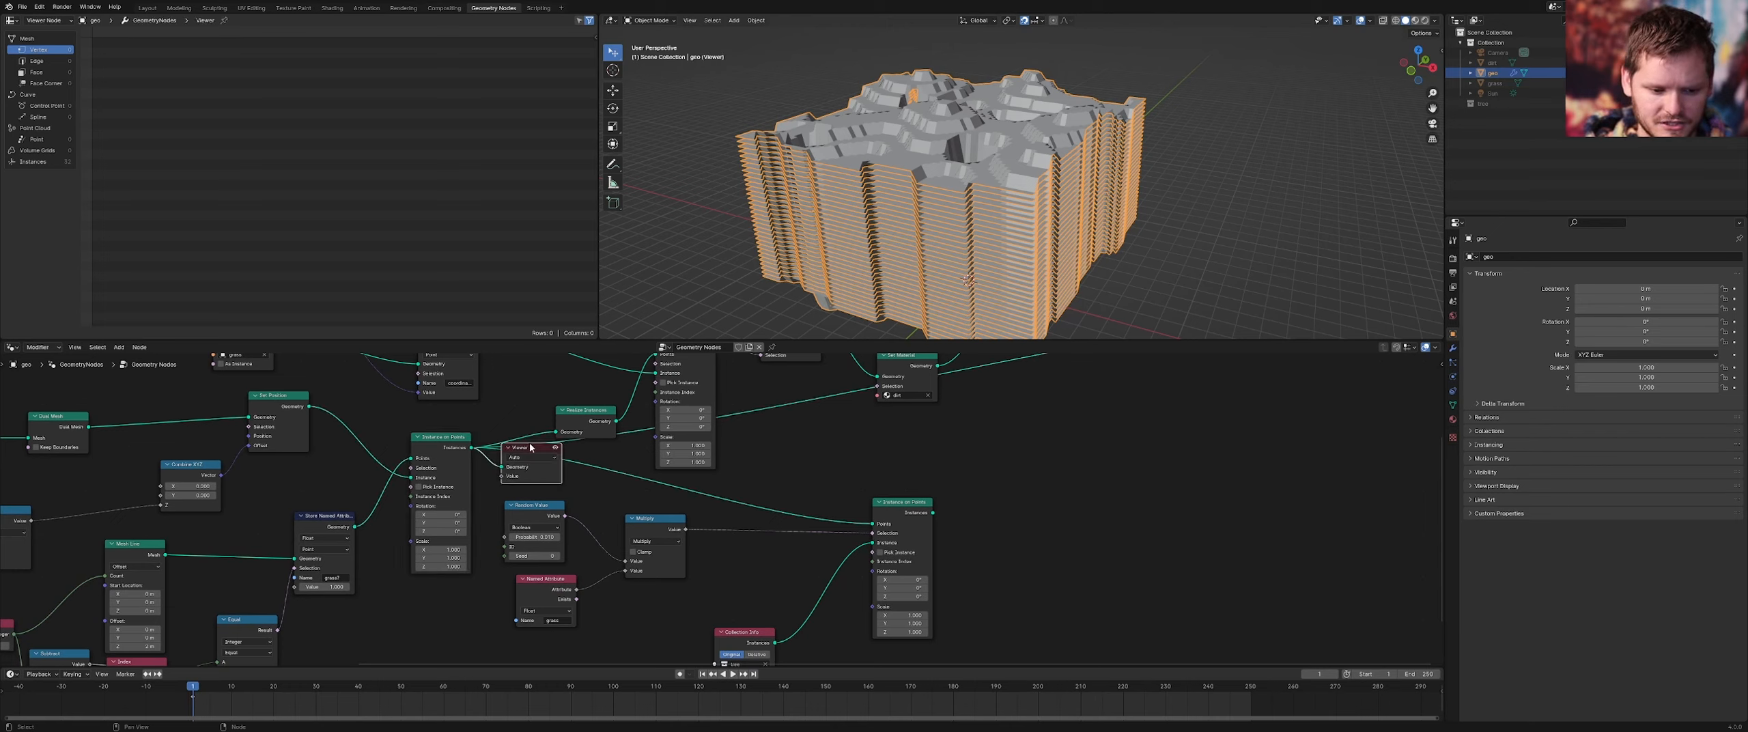
left_click_drag(528, 448, 1059, 438)
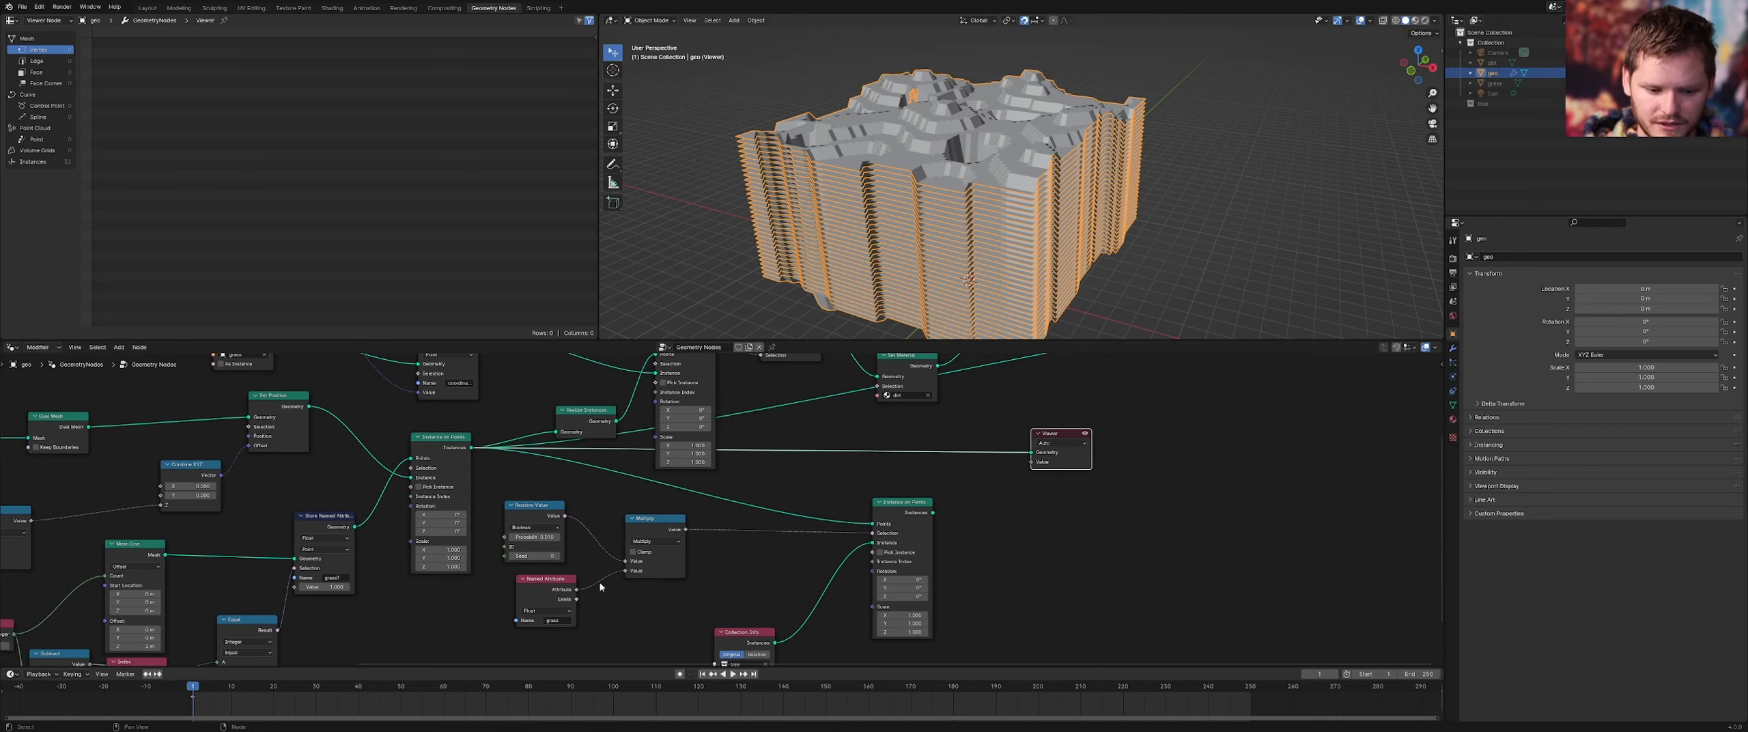
left_click_drag(577, 589, 1032, 461)
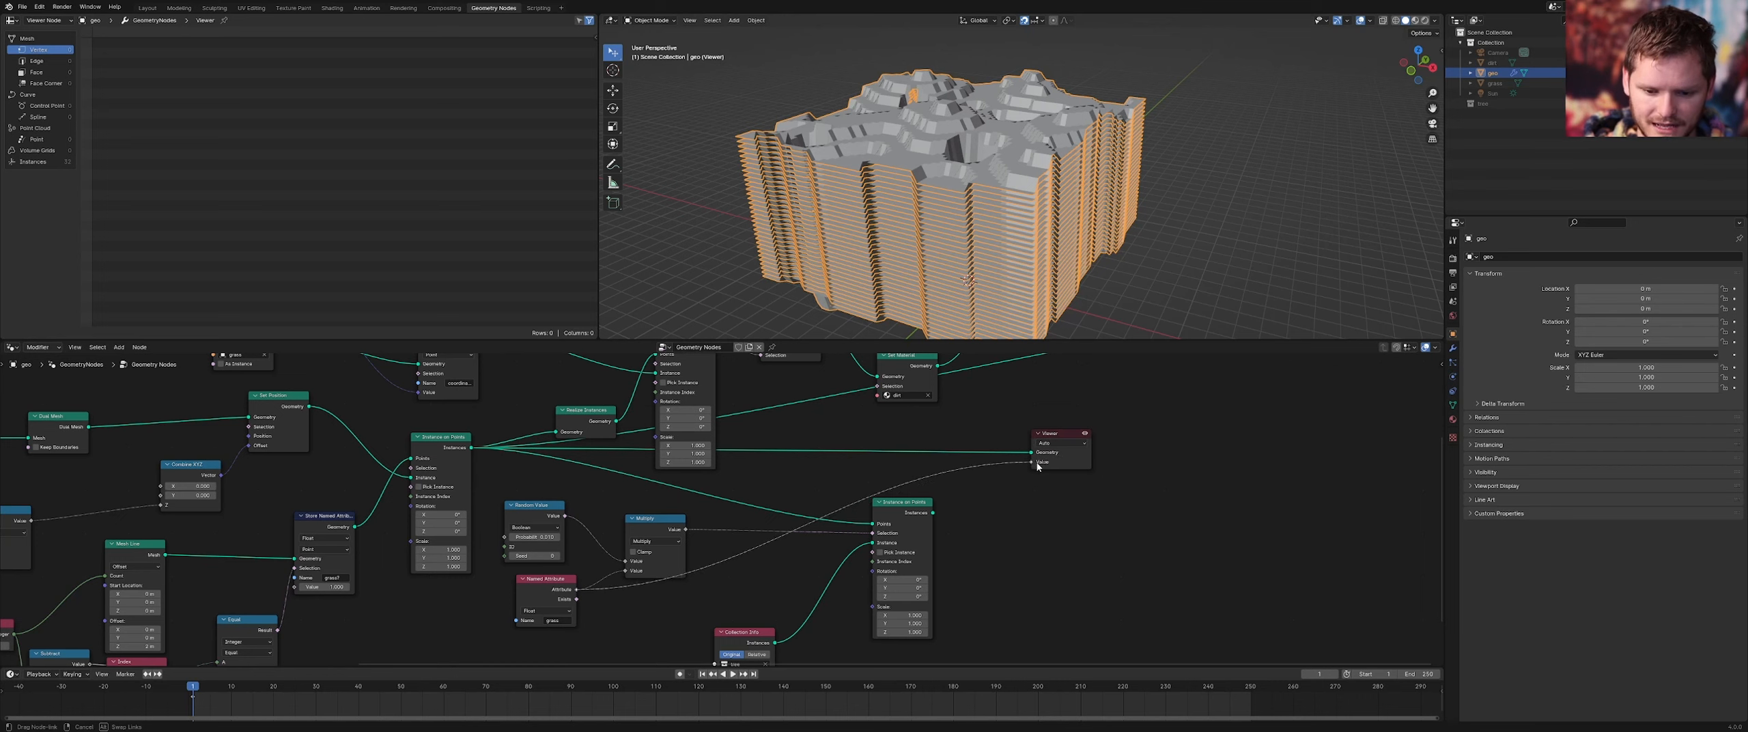
scroll(1015, 227, "up", 6)
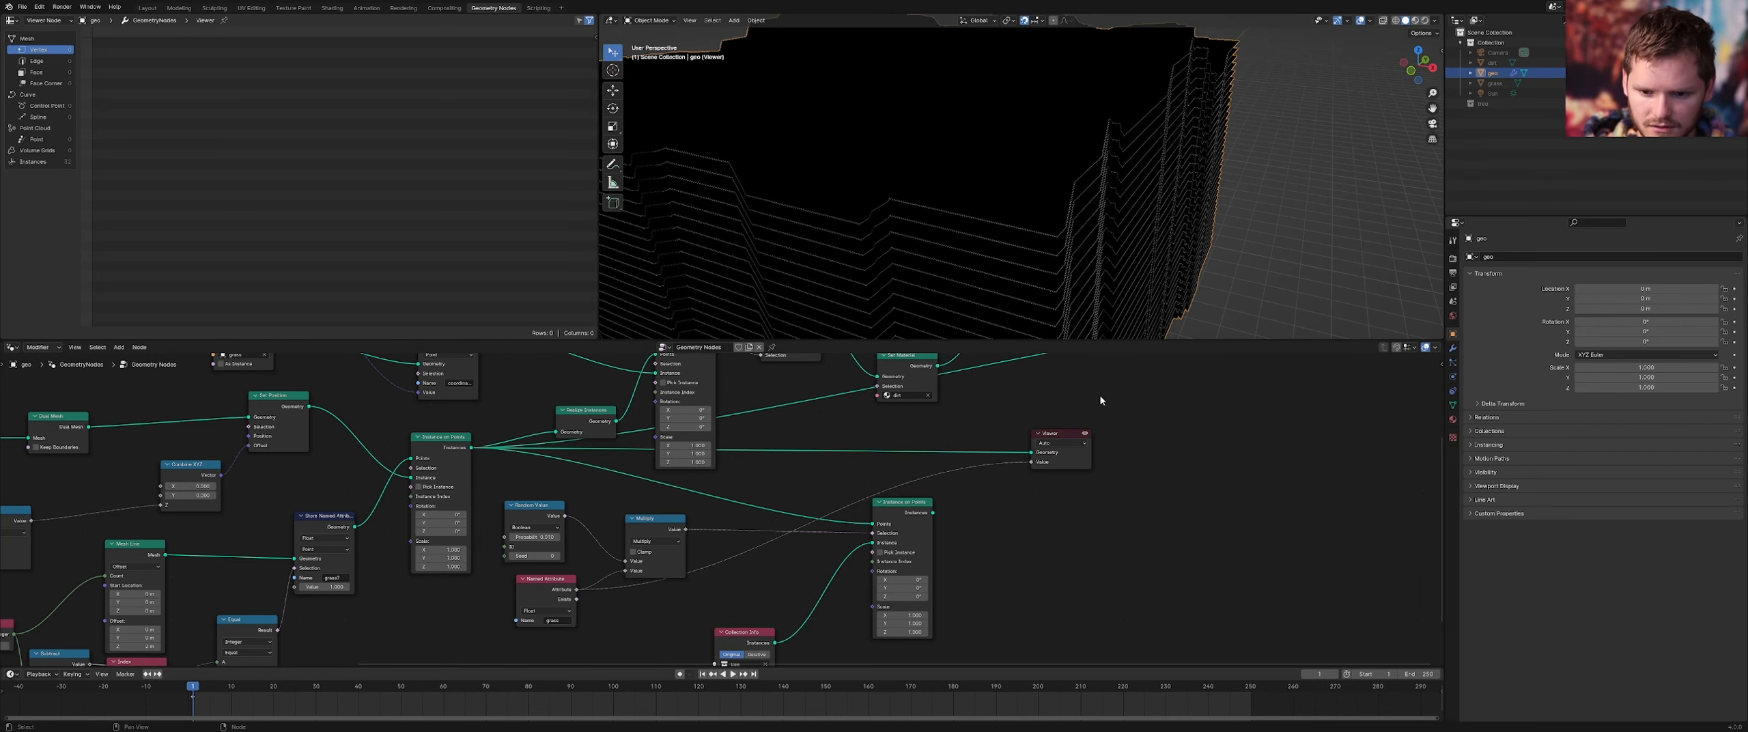
left_click(1059, 444)
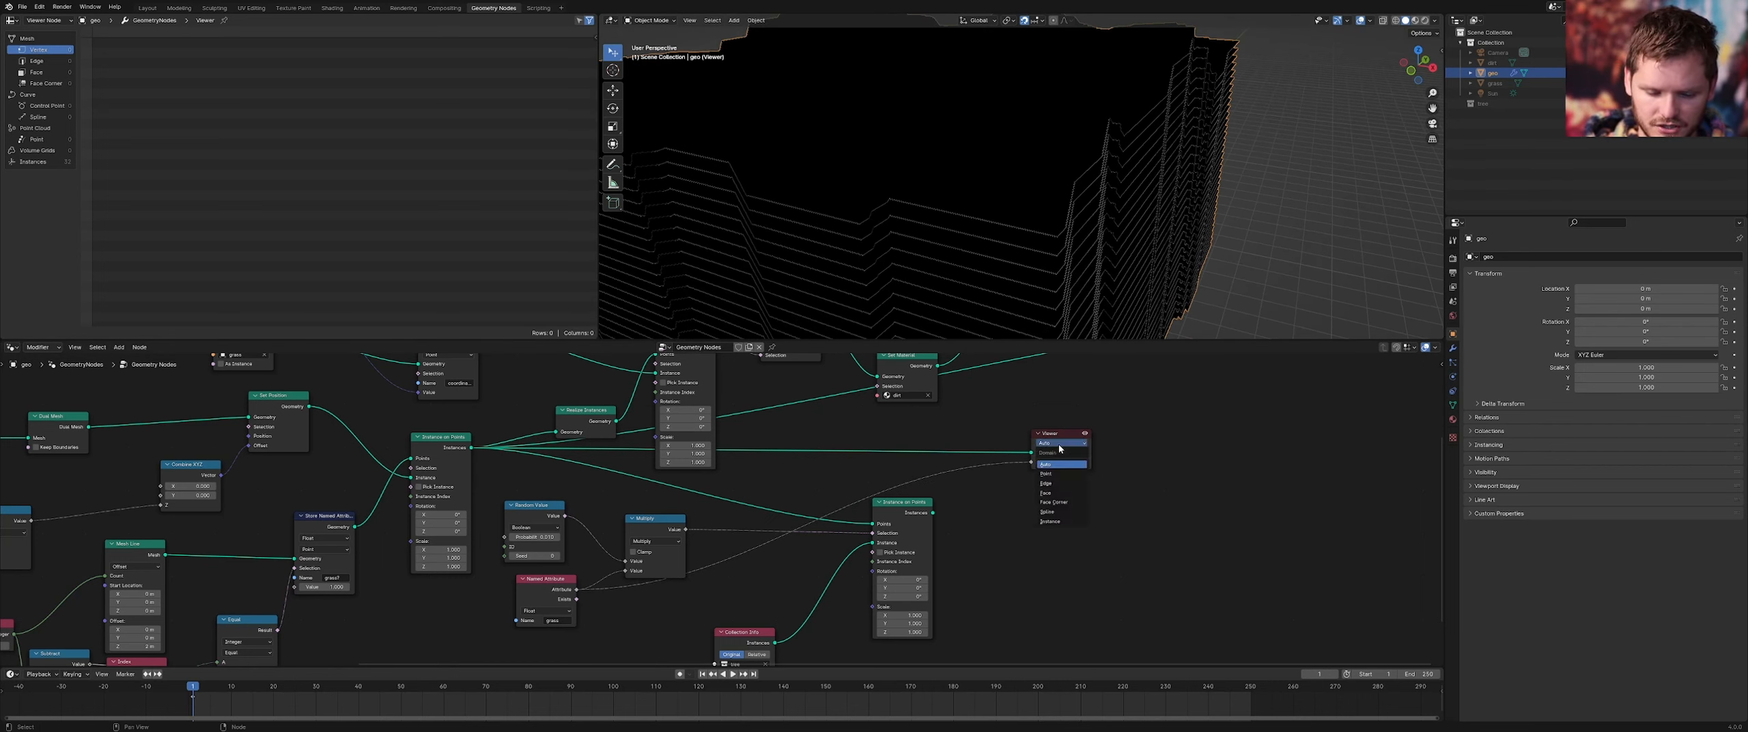
left_click(1058, 520)
Correct the Named Attribute node's attribute name to "grass?" and delete the Viewer node
left_click_drag(439, 442, 435, 432)
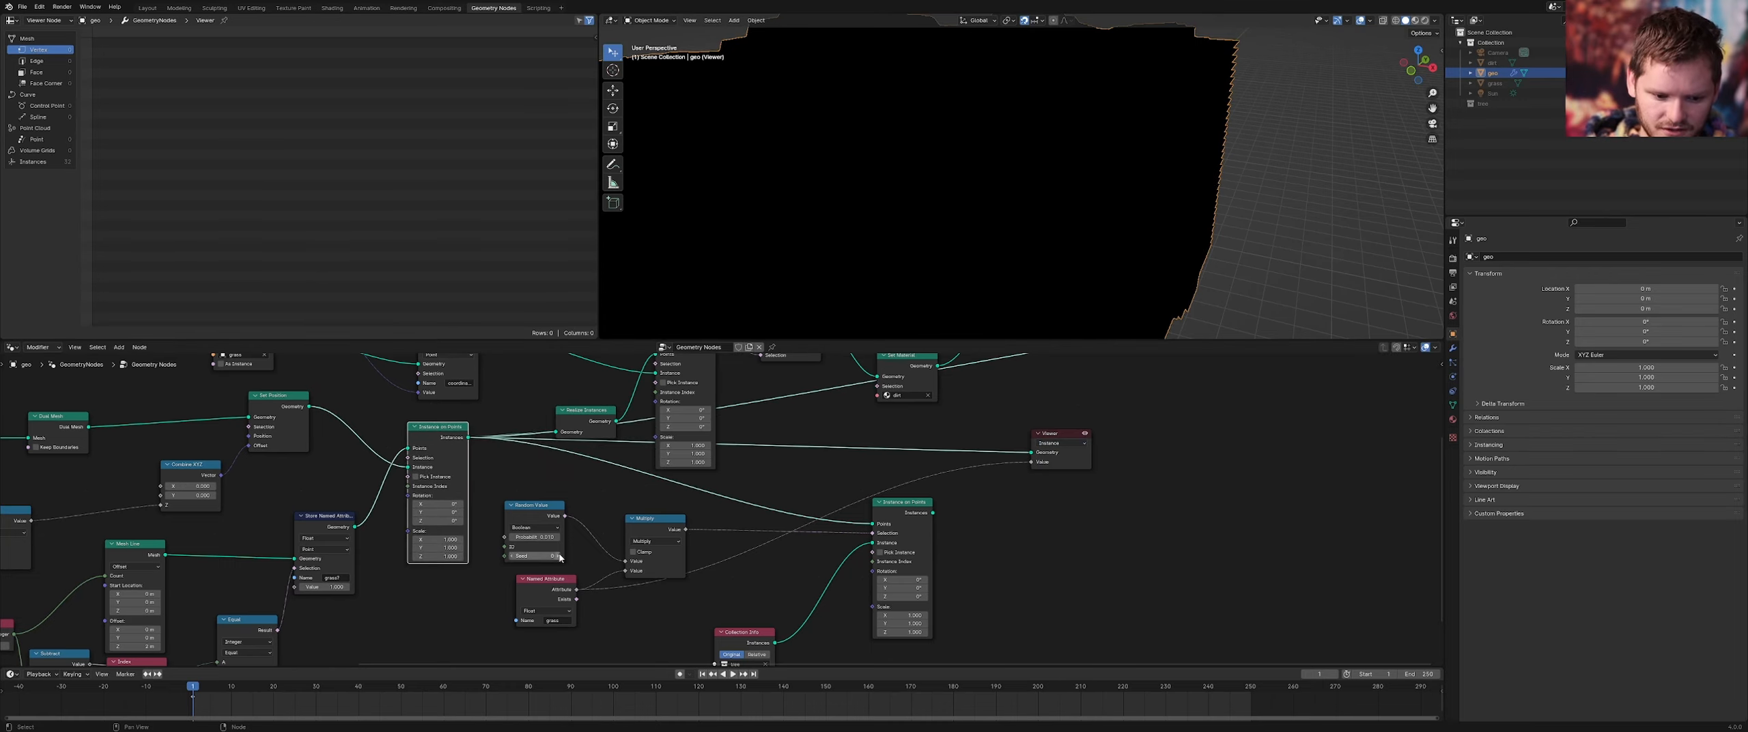
scroll(560, 620, "up", 2)
left_click(550, 590)
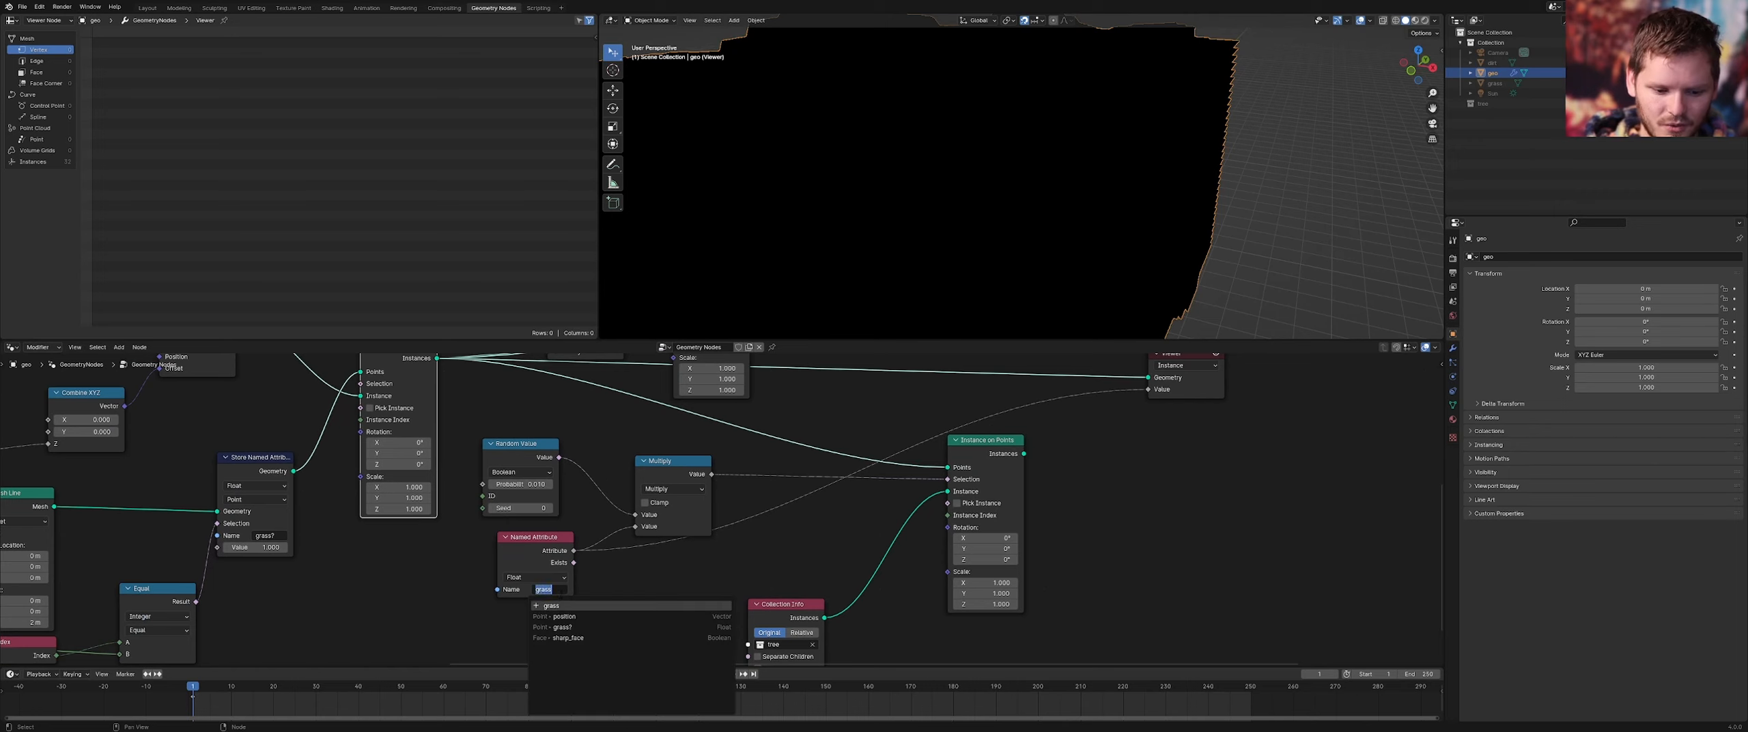
type("?")
key("Return")
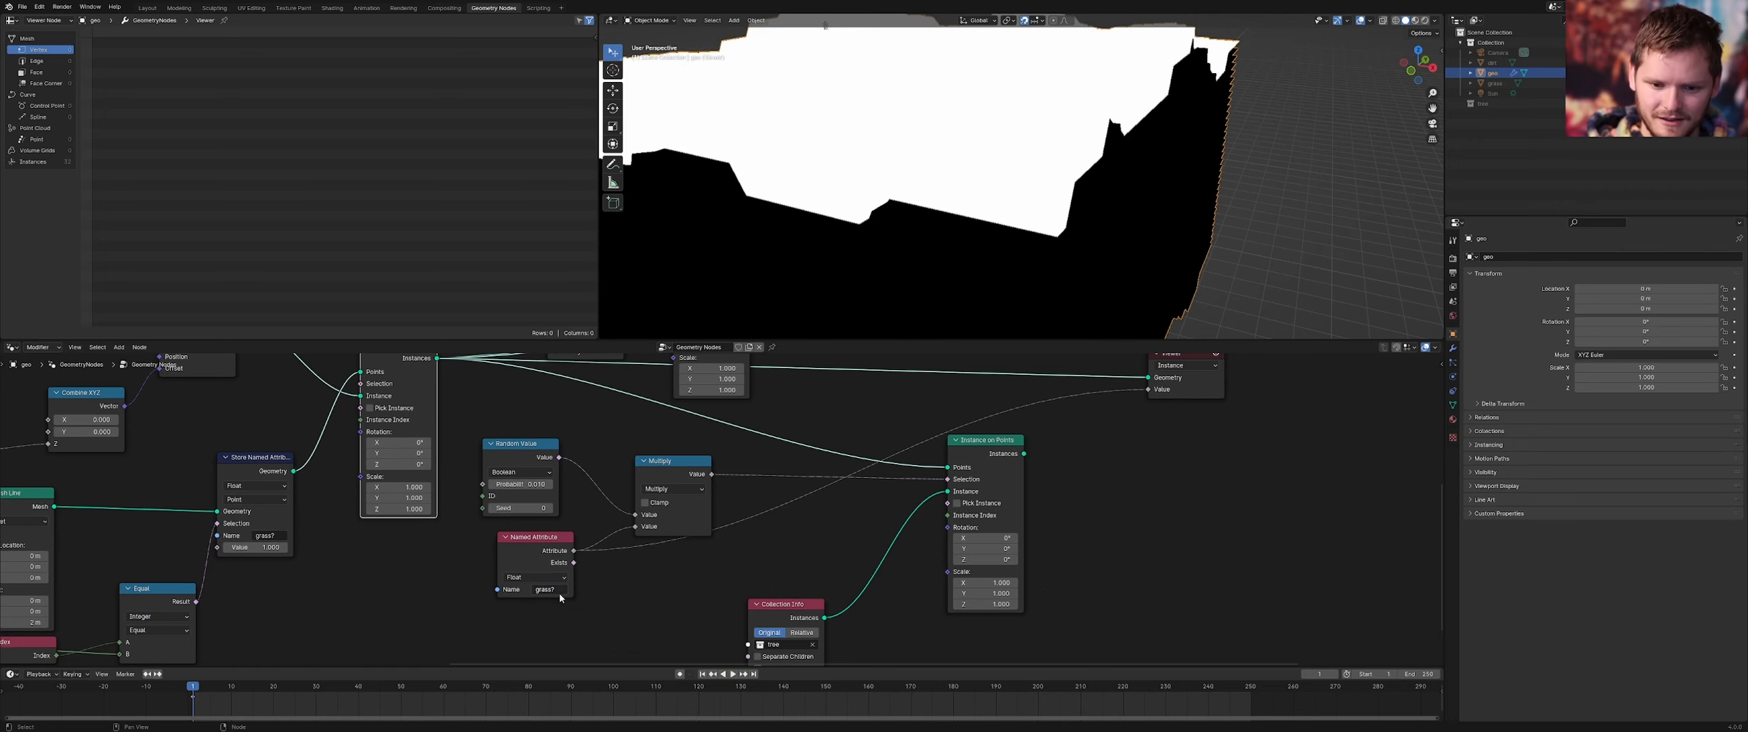
middle_click_drag(1115, 421, 920, 498)
left_click(994, 431)
key("x")
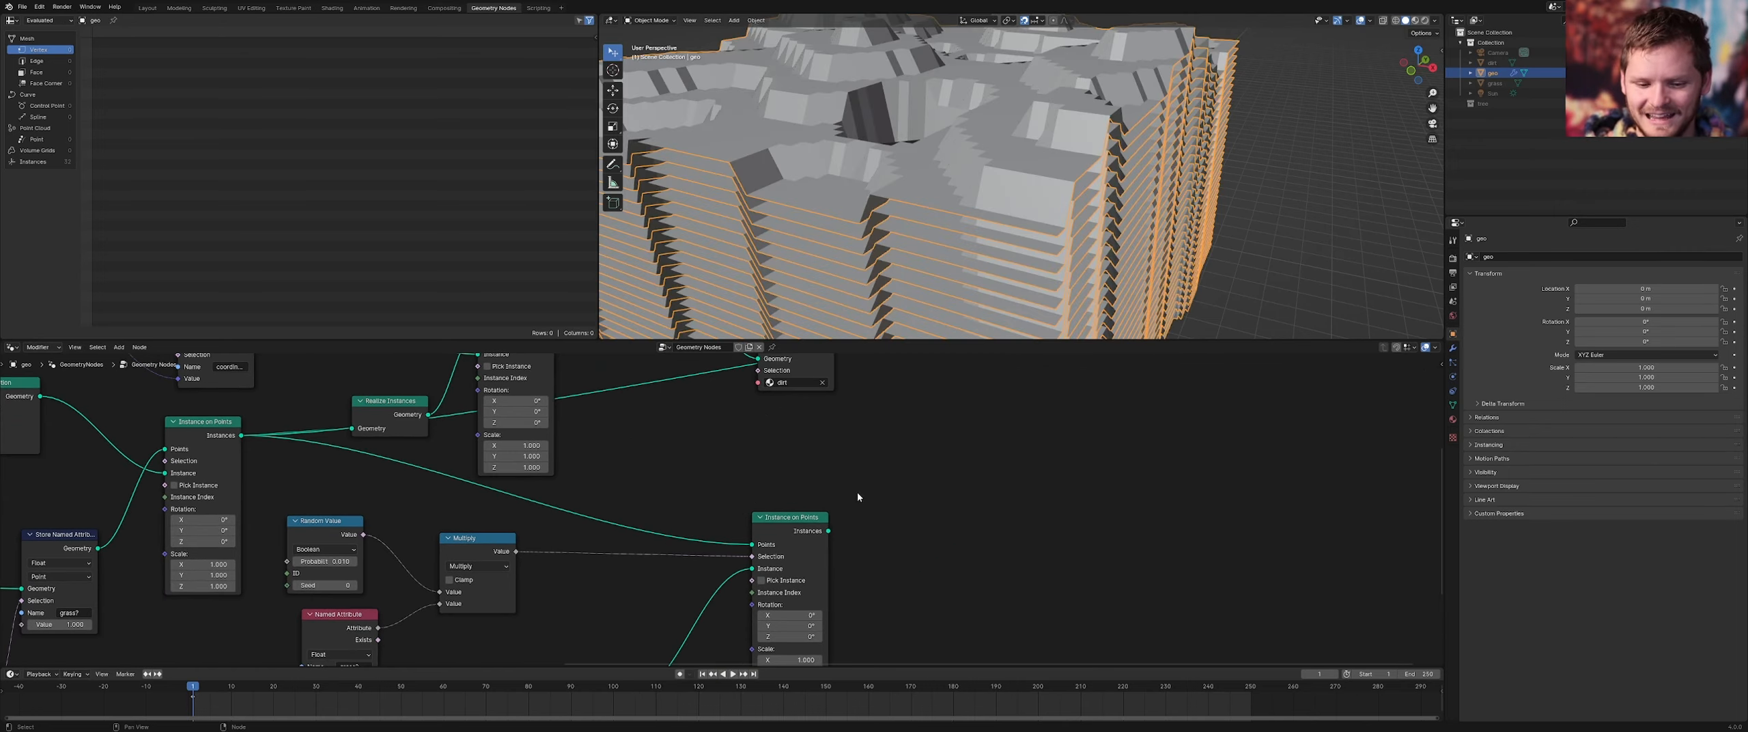
Preview the tree Instance on Points output and examine the Random Value, Named Attribute and Multiply nodes driving its selection
scroll(857, 491, "down", 1)
scroll(808, 507, "down", 1)
middle_click_drag(766, 519, 762, 515)
left_click(770, 475, "alt+shift")
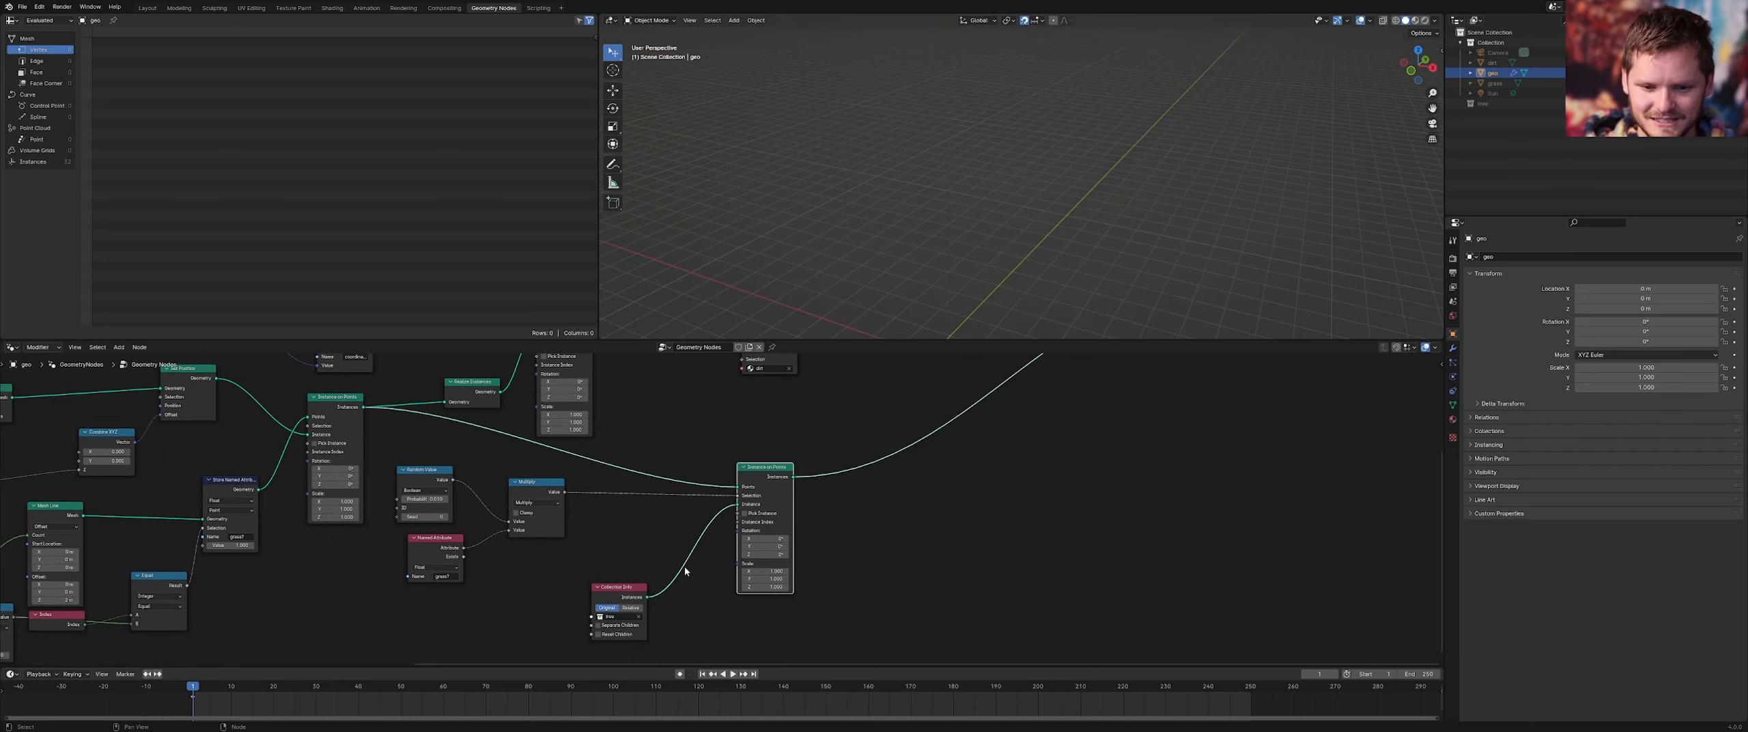
middle_click_drag(687, 574, 722, 487)
scroll(722, 487, "up", 4)
middle_click_drag(528, 490, 626, 566)
scroll(860, 273, "down", 3)
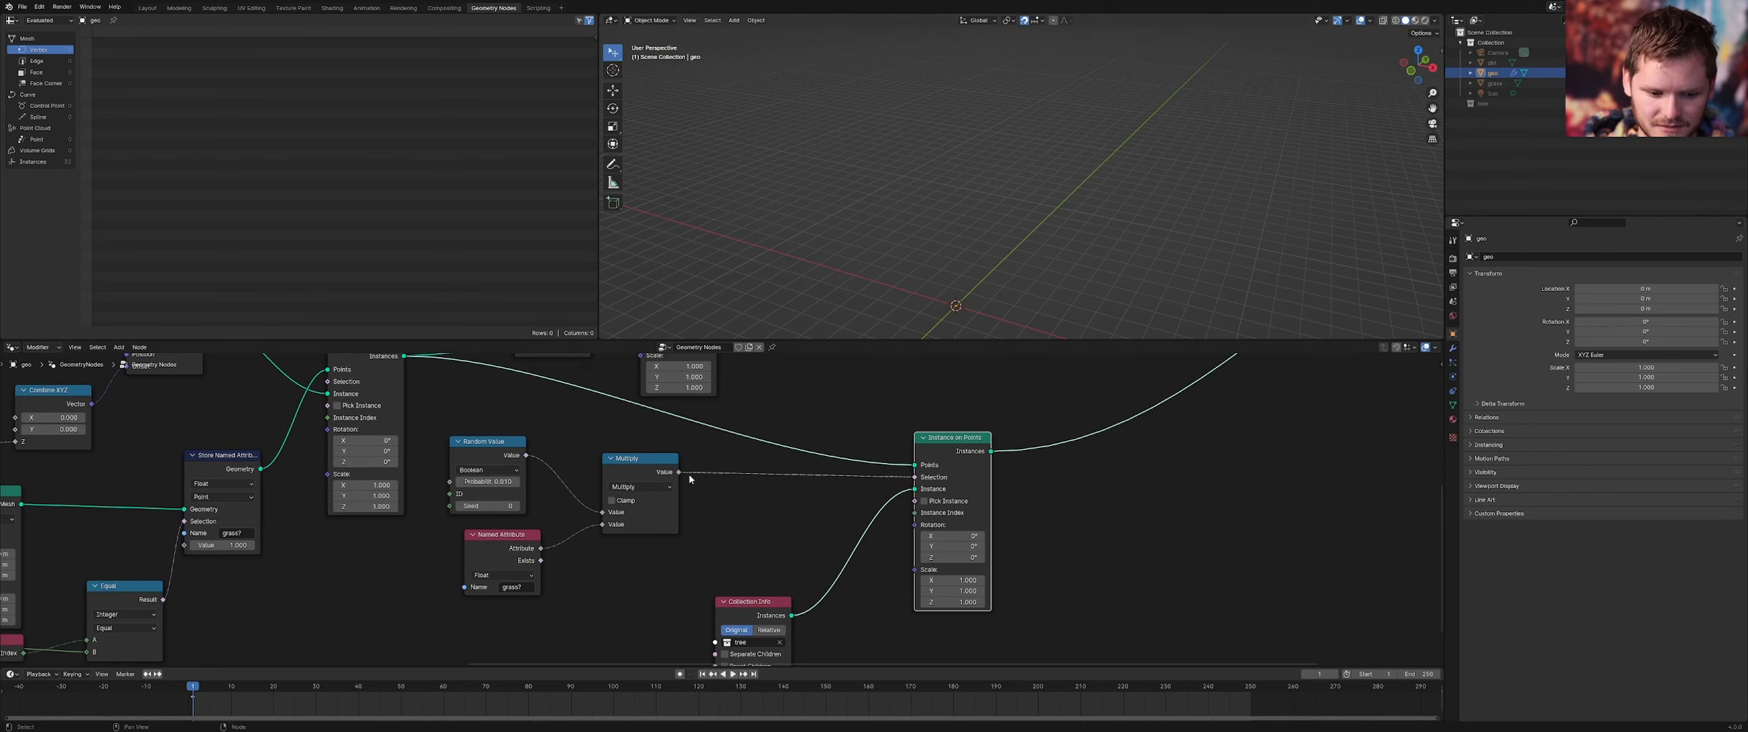
Insert a Realize Instances node between the column Instance on Points output and the tree node's Points input
middle_click_drag(702, 482, 735, 546)
key("shift+a")
type("rea")
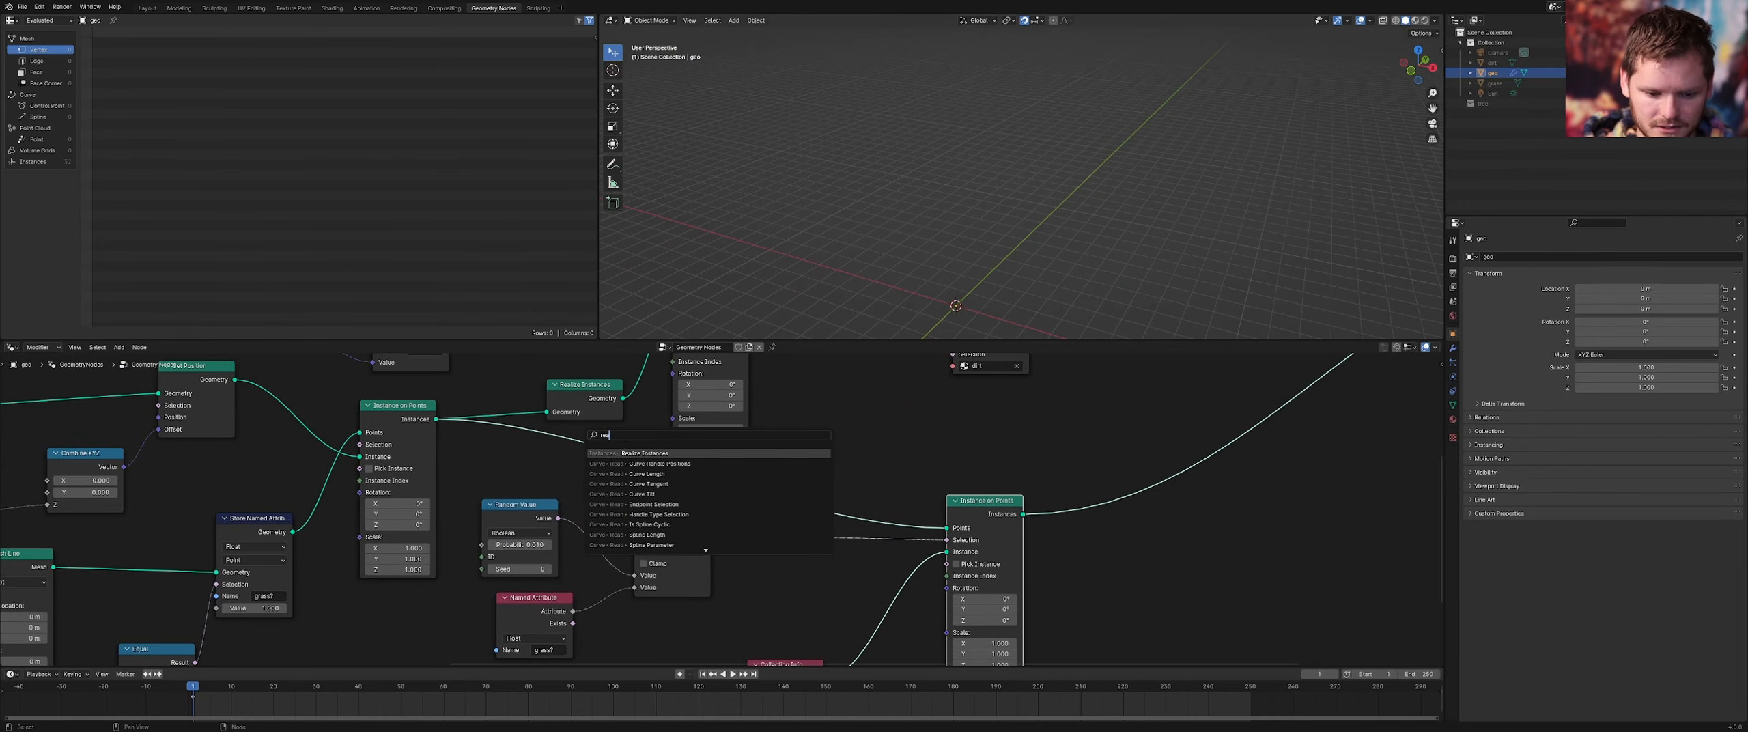
key("Return")
left_click(551, 437)
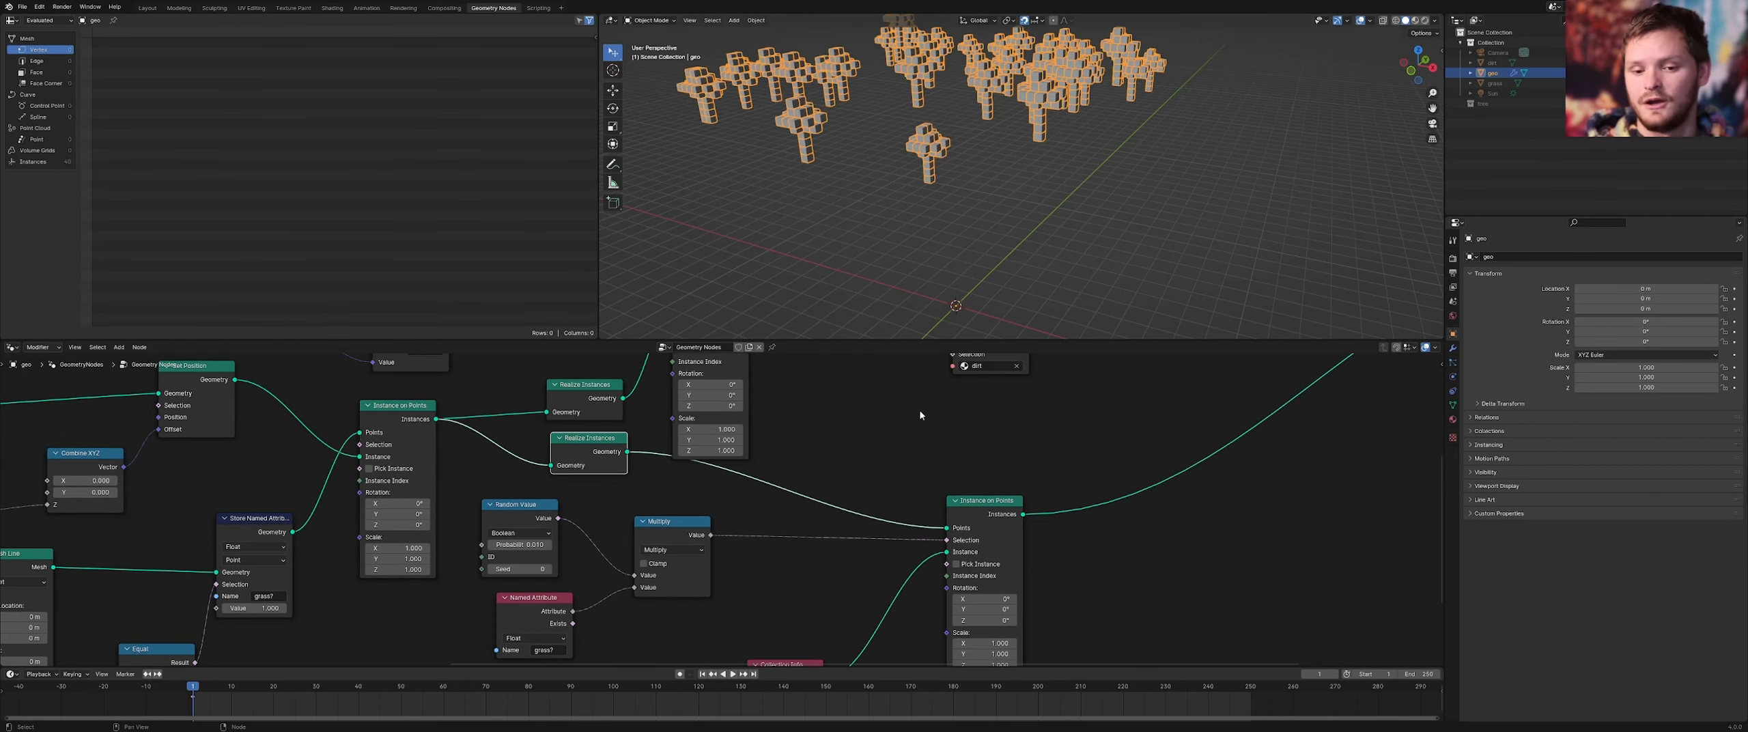
Preview in turn the Store Named Attribute, Set Position, column Instance on Points, lower Realize Instances and tree Instance on Points outputs
left_click(291, 516, "ctrl+shift")
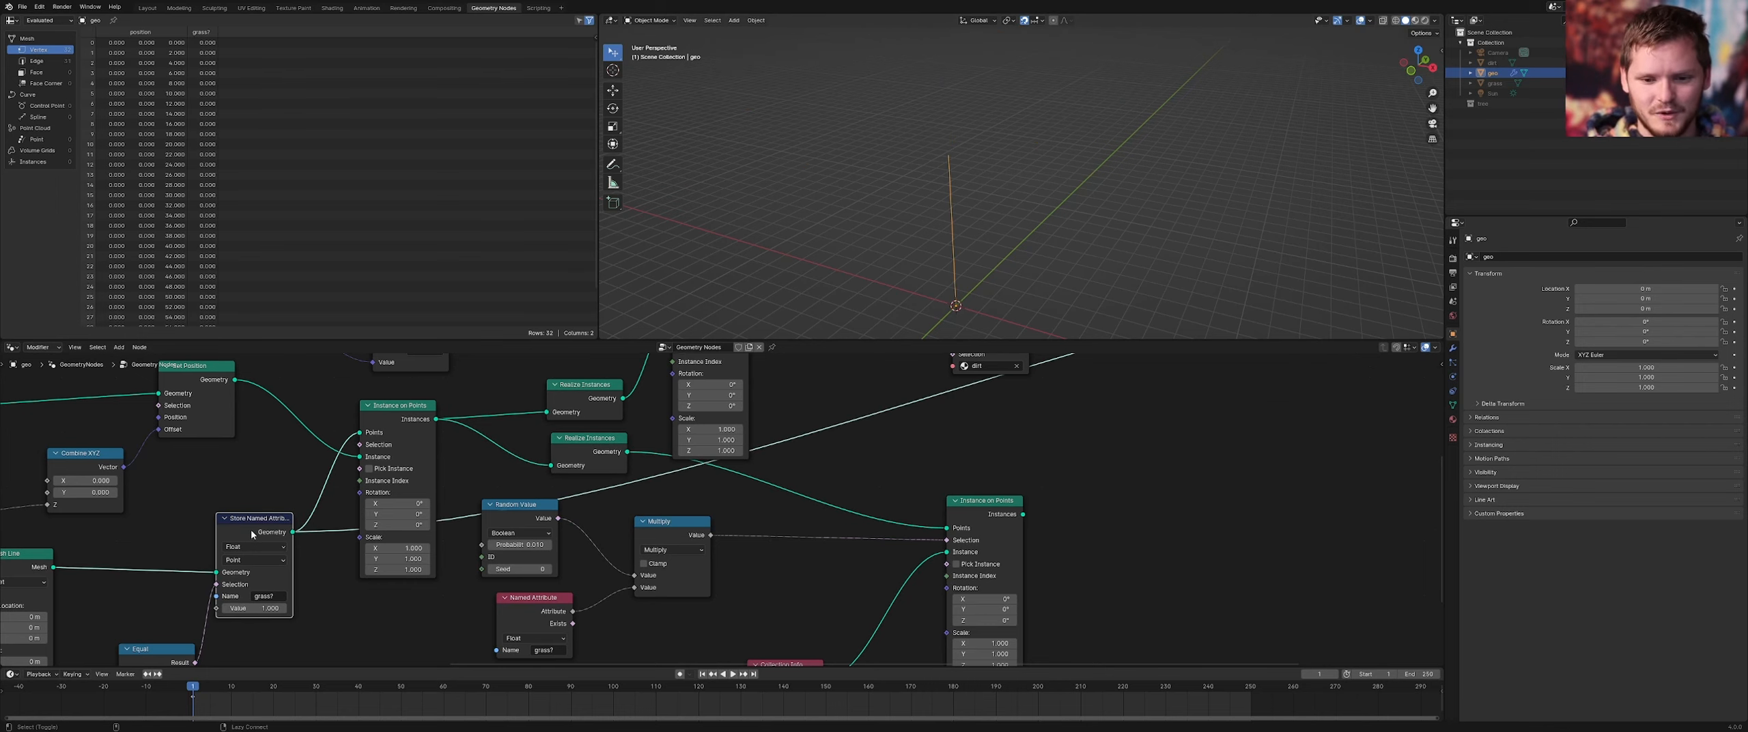
left_click(192, 391, "ctrl+shift")
mouse_move(272, 533)
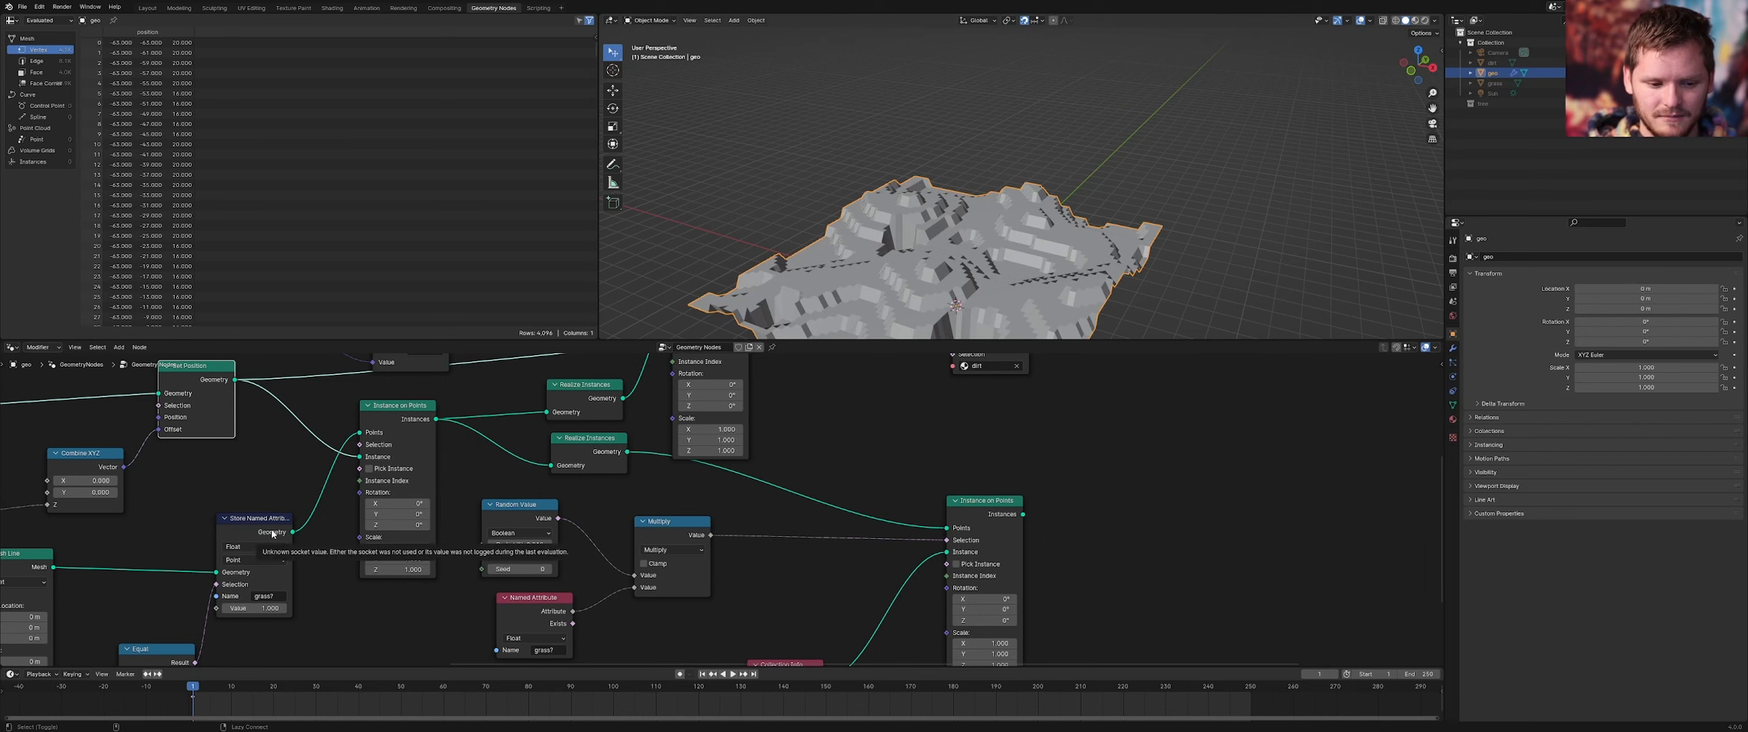
left_click(411, 421, "ctrl+shift")
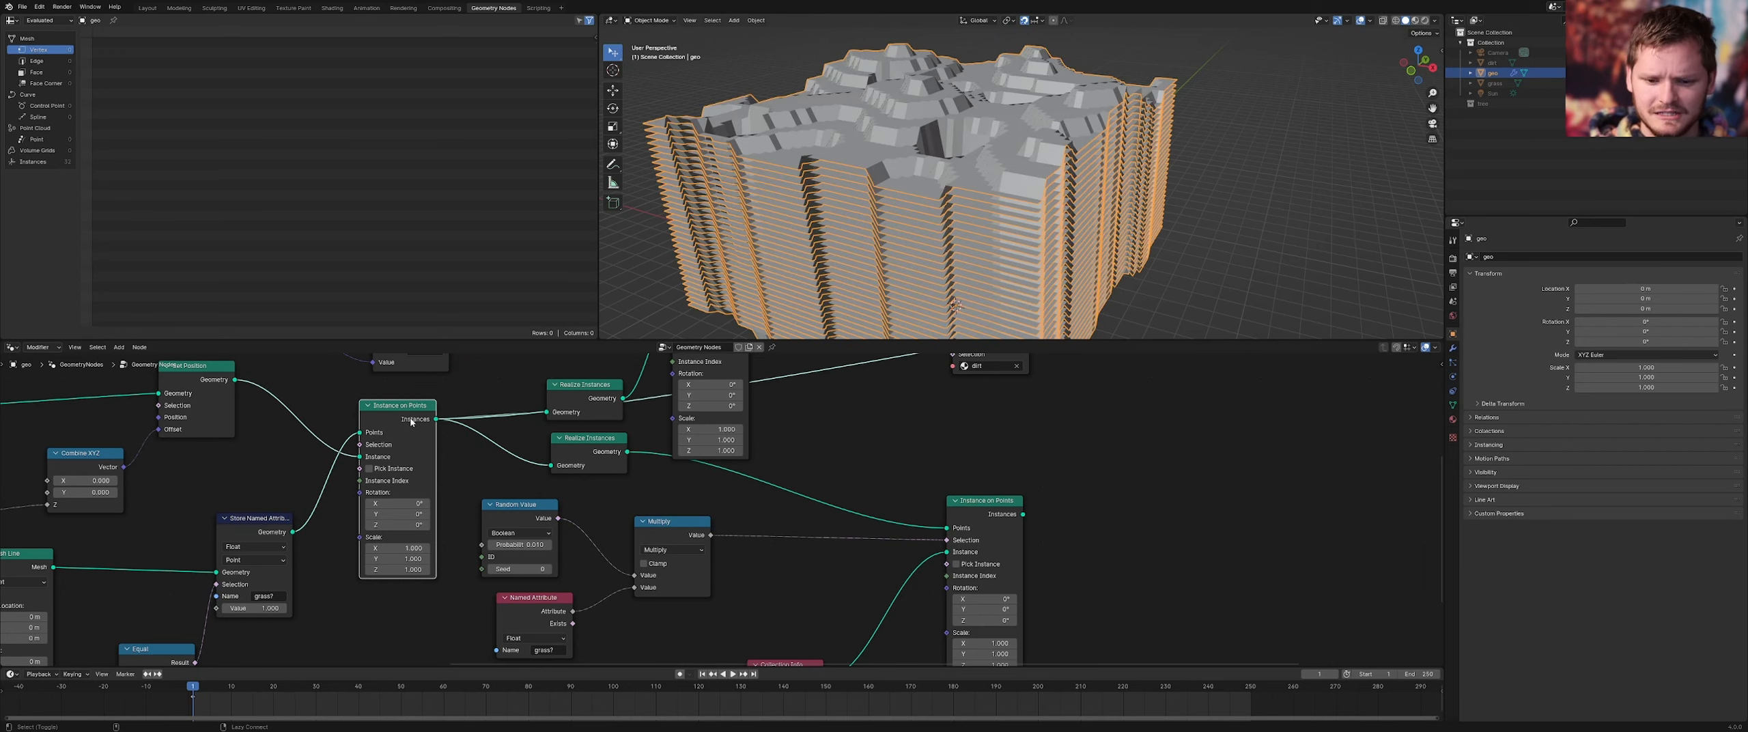
left_click(581, 448, "ctrl+shift")
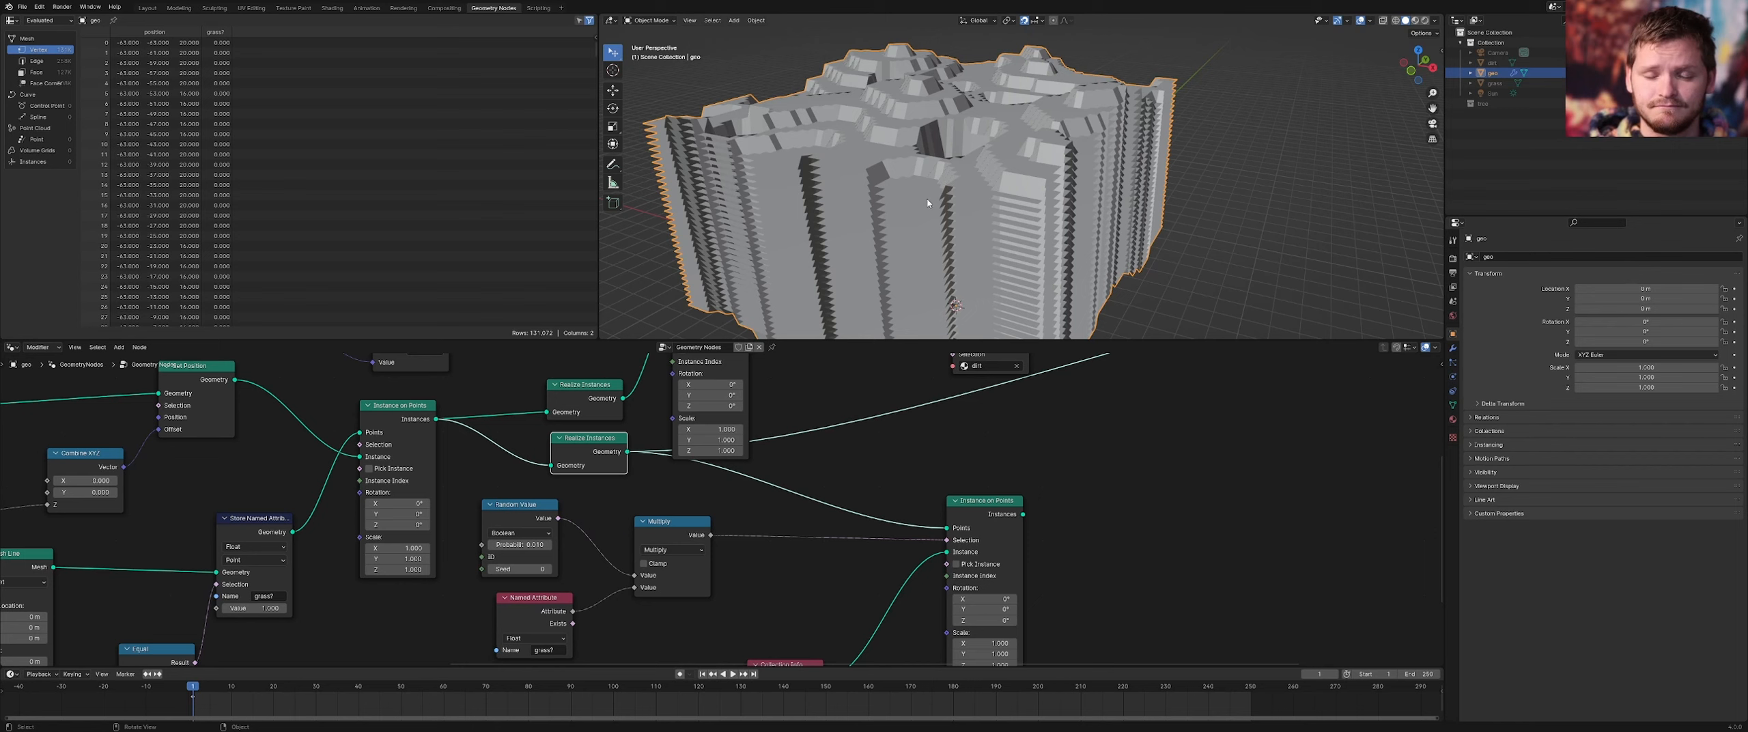
left_click(1004, 519, "ctrl+shift")
Move the Group Output aside, route the final terrain Store Named Attribute node to it, and join the tree instances with that terrain
scroll(986, 454, "down", 3)
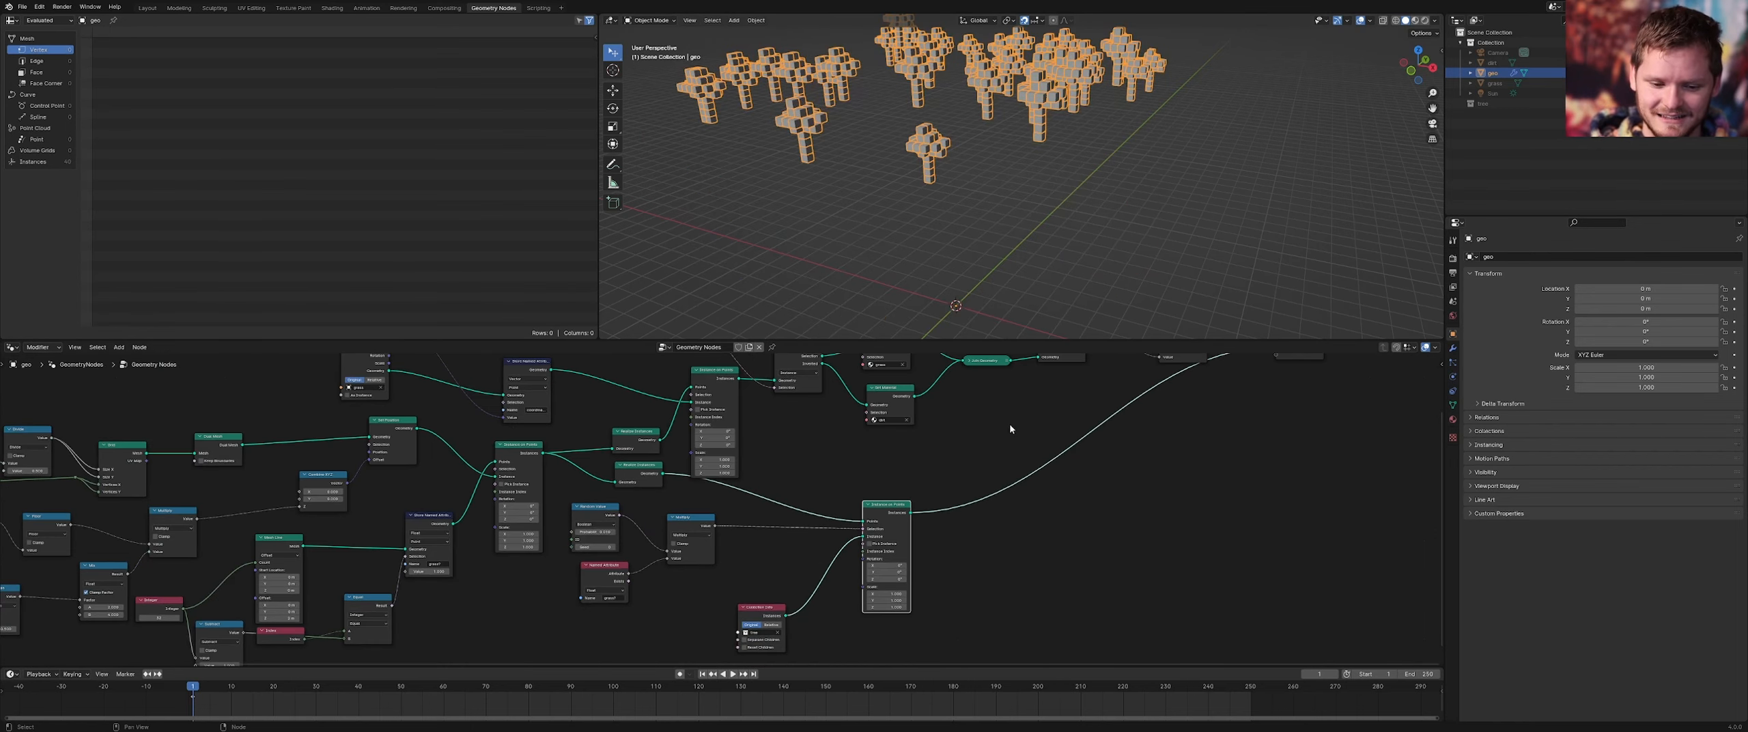
middle_click_drag(1010, 424, 876, 485)
left_click_drag(1152, 397, 1251, 454)
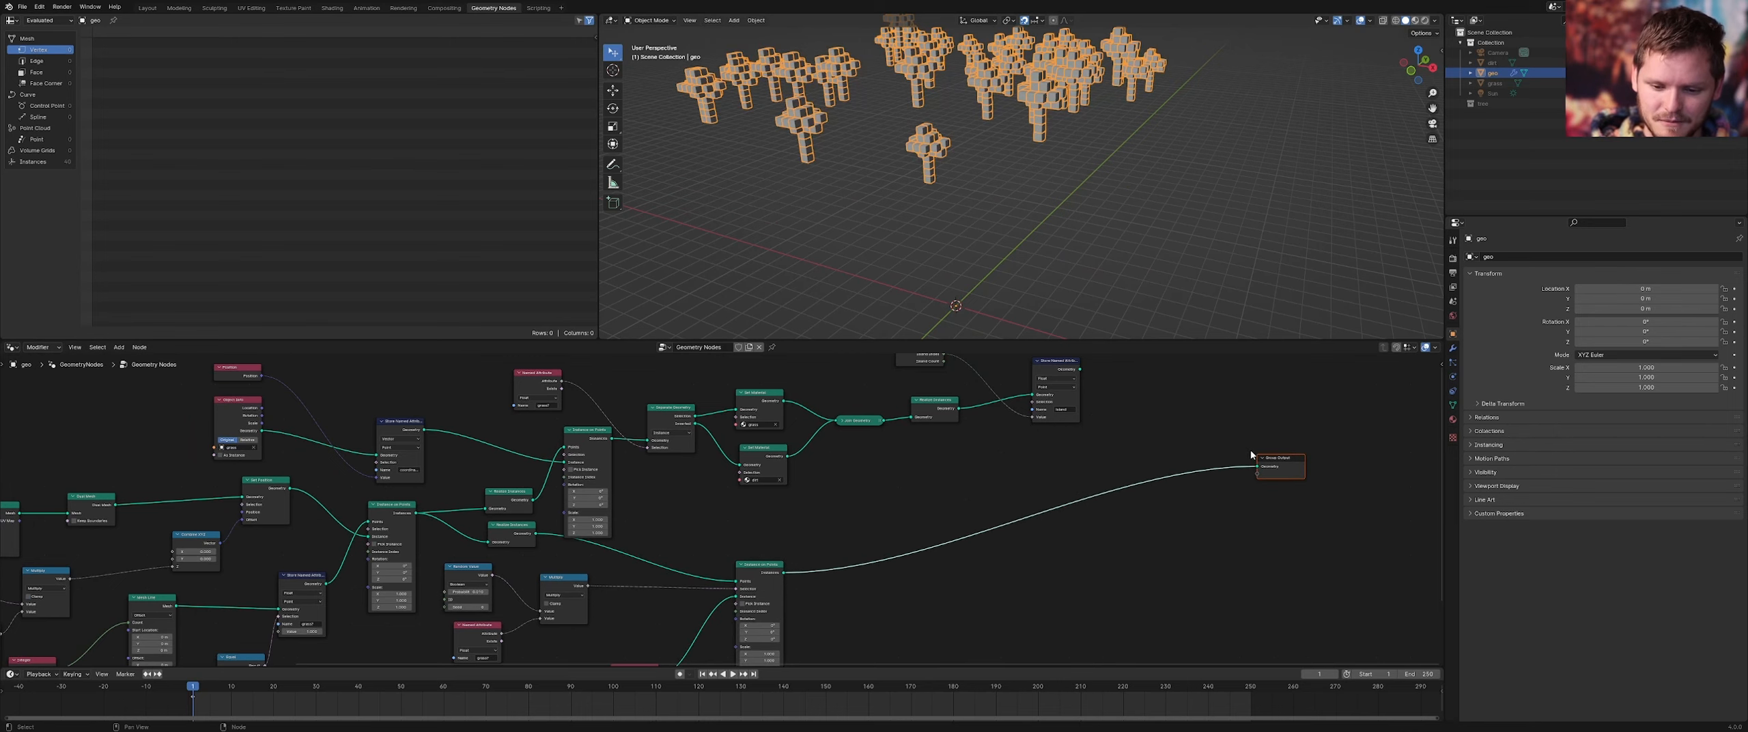
middle_click_drag(1070, 431, 974, 446)
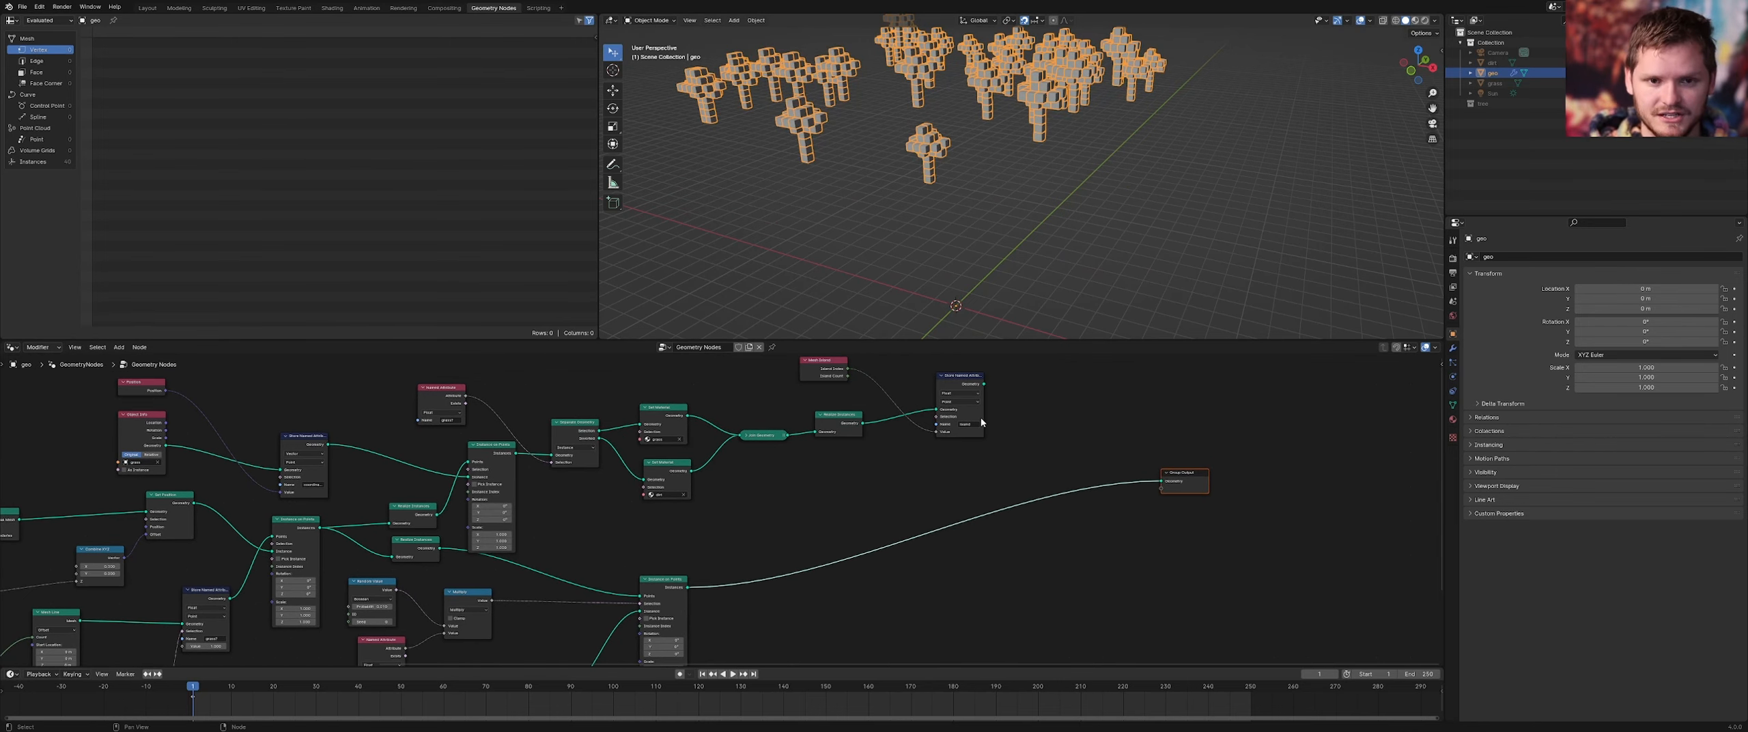
left_click(960, 388, "ctrl+shift")
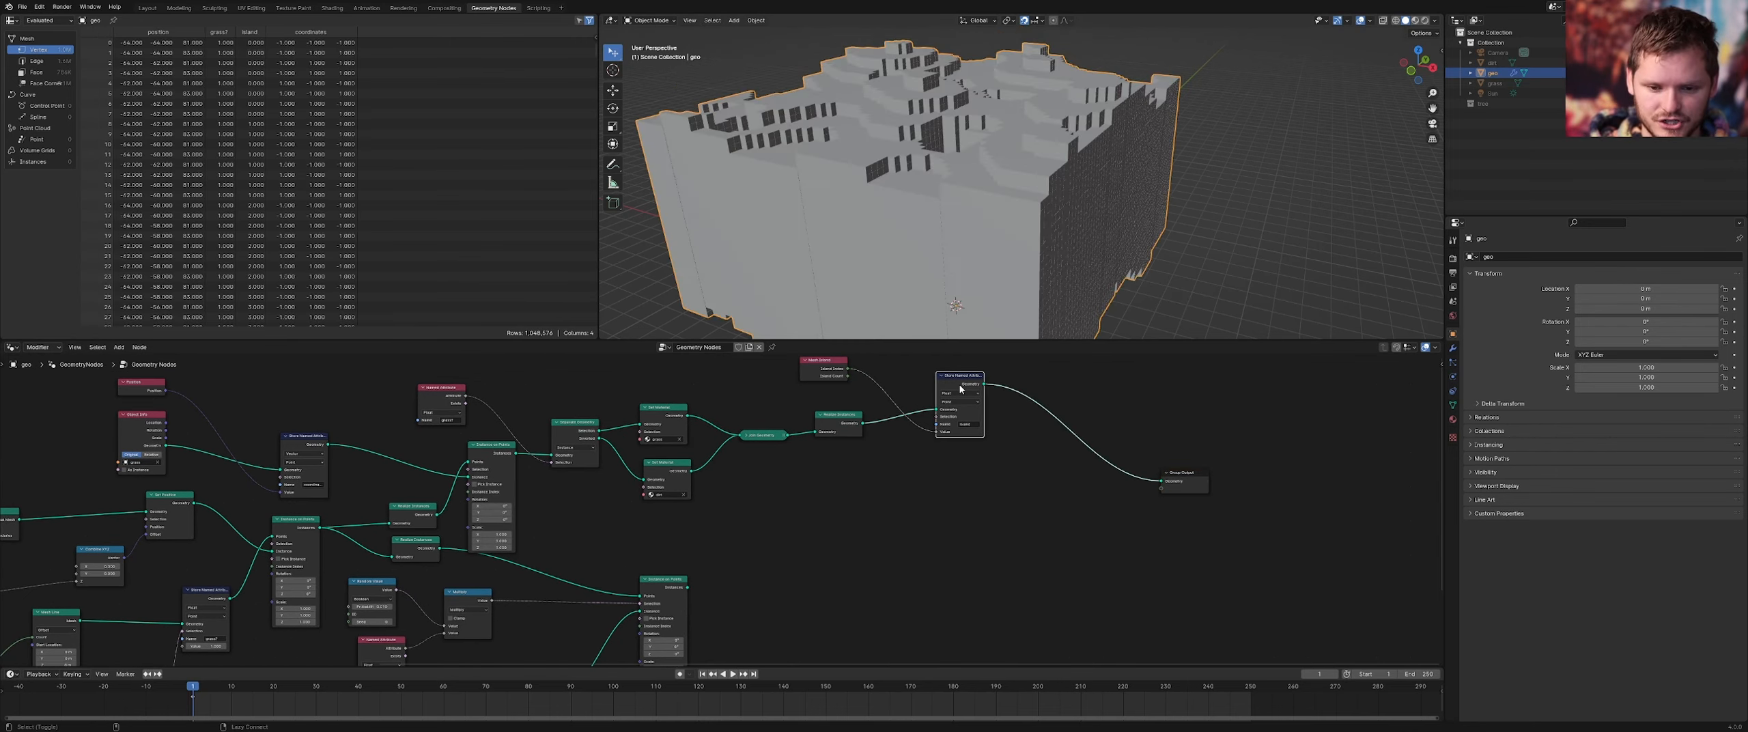
right_click_drag(961, 387, 707, 572, "ctrl+shift")
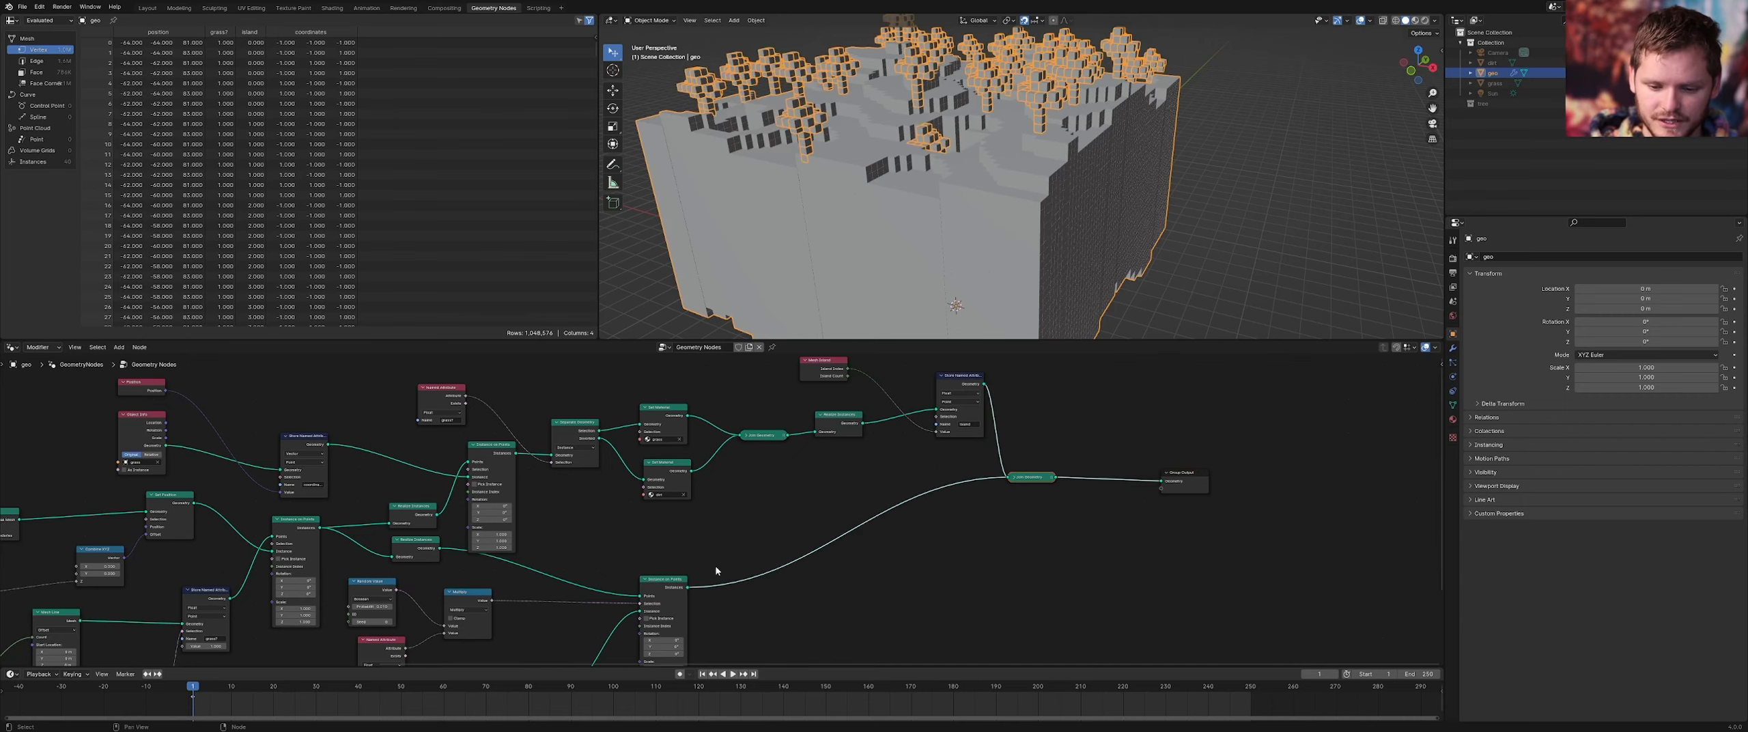
Check the trunk bases against the ground, and insert a Transform Geometry node between the tree Collection Info and Instance on Points nodes
scroll(995, 136, "up", 3)
middle_click_drag(995, 137, 987, 179)
scroll(935, 218, "up", 6)
middle_click_drag(934, 217, 960, 149)
scroll(946, 236, "down", 5)
scroll(941, 179, "up", 5)
scroll(649, 495, "down", 4)
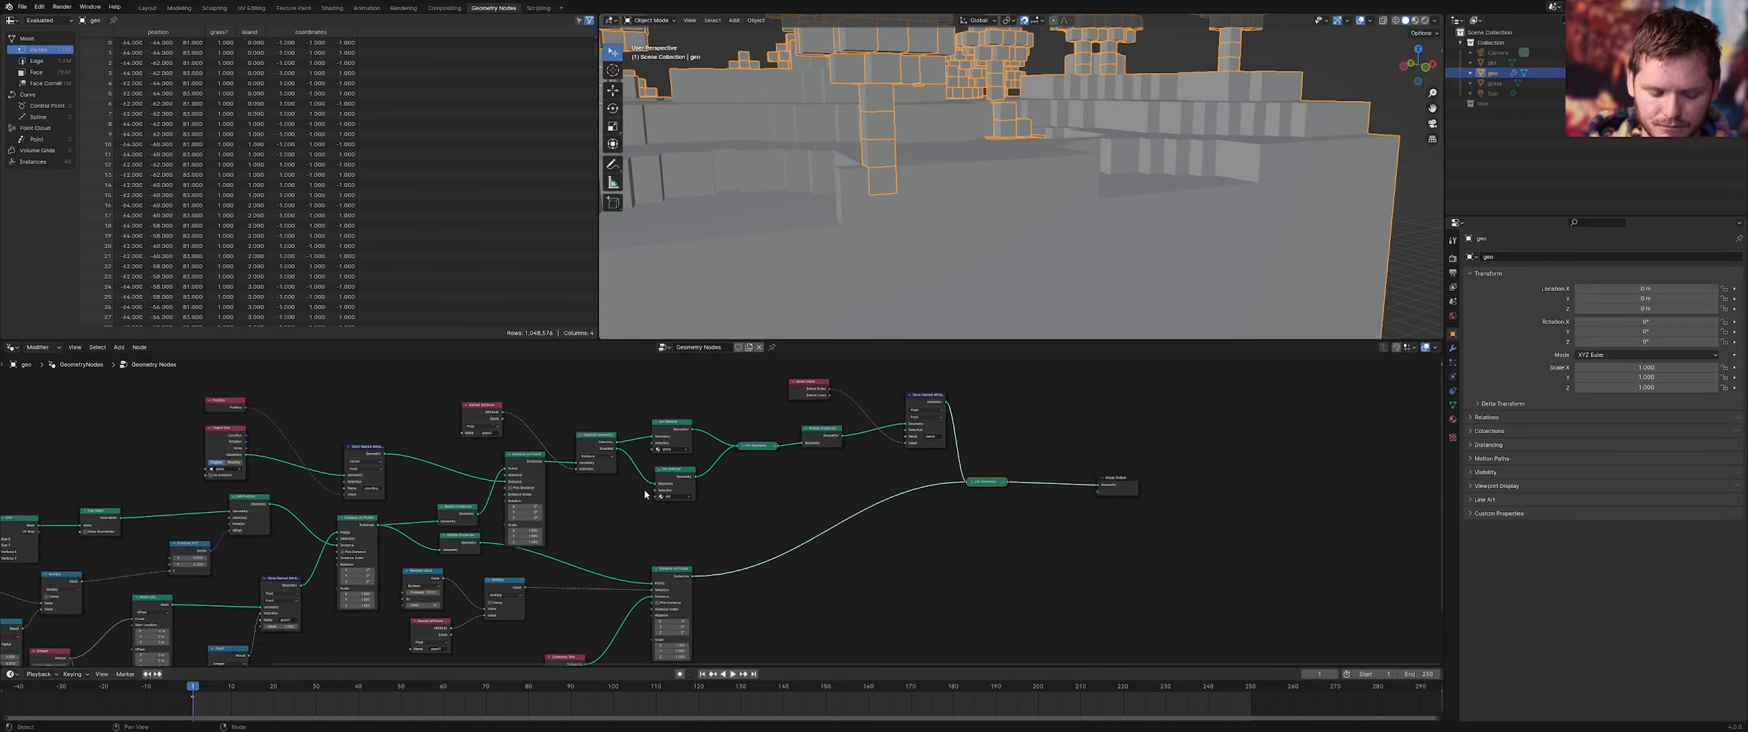
middle_click_drag(646, 508, 695, 416)
scroll(609, 531, "up", 8)
left_click_drag(576, 580, 450, 576)
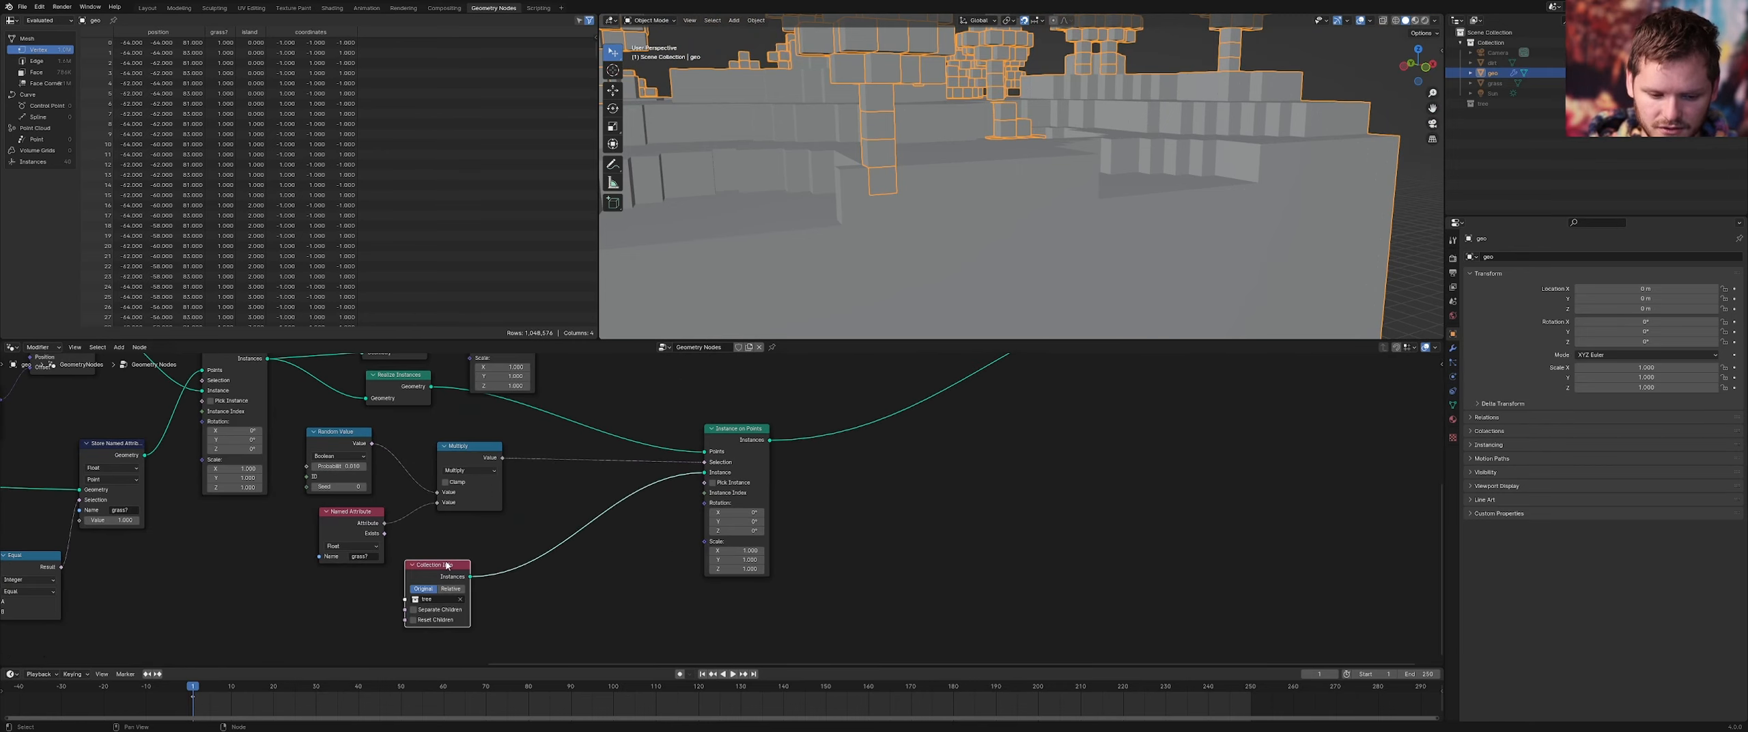
key("shift+a")
type("tra")
key("Return")
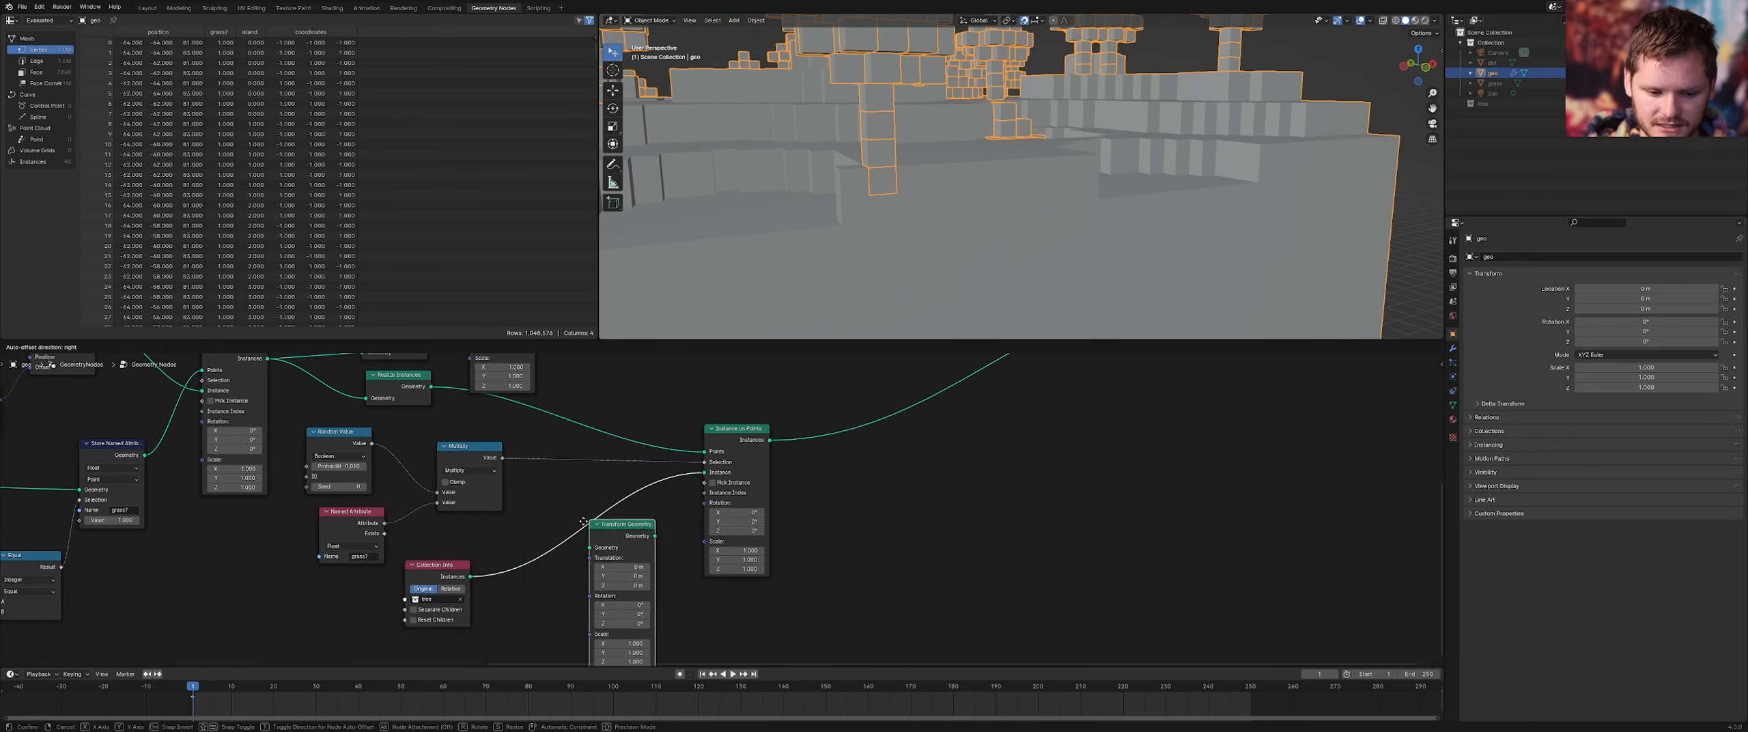
left_click(520, 504)
Set the tree Transform Geometry node's Z translation to 2 m
middle_click_drag(575, 615, 615, 580)
scroll(615, 579, "up", 1)
scroll(615, 580, "up", 1)
left_click(593, 526)
type("2")
key("Return")
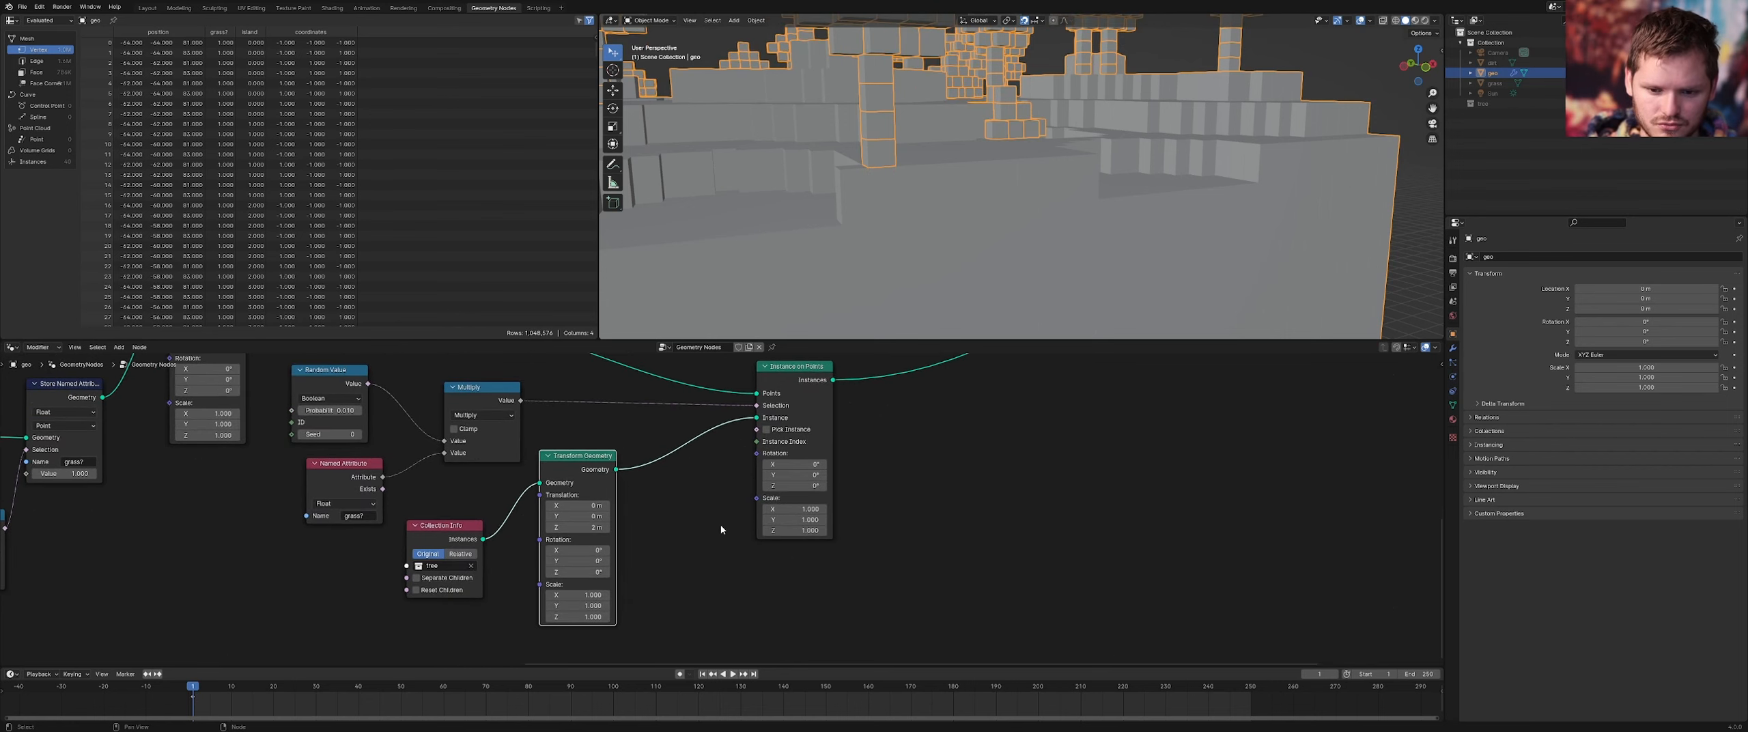
Switch the viewport to rendered shading, deselect the terrain object and view the forest with its materials
mouse_move(843, 242)
middle_mouse_down()
mouse_move(795, 124)
mouse_move(933, 257)
mouse_move(990, 280)
mouse_move(1072, 236)
middle_mouse_up()
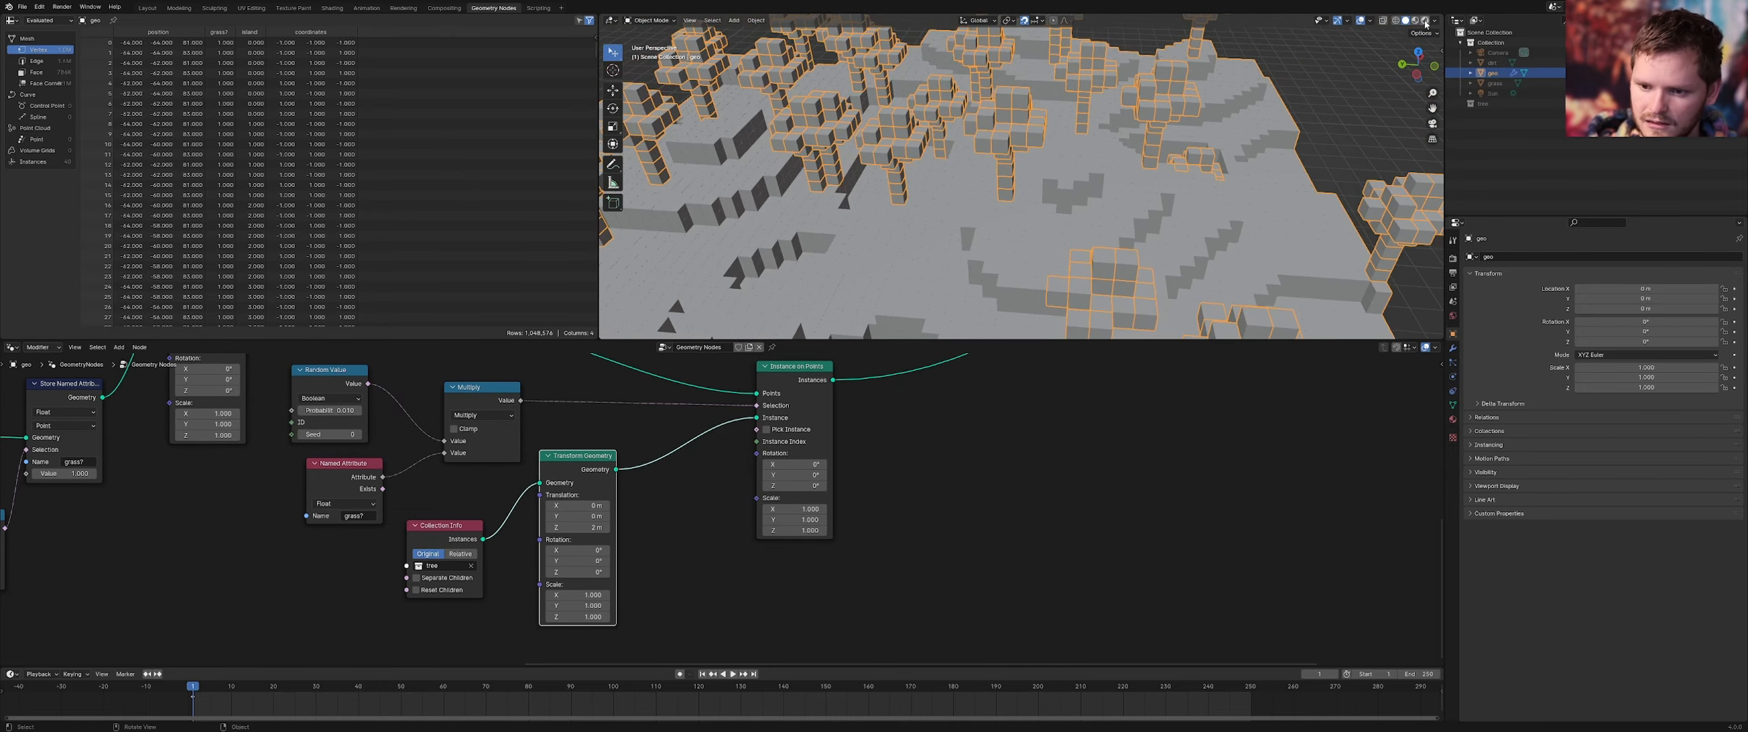
left_click(1425, 22)
left_click(1305, 112)
middle_click_drag(1306, 112, 1001, 193)
scroll(606, 444, "down", 3)
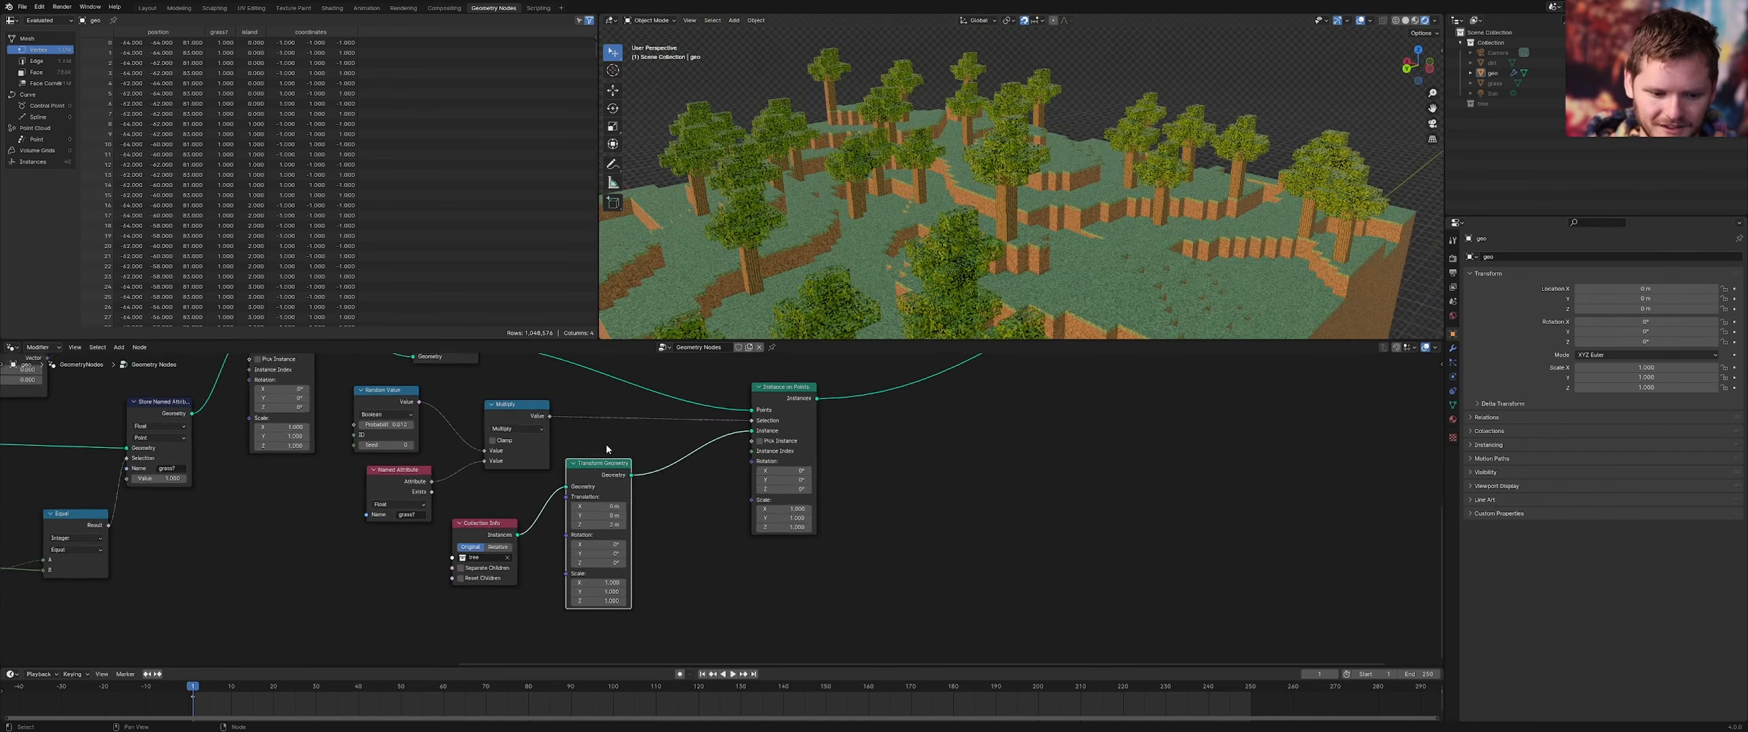
Try a probability of 0.02 on the tree Random Value node, and undo the change
middle_click_drag(536, 437, 703, 462)
scroll(703, 461, "up", 6)
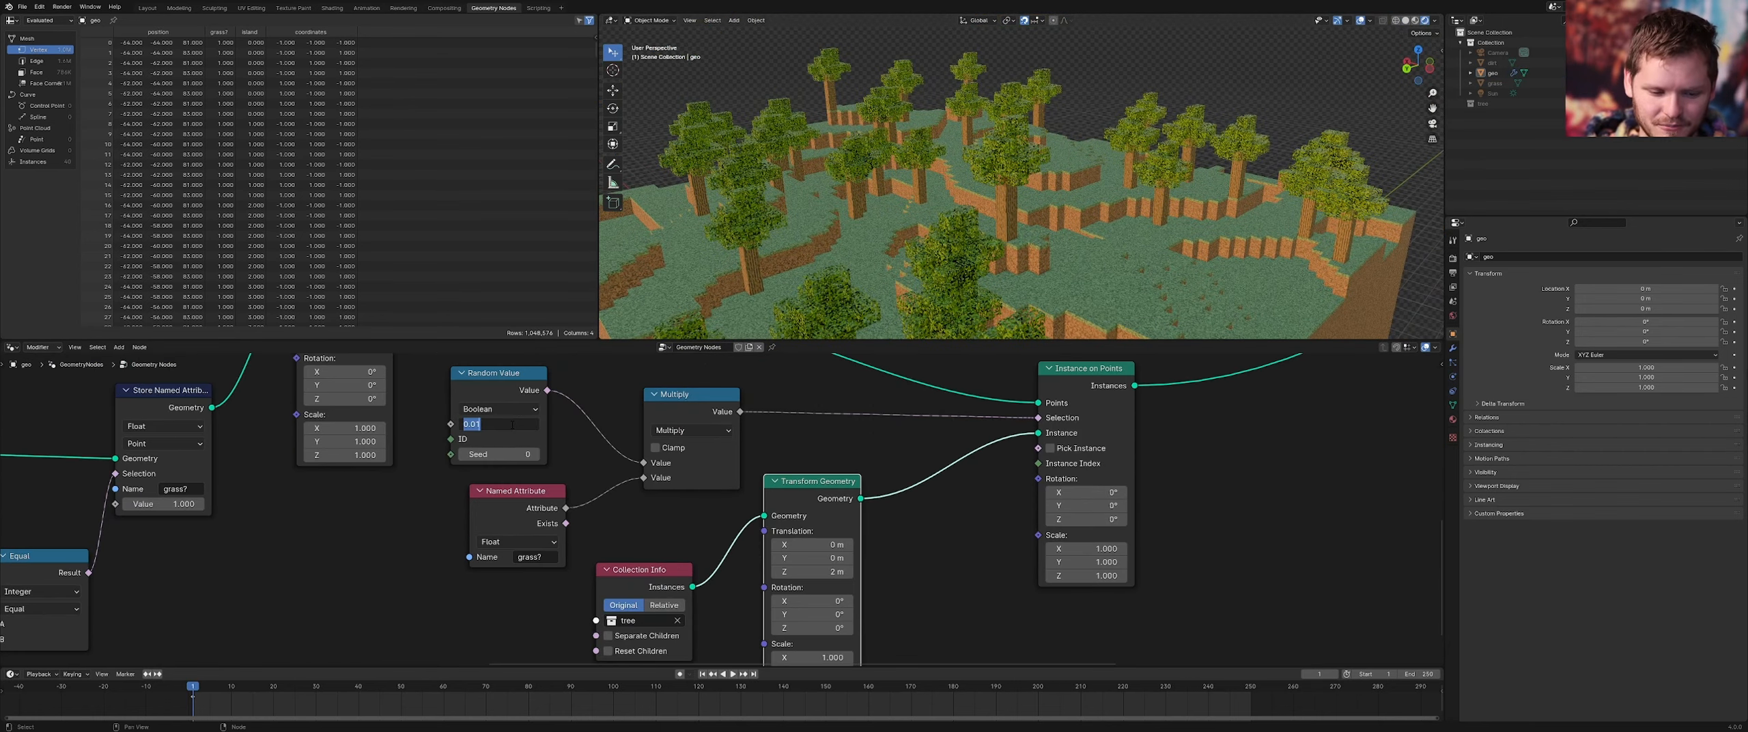
double_click(512, 424)
key("Return")
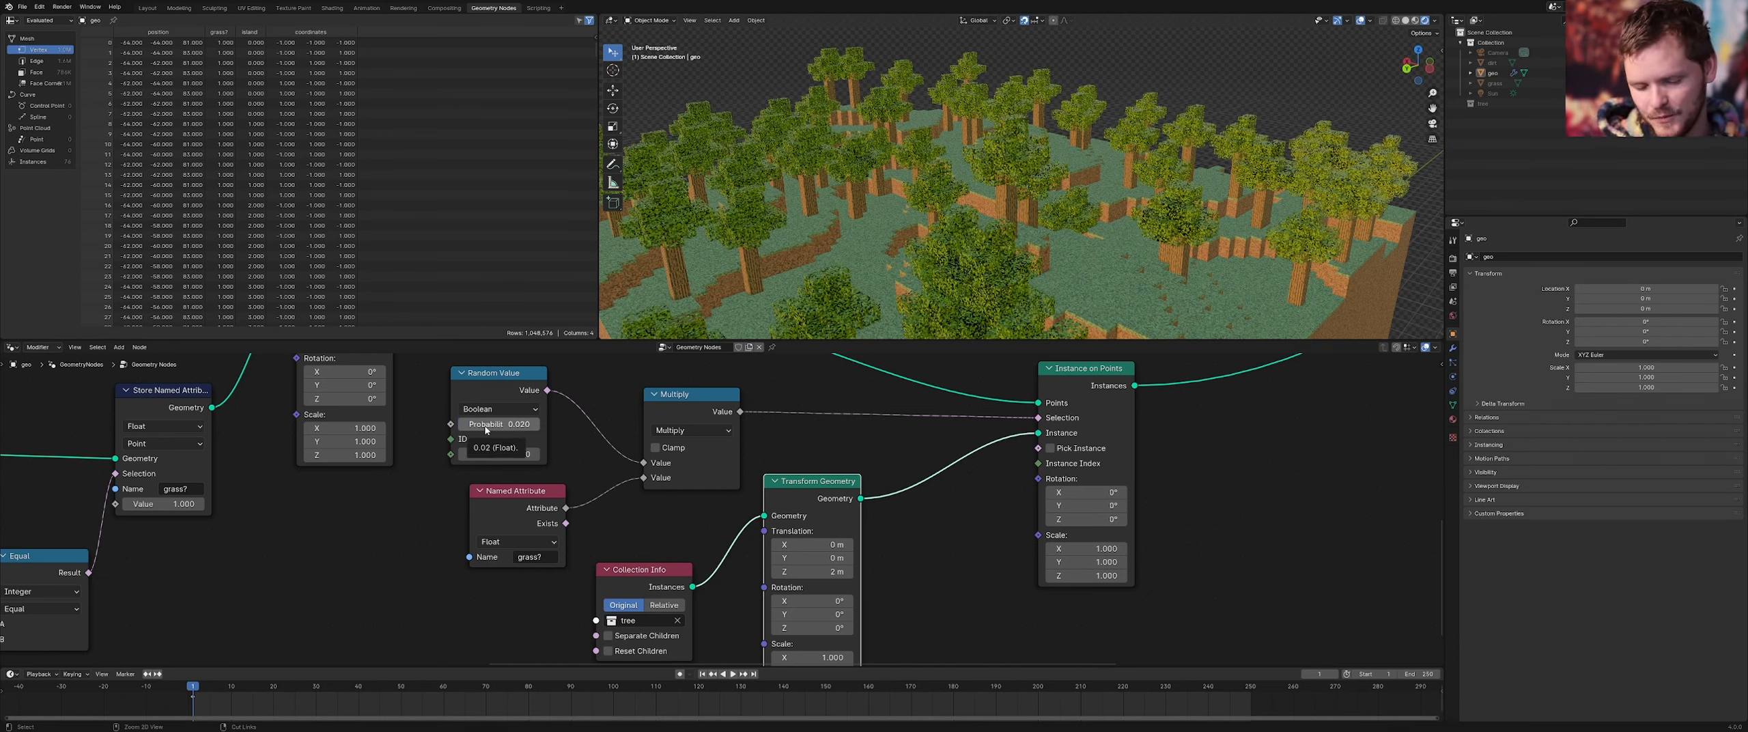
key("ctrl+z")
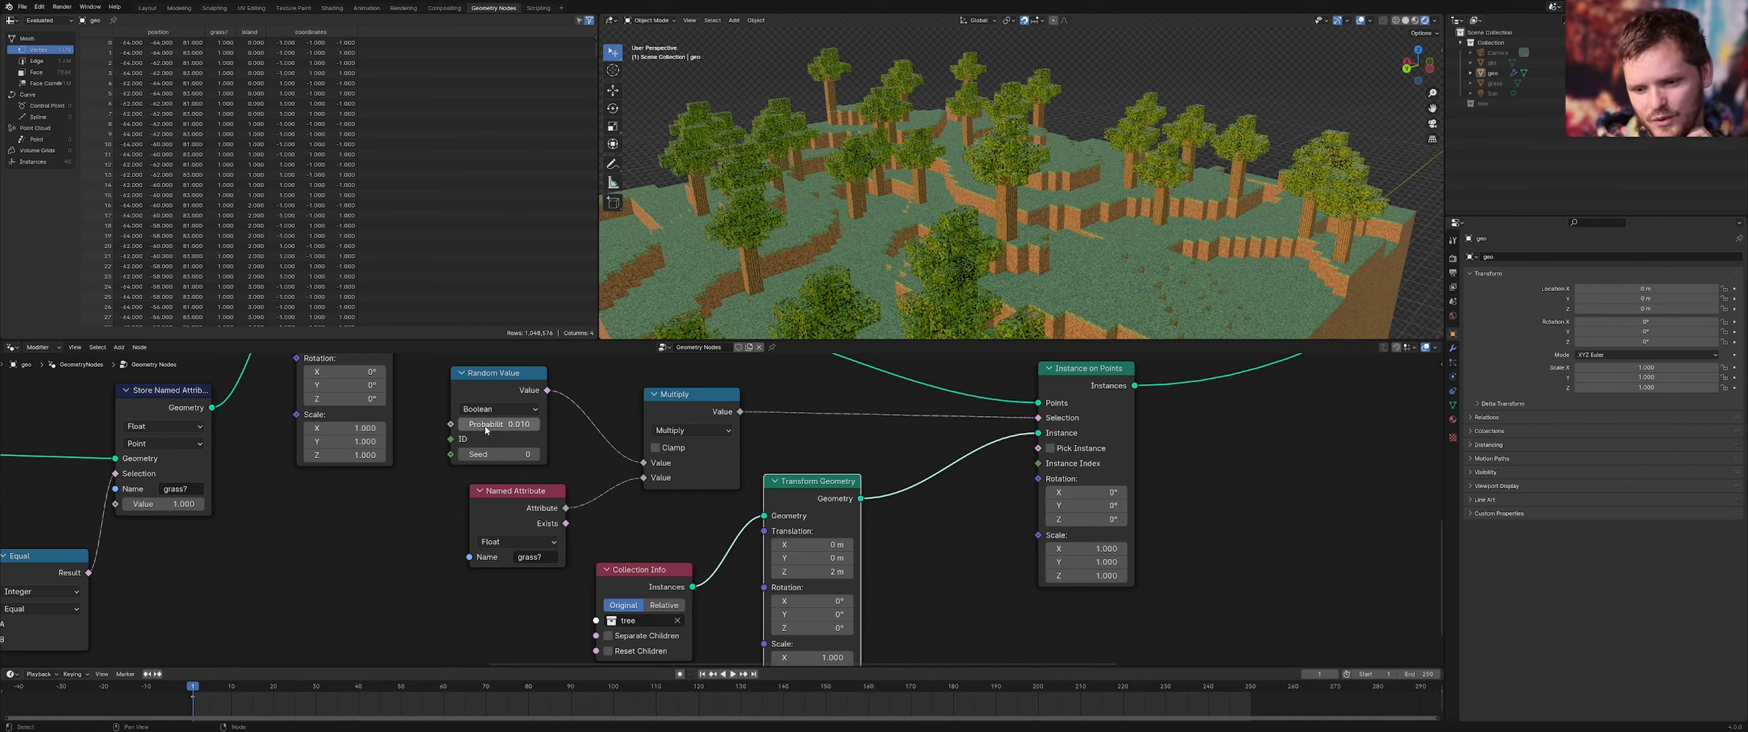
Set the tree Random Value node's probability to 0.003
mouse_move(1284, 160)
middle_mouse_down()
mouse_move(1332, 167)
mouse_move(1259, 172)
middle_mouse_up()
scroll(1277, 167, "up", 4)
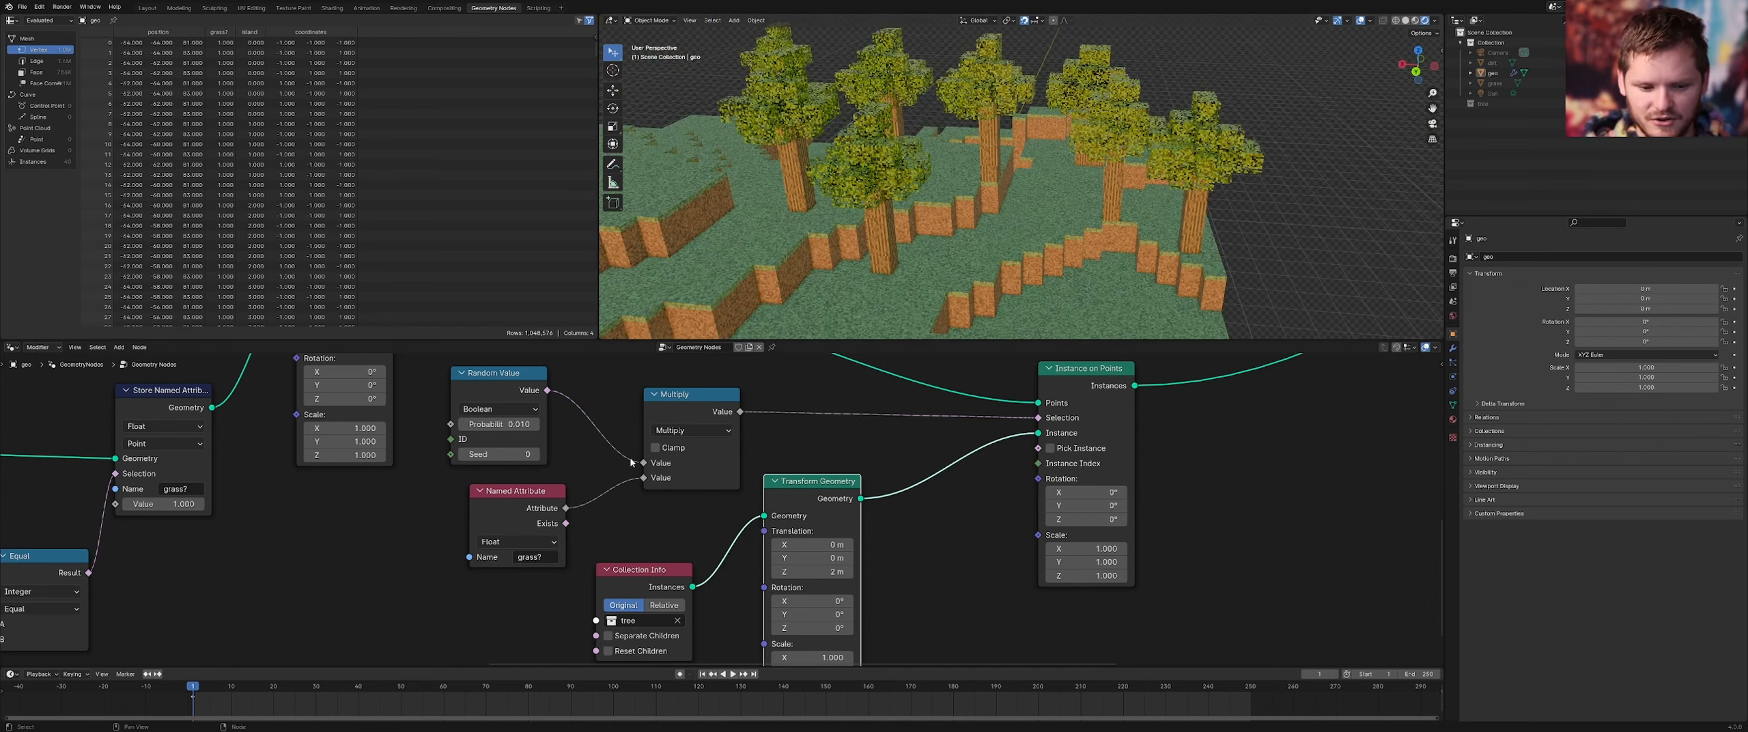
double_click(509, 431)
key("BackSpace")
type("03")
key("Return")
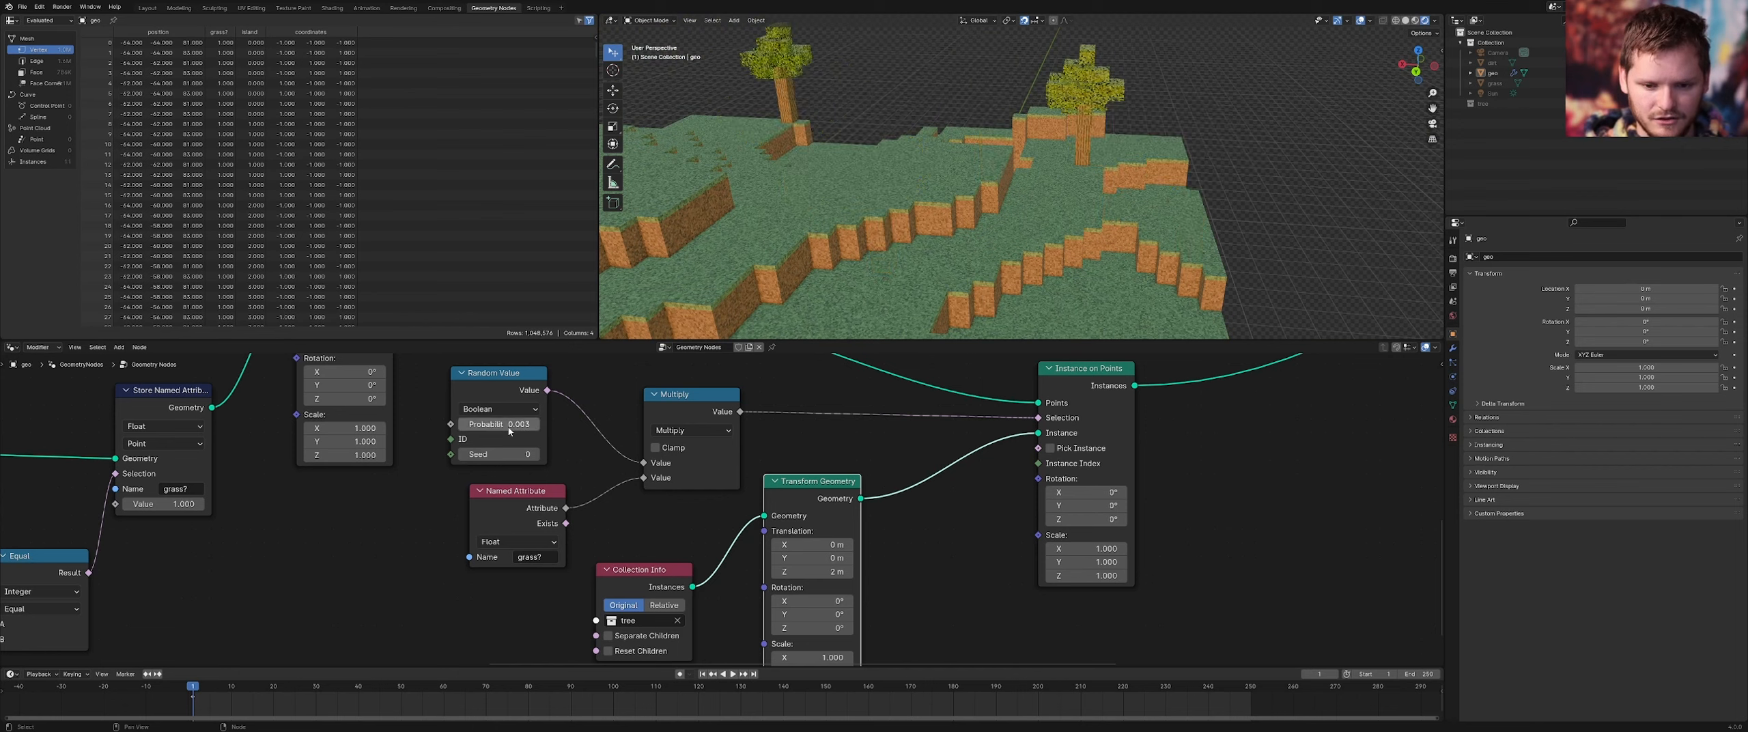
Look over the sparser trees and set the tree Random Value node's seed to 1
scroll(866, 235, "down", 2)
middle_click_drag(866, 236, 977, 186, "shift")
scroll(978, 186, "up", 2)
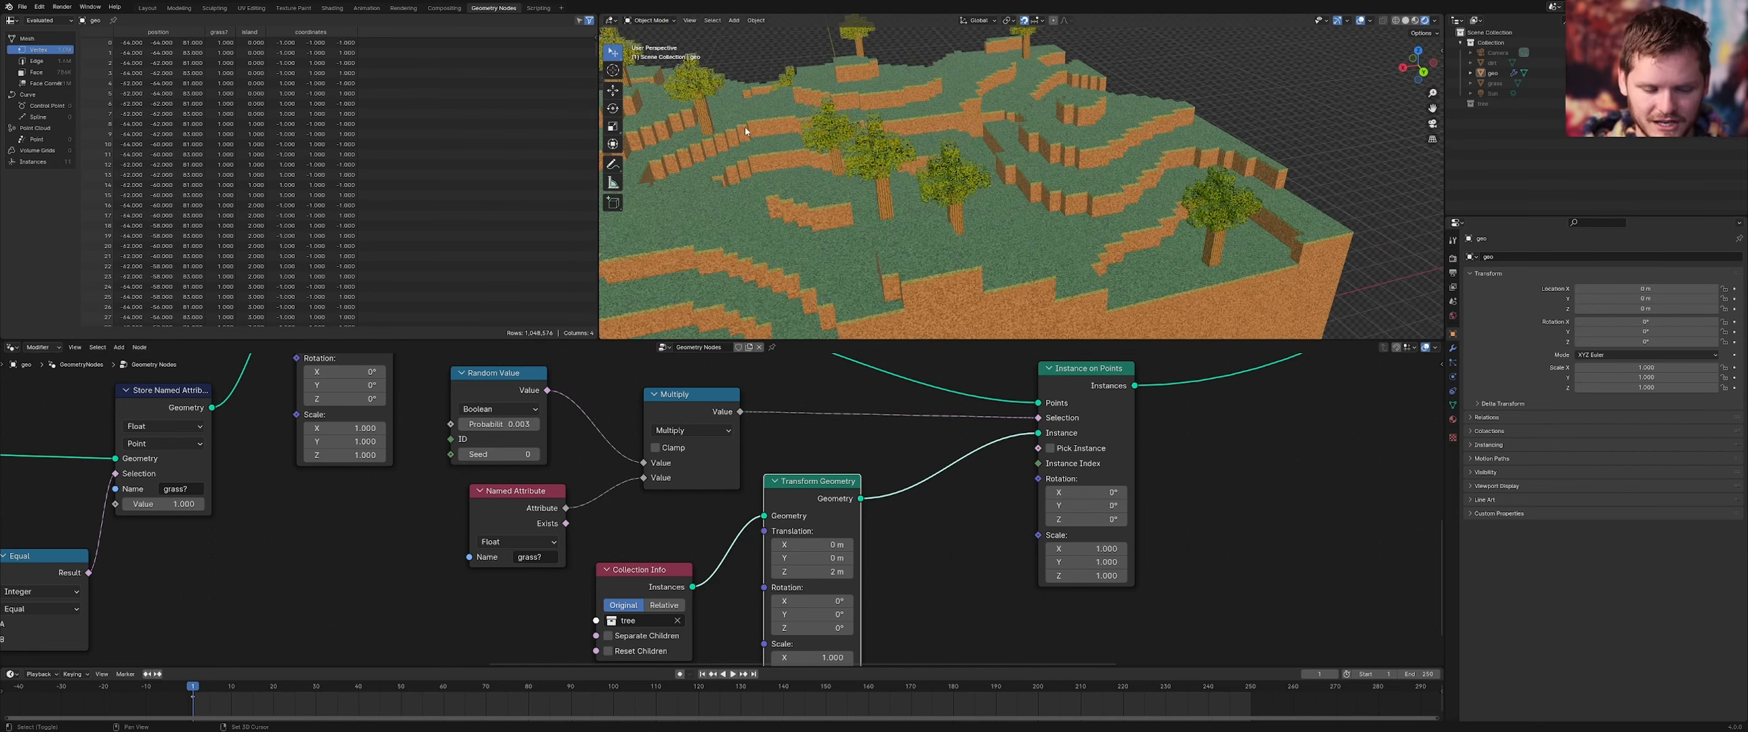
middle_click_drag(753, 127, 900, 182, "shift")
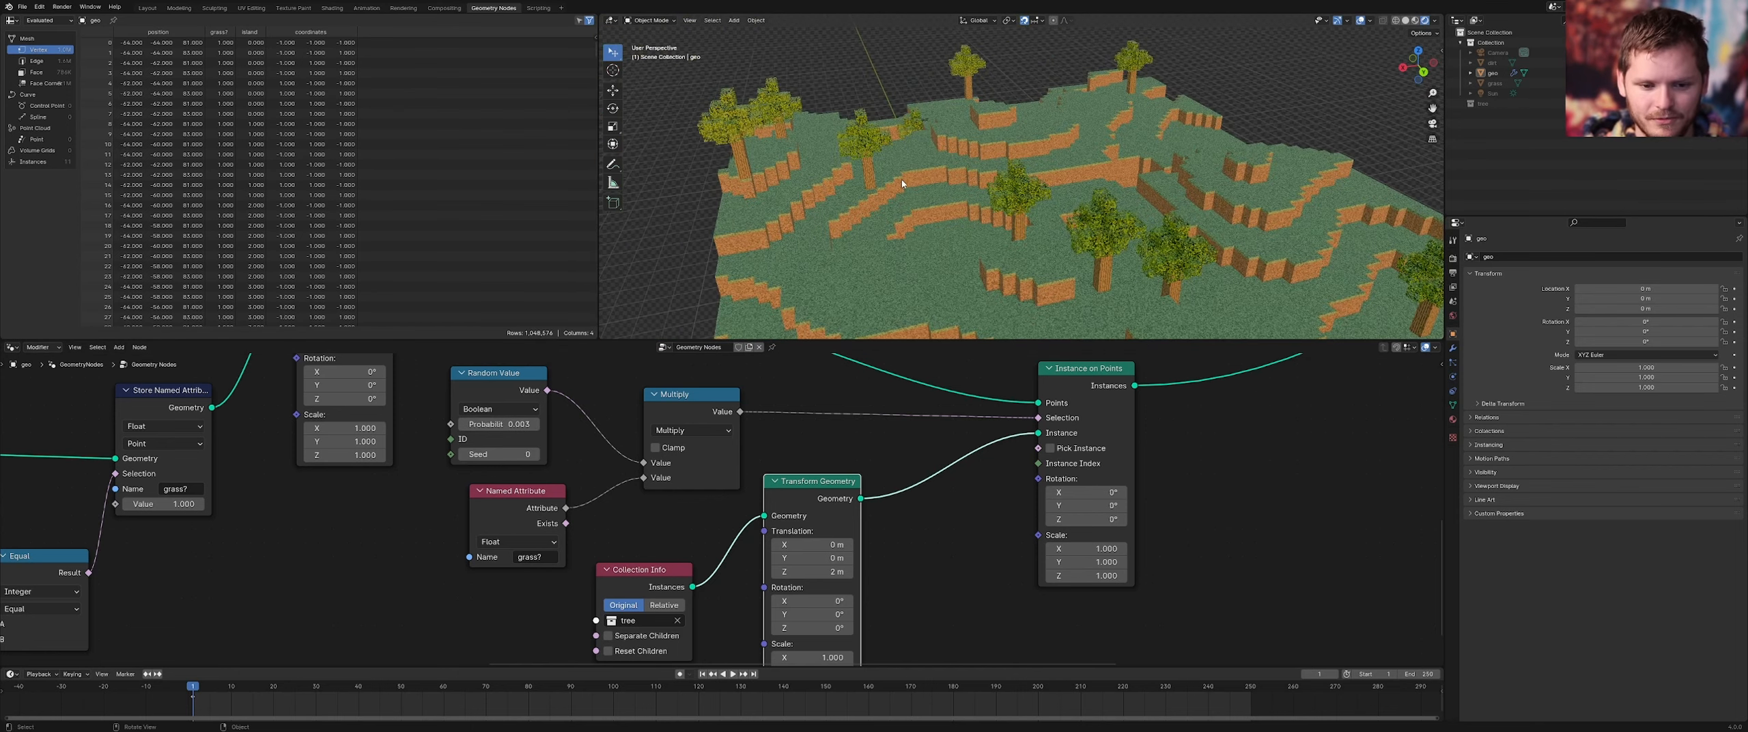
left_click(536, 454)
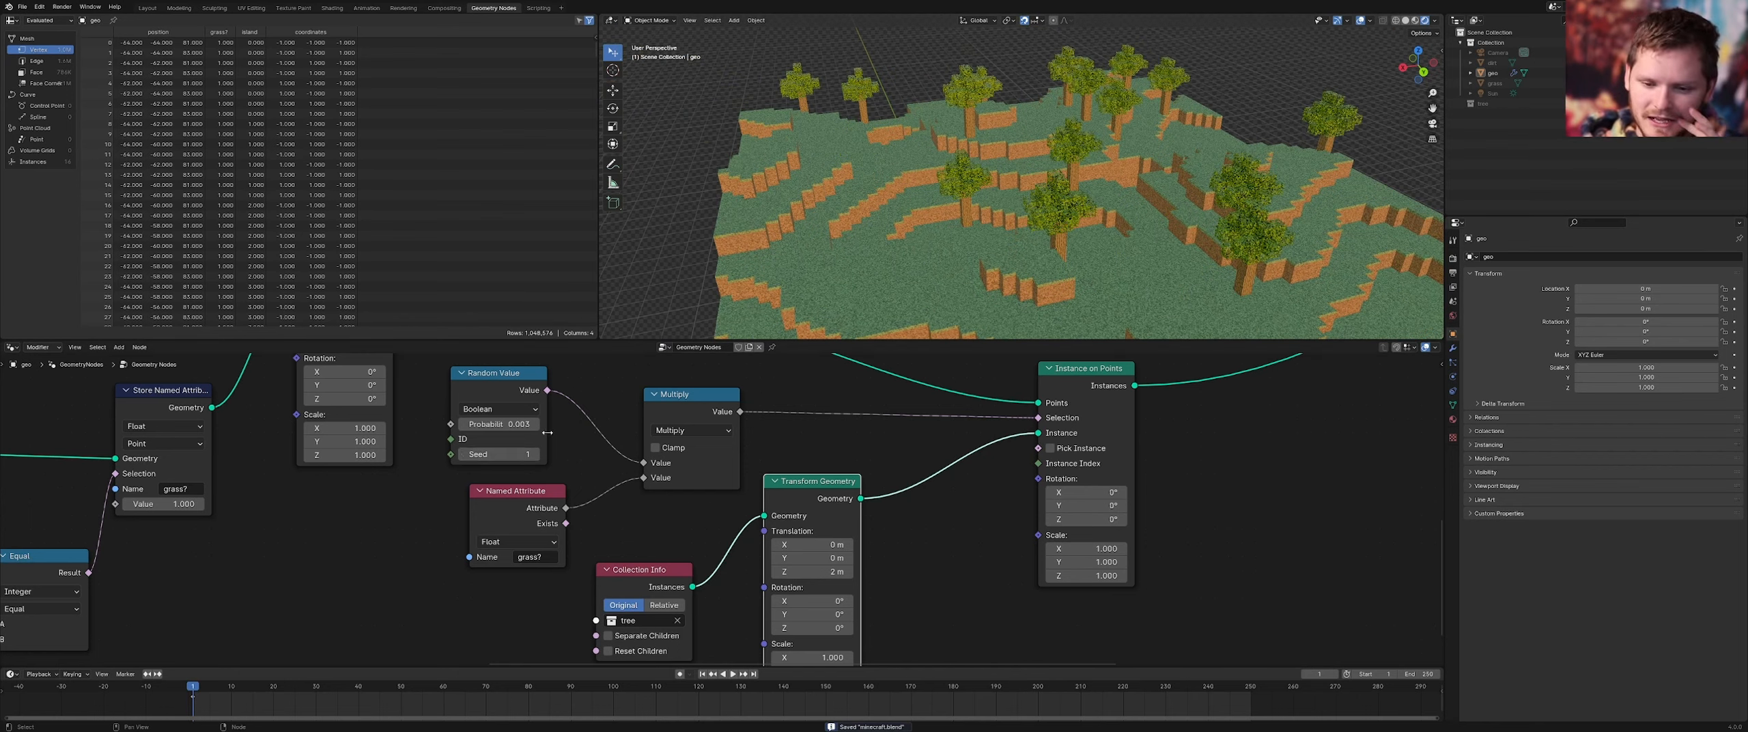
Examine the rendered tree placement on the terrain, both from a distance and close to the trunks
middle_click_drag(1093, 199, 1008, 204)
scroll(956, 136, "up", 3)
middle_click_drag(923, 103, 910, 177, "shift")
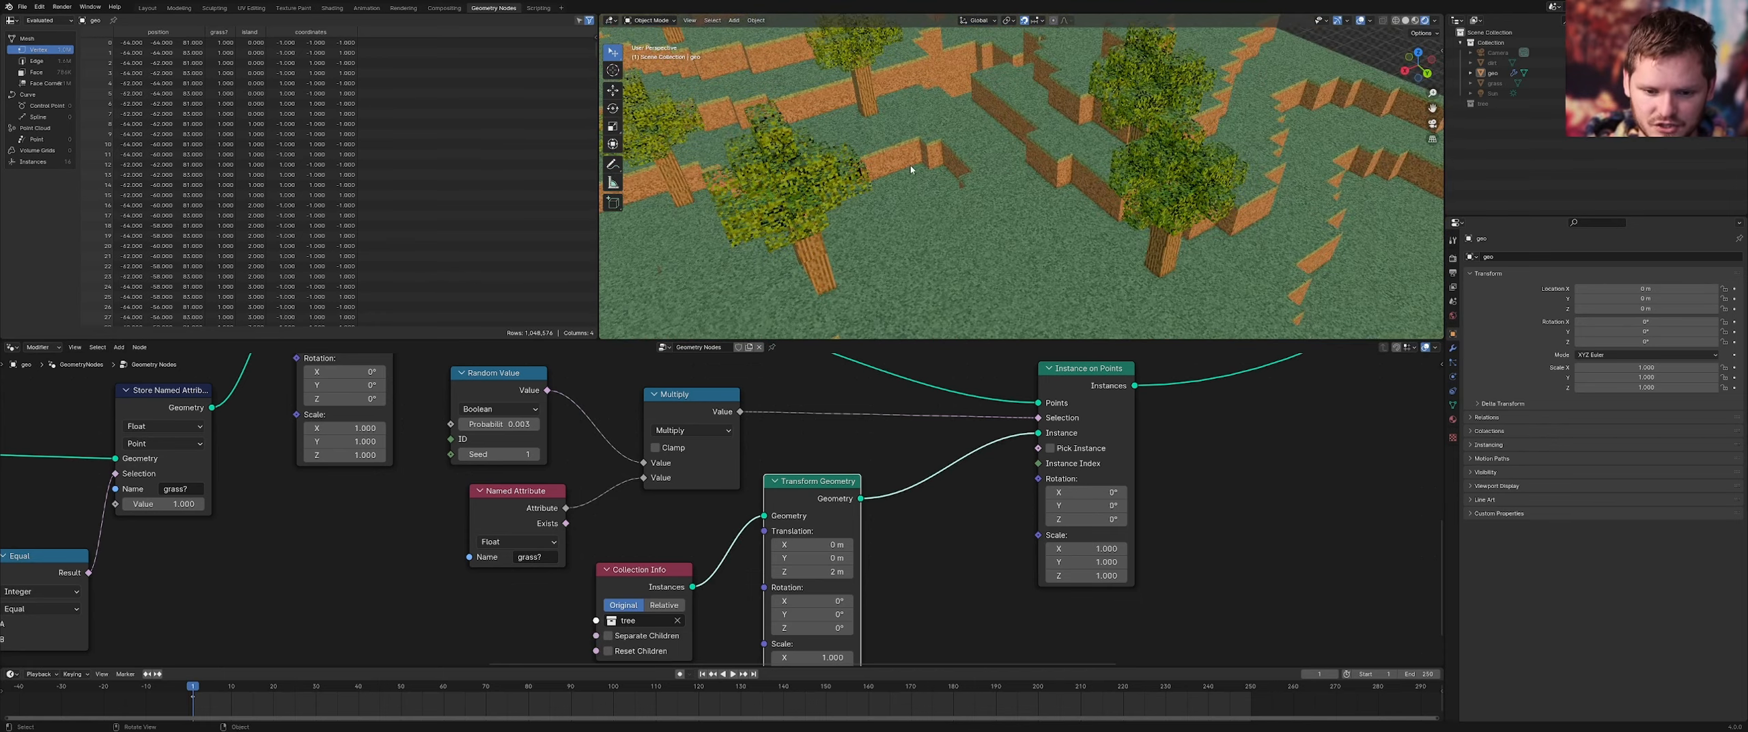
scroll(910, 176, "up", 3)
left_click(867, 206)
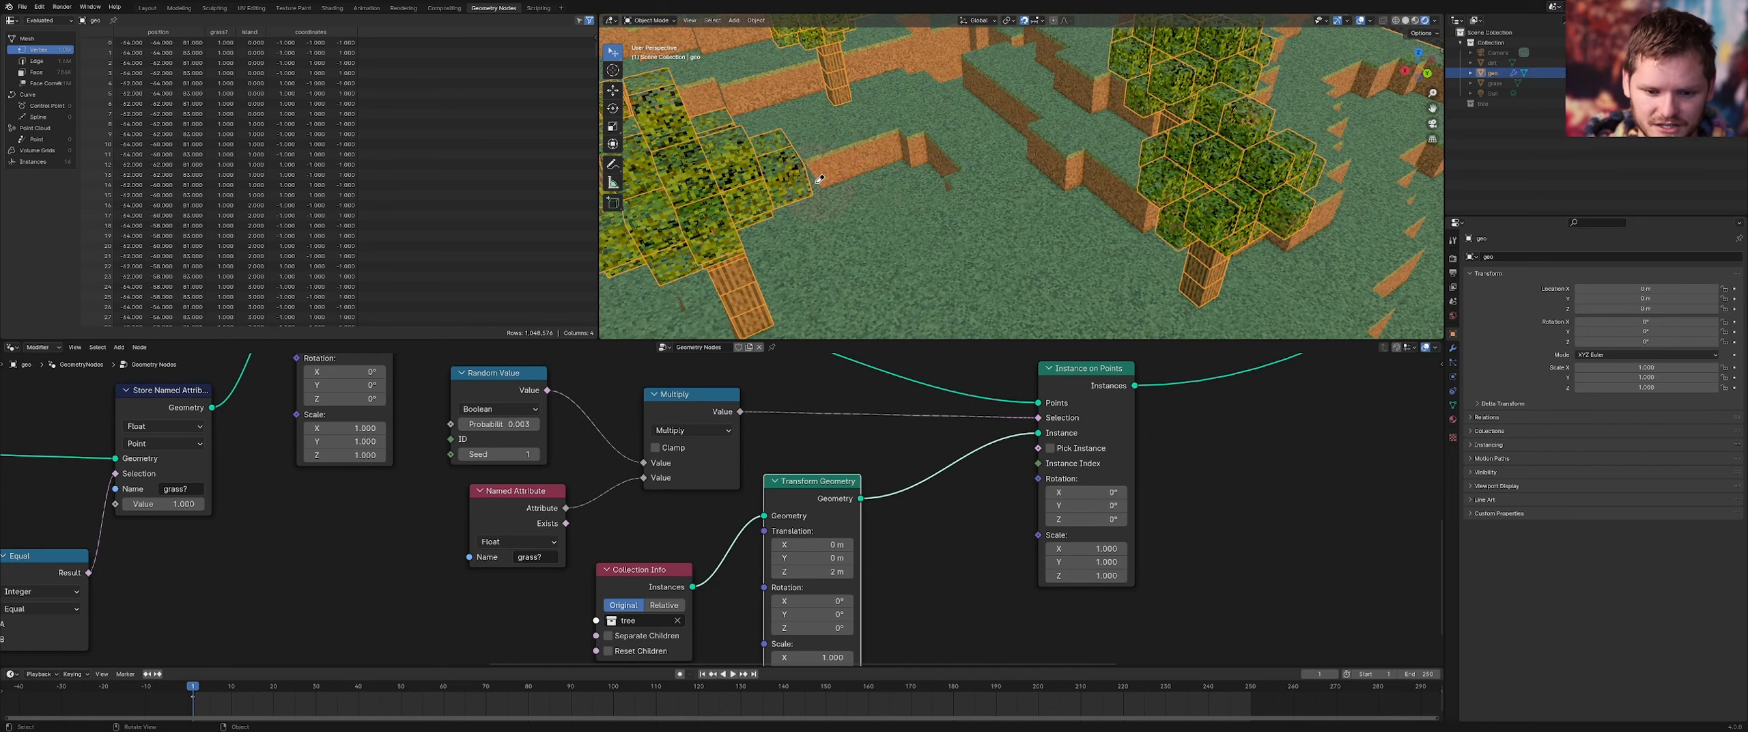
scroll(1031, 189, "down", 6)
left_click(1242, 122)
middle_click_drag(1166, 124, 1136, 108)
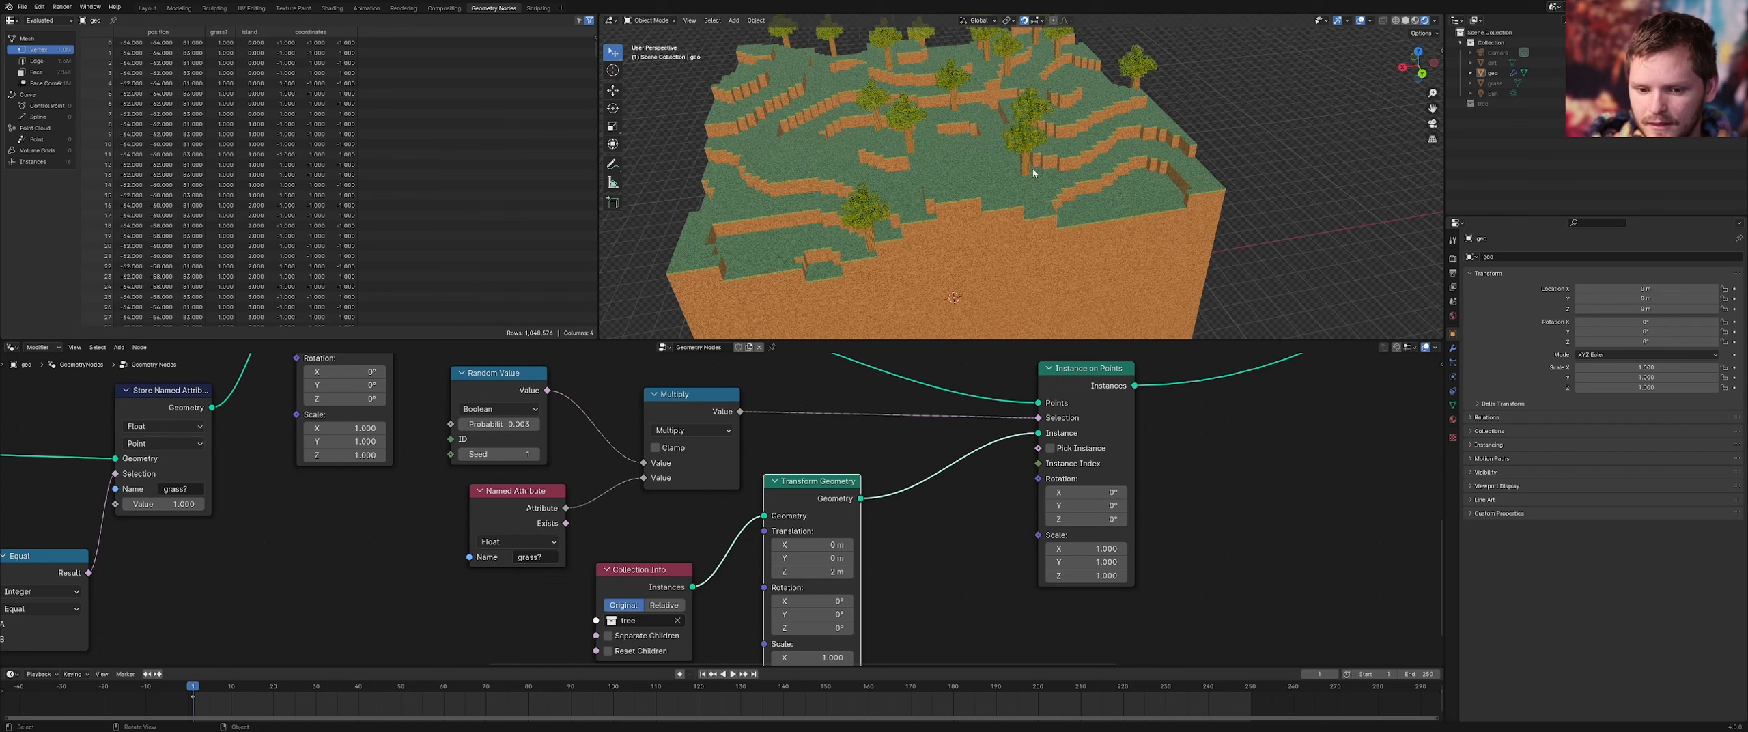
scroll(1135, 108, "up", 10)
Switch the viewport to solid shading and examine a trunk's base on the ground together with the overall node tree
left_click(1397, 20)
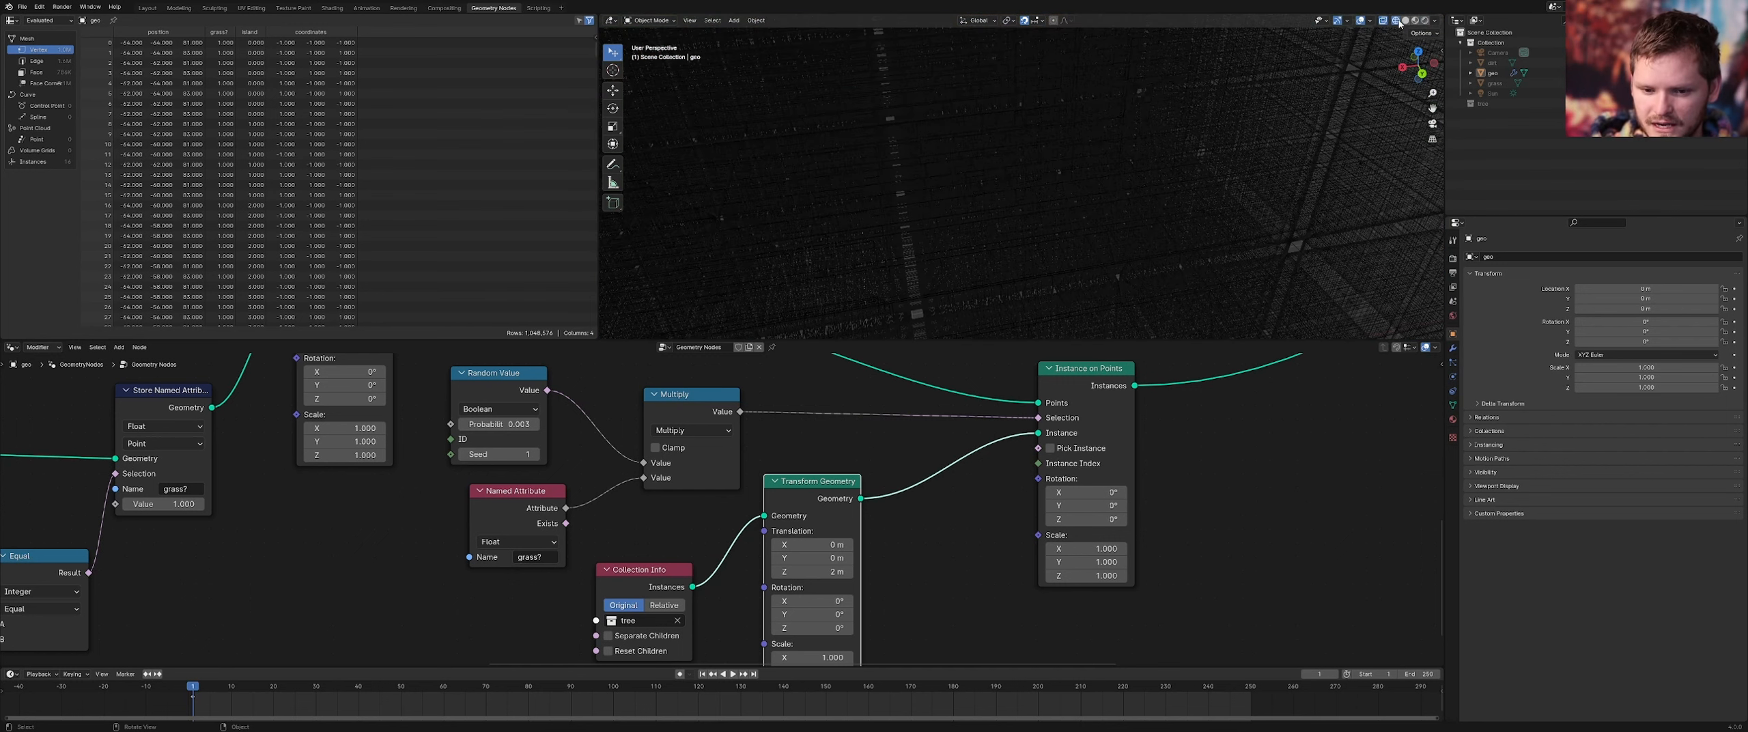
left_click(1405, 21)
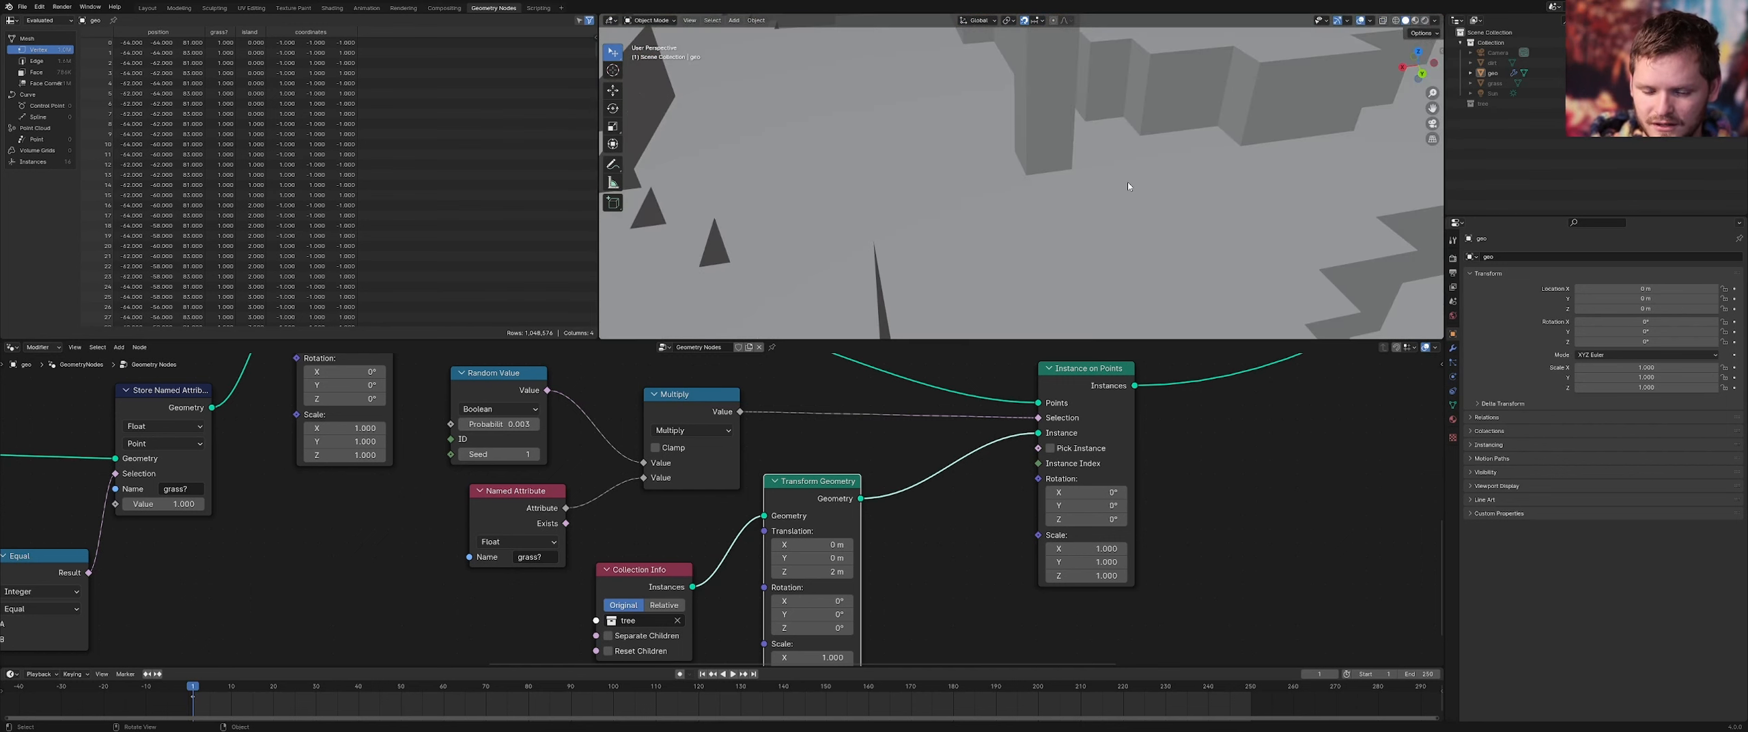
left_click(1128, 182)
middle_click_drag(1128, 182, 1025, 182)
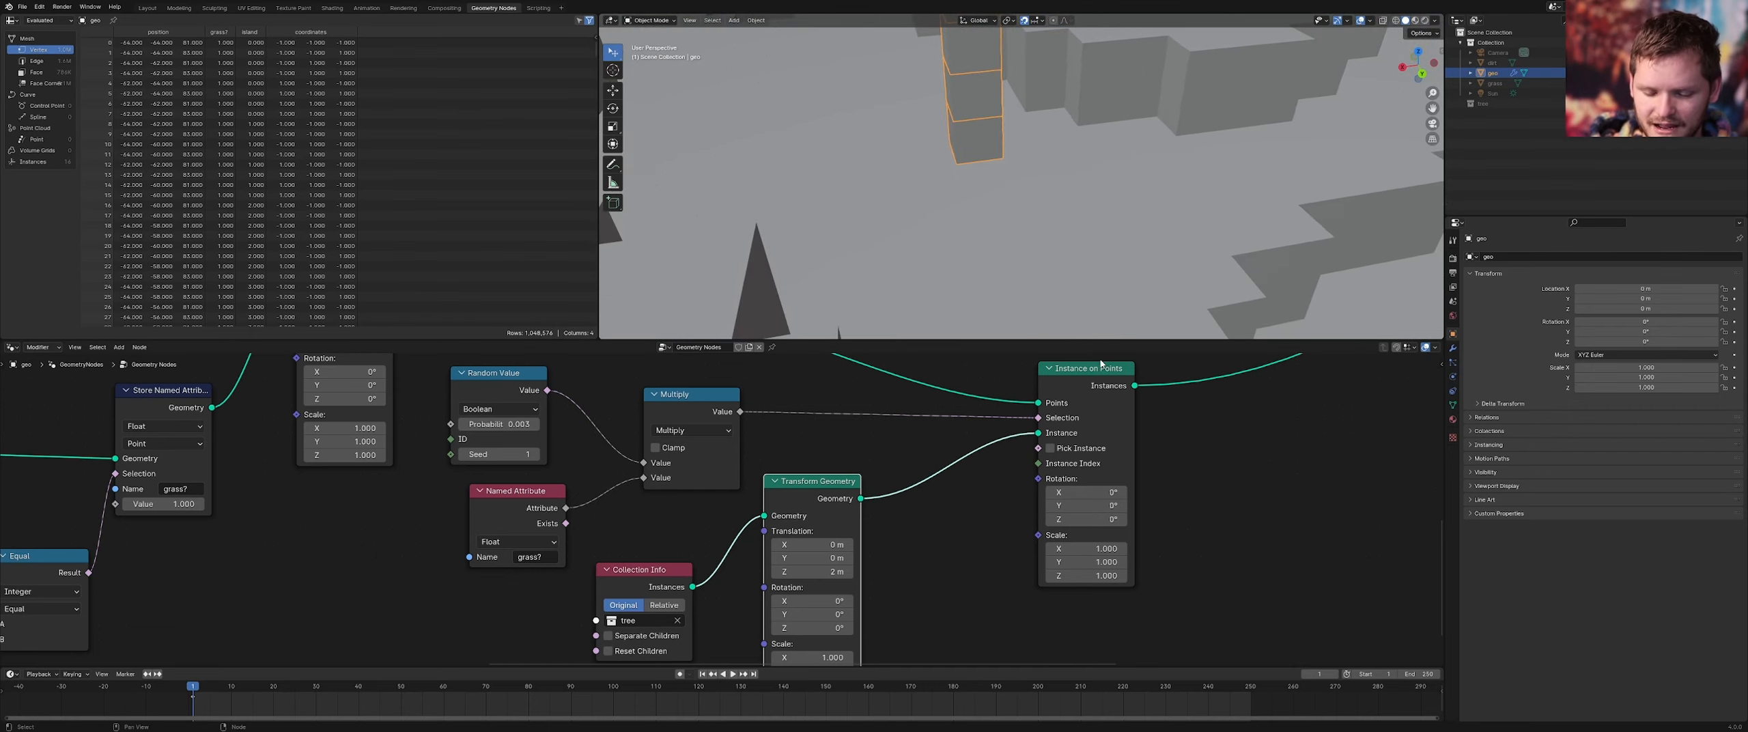
scroll(1124, 403, "down", 6)
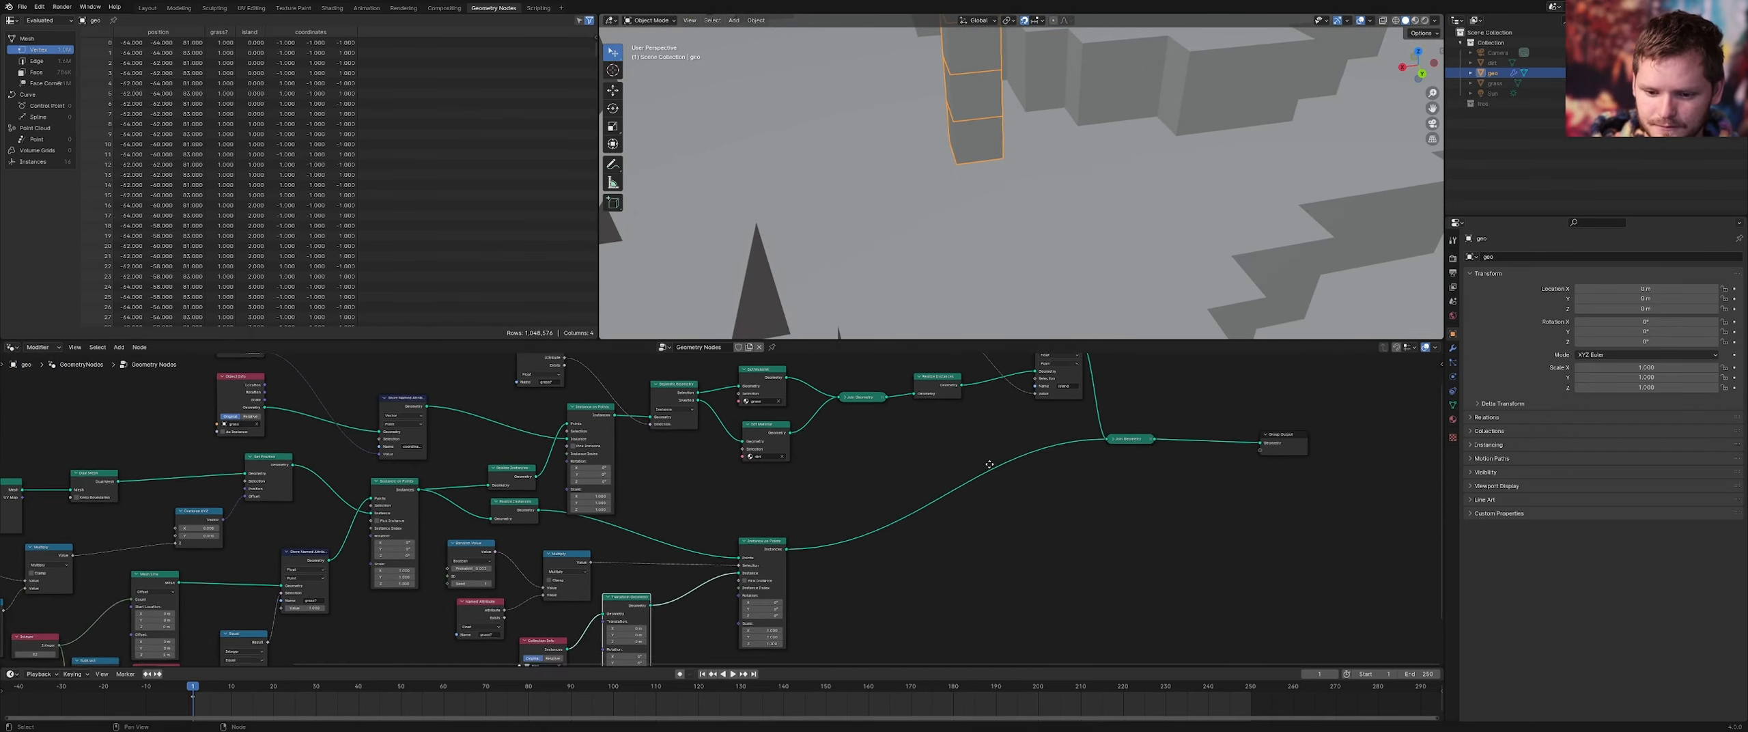
middle_click_drag(1031, 393, 1016, 403)
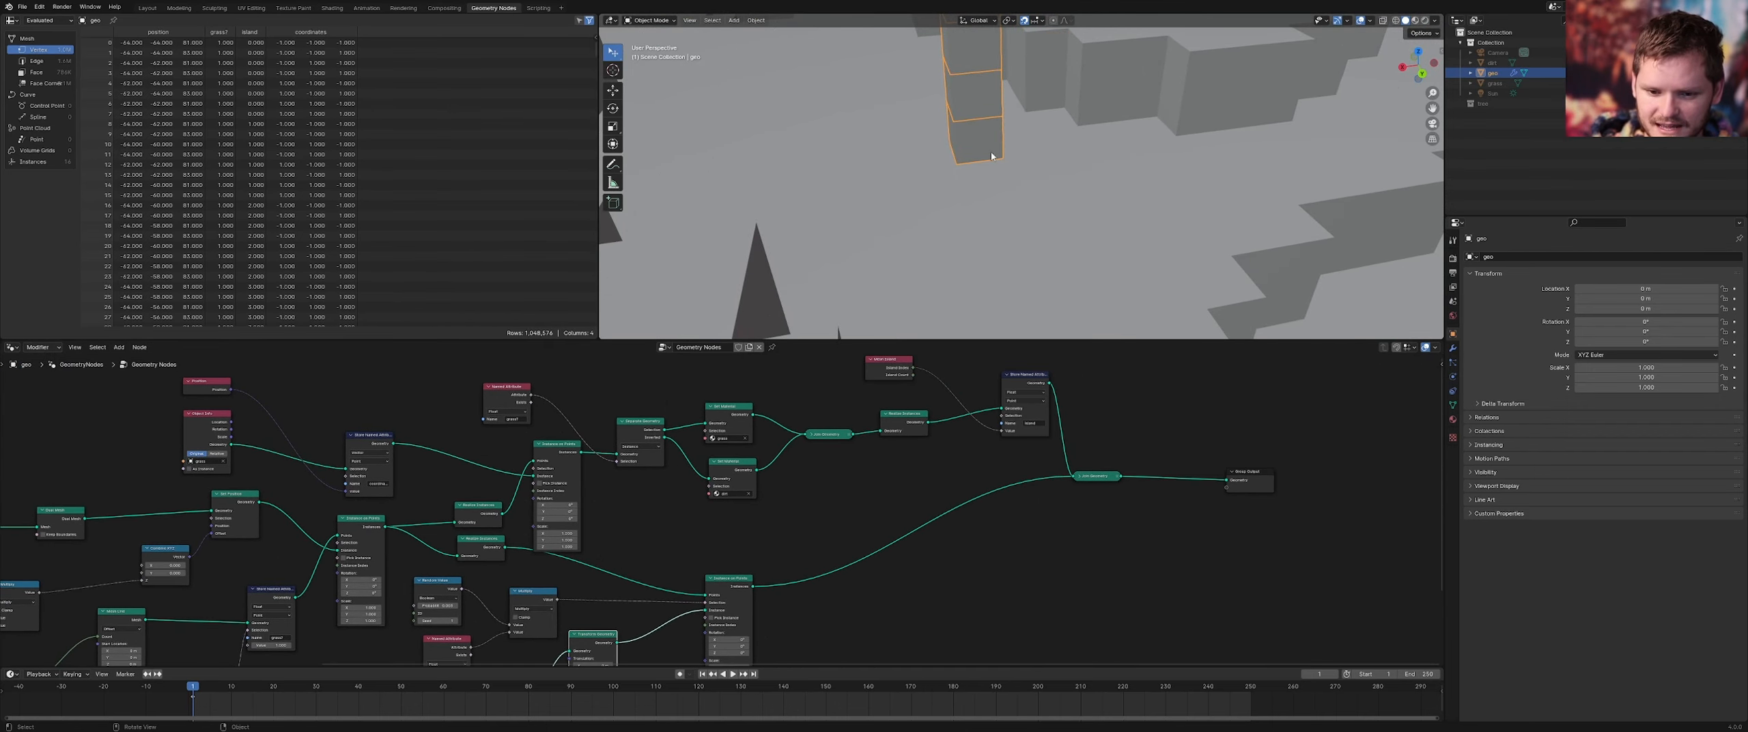
middle_click_drag(991, 156, 974, 159)
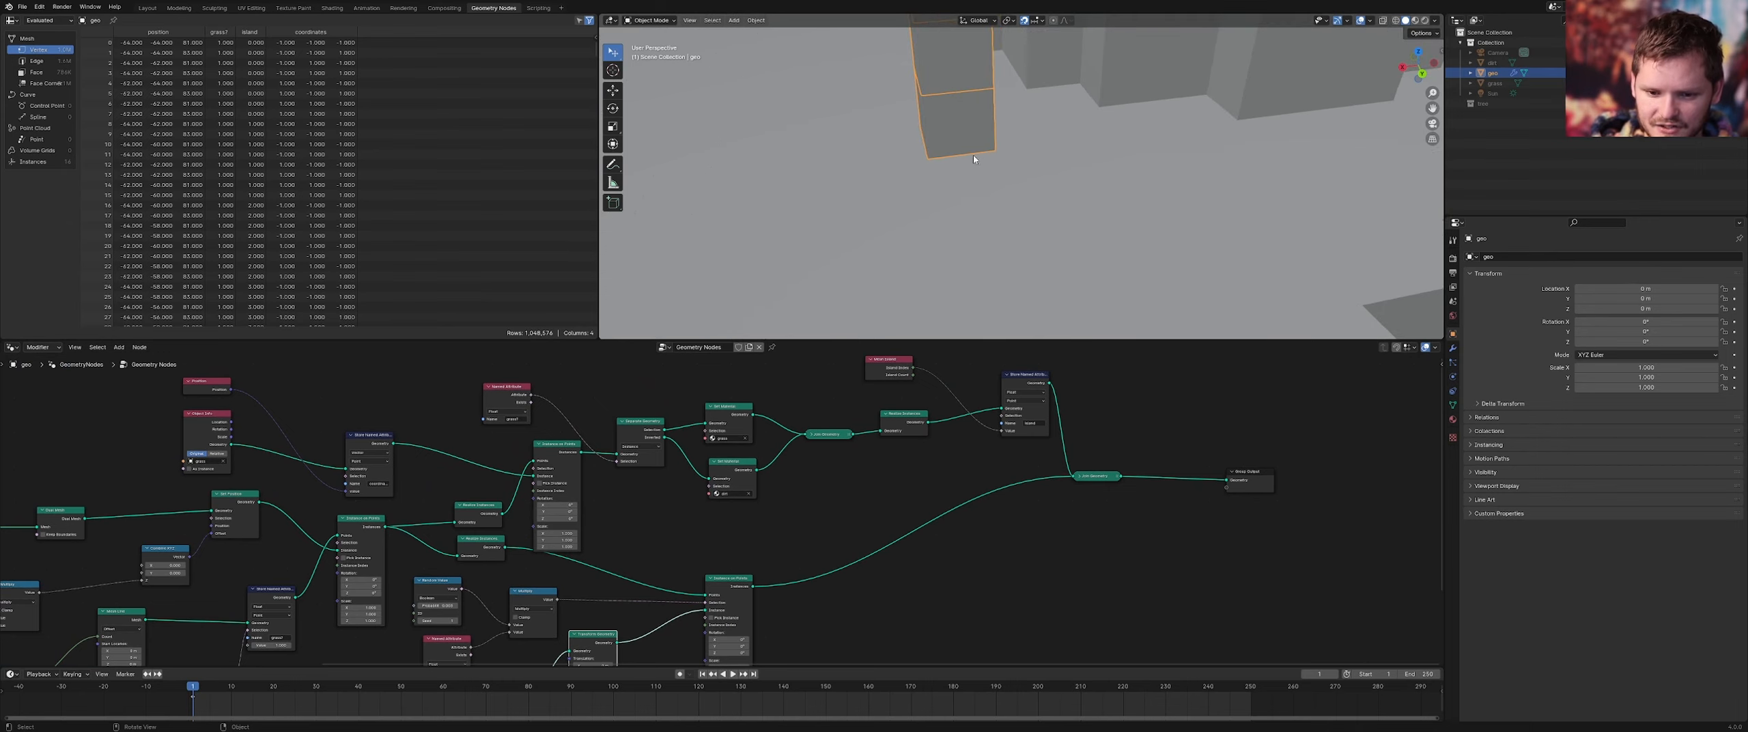
Return the viewport to rendered shading, examine the trees on the terrain from above and deselect the terrain object
left_click(1426, 25)
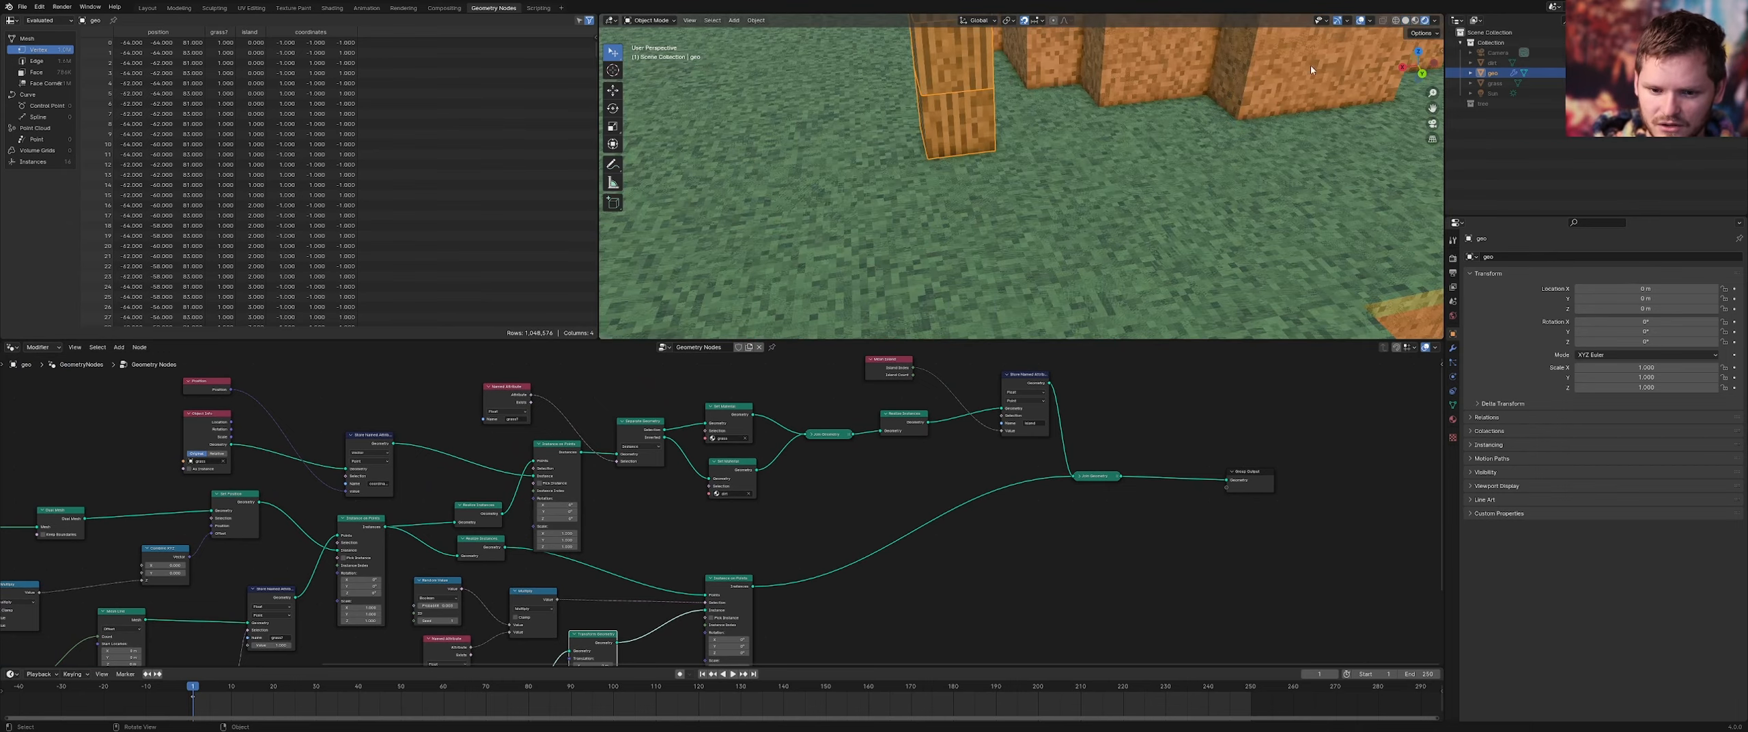
mouse_move(1055, 164)
middle_mouse_down()
mouse_move(1049, 148)
mouse_move(1060, 188)
middle_mouse_up()
scroll(1015, 178, "down", 8)
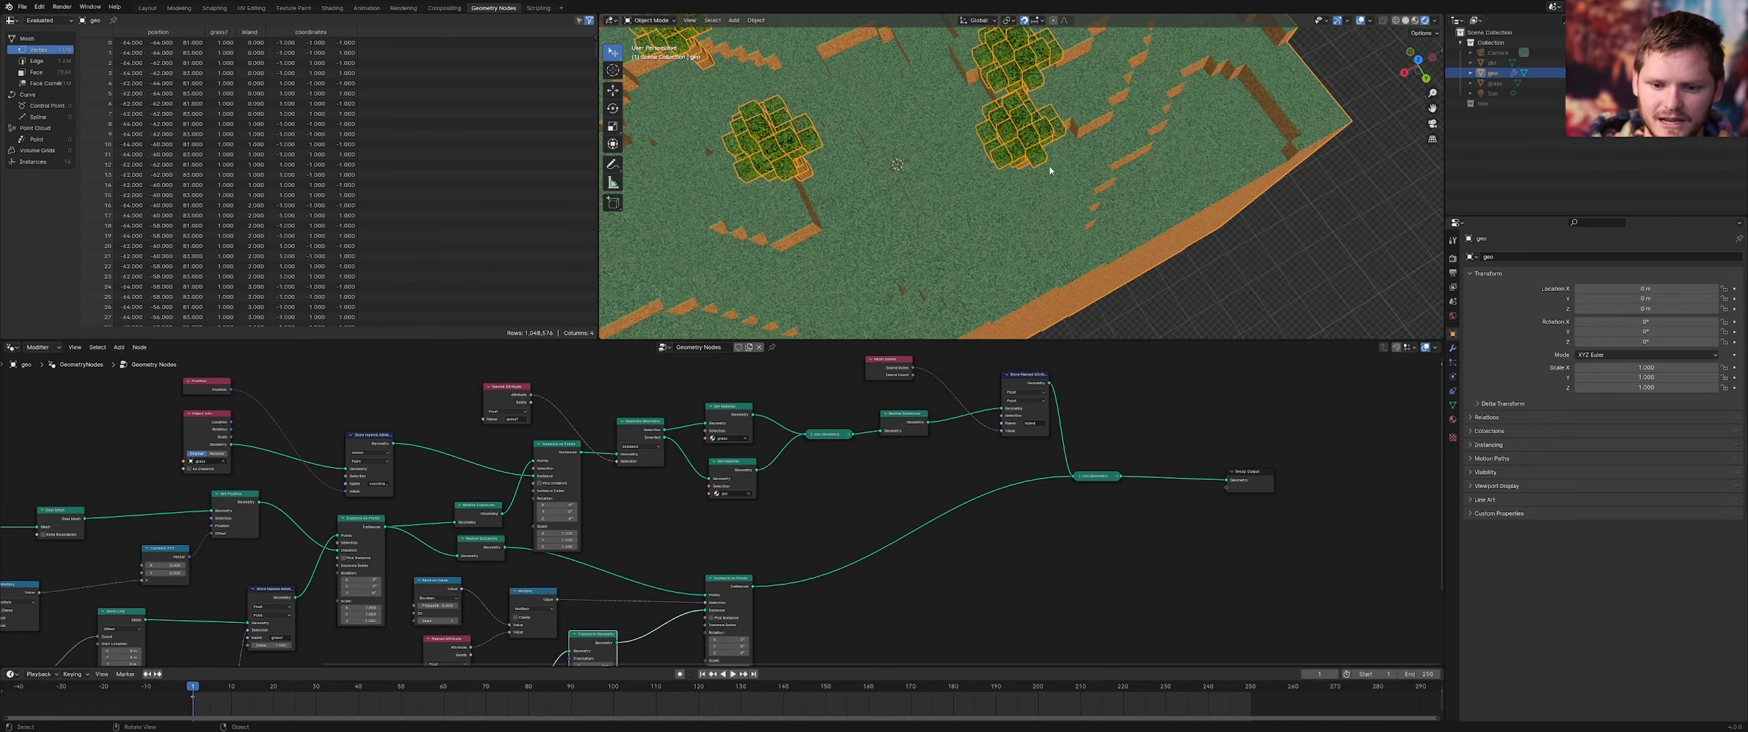
scroll(1274, 163, "down", 3)
left_click(1297, 177)
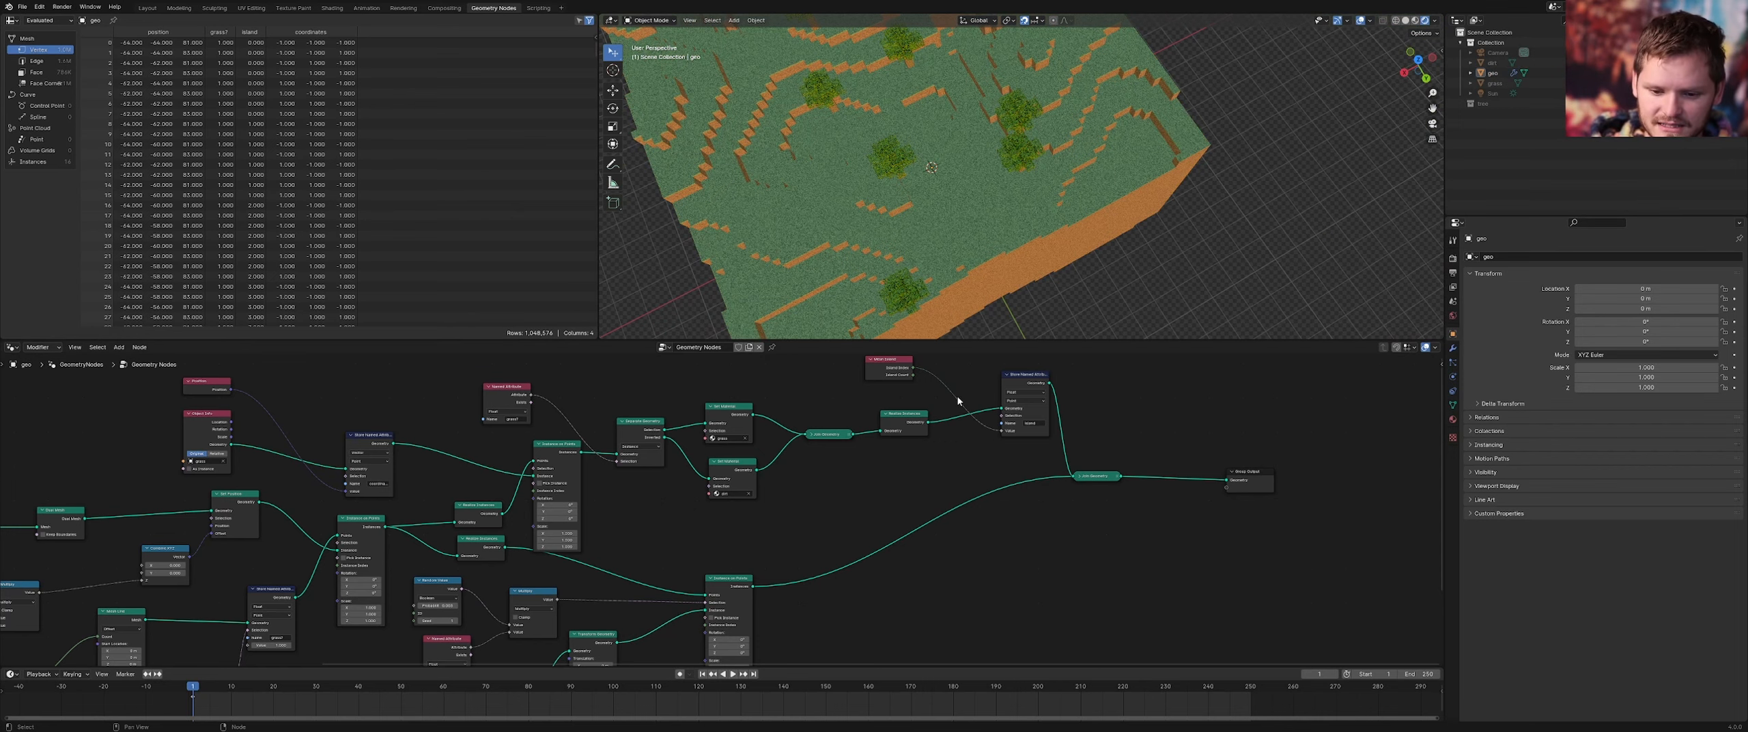
Duplicate the Realize Instances node and insert the copy between the trees' Instance on Points and the final Join Geometry
middle_click_drag(978, 296, 939, 146)
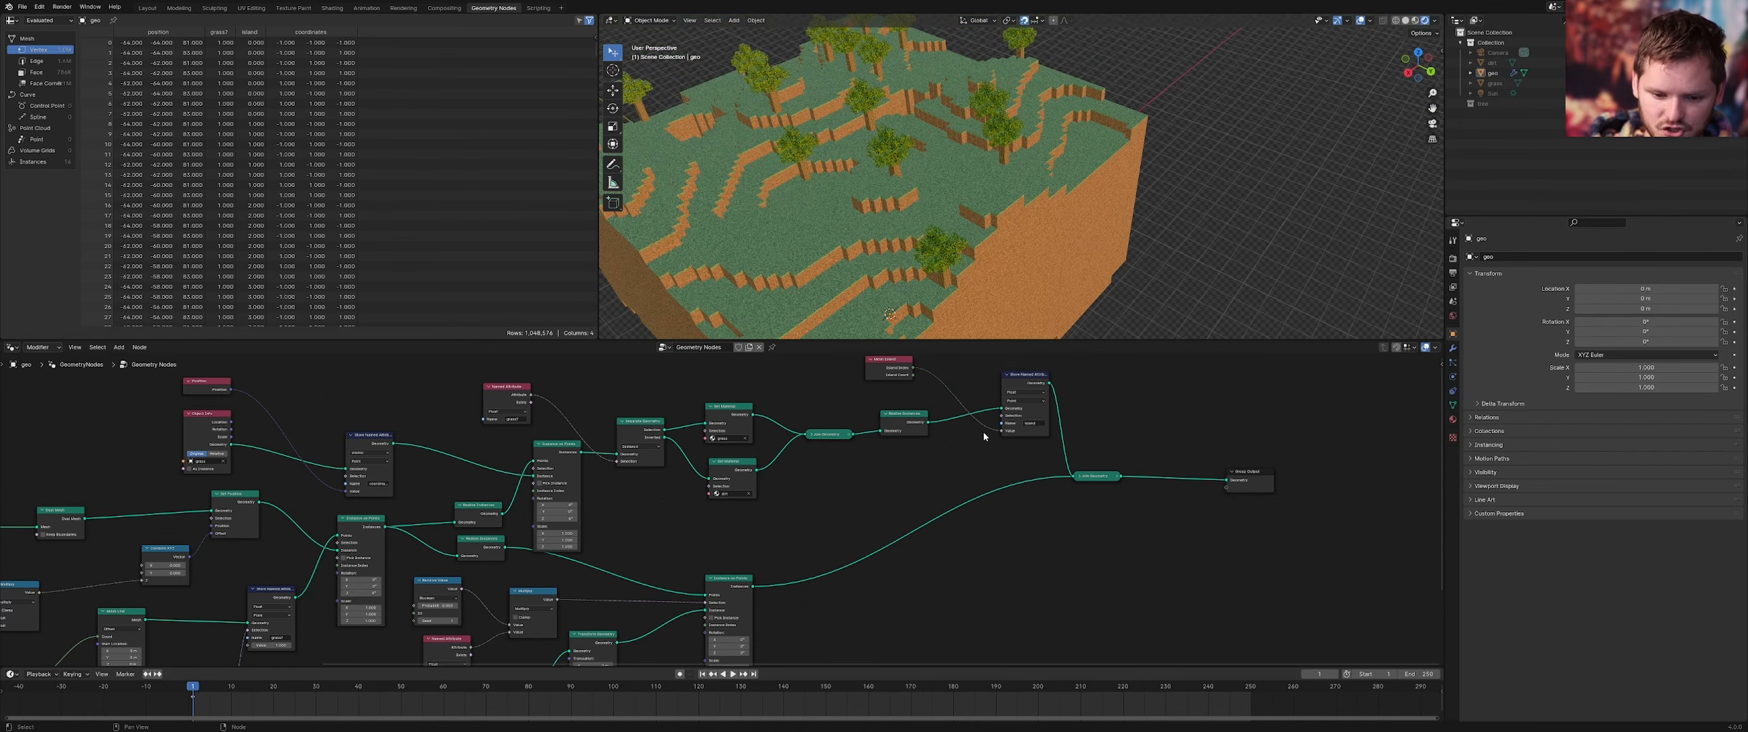
scroll(959, 398, "up", 3)
left_click(959, 397)
key("shift+d")
left_click(986, 523)
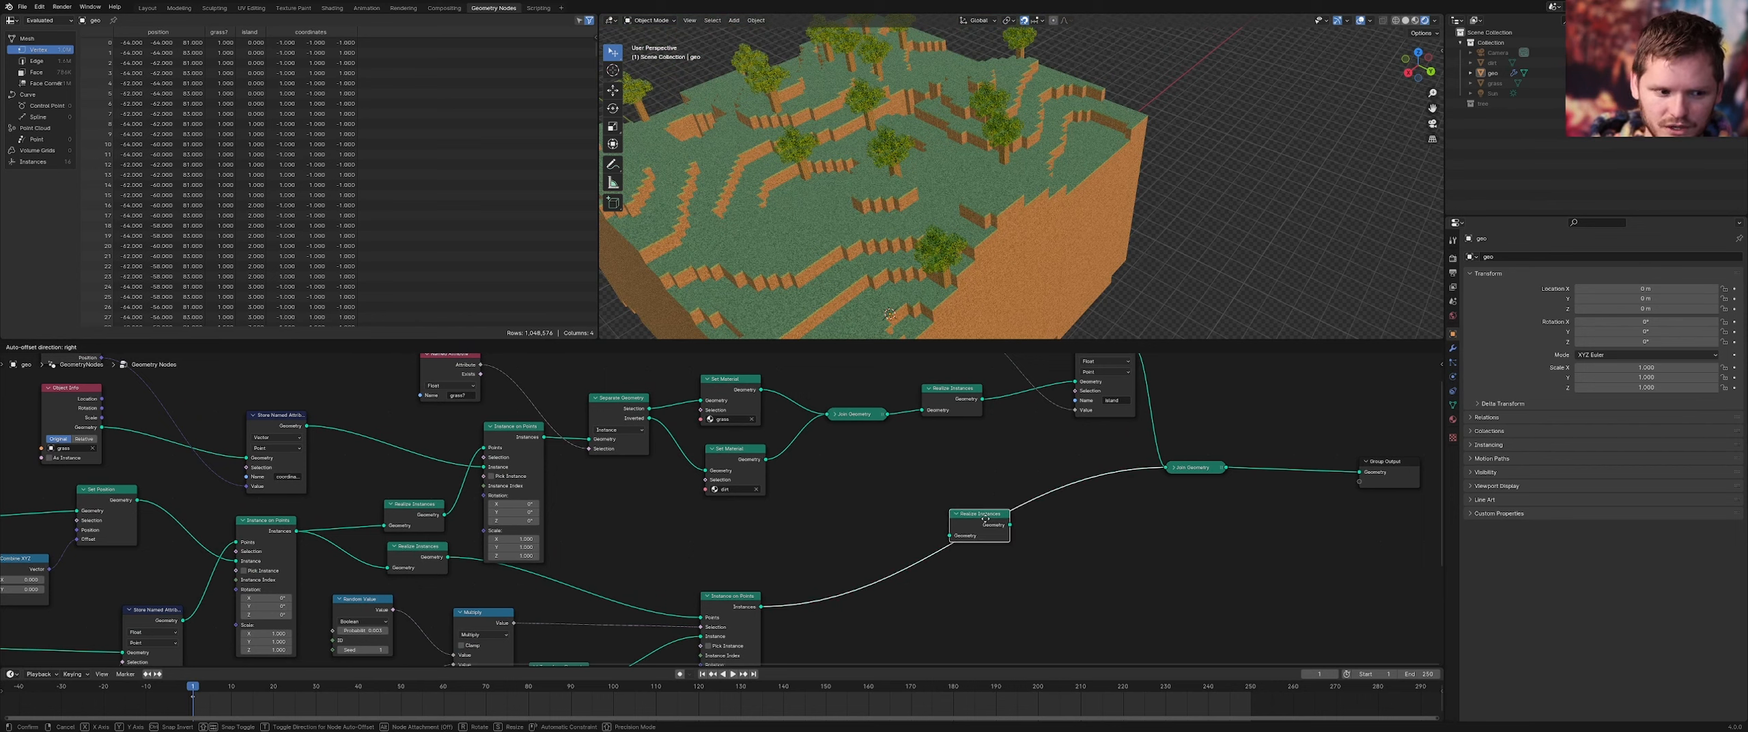
Examine the terrain from the side in right orthographic view, concentrating on its underside
middle_click_drag(929, 207, 955, 194)
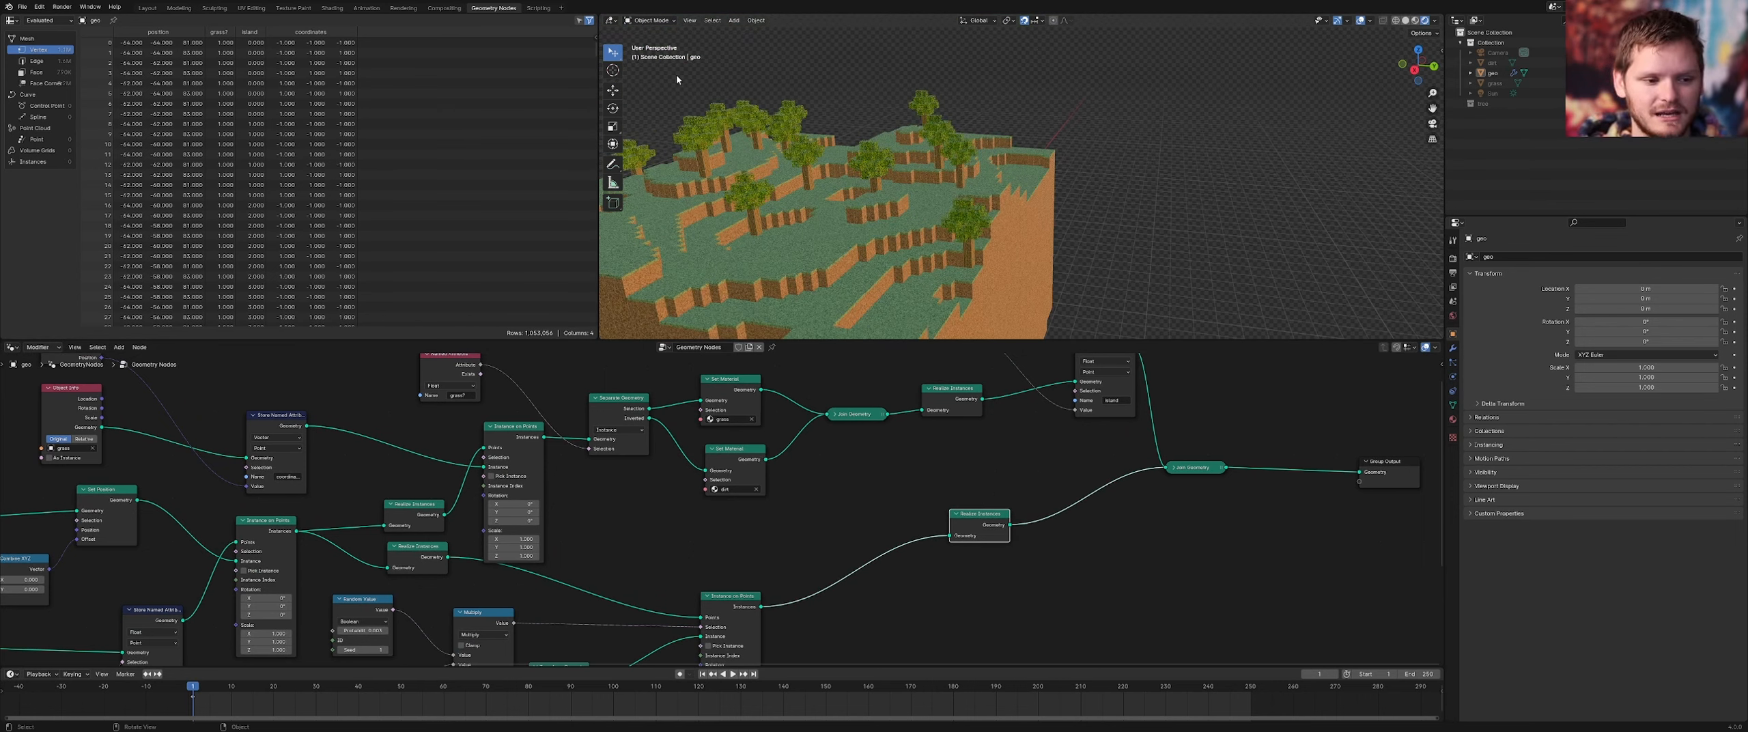
left_click(1414, 70)
scroll(994, 137, "down", 3)
middle_click_drag(970, 197, 1020, 107, "shift")
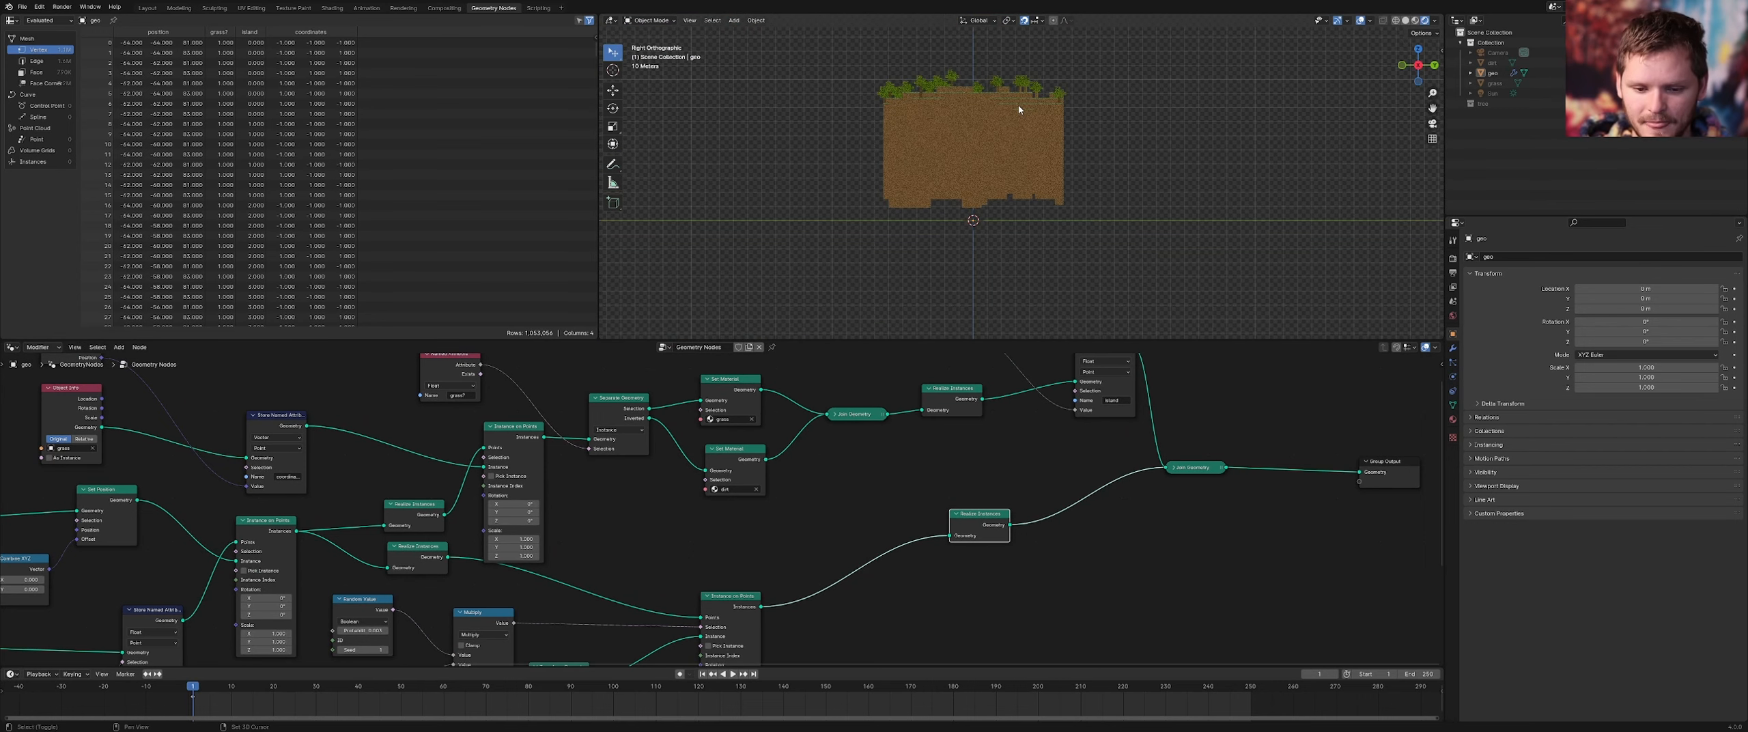
scroll(1036, 202, "up", 2)
mouse_move(1114, 249)
left_mouse_down()
mouse_move(887, 191)
mouse_move(850, 232)
mouse_move(827, 203)
mouse_move(976, 178)
mouse_move(934, 190)
mouse_move(945, 227)
left_mouse_up()
mouse_move(1126, 258)
right_mouse_down()
mouse_move(1030, 246)
mouse_move(1214, 188)
right_mouse_up()
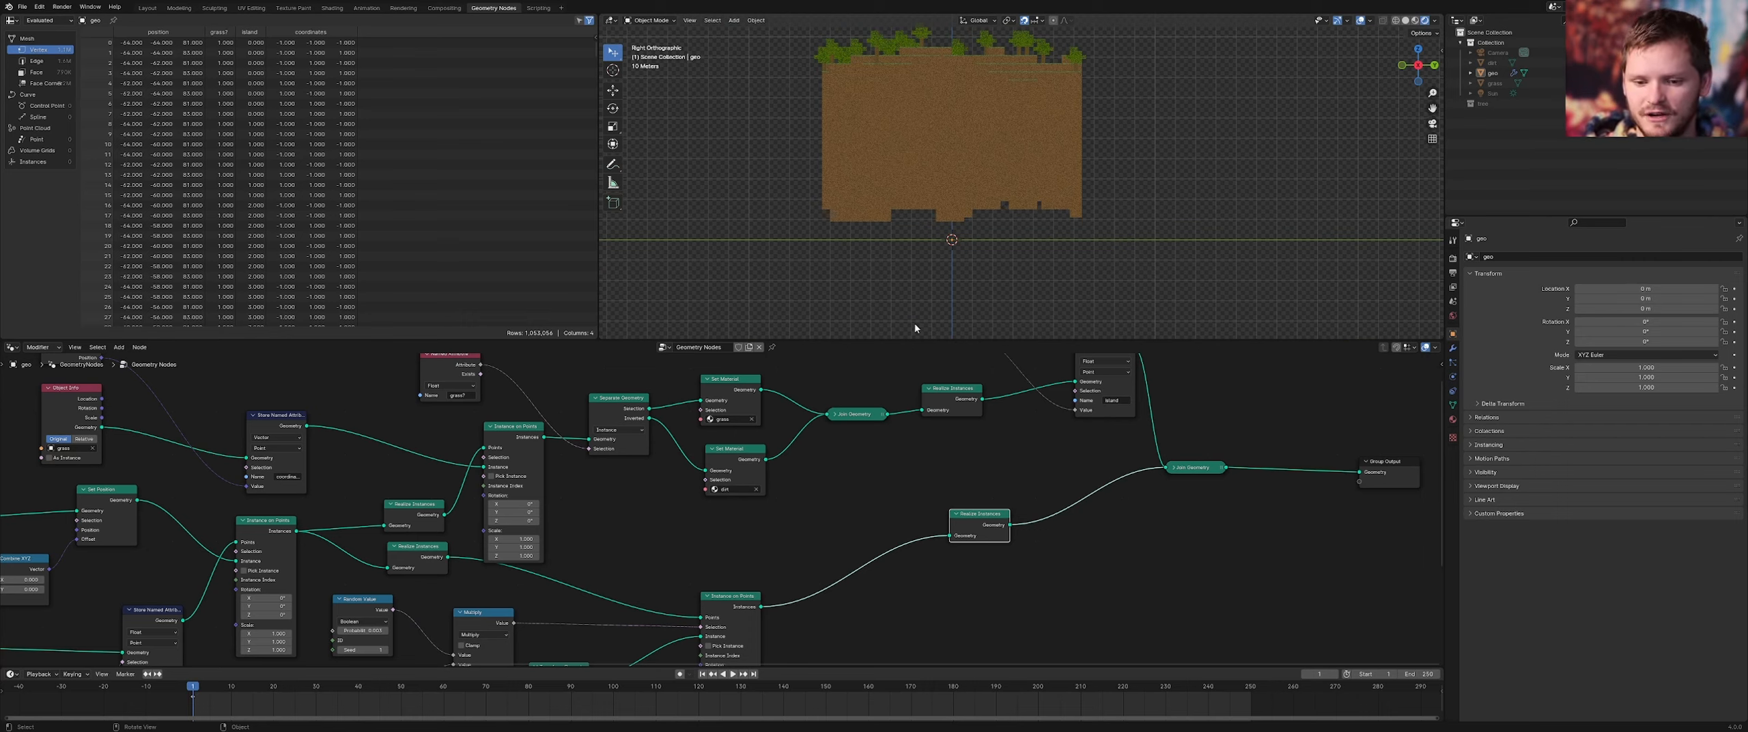
Preview the two terrain Instance on Points nodes and the material Join Geometry in turn, comparing the terrain's shape at each stage
left_click(274, 534, "ctrl+shift")
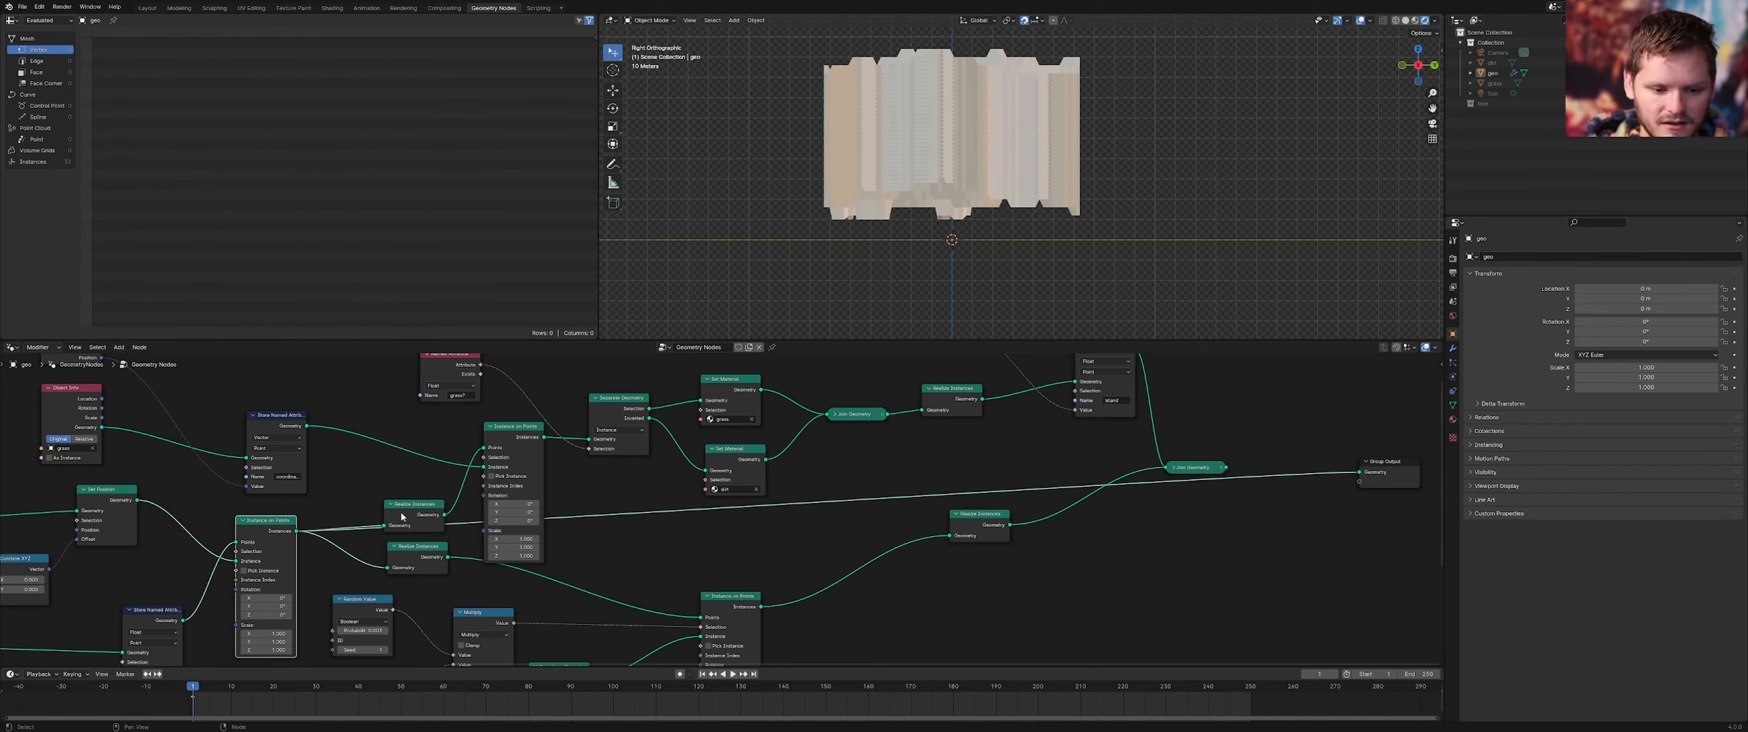
left_click(515, 440, "ctrl+shift")
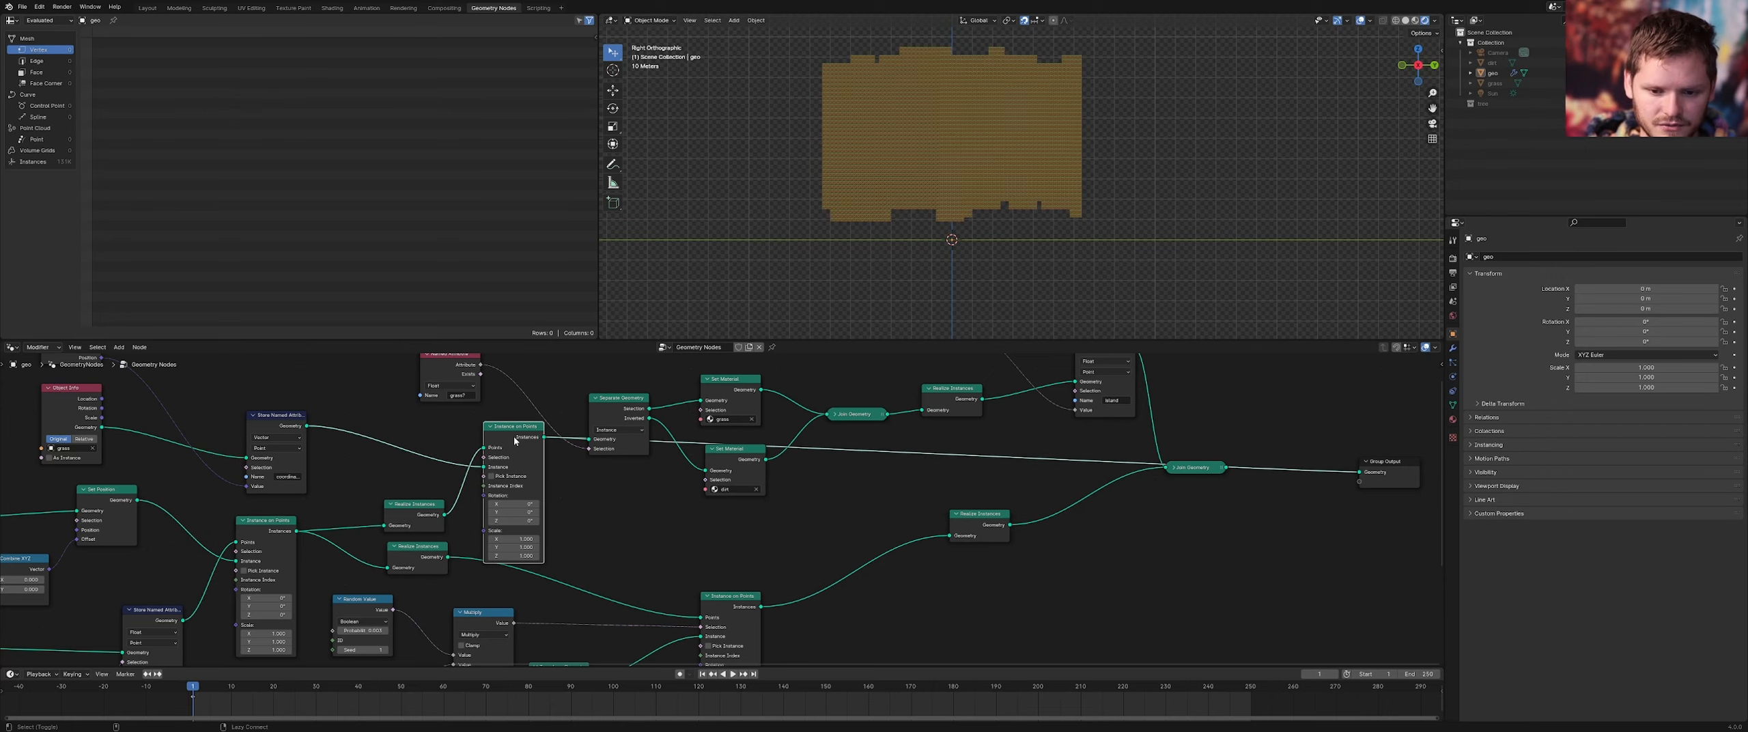
left_click(861, 415, "ctrl+shift")
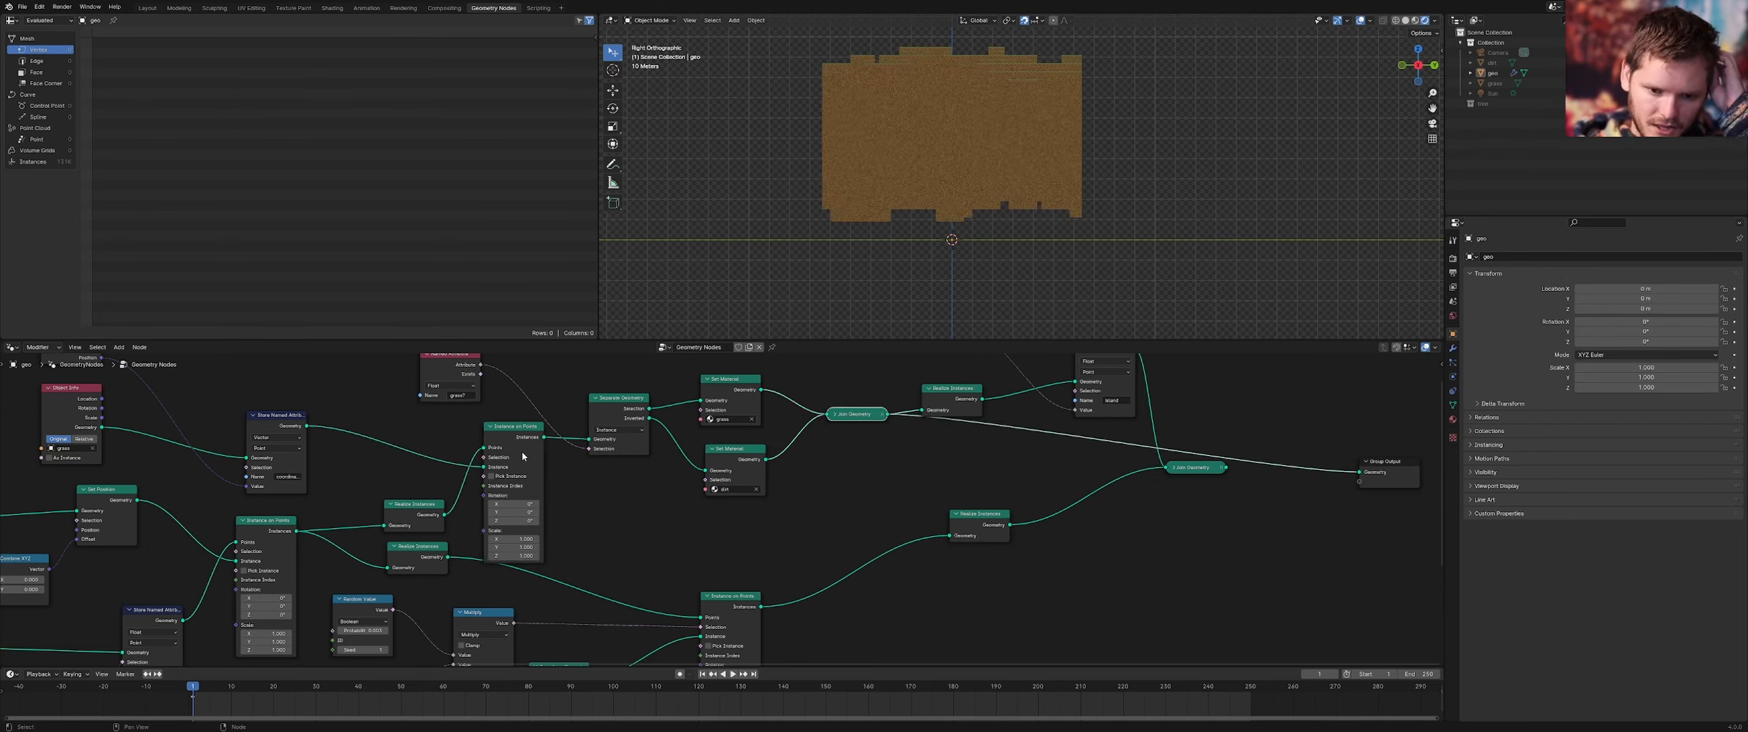
left_click(261, 529, "ctrl+shift")
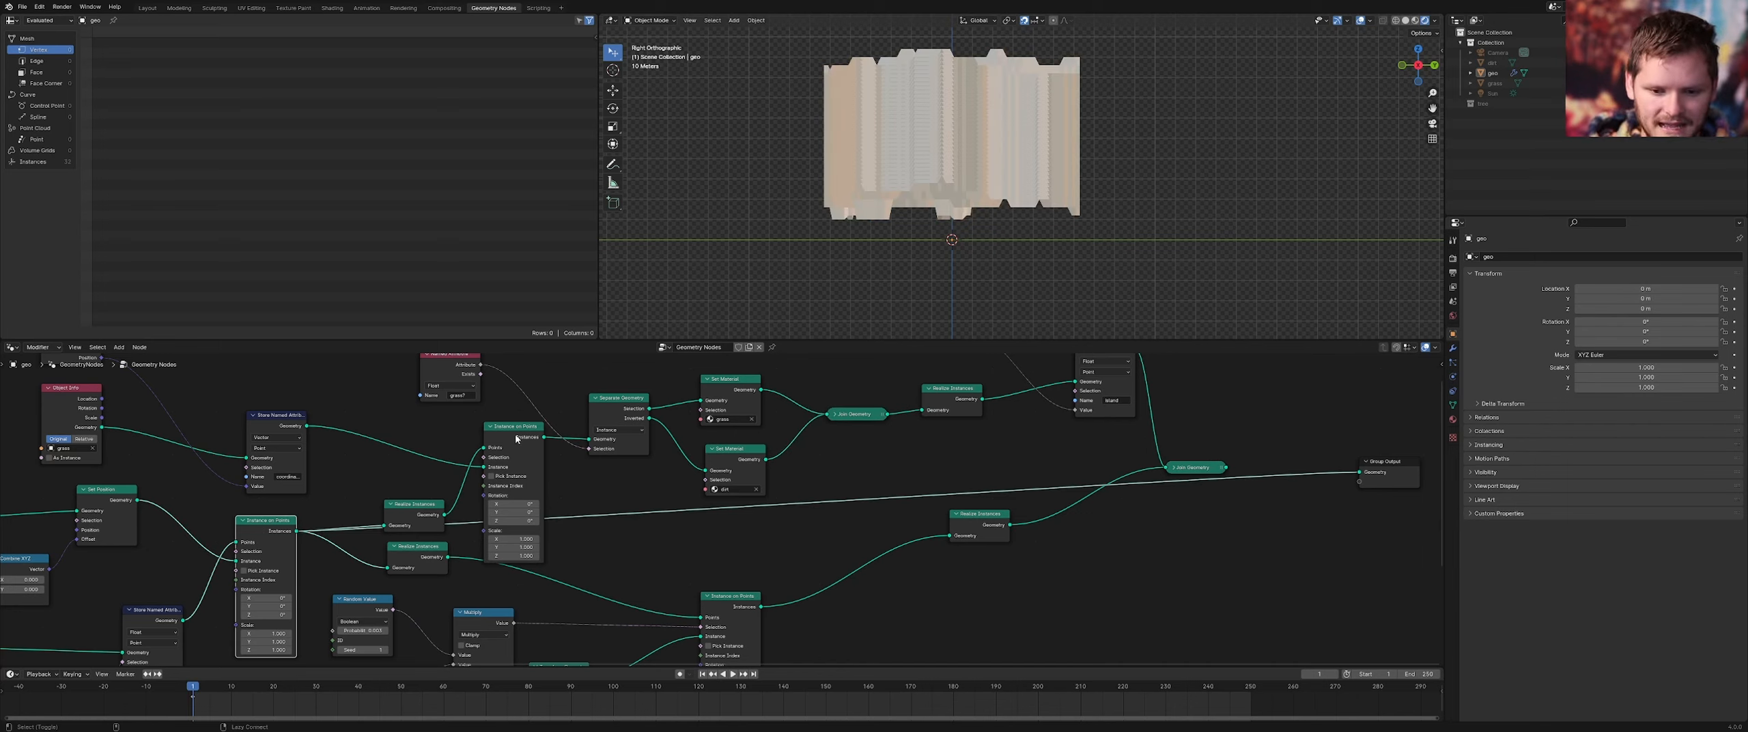
left_click(498, 447, "ctrl+shift")
left_click(261, 529, "ctrl+shift")
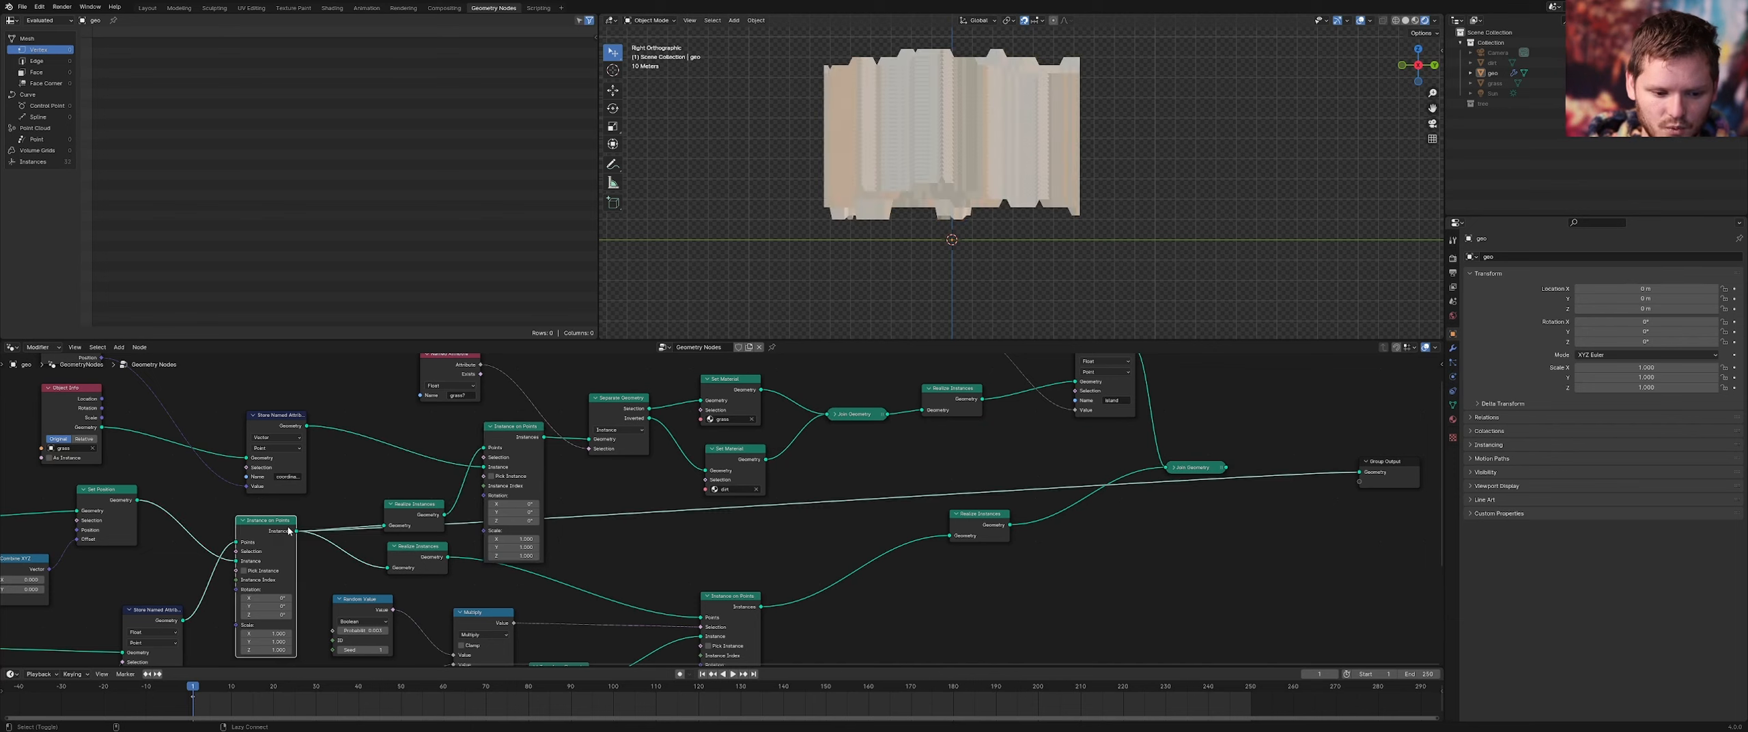
Insert a Delete Geometry node between Realize Instances and the block Instance on Points, and preview its output
left_click_drag(400, 506, 323, 497)
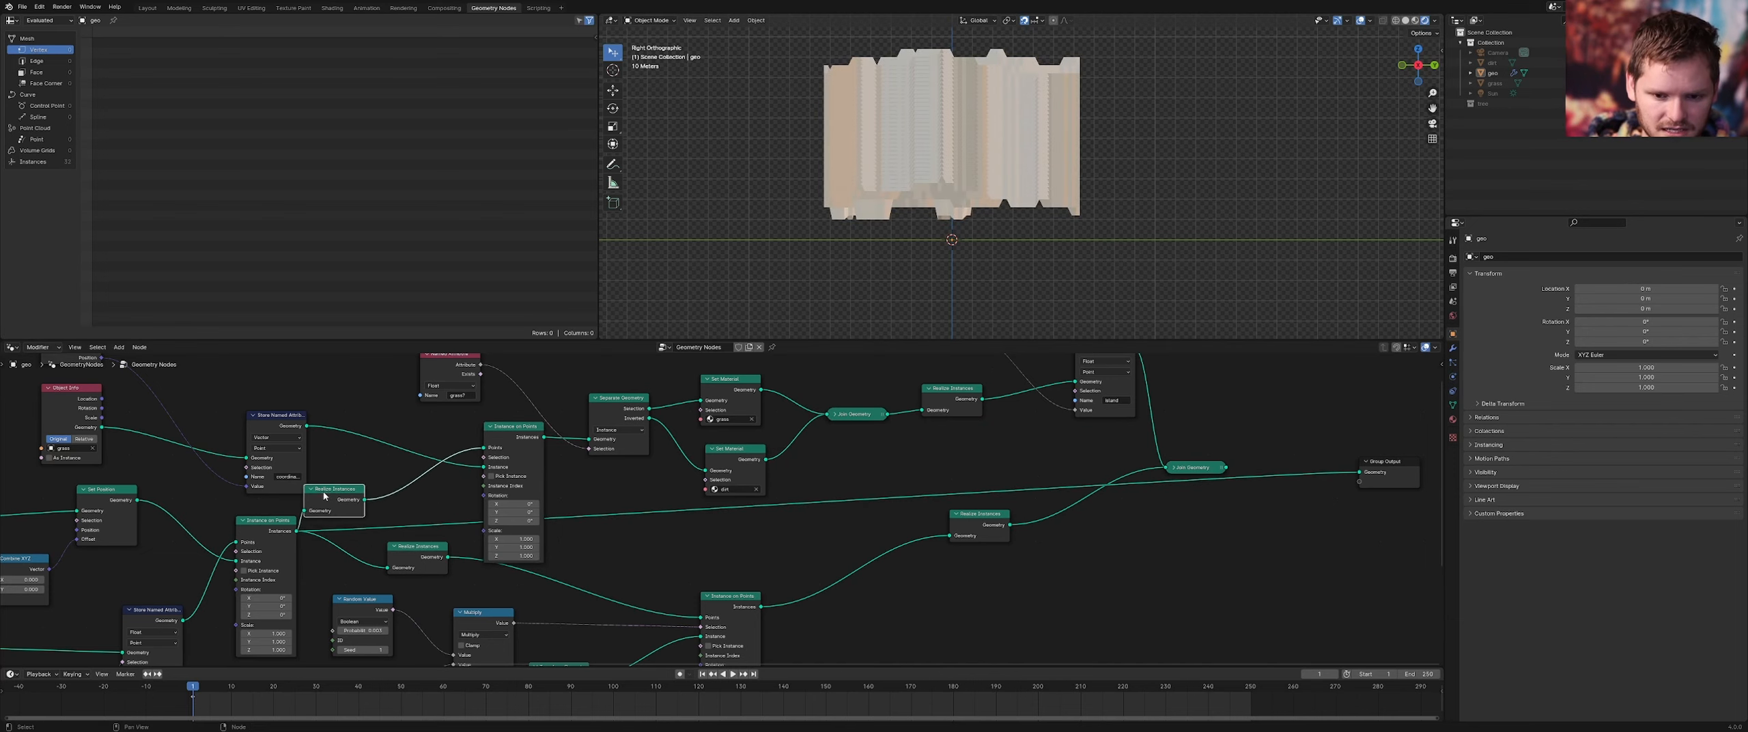
scroll(380, 473, "up", 1)
key("shift+a")
type("de")
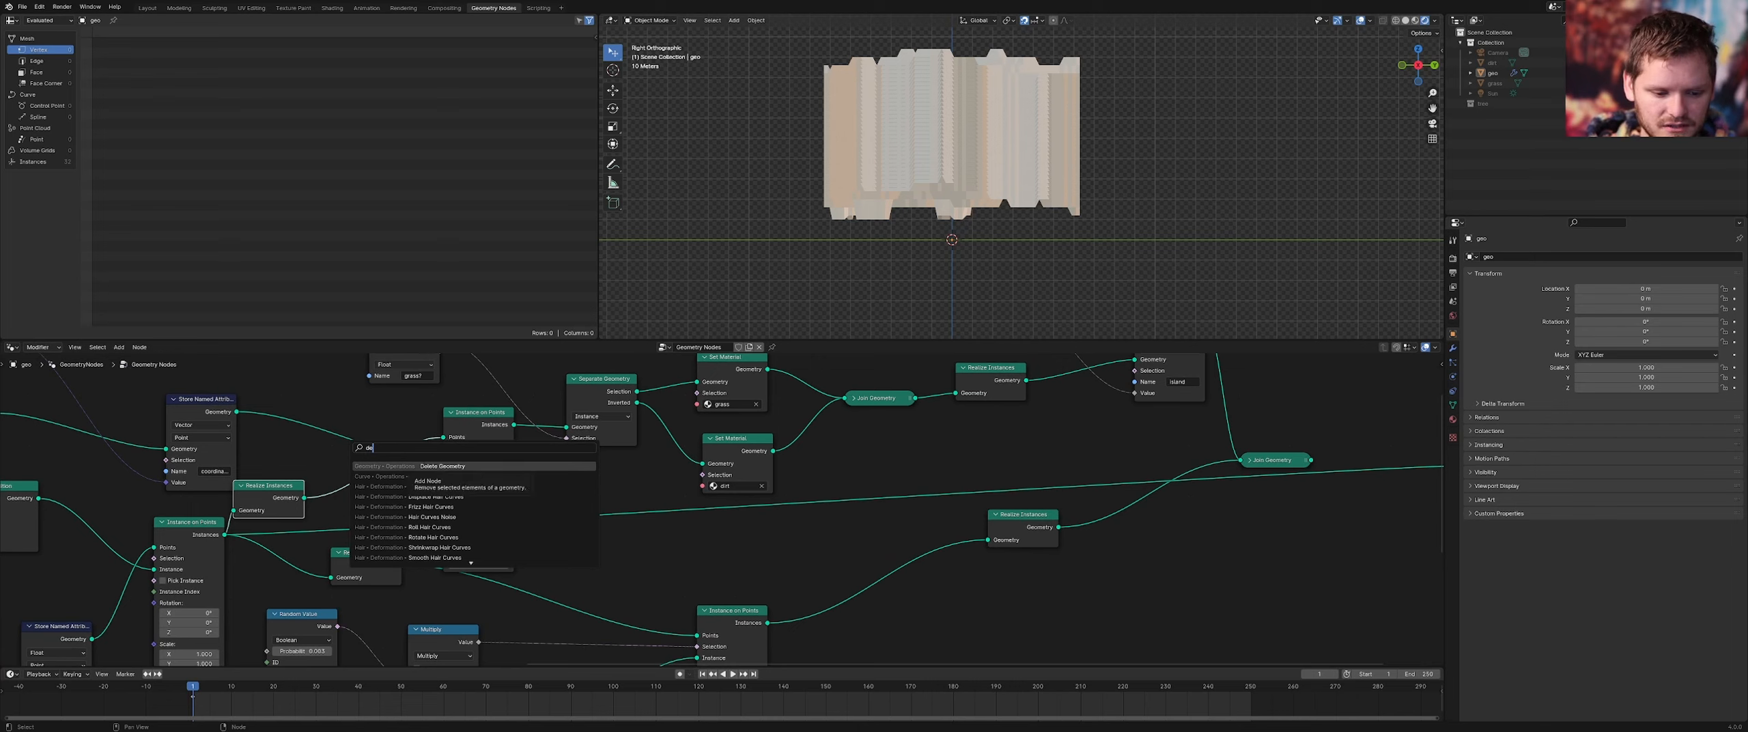
key("Return")
left_click(348, 462)
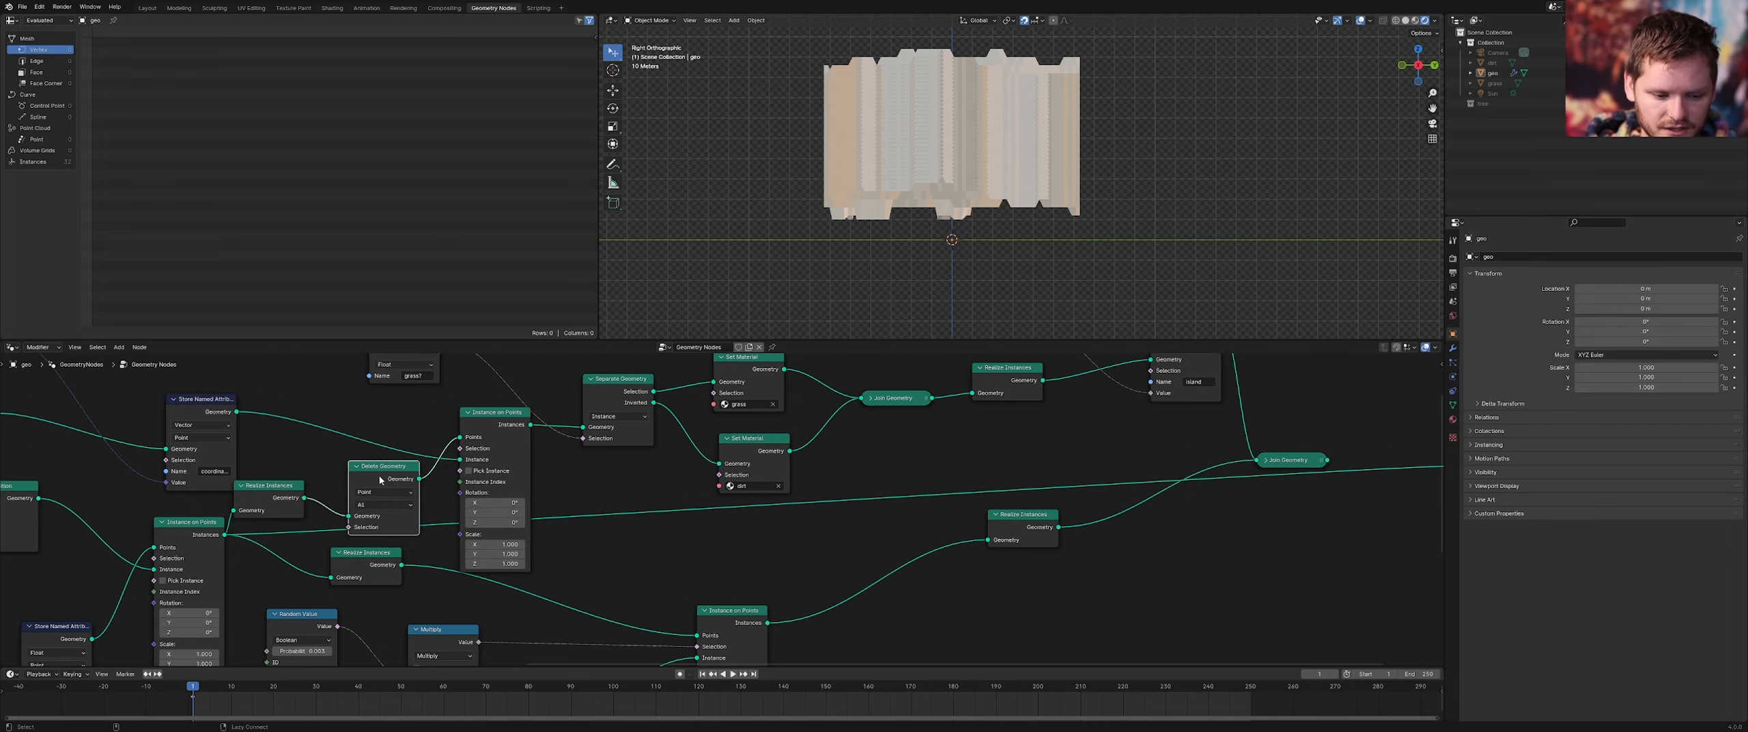
left_click(306, 488, "ctrl+shift")
left_click(386, 480, "ctrl+shift")
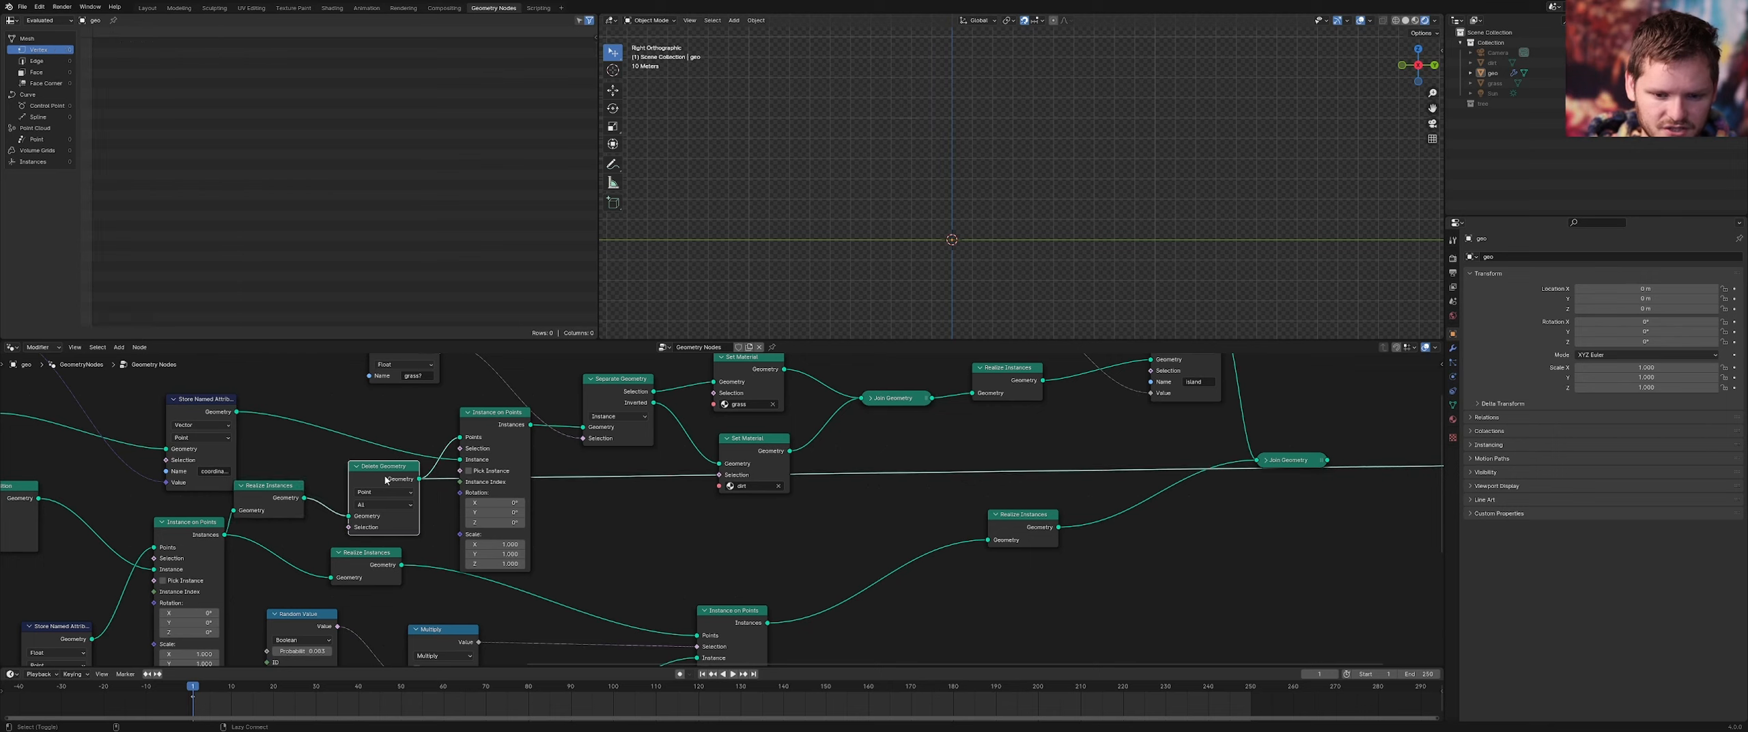
Add an Attribute Statistic node above the terrain nodes and feed it the geometry from the Realize Instances before Delete Geometry
scroll(452, 443, "down", 2)
middle_click_drag(456, 445, 601, 472)
scroll(573, 490, "down", 1)
scroll(587, 495, "up", 2)
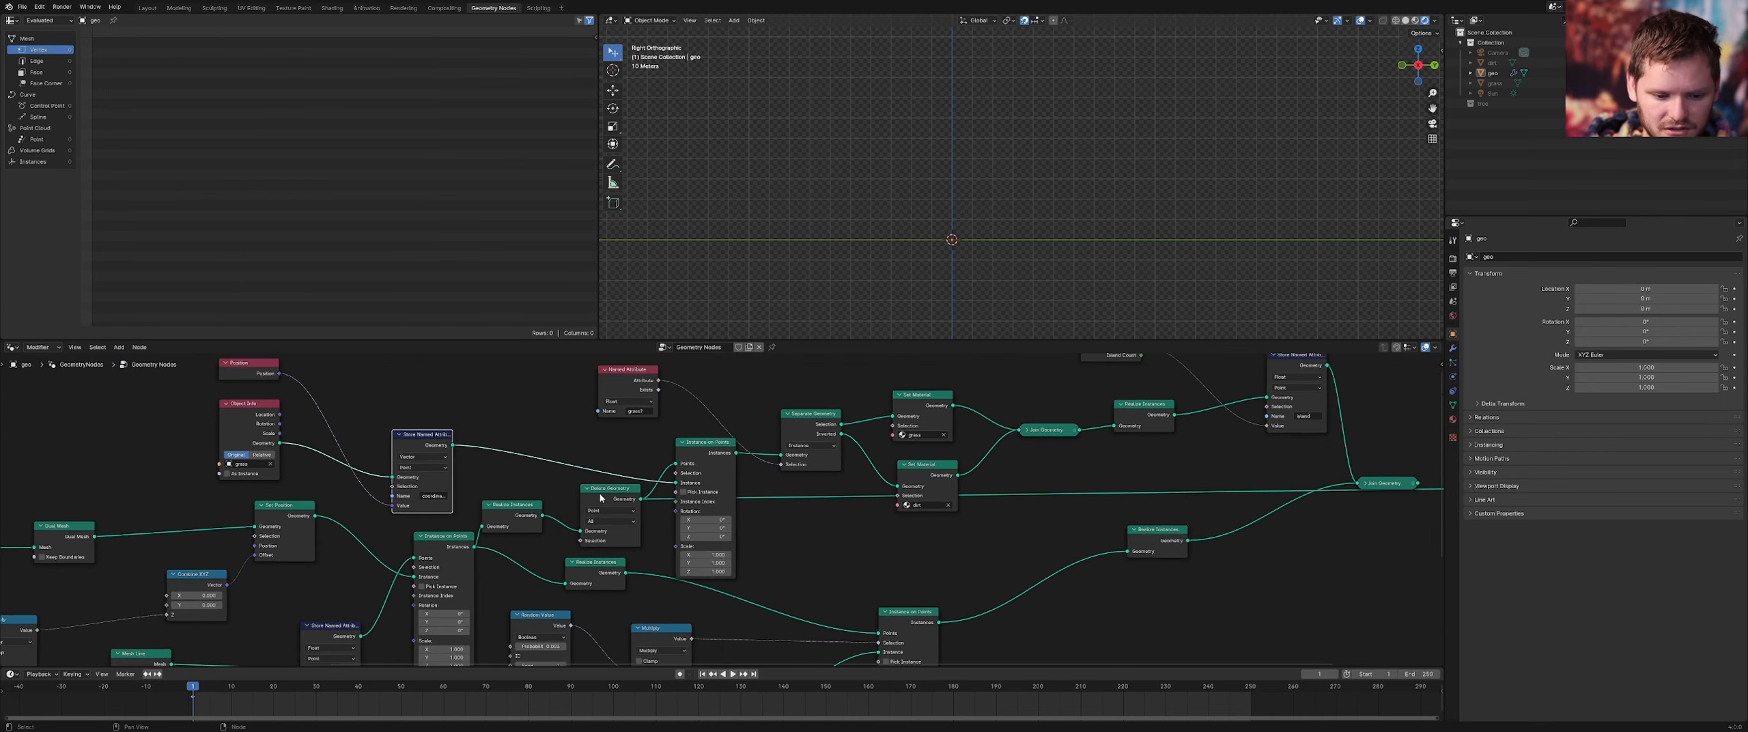
left_click_drag(594, 497, 587, 476)
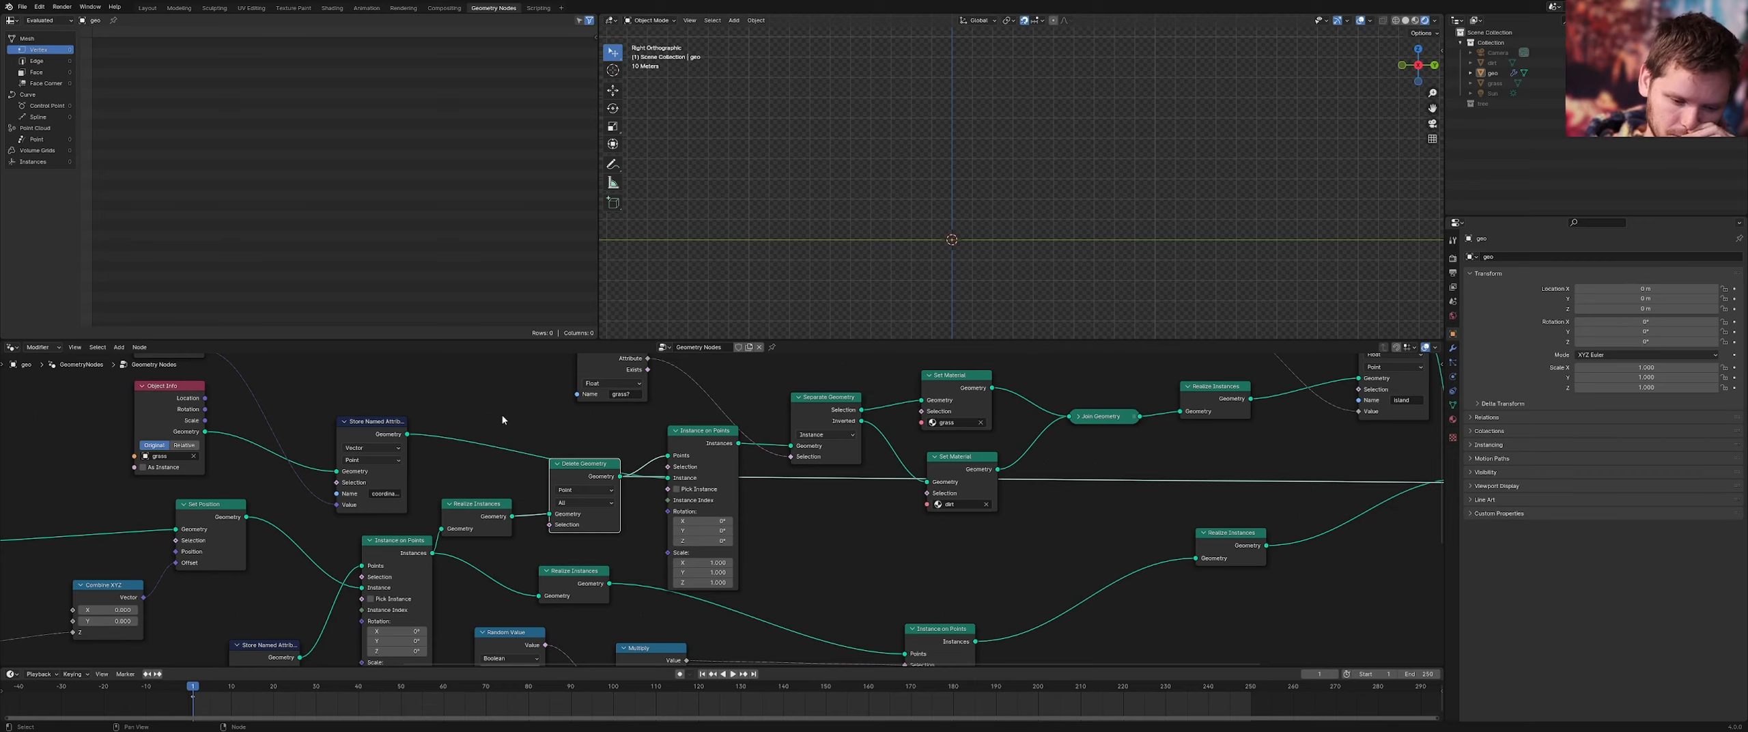
middle_click_drag(408, 403, 513, 463)
key("shift+a")
type("stat")
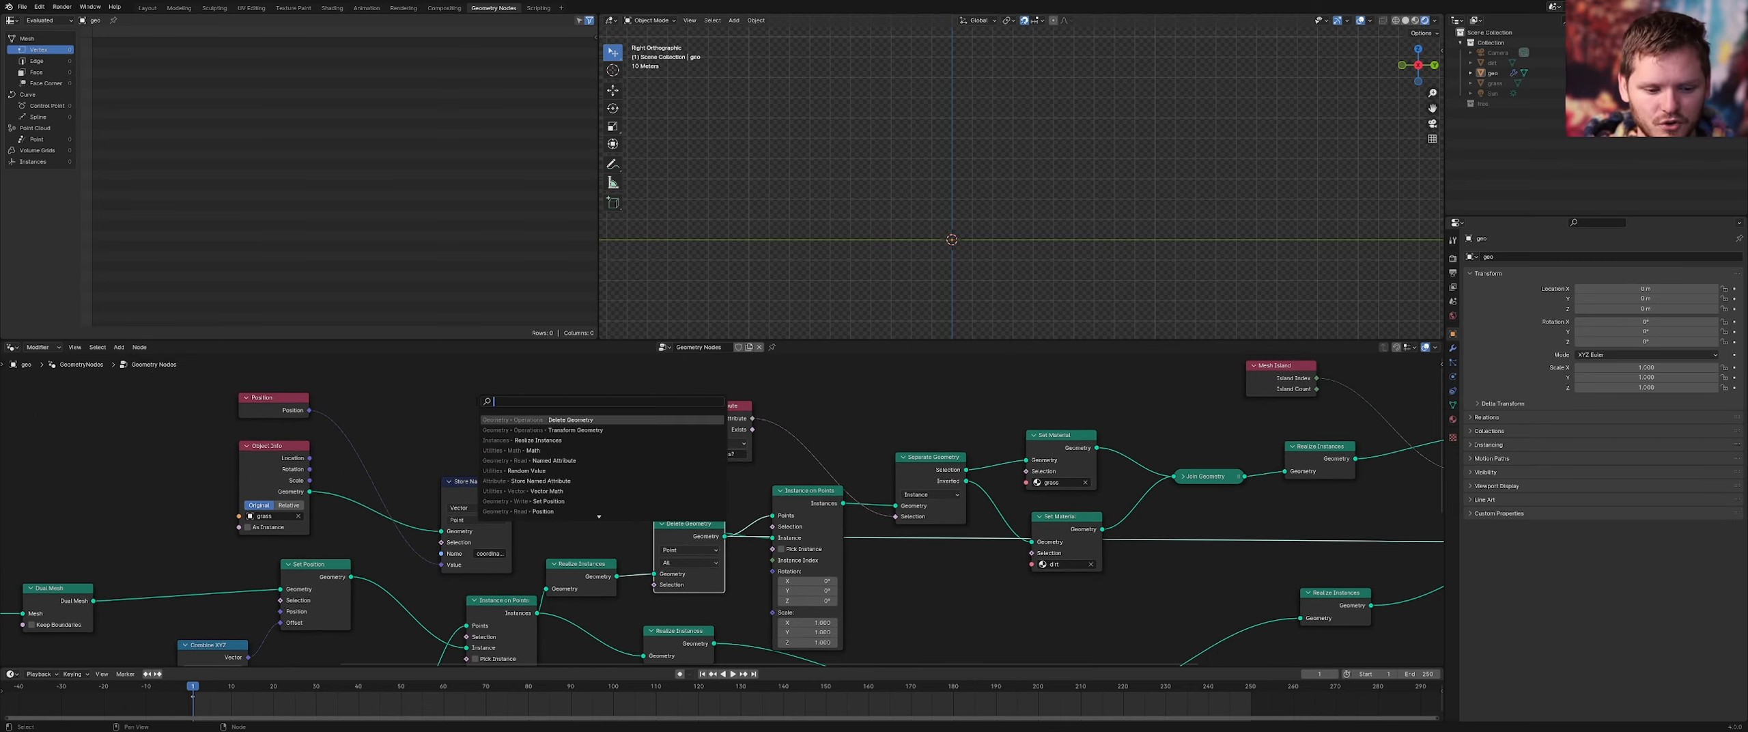
key("Return")
left_click(554, 367)
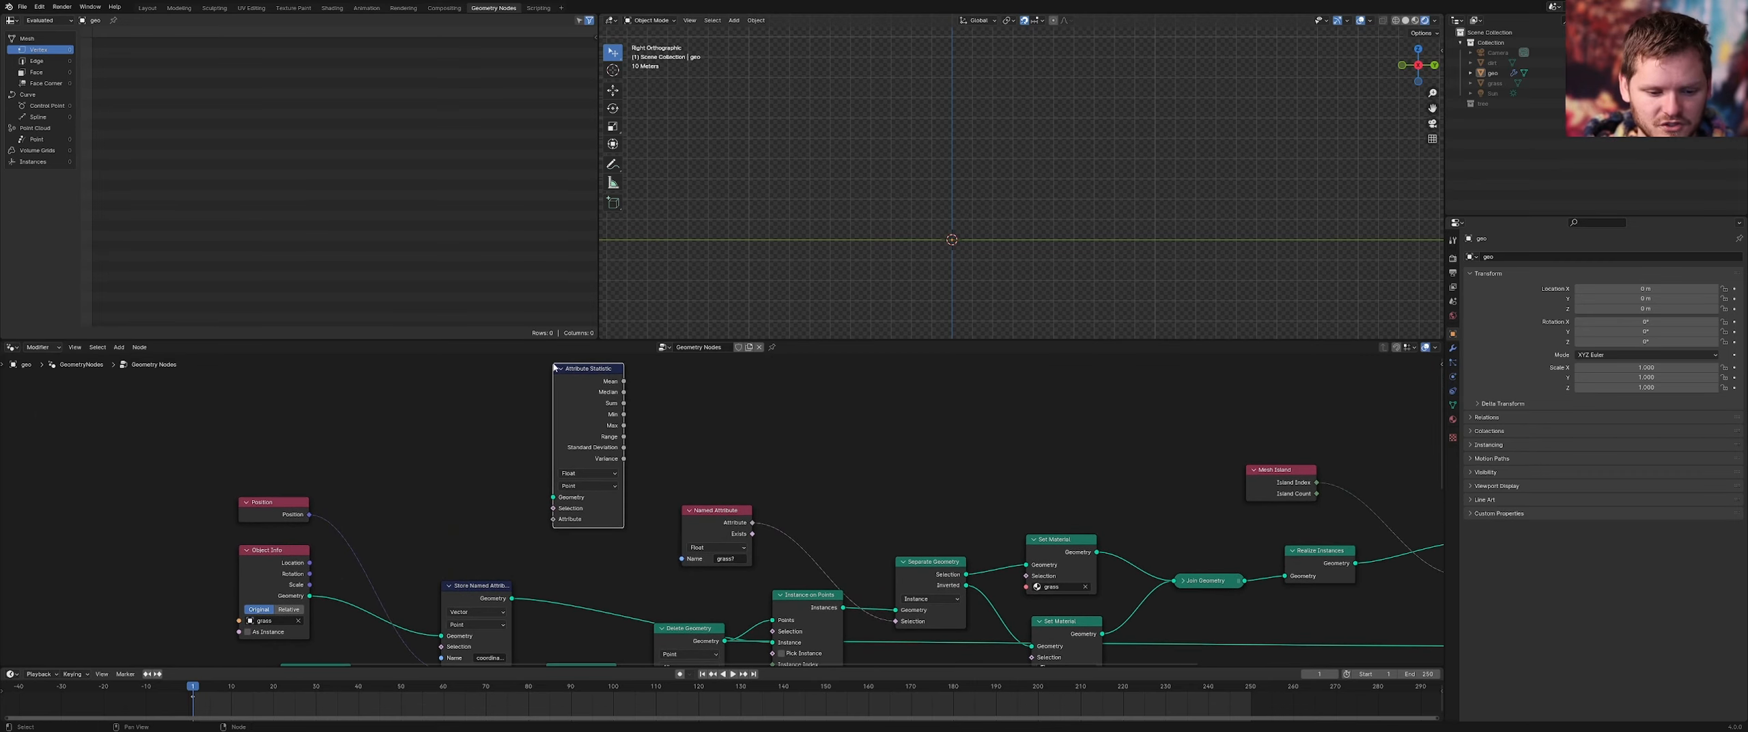
scroll(566, 476, "down", 4)
left_click_drag(645, 634, 615, 442)
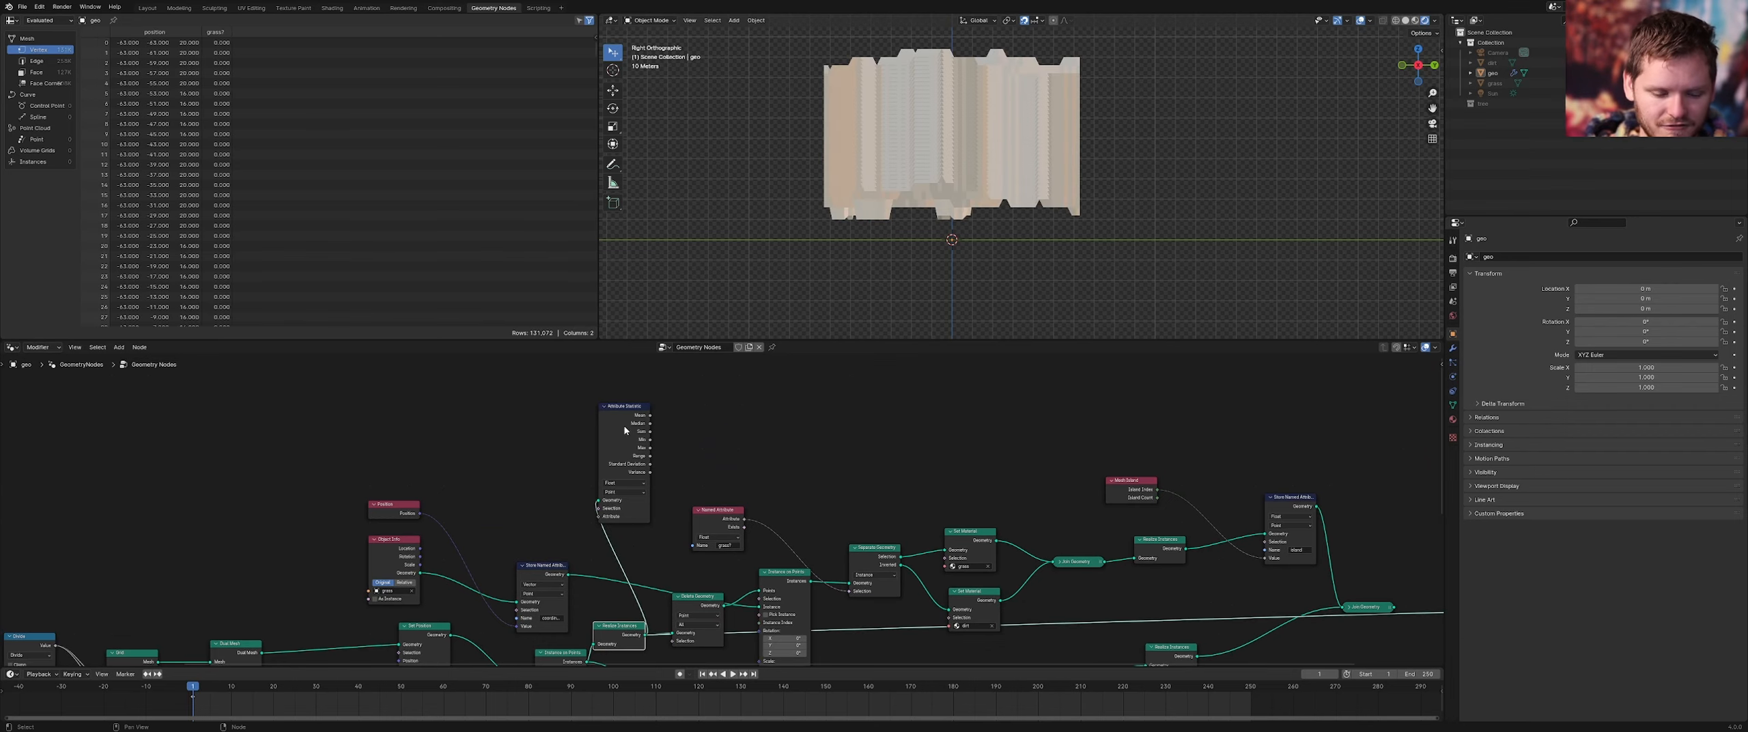
Add a Position node beside the Attribute Statistic node
scroll(609, 396, "up", 1)
scroll(609, 402, "up", 4)
middle_click_drag(505, 437, 679, 469)
key("shift+a")
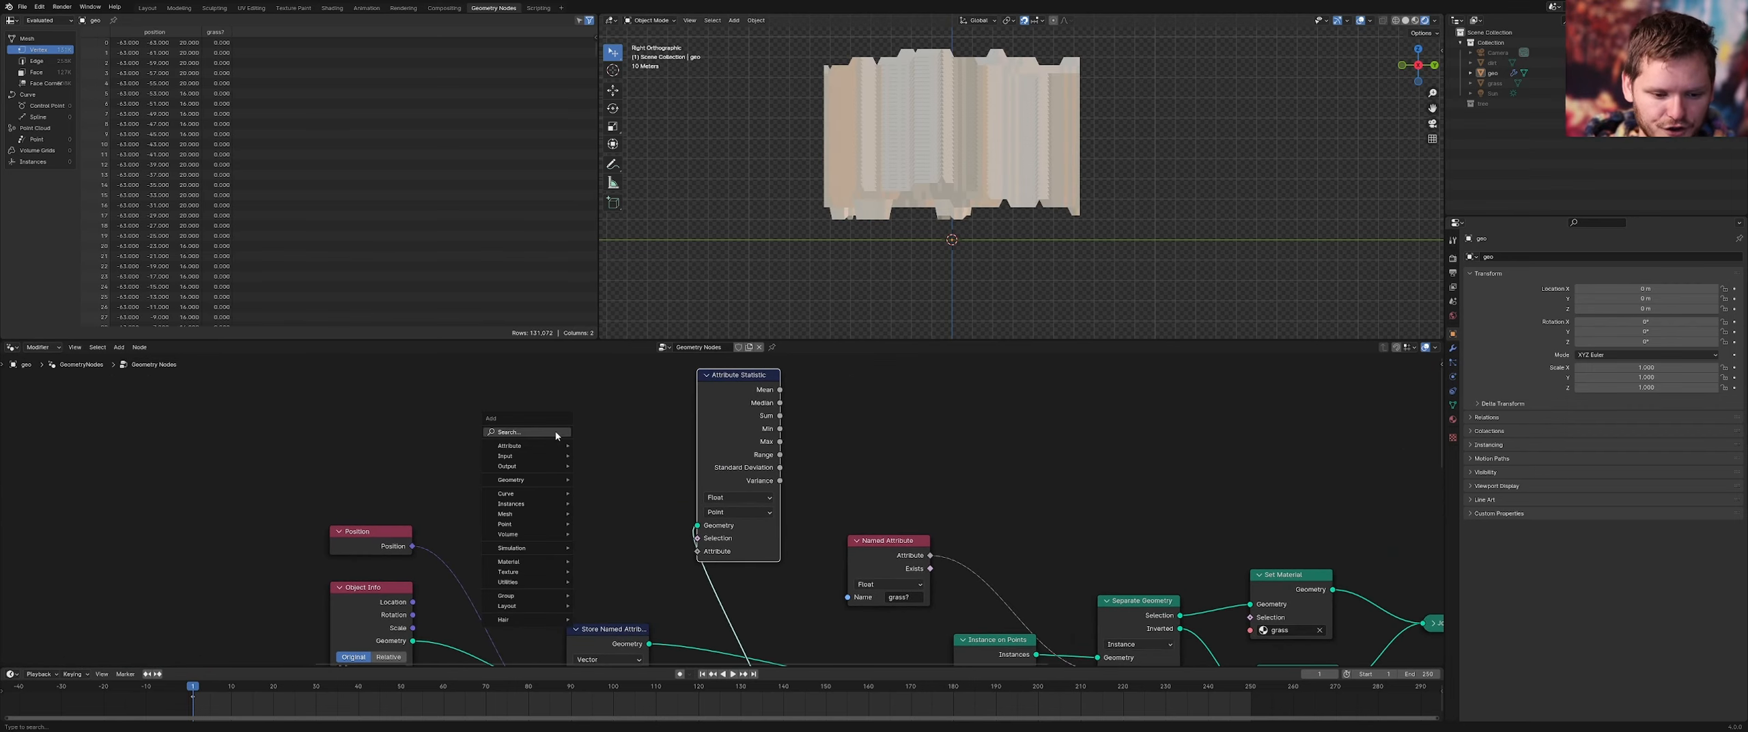
left_click(557, 432)
type("pos")
key("Down")
key("Return")
left_click(402, 451)
Split the position with a Separate XYZ node, connect its Z to the Attribute Statistic's Attribute input, and reposition the statistic node
left_click_drag(456, 456, 546, 468)
type("separa")
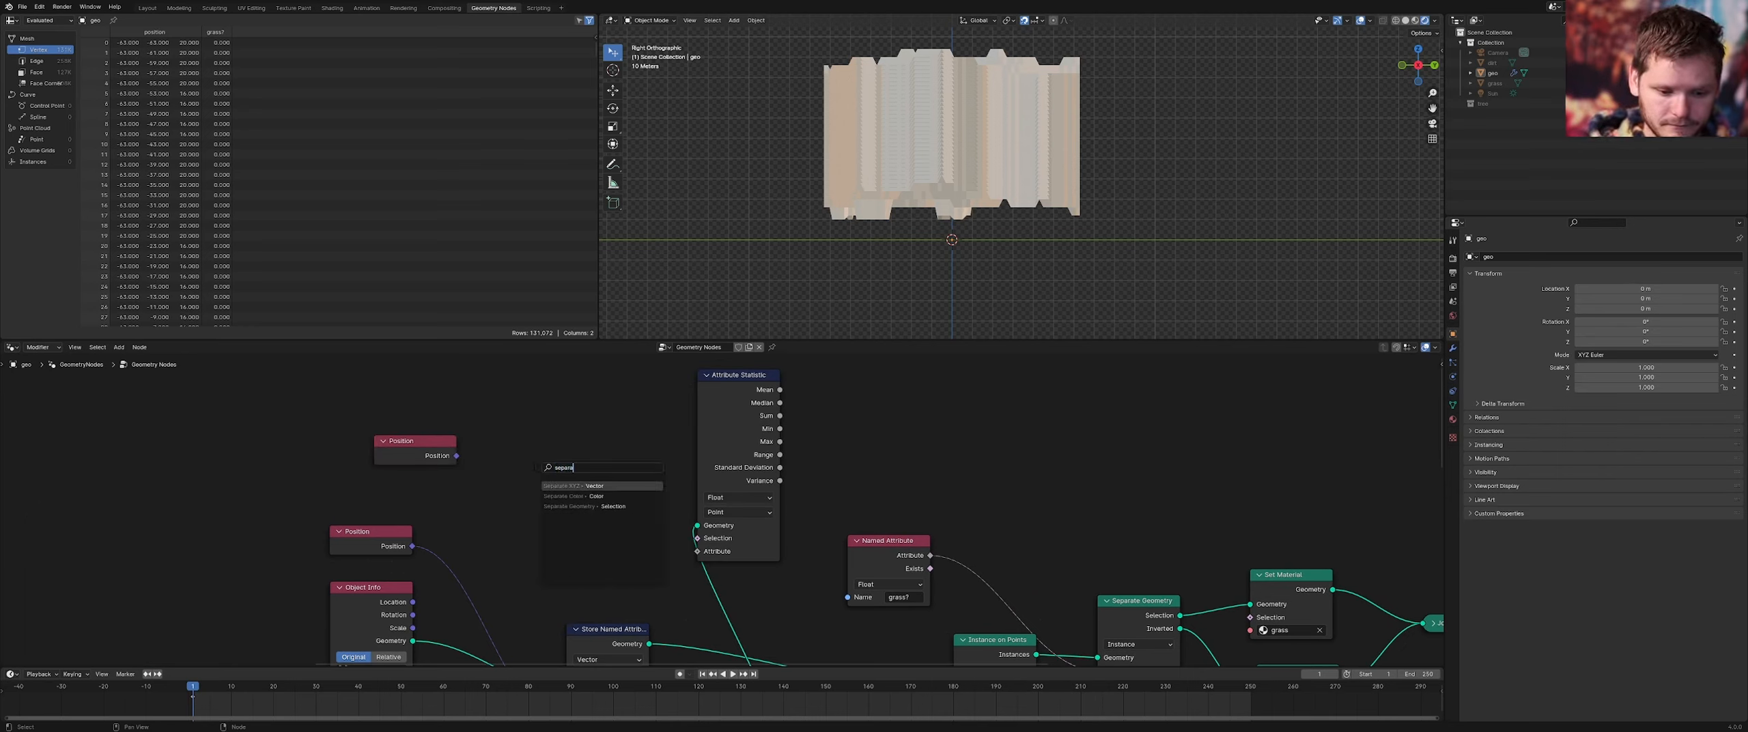
key("Return")
left_click(500, 493)
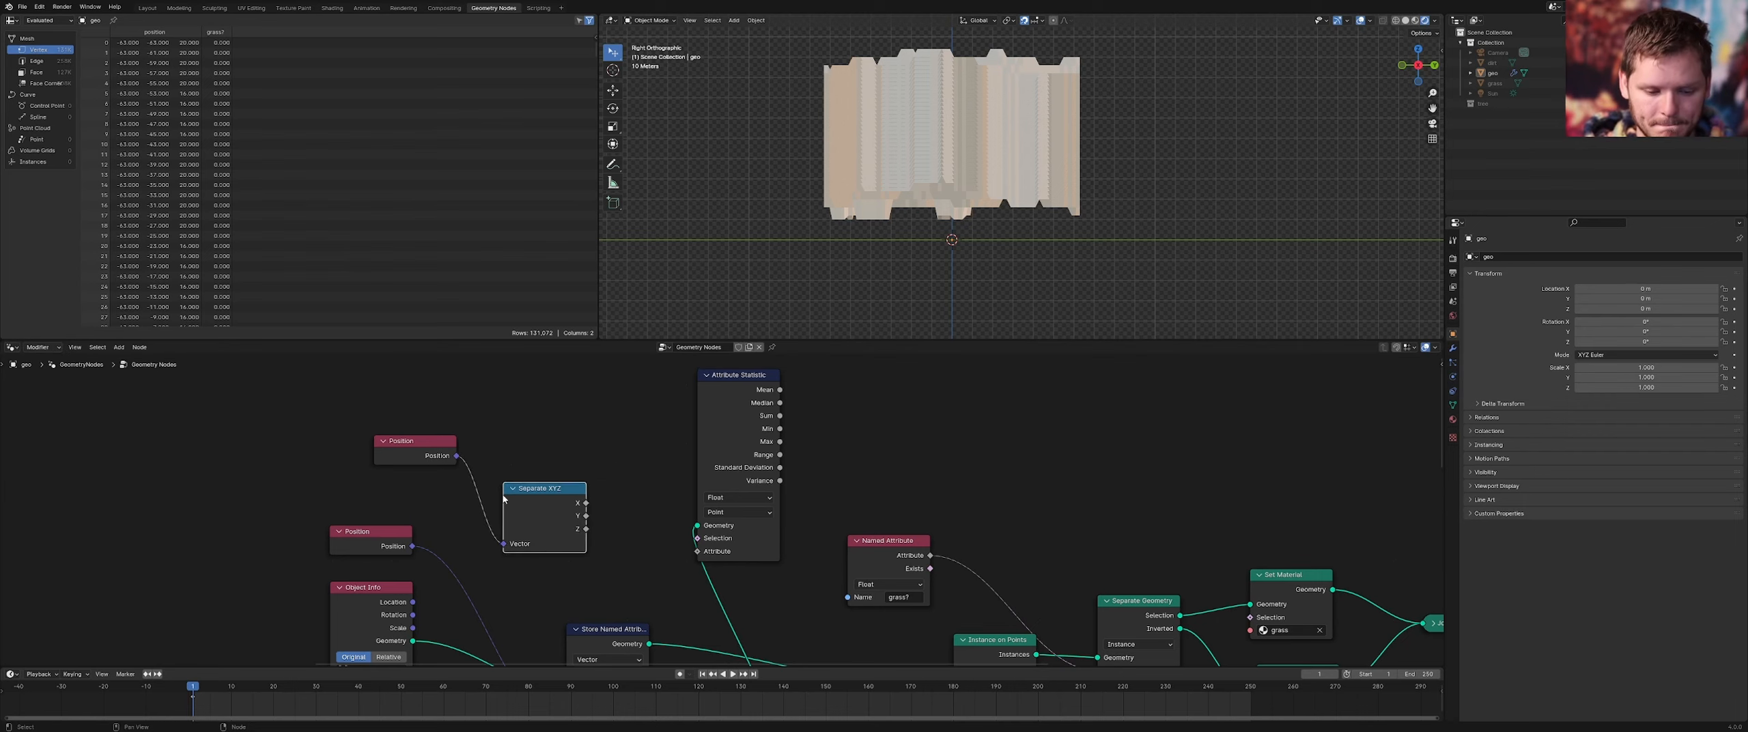
middle_click_drag(593, 528, 474, 498)
left_click_drag(466, 500, 578, 522)
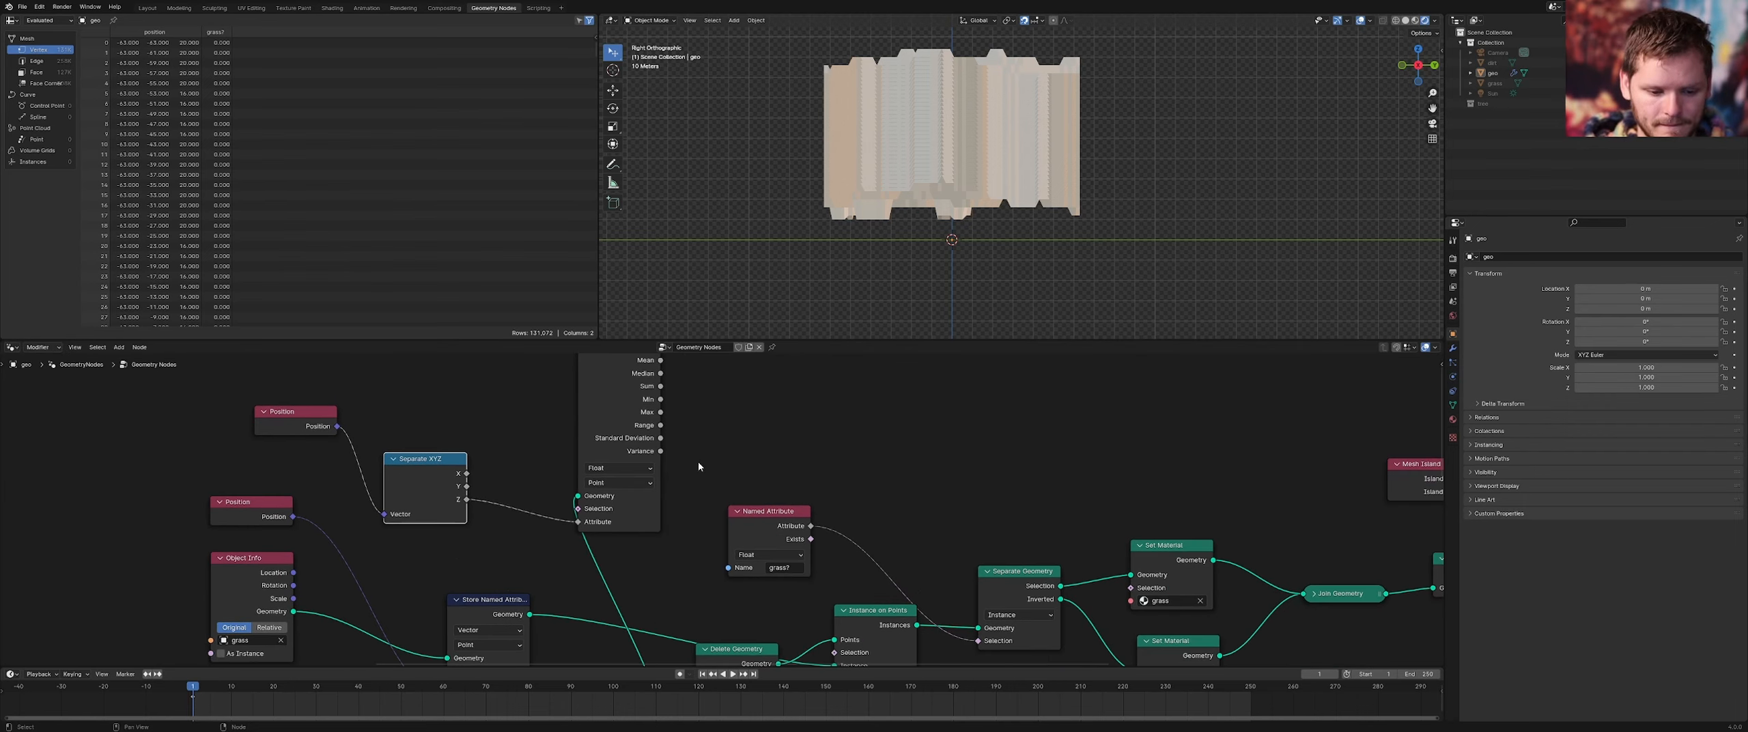
scroll(698, 462, "down", 2)
left_click_drag(637, 410, 584, 442)
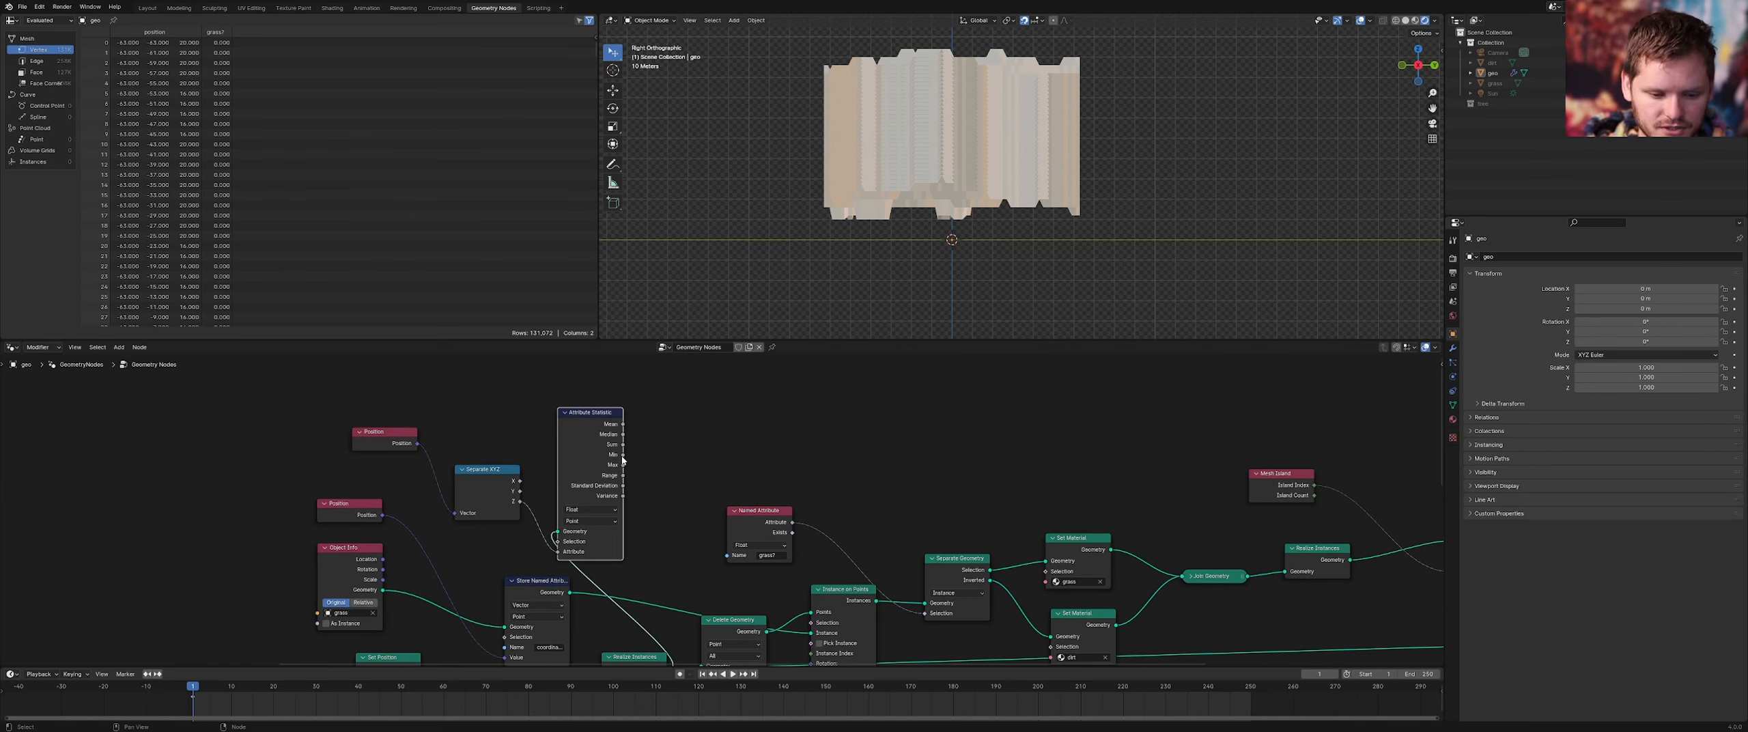
Try to drive Delete Geometry's Selection directly from the Attribute Statistic's Min output, preview it, and cut that link
middle_click_drag(627, 463, 586, 402)
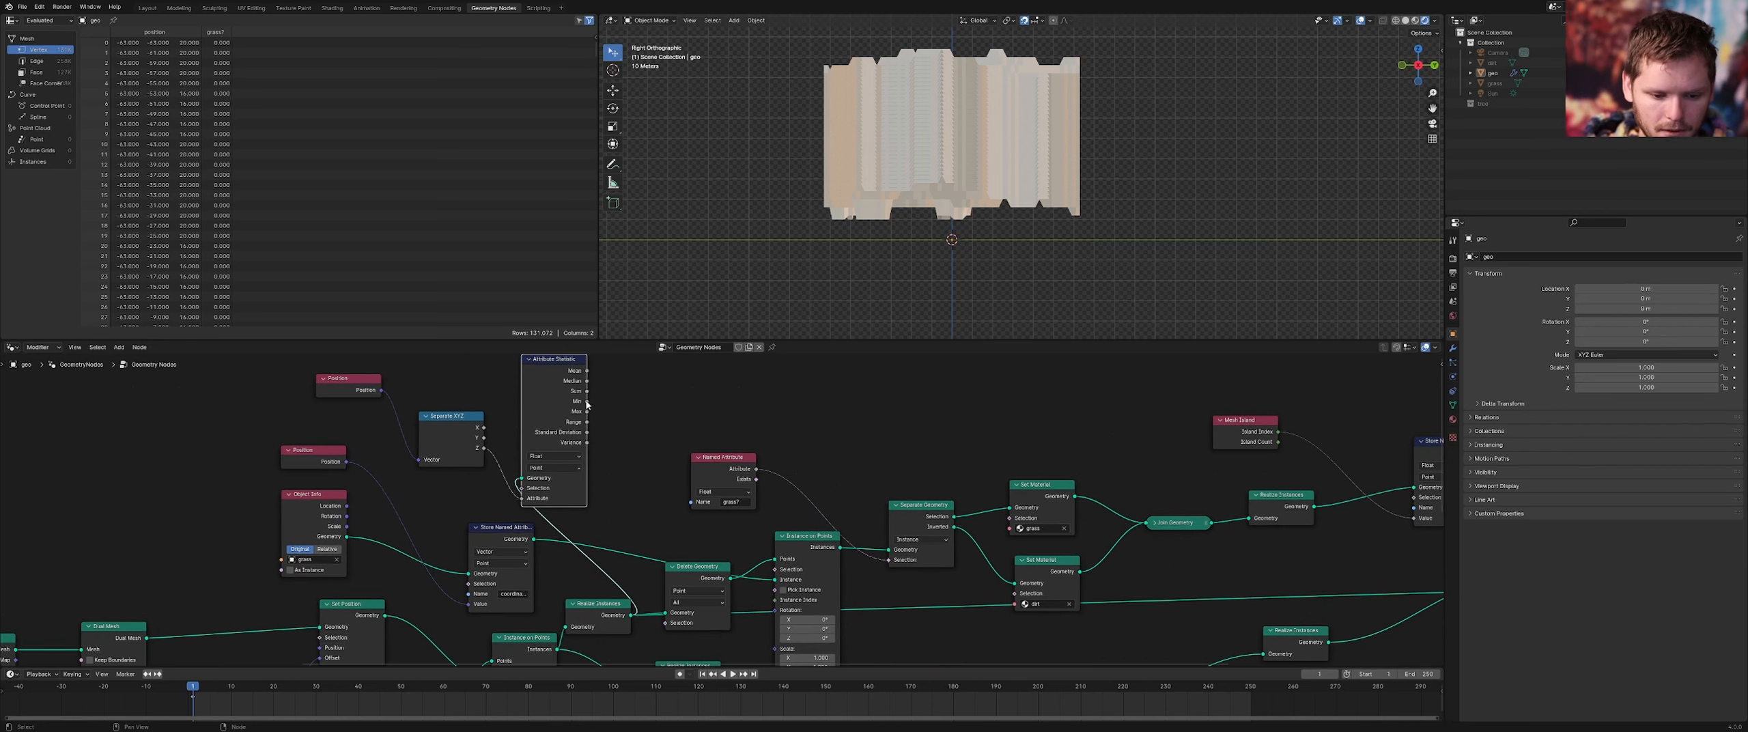
left_click_drag(587, 402, 664, 622)
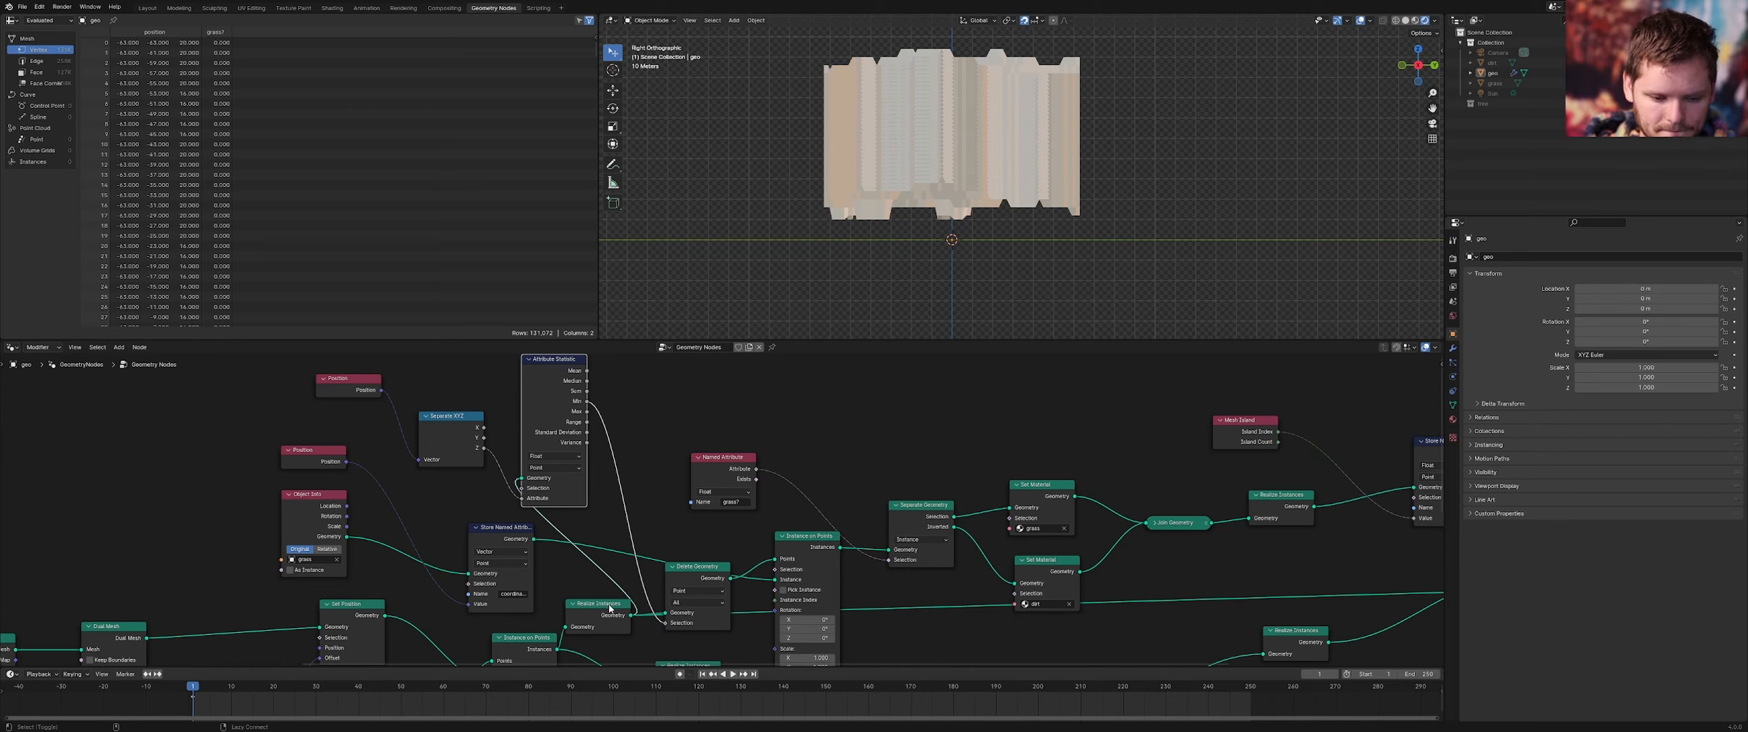
left_click(610, 609)
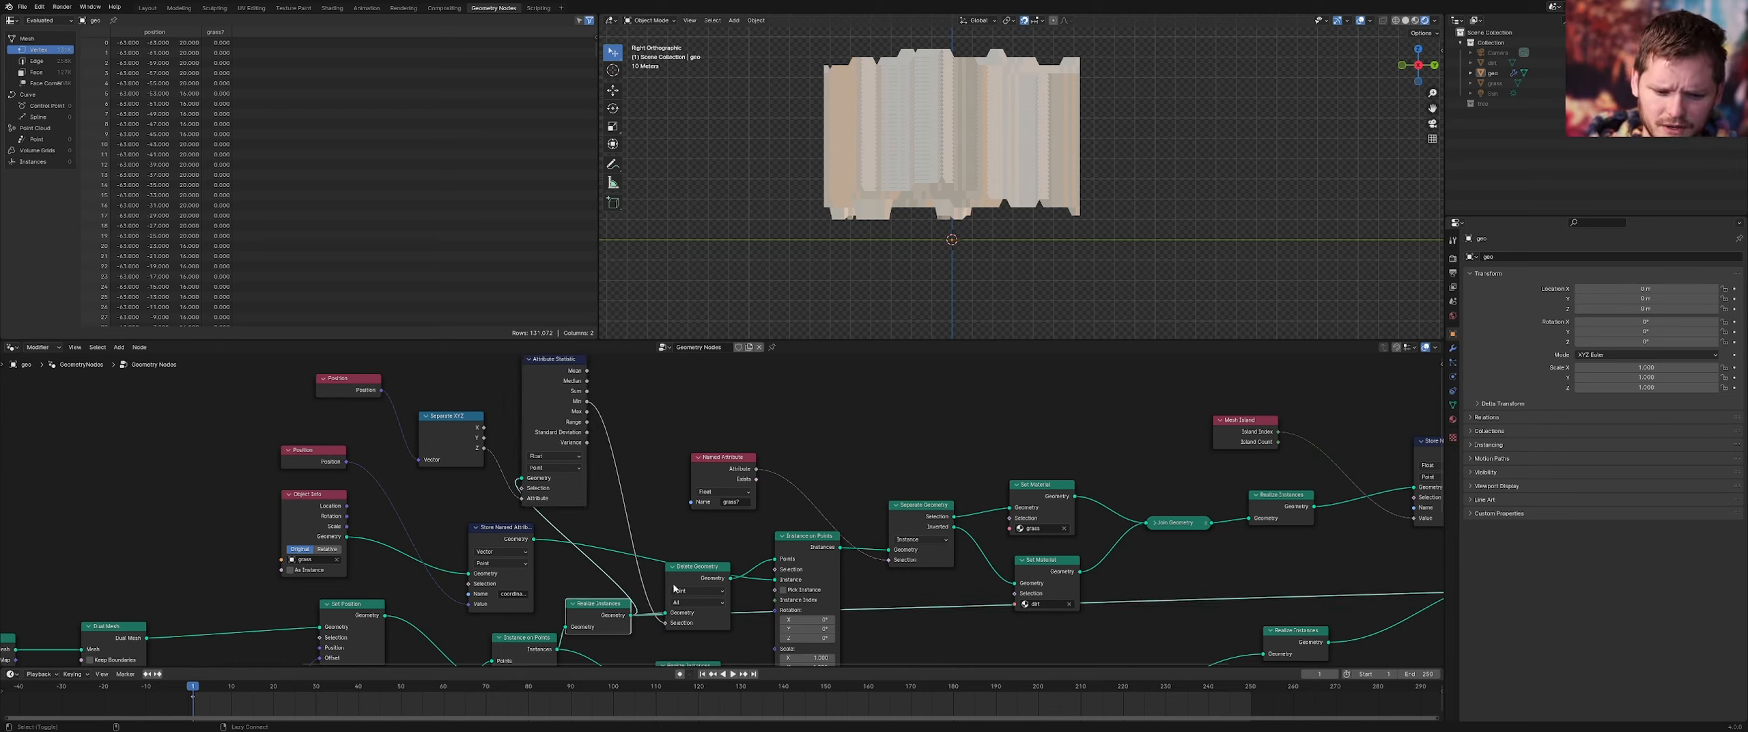
left_click(708, 581, "ctrl+shift")
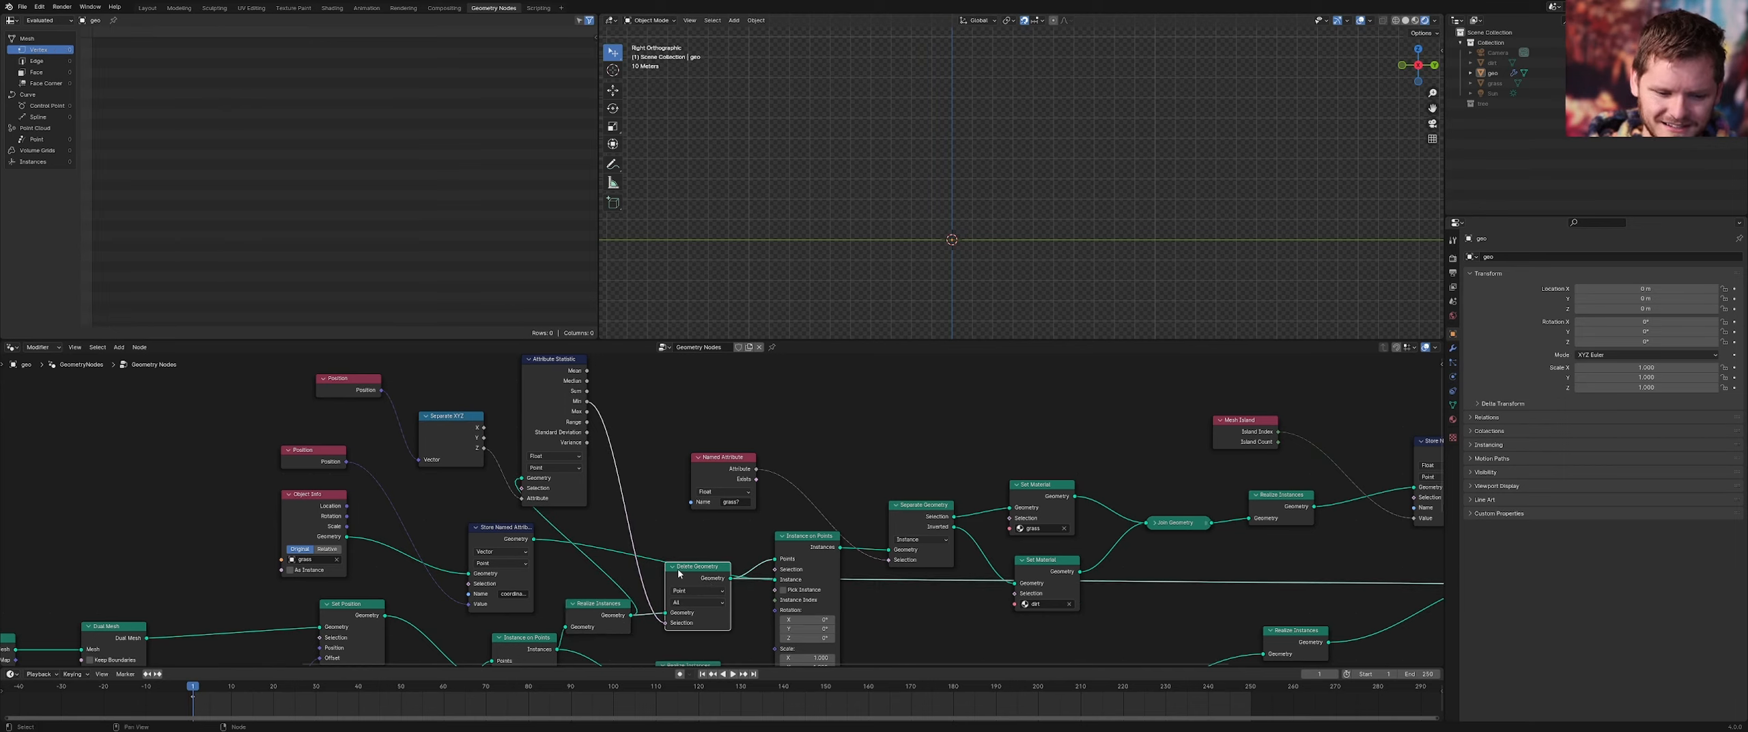
left_click_drag(607, 610, 586, 602)
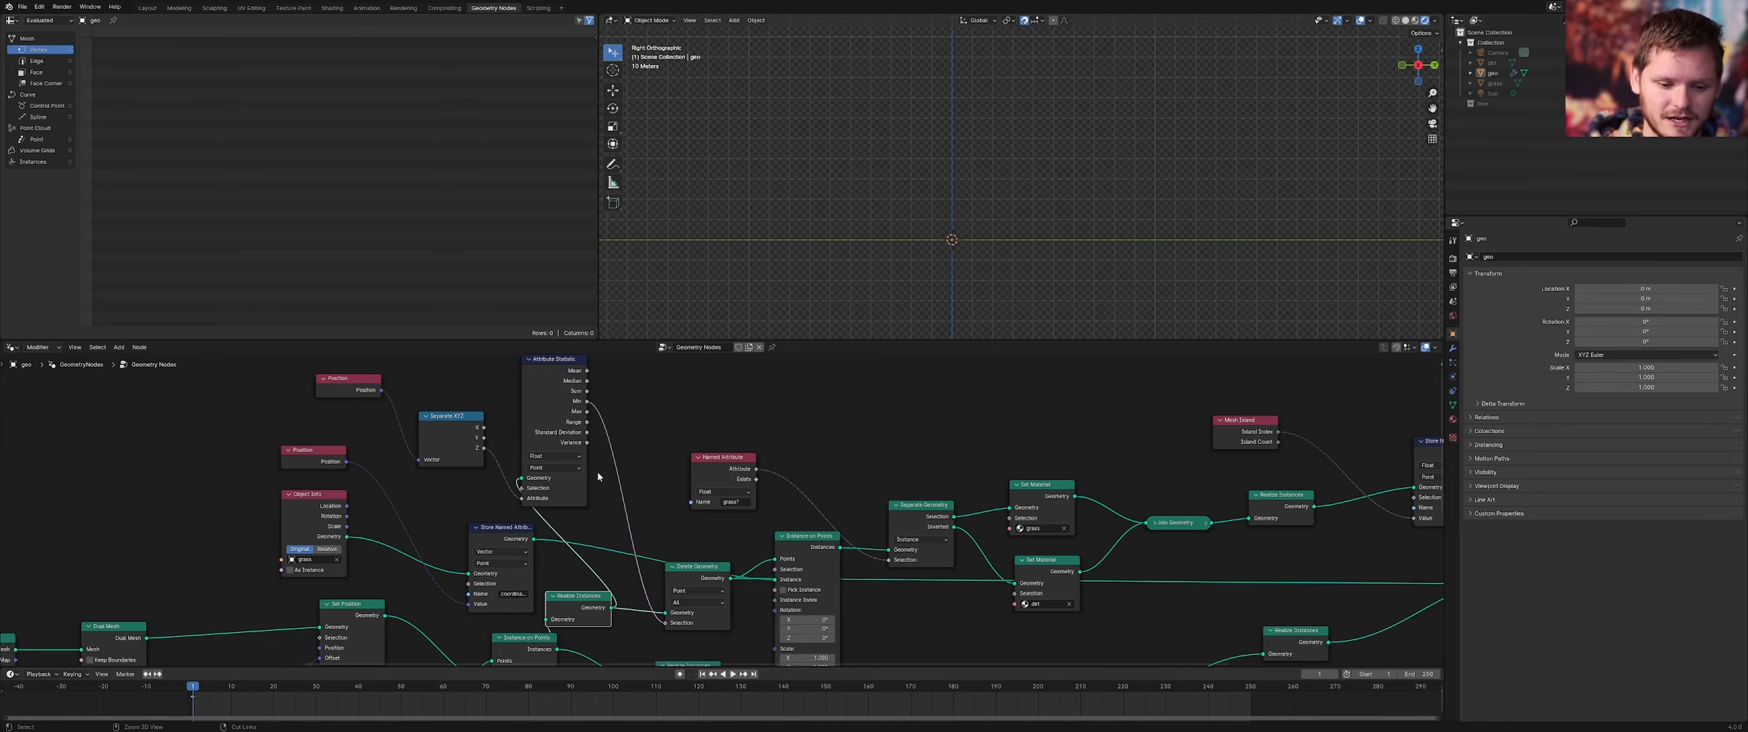
right_click_drag(598, 473, 629, 415, "ctrl")
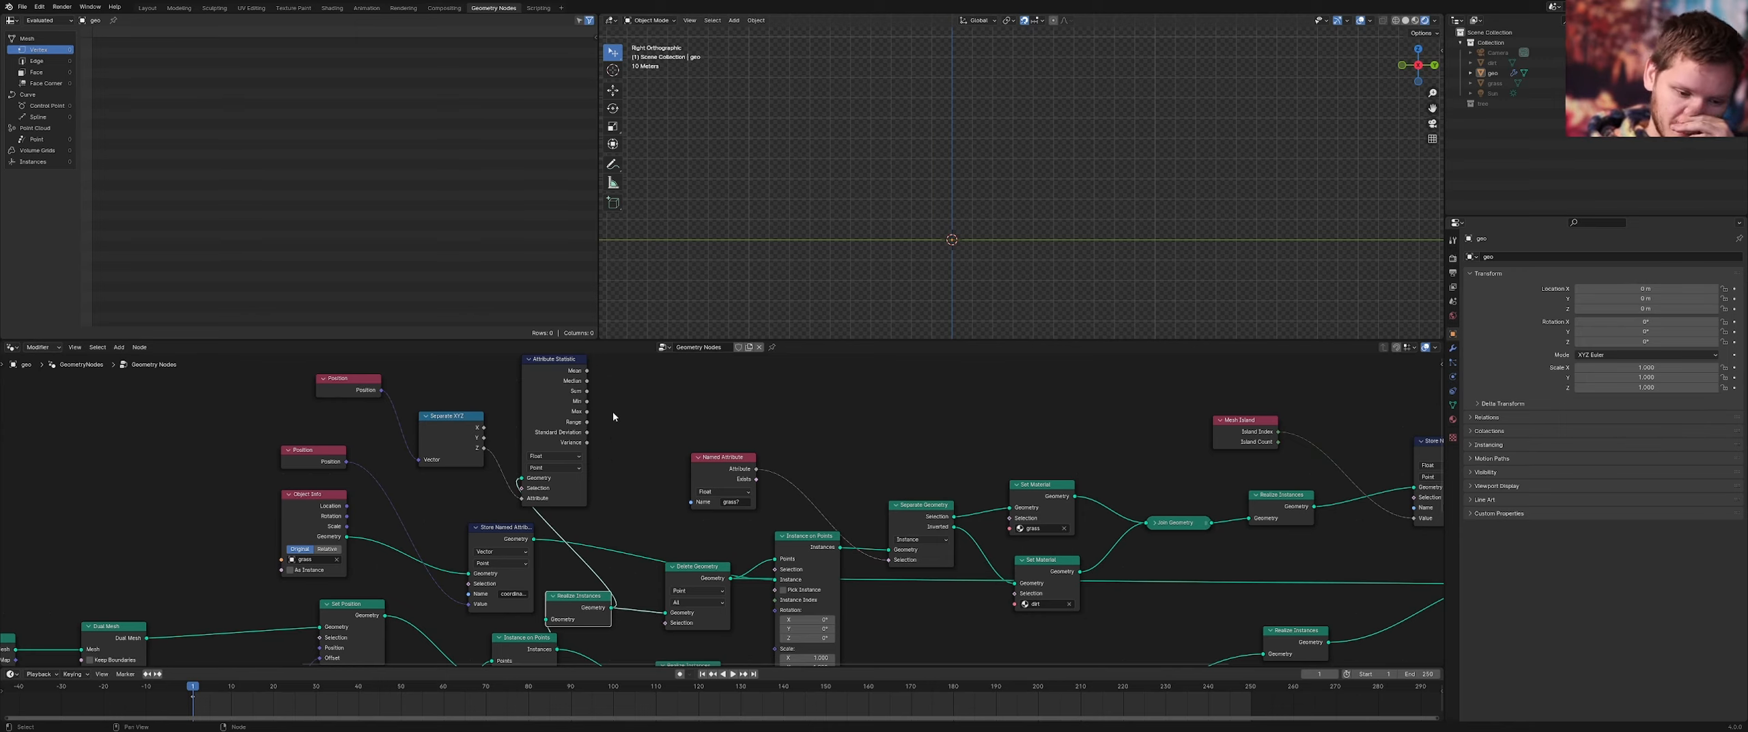
Compare the Attribute Statistic's Min with the position's Z in an Equal node and connect its Result to Delete Geometry's Selection
middle_click_drag(513, 436, 506, 474)
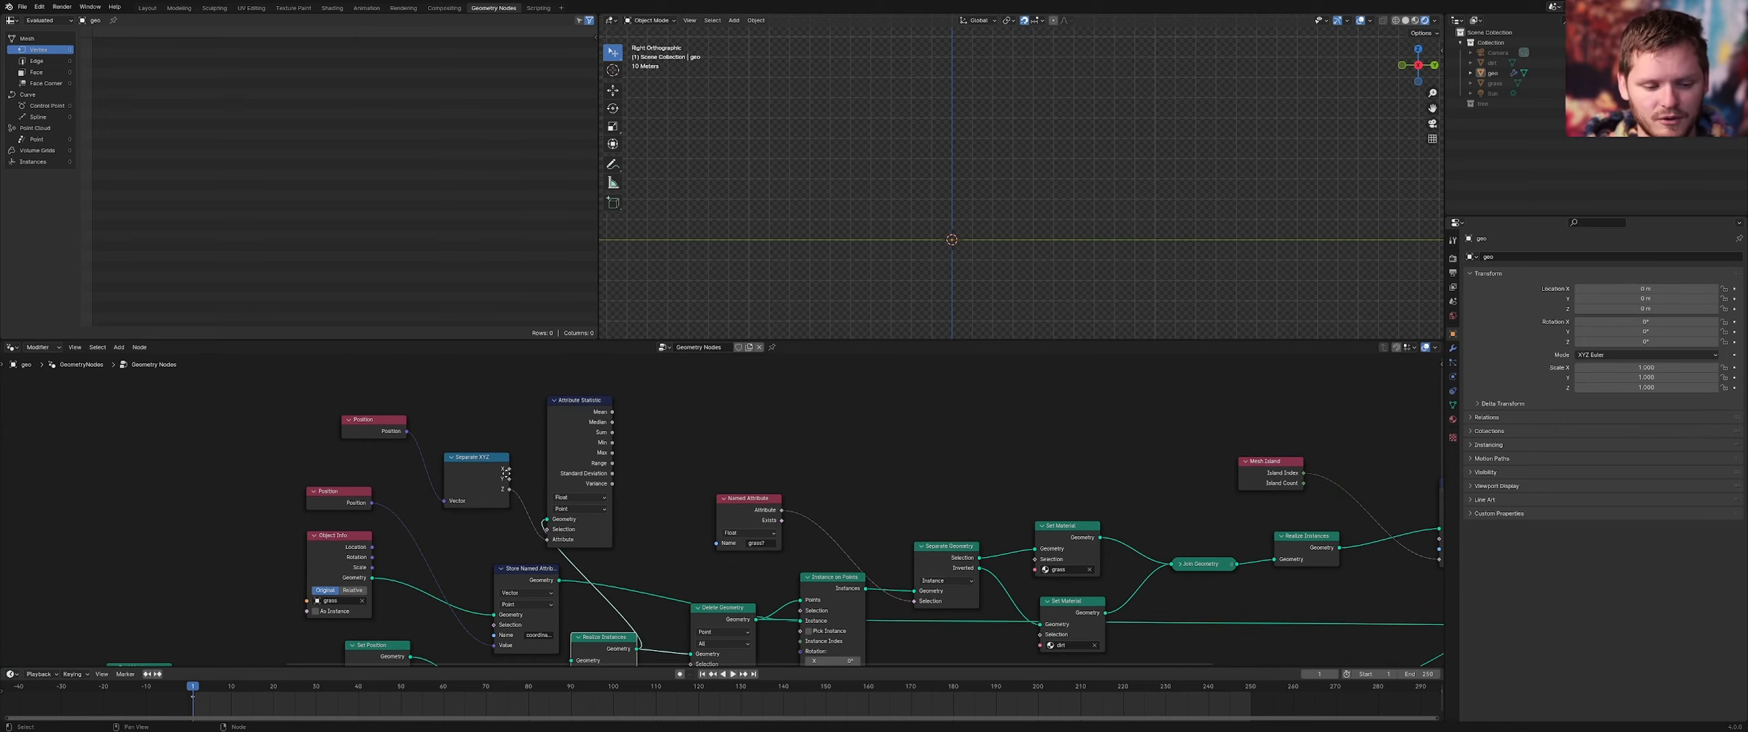
left_click_drag(613, 443, 676, 450)
type("eq")
key("Return")
left_click(661, 448)
left_click_drag(510, 489, 686, 483)
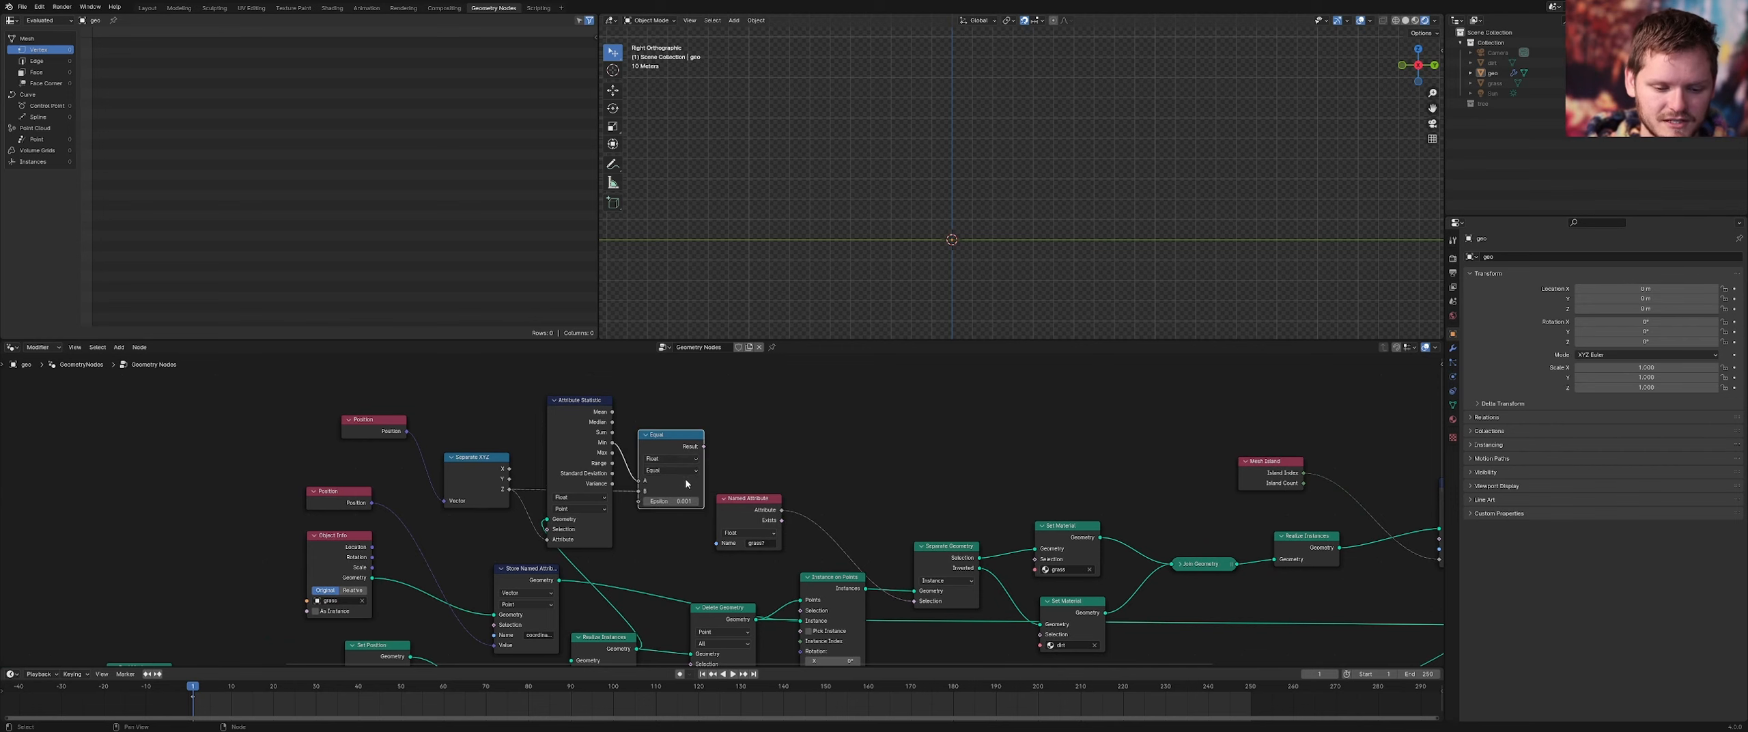
middle_click_drag(687, 483, 642, 436)
left_click_drag(660, 402, 647, 618)
Preview the terrain before and after Delete Geometry and examine its bottom edge up close in the side view
left_click(563, 598, "alt+shift")
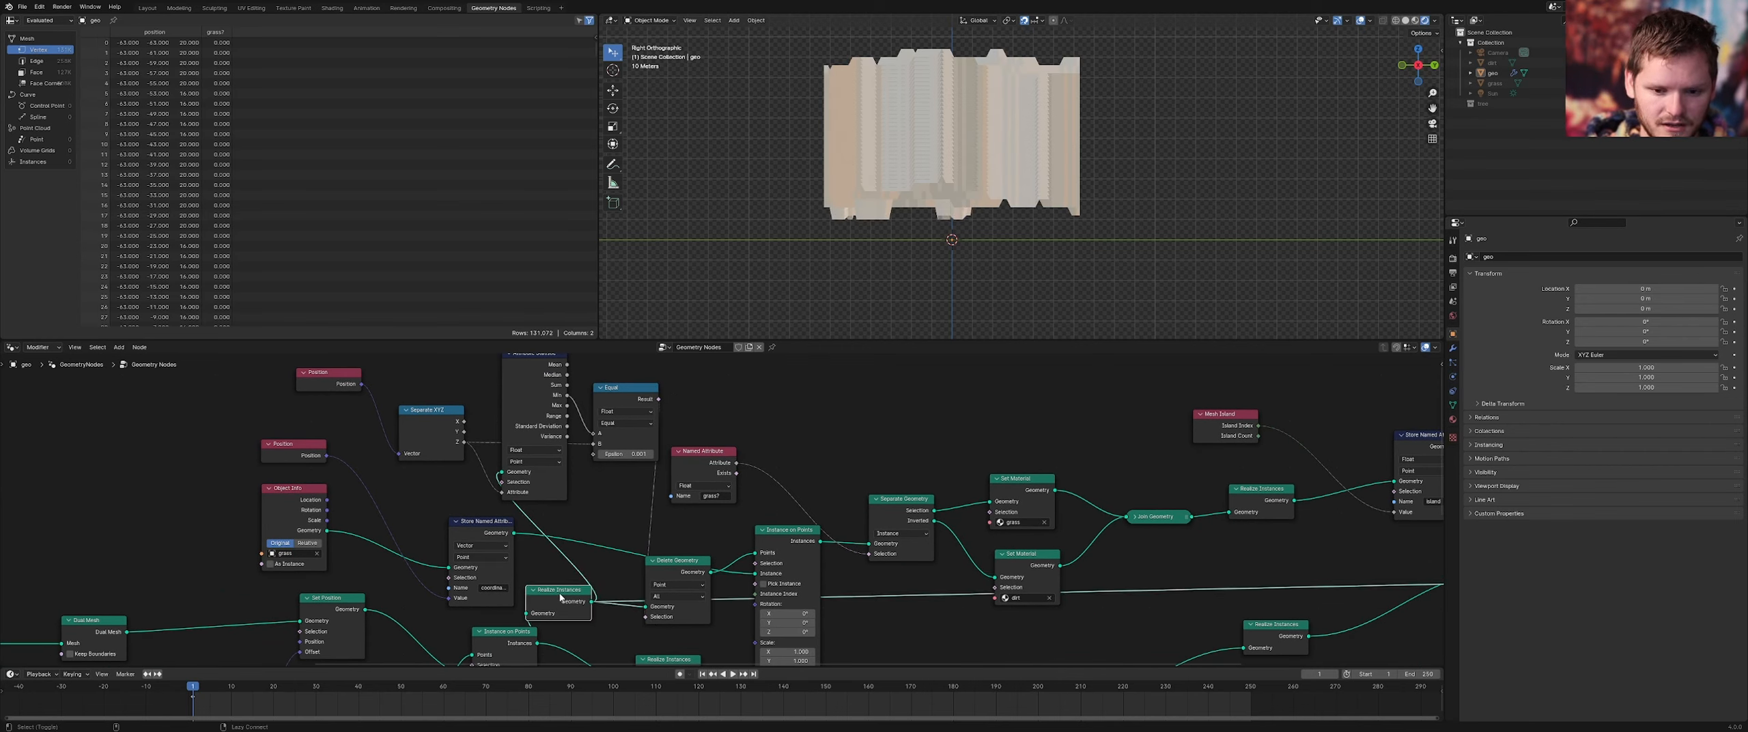
left_click(675, 572, "alt+shift")
scroll(931, 235, "up", 2)
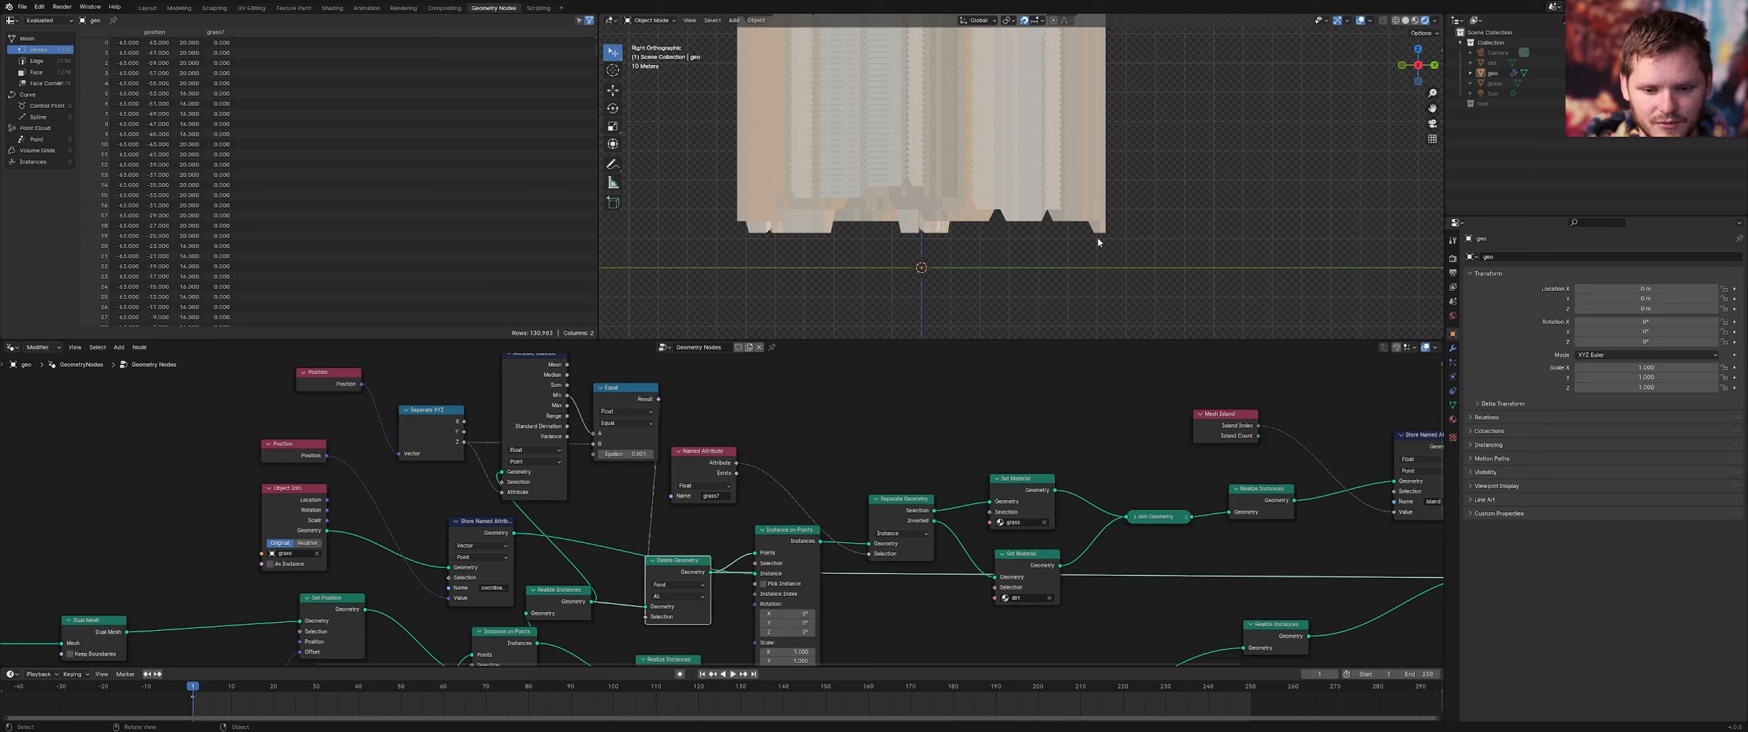
mouse_move(700, 239)
left_mouse_down()
mouse_move(1022, 281)
mouse_move(1092, 240)
left_mouse_up()
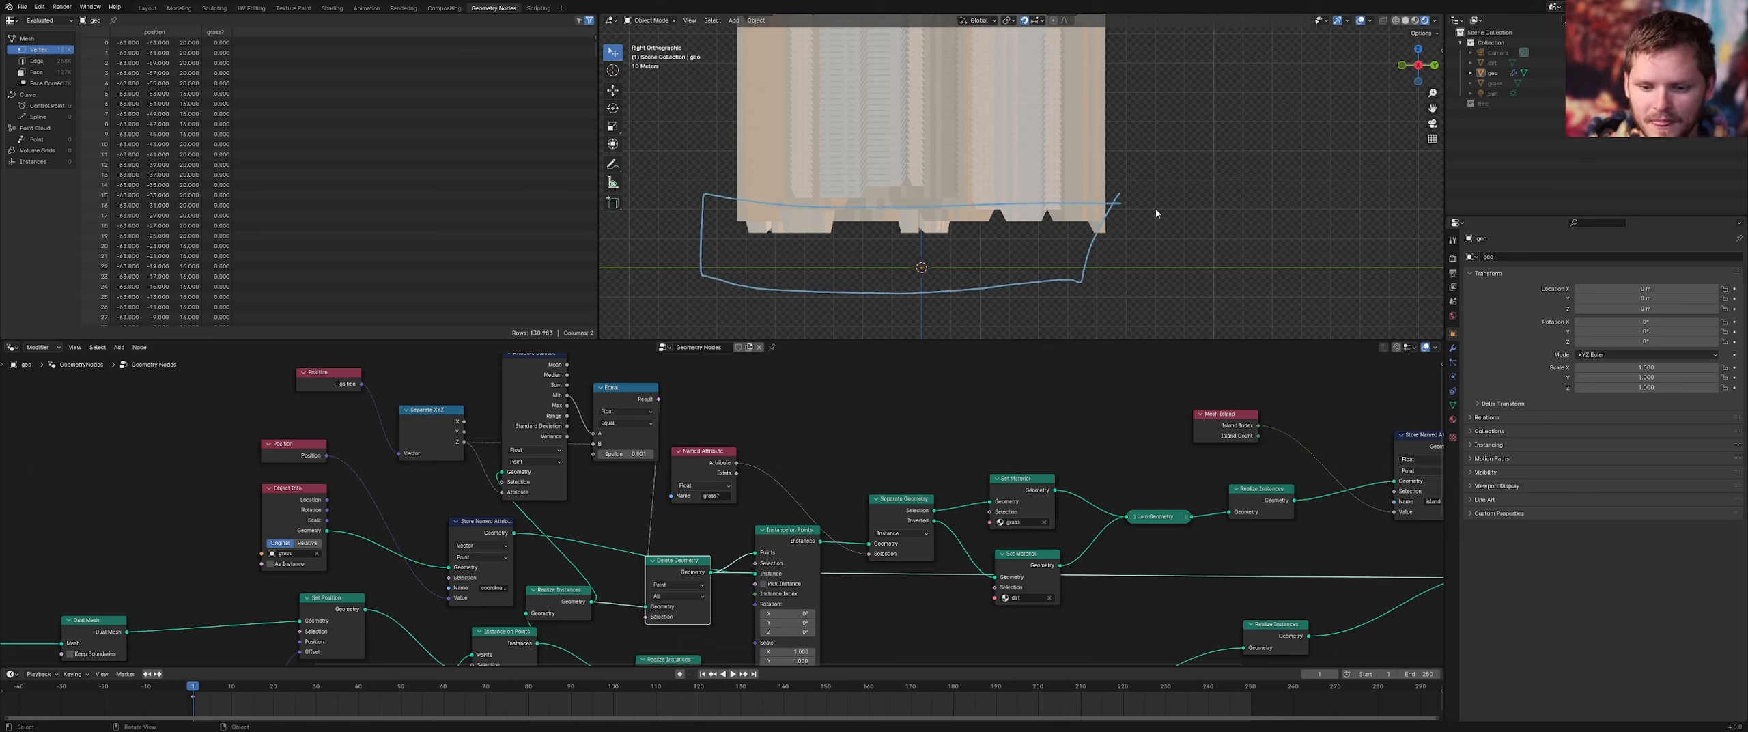
Move the Position, Separate XYZ and Attribute Statistic nodes away from the Equal node to make room on the Min link
mouse_move(703, 197)
left_mouse_down("ctrl")
mouse_move(902, 276)
mouse_move(1096, 232)
left_mouse_up("ctrl")
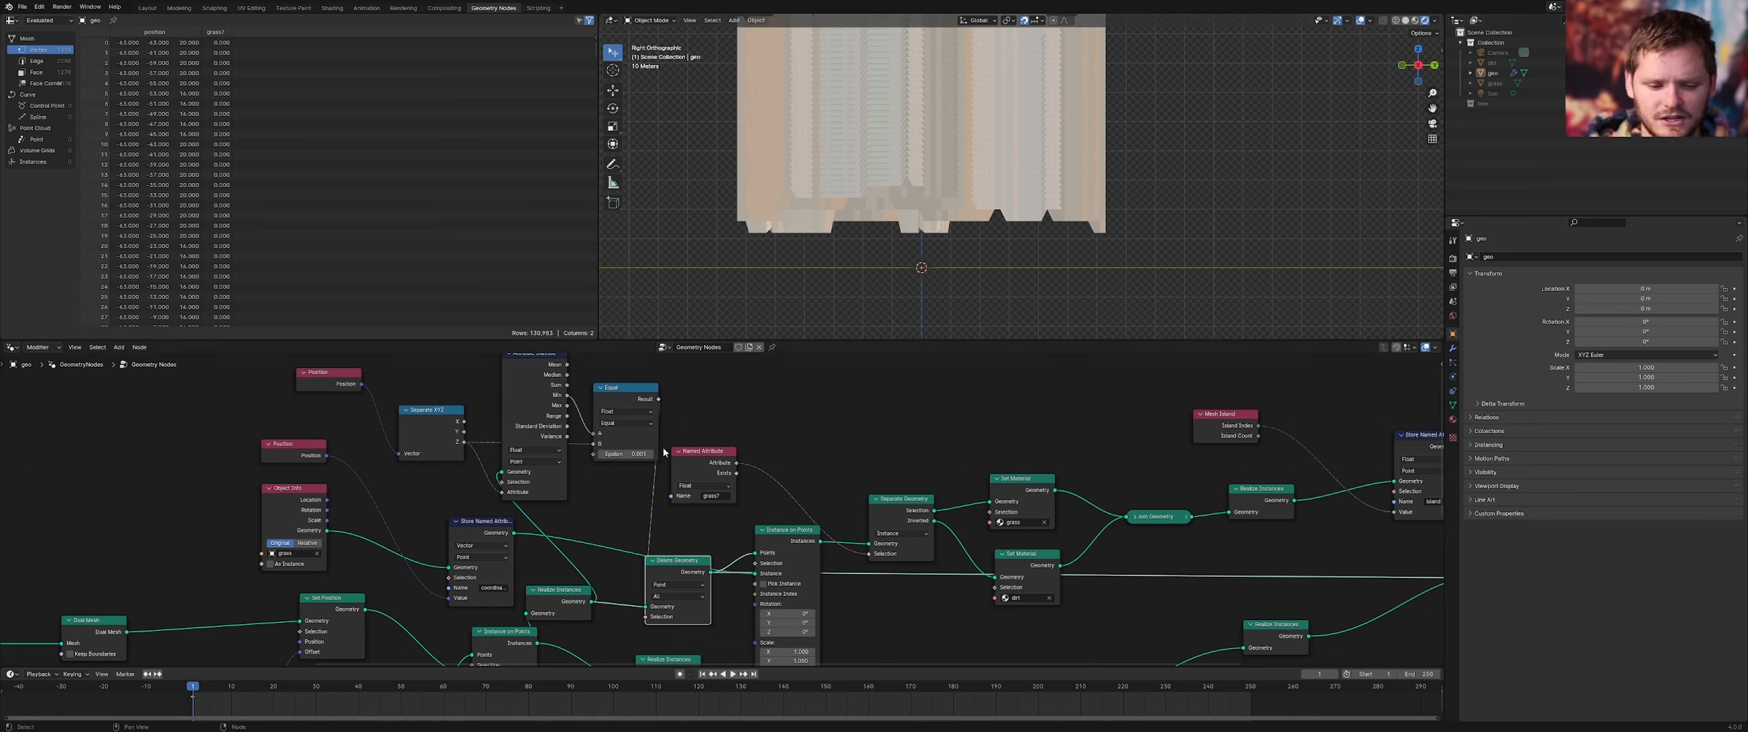
scroll(663, 452, "down", 3)
middle_click_drag(646, 446, 732, 448)
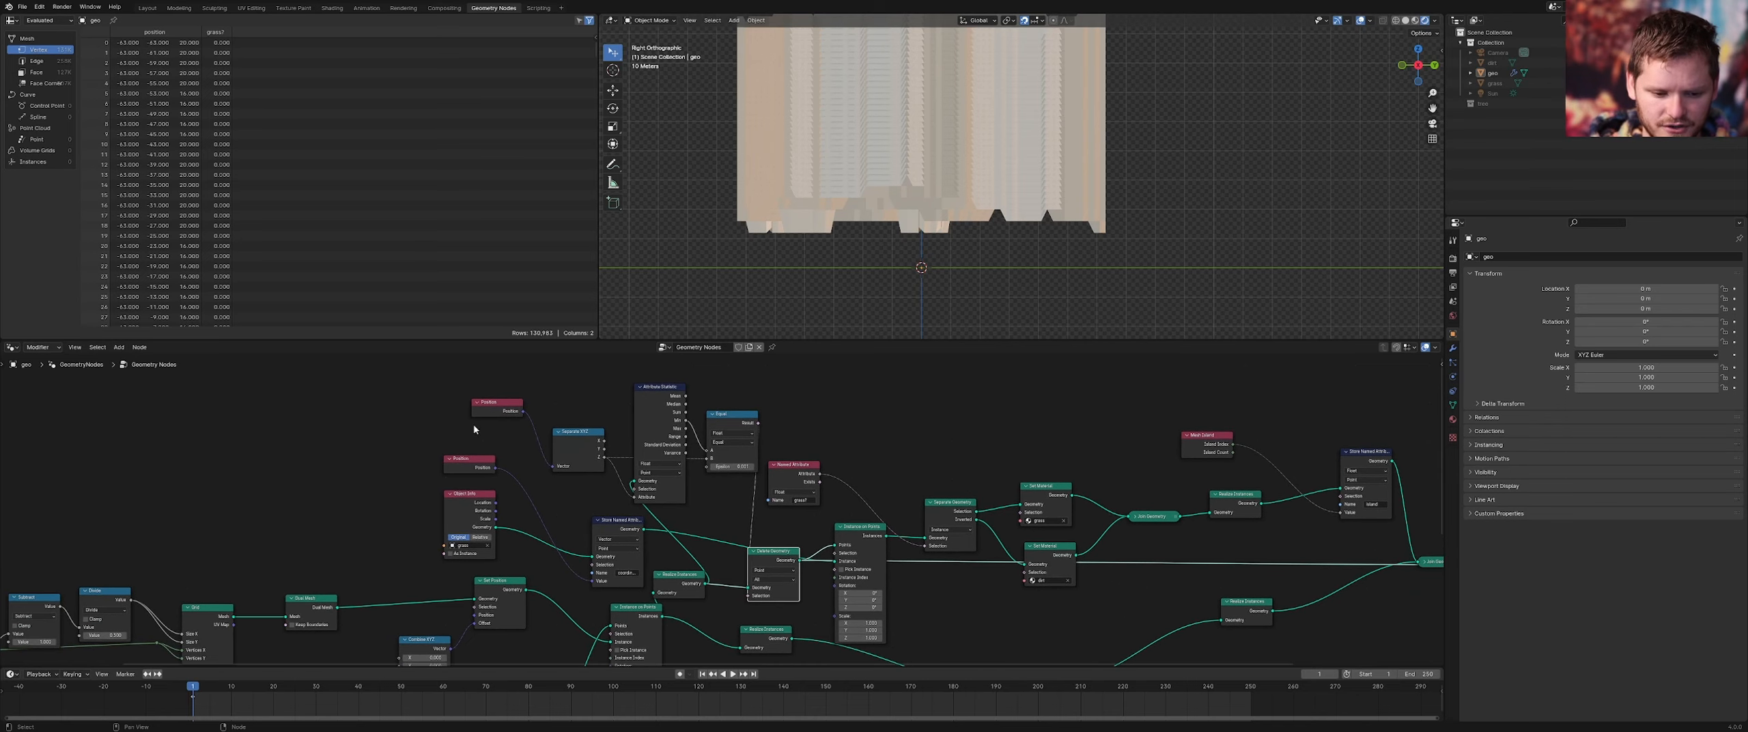
left_click_drag(474, 447, 526, 373)
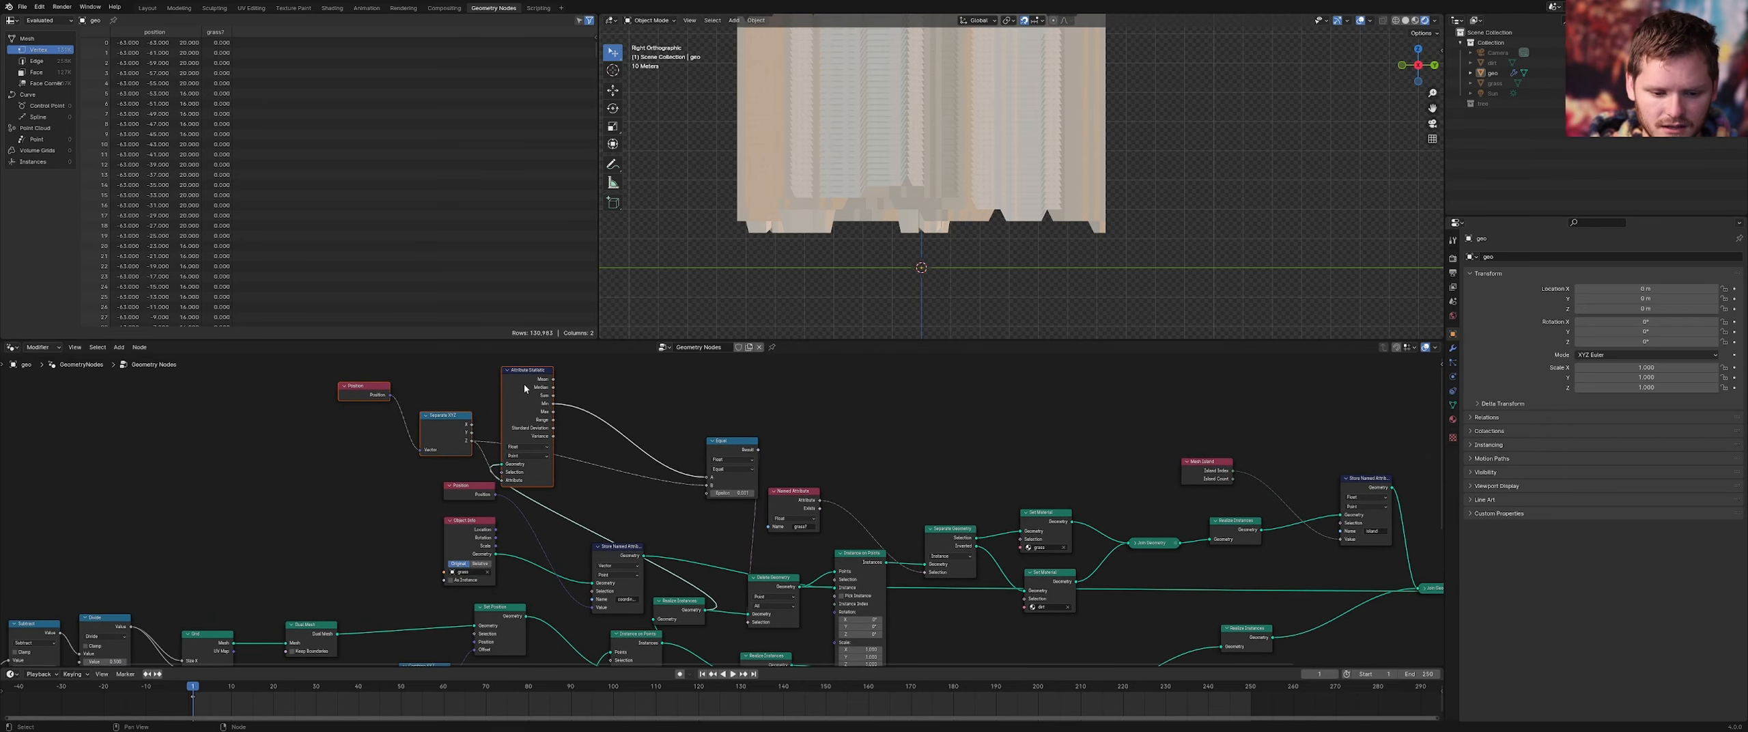
scroll(609, 422, "up", 2)
middle_click_drag(657, 436, 682, 478)
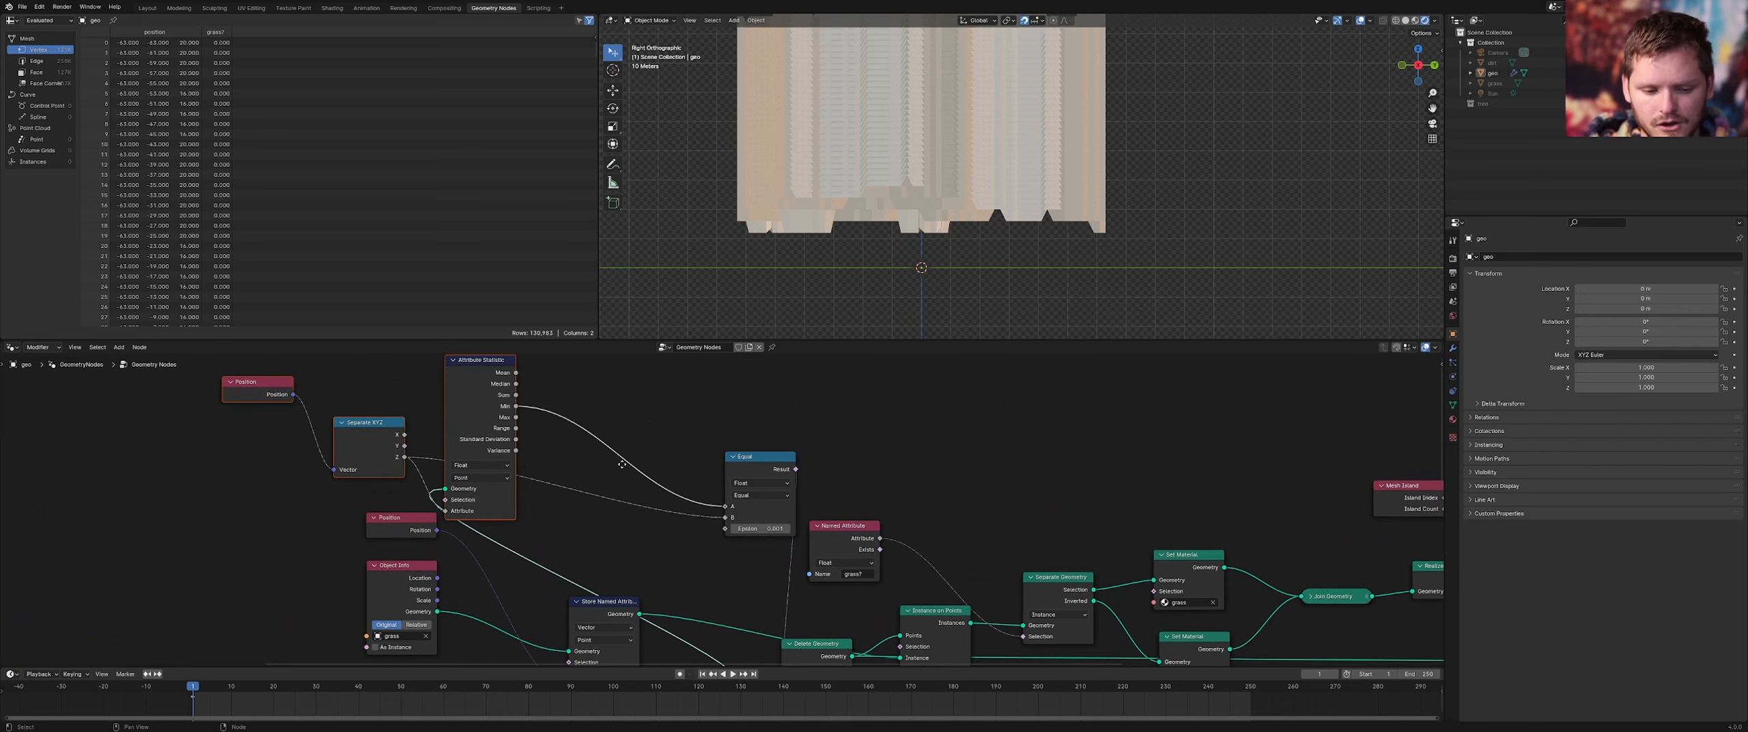
Insert a Math node set to Add on the link between the Attribute Statistic's Min and the Equal node
key("shift+a")
type("mat")
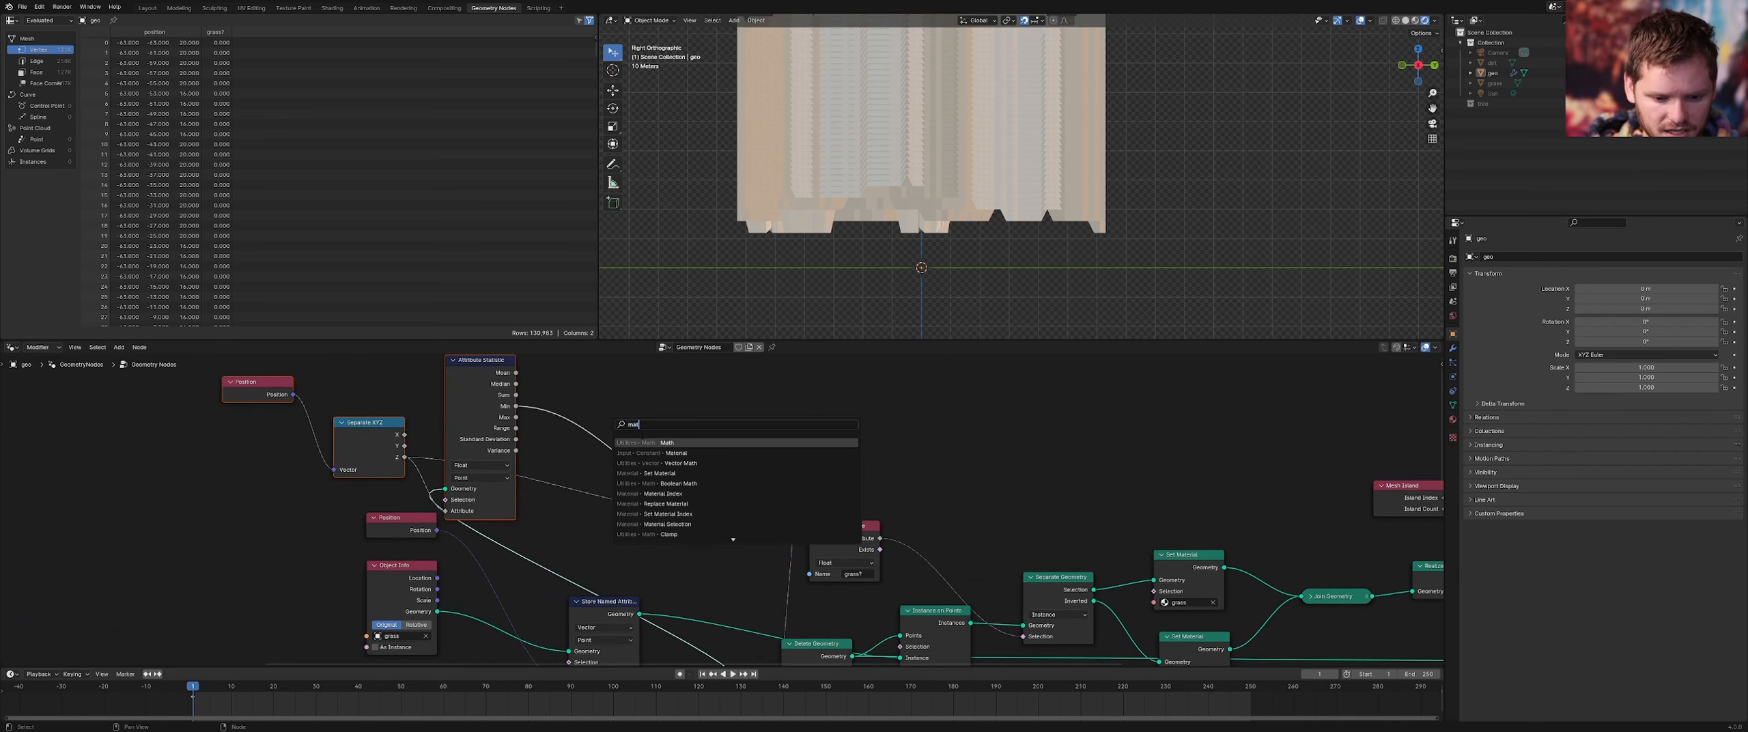
left_click(665, 443)
left_click(618, 461)
left_click_drag(618, 462, 632, 462, "shift")
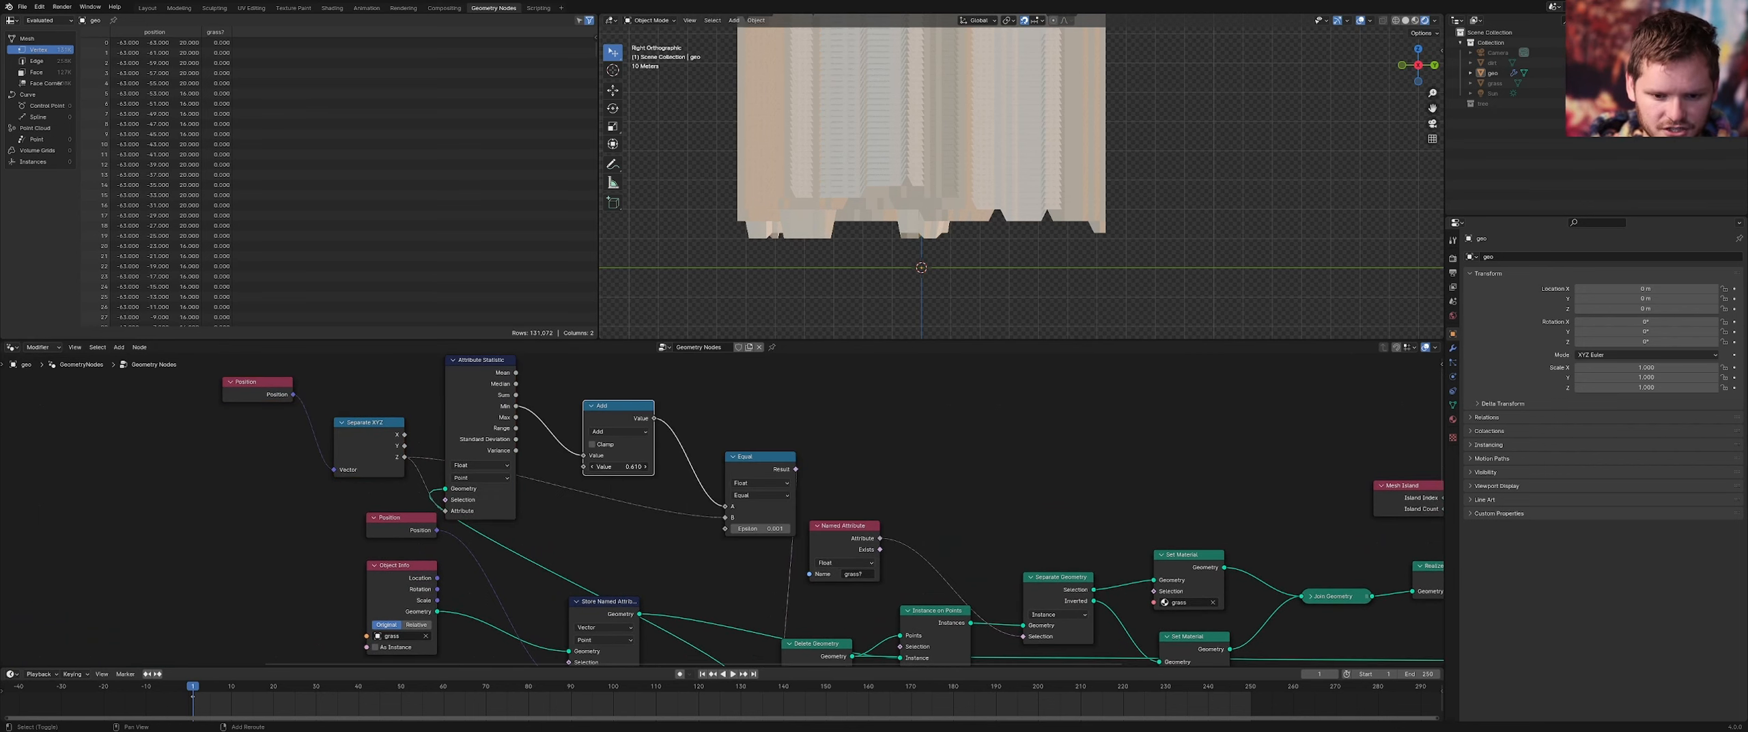
key("Escape")
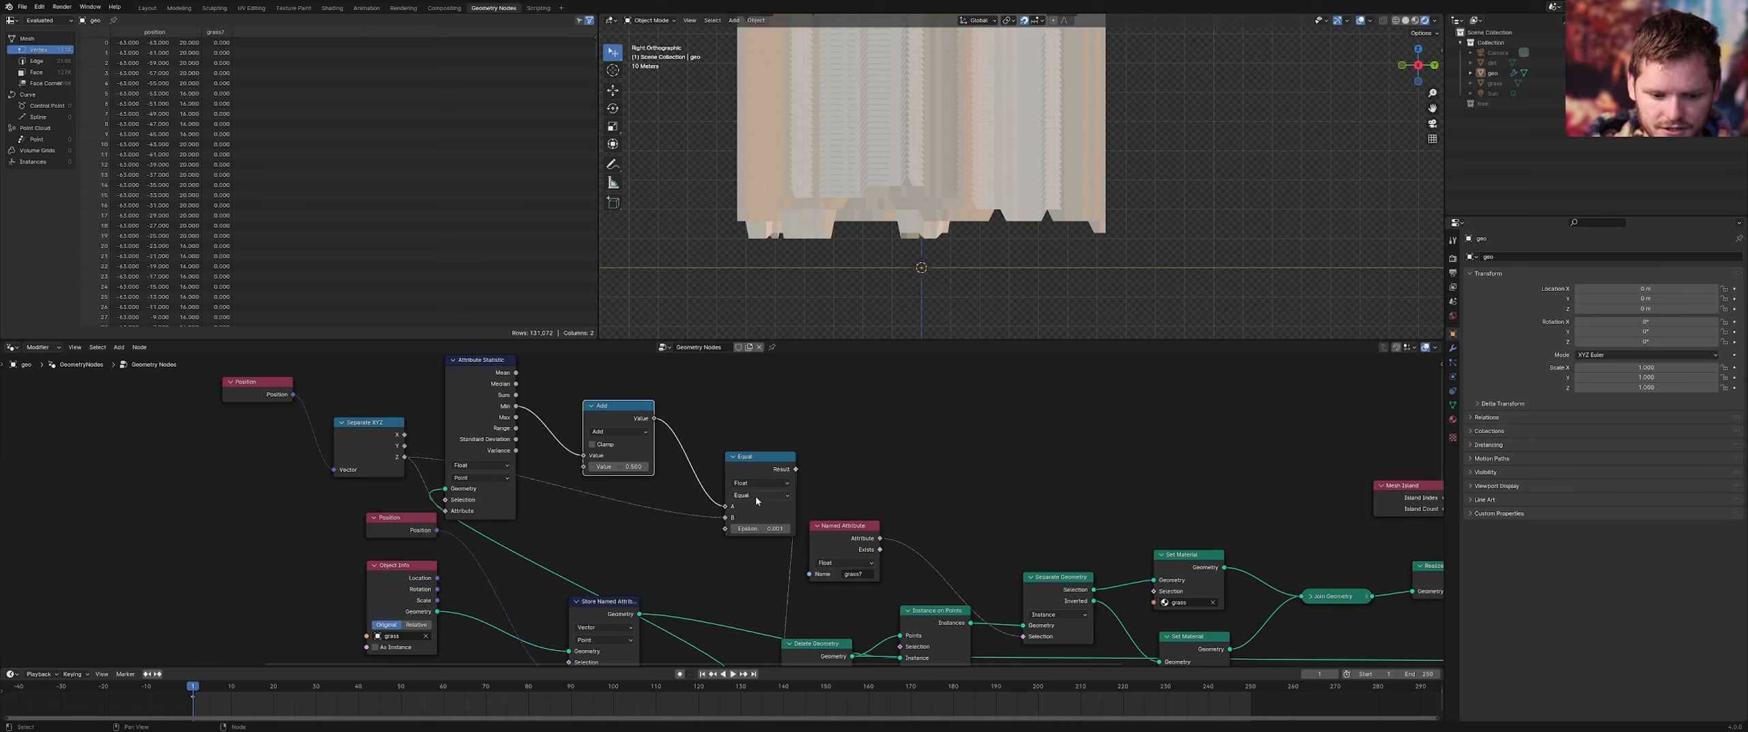
Change the comparison to Less Than with the position's Z in A and the Add result in B, testing different Add values
left_click(757, 495)
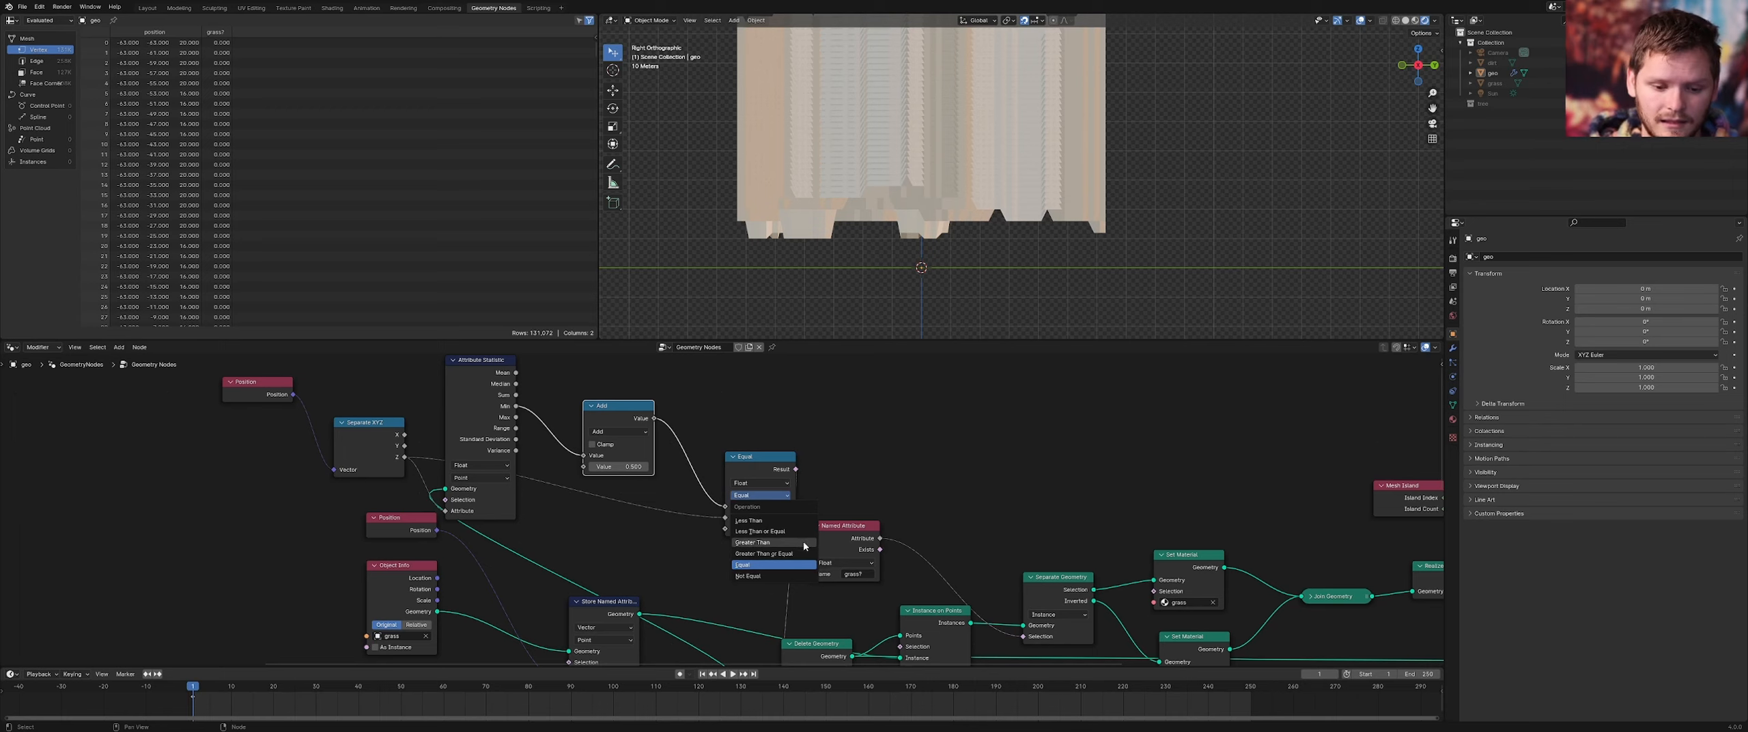
left_click(767, 523)
mouse_move(636, 468)
left_mouse_down("shift")
mouse_move(670, 469)
mouse_move(628, 467)
left_mouse_up("shift")
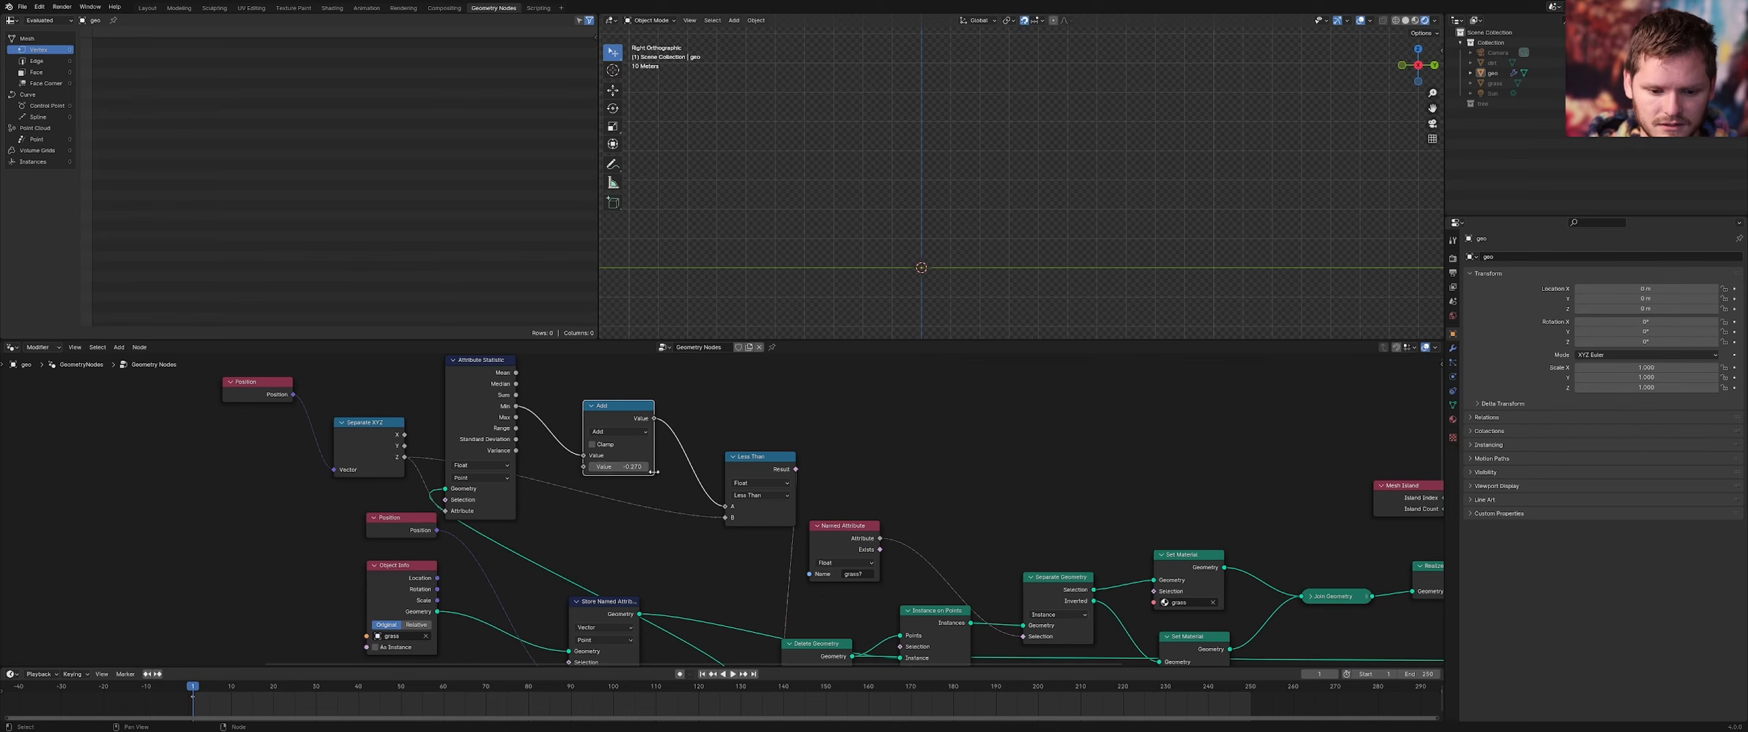
left_click(748, 480)
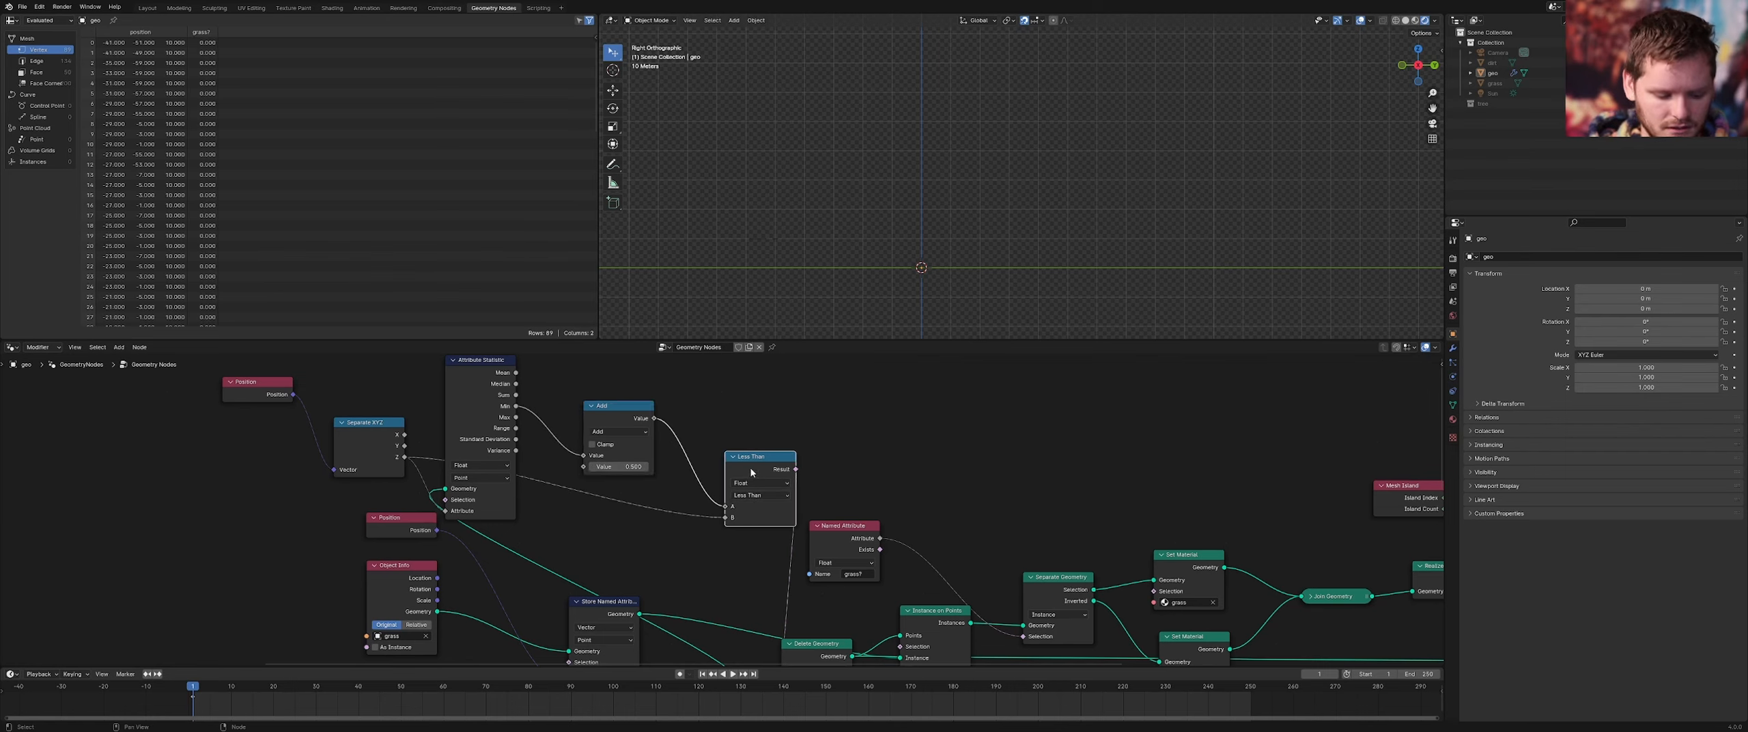
mouse_move(618, 467)
left_mouse_down()
mouse_move(675, 466)
mouse_move(614, 473)
left_mouse_up()
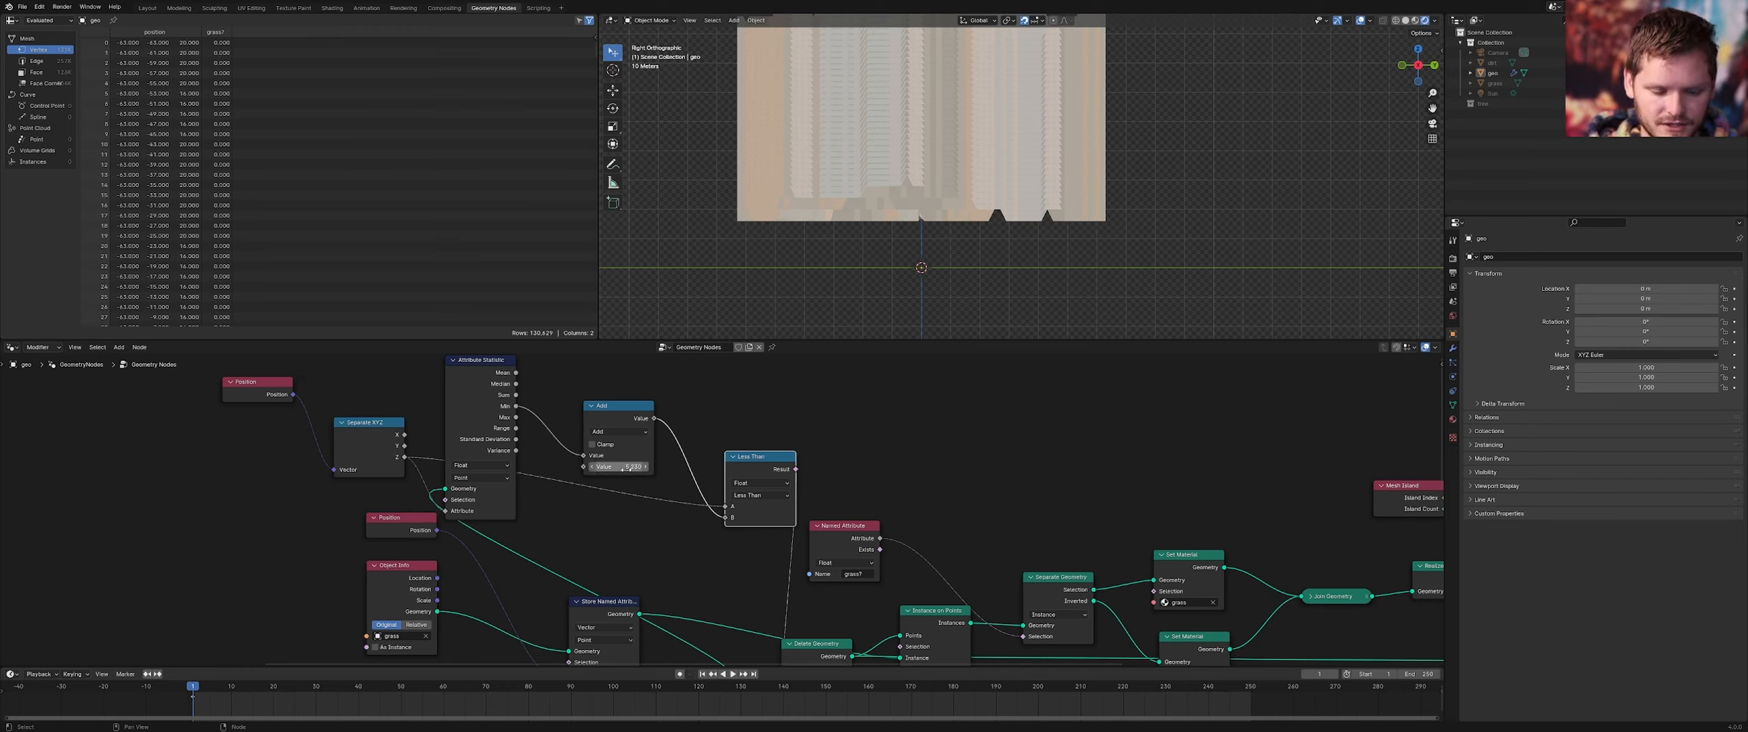
Examine the terrain column nodes around the Integer and Mesh Line that determine the voxel depth
middle_click_drag(614, 473, 688, 422)
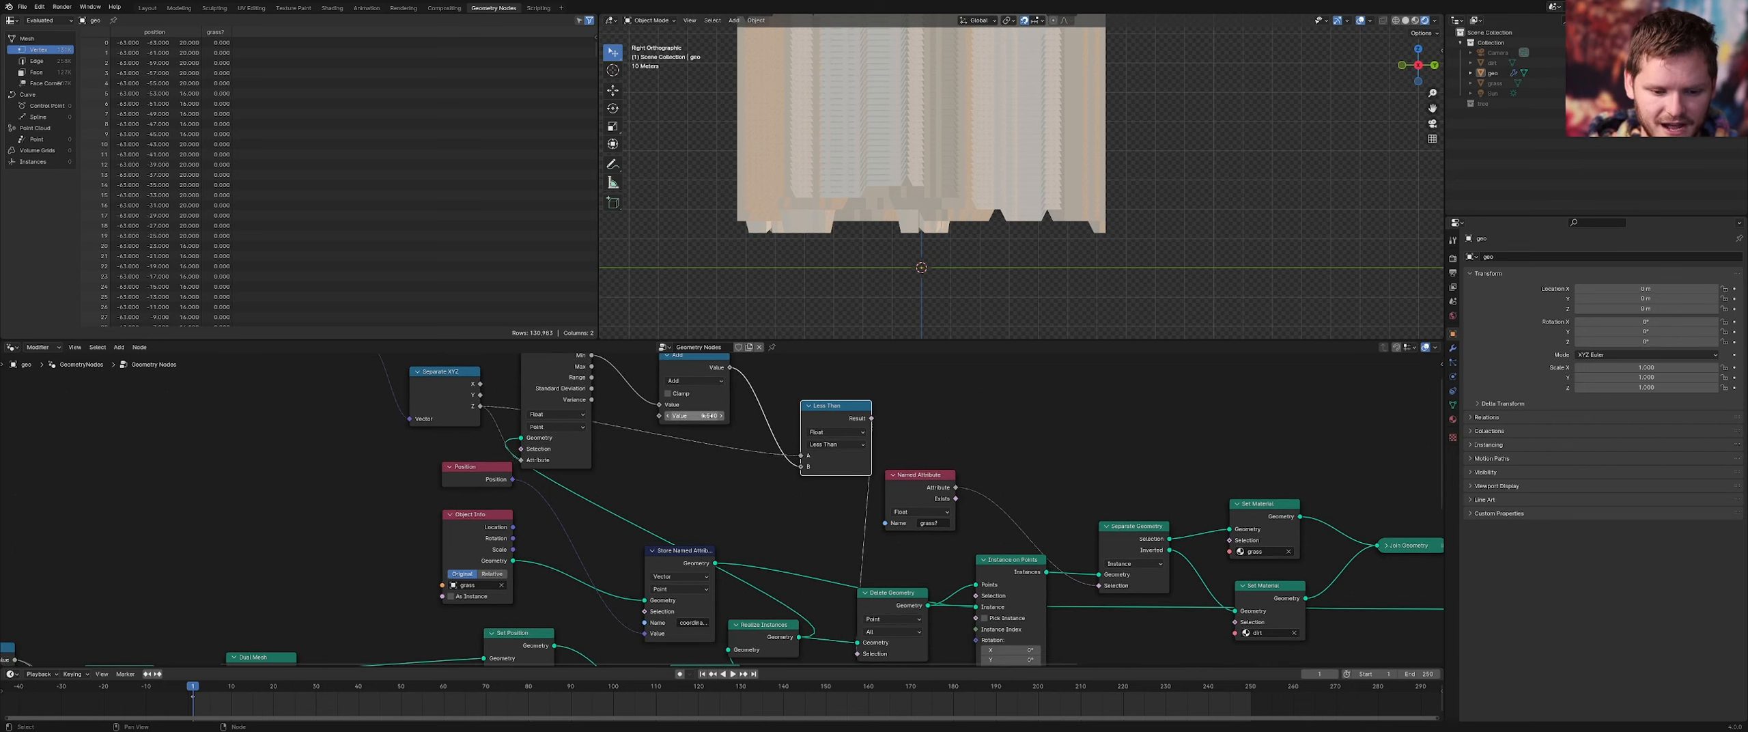
scroll(703, 448, "down", 4)
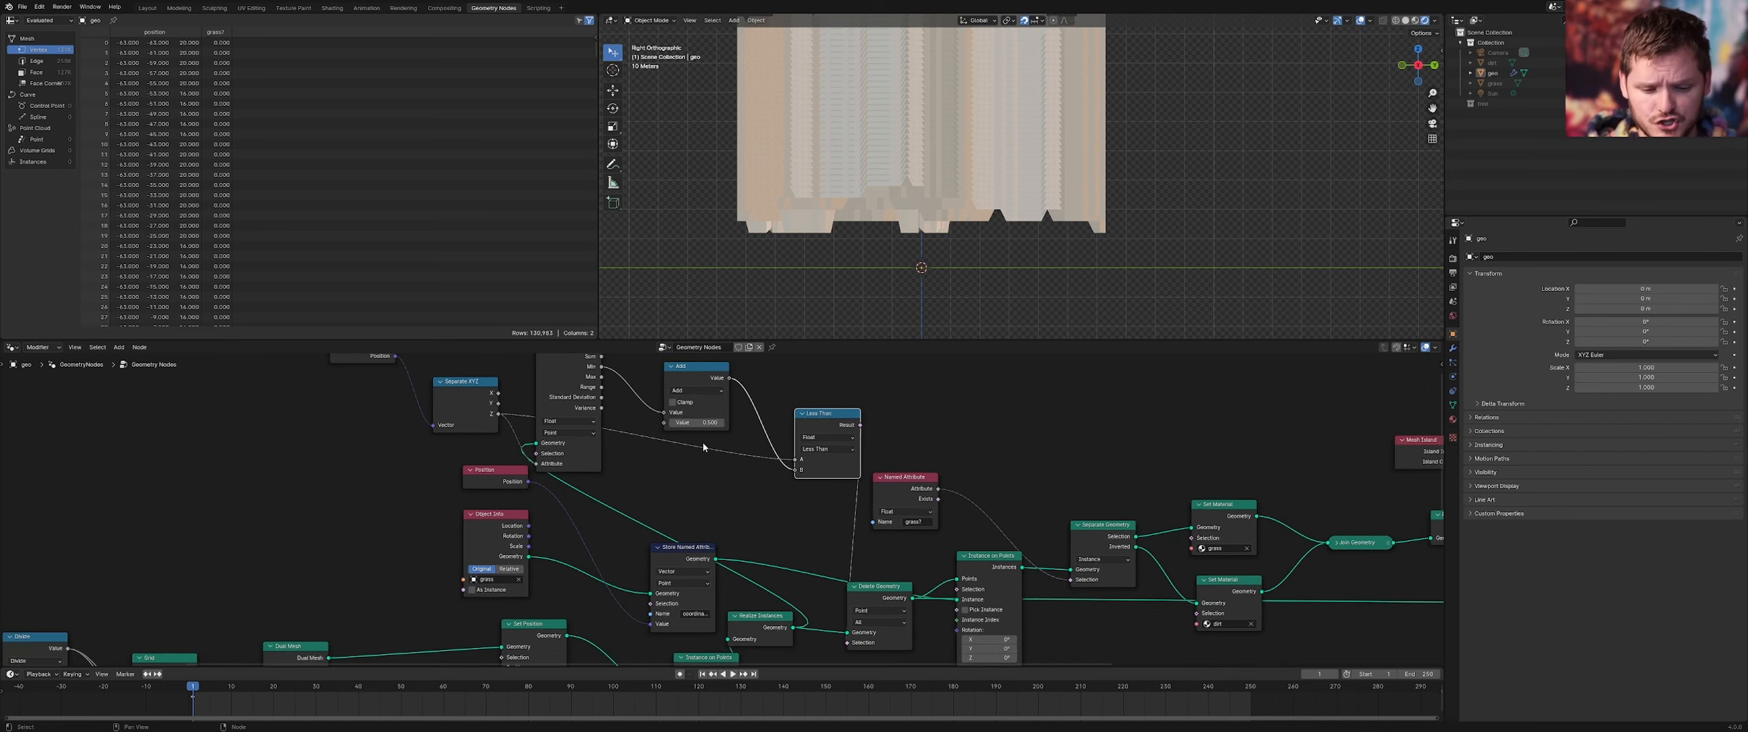
middle_click_drag(645, 540, 690, 410)
middle_click_drag(563, 519, 614, 444)
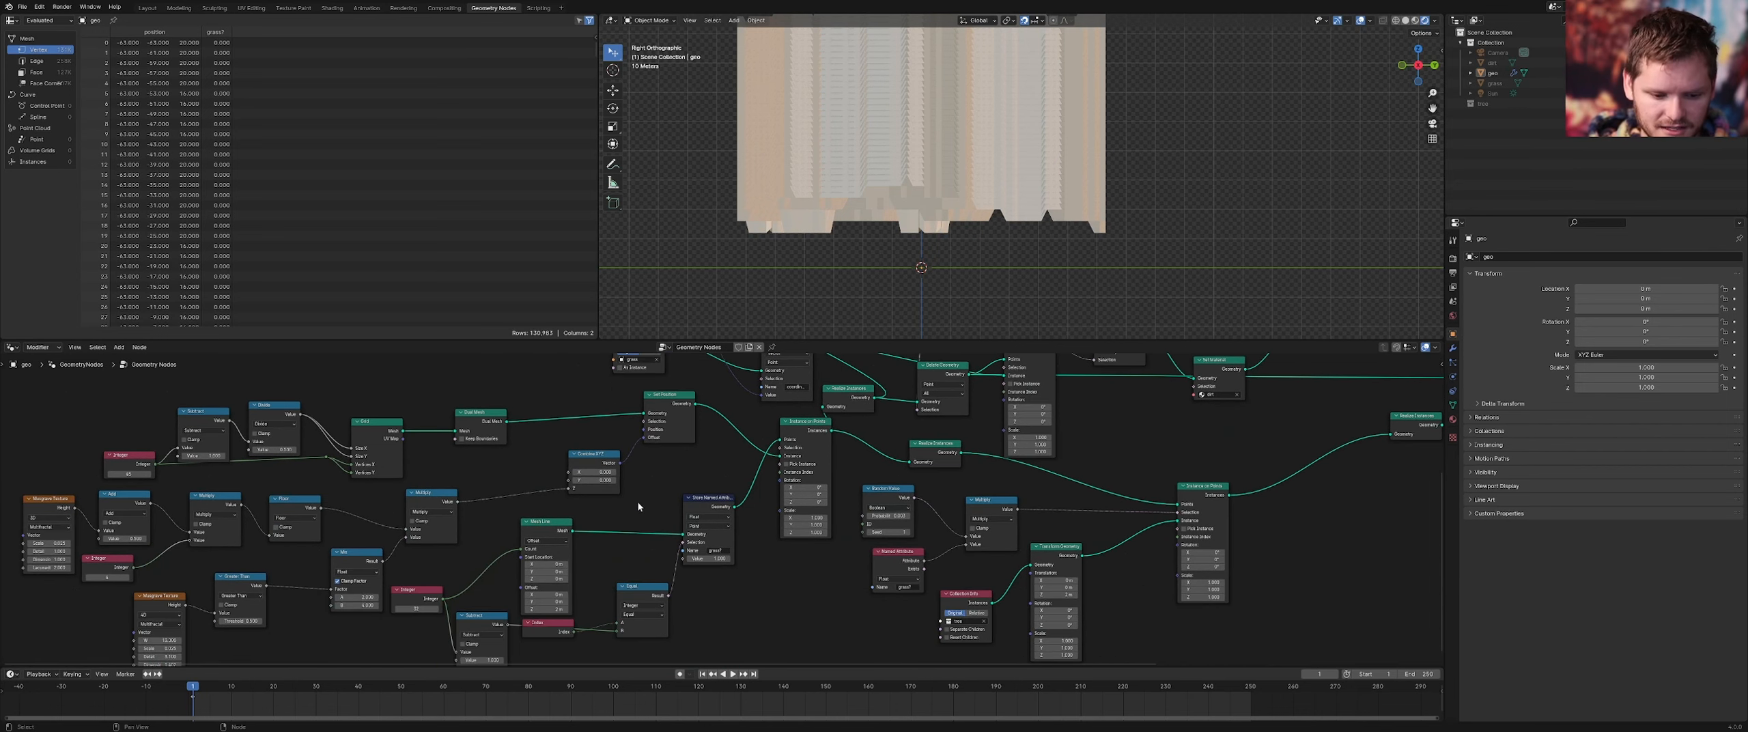
middle_click_drag(578, 557, 644, 474)
scroll(591, 493, "up", 2)
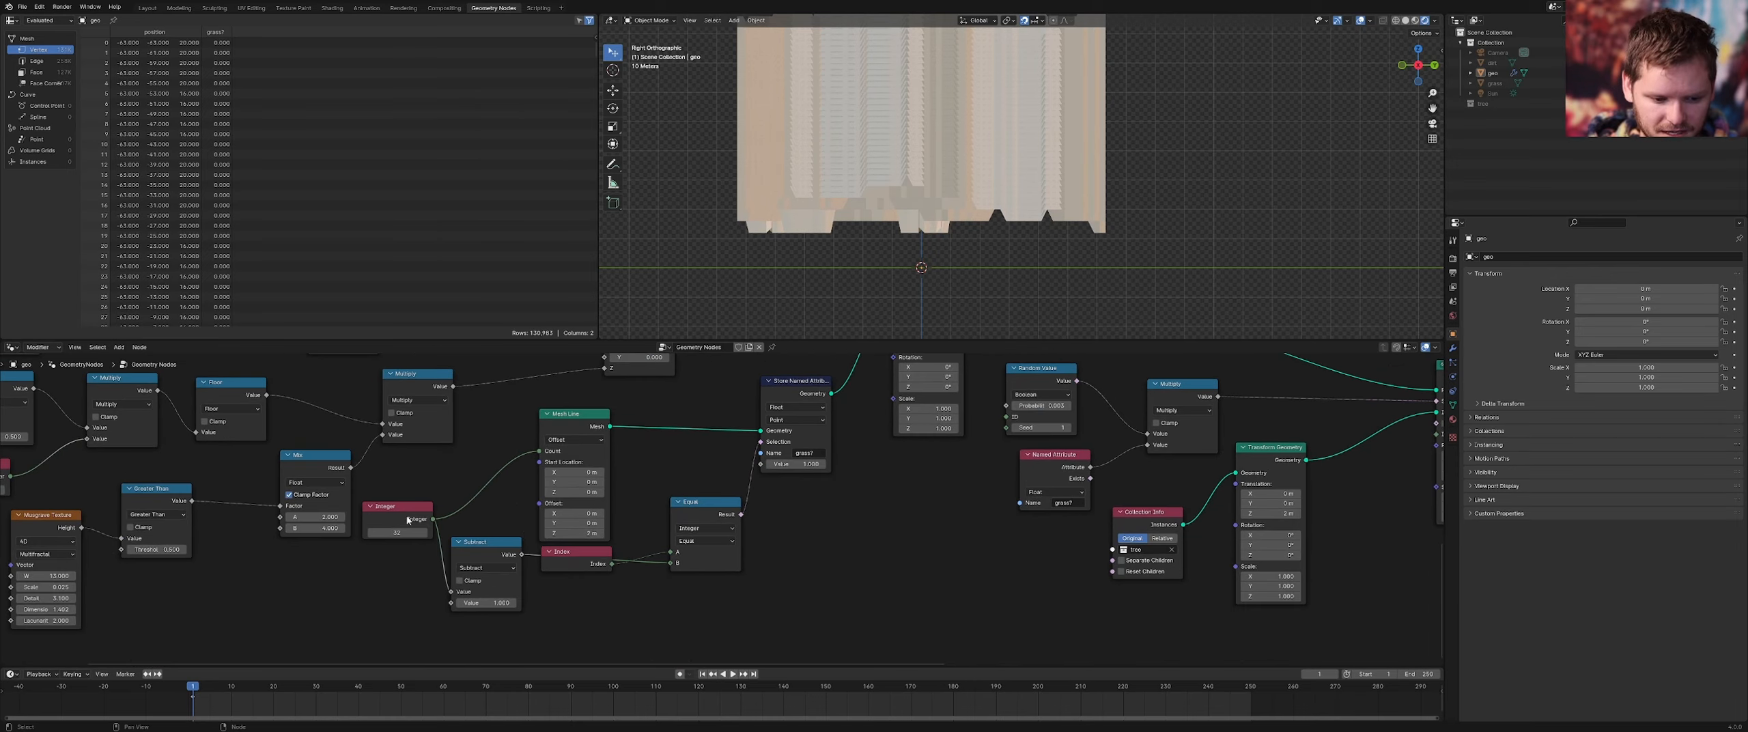
scroll(765, 509, "down", 6)
middle_click_drag(800, 433, 674, 560)
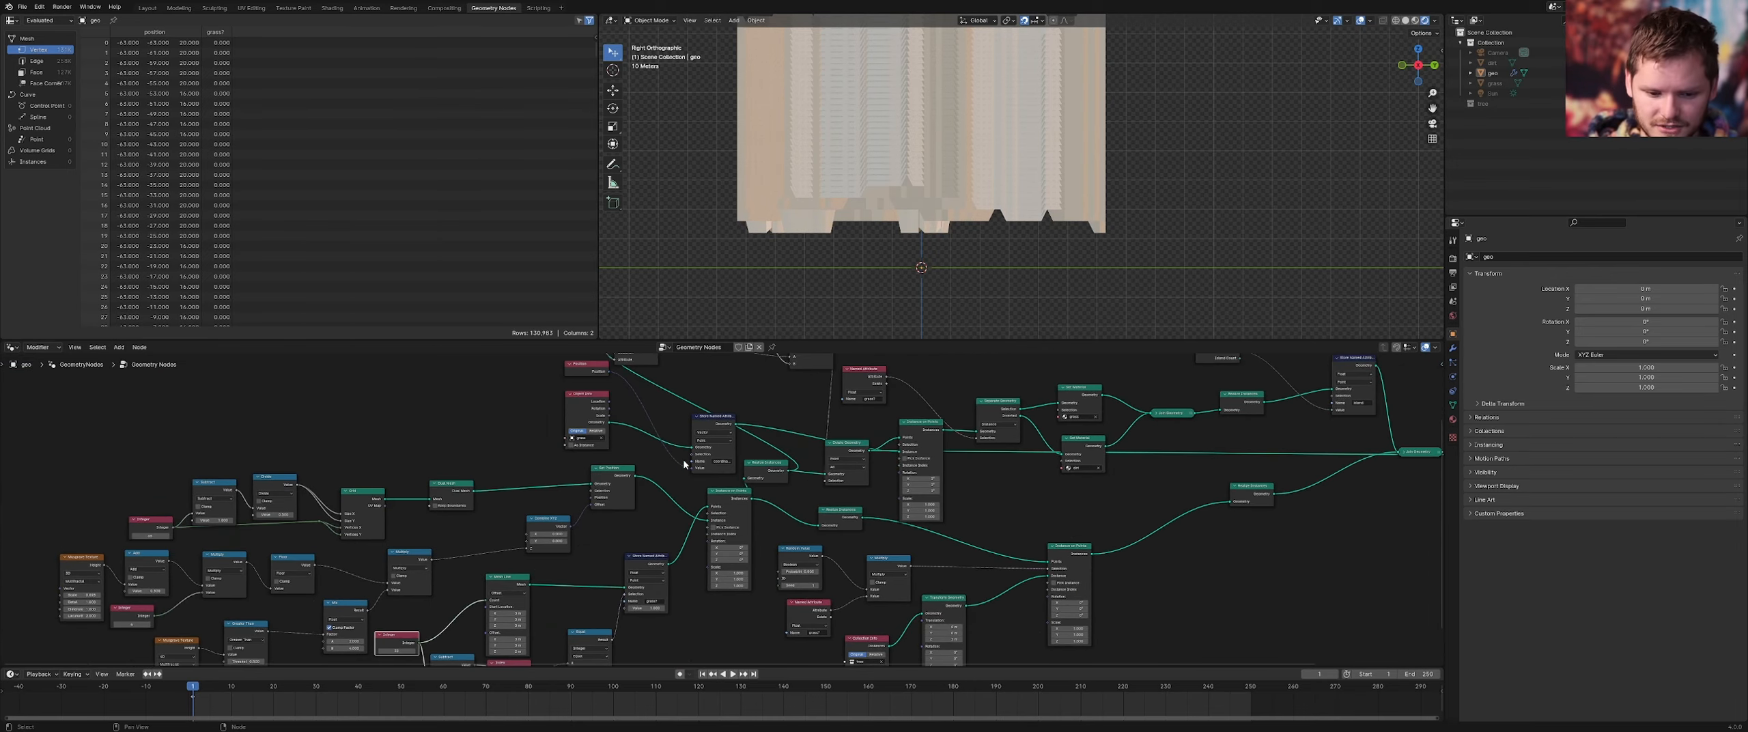
Set the Add node's second value to 3 and then to 6 to raise the deletion threshold
scroll(689, 471, "up", 2)
middle_click_drag(725, 392, 640, 522)
scroll(656, 464, "up", 3)
scroll(654, 464, "up", 1)
left_click(606, 408)
type("3")
key("Return")
left_click(607, 408)
type("6")
key("Return")
Preview the full joined terrain from the side and raise the Add node's second value to 10
scroll(913, 205, "down", 3)
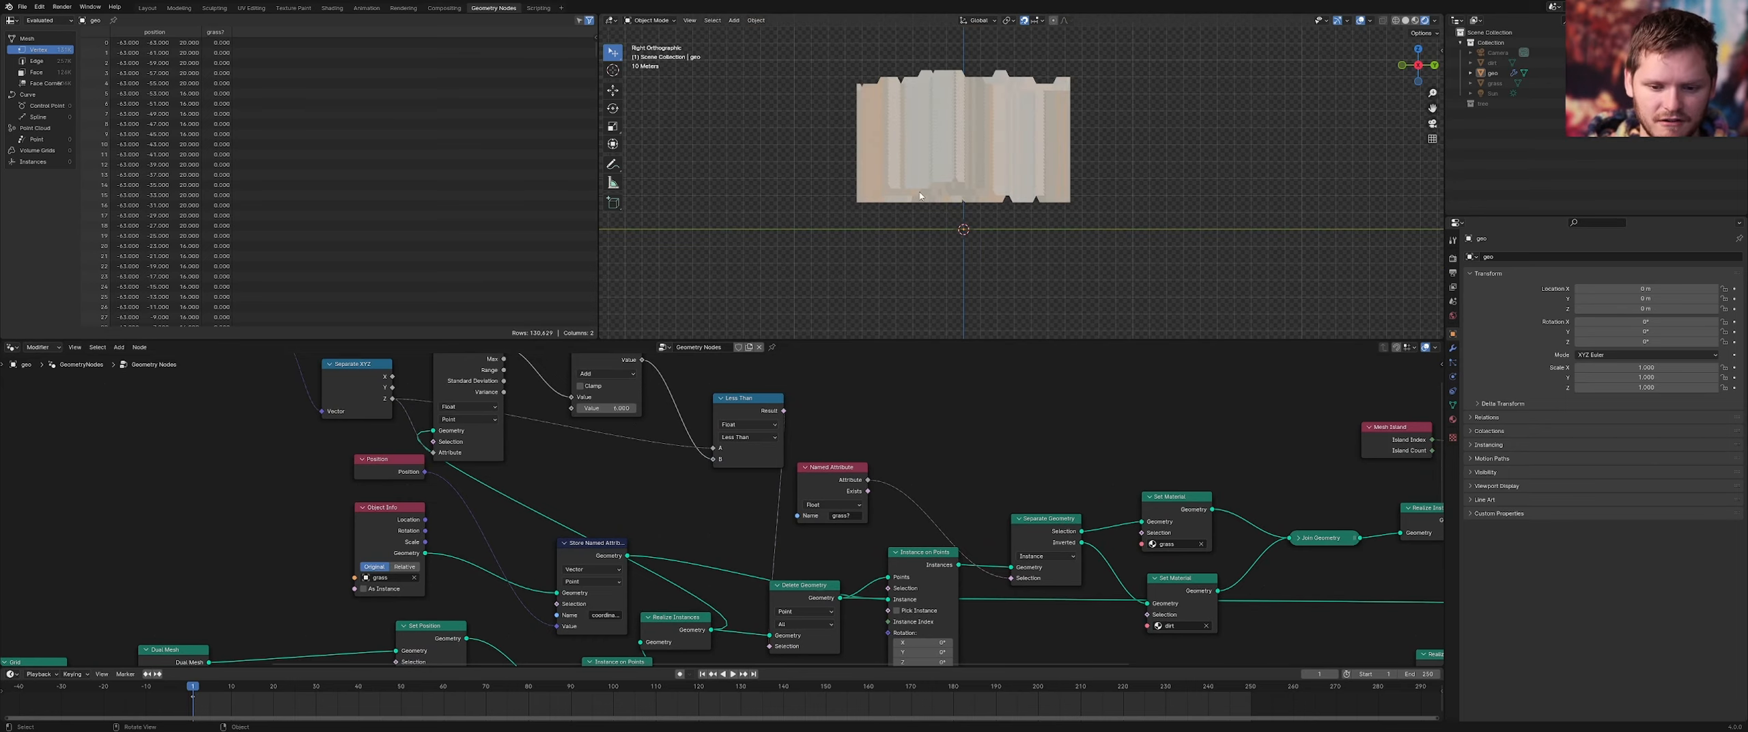
scroll(1229, 461, "down", 5)
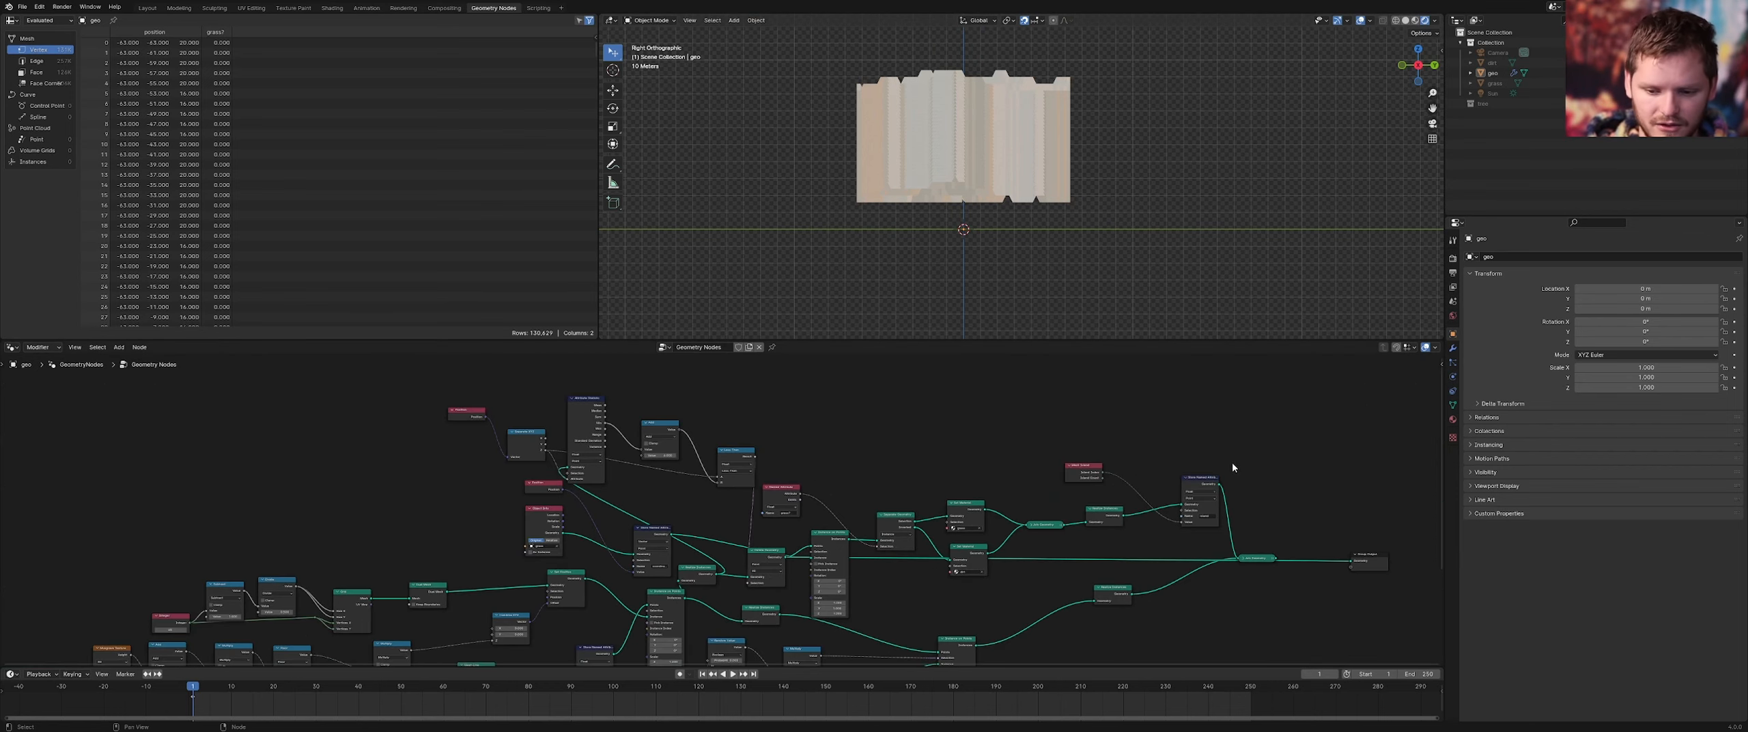
scroll(1038, 228, "up", 4)
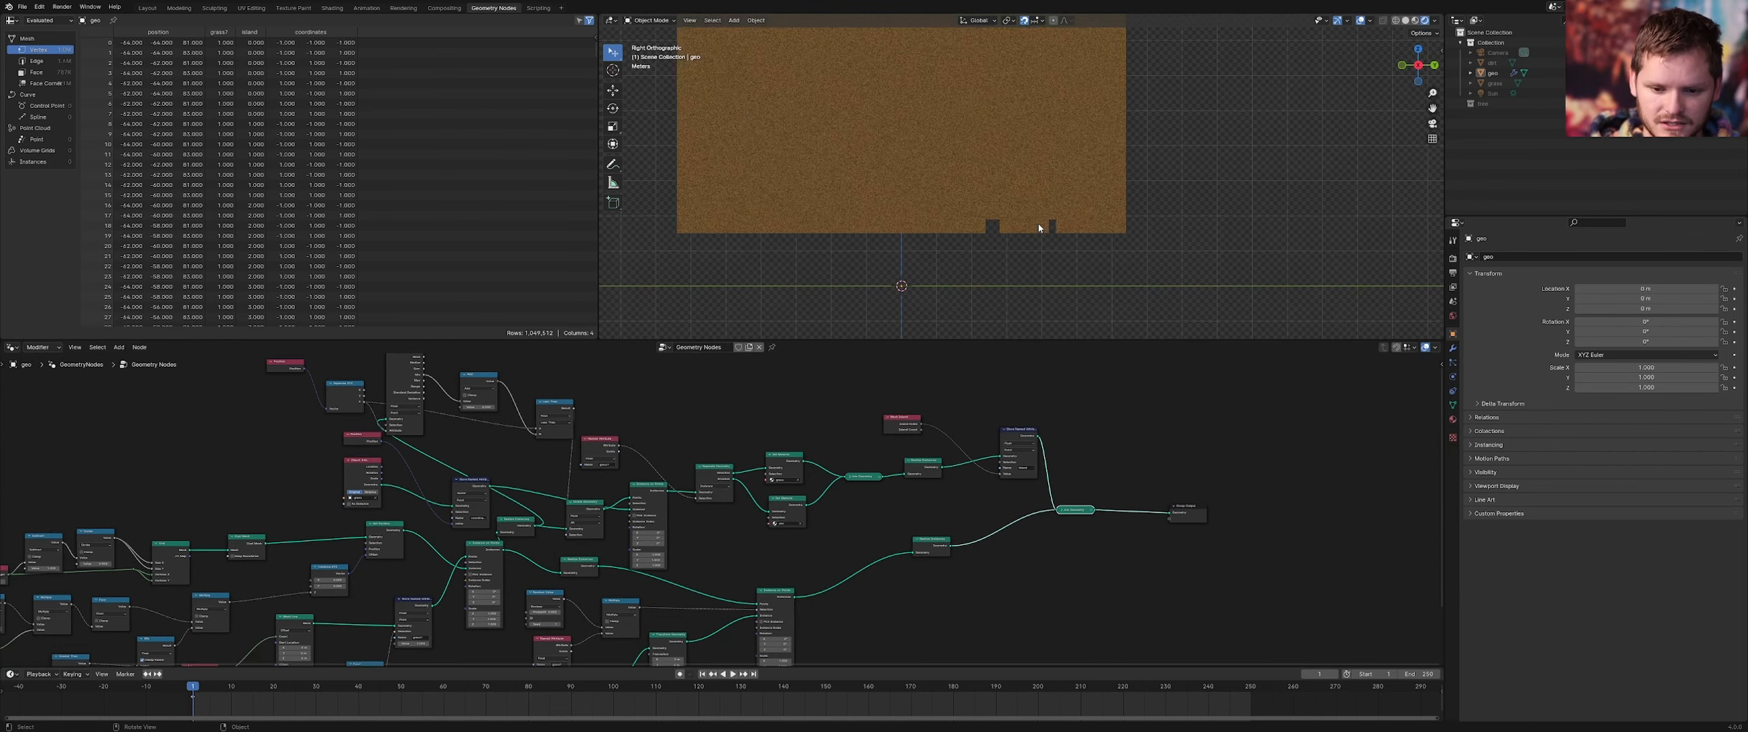
scroll(590, 498, "up", 5)
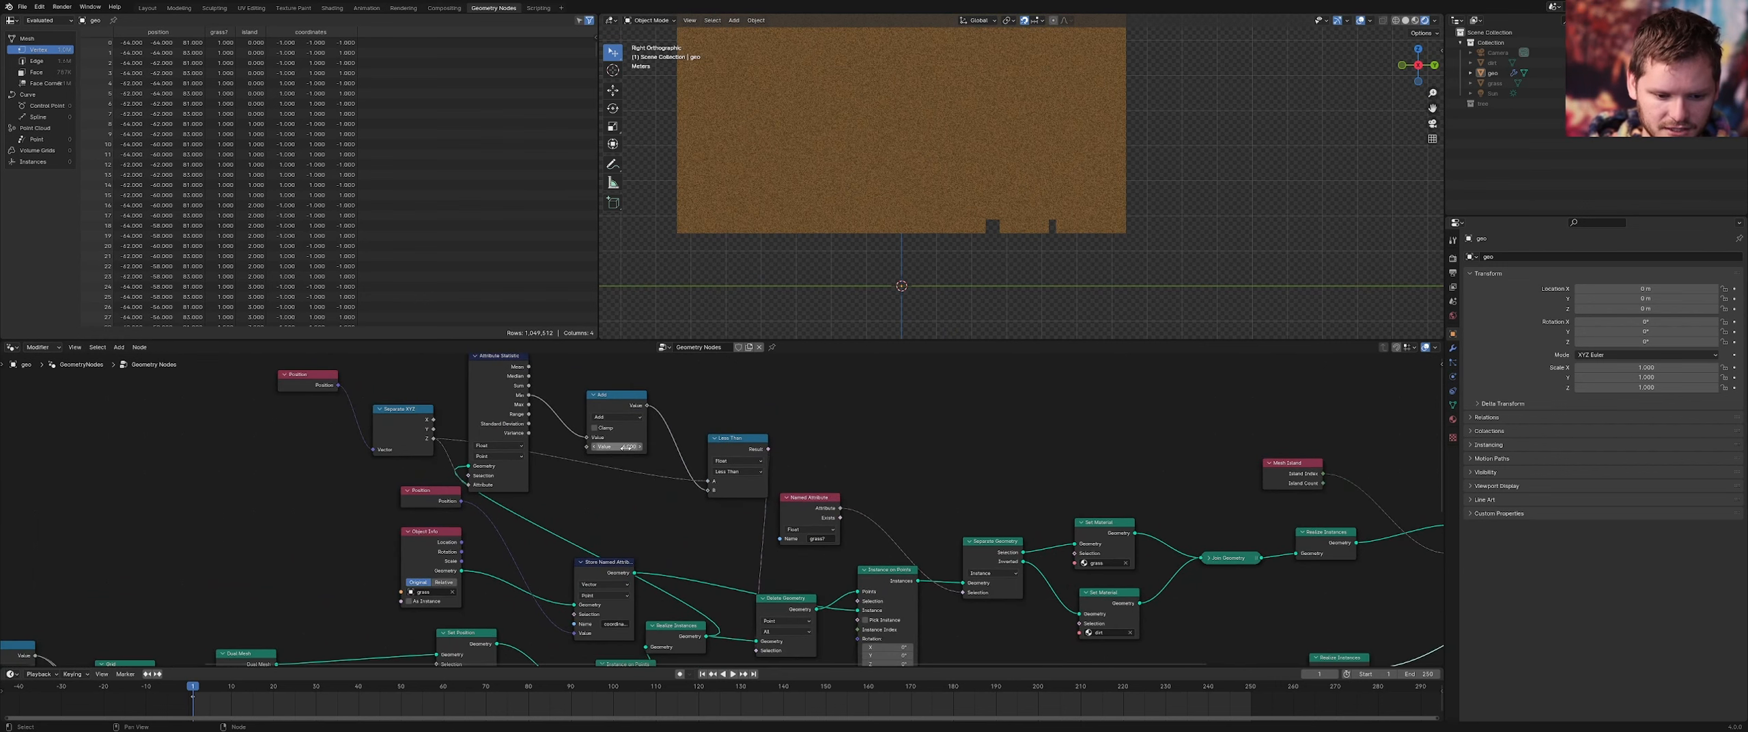
left_click(598, 446)
key("Return")
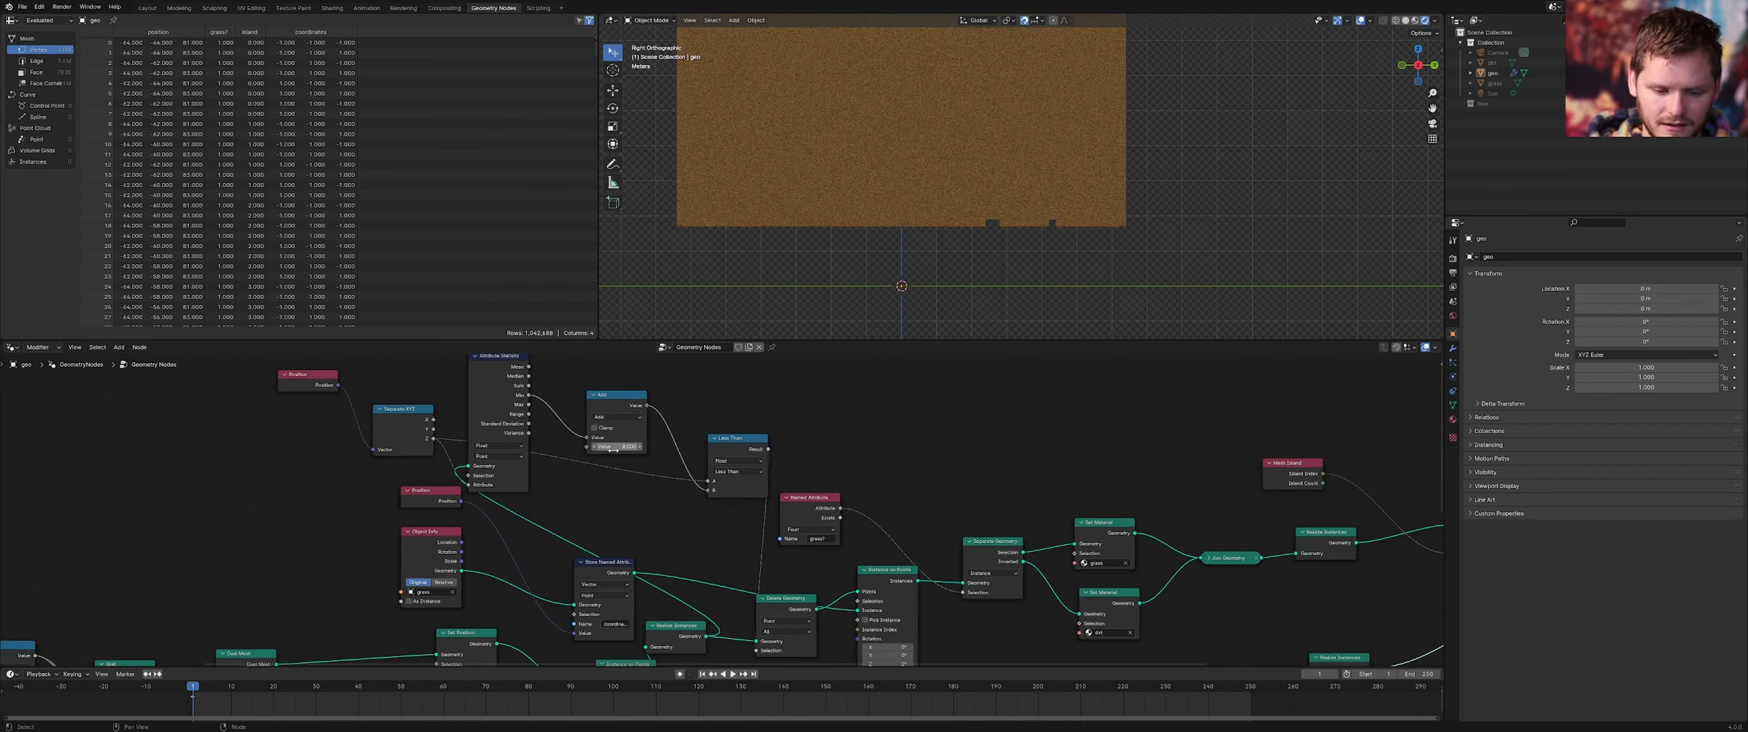
left_click(613, 448)
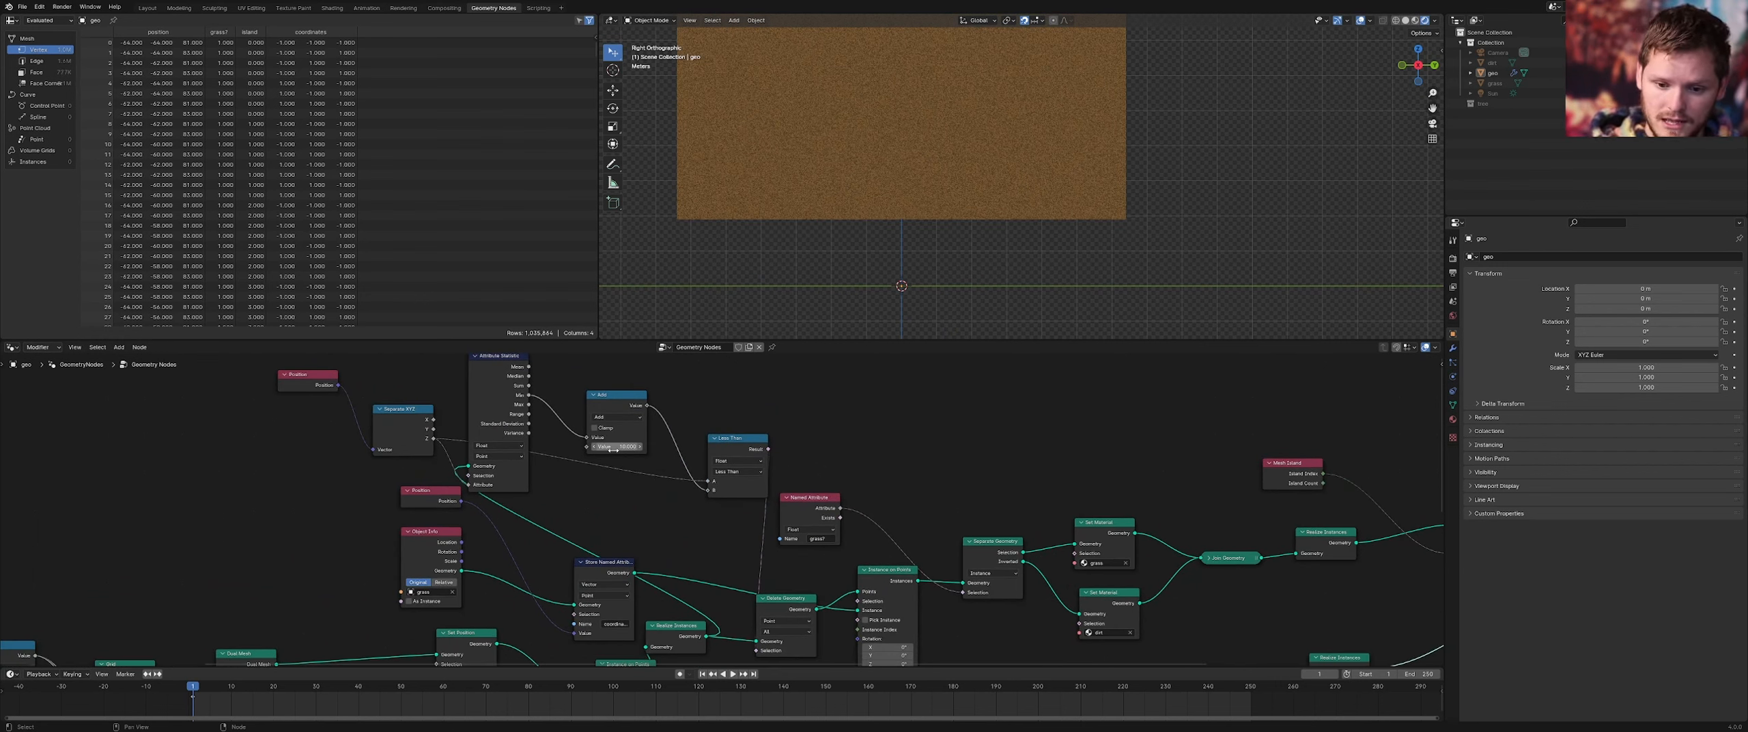
key("Return")
scroll(872, 180, "down", 5)
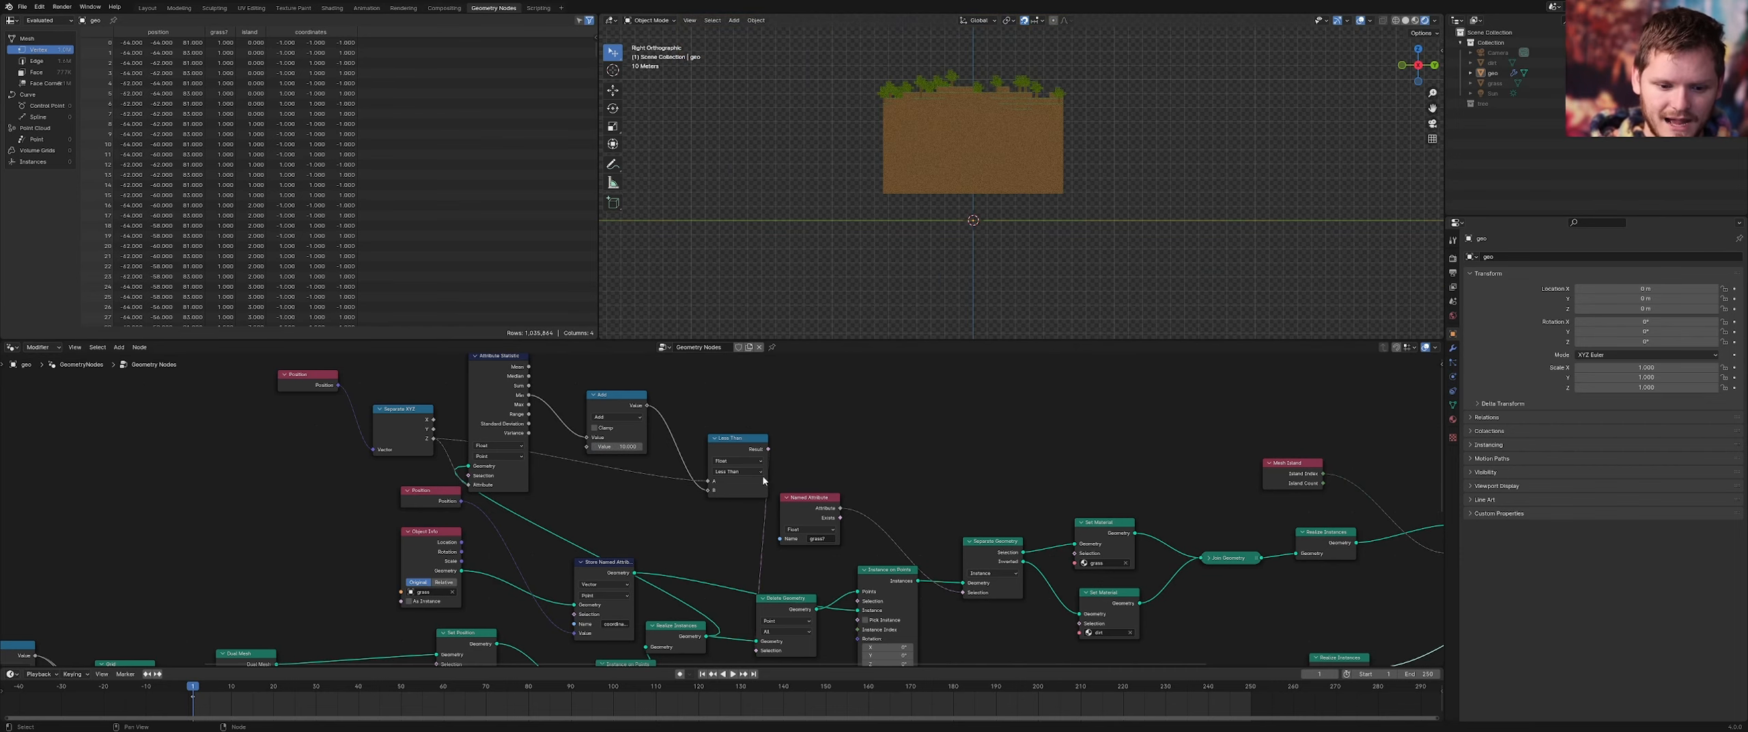
Mute and unmute the Delete Geometry node repeatedly to compare the terrain with and without the deletion
middle_click_drag(793, 531, 731, 446)
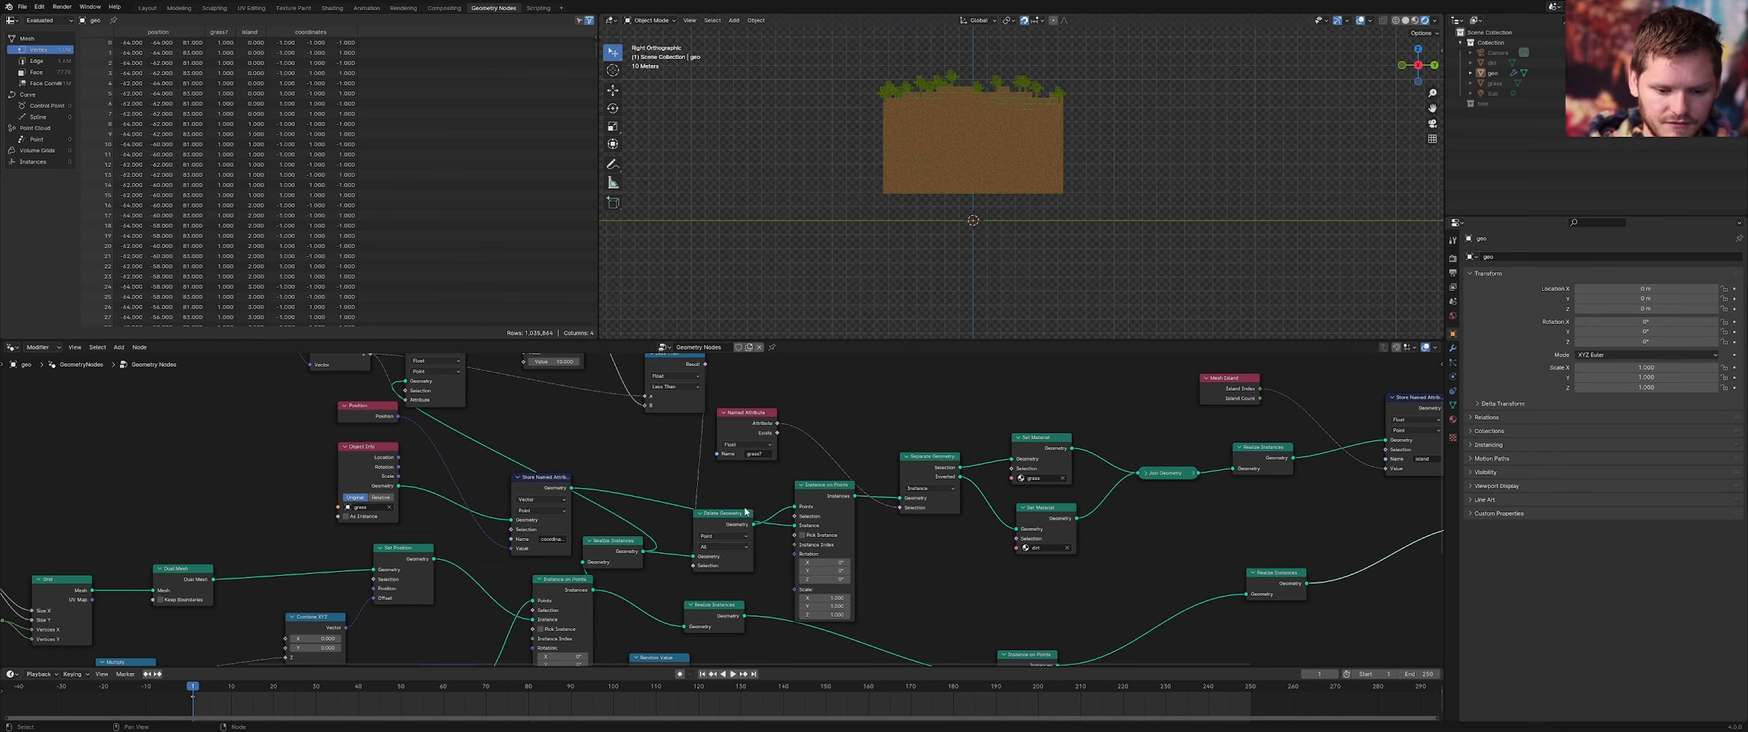
left_click(713, 524)
key("m")
key("m")
key("m")
key("m")
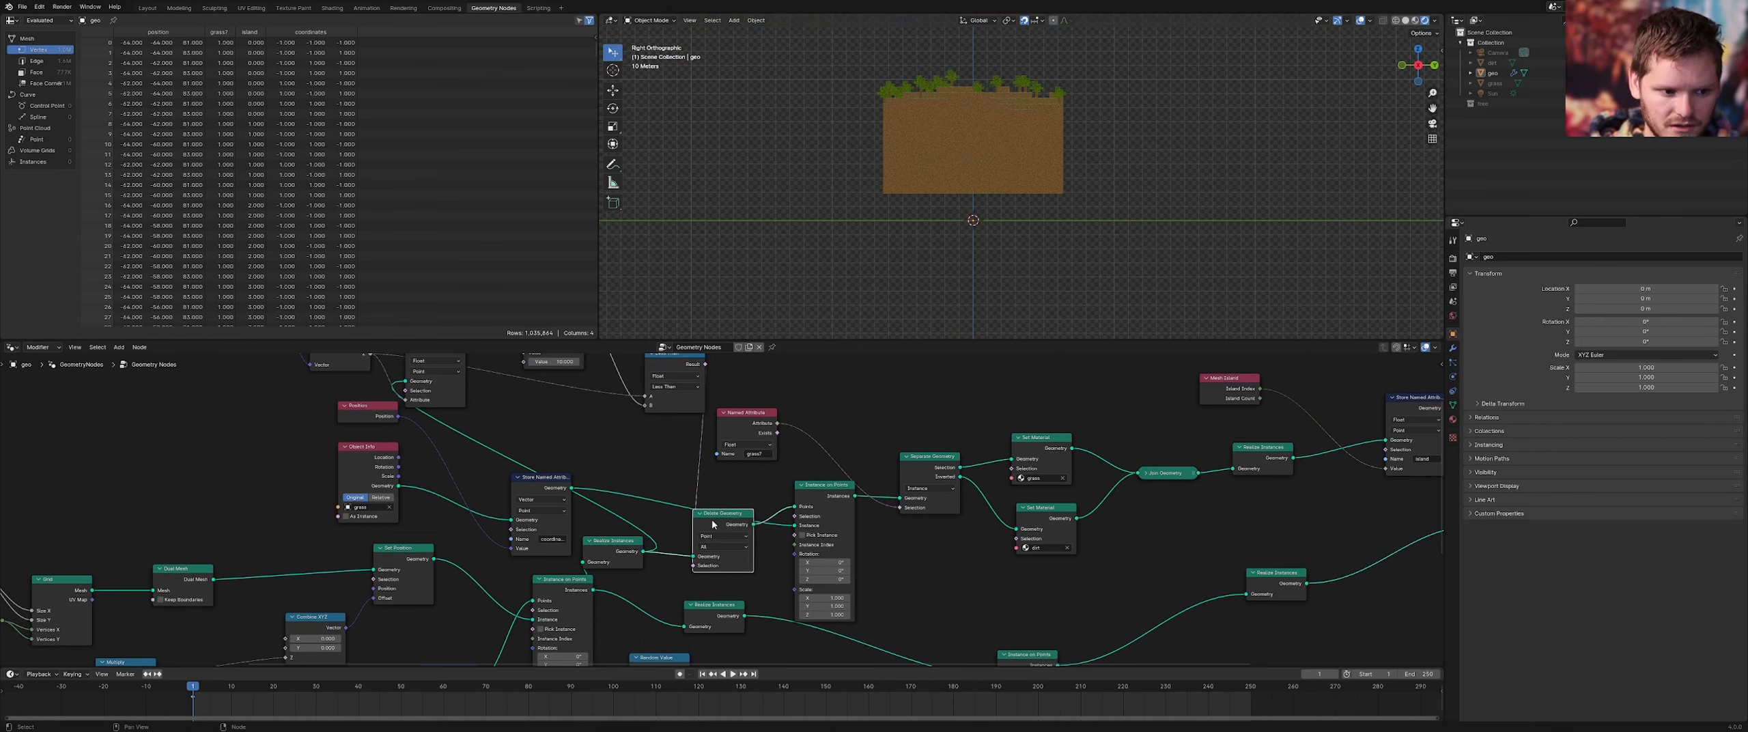
Lower the Integer value that feeds the Mesh Line's Count to make the terrain columns shorter
scroll(661, 510, "down", 2)
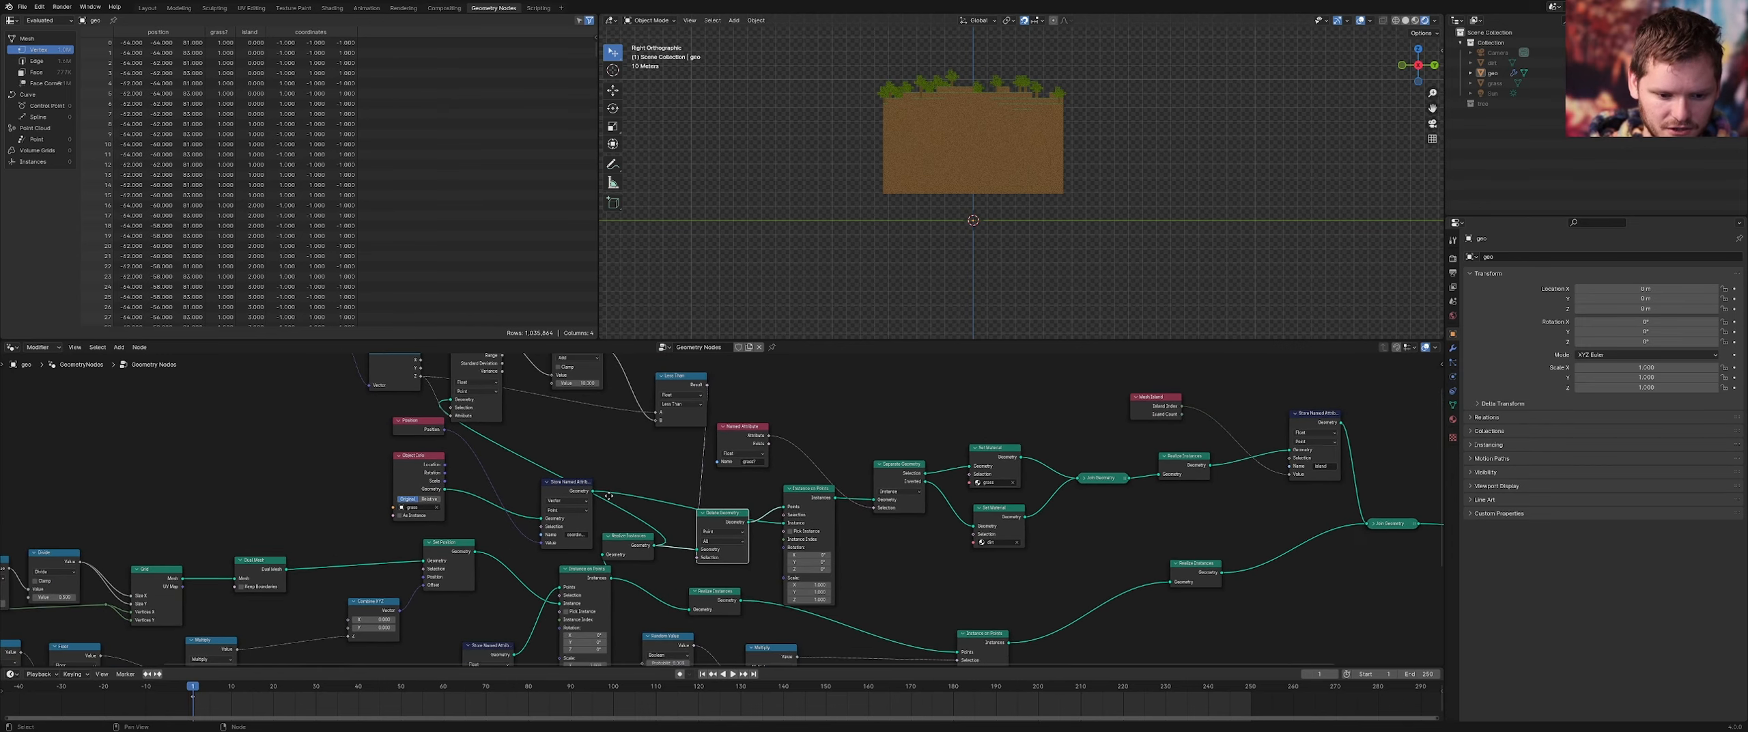
middle_click_drag(614, 492, 664, 376)
scroll(664, 376, "down", 1)
middle_click_drag(582, 410, 574, 503)
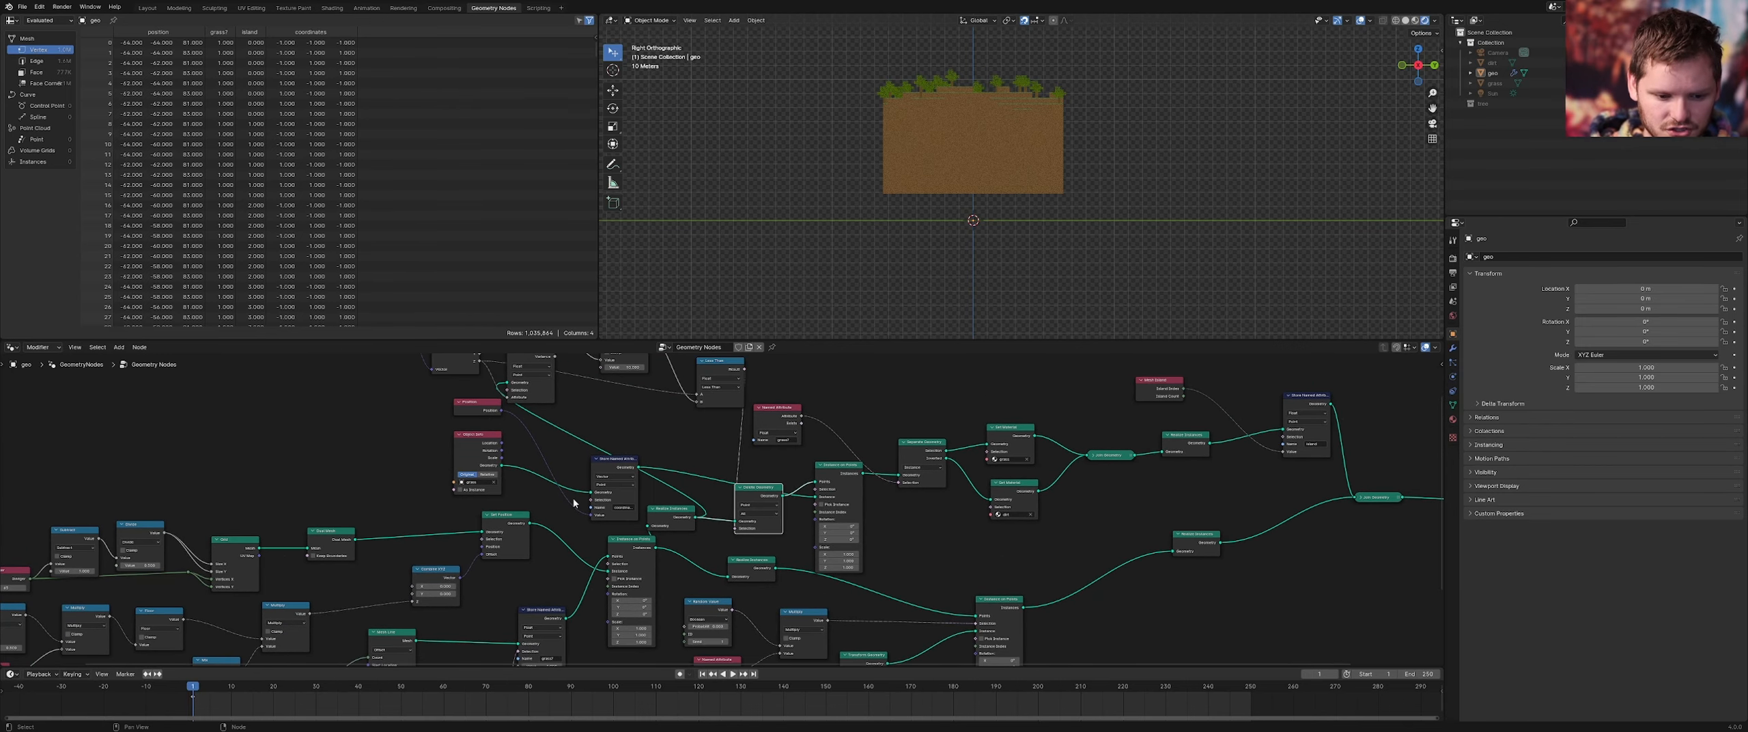
middle_click_drag(548, 457, 615, 583)
scroll(615, 583, "up", 2)
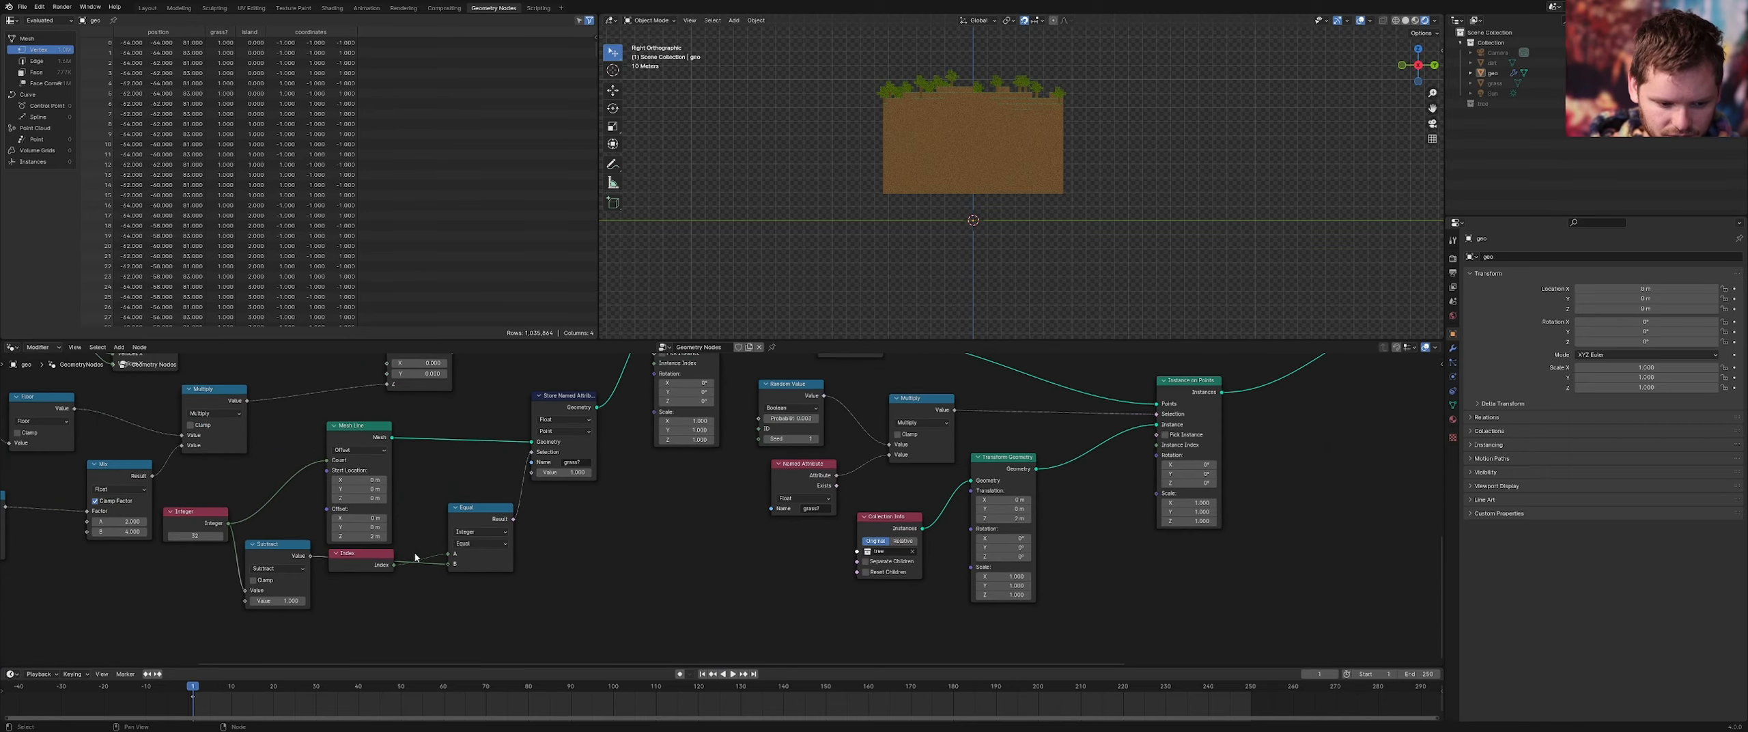
middle_click_drag(415, 557, 601, 540)
double_click(382, 524)
key("Return")
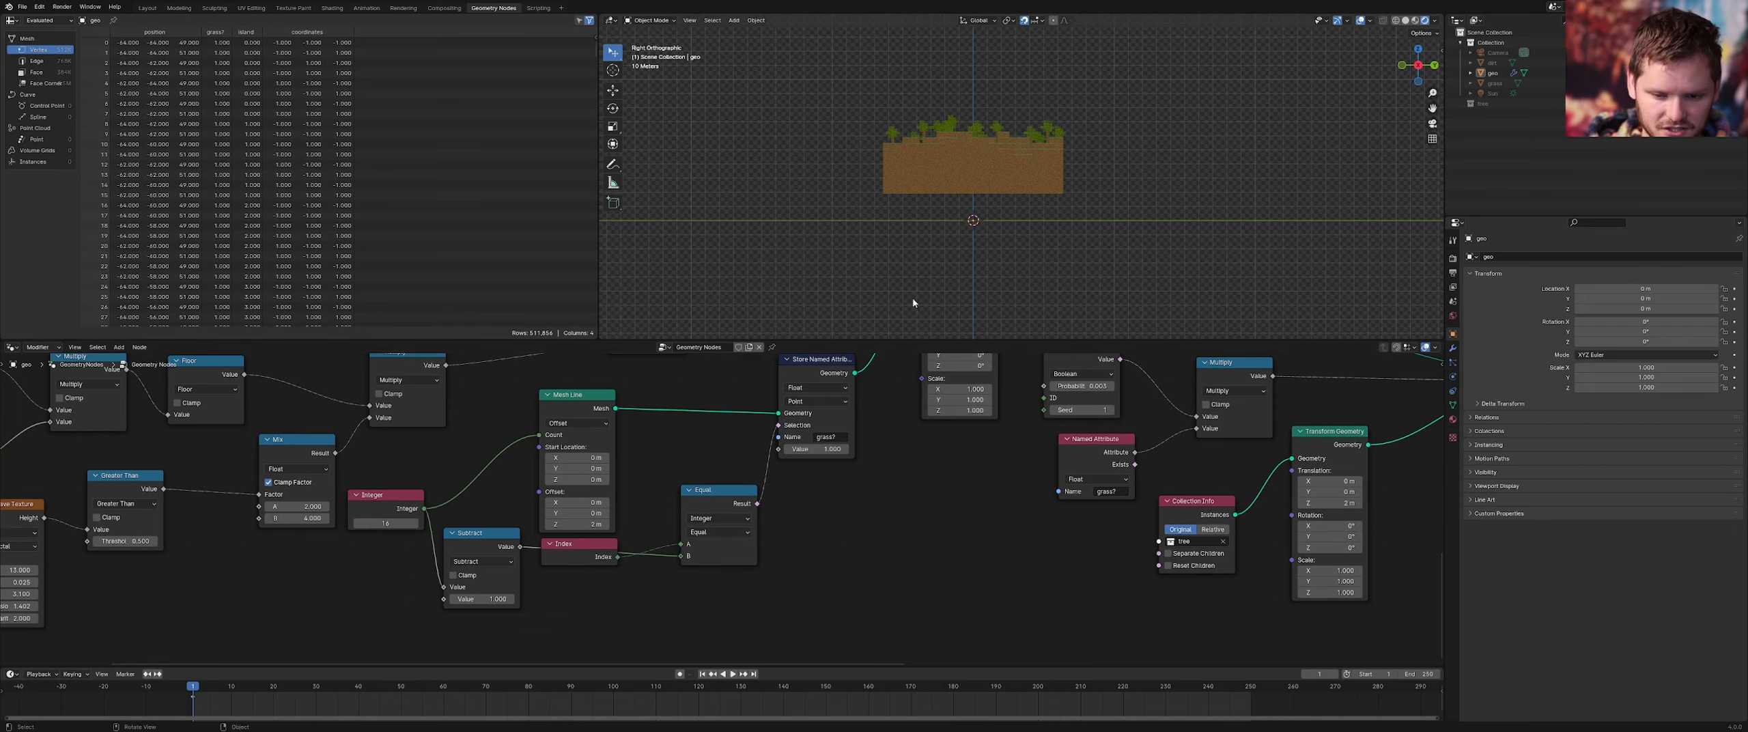
Raise the Add node's second value to 12, 14 and finally 16 while checking the terrain's underside from below
scroll(991, 194, "up", 2)
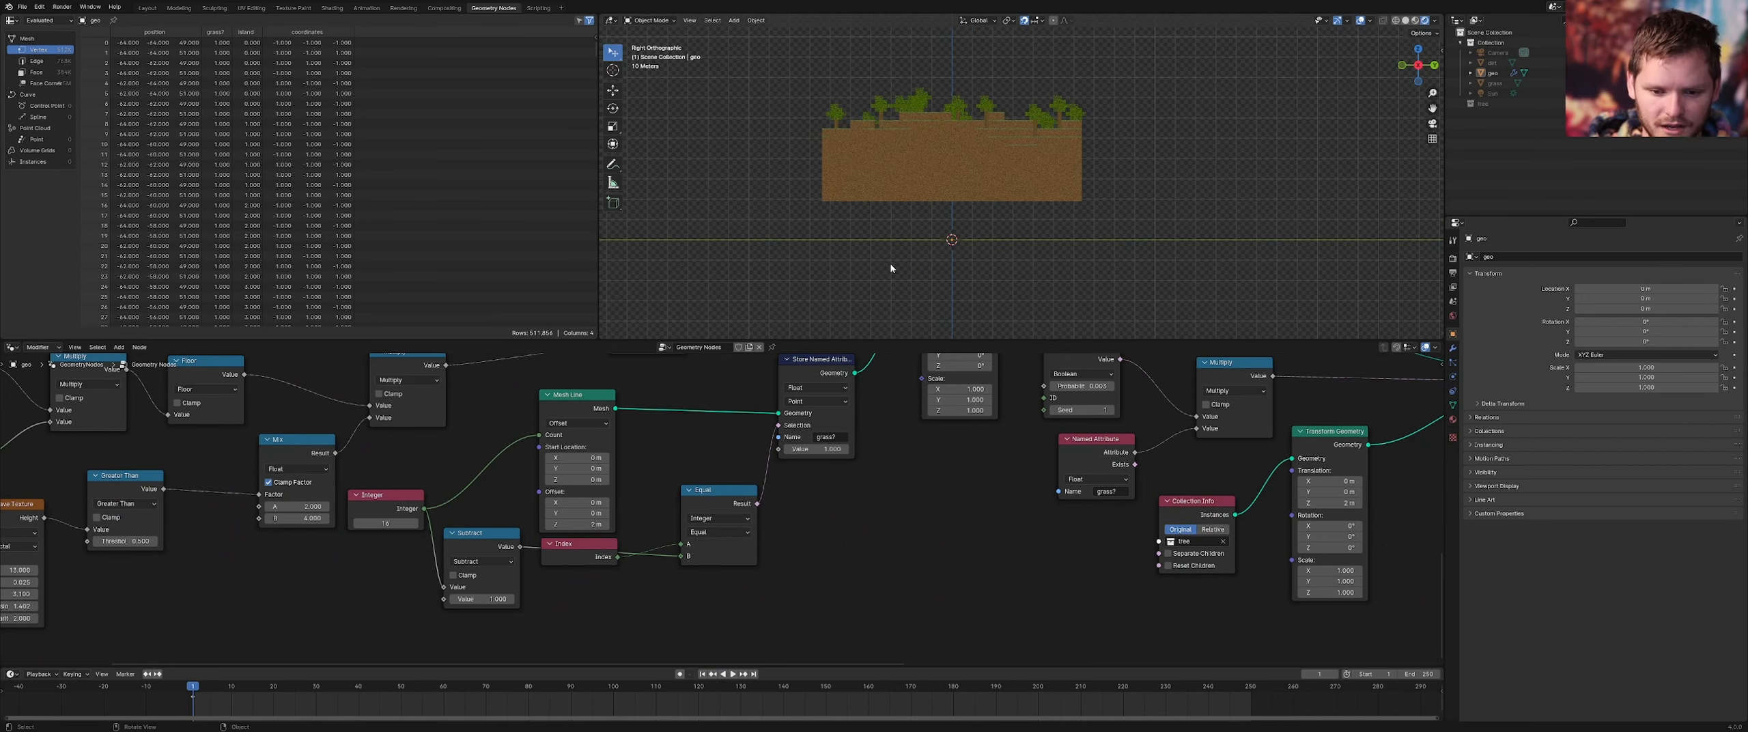
mouse_move(814, 206)
left_mouse_down()
mouse_move(1073, 235)
mouse_move(854, 245)
mouse_move(888, 232)
mouse_move(927, 262)
left_mouse_up()
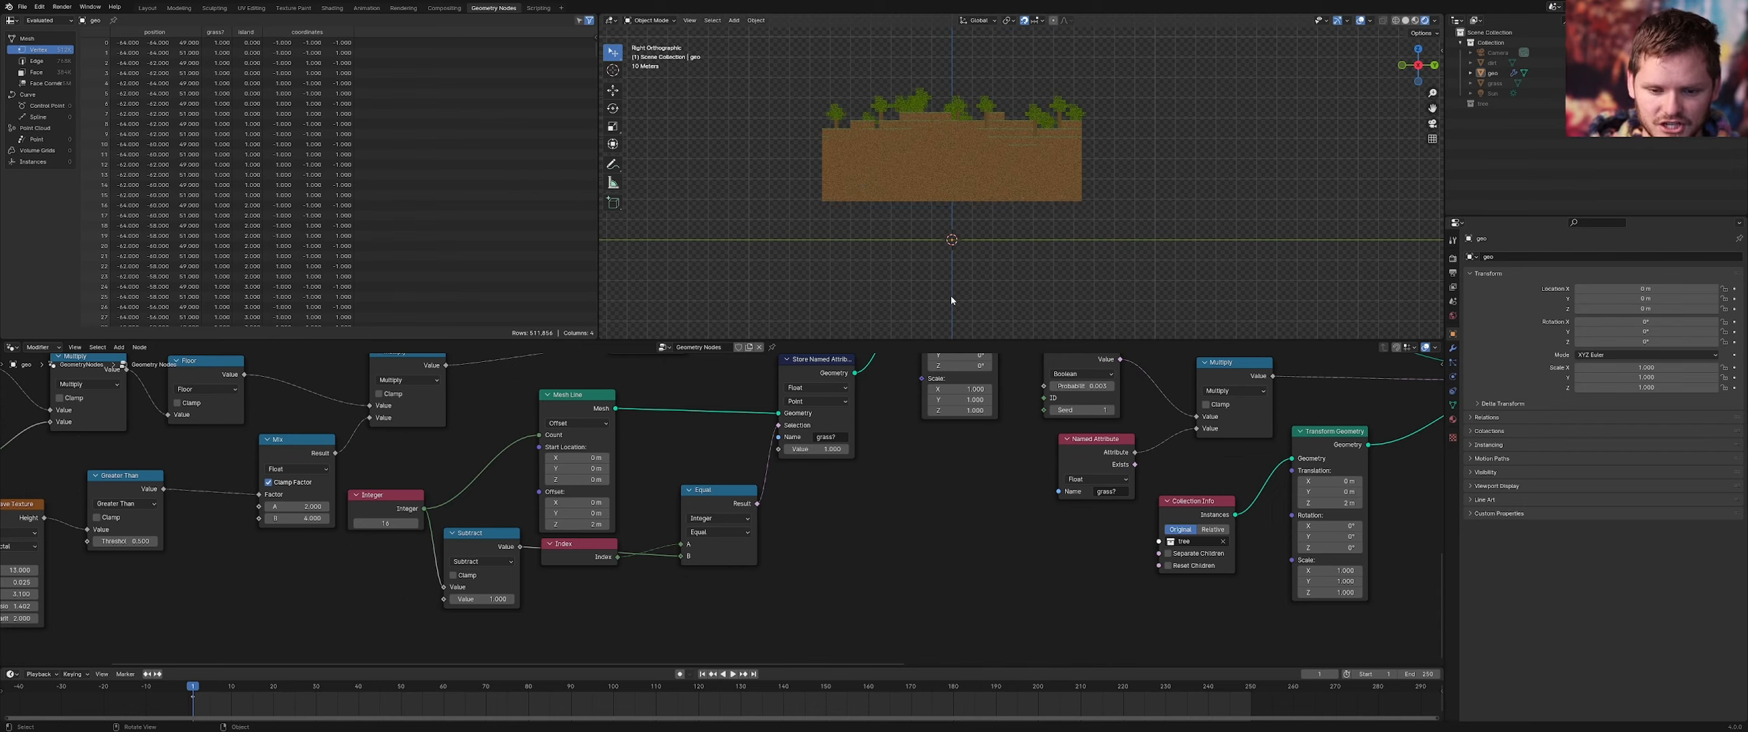
middle_click_drag(951, 299, 896, 338)
middle_click_drag(805, 375, 747, 540)
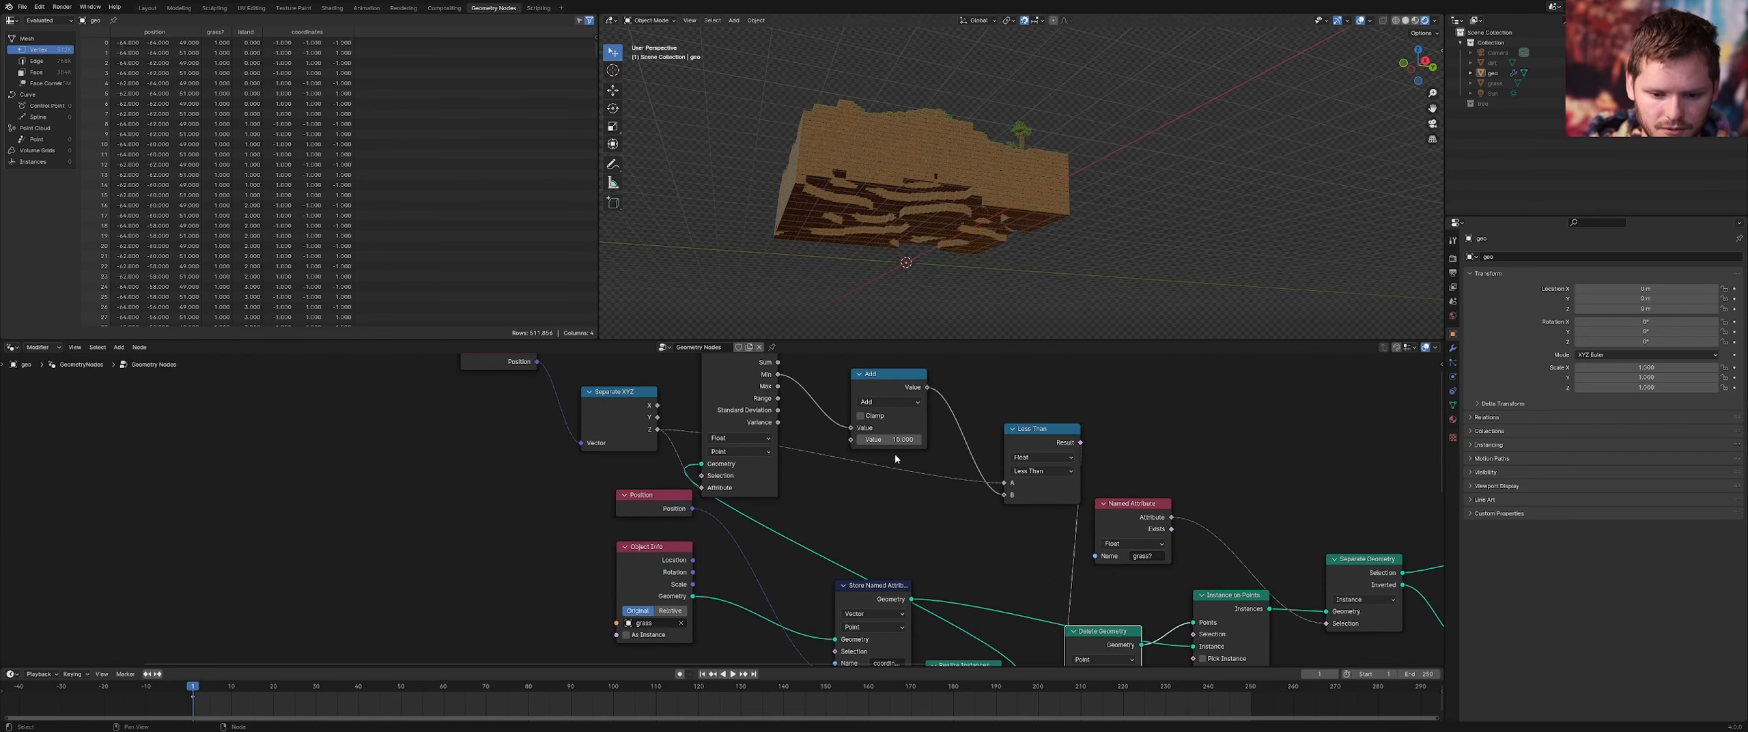
left_click_drag(897, 439, 896, 439)
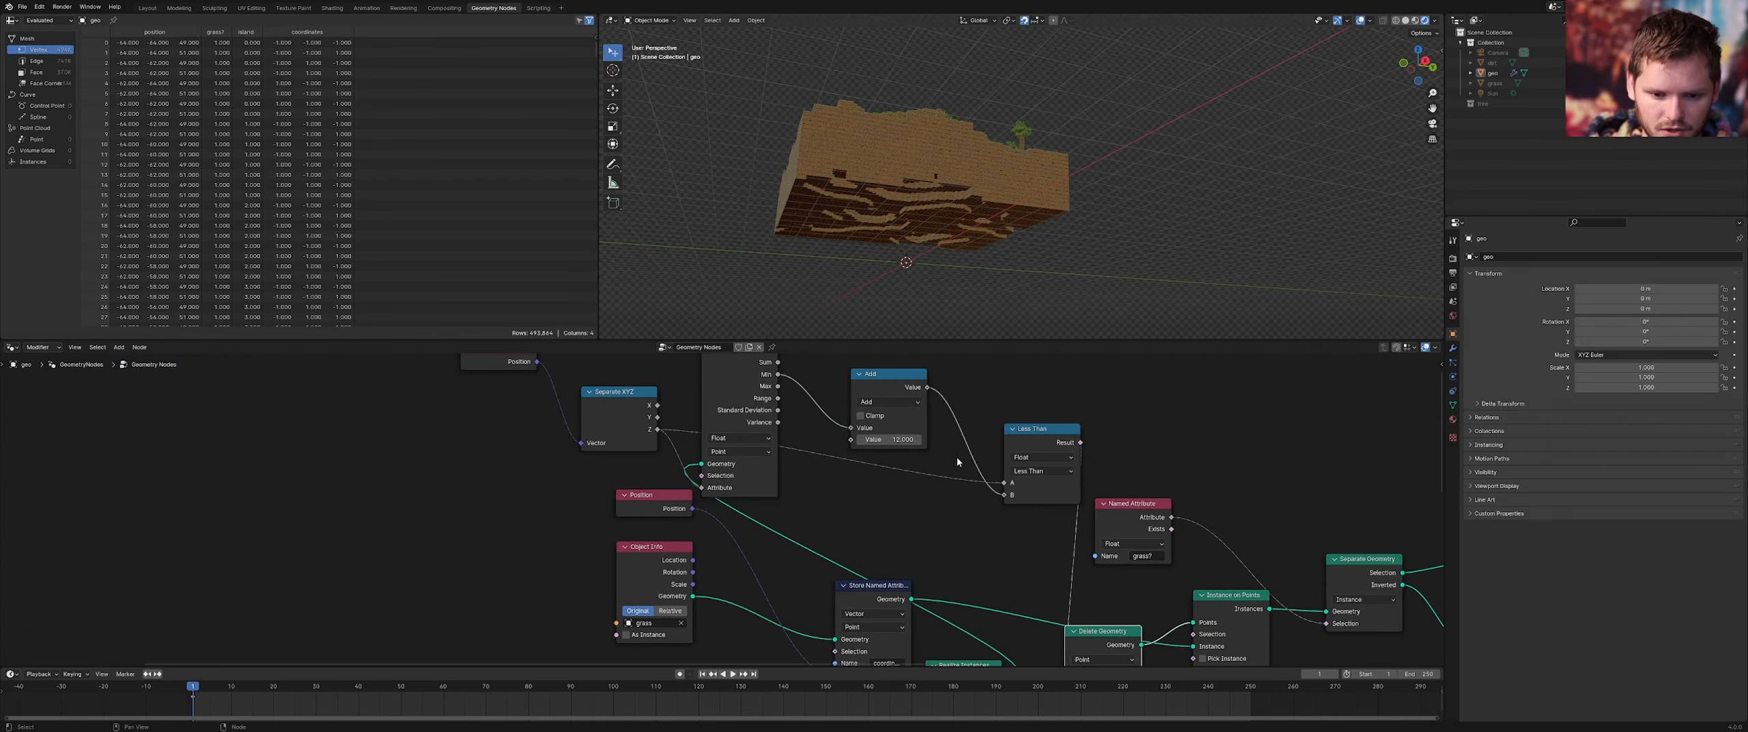
left_click(897, 439)
type("14")
key("Return")
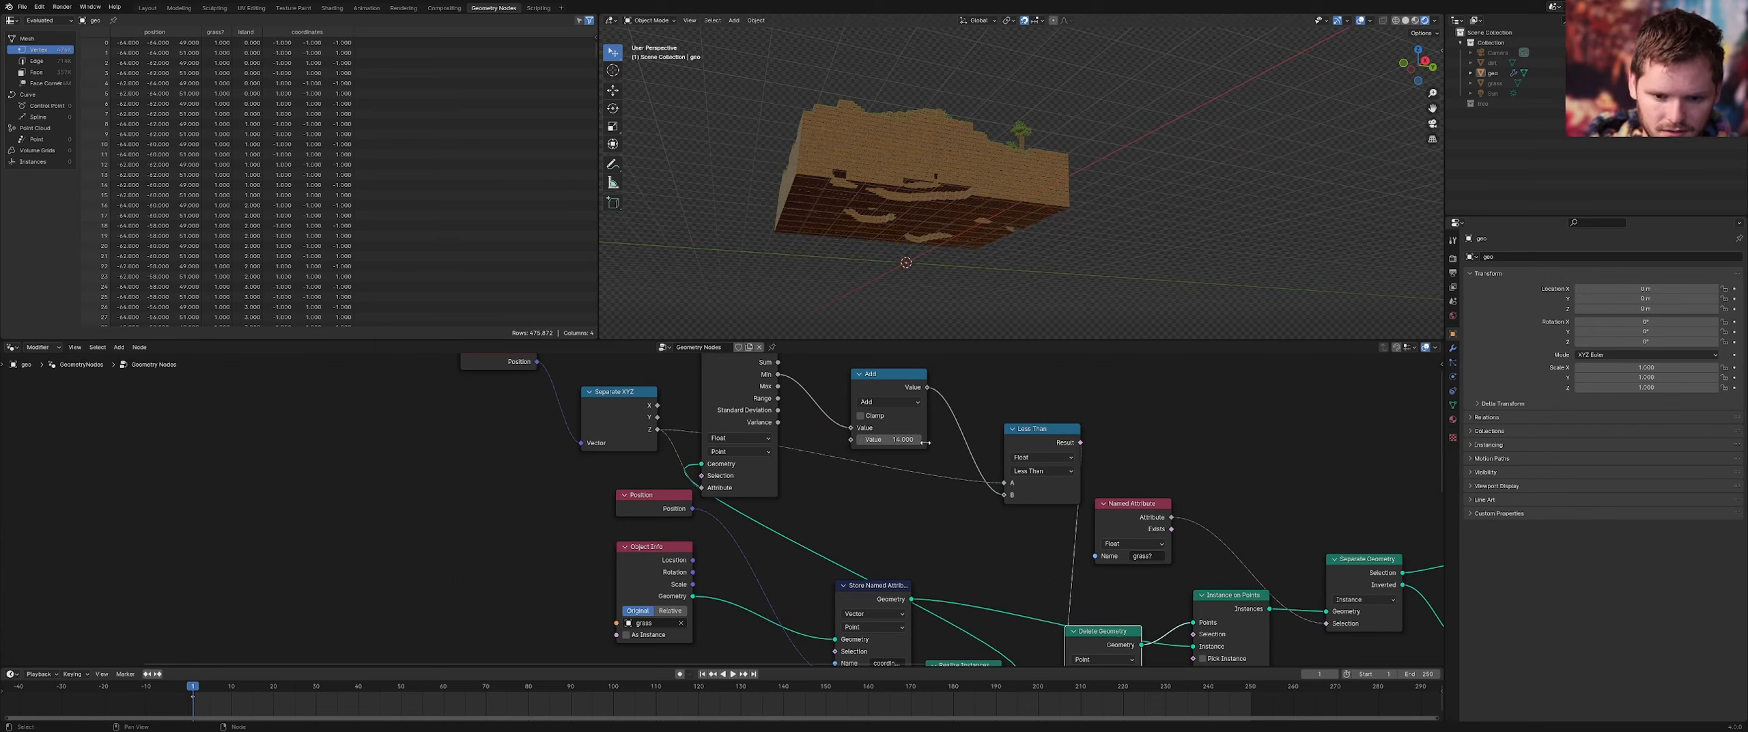
left_click(904, 442)
key("Return")
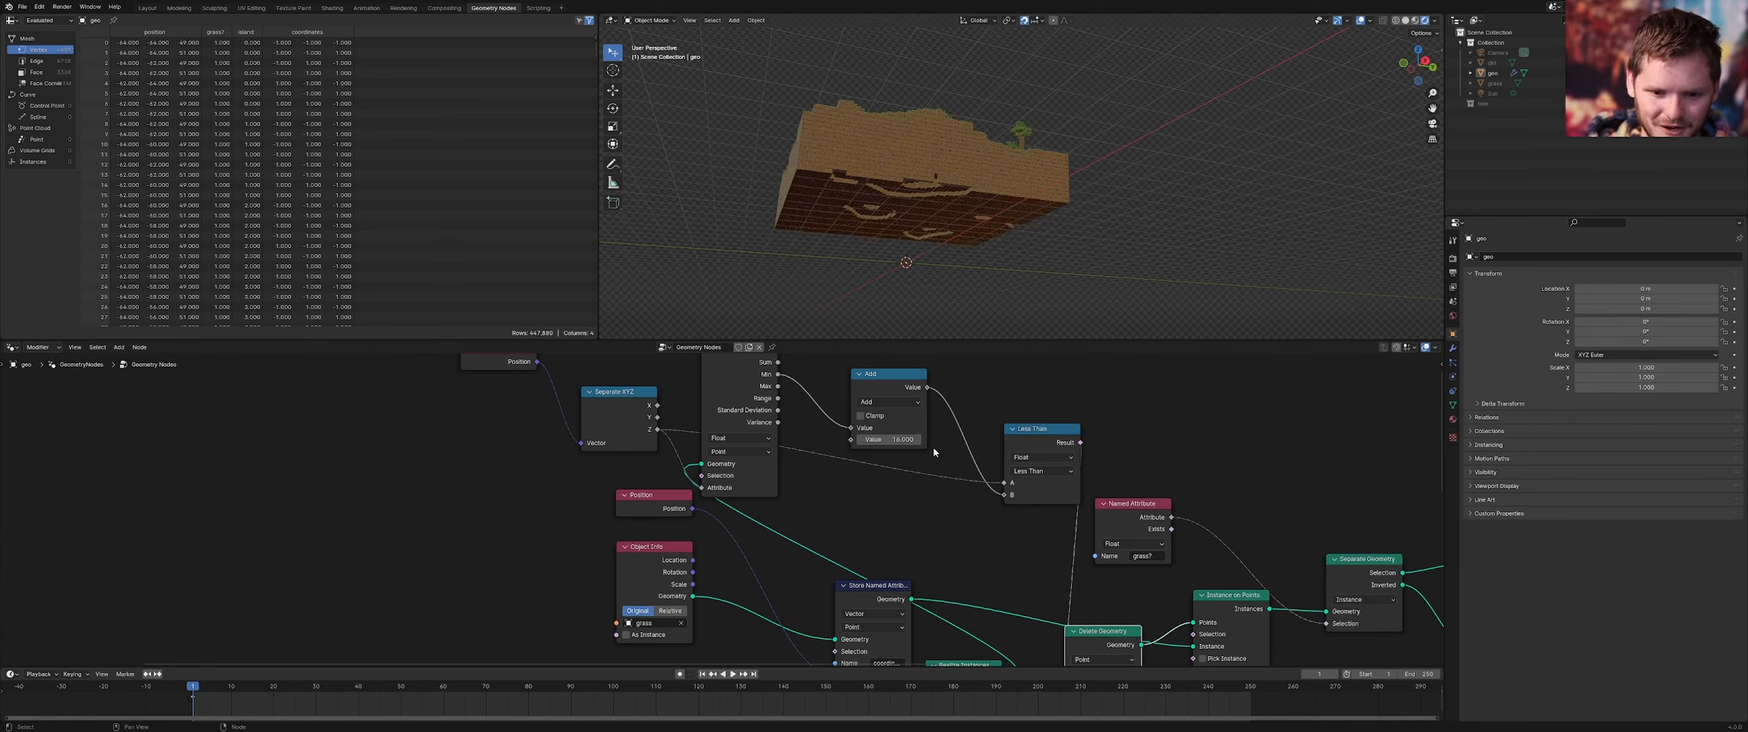
Raise the Add node's second value to 20 and then 24, checking the terrain's underside and surface
left_click(902, 440)
key("Return")
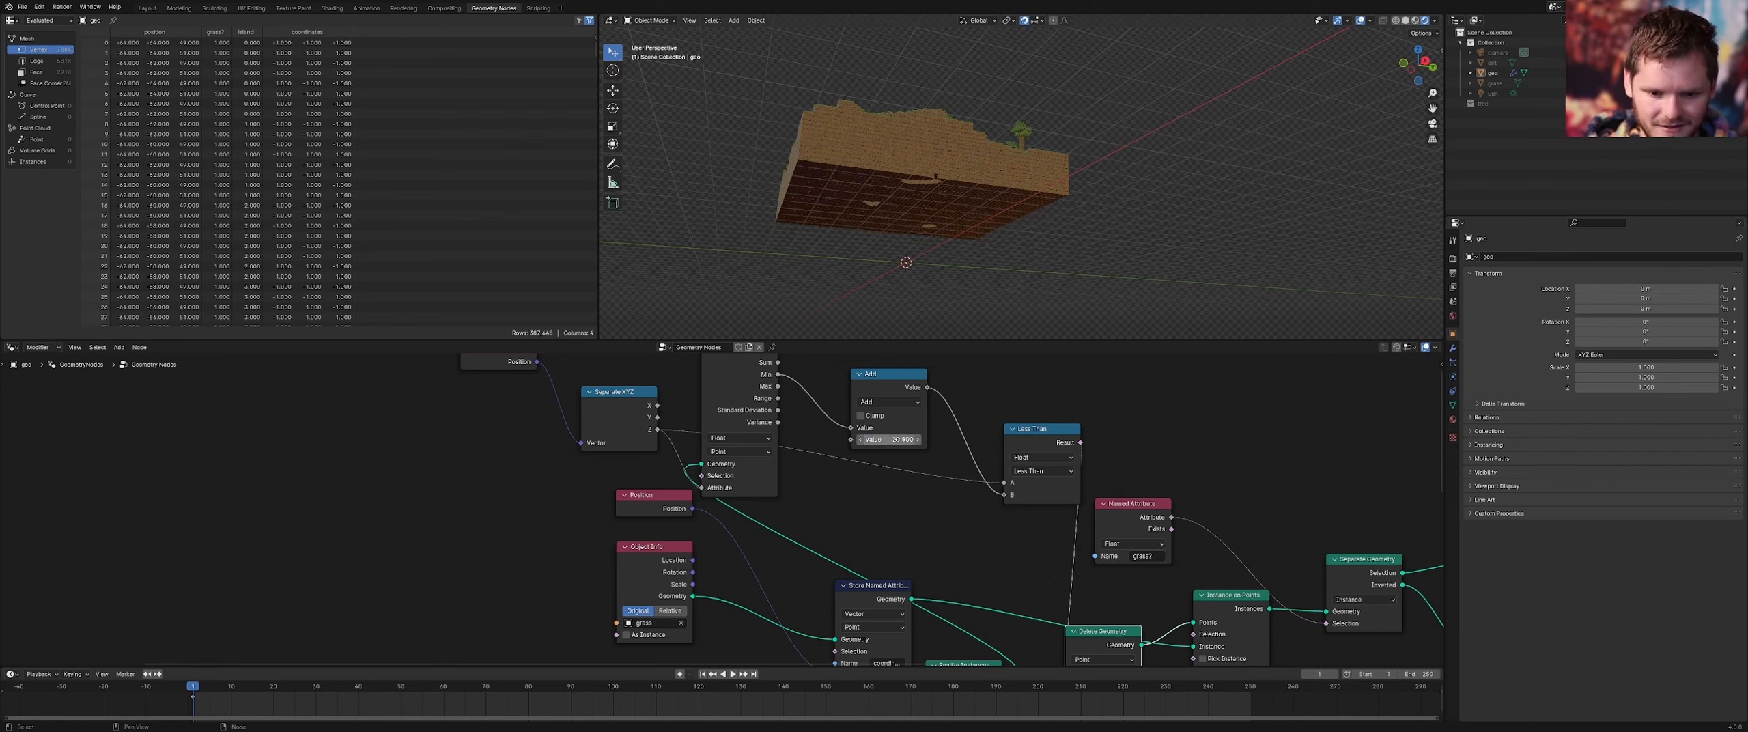
middle_click_drag(915, 273, 915, 191)
left_click(905, 439)
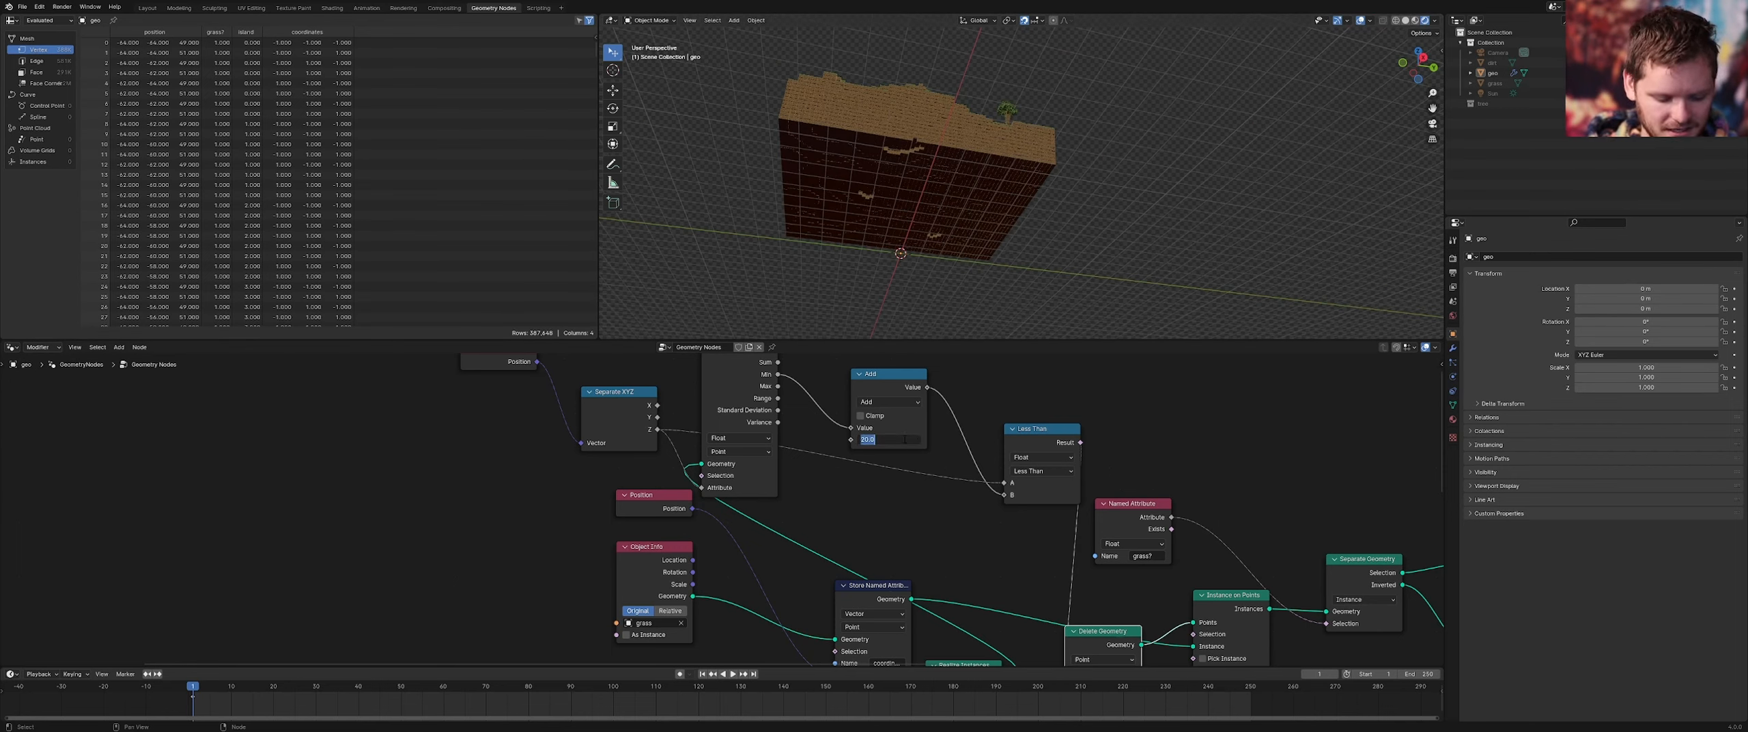
key("Return")
middle_click_drag(937, 187, 1107, 184)
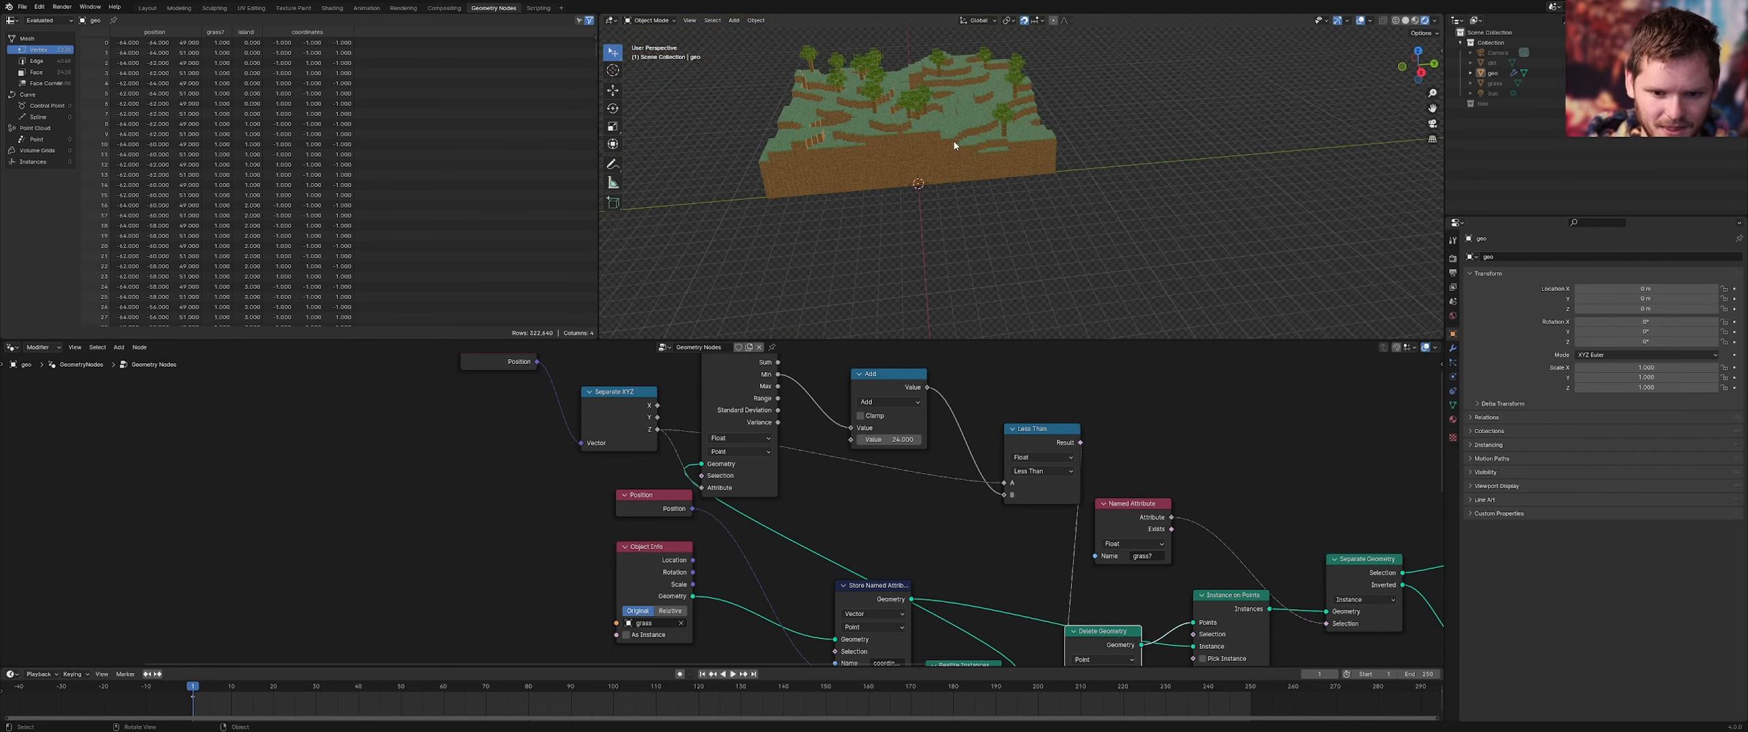
scroll(721, 436, "down", 4)
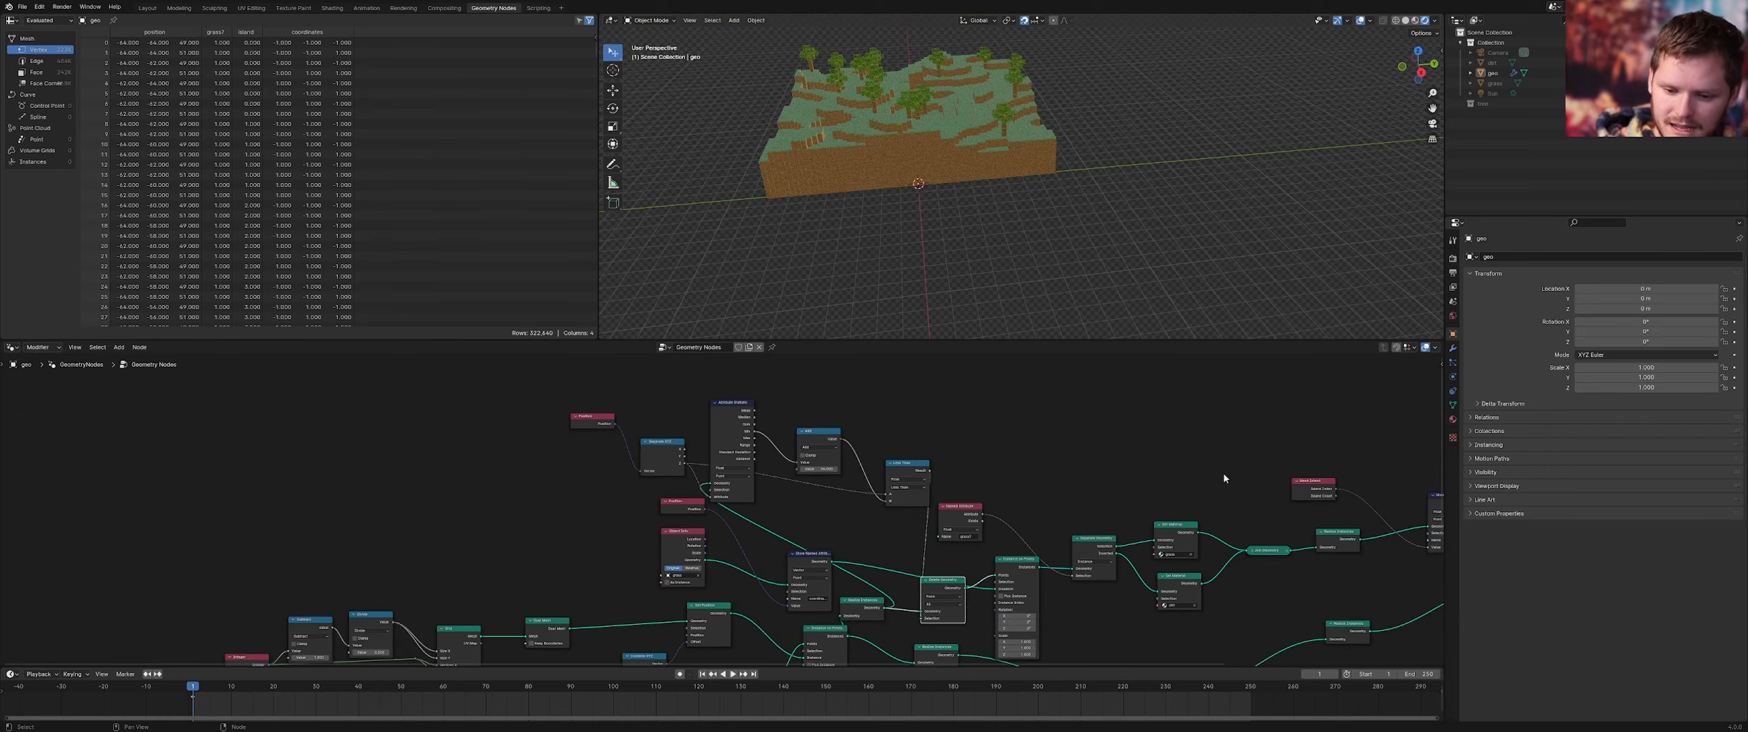
middle_click_drag(964, 259, 918, 219, "ctrl")
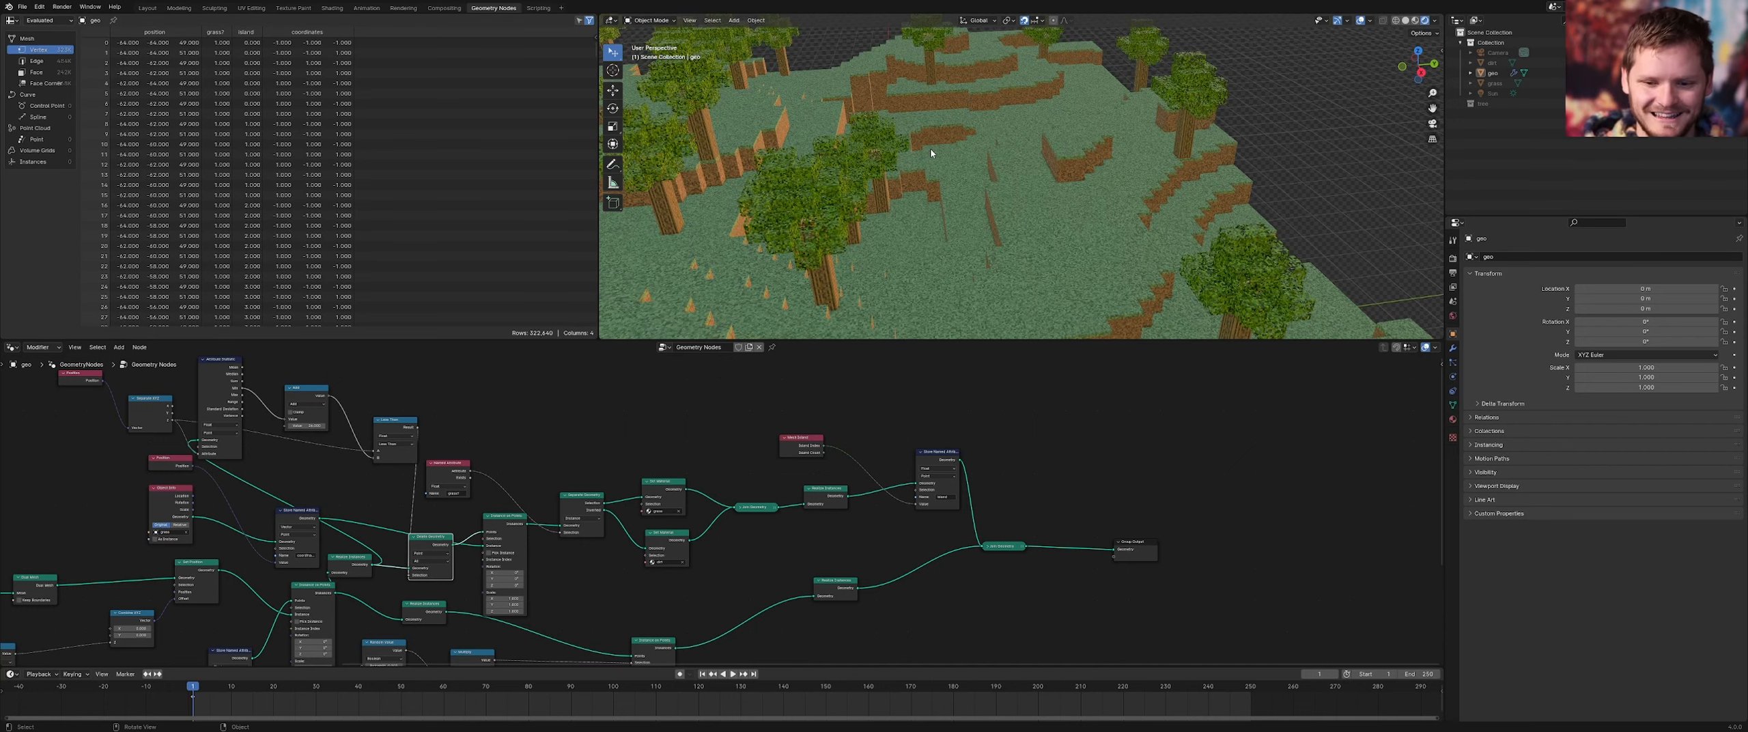
scroll(930, 148, "up", 2)
Inspect the framed terrain in rendered shading in the Layout workspace
left_click(150, 8)
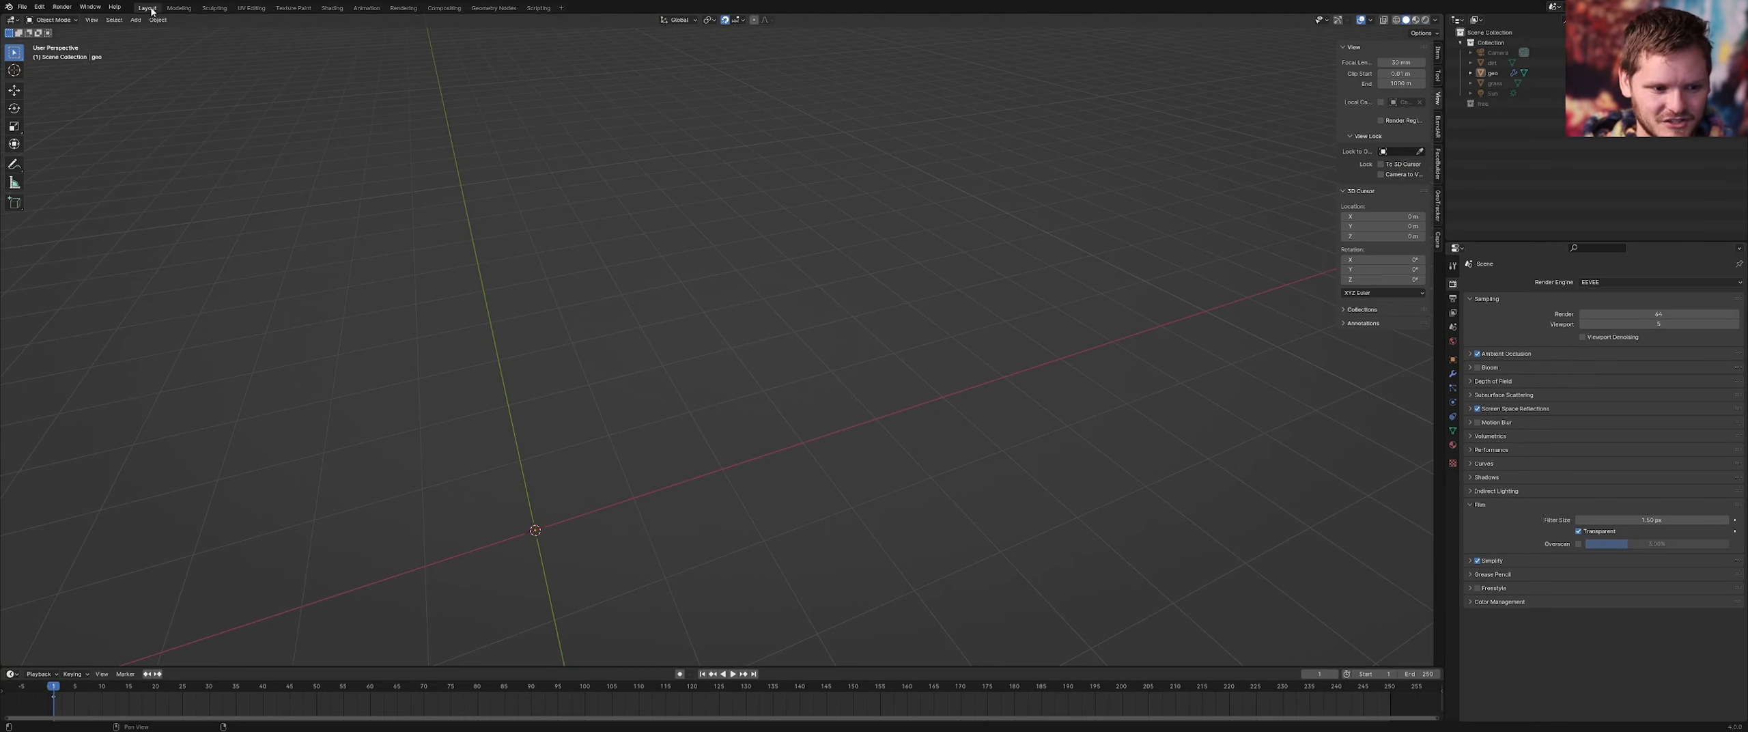
scroll(616, 261, "down", 7)
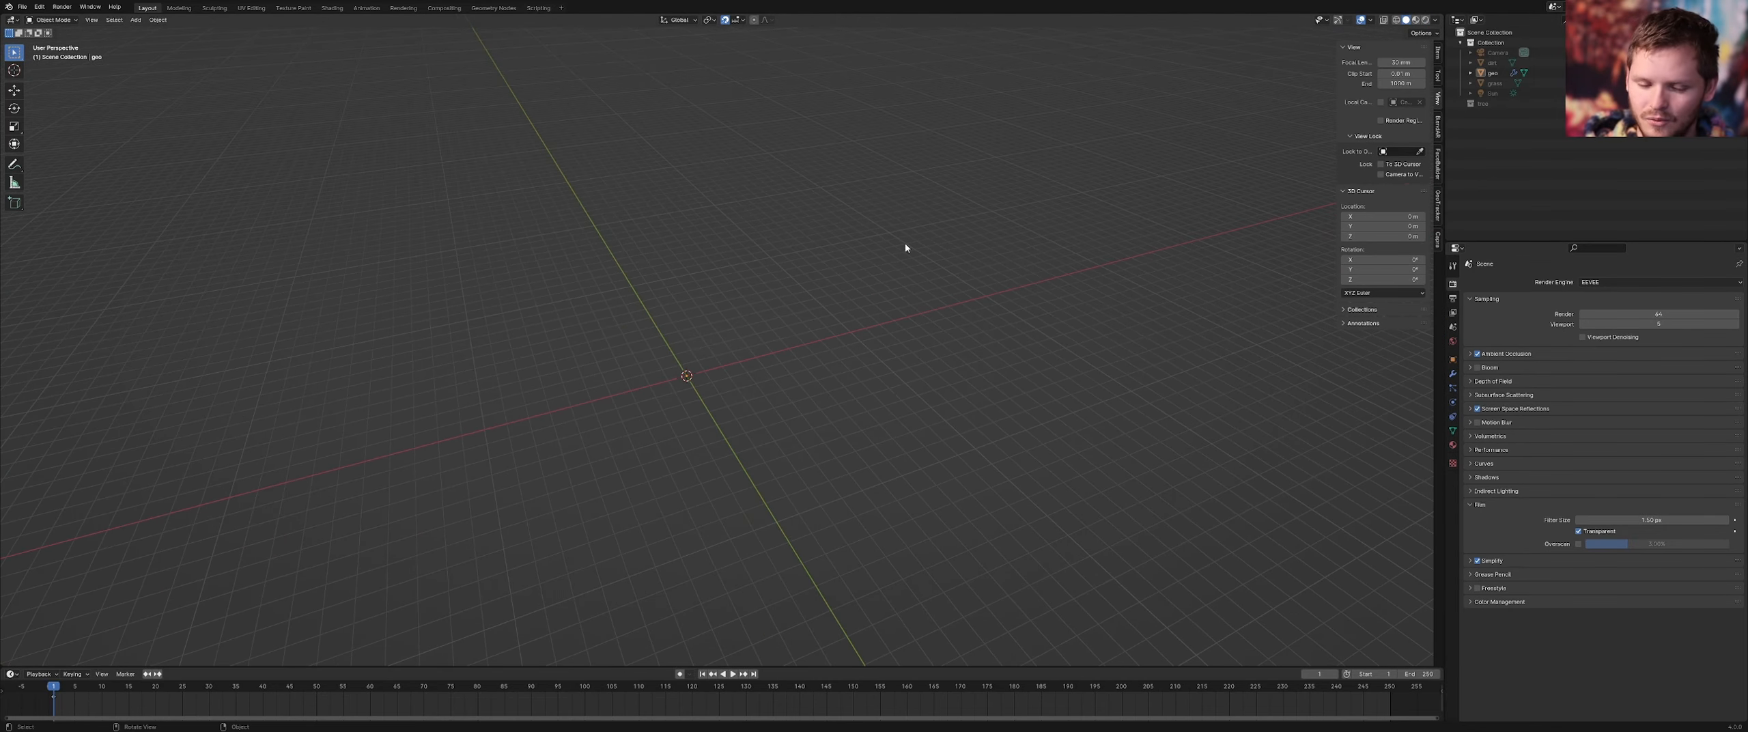
scroll(806, 233, "down", 5)
left_click(801, 230)
key("F3")
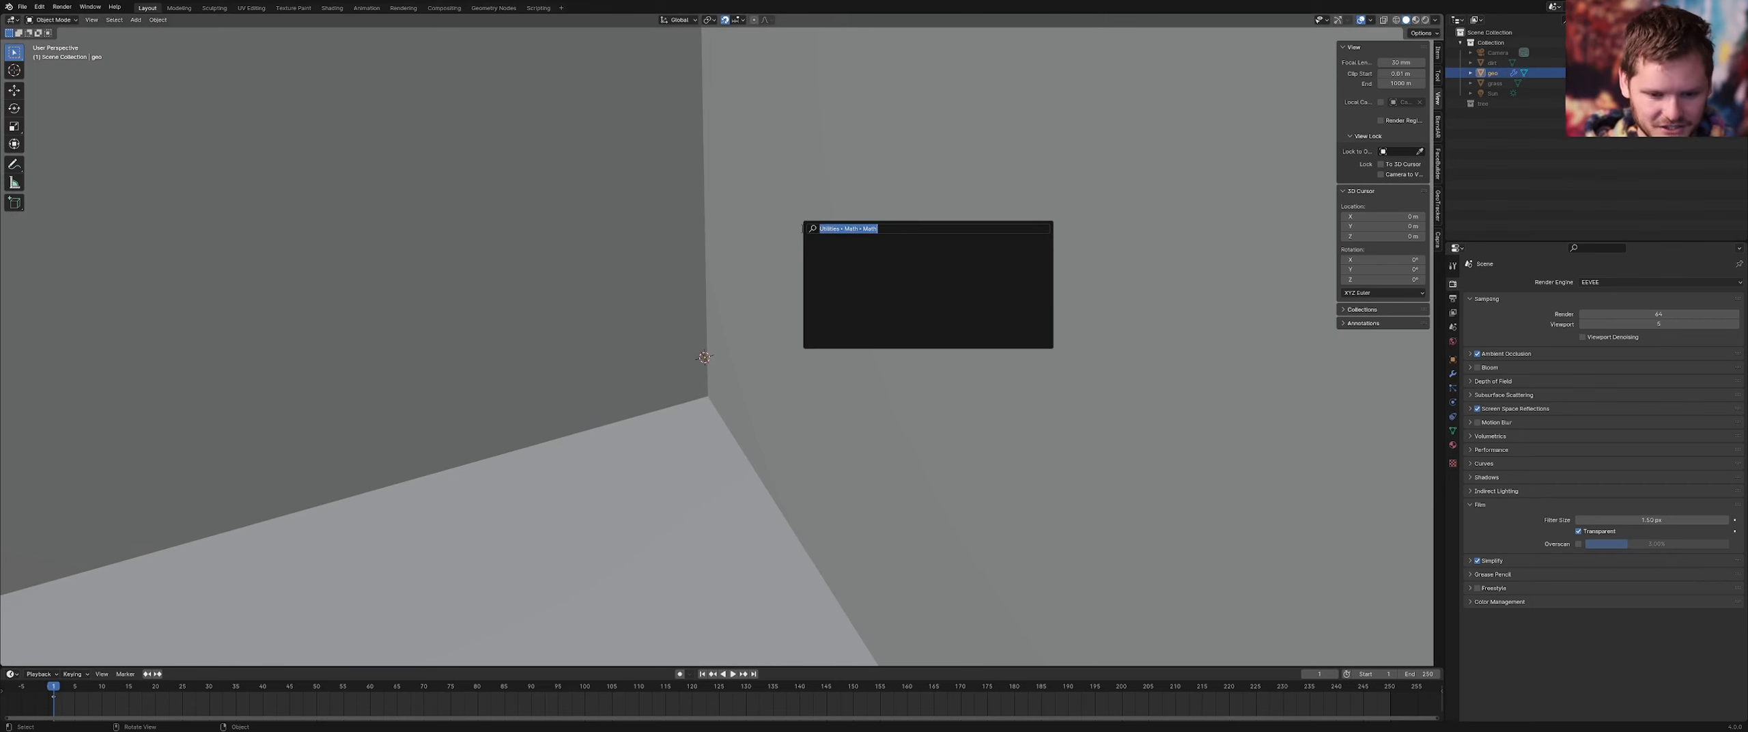
type("frame")
key("Return")
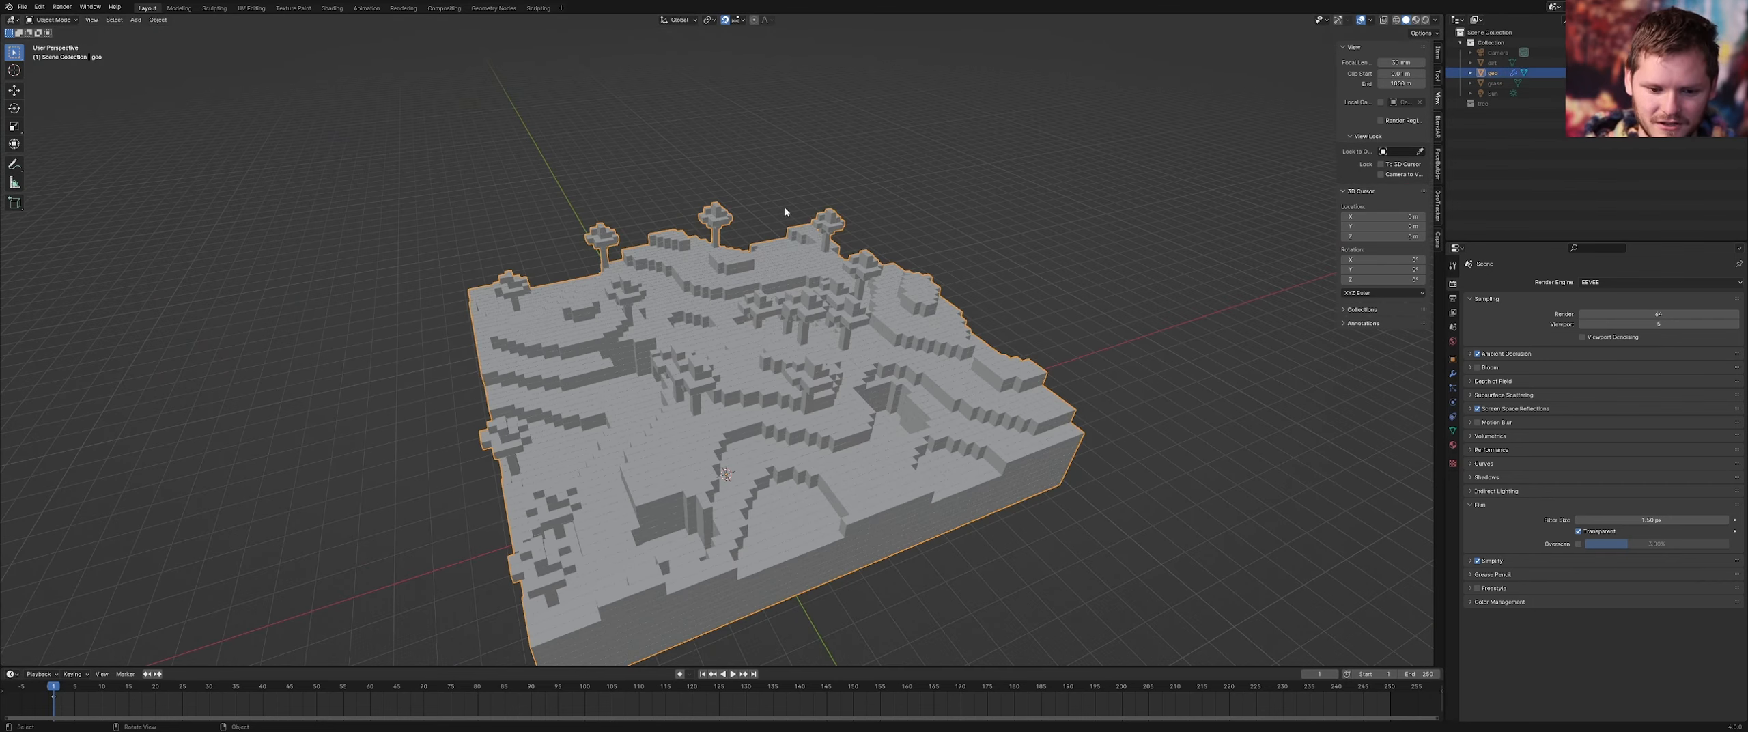
left_click(1425, 21)
scroll(909, 325, "up", 5)
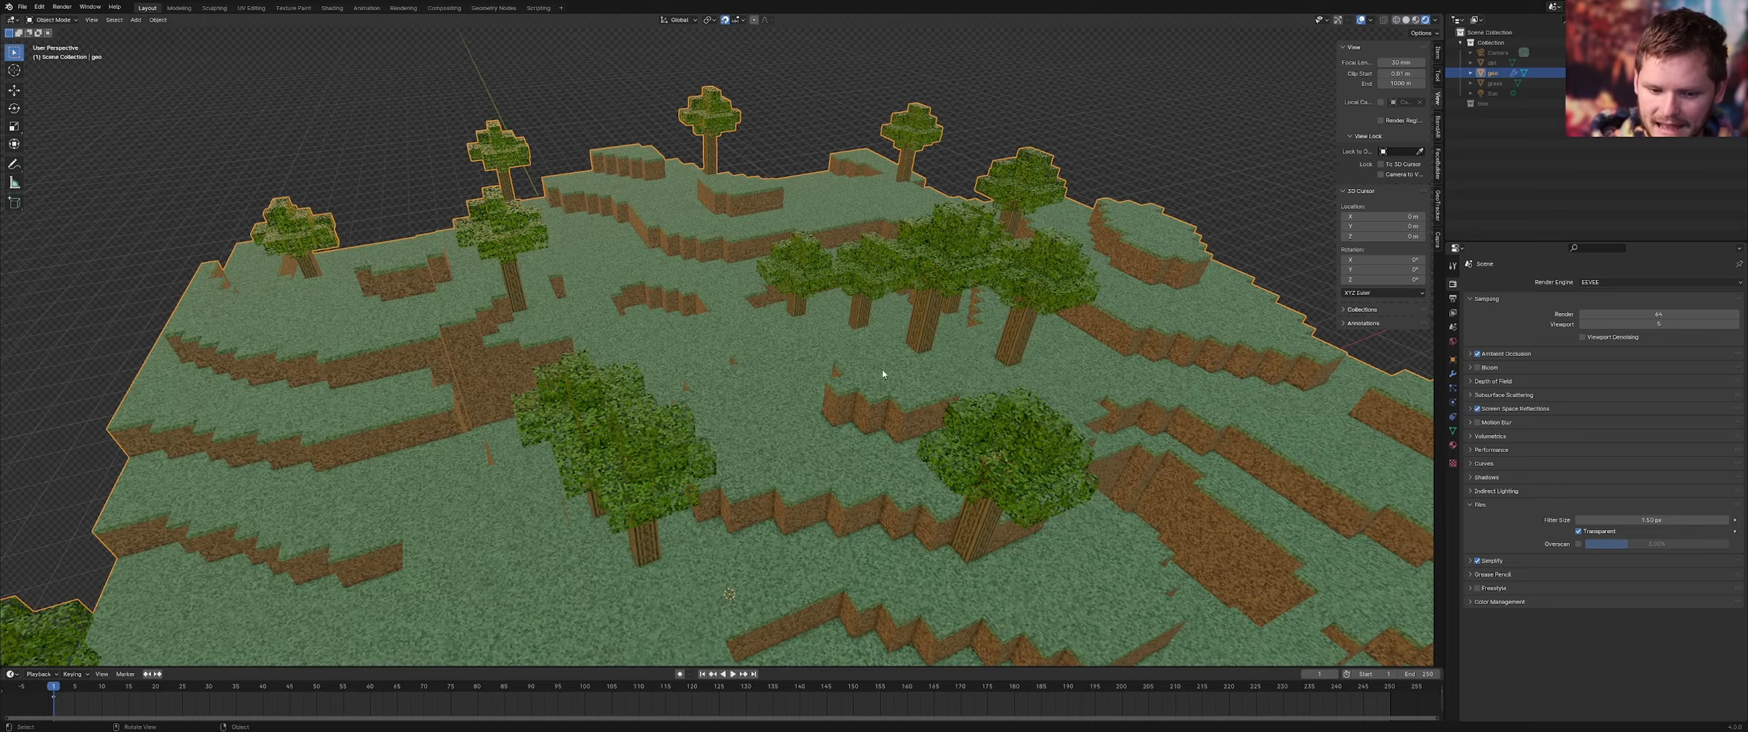
middle_click_drag(898, 321, 819, 289)
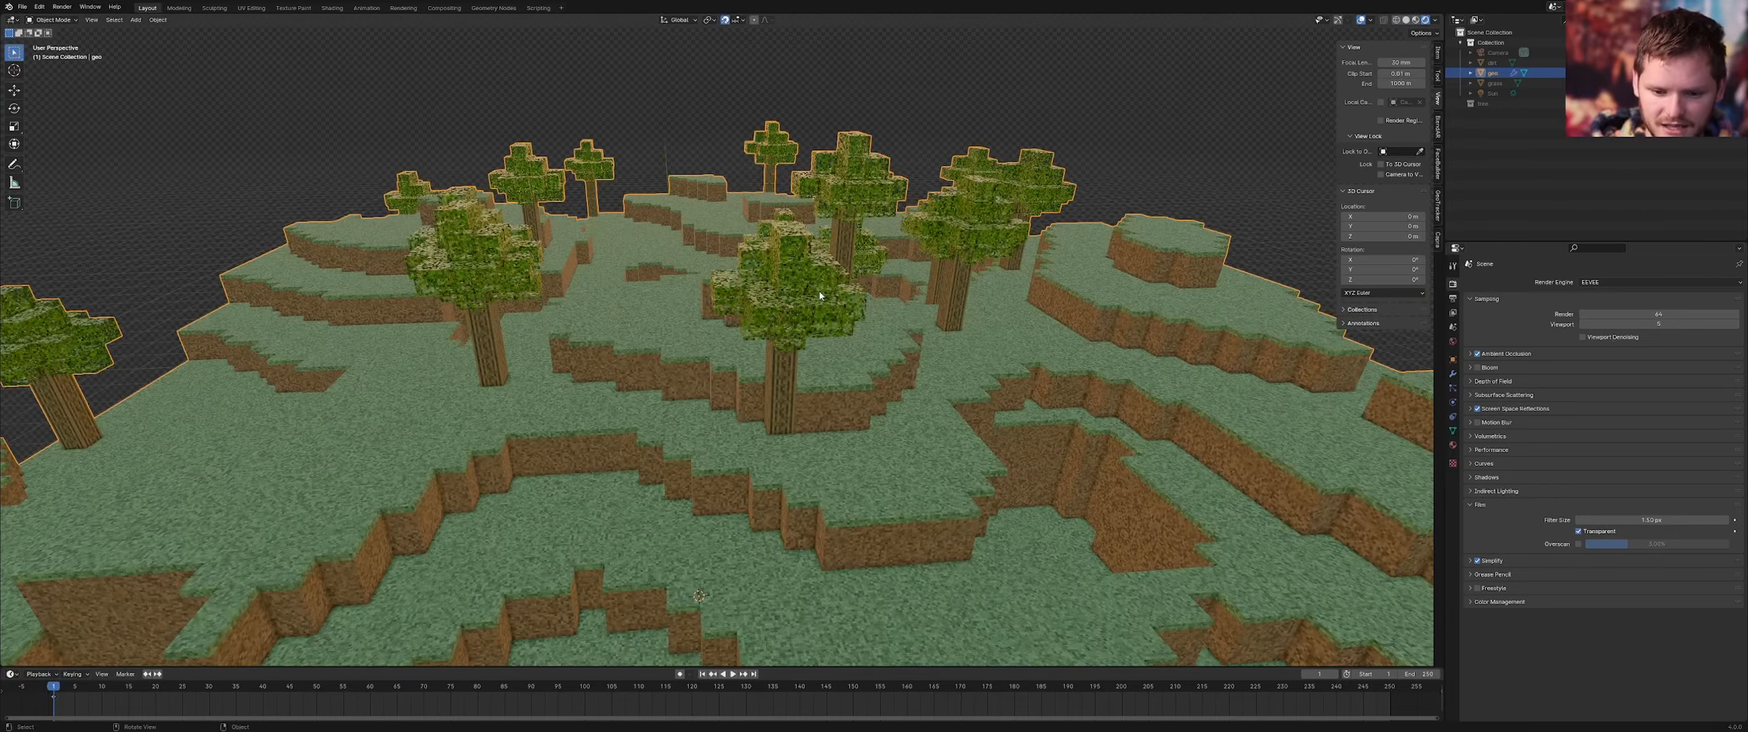
Return to the Geometry Nodes workspace and examine the terrain up close and in the right orthographic view with nothing selected
left_click(483, 8)
middle_click_drag(846, 546, 725, 489)
scroll(725, 488, "up", 3)
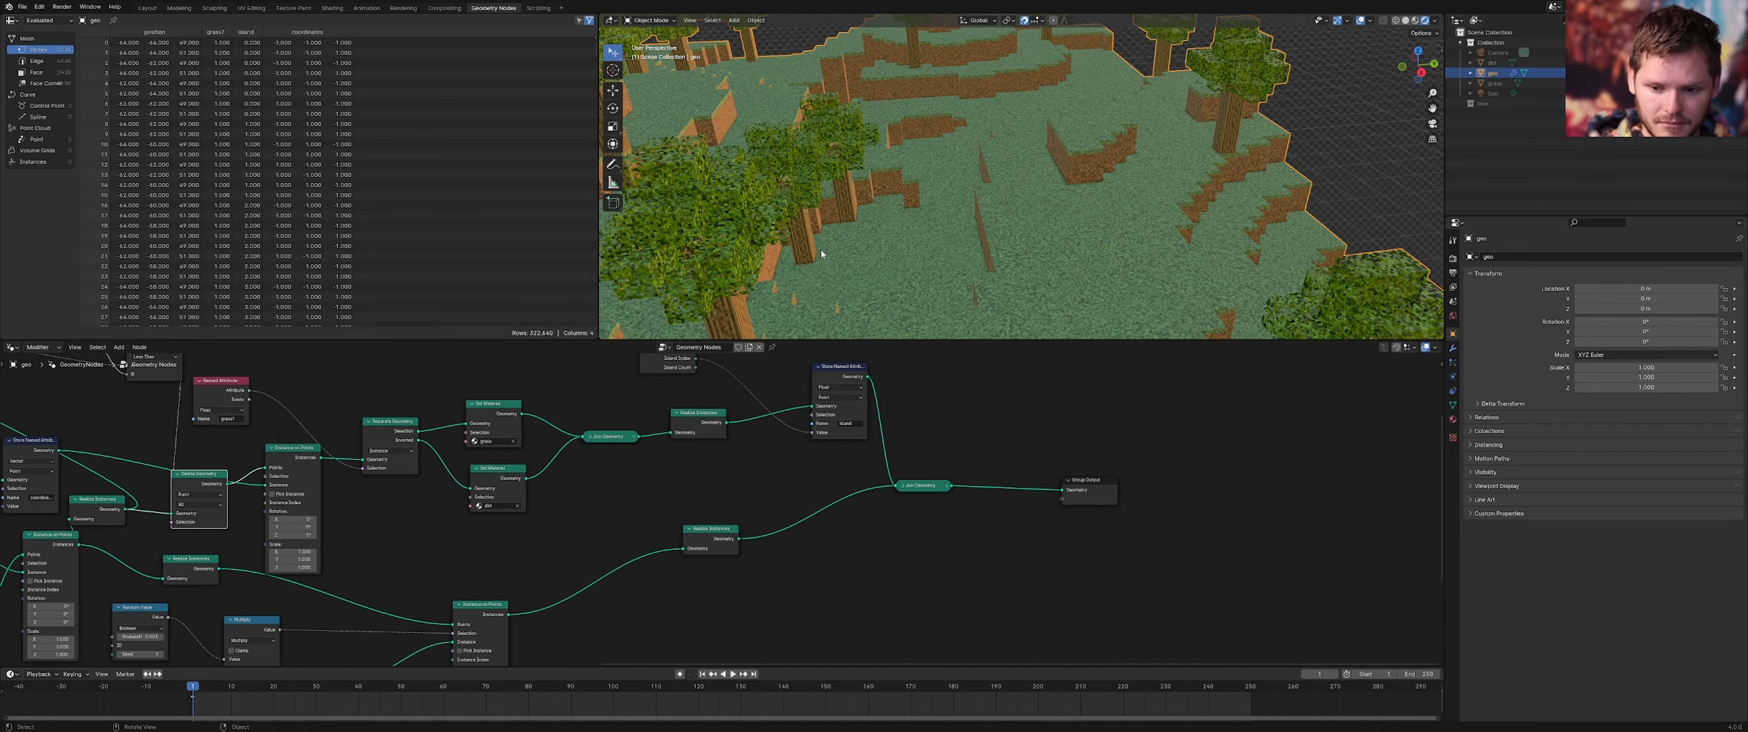
middle_click_drag(813, 250, 922, 241)
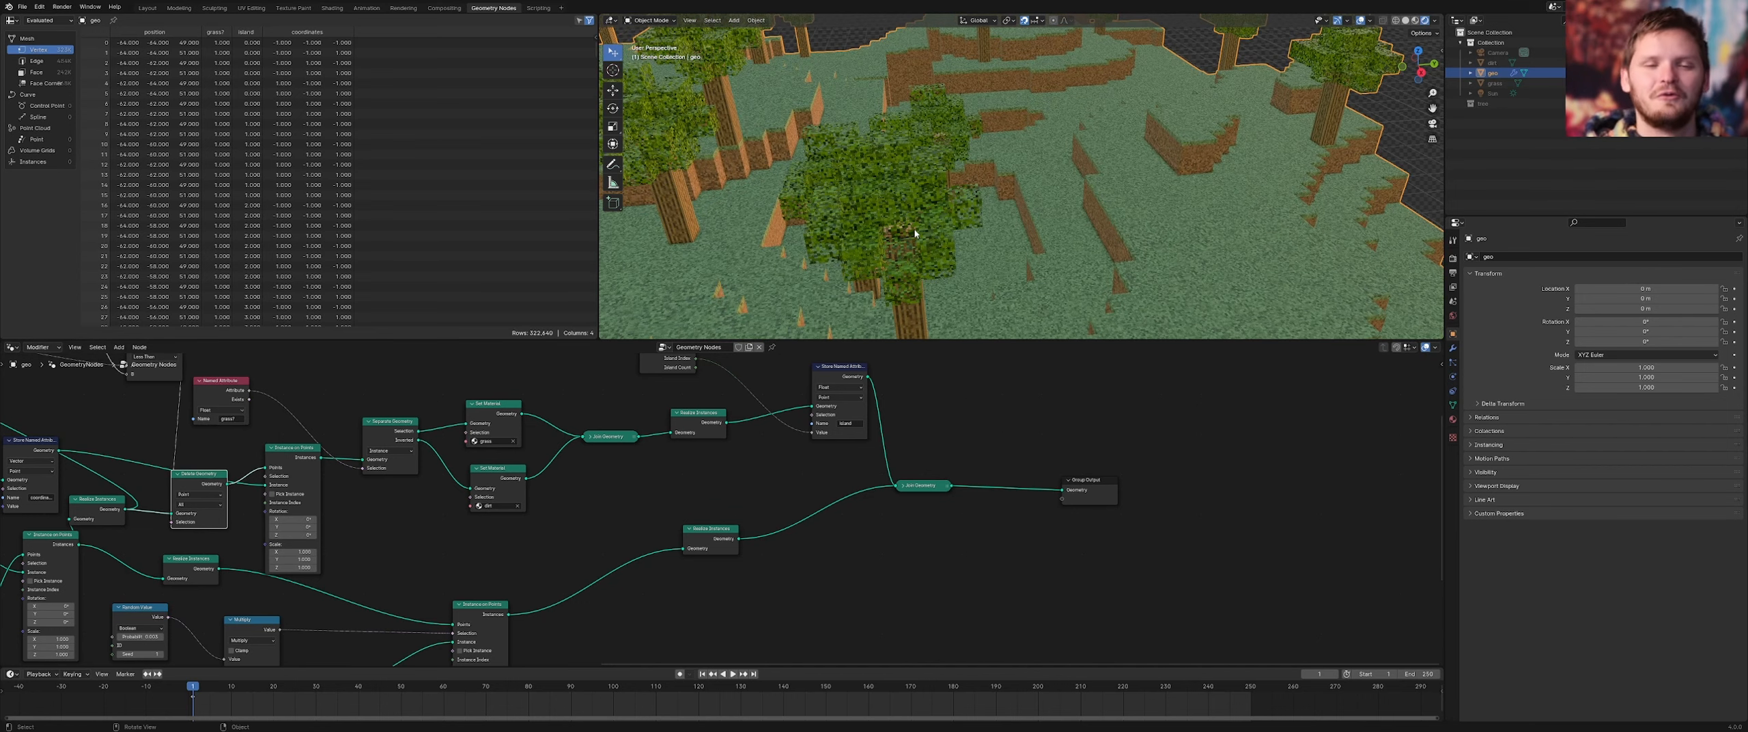
scroll(1065, 209, "down", 5)
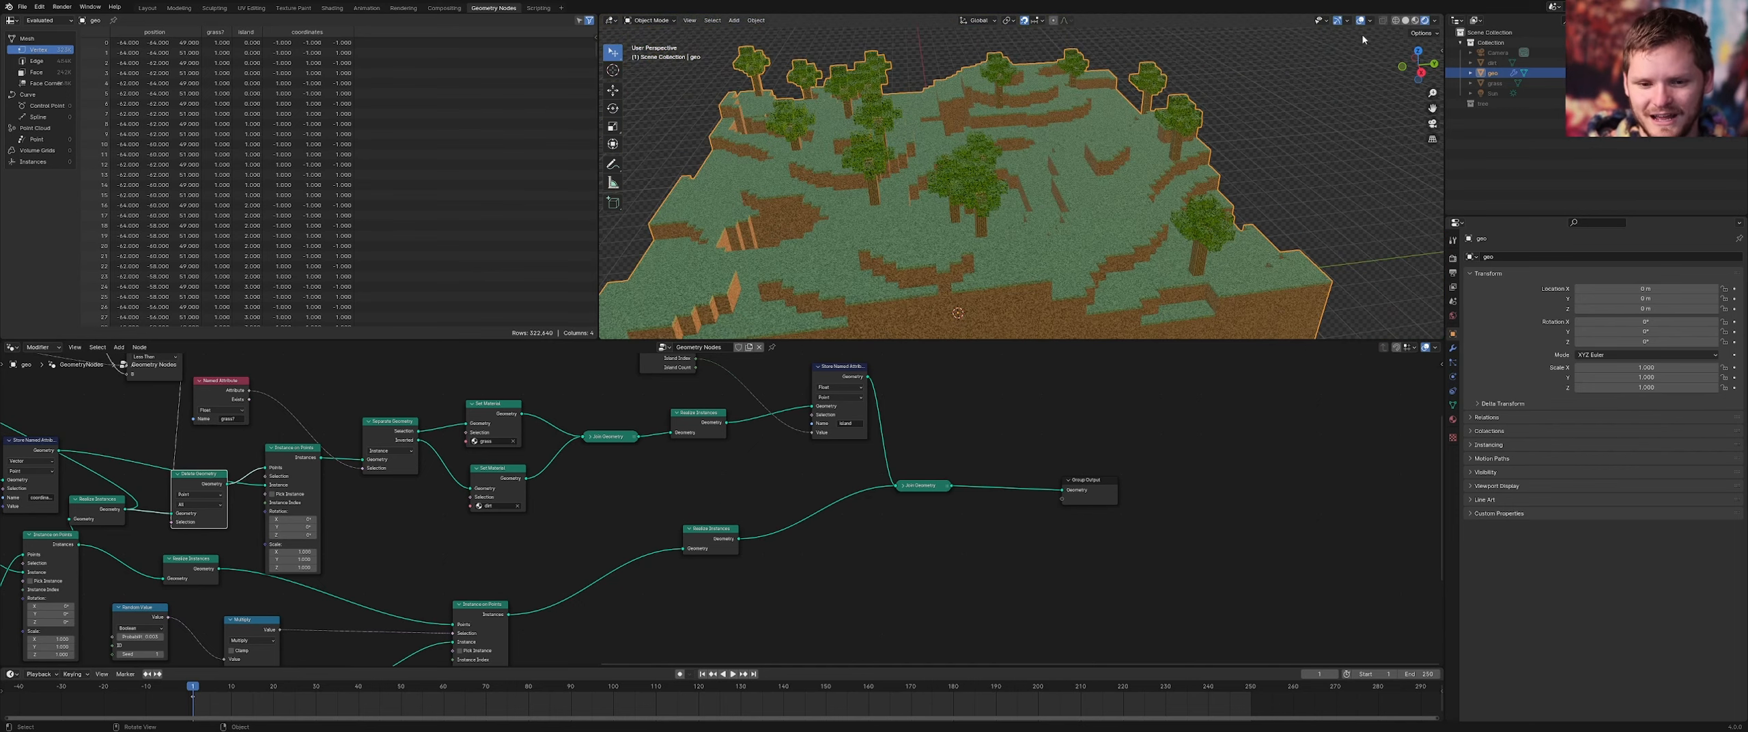
left_click(1415, 74)
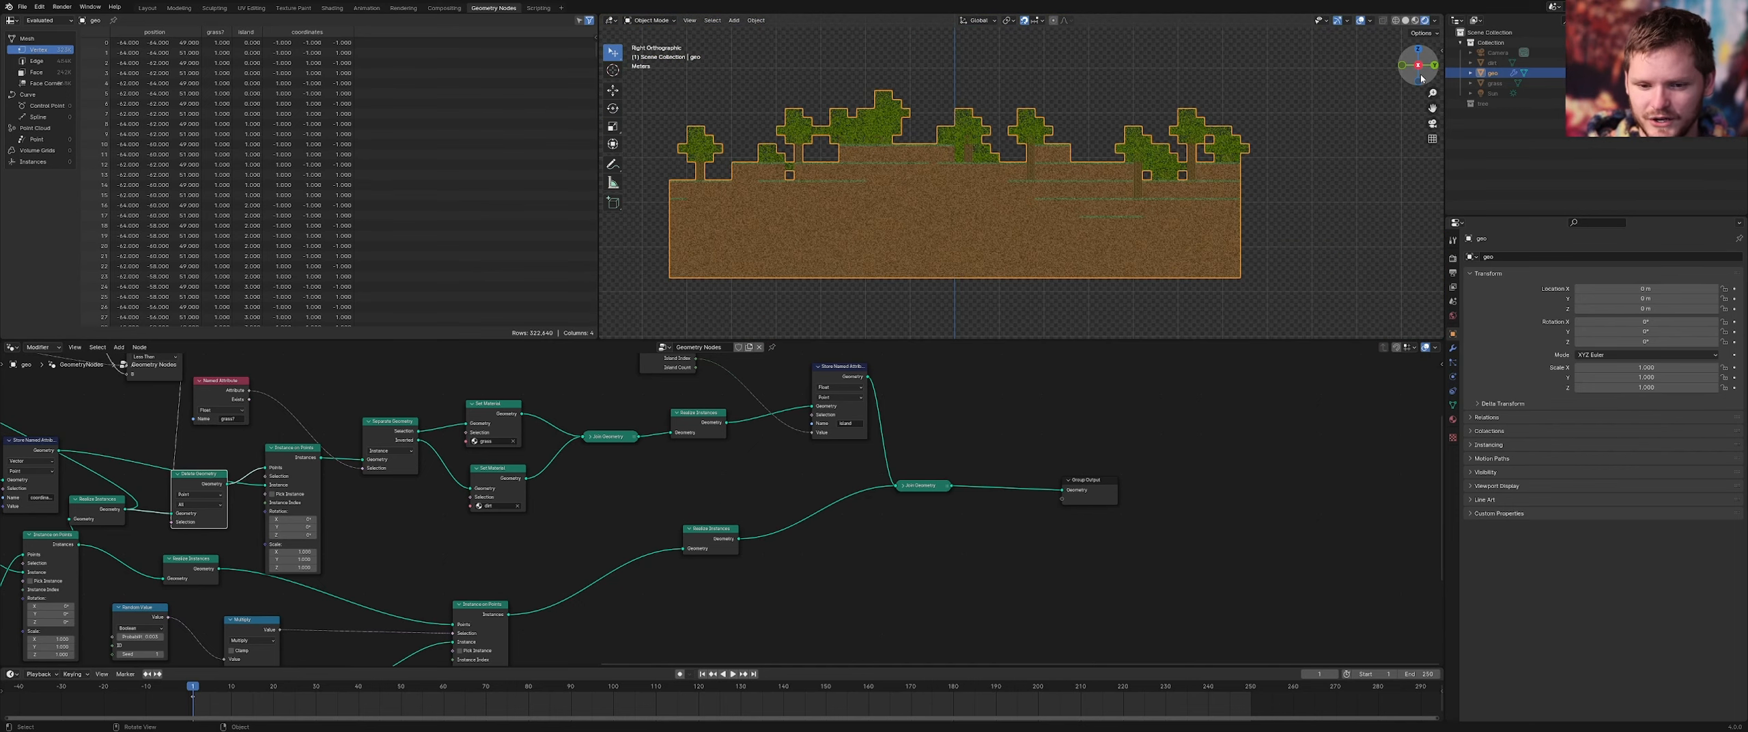
left_click(1091, 95)
Move the tree's Transform Geometry and Collection Info nodes away from the tree Instance on Points node to make room
scroll(587, 491, "down", 3)
middle_click_drag(540, 526, 608, 472)
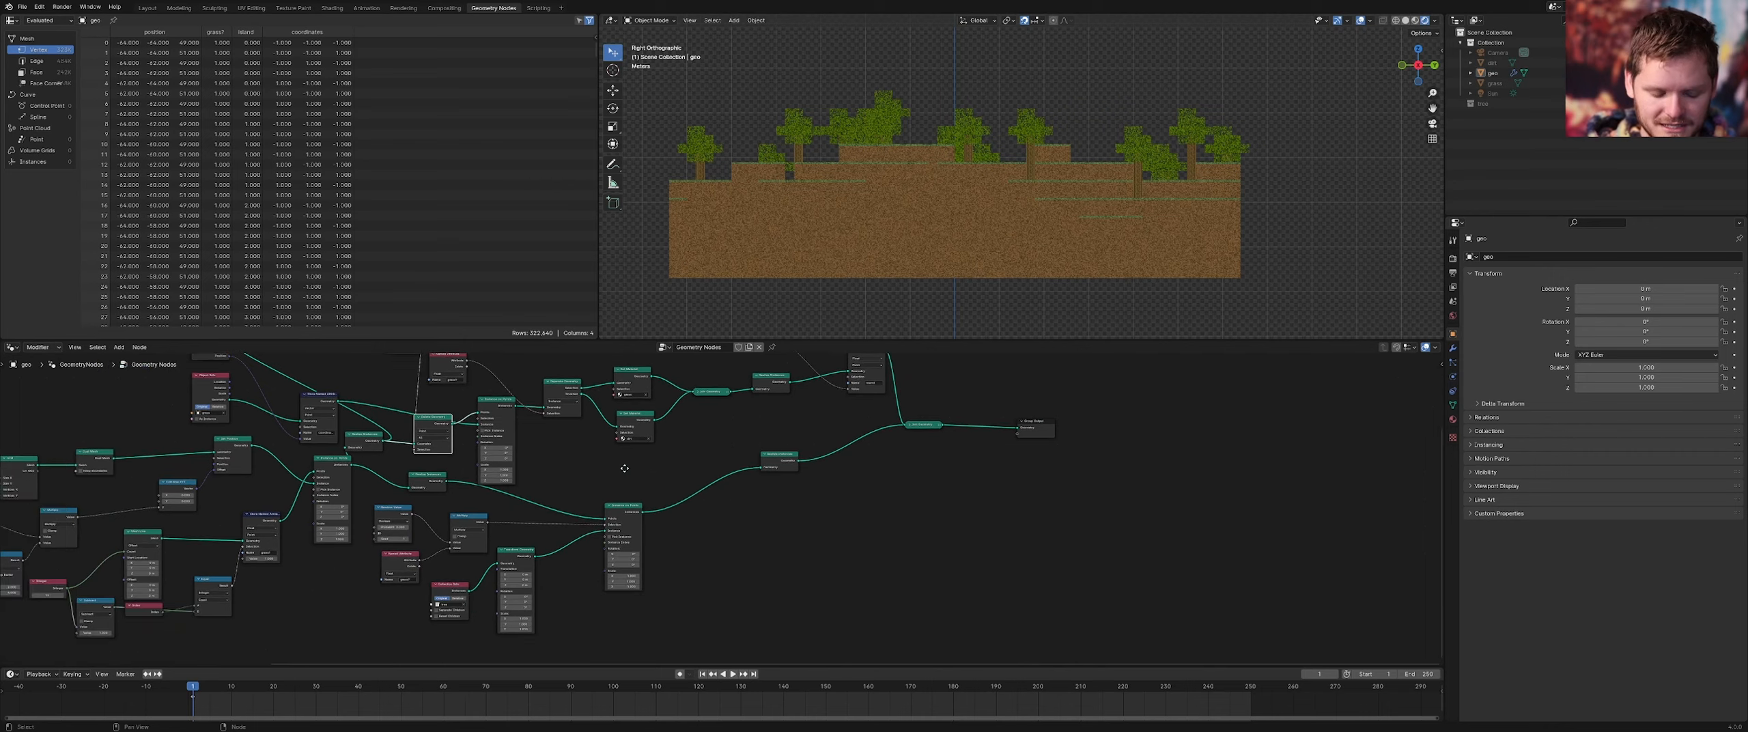
scroll(647, 439, "up", 4)
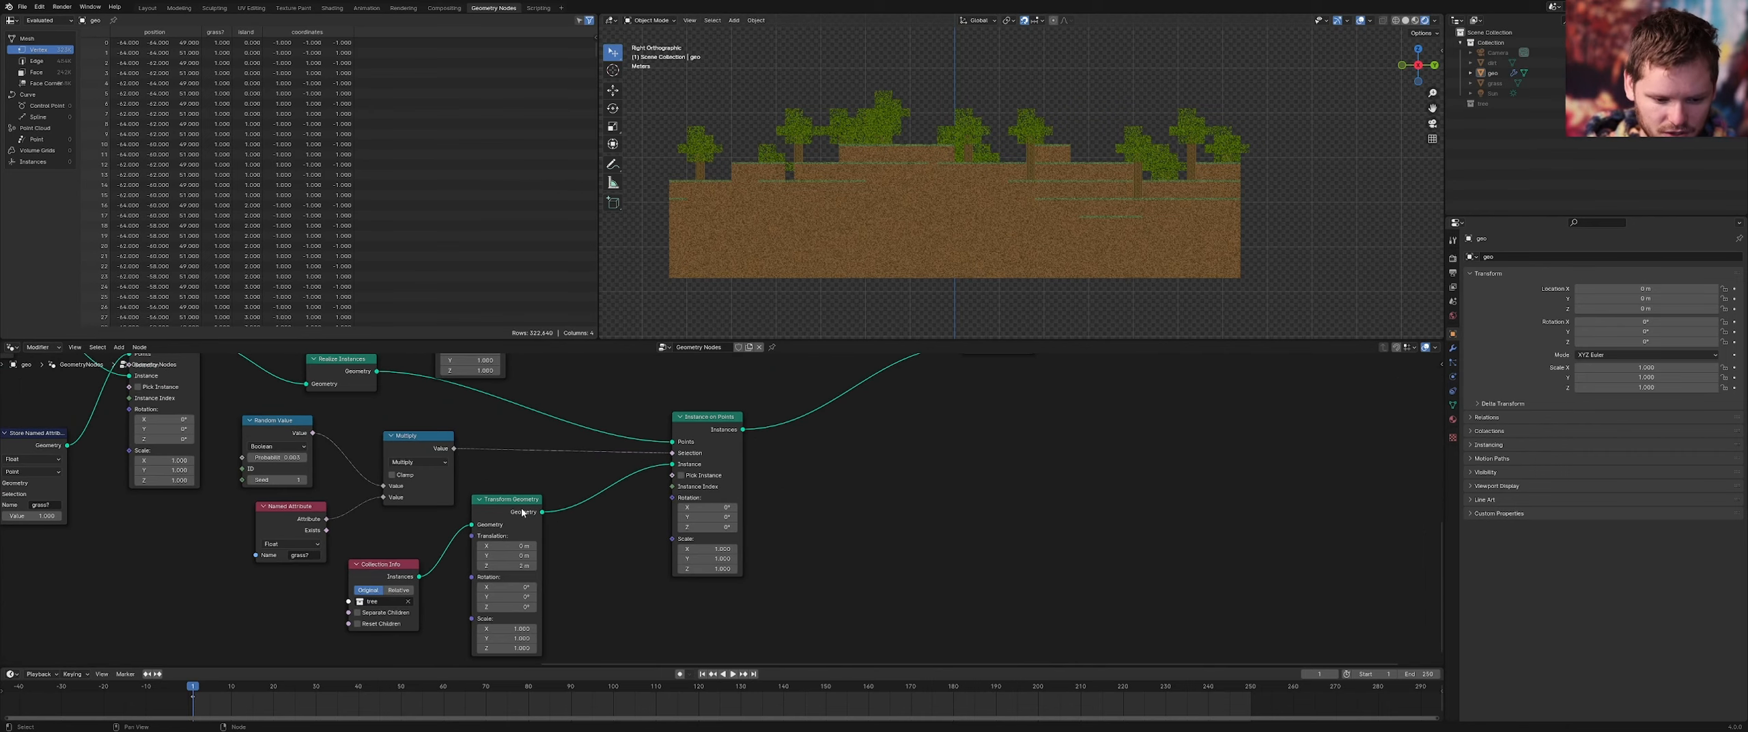
left_click_drag(522, 513, 496, 526)
left_click_drag(315, 627, 473, 578)
key("g")
left_click(328, 614)
scroll(538, 531, "up", 4)
Add a Random Value node next to the tree Instance on Points node and set its type to Vector
key("shift+a")
type("rand")
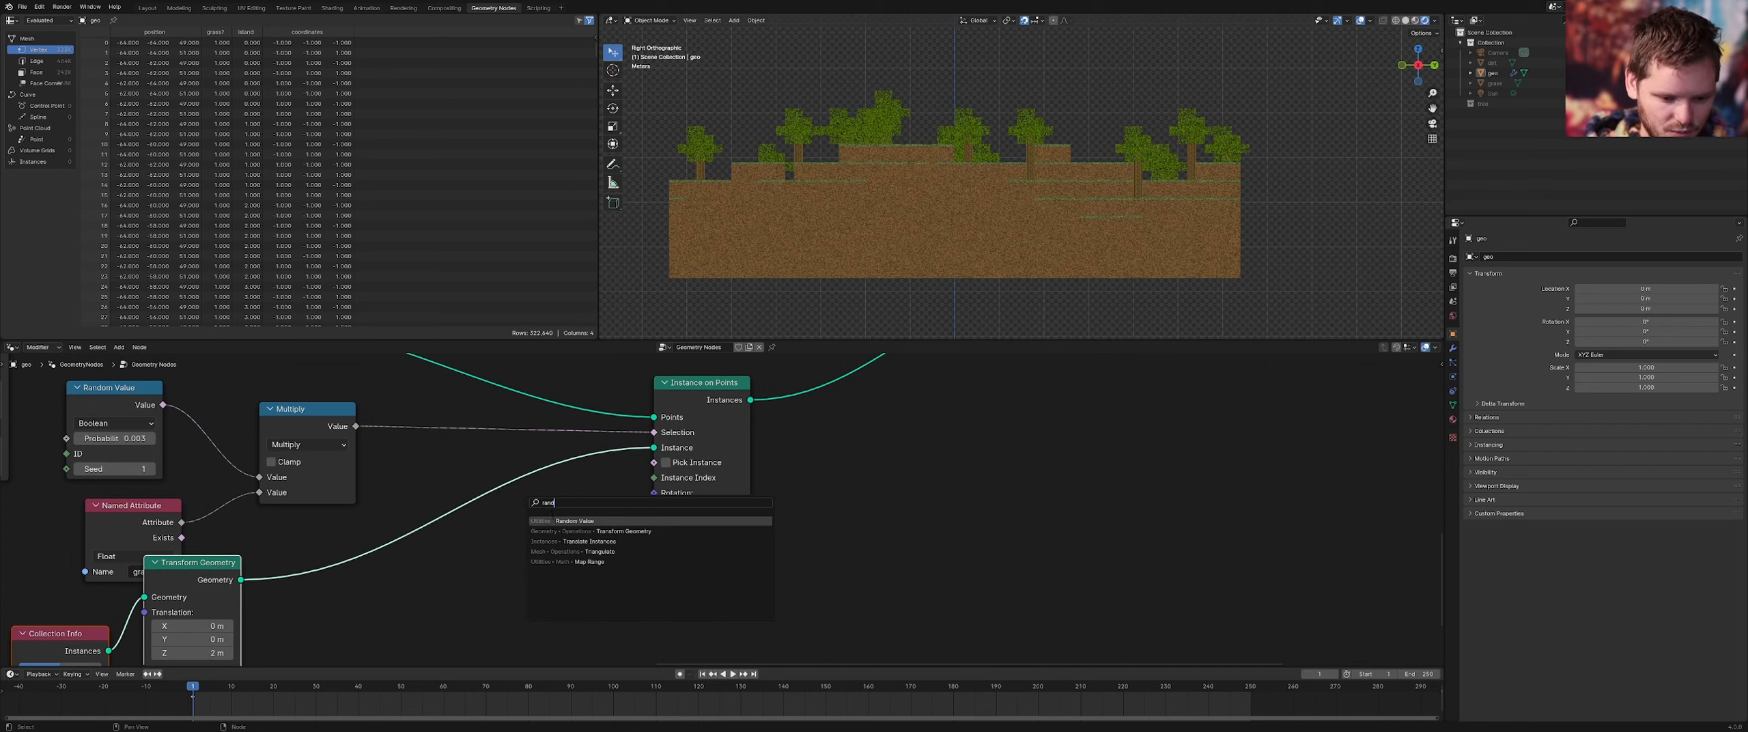
key("Return")
left_click(397, 552)
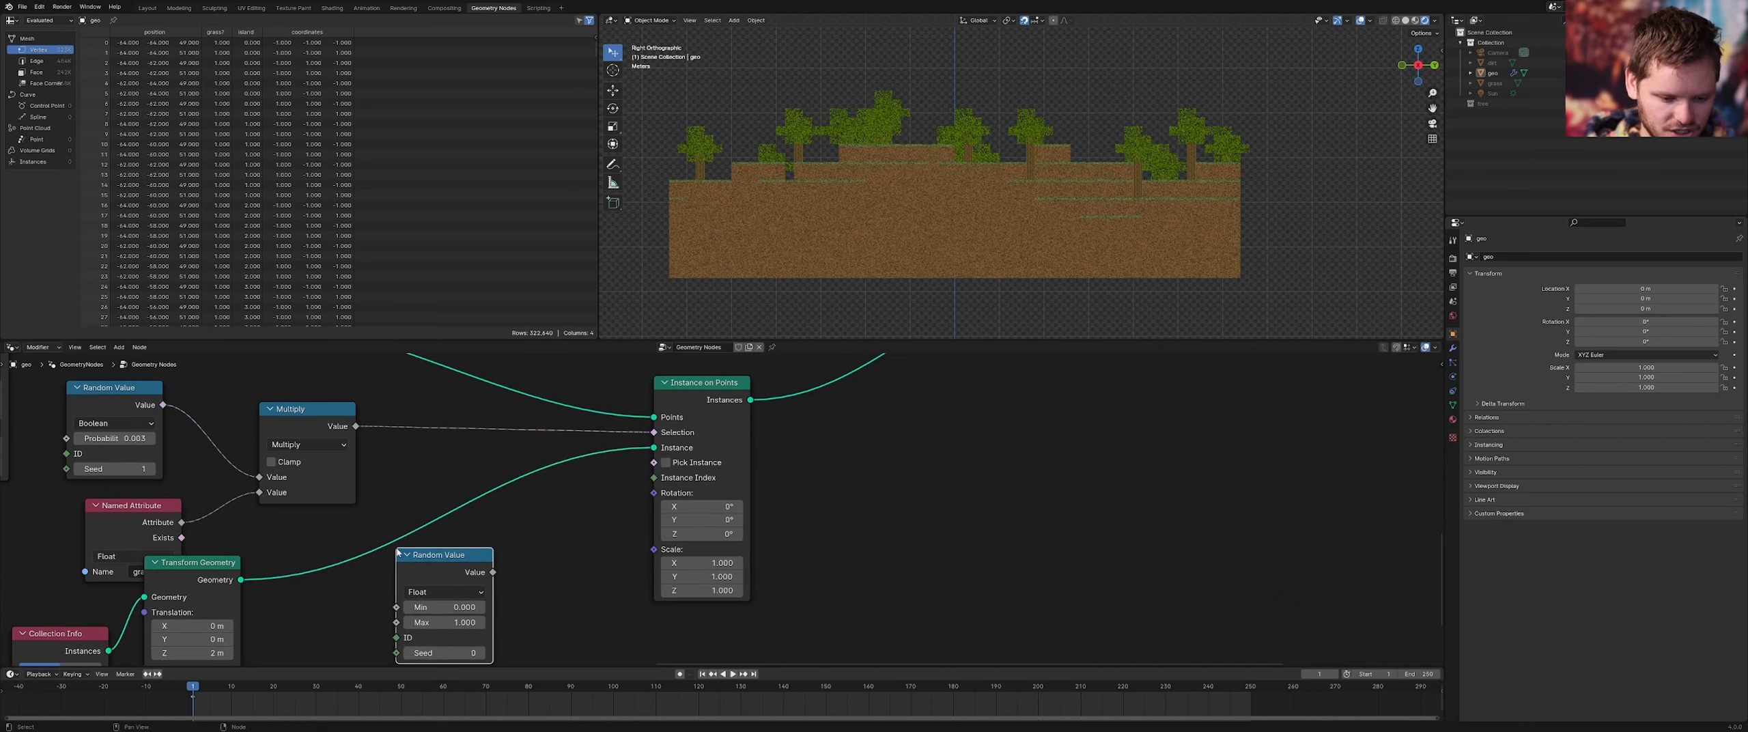
left_click(428, 596)
left_click(436, 634)
Set the random vector's maximum X and Y to 0 and connect it to the tree instances' Rotation
middle_click_drag(438, 633, 471, 547)
left_click_drag(490, 589, 490, 604)
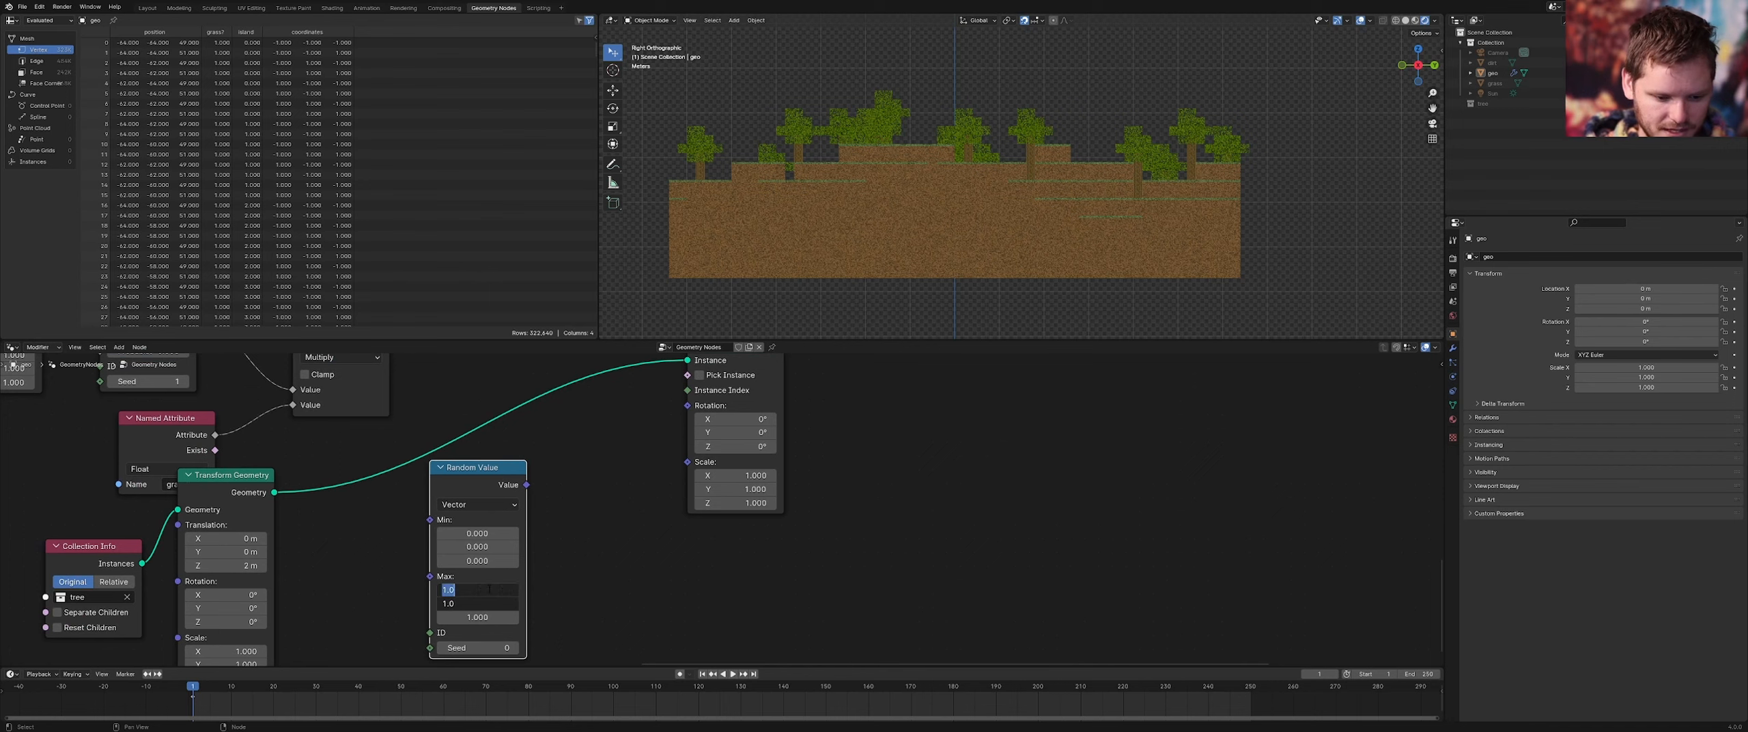
type("0")
key("Return")
left_click_drag(526, 484, 687, 405)
scroll(913, 159, "up", 3)
middle_click_drag(913, 159, 941, 181)
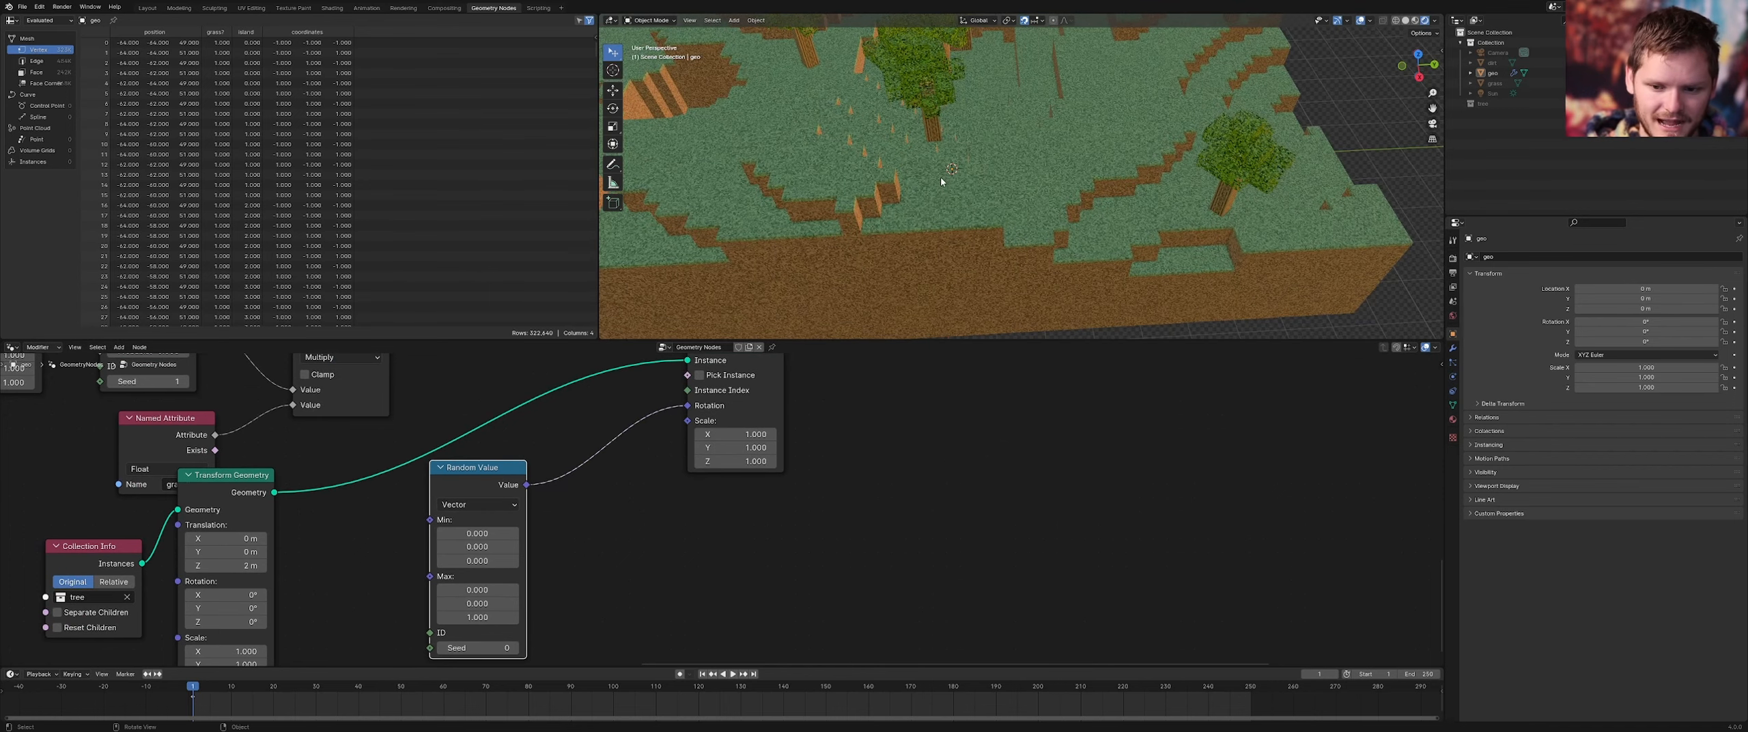
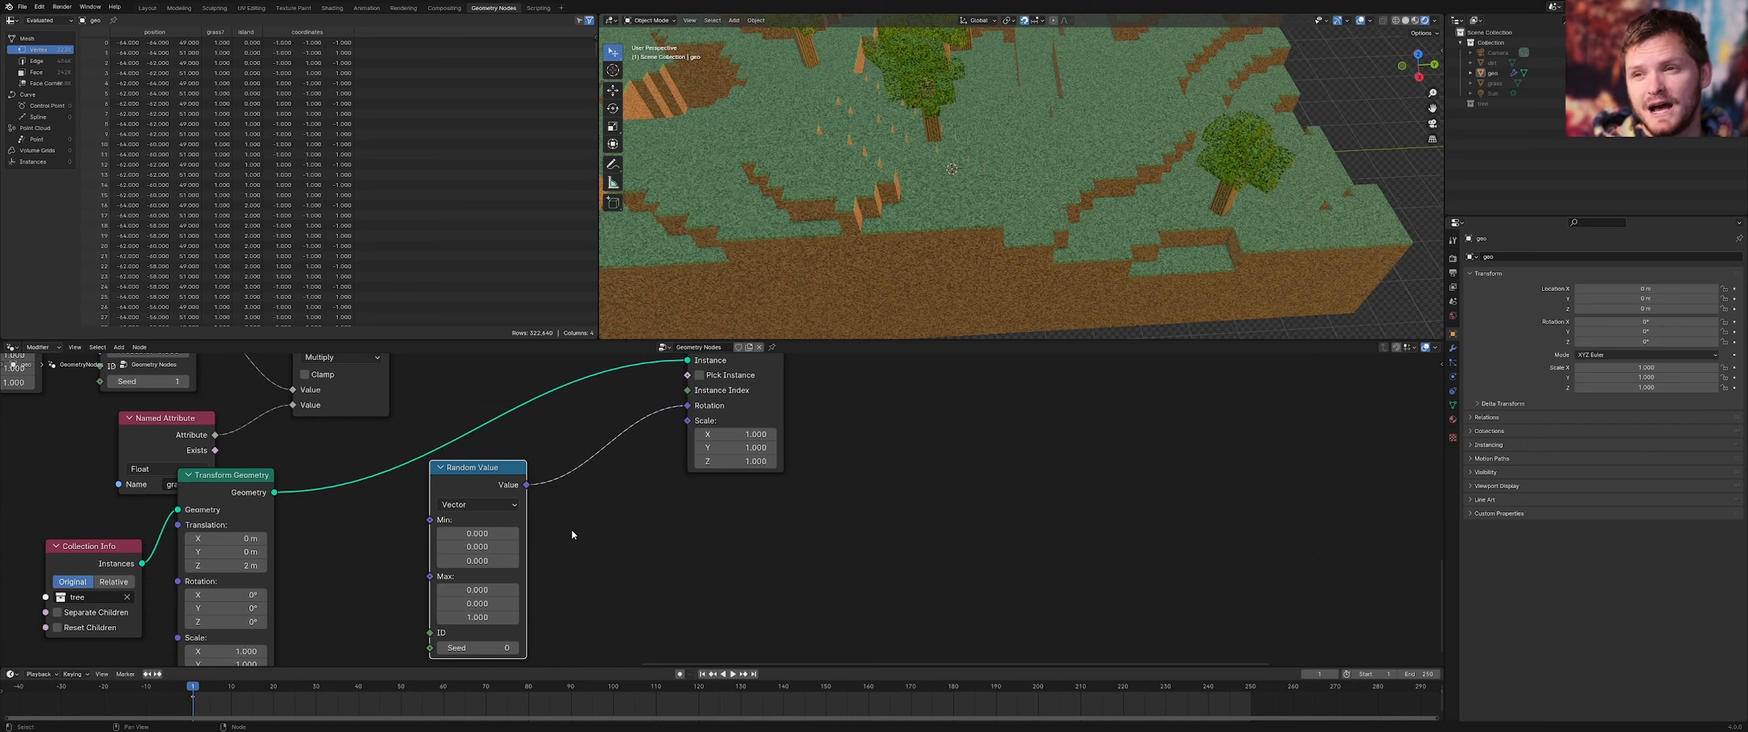
Replace the vector Random Value node with a Combine XYZ node feeding the tree instances' Rotation
key("ctrl+x")
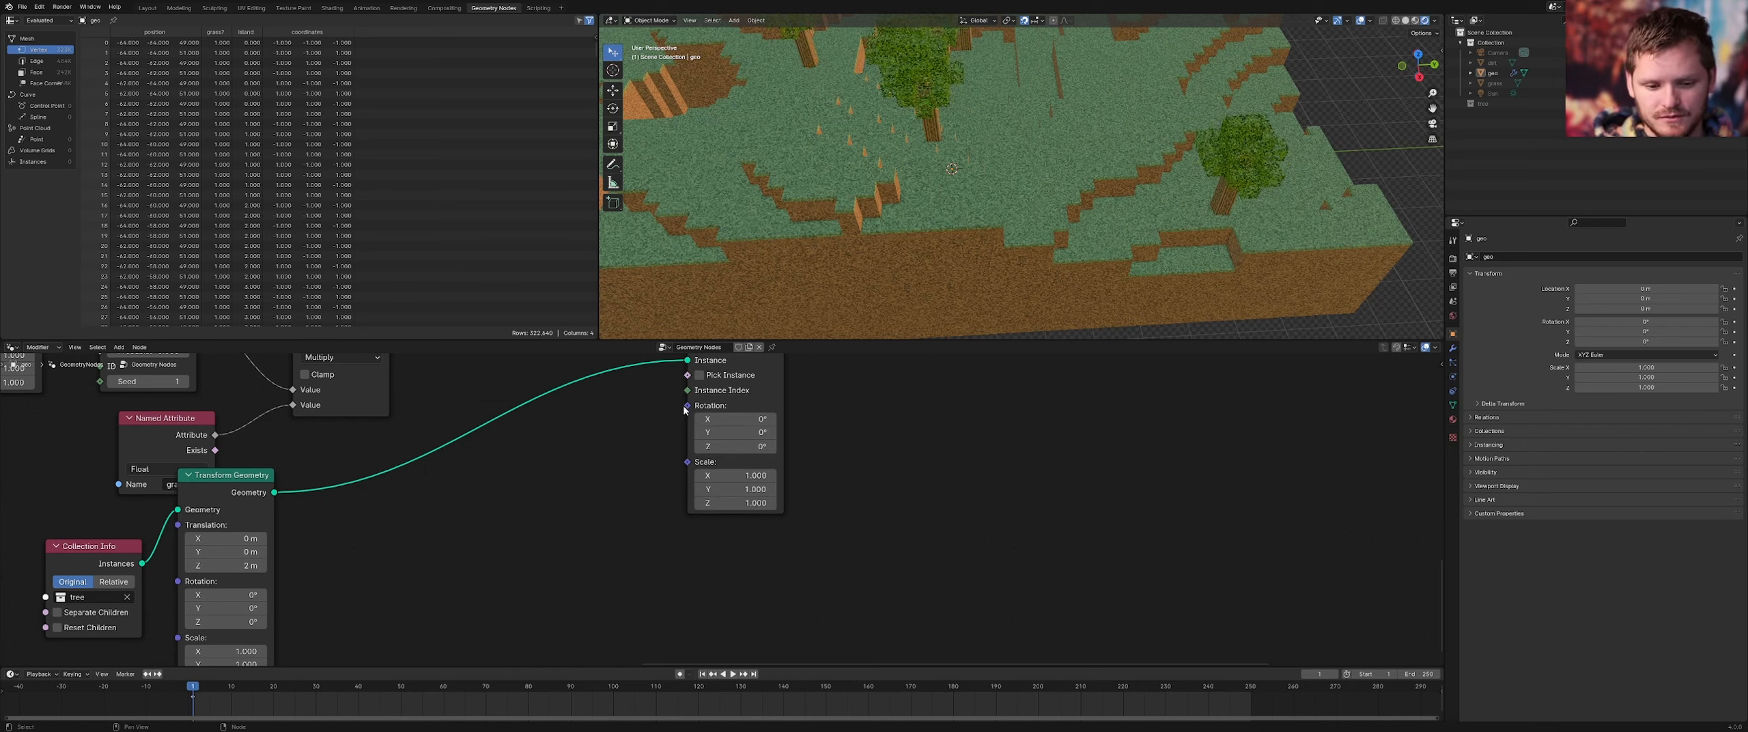
left_click_drag(687, 406, 506, 478)
type("combine xyz")
key("Return")
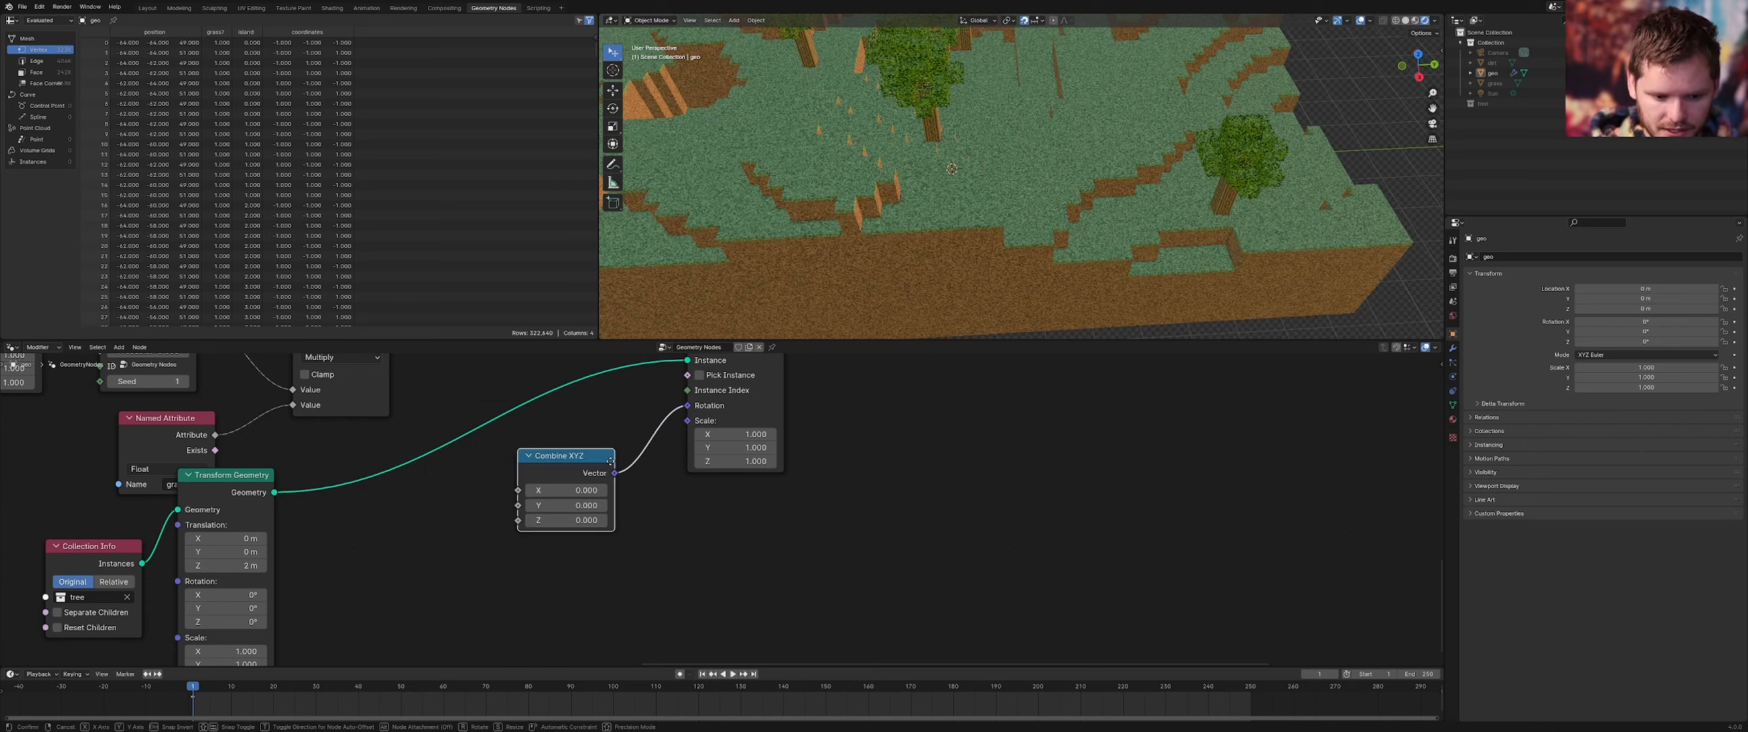
left_click(624, 488)
Add a new Random Value node before the Combine XYZ node and set its seed to 3
middle_click_drag(387, 491, 497, 461)
key("shift+a")
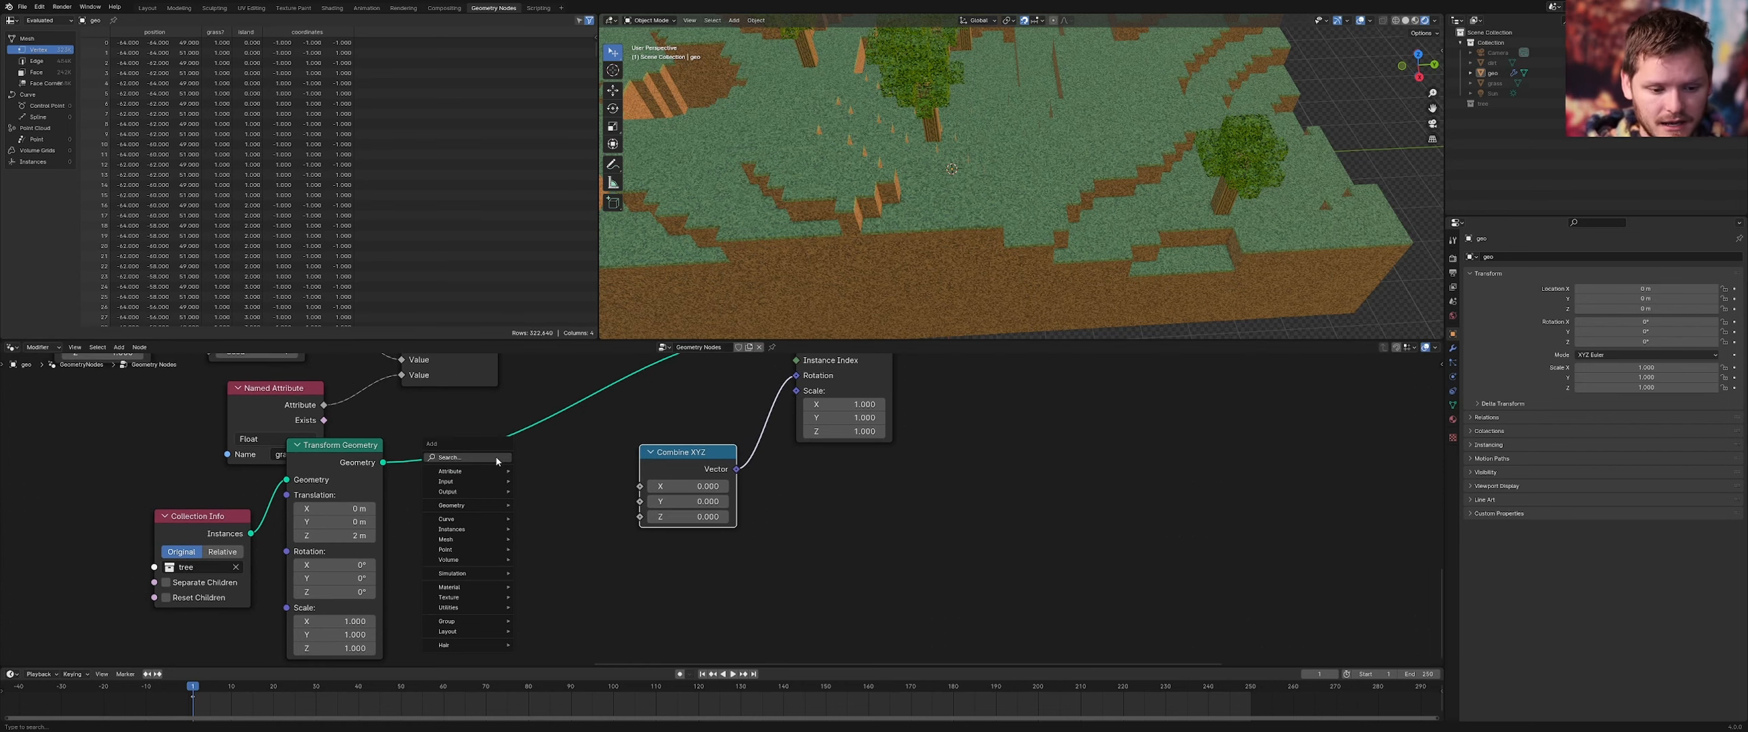
type("random value")
key("Return")
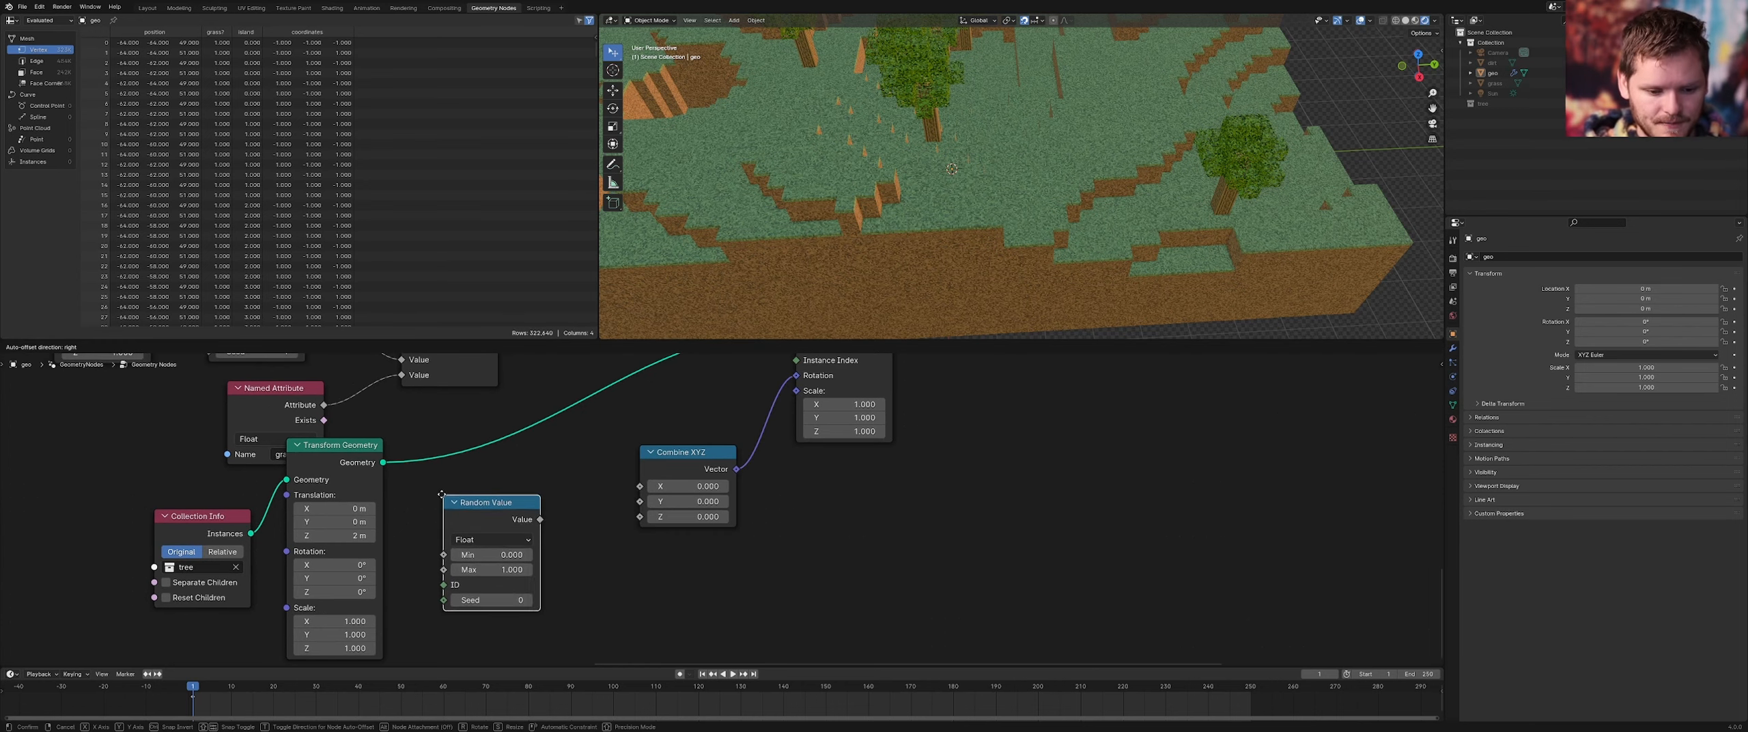
left_click(438, 489)
double_click(517, 595)
type("3")
key("Return")
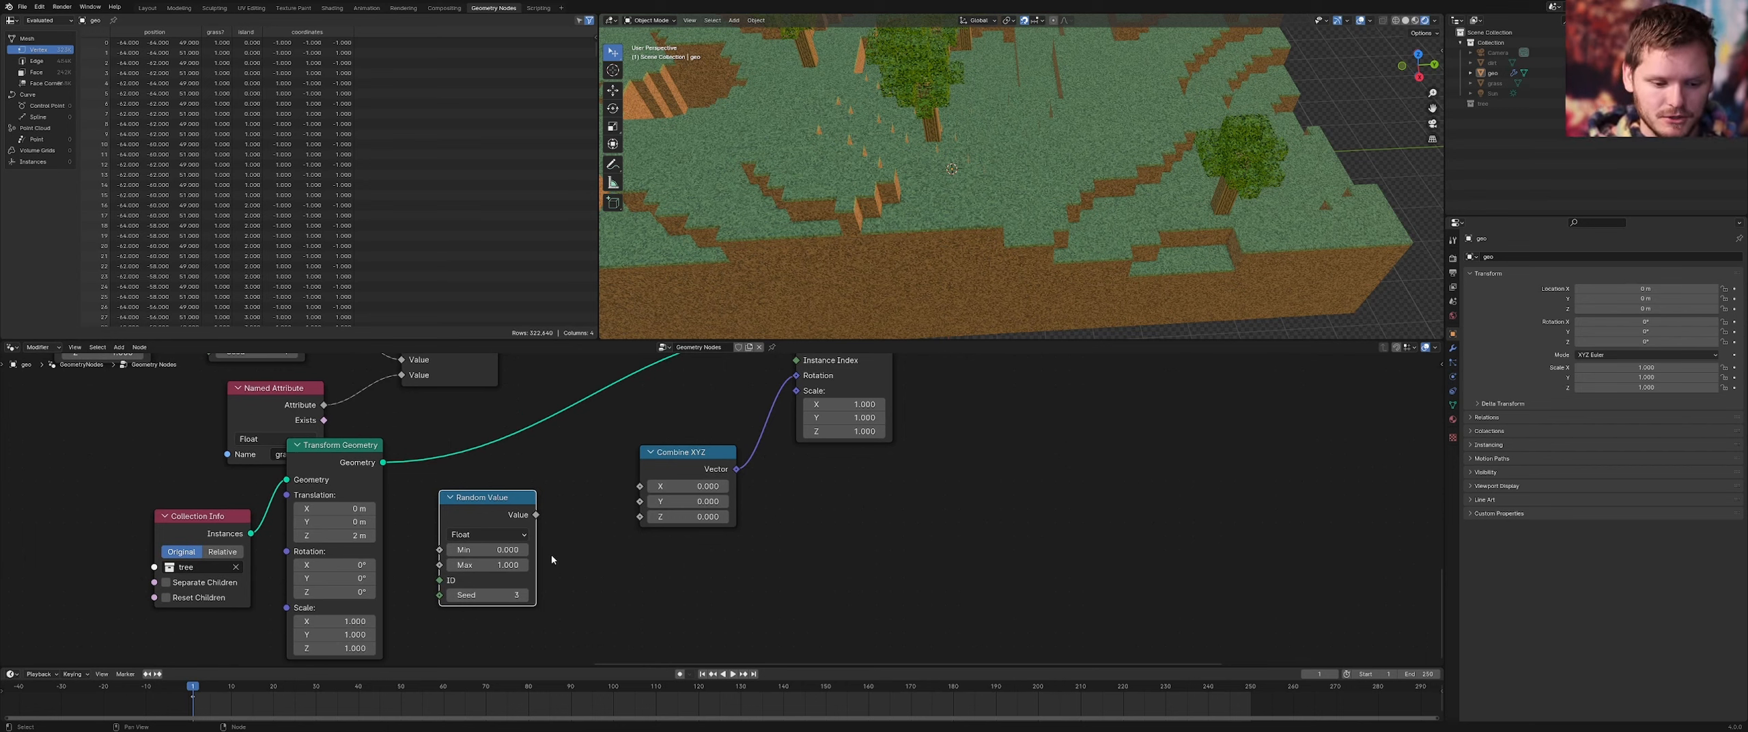
Change the new Random Value node's type to Integer and set its maximum to 3
left_click(496, 536)
left_click(489, 591)
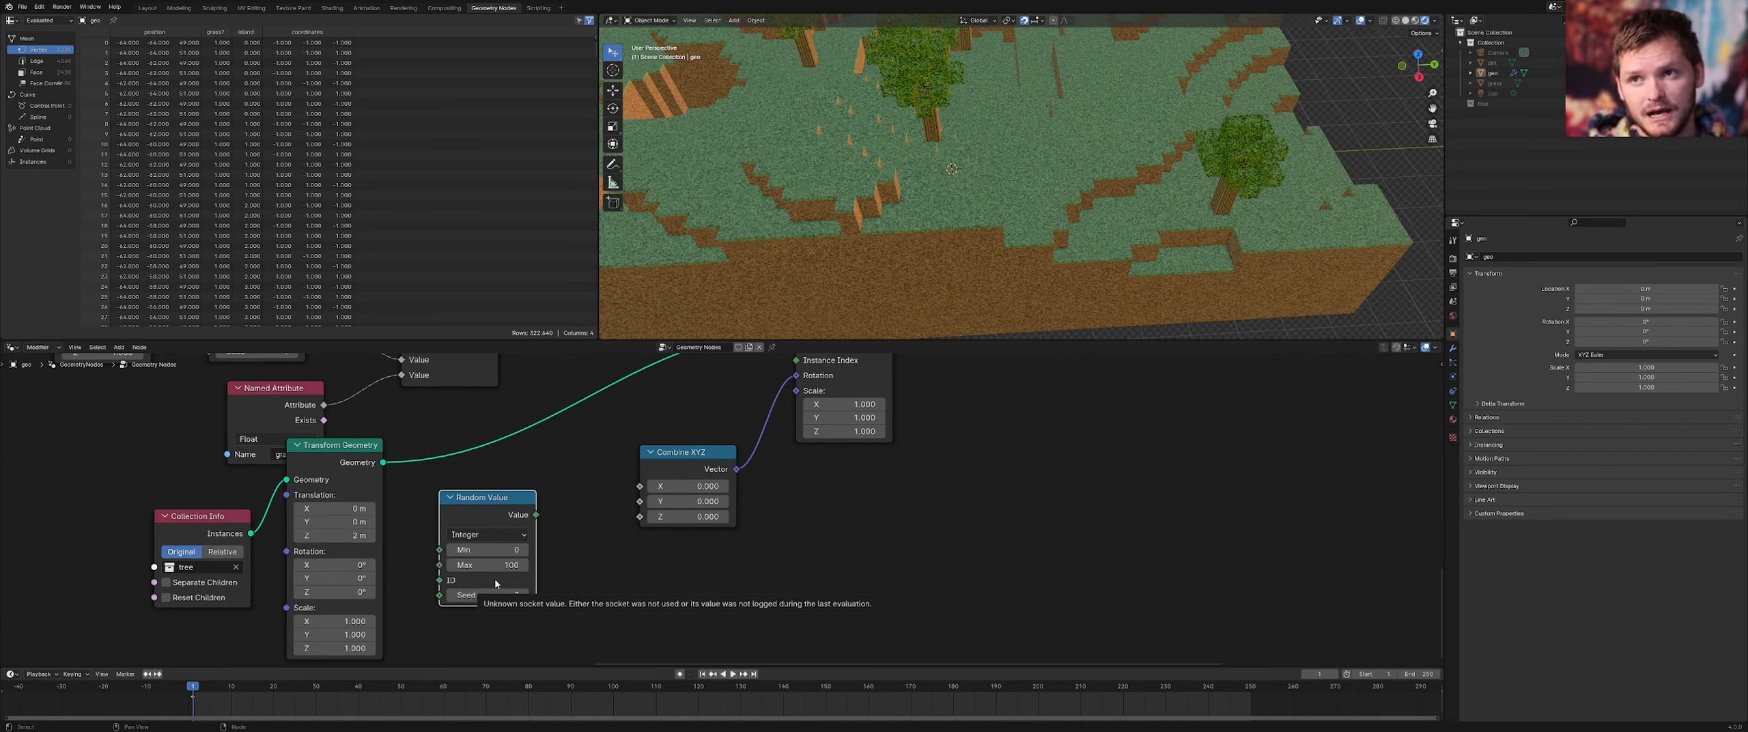
scroll(496, 584, "up", 1)
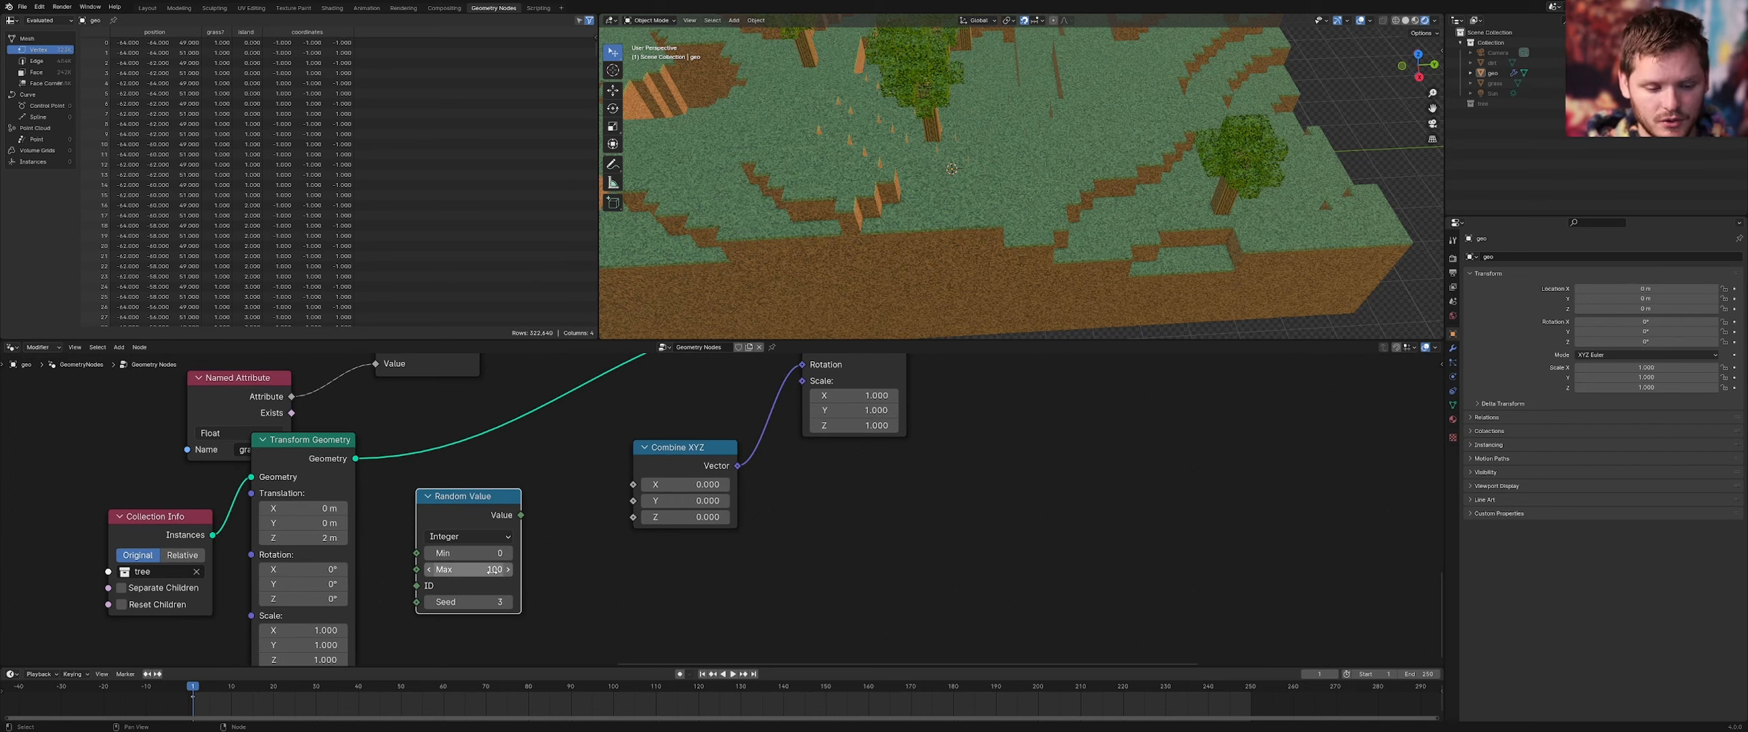
left_click(494, 570)
type("3")
key("Return")
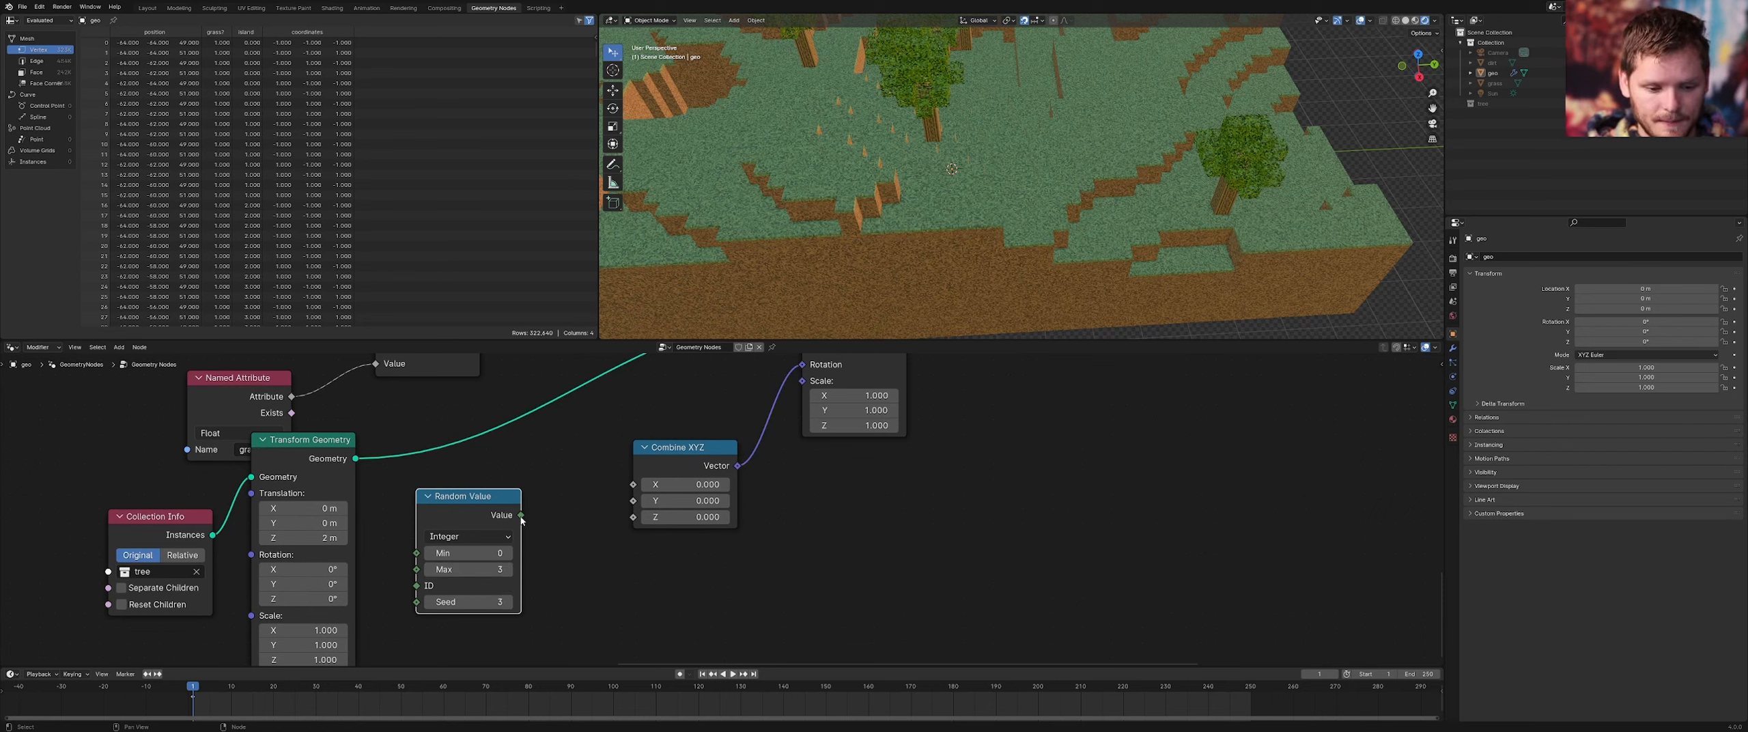
Multiply the random integer by 90 with a math node and connect the result to Combine XYZ's Z
left_click_drag(521, 515, 582, 572)
type("mul")
key("Return")
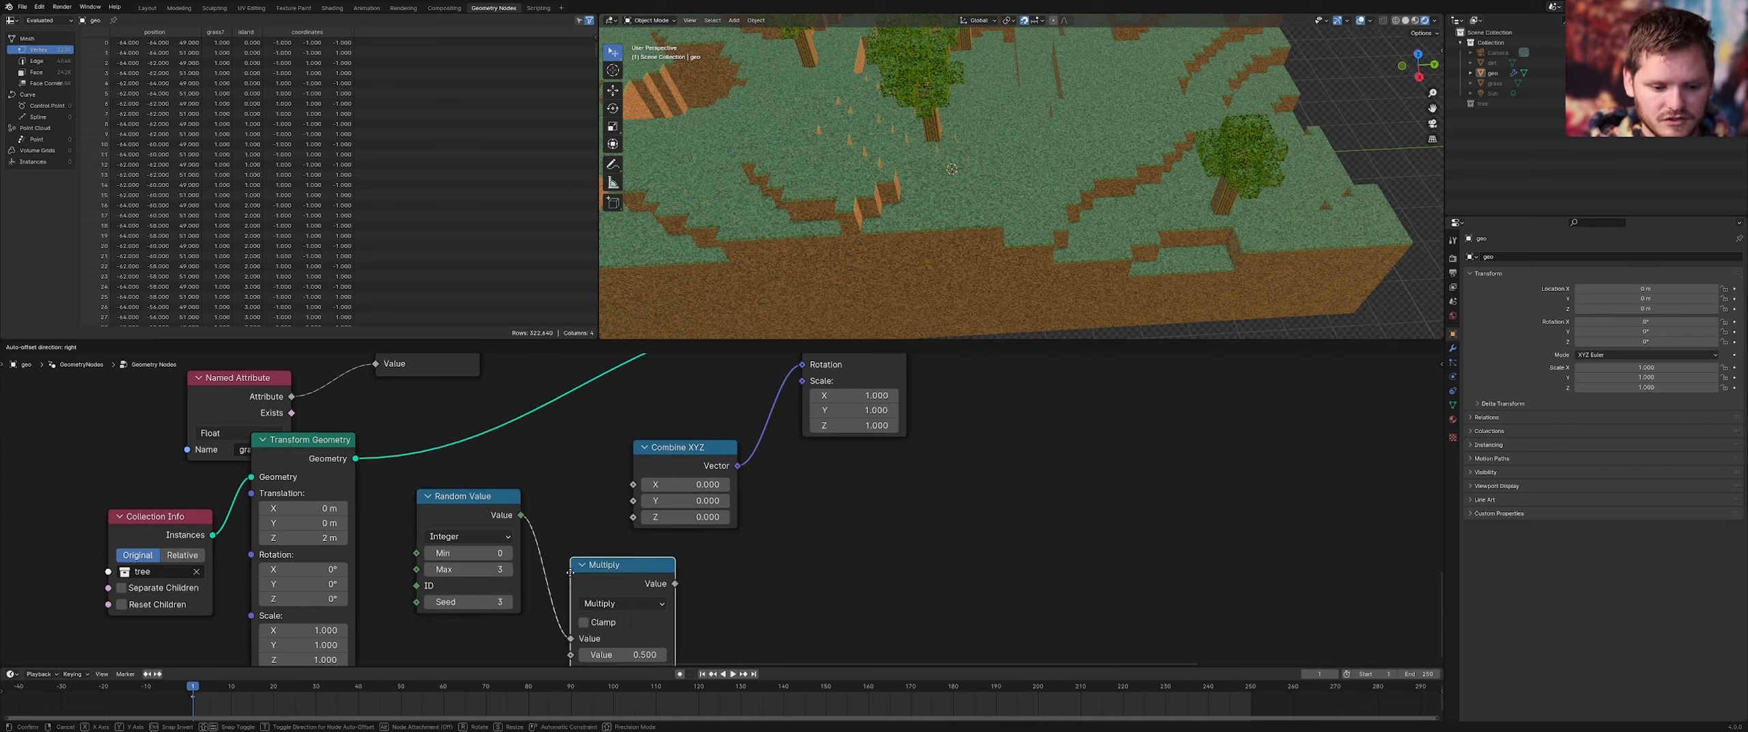
left_click(558, 561)
left_click(611, 643)
type("90")
key("Return")
left_click_drag(664, 573, 811, 535)
Duplicate the Multiply node, insert the copy before Combine XYZ as a To Degrees conversion, and shift the Random Value node aside
scroll(646, 526, "down", 1)
left_click(636, 564)
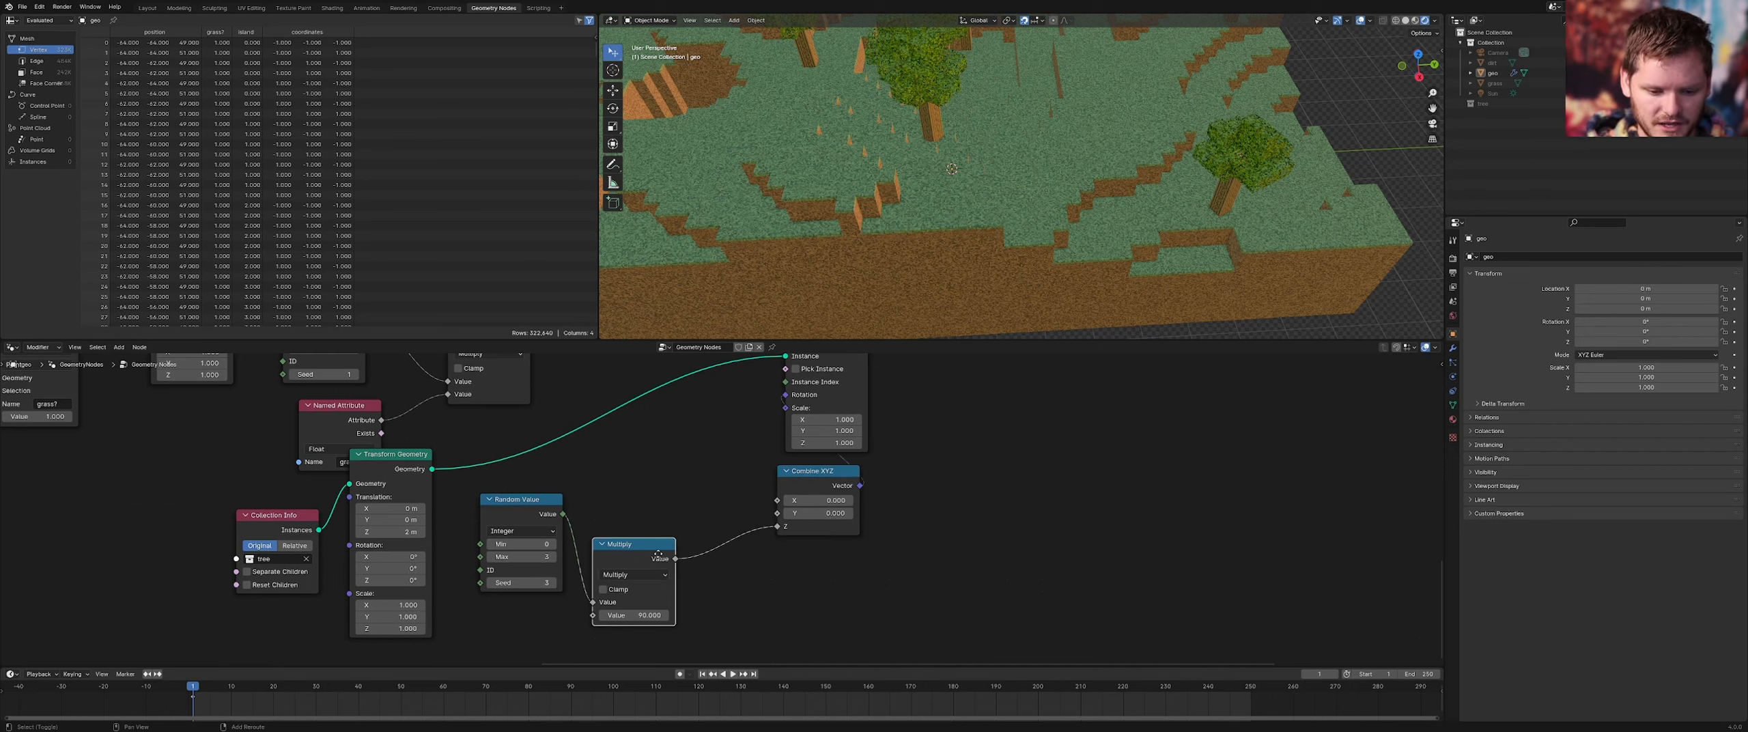
key("shift+d")
left_click(750, 560)
left_click(750, 561)
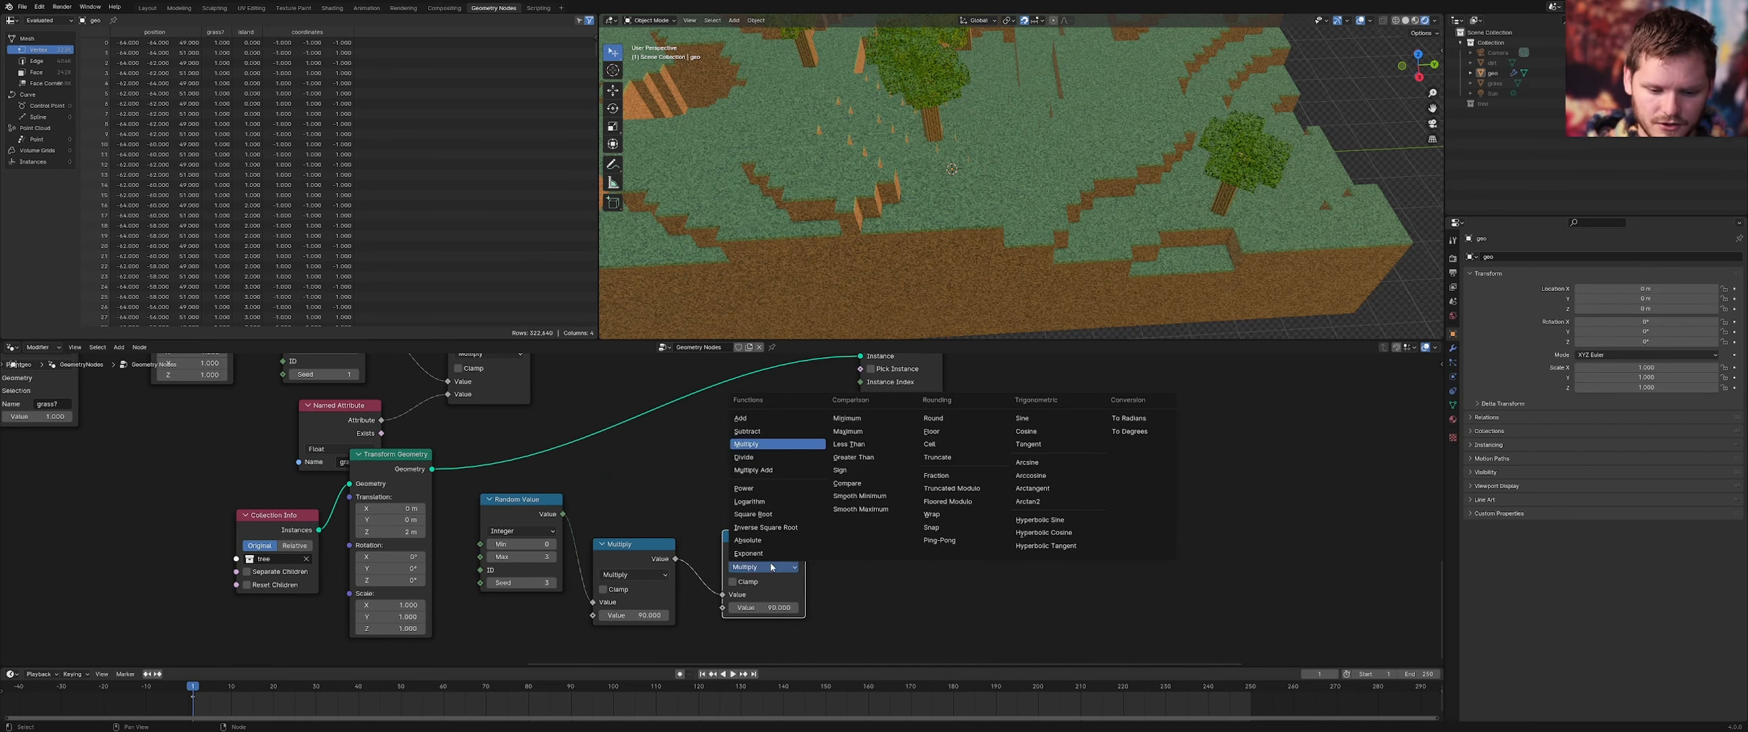
left_click(1137, 432)
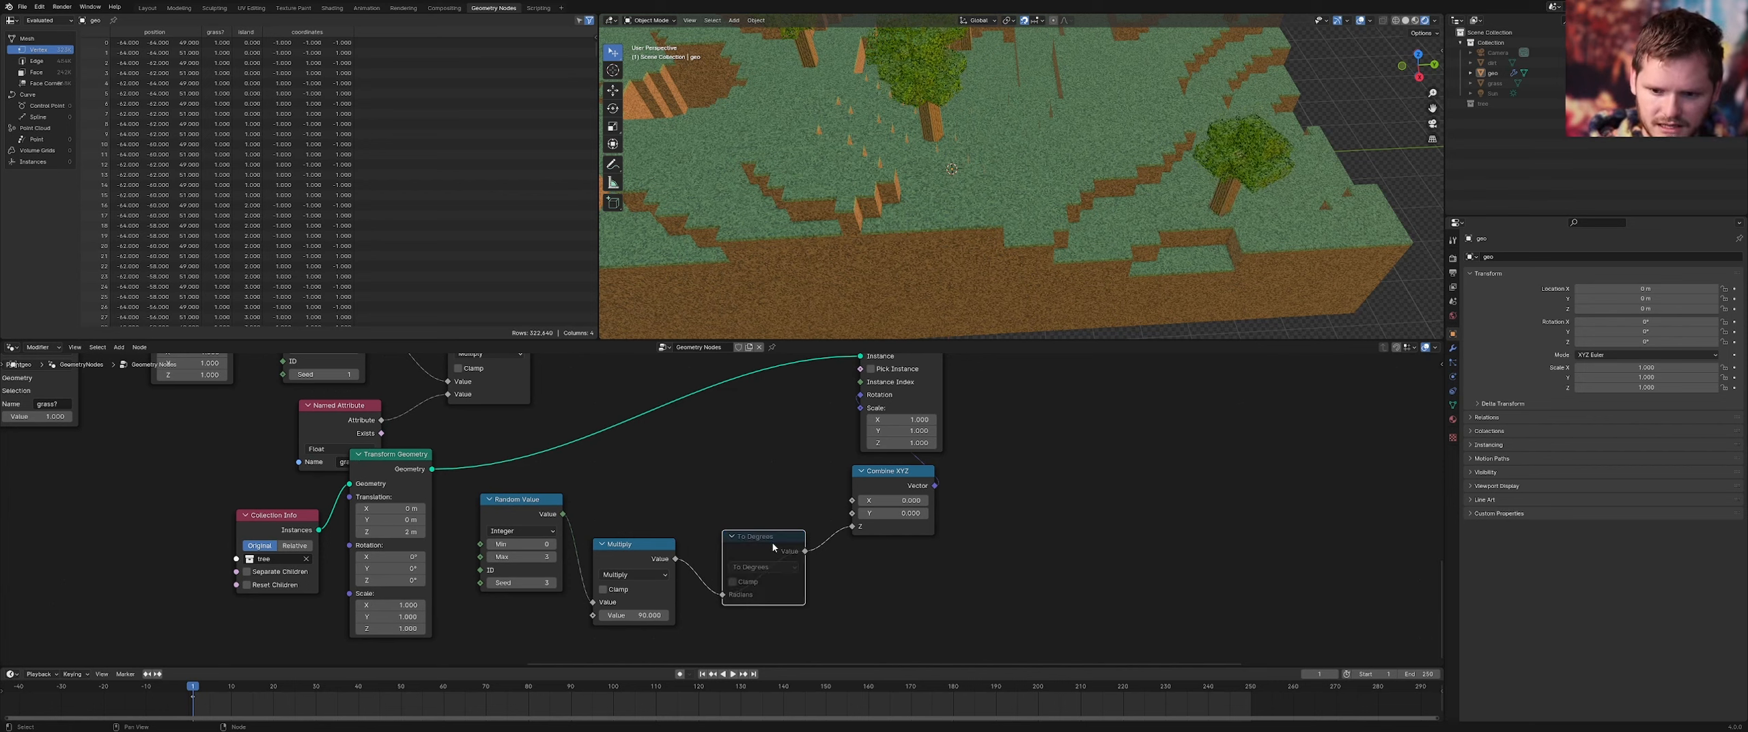
left_click_drag(524, 512, 485, 514)
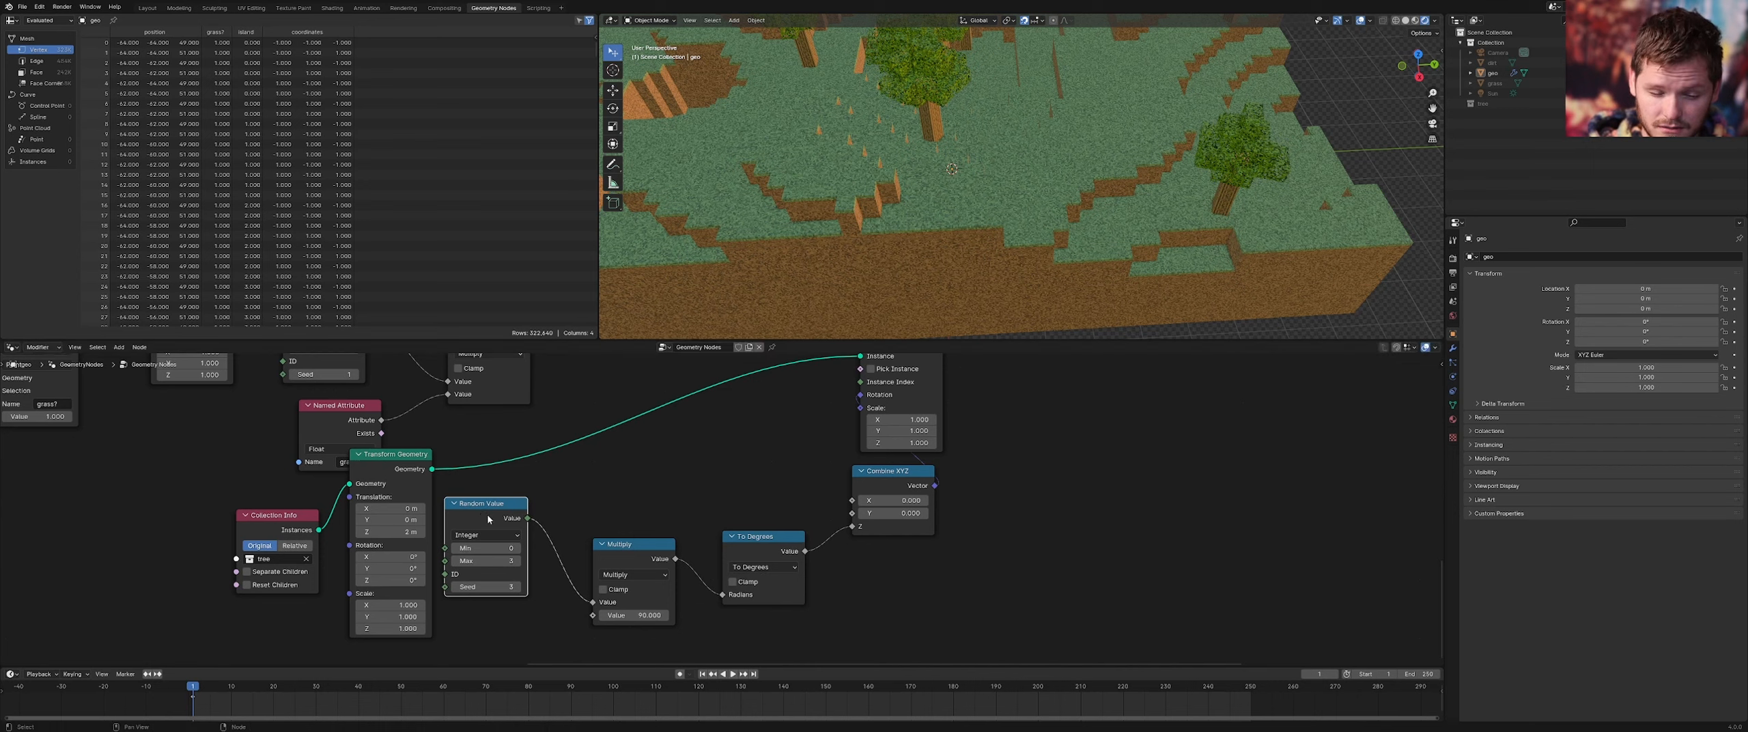
Switch the To Degrees node to To Radians and move the Instance on Points node farther away from Combine XYZ
left_click(762, 567)
left_click(1136, 419)
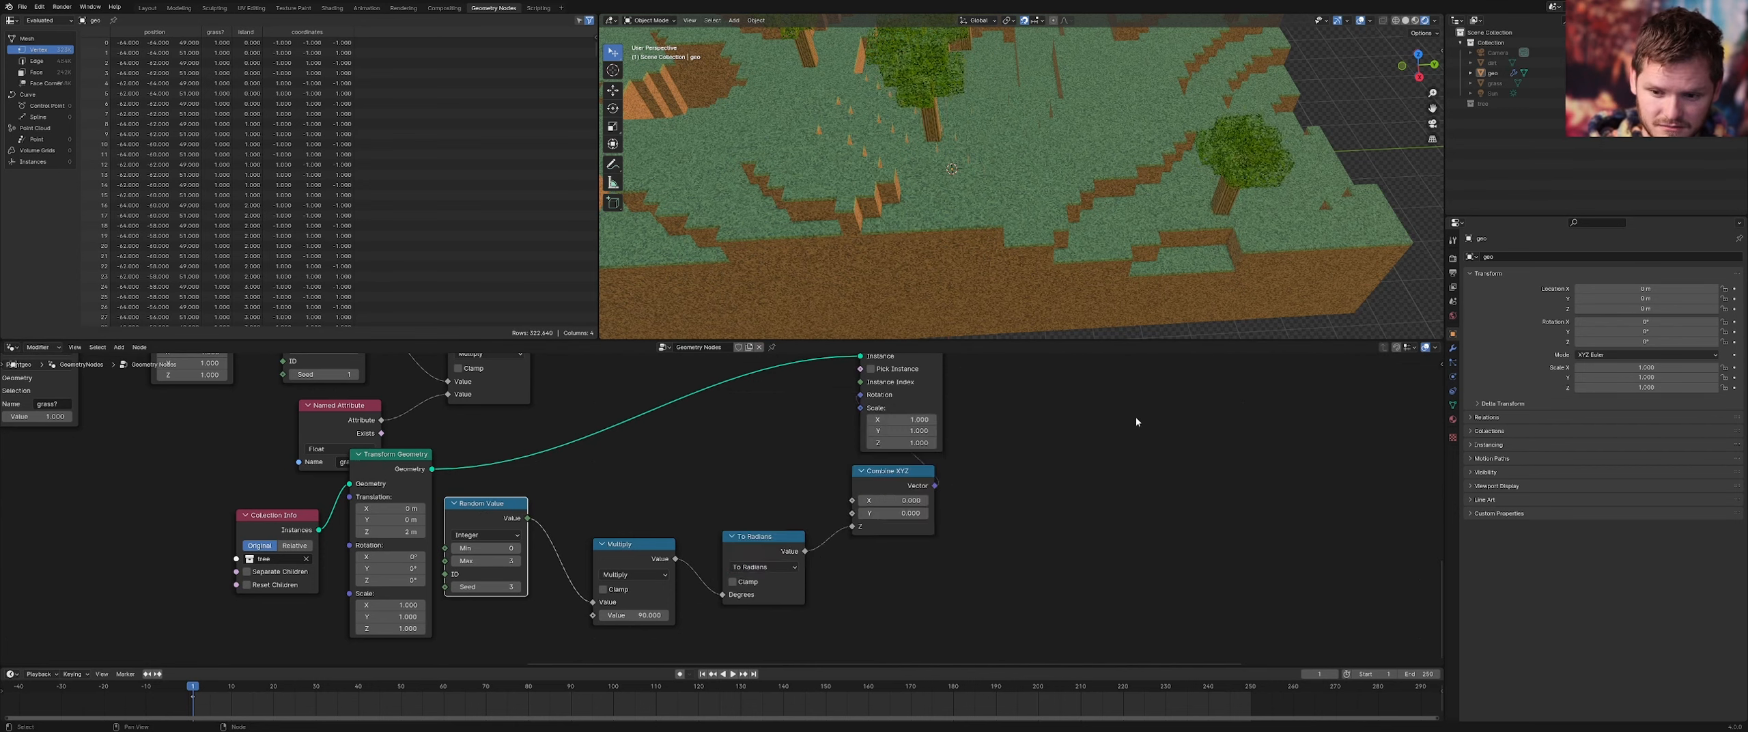
scroll(1103, 132, "down", 5)
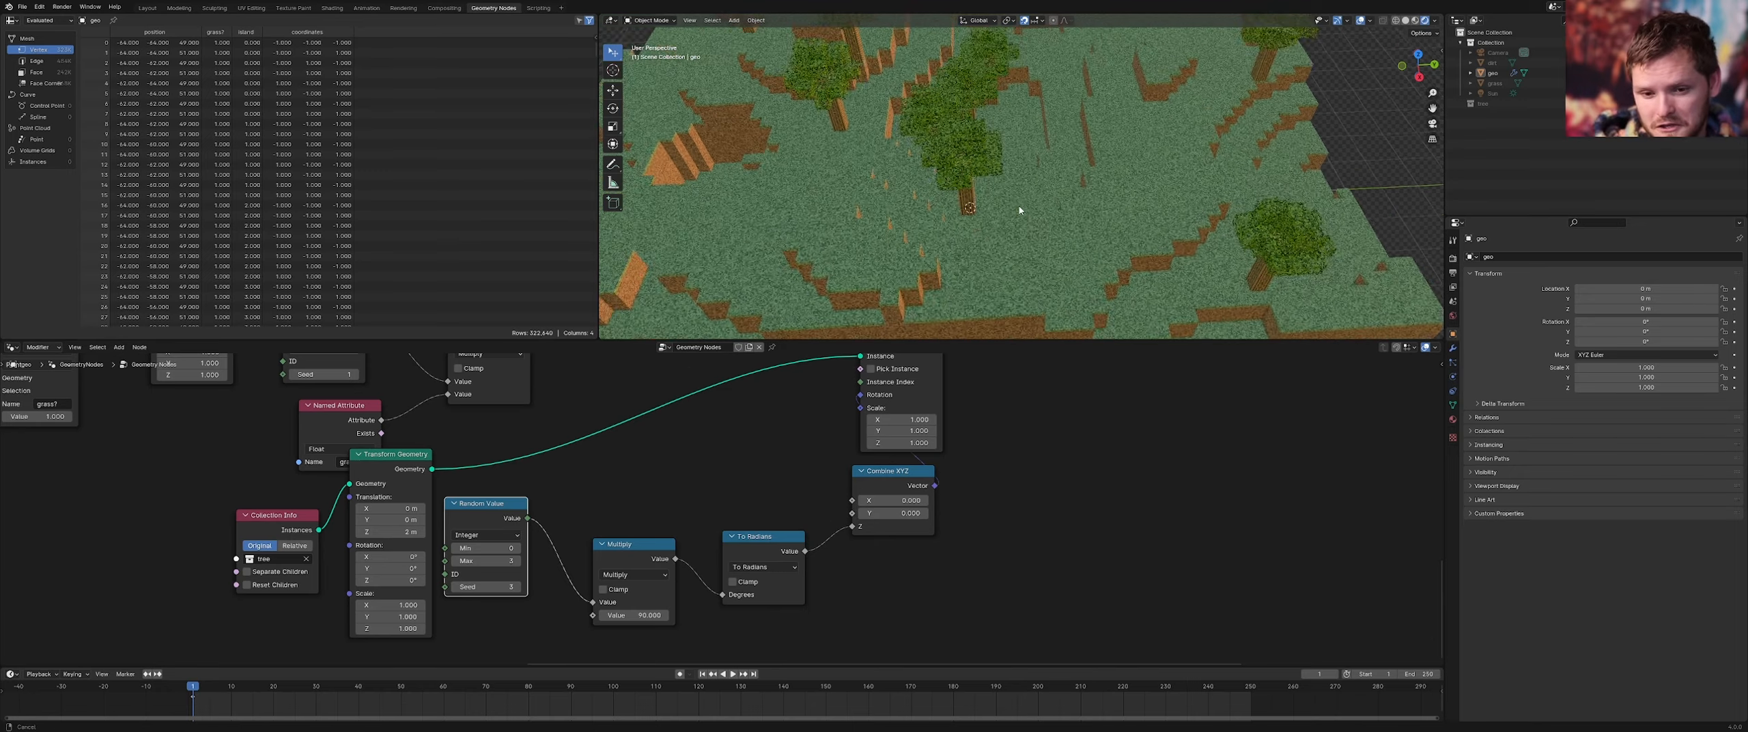
scroll(968, 442, "down", 4)
scroll(846, 435, "up", 2)
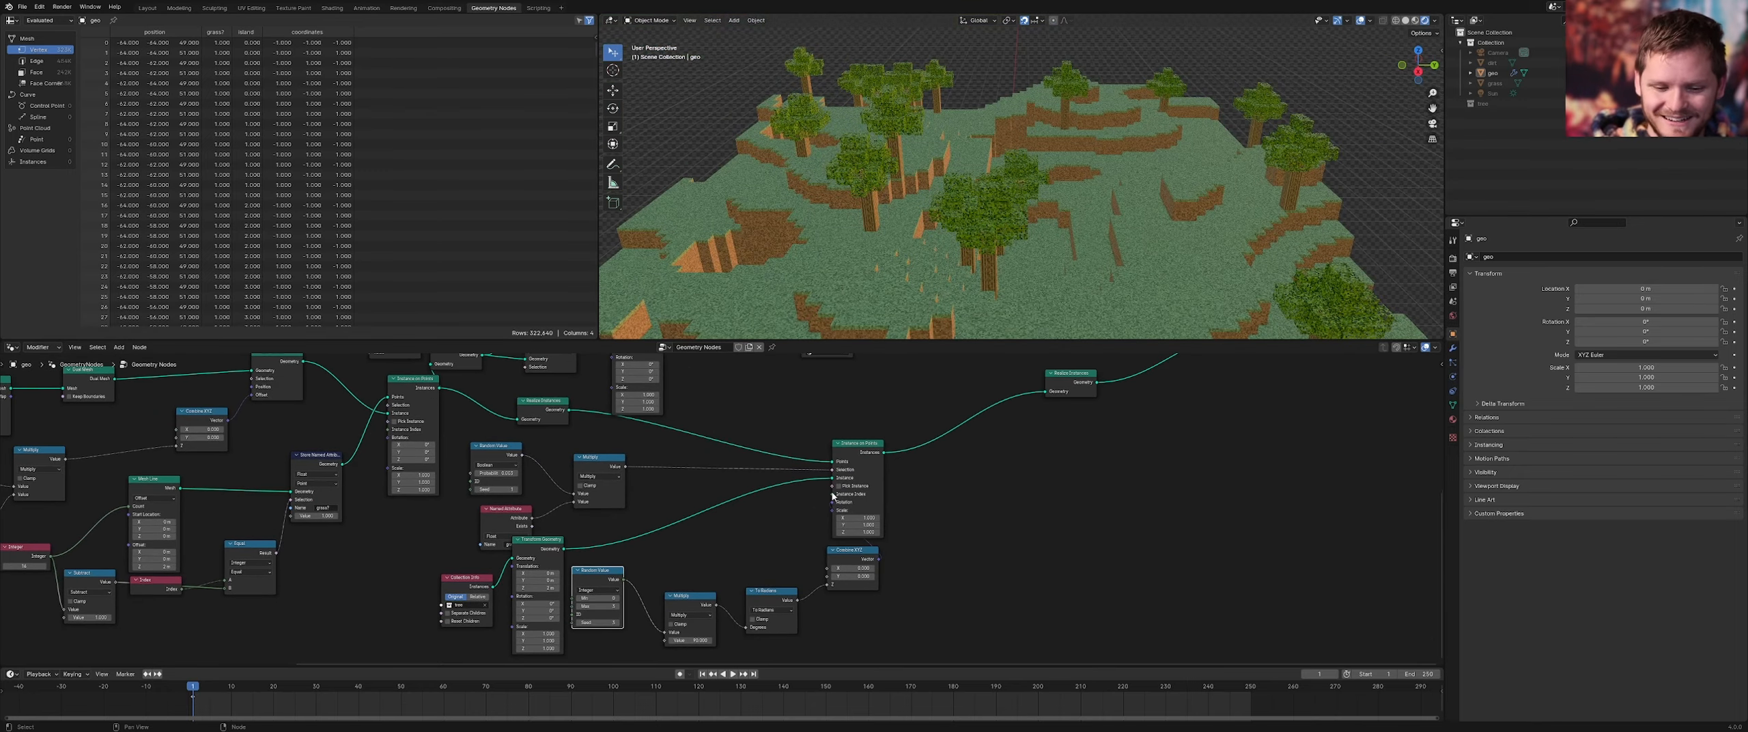
left_click_drag(933, 452, 1040, 453)
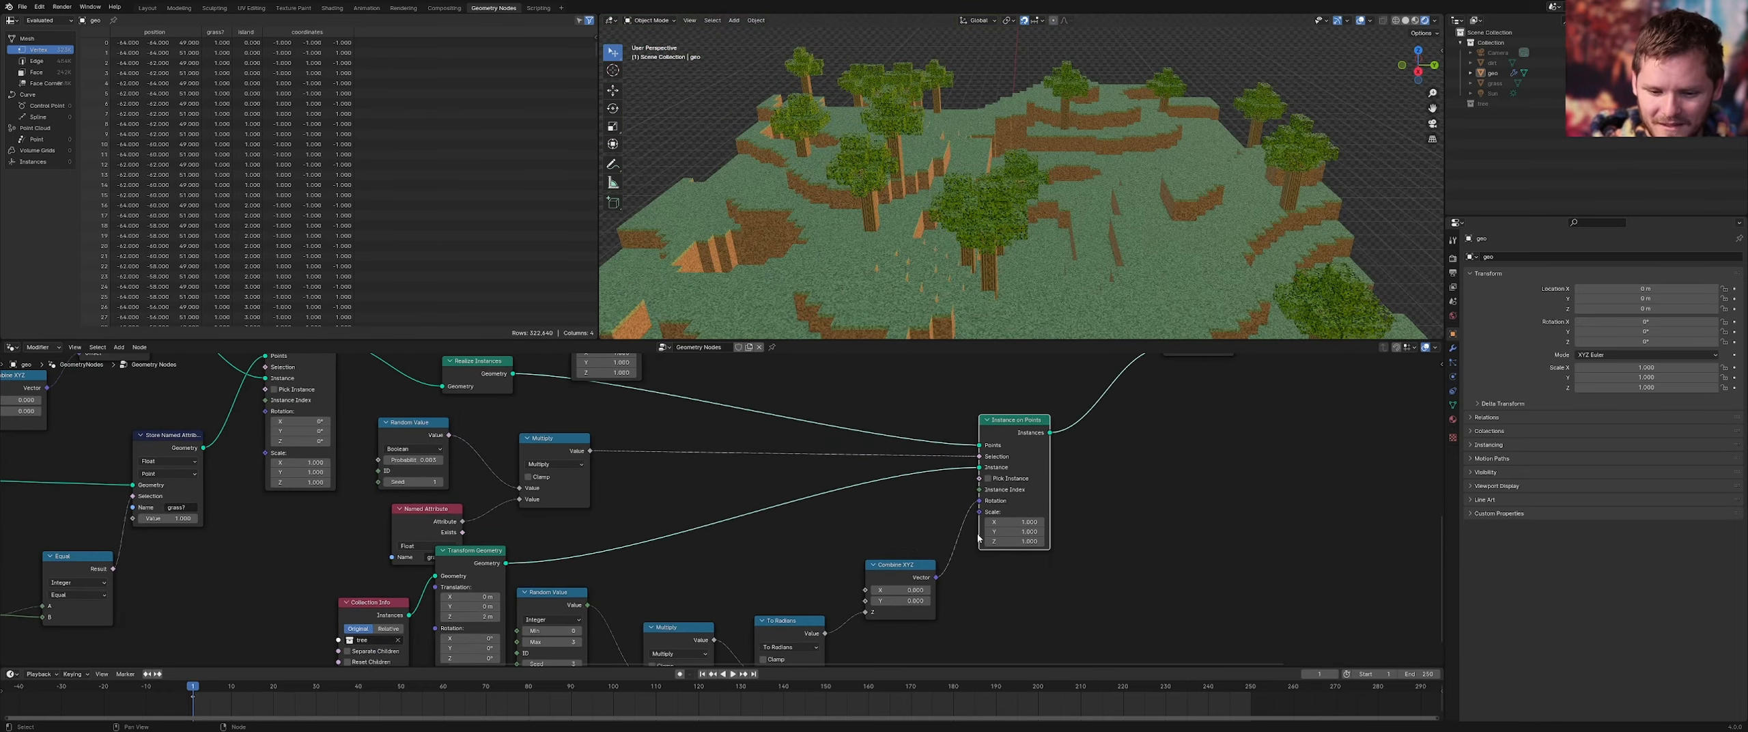
Try cutting the link into Instance on Points' Rotation, undo the node edits, and inspect the trees' orientations
right_click_drag(976, 534, 952, 509, "ctrl")
key("ctrl+z")
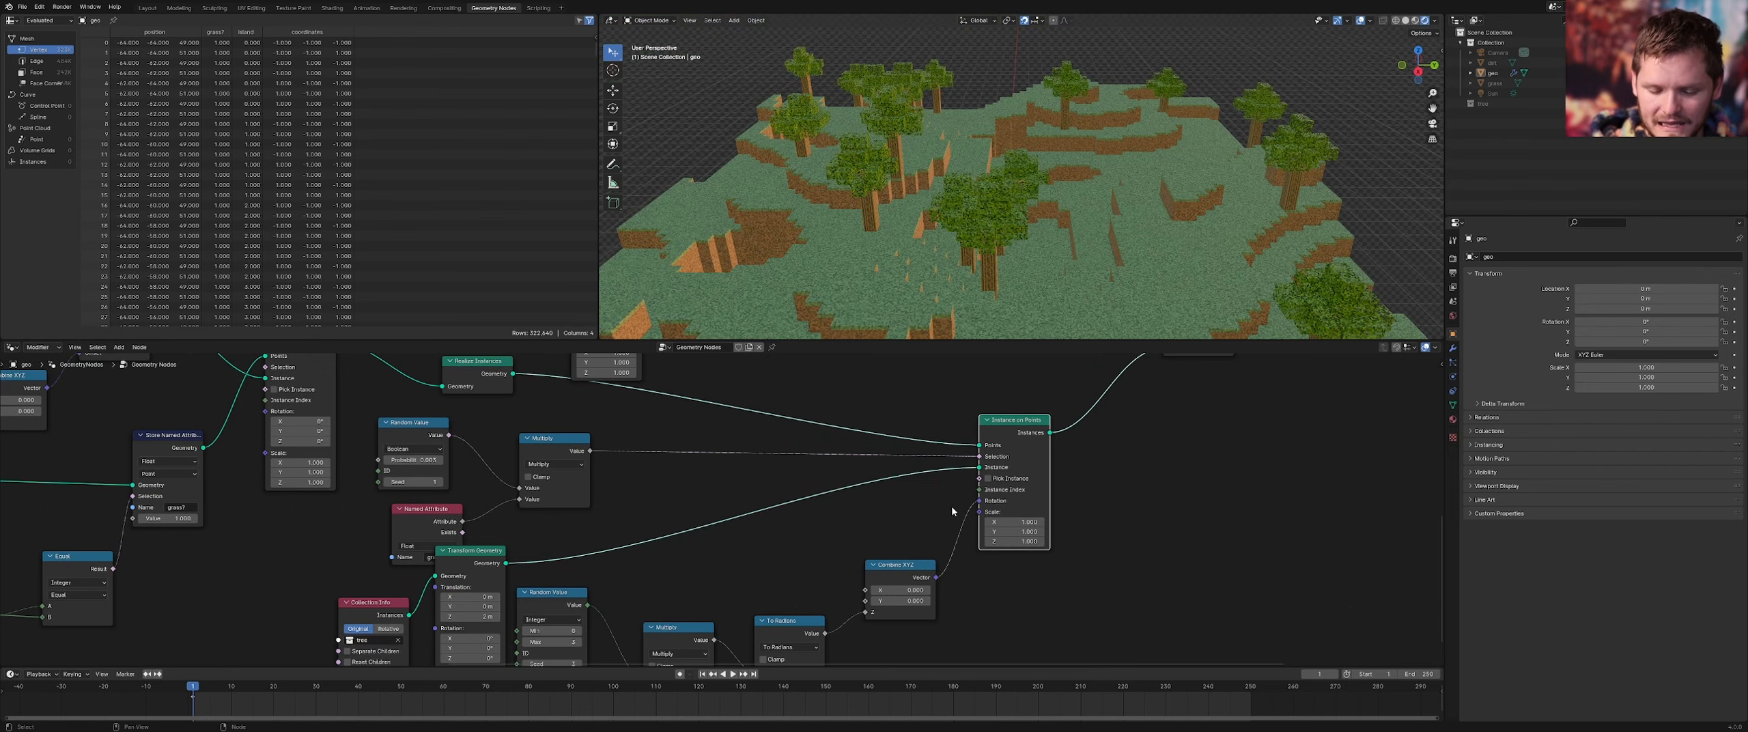
middle_click_drag(952, 504, 806, 462)
scroll(806, 461, "up", 2)
left_click_drag(878, 482, 949, 504, "shift")
key("ctrl+z")
middle_click_drag(998, 218, 1063, 236)
scroll(1056, 233, "up", 2)
scroll(945, 412, "down", 2)
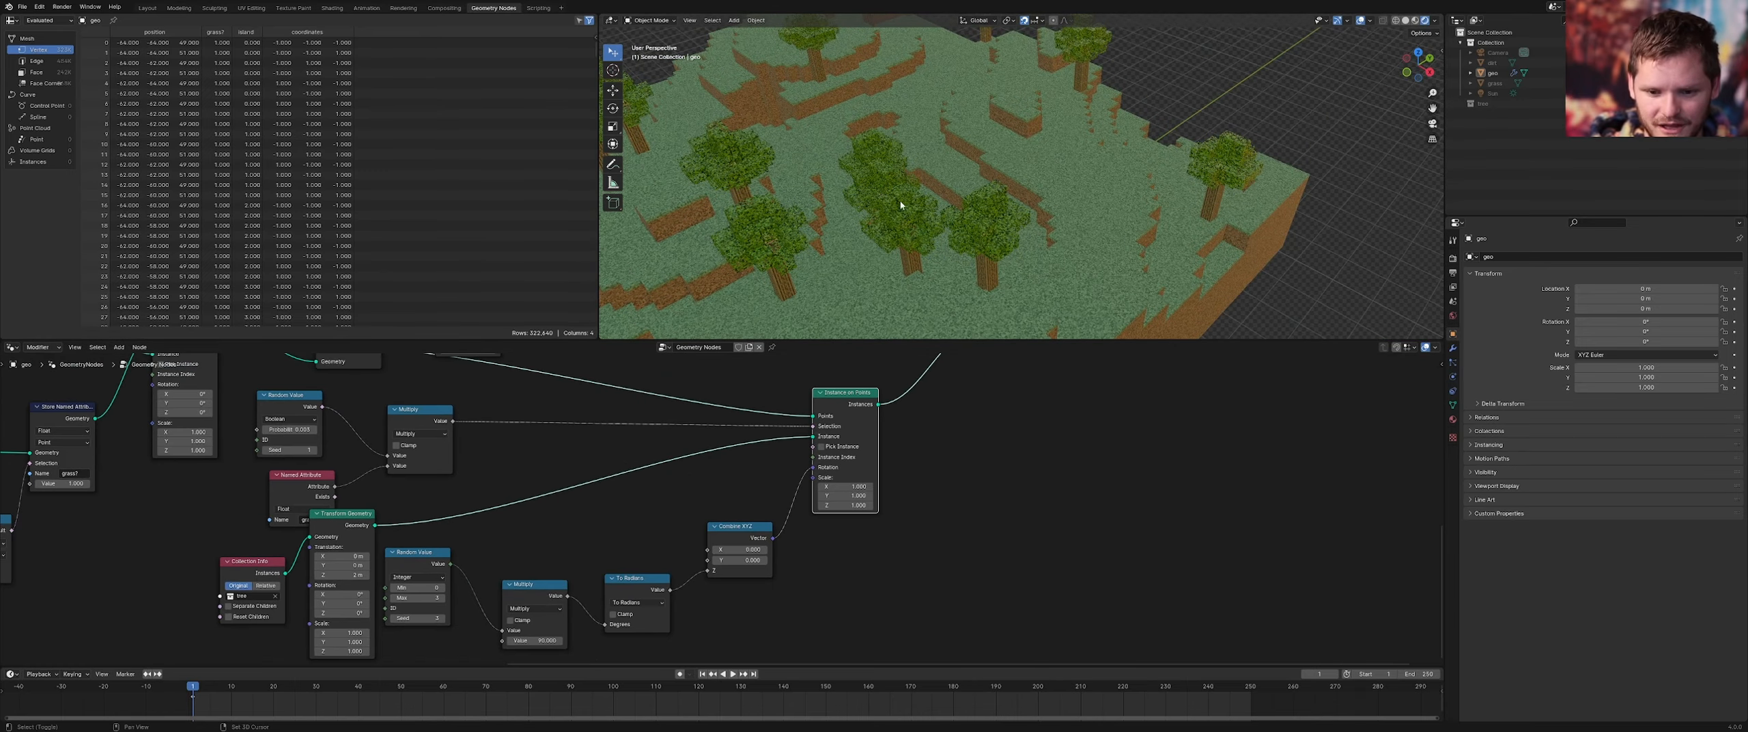
Switch to the Layout workspace, view the trees up close and save the file
left_click(151, 8)
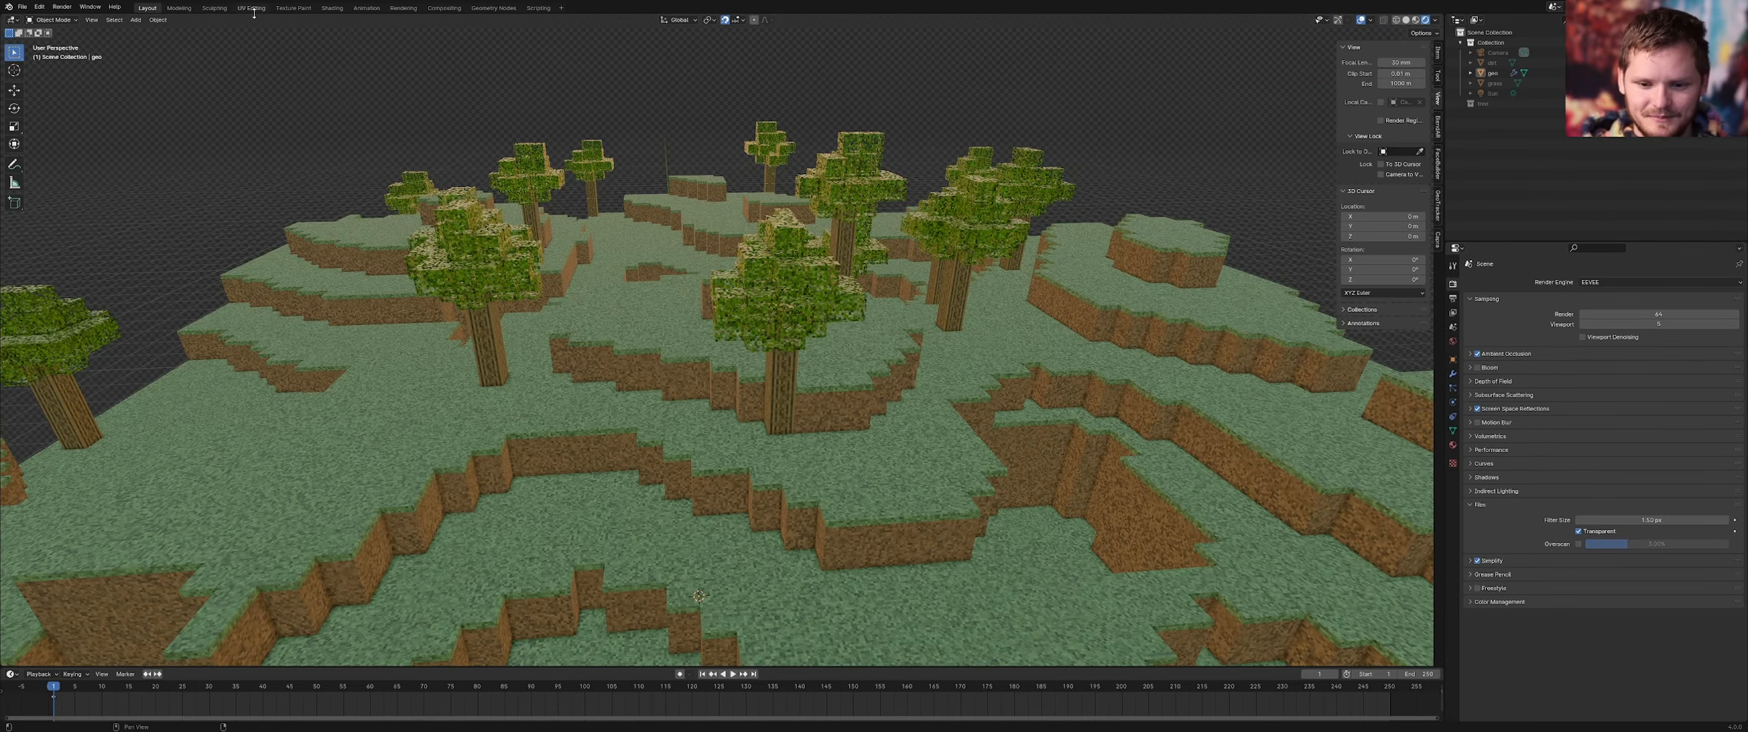
scroll(751, 300, "up", 3)
middle_click_drag(617, 301, 814, 279, "shift")
key("ctrl+s")
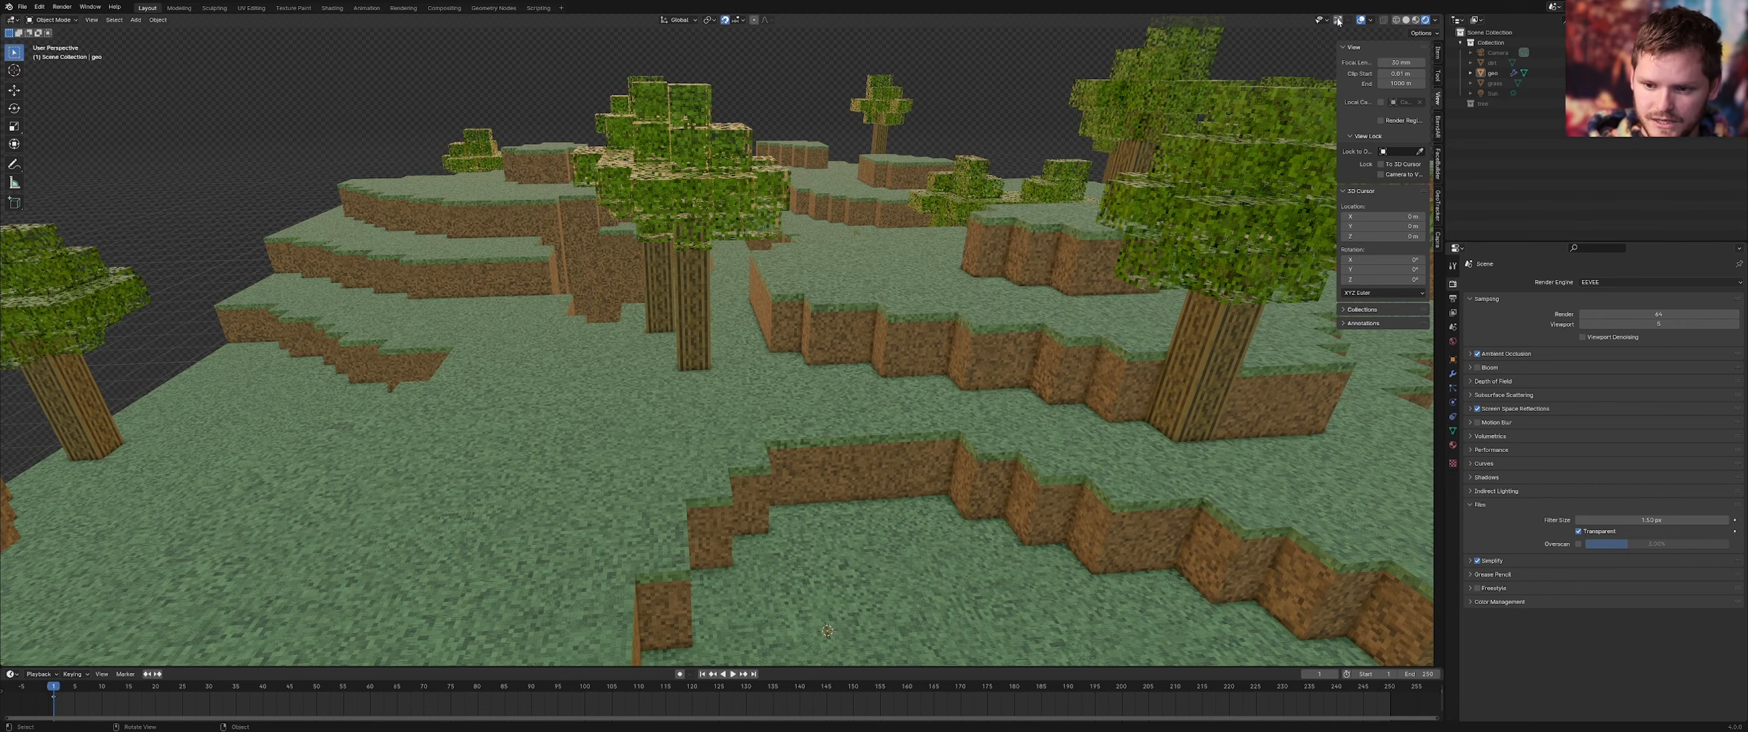
Enter the camera view, lock the camera to the view and frame the grassy terrain with its trees from above
left_click(1322, 124)
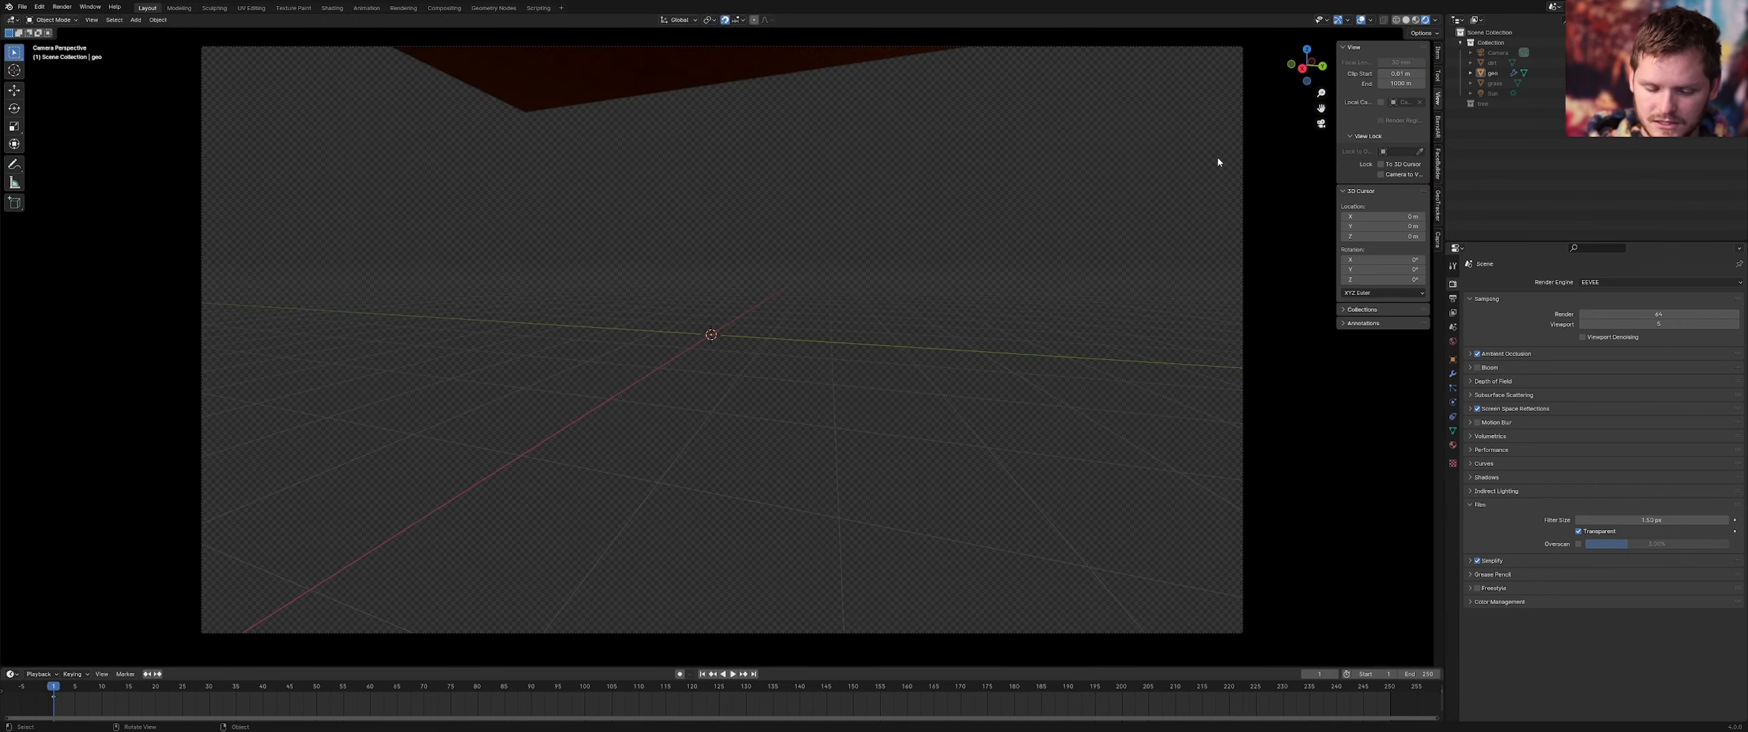
left_click(1381, 176)
scroll(913, 232, "down", 8)
middle_click_drag(915, 227, 801, 253)
scroll(802, 250, "up", 5)
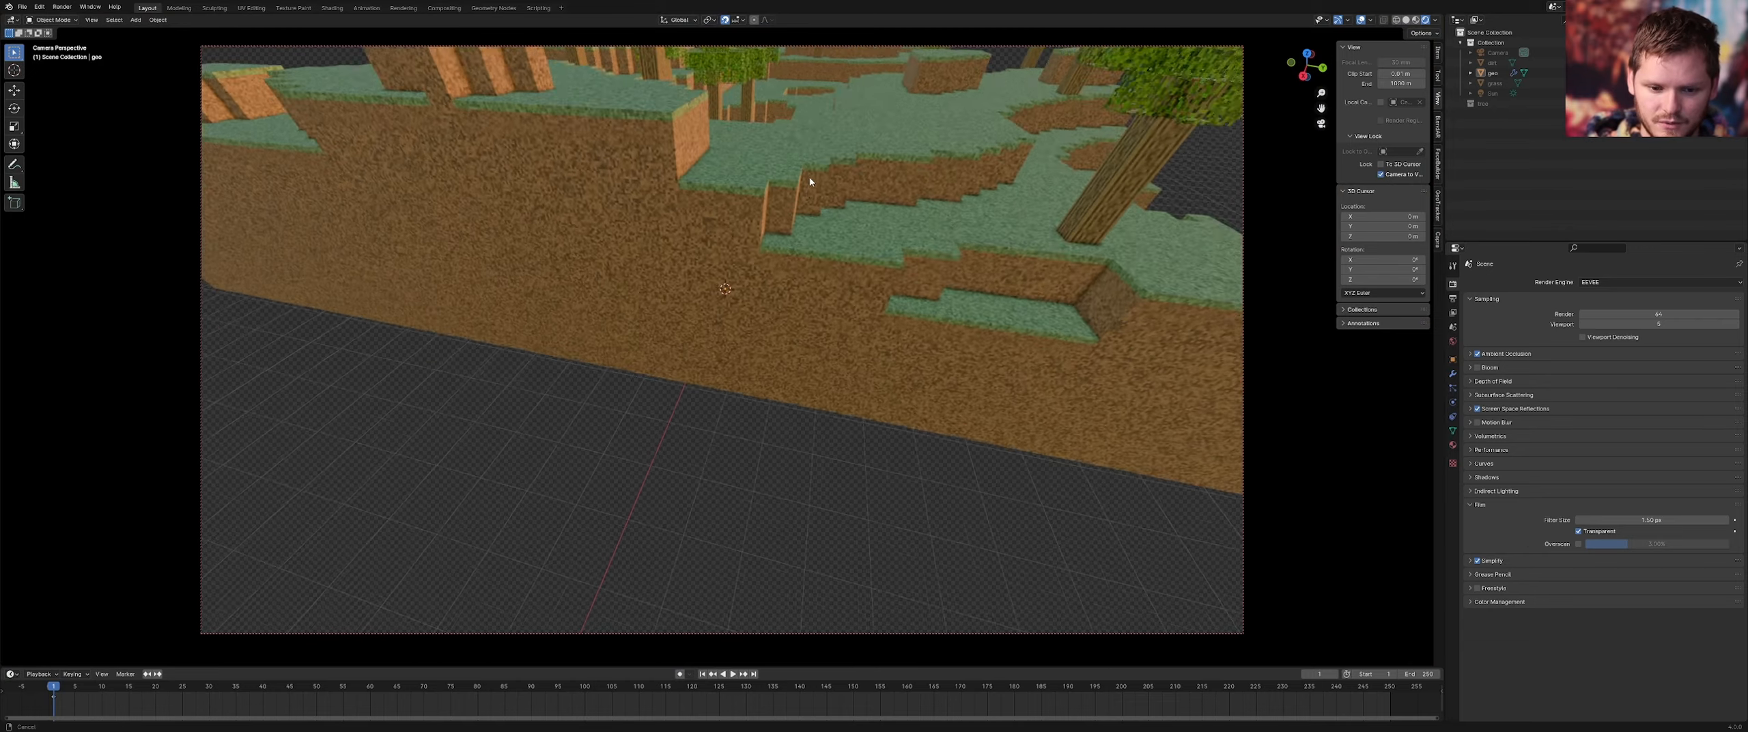
middle_click_drag(812, 175, 714, 519, "shift")
scroll(843, 357, "up", 3)
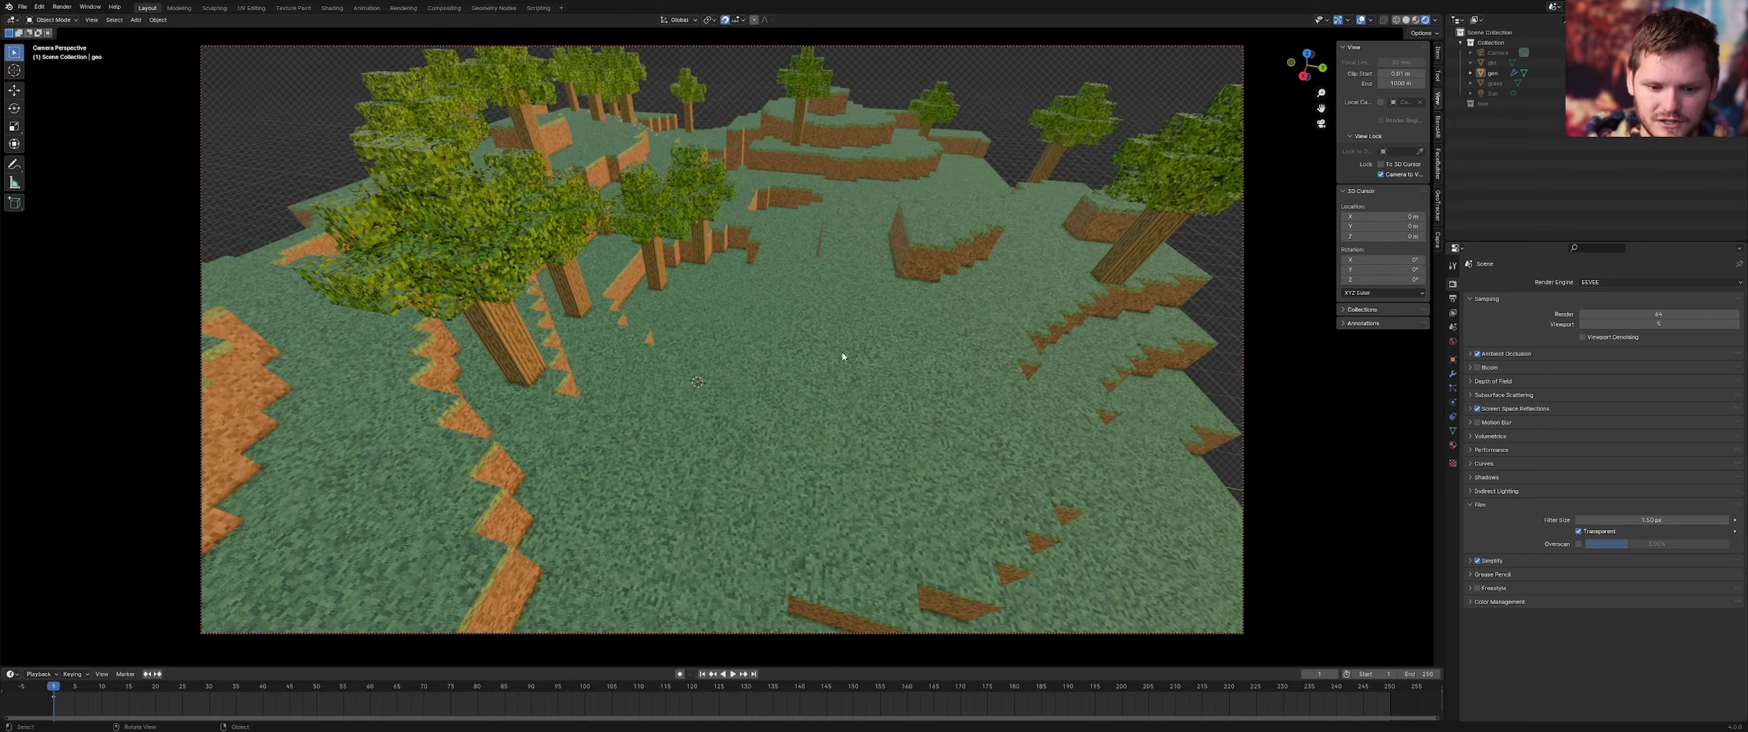
middle_click_drag(840, 300, 805, 357, "shift")
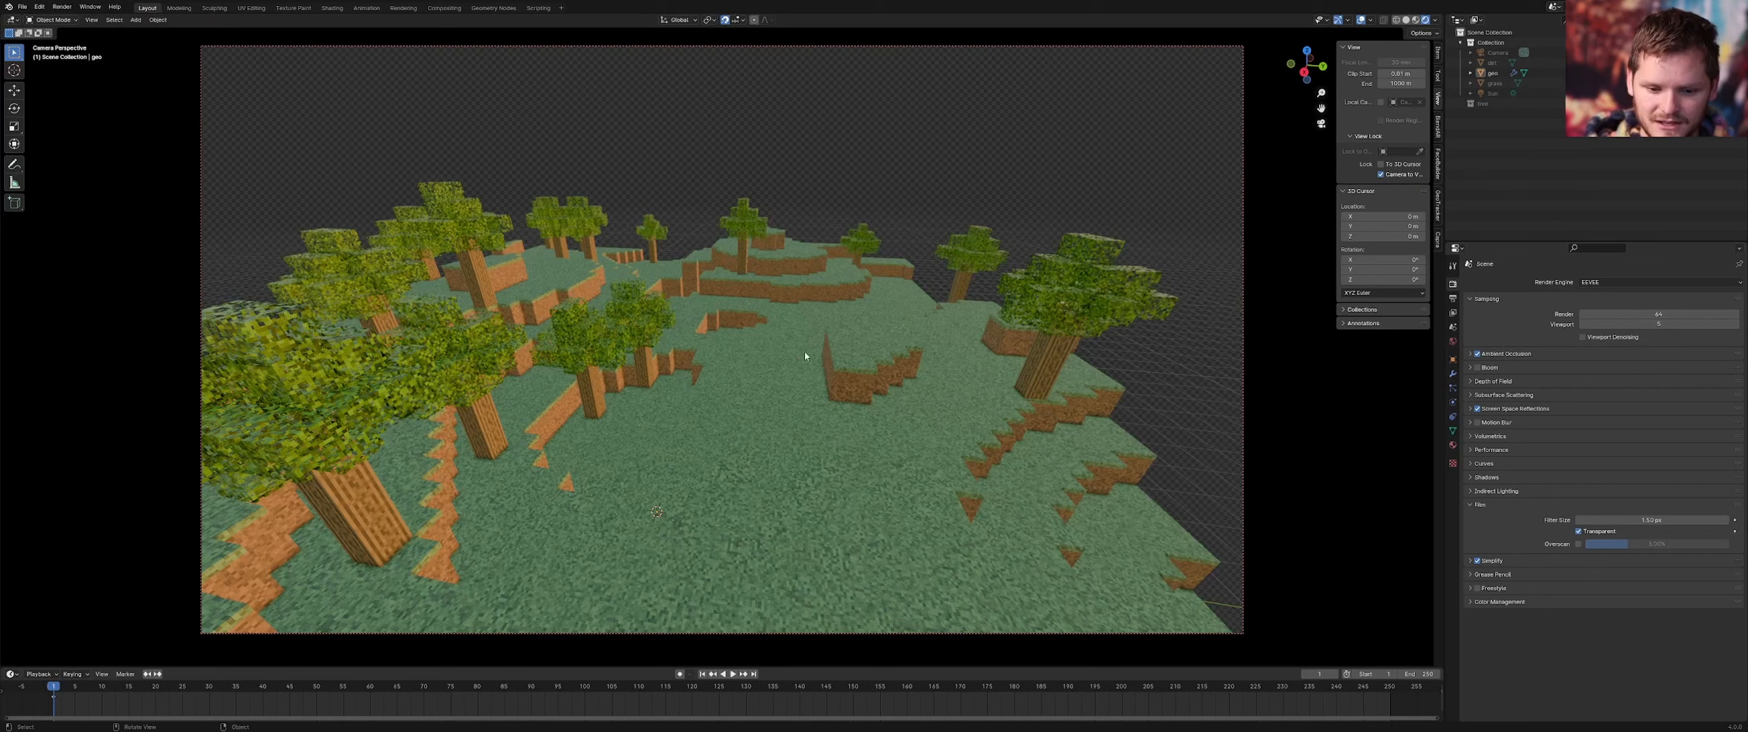
Preview the viewport with the compositor set to Always and set it back to Disabled
left_click(1436, 20)
left_click(1475, 174)
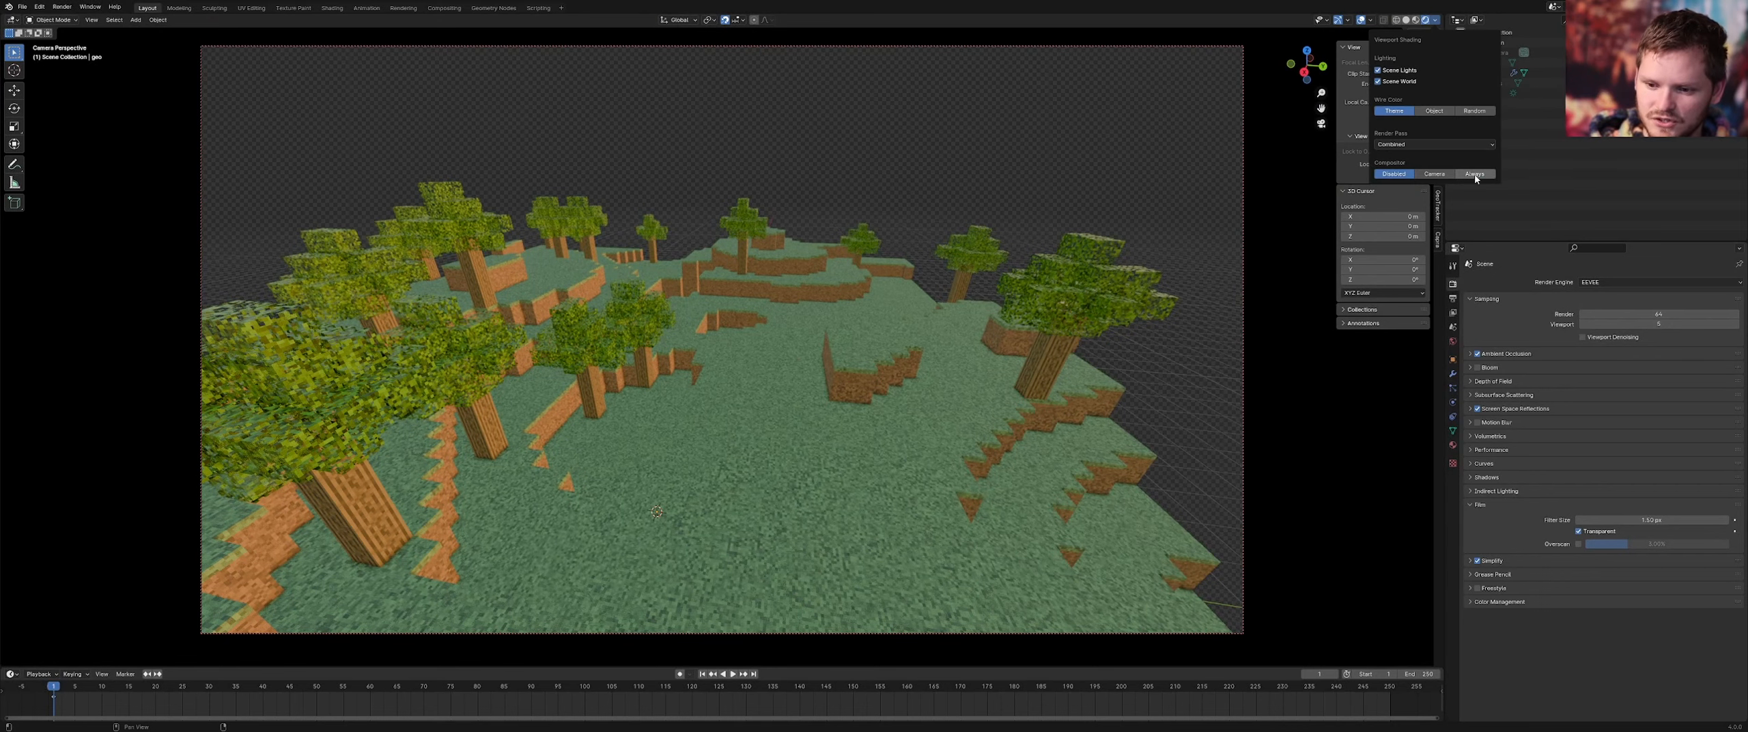
left_click(1394, 174)
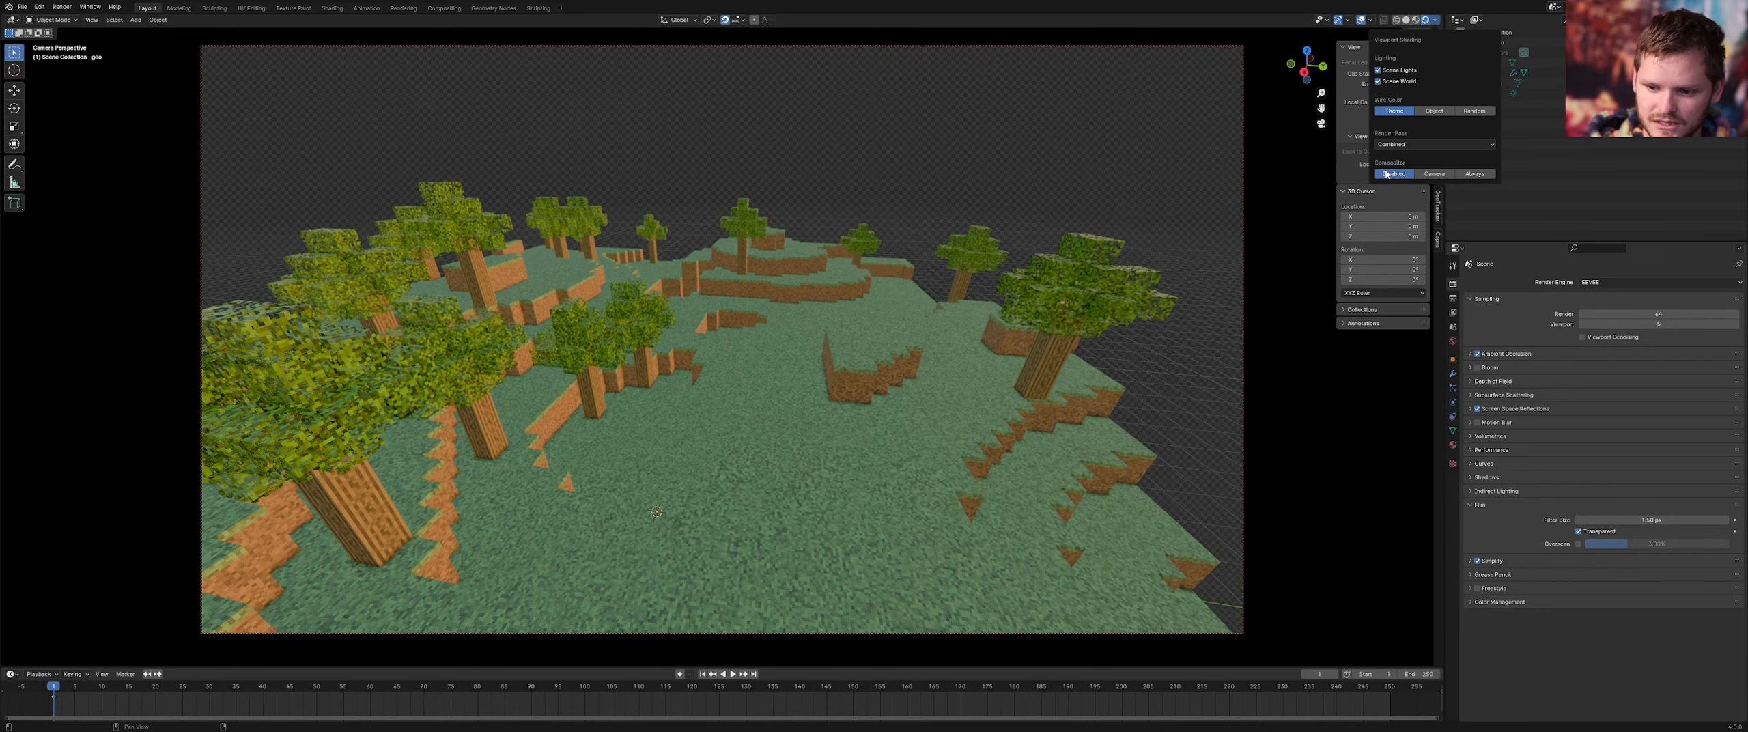
left_click(1475, 174)
left_click(1462, 175)
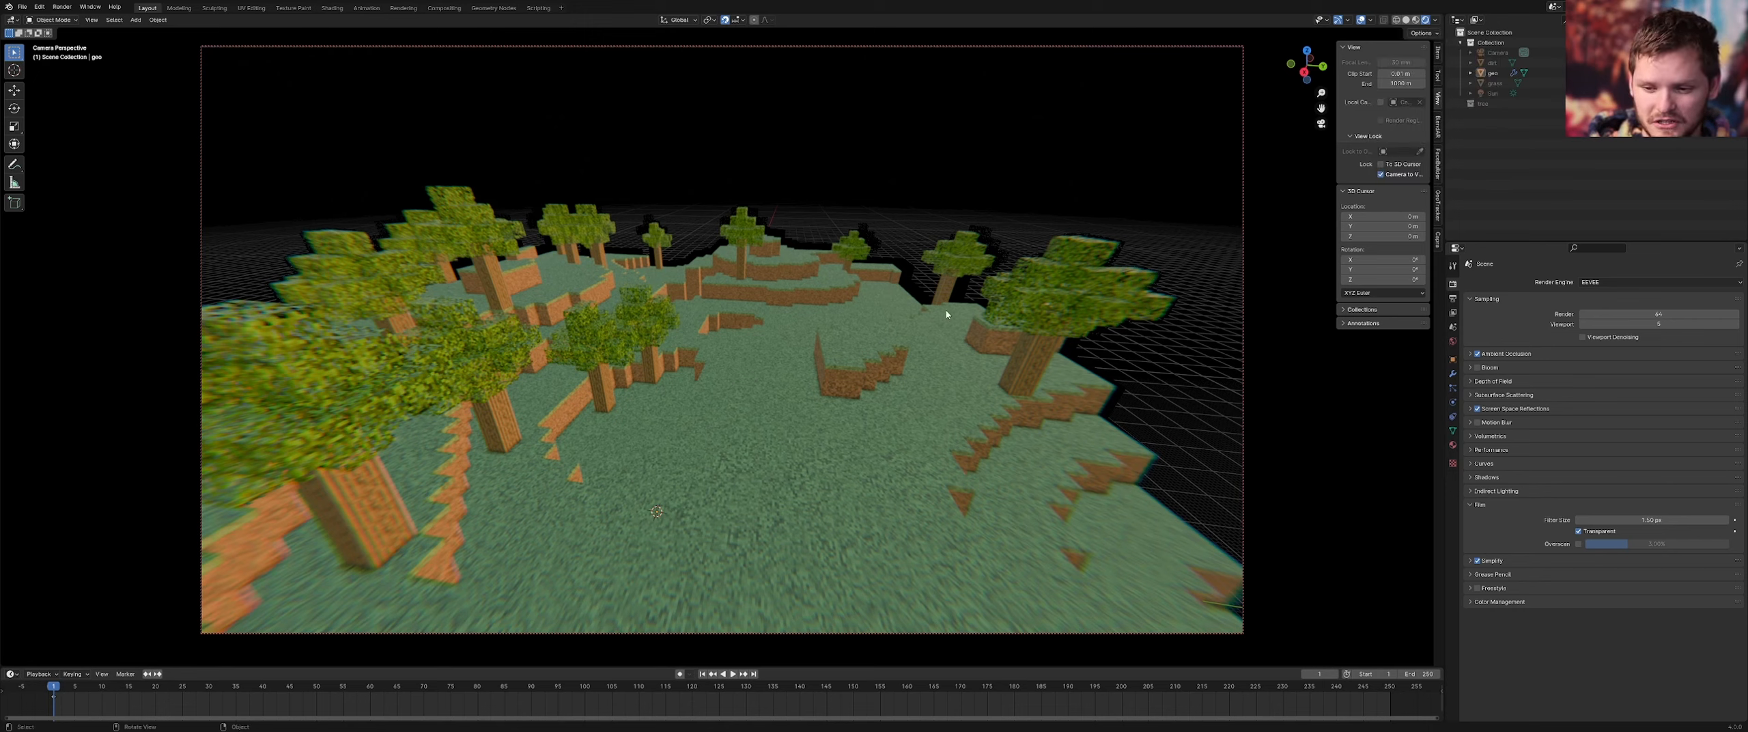
left_click(1436, 23)
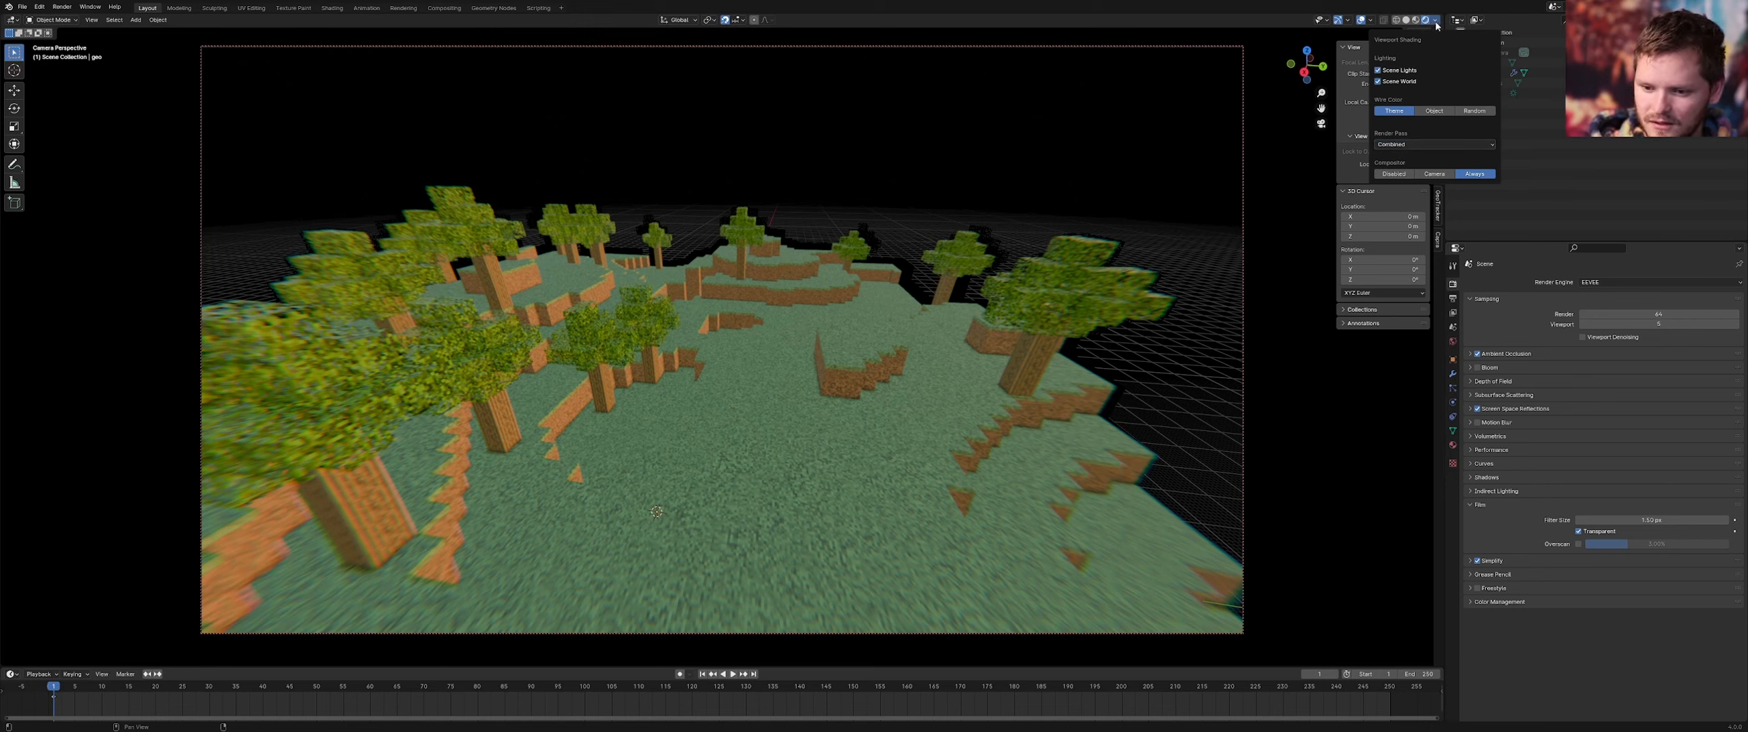
left_click(1389, 173)
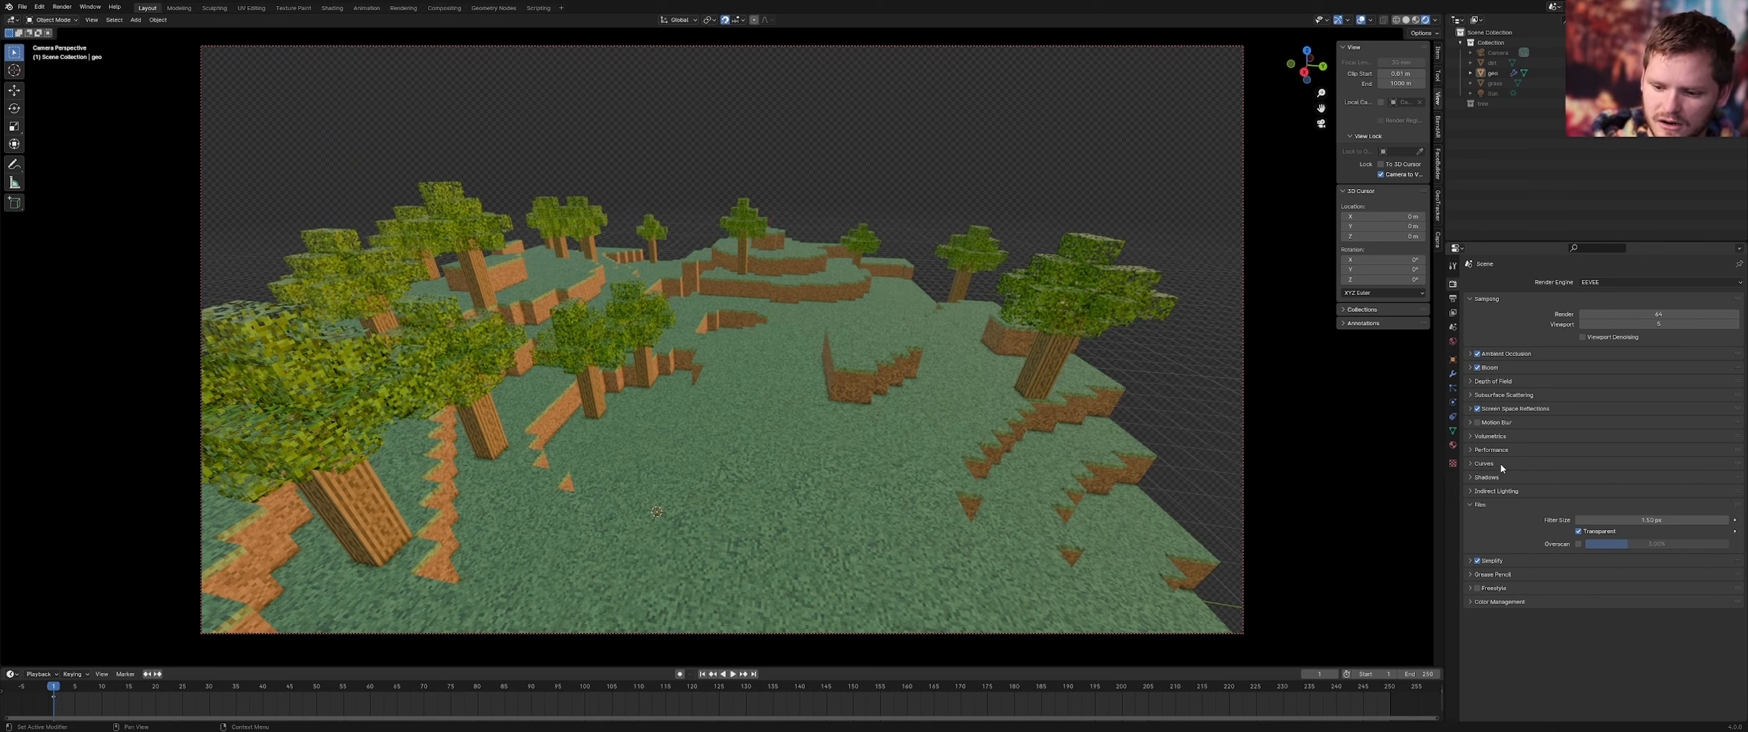
Turn off the transparent film background and set the viewport compositor to Always
left_click(1580, 532)
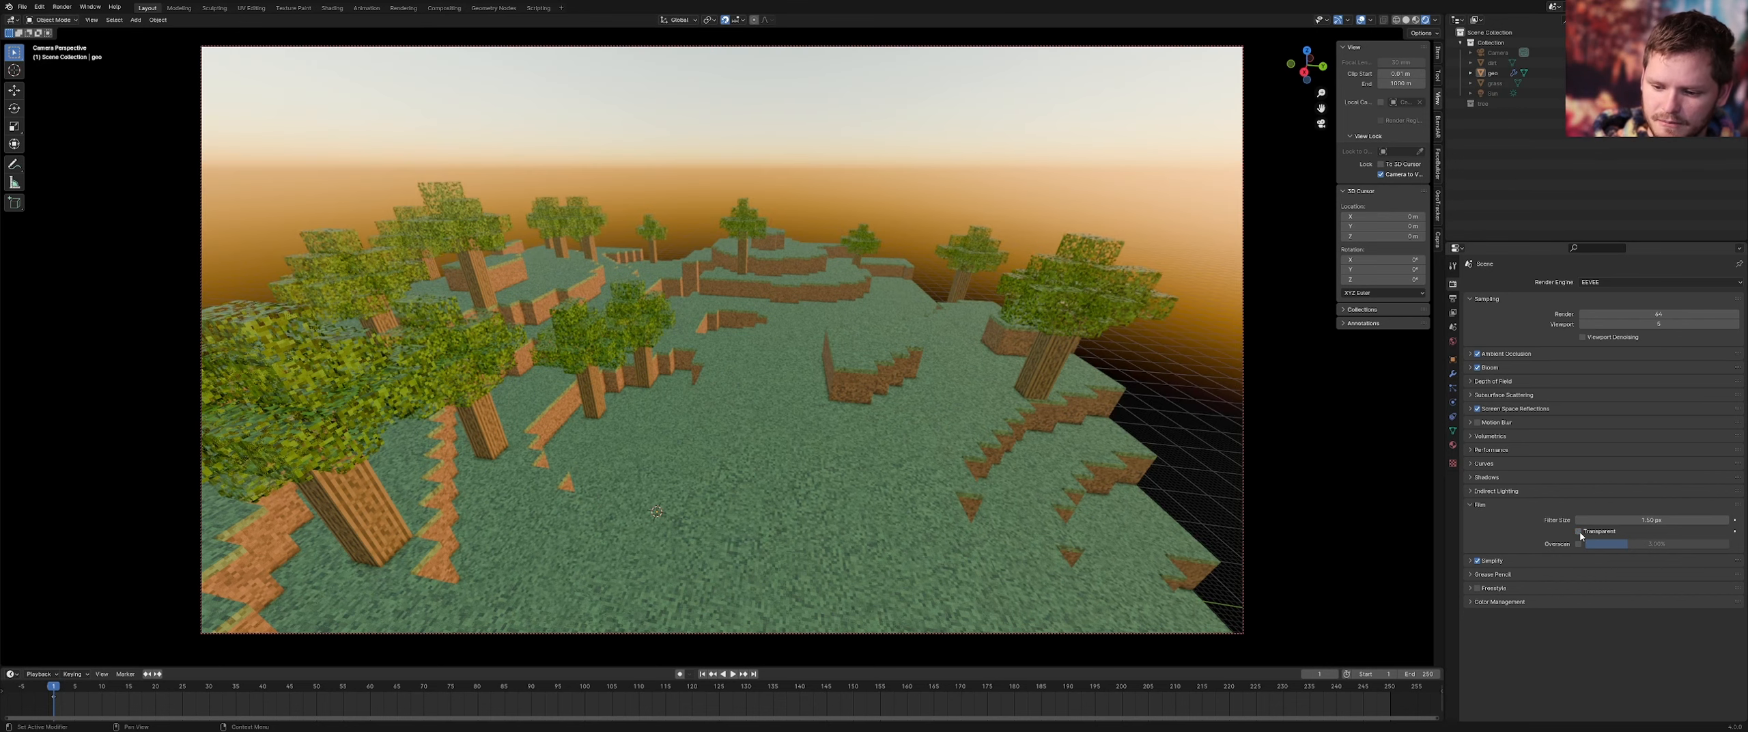
left_click(1436, 21)
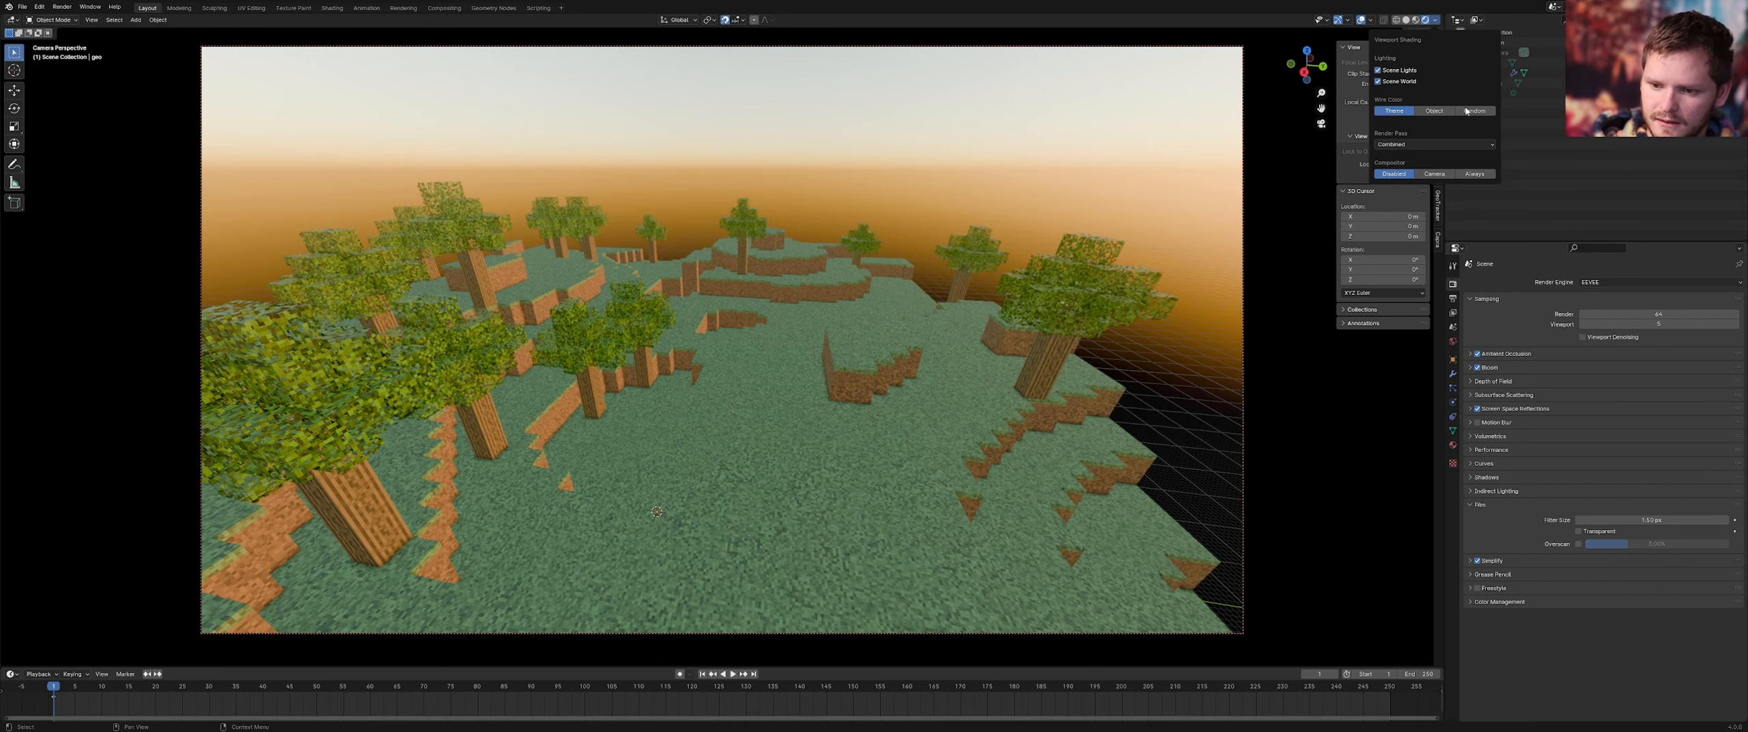
left_click(1475, 175)
Toggle ambient occlusion off and on repeatedly to compare its effect on the terrain, leaving it enabled
left_click(1478, 356)
left_click(1479, 356)
left_click(1479, 356)
left_click(1479, 355)
left_click(1480, 355)
left_click(1480, 355)
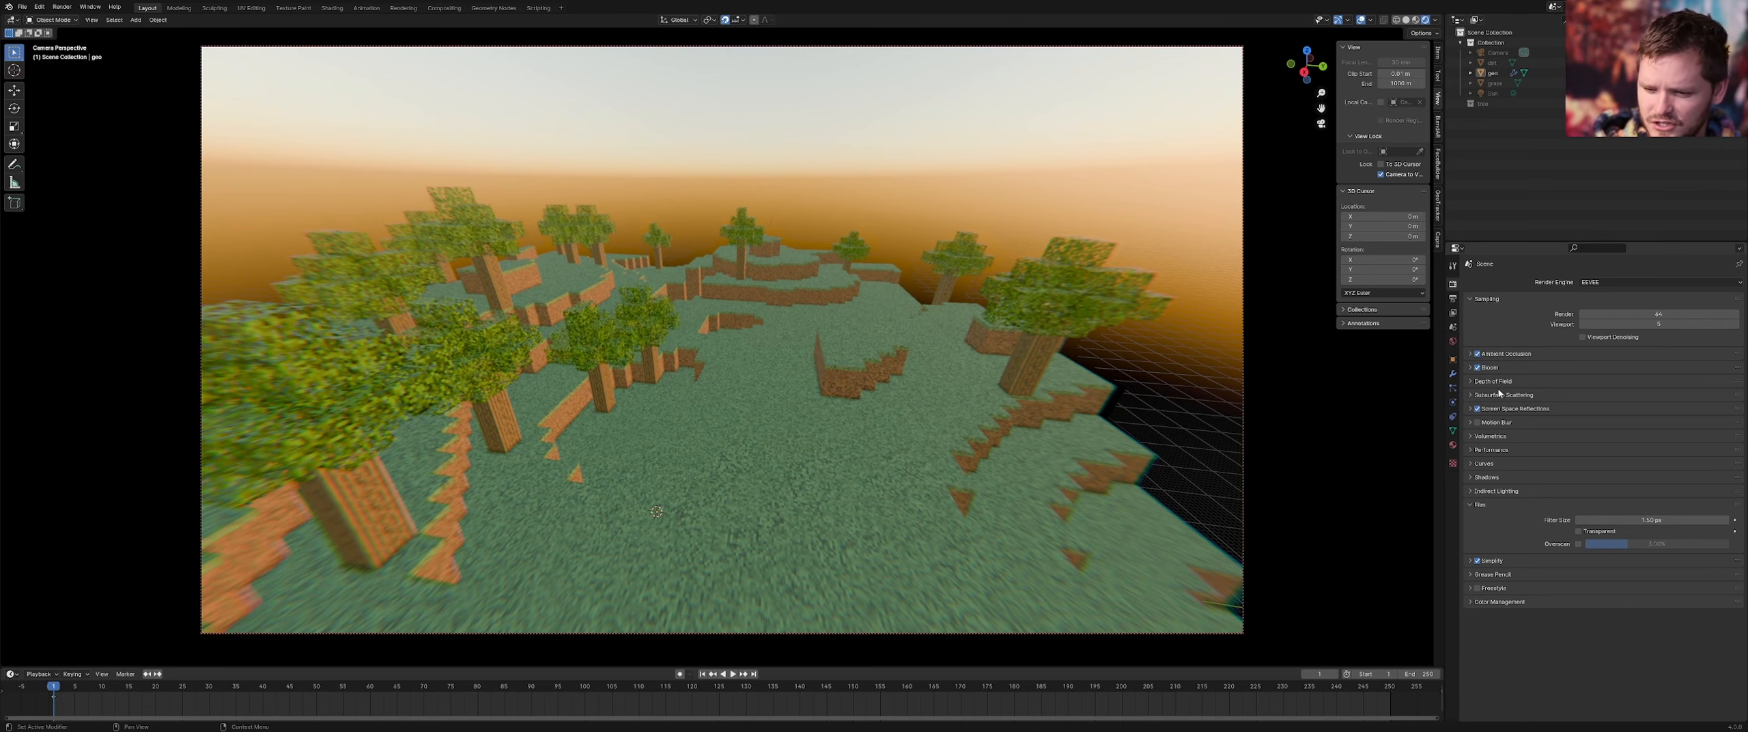
Try motion blur while orbiting the camera view and turn it off again
middle_click_drag(984, 378, 975, 365)
left_click(1497, 423)
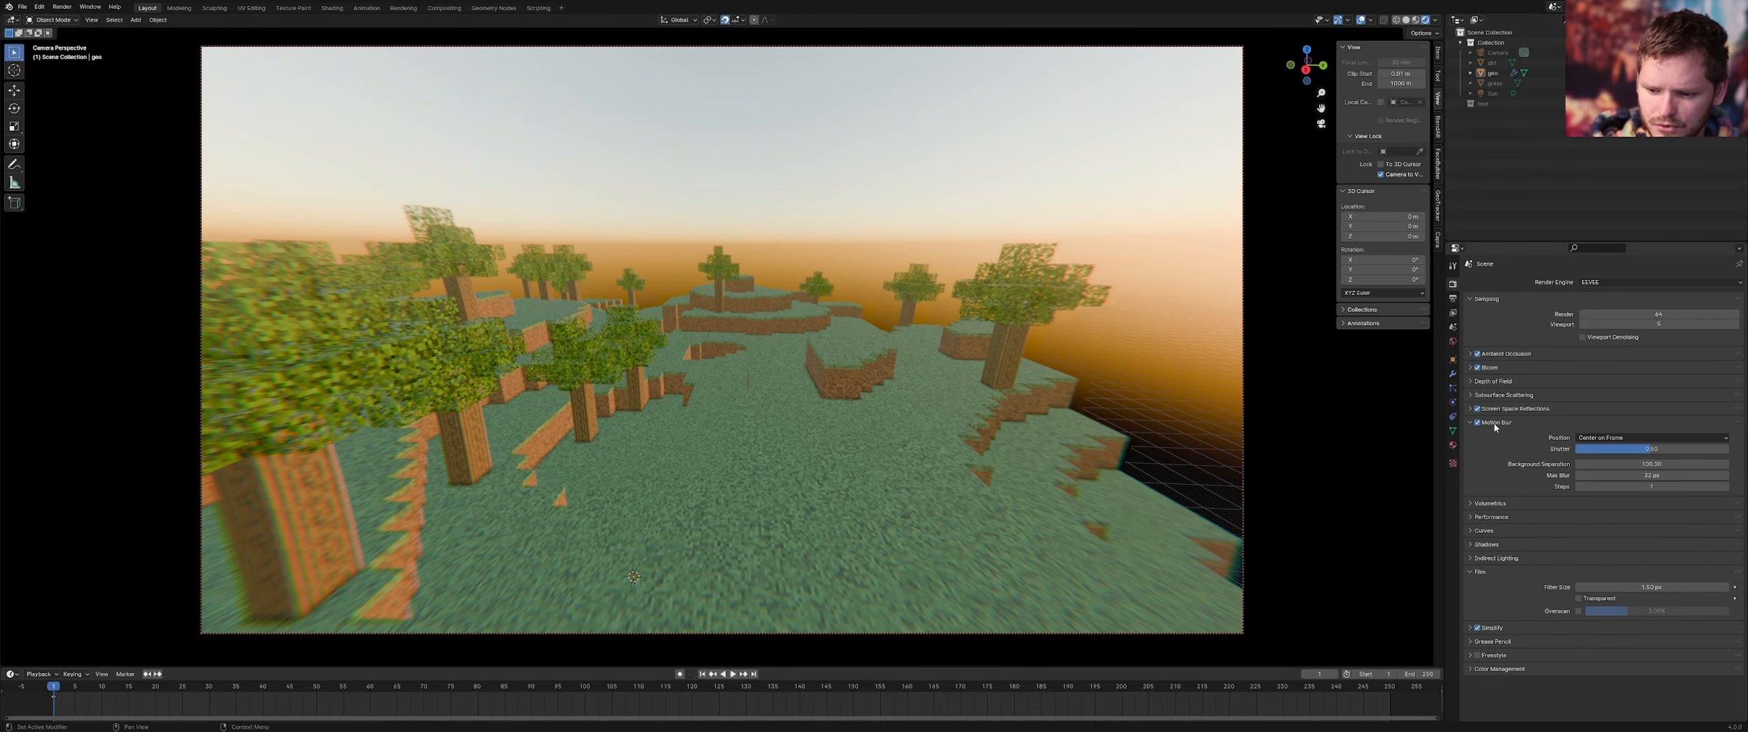
mouse_move(1021, 398)
middle_mouse_down()
mouse_move(1057, 420)
mouse_move(1042, 409)
middle_mouse_up()
left_click(1478, 423)
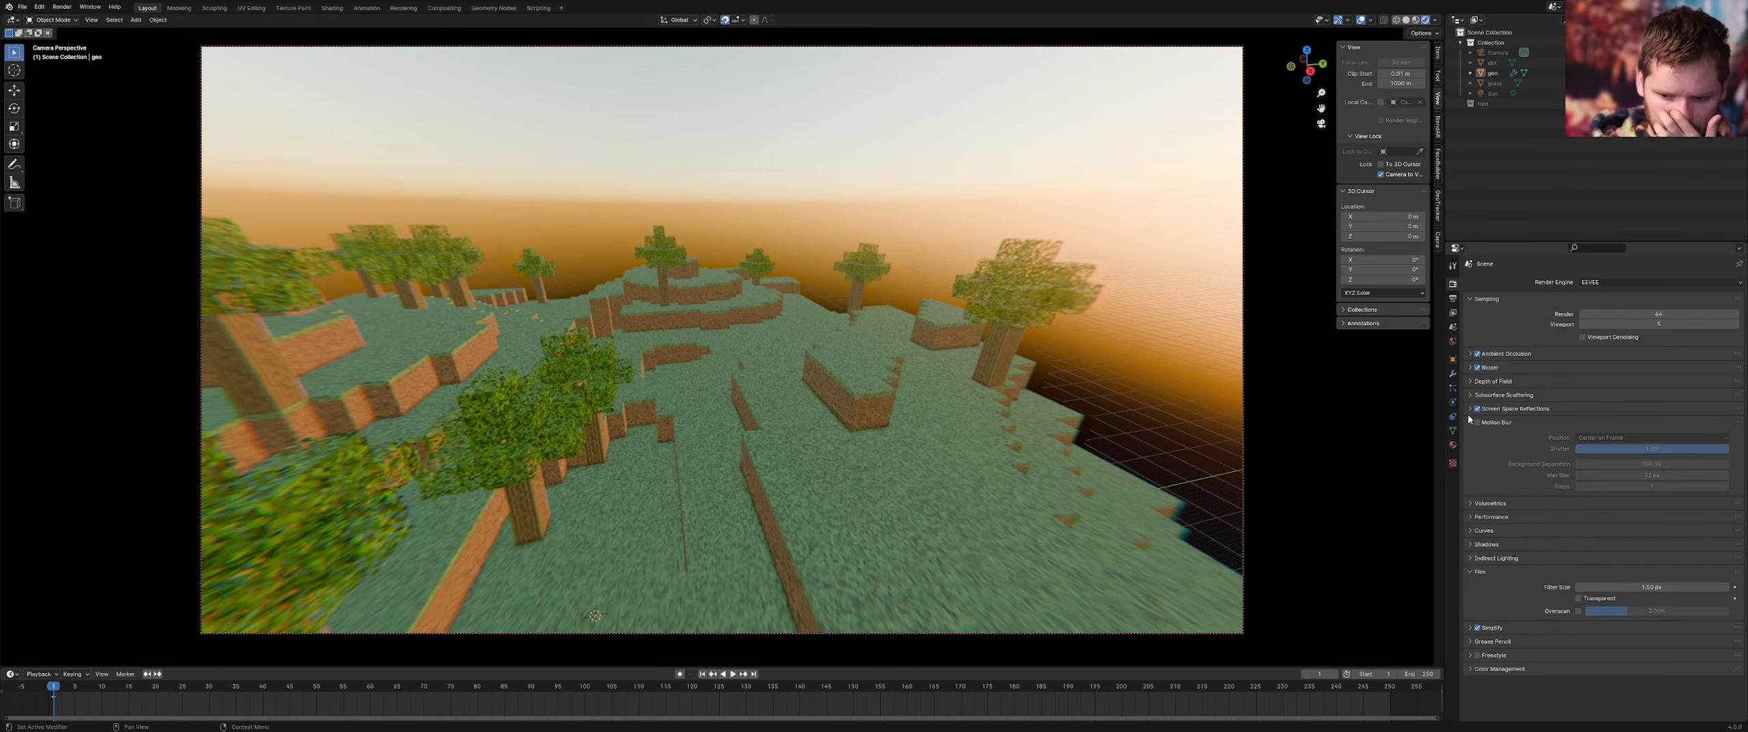
Reframe the camera view over the terrain, save the file and maximize the 3D viewport
middle_click_drag(805, 202, 758, 304, "shift")
key("ctrl+s")
key("ctrl+space")
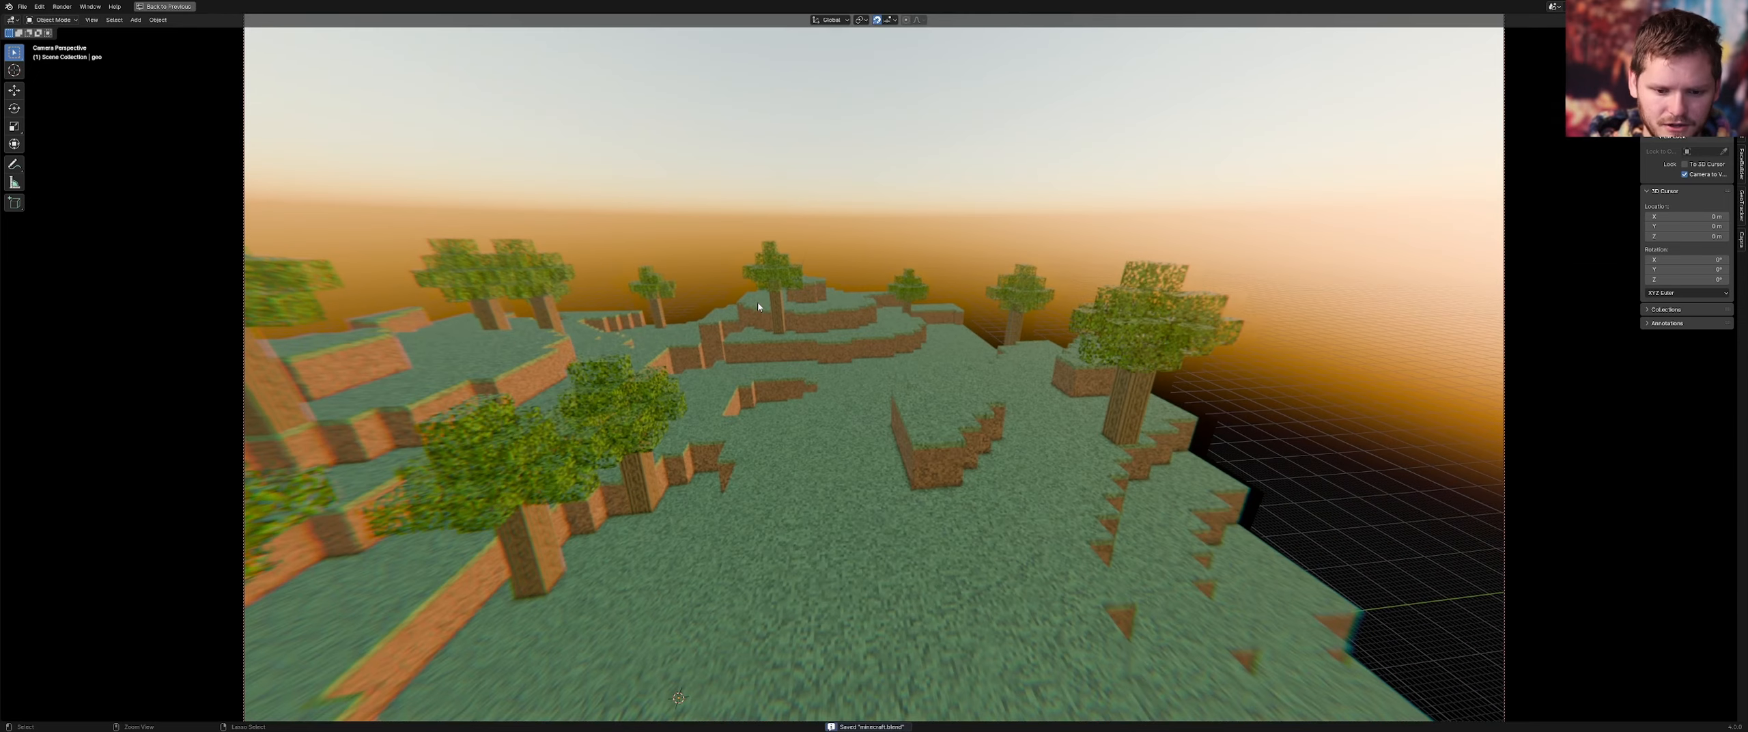
middle_click_drag(849, 355, 847, 353)
scroll(847, 353, "down", 1)
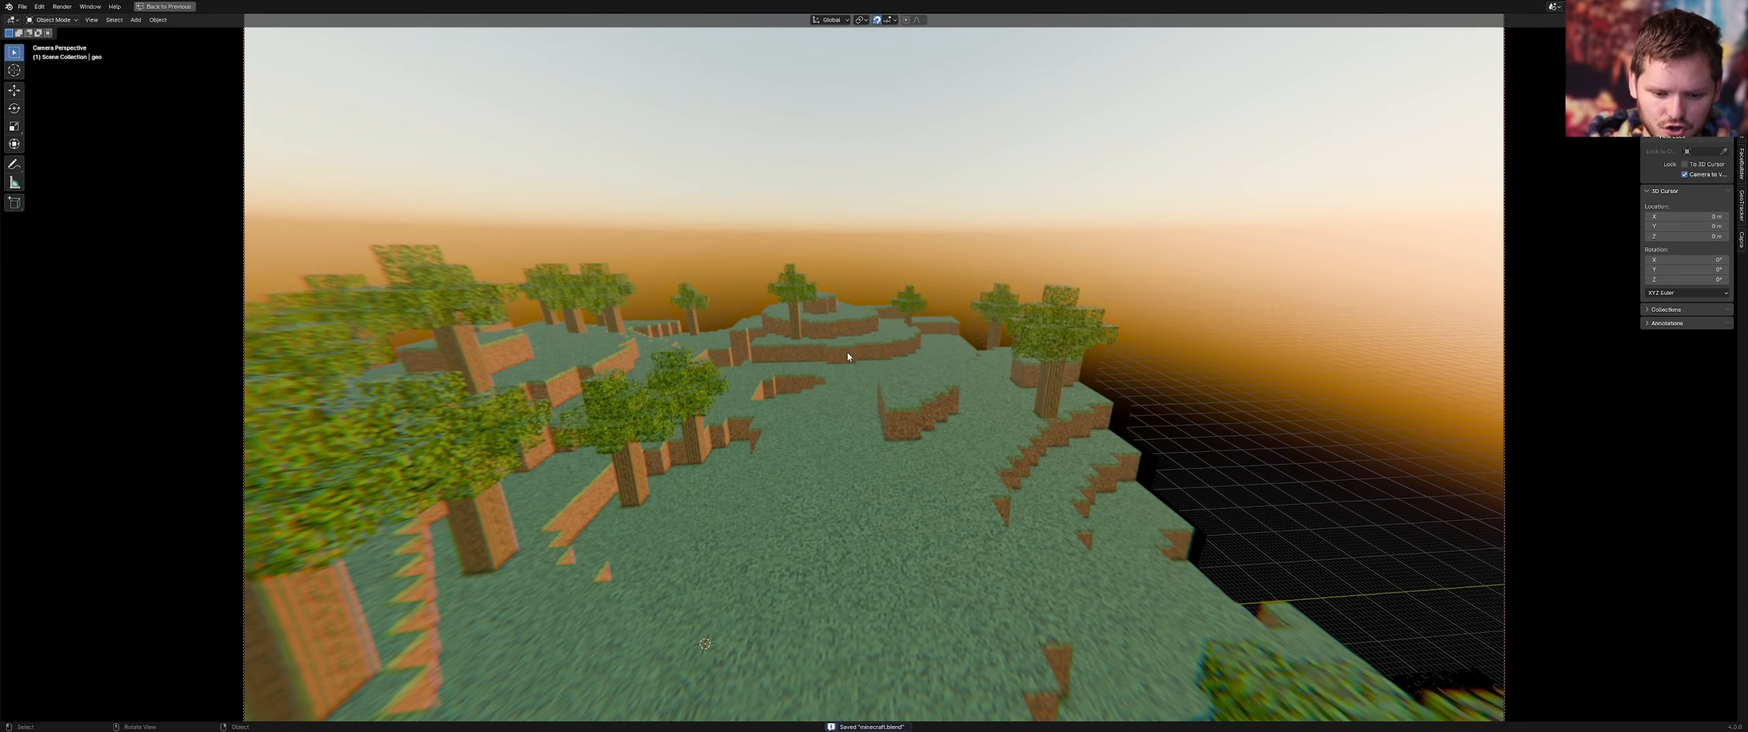
scroll(847, 353, "up", 1)
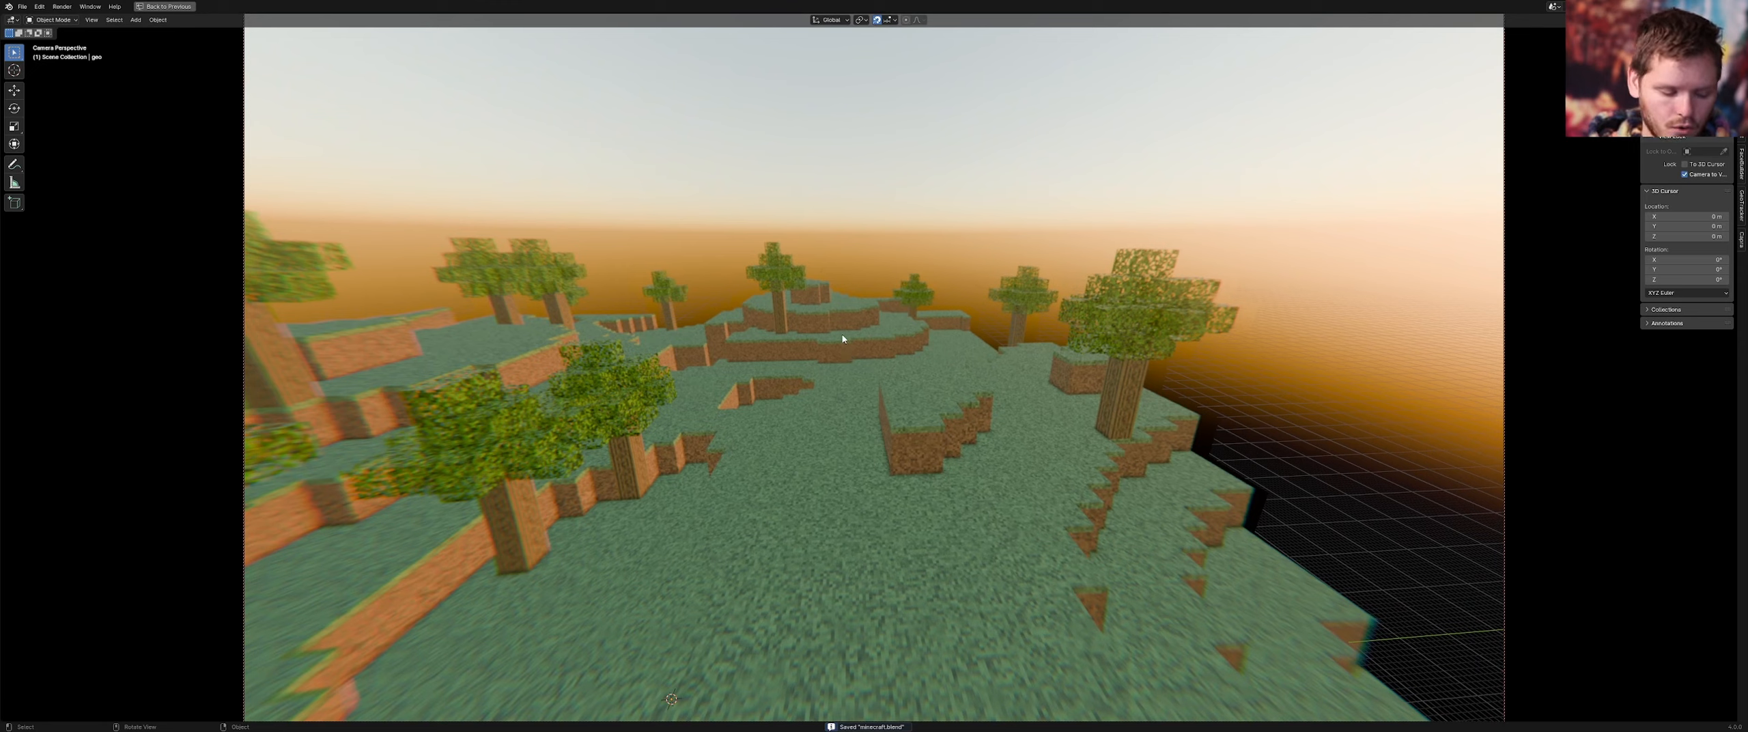
Start Walk Navigation with gravity enabled and walk across the grass to the large dirt block
key("F3")
type("walk")
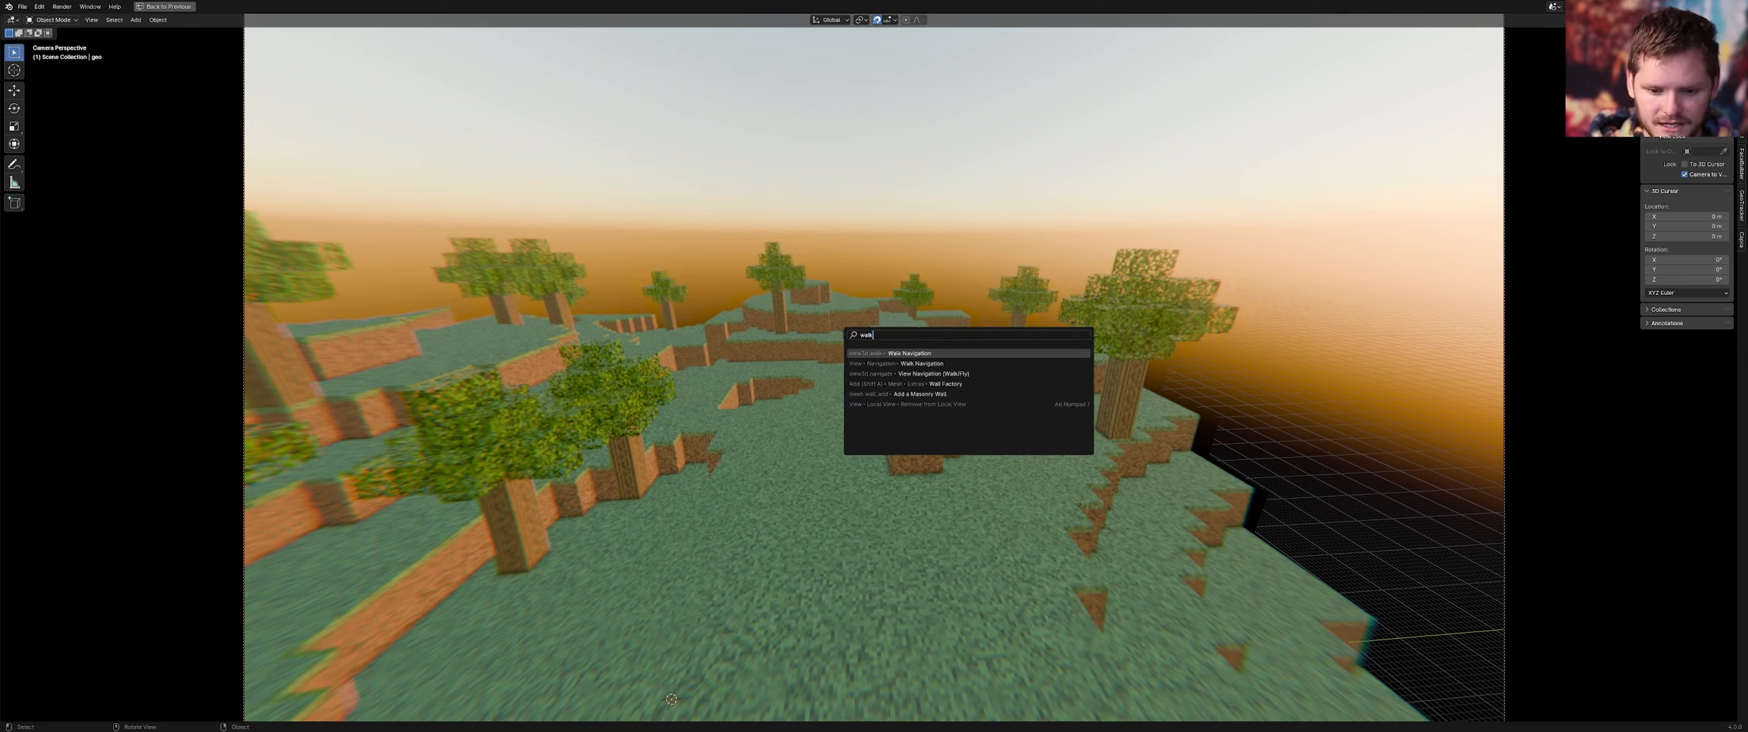
key("Return")
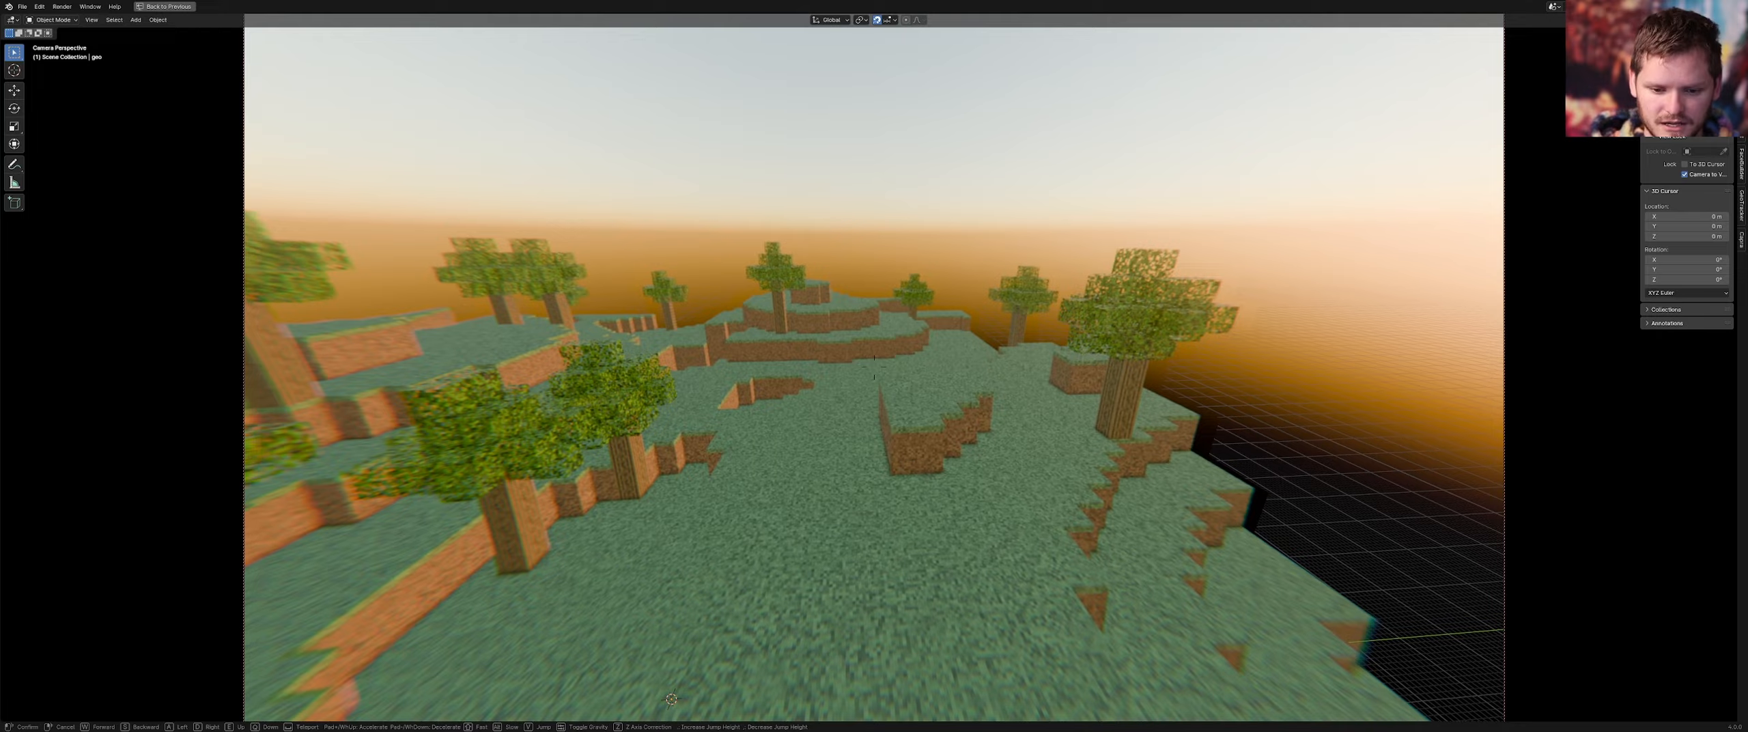
key("Tab")
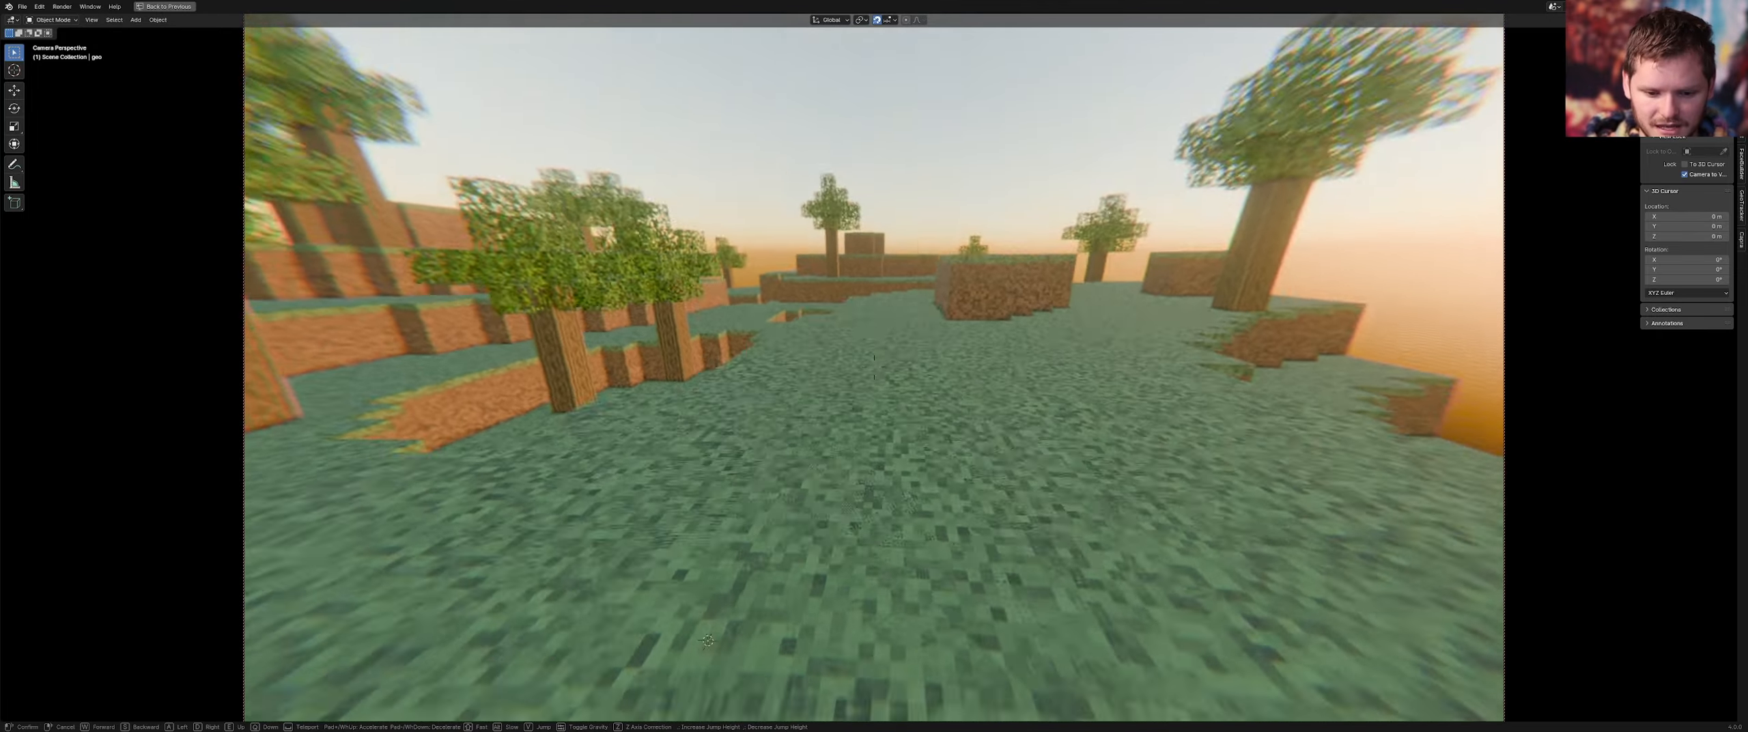
key("w")
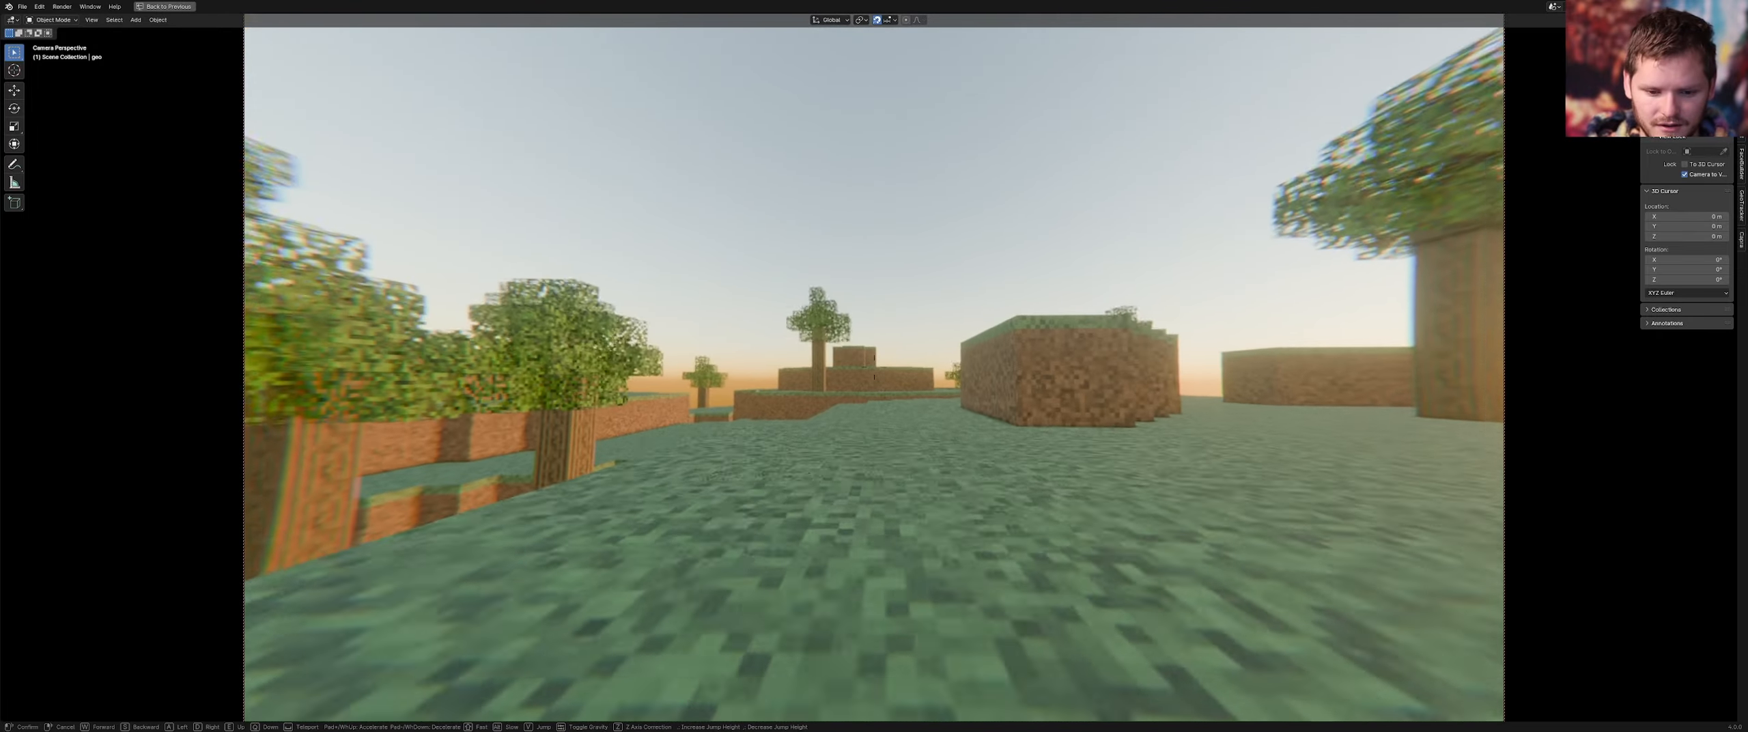
key("w")
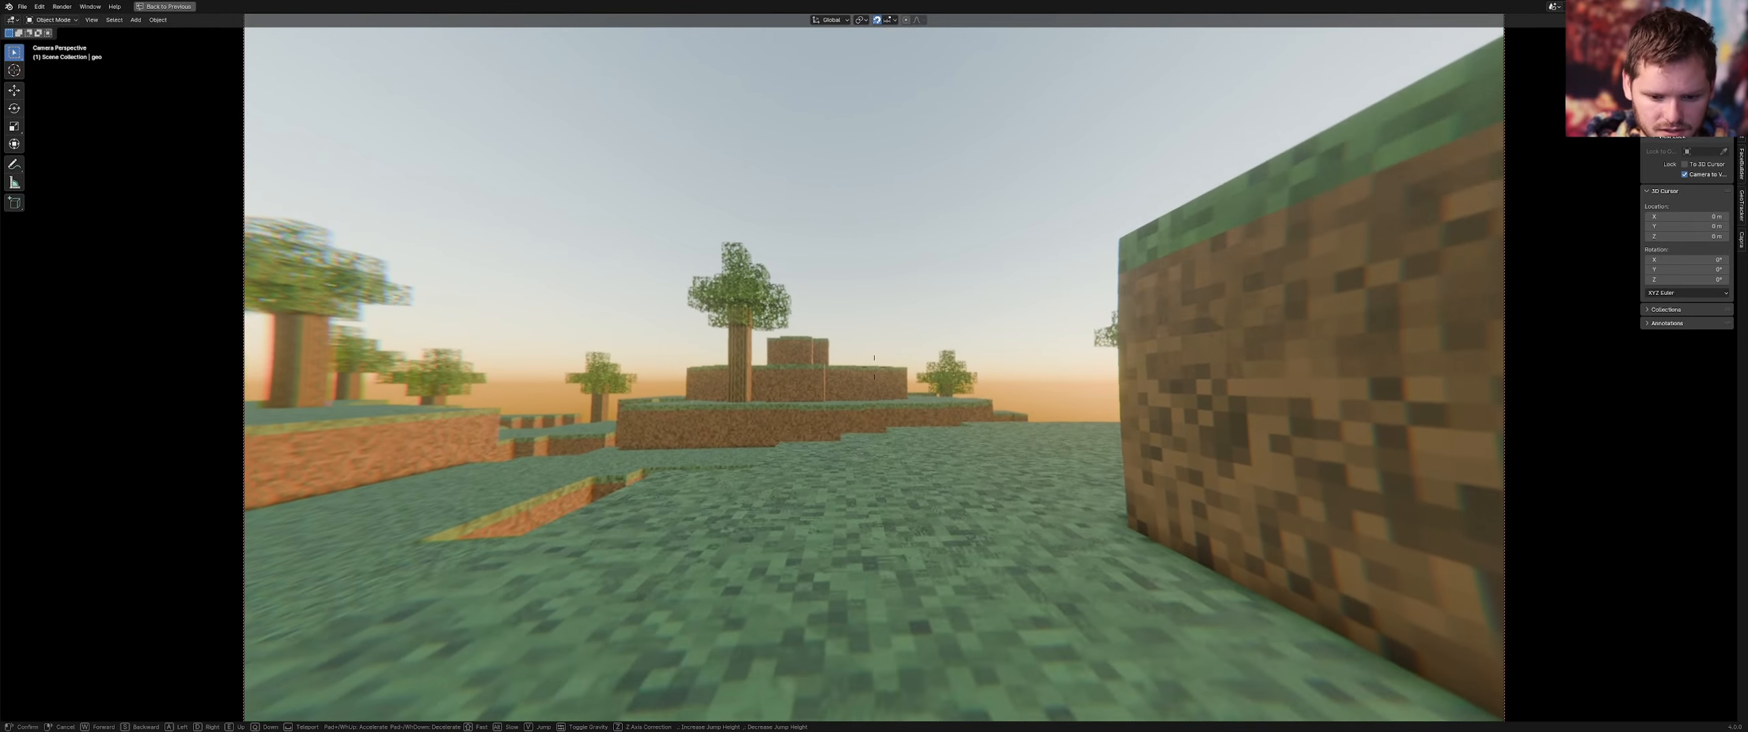
Jump beside the dirt block, walk past the terraced hill and drop into the pit in the grass
key("v")
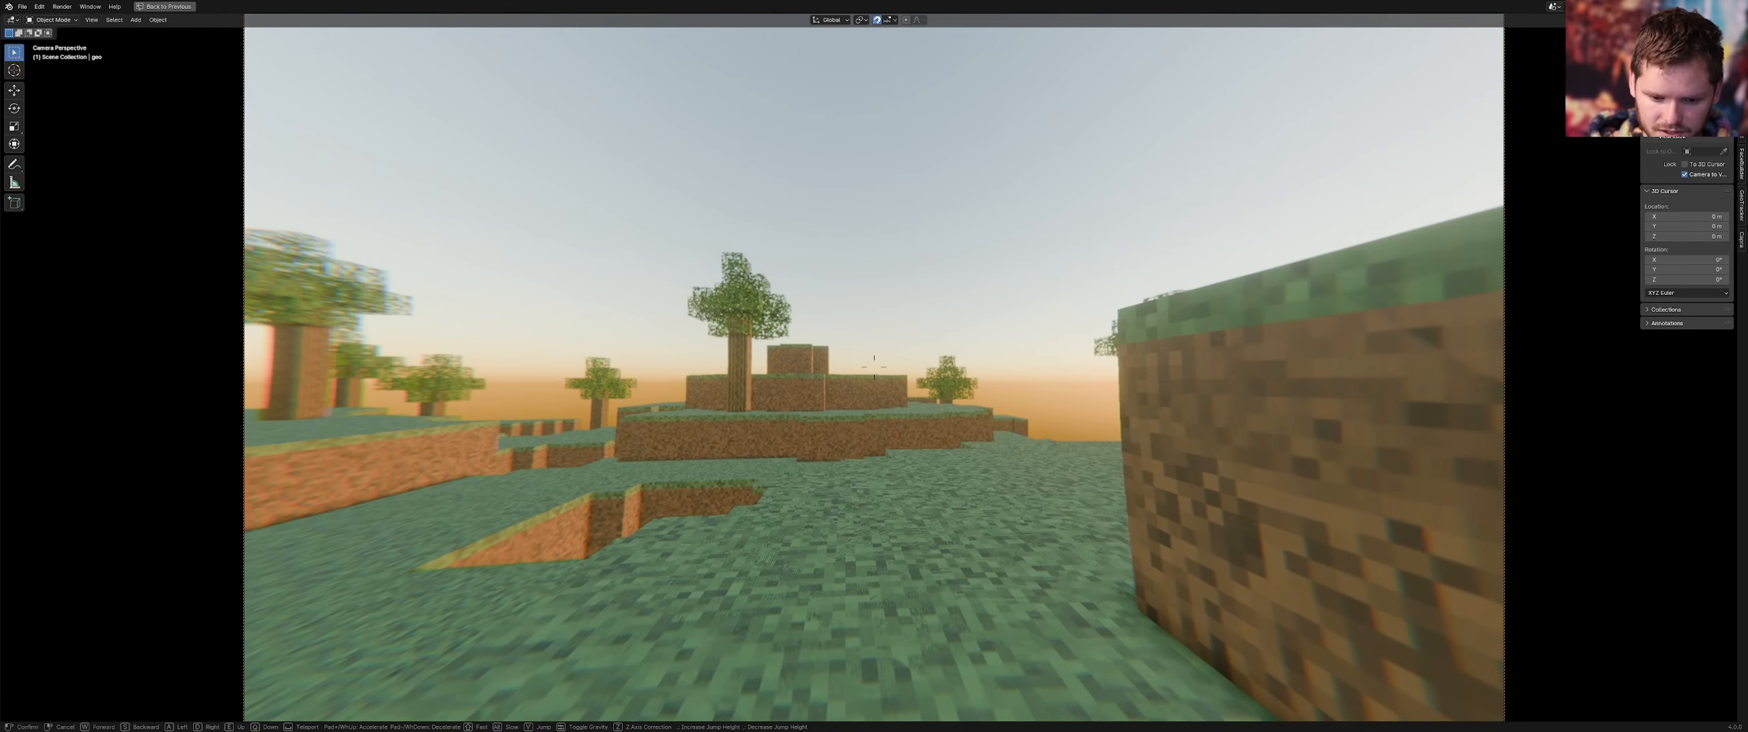
key("v")
key("w")
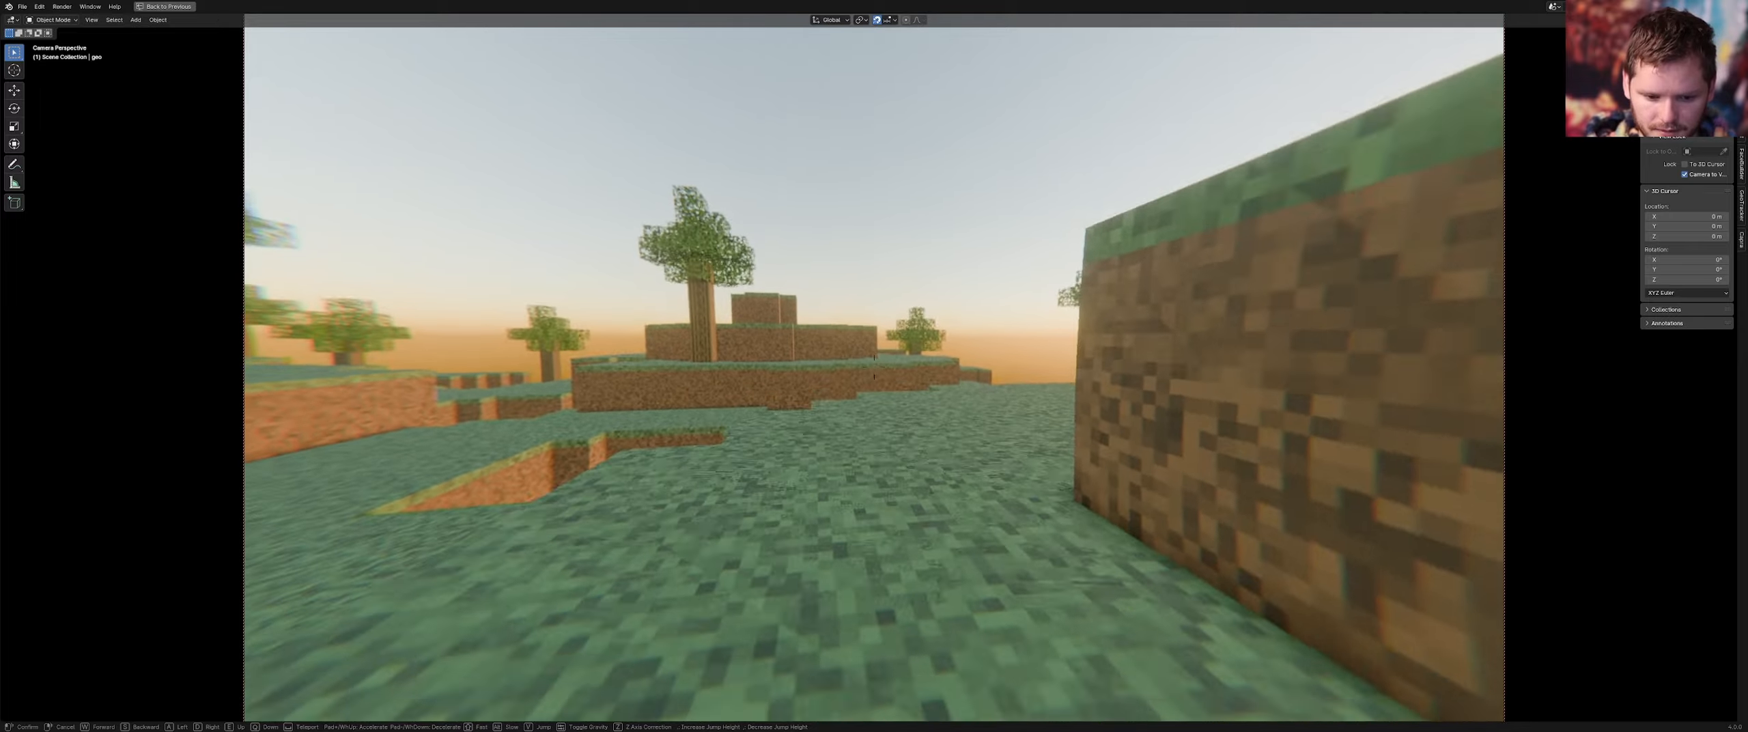
key("w")
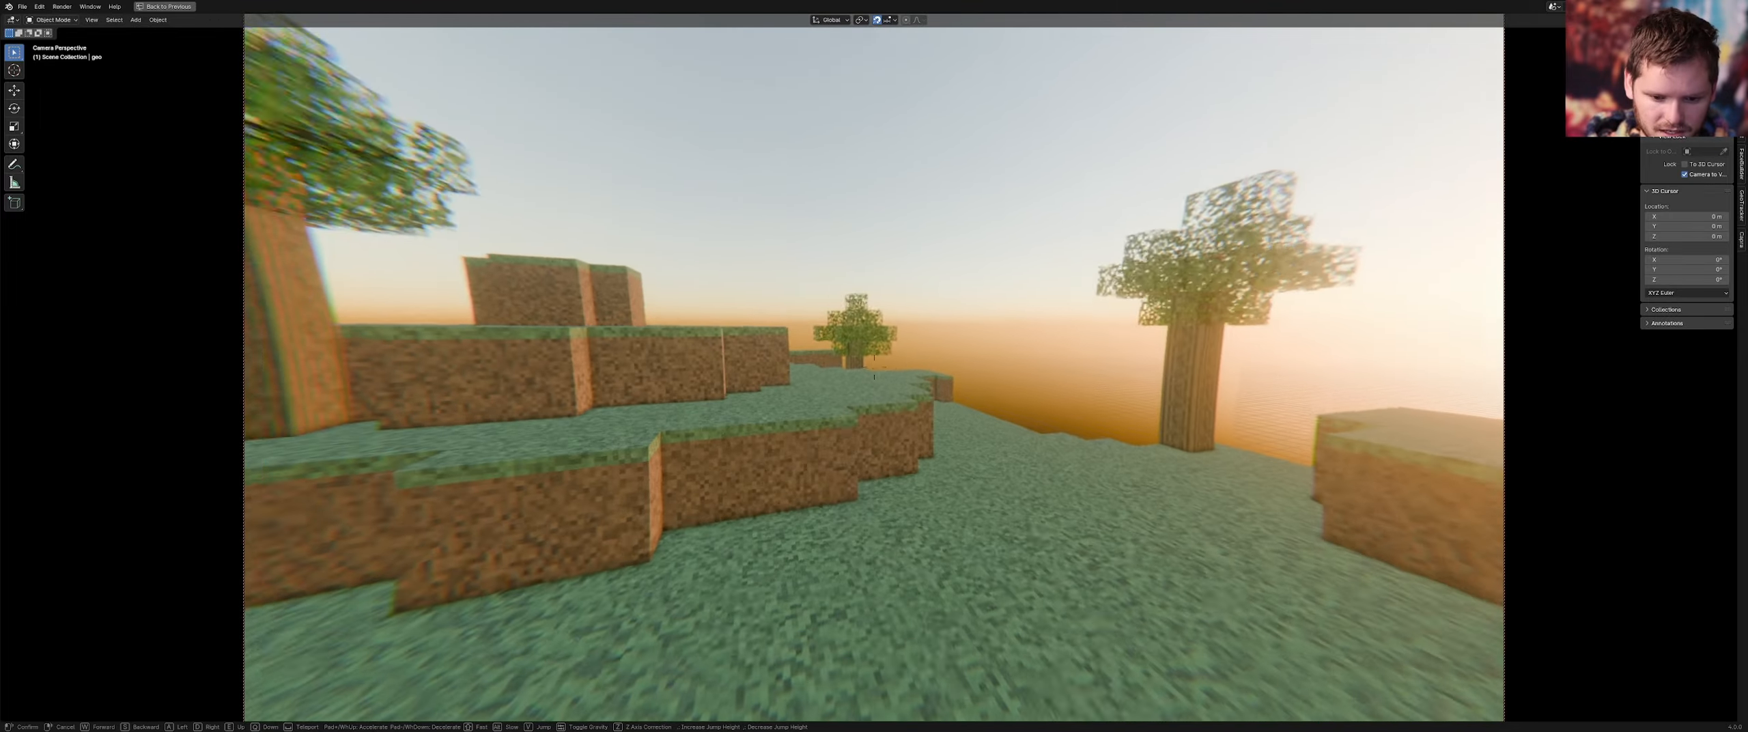
key("w")
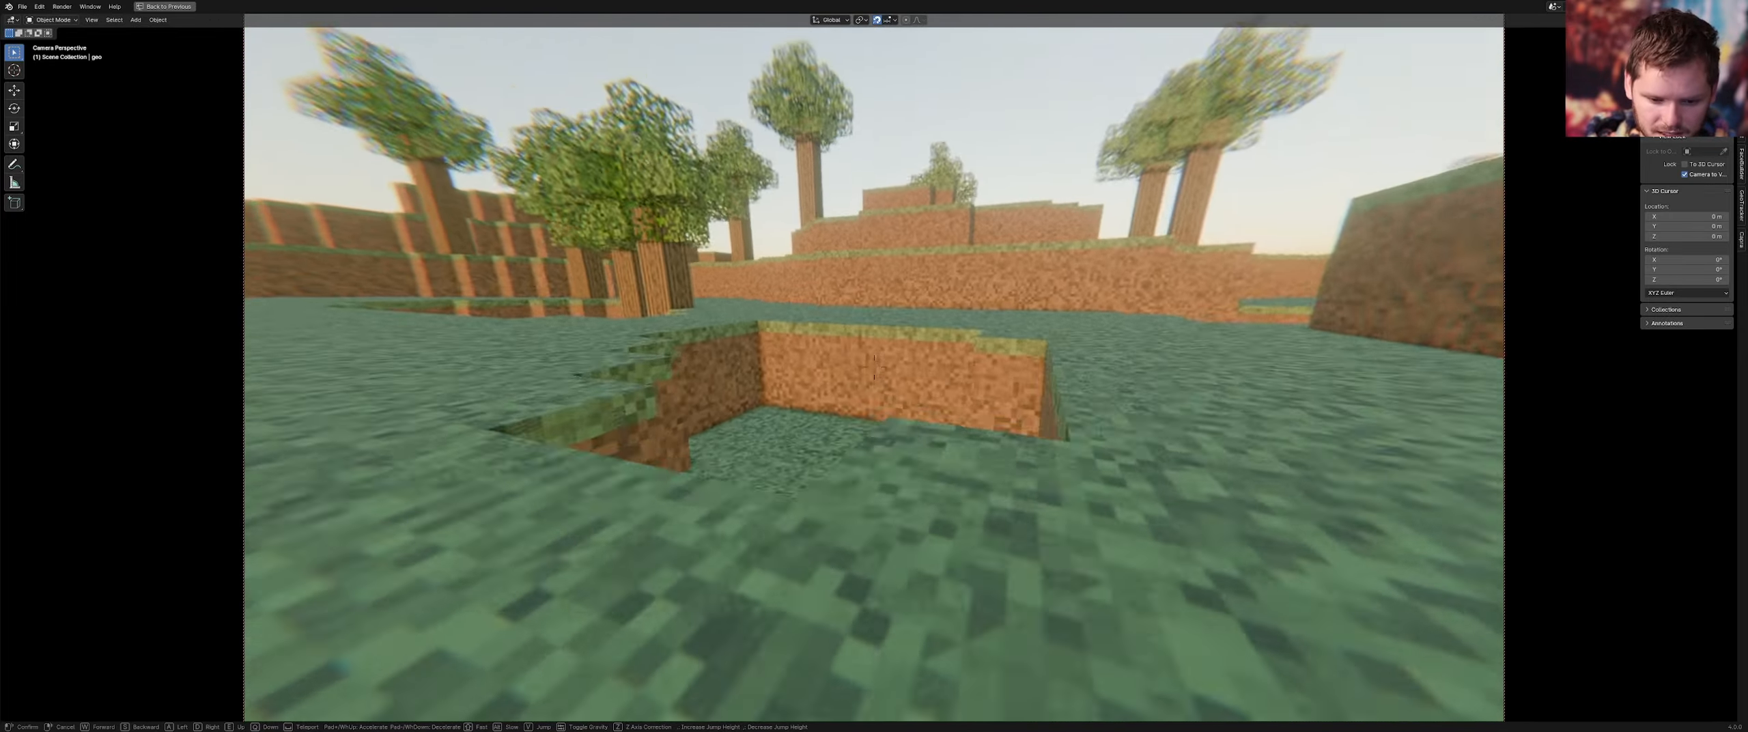
key("w")
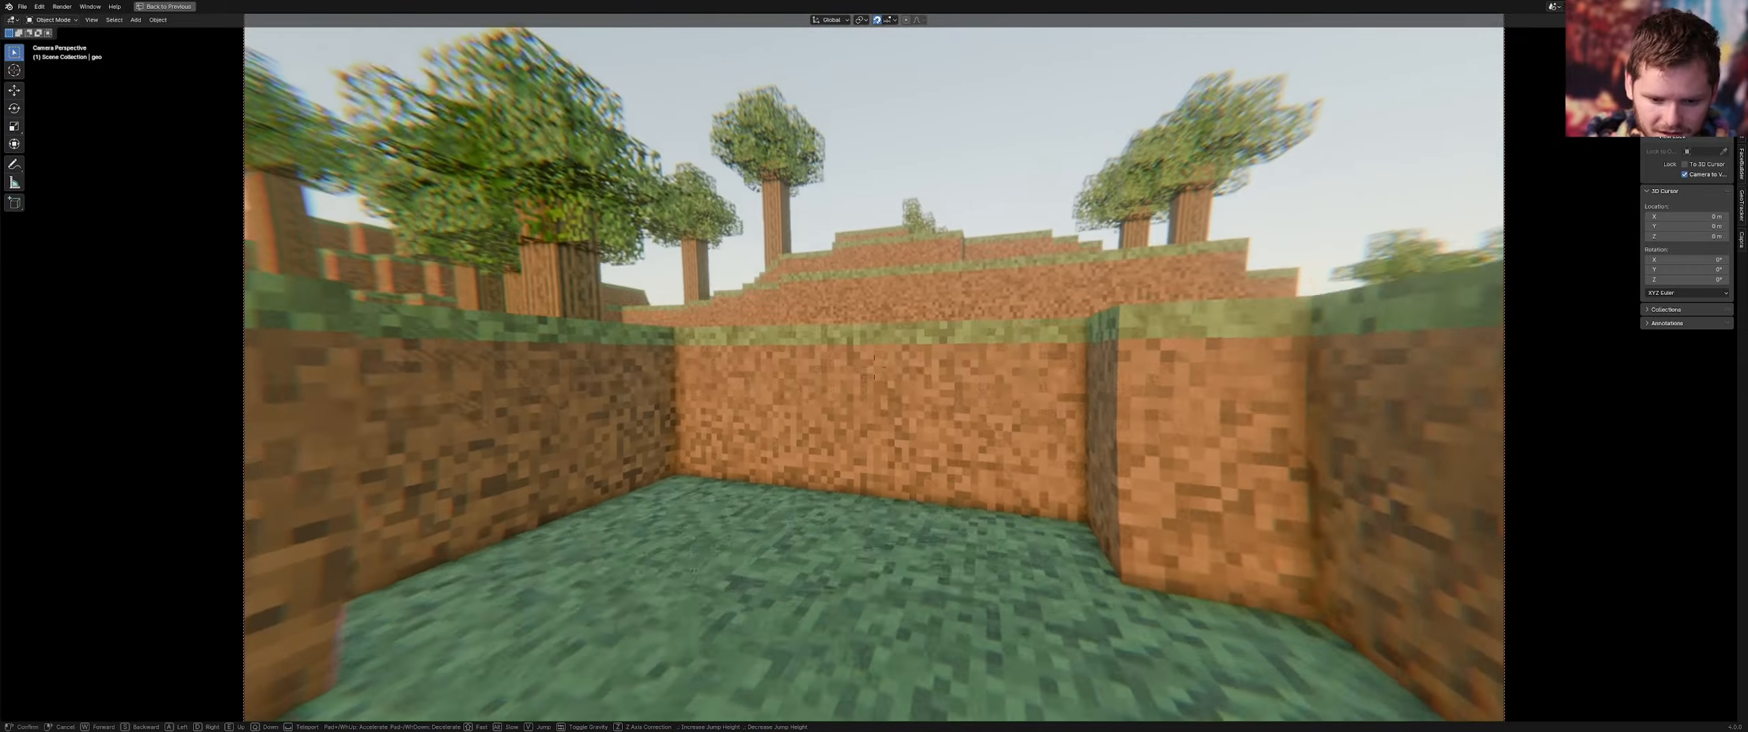
Jump out of the pit and walk through the leaves of the nearby tree to examine them up close
key("v")
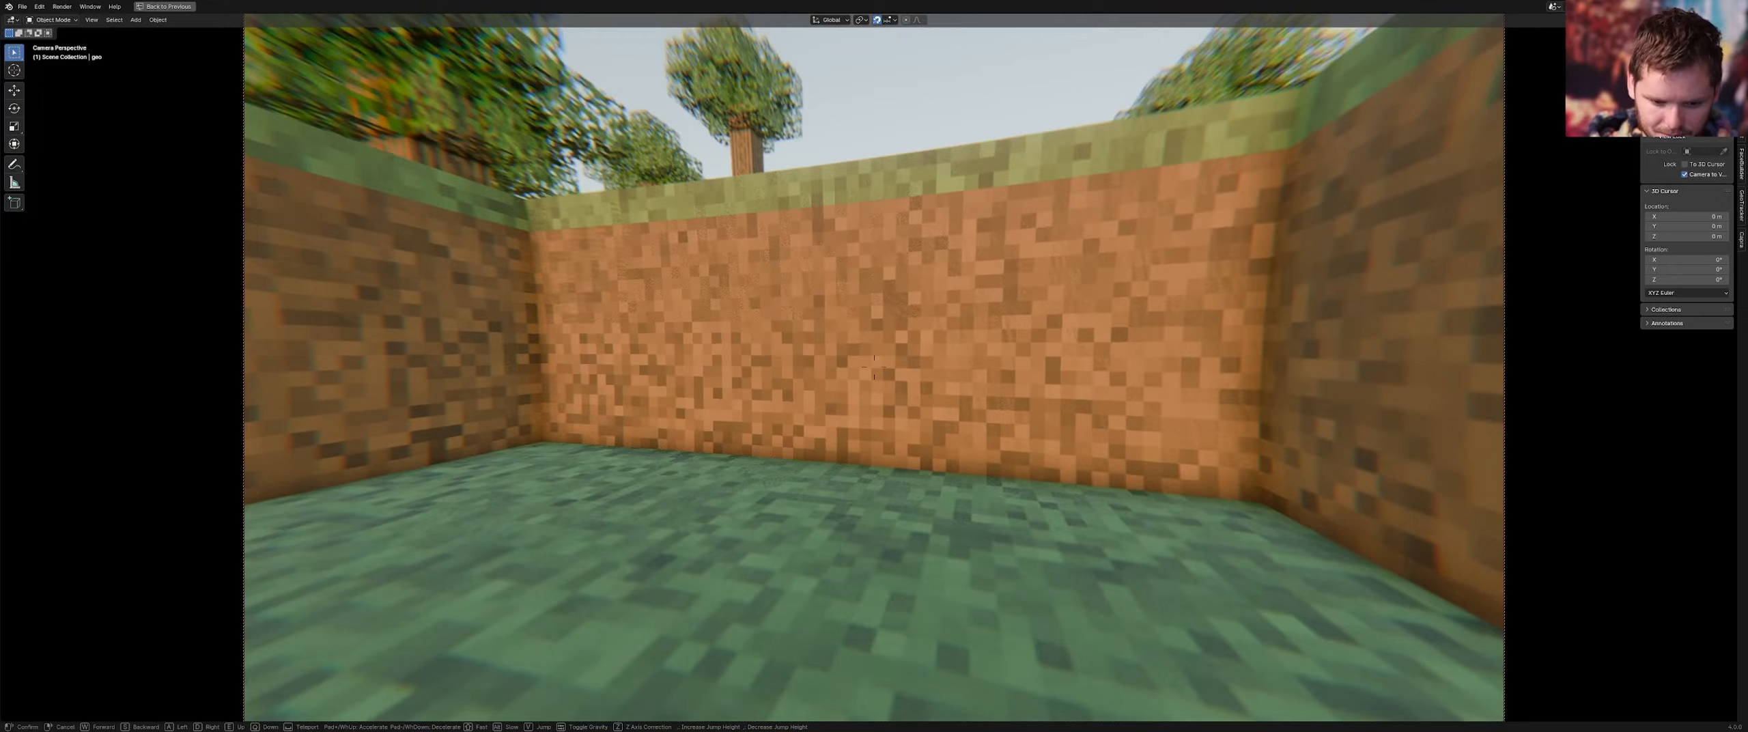
key("v")
key("w")
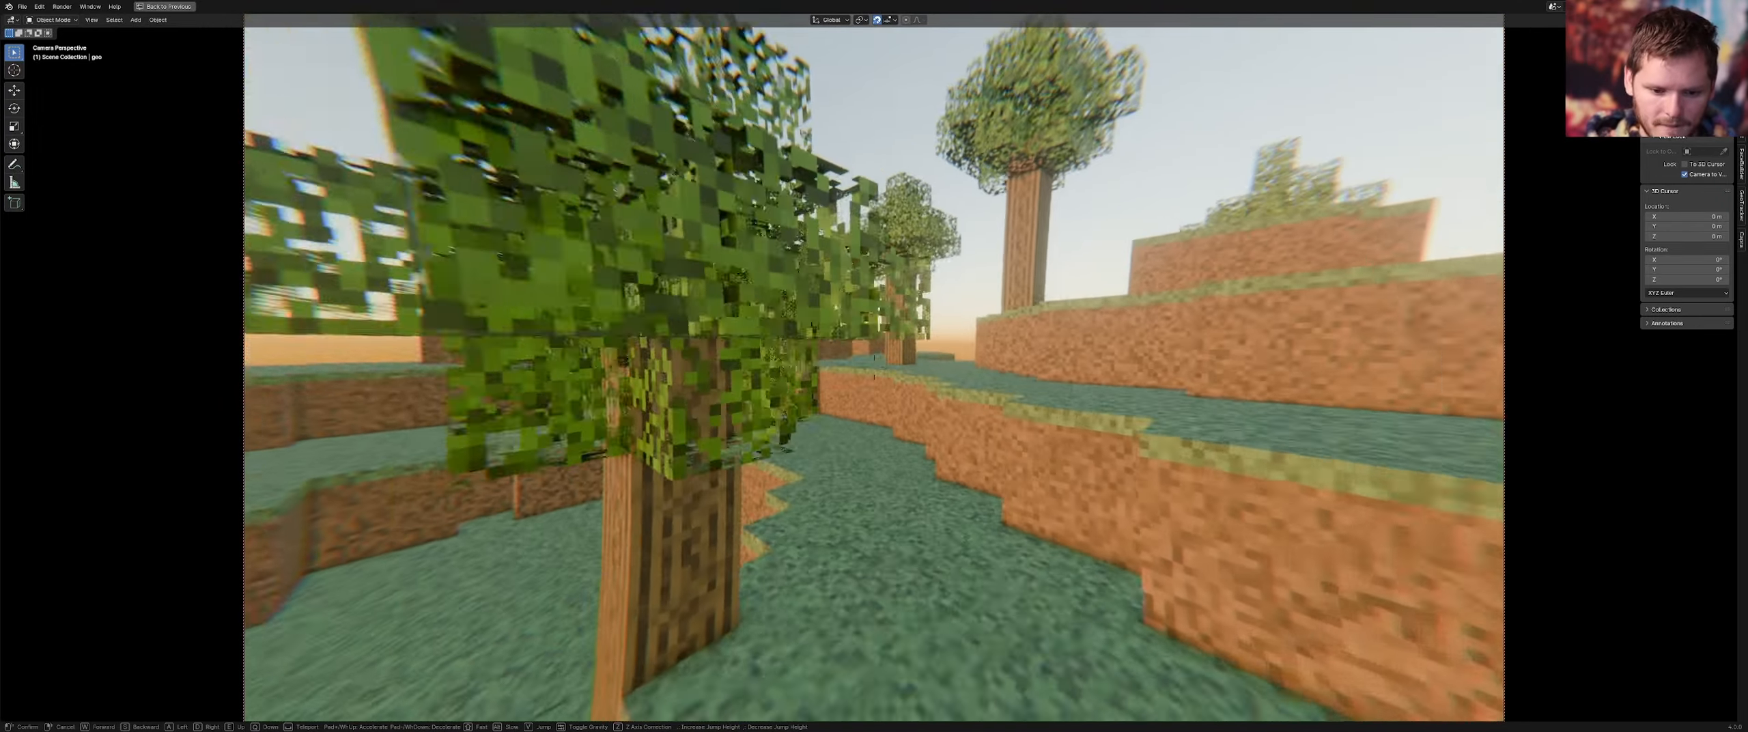
key("w")
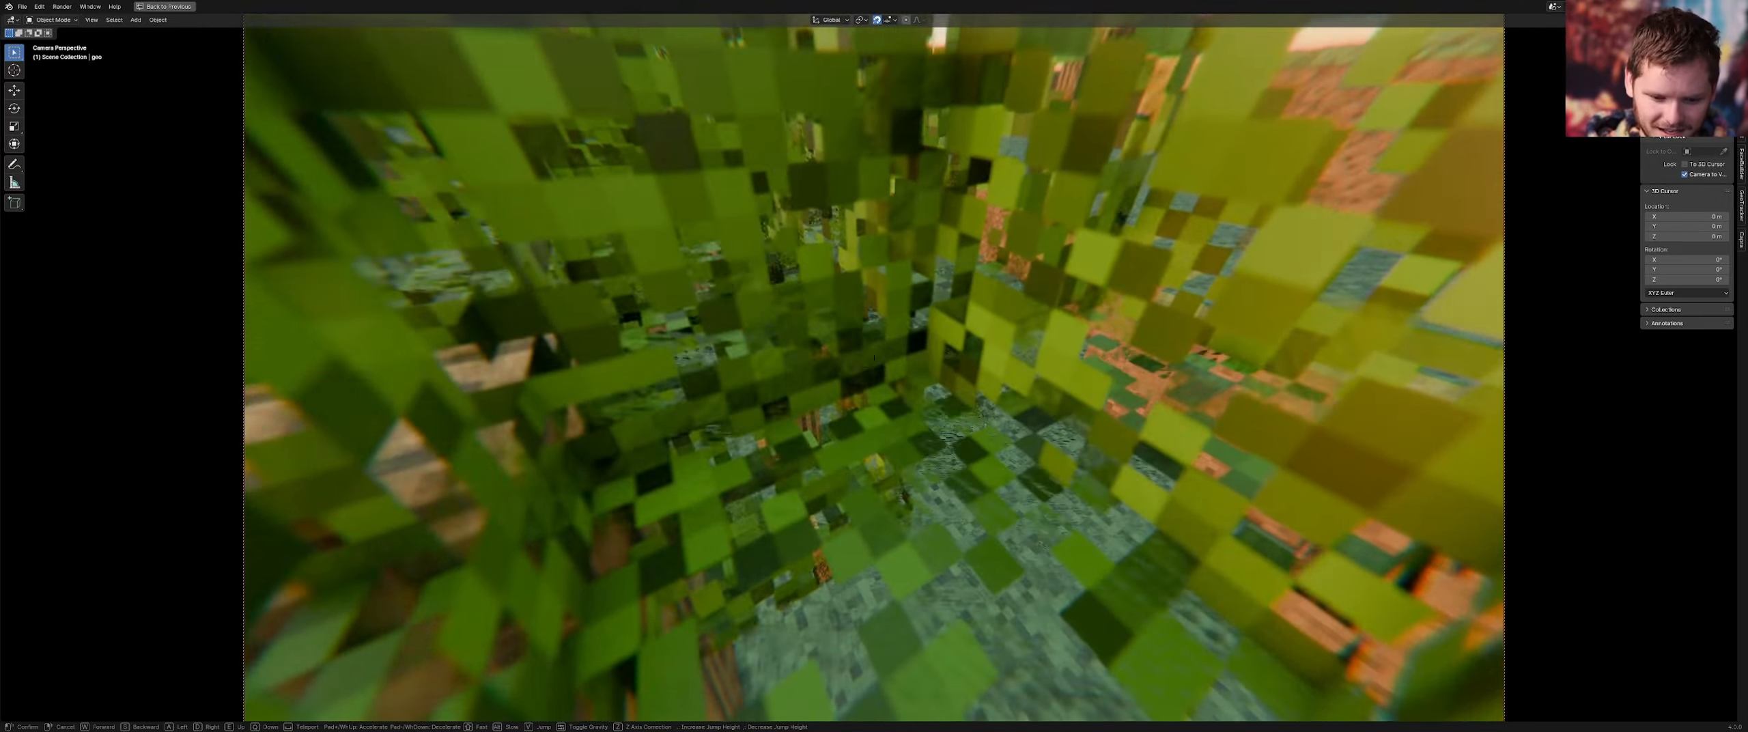
key("v")
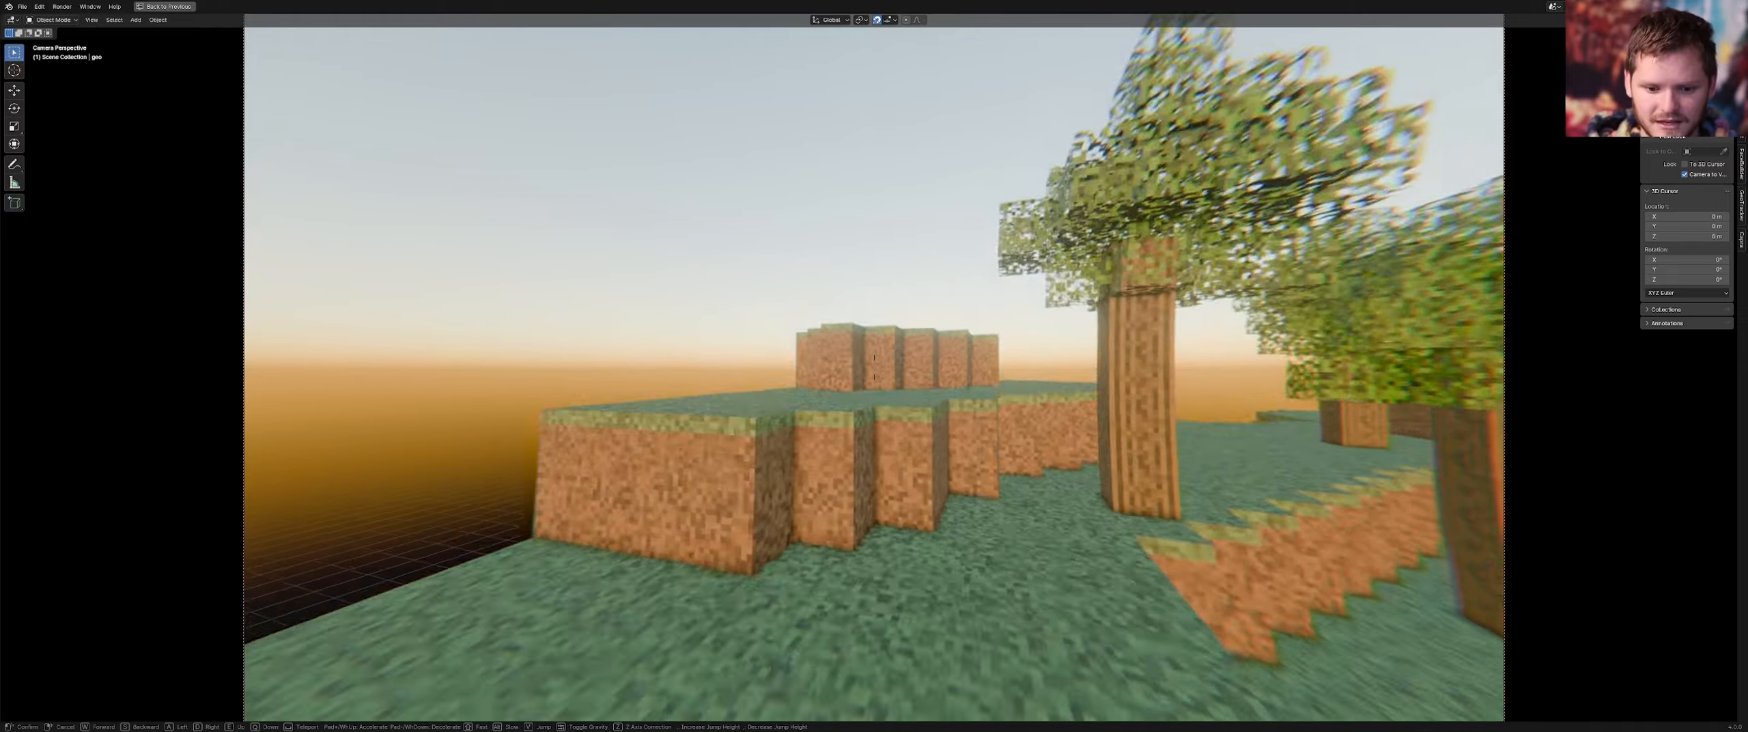
Explore the terrain from ground level and from above, passing between the trees, stepped ledges and isolated dirt blocks
key("w")
key("e")
key("w")
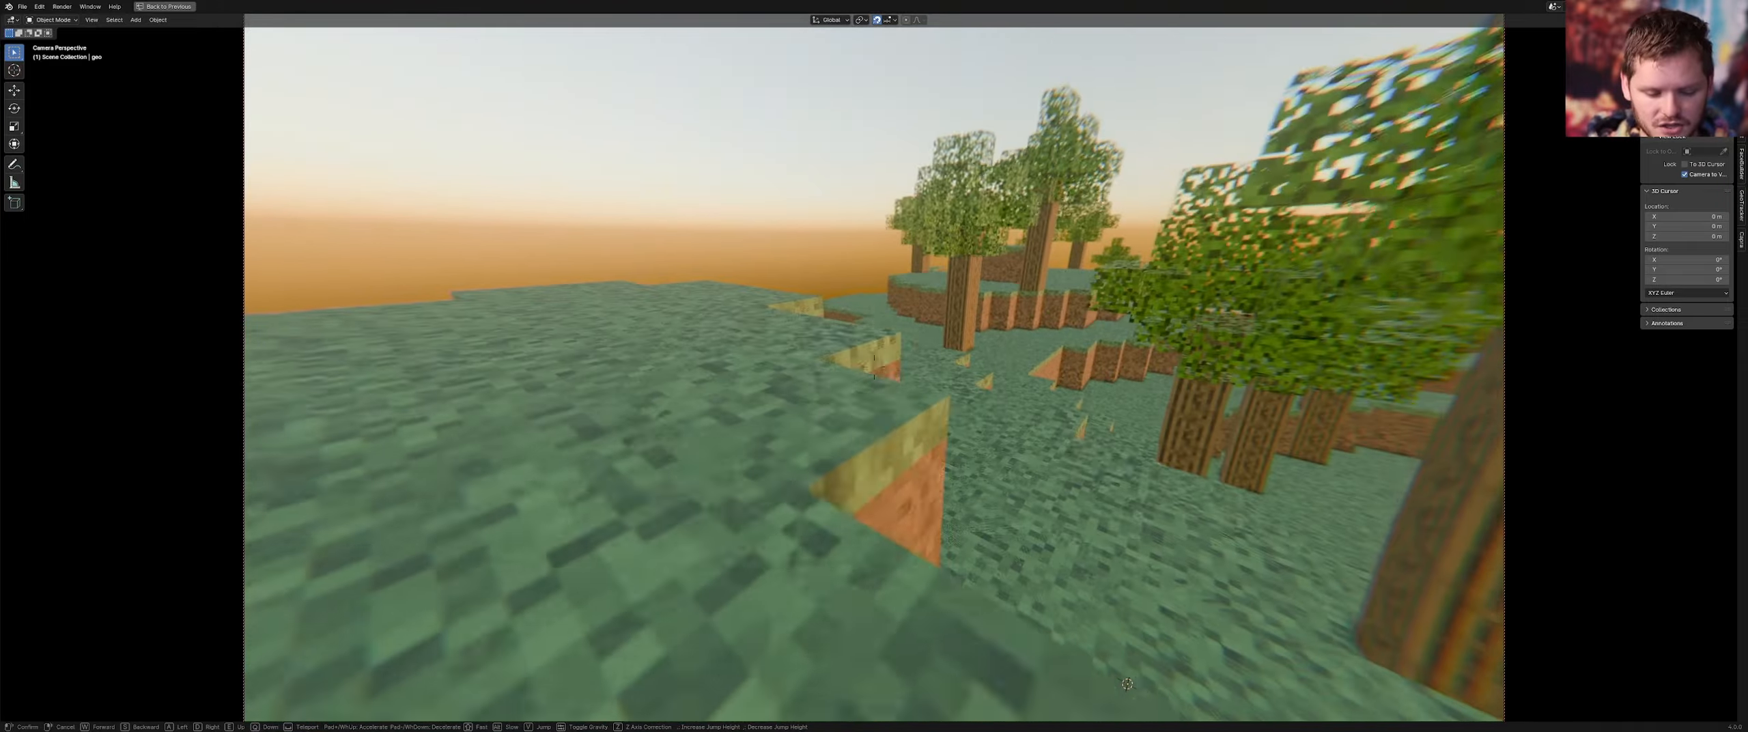
key("w")
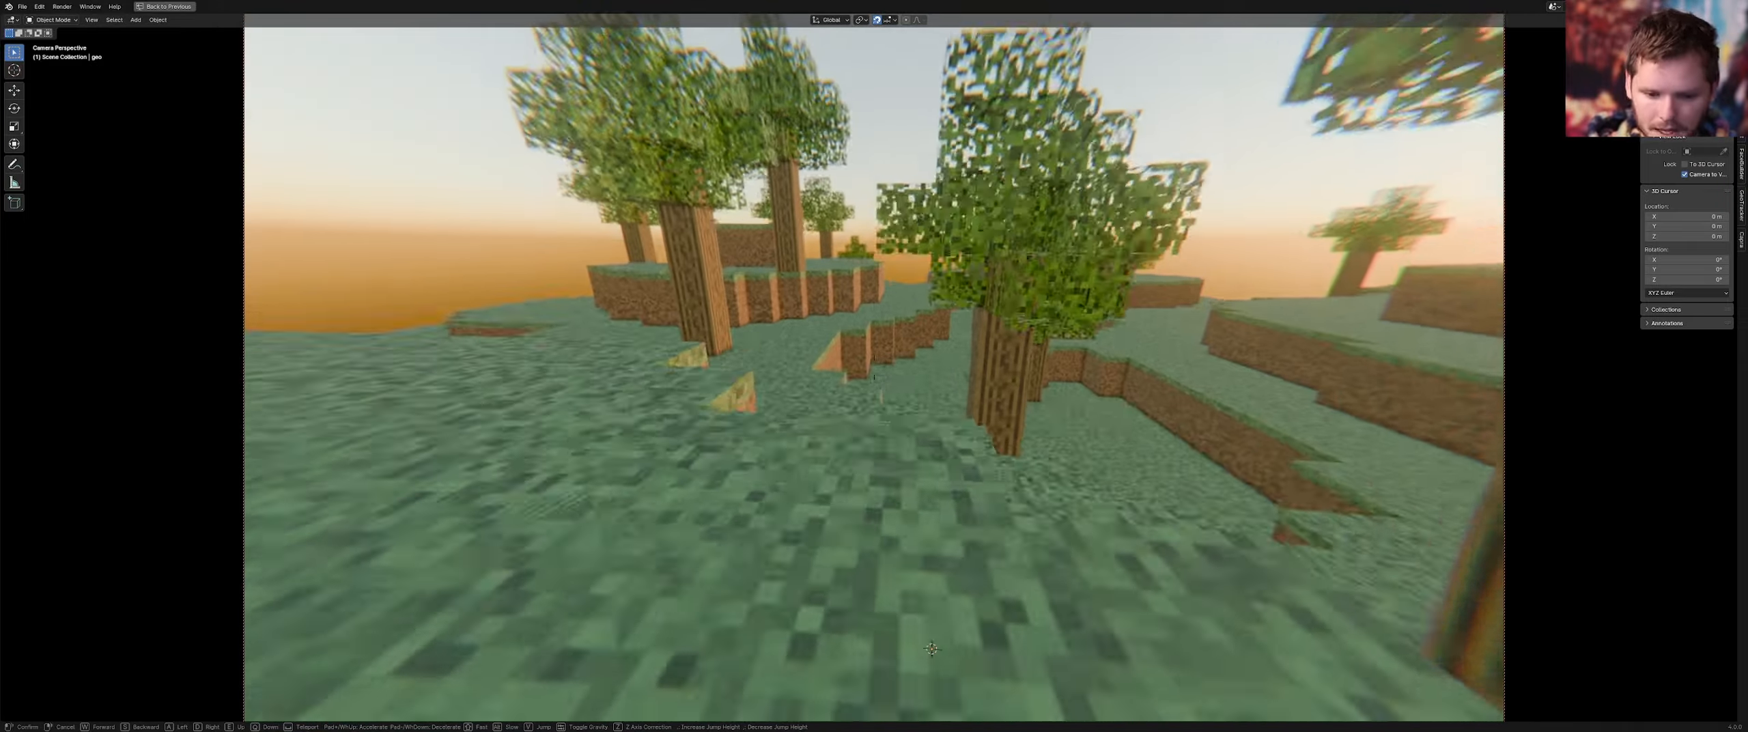
key("w")
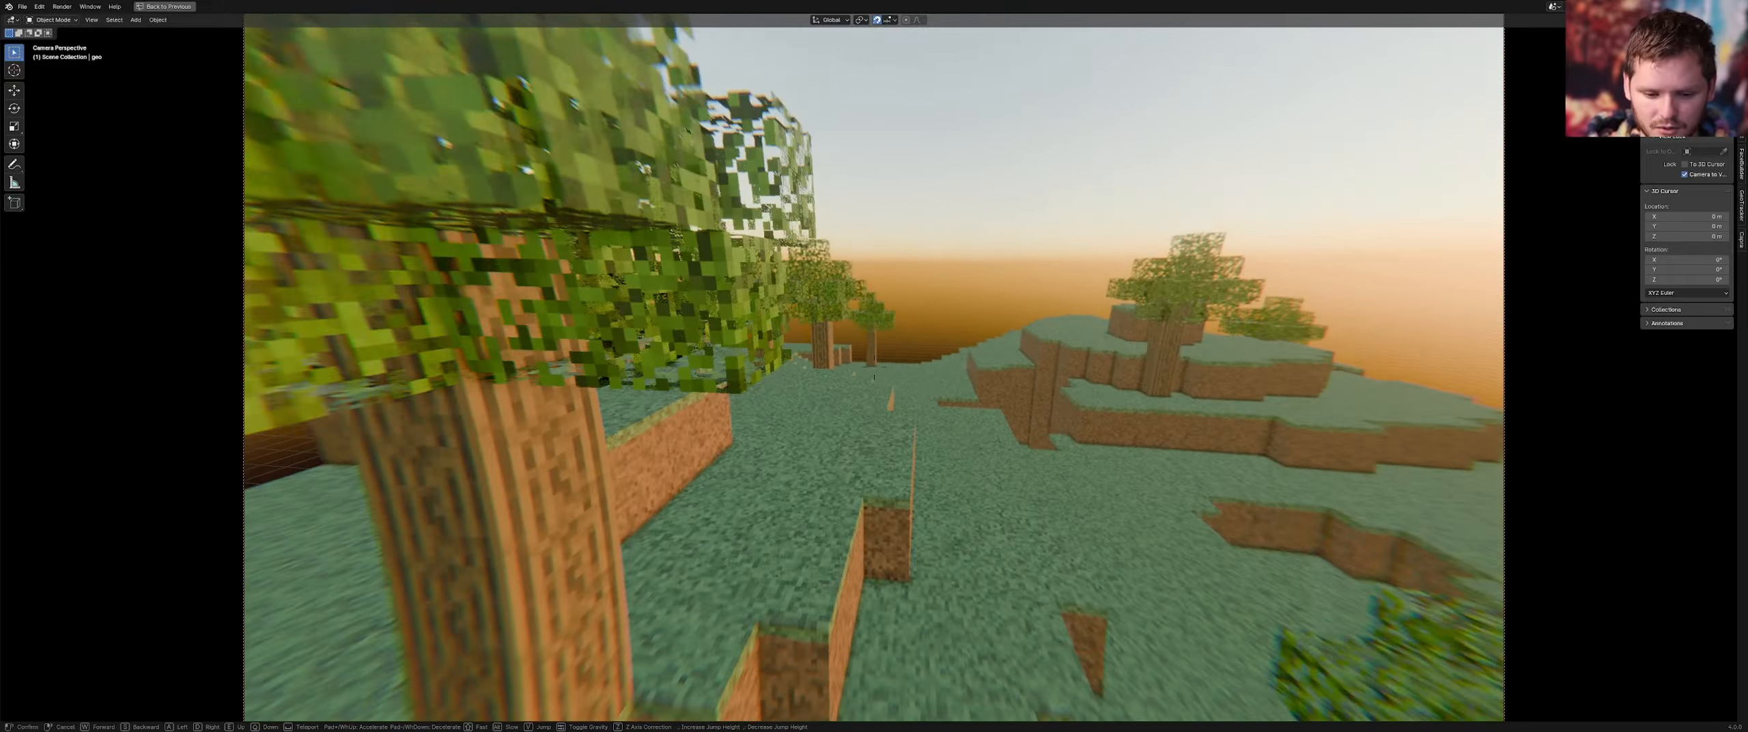
key("w")
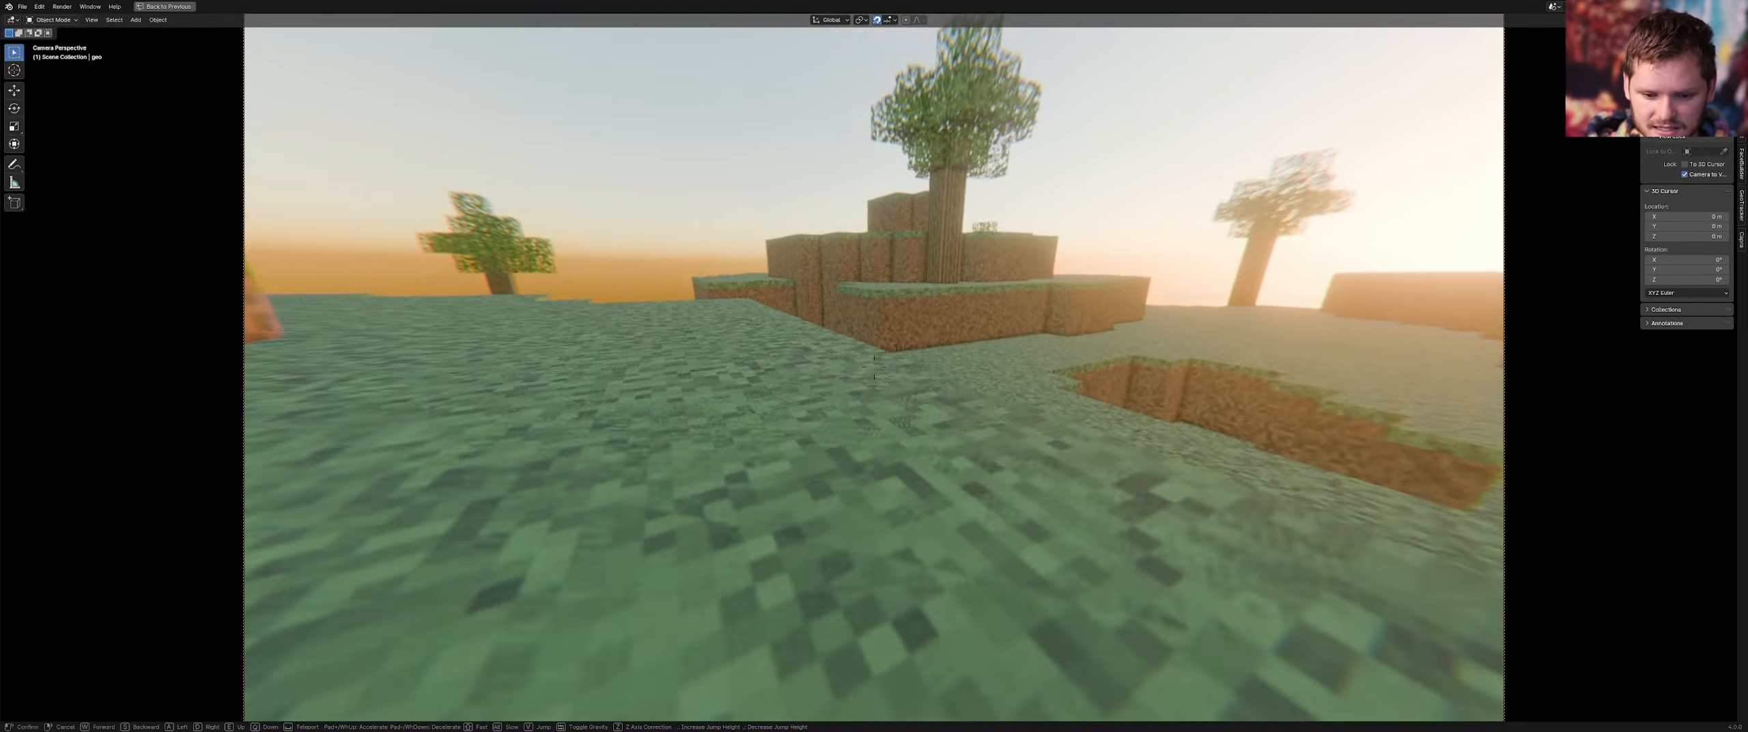
key("w")
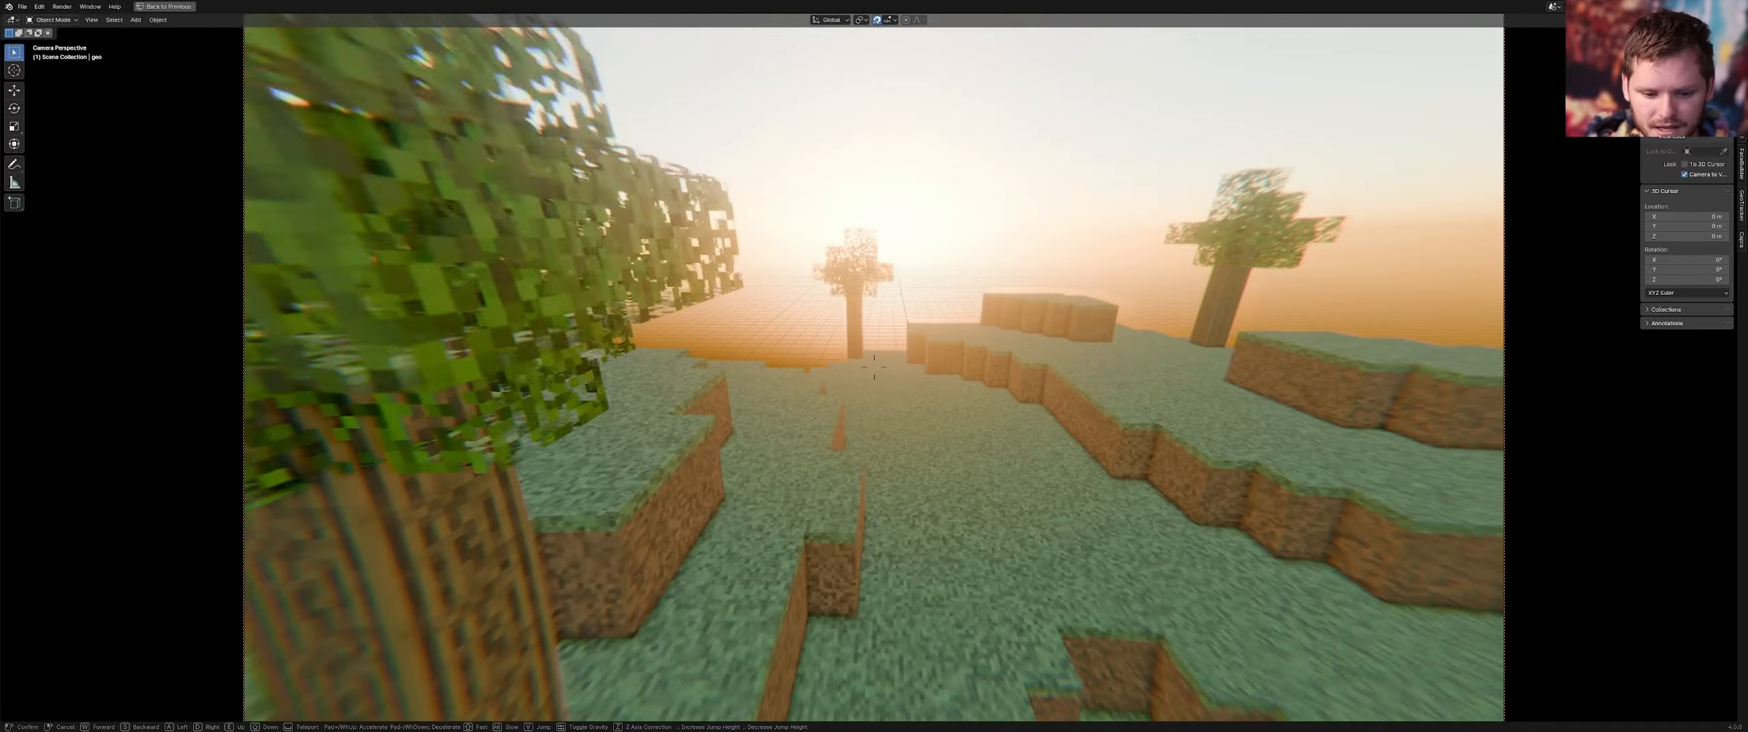
key("w")
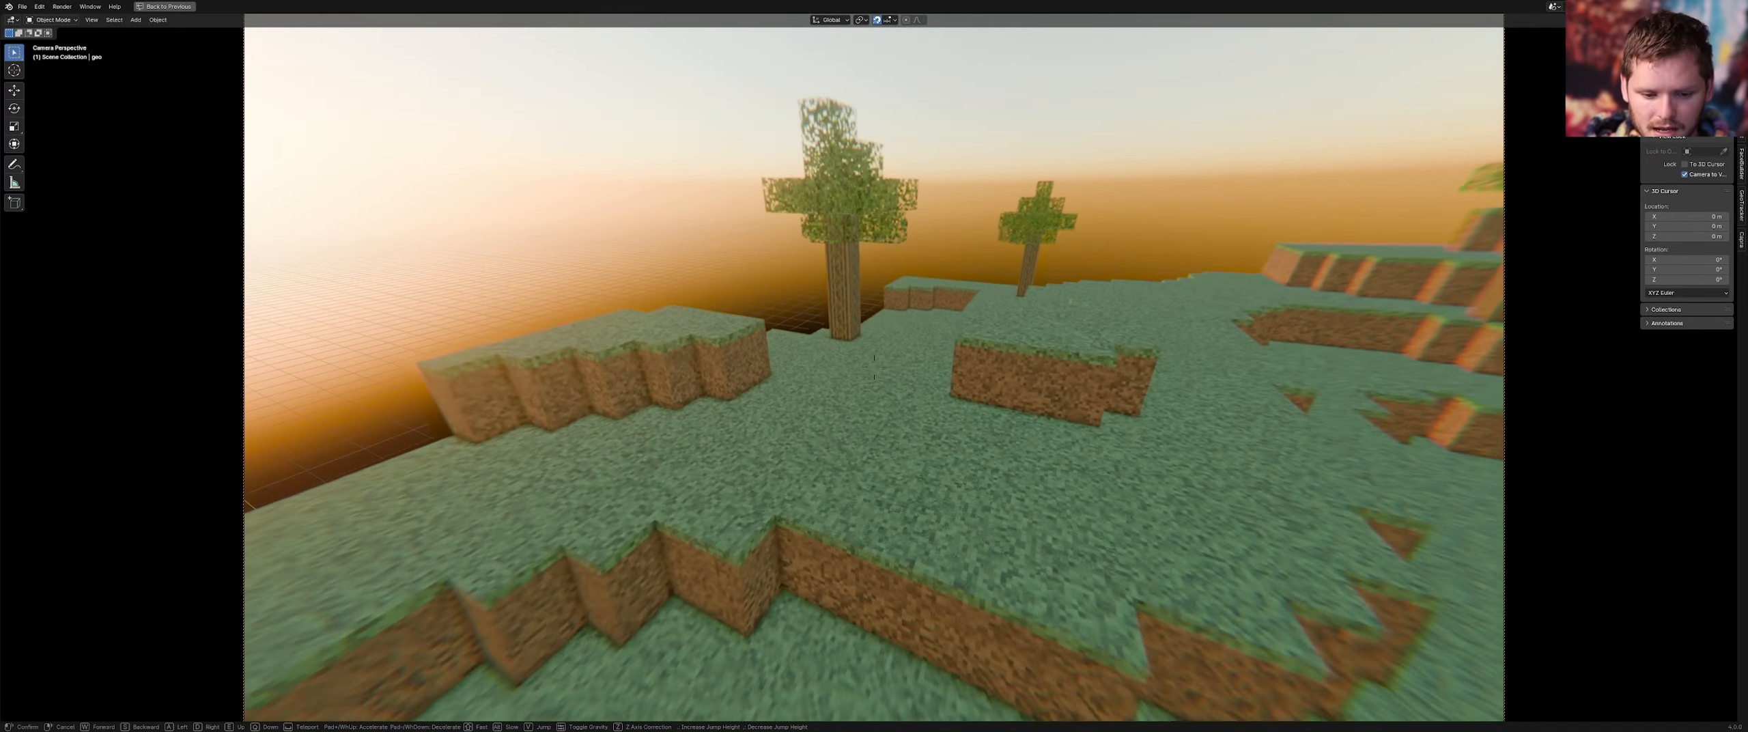
key("w")
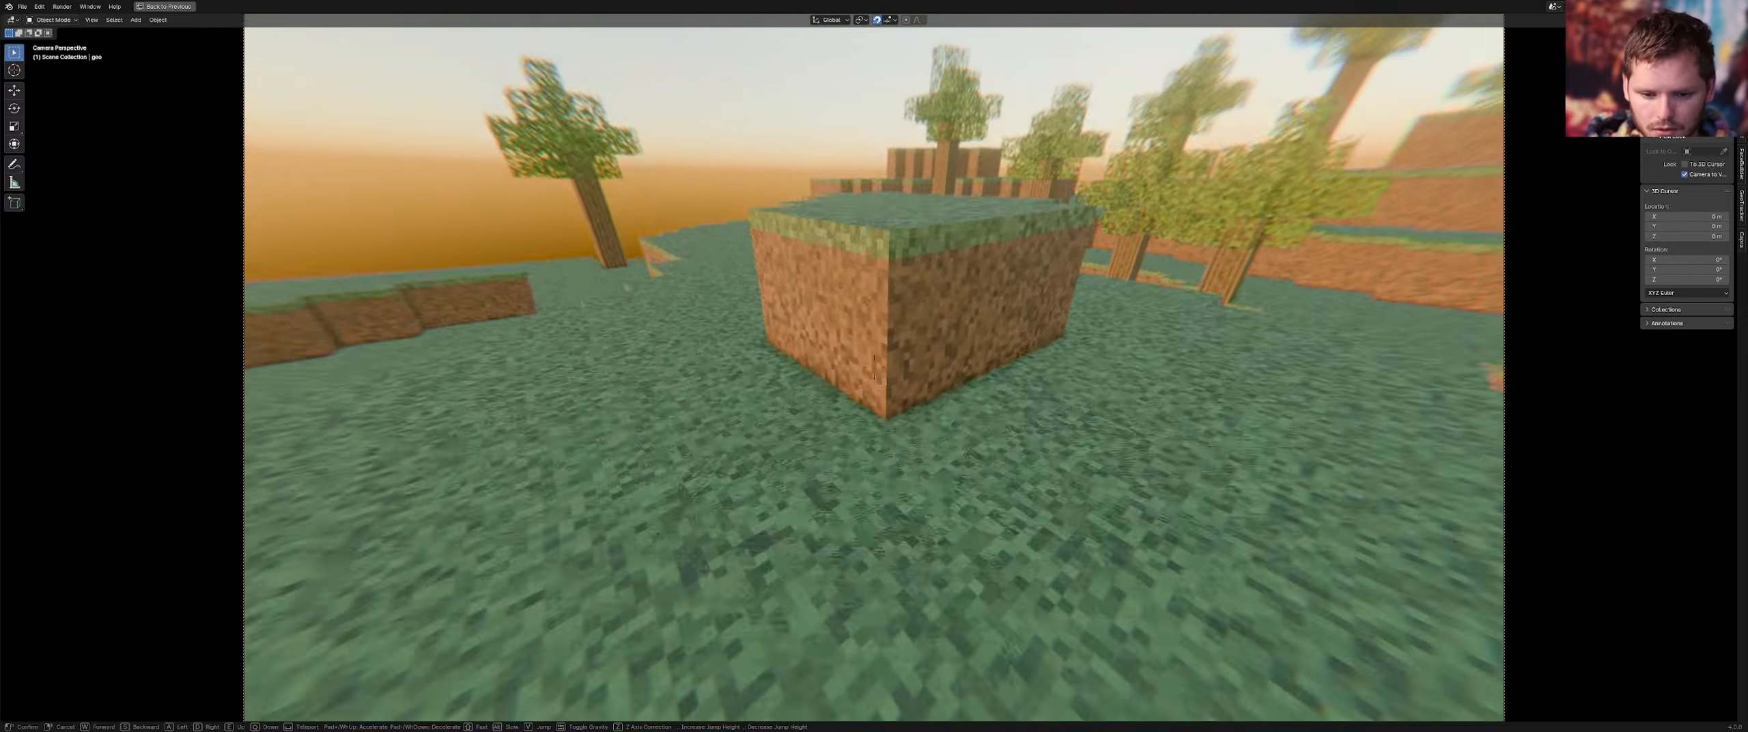
key("w")
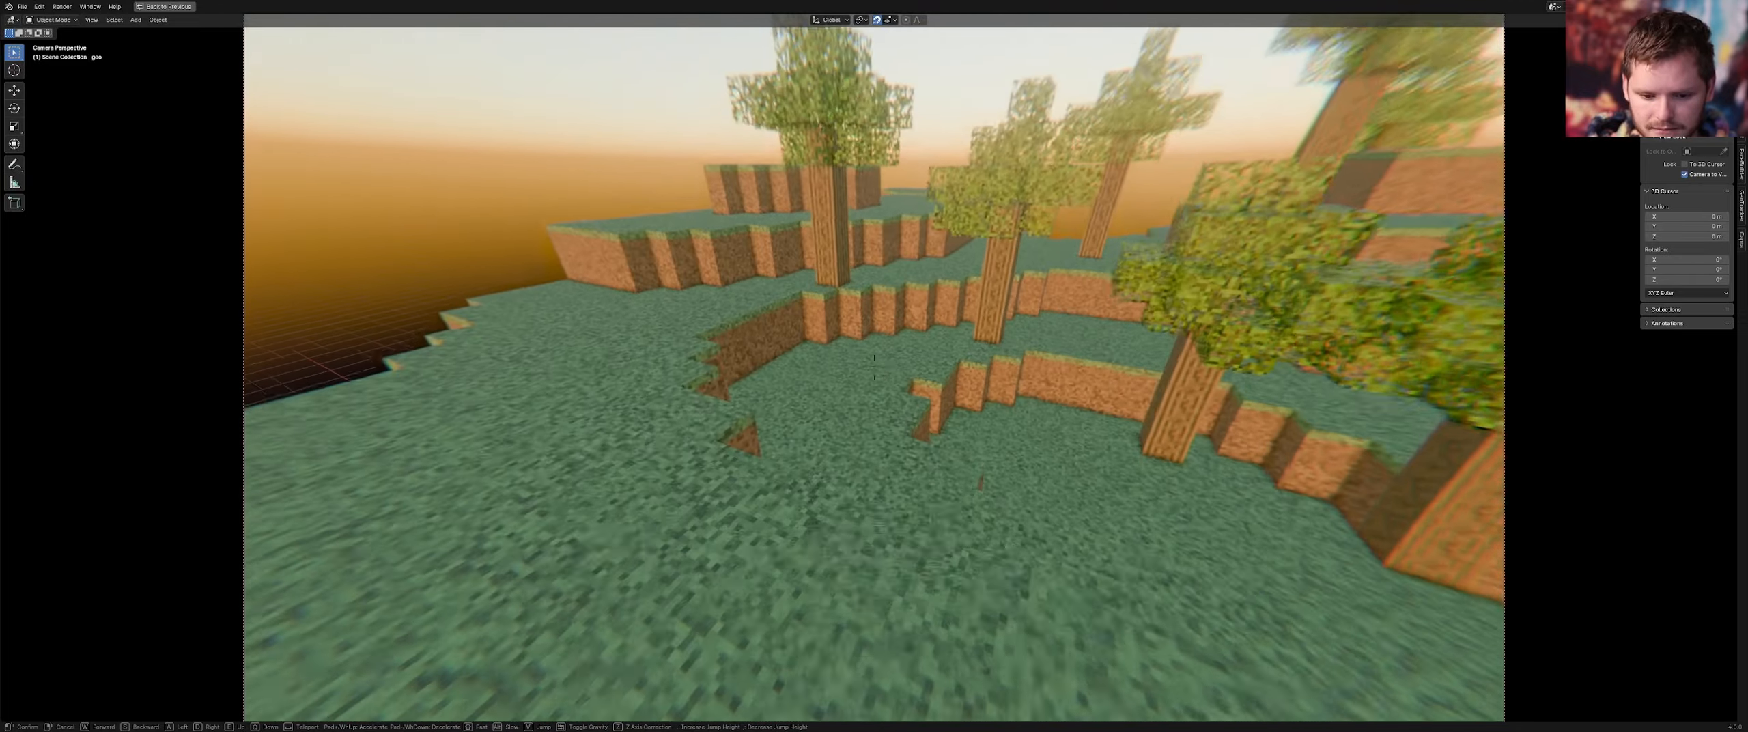
key("w")
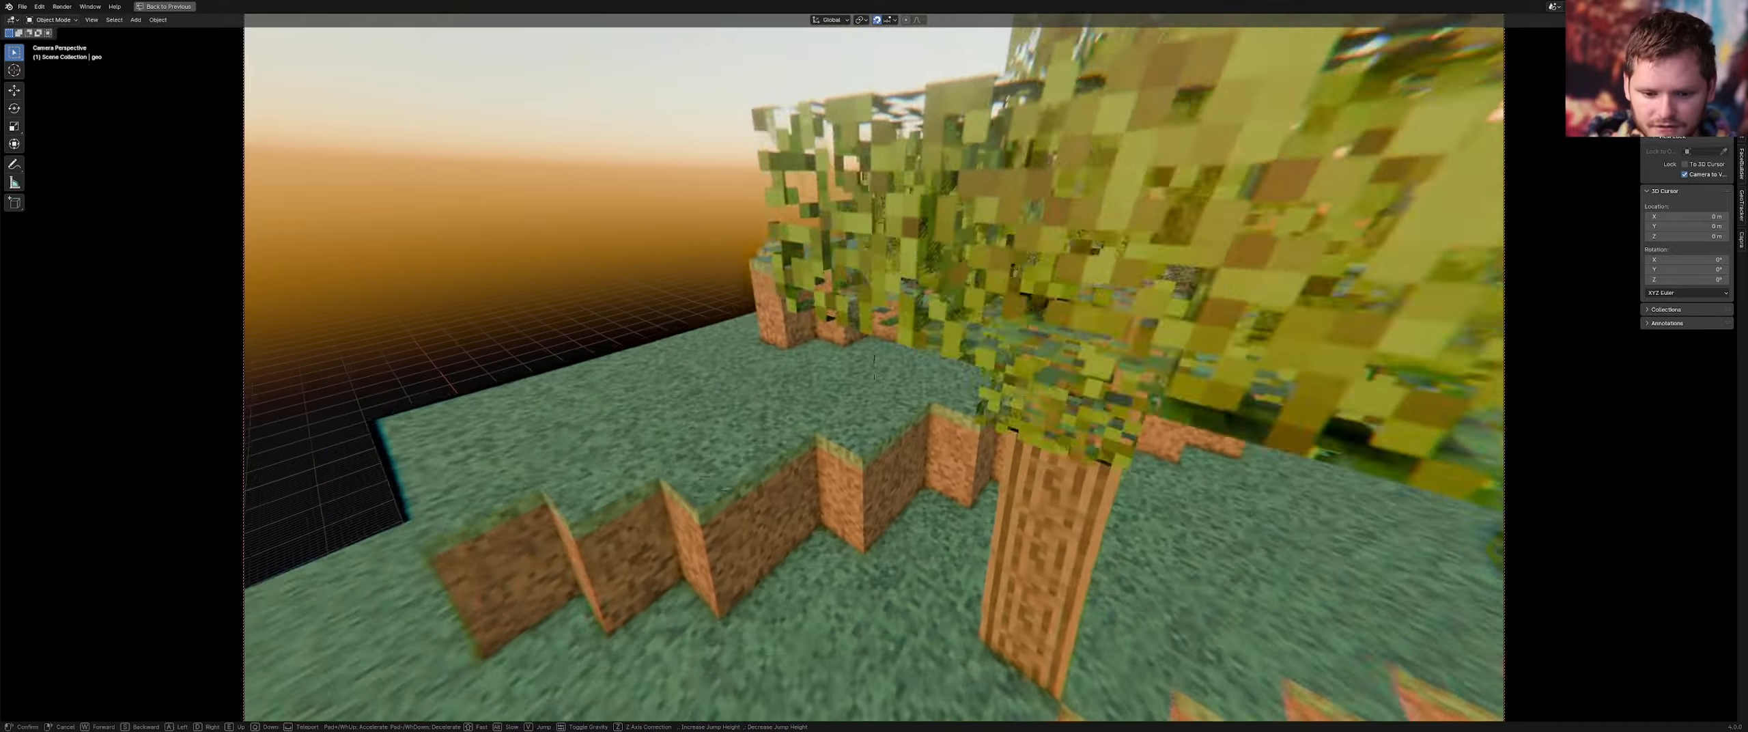
Move along the terrain's outer edge, rise for an overview of the landscape and descend back to the grass
key("e")
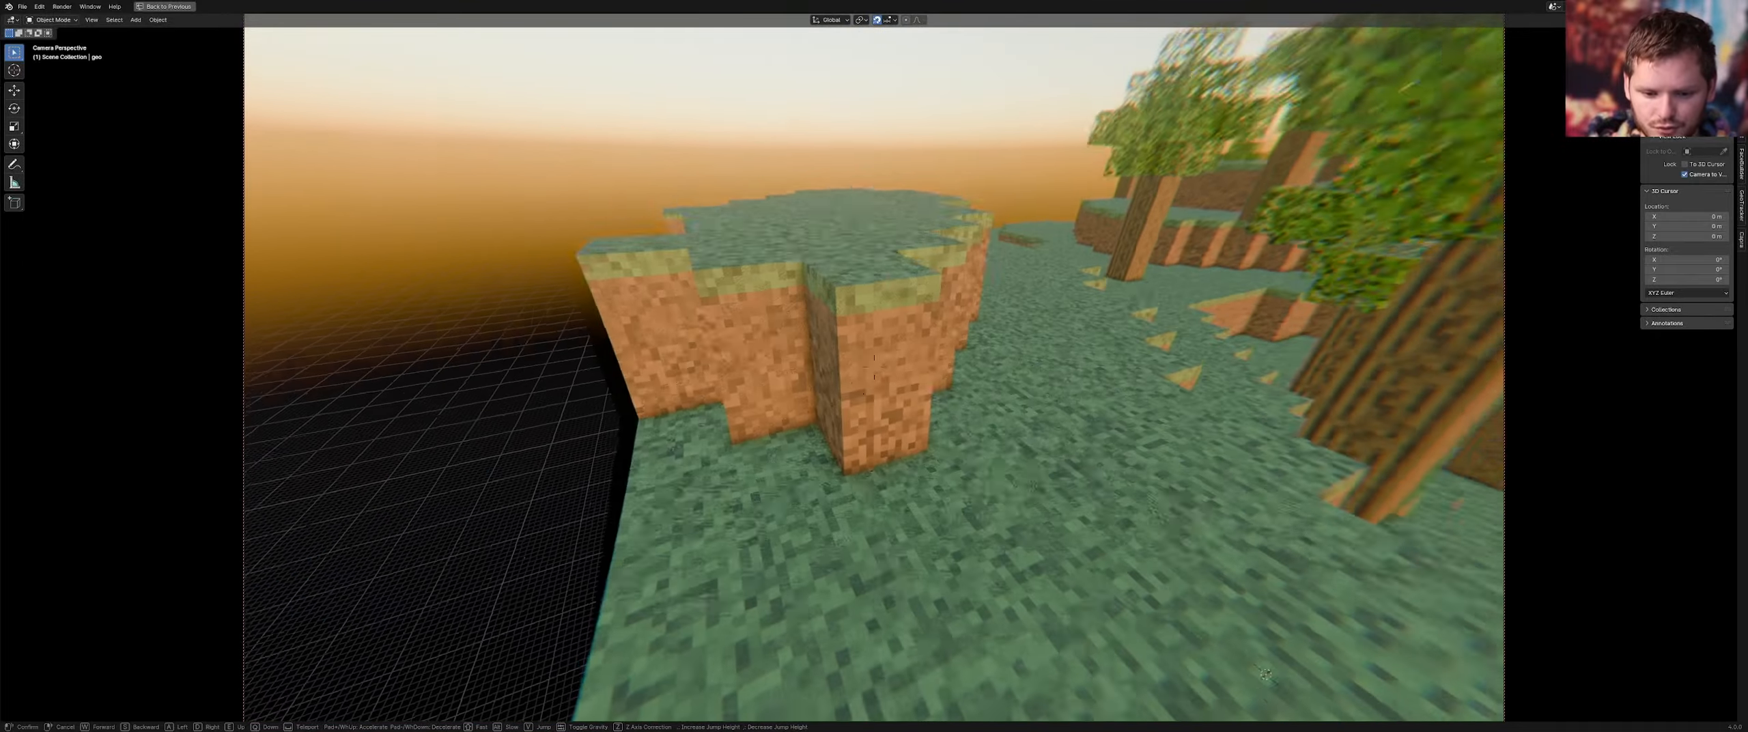
key("w")
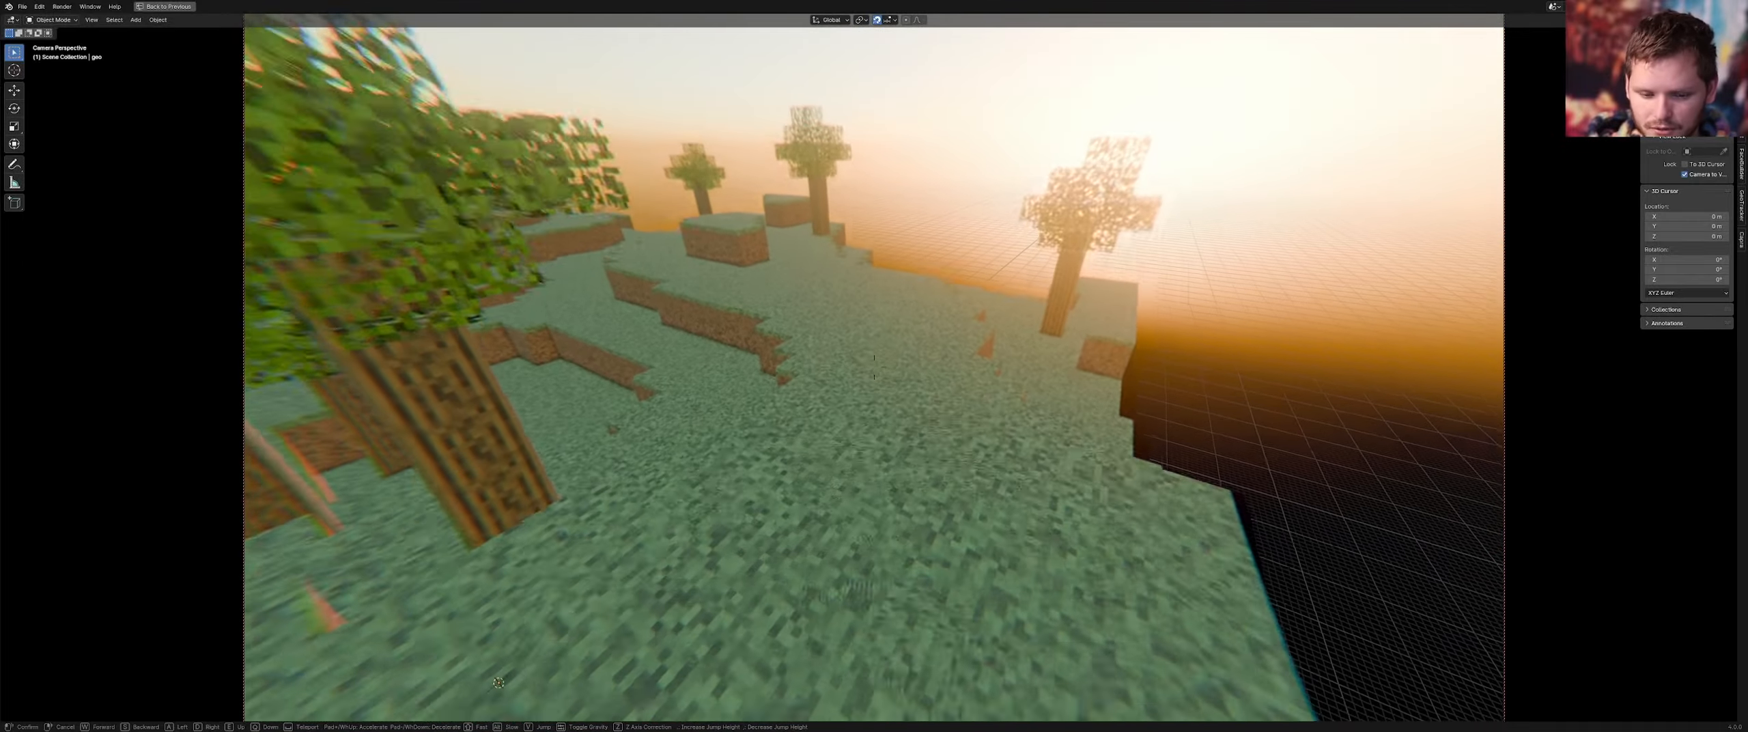
key("w")
key("e")
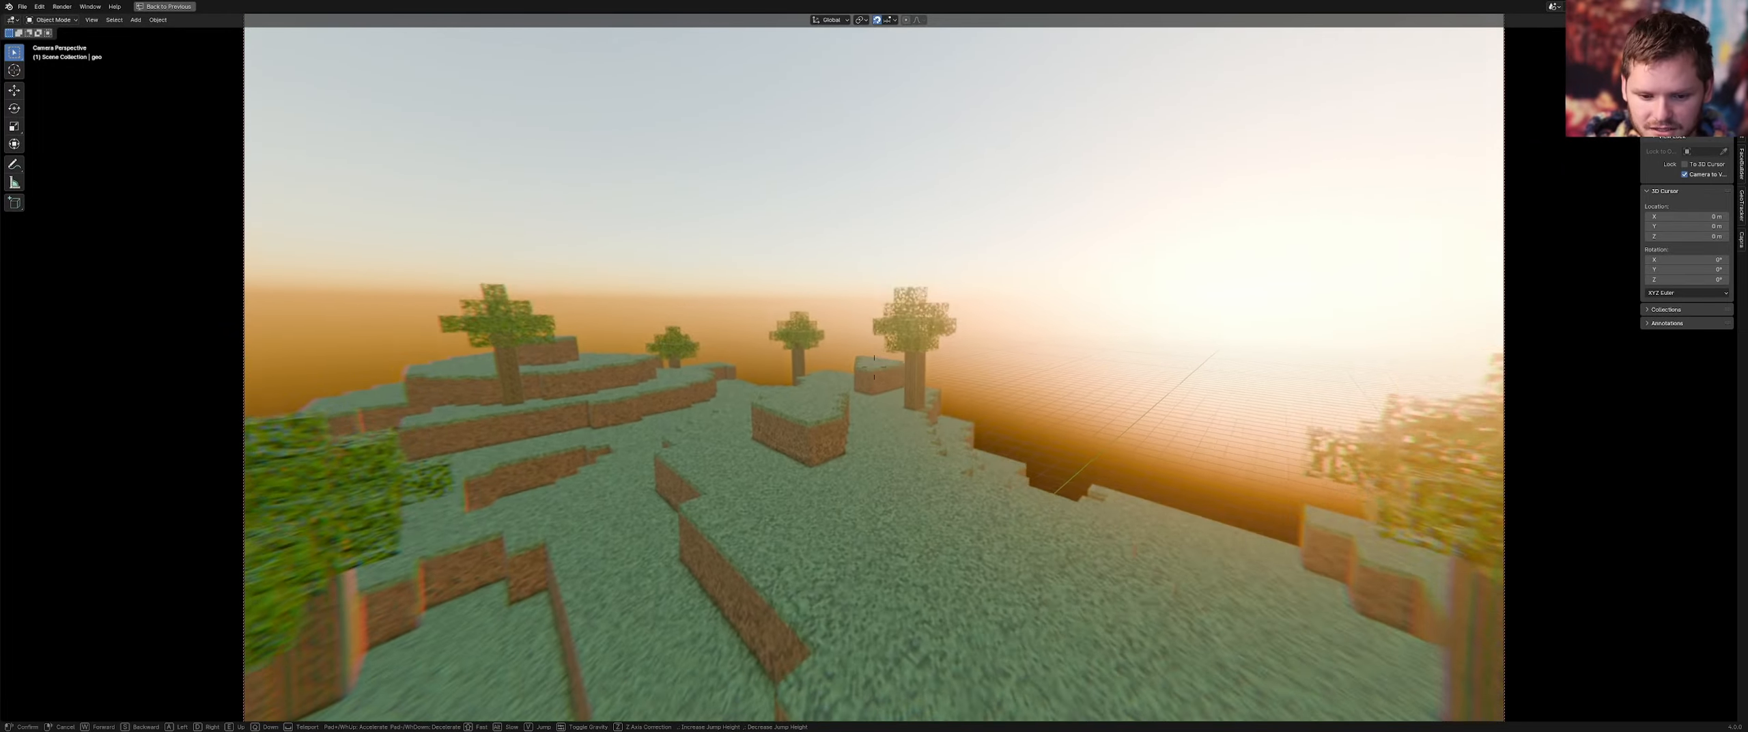
key("q")
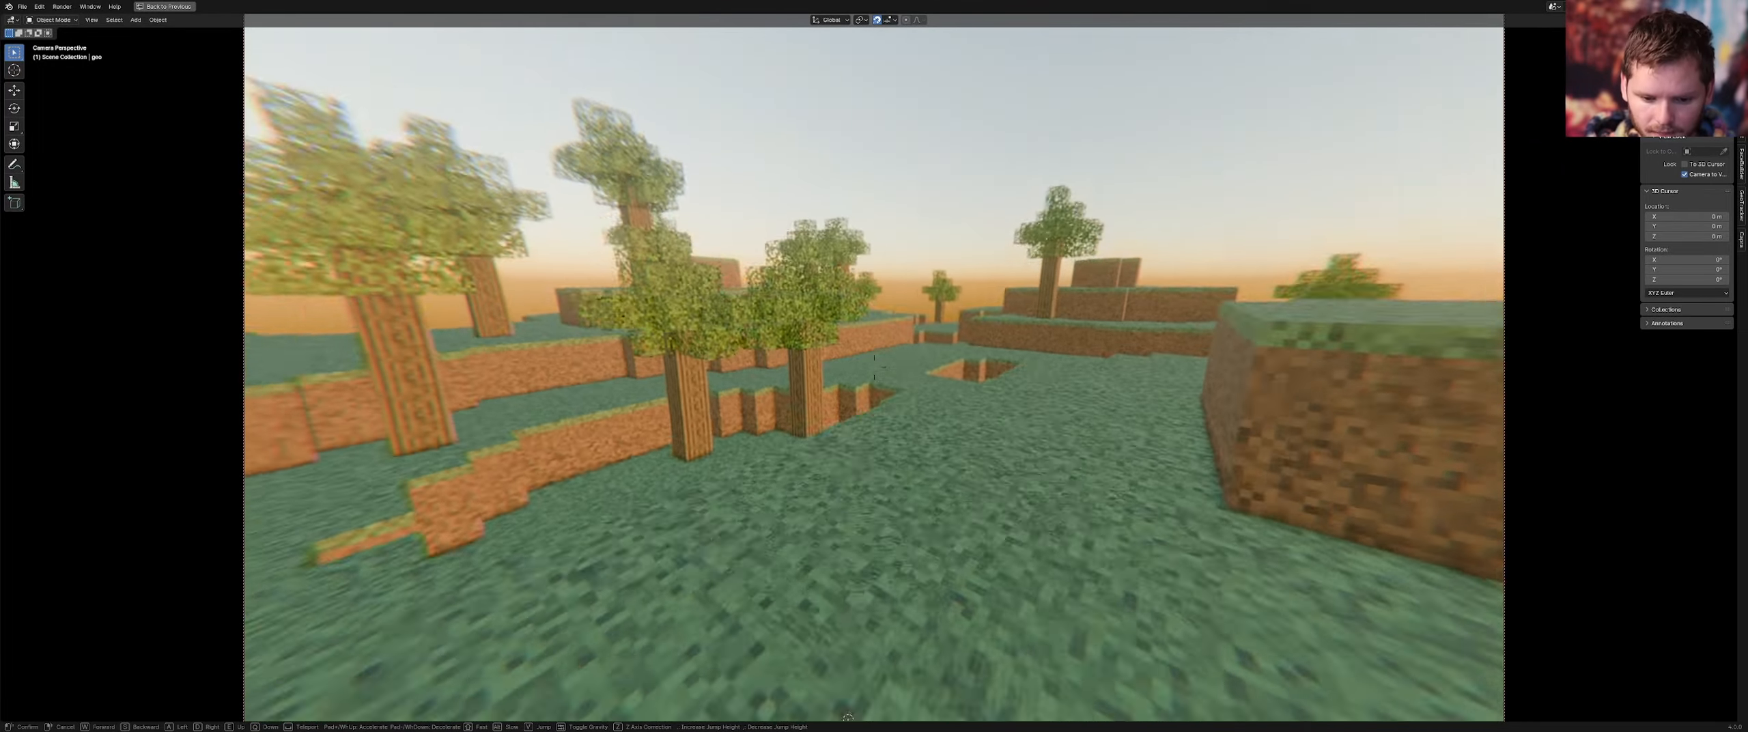
Walk across the grass to the dirt ledges near the terrain's edge, back away from the dirt wall and continue past the trees
key("w")
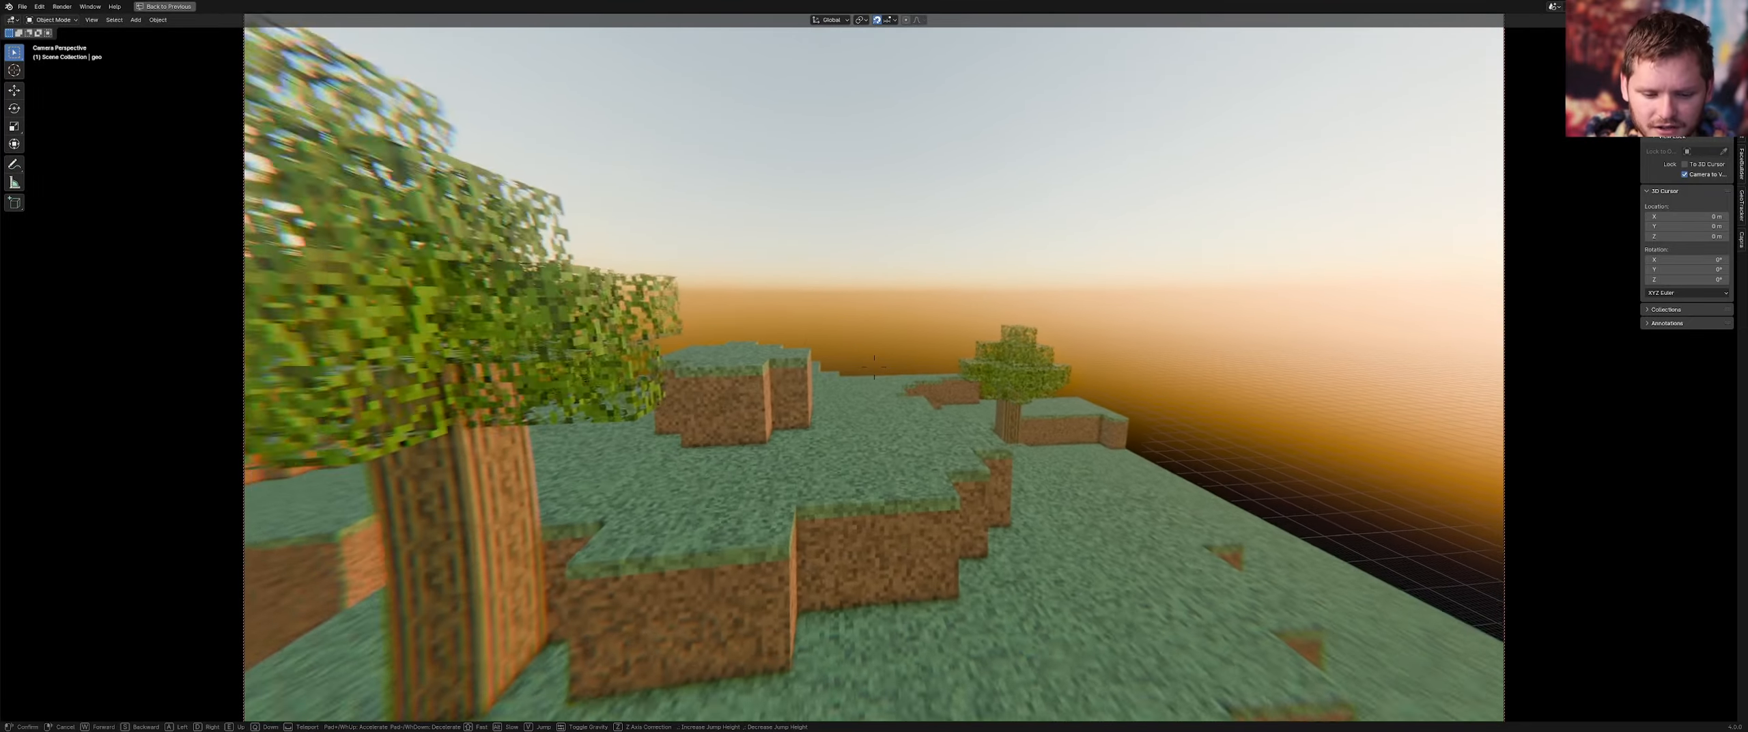
key("w")
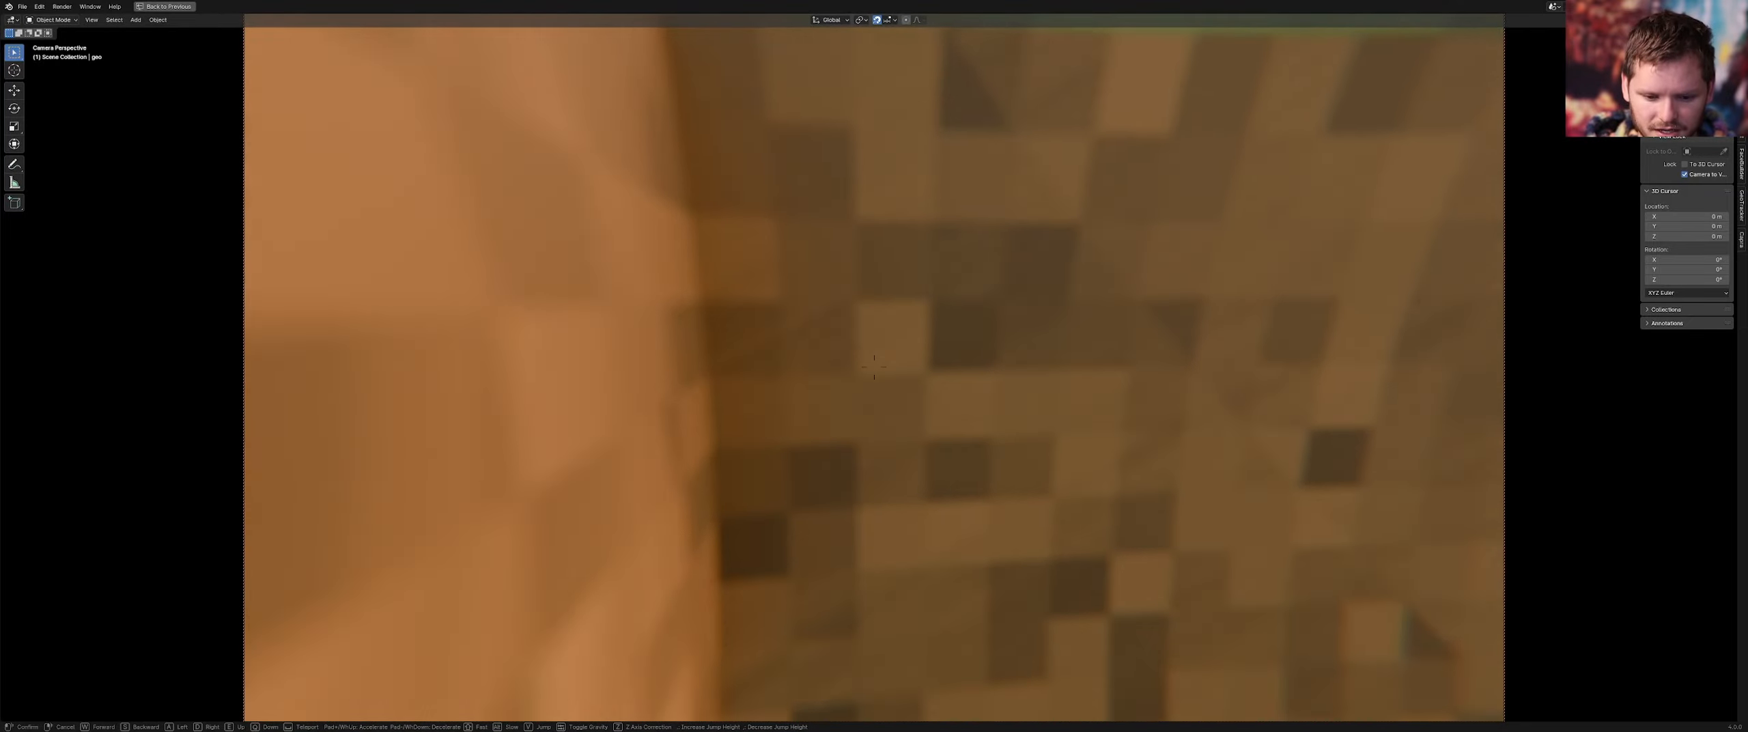
key("s")
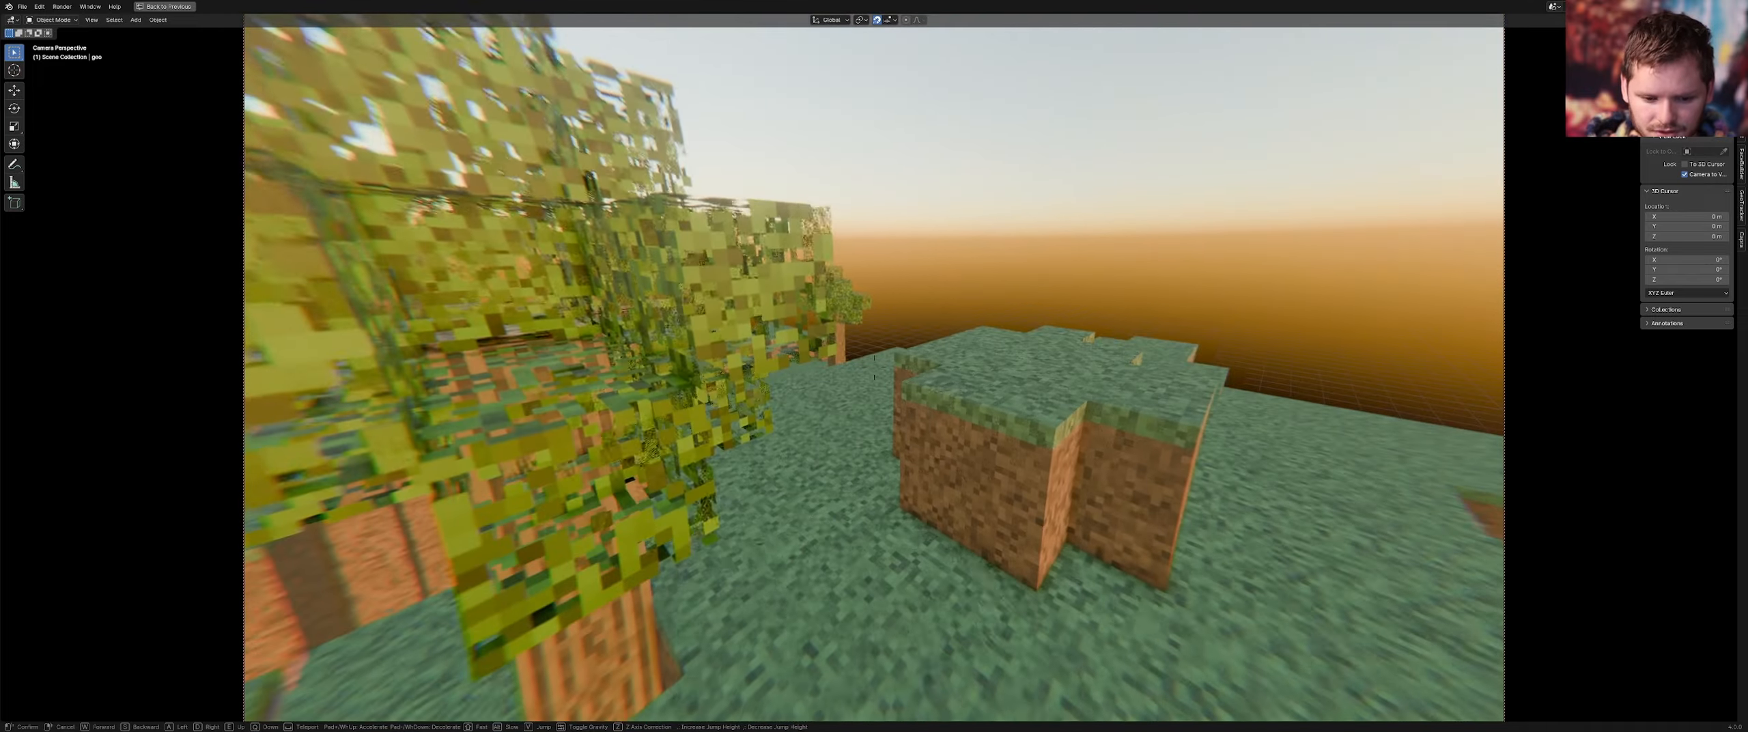
key("w")
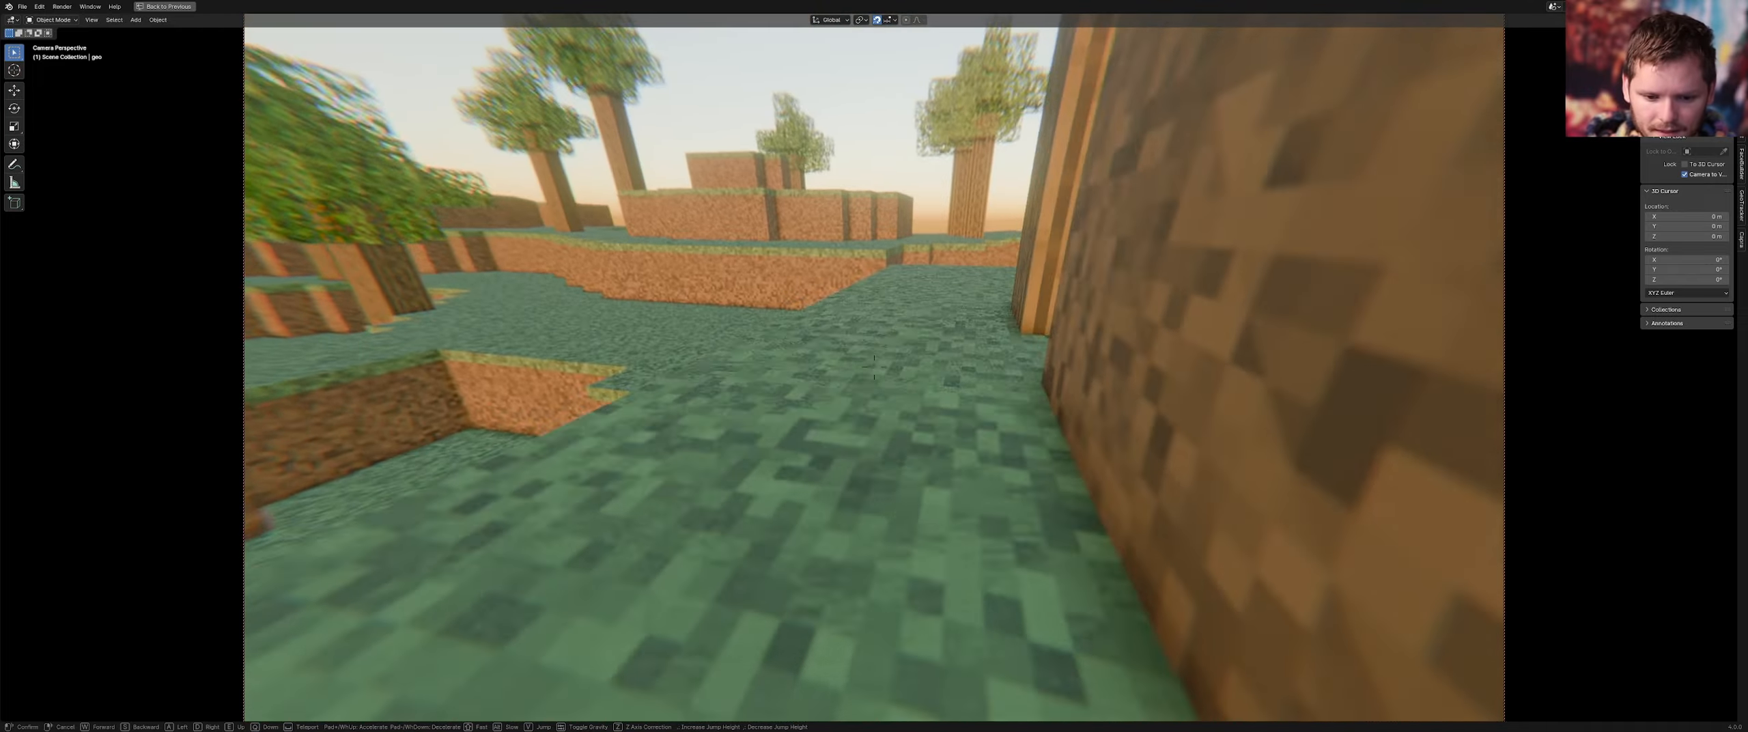
key("w")
key("e")
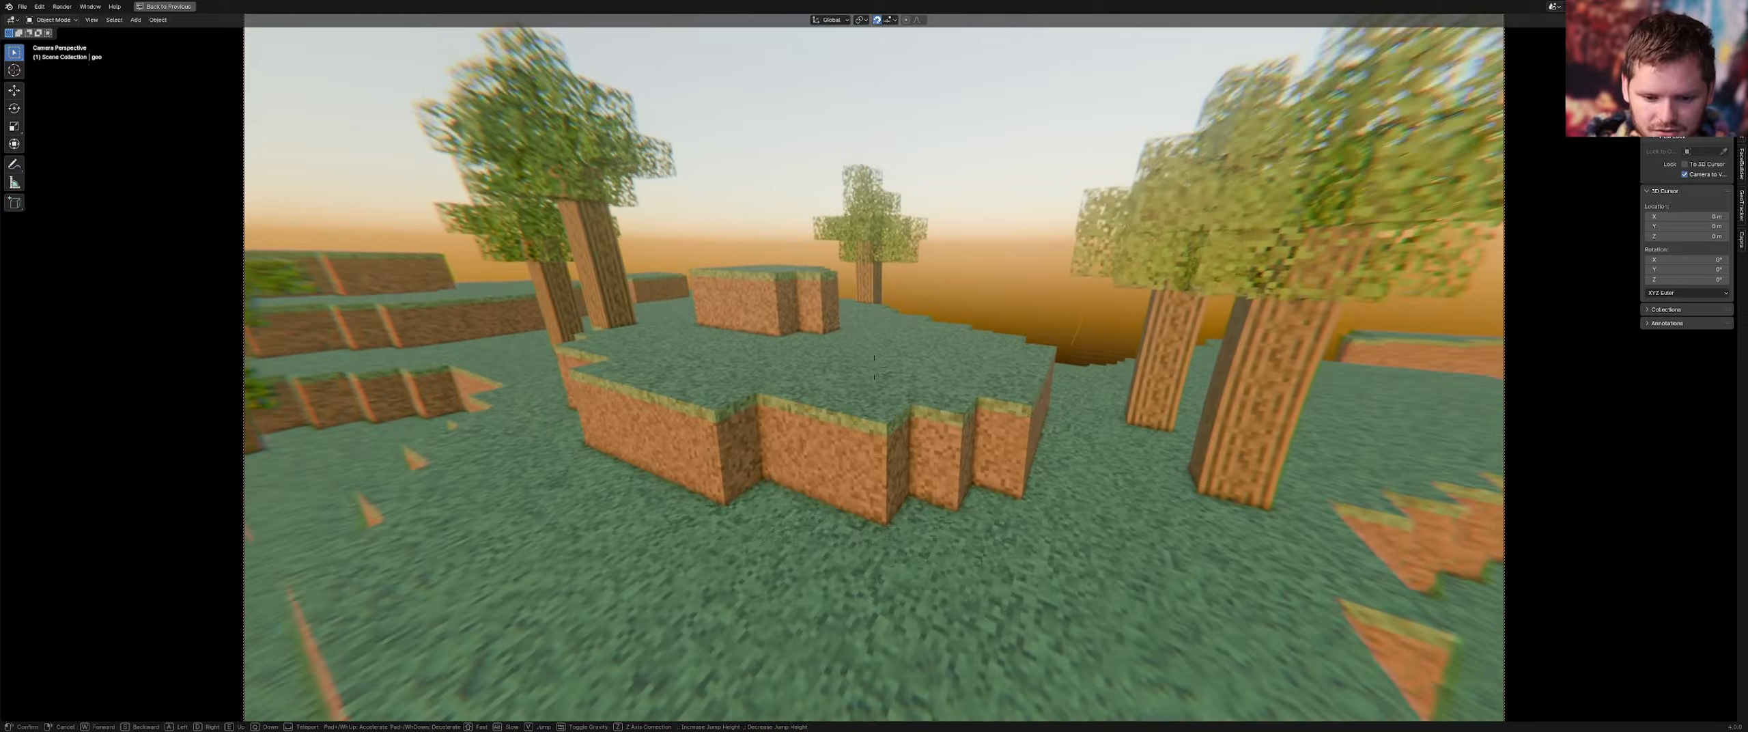
Explore the raised grass plateau, the surrounding tree canopies and the sunlit edge of the terrain from ground level and from above
key("w")
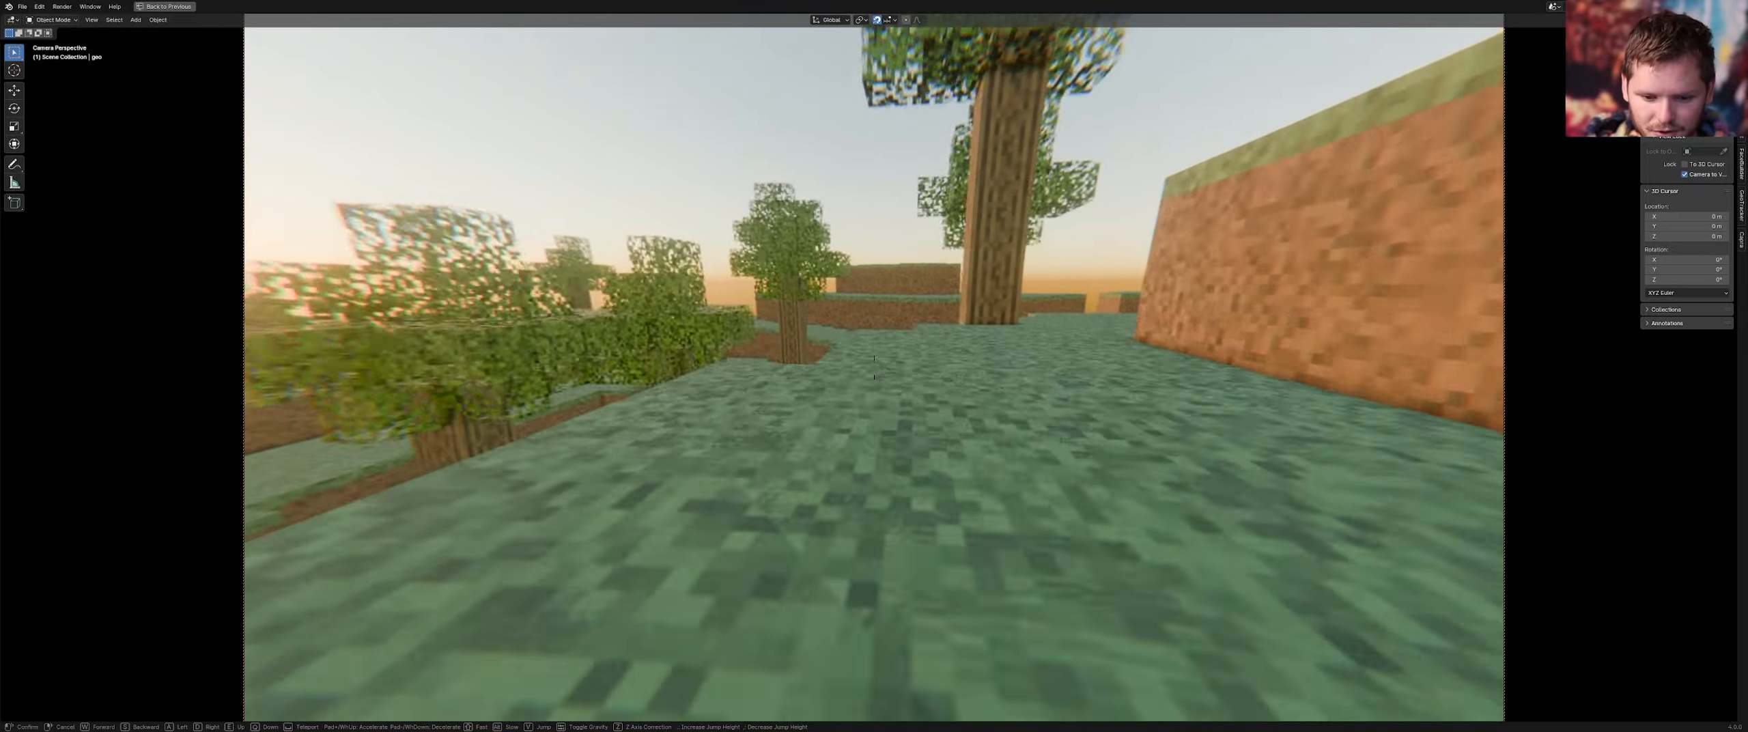
key("w")
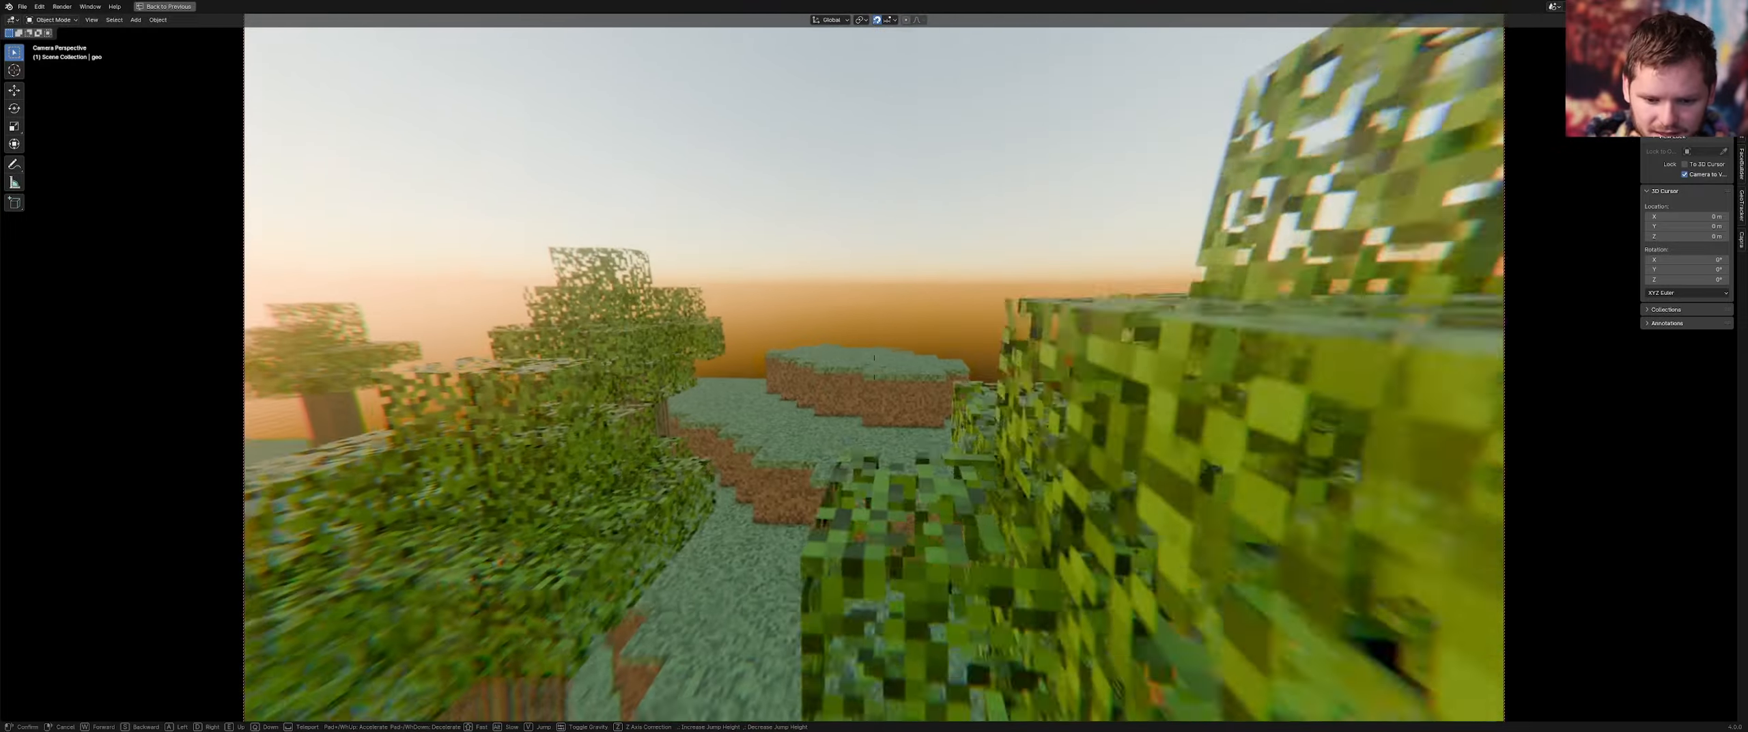
key("w")
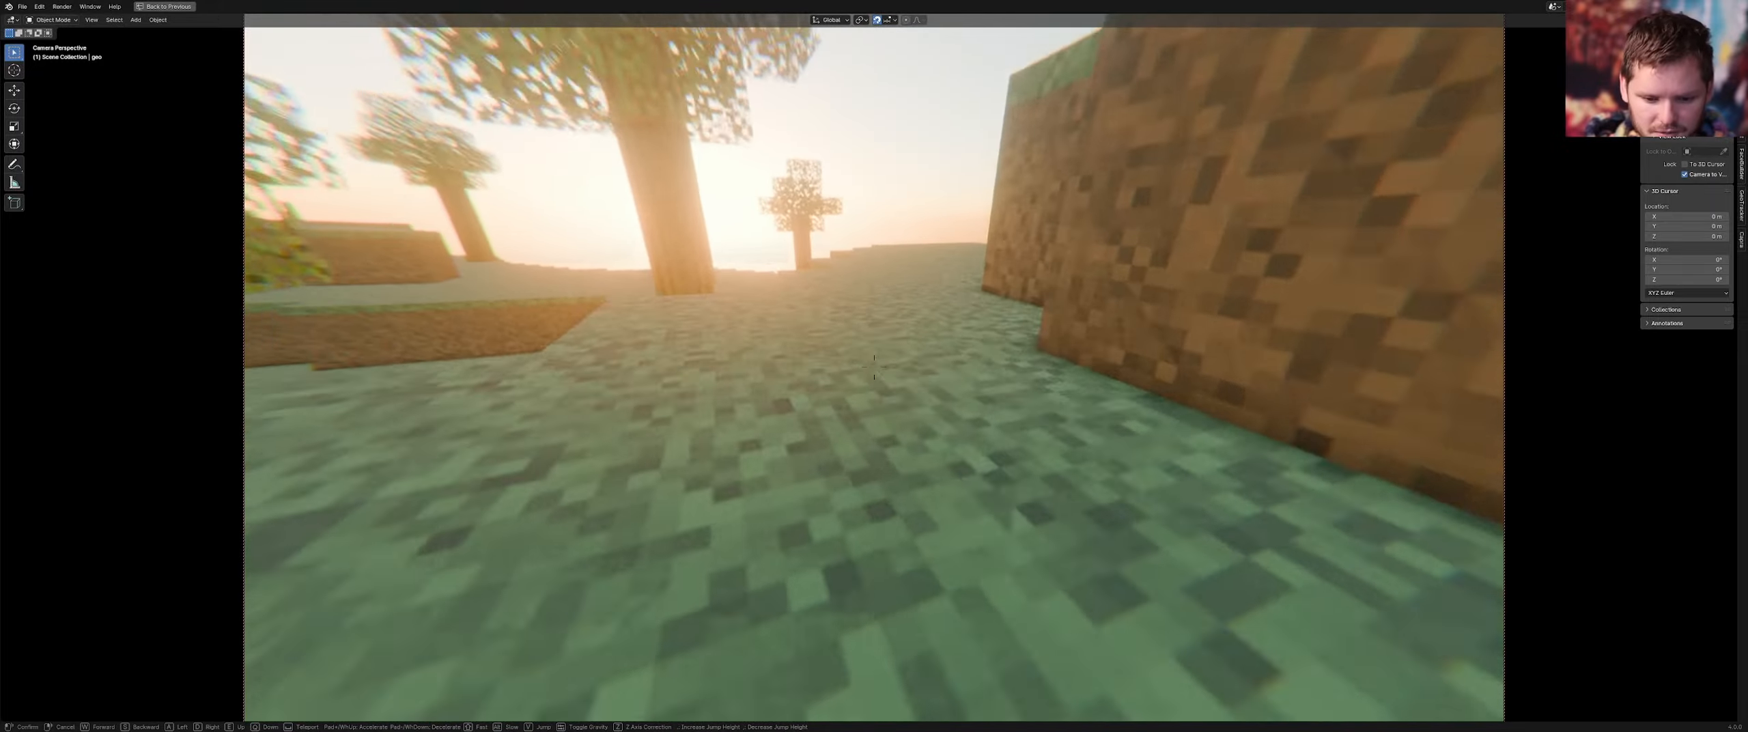
key("w")
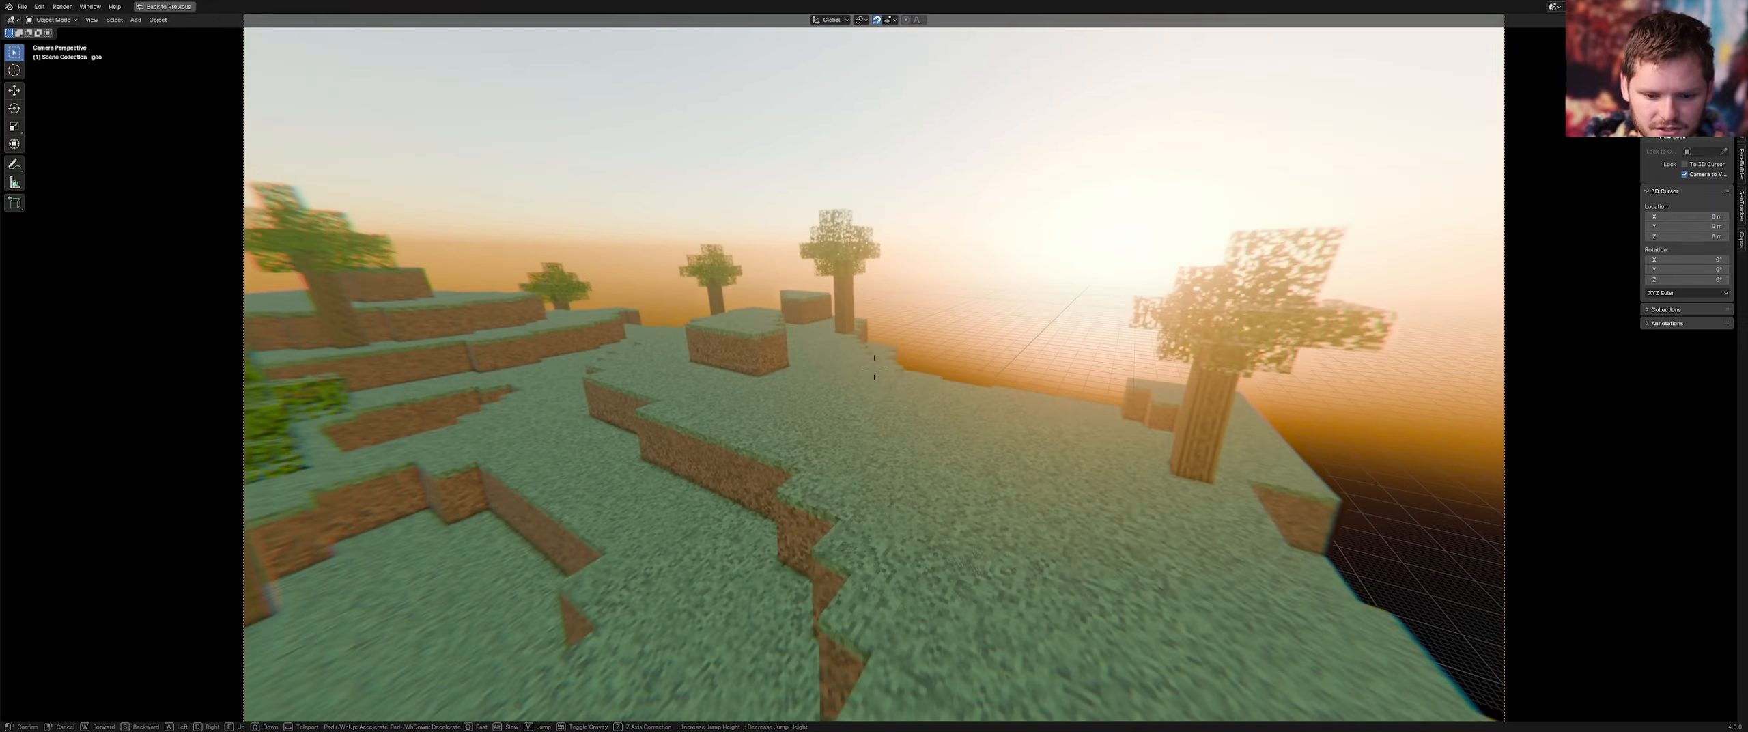
key("w")
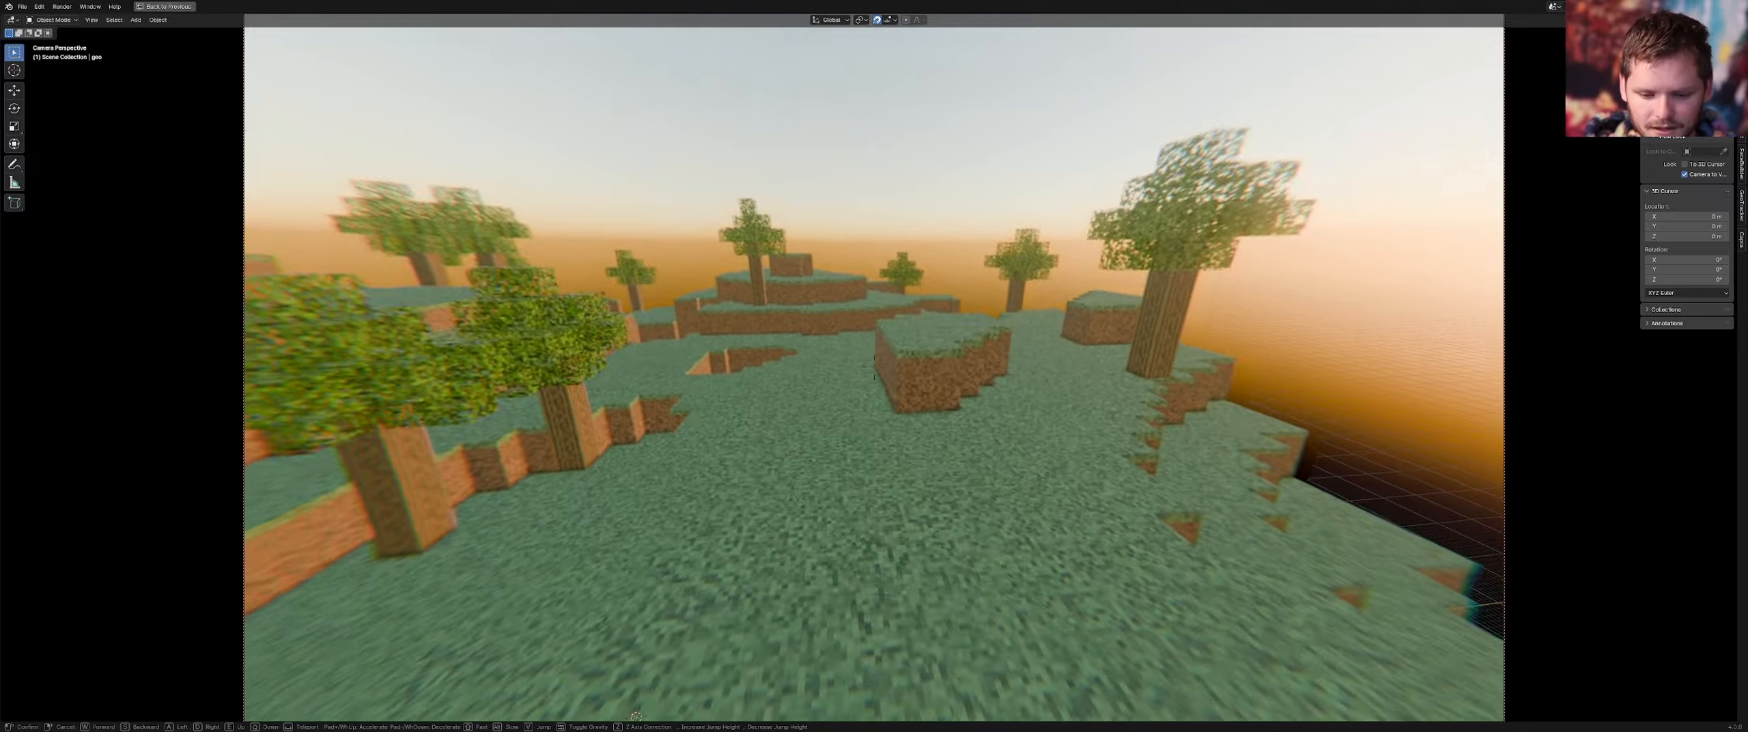
Approach the terraced hill across the open grass, pass its stepped walls and the nearby pit, and rise for a higher view
key("w")
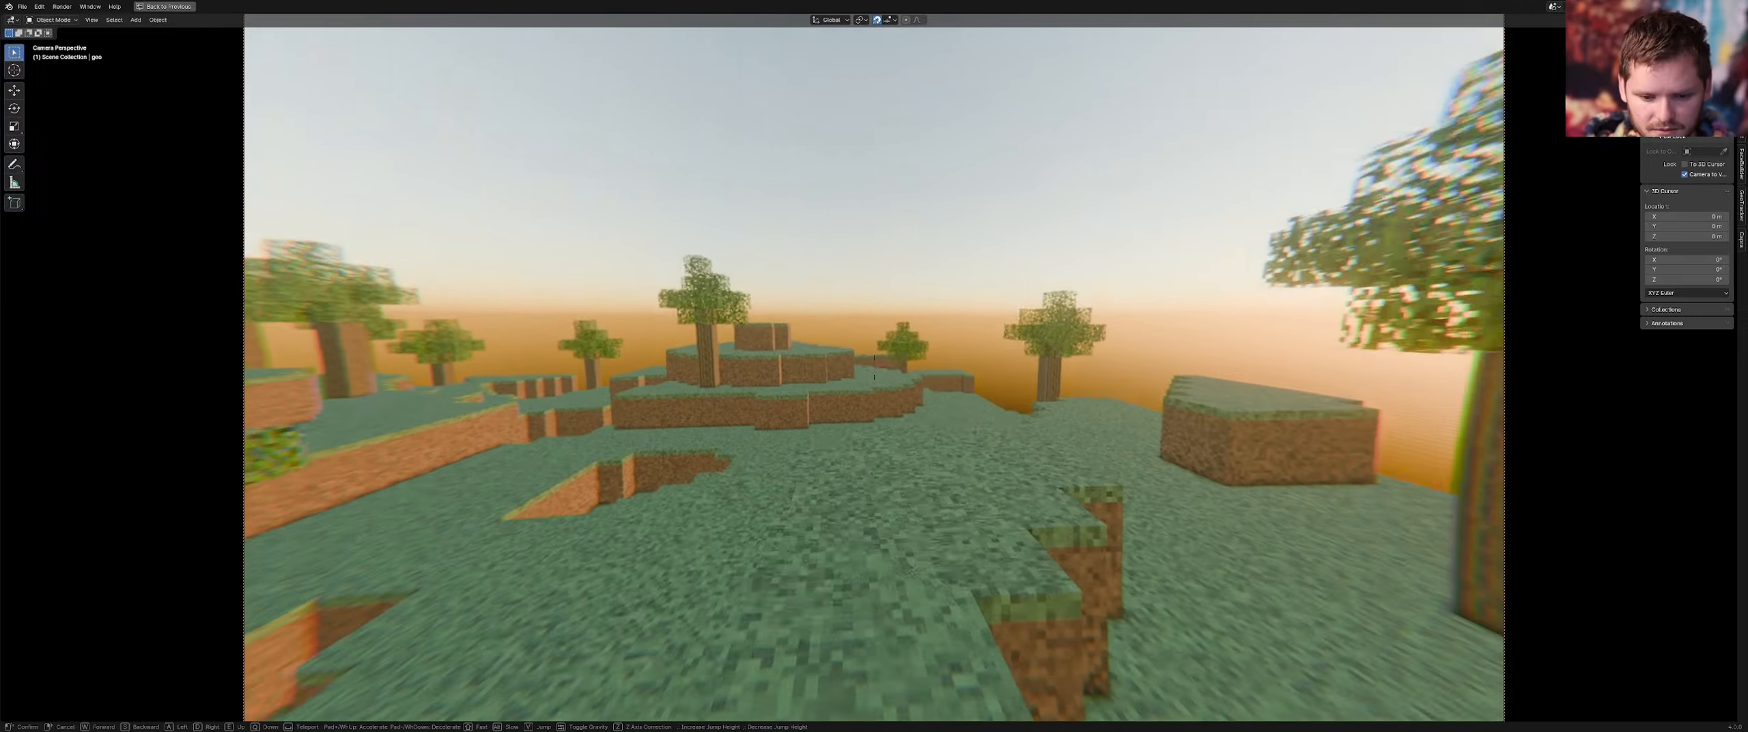
key("w")
key("e")
key("w")
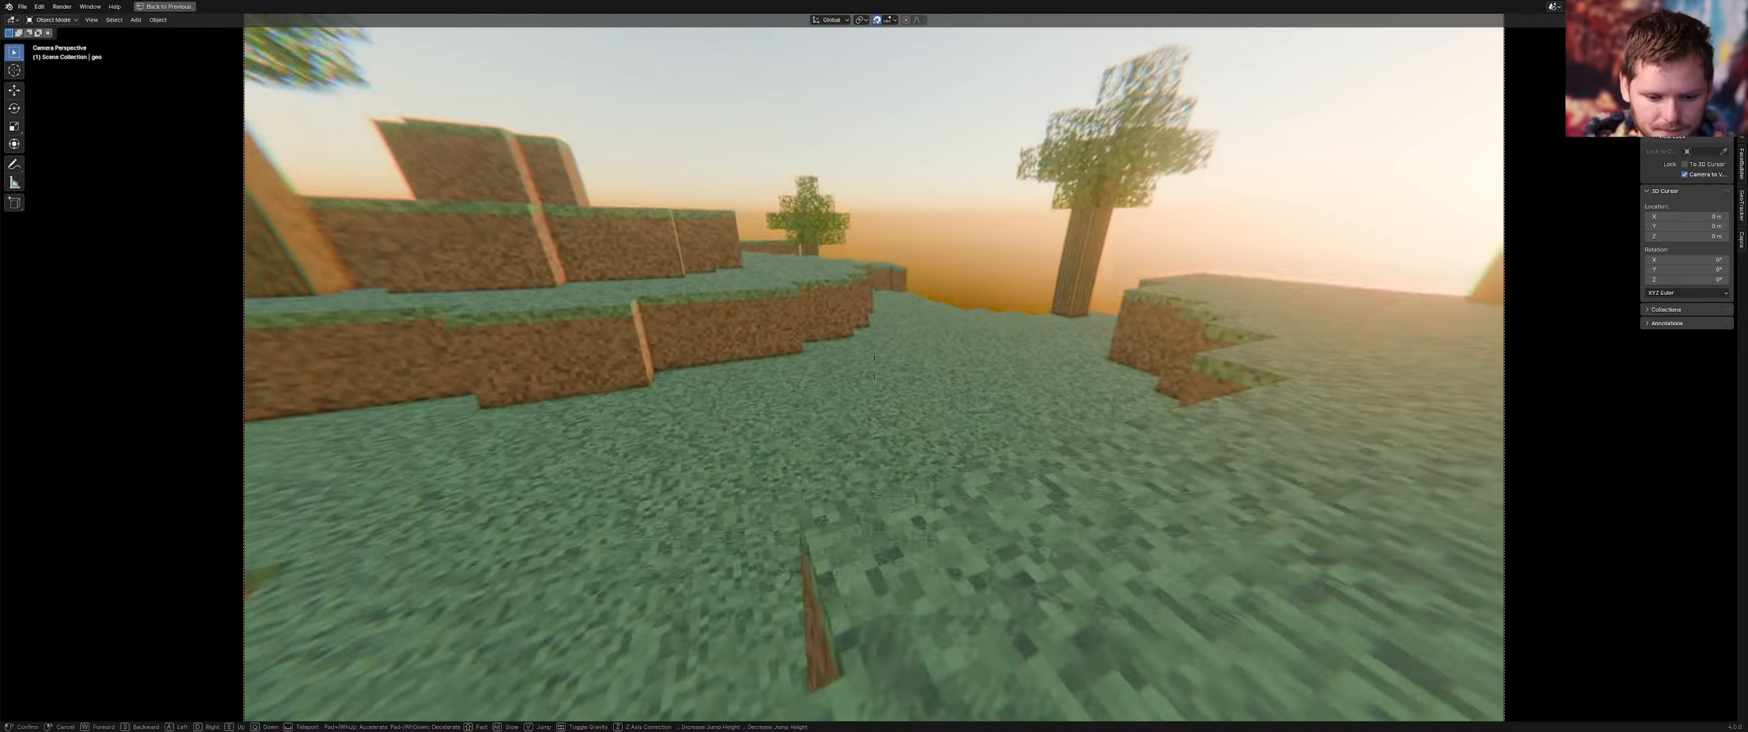
key("w")
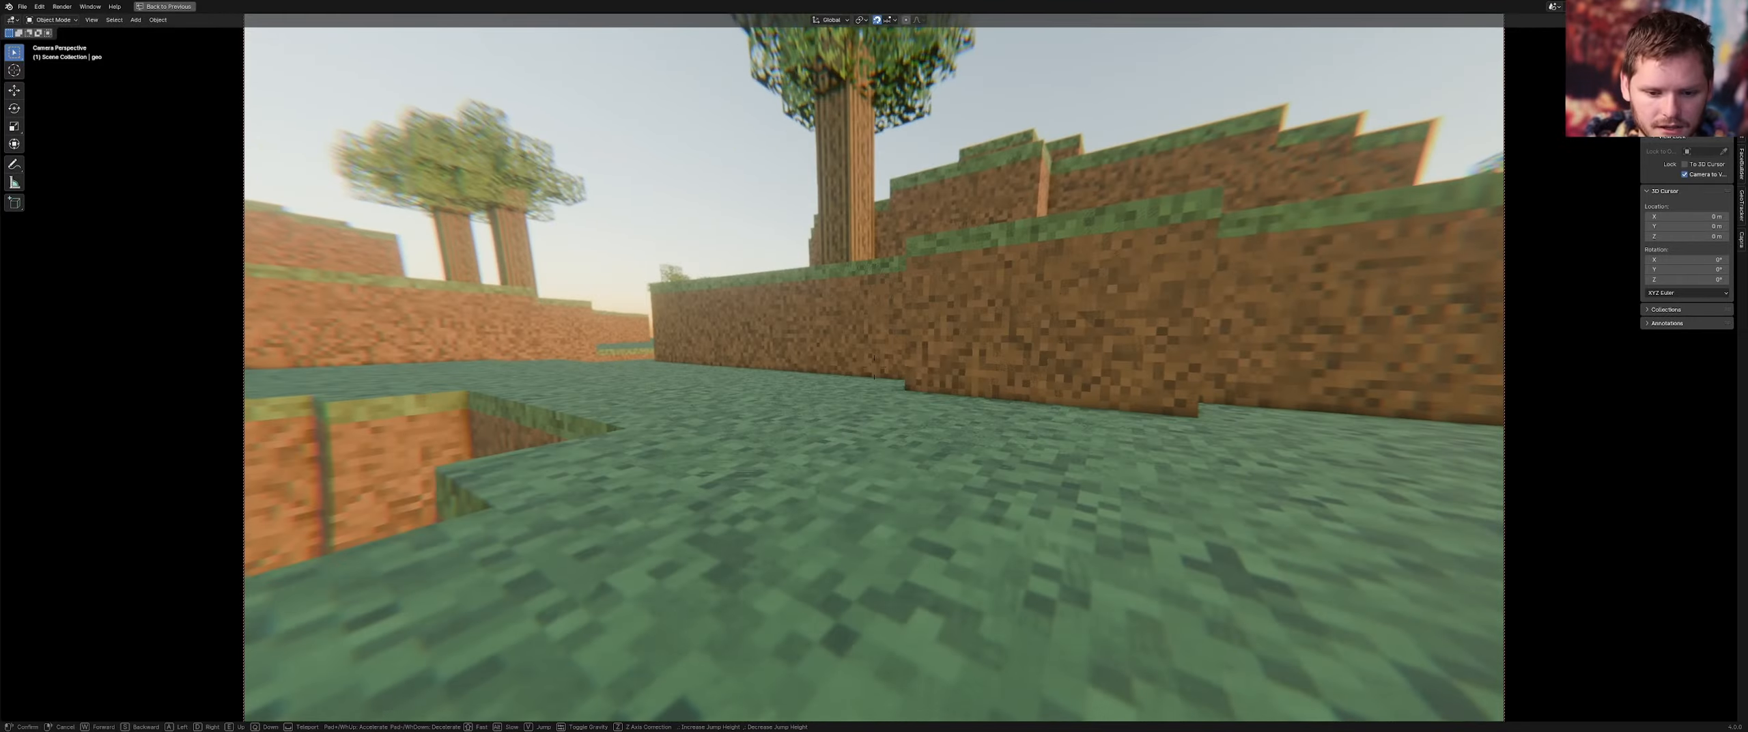
key("w")
key("e")
key("w")
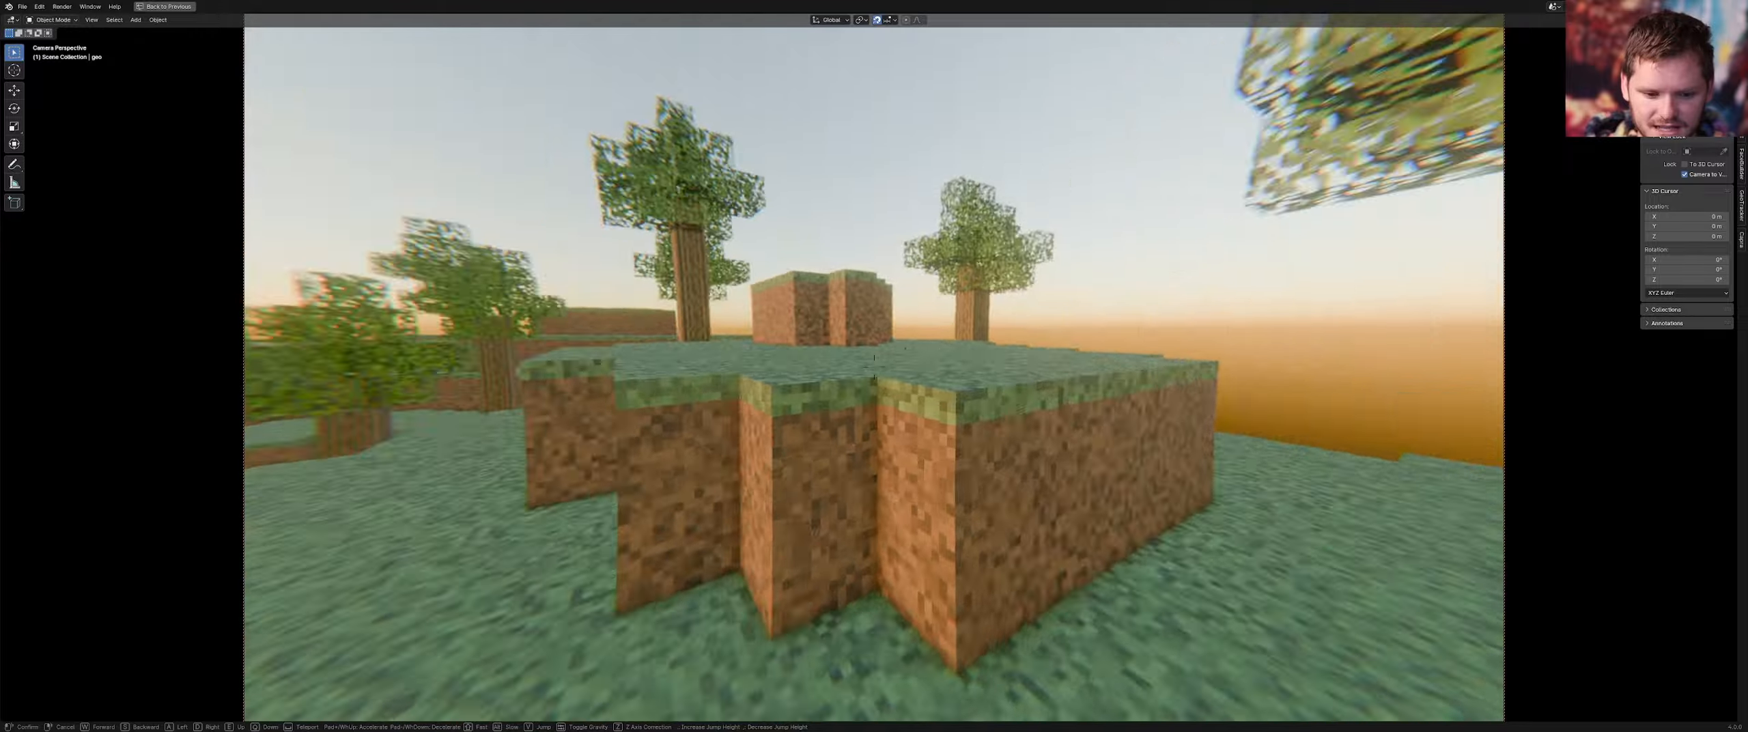
Walk around the dirt blocks and between the tree trunks, and cancel walk mode to restore the camera's starting view
key("w")
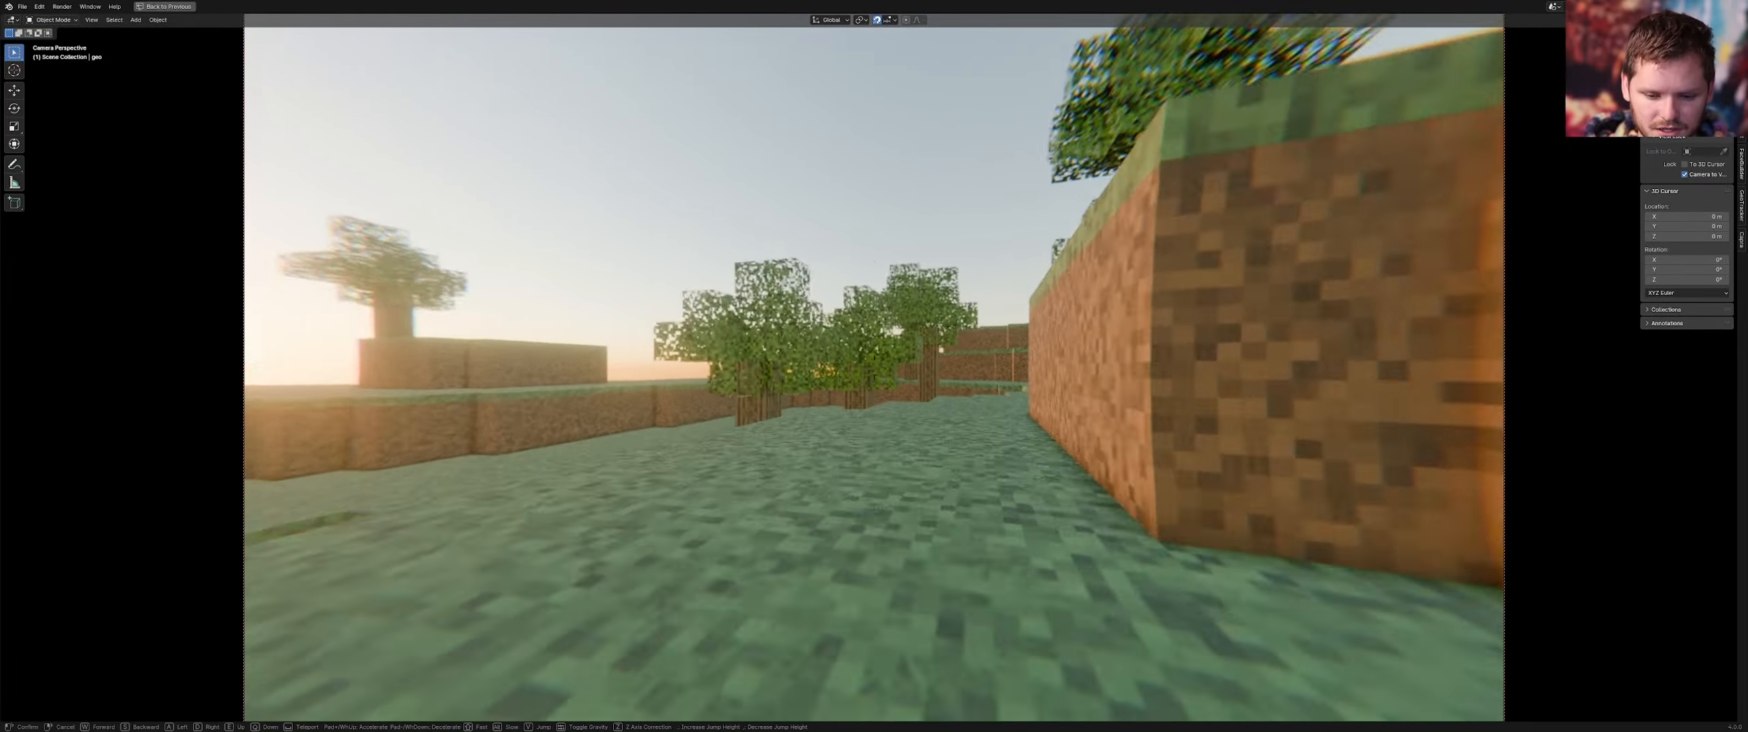
key("w")
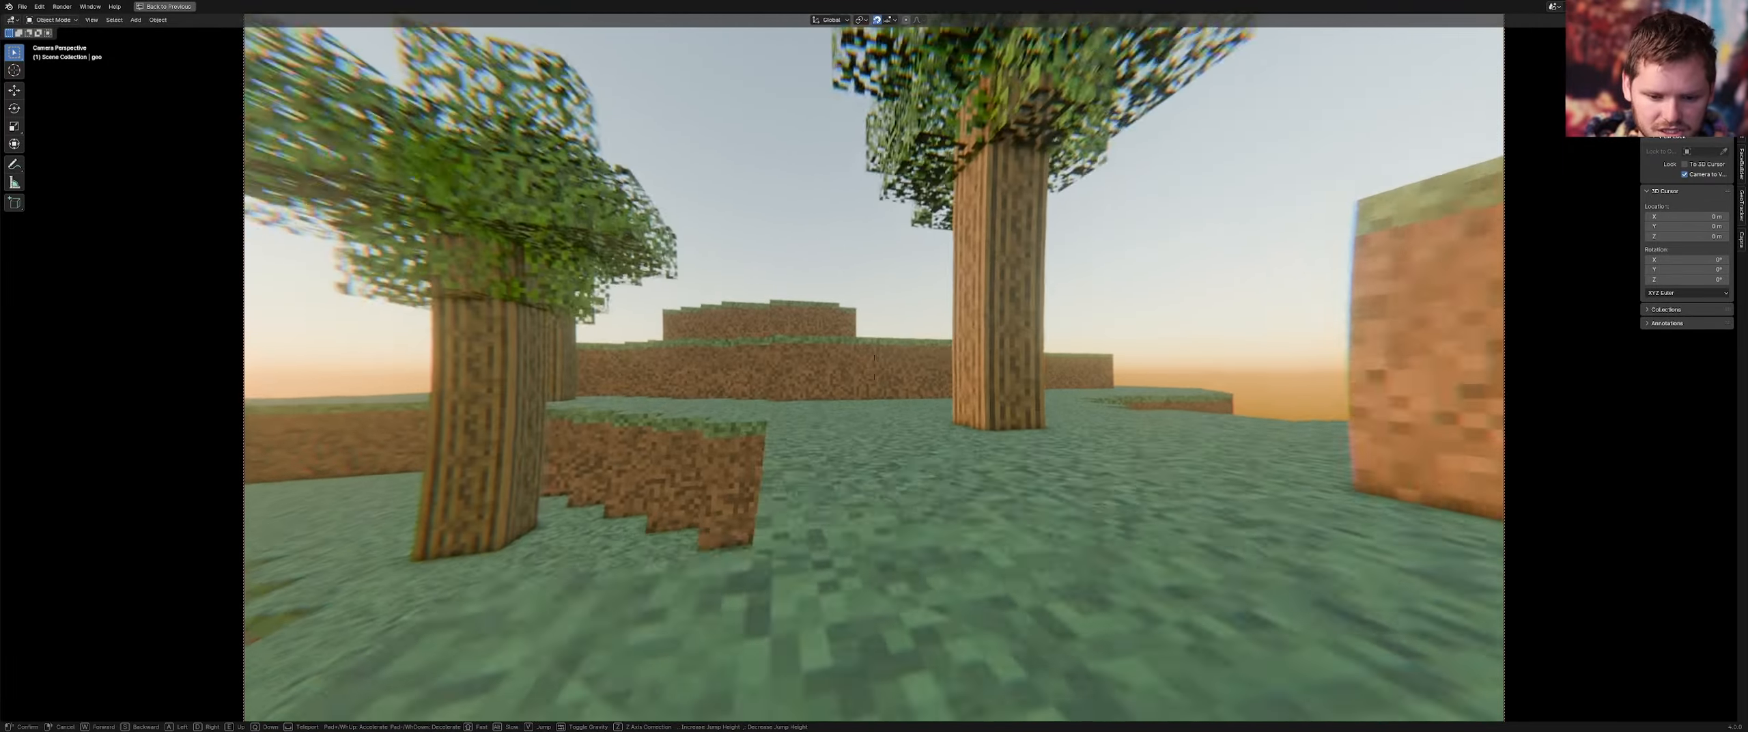
key("w")
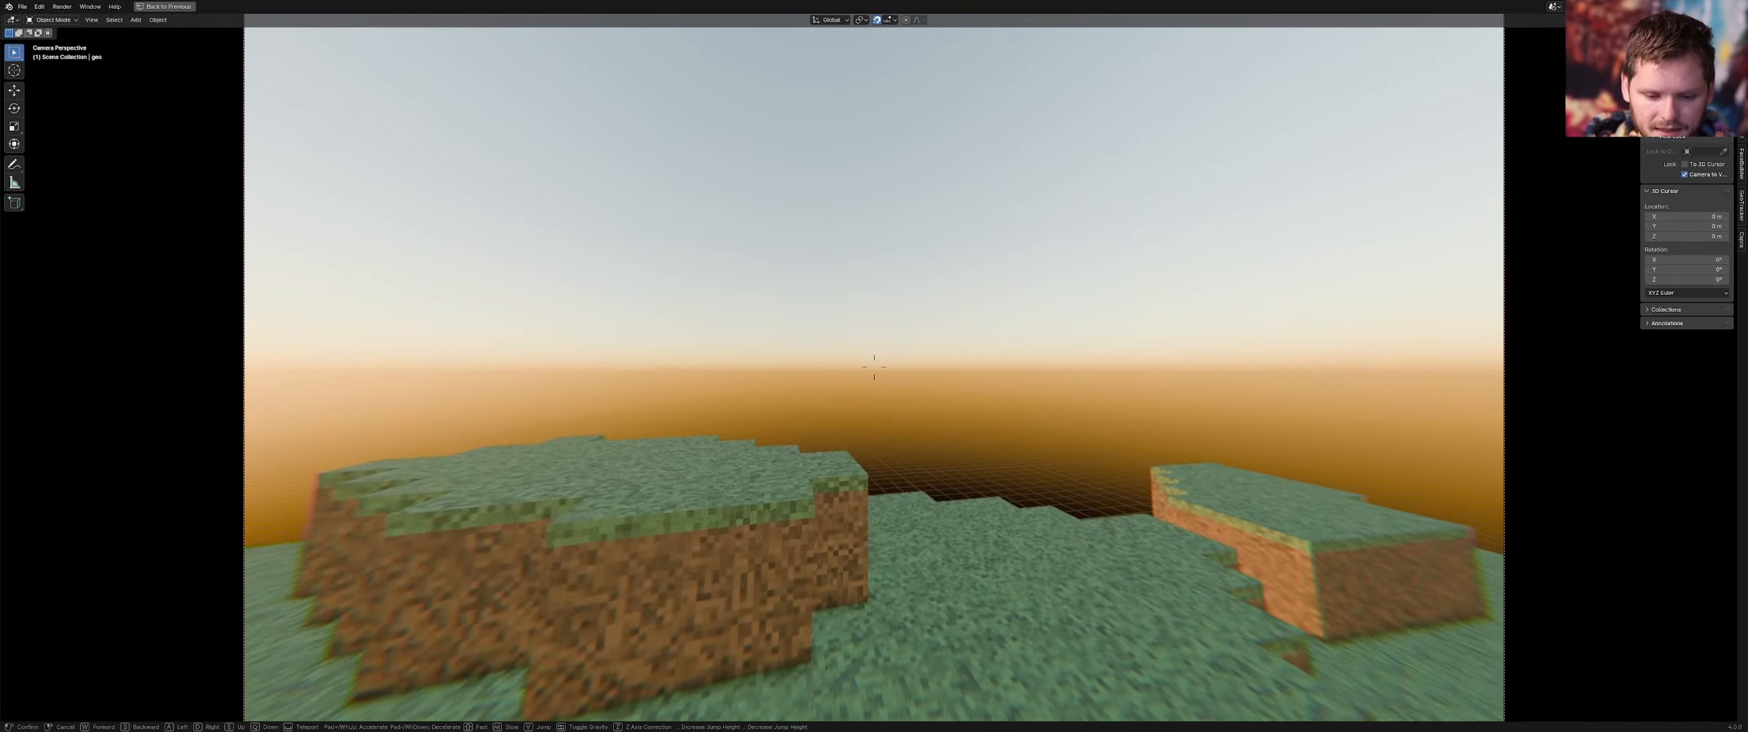
key("w")
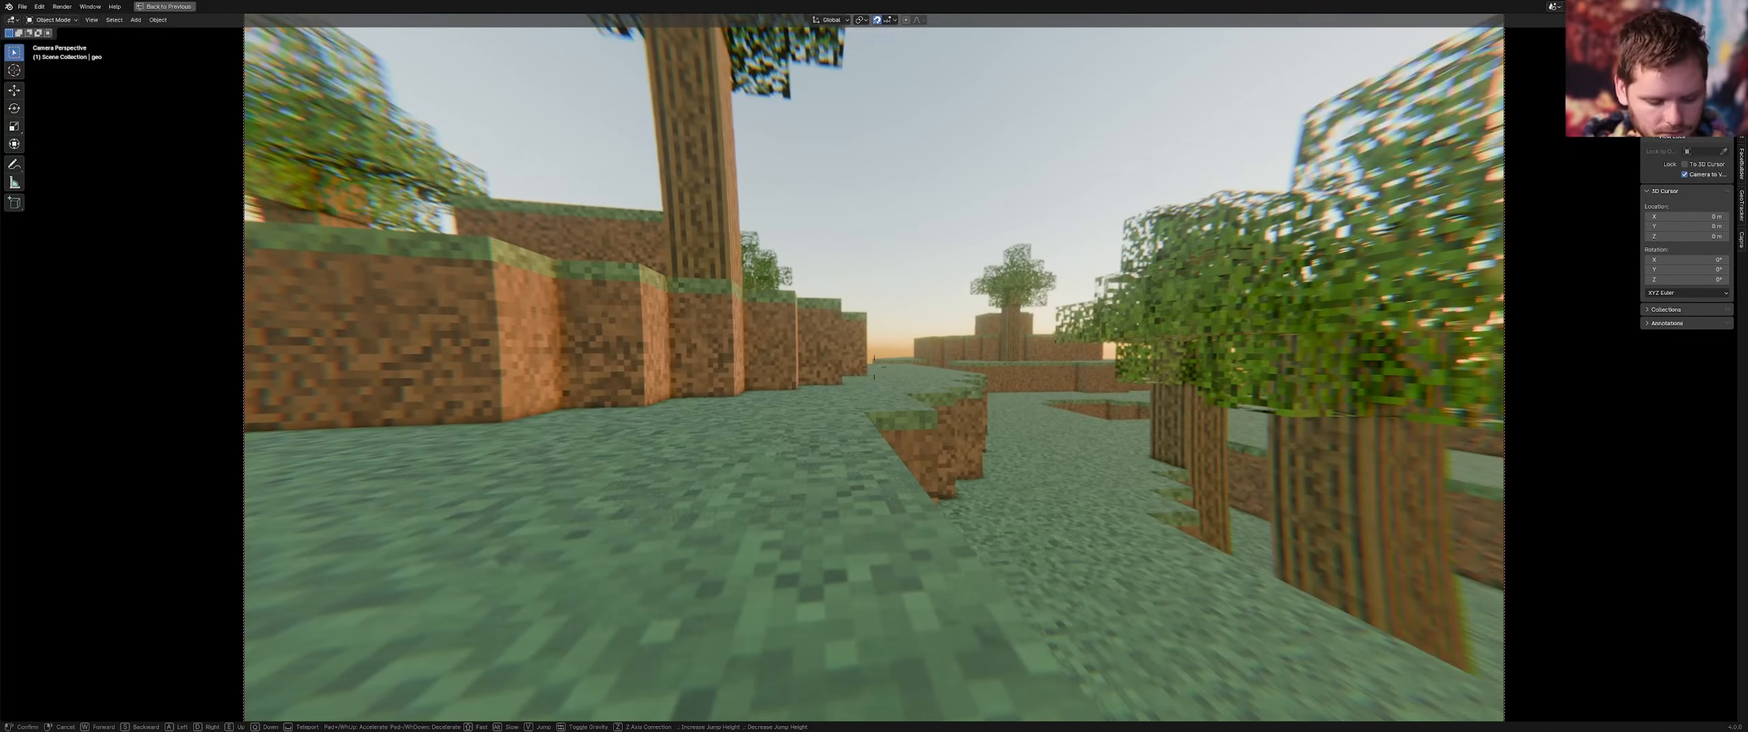
right_click(842, 360)
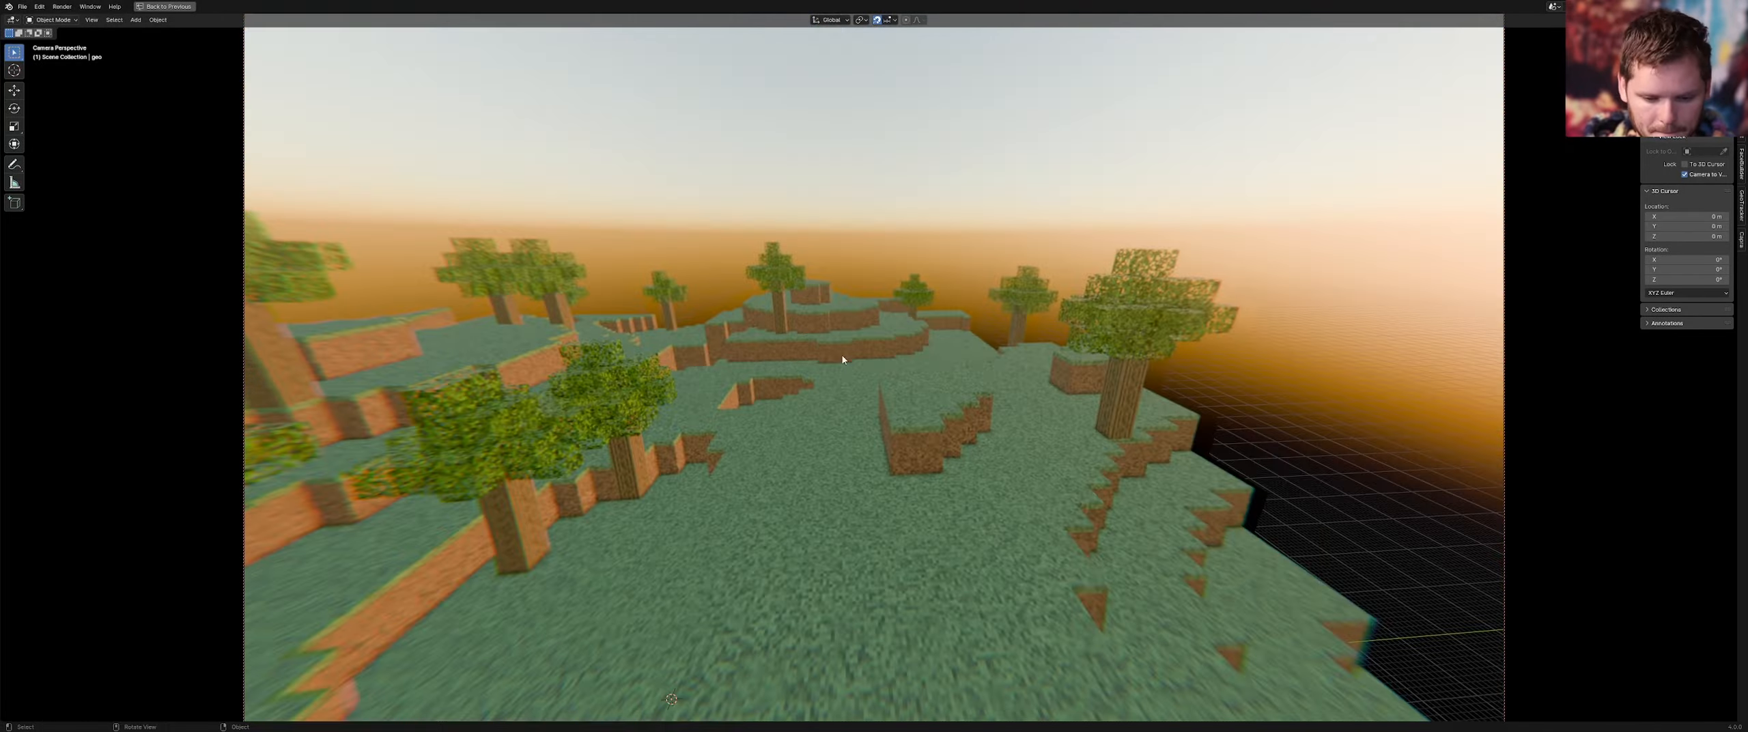
left_click(664, 368)
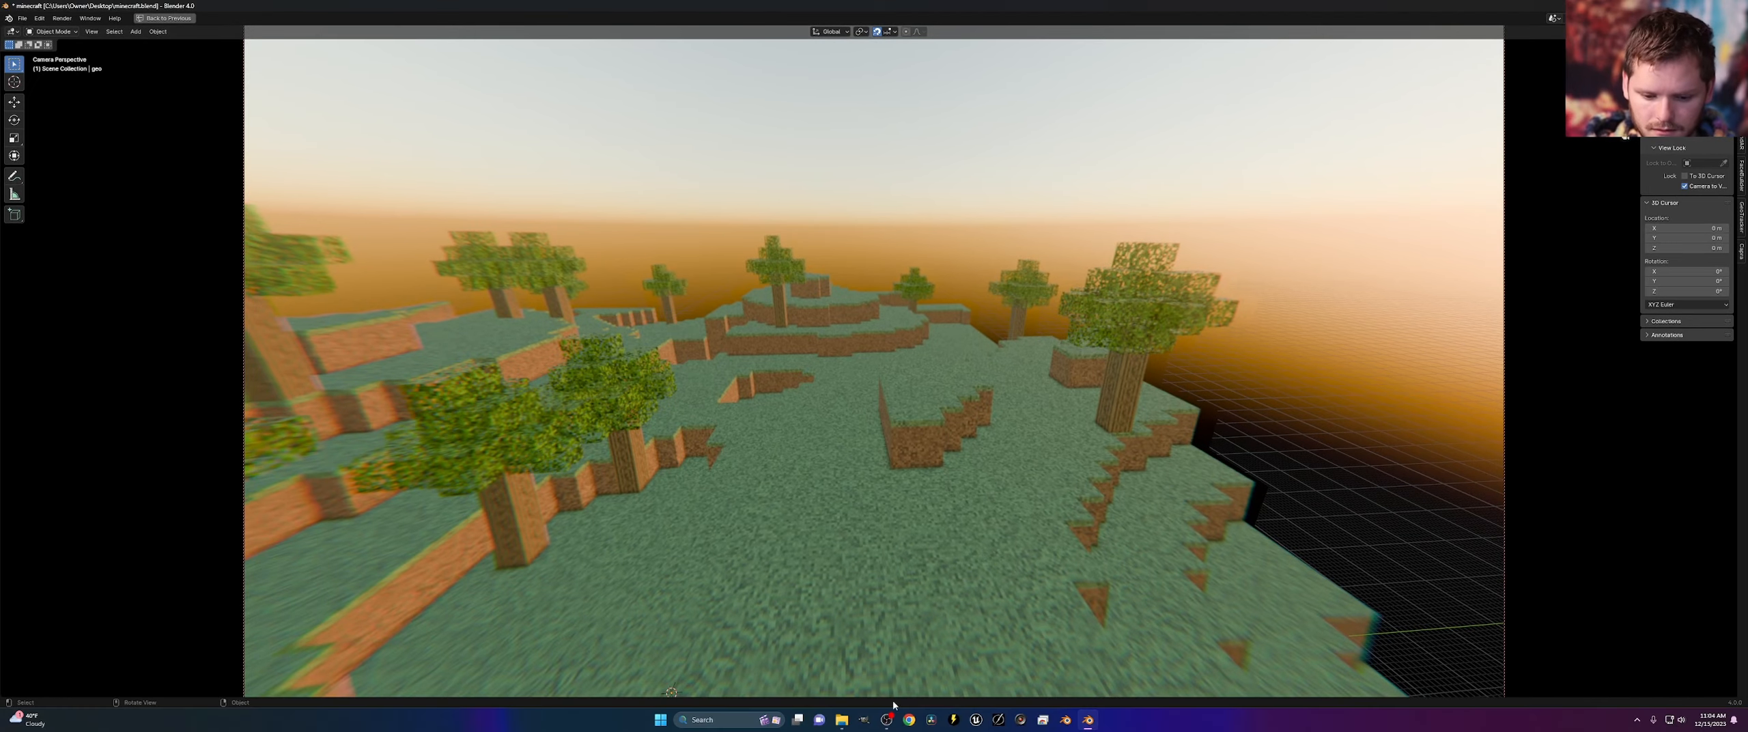